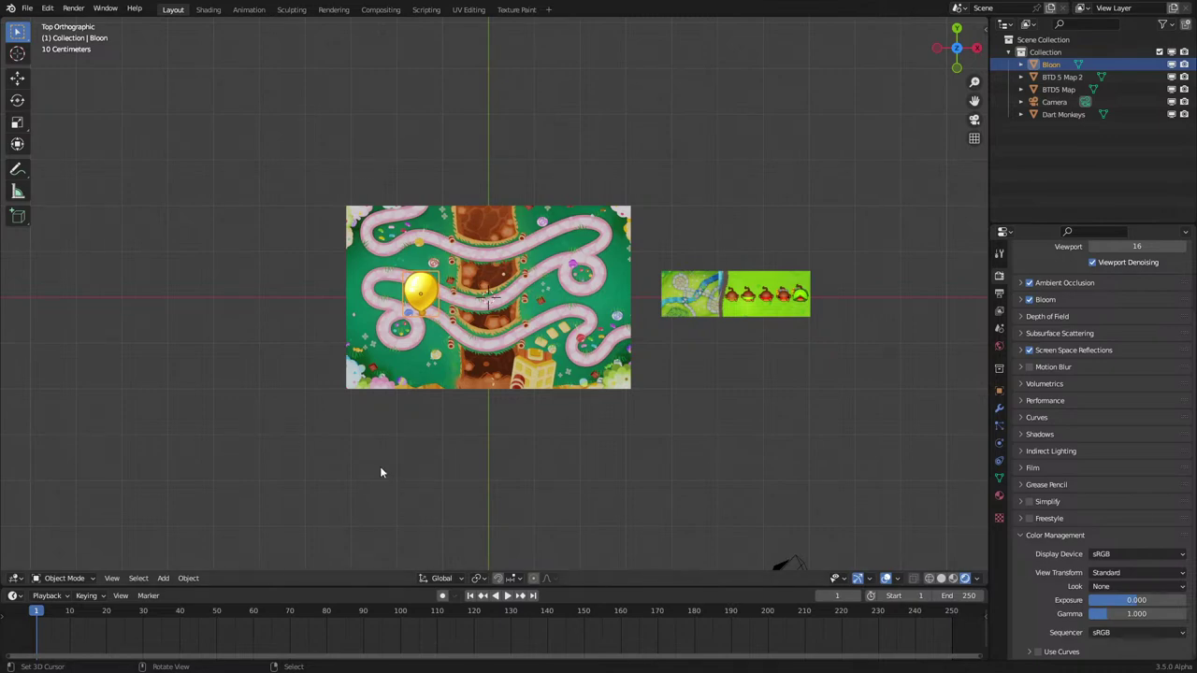
Step: Set the world background colour by sampling the green from the candy track map
middle_click_drag(381, 468, 405, 420)
scroll(449, 397, "up", 5)
scroll(1061, 257, "up", 1)
left_click(998, 346)
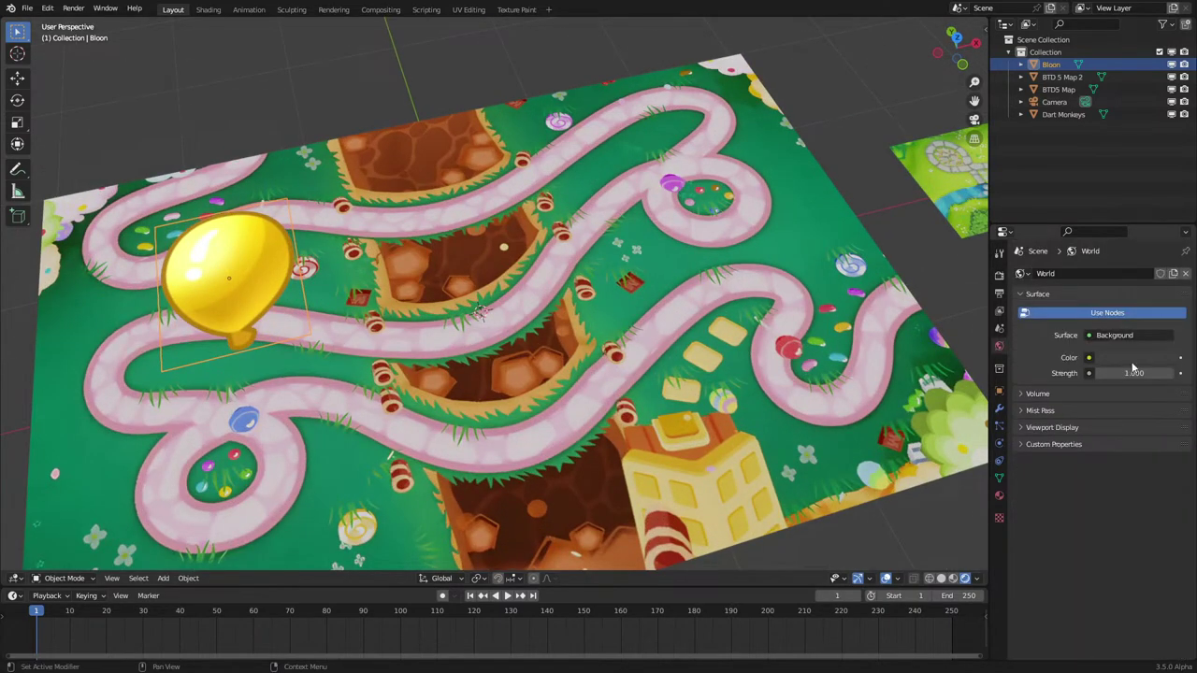
left_click(1141, 359)
left_click(1160, 299)
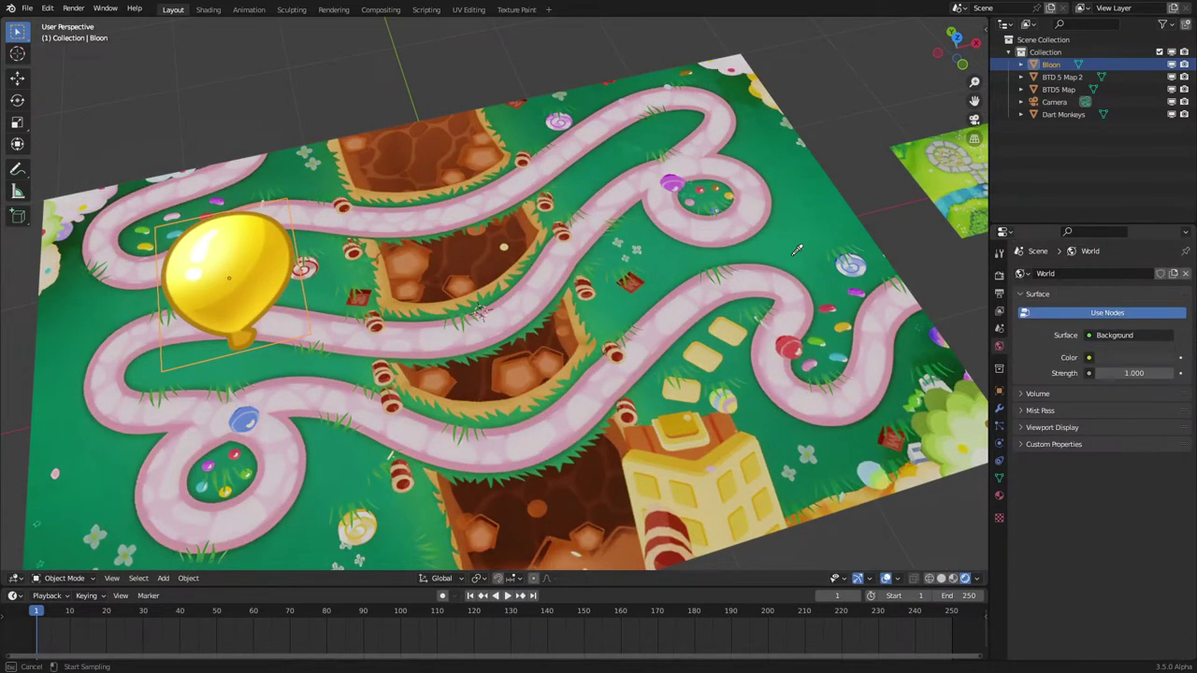
left_click(798, 249)
scroll(798, 254, "down", 5)
middle_click_drag(736, 413, 707, 438)
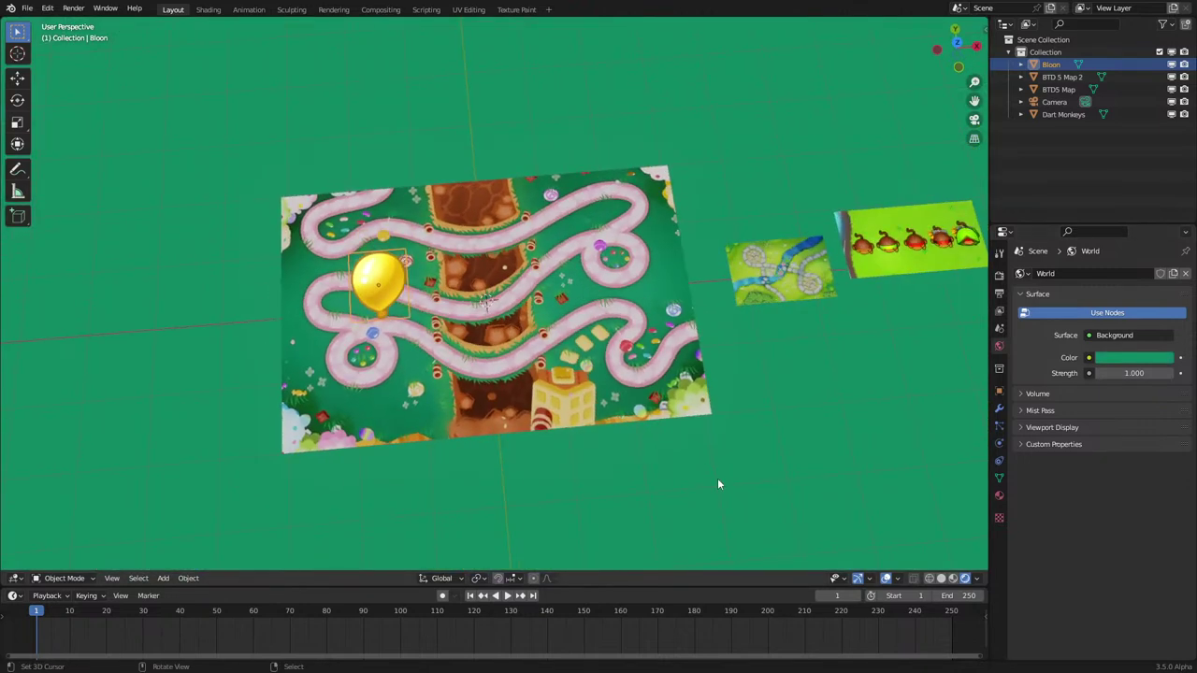
left_click(723, 474)
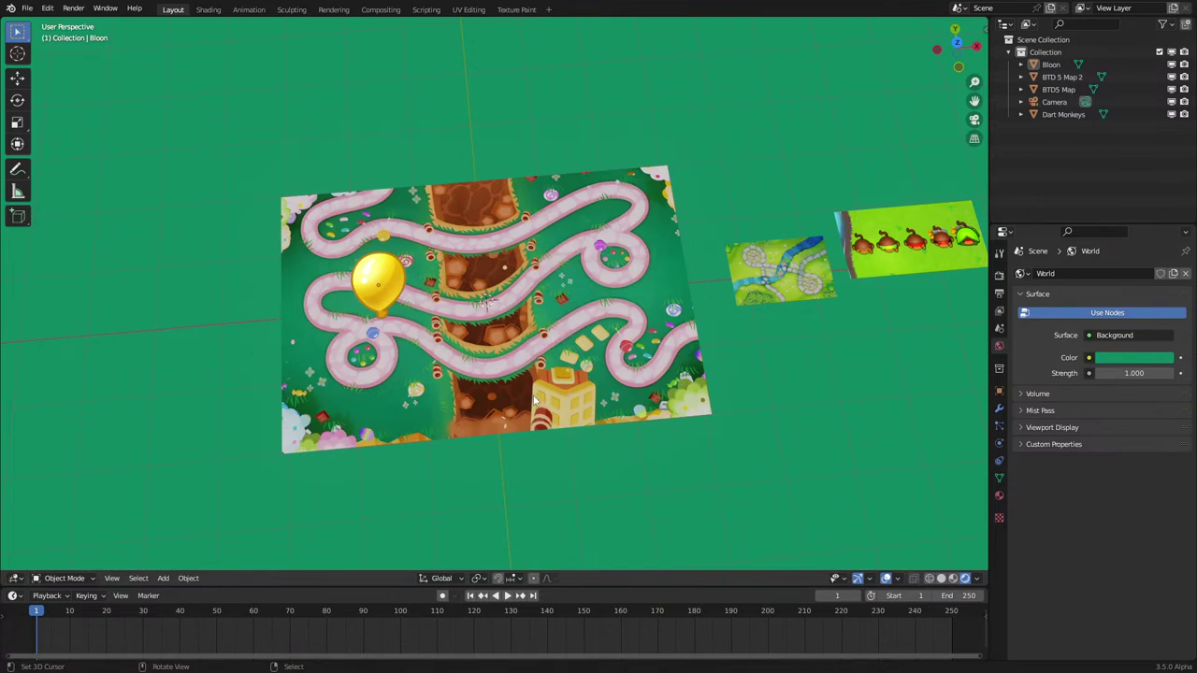
Step: Examine the candy map and the yellow balloon from several angles, ending in the top orthographic view
scroll(536, 401, "up", 2)
middle_click_drag(535, 383, 116, 499)
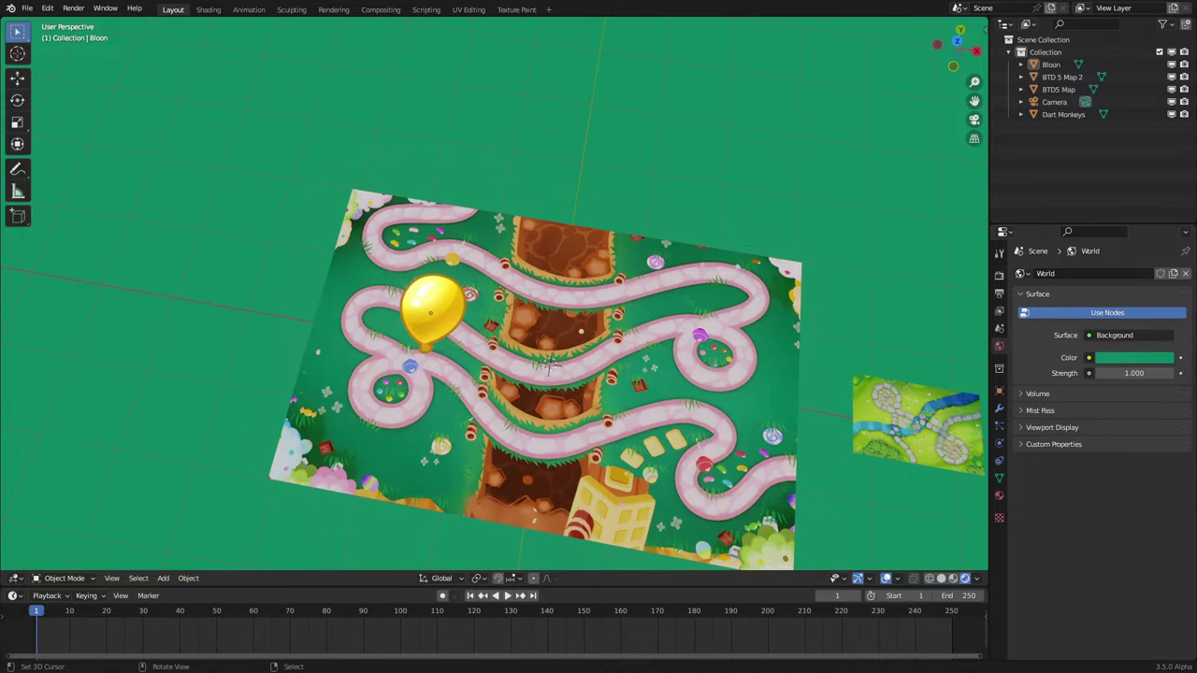
scroll(432, 310, "down", 4)
mouse_move(434, 314)
middle_mouse_down()
mouse_move(471, 373)
mouse_move(503, 382)
mouse_move(443, 311)
middle_mouse_up()
scroll(503, 381, "up", 5)
left_click(441, 306)
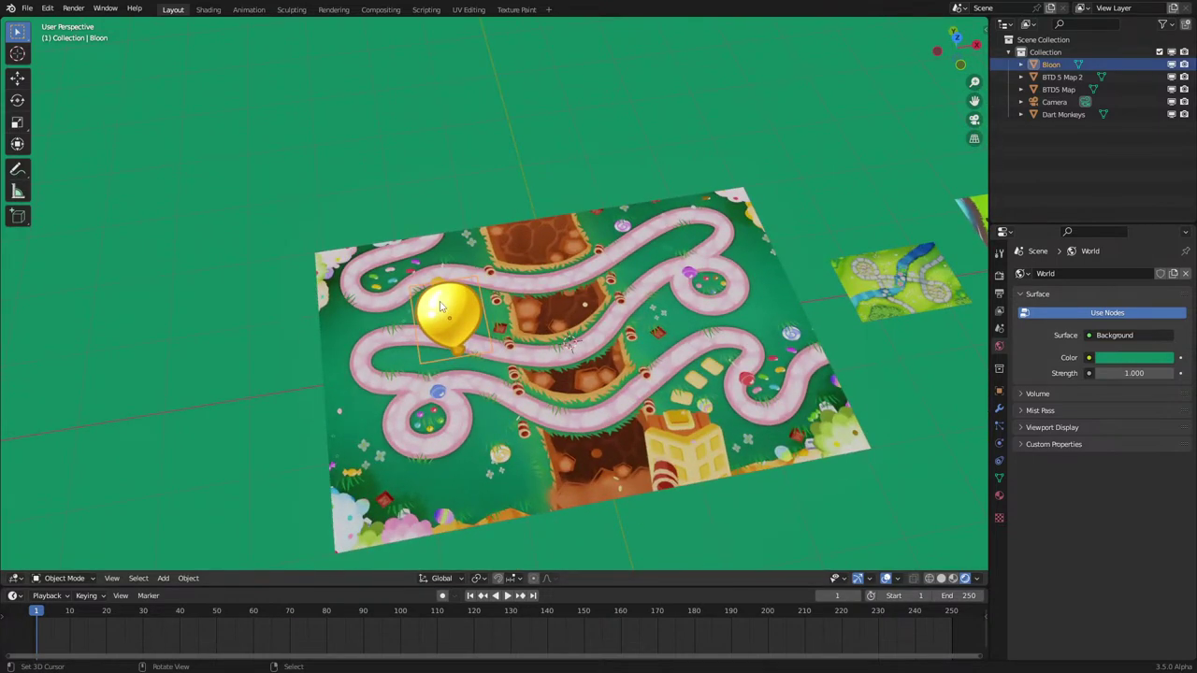
middle_click_drag(506, 311, 535, 360)
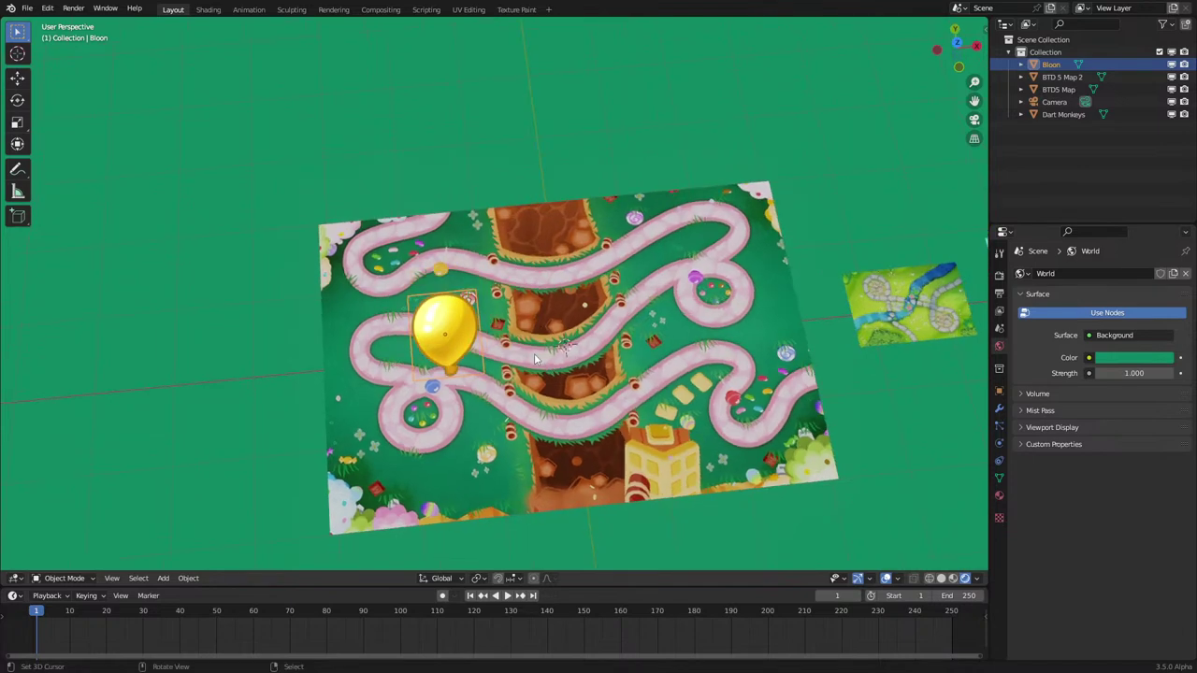
key("KP_7")
key("shift+a")
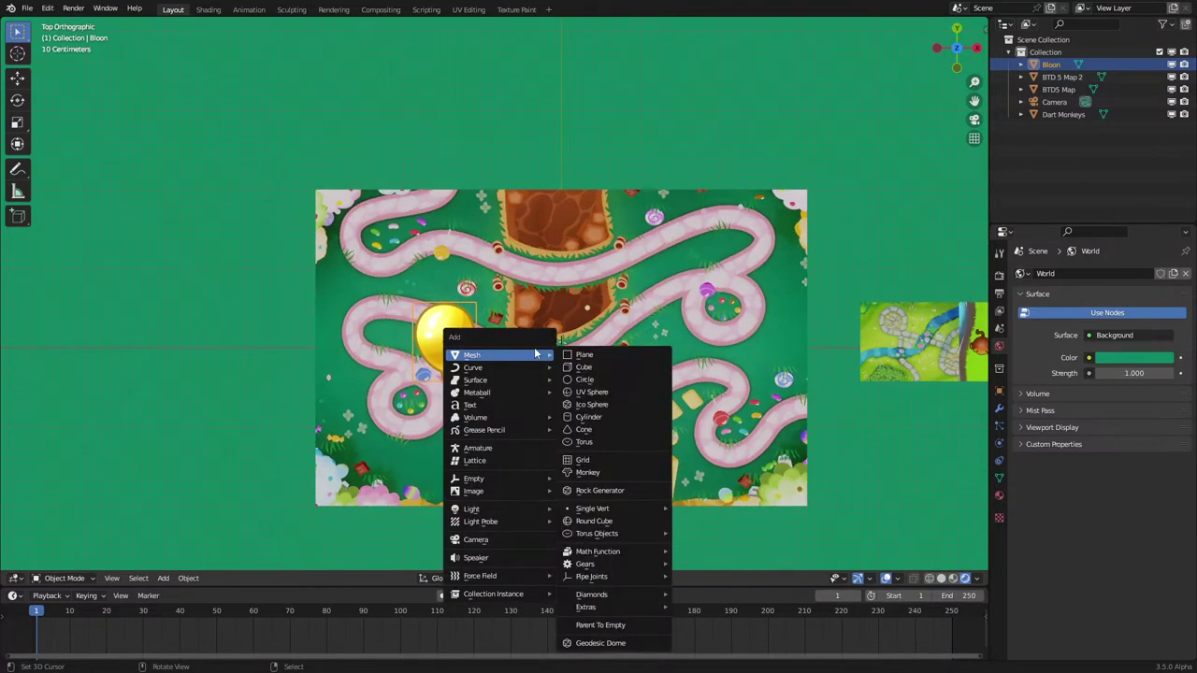
left_click(587, 366)
key("ctrl+z")
Step: Add a plane and, in Edit Mode, move its upper-left vertex to the track's start at the map's upper edge
key("shift+a")
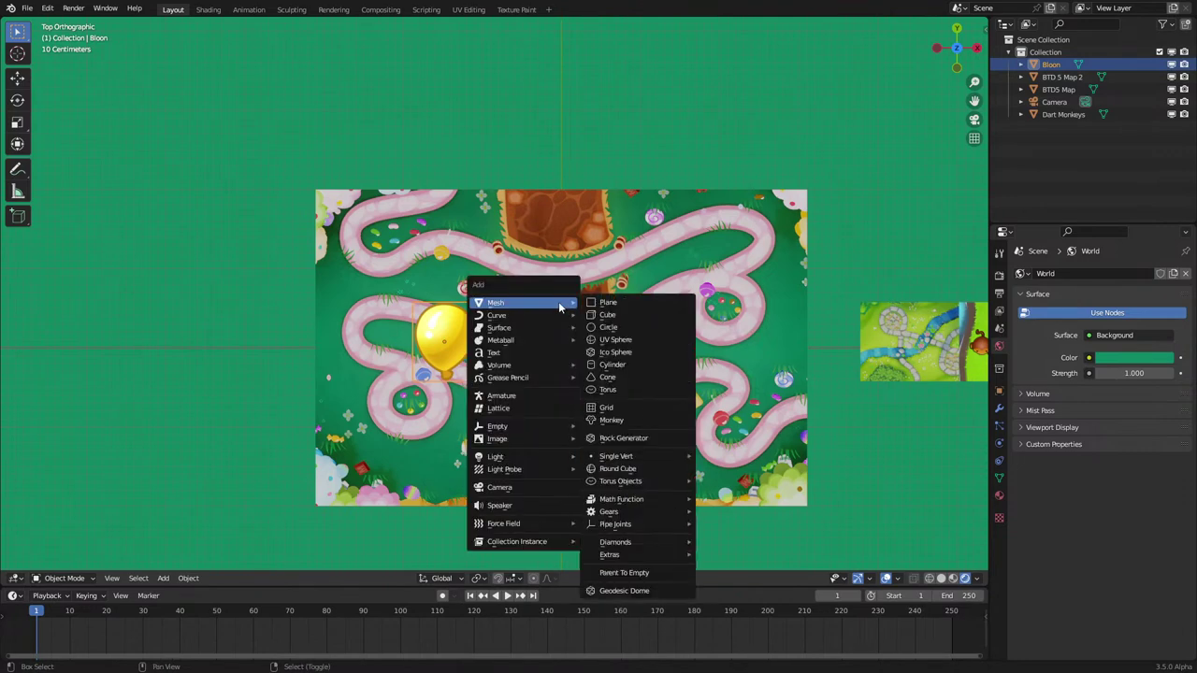
left_click(608, 303)
key("Tab")
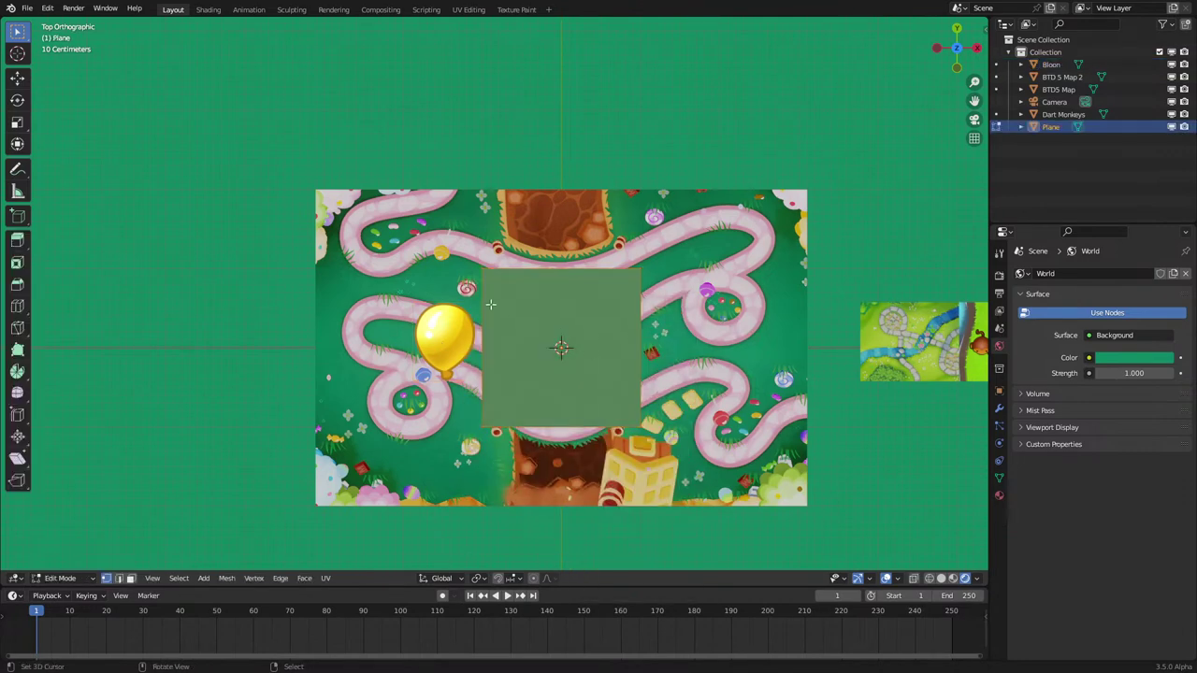
left_click(506, 319)
key("g")
left_click(477, 242)
Step: Delete the plane's other three vertices and position the remaining vertex on the track's starting point
right_click(643, 268)
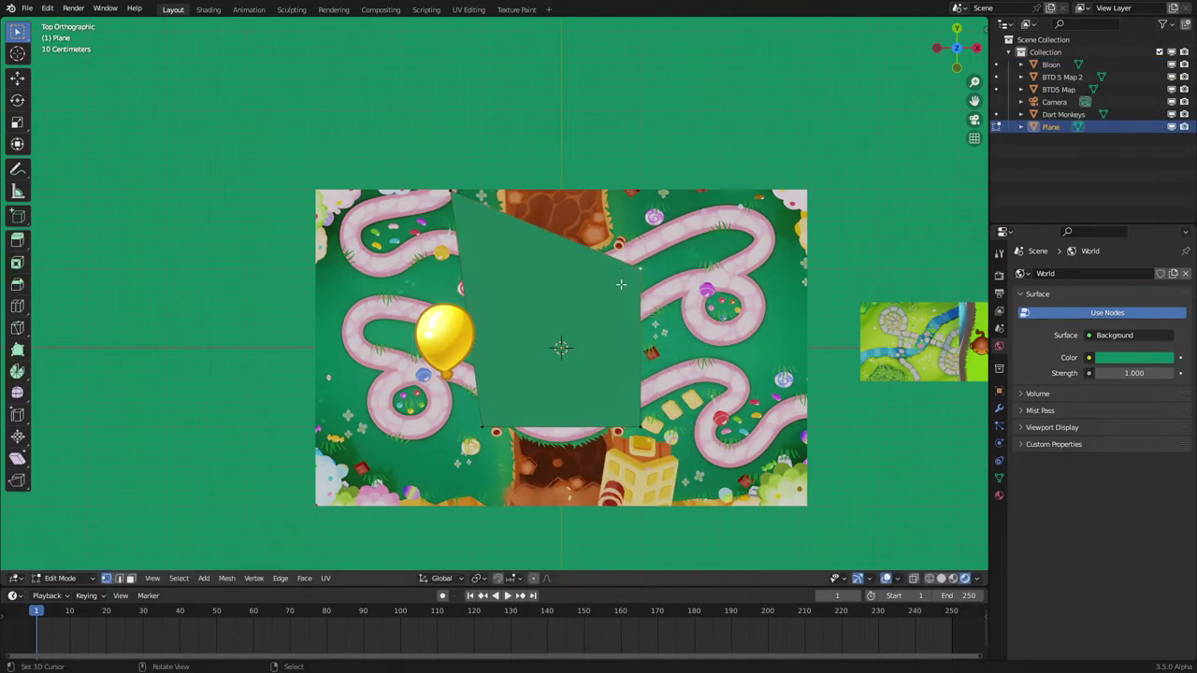
right_click(491, 435, "ctrl")
key("x")
left_click(492, 428)
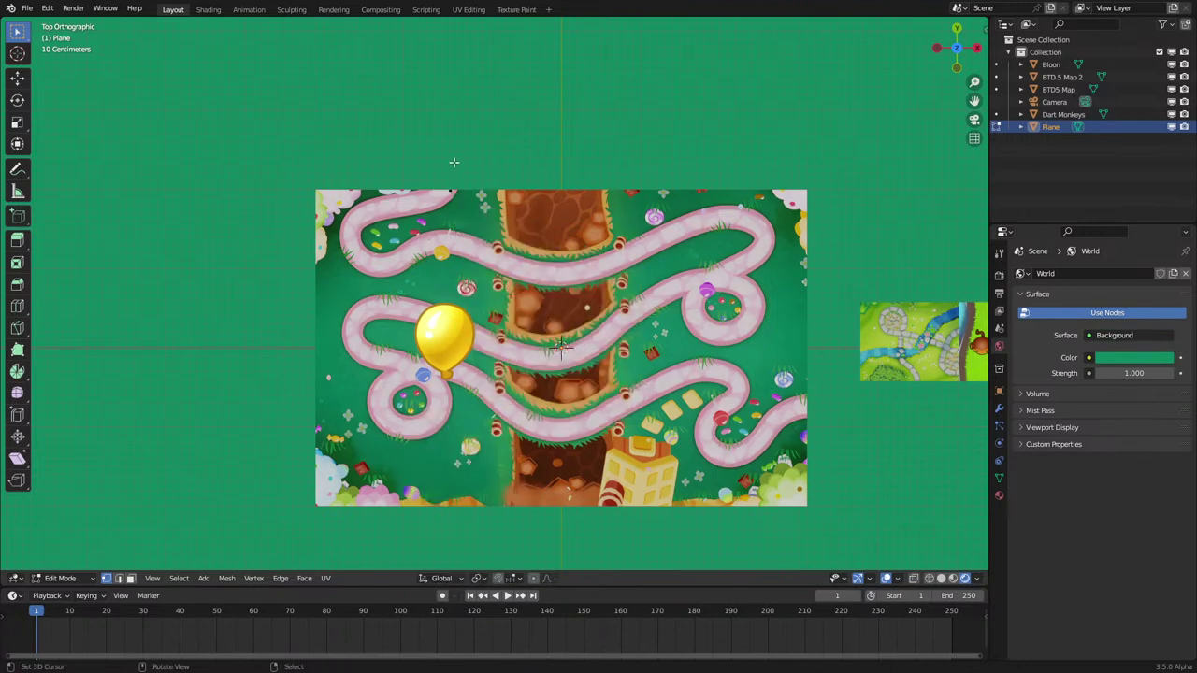
key("g")
left_click(467, 227)
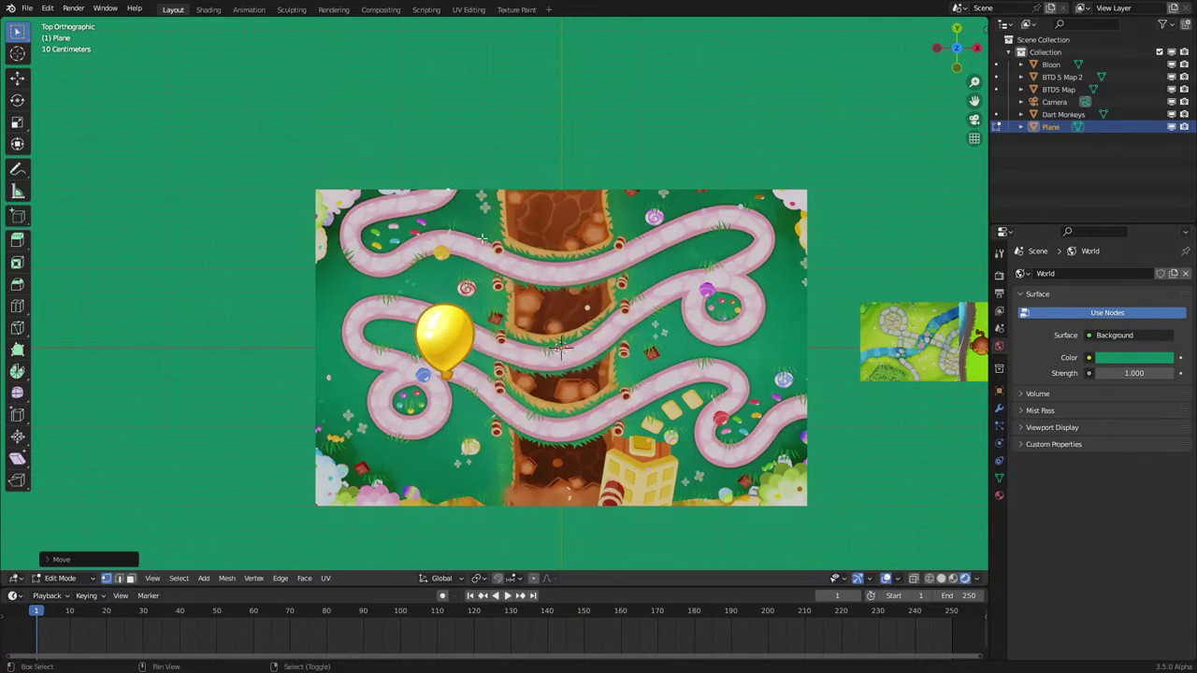
Step: Add a Subdivision Surface modifier to the plane with viewport and render levels of 3, and toggle its first advanced option
left_click(999, 409)
left_click(1072, 274)
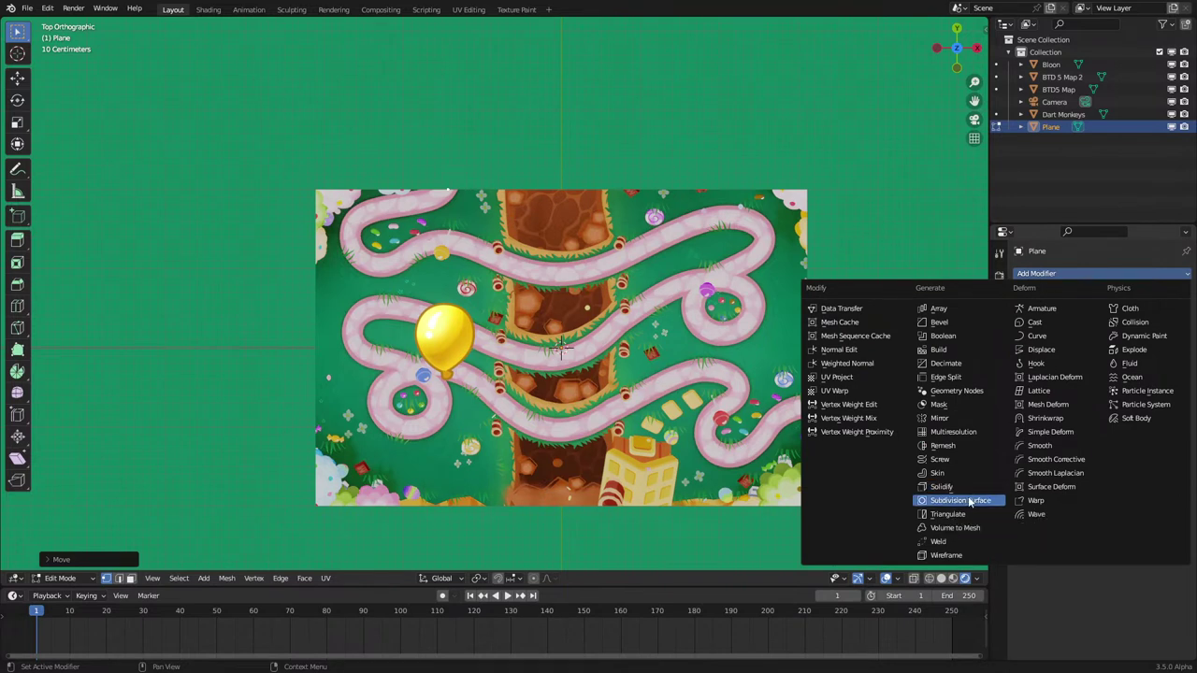
left_click(963, 501)
left_click_drag(1114, 330, 1114, 337)
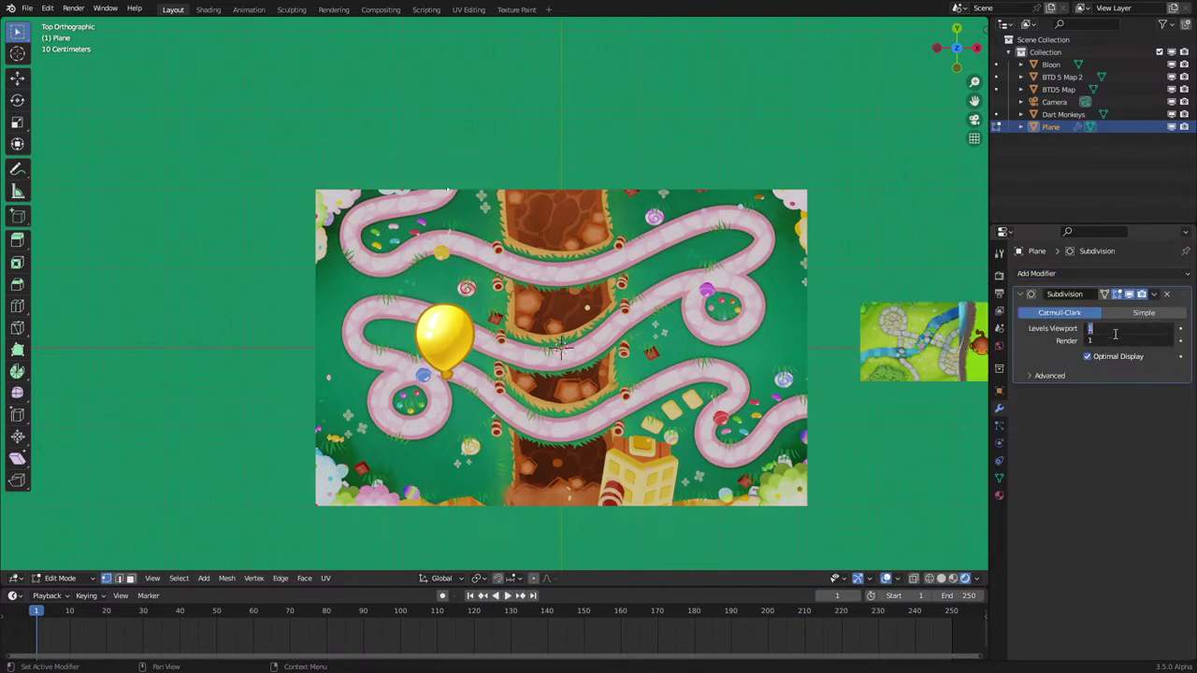
type("3")
key("Return")
left_click(1072, 374)
left_click(1090, 394)
left_click(1044, 375)
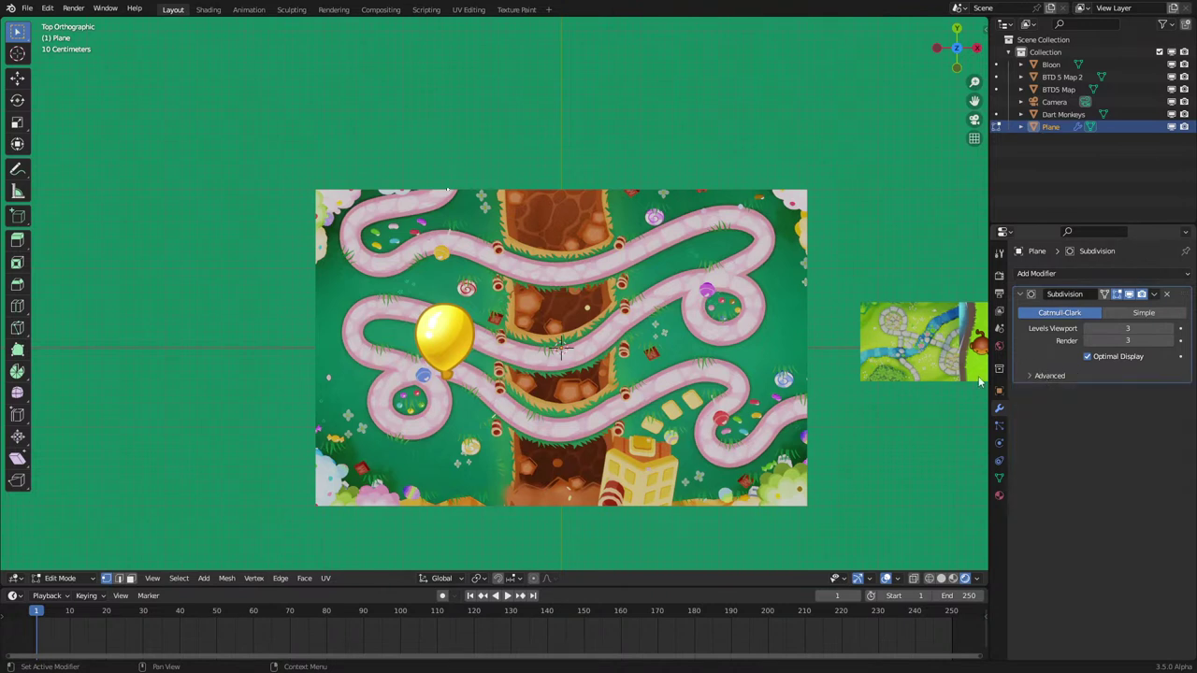
Step: Extrude the vertex along the track, around the upper-left bend and across the upper lane to its right part
key("e")
left_click(381, 239)
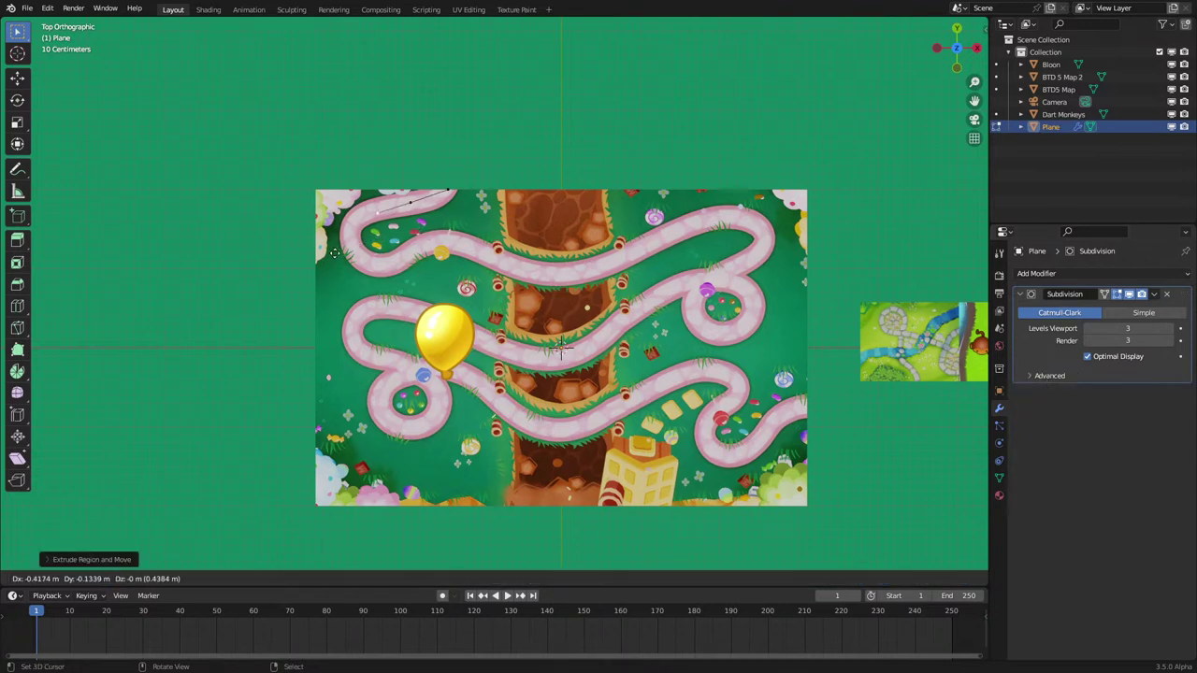
key("e")
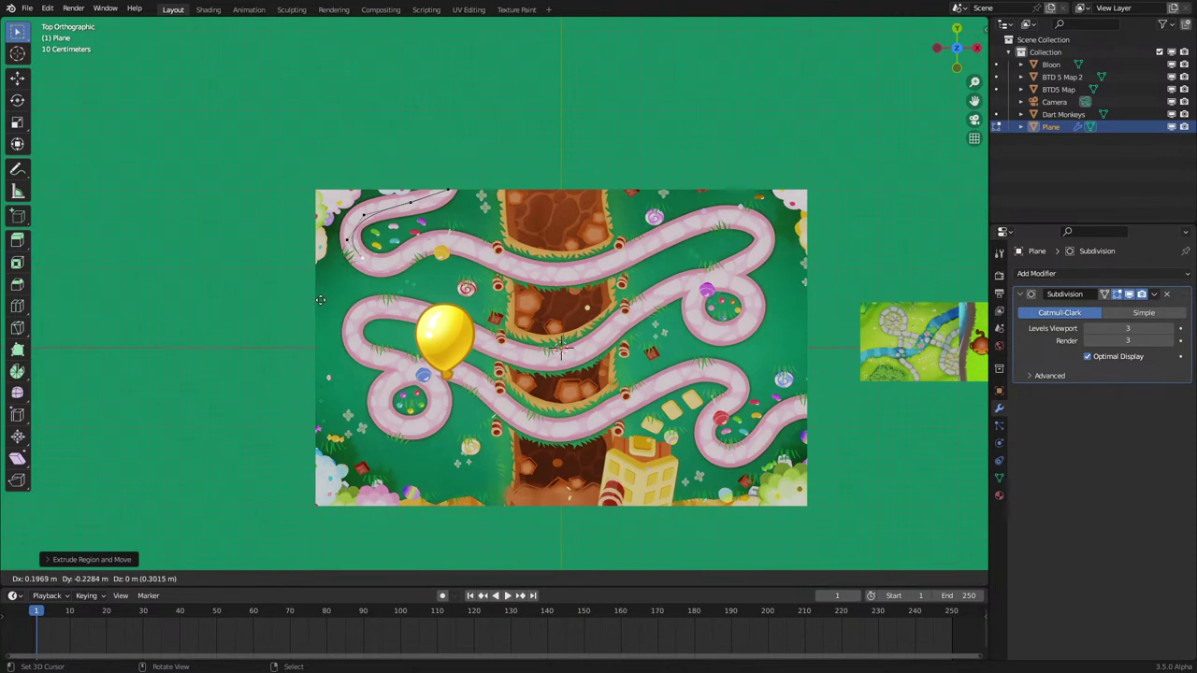
left_click(422, 277)
key("e")
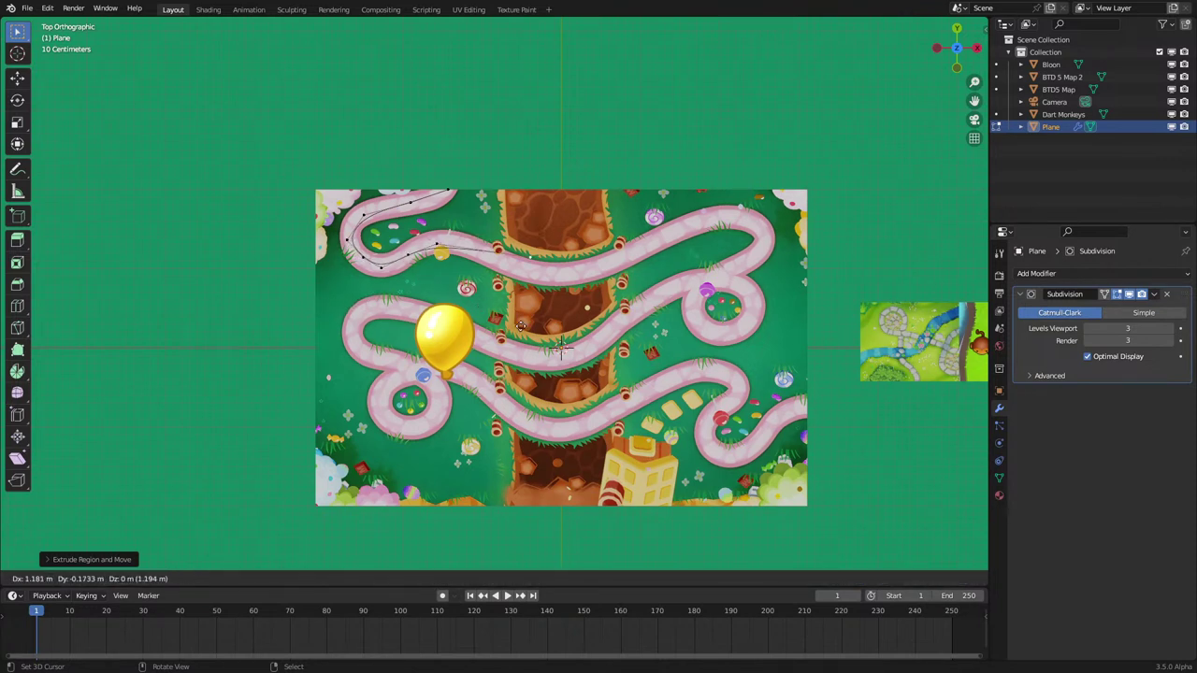
left_click(552, 344)
key("e")
left_click(732, 283)
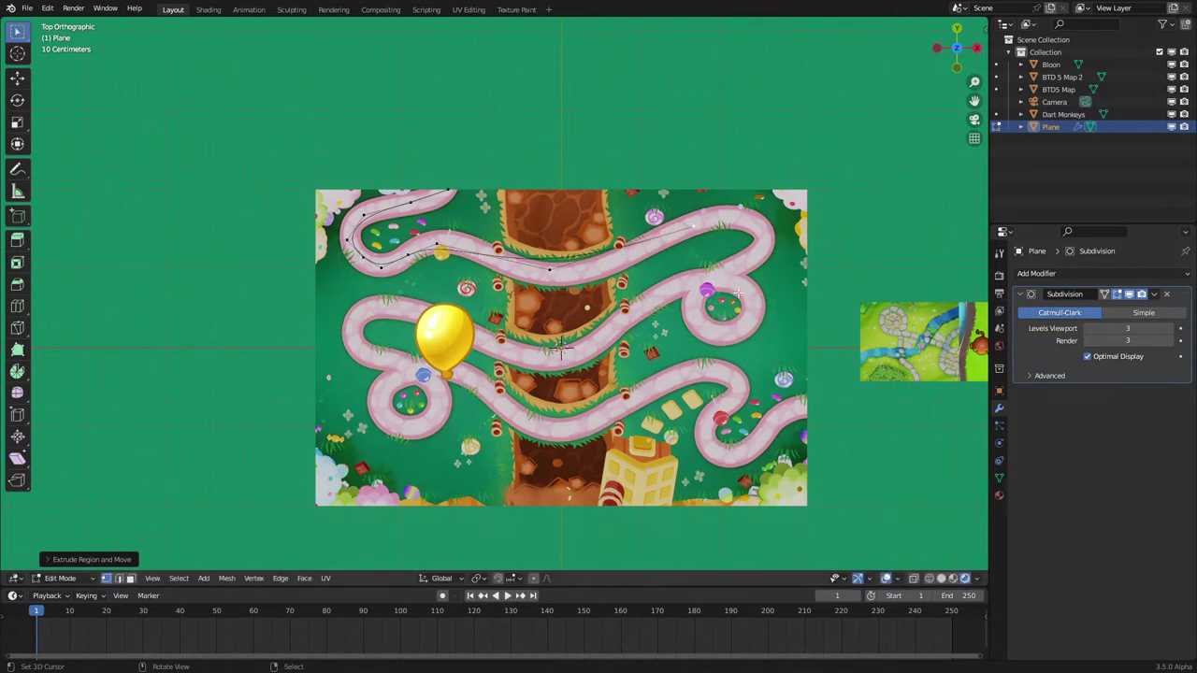
Step: Continue extruding vertices around the upper-right bend and through the lower half of the right-hand loop
key("e")
left_click(739, 364)
key("e")
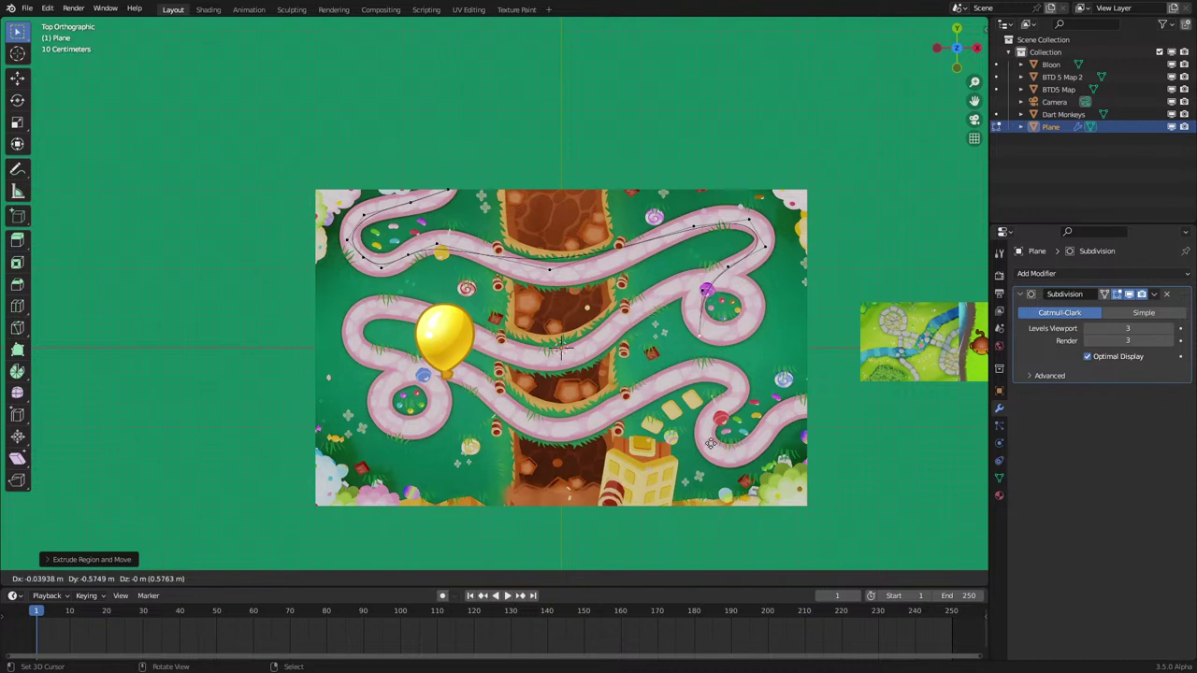
left_click(709, 439)
key("e")
left_click(759, 397)
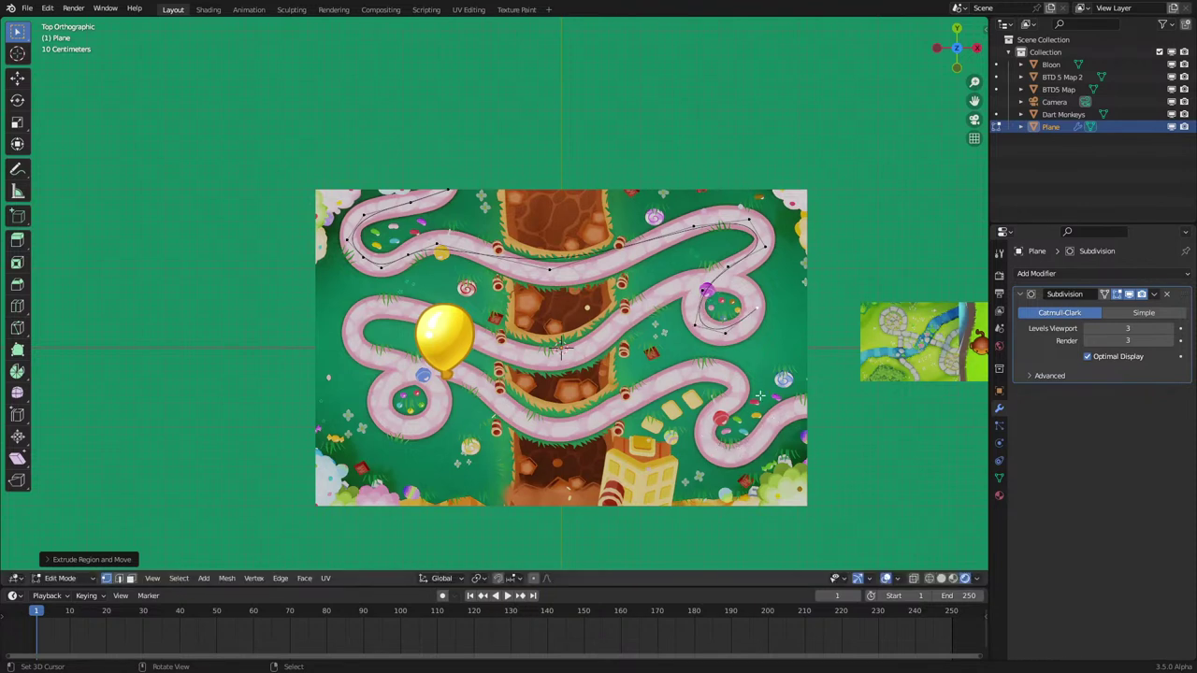
Step: Close the right-hand loop with extruded vertices and continue the path leftward along the middle lane past its centre
key("e")
left_click(709, 344)
key("e")
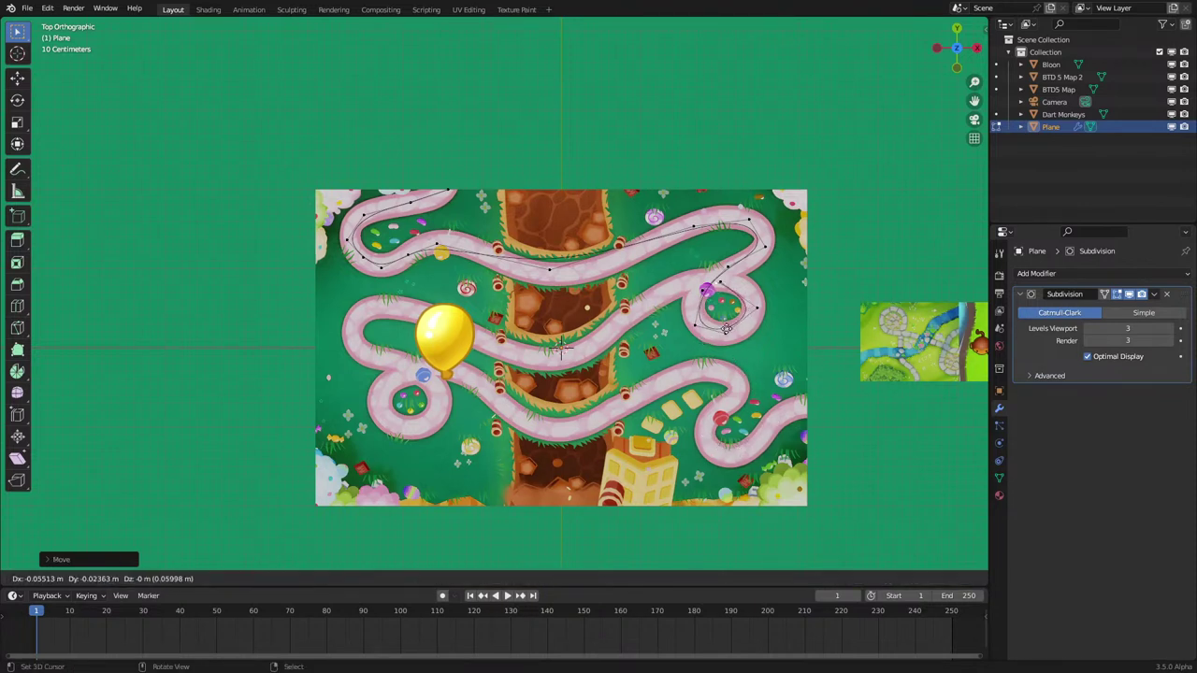
left_click(669, 347)
key("e")
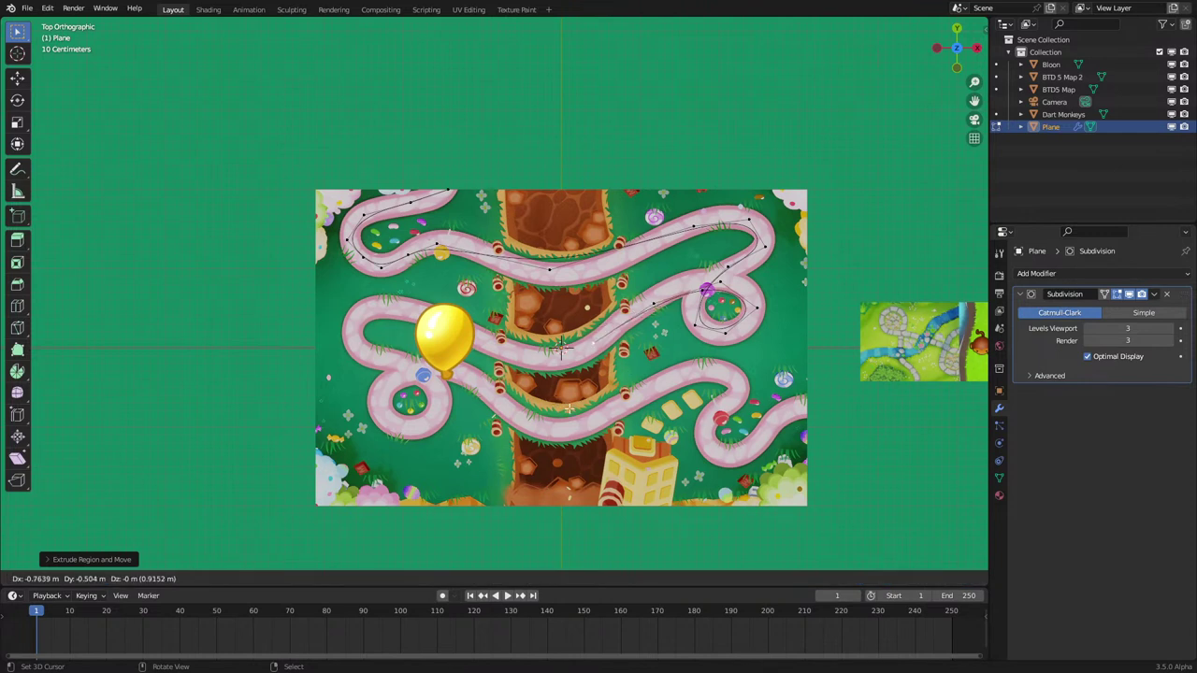
left_click(566, 411)
key("e")
left_click(567, 399)
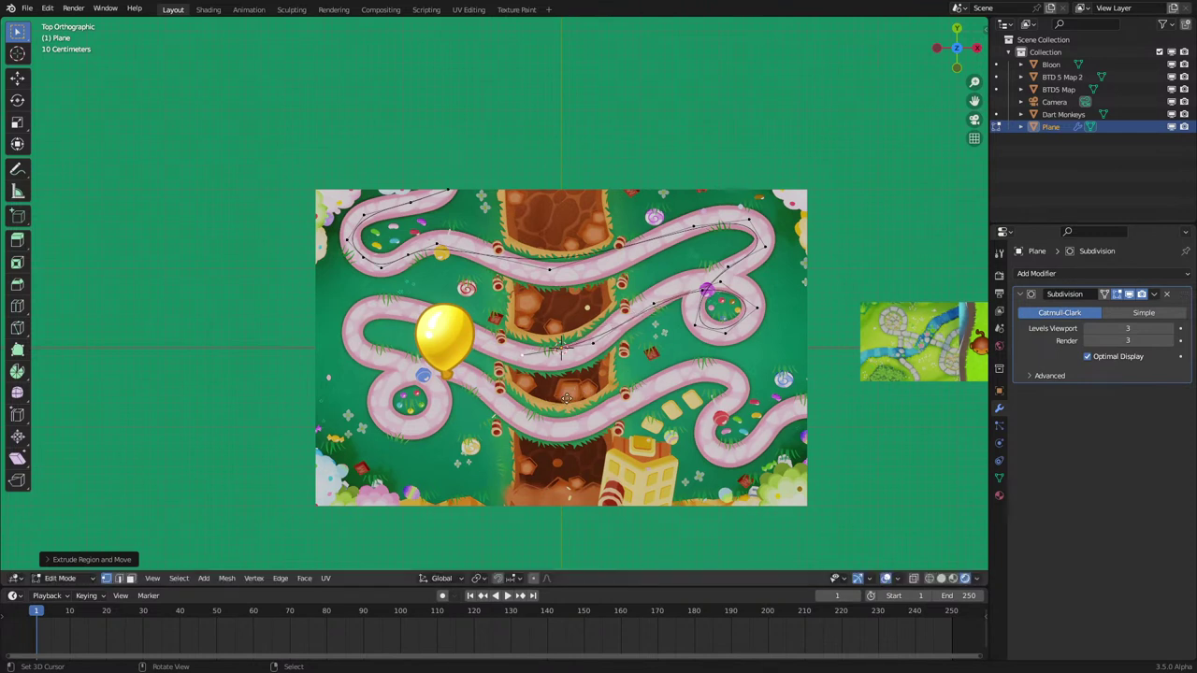
Step: Extrude the path to the left end of the middle lane and turn on the Subdivision modifier's on-cage display
key("e")
left_click(397, 324)
left_click(1104, 295)
key("e")
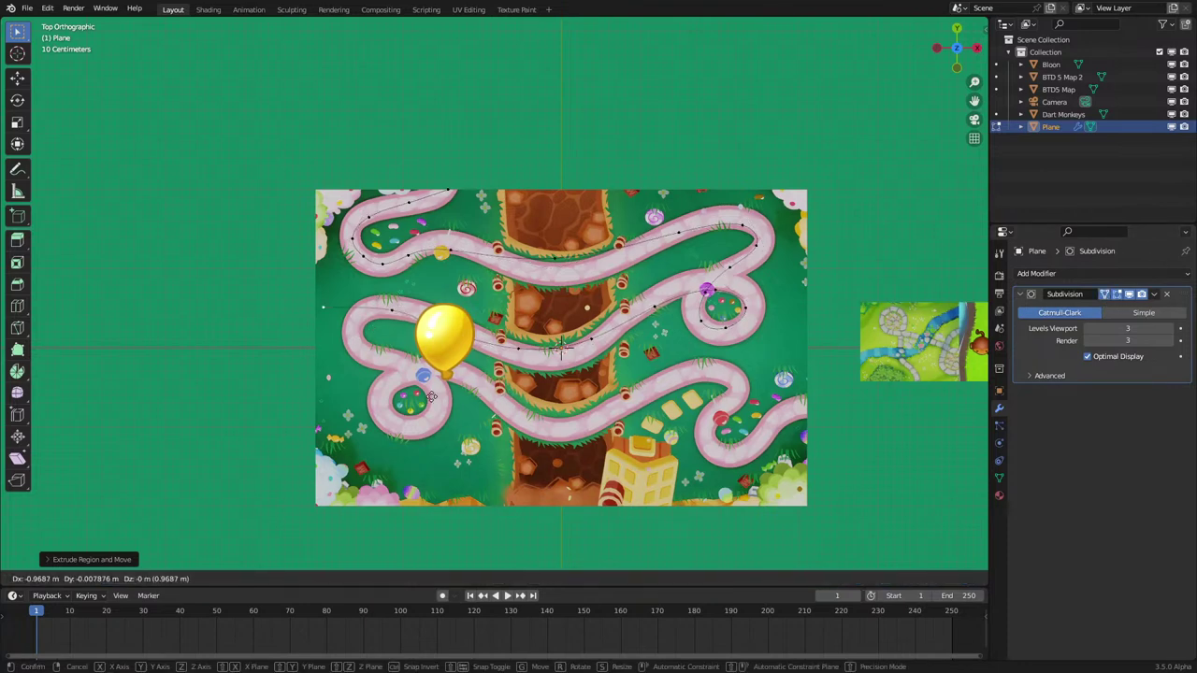
left_click(458, 423)
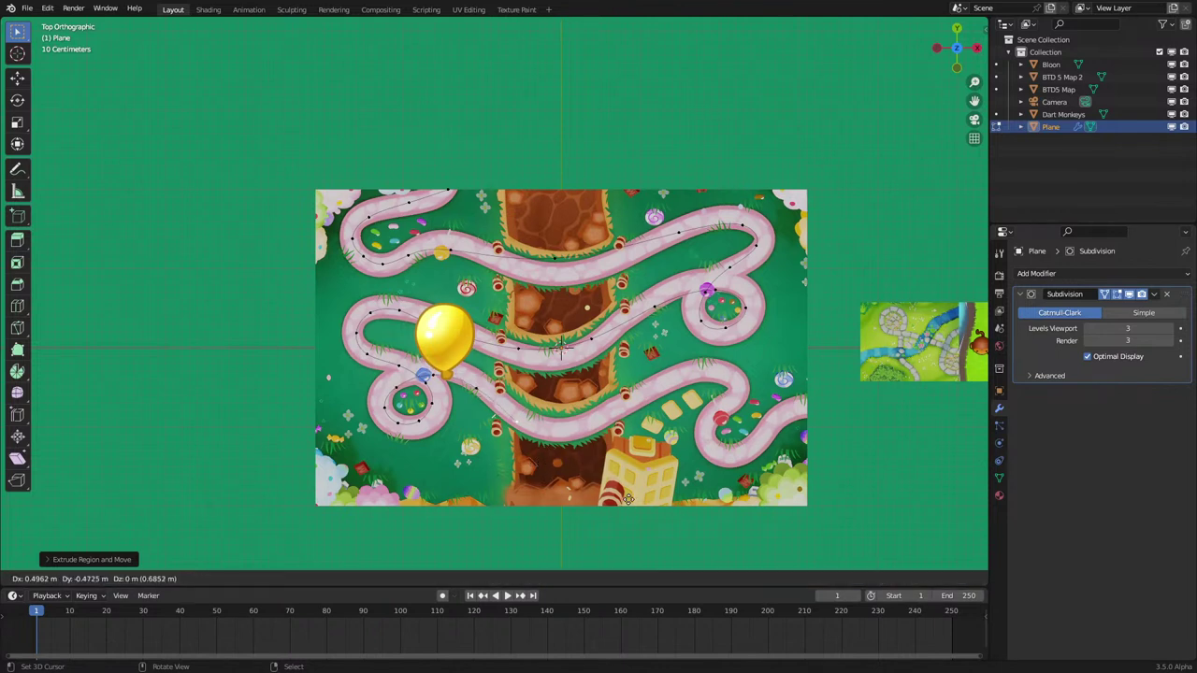
Step: Extrude vertices along the lower lane from its lowest point up to the crest of the lower-right bend
left_click(658, 508)
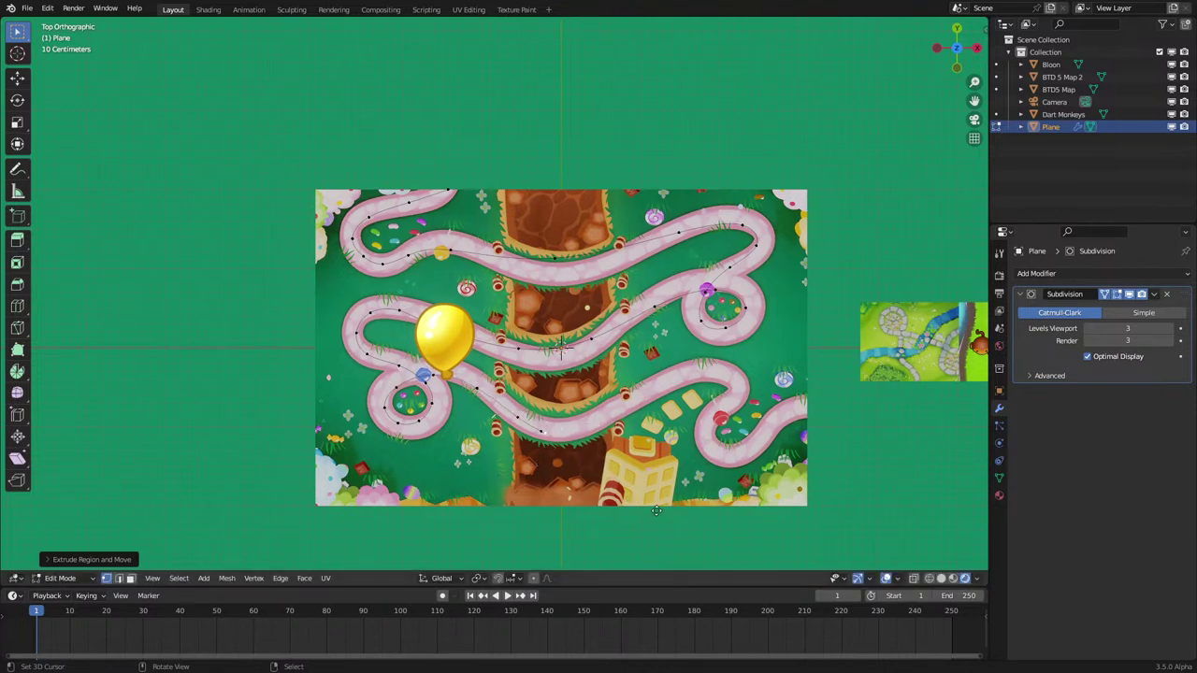
key("e")
left_click(700, 499)
key("e")
left_click(748, 475)
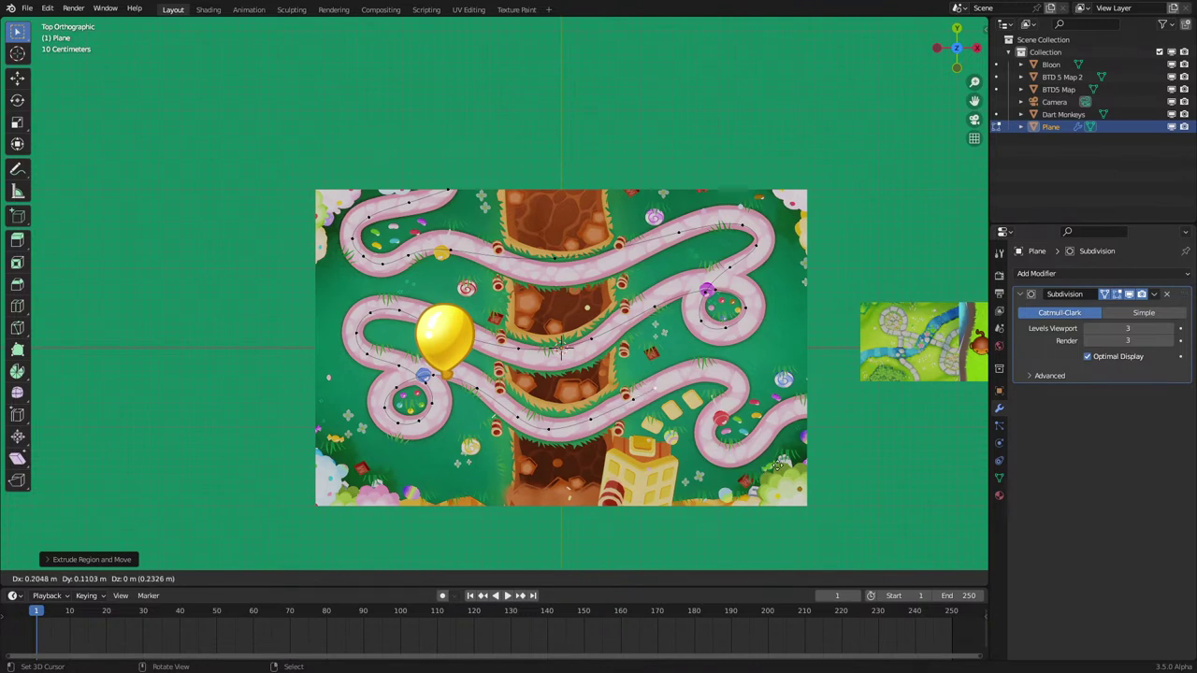
key("e")
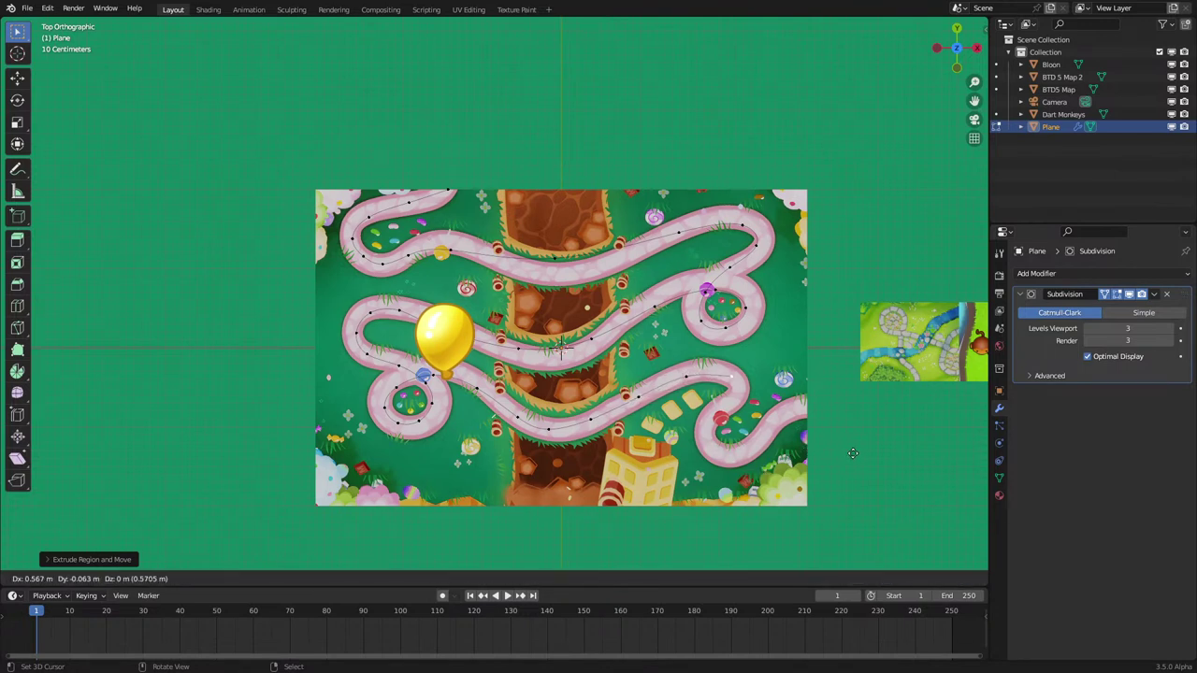
left_click(848, 453)
Step: Extrude vertices down from the lower-right crest and around the bottom of the track's final bend
key("e")
left_click(859, 464)
key("e")
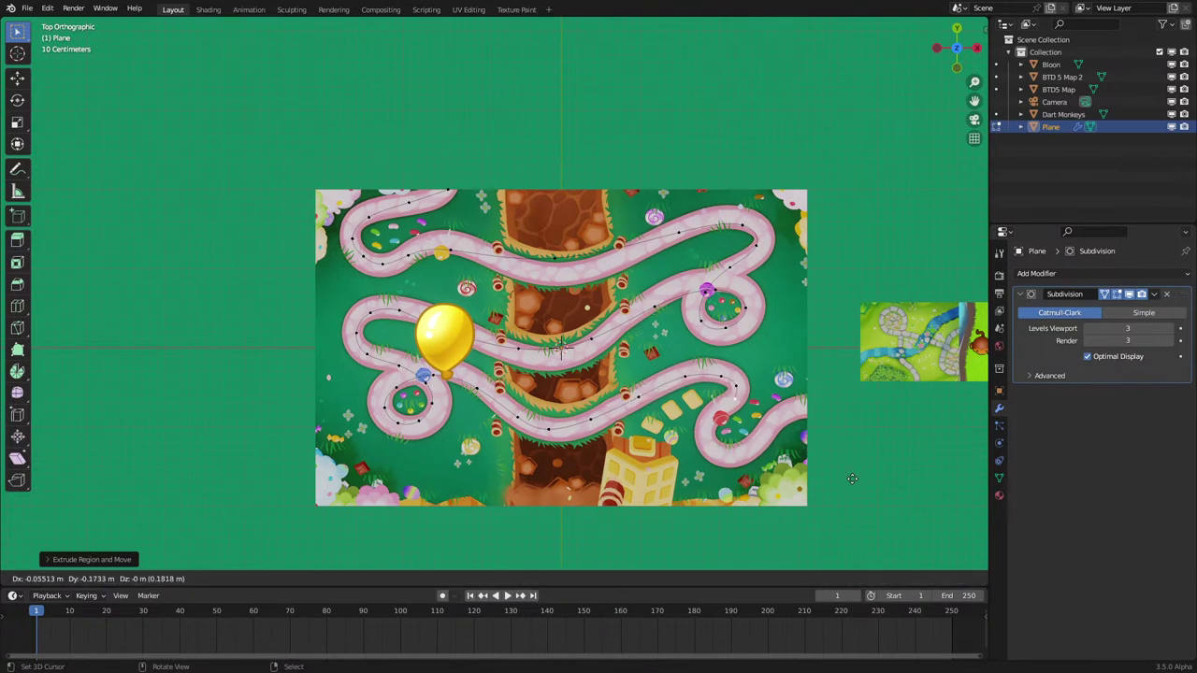
left_click(852, 481)
key("e")
left_click(831, 495)
key("e")
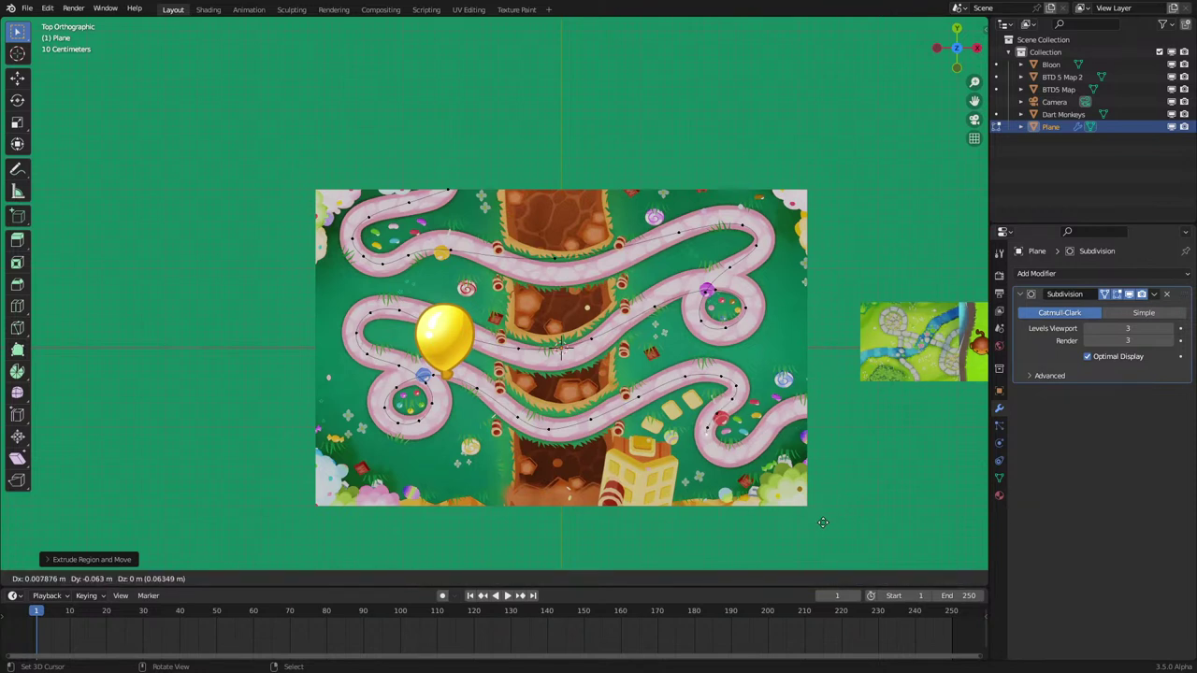
left_click(826, 534)
key("e")
left_click(846, 539)
Step: Extrude the last vertices up from the final bend to the track's exit at the map's right edge
key("e")
left_click(860, 537)
key("e")
left_click(874, 516)
key("e")
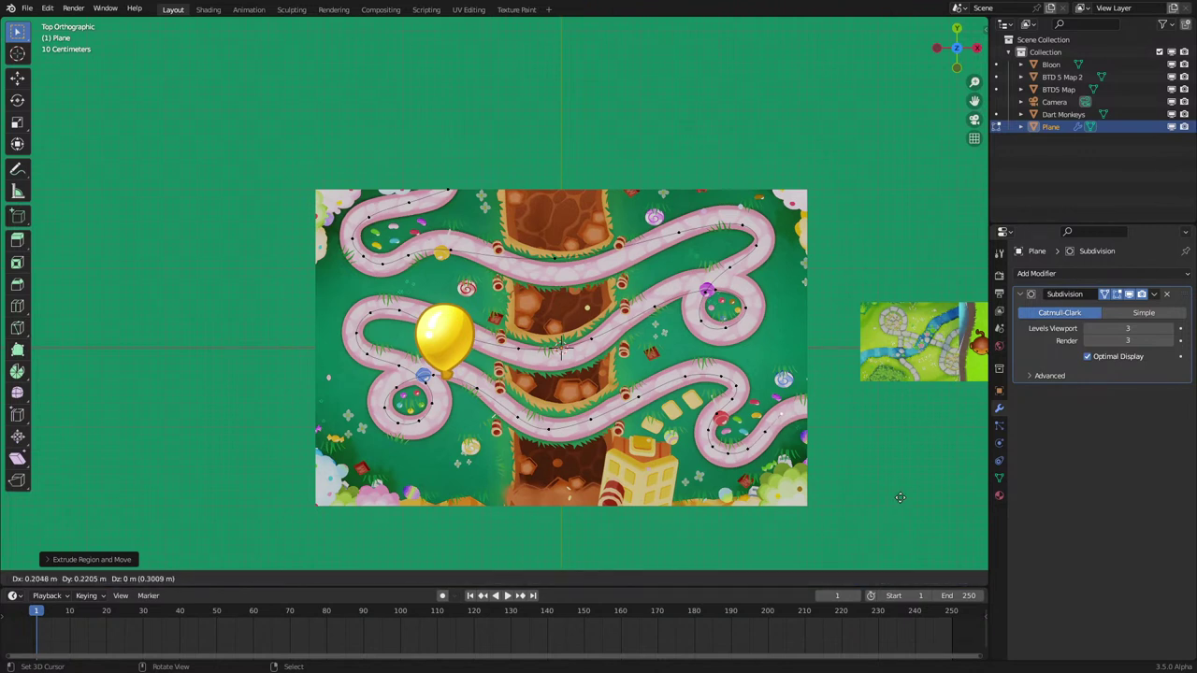
left_click(901, 497)
key("e")
left_click(928, 488)
Step: Adjust the position of the path vertex near the centre of the middle lane
key("a")
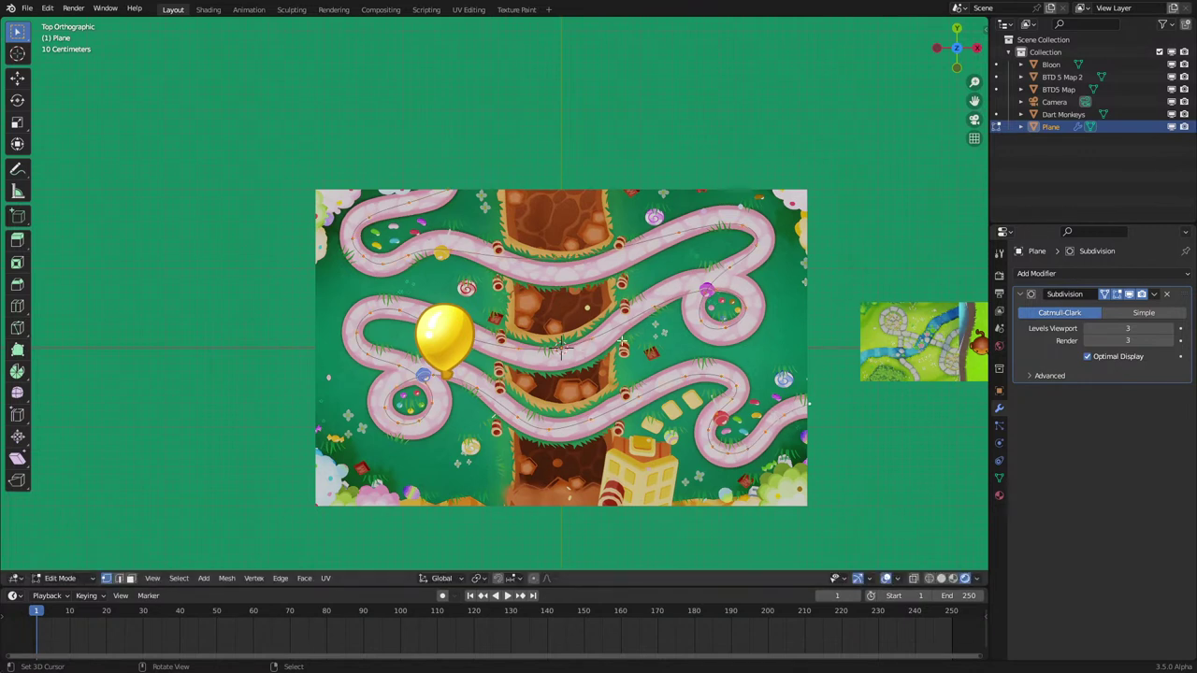
key("g")
left_click(570, 379)
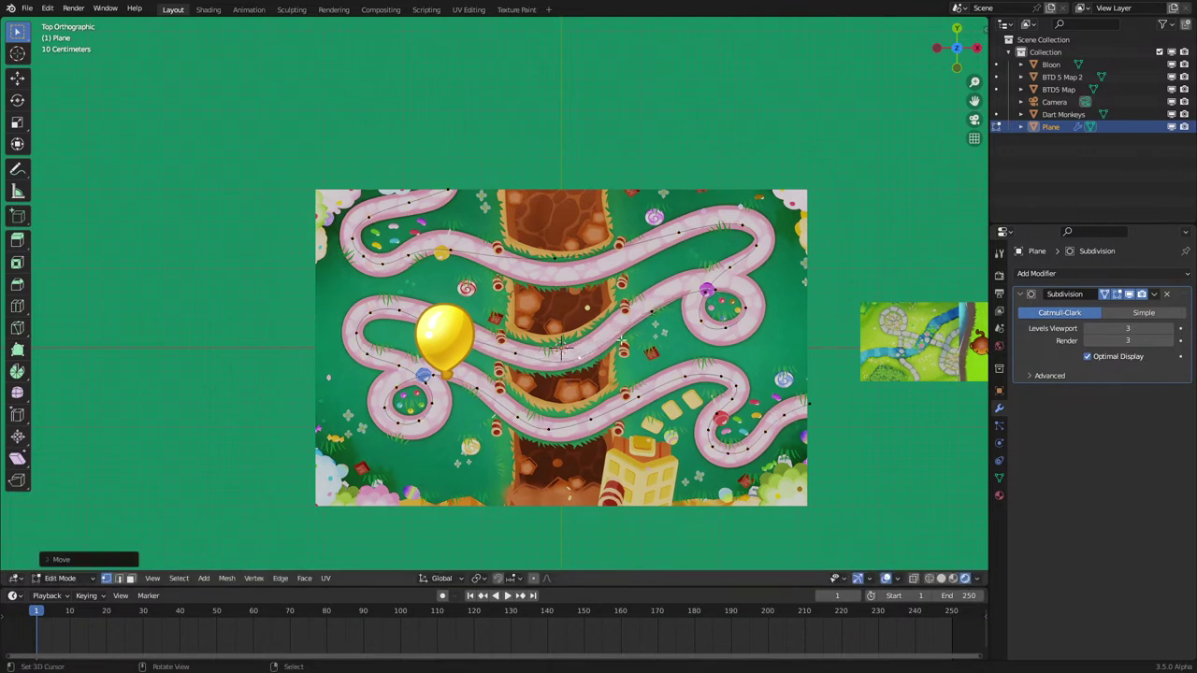
Step: Finish editing the path and move the yellow balloon off the map to the empty area on its left
right_click(660, 300)
key("a")
key("Tab")
left_click(454, 338)
key("g")
left_click(292, 348)
Step: Edit the path plane's mesh again and reposition vertices along the left half of the middle lane
left_click(452, 329)
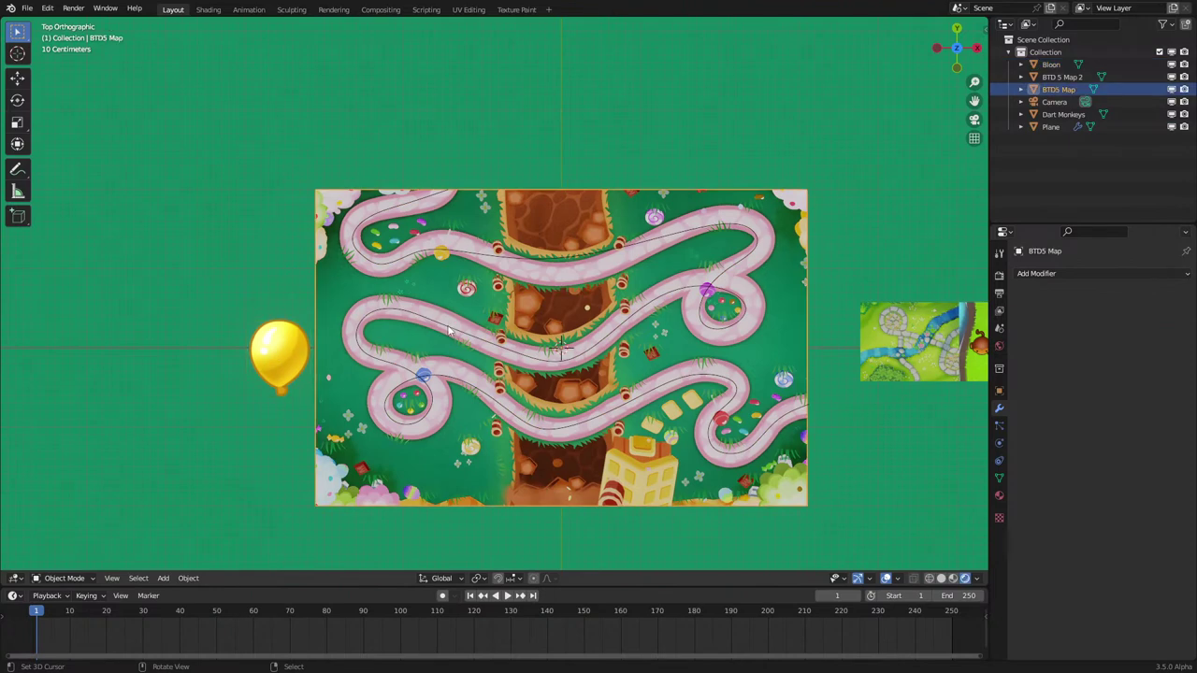
left_click(452, 327)
key("Tab")
key("g")
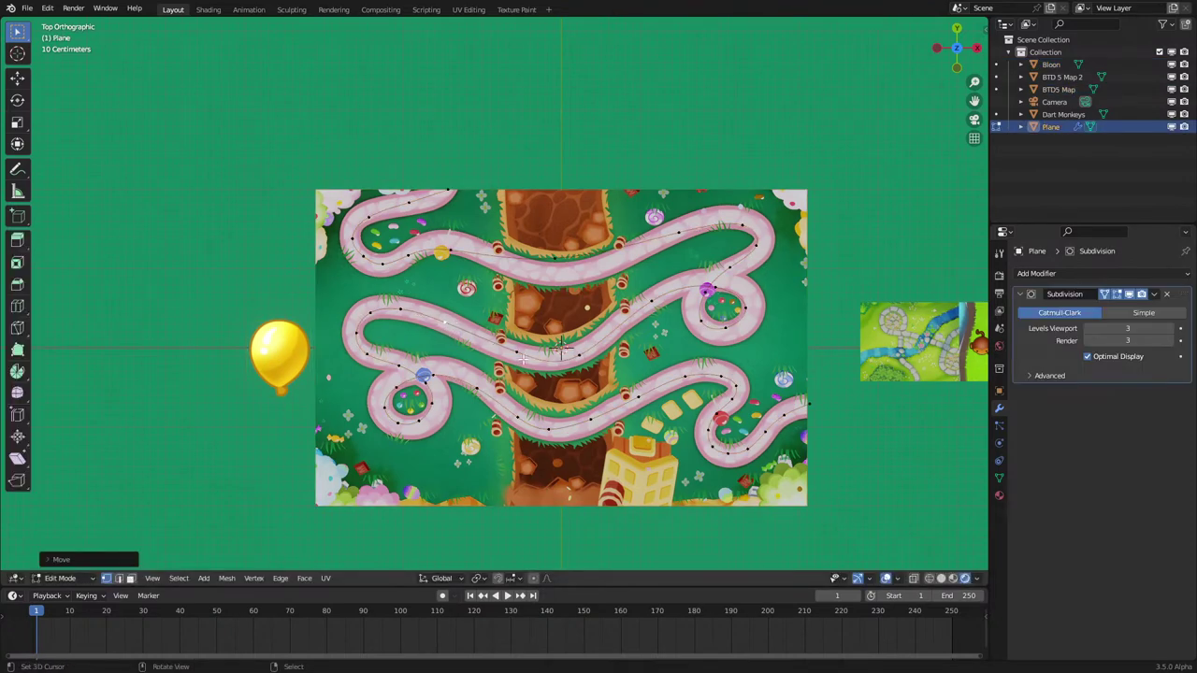
left_click(498, 359)
Step: Select the run of path vertices around the right-hand loop, resize it and move it onto the track
left_click(727, 330, "ctrl")
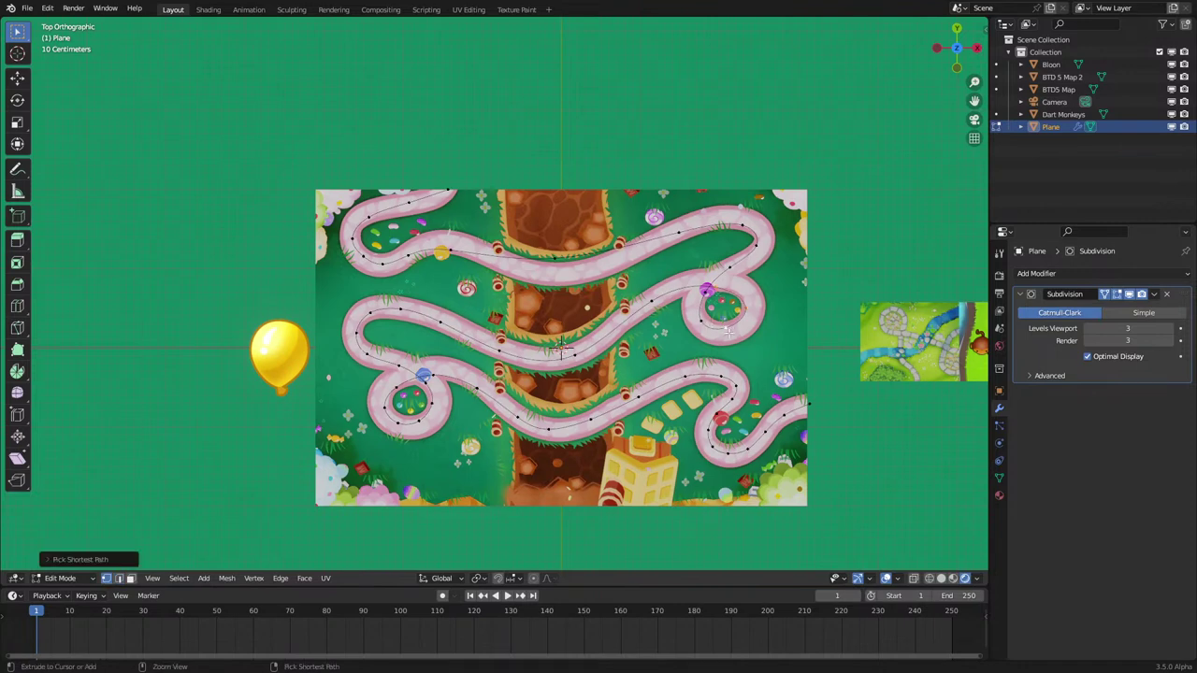
key("g")
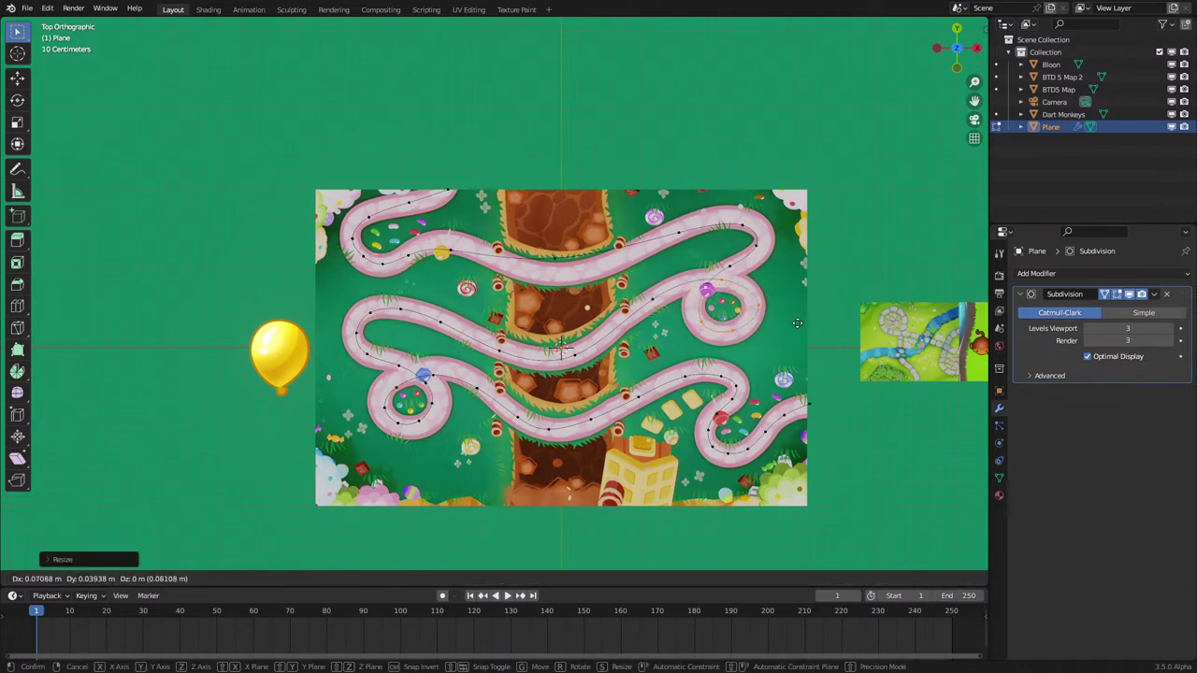
left_click(793, 325)
Step: Shift part of the right-hand loop along Y and reposition the vertex at the loop's top
key("g")
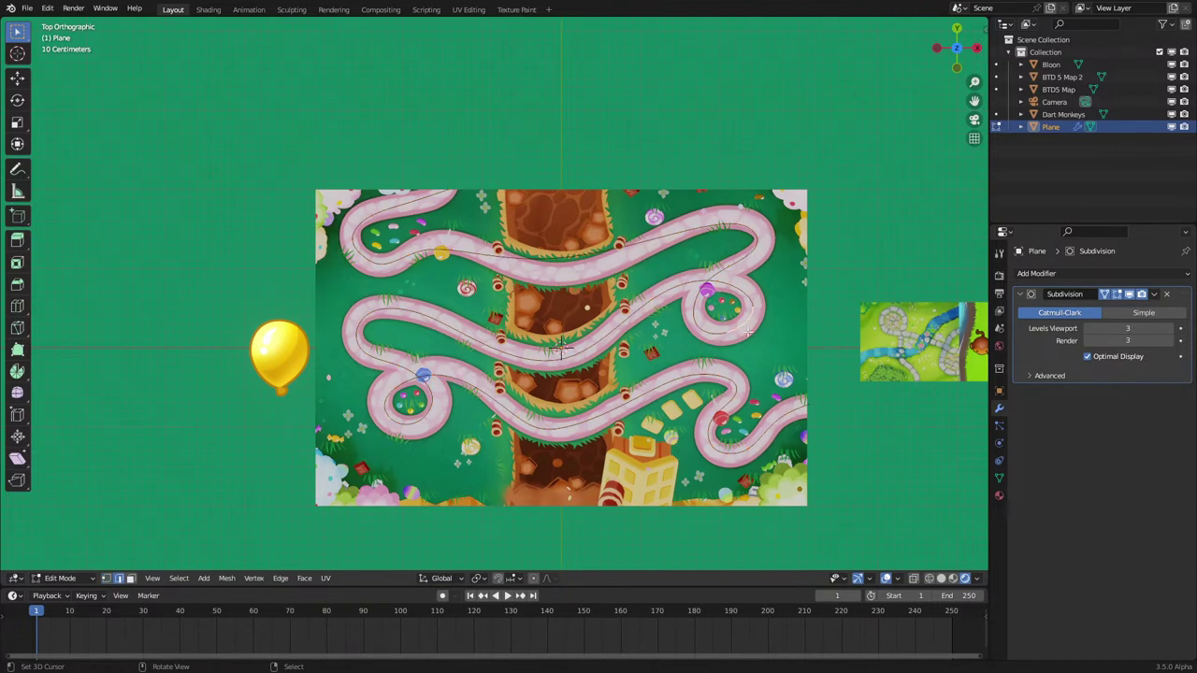
key("y")
left_click(683, 318)
right_click(725, 281)
key("g")
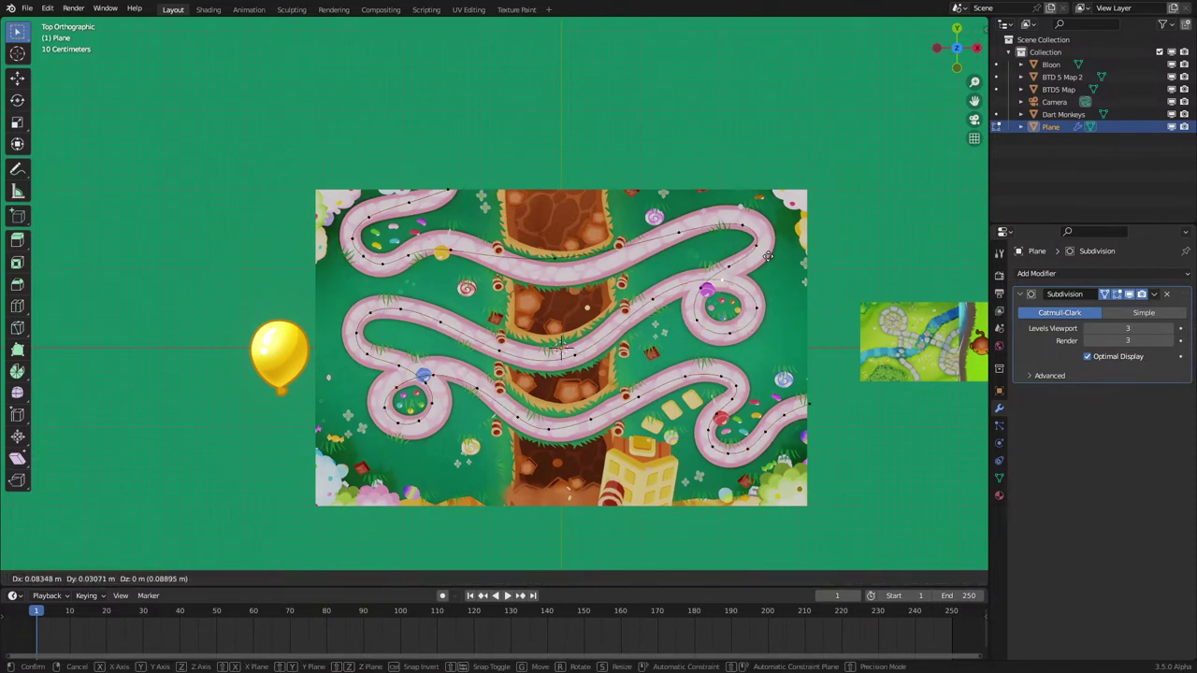
left_click(729, 280)
Step: Reposition the top lane's vertices at its lowest point and beside the yellow candy to centre them on the track
key("a")
key("g")
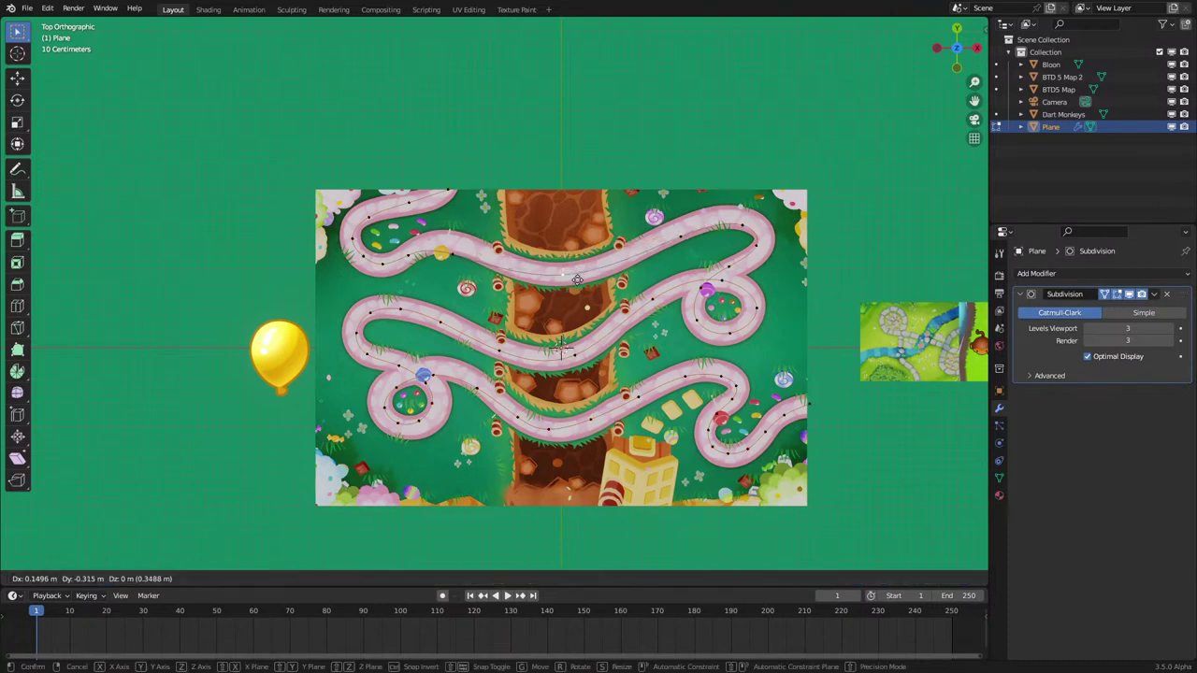
left_click(451, 260)
right_click(451, 260)
key("g")
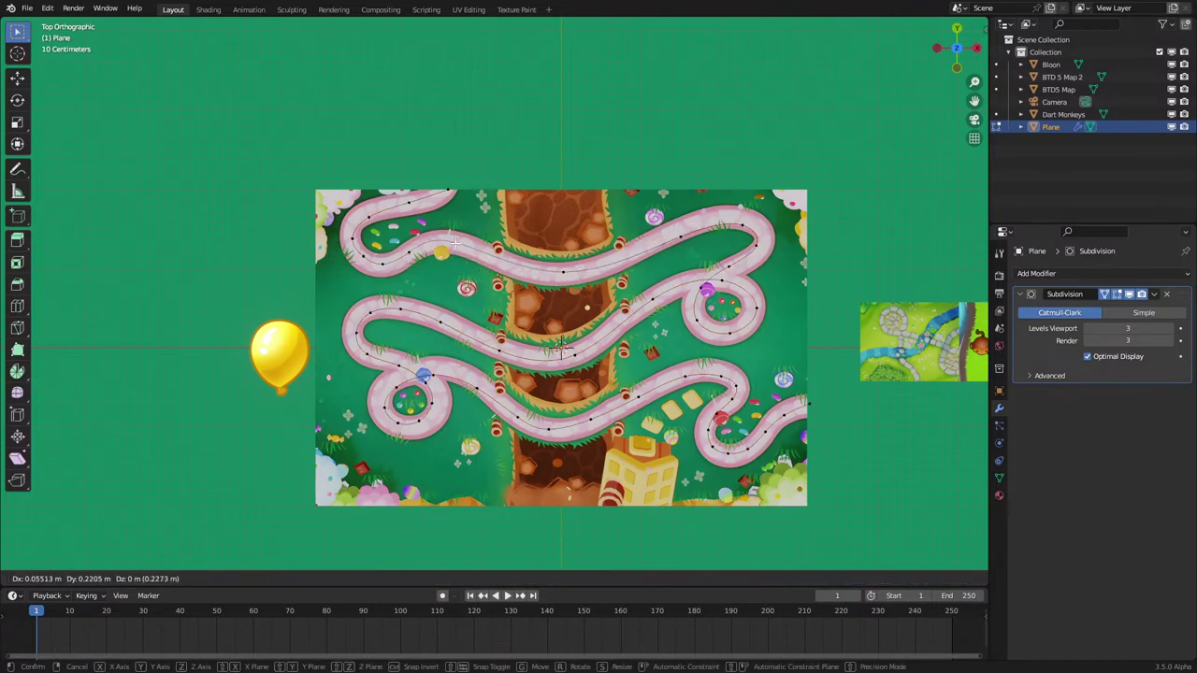
left_click(455, 245)
right_click(573, 278)
key("g")
left_click(566, 281)
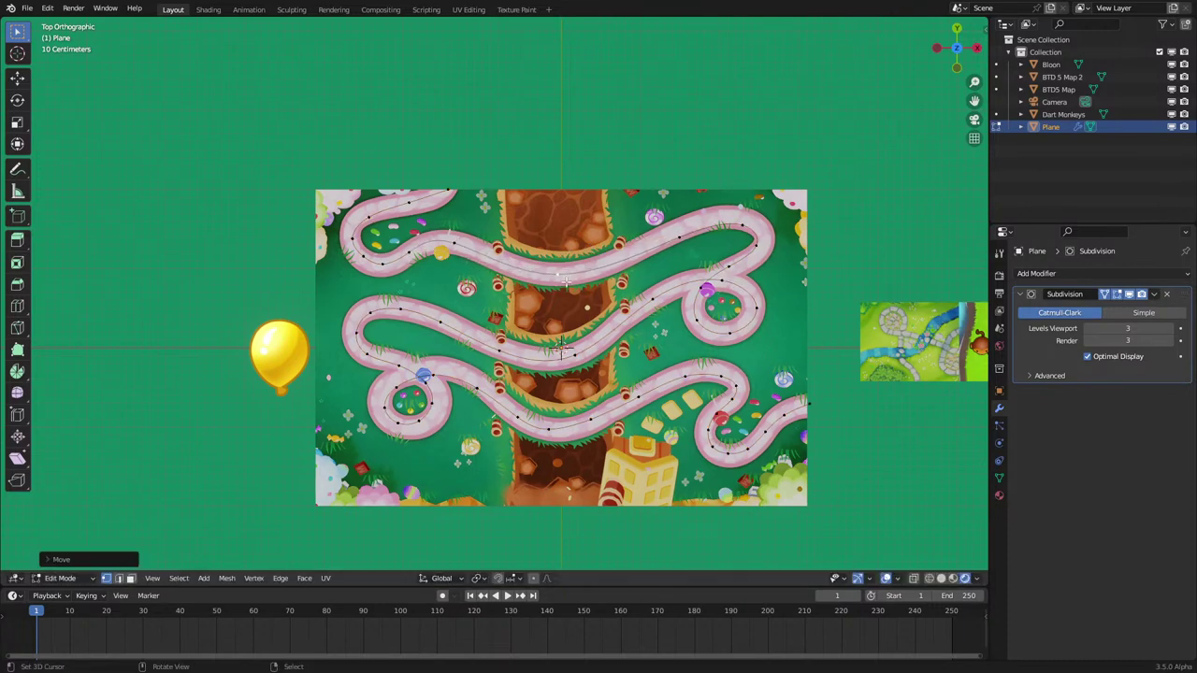
Step: Adjust the path along the top lane's climb and around the upper-right bend to follow the track's centre
key("g")
left_click(705, 243)
key("g")
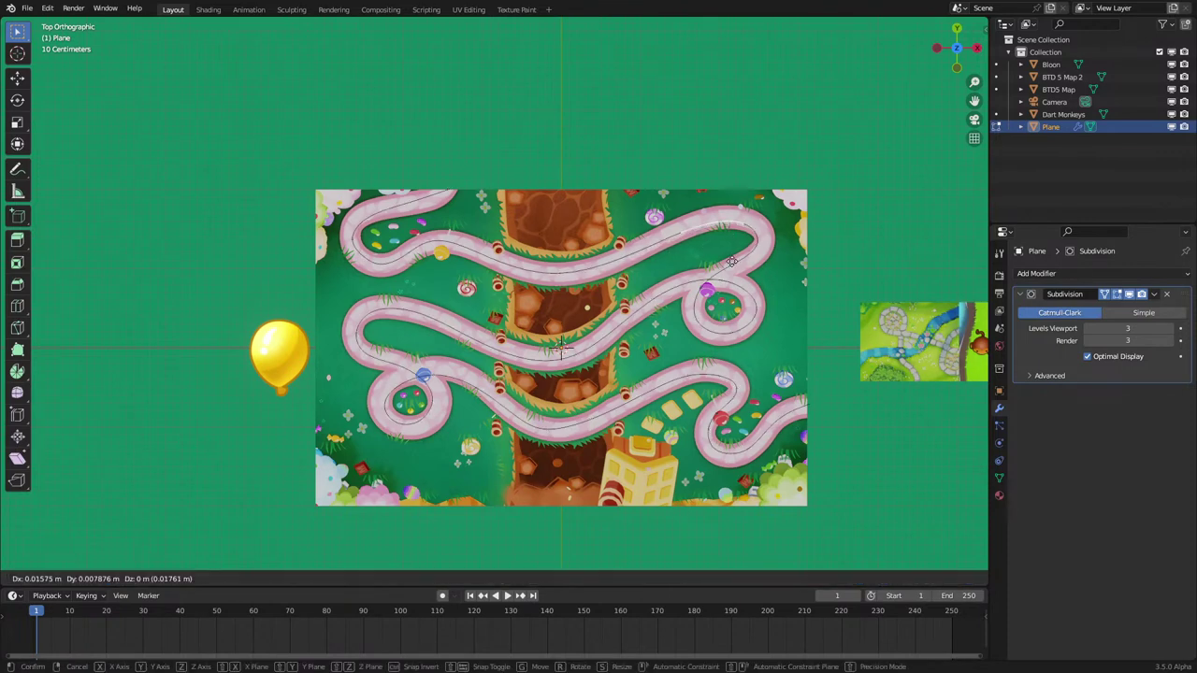
left_click(734, 261)
key("1")
right_click(752, 252)
key("g")
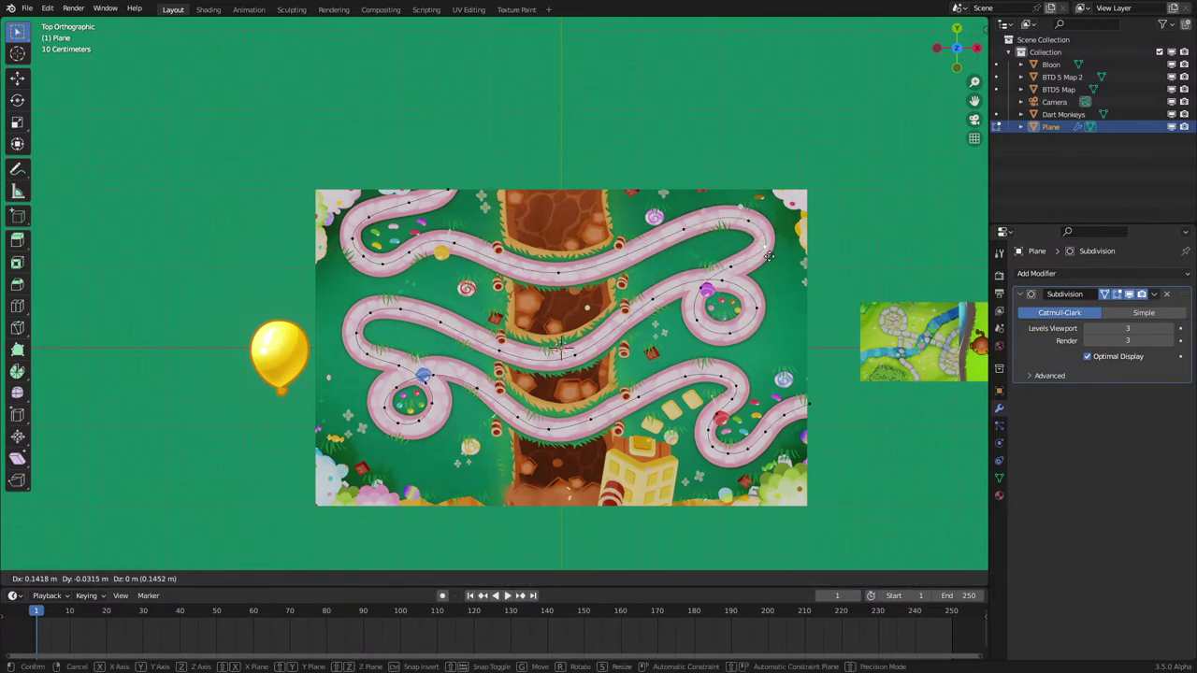
left_click(768, 256)
Step: Reposition the vertices around the upper-left bend so the path stays centred on the track
right_click(378, 224)
key("g")
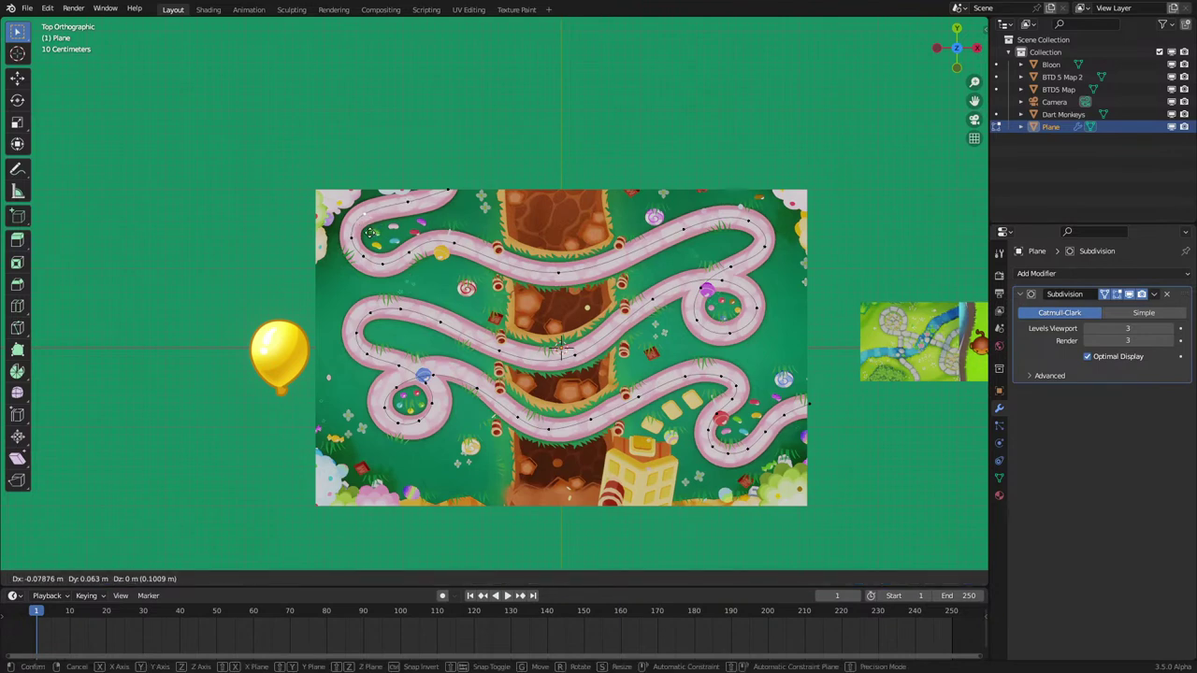
left_click(369, 233)
right_click(367, 258)
key("g")
left_click(382, 272)
right_click(382, 271)
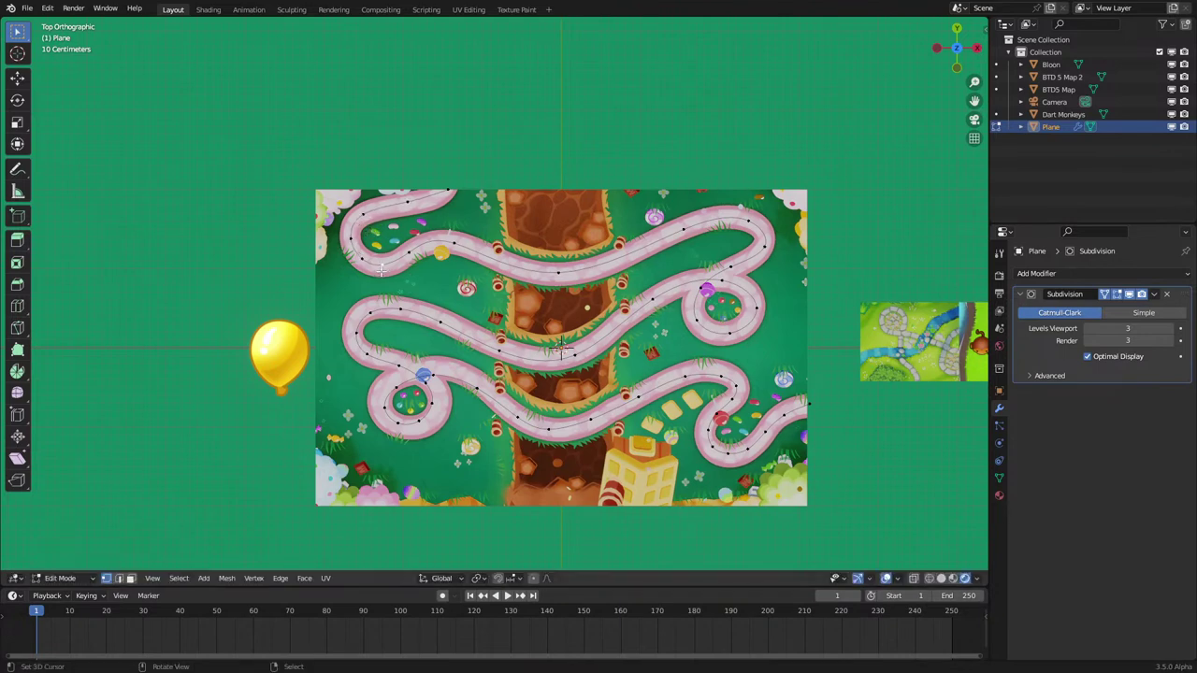
key("g")
left_click(384, 272)
Step: Move the path edges along the left and right sides of the lower-left loop onto the track's centre
left_click(389, 394)
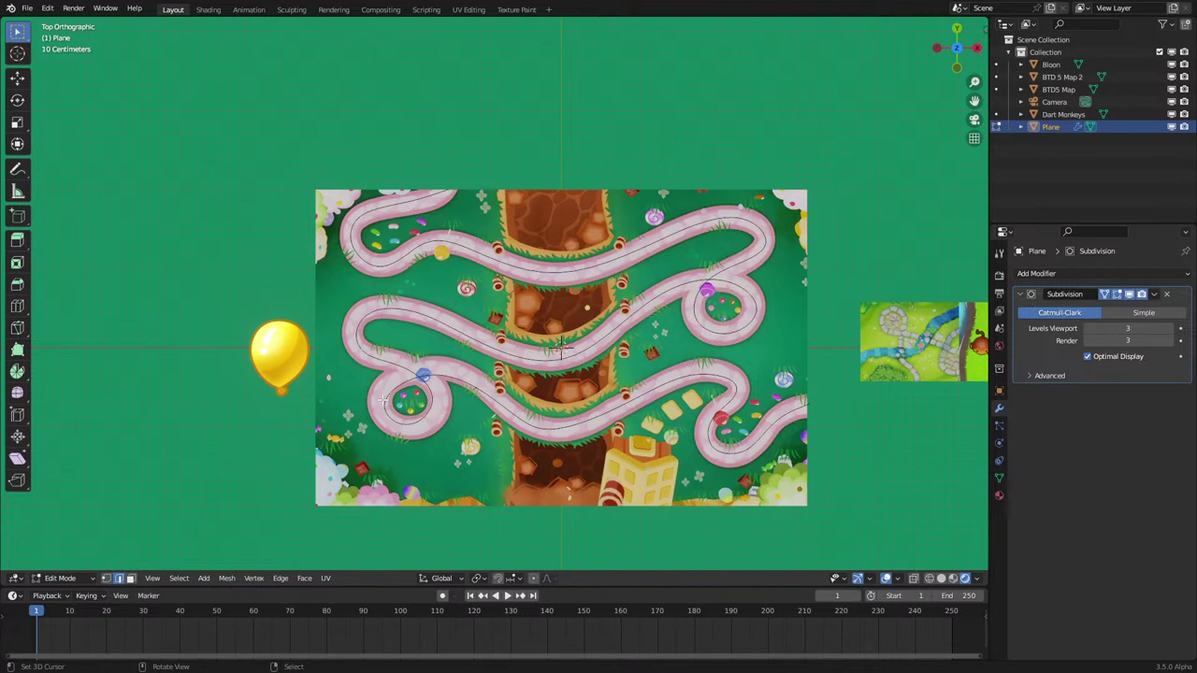
key("g")
left_click(363, 359)
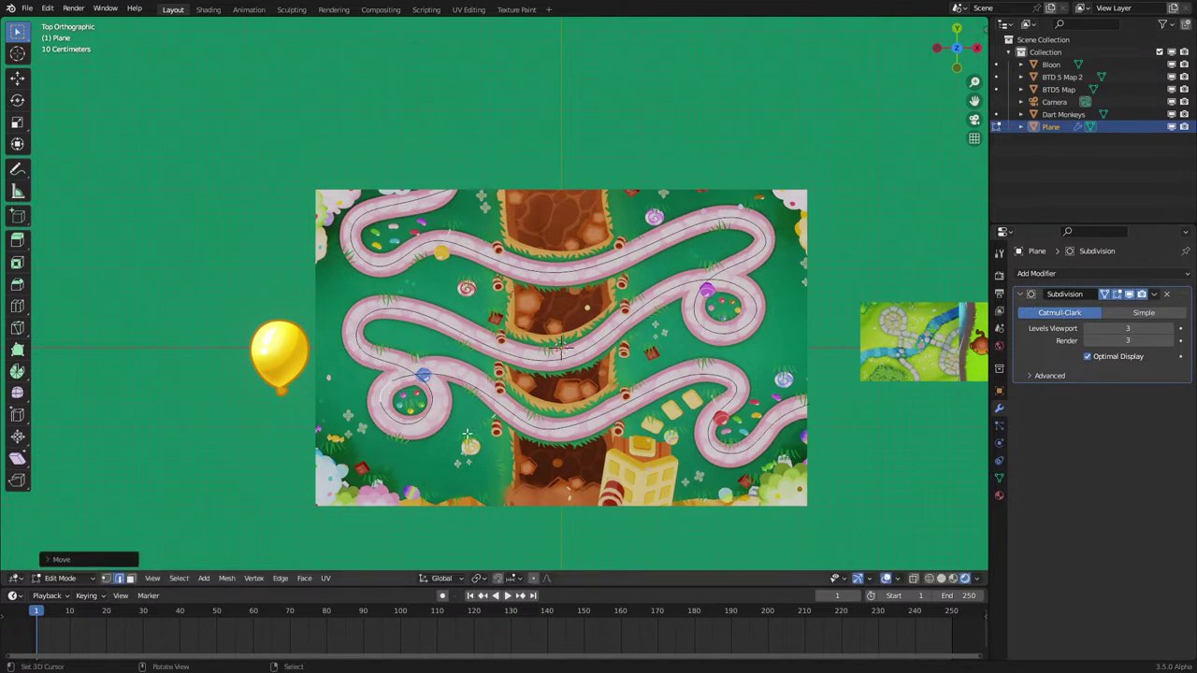
right_click(433, 393)
key("g")
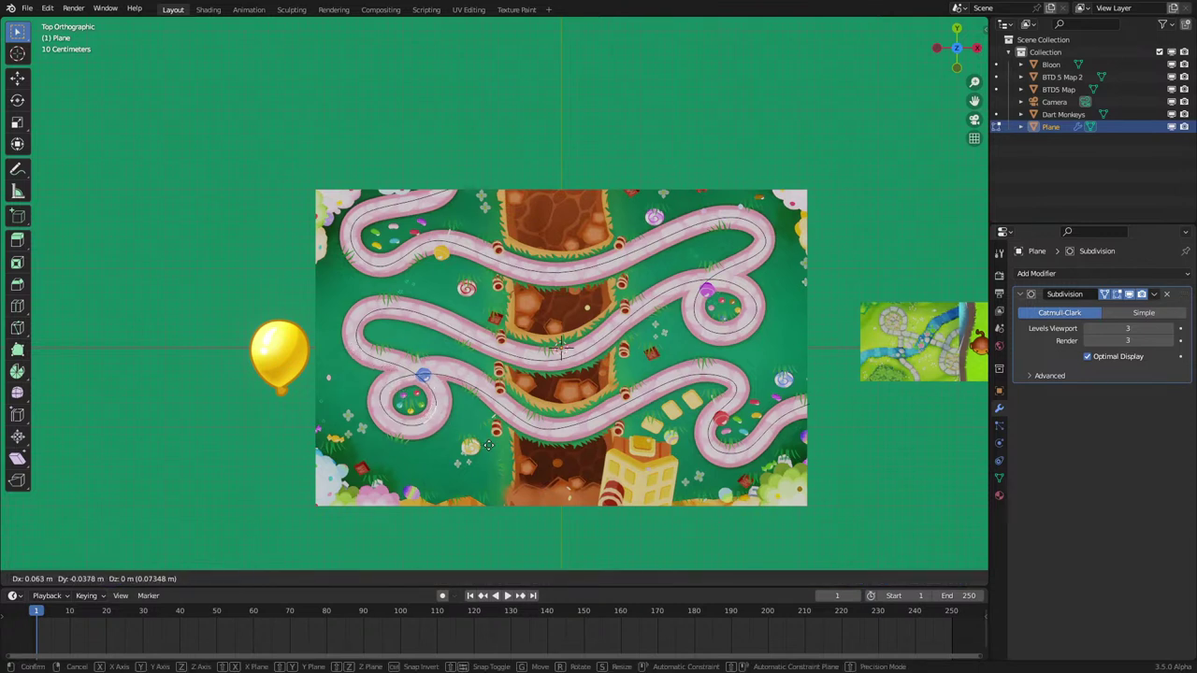
left_click(431, 408)
Step: Switch to vertex selection and reposition the vertex at the lower-left part of the lower-left loop
right_click(398, 428)
key("1")
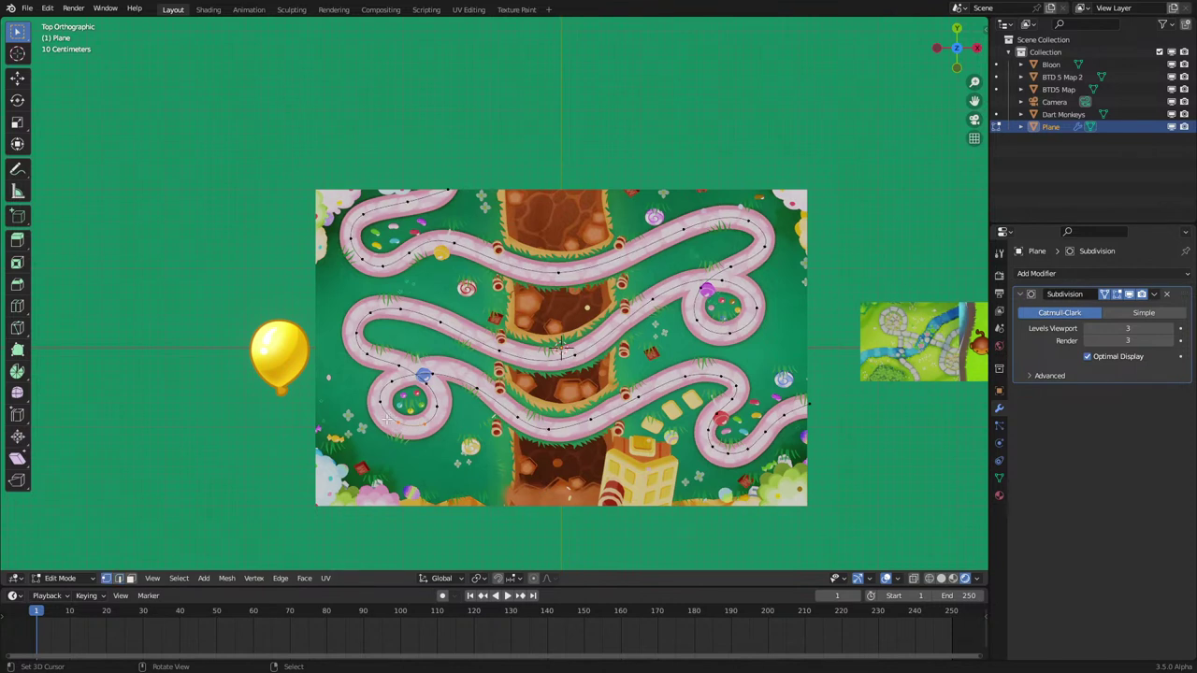
left_click(386, 418)
key("g")
left_click(472, 400)
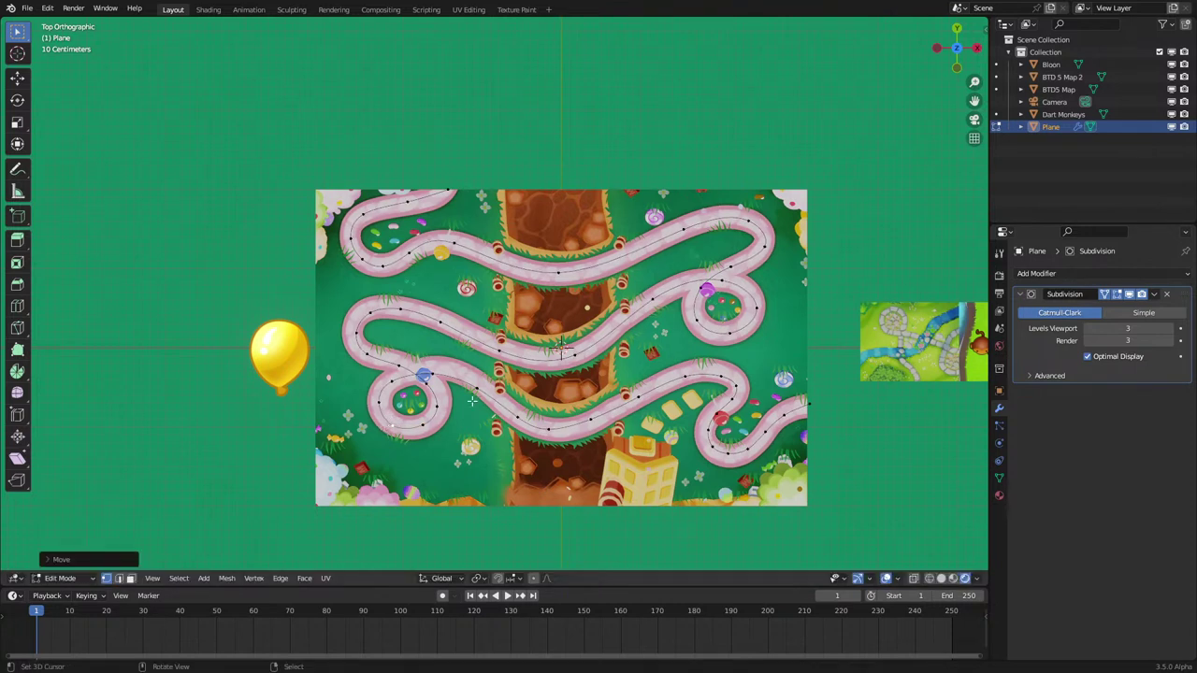
key("g")
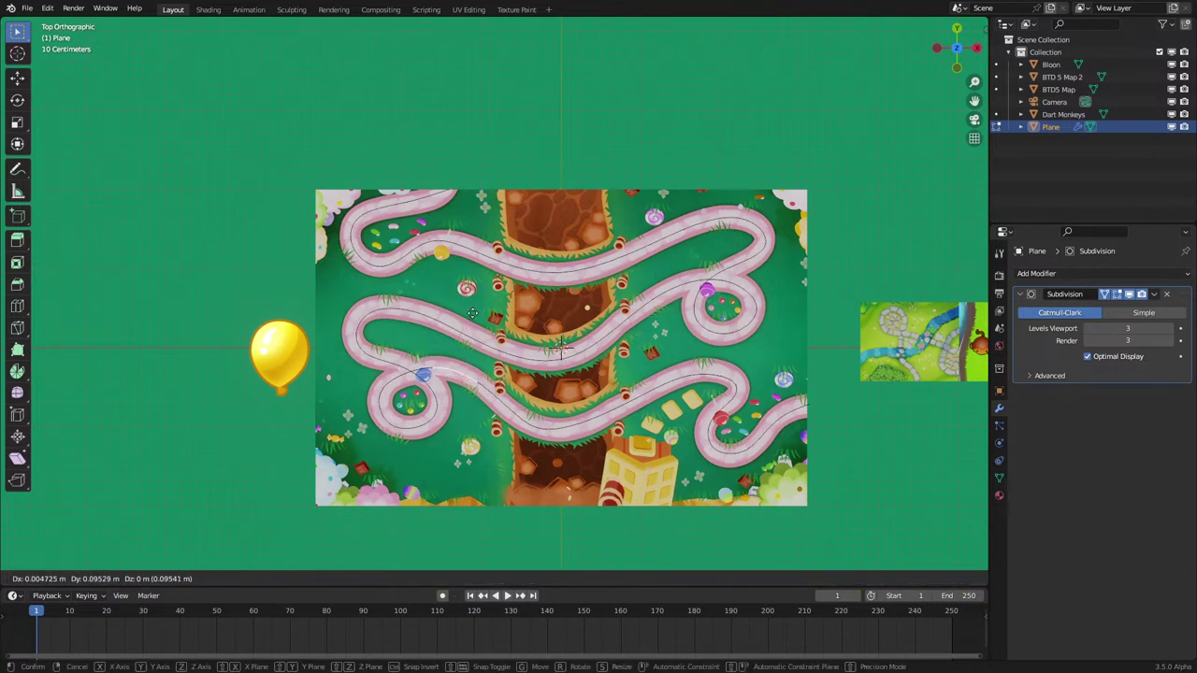
key("Escape")
key("Tab")
key("Tab")
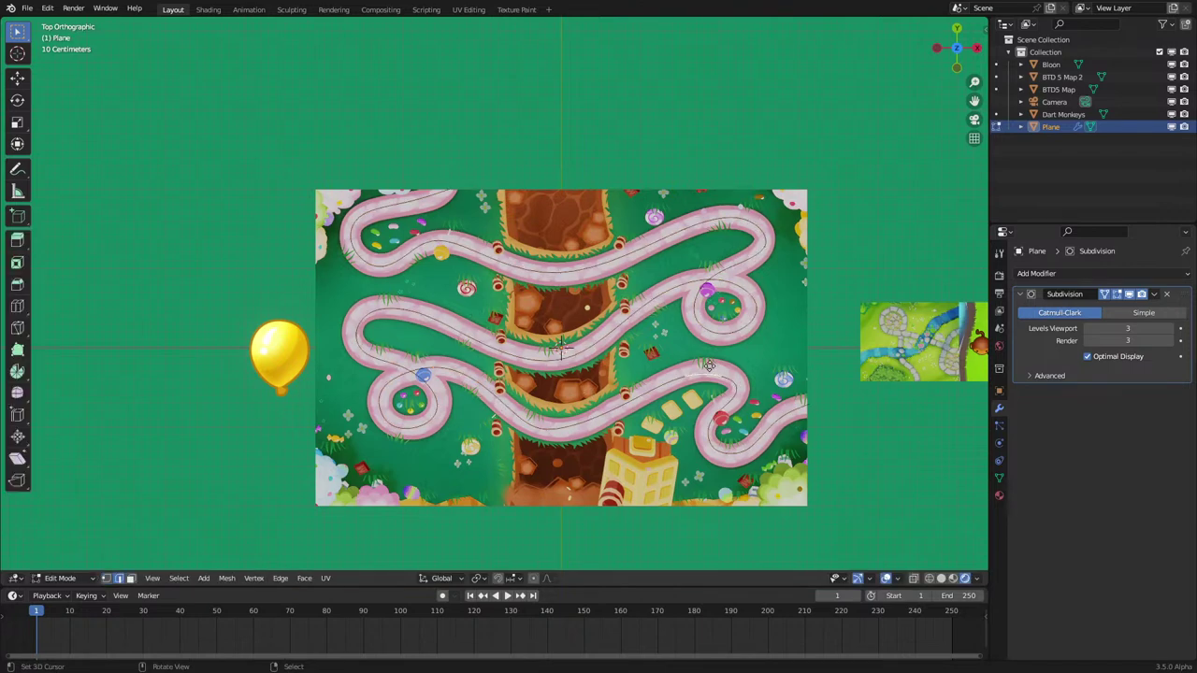
Step: Adjust the path edge near the crest of the lower-right bend and return to Object Mode
key("g")
left_click(710, 337)
key("Tab")
Step: Switch to the Shading workspace, turn the shader editor into a Geometry Node Editor and create a node tree for the path plane
middle_click_drag(719, 355, 490, 337, "shift")
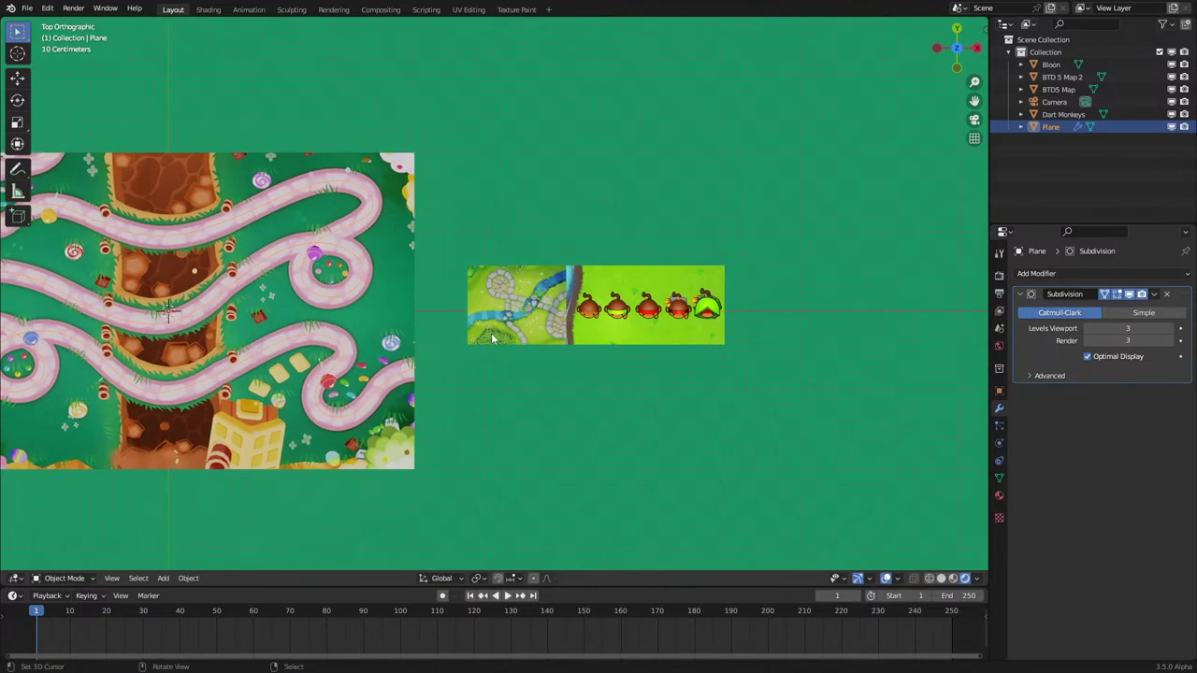
scroll(402, 304, "up", 3)
scroll(296, 261, "down", 3)
mouse_move(295, 260)
middle_mouse_down("shift")
mouse_move(541, 331)
mouse_move(597, 307)
middle_mouse_up("shift")
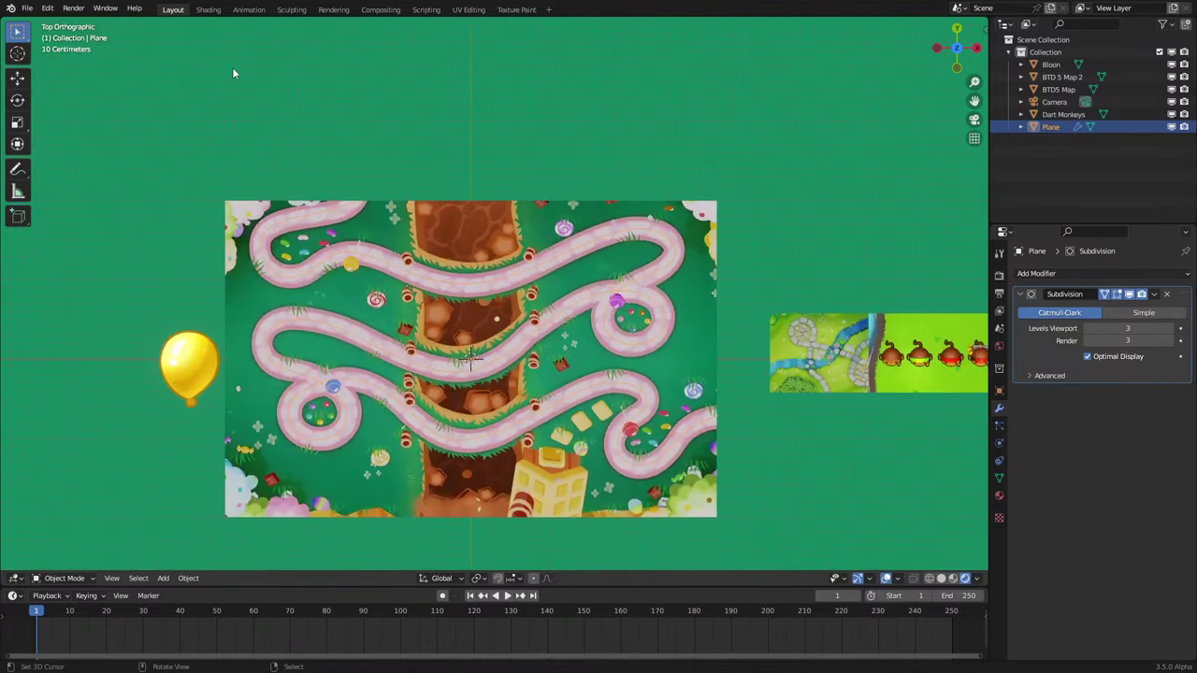
left_click(208, 10)
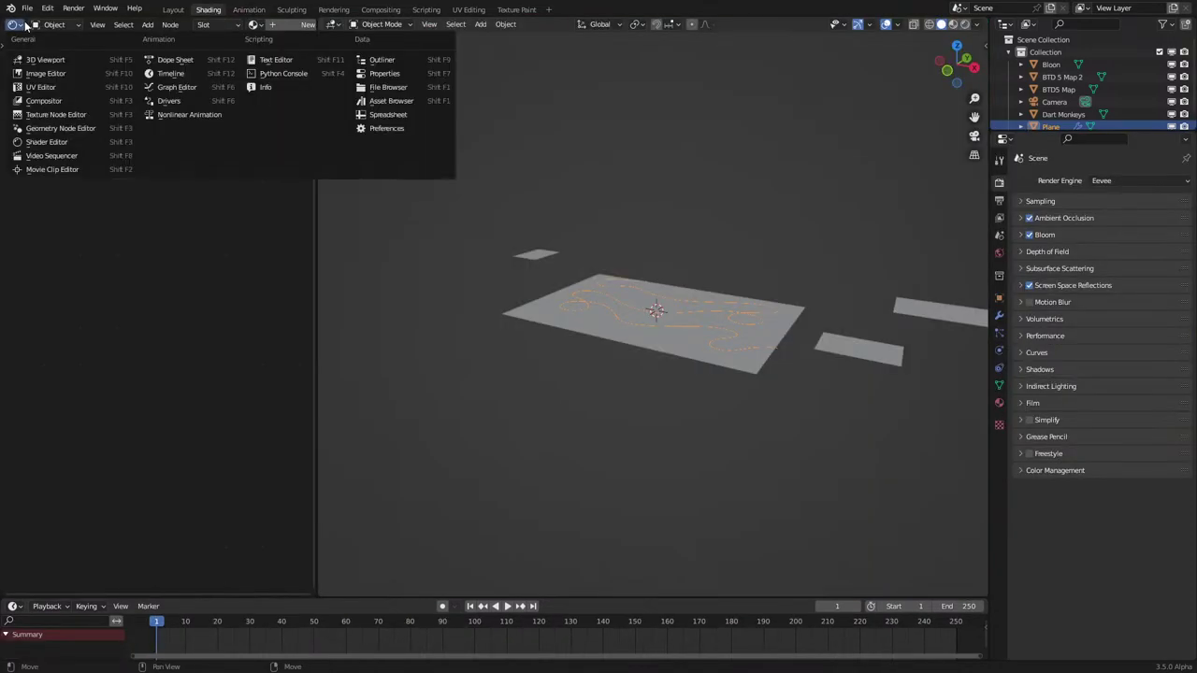
left_click(56, 128)
Step: Display the 3D view in Rendered shading with the map facing the view, and widen the node editor
middle_click_drag(561, 169, 587, 231)
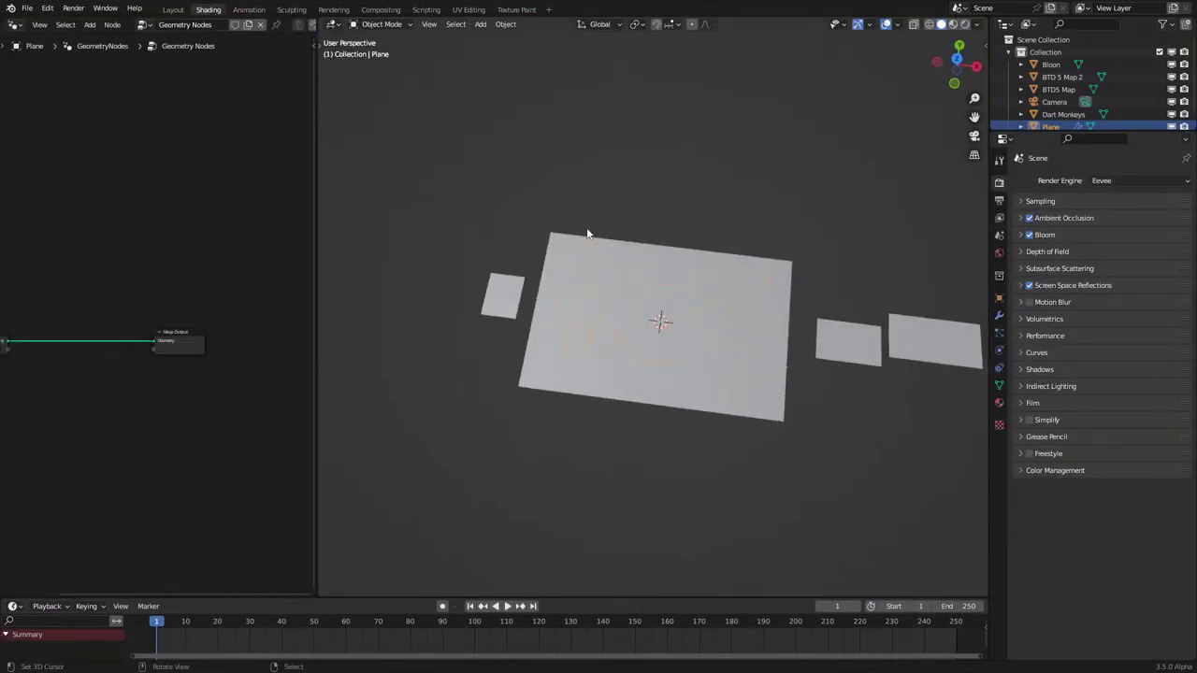
key("z")
left_click(712, 357)
scroll(687, 300, "up", 1)
middle_click_drag(682, 284, 700, 320)
scroll(704, 323, "up", 2)
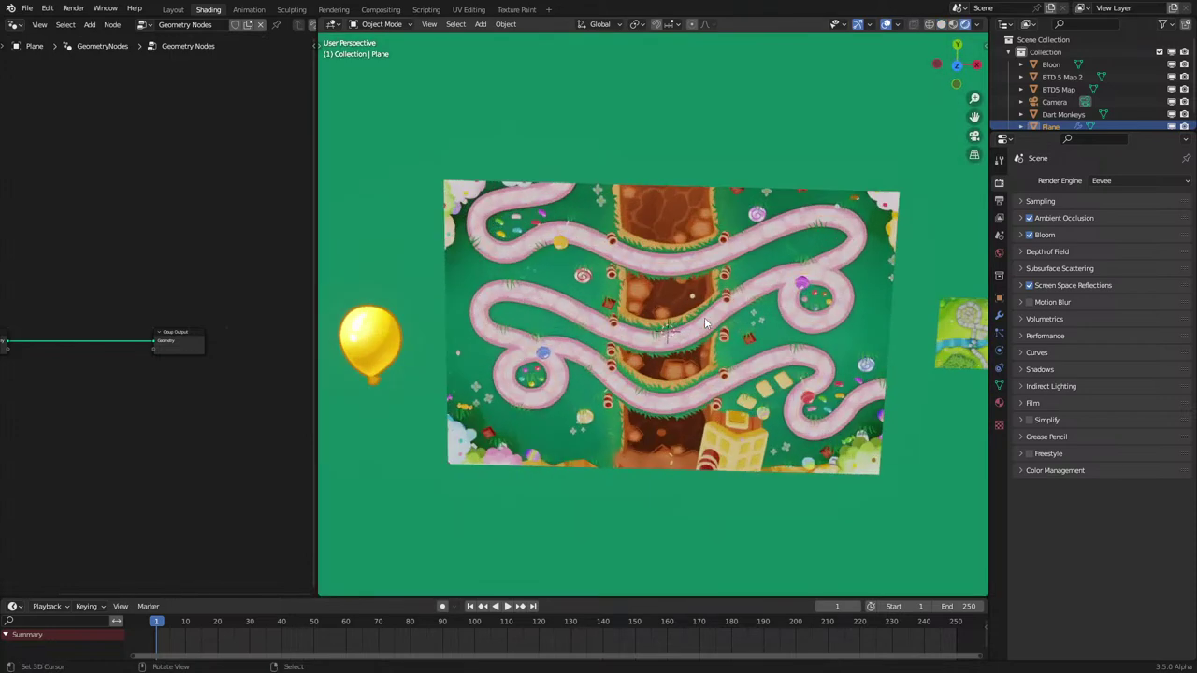
left_click_drag(318, 399, 351, 400)
scroll(515, 342, "up", 5)
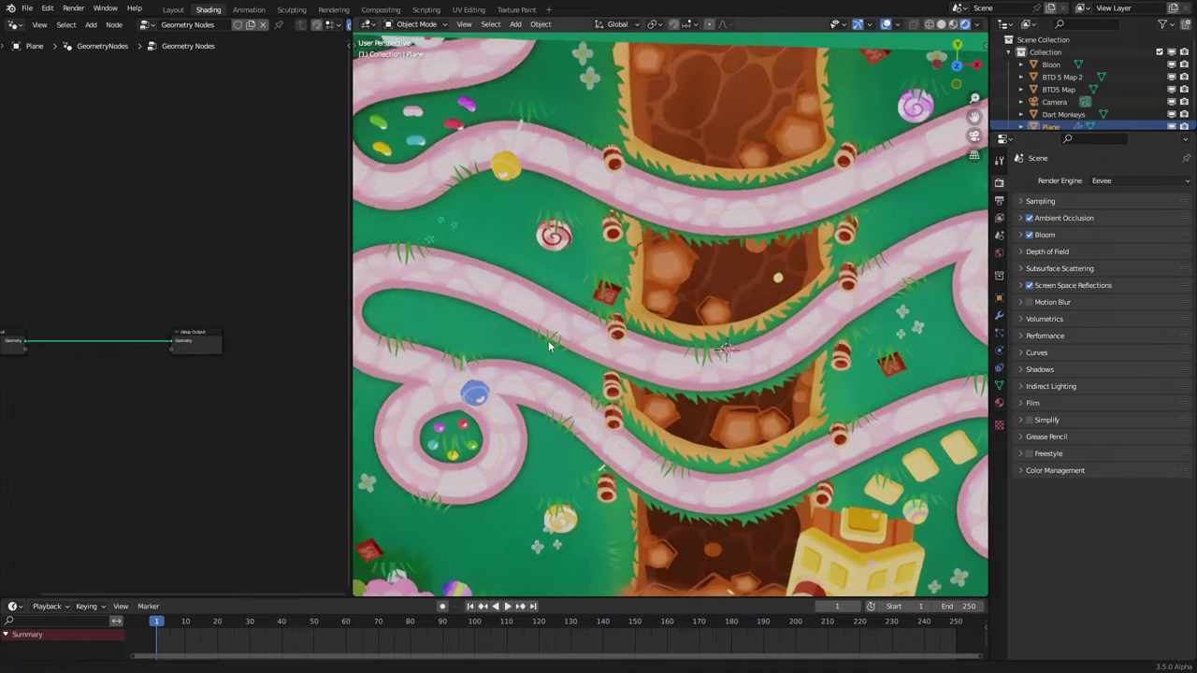
Step: Adjust the path edge at the middle lane's left bend from the top view and return to Object Mode
key("Tab")
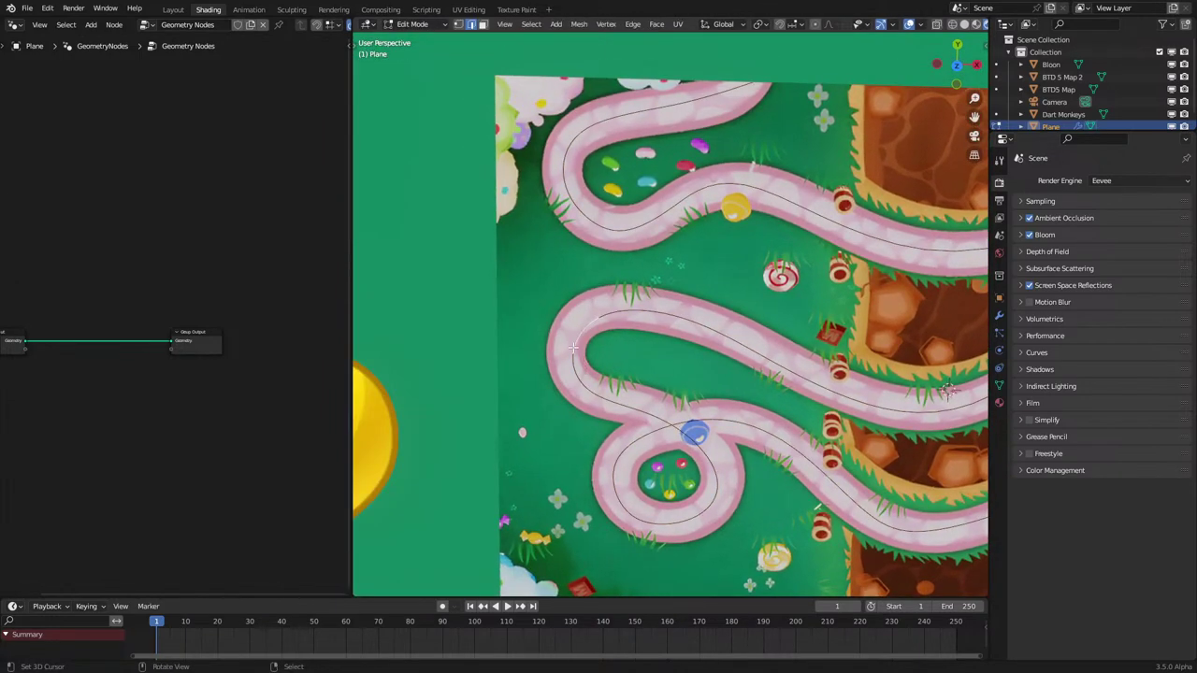
key("KP_7")
key("Tab")
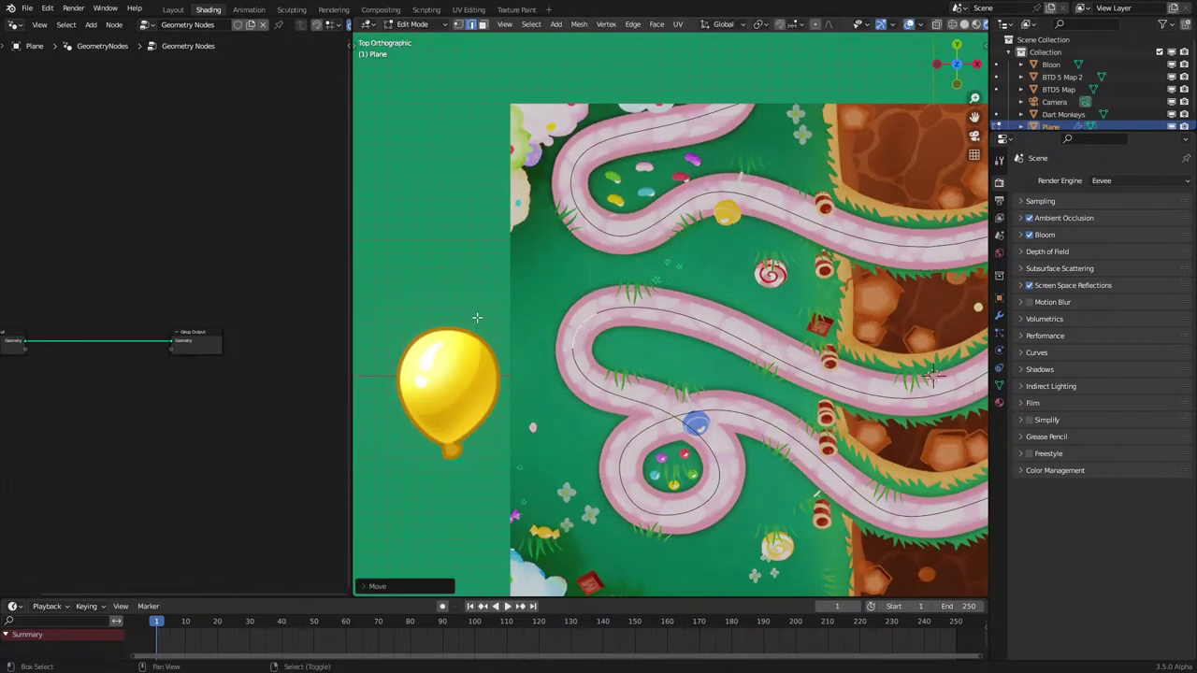
Step: Nudge the lower lane's path vertex just right of its lowest point and return to Object Mode
scroll(604, 347, "down", 5)
left_click_drag(0, 0, 0, 0)
middle_click_drag(604, 345, 516, 315, "shift")
scroll(47, 408, "down", 4)
middle_click_drag(46, 407, 149, 363)
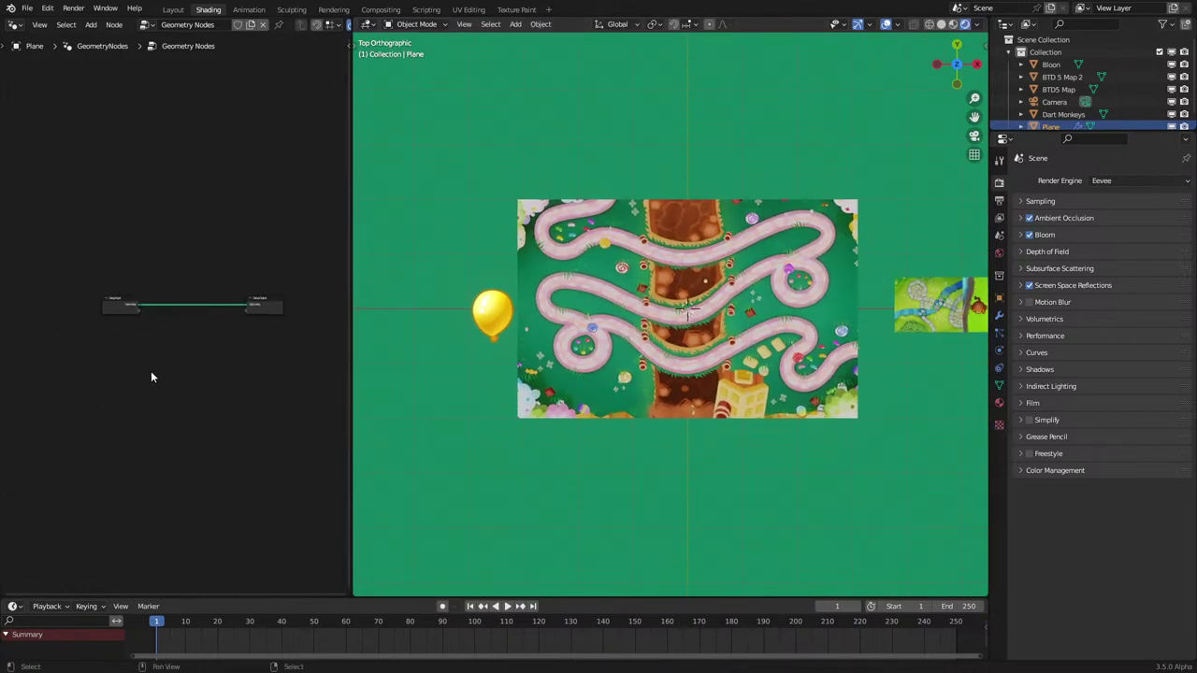
scroll(530, 374, "up", 6)
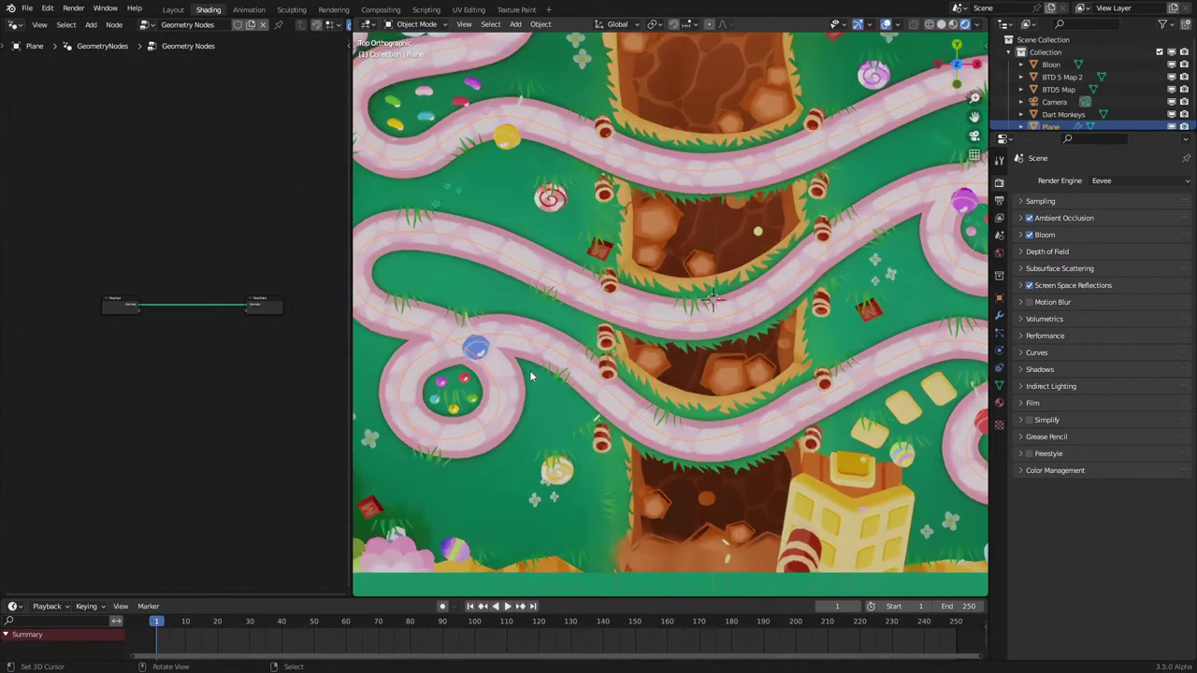
scroll(530, 374, "down", 3)
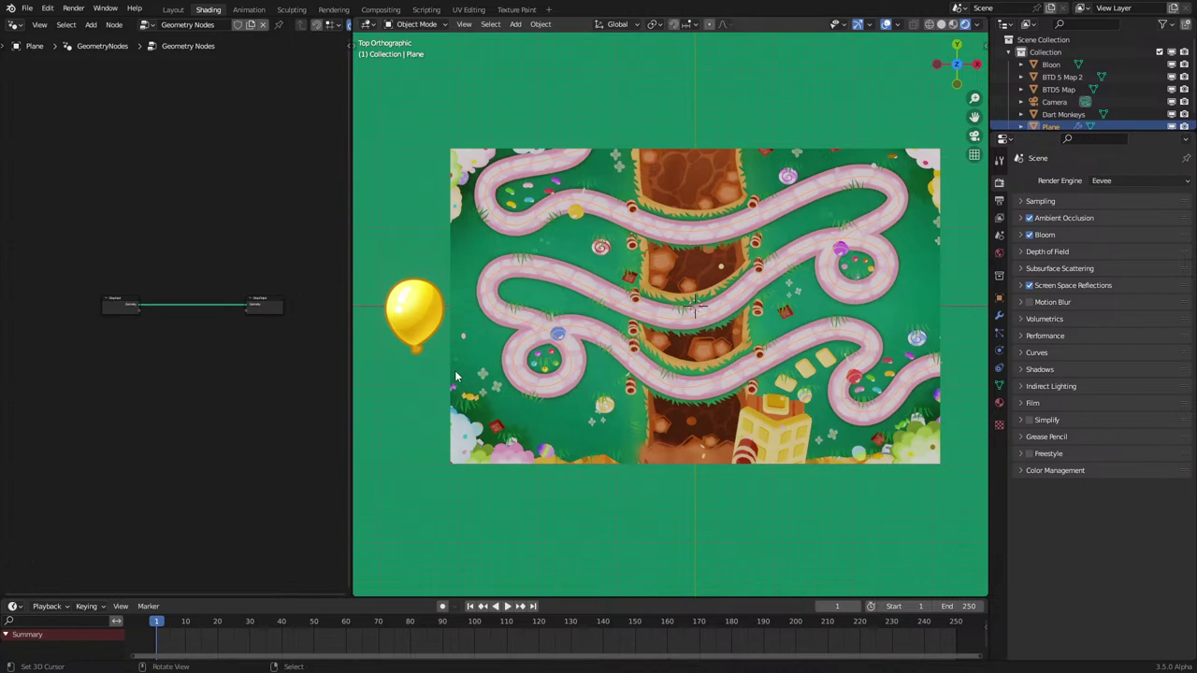
scroll(720, 311, "up", 3)
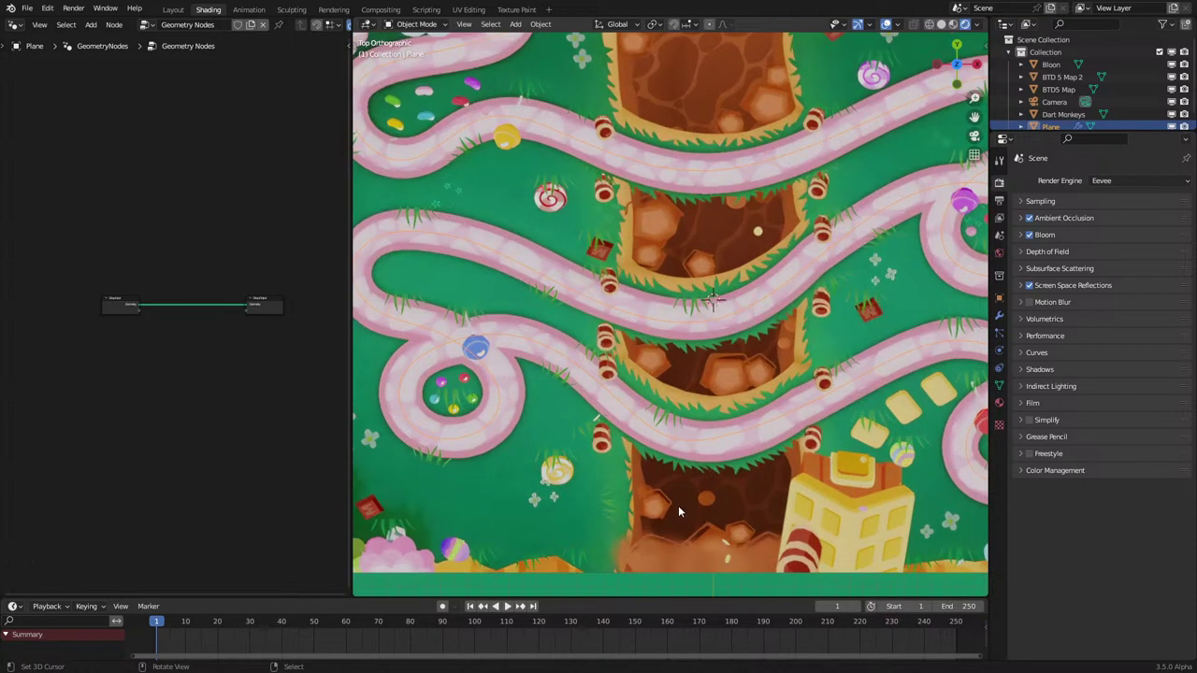
key("Tab")
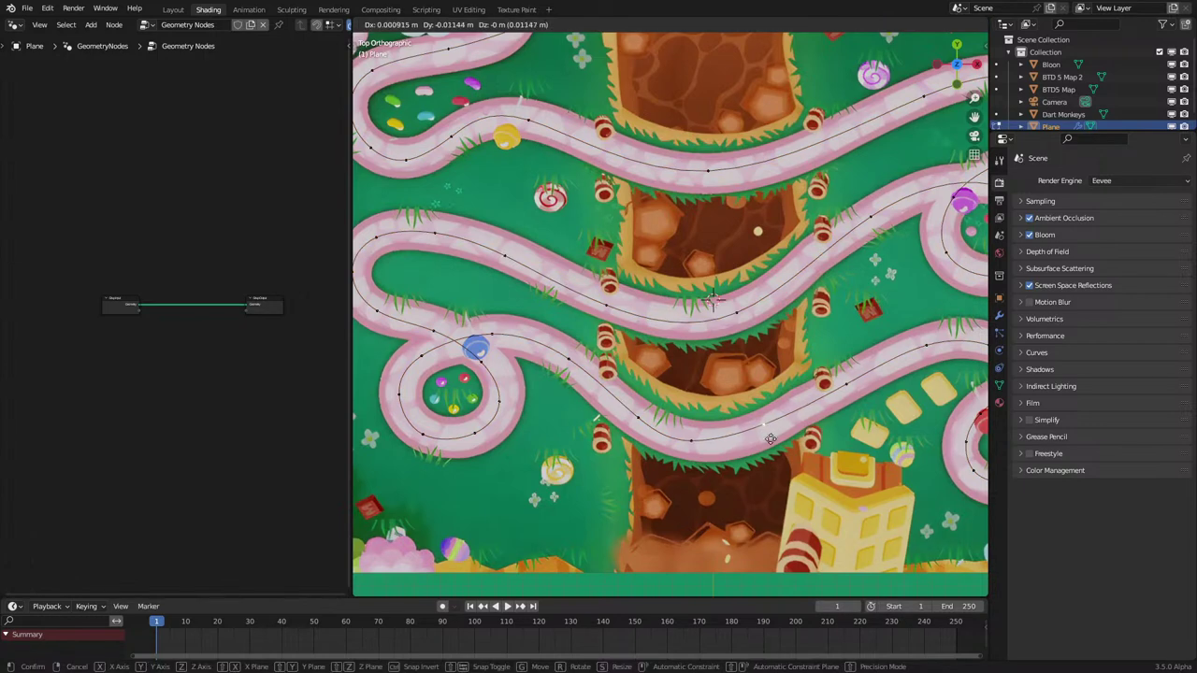
key("Tab")
Step: Enlarge the node editor further, with the Group Input and Group Output nodes in view
scroll(96, 390, "up", 2)
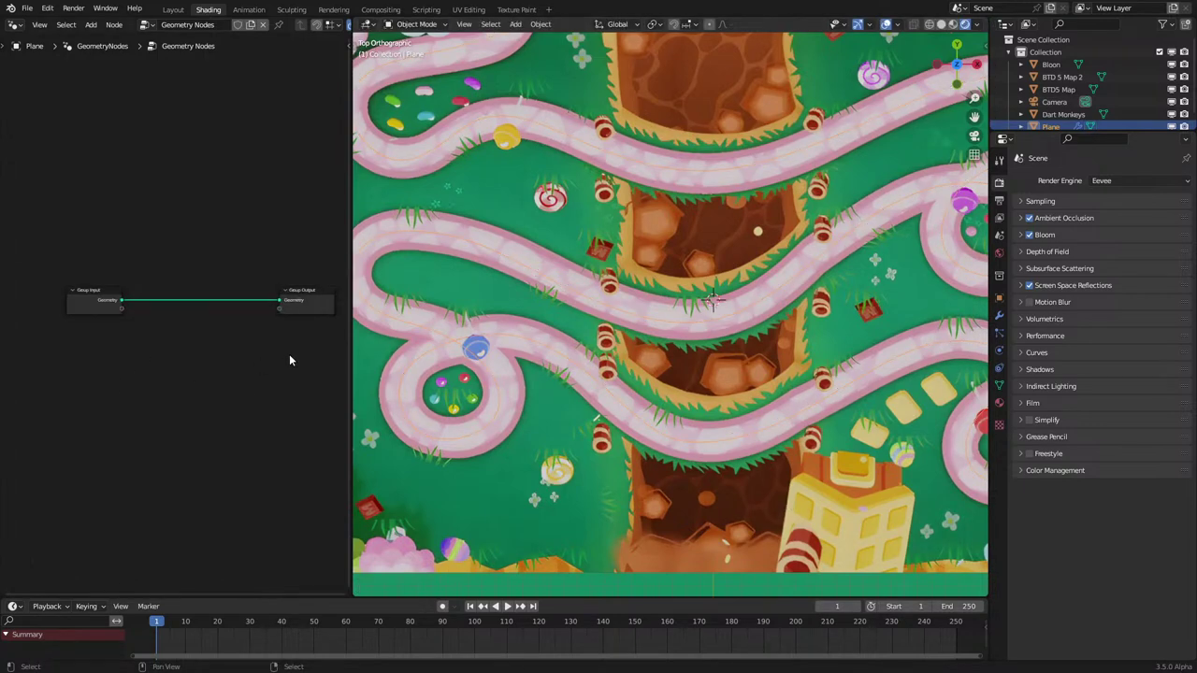
left_click_drag(351, 383, 455, 384)
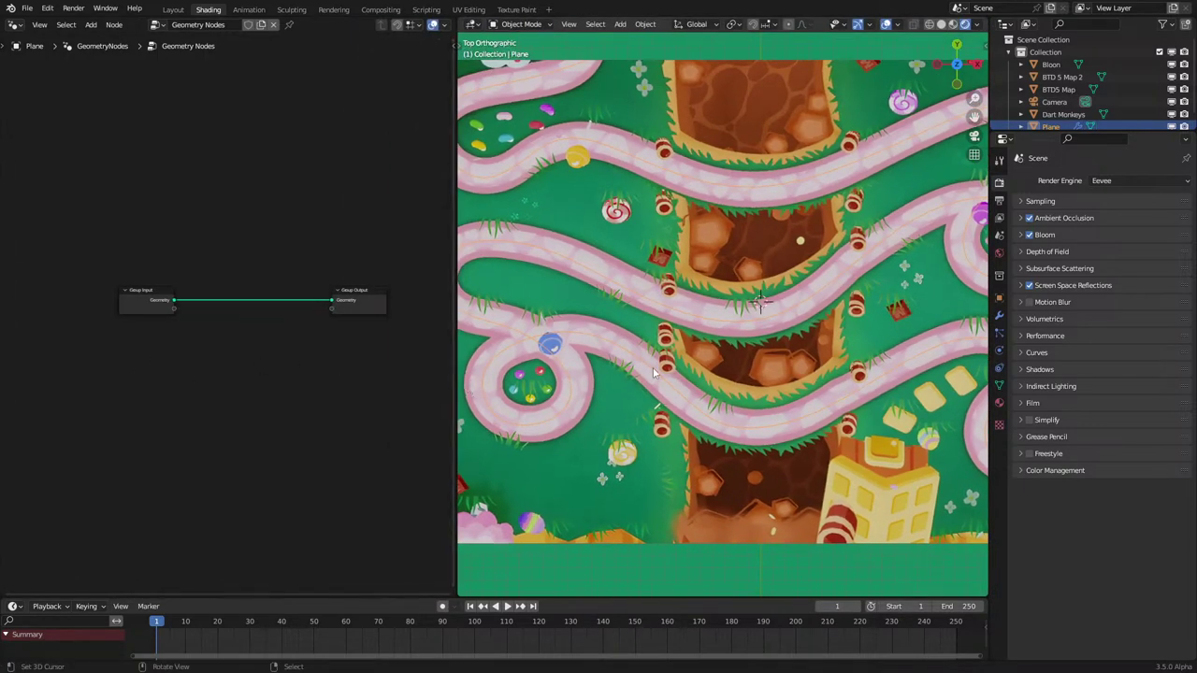
Step: Add a Points node below the Group Input node
scroll(722, 308, "down", 3)
key("shift+a")
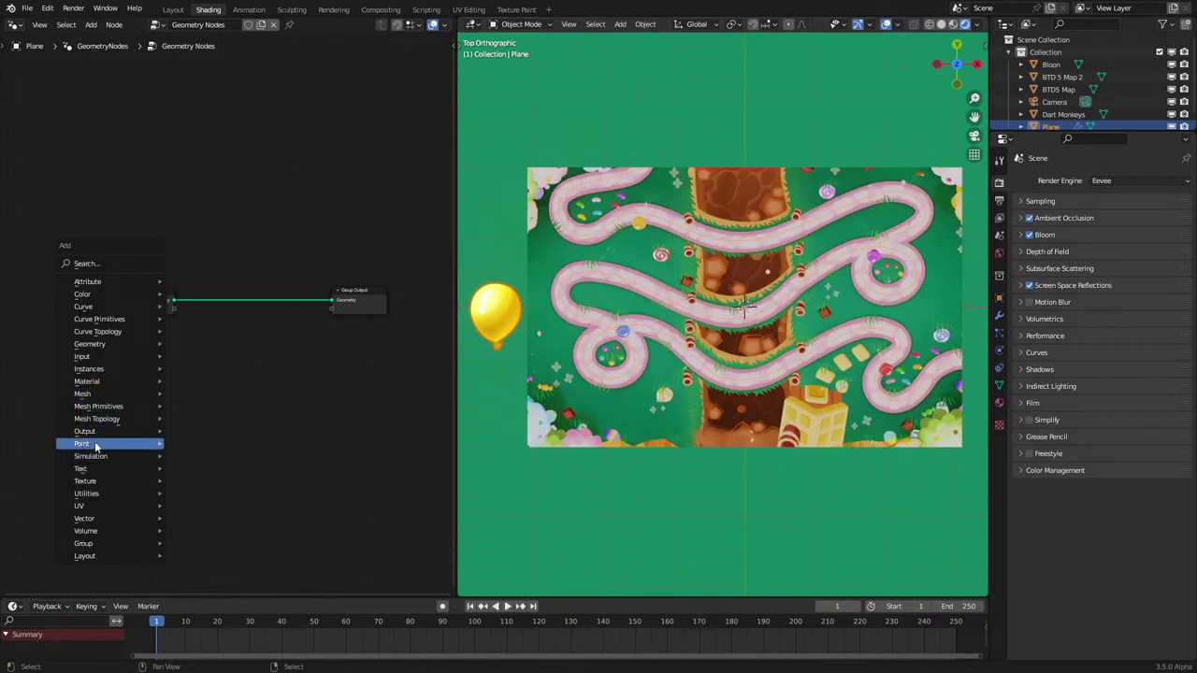
mouse_move(103, 444)
left_click(200, 469)
left_click(139, 395)
scroll(192, 411, "up", 3)
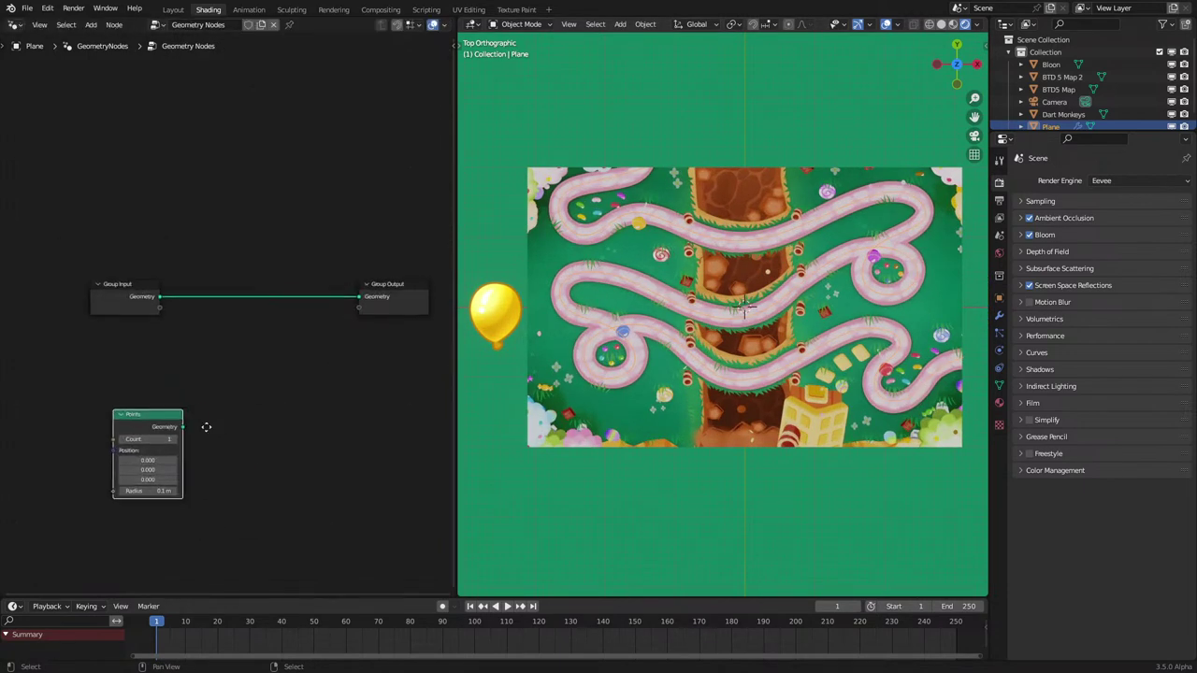
middle_click_drag(206, 428, 184, 418)
Step: Add Simulation Output and Simulation Input nodes beside Points, and link the geometry from Points through Simulation Input to Simulation Output
key("shift+a")
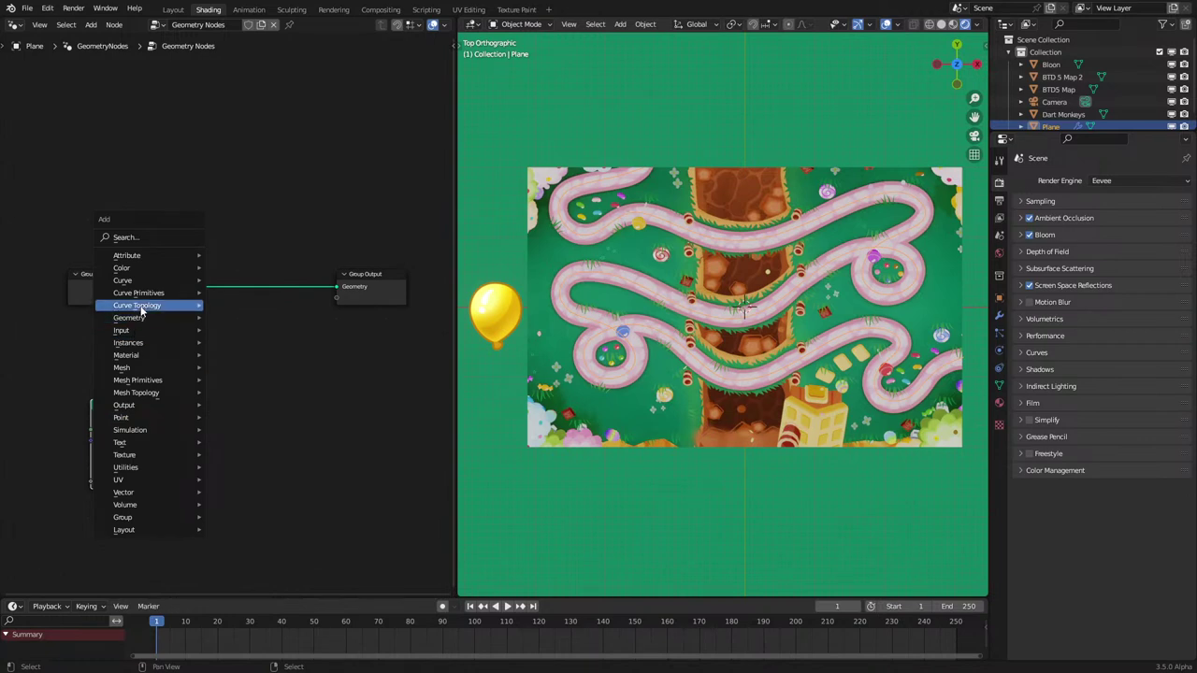
mouse_move(145, 318)
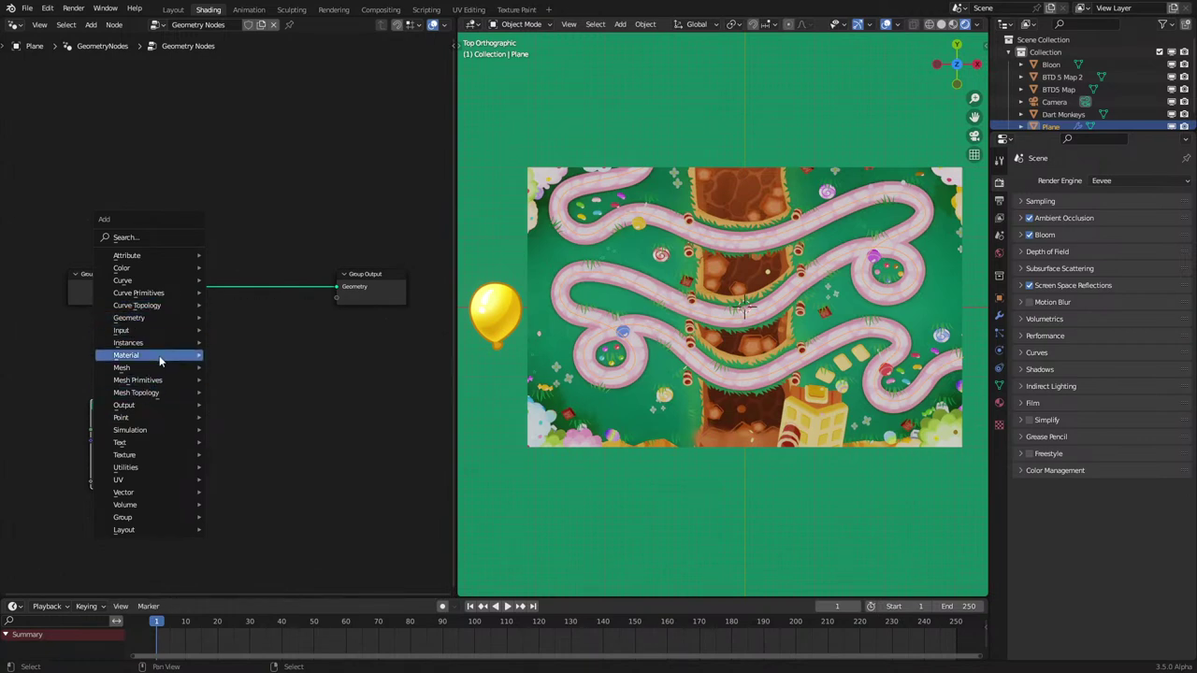
mouse_move(149, 430)
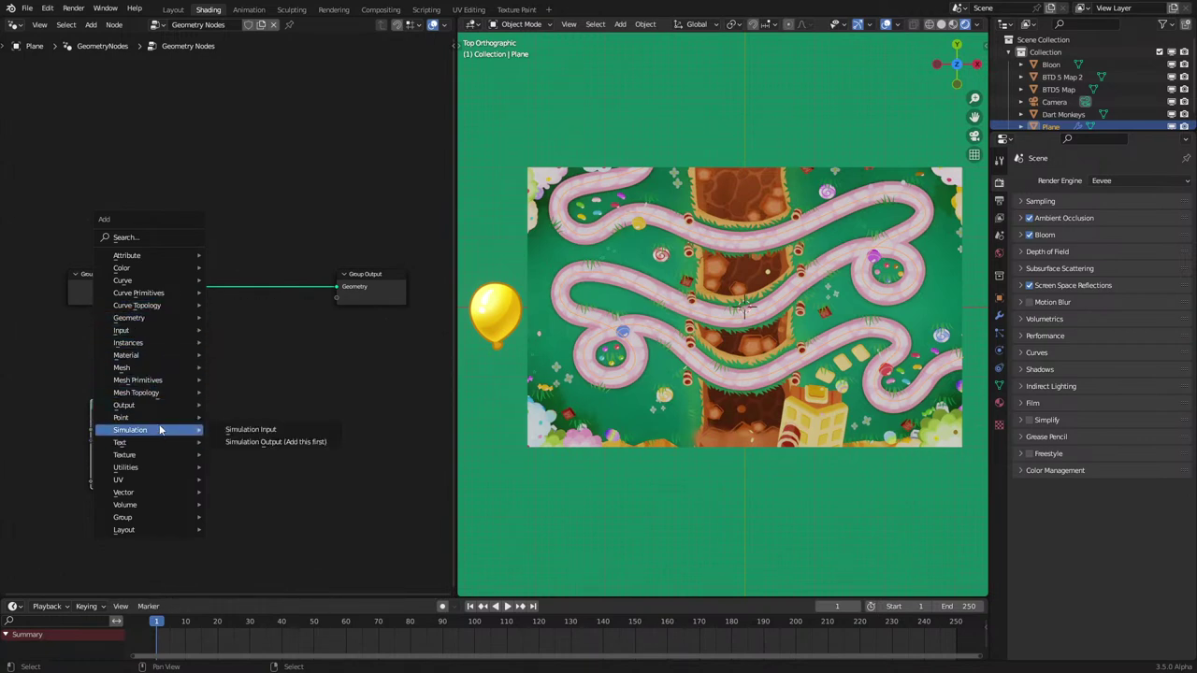
left_click(305, 444)
left_click(298, 419)
key("shift+a")
left_click(346, 414)
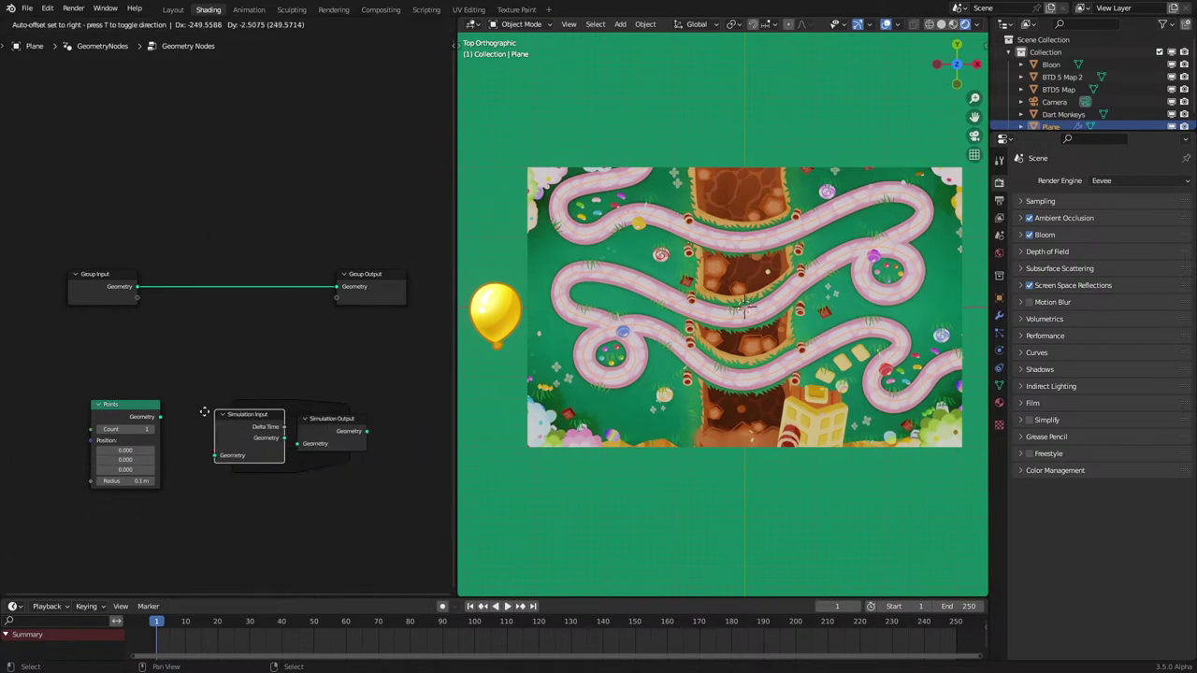
left_click(181, 411)
left_click_drag(160, 417, 179, 453)
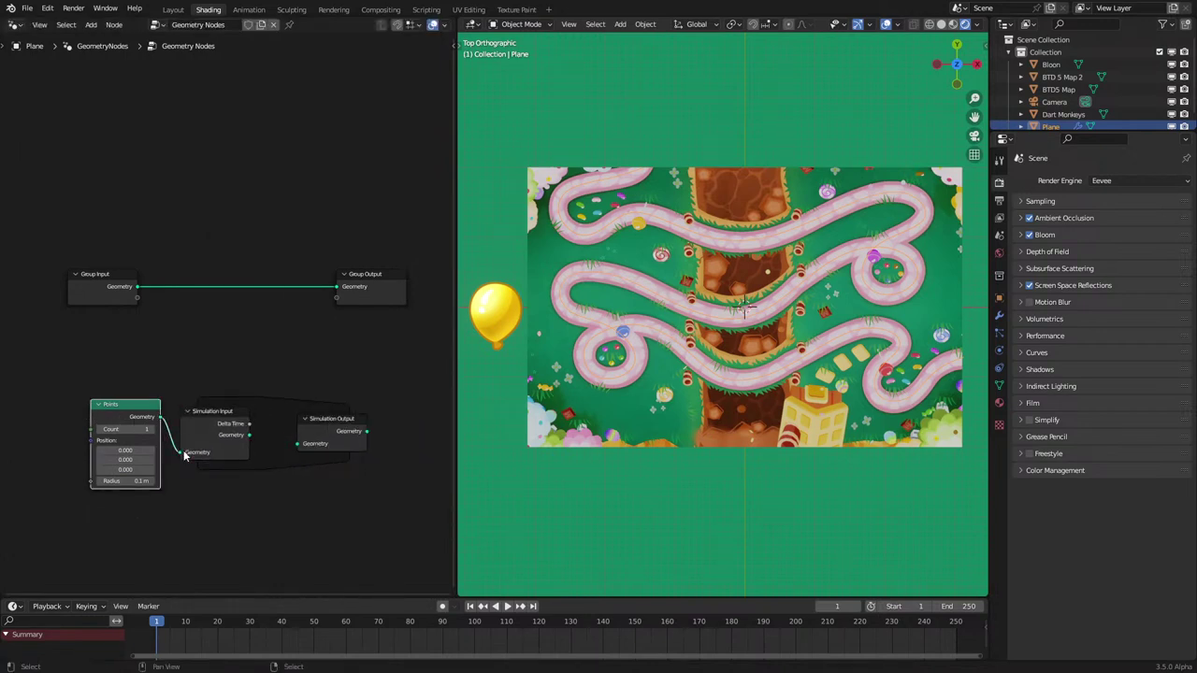
left_click_drag(249, 436, 297, 445)
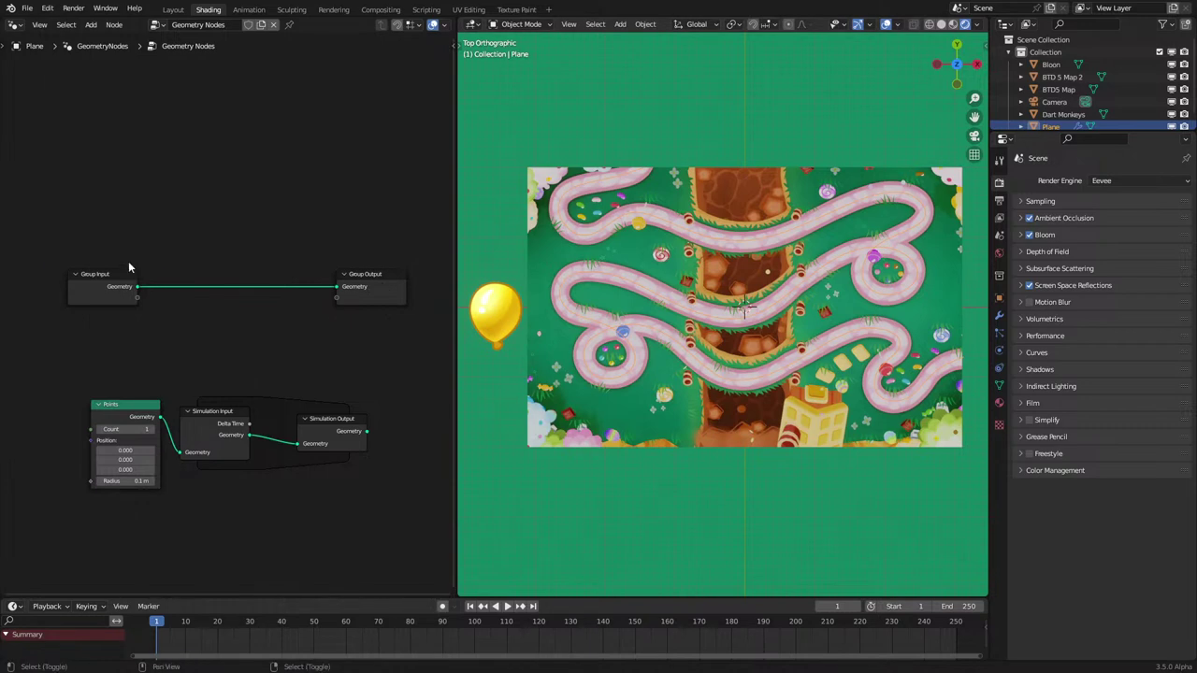
Step: Insert a Mesh to Curve node between Group Input and Group Output, placed close to the Group Input side
key("shift+a")
mouse_move(106, 183)
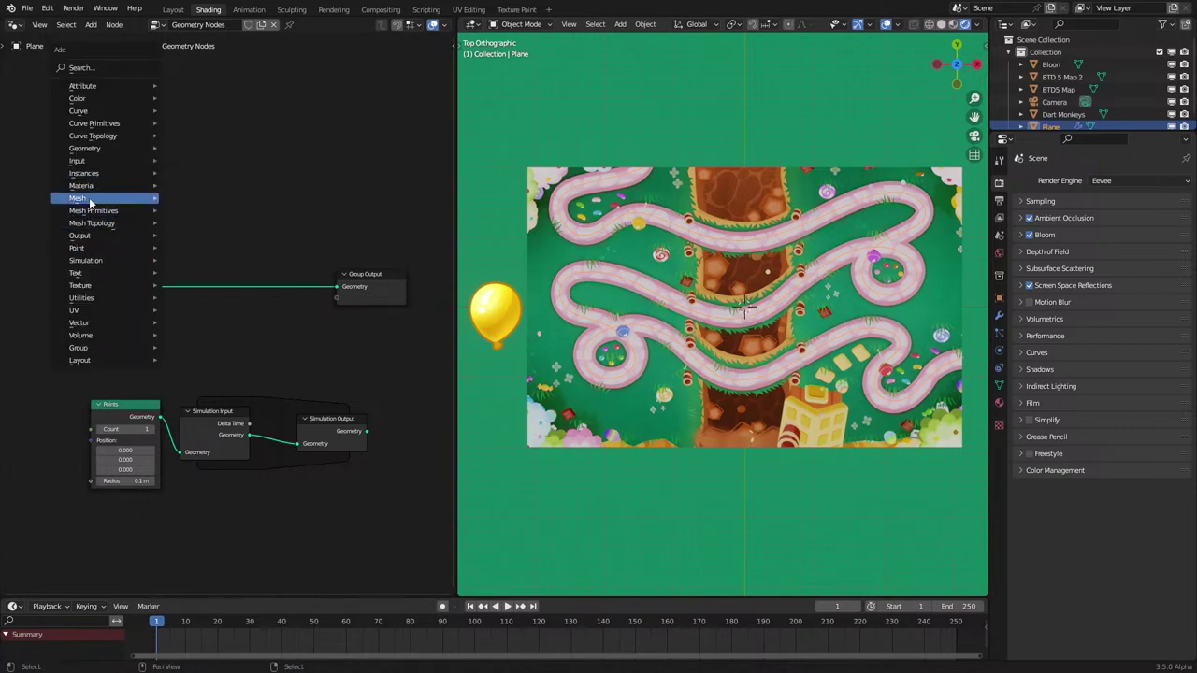
left_click(233, 272)
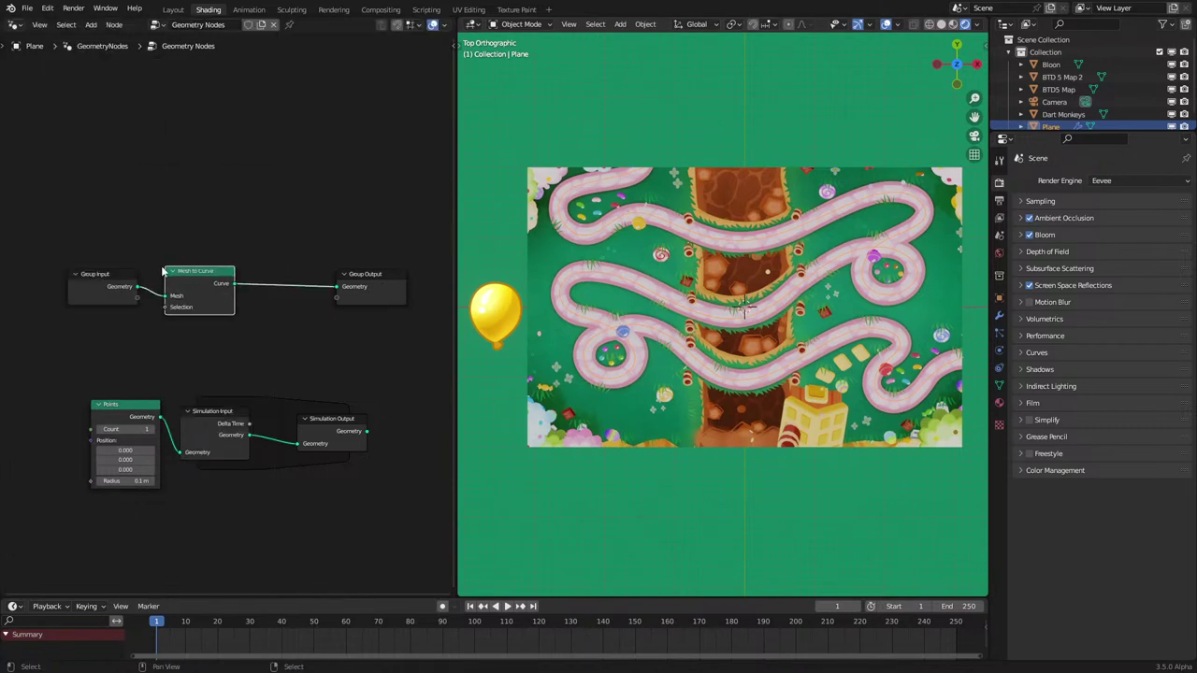
left_click(214, 291)
key("g")
left_click(135, 331)
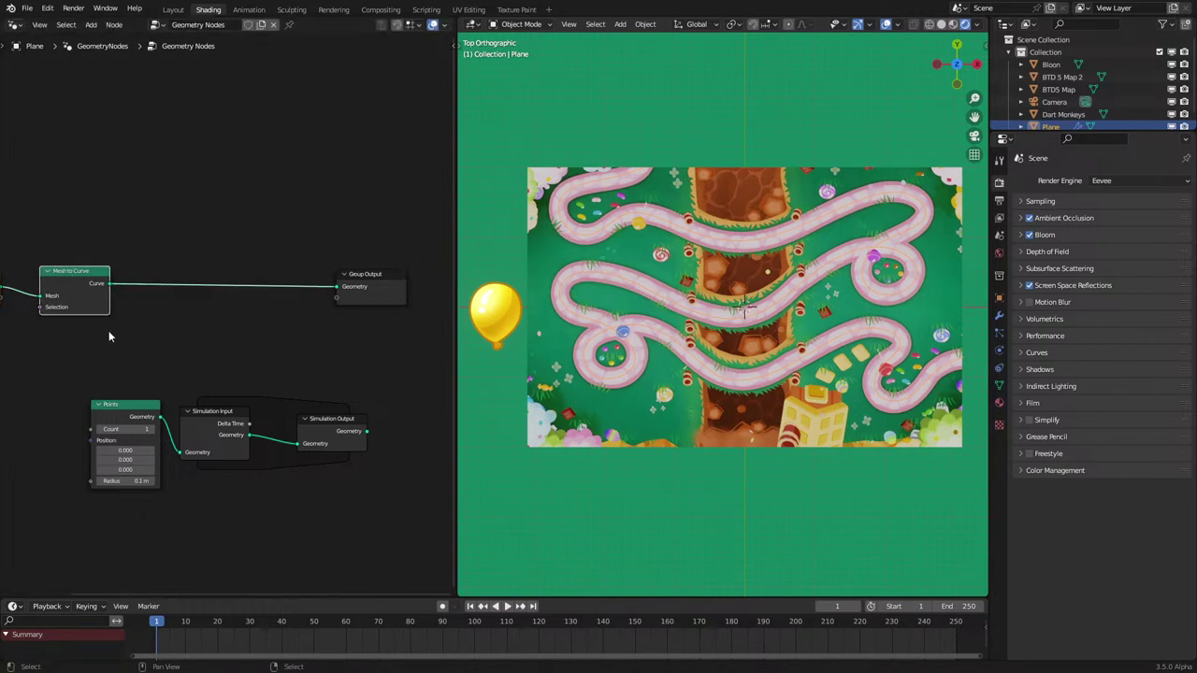
Step: Shift the Points and simulation nodes left, and move Simulation Output farther away from Simulation Input
scroll(101, 332, "down", 3)
left_click_drag(98, 334, 328, 485)
key("g")
left_click(140, 471)
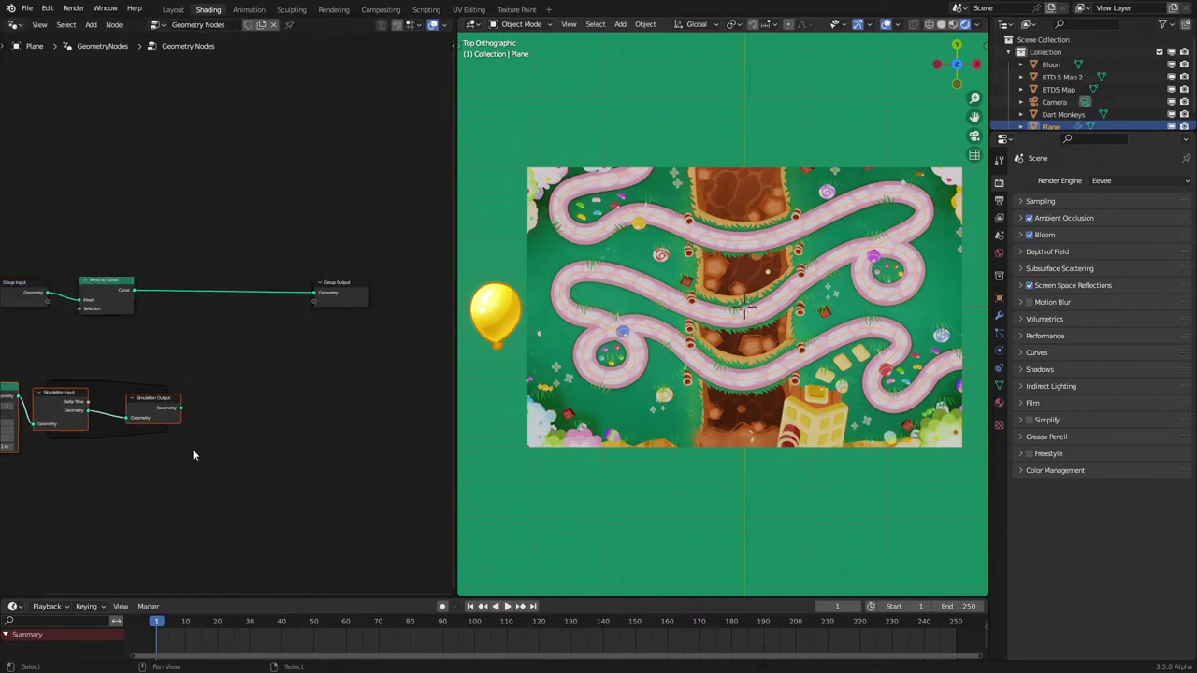
left_click(187, 435)
left_click_drag(166, 408, 259, 408)
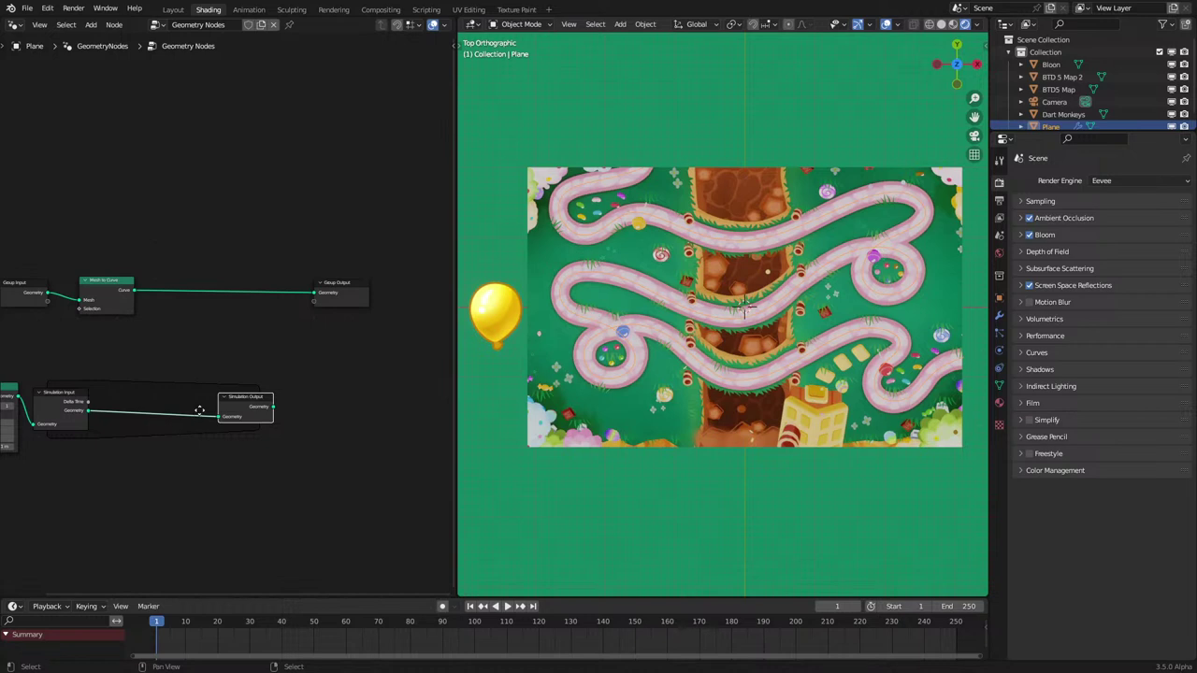
middle_click_drag(177, 409, 298, 394)
mouse_move(103, 374)
left_mouse_down()
mouse_move(167, 451)
mouse_move(102, 371)
left_mouse_up()
Step: Move the Points and Simulation Input nodes, plus Group Input and Mesh to Curve, farther left to free up space
left_click_drag(83, 330, 209, 473)
key("g")
left_click(169, 458)
left_click_drag(129, 228, 230, 315)
key("g")
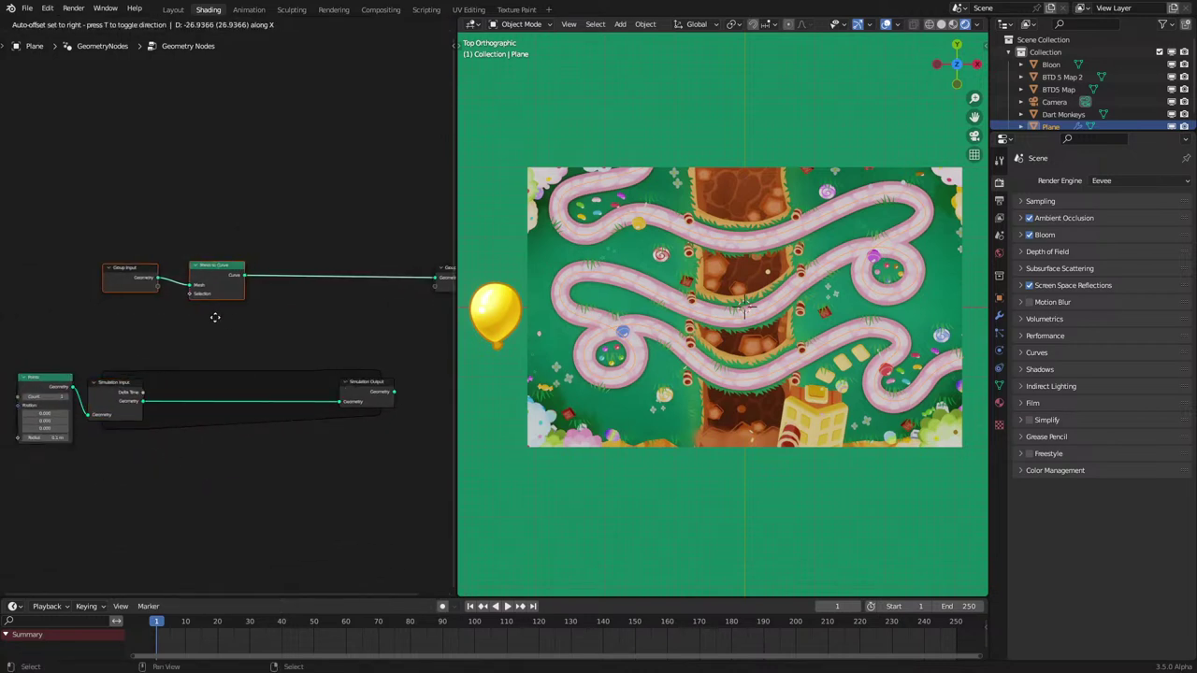
left_click(103, 310)
Step: Insert a Store Named Attribute node between Simulation Input and Simulation Output, with the attribute name Age
scroll(158, 426, "up", 1)
scroll(158, 426, "up", 1)
key("q")
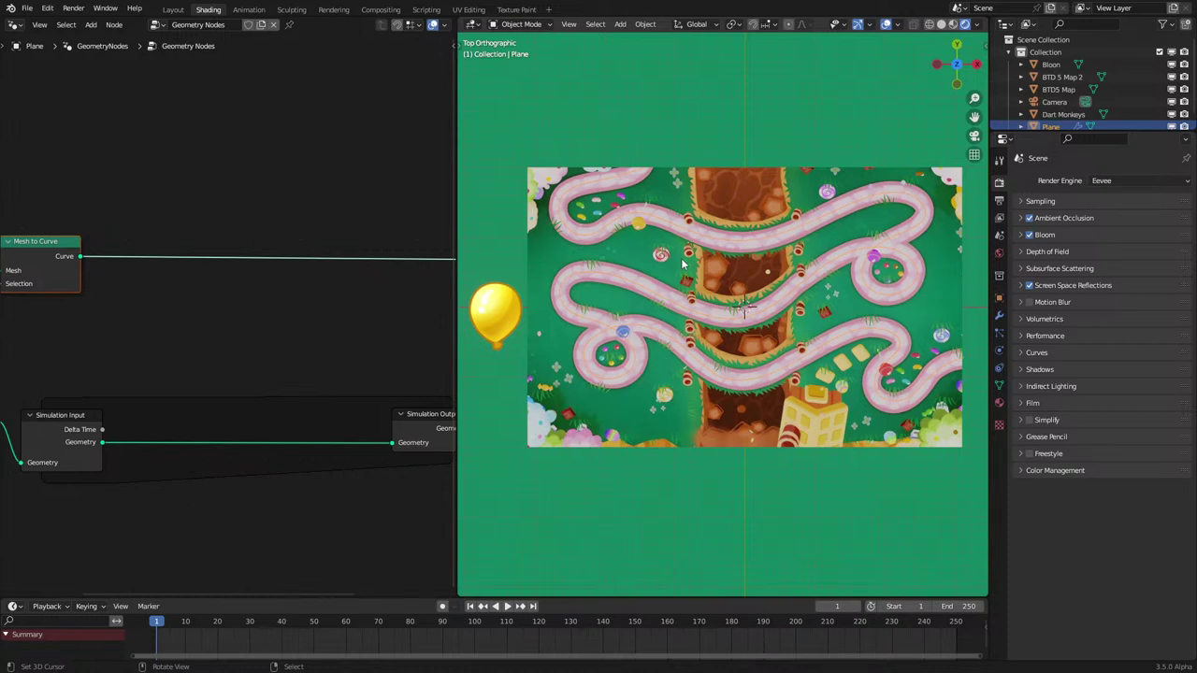
scroll(207, 364, "down", 3)
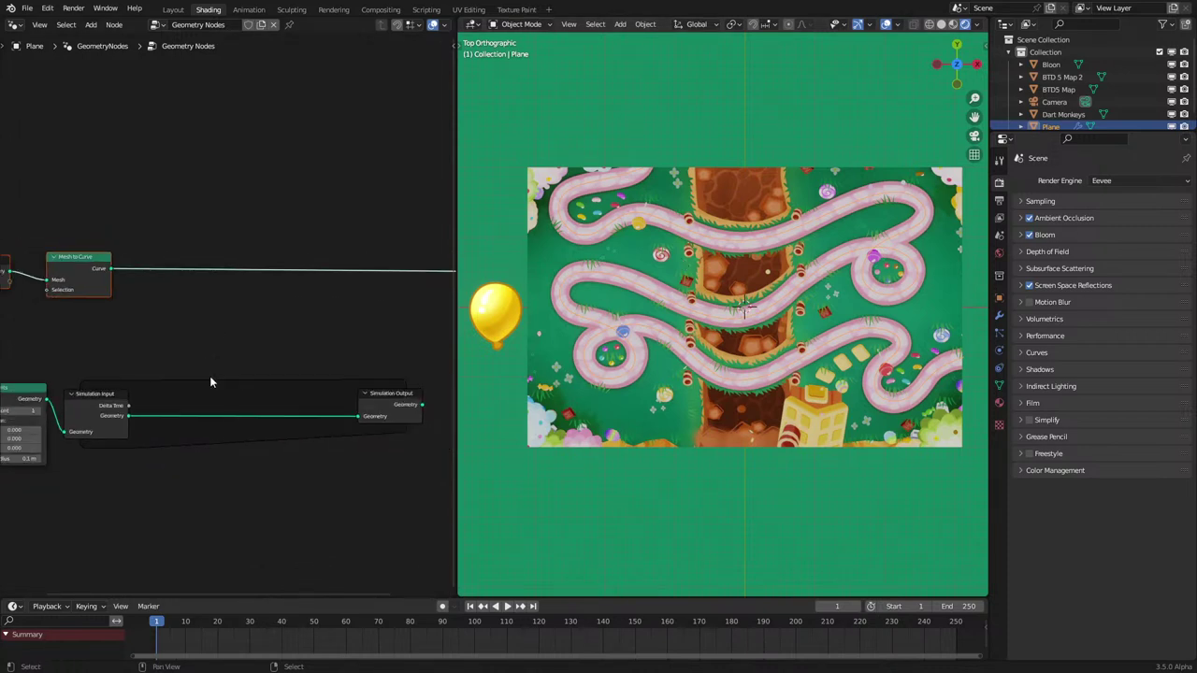
scroll(181, 409, "up", 1)
key("q")
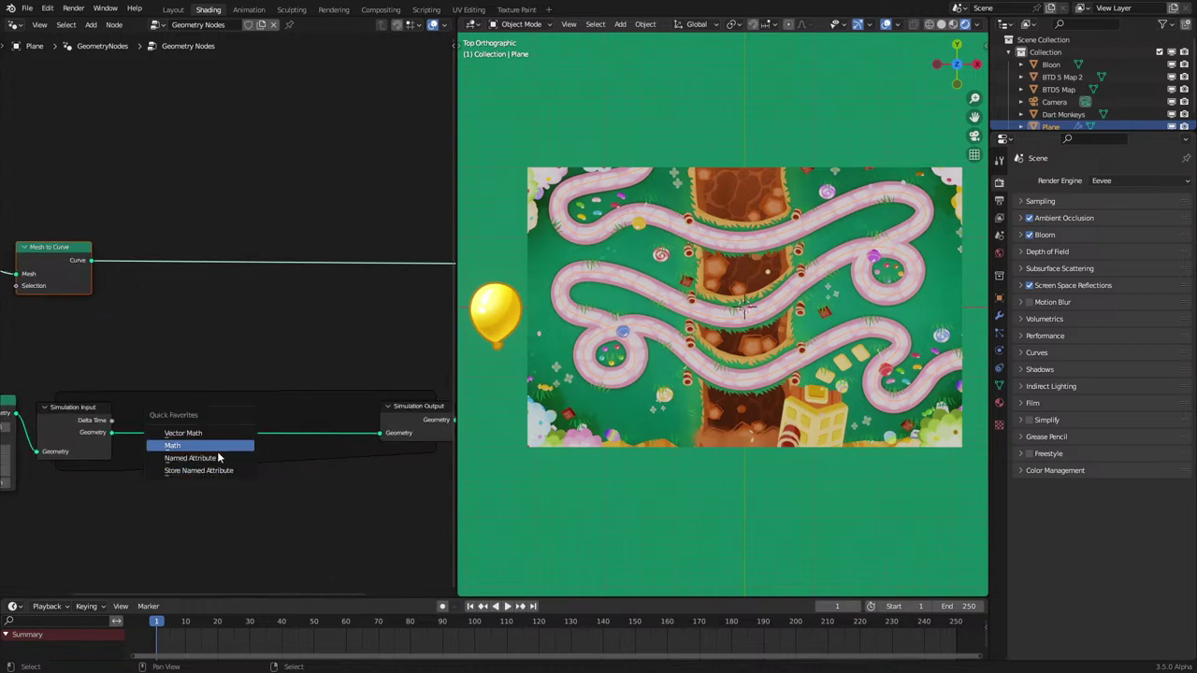
left_click(209, 470)
left_click(208, 460)
left_click(202, 453)
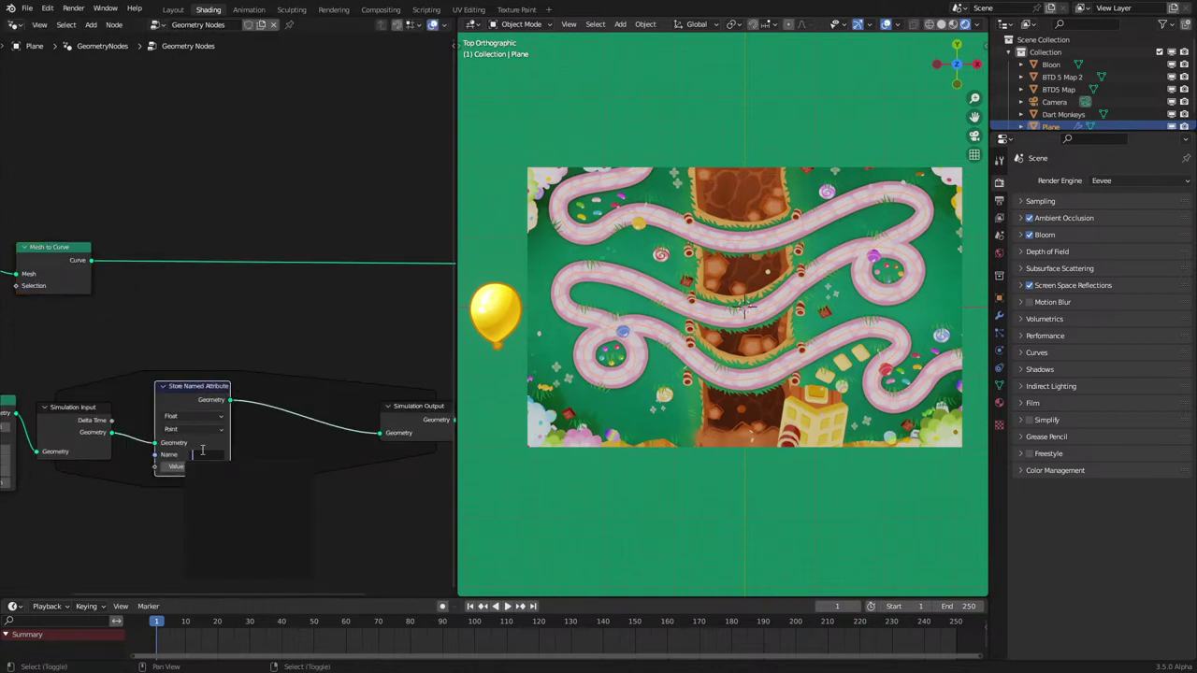
type("Age")
key("Return")
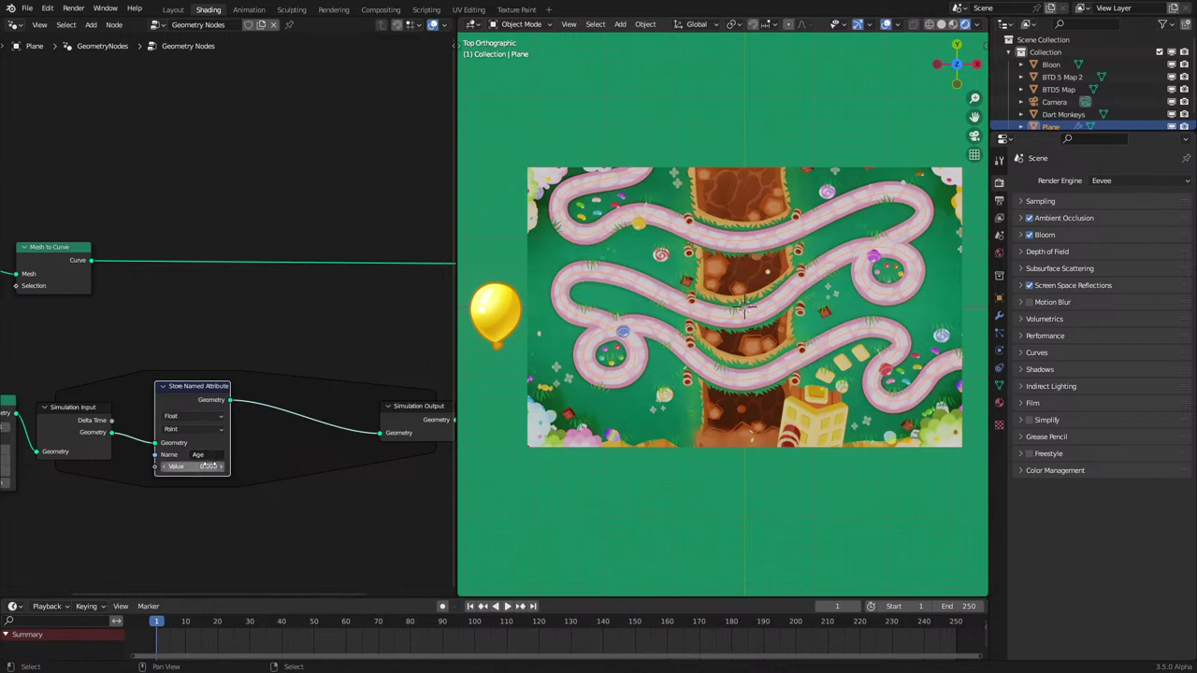
Step: Add a Named Attribute node below the Store Named Attribute node
middle_click_drag(208, 465, 224, 424)
key("q")
left_click(200, 409)
left_click(173, 481)
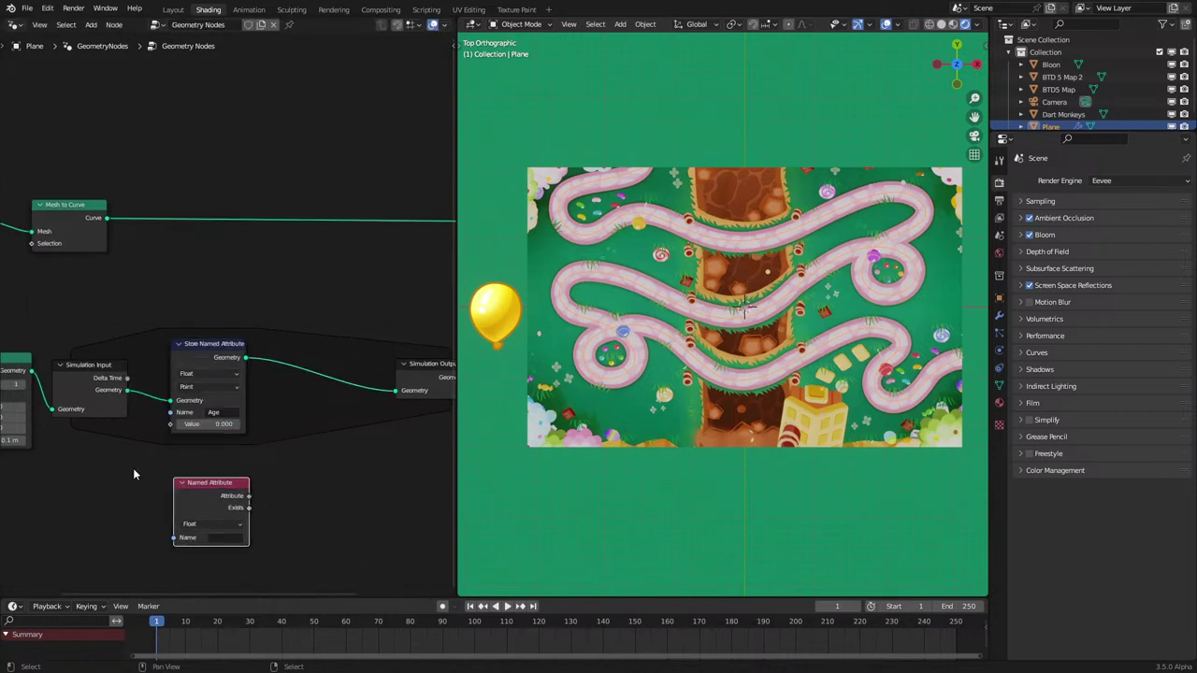
Step: Cut the link from Points to Simulation Input, move Points below the simulation zone, and shift Simulation Input left
right_click_drag(51, 376, 28, 379, "ctrl")
scroll(28, 379, "down", 3)
left_click(29, 359)
key("g")
left_click(57, 521)
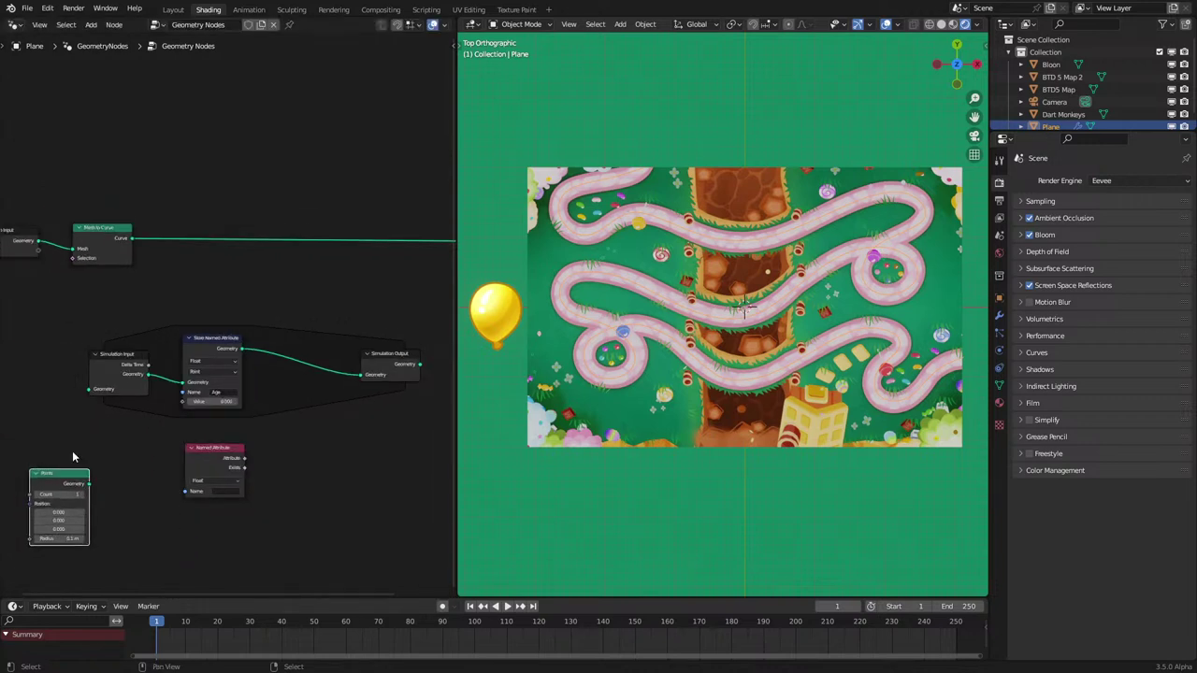
left_click_drag(97, 331, 155, 408)
key("g")
left_click(95, 410)
Step: Insert a Join Geometry node between Simulation Input and Store Named Attribute, and connect the Points geometry into it
key("shift+a")
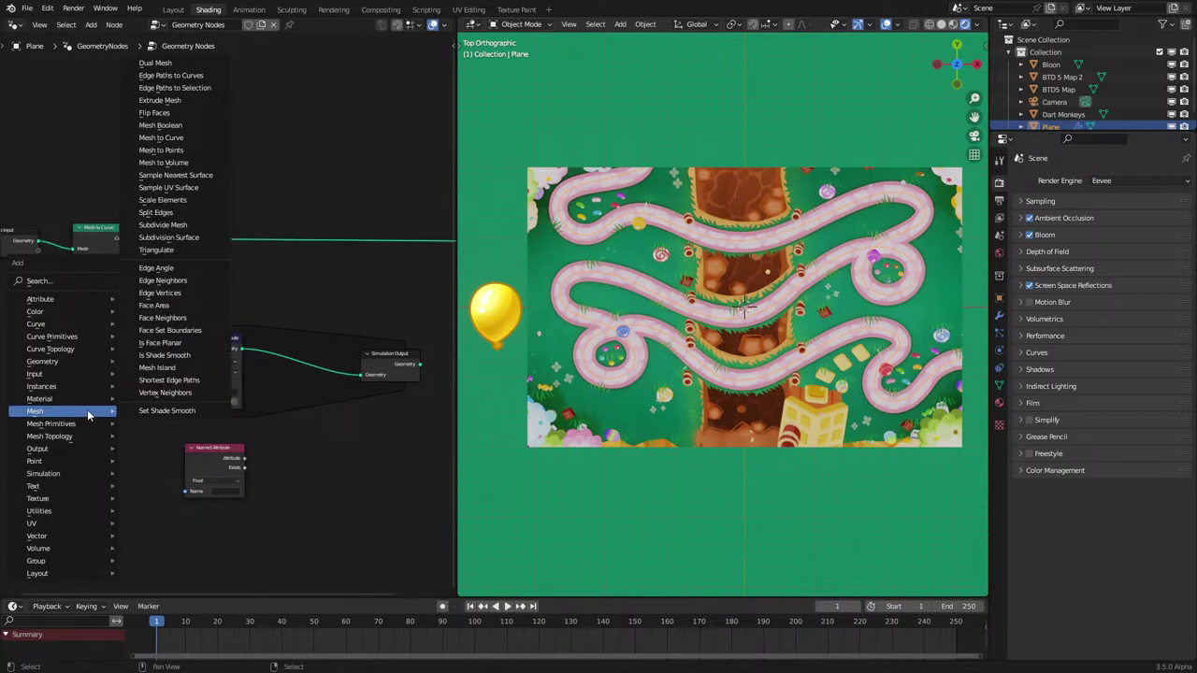
mouse_move(68, 361)
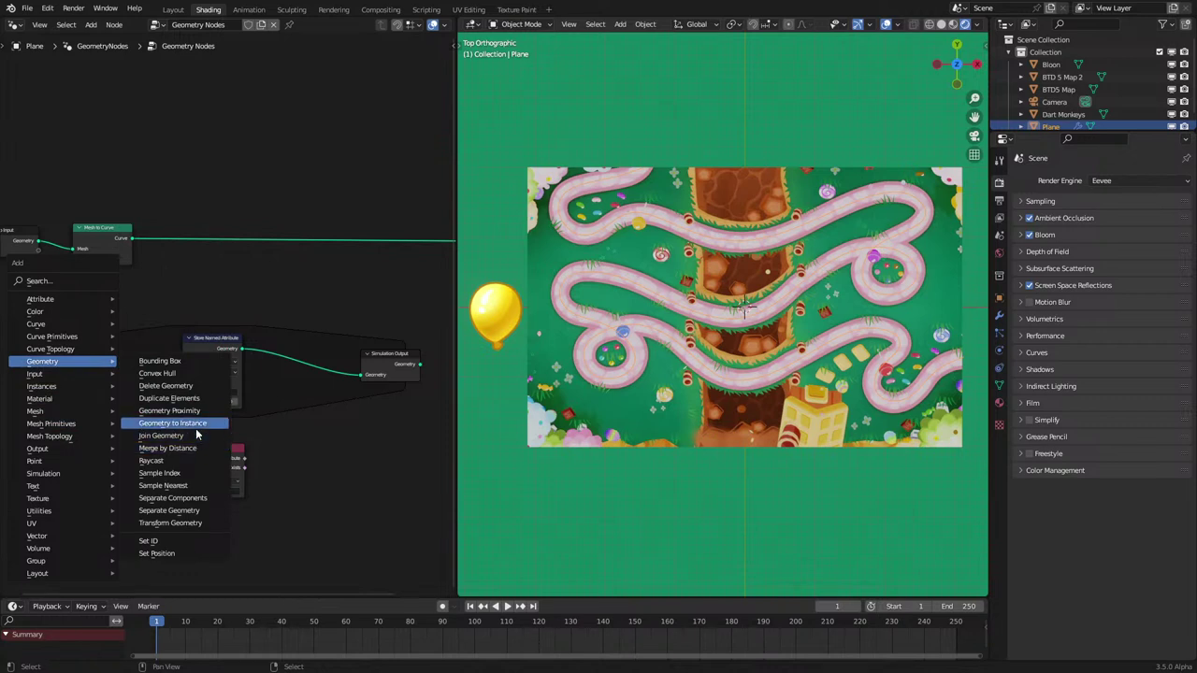
left_click(198, 419)
left_click(174, 404)
key("shift+a")
mouse_move(141, 390)
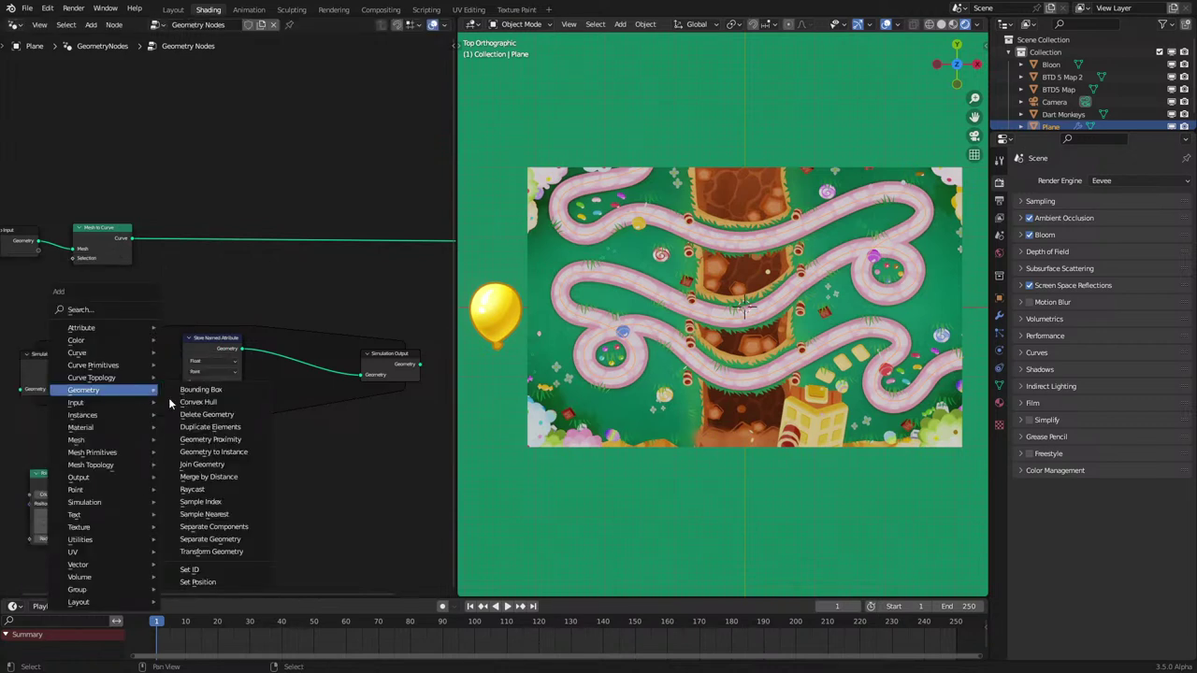
left_click(214, 465)
left_click(113, 371)
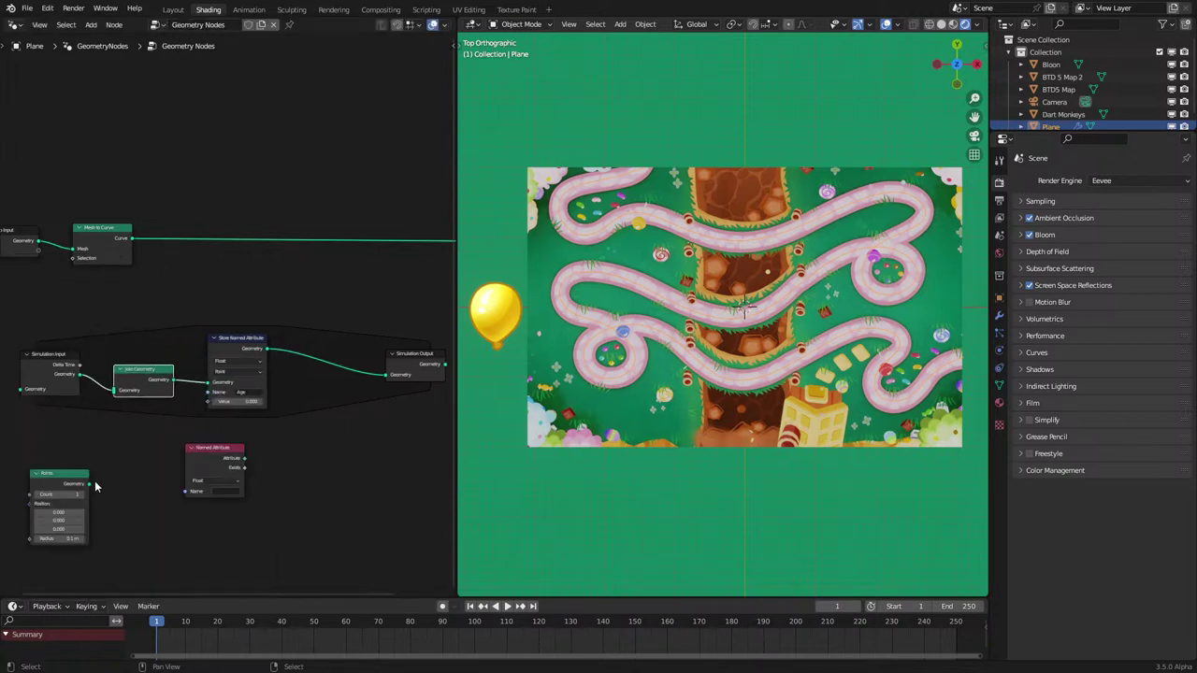
left_click_drag(91, 485, 114, 390)
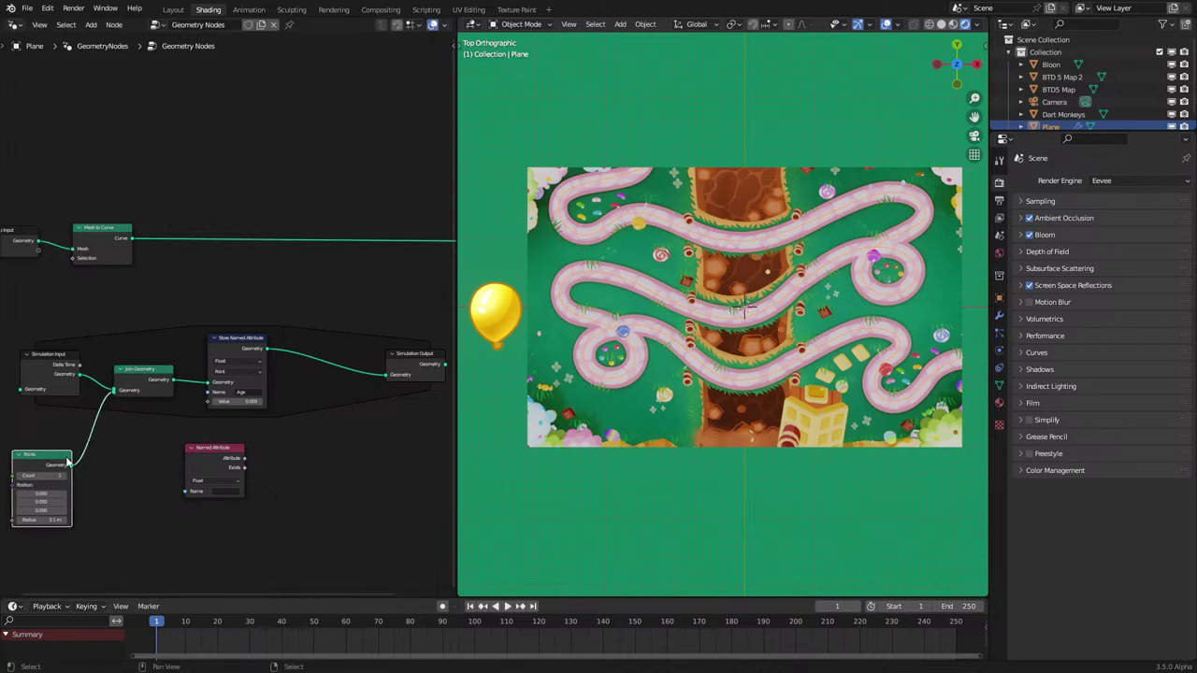
Step: Set the Named Attribute node's name to Age and turn on snapping in the node editor
scroll(240, 429, "up", 2)
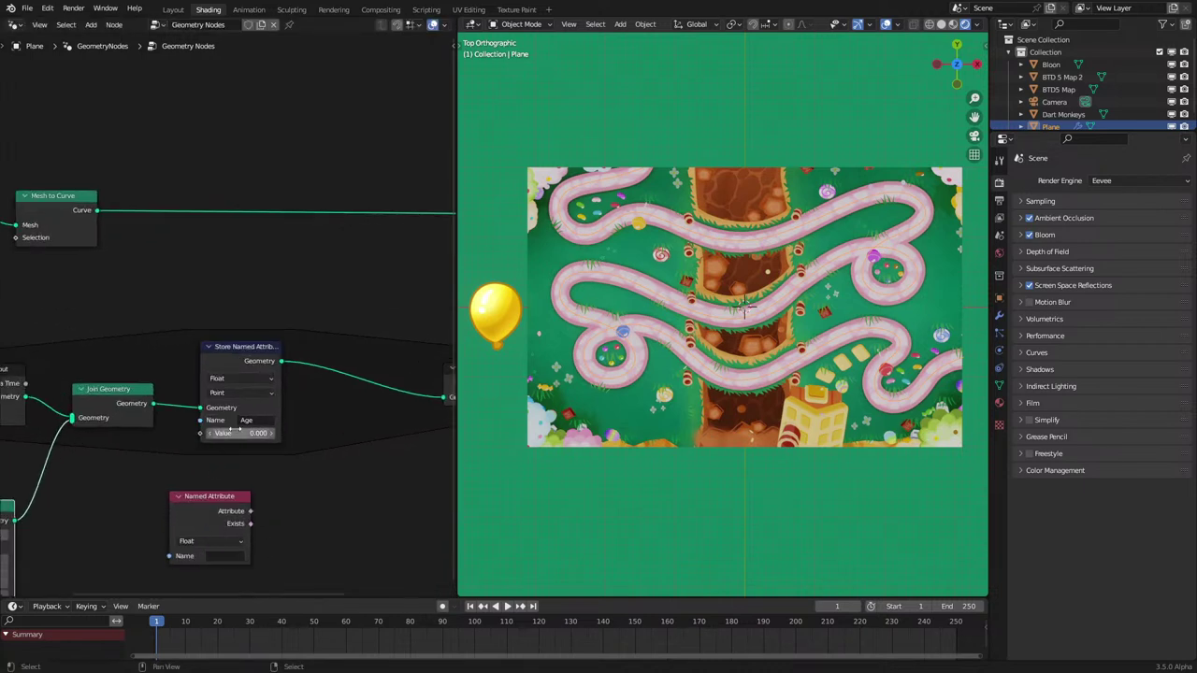
left_click(396, 24)
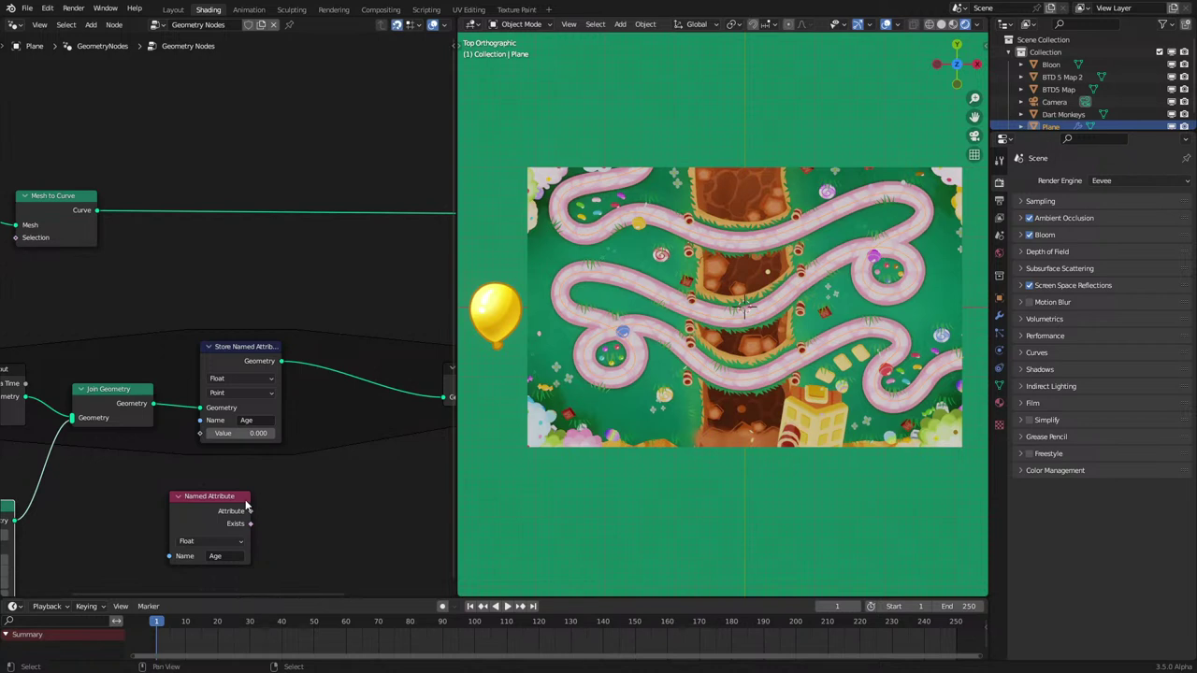
Step: Try a Map Range node on the Named Attribute's output, and delete it again
left_click_drag(245, 502, 325, 520)
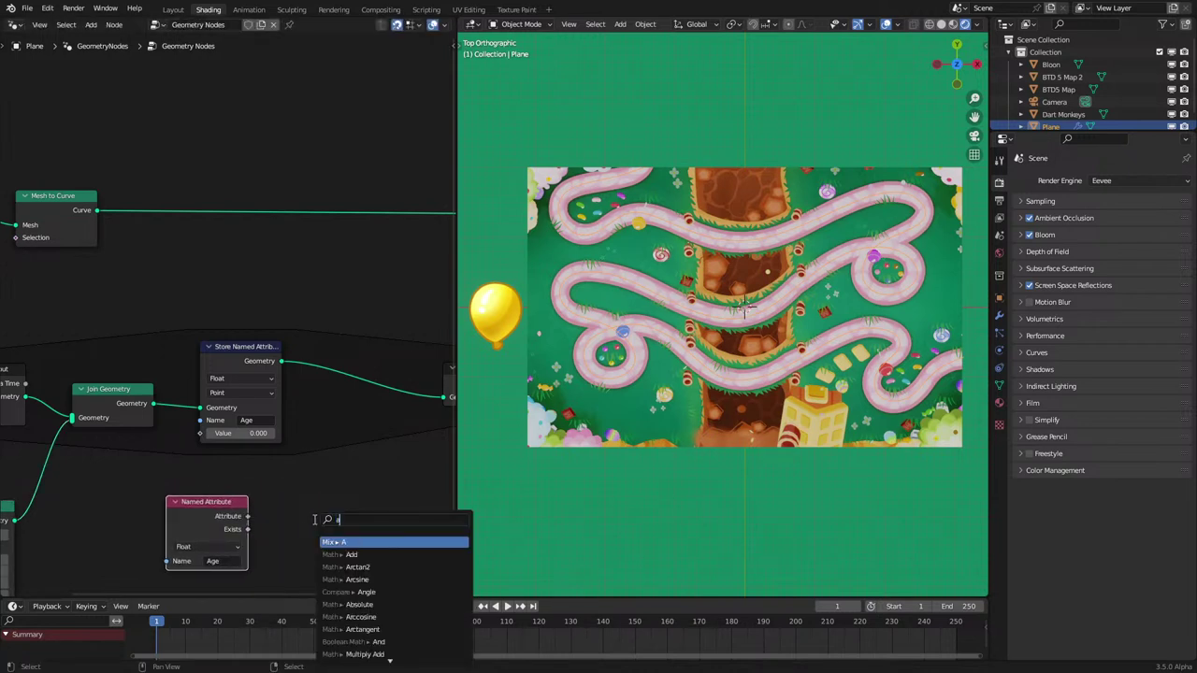
type("age")
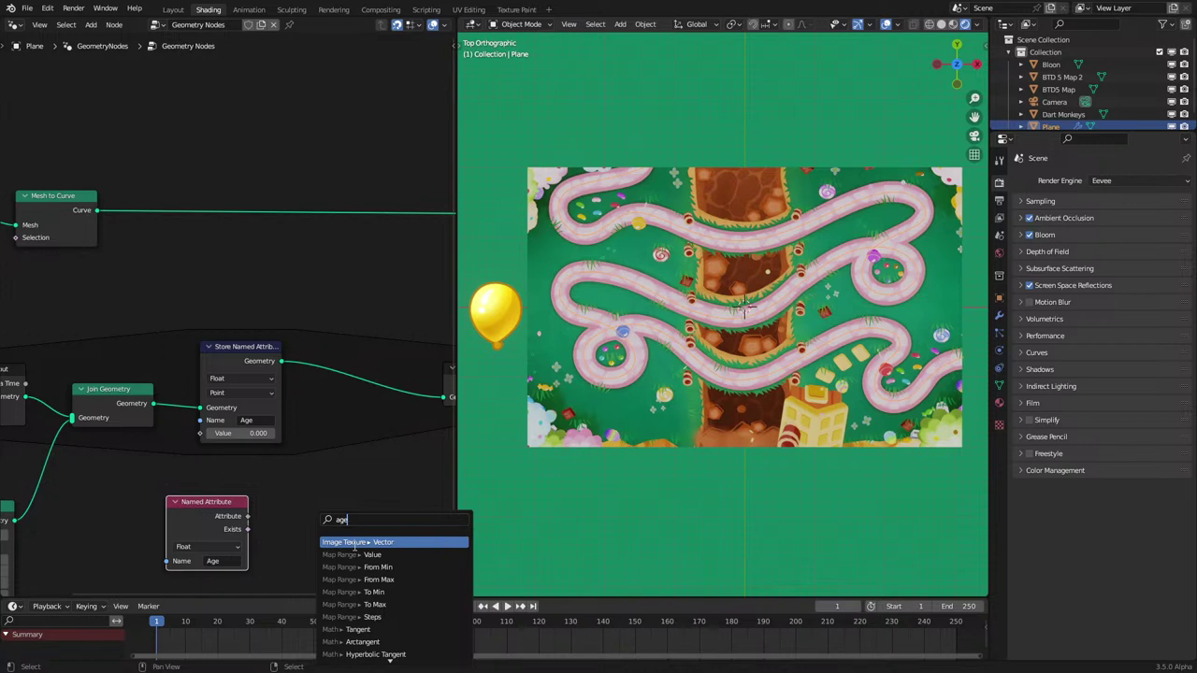
left_click(344, 554)
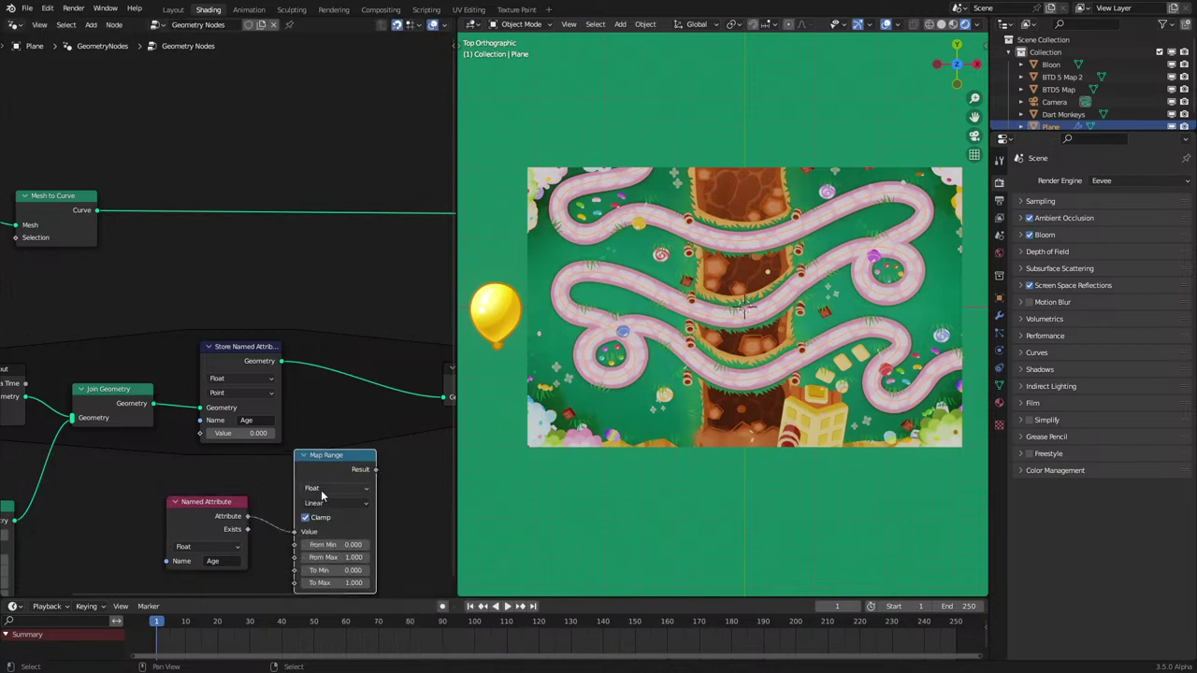
key("x")
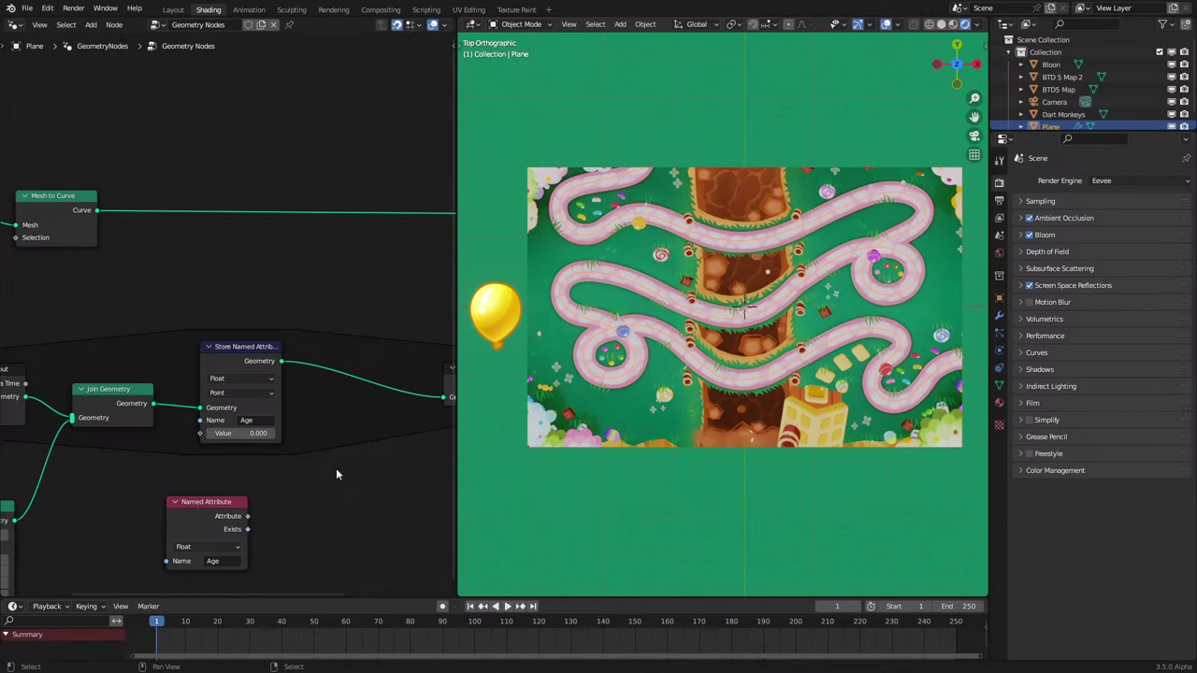
Step: Delete the simulation zone with its Join Geometry and Store Named Attribute nodes, and delete the Named Attribute node
scroll(337, 474, "down", 2)
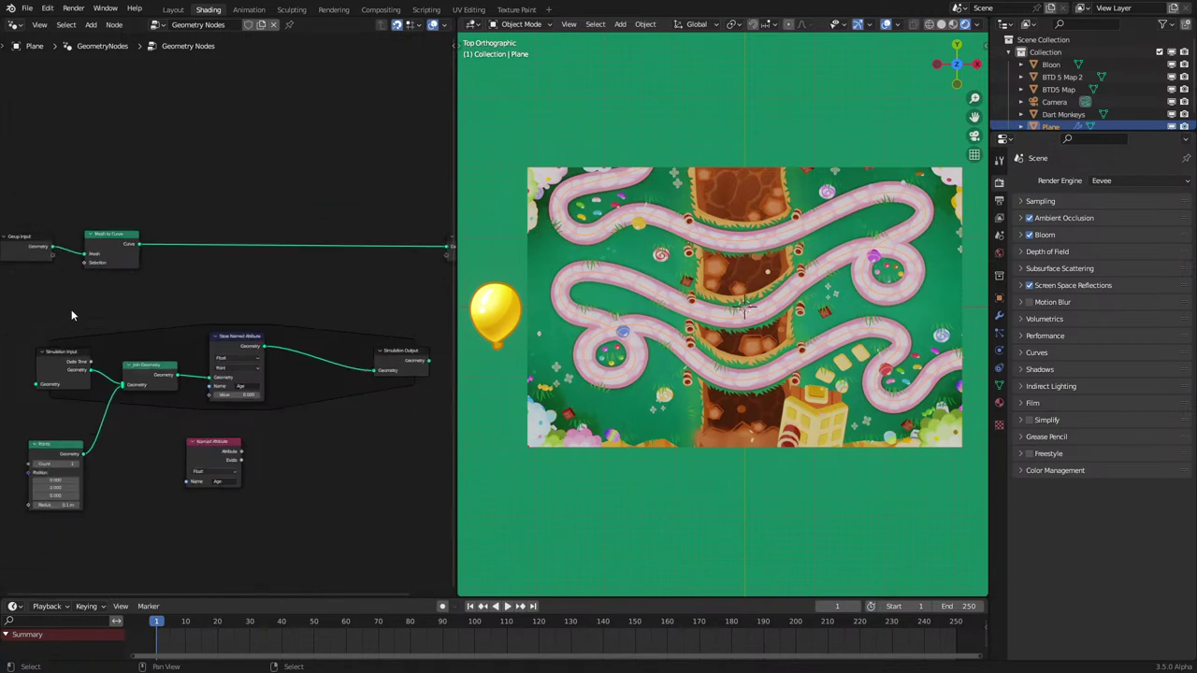
left_click_drag(71, 315, 411, 432)
key("x")
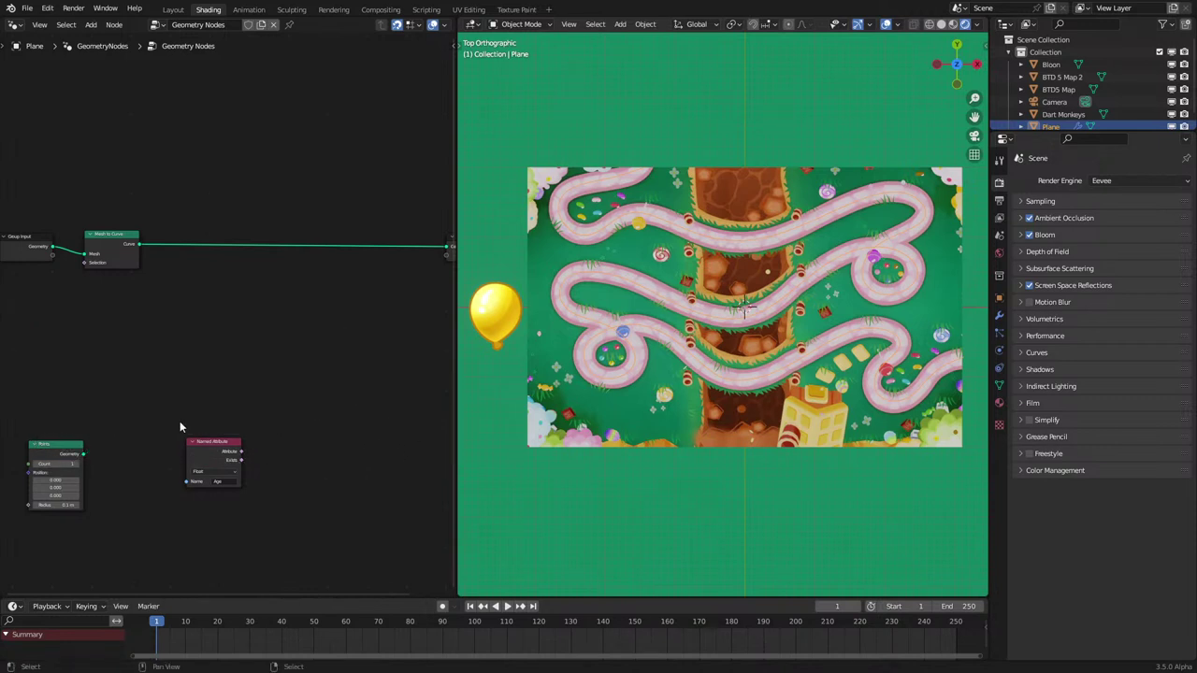
left_click(213, 449)
key("x")
Step: Move the Points node closer beneath the Mesh to Curve node
scroll(138, 293, "up", 4)
middle_click_drag(136, 291, 151, 328)
scroll(122, 393, "down", 1)
left_click(8, 534)
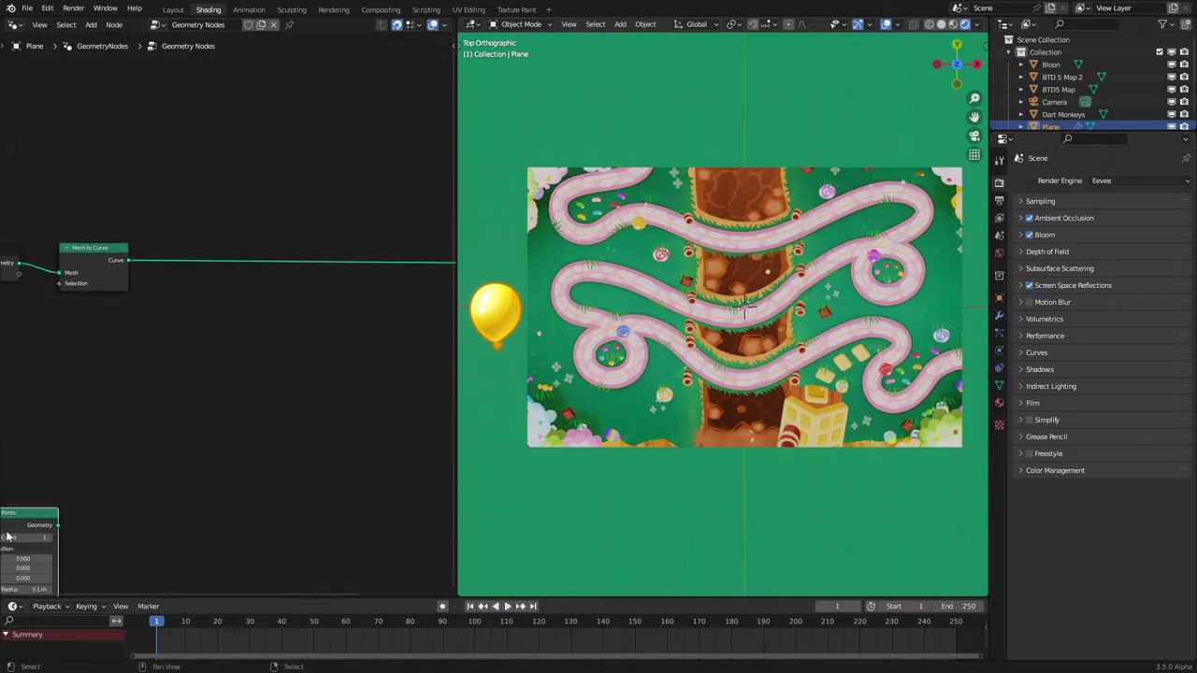
left_click_drag(7, 535, 79, 450)
middle_click_drag(141, 310, 130, 359)
Step: Add a Sample Curve node and connect the Mesh to Curve output to its Curves input
key("shift+a")
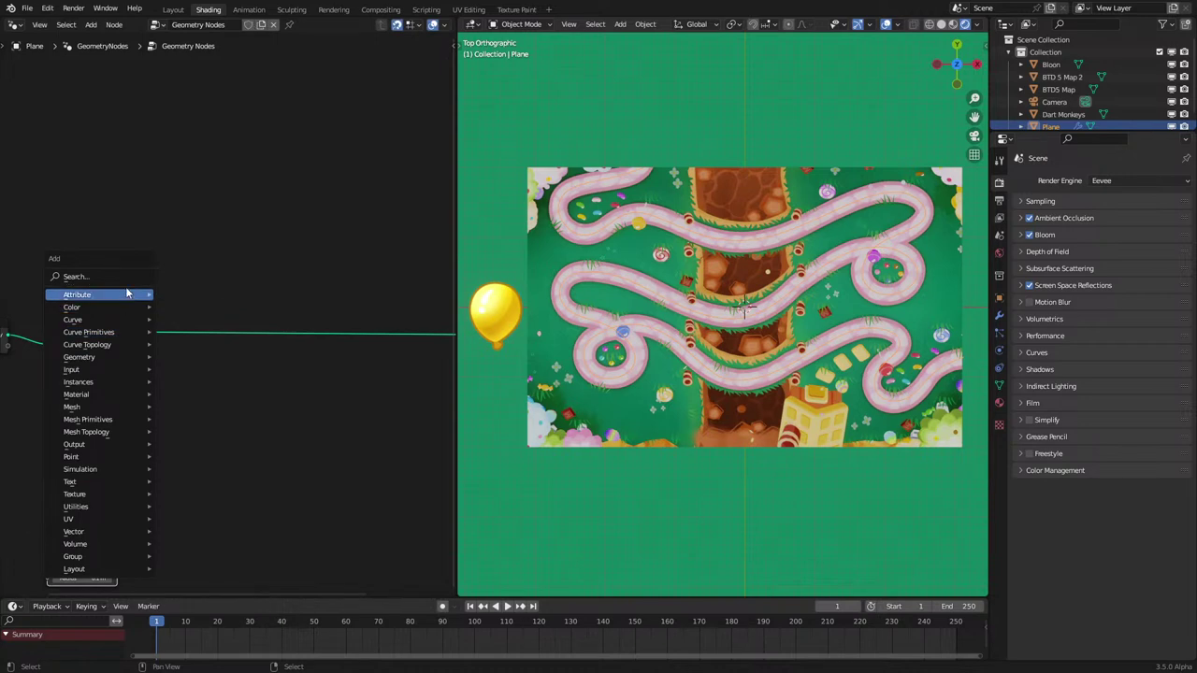
left_click(75, 277)
type("sam pl")
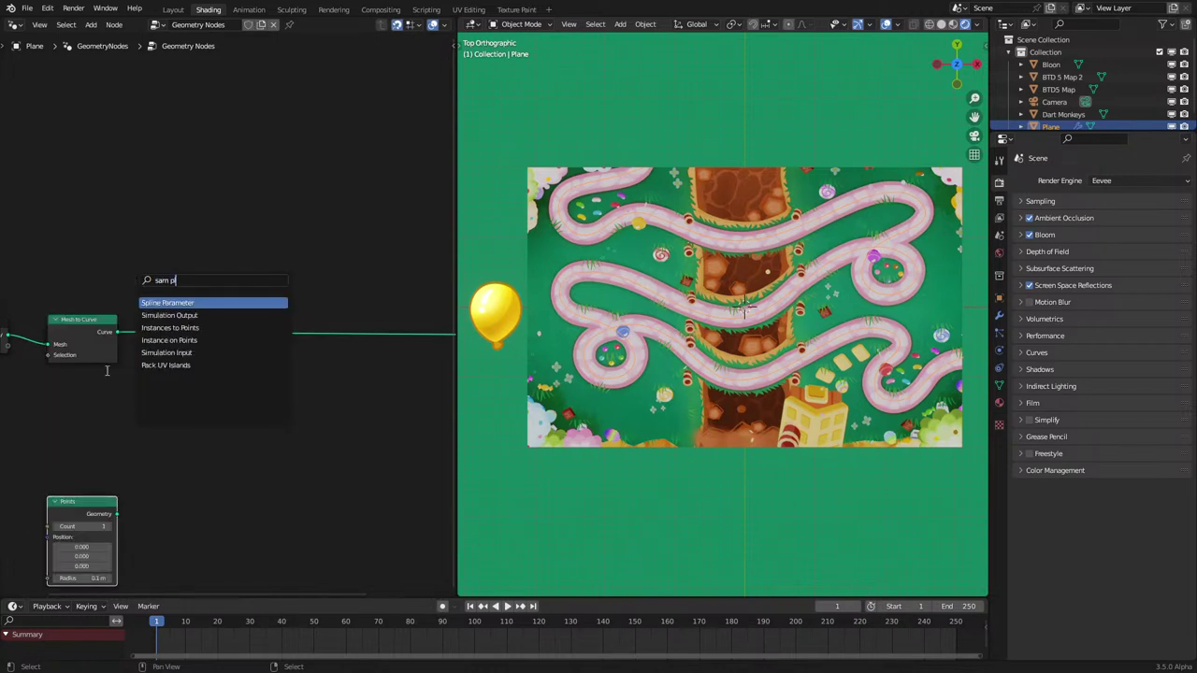
key("BackSpace")
key("BackSpace")
key("BackSpace")
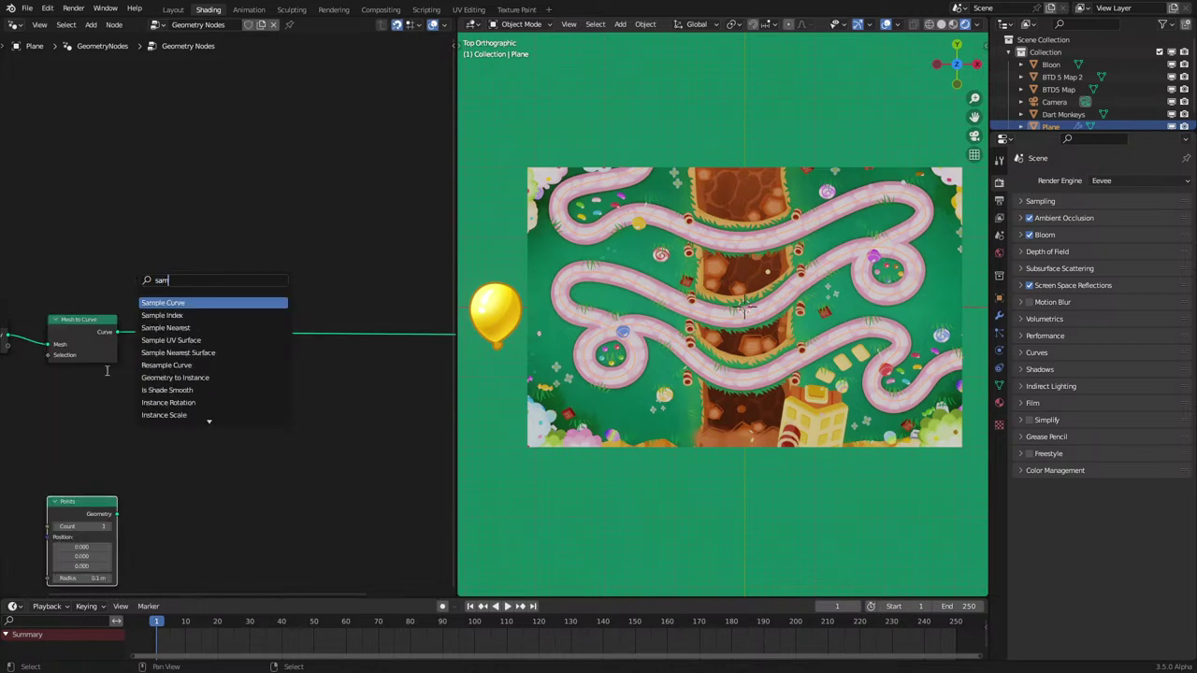
type("mp")
key("BackSpace")
key("BackSpace")
key("BackSpace")
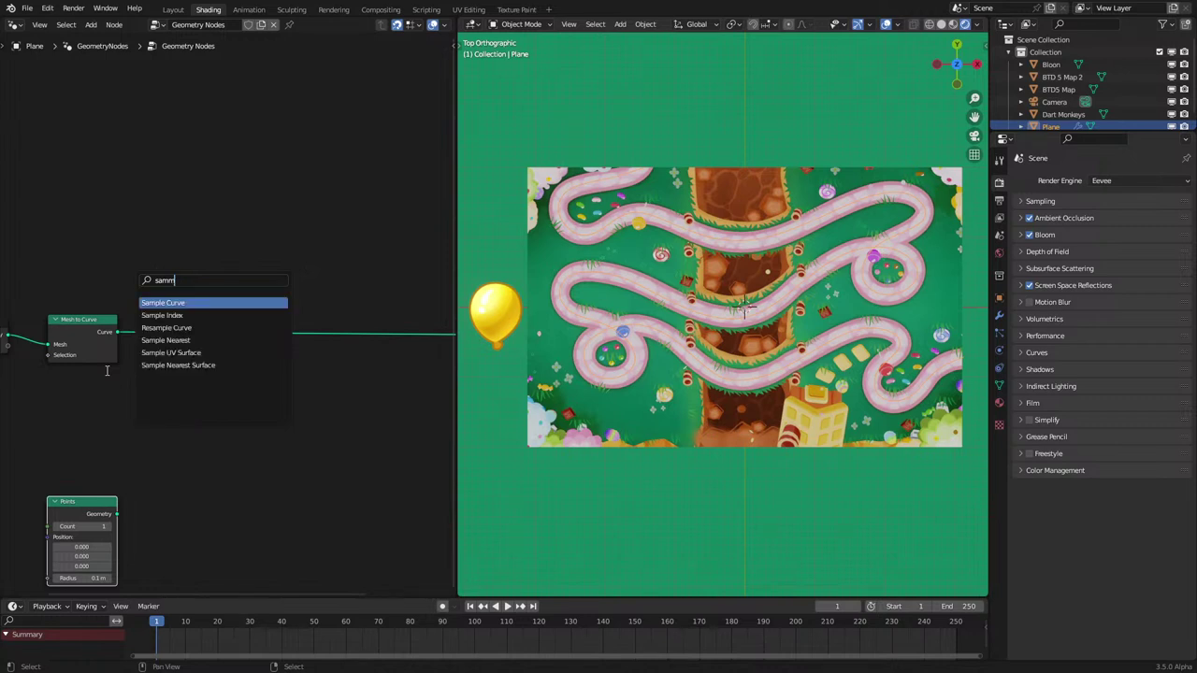
key("Return")
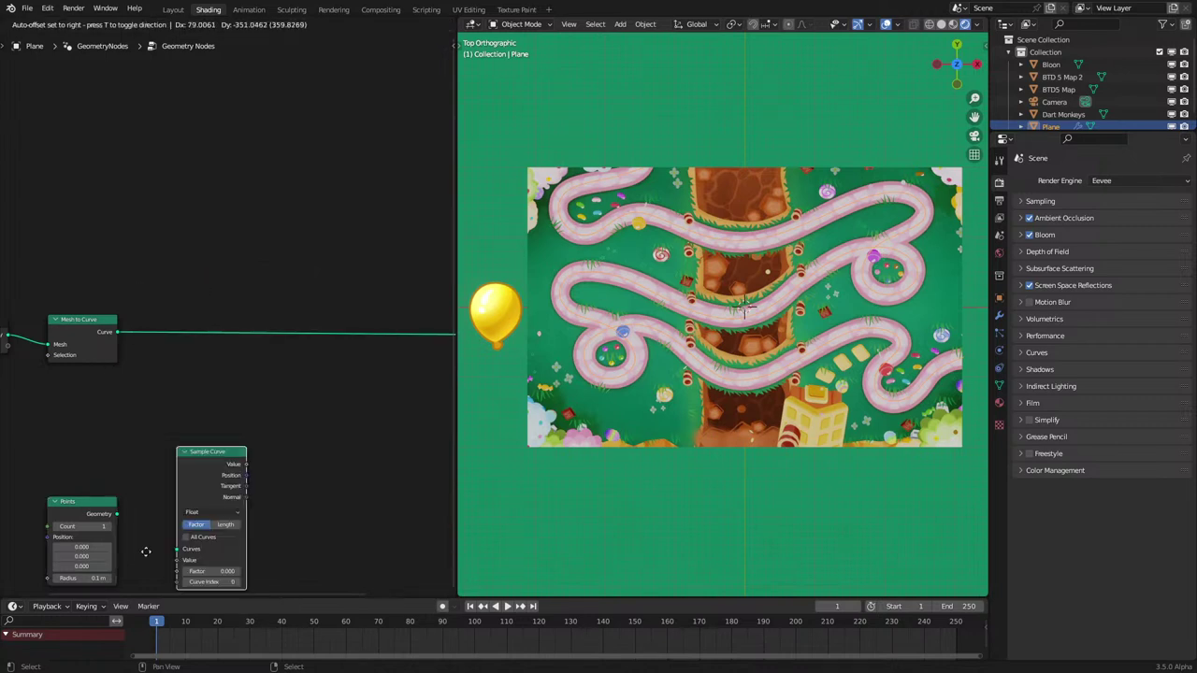
left_click(122, 513)
left_click_drag(118, 333, 146, 508)
Step: Add a Set Position node fed by the Points geometry and Sample Curve's Position, and connect it to the group output
left_click(103, 513)
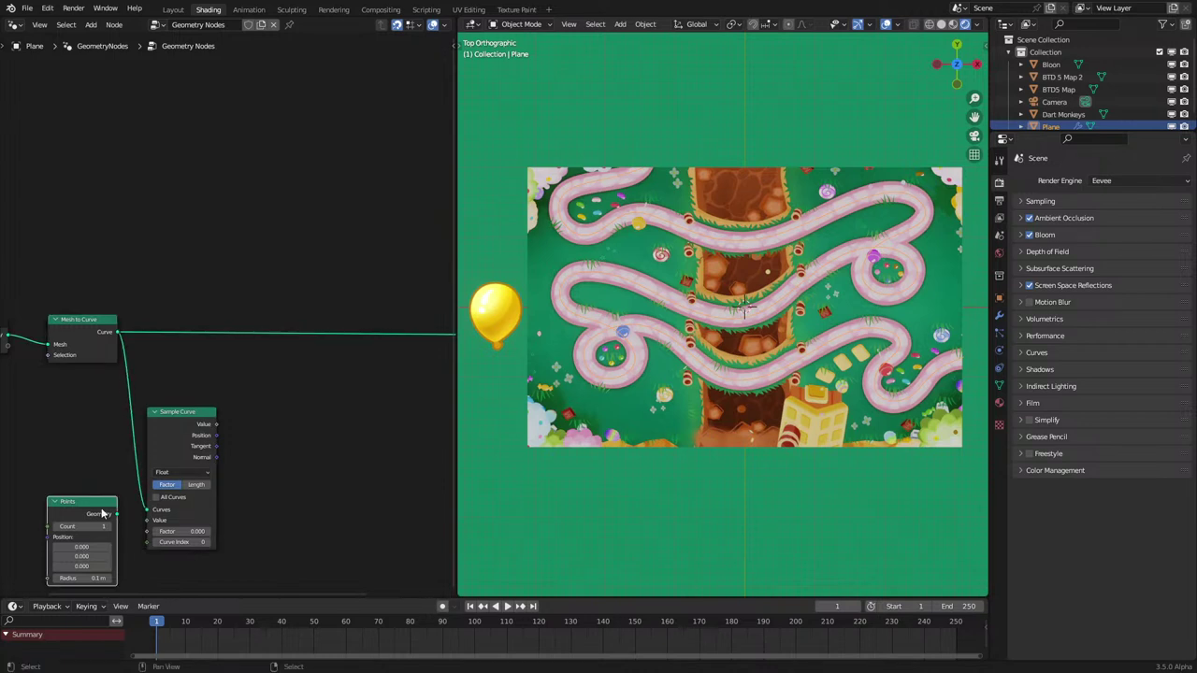
middle_click_drag(103, 512, 88, 402)
left_click_drag(88, 403, 198, 503)
key("shift+a")
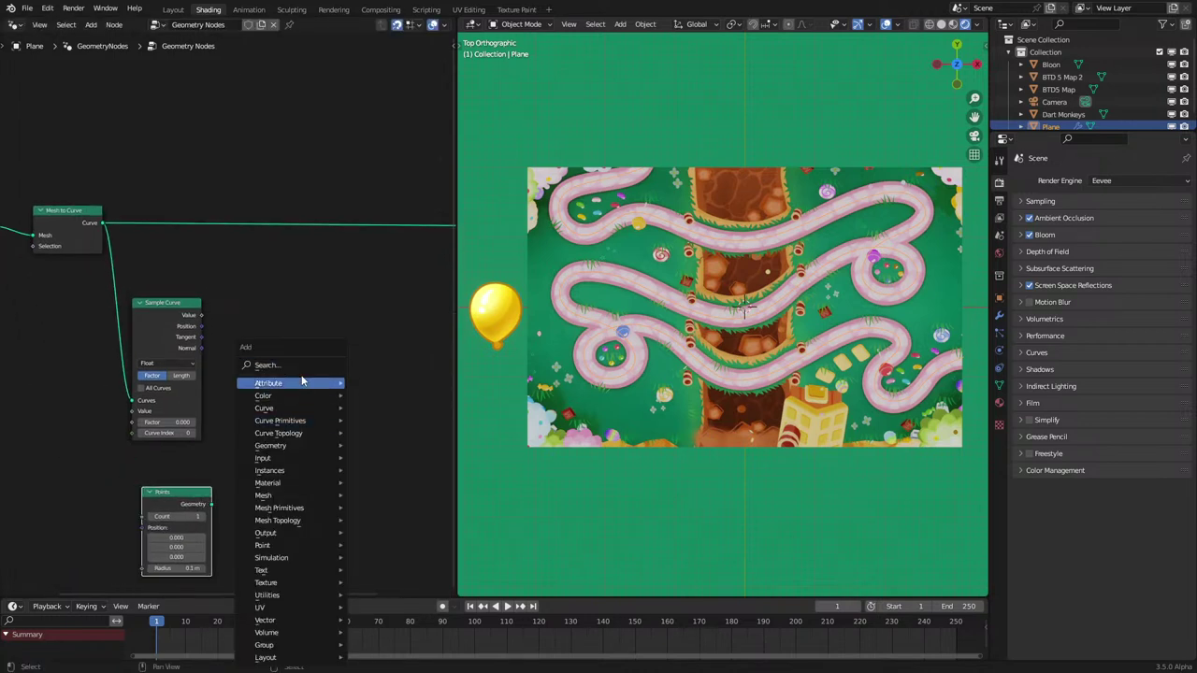
type("set")
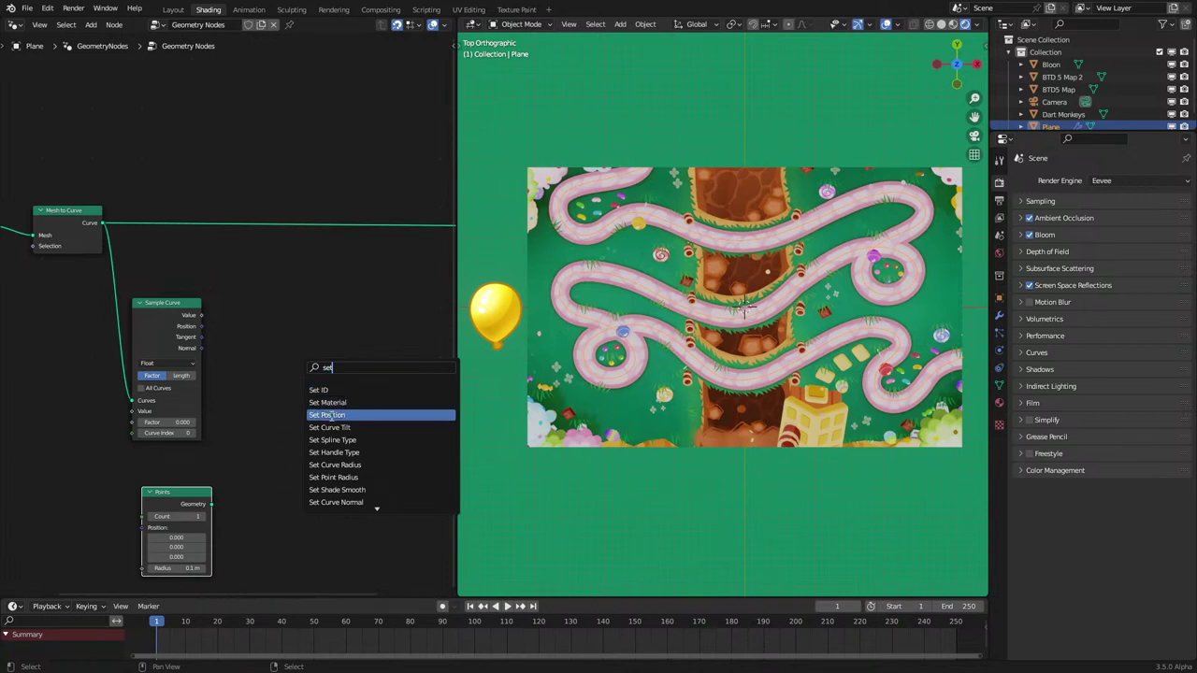
left_click(328, 414)
left_click_drag(211, 504, 262, 437)
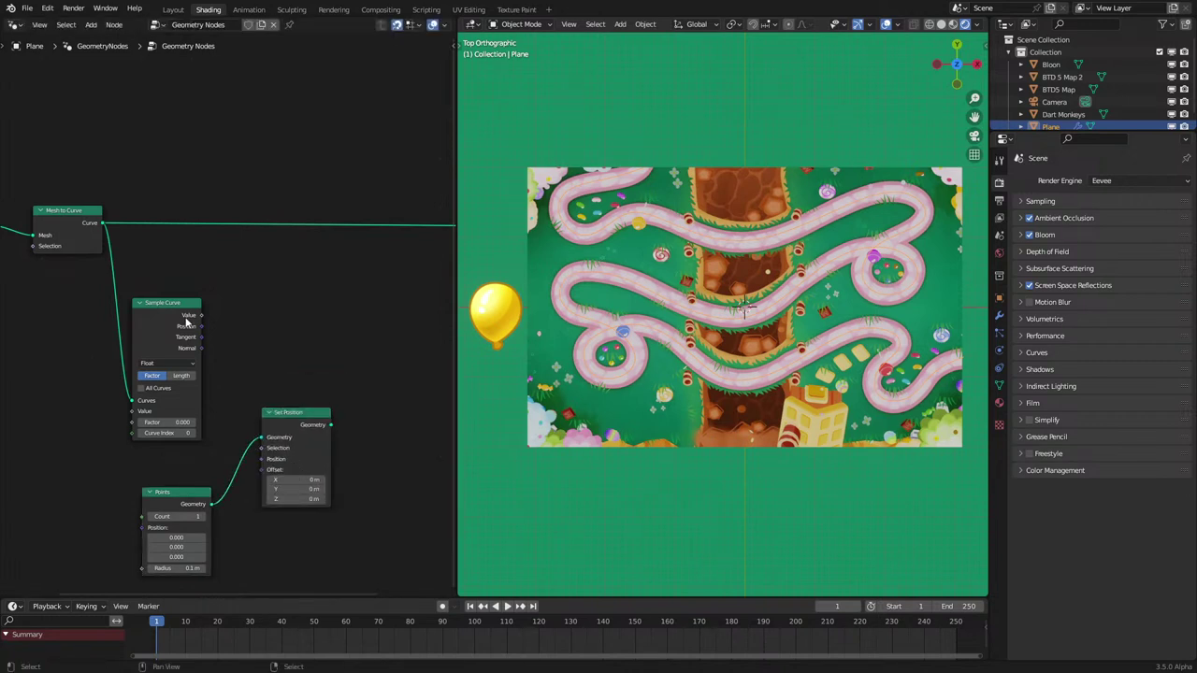
left_click_drag(200, 329, 262, 459)
left_click(318, 425, "ctrl+shift")
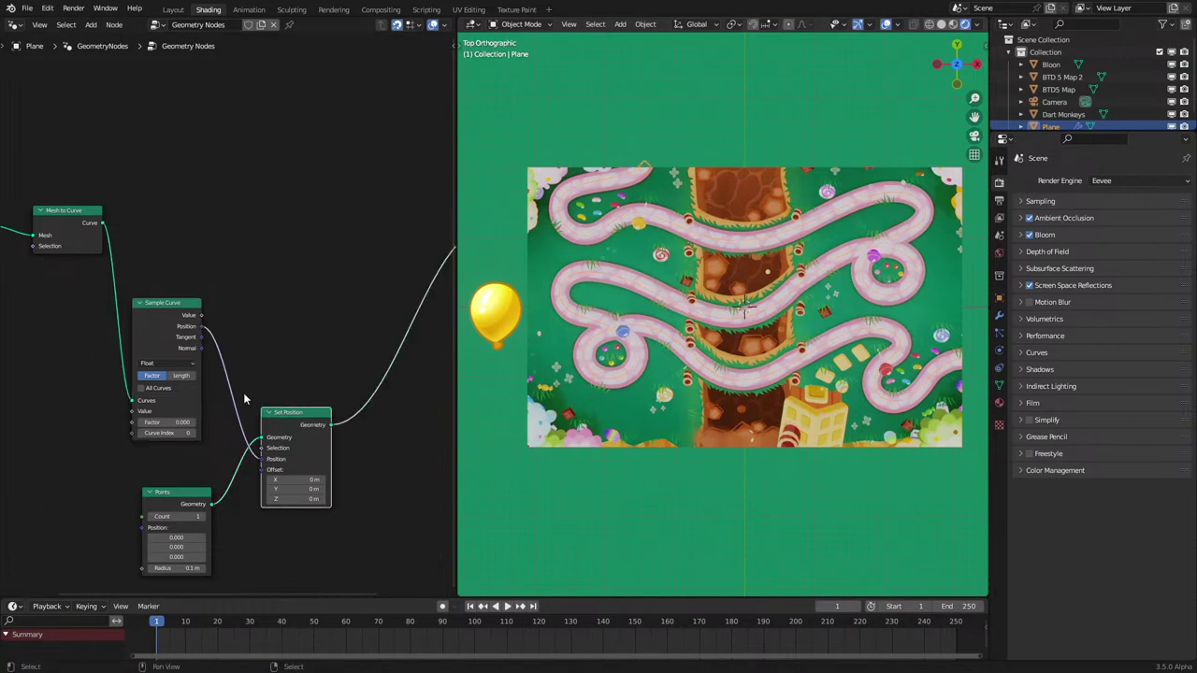
Step: Show the viewport in Solid shading, undo the trial Factor change, and set the Sample Curve node to Length mode
middle_click_drag(157, 416, 183, 411)
left_click_drag(184, 418, 219, 417, "shift")
key("z")
left_click(619, 377)
key("ctrl+z")
left_click(219, 373)
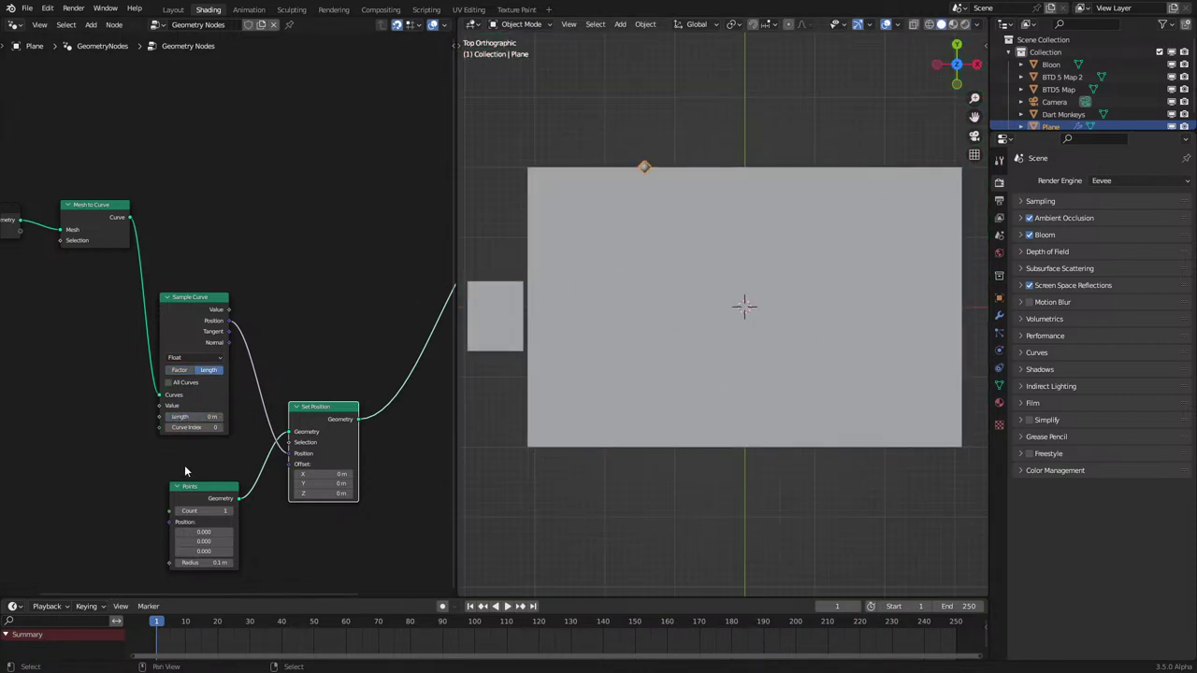
Step: Set the Points node's count to 100 and place the node below Sample Curve
middle_click_drag(184, 472, 304, 438)
left_click_drag(304, 439, 85, 405)
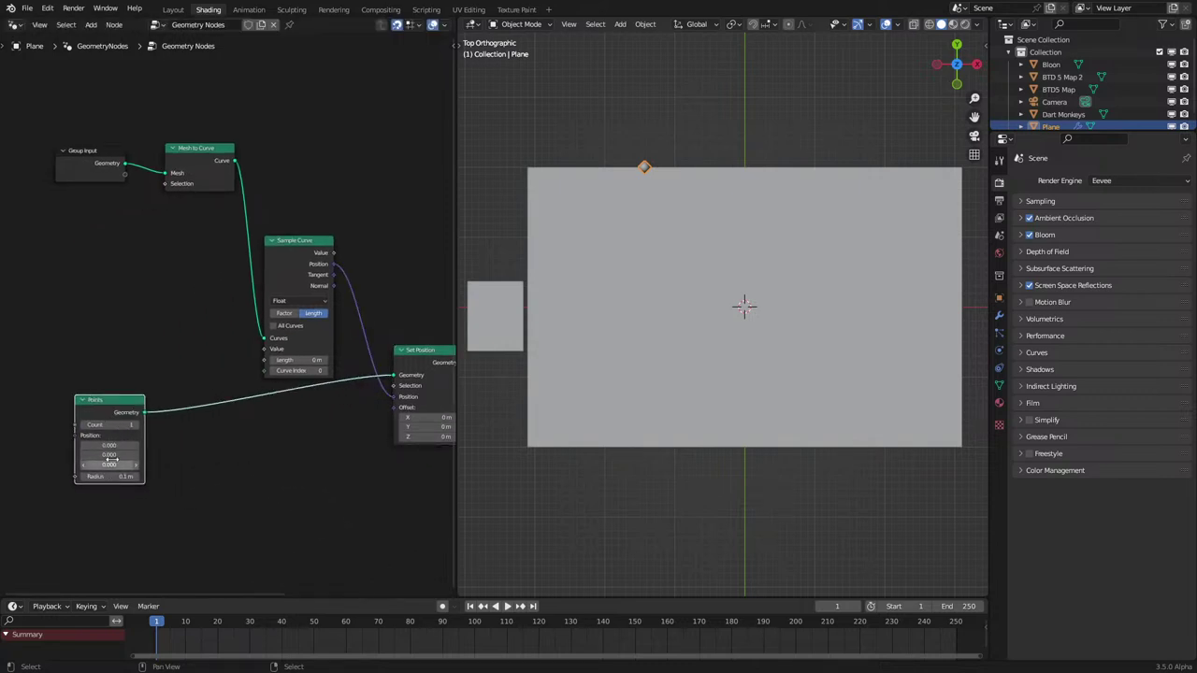
left_click(123, 423)
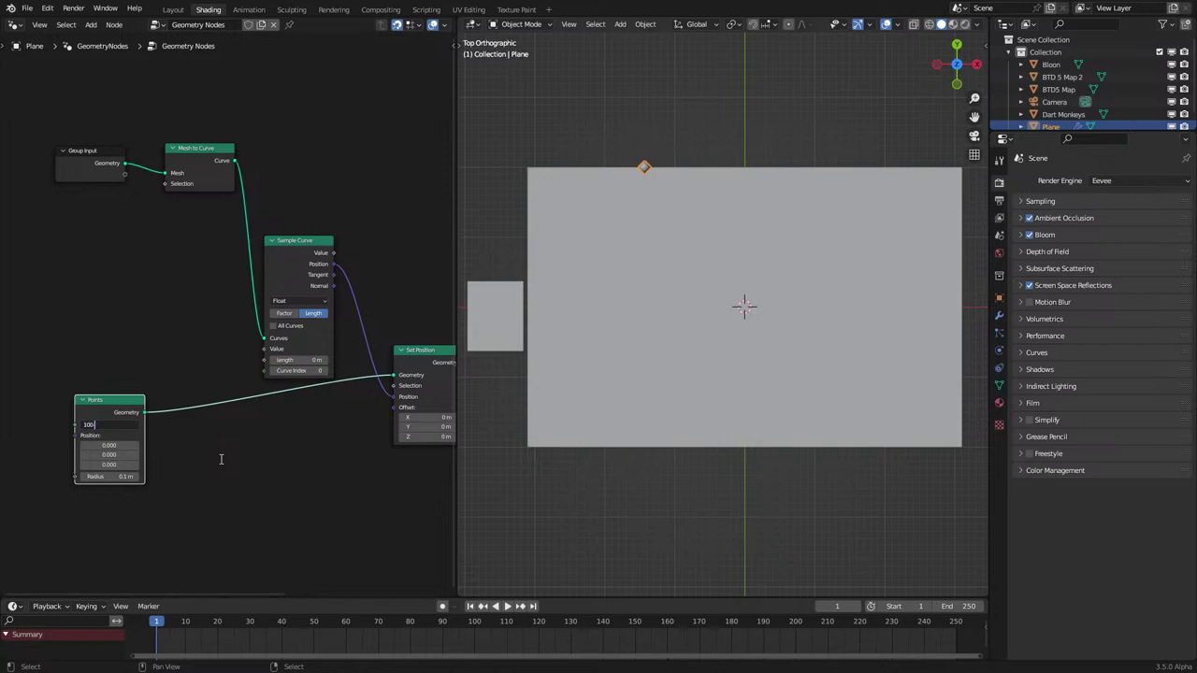
type("100")
key("Return")
scroll(220, 459, "up", 2)
key("g")
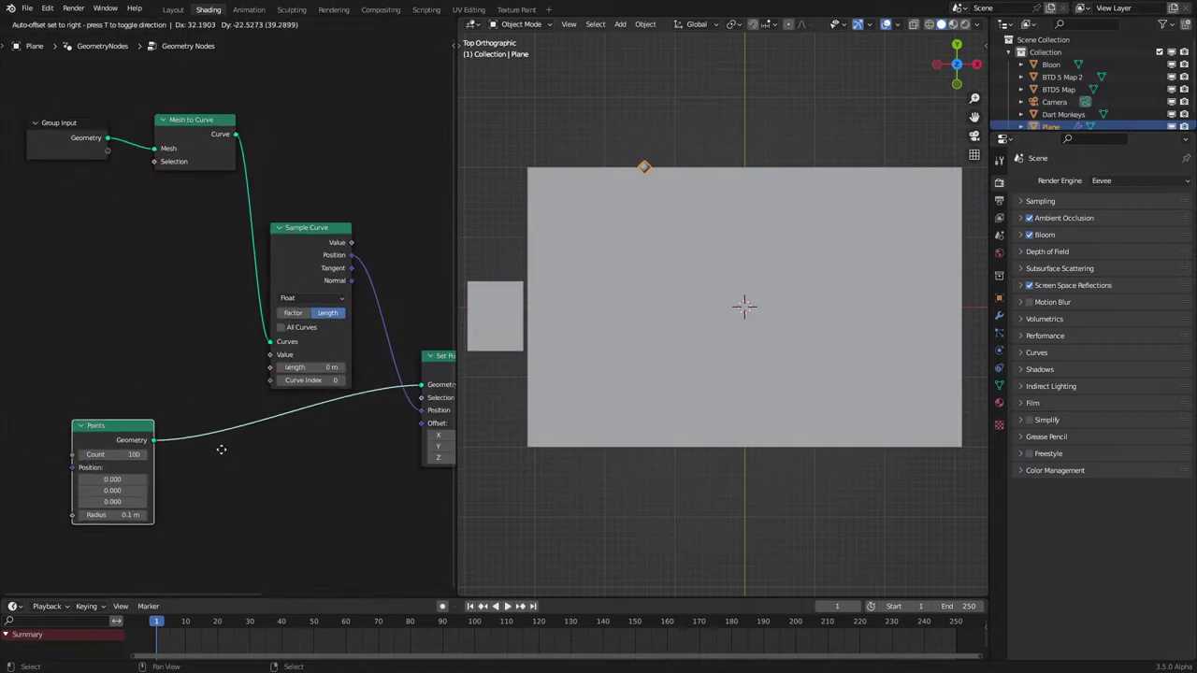
left_click(301, 494)
Step: Add an Index node in the free space before the Sample Curve node
key("q")
key("Escape")
key("shift+a")
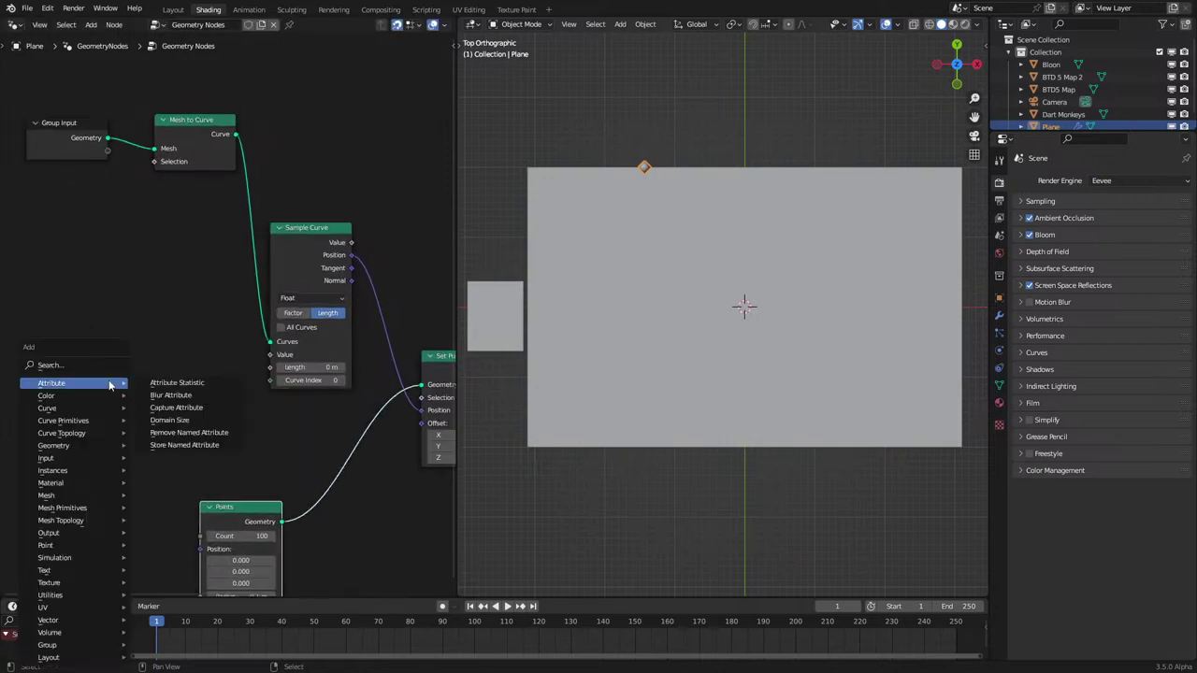
left_click(93, 362)
type("index")
key("Return")
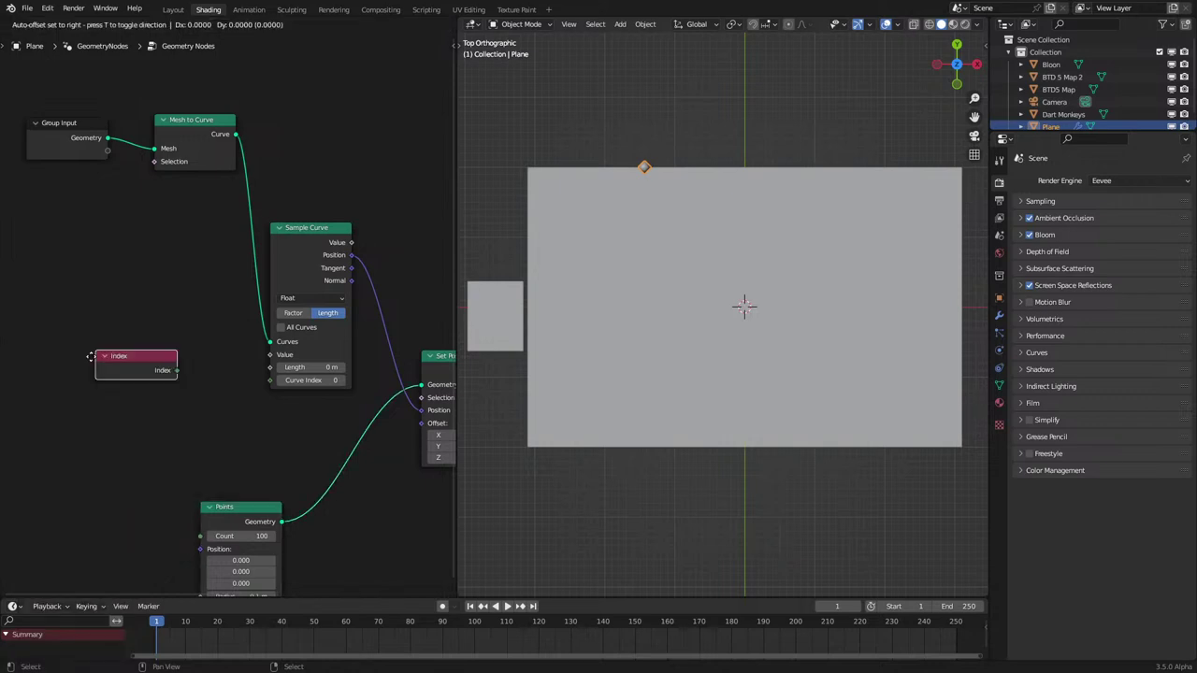
left_click(11, 344)
Step: Add a Math node set to Add, feed it the Index, and connect its value to Sample Curve's Length
key("q")
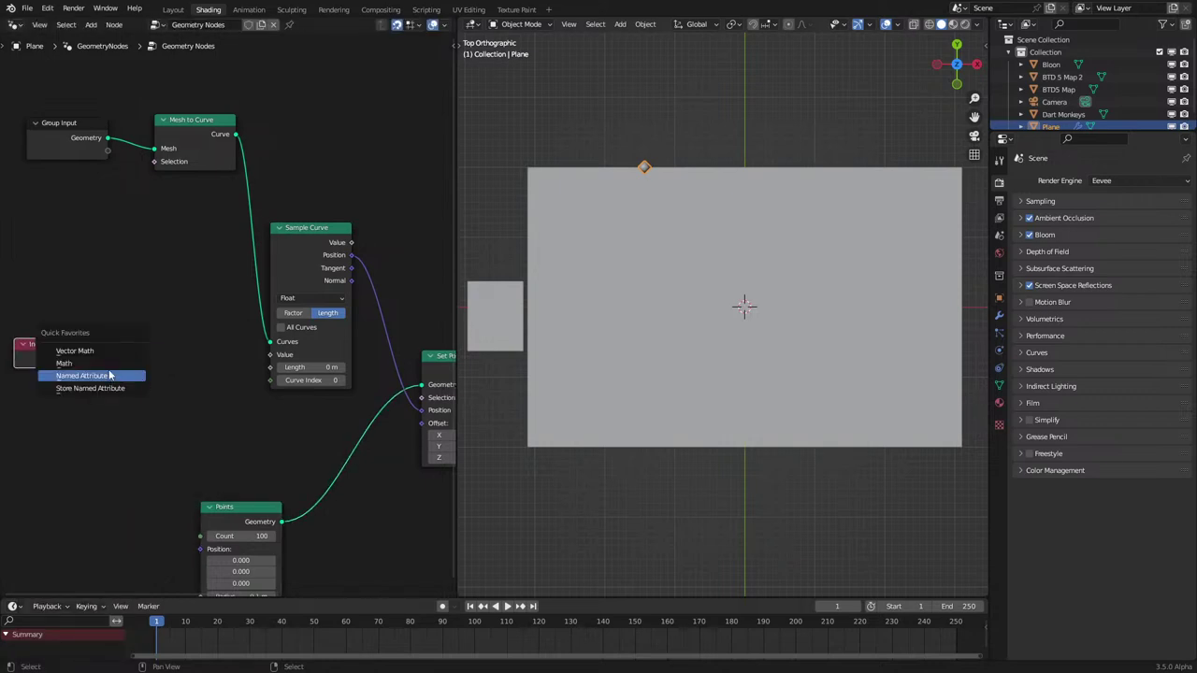
left_click(64, 363)
left_click(136, 344)
left_click_drag(94, 358, 131, 405)
left_click_drag(211, 359, 276, 373)
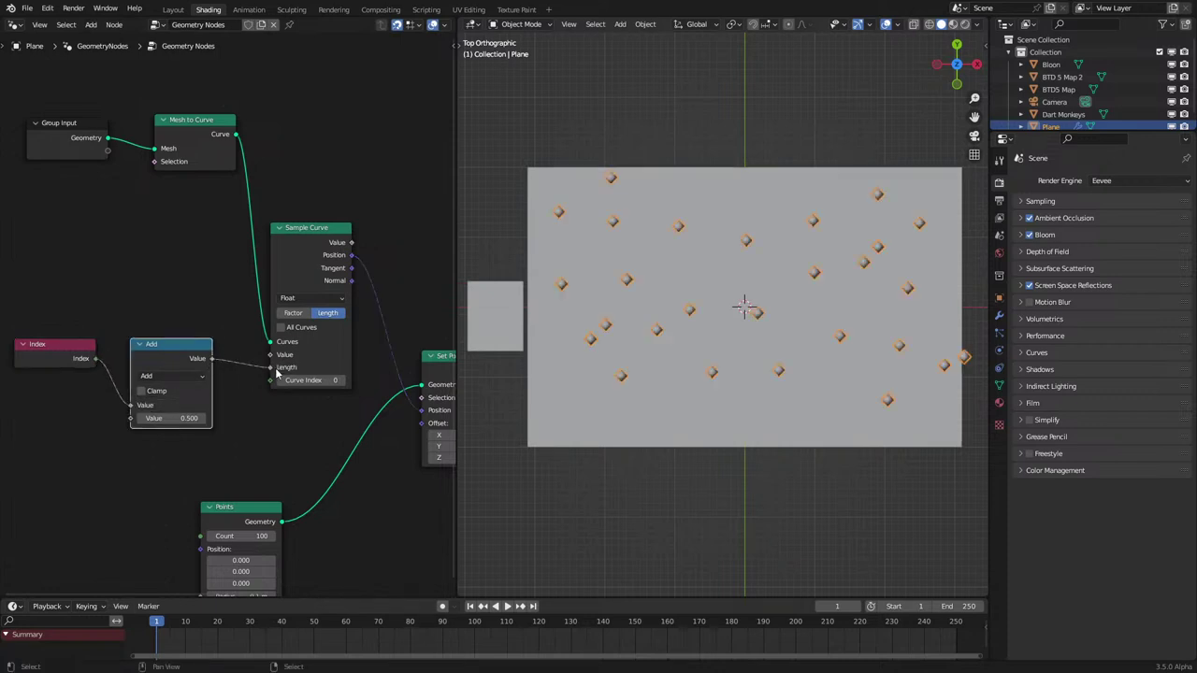
Step: Switch Sample Curve to Factor mode and connect the Add node's value to its Factor input
left_click(312, 297)
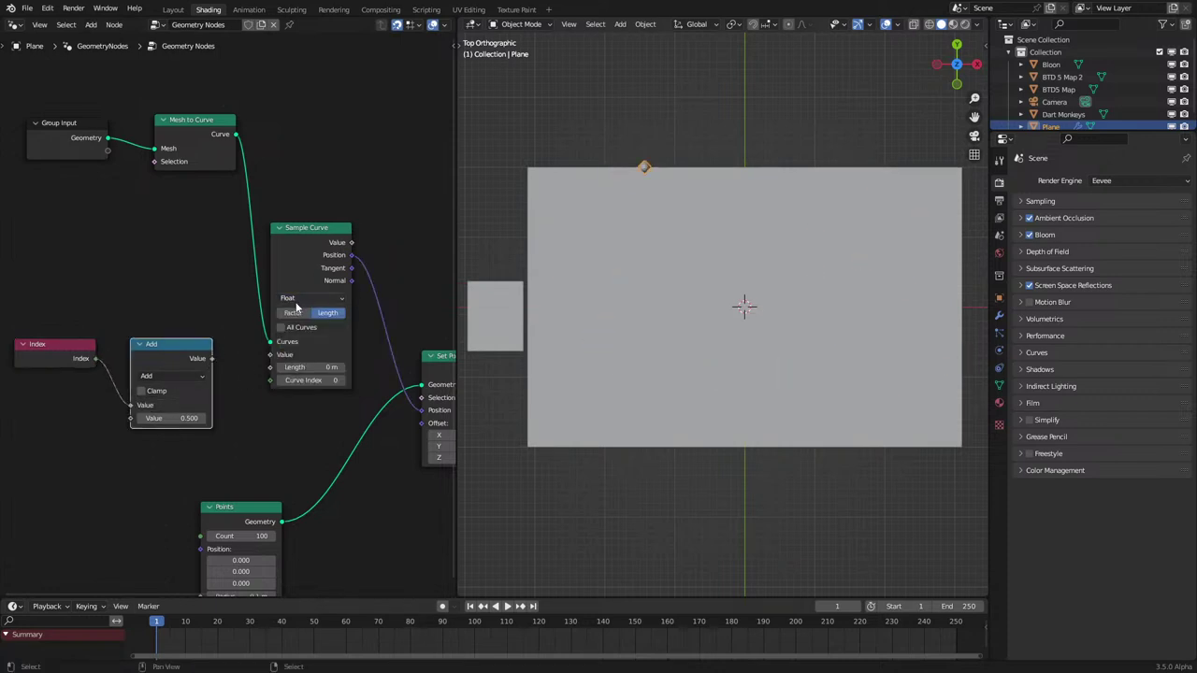
left_click(293, 312)
left_click_drag(211, 361, 270, 367)
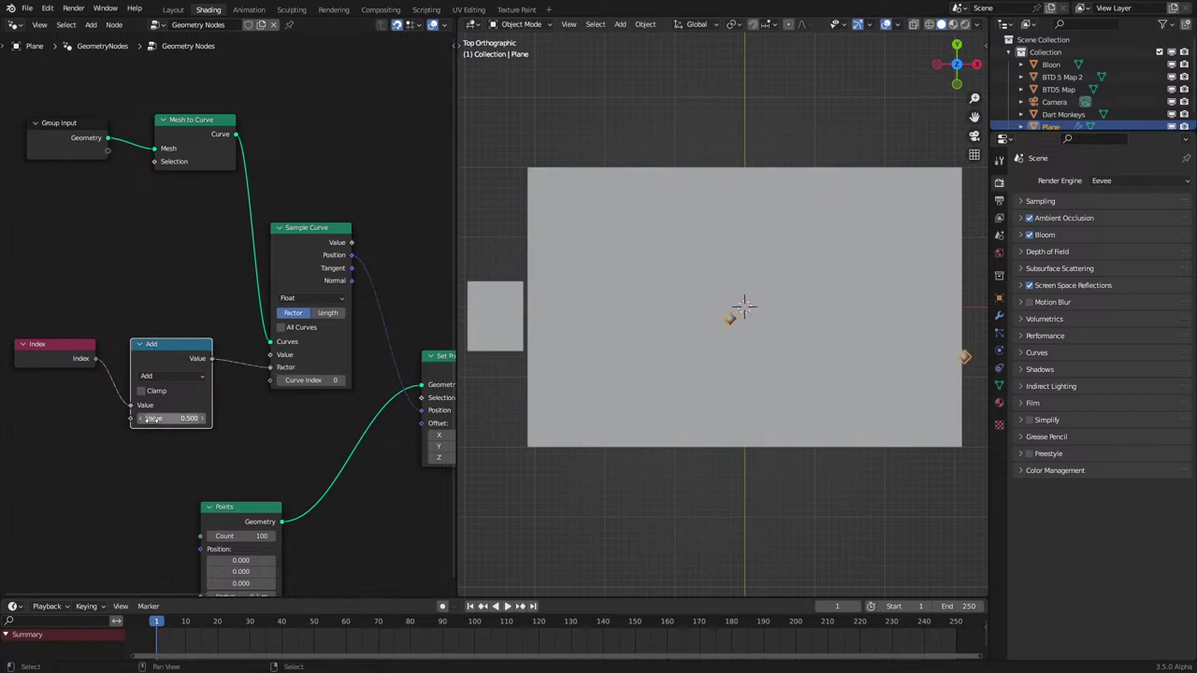
double_click(157, 418)
type("250")
key("Escape")
Step: Add a Scene Time node below the Index node
middle_click_drag(123, 435, 235, 419)
key("shift+a")
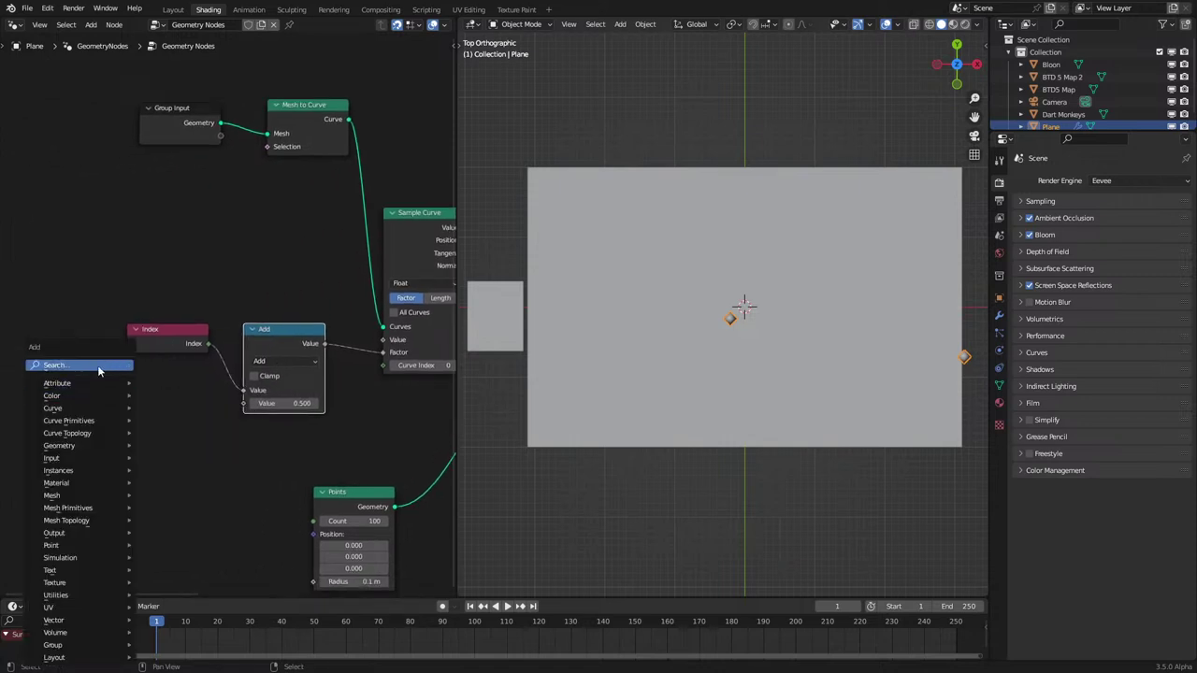
left_click(98, 364)
type("sc")
key("Return")
left_click(58, 419)
Step: Duplicate the Add node beside Scene Time, change the copy to Divide, and set its second value to 250
left_click(292, 346)
key("shift+d")
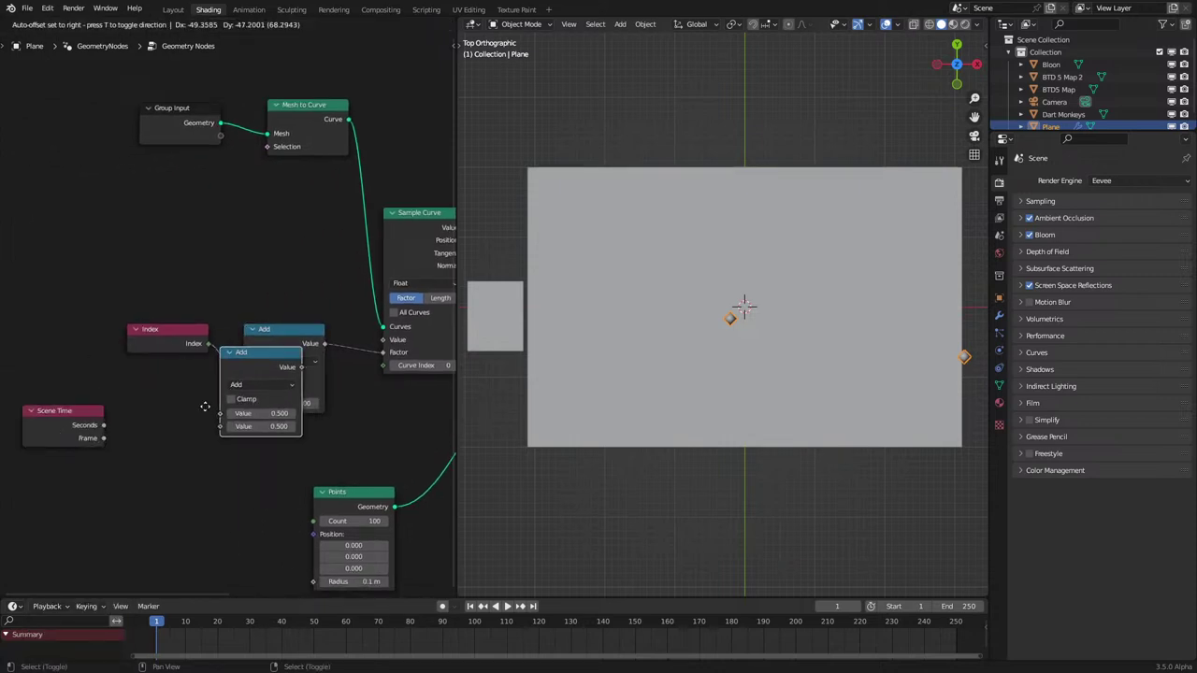
left_click(166, 437)
left_click(159, 443)
key("d")
left_click(168, 472)
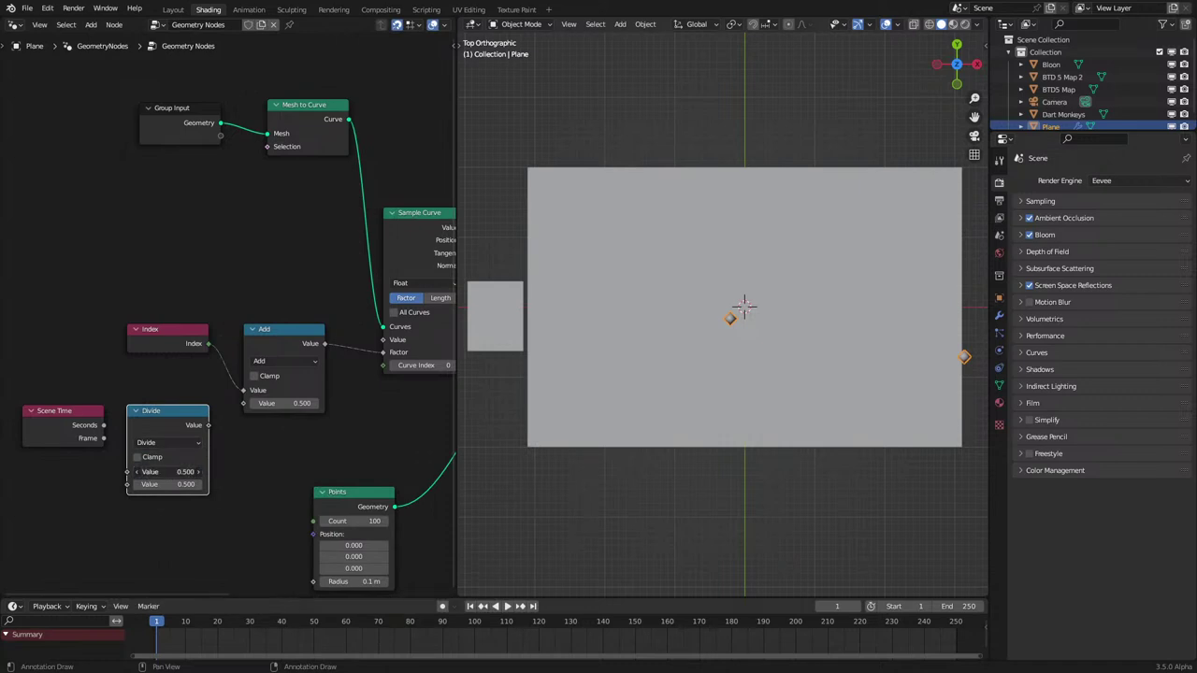
key("Escape")
left_click(165, 484)
type("2")
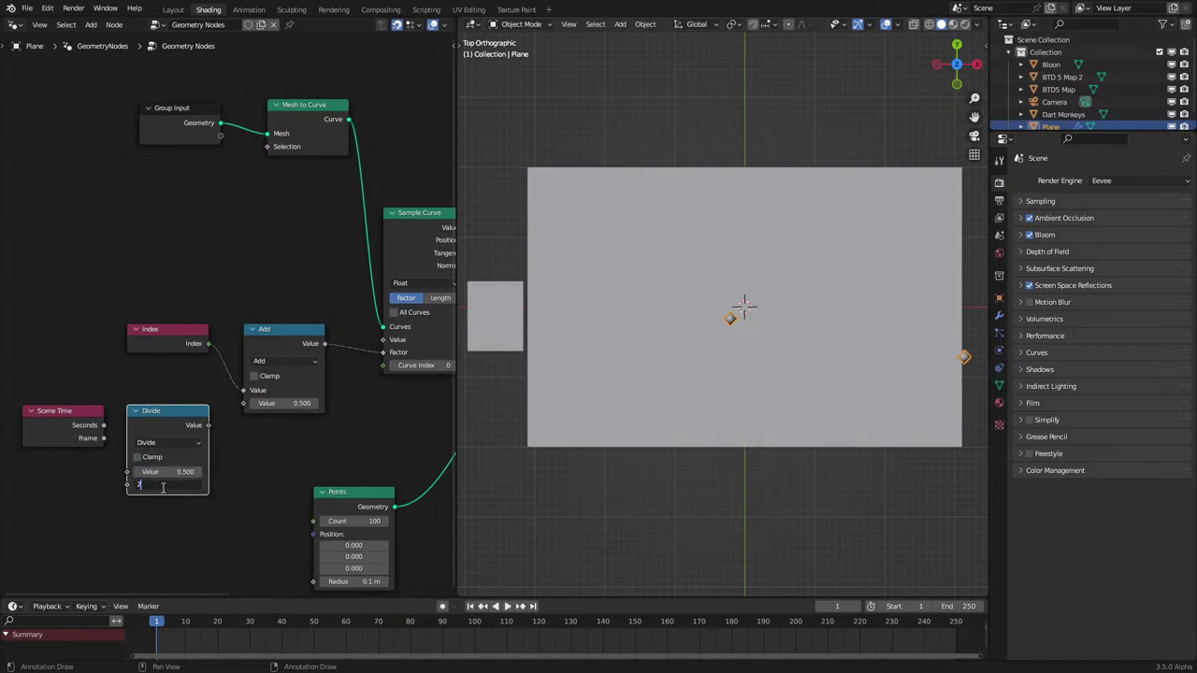
type("50")
key("Return")
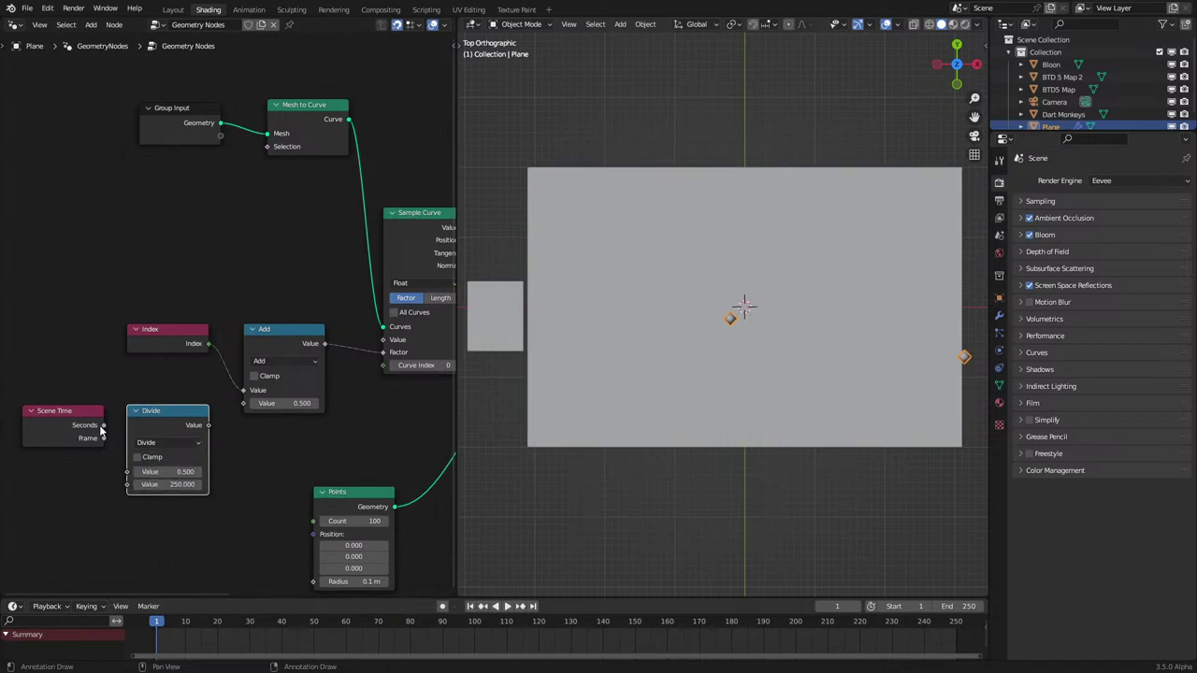
Step: Connect Scene Time's Frame through the Divide node into Add's second value, and play the animation to check the motion
left_click_drag(103, 438, 128, 471)
left_click_drag(209, 429, 243, 403)
key("space")
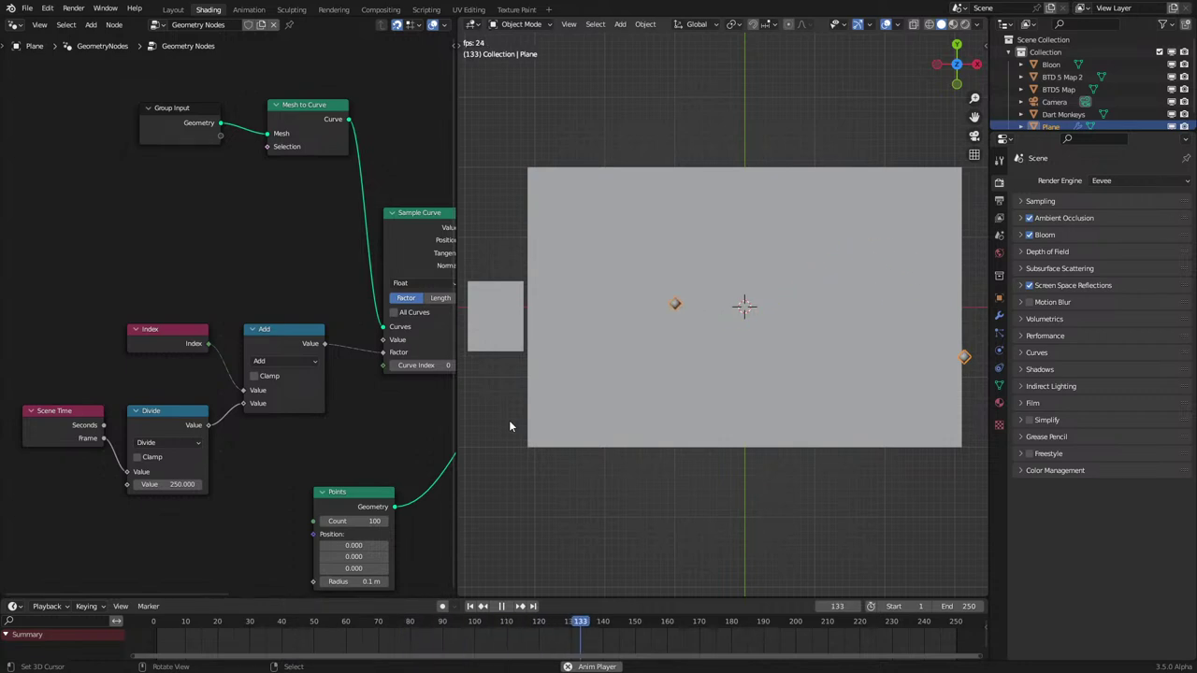
key("space")
Step: Move the Index node farther away from the Add node and play the animation again
middle_click_drag(324, 553, 315, 524)
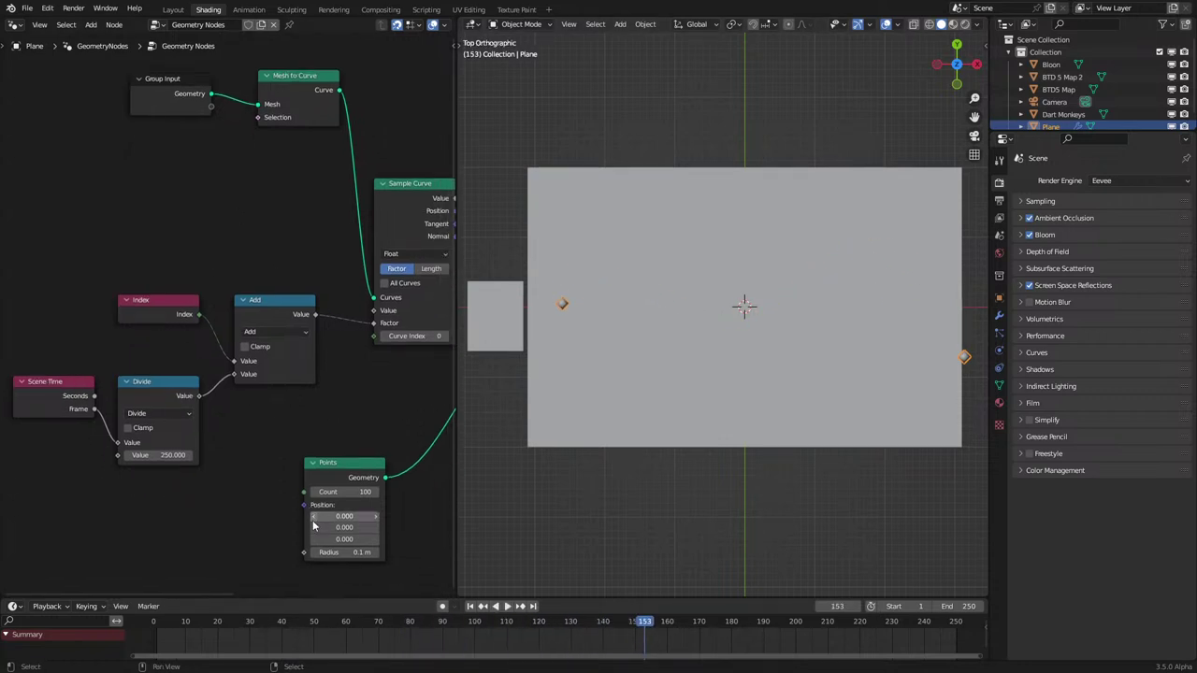
middle_click_drag(165, 256, 203, 292)
left_click_drag(208, 354, 115, 306)
key("space")
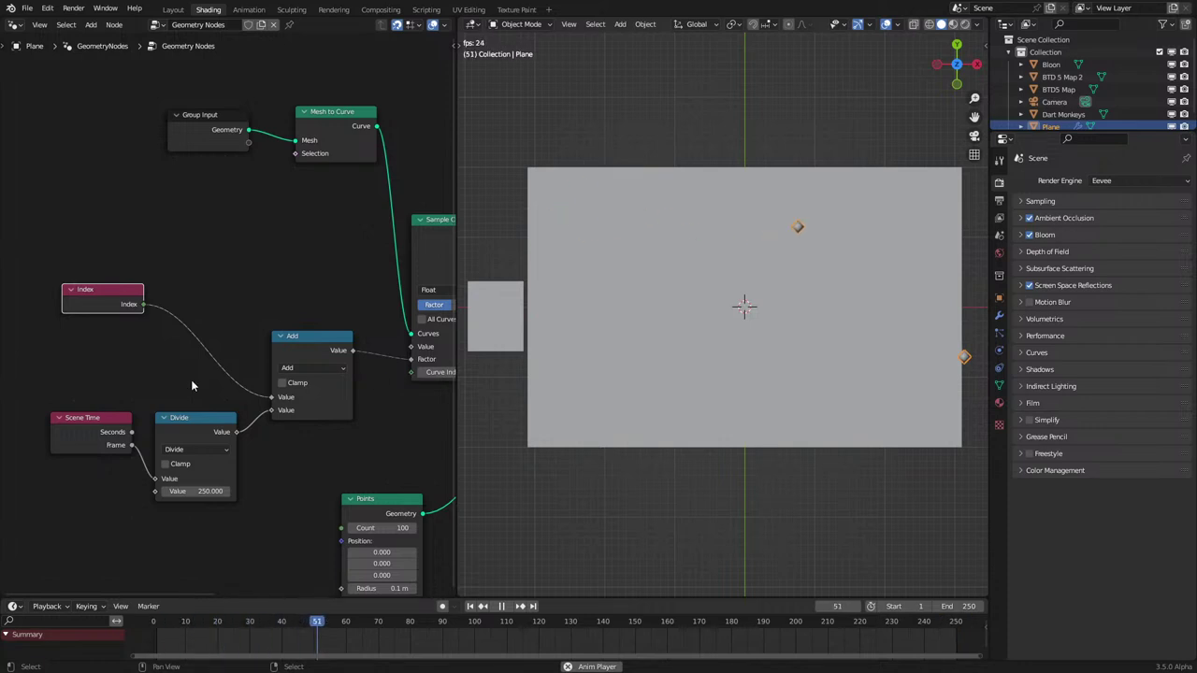
key("space")
Step: Insert a Divide math node between Index and Add with a divisor of 57, and play the animation from the start
middle_click_drag(159, 293, 219, 335)
key("g")
left_click(99, 360)
key("q")
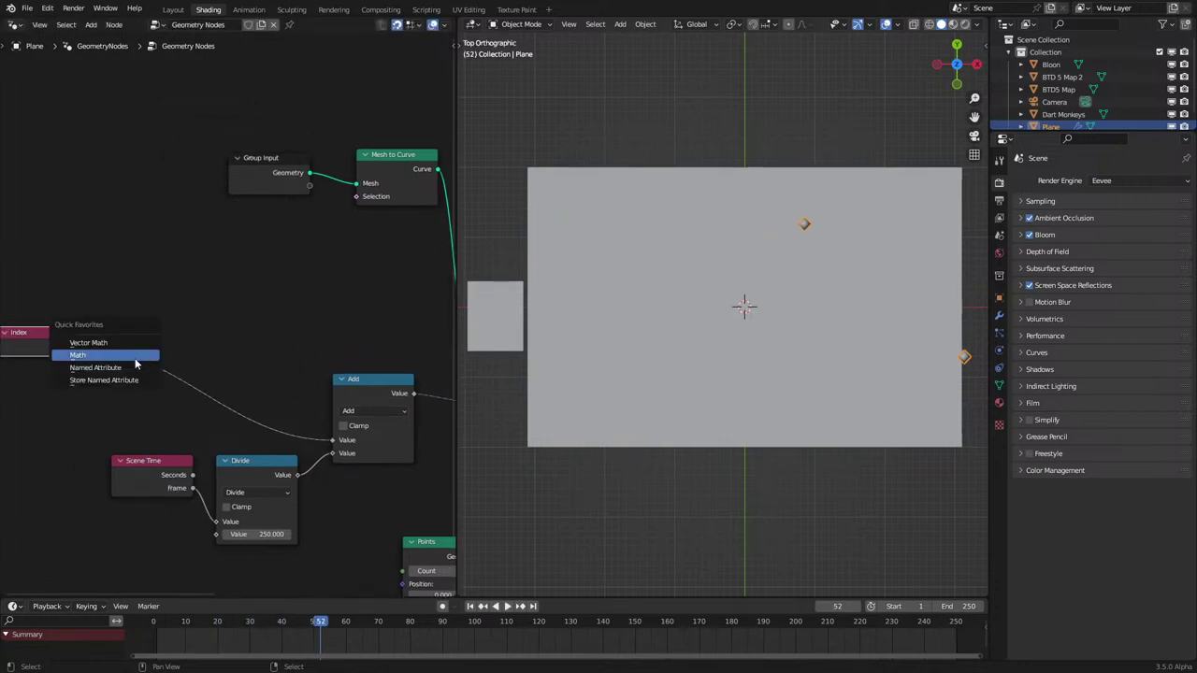
left_click(136, 356)
left_click(145, 324)
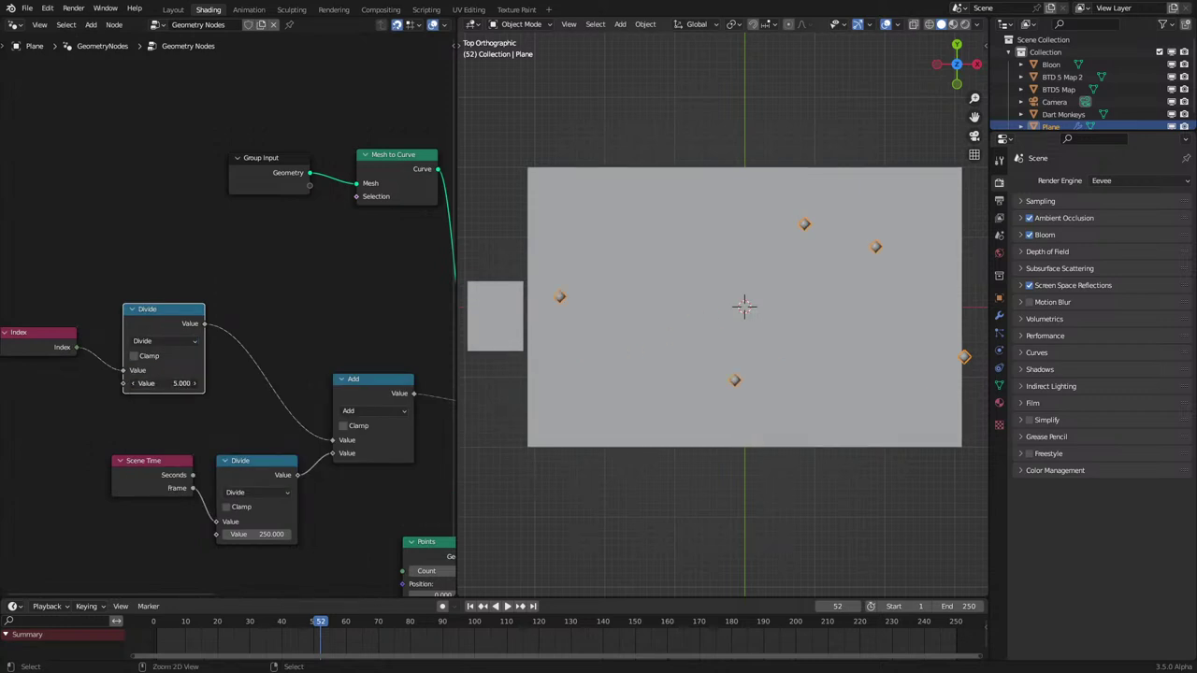
left_click_drag(164, 384, 221, 384)
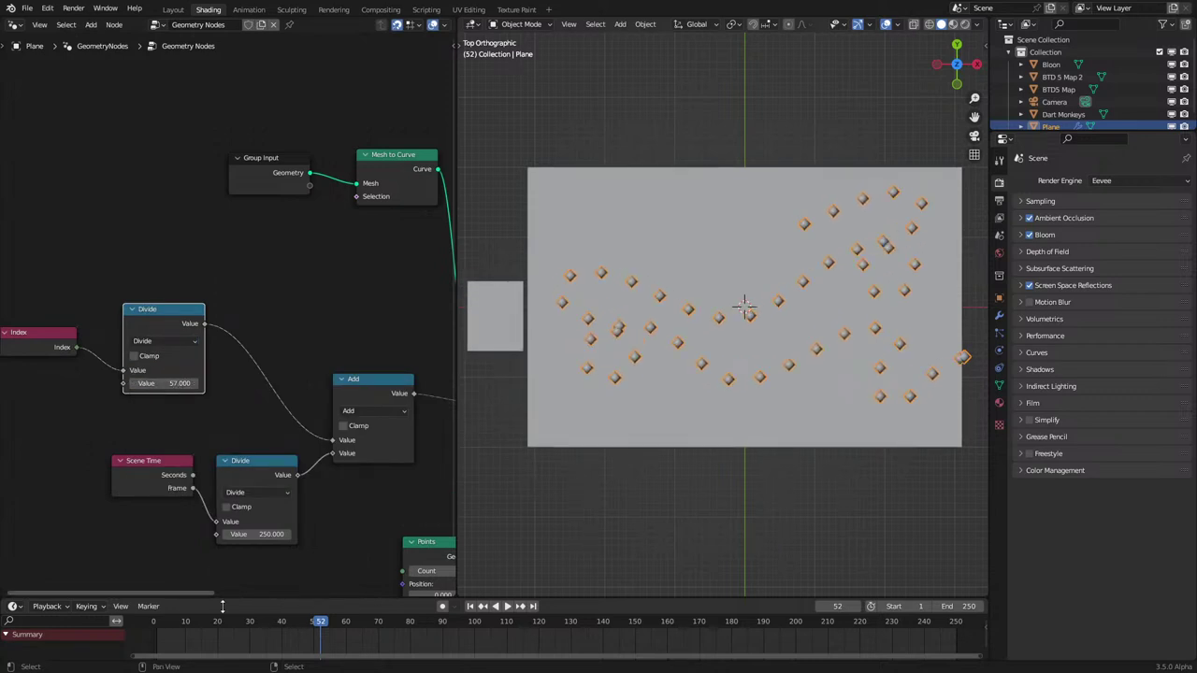
key("shift+Left")
key("space")
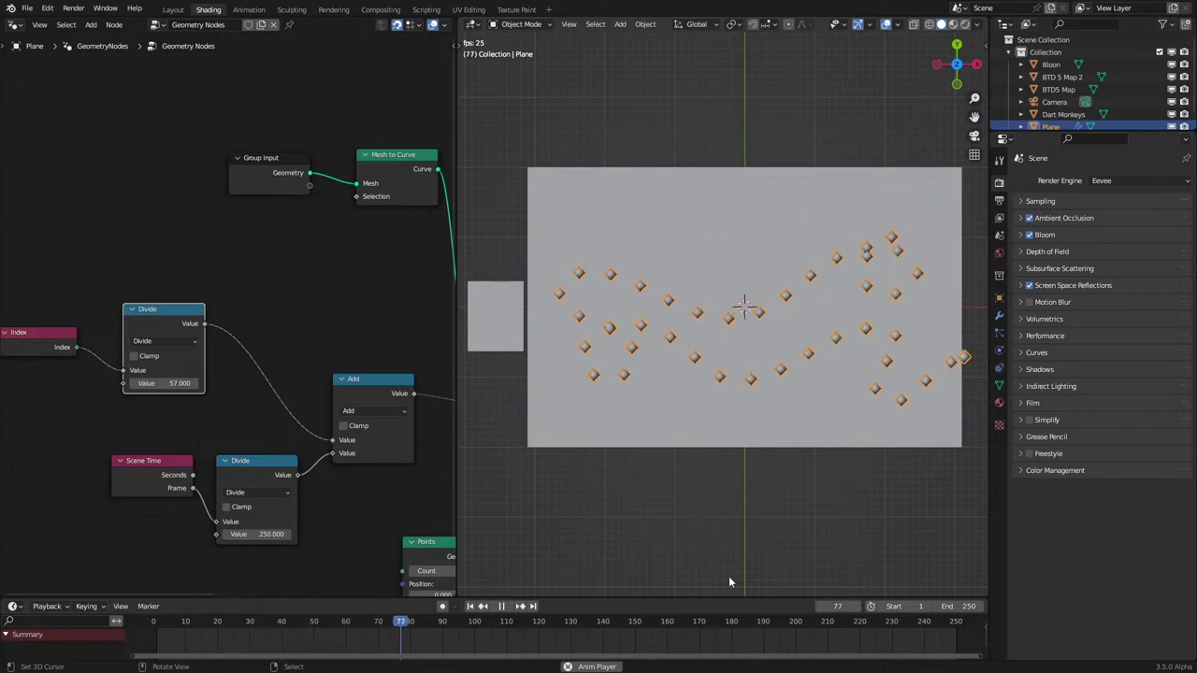
Step: Stop playback and move the Index, Scene Time, Divide and Add nodes farther away from Sample Curve
key("space")
scroll(234, 337, "down", 1)
left_click_drag(101, 276, 325, 486)
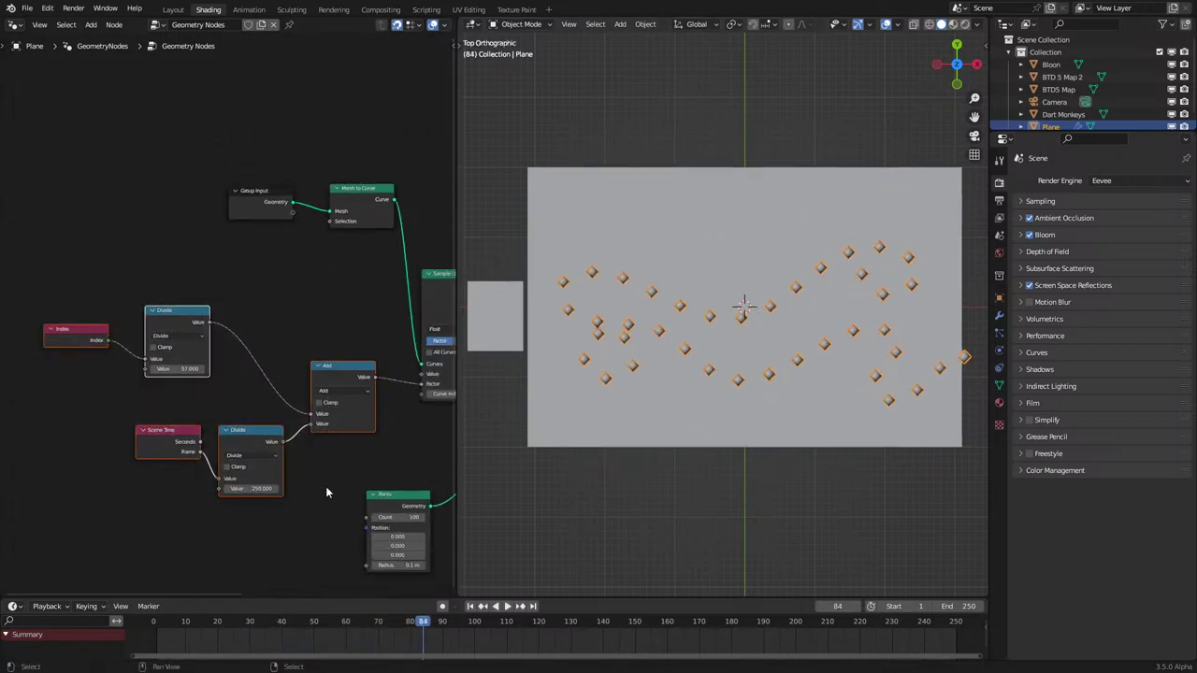
left_click_drag(351, 423, 168, 432)
Step: Insert a duplicate Add node between Add and Sample Curve's Factor with a second value of -3, and play the animation
key("shift+d")
left_click(260, 434)
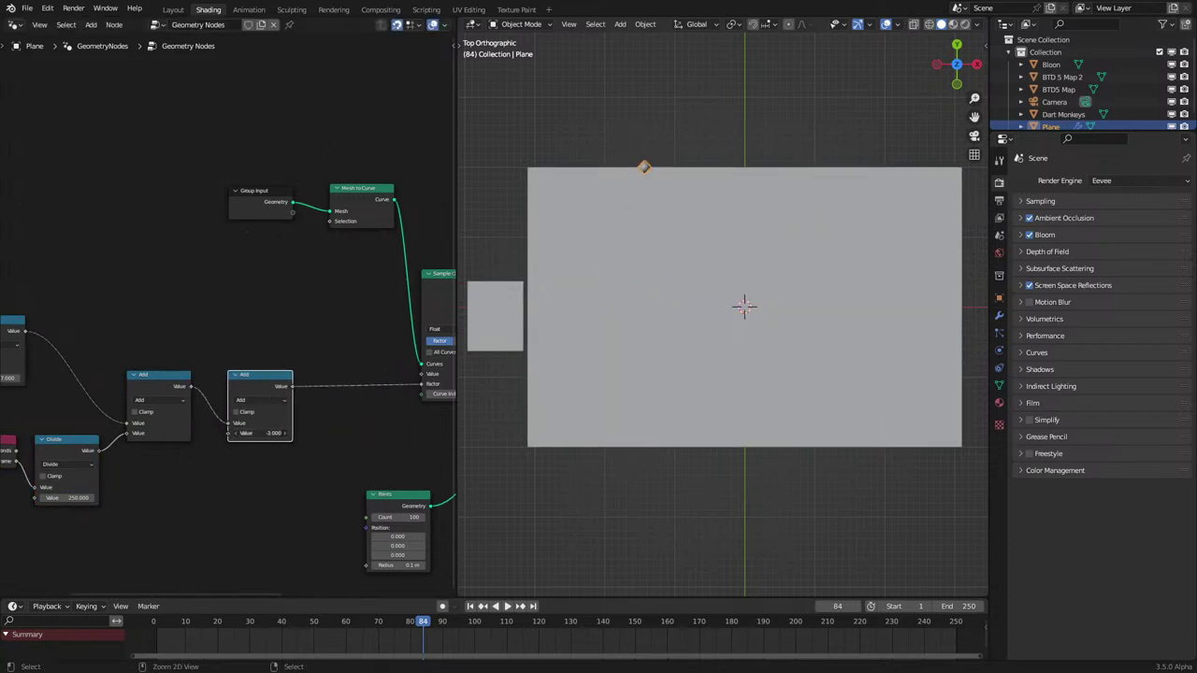
key("space")
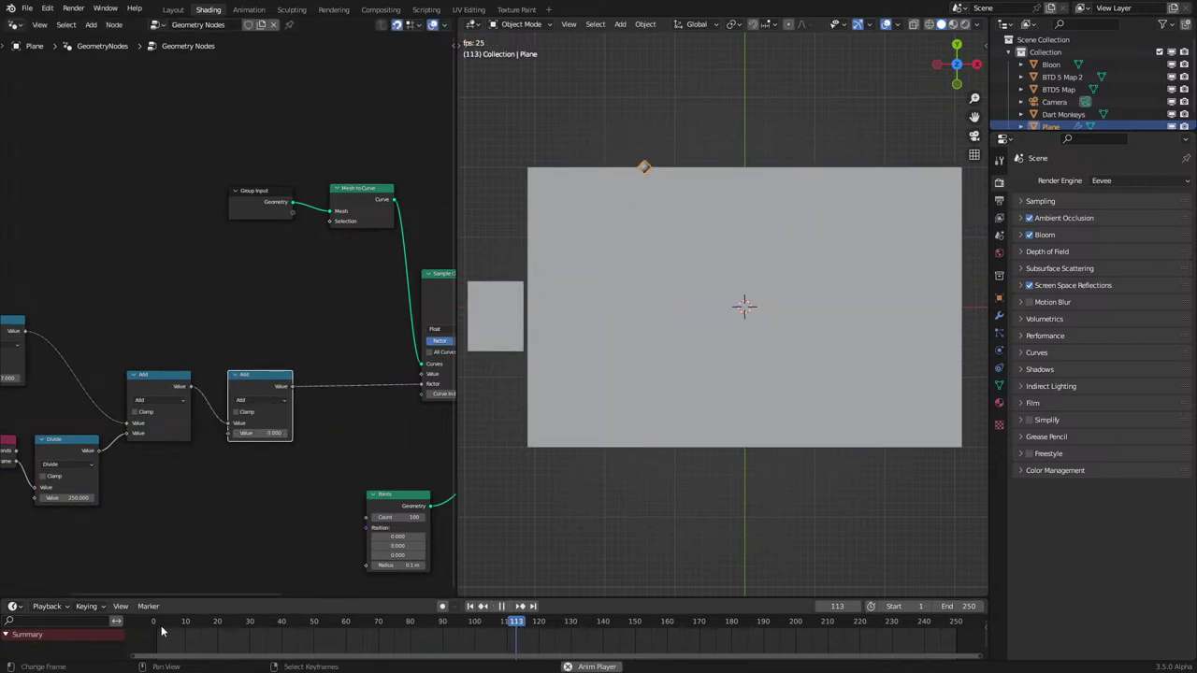
key("shift+Left")
key("space")
Step: Change the first Add node to Subtract, set the remaining Add node's second value to 0, and play the animation
left_click(169, 400)
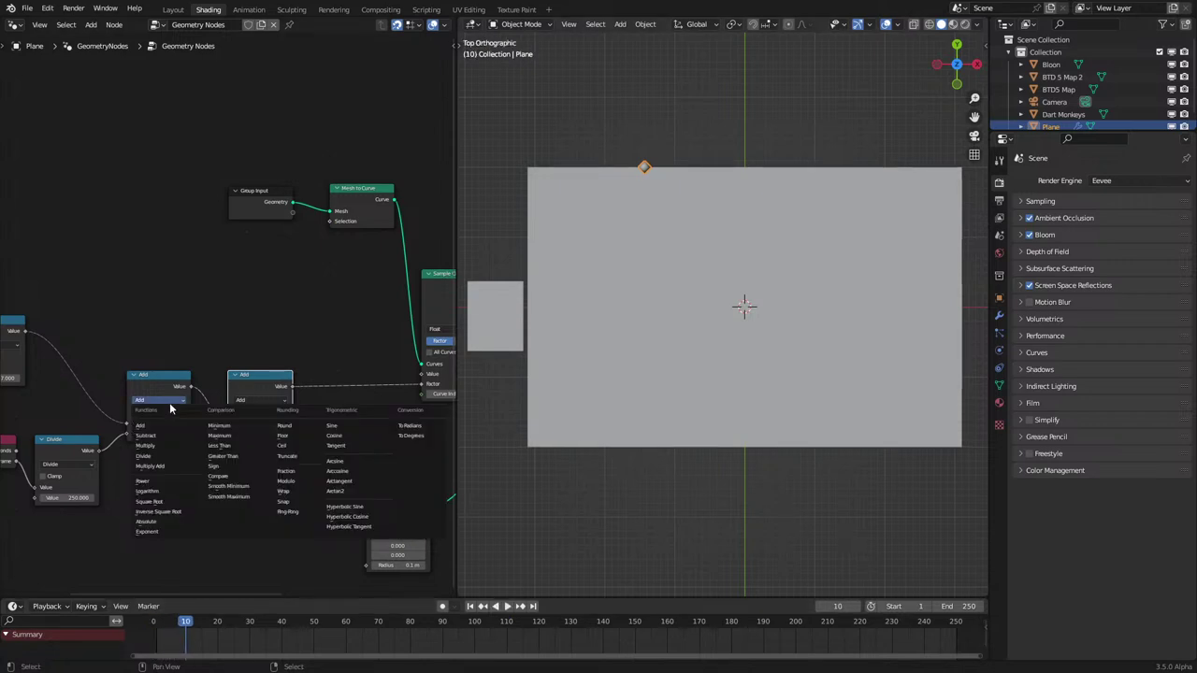
left_click(166, 414)
left_click(266, 432)
type("0")
key("Return")
key("space")
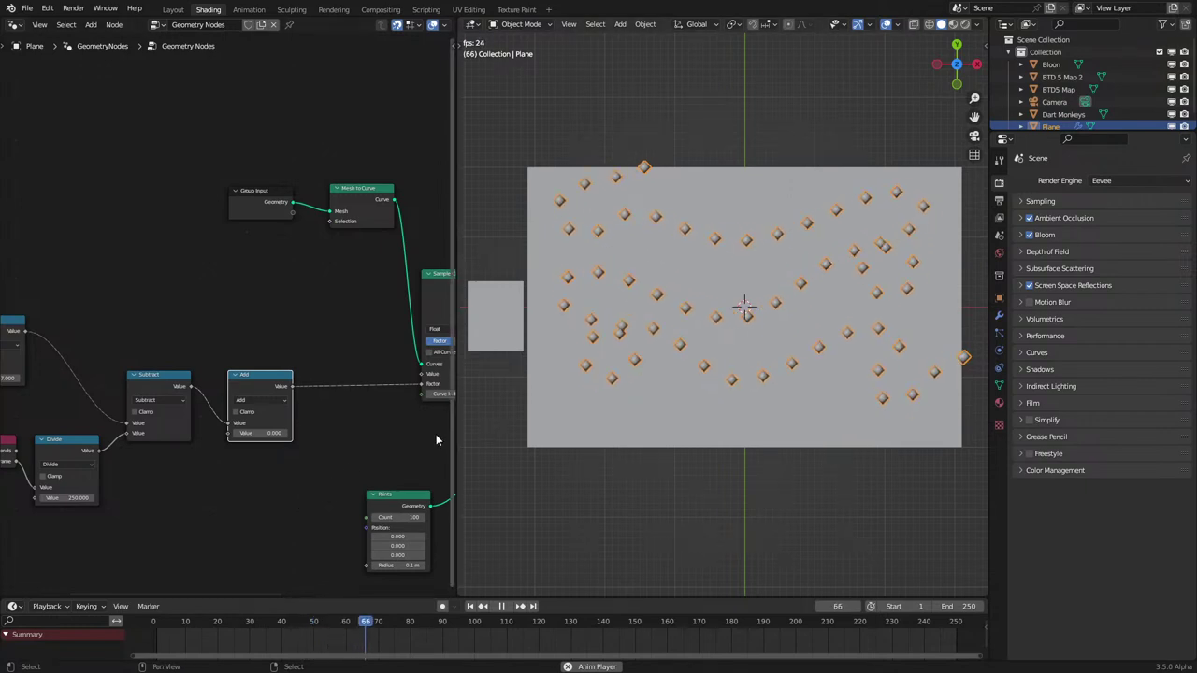
Step: Move the Group Input and Mesh to Curve nodes farther away from Sample Curve and stop playback
left_click_drag(228, 122, 357, 258)
key("g")
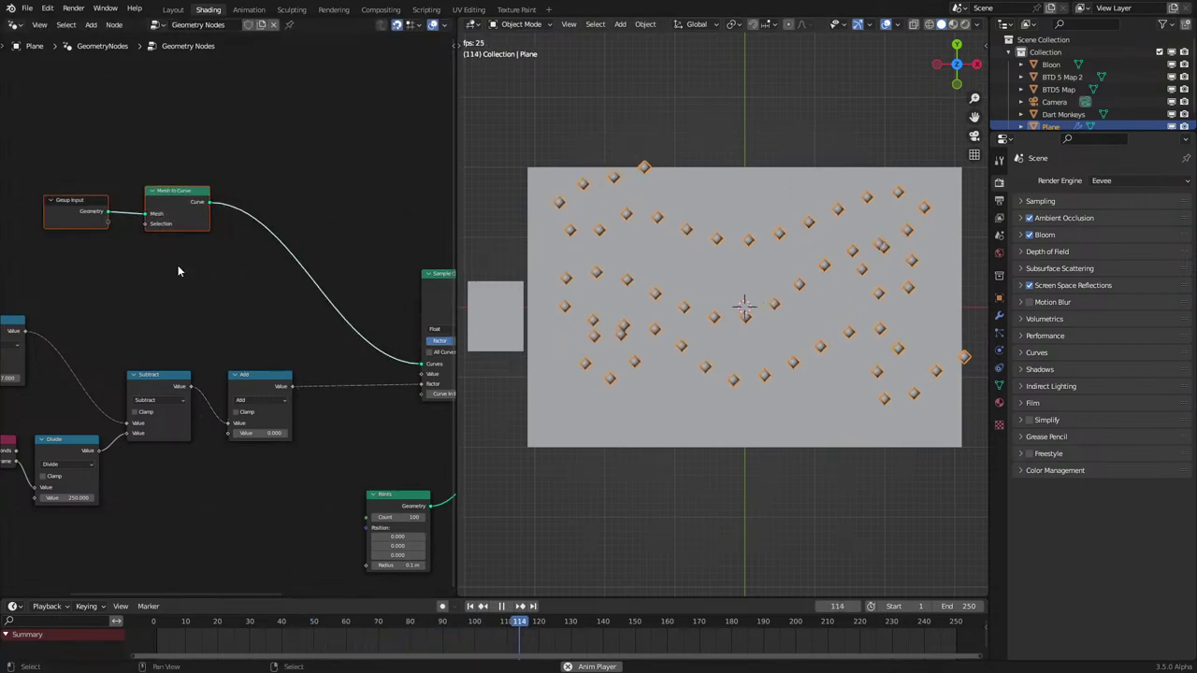
left_click(177, 265)
key("space")
Step: Insert a Reverse Curve node between Mesh to Curve and Sample Curve, and play the animation from the start
key("shift+a")
type("re")
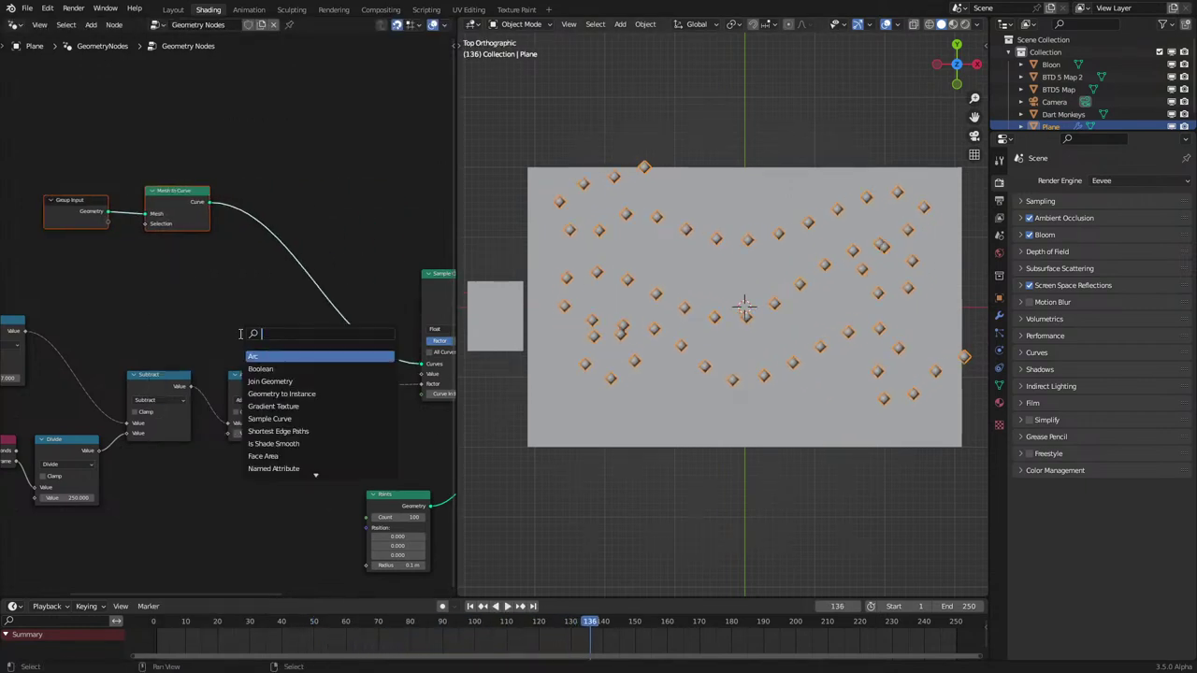
left_click(270, 369)
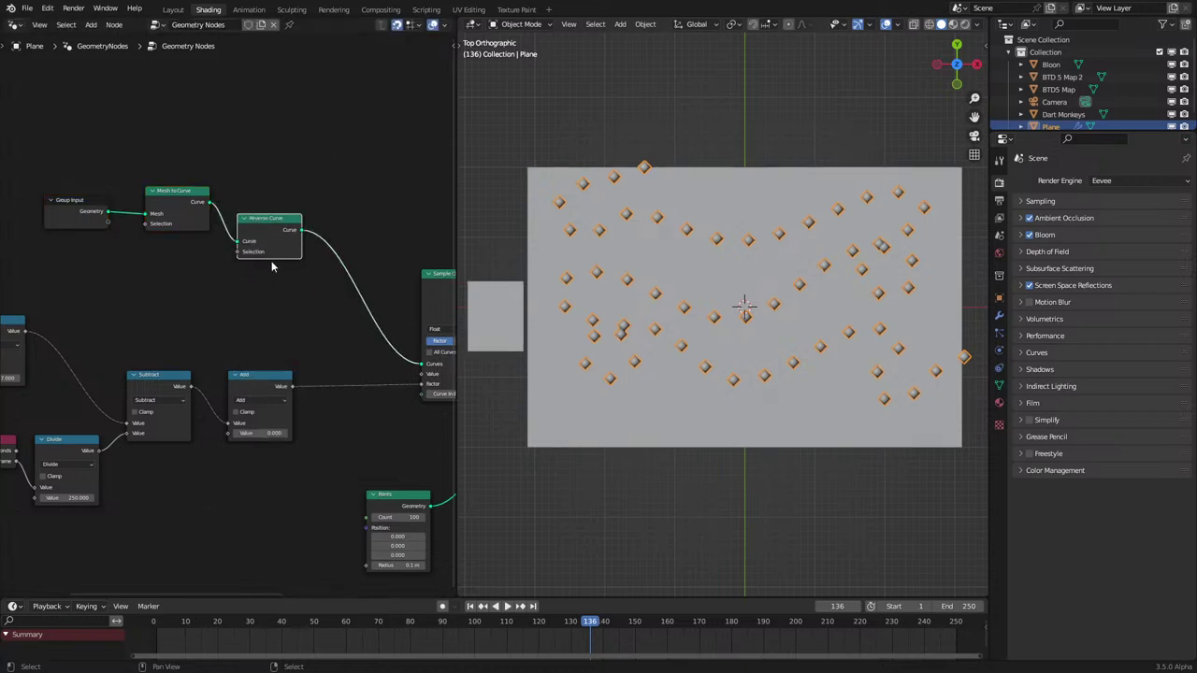
left_click(268, 255)
key("space")
left_click(148, 641)
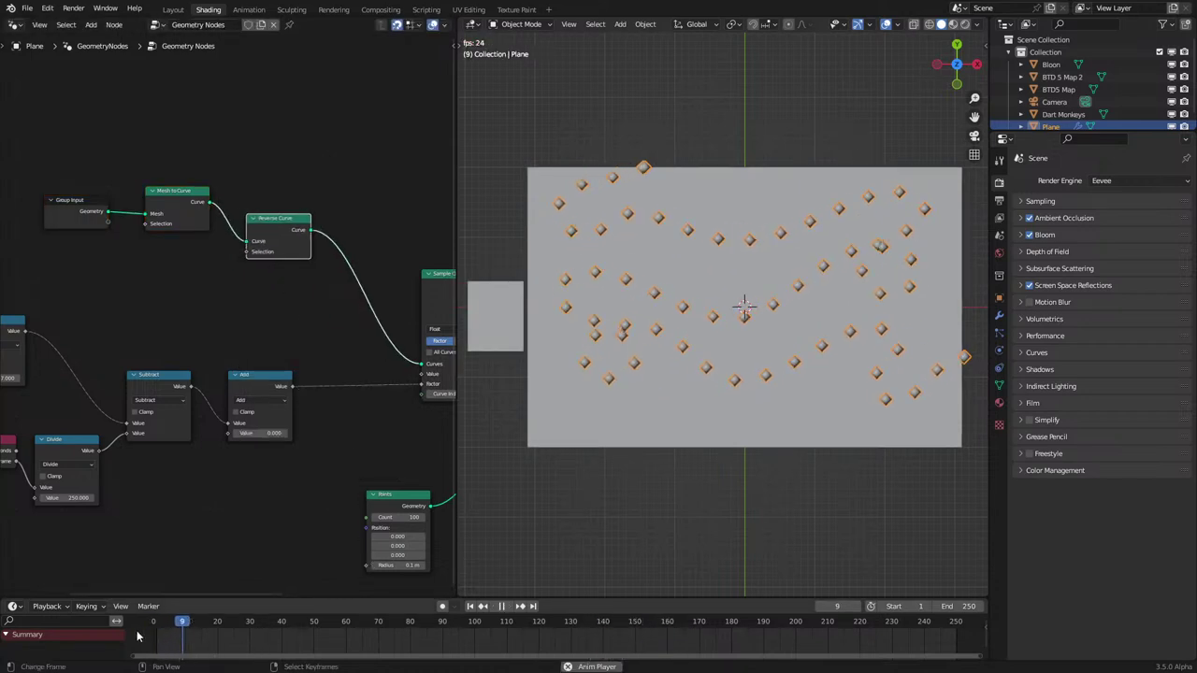
key("space")
left_click(139, 636)
Step: Try -2 and 2 as the Add node's second value, playing the animation with each
middle_click_drag(120, 440, 223, 407)
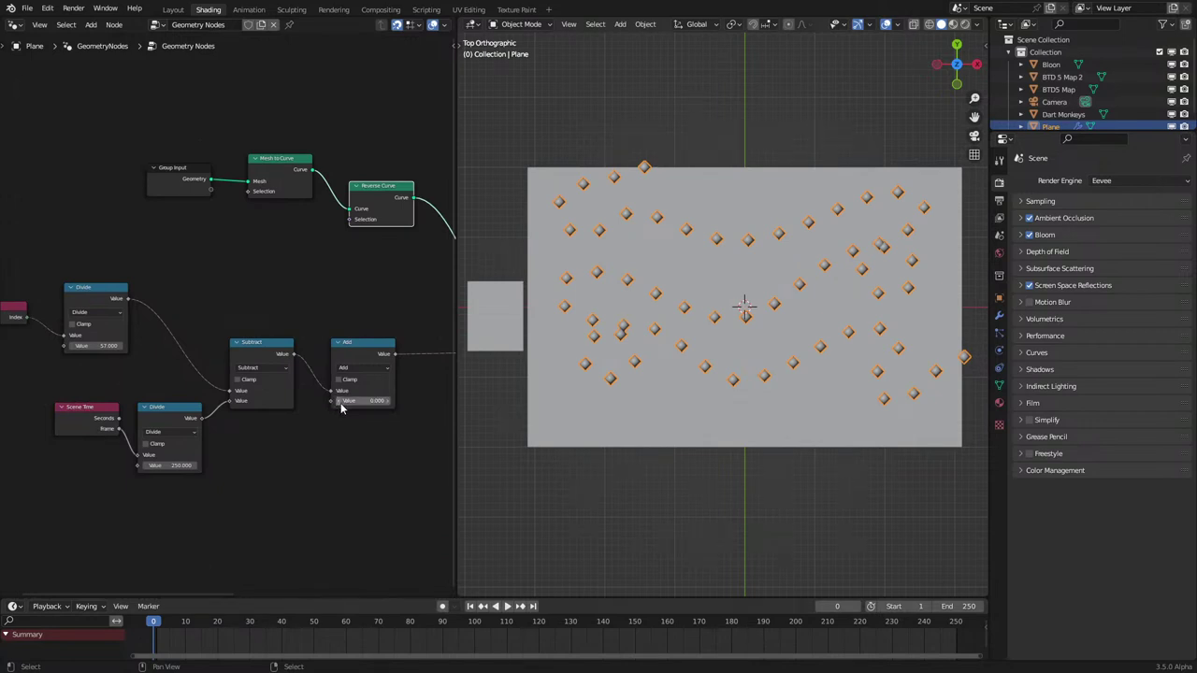
key("space")
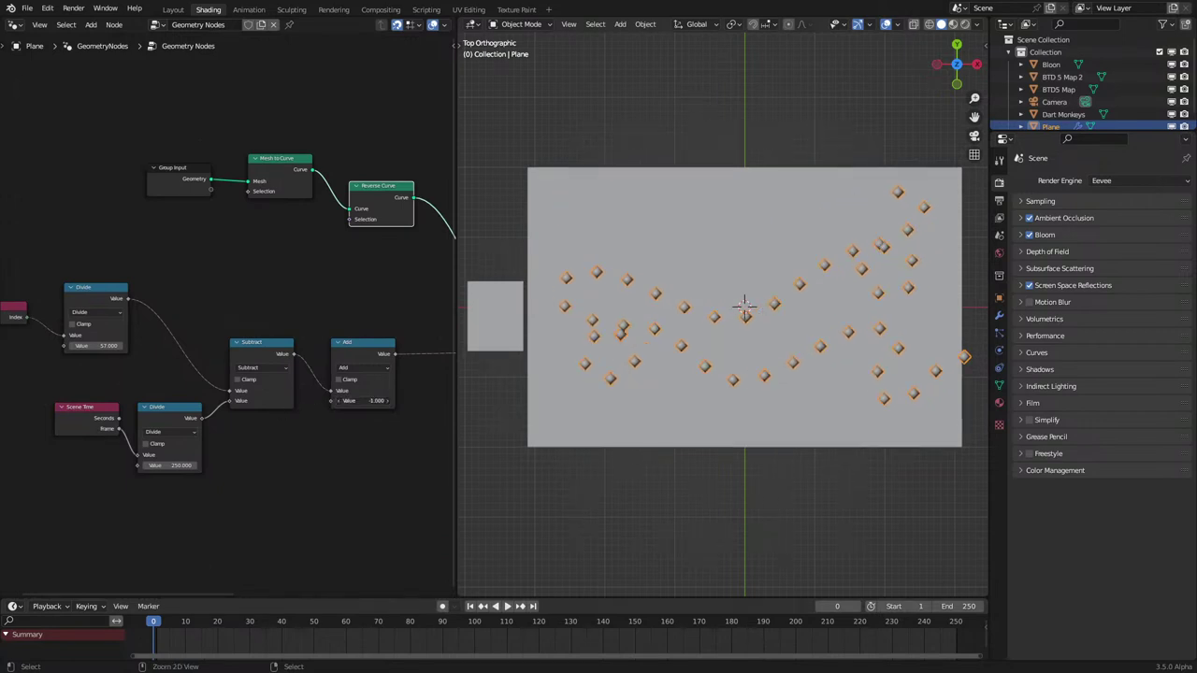
key("space")
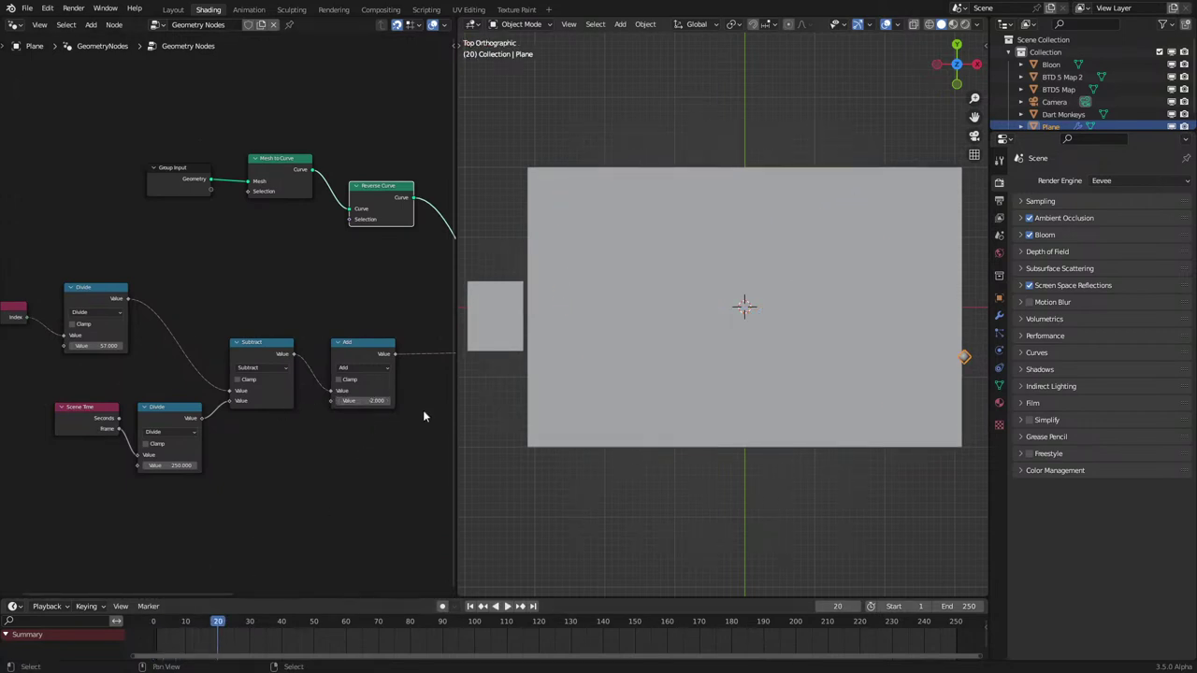
left_click_drag(363, 401, 400, 401)
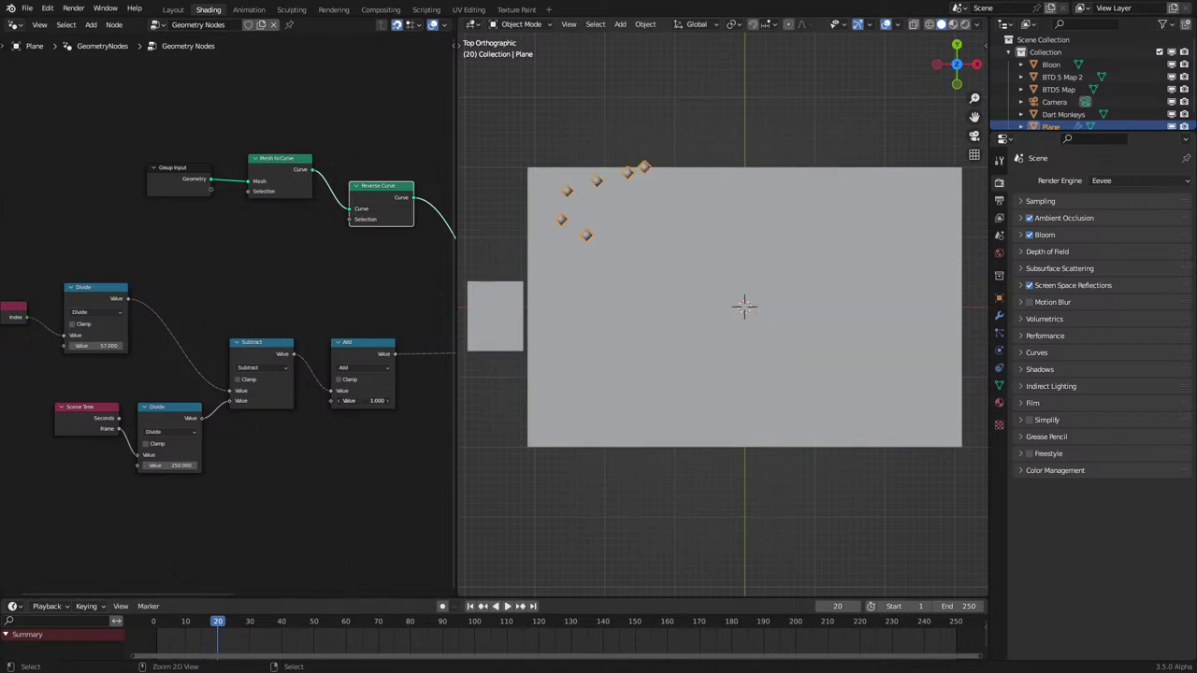
key("space")
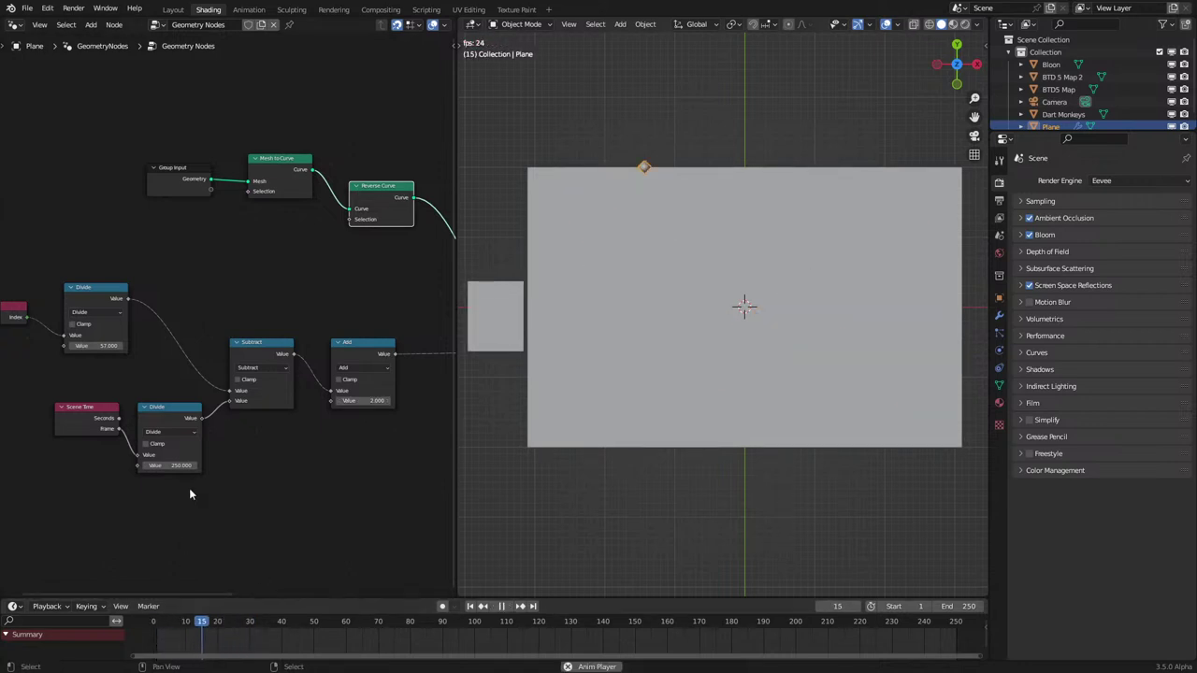
Step: Try a divisor of -4.6 in the Divide node after Index and play the animation
key("space")
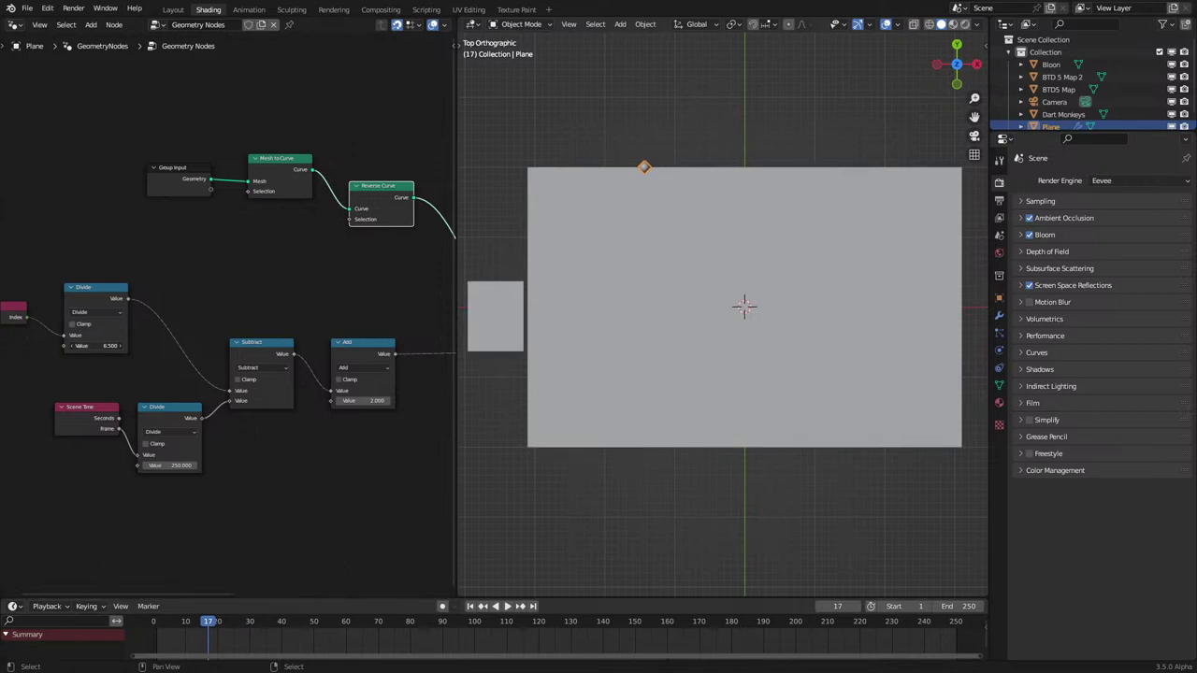
key("space")
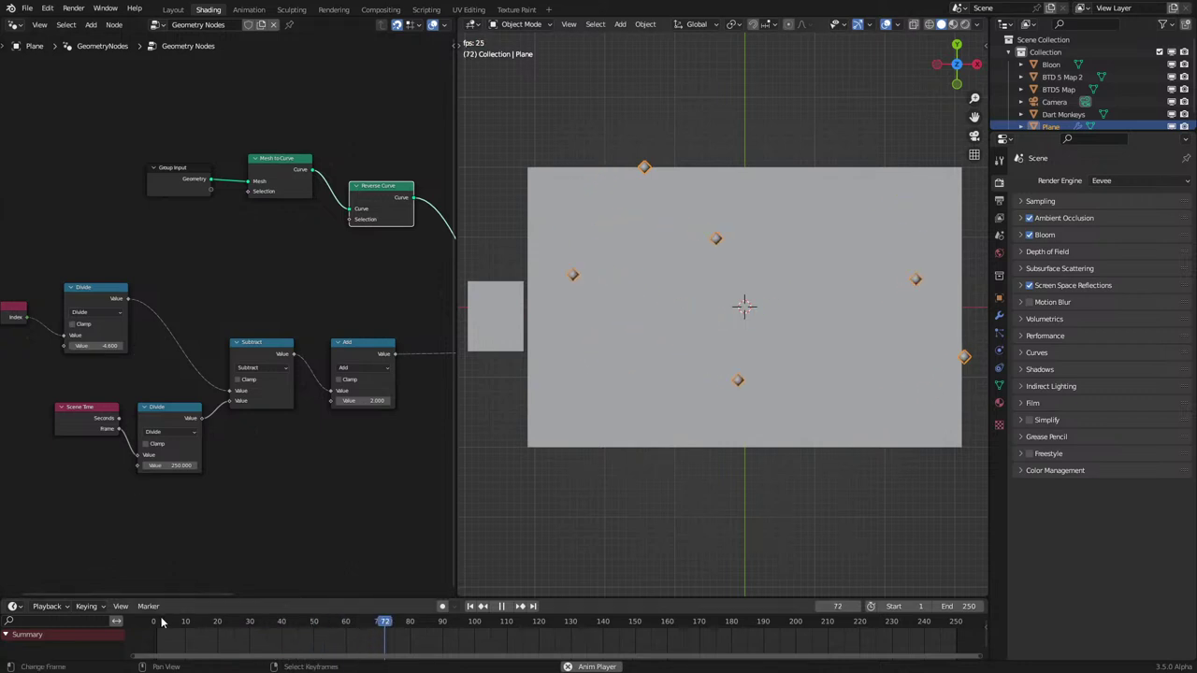
middle_click_drag(222, 293, 247, 336)
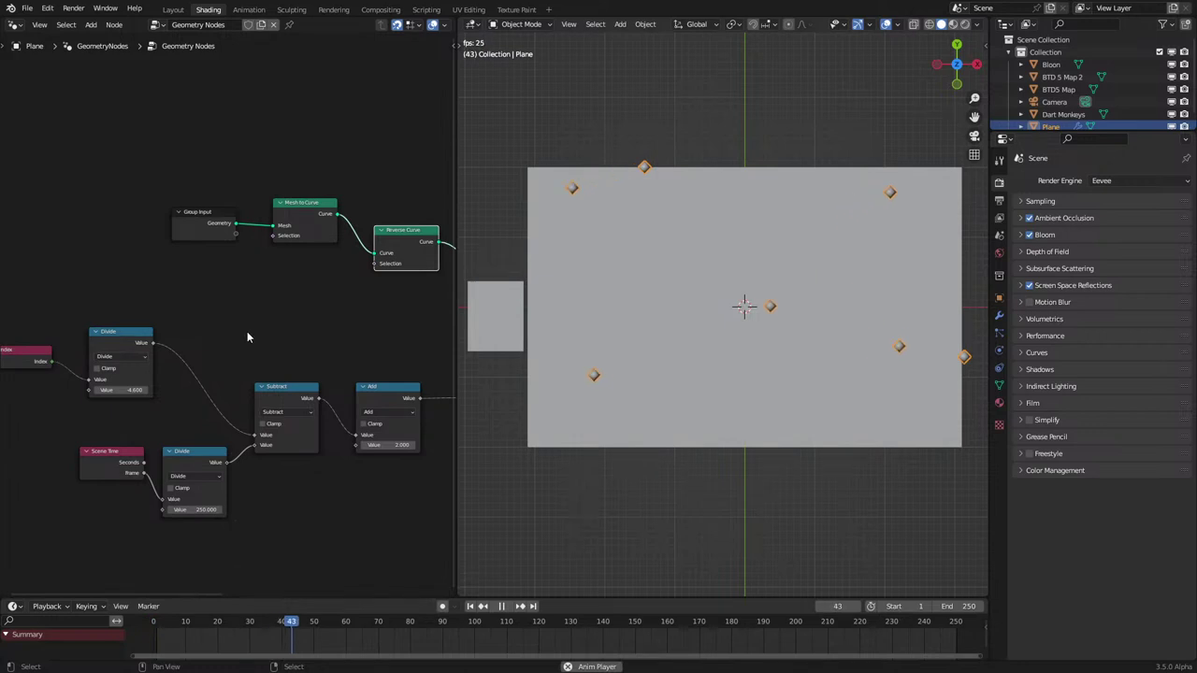
middle_click_drag(315, 407, 253, 430)
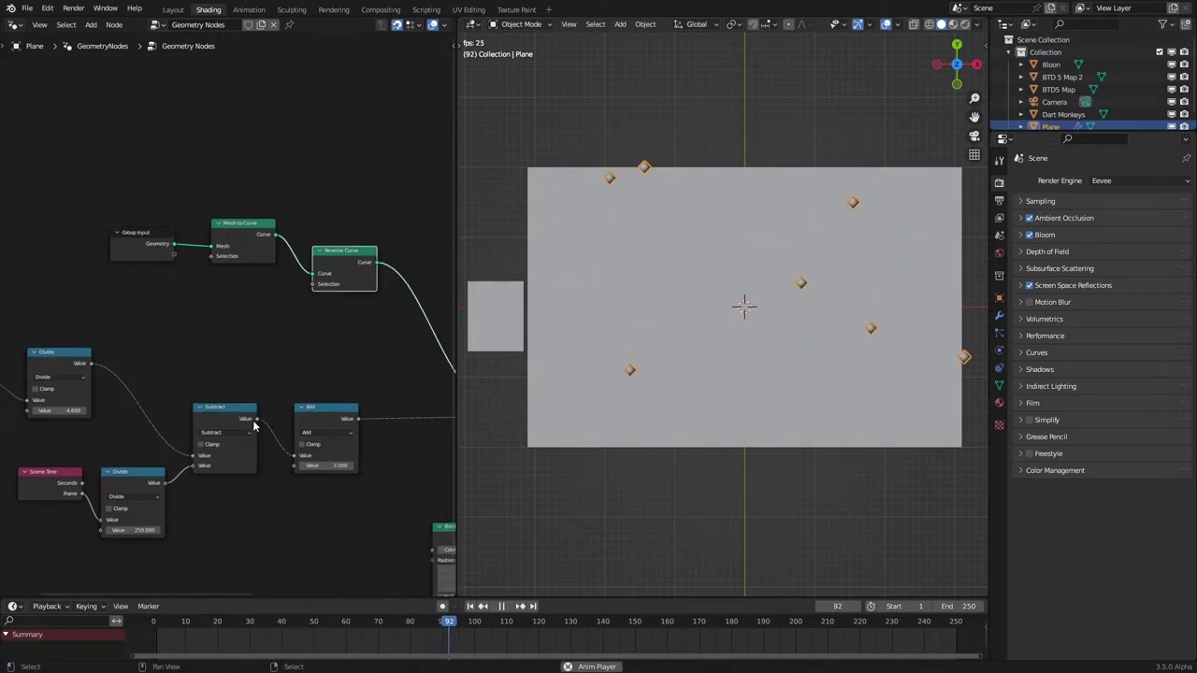
middle_click_drag(151, 448, 230, 431)
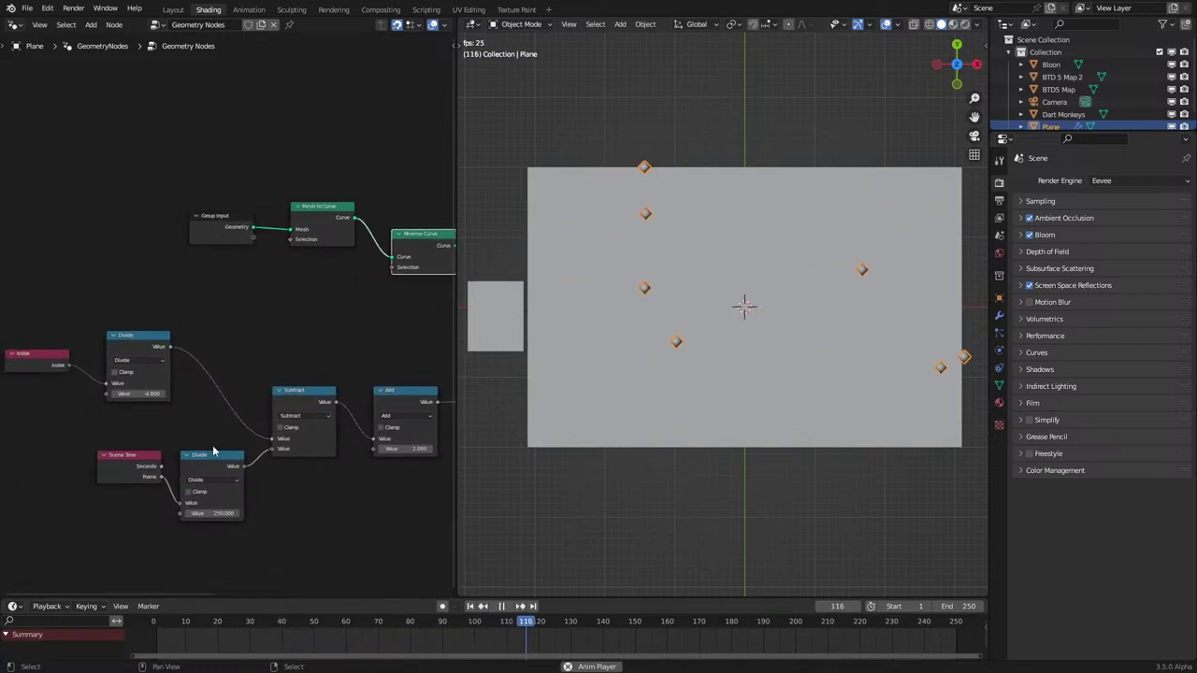
Step: Set the divisor of the Divide node after Index to 10 and move both nodes closer to Subtract
left_click(66, 368)
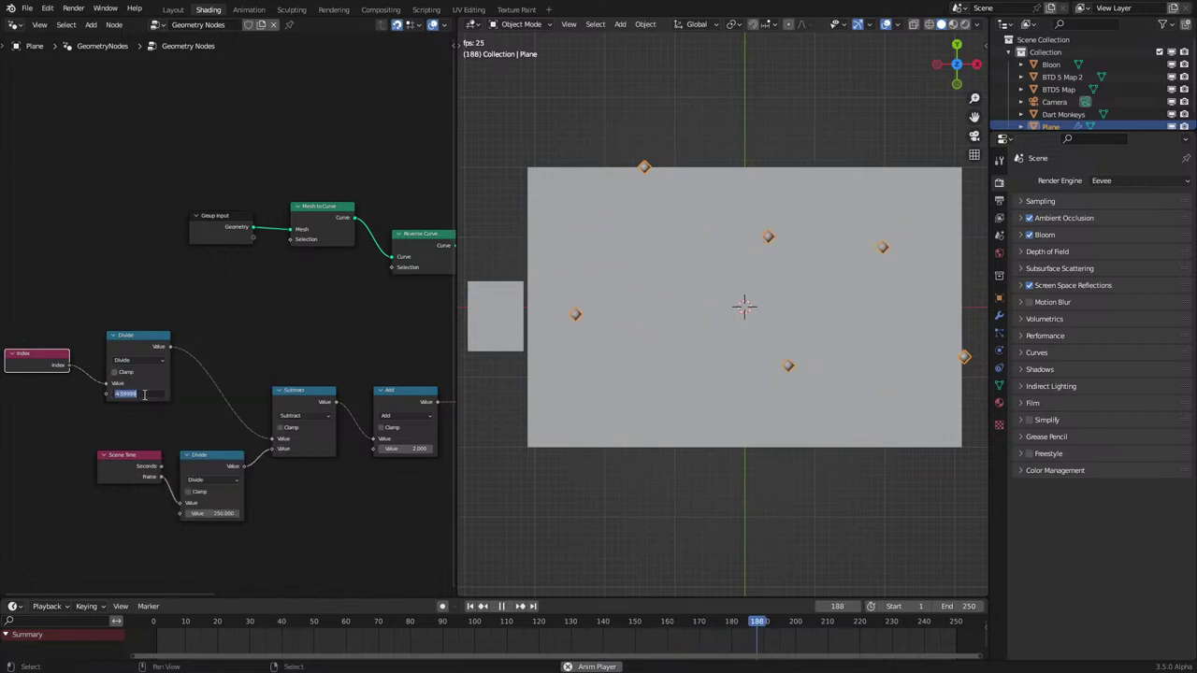
left_click(125, 397, "shift")
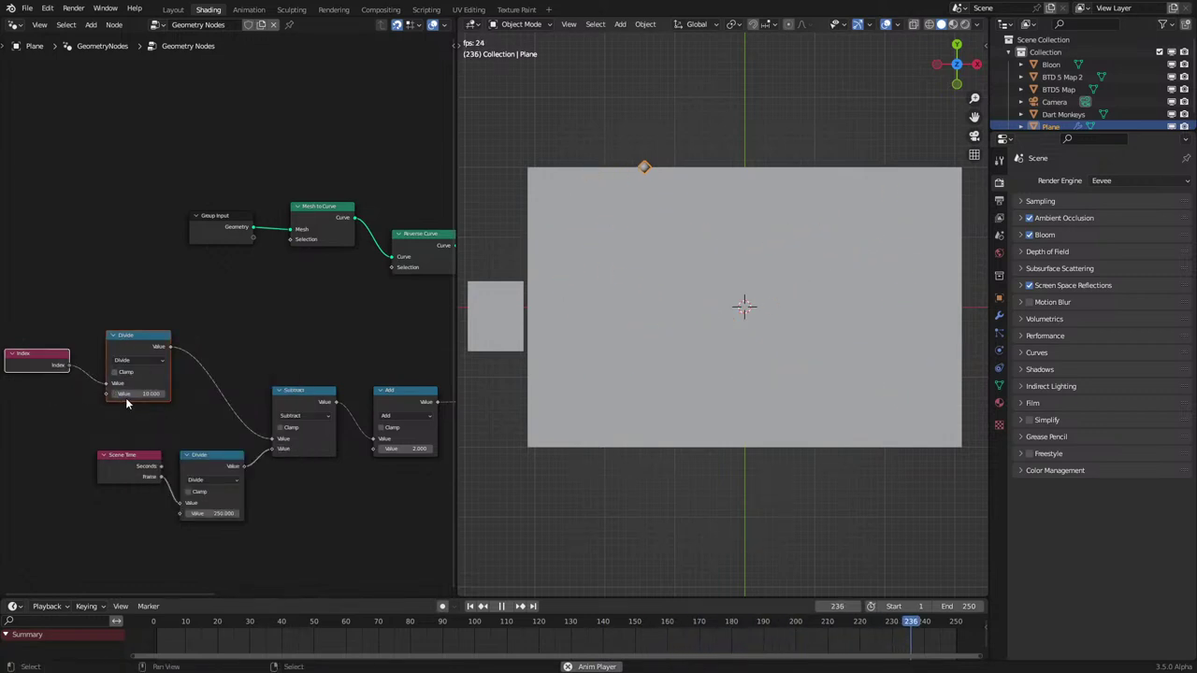
left_click_drag(125, 397, 190, 416)
Step: Set the Add node's second value to 0 and play the animation from the start
key("Escape")
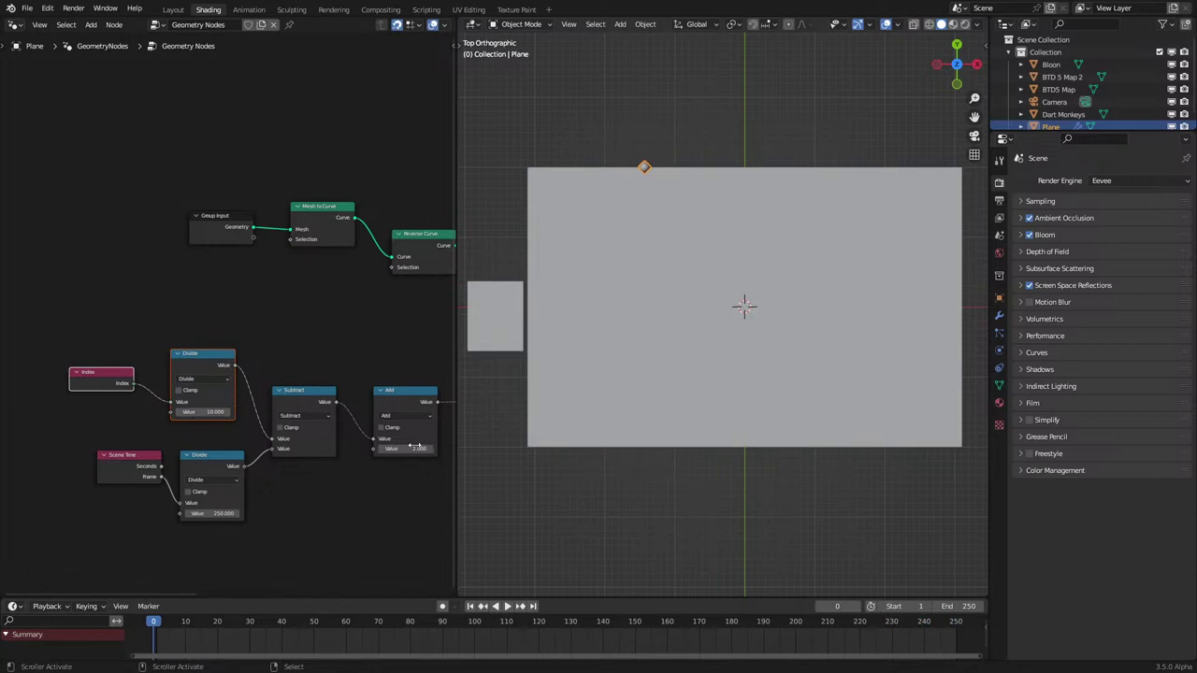
key("Return")
key("space")
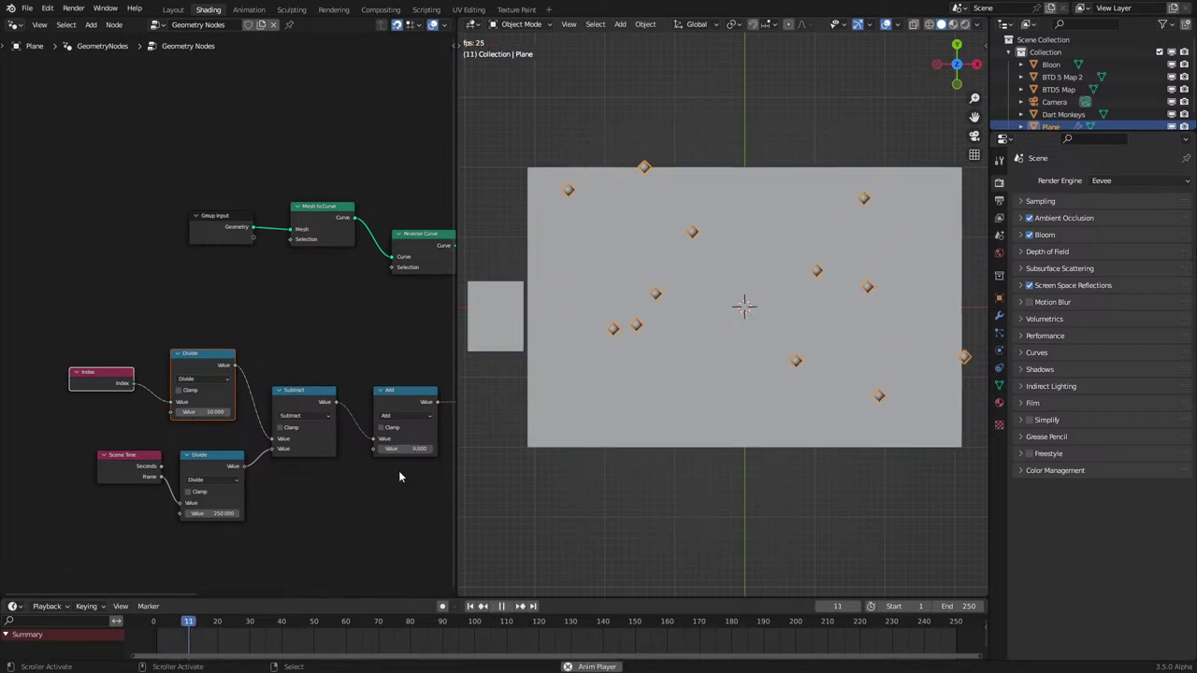
left_click(150, 629)
key("Escape")
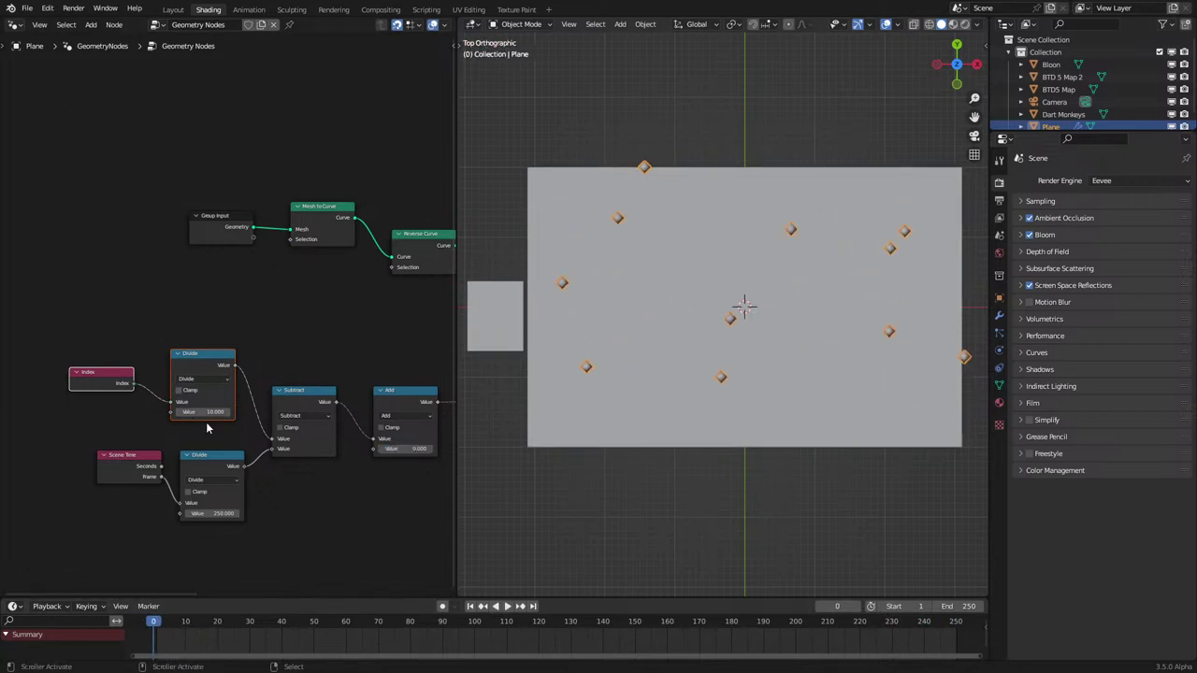
key("space")
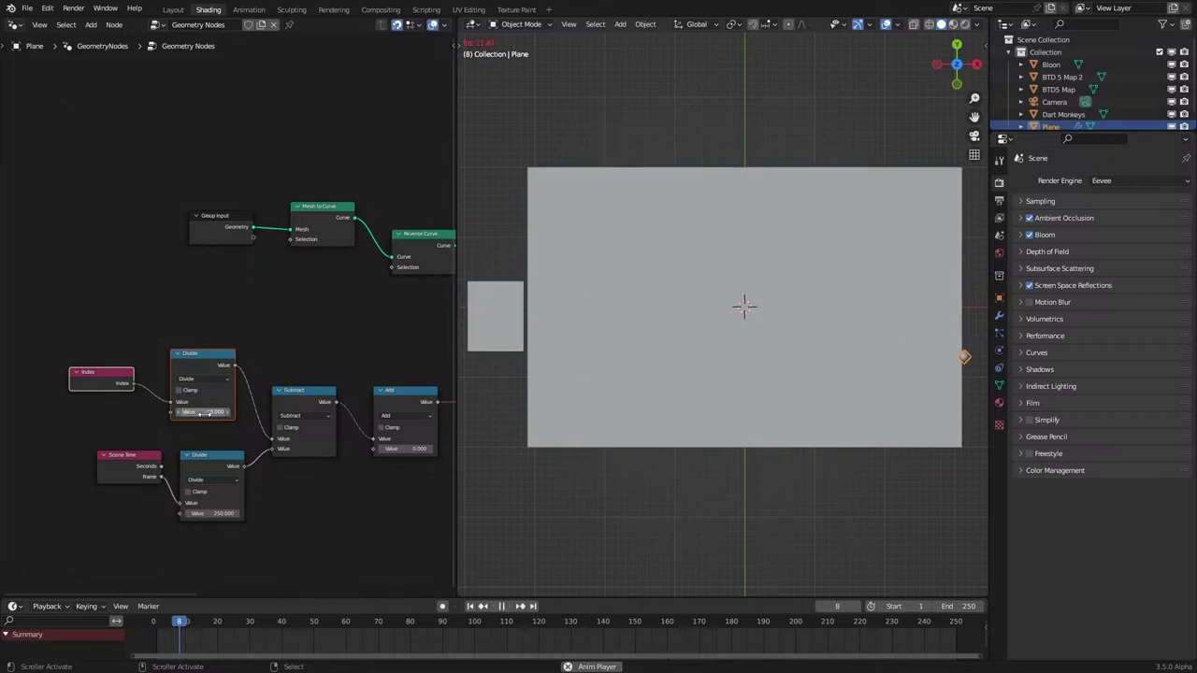
key("space")
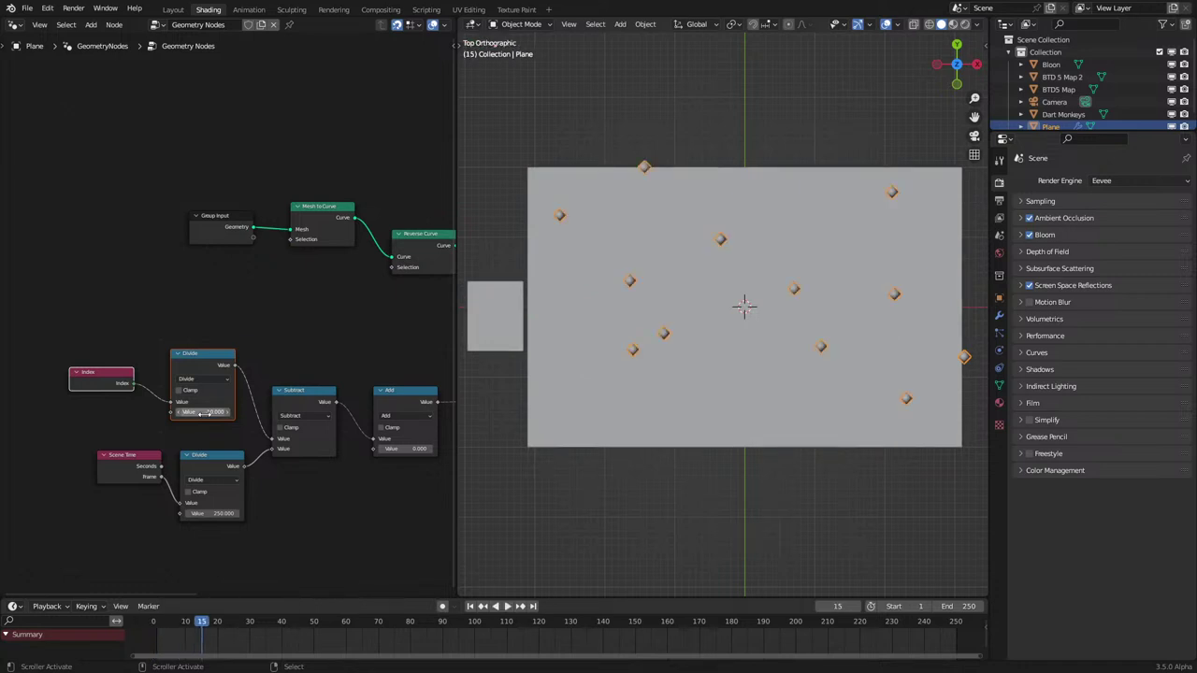
Step: Duplicate the Divide node after Index, place the copy above Subtract, and change it to Multiply
scroll(200, 382, "up", 3)
left_click(182, 368)
middle_click_drag(169, 381, 131, 433)
key("shift+d")
left_click(274, 378)
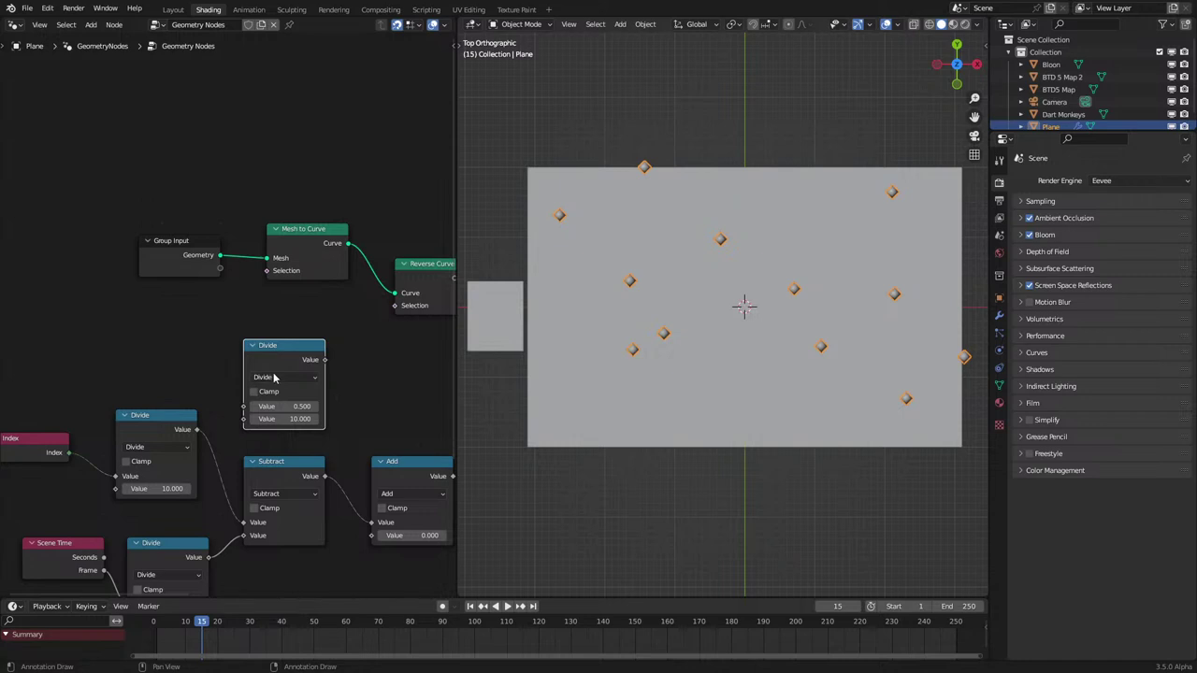
left_click(274, 377)
left_click(271, 433)
Step: Connect Divide through the Multiply node into Subtract's first value, set the multiplier to -1, and play the animation
left_click_drag(197, 429, 244, 408)
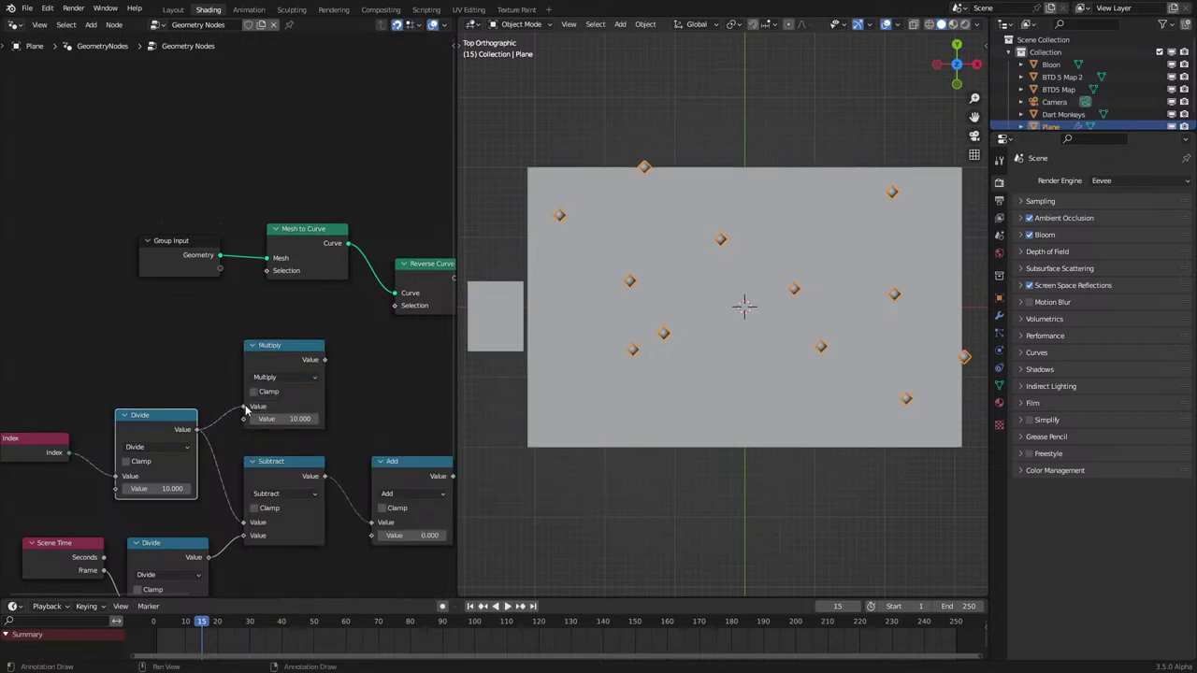
left_click_drag(324, 360, 251, 522)
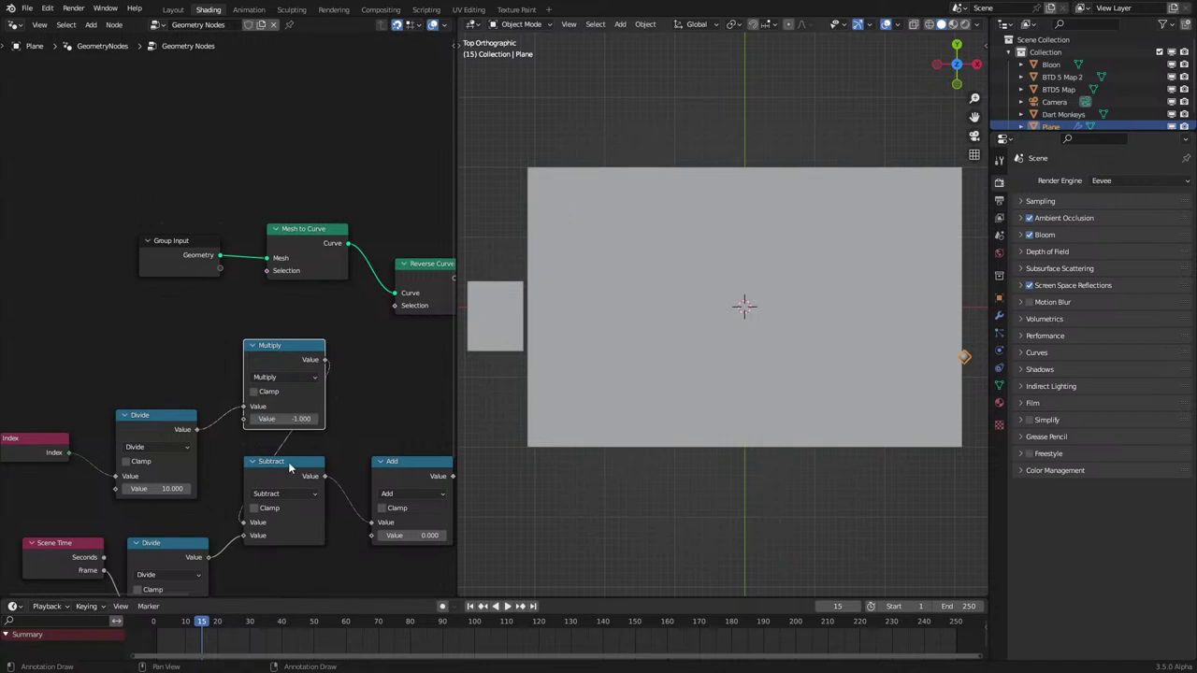
key("space")
key("space")
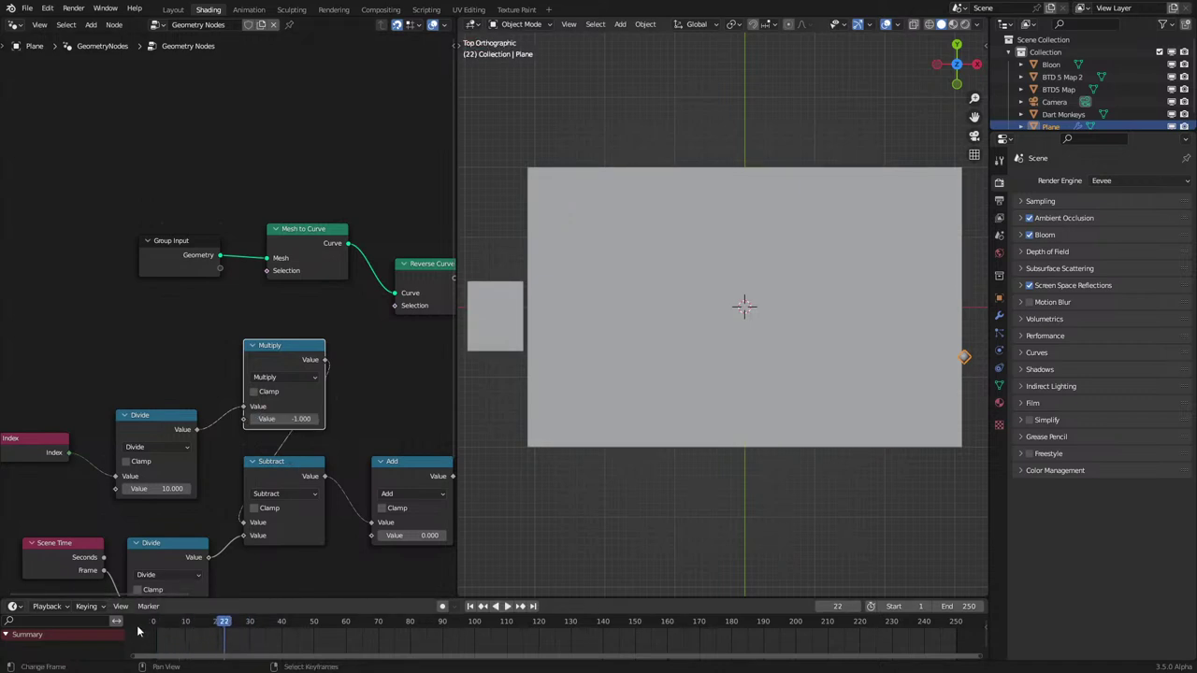
Step: Reconnect Divide directly to Subtract's first value, delete the Multiply node, and play the animation
left_click(194, 435)
left_click_drag(243, 529, 244, 524)
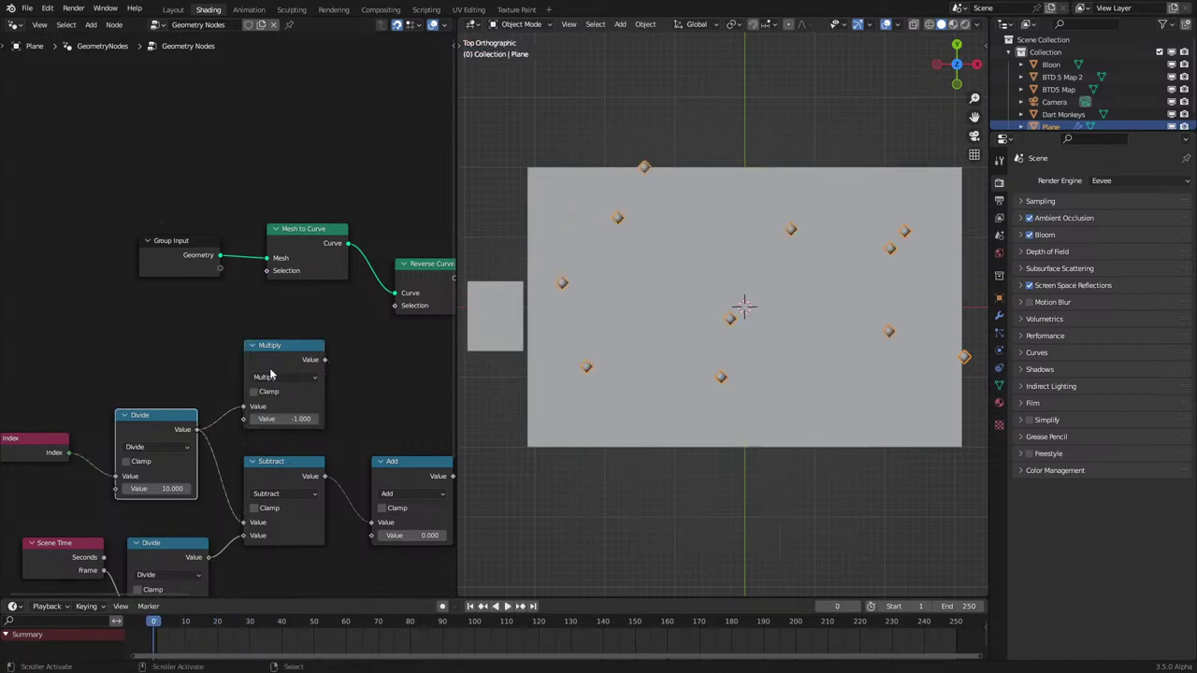
left_click(271, 374)
key("x")
key("space")
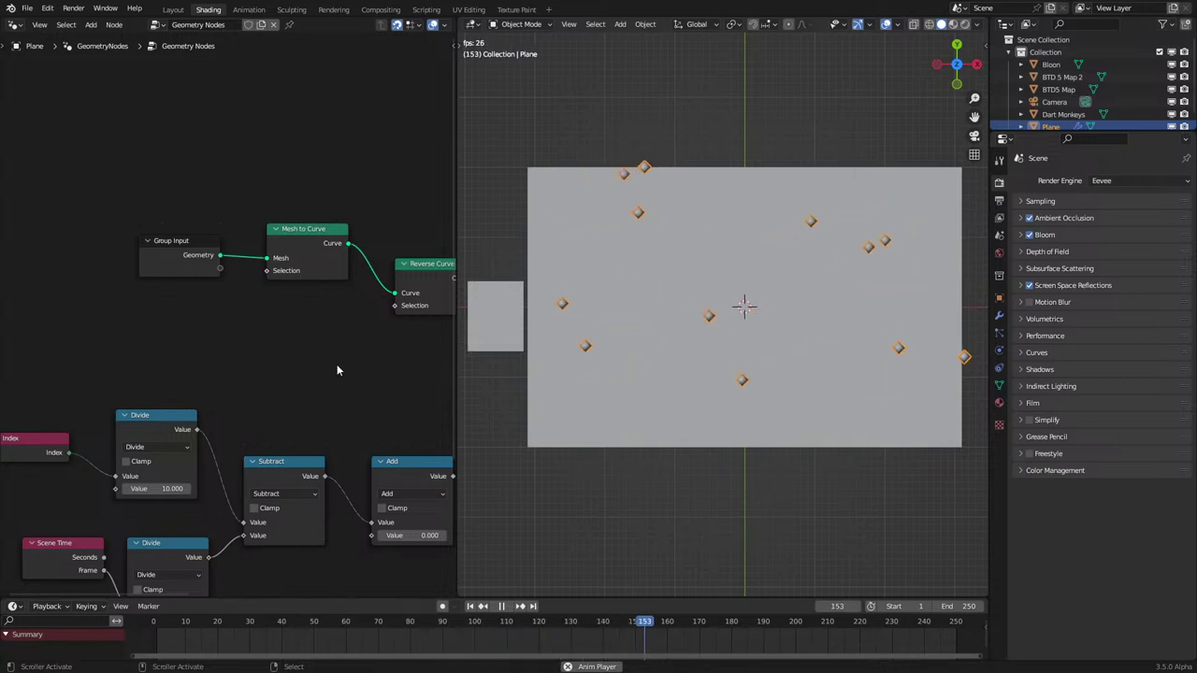
Step: Duplicate the Add node below Subtract and route Scene Time's Divide output through the copy into Subtract's second value
middle_click_drag(307, 417, 236, 302)
scroll(277, 361, "down", 2)
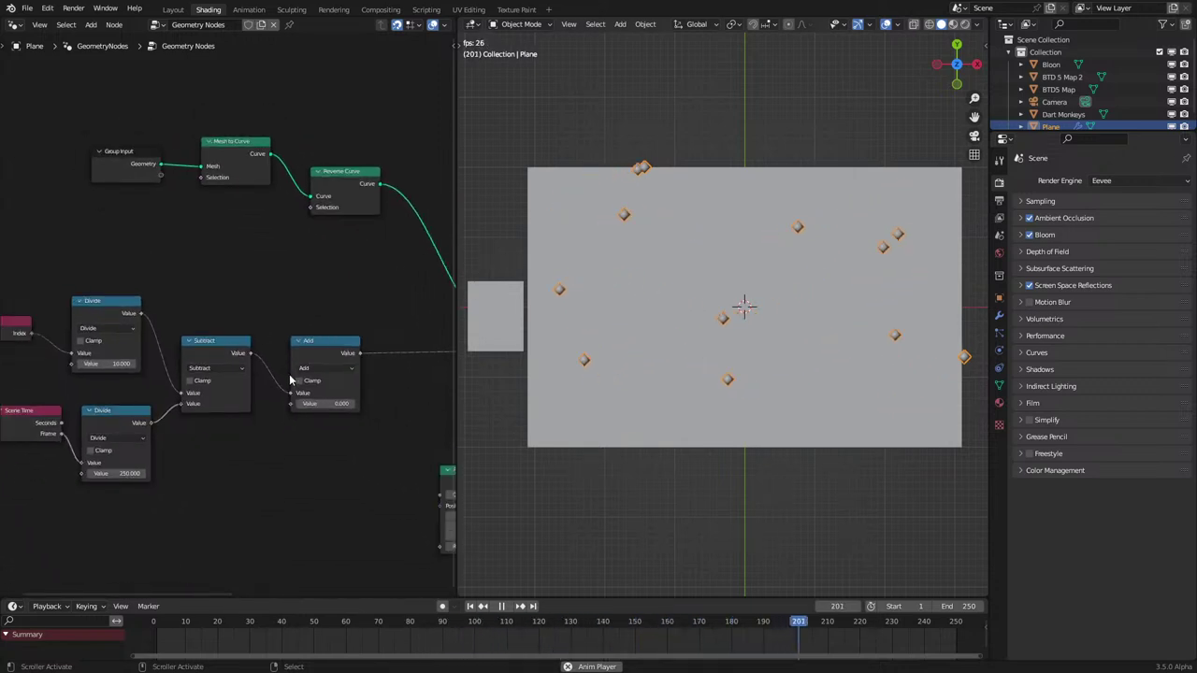
middle_click_drag(289, 375, 289, 381)
left_click(324, 357)
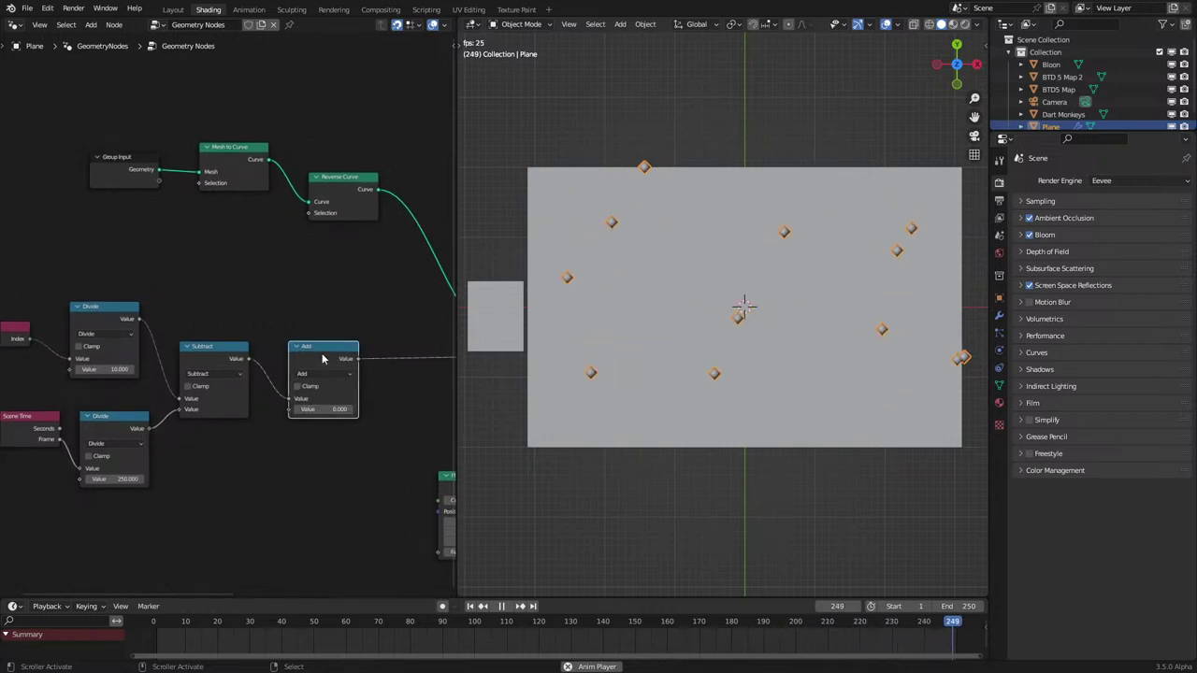
key("shift+d")
left_click(194, 457)
left_click_drag(147, 428, 160, 497)
left_click_drag(228, 457, 183, 413)
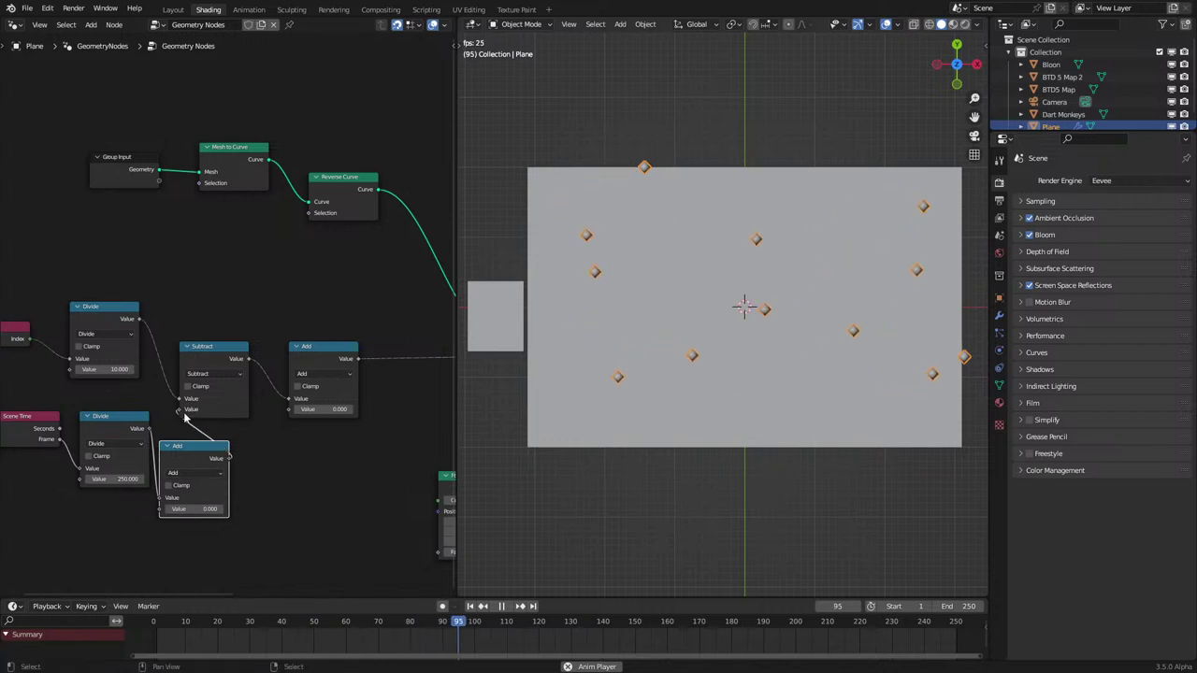
Step: Set the second value of the Add node below Subtract to -1 and stop the animation
left_click(193, 508)
type("-1")
key("Return")
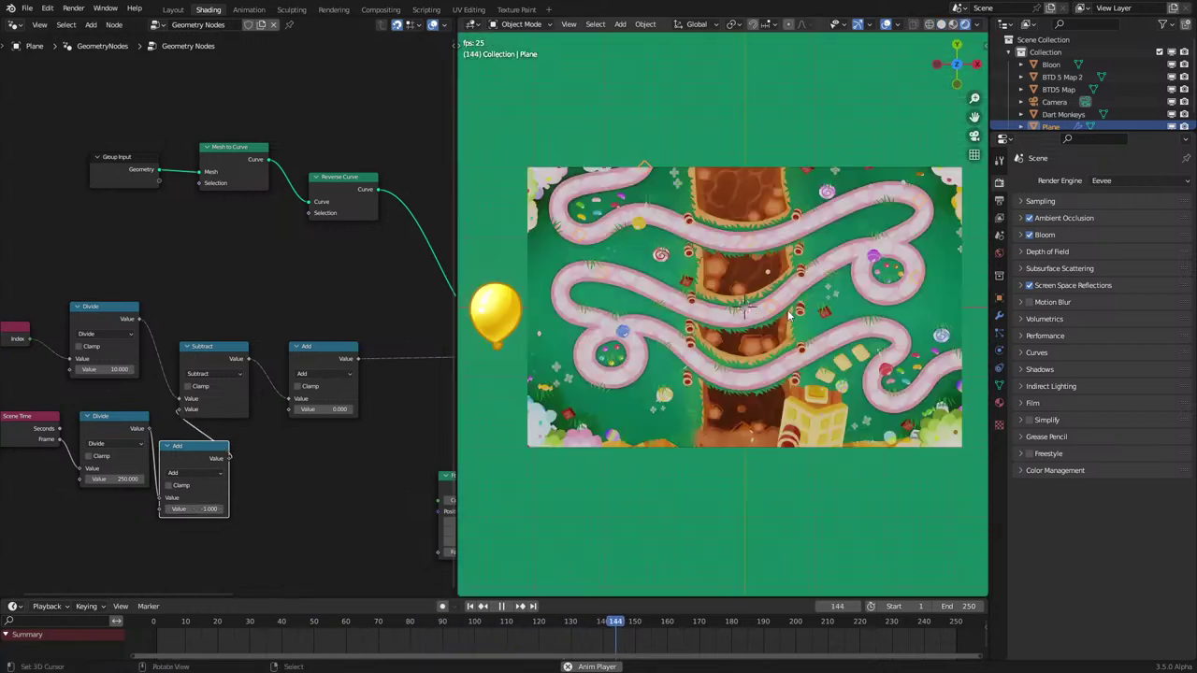
key("space")
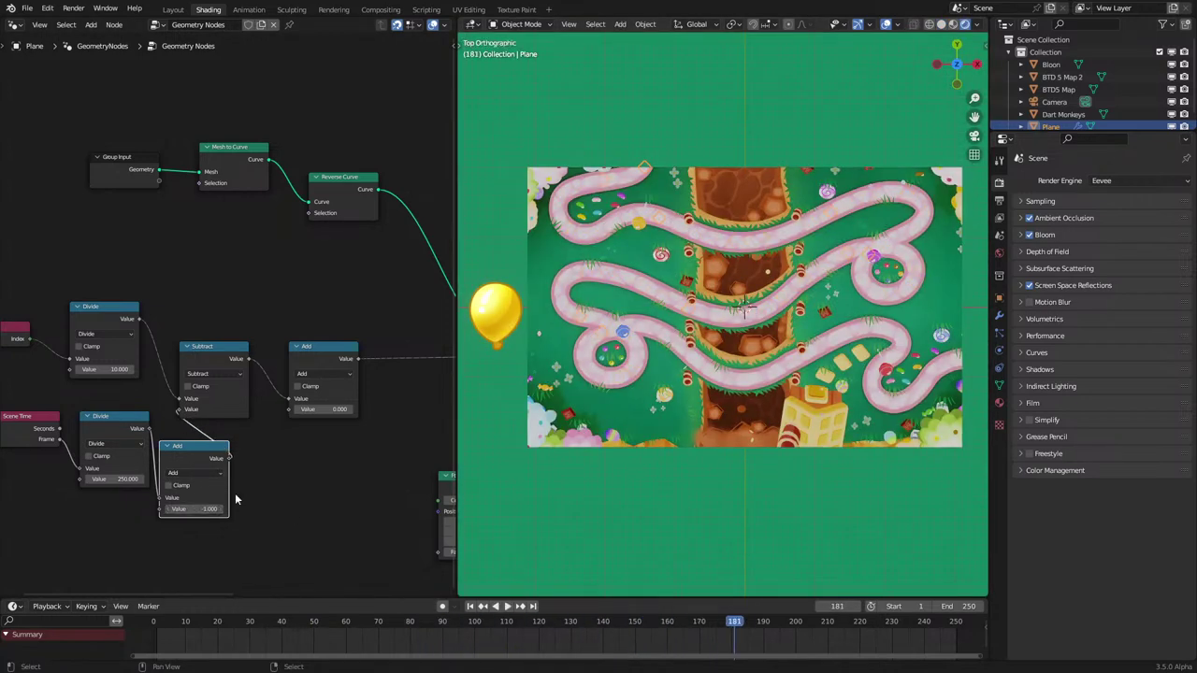
Step: Add an Instance on Points node between Set Position and Group Output
scroll(266, 402, "down", 3)
middle_click_drag(305, 305, 33, 366)
scroll(196, 379, "up", 3)
key("shift+a")
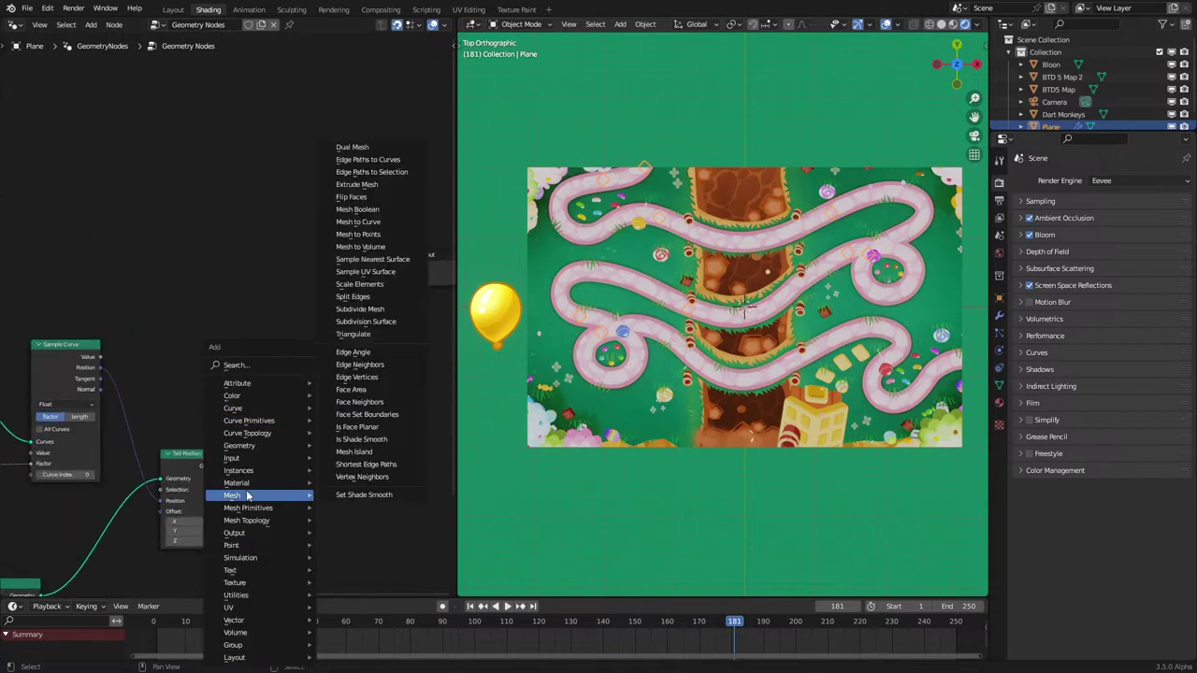
mouse_move(252, 471)
left_click(387, 470)
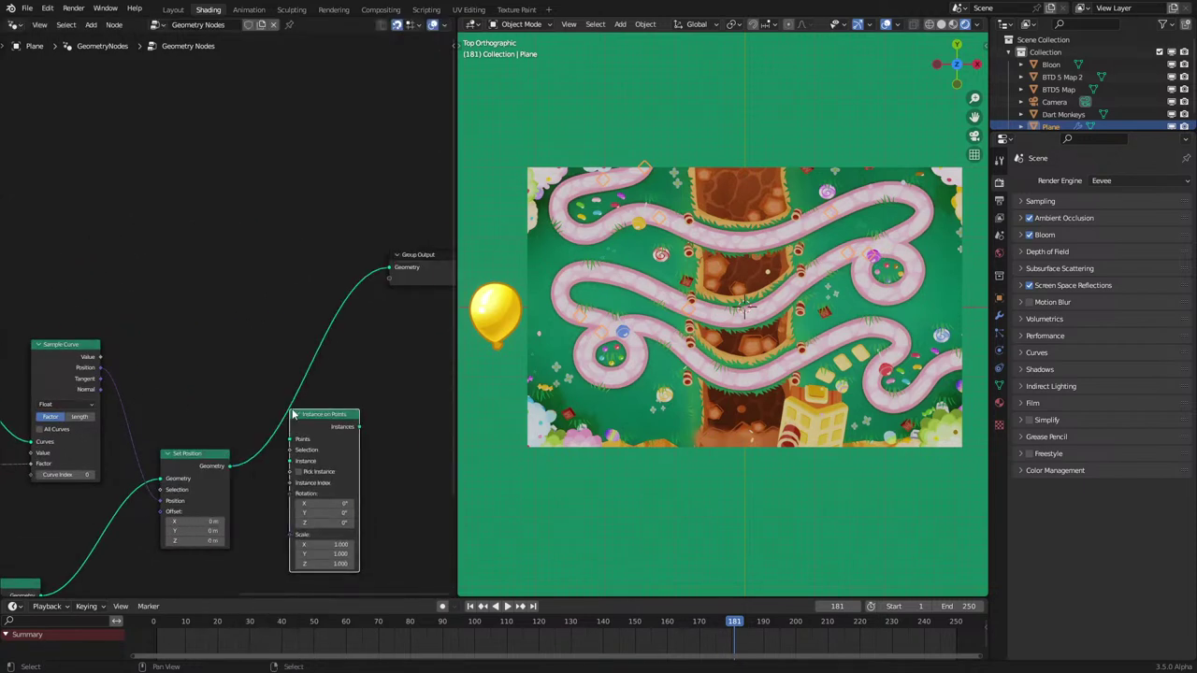
left_click(280, 416)
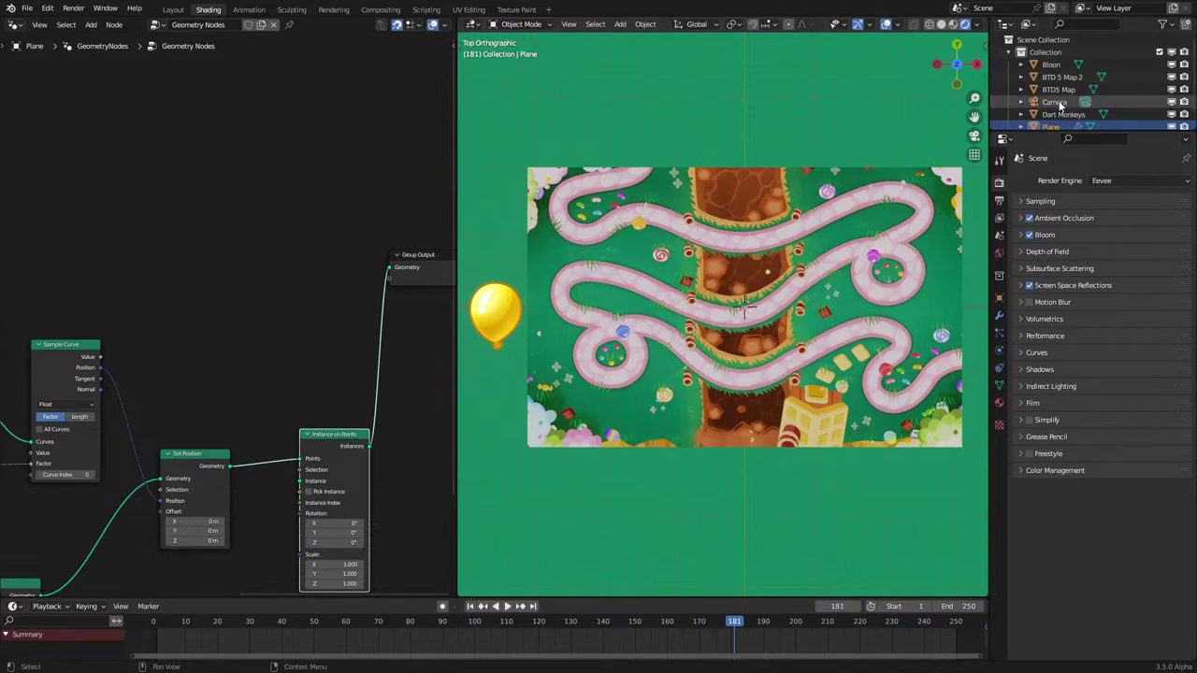
Step: Bring the Bloon object into the node tree as Object Info and connect its Geometry to Instance on Points' Instance input
scroll(1064, 103, "down", 1)
scroll(1058, 98, "up", 1)
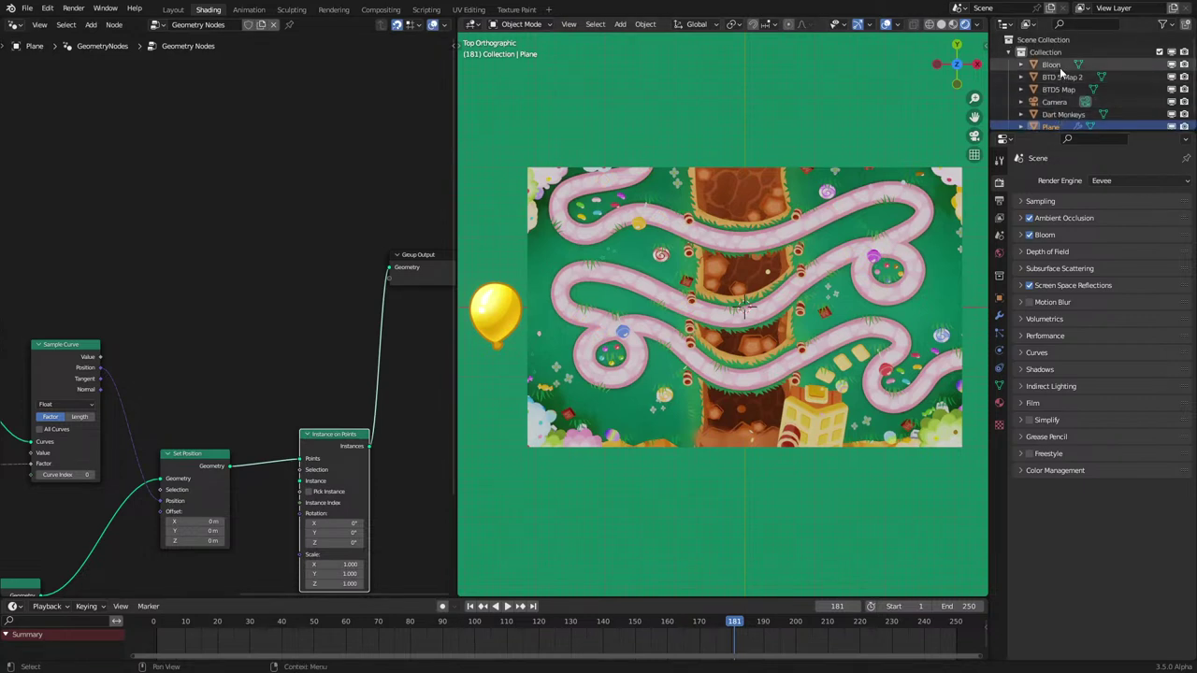
left_click_drag(1050, 65, 285, 537)
left_click(290, 554)
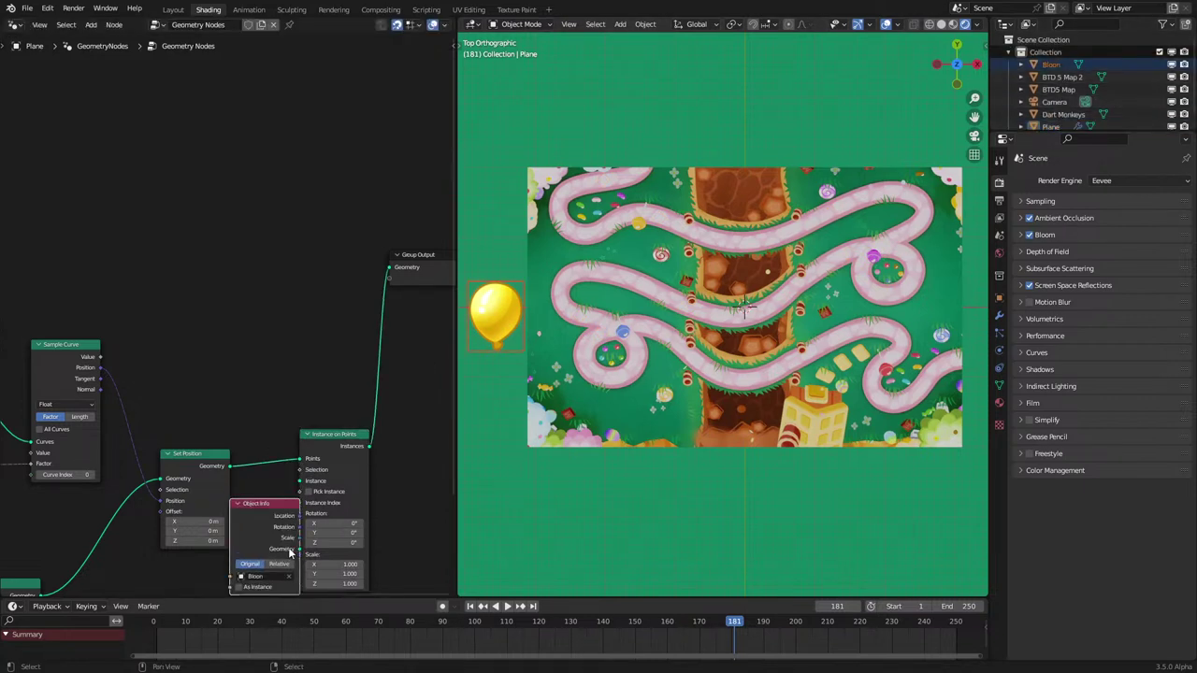
left_click_drag(309, 482, 382, 454)
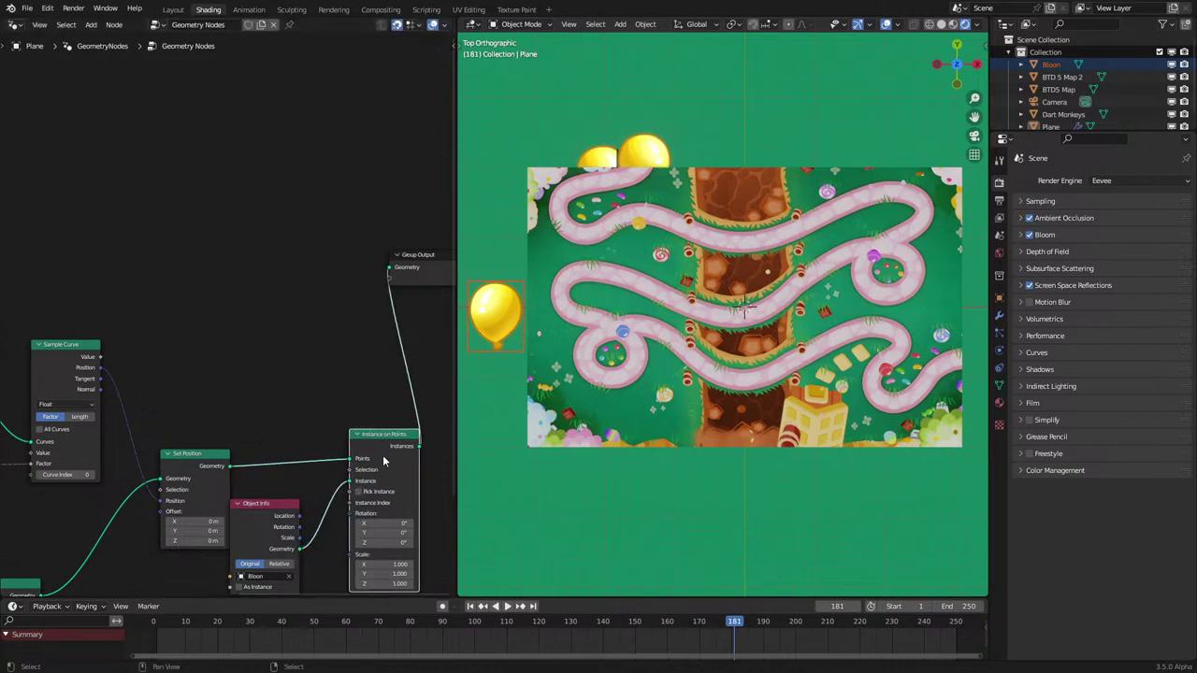
Step: Move Instance on Points beside Group Output and tidy the Object Info node into place before it
left_click_drag(283, 440, 364, 550)
key("g")
left_click(319, 370)
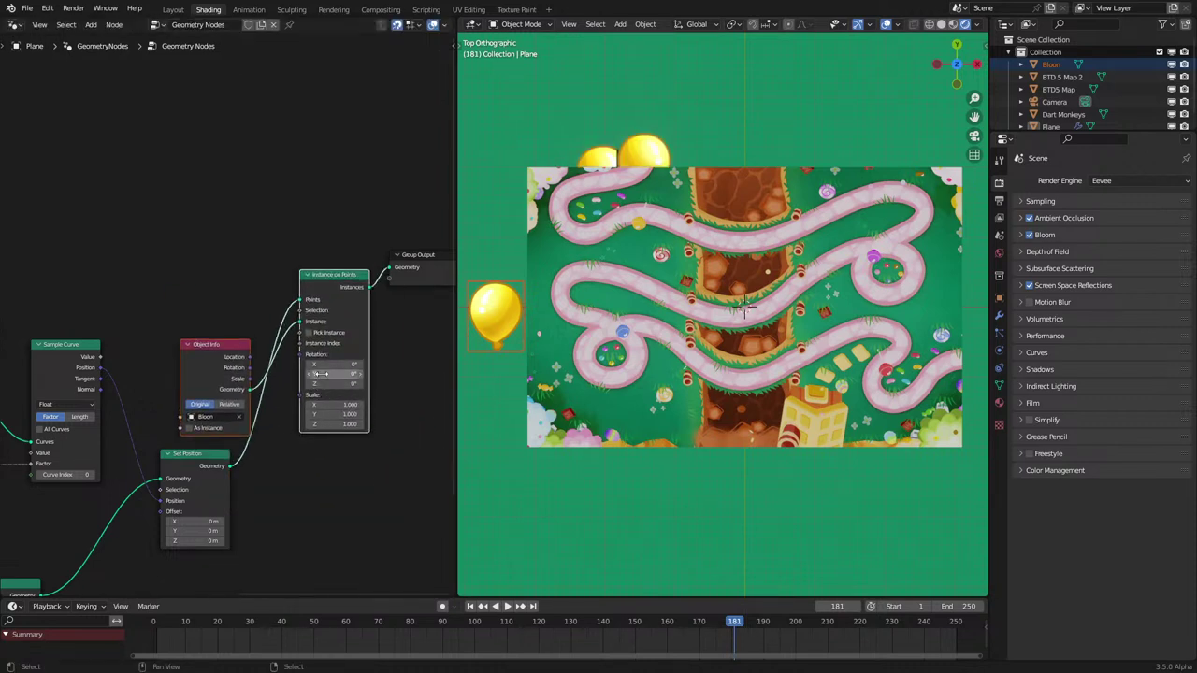
key("g")
left_click(319, 360)
scroll(308, 268, "down", 6)
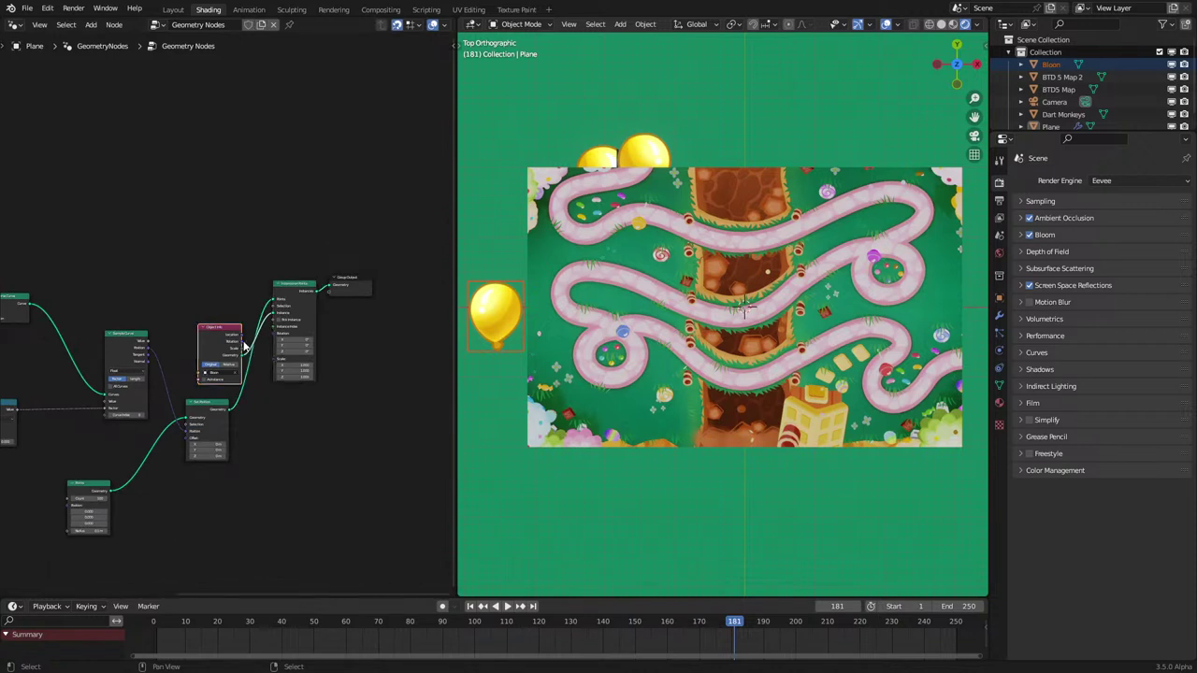
left_click_drag(245, 346, 241, 302)
Step: Arrange Points, Set Position and Object Info in a row before Instance on Points, with Sample Curve above Points
middle_click_drag(133, 383, 231, 413)
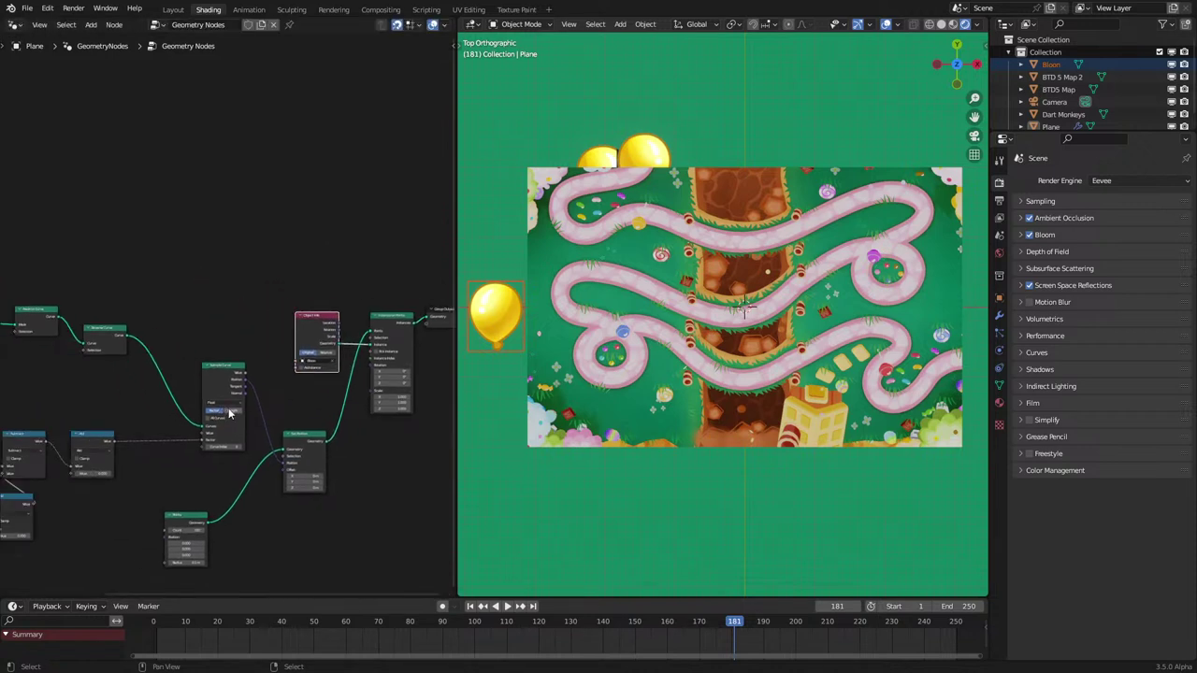
scroll(229, 414, "down", 1)
left_click_drag(186, 485, 226, 425)
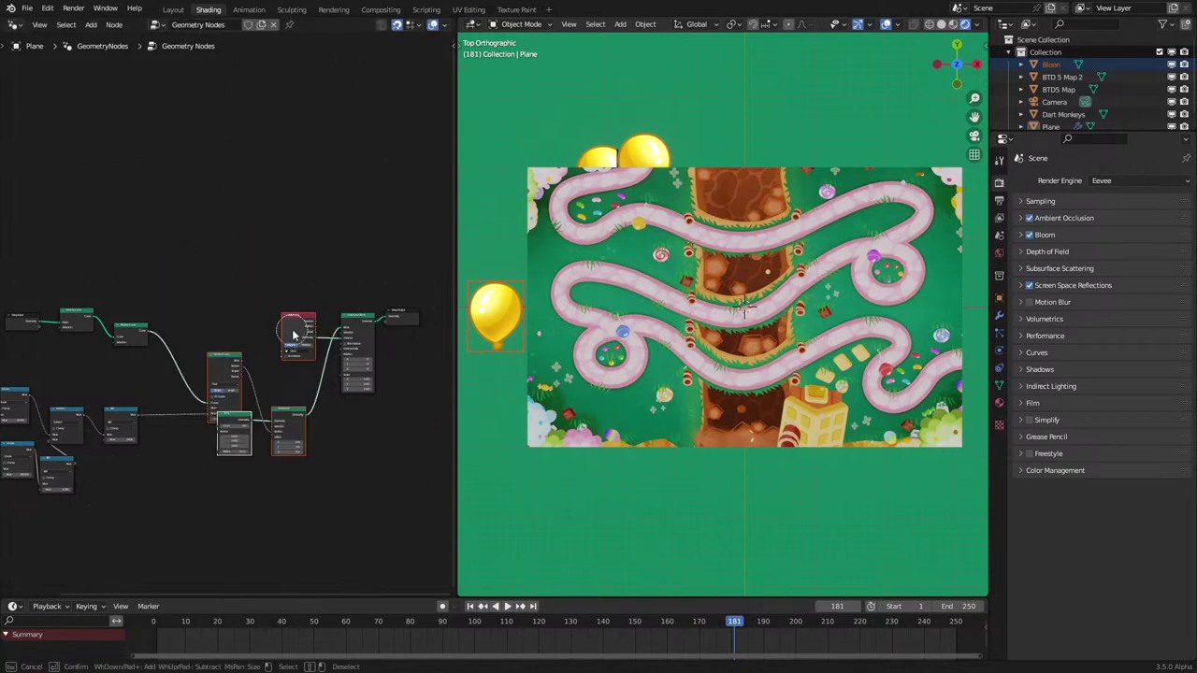
middle_click(293, 334)
key("Escape")
key("g")
left_click(261, 357)
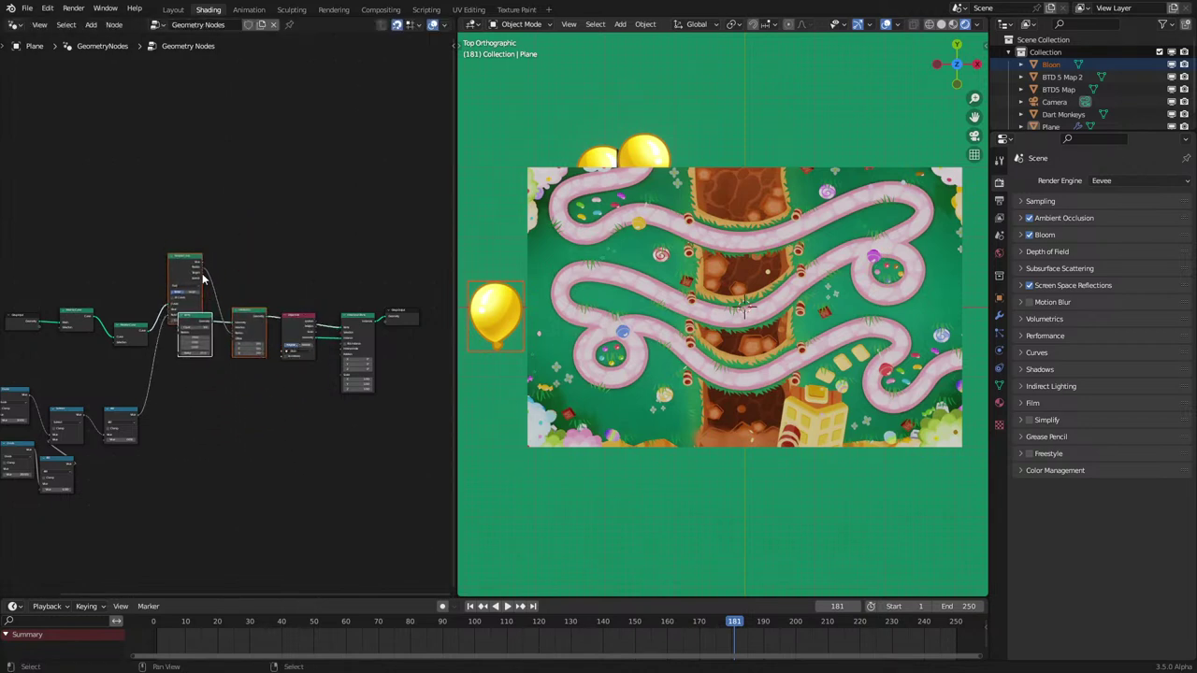
scroll(203, 277, "up", 2)
left_click_drag(171, 240, 184, 208)
middle_click_drag(126, 323, 204, 396)
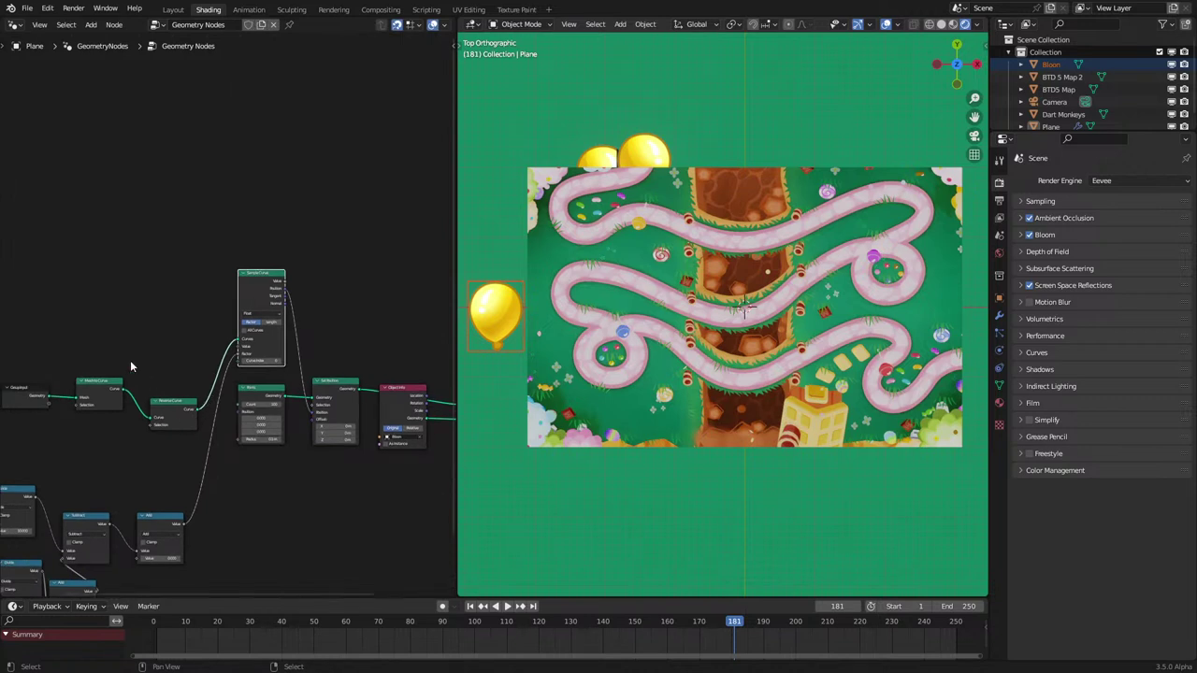
Step: Move Mesh to Curve and Reverse Curve beside Sample Curve, and shift the index and scene-time math nodes closer
left_click_drag(104, 351, 176, 440)
key("g")
left_click(192, 353)
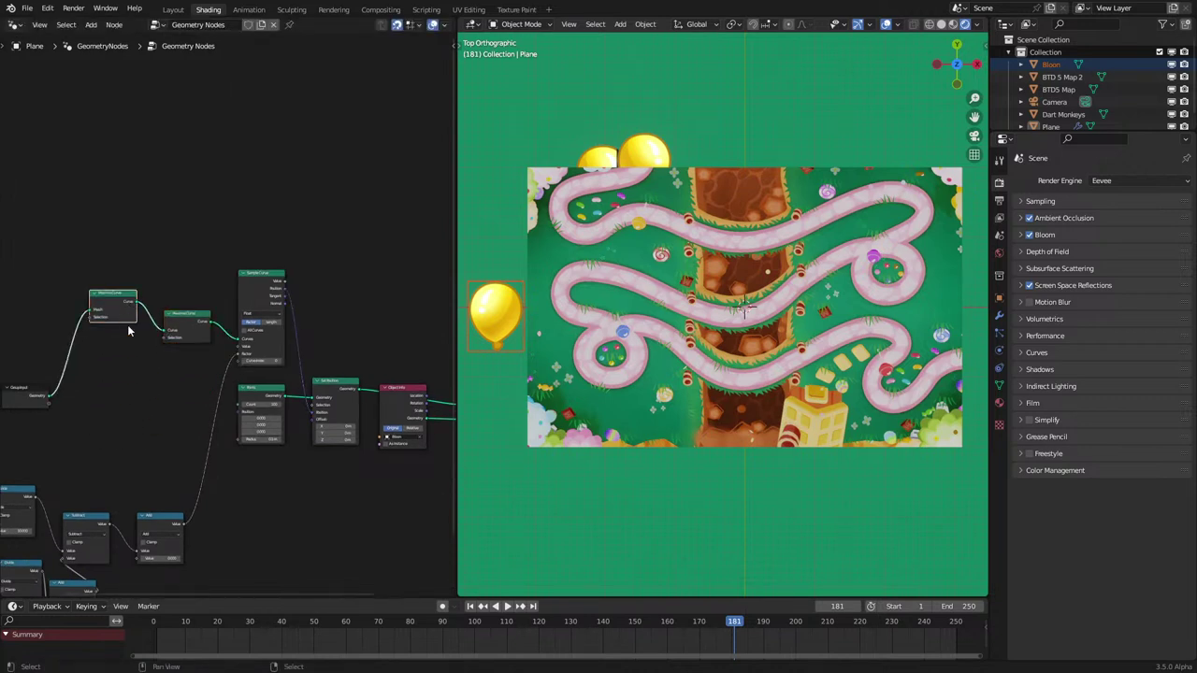
key("g")
left_click(141, 345)
scroll(75, 430, "down", 3)
middle_click_drag(70, 438, 102, 418)
left_click_drag(30, 414, 205, 567)
key("g")
left_click(230, 507)
Step: Play the balloon animation from the first frame and stop it
key("shift+Left")
key("space")
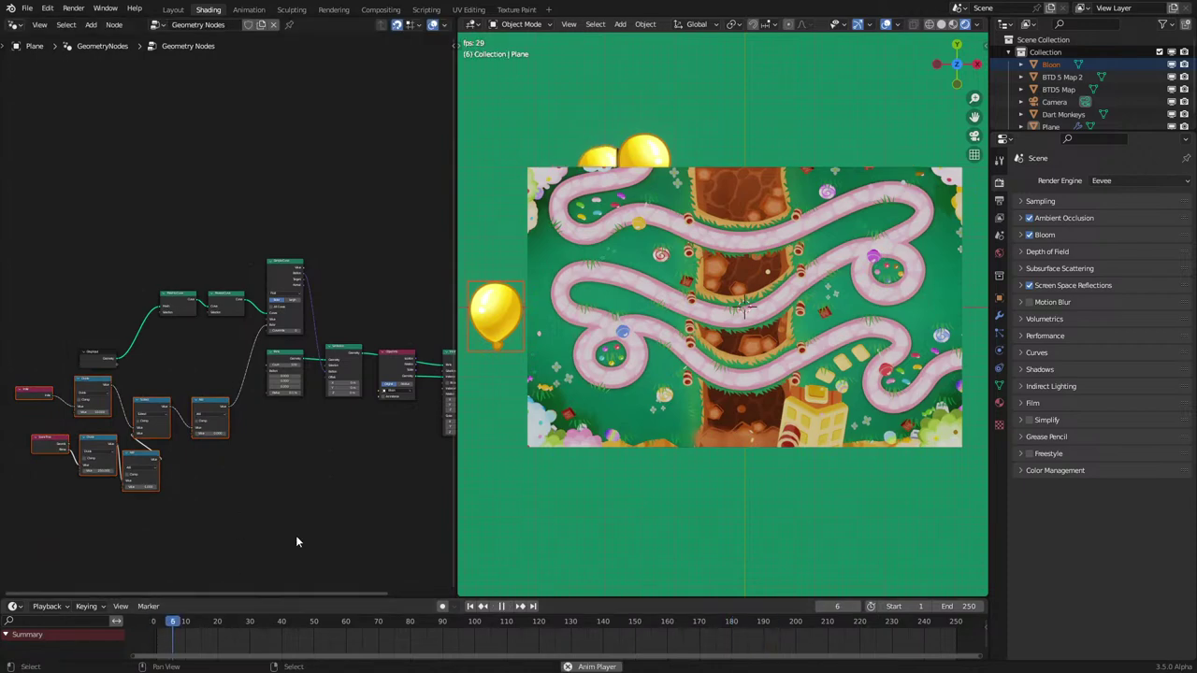
key("space")
Step: Raise the Plane object with the balloon instances along Z above the map, and return to top view
middle_click_drag(463, 538, 618, 429)
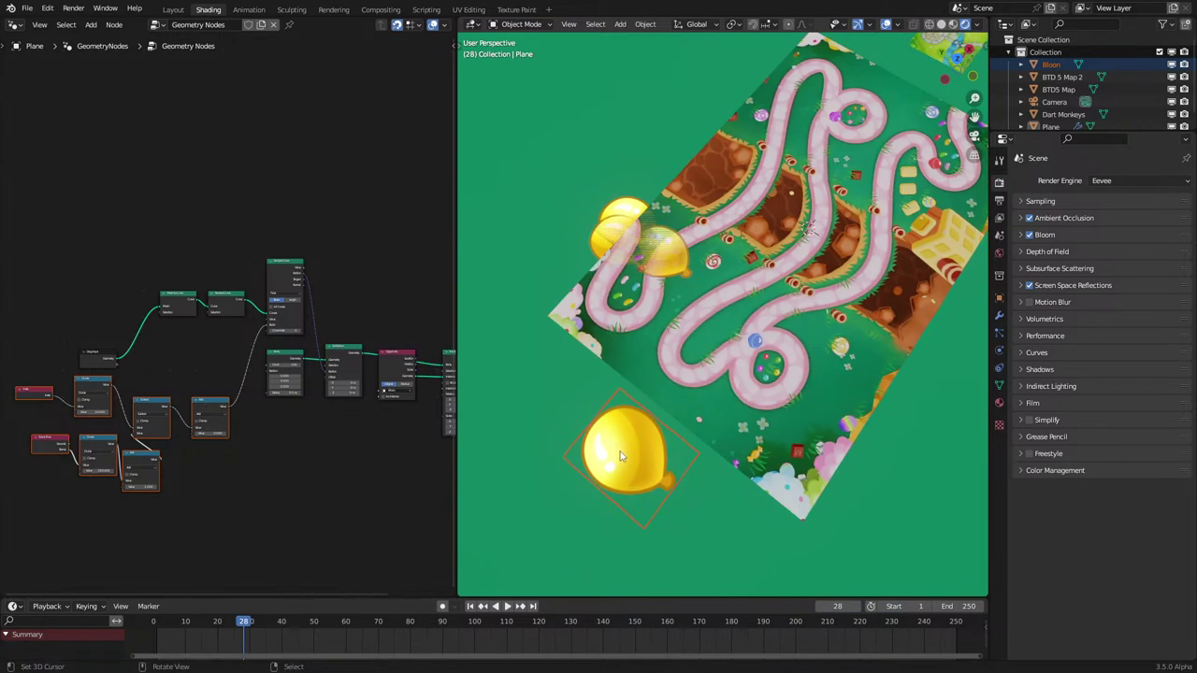
right_click(616, 218)
key("g")
key("z")
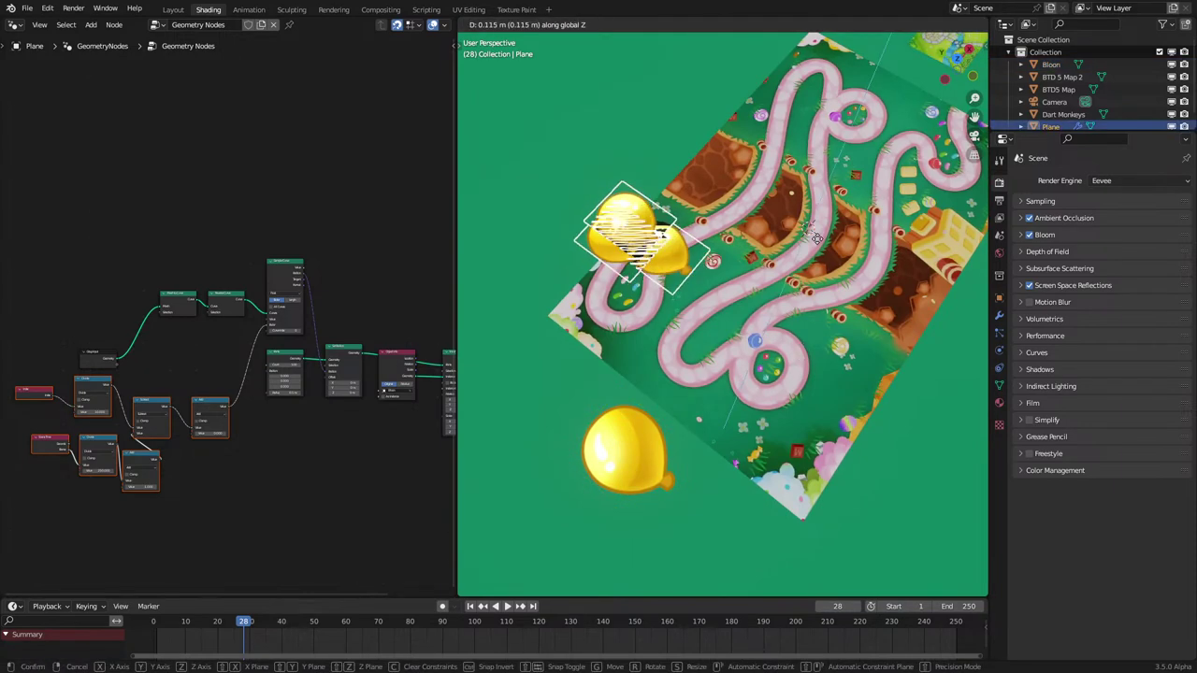
left_click(821, 222)
key("KP_7")
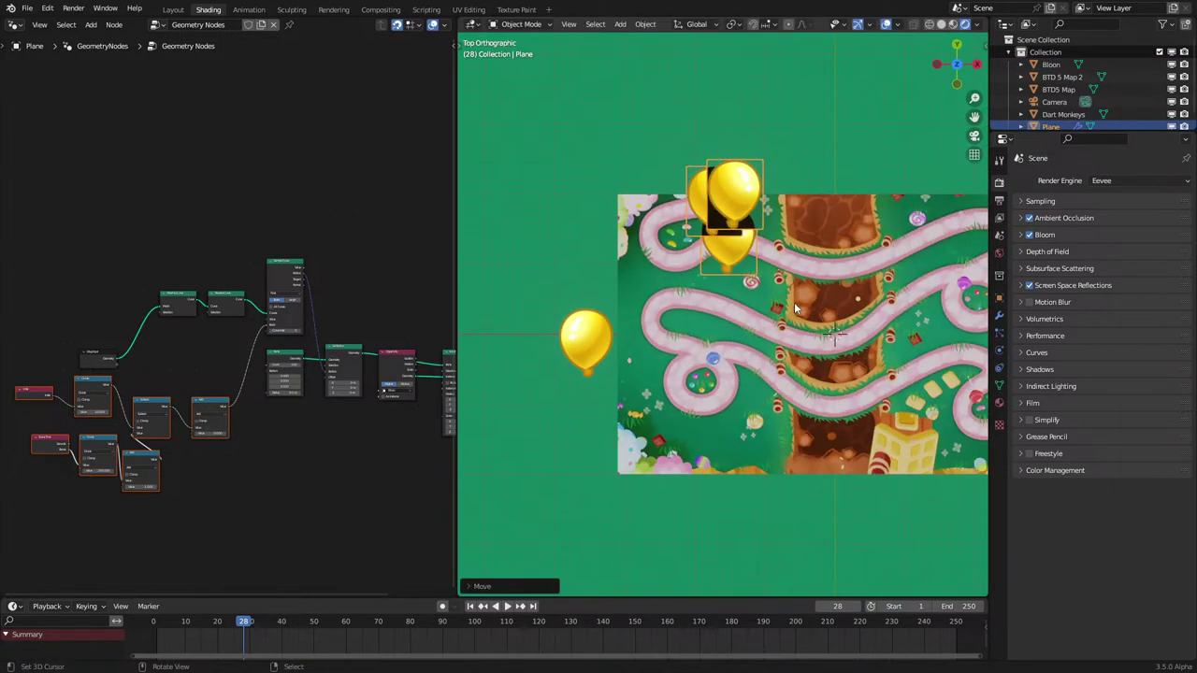
Step: Insert a duplicate of Set Position before Instance on Points and move Object Info above it
scroll(131, 450, "up", 6)
middle_click_drag(339, 430, 162, 396)
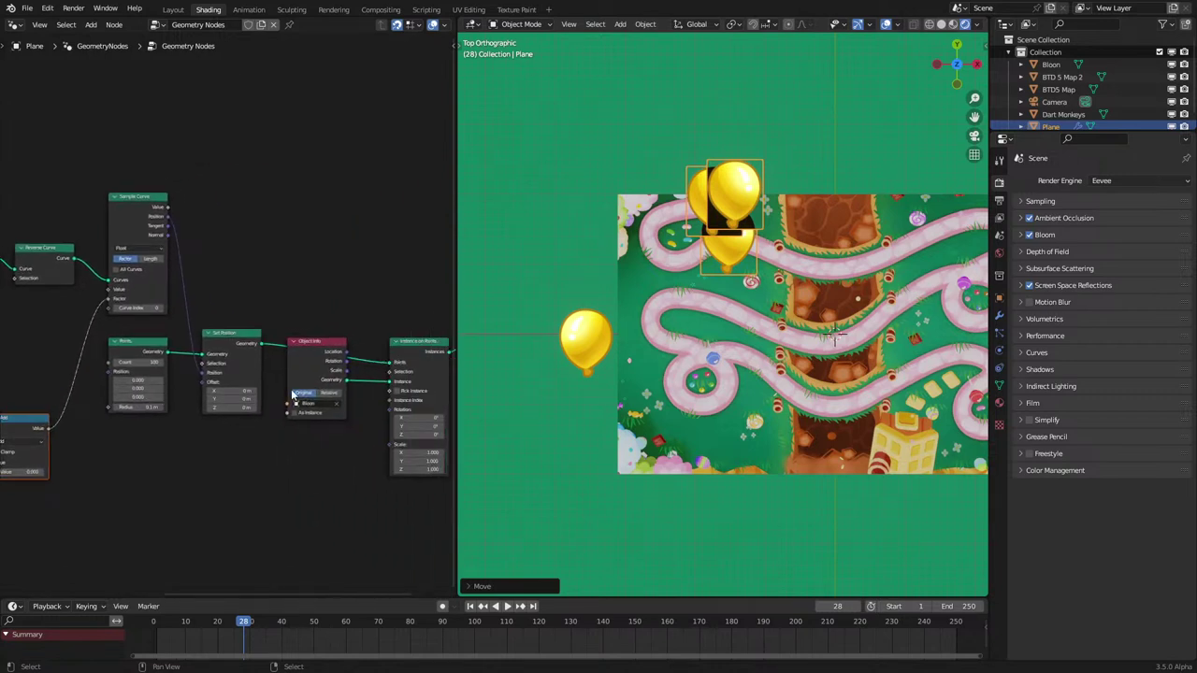
middle_click_drag(268, 346, 217, 350)
left_click(181, 339)
key("shift+d")
left_click(274, 339)
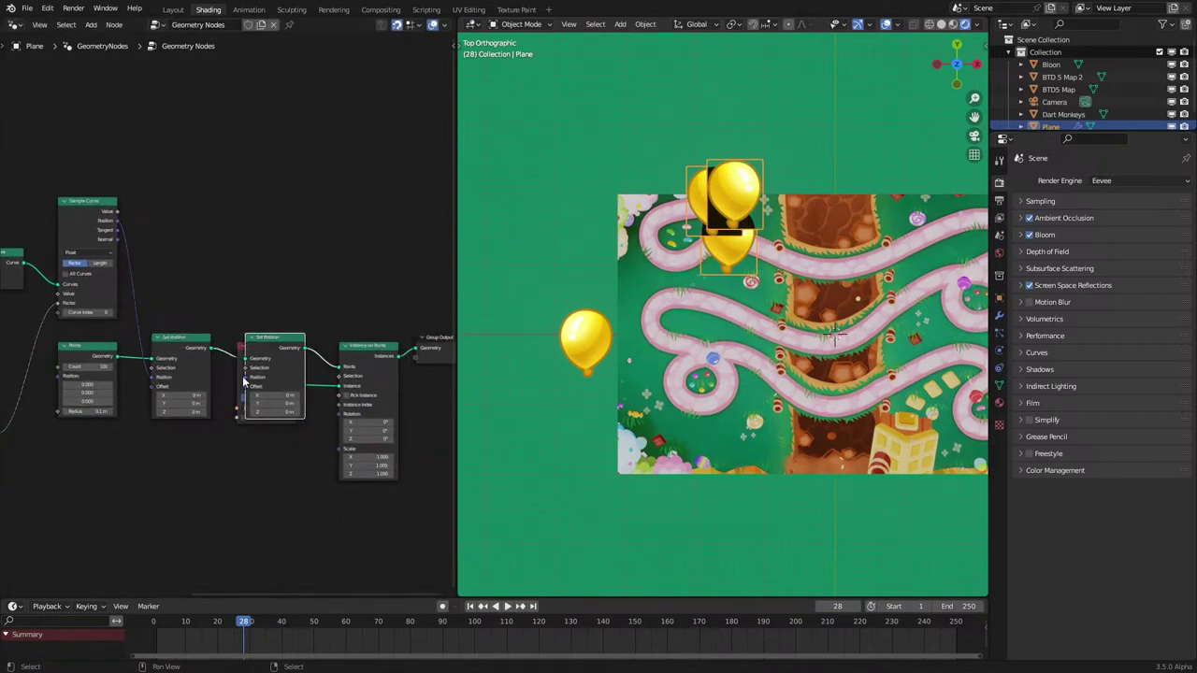
left_click(239, 383)
left_click_drag(239, 382, 243, 275)
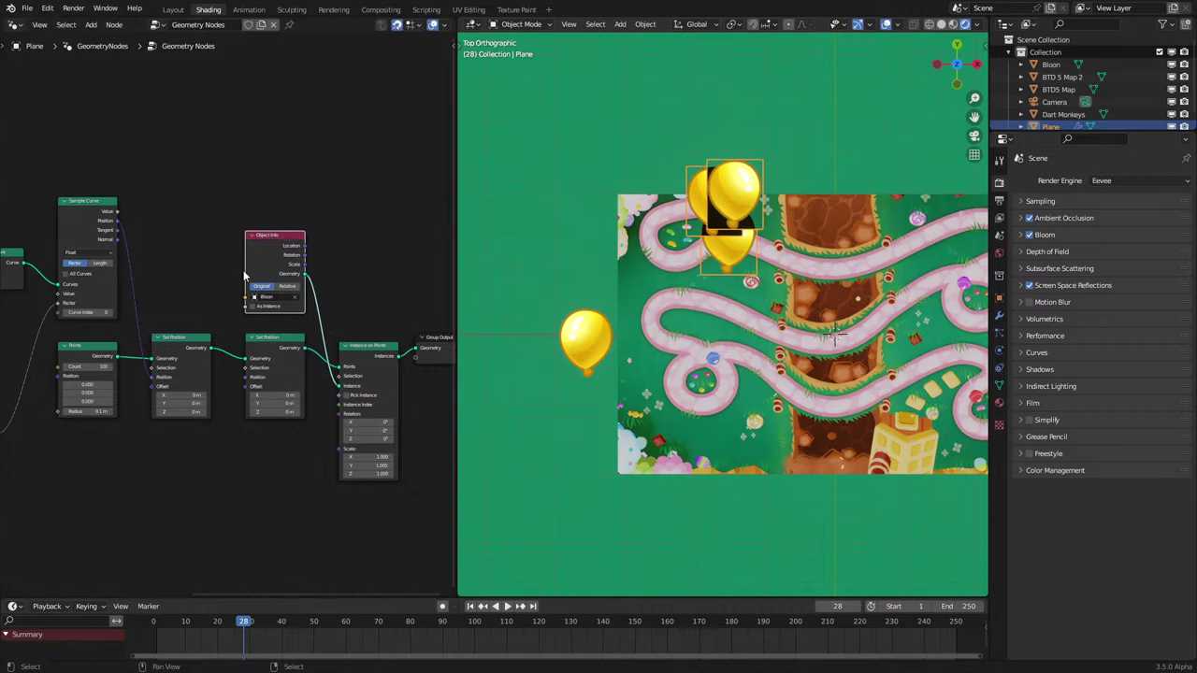
Step: Add a vector Random Value node driving the second Set Position's Offset and place it beneath that node
scroll(223, 412, "up", 2)
left_click_drag(252, 412, 224, 464)
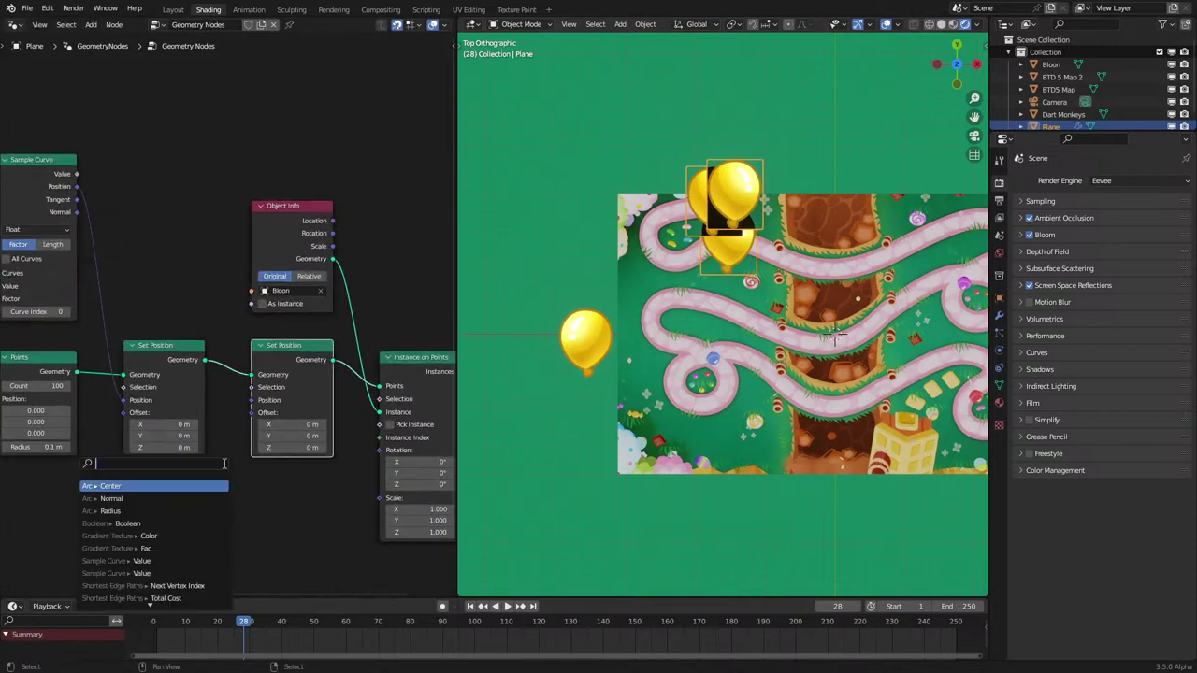
type("rand")
key("Return")
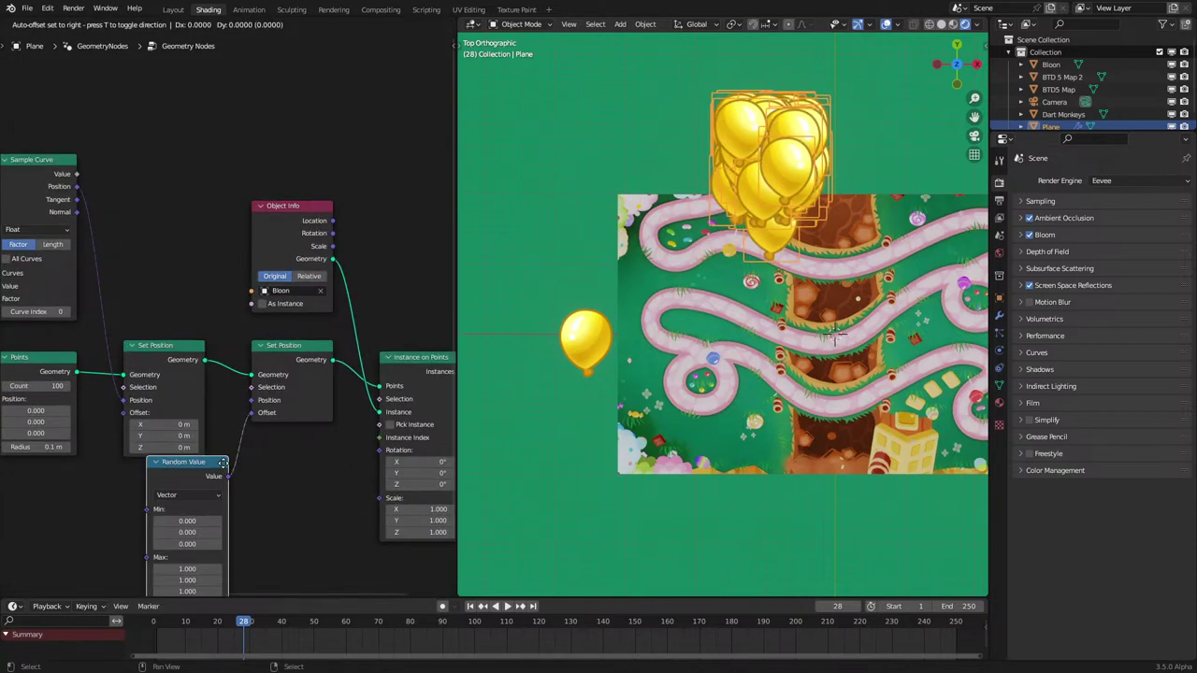
left_click(321, 432)
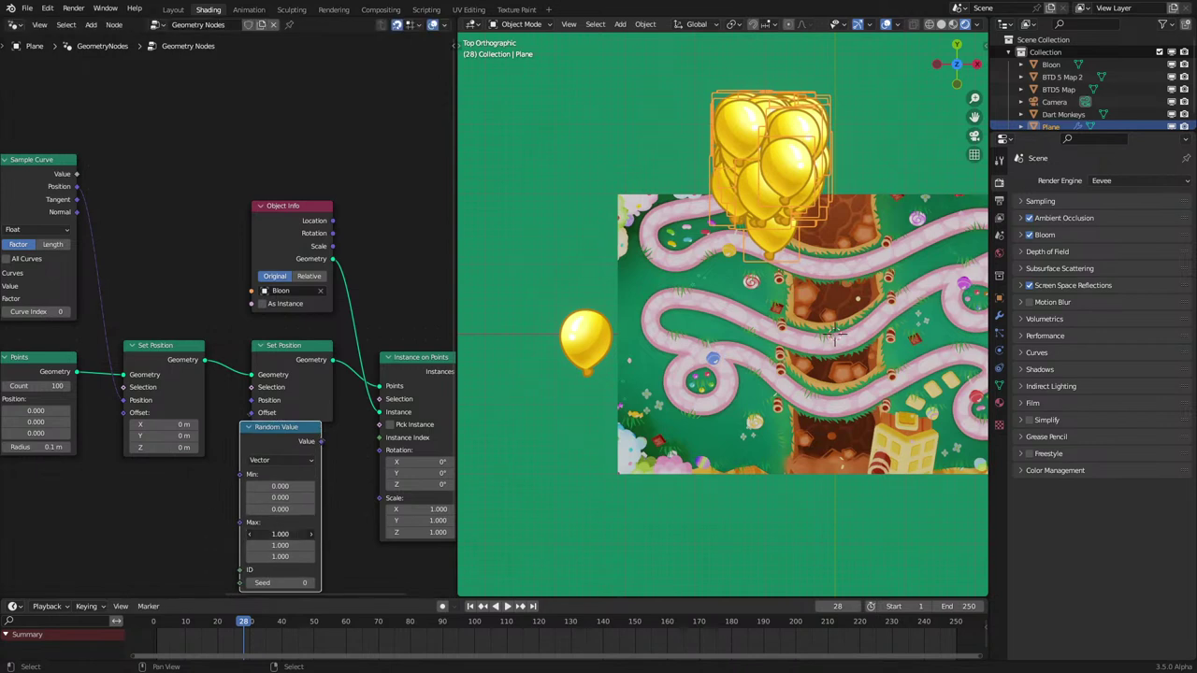
Step: Set Random Value's maximum to 0, 0, 0.1, then collapse the node under the second Set Position
type("0.1")
key("Return")
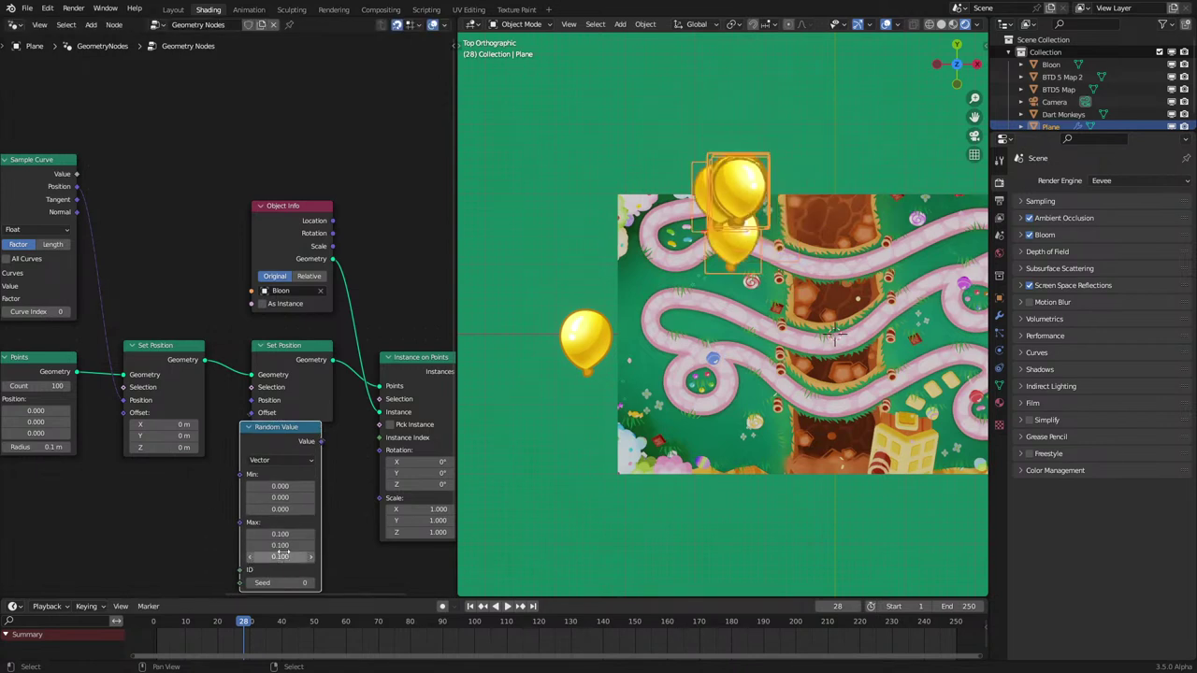
key("Return")
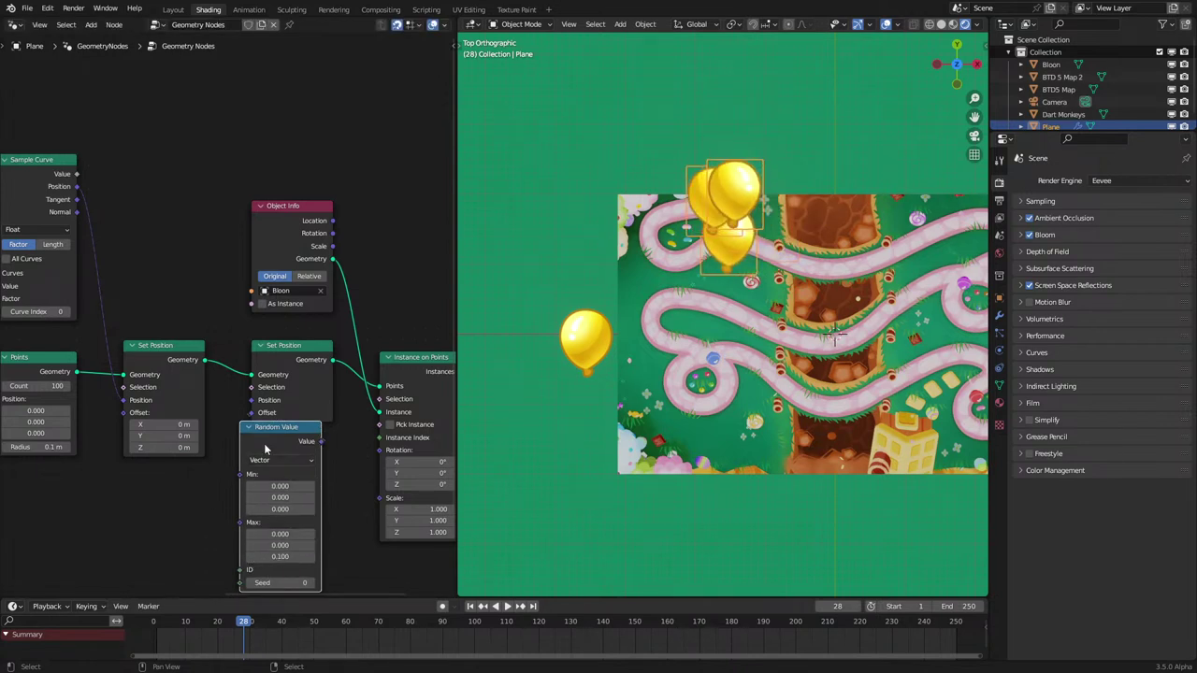
left_click(247, 427)
left_click(248, 427)
scroll(251, 432, "down", 1)
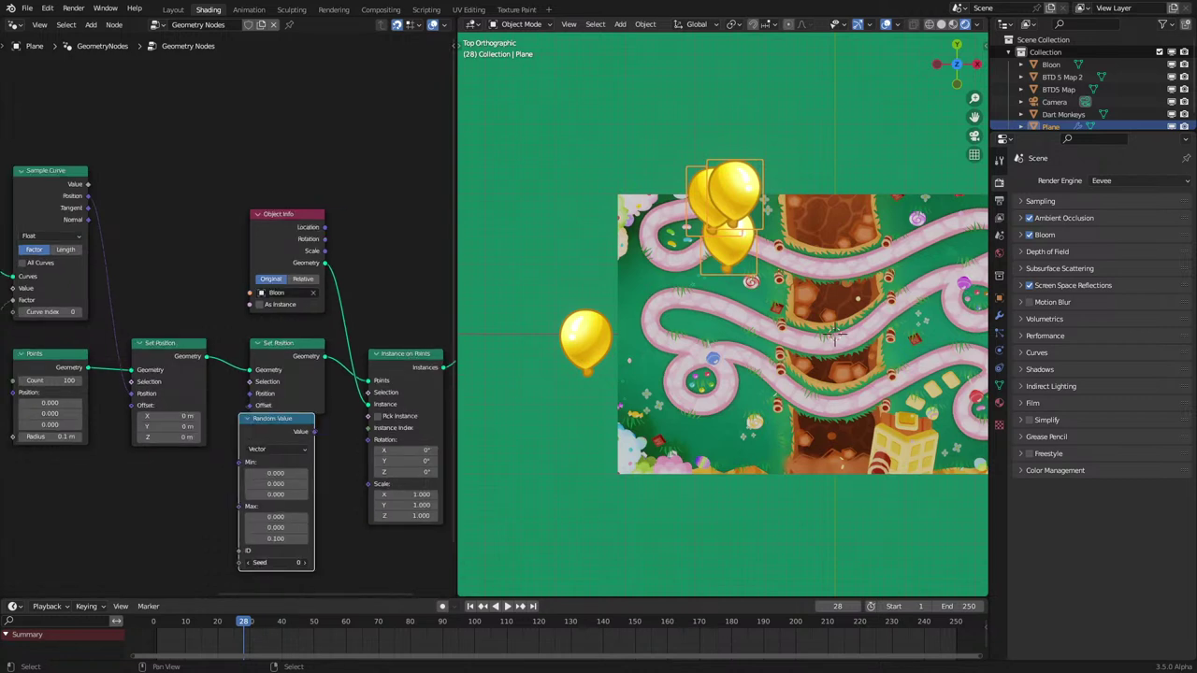
left_click(246, 421)
left_click_drag(248, 421, 258, 442)
Step: Play the animation, return to frame 5, and examine the spacing of the overlapping balloons and the node tree
key("space")
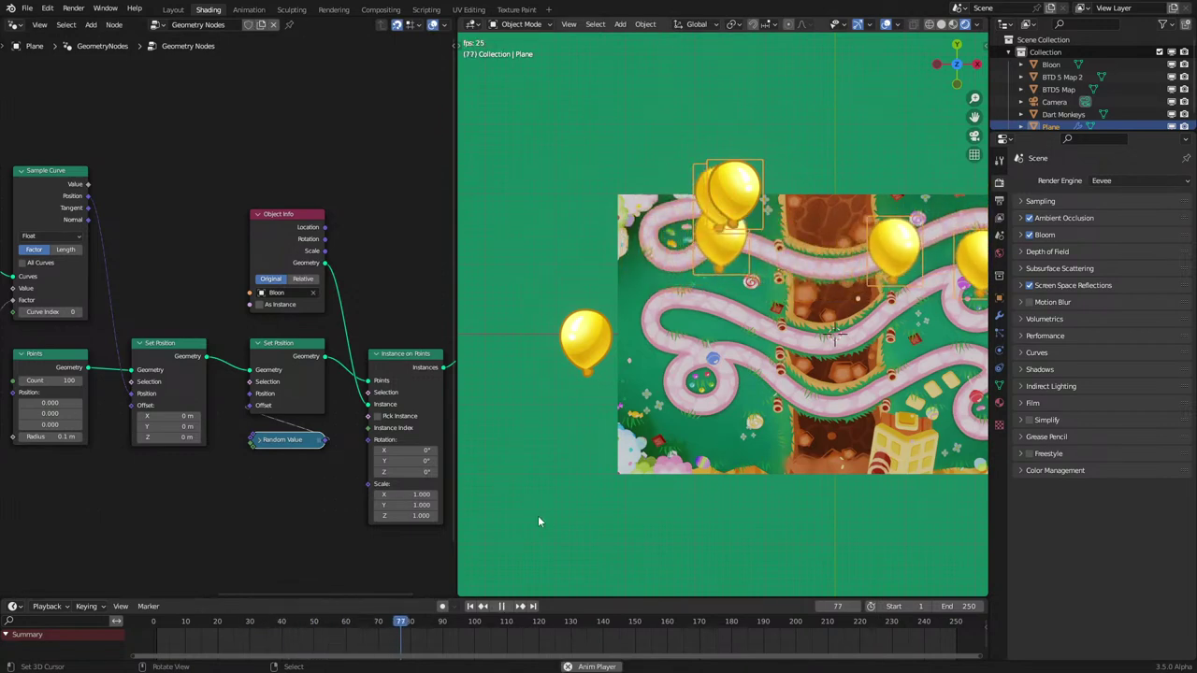
left_click(155, 644)
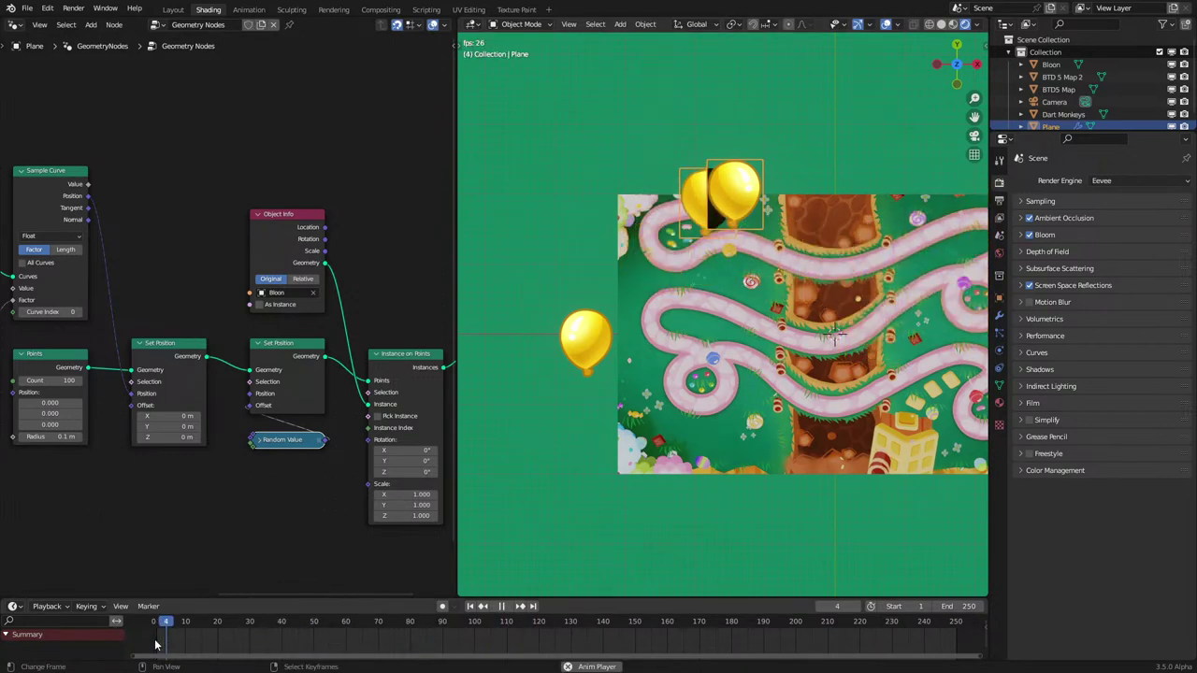
key("space")
left_click(158, 644)
left_click_drag(158, 641, 171, 636)
middle_click(599, 404)
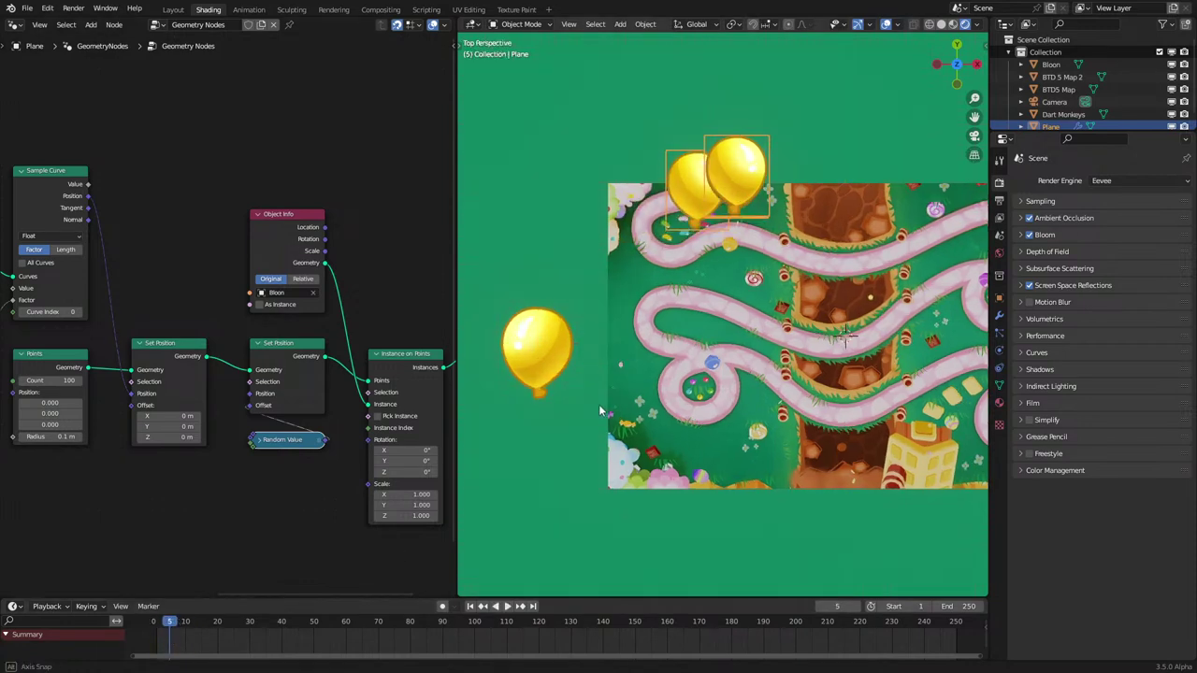
middle_click_drag(598, 403, 671, 347)
scroll(263, 394, "down", 3)
middle_click_drag(319, 360, 358, 353)
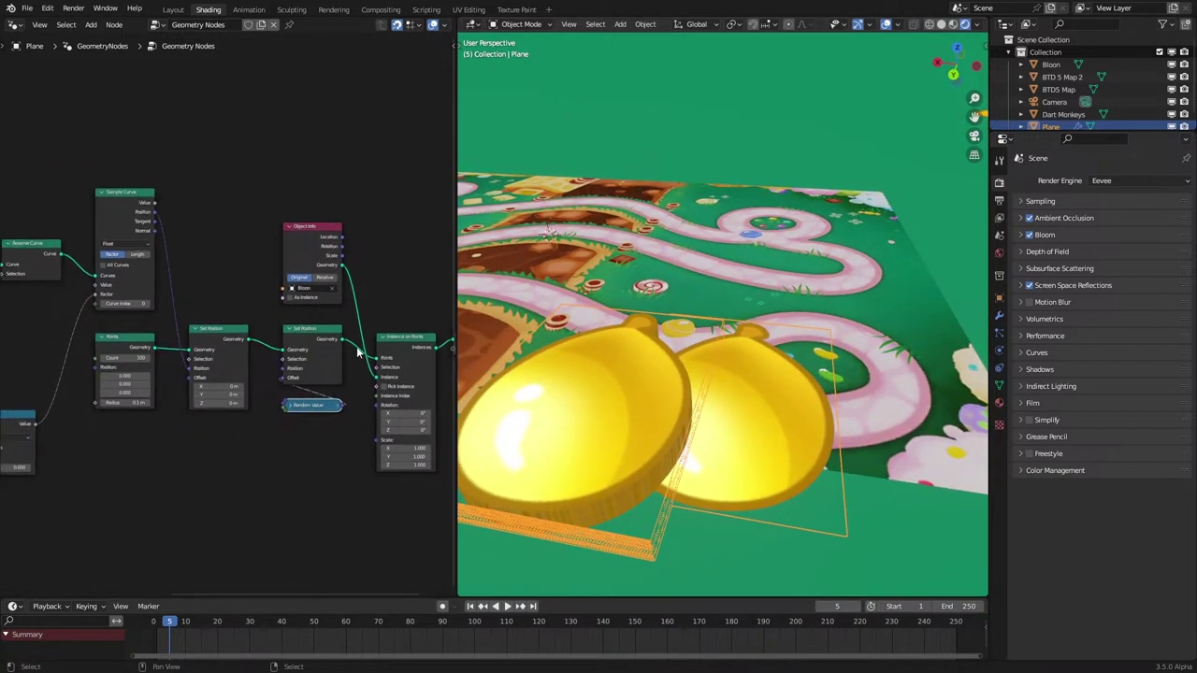
middle_click_drag(172, 424, 298, 458)
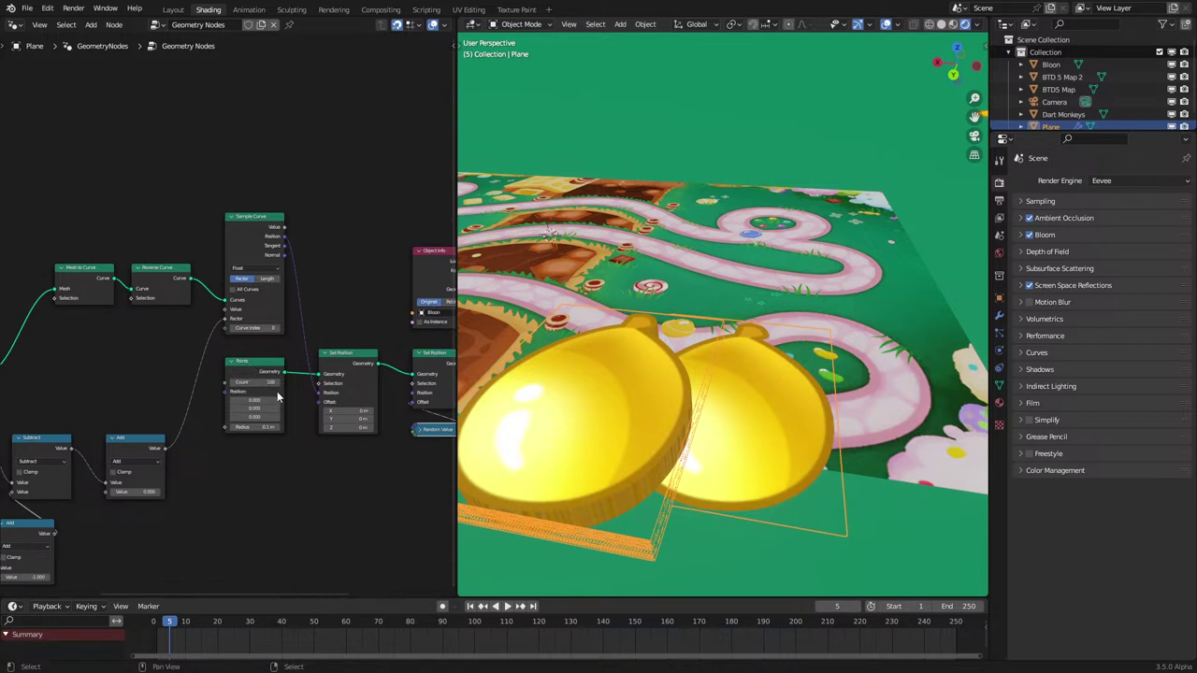
middle_click_drag(687, 360, 549, 437)
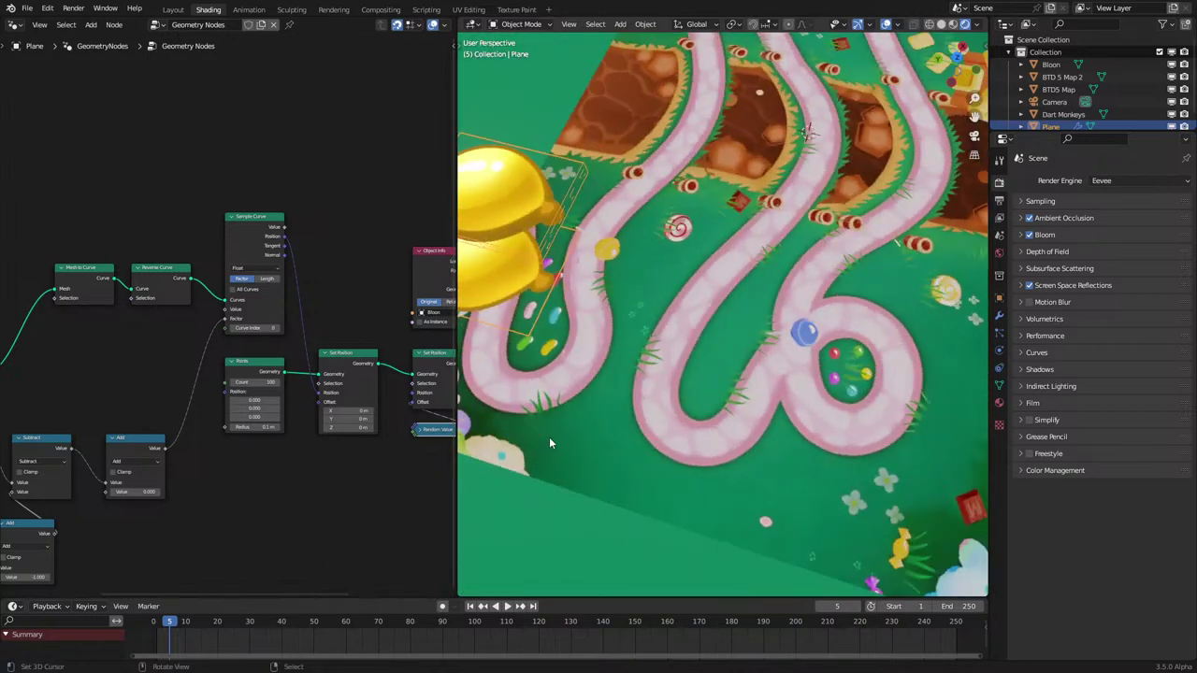
Step: Play the animation and view the balloons travelling along the whole map path from above
key("space")
scroll(774, 382, "down", 4)
middle_click_drag(775, 381, 659, 409)
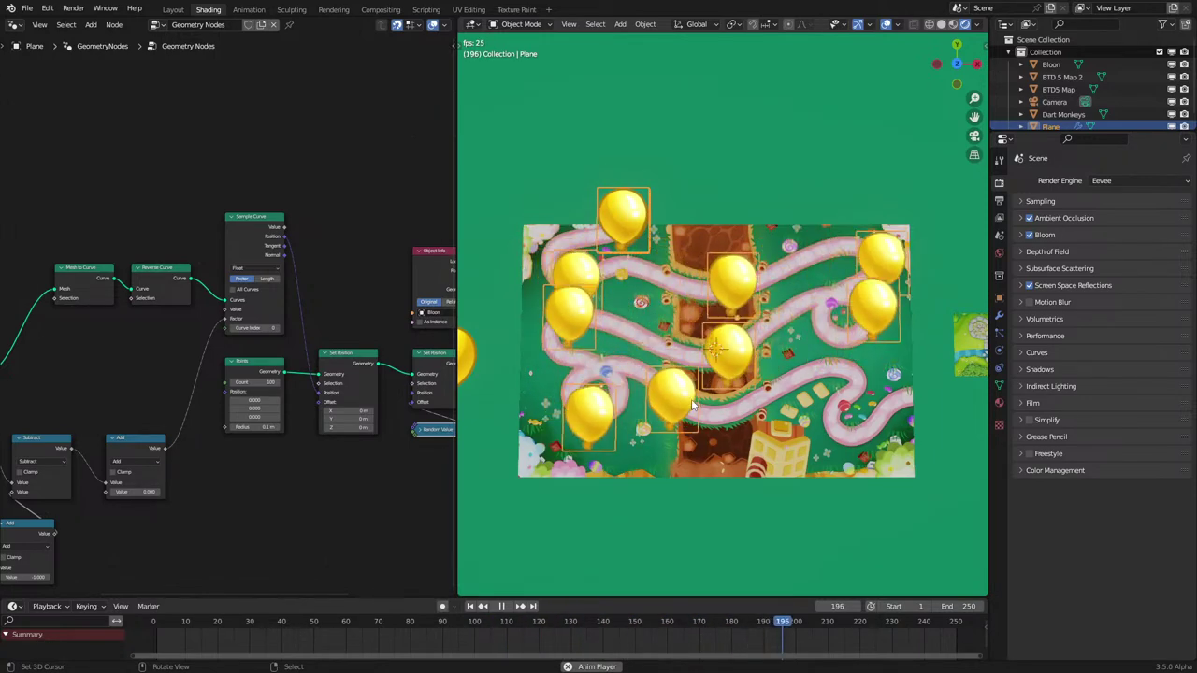
Step: Replay the animation from the start and line up the -1 Add node directly beneath the Subtract node
left_click(145, 638)
key("space")
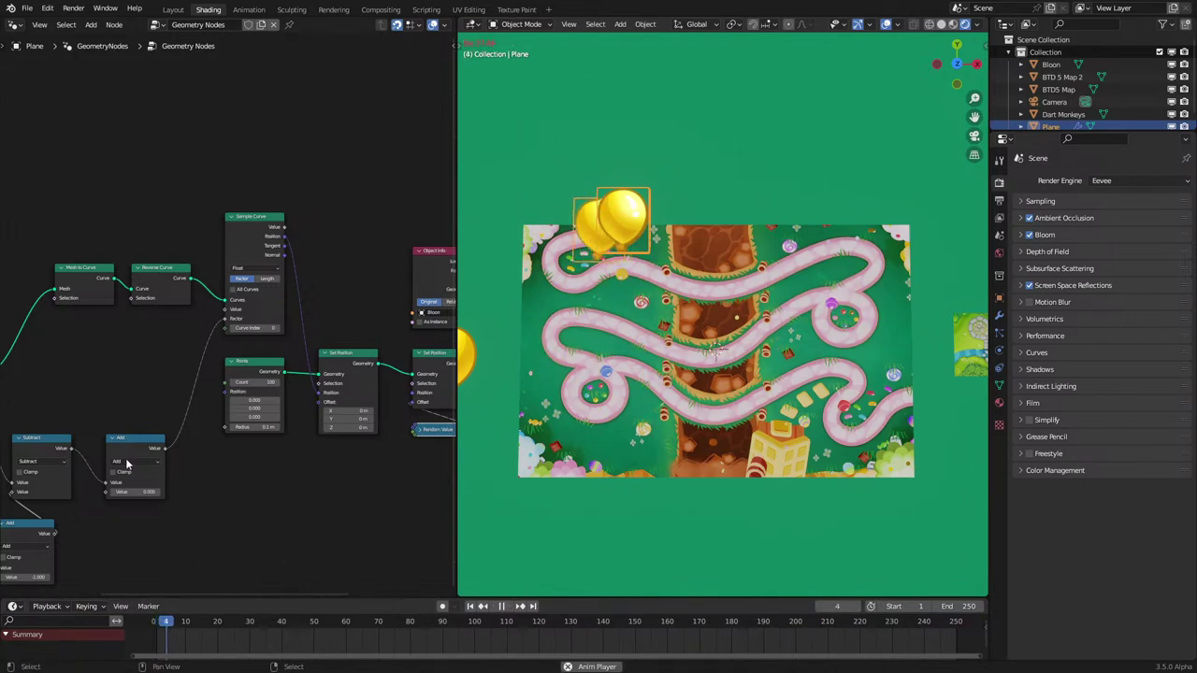
middle_click_drag(134, 462, 283, 404)
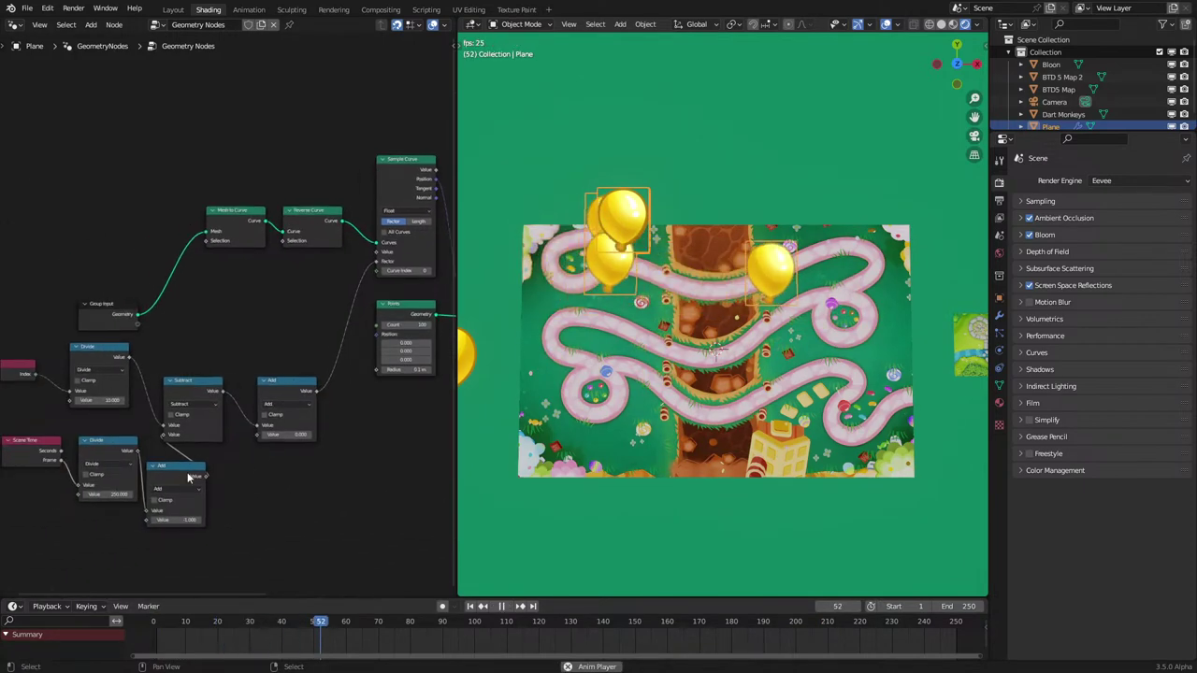
scroll(188, 478, "up", 4)
left_click_drag(147, 525, 172, 512)
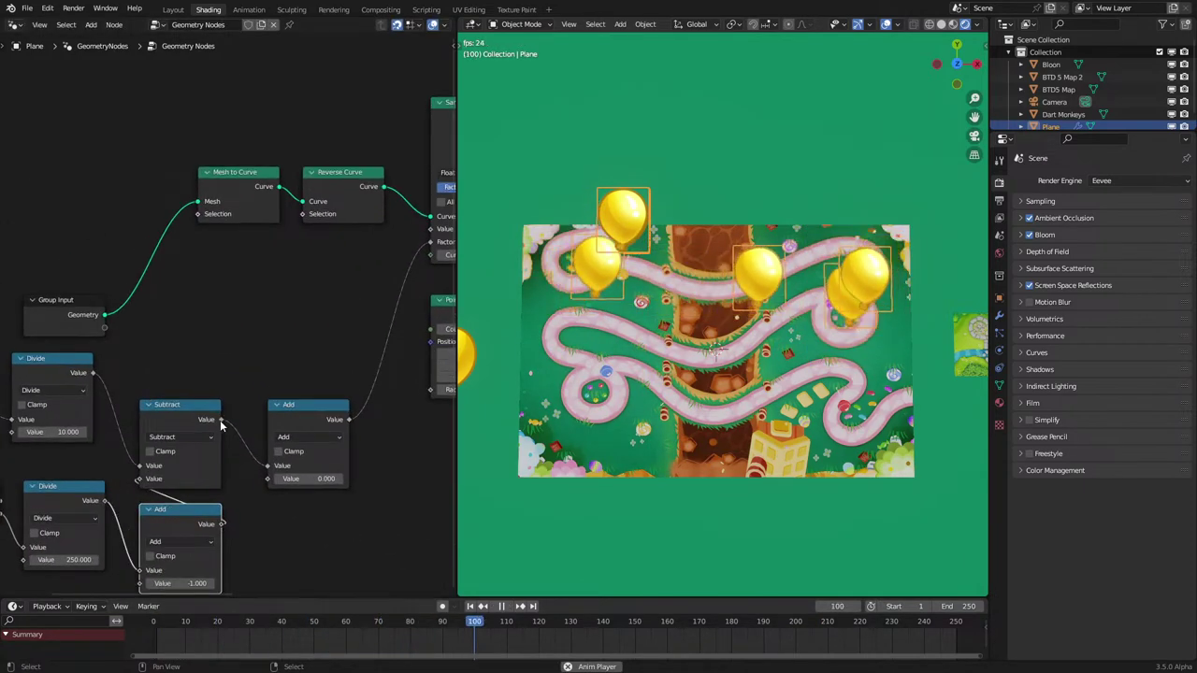
Step: Link Subtract's output straight to Sample Curve's Factor and delete the redundant Add node between them
left_click_drag(221, 420, 402, 243)
left_click(252, 427)
key("x")
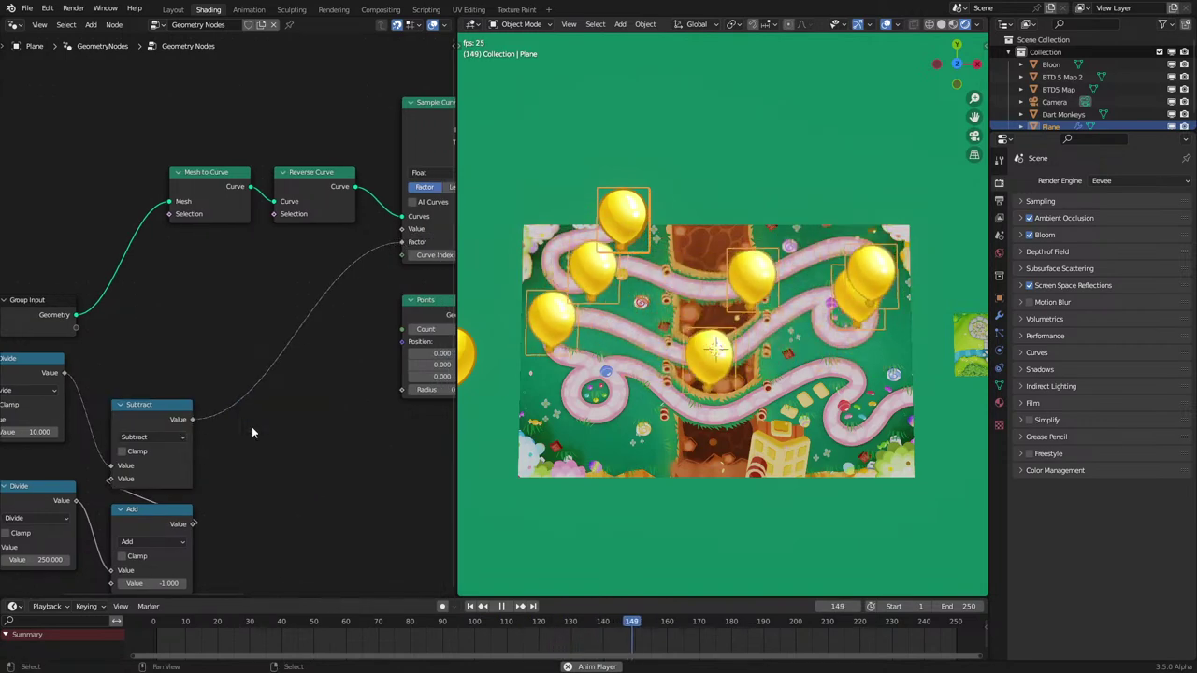
middle_click_drag(251, 432, 379, 375)
key("space")
Step: Scale the source balloon beside the map to about 0.6 and open its mesh for editing
scroll(658, 356, "down", 2)
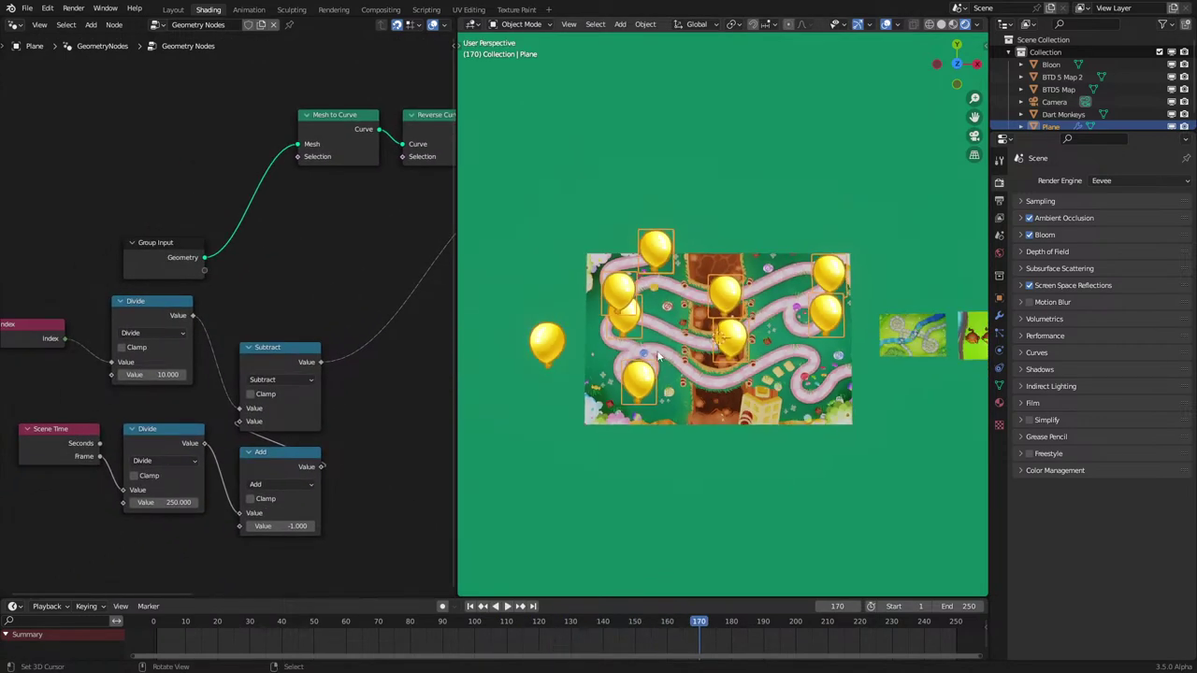
left_click(546, 344)
key("s")
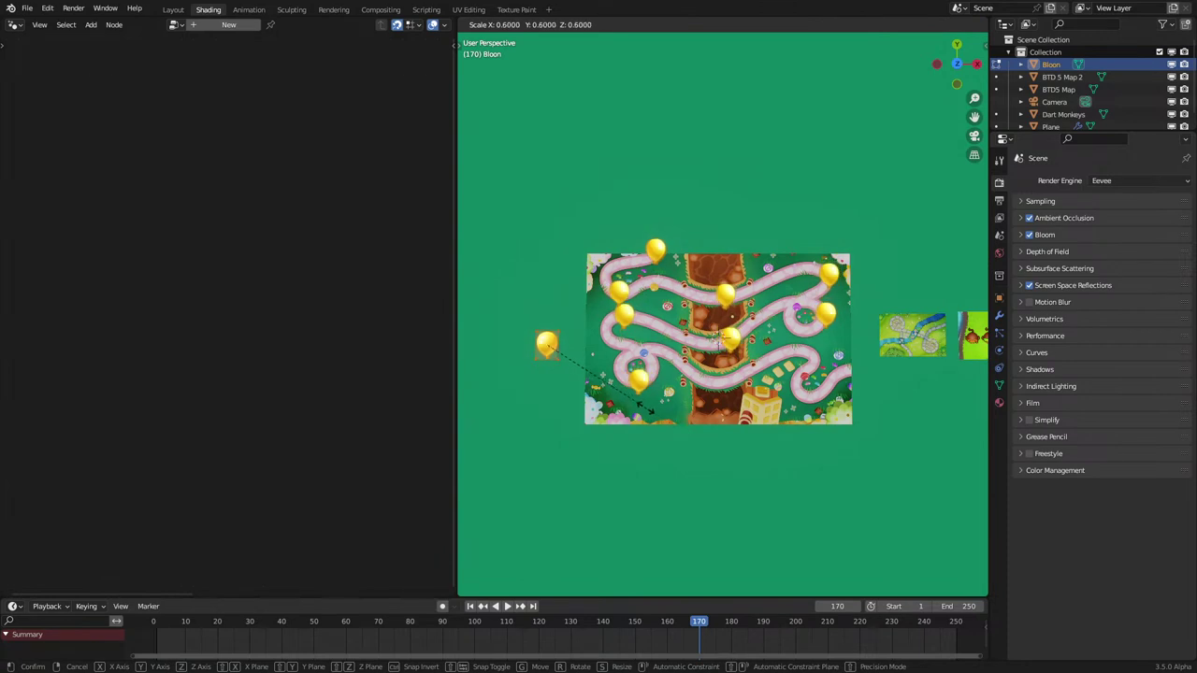
left_click(659, 419)
key("Tab")
scroll(664, 422, "up", 3)
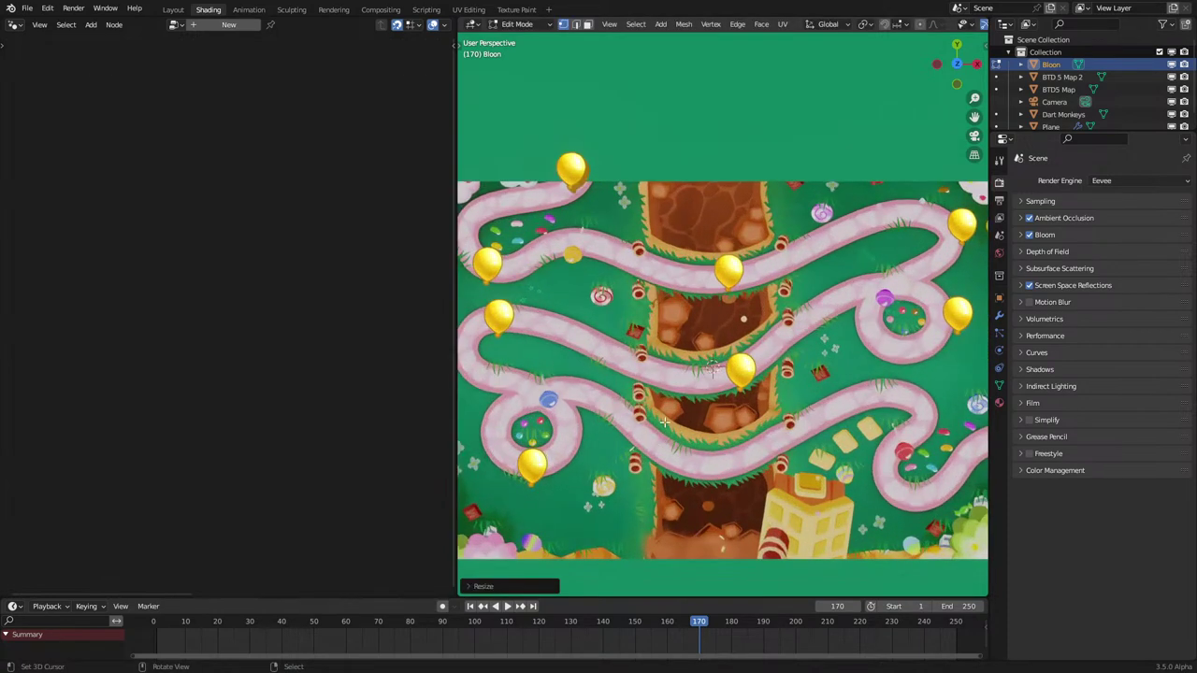
key("g")
key("y")
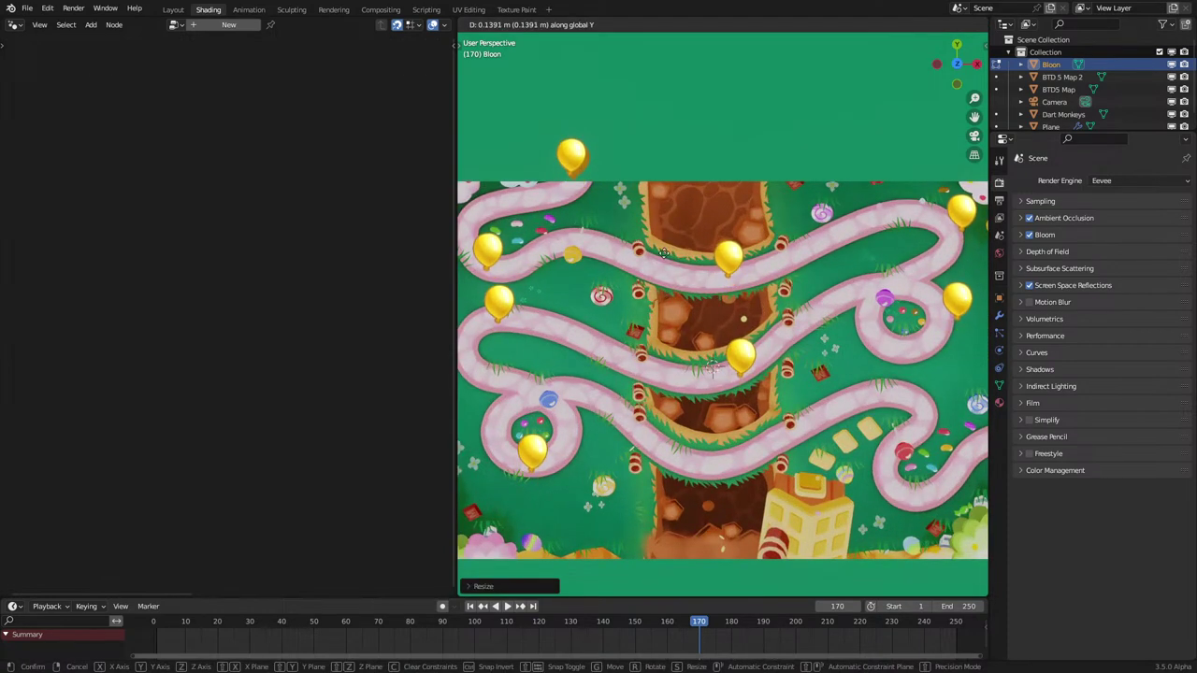
right_click(661, 265)
key("s")
right_click(599, 435)
Step: Move the balloon mesh slightly up relative to its origin, leave Edit Mode, and briefly play the animation
key("g")
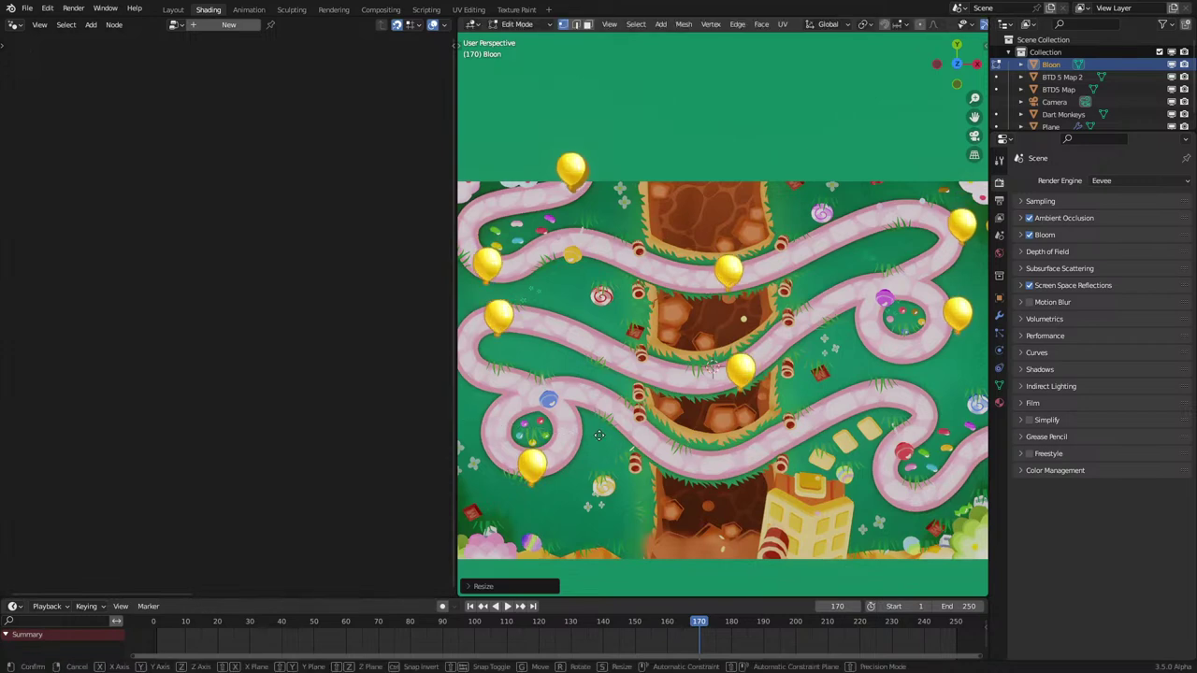
left_click(599, 435)
key("Tab")
key("space")
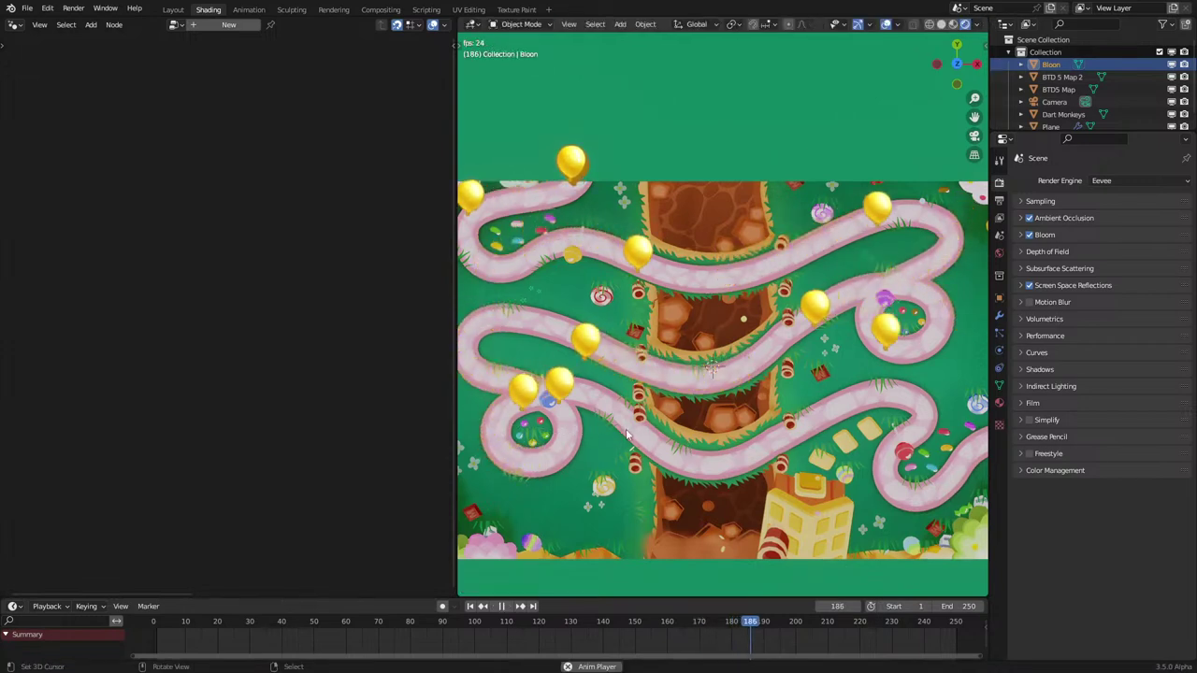
scroll(626, 429, "down", 2)
key("space")
Step: Set the Divide node fed by Index to 20 on the Plane and replay the animation from the start
left_click(692, 411)
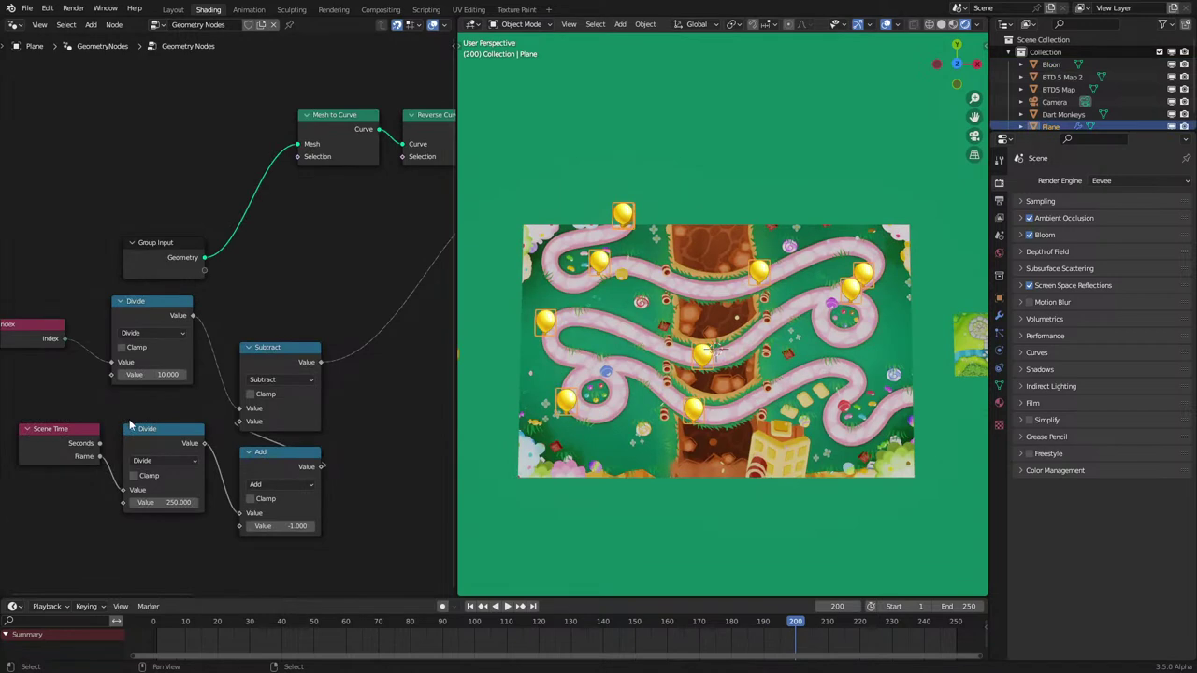
key("Return")
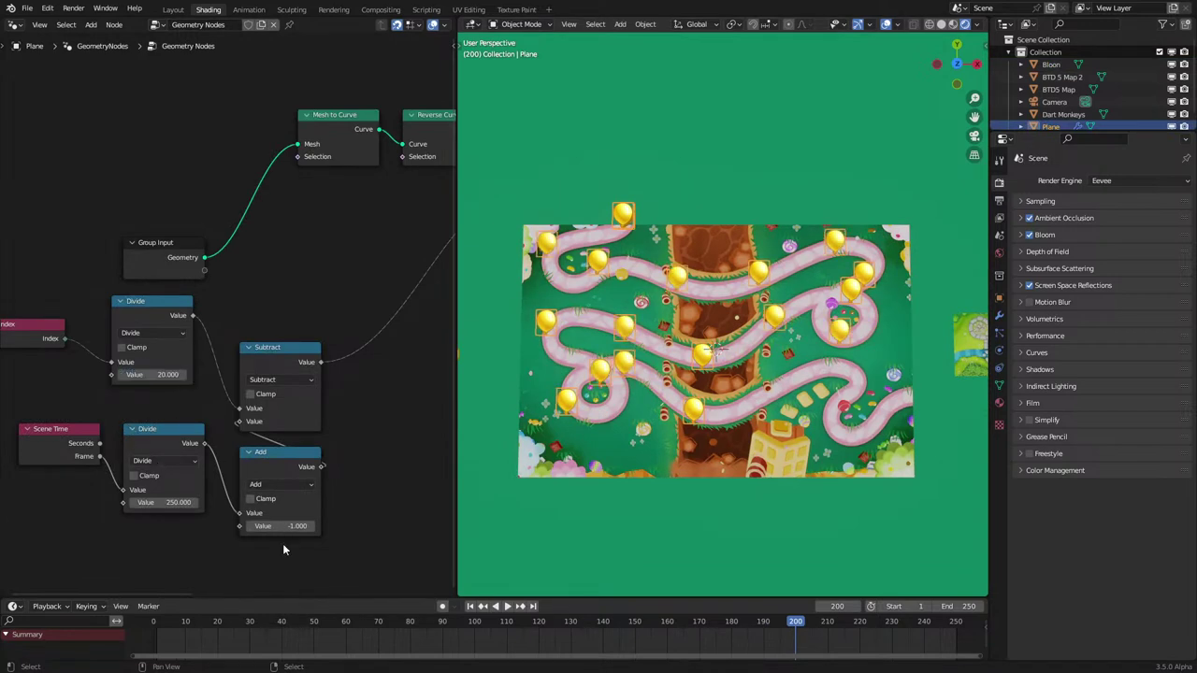
left_click_drag(172, 636, 156, 635)
key("space")
left_click(690, 128)
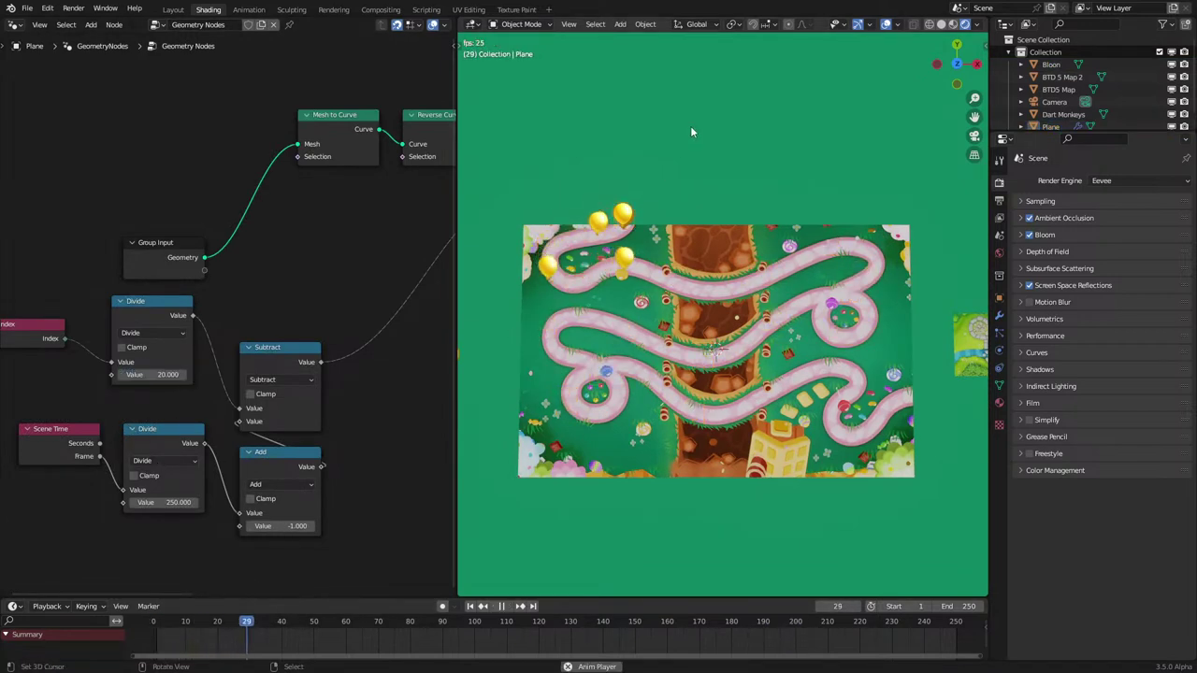
key("space")
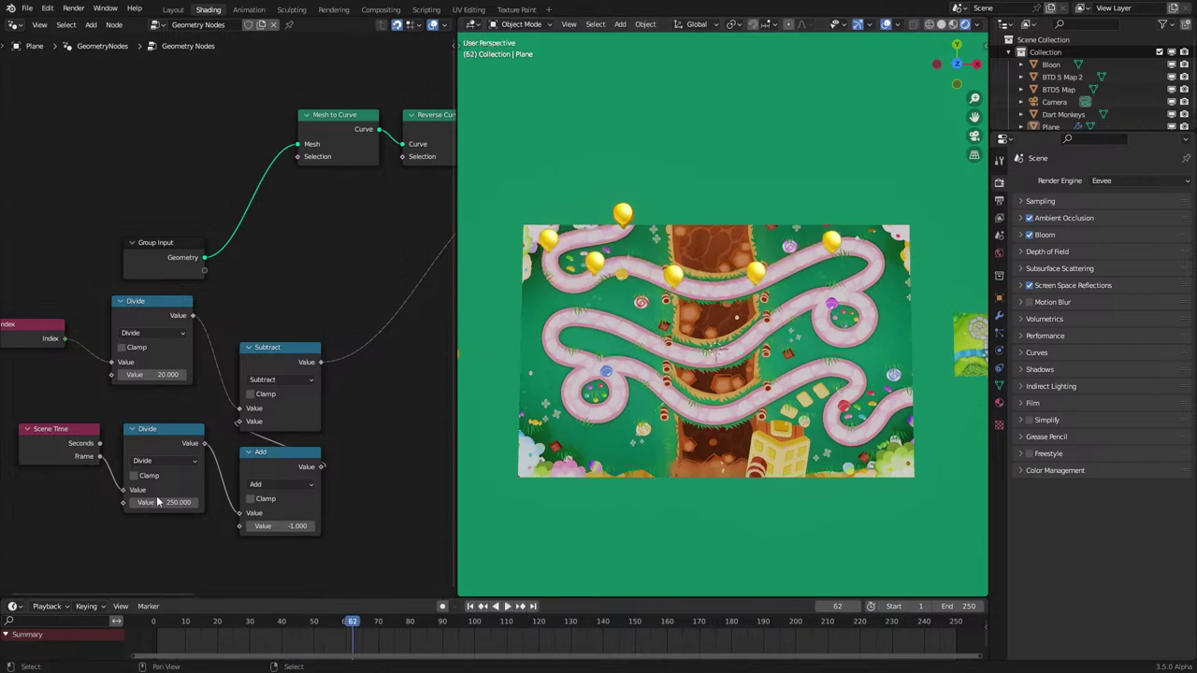
Step: Set the Divide node fed by Scene Time's Frame to 400 and play the animation to check the speed
key("Return")
key("space")
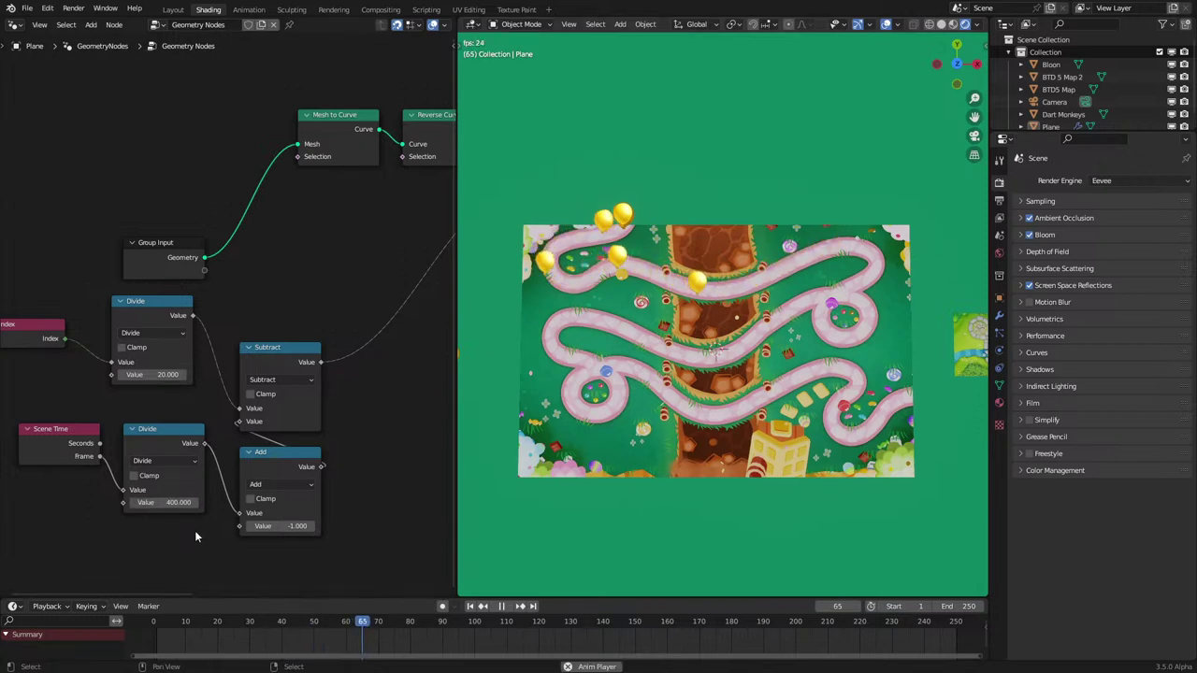
key("space")
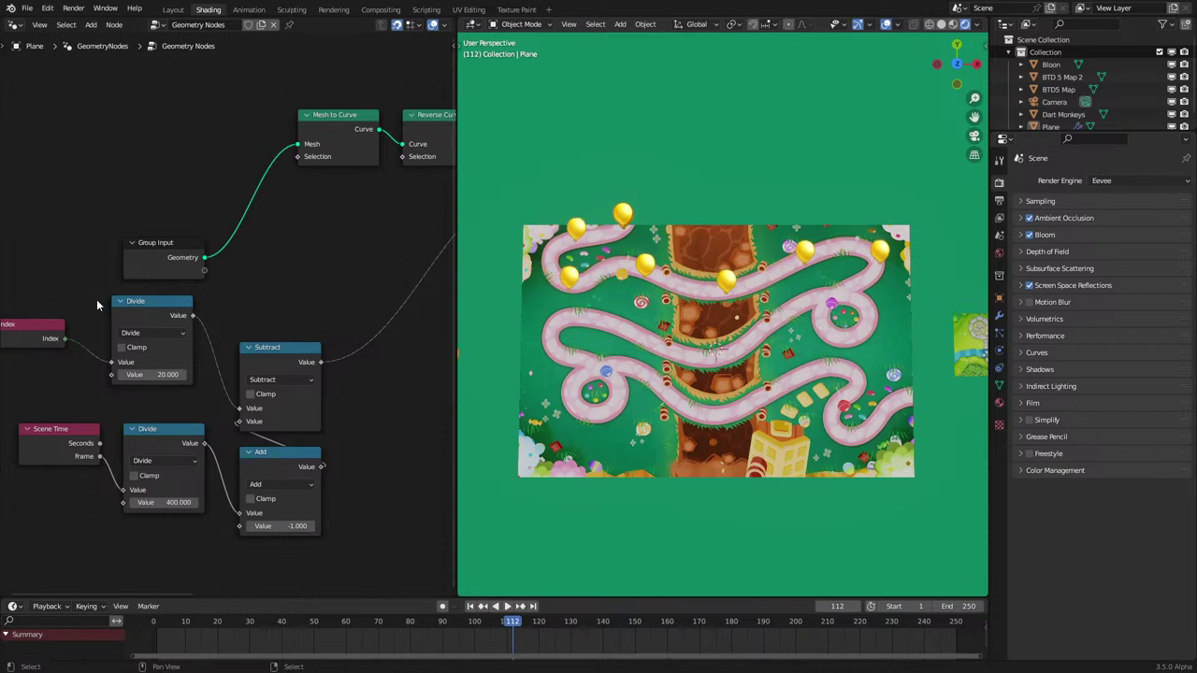
Step: Align the Index and its Divide node above the Scene Time row, collapse Subtract, and tuck the Add node beneath it
left_click_drag(51, 301, 151, 383)
key("g")
left_click(248, 349)
left_click_drag(257, 348, 245, 337)
left_click_drag(267, 468, 252, 379)
scroll(252, 379, "down", 2)
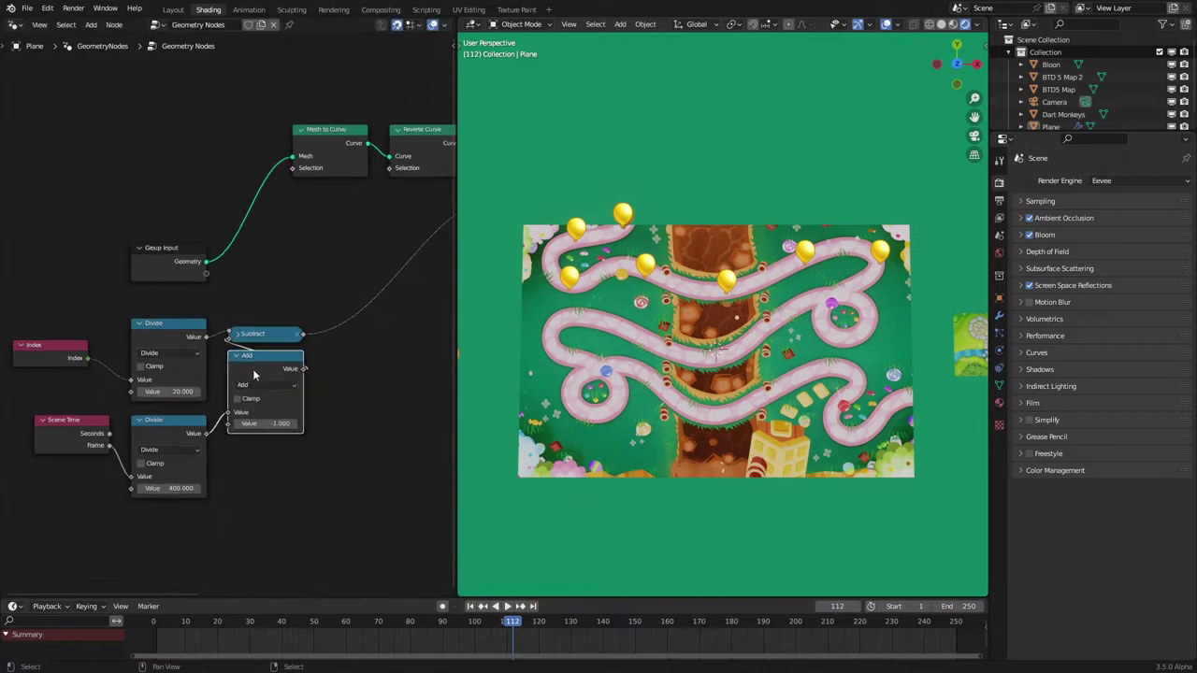
Step: Group the Index, Scene Time, Divide, Subtract and Add nodes into one frame
left_click_drag(82, 348, 314, 488)
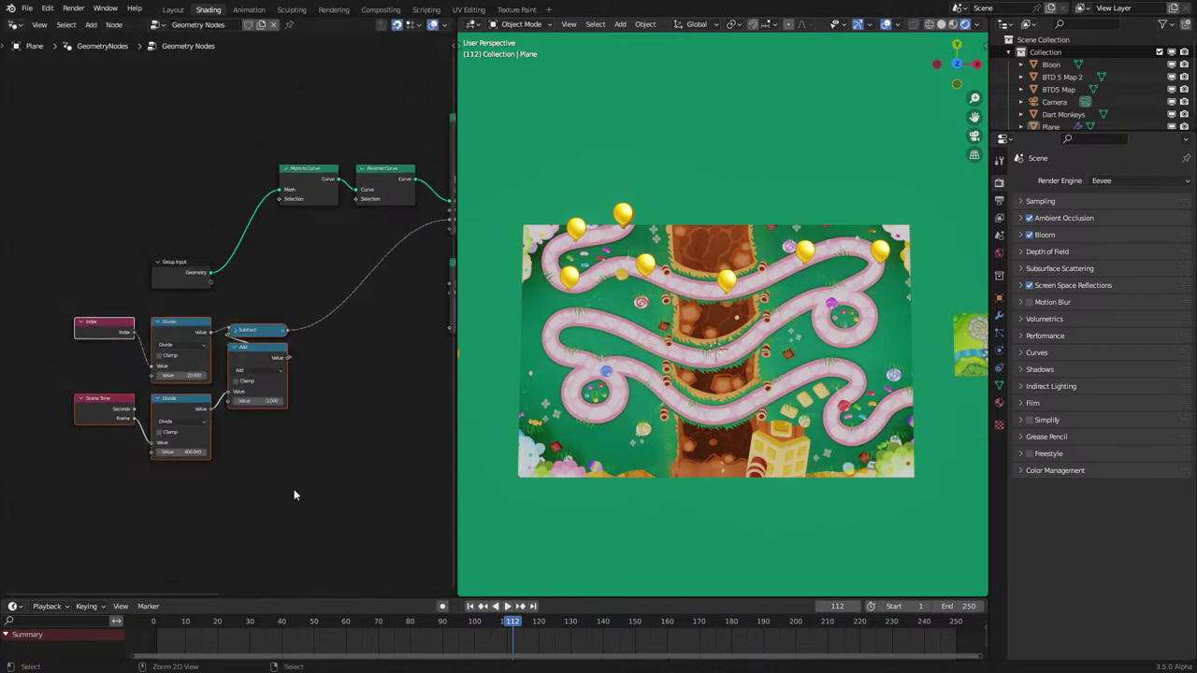
key("ctrl+j")
scroll(318, 495, "down", 4)
middle_click_drag(387, 224, 277, 337)
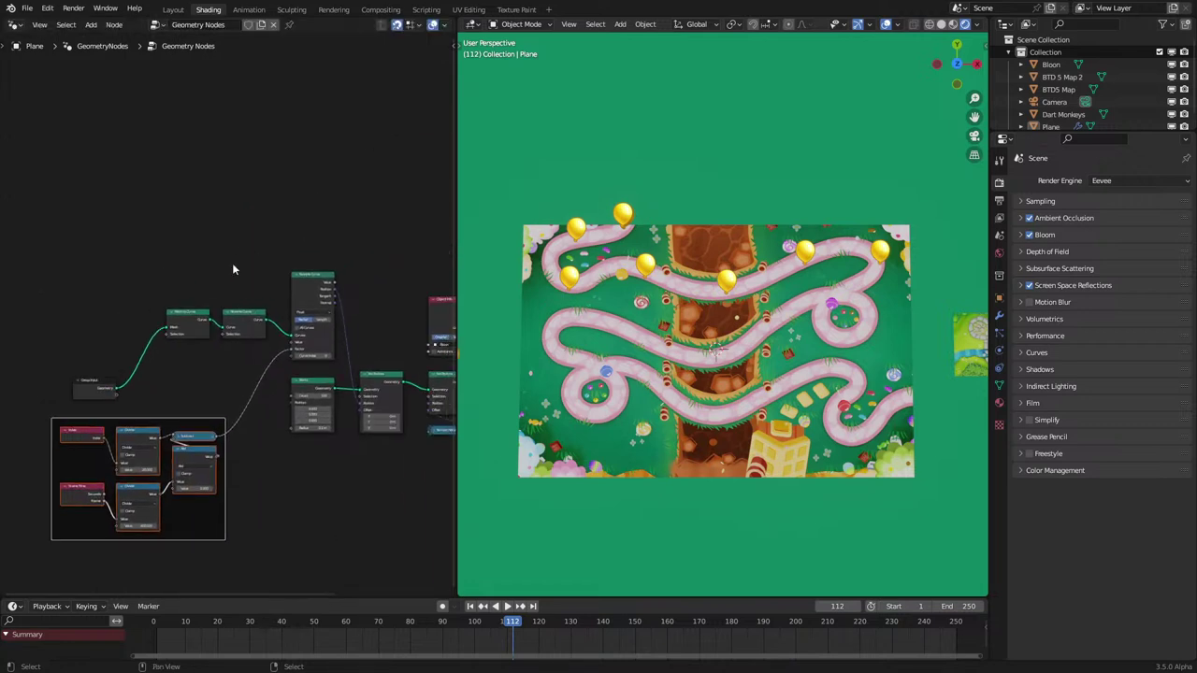
Step: Group the Mesh to Curve, Reverse Curve and Sample Curve nodes into a second frame
left_click(229, 266)
left_click_drag(176, 256, 308, 347)
key("ctrl+j")
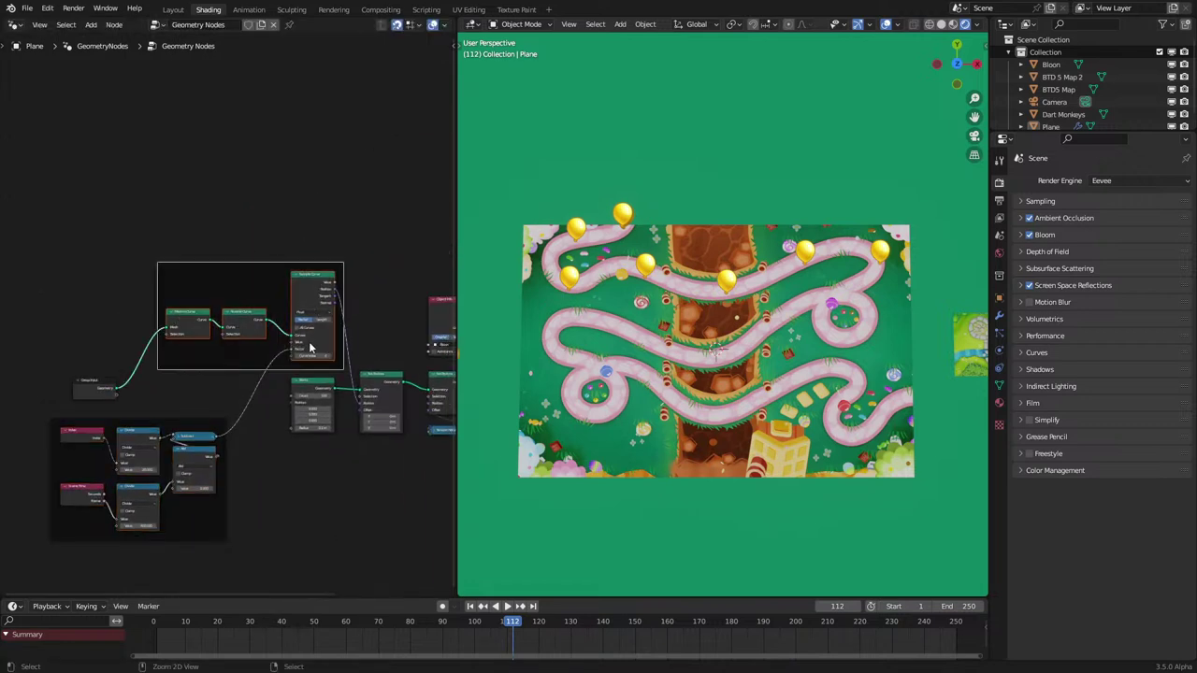
key("a")
key("a")
middle_click_drag(336, 439, 165, 400)
Step: Select the Points, Set Position, Object Info, Random Value and Instance on Points nodes and move them slightly down
key("c")
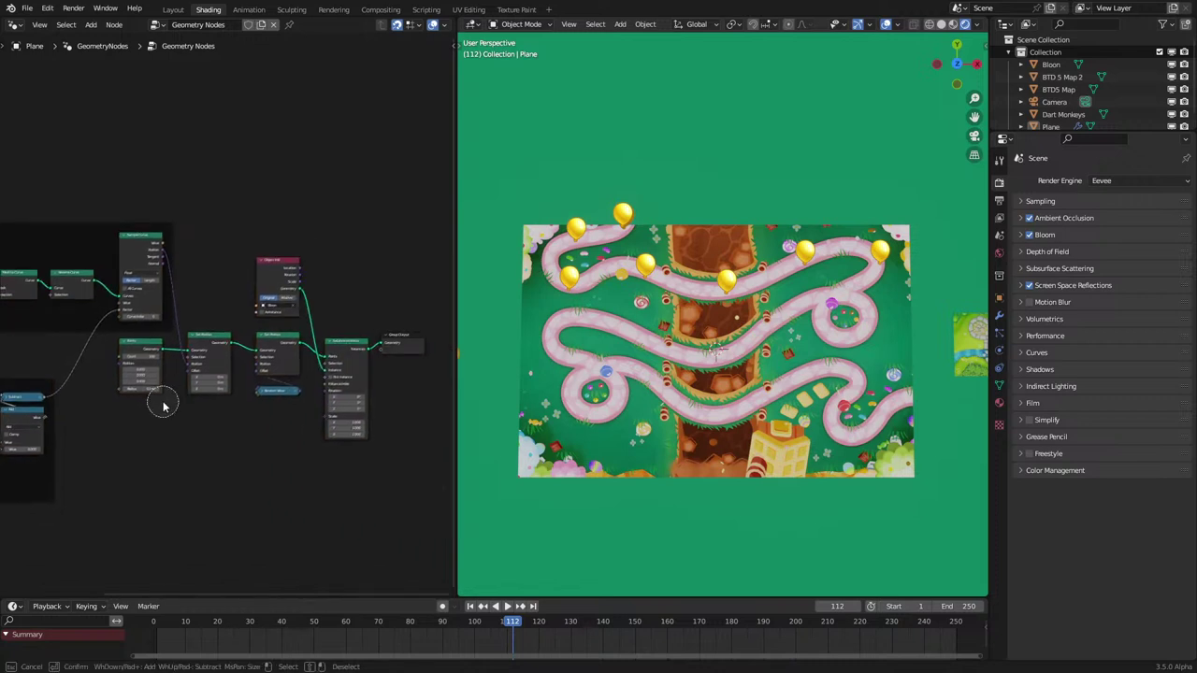
left_click(162, 406)
mouse_move(164, 407)
left_mouse_down()
mouse_move(299, 412)
mouse_move(293, 355)
left_mouse_up()
right_click(292, 346)
key("g")
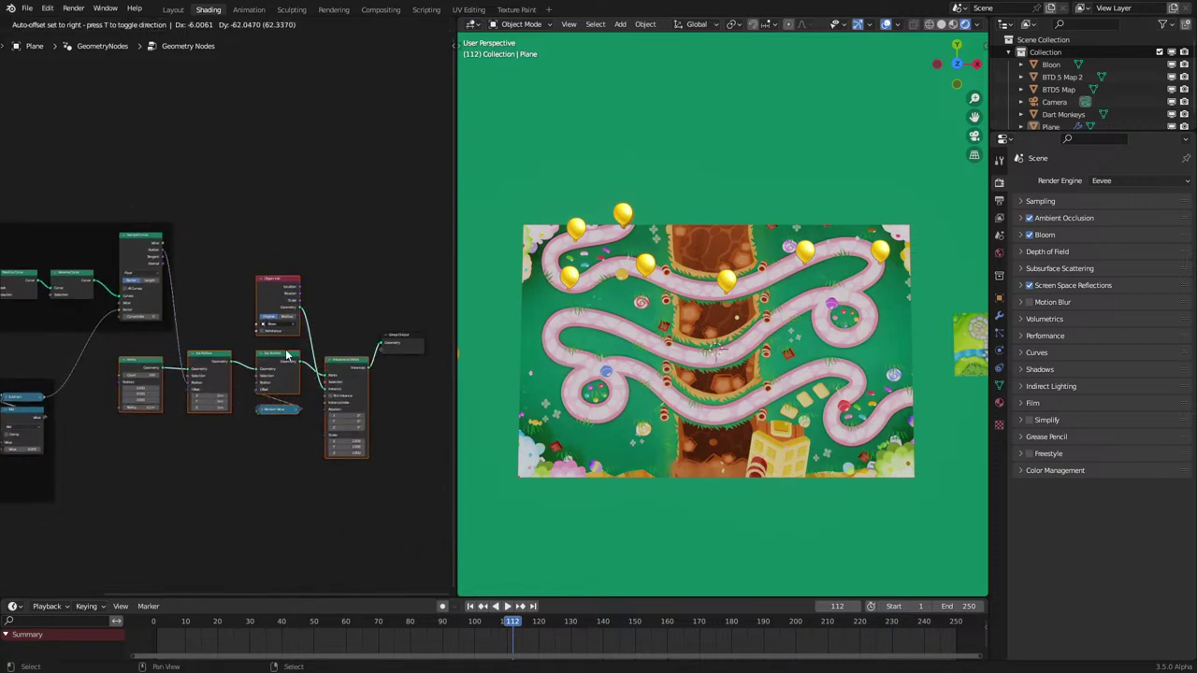
left_click(289, 351)
Step: Group Object Info, the second Set Position, Random Value and Instance on Points into a frame
key("a")
key("a")
key("a")
key("c")
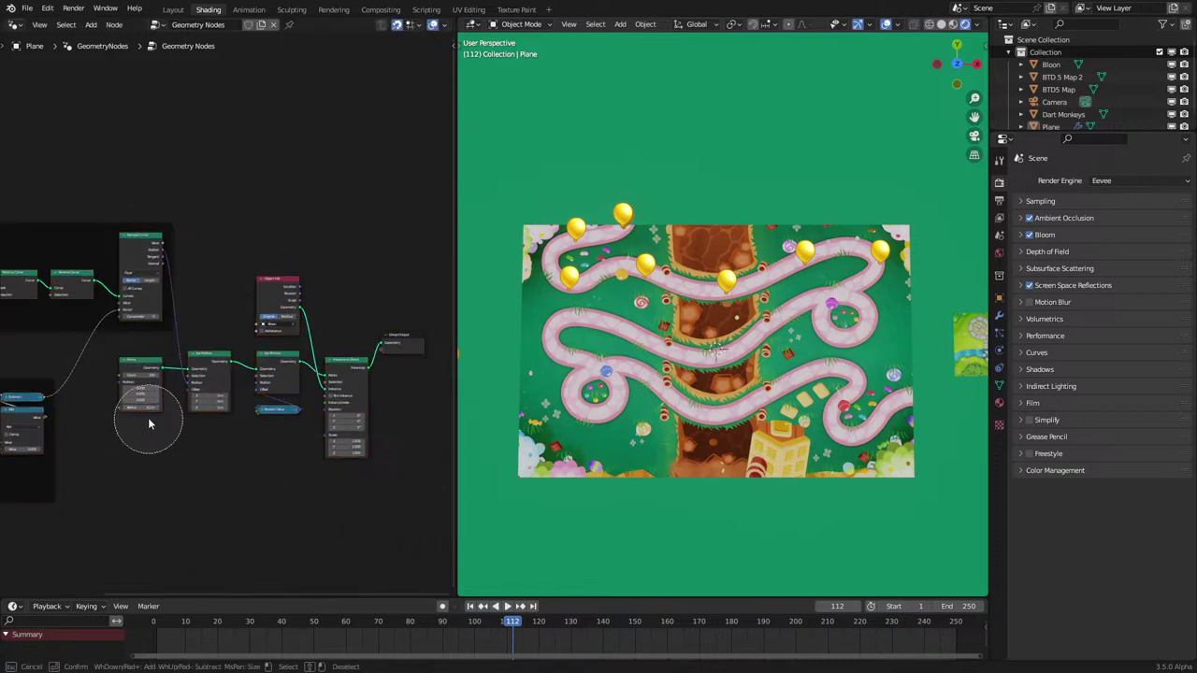
right_click(251, 433)
key("c")
scroll(313, 389, "down", 7)
left_click_drag(310, 389, 307, 333)
right_click(297, 365)
key("ctrl+j")
scroll(285, 374, "up", 3)
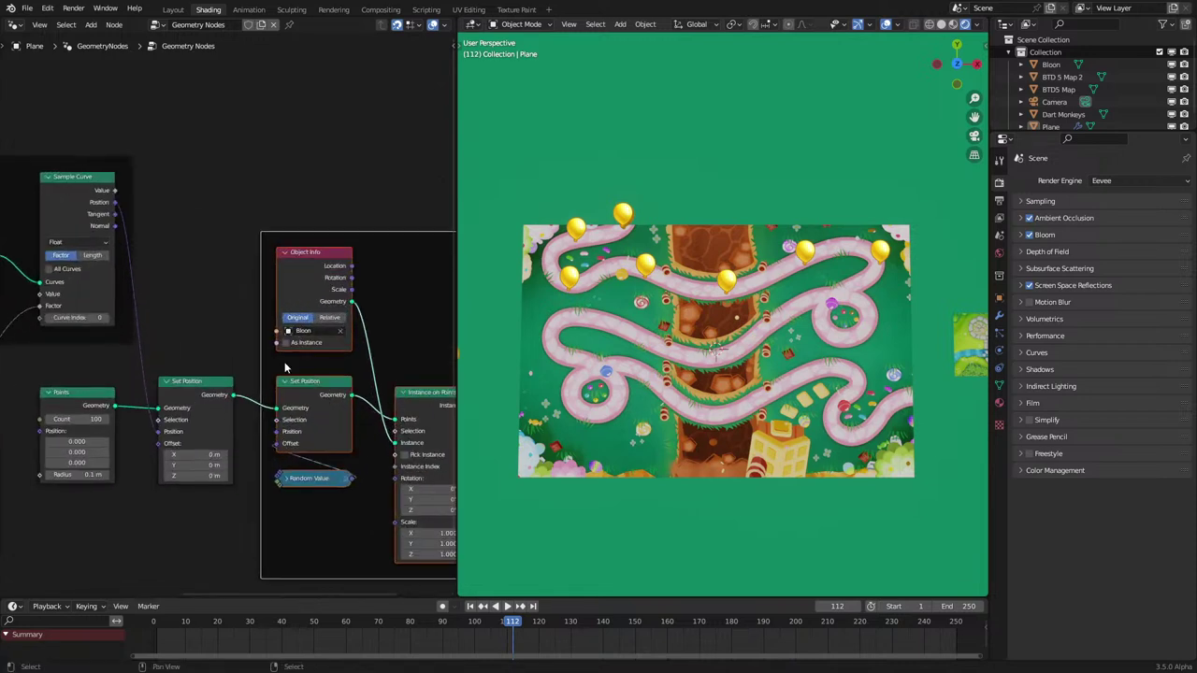
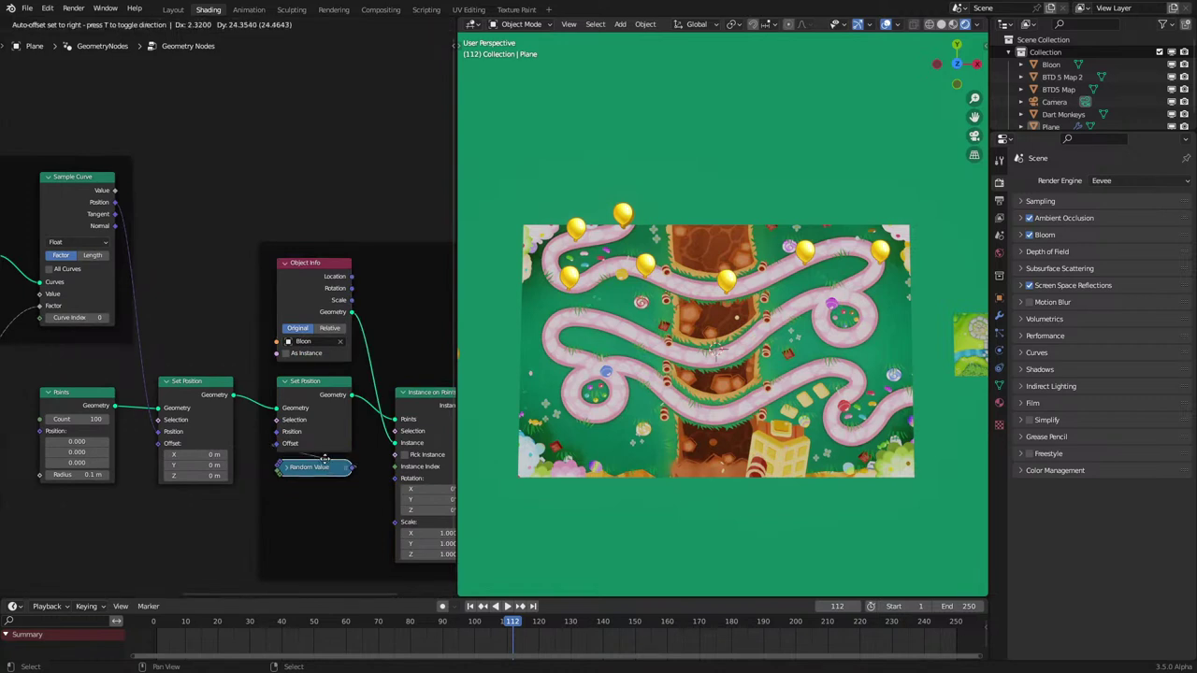
Step: Shift the Group Input and the first two frames away from the instancing frame, then line up Group Input with Mesh to Curve
scroll(234, 332, "down", 2)
scroll(187, 370, "down", 3)
left_click_drag(57, 290, 274, 500)
key("g")
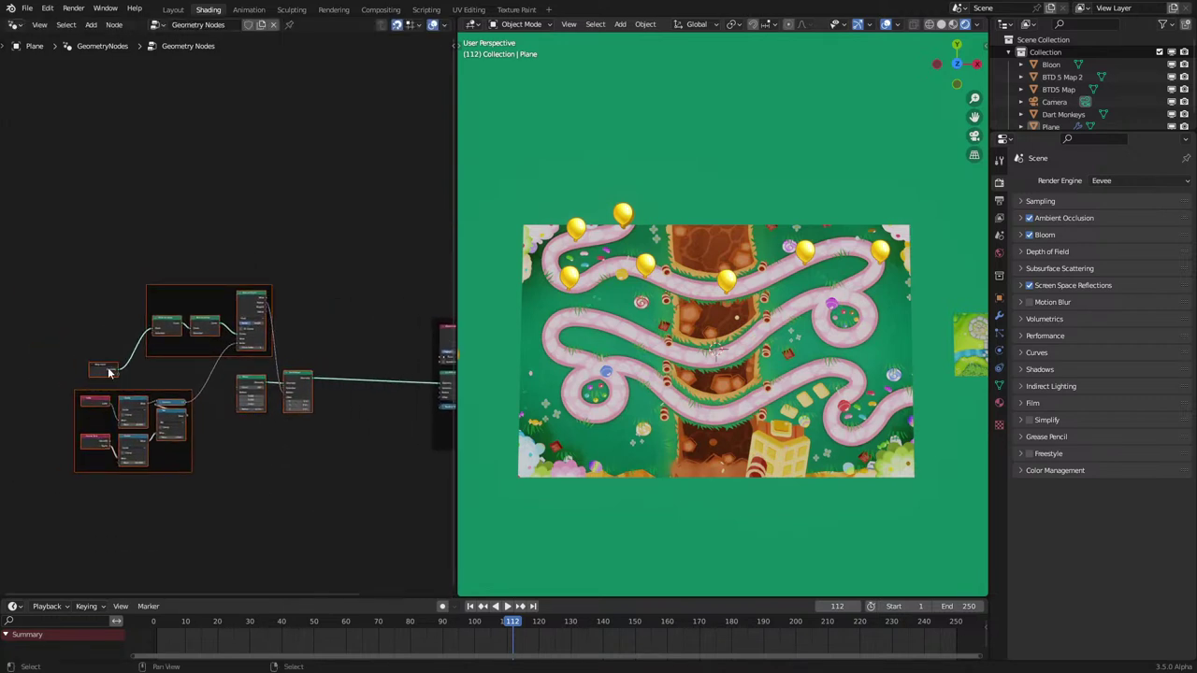
left_click_drag(110, 343, 119, 318)
scroll(230, 356, "up", 1)
Step: Group the Points node and the first Set Position node into their own frame
middle_click_drag(289, 407, 232, 396)
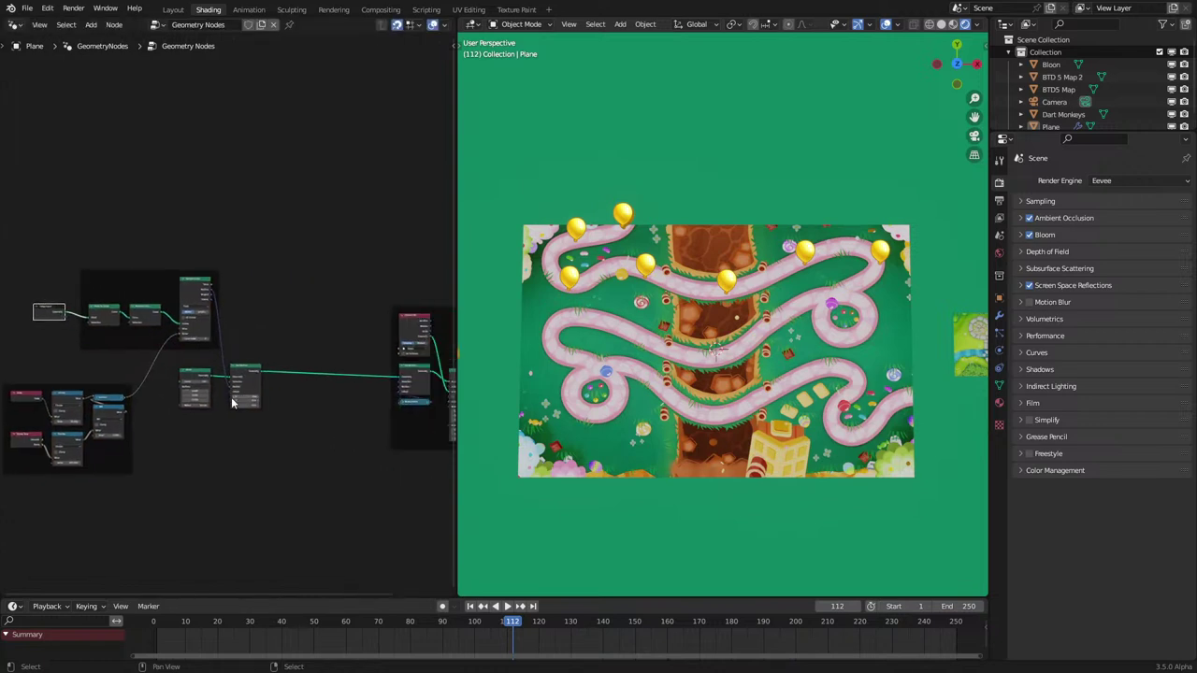
left_click_drag(165, 372, 248, 451)
key("ctrl+j")
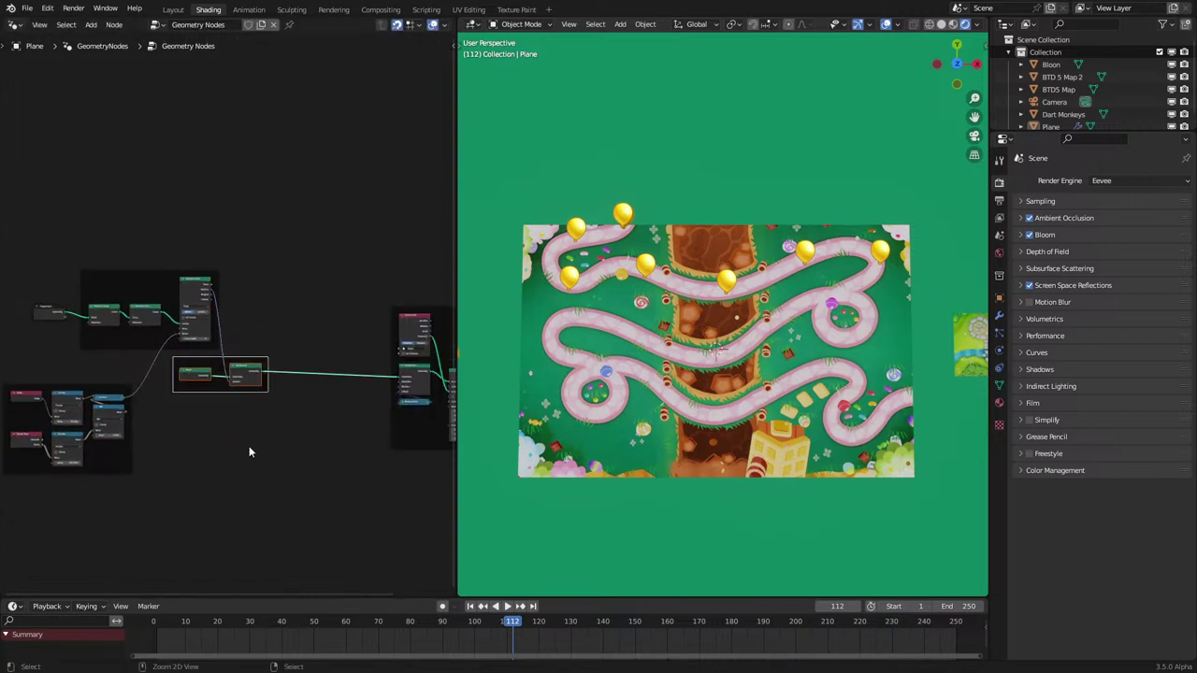
left_click(249, 451)
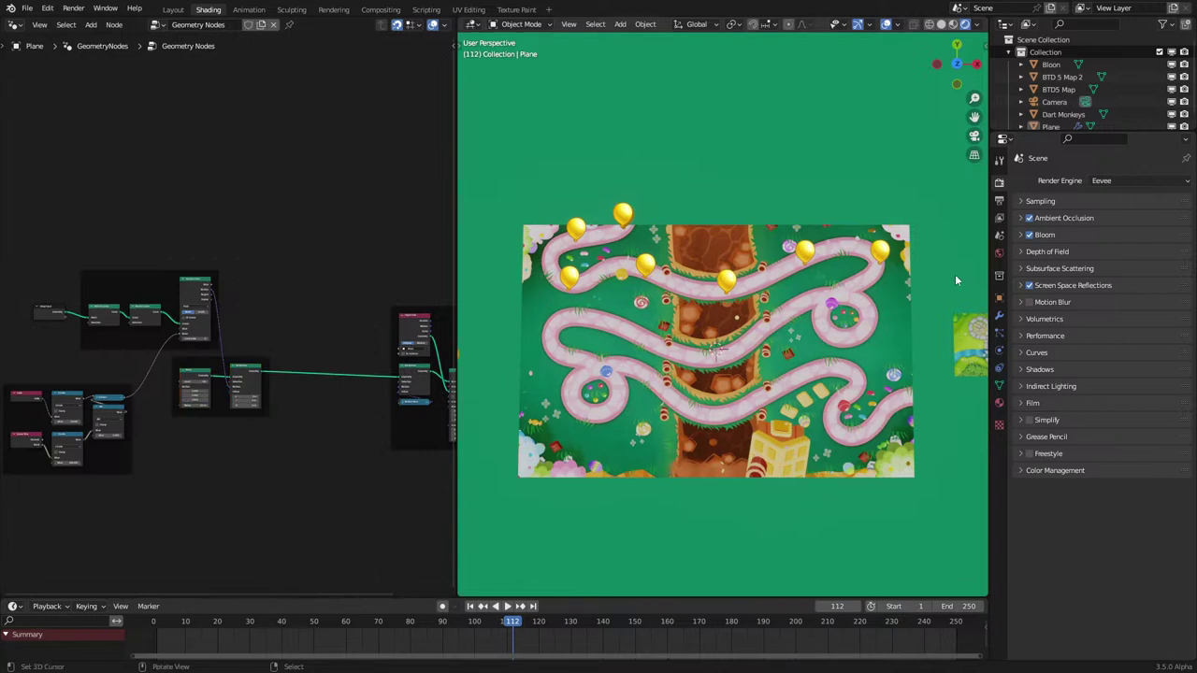
Step: Duplicate the Dart Monkeys image plane and place the copy above the original in top view
scroll(911, 327, "down", 2)
middle_click_drag(888, 356, 897, 423, "shift")
scroll(655, 336, "up", 8)
right_click(632, 346)
key("shift+d")
right_click(655, 331)
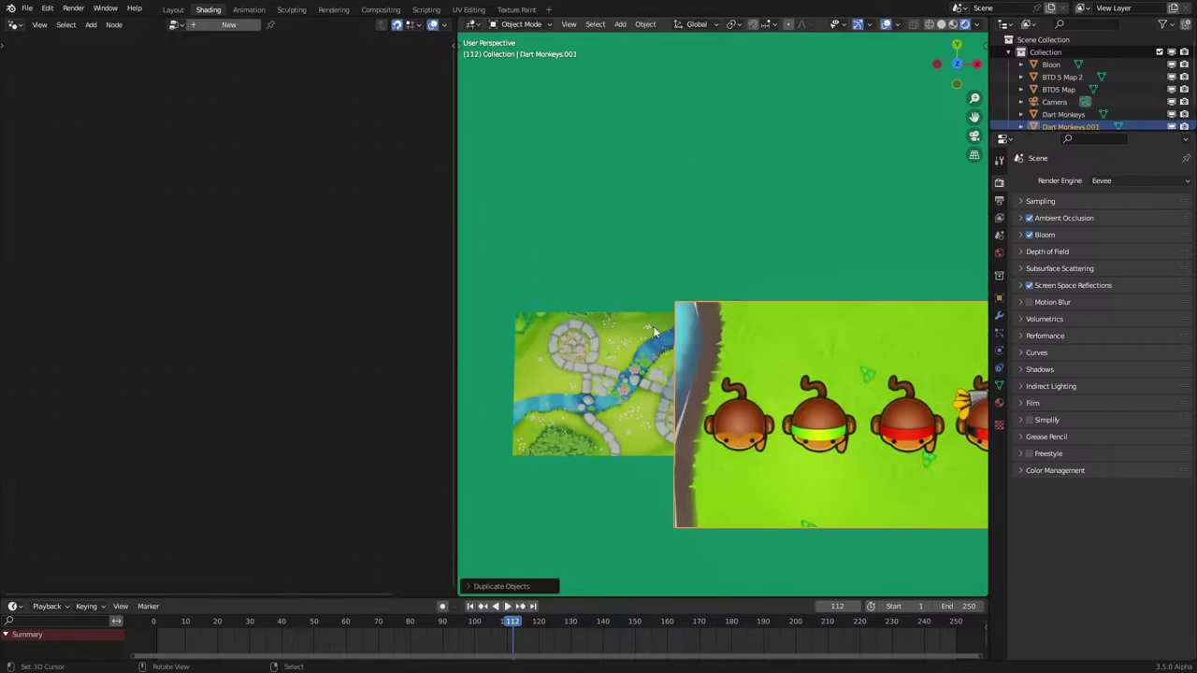
key("KP_7")
Step: In Edit Mode, edge-slide the duplicate's right edge inward so only the first monkey remains
key("Tab")
key("g")
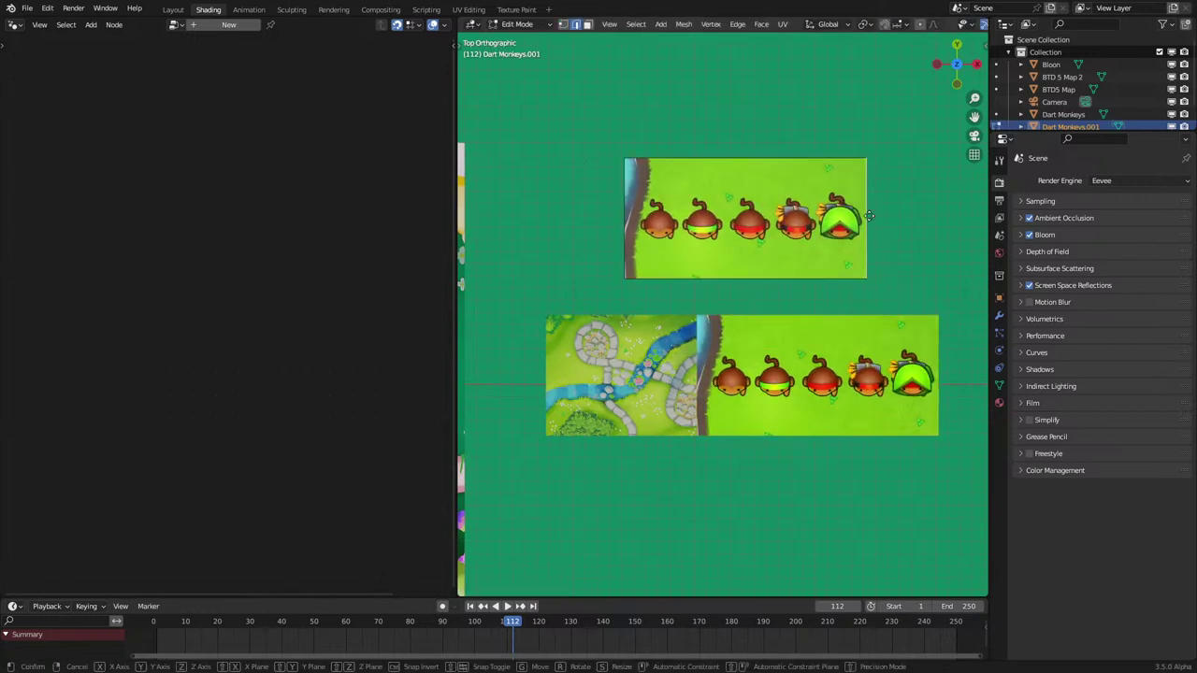
key("g")
left_click(778, 237)
Step: Edge-slide the plane's top edge down to the monkey's tail and its bottom edge up to just below the chin
middle_click_drag(735, 243, 798, 314, "shift")
scroll(799, 315, "up", 7)
middle_click_drag(786, 234, 784, 366, "shift")
right_click(735, 161)
key("g")
key("g")
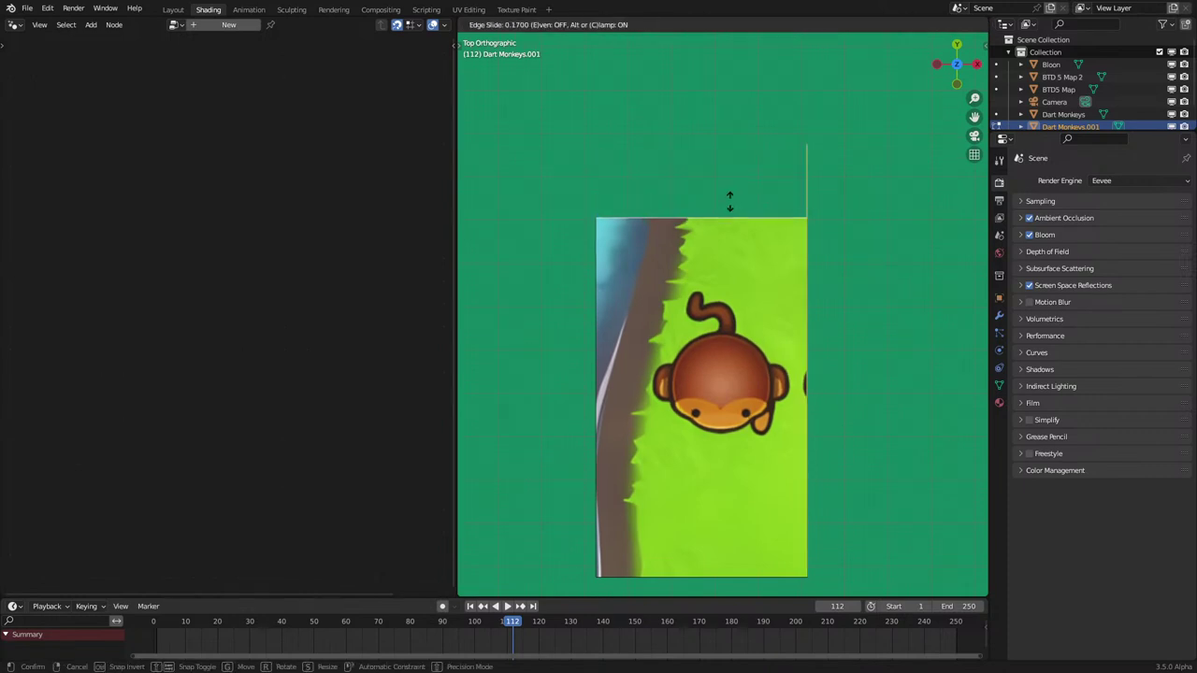
left_click(735, 233)
key("g")
key("g")
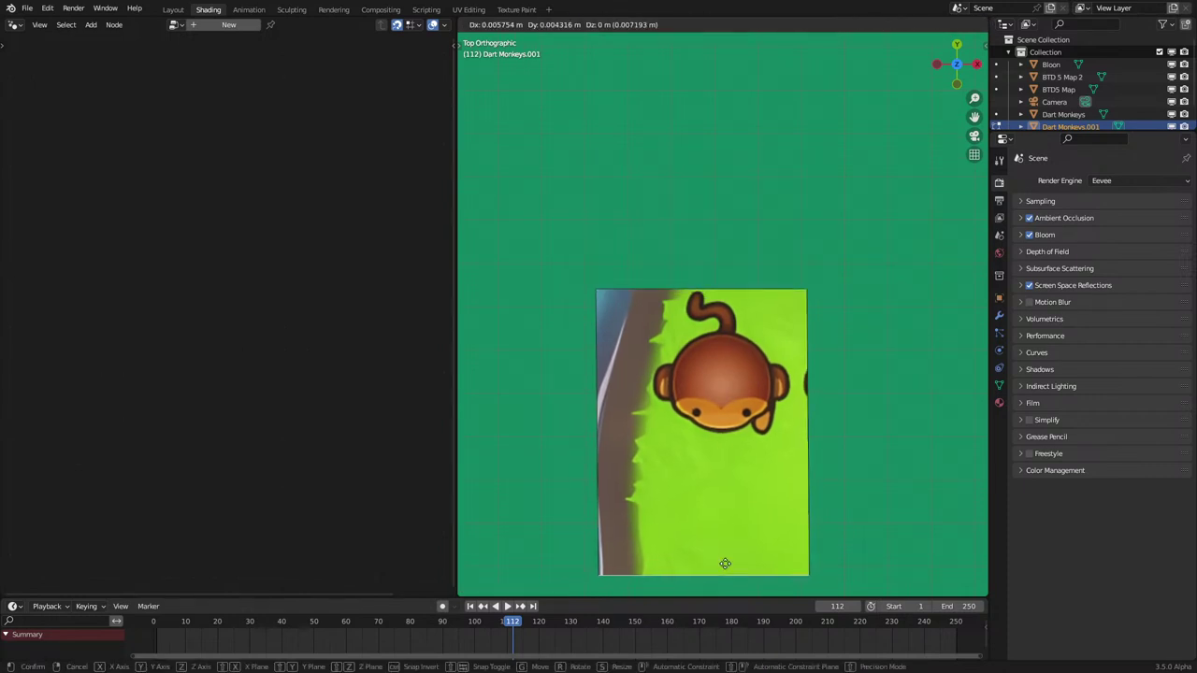
left_click(710, 502)
Step: Edge-slide the monkey plane's right edge inward to the outer side of the right ear
key("KP_Decimal")
scroll(849, 428, "up", 1)
right_click(851, 428)
key("g")
key("g")
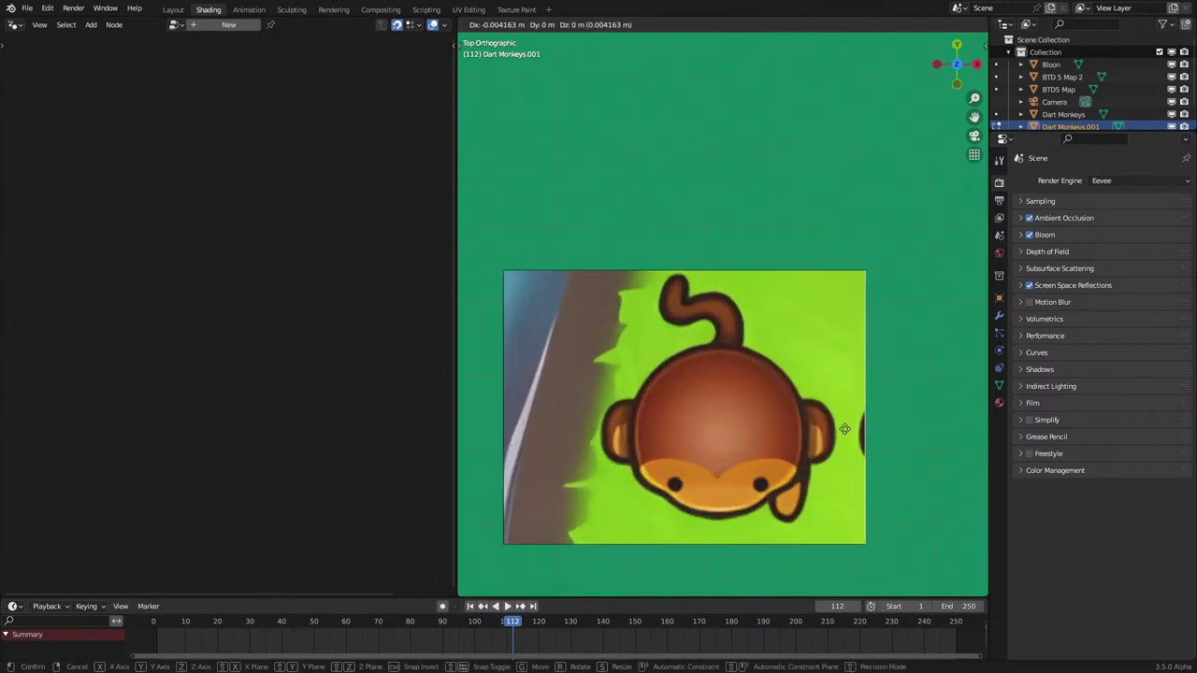
left_click(836, 431)
Step: Edge-slide the plane's left edge in to the left ear, set the top edge just above the tail, and return to Object Mode
key("g")
key("g")
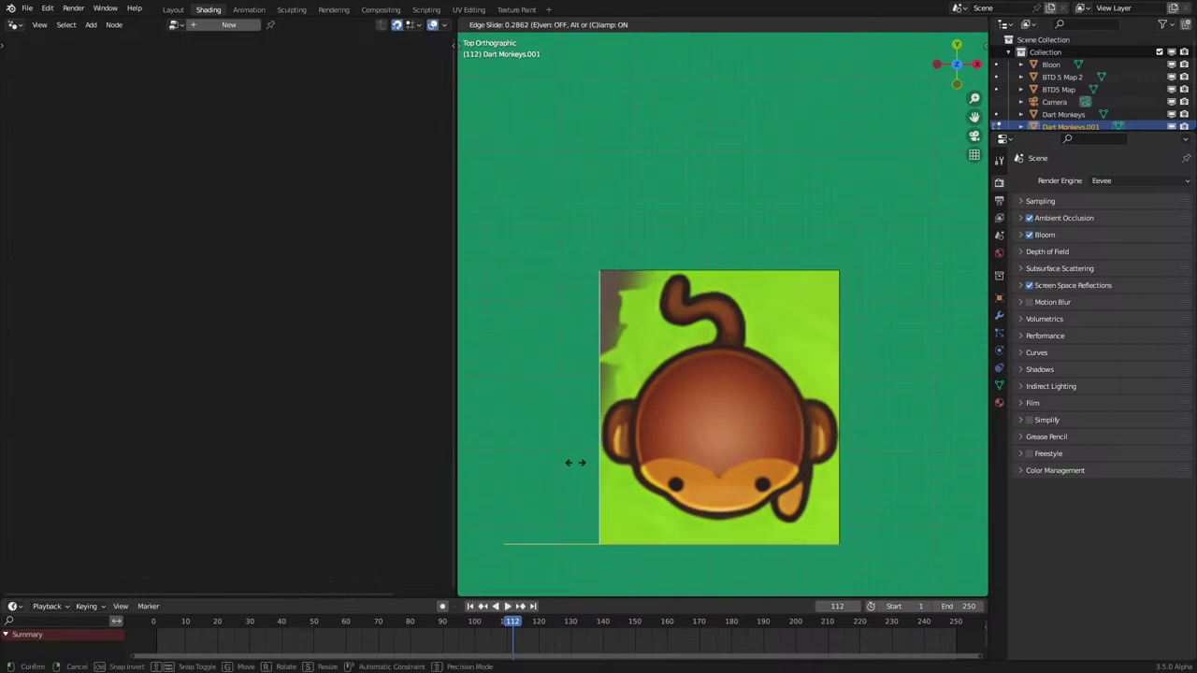
left_click(575, 461)
key("g")
key("g")
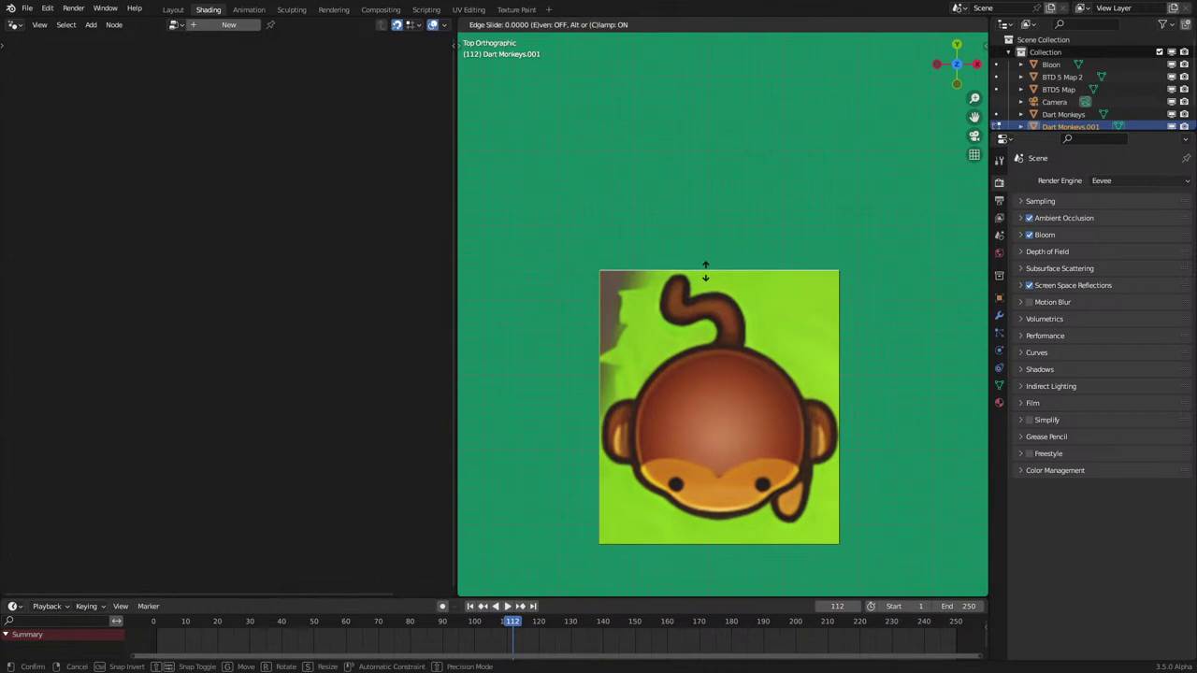
left_click(703, 264)
key("Tab")
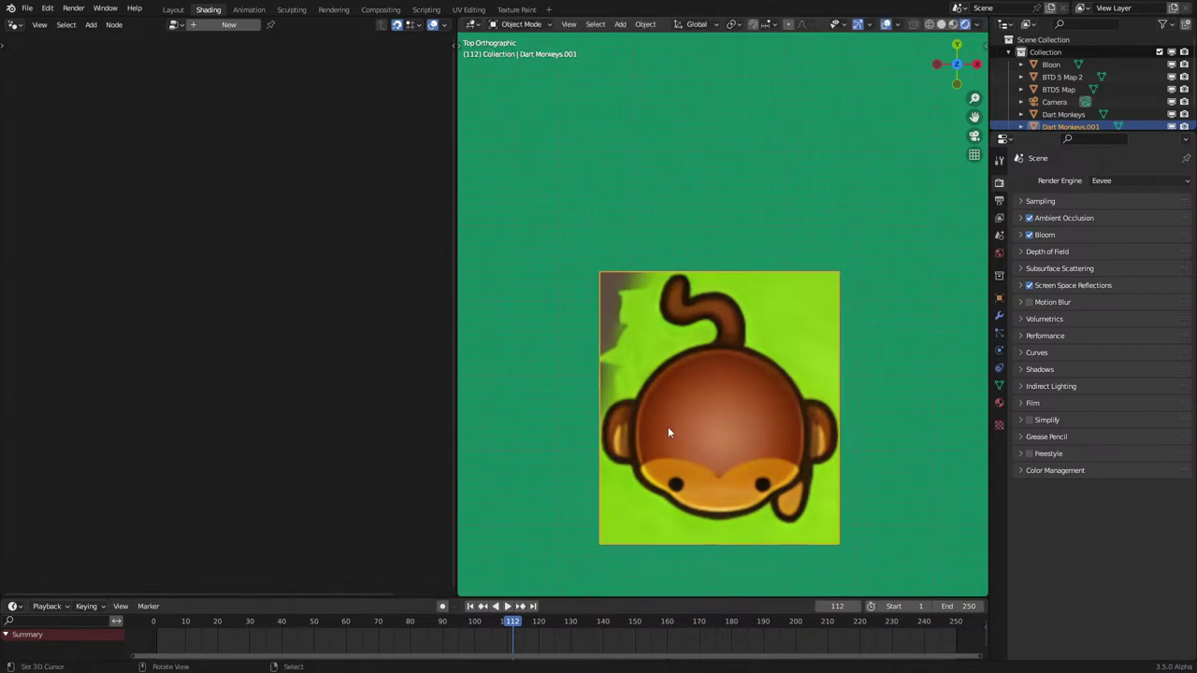
Step: Knife-cut a diagonal line across each of the plane's four corners, outside the monkey's outline
key("Tab")
key("k")
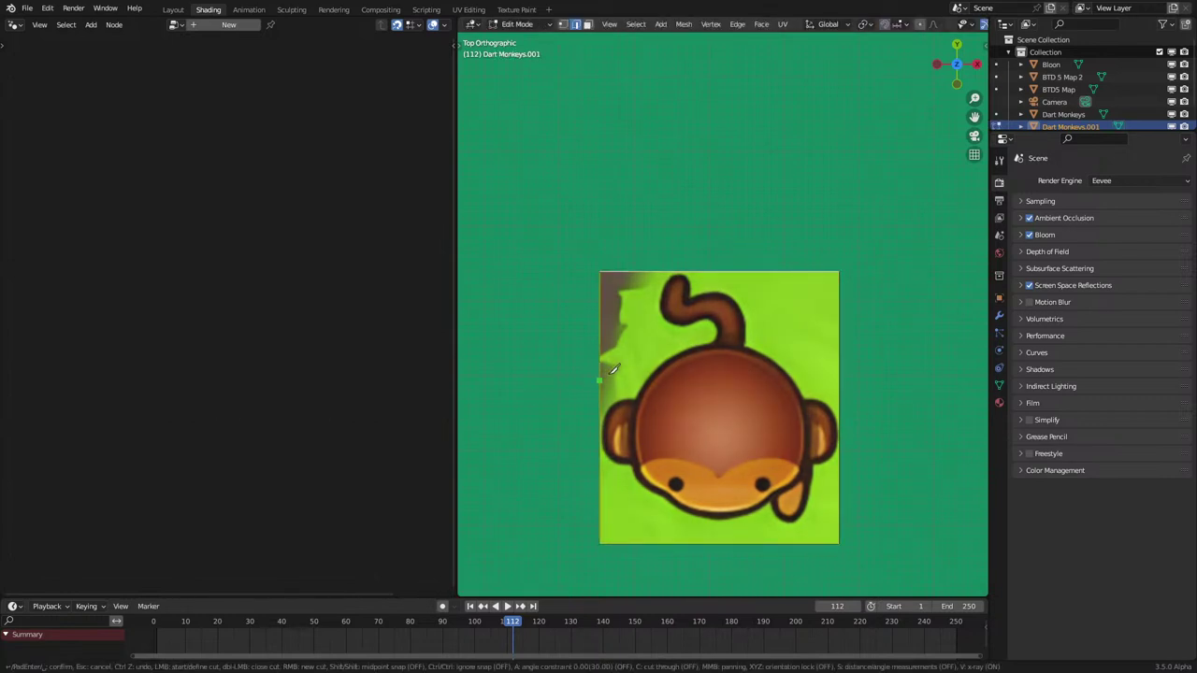
left_click(609, 373)
key("Return")
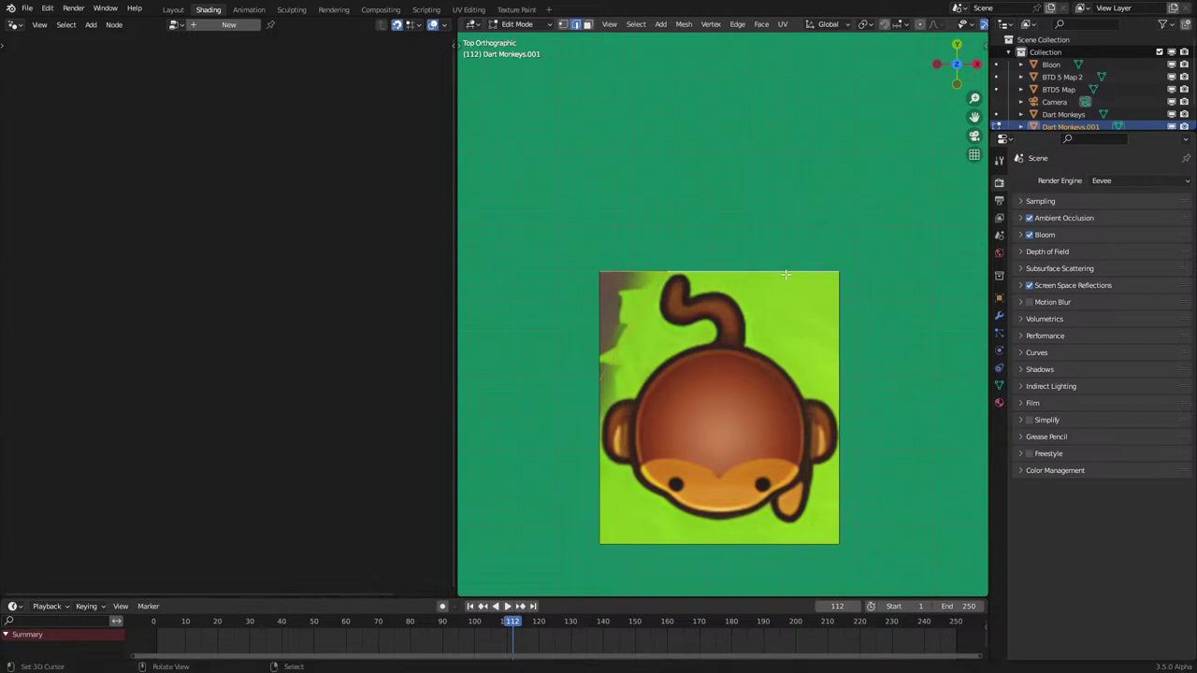
key("j")
key("k")
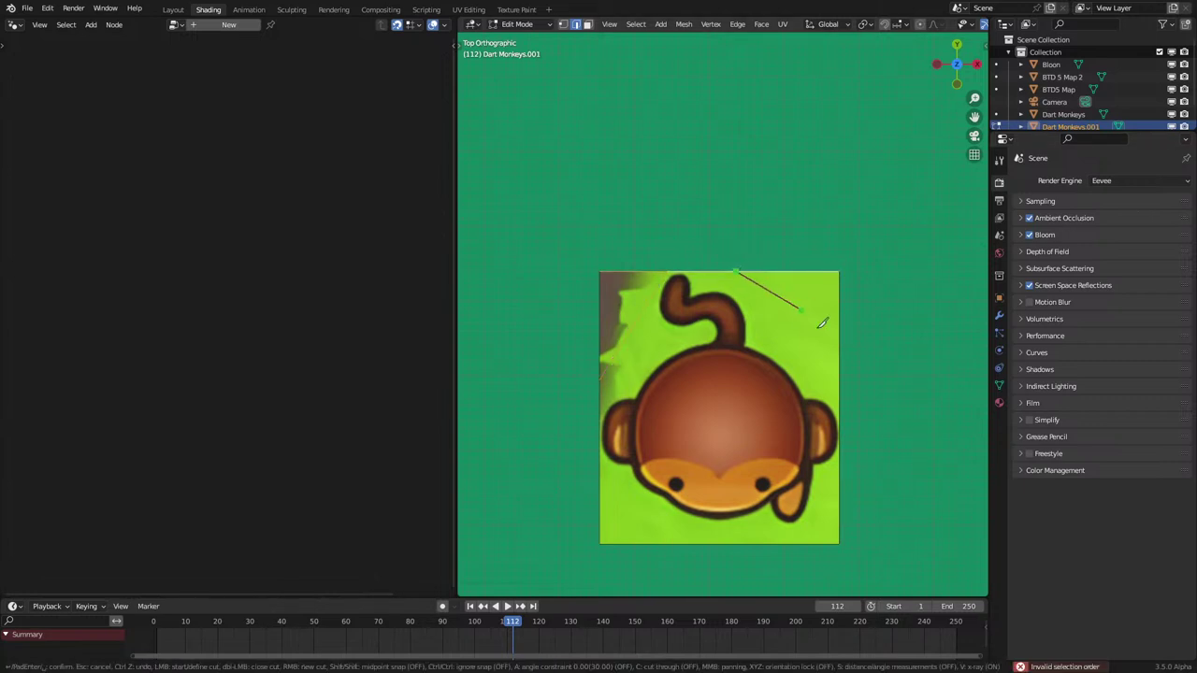
right_click(821, 322)
right_click(777, 566)
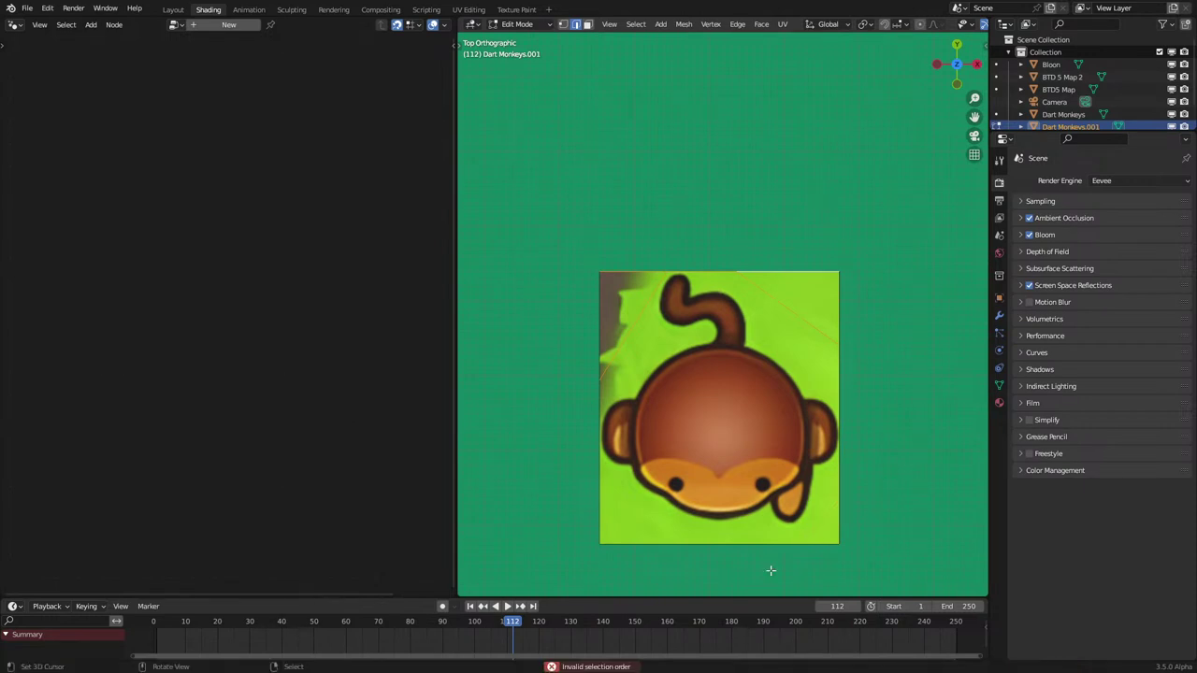
left_click(580, 450)
key("space")
Step: Select the four triangular corner faces and delete them
key("3")
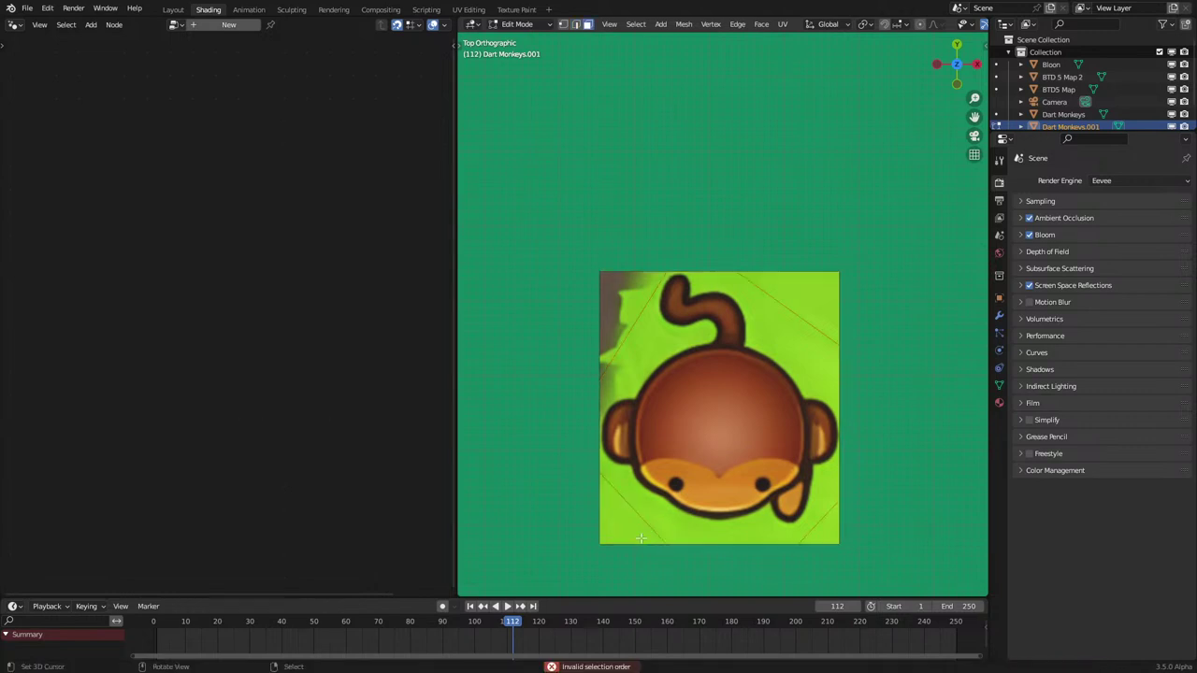
right_click(620, 517)
right_click(827, 510, "shift")
left_click(803, 285)
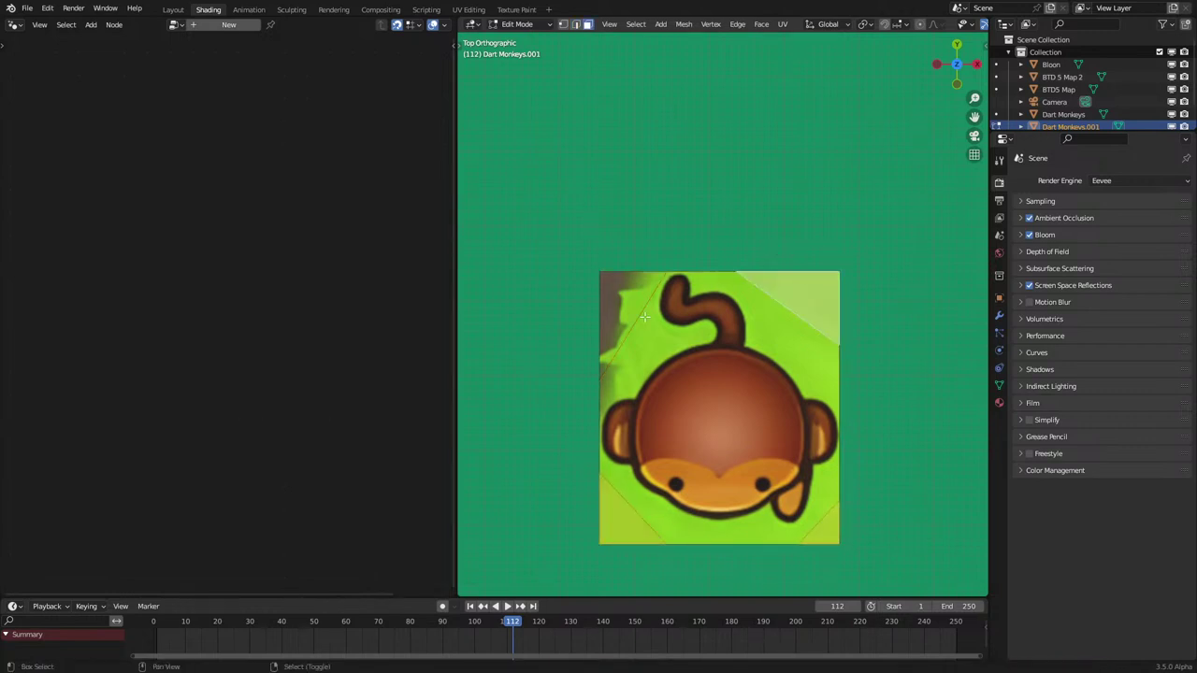
left_click(622, 310)
key("x")
left_click(613, 338)
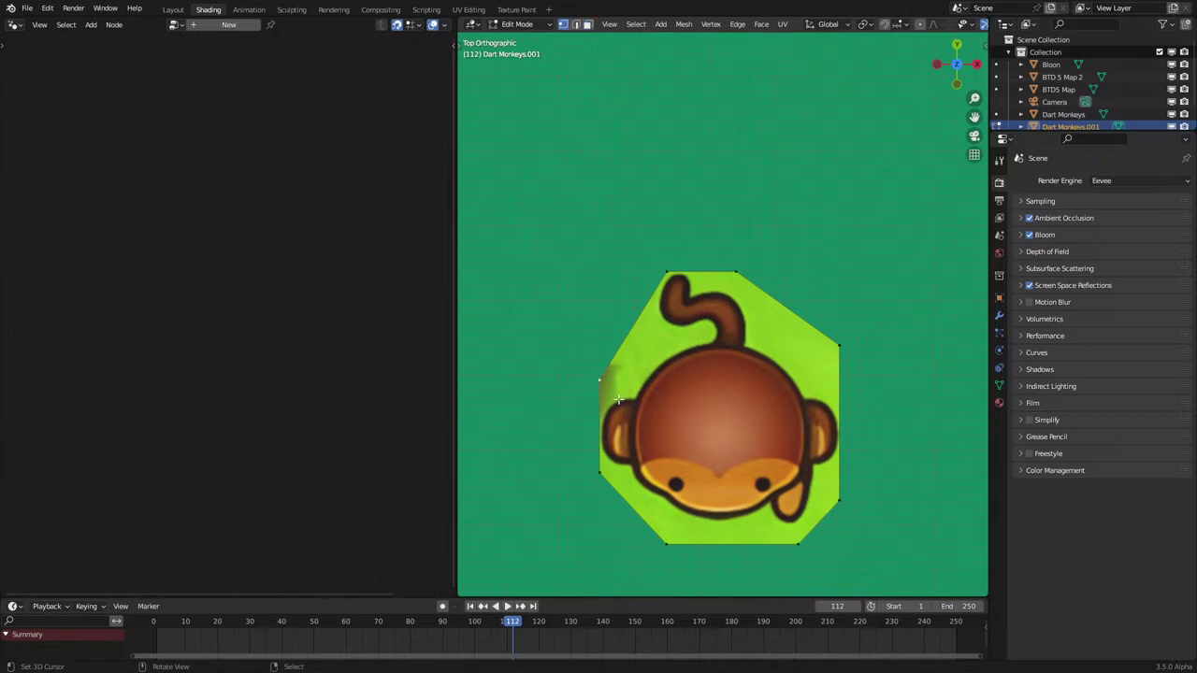
Step: Slightly edge-slide the left edge and knife-cut a horizontal line across the plane at ear level
scroll(618, 399, "up", 2)
key("g")
key("g")
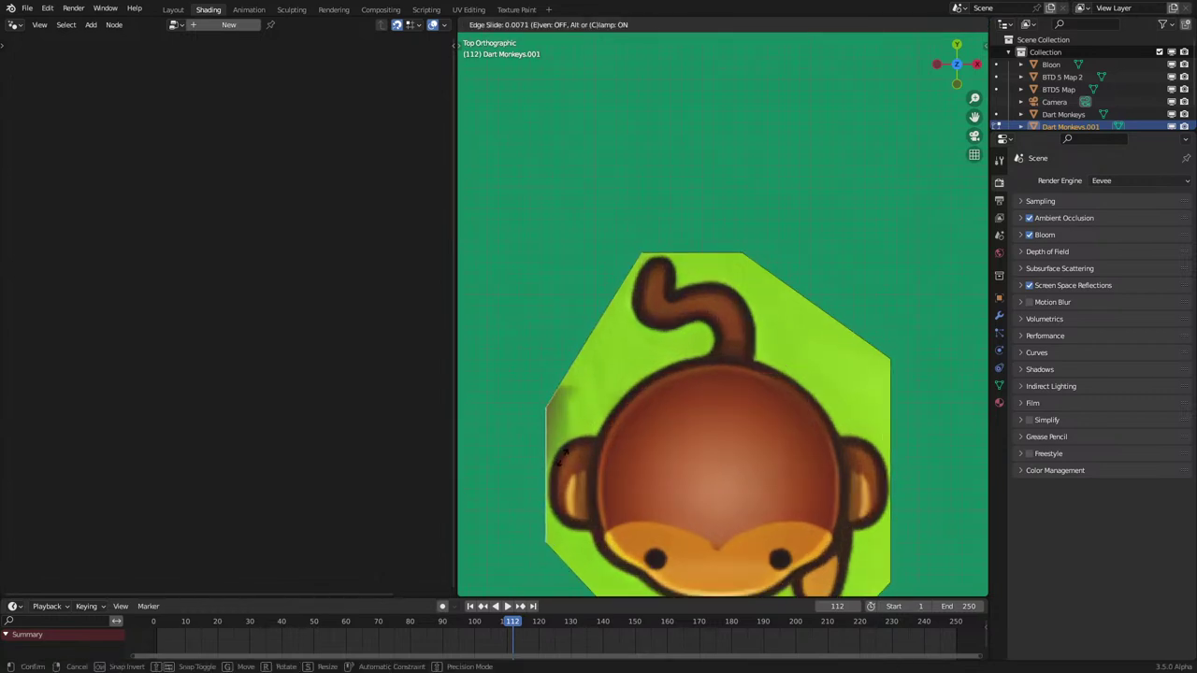
left_click(563, 458)
key("l")
key("k")
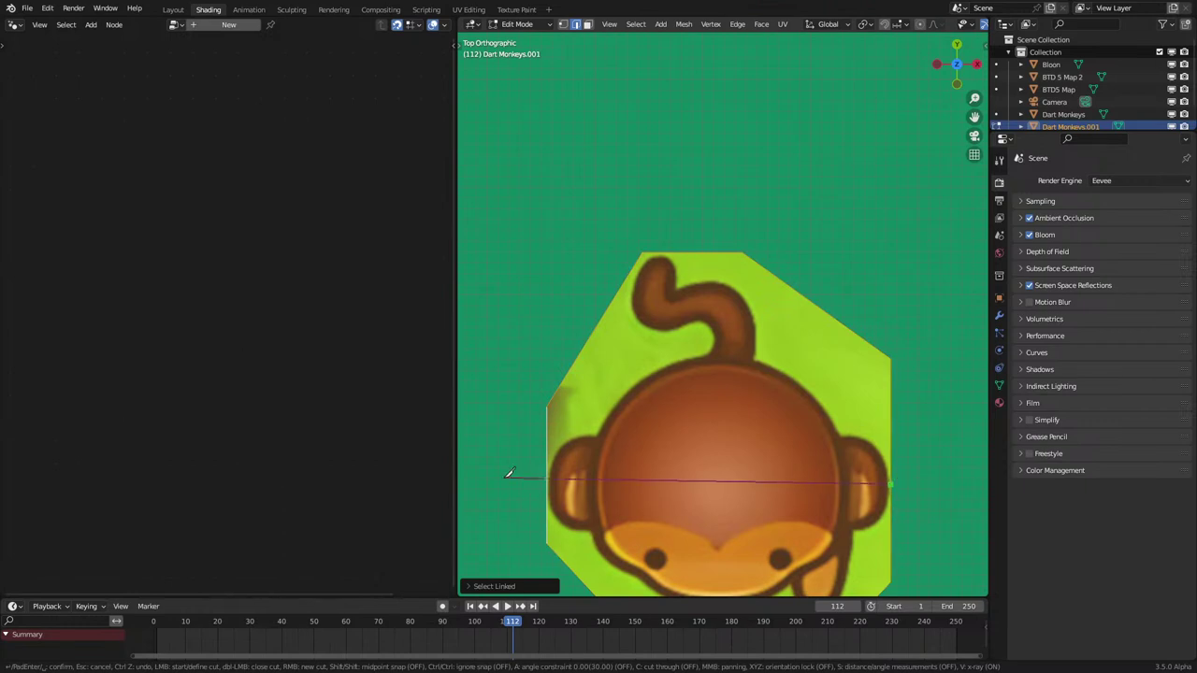
key("Return")
Step: Vertex-slide the upper-left and upper-right side vertices inward along the sloping edges toward the top
left_click(549, 401)
key("shift+v")
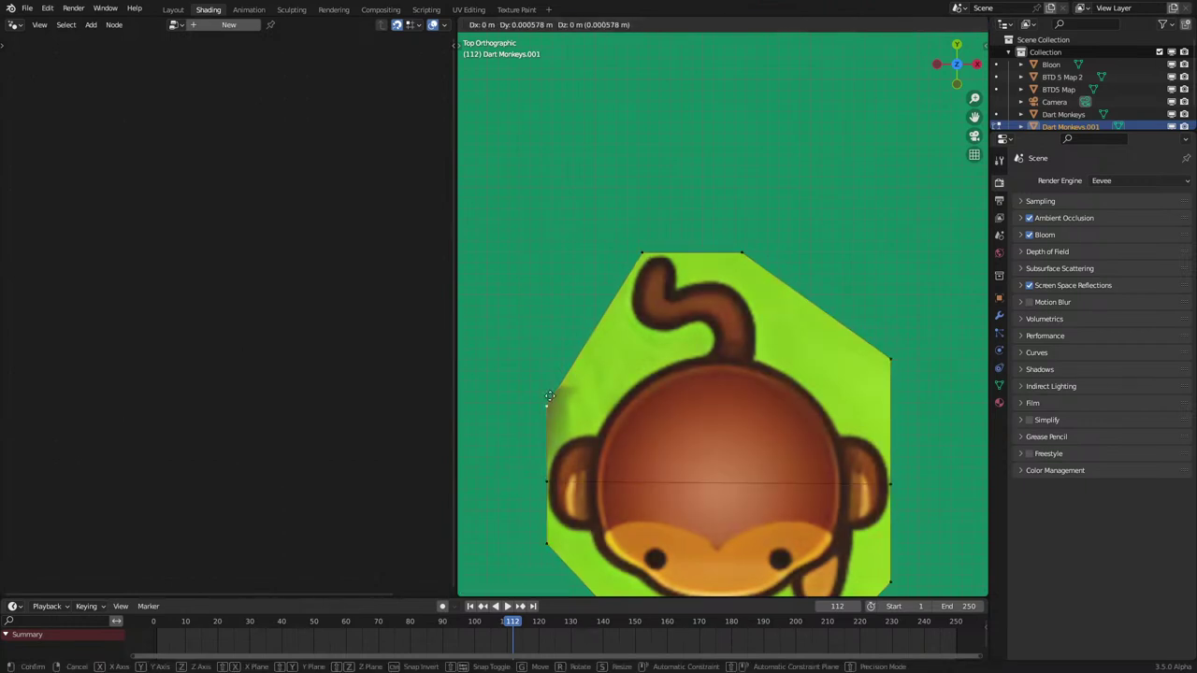
left_click(595, 371)
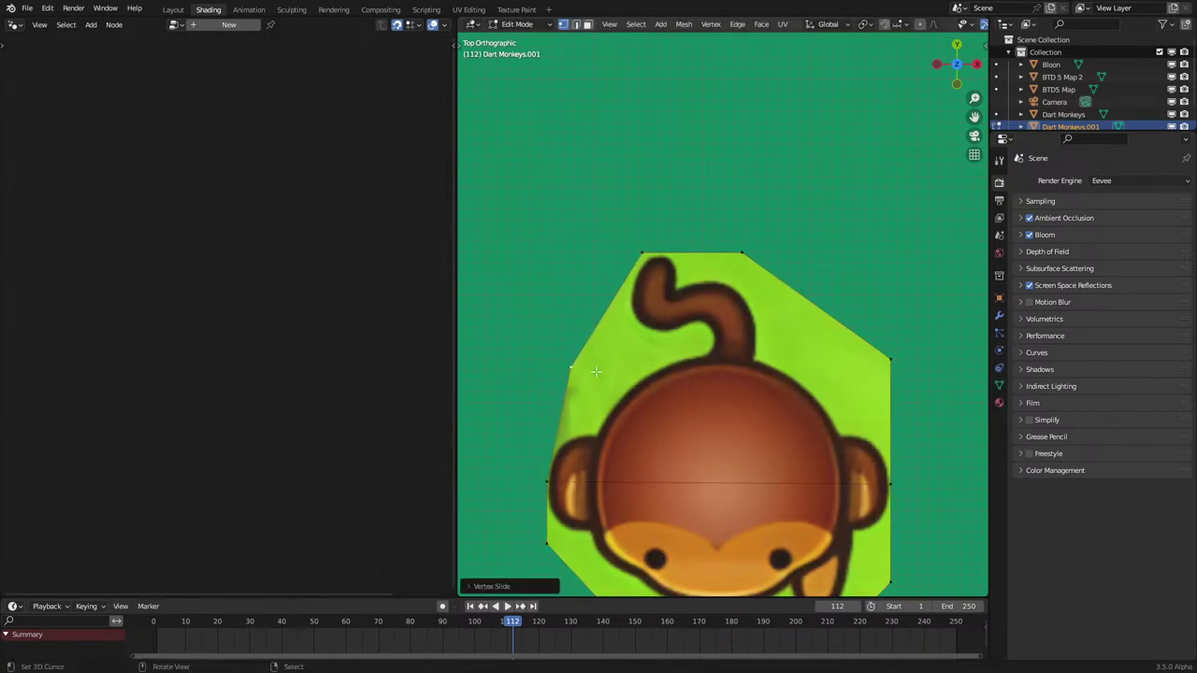
left_click(907, 363)
key("shift+v")
left_click(878, 346)
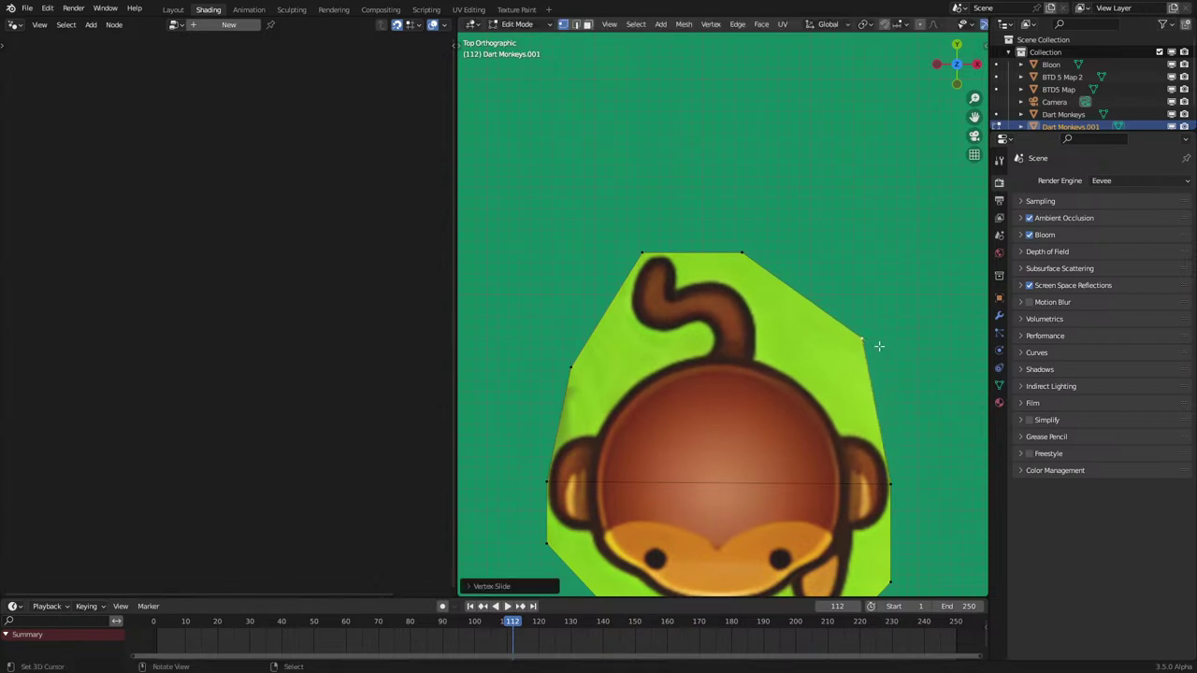
Step: Edge-slide the plane's top edge close against the tail tip and the bottom edge up to the chin
key("2")
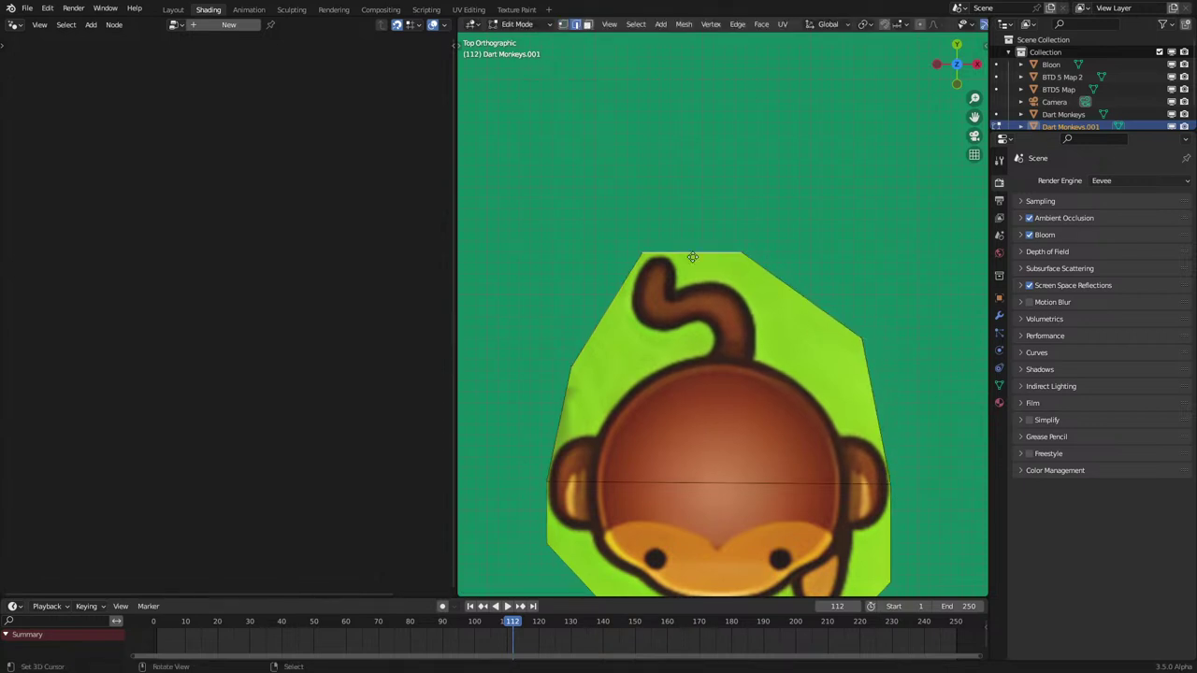
key("g")
key("g")
left_click(697, 288)
scroll(717, 471, "down", 2)
middle_click_drag(718, 472, 725, 420, "shift")
right_click(758, 497)
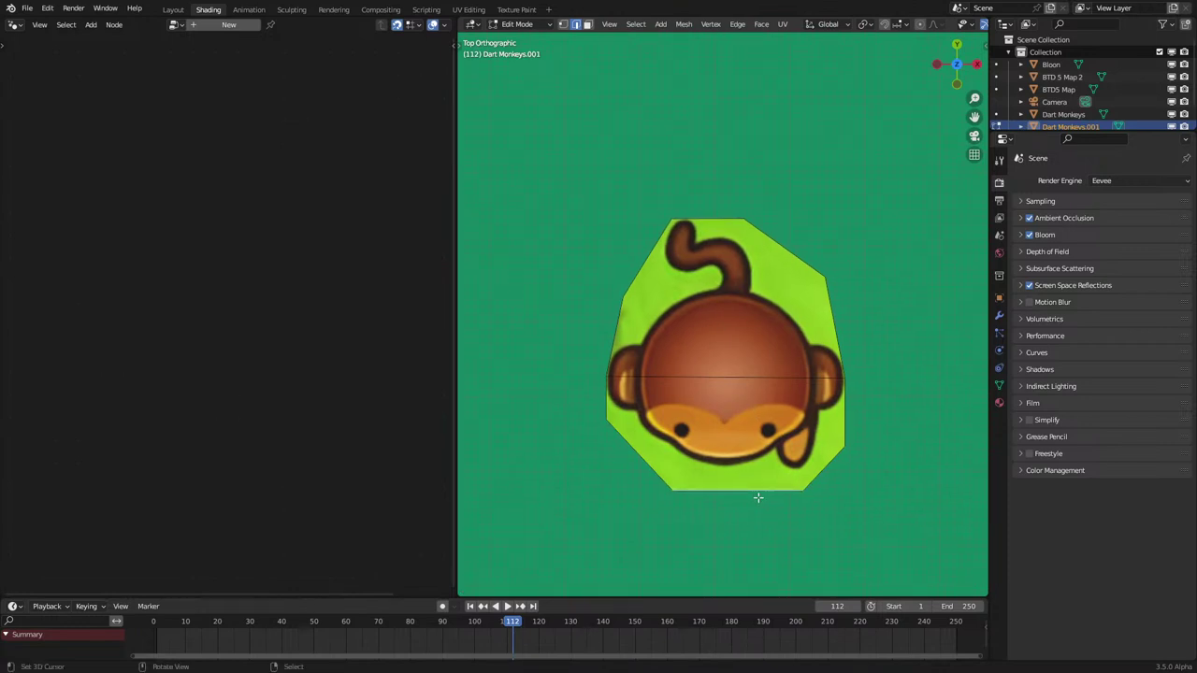
key("g")
key("g")
left_click(786, 384)
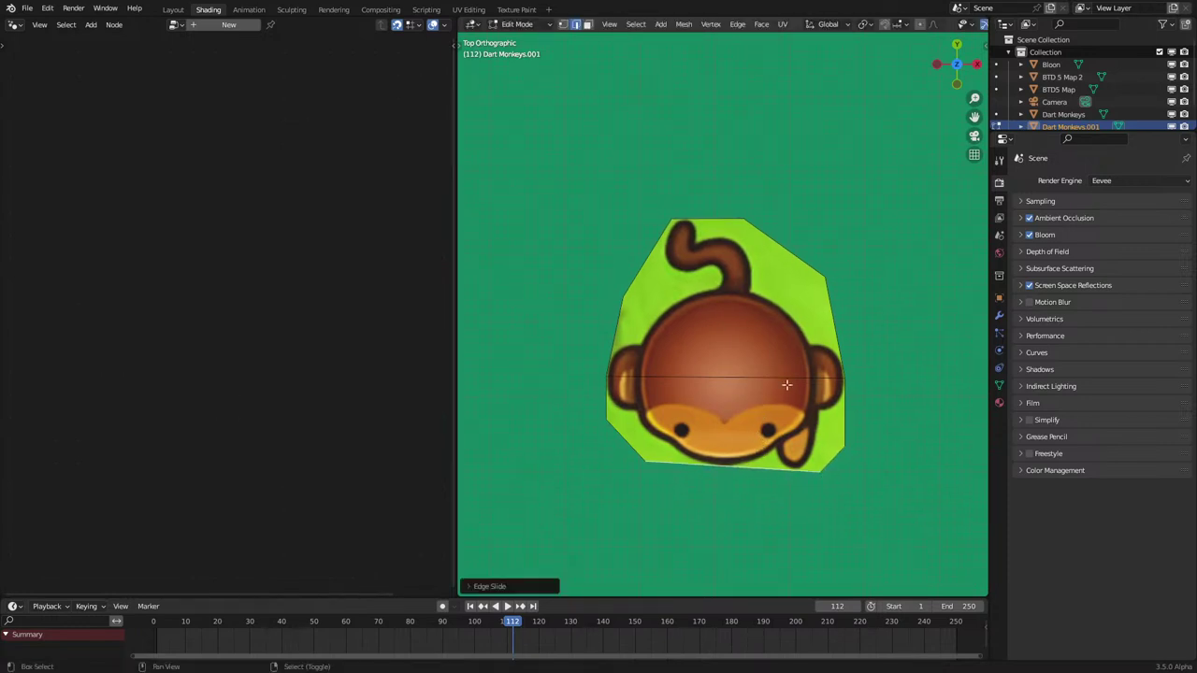
Step: Edge-slide the short lower-right edge in toward the monkey's paw and leave Edit Mode
key("g")
key("g")
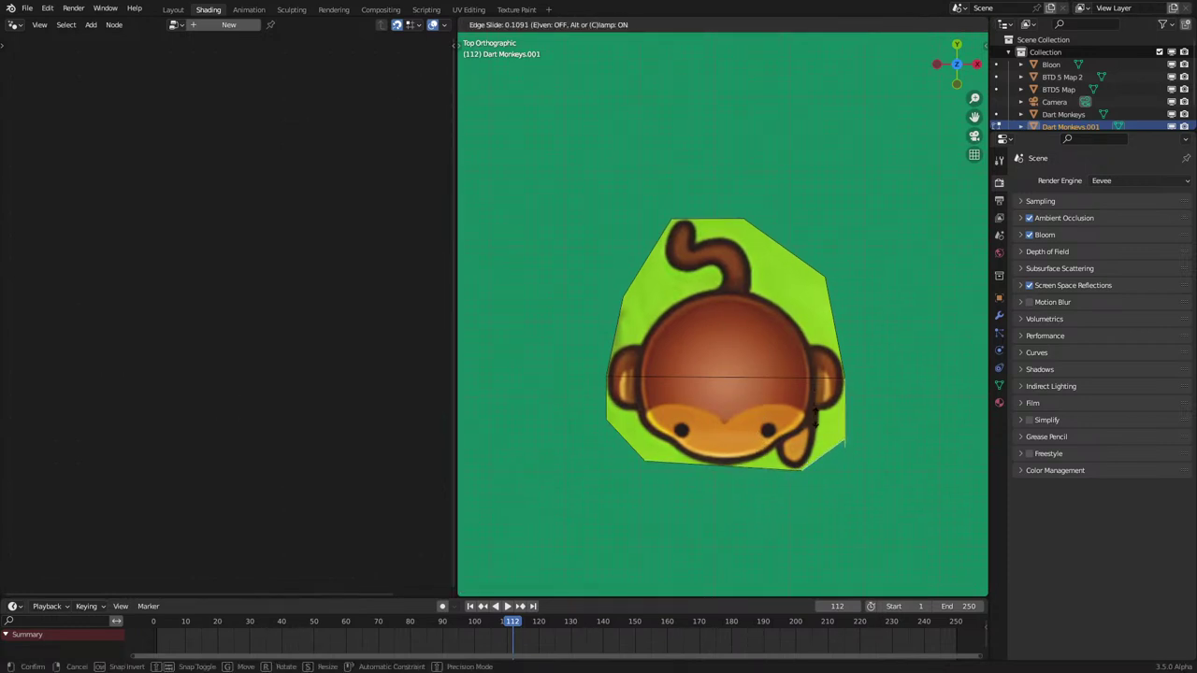
left_click(860, 411)
key("Tab")
Step: Examine the trimmed monkey beside the map and reference images, then check its outline up close
scroll(878, 423, "down", 8)
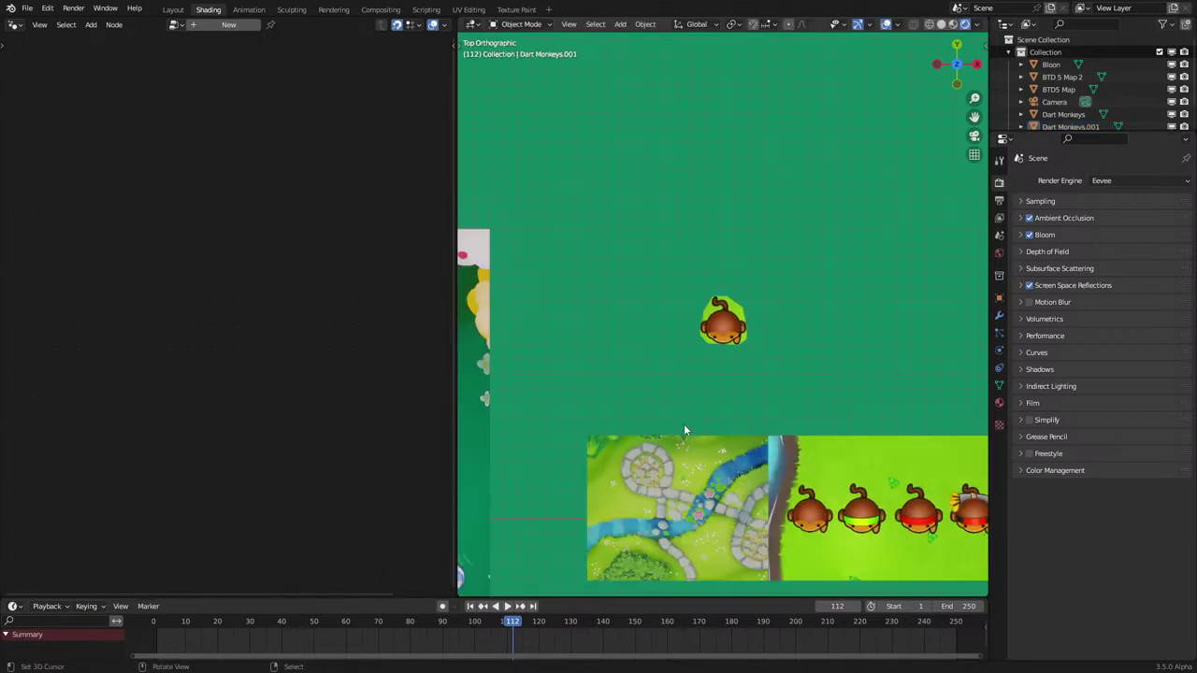
scroll(683, 425, "down", 2)
middle_click_drag(641, 440, 643, 472, "shift")
scroll(760, 392, "up", 1)
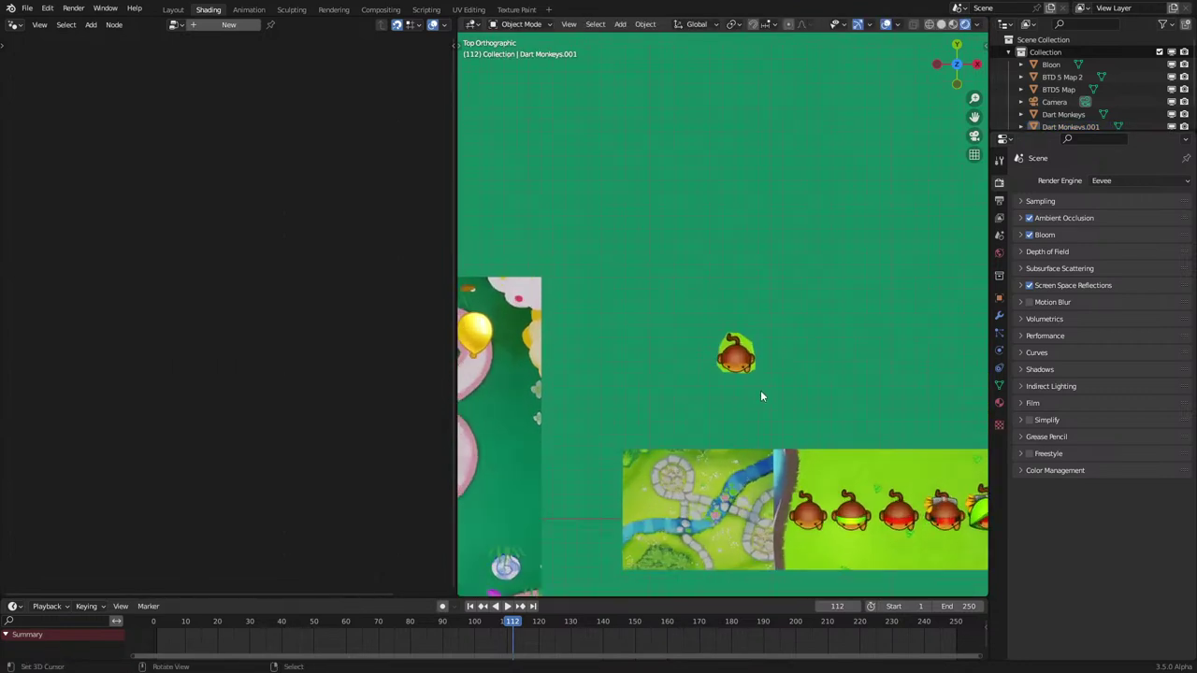
key("KP_Decimal")
key("Tab")
scroll(750, 415, "up", 5)
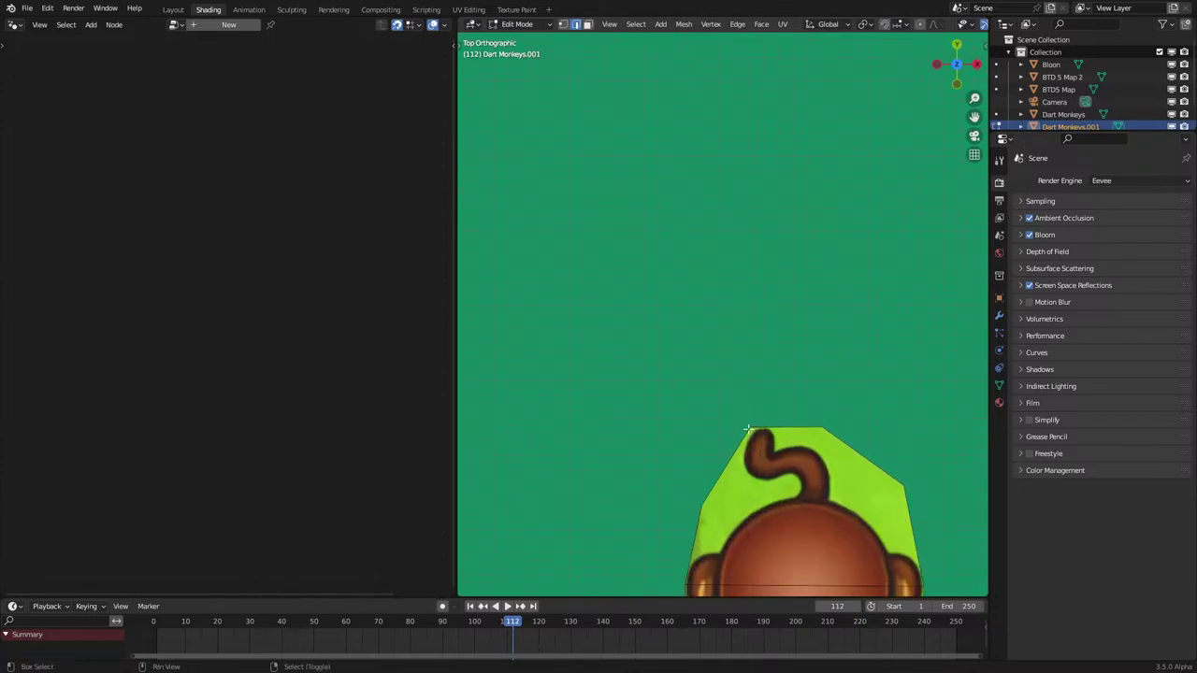
middle_click_drag(751, 426, 704, 301, "shift")
scroll(706, 418, "up", 1)
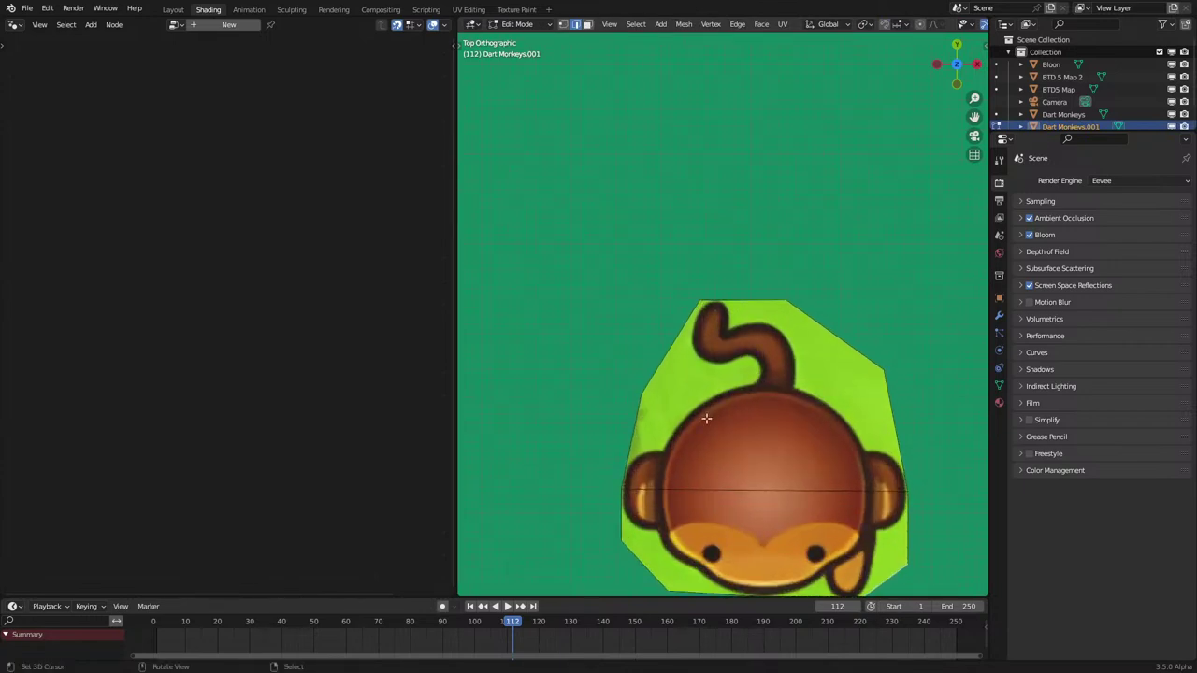
key("Tab")
Step: Switch the node area to the Shader Editor and move the Dart Monkeys.png texture node away from the Principled BSDF
left_click(14, 24)
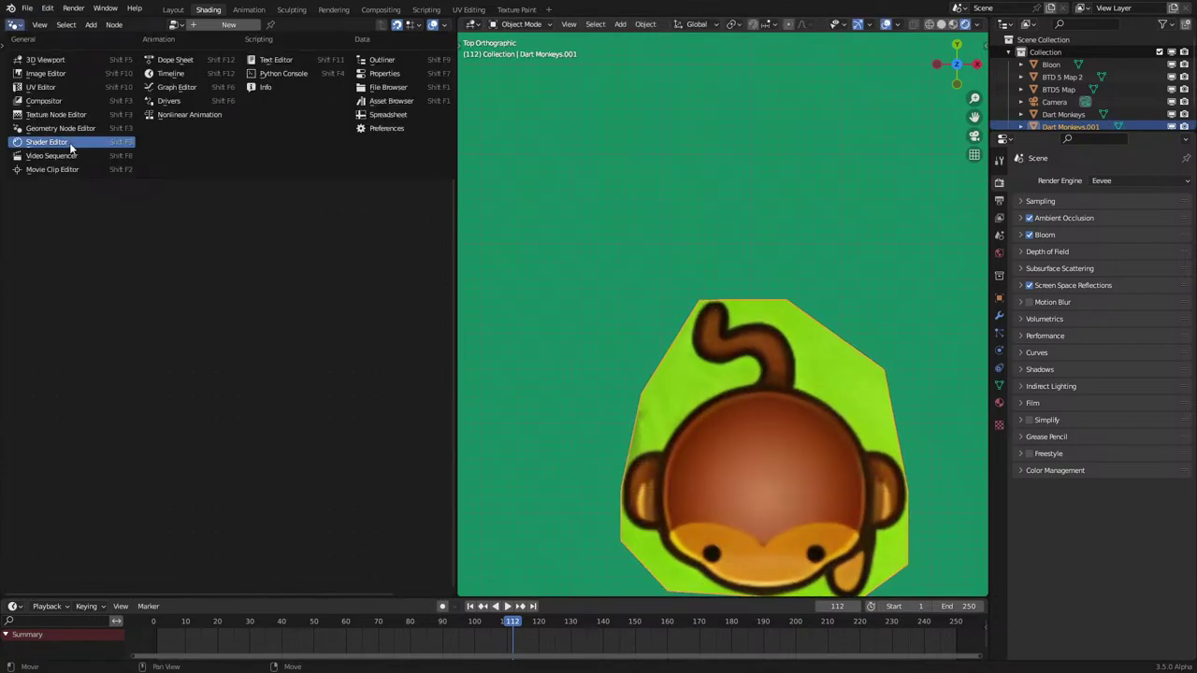
left_click(42, 143)
scroll(399, 254, "up", 2)
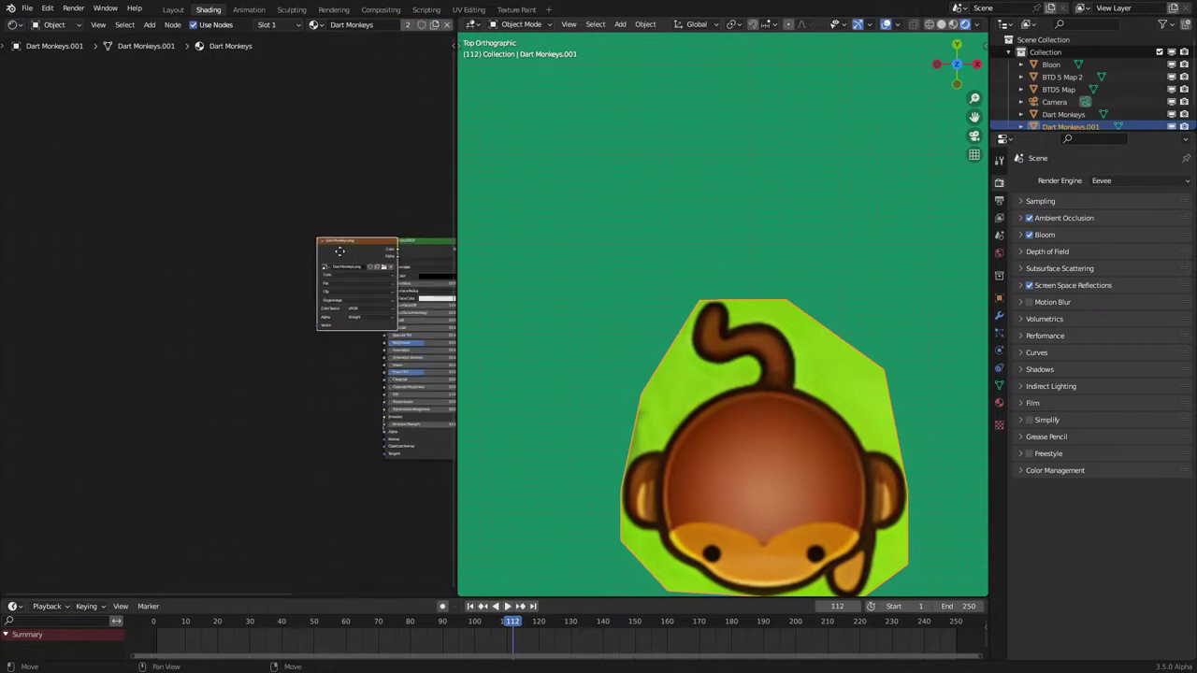
left_click_drag(339, 252, 171, 265)
scroll(275, 344, "up", 1)
key("shift+a")
left_click(275, 344)
type("sep")
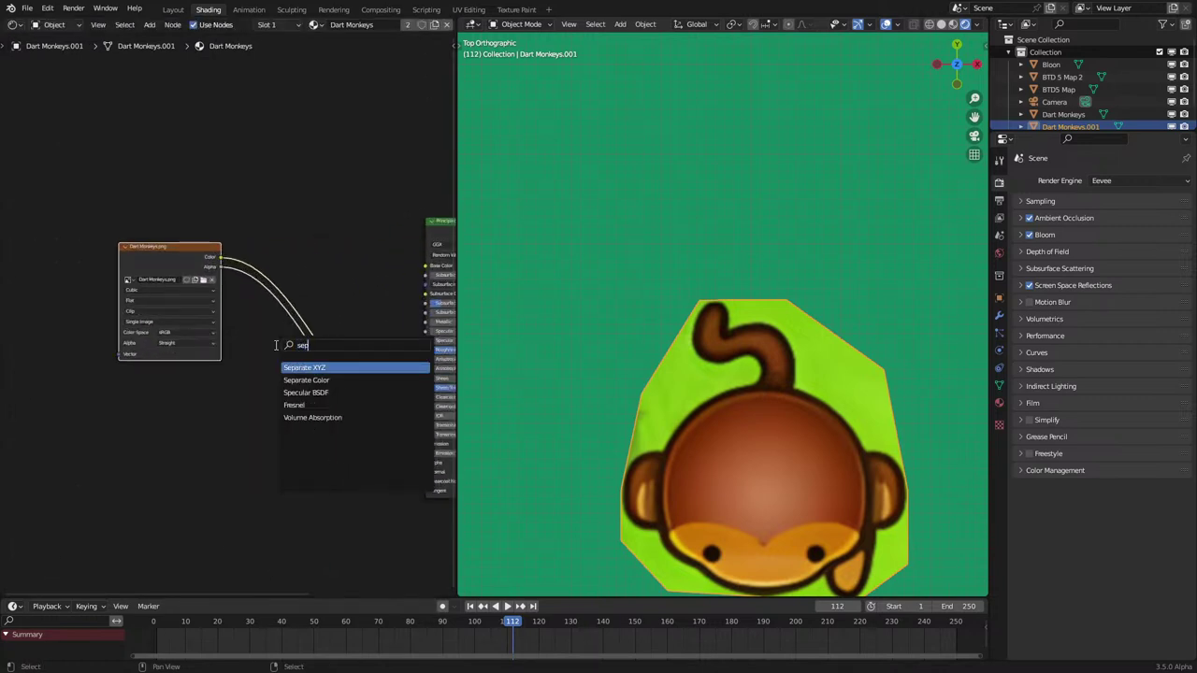
type("a")
key("Return")
key("Escape")
Step: Add a Separate Color node and place it unconnected below the Dart Monkeys.png texture node
key("shift+a")
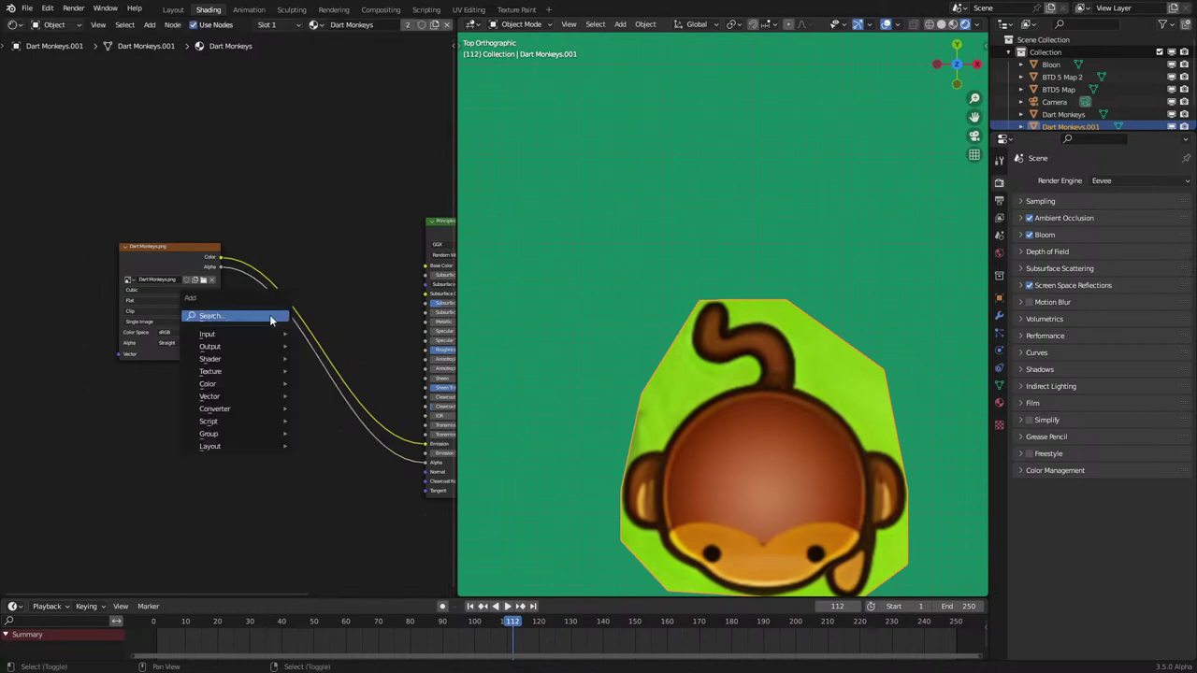
left_click(269, 314)
type("sepa")
key("Down")
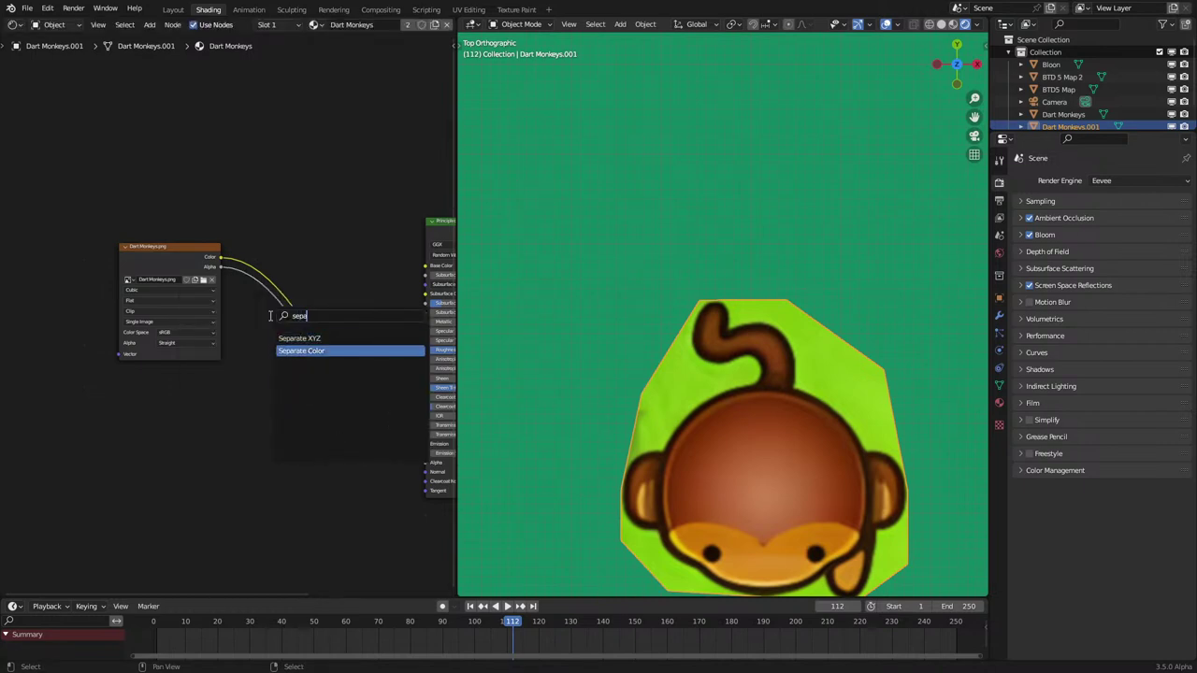
key("Return")
left_click(222, 366)
scroll(226, 309, "up", 4)
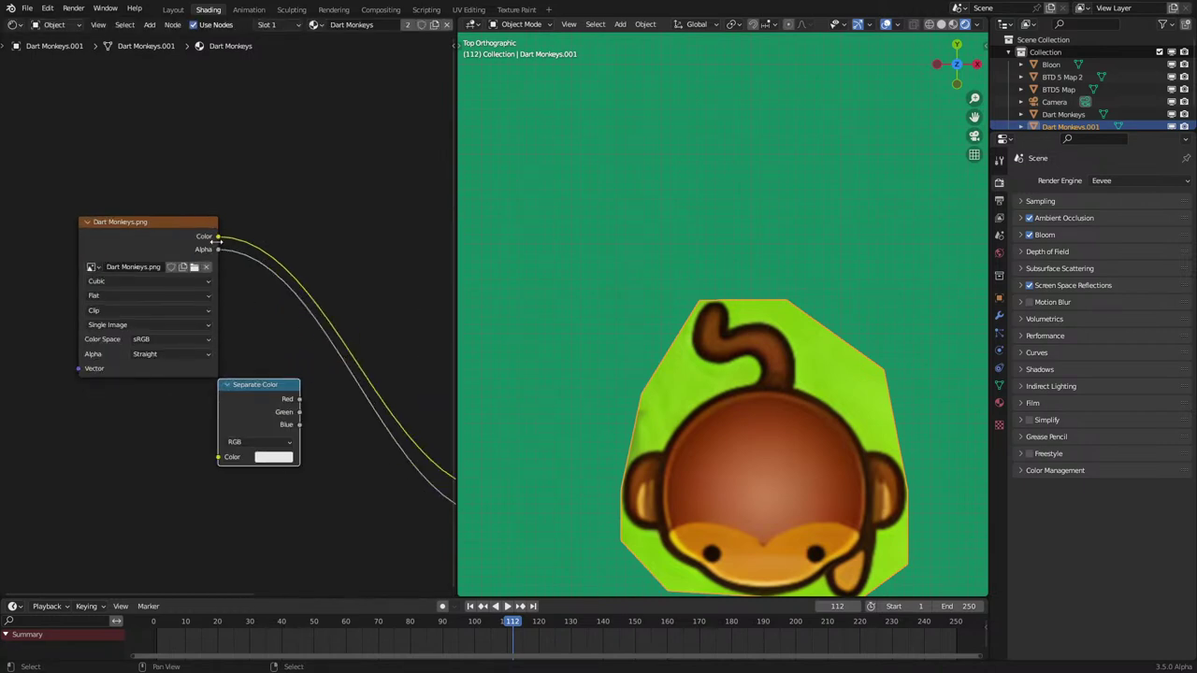
Step: Connect the image texture's Color to Separate Color, preview the Green channel, and move the node below the texture's left side
left_click(217, 239)
left_click_drag(218, 236, 223, 460)
left_click(249, 422, "ctrl+shift")
left_click(248, 421, "ctrl+shift")
left_click_drag(249, 422, 60, 503)
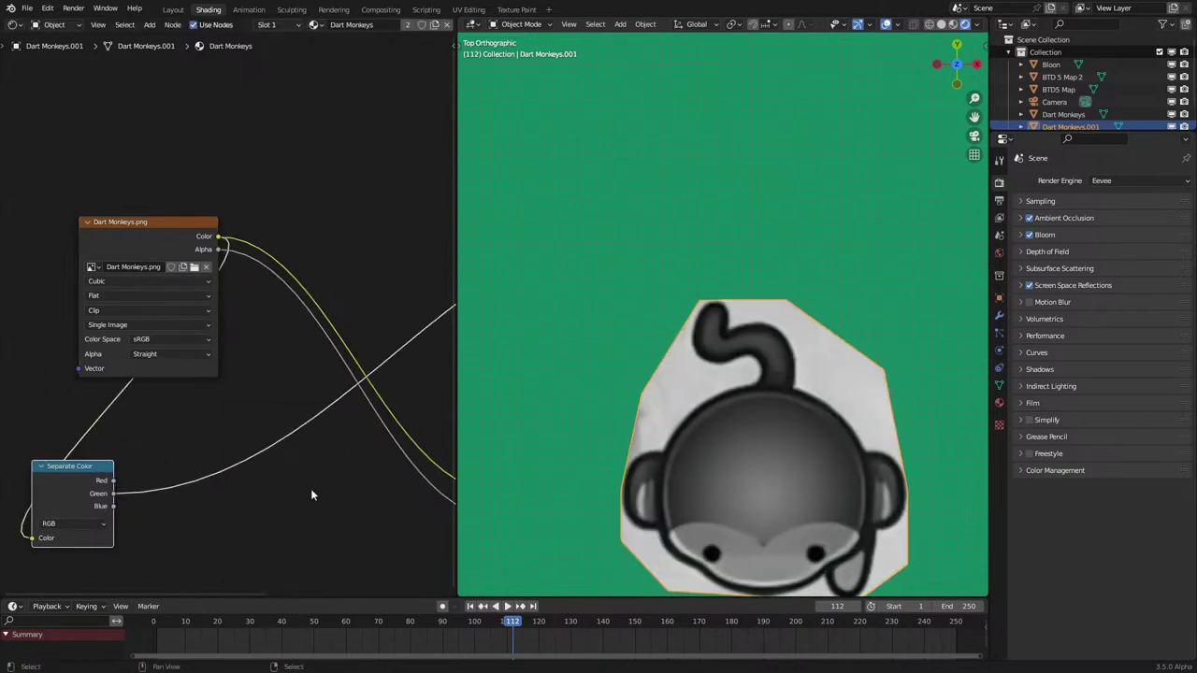
Step: Insert a ColorRamp after the Green output and move its black stop to position 0.505
key("q")
left_click(284, 466)
left_click(143, 433)
left_click_drag(172, 507, 217, 500)
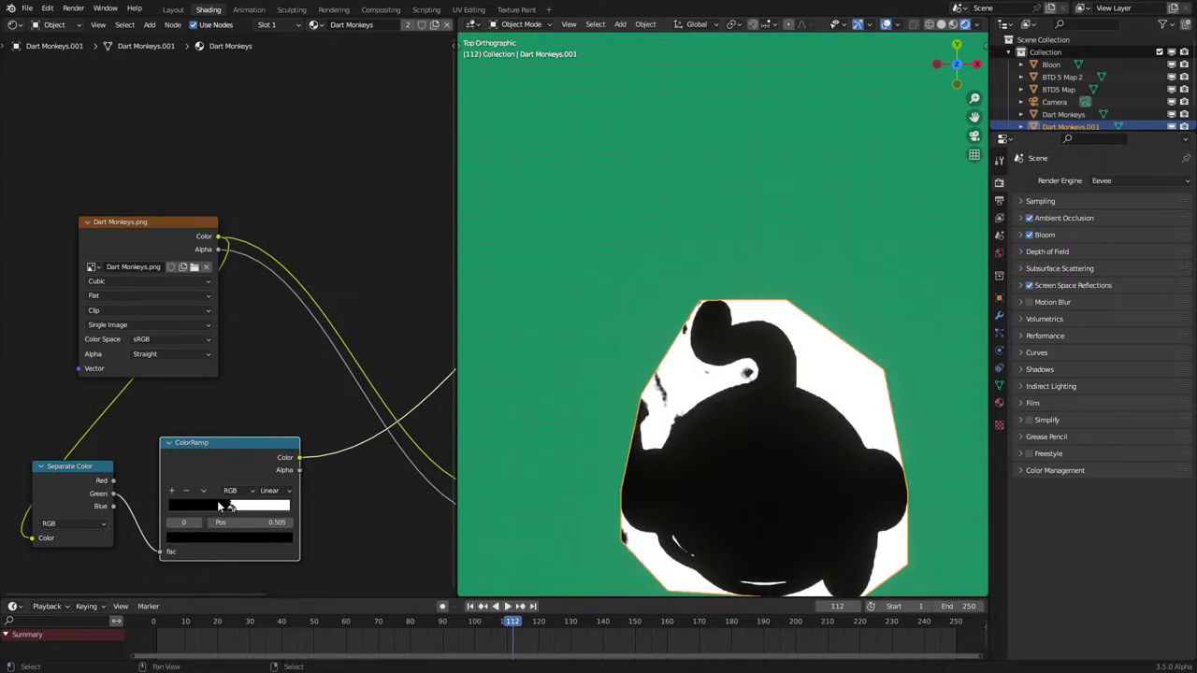
Step: Set Separate Color to HSV with Hue feeding the ColorRamp's Fac, and move the ramp's white stop to 0.936
left_click(93, 524)
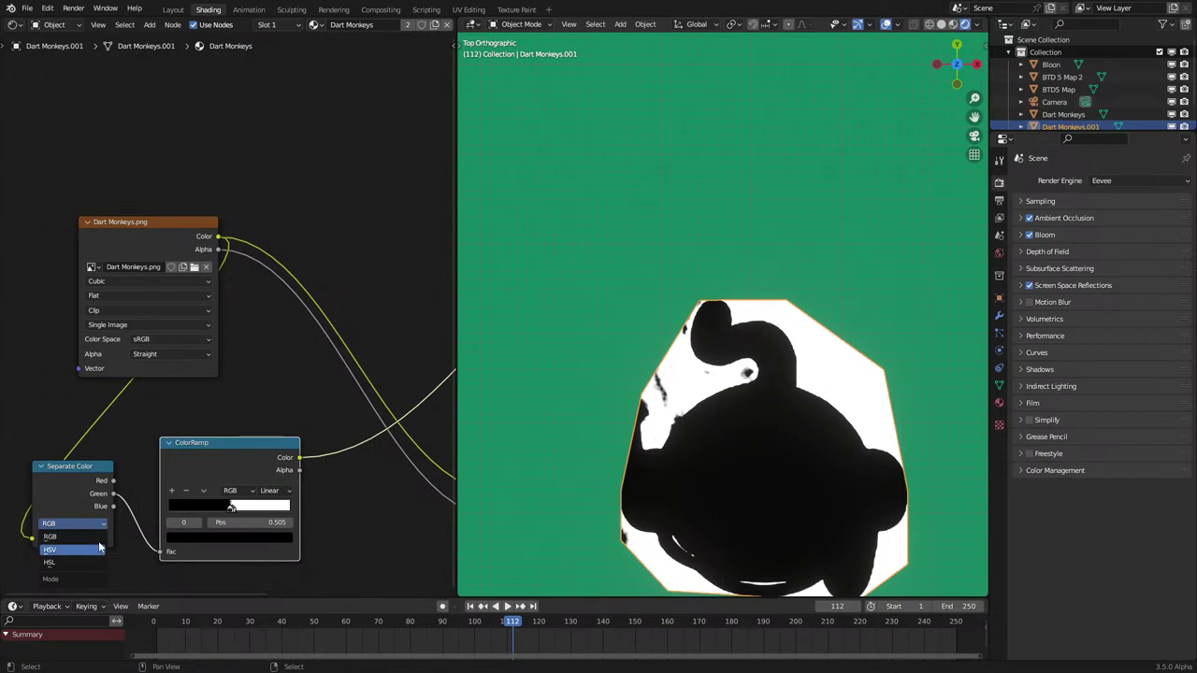
left_click(100, 548)
left_click_drag(113, 480, 162, 551)
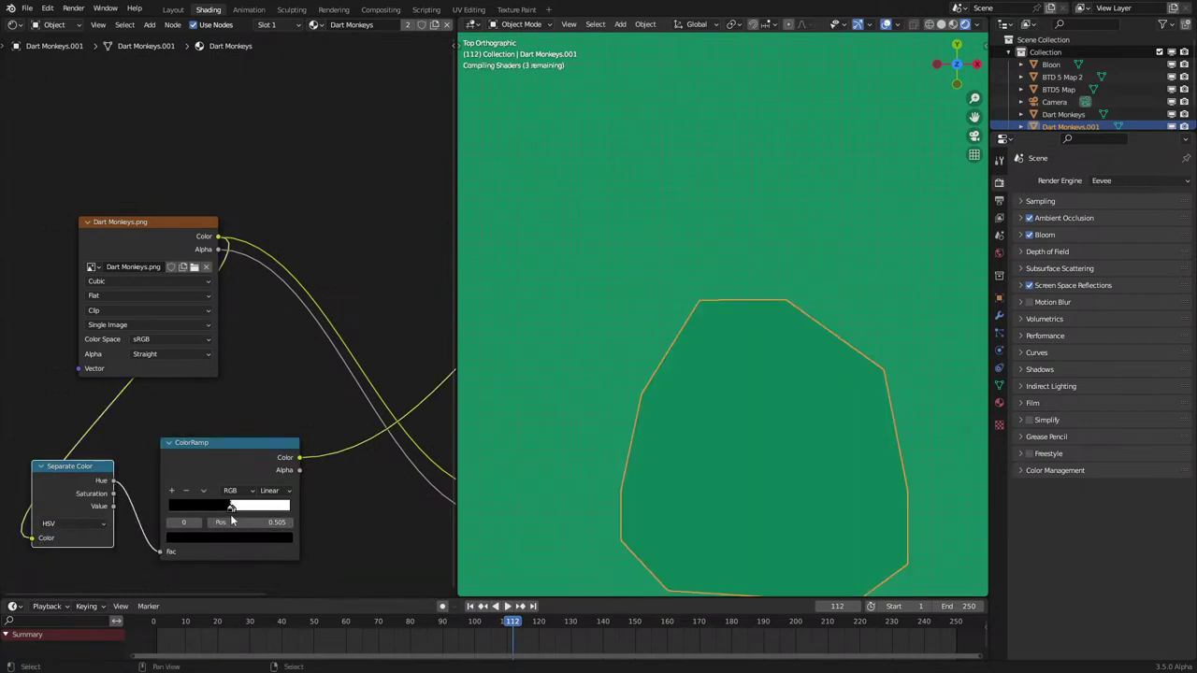
left_click(243, 506)
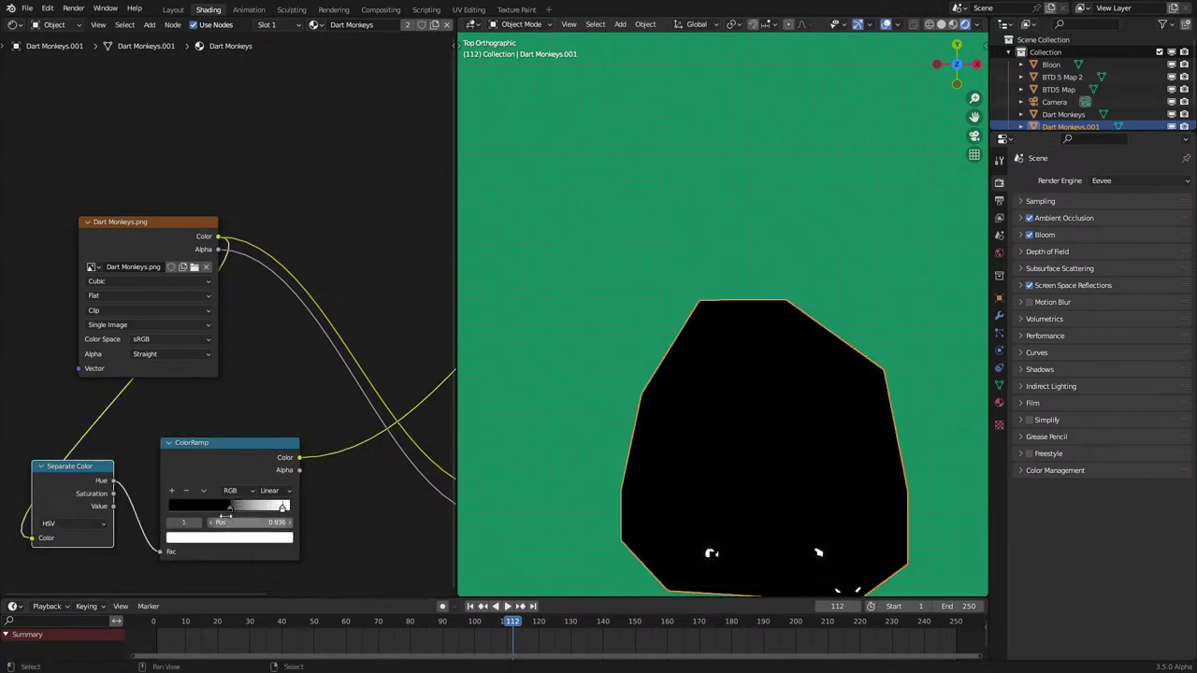
Step: Move the ColorRamp's black stop to 0.182 with the white stop just after it, and connect its Color to the Principled BSDF's Alpha
left_click_drag(227, 509, 62, 514)
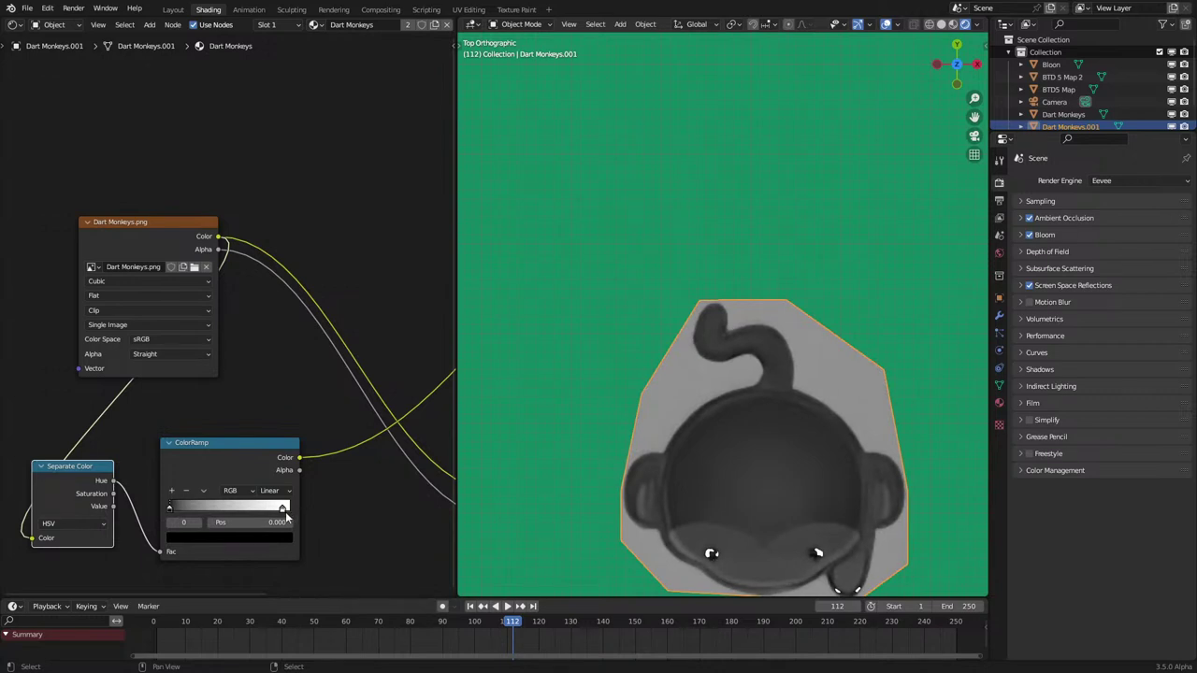
mouse_move(283, 510)
left_mouse_down()
mouse_move(180, 514)
mouse_move(197, 506)
left_mouse_up()
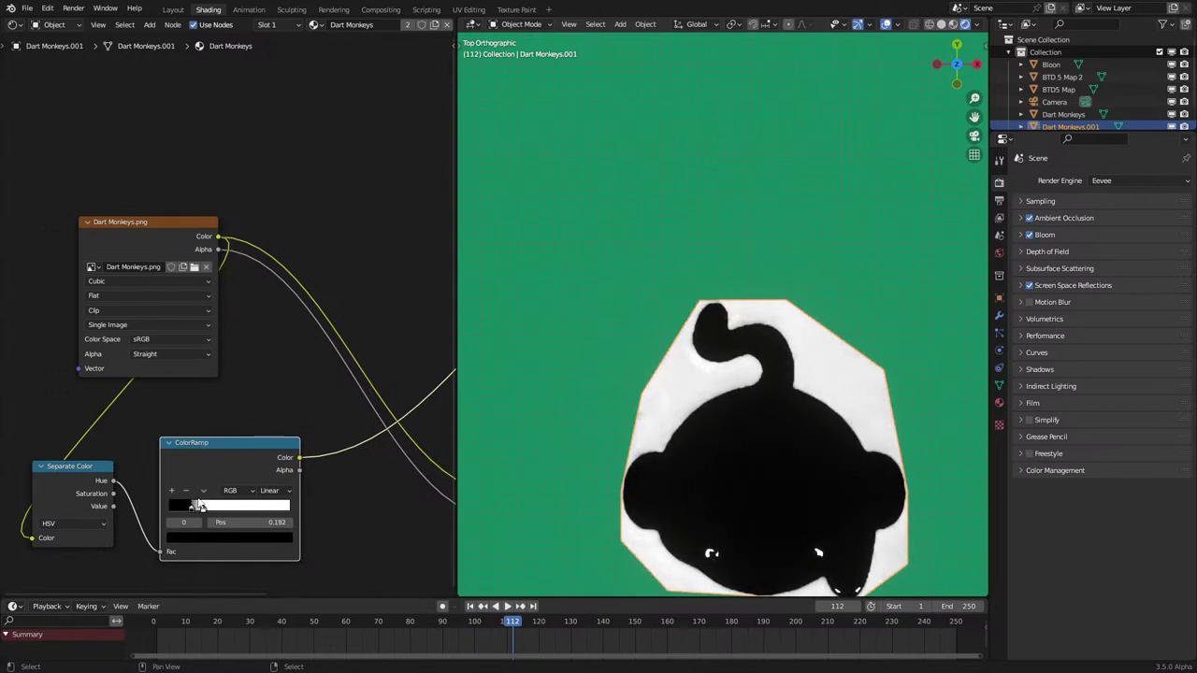
scroll(327, 472, "down", 1)
middle_click_drag(318, 459, 230, 411)
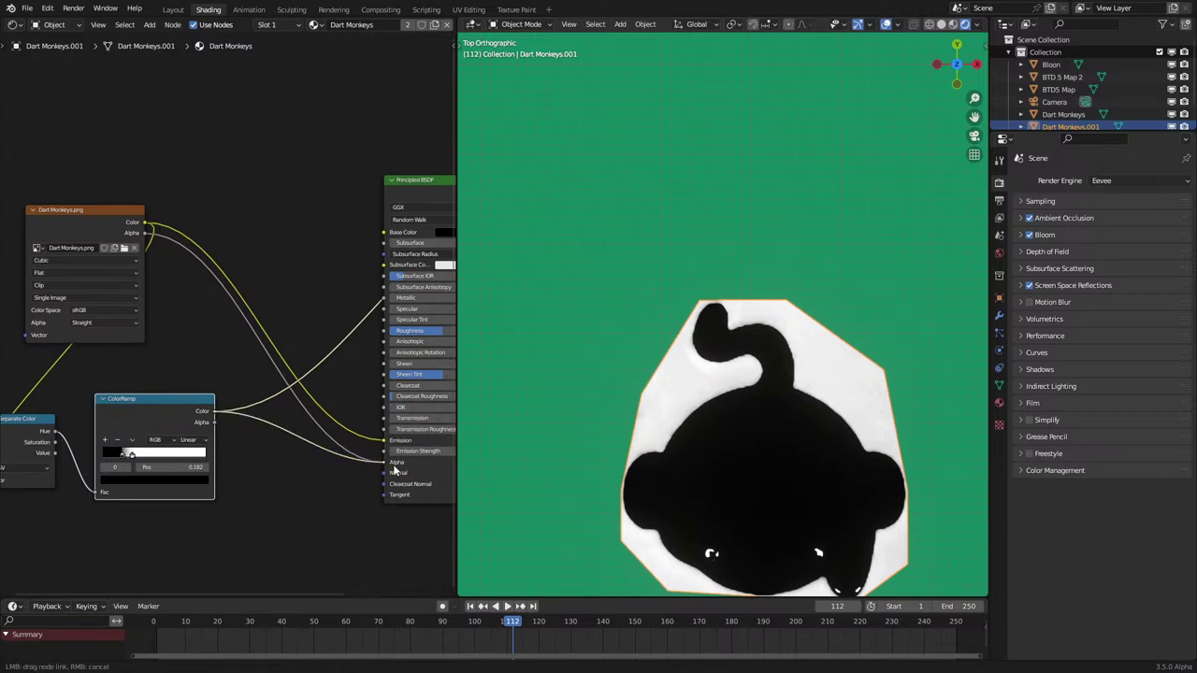
left_click_drag(394, 470, 396, 472)
Step: Set the ColorRamp interpolation to Constant with the white stop at 0.227, and preview the Principled BSDF on the monkey cutout
left_click(190, 439)
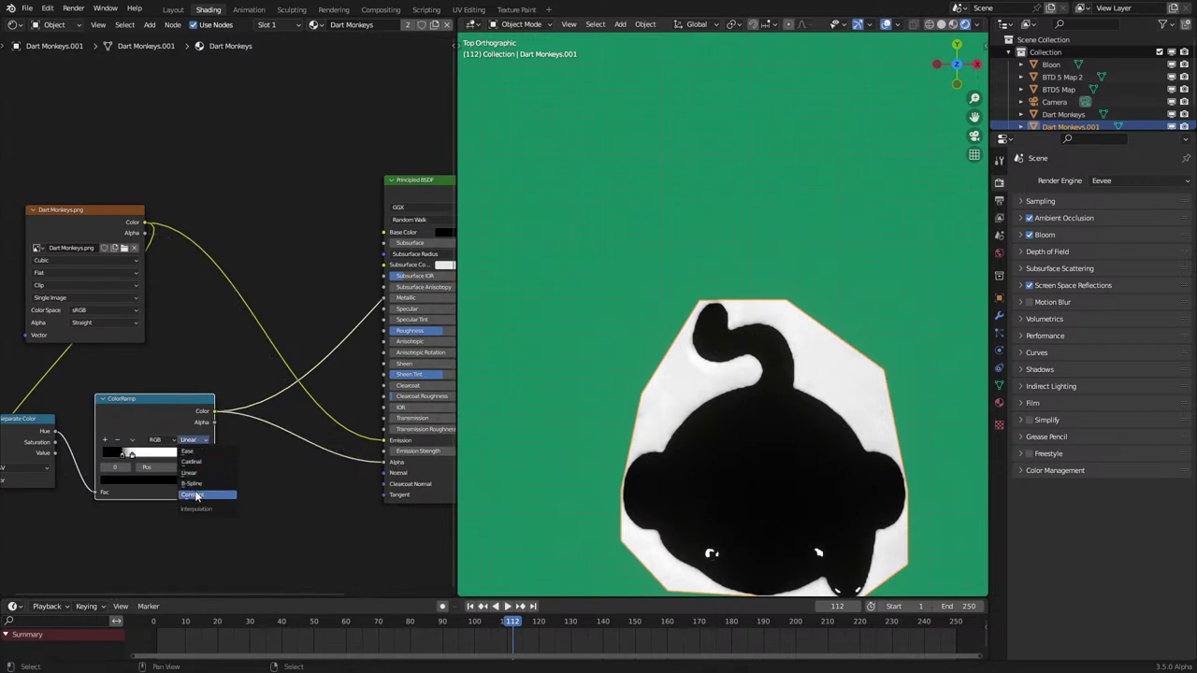
left_click(195, 496)
left_click_drag(132, 456, 125, 455)
scroll(330, 302, "down", 2)
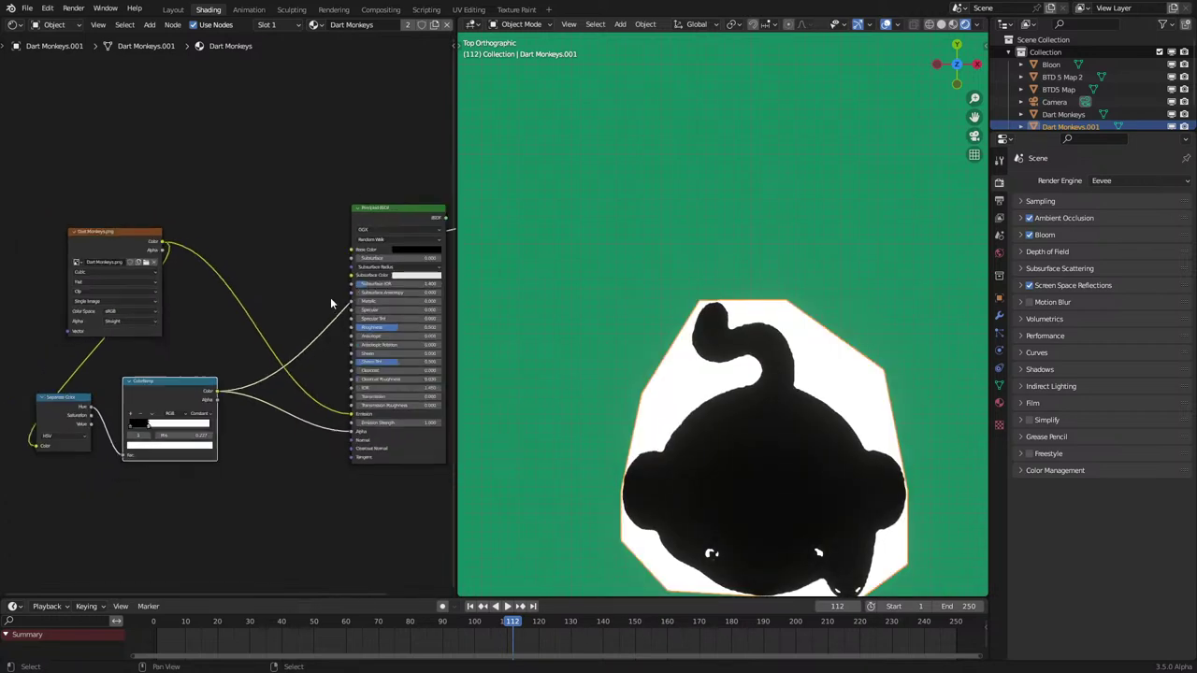
left_click(391, 215)
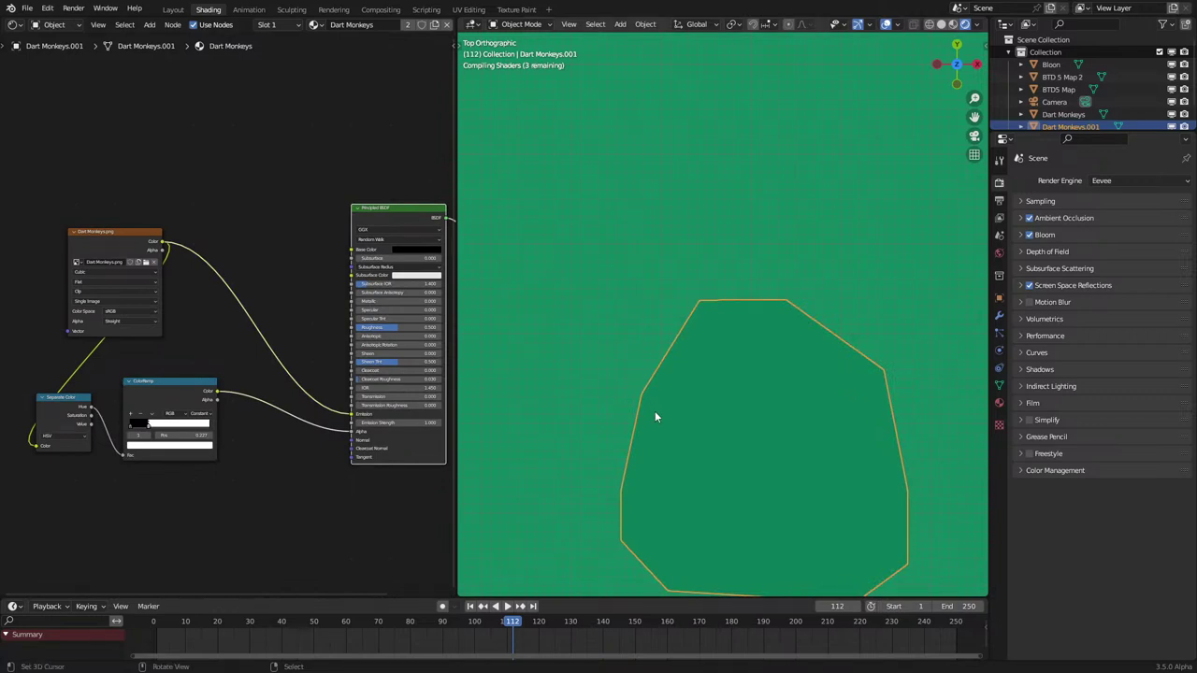
scroll(164, 445, "up", 2)
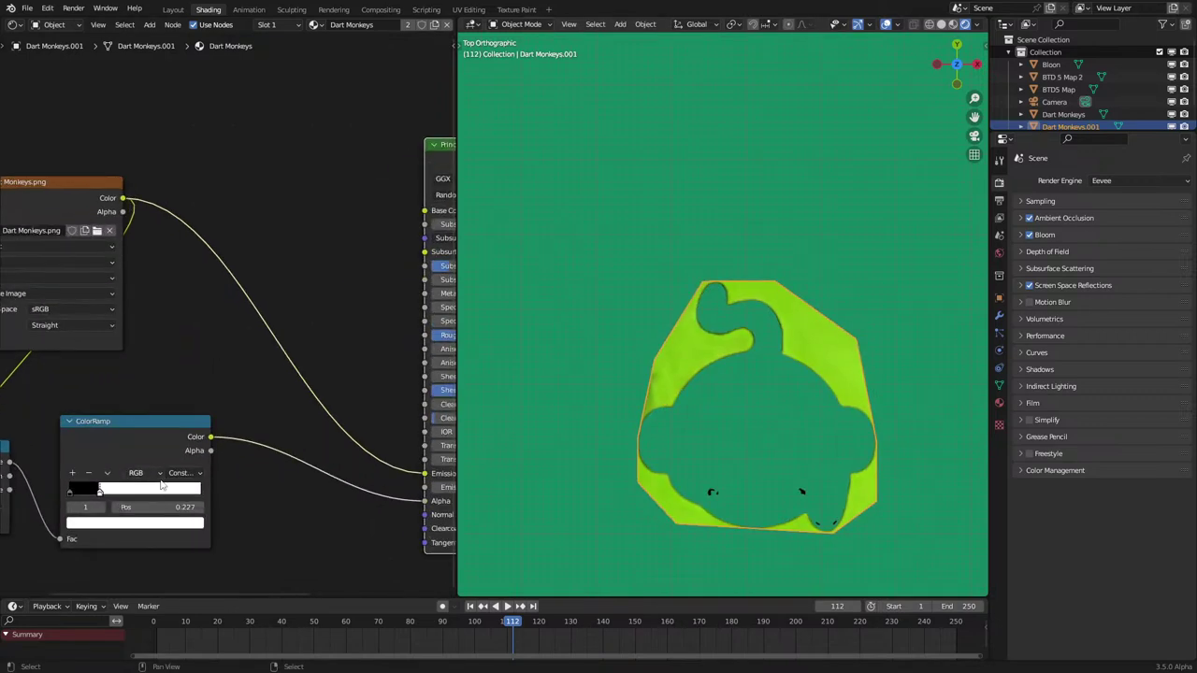
Step: Invert the ColorRamp by making the stop at 0.227 black and the stop at 0 white
left_click(117, 523)
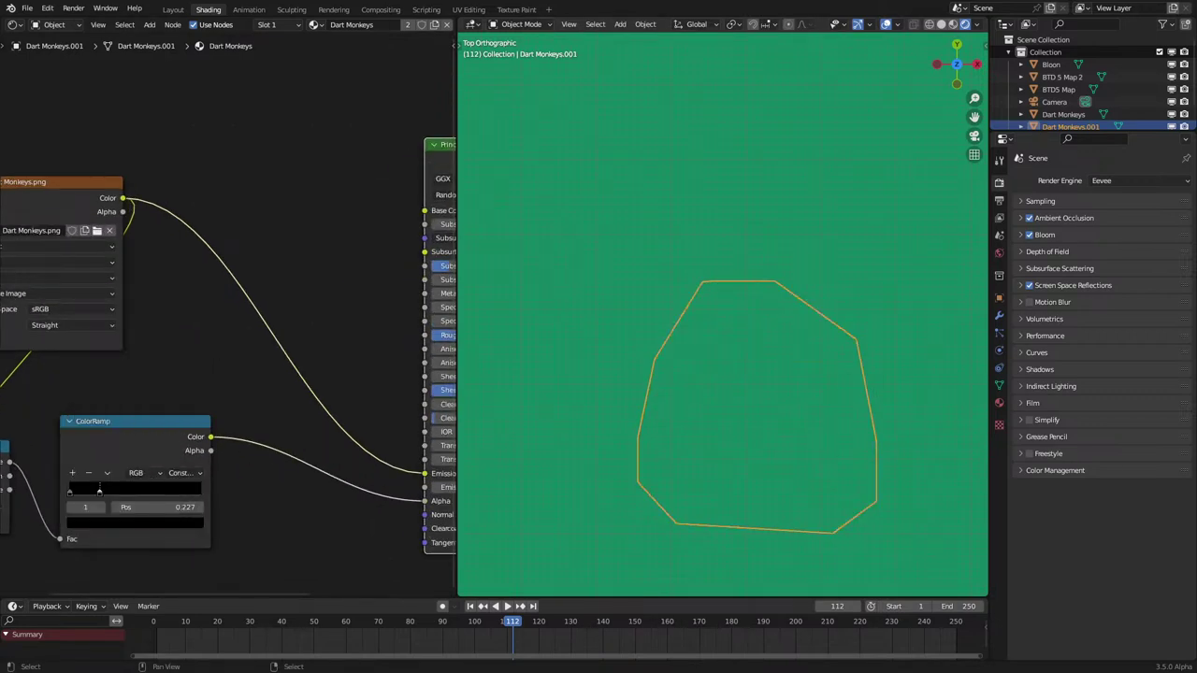
left_click(68, 488)
left_click(92, 523)
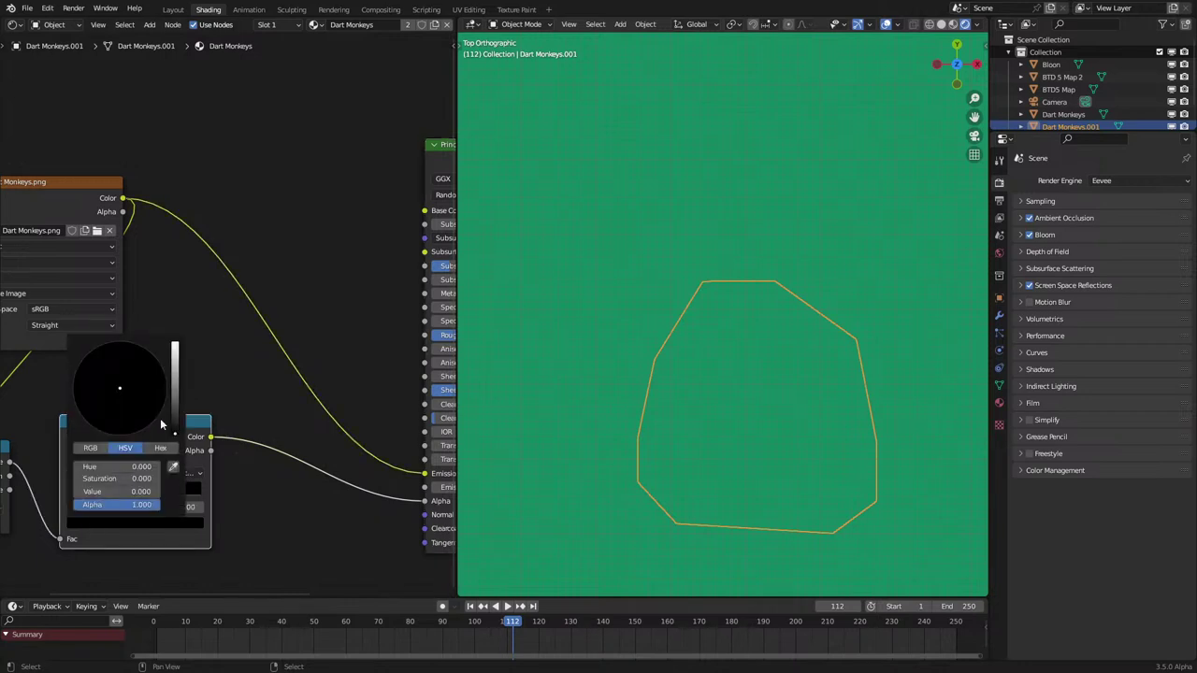
left_click_drag(175, 404, 174, 344)
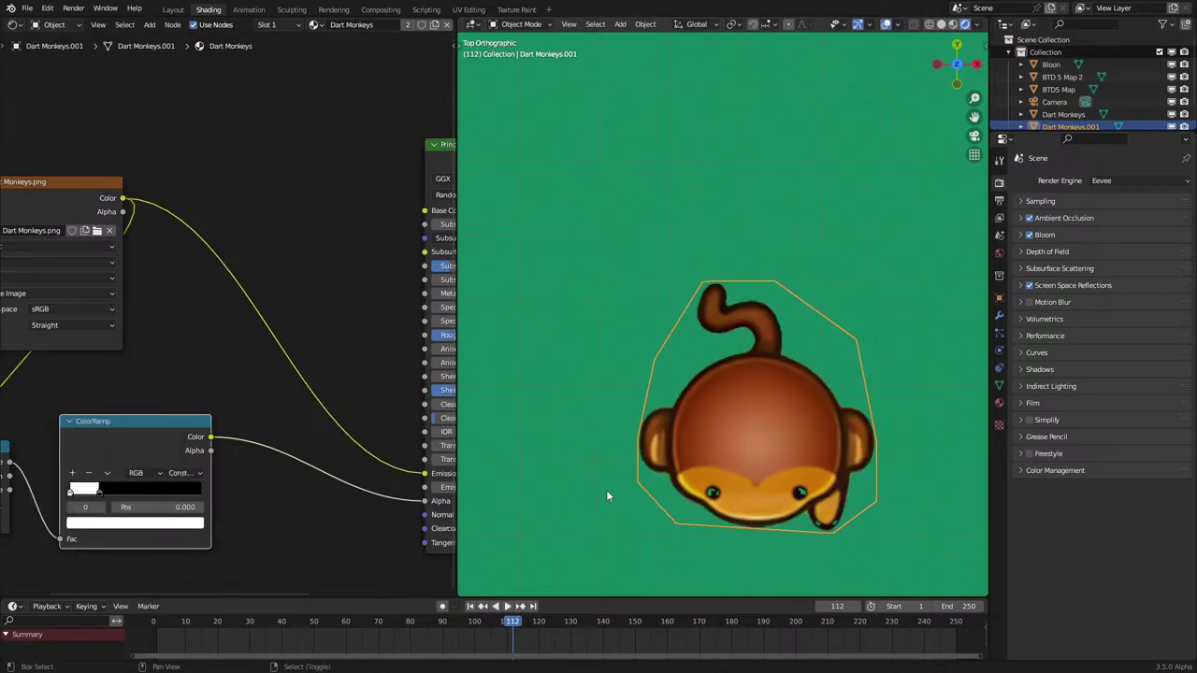
scroll(645, 467, "up", 4)
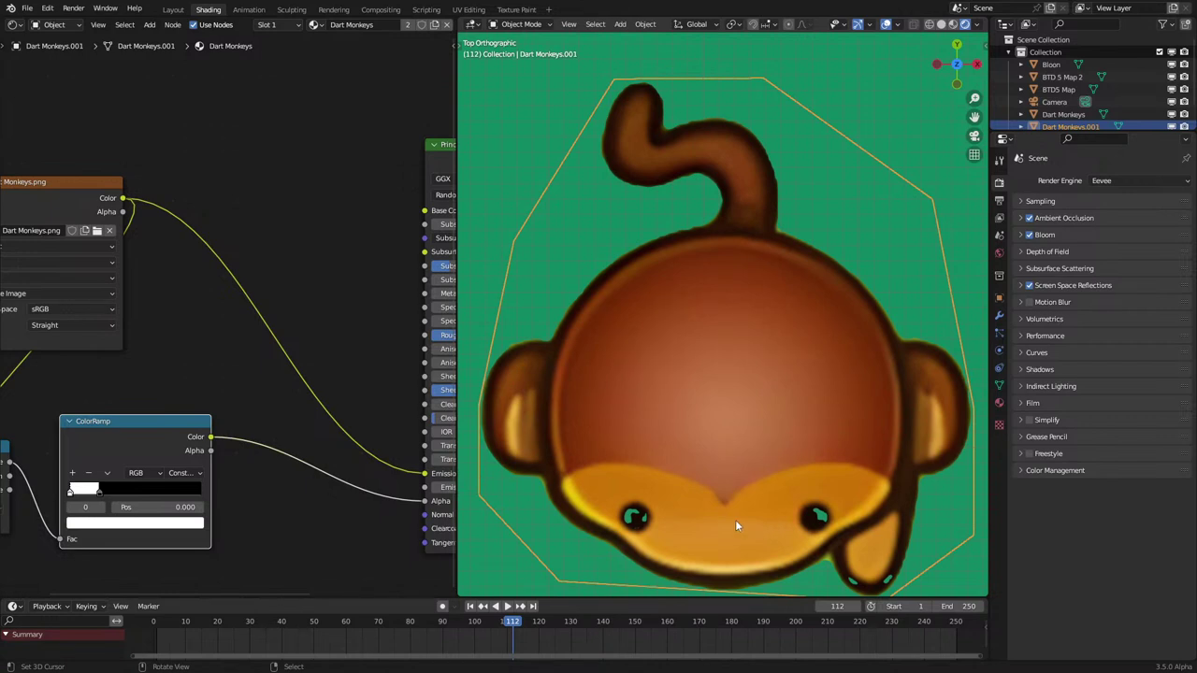
Step: Add a Greater Than math node below the ColorRamp, fed by the Separate Color node's Value output
middle_click_drag(52, 480, 174, 334)
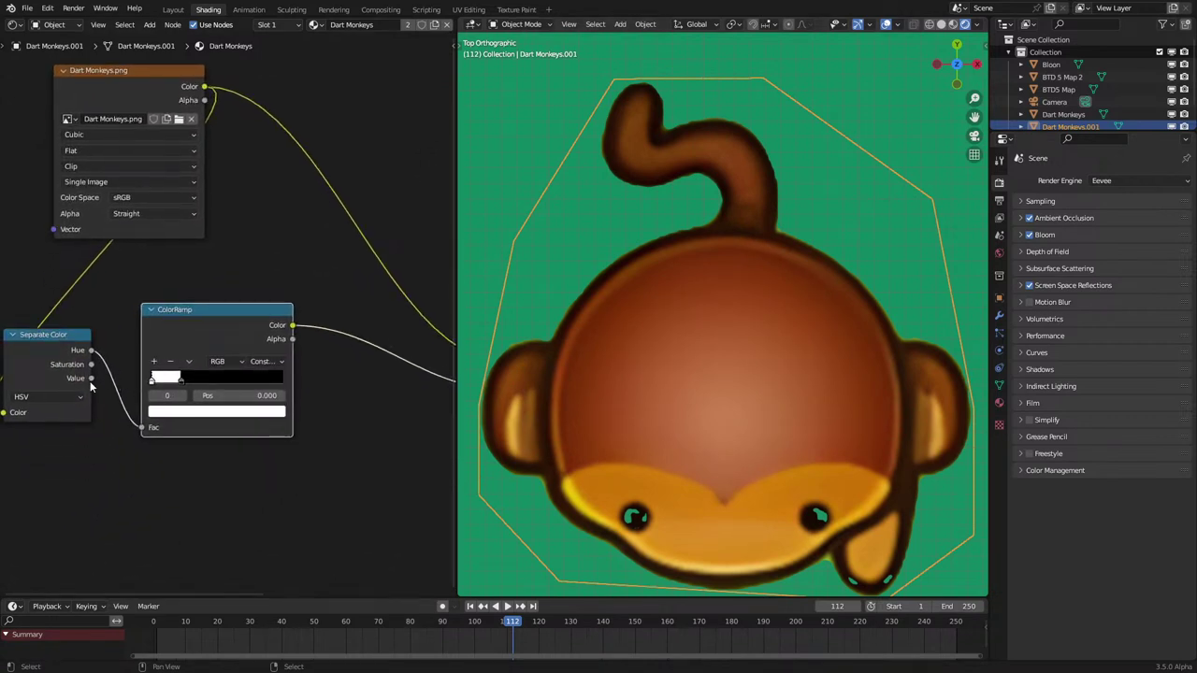
left_click_drag(91, 379, 195, 583)
type("gre")
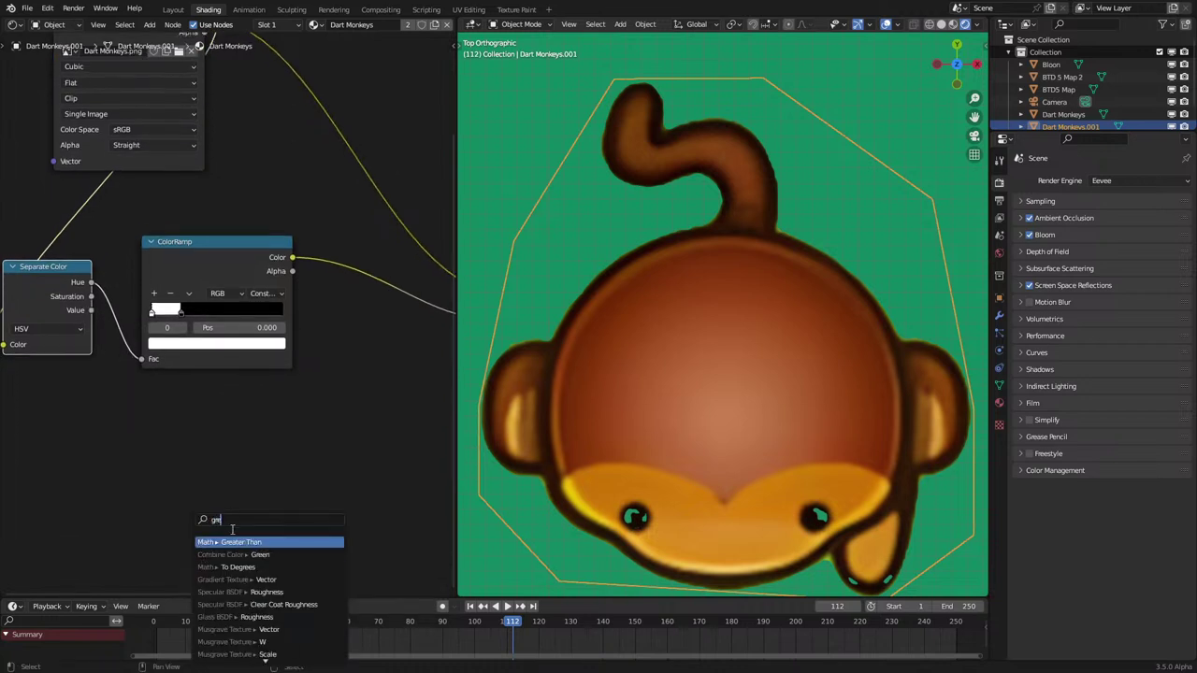
left_click(233, 541)
left_click(195, 375)
middle_click_drag(306, 384, 262, 474)
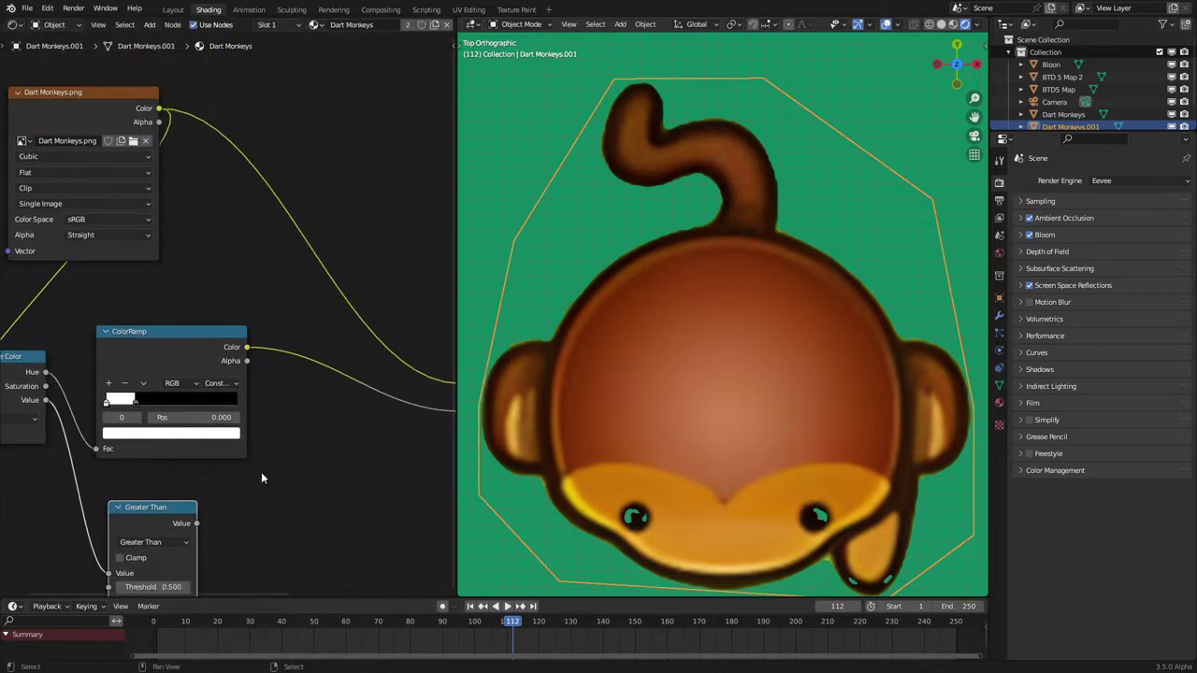
right_click(261, 471)
Step: Preview the ColorRamp mask and the Greater Than mask, and set the Greater Than threshold to 0.060
scroll(717, 432, "down", 8)
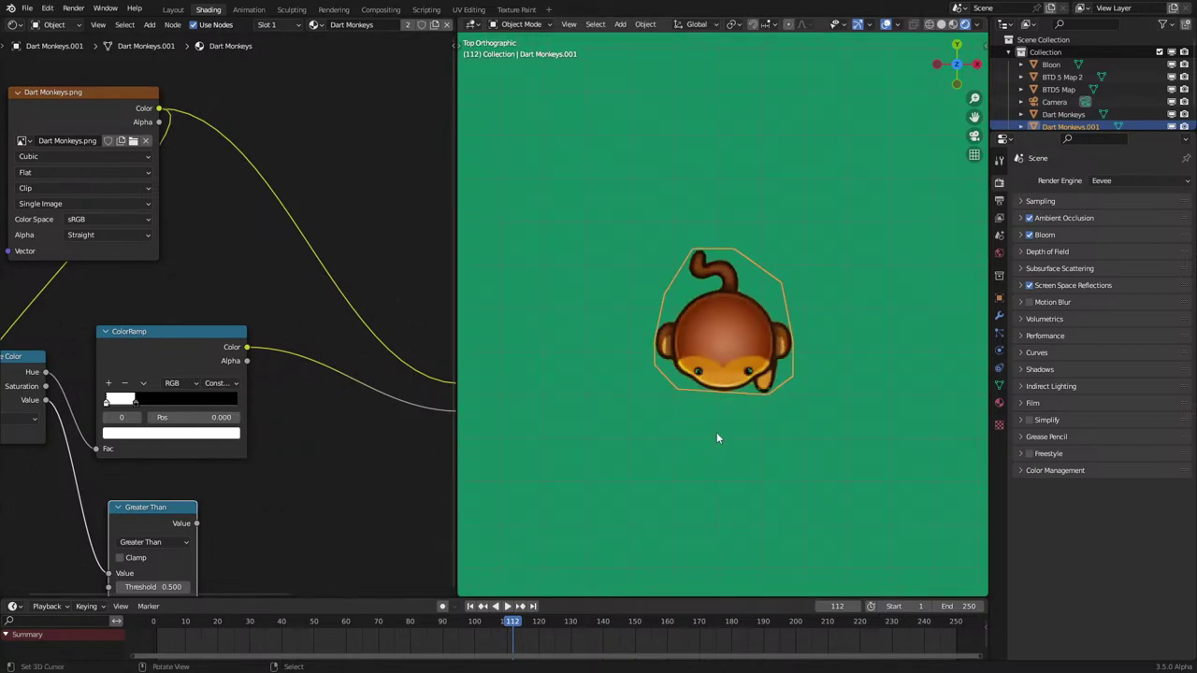
scroll(702, 457, "up", 7)
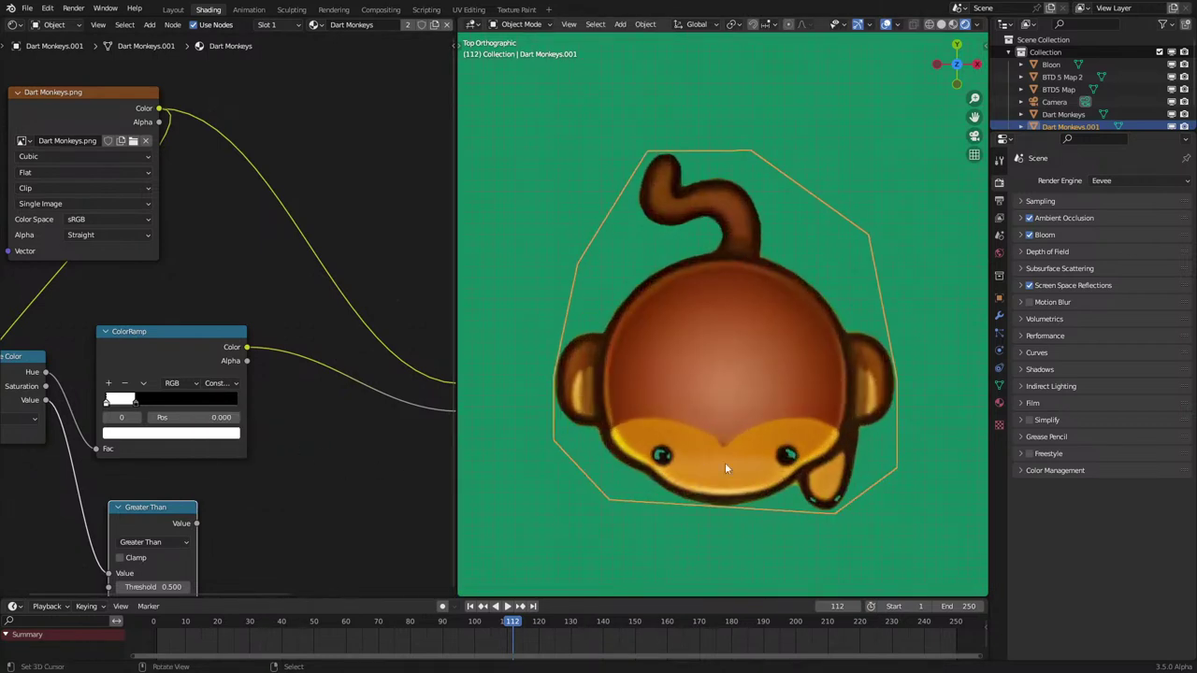
left_click(154, 359, "ctrl+shift")
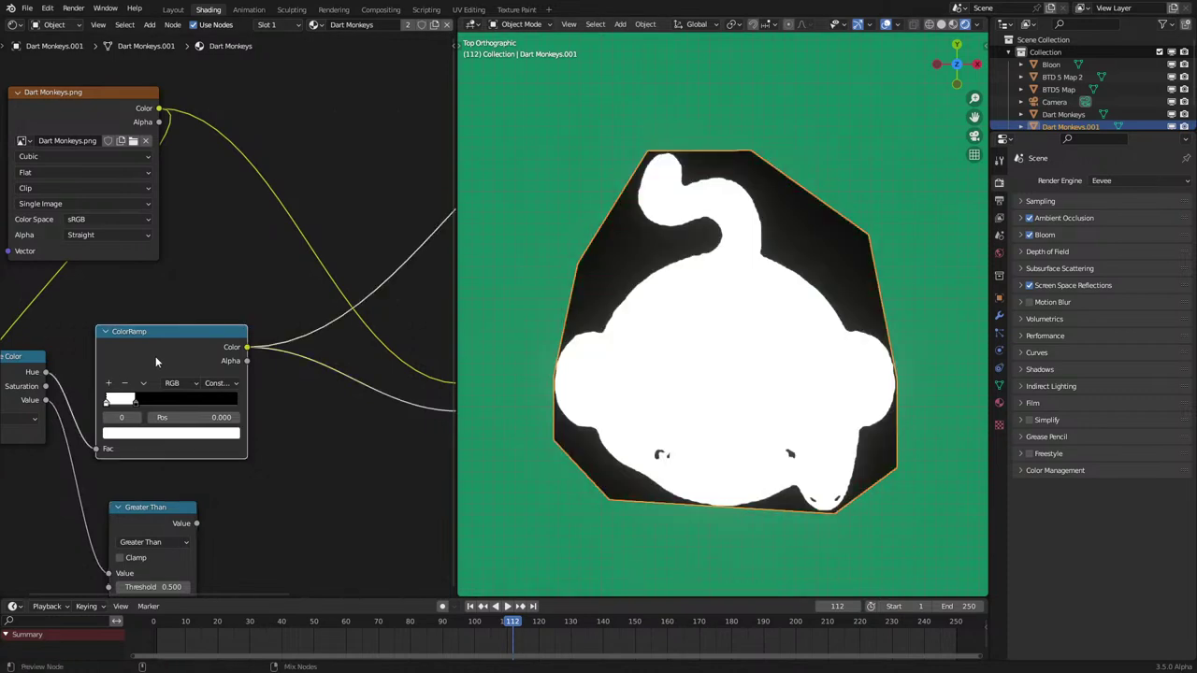
left_click(152, 520, "ctrl+shift")
left_click_drag(171, 586, 121, 586)
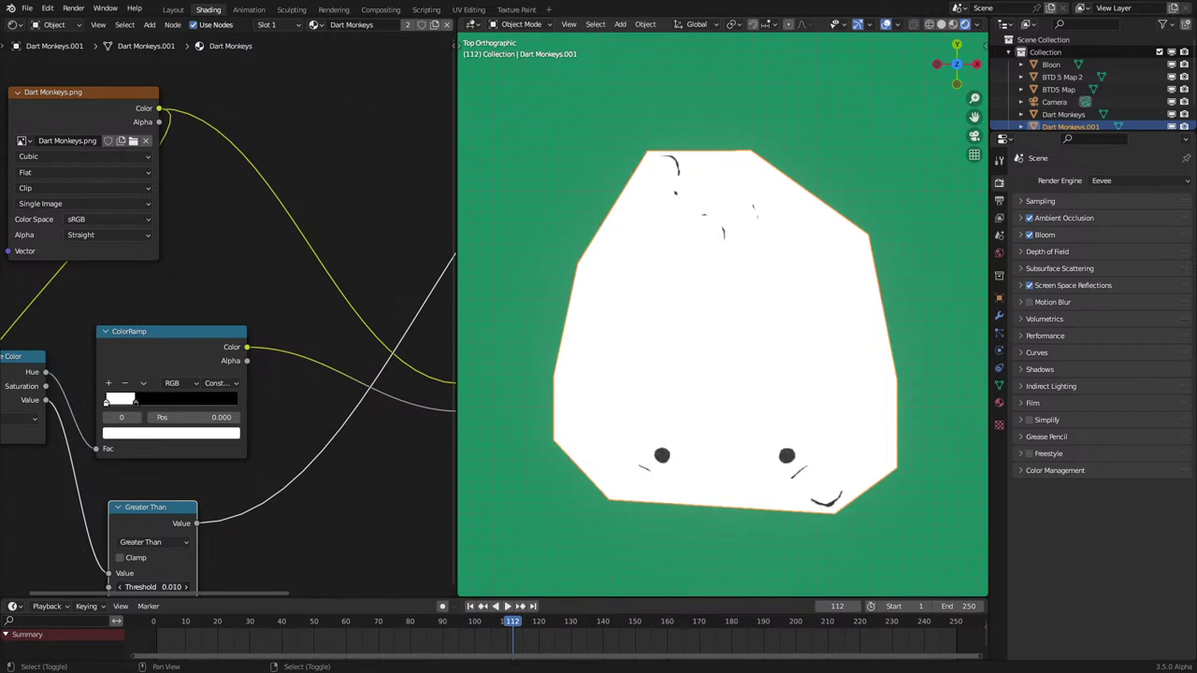
middle_click_drag(162, 589, 186, 521)
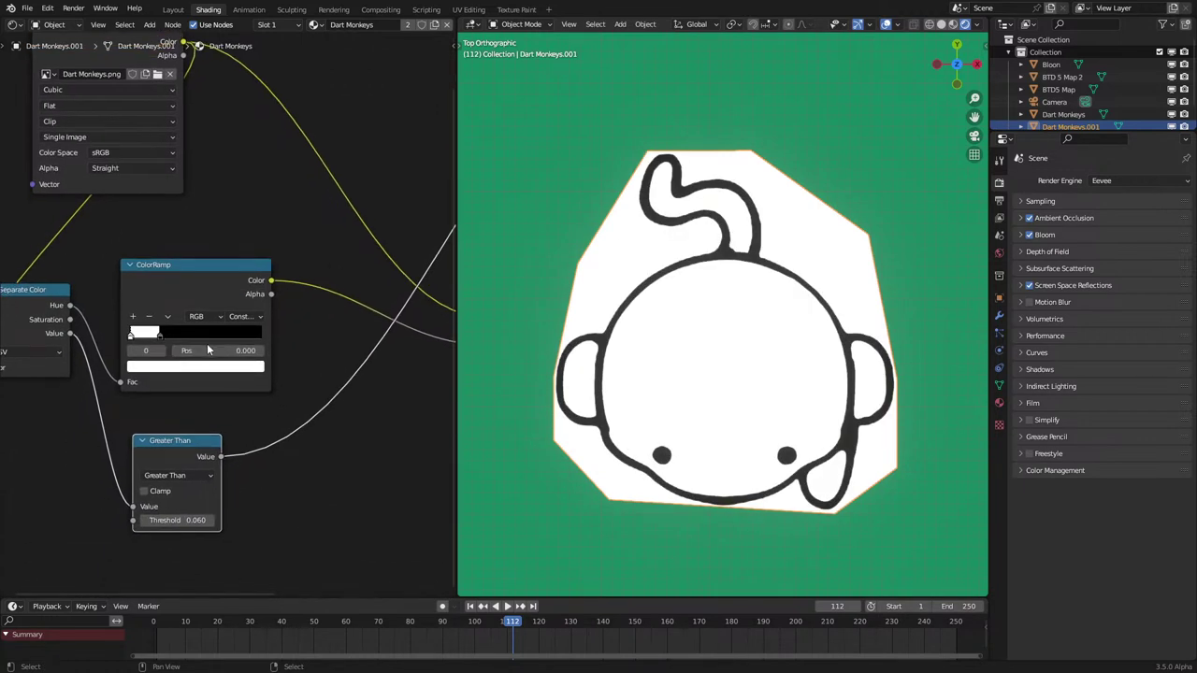
Step: Try Saturation instead of Value as the Greater Than node's input and adjust the threshold
left_click_drag(70, 333, 133, 520)
right_click_drag(110, 529, 108, 530, "ctrl")
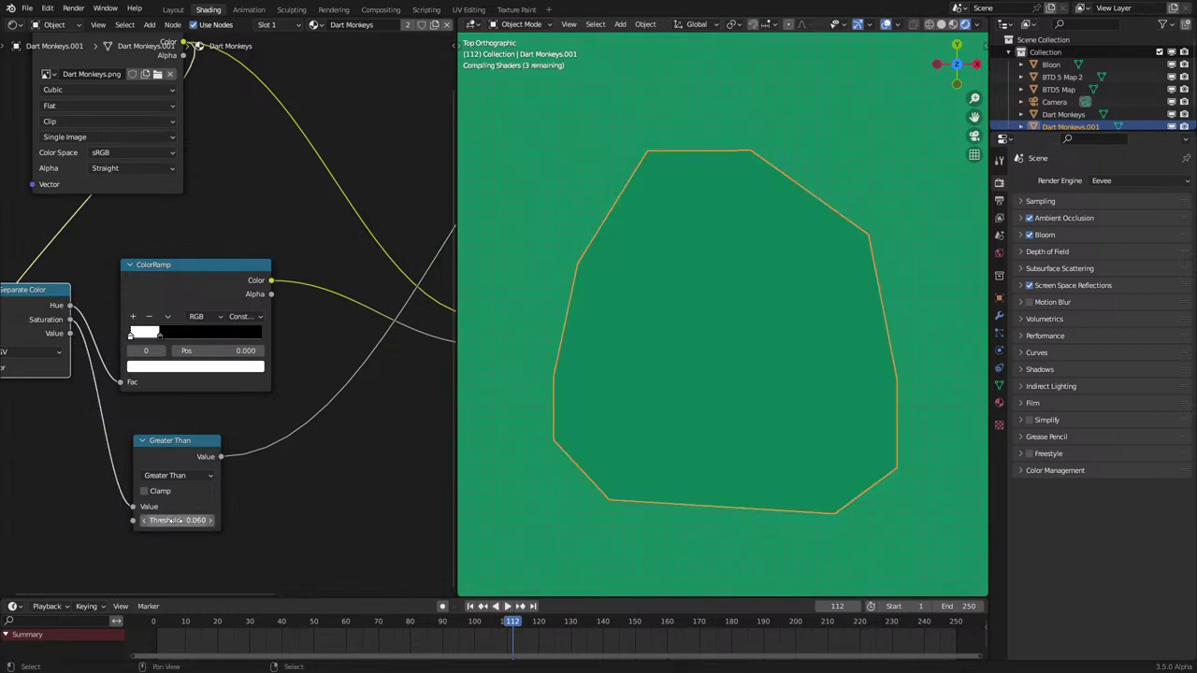
mouse_move(160, 521)
left_mouse_down("shift")
mouse_move(245, 520)
mouse_move(151, 521)
left_mouse_up("shift")
Step: Feed the Separate Color node's Hue into the Greater Than node and set its threshold to 0.100
left_click_drag(71, 306, 133, 508)
right_click_drag(119, 516, 123, 524, "ctrl")
left_click_drag(172, 521, 201, 520)
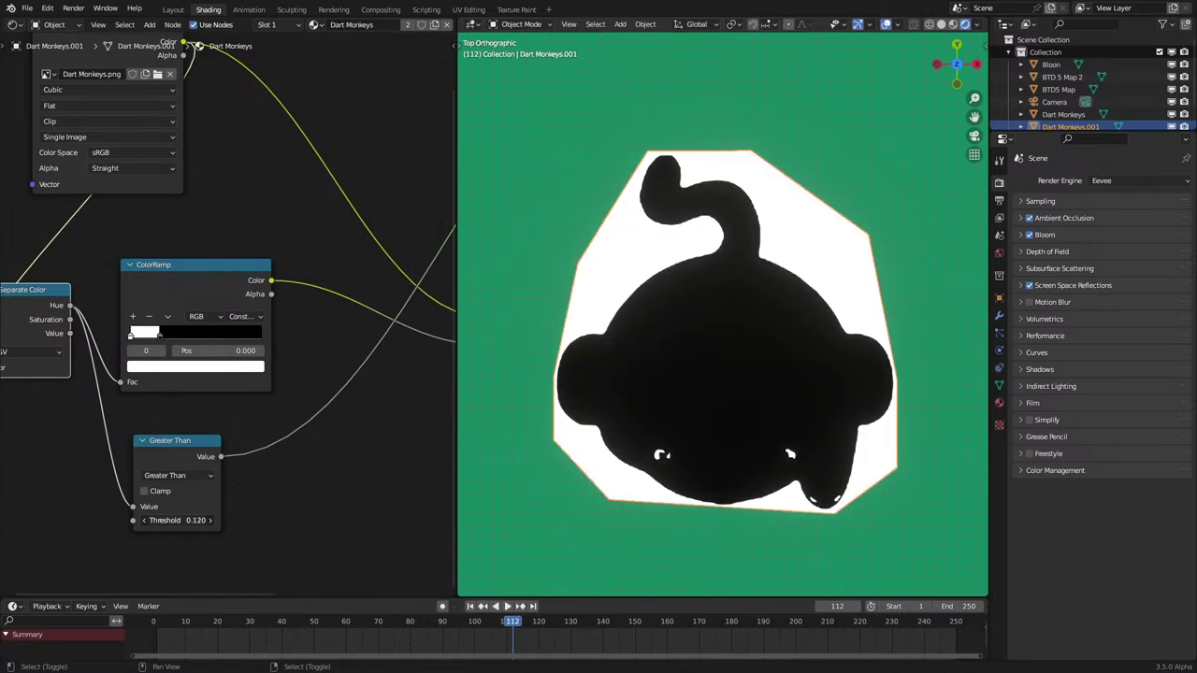
Step: Switch the math node's operation from Greater Than to Less Than
left_click(176, 475)
left_click(169, 578)
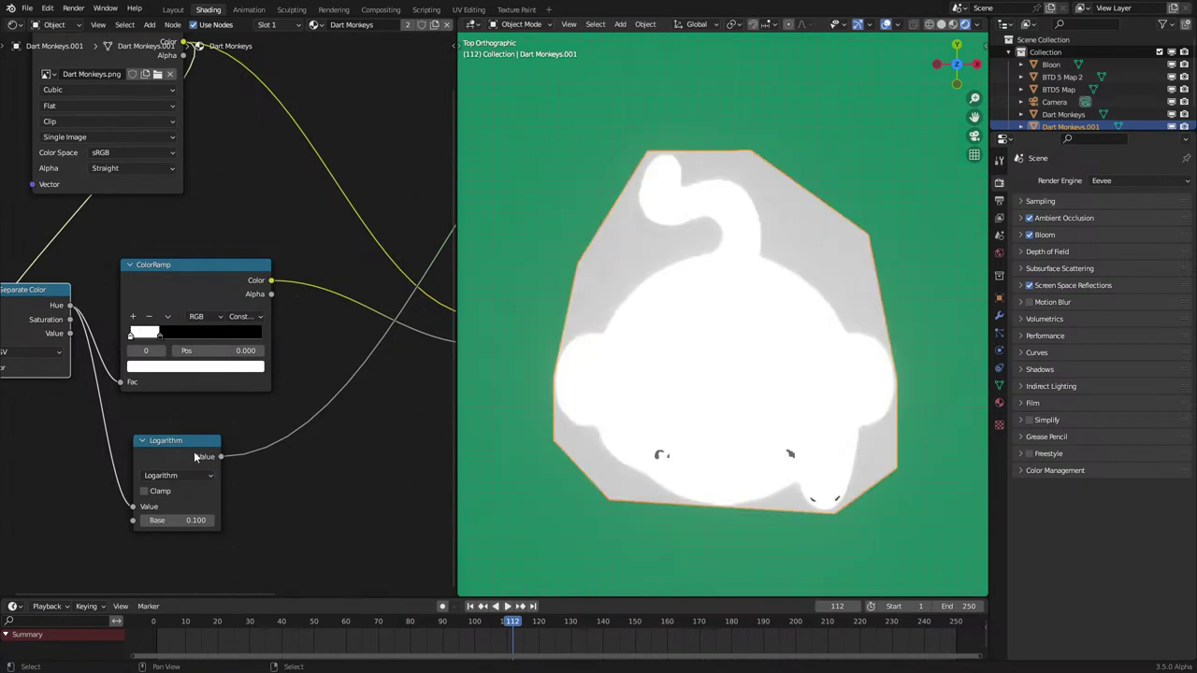
left_click(184, 475)
left_click(290, 542)
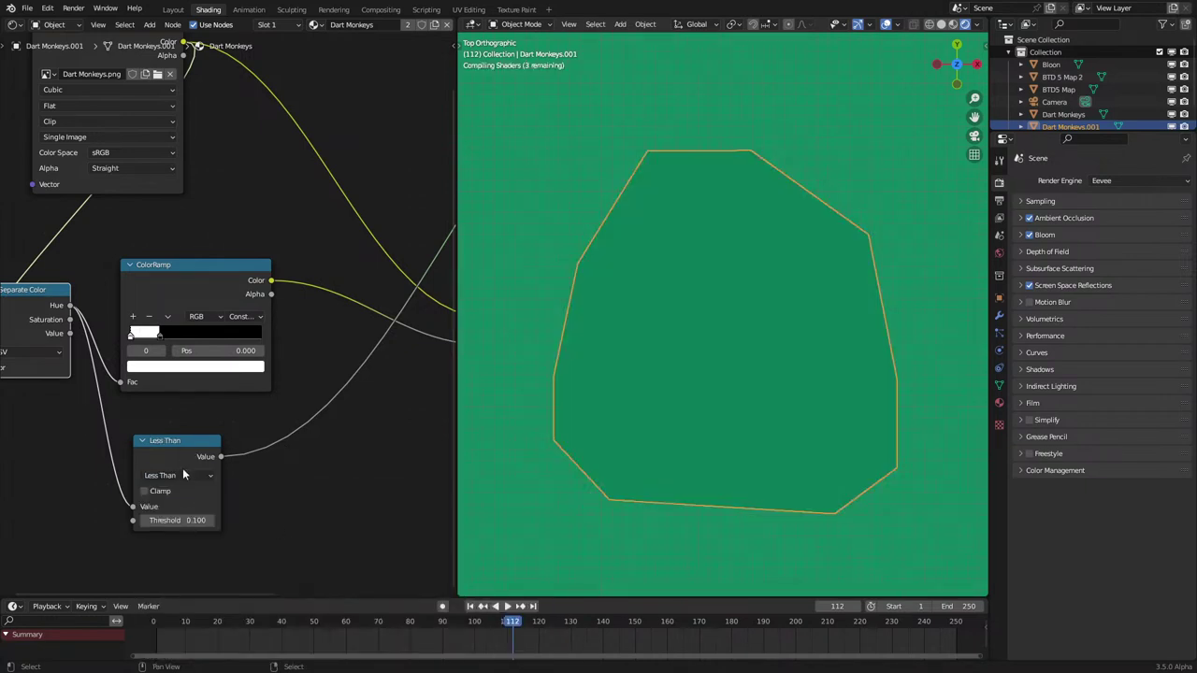
Step: Connect the Less Than node's Value to the Principled BSDF's Alpha and set the threshold to 0.190
middle_click_drag(183, 468, 95, 501)
left_click_drag(145, 500, 404, 388)
scroll(400, 388, "down", 2)
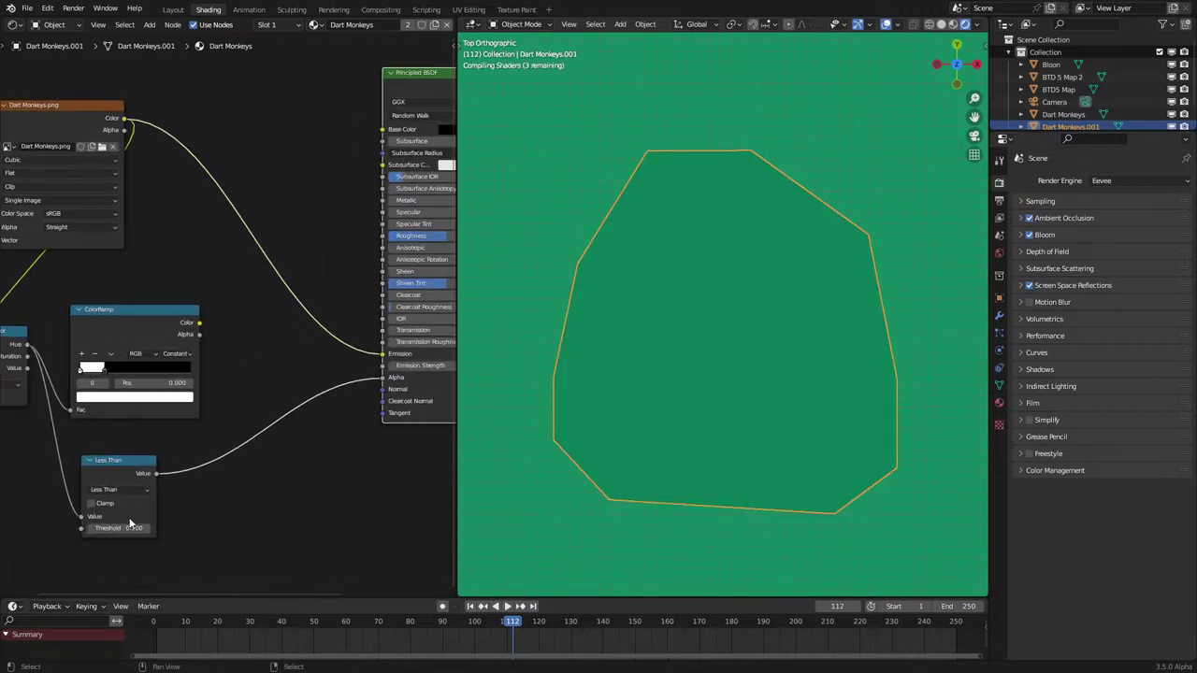
left_click_drag(120, 528, 125, 529)
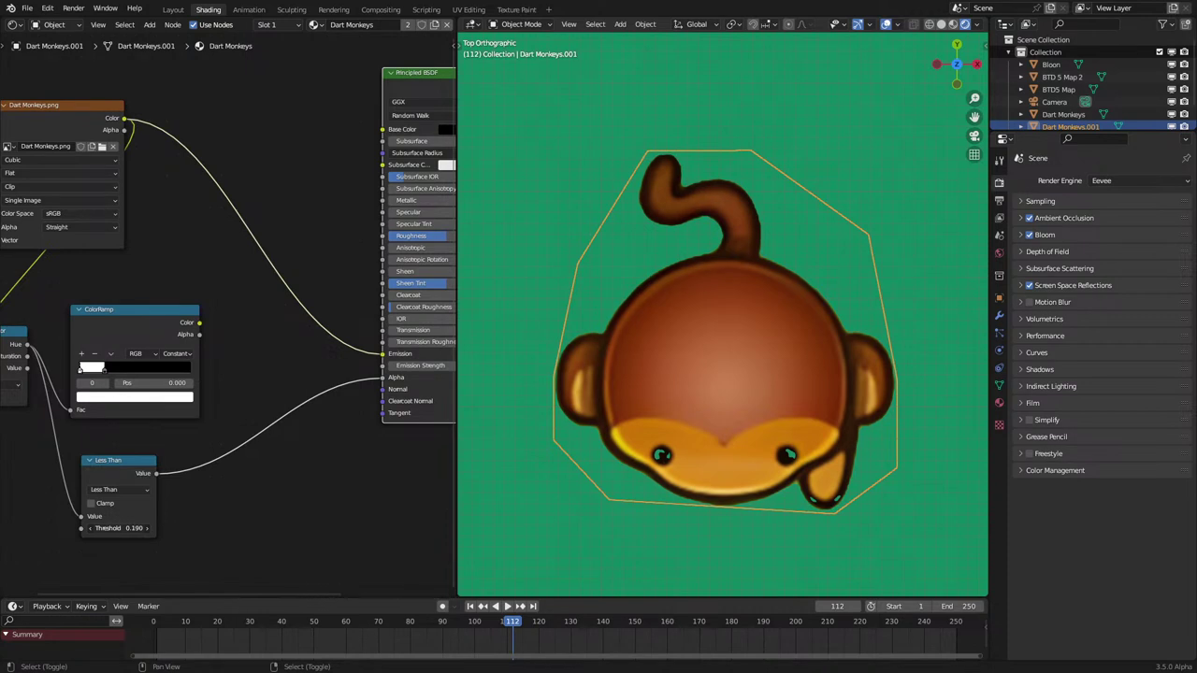
Step: Delete the unused ColorRamp node from the Dart Monkeys material
scroll(120, 523, "down", 3)
middle_click_drag(92, 382, 135, 453)
scroll(187, 402, "up", 1)
left_click(202, 385)
key("x")
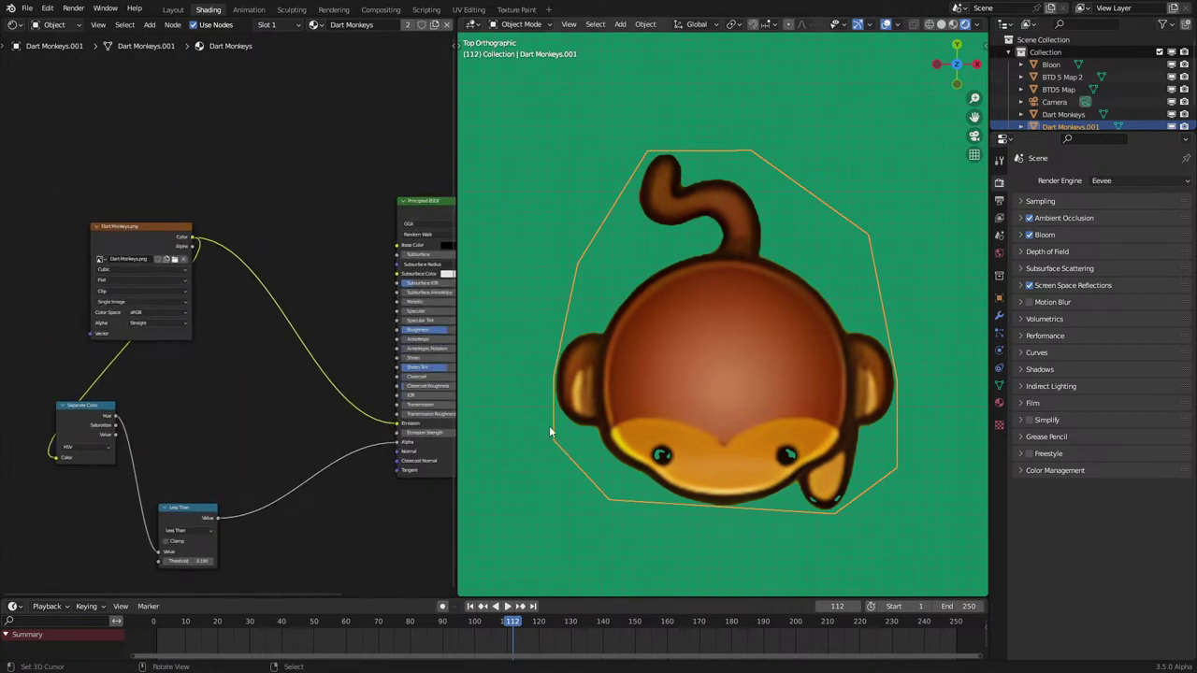
Step: Line up the image texture, Separate Color and Less Than nodes in a compact row before the Principled BSDF
left_click_drag(187, 522, 281, 411)
left_click_drag(94, 423, 222, 413)
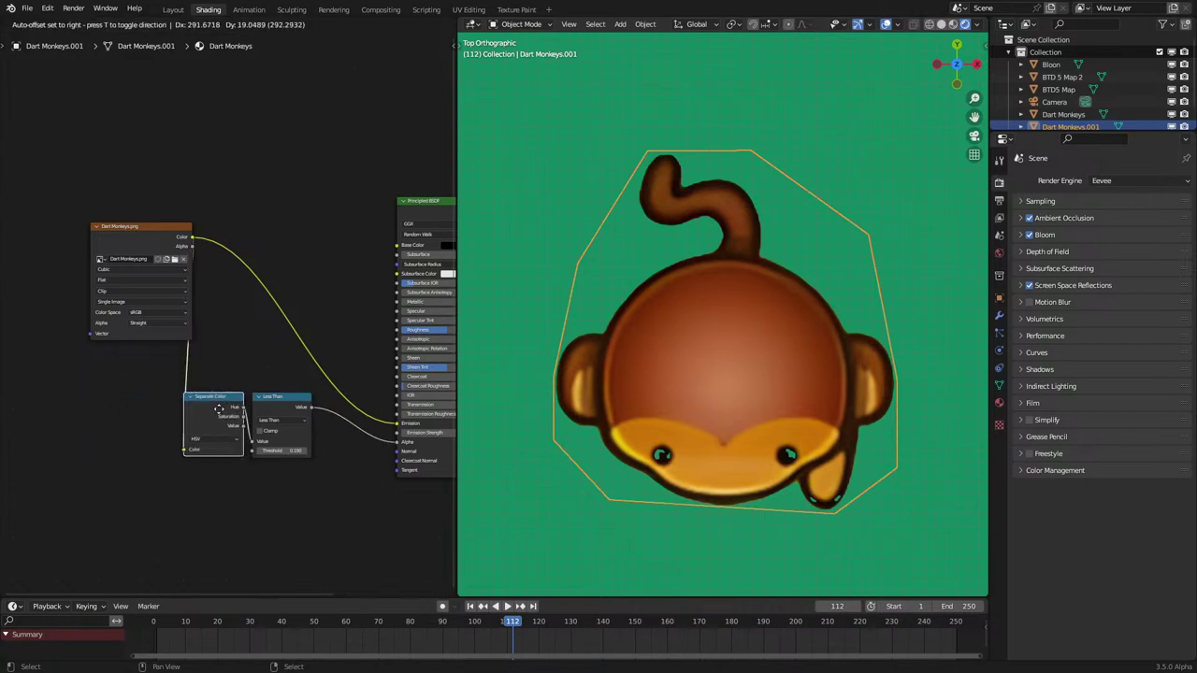
left_click(158, 240)
left_click_drag(158, 240, 125, 368)
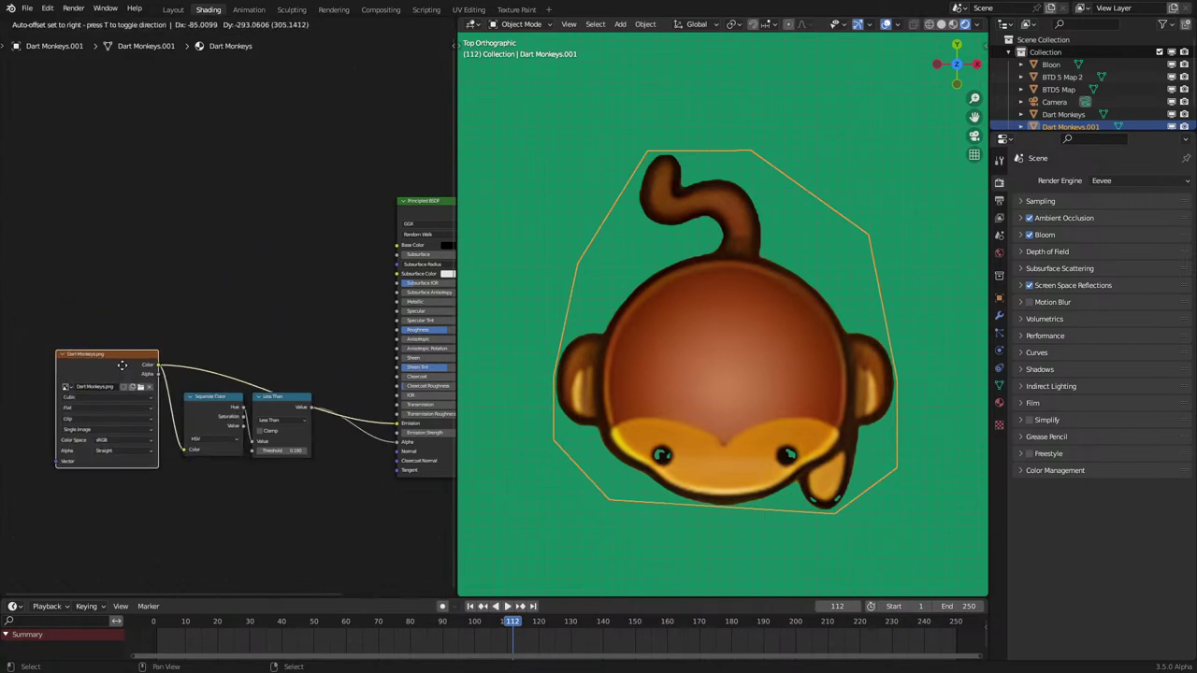
Step: Examine the masked monkey cutout beside the maps and other monkeys, with its selection cleared and restored
middle_click_drag(551, 405, 577, 408)
scroll(579, 403, "down", 5)
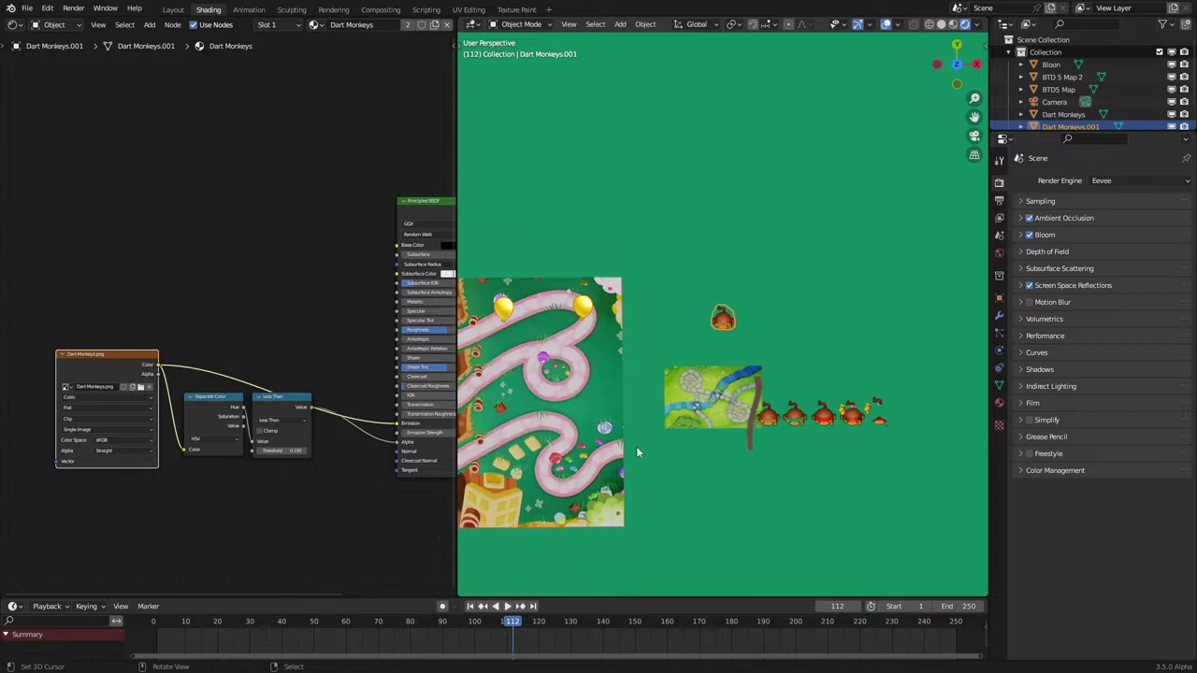
left_click(641, 339)
scroll(641, 341, "up", 2)
scroll(648, 356, "up", 7)
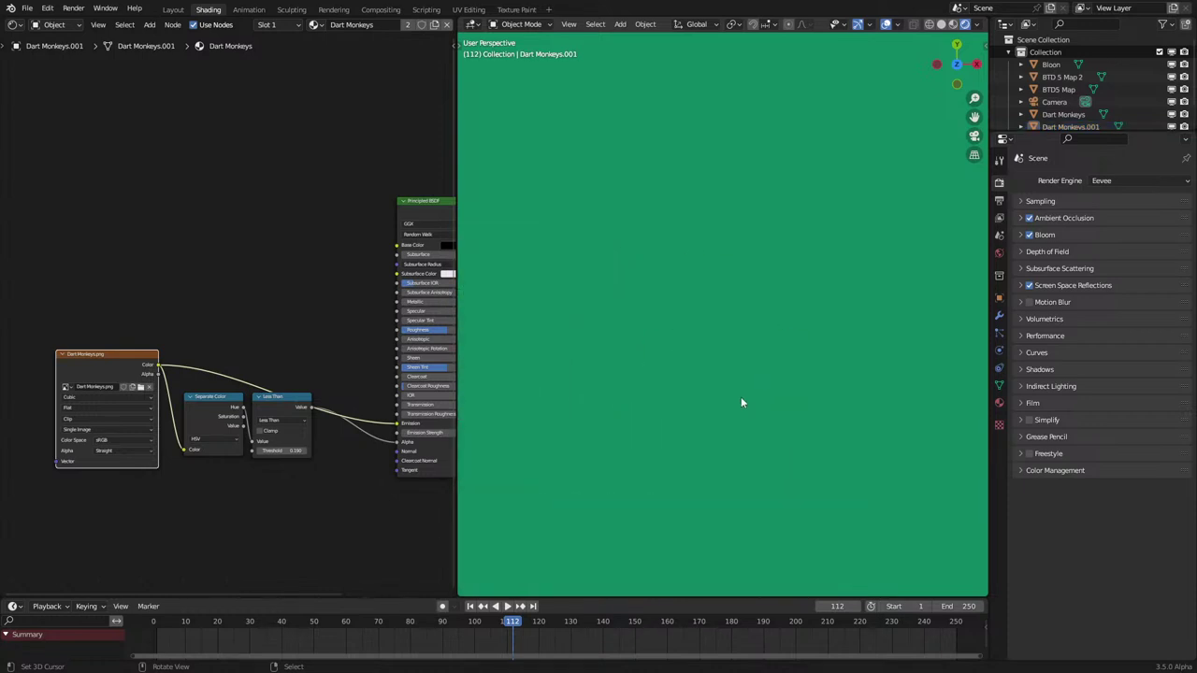
left_click(737, 394)
scroll(305, 378, "up", 1)
scroll(305, 376, "up", 2)
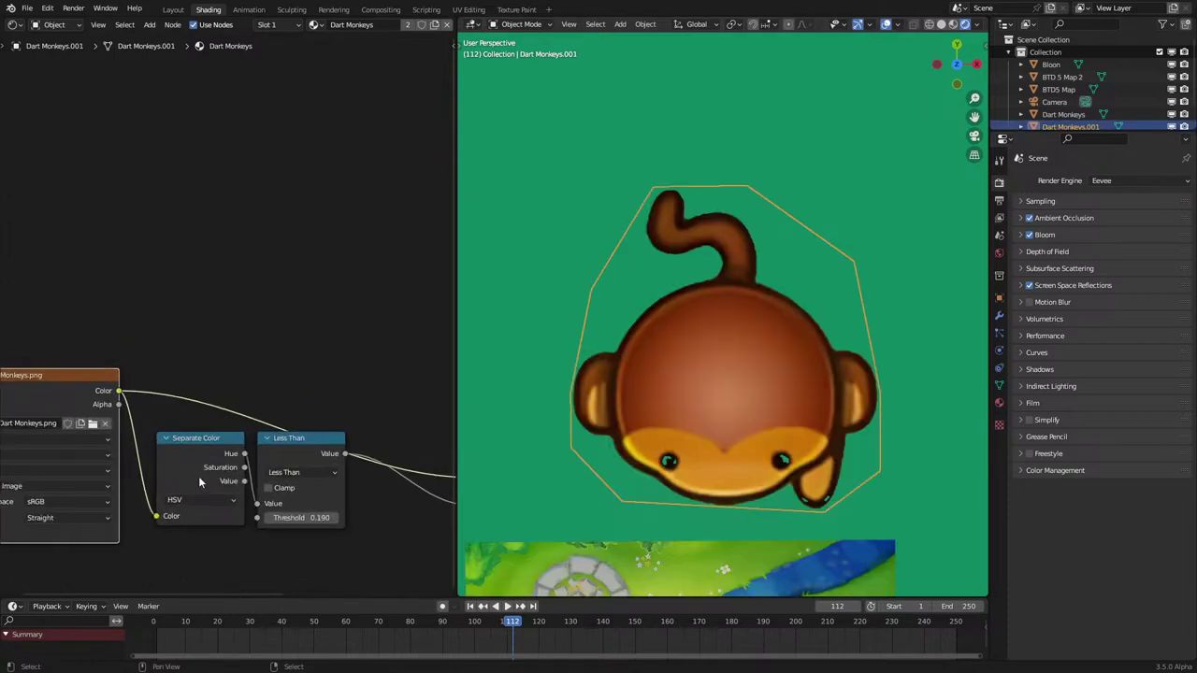
Step: Duplicate the Less Than node above the original, feed it Separate Color's Value output, and preview the result
left_click(294, 444)
key("shift+d")
left_click(294, 231)
left_click(245, 487)
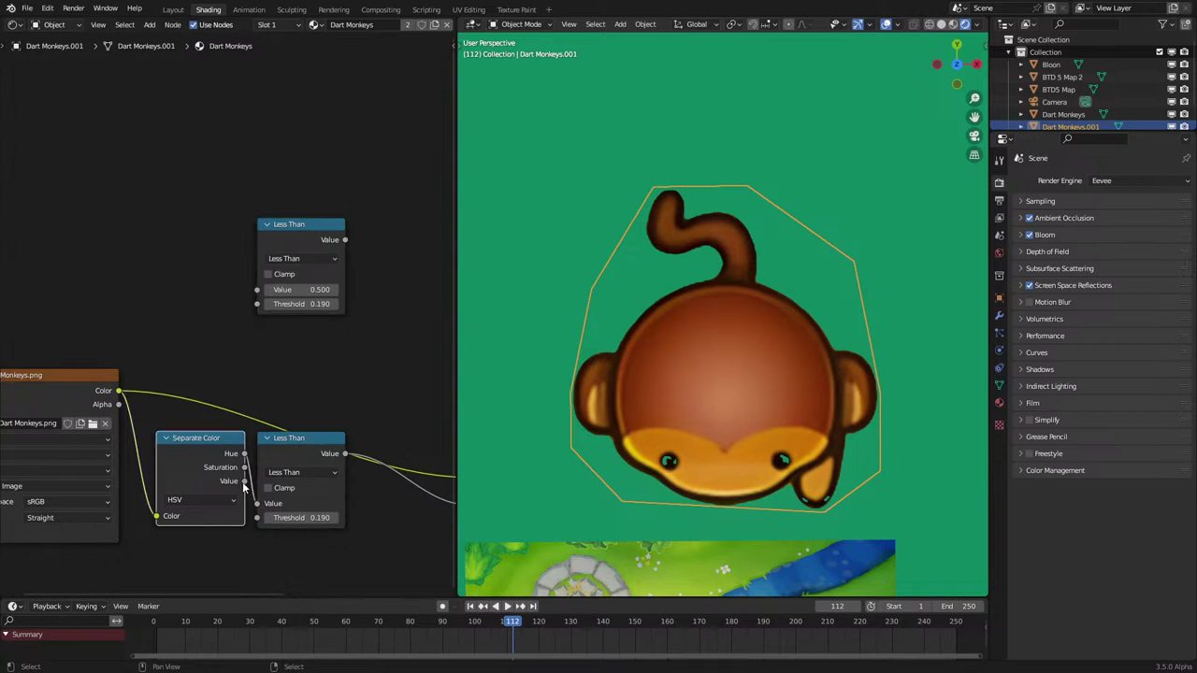
left_click_drag(245, 483, 262, 289)
left_click(304, 239, "ctrl+shift")
middle_click_drag(347, 349, 244, 298)
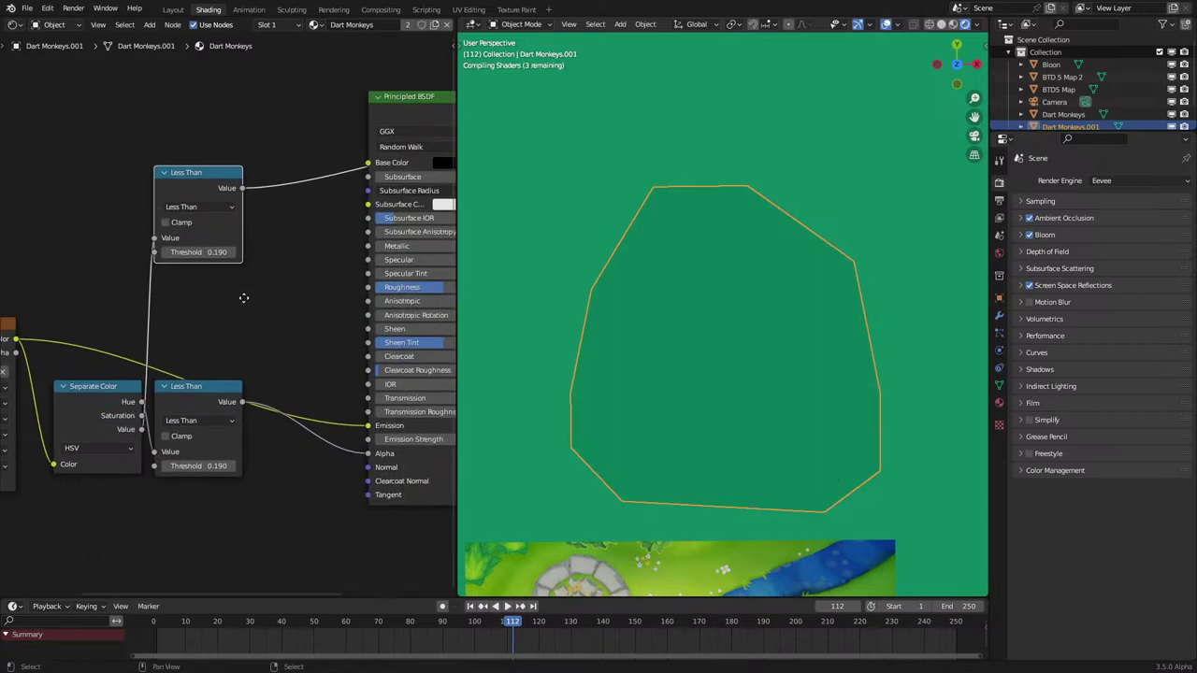
Step: Move the texture, Separate Color and lower Less Than nodes further left, and set the upper Less Than threshold to 0.100
middle_click_drag(190, 393, 324, 364)
scroll(325, 365, "down", 1)
left_click_drag(154, 268, 349, 460)
key("g")
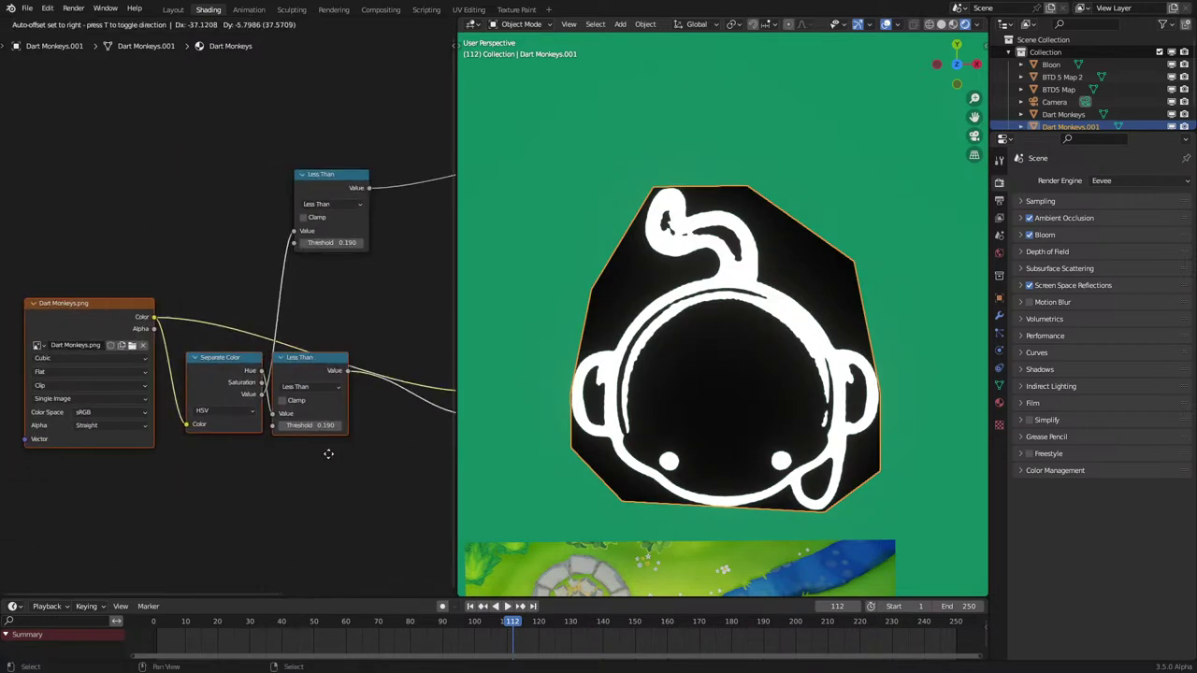
left_click(230, 485)
key("Return")
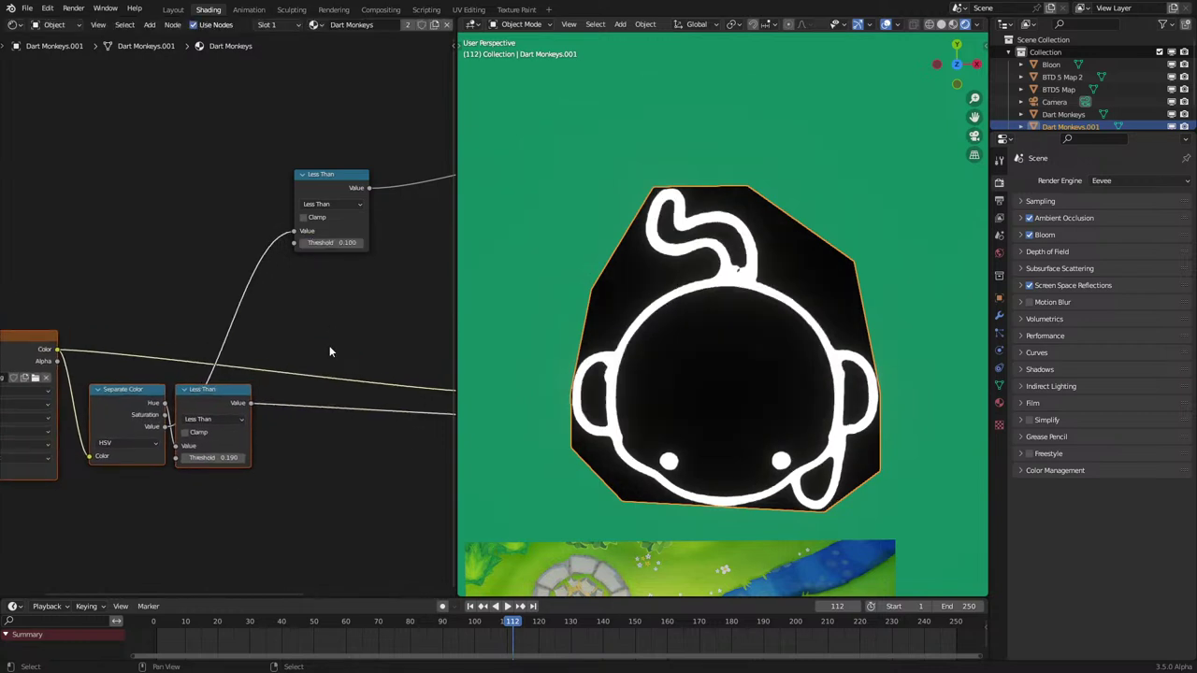
Step: Insert a Mix node after the lower Less Than, drive its factor with the upper Less Than's output, and make Color2 white
scroll(328, 392, "up", 1)
key("q")
left_click(321, 402)
left_click(324, 399)
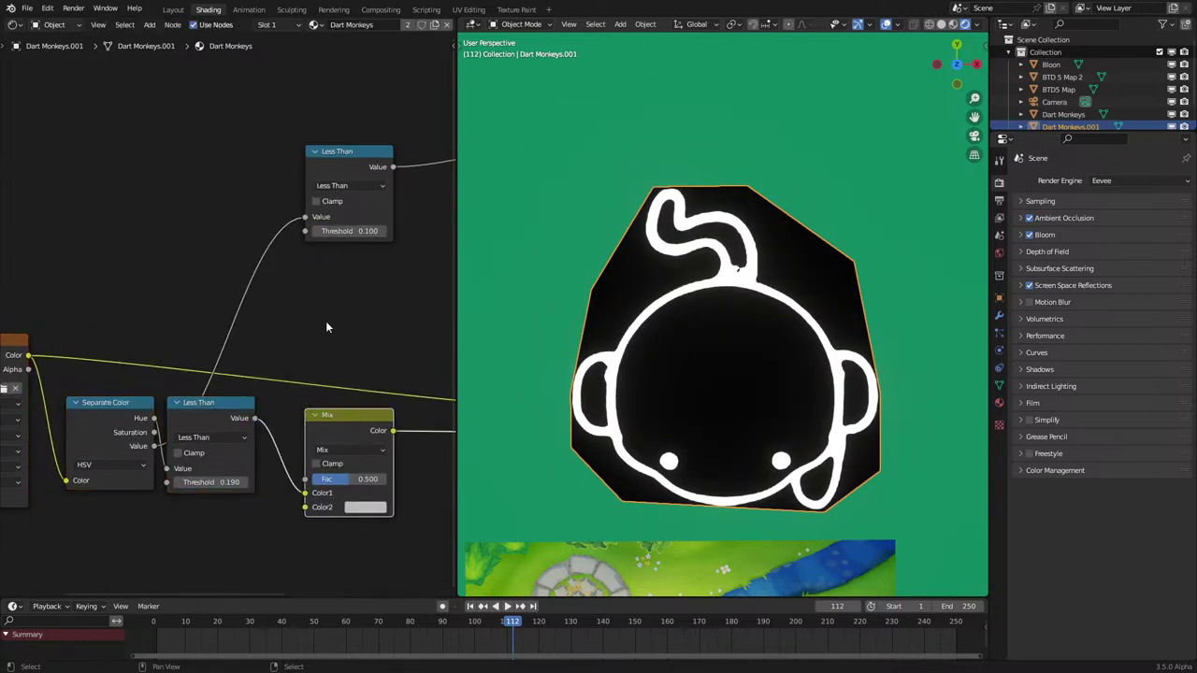
left_click_drag(392, 167, 306, 478)
left_click(366, 508)
Step: Preview the Principled BSDF again and move the value-based Less Than node beneath the hue-based one, before the Mix node
scroll(214, 341, "down", 3)
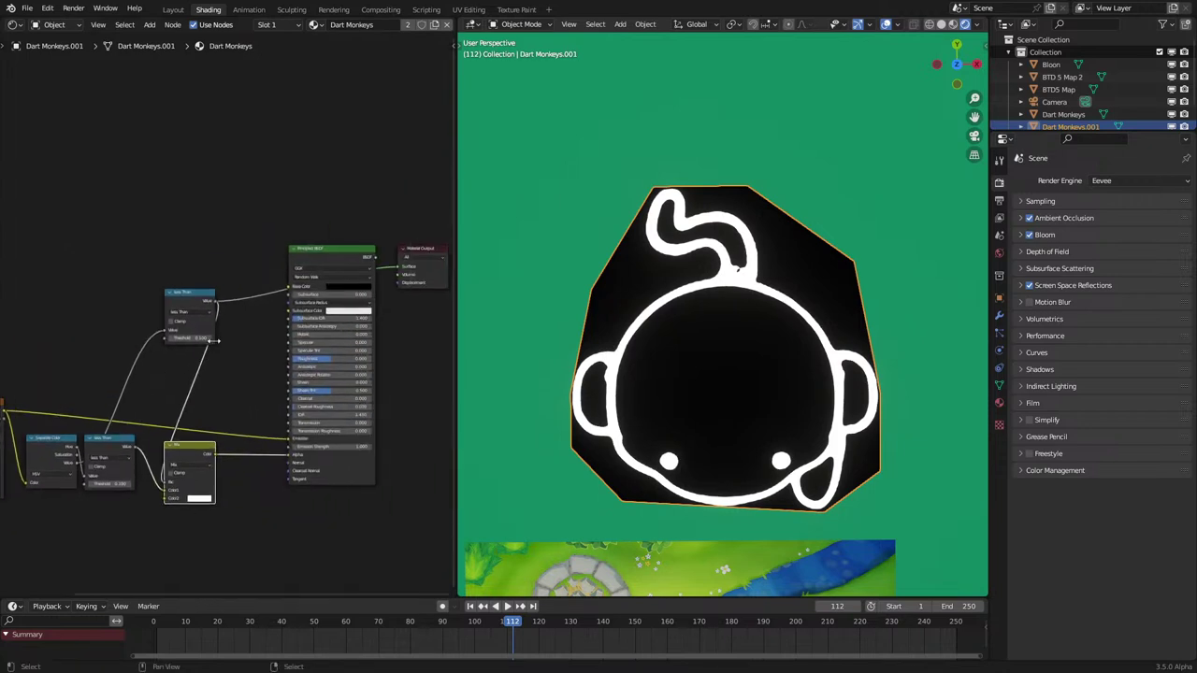
left_click(340, 274)
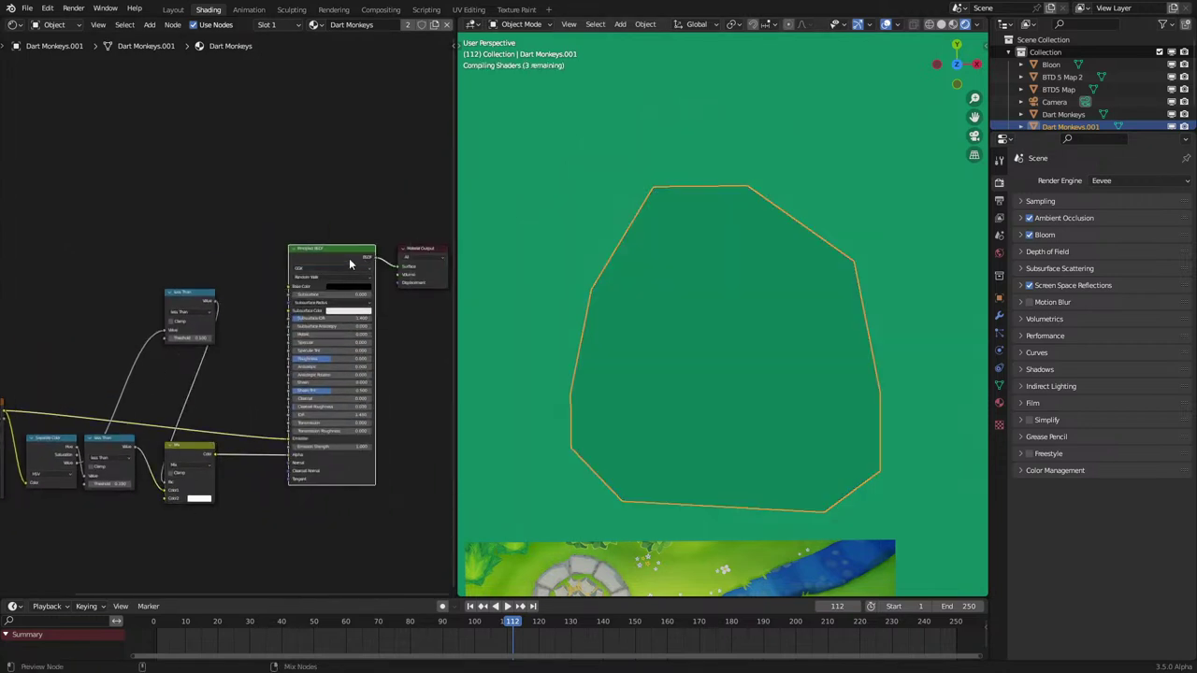
middle_click_drag(159, 373, 239, 334)
left_click_drag(265, 274, 194, 479)
Step: Examine the masked cutout and the row of dart monkeys beside the second map for remaining background and missing areas
scroll(711, 393, "down", 6)
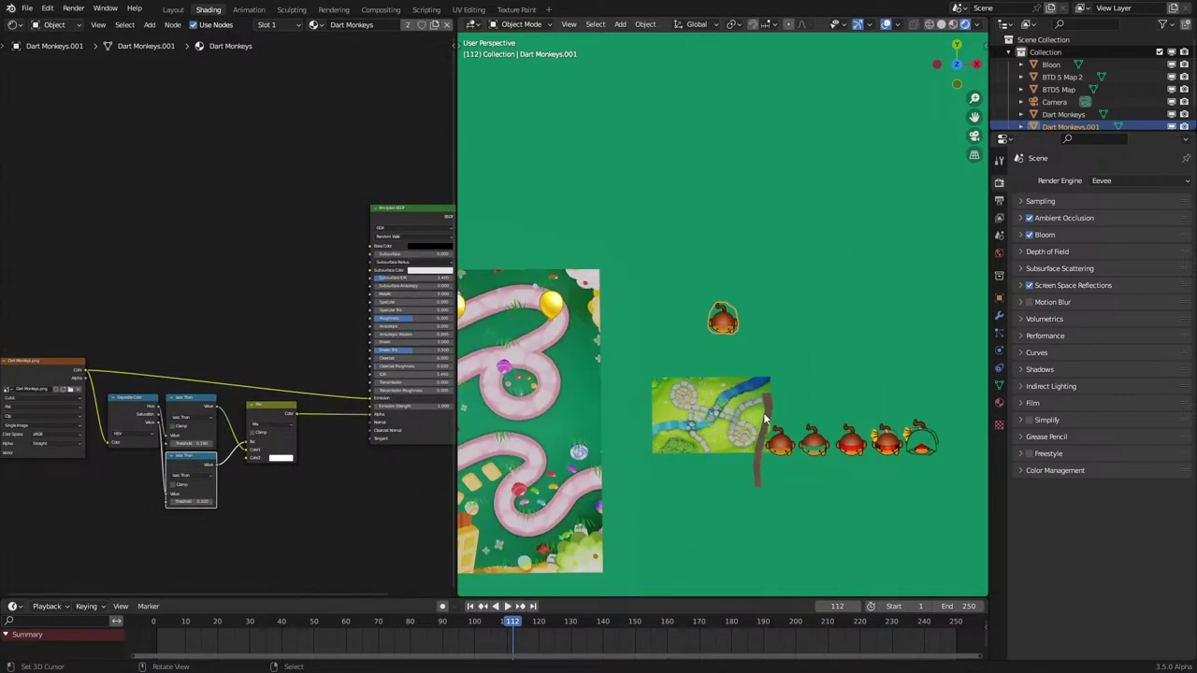
scroll(711, 395, "up", 5)
middle_click_drag(745, 449, 576, 398, "shift")
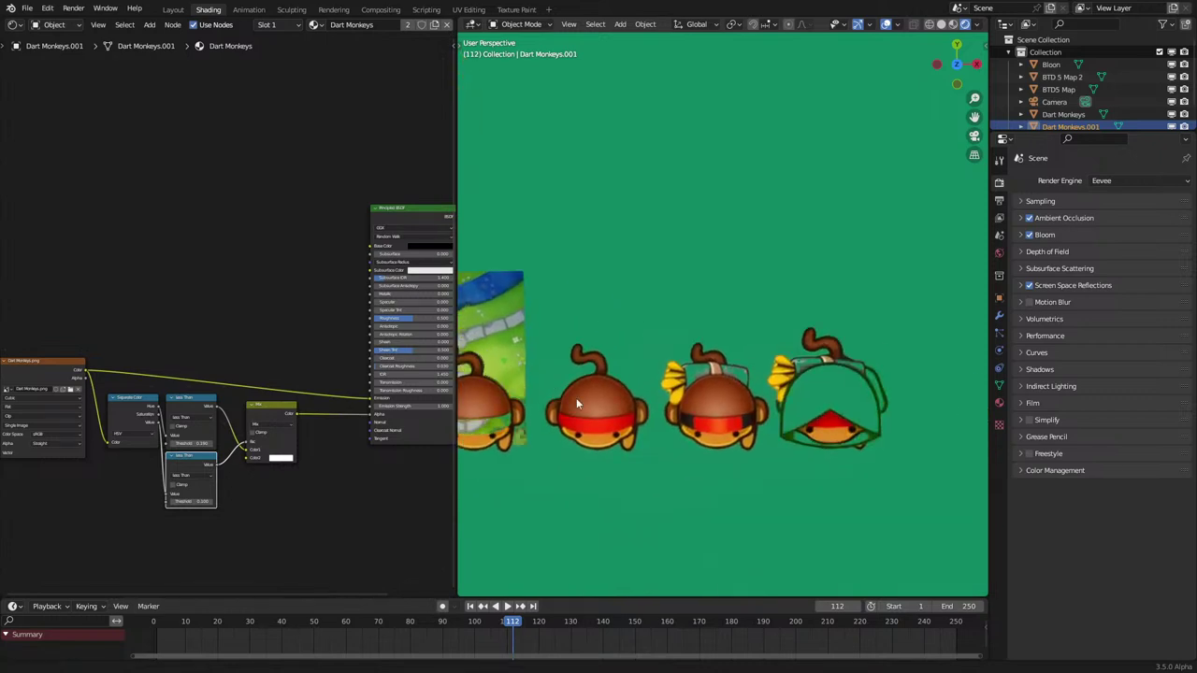
scroll(636, 438, "up", 2)
scroll(637, 439, "up", 2)
middle_click_drag(712, 442, 733, 432, "shift")
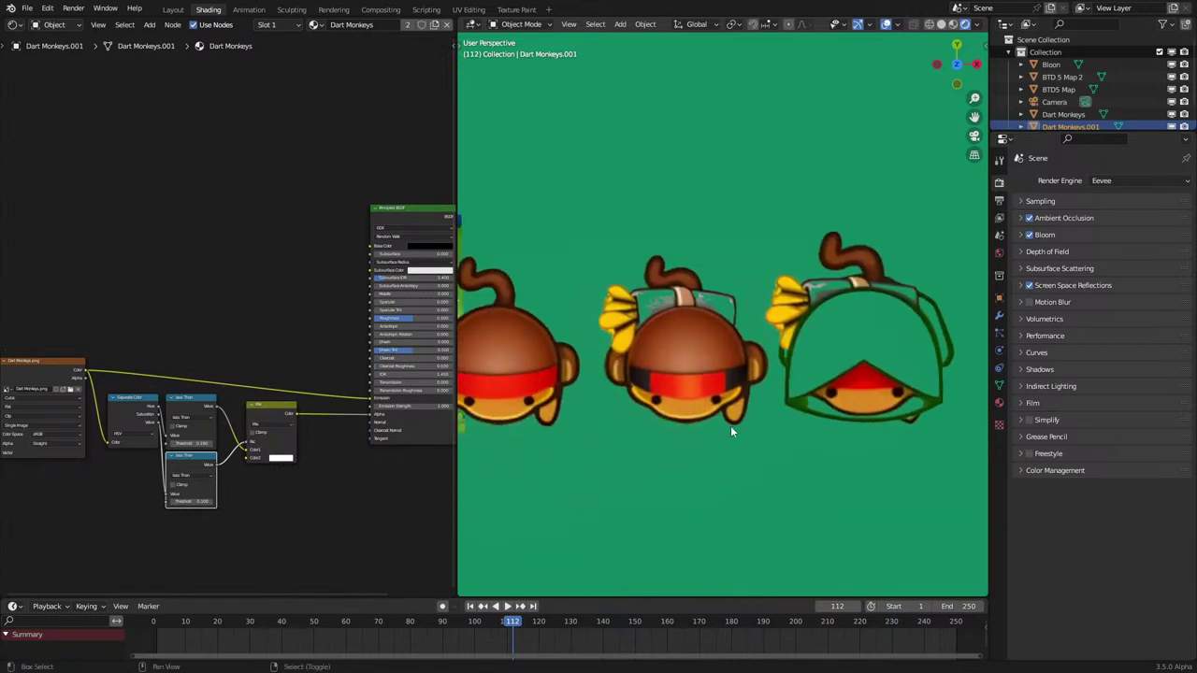
middle_click_drag(625, 441, 662, 437, "shift")
left_click(872, 394)
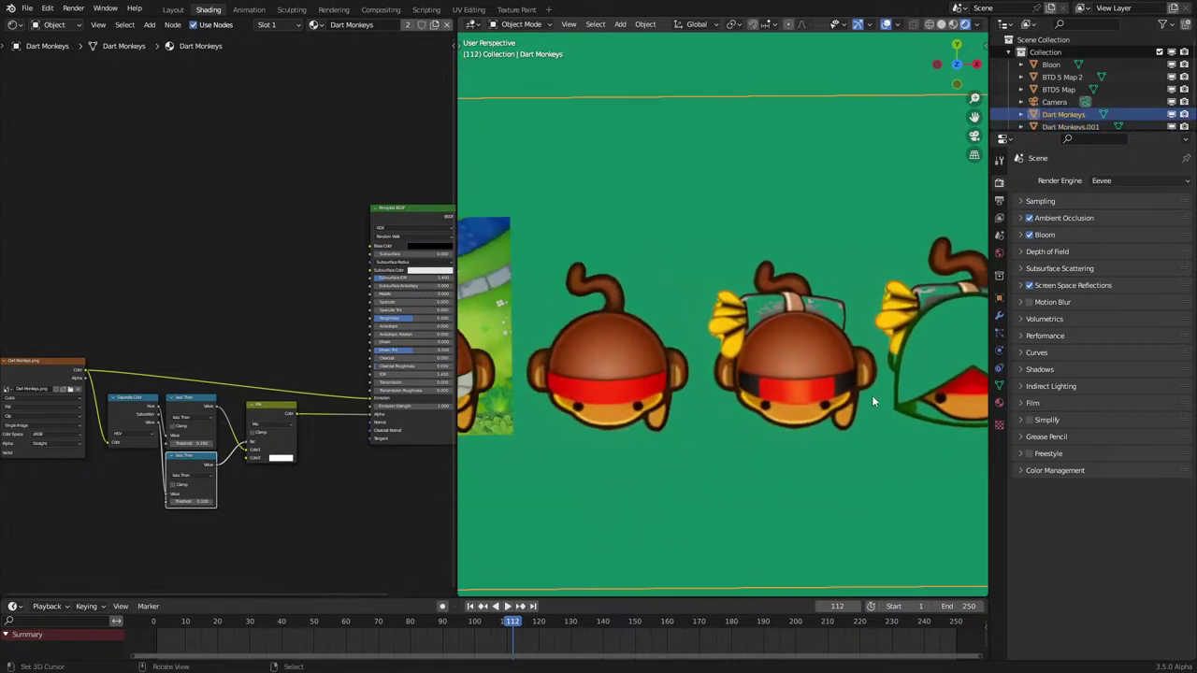
key("r")
key("r")
key("Escape")
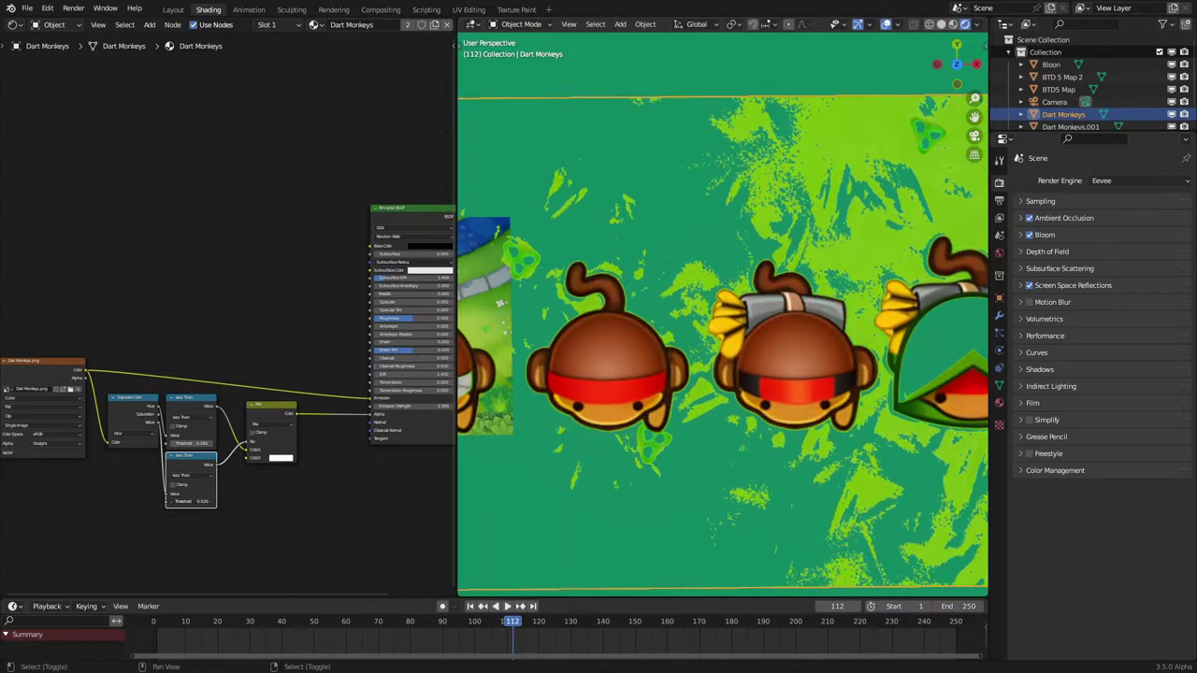
Step: Examine the selected Dart Monkeys sheet and its mask against the second map, from an overview to a close-up
scroll(744, 363, "down", 5)
scroll(745, 363, "down", 2)
middle_click_drag(648, 354, 727, 429, "shift")
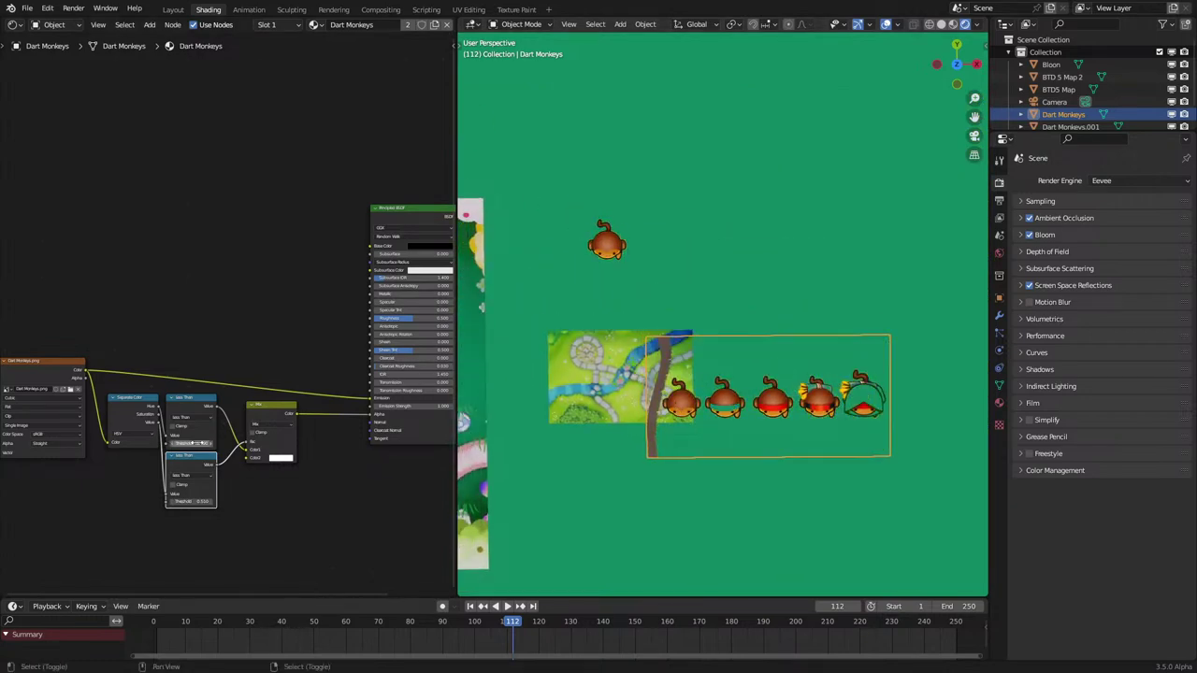
scroll(694, 460, "up", 3)
scroll(661, 484, "up", 2)
middle_click_drag(661, 485, 617, 371, "shift")
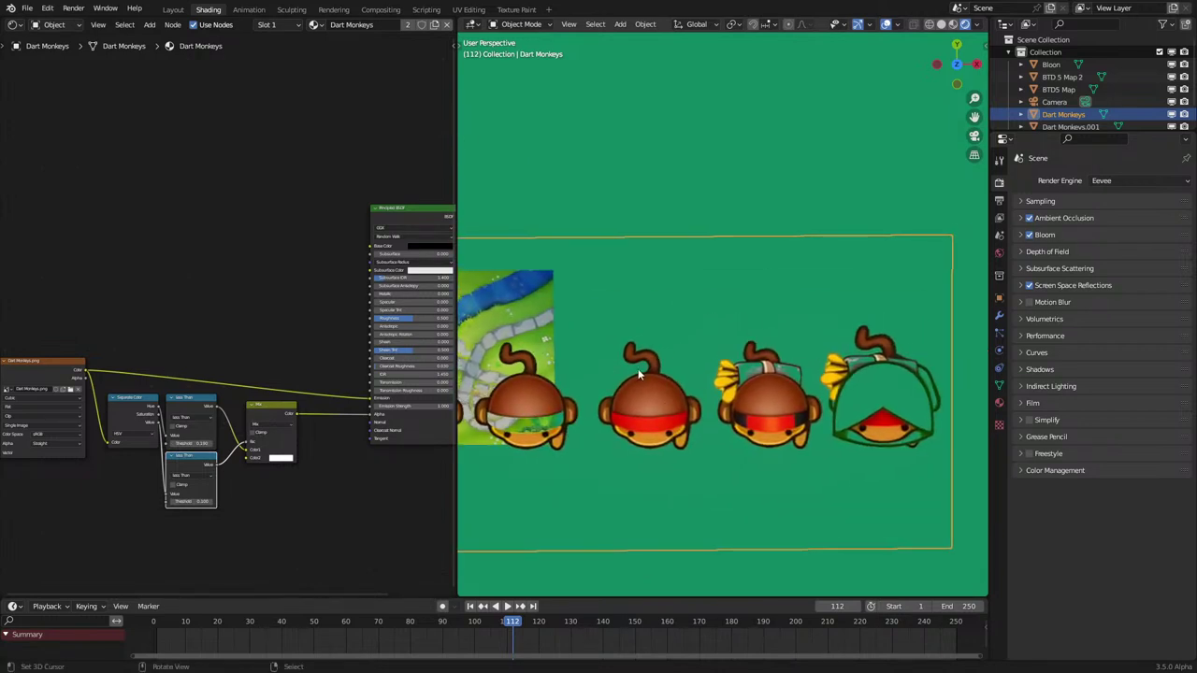
Step: Center the dart monkey cutout's geometry on its origin by setting its median X and Y to 0 m in Edit Mode
scroll(638, 374, "down", 11)
middle_click_drag(670, 305, 832, 347, "shift")
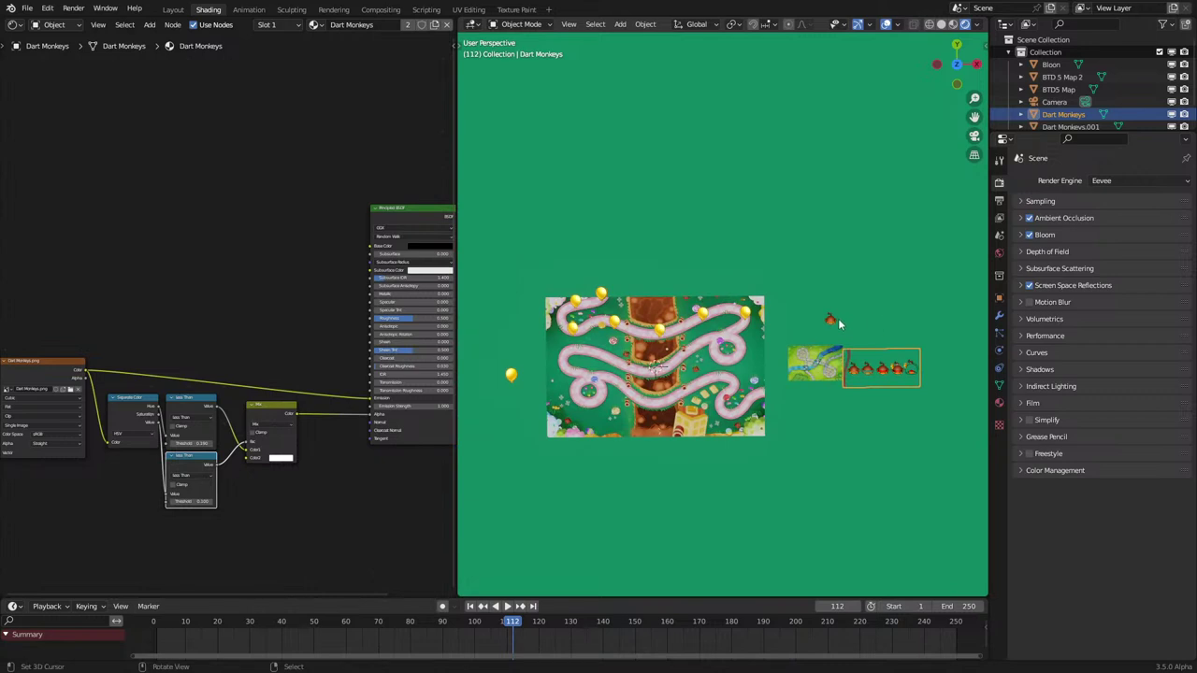
left_click(839, 323)
key("KP_7")
scroll(835, 328, "up", 3)
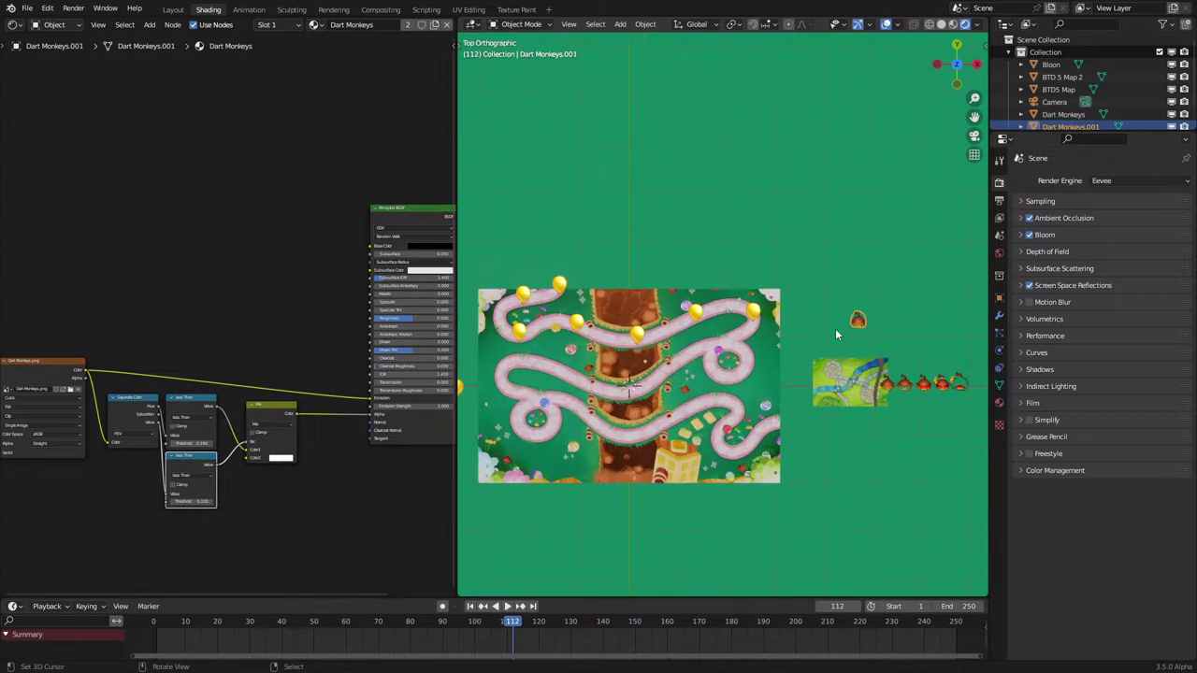
key("Tab")
key("n")
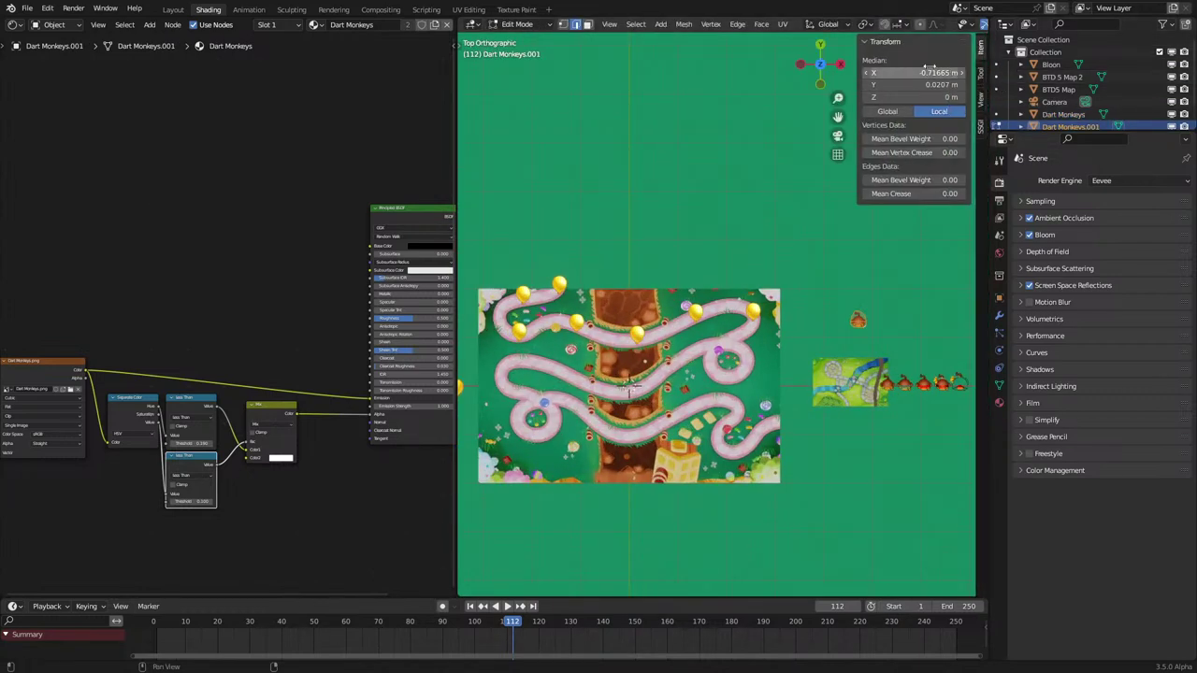
left_click(889, 72)
type("0")
key("Return")
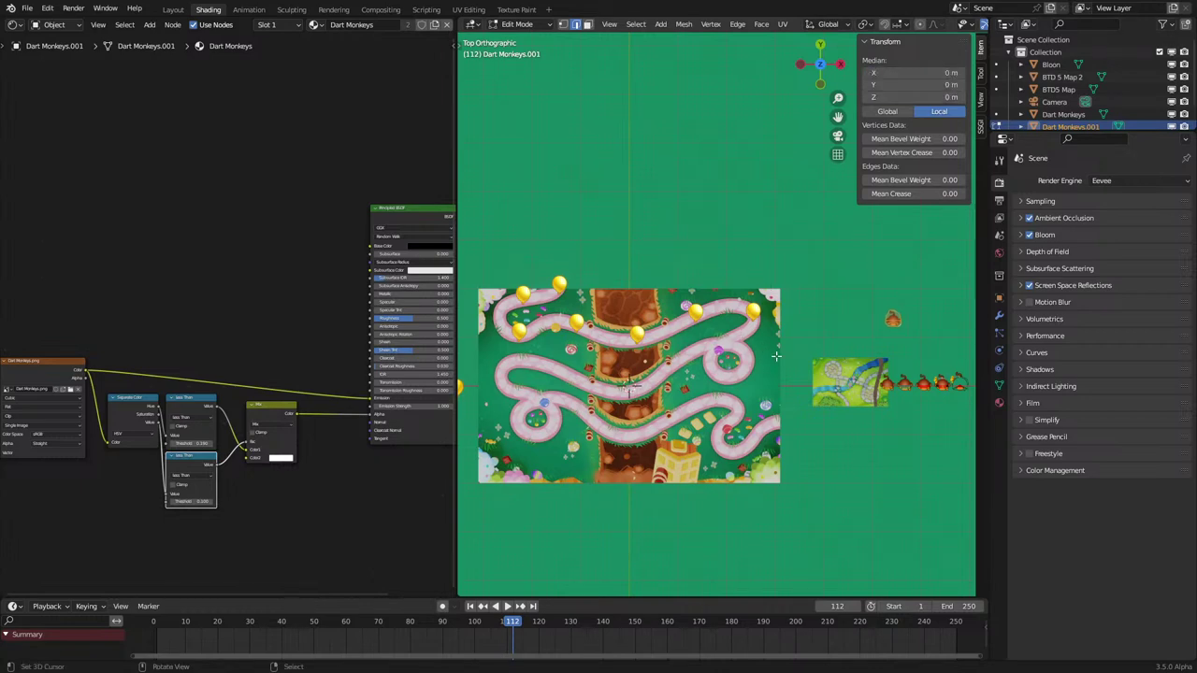
key("n")
key("Tab")
Step: Add a mesh plane, clear its location to the world origin, and switch the node area to the Geometry Node Editor
scroll(873, 365, "up", 2)
middle_click_drag(548, 387, 676, 380, "shift")
key("shift+a")
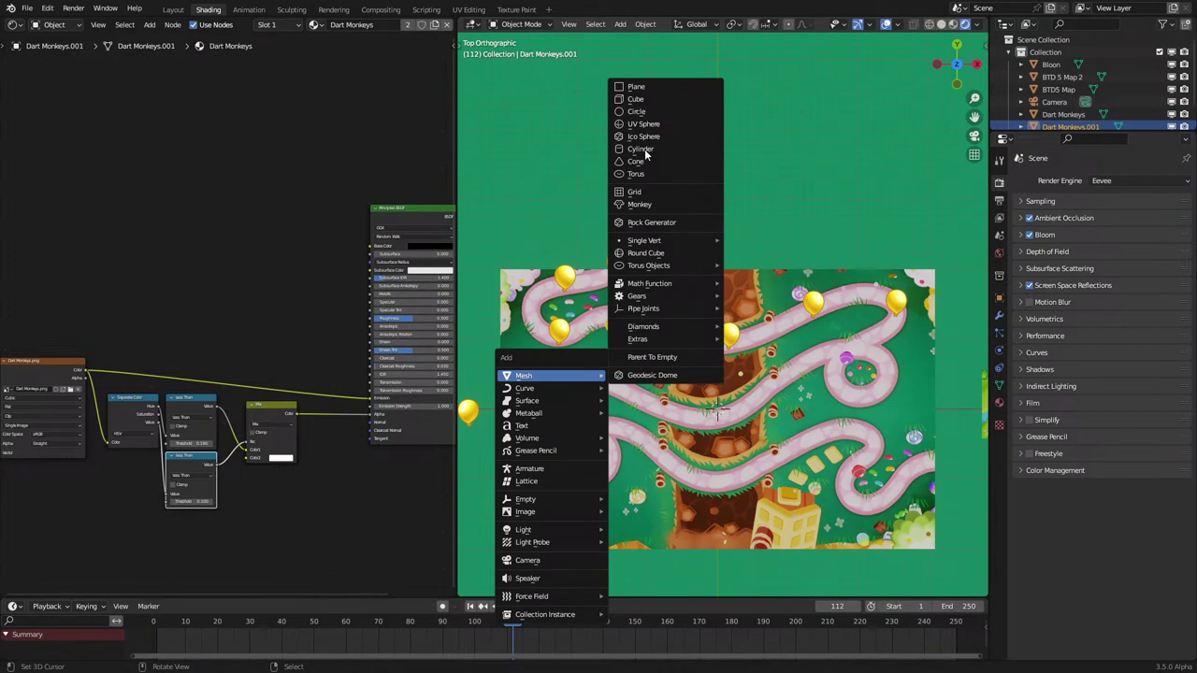
left_click(673, 87)
key("alt+g")
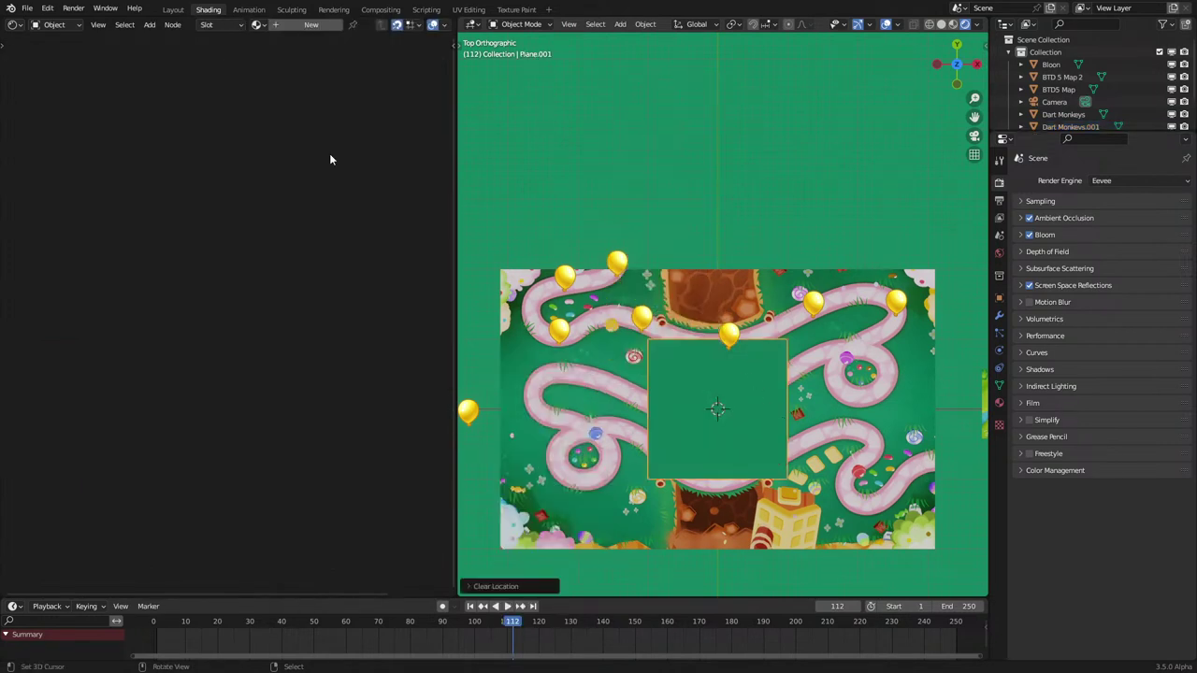
left_click(12, 27)
left_click(65, 126)
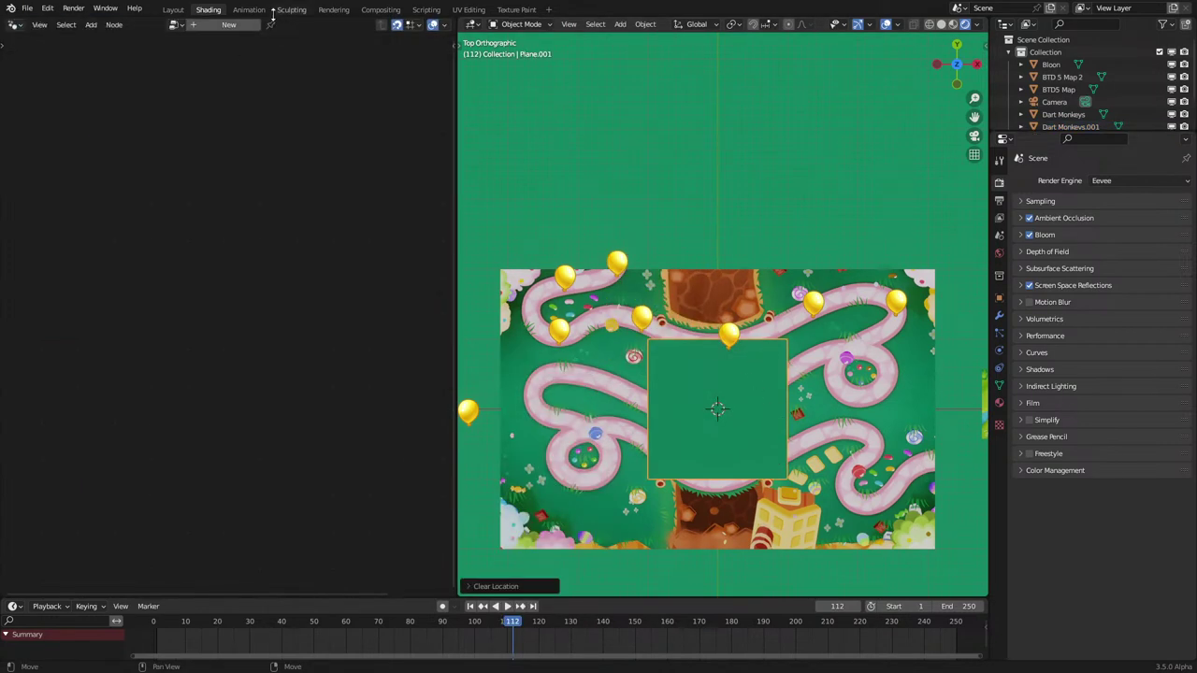
Step: Reduce the plane to a single vertex and move it about -0.51 m in X and -0.15 m in Y
key("Tab")
key("alt+a")
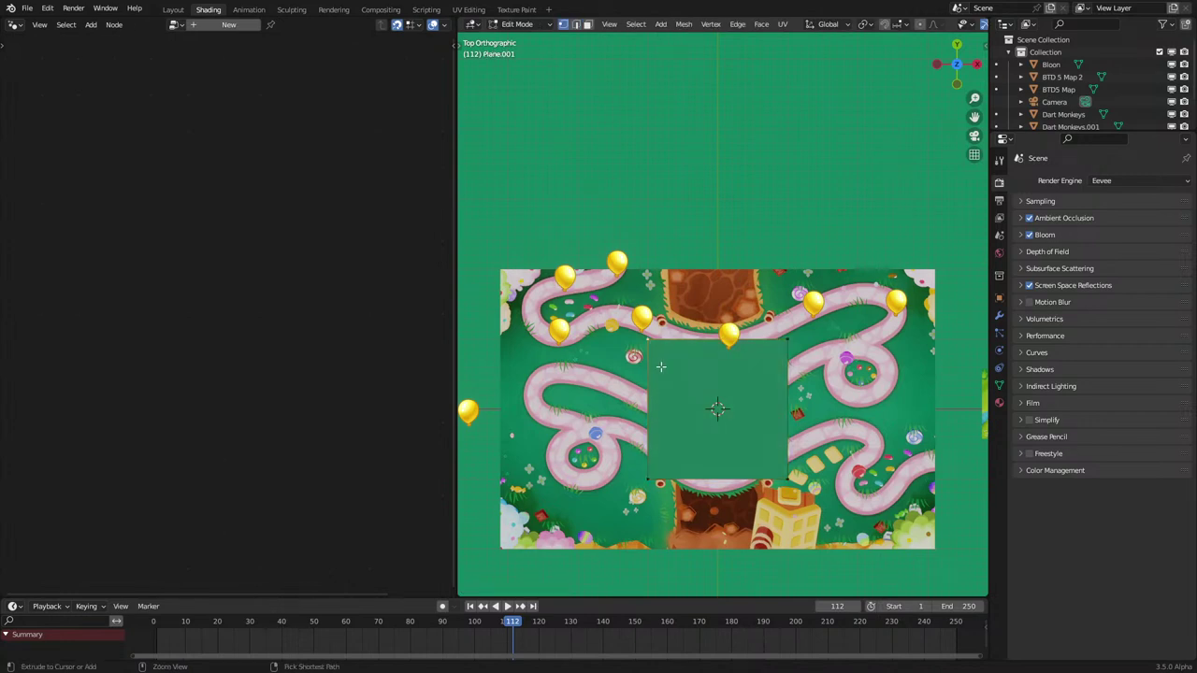
key("x")
left_click(661, 367)
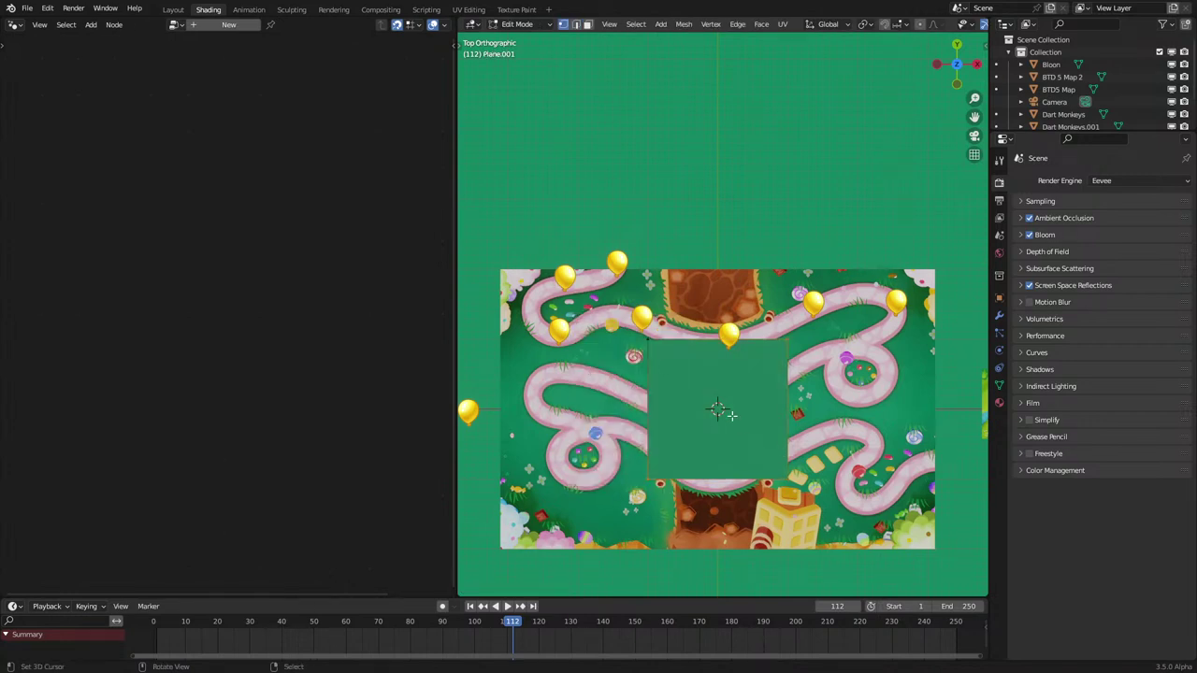
key("x")
left_click(704, 383)
right_click(646, 339)
key("g")
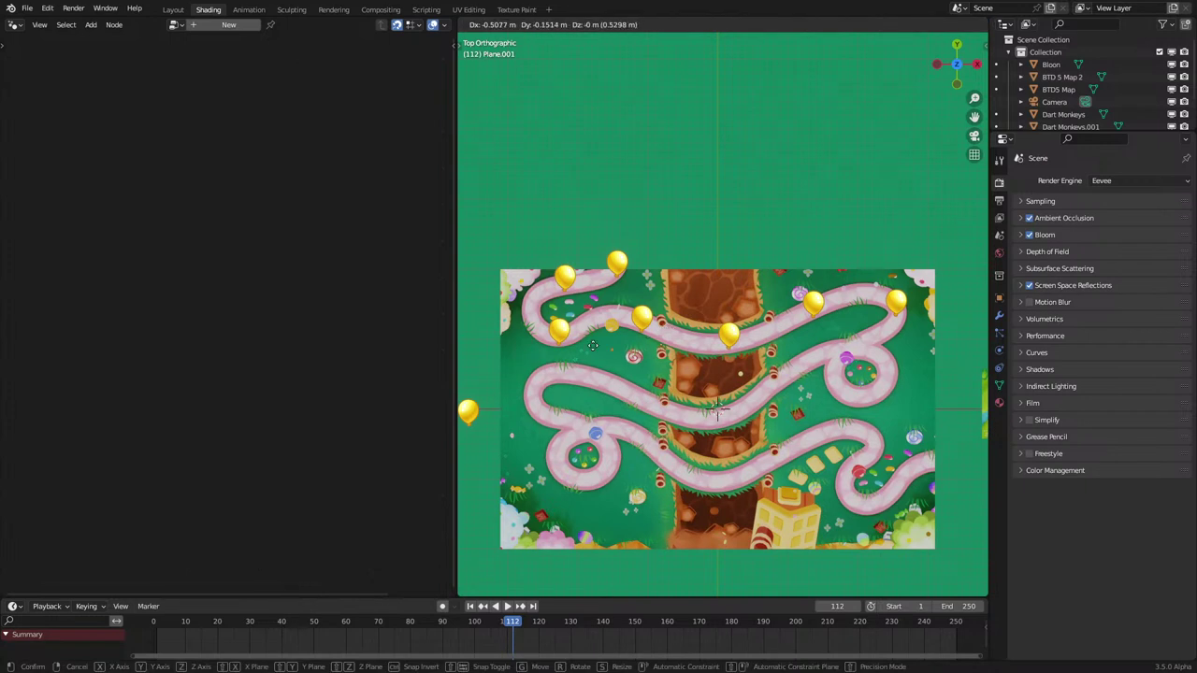
left_click(593, 345)
Step: Create a new geometry node tree on the plane and insert an Instance on Points node between Group Input and Group Output
left_click(220, 24)
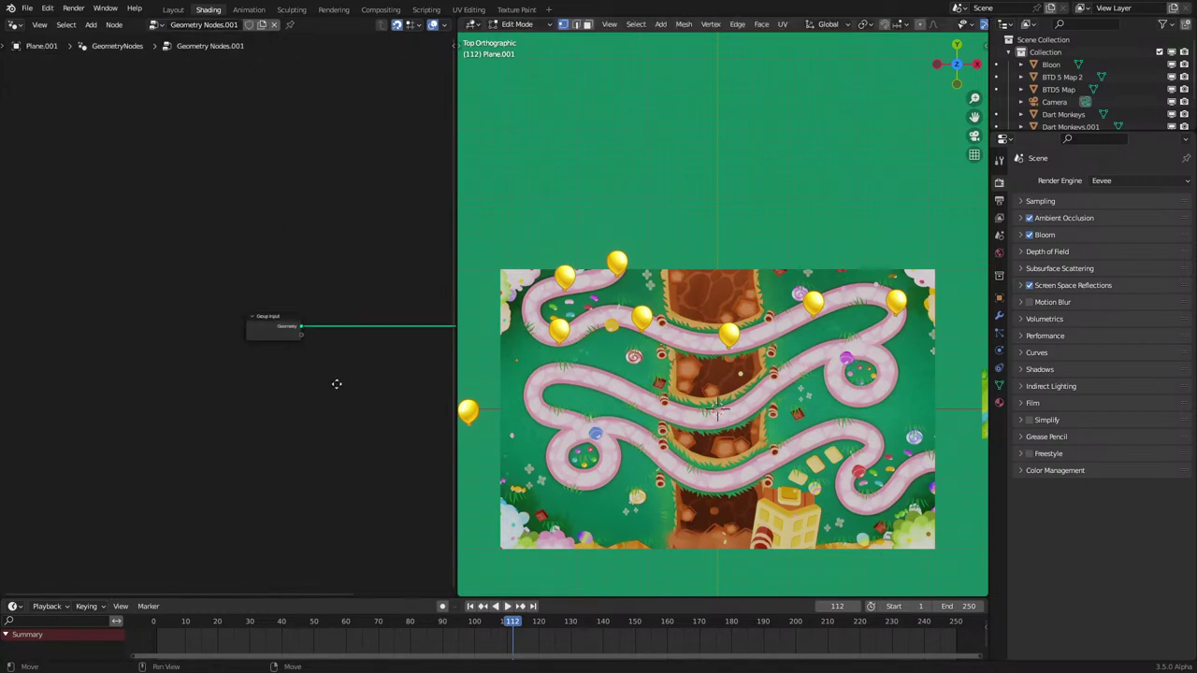
key("shift+a")
mouse_move(160, 385)
mouse_move(140, 336)
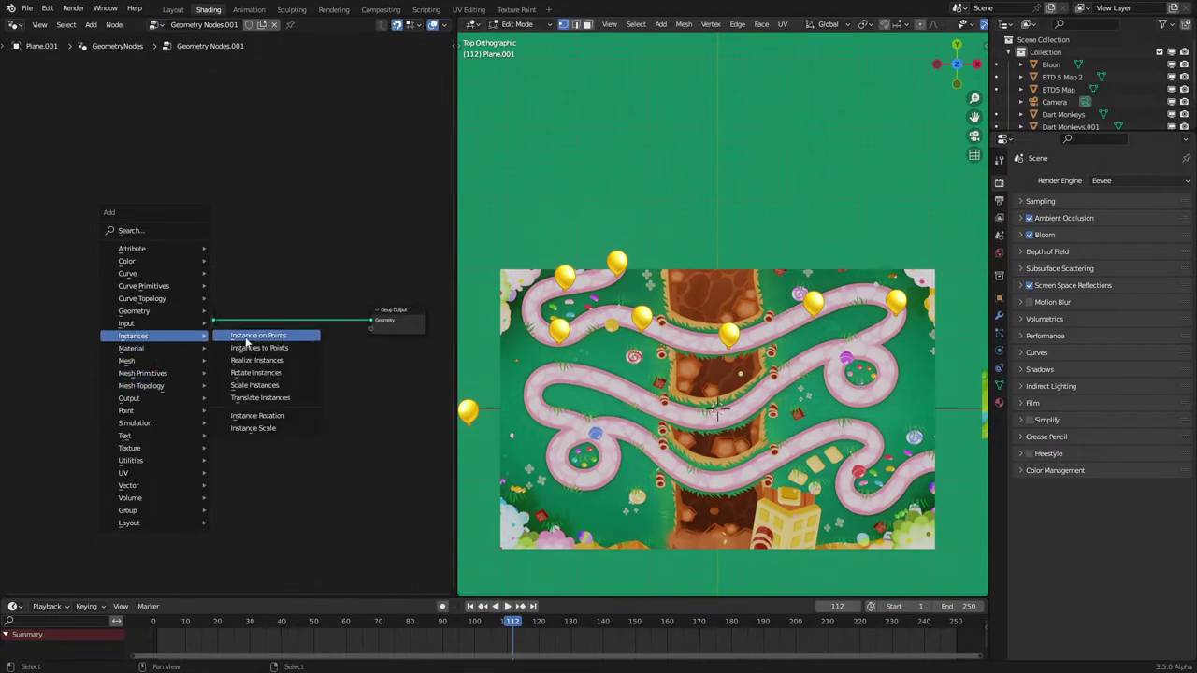
left_click(280, 334)
left_click(276, 323)
Step: Bring Dart Monkeys.001 in as an Object Info node, connect its Geometry to the Instance input, and return to Object Mode
scroll(1055, 101, "down", 2)
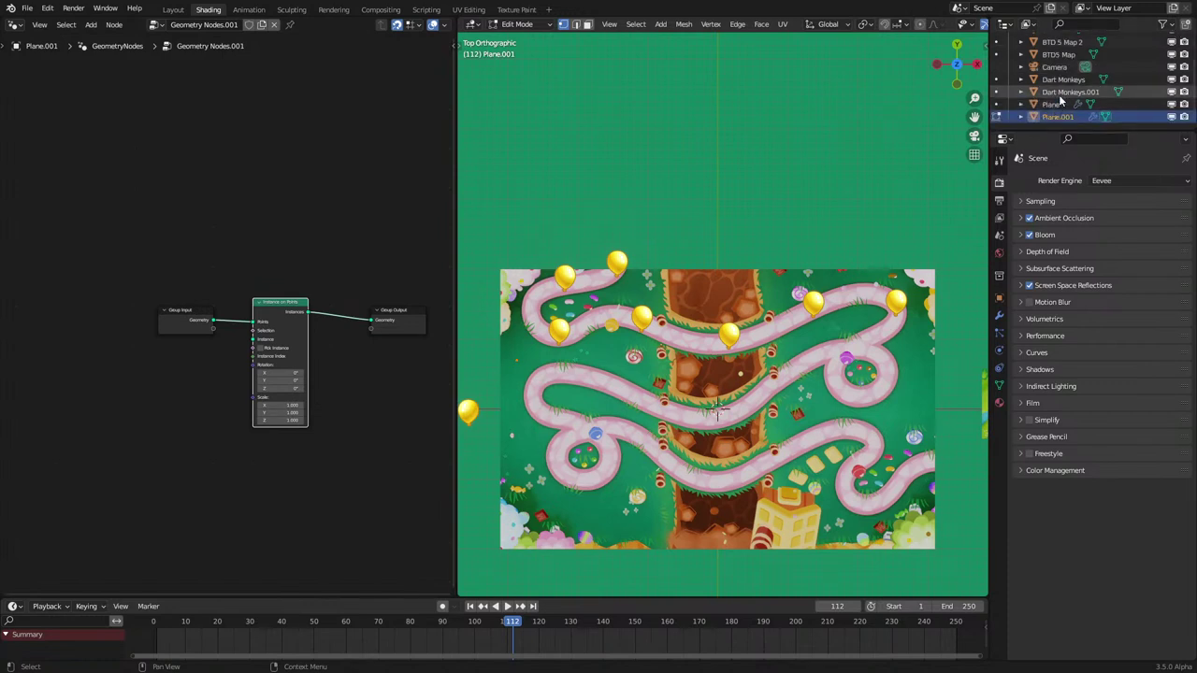
left_click_drag(1061, 97, 187, 376)
scroll(211, 441, "up", 2)
left_click_drag(221, 465, 271, 354)
key("Tab")
Step: Lower the BTD5 Map along Z and clear the location of the balloon track object
middle_click_drag(658, 495, 690, 377)
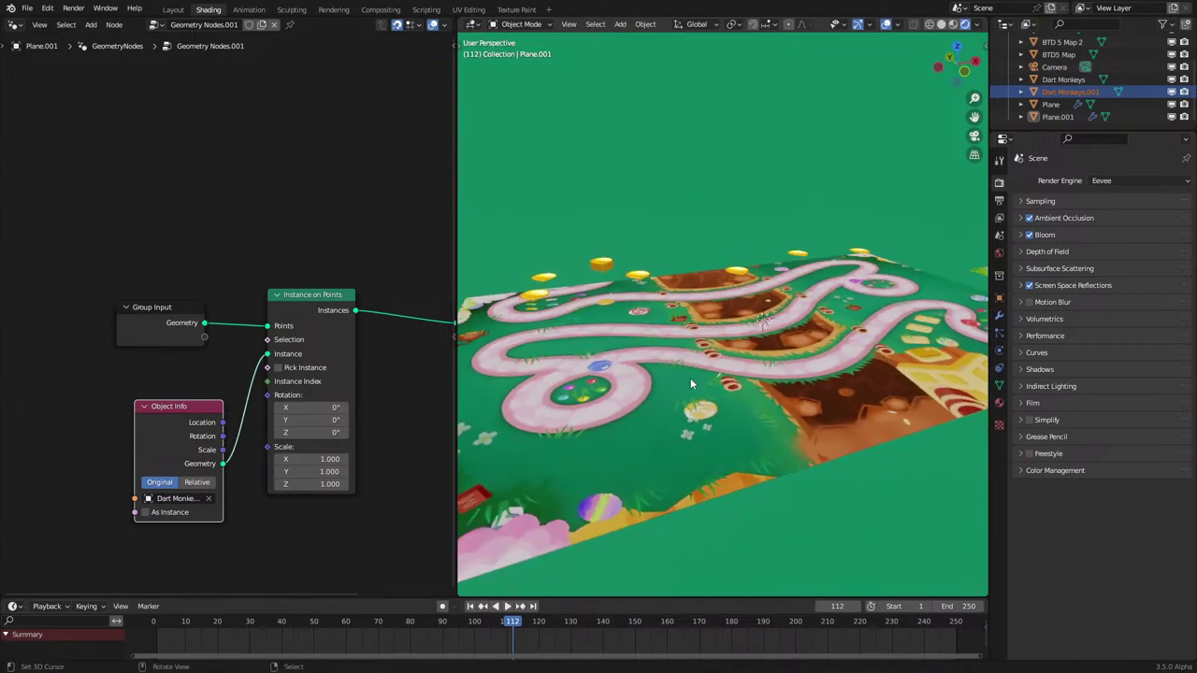
right_click(690, 378)
scroll(690, 378, "down", 2)
key("g")
key("z")
left_click(687, 392)
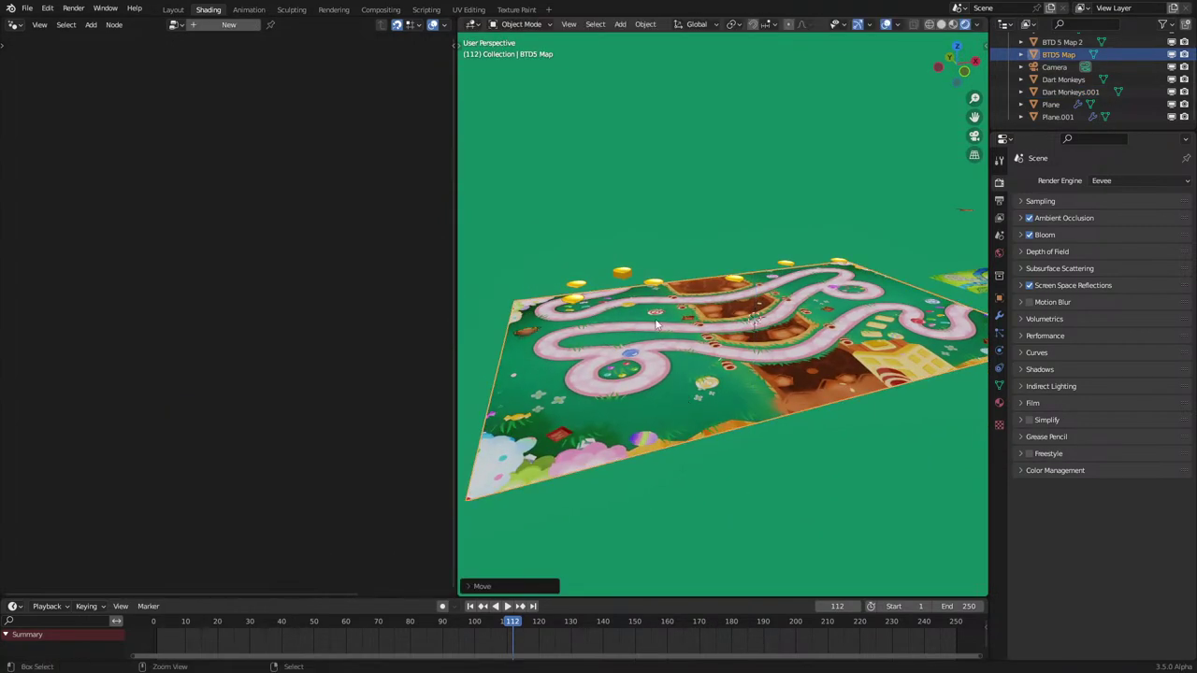
right_click(658, 284)
key("alt+g")
Step: Adjust the BTD5 Map's height along Z from the front view so it lies just beneath the monkeys and balloons
middle_click_drag(674, 324, 637, 451)
right_click(675, 401)
key("g")
key("z")
left_click(711, 354)
key("KP_1")
key("g")
key("z")
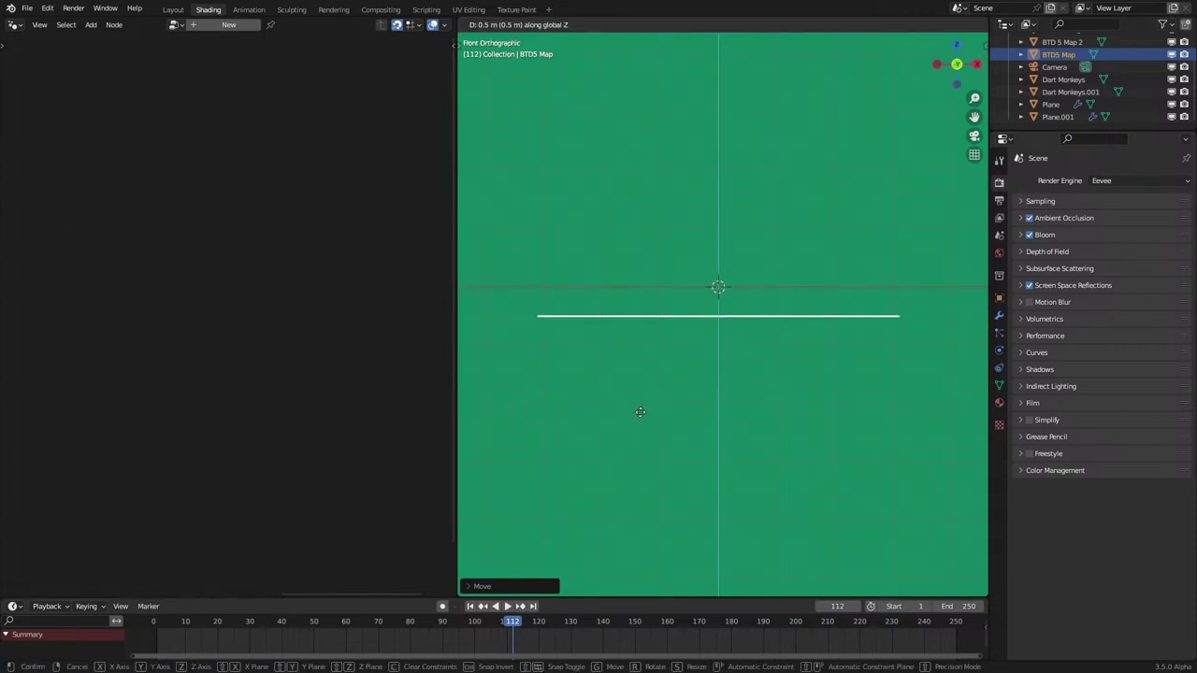
left_click(653, 393)
middle_click_drag(675, 370, 671, 454)
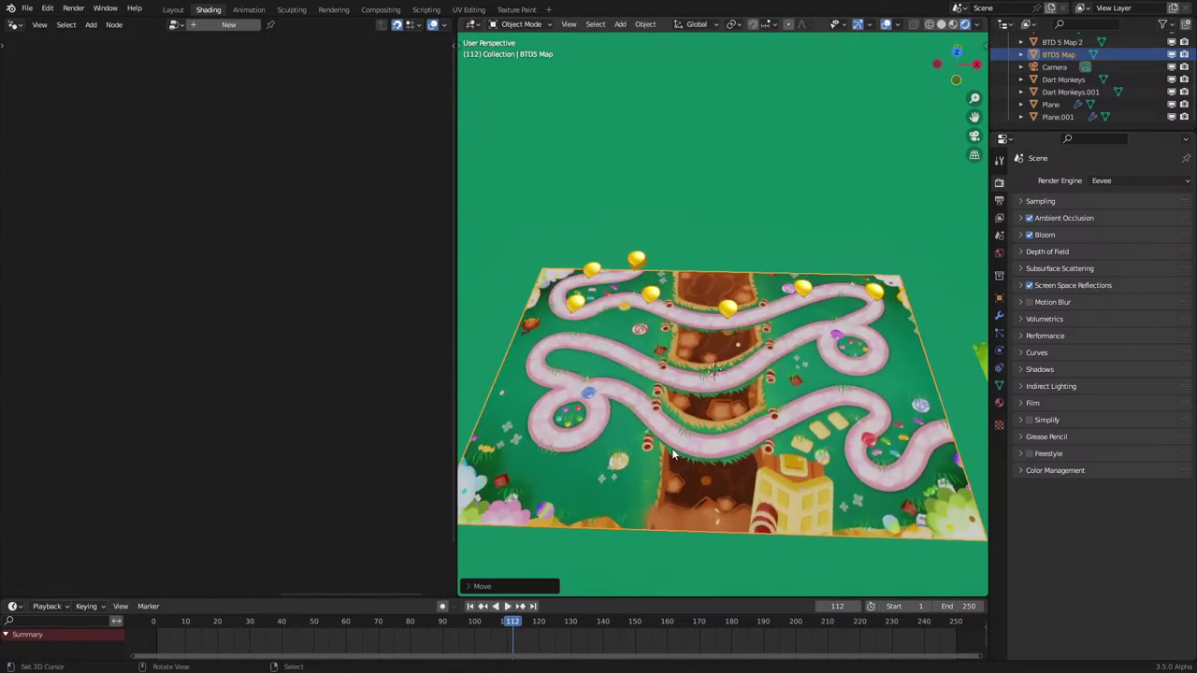
Step: Duplicate the dart monkey vertex of Plane.001 from the top view to spread four monkeys over the map's grass areas
left_click(545, 324)
key("KP_7")
key("g")
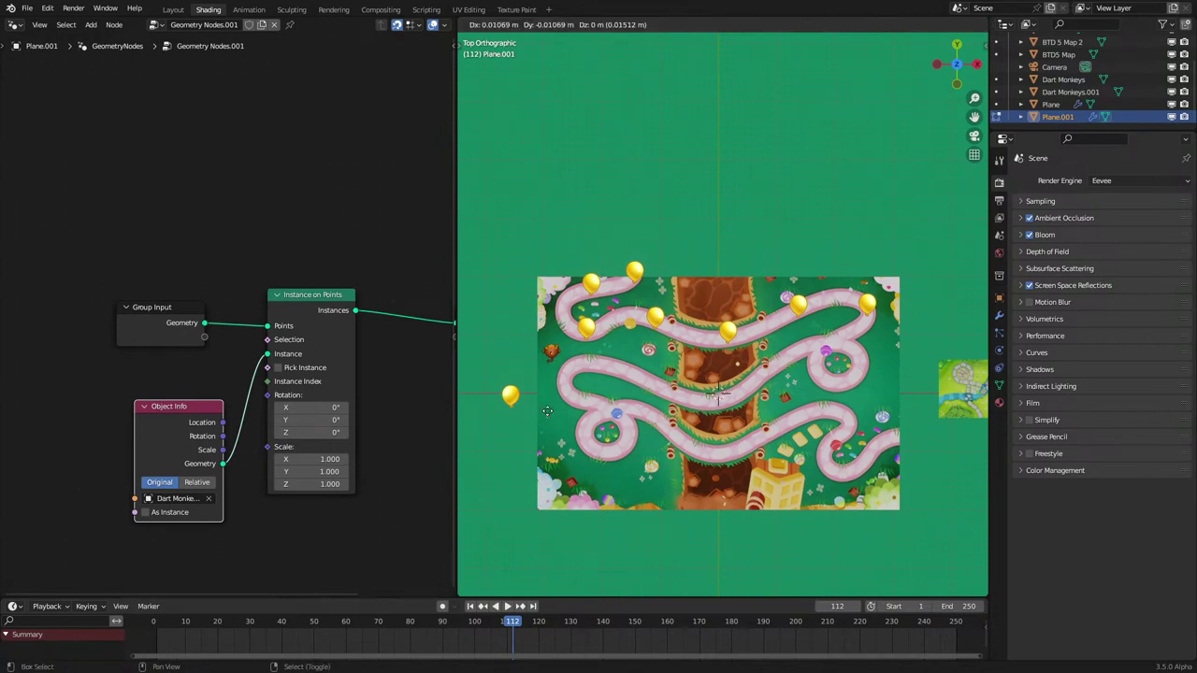
left_click(785, 446)
key("shift+d")
left_click(611, 398)
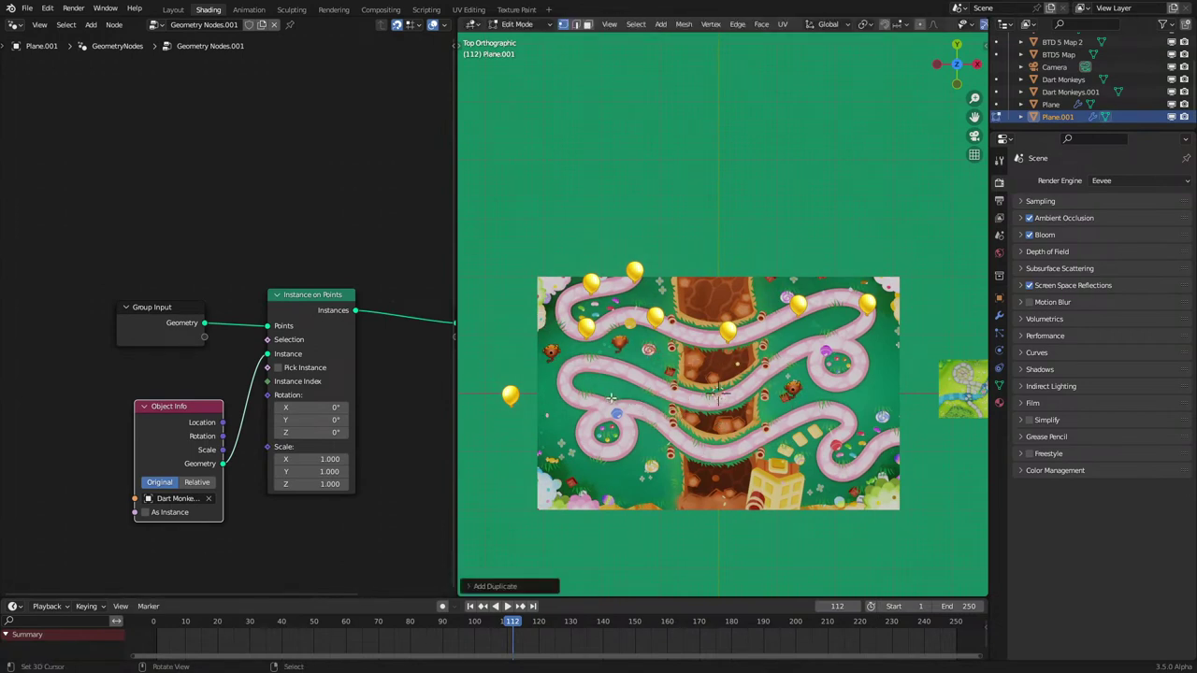
scroll(611, 398, "up", 2)
key("shift+d")
left_click(633, 398)
key("Tab")
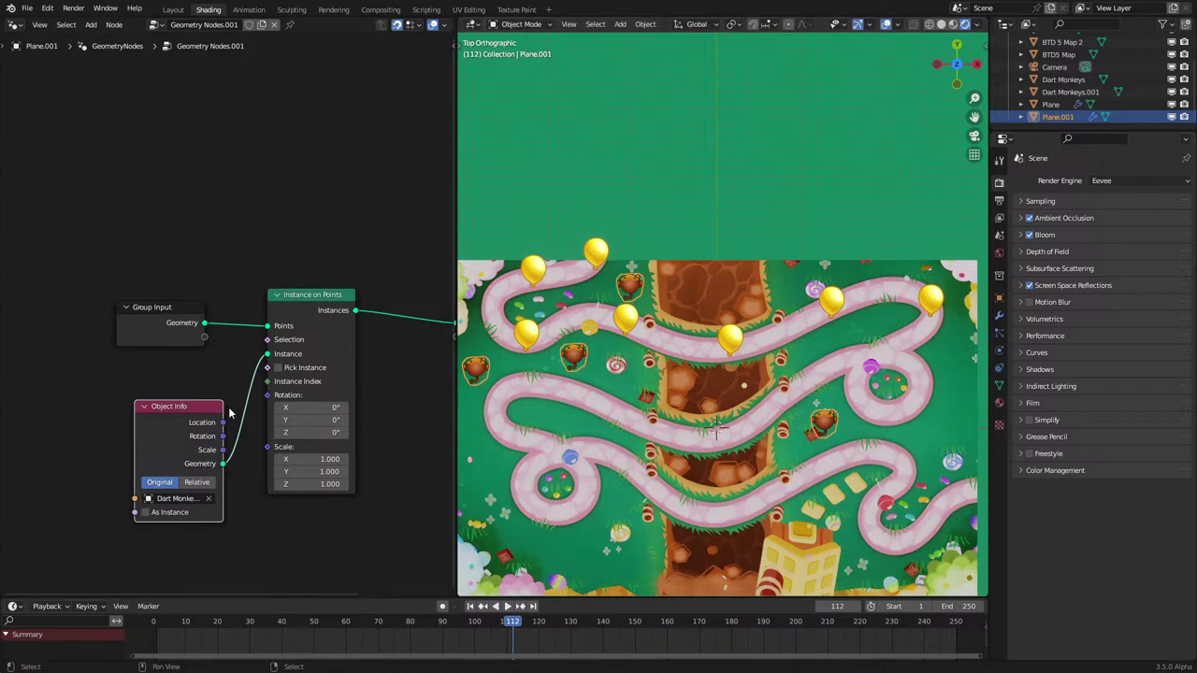
Step: Move the Group Input node well away from Instance on Points to make room for more nodes between them
left_click(179, 331)
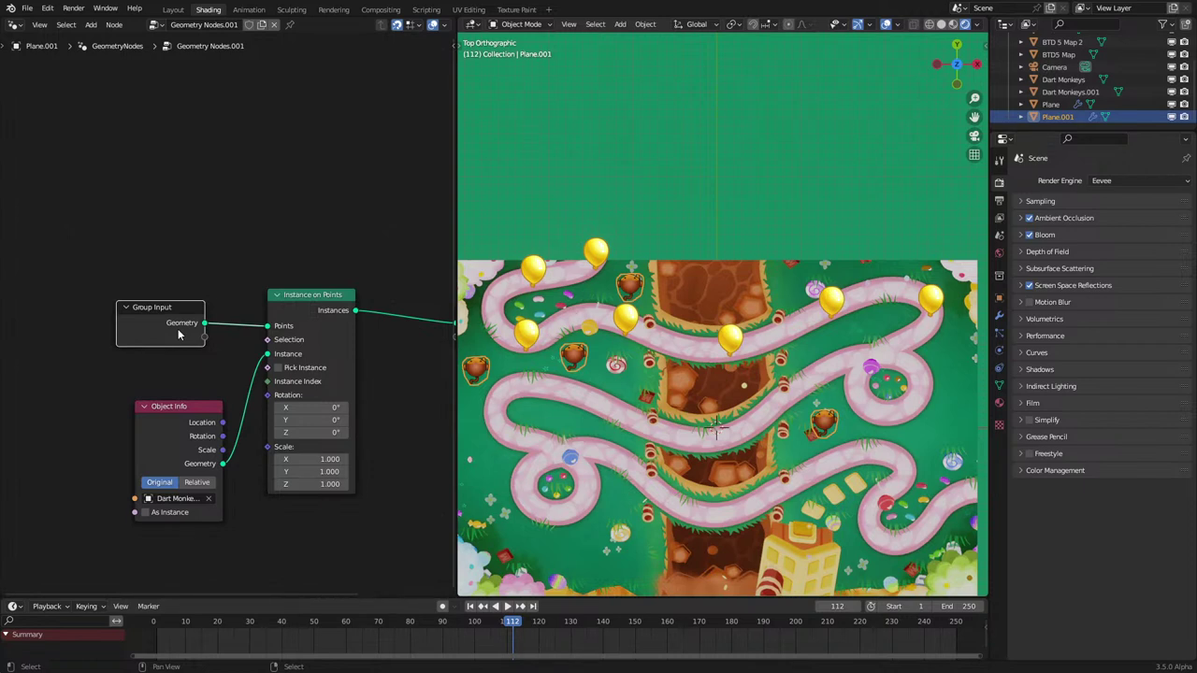
scroll(177, 332, "down", 4)
middle_click_drag(175, 332, 266, 328)
left_click_drag(259, 328, 59, 329)
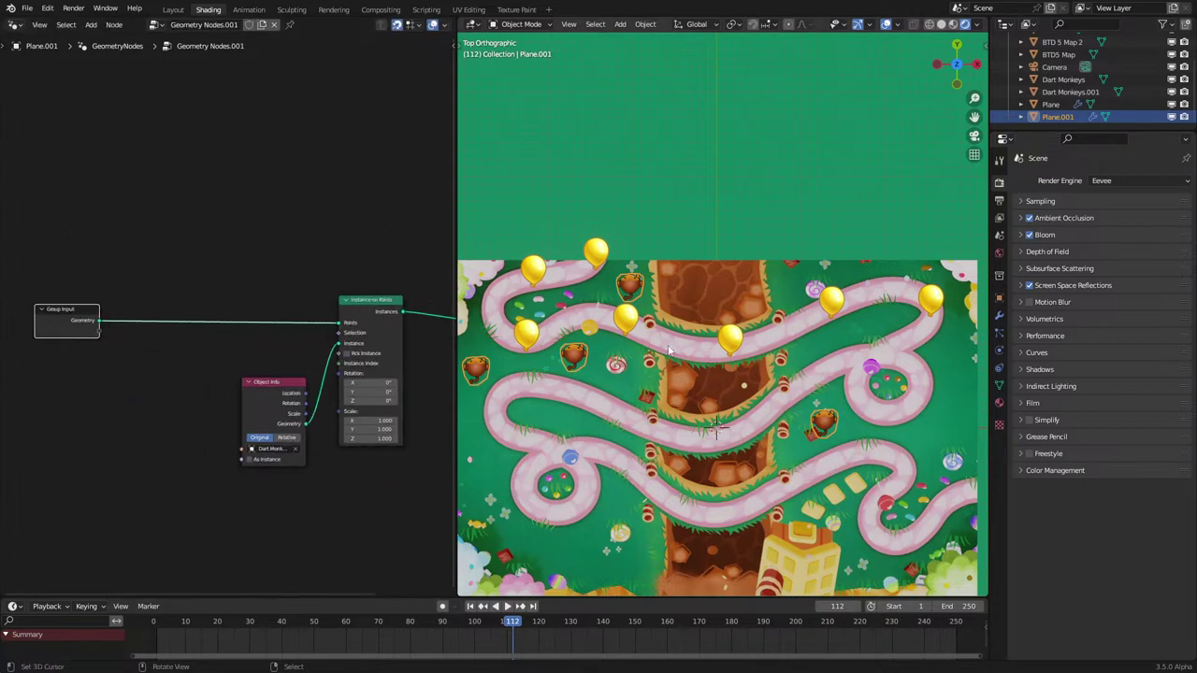
right_click(537, 344)
key("ctrl+z")
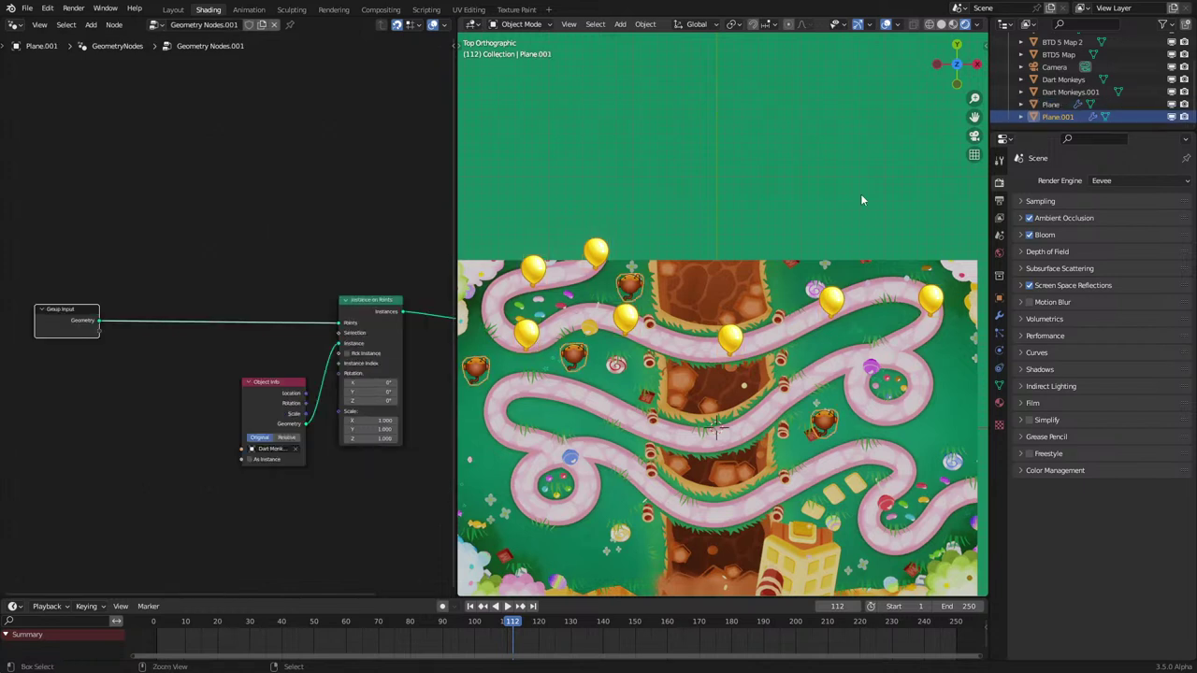
Step: Rename the balloon track's Plane object as Track Bloons and select Dart Monkeys.001
double_click(1058, 109)
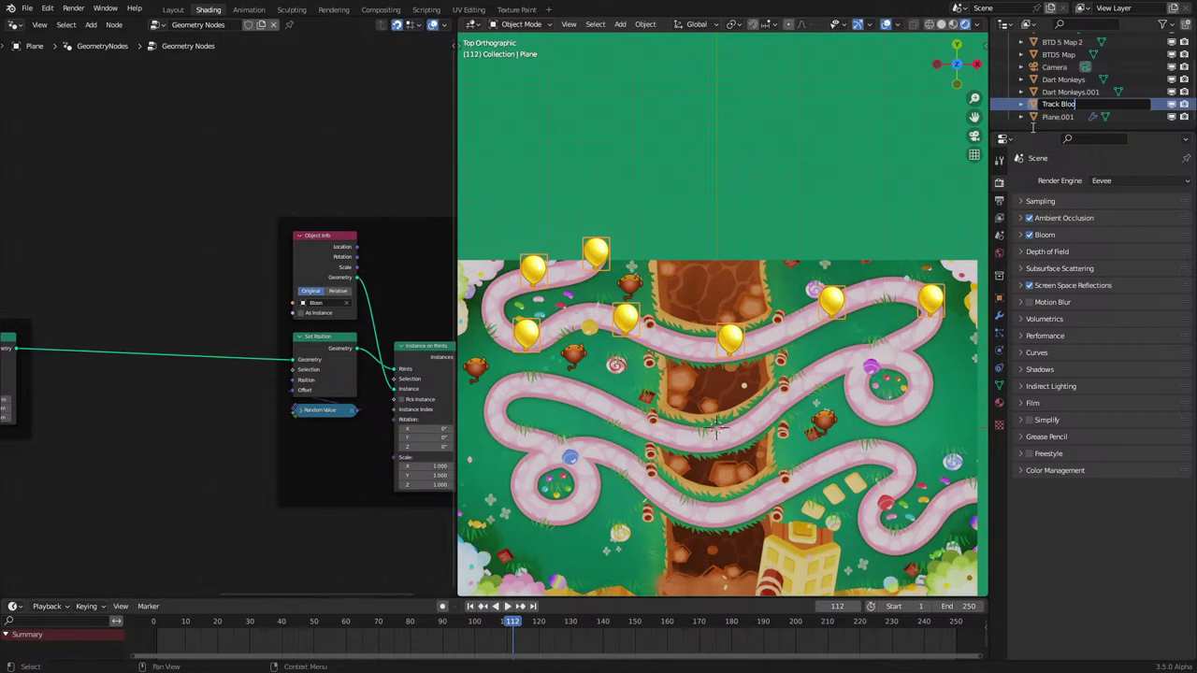
key("Return")
left_click(1069, 92)
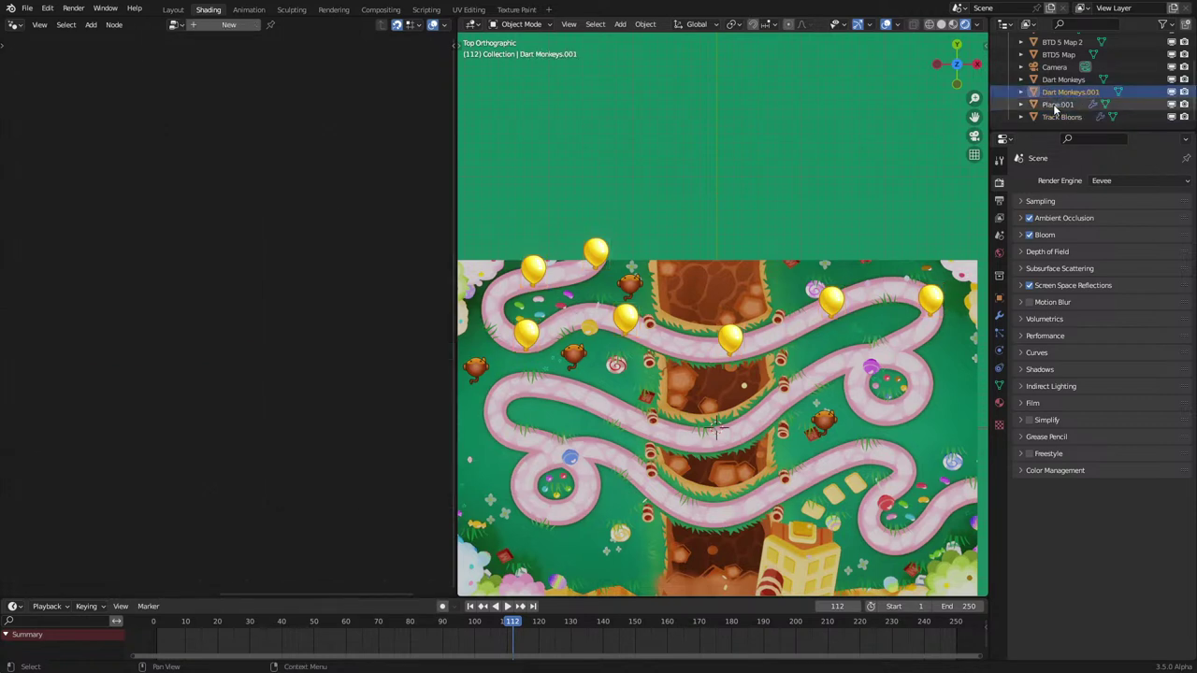
Step: Show the viewport in wireframe and rename the Plane.001 object holding the monkey instances as Monkeys
key("z")
left_click(548, 305)
left_click(627, 283)
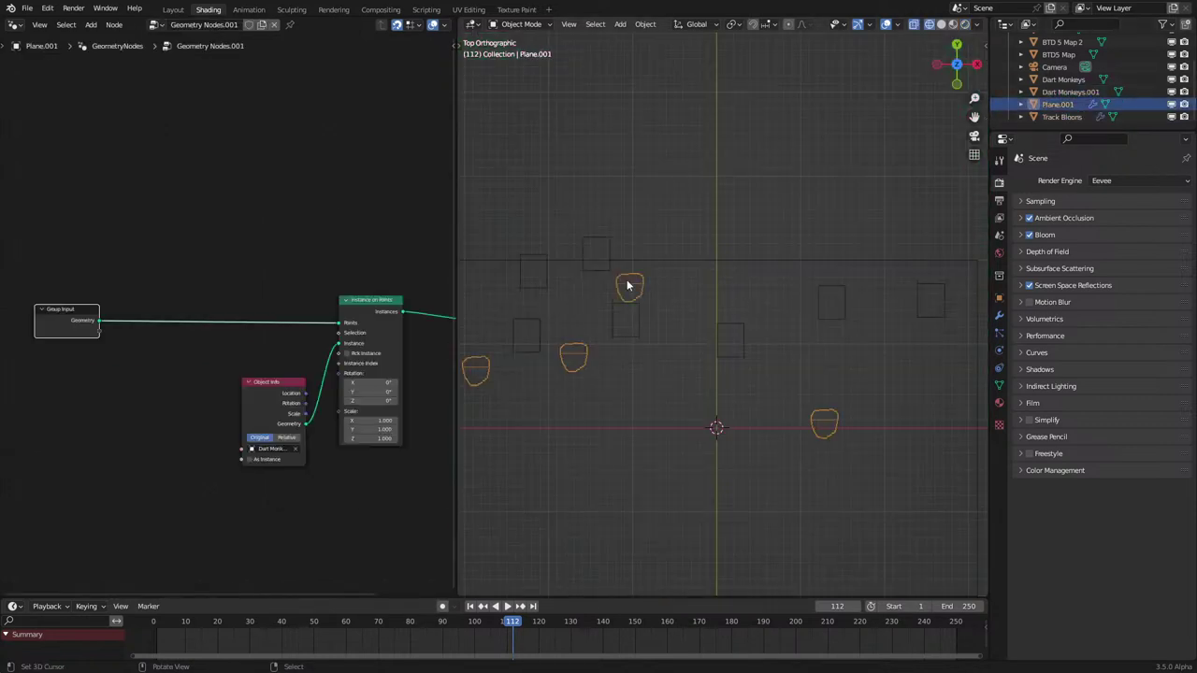
double_click(1058, 103)
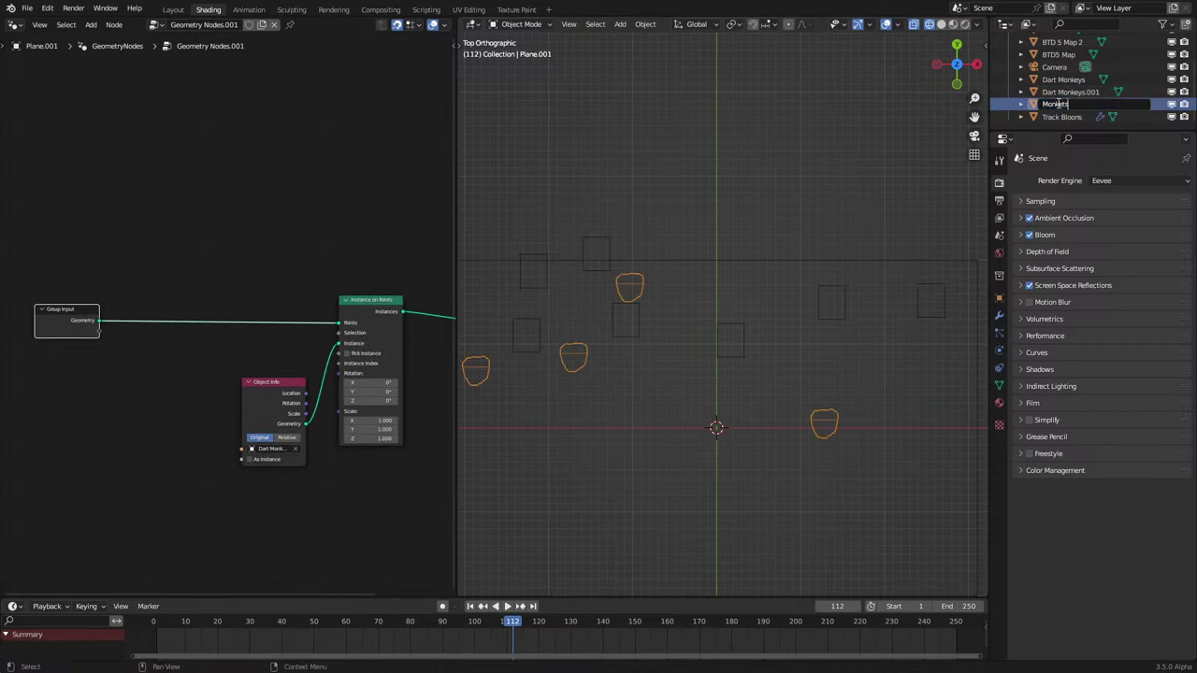
type("Monkeys")
key("Return")
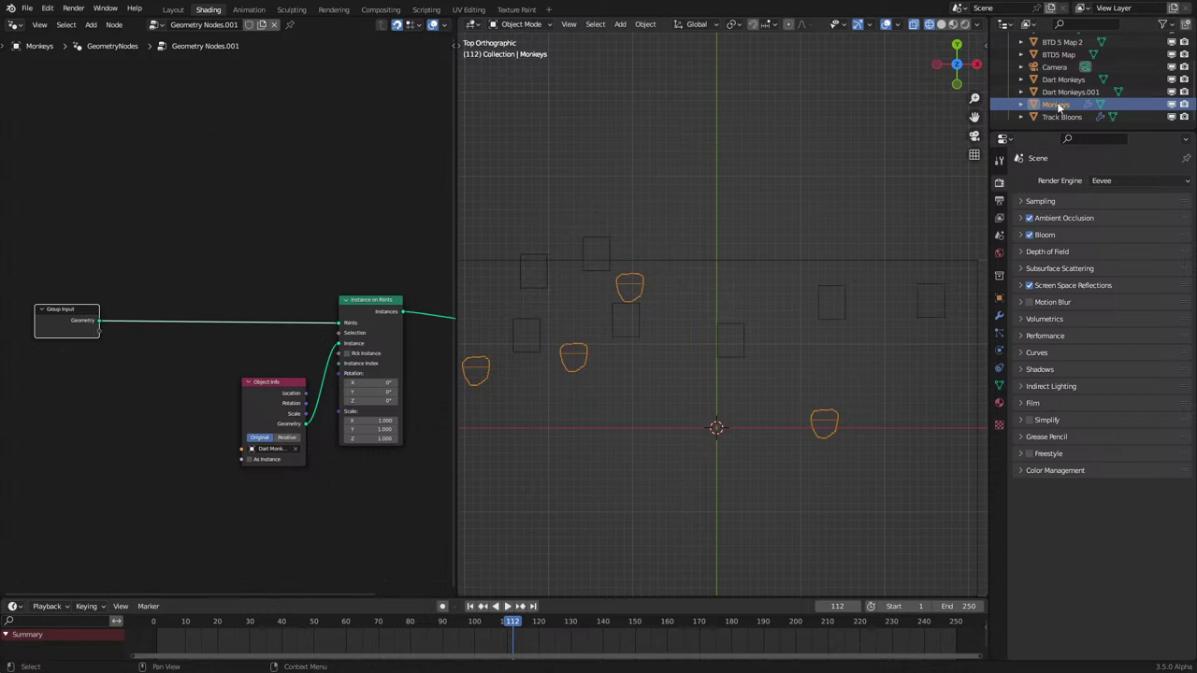
Step: Return to the rendered view and bring Track Bloons into the Monkeys node tree as an Object Info node set to Relative
left_click(744, 348)
key("z")
left_click(795, 384)
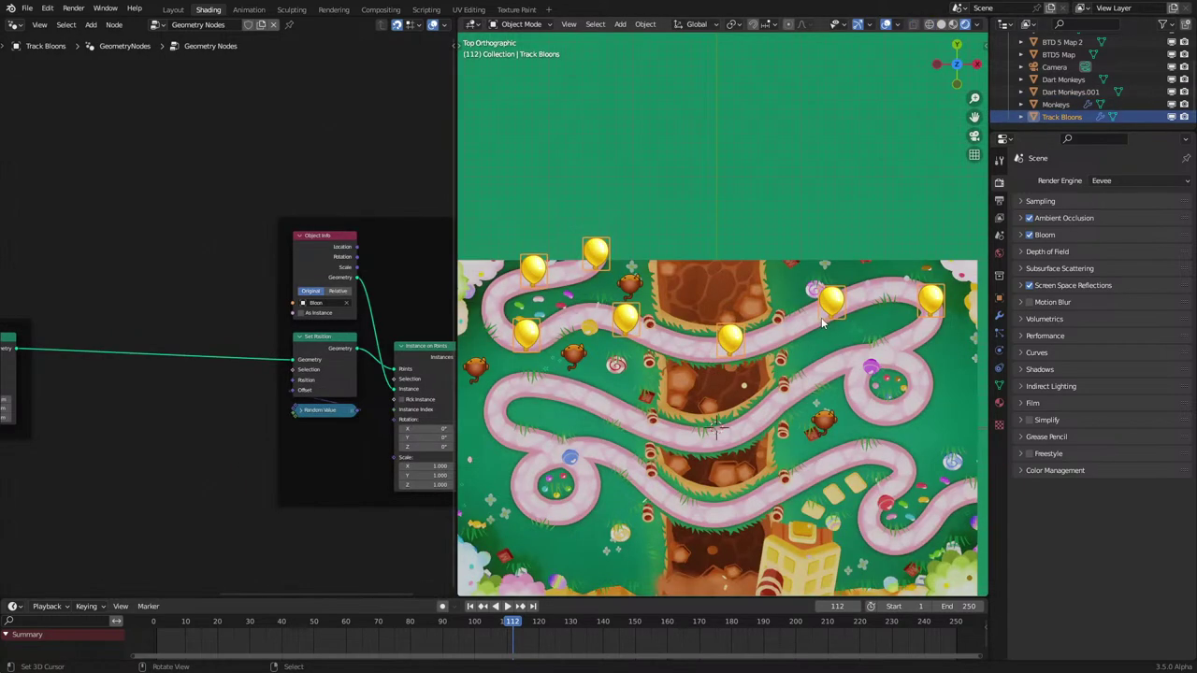
left_click(1052, 106)
left_click_drag(1058, 117, 33, 455)
middle_click_drag(111, 433, 171, 390)
scroll(133, 383, "up", 4)
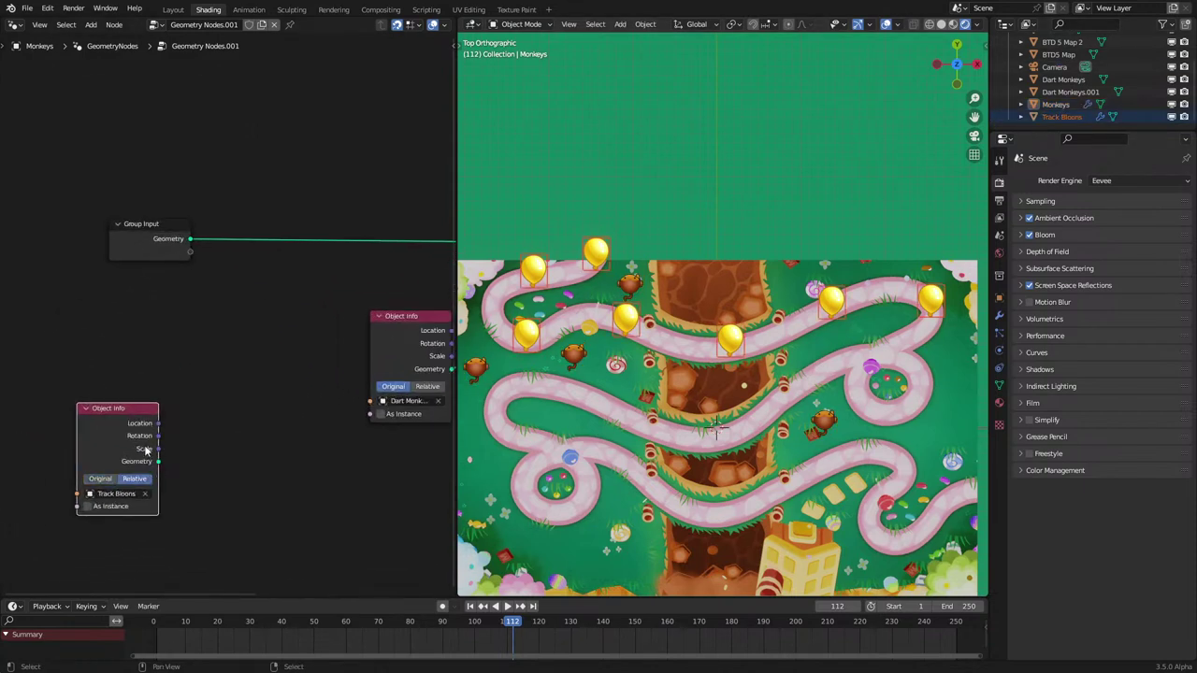
Step: Add an Instances to Points node fed by the Geometry output of the Track Bloons Object Info node
mouse_move(145, 450)
left_mouse_down()
mouse_move(84, 441)
mouse_move(145, 457)
left_mouse_up()
scroll(91, 456, "up", 1)
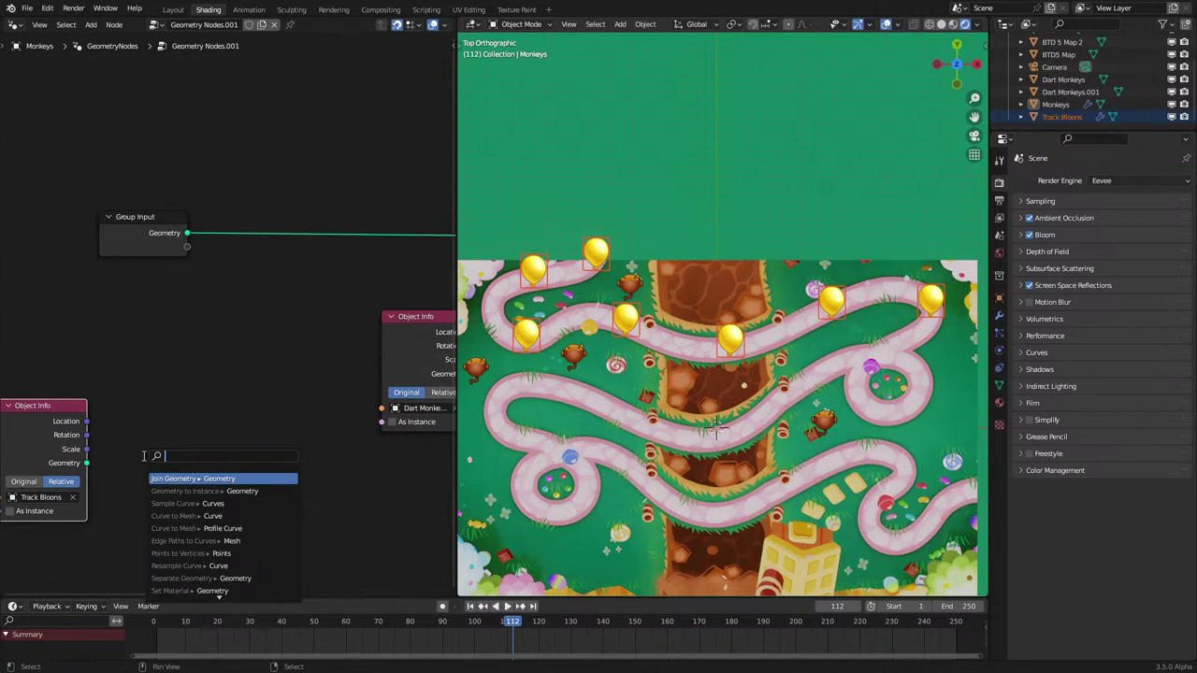
type("insta")
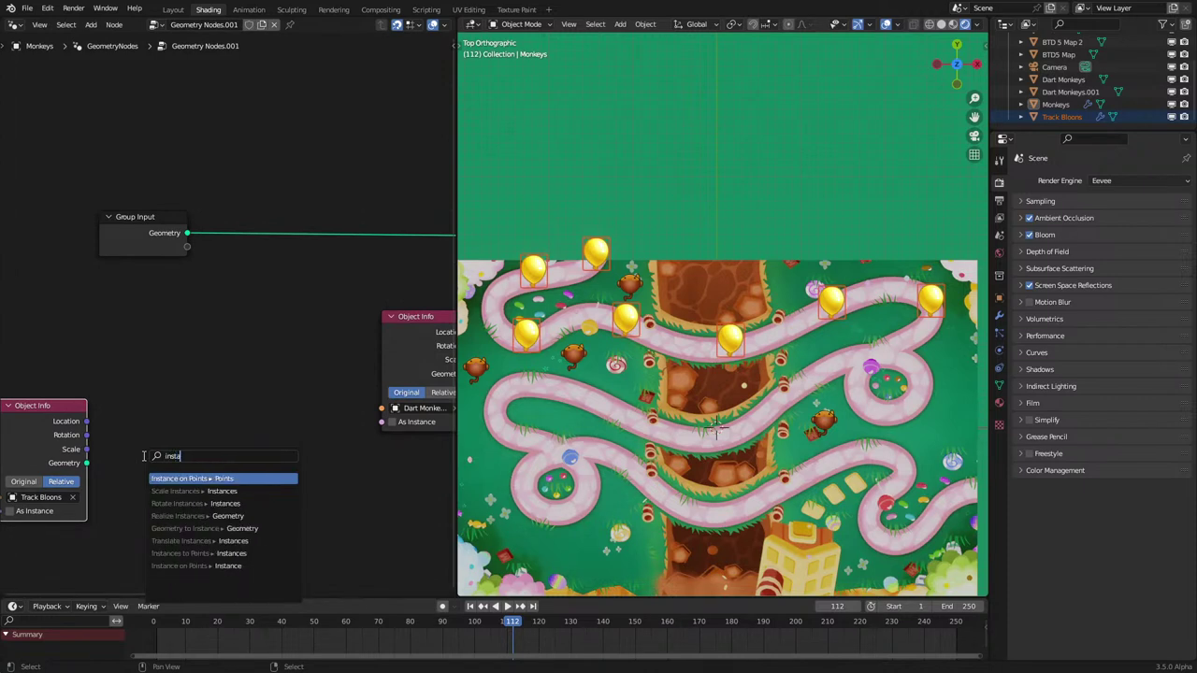
key("Down")
key("Down")
key("Down")
key("Down")
key("Down")
key("Down")
key("Return")
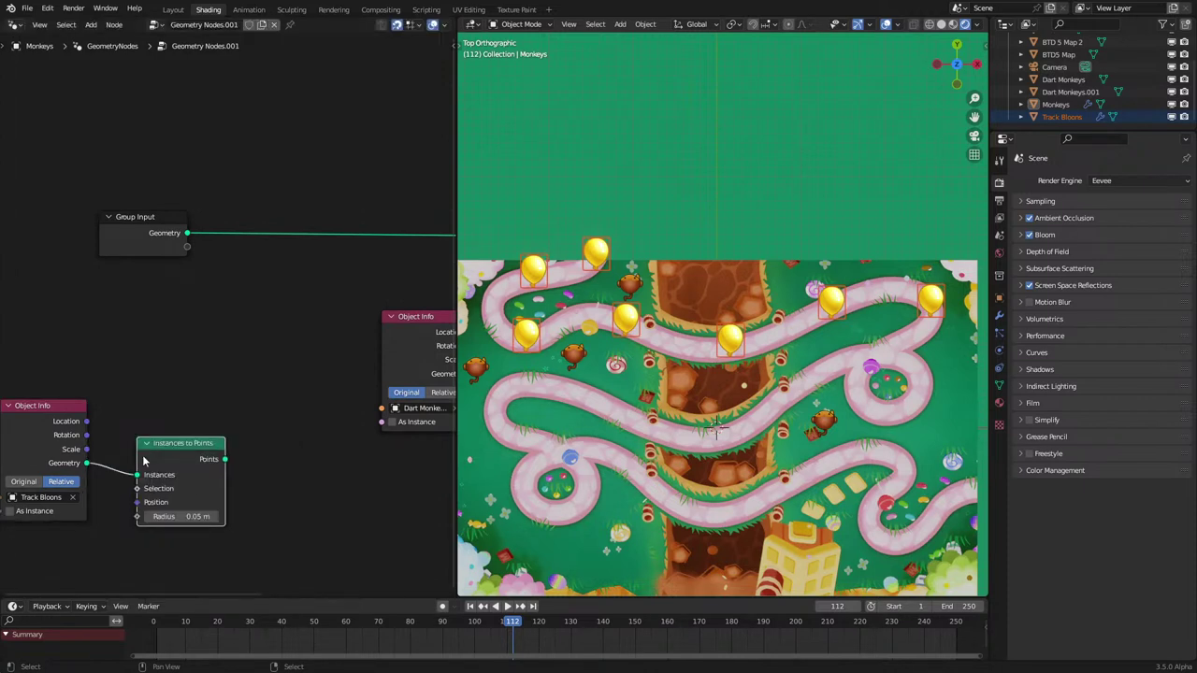
Step: Preview the Instances to Points output through a Viewer node in the viewport, and delete the Viewer
left_click(160, 453, "ctrl+shift")
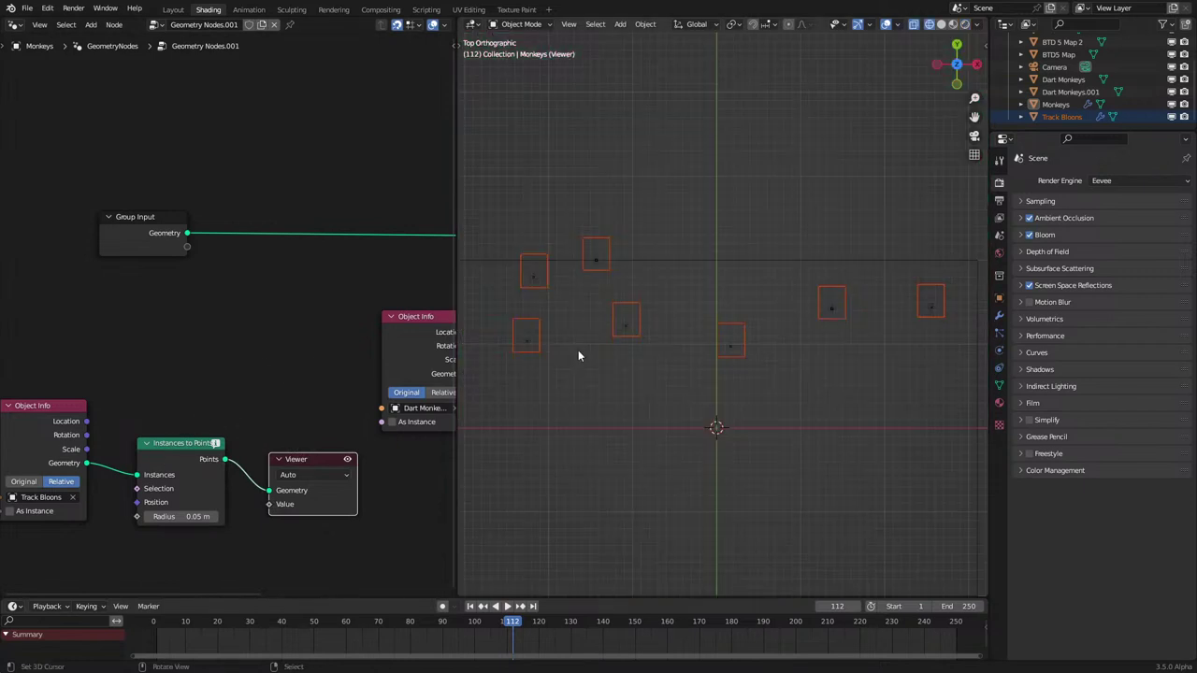
scroll(280, 398, "down", 1)
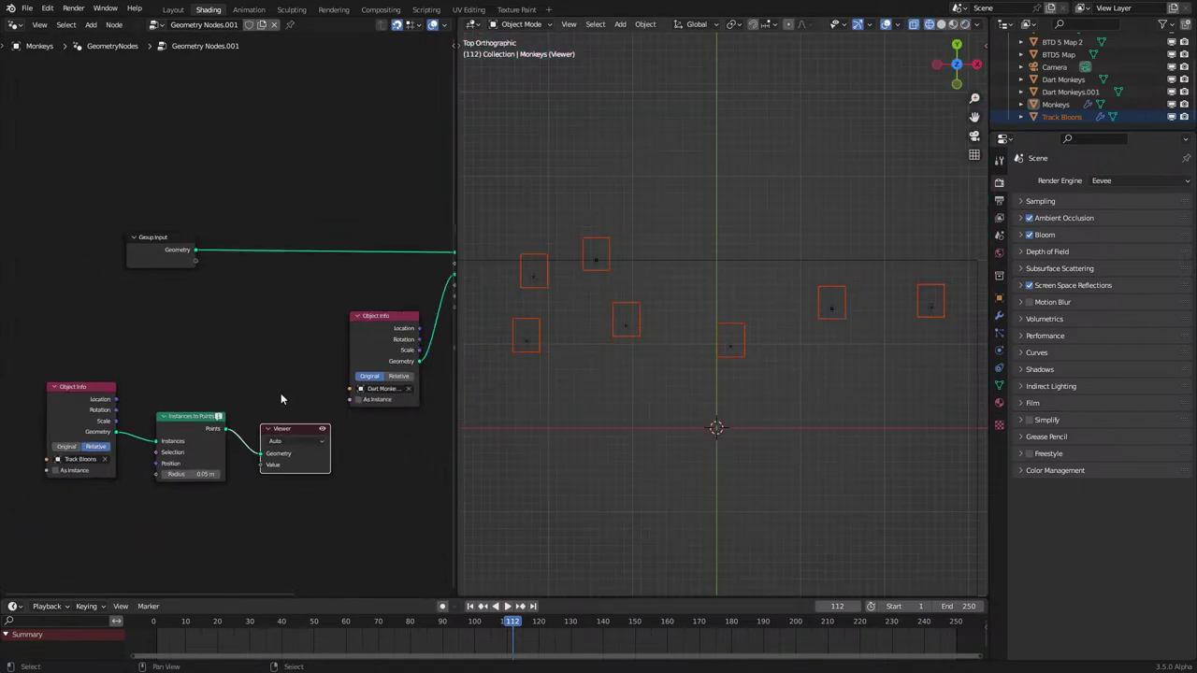
key("x")
Step: Move the dart monkey Object Info node above Group Input and connect Instances to Points to a Geometry Proximity node targeting Points
left_click_drag(379, 326, 275, 138)
middle_click_drag(292, 281, 158, 429)
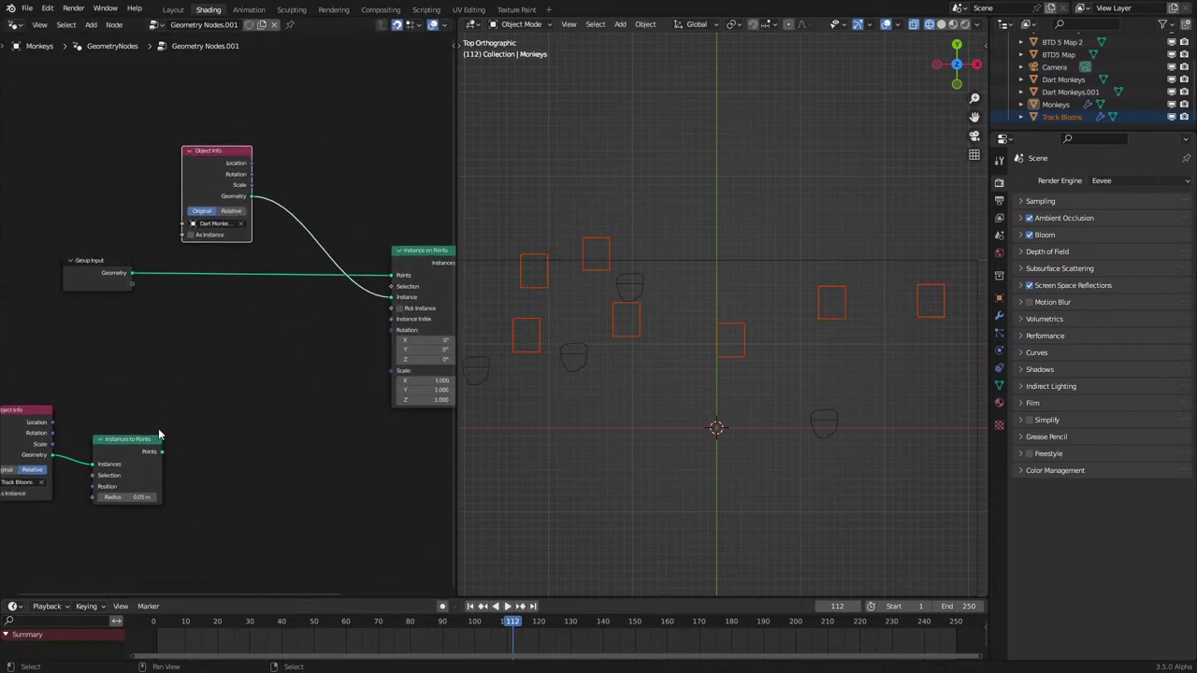
left_click_drag(161, 452, 185, 445)
type("d")
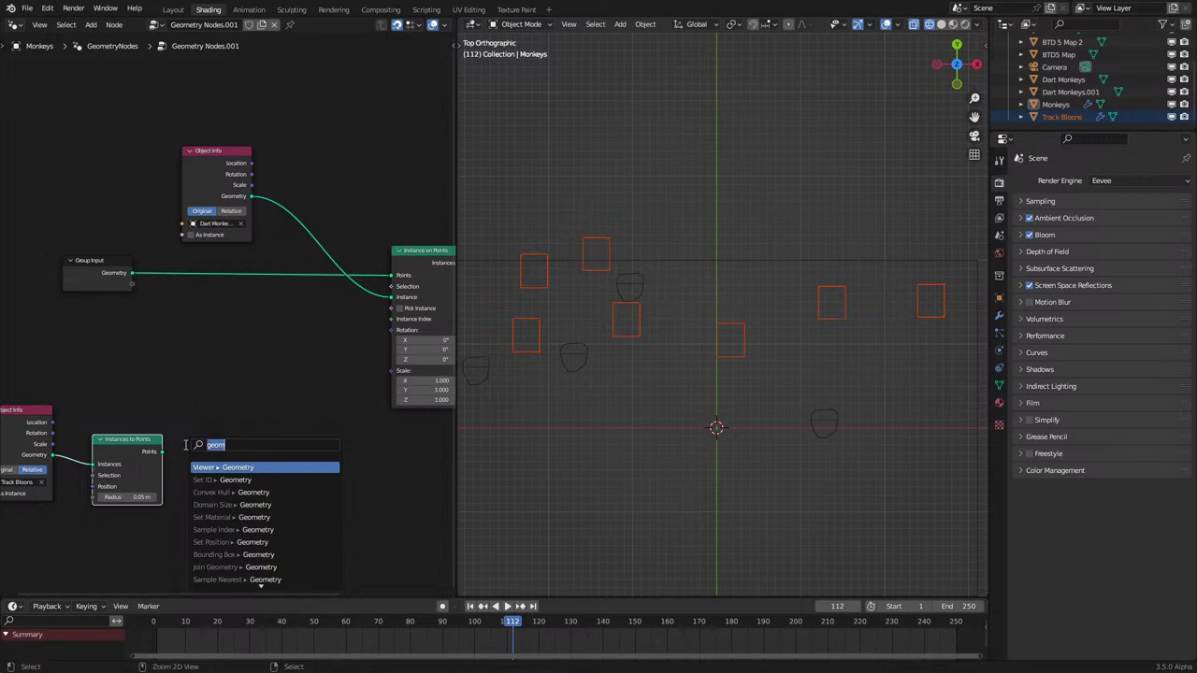
type(" prox")
key("Return")
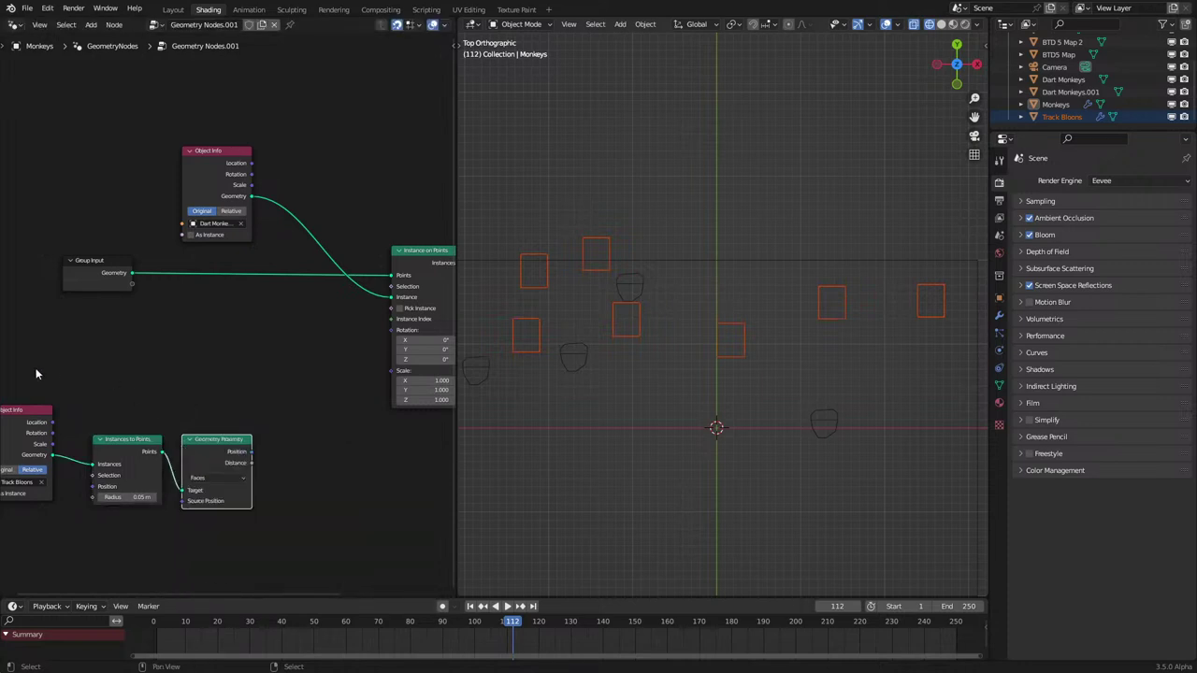
left_click(207, 478)
left_click(207, 490)
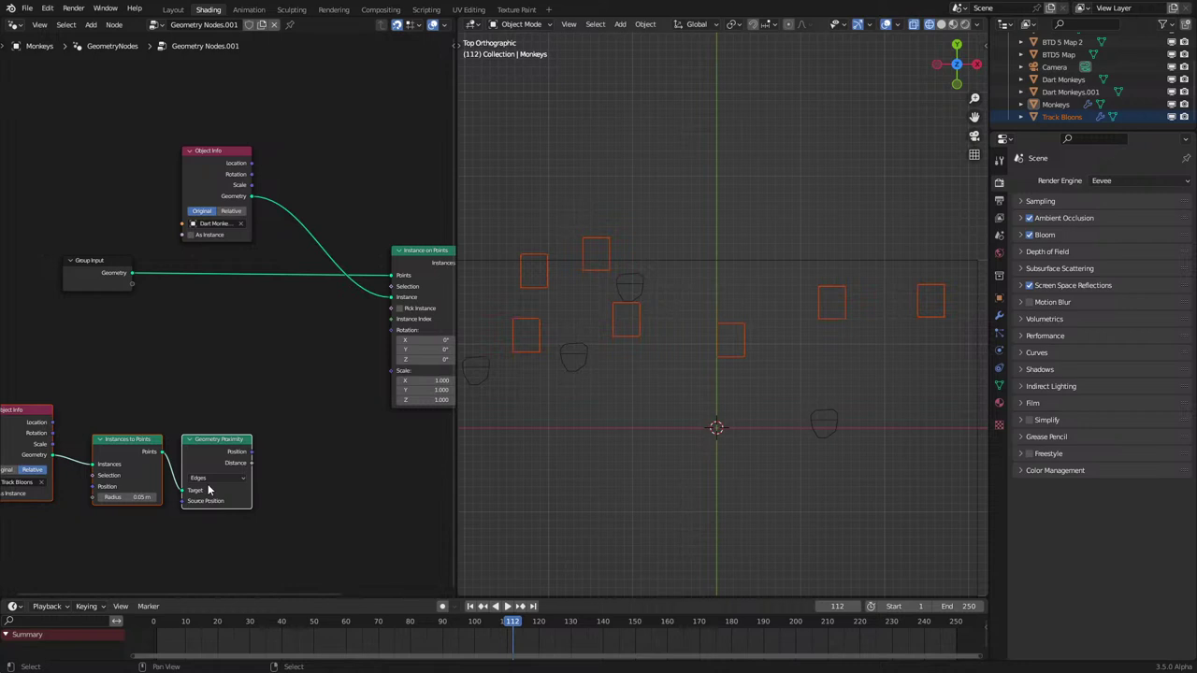
left_click(208, 490)
Step: Shift the proximity node chain up and left, and feed the Geometry Proximity position into a Subtract Vector Math node
left_click_drag(4, 375, 225, 566)
key("g")
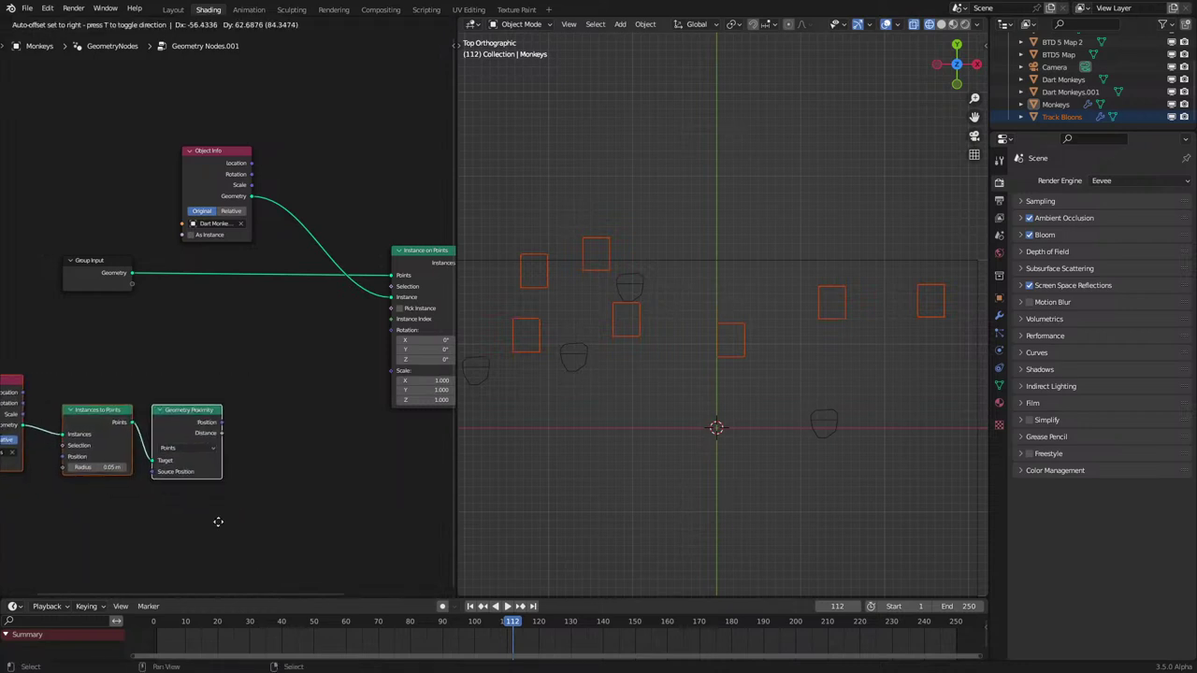
left_click(205, 501)
scroll(237, 420, "up", 1)
left_click_drag(197, 417, 304, 485)
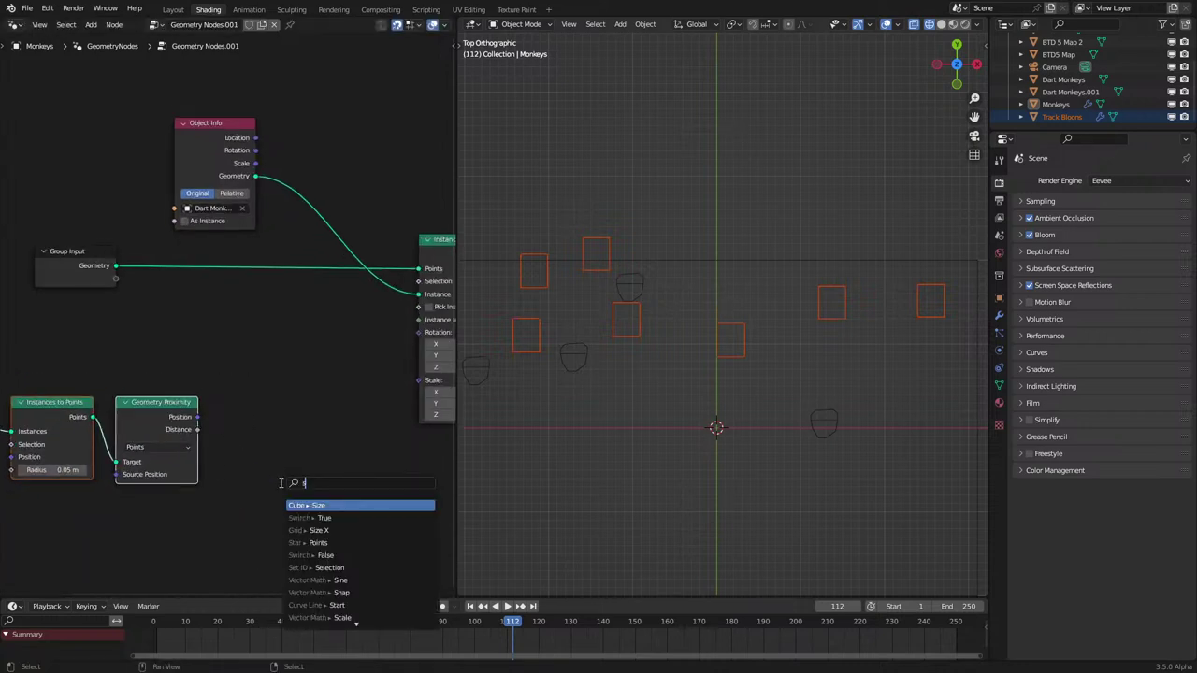
type("sub")
left_click(327, 530)
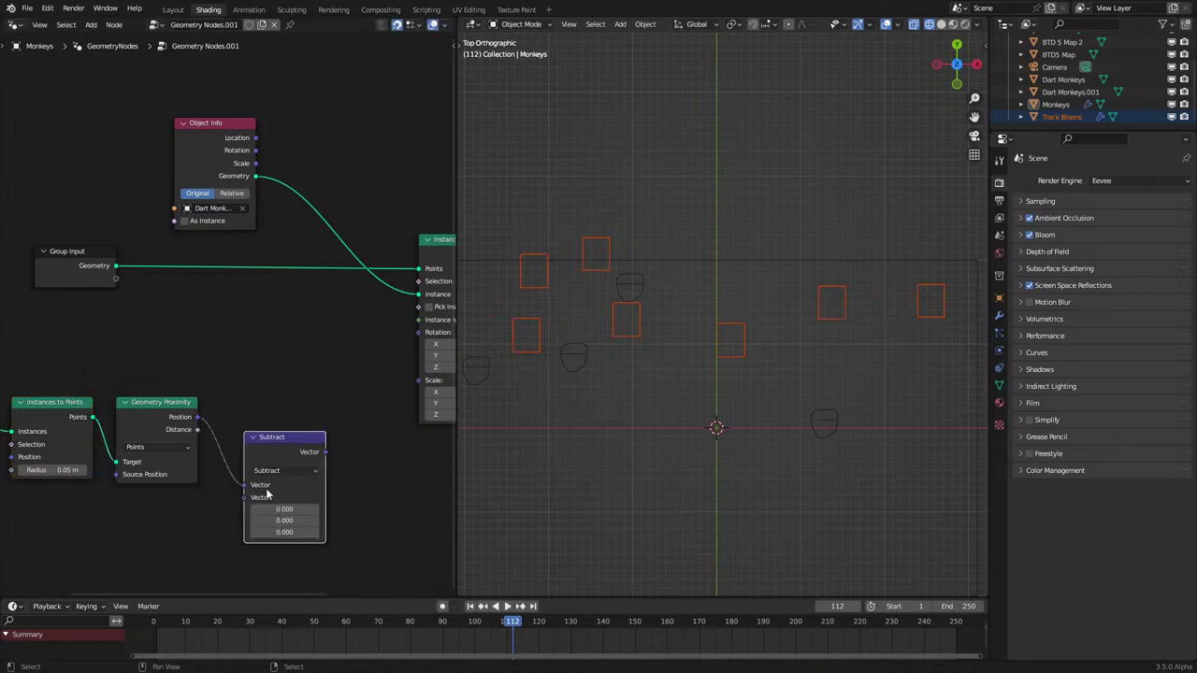
Step: Add a Position node connected to the second vector of Subtract and place it below Geometry Proximity
left_click_drag(243, 498, 151, 544)
type("po")
key("Return")
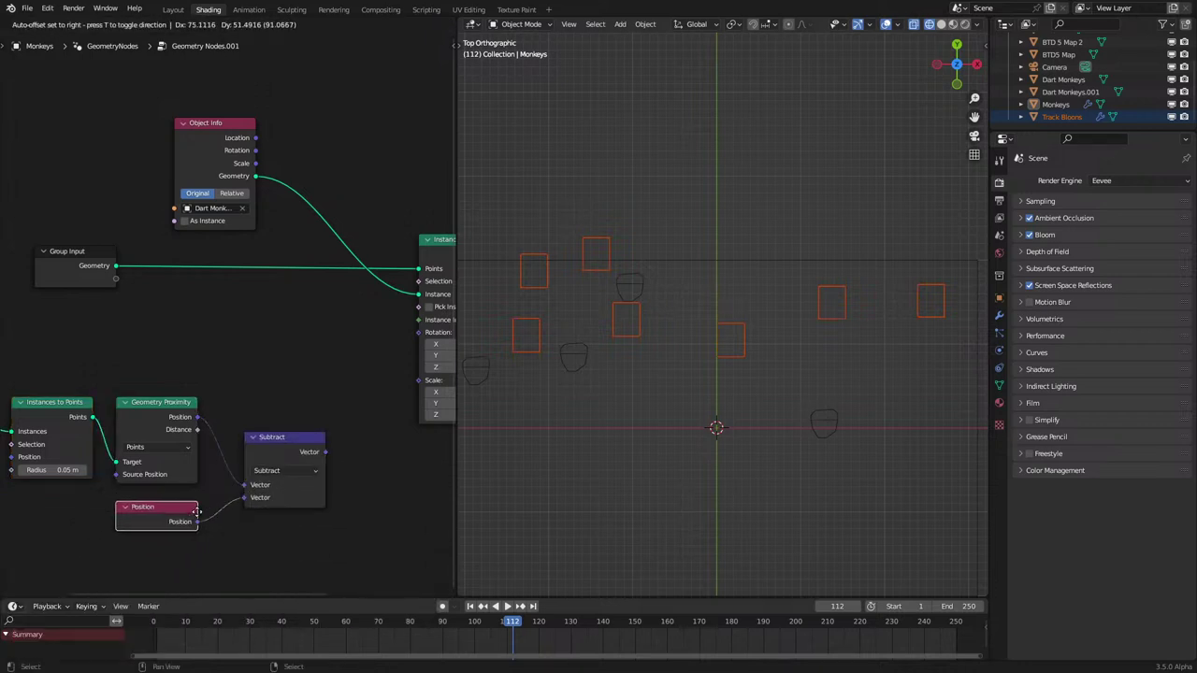
left_click(190, 523)
Step: Move the proximity and Subtract nodes left and add an Align Euler to Vector node after Subtract
scroll(96, 378, "down", 2)
left_click_drag(35, 342, 239, 482)
left_click_drag(265, 435, 178, 436)
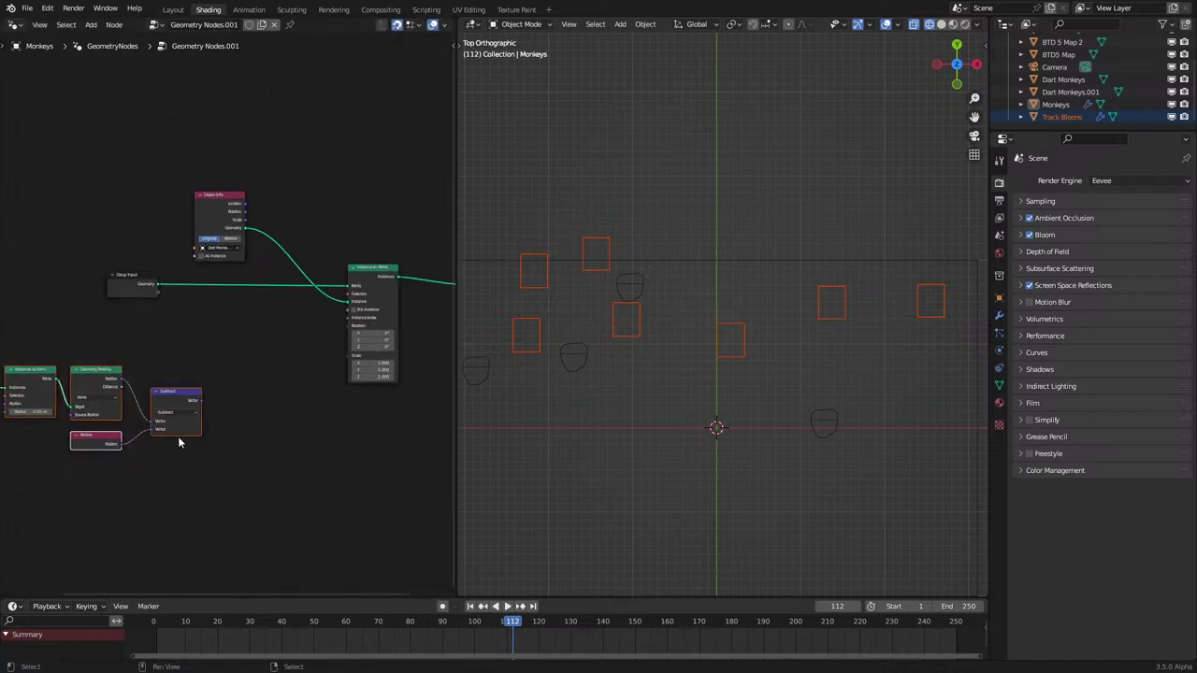
left_click_drag(255, 407, 254, 407)
type("align")
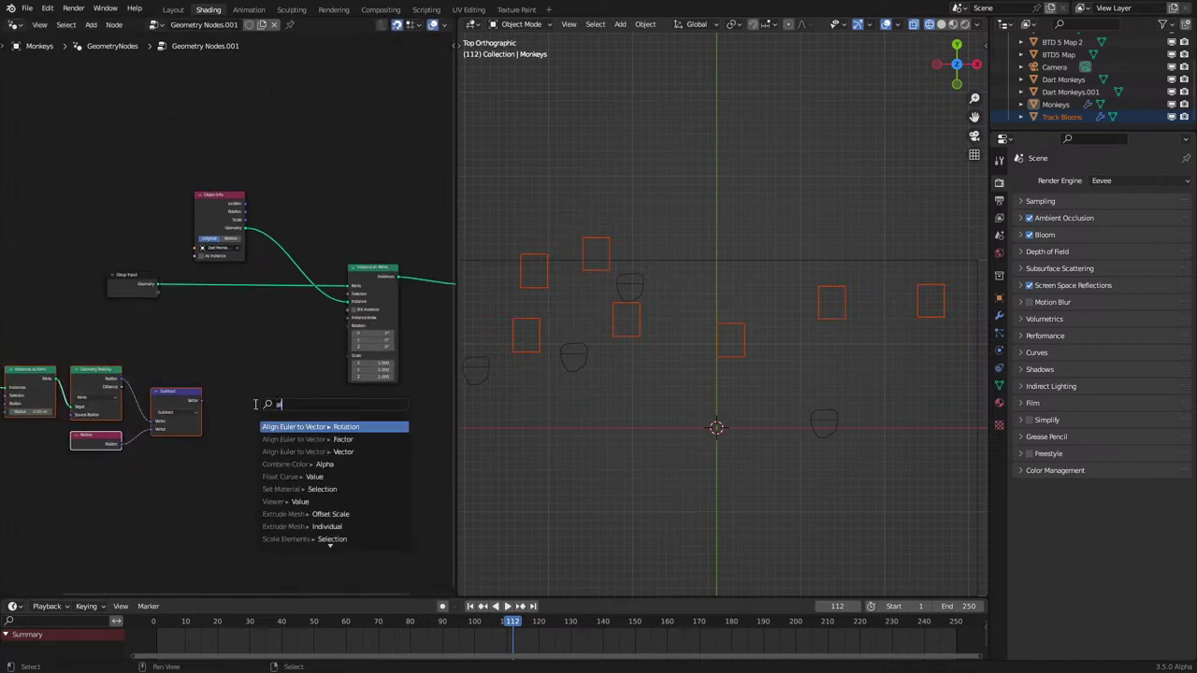
key("Return")
left_click(262, 373)
Step: Link Subtract to Align Euler to Vector's Vector input and its output to Instance on Points' Rotation, and play the animation in rendered view
key("shift+z")
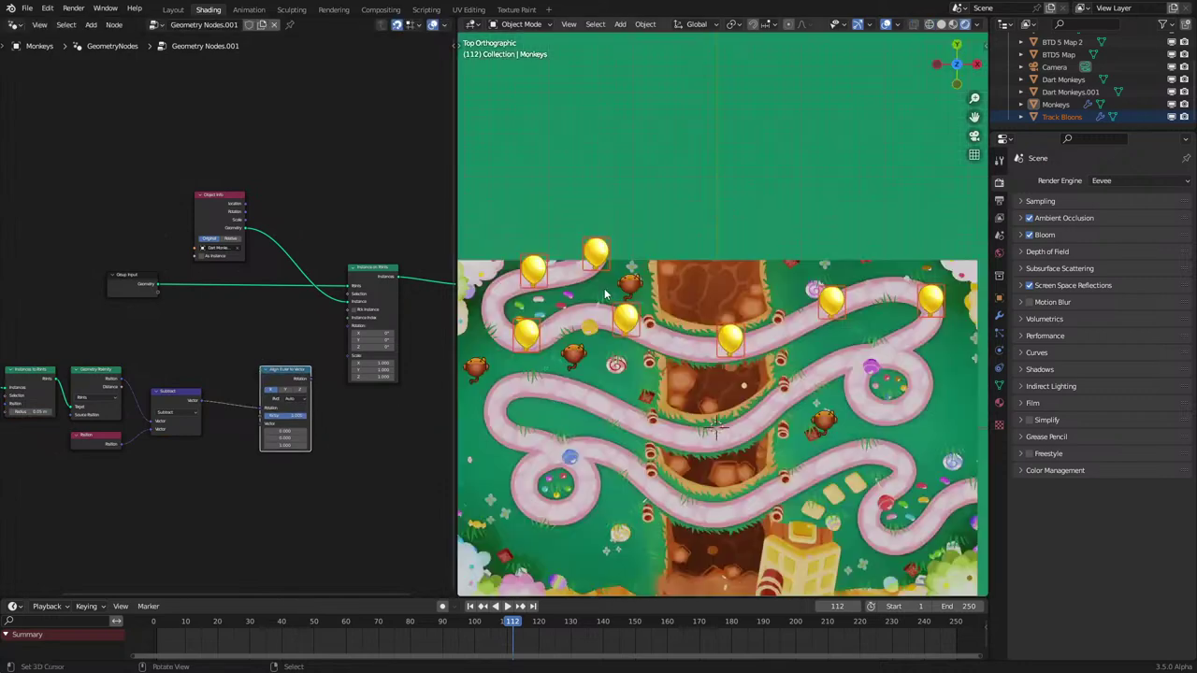
scroll(242, 400, "up", 2)
left_click_drag(281, 464, 296, 497)
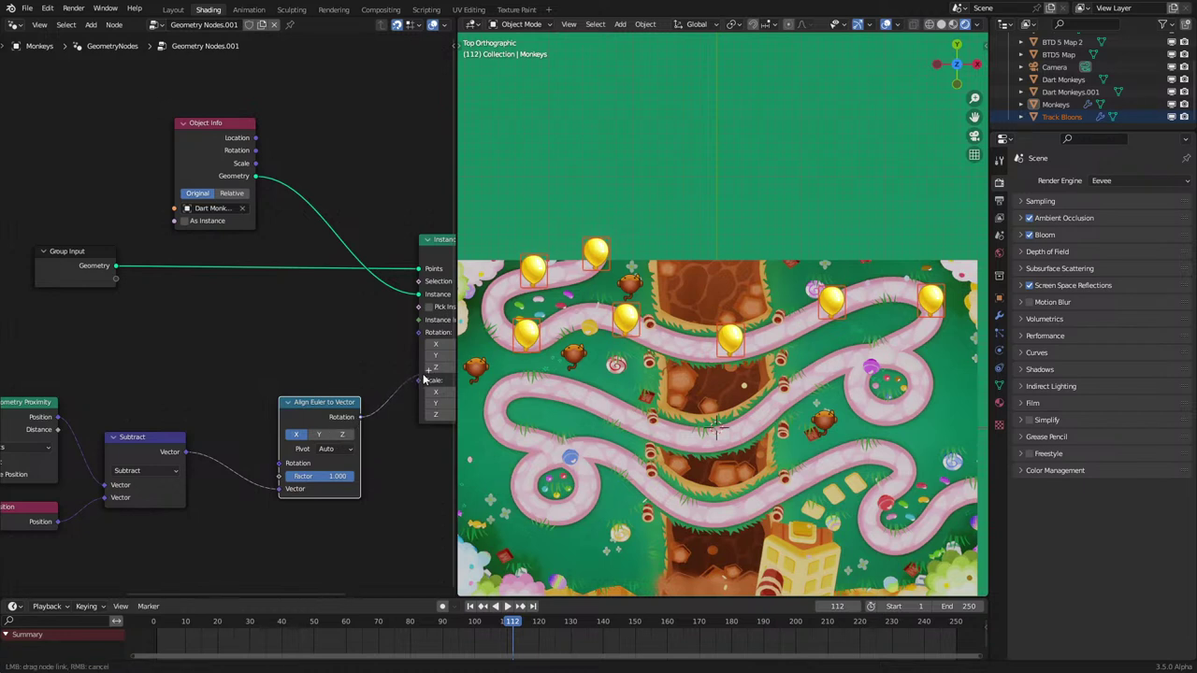
left_click_drag(422, 337, 420, 333)
key("space")
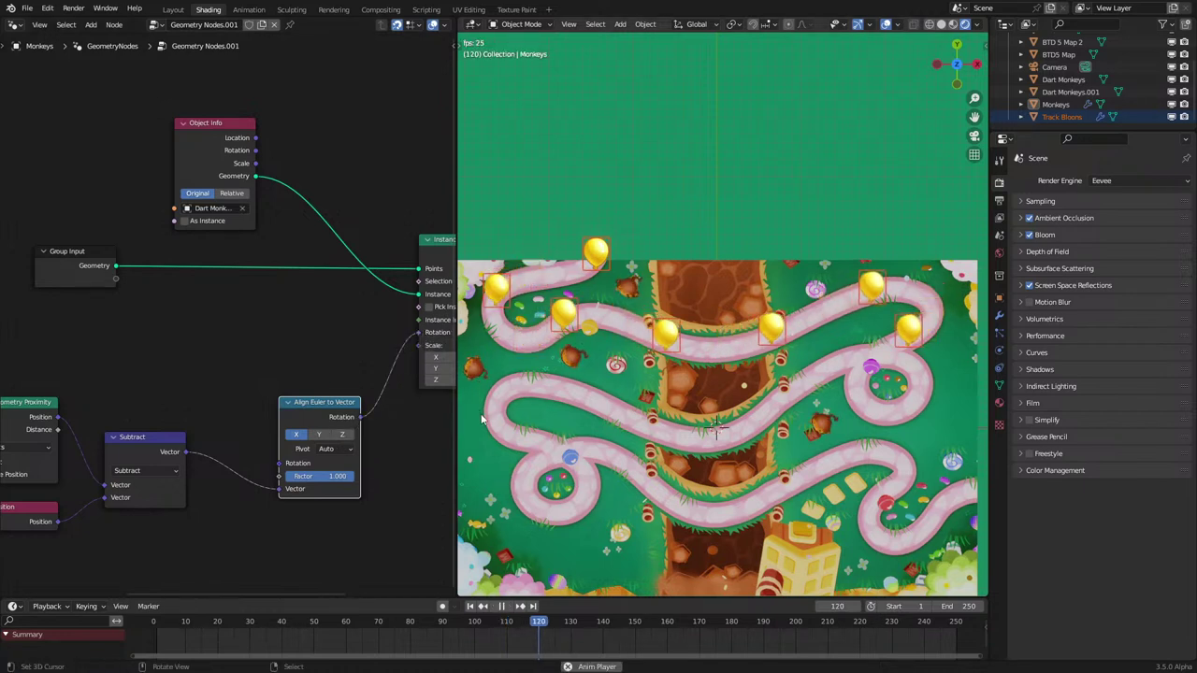
Step: Set the alignment axis of the Align Euler to Vector node to Y and pause playback
left_click(319, 434)
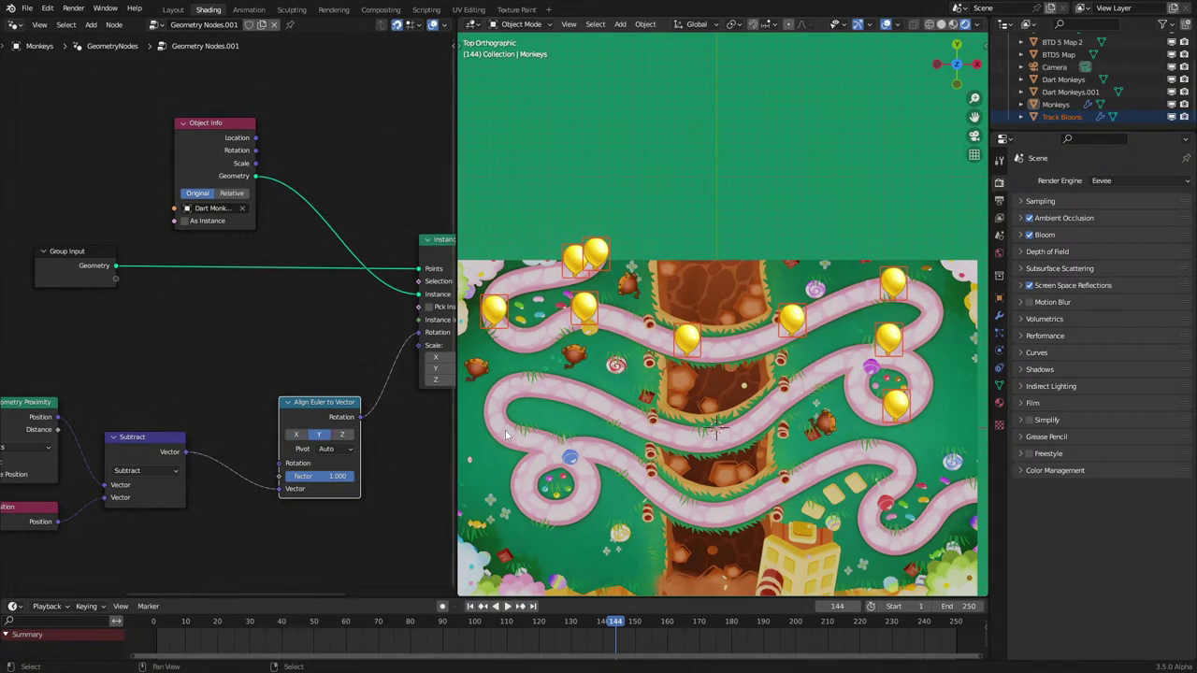
key("space")
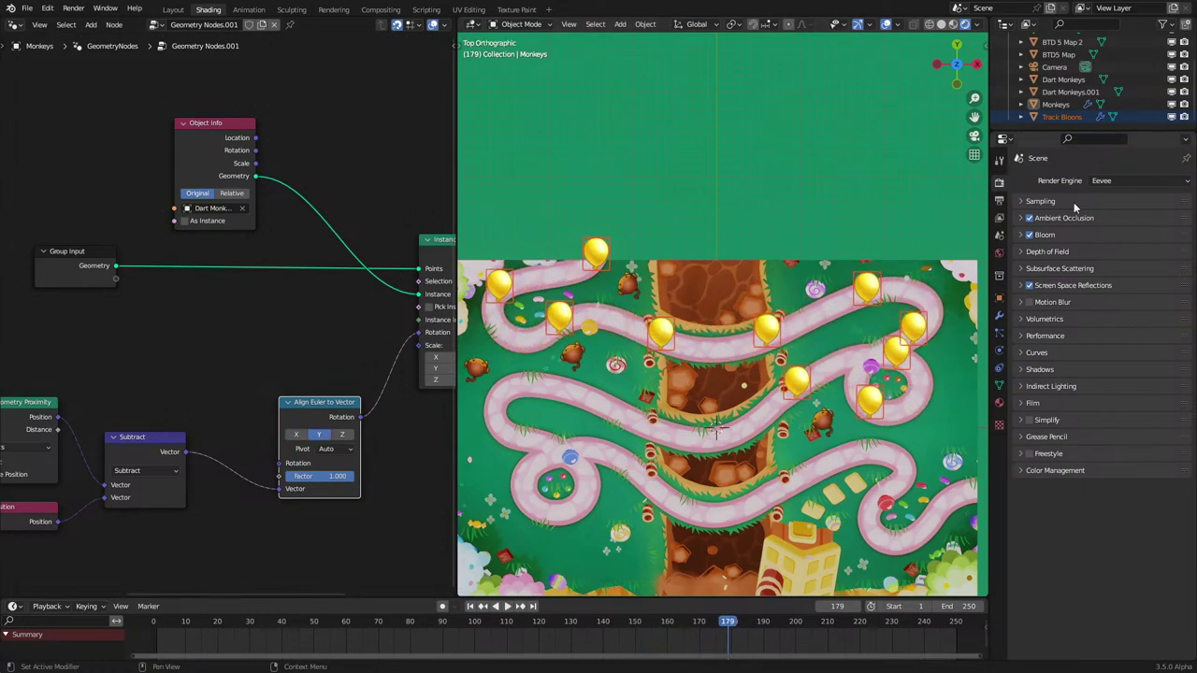
Step: Turn off viewport denoising in the render sampling settings and deselect all objects while the animation plays
left_click(1073, 201)
left_click(1093, 248)
key("space")
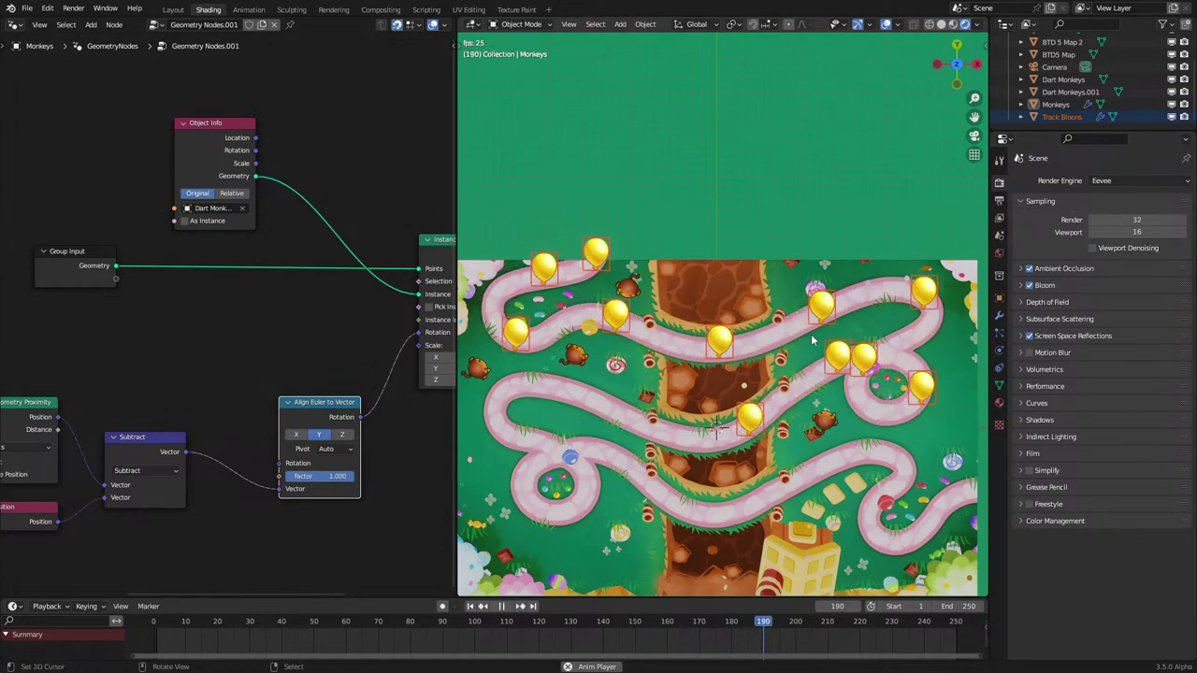
key("alt+a")
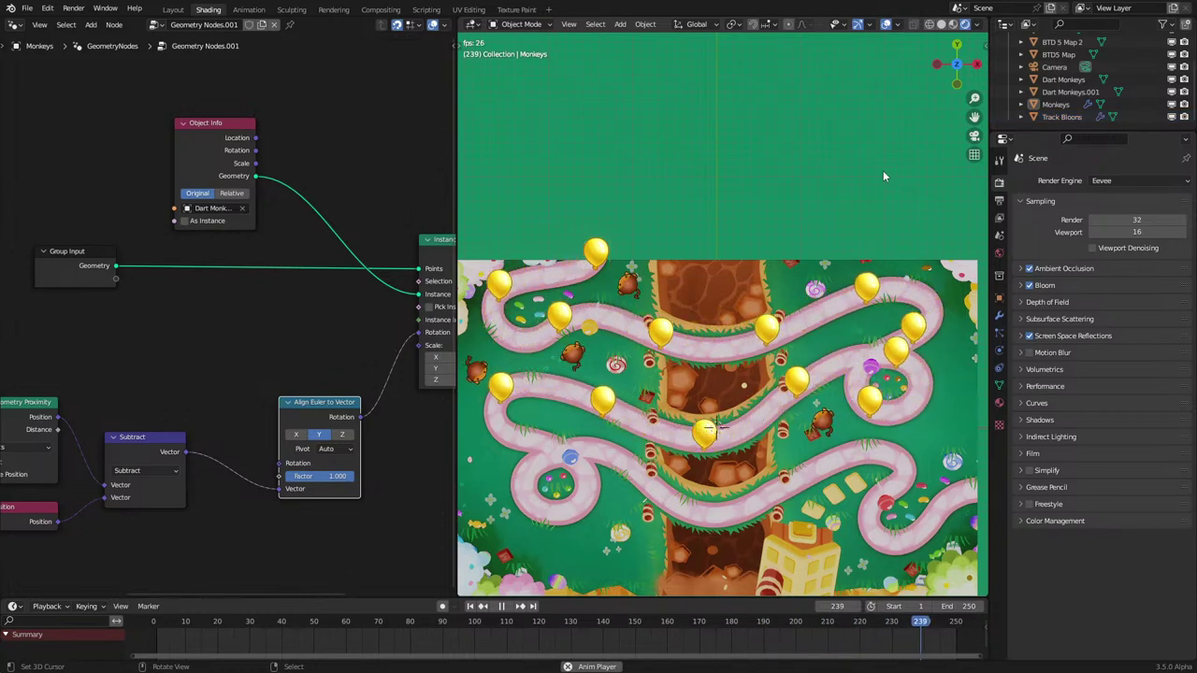
Step: Set the pivot of the Align Euler to Vector node to Z
left_click(335, 448)
left_click(332, 495)
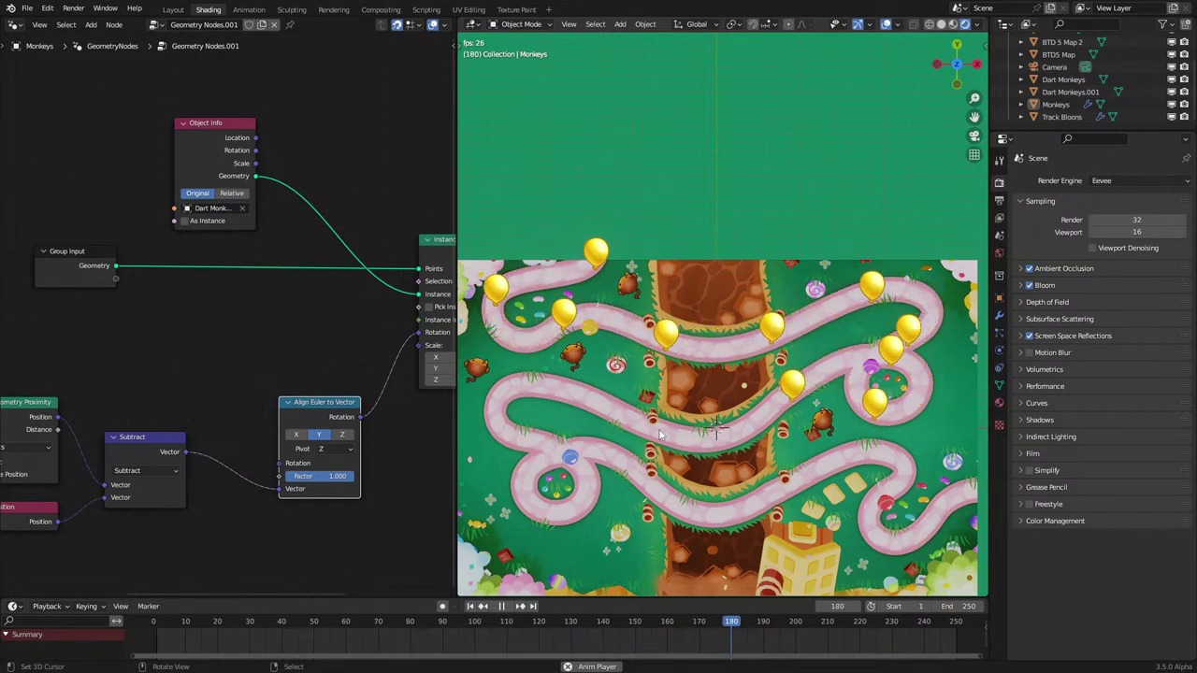
left_click_drag(314, 418, 255, 452)
scroll(183, 449, "down", 5)
middle_click_drag(172, 449, 256, 422)
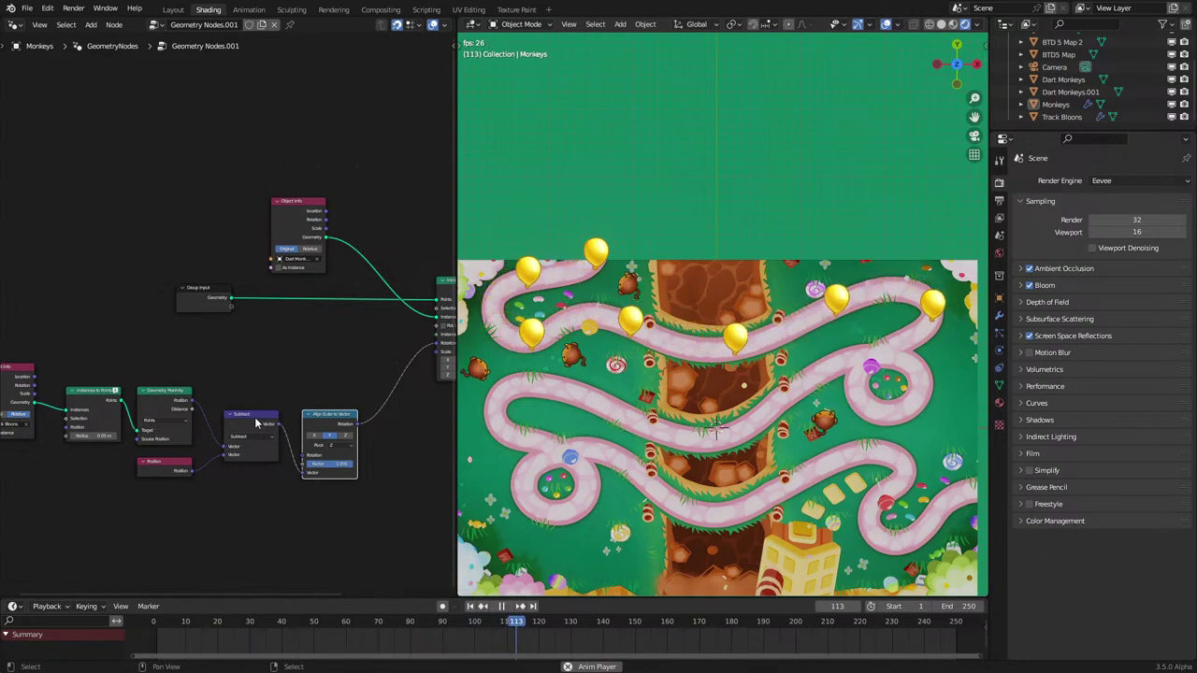
scroll(254, 417, "down", 2)
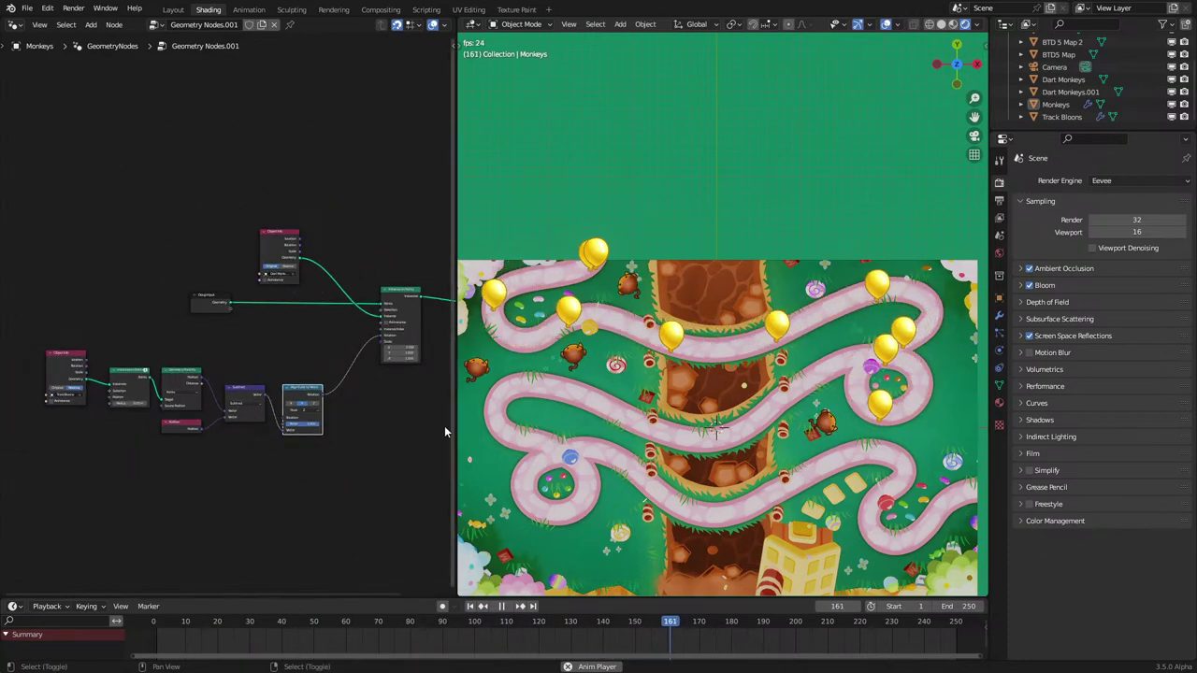
scroll(713, 391, "down", 5)
Step: Stop the animation, select the camera and reset all its location and rotation values to 0
key("space")
scroll(951, 551, "down", 1)
left_click(926, 541)
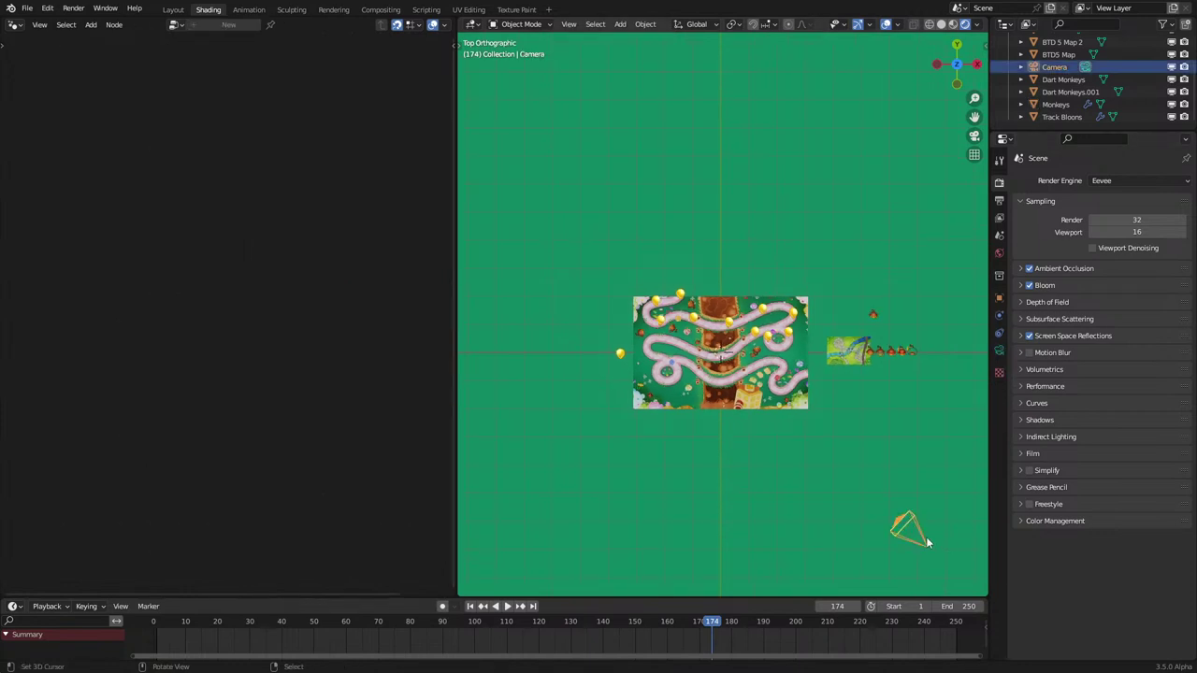
left_click(999, 297)
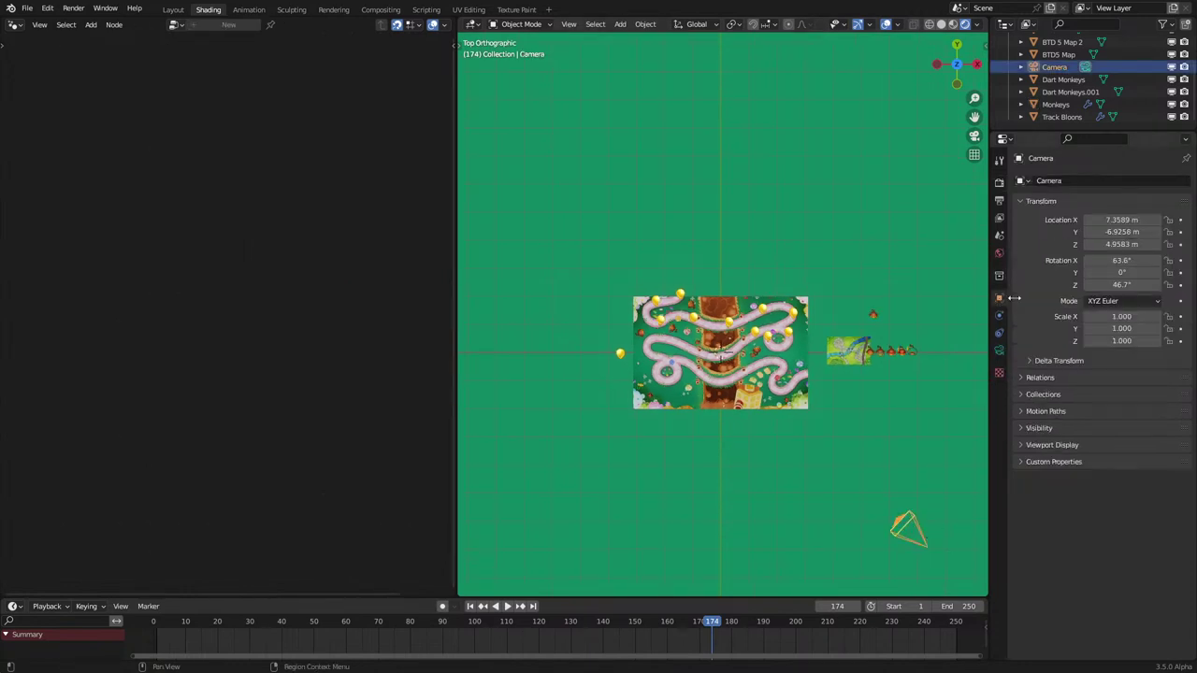
type("0")
key("Return")
double_click(1127, 284)
type("0")
key("Return")
key("Escape")
left_click_drag(1122, 229, 1122, 244)
type("0")
key("Return")
Step: Raise the camera along Z to about 10 m above the map and look through it
type("g")
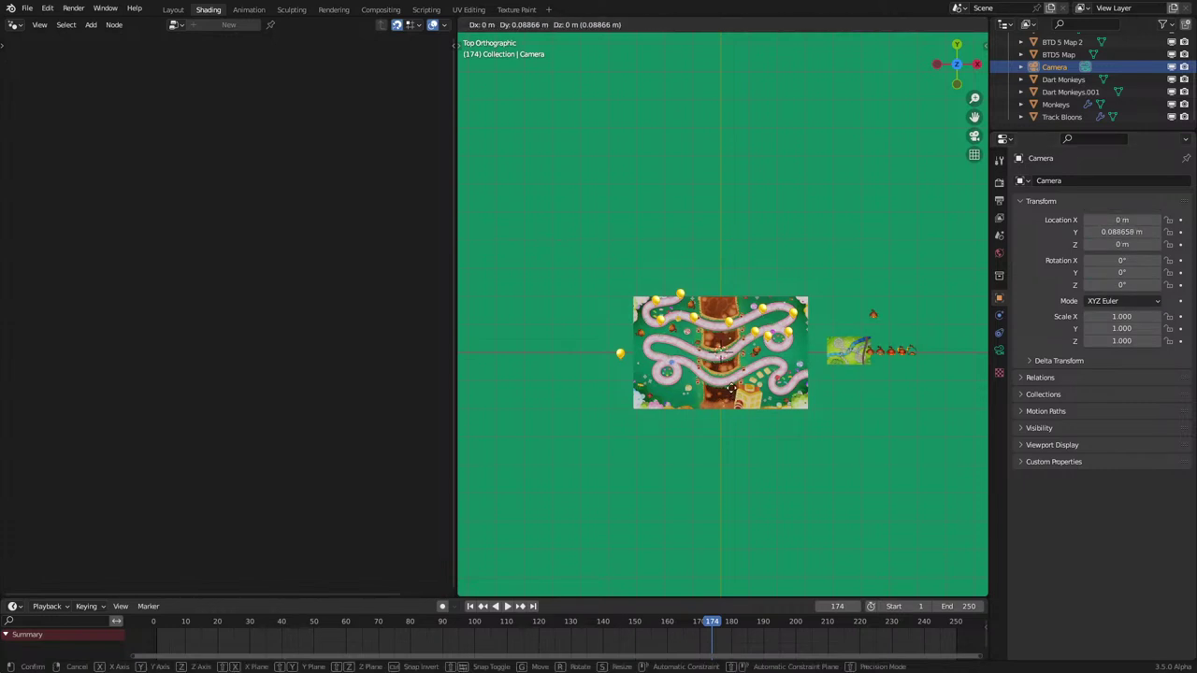
type("z31")
key("Return")
middle_click_drag(723, 467, 782, 294)
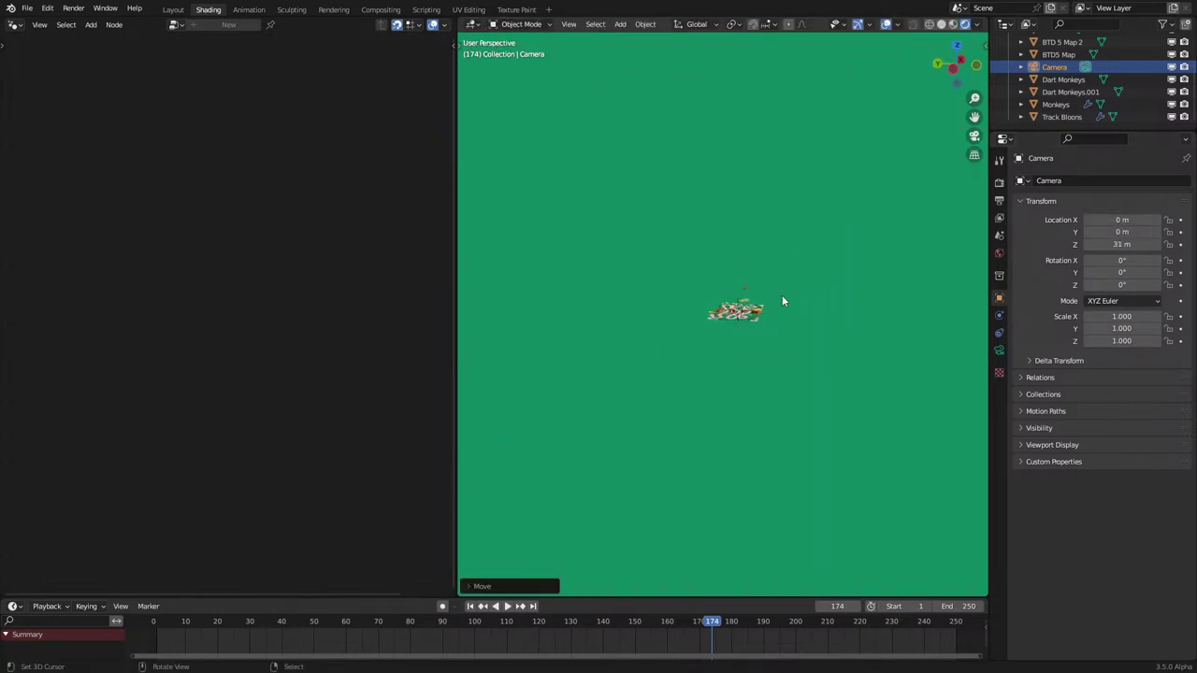
type("10")
key("Return")
key("KP_0")
Step: Increase the camera's focal length to 51.6 mm to frame the map more tightly
left_click(998, 349)
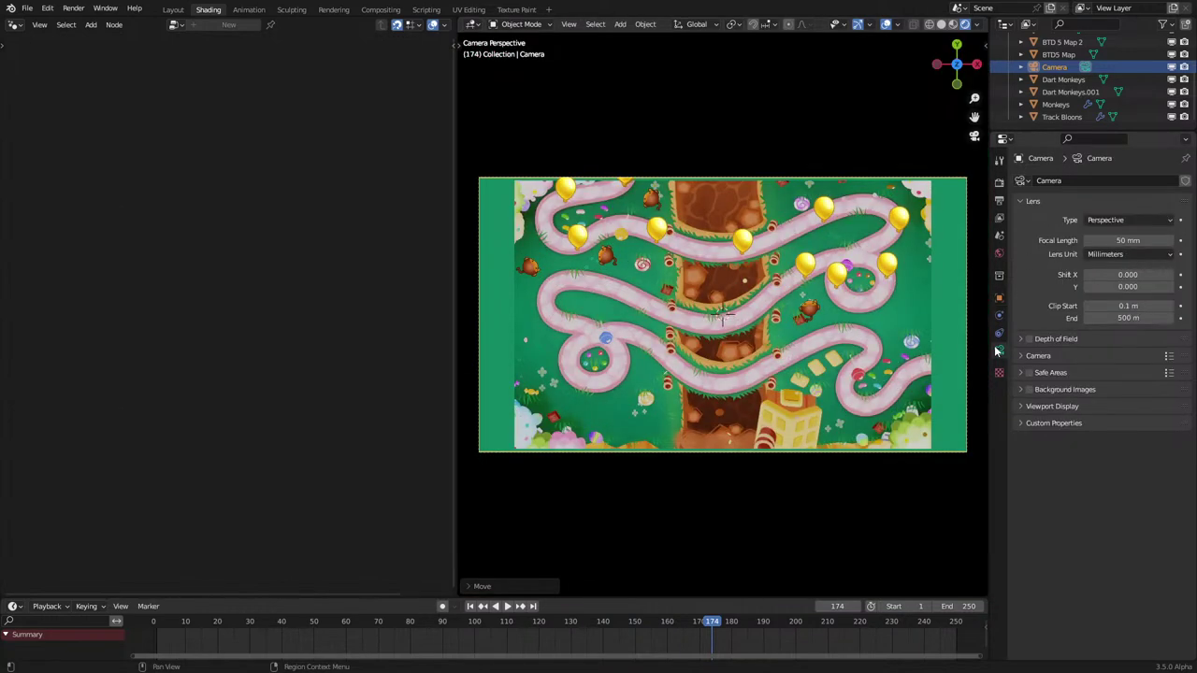
scroll(889, 324, "up", 2)
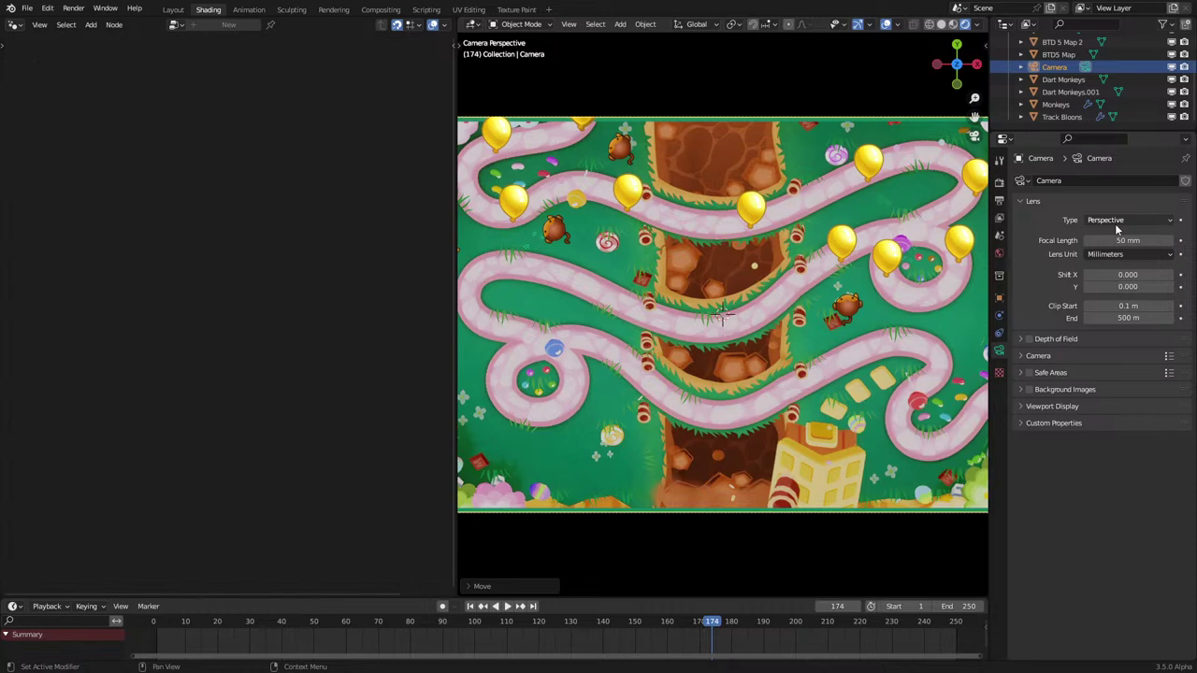
left_click_drag(1119, 240, 1135, 240)
scroll(783, 292, "down", 2)
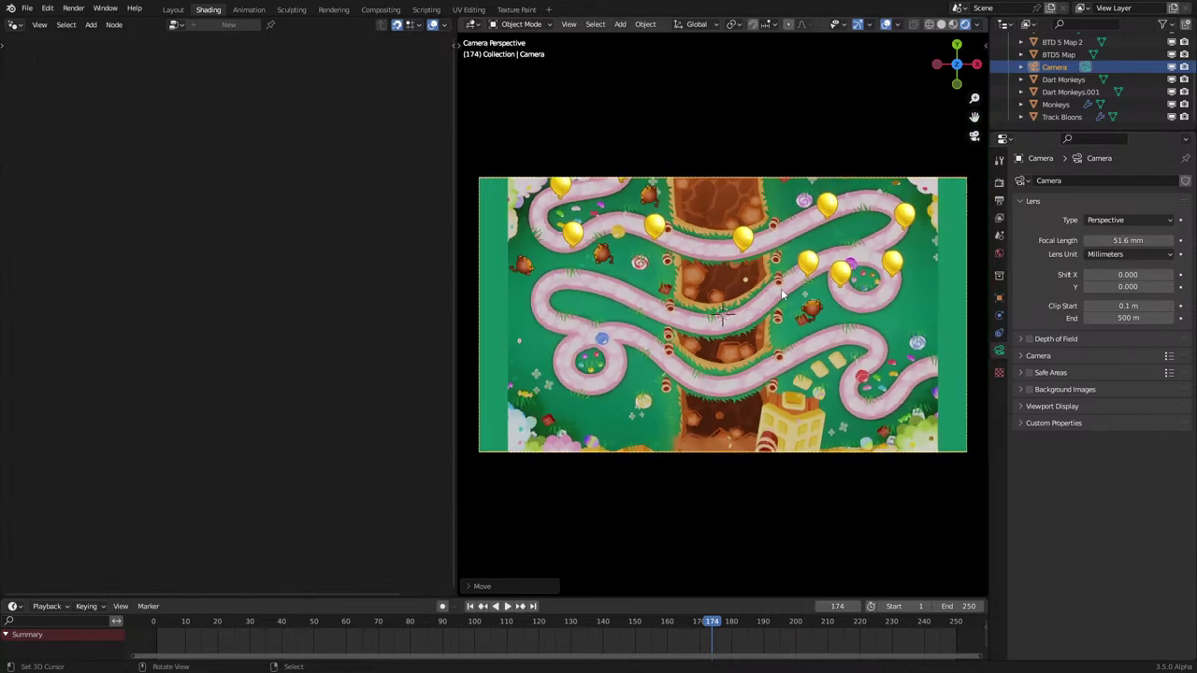
scroll(782, 300, "up", 1)
middle_click_drag(782, 299, 778, 327, "shift")
scroll(774, 337, "down", 1)
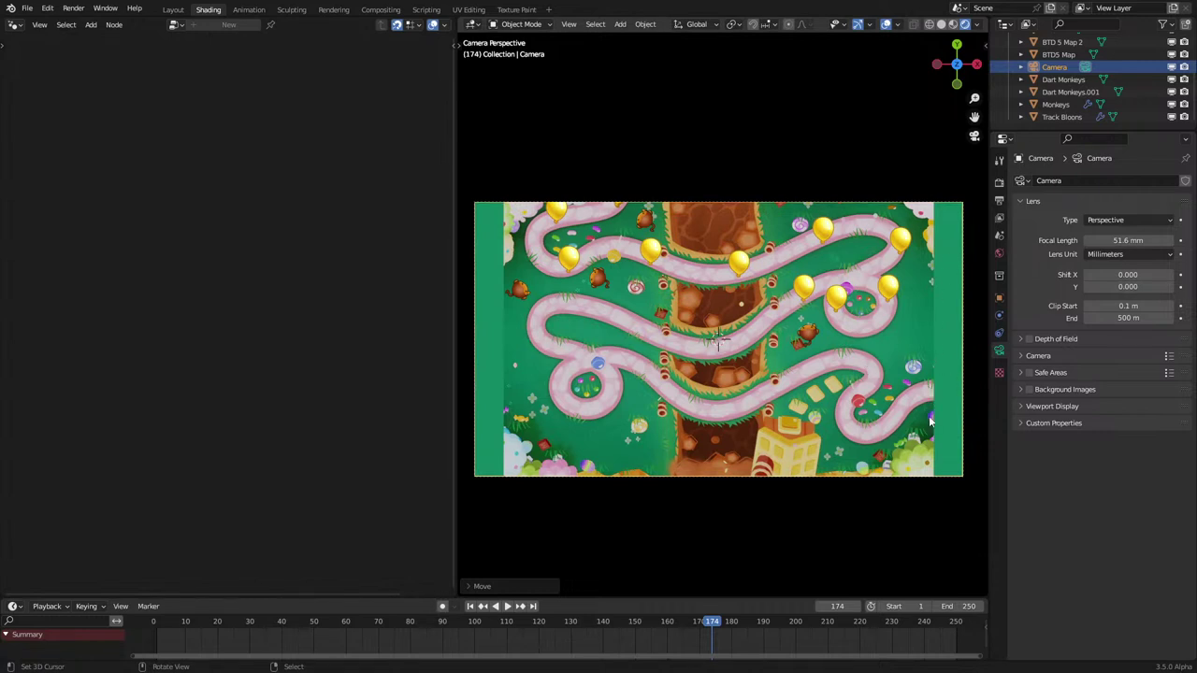
scroll(919, 403, "up", 1)
scroll(919, 403, "down", 1)
scroll(919, 403, "up", 1)
scroll(919, 403, "down", 1)
Step: Set the render resolution to 1080 × 1080 px
left_click(999, 201)
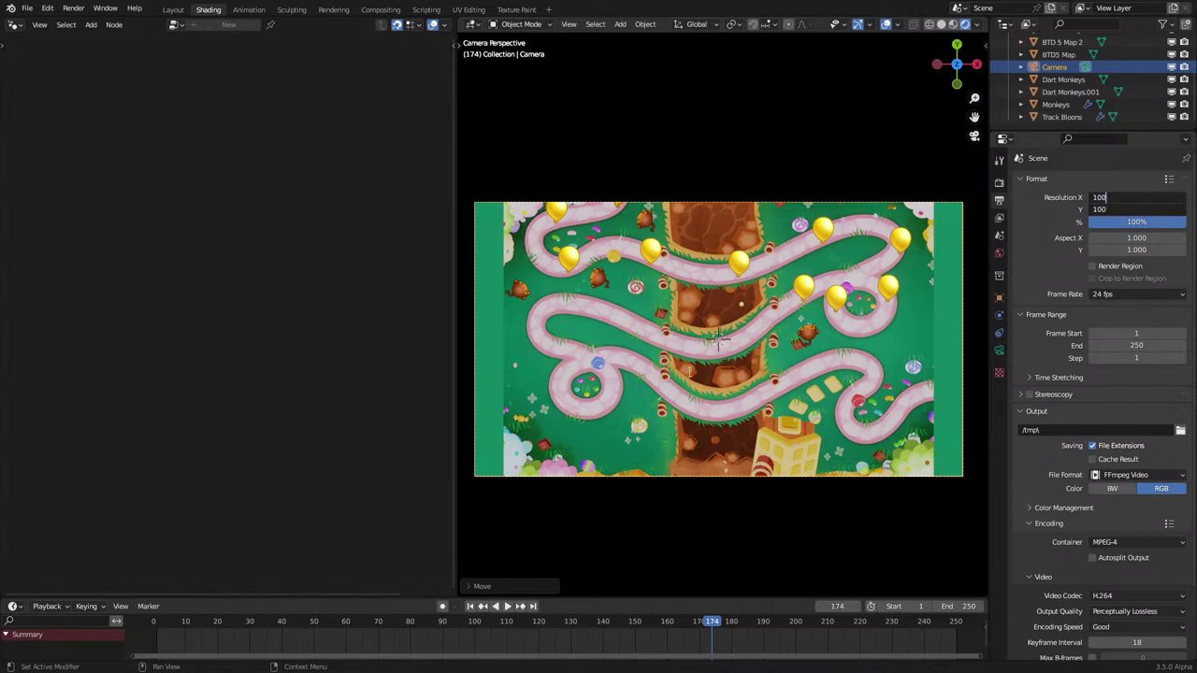
key("Return")
left_click_drag(1144, 198, 1149, 206)
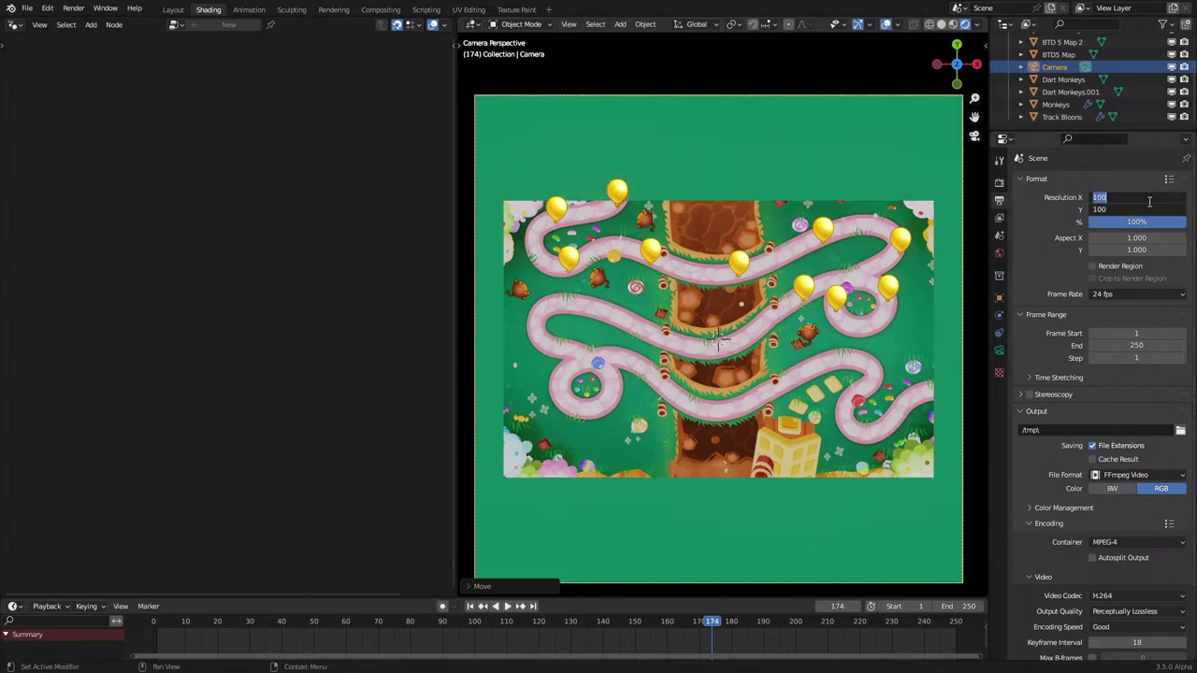
type("1080")
key("Return")
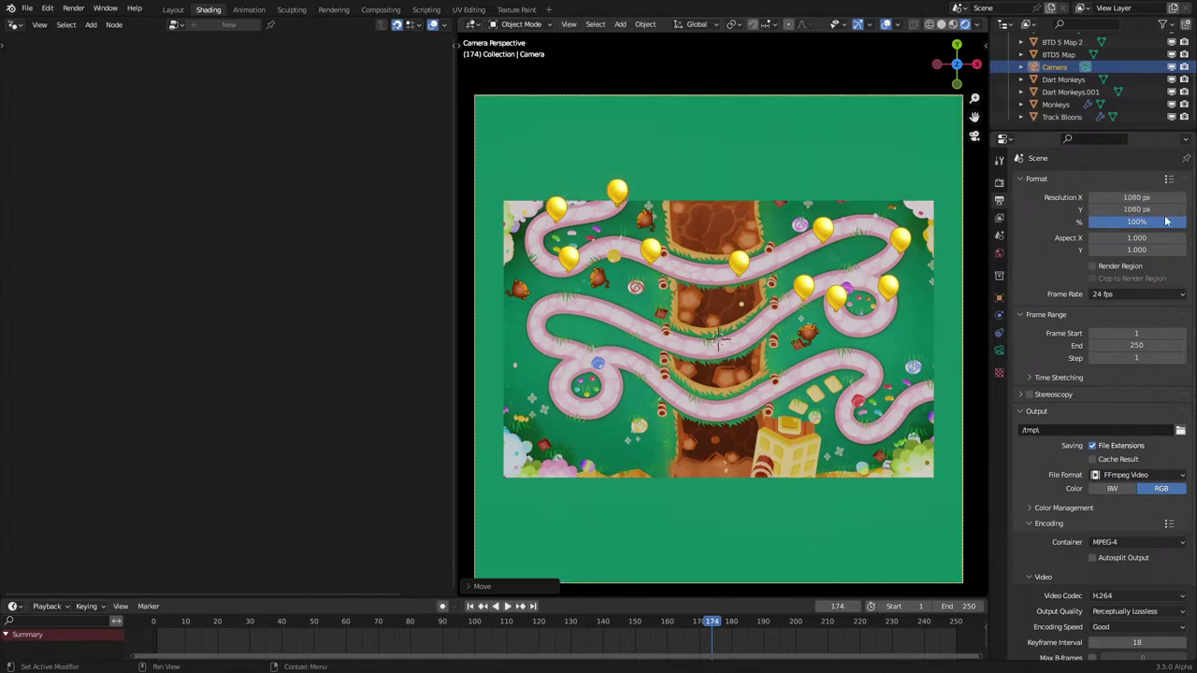
Step: Reduce the vertical render resolution to 769 px so the frame fits closer around the map
left_click(999, 350)
mouse_move(1128, 240)
left_mouse_down()
mouse_move(1192, 241)
mouse_move(1134, 240)
left_mouse_up()
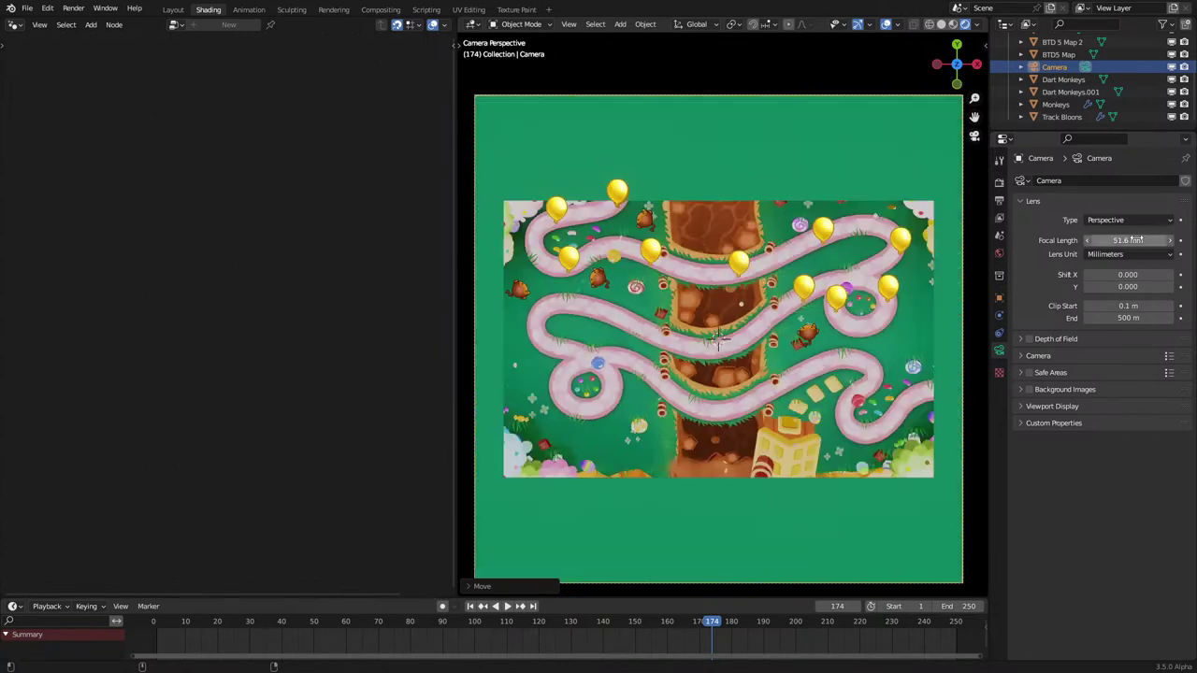
left_click(998, 182)
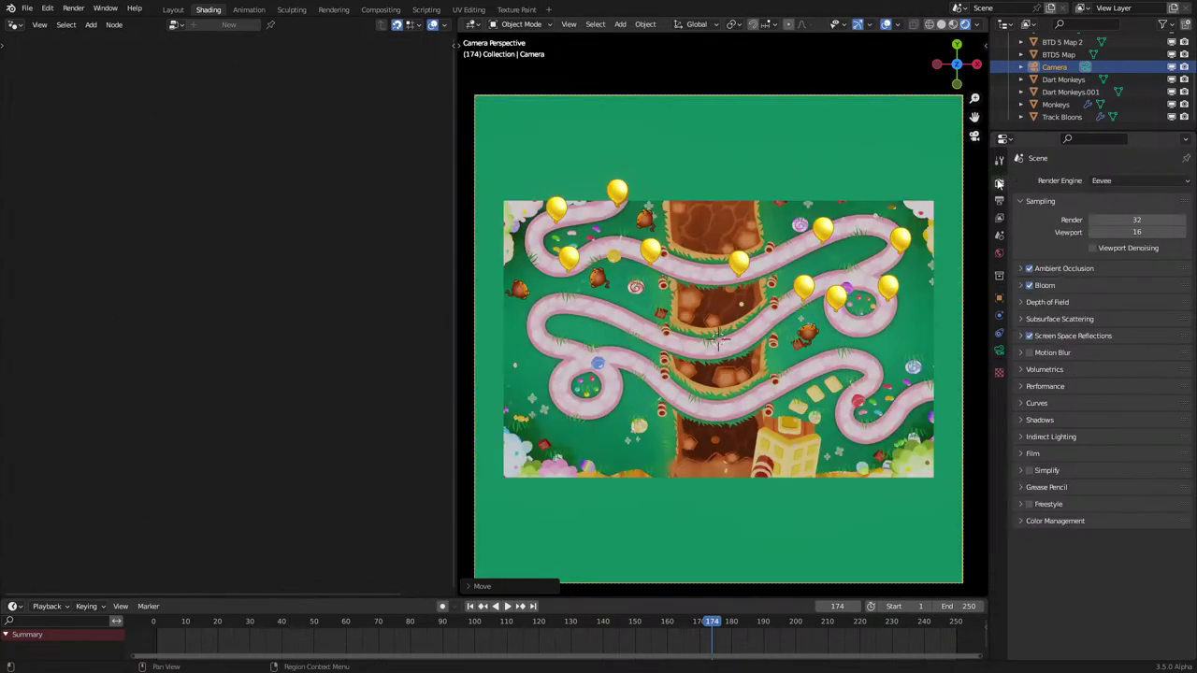
left_click(999, 200)
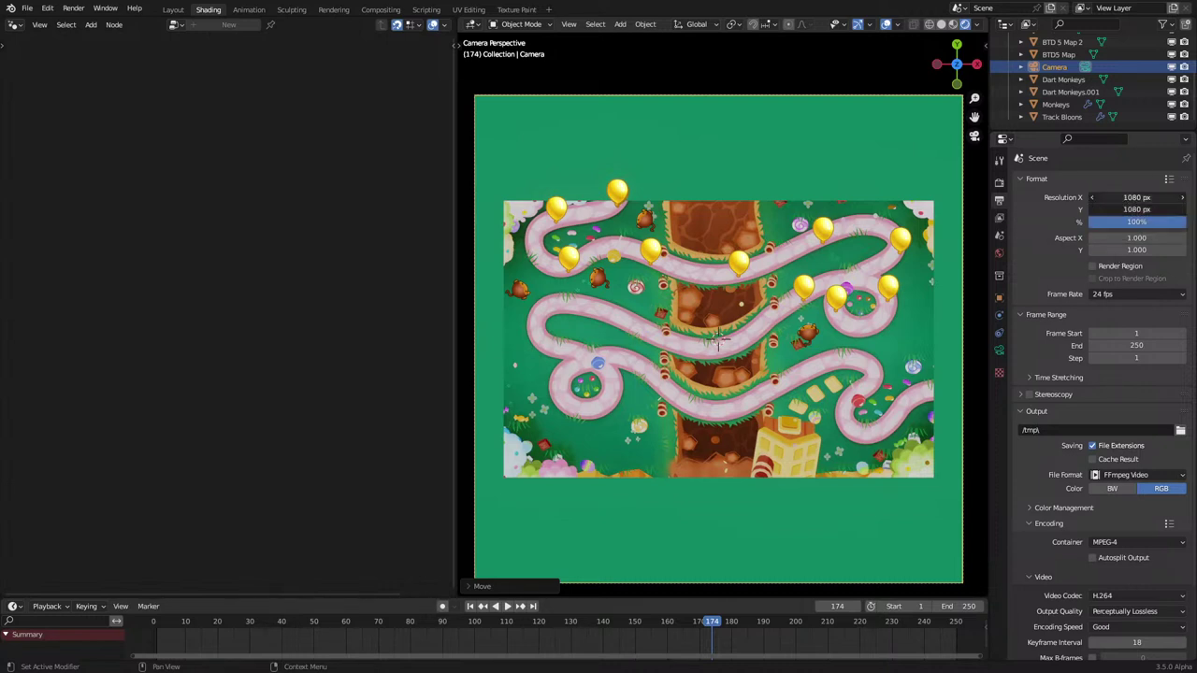
left_click_drag(1136, 209, 1010, 209)
left_click_drag(1136, 197, 1066, 197)
right_click(1136, 198)
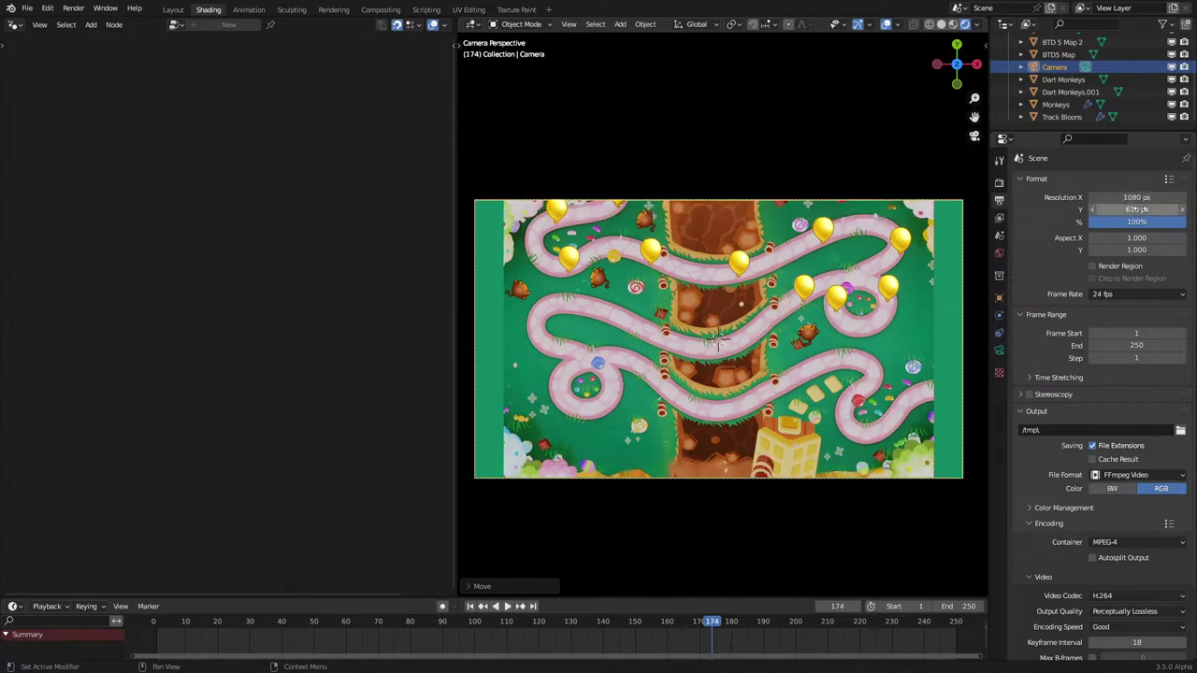
left_click_drag(1140, 209, 1183, 209)
Step: Set the render resolution to 1000 × 800 px
left_click(1140, 210)
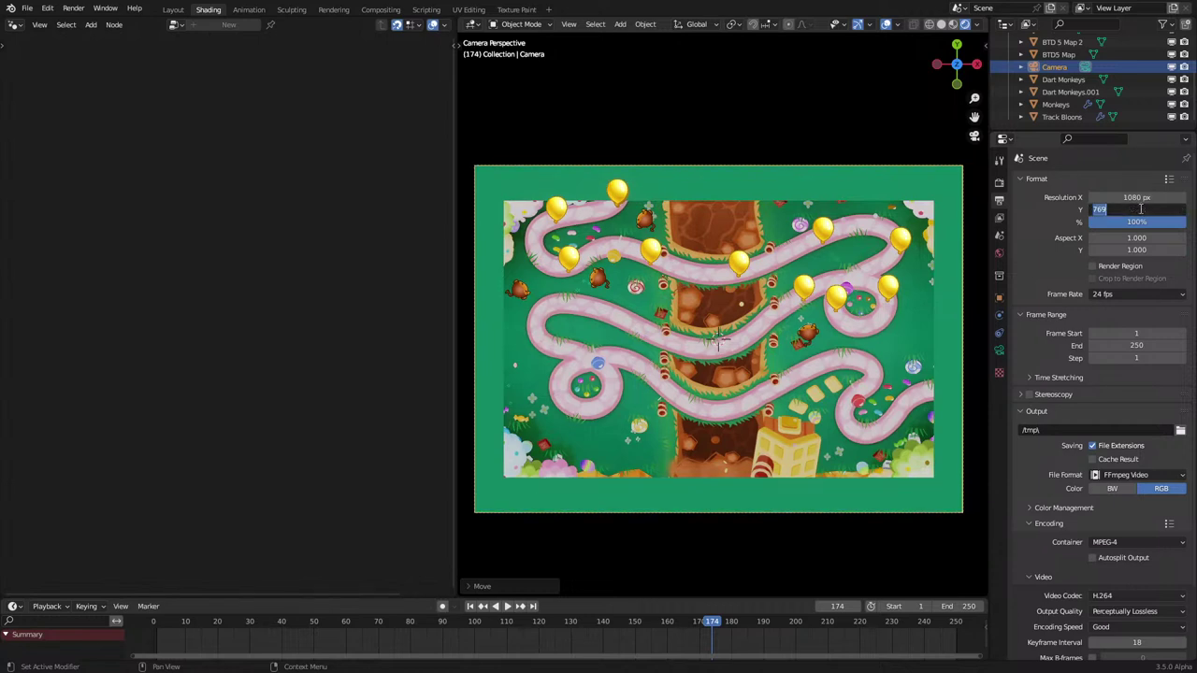
type("800")
key("Return")
left_click(1148, 198)
type("1000")
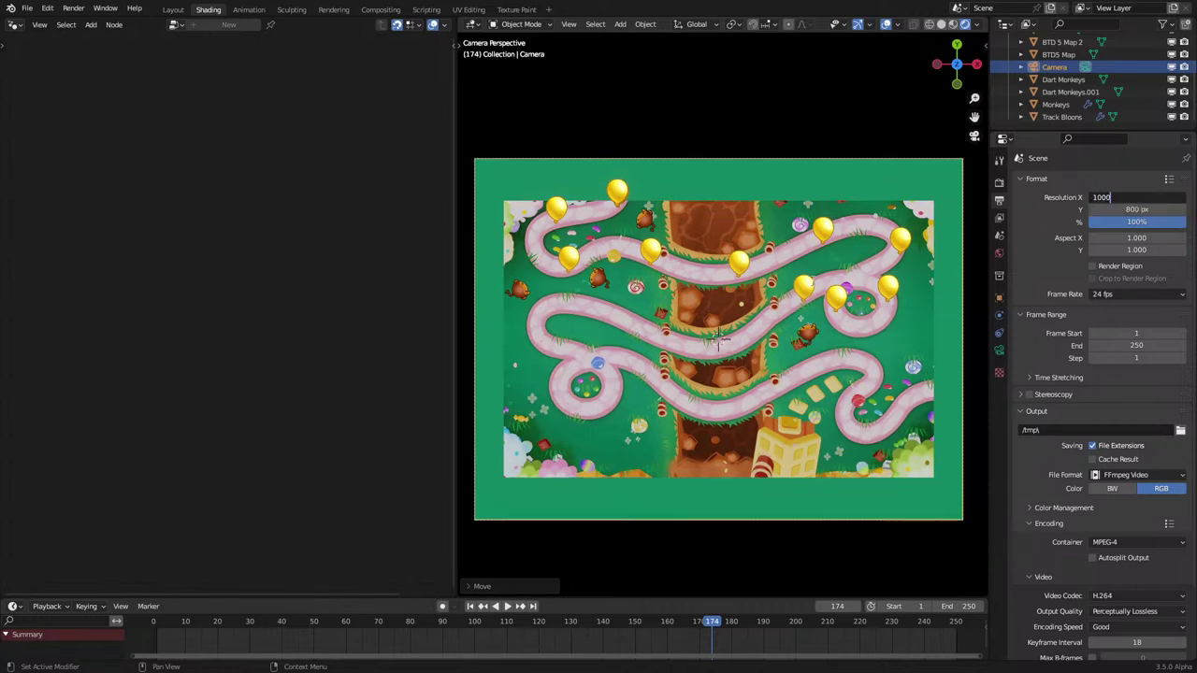
key("Return")
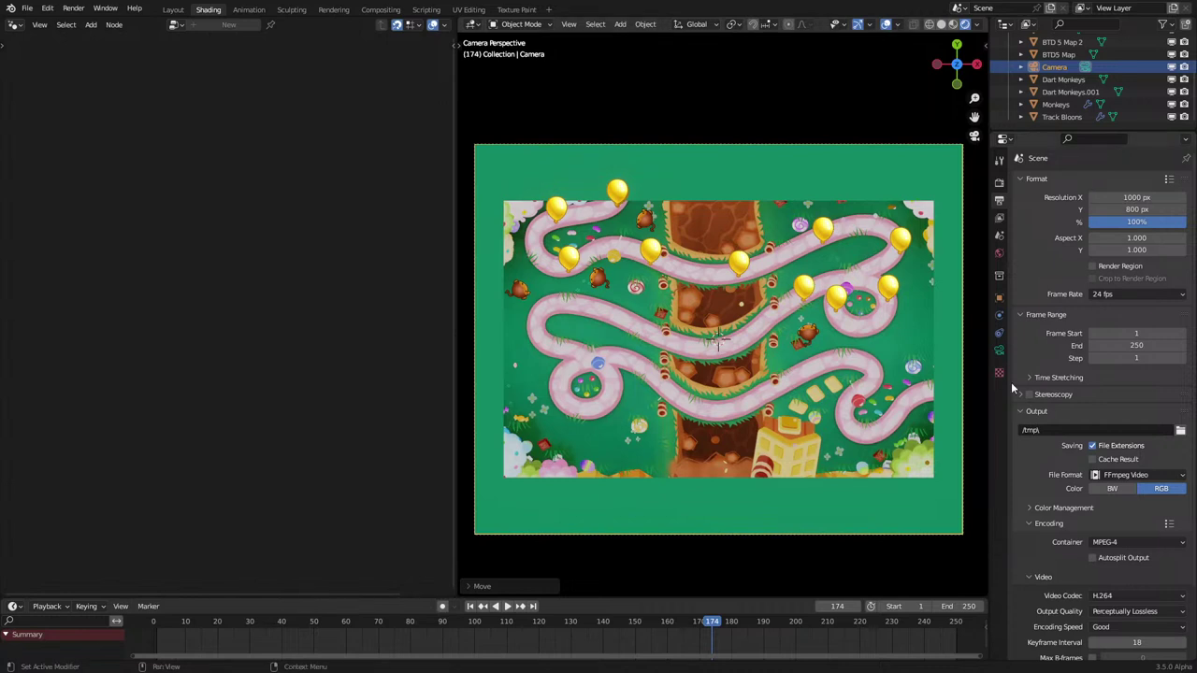
Step: Increase the camera's focal length until the map nearly fills the frame width, and set the horizontal resolution to 1200 px
left_click(999, 352)
left_click_drag(1128, 240, 1174, 240)
left_click(998, 331)
left_click(1001, 315)
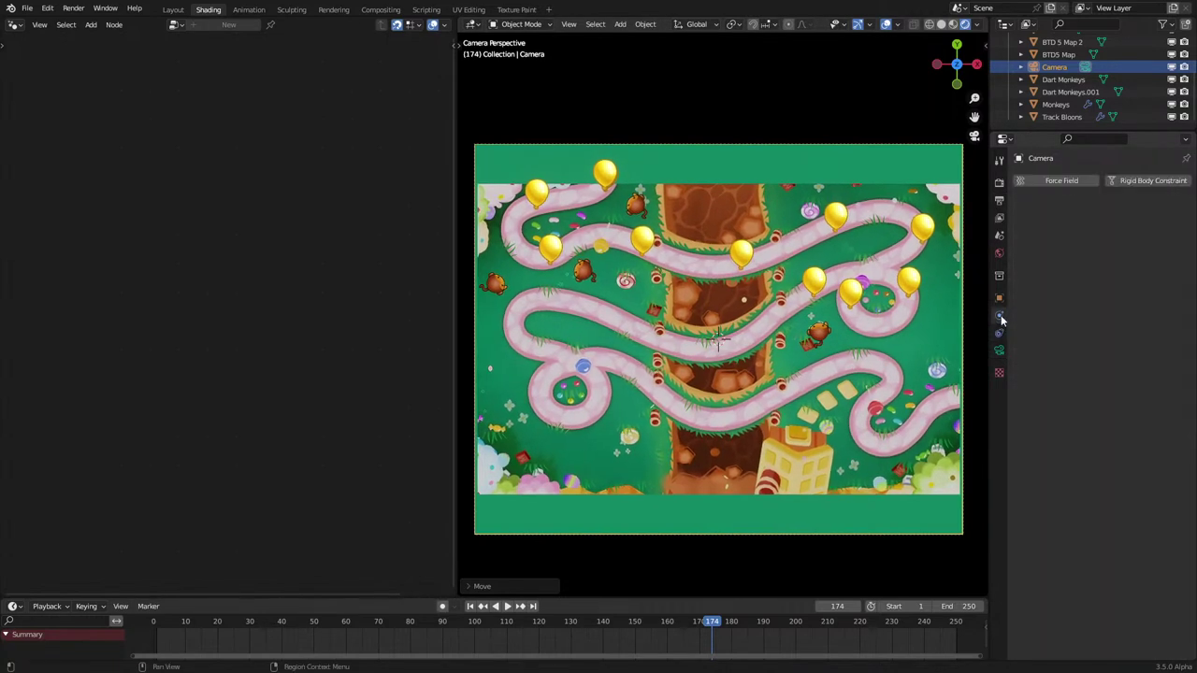
left_click(999, 200)
left_click(999, 182)
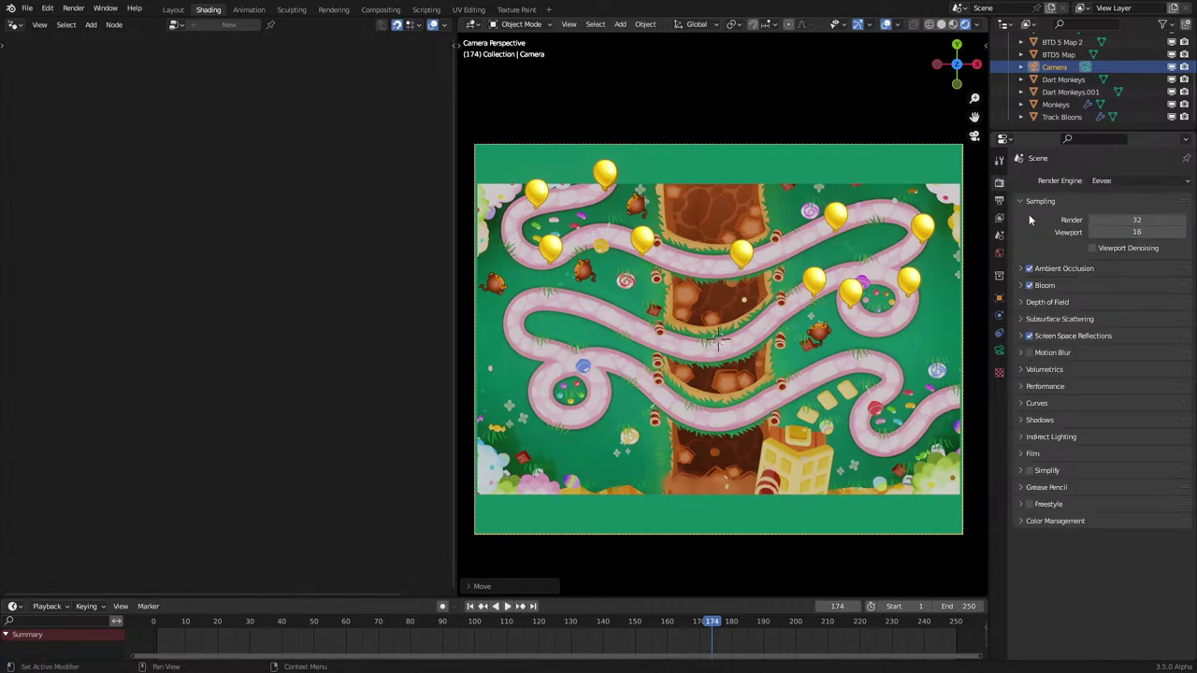
left_click(999, 200)
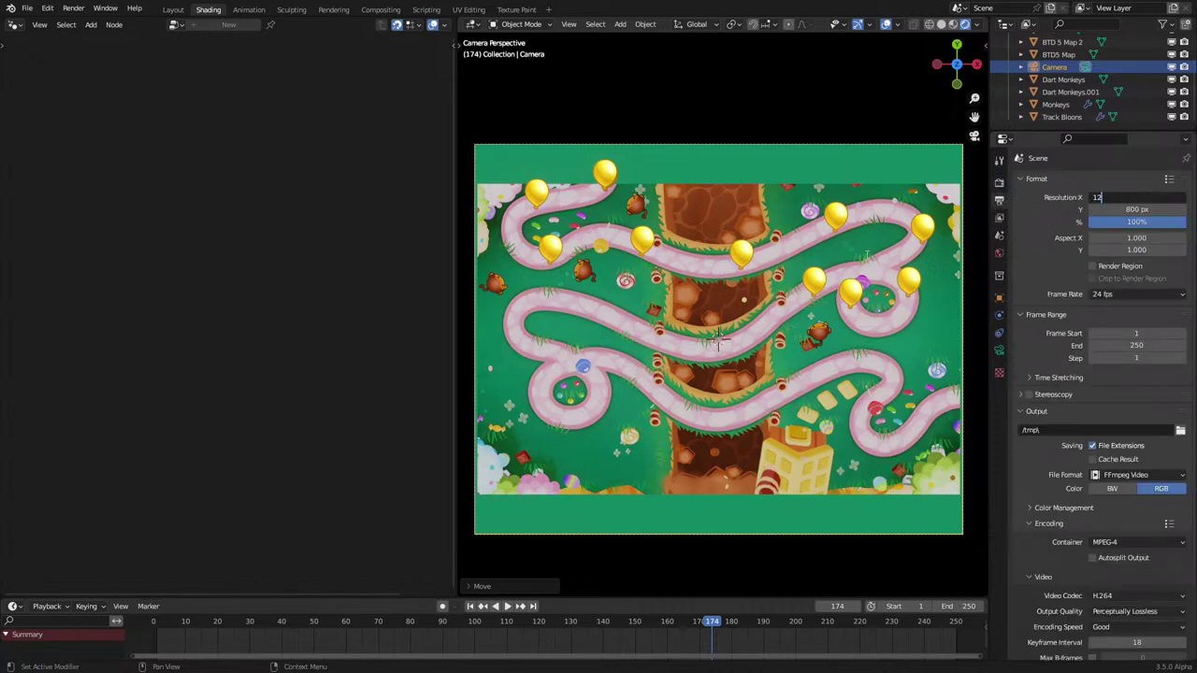
key("Return")
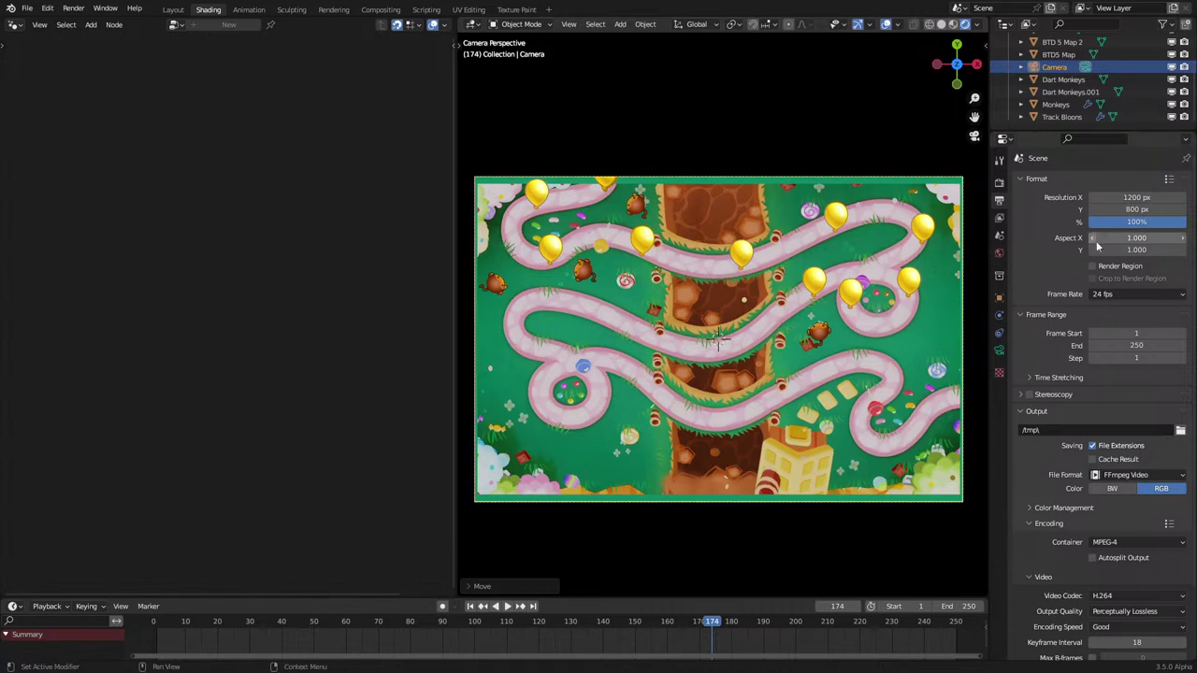
Step: Set the camera's focal length to 59.3 mm and the horizontal render resolution to 1250 px
left_click(1000, 350)
left_click_drag(1115, 241, 1132, 241)
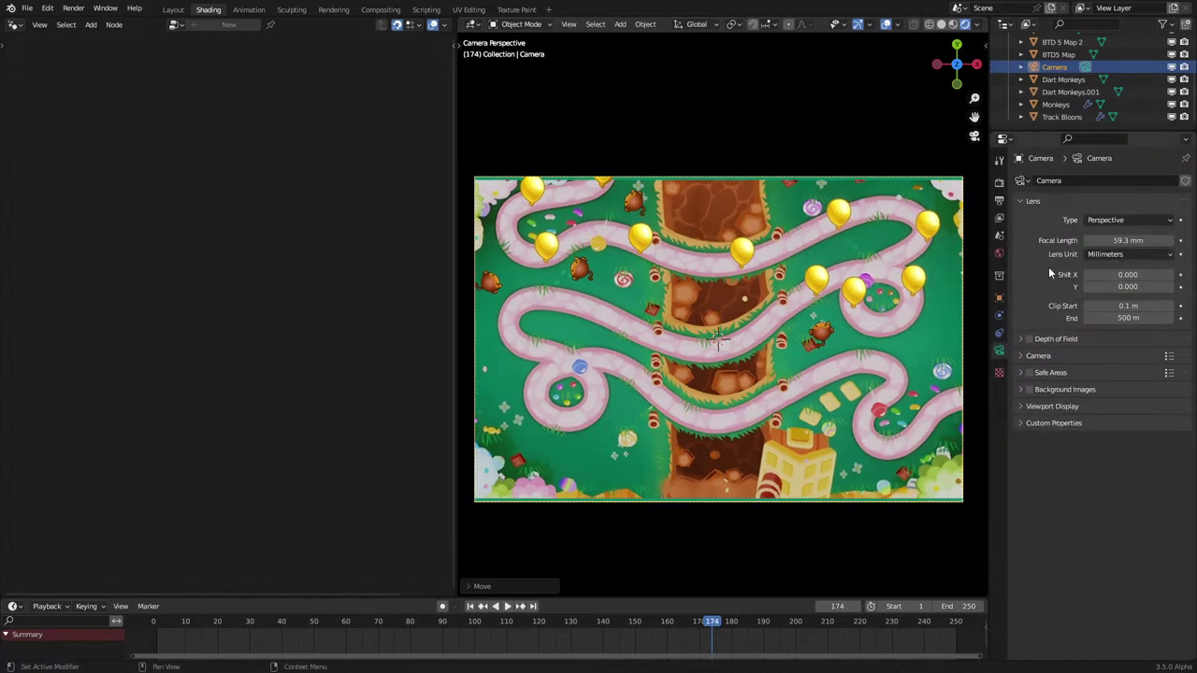
left_click(1000, 184)
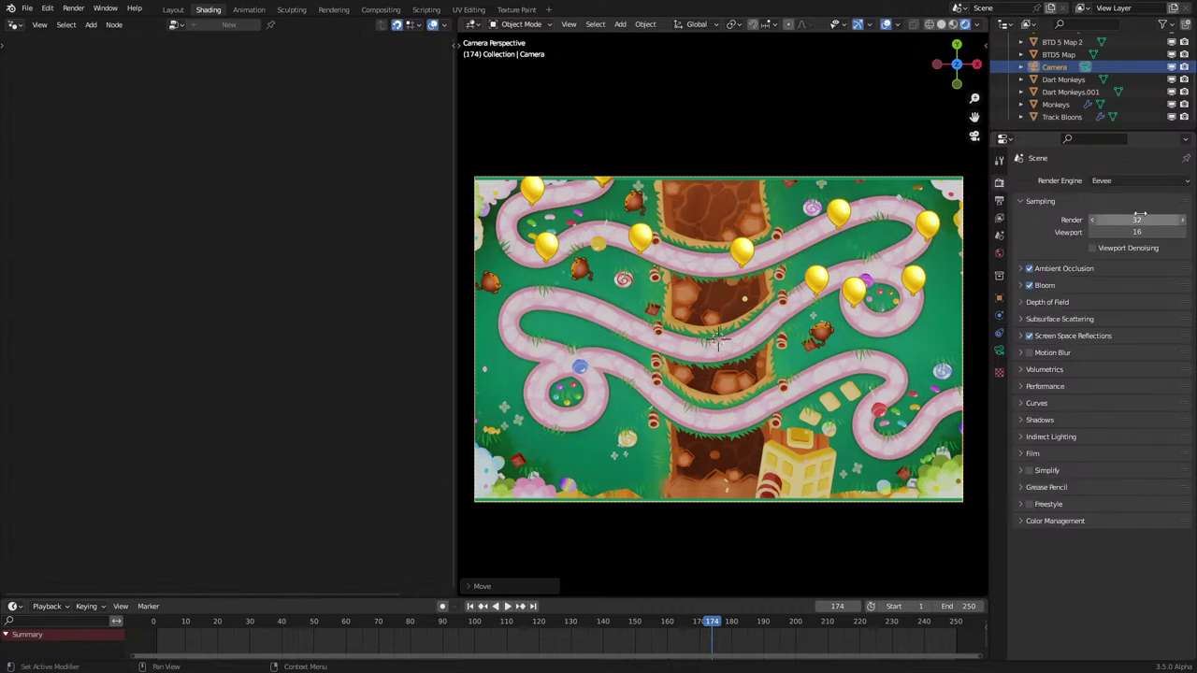
left_click(999, 200)
mouse_move(1136, 209)
left_mouse_down()
mouse_move(1155, 210)
mouse_move(1130, 197)
mouse_move(1157, 198)
mouse_move(1130, 197)
left_mouse_up()
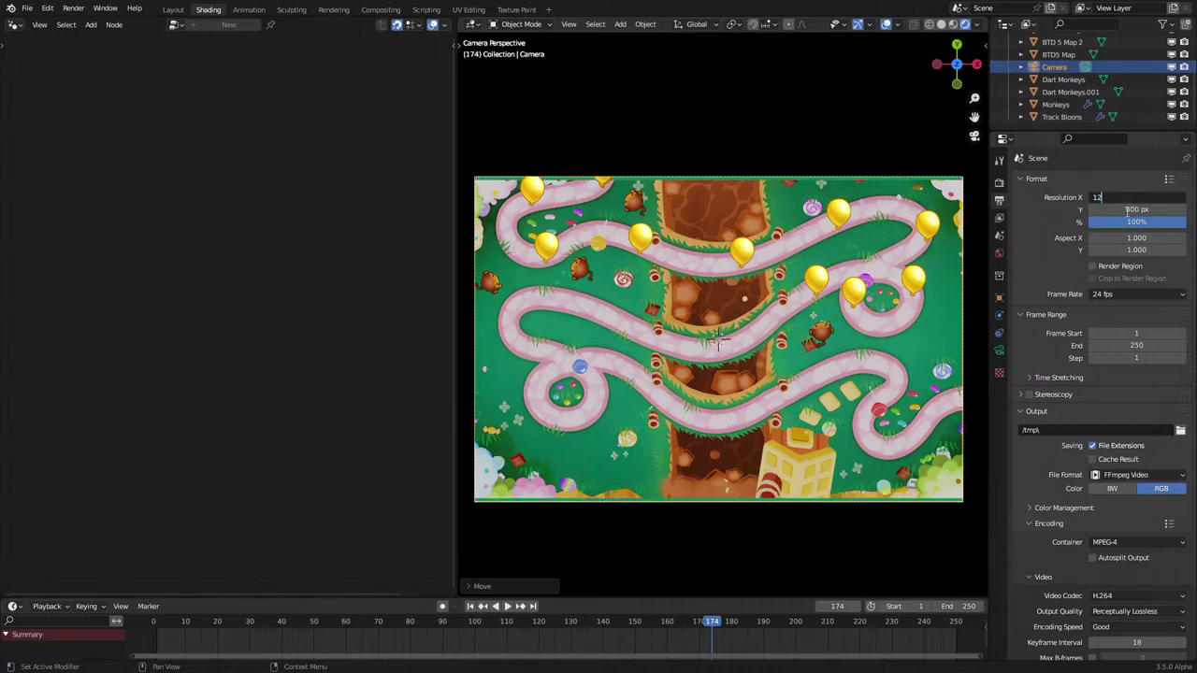
key("Return")
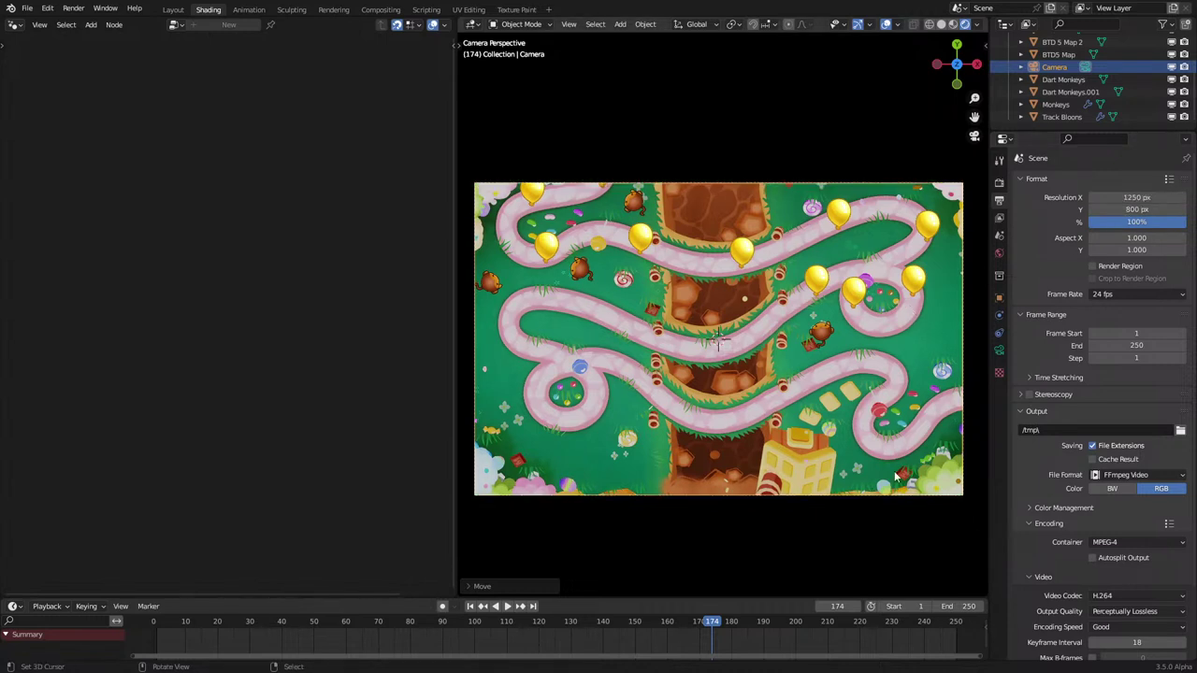
Step: Play the animation through the camera and from an orbited view to check the balloons and monkeys
key("space")
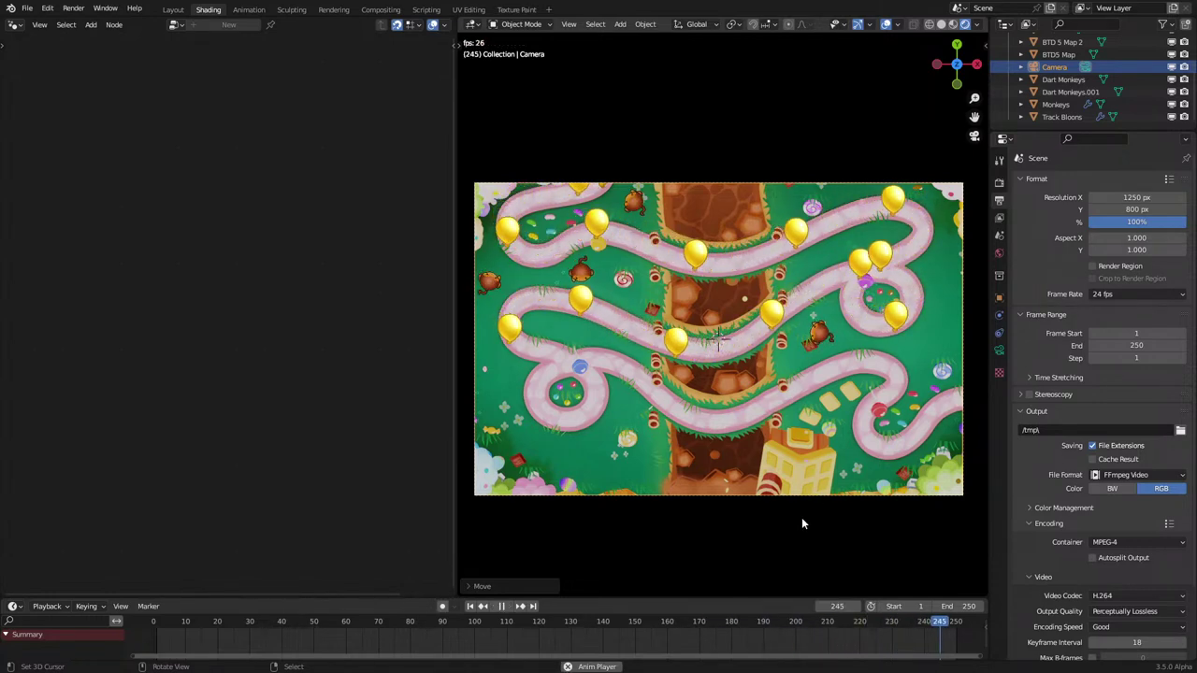
key("space")
middle_click_drag(677, 363, 699, 310)
key("space")
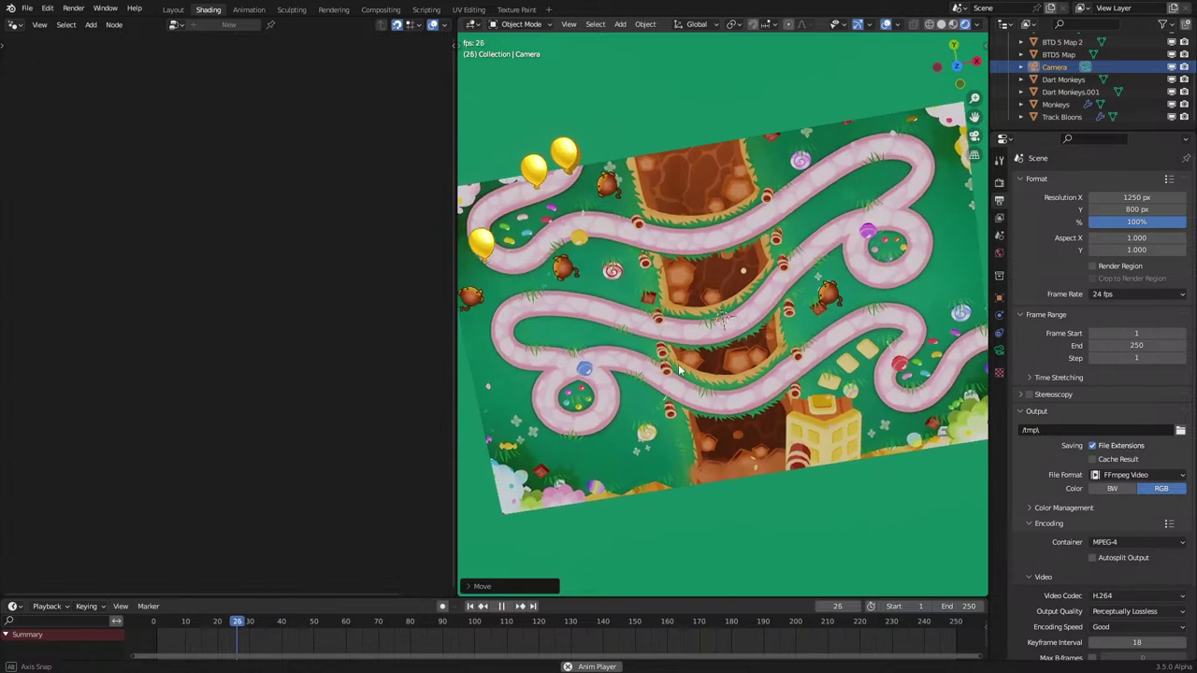
Step: Stop playback and insert a Store Named Attribute node named "Vector" between Group Input and Instance on Points in the Monkeys node tree
left_click(835, 296)
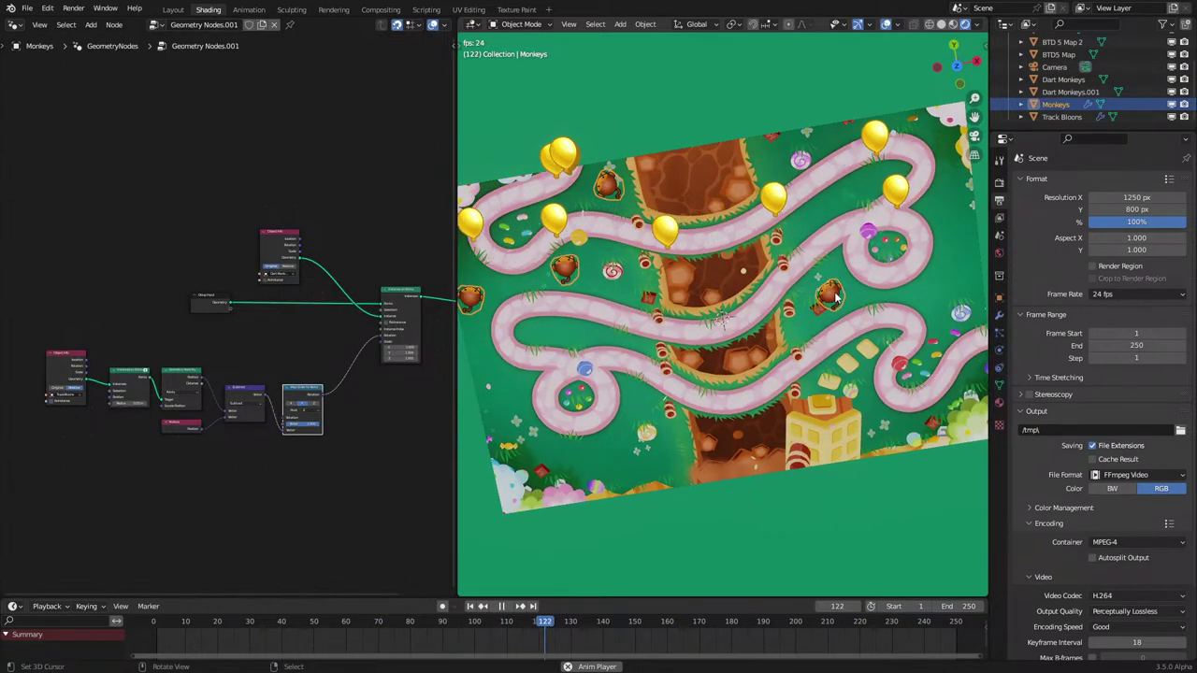
key("space")
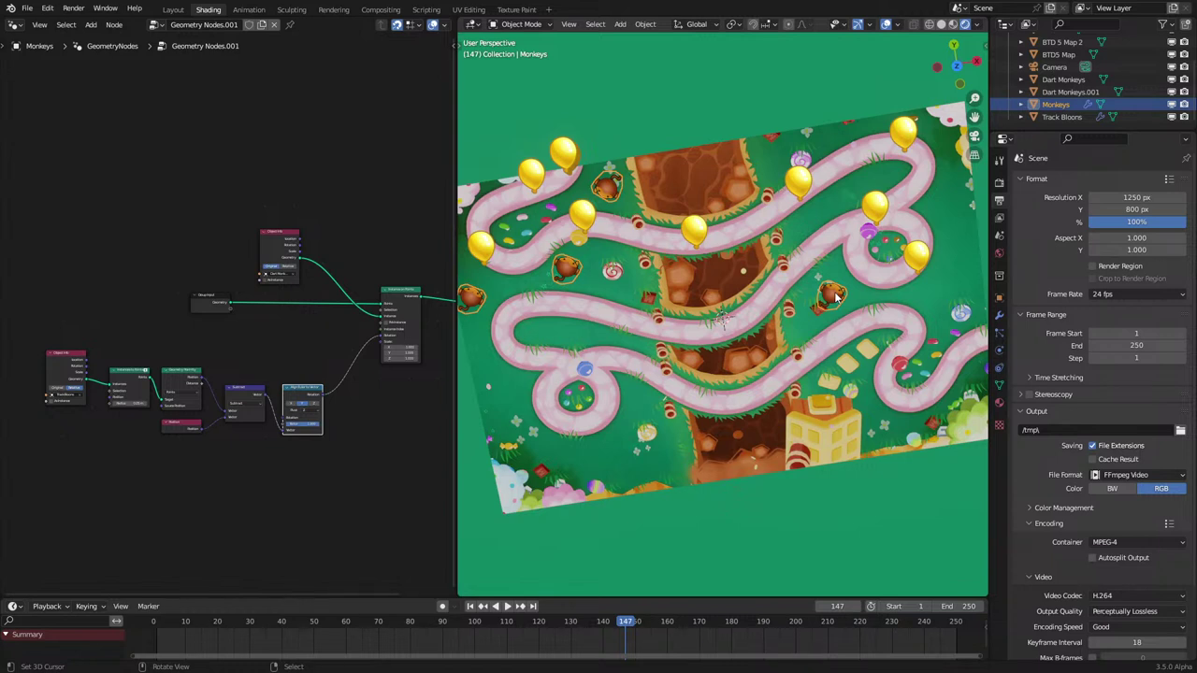
scroll(299, 313, "up", 7)
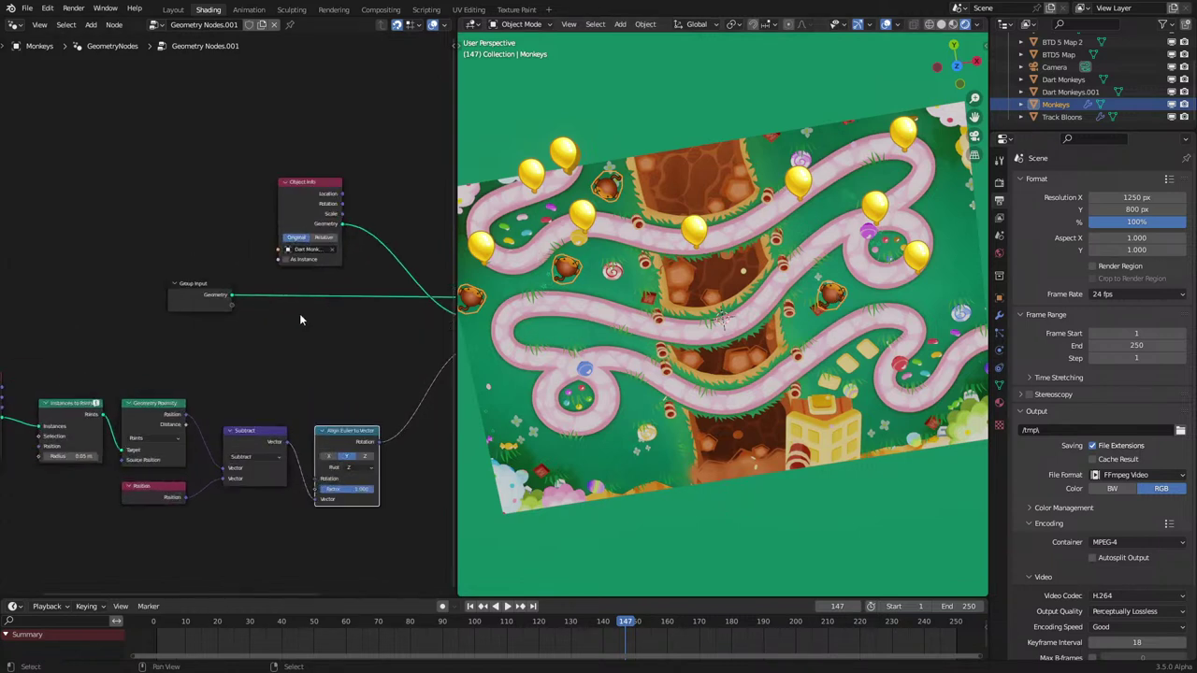
middle_click_drag(318, 288, 260, 321)
left_click_drag(245, 233, 323, 164)
key("q")
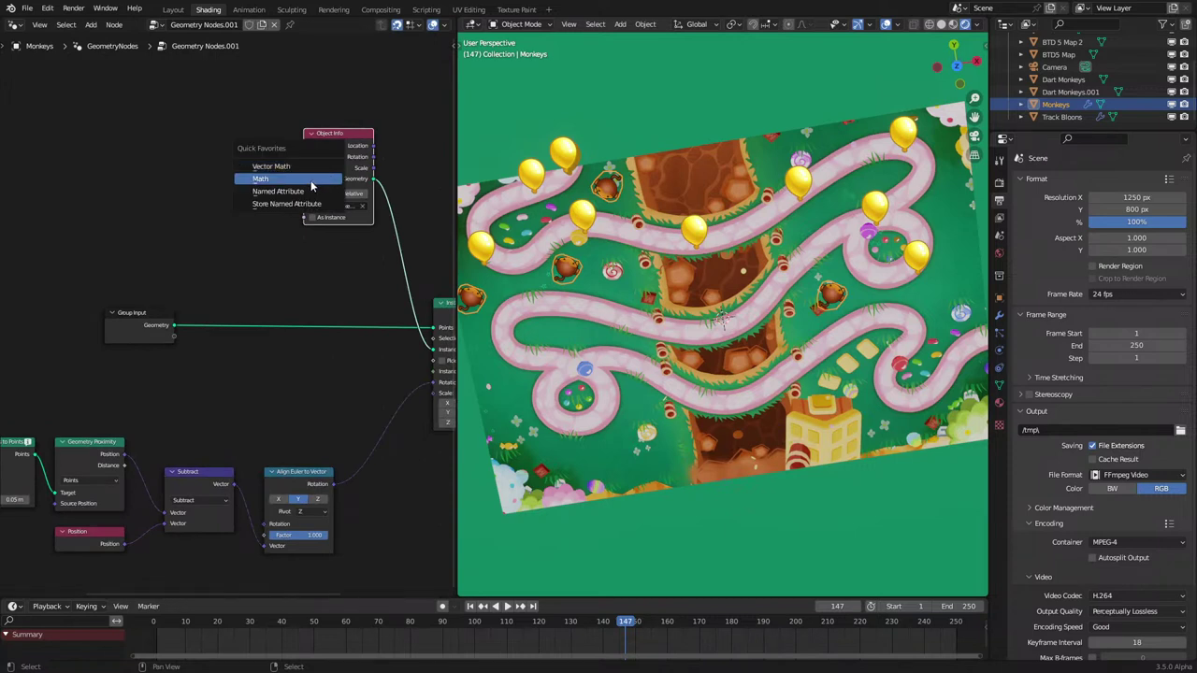
left_click(286, 203)
left_click(297, 335)
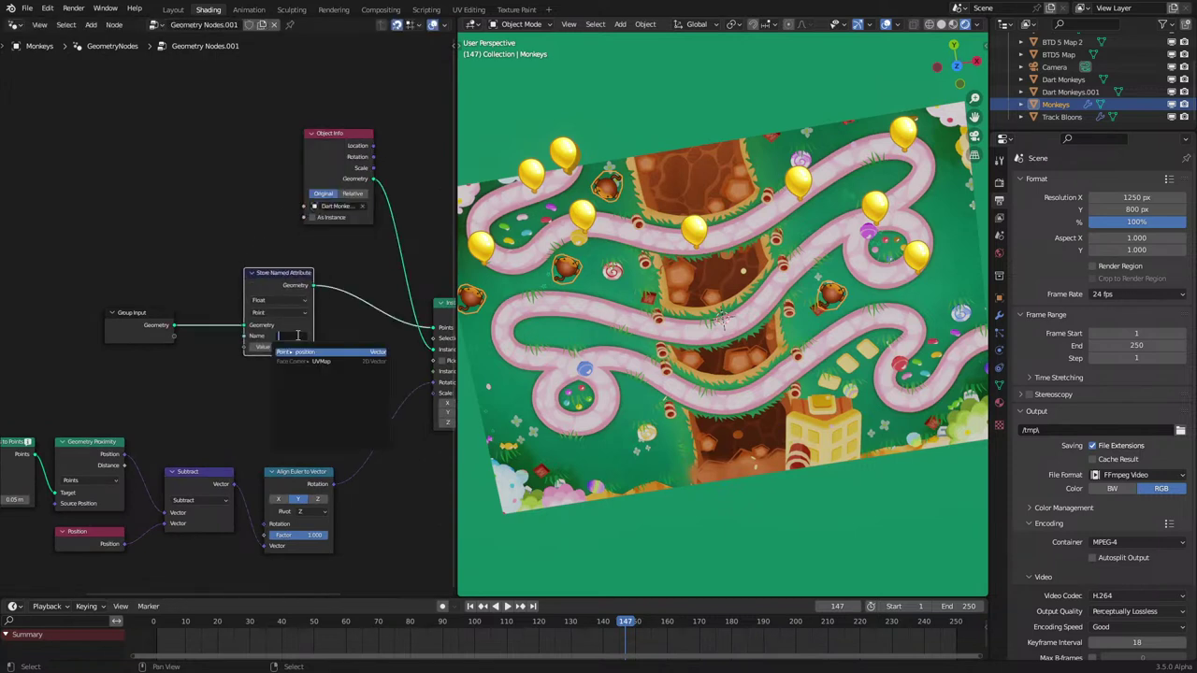
type("ector")
key("Return")
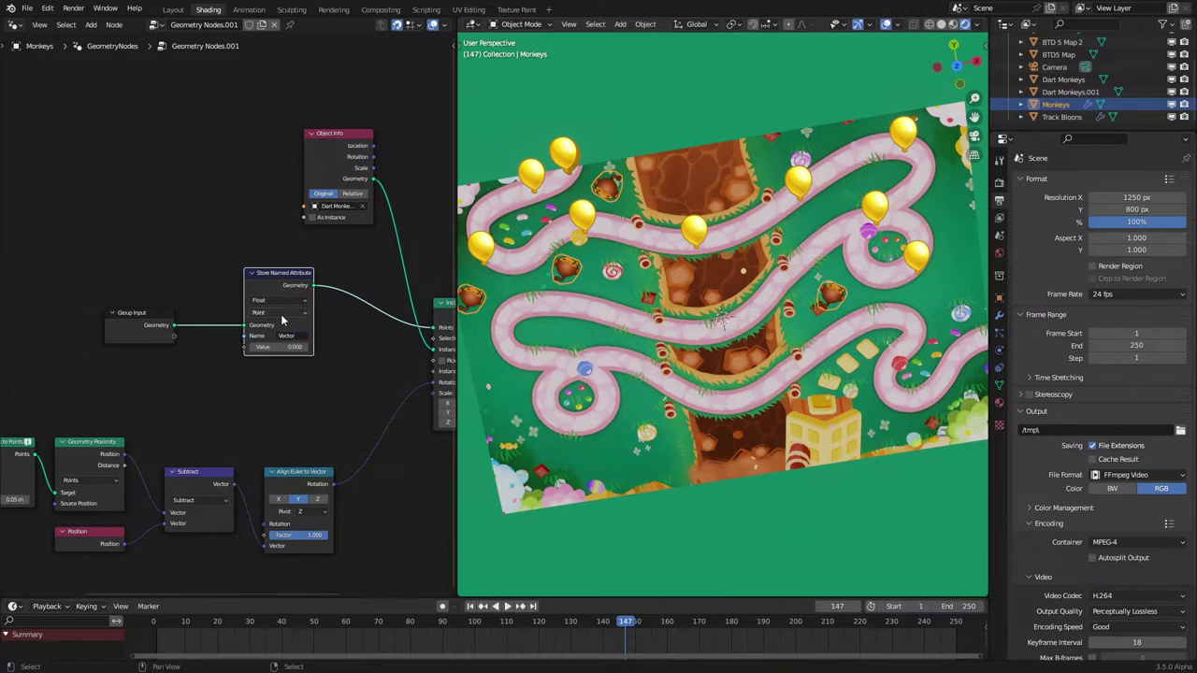
Step: Set the stored attribute's data type to Vector and feed its value from the Subtract node's output
left_click(279, 300)
left_click(273, 335)
scroll(234, 318, "up", 2)
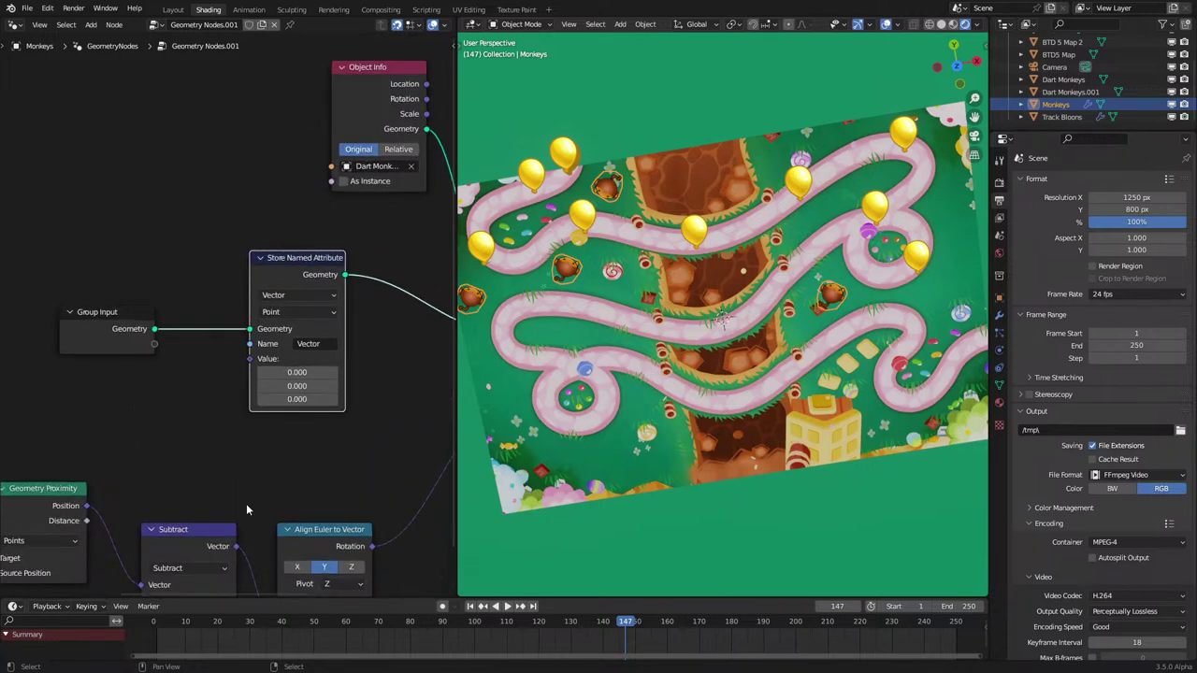
left_click_drag(236, 546, 249, 359)
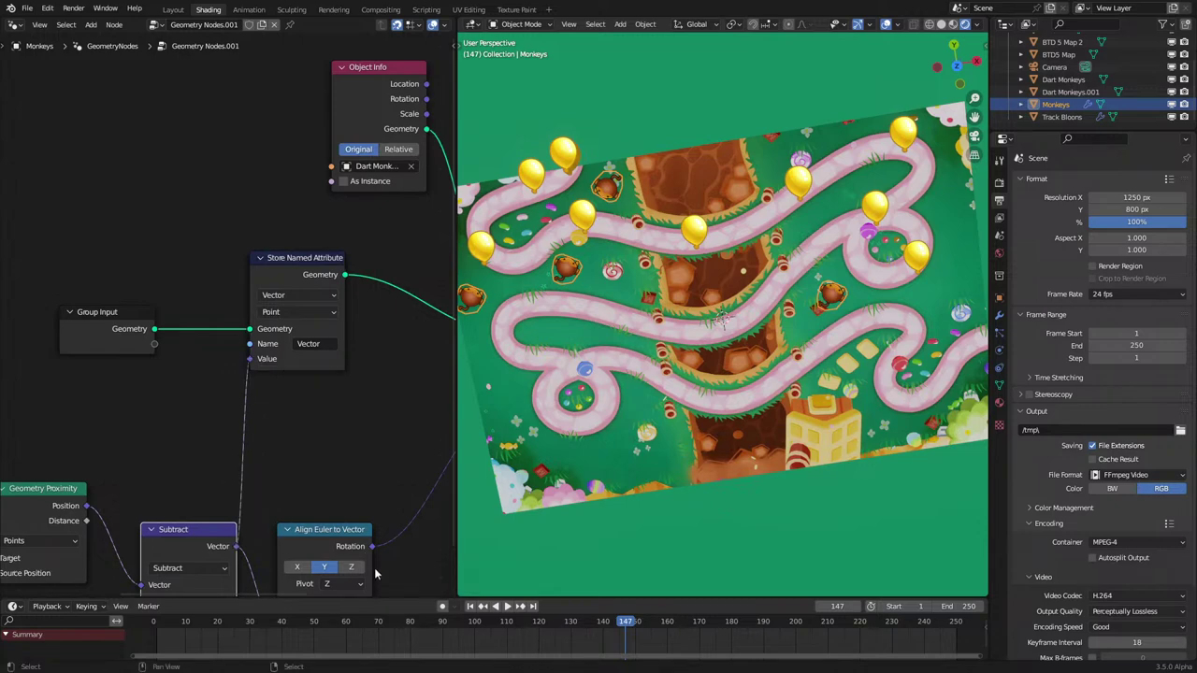
Step: Add a Named Attribute node reading the Vector attribute "Vector" and connect it to the Vector input of Align Euler to Vector
scroll(257, 427, "down", 2)
left_click_drag(257, 427, 424, 393)
key("q")
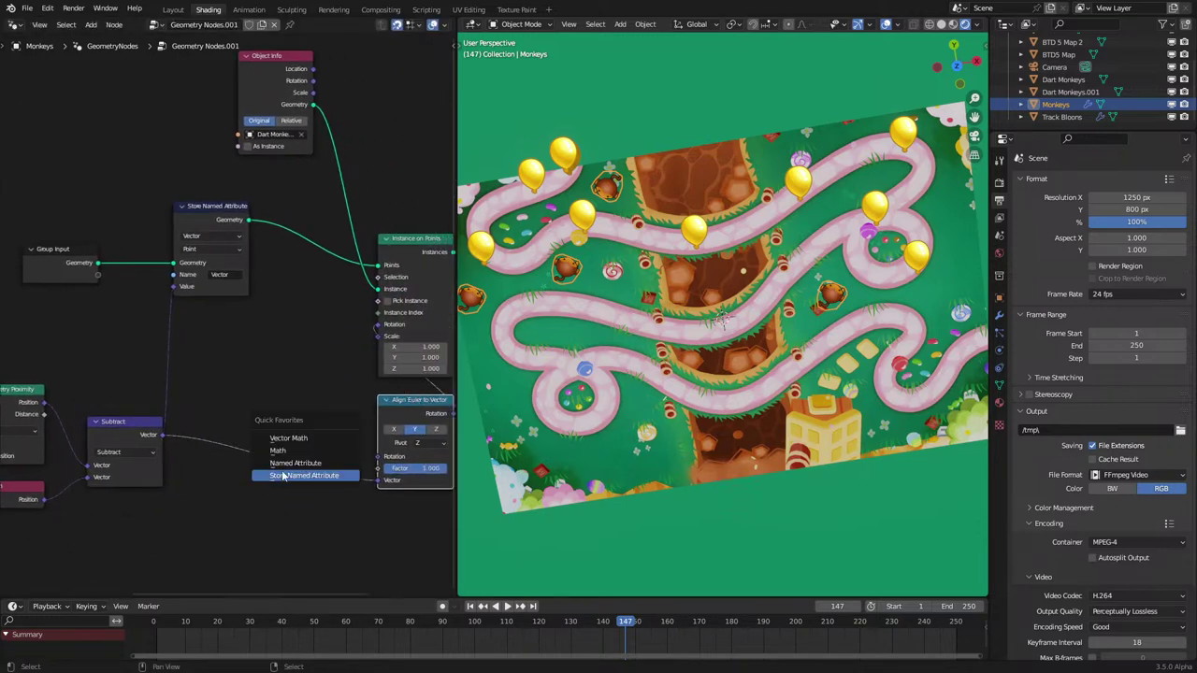
left_click(290, 463)
left_click(245, 503)
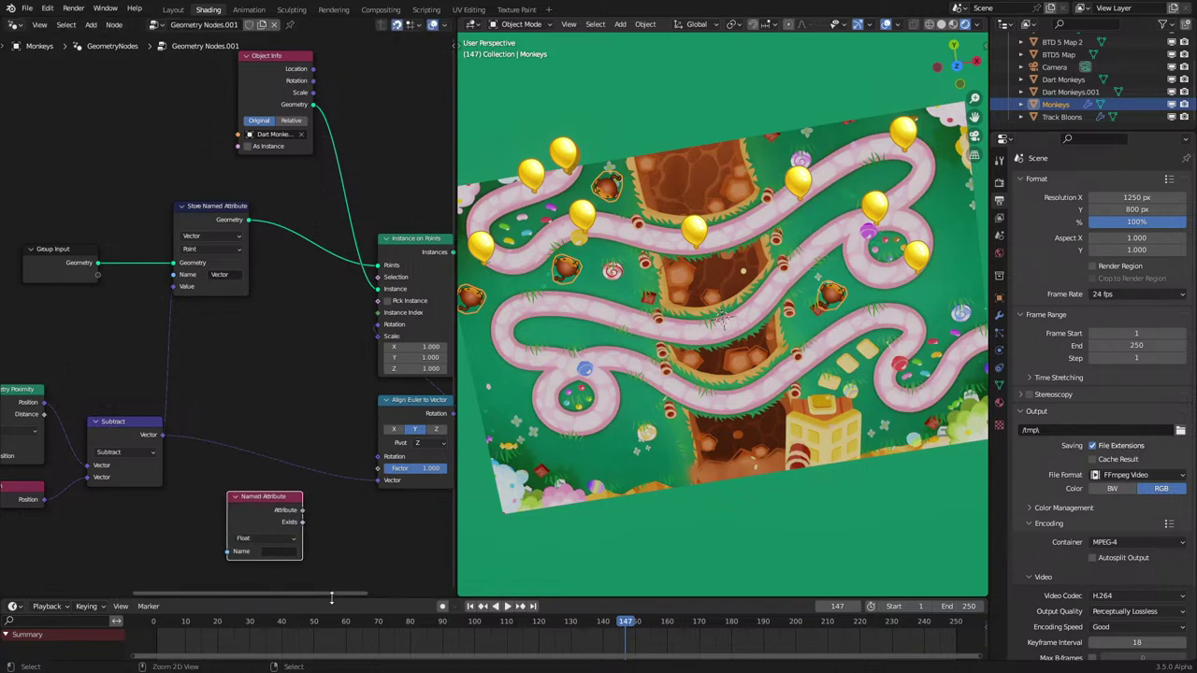
type("Vector")
left_click_drag(303, 510, 378, 480)
left_click_drag(250, 517, 283, 495)
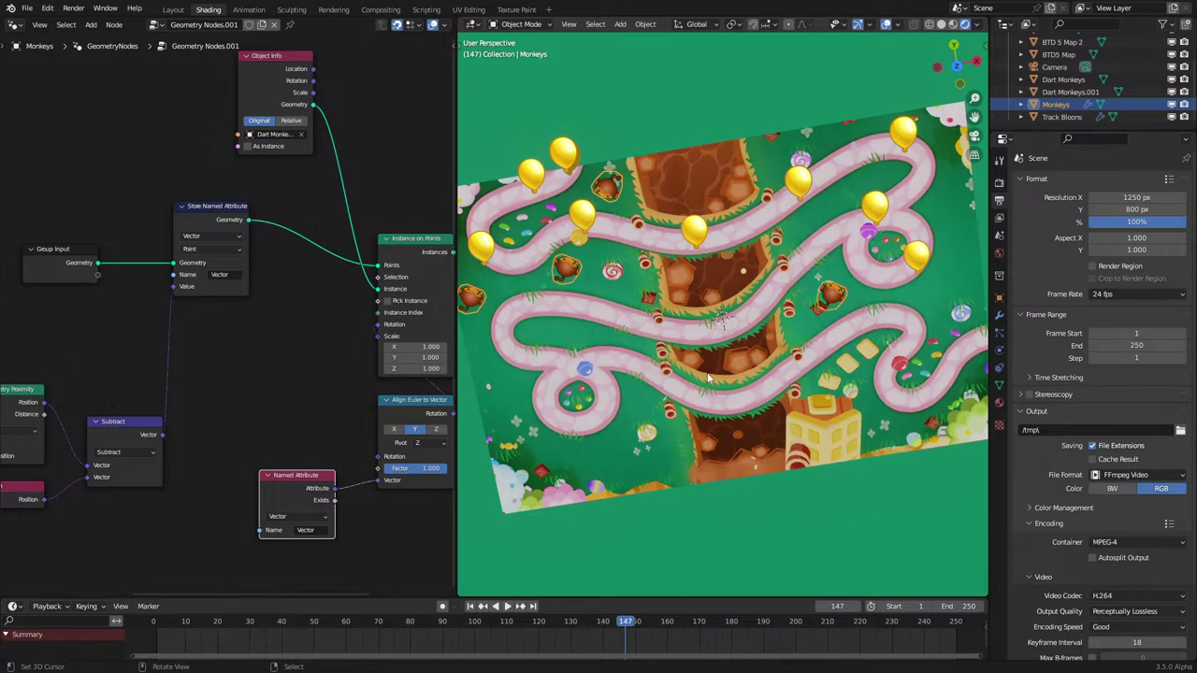
Step: Add a plane at the world origin and give it a new geometry node tree
key("shift+a")
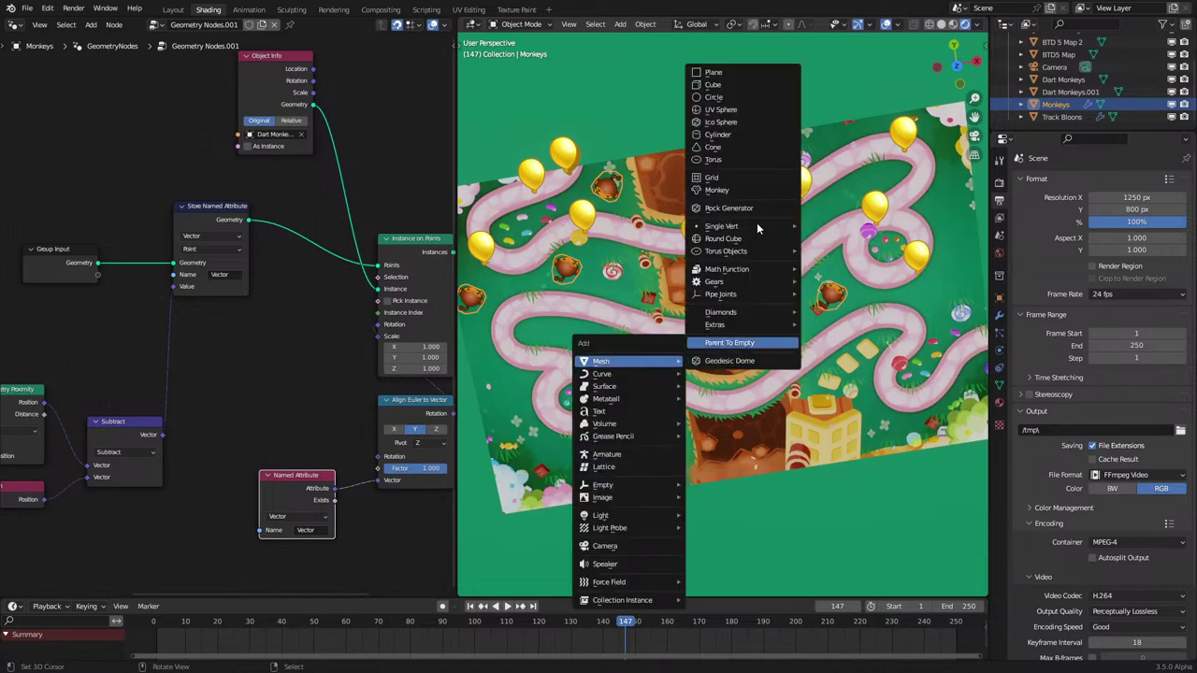
key("Escape")
key("shift+a")
mouse_move(729, 186)
left_click(790, 184)
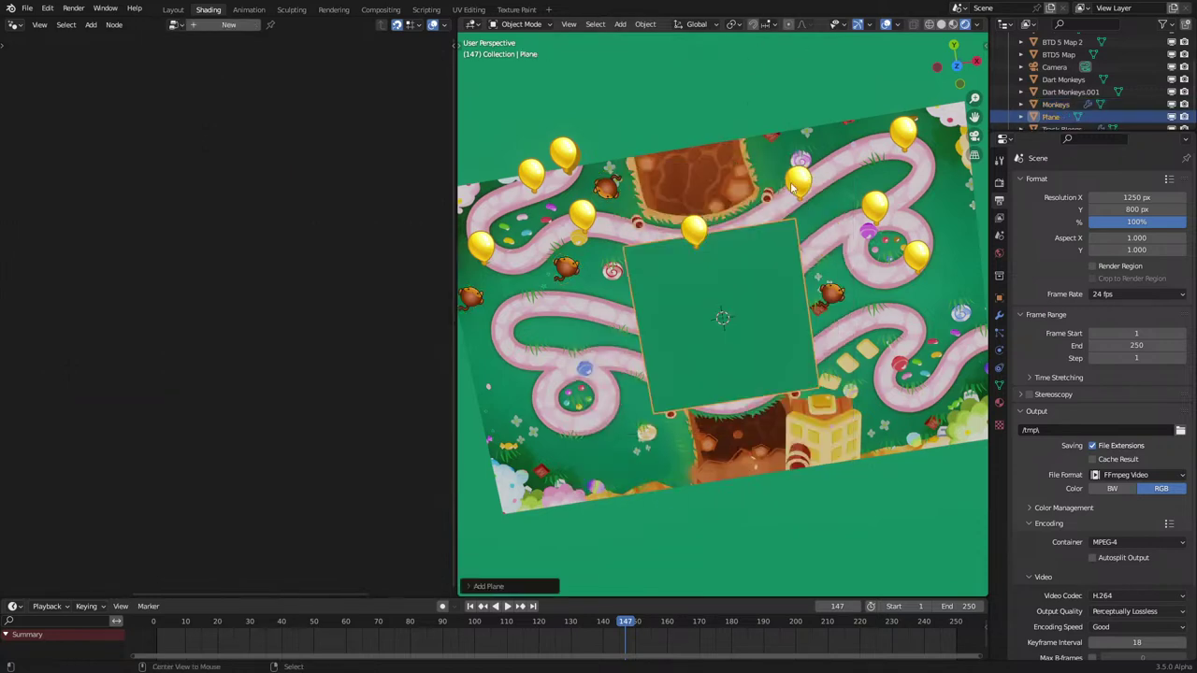
key("alt+g")
left_click(210, 29)
middle_click_drag(288, 276, 219, 286)
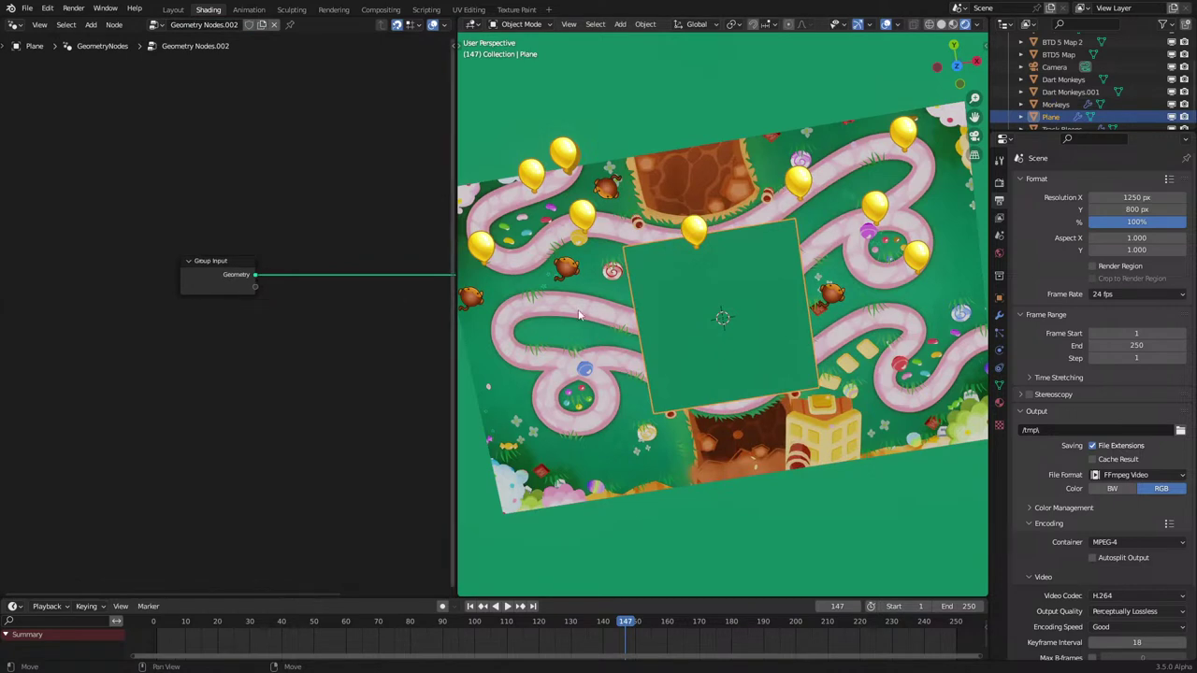
Step: Bring the Monkeys object into the plane's node tree as a Relative Object Info node and connect its geometry to an Instances to Points node
left_click_drag(1050, 105, 202, 447)
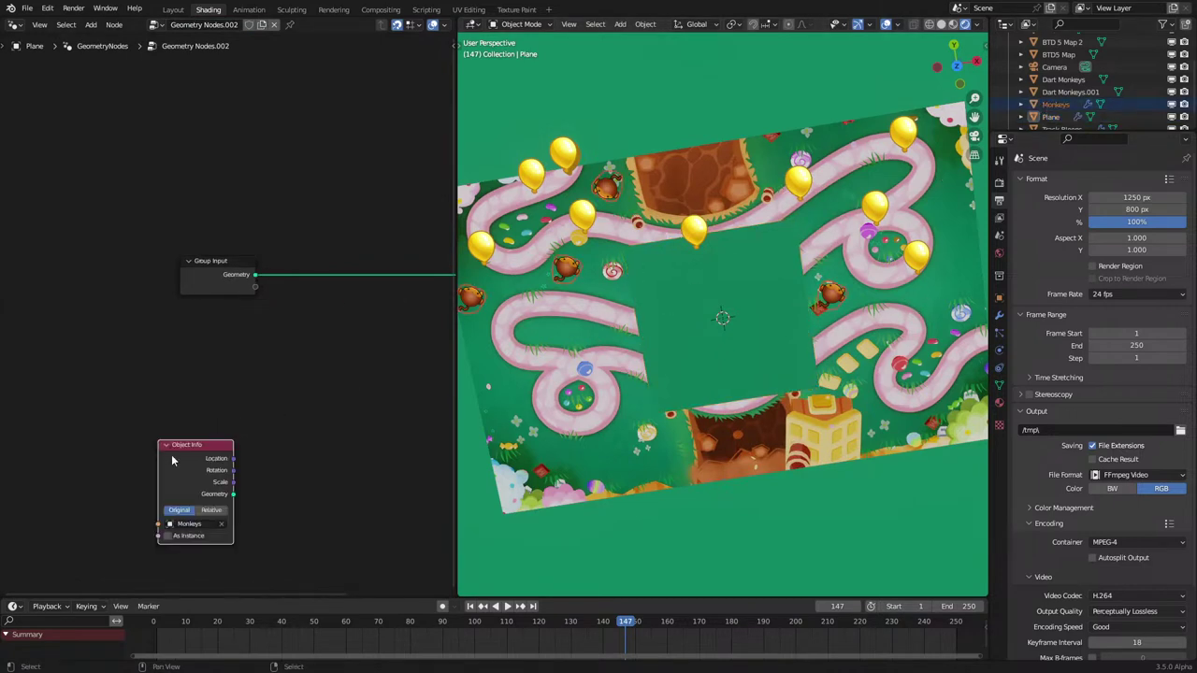
left_click_drag(232, 494, 278, 484)
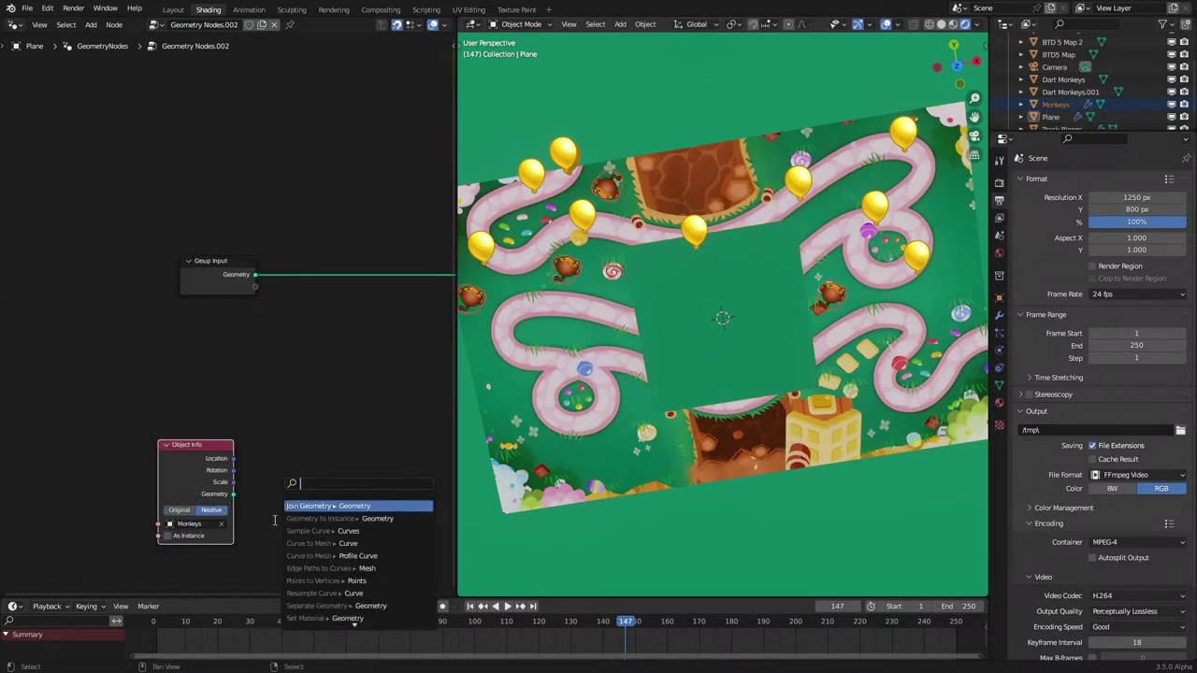
type("instan")
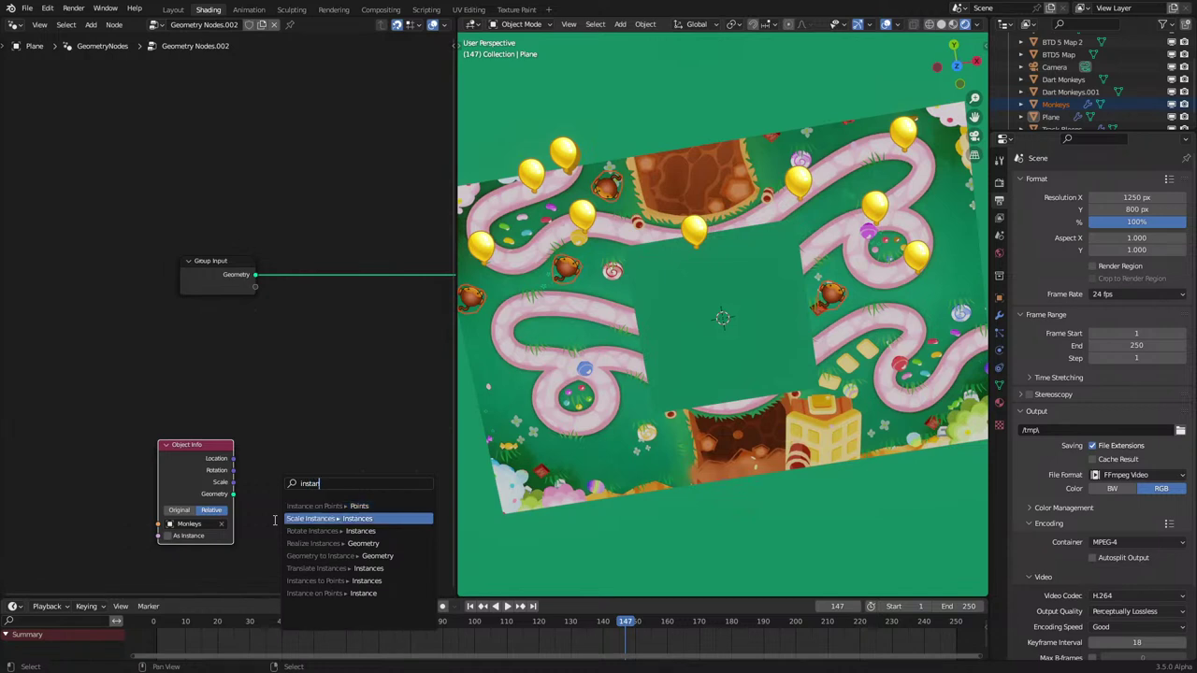
key("Down")
key("Down")
key("Down")
key("Down")
key("Down")
key("Return")
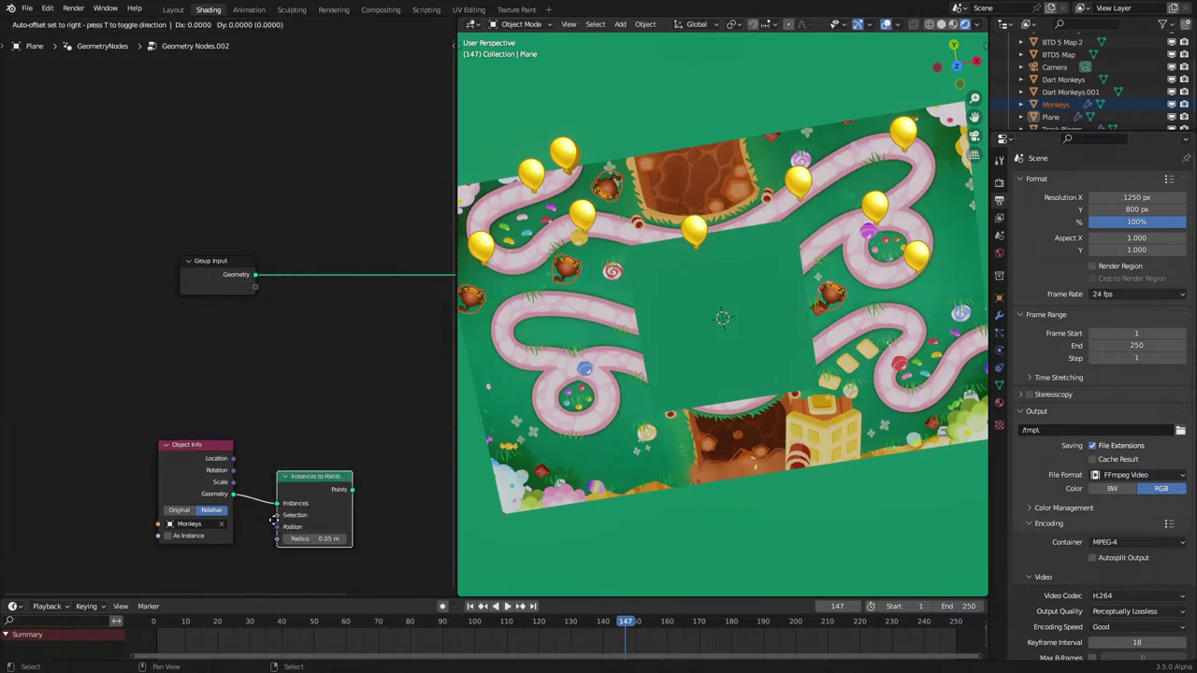
left_click(273, 519)
left_click_drag(141, 369, 350, 563)
key("g")
left_click(240, 541)
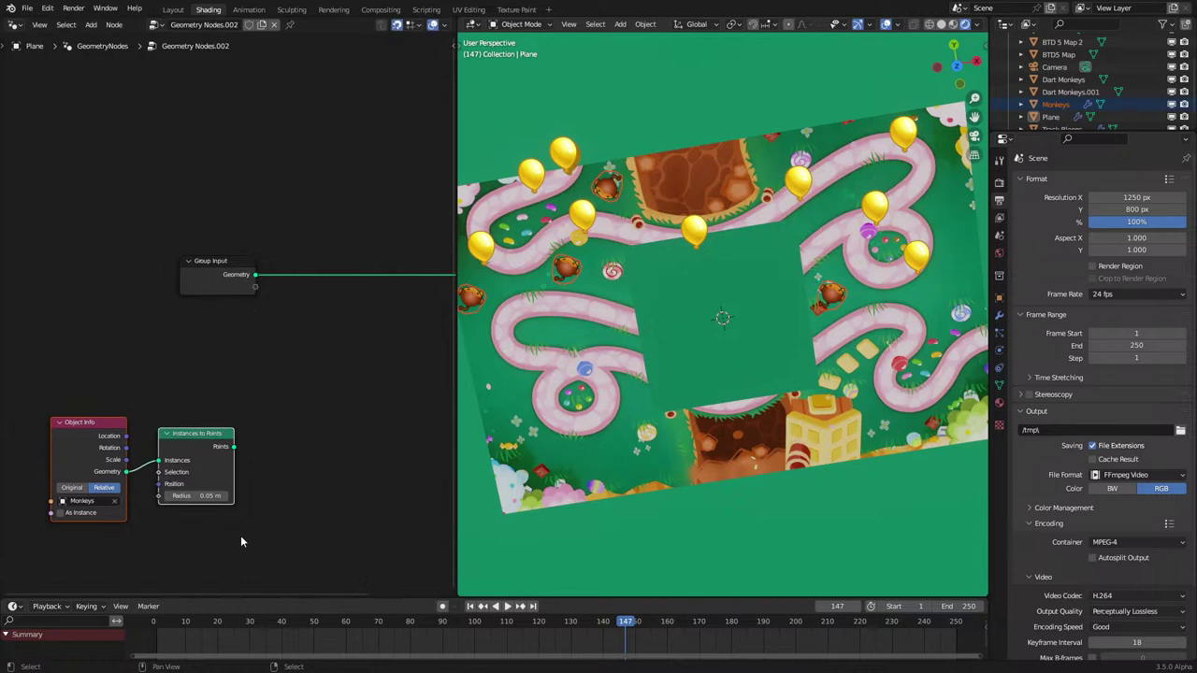
Step: Add a Relative Object Info node for Track Bloons and attach a duplicate of the Instances to Points node to its geometry
middle_click_drag(278, 424, 233, 440)
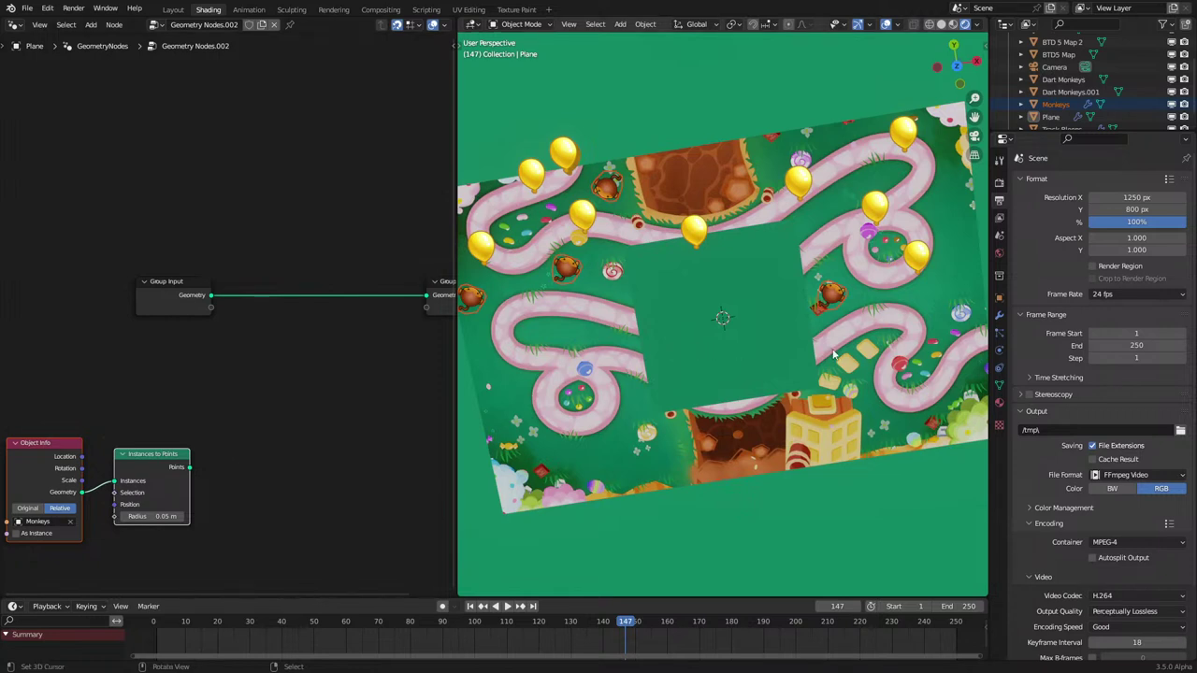
middle_click_drag(152, 491, 179, 428)
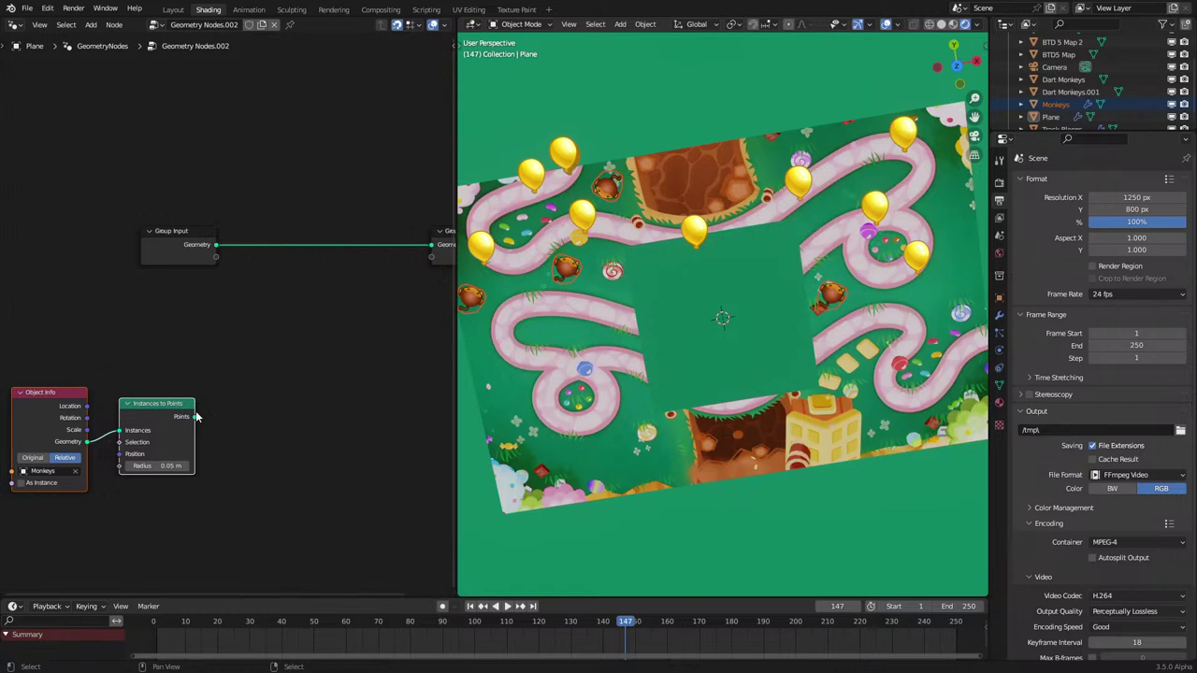
mouse_move(195, 423)
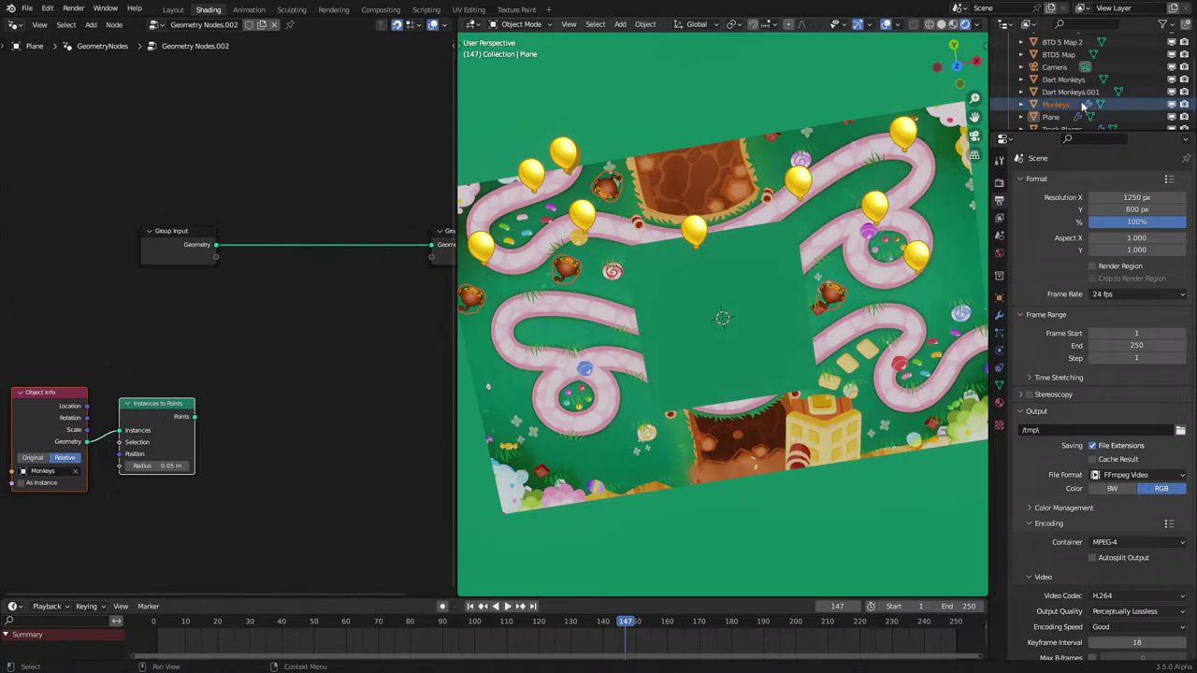
scroll(1080, 97, "down", 1)
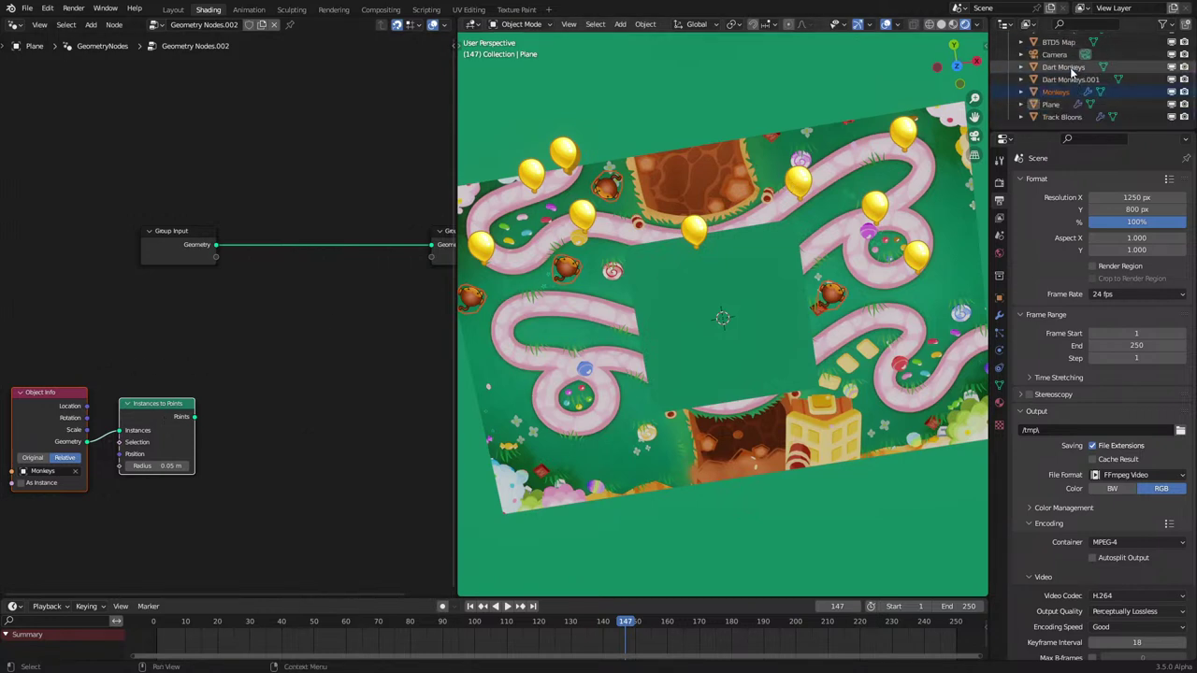
left_click_drag(1061, 117, 62, 541)
middle_click_drag(105, 505, 212, 363)
mouse_move(213, 443)
left_mouse_down()
mouse_move(175, 473)
mouse_move(225, 461)
left_mouse_up()
left_click(252, 276)
key("shift+d")
left_click(252, 449)
Step: Connect the Track Bloons points to a new Geometry Proximity node and set its target type to Points
left_click_drag(303, 449, 332, 445)
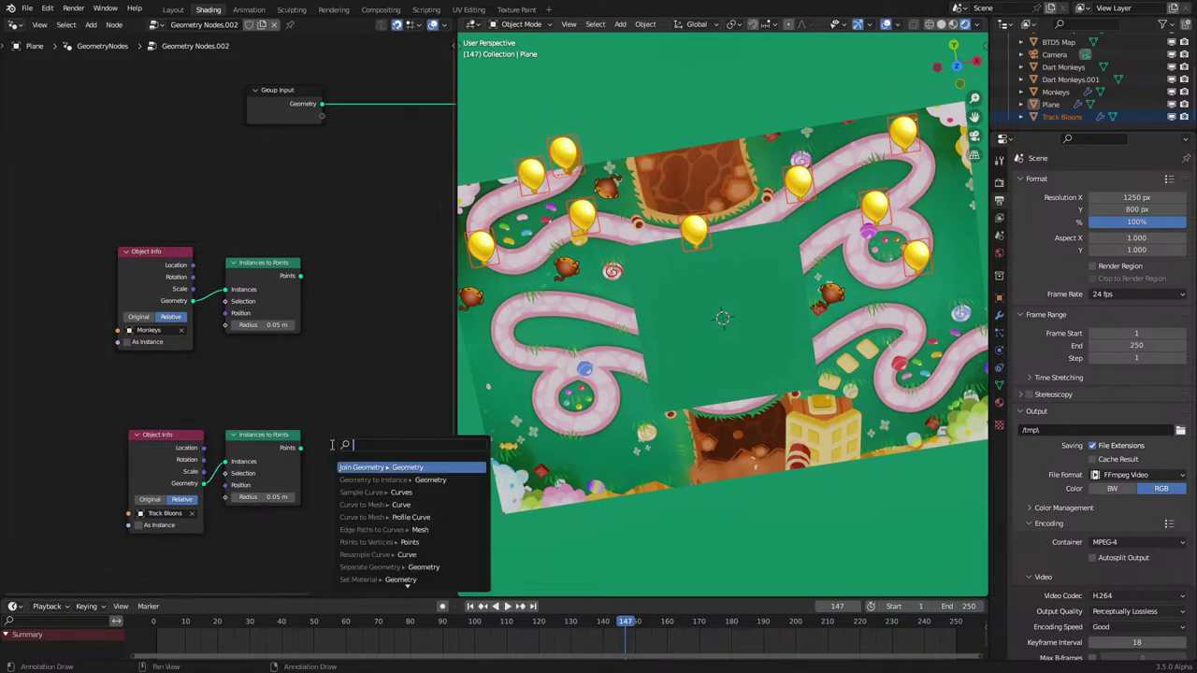
type("pro")
key("Return")
left_click(332, 449)
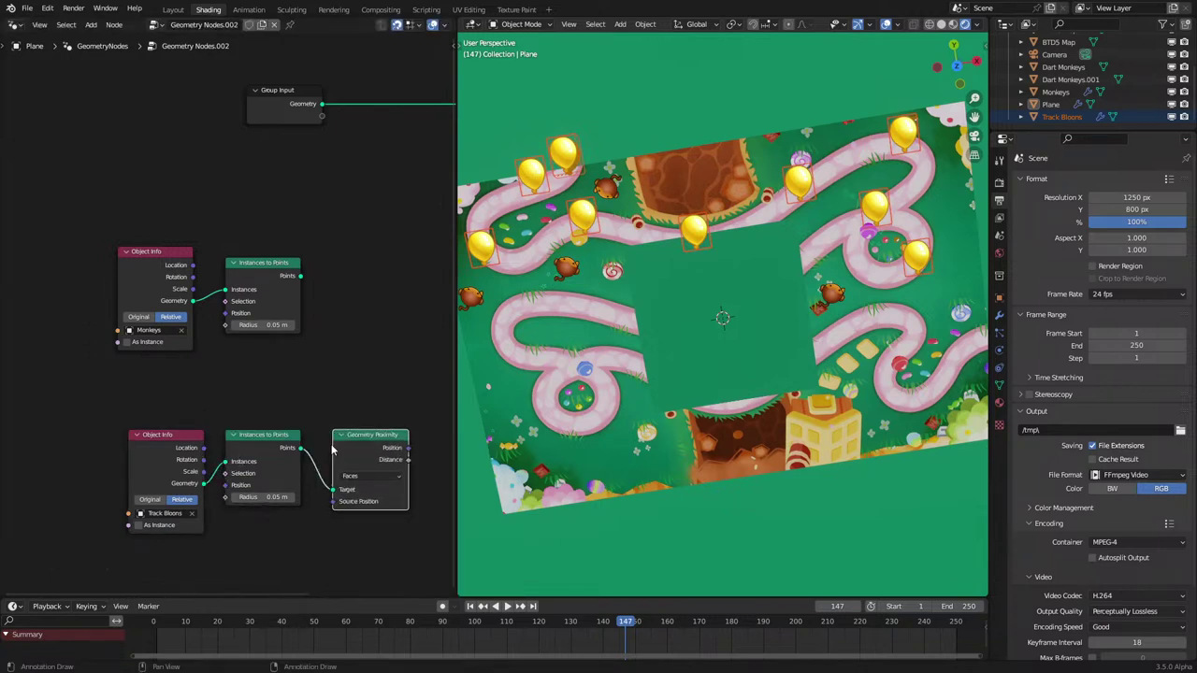
left_click(365, 476)
left_click(357, 479)
Step: Compare the proximity distance with a new Less Than node using a threshold of 0.5, and line it up beside Geometry Proximity
middle_click_drag(406, 464, 293, 476)
left_click_drag(284, 470, 332, 474)
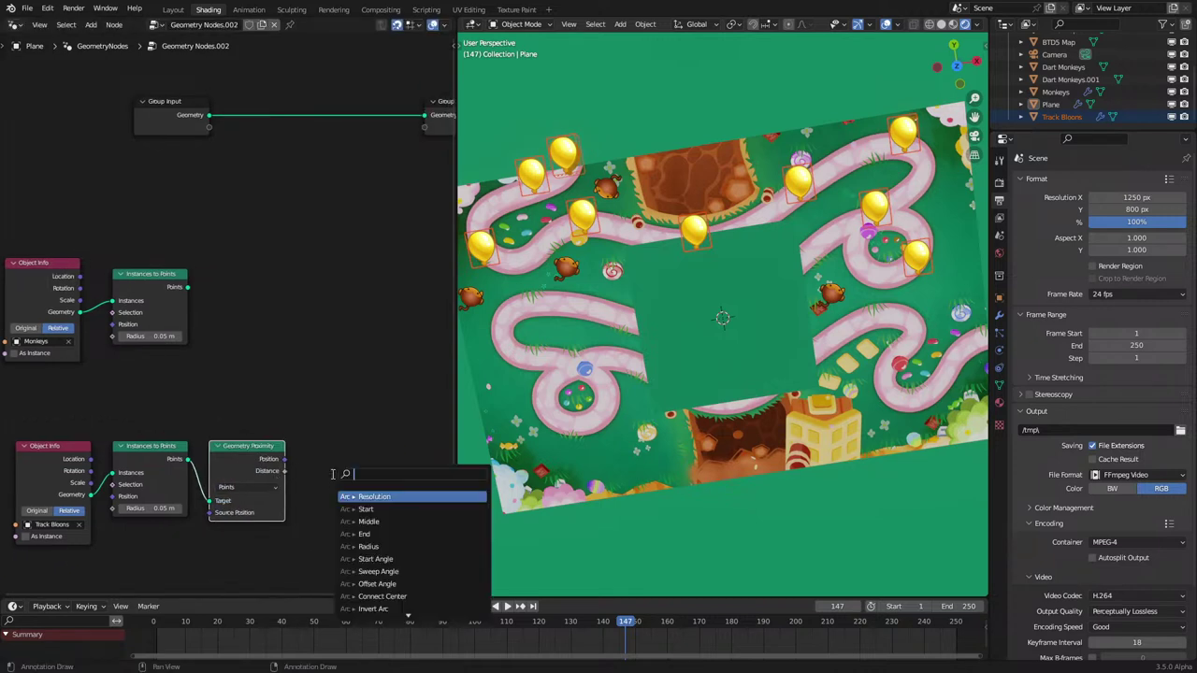
type("gre")
key("Return")
left_click(332, 479)
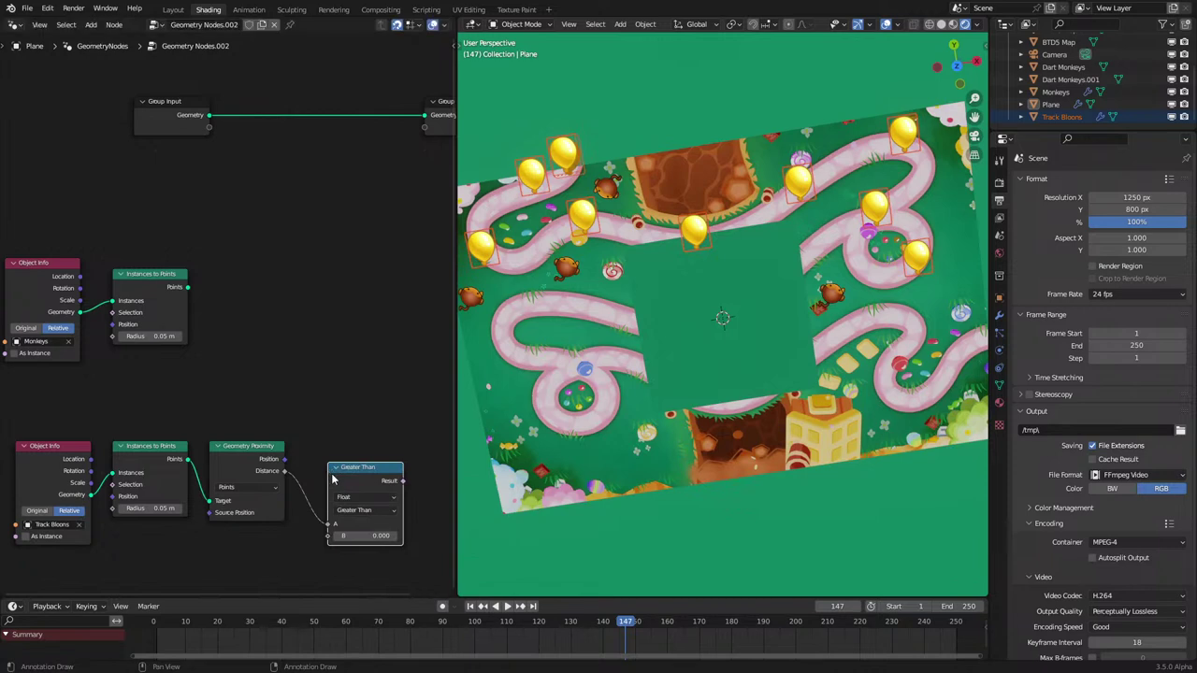
left_click(355, 512)
left_click(354, 496)
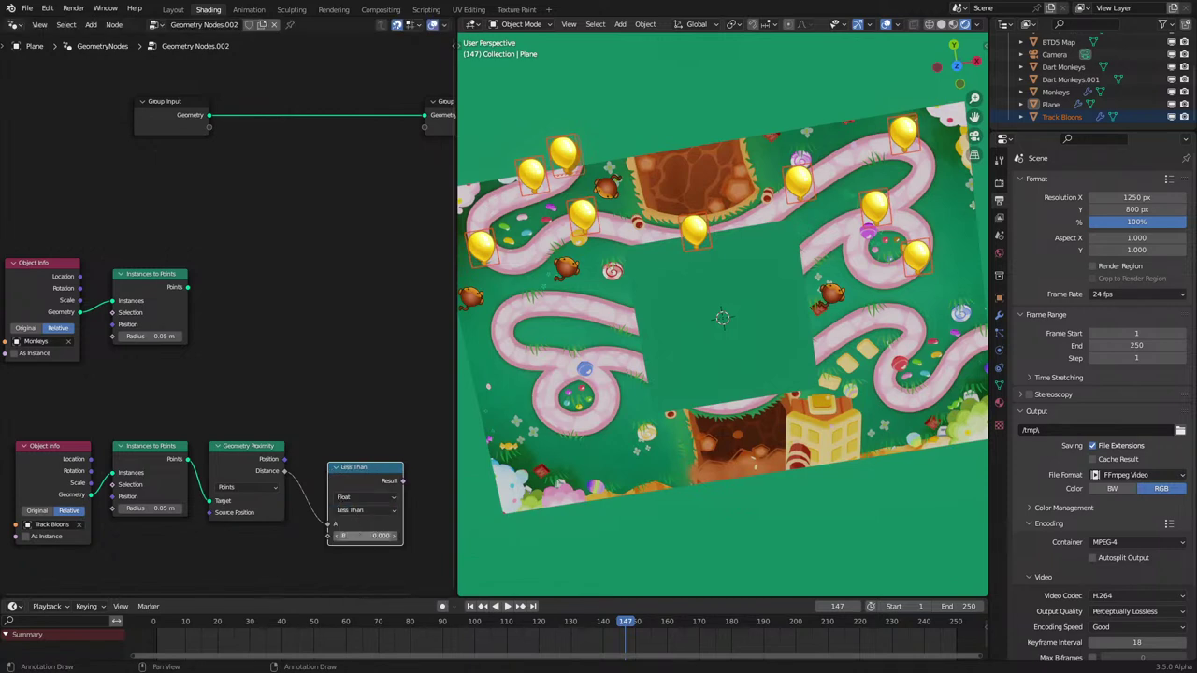
left_click(356, 535)
type(".5")
key("Return")
left_click_drag(367, 479, 345, 457)
left_click_drag(39, 413, 377, 576)
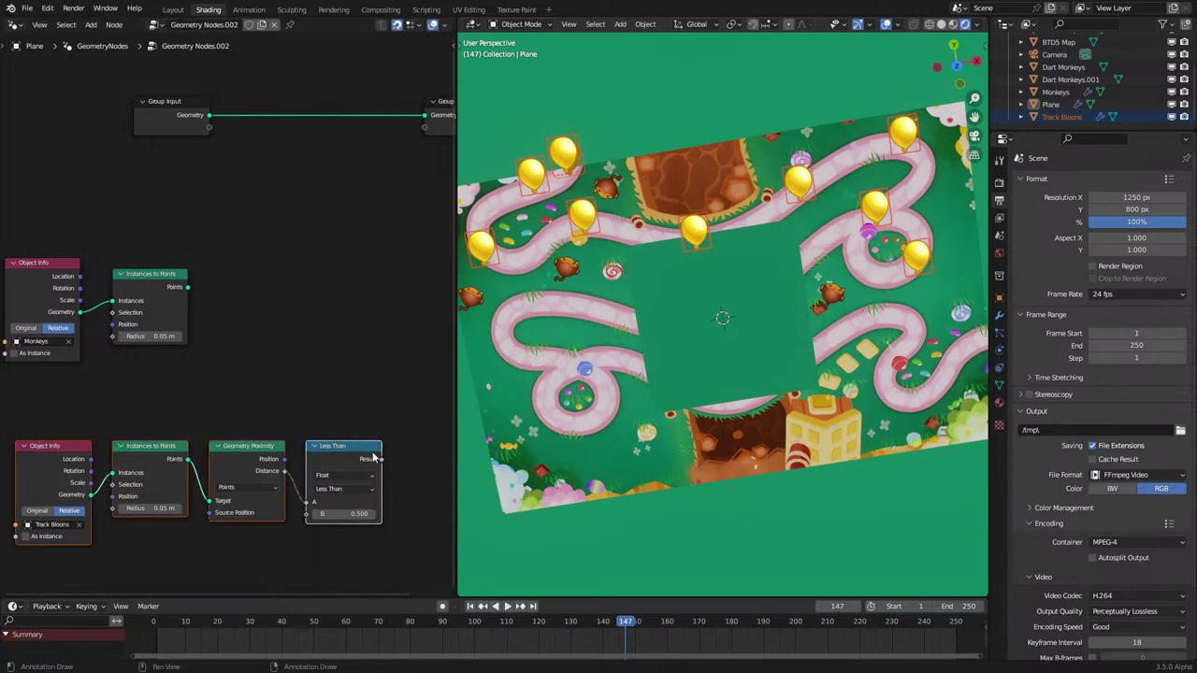
key("g")
right_click(354, 467)
Step: Connect the Monkeys points to a new Separate Geometry node and use the Less Than result as its selection
middle_click_drag(271, 303, 260, 350)
left_click_drag(172, 335, 261, 341)
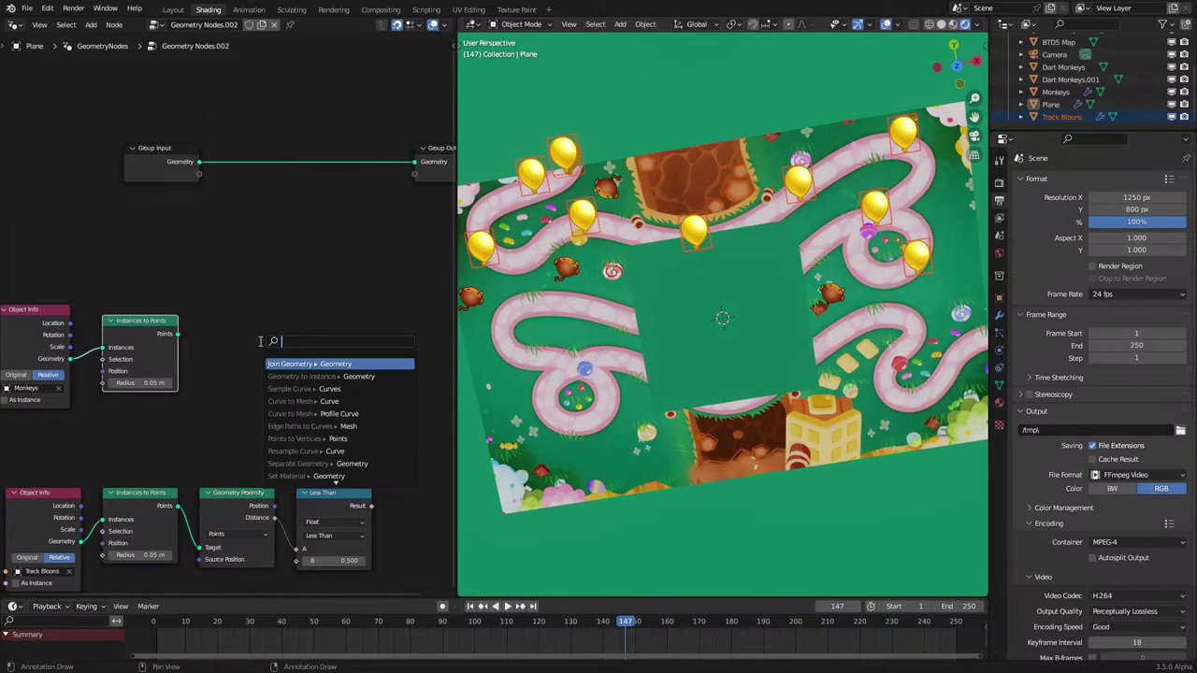
type("sep")
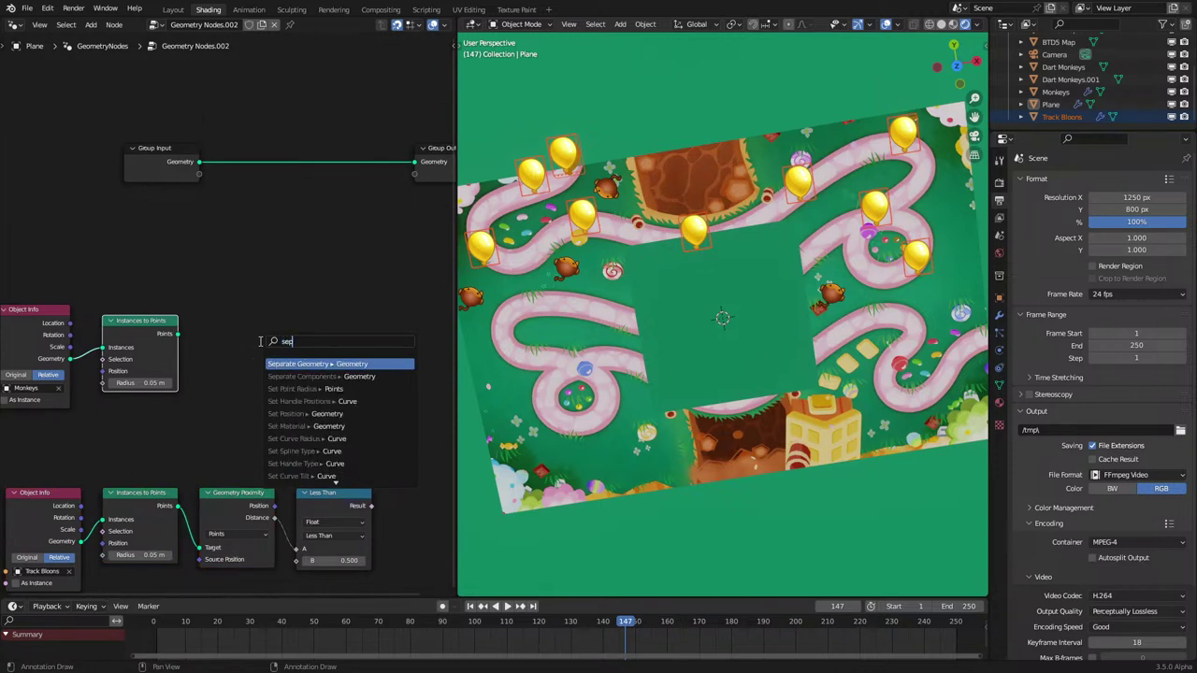
key("Return")
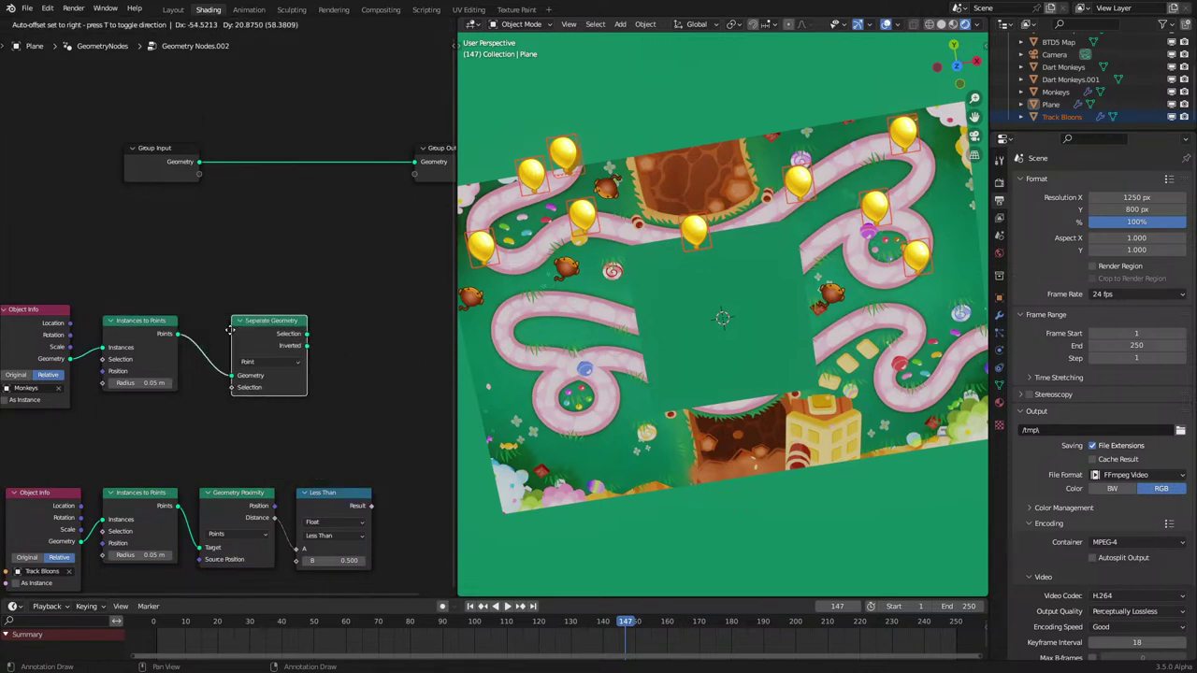
left_click(216, 334)
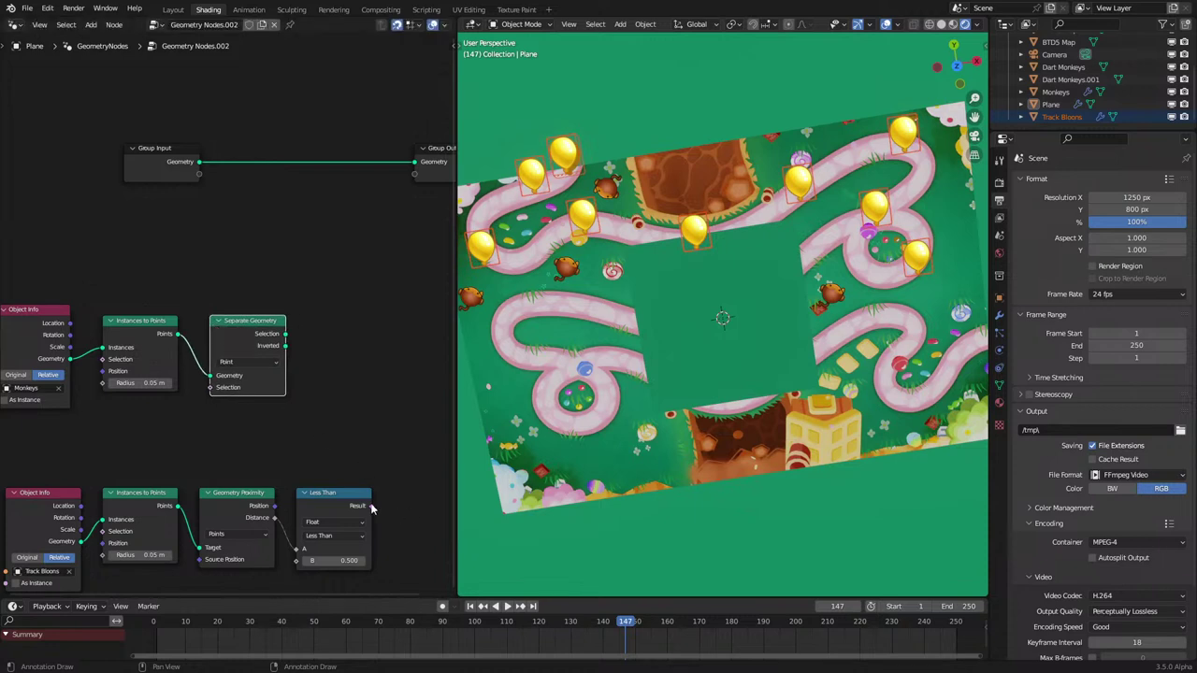
left_click_drag(372, 507, 216, 391)
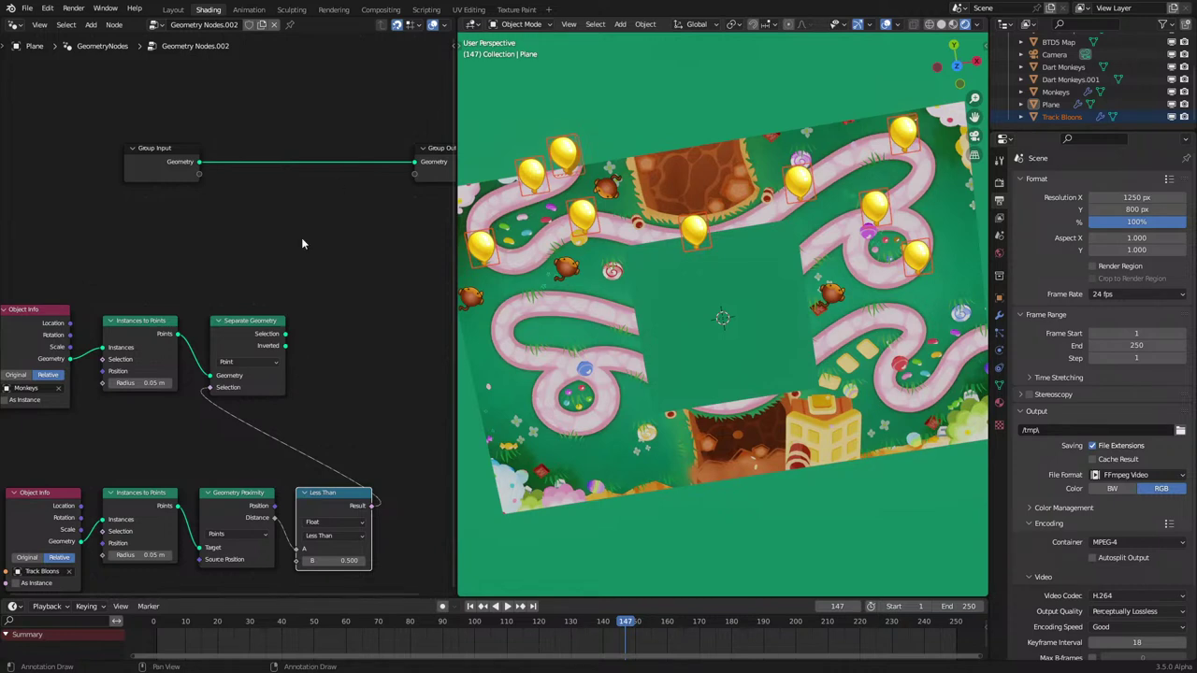
Step: Insert a Simulation Input node and a Simulation Output node into the link between Group Input and Group Output
middle_click_drag(301, 243, 250, 378)
key("shift+a")
mouse_move(178, 272)
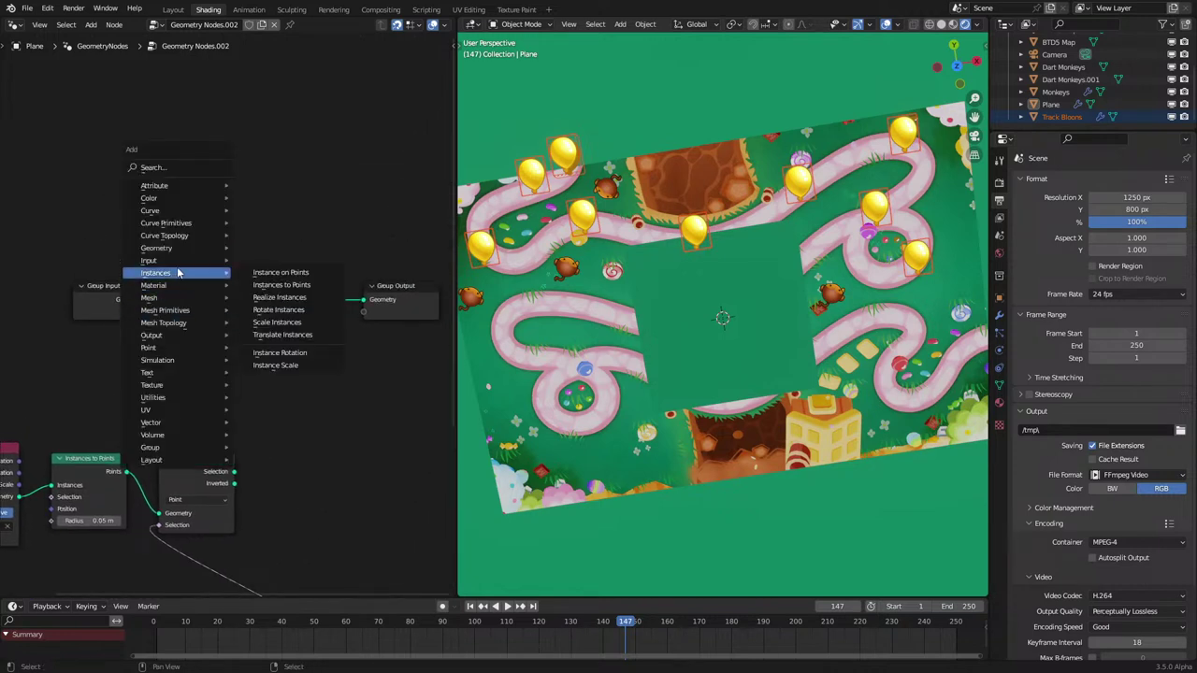
left_click(285, 360)
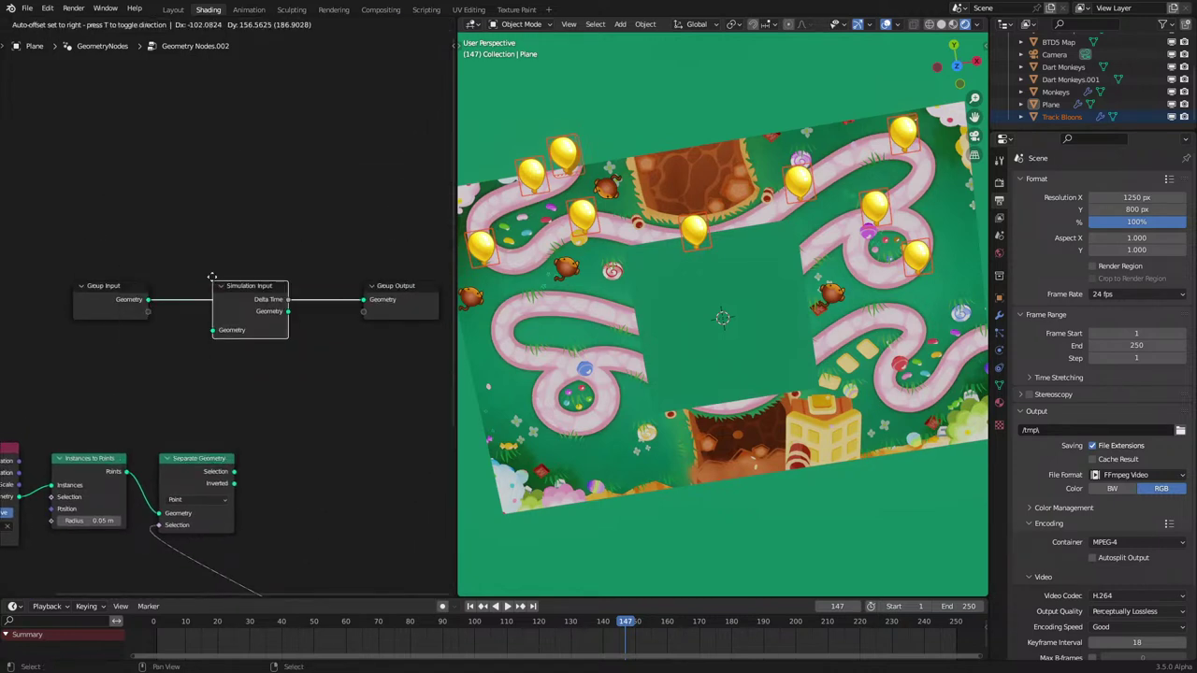
left_click(212, 276)
key("shift+a")
left_click(323, 292)
left_click(332, 292)
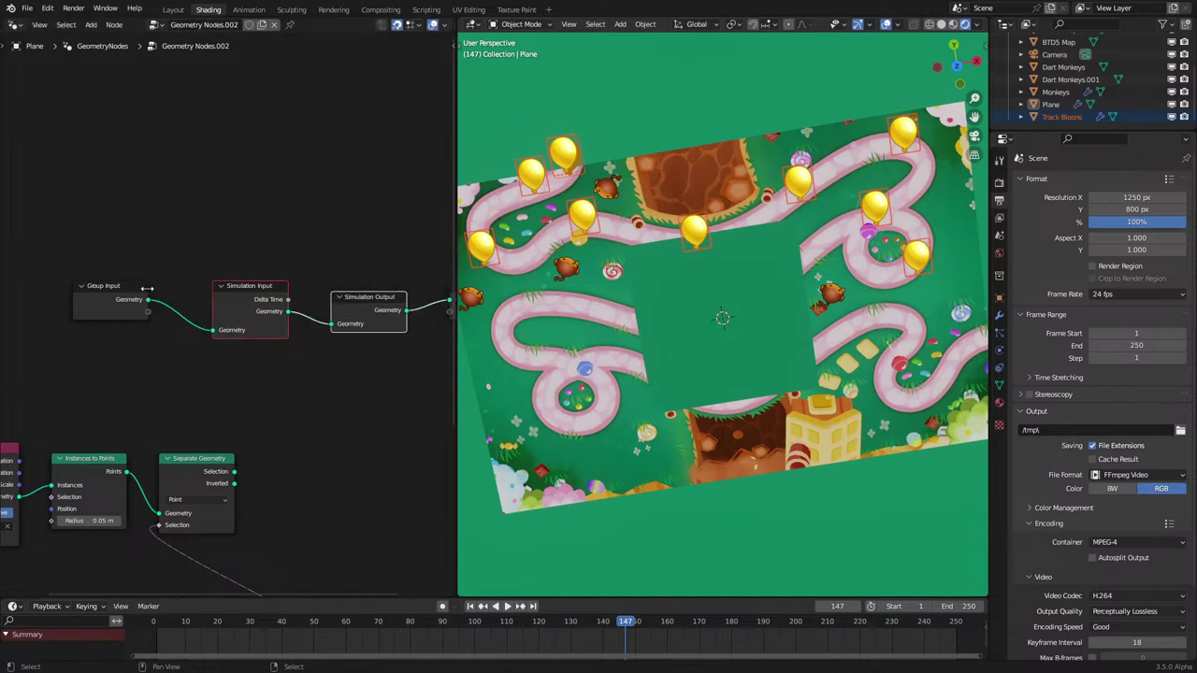
Step: Move Group Input and Simulation Input away from Simulation Output along X, and cut the link between Group Input and Simulation Input
left_click_drag(81, 242, 244, 378)
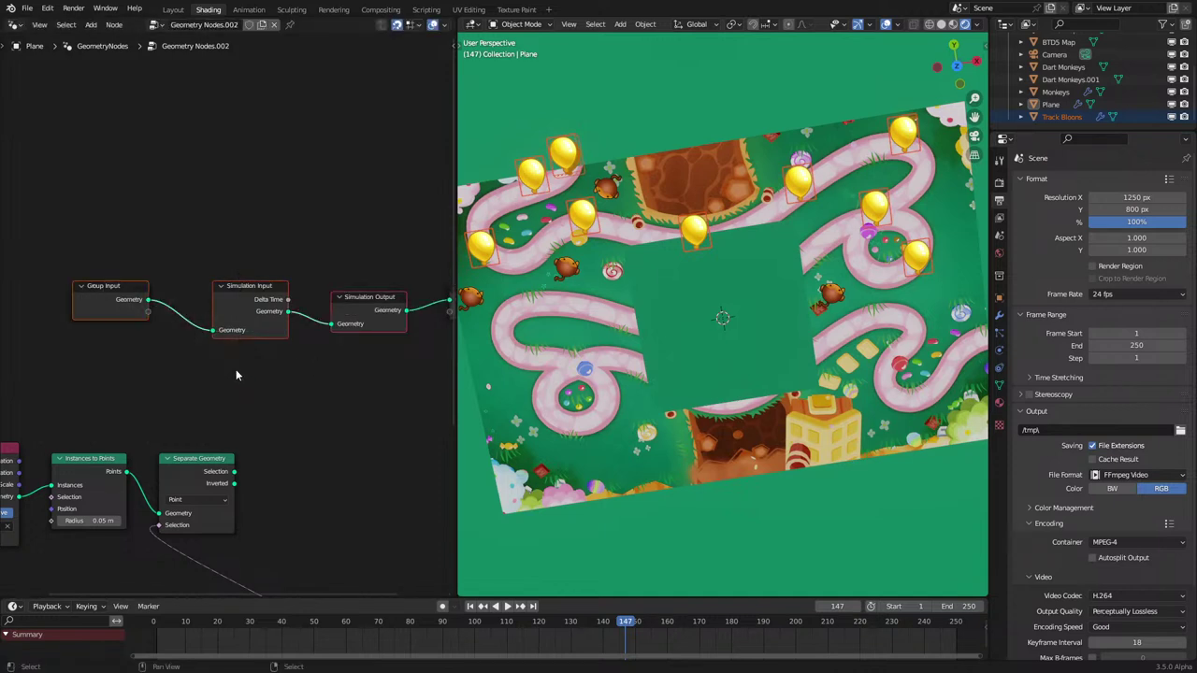
key("g")
key("x")
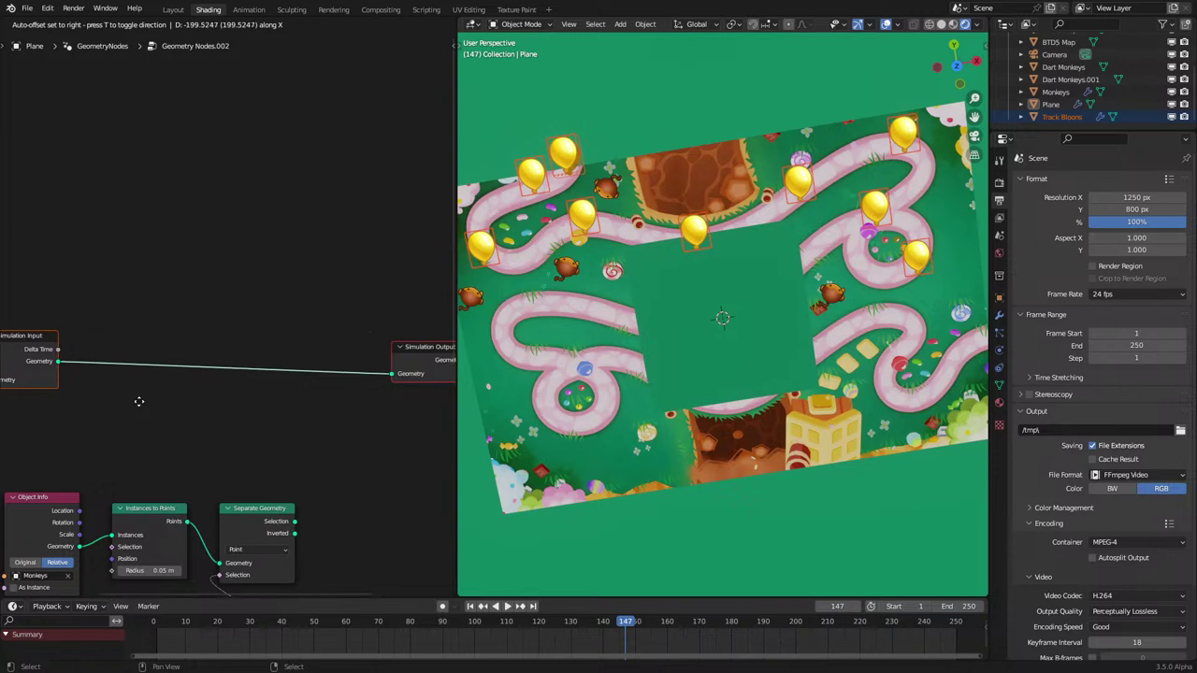
left_click(140, 400)
scroll(140, 374, "down", 2)
middle_click_drag(86, 372, 165, 372)
right_click_drag(58, 344, 47, 376, "ctrl")
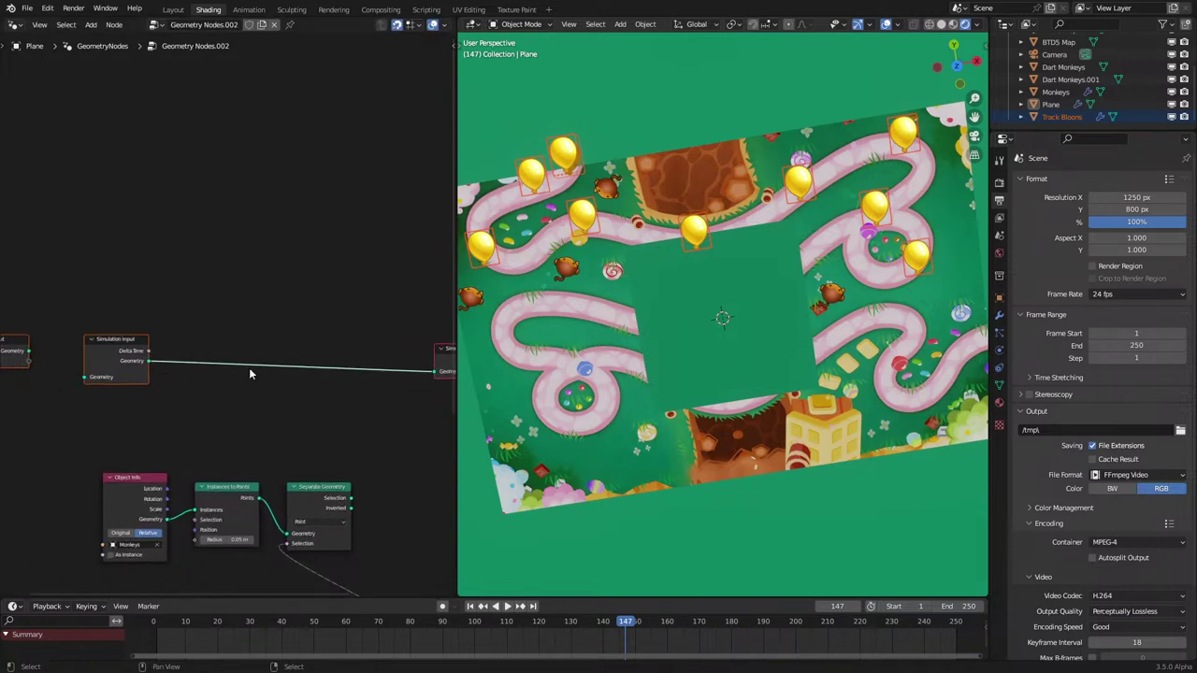
Step: Insert a Join Geometry node between the simulation nodes and connect Separate Geometry's Selection output to it
scroll(249, 371, "up", 1)
key("shift+a")
mouse_move(234, 260)
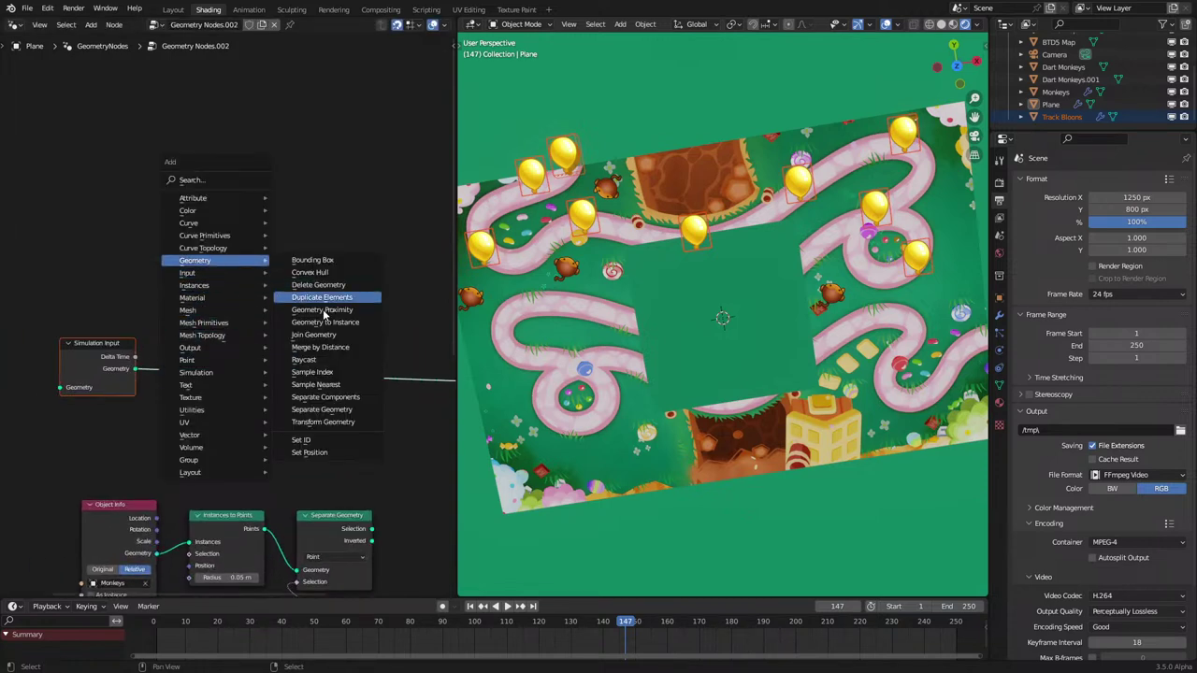
left_click(313, 334)
left_click(242, 356)
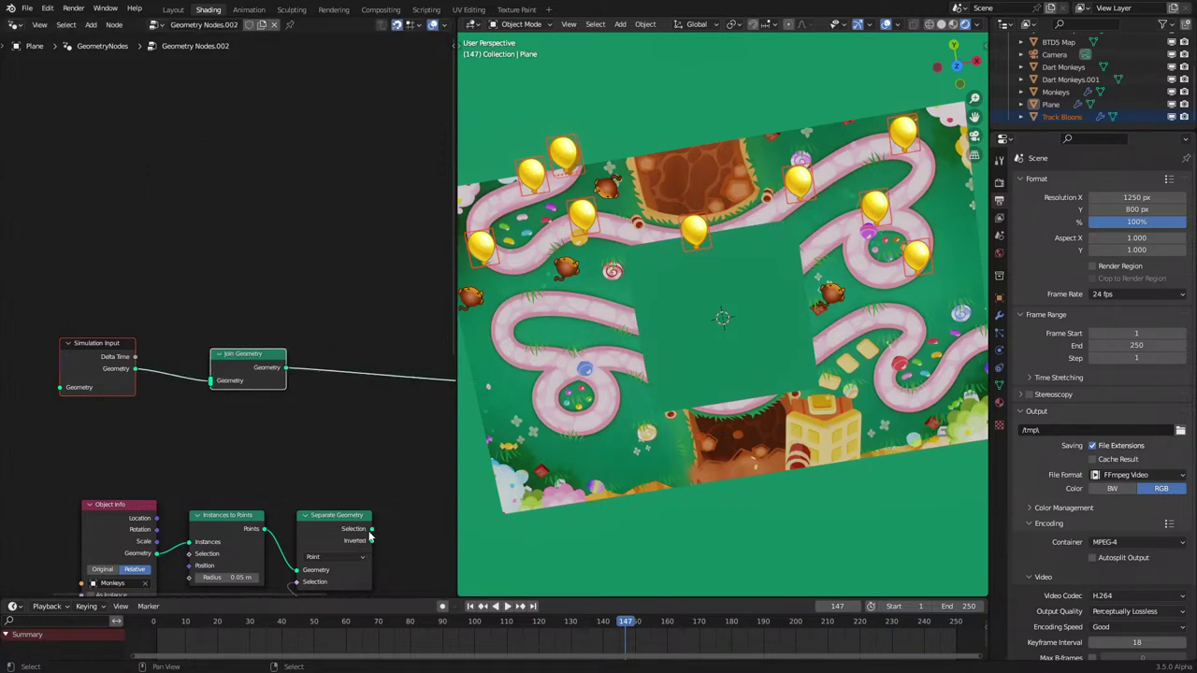
left_click_drag(371, 531, 211, 379)
Step: Shift the Monkeys and Track Bloons node rows back to sit below the Simulation Input node
scroll(211, 411, "down", 4)
left_click_drag(71, 410, 391, 557)
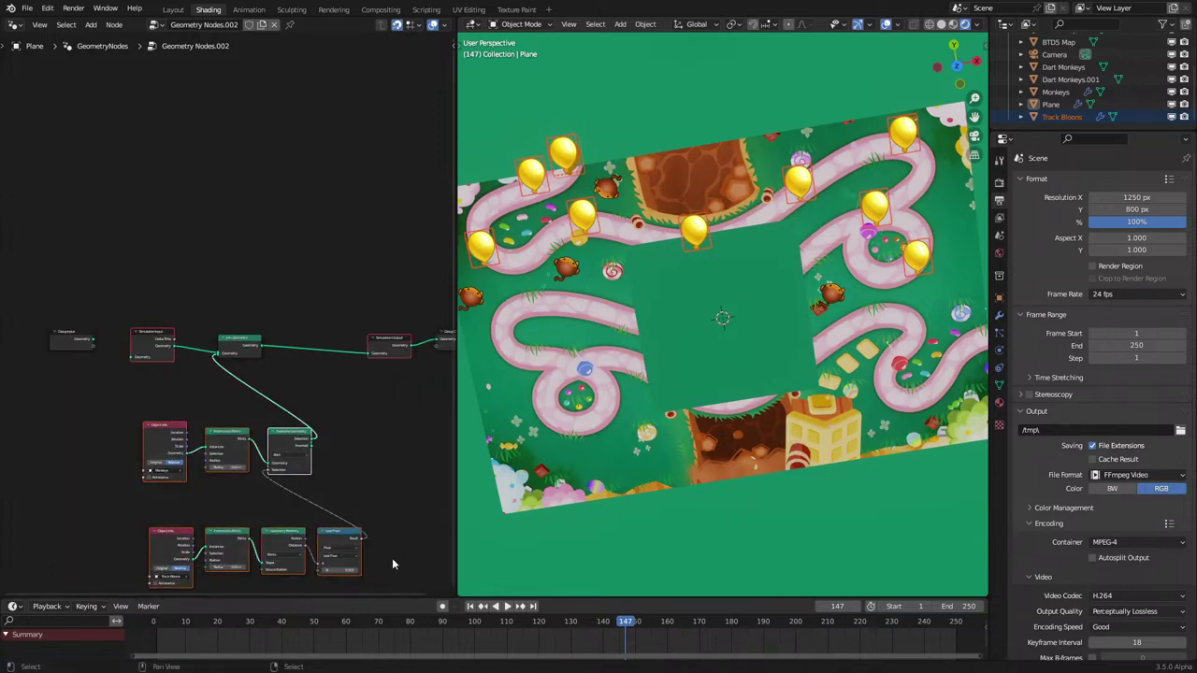
key("g")
left_click(249, 512)
middle_click_drag(249, 512, 298, 490)
scroll(696, 351, "up", 5)
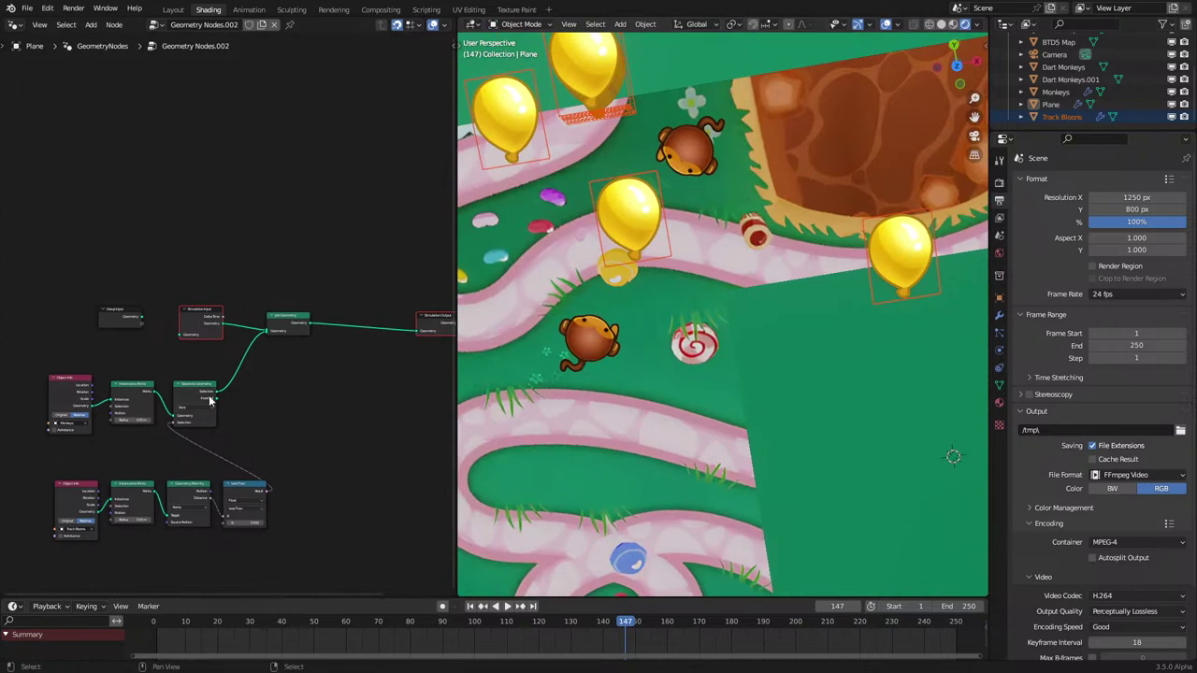
Step: Insert a Set Position node between Join Geometry and Simulation Output
scroll(282, 384, "up", 3)
middle_click_drag(283, 384, 131, 428)
key("shift+a")
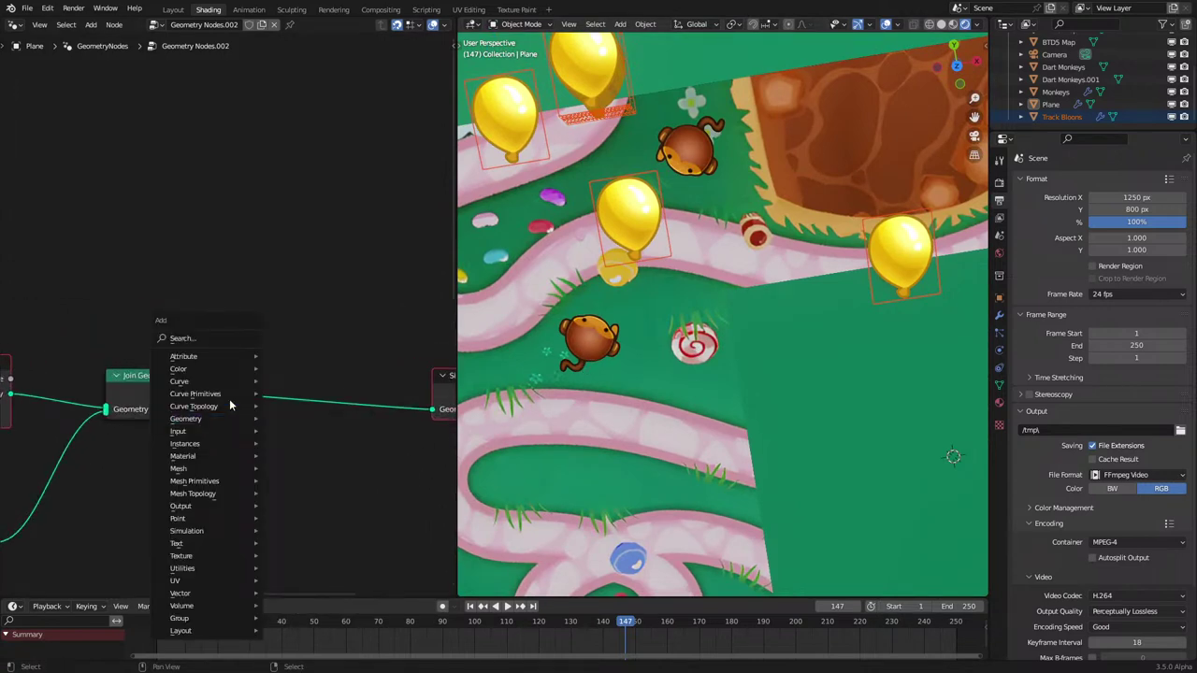
left_click(234, 339)
type("set")
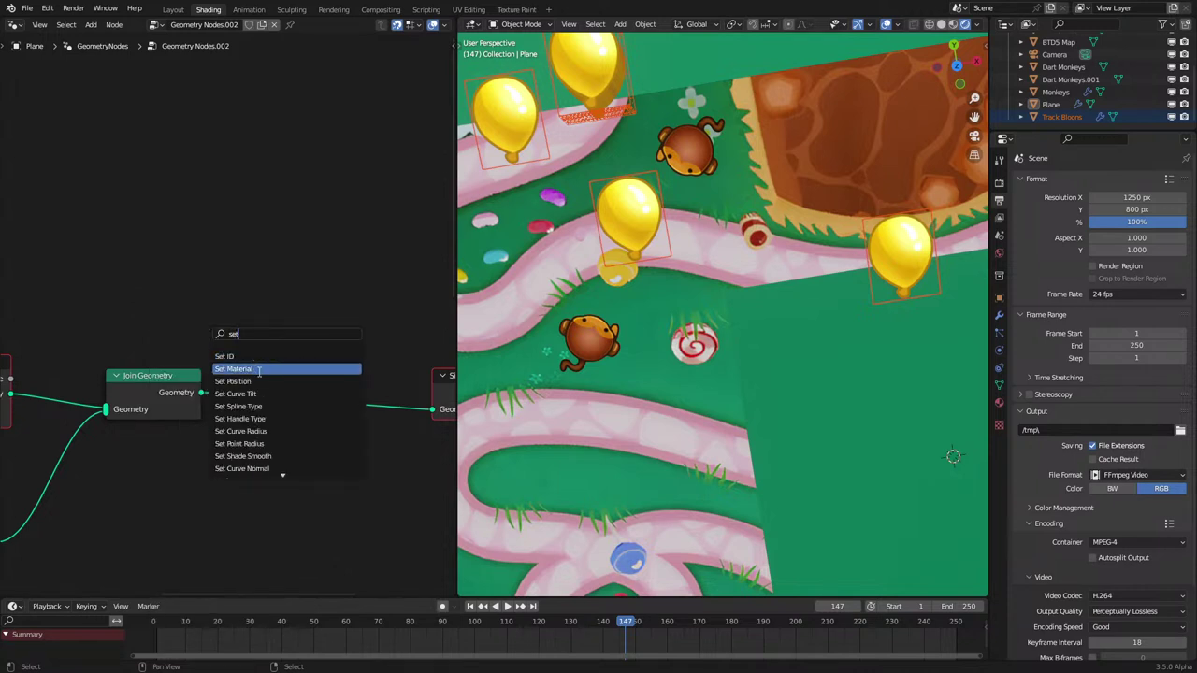
left_click(233, 382)
left_click(318, 411)
Step: Add a Named Attribute node below the Join Geometry and Set Position nodes
key("q")
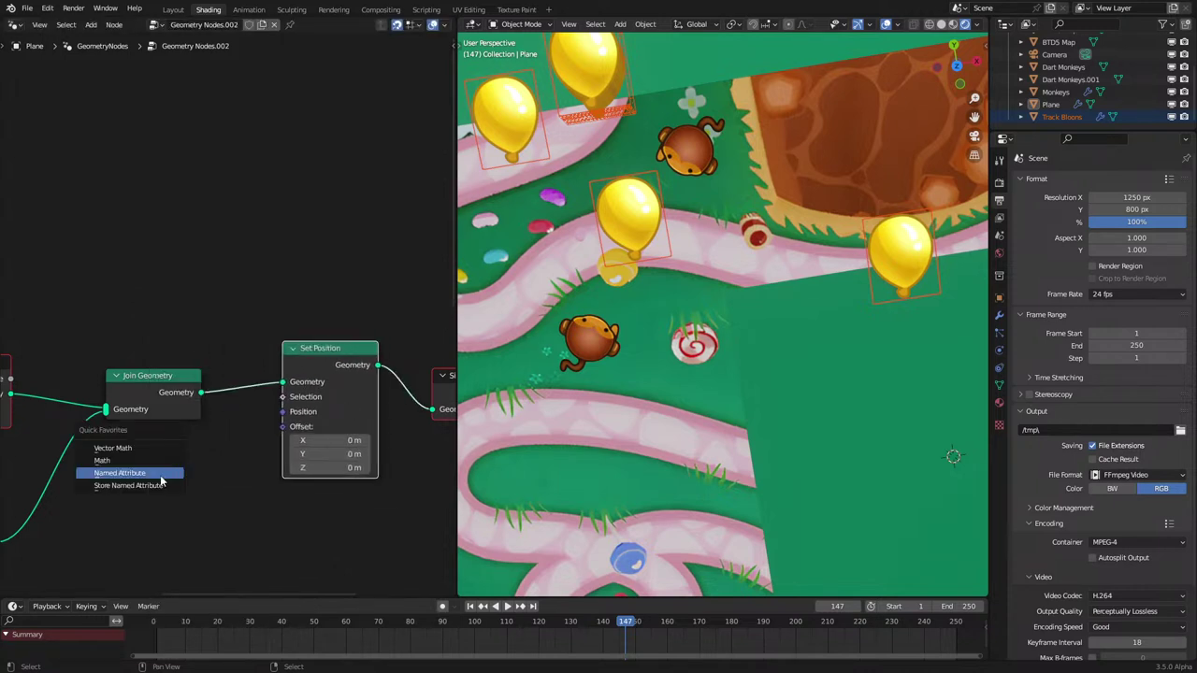
left_click(161, 481)
left_click(188, 509)
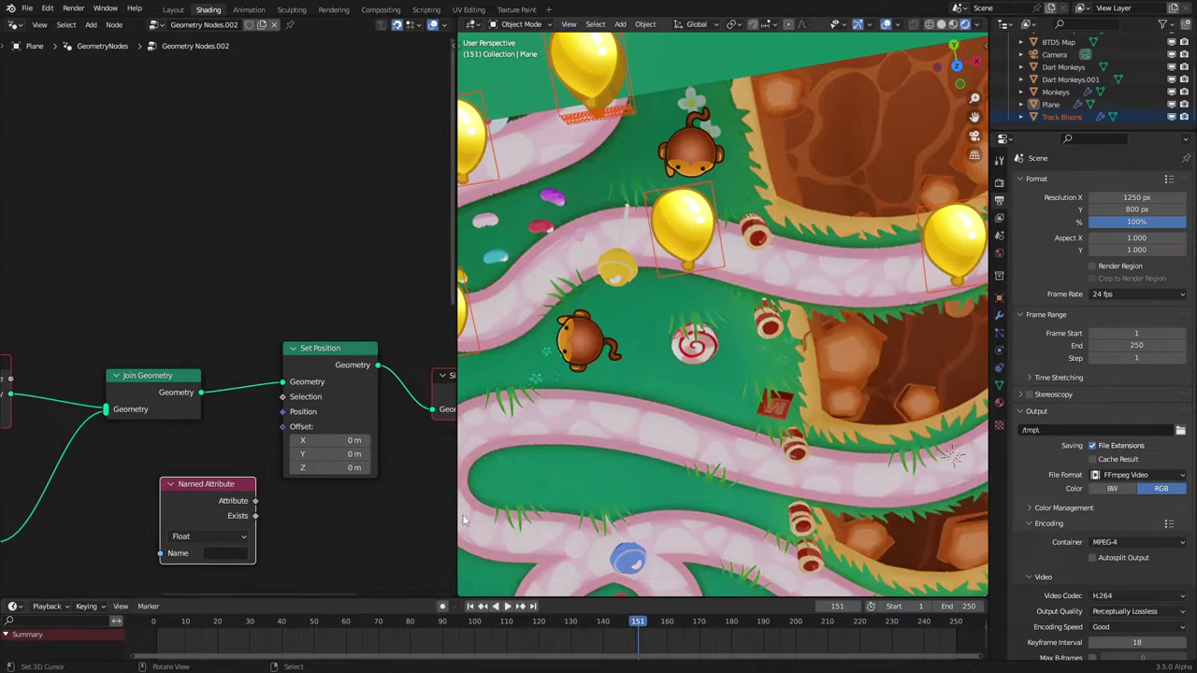
Step: Rewind the animation to frame 0, play a few frames, and check the attribute names suggested for the Named Attribute node
scroll(700, 490, "down", 7)
key("space")
key("space")
left_click(142, 638)
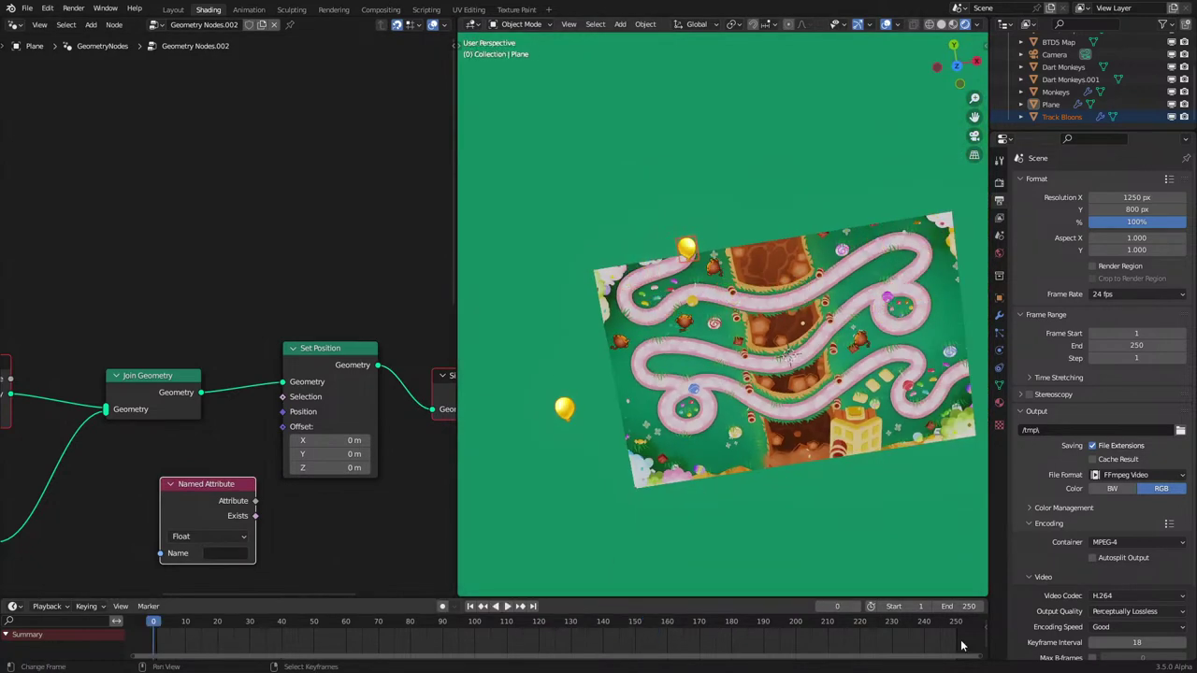
left_click(232, 553)
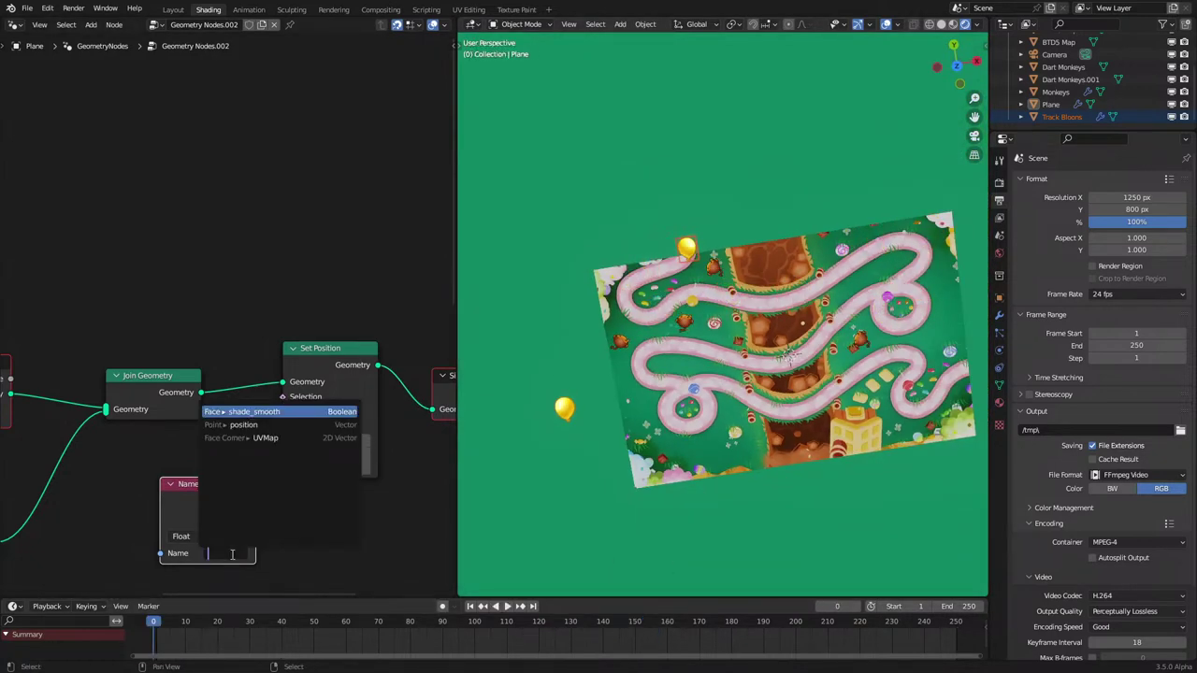
key("Escape")
key("space")
key("space")
left_click(232, 555)
key("Escape")
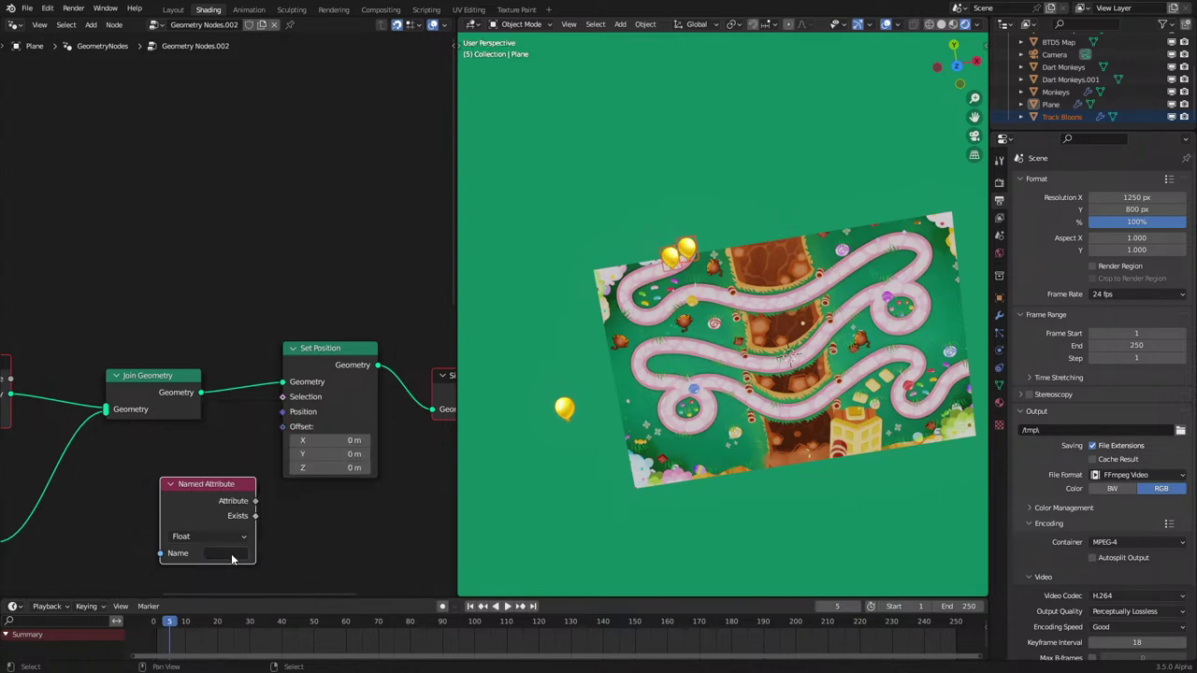
Step: Set the Named Attribute node's name to Vector
scroll(230, 556, "down", 7)
middle_click_drag(218, 570, 377, 340)
scroll(354, 400, "up", 5)
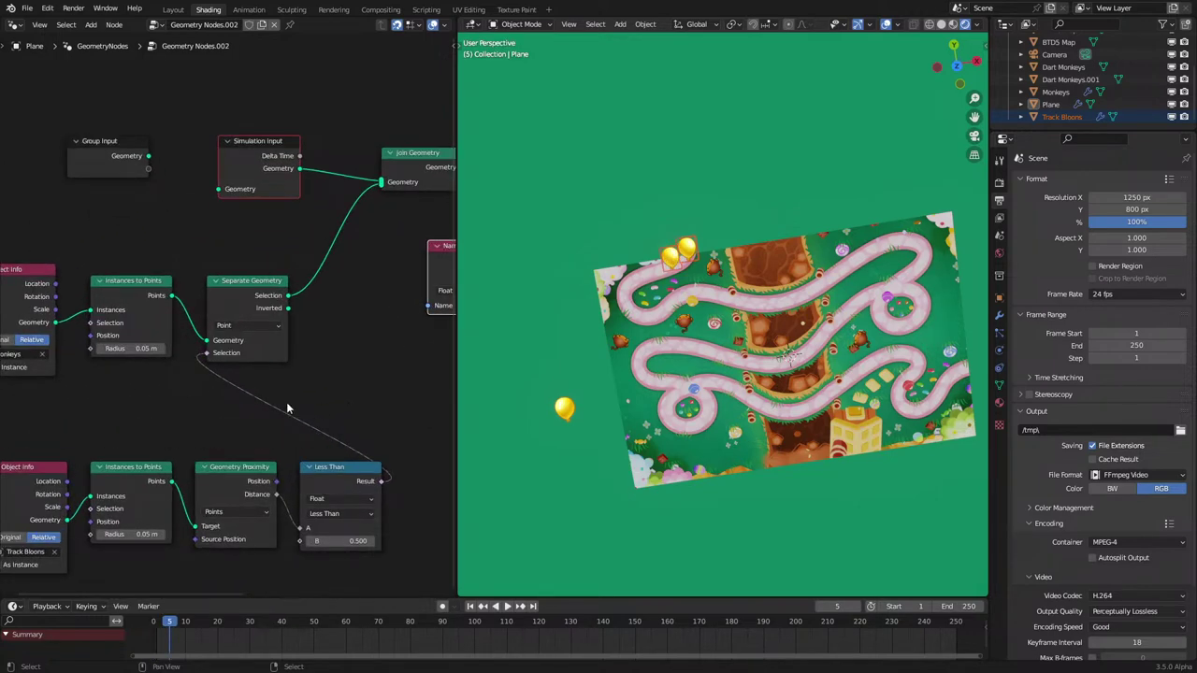
middle_click_drag(221, 392, 86, 440)
scroll(328, 399, "up", 1)
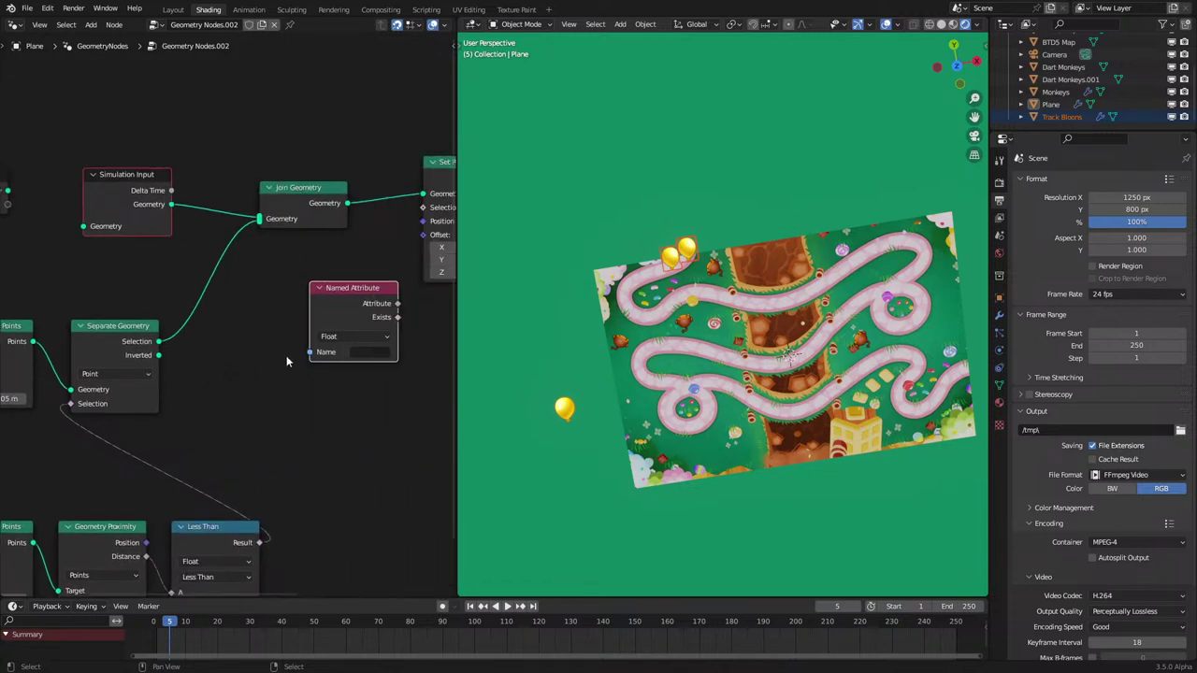
left_click(359, 354)
type("V")
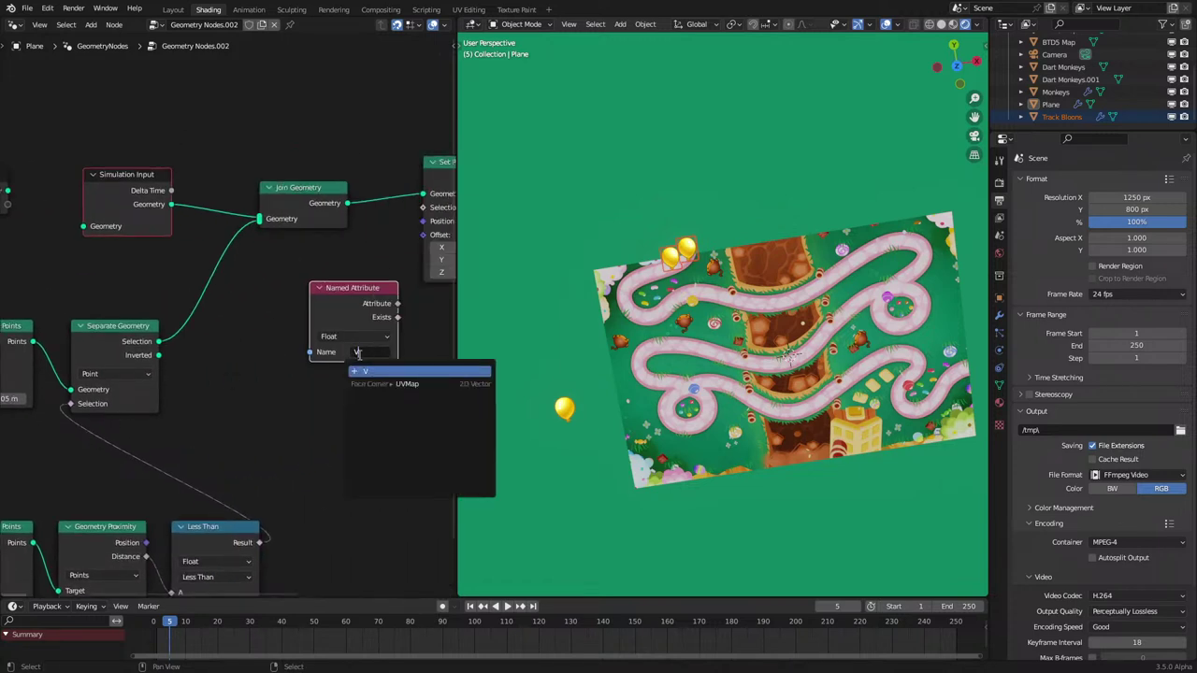
type("ecytoor")
key("Return")
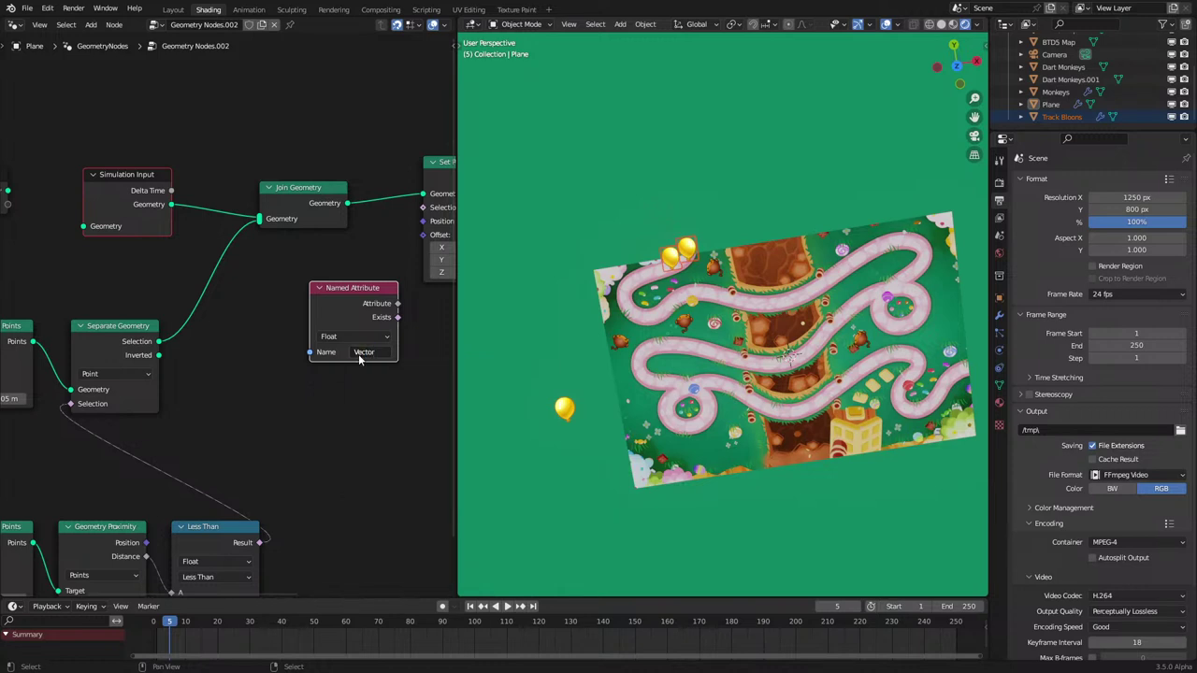
Step: Set the Named Attribute's data type to Vector and connect its Attribute output to Set Position's Offset
middle_click_drag(161, 400, 316, 355)
scroll(266, 380, "right", 5)
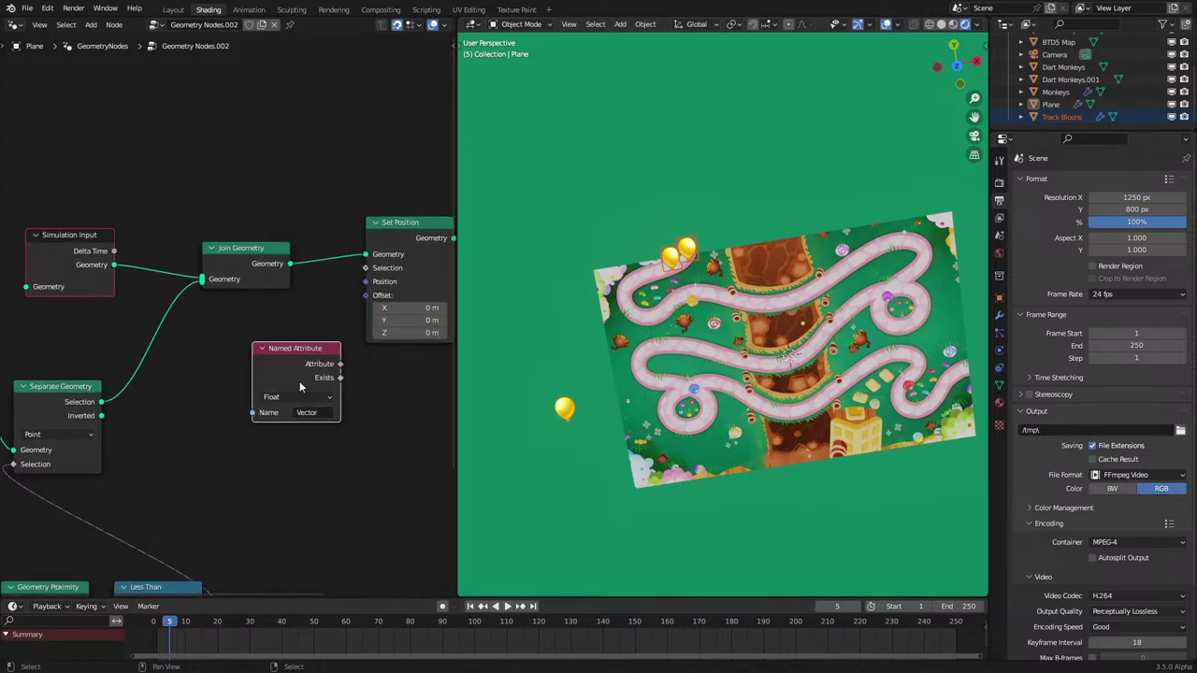
left_click(295, 396)
left_click(292, 439)
left_click_drag(340, 364, 366, 295)
Step: Play the animation to check the simulation, and review the Separate Geometry and proximity comparison nodes
key("space")
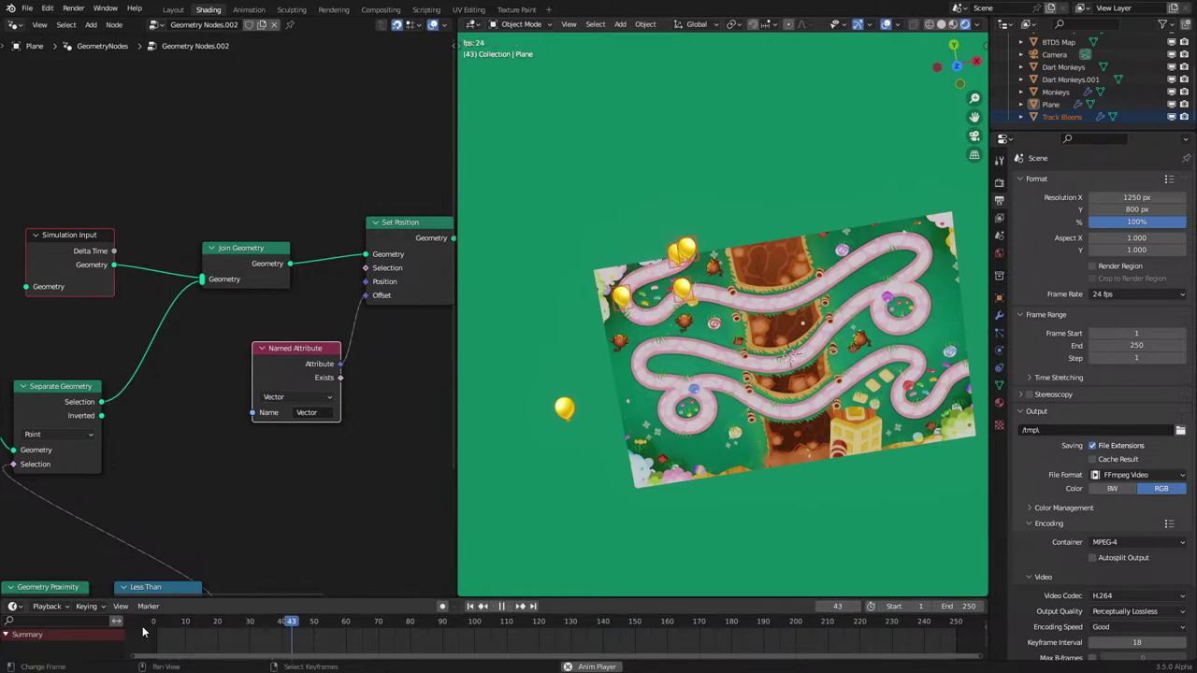
key("space")
scroll(127, 386, "down", 2)
middle_click_drag(127, 386, 289, 355)
scroll(278, 386, "up", 3)
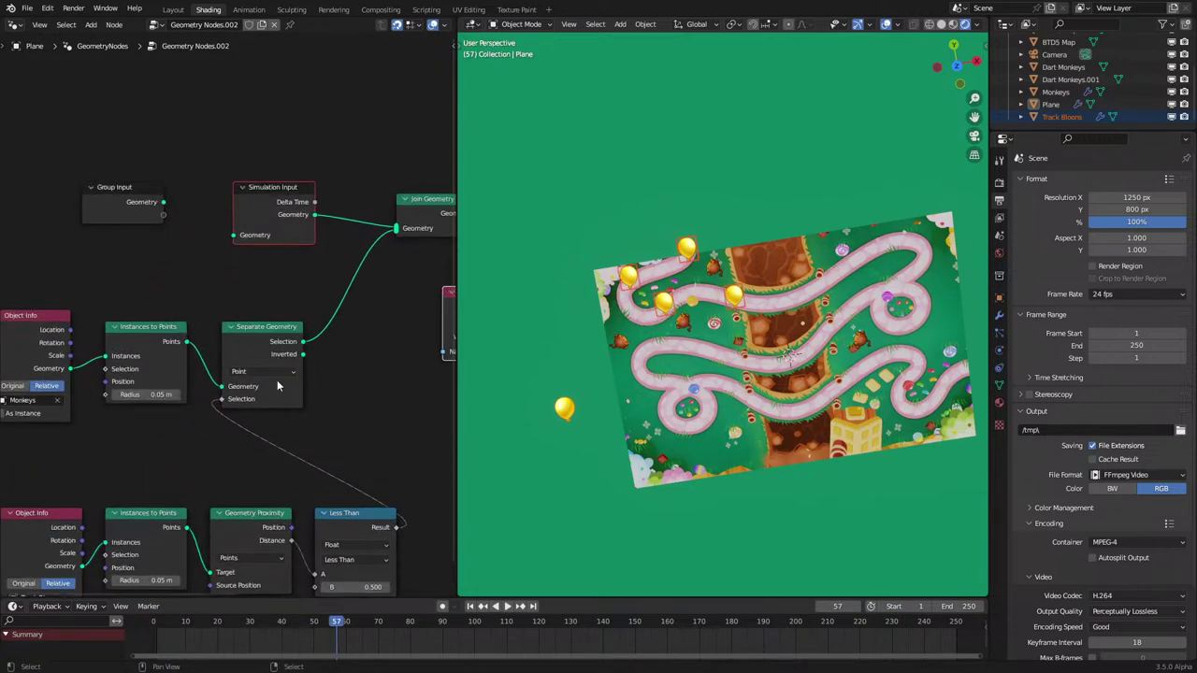
middle_click_drag(251, 532, 285, 470)
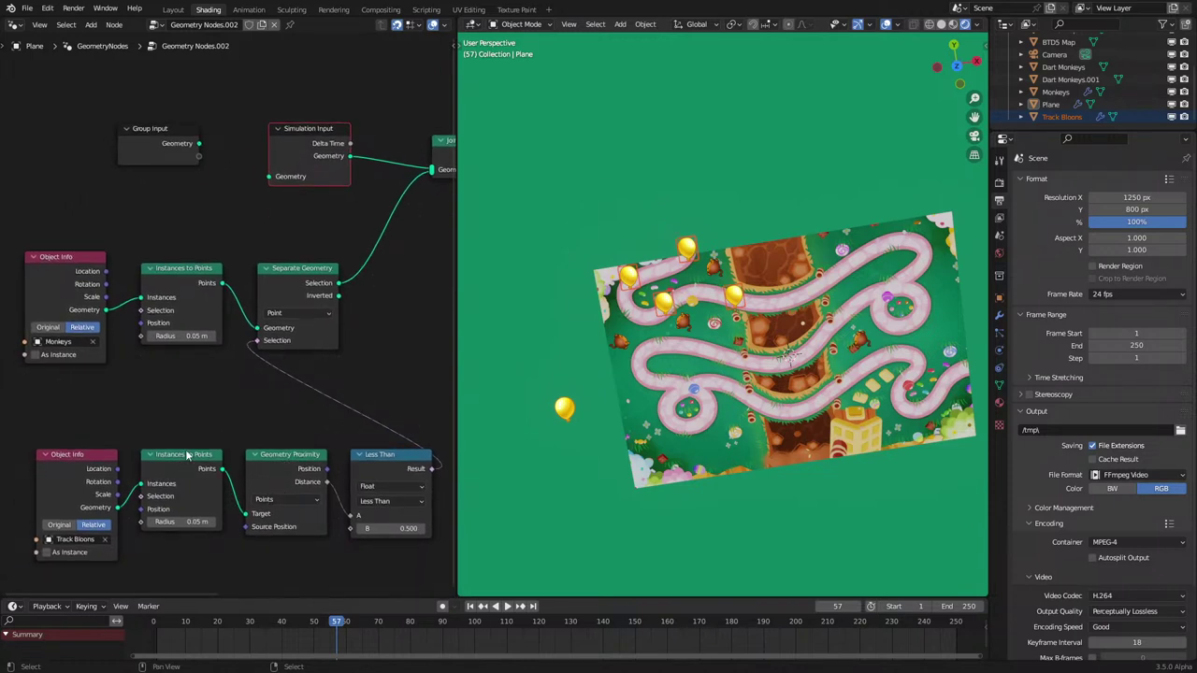
middle_click_drag(252, 343, 213, 410)
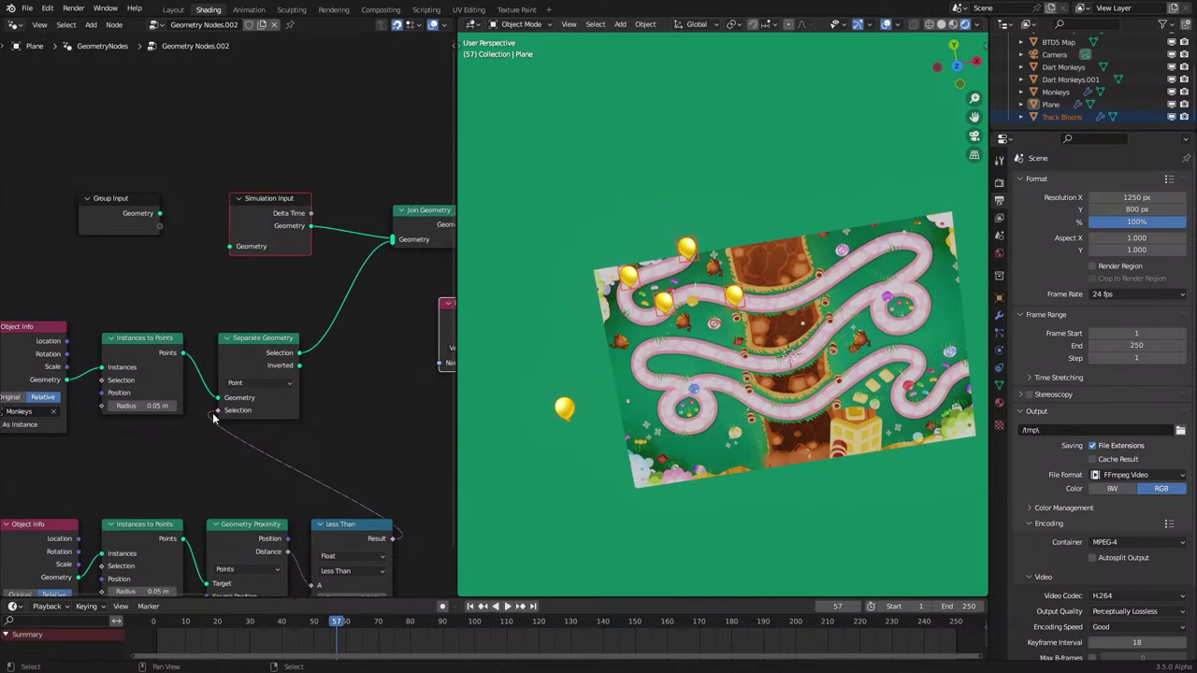
Step: Switch the viewport to wireframe shading and play a few frames around the monkeys and balloons
key("z")
scroll(598, 384, "down", 1)
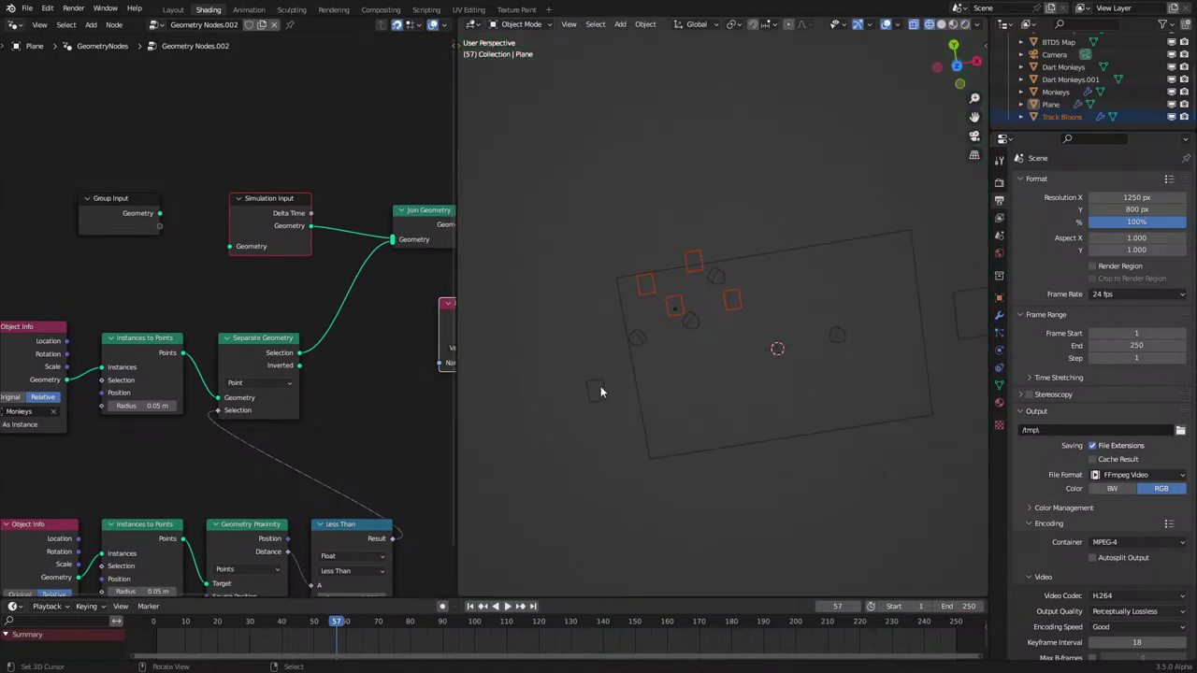
scroll(603, 385, "up", 3)
key("space")
key("space")
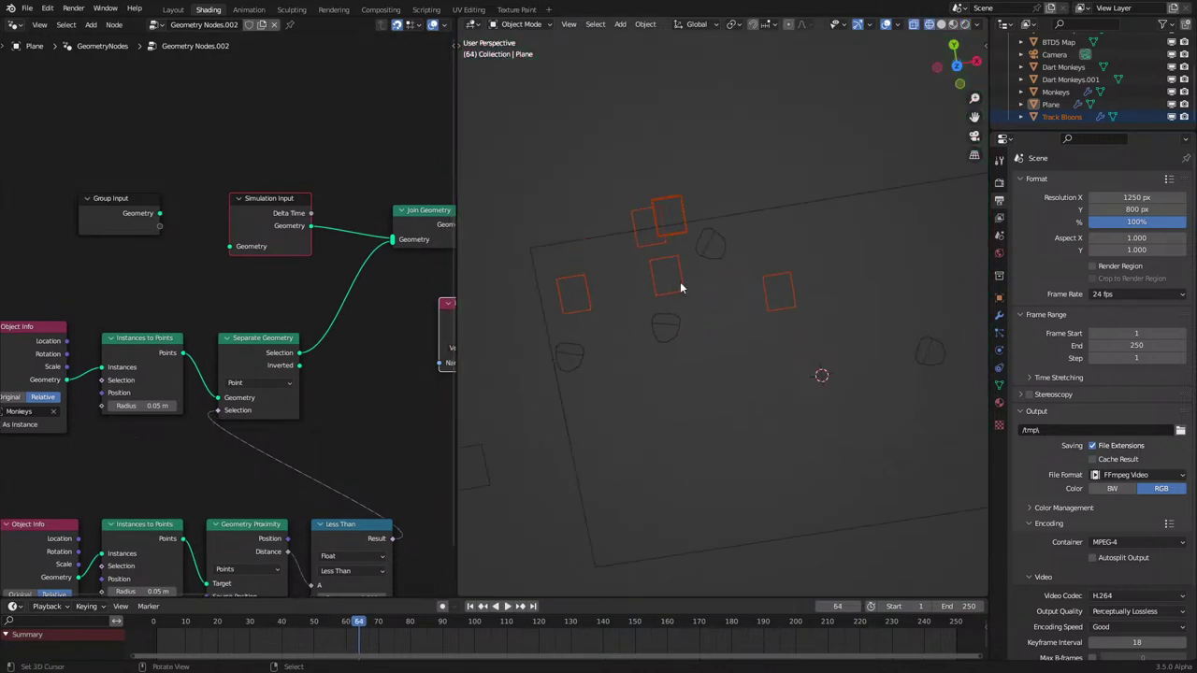
Step: Inspect the Monkeys object's node tree, and reselect the Plane to replay its simulation in wireframe
left_click(667, 345)
scroll(238, 366, "down", 1)
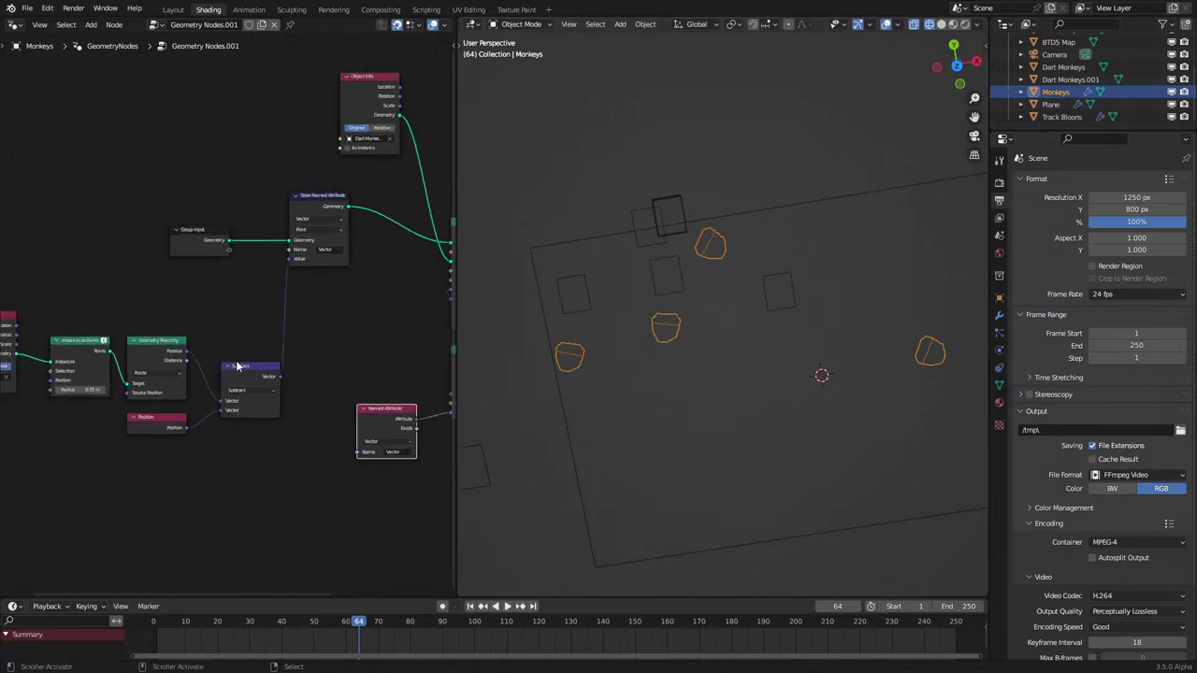
scroll(237, 366, "down", 3)
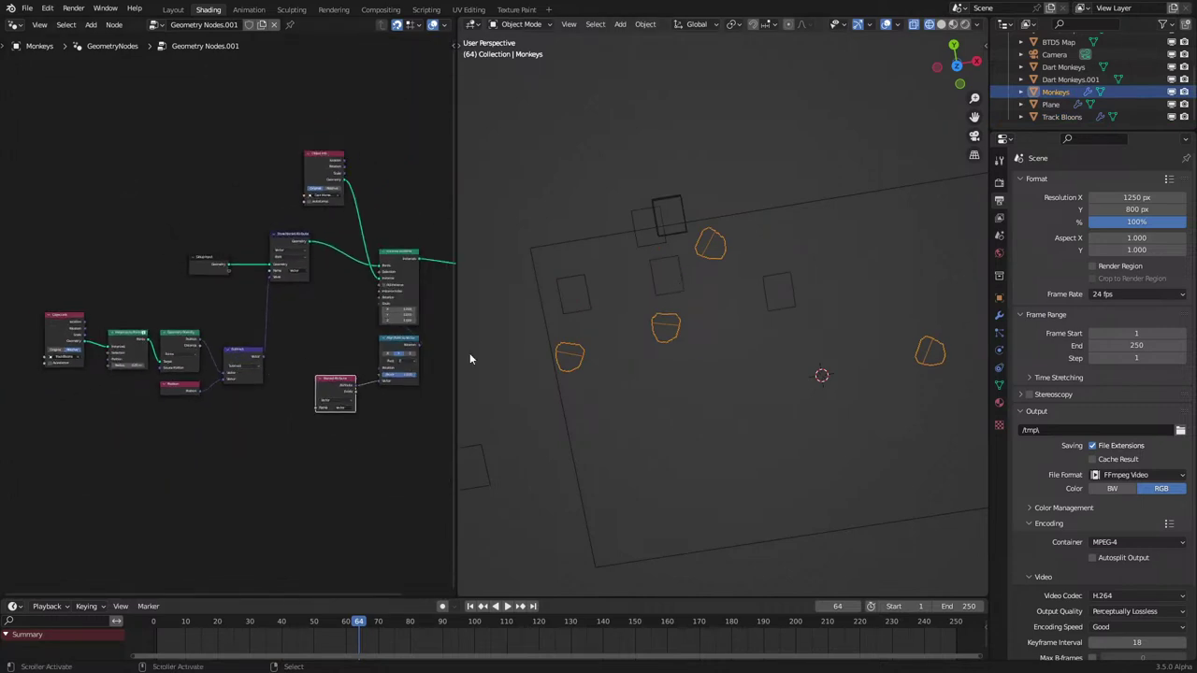
left_click(1051, 104)
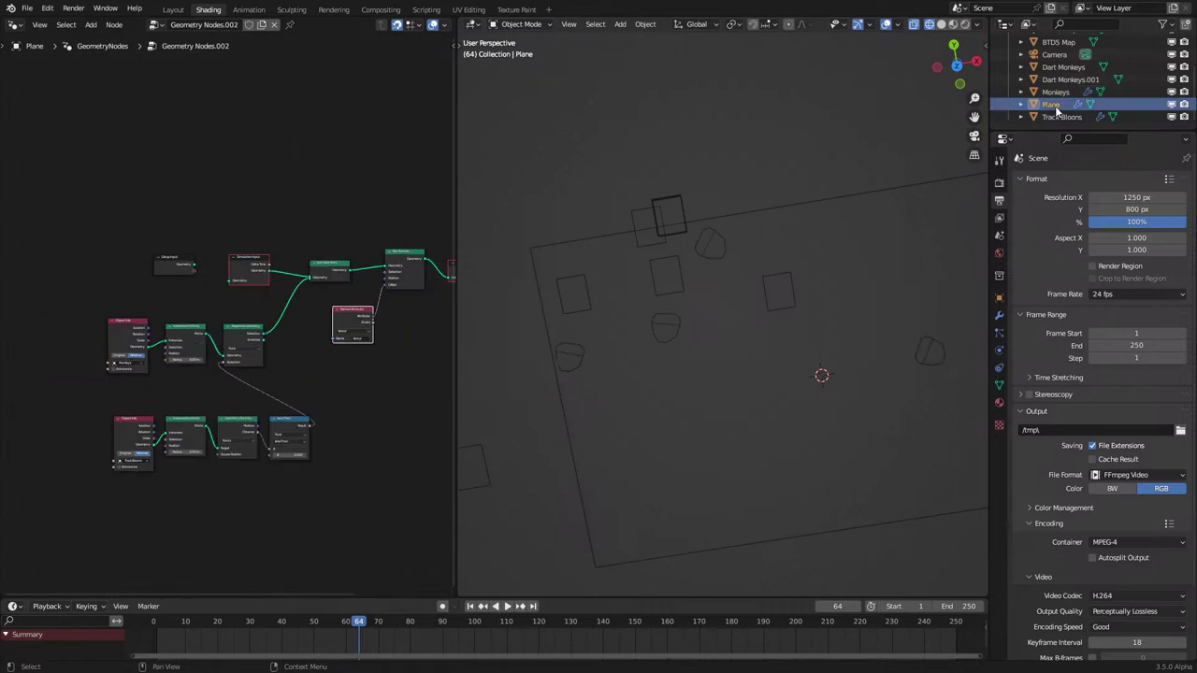
key("space")
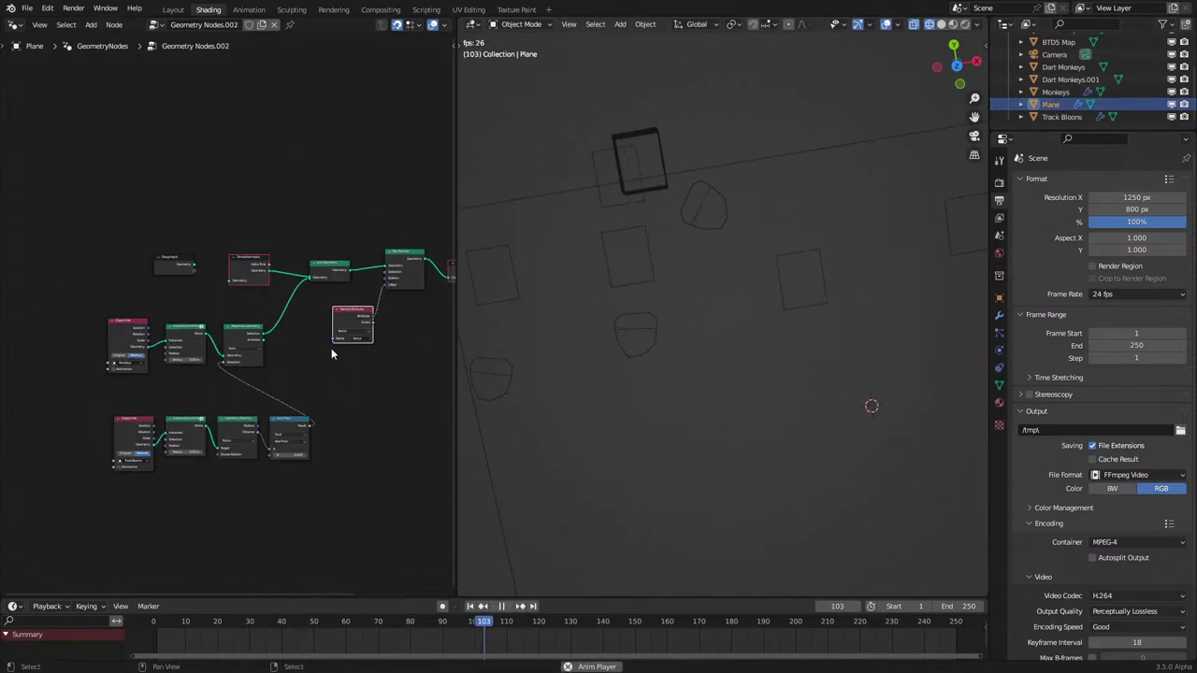
key("space")
Step: Feed the Named Attribute's output into a new Normalize vector math node placed beside it
scroll(333, 350, "up", 3)
middle_click_drag(371, 314, 233, 355)
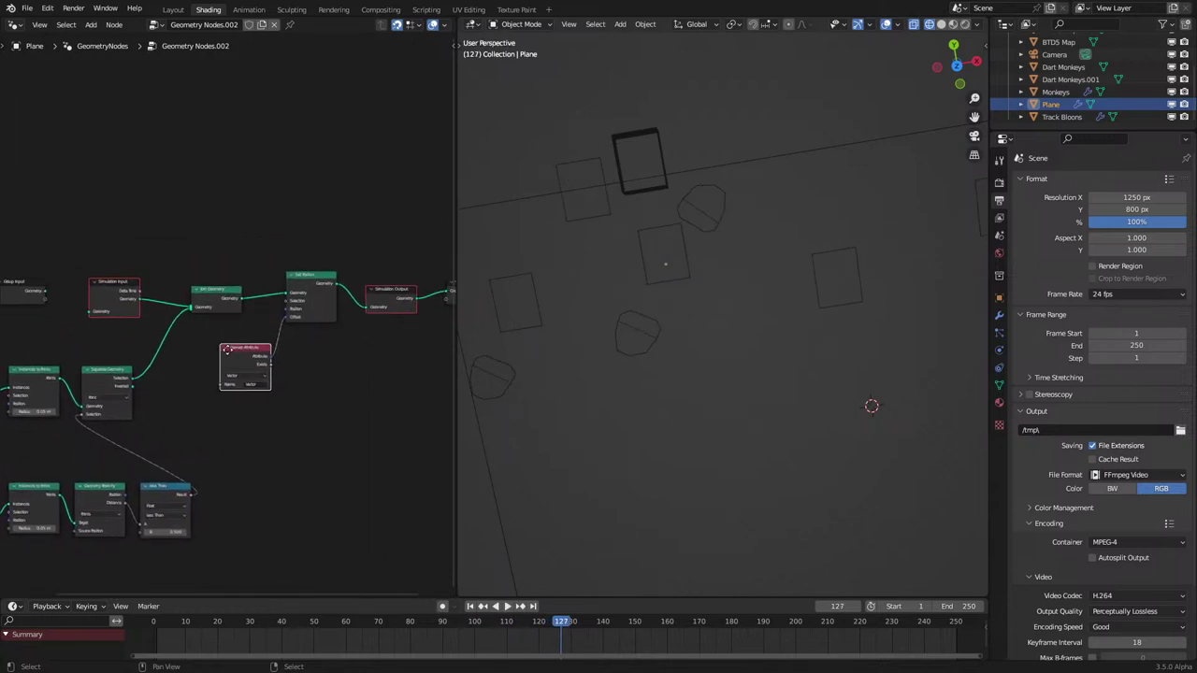
scroll(240, 356, "up", 3)
left_click_drag(279, 369, 316, 408)
type("norma")
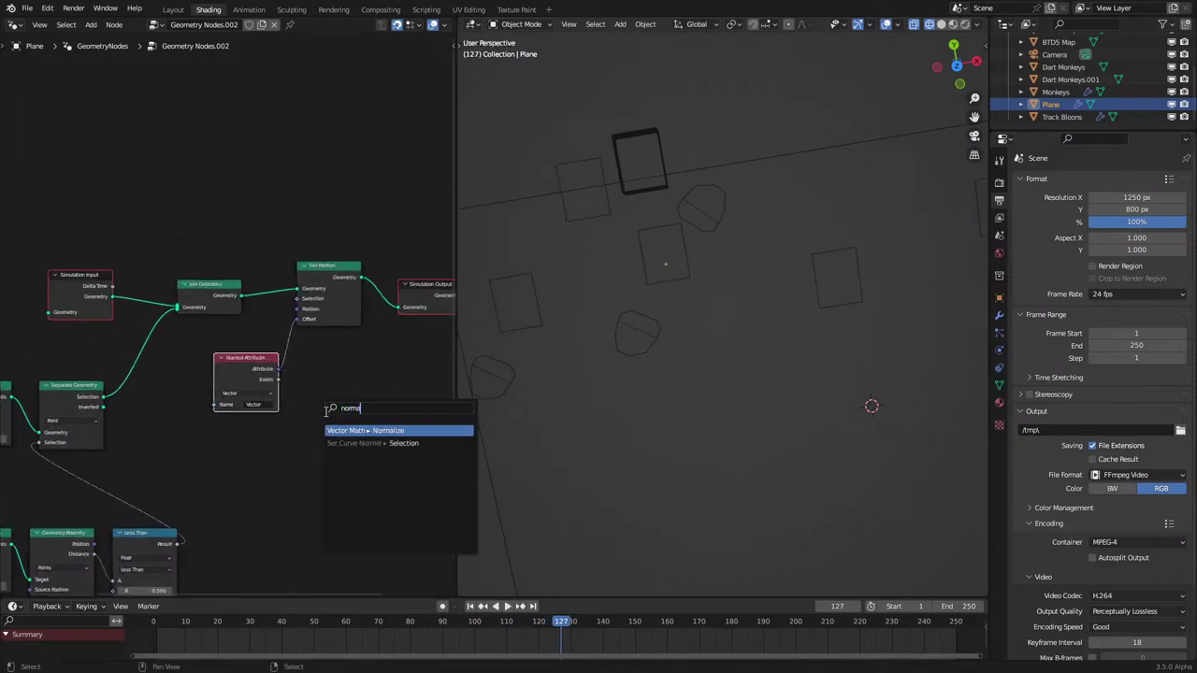
key("Return")
left_click(324, 411)
middle_click_drag(323, 411, 245, 406)
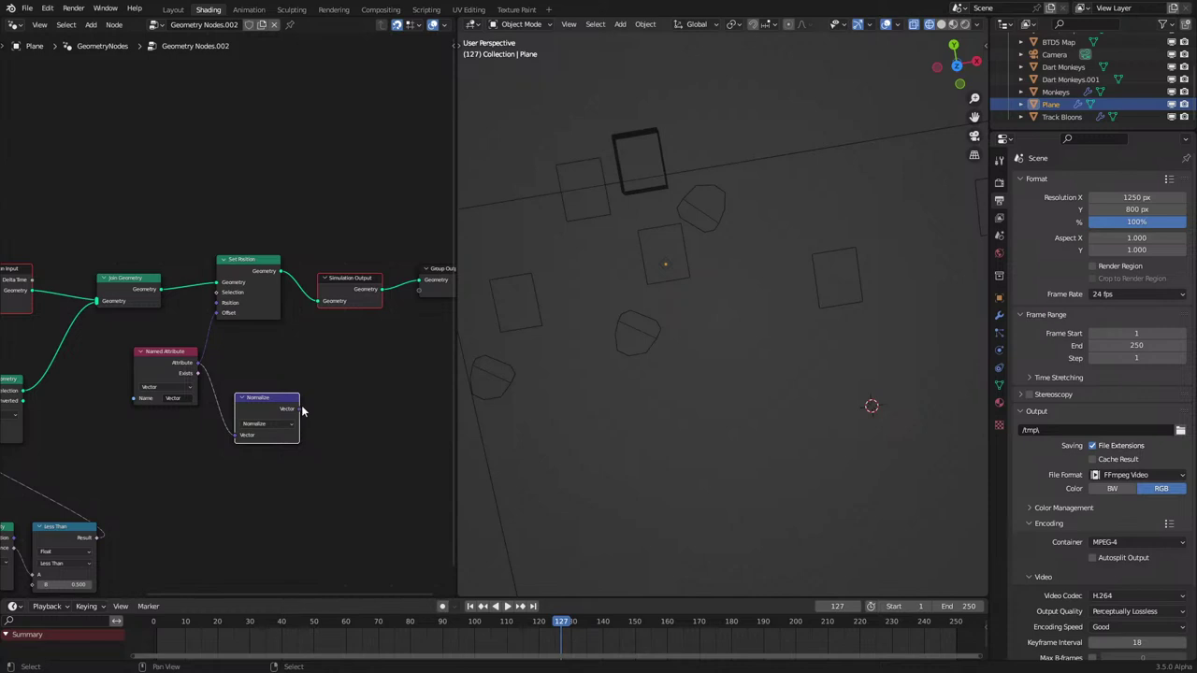
Step: Add a Scale vector math node with factor 0.1 after Normalize and feed its result into Set Position's Offset
key("shift+a")
type("sca")
left_click(353, 425)
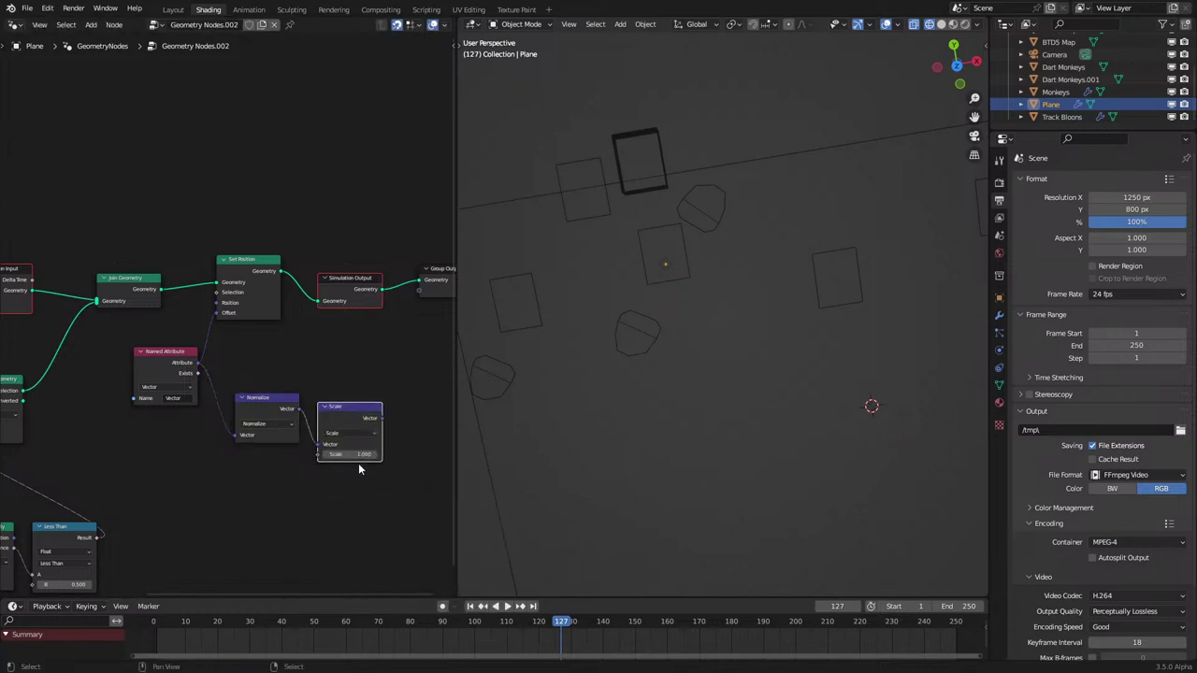
left_click(357, 456)
type("0.1")
key("Return")
left_click_drag(381, 417, 216, 314)
Step: Play the animation in rendered shading and again in wireframe to check how the spawned point moves
key("space")
key("z")
left_click(675, 443)
scroll(684, 383, "down", 3)
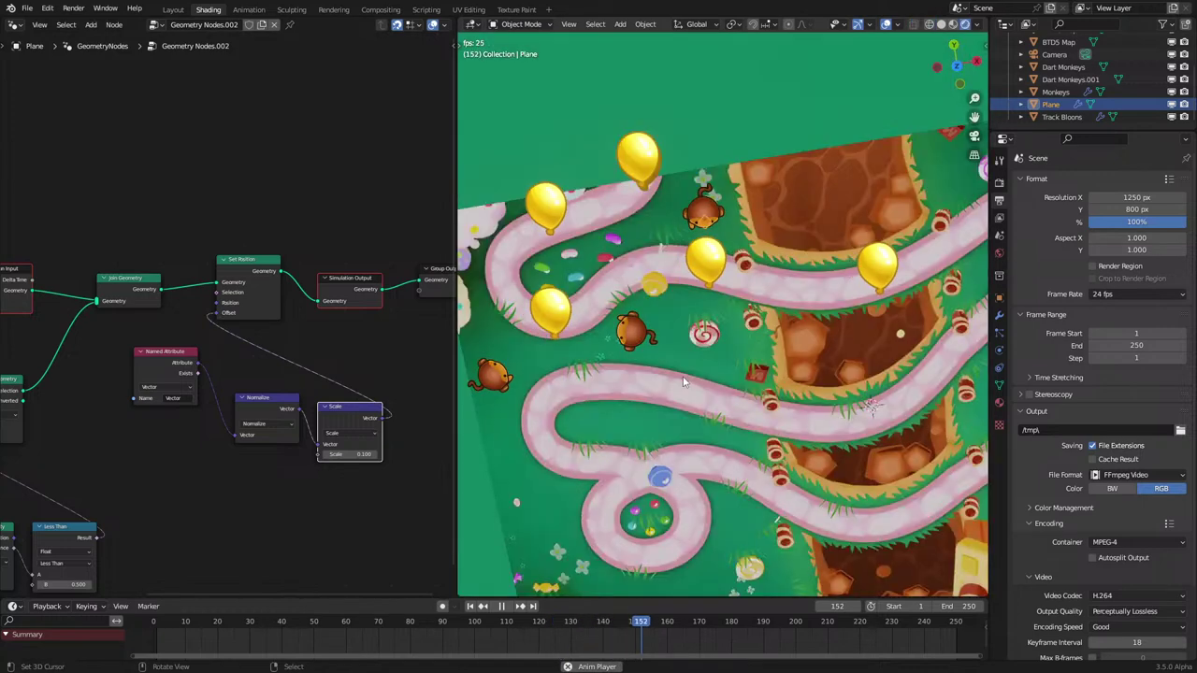
key("space")
key("shift+z")
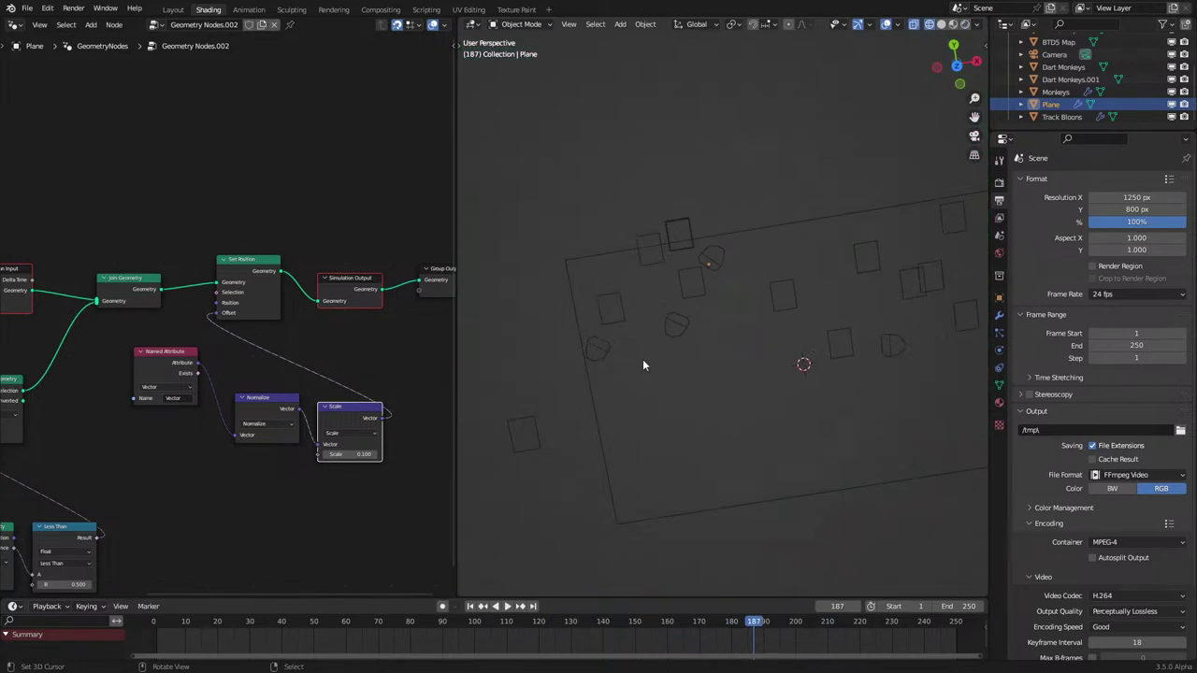
scroll(642, 359, "up", 3)
key("space")
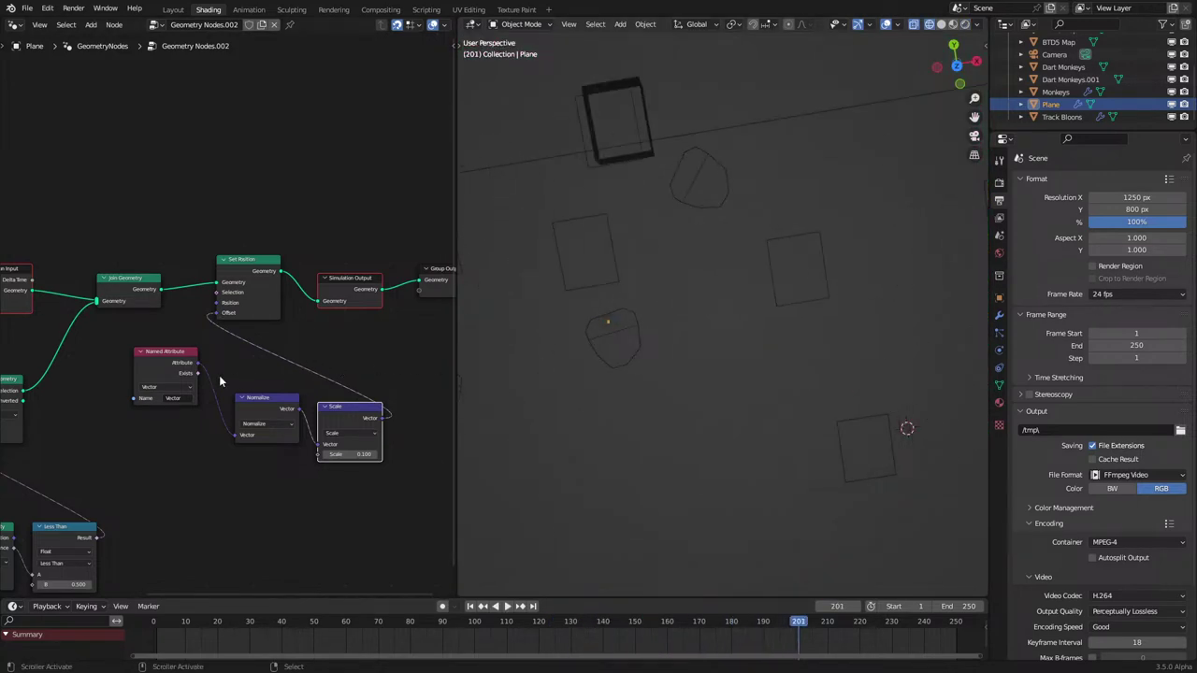
Step: Move the Named Attribute, Normalize and Scale nodes together into a tidy row below Set Position
scroll(219, 375, "up", 1)
left_click_drag(169, 361, 370, 506)
key("g")
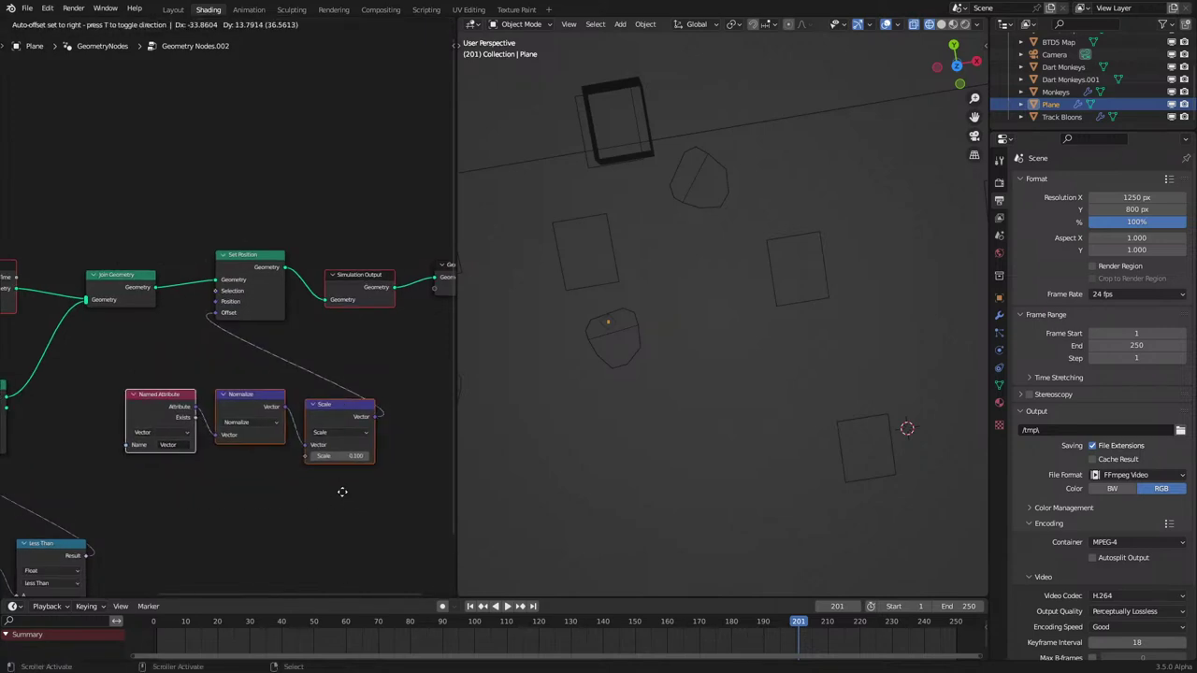
left_click(284, 491)
left_click_drag(269, 405, 257, 392)
Step: Select the Monkeys object and examine the Store Named Attribute node in its node tree
left_click(624, 329)
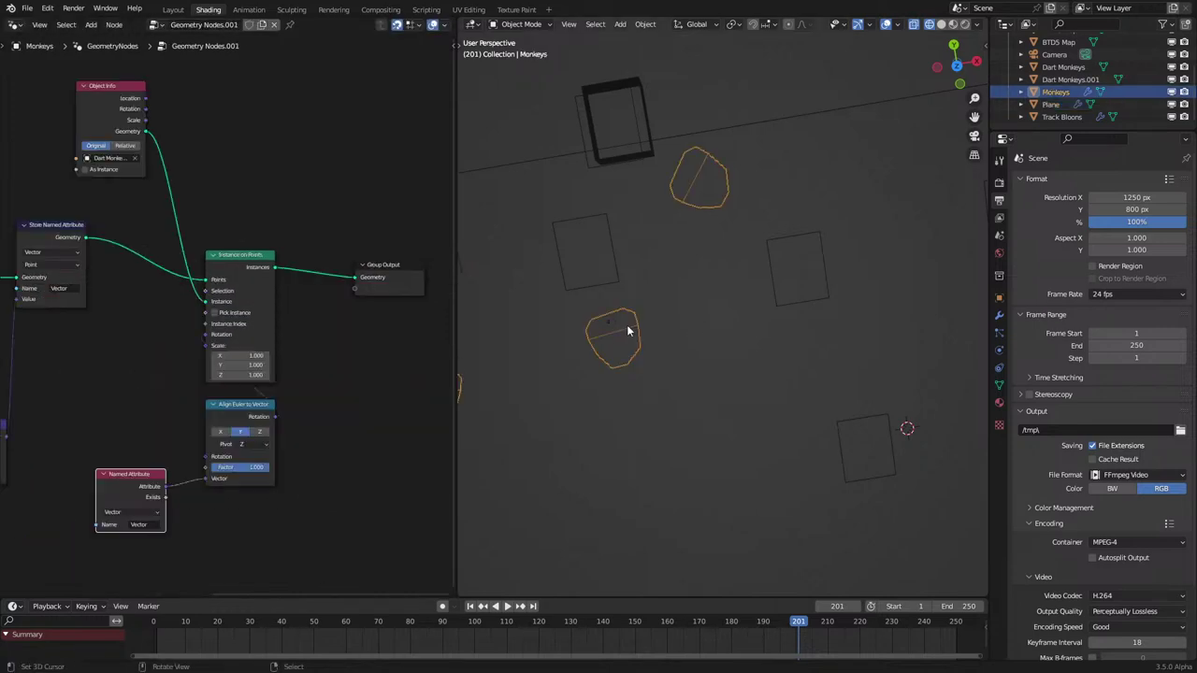
middle_click_drag(121, 334, 228, 391)
scroll(251, 377, "up", 2)
scroll(176, 387, "down", 1)
scroll(226, 391, "up", 1)
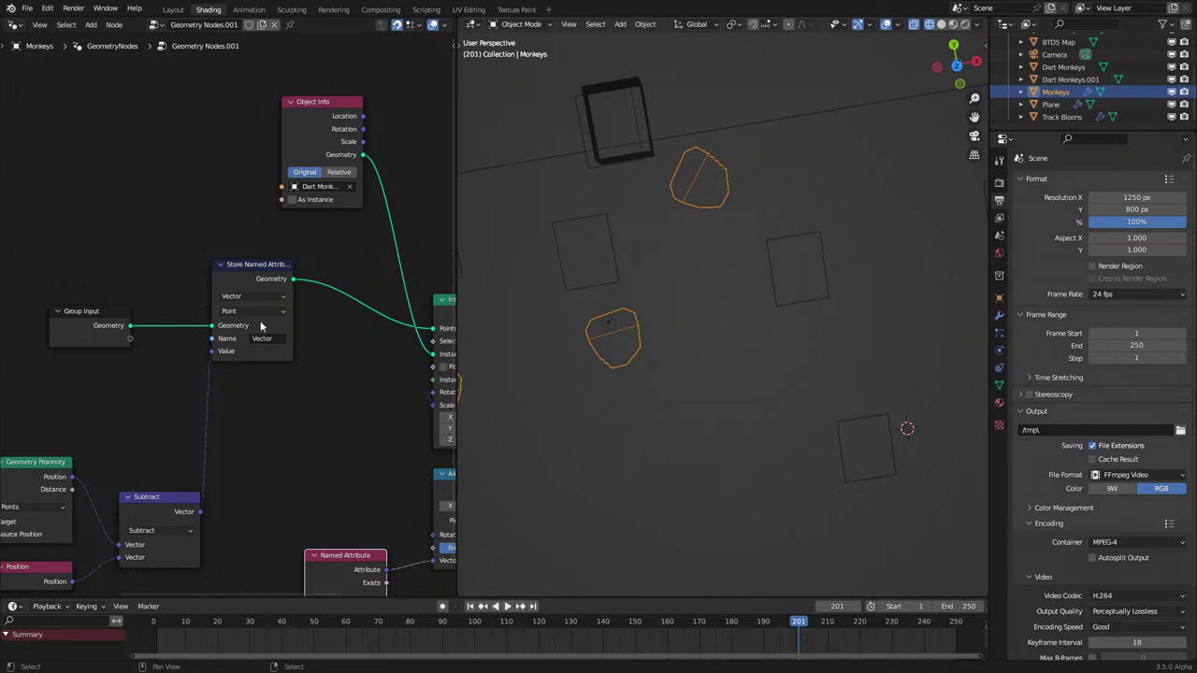
Step: Try storing the Vector attribute on the Instance domain and play the animation to test it
left_click(250, 311)
left_click(251, 391)
key("space")
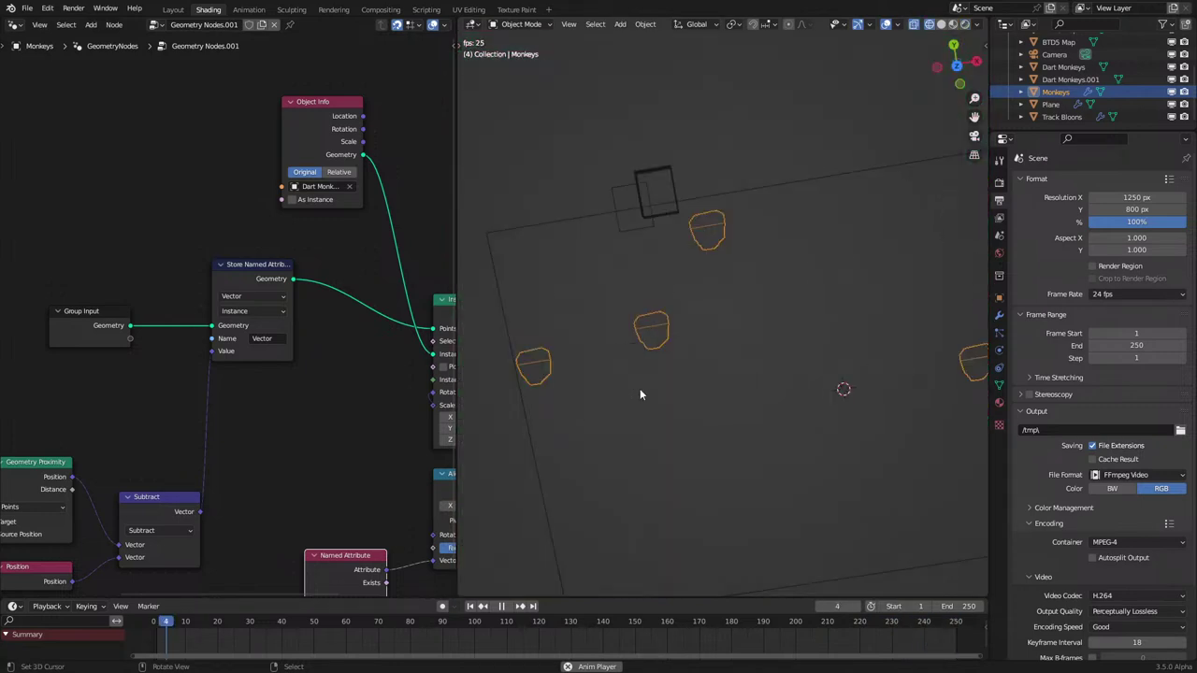
key("space")
middle_click_drag(346, 433, 82, 356)
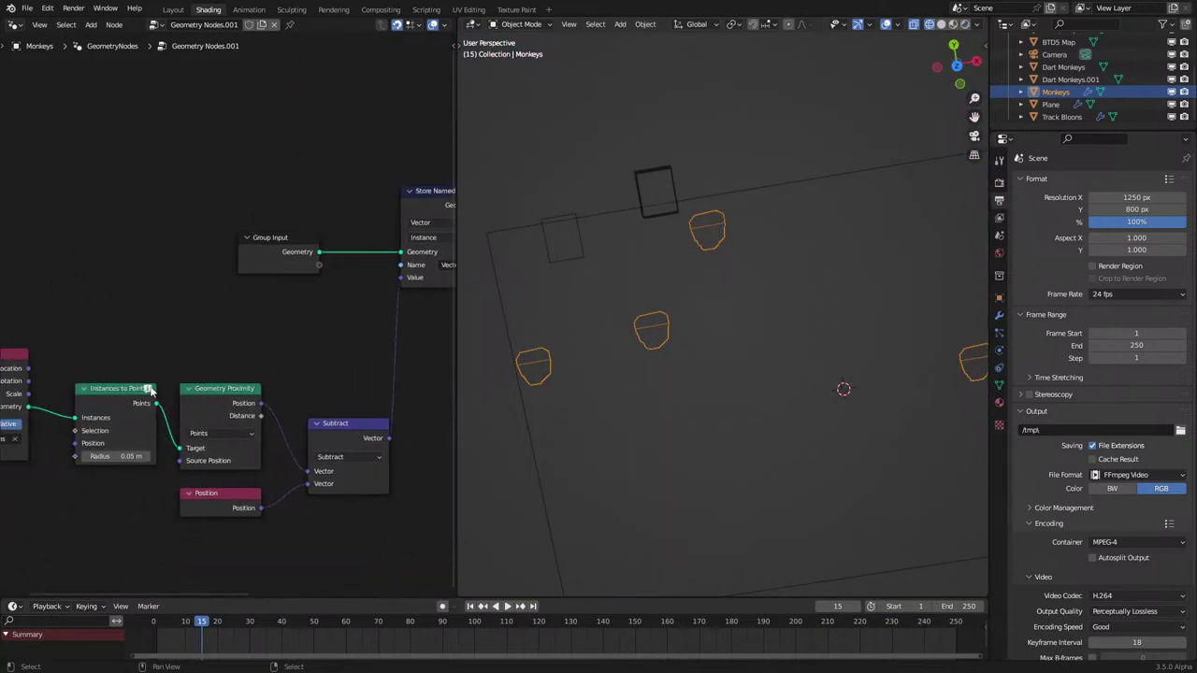
mouse_move(150, 391)
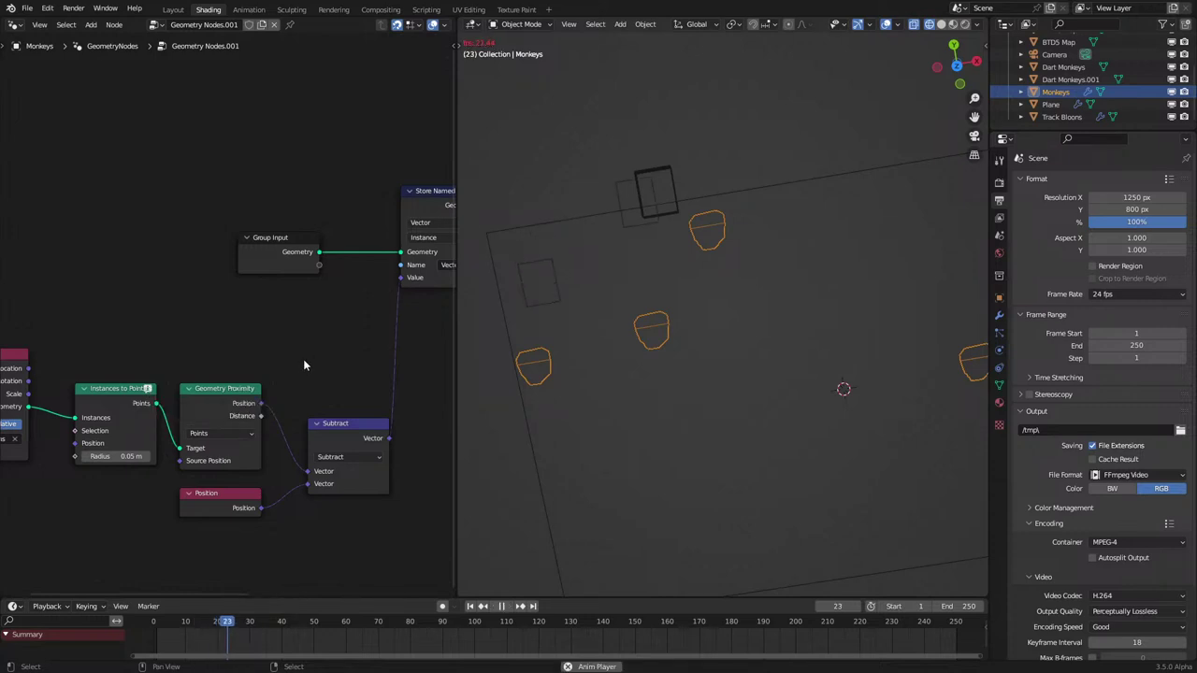
middle_click_drag(303, 364, 158, 422)
key("space")
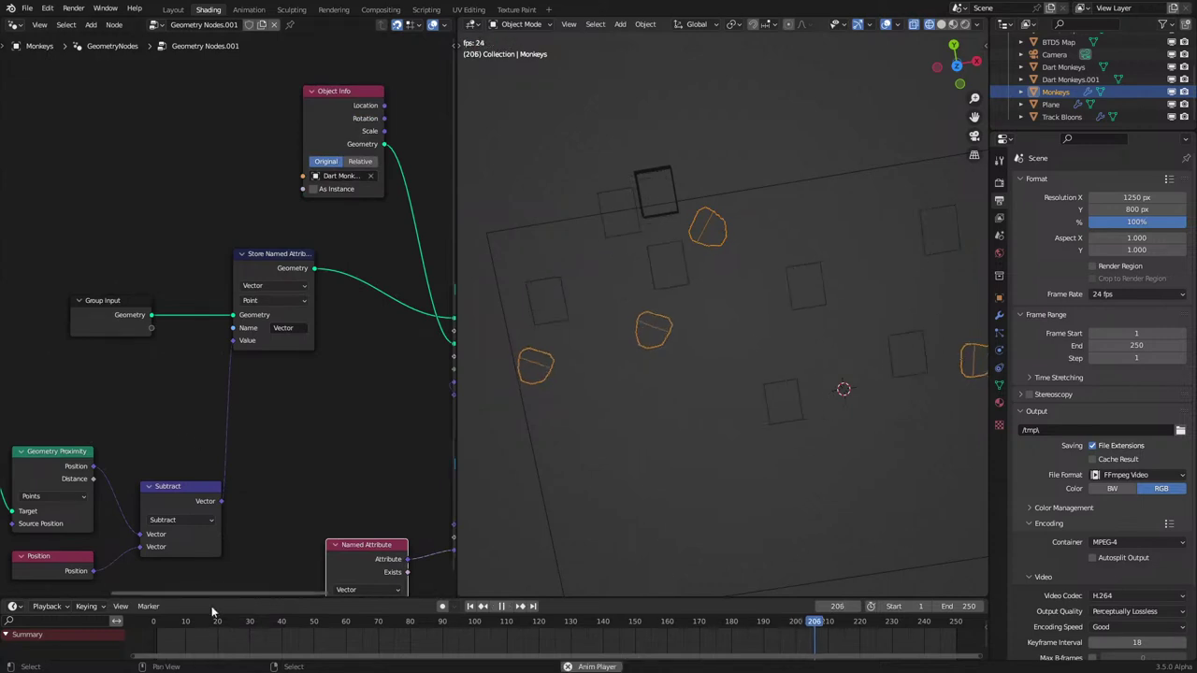
Step: Replay the animation from the start, and link Store Named Attribute's geometry directly to the Monkeys tree's Group Output
left_click(158, 621)
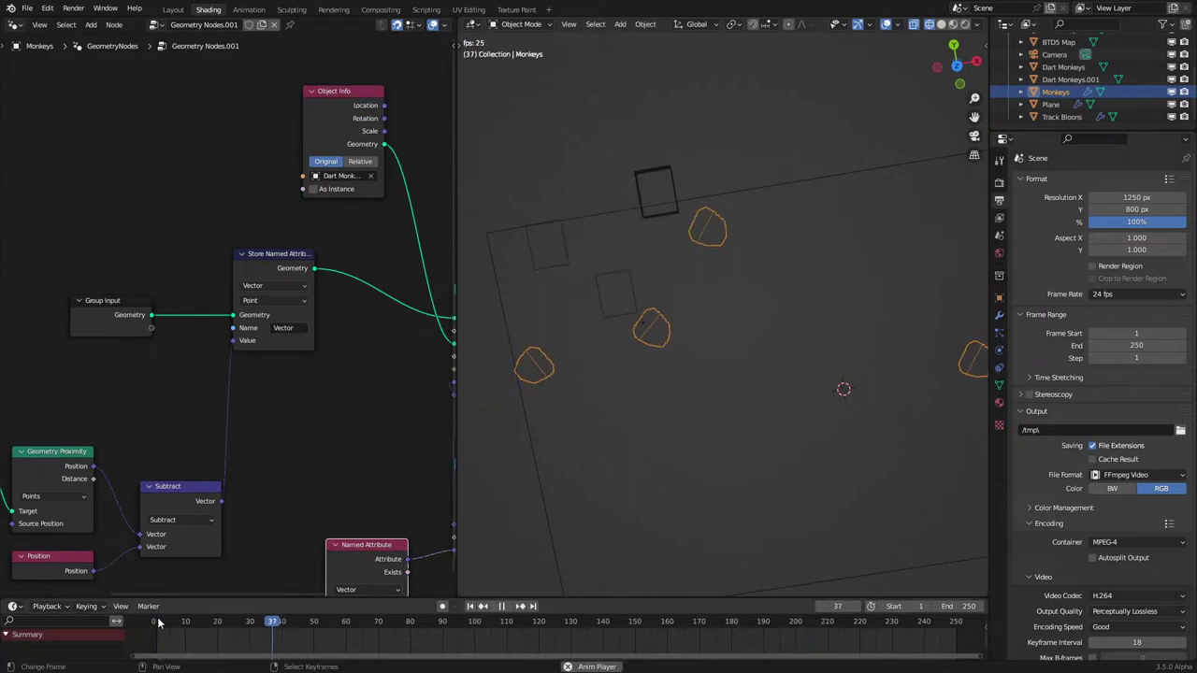
key("space")
scroll(227, 374, "down", 3)
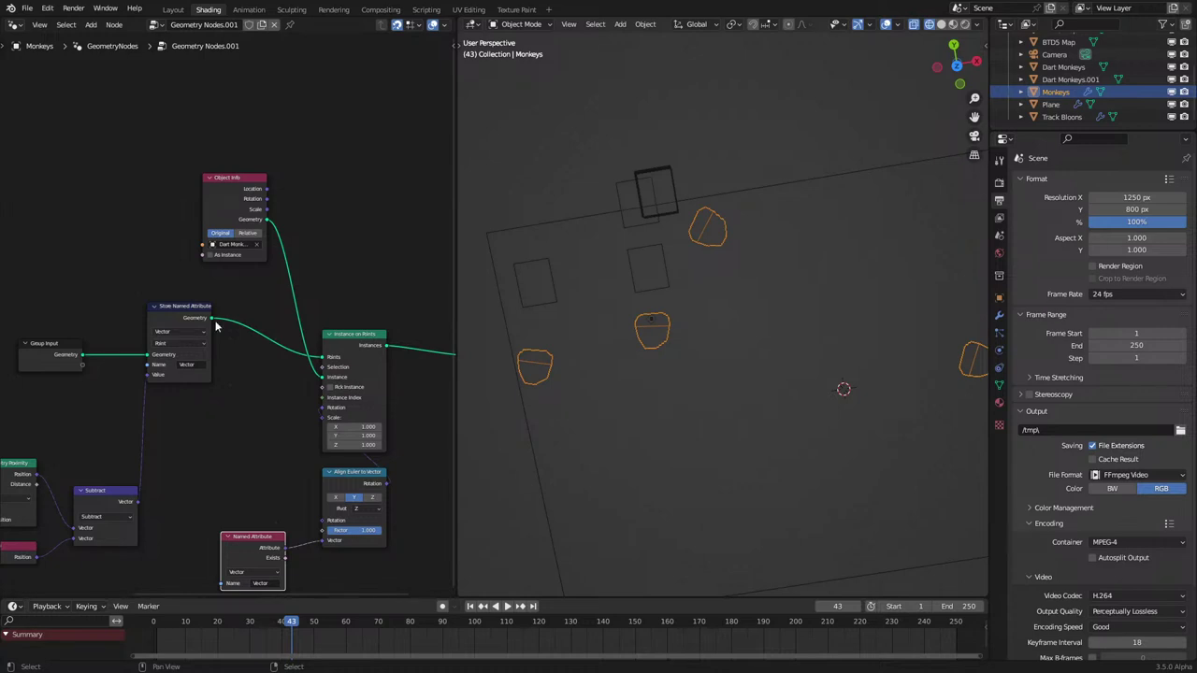
middle_click_drag(216, 326, 138, 368)
left_click_drag(132, 360, 383, 398)
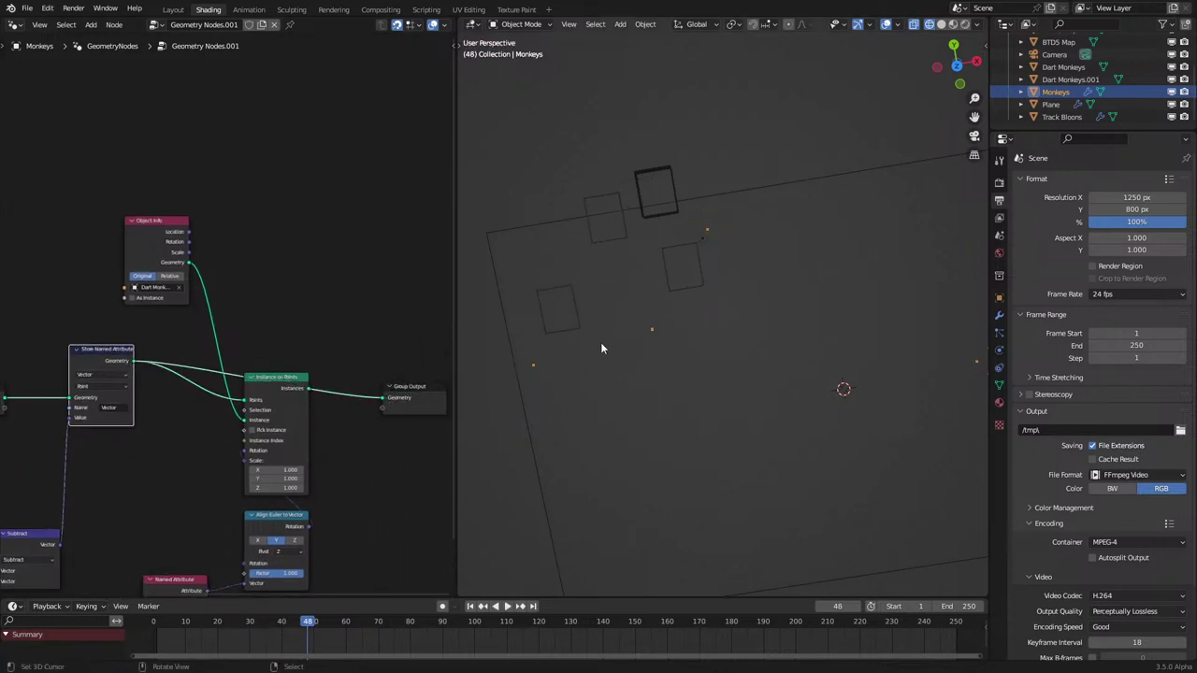
Step: Select the Plane, link the Monkeys Object Info geometry straight into Separate Geometry, and play the animation
right_click(705, 242)
middle_click_drag(234, 314, 278, 274)
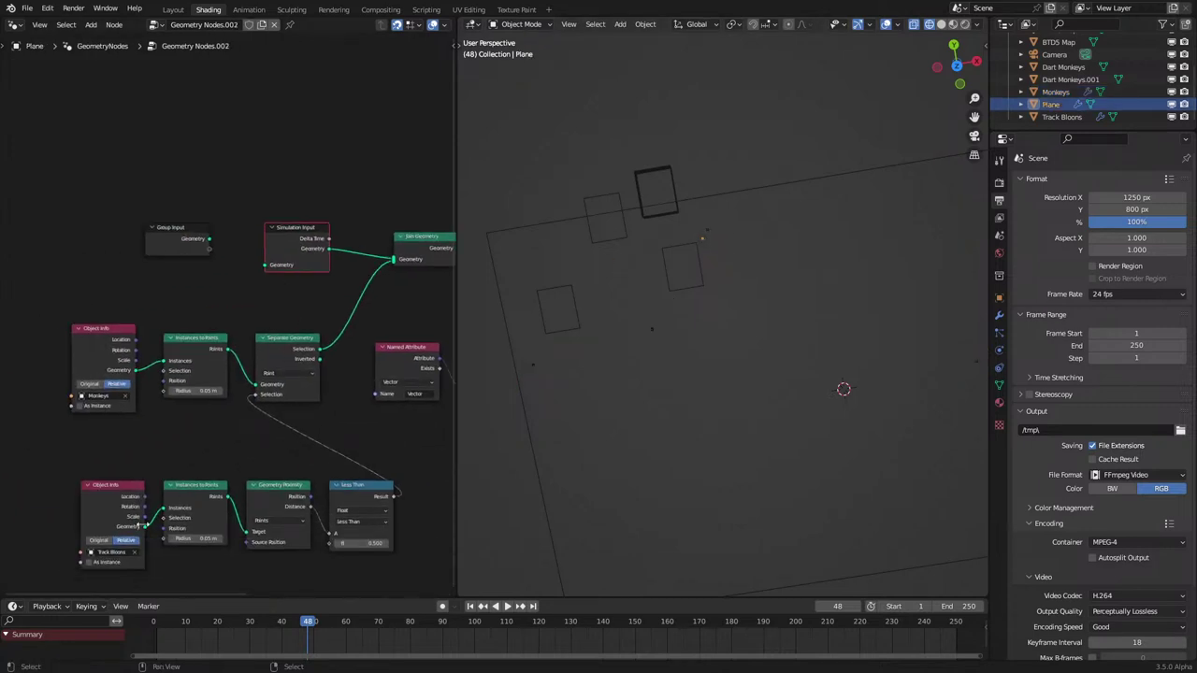
left_click(141, 377)
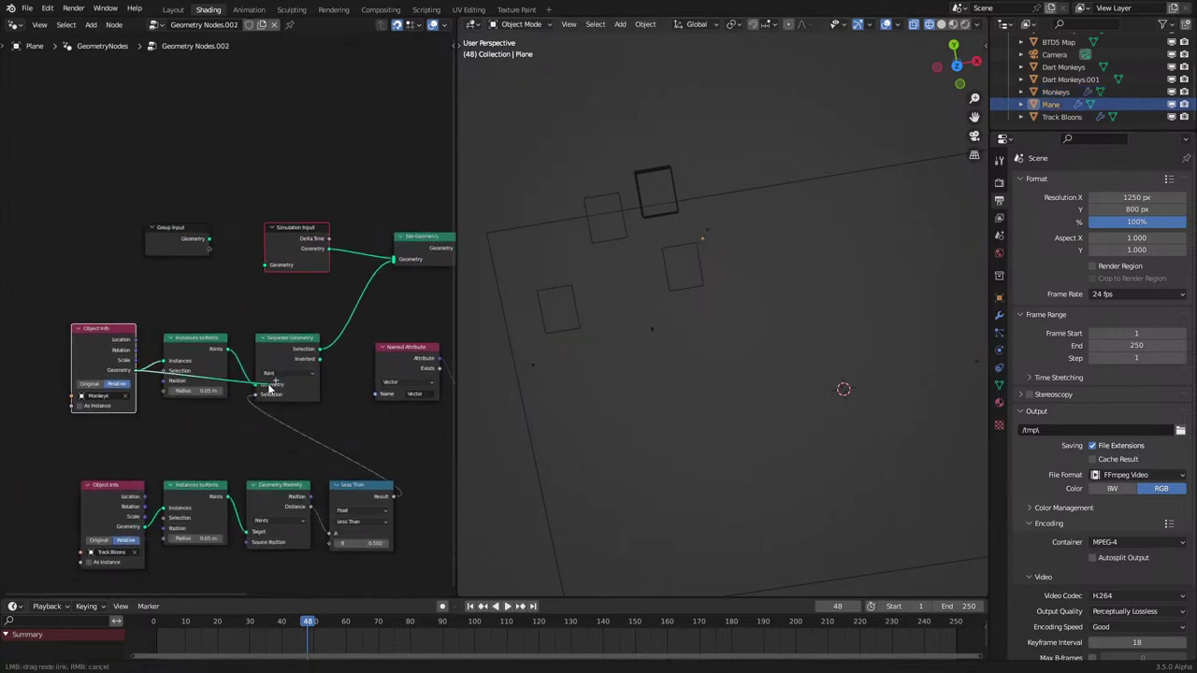
key("space")
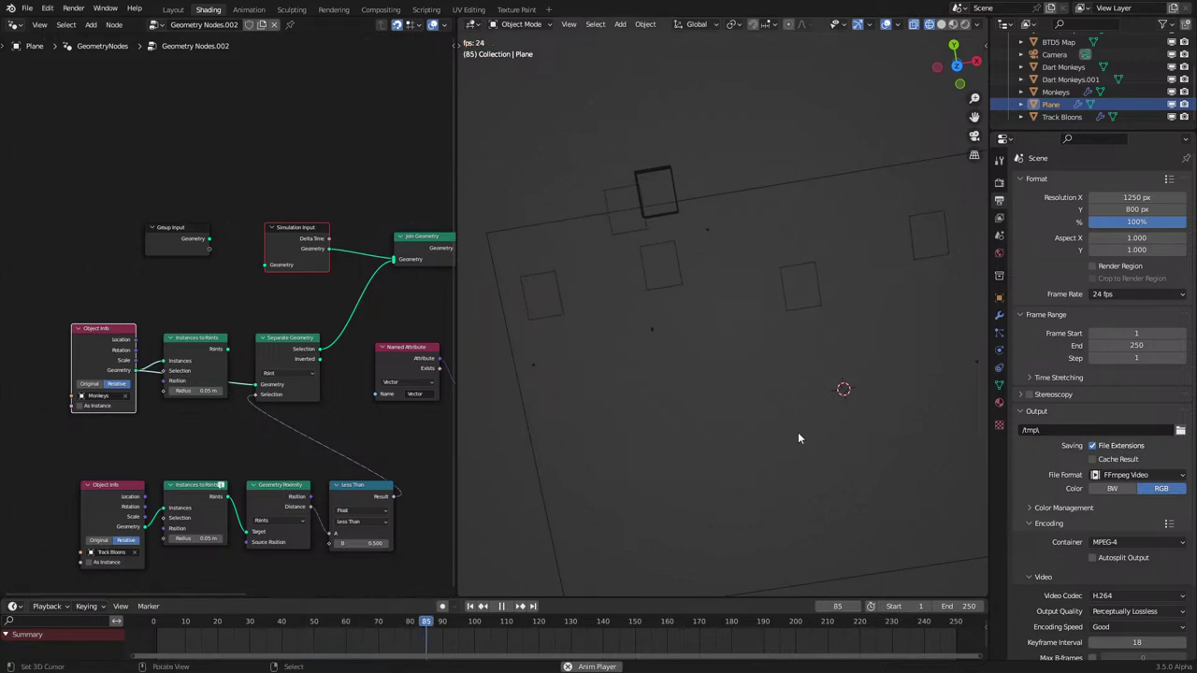
key("space")
Step: Examine the Plane's simulation nodes from Separate Geometry to Set Position, and play a few frames to watch the point
middle_click_drag(372, 325, 141, 417)
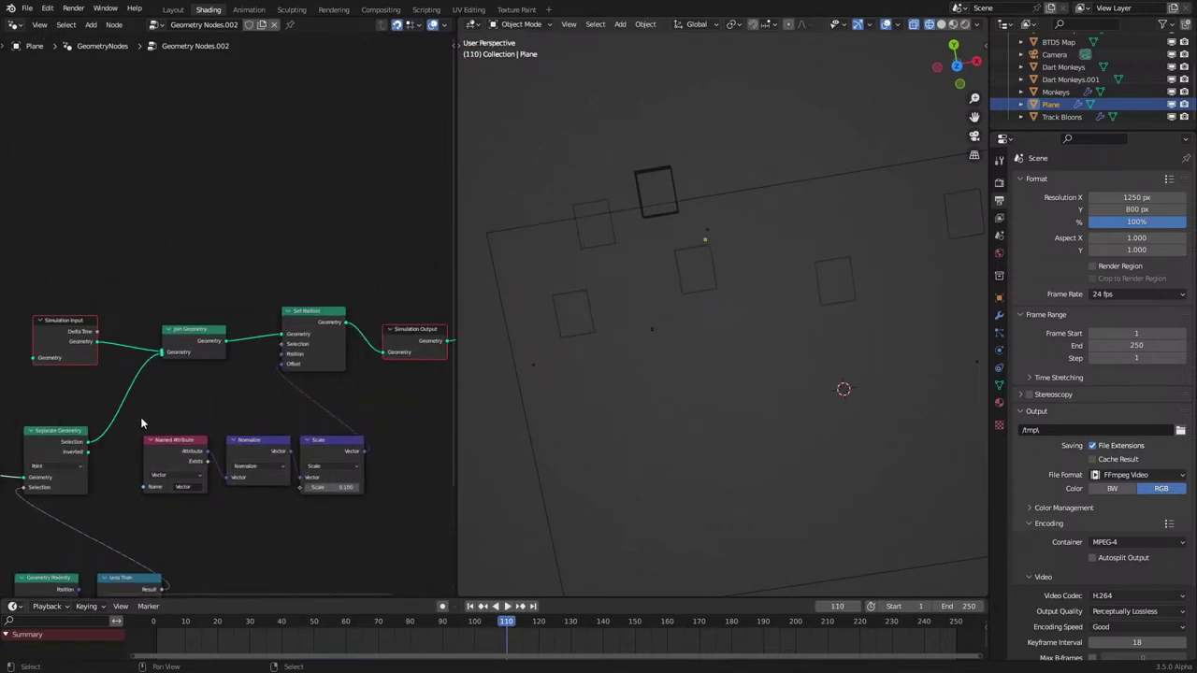
middle_click_drag(249, 351, 235, 336)
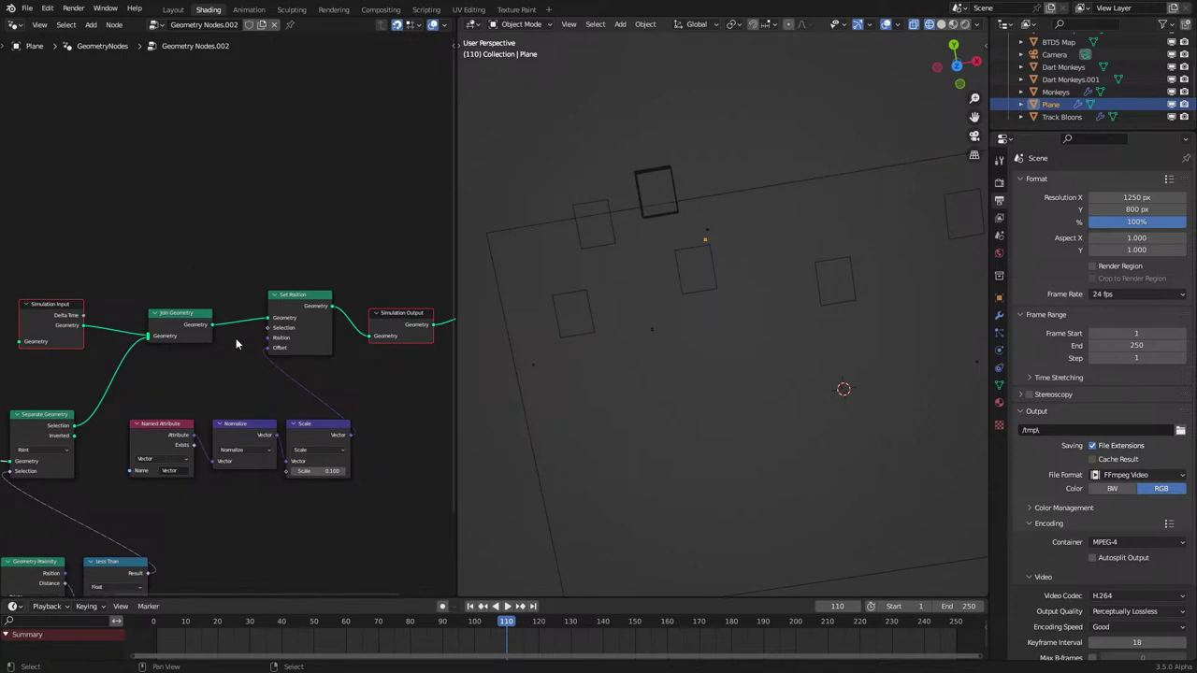
scroll(239, 346, "down", 2)
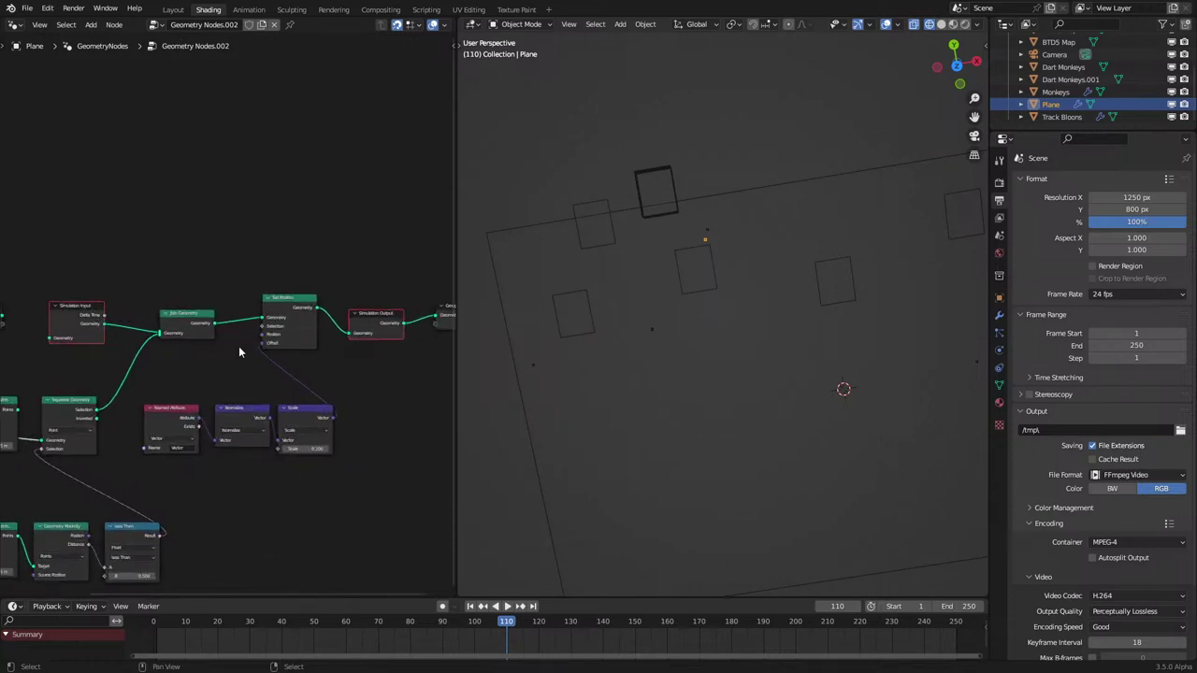
key("space")
scroll(583, 375, "down", 3)
scroll(276, 500, "up", 2)
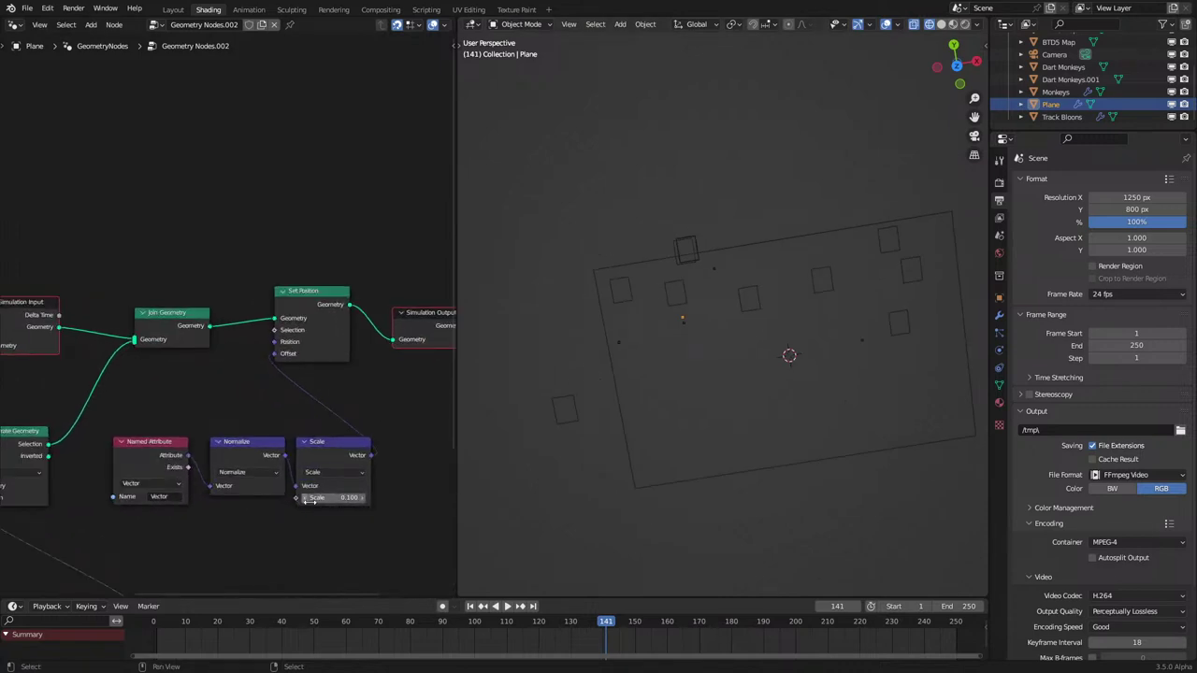
middle_click_drag(244, 509, 36, 400)
middle_click_drag(188, 406, 104, 397)
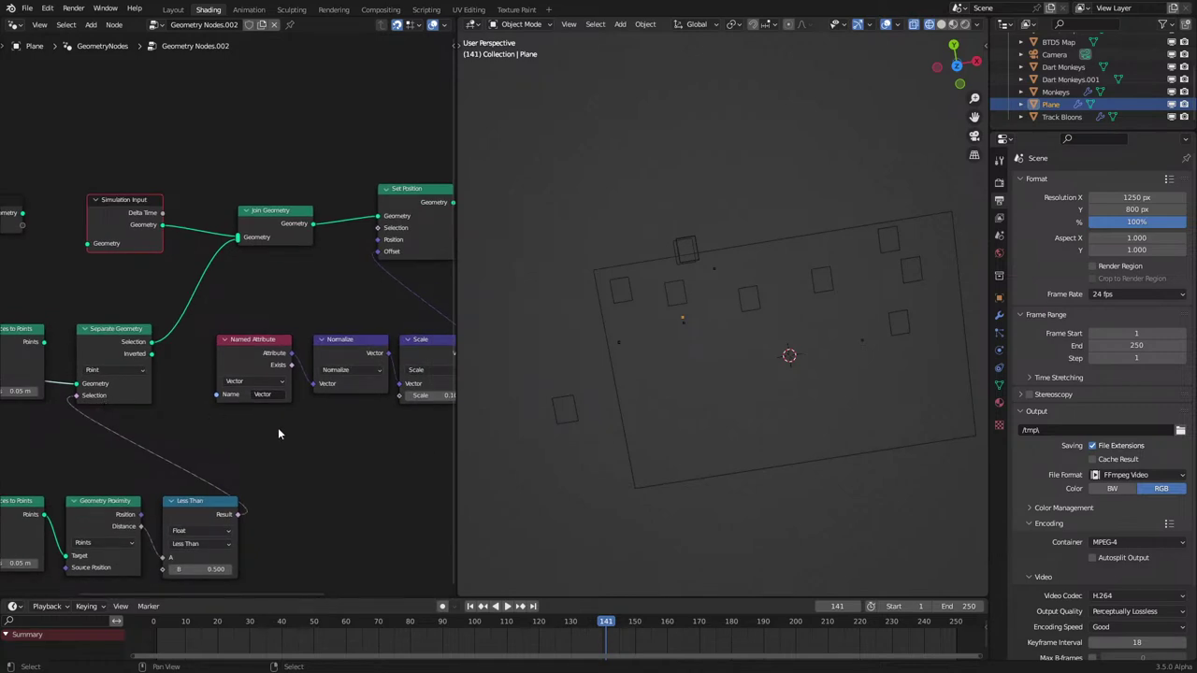
middle_click_drag(278, 427, 234, 444)
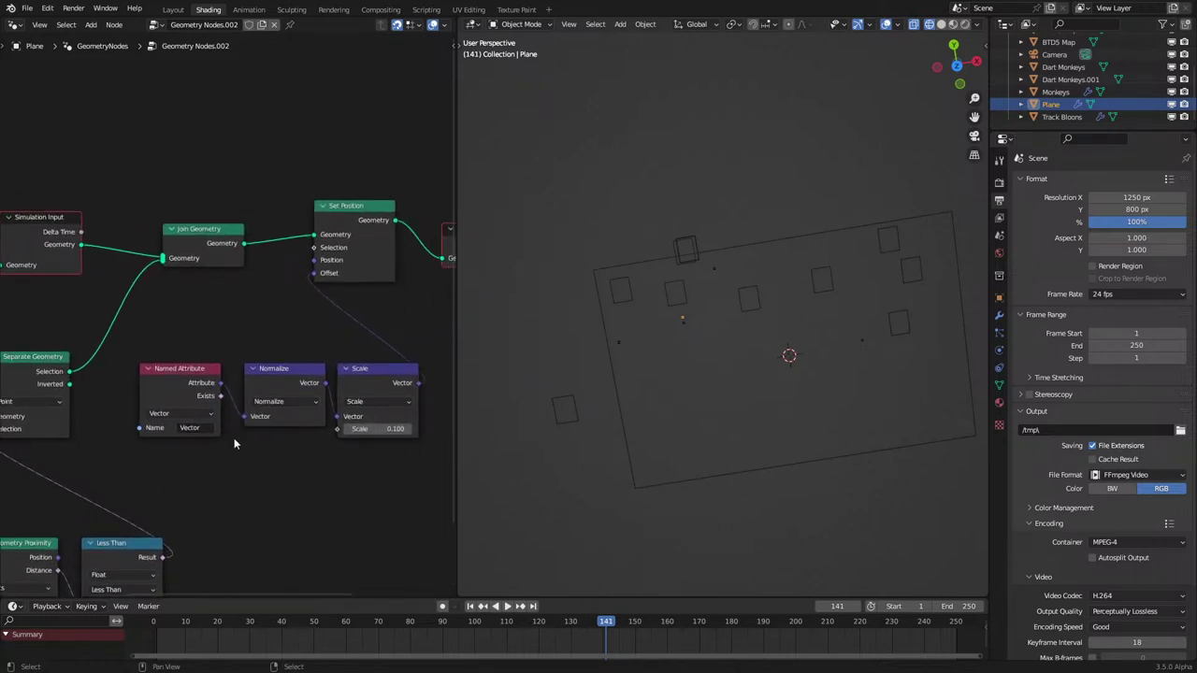
scroll(234, 437, "down", 5)
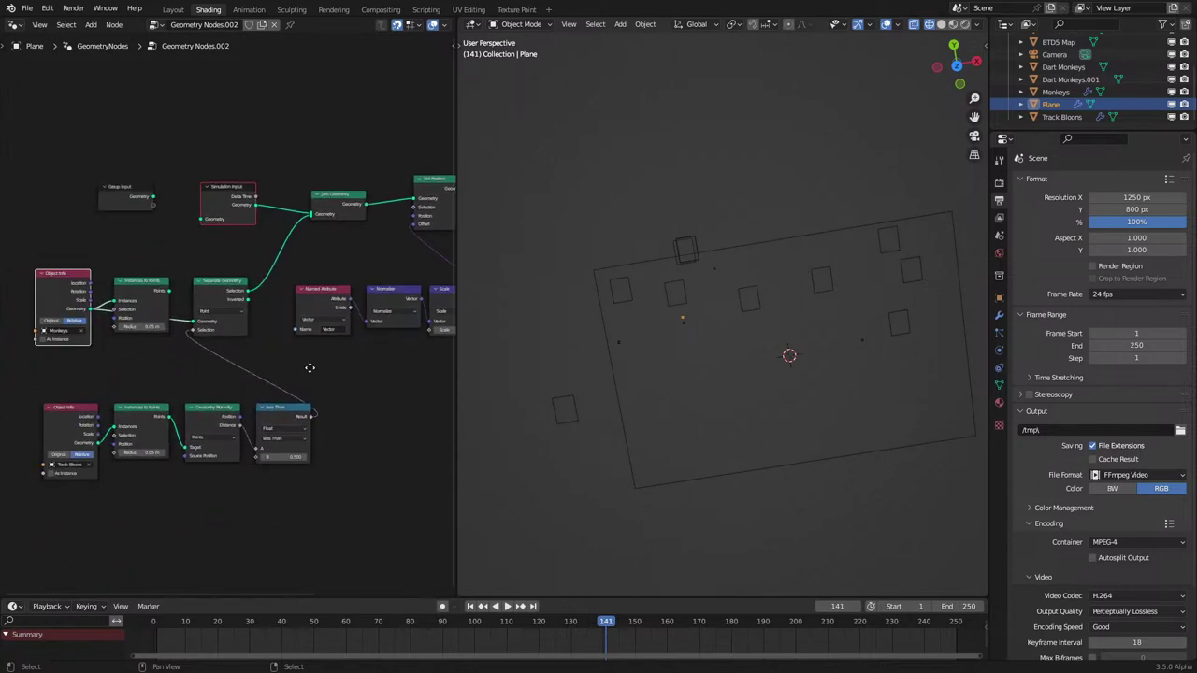
scroll(312, 376, "up", 3)
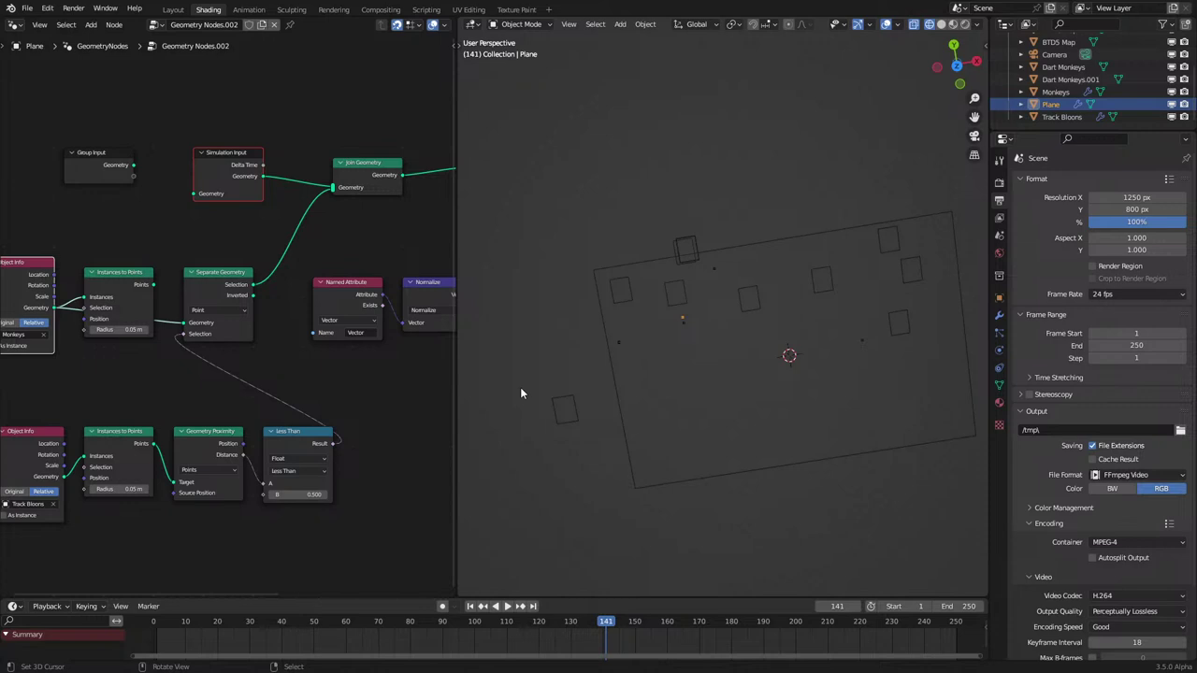
scroll(587, 378, "up", 5)
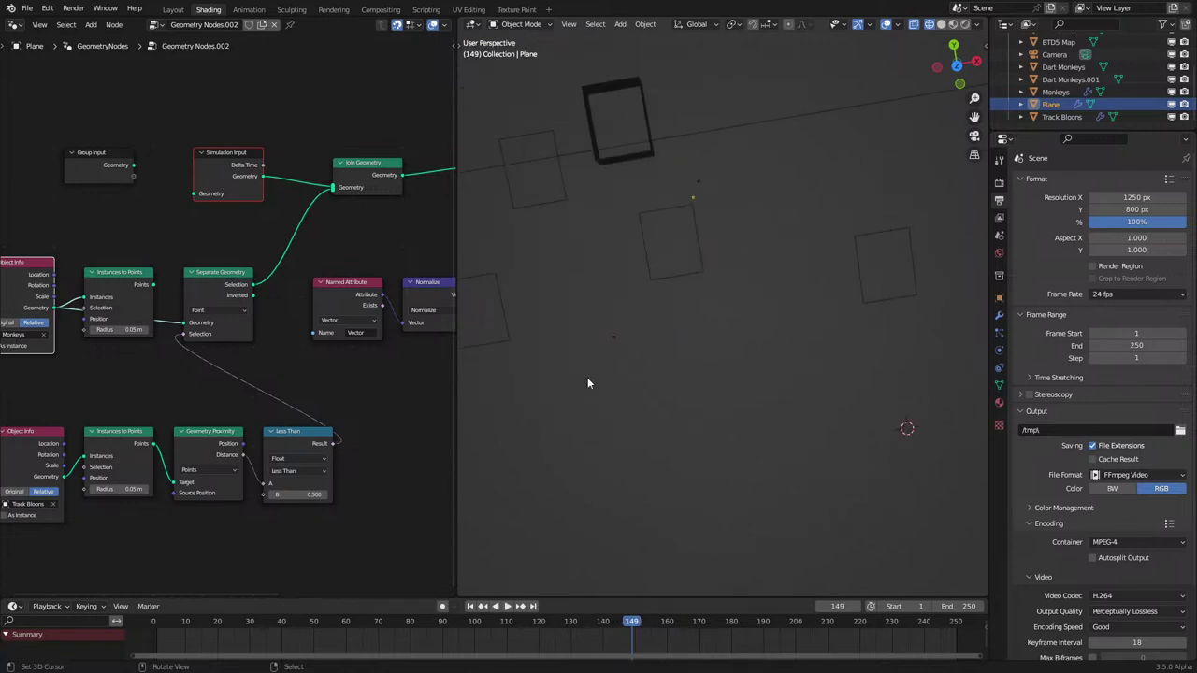
Step: Try a factor of 4.4 on the Scale node, restore 0.1, and play the animation
middle_click_drag(280, 375, 2, 468)
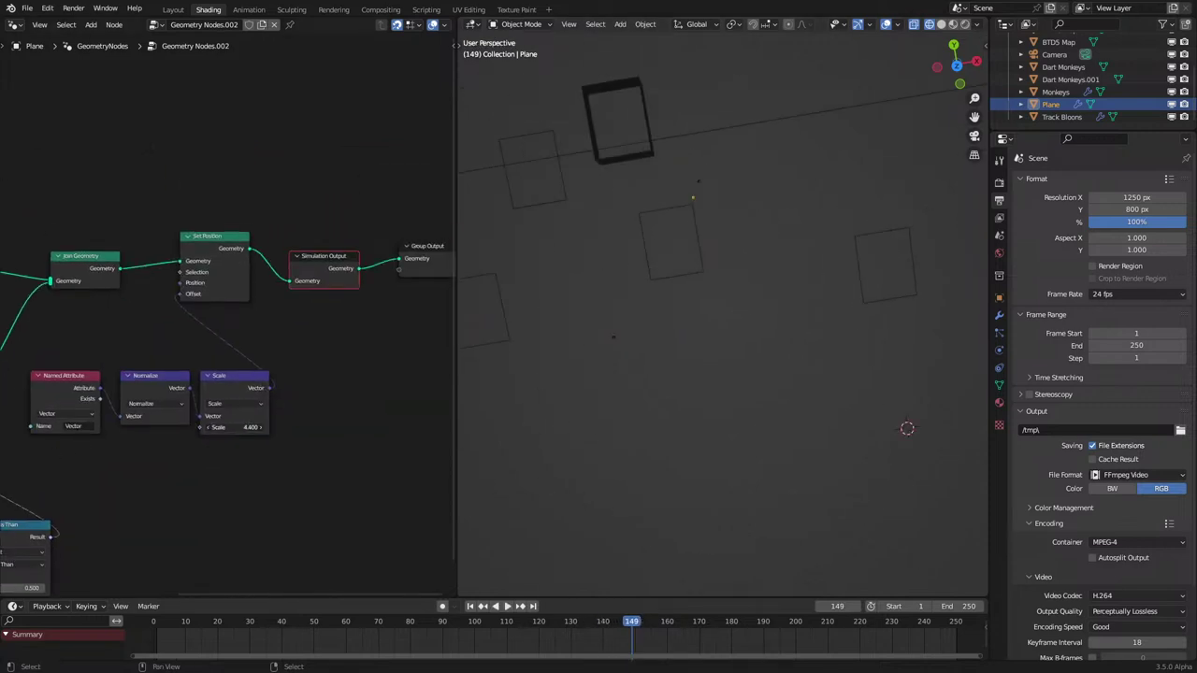
left_click_drag(237, 426, 198, 426)
key("space")
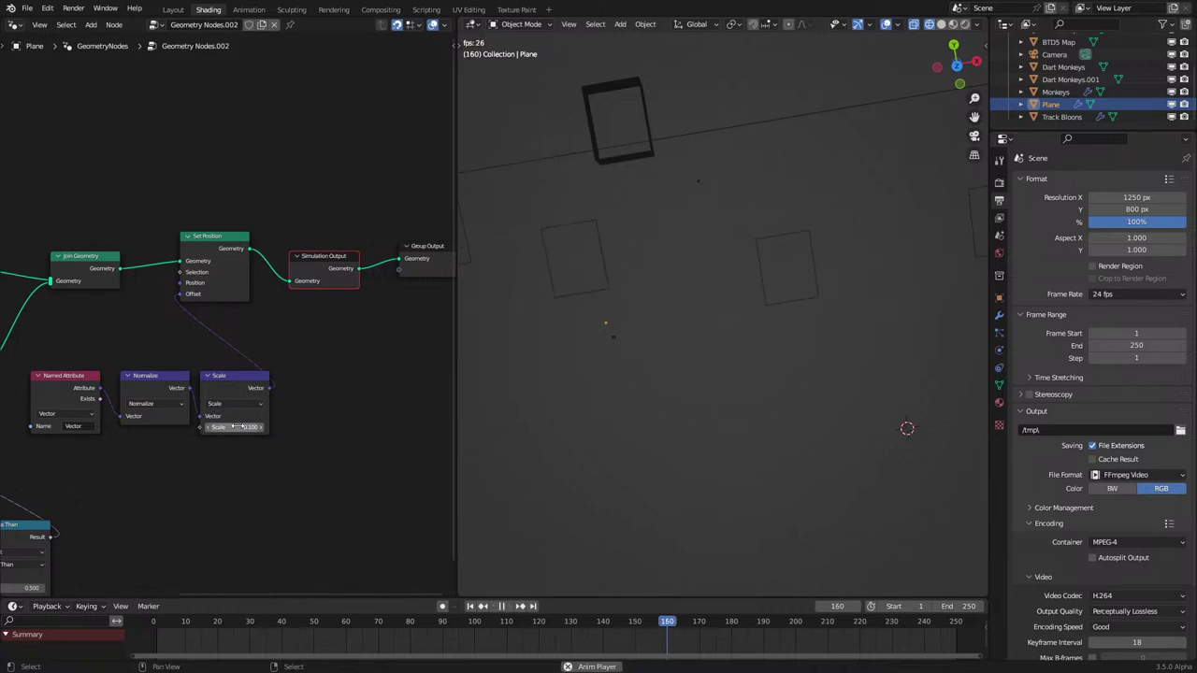
Step: Replay the animation from the start, look at the points from a tilted angle, and review the Normalize and Scale nodes
left_click(158, 625)
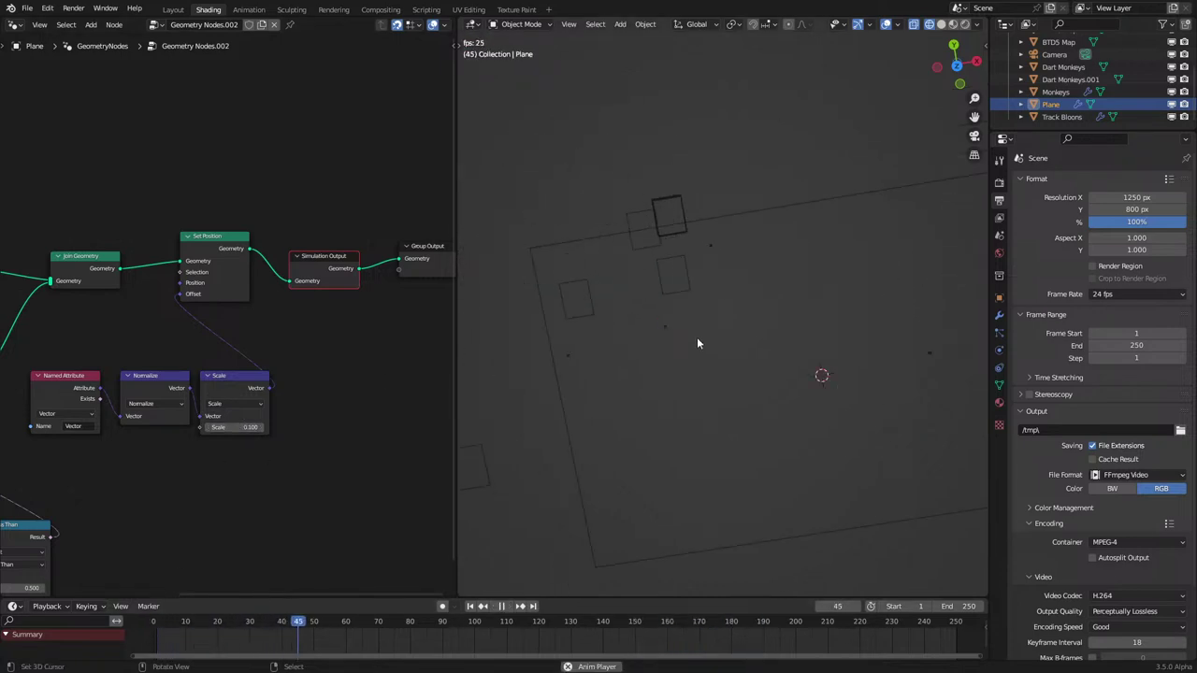
key("space")
scroll(678, 351, "down", 6)
middle_click_drag(675, 358, 714, 277)
scroll(713, 278, "up", 4)
scroll(238, 403, "up", 3)
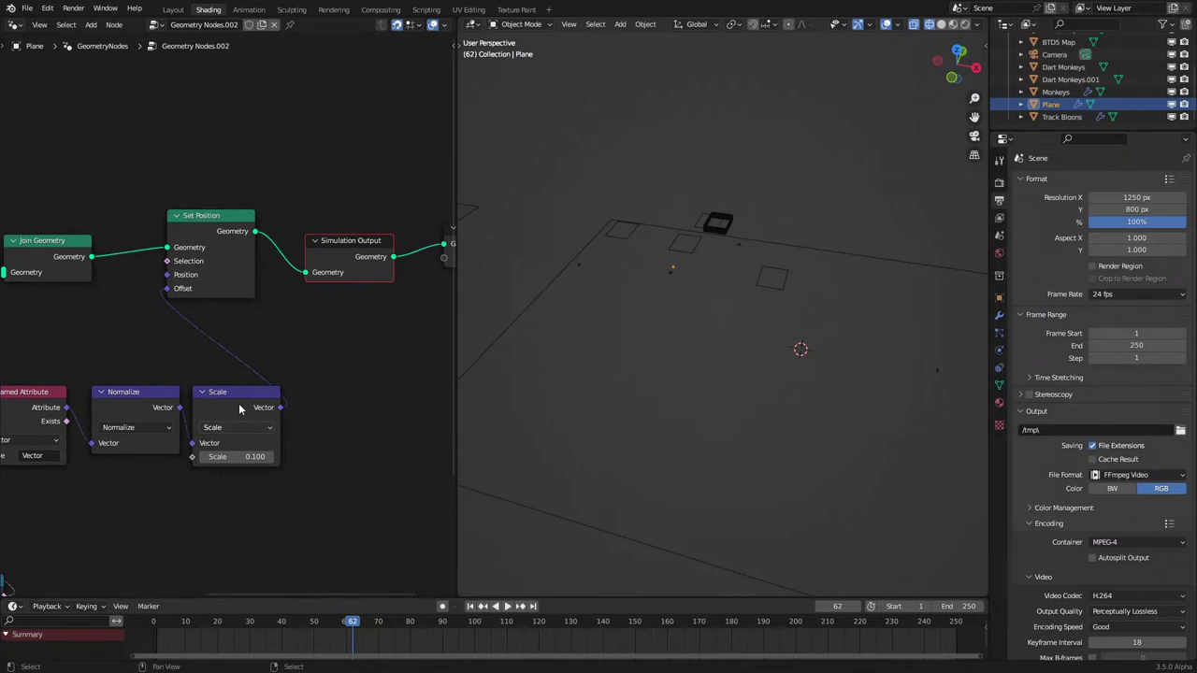
scroll(238, 404, "down", 2)
middle_click_drag(162, 407, 280, 416)
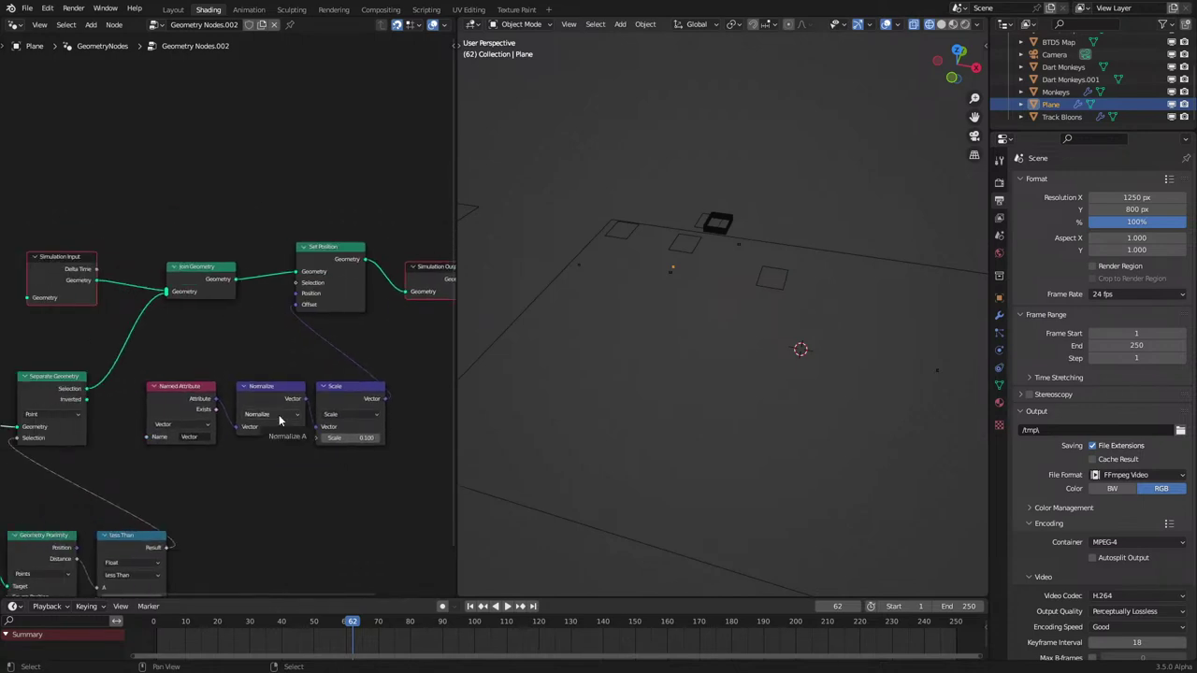
Step: Split the node editor in two, turn one half into a Spreadsheet, and play the animation to watch the Plane's Vector values
left_click_drag(3, 25, 60, 295)
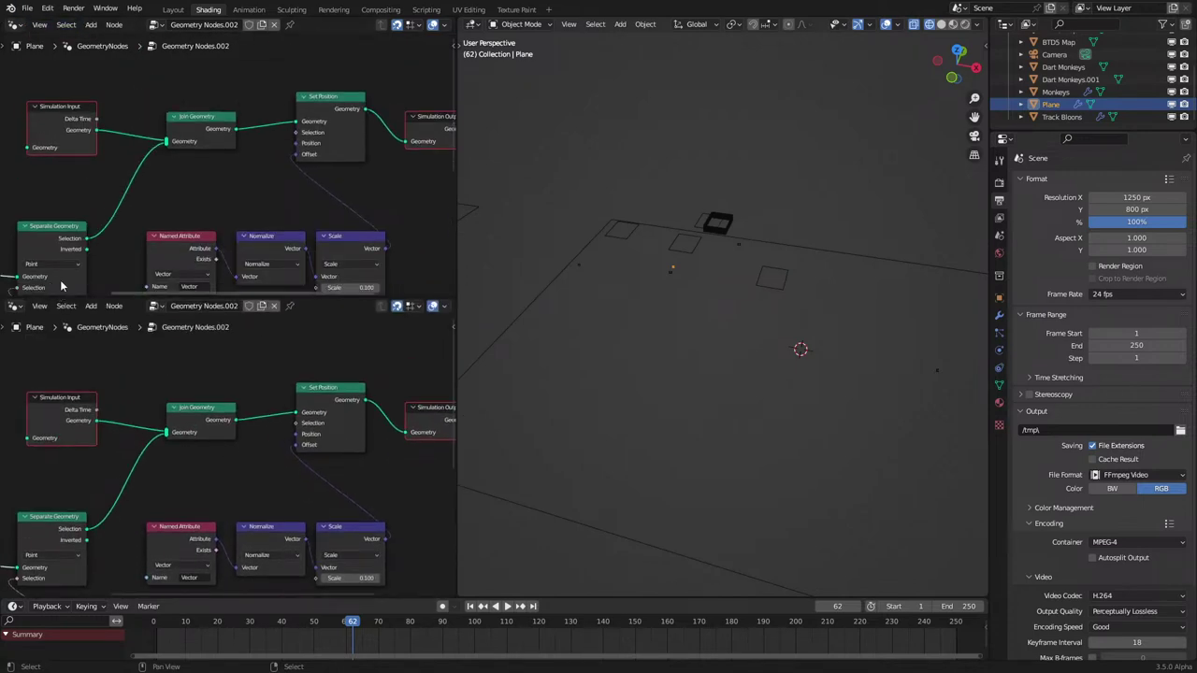
left_click(9, 23)
left_click(10, 24)
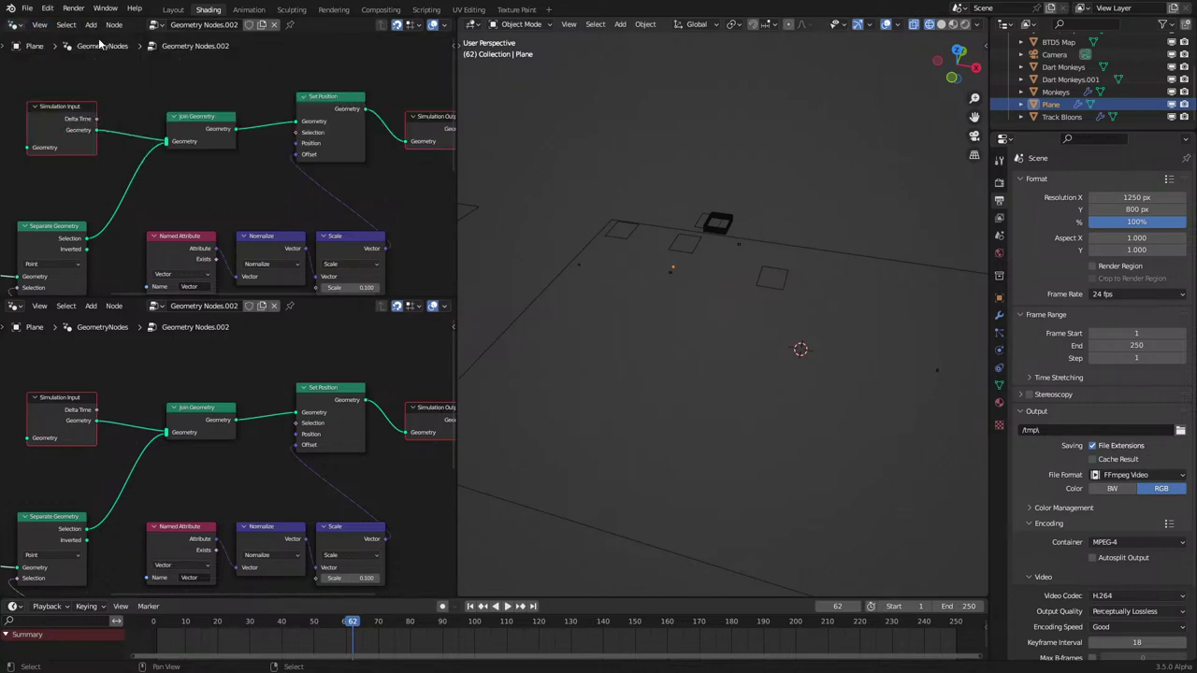
left_click(11, 23)
left_click(379, 118)
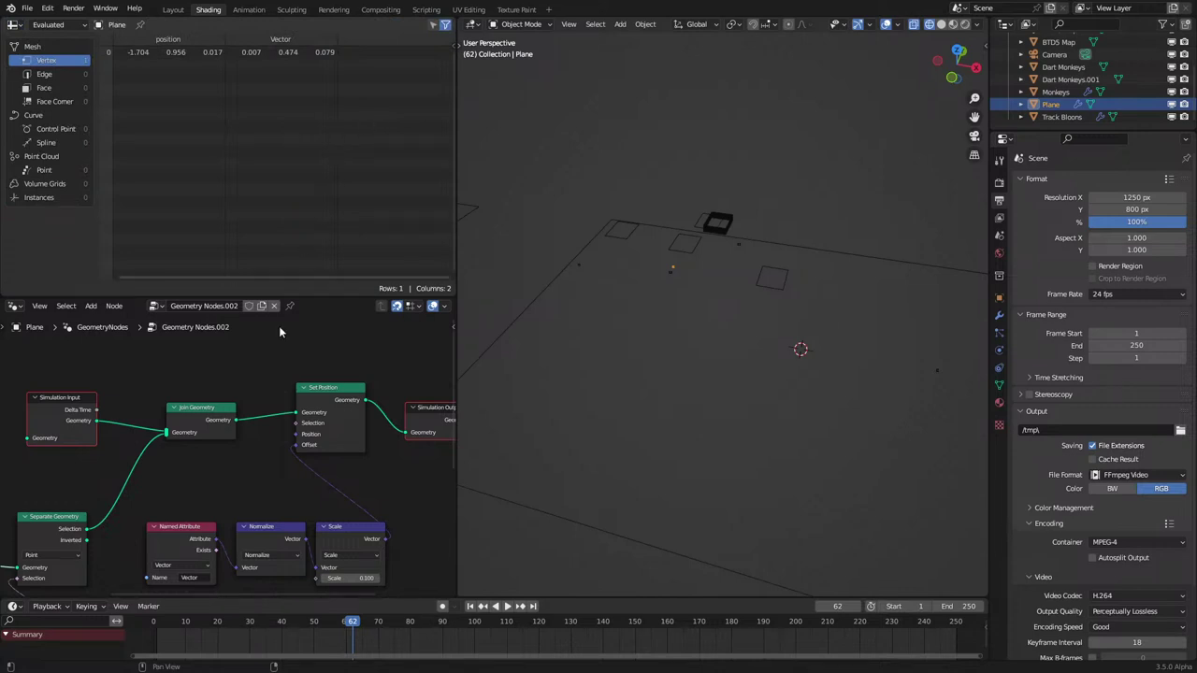
key("space")
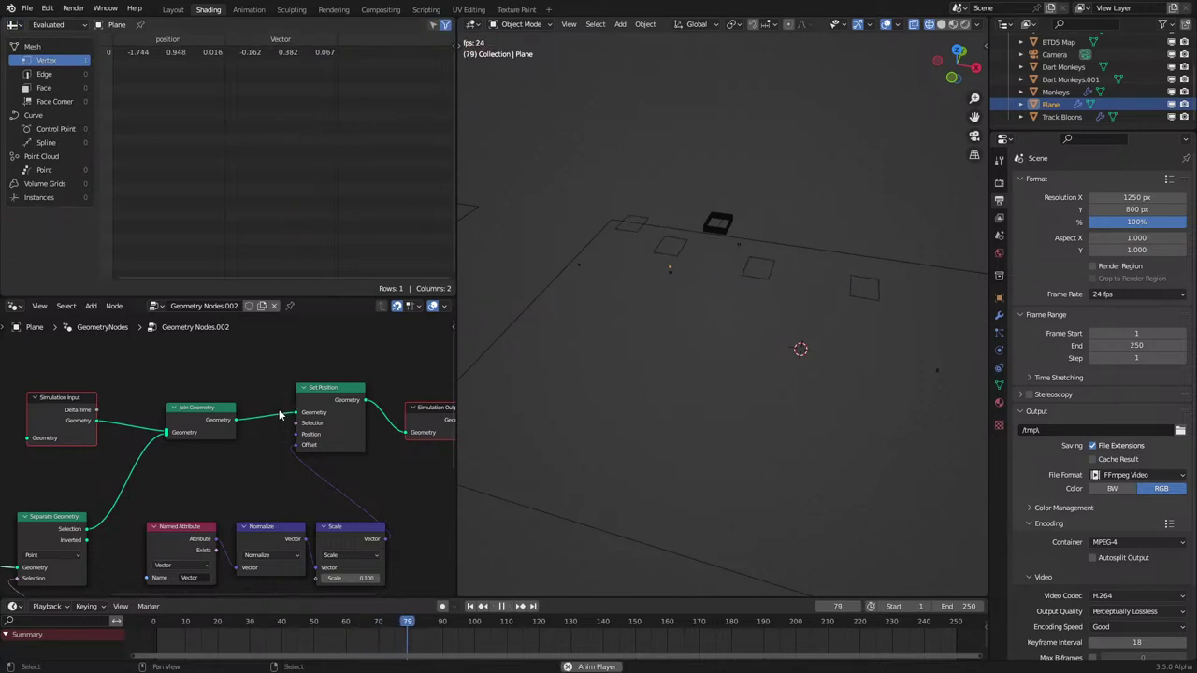
Step: Stop the playback and move the Group Output node farther away from the Simulation Output node
key("space")
scroll(211, 454, "down", 2)
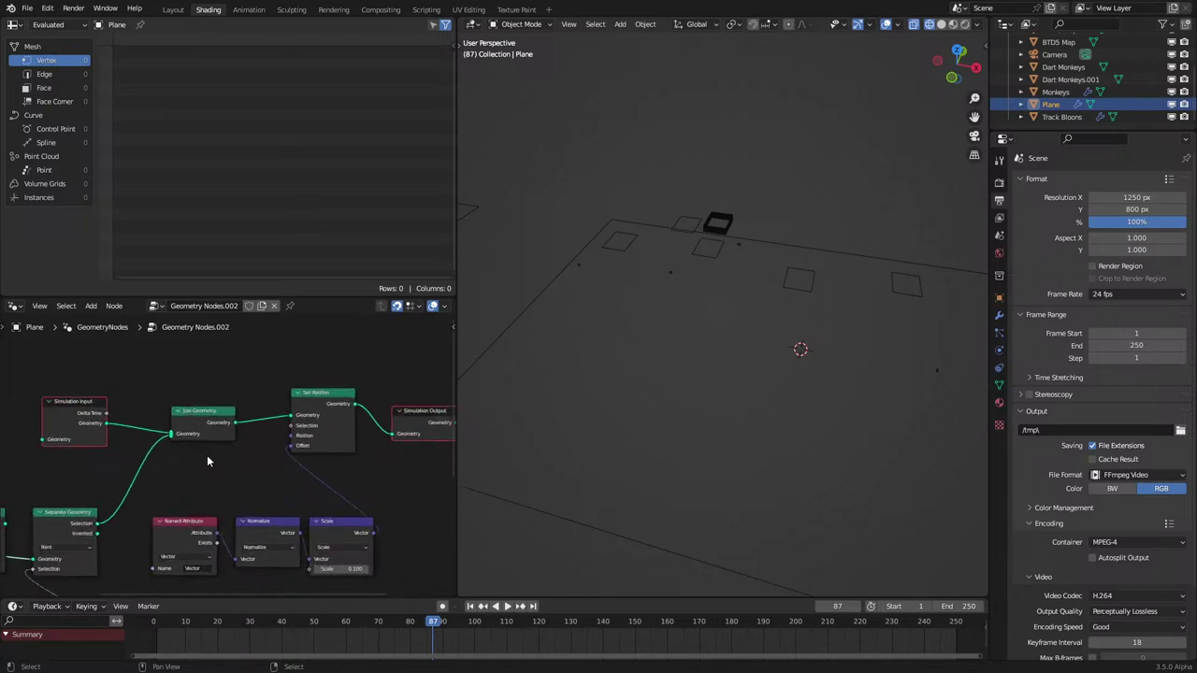
middle_click_drag(389, 430, 324, 432)
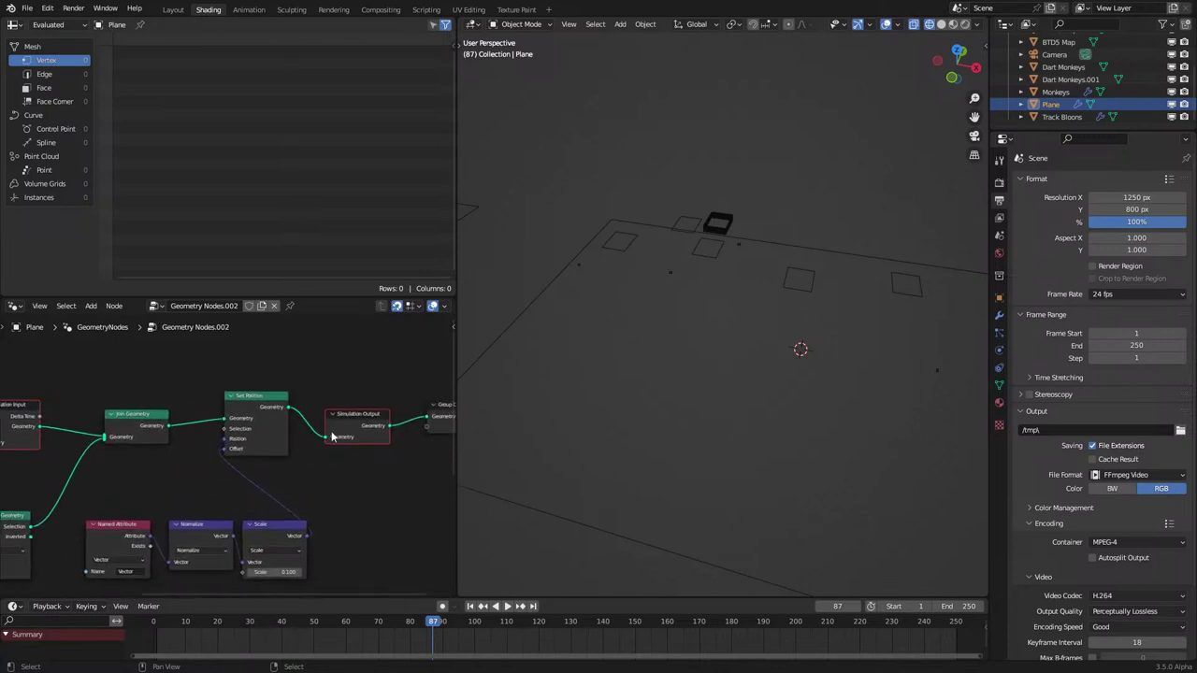
middle_click_drag(443, 461, 346, 443)
left_click(399, 439)
key("g")
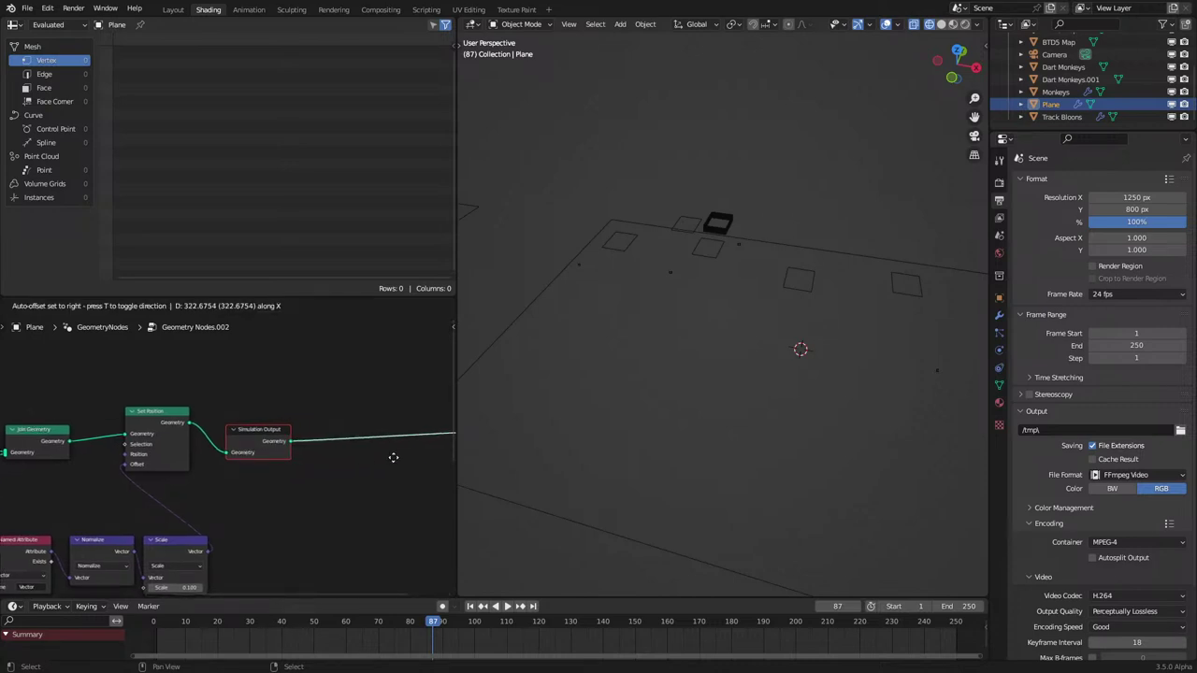
left_click(393, 457)
Step: Replay the animation from the start and examine the Separate Geometry and Join Geometry nodes alongside the Plane's spreadsheet values
key("space")
key("shift+Left")
middle_click_drag(79, 504, 356, 384)
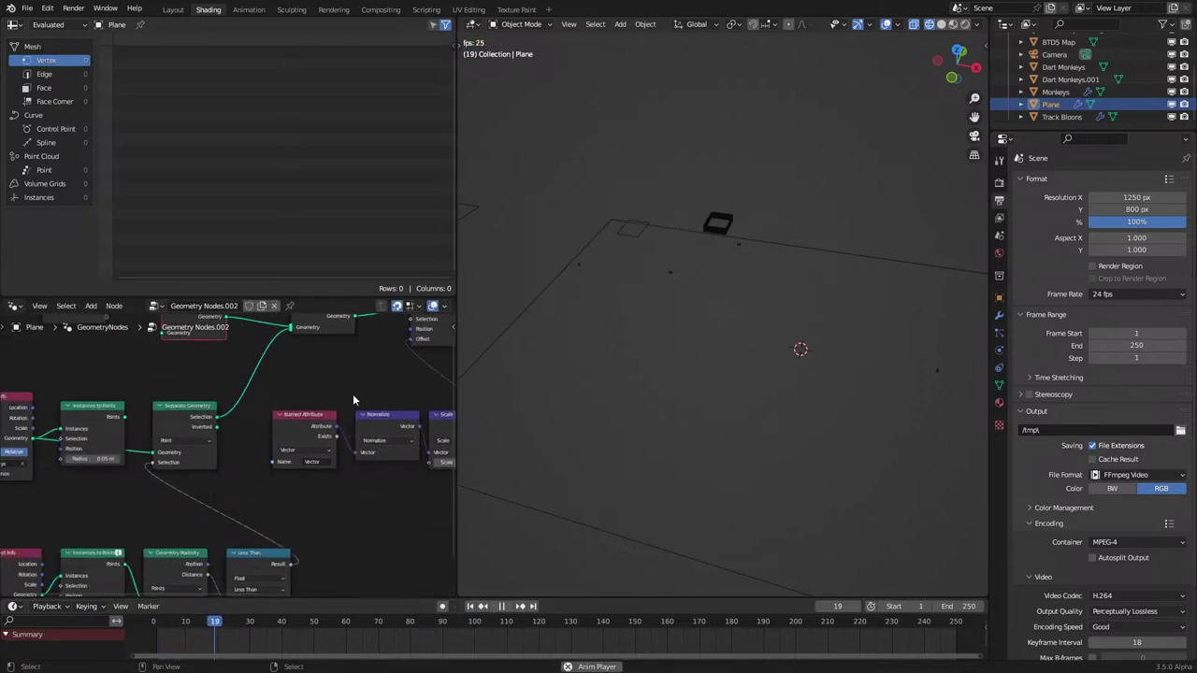
key("space")
middle_click_drag(299, 415, 280, 487)
middle_click_drag(168, 458, 197, 458)
key("space")
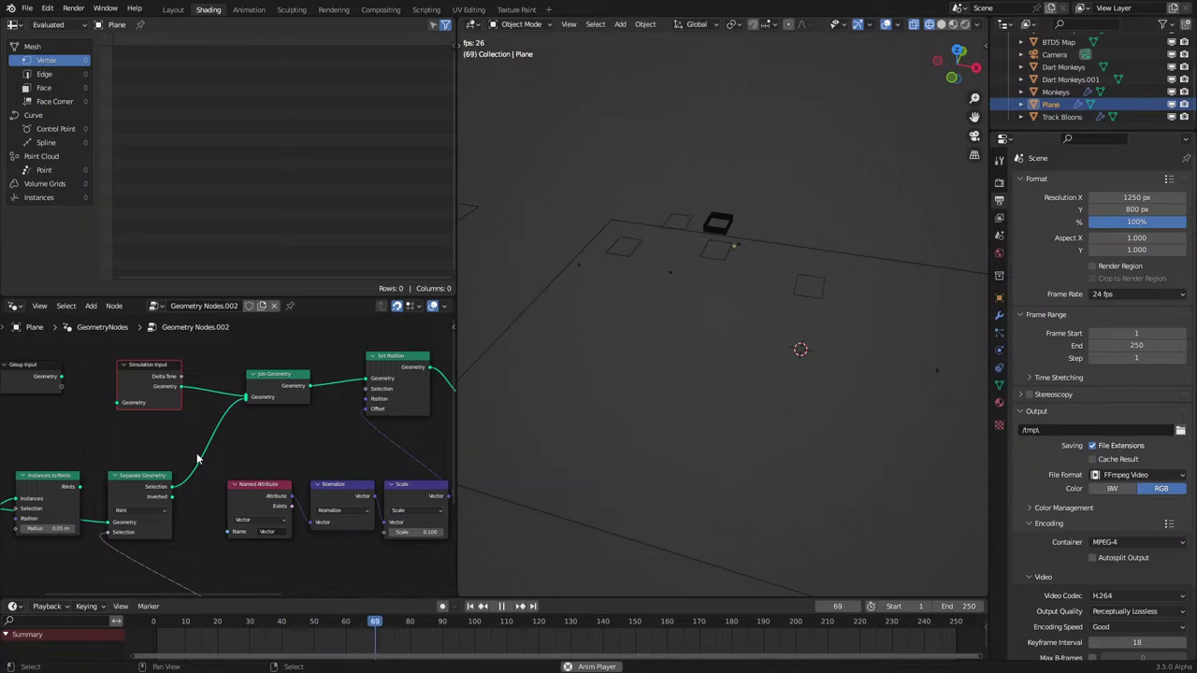
key("space")
key("space")
key("space")
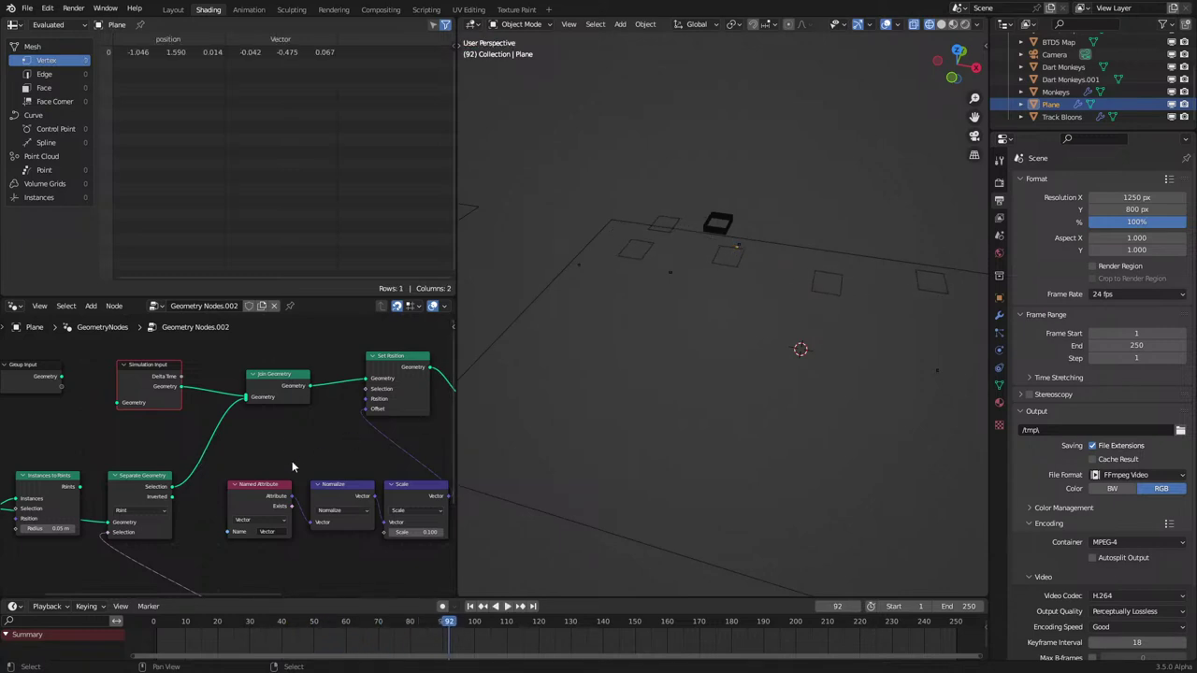
Step: Link Simulation Input directly to Set Position, check the playback from the start, and link Join Geometry directly to Simulation Output
scroll(292, 466, "down", 1)
middle_click_drag(289, 438, 231, 481)
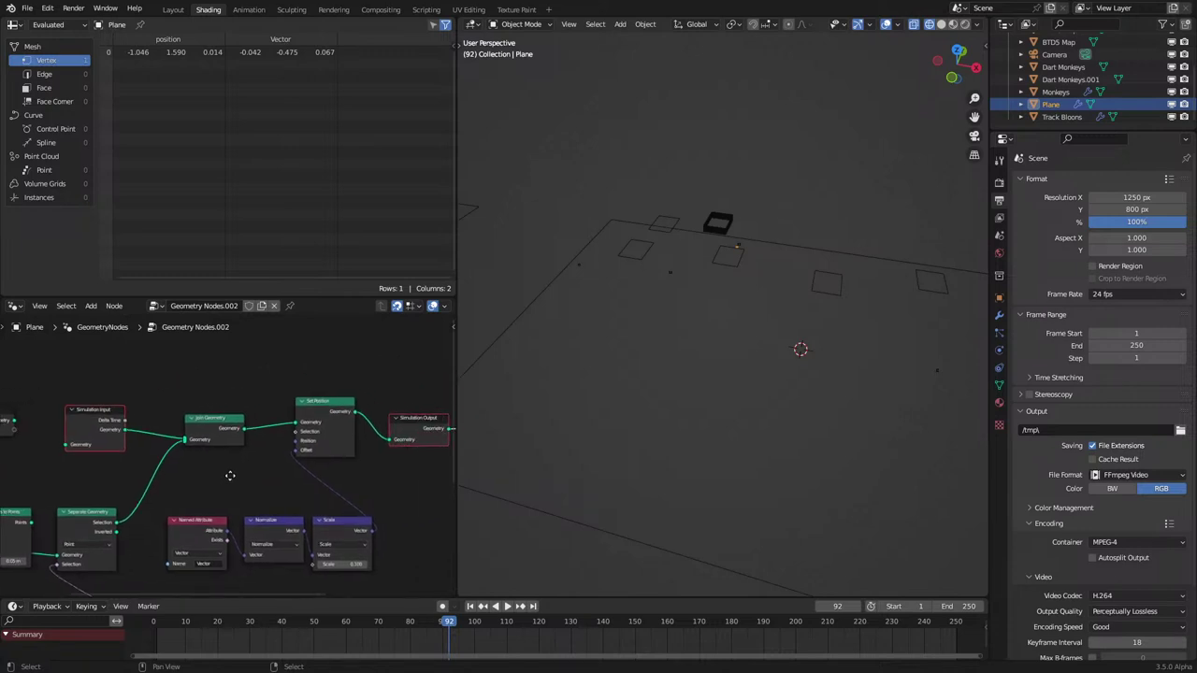
left_click_drag(346, 452, 338, 467)
left_click(116, 439)
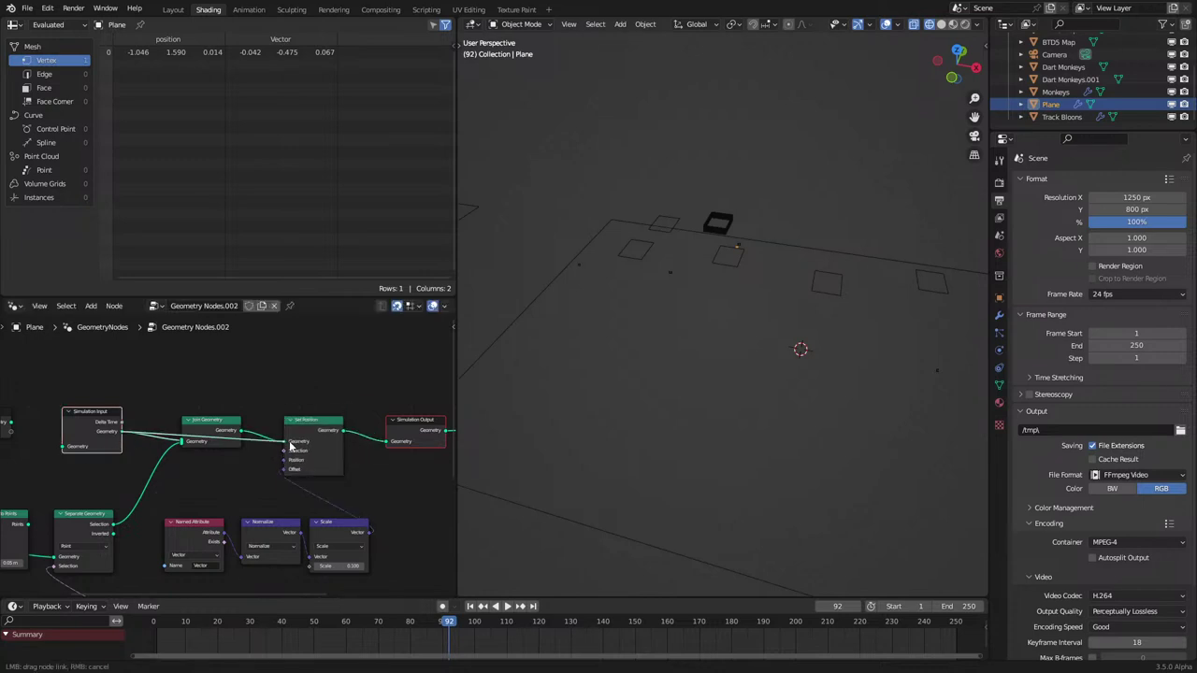
key("space")
left_click(145, 622)
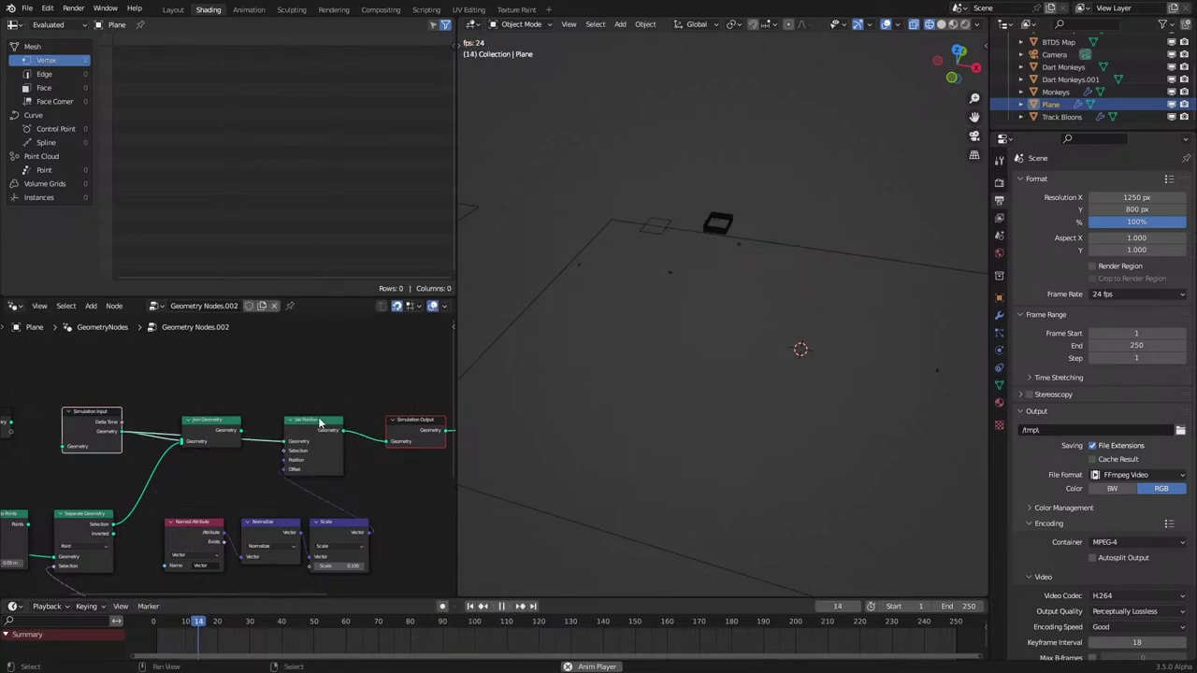
key("space")
left_click_drag(241, 431, 390, 445)
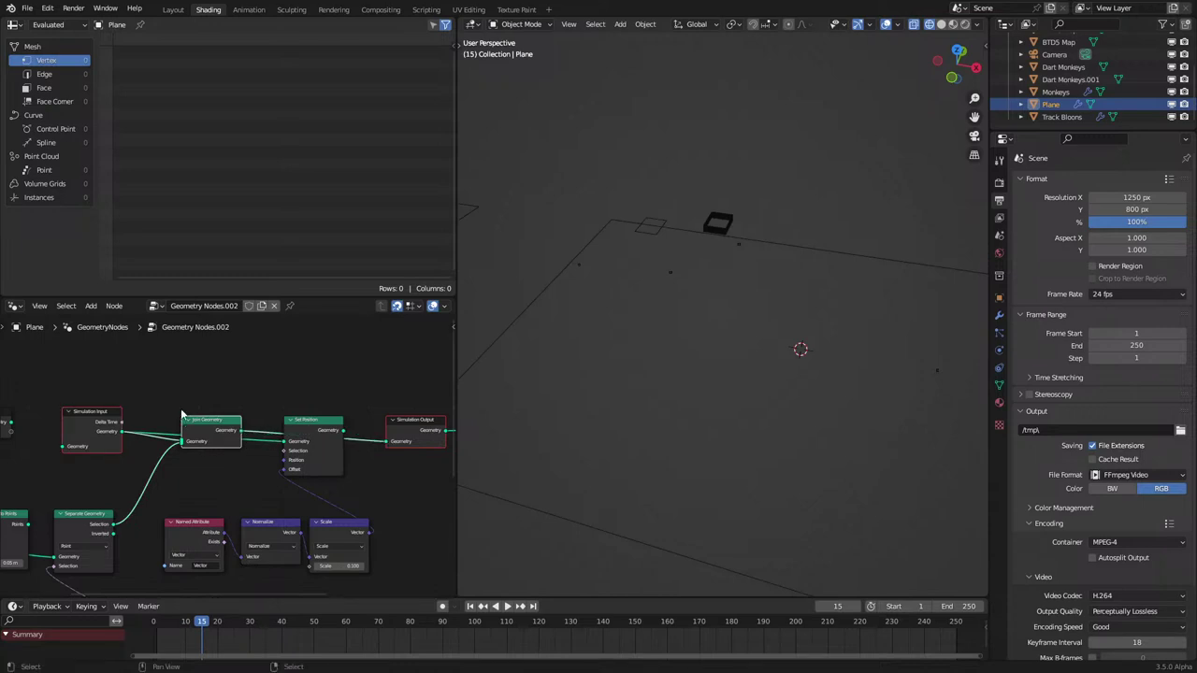
Step: Add a Points node above Simulation Input and feed it into Join Geometry in place of the Separate Geometry selection
key("shift+a")
type("po")
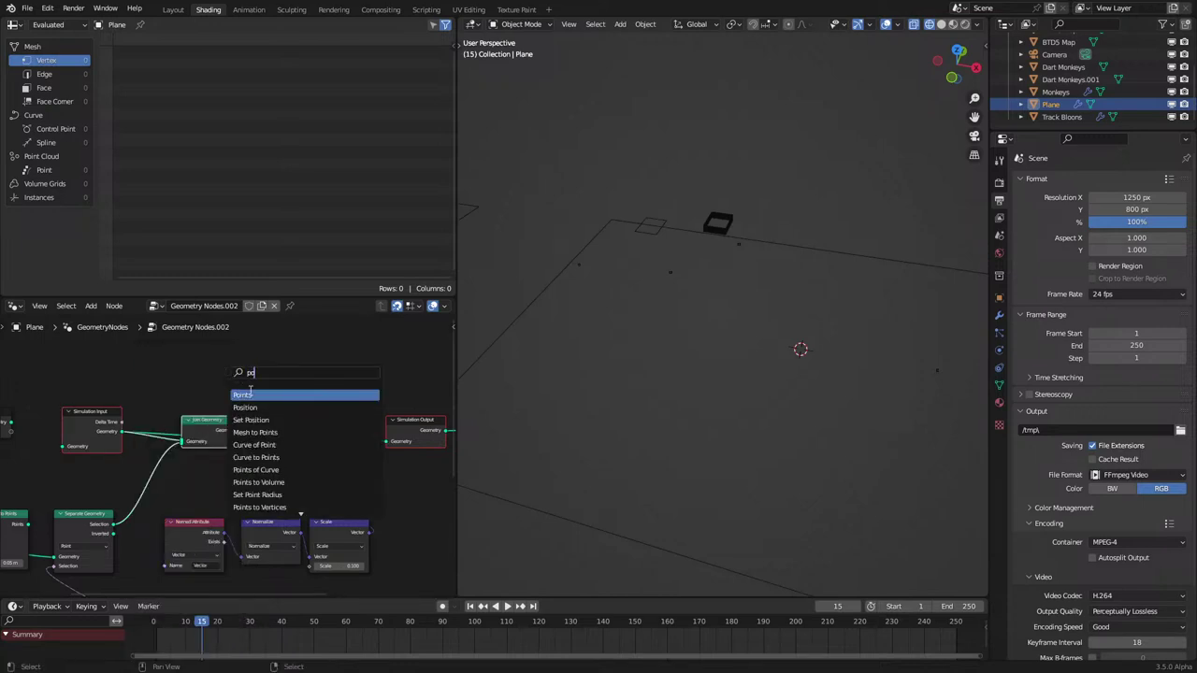
key("Return")
left_click(112, 348)
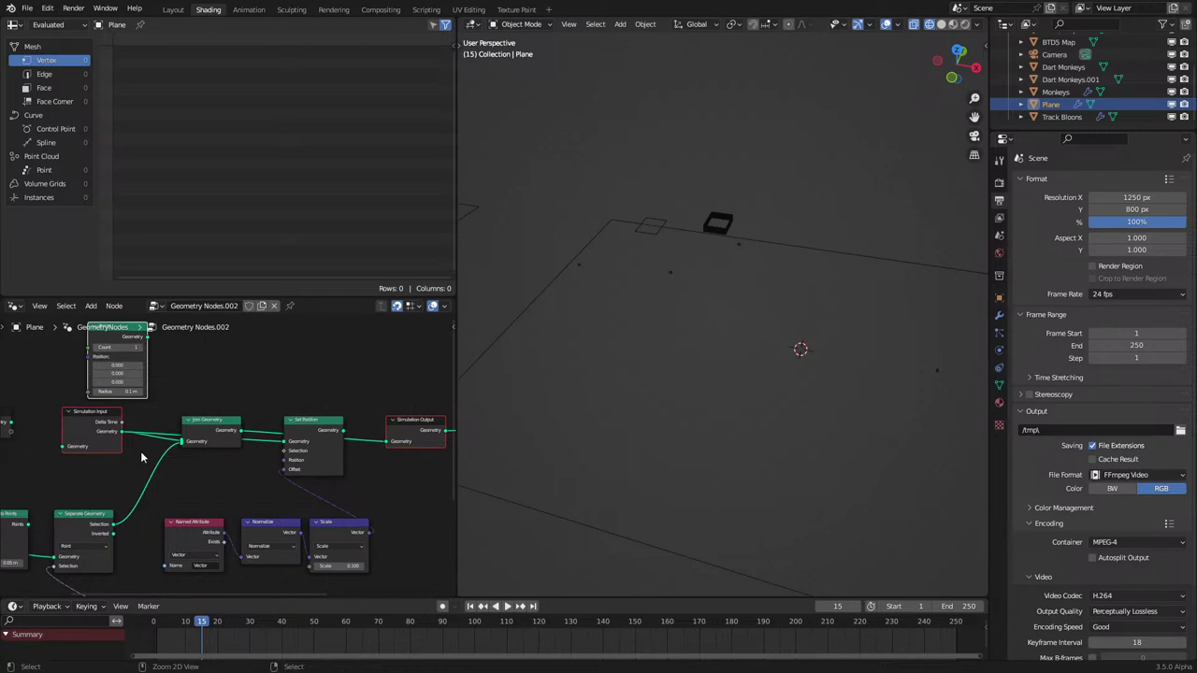
left_click_drag(217, 420, 241, 349)
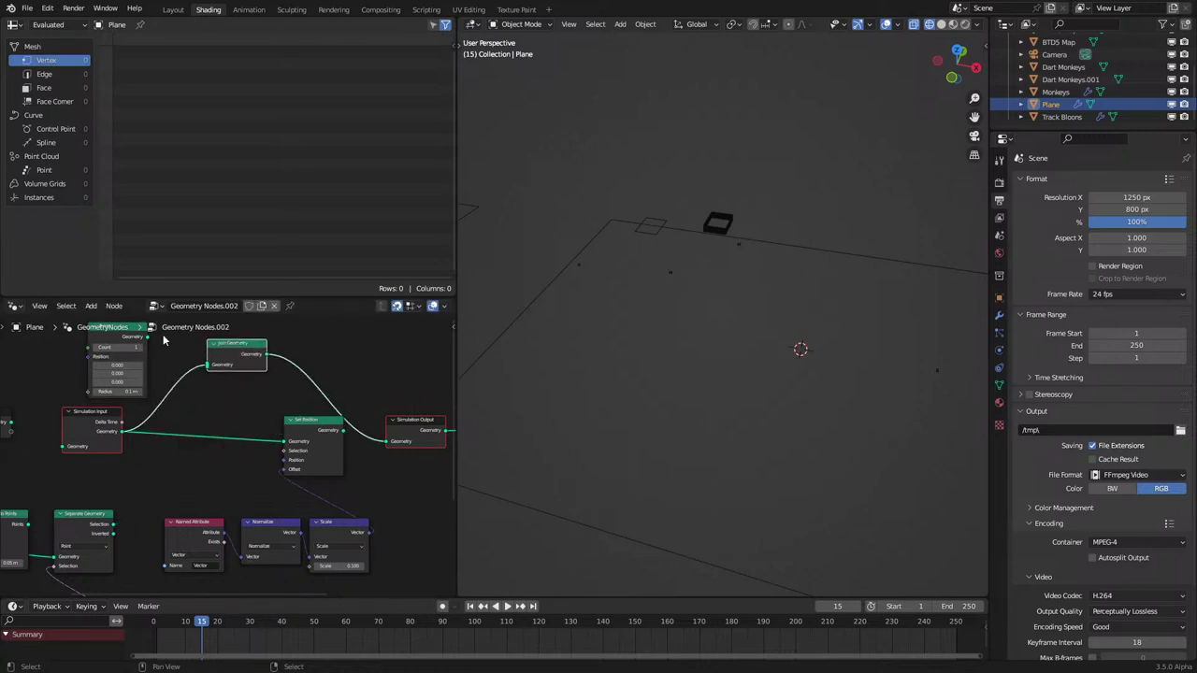
left_click_drag(145, 337, 207, 368)
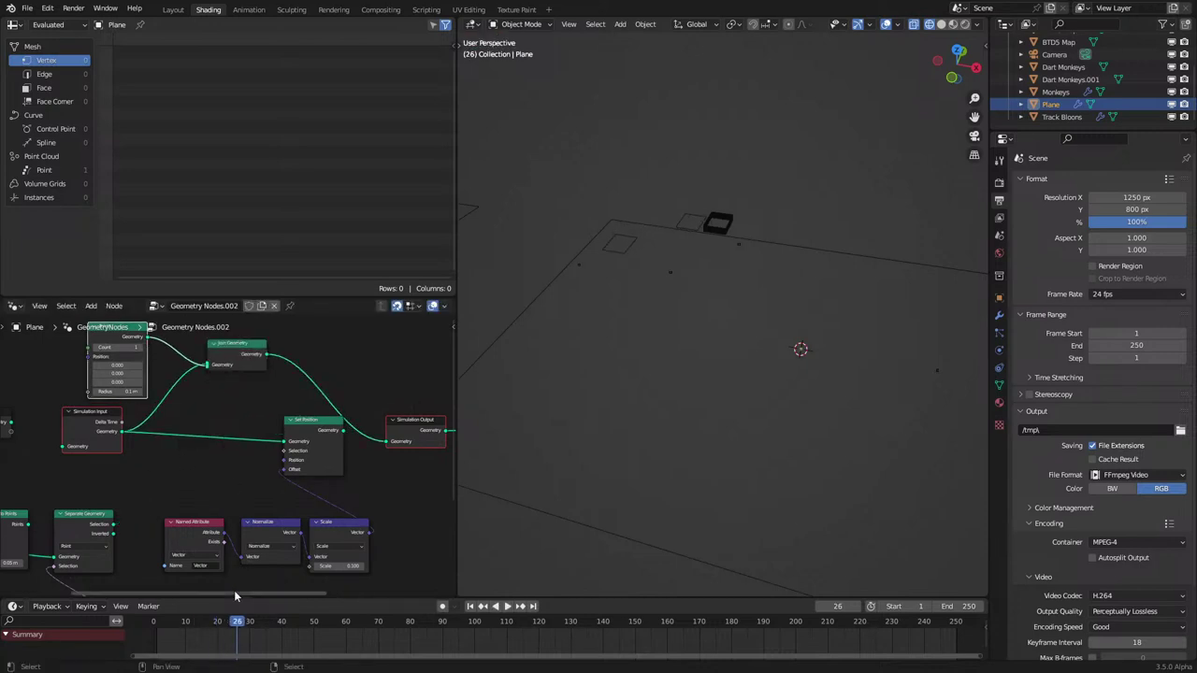
Step: Play the animation from the start several times to check the joined Points geometry in the viewport and spreadsheet
key("space")
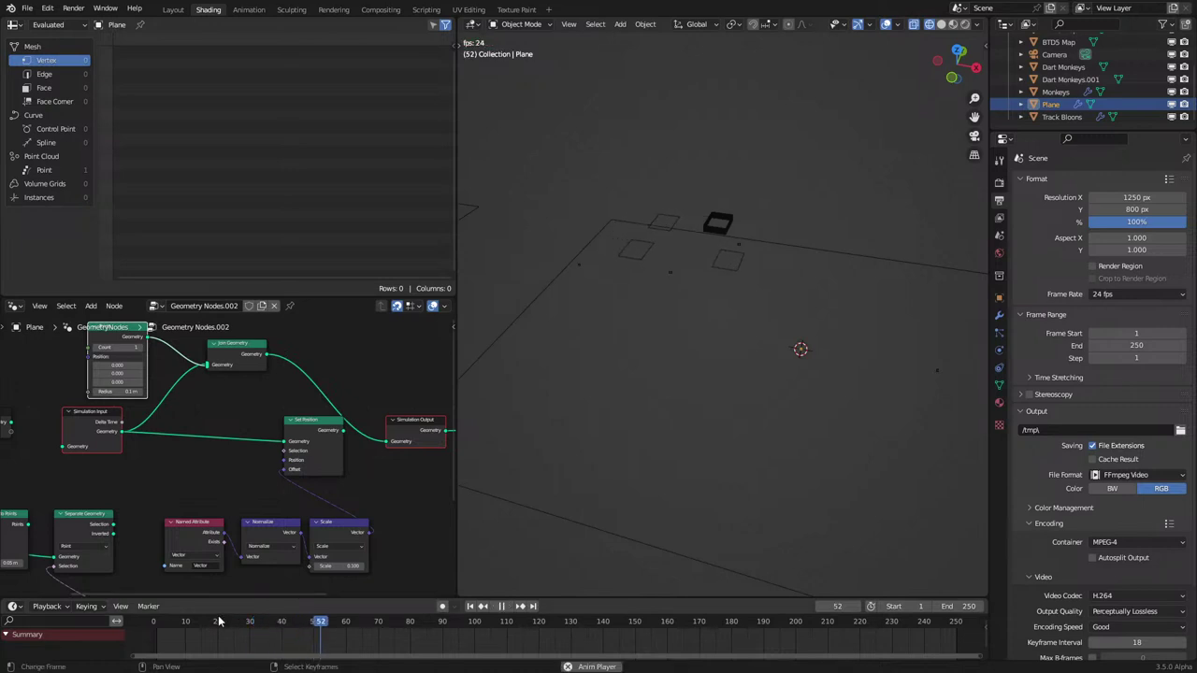
left_click(157, 634)
left_click(140, 635)
key("space")
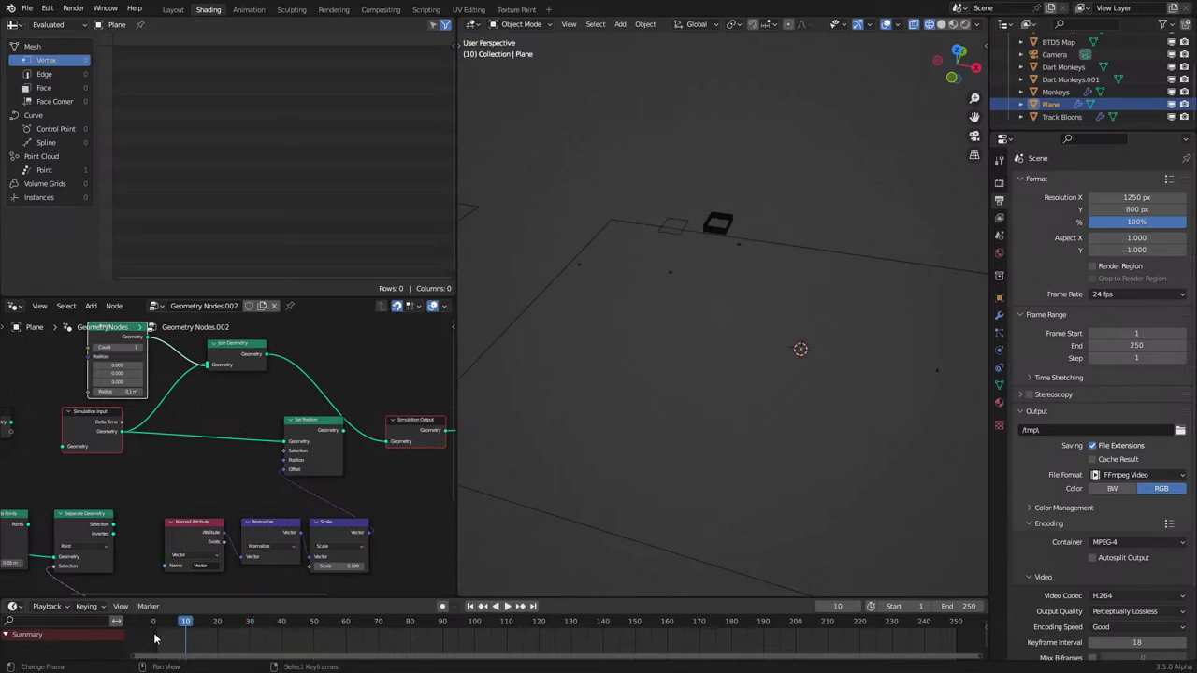
left_click(146, 640)
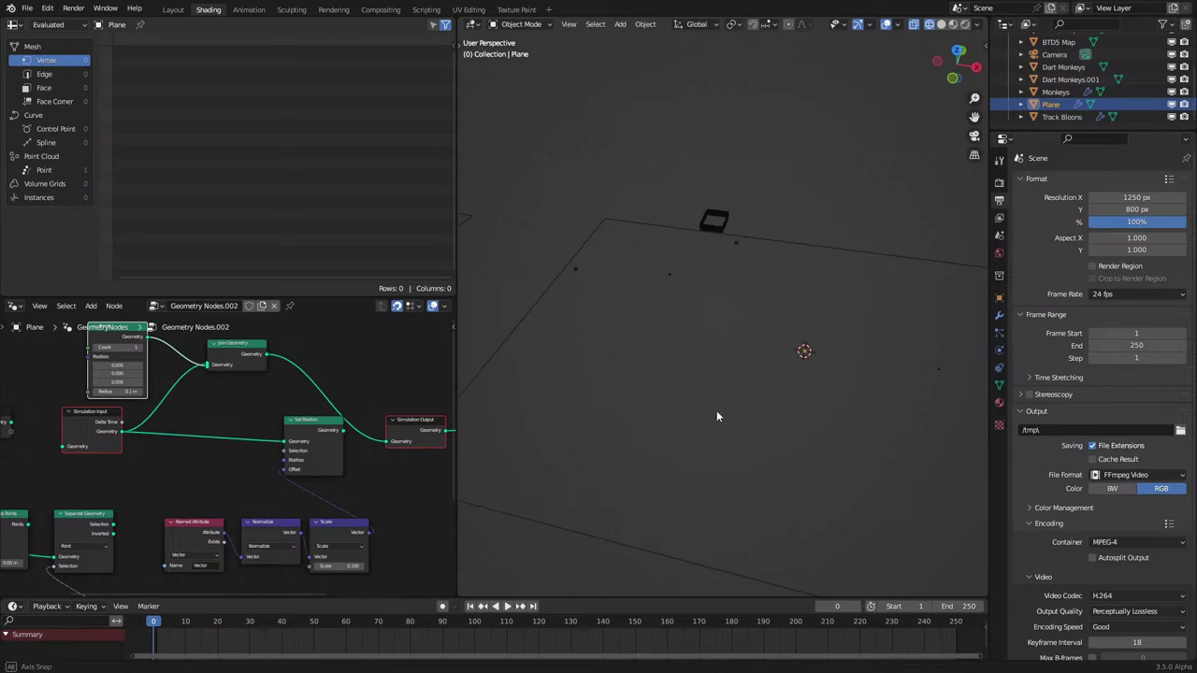
key("space")
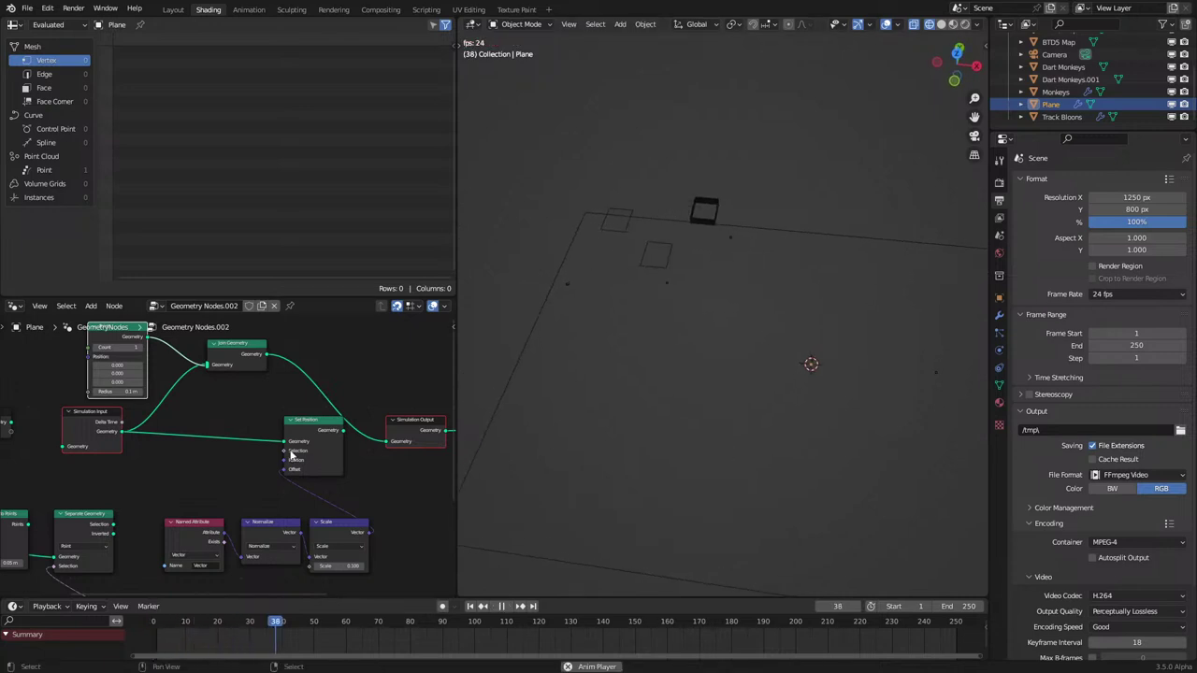
key("space")
key("space")
key("space")
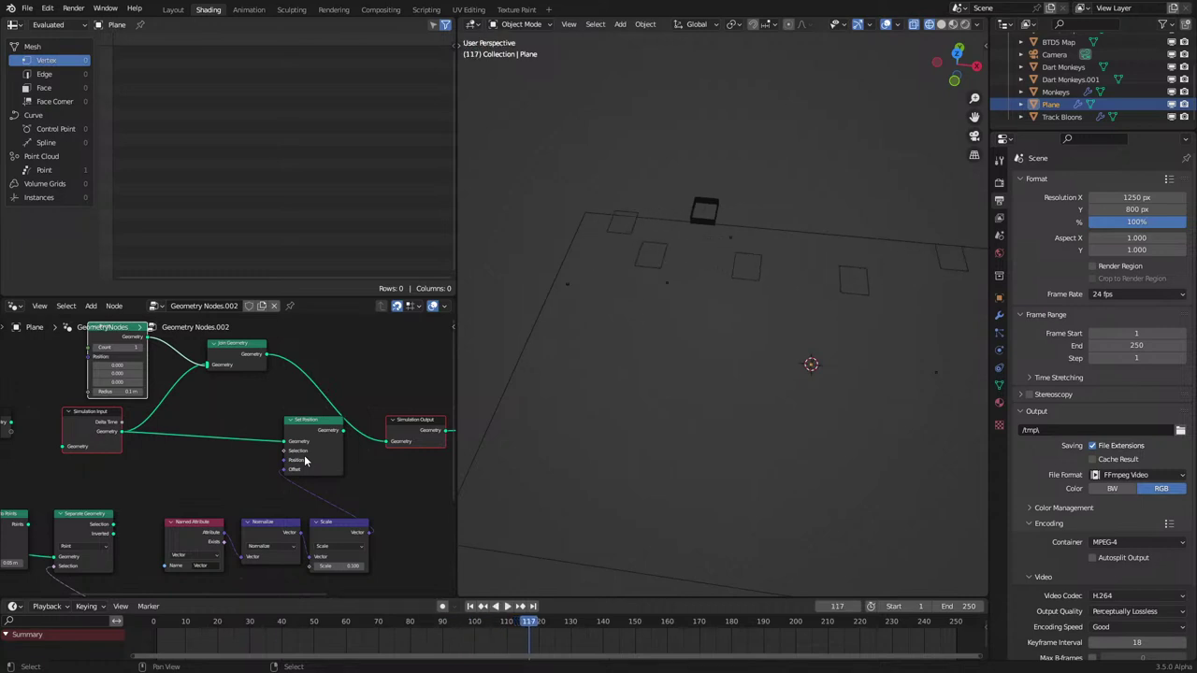
Step: Show the Plane's modifier properties and play a few more frames of the simulation
left_click(998, 315)
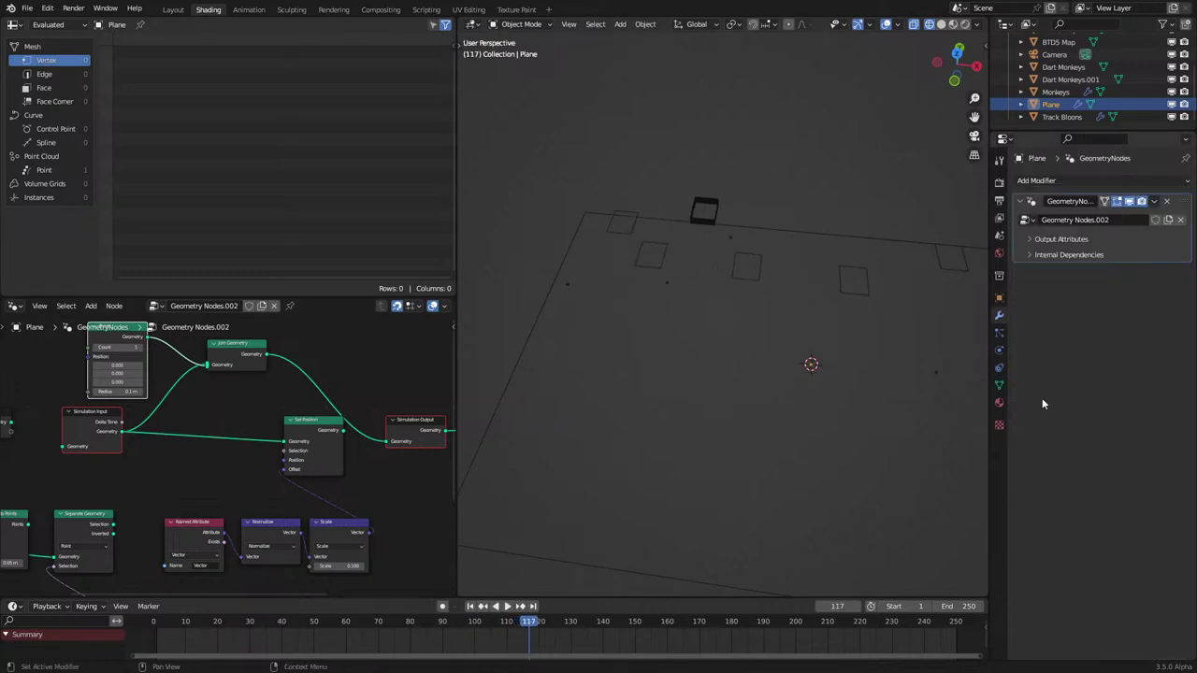
scroll(278, 405, "down", 1)
key("space")
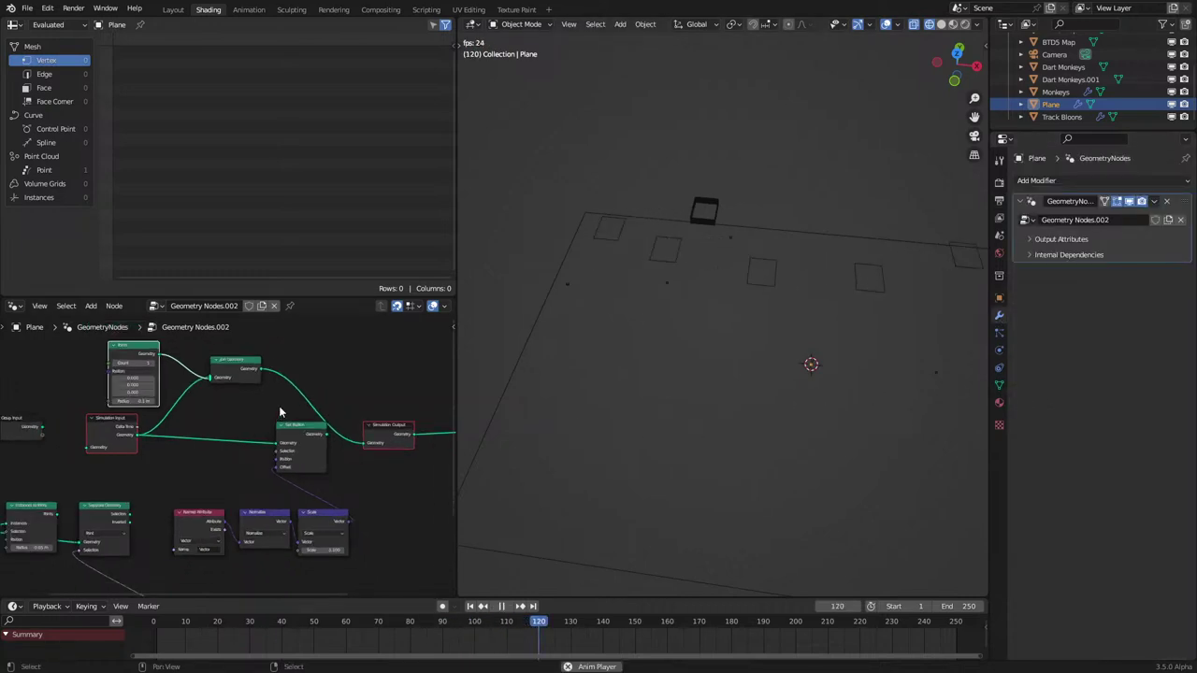
key("space")
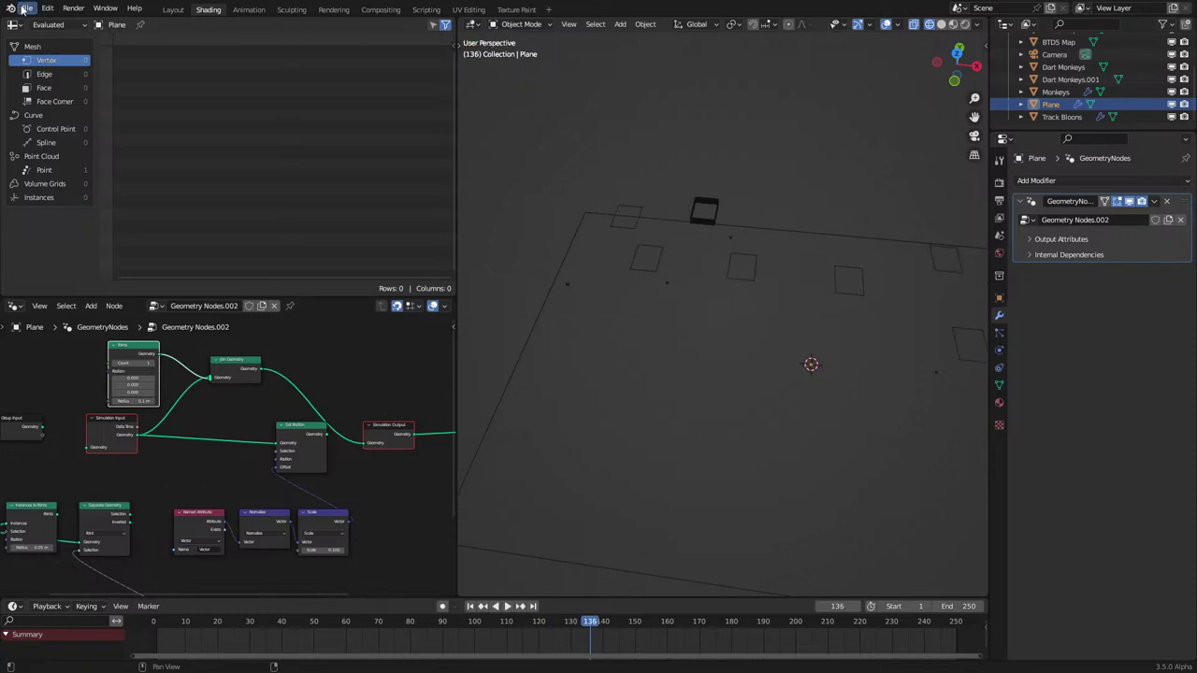
Step: Save the project as "3.5 Bloons" in the Weeky Projects folder
left_click(28, 7)
left_click(53, 102)
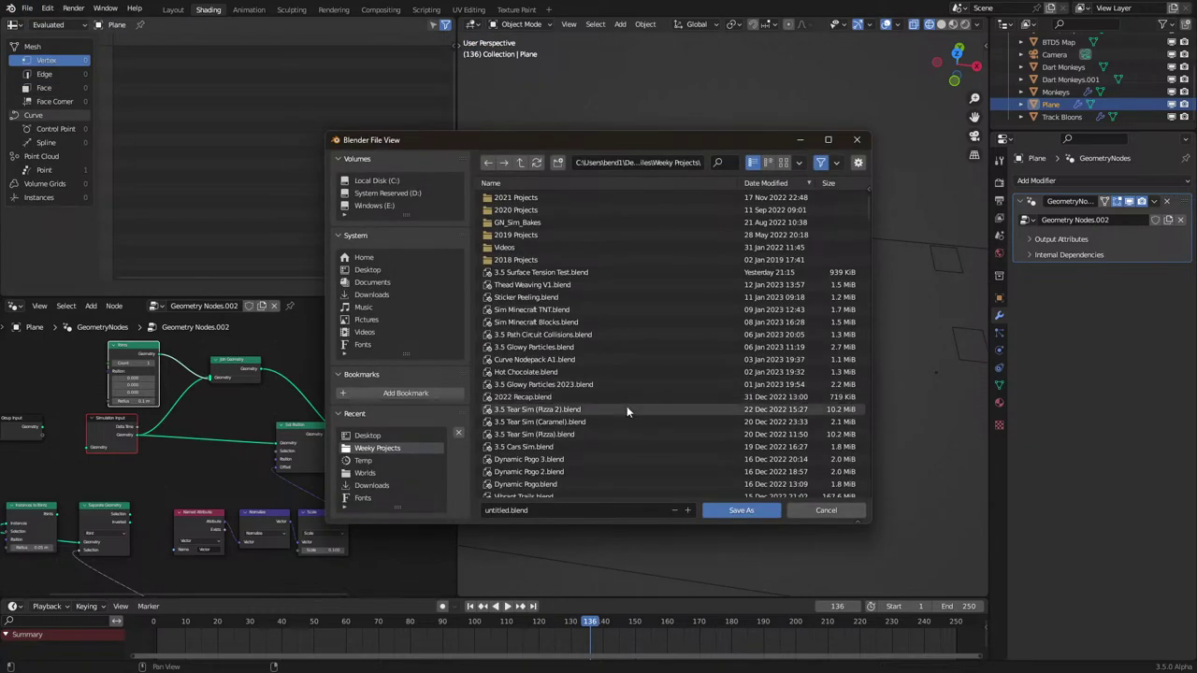
left_click(498, 509)
type("3.5 Bloons")
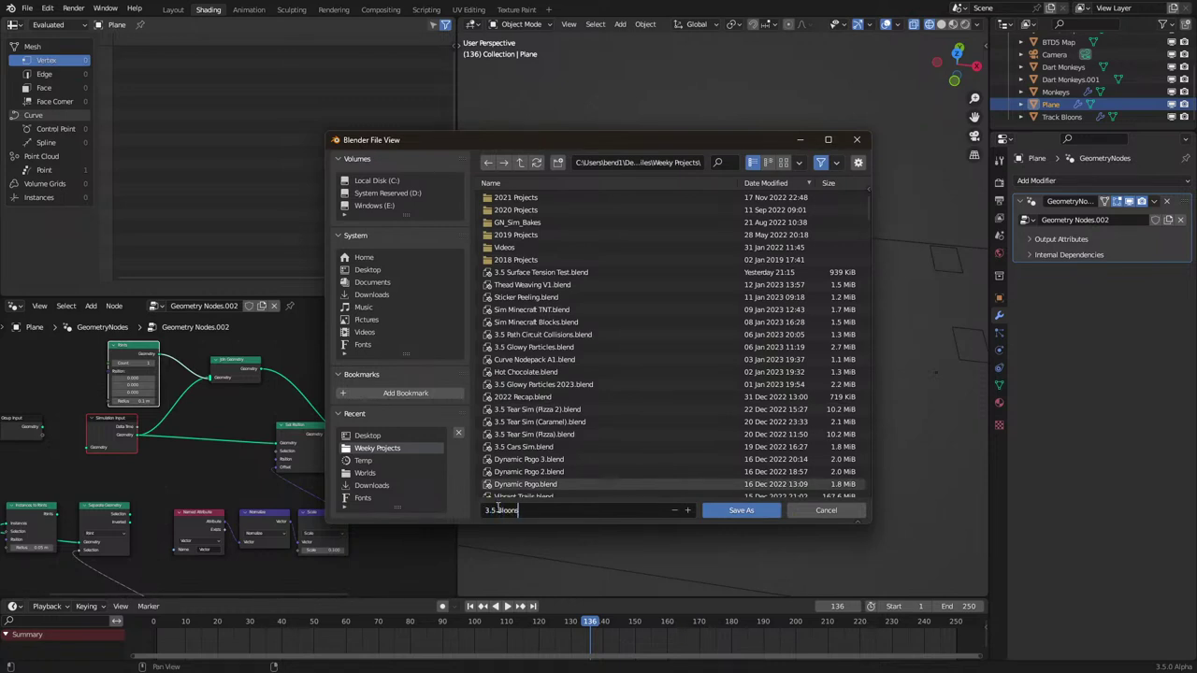
left_click(738, 511)
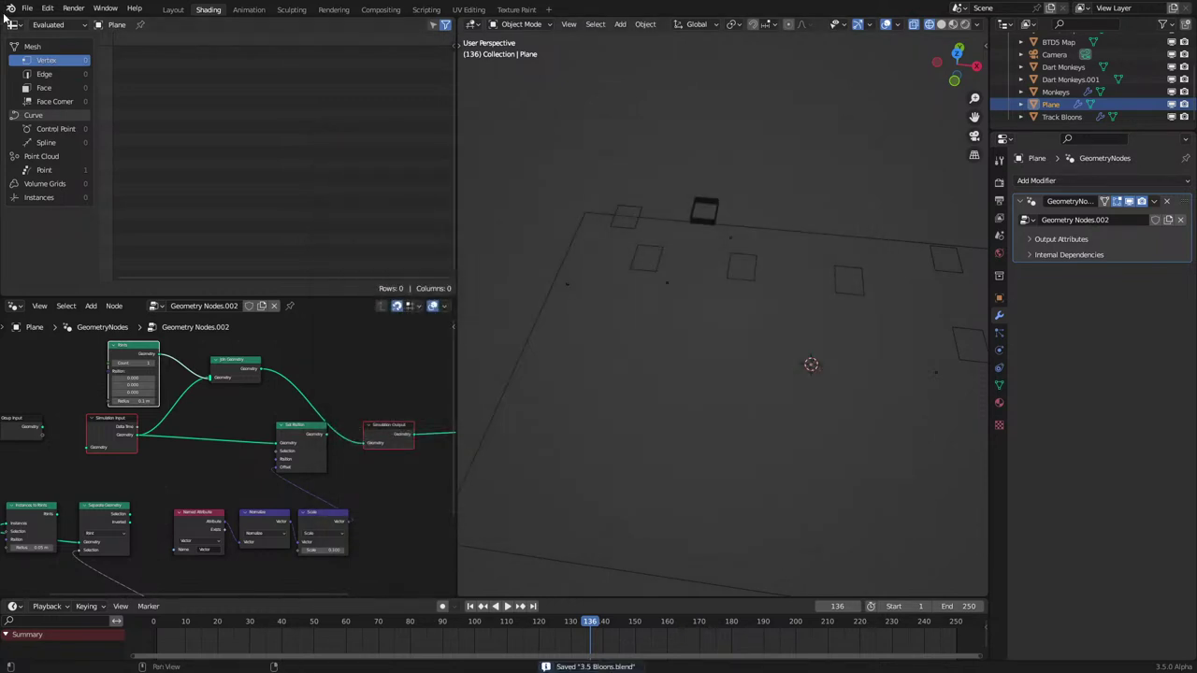
Step: Reopen 3.5 Bloons.blend from the Weeky Projects folder and play the animation from the start
left_click(27, 7)
left_click(42, 35)
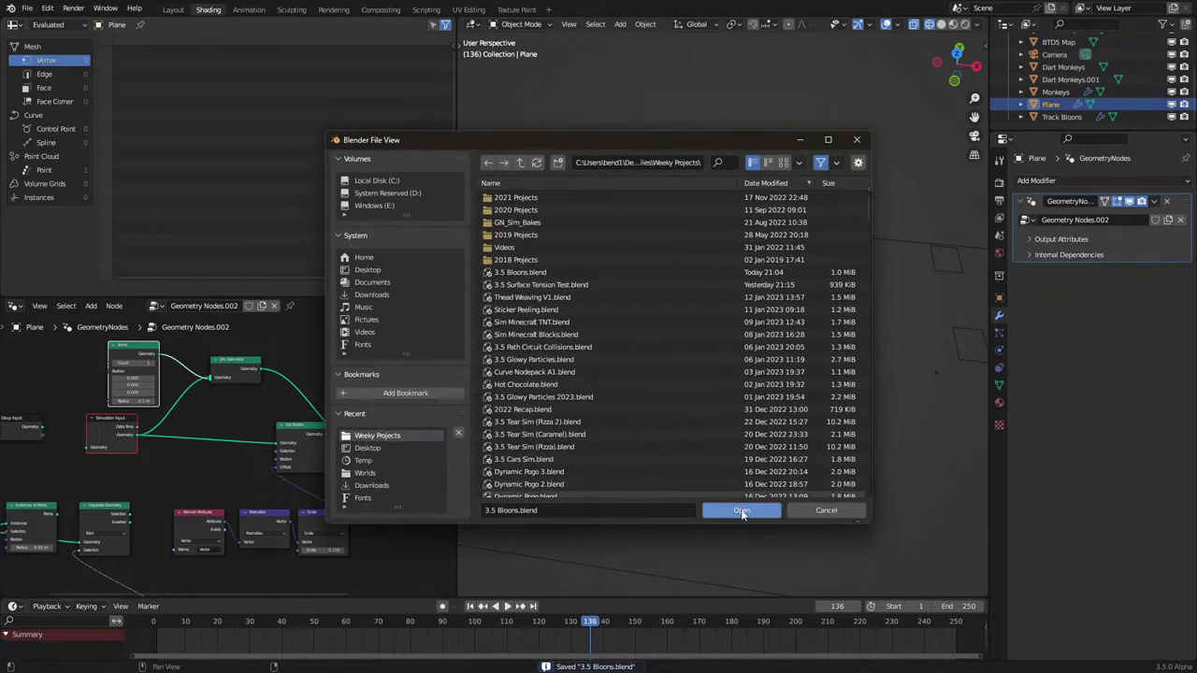
left_click(740, 511)
key("space")
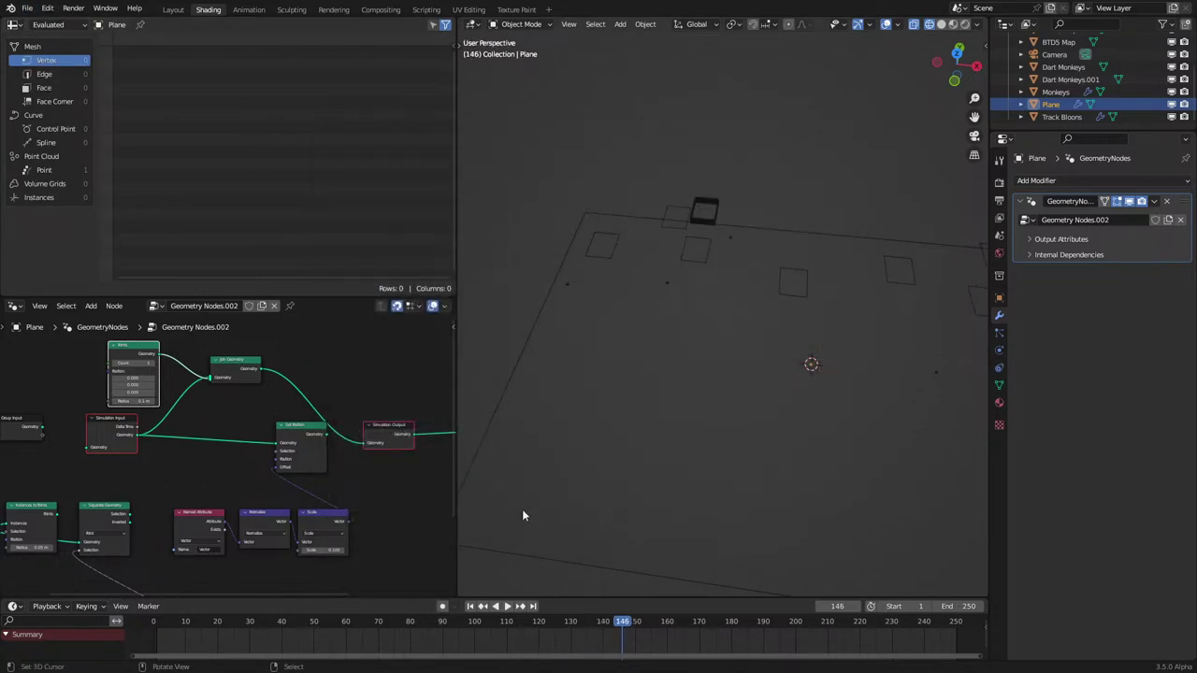
left_click(152, 645)
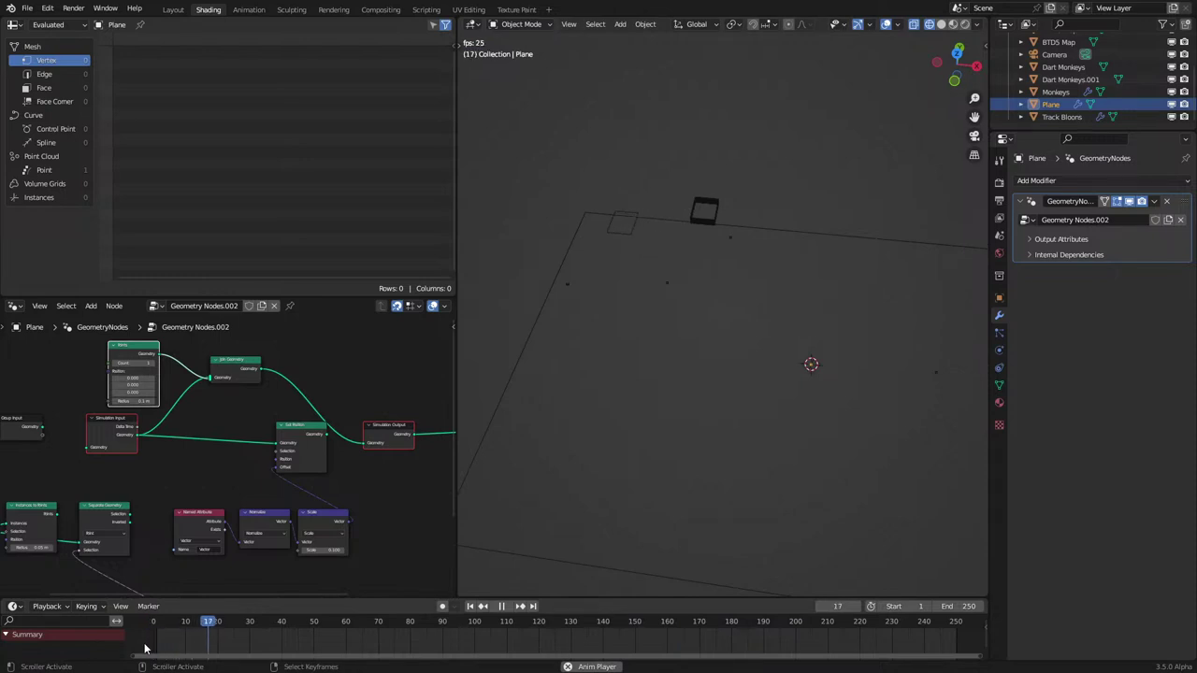
key("space")
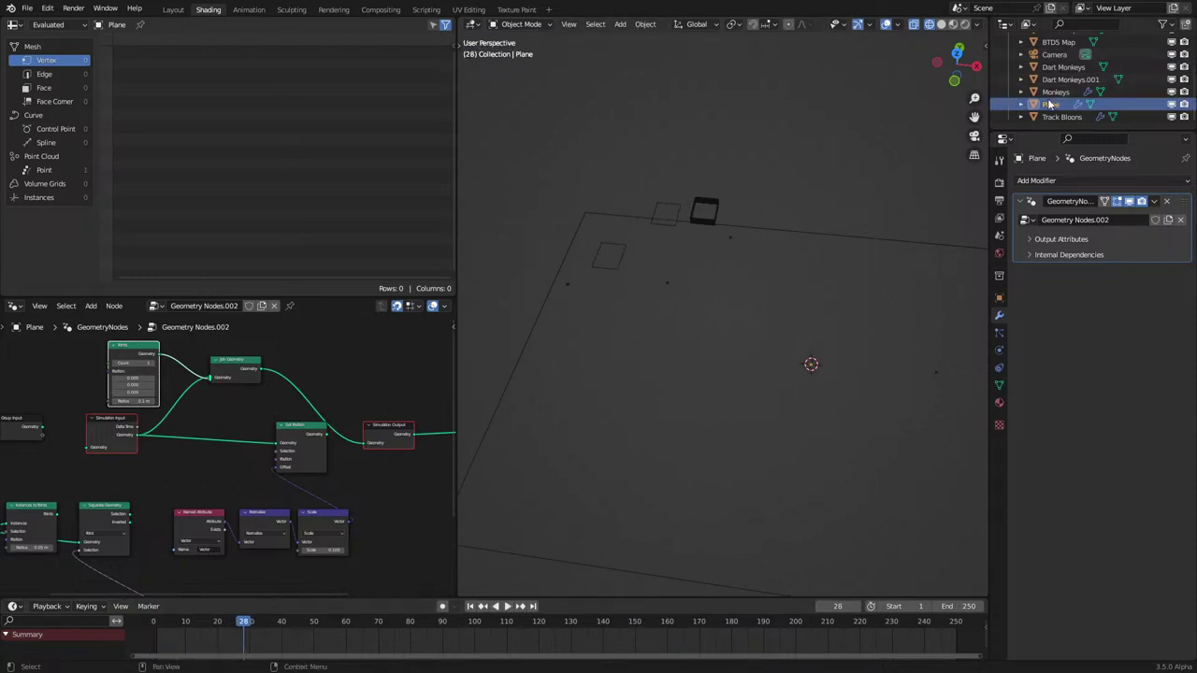
Step: Play a few more frames, move the Set Position node clear of the Join Geometry link, and review the simulation nodes
key("g")
key("Escape")
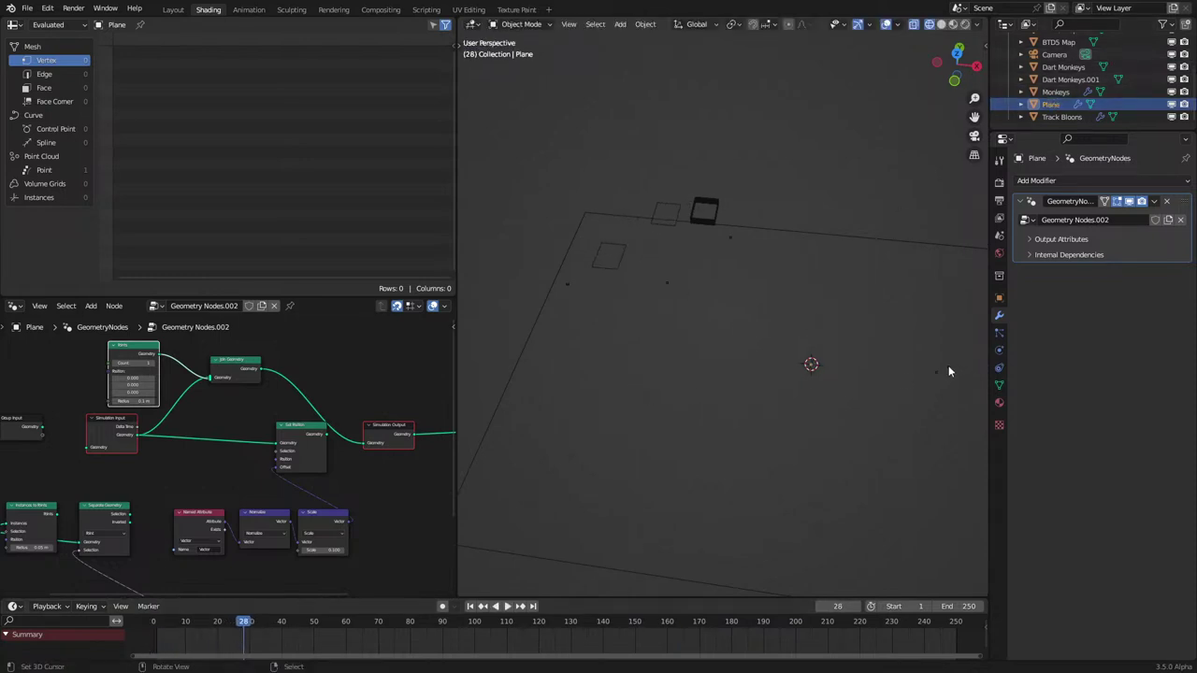
scroll(213, 468, "up", 2)
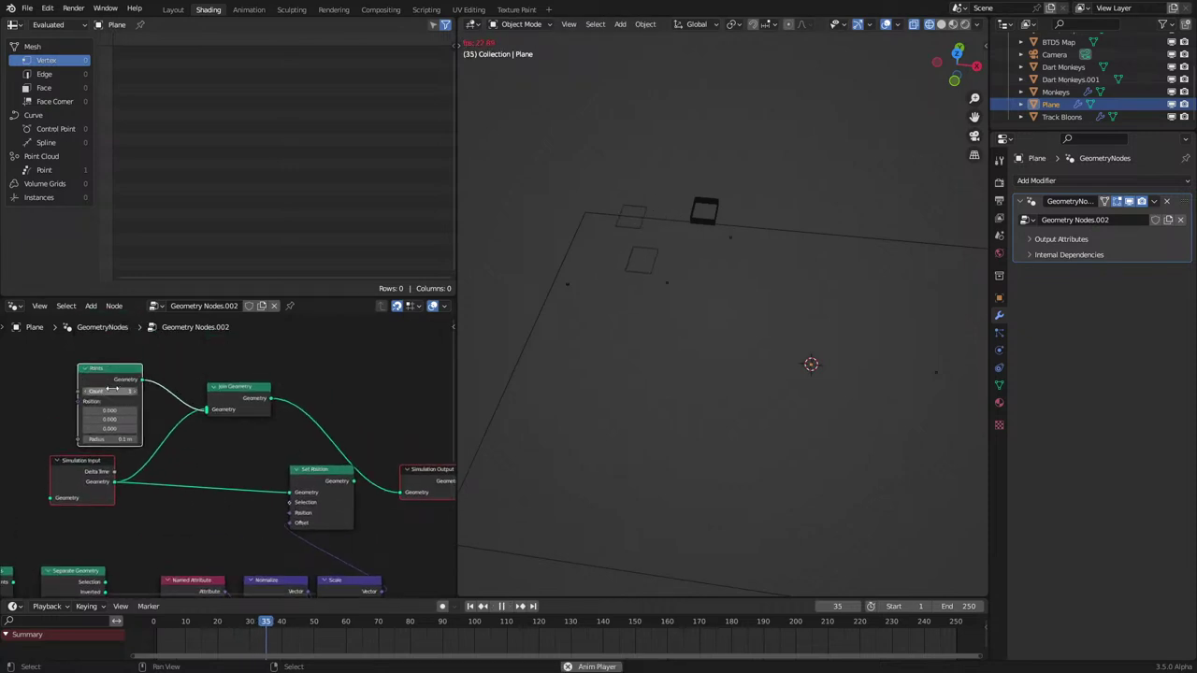
left_click_drag(335, 491, 307, 520)
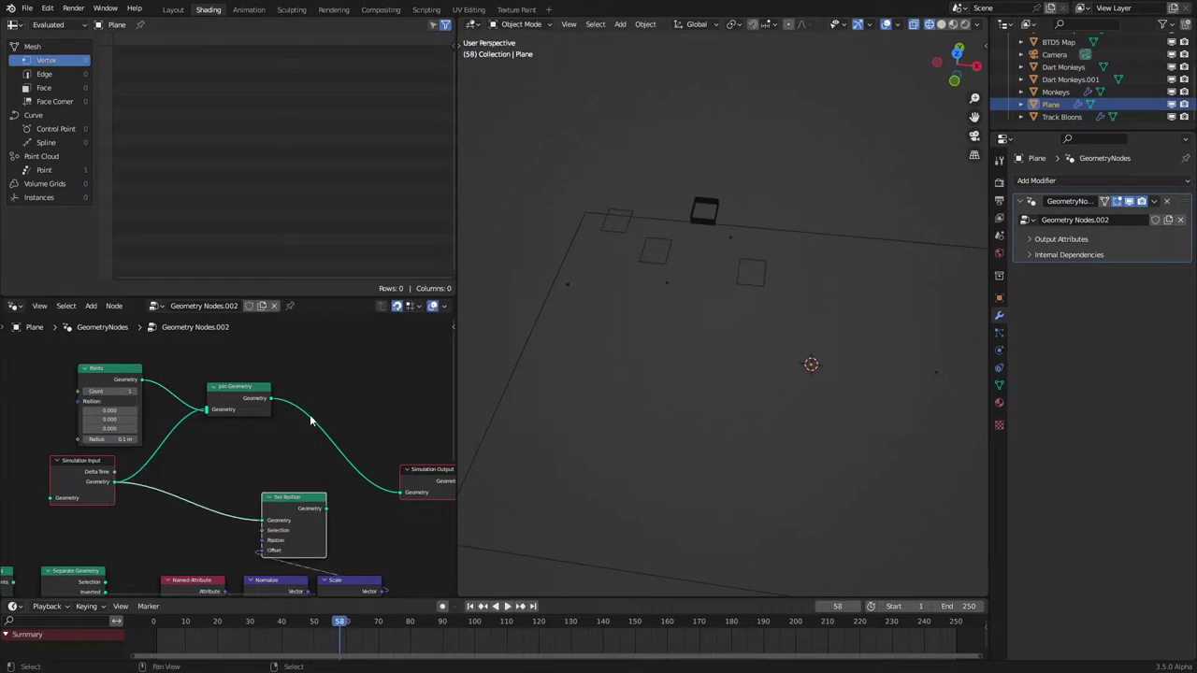
middle_click_drag(224, 437, 257, 456)
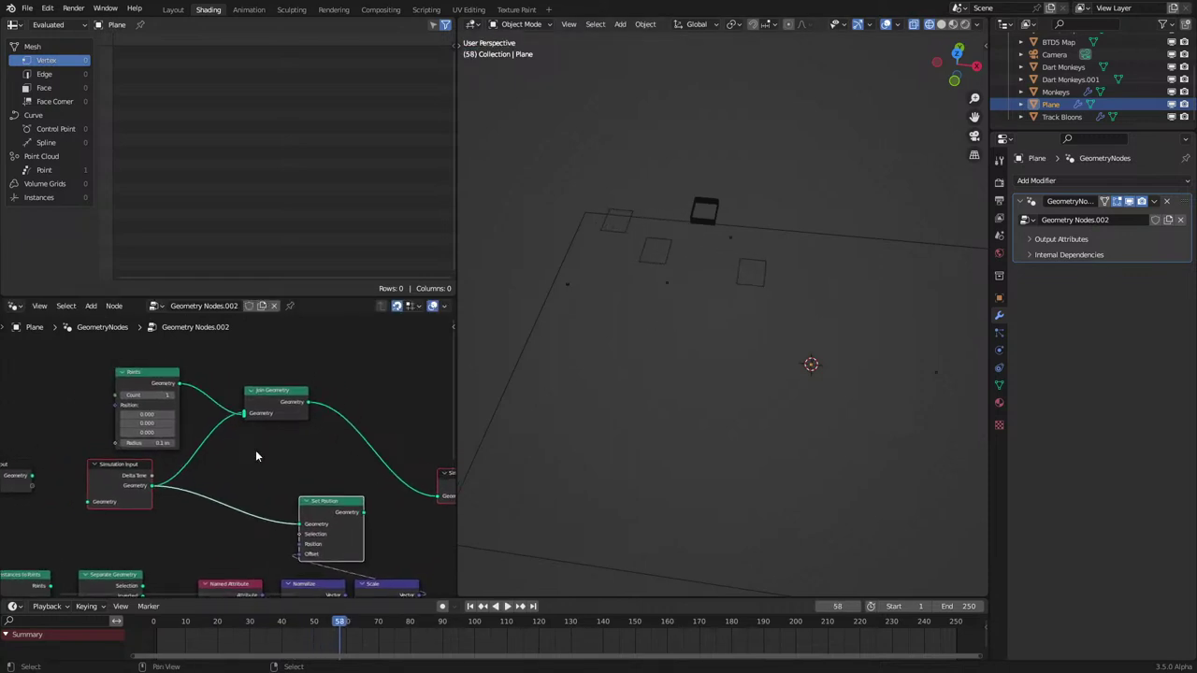
scroll(255, 452, "down", 1)
scroll(264, 451, "down", 1)
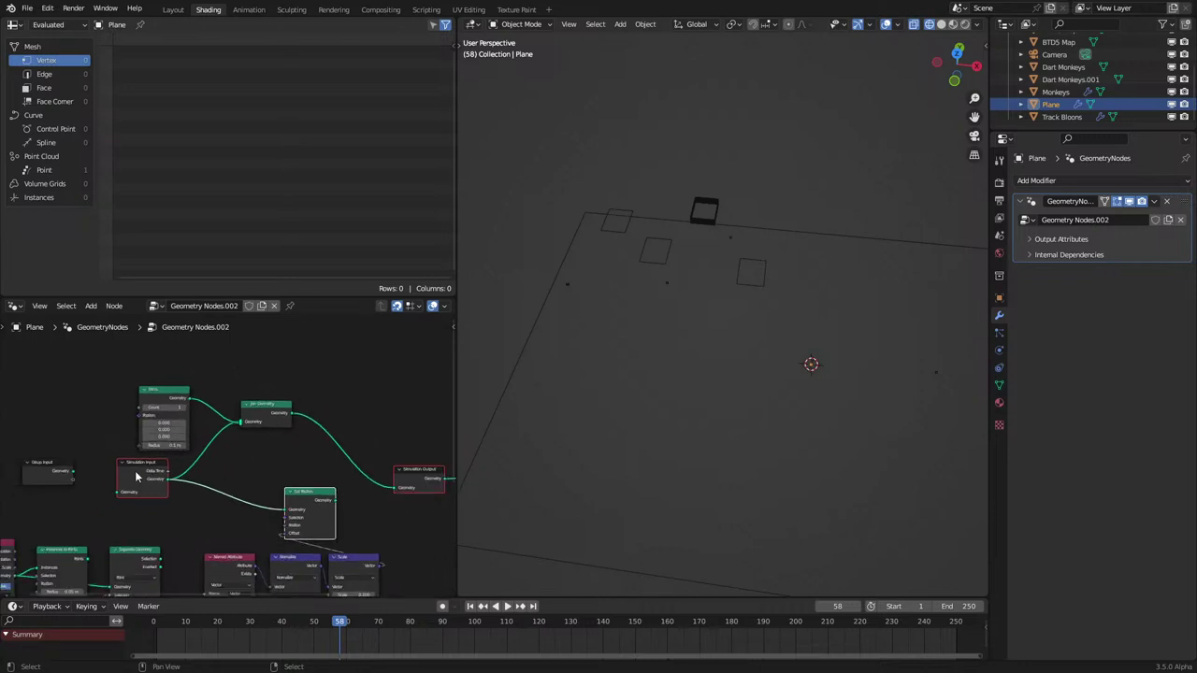
middle_click_drag(249, 483, 152, 414)
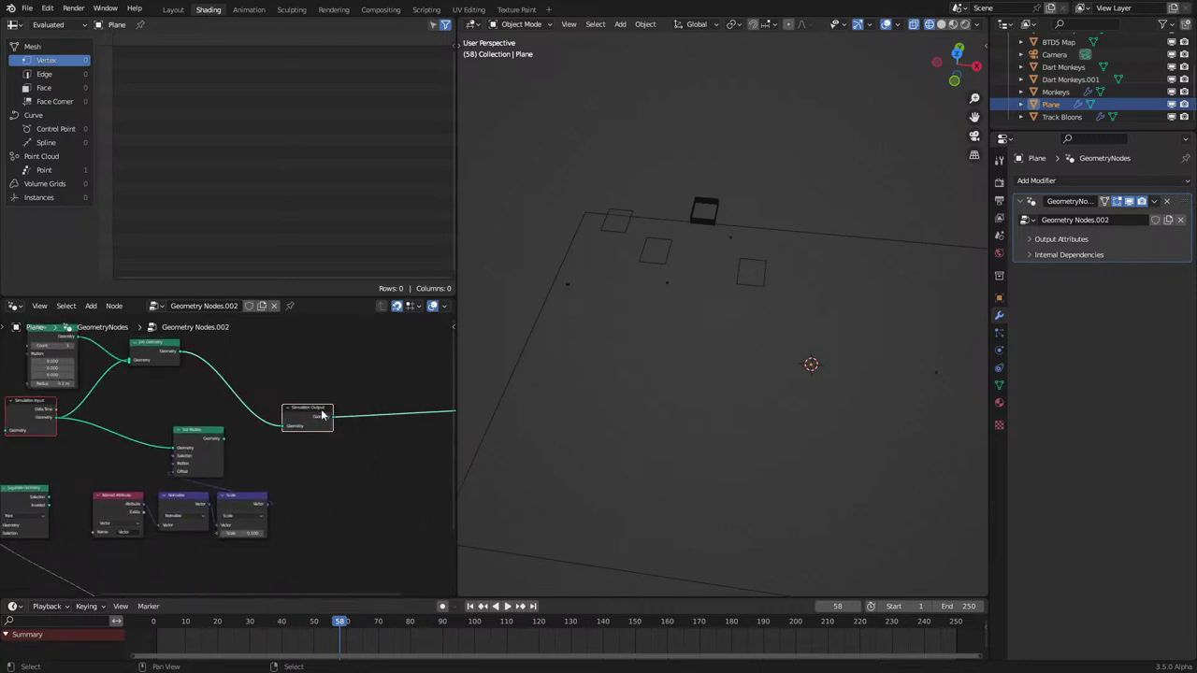
Step: Delete the existing Simulation Output and Simulation Input nodes from the Plane's node tree
left_click_drag(294, 419, 312, 360)
key("x")
scroll(272, 388, "down", 3)
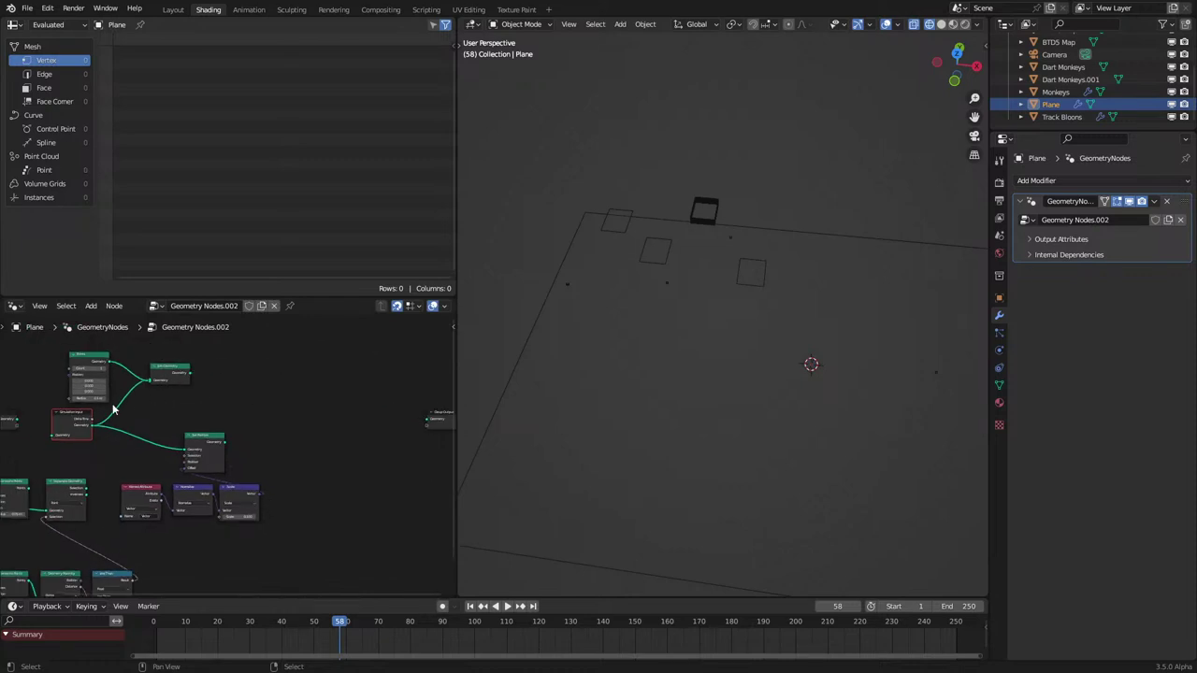
left_click(75, 420)
key("x")
Step: Add a new Simulation Output node before the Group Output and a new Simulation Input node after the Group Input
key("shift+a")
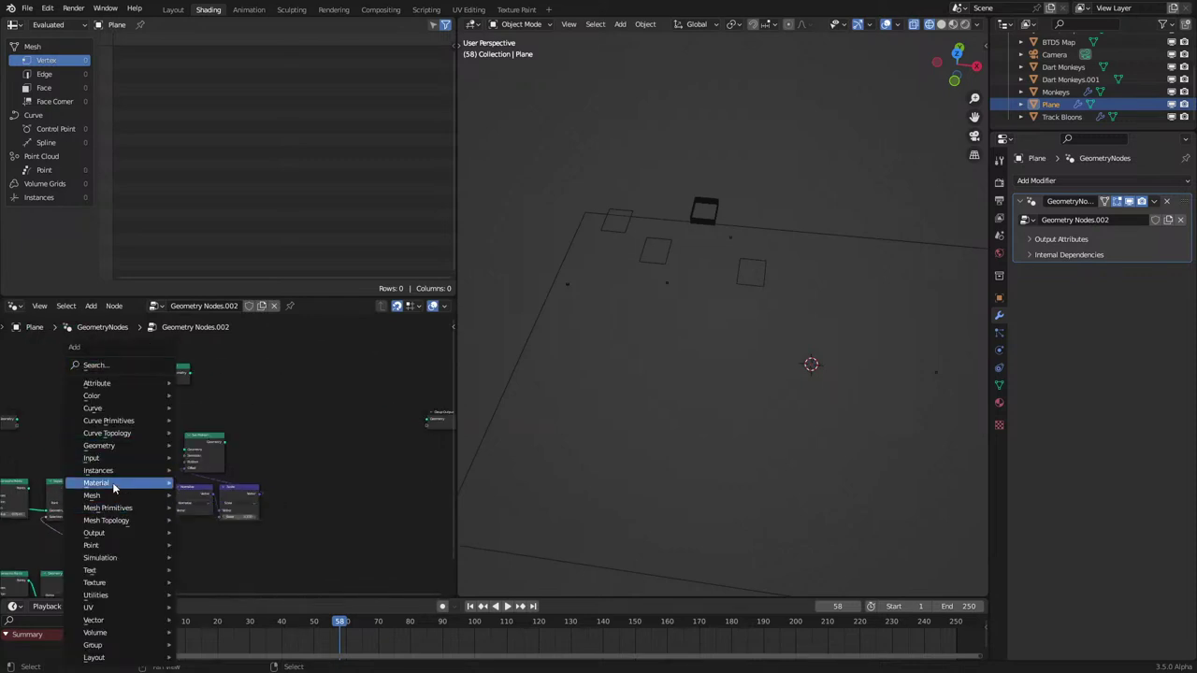
mouse_move(121, 561)
left_click(199, 570)
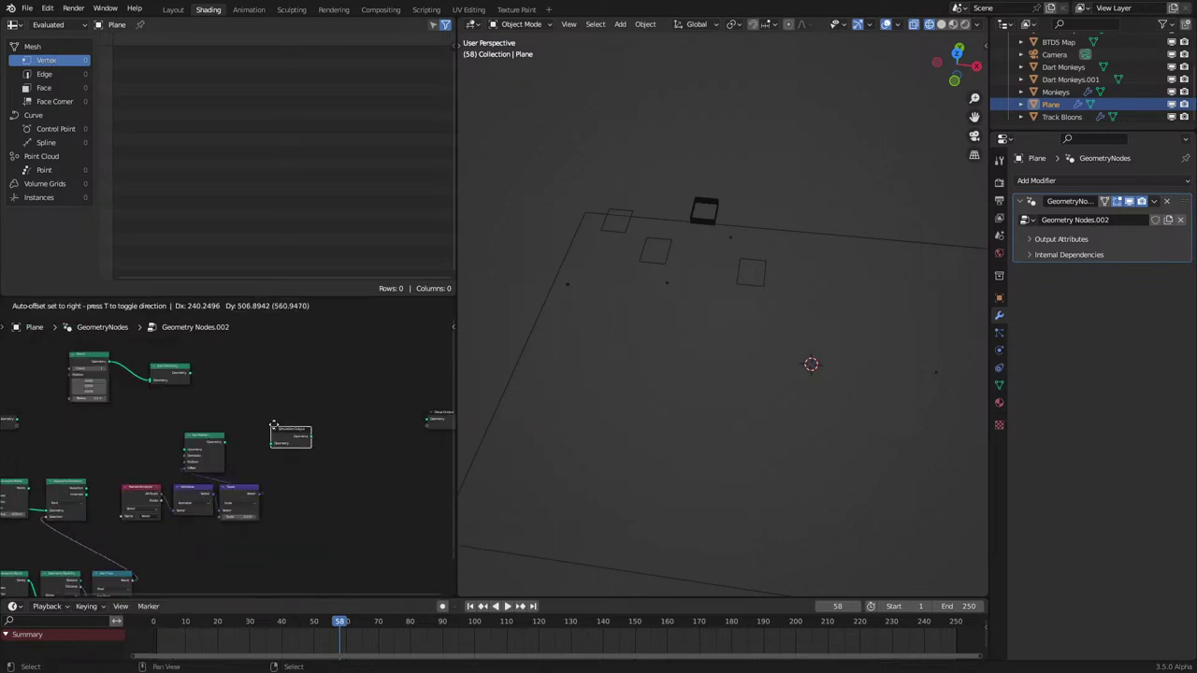
left_click(320, 425)
key("shift+a")
mouse_move(310, 418)
left_click(347, 420)
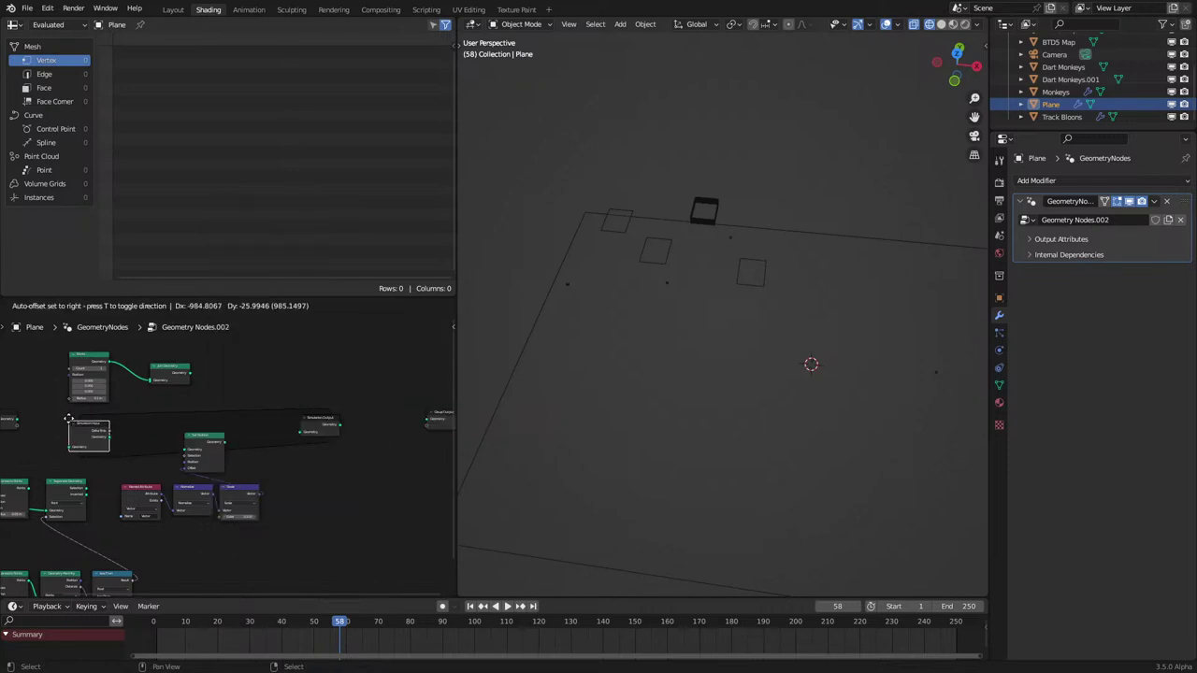
left_click(70, 414)
Step: Connect the Points output of the Monkeys' Instances to Points node to the Geometry input of Separate Geometry
scroll(106, 431, "up", 1)
middle_click_drag(150, 434, 214, 415)
scroll(79, 478, "up", 2)
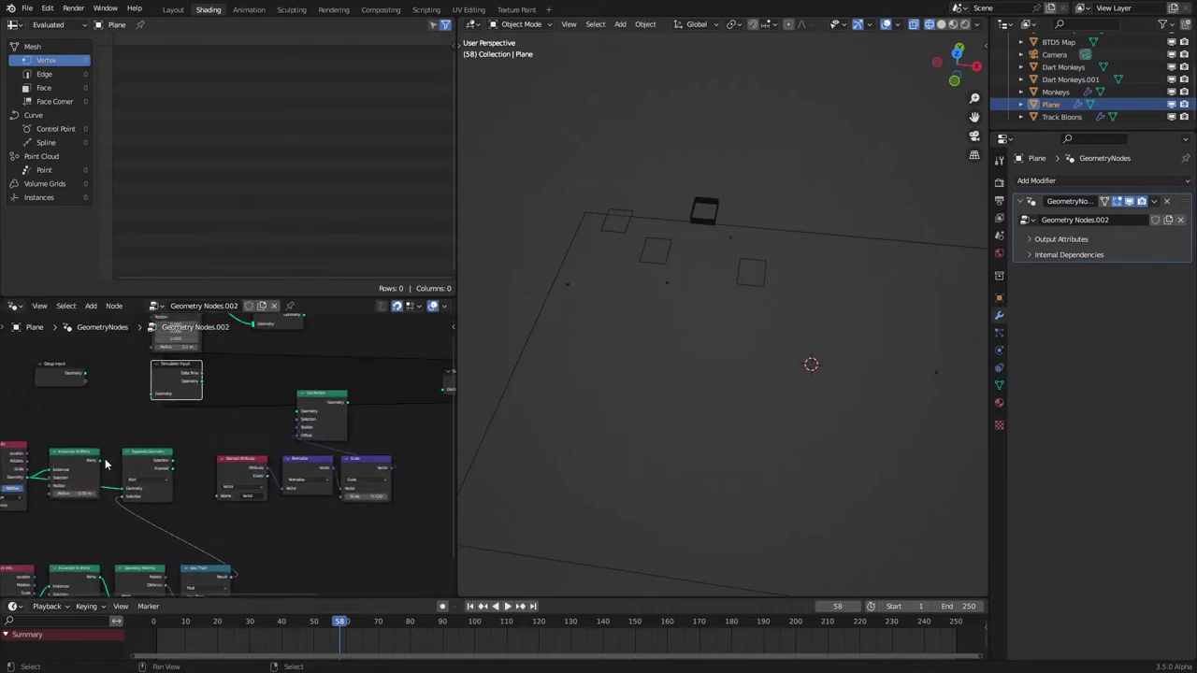
left_click_drag(101, 461, 127, 488)
middle_click_drag(200, 411, 167, 479)
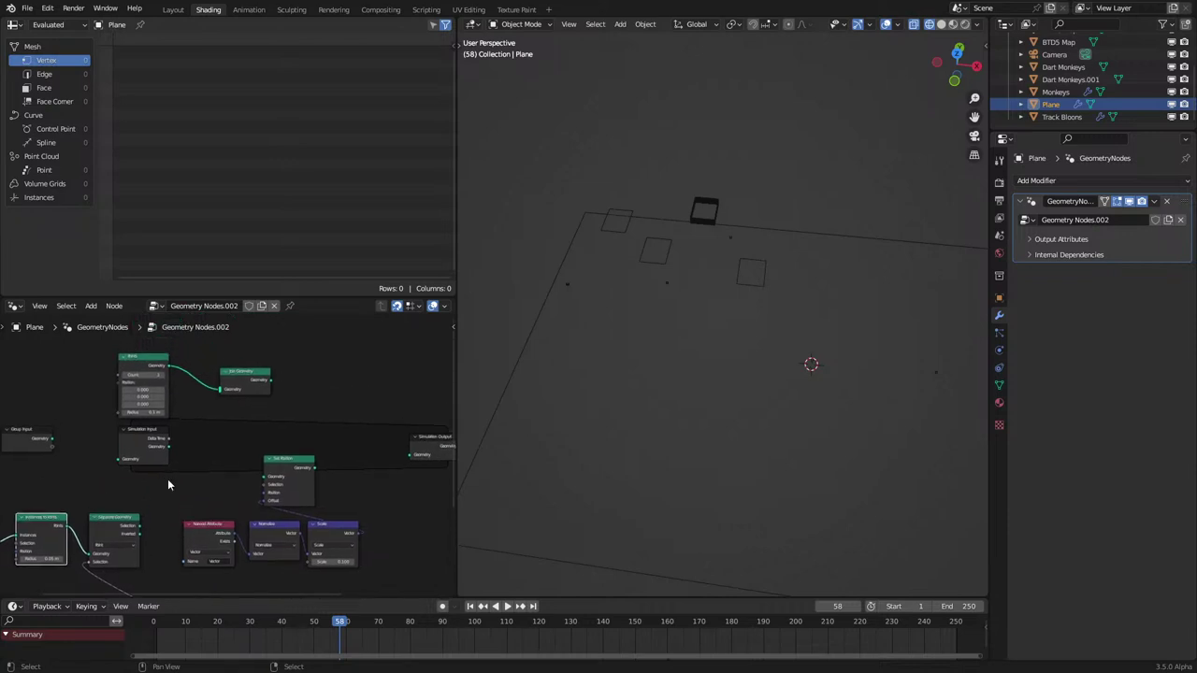
middle_click_drag(219, 414, 209, 427)
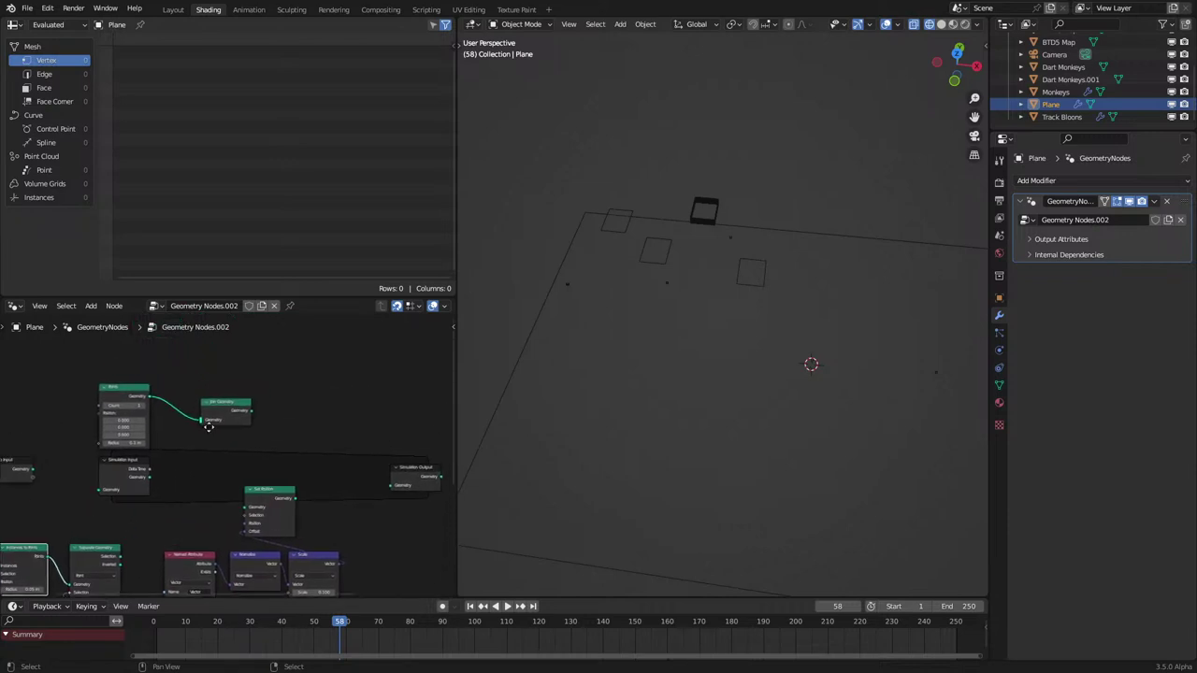
Step: Delete the Points node and place the Join Geometry node between Simulation Input and Set Position
left_click(124, 387)
key("x")
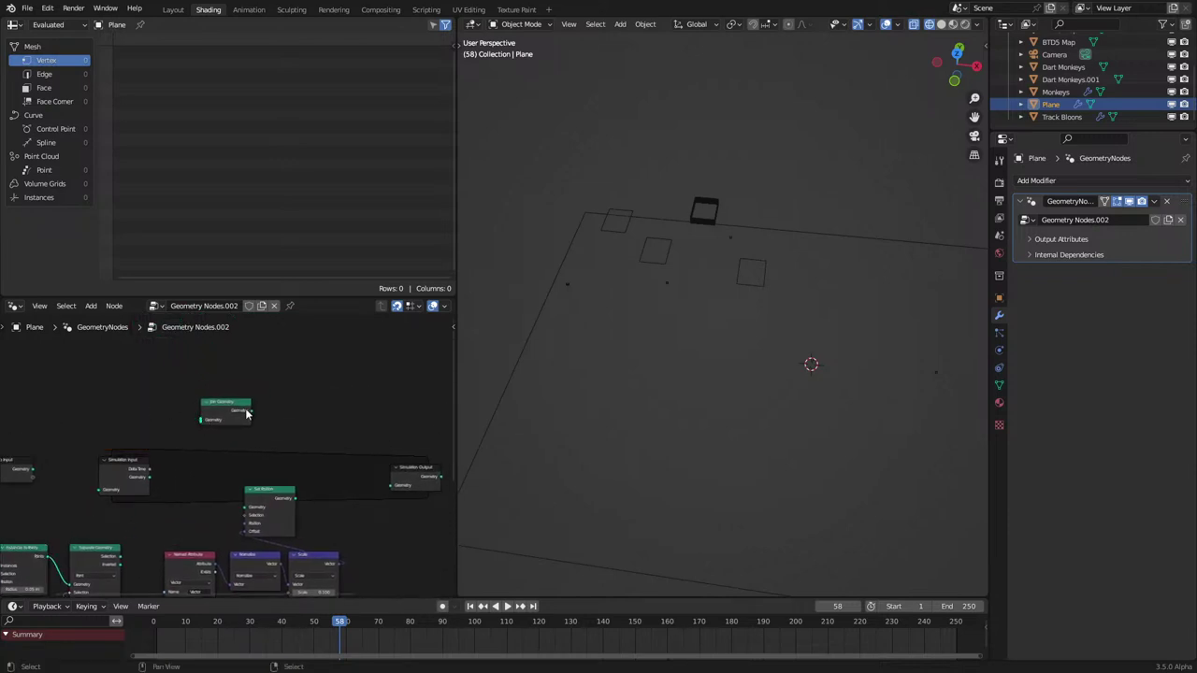
middle_click_drag(232, 403, 248, 327)
left_click_drag(248, 327, 227, 400)
Step: Show the viewport in Rendered shading and play a few frames of the animation
key("z")
left_click(768, 370)
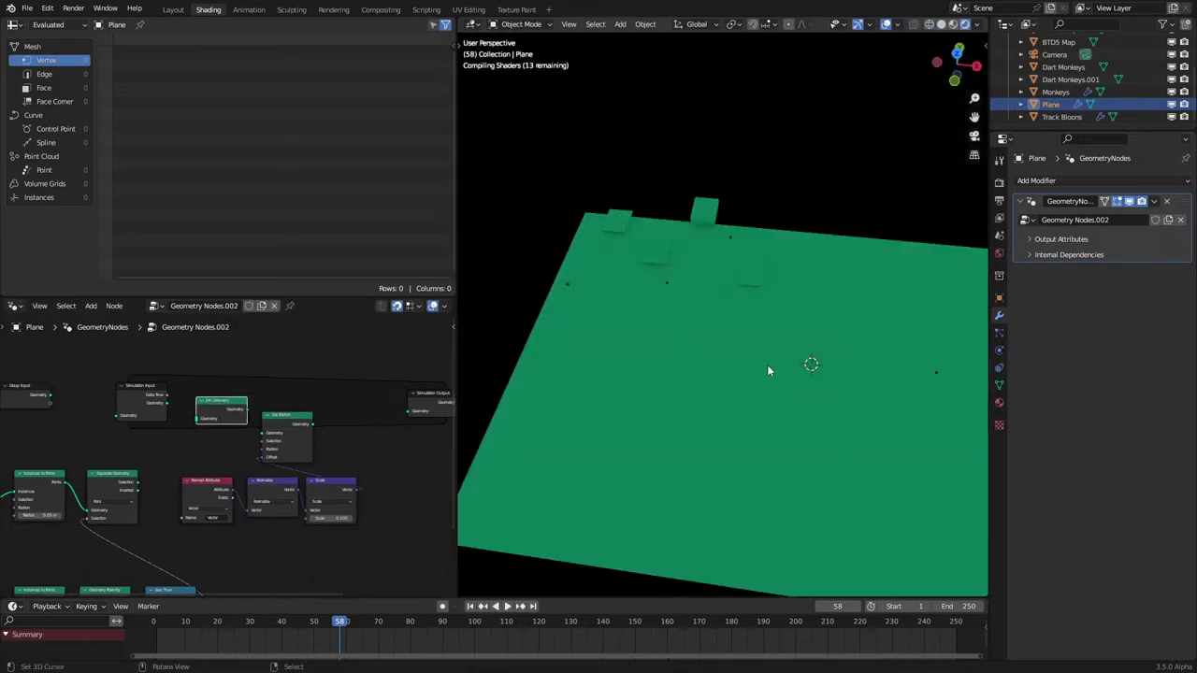
key("space")
key("space")
Step: Link the geometry from Simulation Input through Join Geometry and Set Position into Simulation Output
scroll(214, 402, "up", 2)
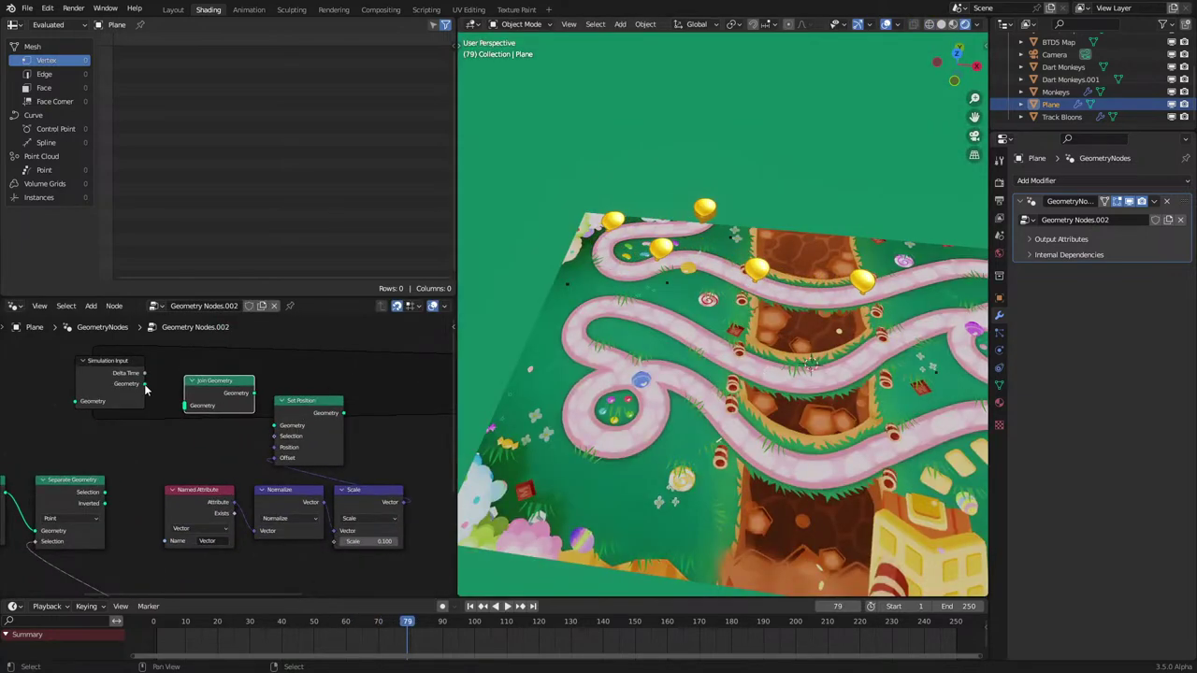
left_click_drag(145, 385, 185, 405)
left_click_drag(254, 393, 361, 397)
middle_click_drag(360, 397, 277, 439)
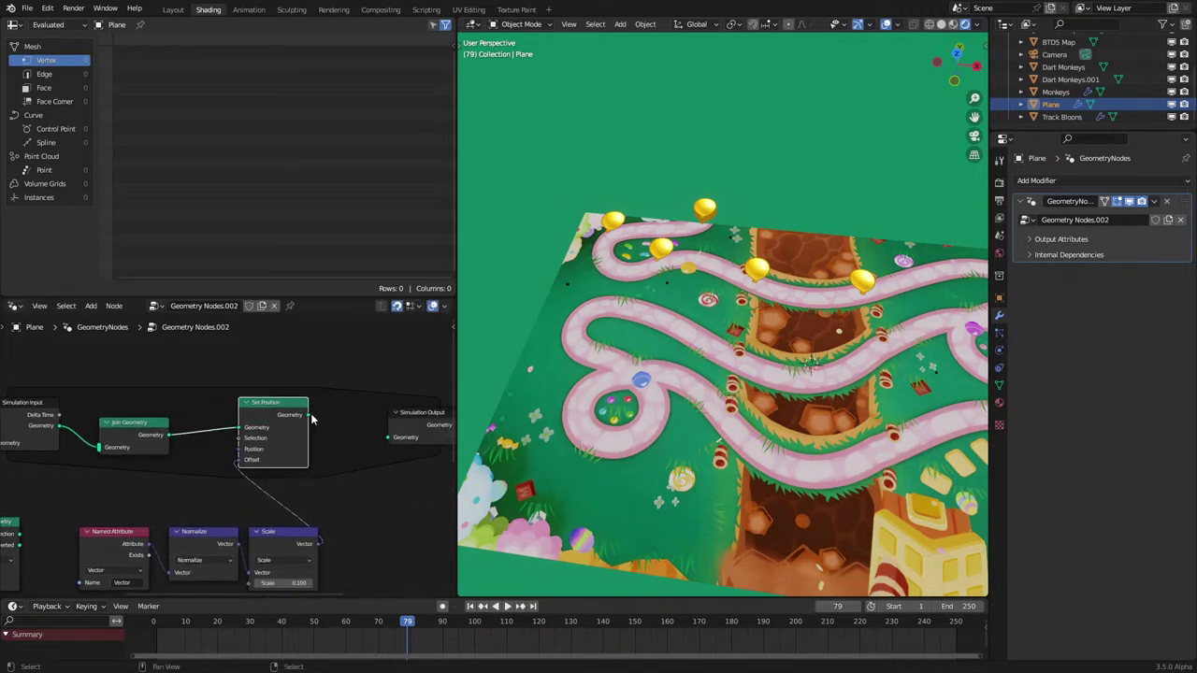
left_click_drag(310, 416, 335, 441)
scroll(269, 443, "down", 3)
middle_click_drag(299, 432, 379, 412)
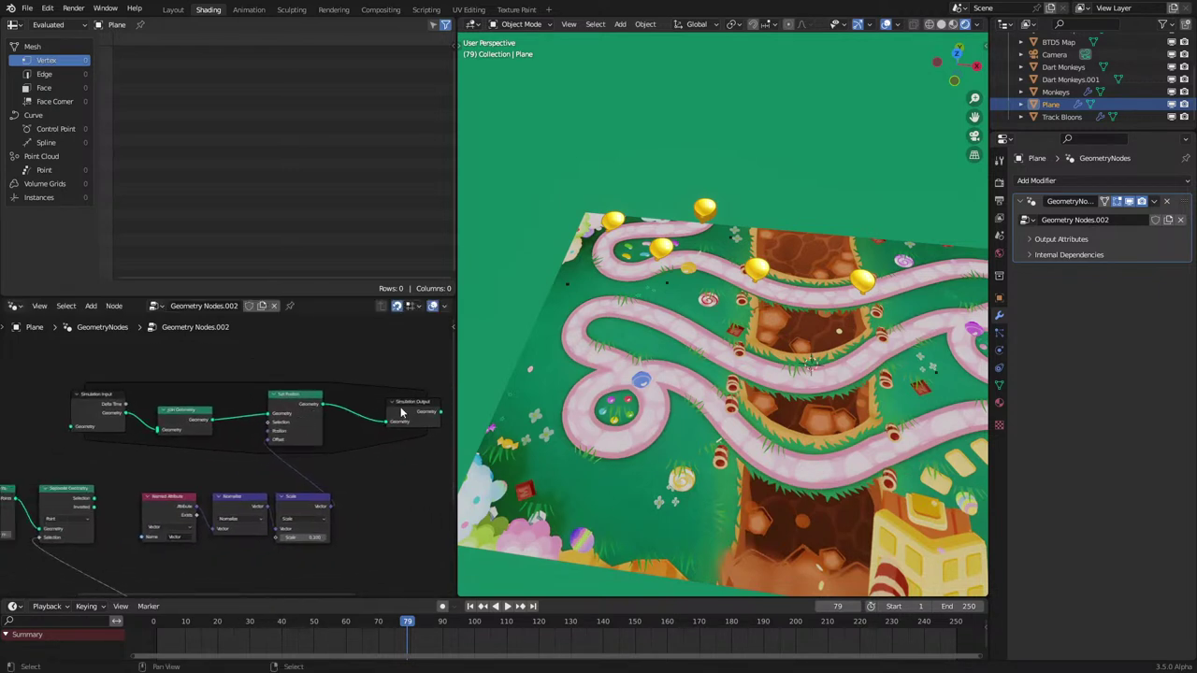
Step: Connect the Instance on Points node to the Group Output in the Monkeys object's node tree
left_click(1066, 92)
left_click(282, 392, "alt+shift")
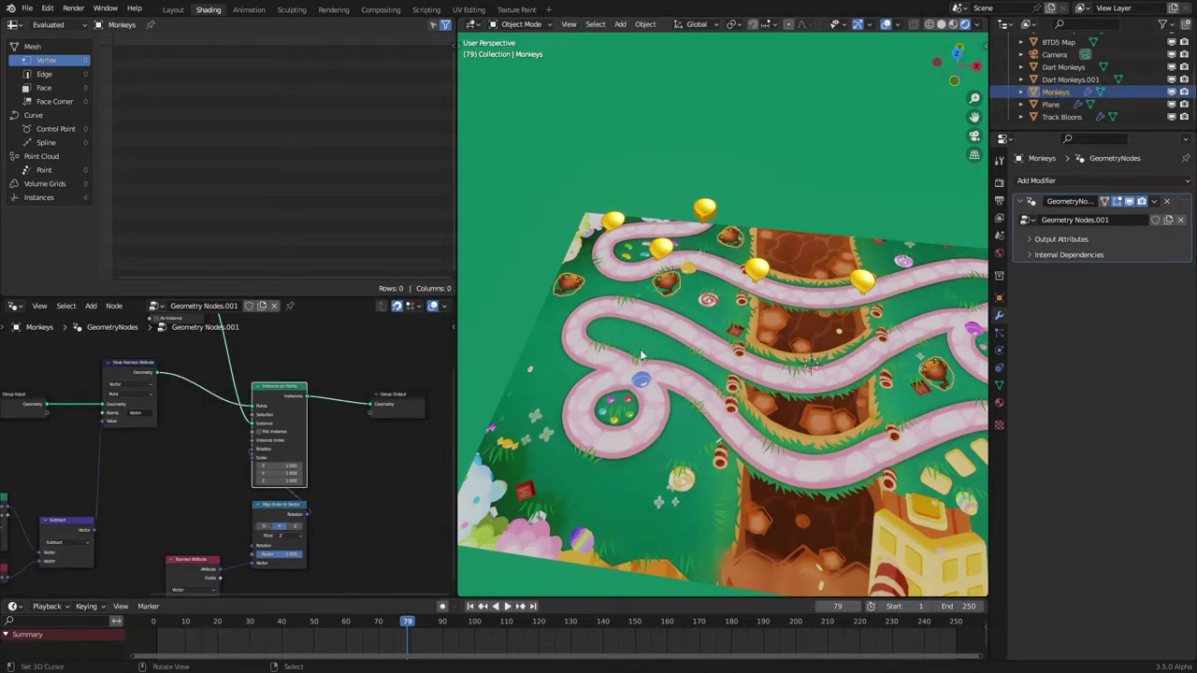
middle_click_drag(691, 301, 704, 337)
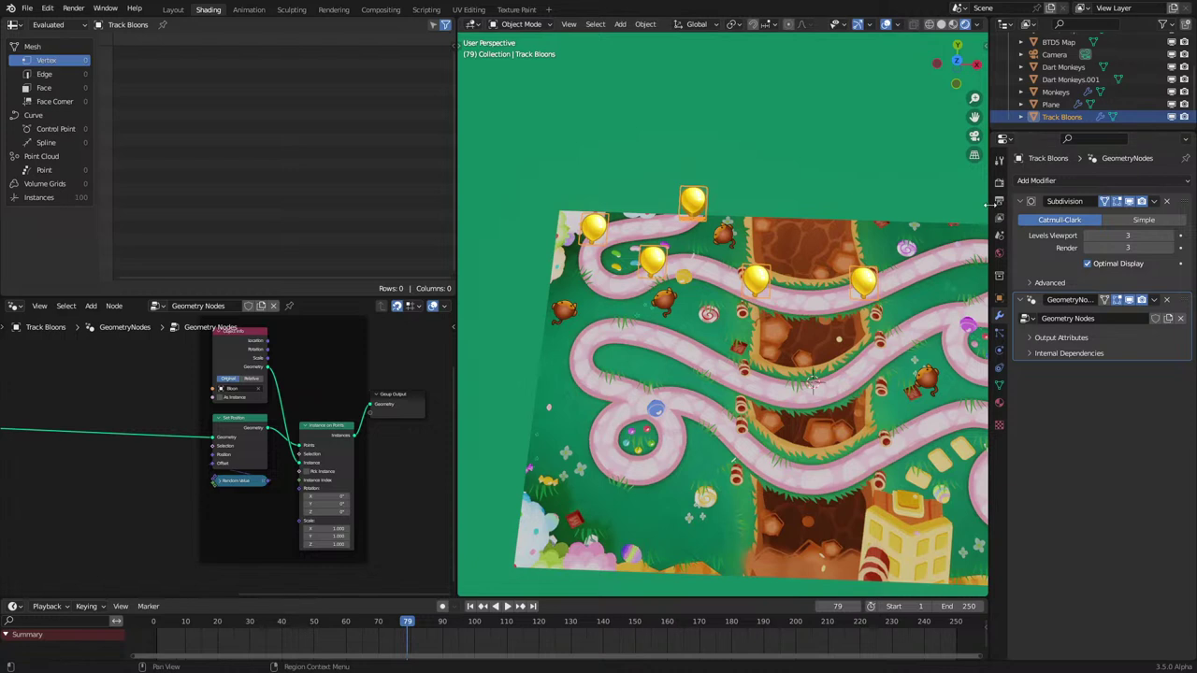
Step: Rename the Plane object to "Dart Sim"
left_click(1054, 104)
double_click(1063, 105)
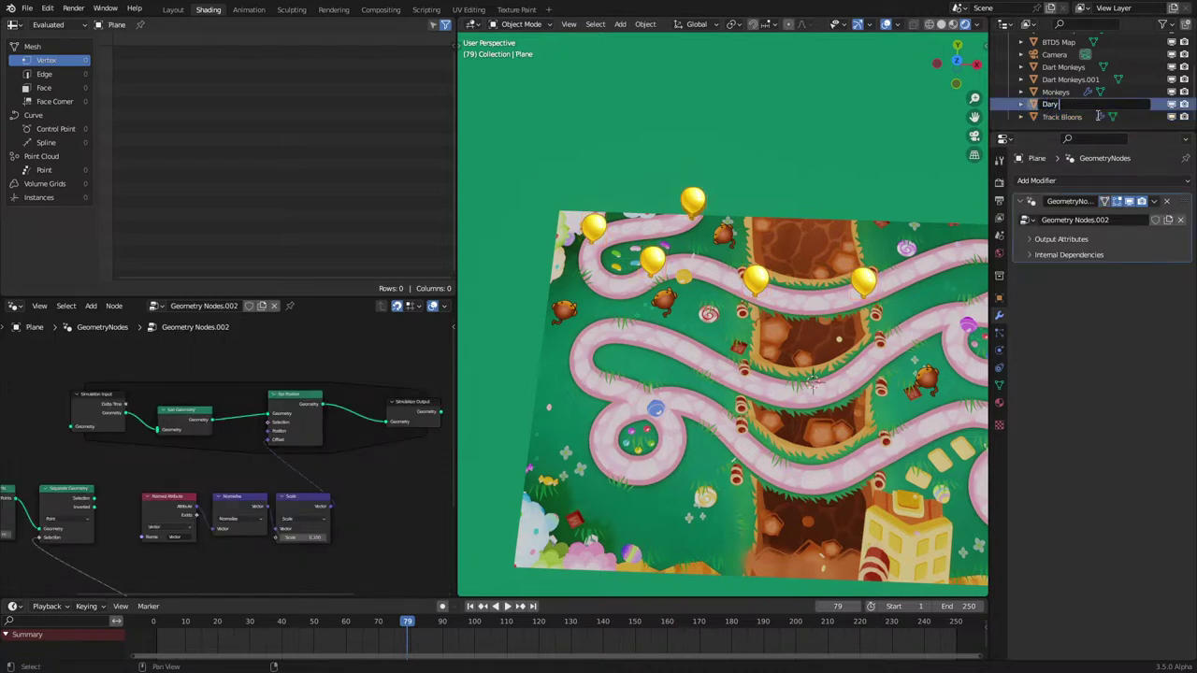
type("Dart Sim")
key("Return")
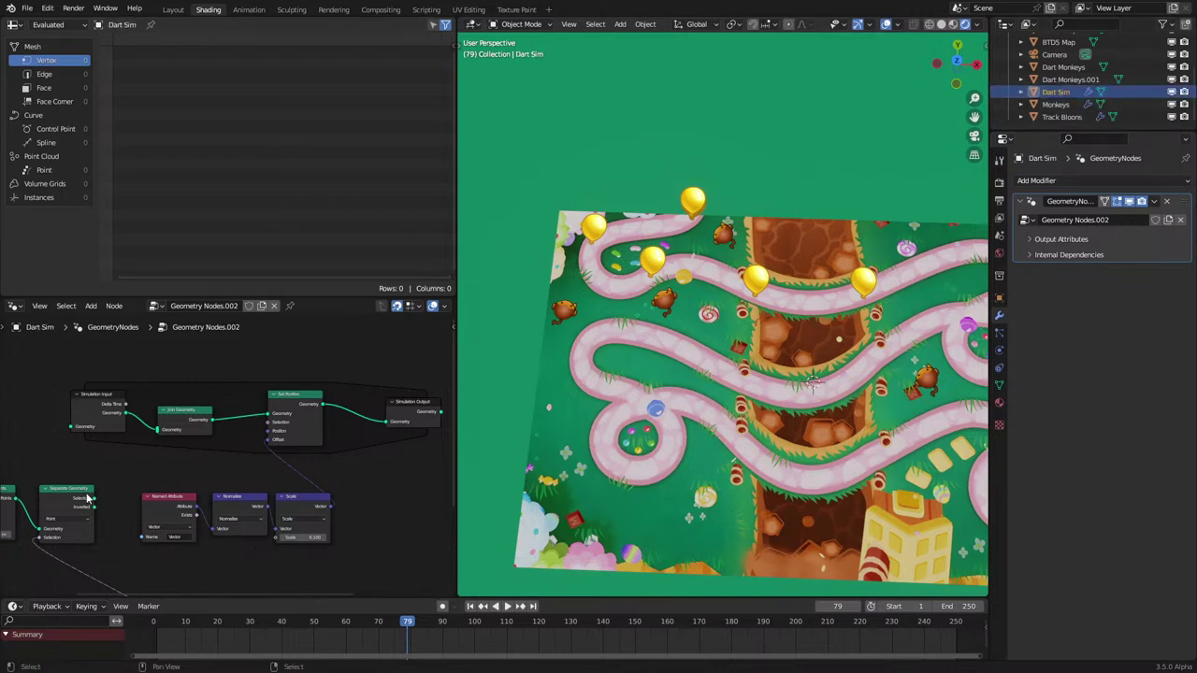
Step: Connect Separate Geometry's Selection output to Join Geometry and play the animation from the start in wireframe shading
mouse_move(93, 499)
left_mouse_down()
mouse_move(164, 423)
mouse_move(158, 431)
left_mouse_up()
key("space")
key("shift+z")
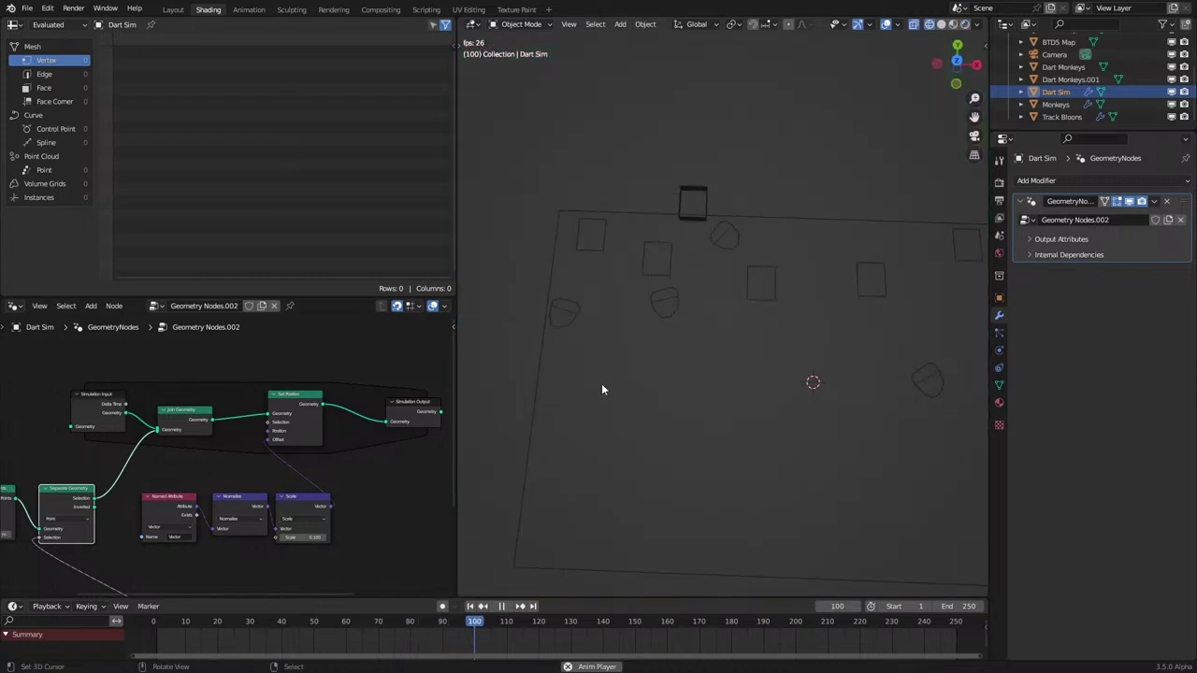
left_click(129, 640)
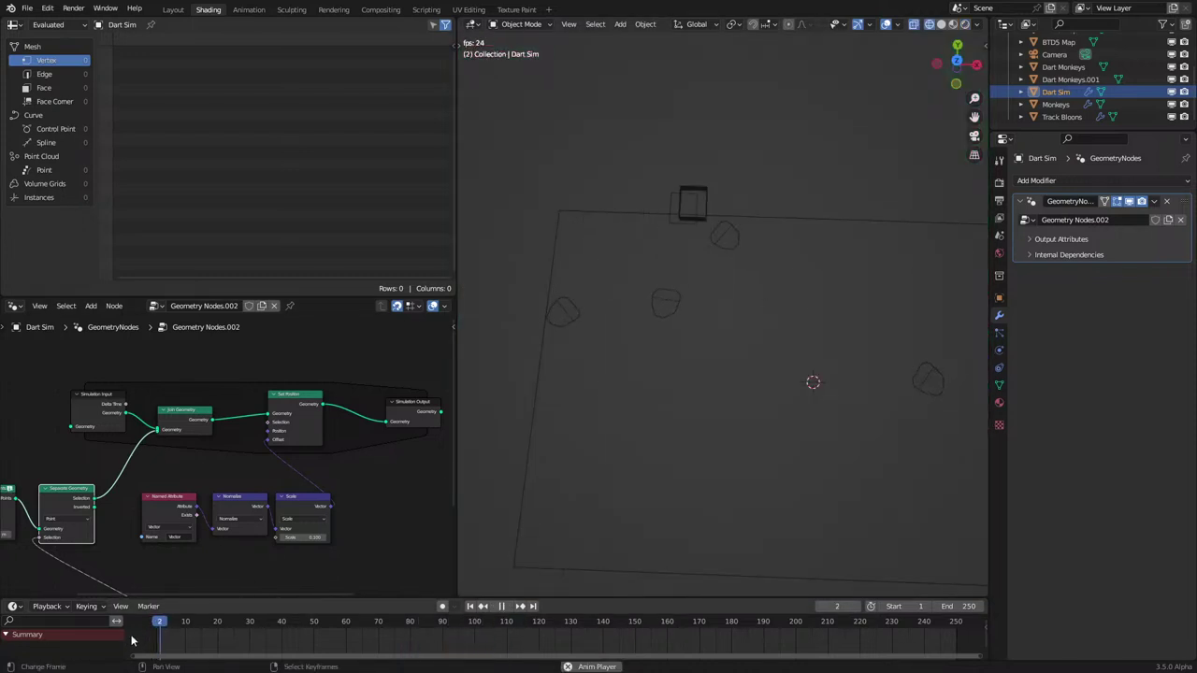
key("space")
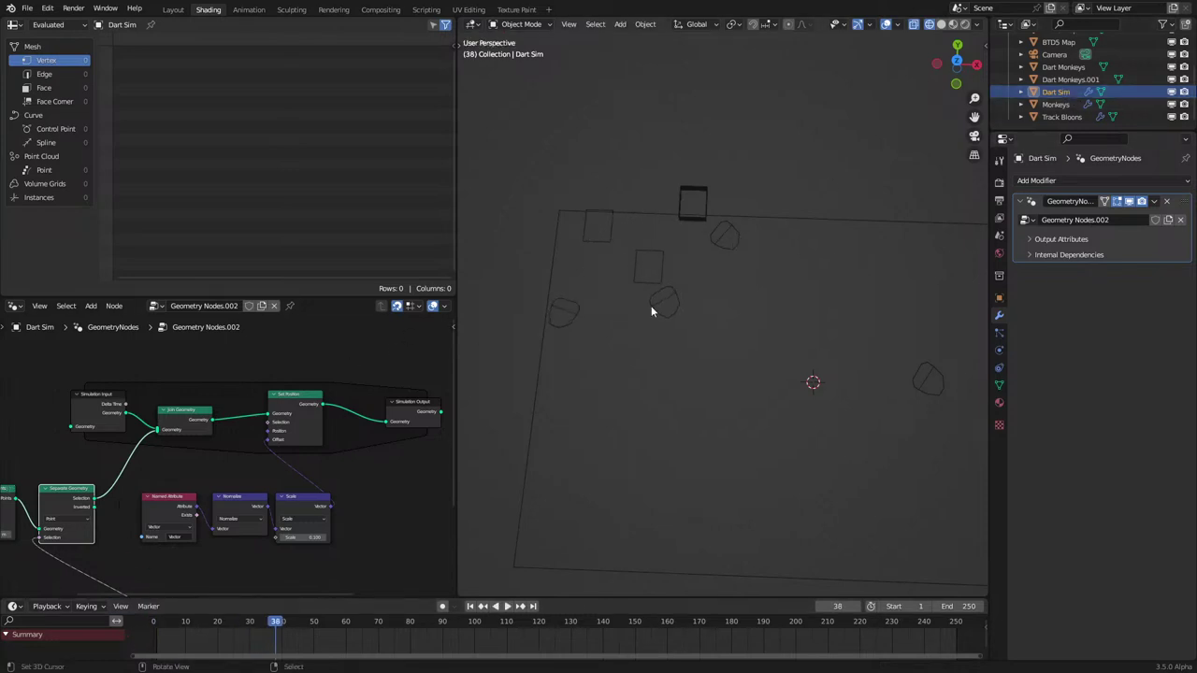
Step: Connect Simulation Output to the Group Output and play the simulation, switching the viewport to Rendered shading
middle_click_drag(430, 417, 349, 439)
left_click(352, 440, "ctrl+shift")
key("space")
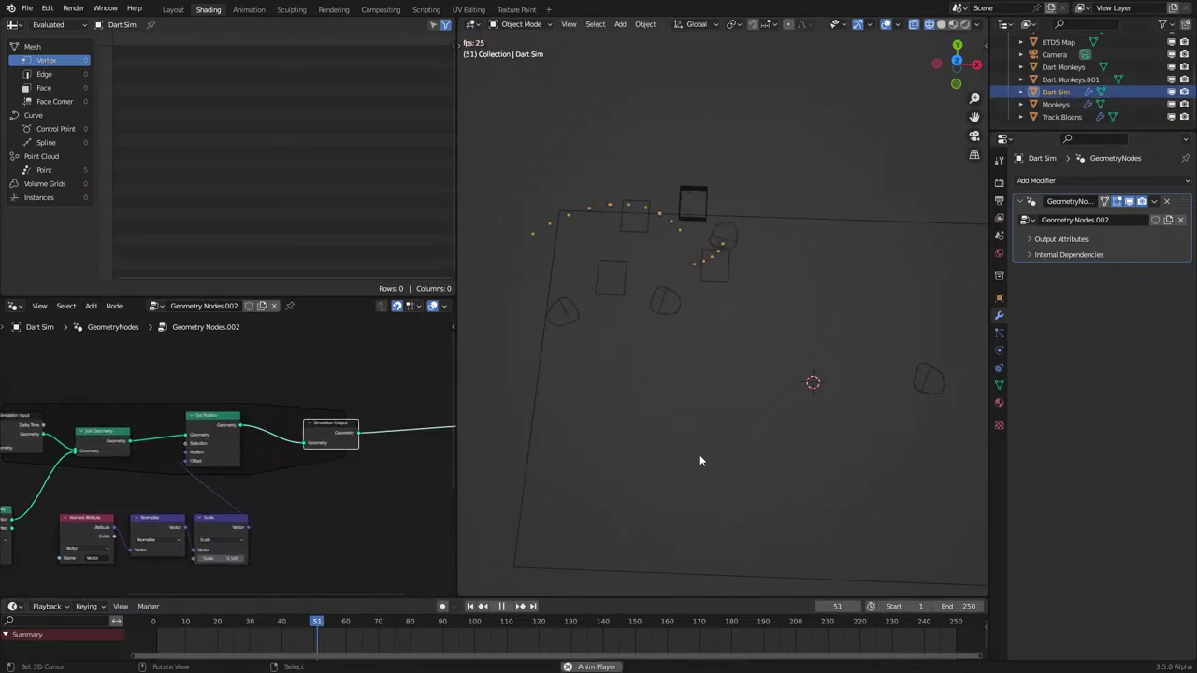
key("z")
left_click(707, 365)
middle_click_drag(743, 327, 687, 351, "shift")
key("space")
Step: Switch the viewport to Wireframe shading and play more frames to examine the moving points
key("z")
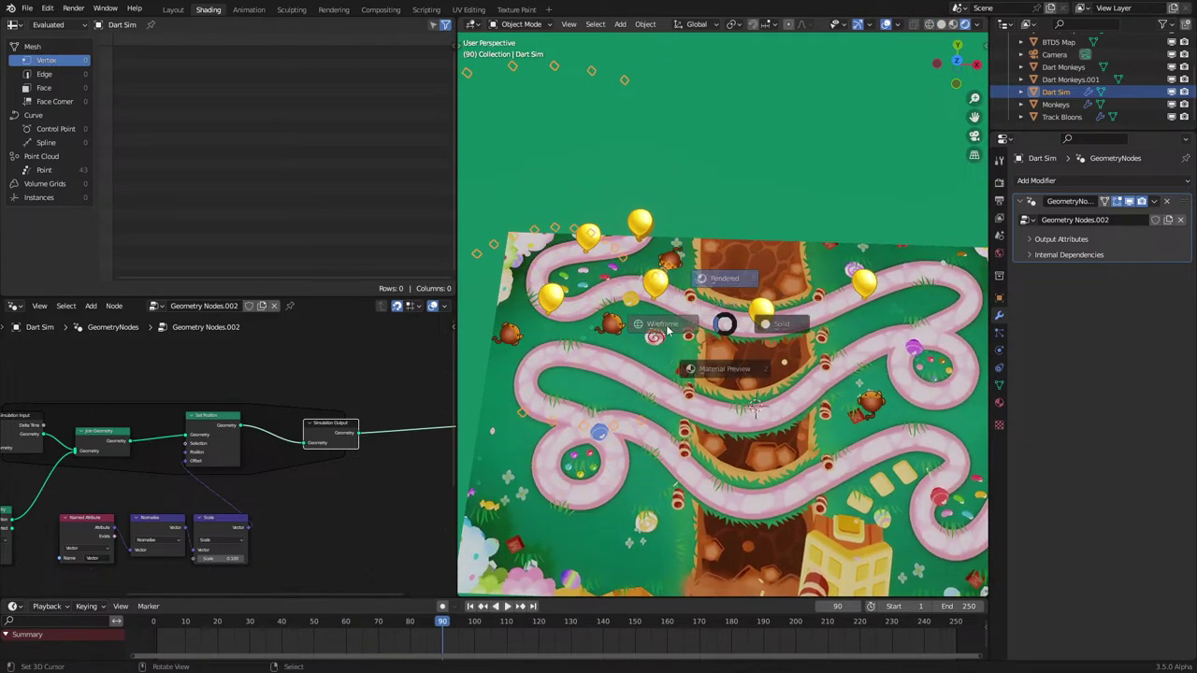
left_click(666, 329)
key("space")
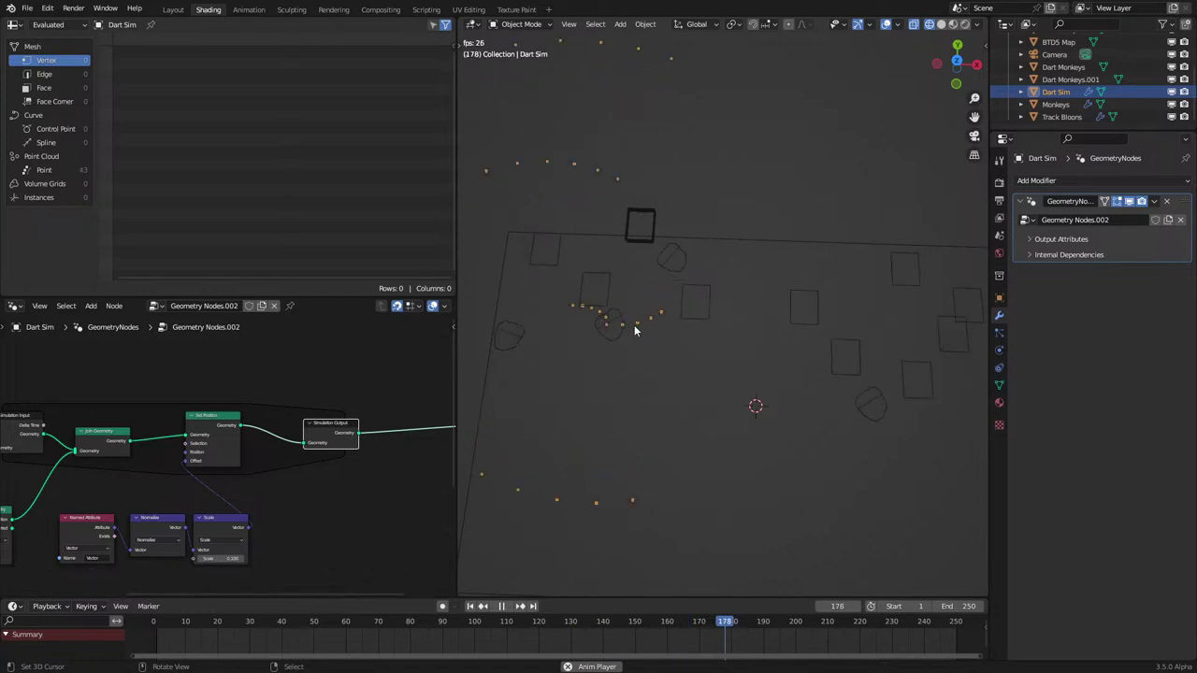
key("space")
Step: Return the viewport to Rendered shading and play the simulation while viewing the map from another angle
key("z")
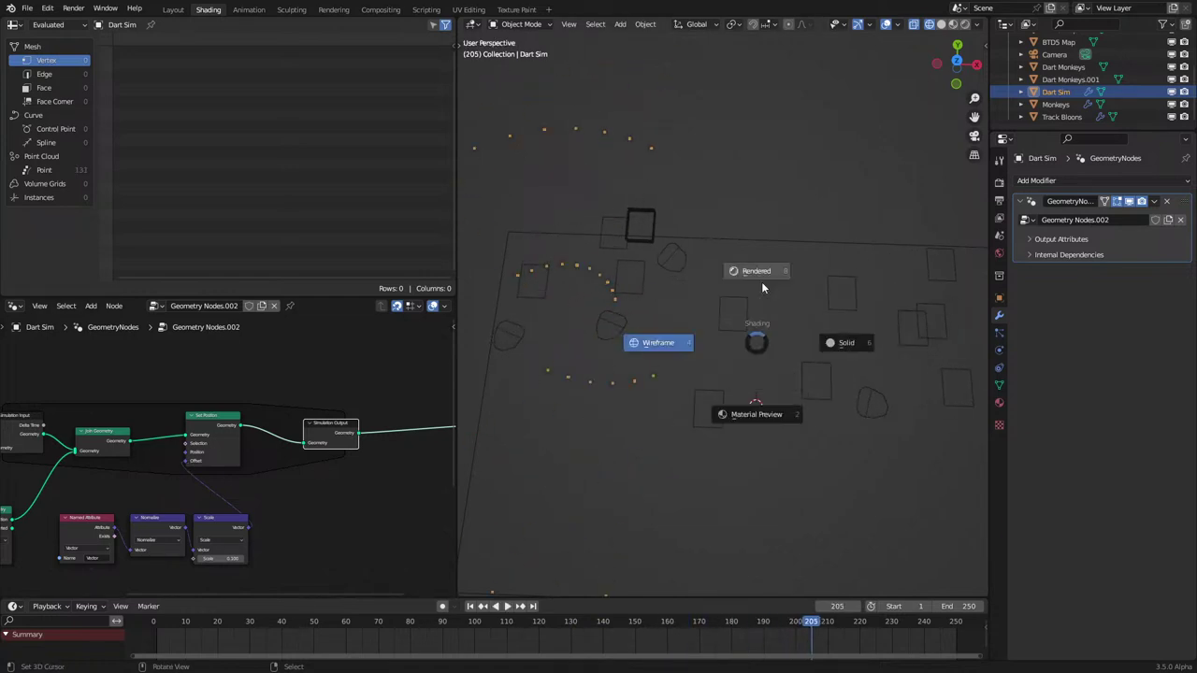
left_click(761, 286)
key("space")
key("space")
middle_click_drag(631, 407, 659, 381)
key("space")
key("space")
scroll(223, 547, "up", 2)
Step: Set the Scale node's scale to 0.2 and play the simulation to check the points' speed
middle_click_drag(248, 555, 297, 462)
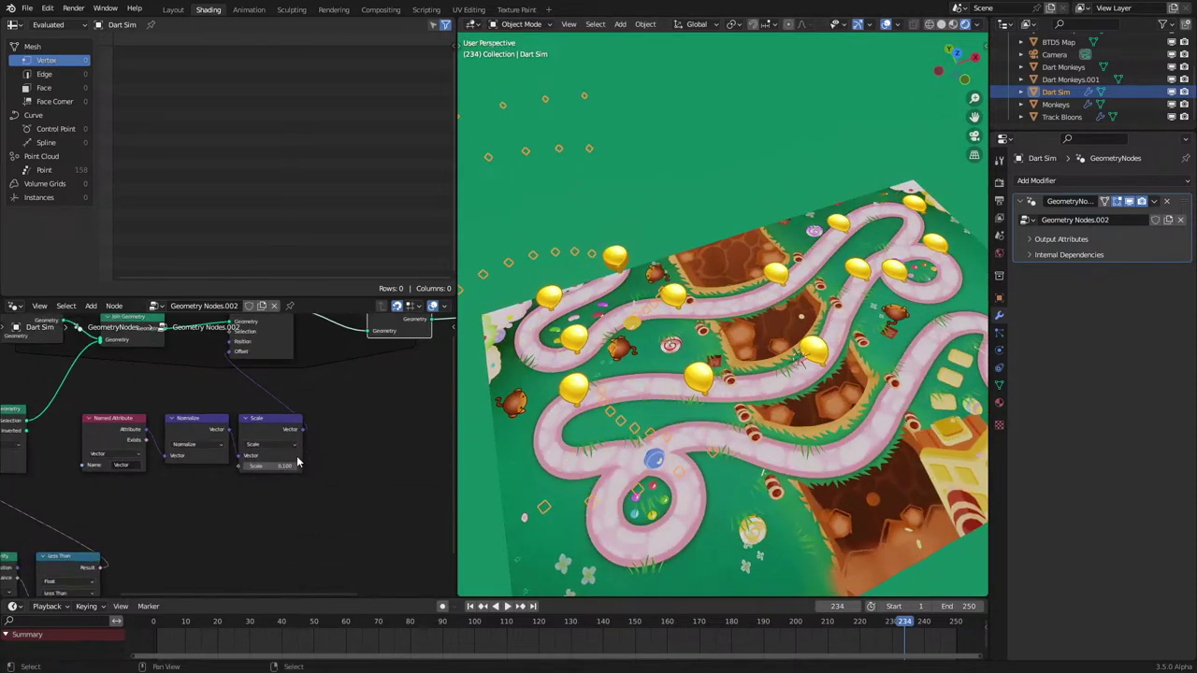
scroll(297, 458, "up", 1)
double_click(301, 467)
type(".2")
key("Return")
key("space")
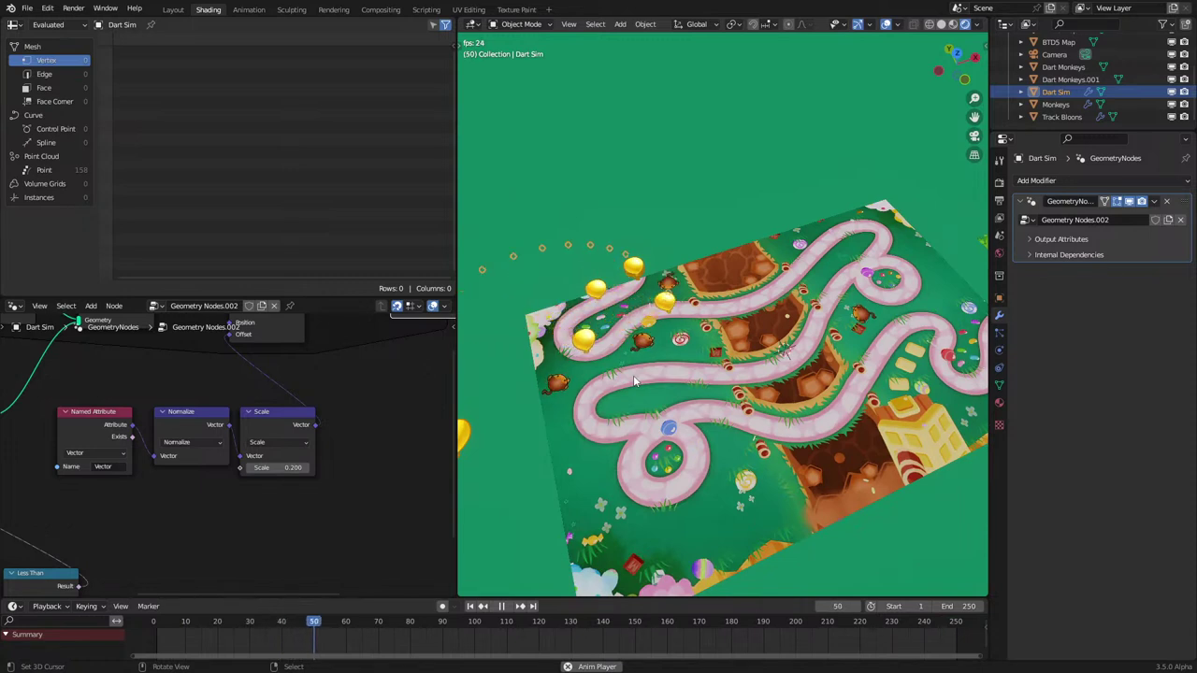
key("space")
Step: Move the Track Bloons proximity nodes up beneath the Monkeys nodes, and shift both rows away from the Named Attribute node
scroll(250, 455, "down", 5)
middle_click_drag(207, 460, 427, 423)
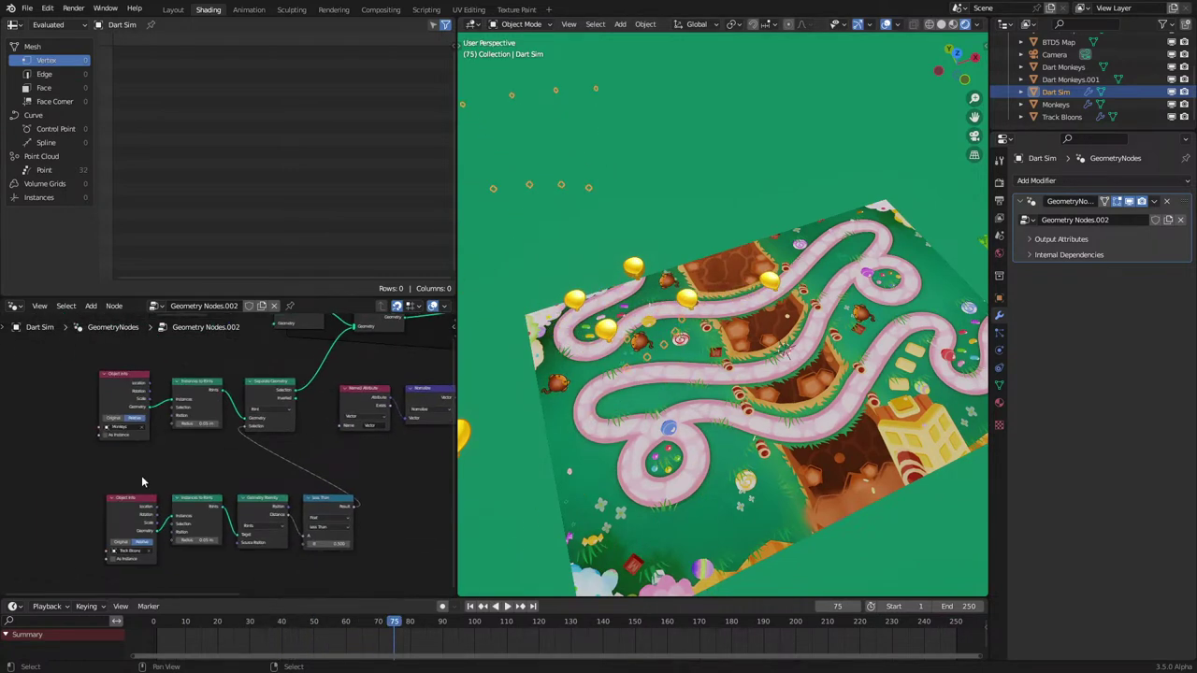
left_click_drag(74, 480, 406, 570)
key("g")
left_click(312, 509)
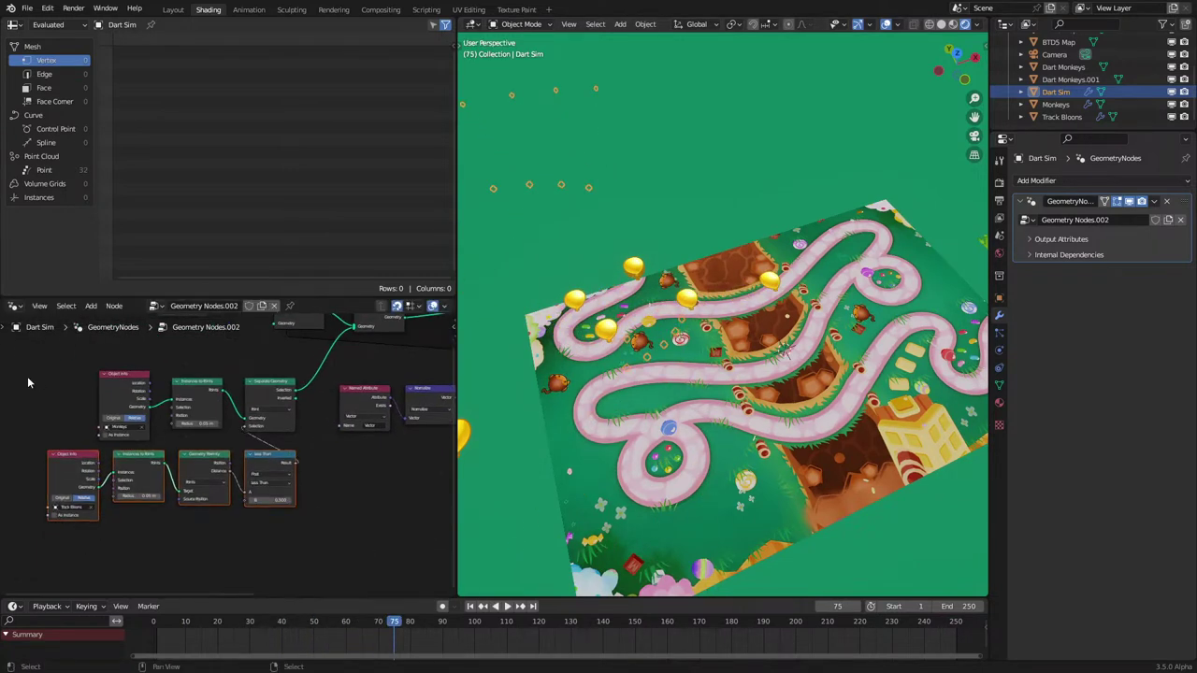
left_click_drag(27, 376, 275, 525)
key("g")
left_click(224, 521)
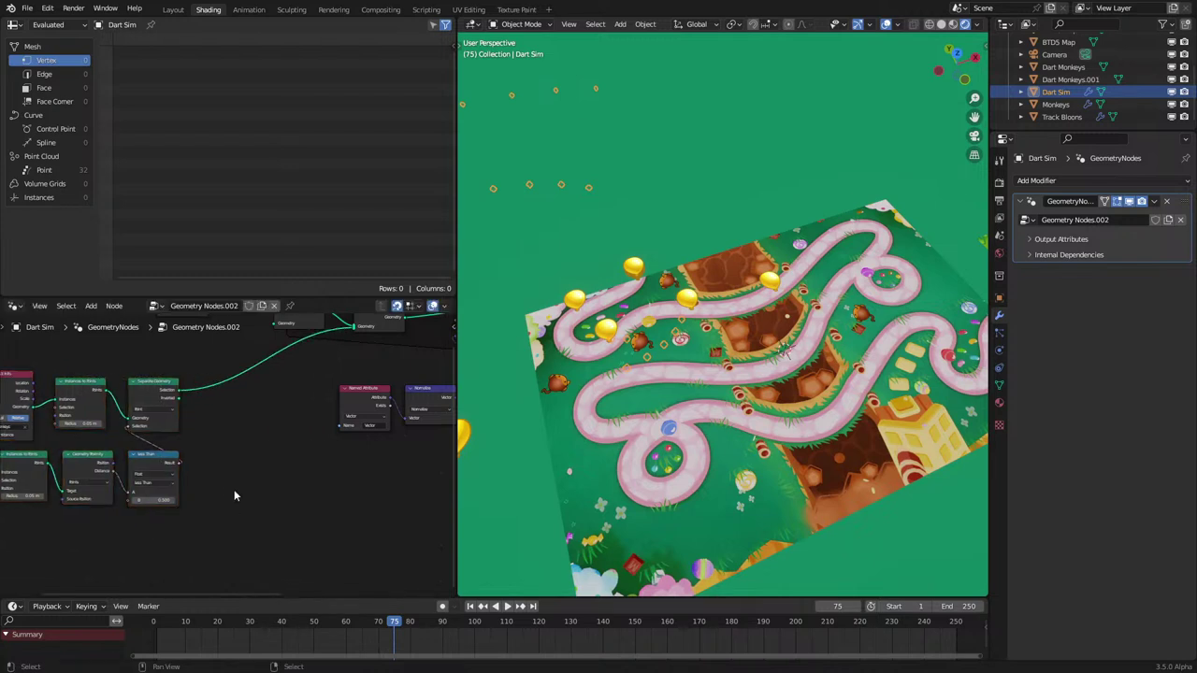
Step: Play more frames and review the node chain from Separate Geometry through the simulation nodes
scroll(236, 430, "up", 5)
middle_click_drag(239, 424, 232, 499)
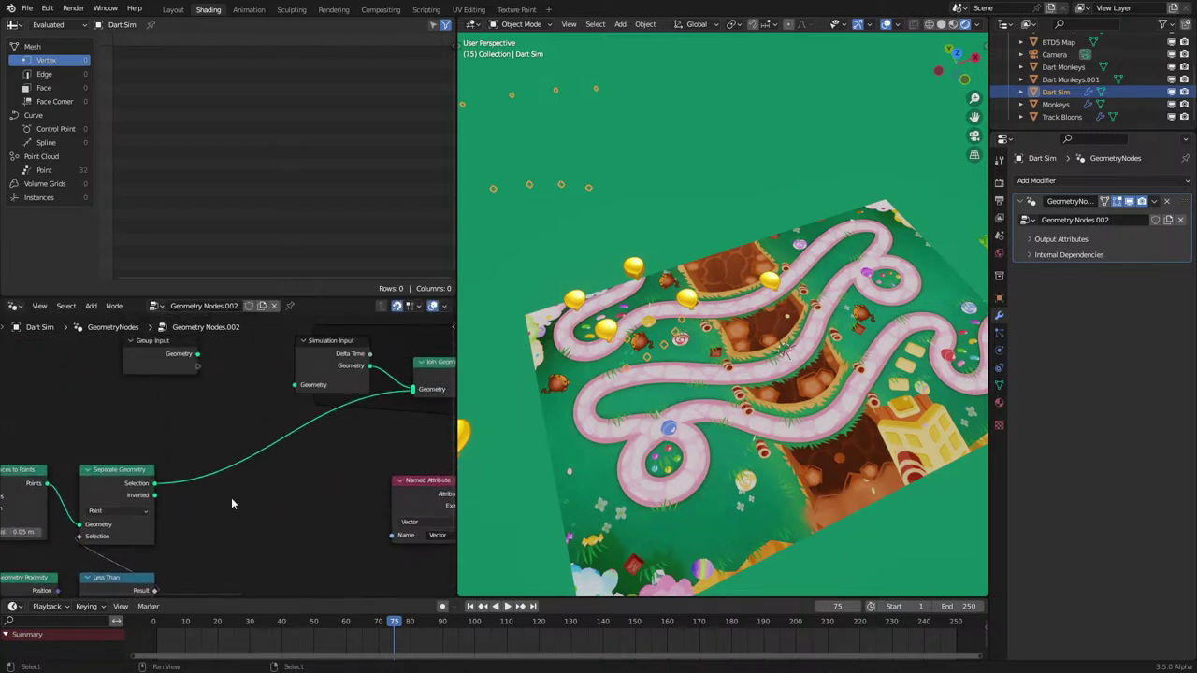
scroll(231, 496, "down", 3)
middle_click_drag(136, 503, 230, 490)
left_click_drag(56, 476, 71, 467)
key("space")
middle_click_drag(388, 471, 228, 470)
key("space")
scroll(389, 424, "down", 3)
middle_click_drag(407, 406, 233, 428)
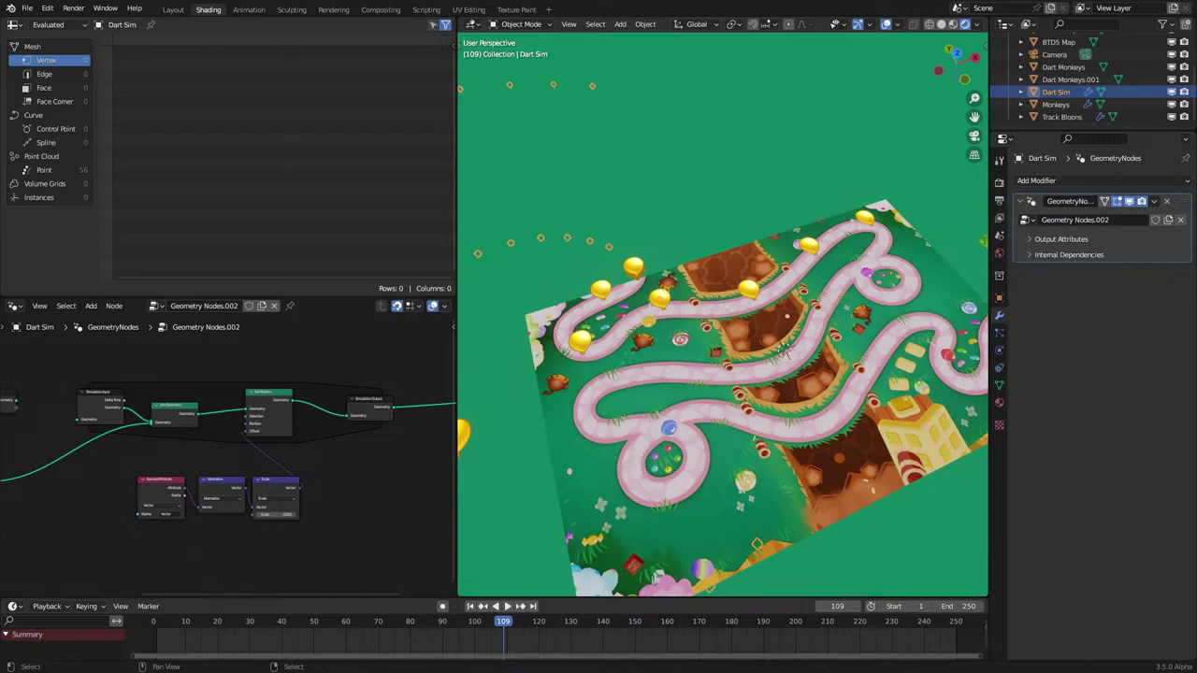
Step: Import Dart.png from the Desktop folder as an image plane
left_click(289, 484)
left_click(27, 7)
mouse_move(56, 176)
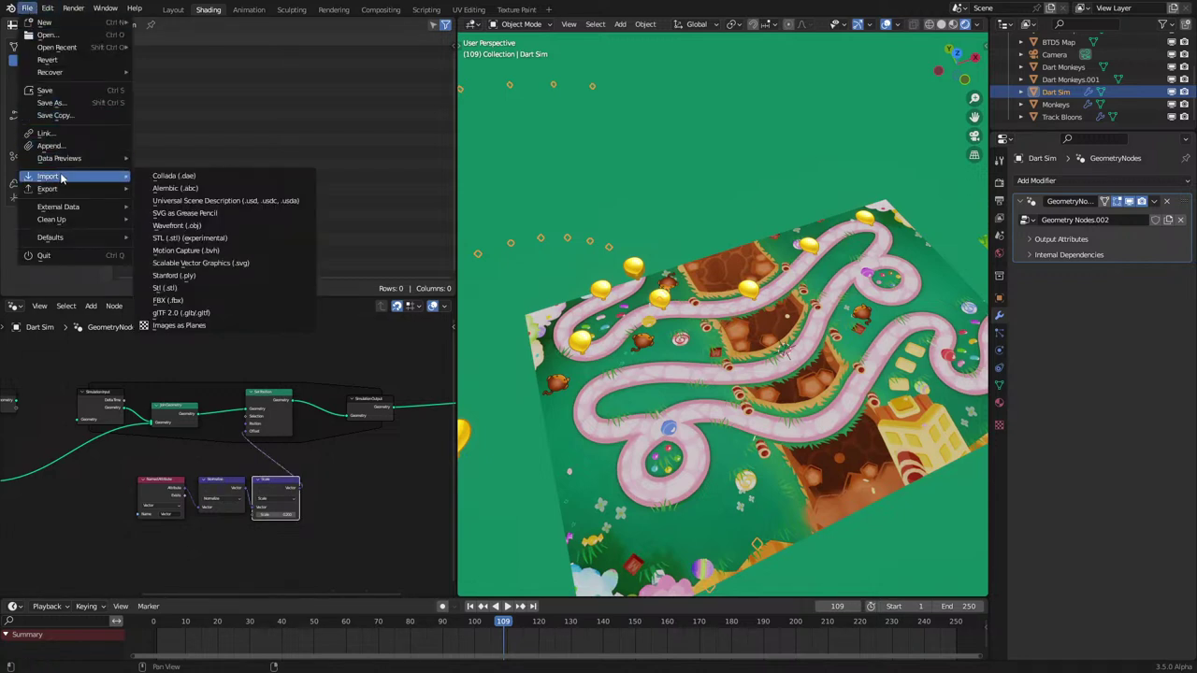
left_click(211, 323)
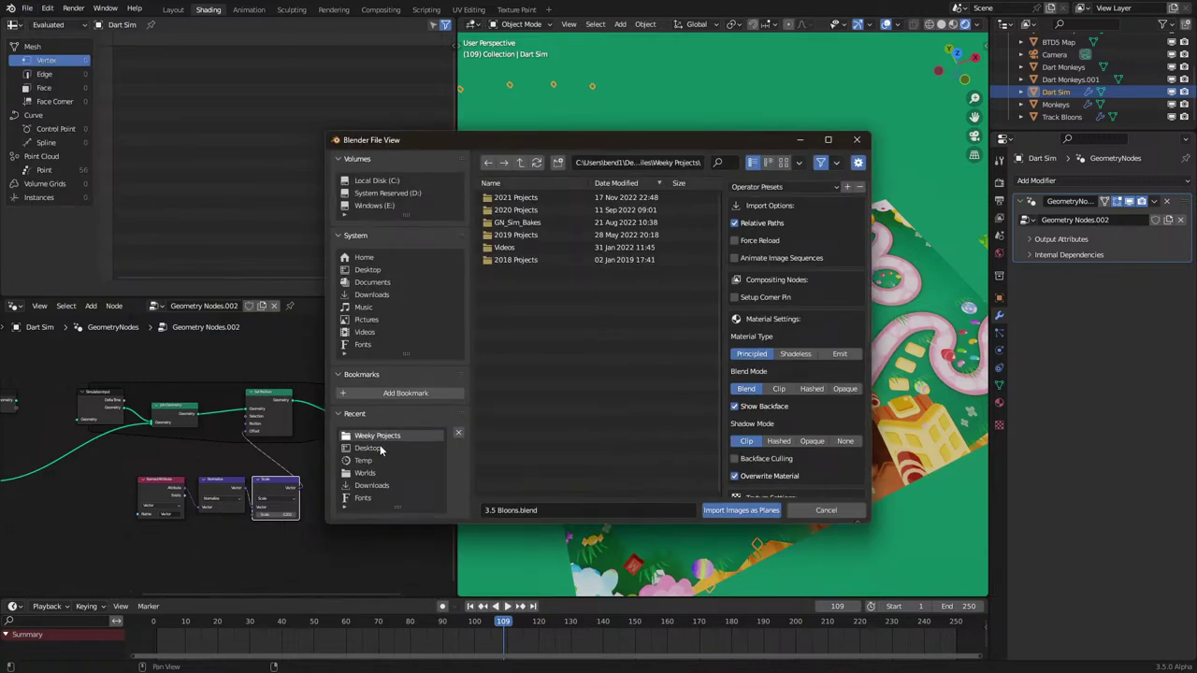
left_click(374, 448)
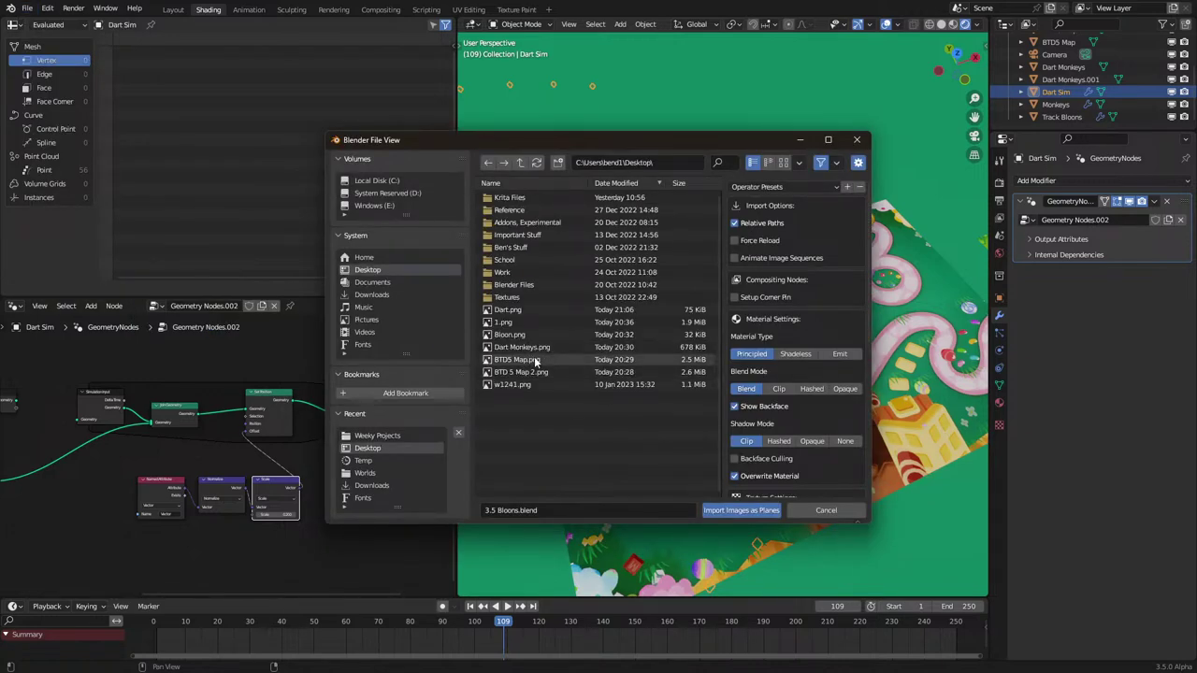
double_click(520, 314)
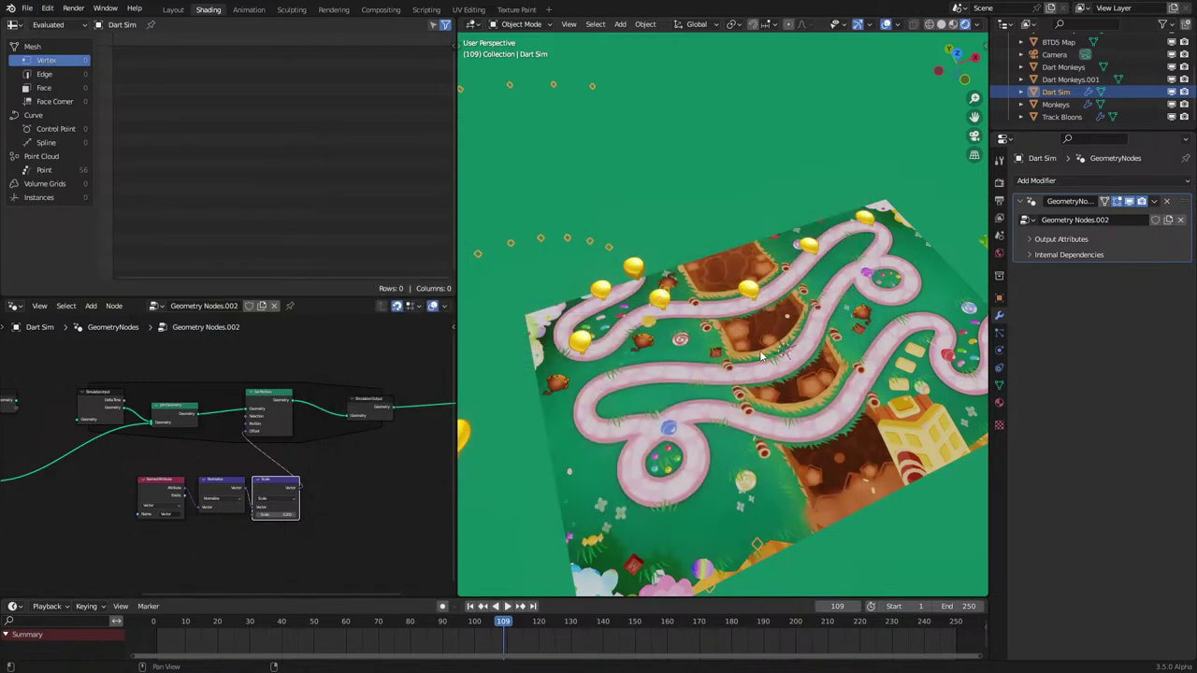
Step: Move the imported Dart image plane up along the Z axis, above the map
key("g")
key("z")
left_click(794, 280)
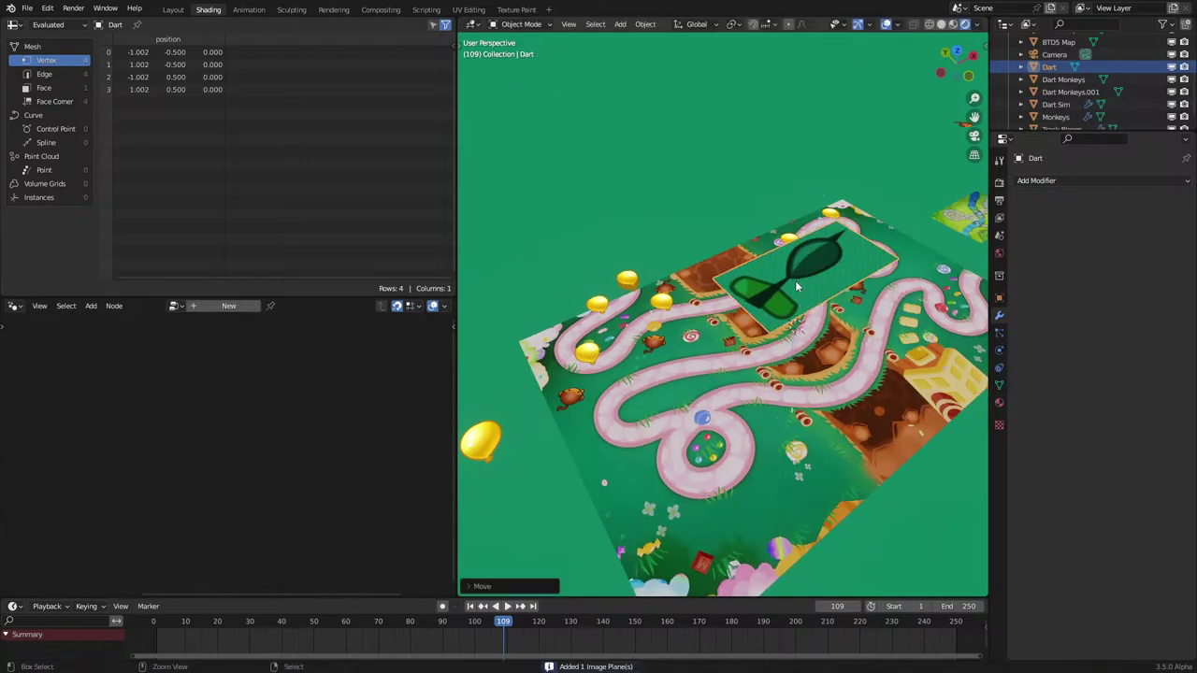
Step: Open the Dart plane's material and show its node tree in the Shader Editor
middle_click_drag(795, 280, 775, 355)
scroll(776, 355, "up", 5)
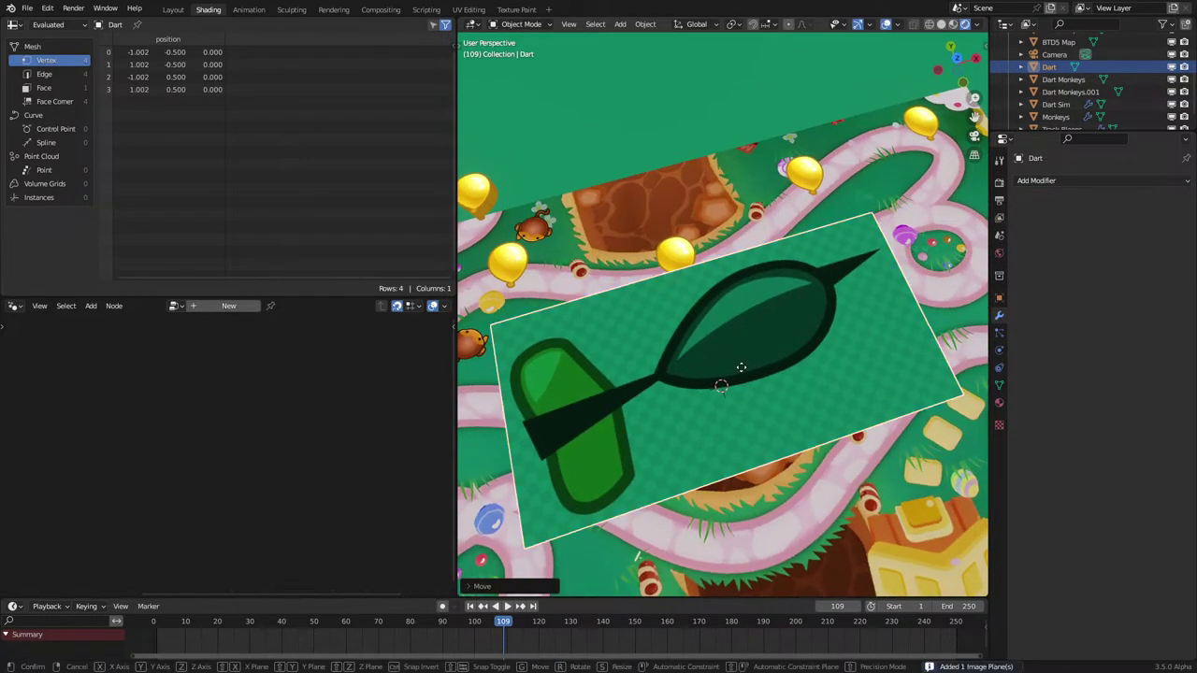
left_click(999, 403)
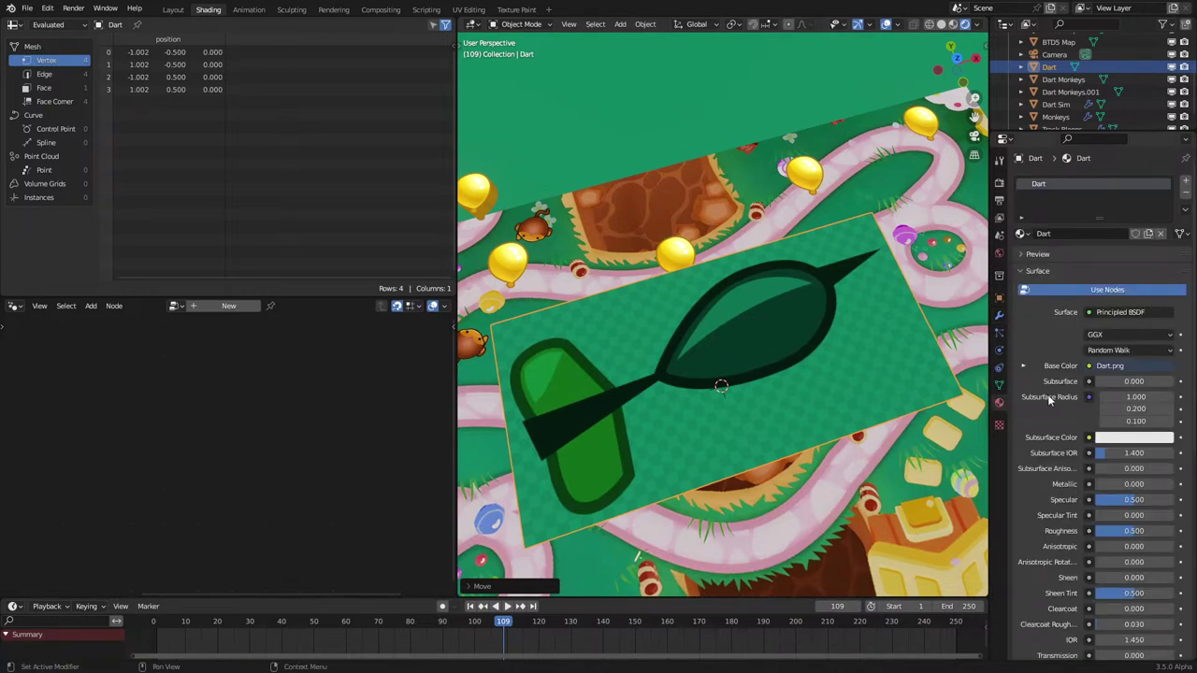
left_click(15, 306)
left_click(56, 425)
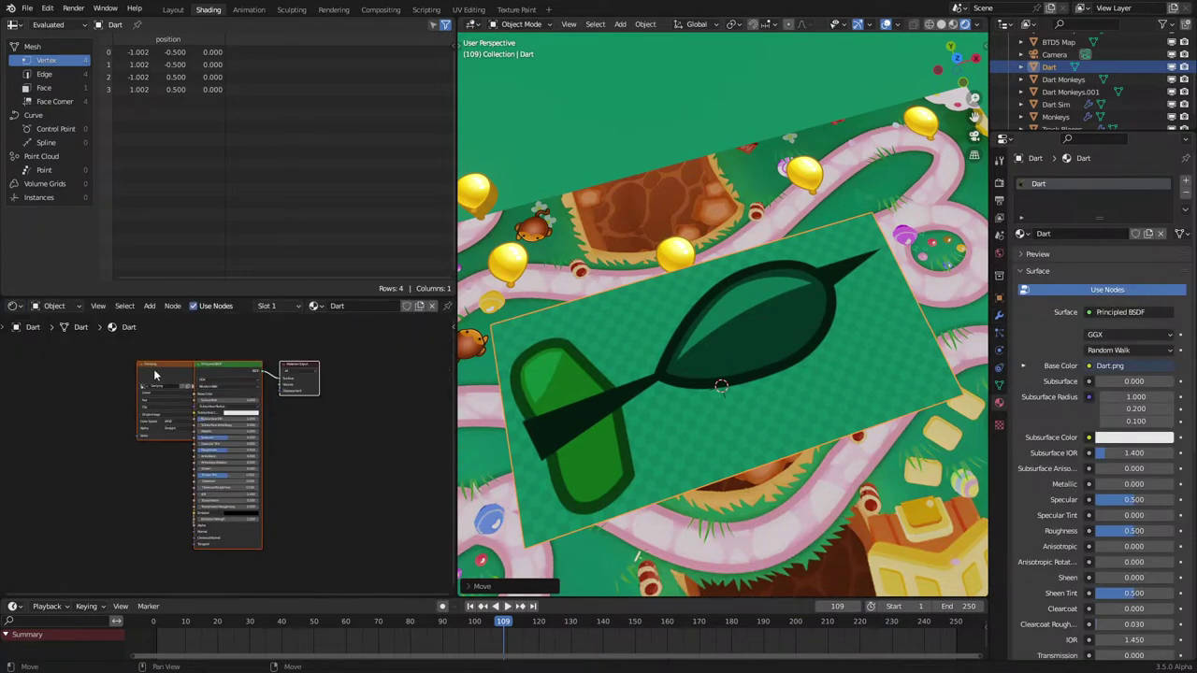
Step: Move the Dart.png texture node away from the Principled BSDF, preview the texture alone, and return the preview to the Principled BSDF
left_click(158, 376, "ctrl+shift")
left_click_drag(158, 376, 73, 372)
left_click(204, 380)
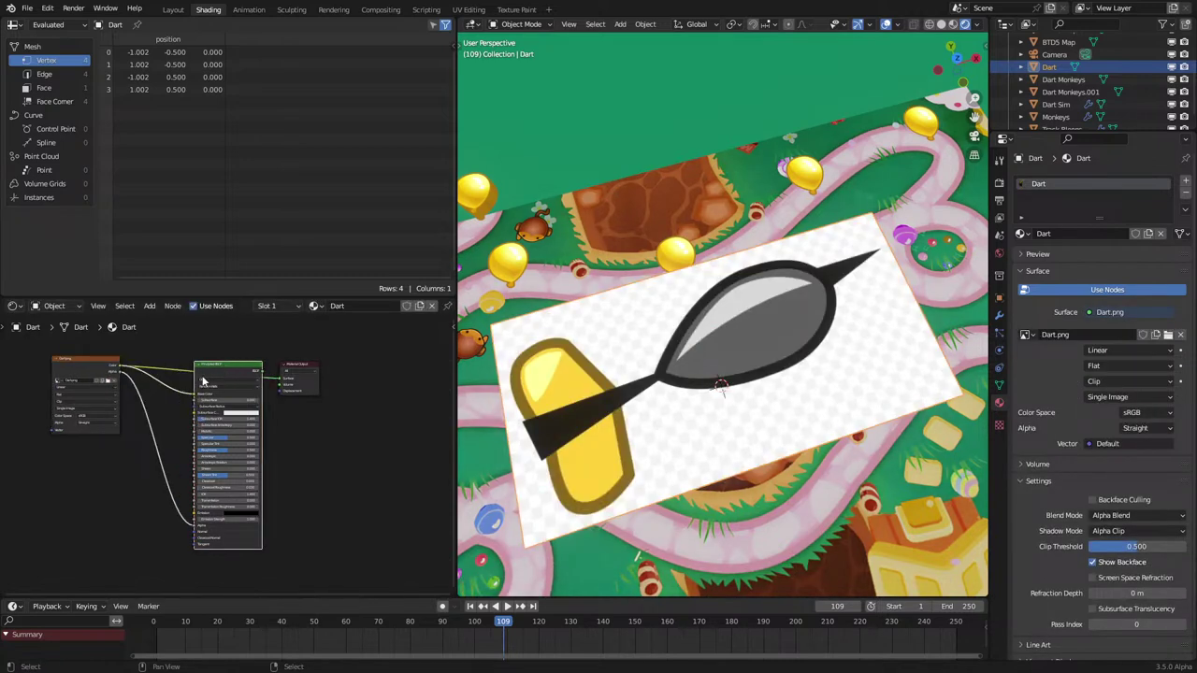
scroll(203, 380, "up", 2)
left_click(55, 351, "ctrl+shift")
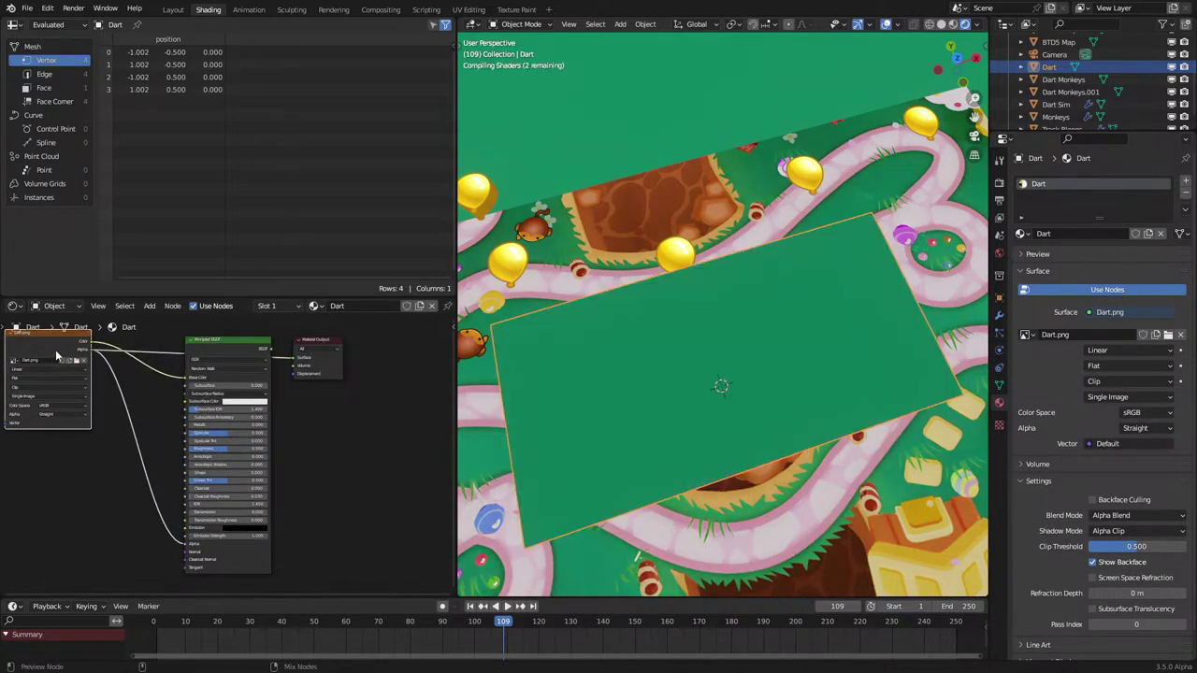
left_click(56, 352, "ctrl+shift")
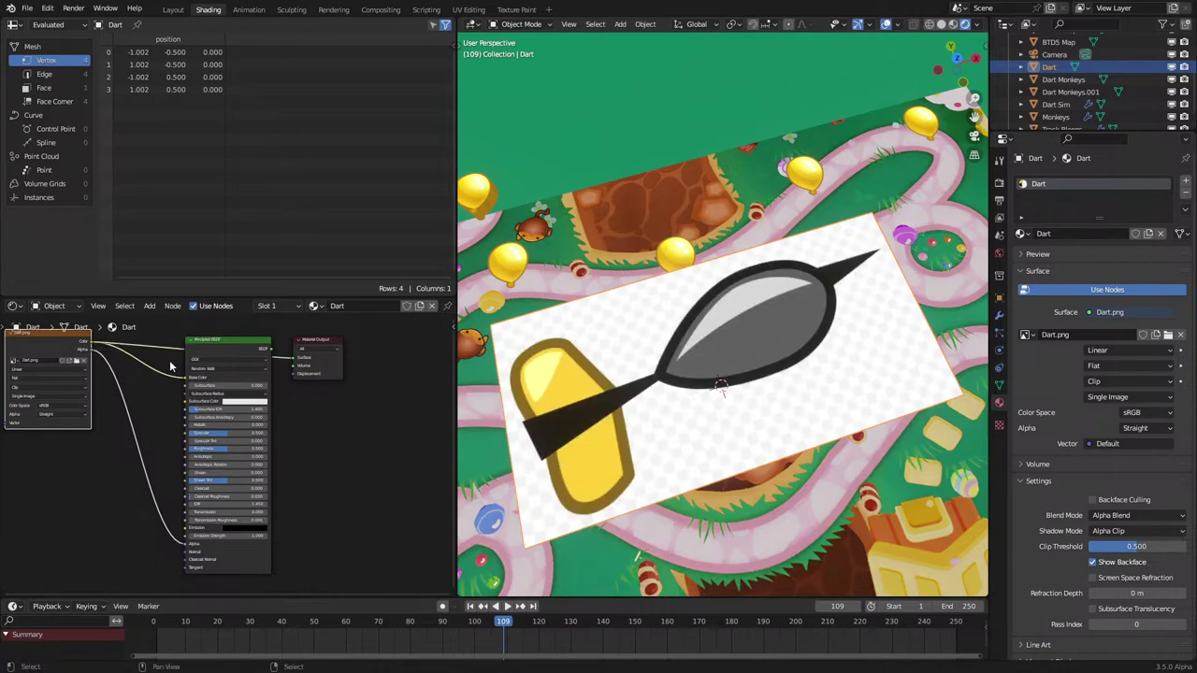
middle_click_drag(172, 367, 179, 400)
left_click(231, 382, "ctrl+shift")
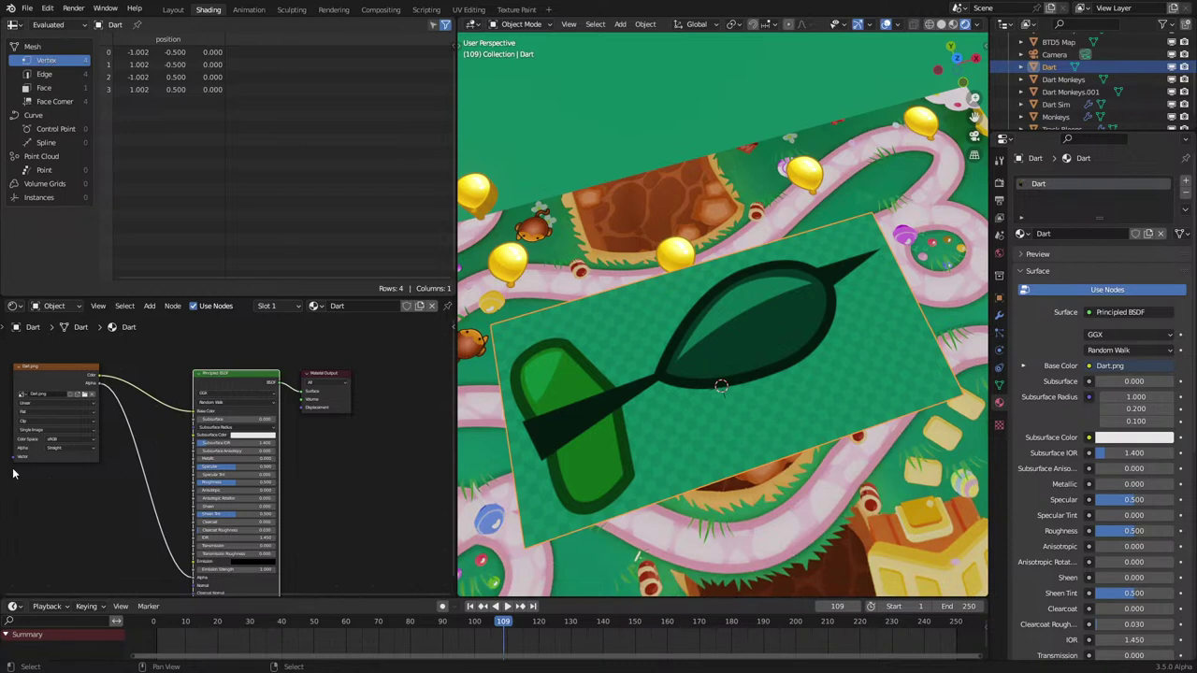
Step: Set the Dart material's blend mode to Alpha Clip
scroll(1080, 510, "down", 8)
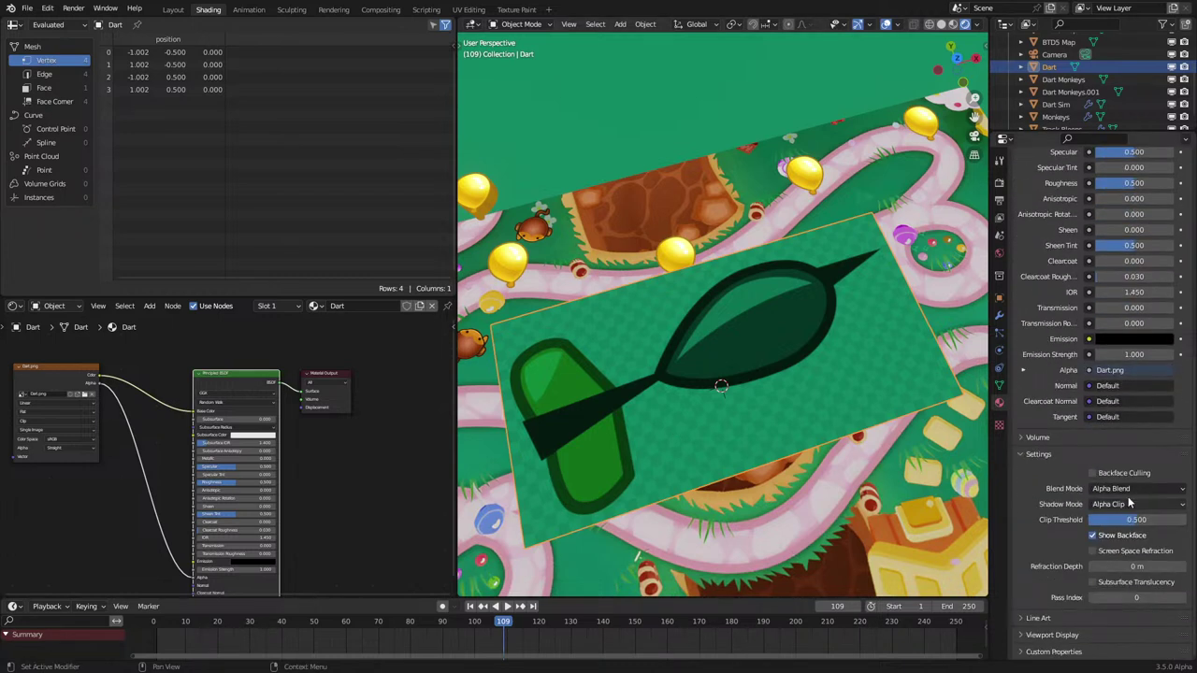
left_click(1131, 488)
left_click(1123, 520)
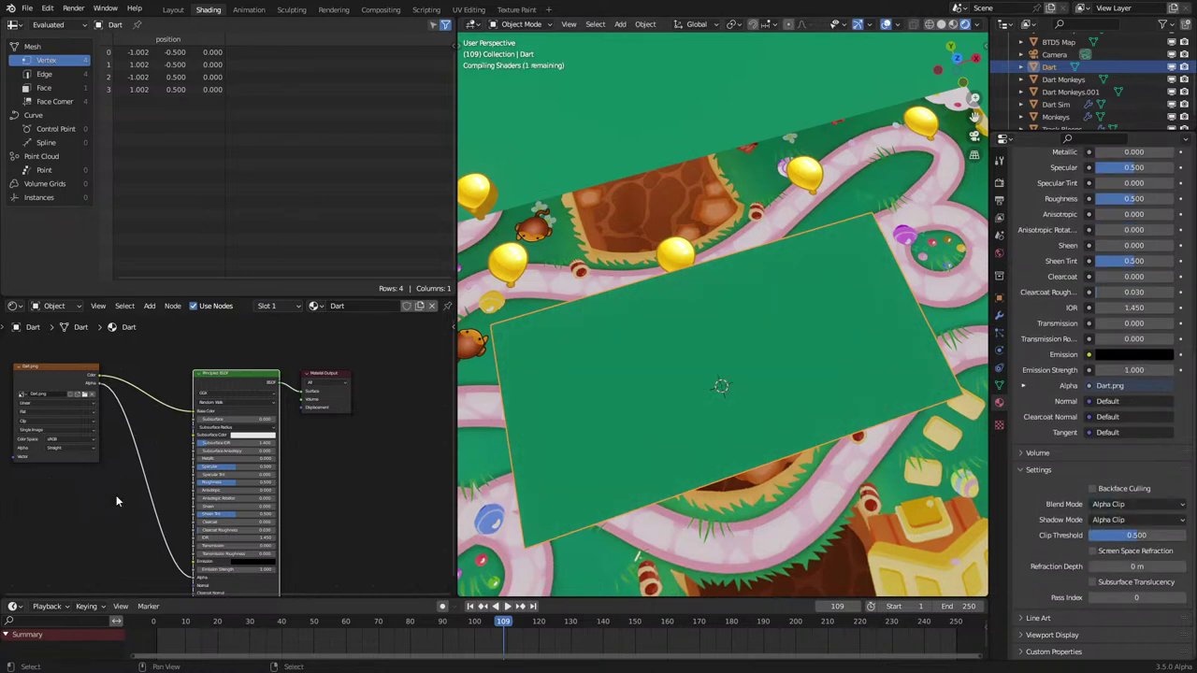
key("q")
key("shift+a")
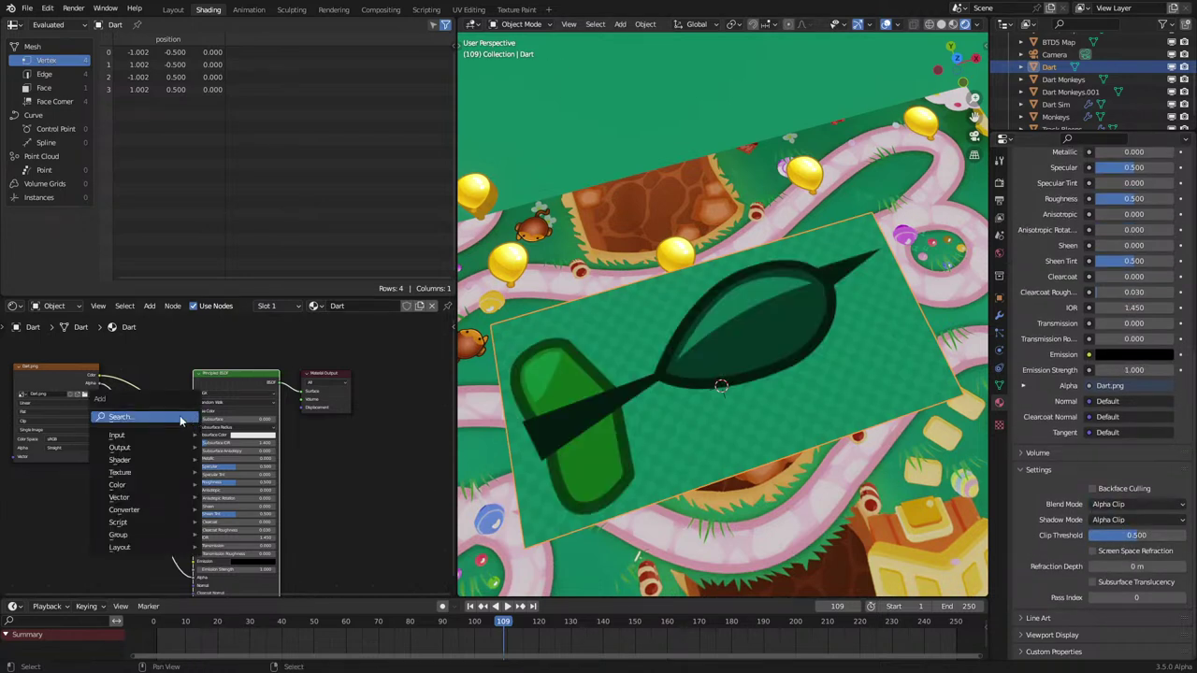
key("Escape")
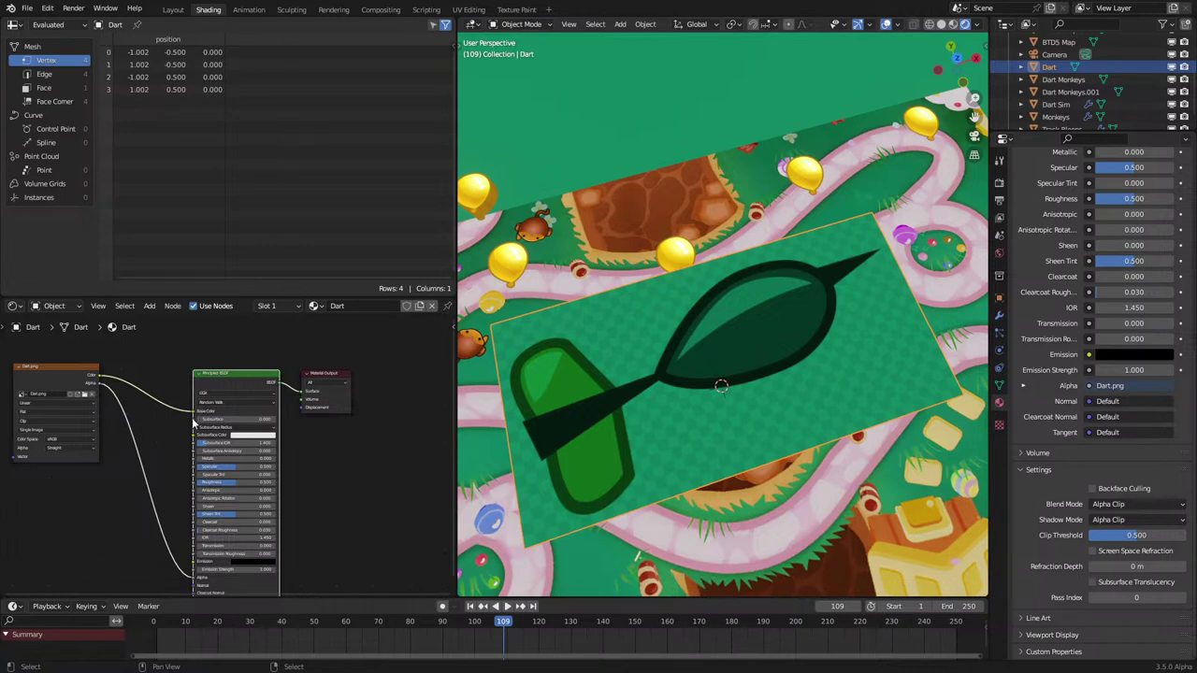
Step: Feed the Dart.png color into the Principled BSDF's Emission, with a black base color and specular at 0
left_click_drag(195, 423, 199, 559)
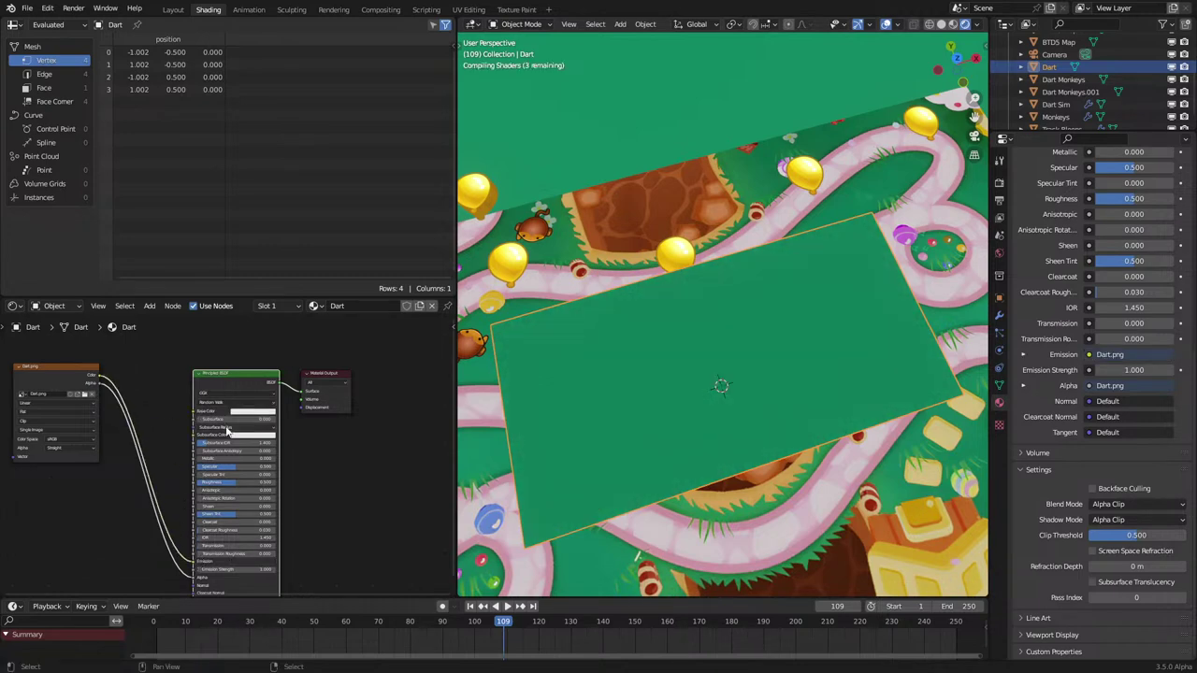
scroll(229, 425, "up", 1)
left_click(254, 408)
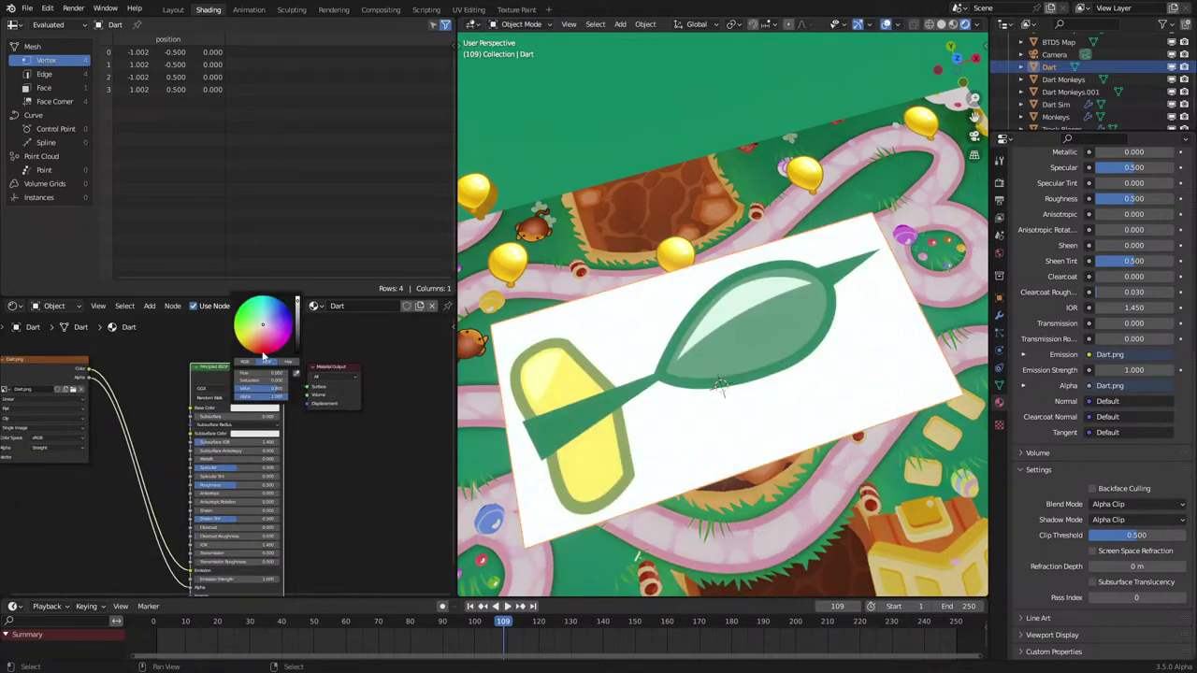
scroll(264, 350, "down", 18)
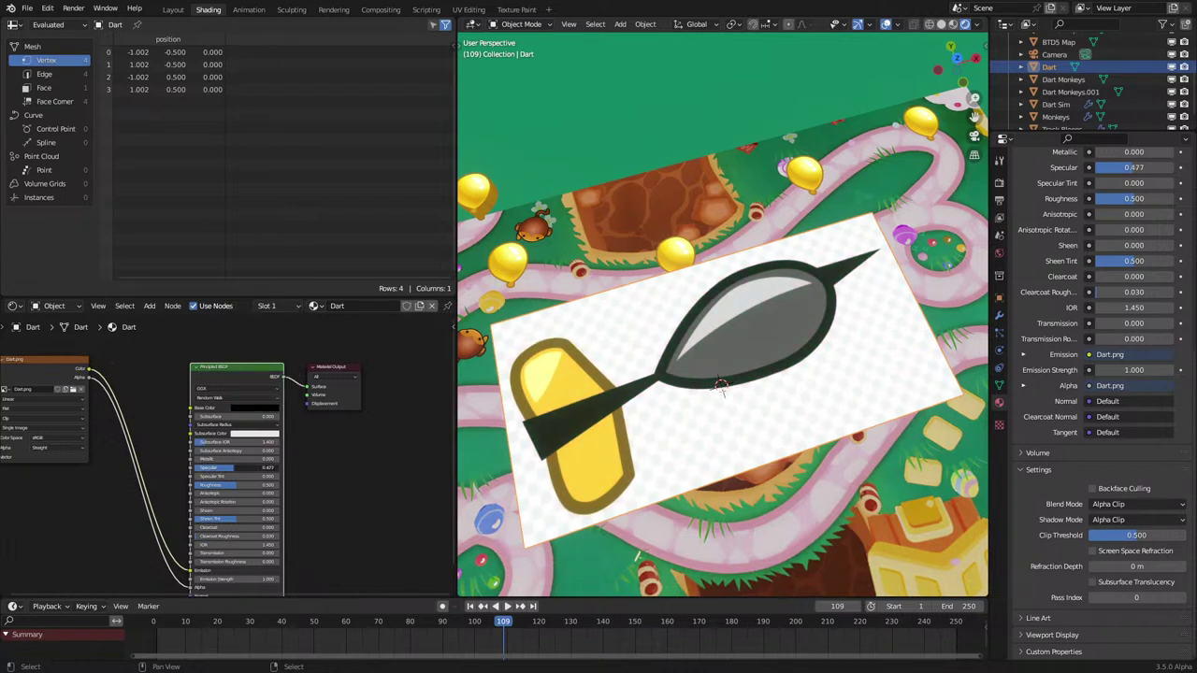
left_click_drag(234, 467, 194, 468)
Step: Move the Dart.png texture node down beside the Principled BSDF's Emission and Alpha inputs
middle_click_drag(138, 449, 206, 424)
left_click(113, 327)
left_click(127, 342)
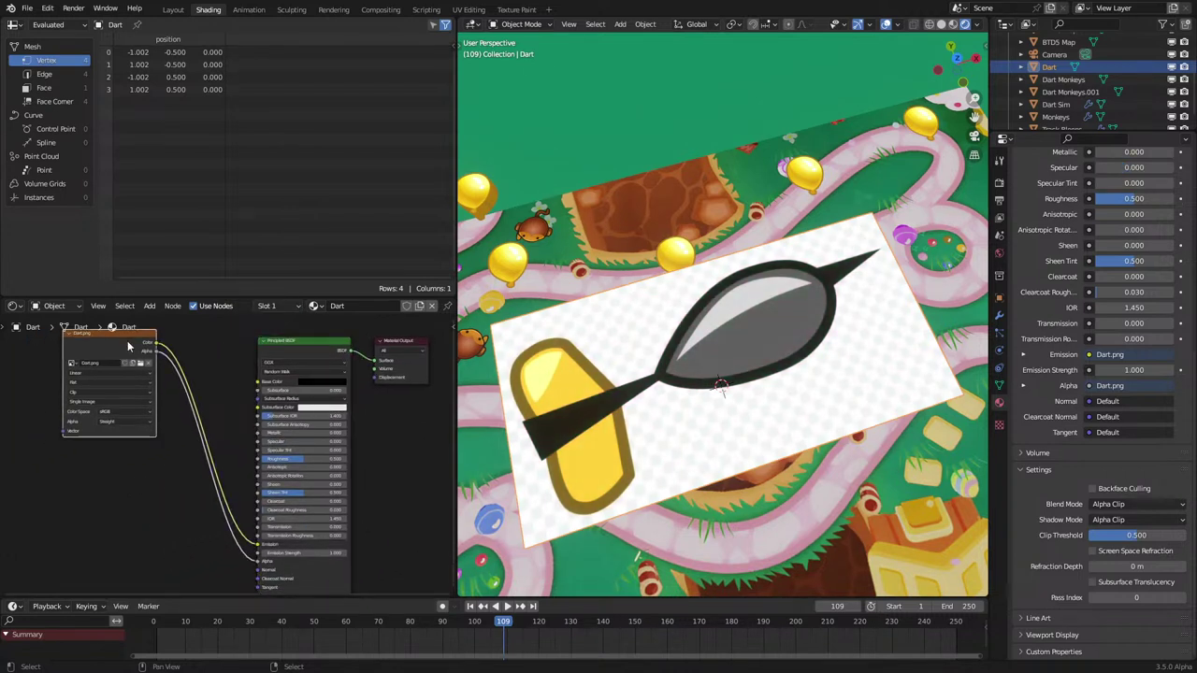
left_click_drag(127, 342, 81, 497)
Step: Add a Greater Than Math node driven by the Dart.png color and preview its mask on the dart plane
middle_click_drag(232, 536, 254, 451)
scroll(258, 462, "up", 4)
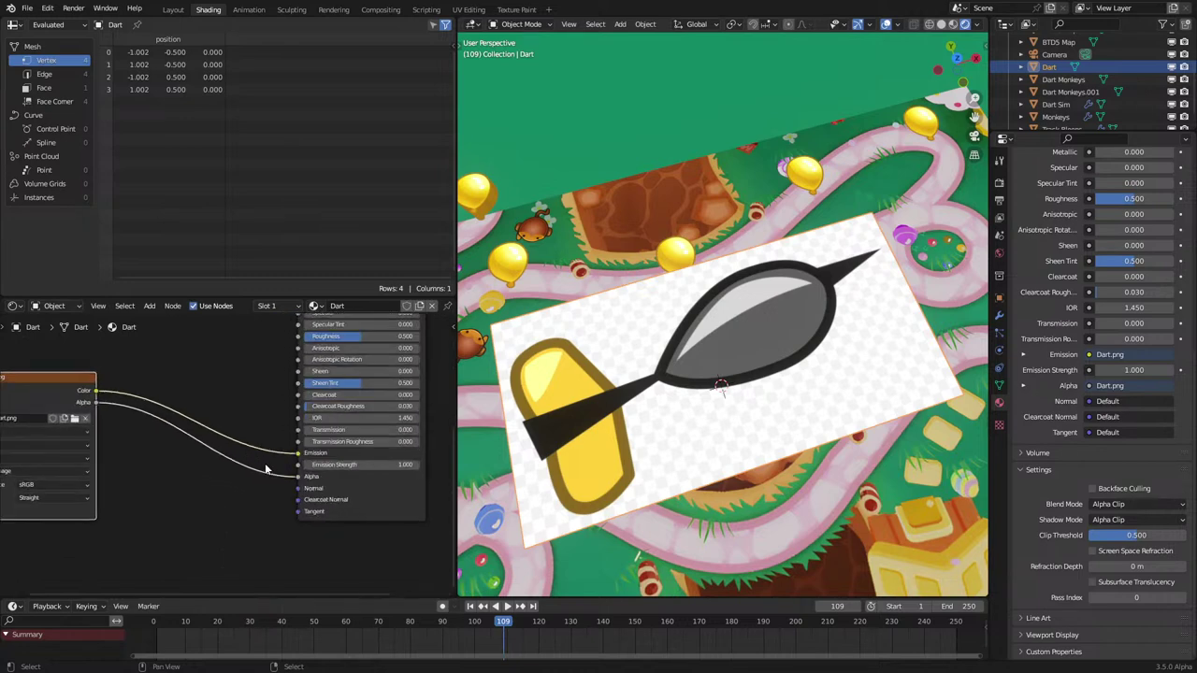
scroll(261, 471, "up", 1)
key("q")
left_click(160, 558)
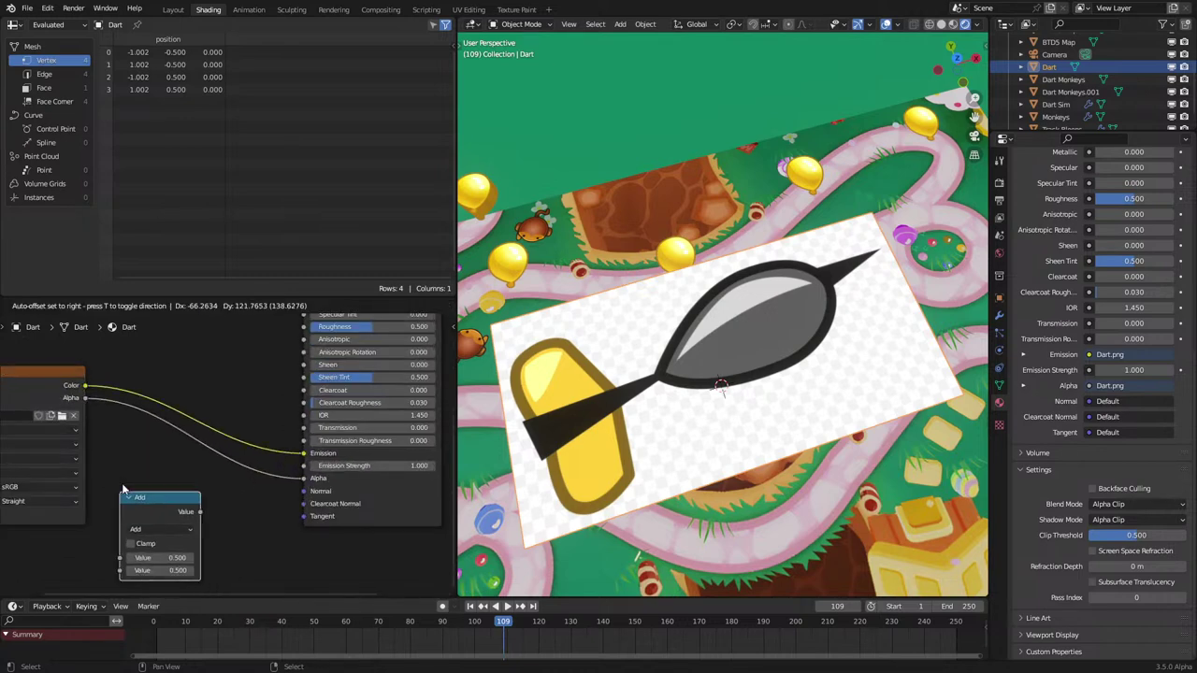
left_click(121, 479)
left_click(161, 519)
left_click(145, 508)
left_click_drag(86, 397, 177, 558)
left_click(168, 493, "ctrl+shift")
key("ctrl+z")
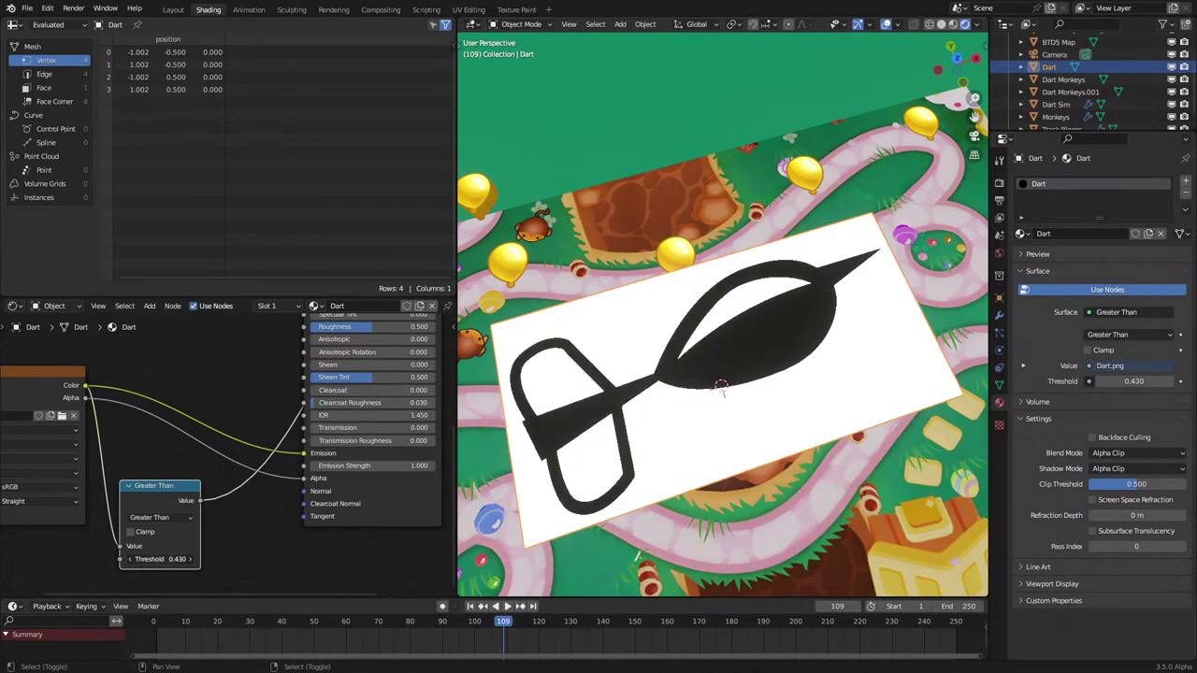
Step: Add a Separate Color node fed by the Dart.png color and set its mode to HSV
middle_click_drag(176, 516, 221, 471)
key("shift+a")
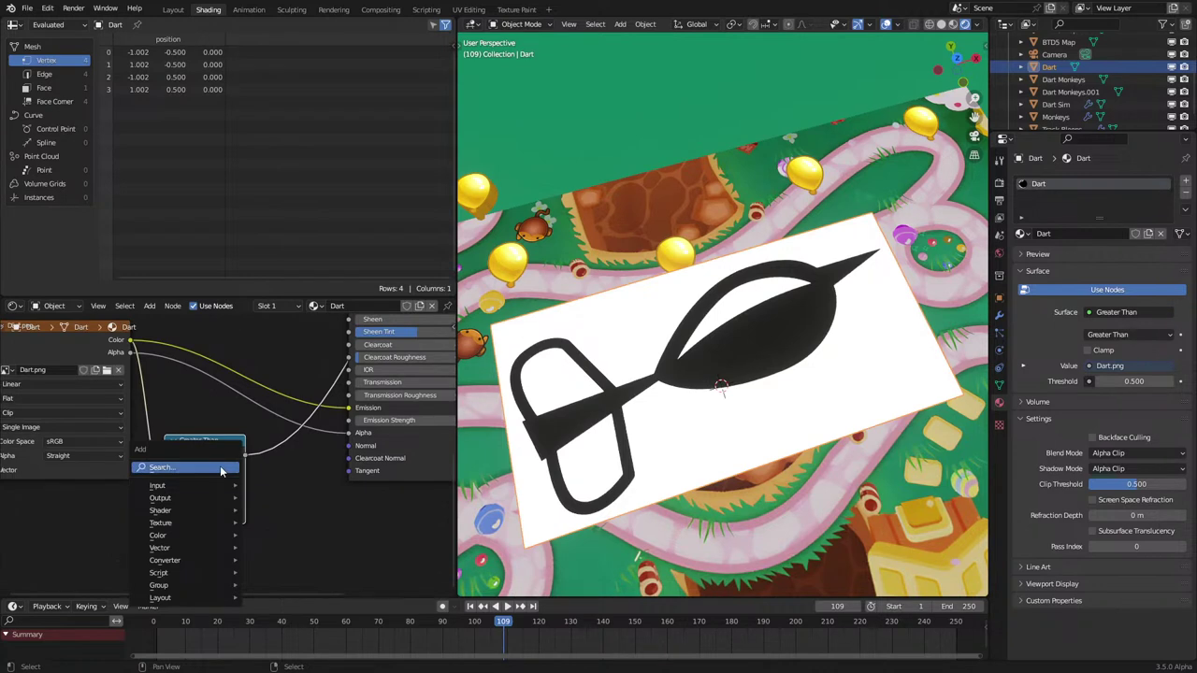
left_click_drag(130, 340, 55, 533)
type("sepa")
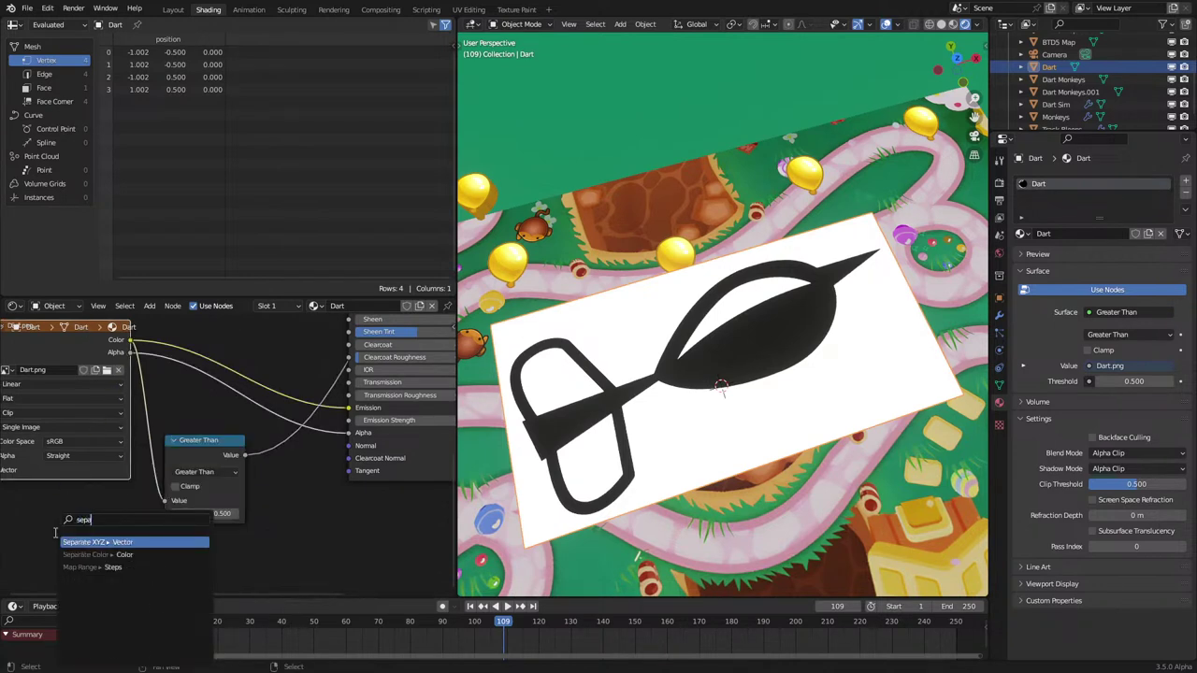
key("Down")
key("Return")
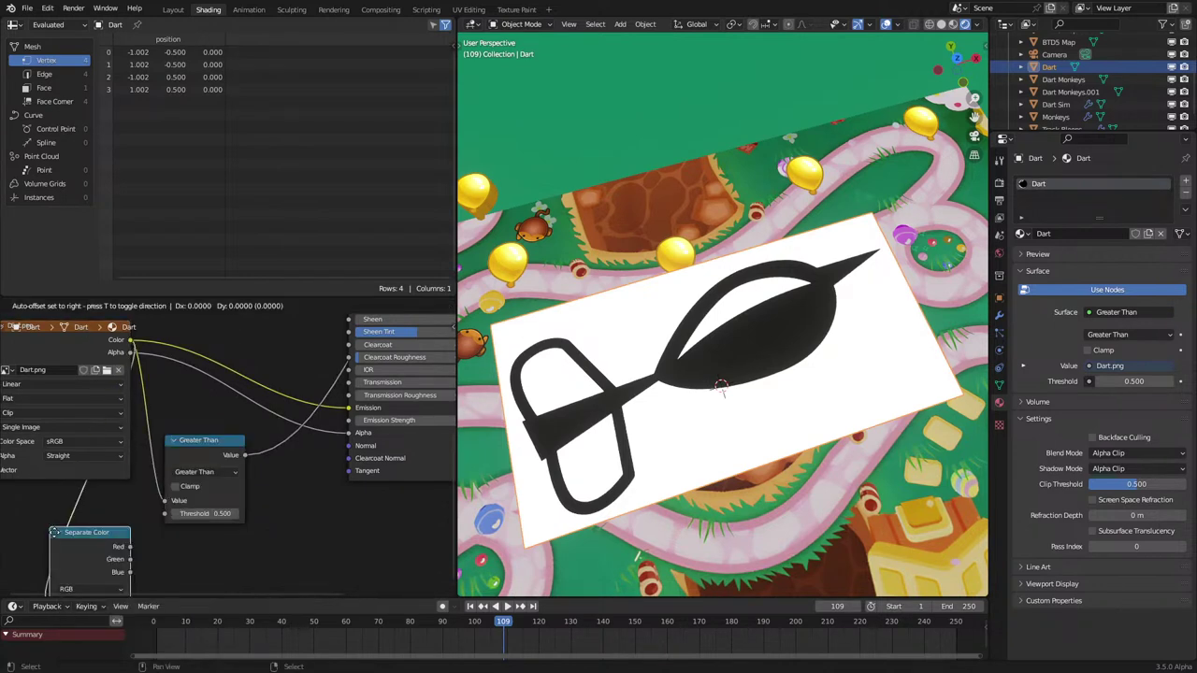
left_click(54, 526)
middle_click_drag(84, 522, 100, 447)
left_click(86, 520)
left_click(89, 533)
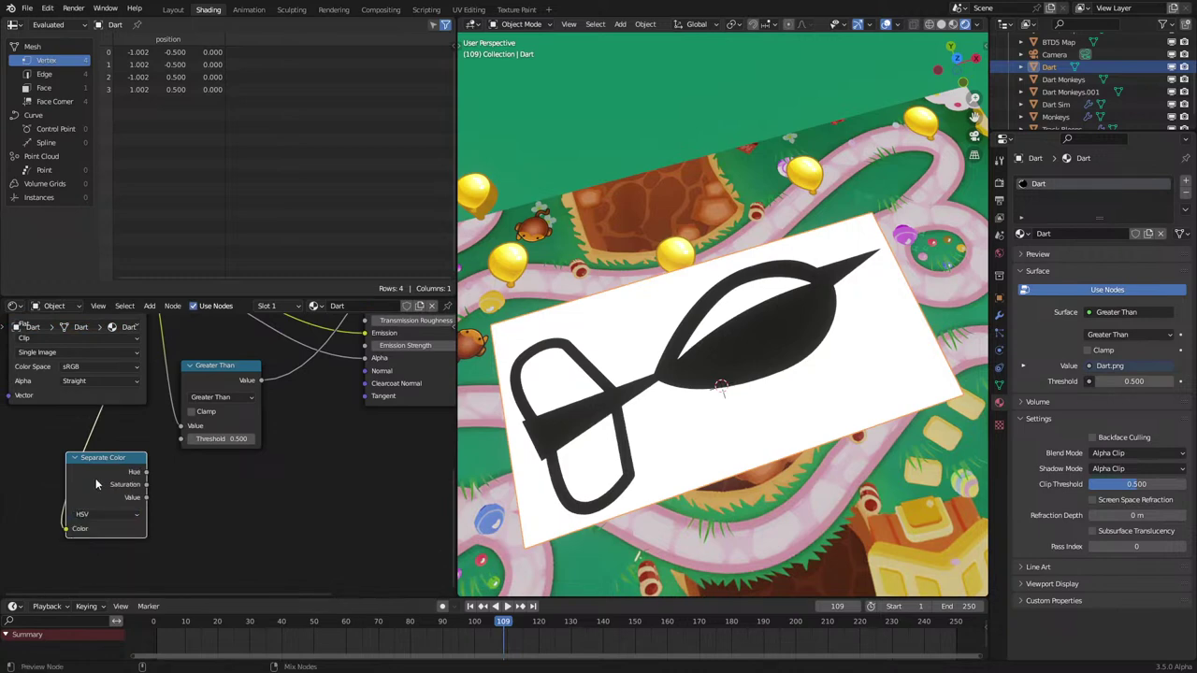
Step: Preview the Separate Color outputs on the dart plane, comparing Saturation and Value
left_click(95, 478, "ctrl+shift")
left_click(95, 478, "ctrl+shift")
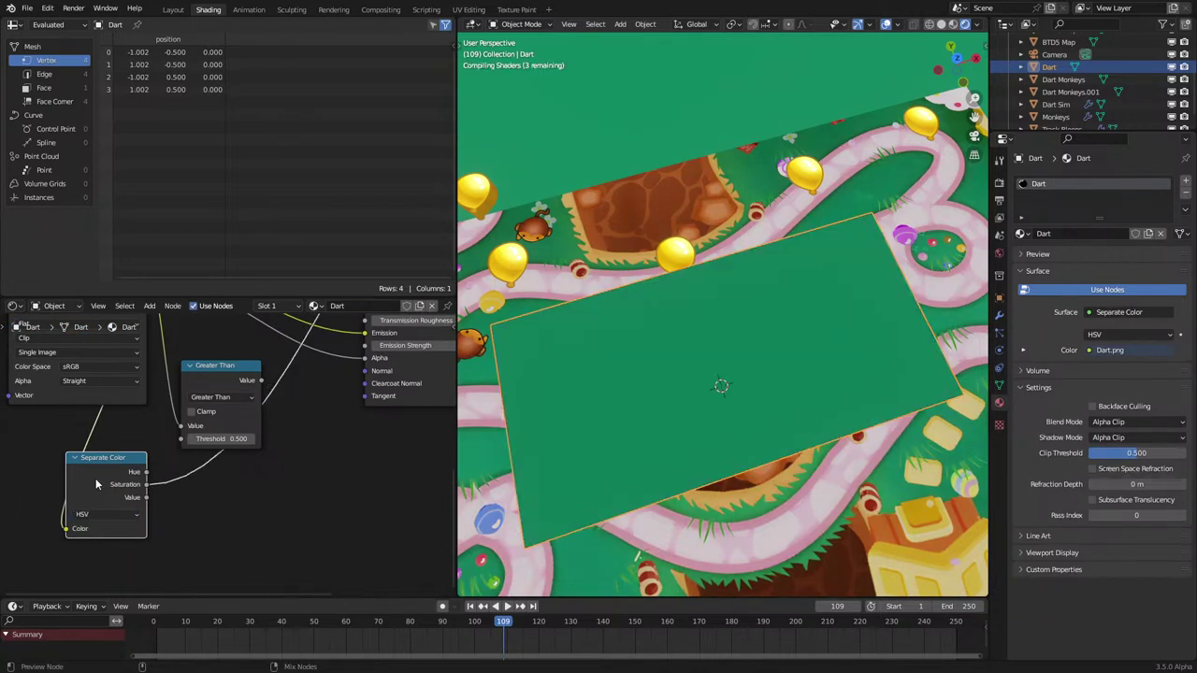
left_click(96, 478, "ctrl+shift")
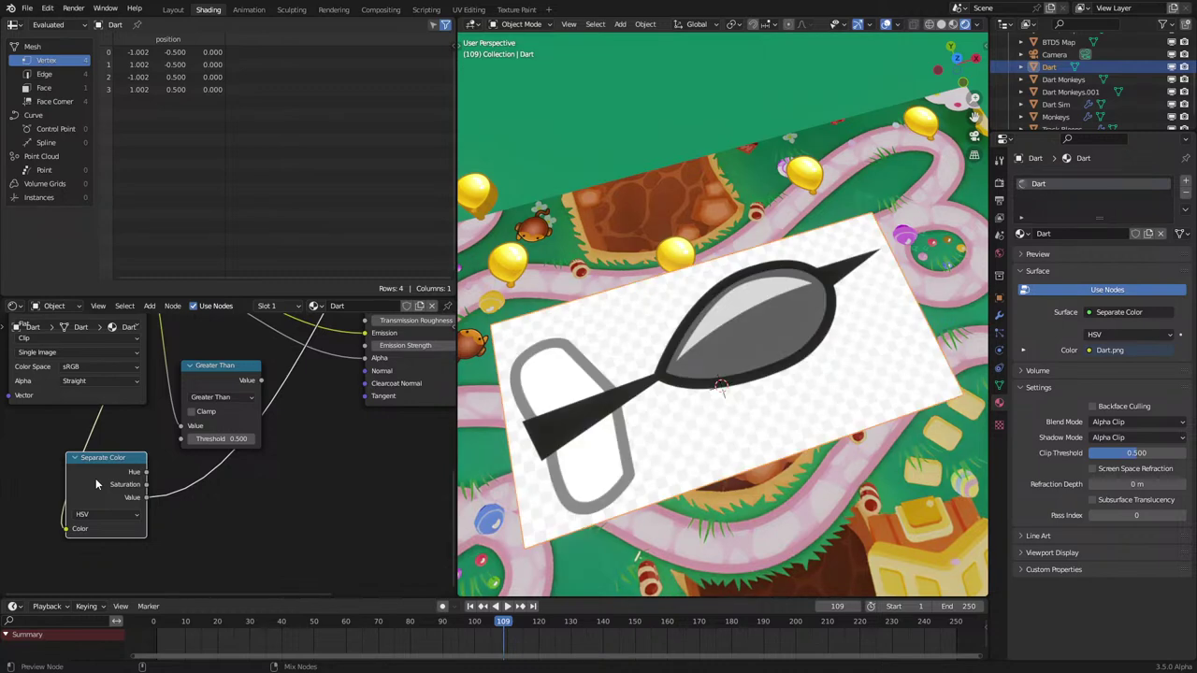
left_click(95, 479, "ctrl+shift")
left_click(96, 480, "ctrl+shift")
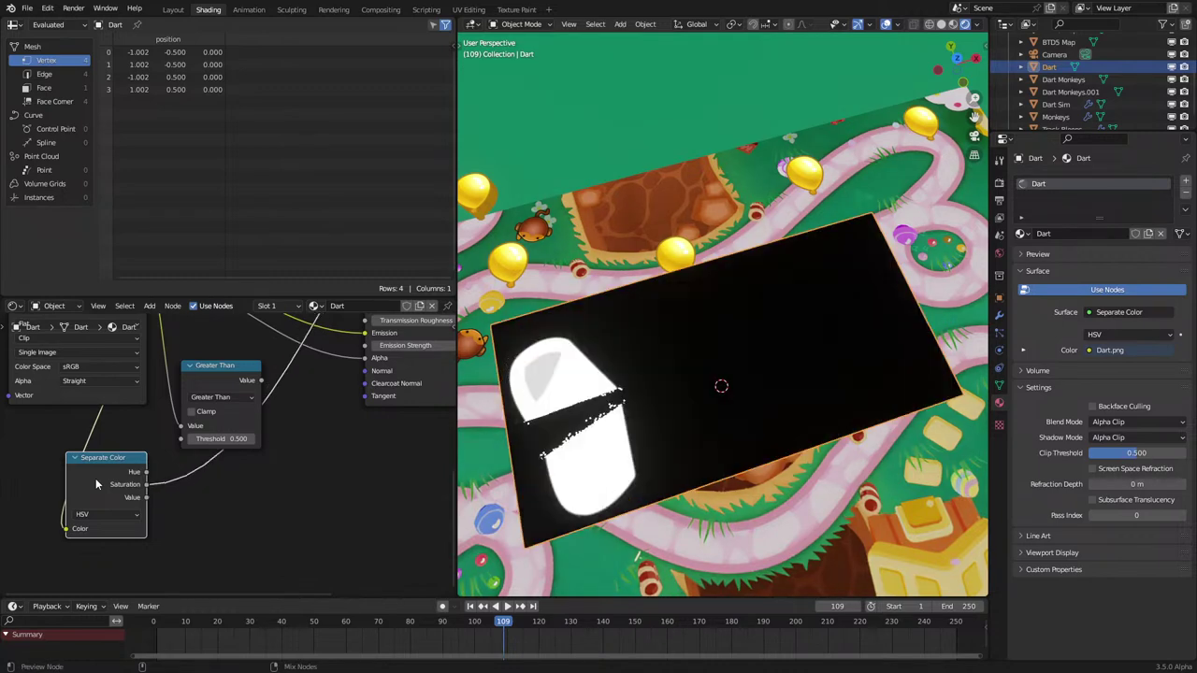
left_click(96, 479, "ctrl+shift")
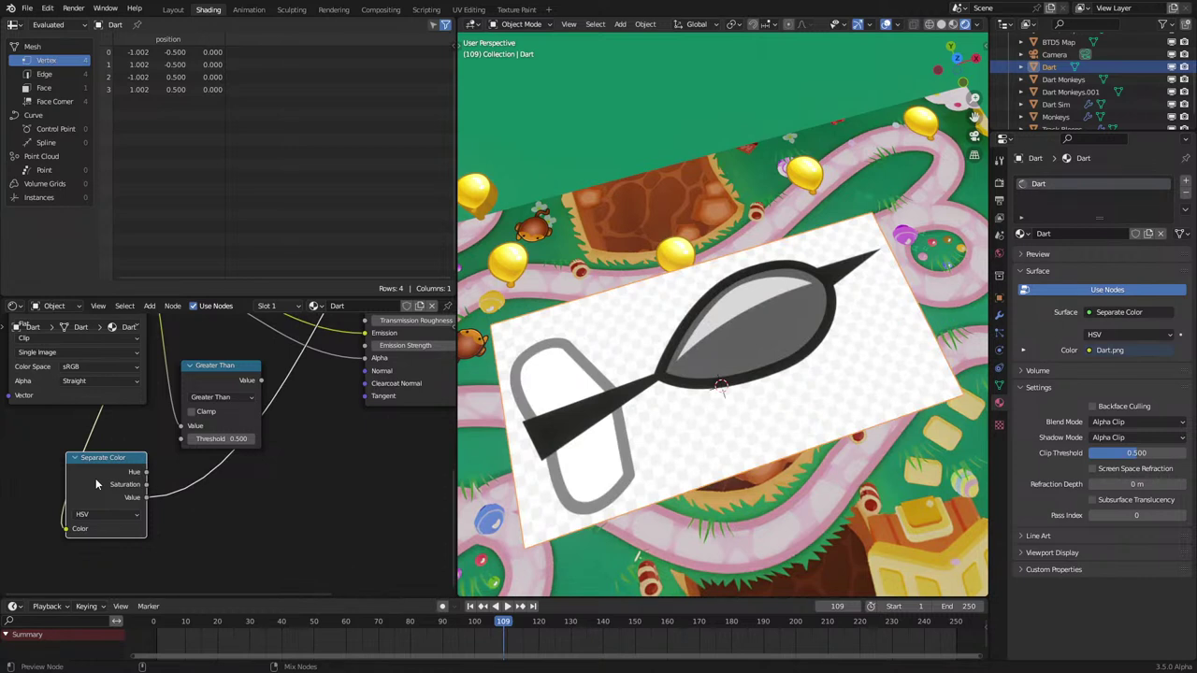
Step: Spread out the Separate Color and Dart.png nodes, previewing the Greater Than mask and the plain texture
left_click(218, 396, "ctrl+shift")
left_click_drag(136, 490, 109, 500)
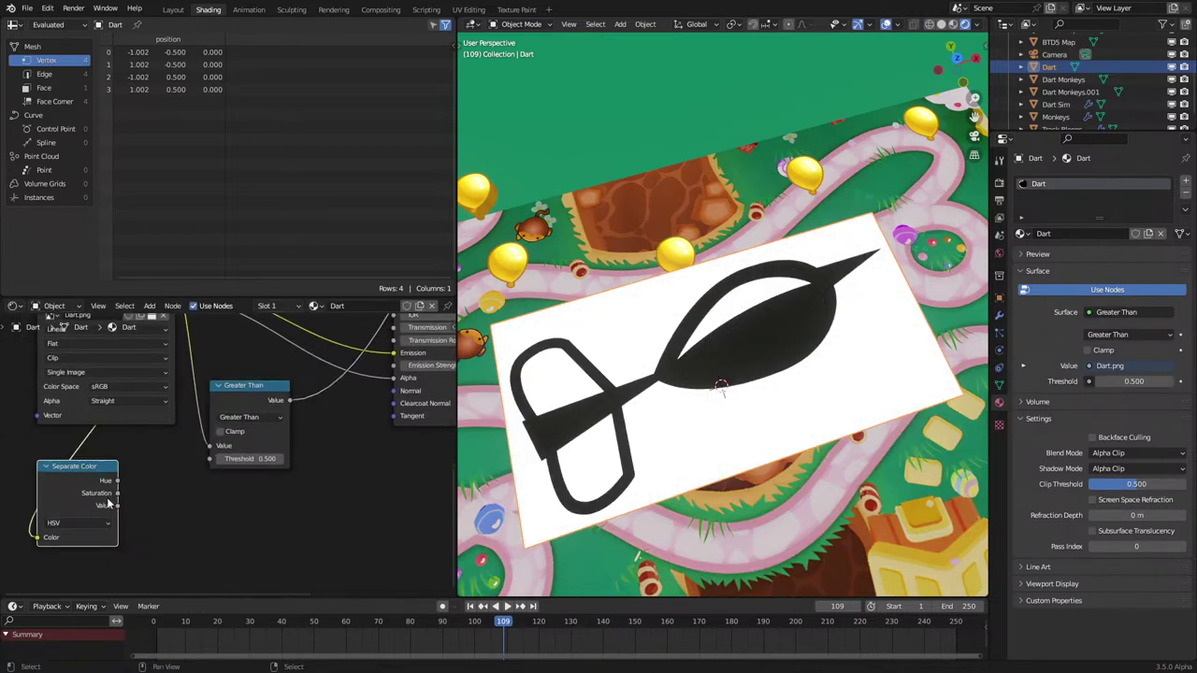
scroll(245, 370, "up", 2)
scroll(245, 363, "down", 3)
middle_click_drag(227, 363, 306, 442)
left_click_drag(257, 401, 77, 404)
middle_click_drag(97, 449, 119, 431)
left_click(66, 345, "ctrl+shift")
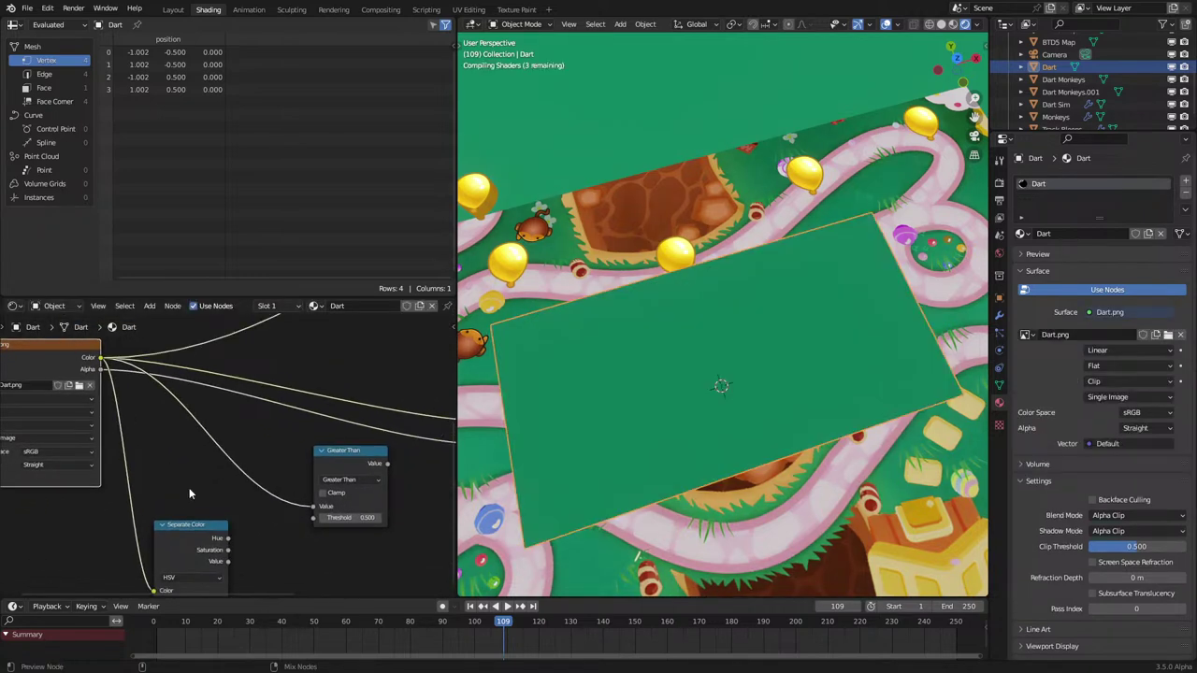
Step: Place the Separate Color node below the Dart.png node and preview its Saturation and Value outputs
left_click_drag(178, 537, 125, 505)
left_click(156, 524, "ctrl+shift")
left_click(156, 524, "ctrl+shift")
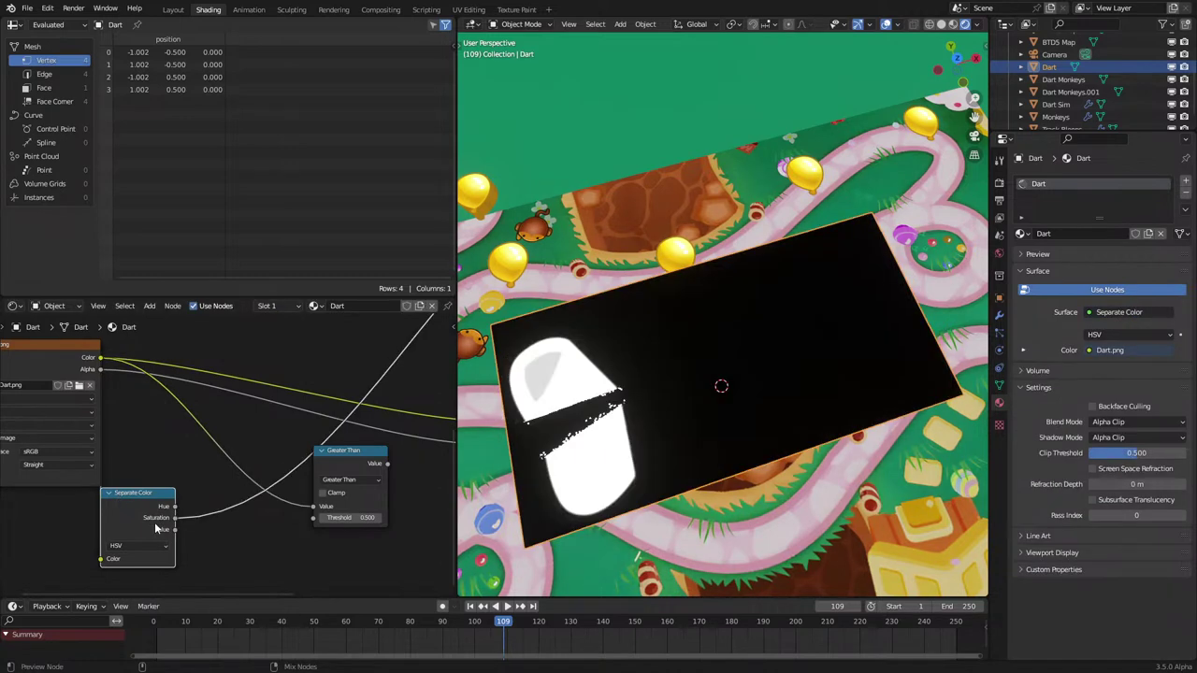
left_click(157, 525, "ctrl+shift")
middle_click_drag(177, 511, 216, 430)
key("g")
left_click(187, 485)
Step: Feed Greater Than from a new Subtract Math node that takes Saturation from Value, and set the threshold to 0.680
key("q")
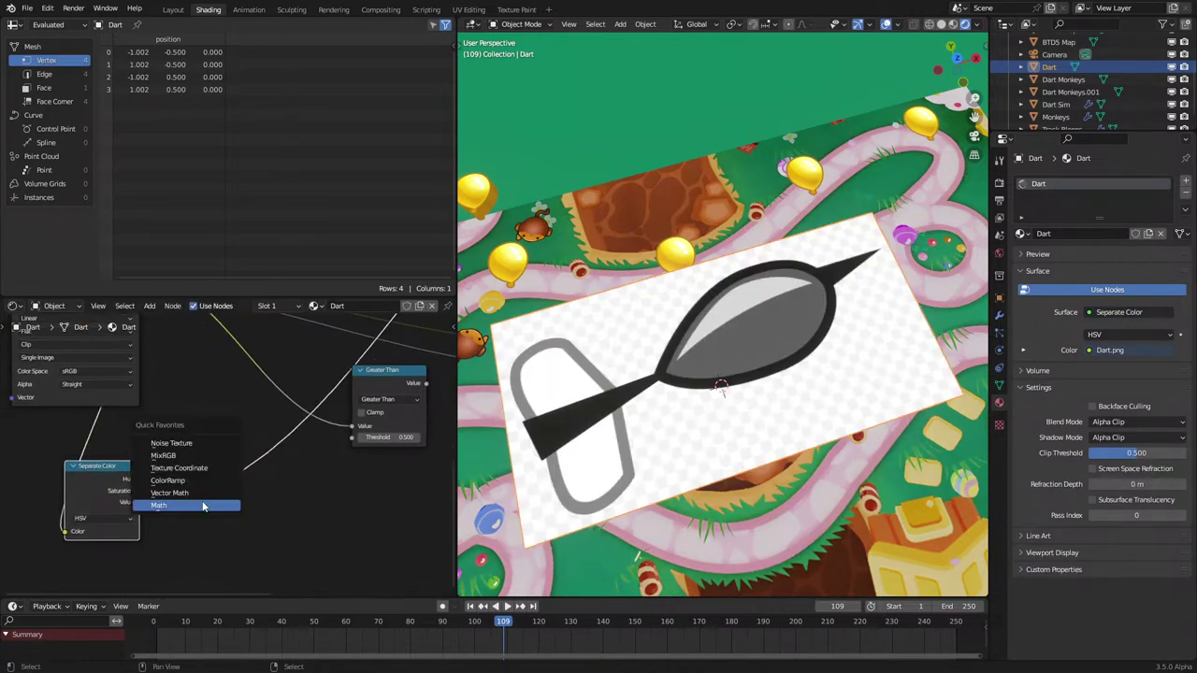
left_click(203, 506)
left_click(187, 471)
left_click(208, 496)
left_click(204, 536)
left_click_drag(138, 492, 187, 533)
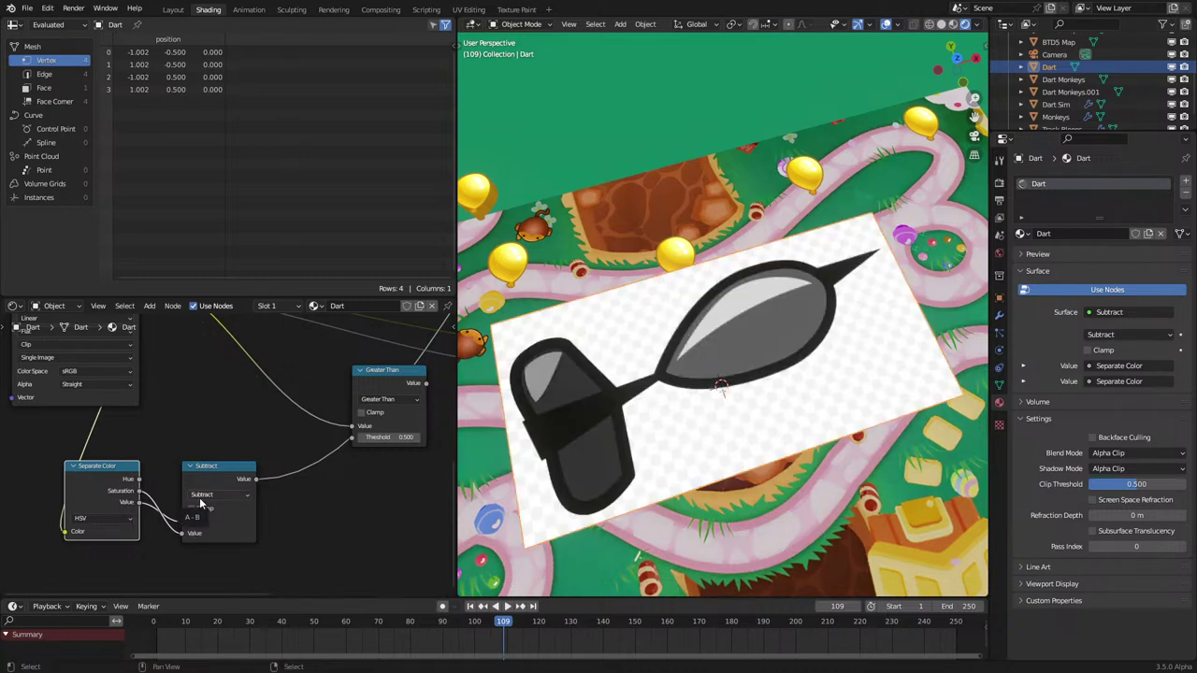
left_click_drag(253, 479, 407, 438)
left_click(412, 377, "ctrl+shift")
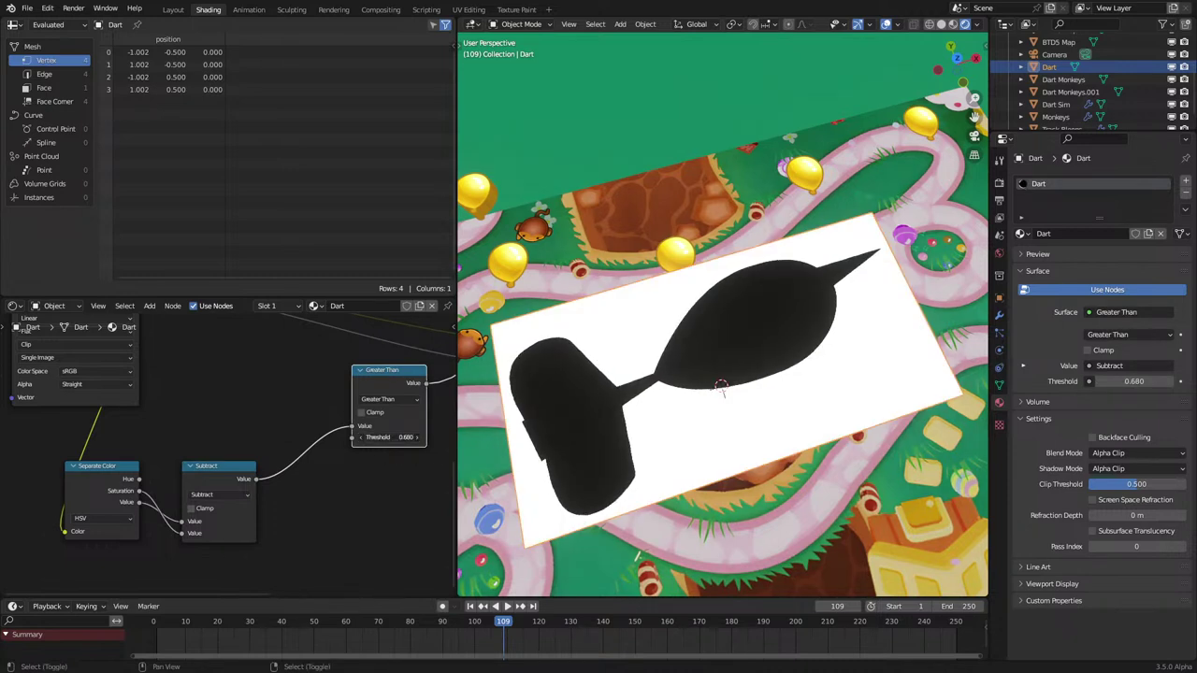
Step: Connect the Greater Than result to the Principled BSDF's Alpha and preview the Principled BSDF on the plane
scroll(376, 411, "down", 3)
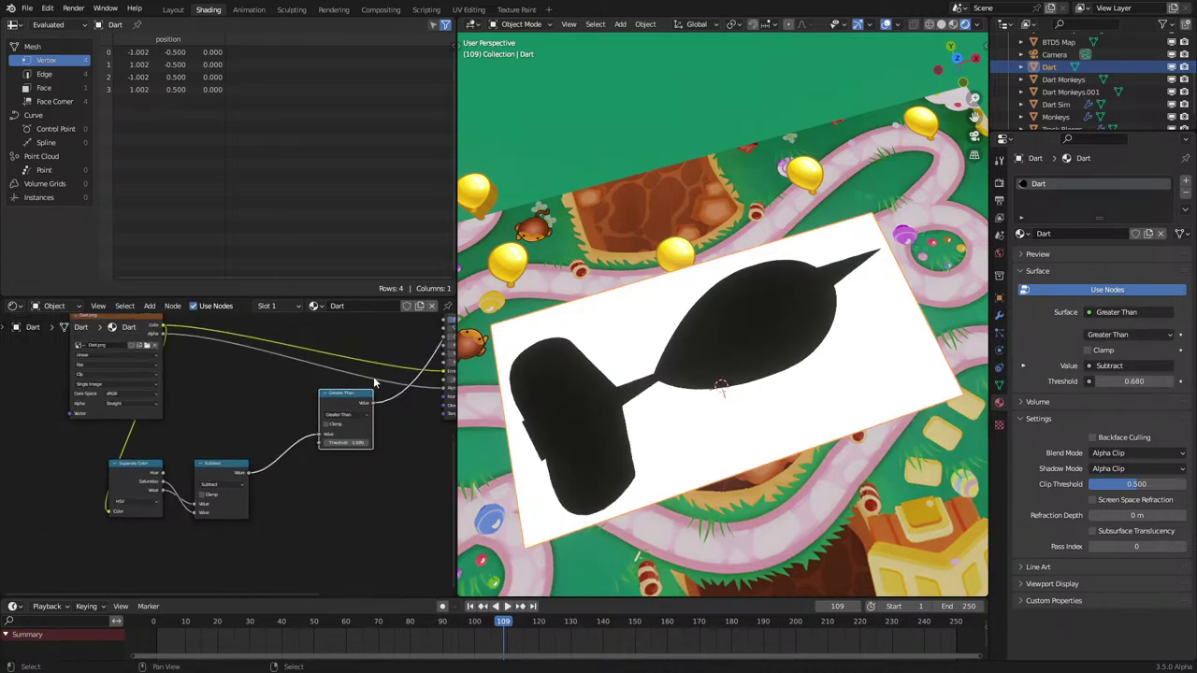
middle_click_drag(377, 390, 254, 482)
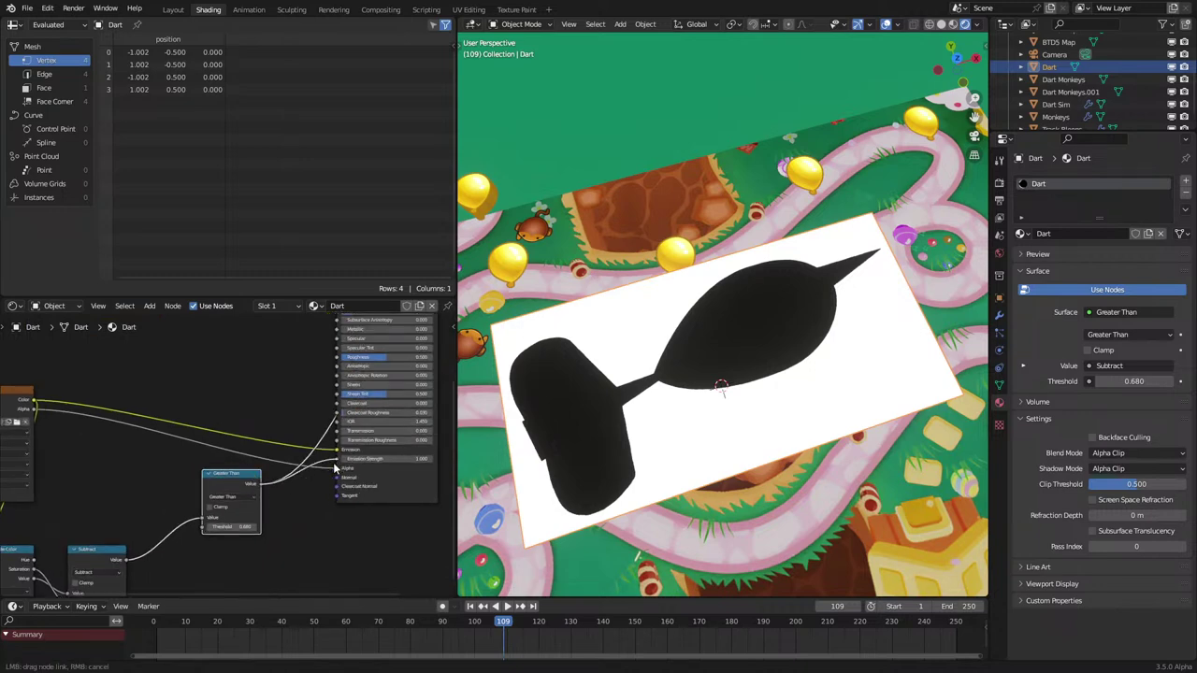
left_click_drag(335, 468, 337, 469)
scroll(332, 411, "down", 2)
middle_click_drag(342, 359, 308, 427)
left_click(368, 343, "ctrl+shift")
scroll(231, 506, "up", 1)
middle_click_drag(231, 506, 280, 416)
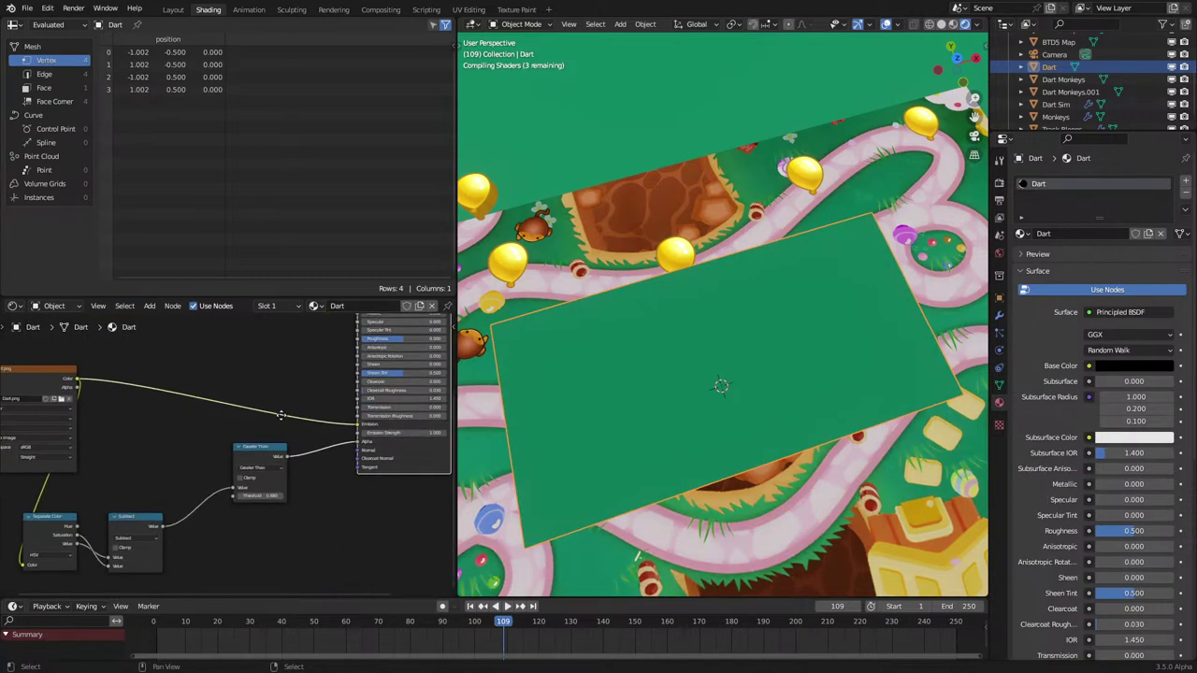
Step: Change the Greater Than math node to Less Than and set the Dart.png texture's interpolation to Cubic
scroll(281, 415, "up", 2)
left_click(285, 443)
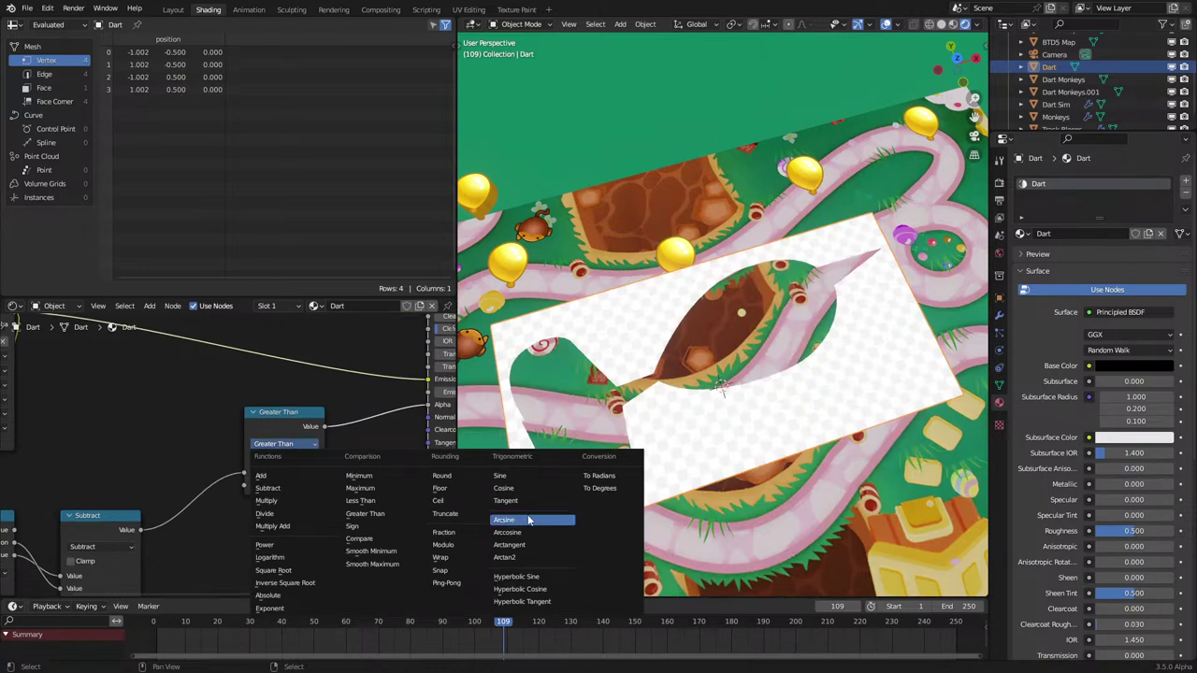
left_click(377, 501)
middle_click_drag(134, 435, 262, 491)
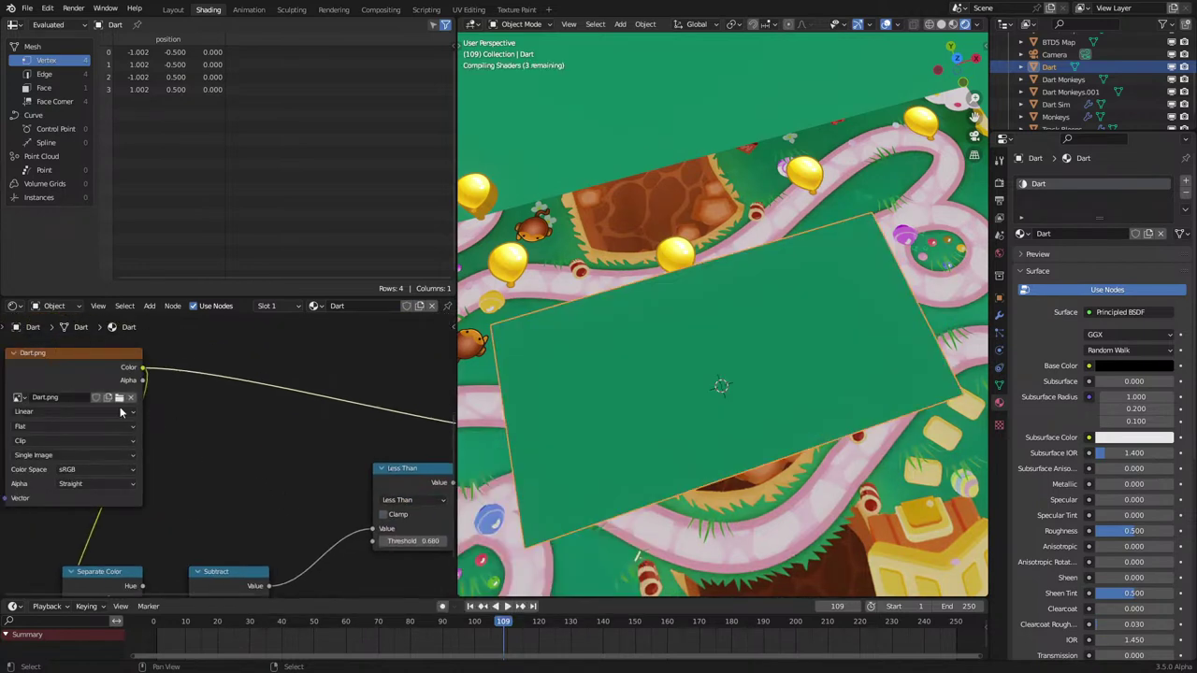
left_click(120, 411)
left_click(83, 452)
Step: Line up the Separate Color, Subtract and Less Than nodes in a compact row beneath the texture's color link
scroll(86, 526, "down", 4)
middle_click_drag(95, 522, 97, 467)
left_click_drag(97, 467, 233, 577)
key("g")
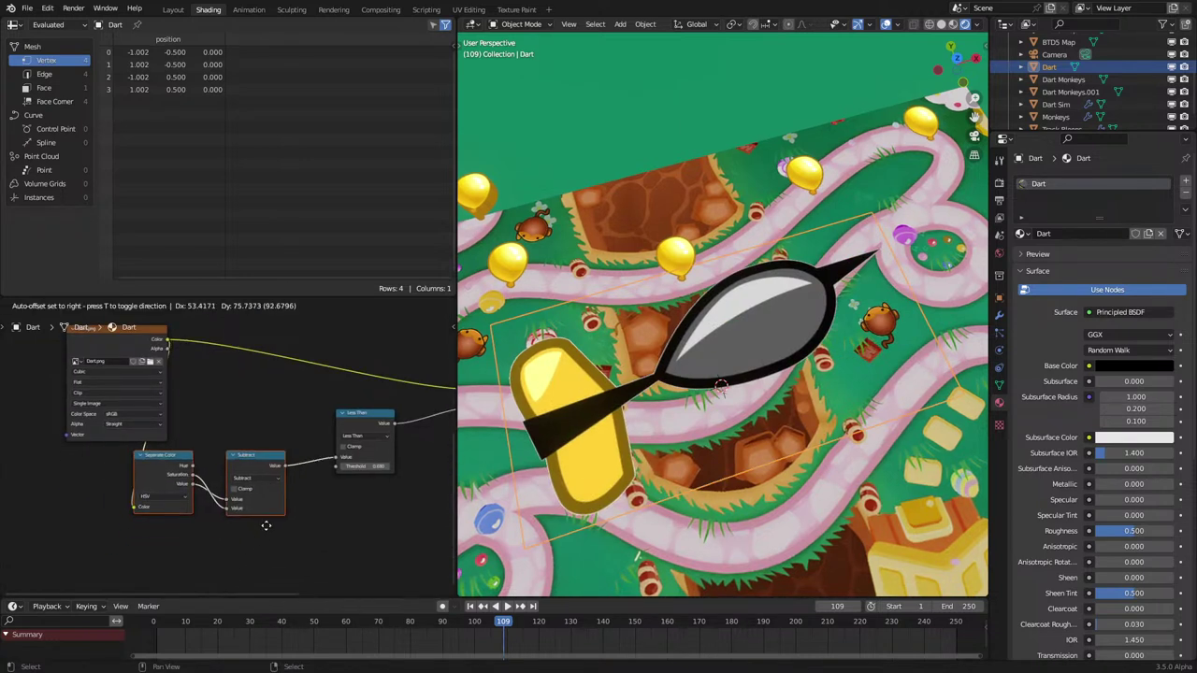
left_click_drag(266, 525, 289, 501)
left_click(184, 419)
left_click_drag(183, 420, 215, 418)
scroll(281, 425, "down", 1)
middle_click_drag(287, 426, 232, 508)
left_click_drag(302, 514, 293, 511)
Step: Add a reroute on the Dart.png Color links and move the texture node down level with the math nodes
right_click_drag(172, 414, 123, 487, "shift")
key("g")
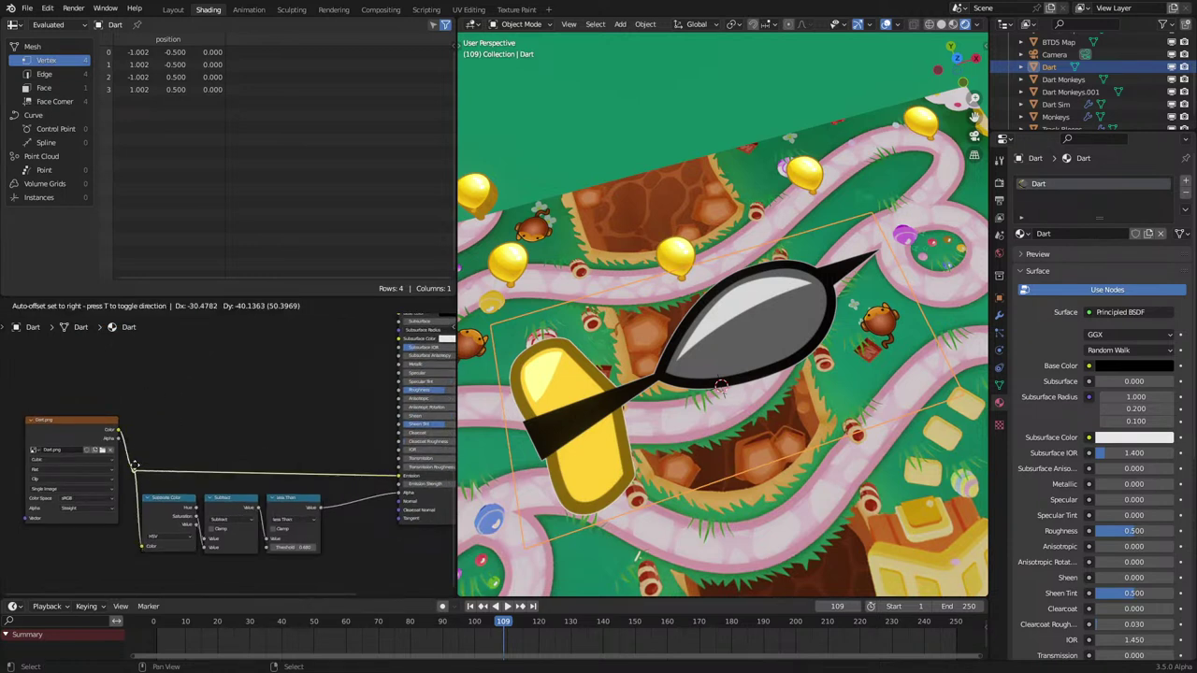
left_click(113, 505)
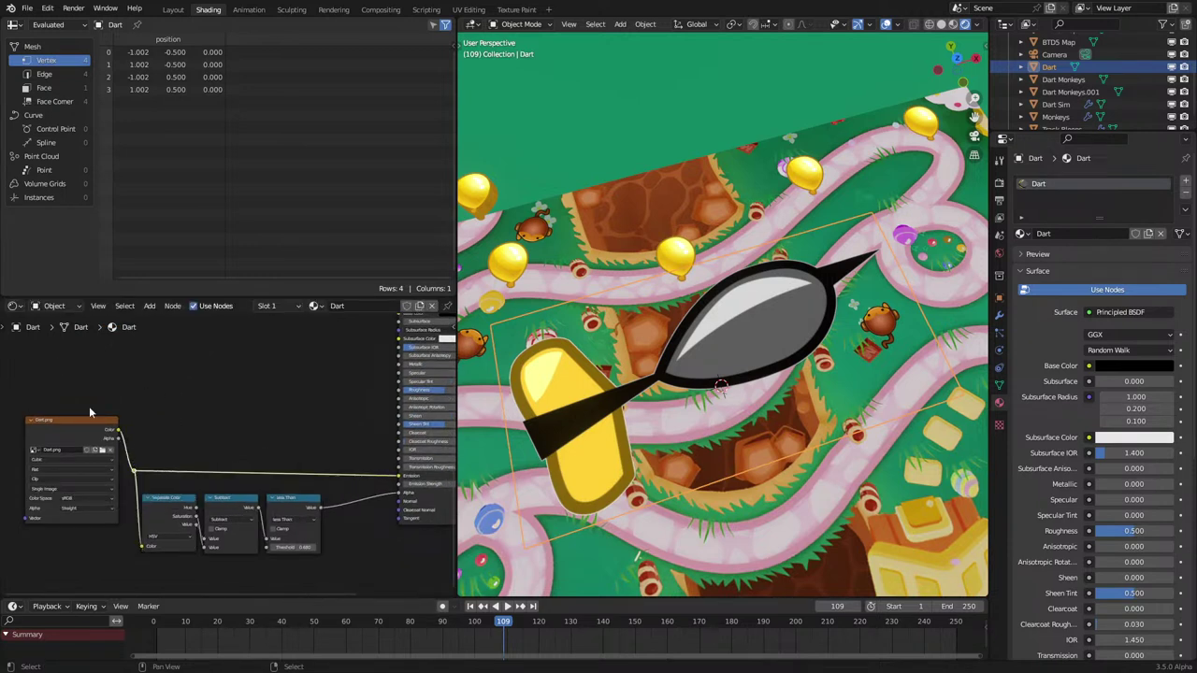
scroll(90, 412, "down", 1)
left_click_drag(60, 438, 49, 481)
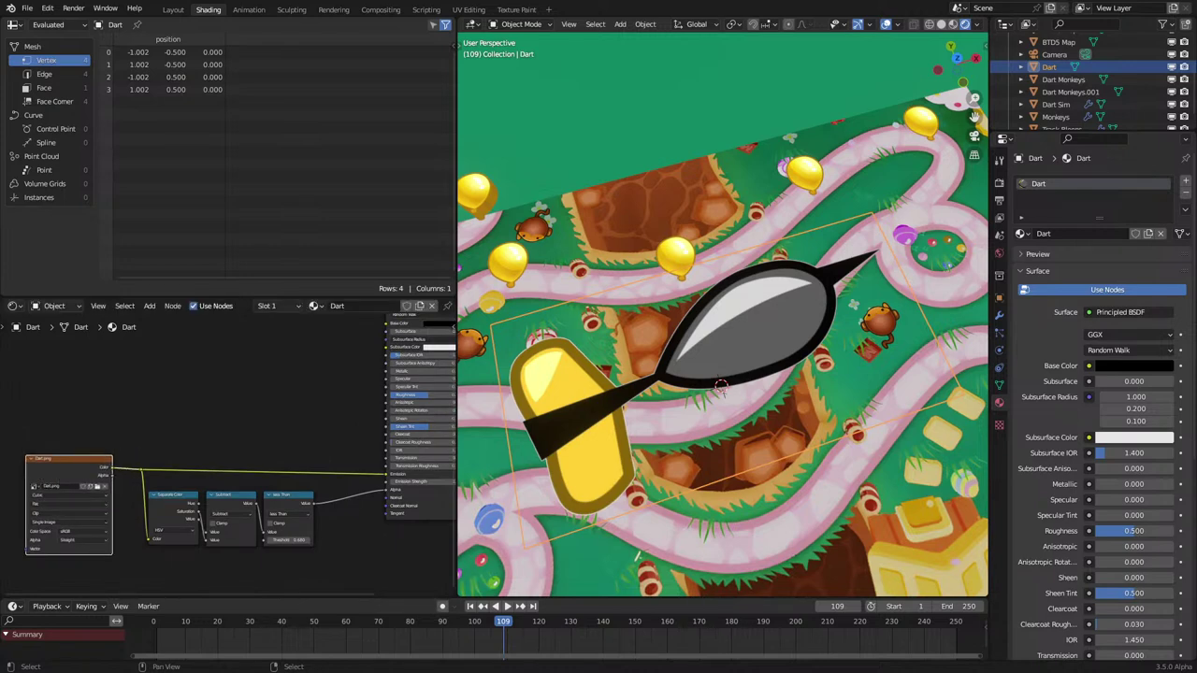
Step: Select the BTD5 Map plane and move its image texture node down beside the Principled BSDF's Emission and Alpha inputs
key("Home")
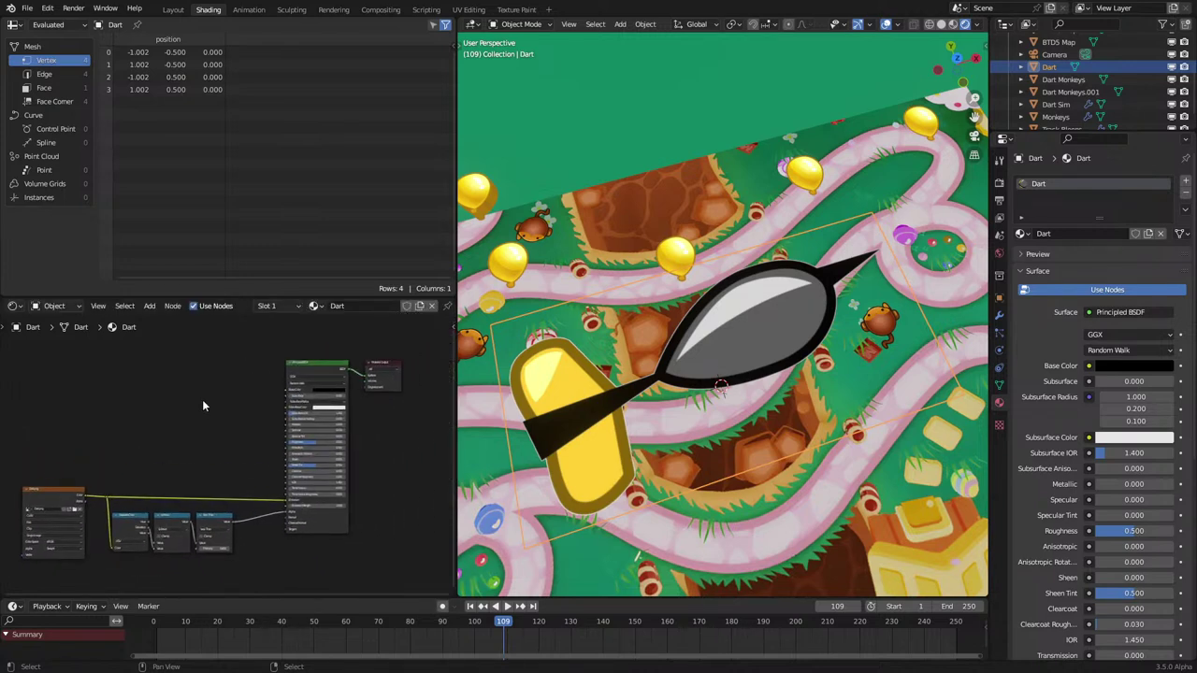
scroll(755, 416, "down", 7)
left_click(755, 416)
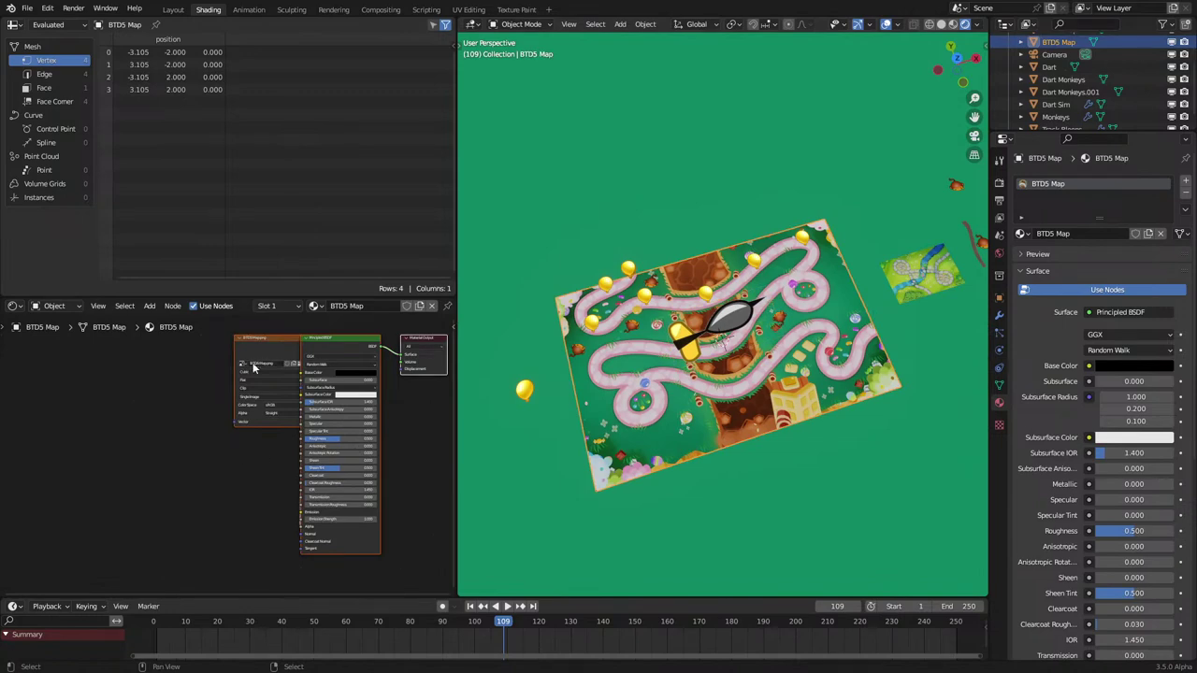
left_click_drag(253, 368, 201, 521)
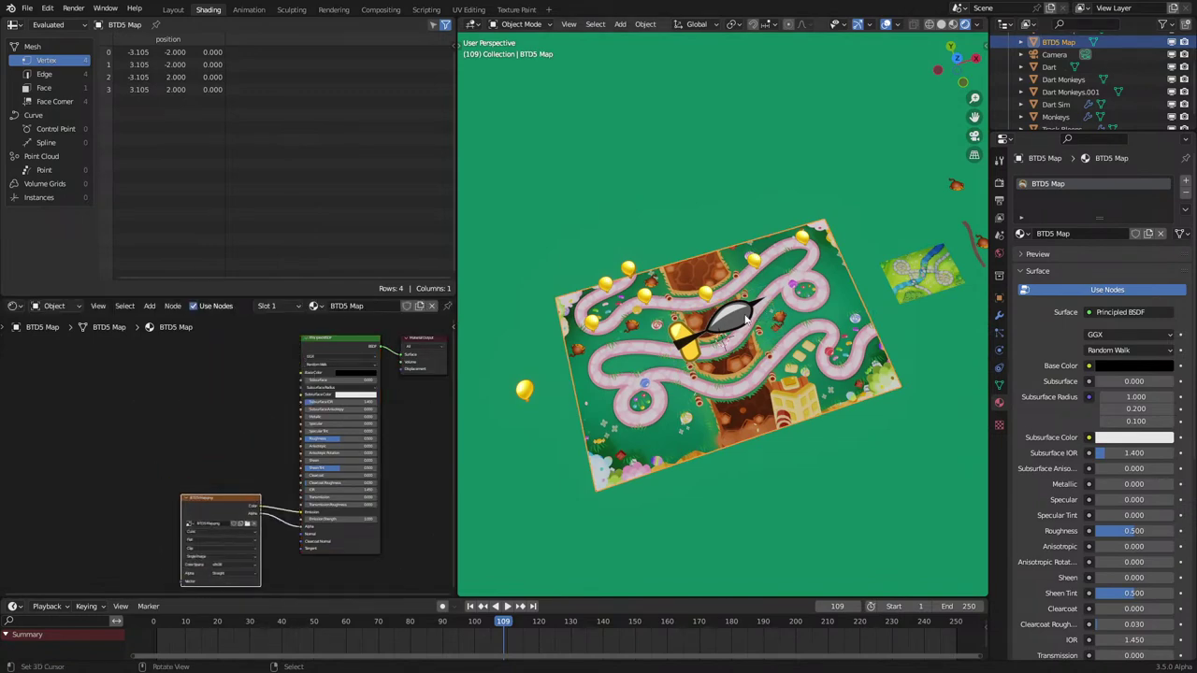
Step: In top view, move the Dart plane off the map to the empty area near the lone monkey
left_click(748, 321)
key("KP_7")
middle_click_drag(809, 356, 610, 408, "shift")
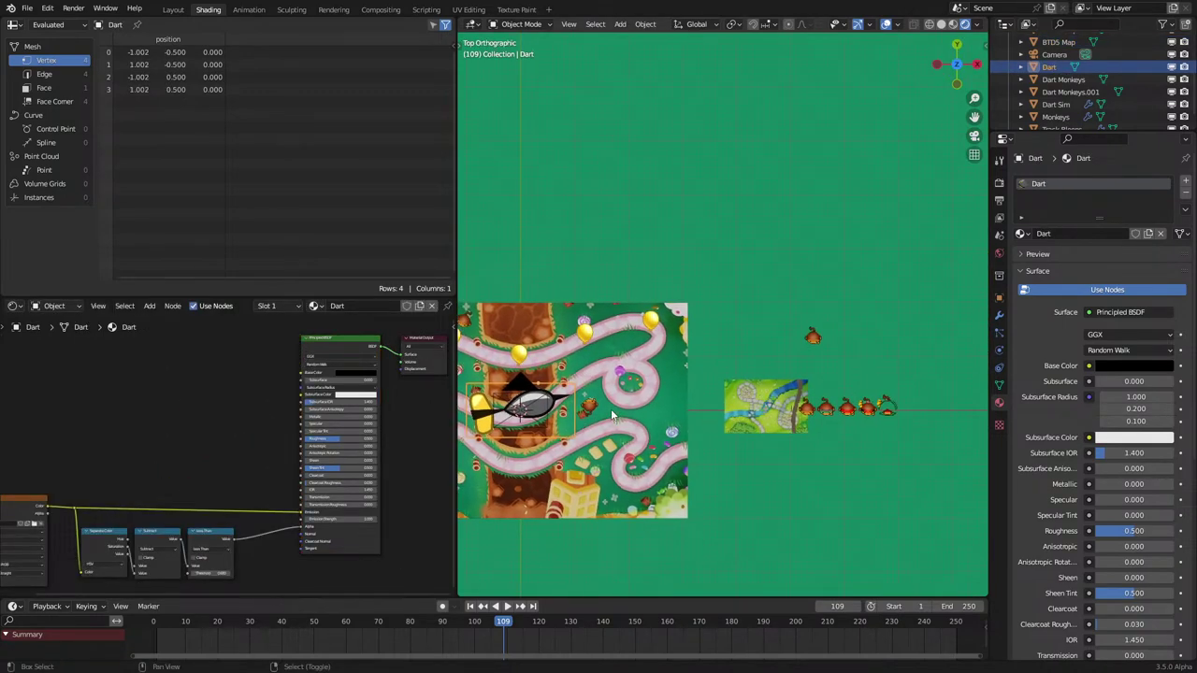
key("g")
left_click(862, 318)
Step: In Edit Mode, scale the dart mesh down to about 0.1 and rotate it 90° so its tip points up
scroll(928, 370, "up", 3)
key("Tab")
key("s")
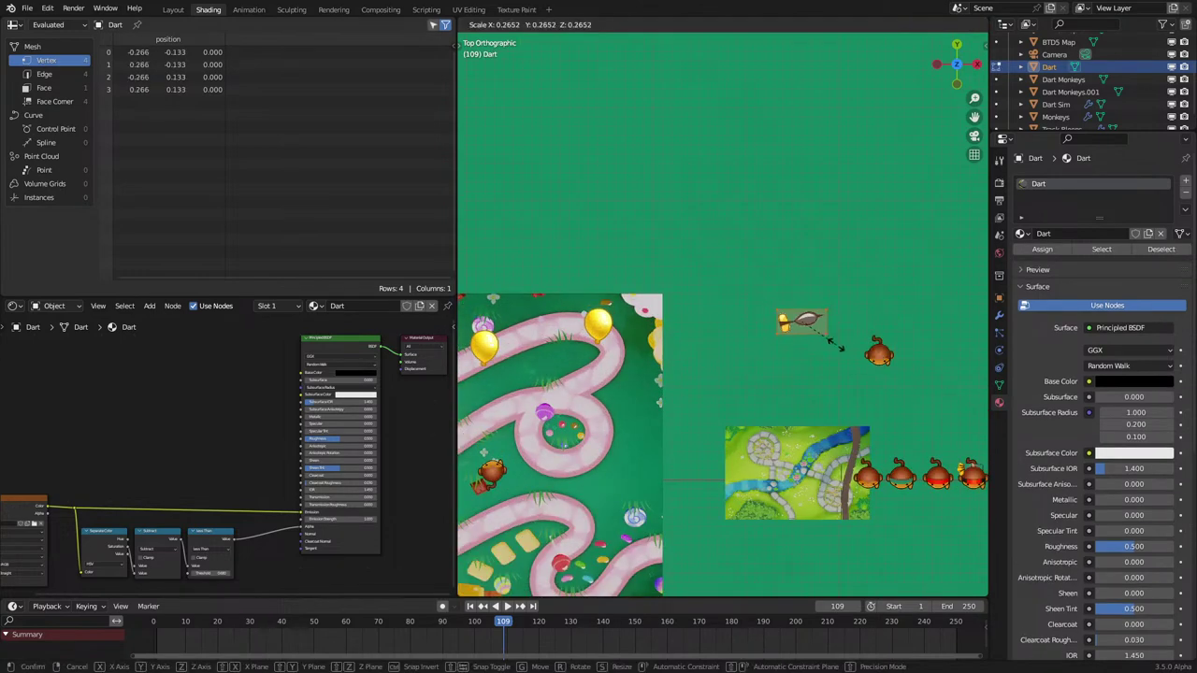
left_click(813, 330)
key("r")
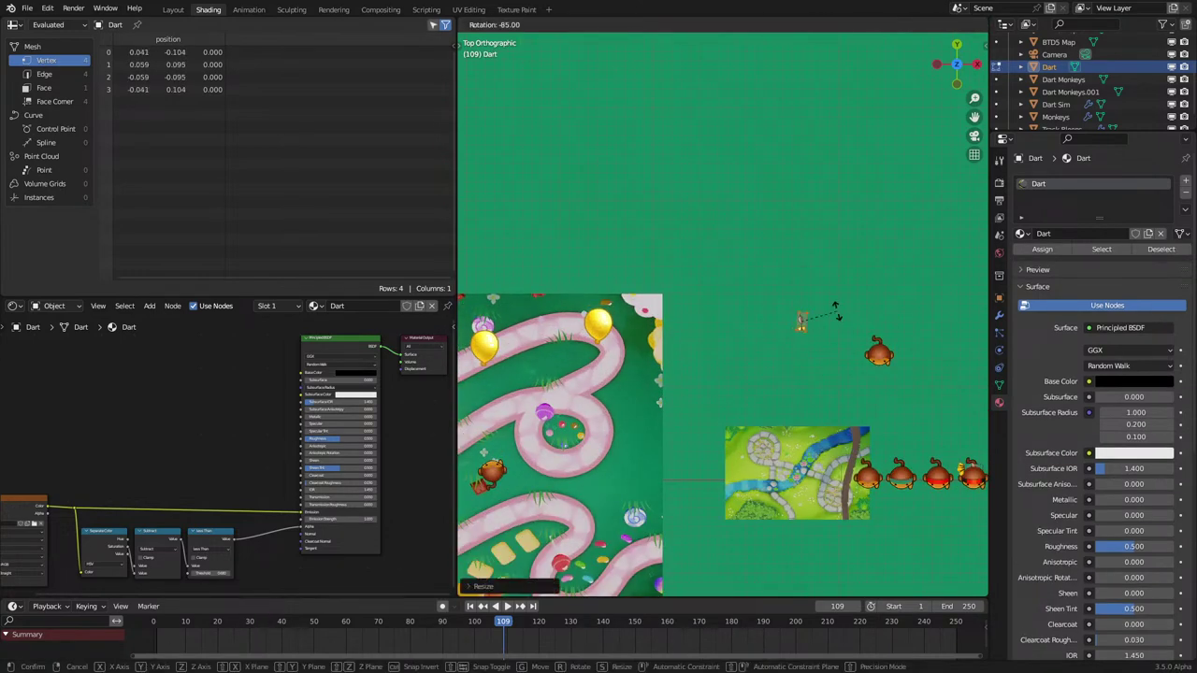
left_click(835, 301)
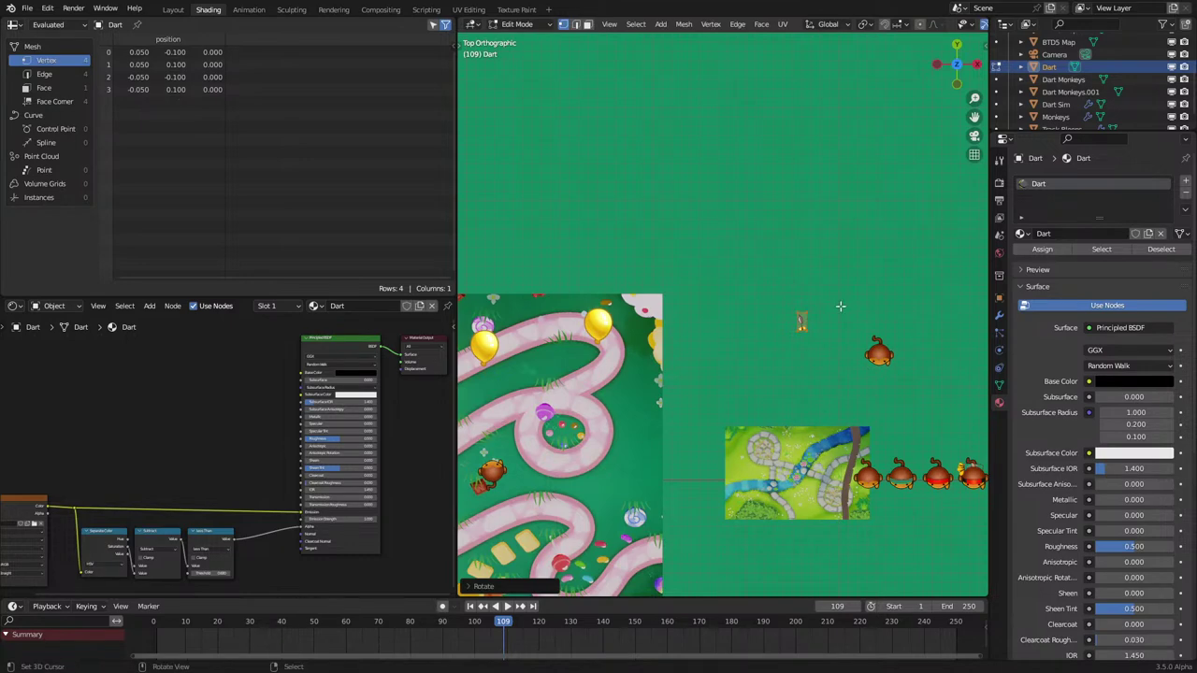
Step: Rotate the dart mesh about 10° more so the drawn dart stands upright, and return to Object Mode
scroll(835, 309, "up", 8)
key("r")
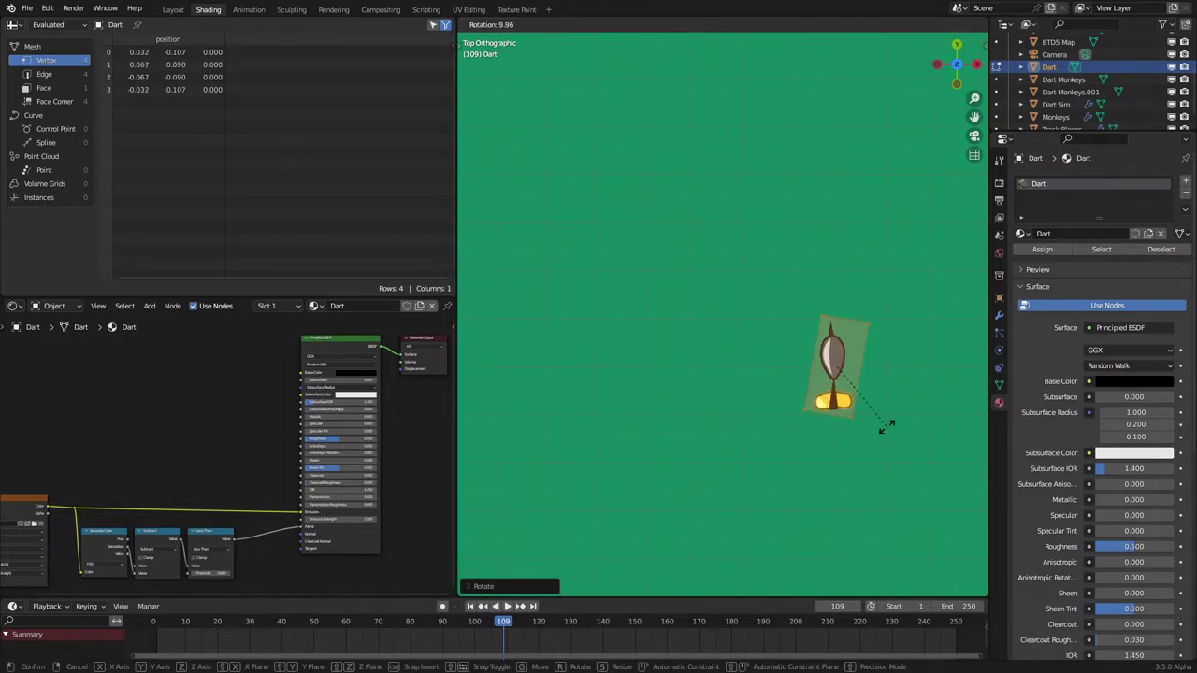
left_click(887, 426)
key("Tab")
Step: Lower the Less Than threshold to 0.360 while checking the dart's outline up close
scroll(902, 422, "up", 5)
middle_click_drag(972, 415, 738, 361, "shift")
scroll(736, 356, "up", 3)
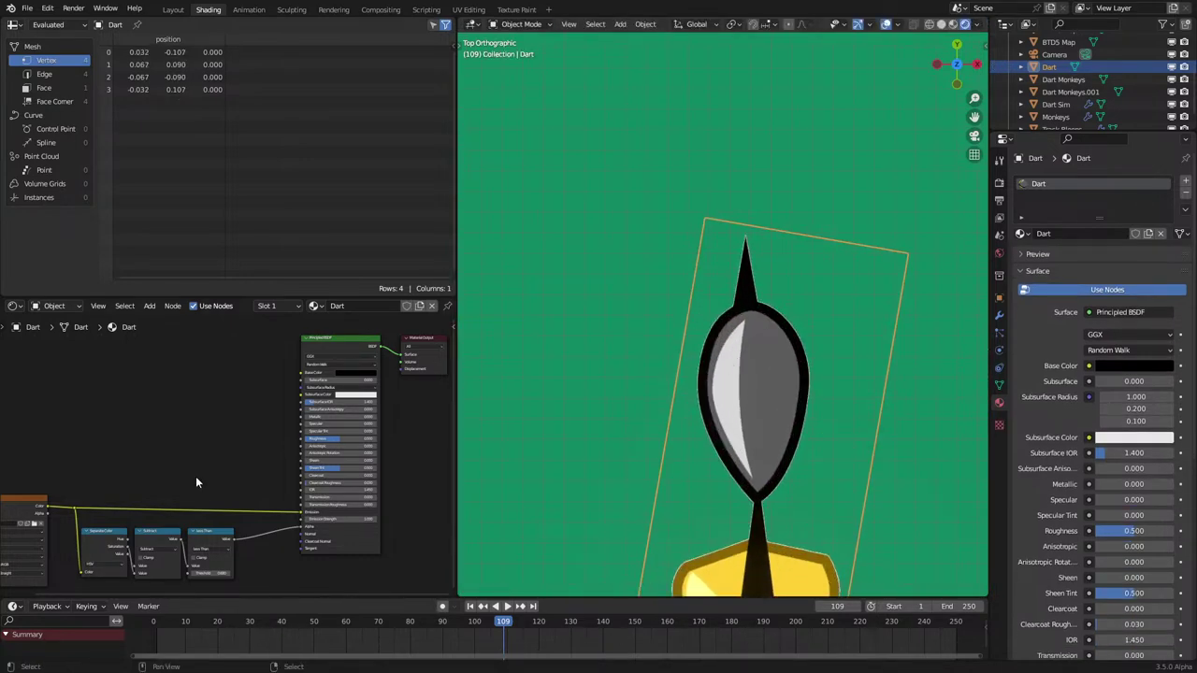
scroll(220, 393, "up", 3)
mouse_move(246, 477)
left_mouse_down()
mouse_move(269, 477)
mouse_move(230, 476)
left_mouse_up()
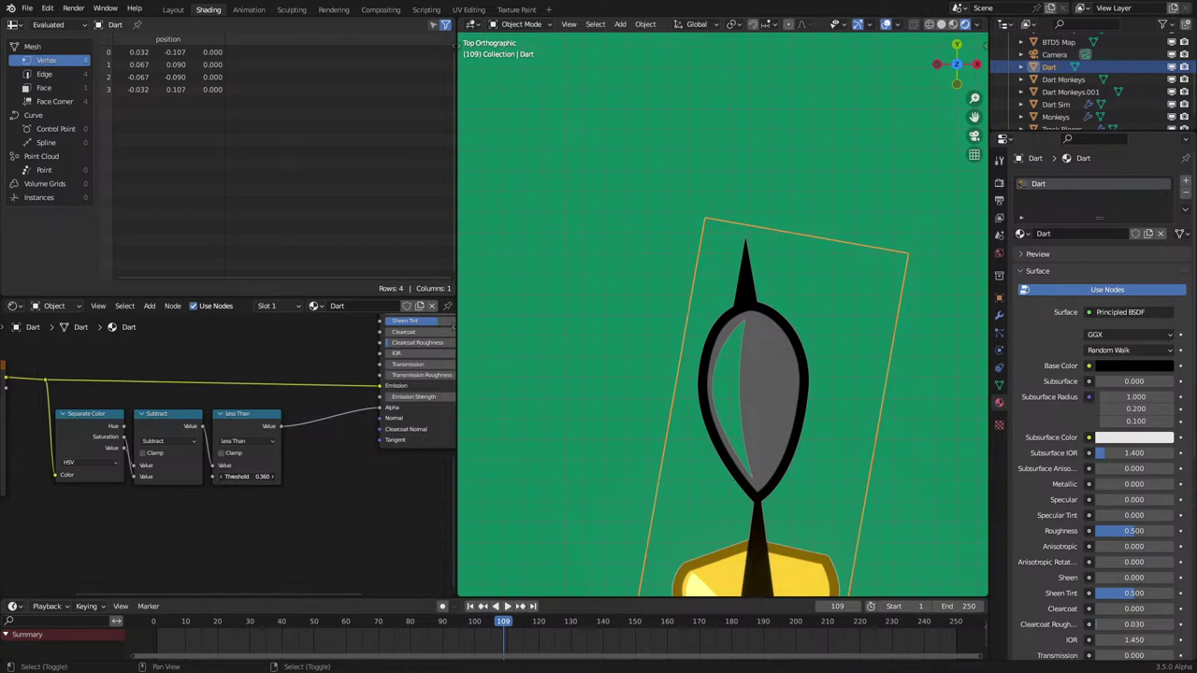
Step: Duplicate the Less Than node, feed it the Separate Color Value, make it Greater Than with threshold 0.590, and preview it
scroll(733, 428, "down", 3)
middle_click_drag(241, 413, 323, 438)
left_click(323, 437)
key("shift+d")
left_click(184, 523)
left_click_drag(204, 472, 214, 555)
left_click(179, 523)
key("g")
left_click(195, 548, "ctrl+shift")
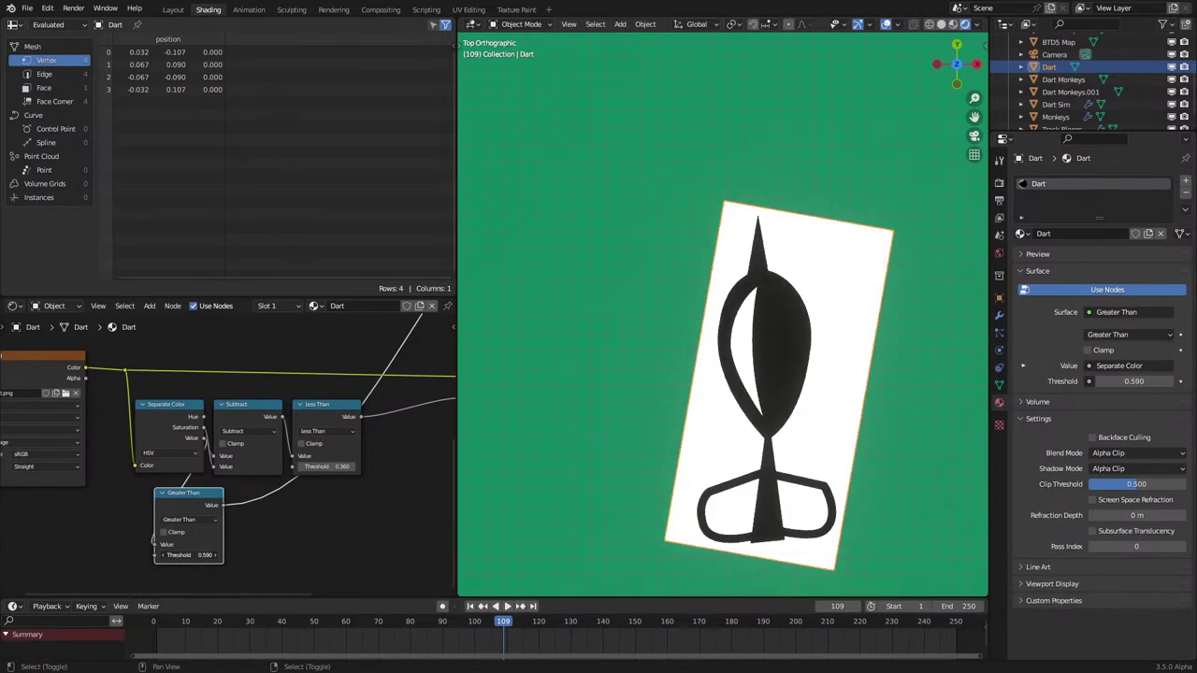
Step: Compare the plain Dart.png texture with the Greater Than mask by previewing each on the plane
left_click(58, 354, "ctrl+shift")
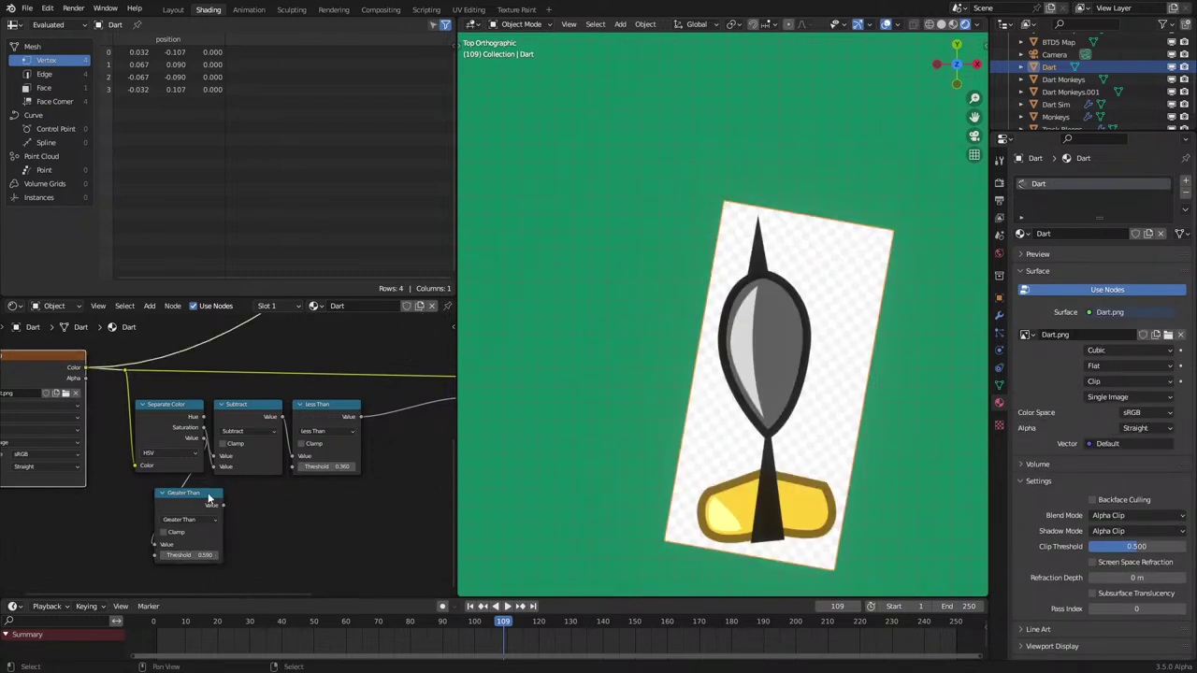
scroll(207, 509, "up", 1)
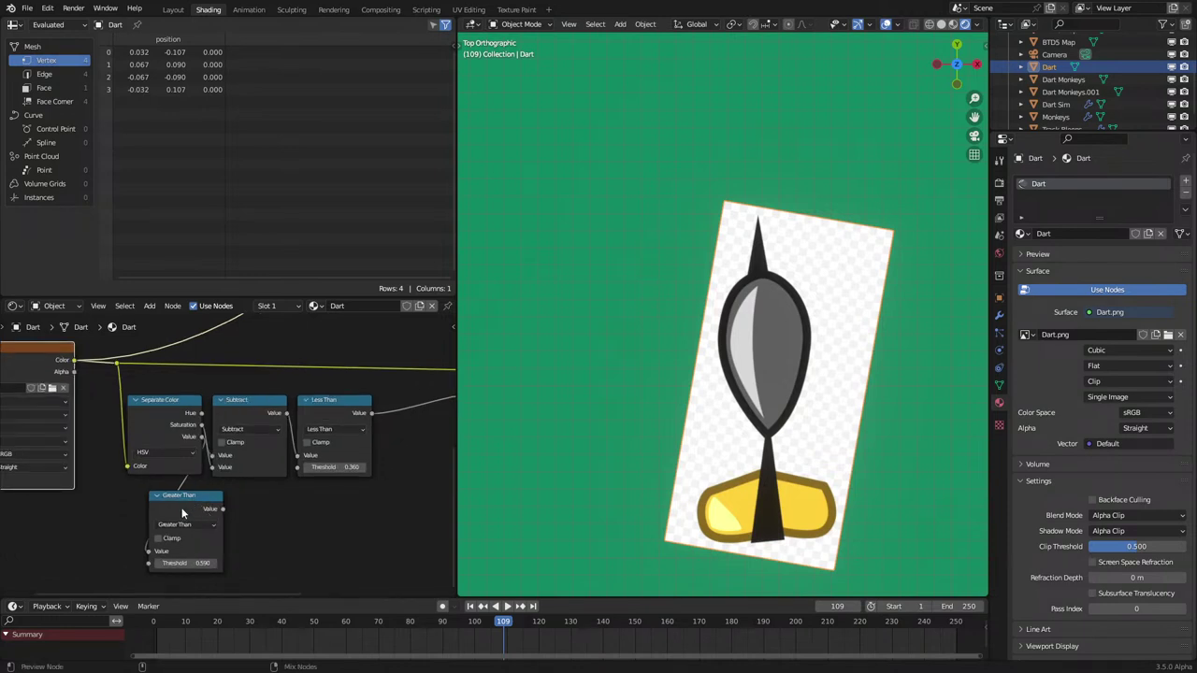
left_click(182, 513, "ctrl+shift")
Step: Try the Sign operation on the duplicated math node, and switch it to Compare
left_click(182, 525)
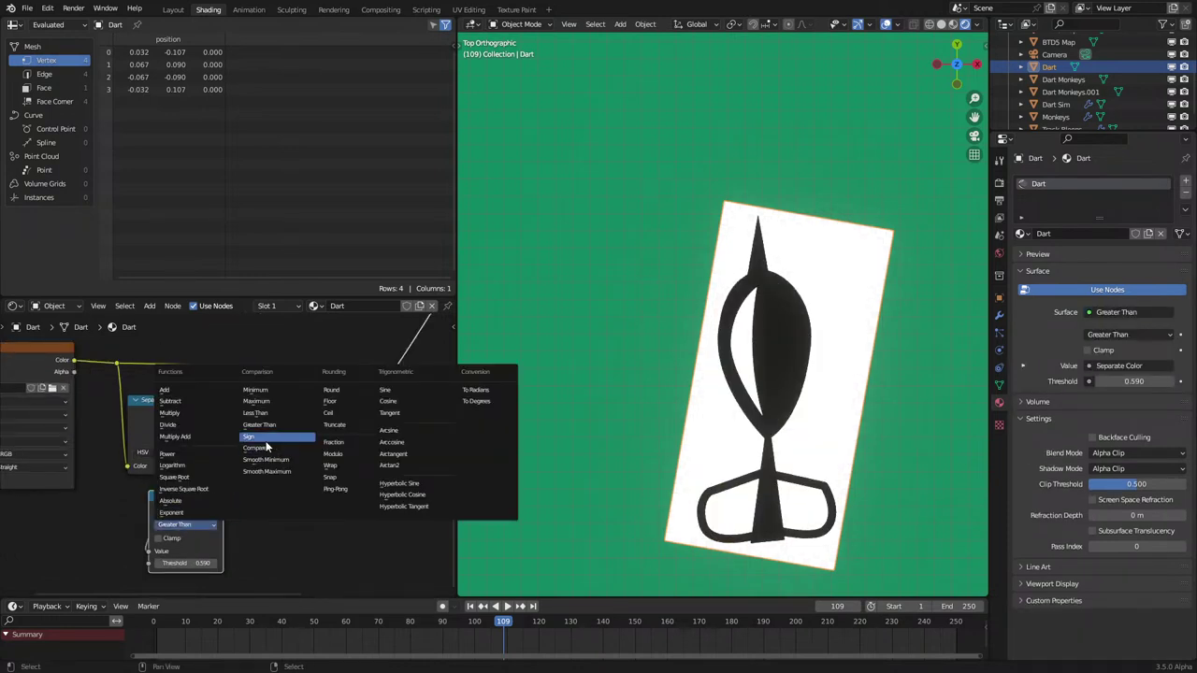
left_click(267, 437)
left_click(186, 518)
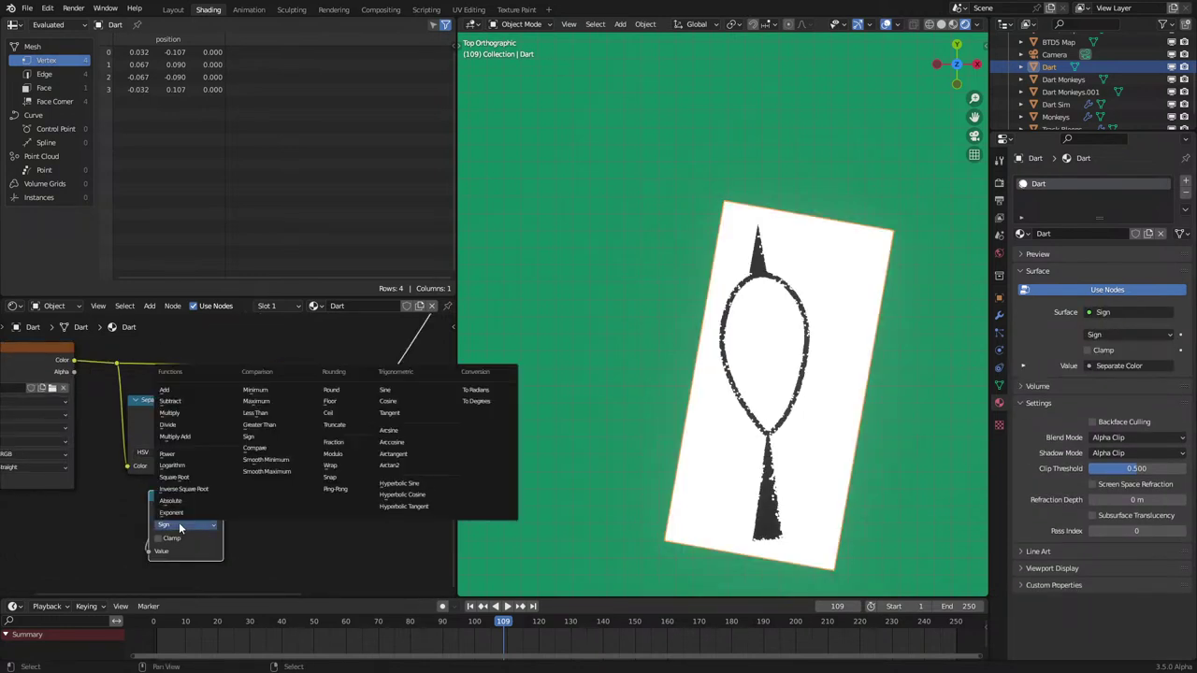
left_click(267, 450)
middle_click_drag(168, 512, 187, 465)
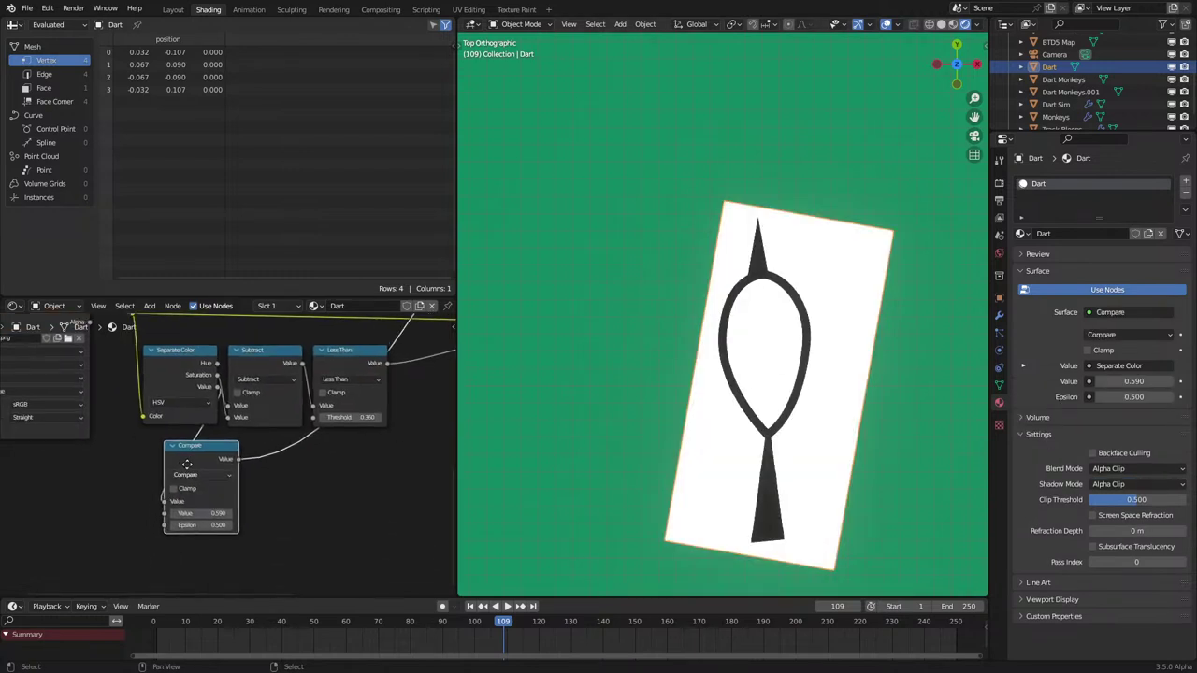
Step: Set the Compare node's Value to 0.630 and Epsilon to 0.100 to isolate the dart's highlight
scroll(186, 465, "up", 2)
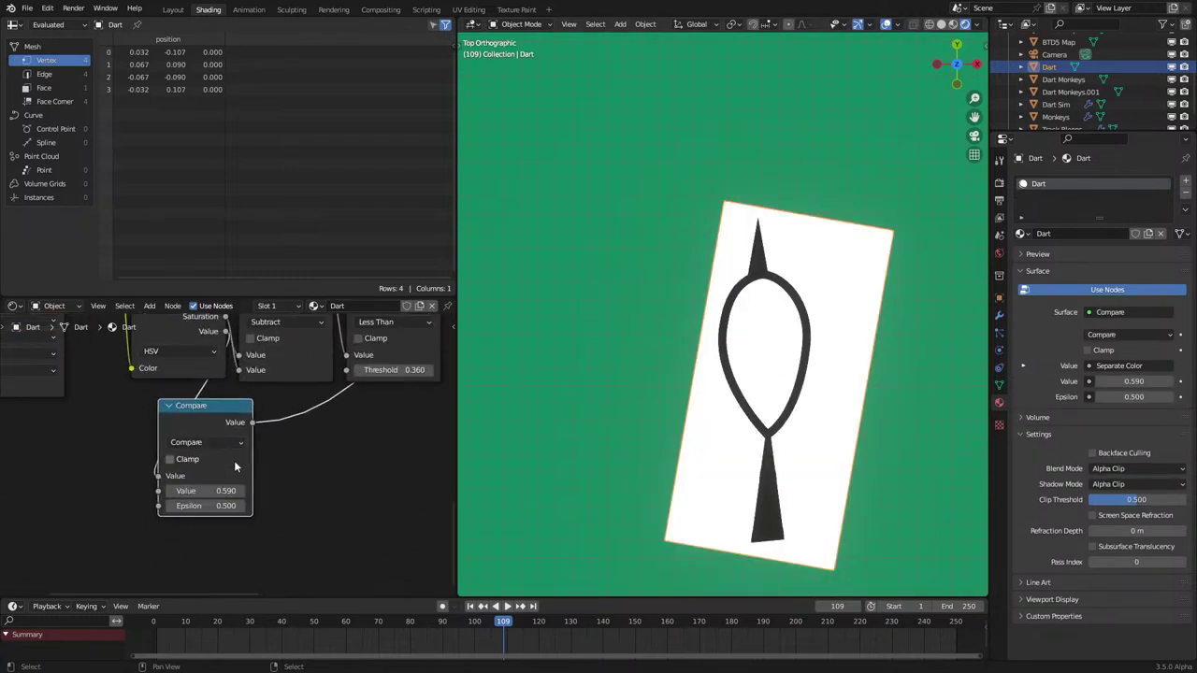
key("Return")
double_click(221, 506)
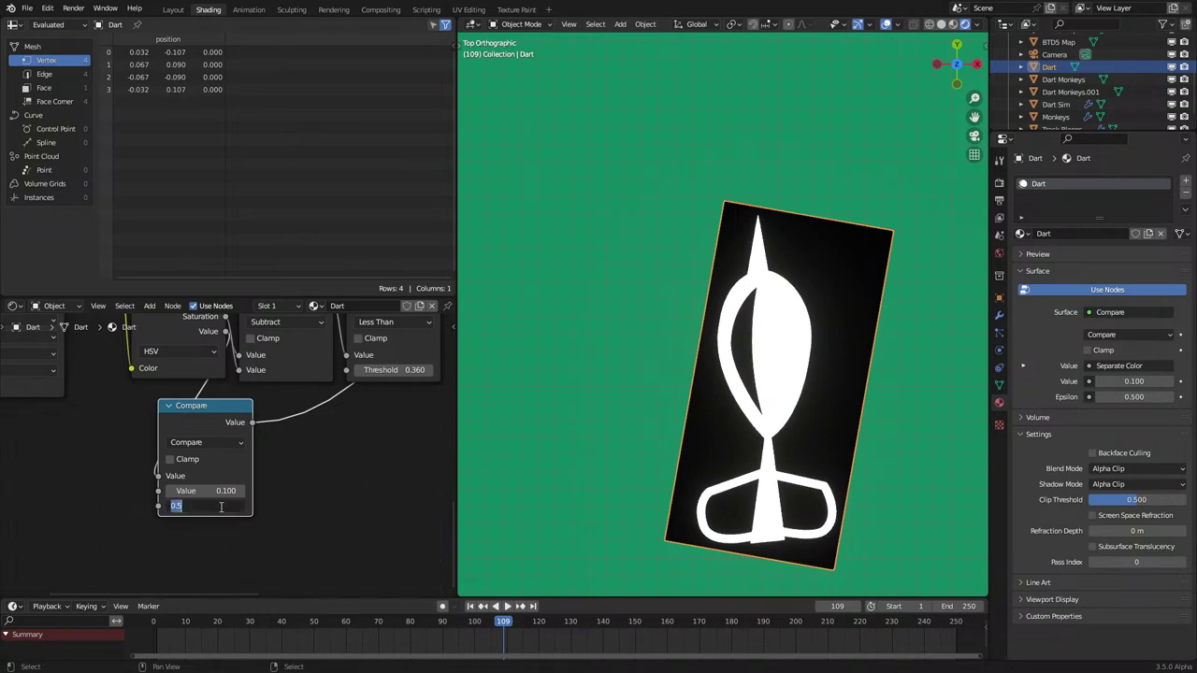
type(".1")
key("Return")
mouse_move(219, 493)
left_mouse_down()
mouse_move(279, 493)
mouse_move(215, 491)
left_mouse_up()
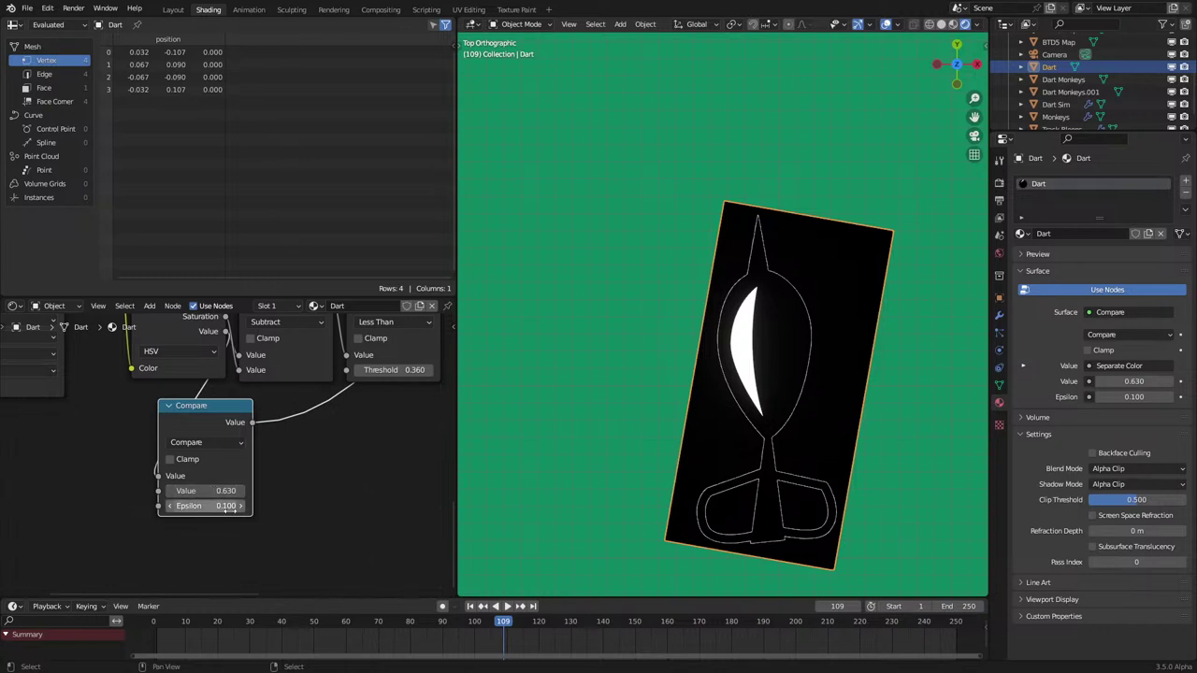
left_click_drag(215, 491, 183, 491)
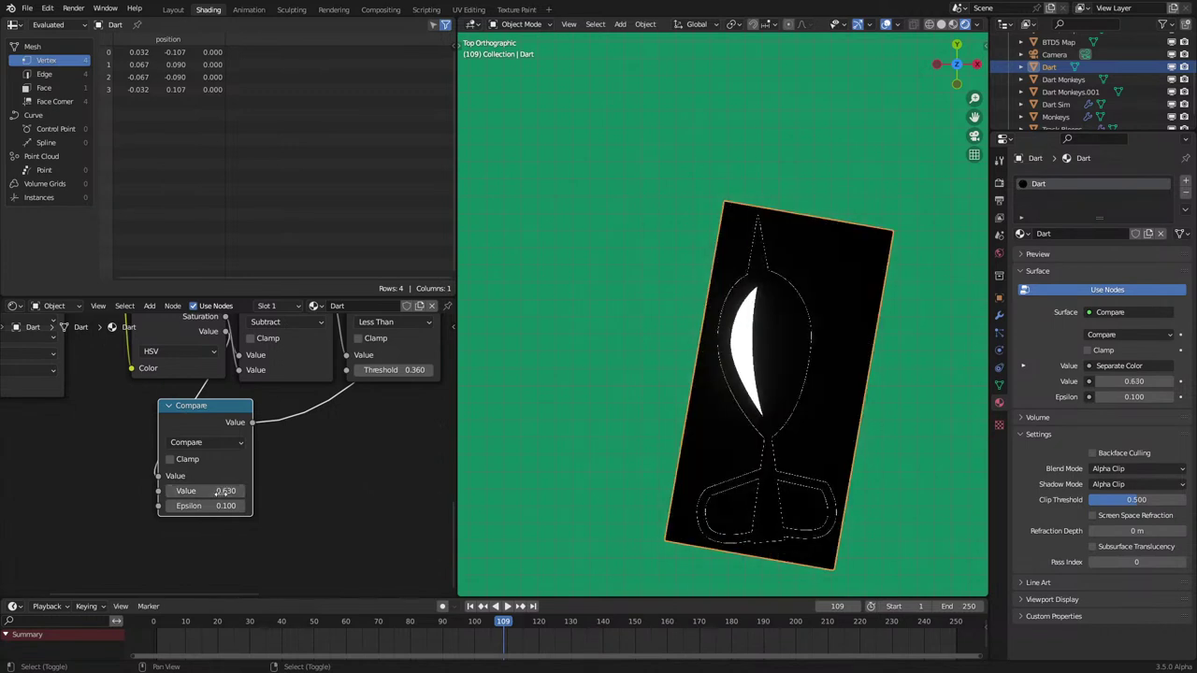
Step: Preview the Principled BSDF on the dart plane again
scroll(228, 477, "down", 4)
middle_click_drag(327, 376, 211, 538)
scroll(279, 450, "down", 3)
middle_click_drag(359, 351, 325, 412)
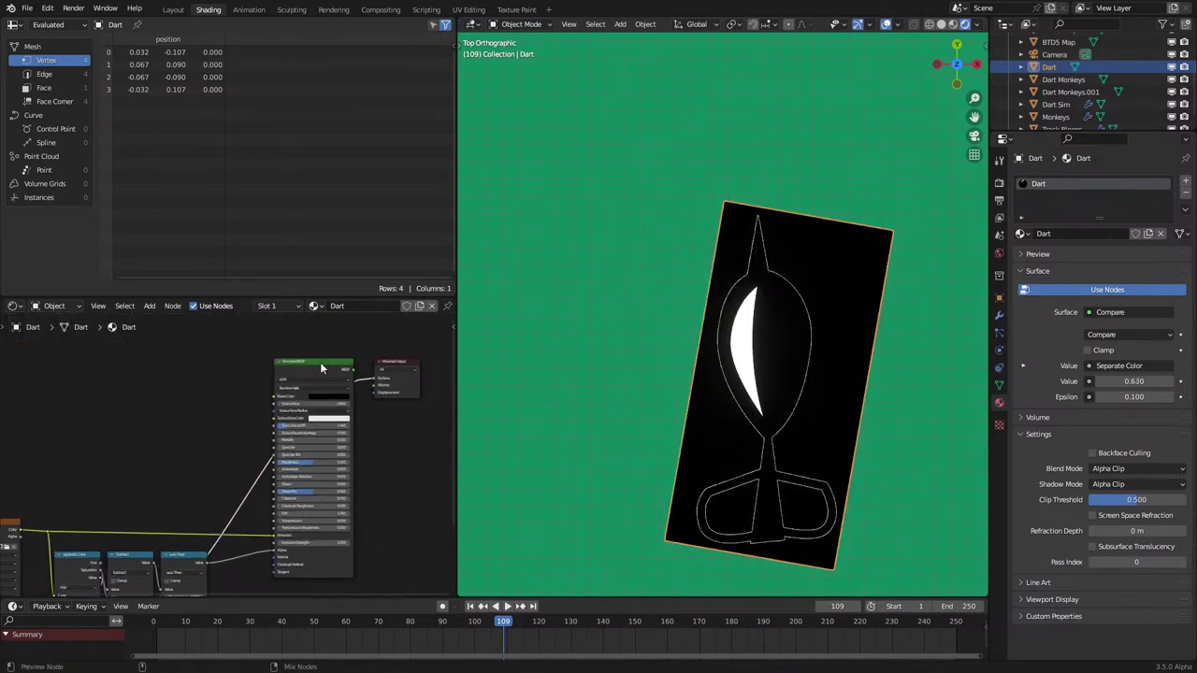
left_click(320, 363, "ctrl+shift")
Step: Raise the Less Than threshold to 0.750 and delete the unused Compare node
middle_click_drag(75, 548, 169, 444)
scroll(301, 463, "up", 5)
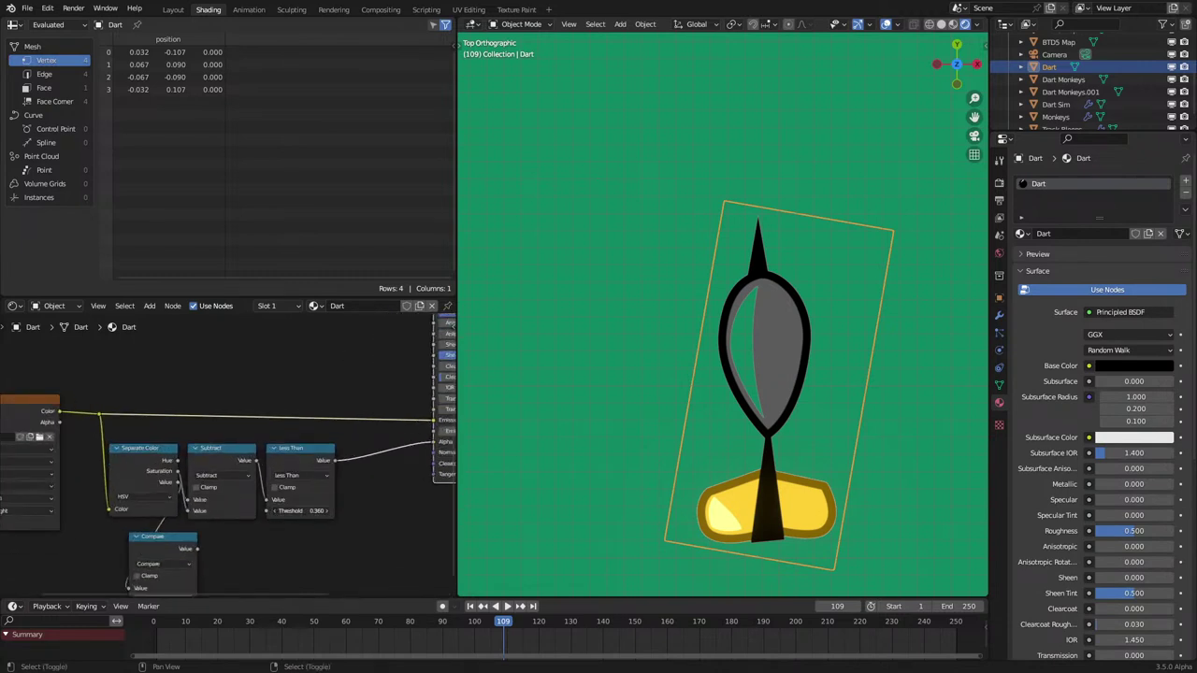
left_click_drag(301, 511, 318, 511)
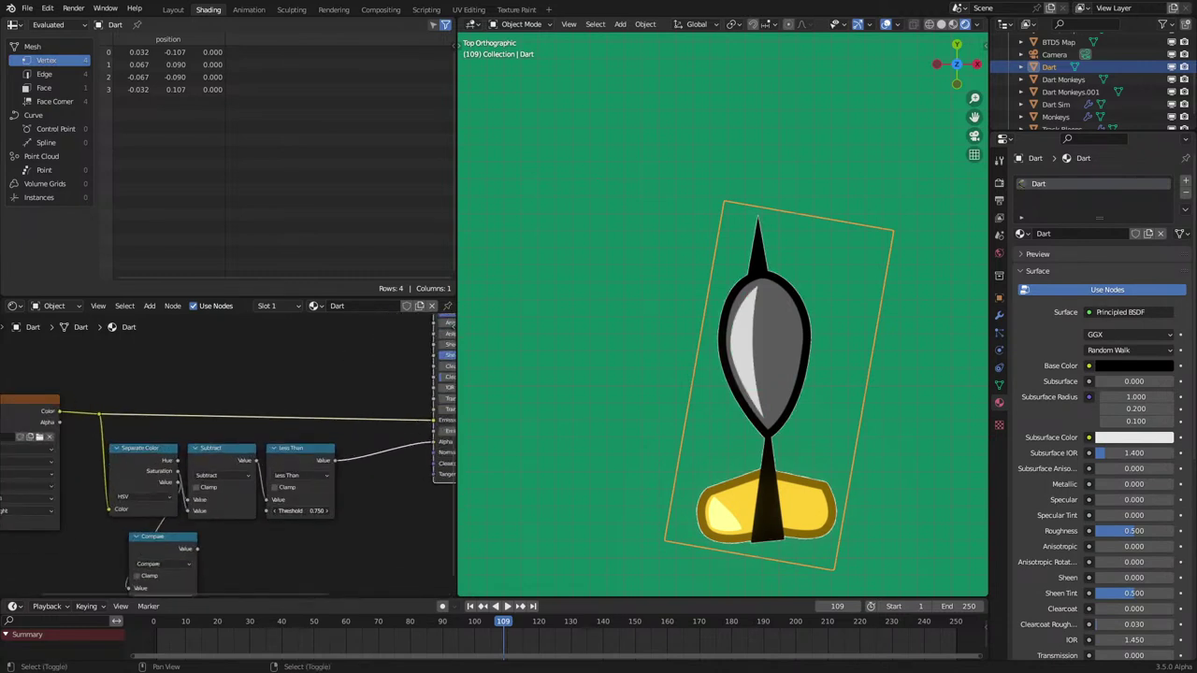
key("x")
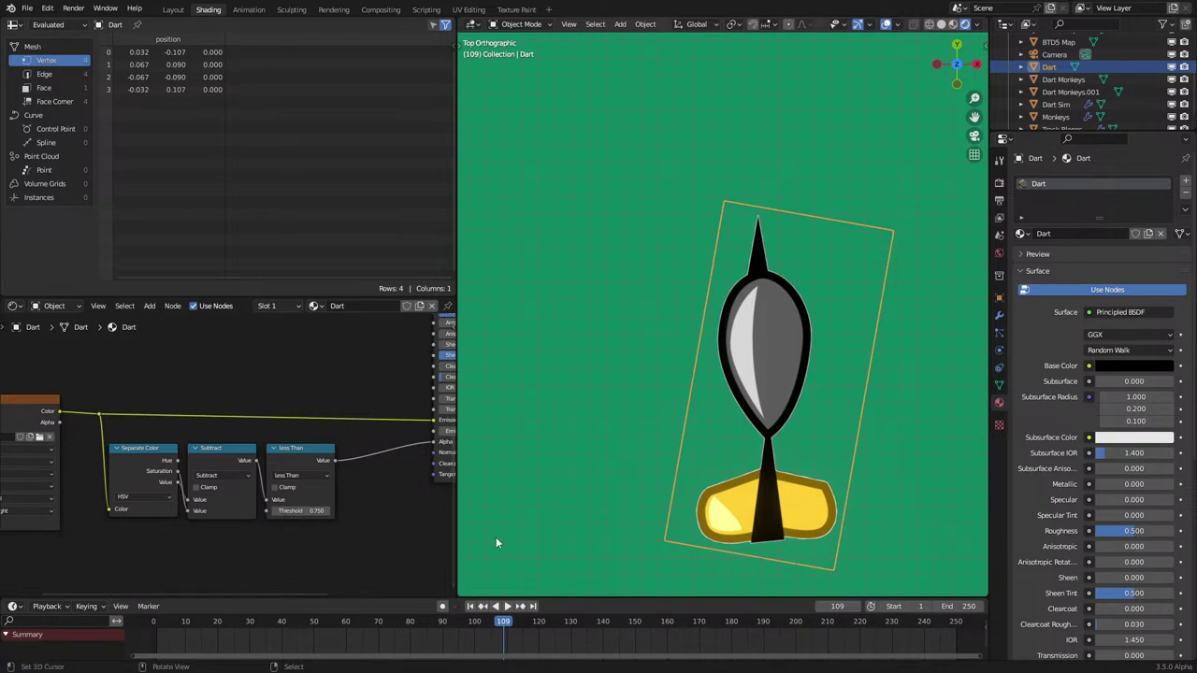
Step: Check the dart's edges up close, and move the dart right beside the lone monkey
scroll(844, 330, "up", 3)
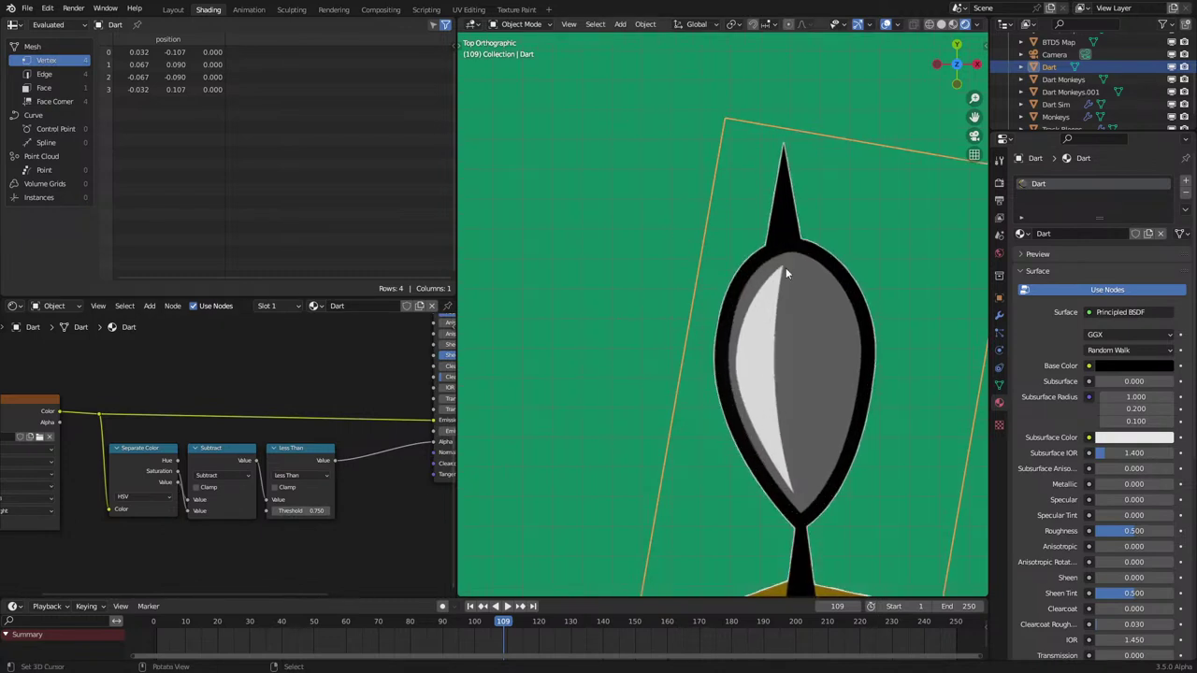
scroll(738, 494, "down", 5)
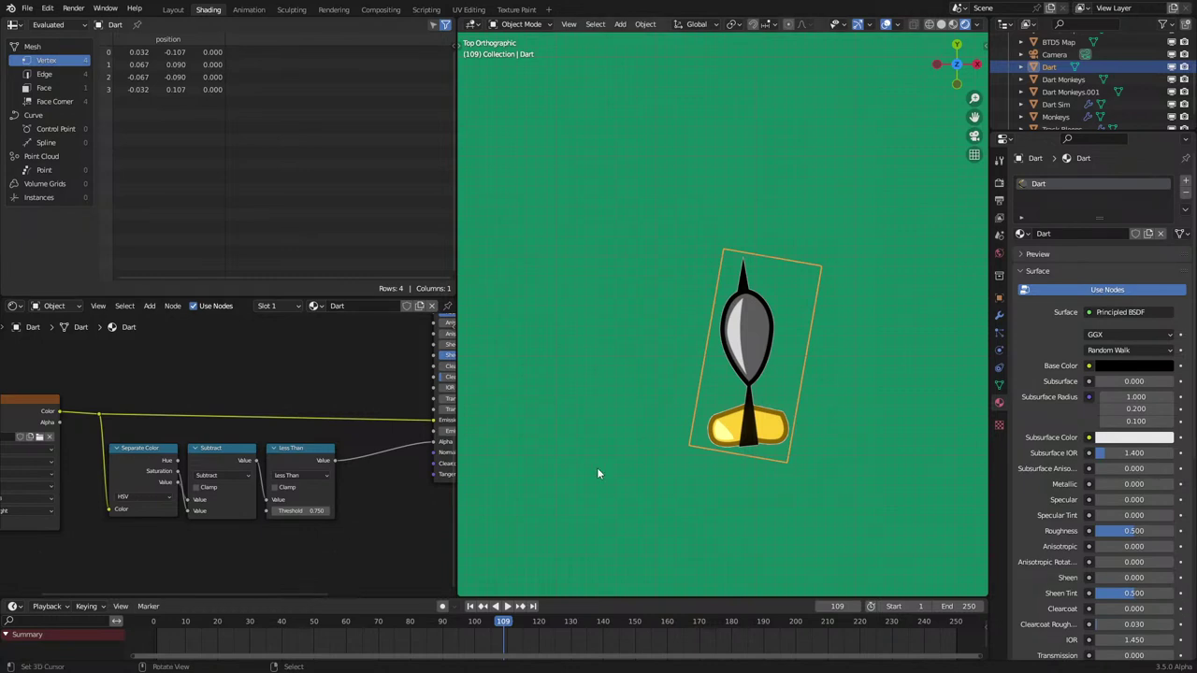
scroll(596, 467, "down", 8)
key("g")
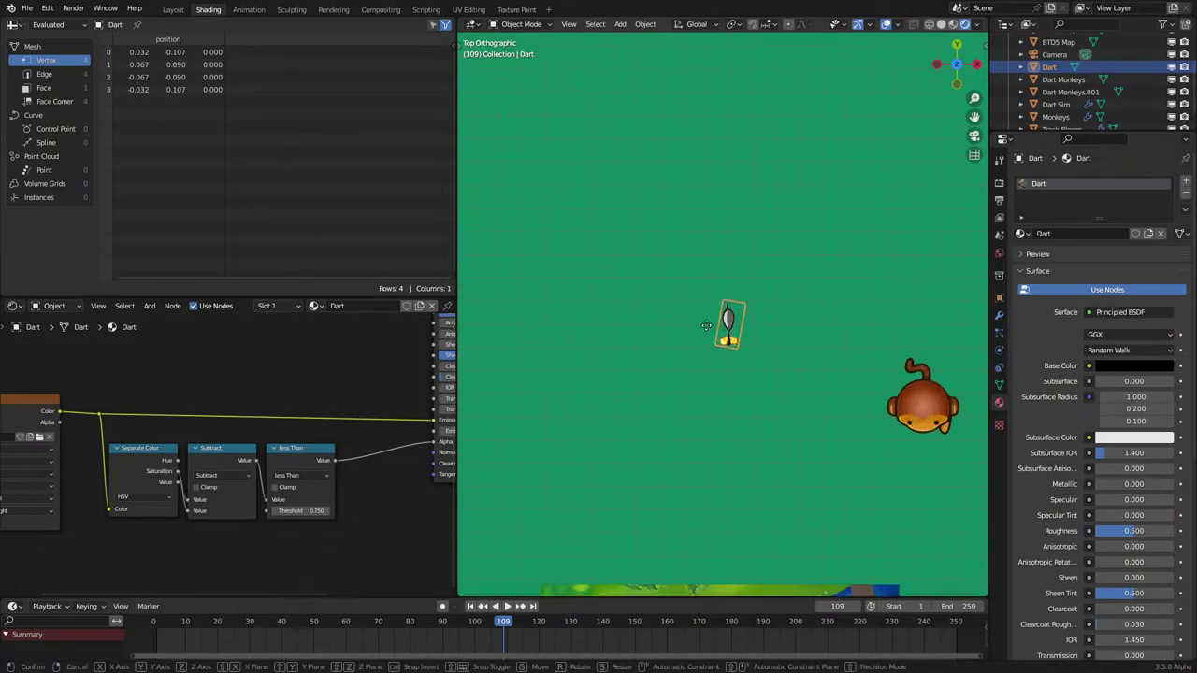
left_click(812, 421)
scroll(827, 452, "down", 6)
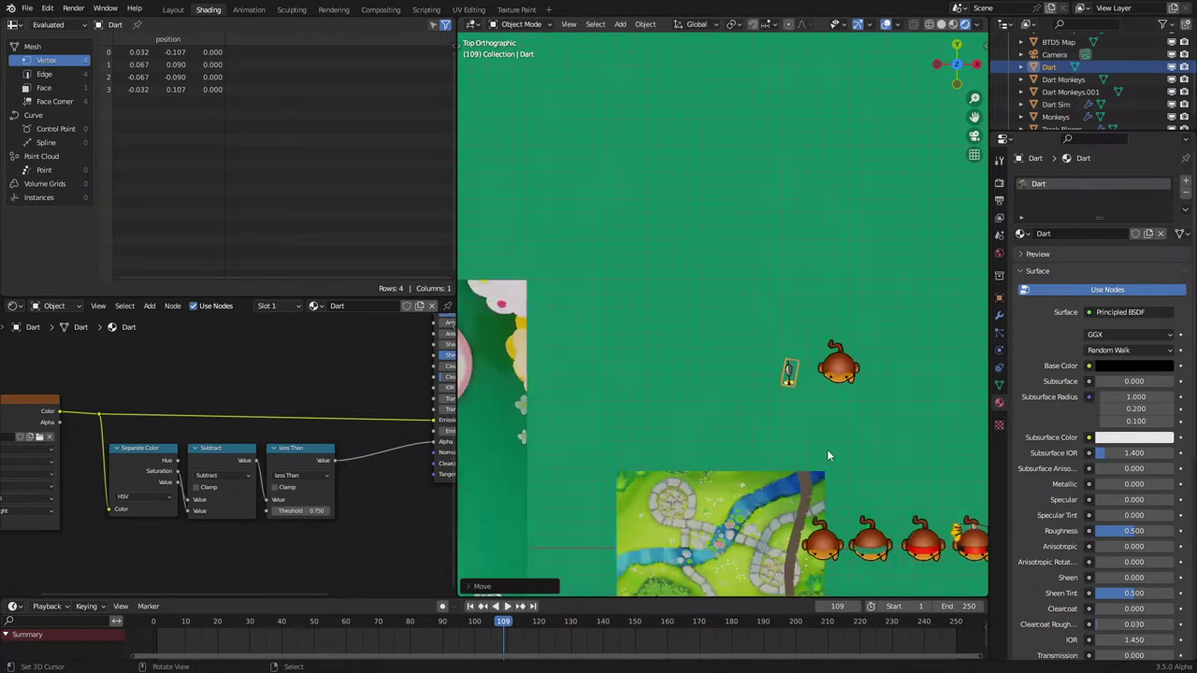
mouse_move(787, 452)
middle_mouse_down("shift")
mouse_move(884, 423)
mouse_move(935, 429)
mouse_move(777, 463)
middle_mouse_up("shift")
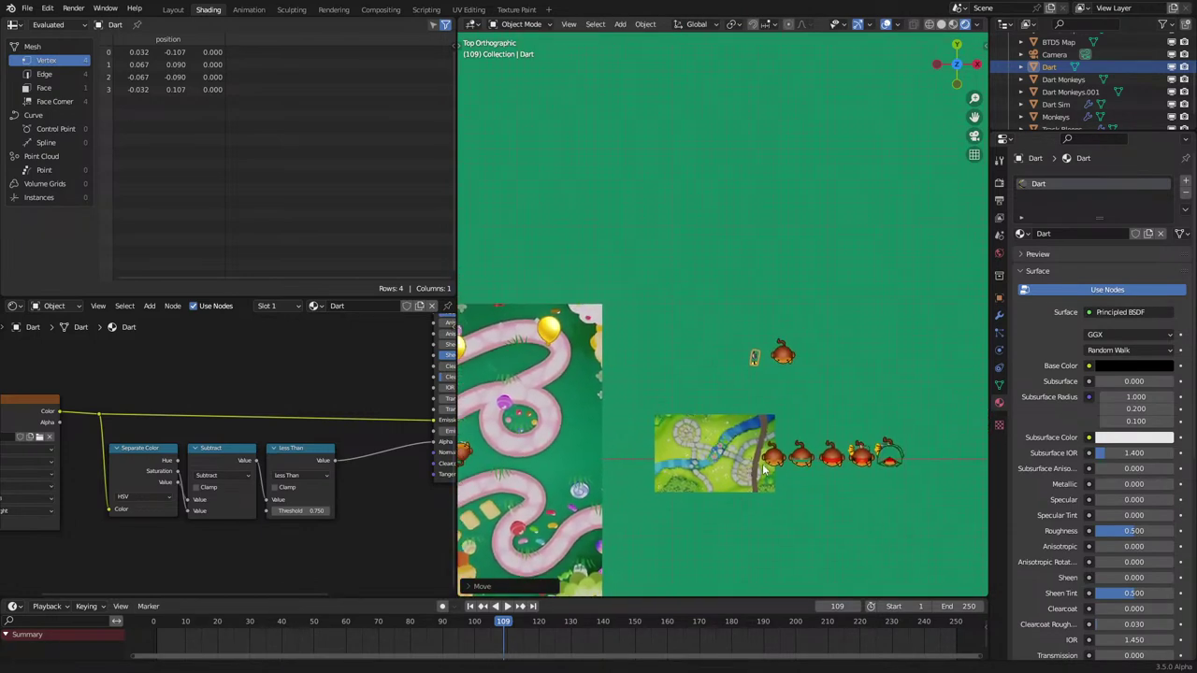
Step: Rotate the dart plane's mesh half a turn so that the dart's tip points down
scroll(777, 463, "up", 5)
key("r")
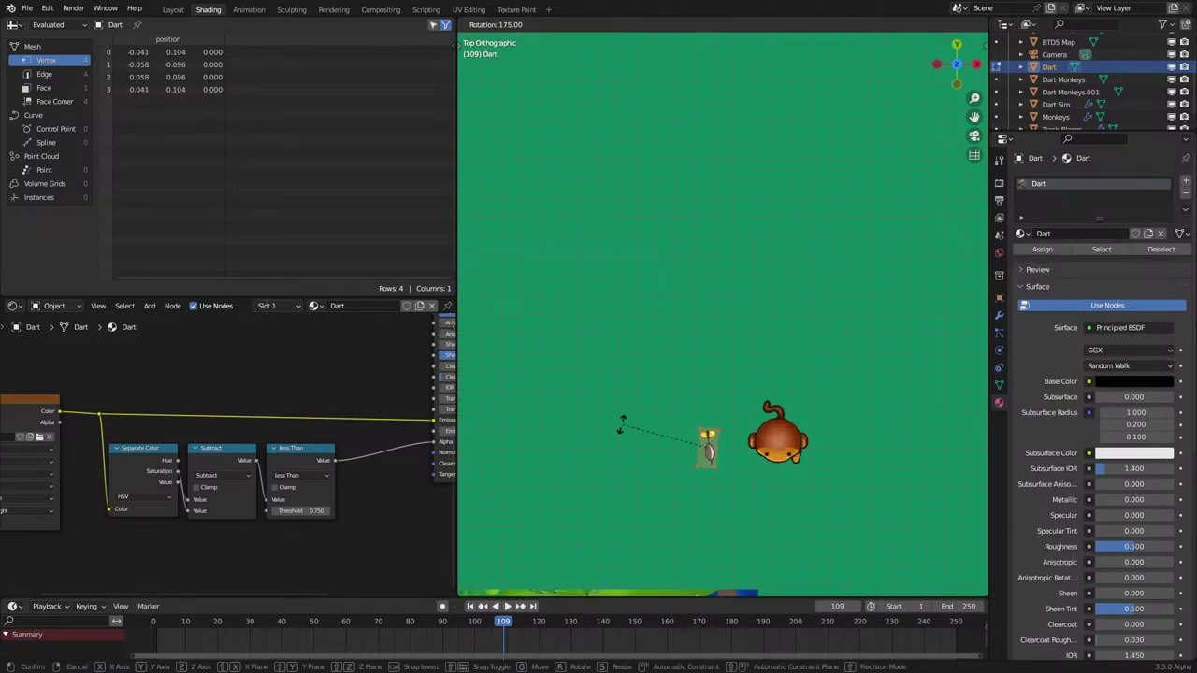
left_click(625, 419)
scroll(617, 435, "down", 3)
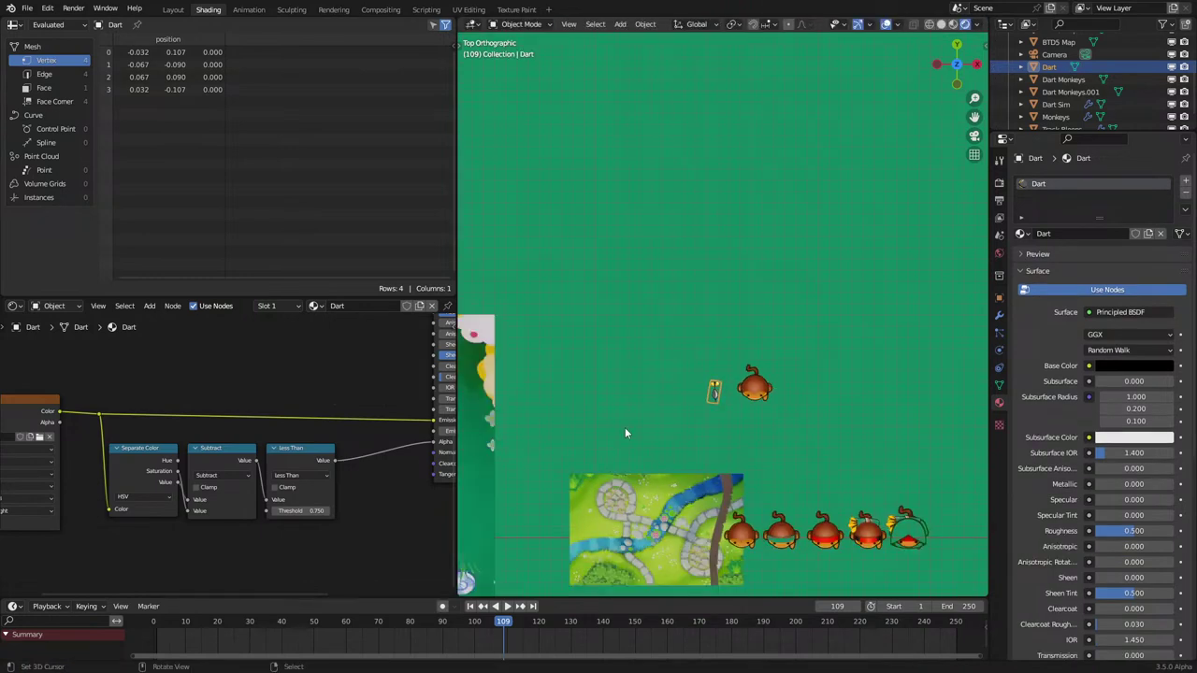
scroll(625, 425, "up", 3)
scroll(692, 496, "up", 1)
key("Tab")
key("shift+v")
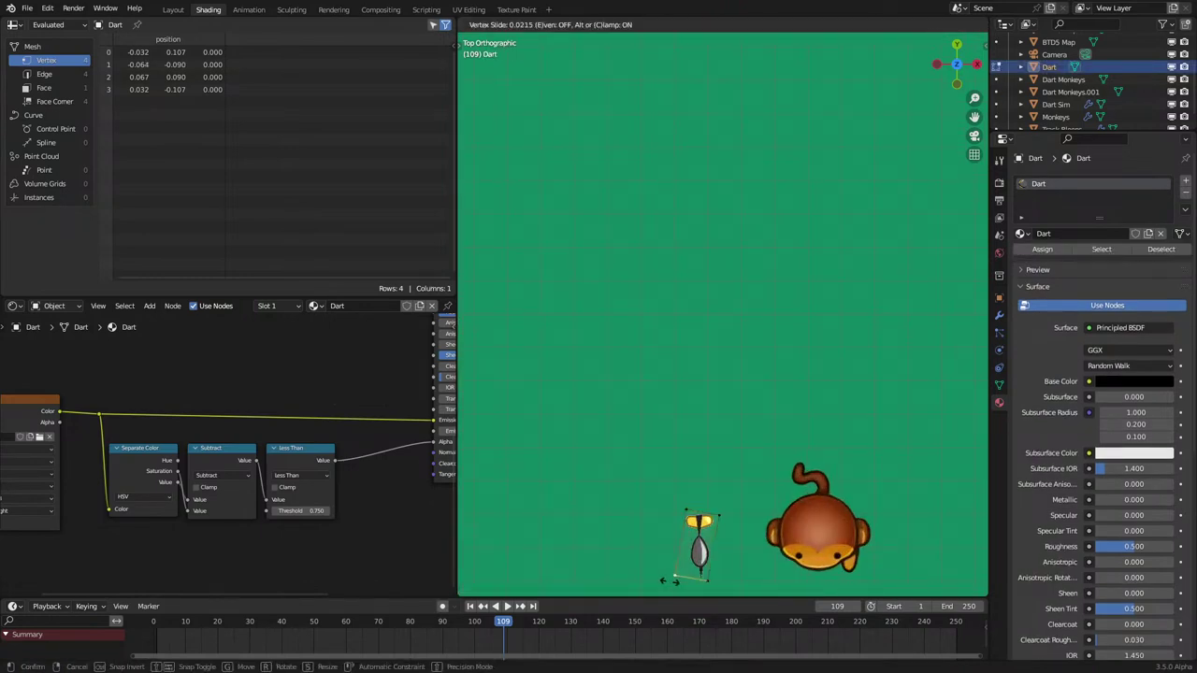
key("Escape")
key("Tab")
Step: Open Dart Sim's node tree in a Geometry Node Editor and extend that editor over the spreadsheet area
scroll(612, 487, "down", 3)
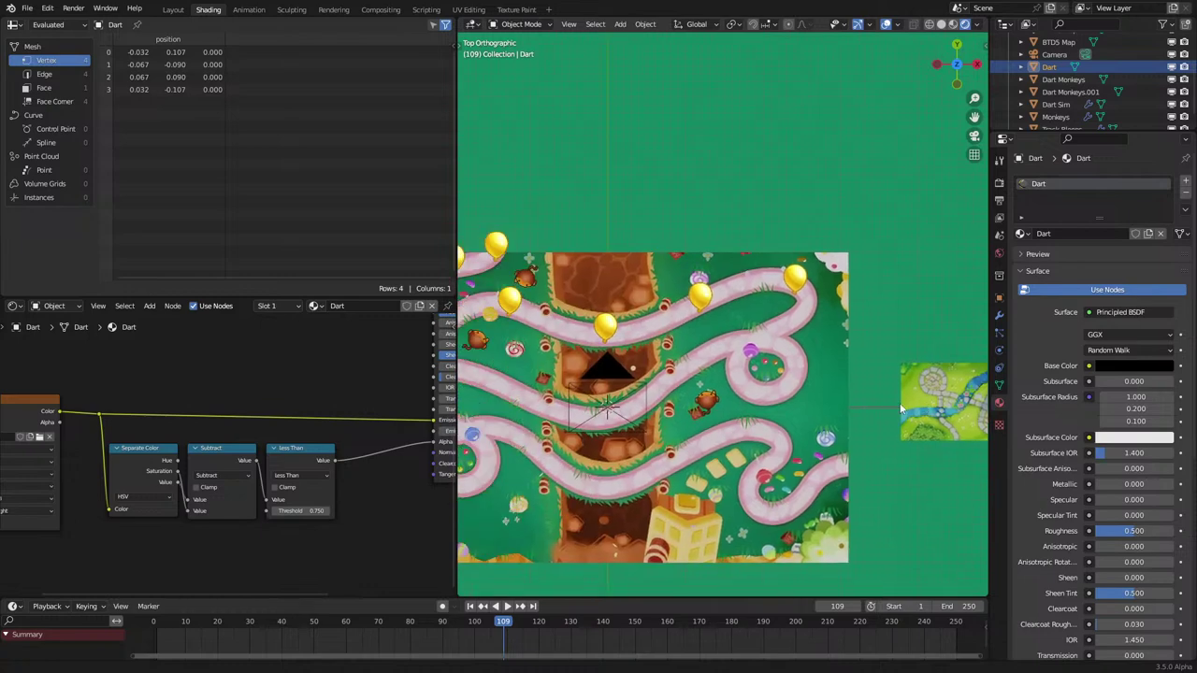
scroll(617, 360, "up", 3)
left_click(540, 367)
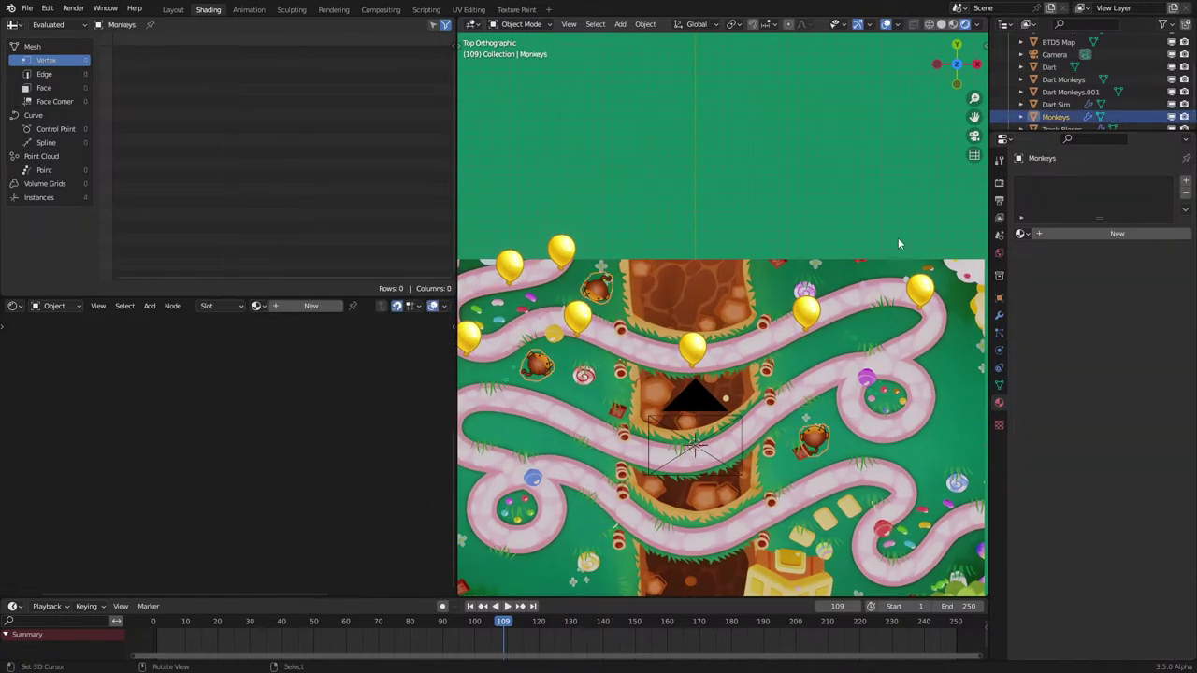
left_click(1055, 104)
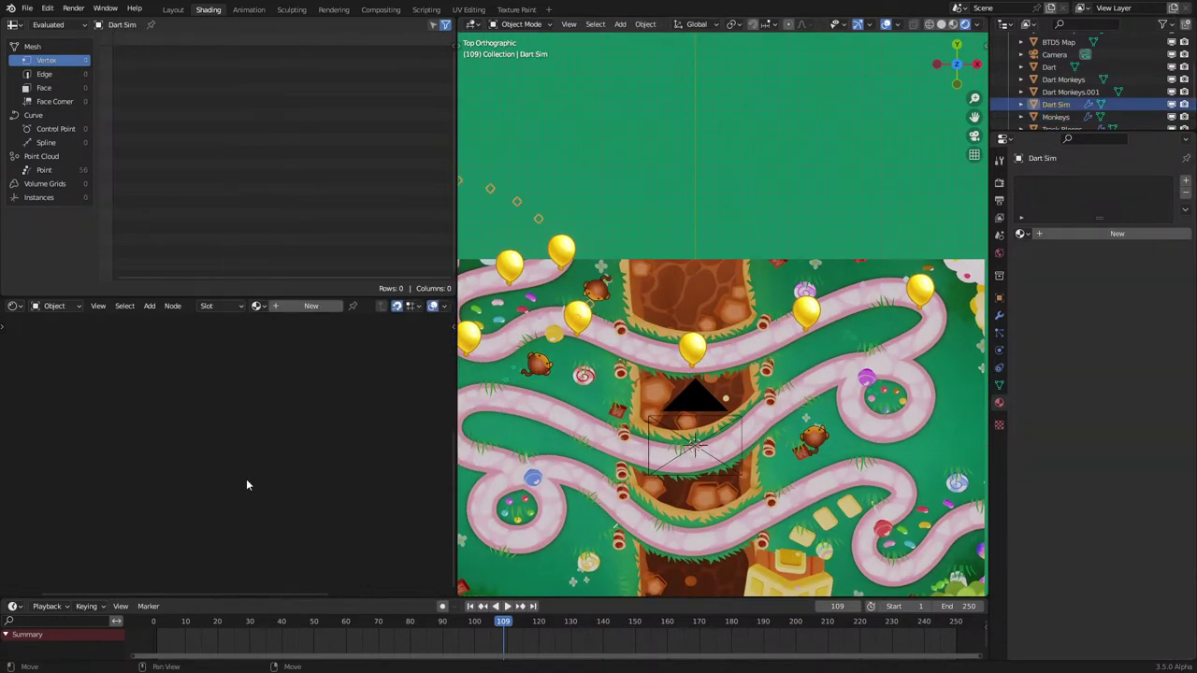
left_click(16, 306)
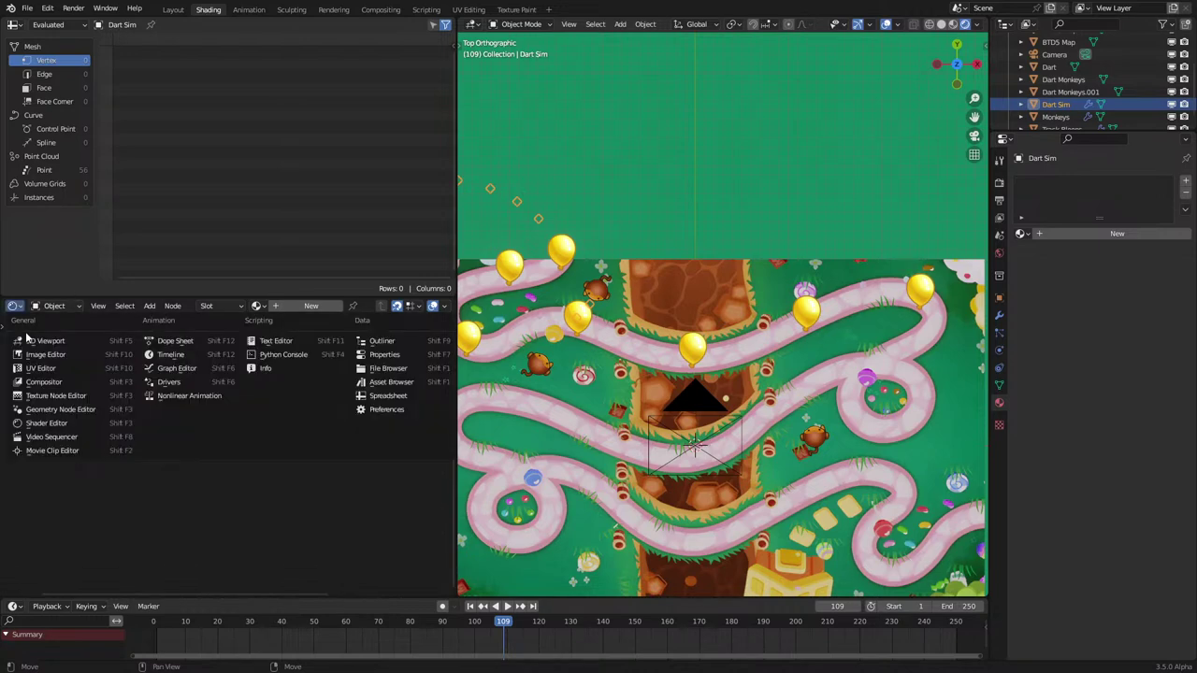
left_click(56, 409)
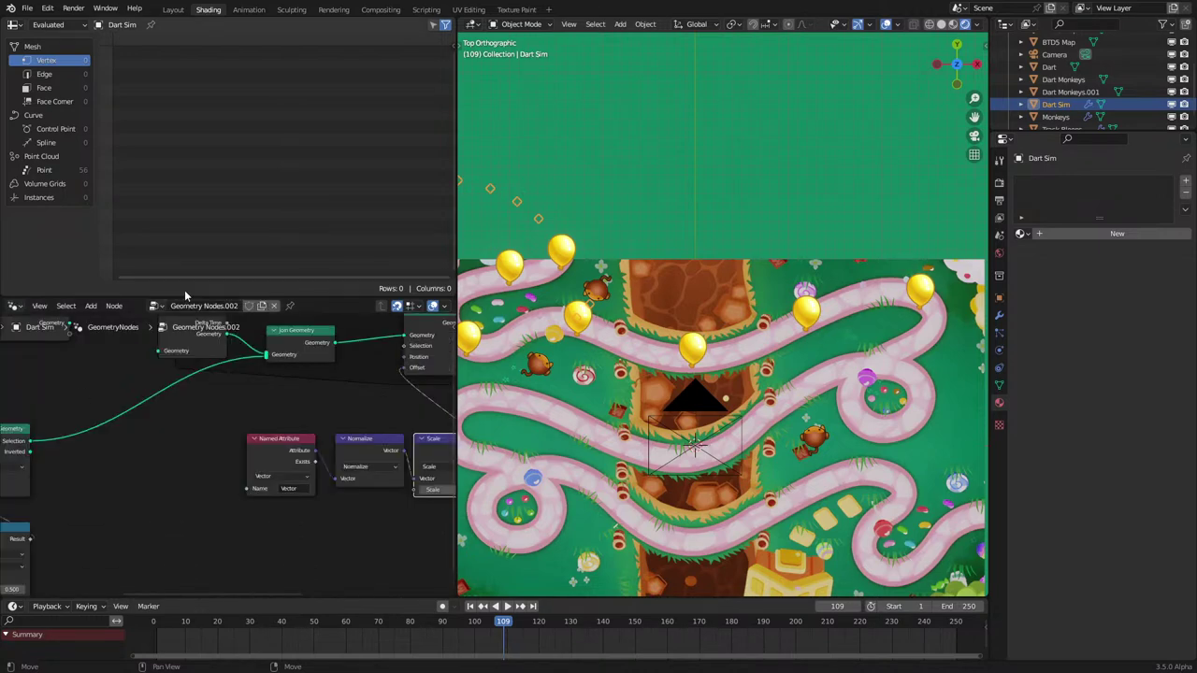
right_click(187, 298)
left_click(180, 327)
Step: Add an Instance on Points node between Simulation Output and Group Output
scroll(244, 318, "down", 5)
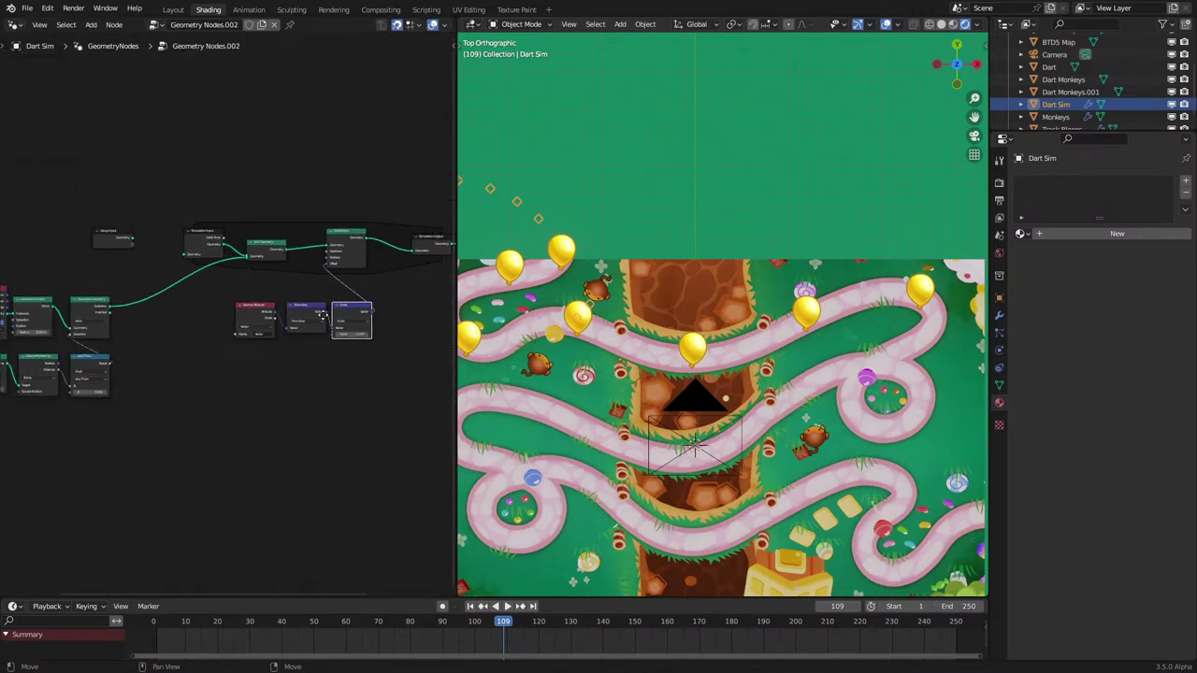
middle_click_drag(321, 315, 80, 421)
scroll(233, 369, "up", 5)
key("shift+a")
mouse_move(239, 368)
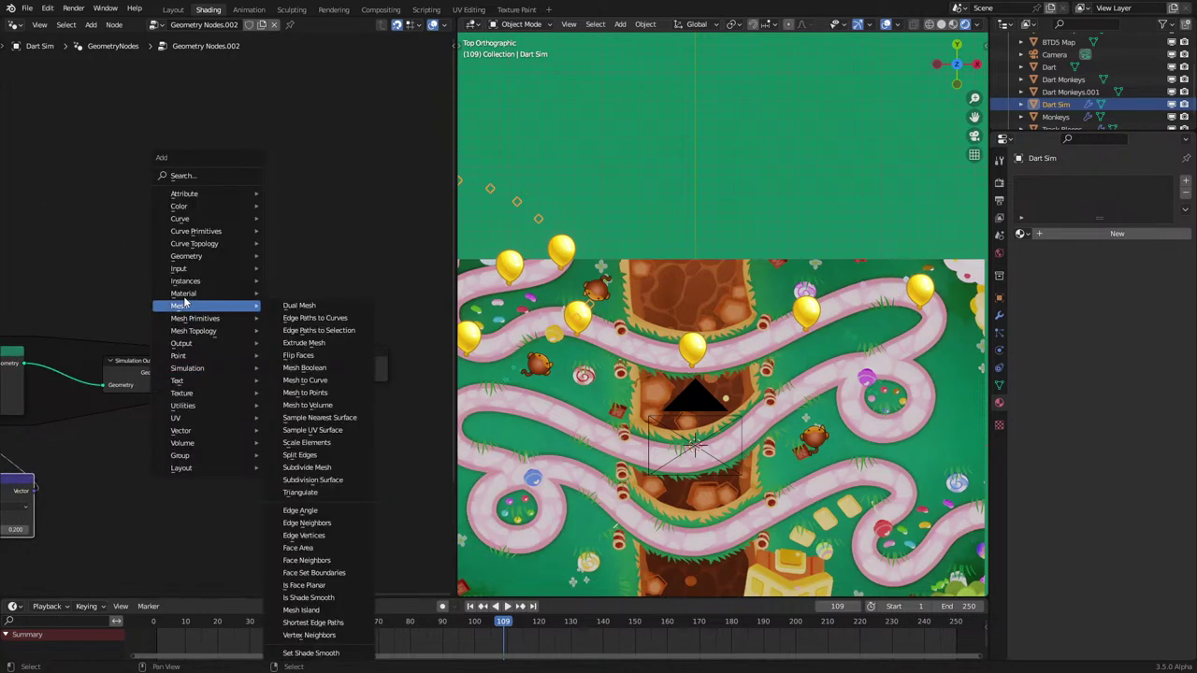
mouse_move(234, 280)
left_click(337, 280)
left_click(206, 353)
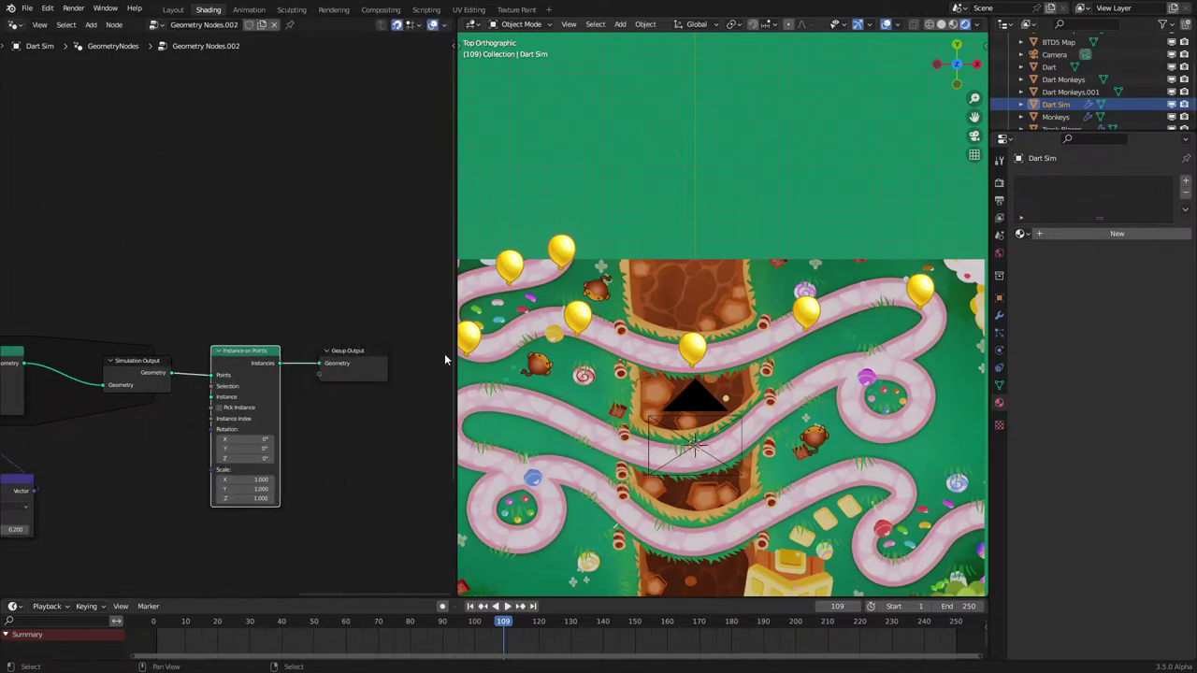
Step: Bring the Dart object into the node tree as Object Info and feed its Geometry into Instance on Points as the Instance
scroll(711, 355, "down", 6)
scroll(1046, 118, "down", 1)
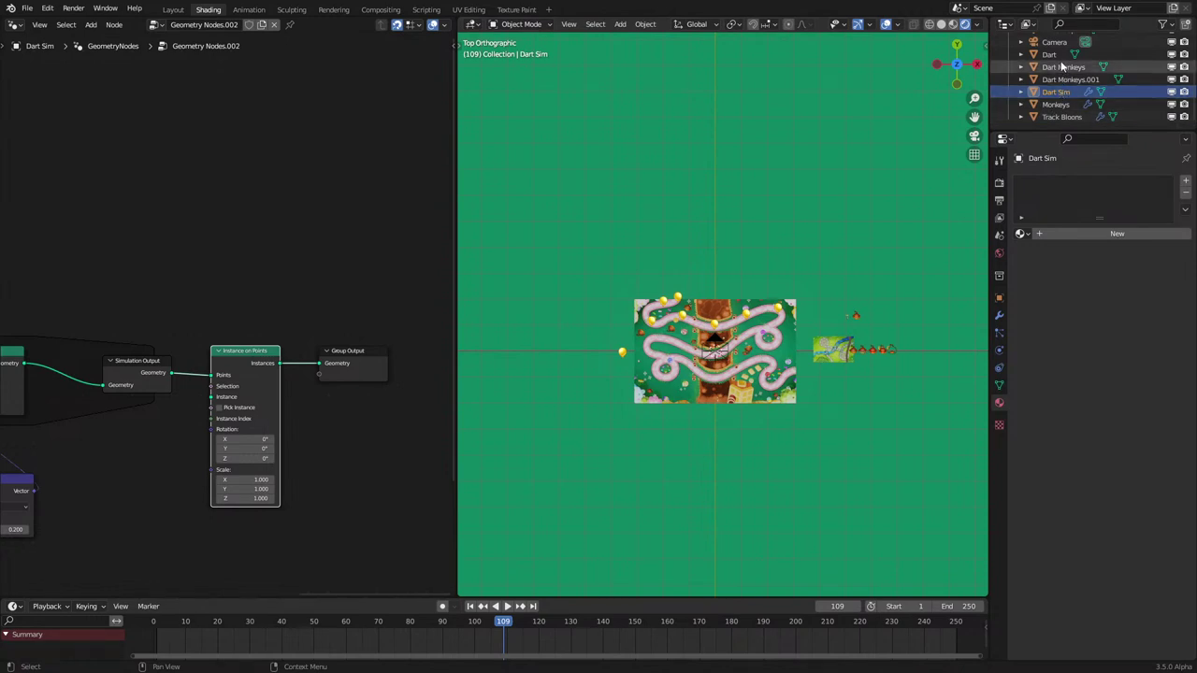
left_click_drag(1052, 54, 307, 444)
left_click_drag(122, 448, 125, 449)
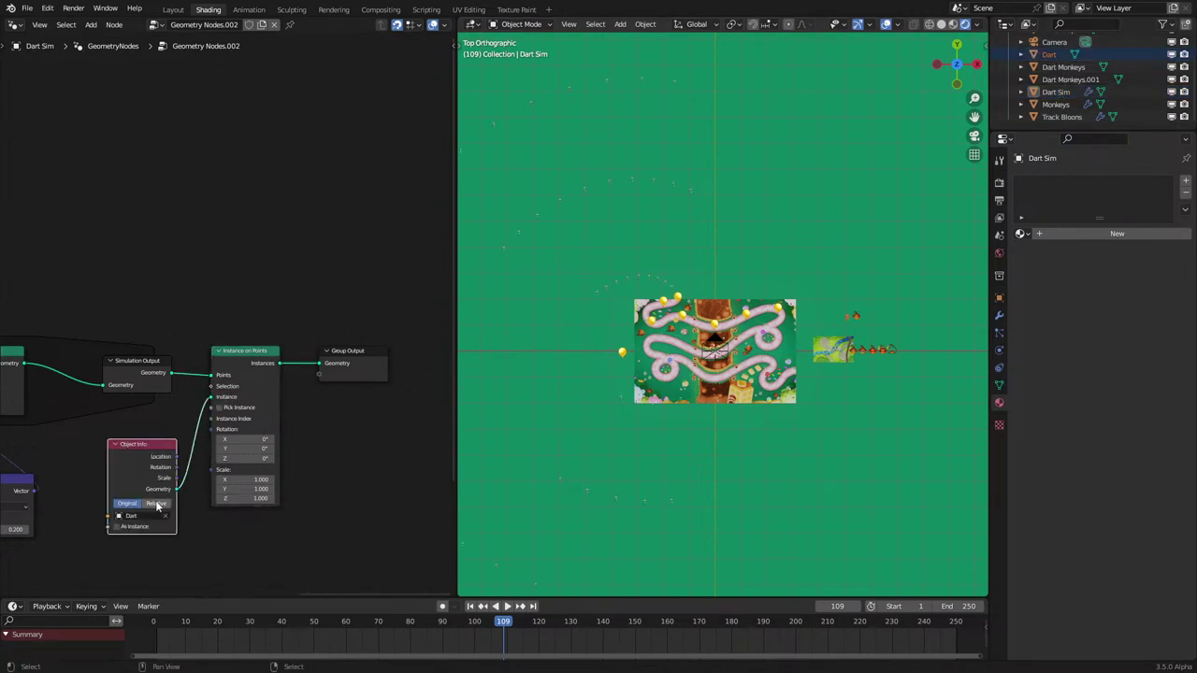
Step: Play the simulation from the first frame to check how the instanced darts fly
scroll(666, 322, "up", 7)
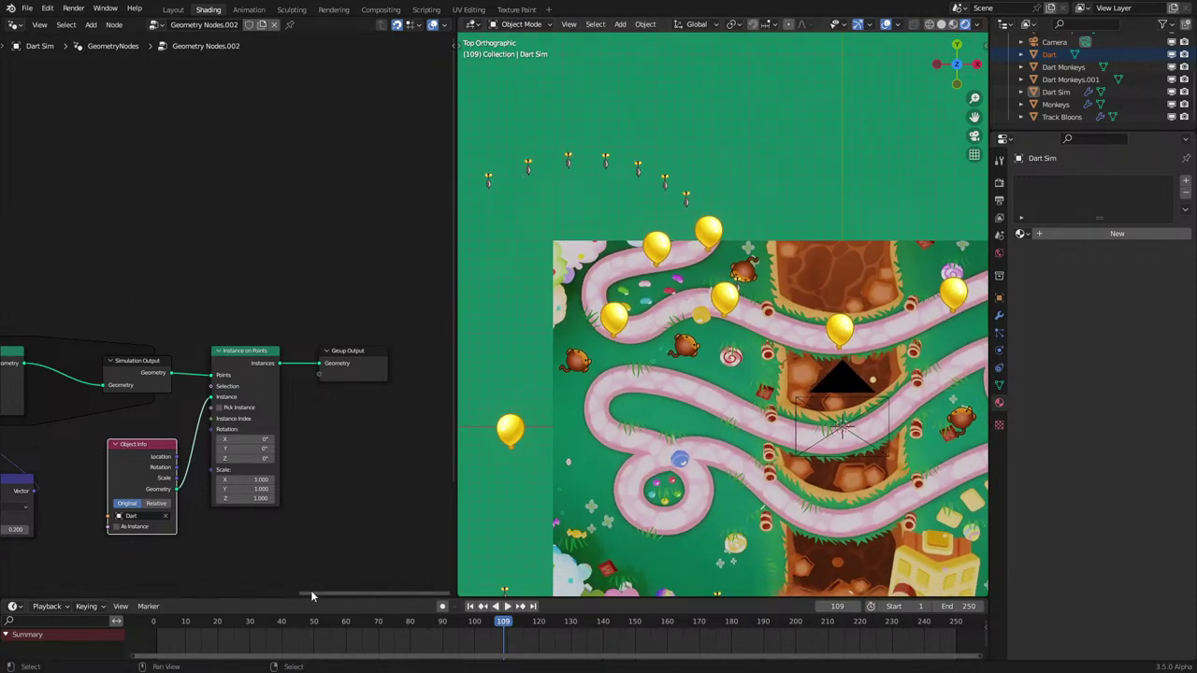
key("shift+Left")
key("space")
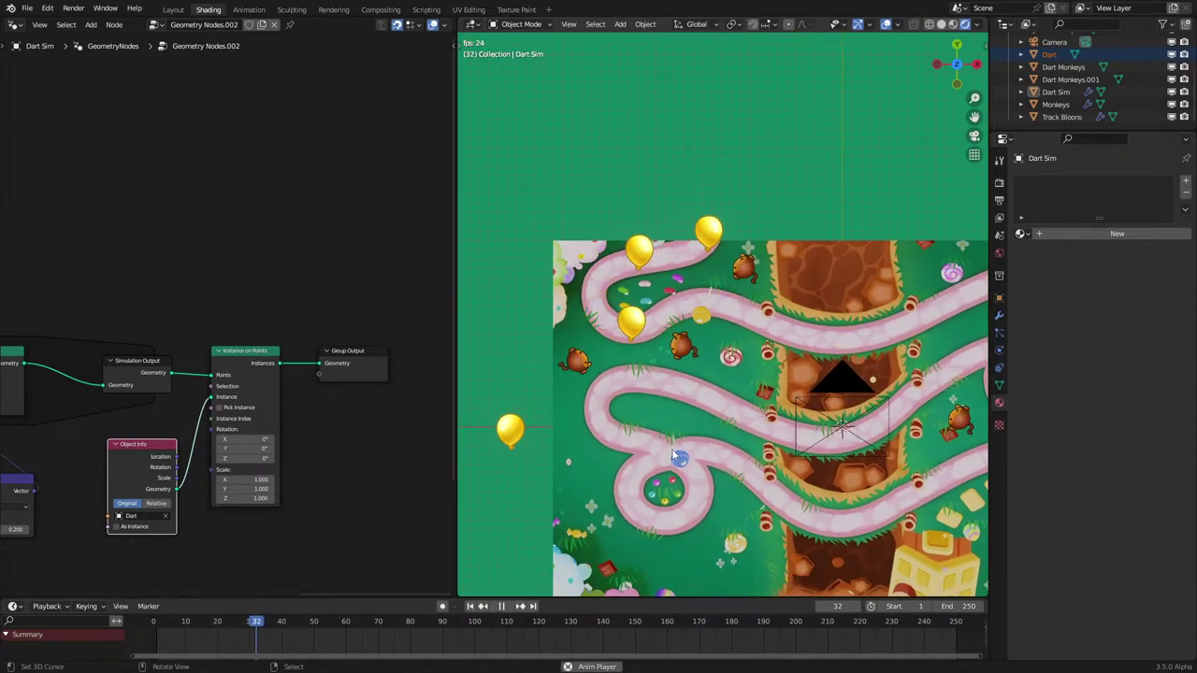
key("space")
Step: Move the Object Info node up under Simulation Output and frame the Named Attribute, Normalize and Scale nodes together
scroll(179, 445, "down", 3)
middle_click_drag(163, 472, 204, 445)
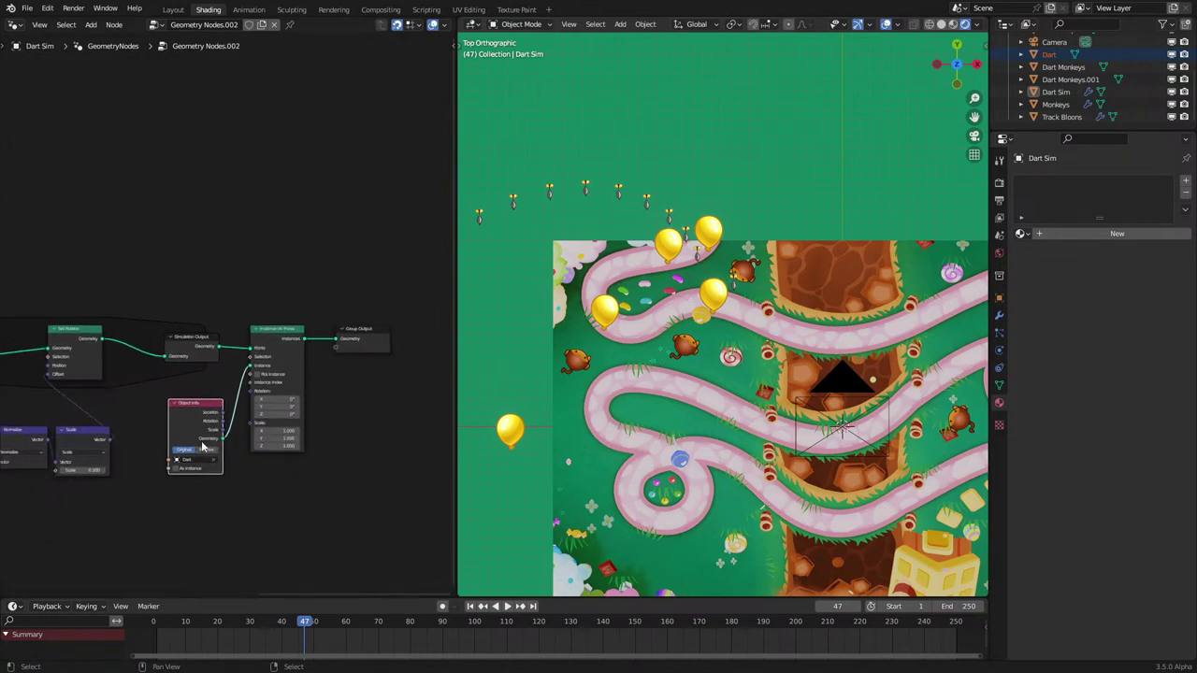
scroll(204, 445, "up", 1)
left_click_drag(188, 412, 185, 378)
scroll(141, 393, "down", 3)
middle_click_drag(116, 407, 313, 362)
scroll(248, 362, "up", 3)
left_click_drag(155, 364, 282, 525)
key("ctrl+j")
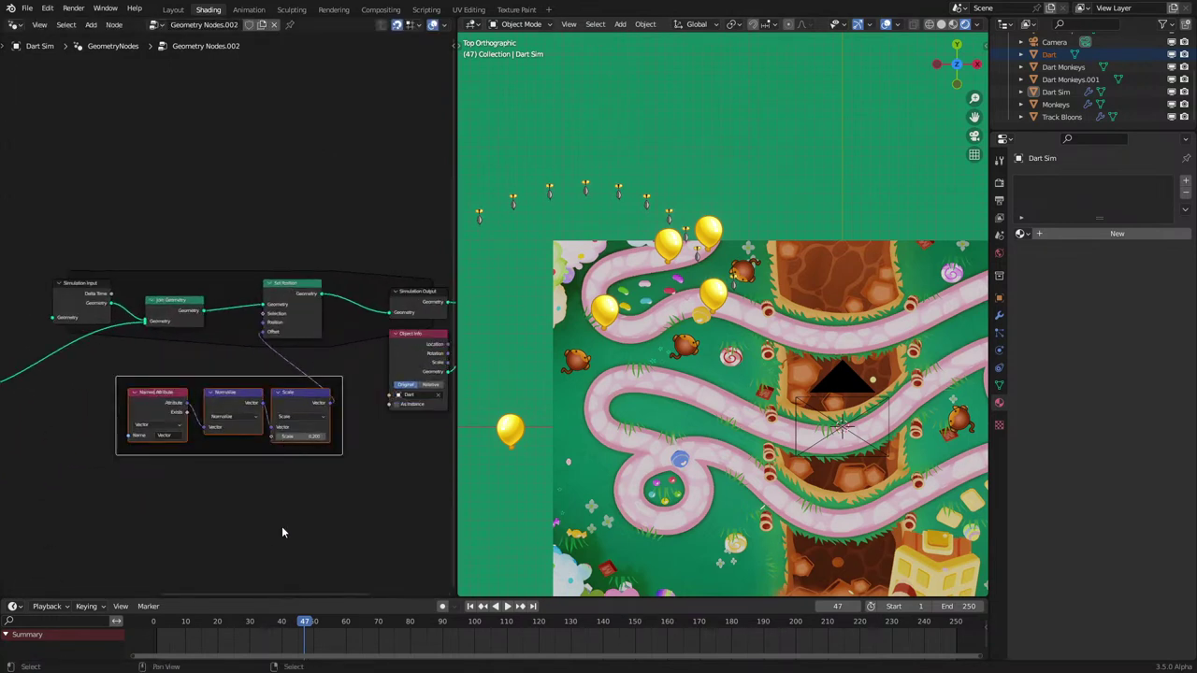
left_click(282, 529)
Step: Frame together the group of nodes that supplies the points to Join Geometry
scroll(104, 534, "down", 5)
middle_click_drag(104, 534, 271, 453)
scroll(92, 417, "up", 2)
scroll(56, 383, "down", 2)
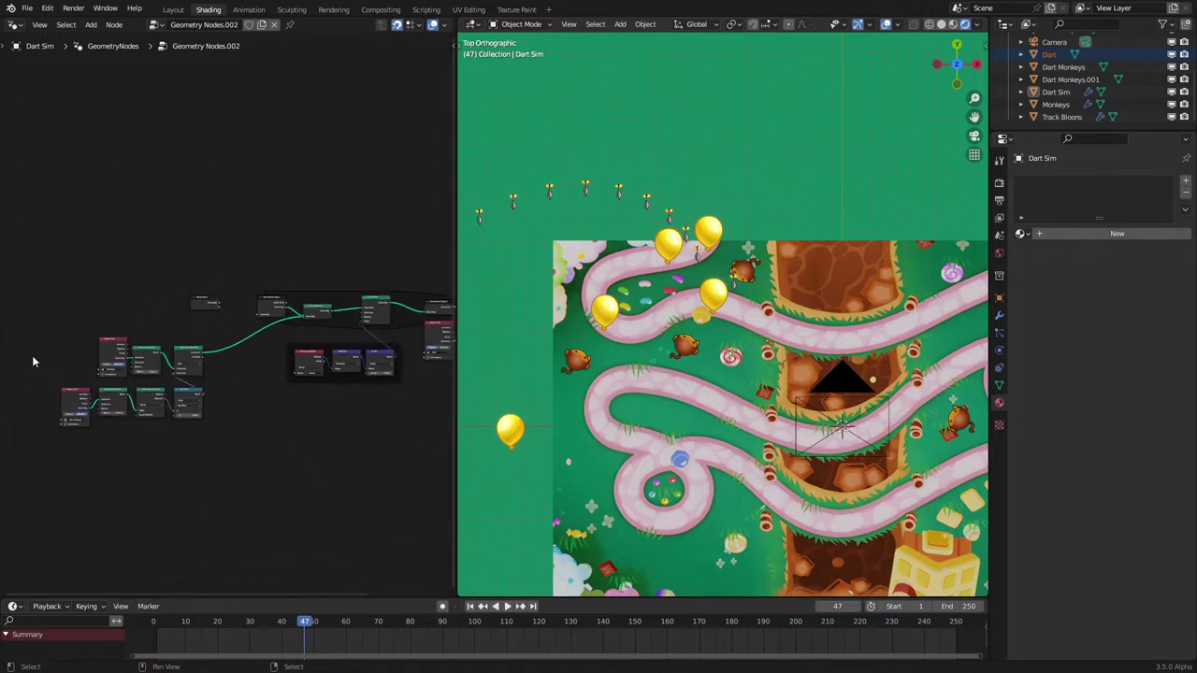
left_click_drag(28, 342, 175, 447)
key("ctrl+j")
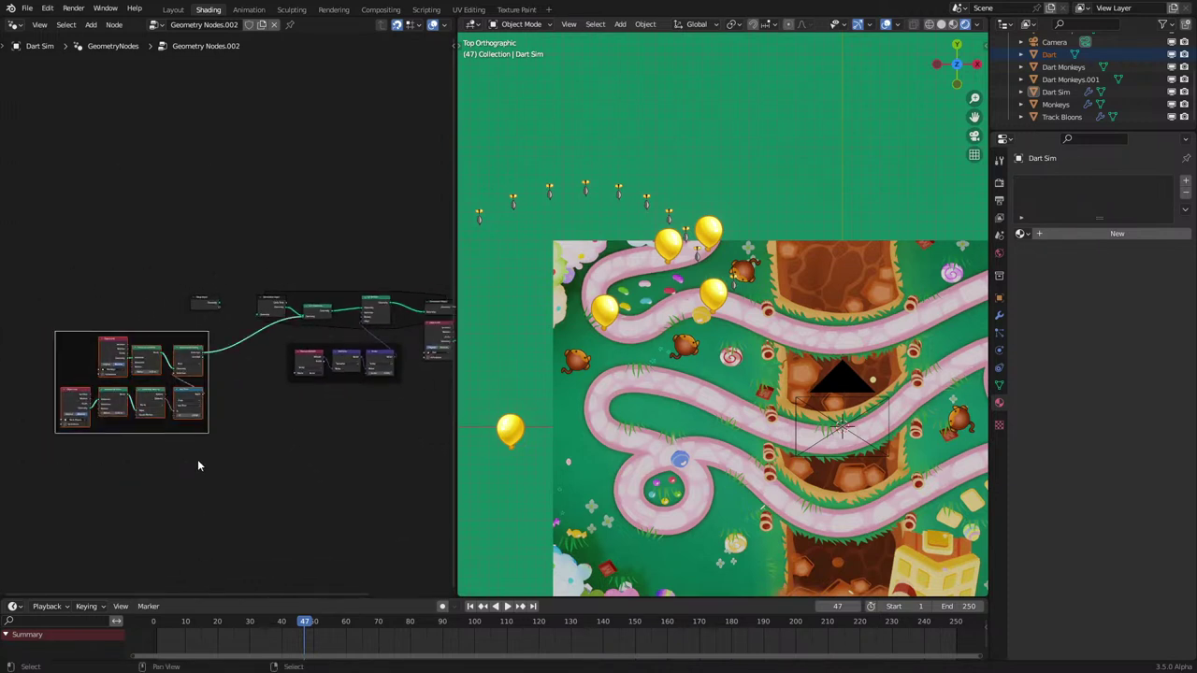
Step: Move the Group Input node to the far end of the tree, just above Group Output
scroll(265, 303, "up", 2)
left_click(125, 327)
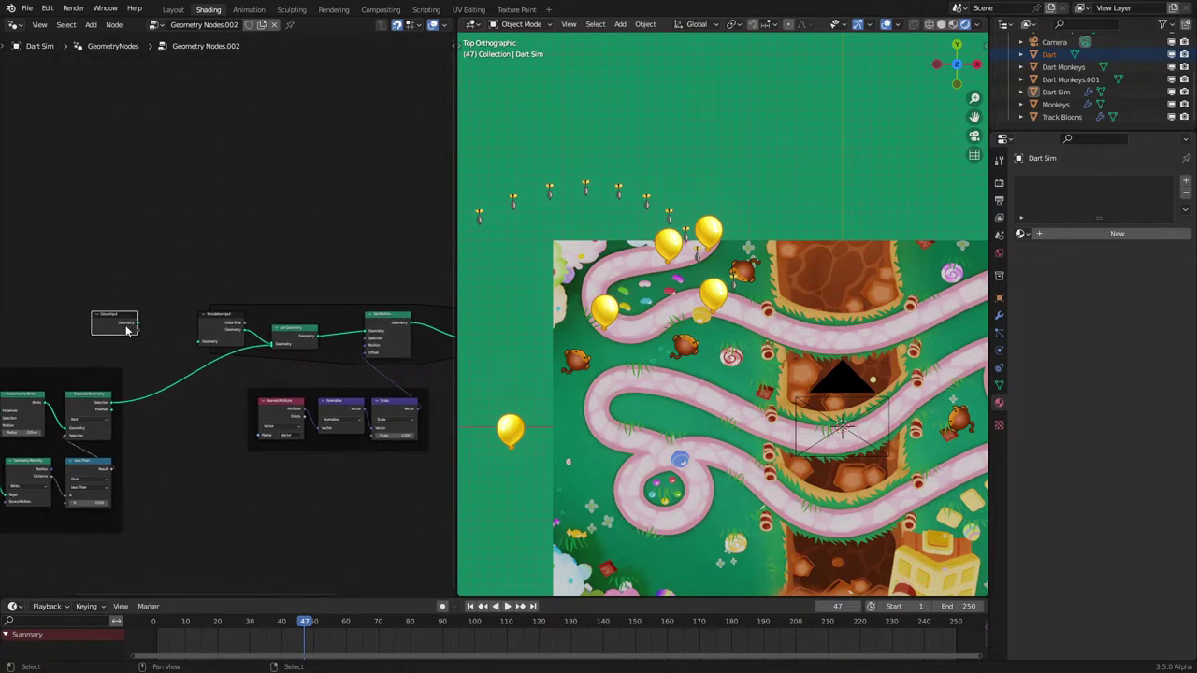
scroll(129, 329, "down", 5)
middle_click_drag(137, 331, 108, 354)
key("g")
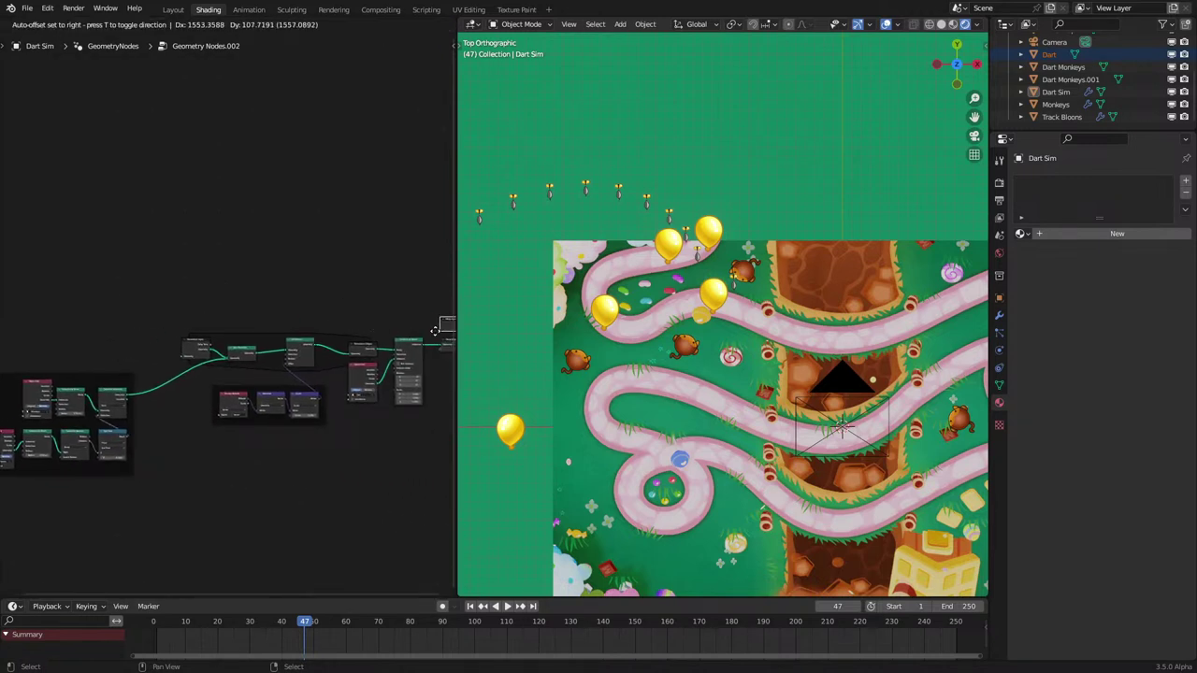
left_click(435, 332)
key("g")
left_click(424, 331)
Step: Duplicate the Named Attribute node that reads Vector and place the copy below the framed offset nodes
scroll(308, 403, "up", 6)
middle_click_drag(307, 403, 215, 368)
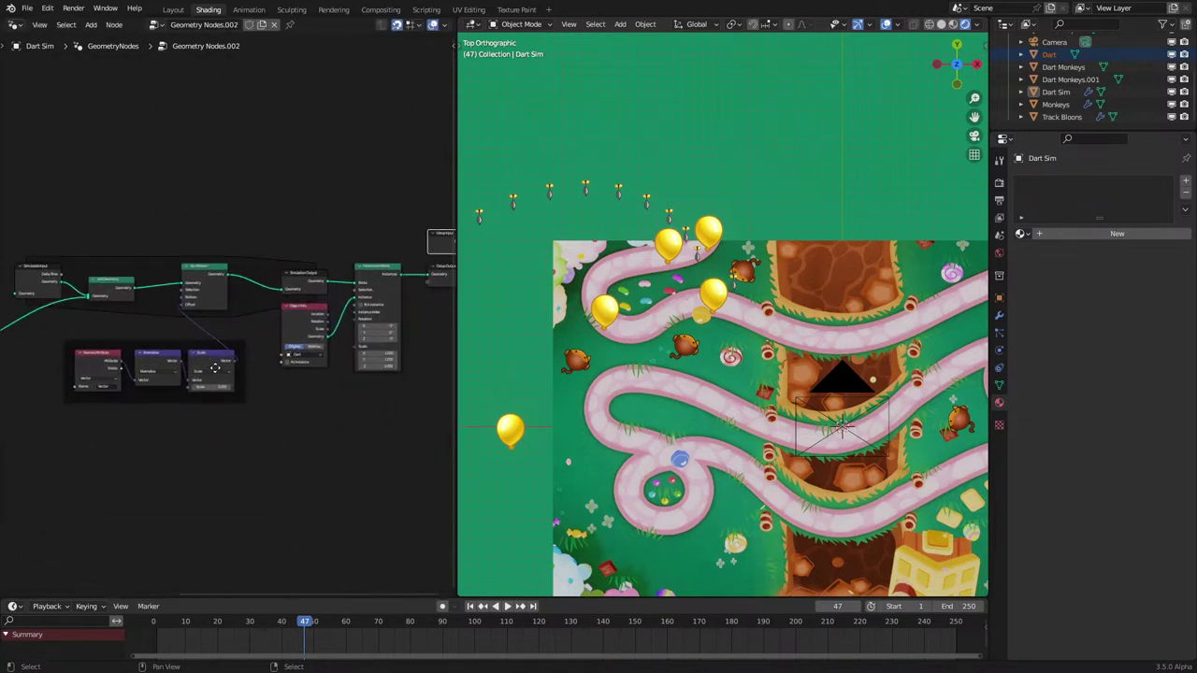
scroll(215, 367, "up", 2)
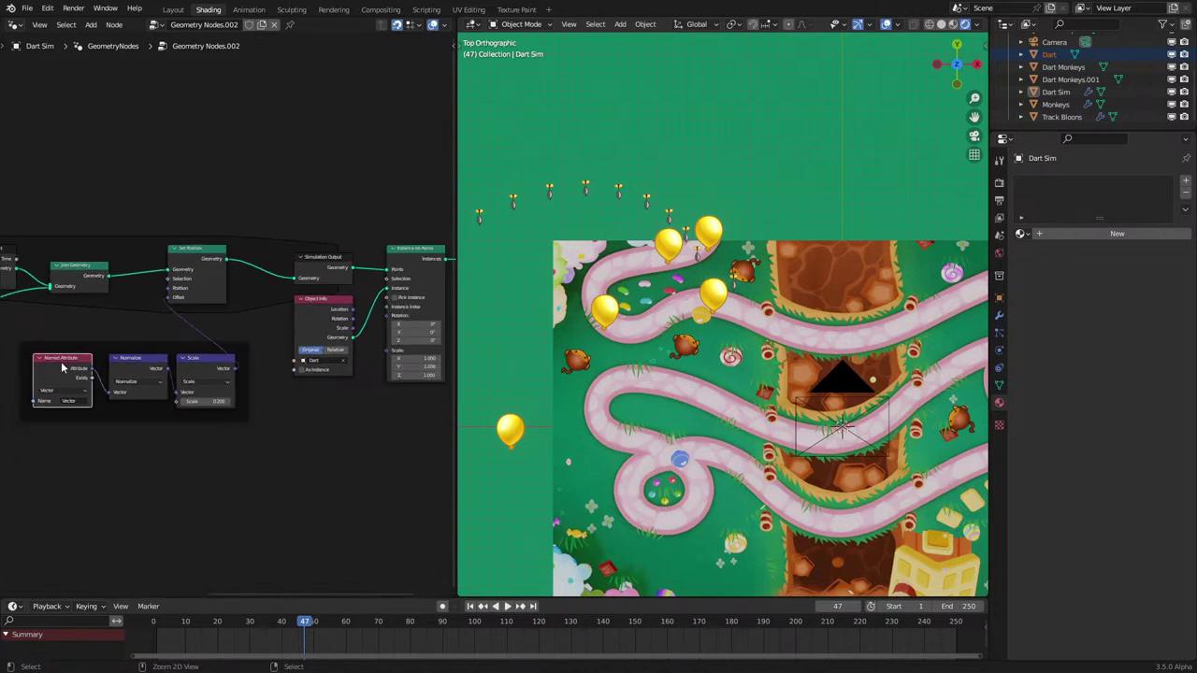
key("shift+d")
left_click(236, 514)
middle_click_drag(297, 505, 214, 435)
scroll(212, 437, "up", 4)
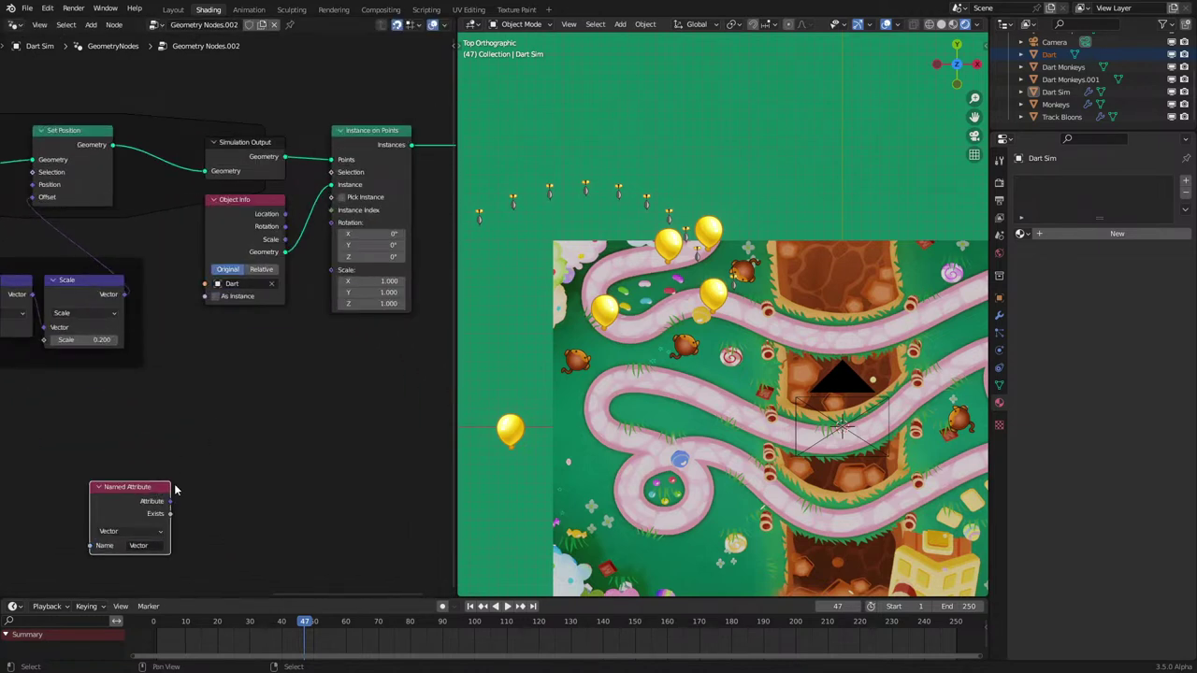
Step: Add an Align Euler to Vector node driven by the copied attribute through its Vector input, with Pivot set to Z
left_click_drag(199, 498, 280, 495)
type("align")
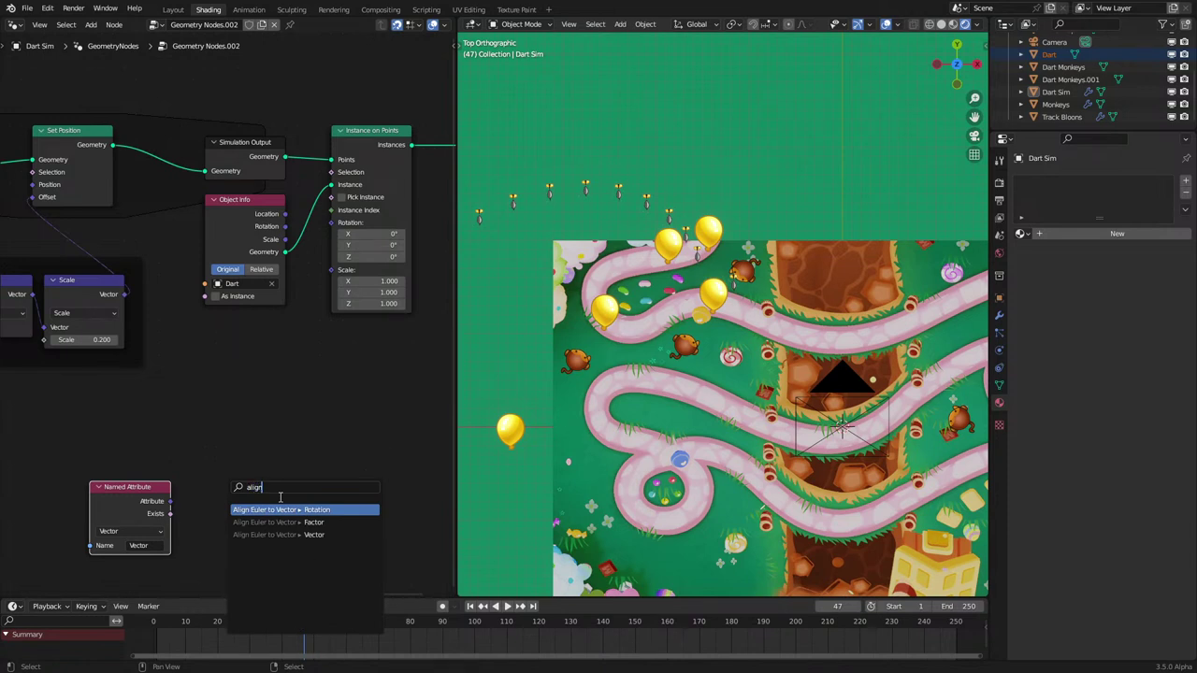
key("Return")
left_click(254, 439)
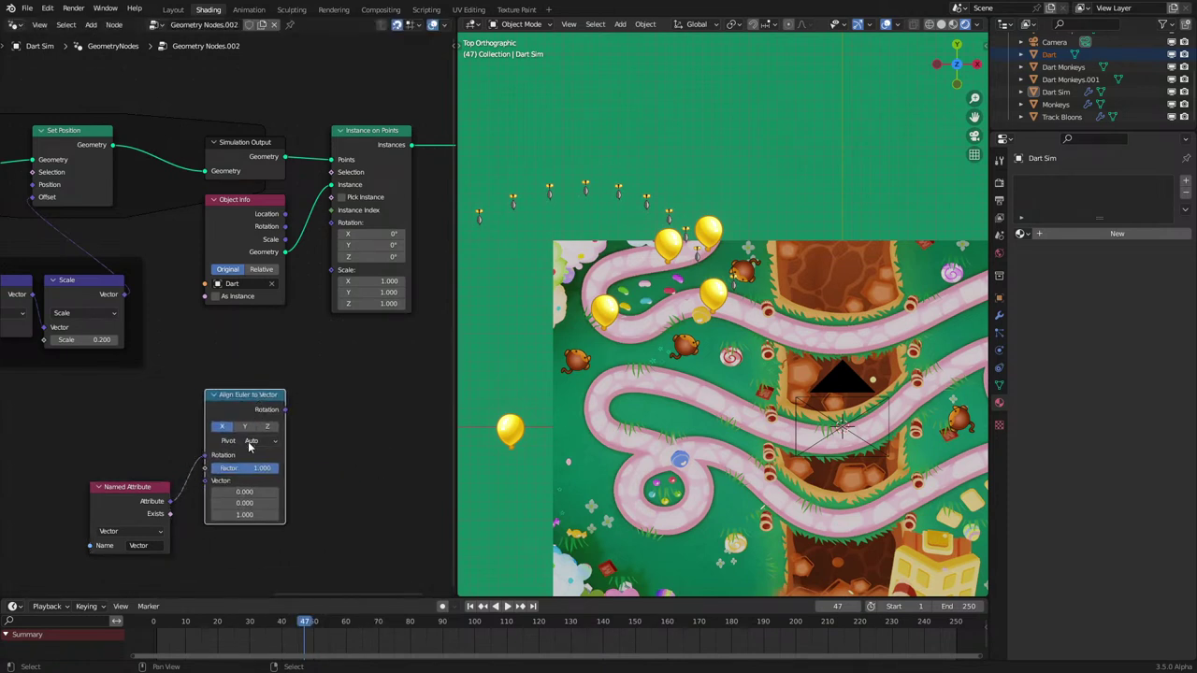
left_click(260, 441)
left_click(257, 494)
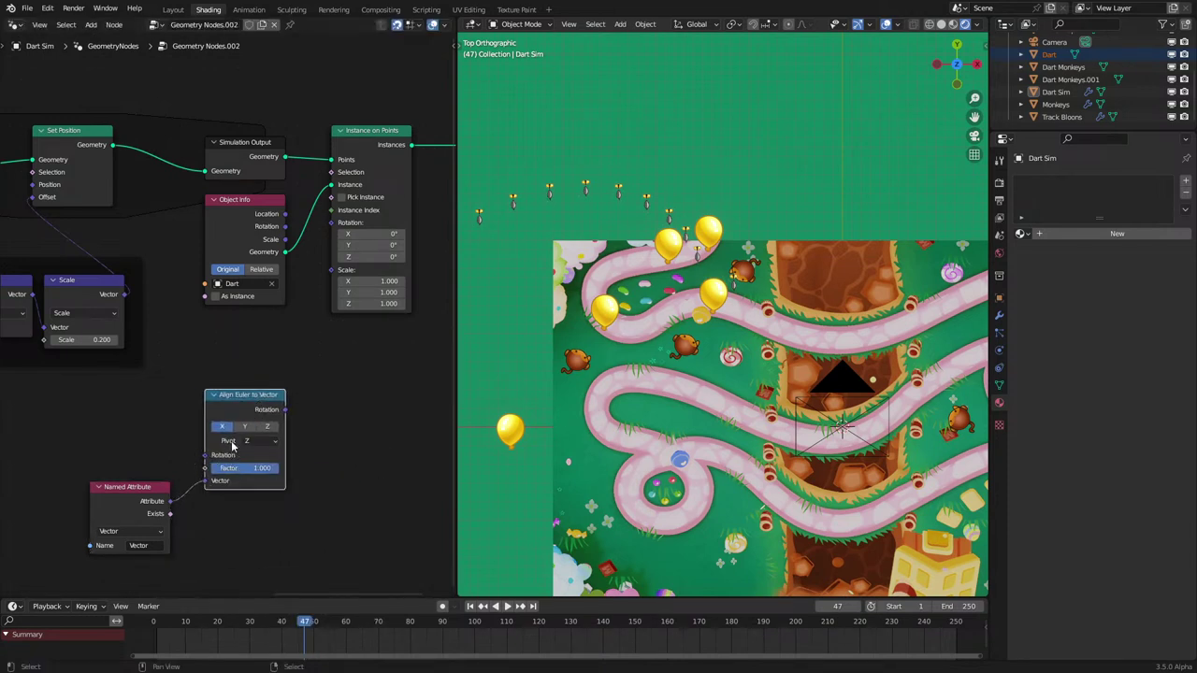
Step: Connect the aligned Rotation to Instance on Points, set the alignment axis to Y, and line up the Named Attribute copy
left_click_drag(343, 230, 342, 229)
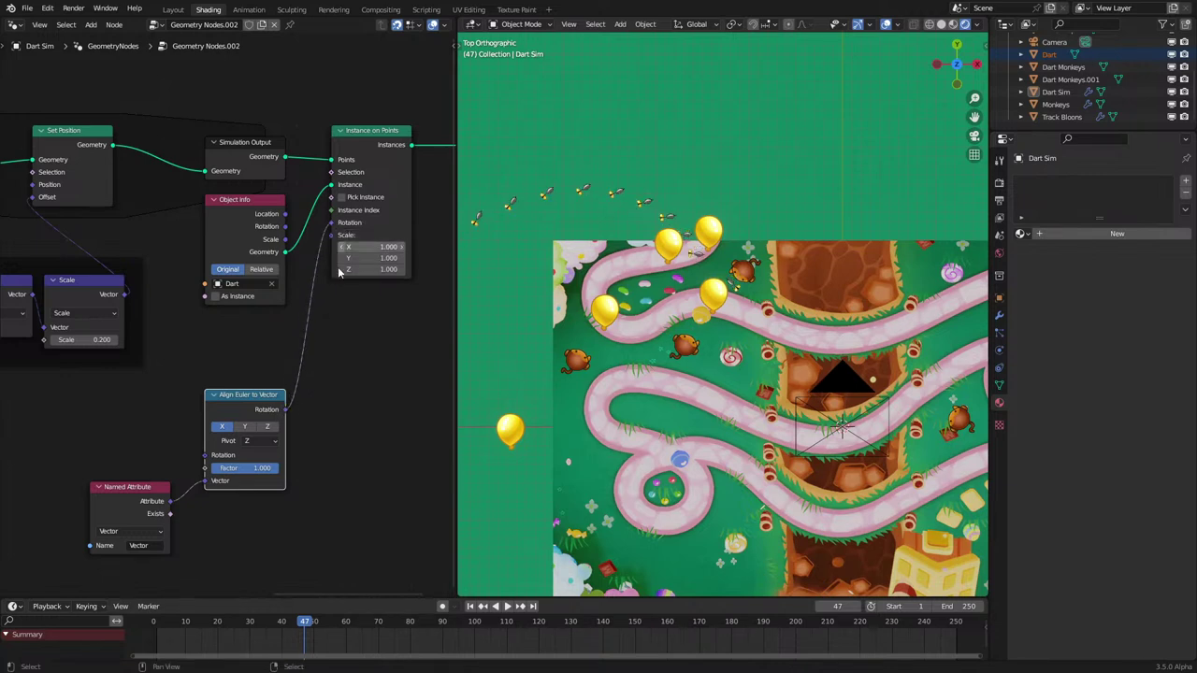
left_click(242, 427)
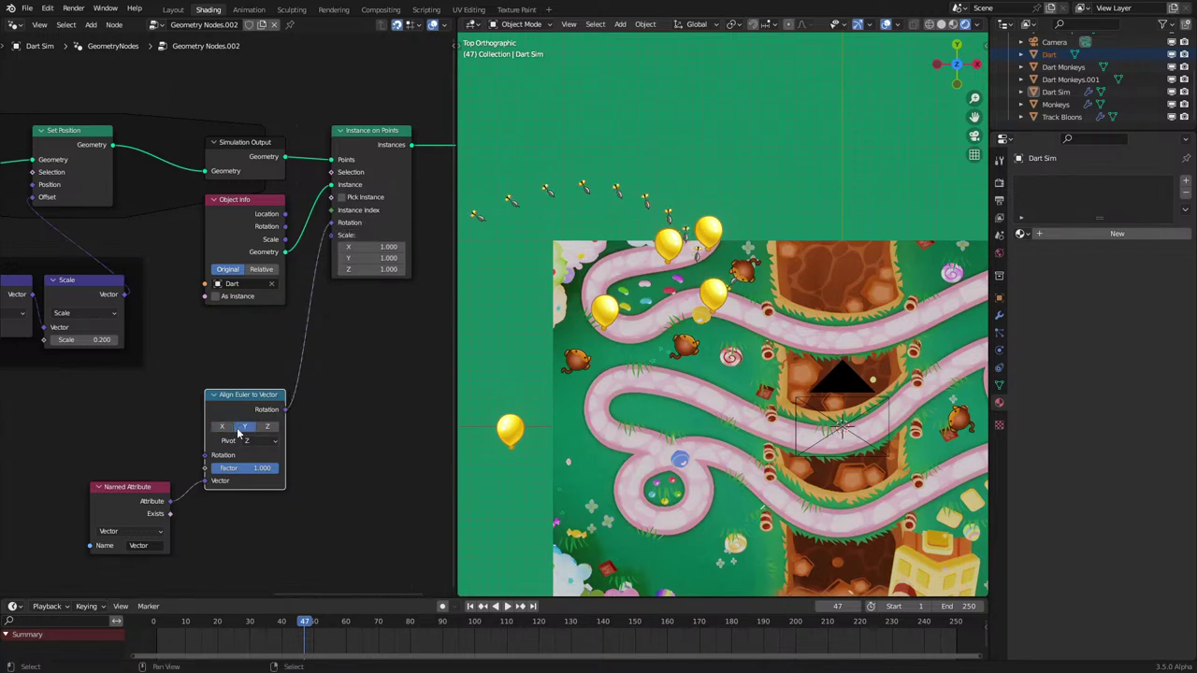
left_click_drag(169, 496, 170, 472)
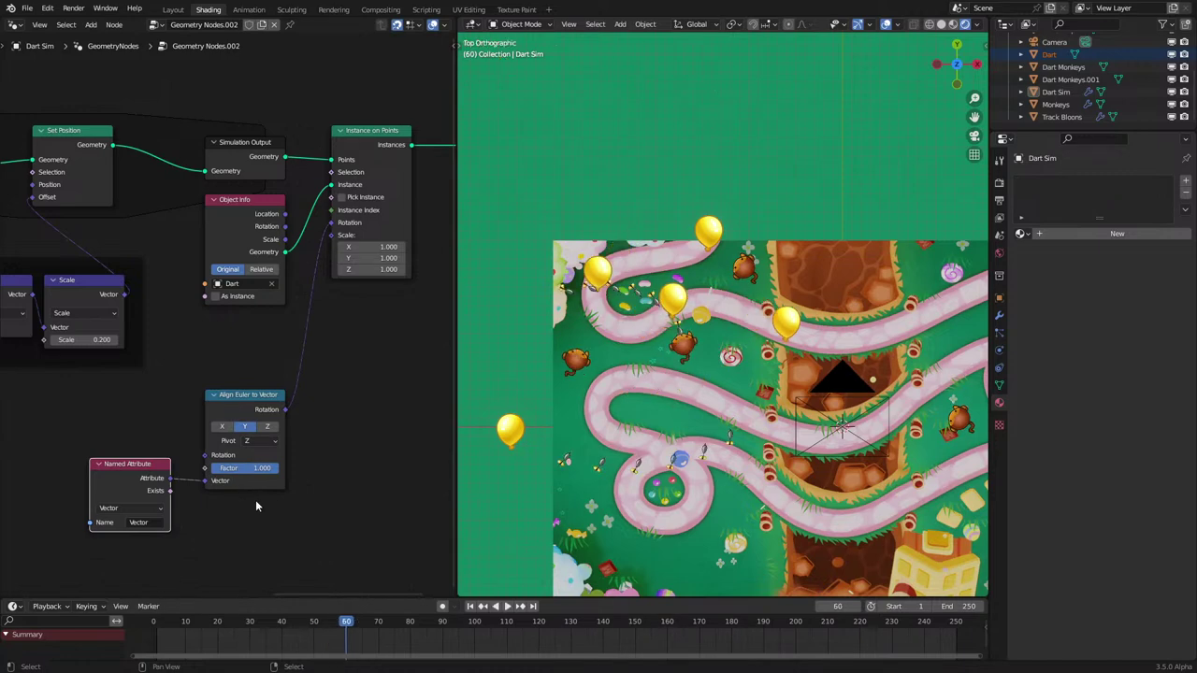
Step: Select the source dart beside the lone monkey and rotate its mesh around so the instances fly tip first
scroll(696, 339, "down", 5)
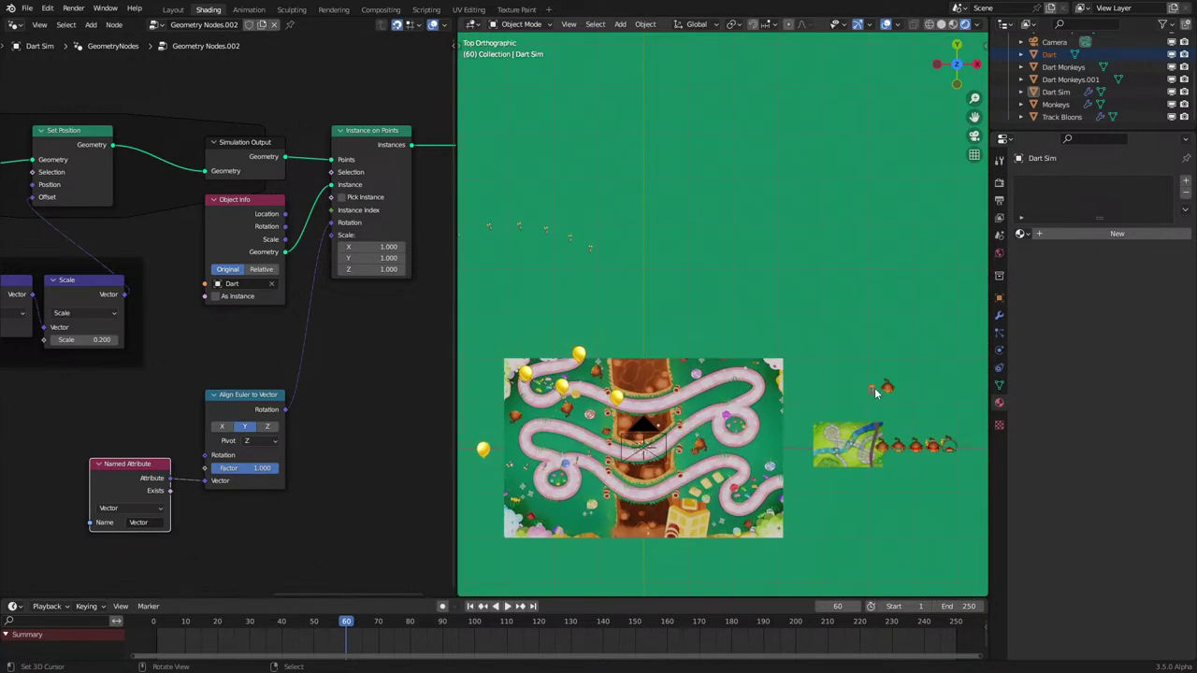
left_click(873, 391)
left_click(871, 390)
key("r")
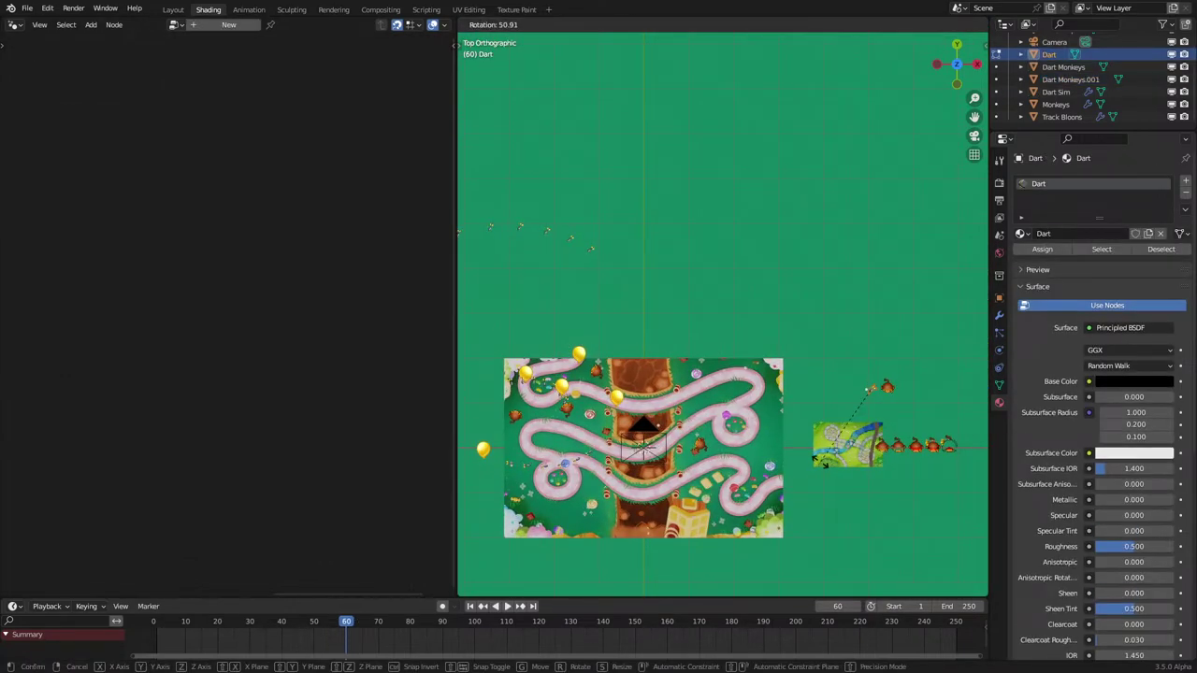
key("Return")
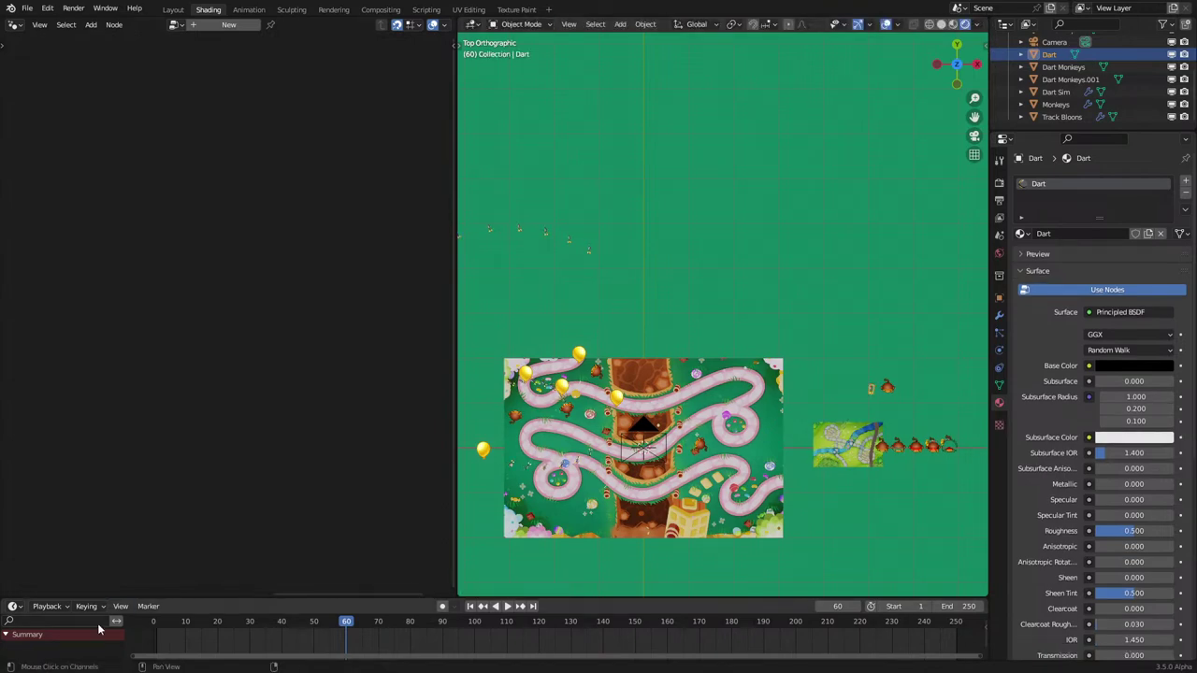
Step: Replay the simulation from the start and check up close which way the flying darts point
left_click(142, 641)
key("space")
middle_click_drag(596, 455, 735, 358, "shift")
scroll(735, 358, "up", 6)
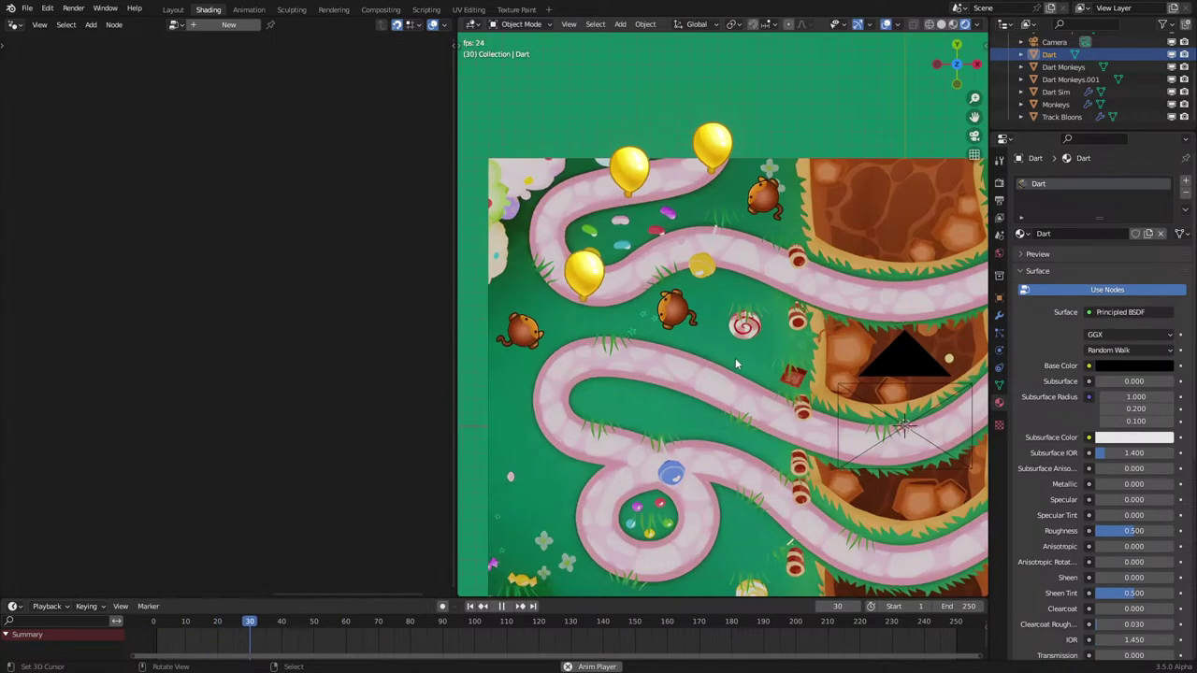
key("KP_7")
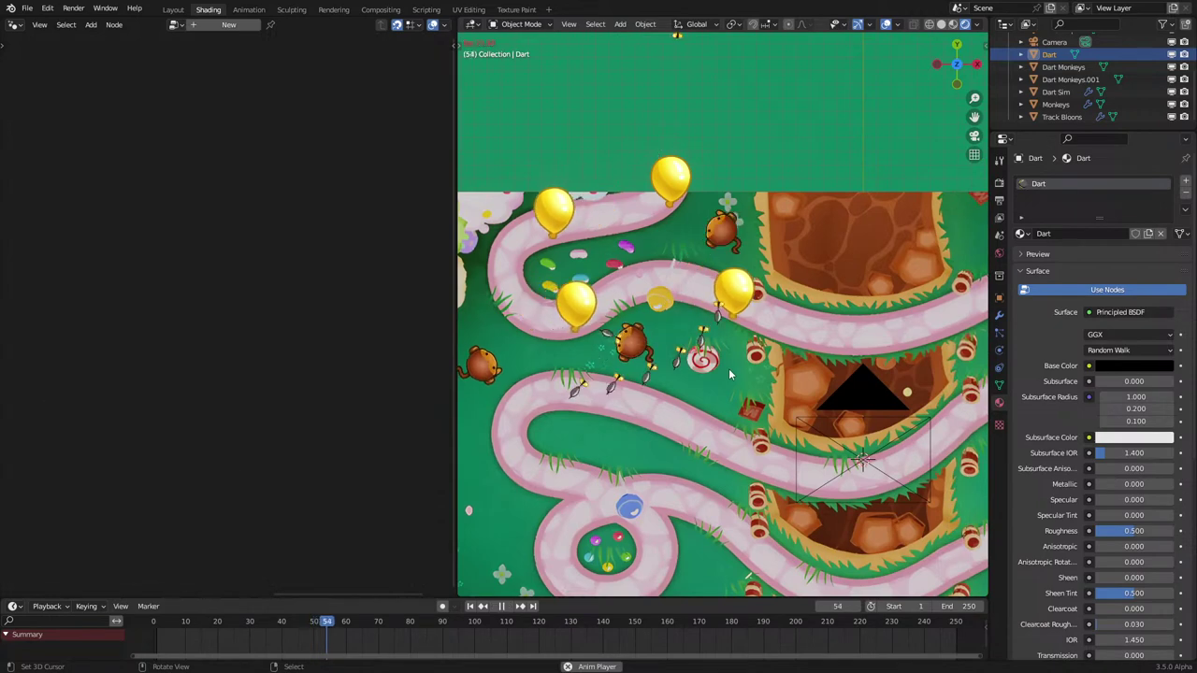
Step: Stop the playback, scale the source dart's mesh up to about 1.5 times its size, and replay to compare
key("space")
key("Tab")
key("s")
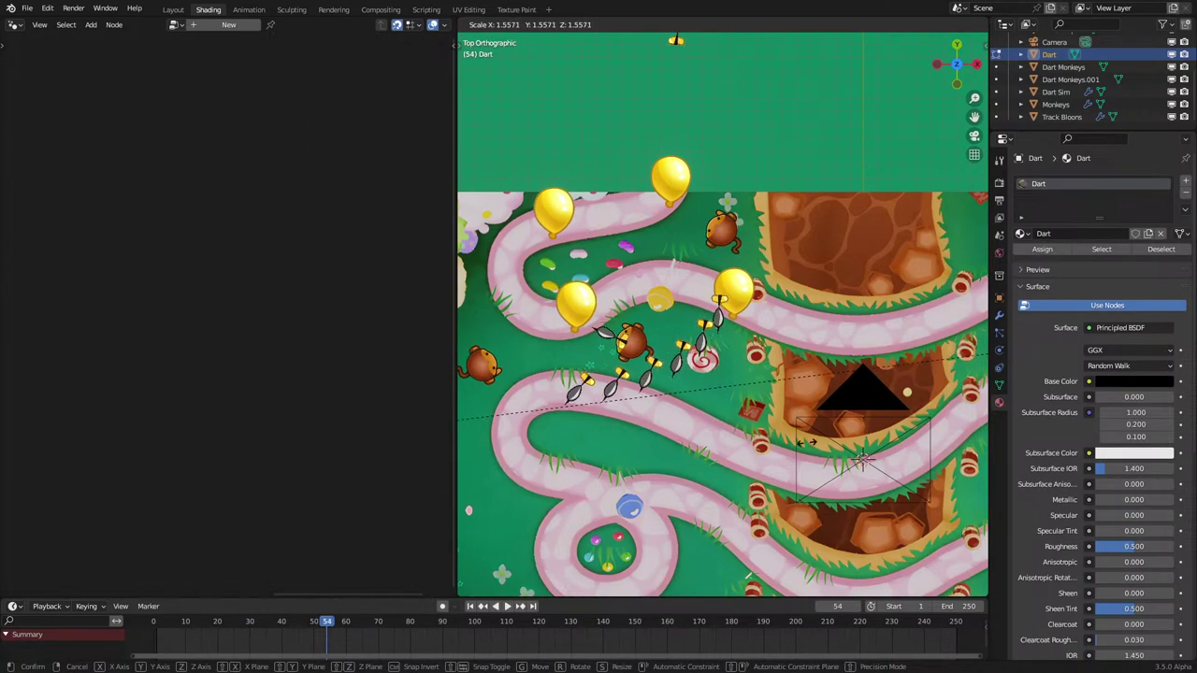
left_click(739, 435)
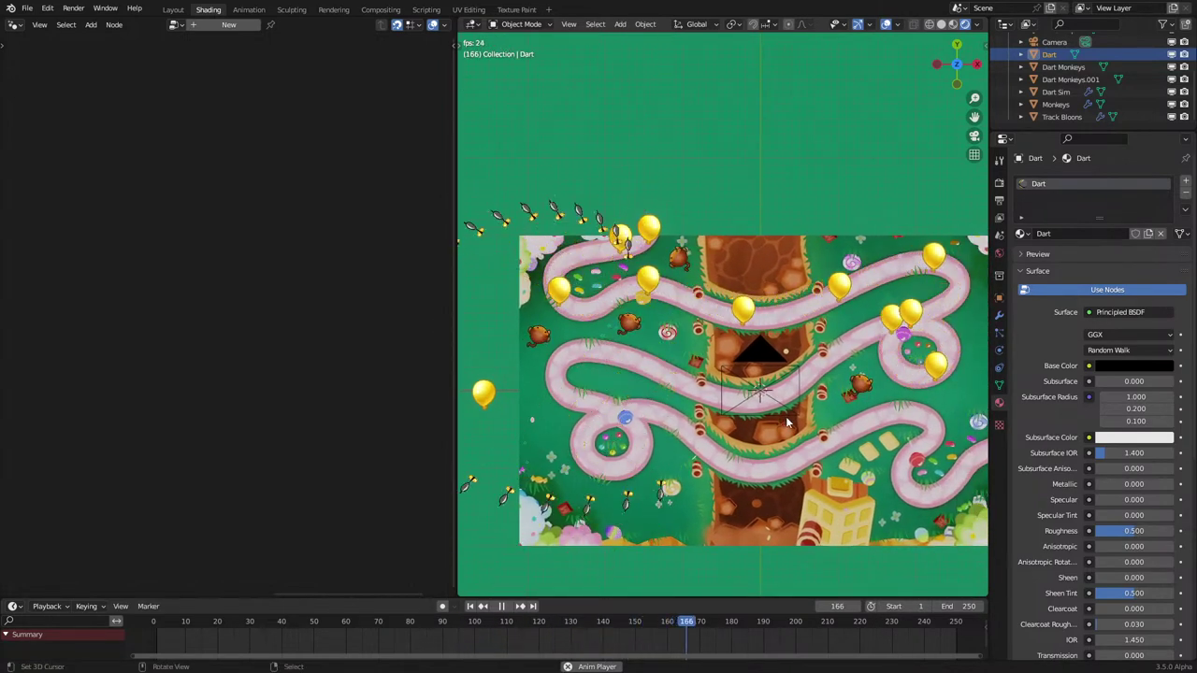
key("space")
Step: Select the Dart Sim object with the help of wireframe shading, and replay the simulation in rendered view
key("z")
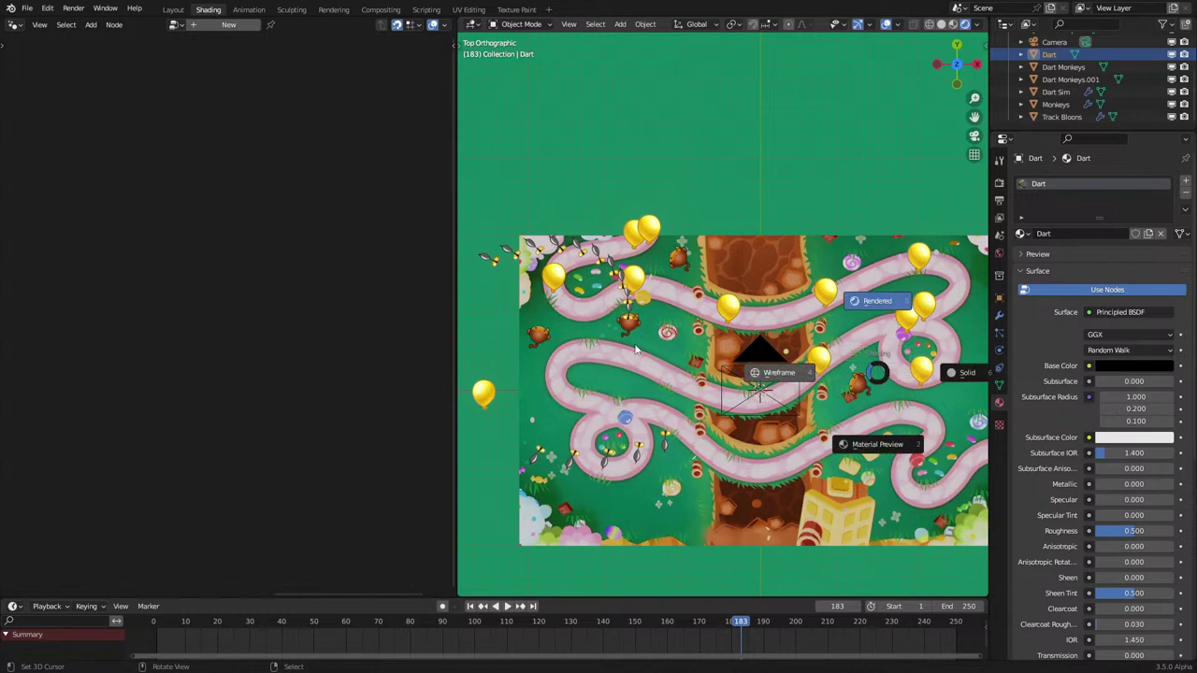
left_click(636, 344)
left_click(635, 309)
key("z")
left_click(785, 337)
key("space")
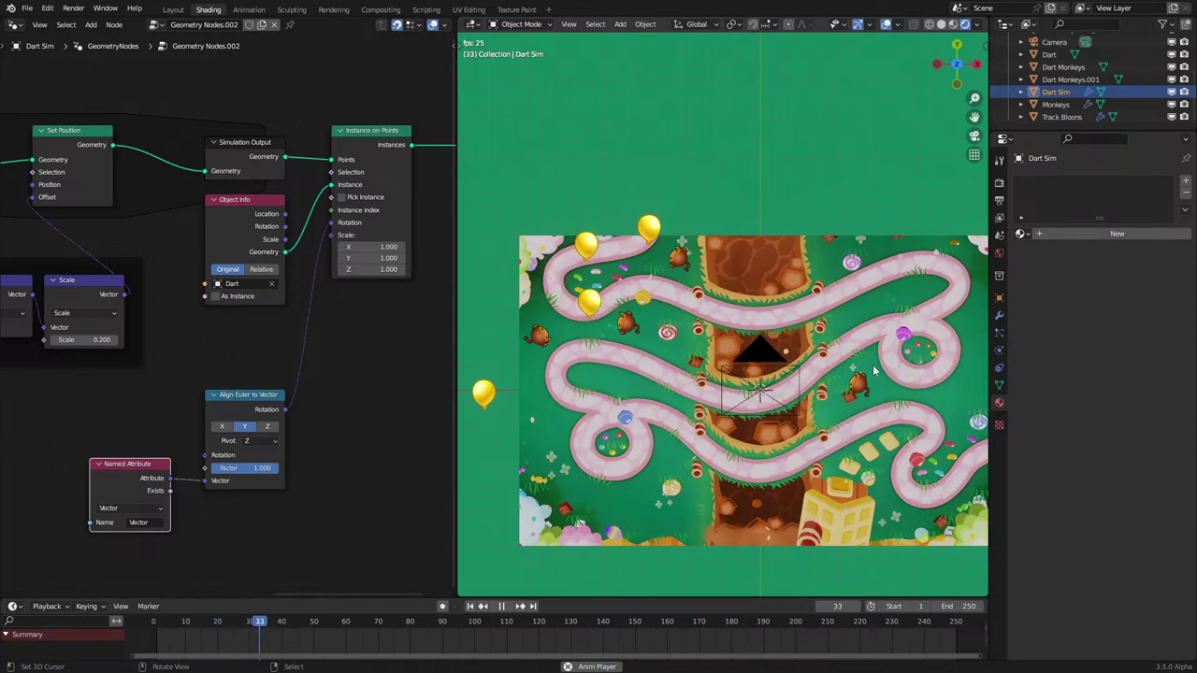
Step: Set the Less Than threshold after Geometry Proximity to 1.000 in the Dart Sim nodes and replay the simulation
middle_click_drag(140, 456, 283, 429)
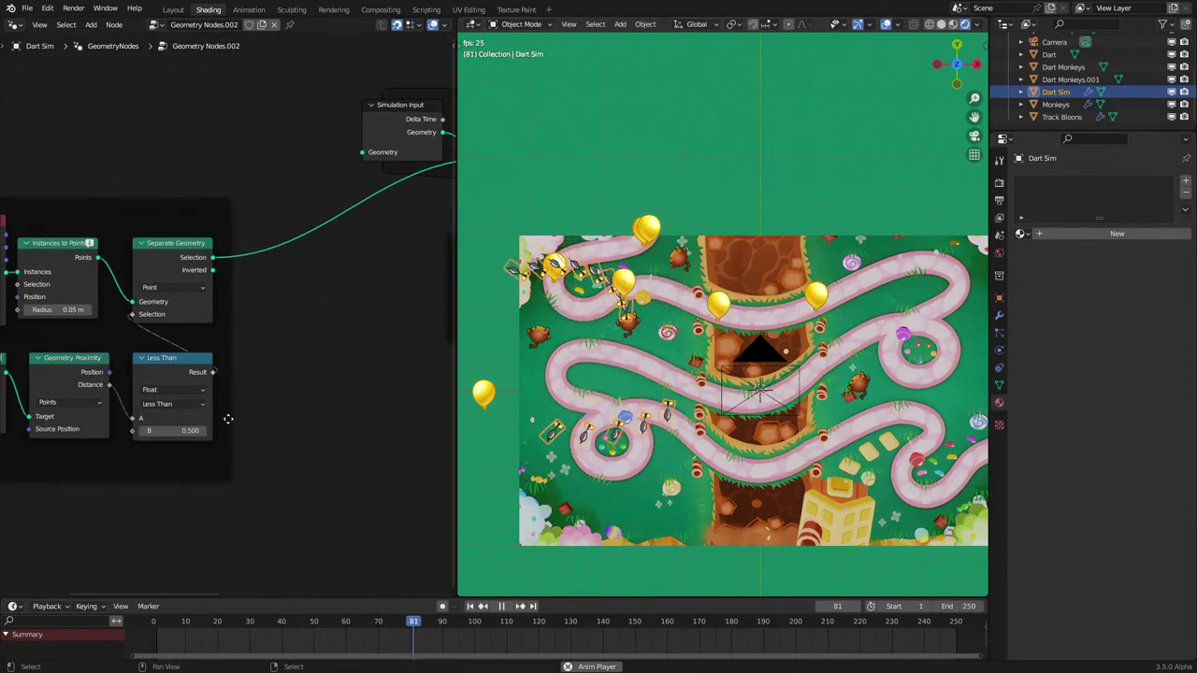
middle_click_drag(181, 418, 363, 462)
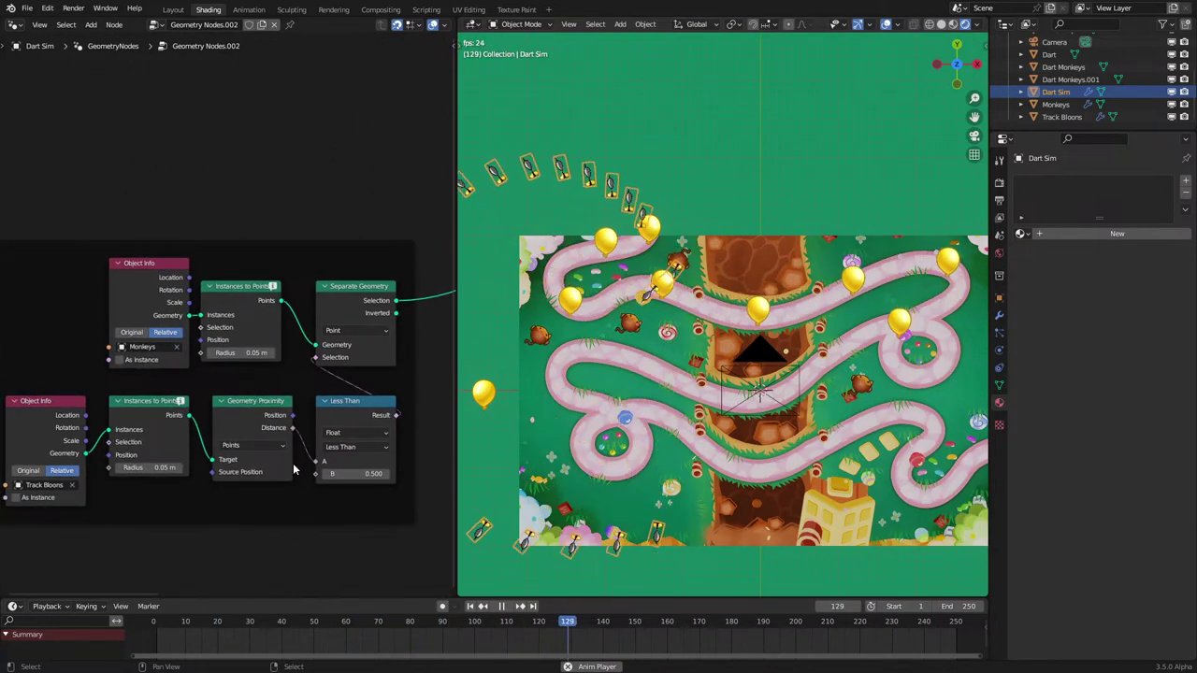
key("space")
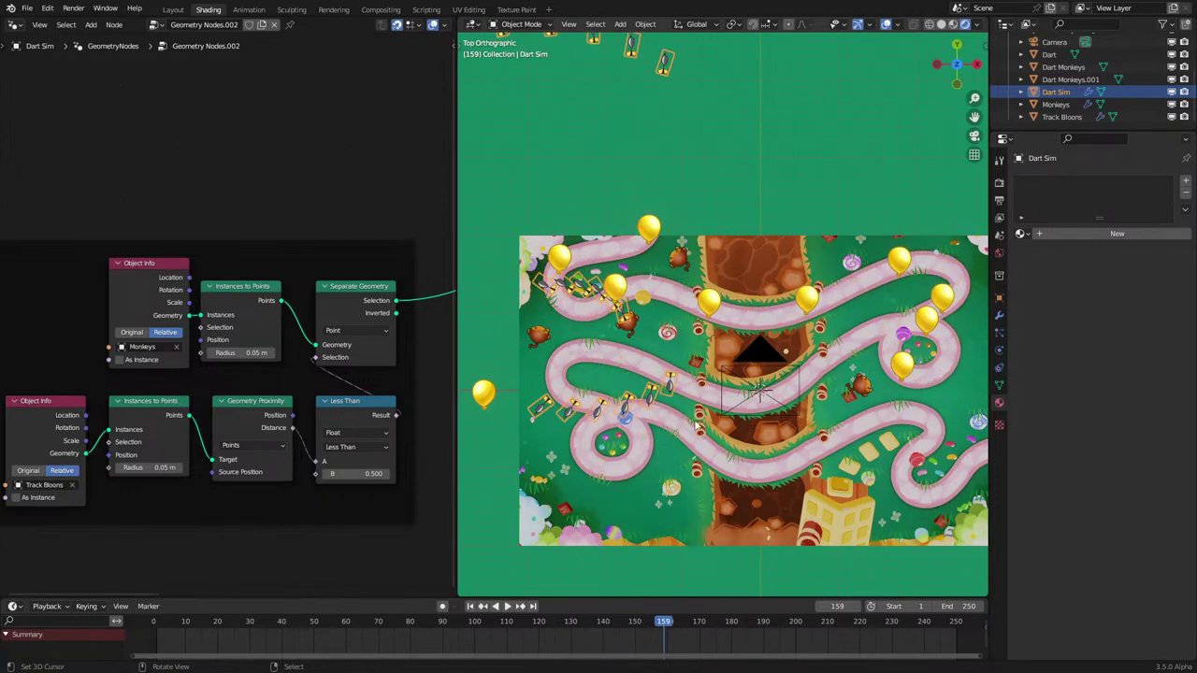
key("z")
left_click(825, 425)
middle_click_drag(784, 422, 650, 434, "shift")
key("z")
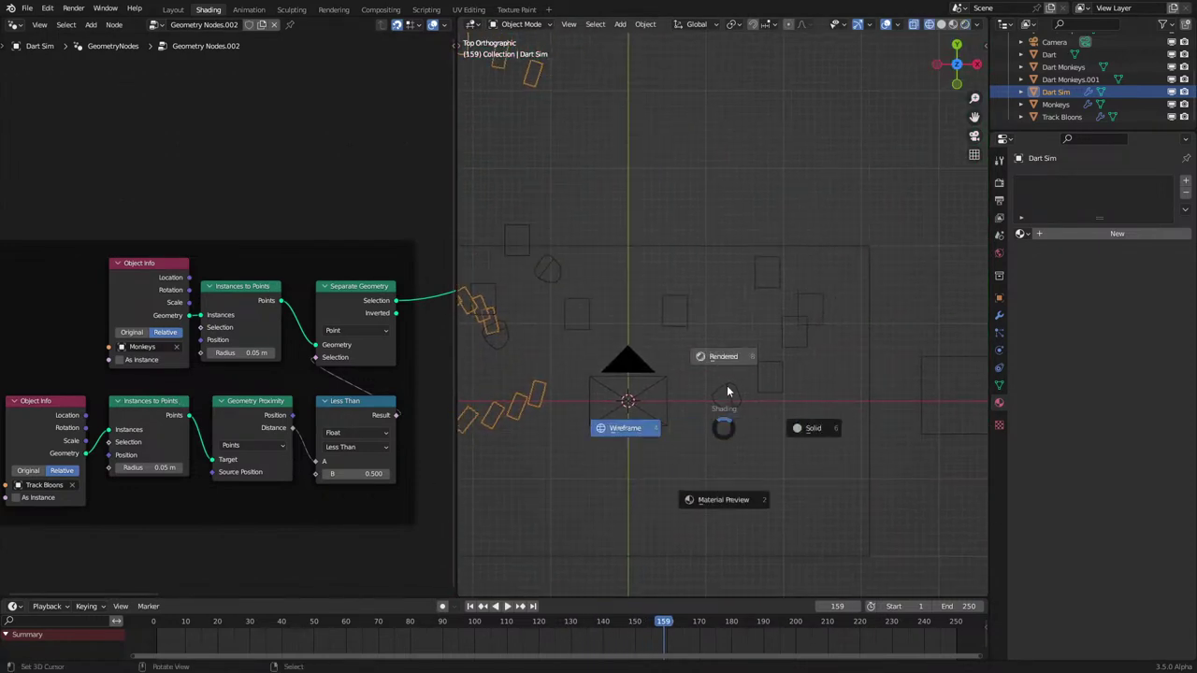
left_click(725, 361)
key("space")
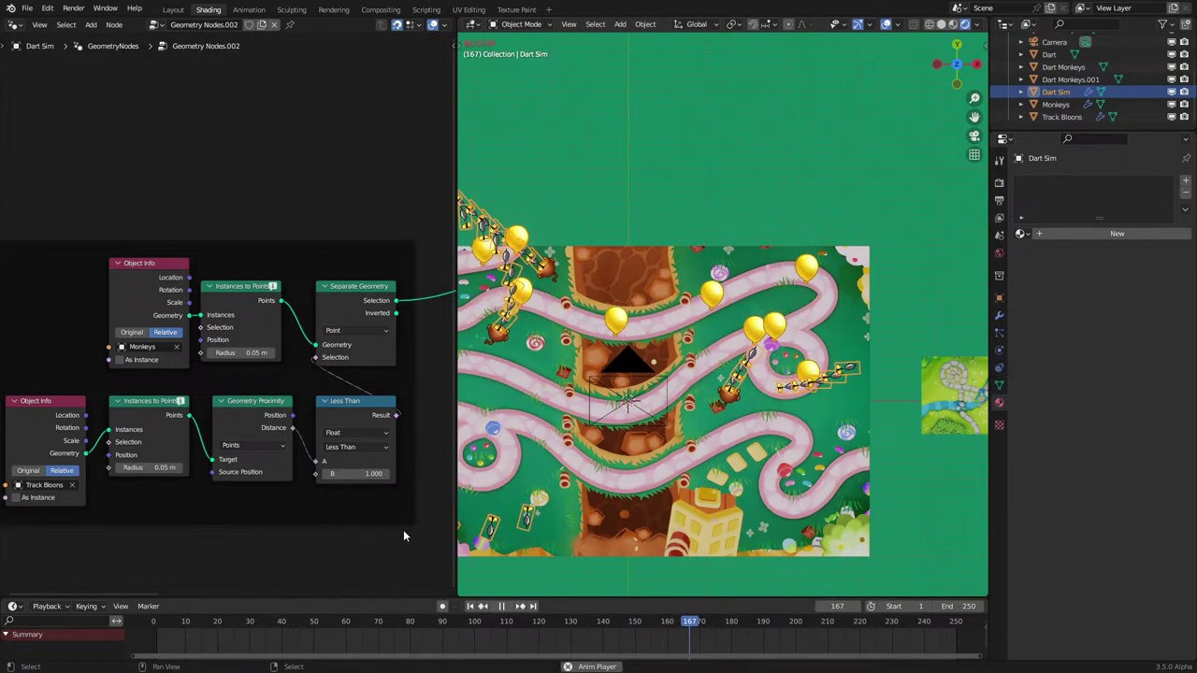
scroll(814, 187, "down", 3)
scroll(785, 271, "up", 2)
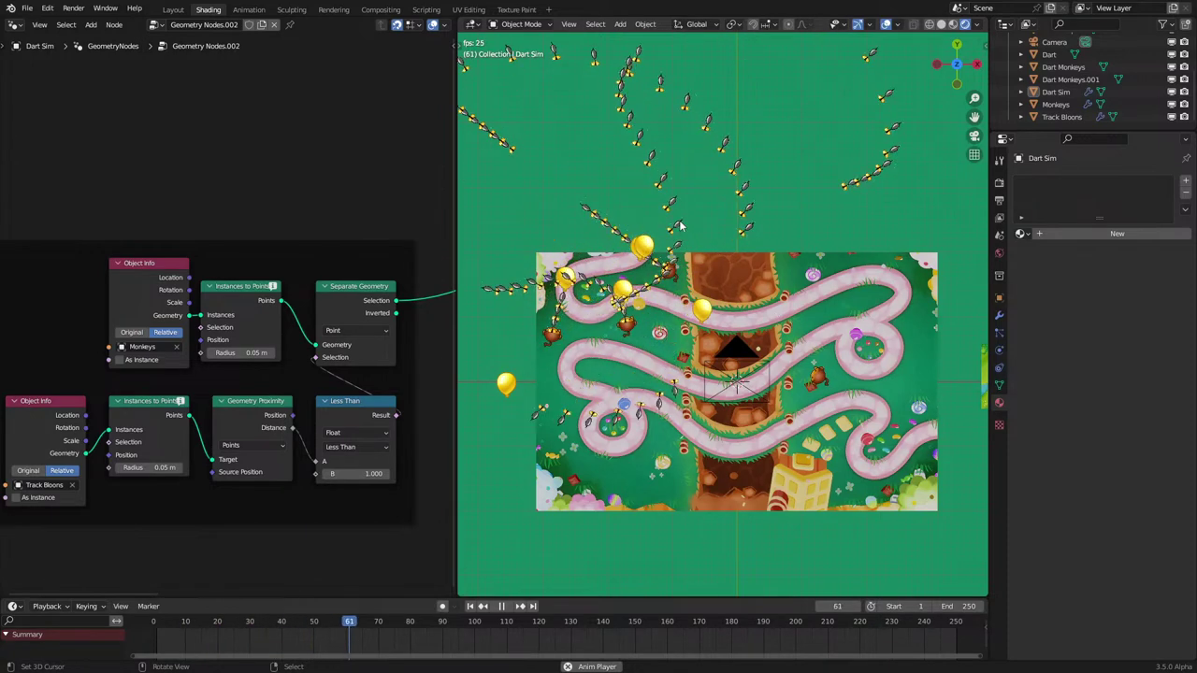
Step: Select the Track Bloons object and insert a Delete Geometry node between Points and Set Position
scroll(729, 316, "up", 2)
key("space")
left_click(594, 201)
scroll(131, 267, "down", 5)
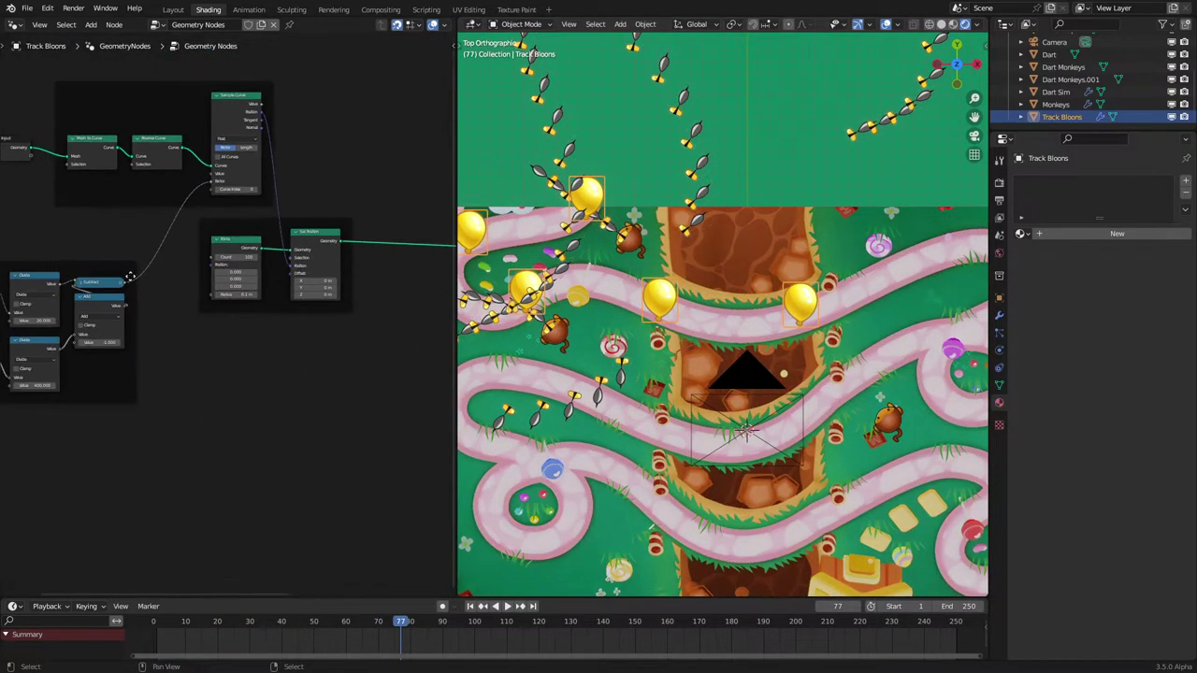
middle_click_drag(128, 266, 134, 379)
scroll(153, 393, "up", 5)
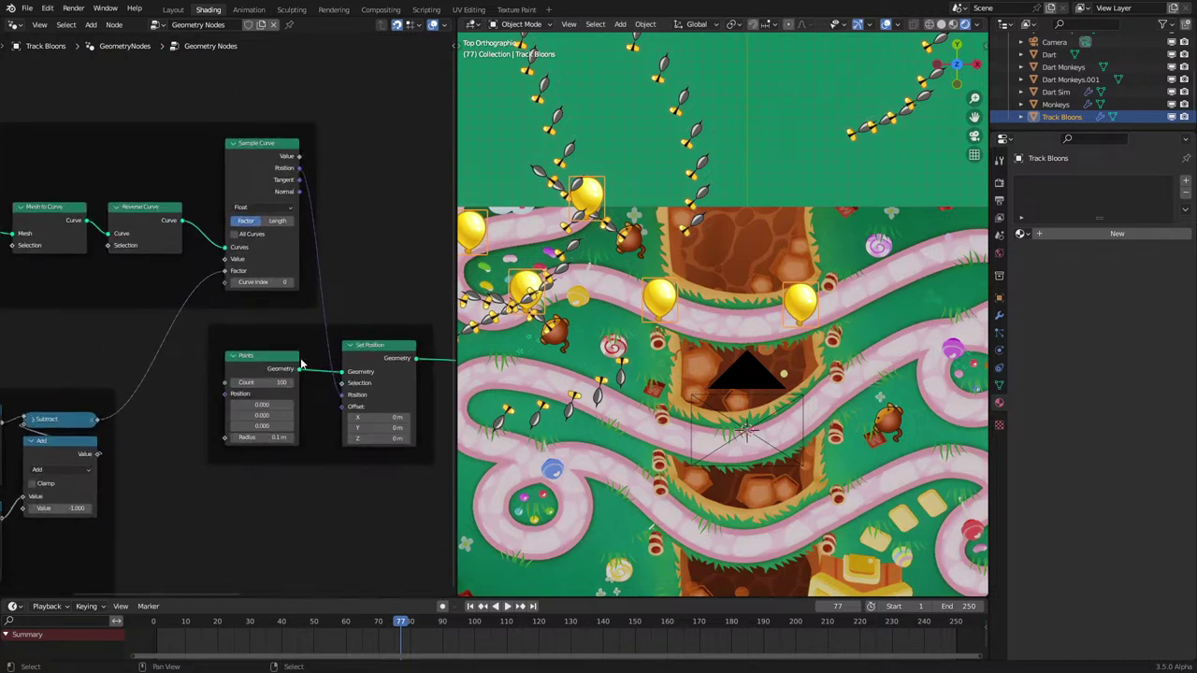
middle_click_drag(319, 364, 184, 364)
left_click_drag(240, 359, 400, 360)
key("shift+a")
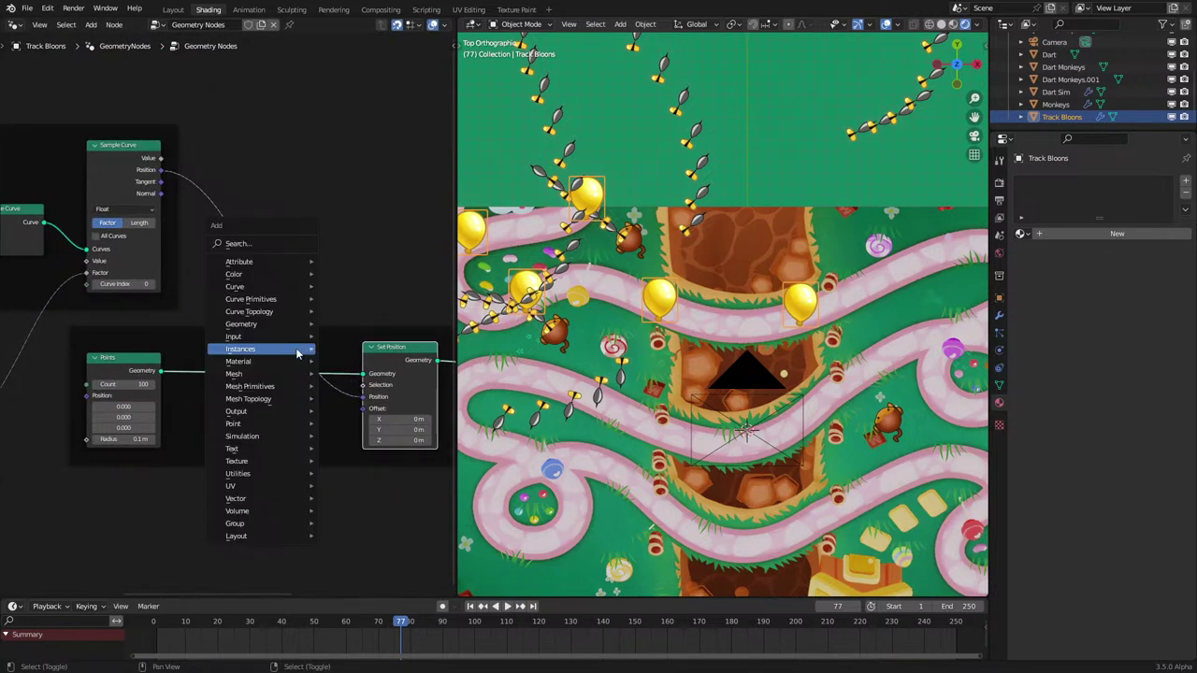
type("de")
key("Return")
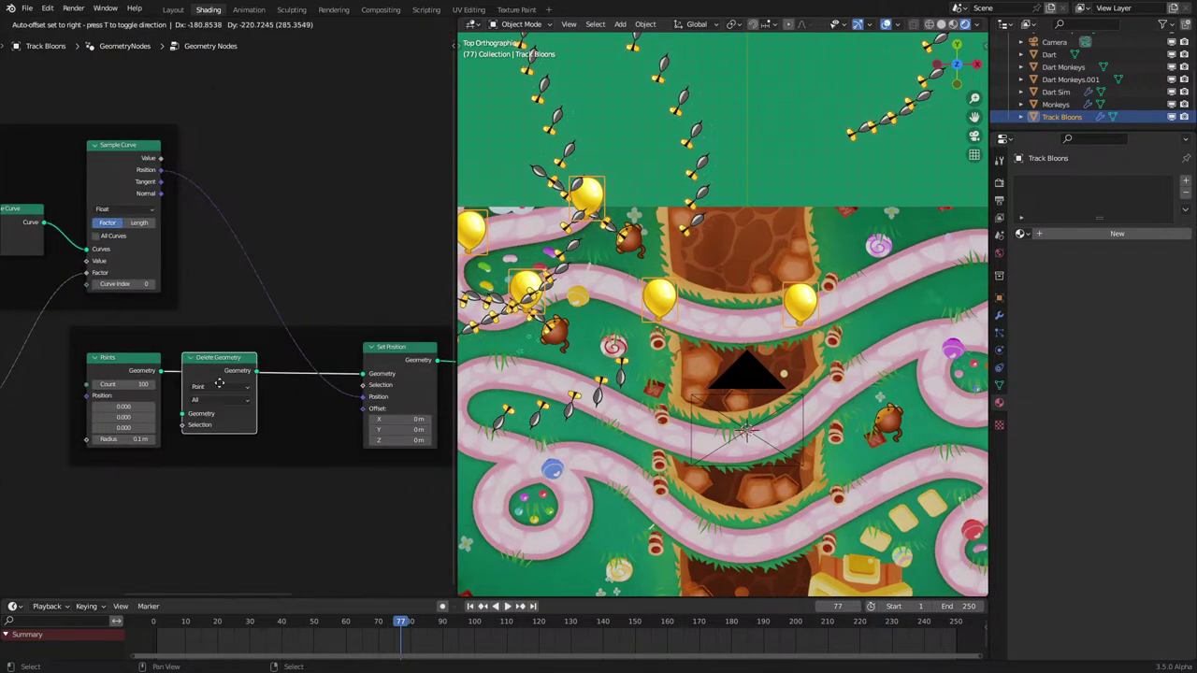
left_click(218, 384)
Step: Compare the Subtract result with a Not Equal node and connect its Result to Delete Geometry's Selection
scroll(230, 389, "down", 6)
middle_click_drag(270, 393, 318, 385)
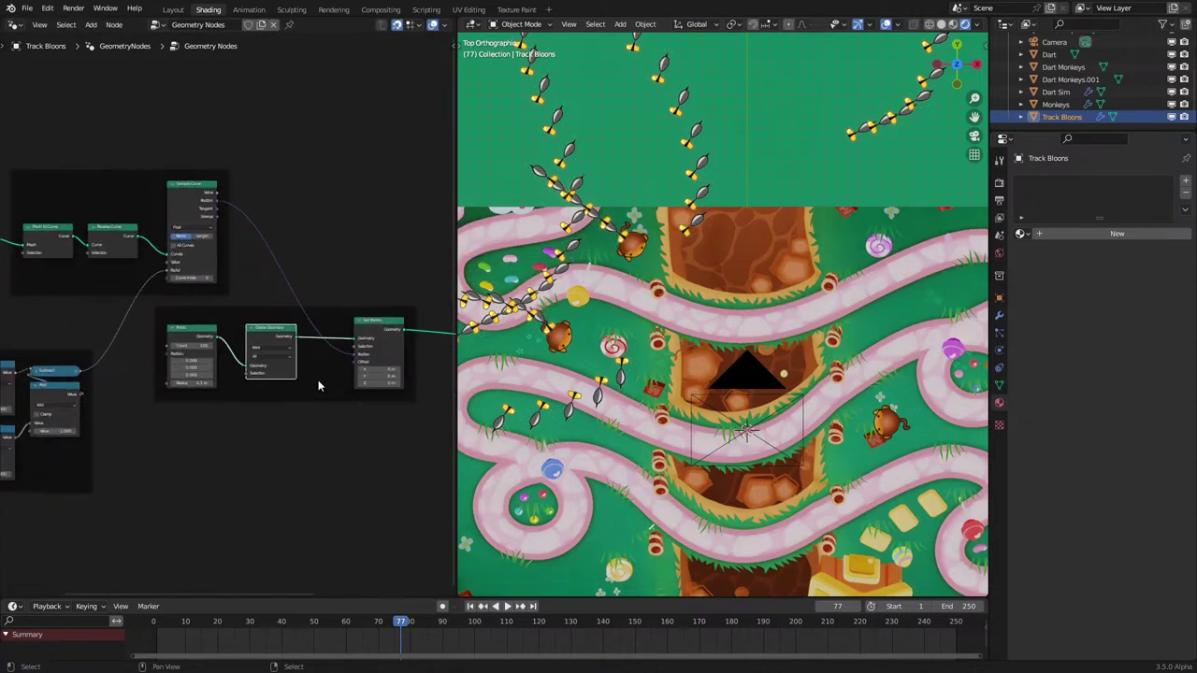
scroll(254, 413, "up", 2)
middle_click_drag(42, 416, 131, 377)
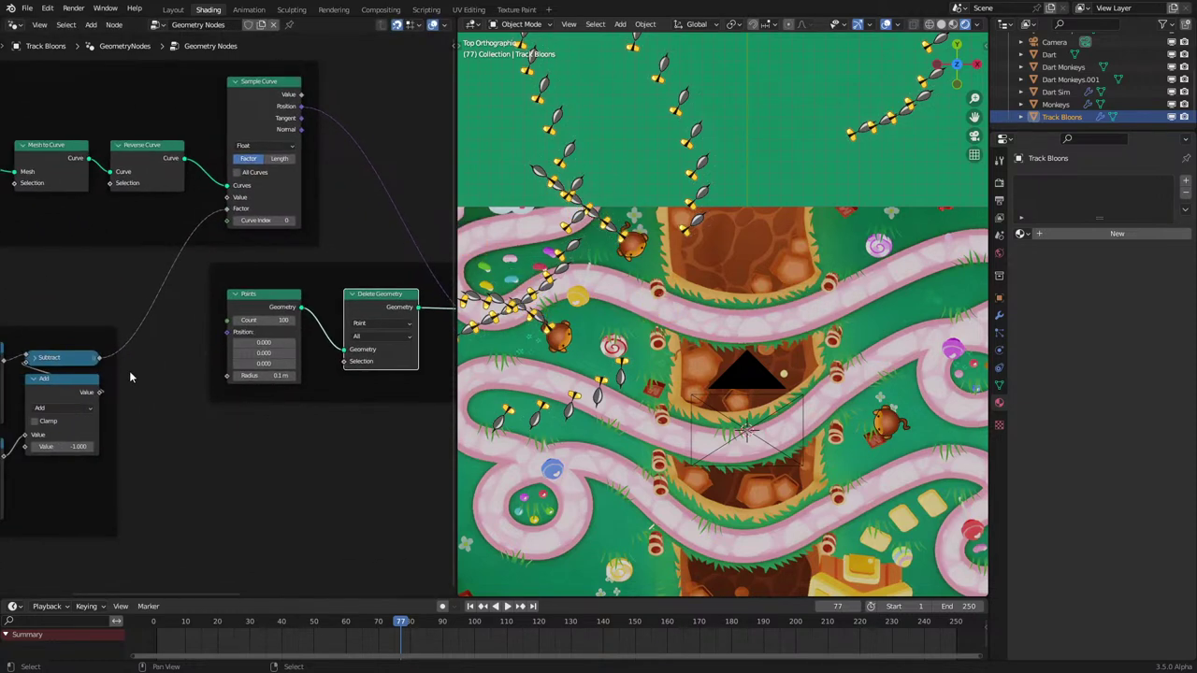
left_click_drag(98, 357, 220, 470)
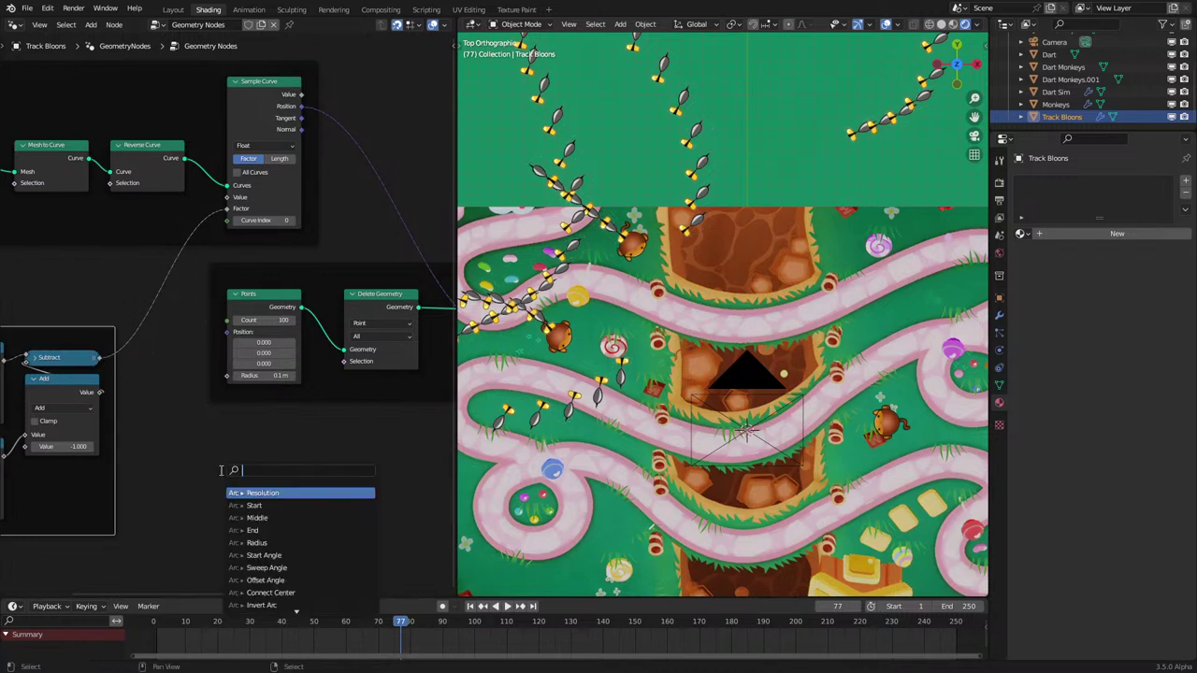
type("eq")
key("Return")
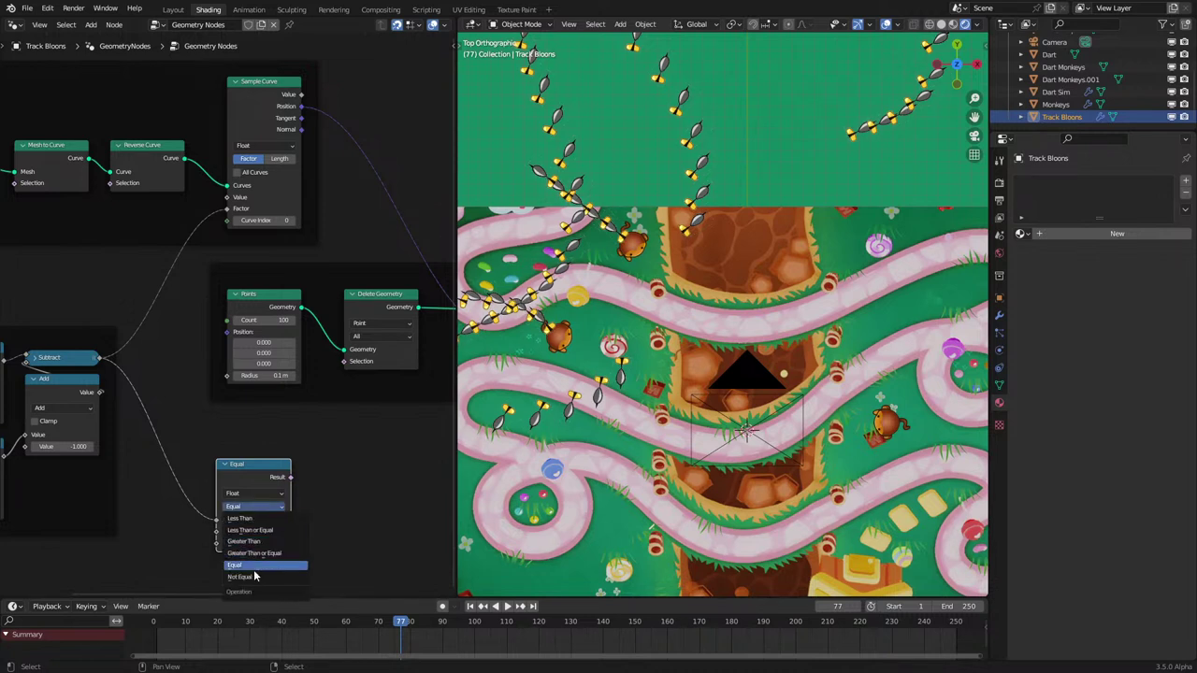
left_click(254, 576)
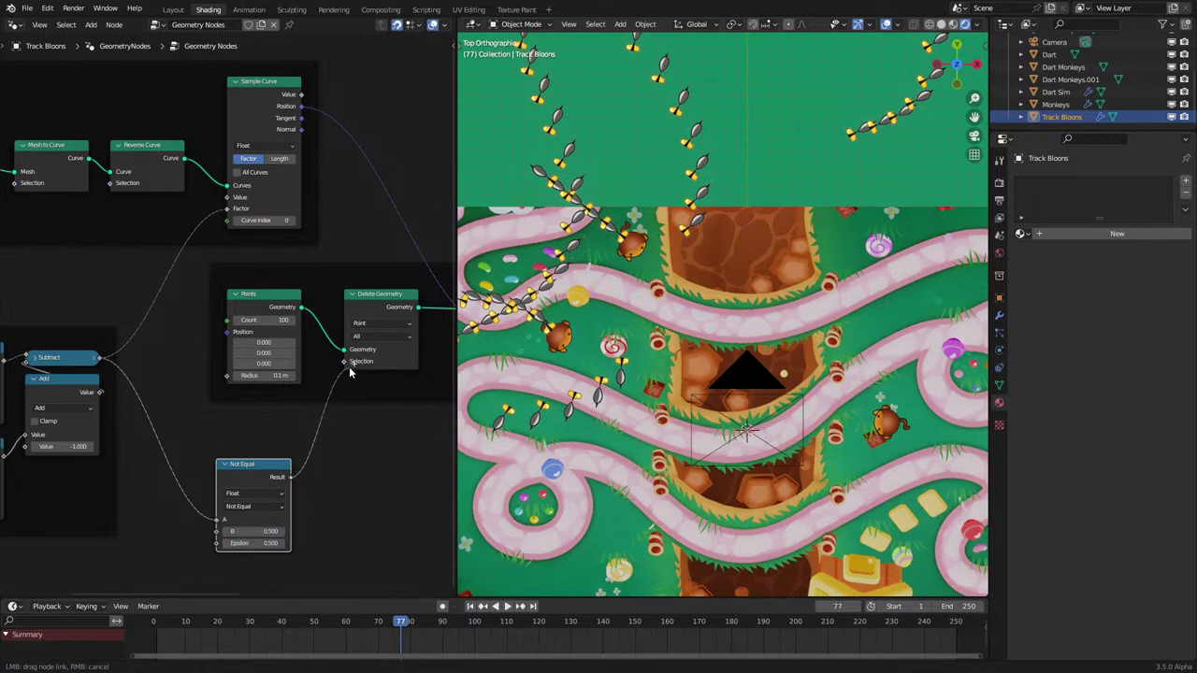
left_click_drag(351, 372, 350, 373)
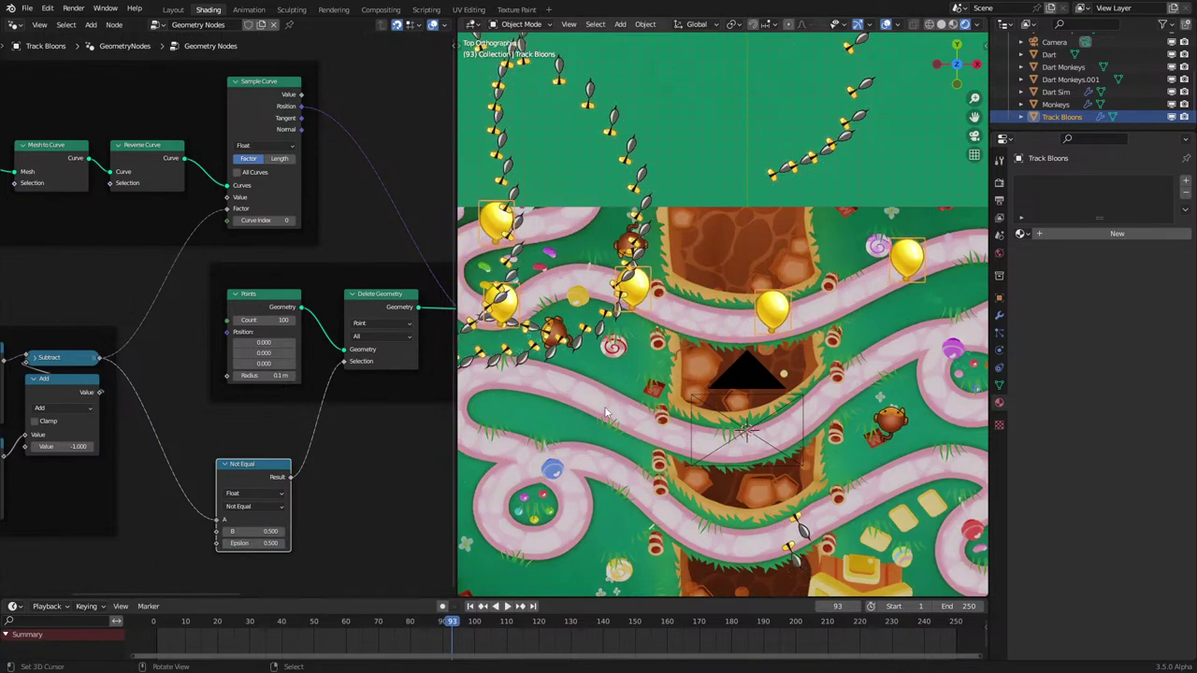
Step: Replay the simulation over the whole map and move the Not Equal node up beneath the Points node
scroll(709, 199, "down", 3)
scroll(542, 159, "down", 2)
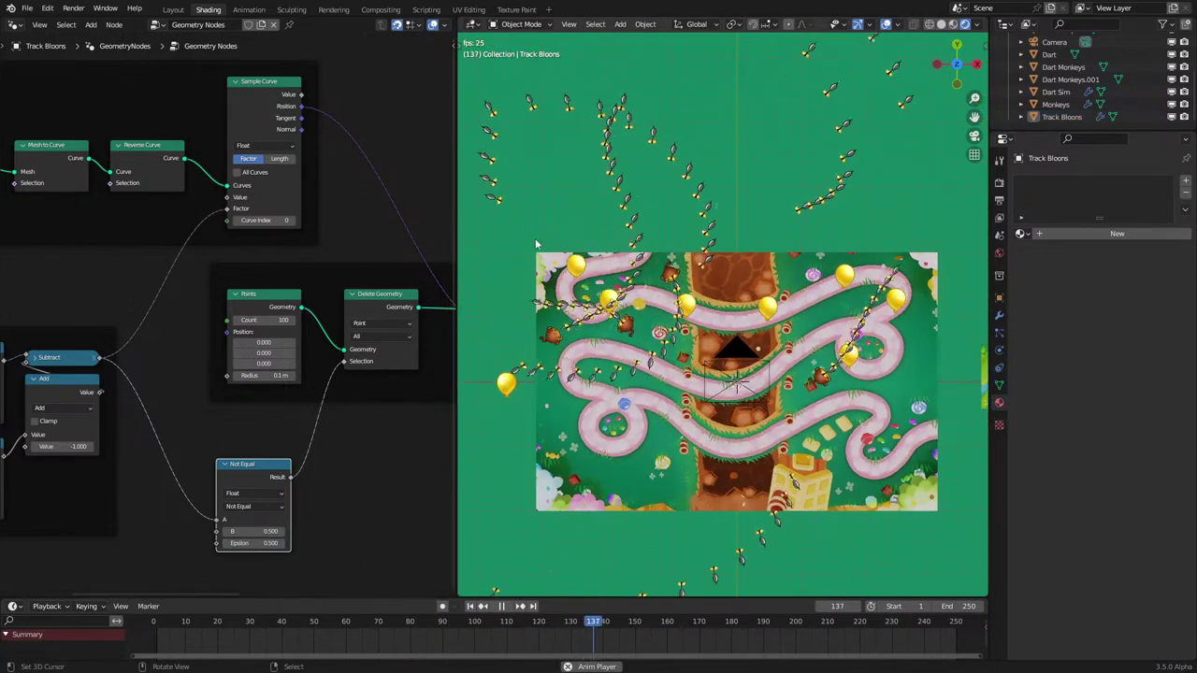
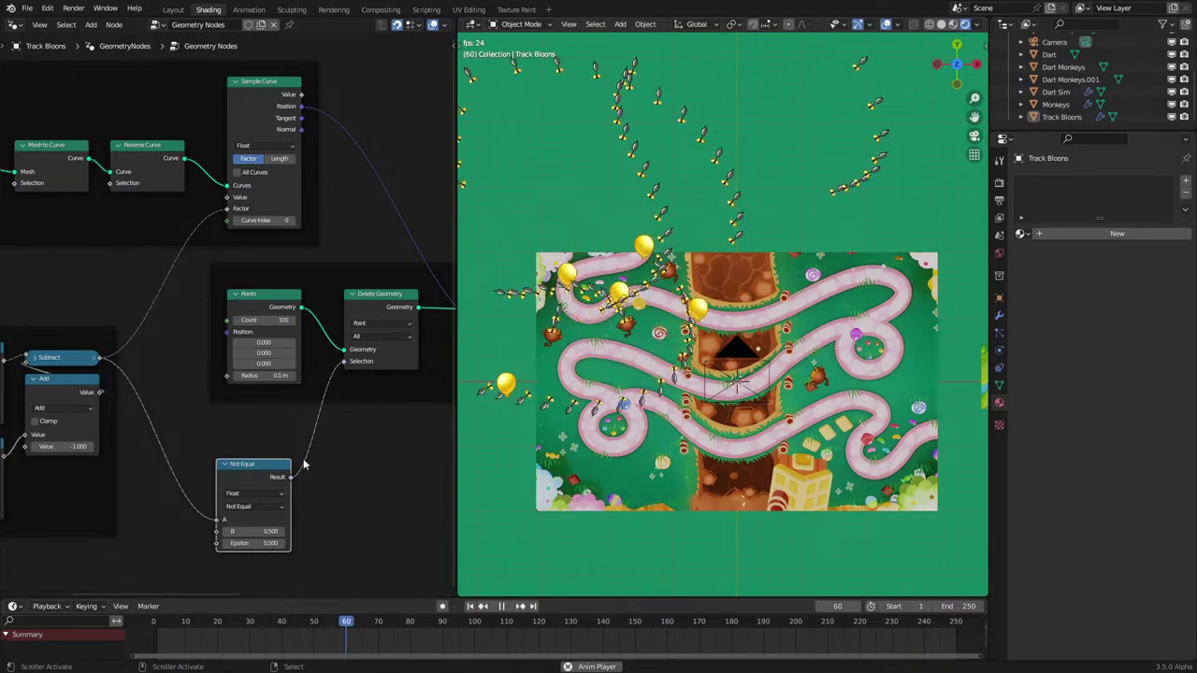
key("g")
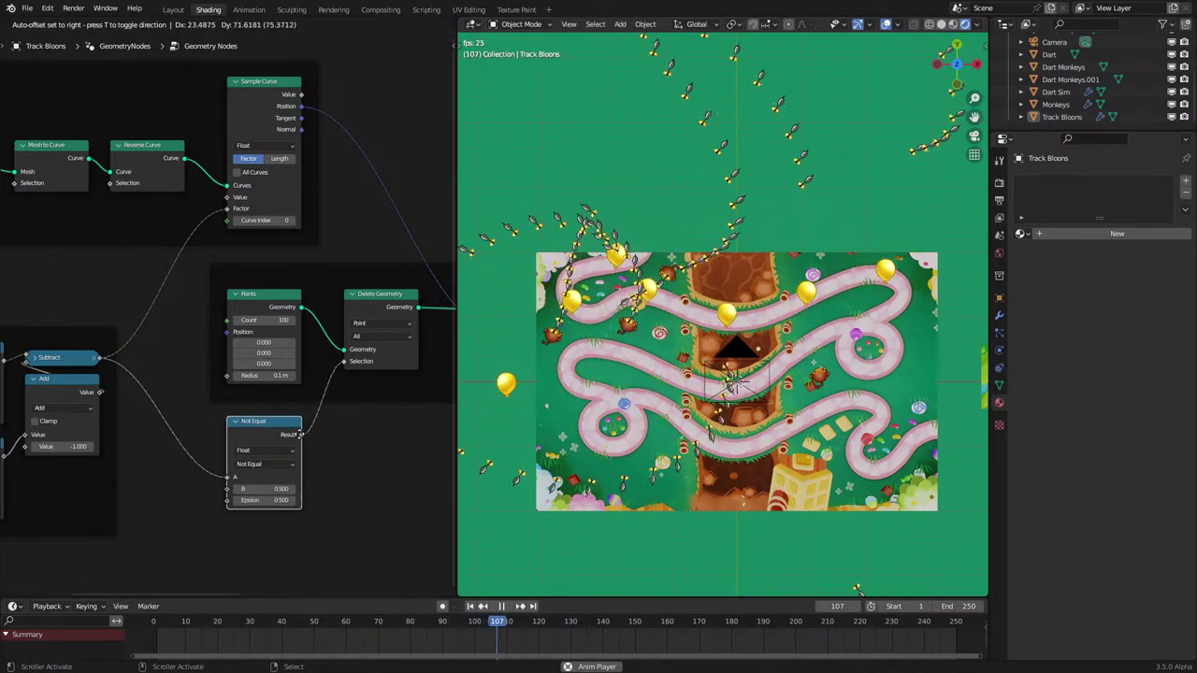
left_click(295, 420)
Step: Select the Dart Sim object again, stop the playback, and go to its Less Than and Separate Geometry nodes
left_click(1064, 92)
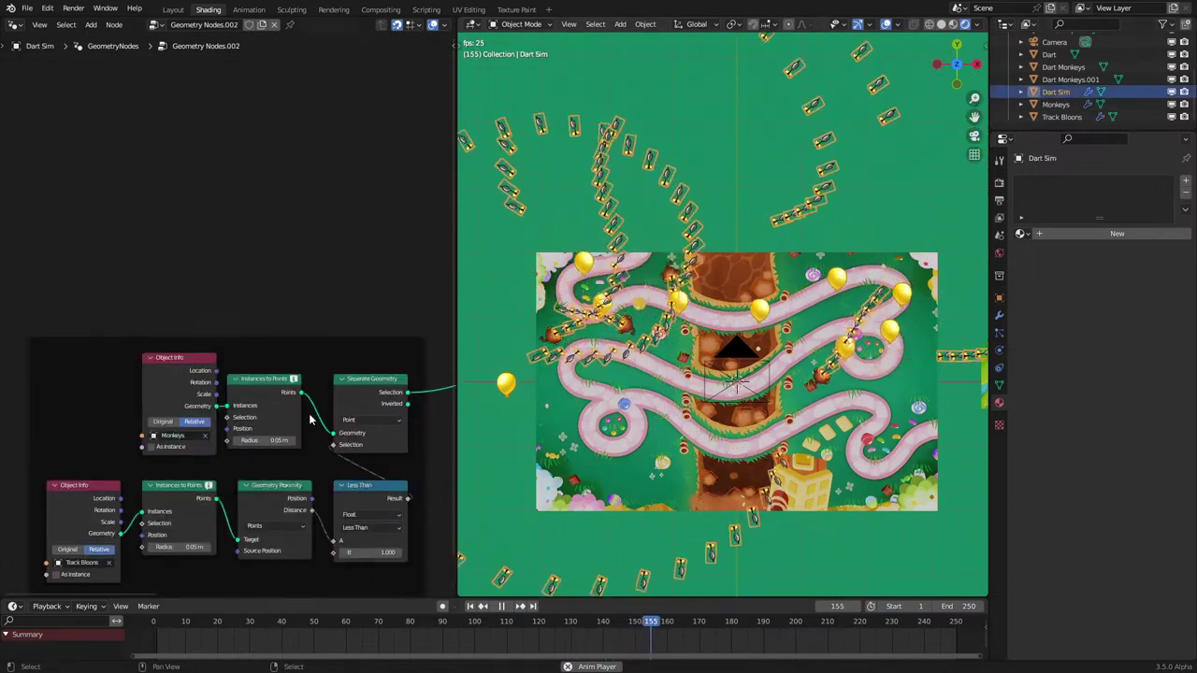
key("space")
scroll(342, 416, "down", 6)
middle_click_drag(342, 411, 232, 385)
scroll(249, 417, "up", 5)
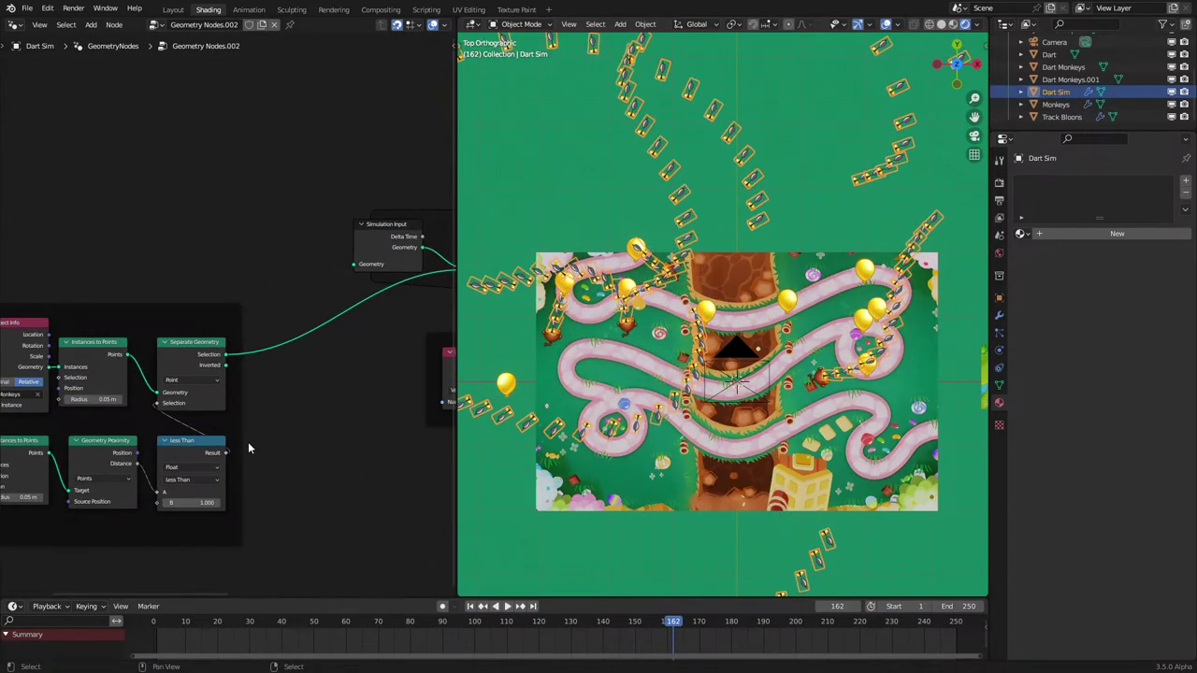
mouse_move(300, 403)
middle_mouse_down()
mouse_move(326, 363)
mouse_move(290, 394)
middle_mouse_up()
key("shift+a")
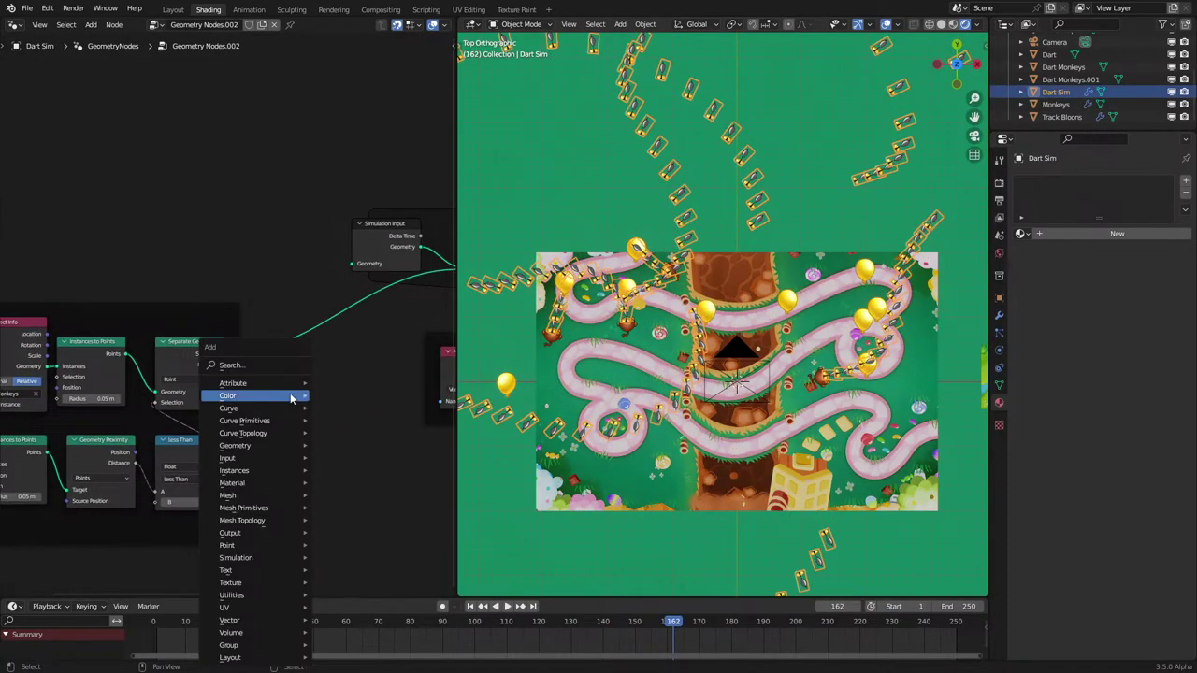
left_click(277, 363)
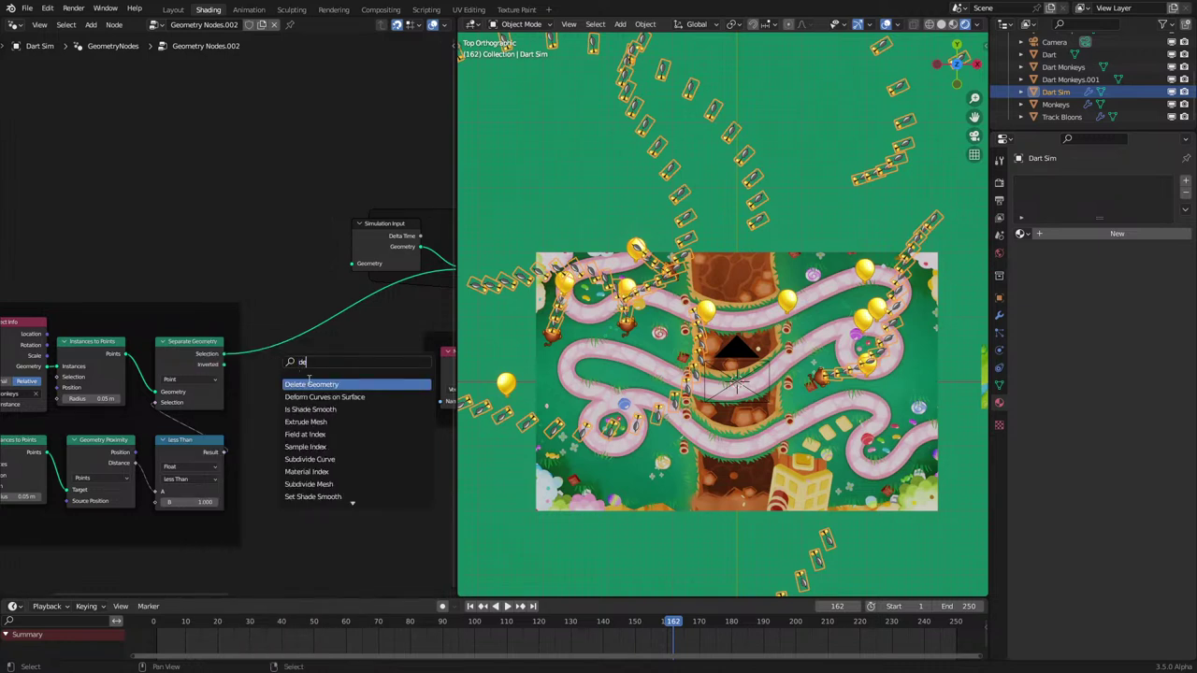
key("Return")
key("Escape")
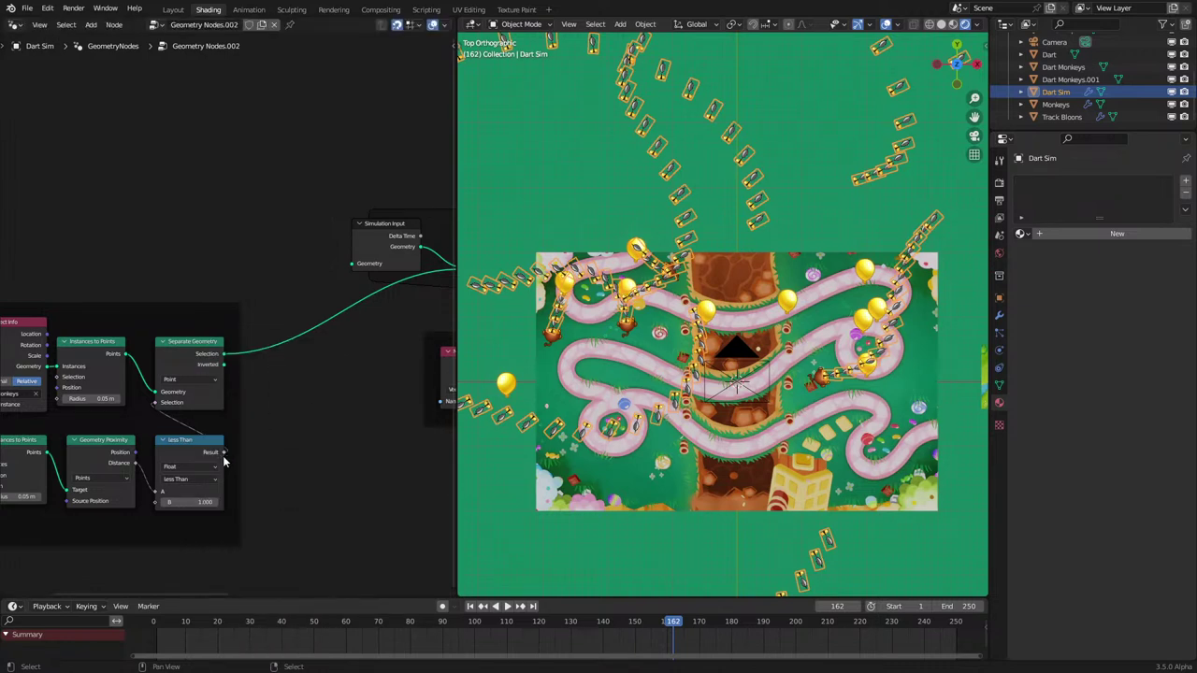
Step: Feed the Less Than result into a new And node and drive its second input with a boolean Random Value
left_click_drag(294, 458, 294, 459)
type("and")
key("Return")
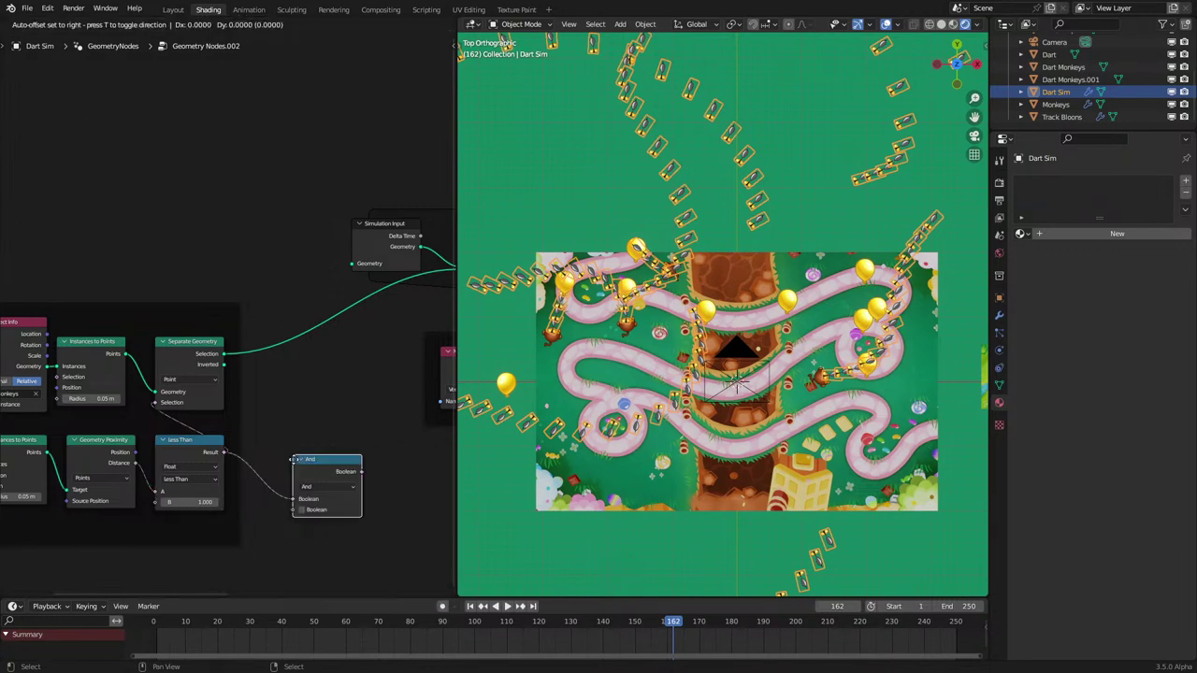
middle_click_drag(267, 479, 281, 367)
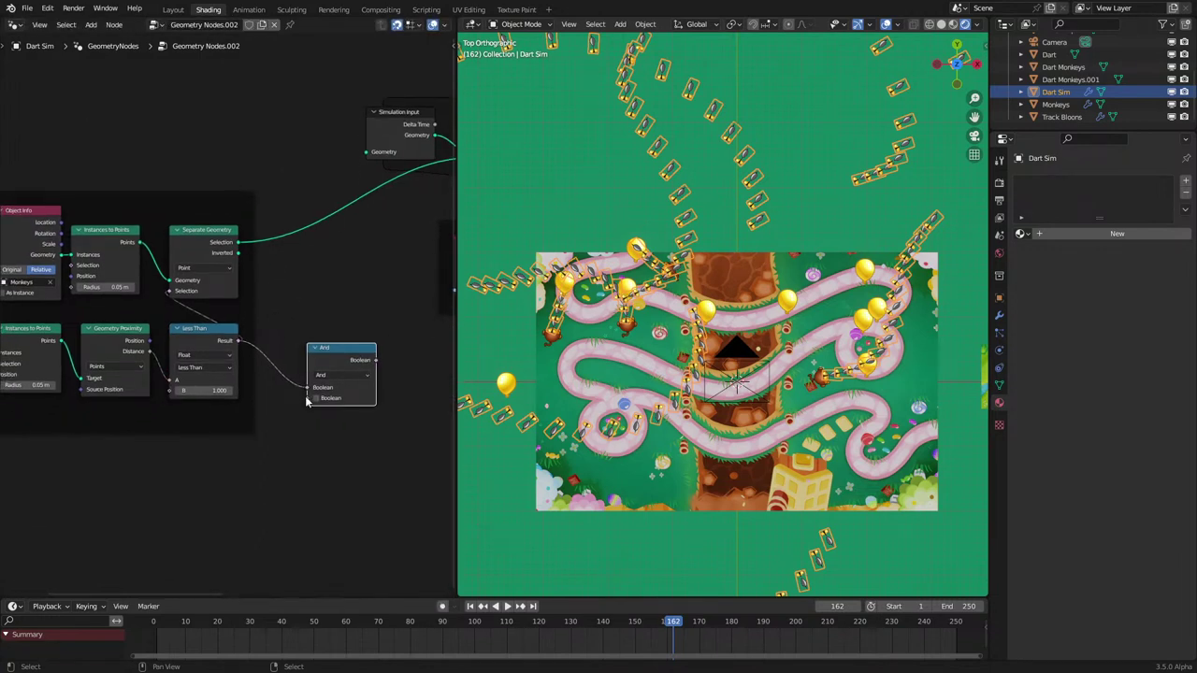
left_click_drag(307, 398, 264, 449)
type("random")
key("Return")
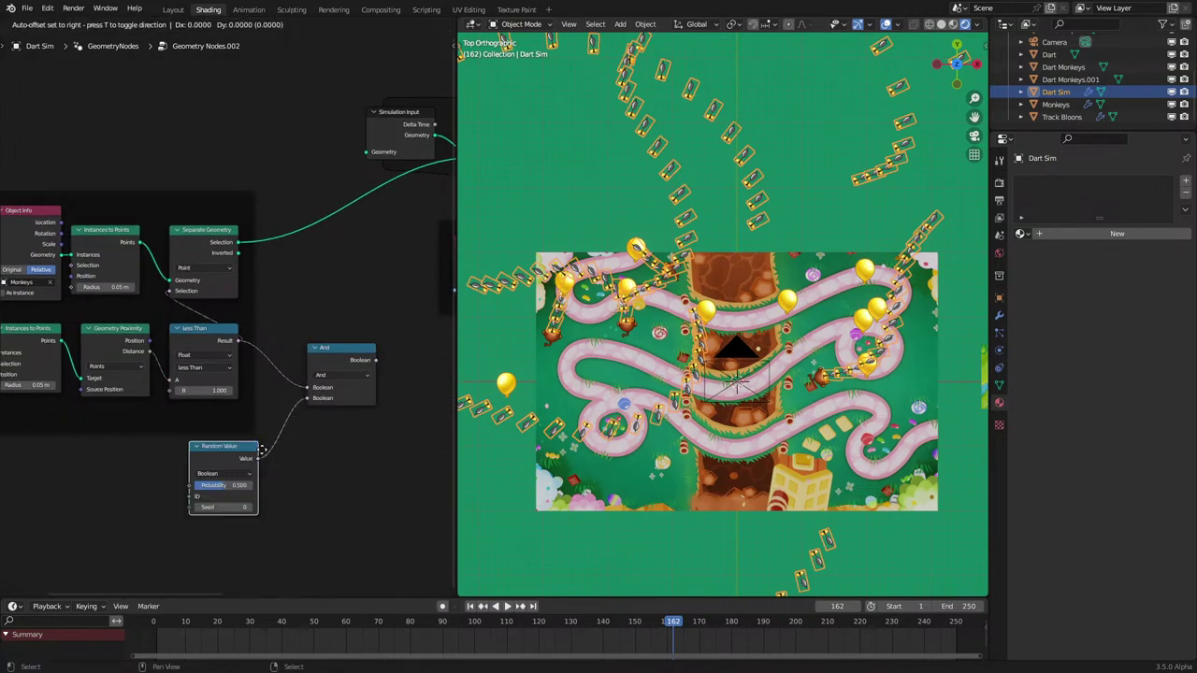
scroll(262, 455, "up", 1)
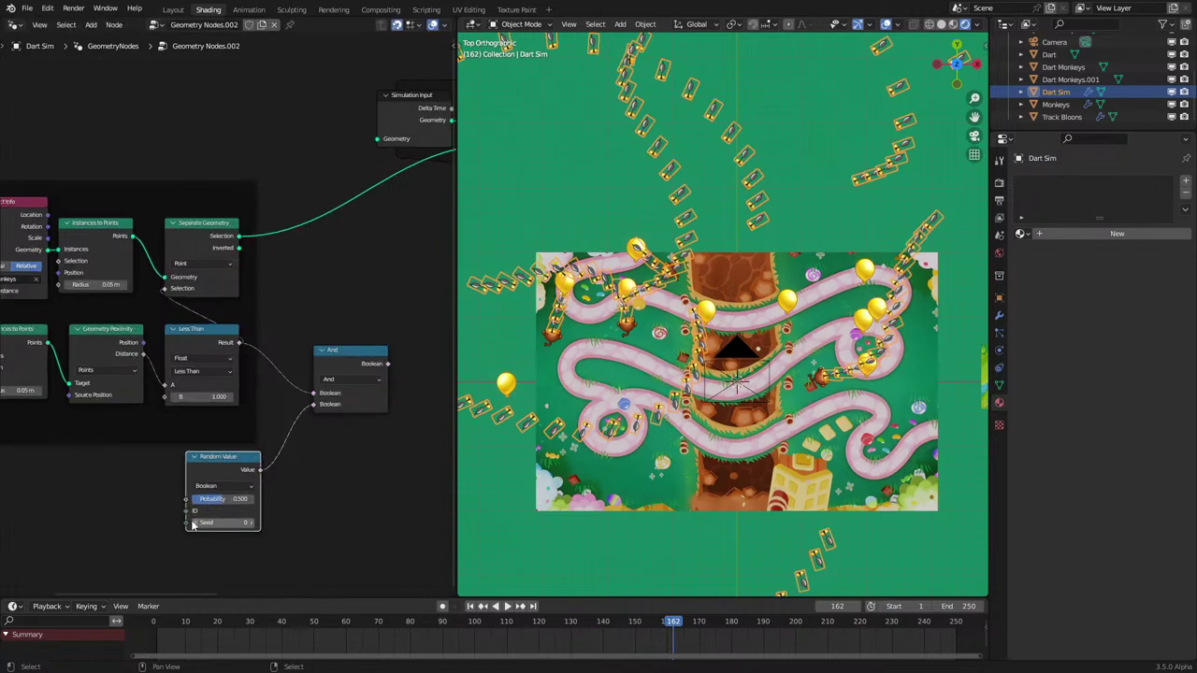
Step: Drive the Random Value's Seed with Scene Time's Frame and route the And result into Separate Geometry's Selection
left_click_drag(160, 529, 81, 517)
type("scene")
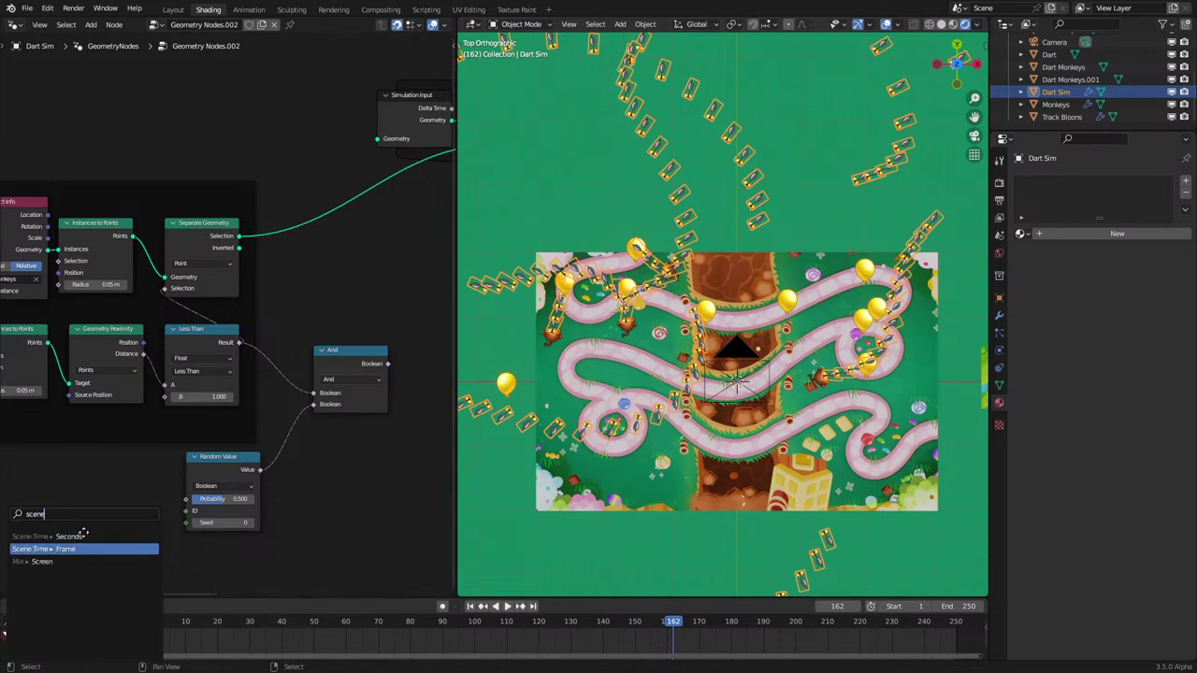
key("Return")
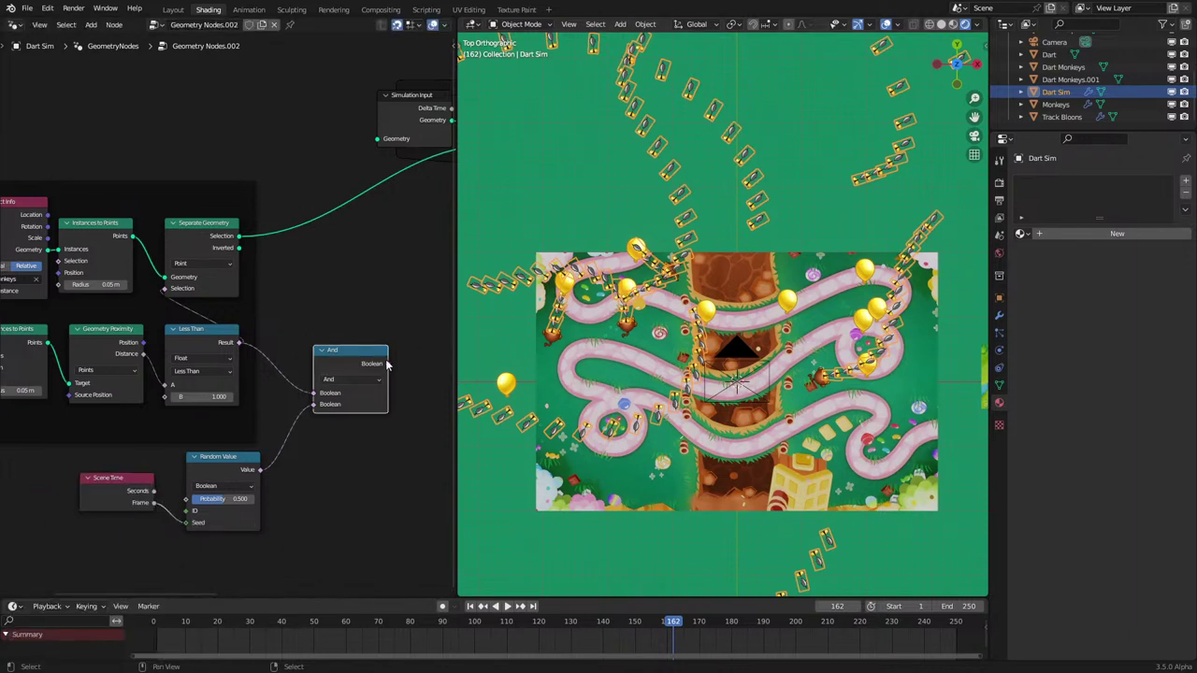
key("space")
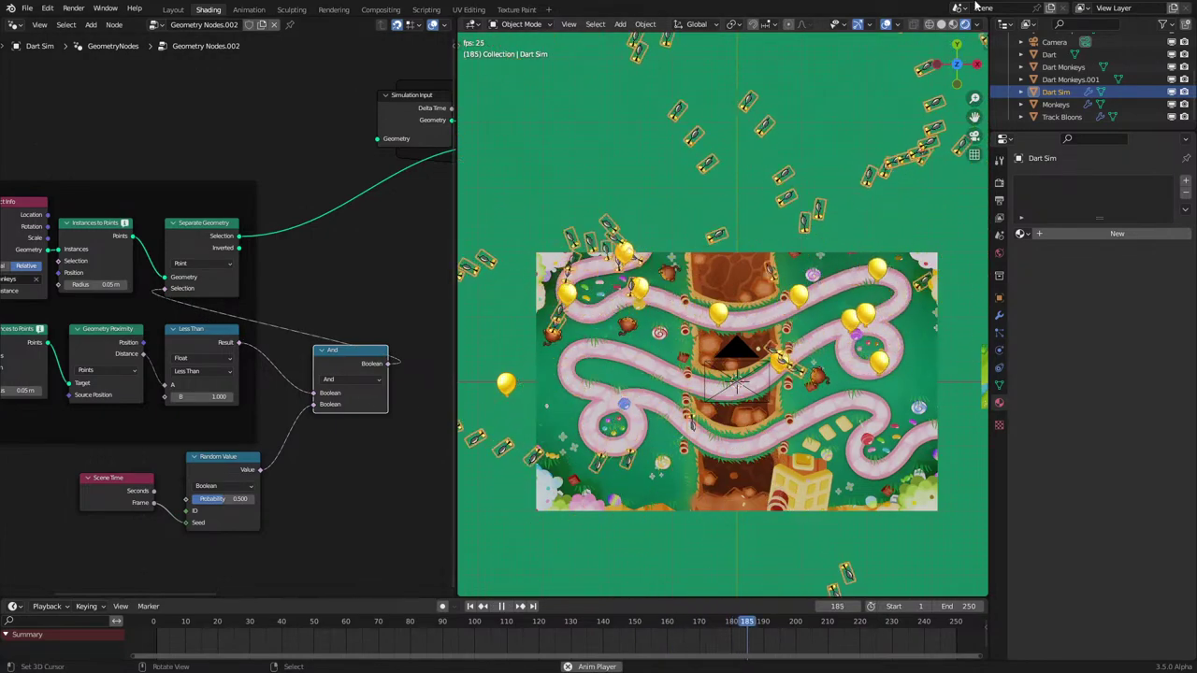
Step: Set the Random Value's Probability to 0.100, select the Monkeys object and stop the playback
left_click(211, 499)
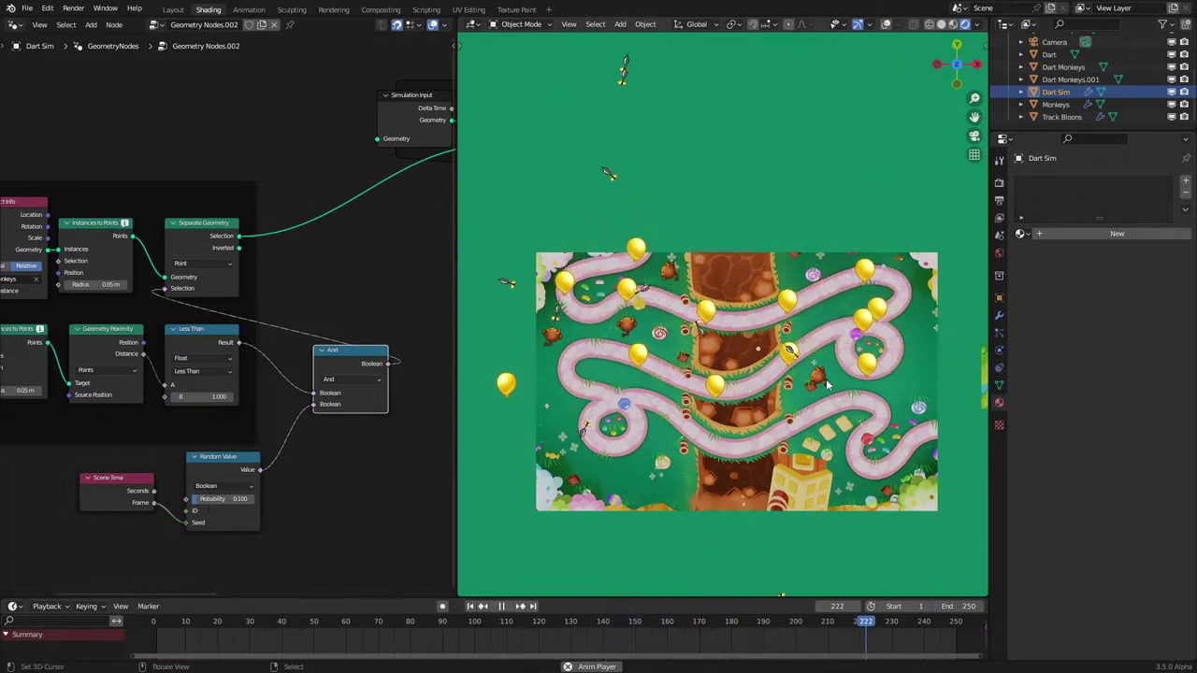
left_click(825, 381)
key("space")
Step: Move the Geometry Proximity, Position and Subtract nodes farther away from Store Named Attribute to make room between them
scroll(273, 405, "down", 2)
middle_click_drag(298, 353, 317, 451)
scroll(121, 424, "up", 3)
left_click_drag(73, 316, 324, 446)
key("g")
left_click(226, 480)
left_click(265, 468)
scroll(275, 441, "up", 2)
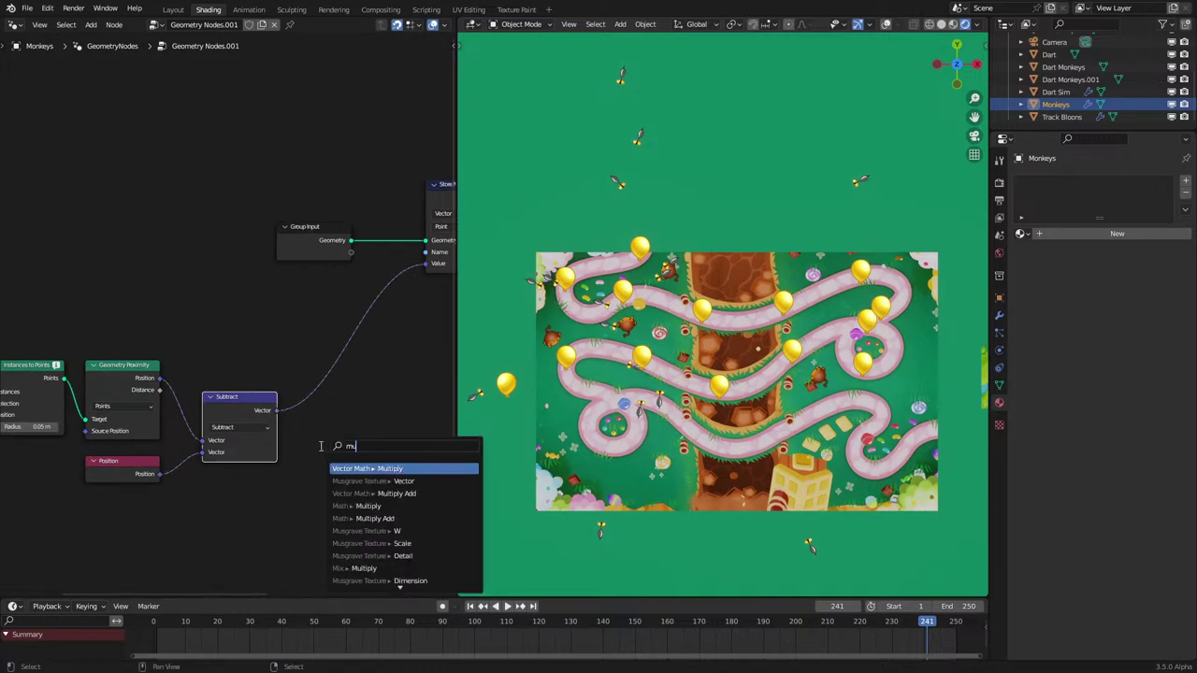
Step: Feed the Subtract vector into the False input of a new Switch node and the proximity Distance into a new Greater Than node
key("Escape")
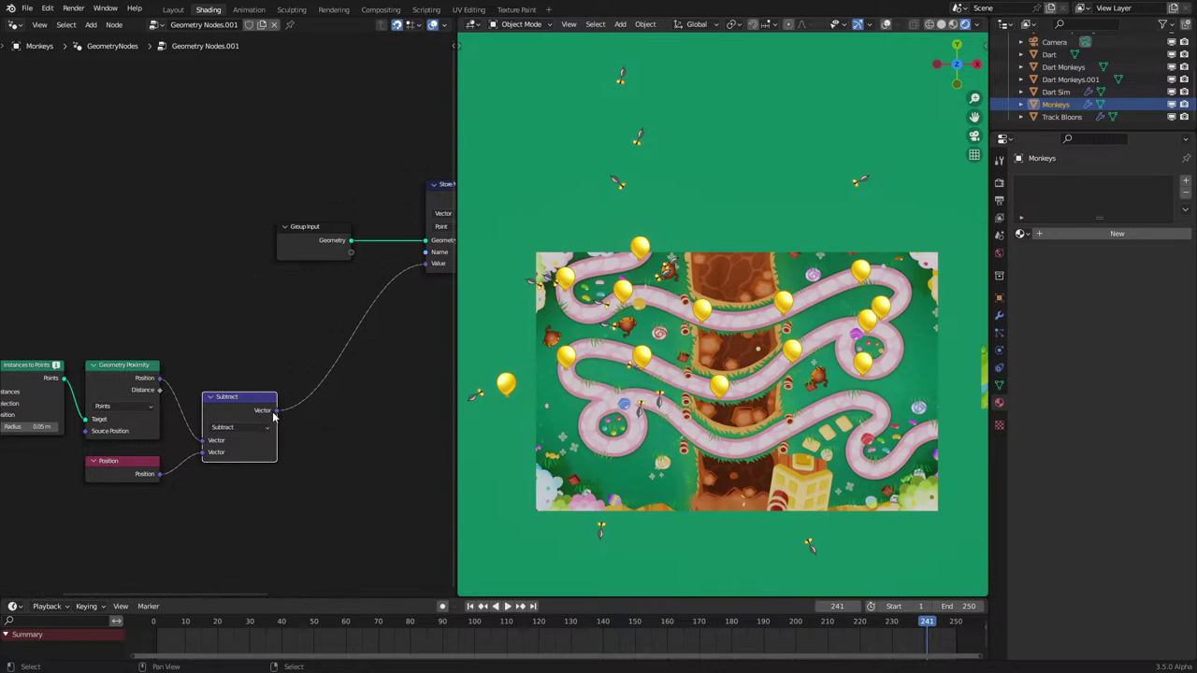
left_click_drag(274, 417, 336, 441)
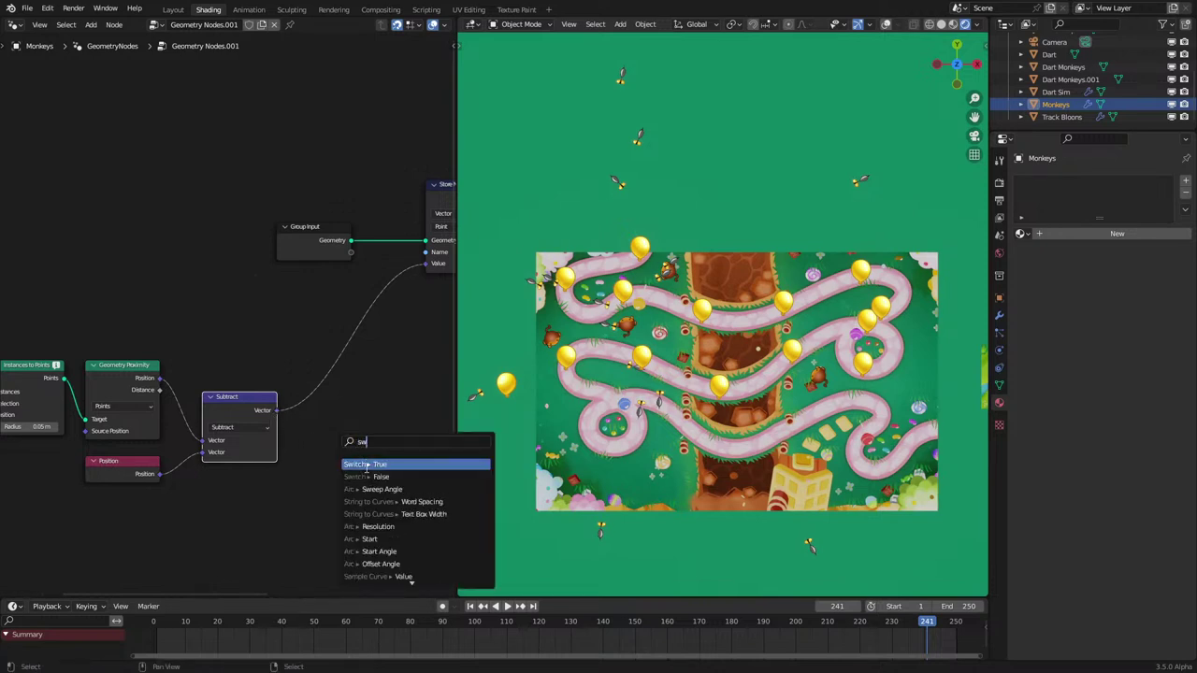
left_click(369, 464)
scroll(333, 484, "up", 1)
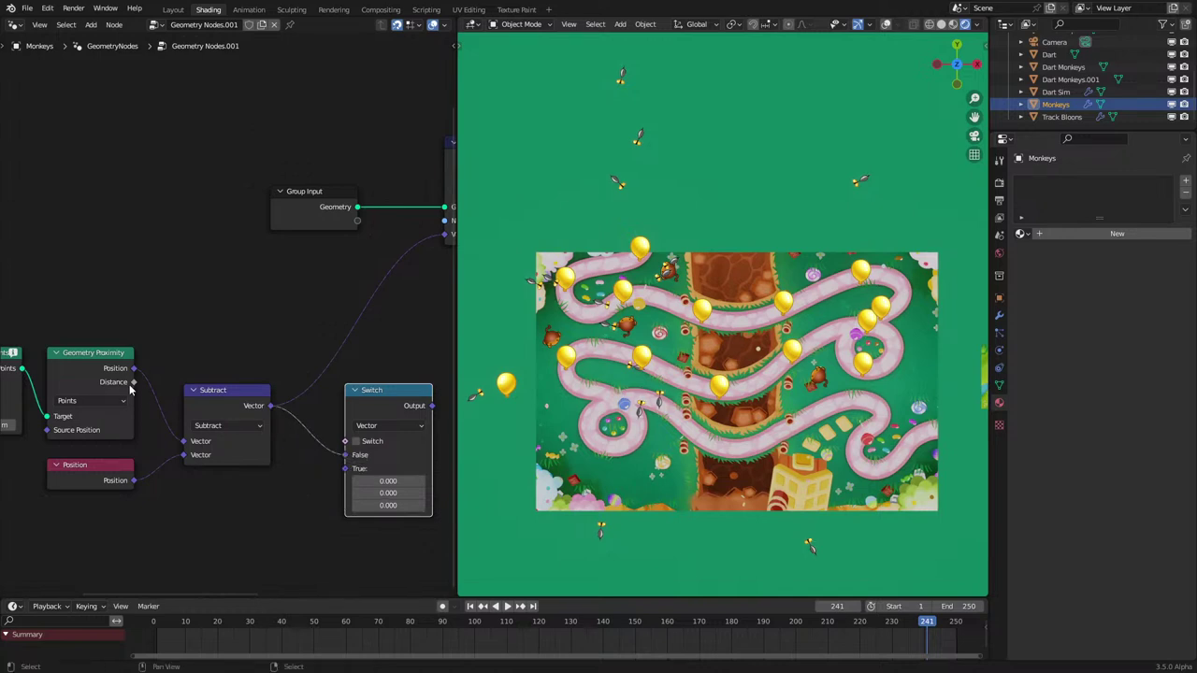
left_click_drag(198, 529, 198, 541)
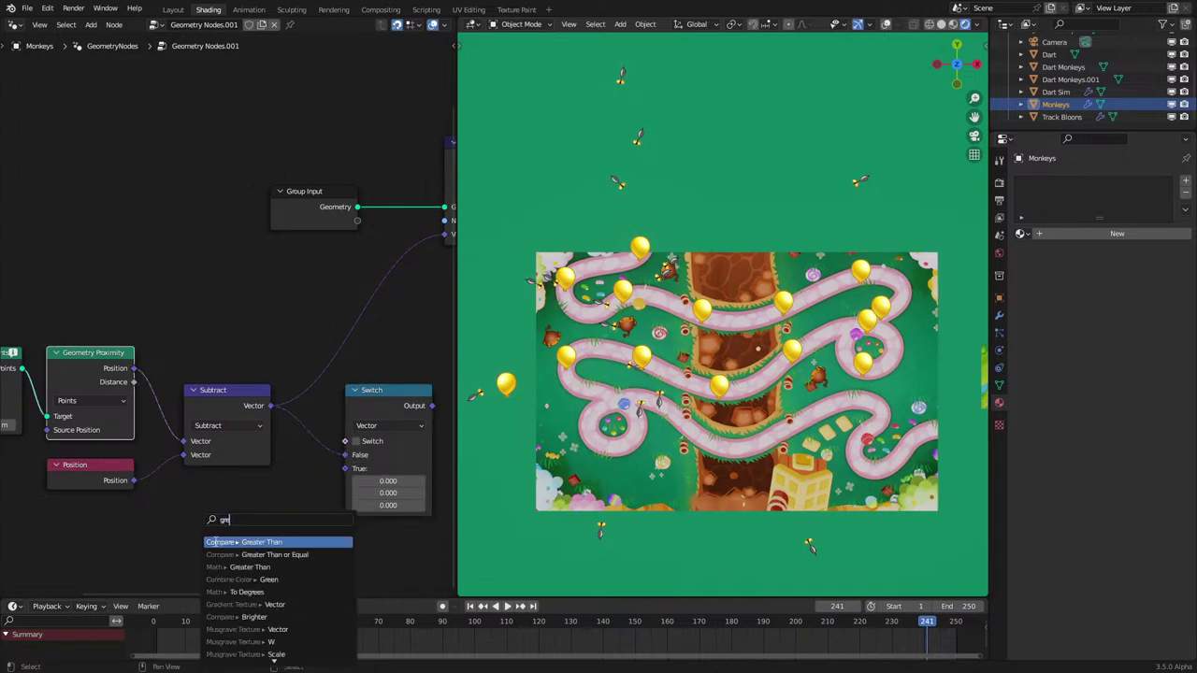
left_click(207, 542)
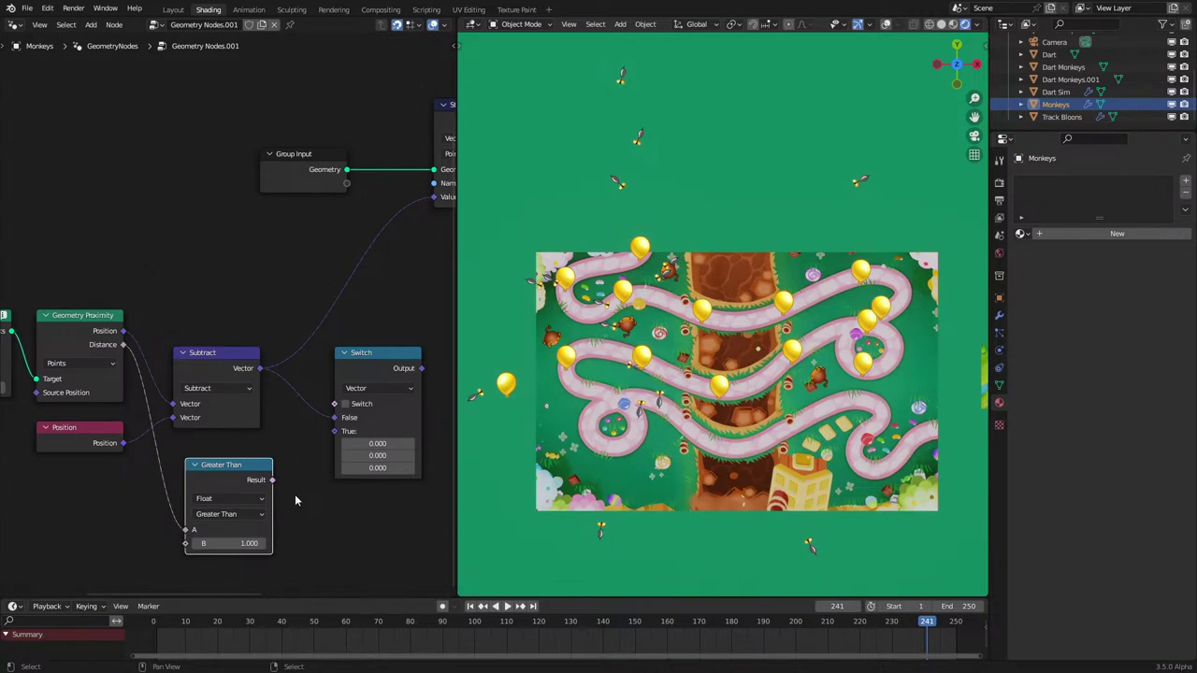
Step: Set the Switch's True vector to 0, 0, 1, drive it with the Greater Than Result, and connect its Output to Store Named Attribute's Value
double_click(395, 471)
type("1")
key("Return")
middle_click_drag(369, 393, 287, 457)
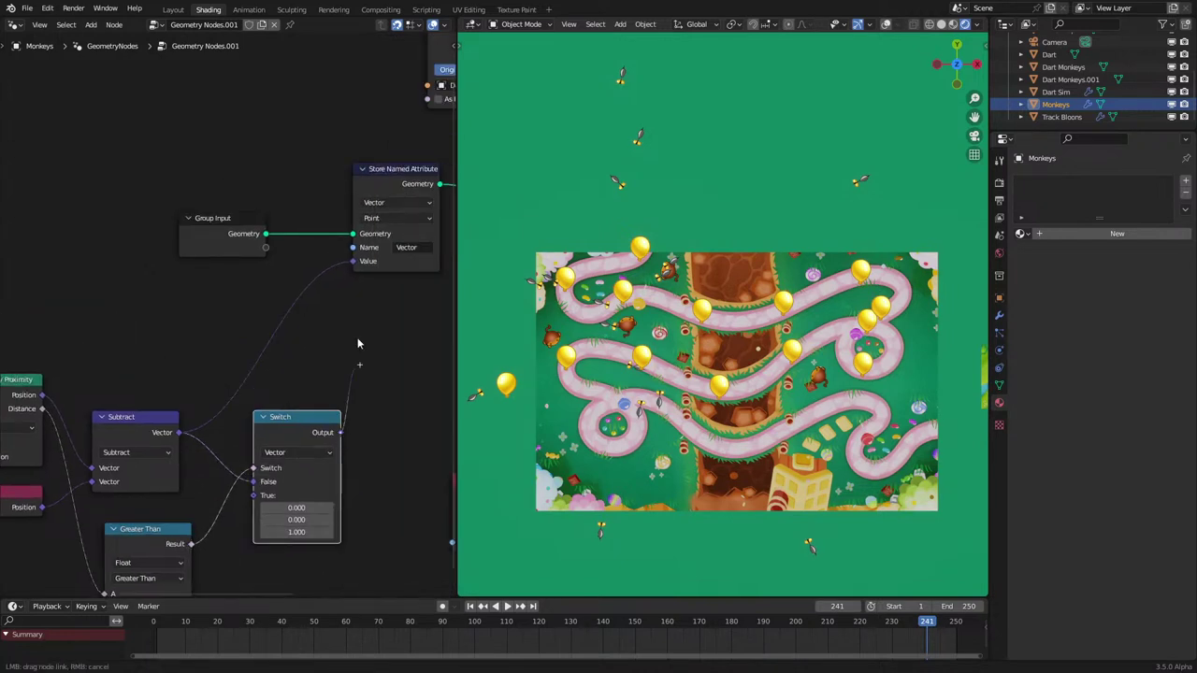
middle_click_drag(320, 349, 372, 255)
Step: Replay the simulation, align the Greater Than node beneath the Subtract node, and stop the playback
key("space")
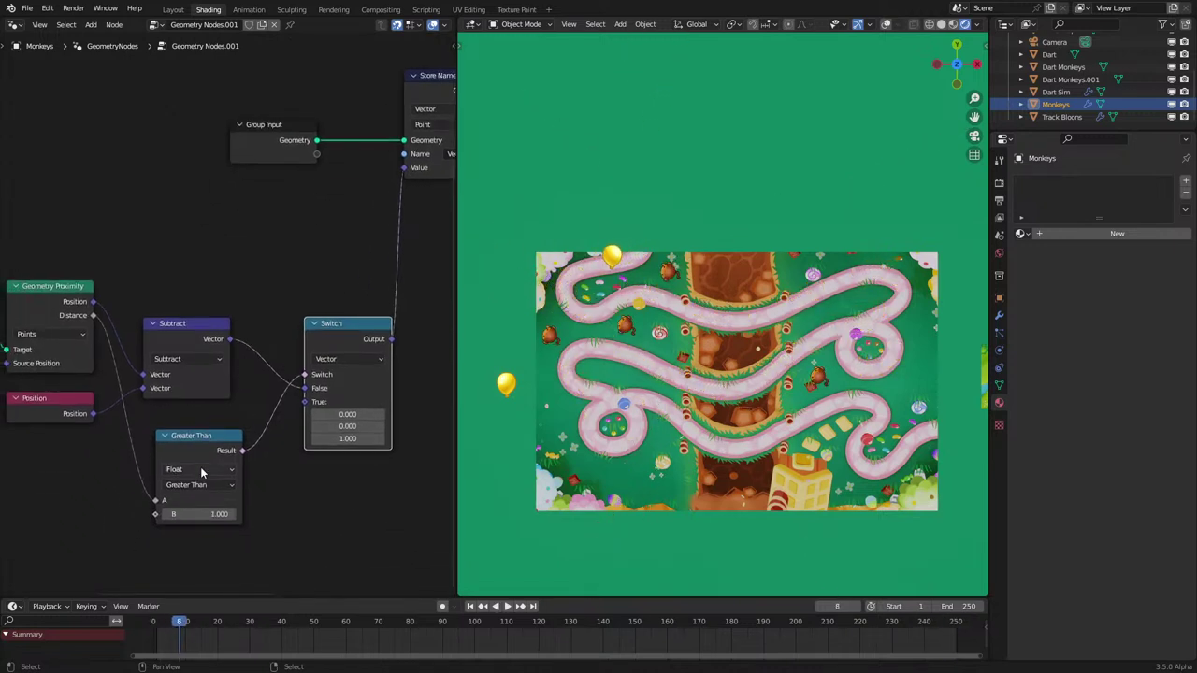
left_click(199, 485)
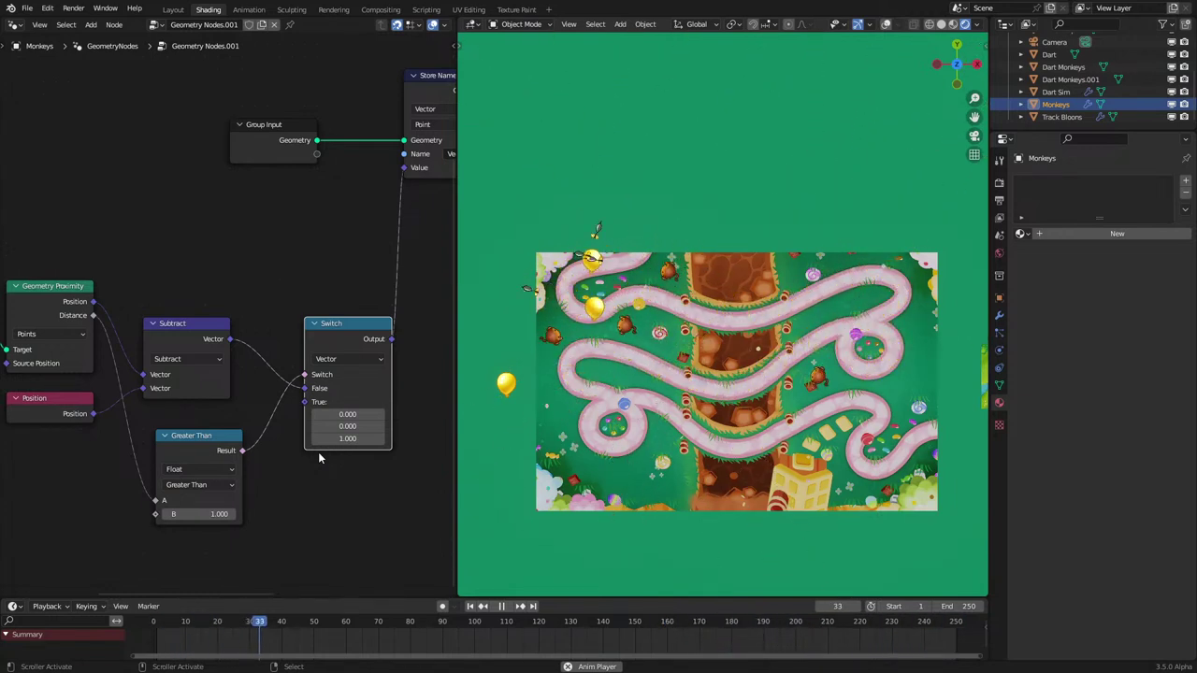
scroll(318, 456, "up", 1)
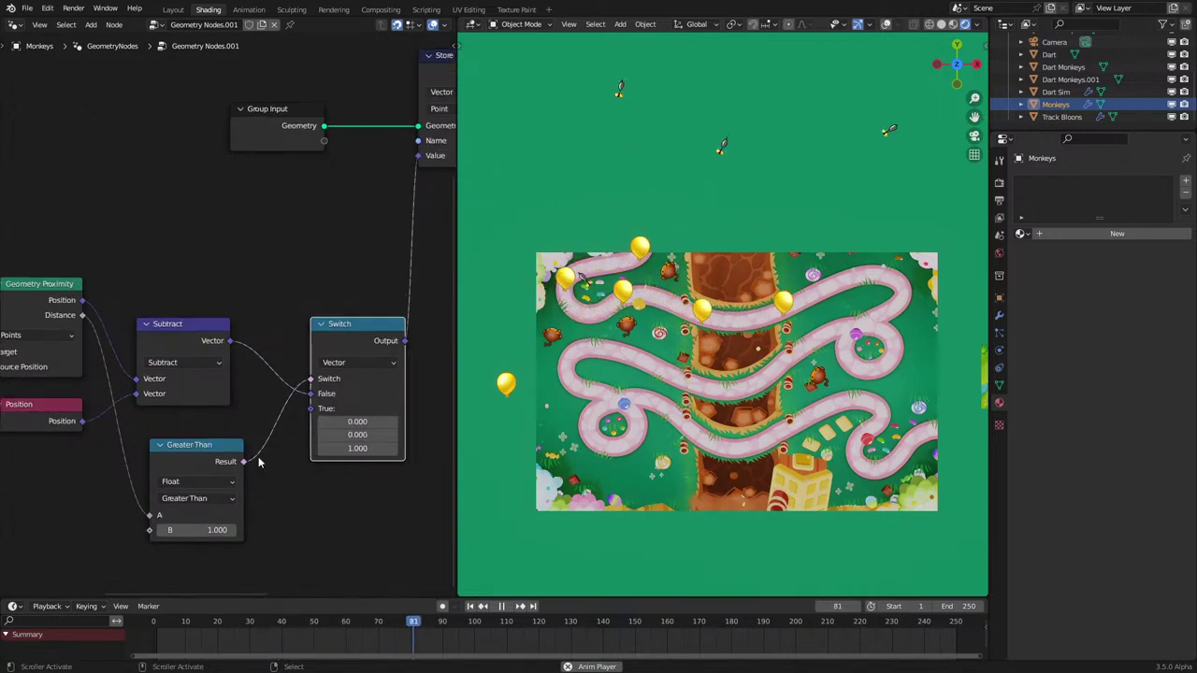
left_click_drag(206, 456, 191, 445)
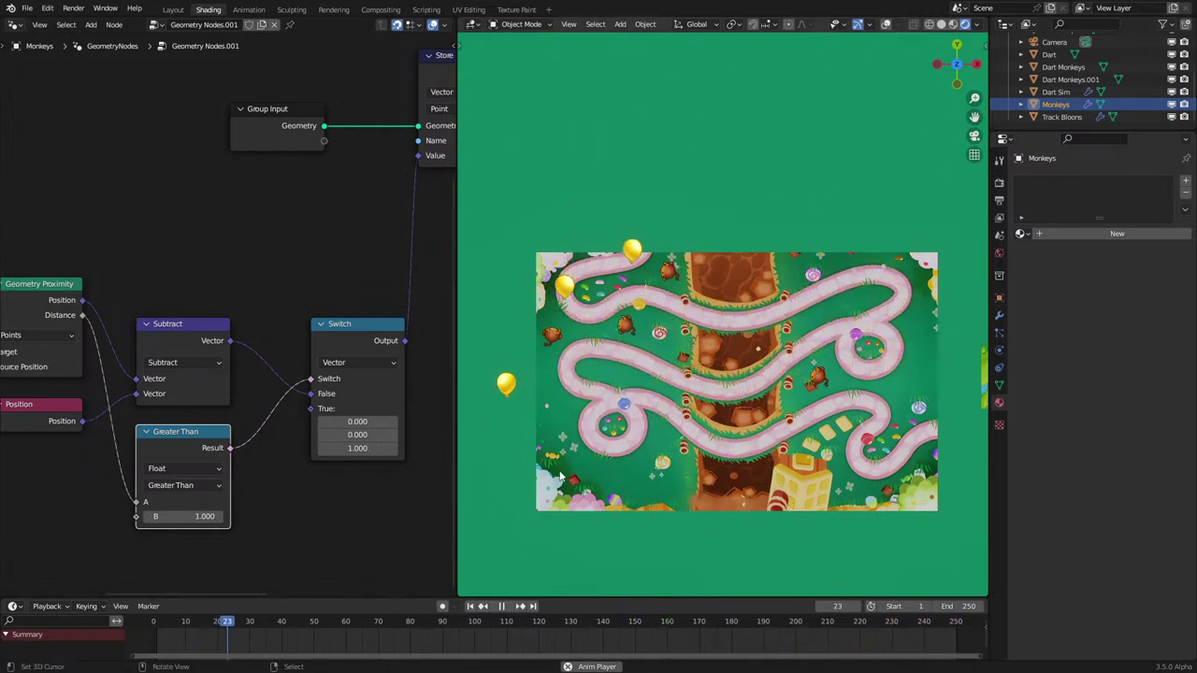
key("space")
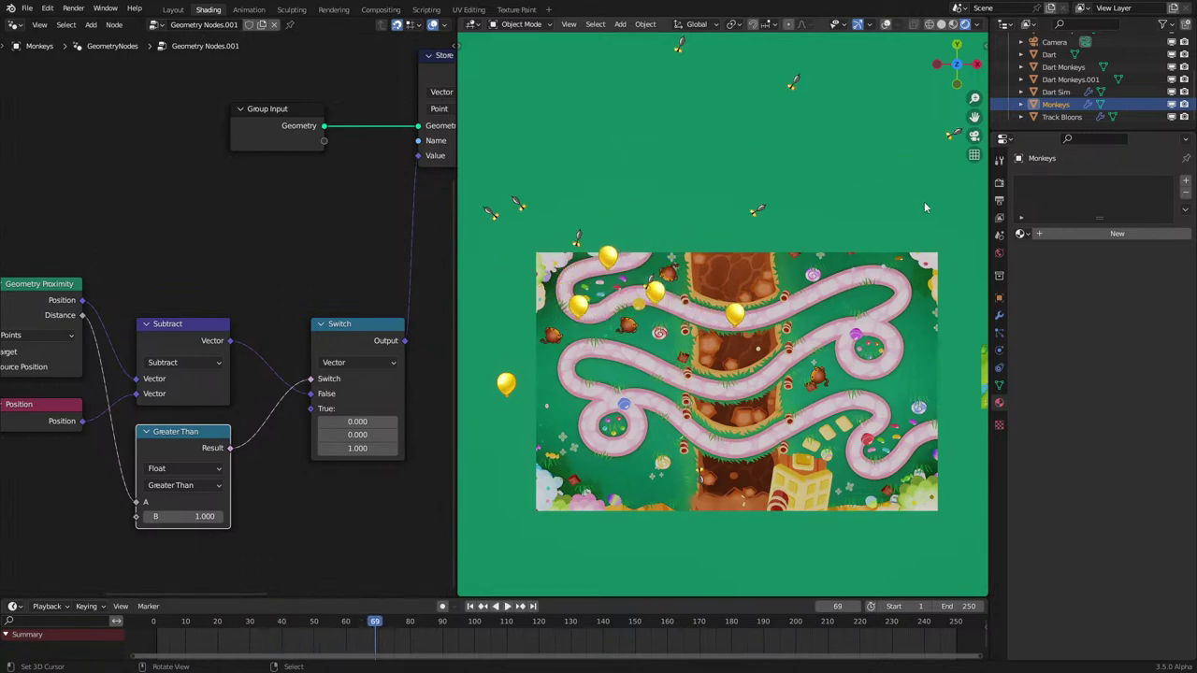
Step: Select the Track Bloons object, move its balloon-position nodes away from the instancing frame, and save the file
left_click(762, 215)
scroll(331, 377, "down", 3)
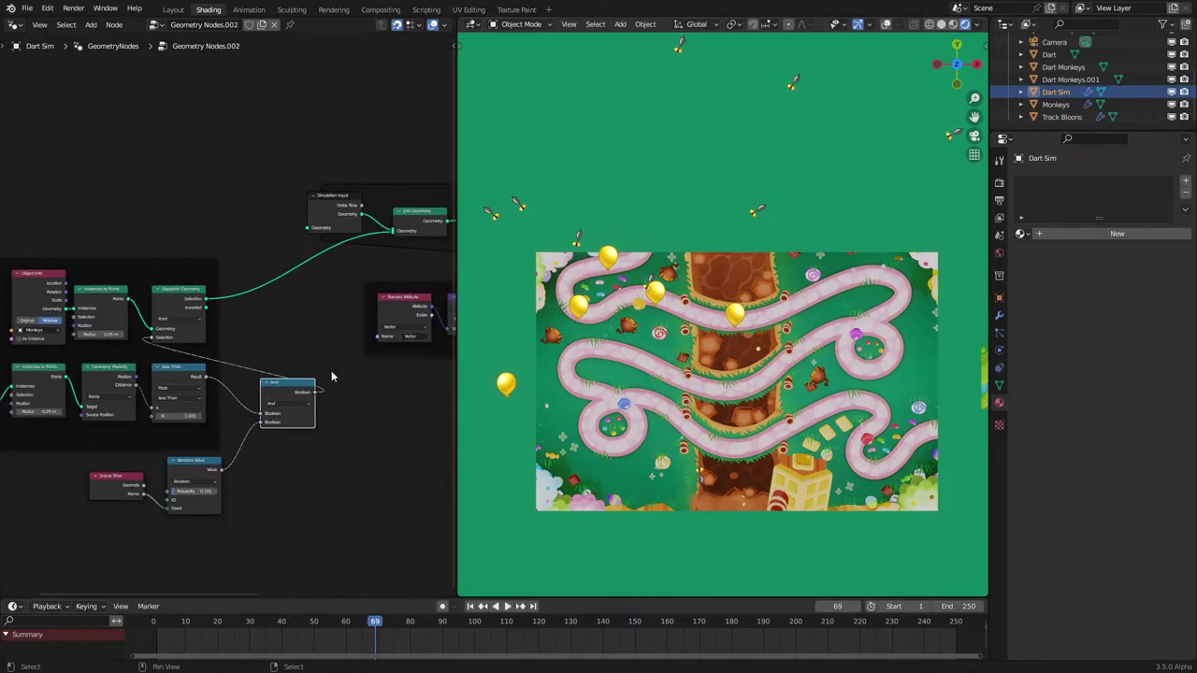
left_click(655, 301)
scroll(219, 398, "down", 5)
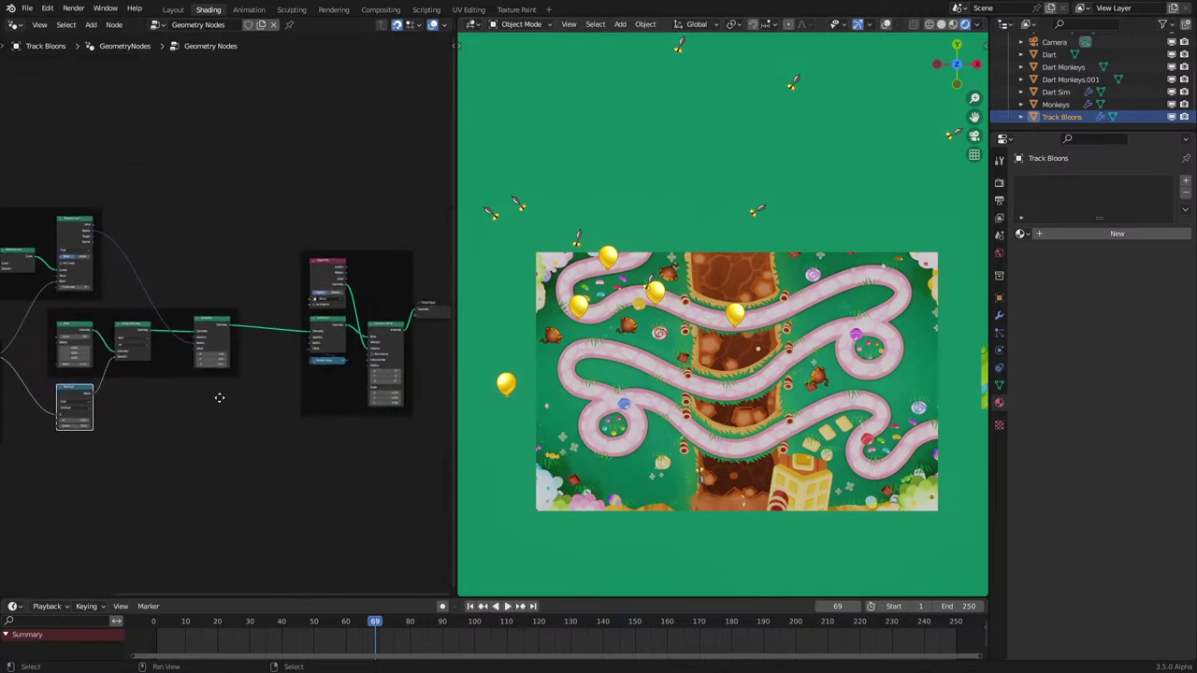
left_click_drag(41, 245, 293, 449)
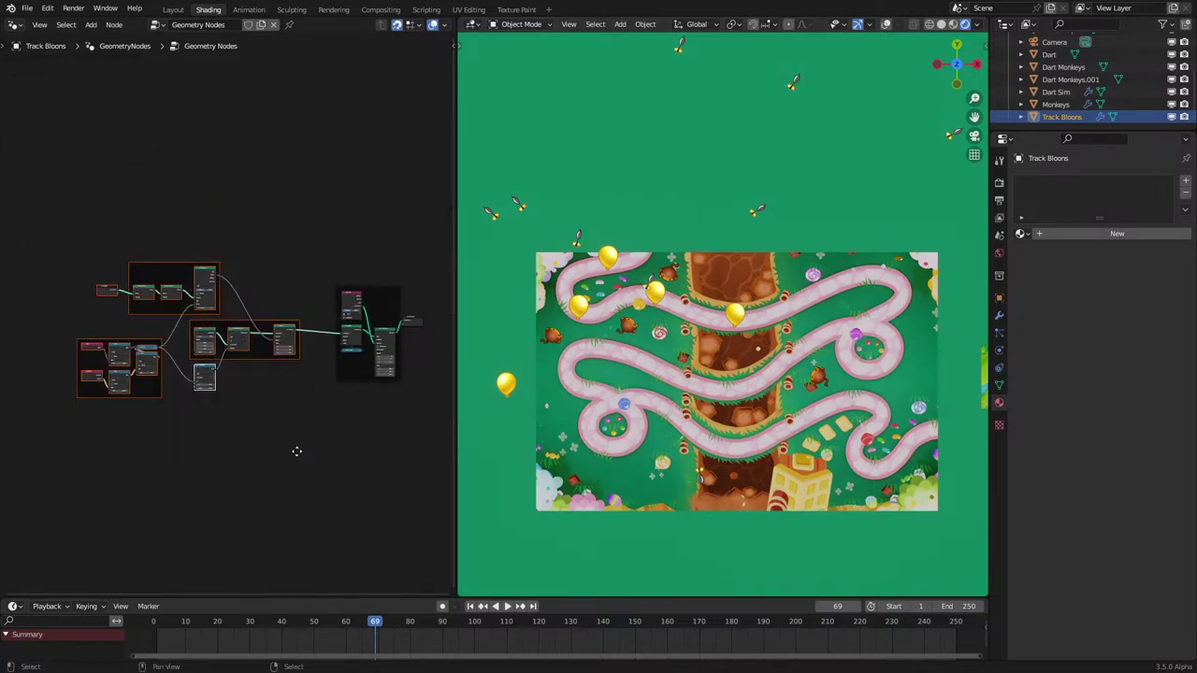
key("g")
left_click(215, 456)
scroll(270, 374, "up", 4)
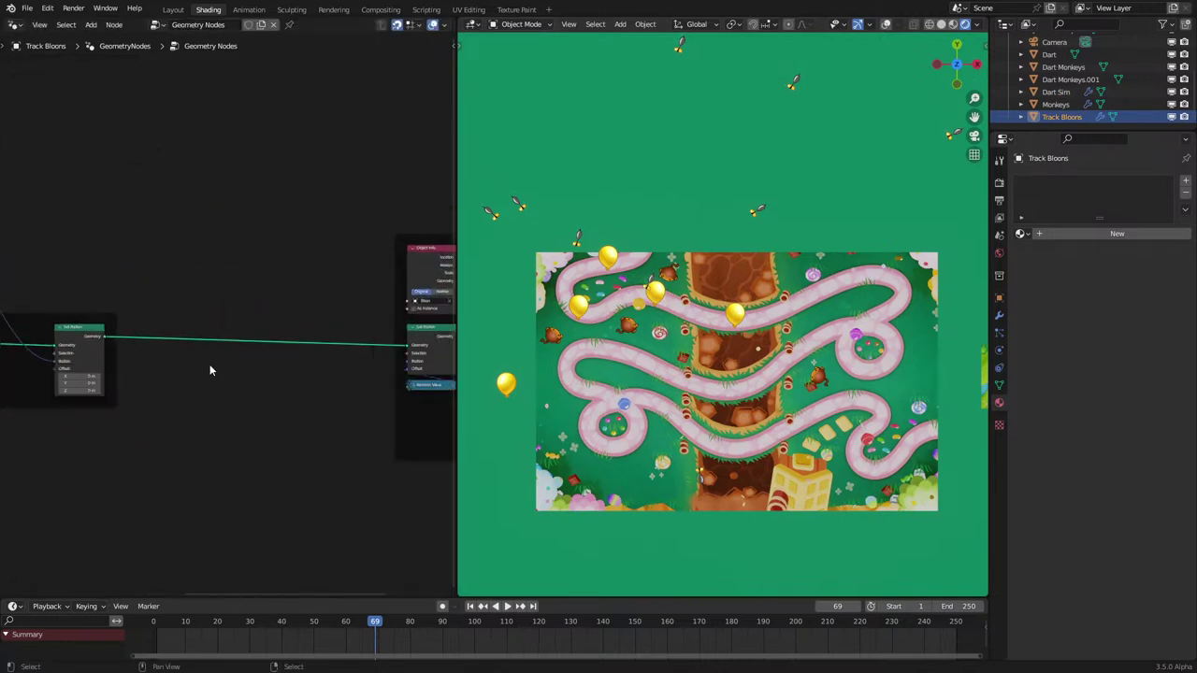
key("ctrl+s")
Step: Insert a Simulation Output node into the link between the two Set Position nodes and add a Simulation Input node
key("shift+a")
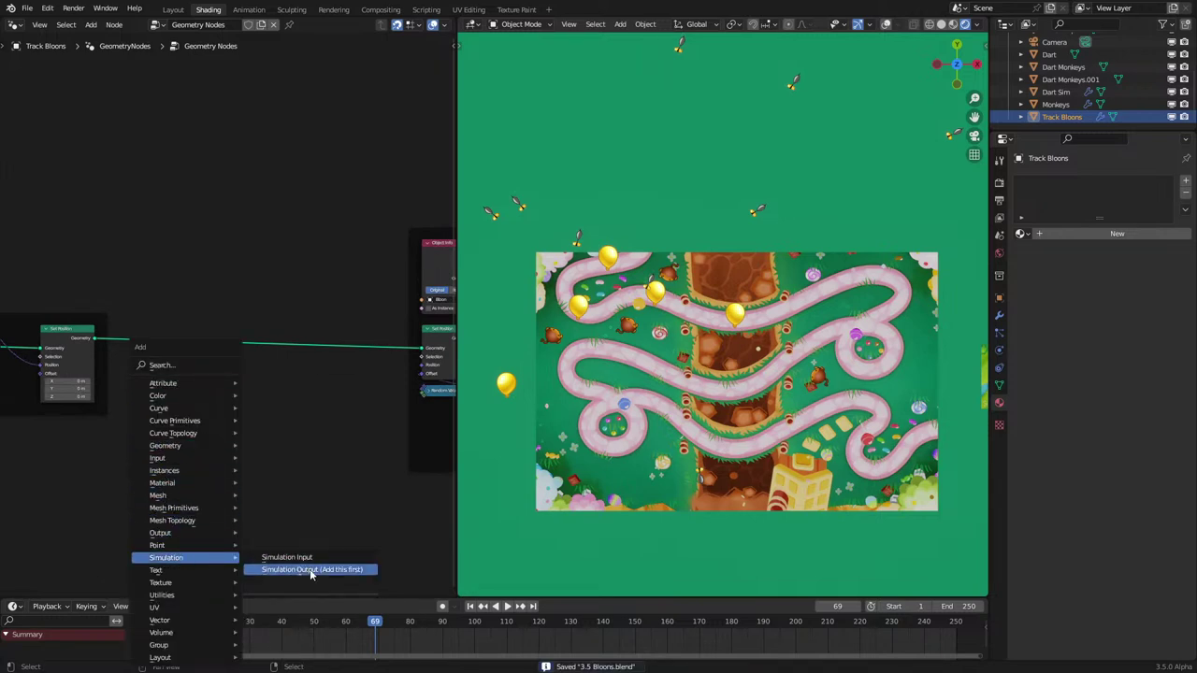
left_click(312, 570)
left_click(280, 344)
key("shift+a")
mouse_move(276, 345)
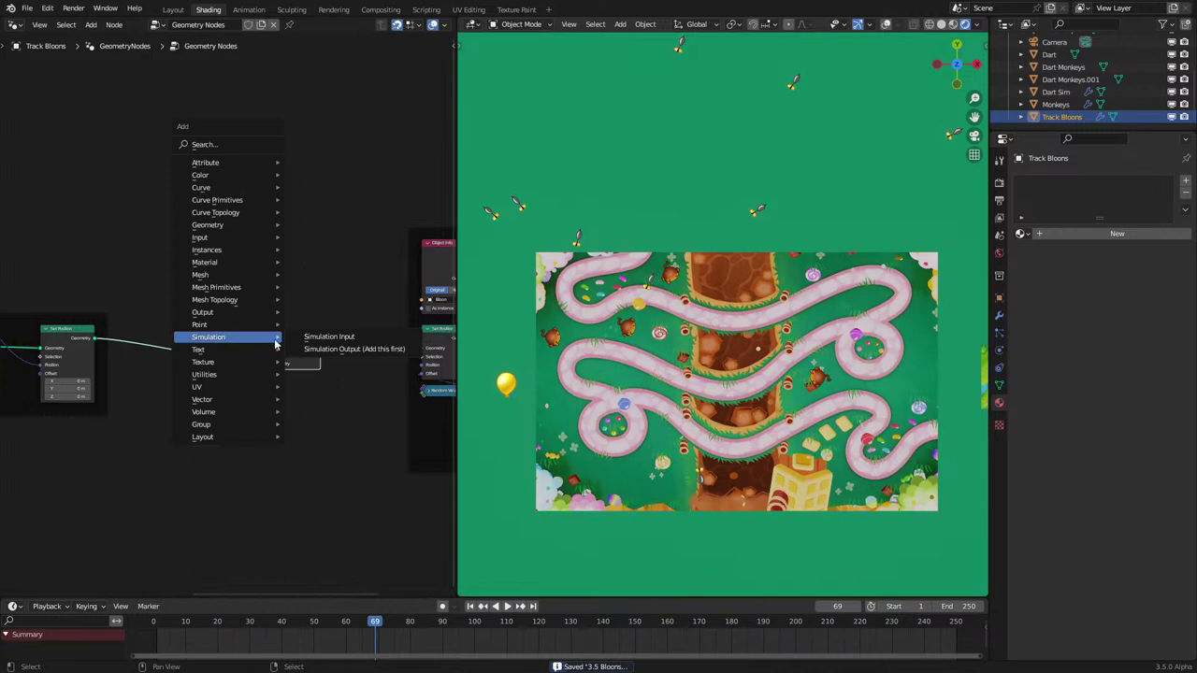
Step: Add a Simulation Input node between Set Position and Simulation Output, leaving room between the two simulation nodes
left_click(339, 340)
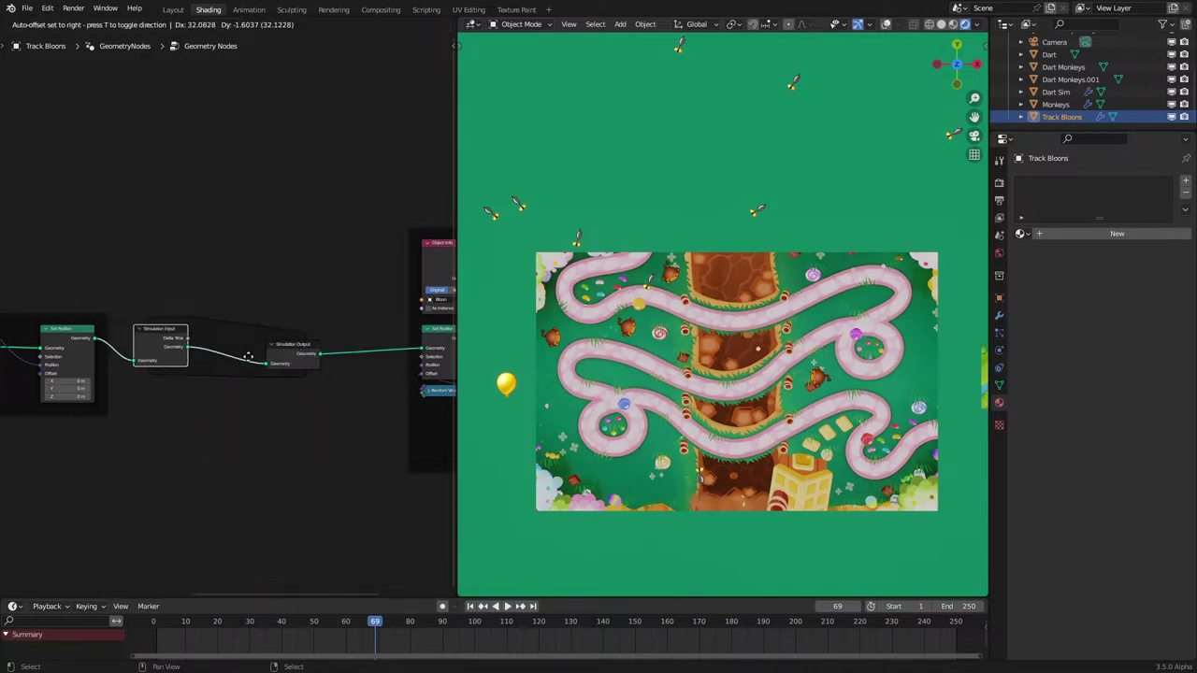
left_click_drag(303, 351, 366, 329)
scroll(248, 356, "up", 5)
Step: Insert a Delete Geometry node into the link between Simulation Input and Simulation Output
key("shift+a")
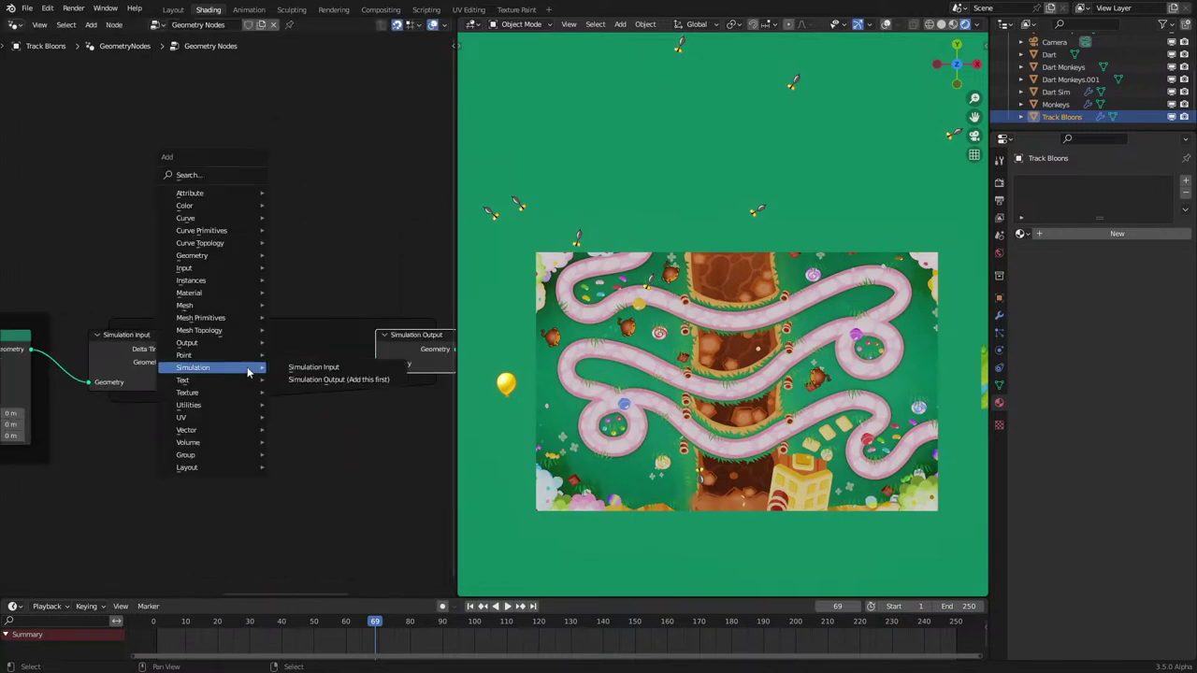
left_click(221, 176)
type("de")
key("Return")
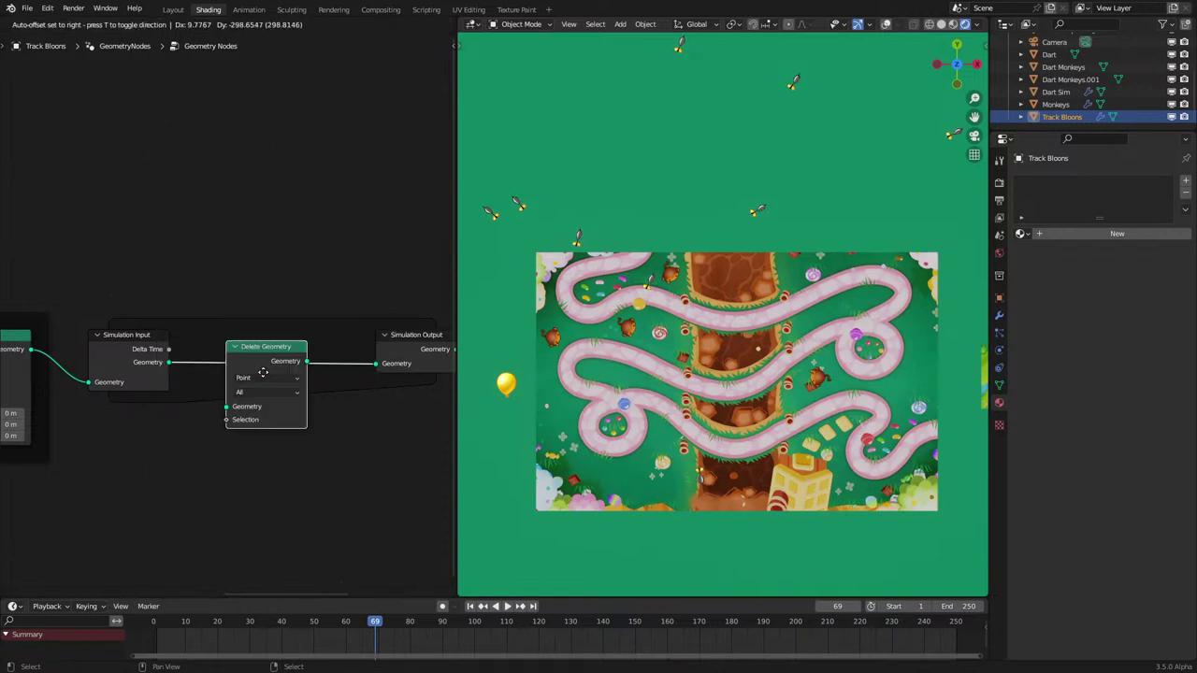
left_click(270, 362)
Step: Bring the Dart Sim object into the node tree and connect its Geometry output to a new Instances to Points node
middle_click_drag(229, 410, 272, 347)
scroll(338, 366, "down", 2)
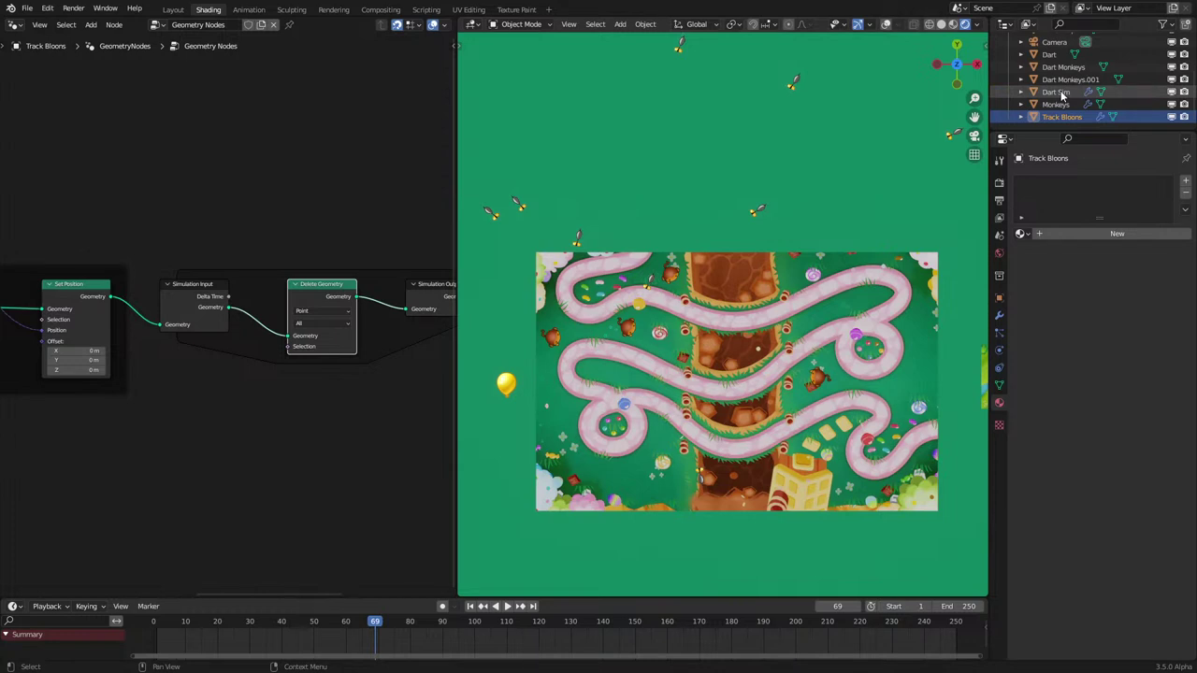
left_click_drag(1061, 93, 138, 502)
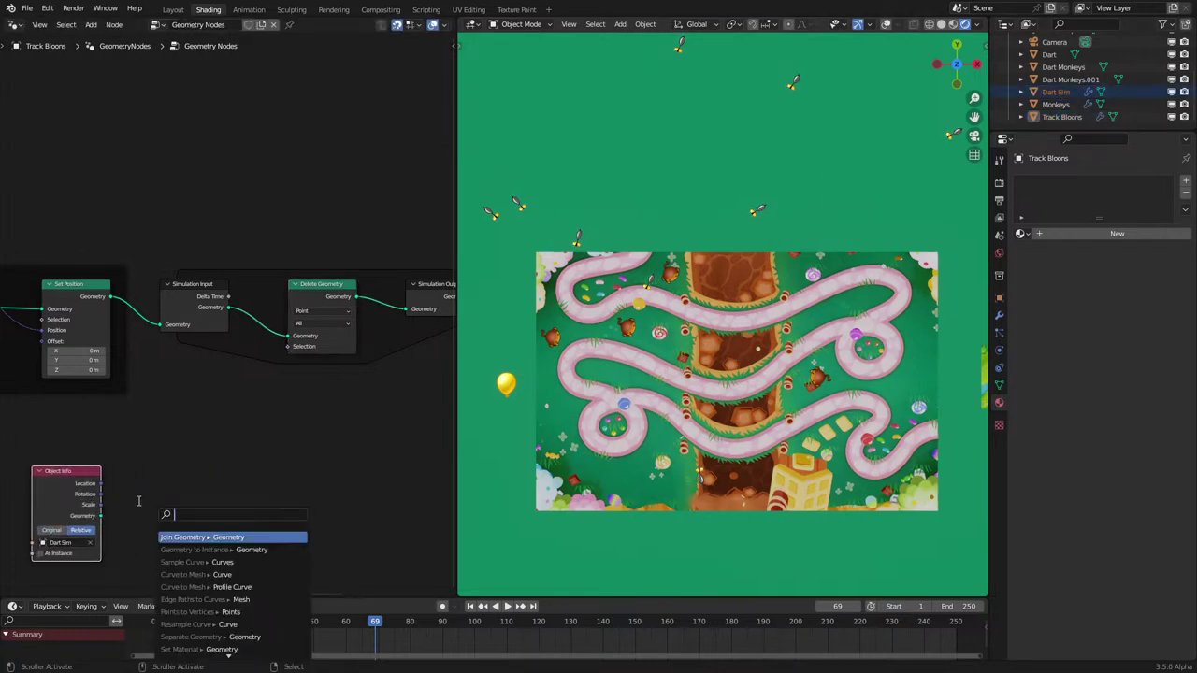
type("insta")
key("Down")
key("Down")
key("Down")
key("Down")
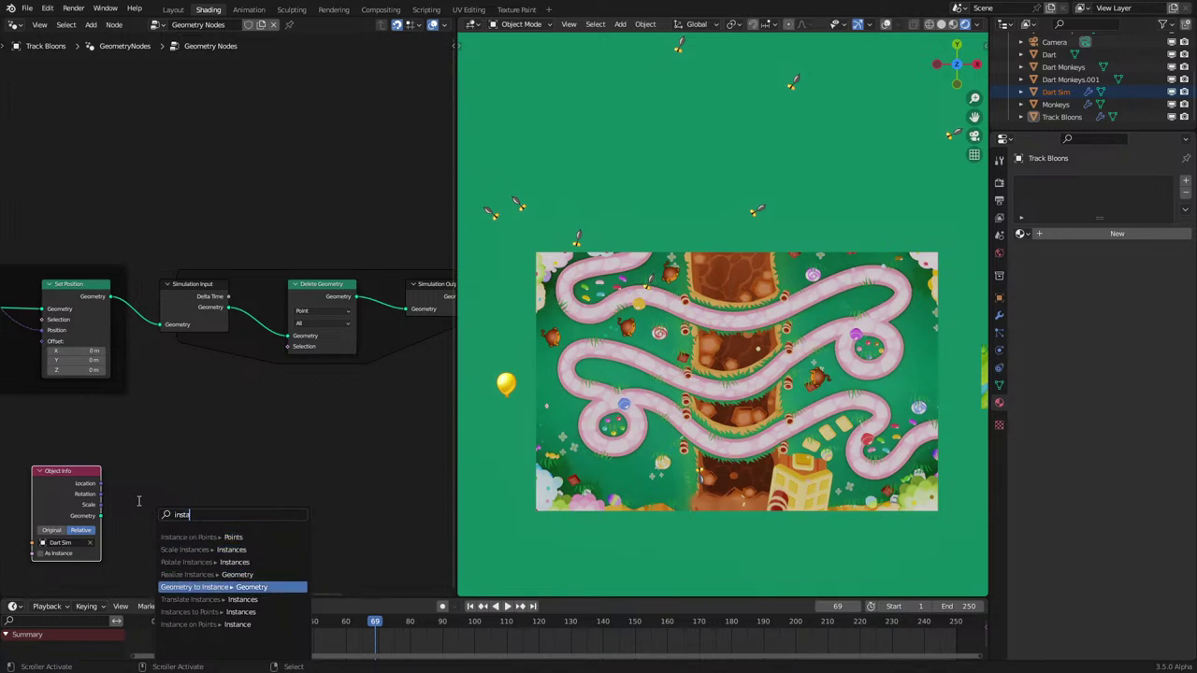
key("Down")
key("Down")
key("Return")
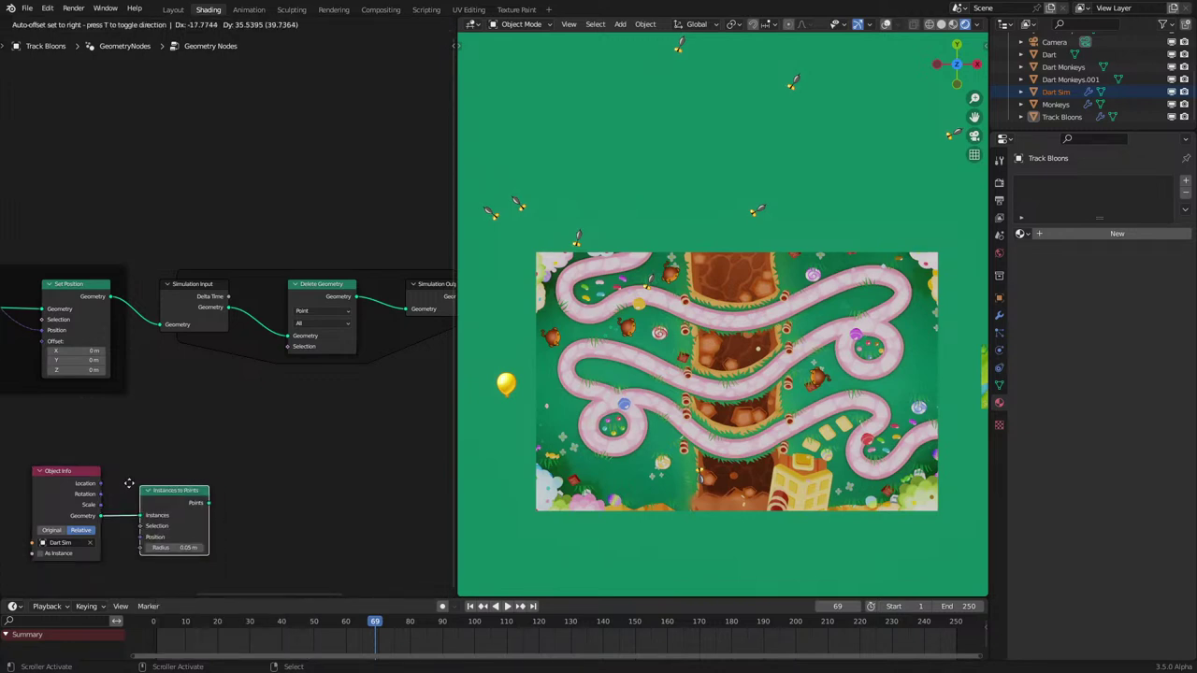
left_click(133, 529)
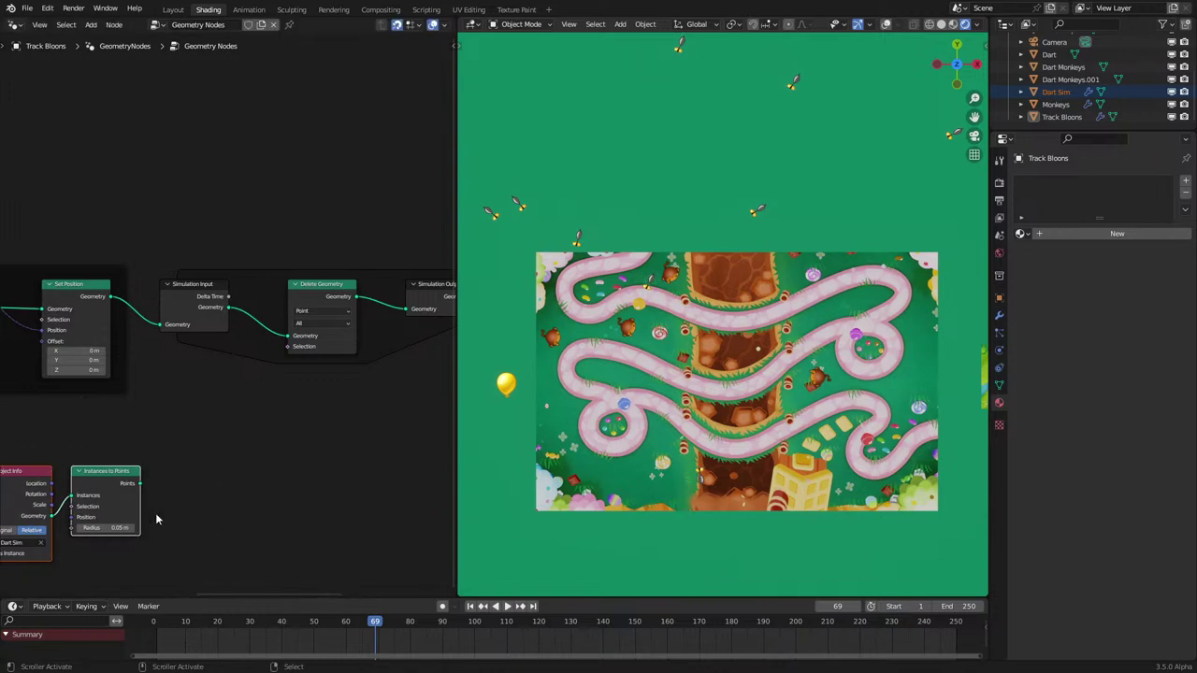
Step: Connect the Instances to Points output to a new Geometry Proximity node and set its target type to Points
left_click_drag(140, 484, 179, 488)
type("pro")
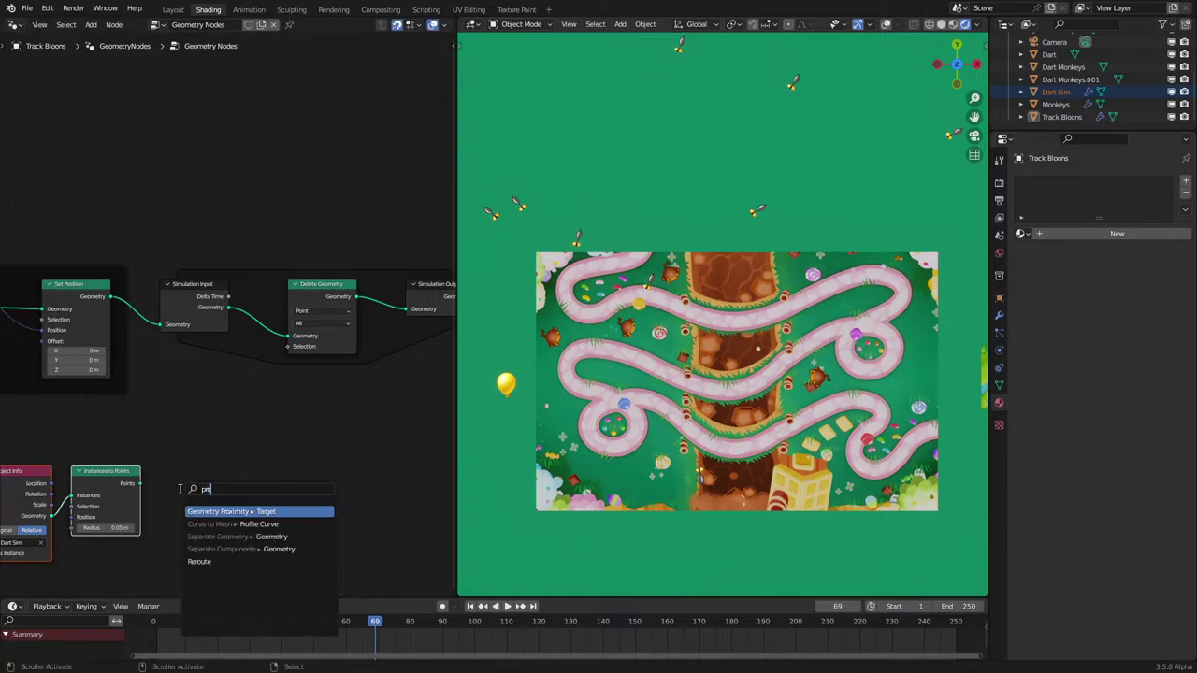
key("Return")
left_click(180, 494)
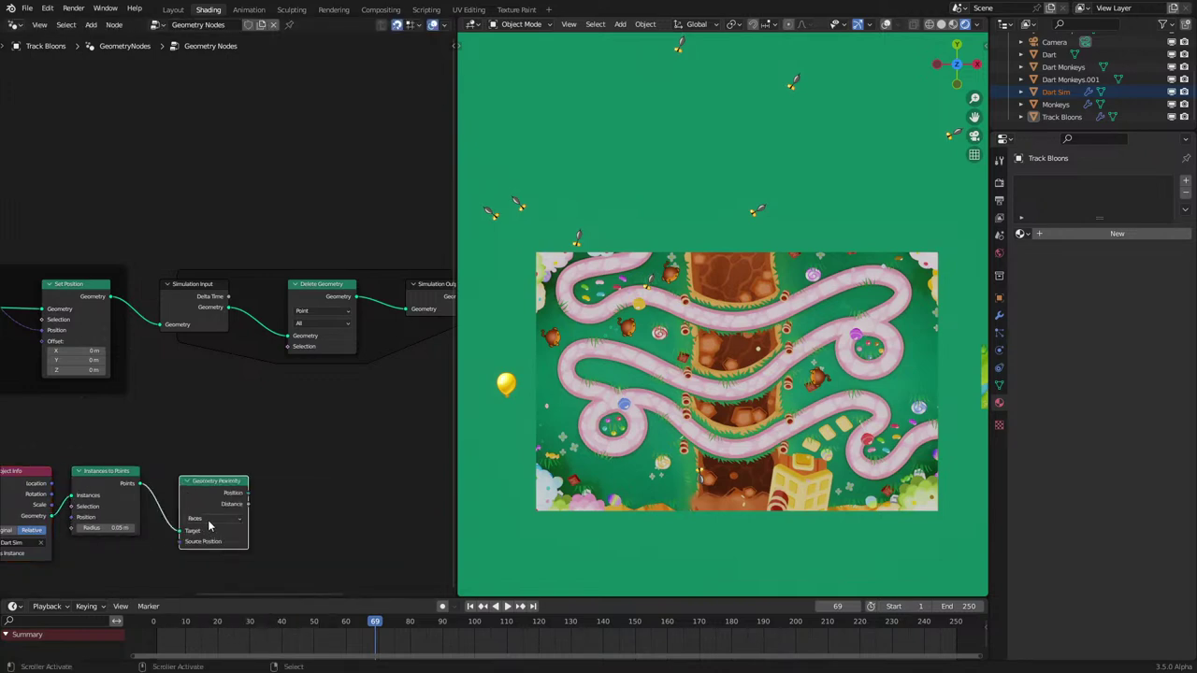
left_click(209, 522)
left_click(205, 532)
scroll(227, 500, "up", 2)
middle_click_drag(227, 498, 209, 444)
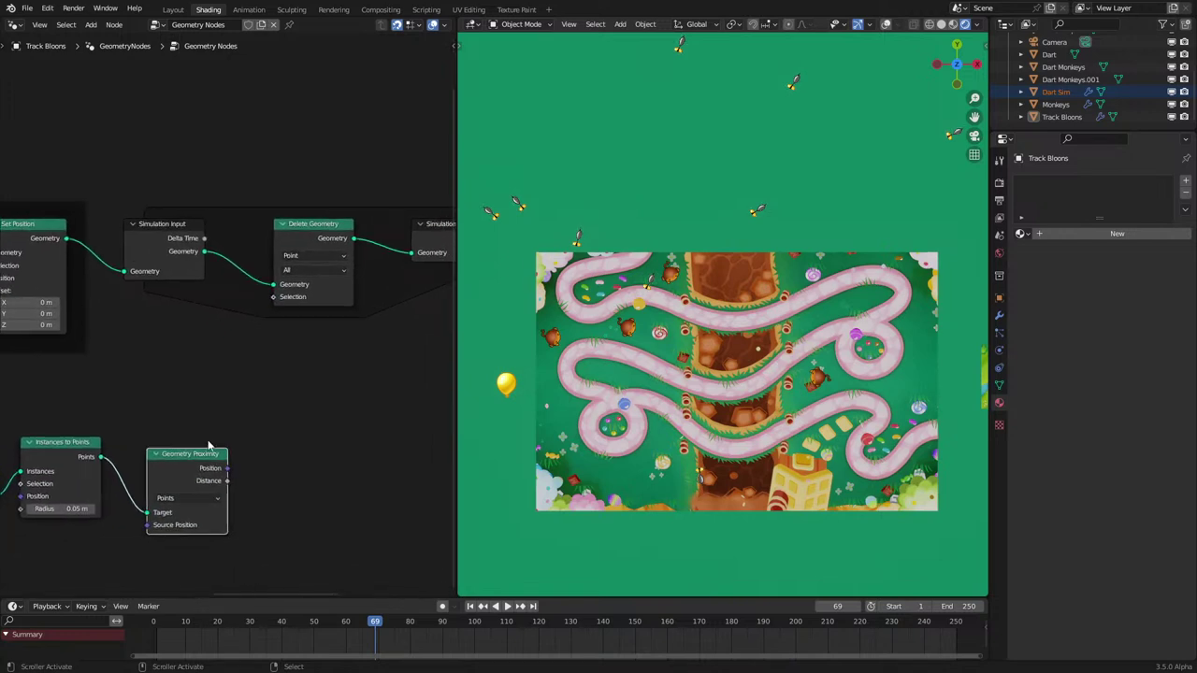
Step: Play the animation and examine how the darts move across the track
key("space")
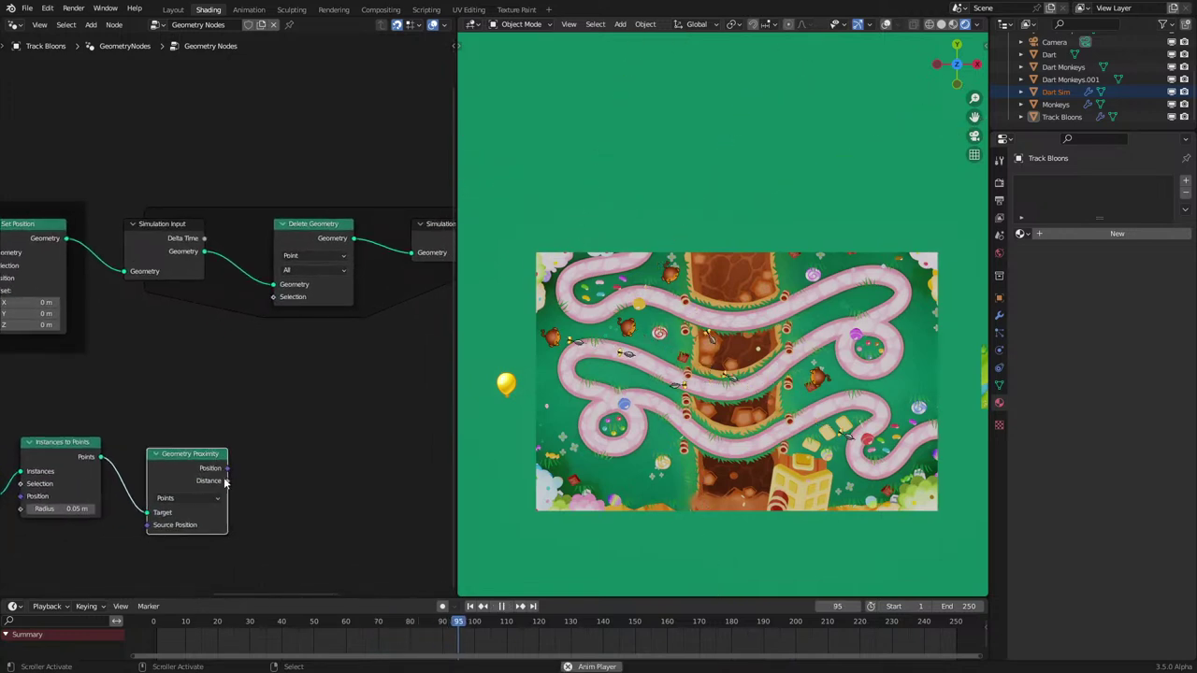
scroll(741, 465, "up", 2)
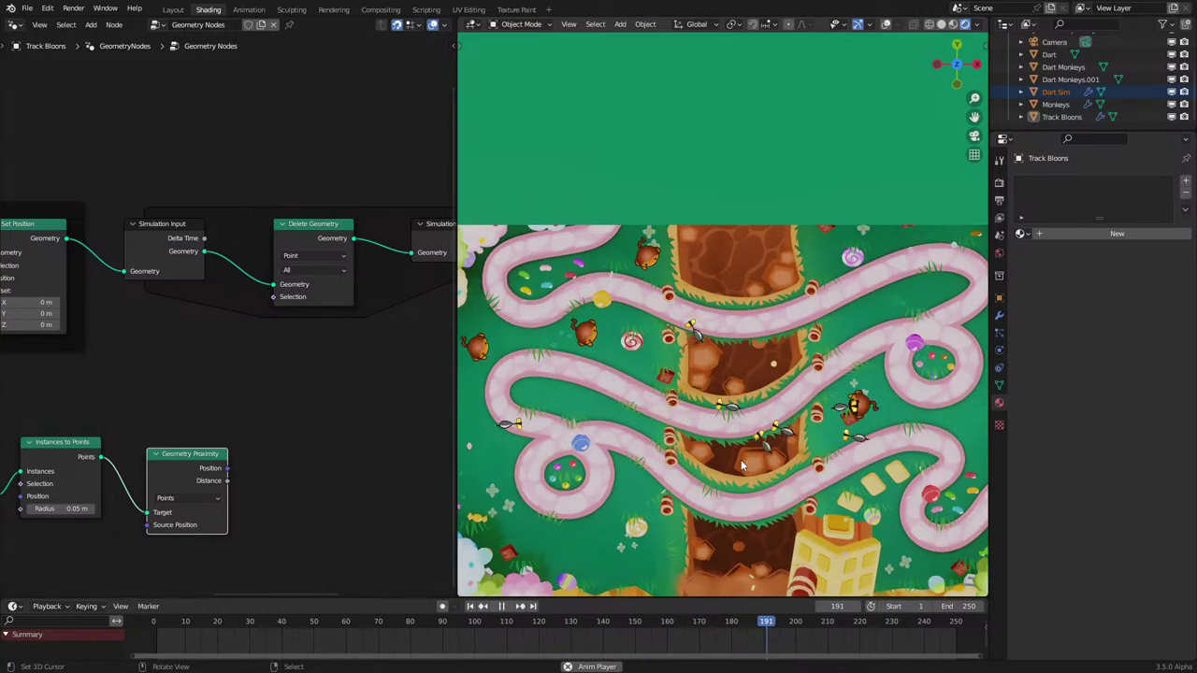
key("space")
scroll(740, 465, "down", 4)
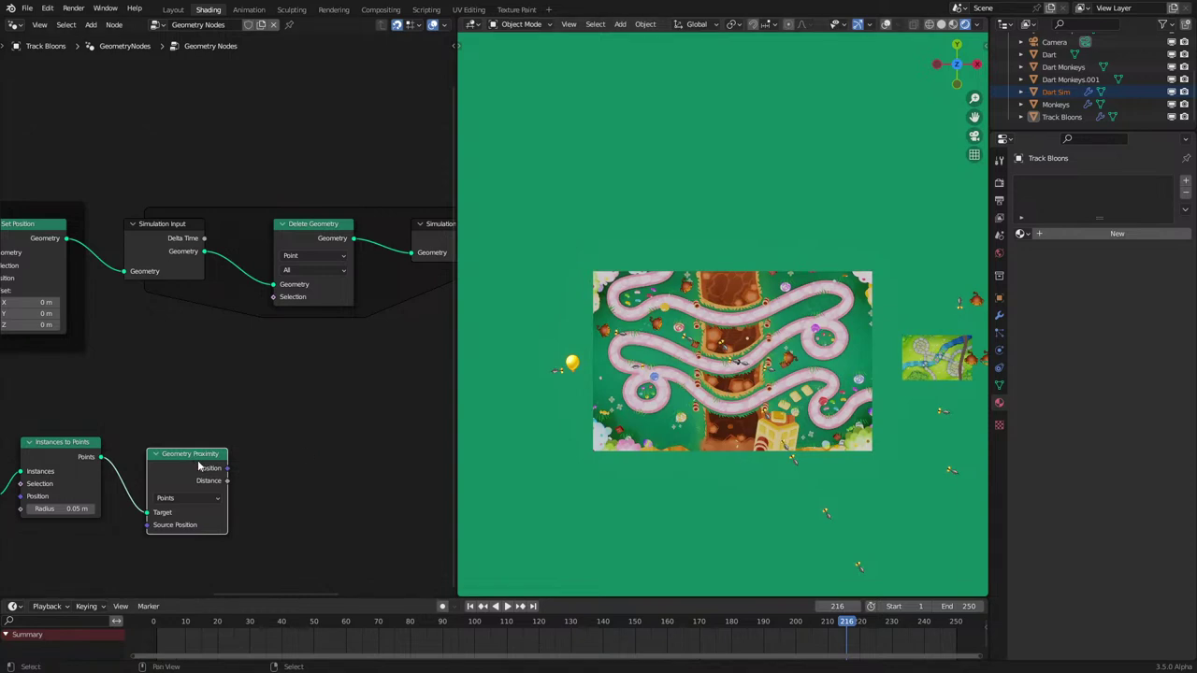
Step: Compare the Geometry Proximity Distance with a new Greater Than node and link its result to the Delete Geometry Selection
left_click_drag(227, 481, 269, 484)
type("grea")
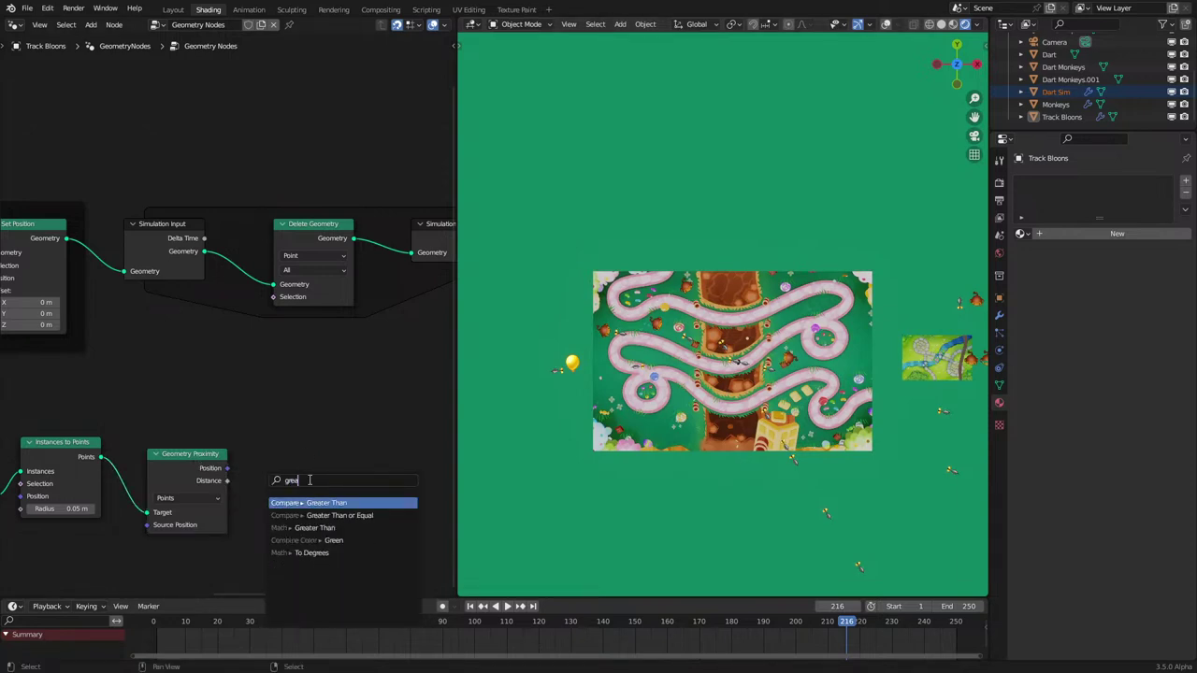
left_click(327, 502)
left_click_drag(342, 456, 273, 296)
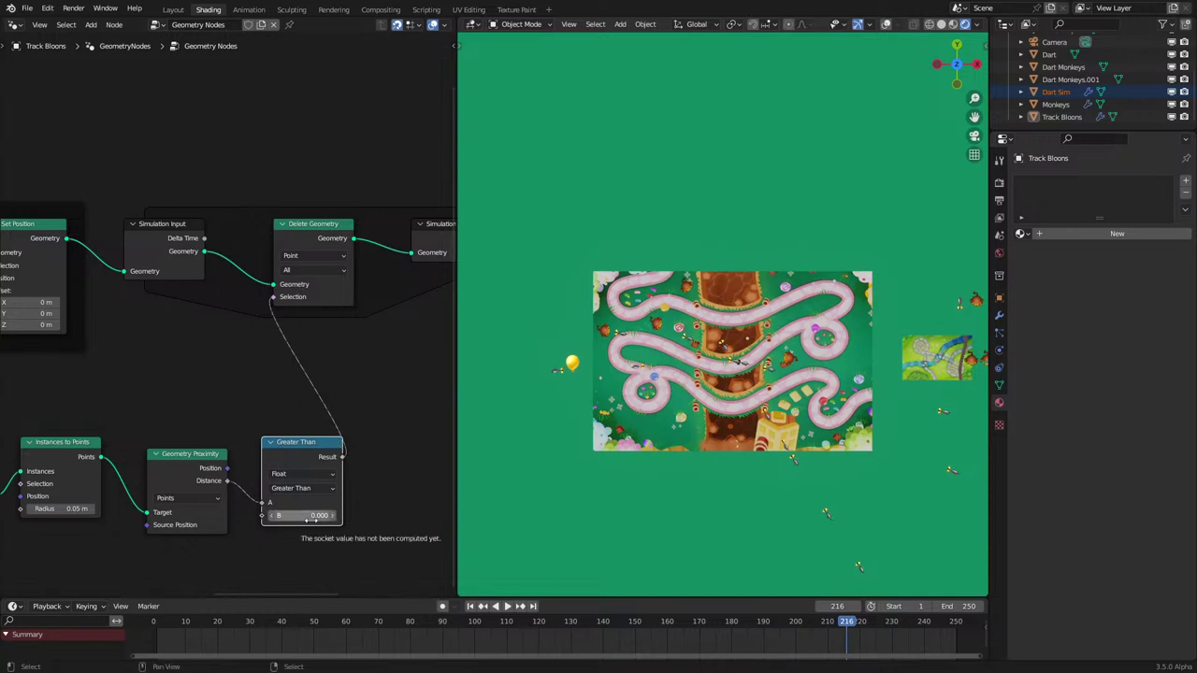
Step: Change the comparison to Less Than with B set to 0.100 and play the animation to test it
left_click(311, 517)
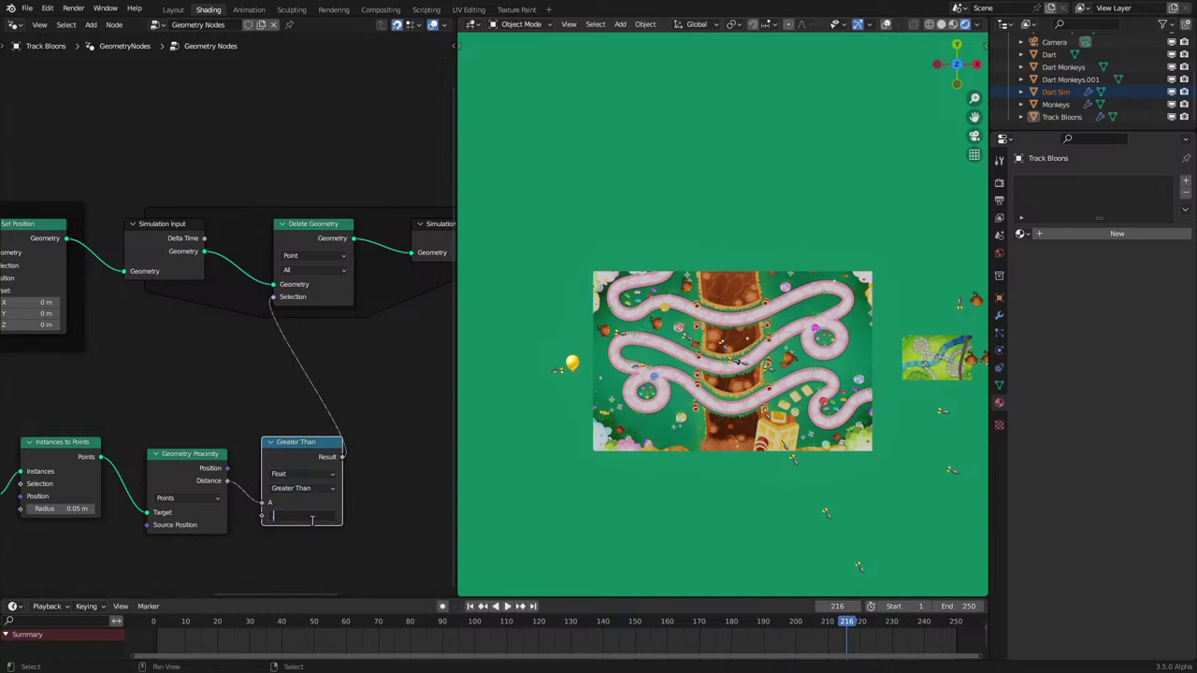
left_click(301, 488)
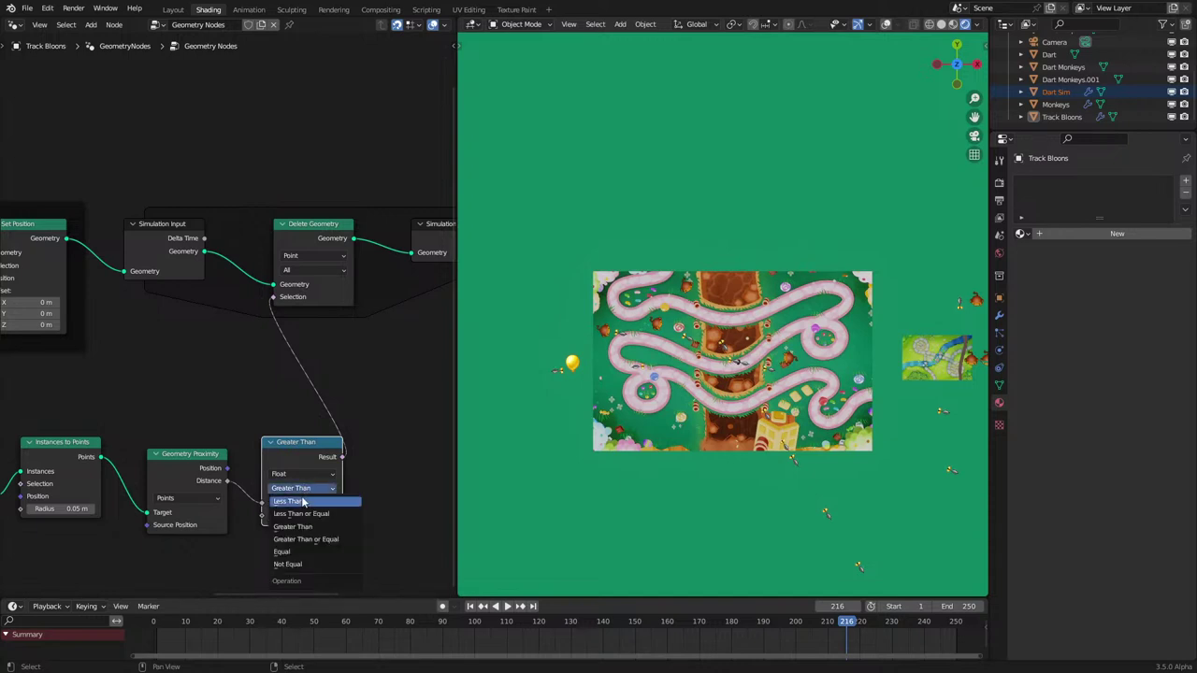
left_click(303, 503)
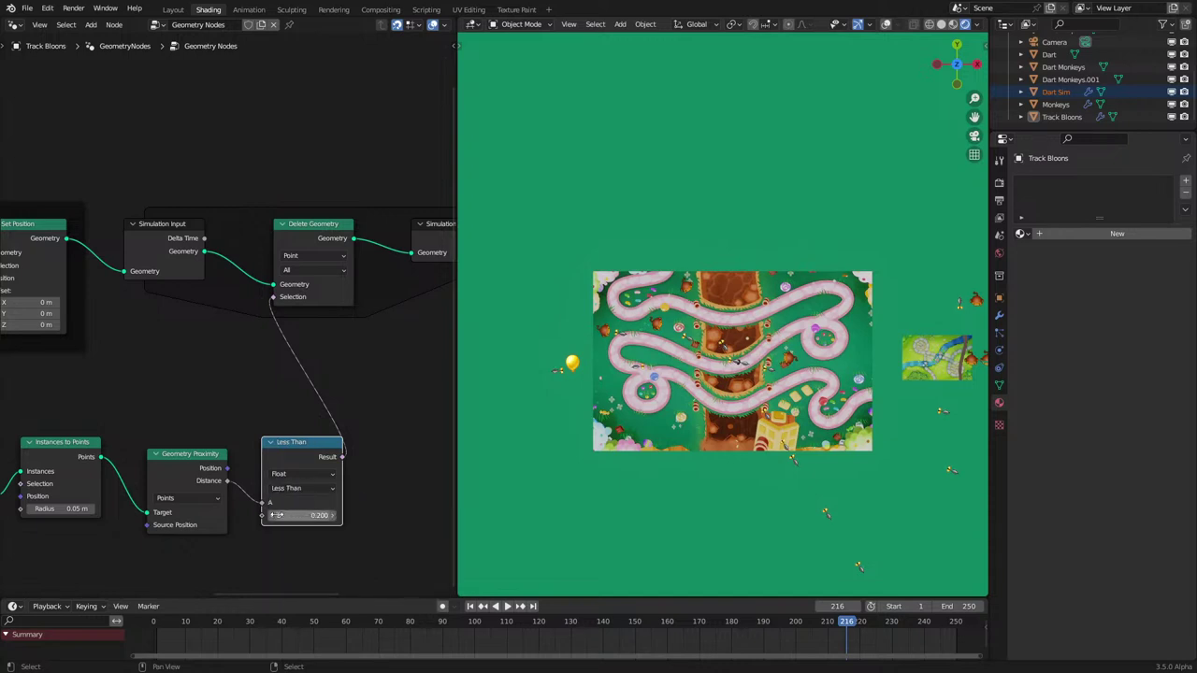
left_click_drag(277, 515, 262, 516)
key("space")
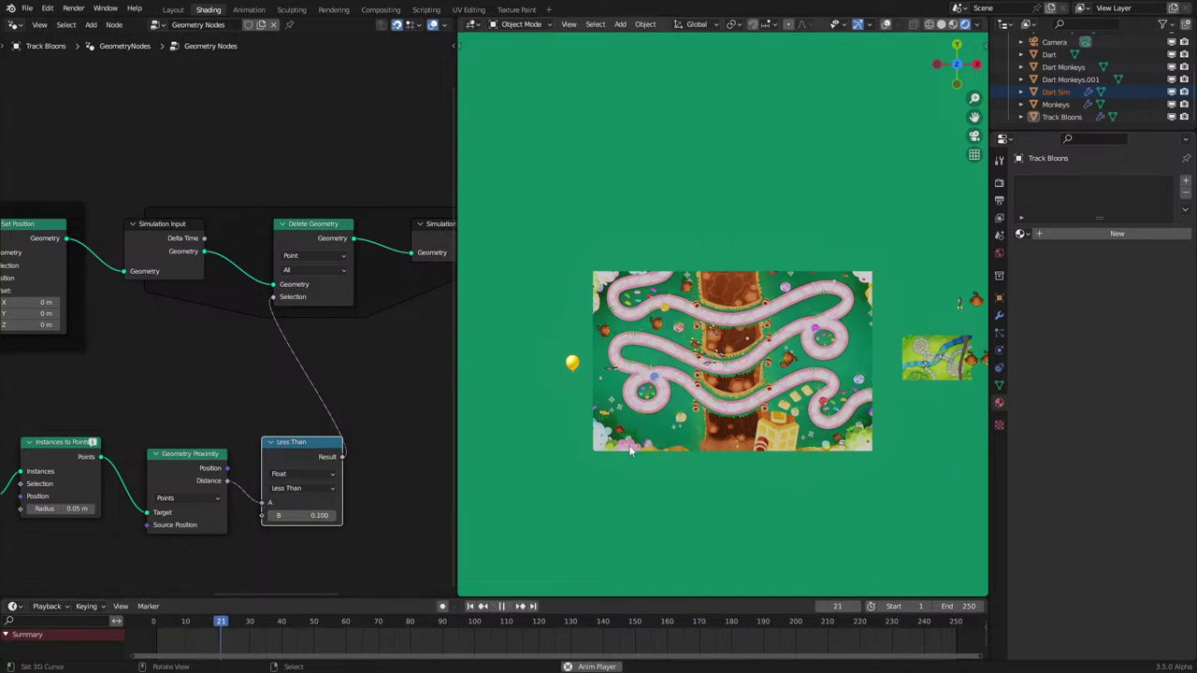
key("space")
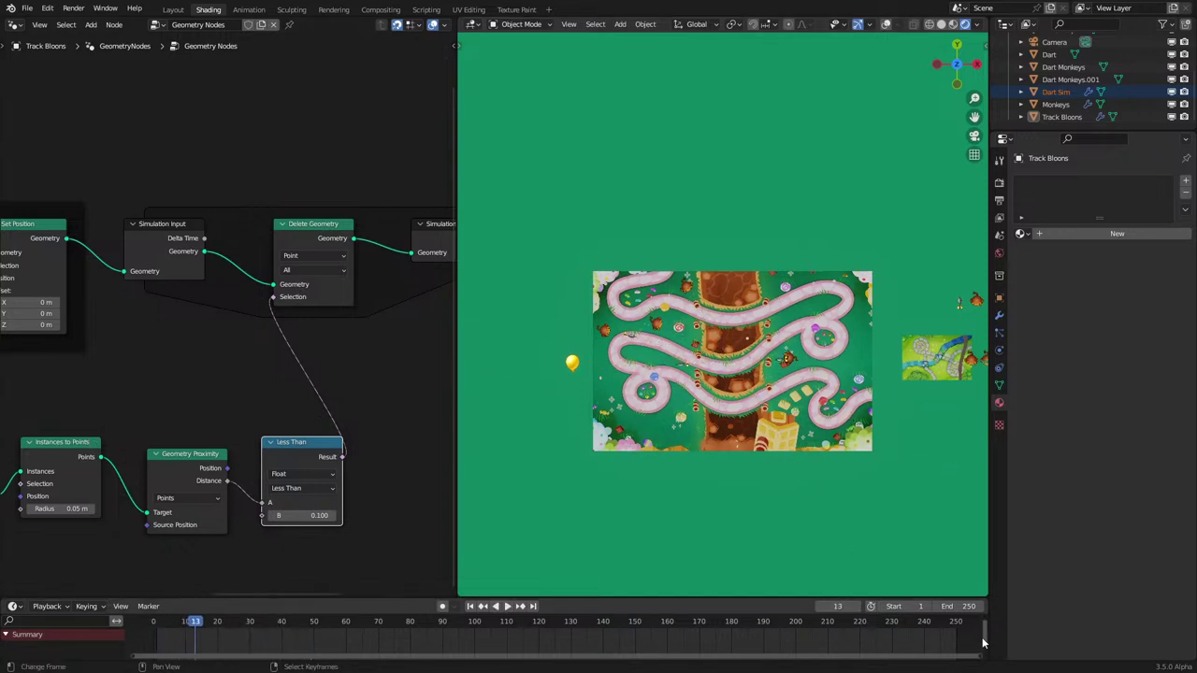
Step: Make room beside Instances to Points and insert a Join Geometry node before Geometry Proximity
middle_click_drag(212, 522, 262, 498)
middle_click_drag(208, 432, 297, 389)
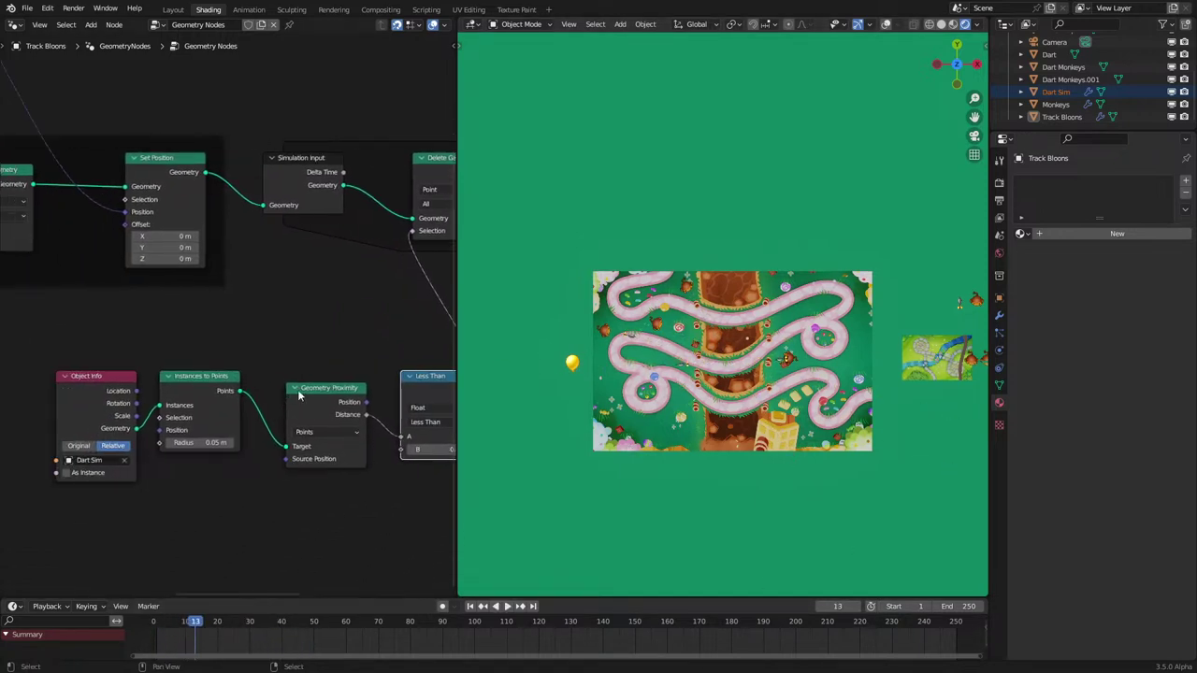
left_click_drag(94, 343, 250, 467)
key("g")
left_click(164, 479)
key("shift+a")
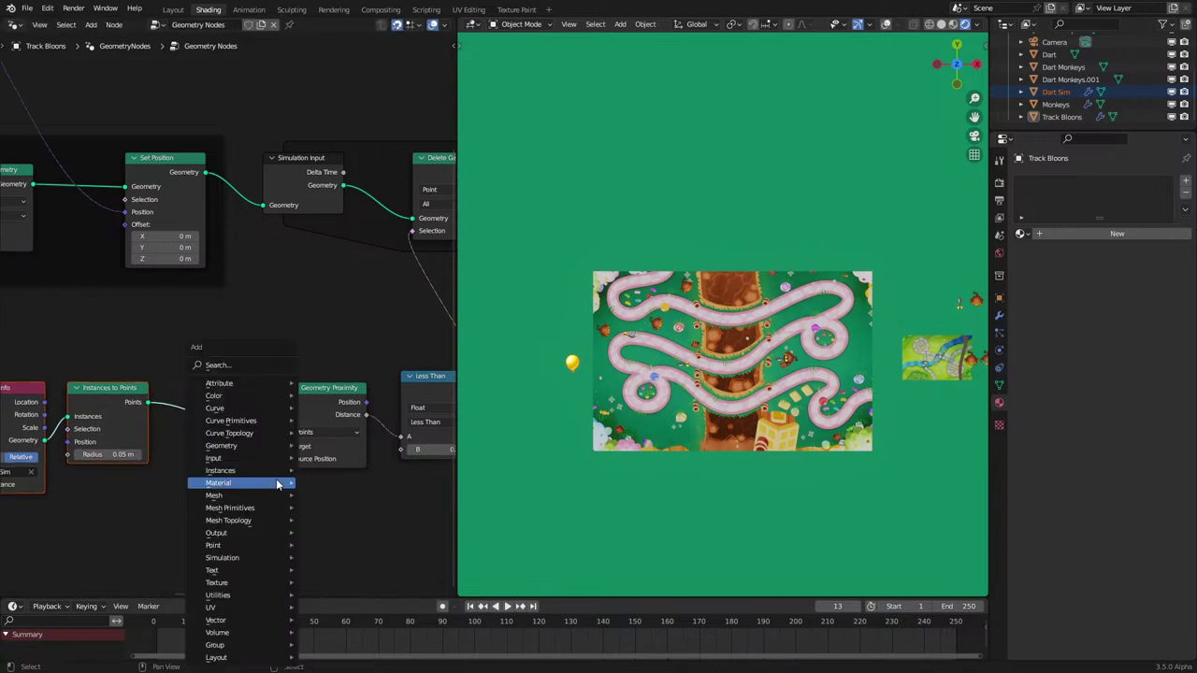
left_click(224, 365)
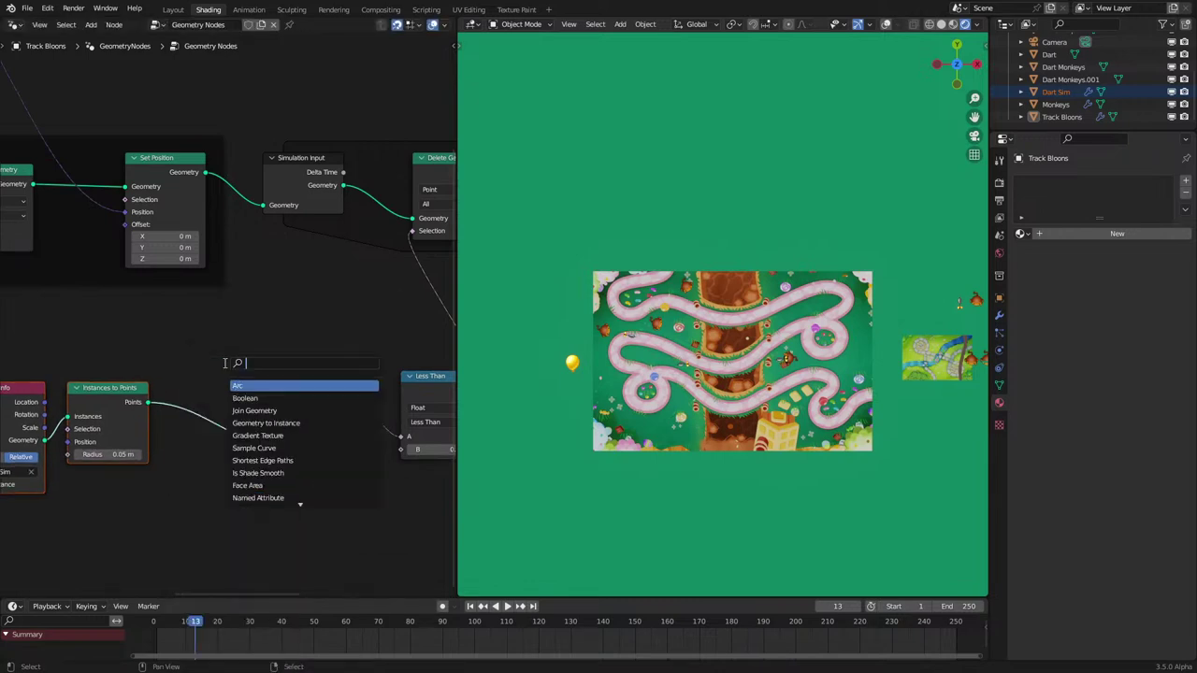
left_click(255, 410)
left_click(201, 431)
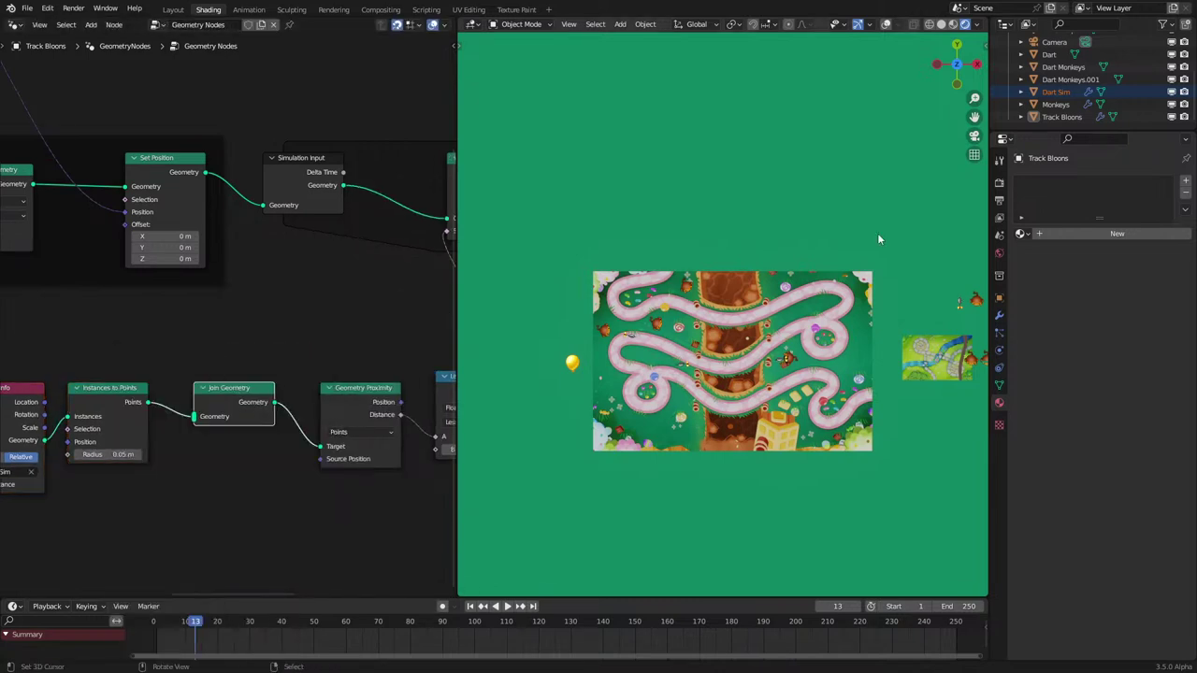
Step: Add a Points node below Join Geometry and connect its Geometry output to the Join Geometry input
scroll(331, 393, "down", 3)
middle_click_drag(331, 392, 310, 389)
scroll(311, 390, "up", 2)
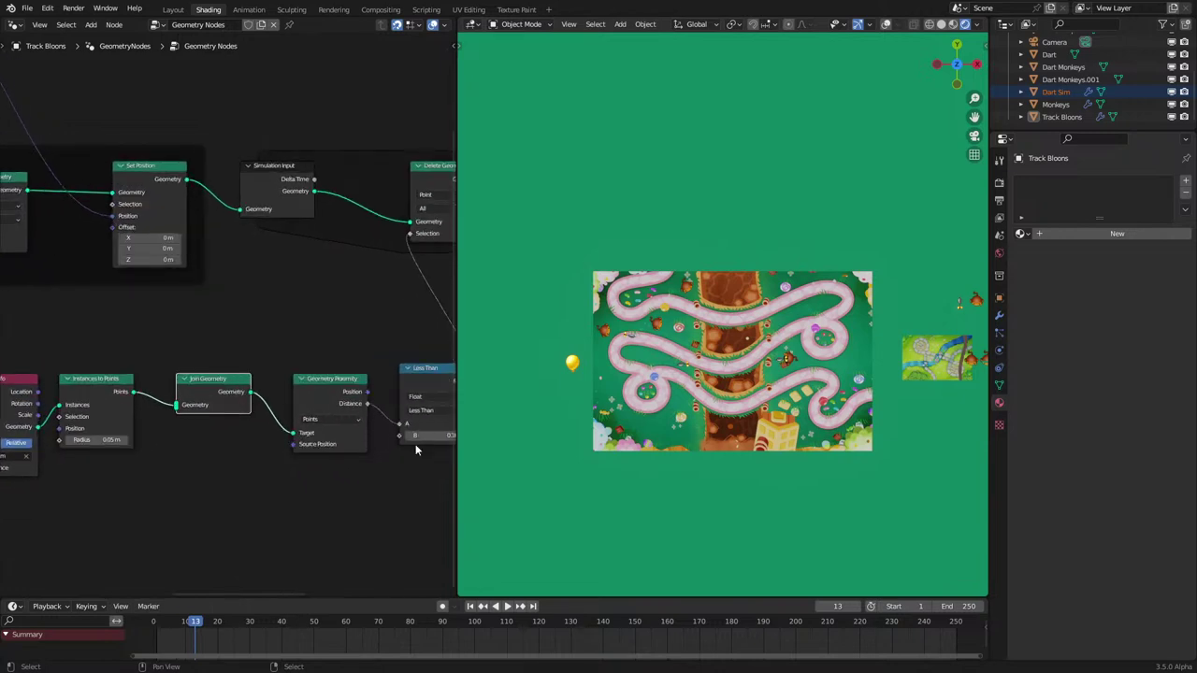
middle_click_drag(410, 444, 372, 438)
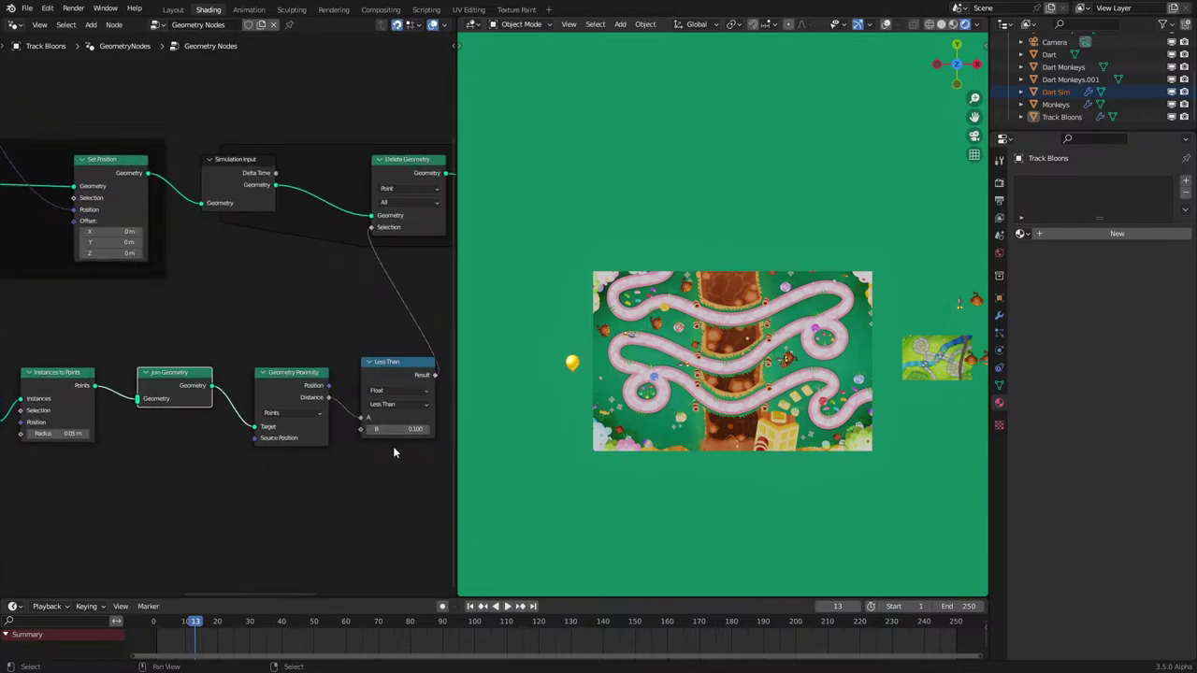
scroll(796, 399, "up", 3)
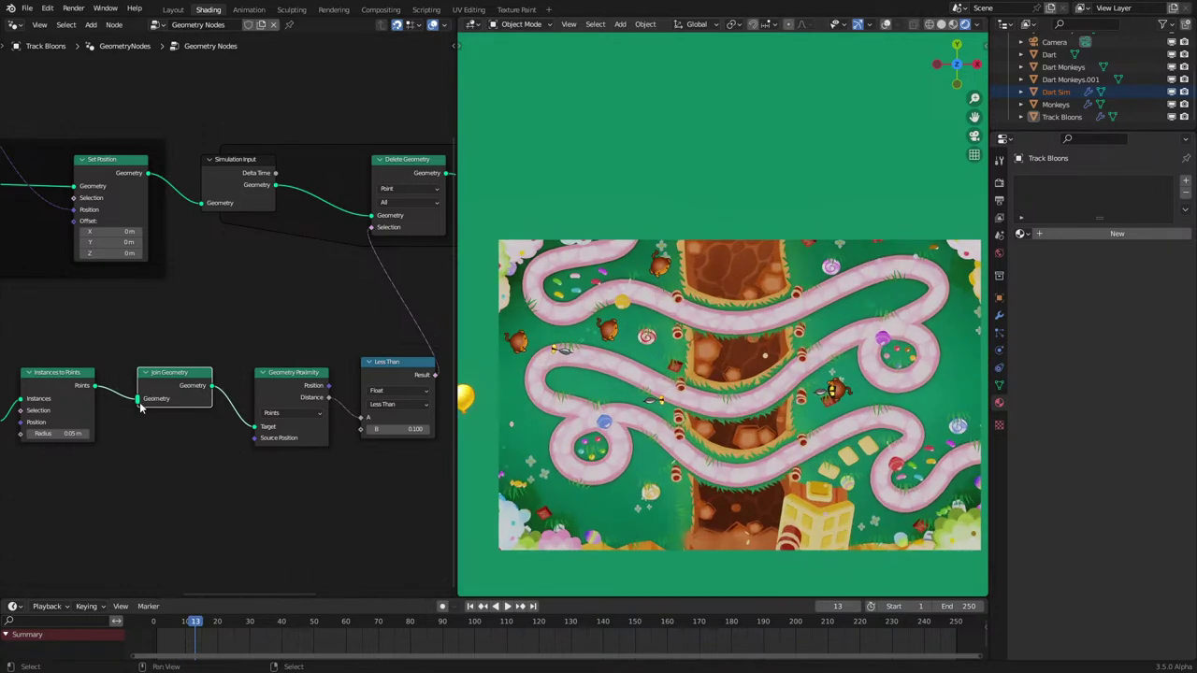
scroll(360, 400, "up", 1)
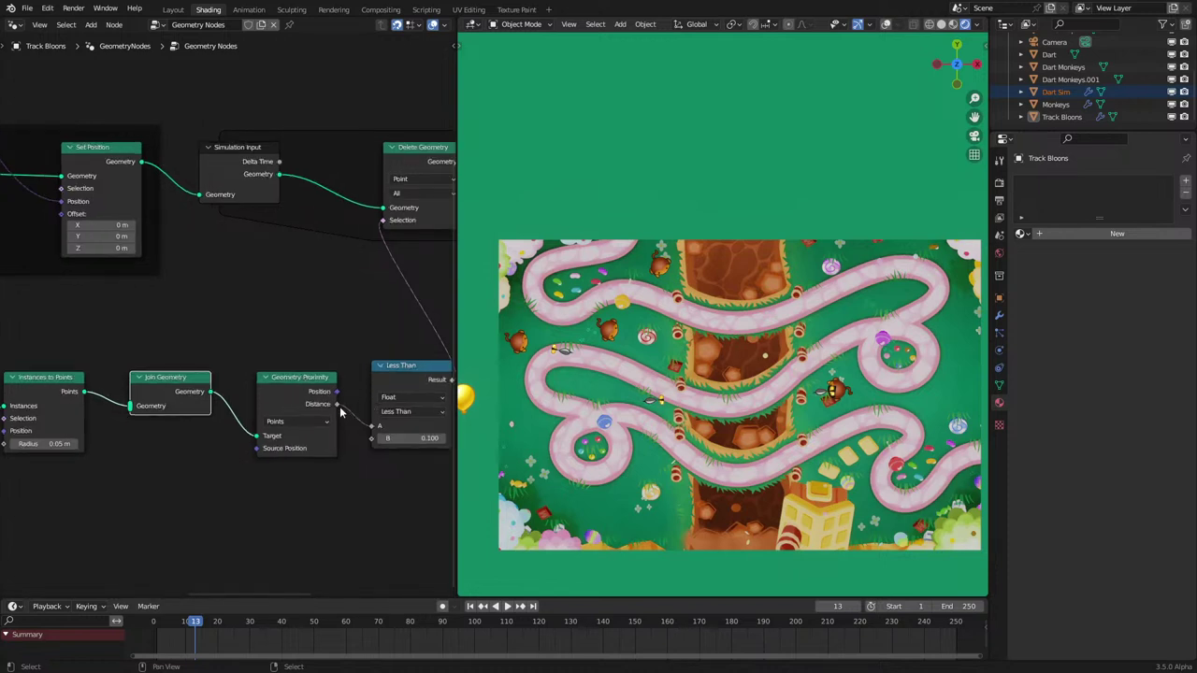
middle_click_drag(156, 433, 236, 398)
left_click_drag(214, 372, 205, 364)
type("points")
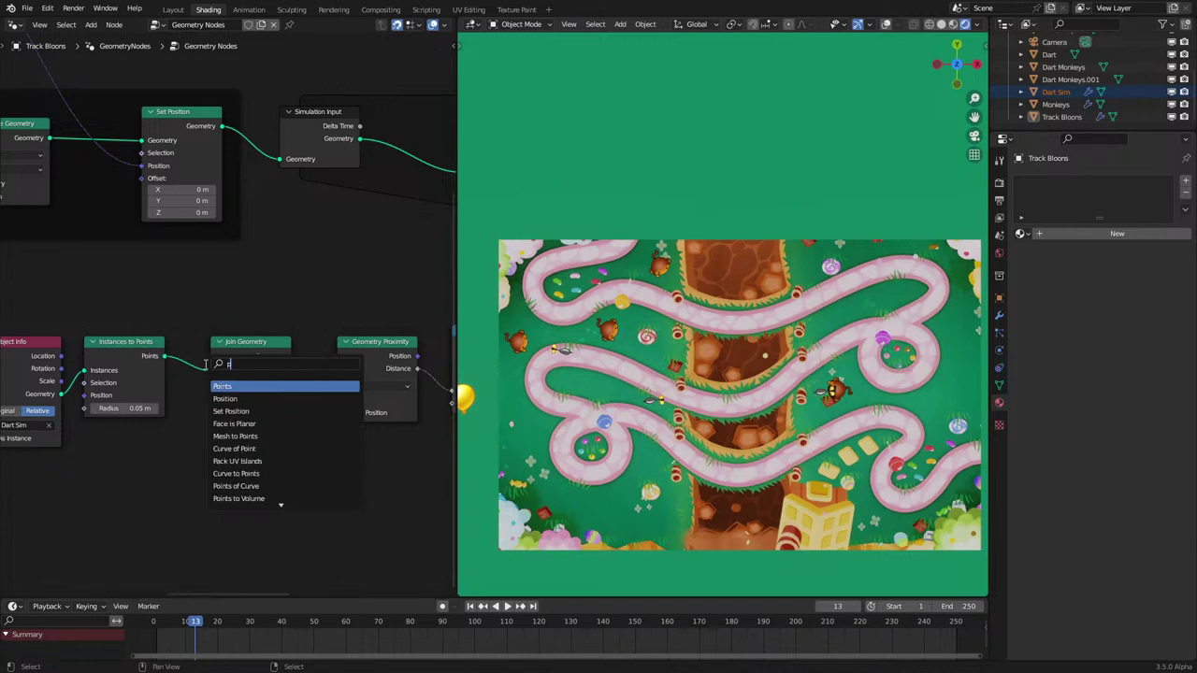
key("Return")
left_click(233, 417)
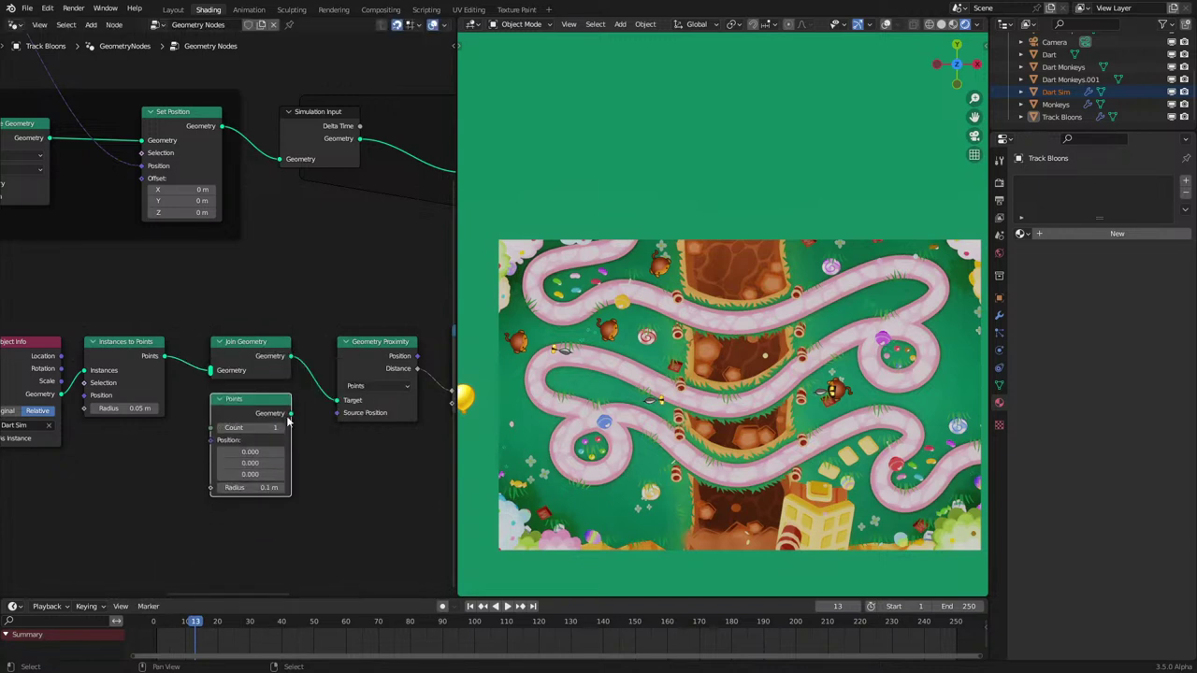
left_click_drag(214, 379, 210, 371)
Step: Set the Z position of the Points node to 100
left_click_drag(245, 474, 267, 474)
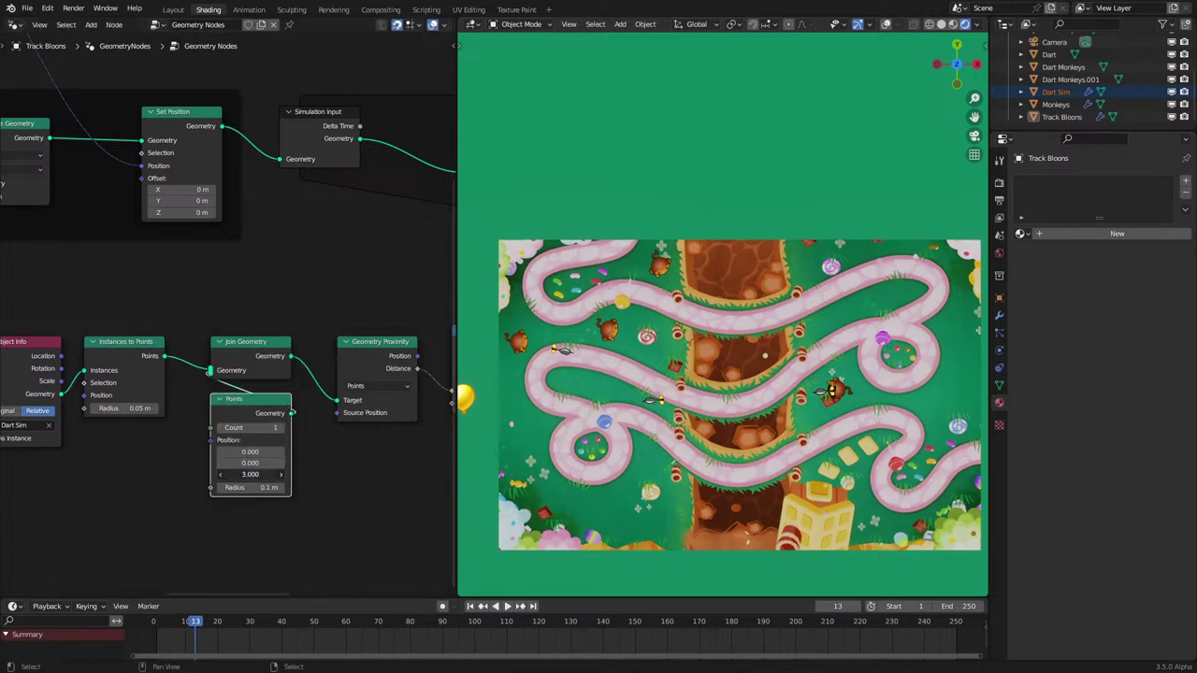
type("100")
key("Return")
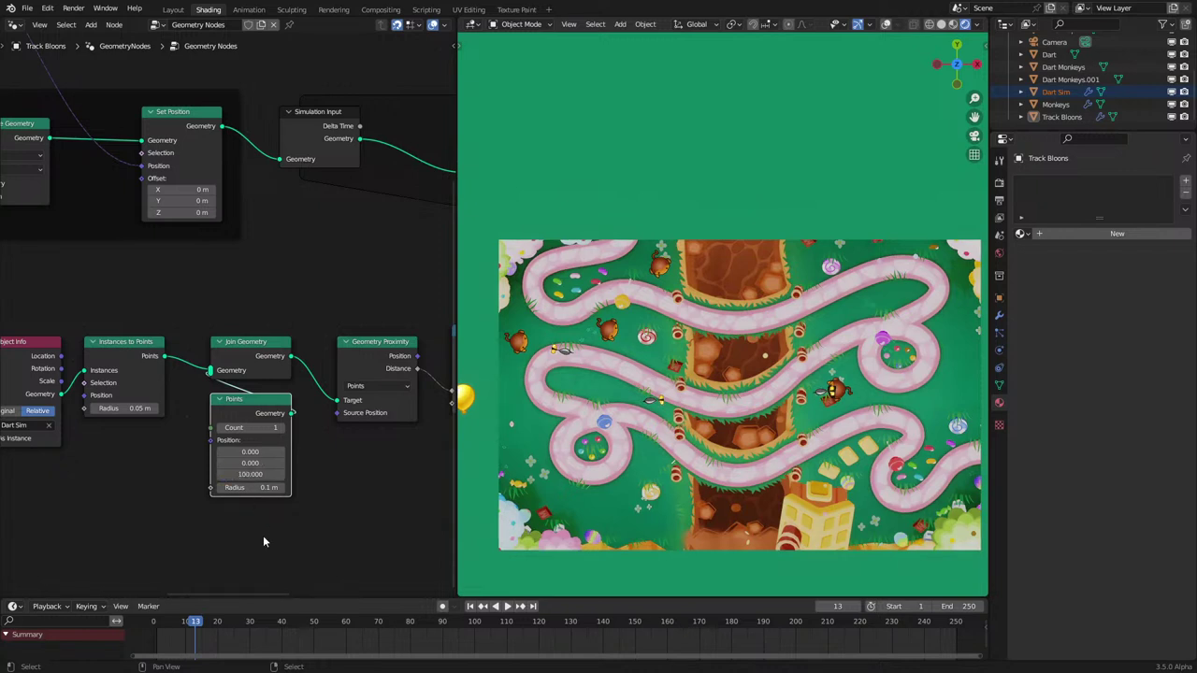
Step: Play the animation again from near the first frame to check the bloon deletion
key("space")
left_click(147, 627)
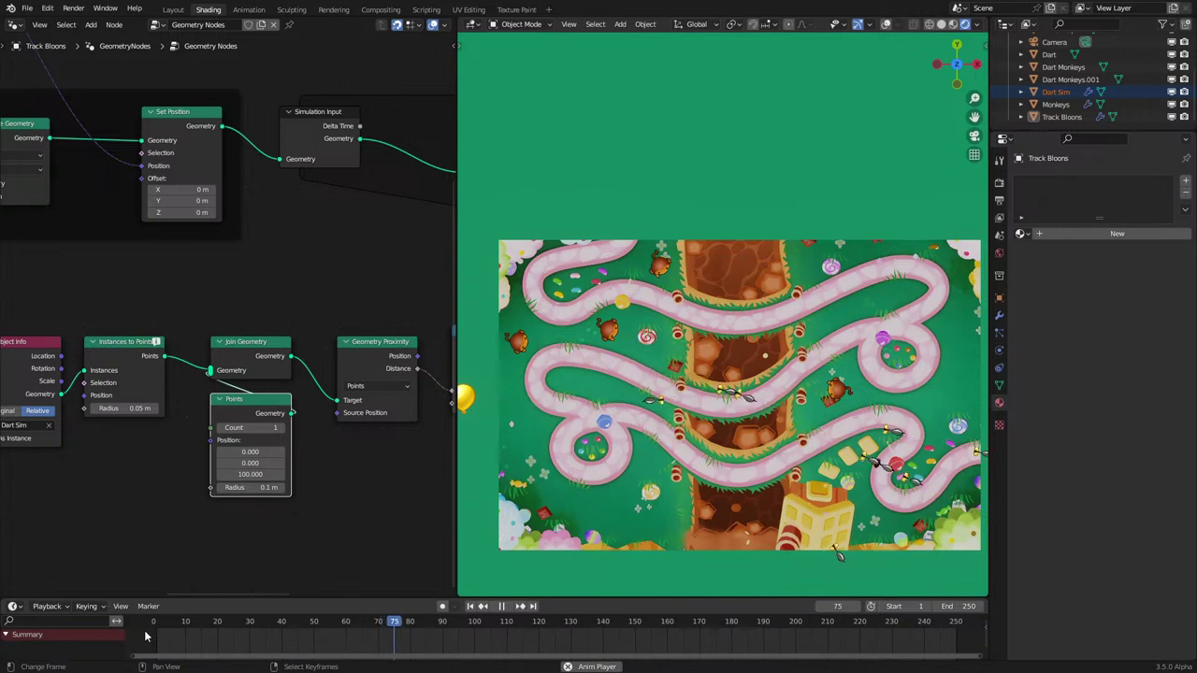
key("space")
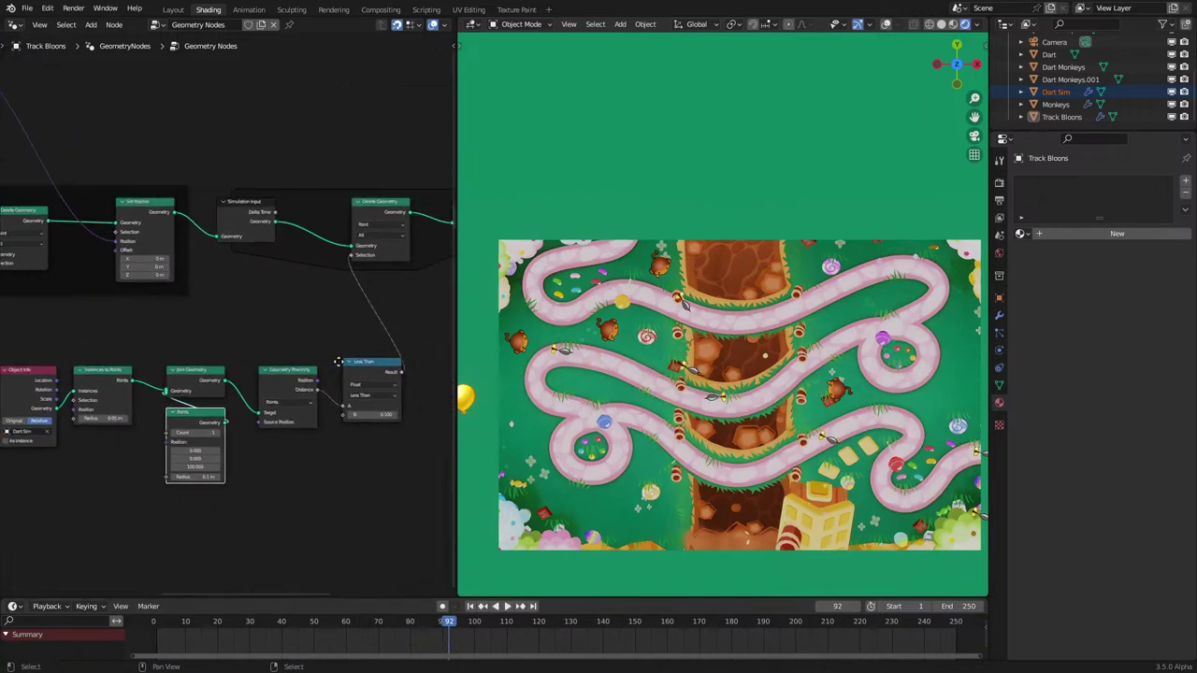
Step: Switch the viewport to wireframe shading and replay the animation from frame 0
middle_click_drag(339, 362, 281, 403)
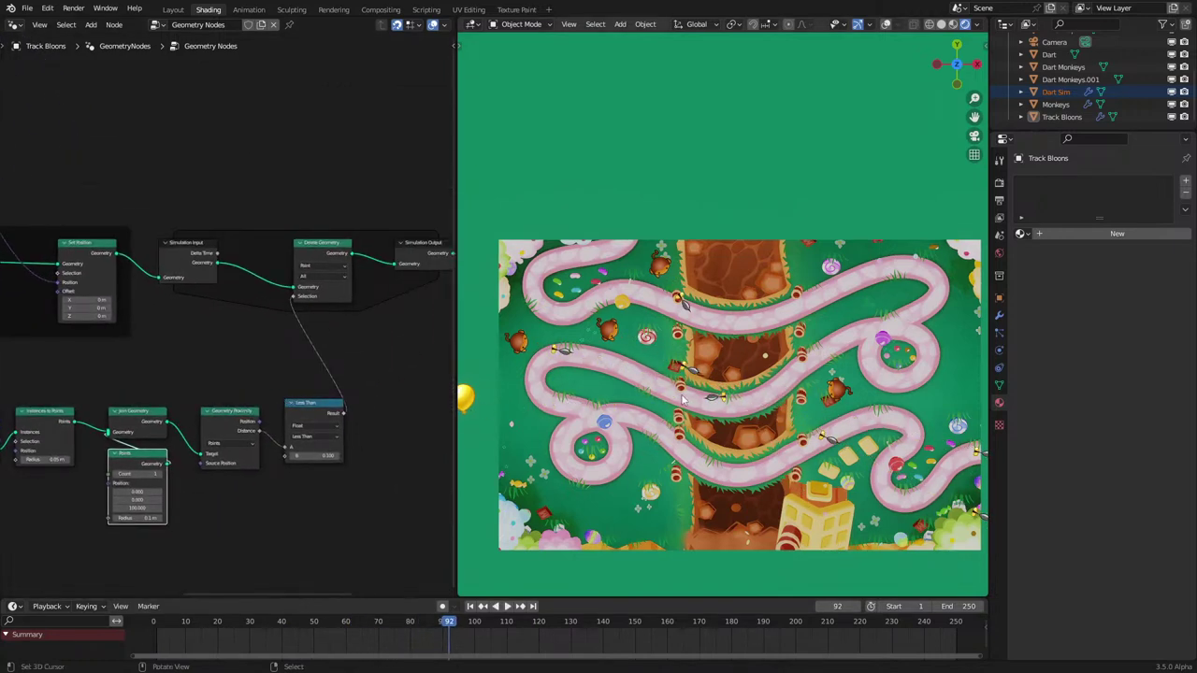
key("shift+z")
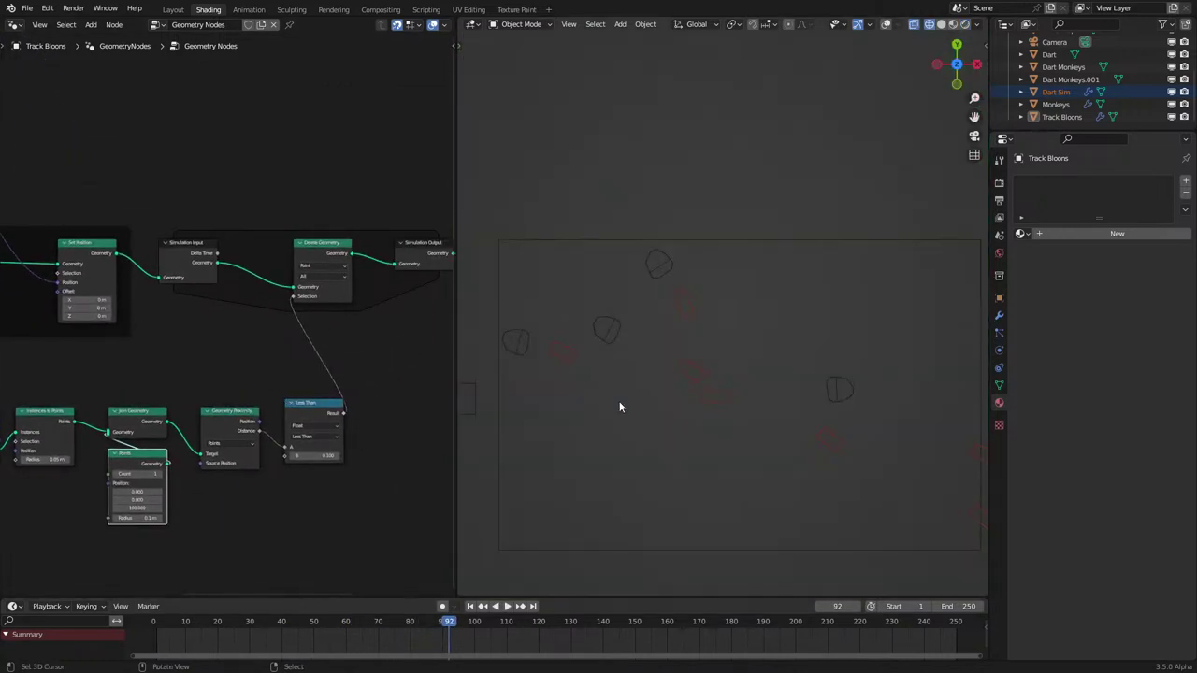
key("space")
left_click(155, 636)
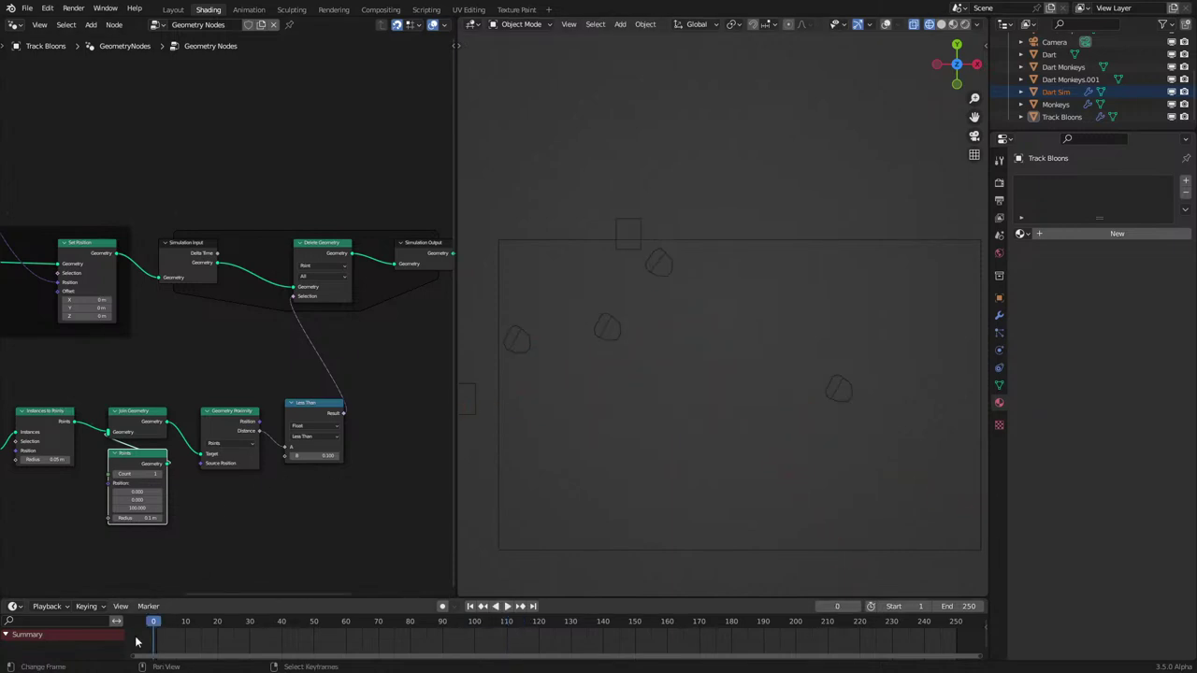
left_click(152, 645)
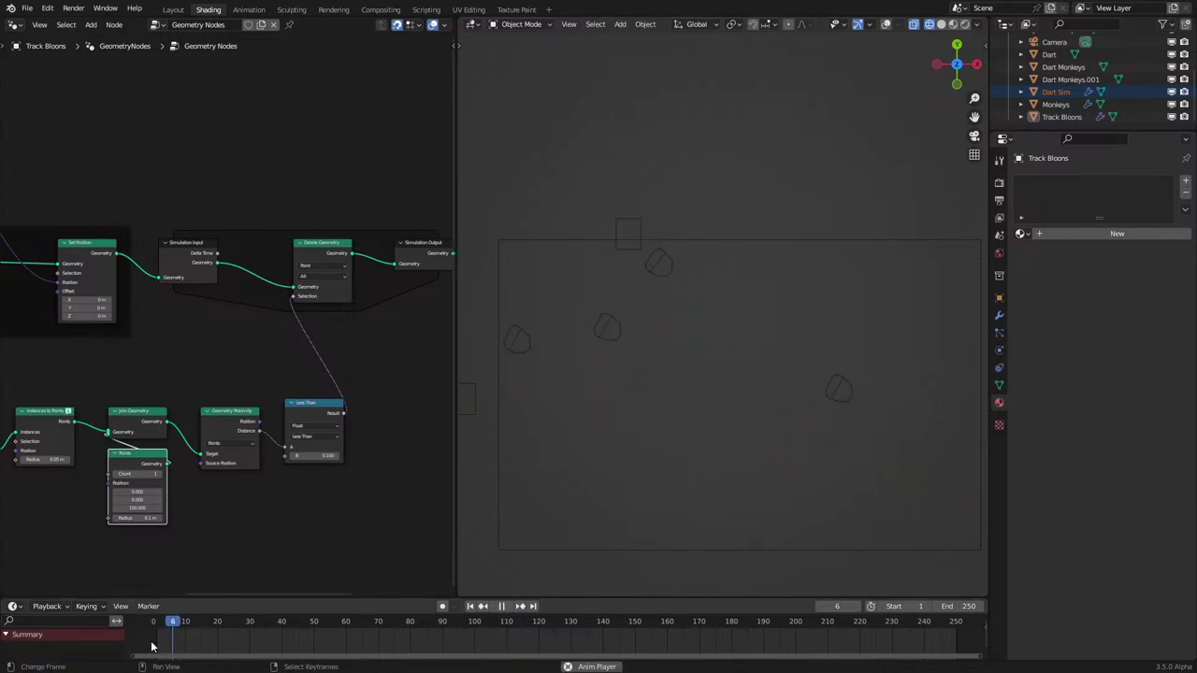
key("space")
left_click(151, 645)
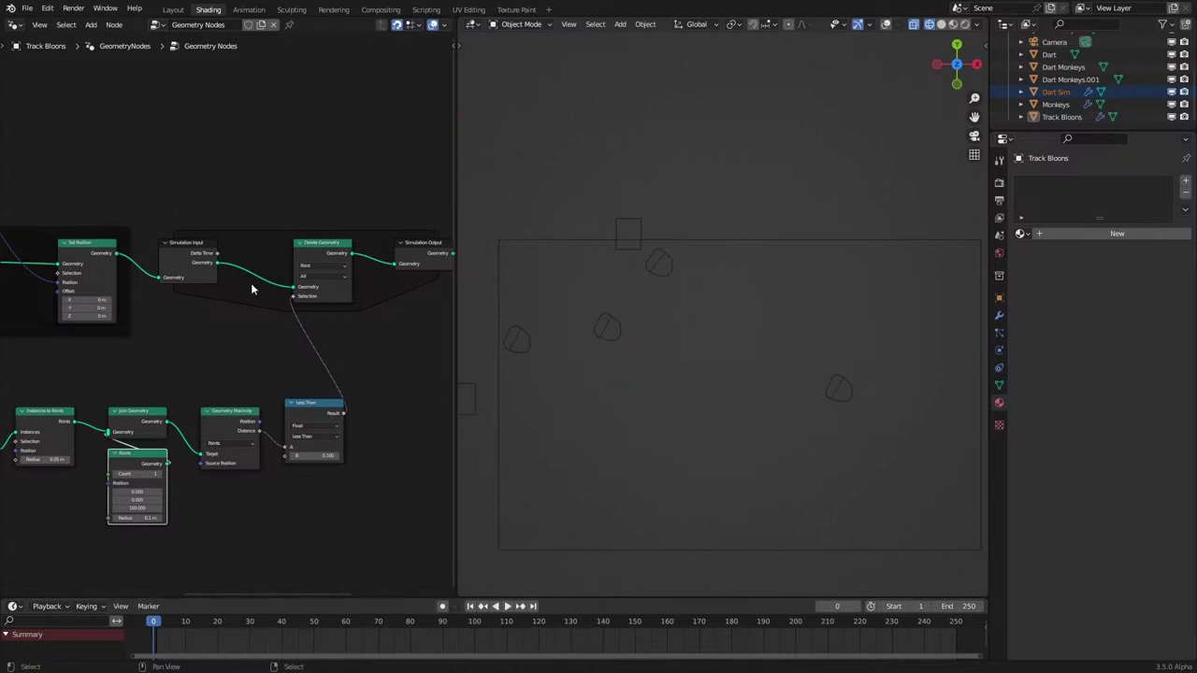
Step: Review the nodes from Sample Curve and Points through to Simulation Input, and play the animation from frame 0
middle_click_drag(252, 289, 332, 349)
middle_click_drag(180, 384, 197, 382)
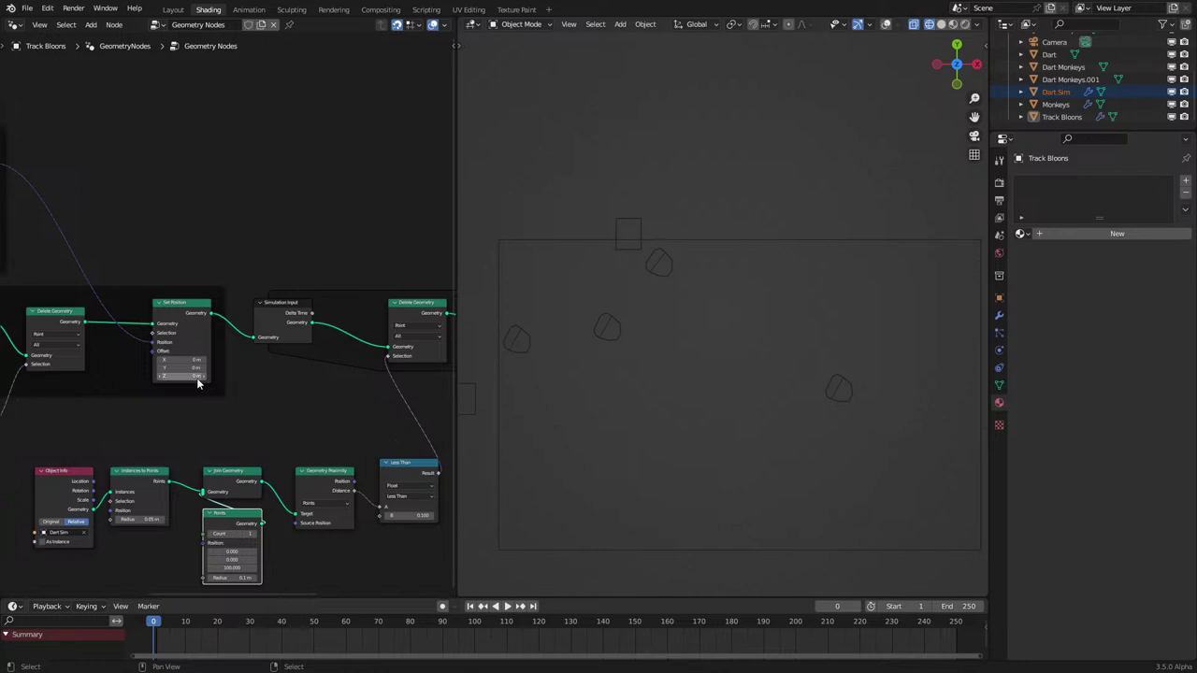
scroll(197, 383, "down", 2)
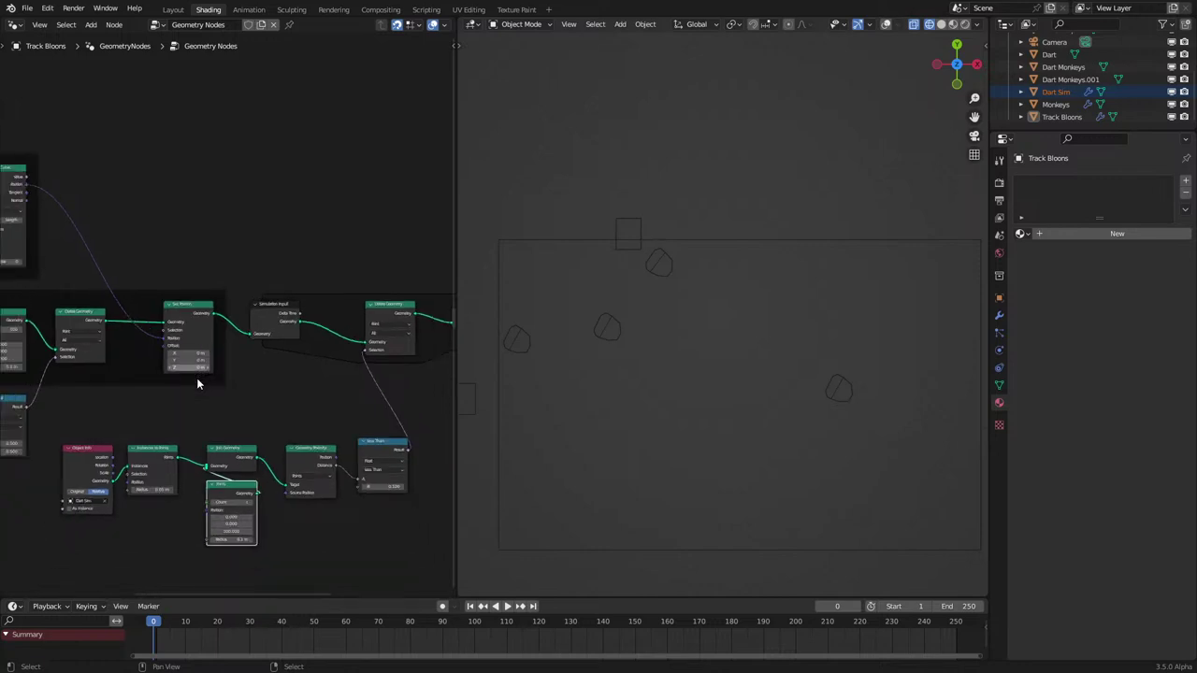
middle_click_drag(200, 383, 291, 365)
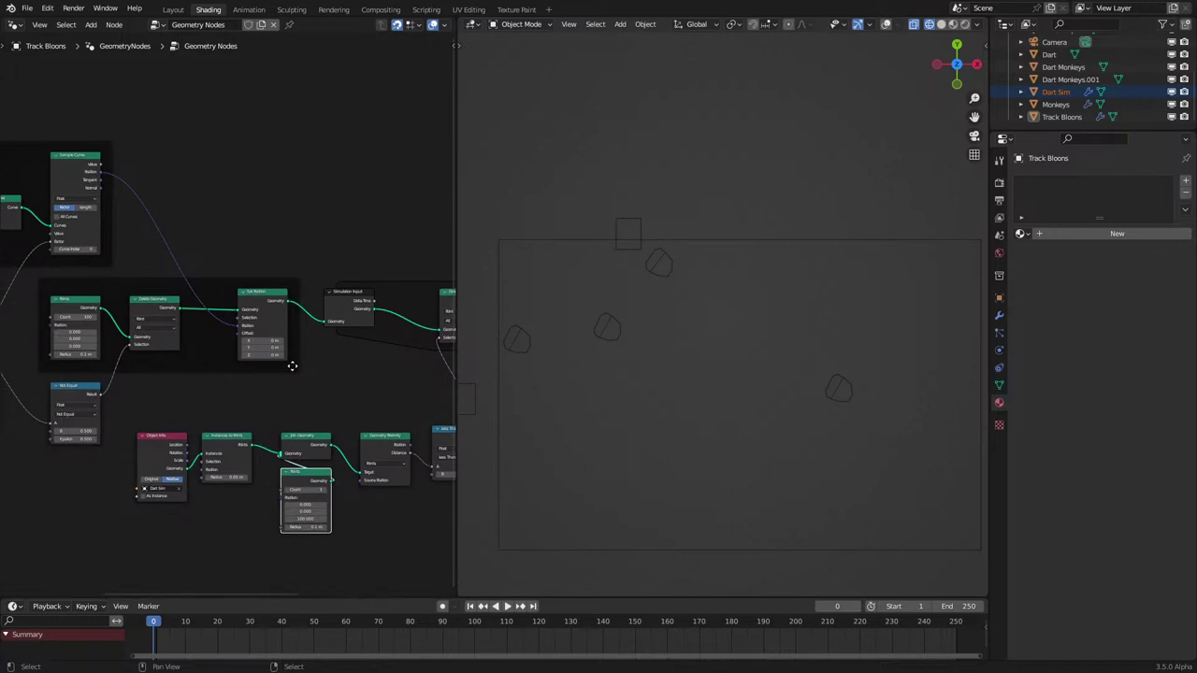
middle_click_drag(330, 340, 264, 385)
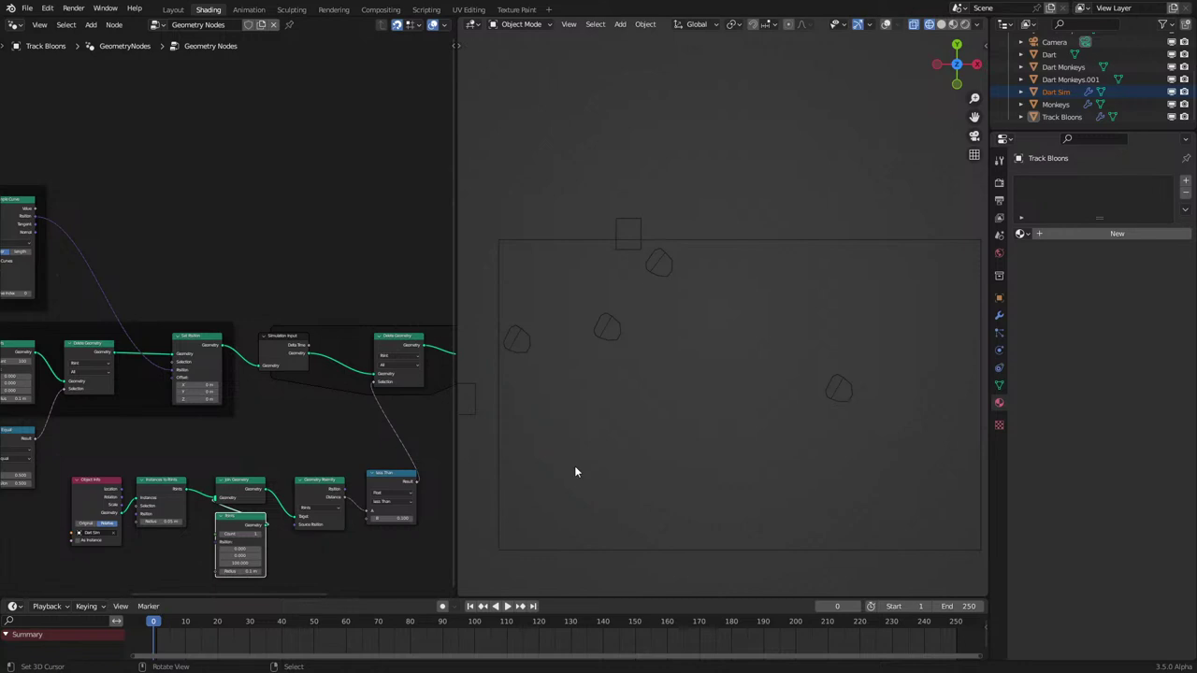
key("space")
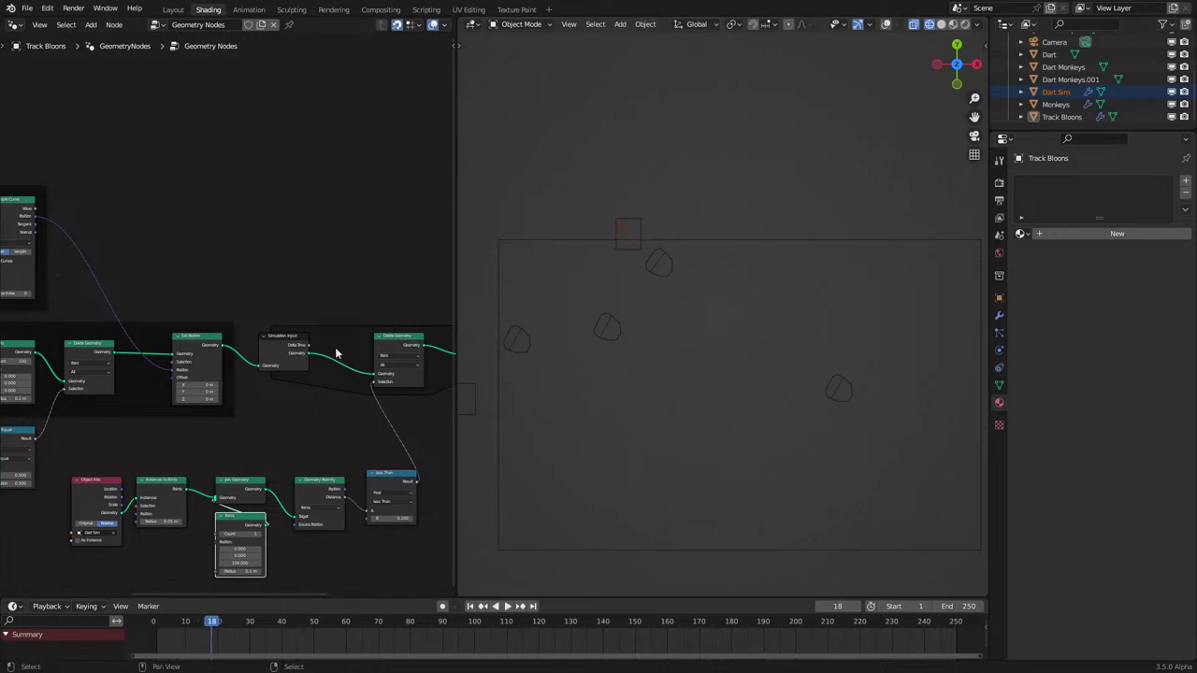
Step: Duplicate the simulation's Delete Geometry node to just after Simulation Output and connect the Less Than result to its Selection
middle_click_drag(334, 350, 200, 356)
scroll(203, 363, "up", 4)
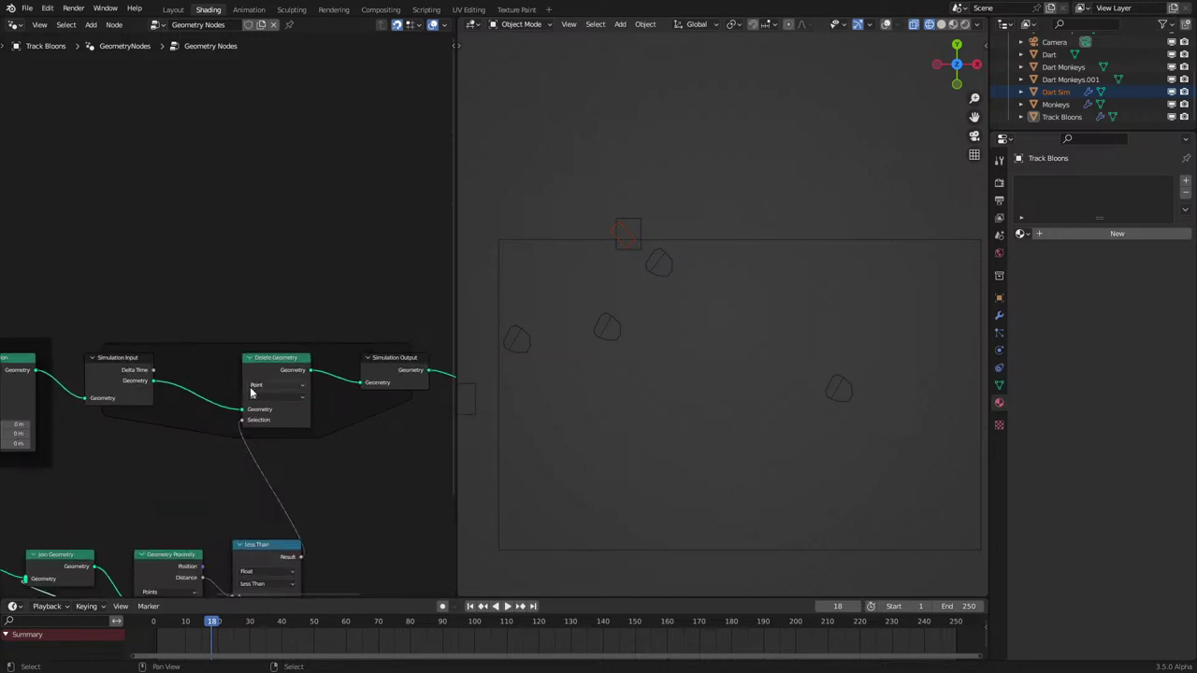
middle_click_drag(281, 382, 174, 357)
scroll(239, 318, "down", 2)
left_click_drag(111, 295, 275, 403)
left_click_drag(196, 343, 155, 343)
left_click(144, 352)
key("shift+d")
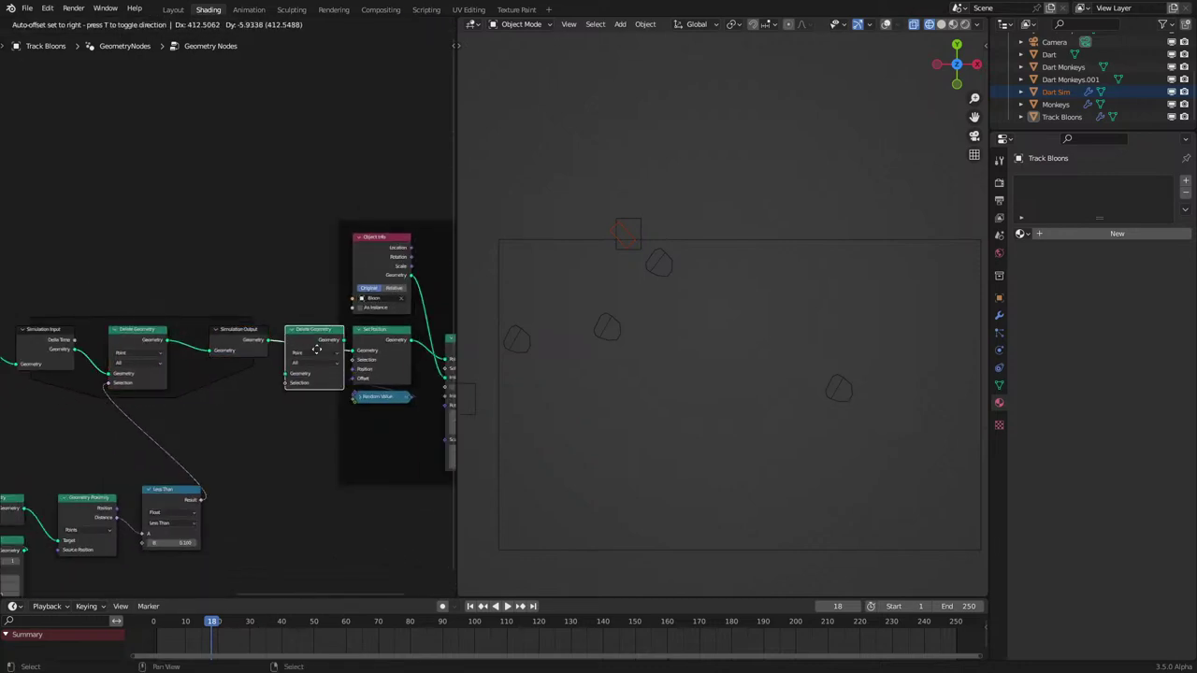
left_click(337, 352)
left_click_drag(201, 499, 303, 382)
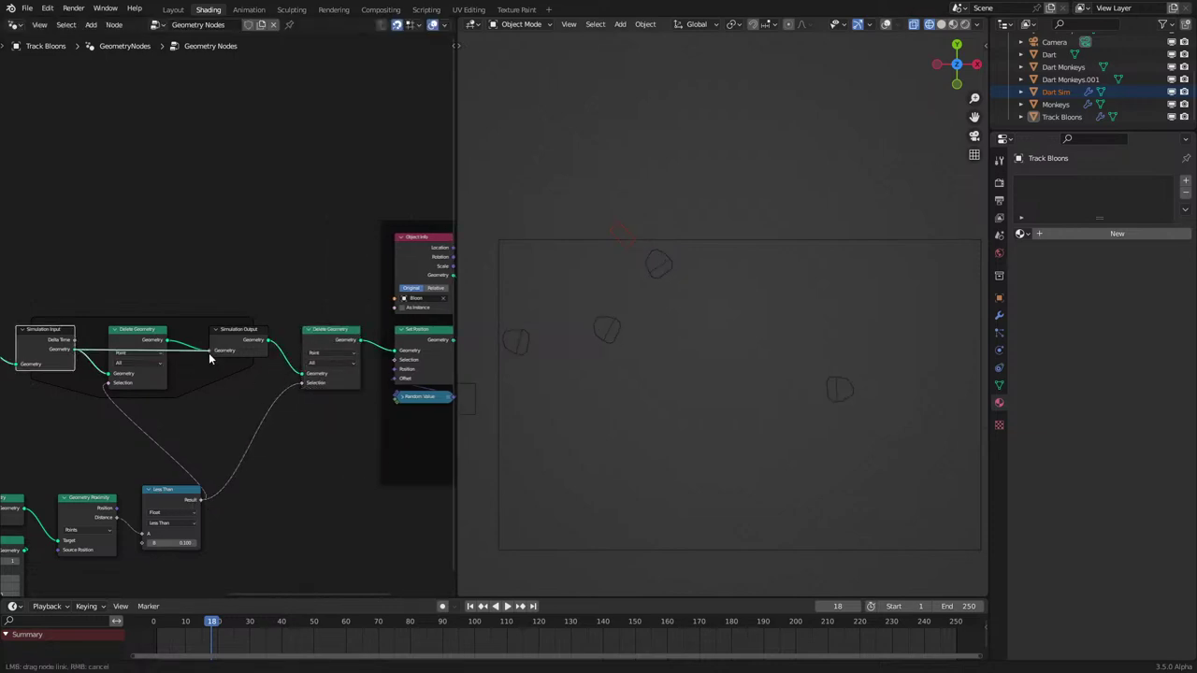
Step: Remove Delete Geometry from inside the simulation zone and insert a Store Named Attribute node in its place
left_click(162, 345)
key("ctrl+x")
middle_click_drag(162, 345, 228, 365)
scroll(230, 363, "up", 4)
key("q")
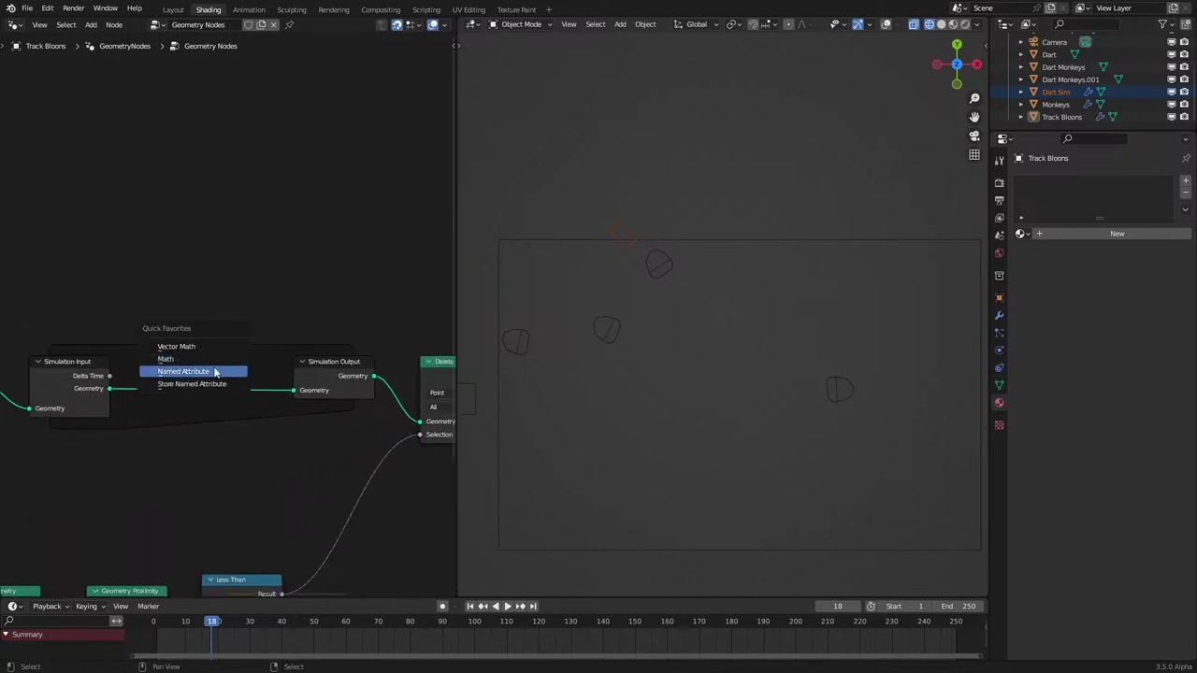
left_click(212, 384)
left_click(157, 313)
Step: Name the stored attribute Delete and set its data type to Boolean
left_click(220, 399)
type("D")
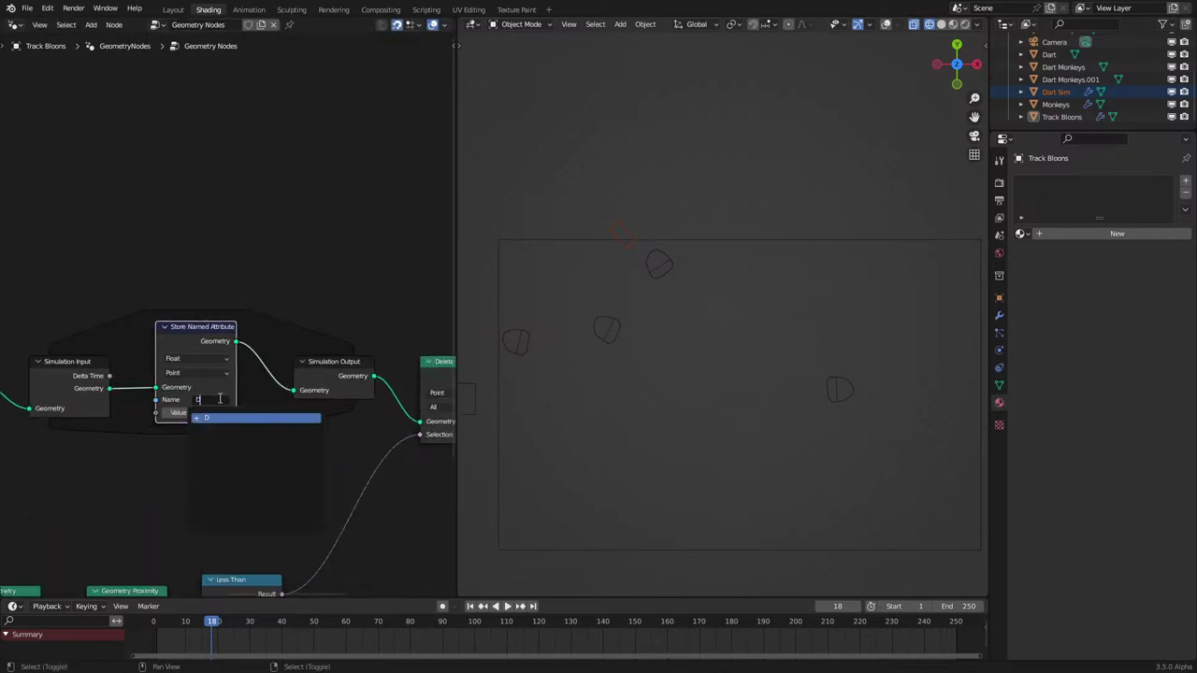
type("elete")
key("Return")
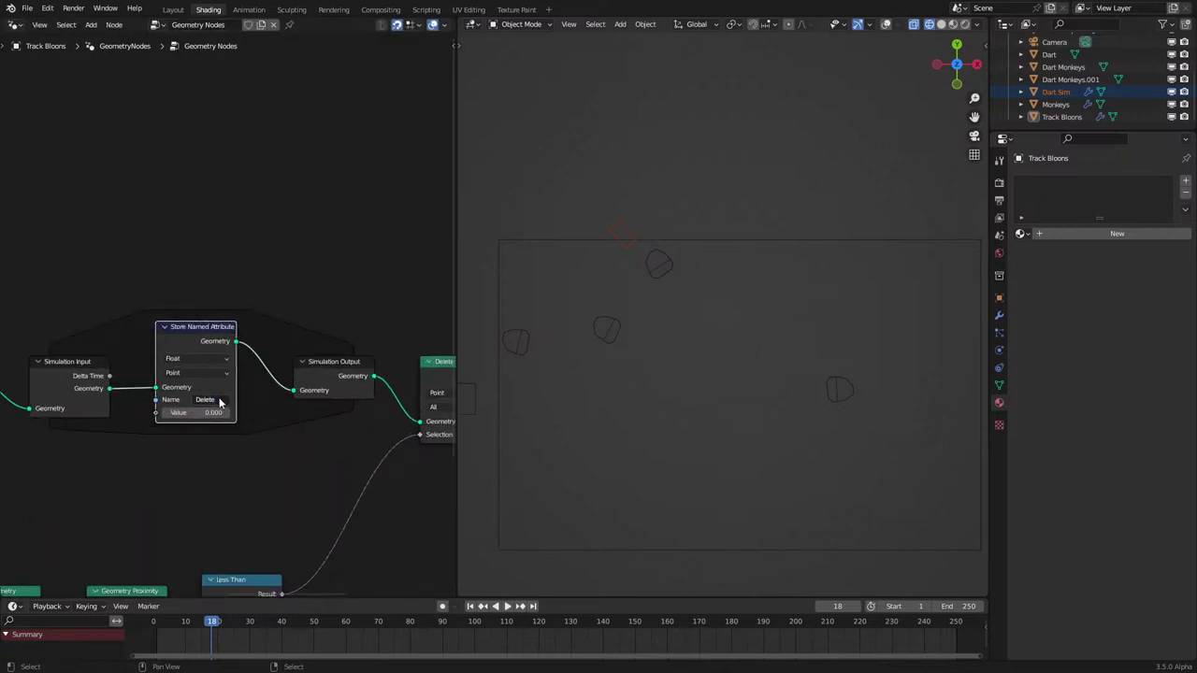
scroll(200, 375, "up", 1)
left_click(200, 375)
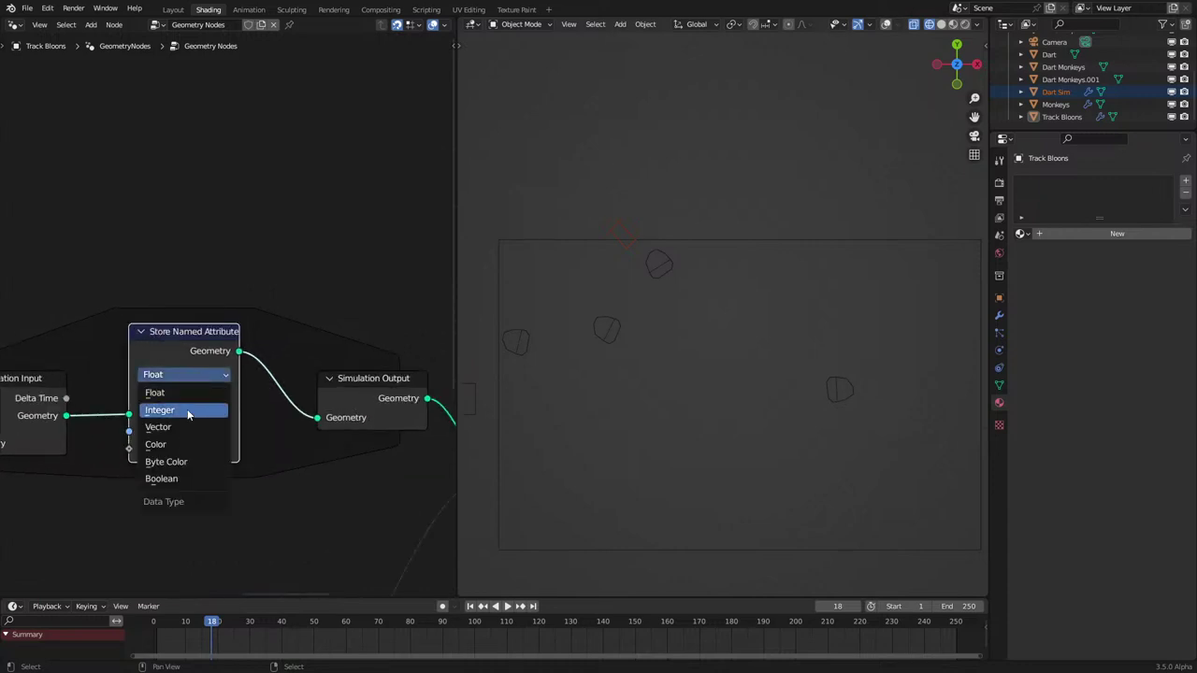
left_click(178, 477)
Step: Connect the Less Than result to the Value input of Store Named Attribute
scroll(294, 521, "down", 1)
middle_click_drag(294, 520, 242, 418)
left_click_drag(225, 473, 107, 304)
Step: Add a Boolean Named Attribute node and connect its Attribute output to the Selection of the Delete Geometry after Simulation Output
key("q")
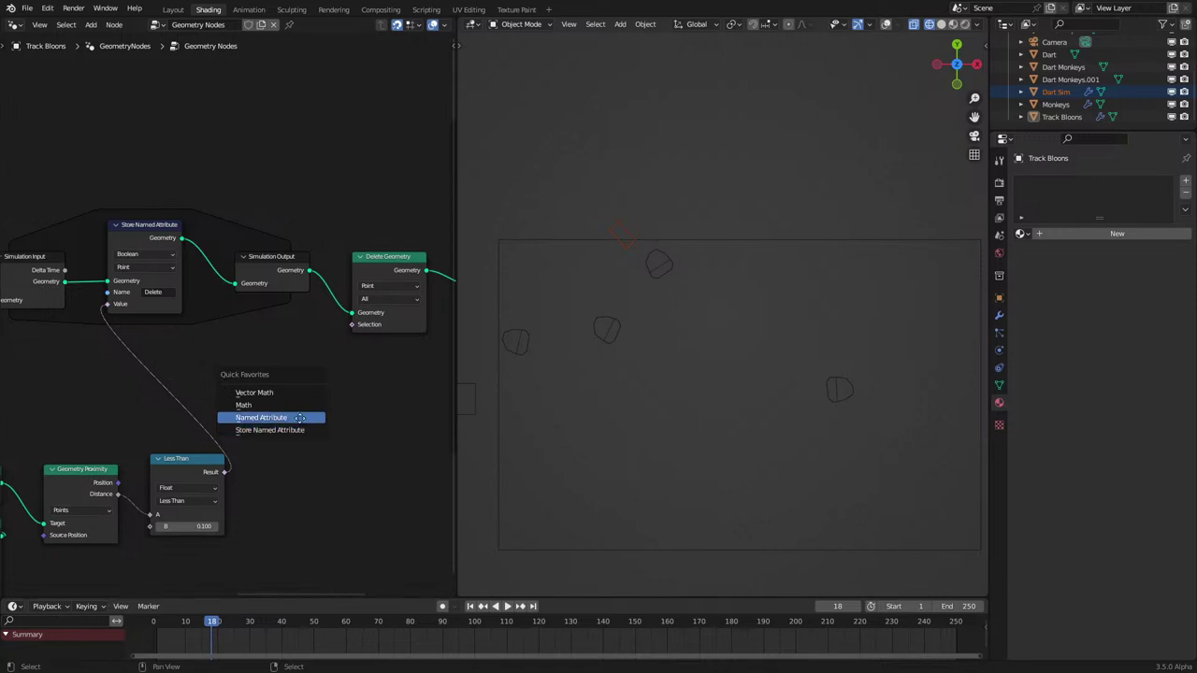
left_click(302, 417)
left_click(306, 410)
left_click(344, 447)
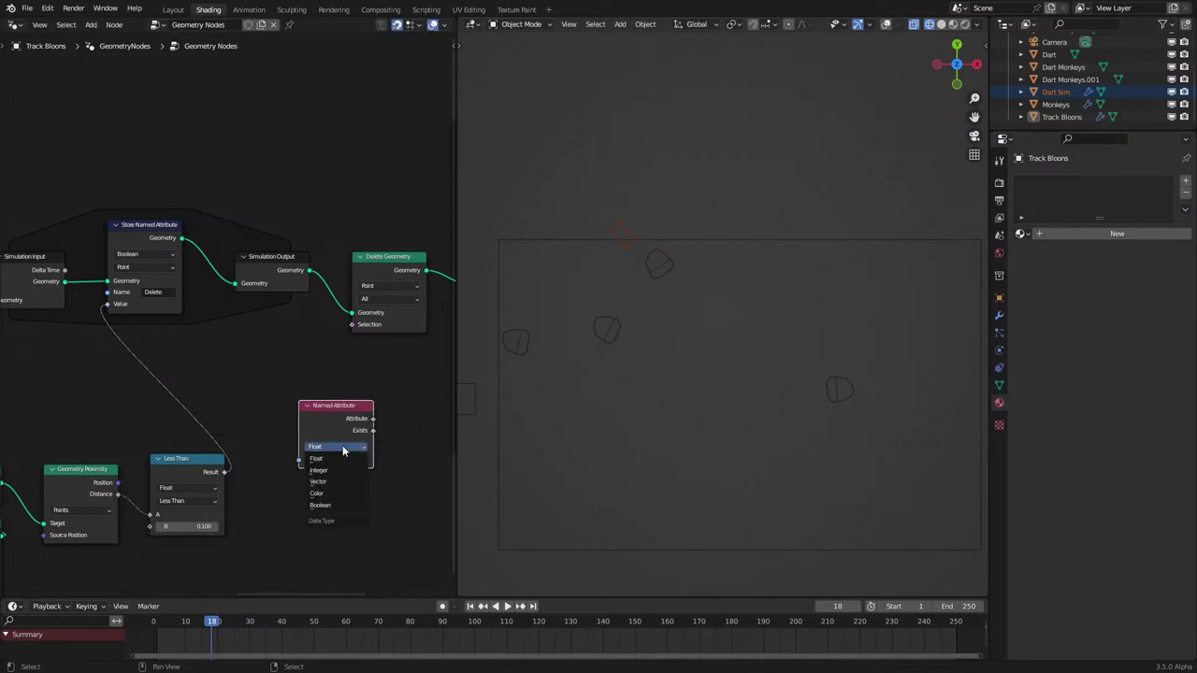
left_click(342, 482)
left_click(350, 448)
left_click(342, 505)
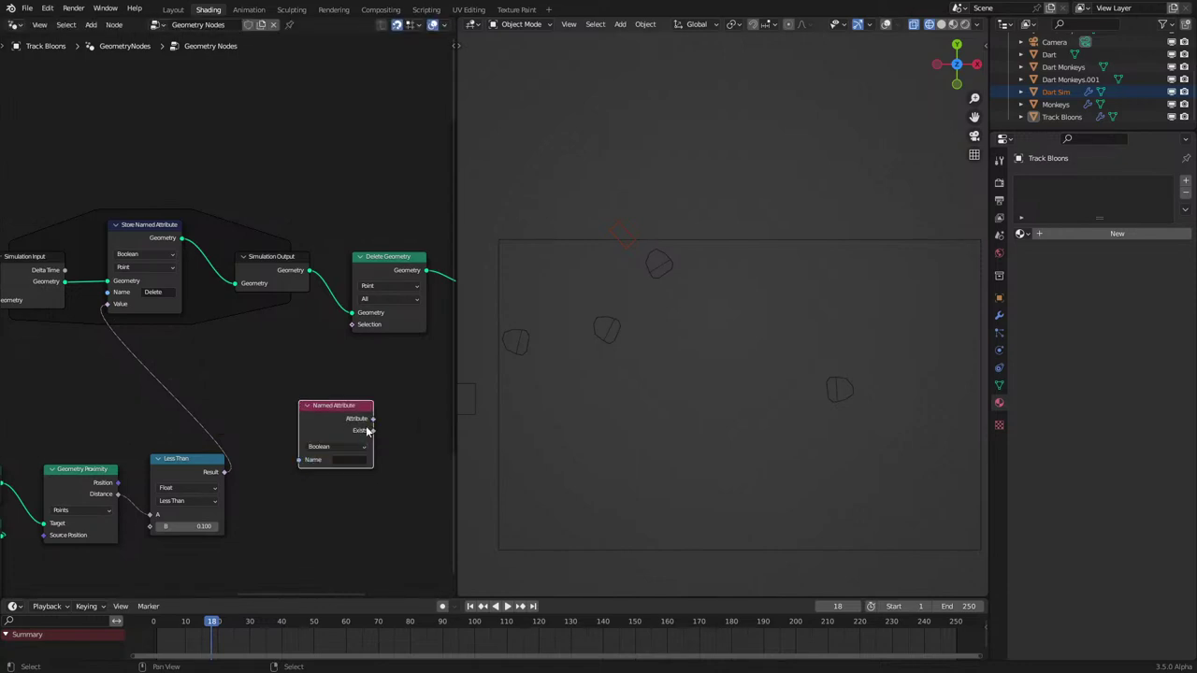
left_click_drag(372, 420, 352, 325)
Step: Replay the animation from the start to test the attribute-based deletion
key("space")
key("shift+Left")
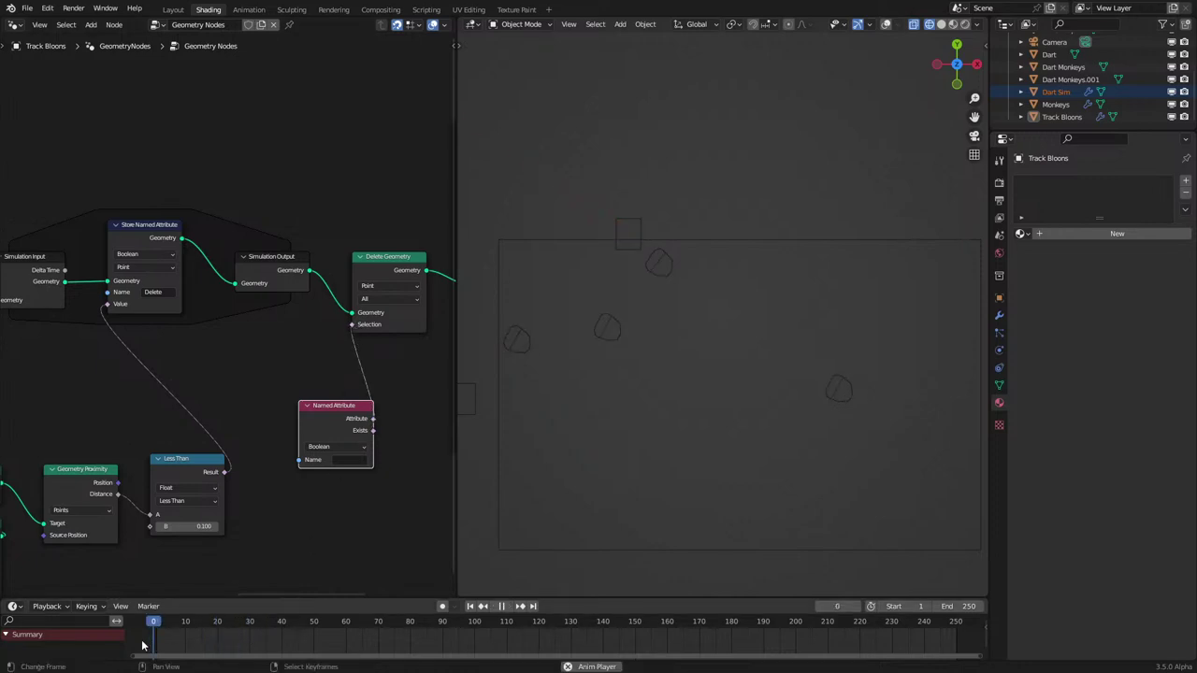
key("space")
Step: Link the first Delete Geometry directly to Simulation Input and remove the frame around Set Position
scroll(259, 299, "down", 5)
middle_click_drag(140, 316, 345, 382)
scroll(186, 377, "up", 1)
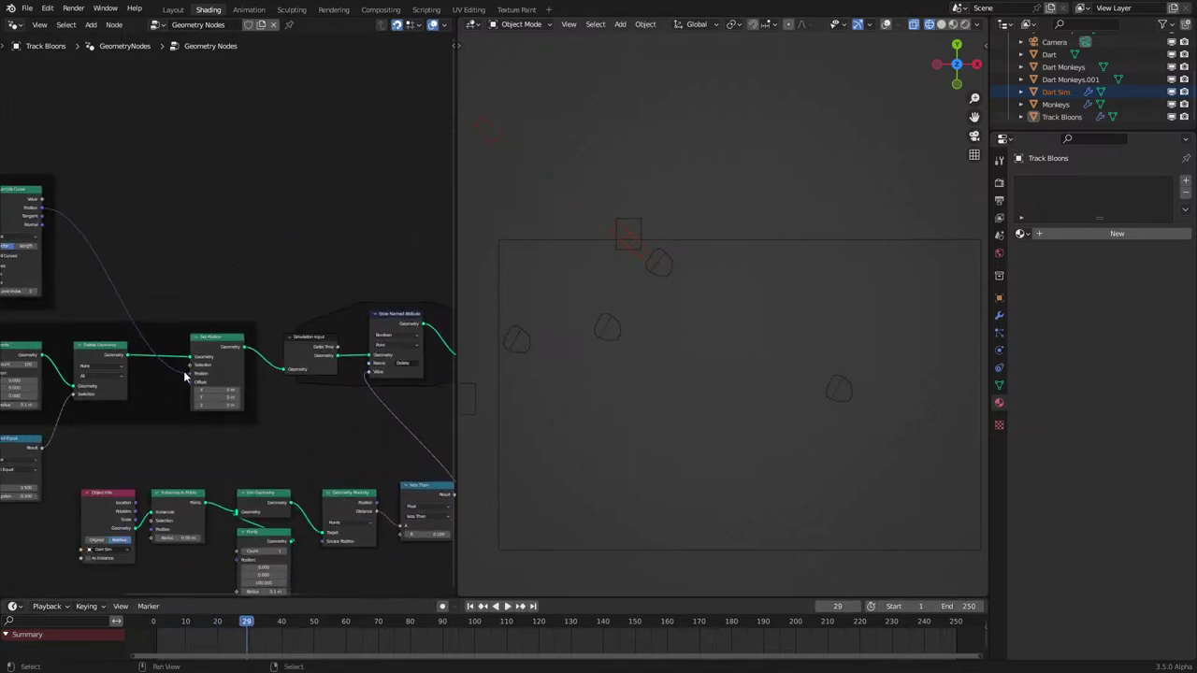
middle_click_drag(243, 372, 283, 387)
scroll(329, 381, "up", 1)
left_click_drag(109, 407, 302, 425)
left_click(236, 368)
key("x")
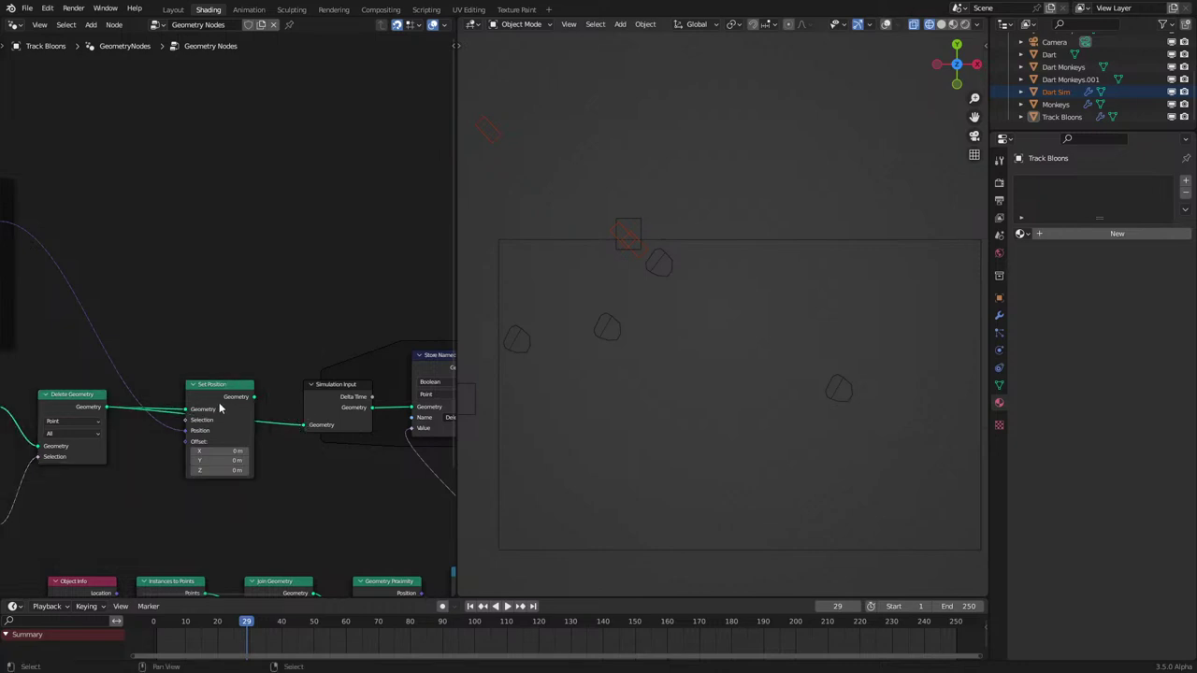
Step: Move Set Position into the simulation zone, wired between Simulation Input and Store Named Attribute
left_click_drag(220, 406, 289, 268)
scroll(283, 388, "down", 2)
left_click(324, 388)
left_click_drag(326, 391, 386, 393)
Step: Play the animation from the start to check how the bloons behave with Set Position inside the simulation
key("space")
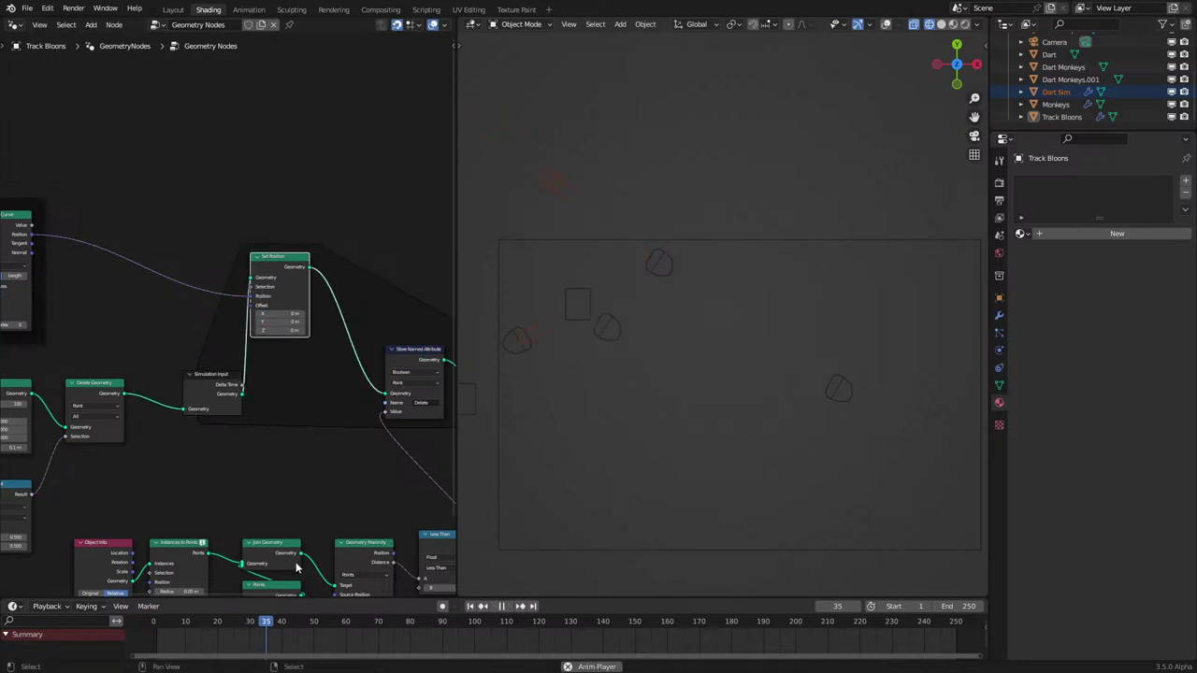
key("shift+Left")
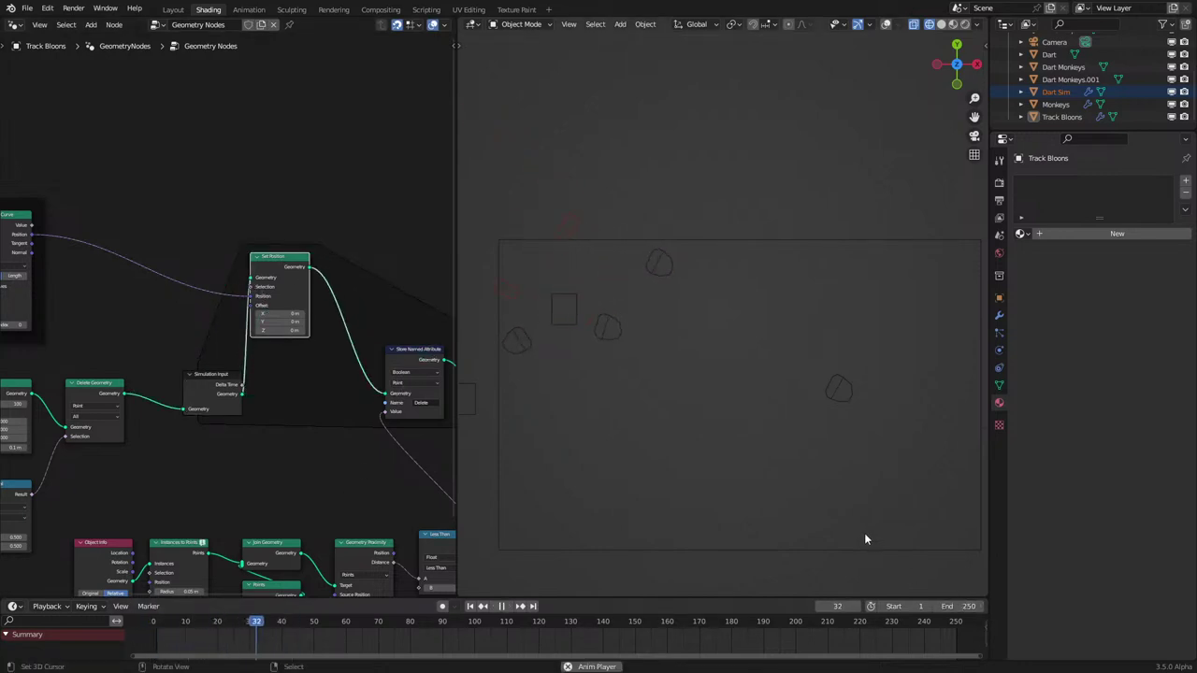
middle_click_drag(341, 497, 160, 470)
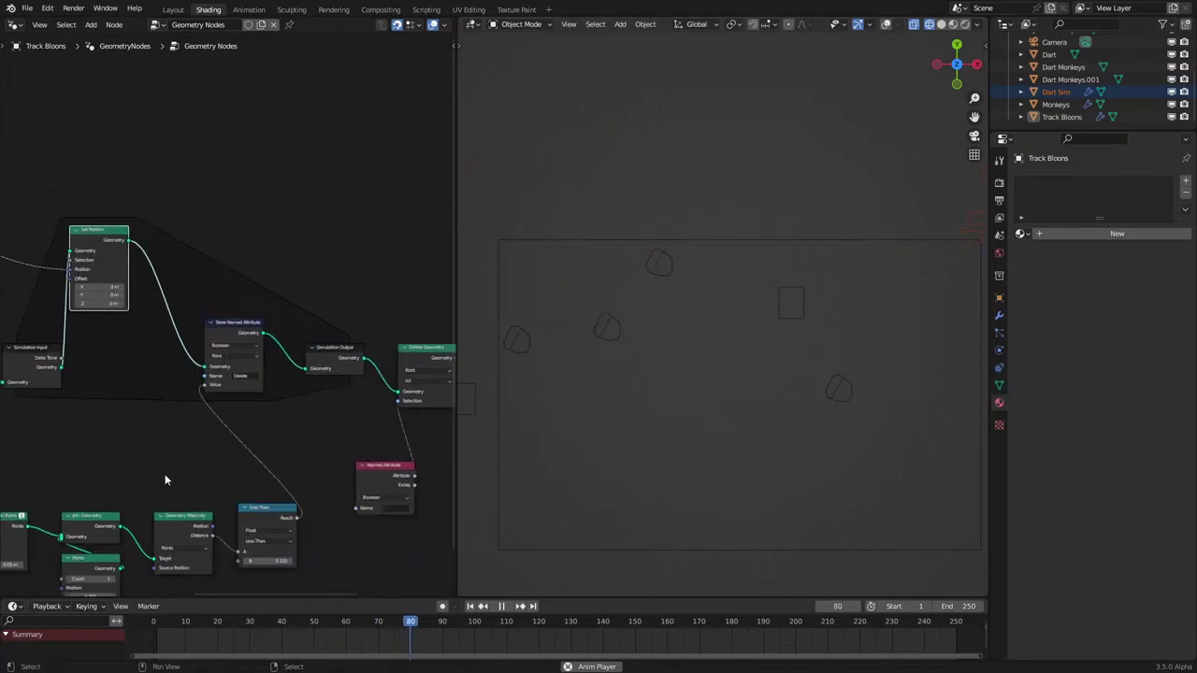
key("space")
key("space")
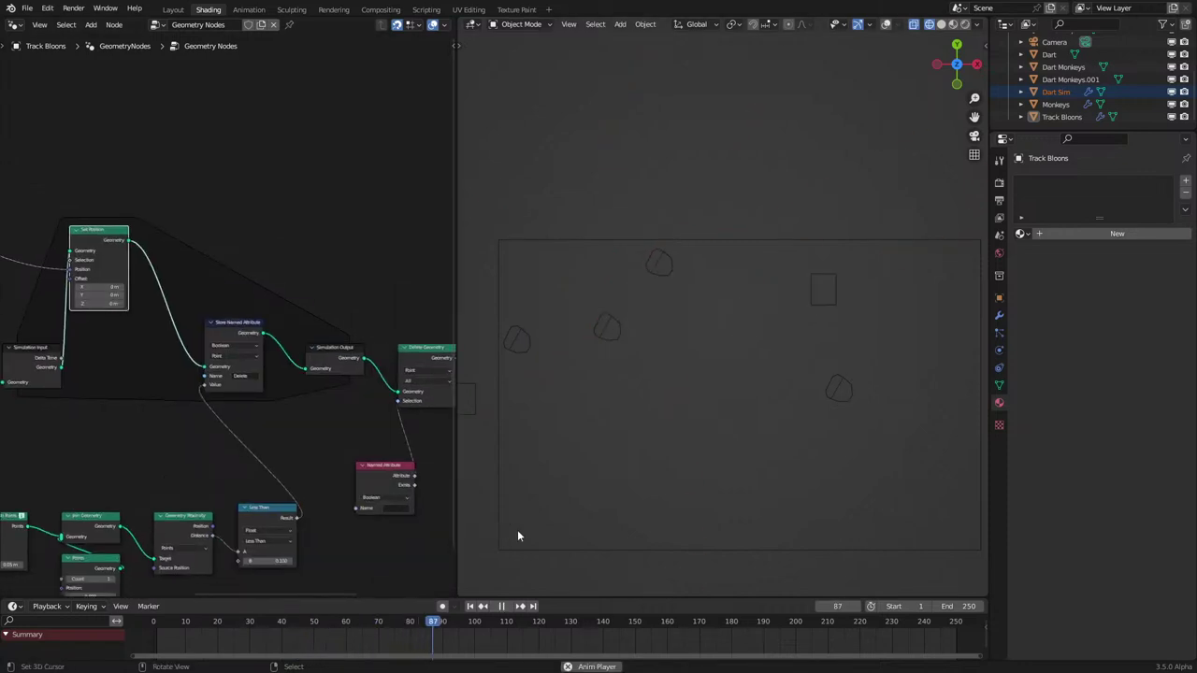
key("space")
Step: Rearrange Simulation Input and Set Position so they line up closely after the first Delete Geometry
middle_click_drag(50, 396, 263, 421)
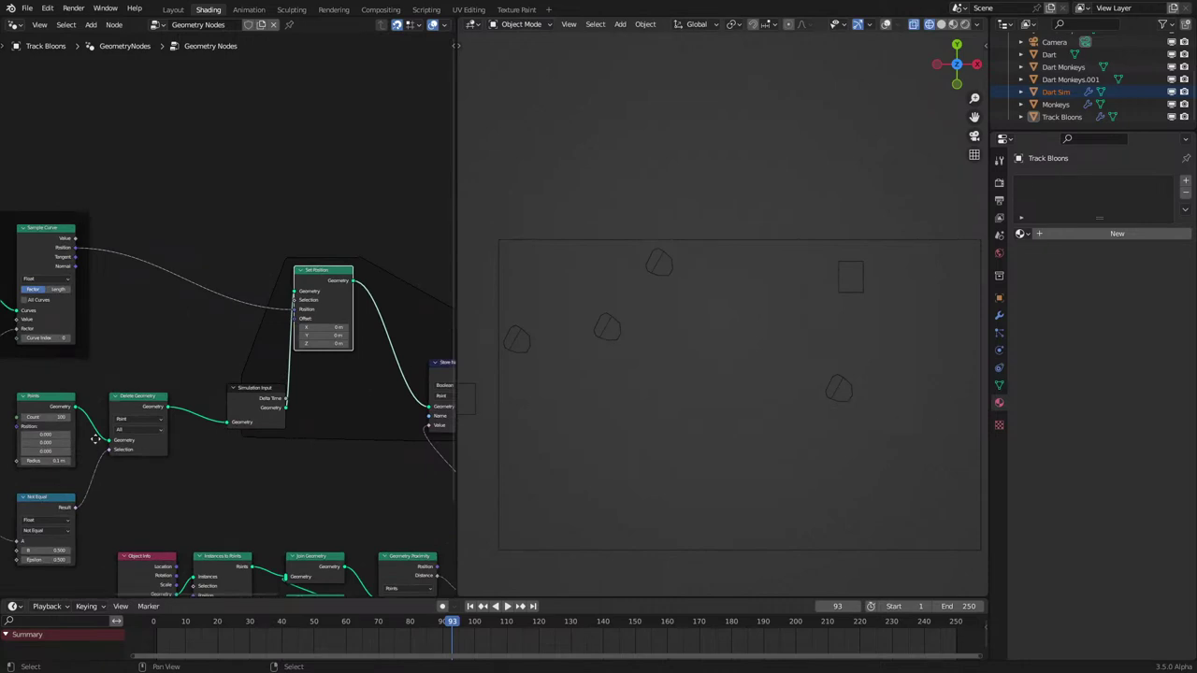
middle_click_drag(94, 439, 185, 402)
scroll(267, 430, "up", 1)
left_click_drag(306, 383, 274, 391)
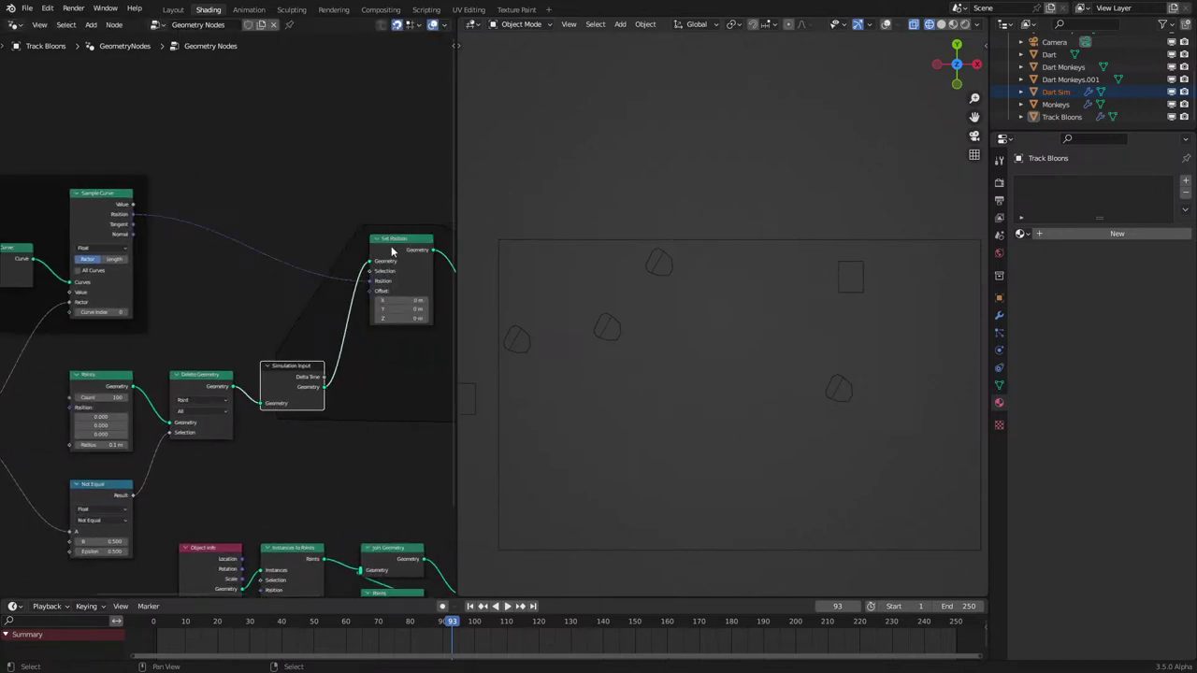
left_click_drag(392, 251, 391, 331)
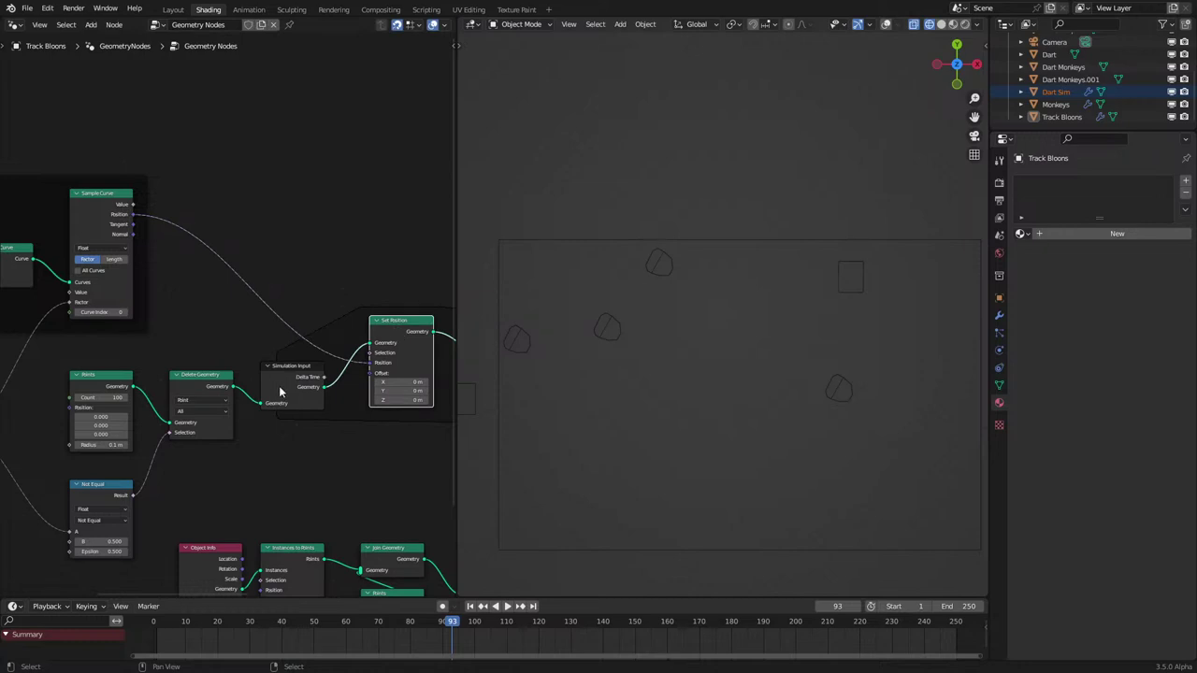
Step: Connect the Points node directly to Simulation Input, bypassing the first Delete Geometry, and replay the animation
left_click(119, 397)
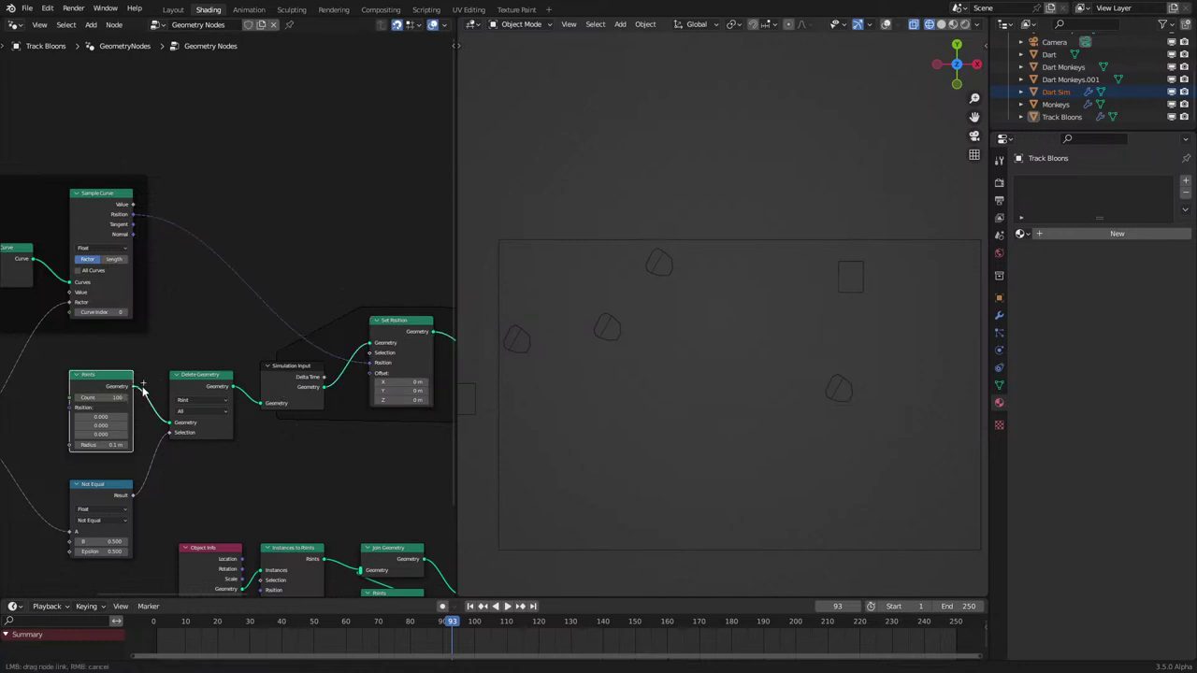
left_click(142, 629)
key("space")
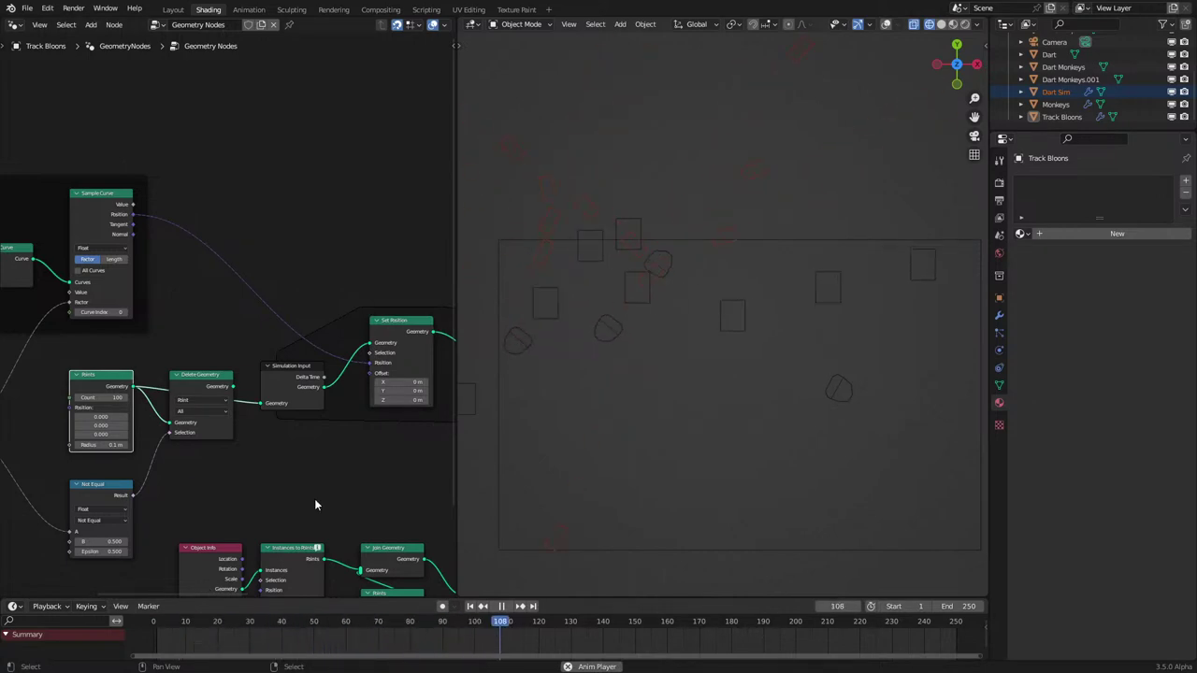
key("space")
Step: Duplicate Delete Geometry and insert the copy between Set Position and Store Named Attribute in the simulation zone
middle_click_drag(344, 452, 193, 409)
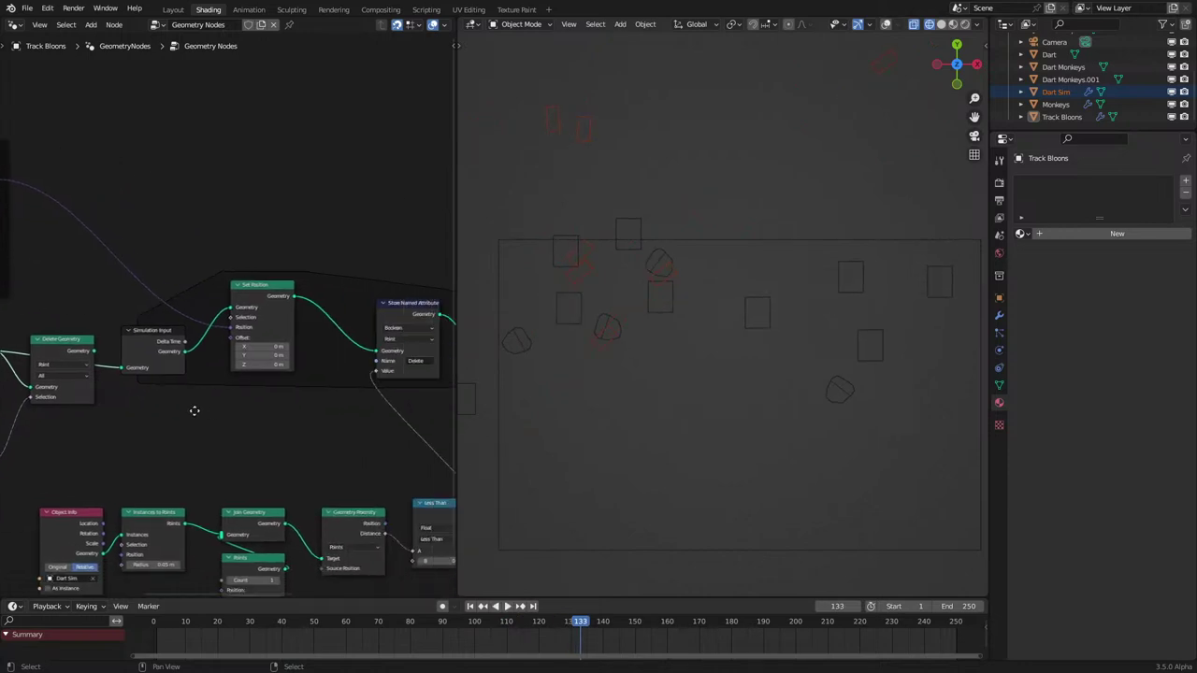
middle_click_drag(331, 408, 171, 412)
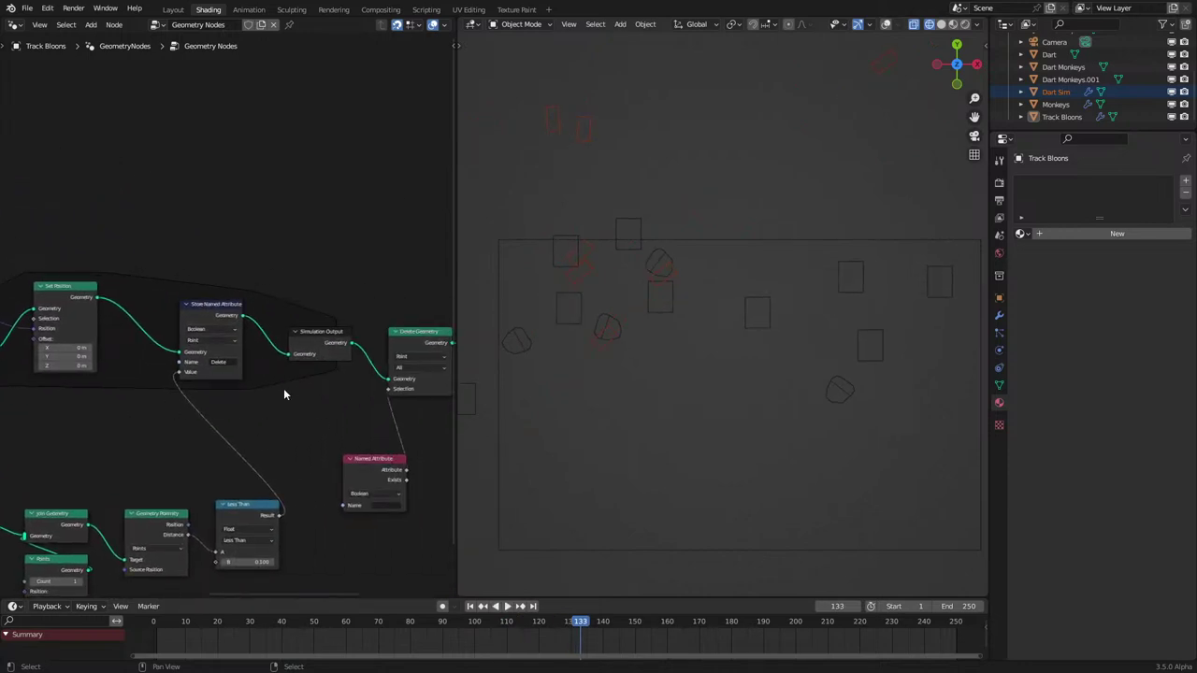
scroll(364, 341, "down", 1)
left_click(395, 342)
key("shift+d")
left_click(161, 318)
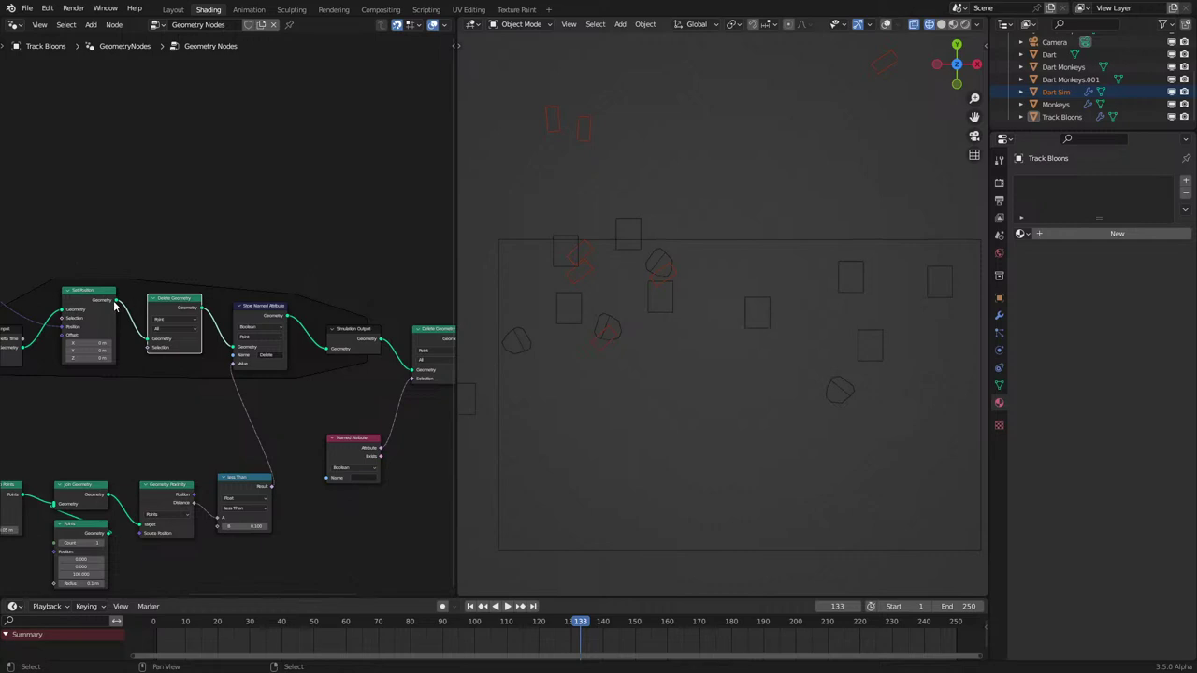
Step: Delete the Store Named Attribute node and feed the Less Than result into the Selection of the Delete Geometry inside the simulation zone
left_click(272, 324)
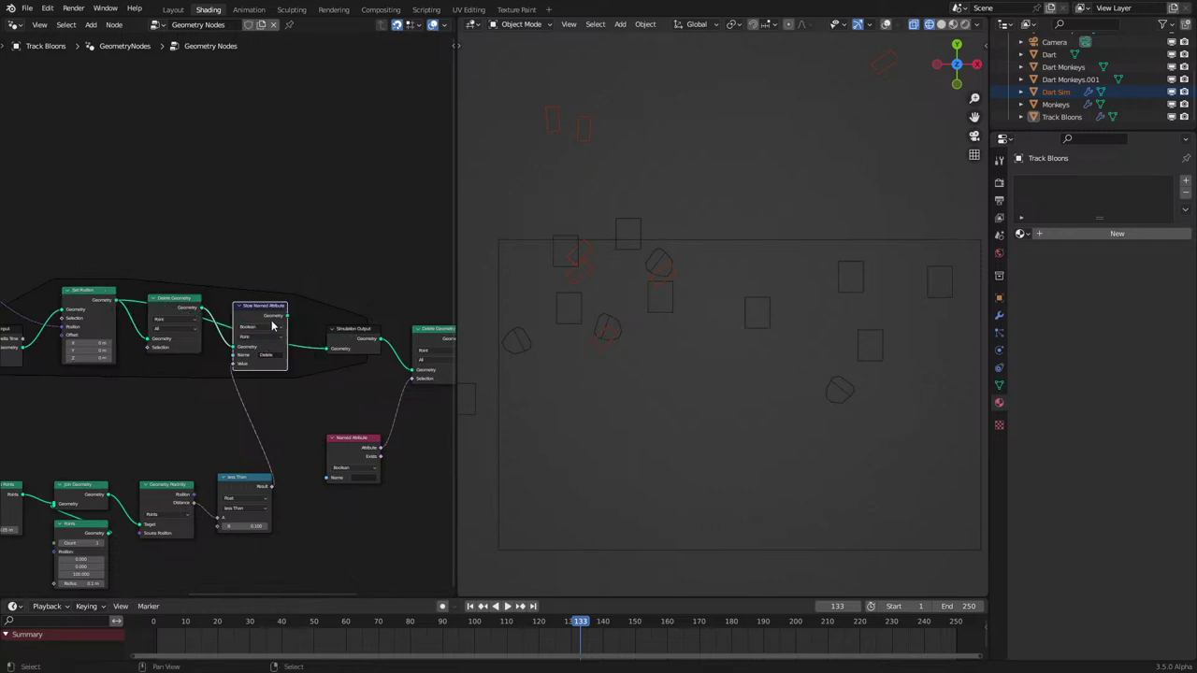
key("x")
left_click_drag(271, 485, 148, 350)
Step: Remove the Delete Geometry after Simulation Output, keeping the geometry link intact, and delete the Named Attribute node
middle_click_drag(341, 402, 224, 378)
right_click(294, 378)
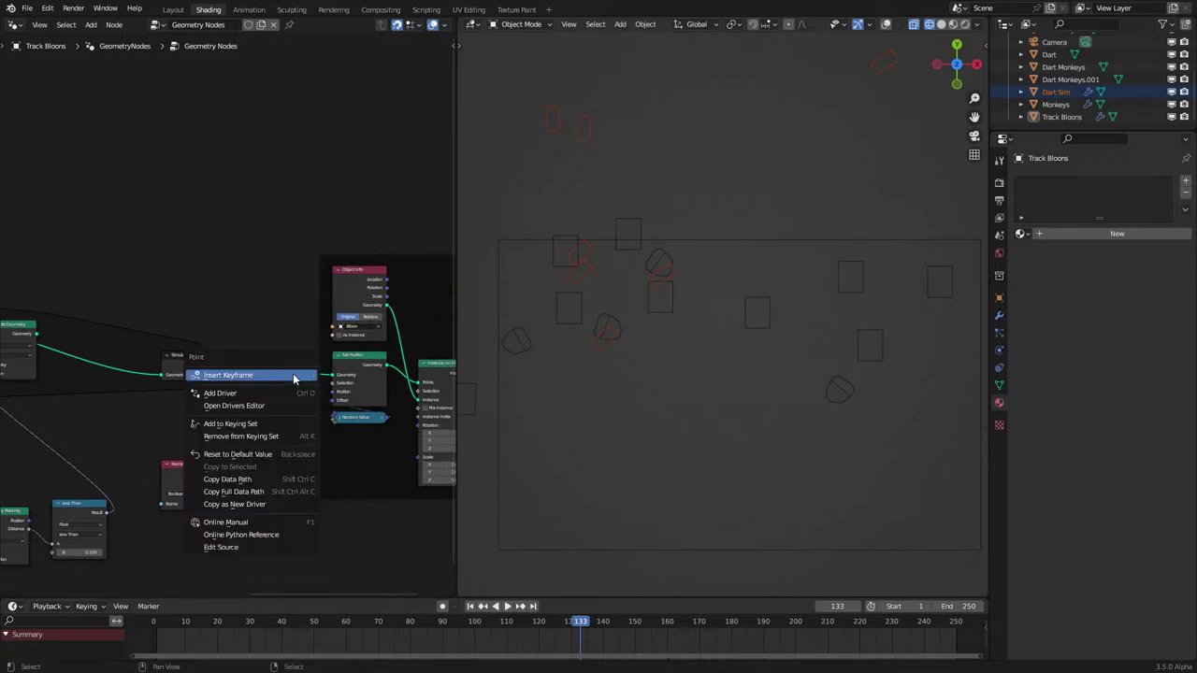
left_click(262, 355)
key("ctrl+x")
left_click(199, 474)
key("x")
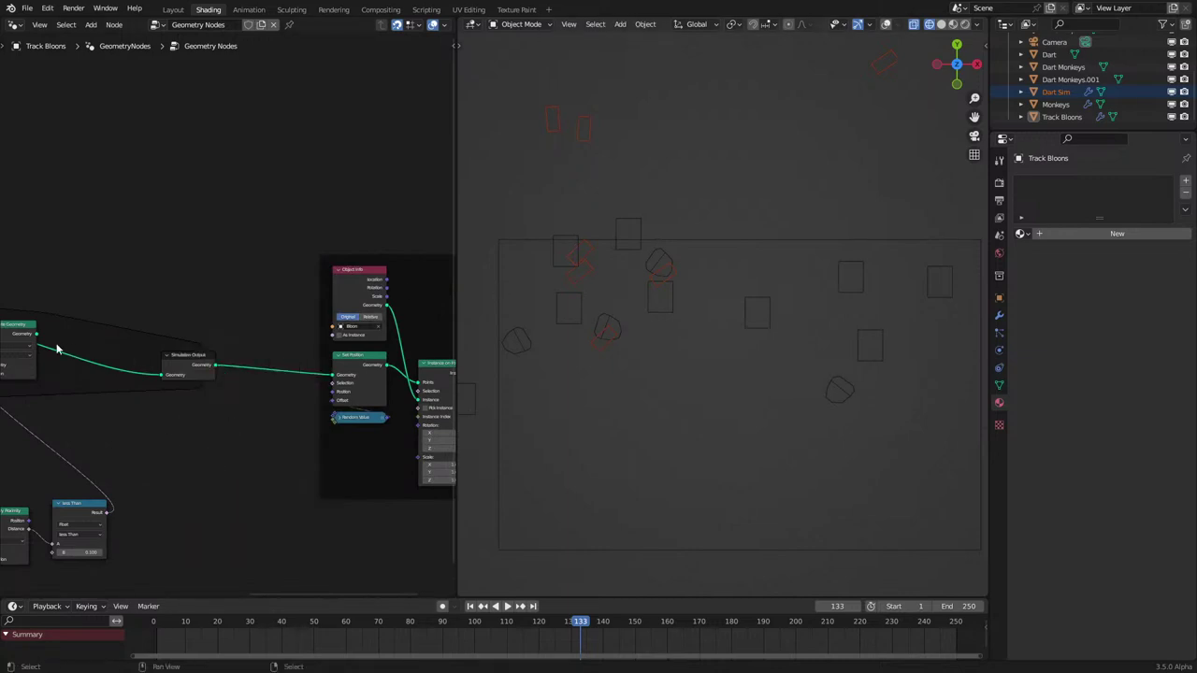
Step: Remove the unused Delete Geometry beside the Points node and the comparison node that drove its selection
middle_click_drag(79, 369, 426, 374)
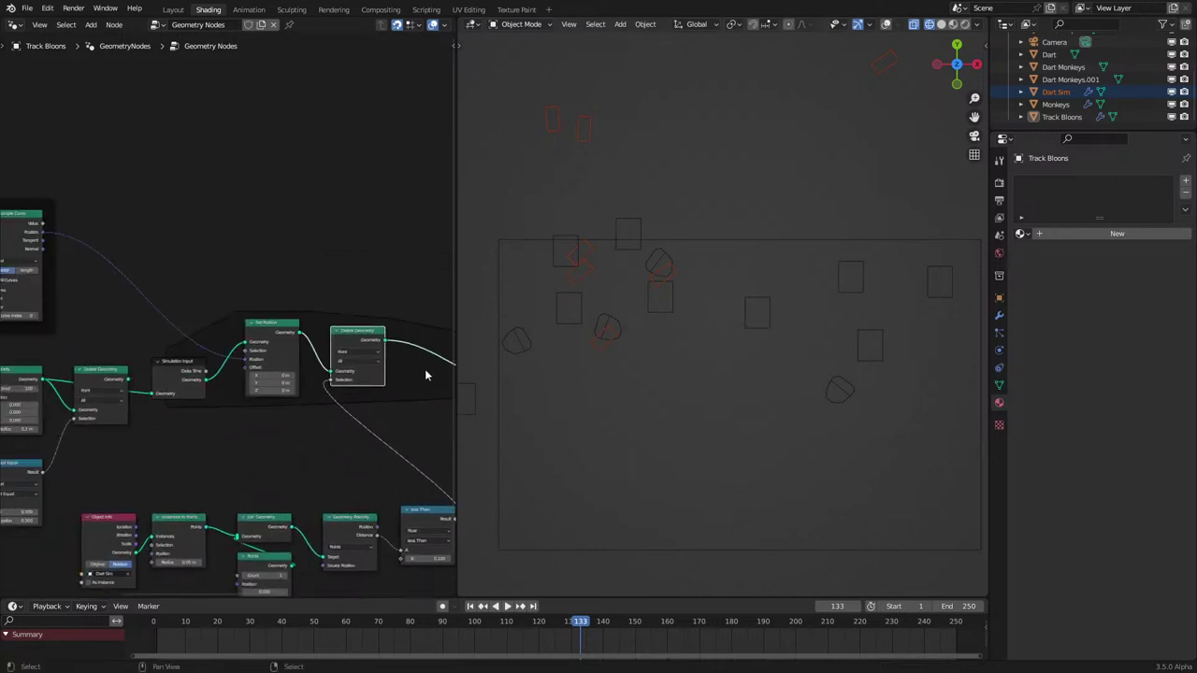
scroll(138, 387, "up", 1)
middle_click_drag(137, 390, 215, 390)
left_click(187, 392)
key("x")
left_click(84, 480)
key("x")
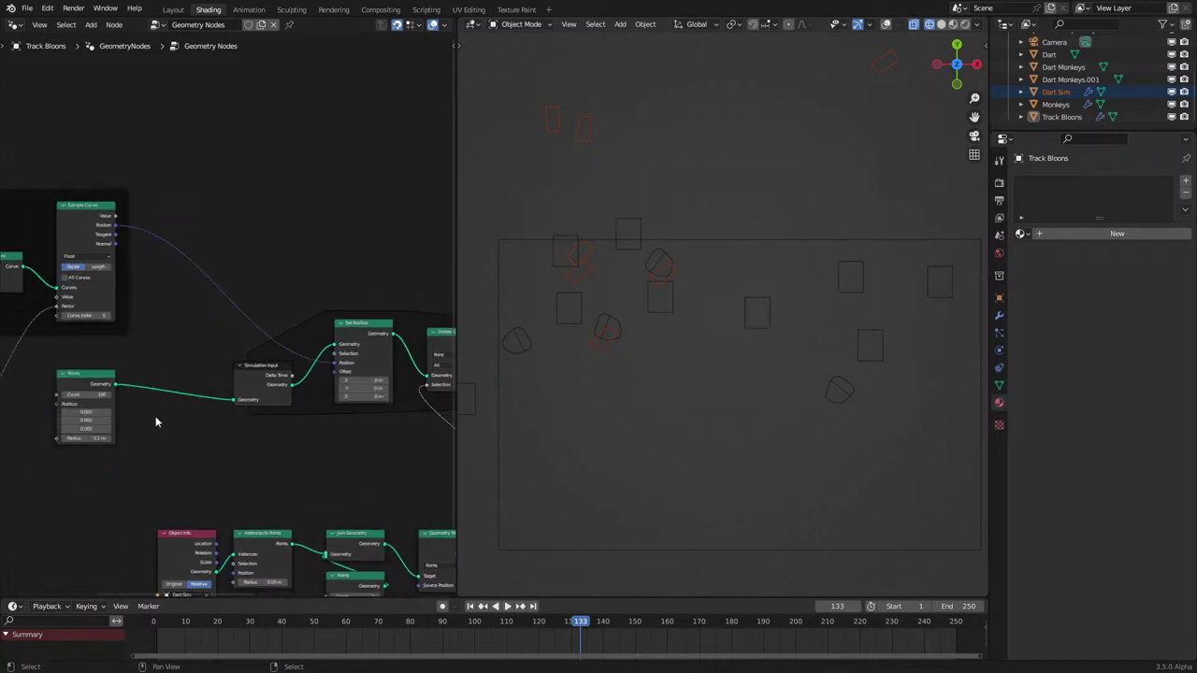
Step: Move the Points node close to Simulation Input
left_click_drag(110, 386, 194, 395)
scroll(165, 383, "up", 3)
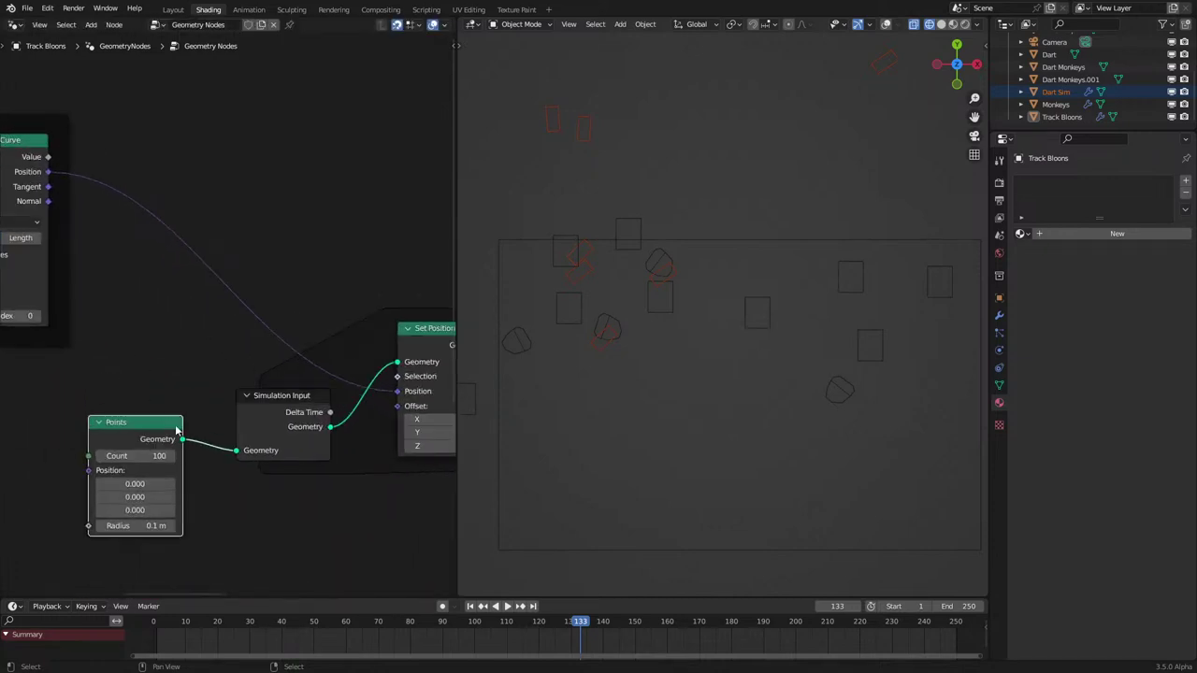
scroll(234, 498, "down", 4)
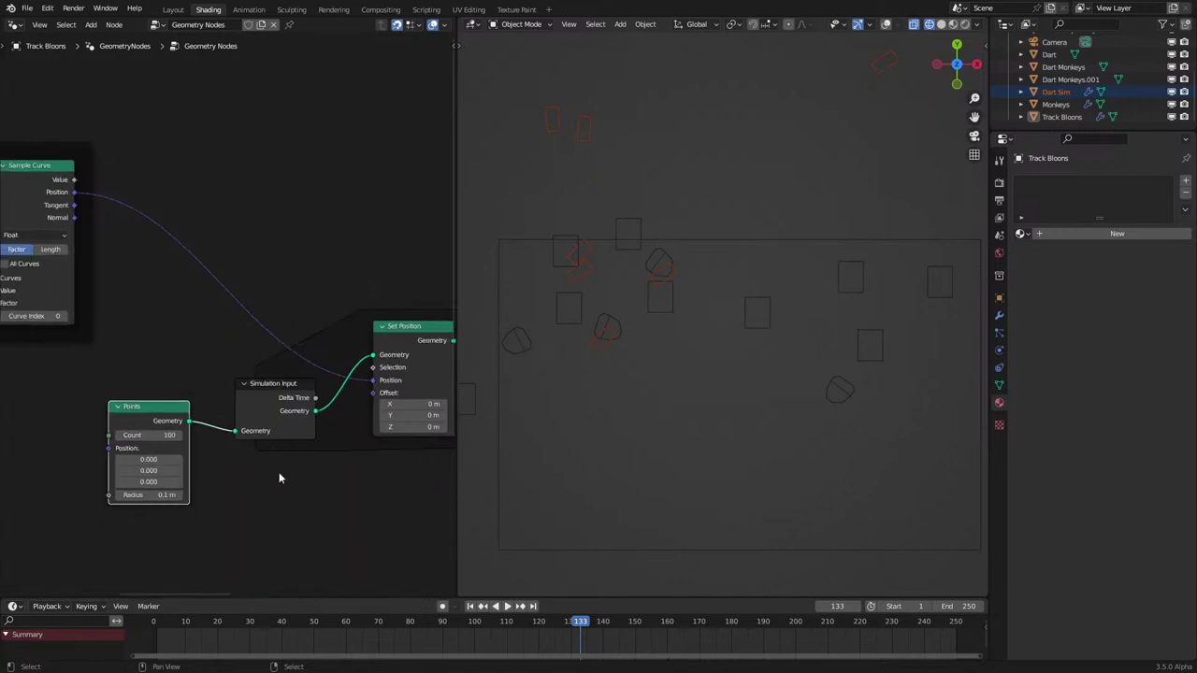
scroll(319, 345, "down", 5)
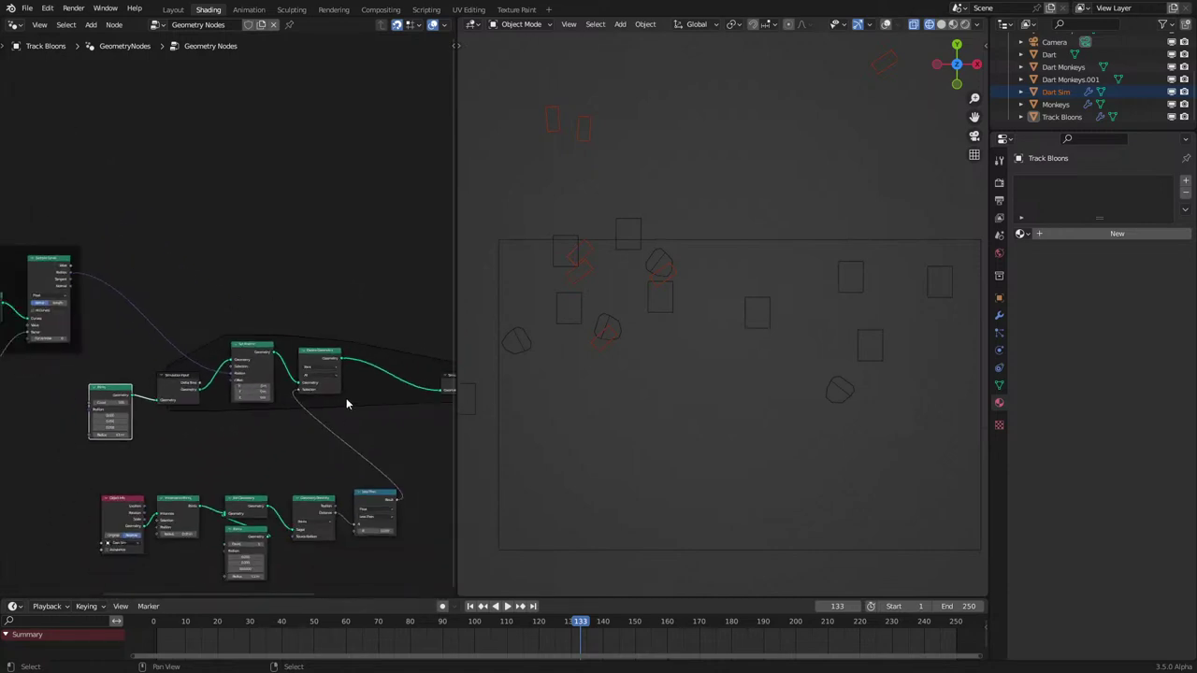
Step: Tidy the layout by moving the simulation nodes and the framed instancing nodes with Group Output closer together
left_click_drag(220, 303, 419, 401)
key("g")
left_click(377, 403)
left_click_drag(264, 254, 405, 457)
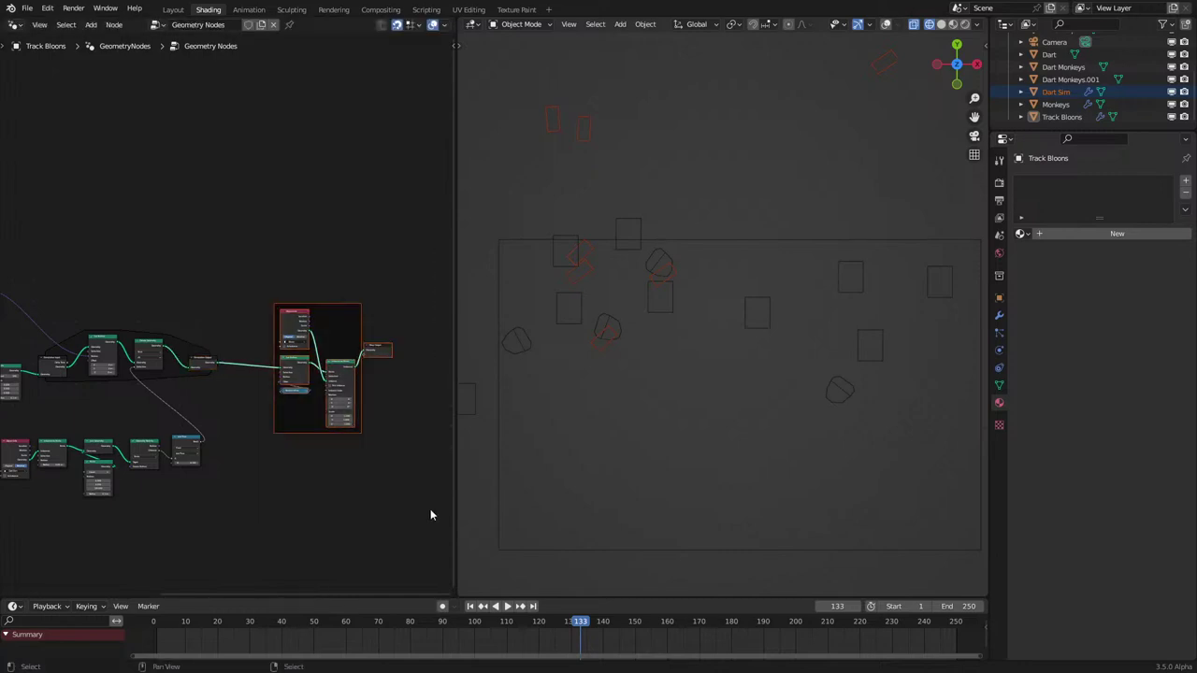
key("g")
left_click(387, 505)
Step: Play the animation from the start in rendered and wireframe shading to check the bloon removal, stop it, and return to frame 8
scroll(275, 486, "up", 1)
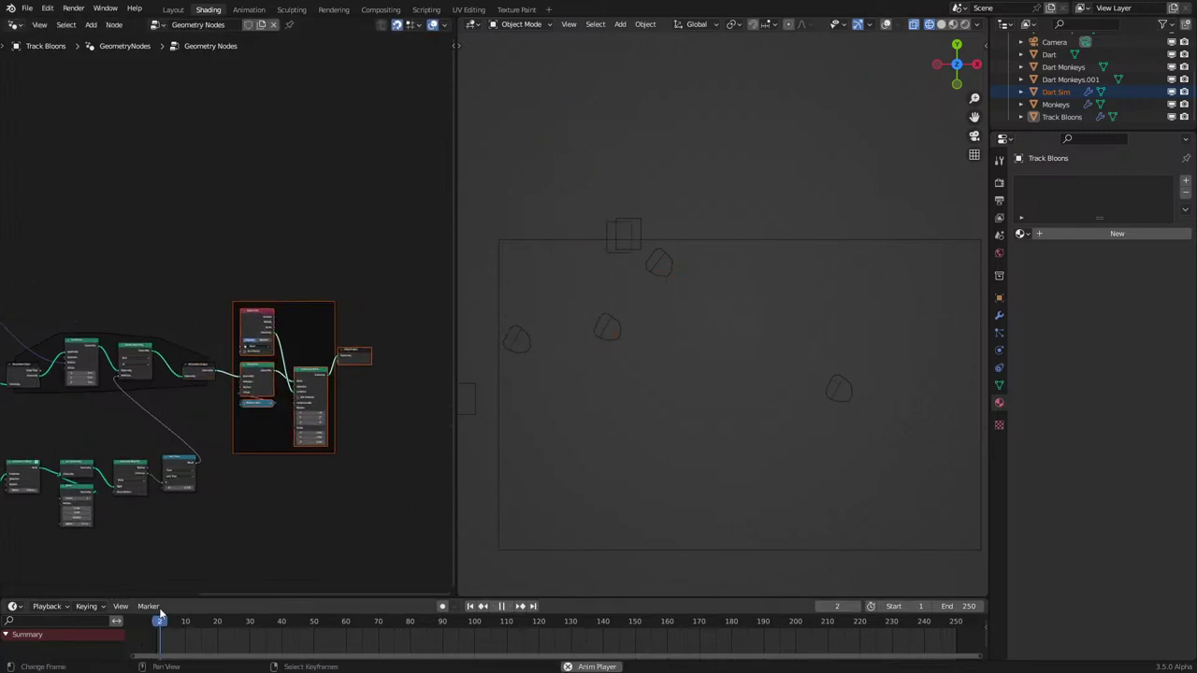
key("shift+z")
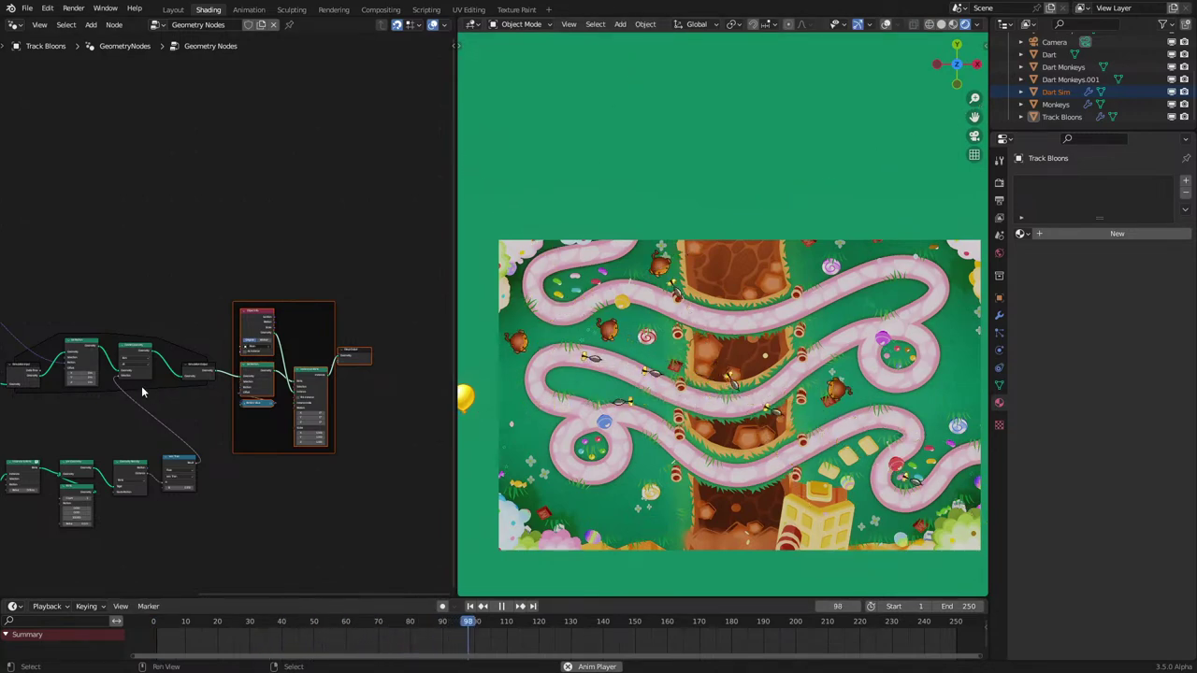
middle_click_drag(141, 387, 309, 343)
scroll(309, 343, "up", 1)
scroll(600, 383, "up", 4)
key("shift+z")
middle_click_drag(600, 383, 687, 425, "shift")
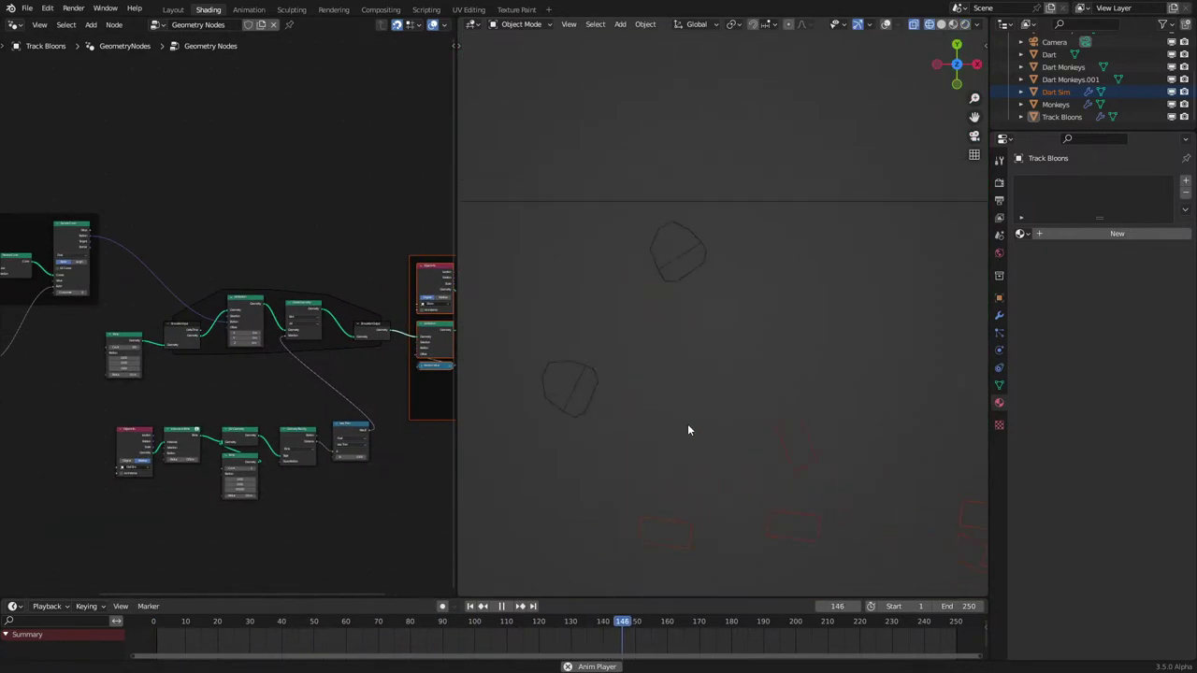
scroll(683, 431, "down", 2)
key("space")
scroll(198, 338, "up", 5)
middle_click_drag(199, 346, 356, 359)
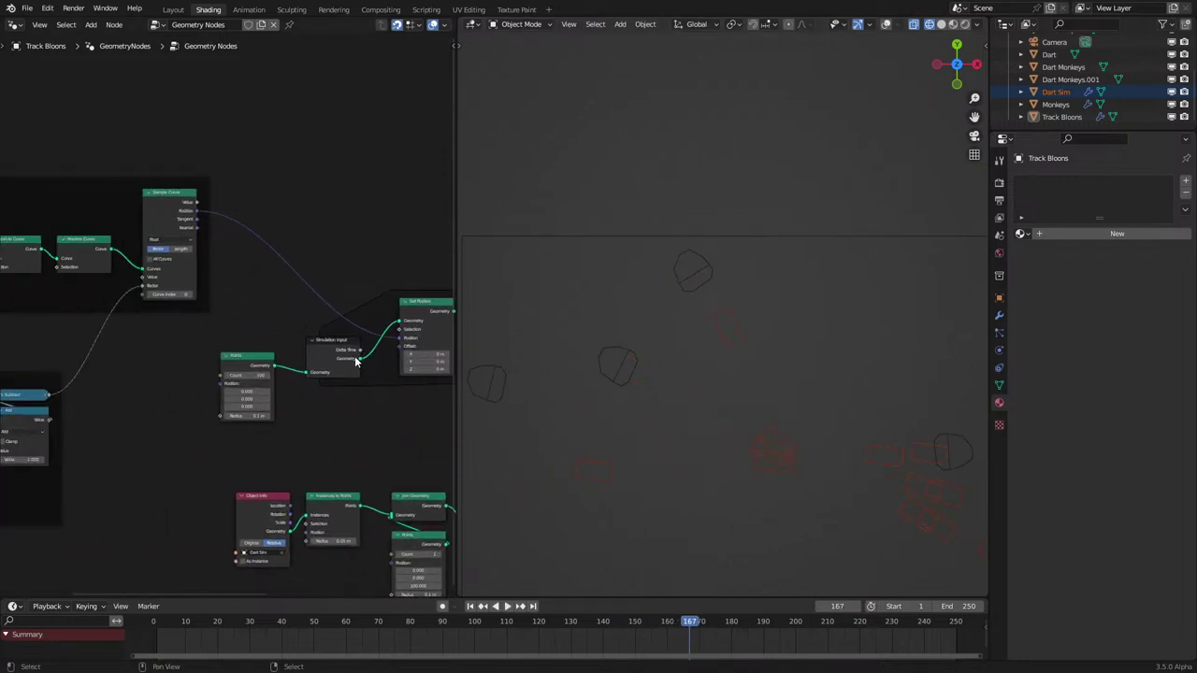
left_click_drag(154, 625, 134, 633)
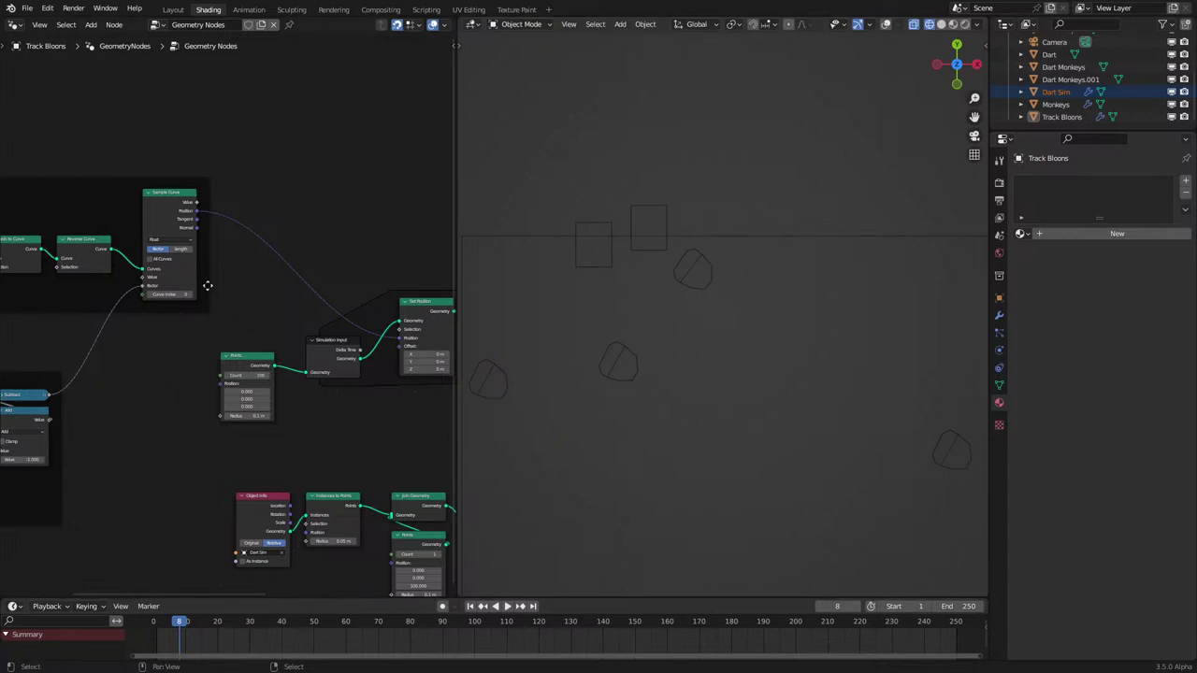
middle_click_drag(208, 285, 218, 403)
scroll(259, 368, "up", 1)
scroll(256, 368, "up", 1)
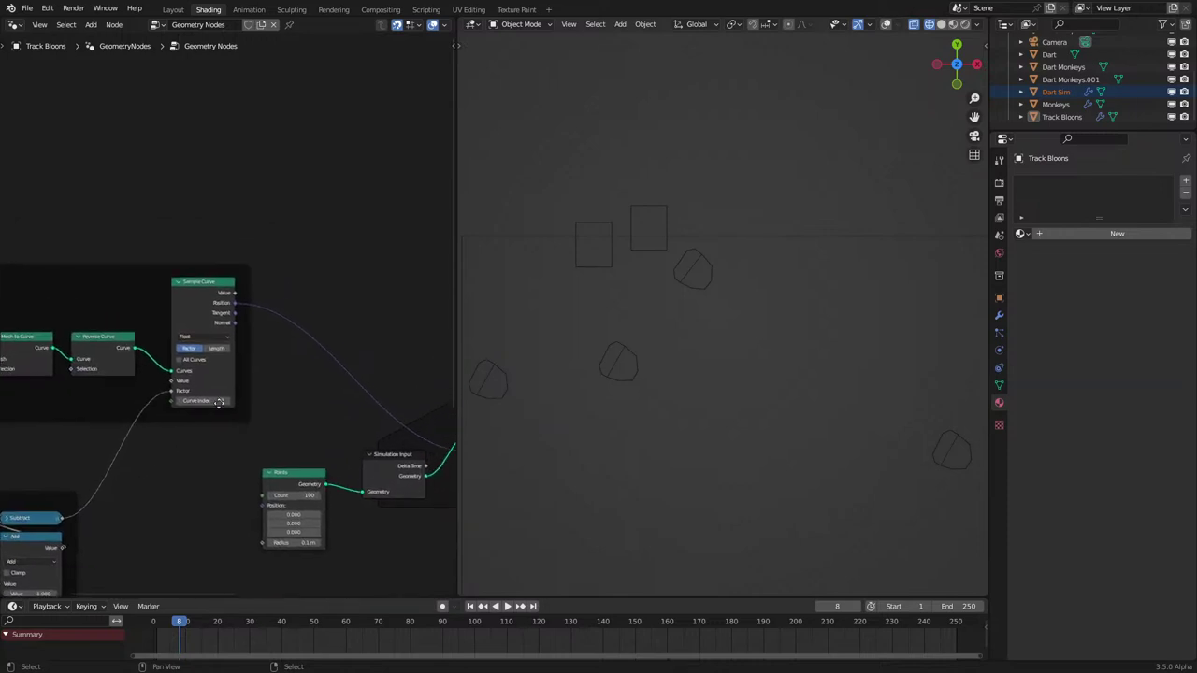
middle_click_drag(289, 349, 203, 345)
key("shift+a")
type("a")
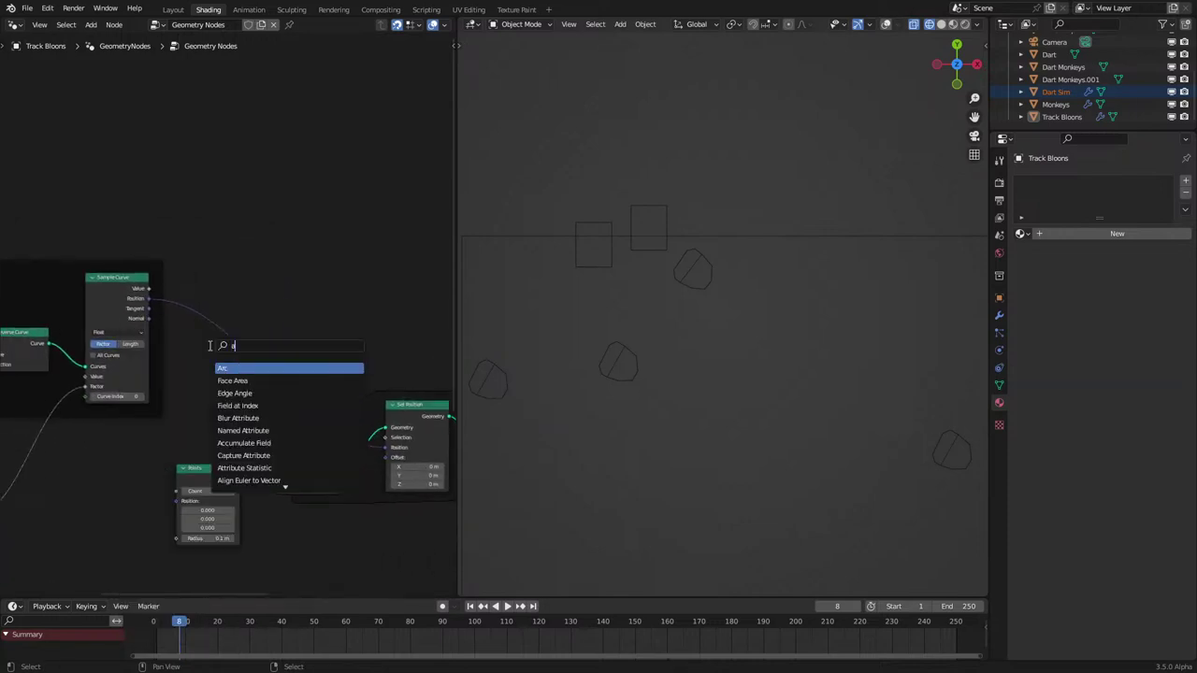
type("dd")
left_click(442, 301)
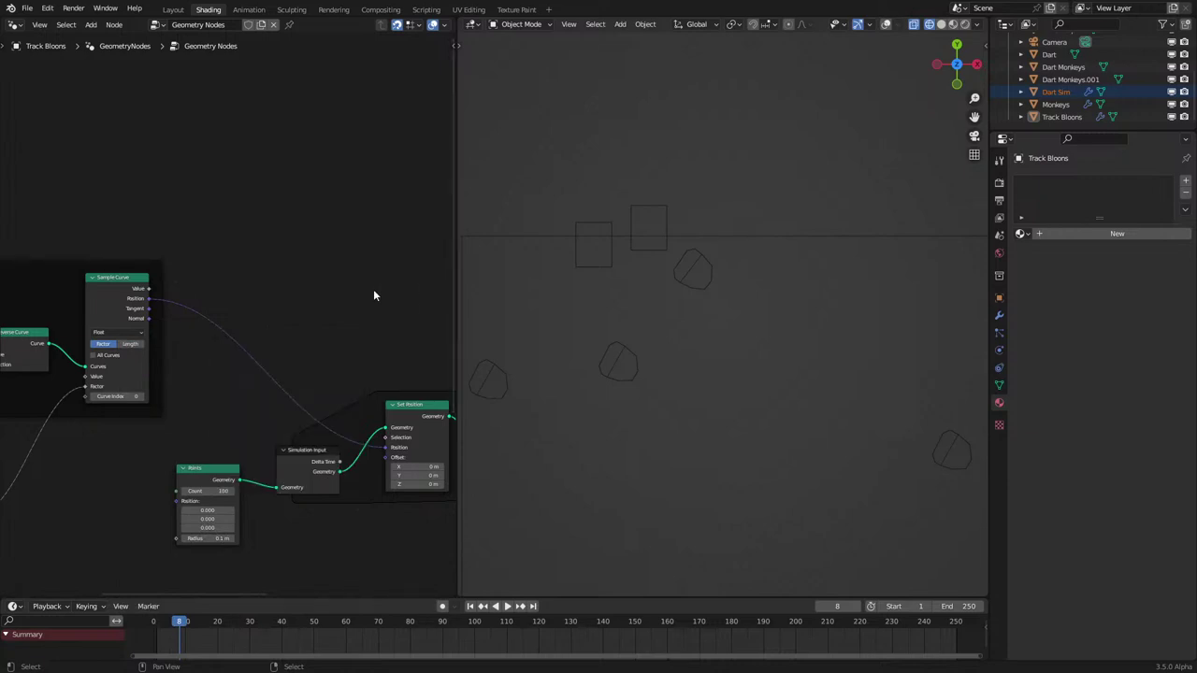
key("shift+a")
left_click(253, 305)
key("a")
Step: Add a Compare node fed by the Subtract output and set it to Not Equal with B and Epsilon at 0.5
middle_click_drag(35, 441, 176, 349)
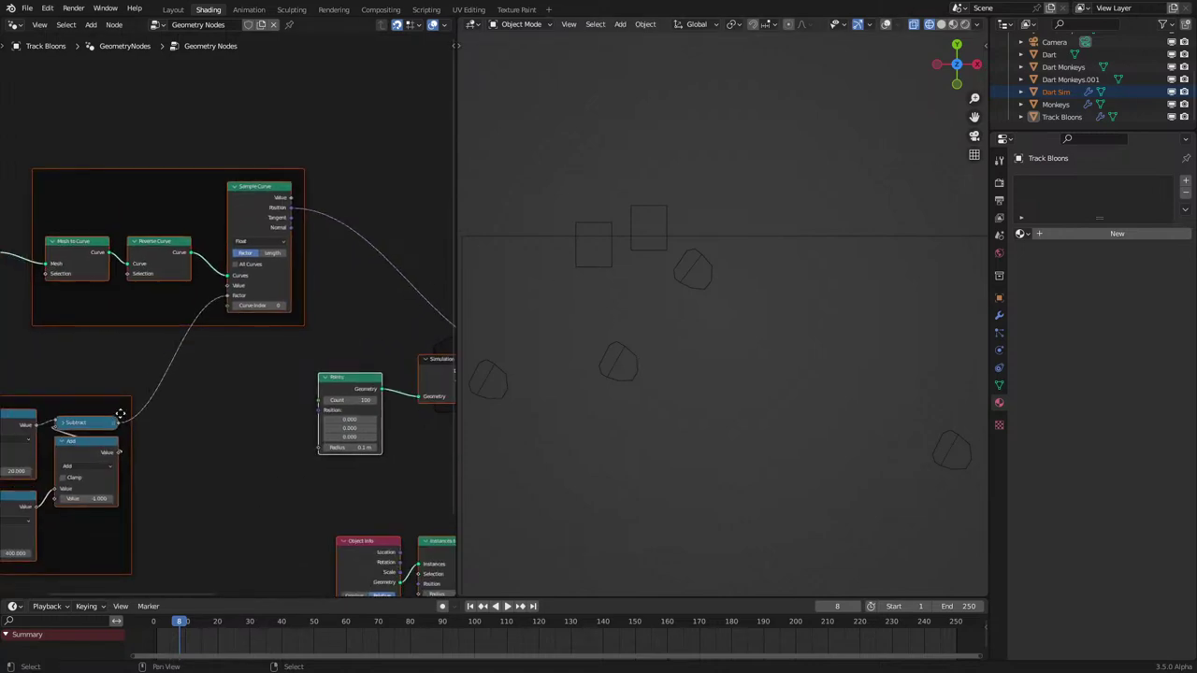
left_click_drag(119, 424, 176, 448)
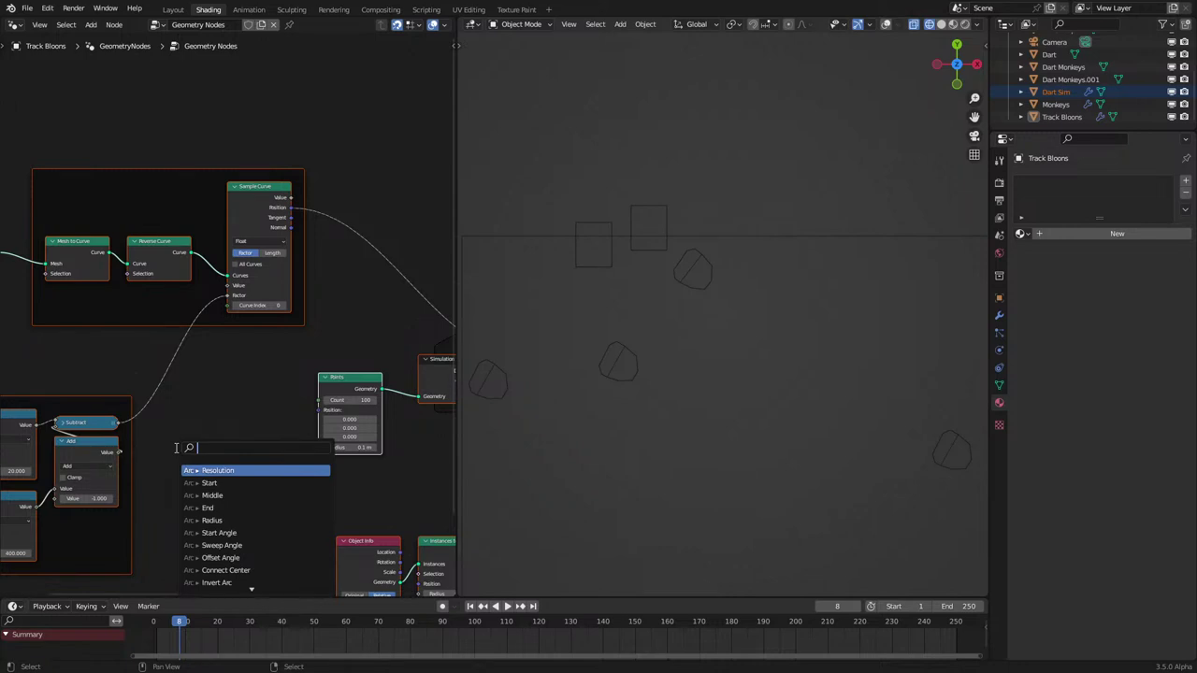
type("eq")
key("Return")
left_click(177, 449)
scroll(194, 486, "up", 4)
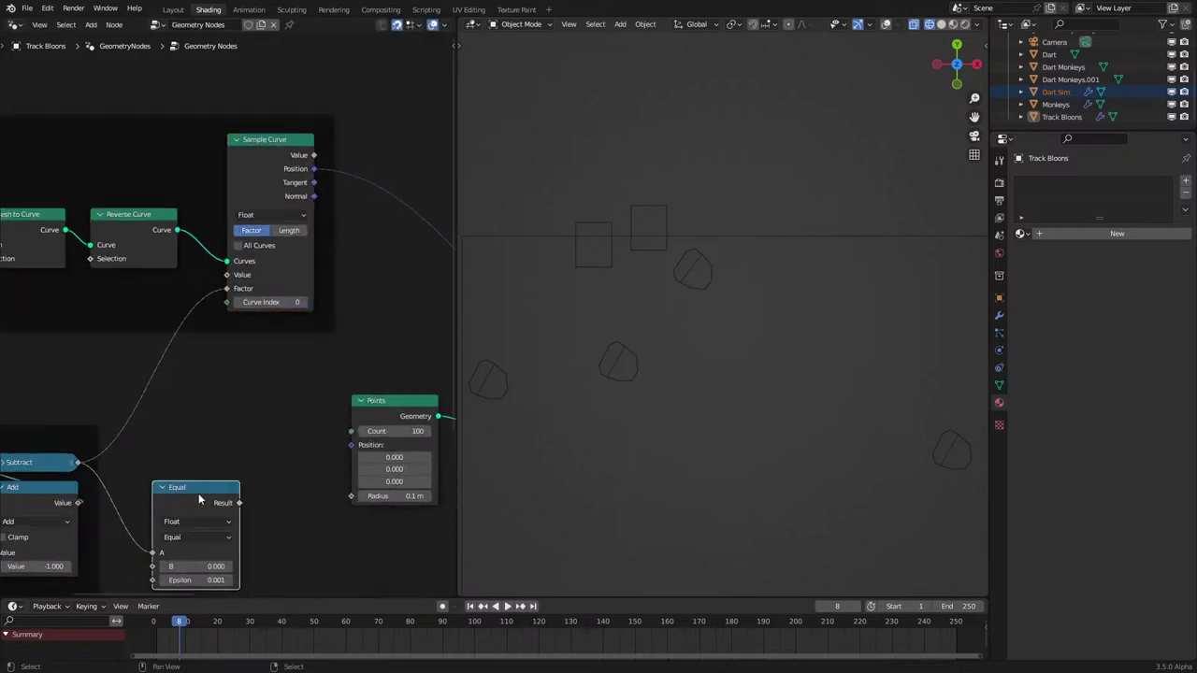
left_click(218, 529)
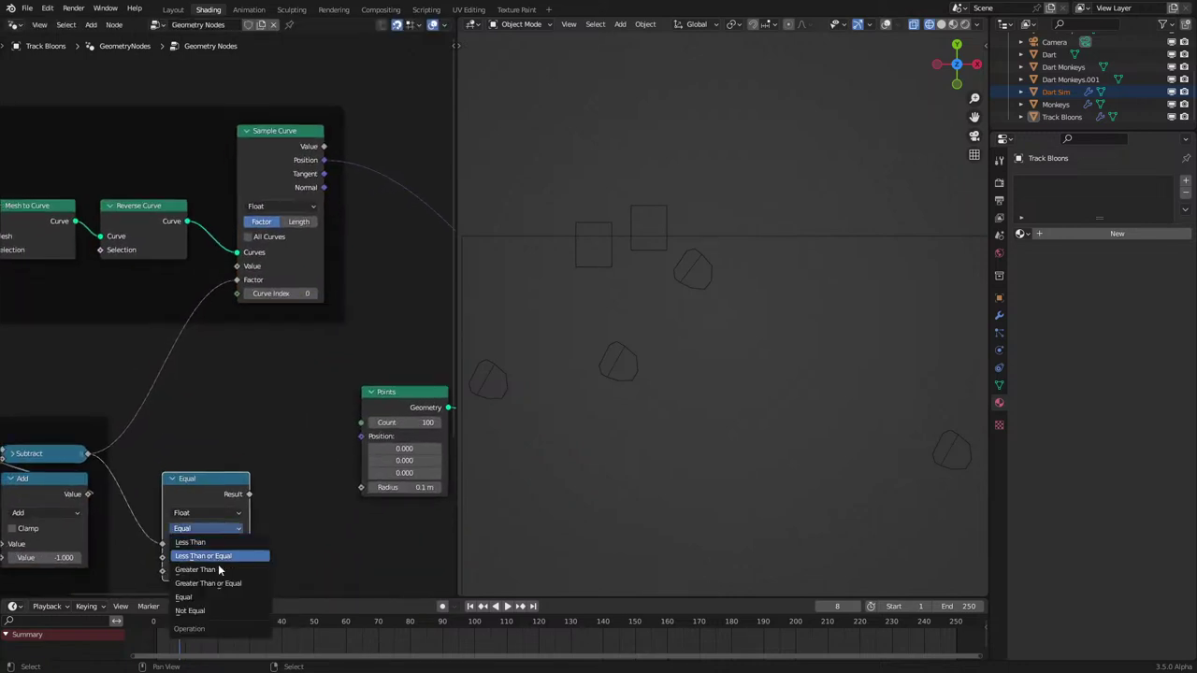
left_click(198, 610)
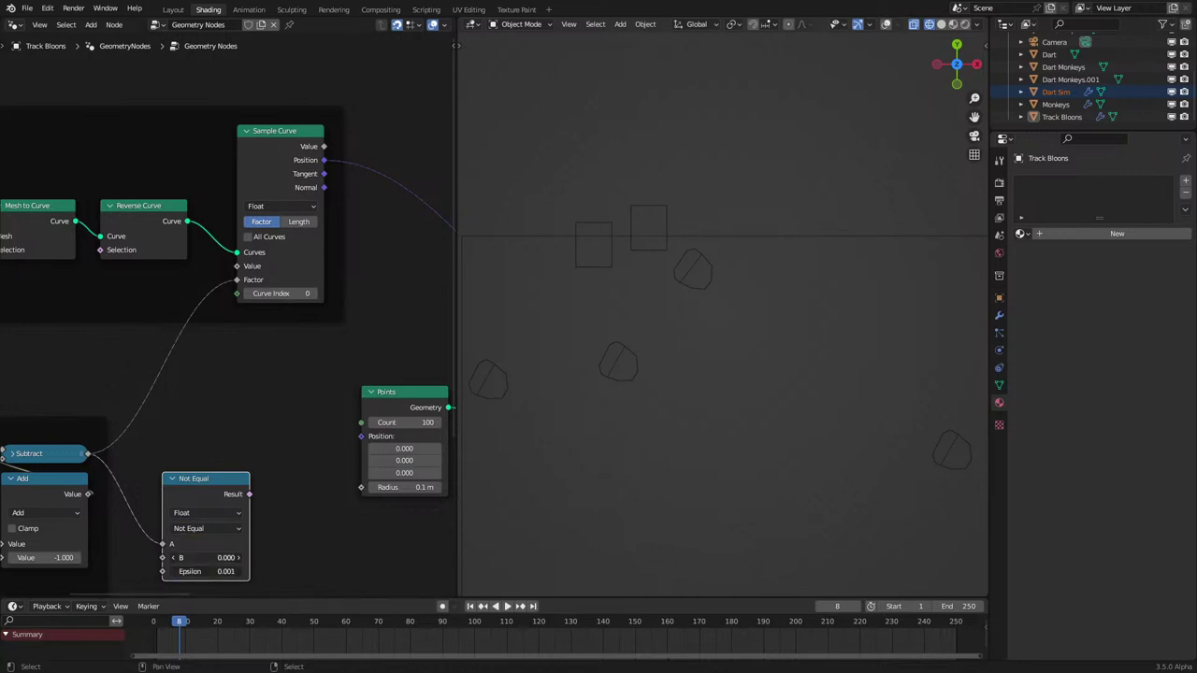
Step: Insert a Vector Math Add node on the link between Sample Curve's Position and Set Position
middle_click_drag(299, 339, 189, 449)
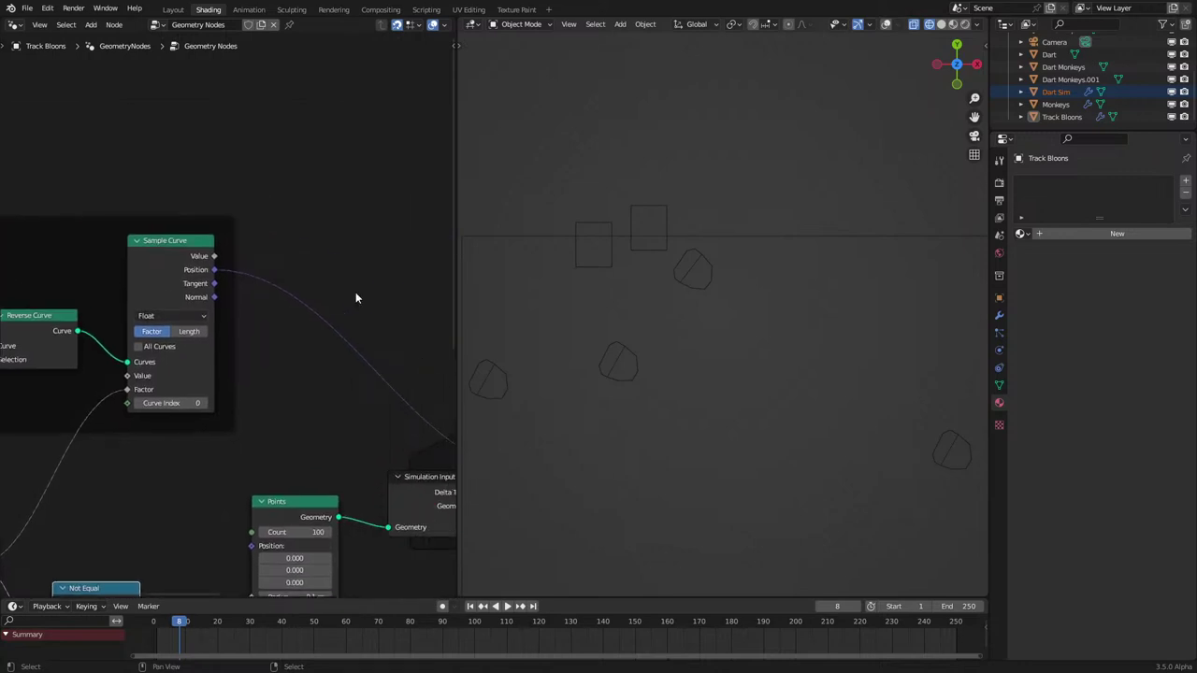
key("q")
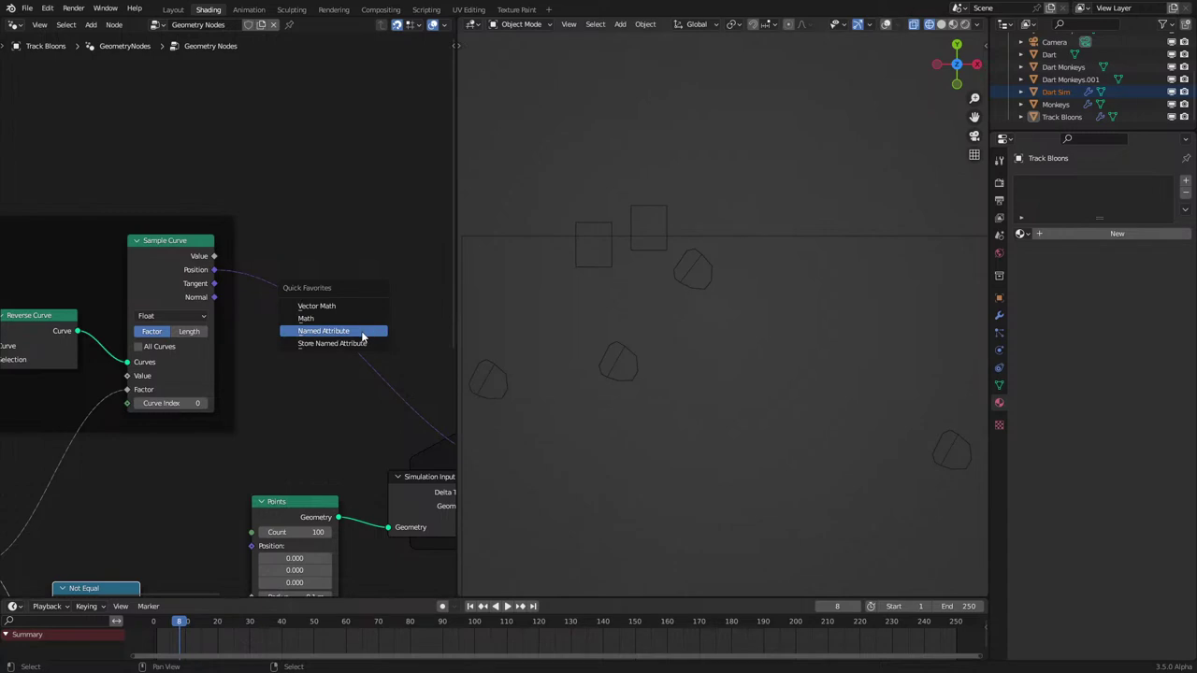
left_click(339, 311)
middle_click_drag(260, 465, 283, 425)
scroll(282, 426, "down", 1)
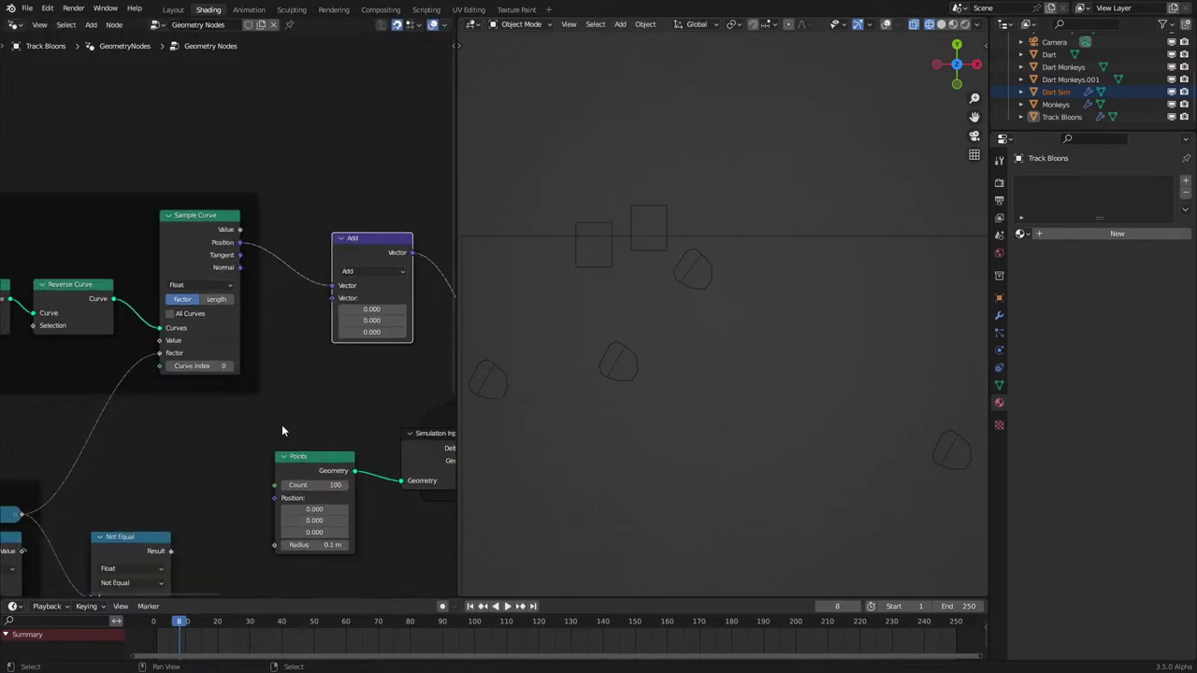
middle_click_drag(149, 467, 212, 362)
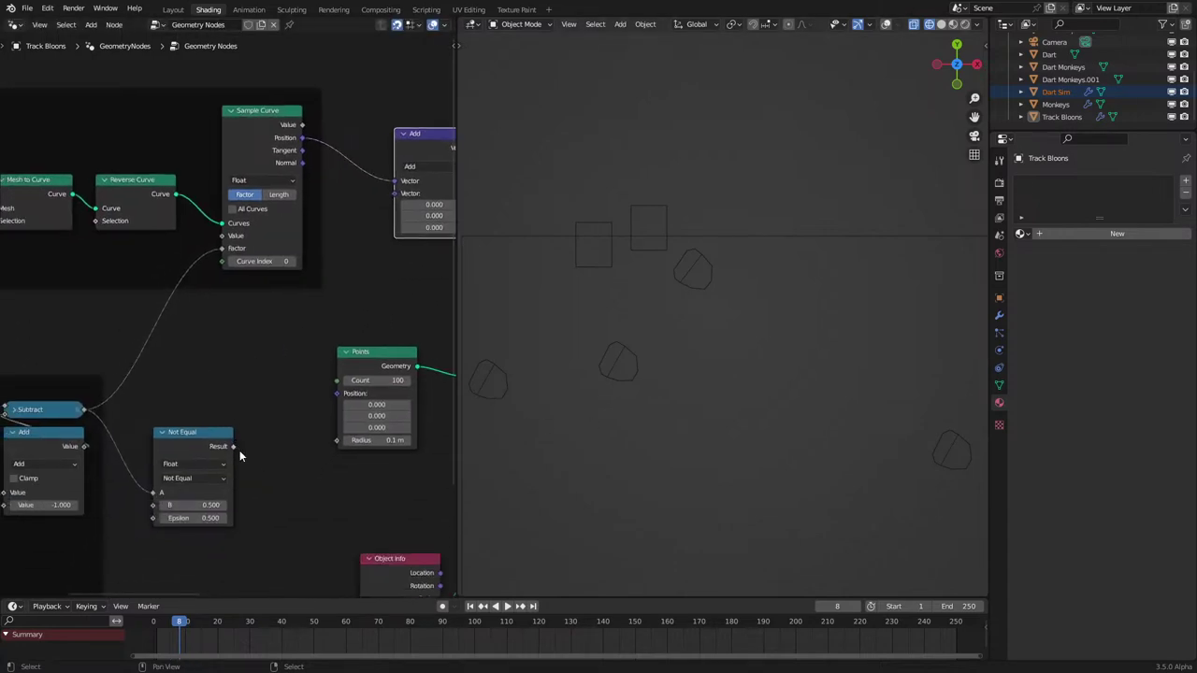
left_click_drag(268, 457, 272, 463)
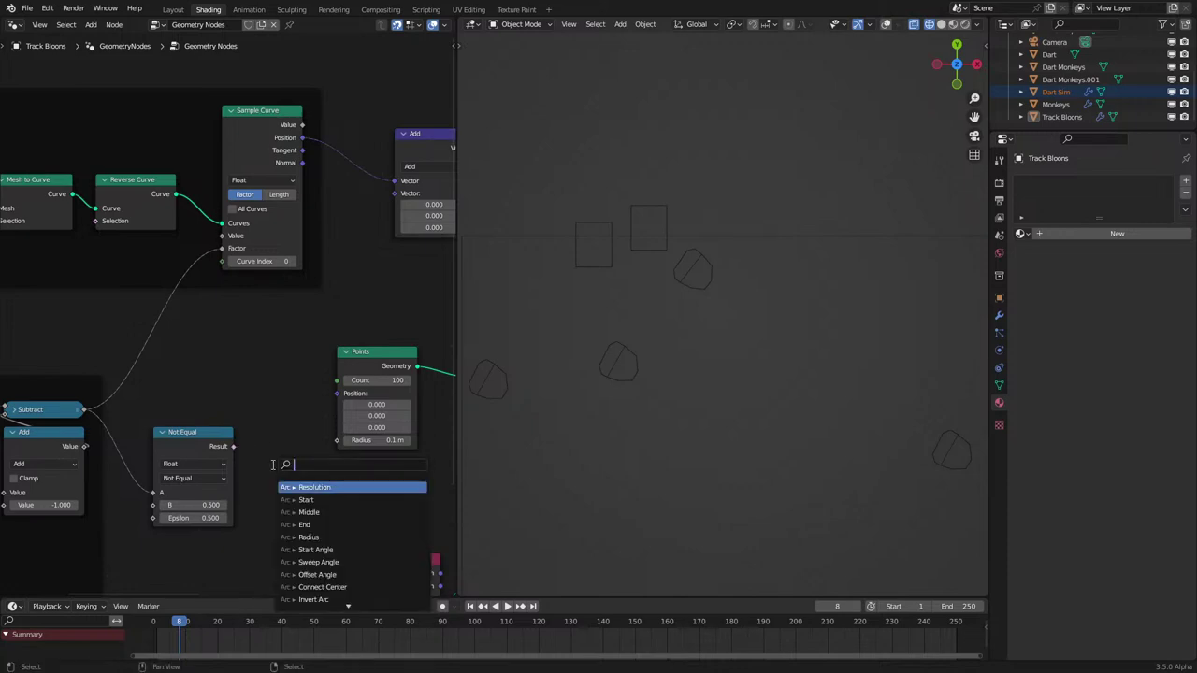
type("mul")
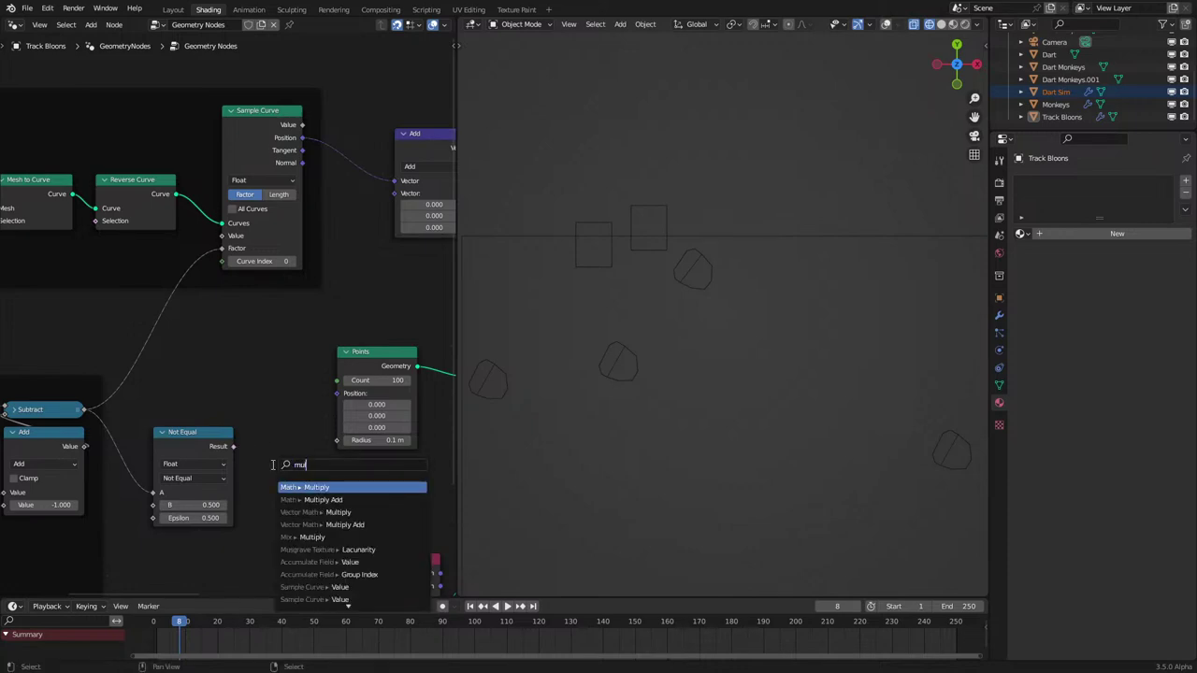
key("Down")
key("Down")
key("Down")
key("Down")
key("Down")
key("Down")
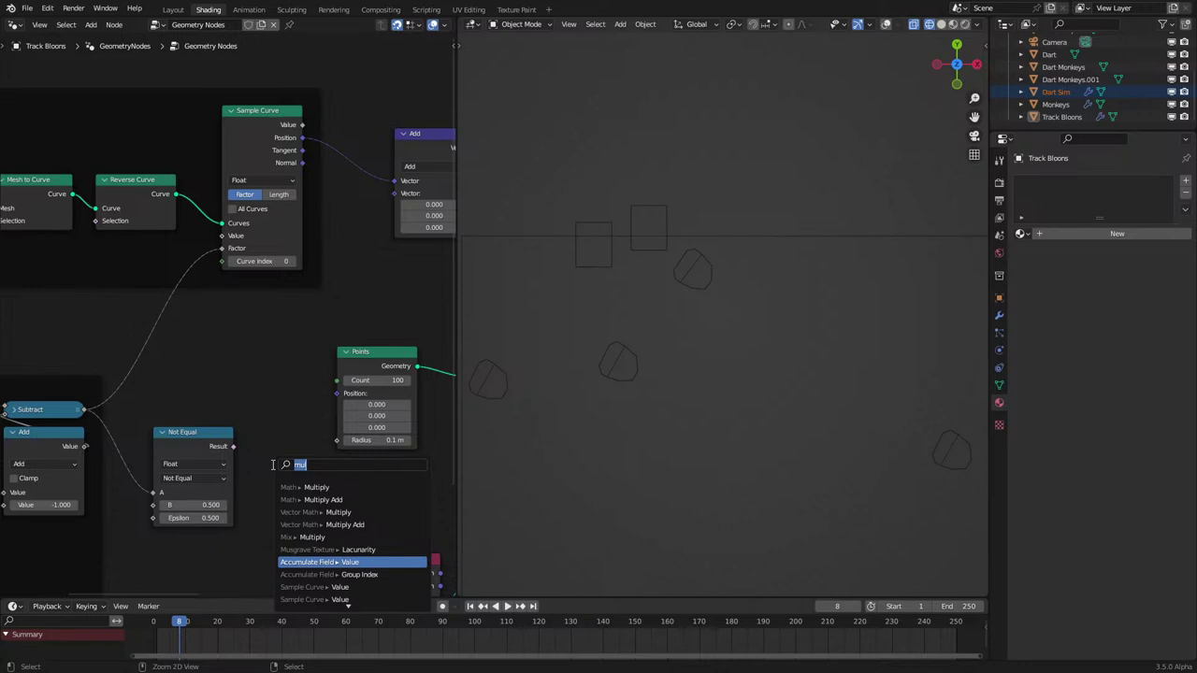
key("Escape")
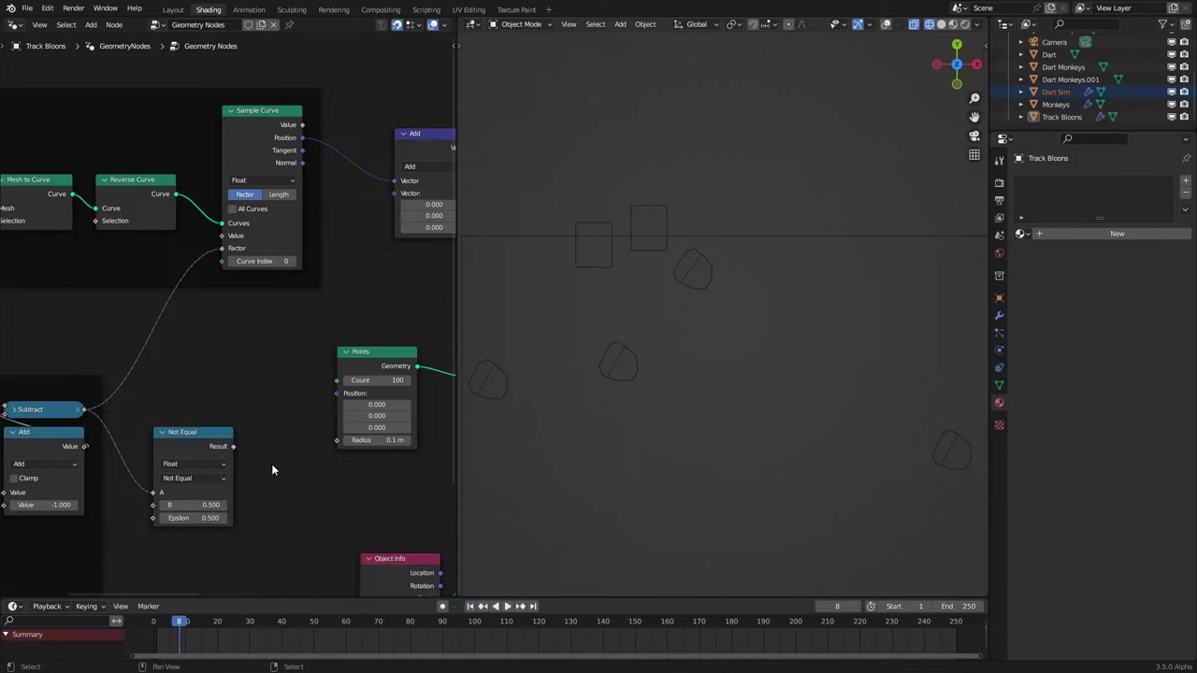
Step: Switch the viewport to rendered shading, then duplicate the Vector Math Add node beside Not Equal and set the copy to Multiply
left_click(597, 333)
middle_click_drag(264, 430, 255, 408)
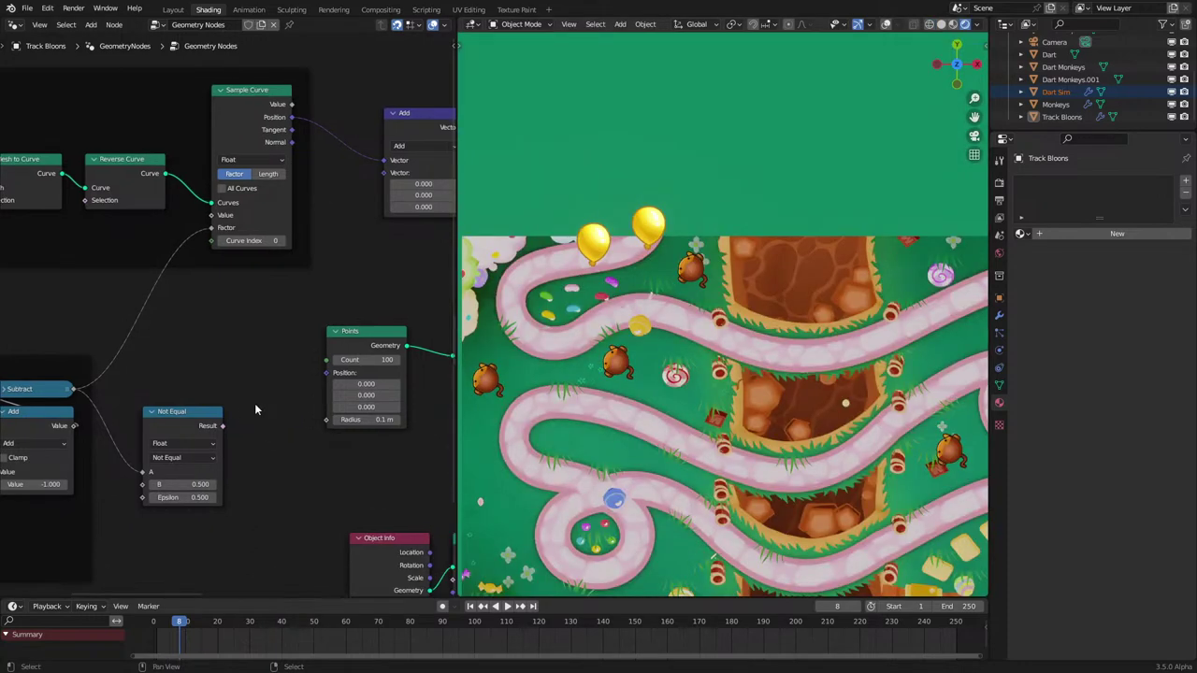
key("shift+d")
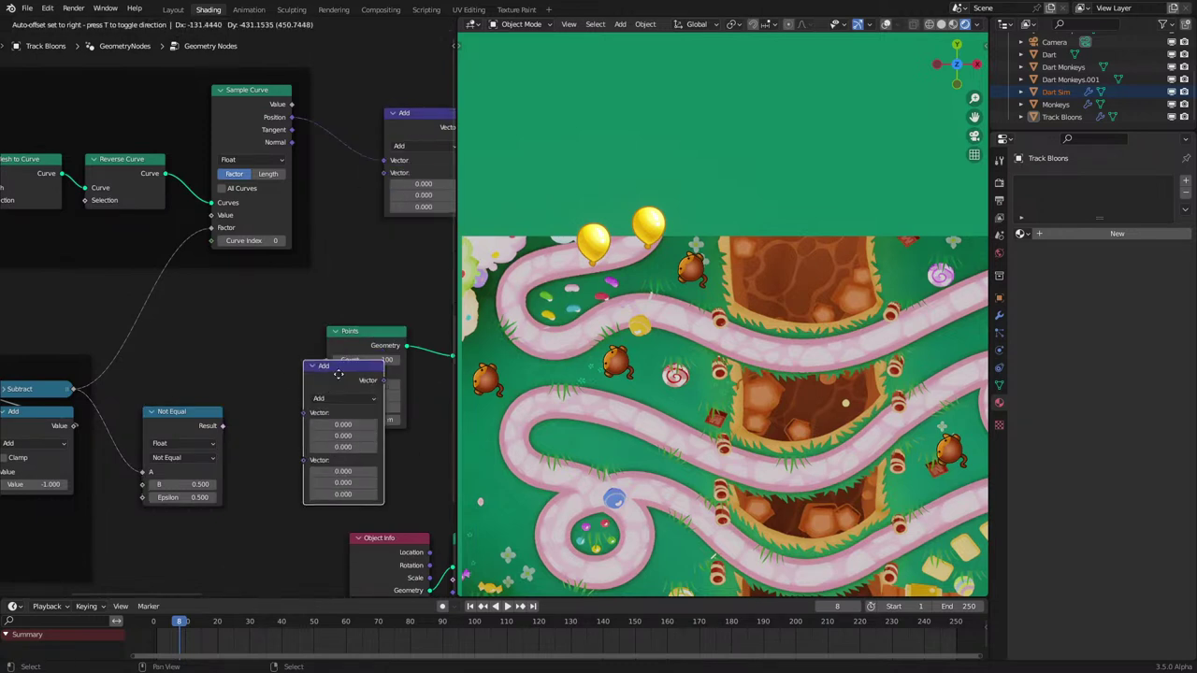
left_click(288, 399)
left_click(297, 422)
left_click(285, 448)
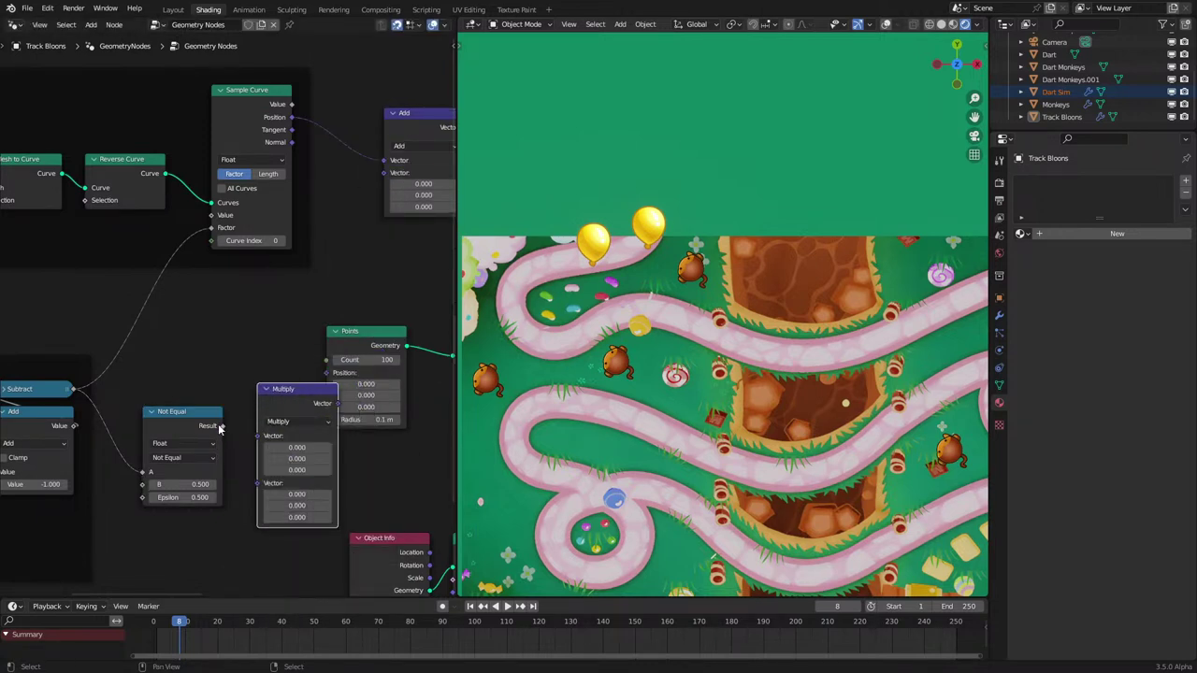
Step: Connect the Not Equal result to Multiply's first vector, shift both nodes aside, and link Multiply to the Add node's second vector
mouse_move(221, 426)
left_mouse_down()
mouse_move(260, 436)
mouse_move(222, 422)
left_mouse_up()
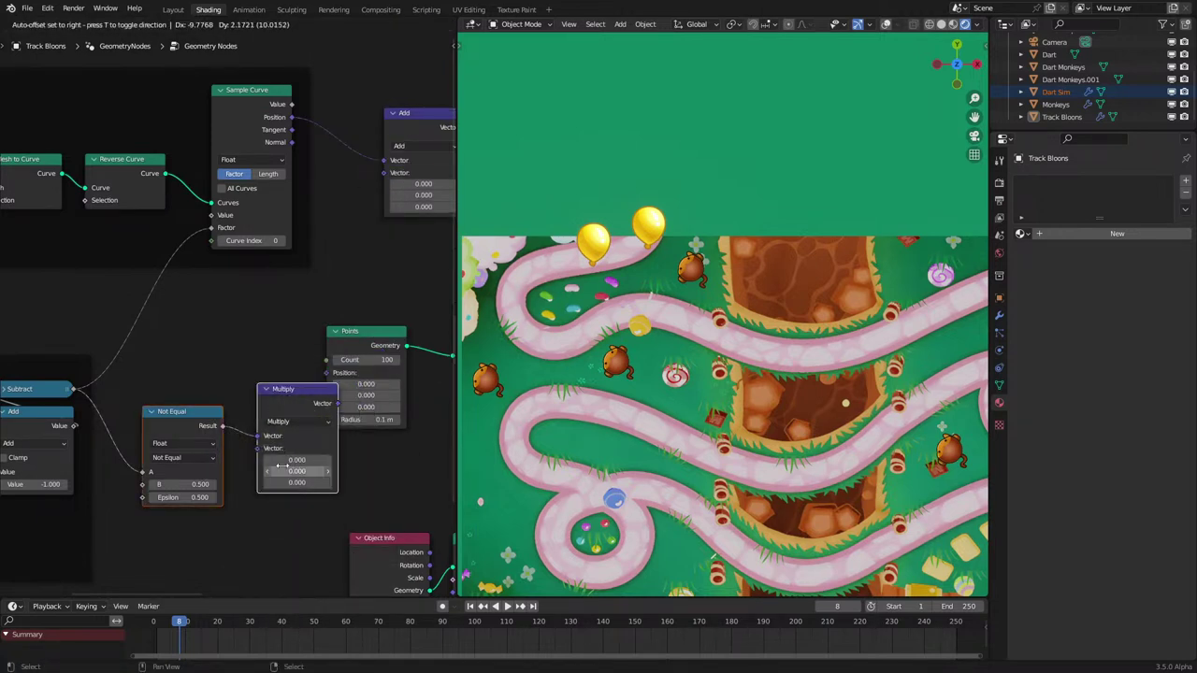
left_click_drag(324, 404, 288, 404)
left_click_drag(387, 184, 390, 178)
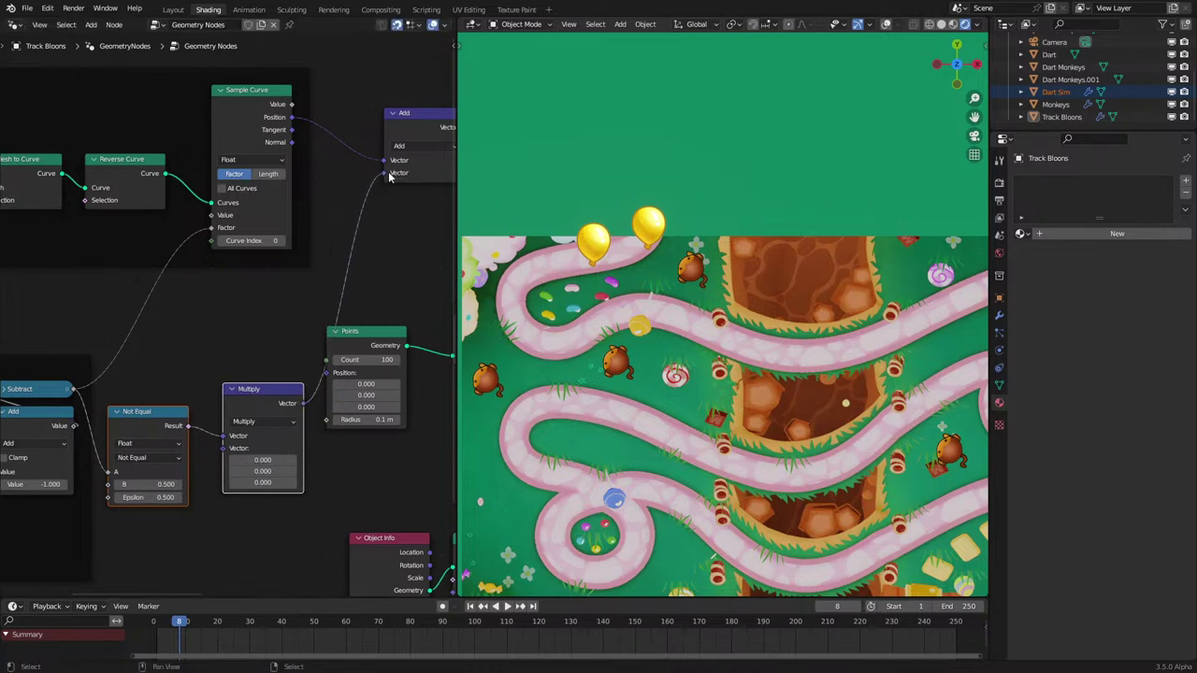
Step: Move the Multiply node beside Not Equal, set the Z component of its second vector to 10, and play the animation
left_click(275, 392)
left_click_drag(274, 393, 264, 416)
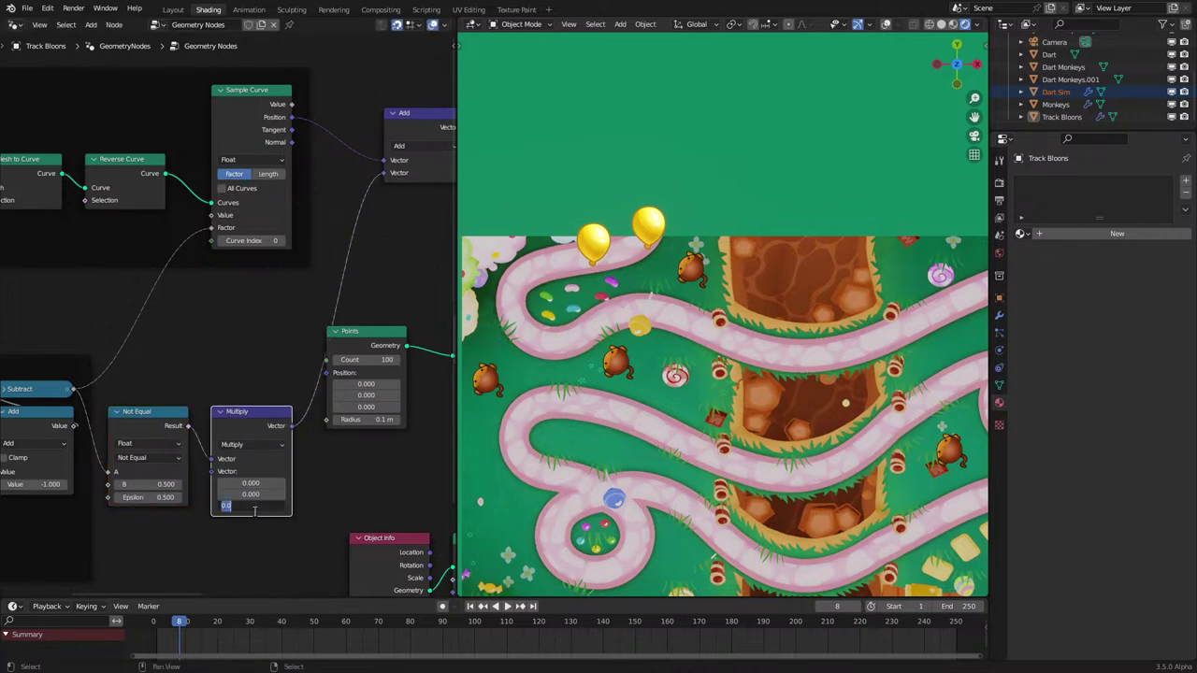
key("Return")
key("space")
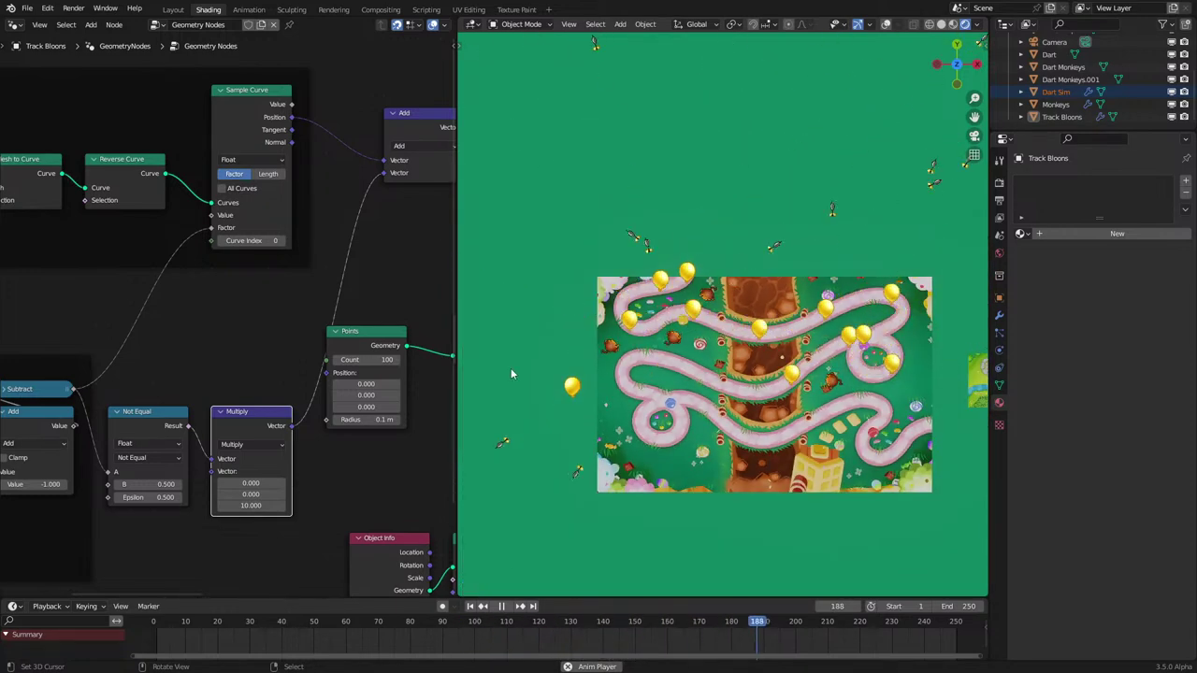
Step: Set the B threshold of the Less Than node after Geometry Proximity to 0.200 while the simulation plays
scroll(436, 374, "down", 3)
middle_click_drag(436, 374, 206, 385)
scroll(135, 394, "up", 2)
scroll(208, 388, "up", 1)
middle_click_drag(230, 424, 187, 298)
left_click(353, 506)
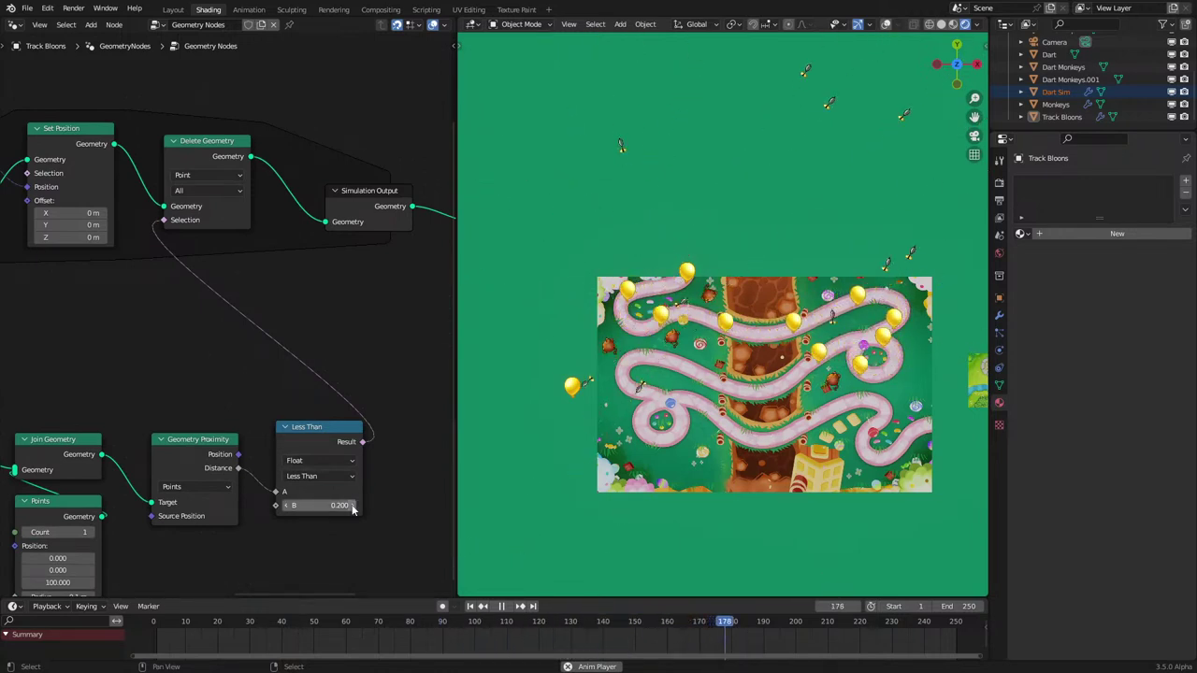
Step: Review the node chain around Set Position and Delete Geometry, playing and pausing the simulation to check bloon deletion
key("space")
scroll(140, 326, "down", 6)
middle_click_drag(131, 323, 340, 417)
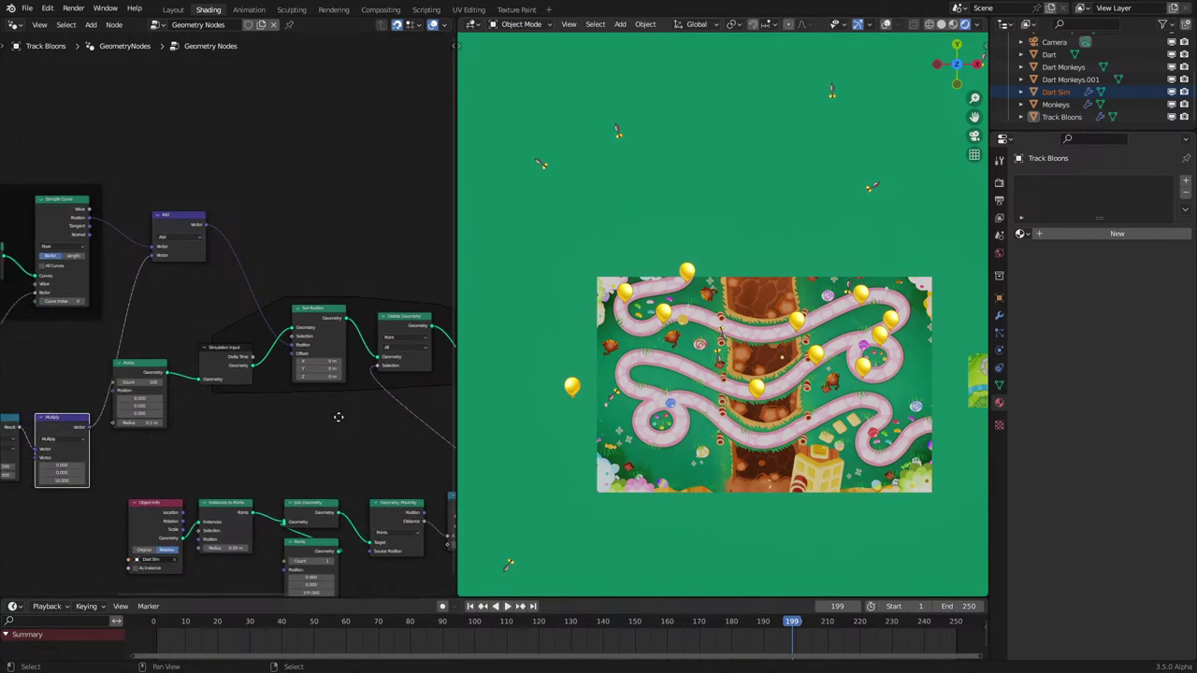
scroll(333, 421, "up", 3)
key("space")
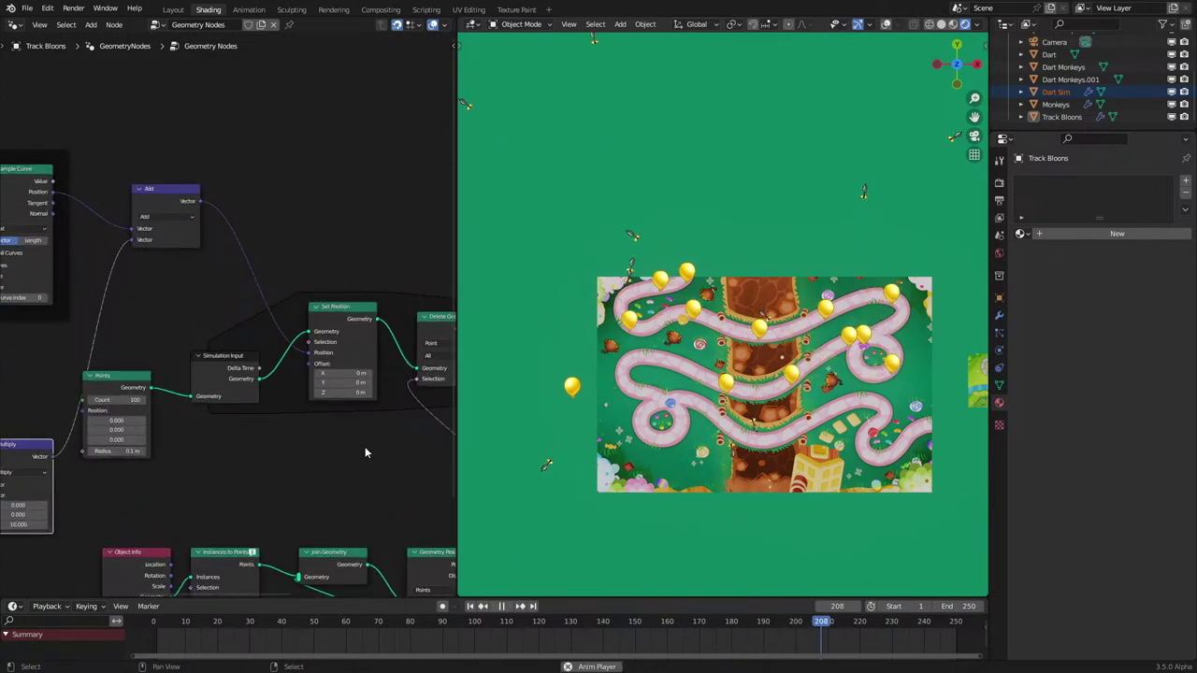
key("space")
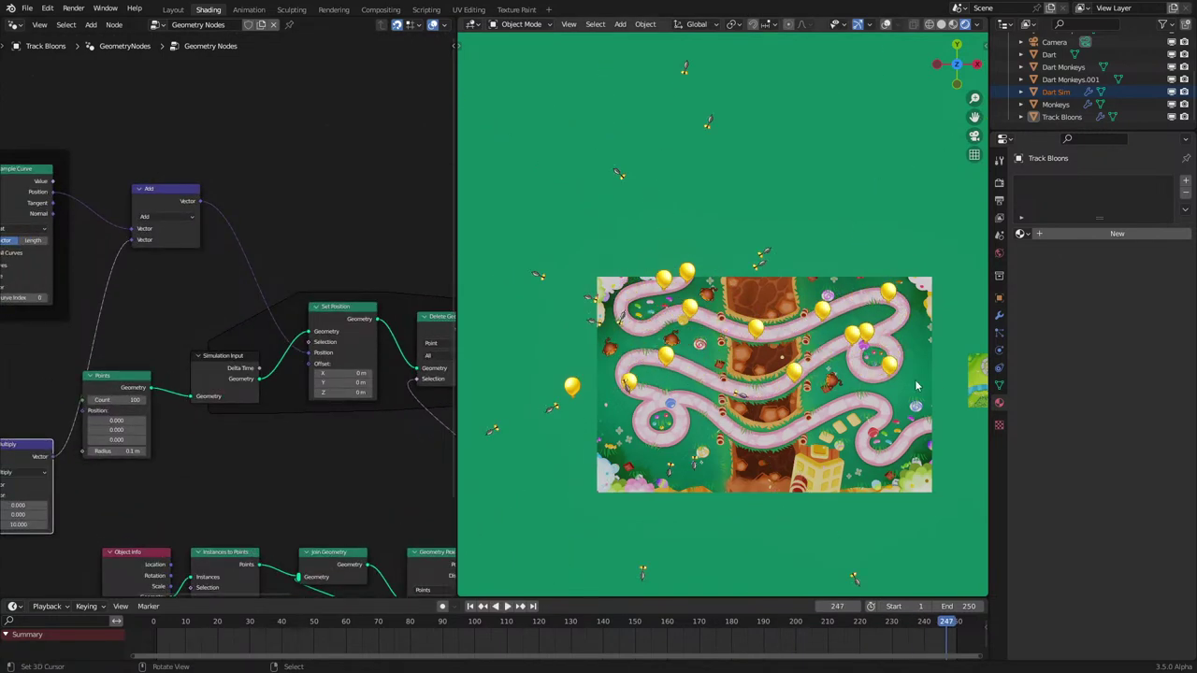
Step: Examine the bloons and darts in wireframe while stepping through playback with Track Bloons selected, then return to rendered shading
scroll(902, 385, "up", 3)
key("z")
left_click(783, 400)
key("space")
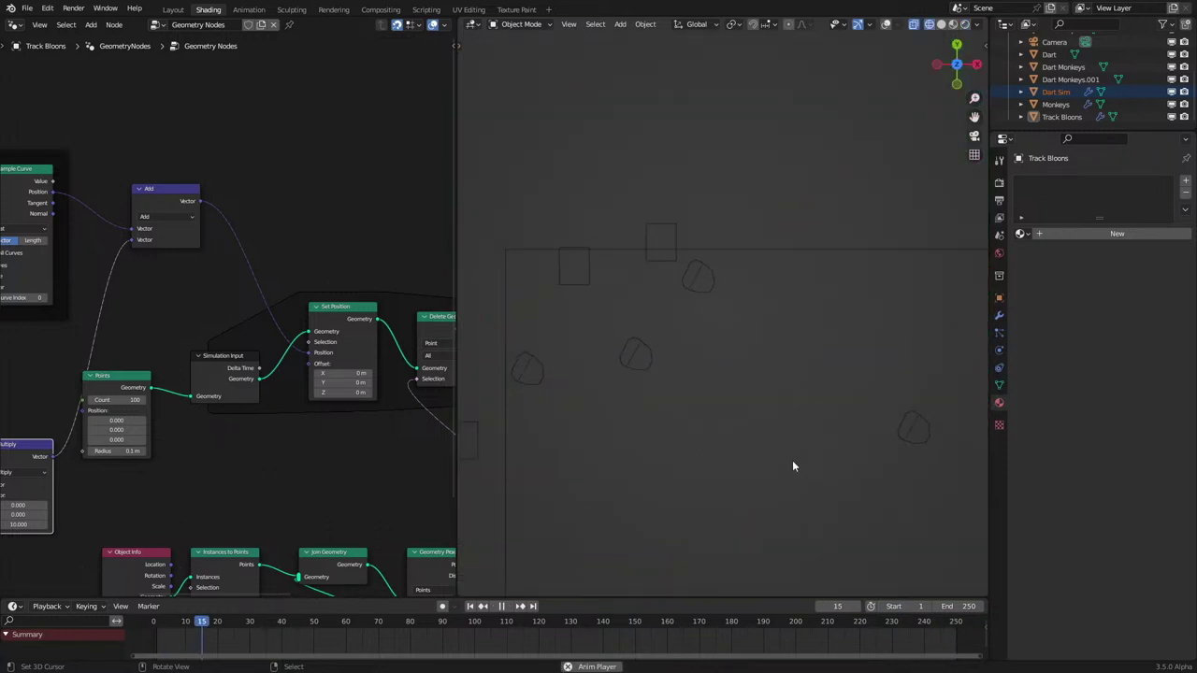
key("space")
left_click(581, 335)
key("space")
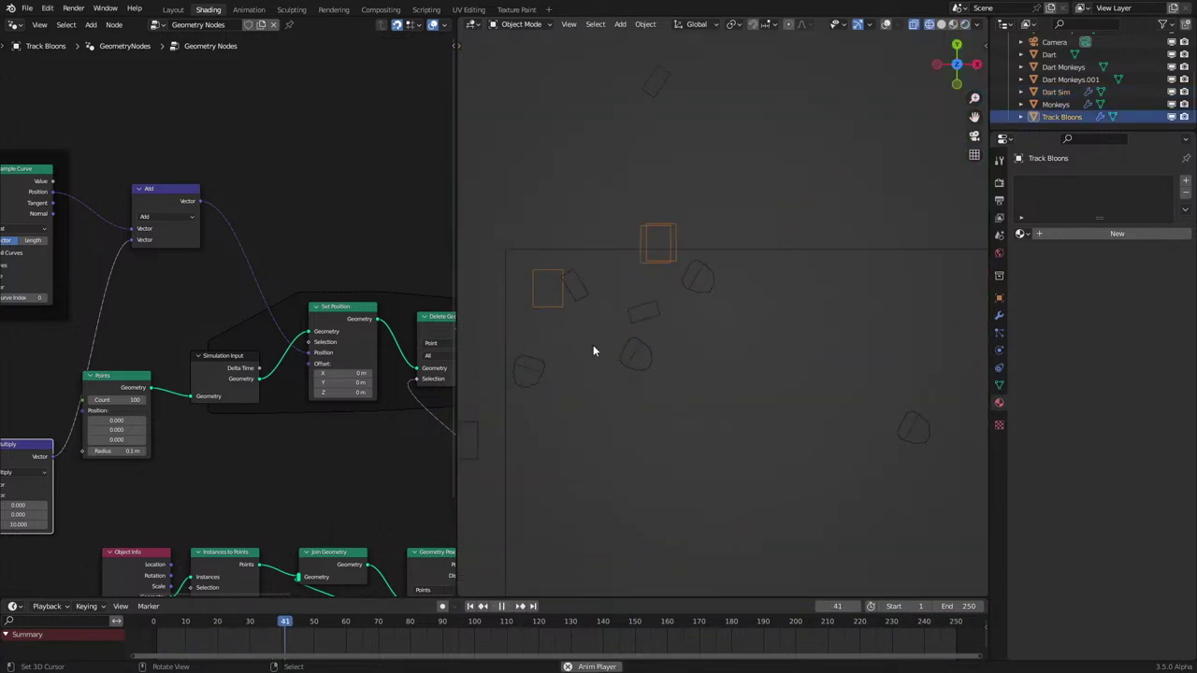
key("space")
key("shift+z")
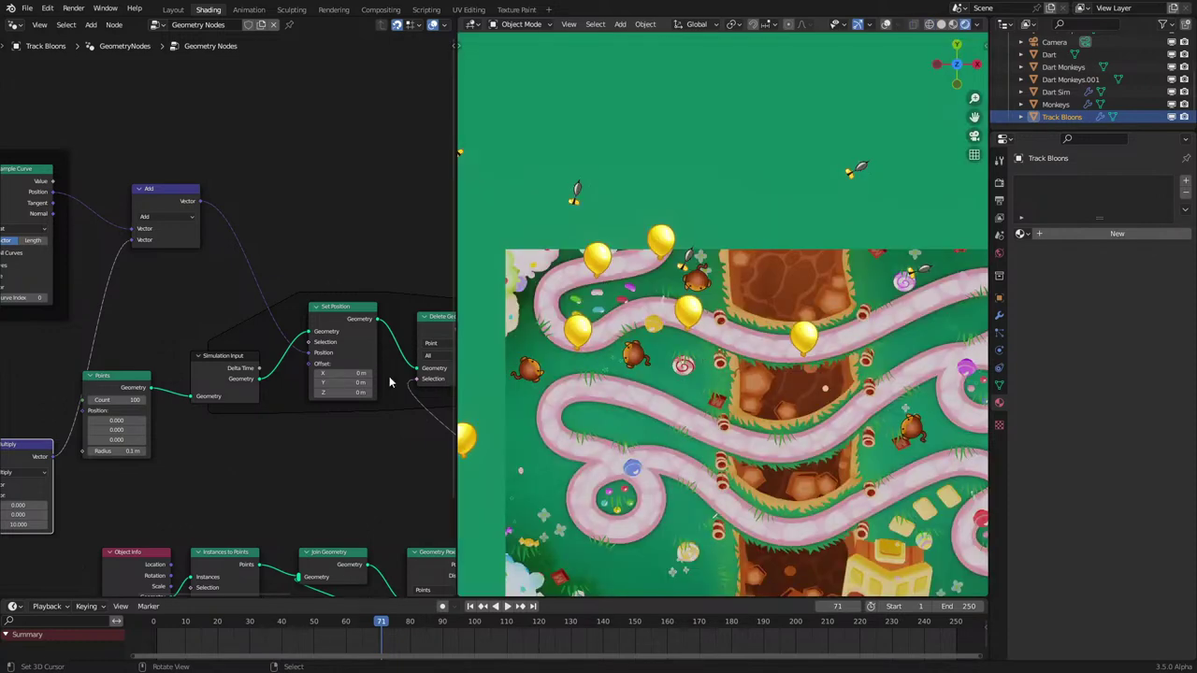
Step: Replay the simulation from the first frame, pause it, and inspect the nodes that delete and instance the bloons
scroll(280, 378, "down", 4)
scroll(248, 367, "up", 1)
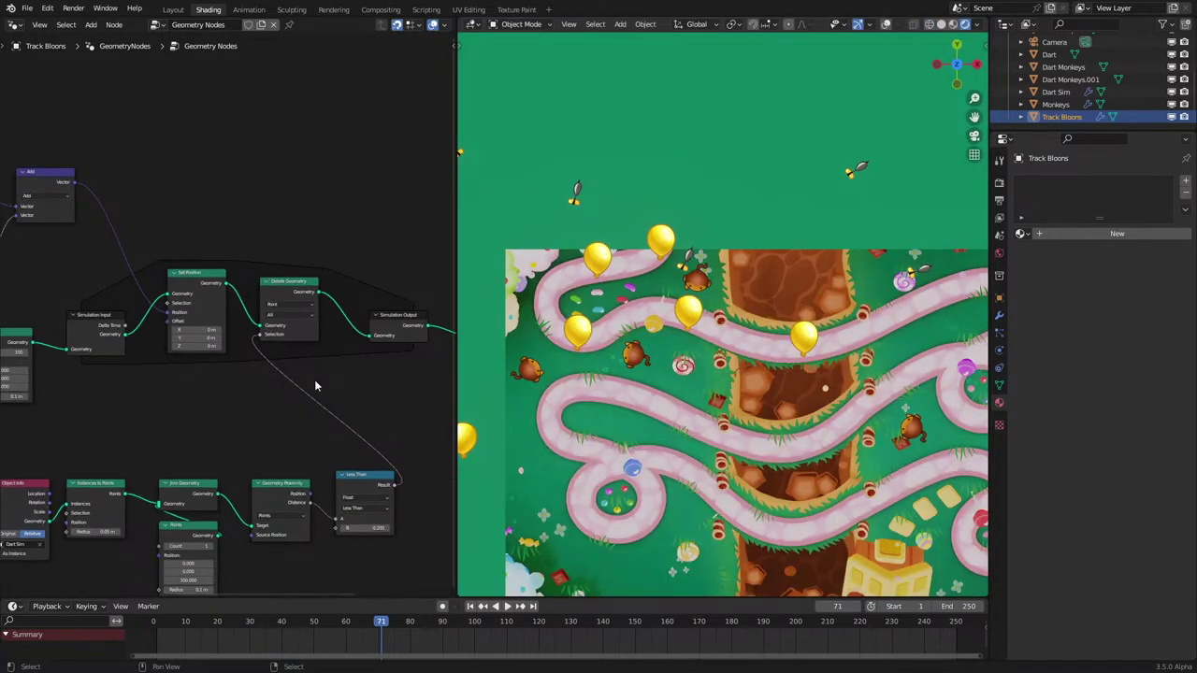
key("shift+Left")
key("space")
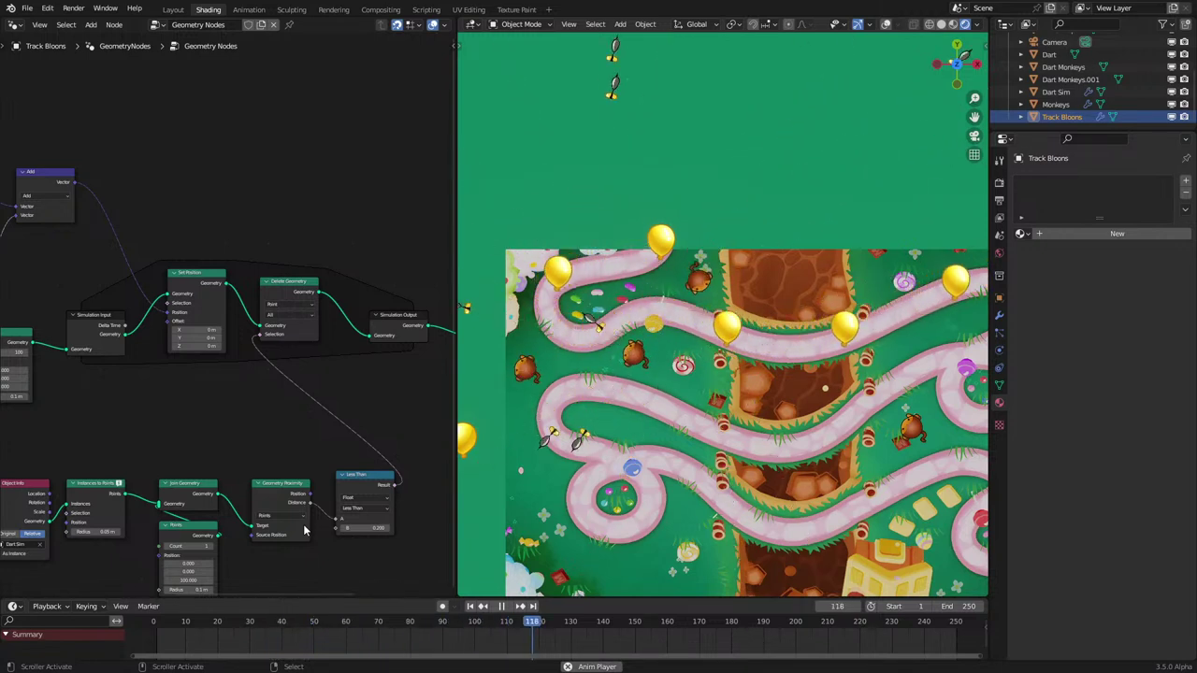
scroll(303, 529, "down", 1)
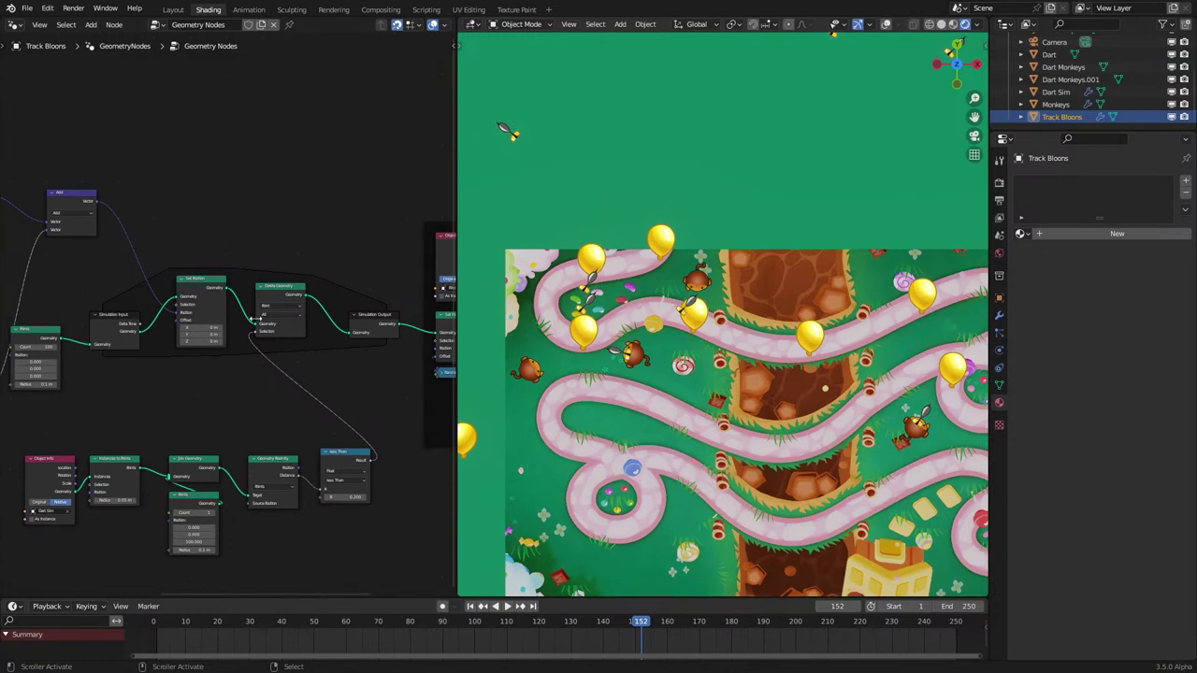
middle_click_drag(325, 399, 198, 417)
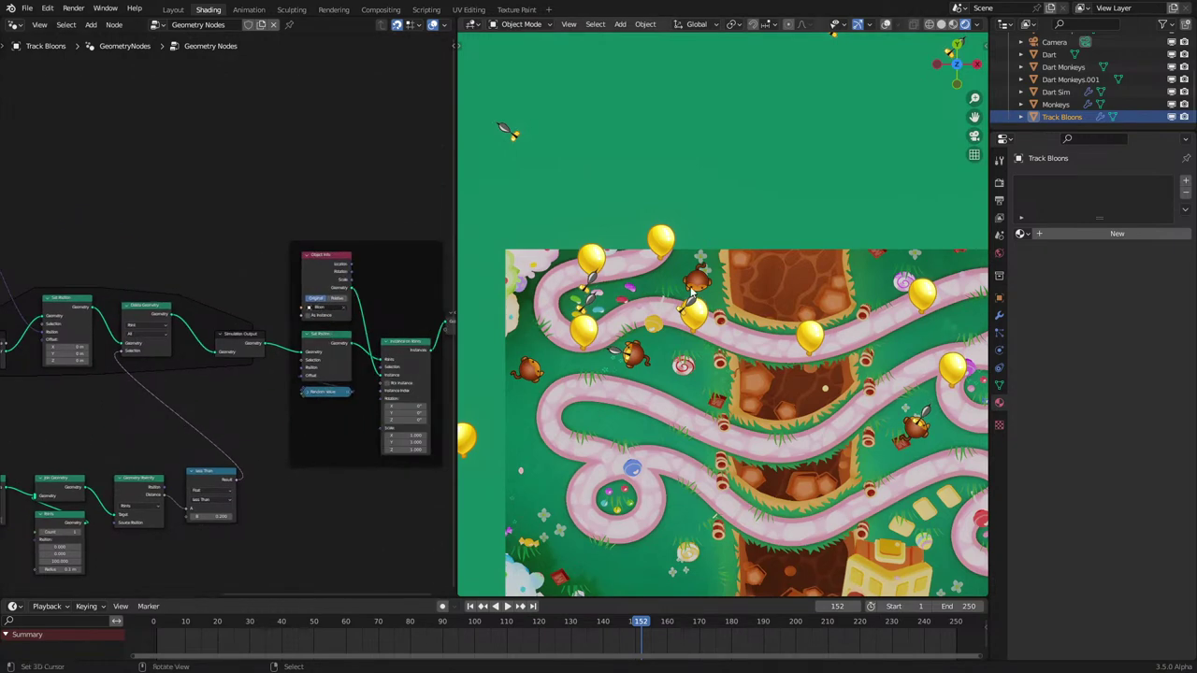
Step: Compare Dart Sim's darts with the bloons in wireframe, then reselect Track Bloons and replay the simulation in rendered shading
left_click(697, 315)
key("z")
left_click(685, 332)
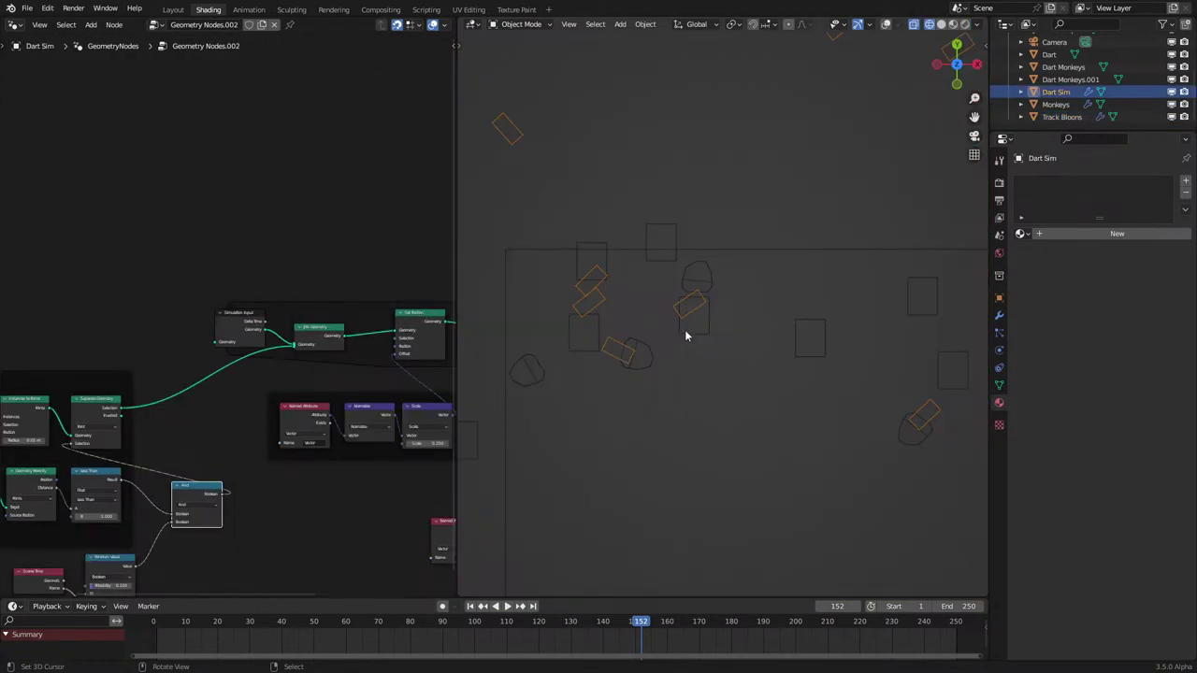
left_click(695, 341)
key("z")
left_click(645, 262)
key("space")
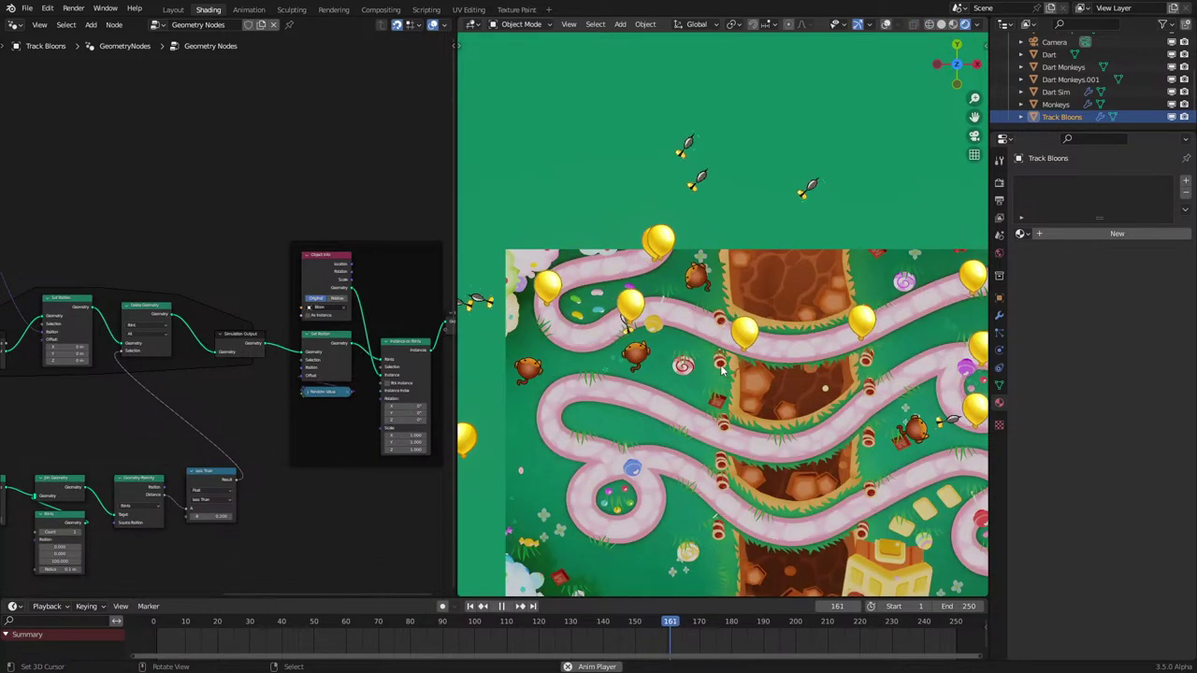
scroll(692, 365, "down", 2)
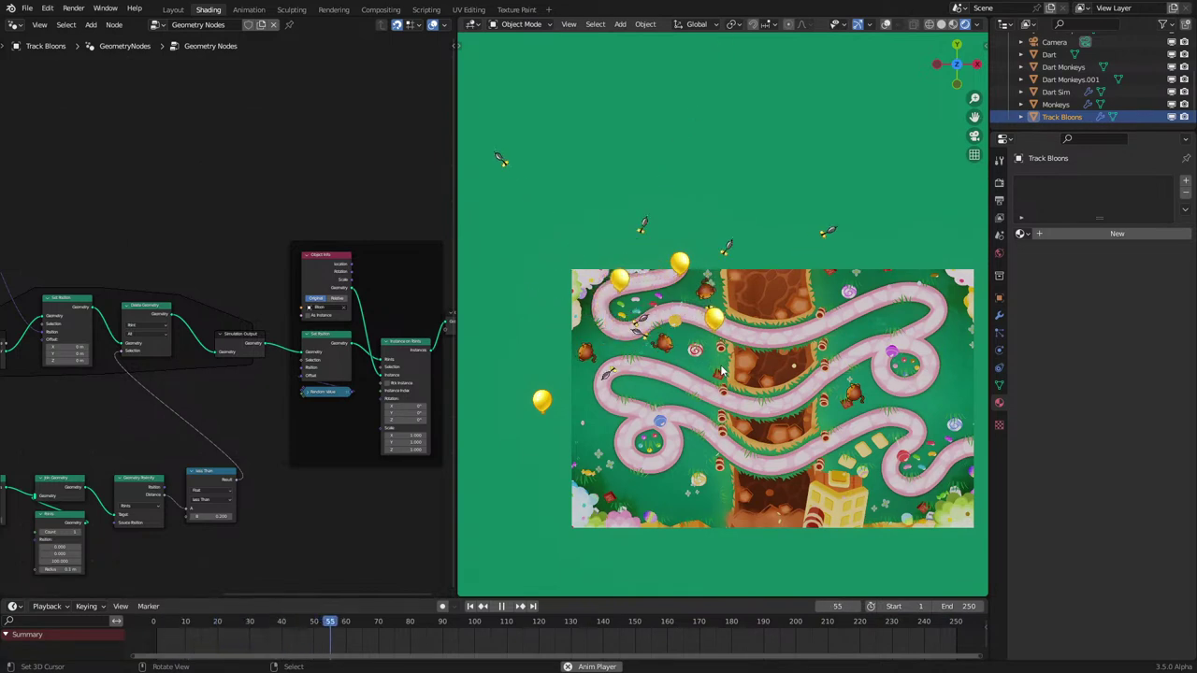
key("space")
Step: Move the track sampling, offset and Points nodes away from Simulation Input to make room in the node tree
middle_click_drag(248, 412, 93, 420)
scroll(155, 389, "down", 5)
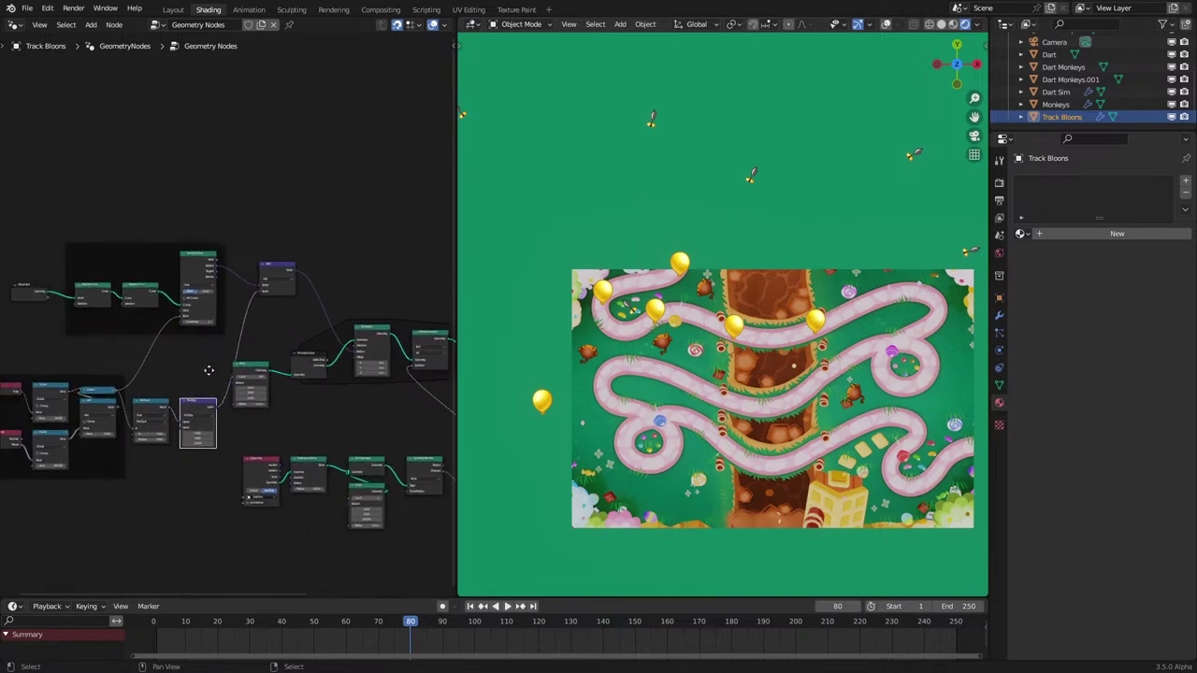
left_click_drag(63, 263, 271, 496)
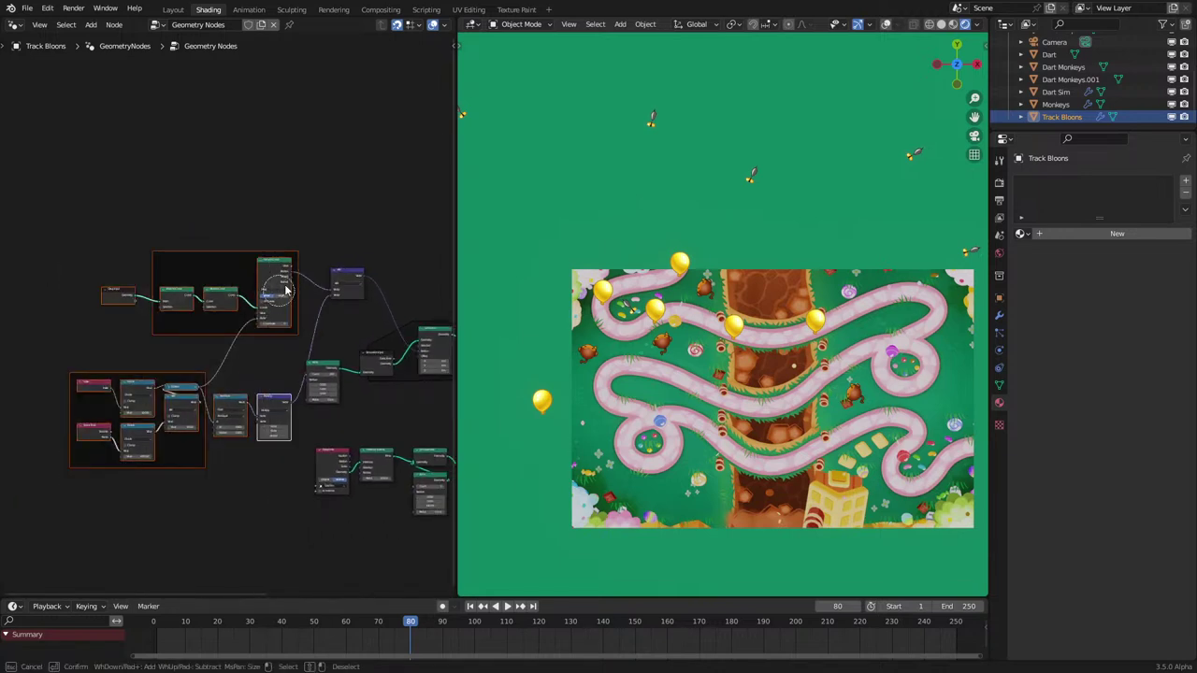
key("g")
left_click(257, 288)
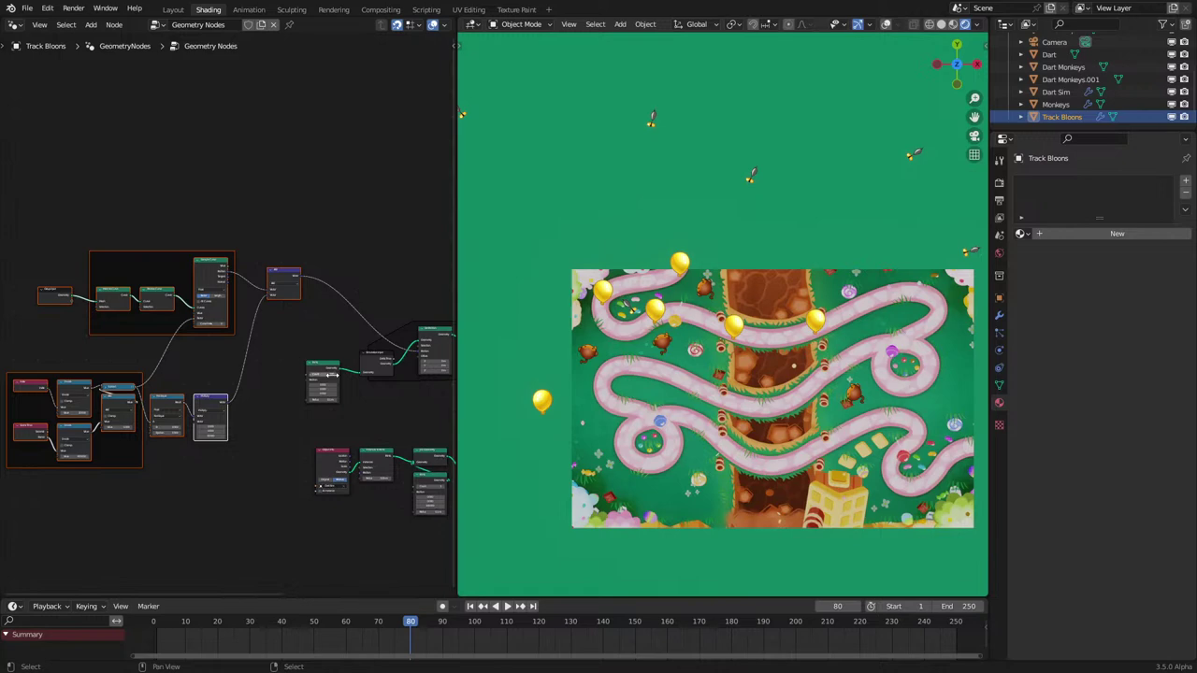
scroll(268, 373, "up", 3)
right_click(268, 373)
scroll(273, 356, "up", 4)
left_click(293, 360)
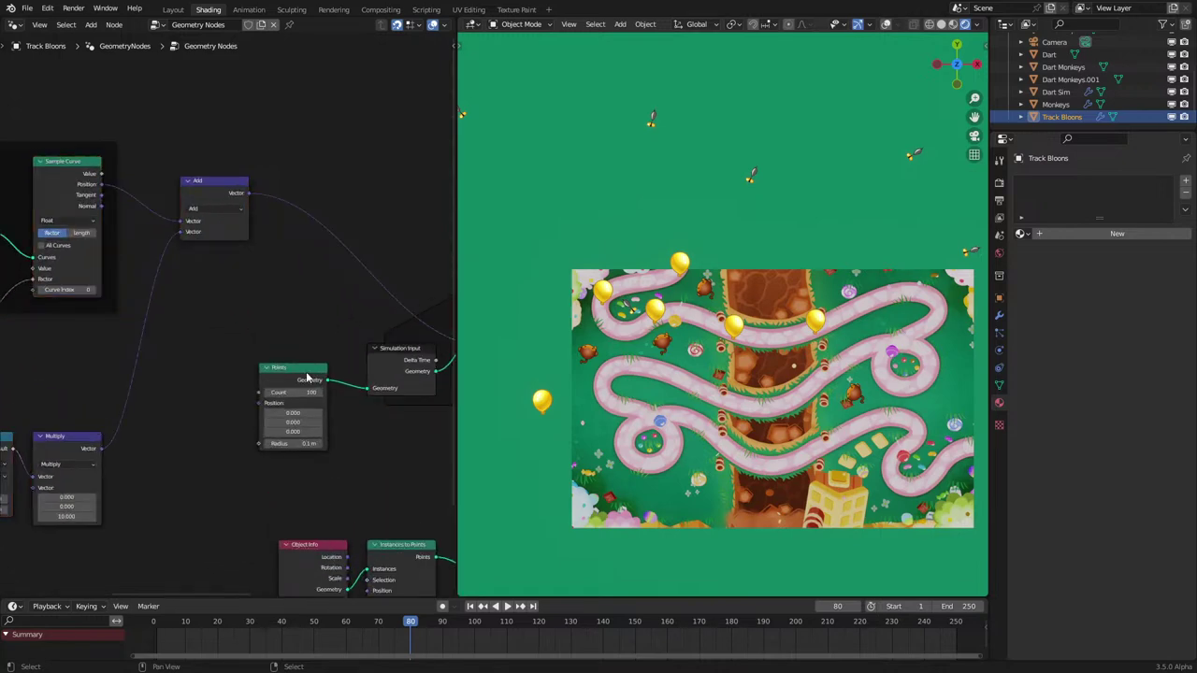
left_click_drag(308, 375, 193, 357)
scroll(265, 413, "up", 4)
key("q")
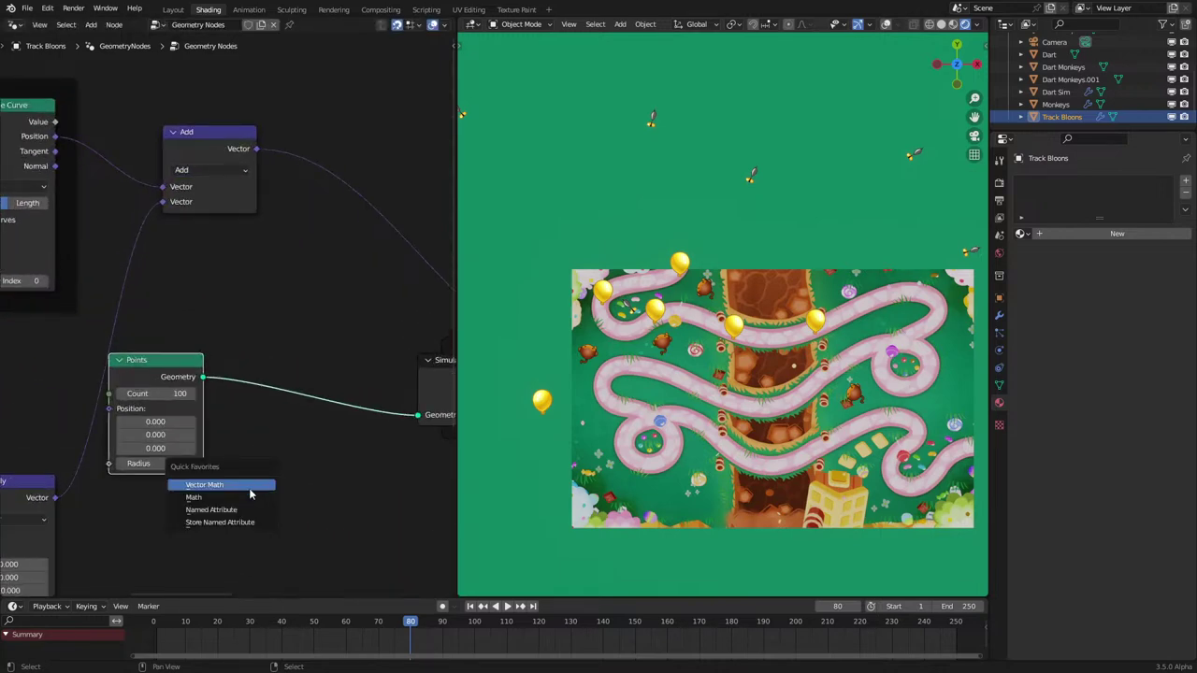
left_click(238, 513)
right_click(237, 513)
Step: Insert a Store Named Attribute node between Points and Simulation Input and set its data type to Integer
key("q")
left_click(238, 525)
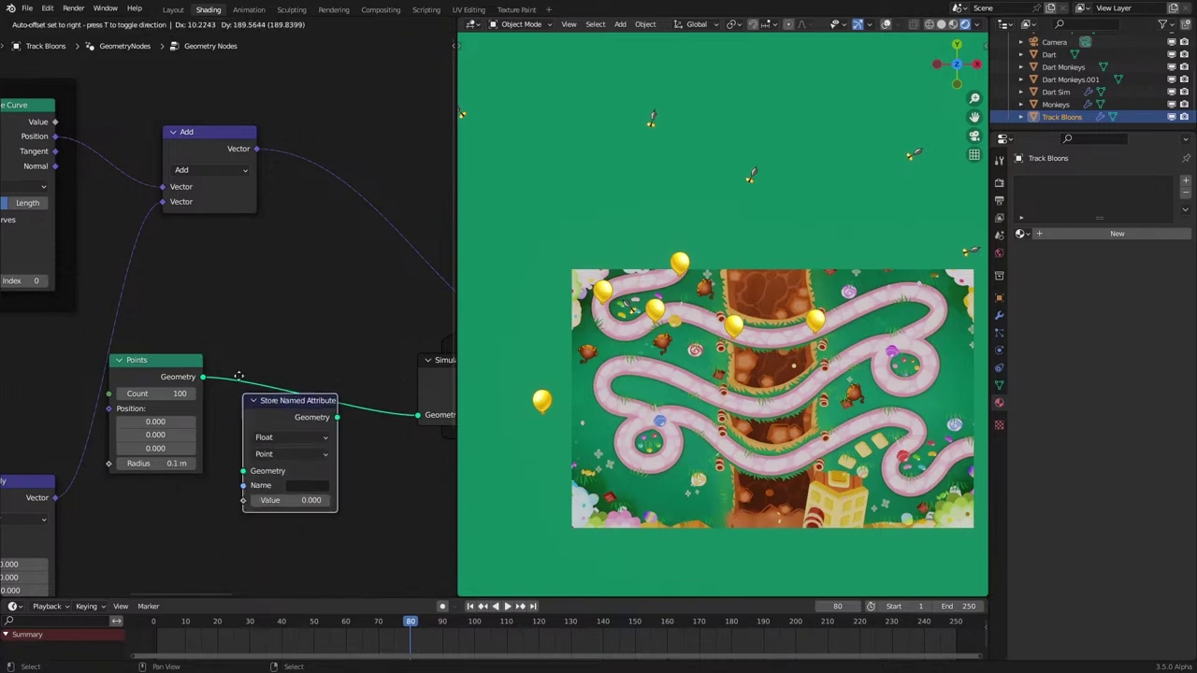
left_click(251, 340)
left_click(296, 385)
left_click(283, 413)
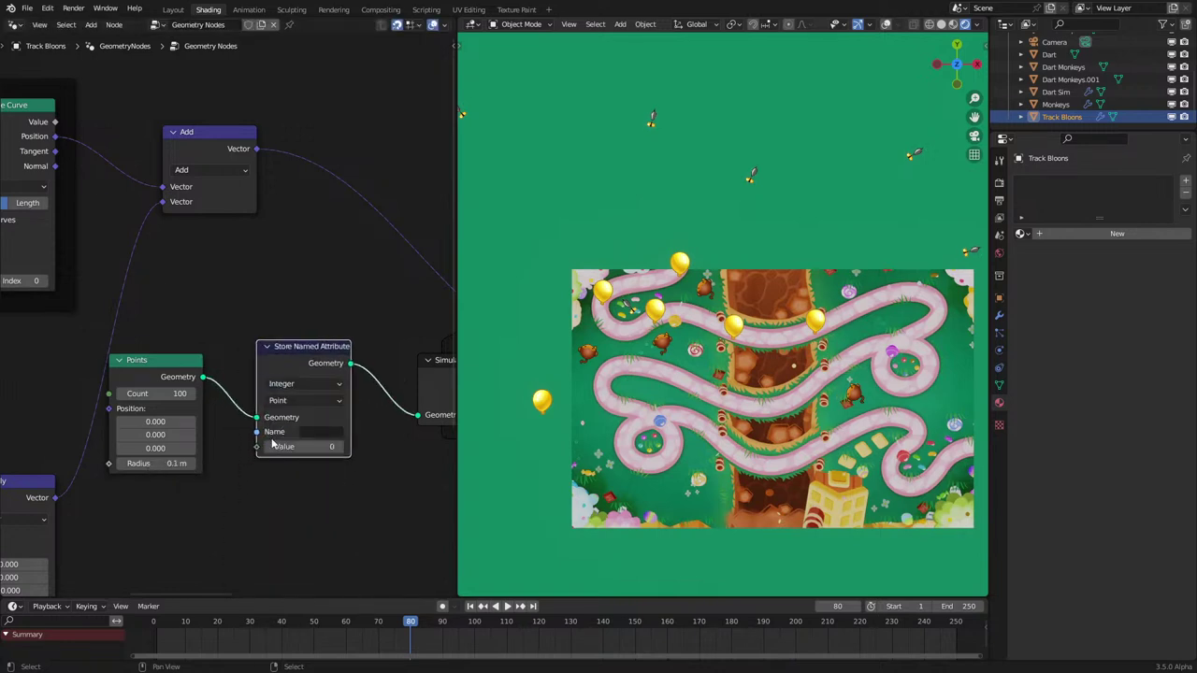
Step: Feed an Index node into the Store Named Attribute value and name the attribute ID
left_click_drag(245, 477, 246, 474)
type("in")
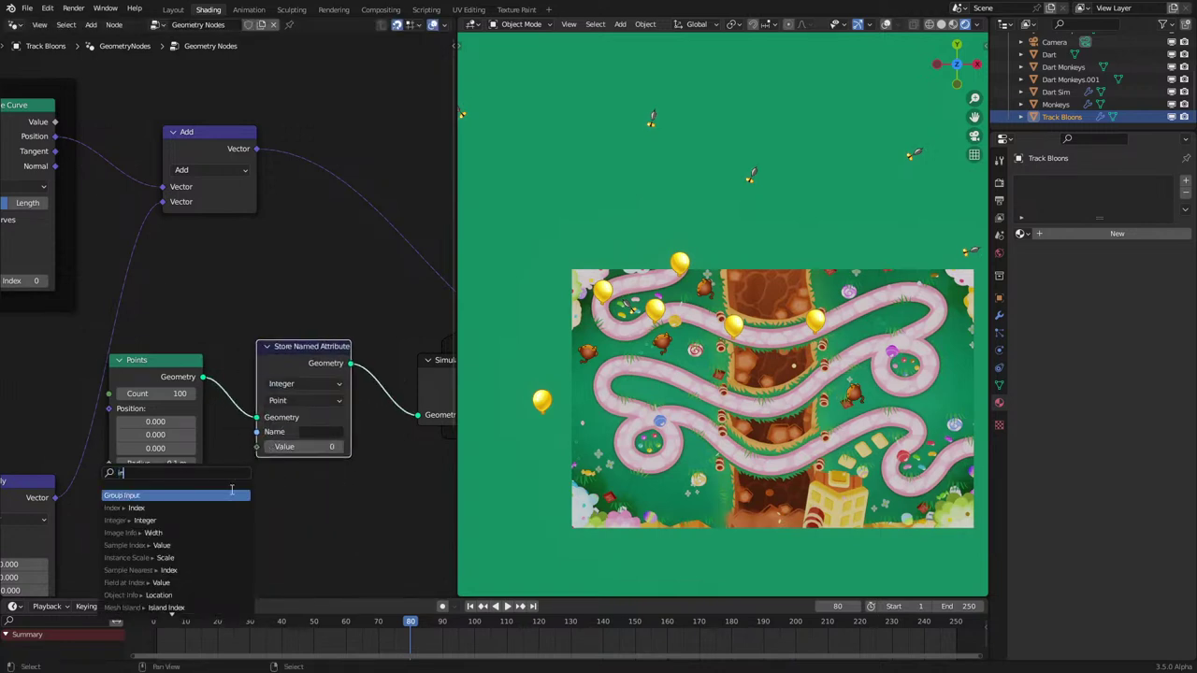
type("d")
key("Return")
left_click(334, 499)
left_click(324, 434)
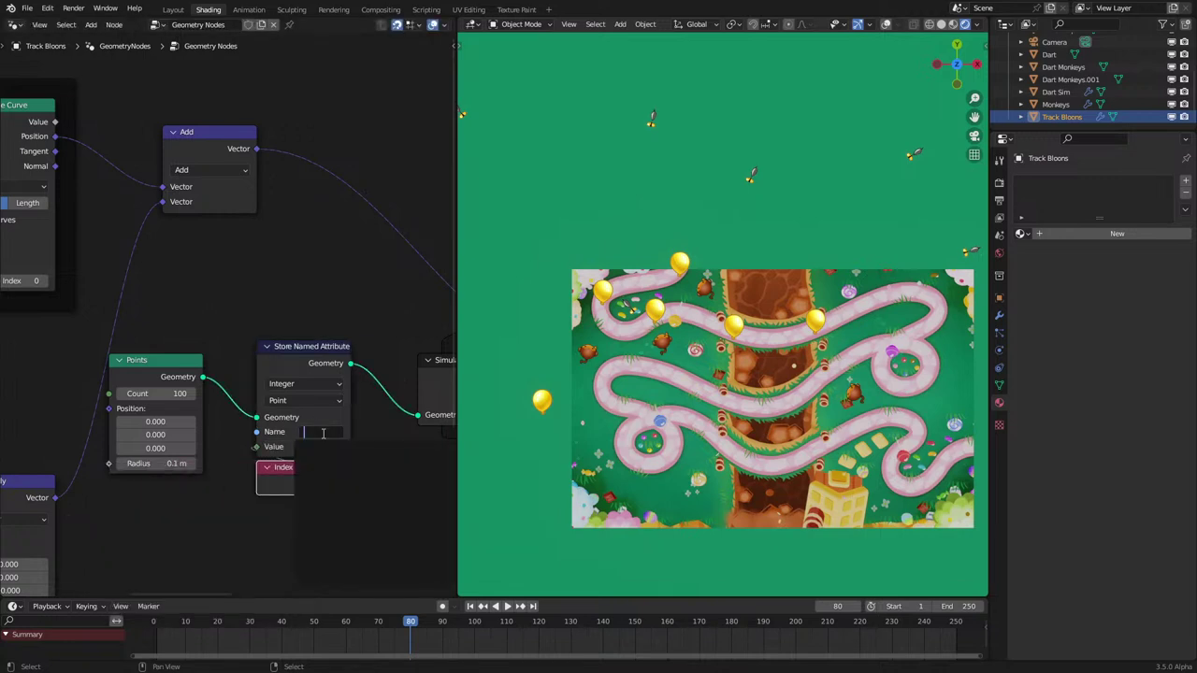
key("Return")
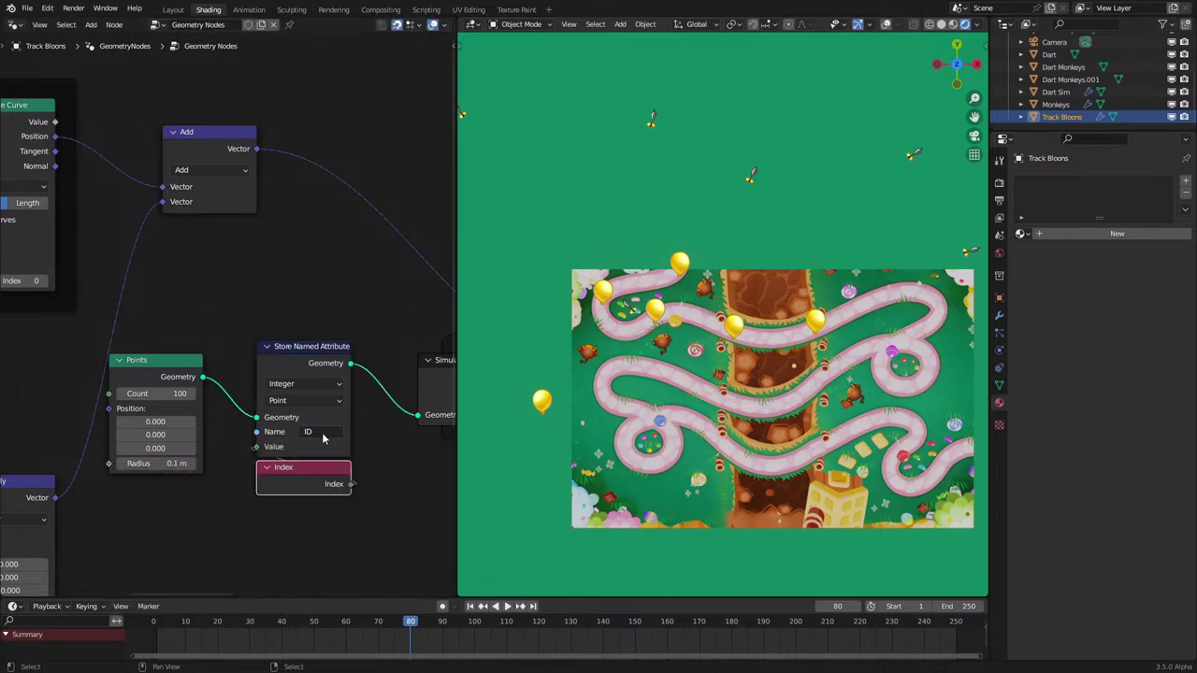
Step: Add a Named Attribute node above the Index node that feeds the Divide by 20
scroll(215, 446, "down", 6)
scroll(146, 453, "up", 1)
middle_click_drag(144, 452, 418, 383)
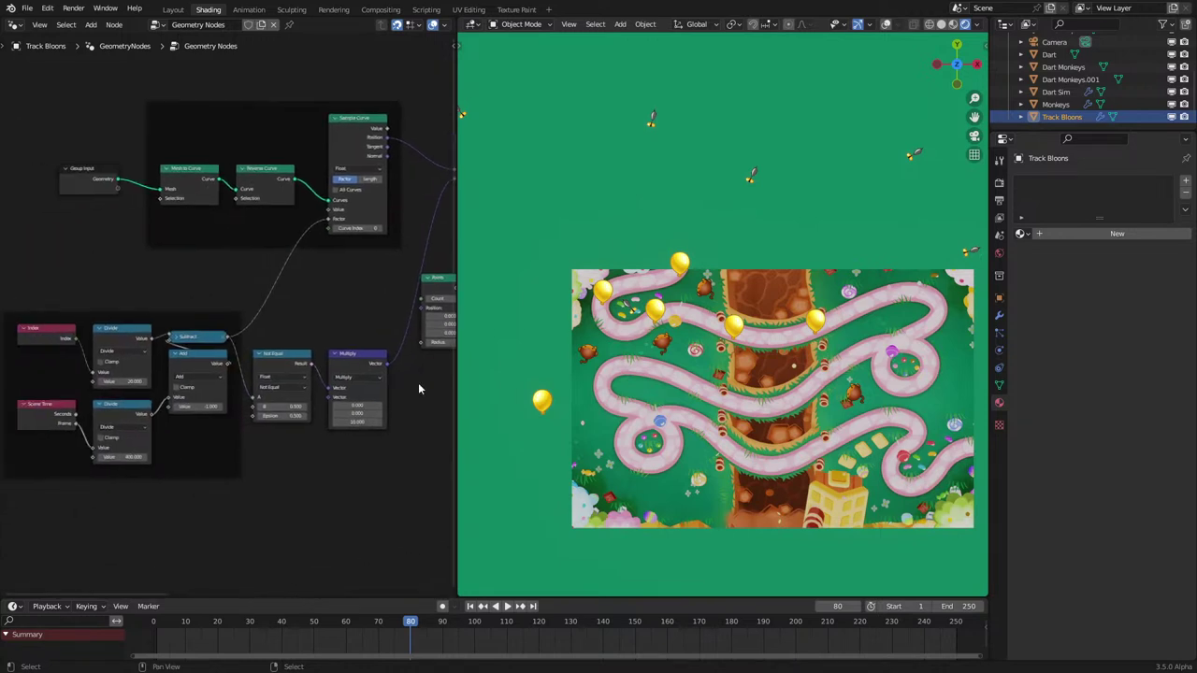
middle_click_drag(54, 325, 171, 359)
scroll(171, 359, "up", 5)
key("q")
left_click(155, 366)
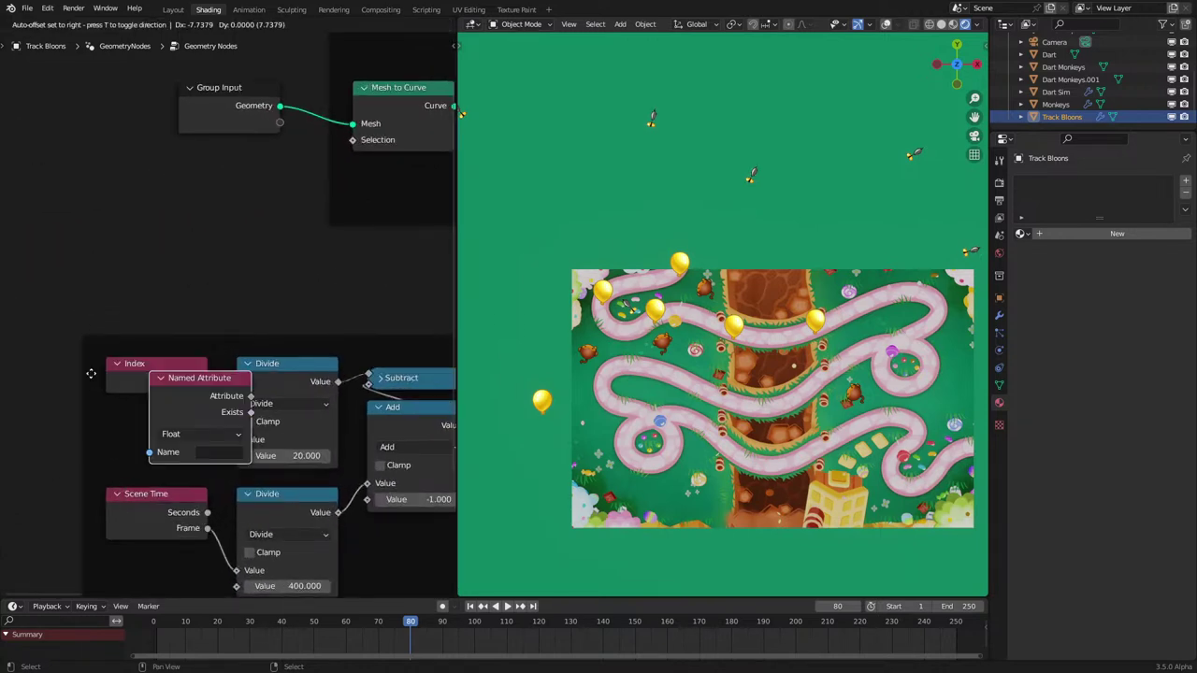
left_click(132, 300)
Step: Set the Named Attribute node to Integer and its name to ID
left_click(155, 294)
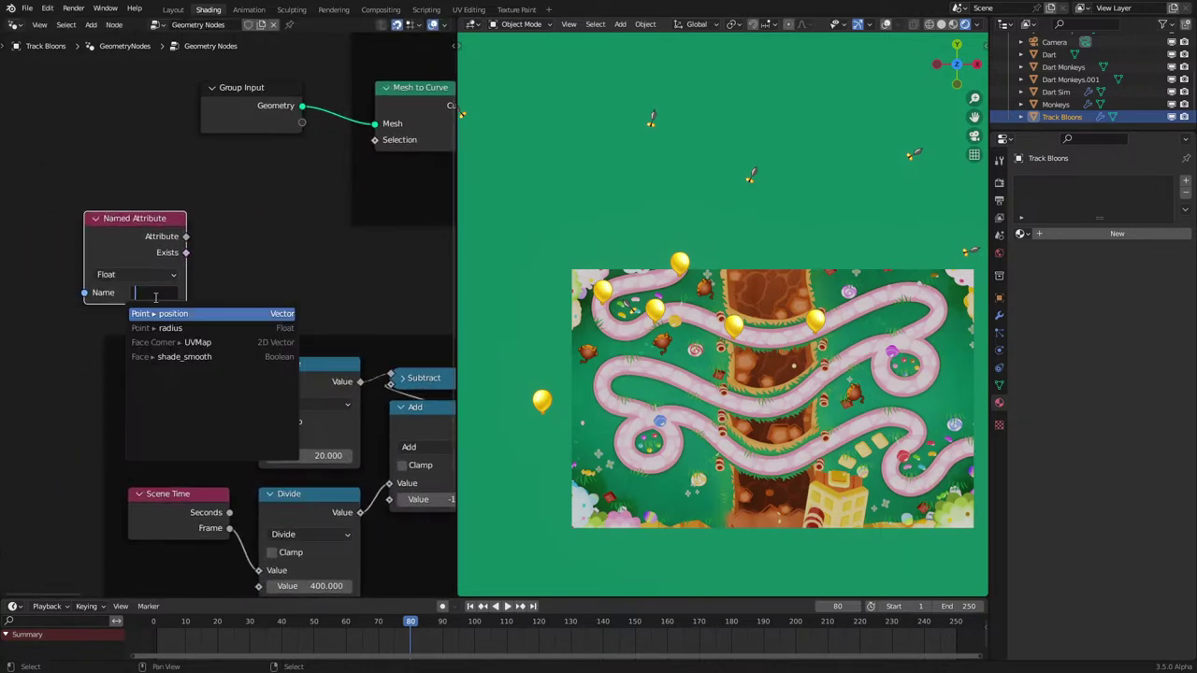
type("in")
key("Return")
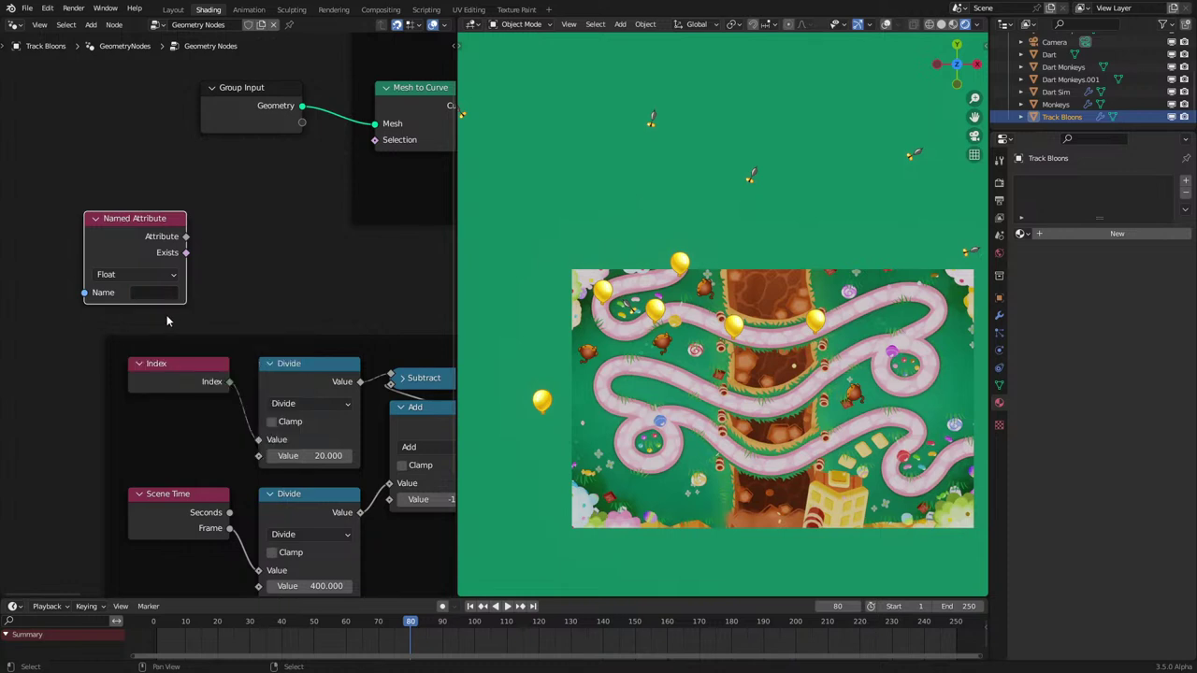
left_click(135, 274)
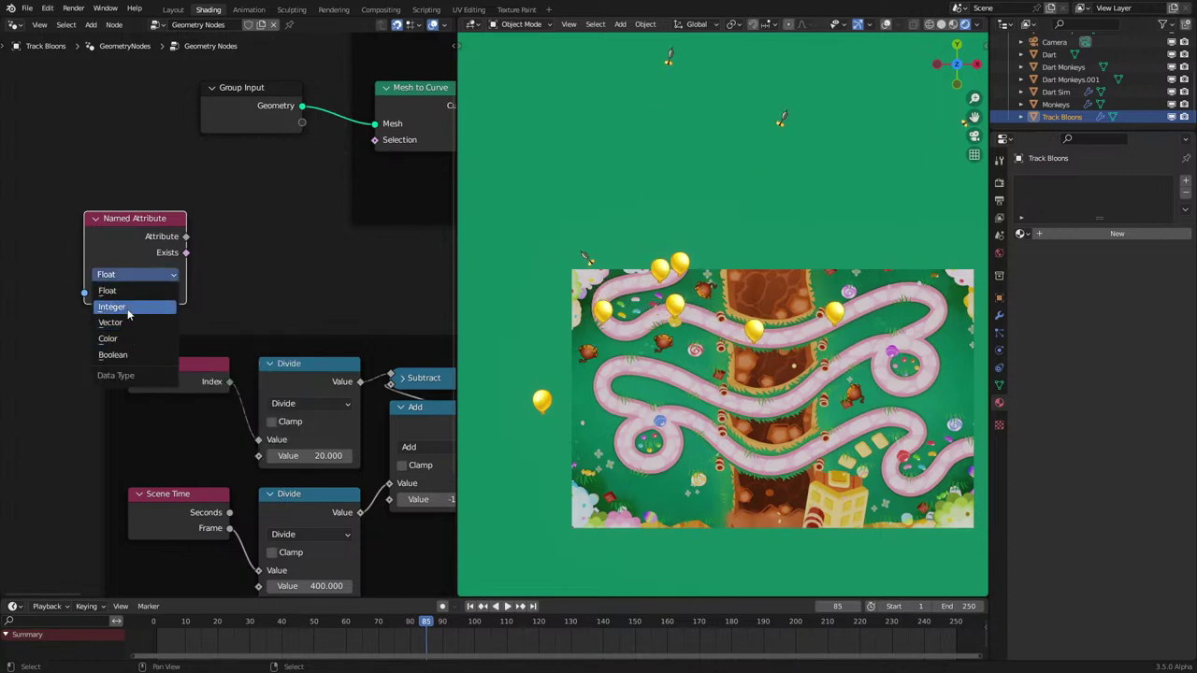
left_click(111, 307)
left_click(135, 292)
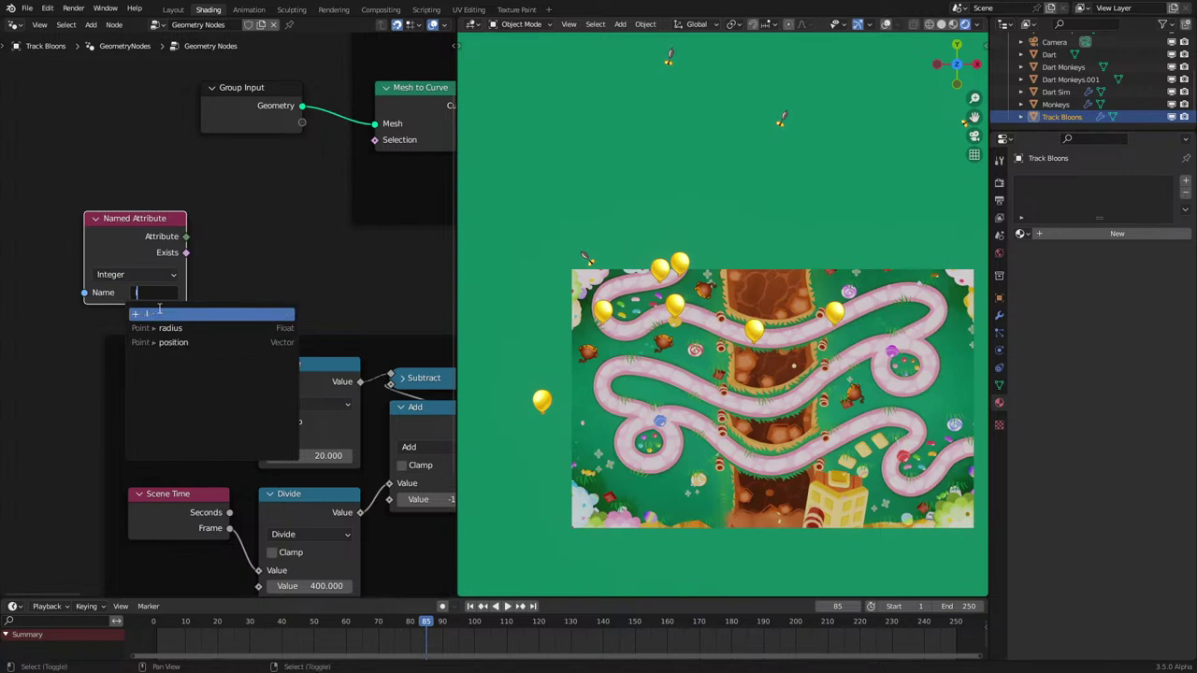
type("ID")
key("Return")
Step: Replace the Index node feeding the Divide by 20 with the ID attribute, and replay the simulation from frame 0
left_click_drag(186, 237, 262, 446)
left_click(158, 380)
key("x")
left_click(145, 641)
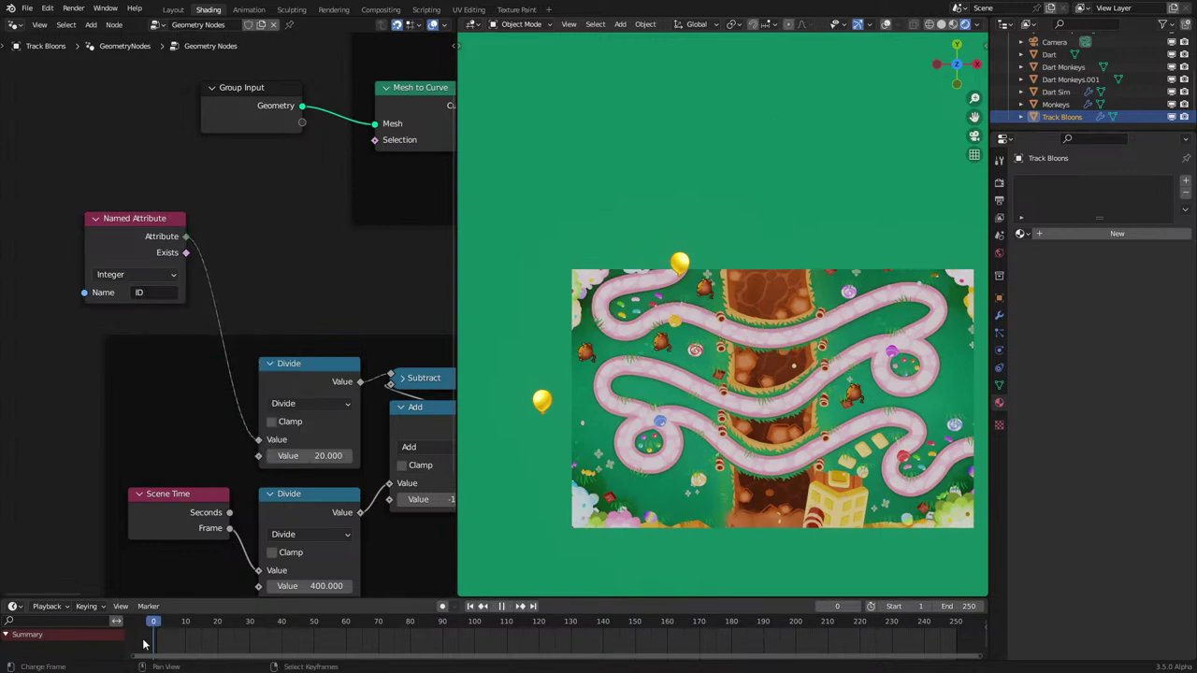
key("space")
left_click_drag(118, 226, 161, 372)
scroll(327, 419, "down", 7)
middle_click_drag(335, 424, 157, 409)
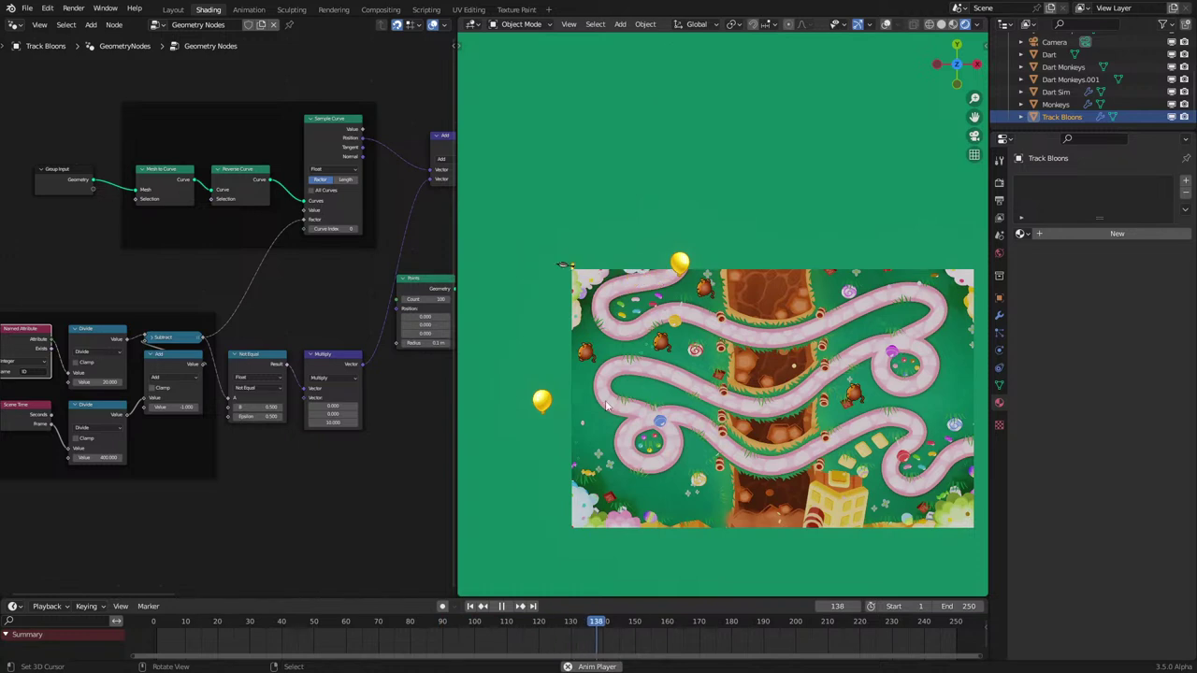
middle_click_drag(664, 356, 614, 367, "shift")
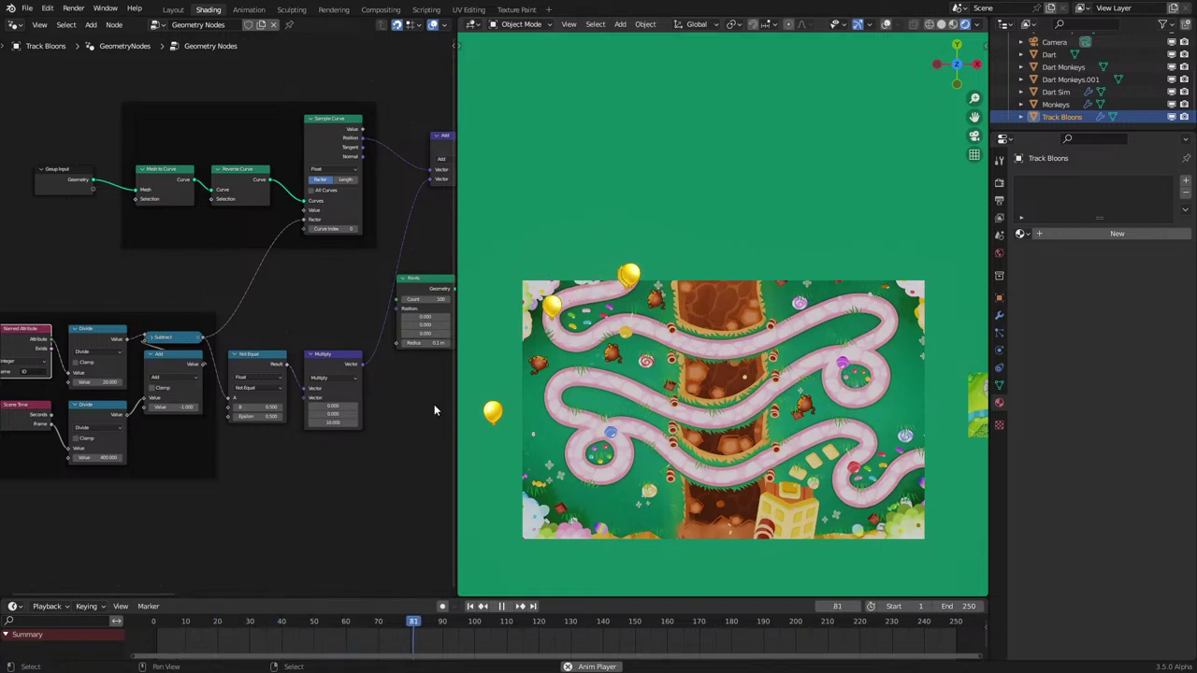
Step: Stop playback and frame the Points, Store Named Attribute and Index nodes together
key("space")
scroll(328, 374, "down", 6)
middle_click_drag(327, 353, 80, 378)
scroll(192, 384, "up", 4)
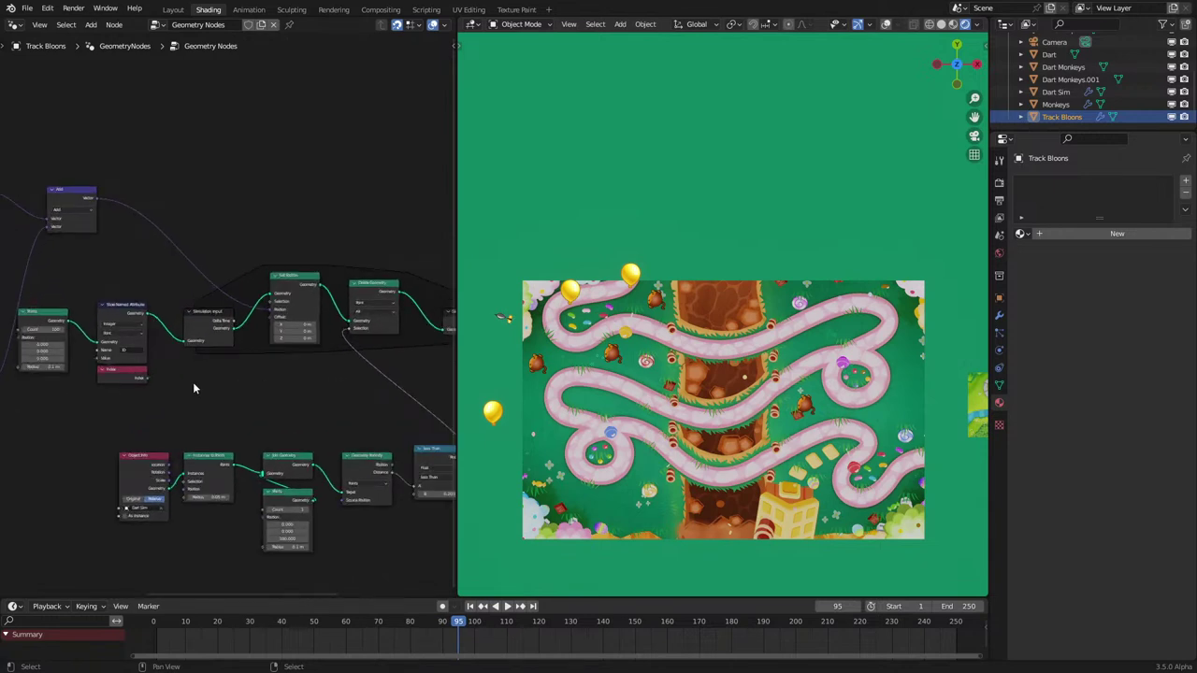
scroll(193, 383, "up", 1)
middle_click_drag(140, 340, 208, 376)
left_click_drag(83, 344, 194, 438)
key("ctrl+j")
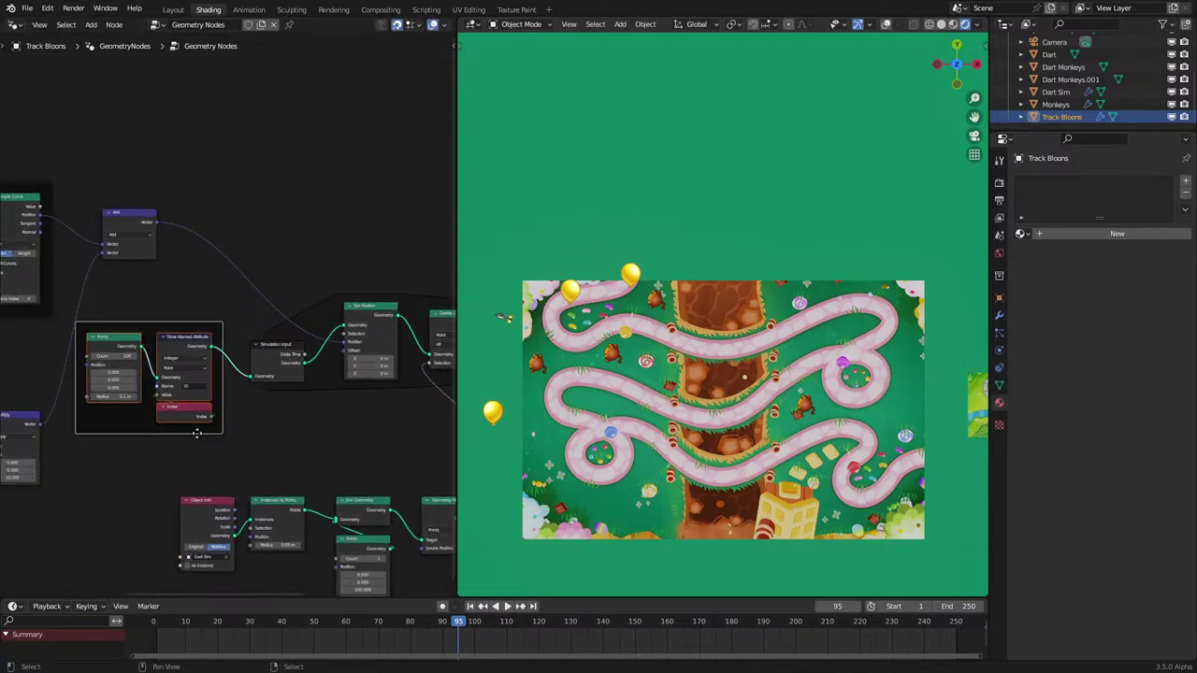
left_click(200, 447)
Step: Frame the dart proximity nodes from Object Info through Less Than and move the frame further below the simulation zone
scroll(110, 377, "down", 6)
middle_click_drag(109, 374, 243, 359)
scroll(271, 402, "up", 2)
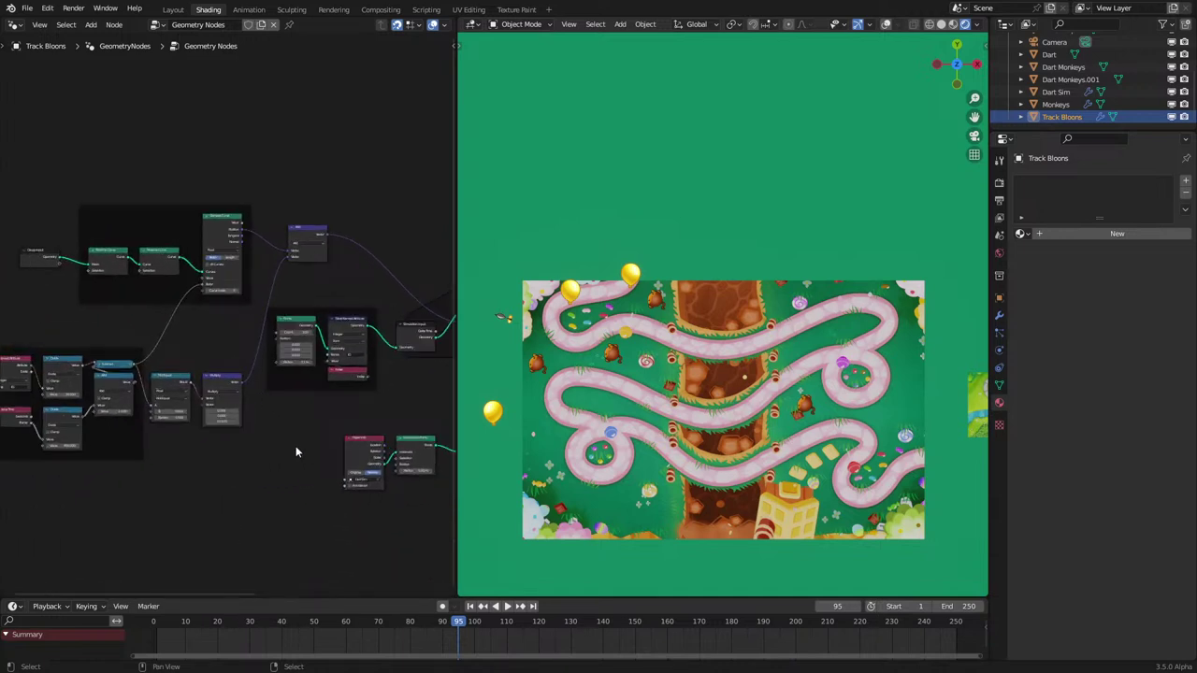
scroll(304, 435, "up", 2)
middle_click_drag(299, 487, 202, 472)
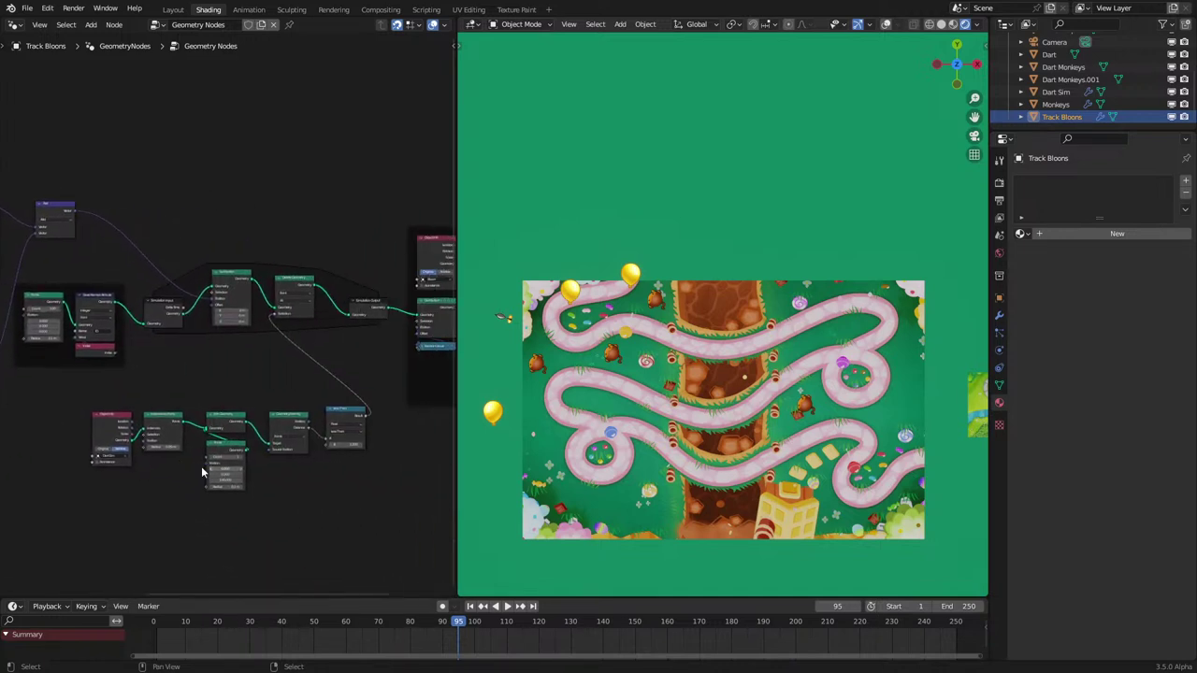
left_click_drag(62, 374, 334, 535)
key("ctrl+j")
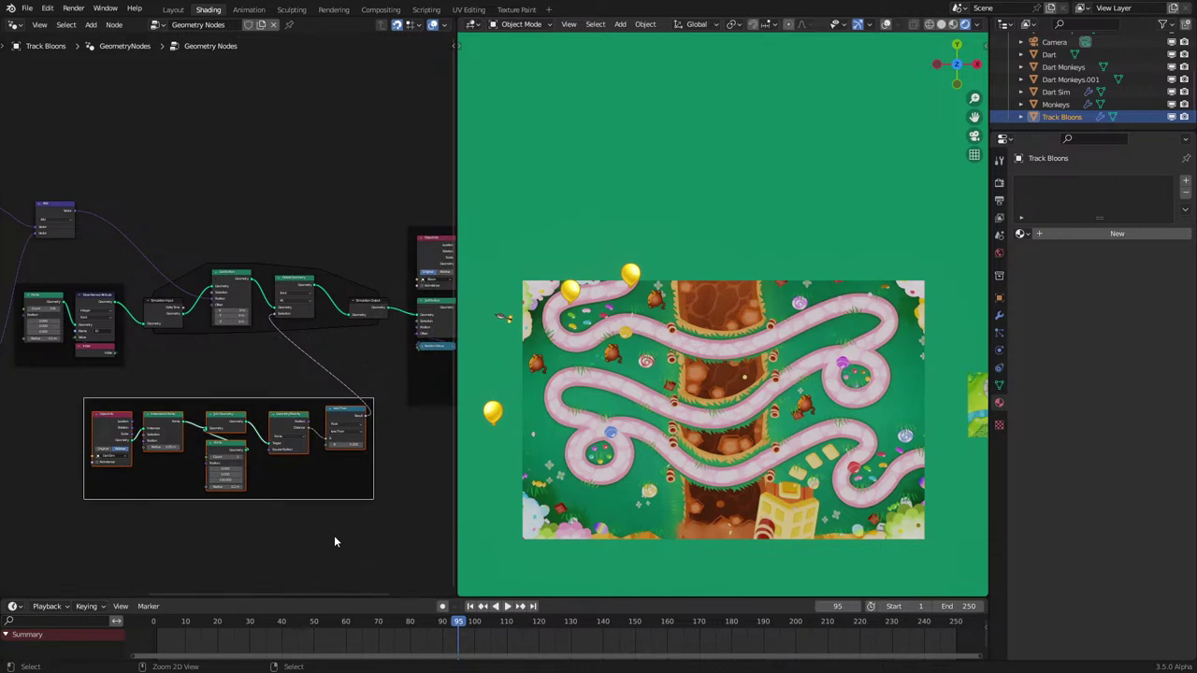
key("g")
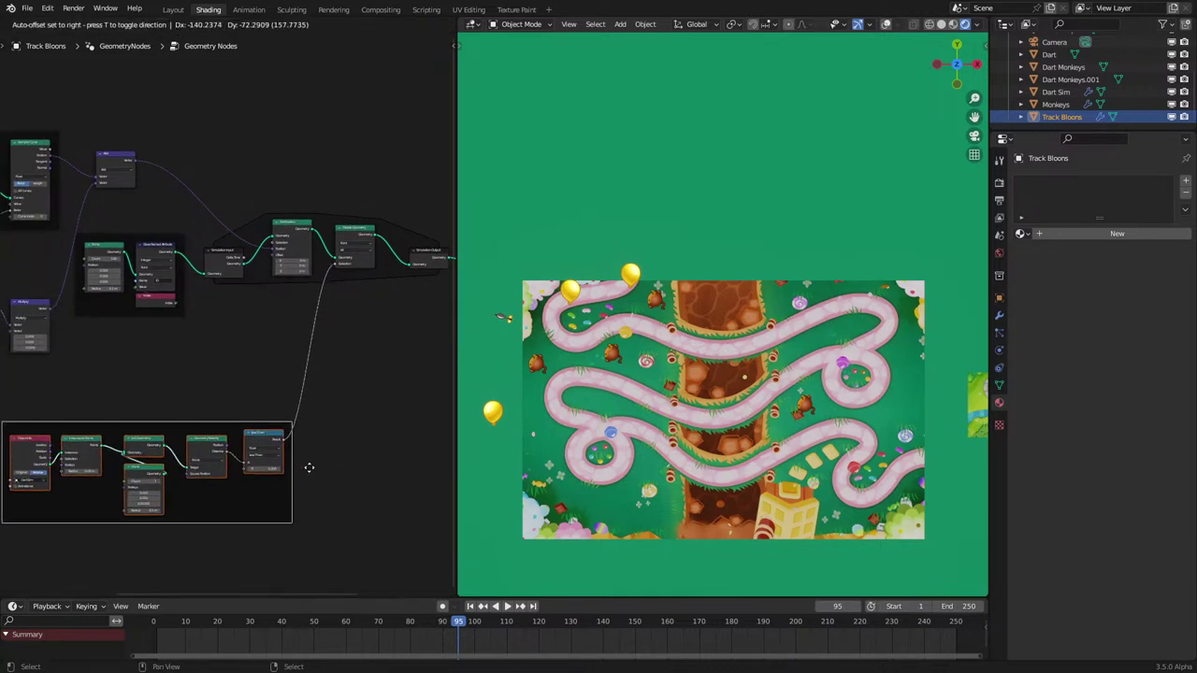
left_click(303, 468)
Step: Play the simulation and examine how the darts and bloons behave at the start of the track
key("space")
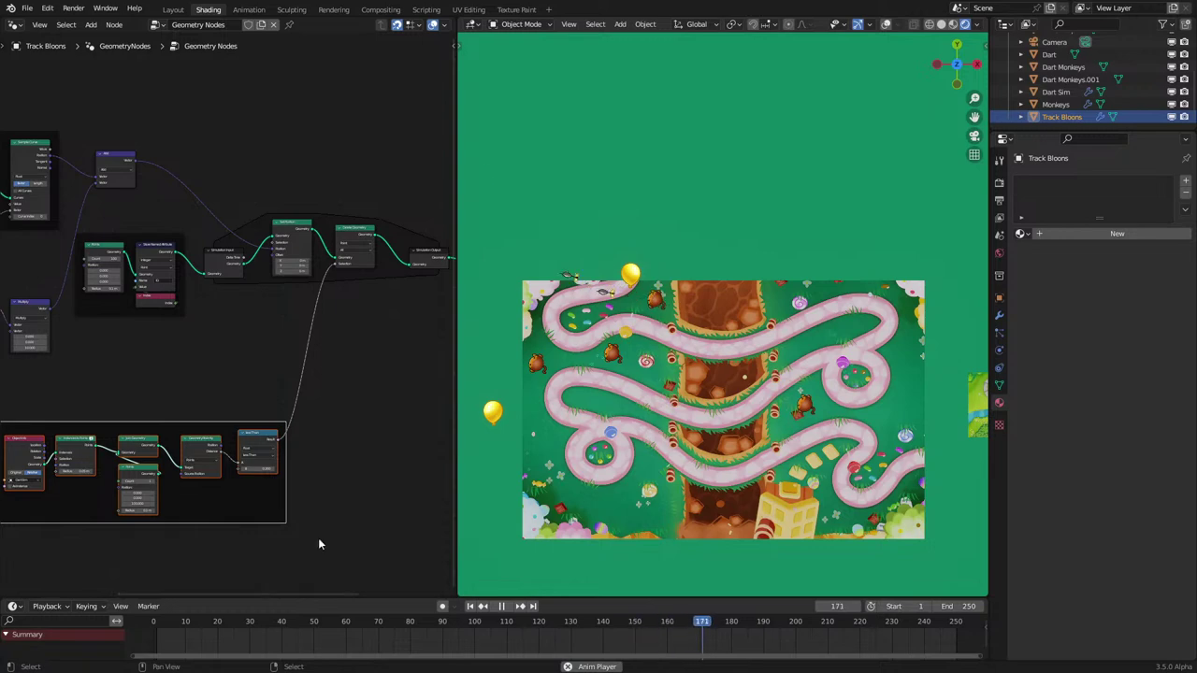
scroll(507, 435, "up", 3)
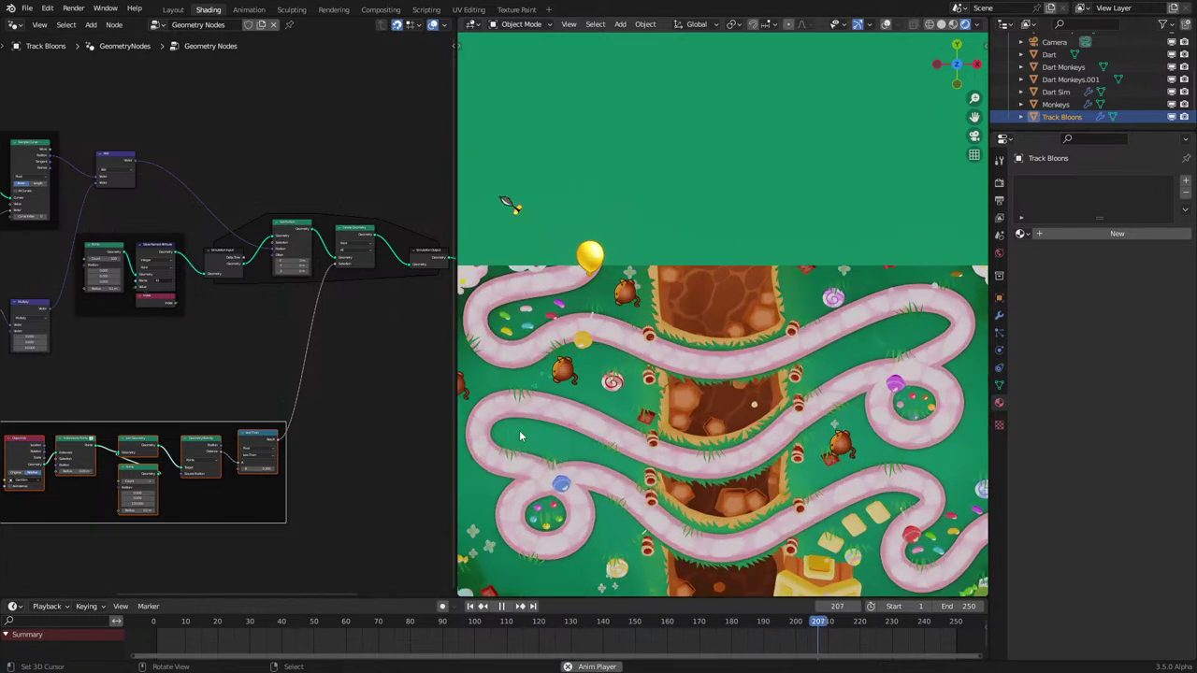
middle_click_drag(519, 435, 616, 379)
key("KP_0")
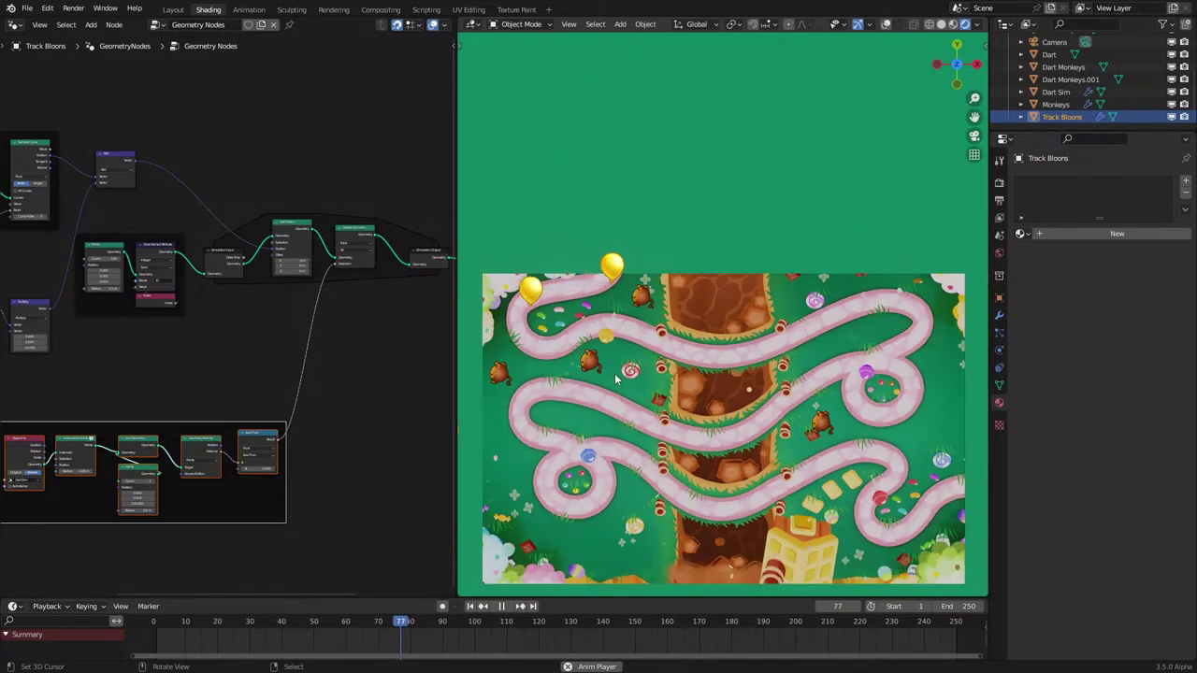
key("g")
right_click(571, 371)
Step: Scale Dart Monkeys.001 up by about 1.6, resume playback and widen the 3D viewport
middle_click_drag(807, 361, 619, 359, "shift")
key("space")
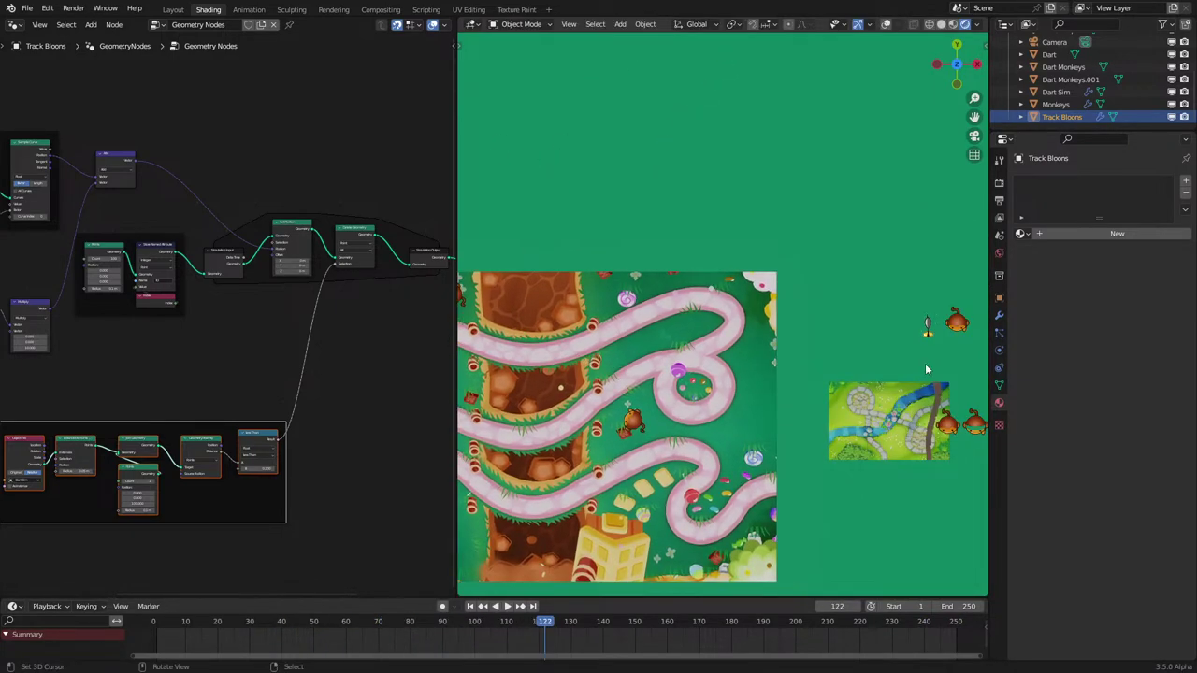
left_click(953, 334)
key("s")
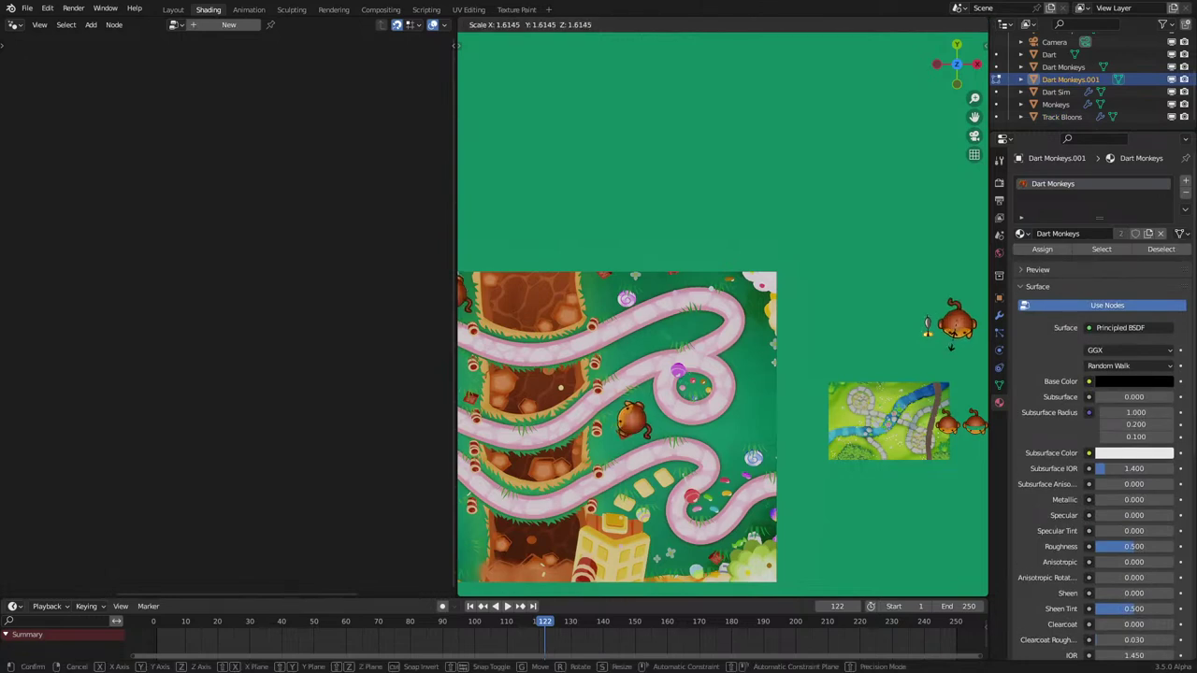
left_click(952, 340)
key("space")
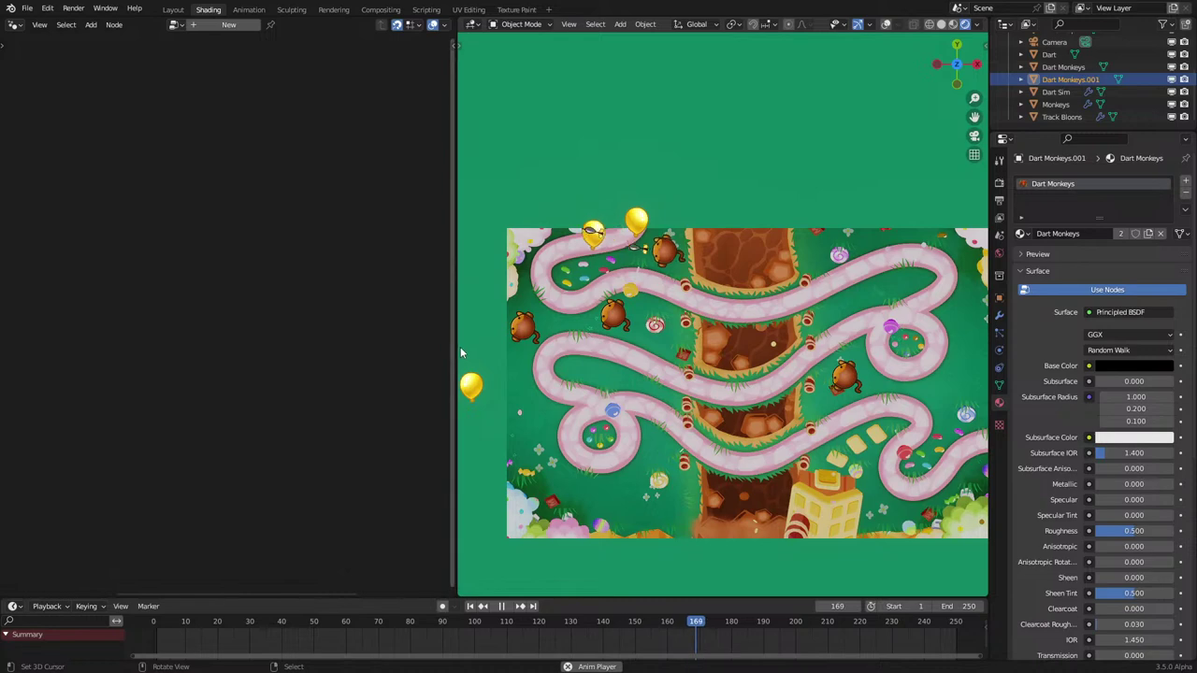
left_click_drag(456, 347, 304, 374)
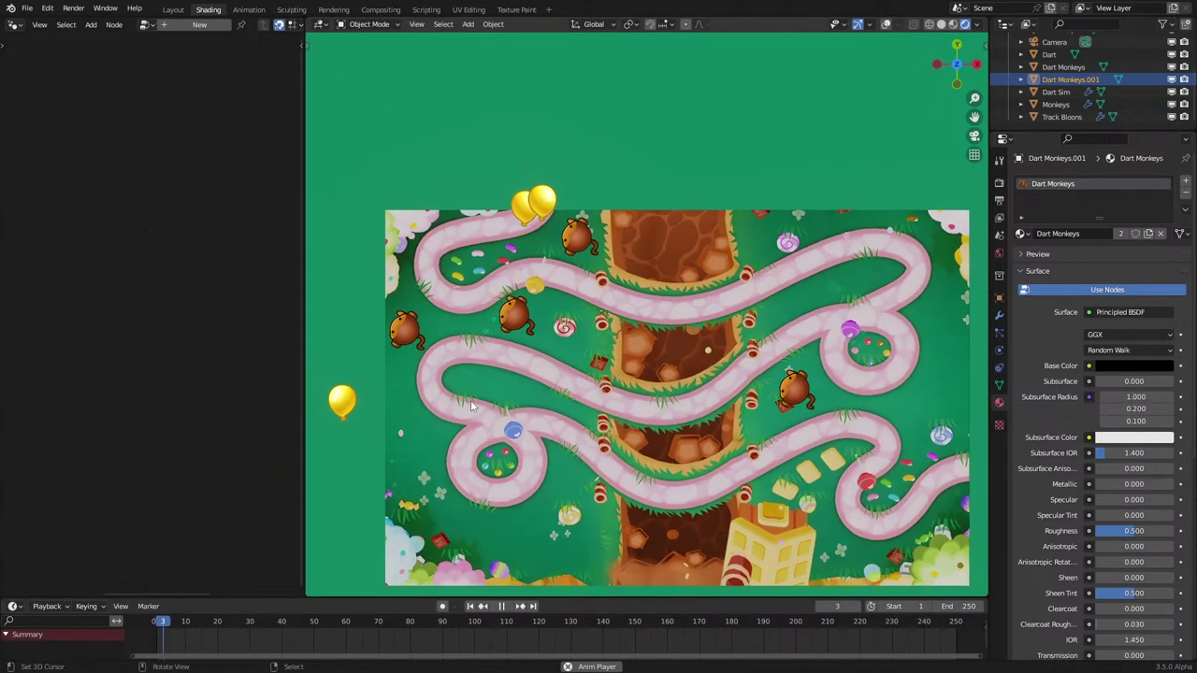
Step: Clear the Dart object's location and move it along X to just beside the source bloon outside the map
left_click(343, 404)
scroll(513, 408, "down", 5)
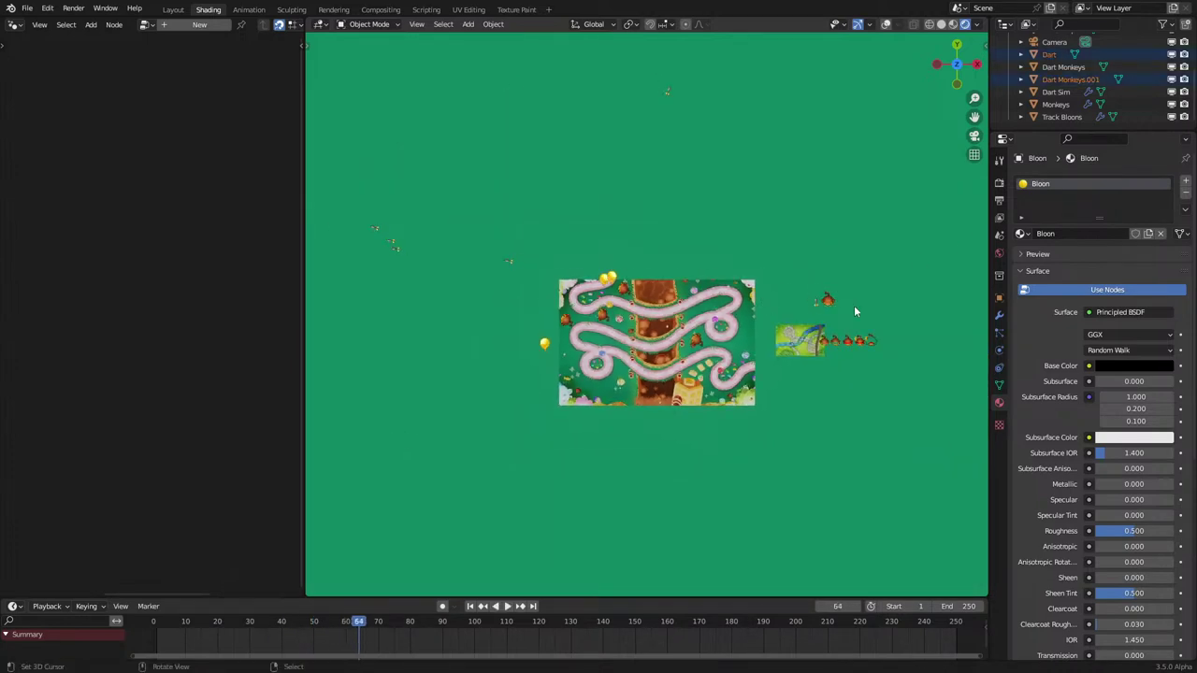
middle_click_drag(841, 303, 708, 315, "shift")
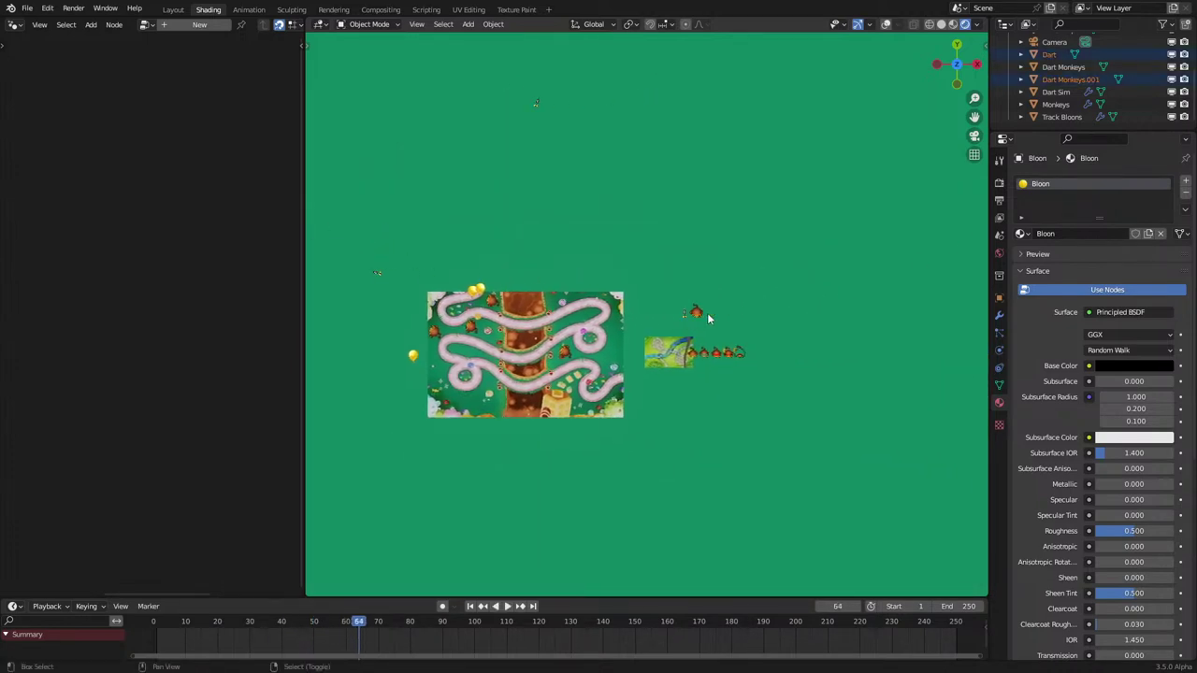
scroll(695, 311, "up", 5)
left_click(742, 311)
key("alt+g")
scroll(742, 310, "down", 4)
middle_click_drag(533, 404, 692, 401, "shift")
key("g")
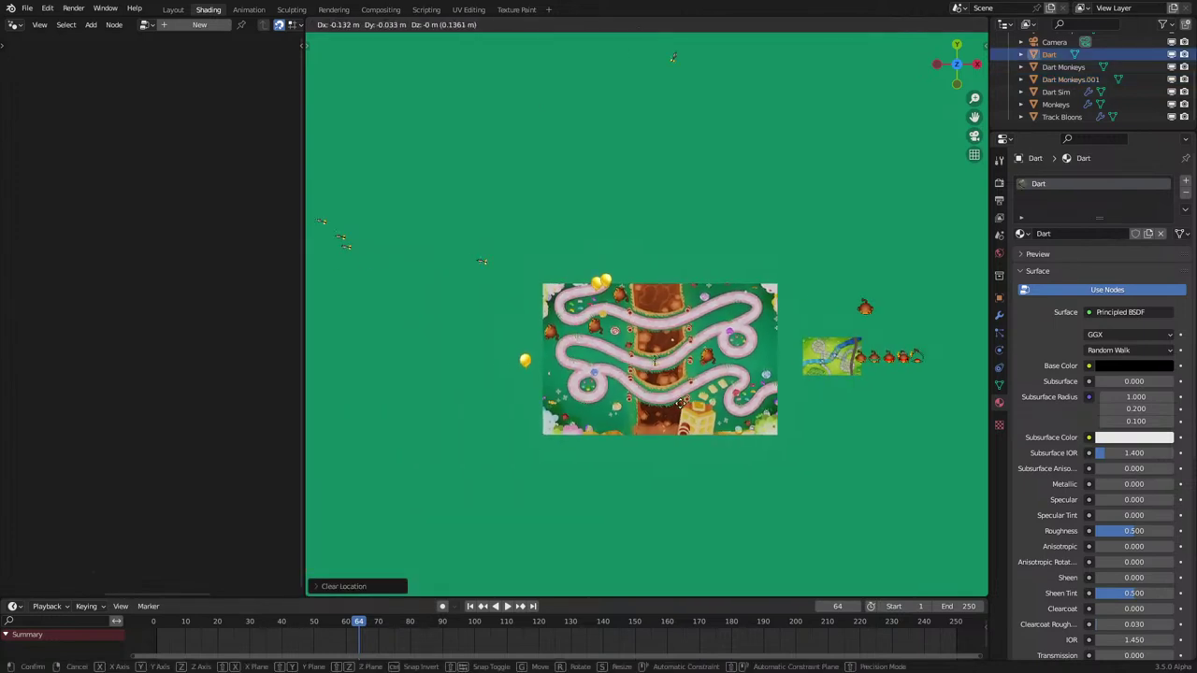
key("x")
left_click(535, 409)
Step: Clear the location of Dart Monkeys.001 and move it about -4.5 m along X, next to the dart
left_click(864, 310)
key("alt+g")
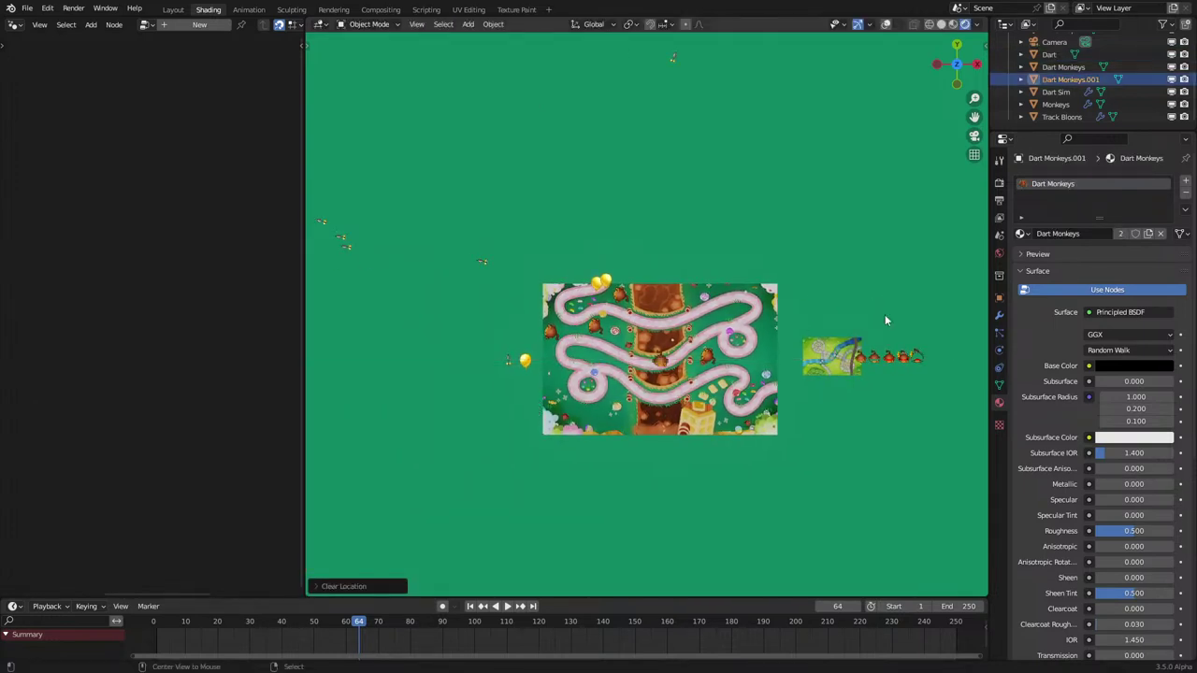
key("space")
type("gx-4")
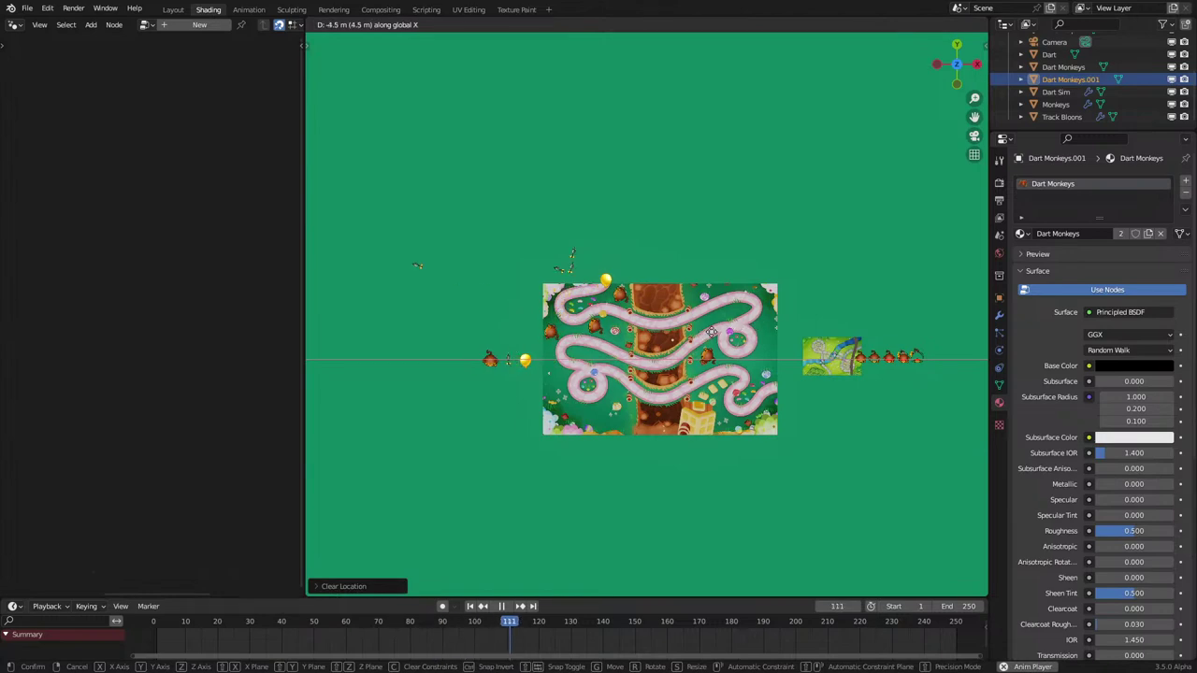
left_click(711, 332)
Step: Move the source bloon, dart and monkey objects into a new collection named Assets
scroll(451, 335, "up", 3)
left_click_drag(358, 337, 423, 417)
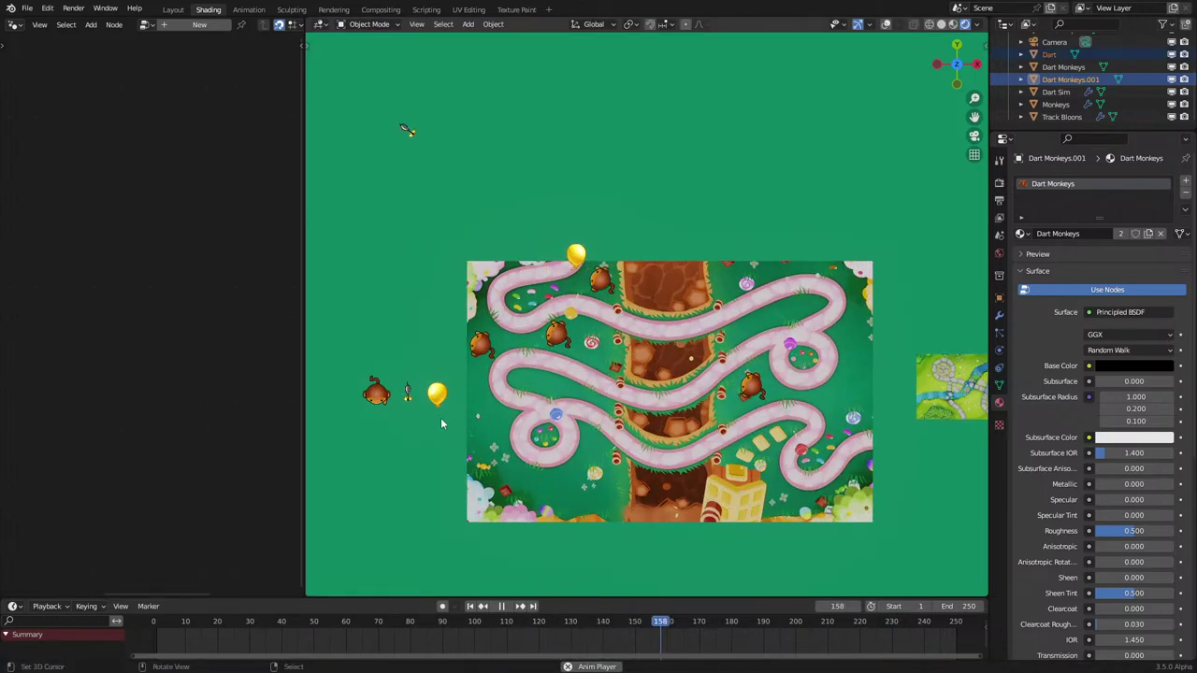
key("n")
key("n")
key("m")
left_click(434, 411)
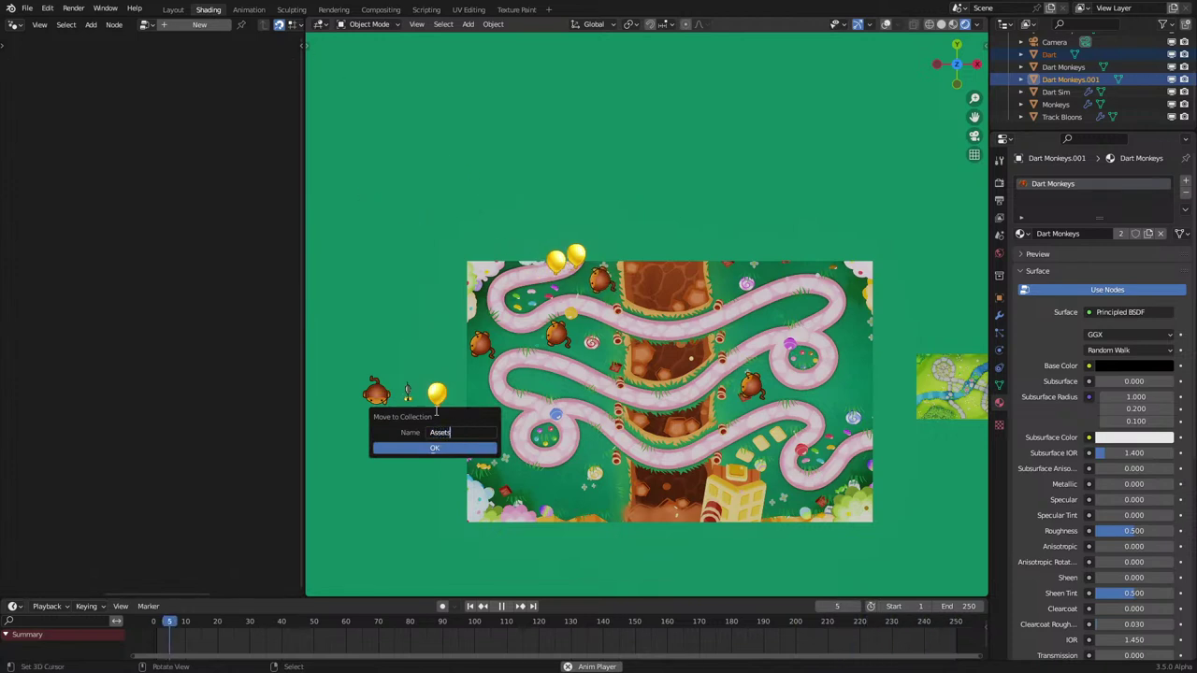
left_click(434, 448)
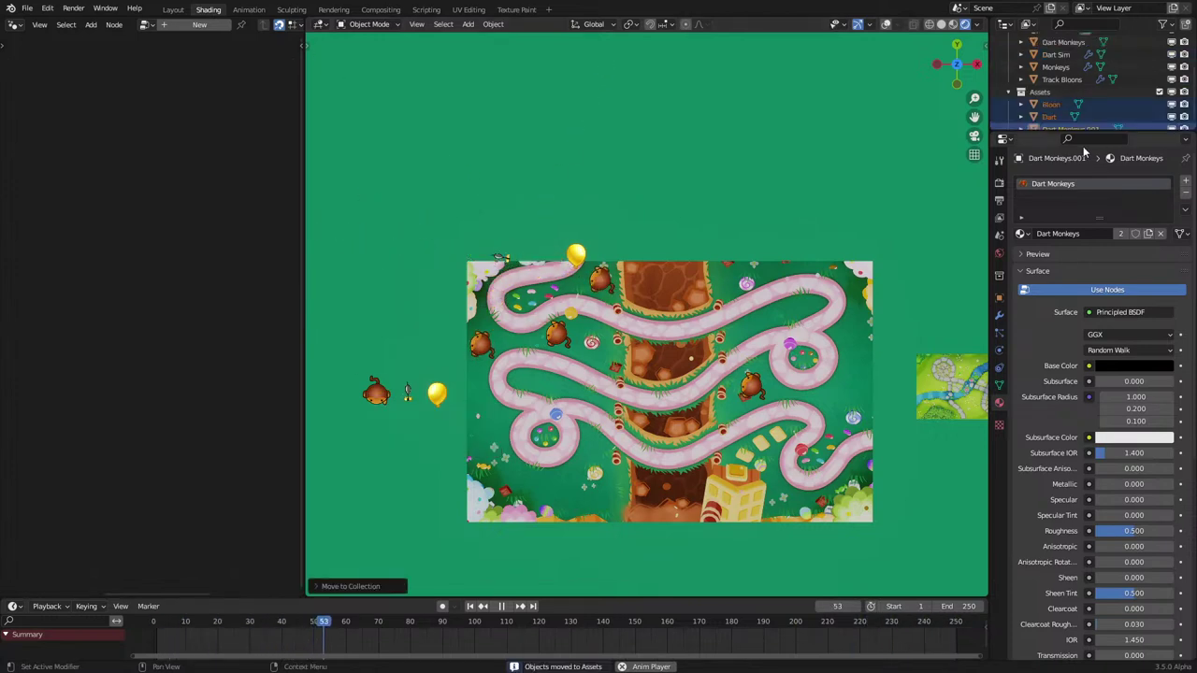
Step: Scale the BTD 5 Map 2 image up by about 4.2, roughly matching the track map's size
scroll(1073, 103, "down", 2)
middle_click_drag(956, 353, 719, 374, "shift")
left_click(734, 394)
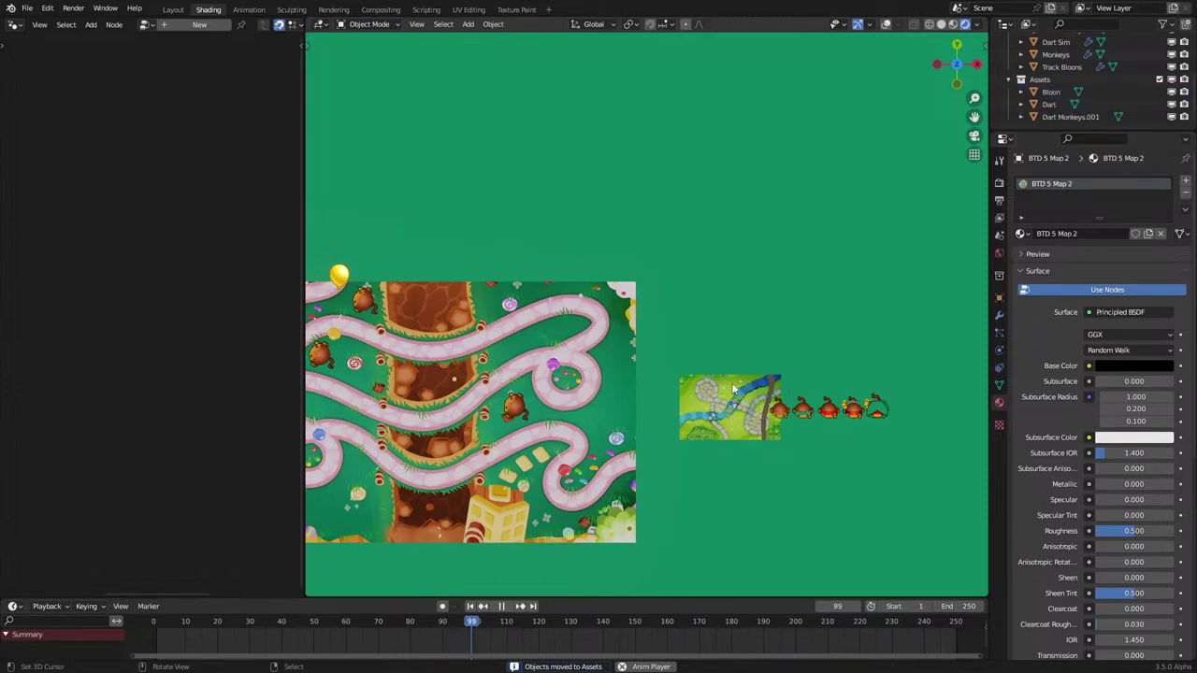
key("g")
key("s")
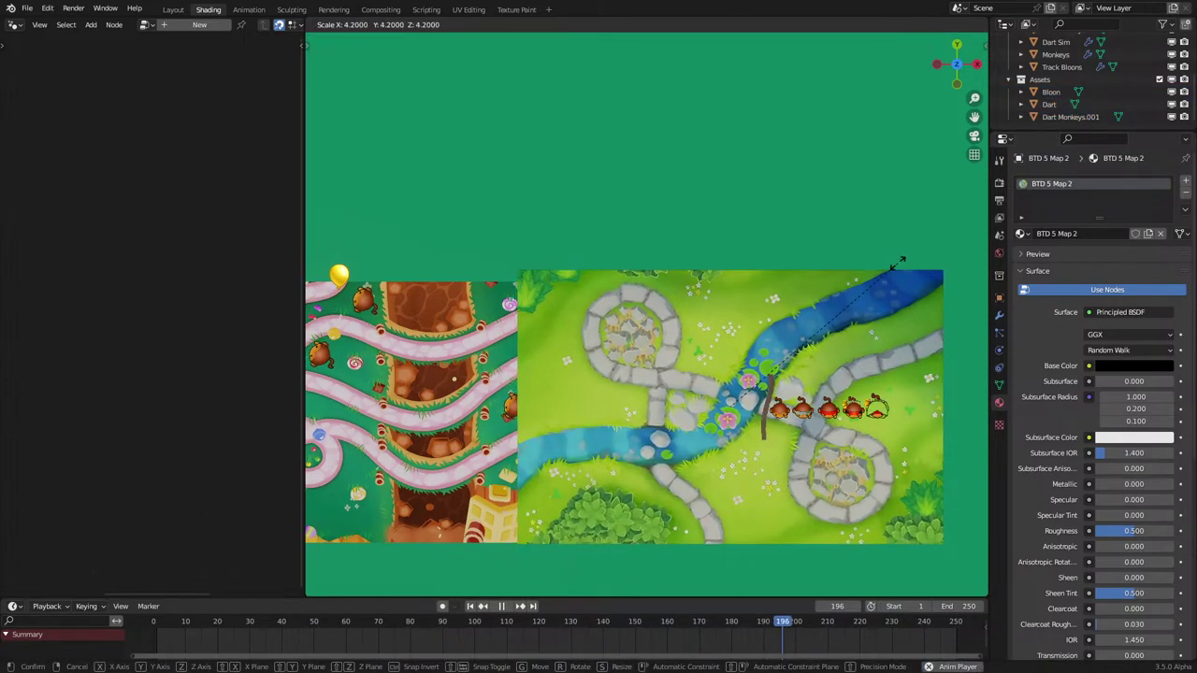
left_click(890, 264)
Step: Clear the location of BTD 5 Map 2 and move it about 6.5 m along X, beside the track map
key("alt+g")
key("s")
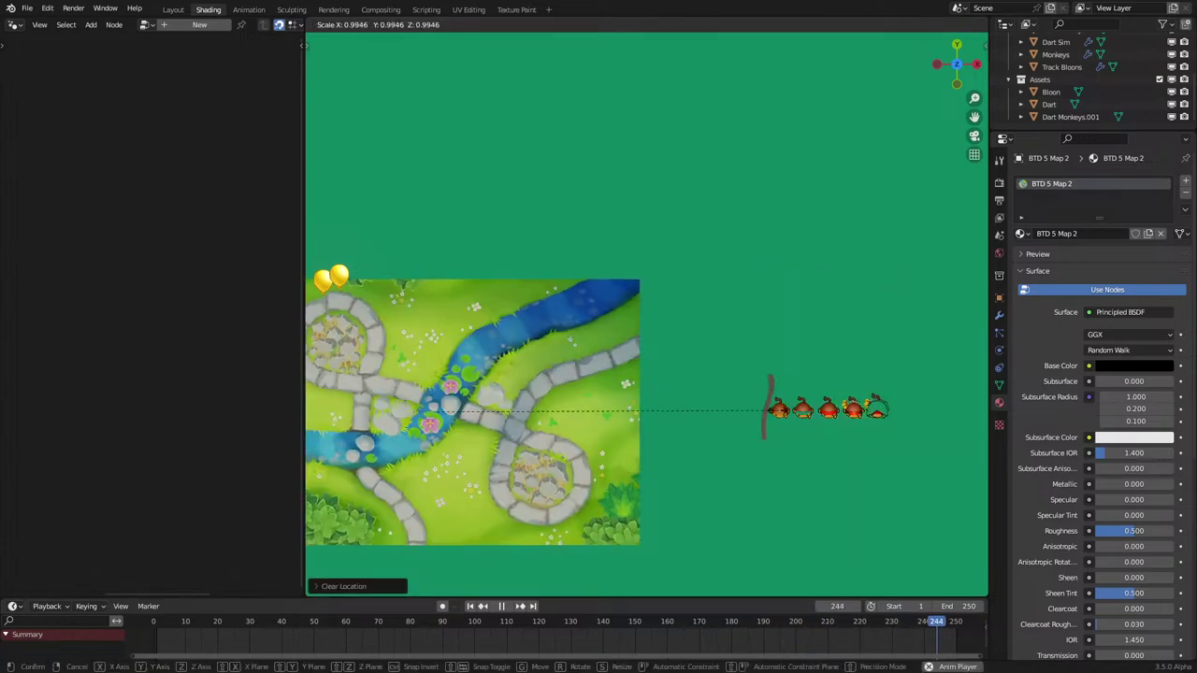
right_click(763, 407)
middle_click_drag(763, 406, 692, 420)
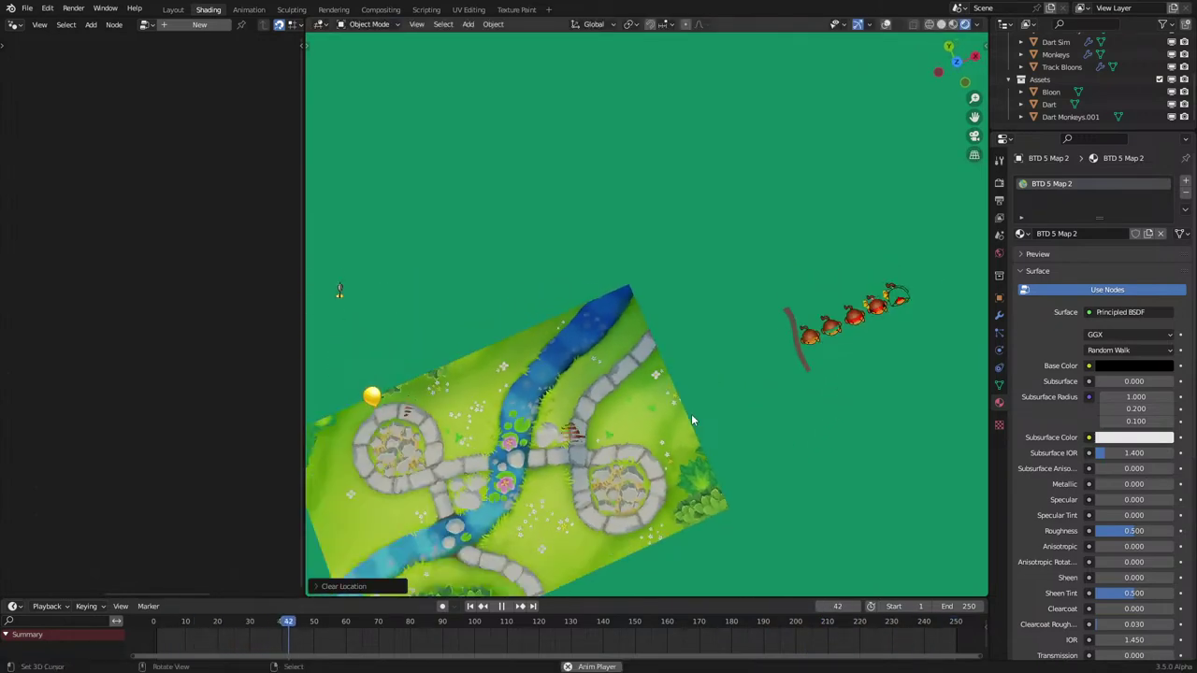
key("KP_7")
scroll(581, 370, "down", 1)
key("g")
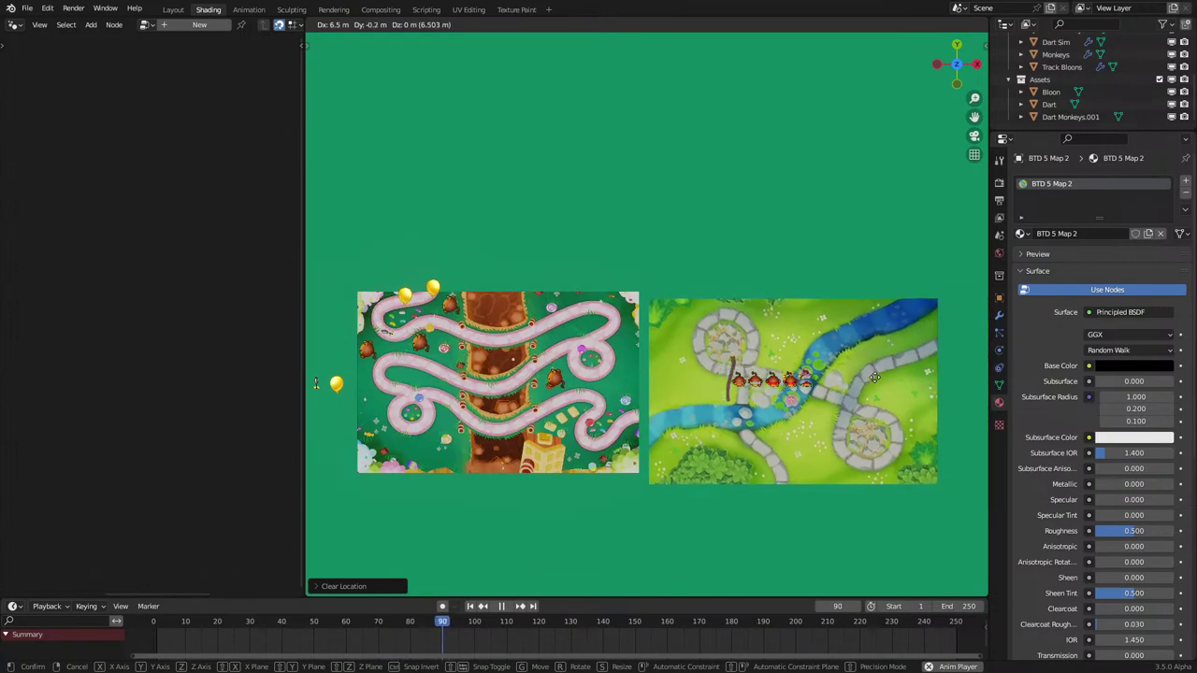
left_click(876, 370)
Step: Apply the scale of BTD 5 Map 2 and lower it along Z towards the track map's level, using a wireframe front view
key("ctrl+a")
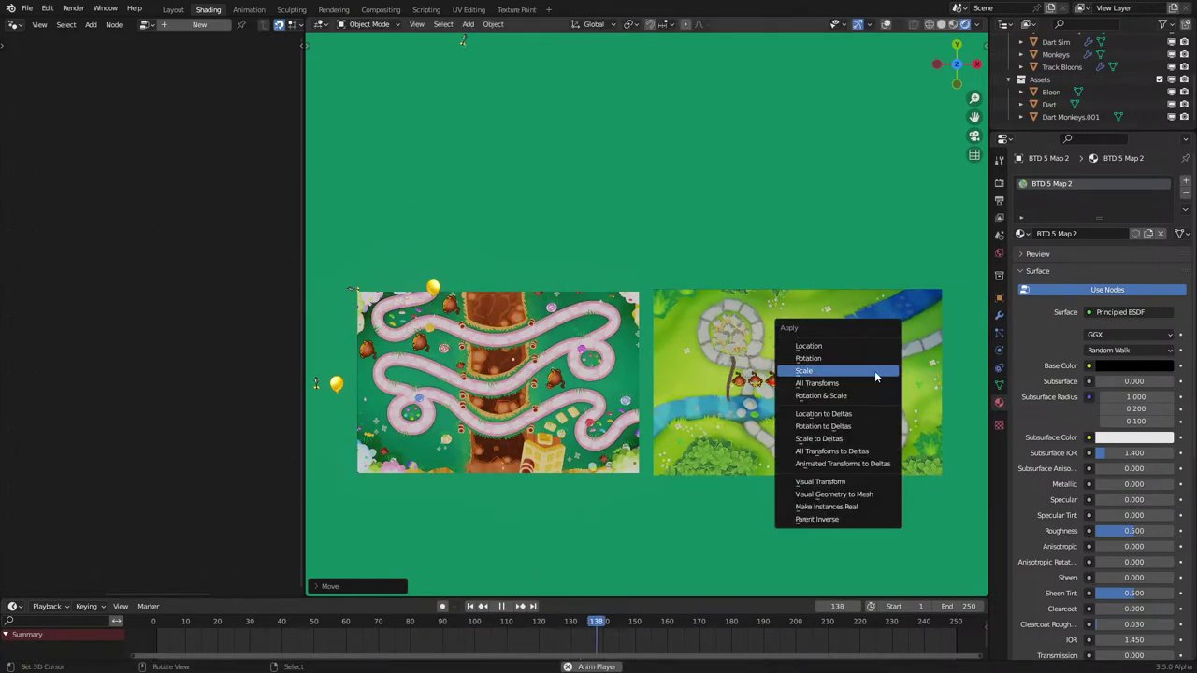
left_click(874, 370)
middle_click_drag(874, 371, 853, 321)
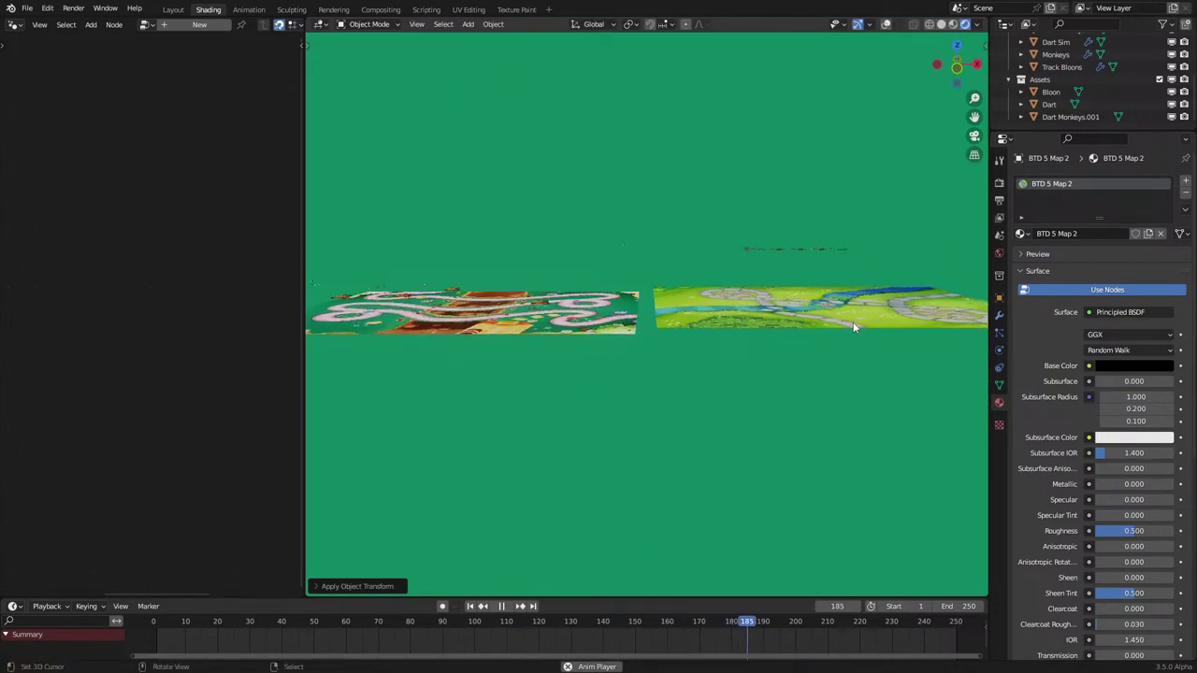
key("KP_1")
key("z")
left_click(703, 297)
key("g")
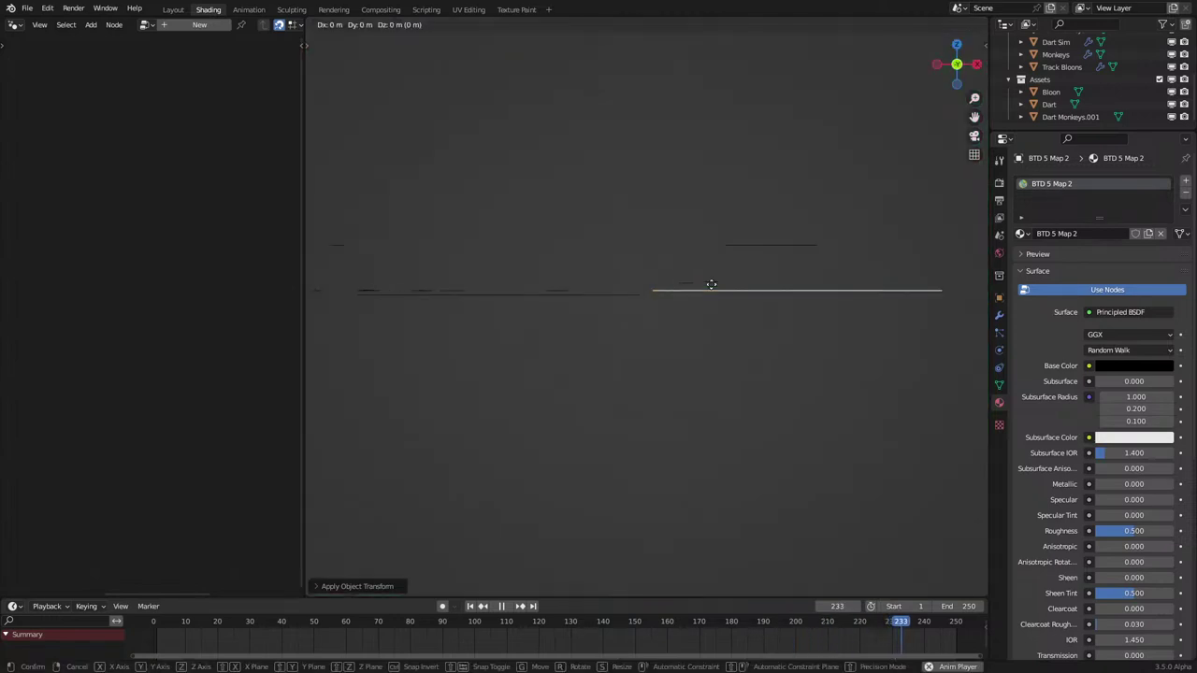
key("z")
left_click(708, 287)
key("KP_7")
key("z")
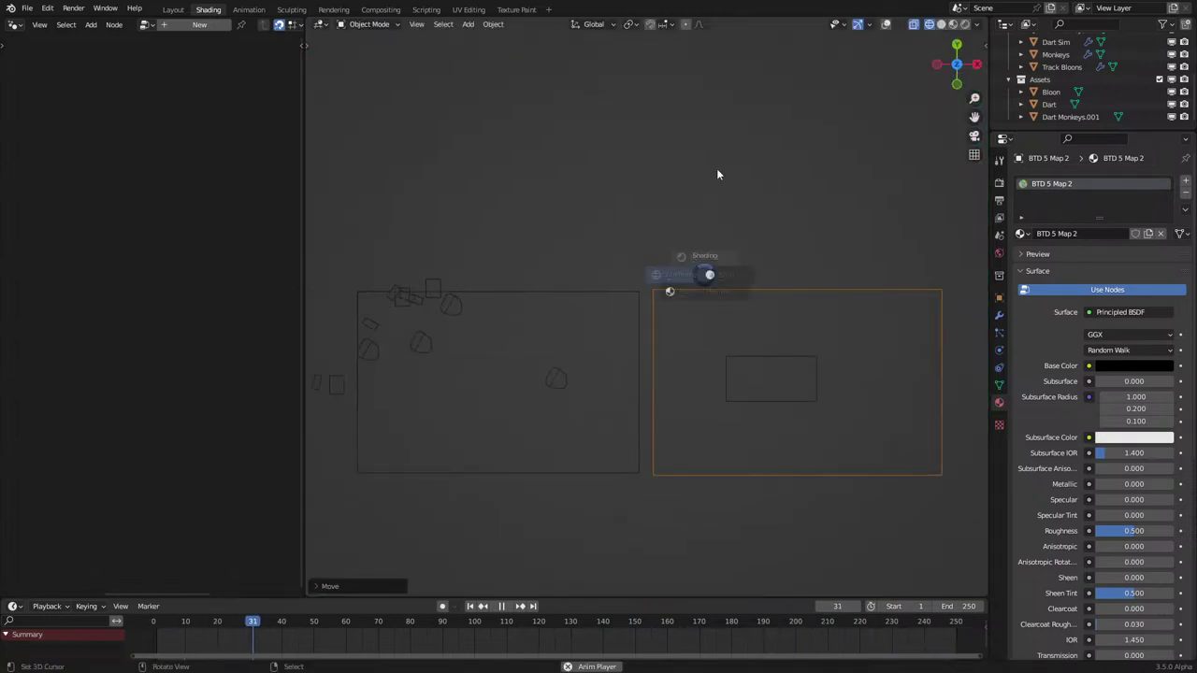
left_click(718, 175)
Step: Examine the running simulation up close around the monkeys and the first bloons on the track
middle_click_drag(551, 334, 679, 298, "shift")
scroll(680, 298, "up", 3)
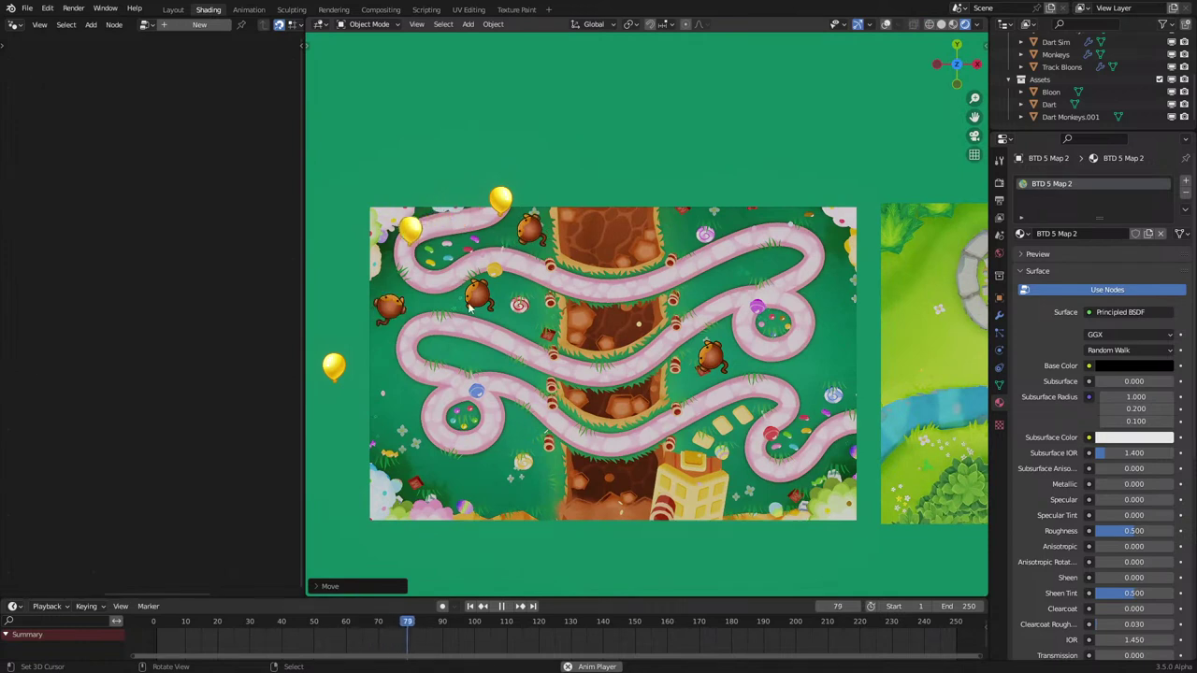
key("space")
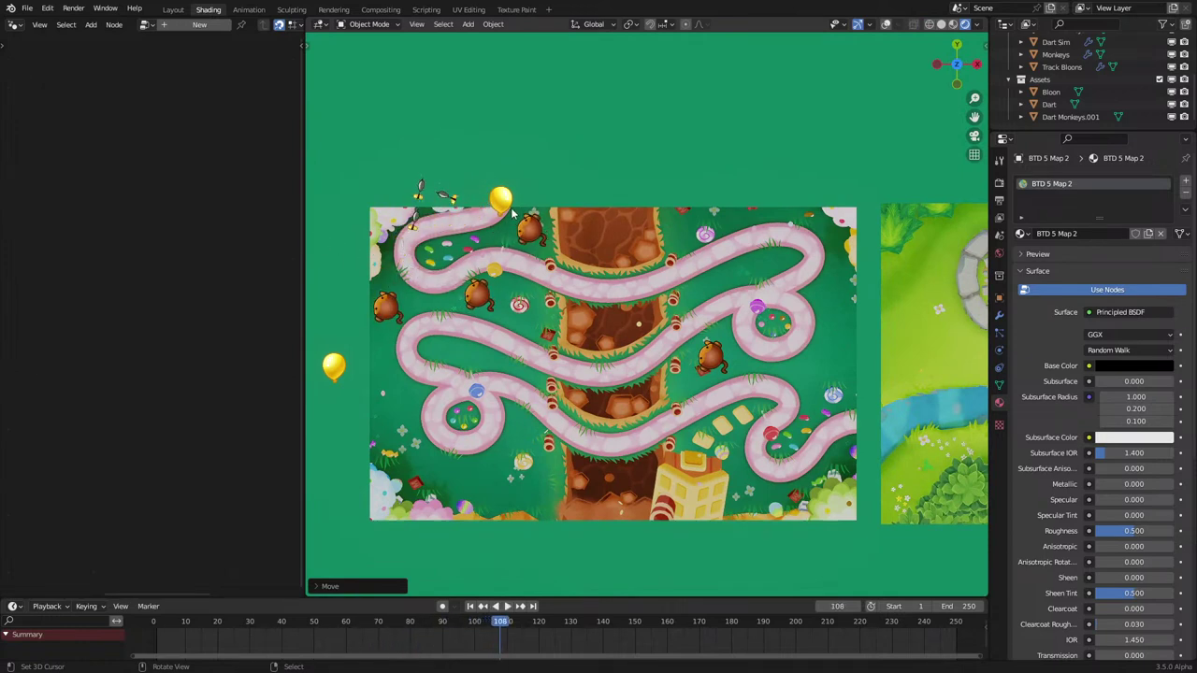
key("space")
left_click(342, 369)
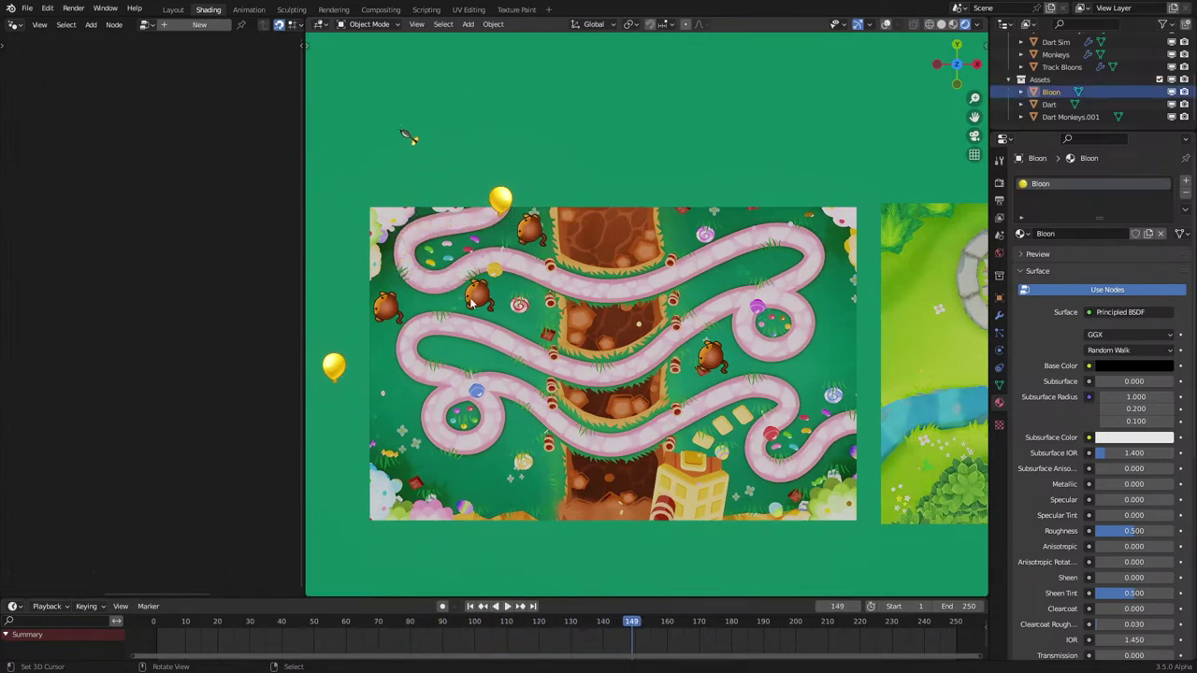
Step: Examine the geometry node setup of the Monkeys object and look through the Dart and Dart Sim objects
left_click(387, 313)
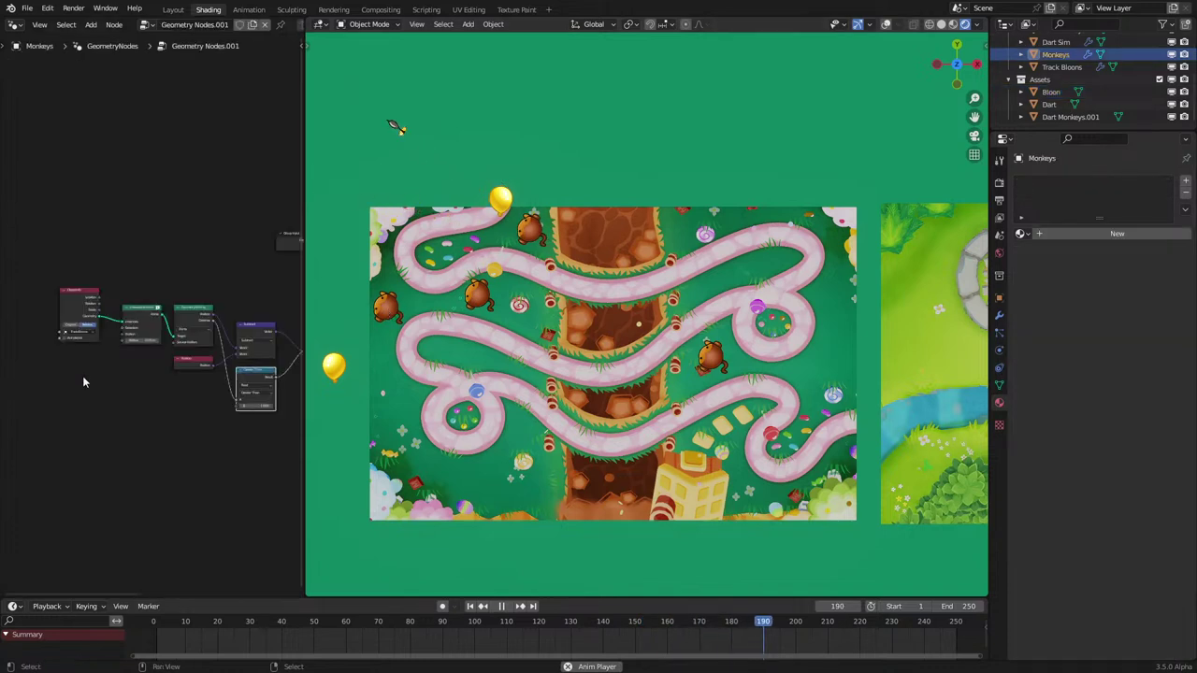
key("space")
middle_click_drag(172, 371, 72, 393)
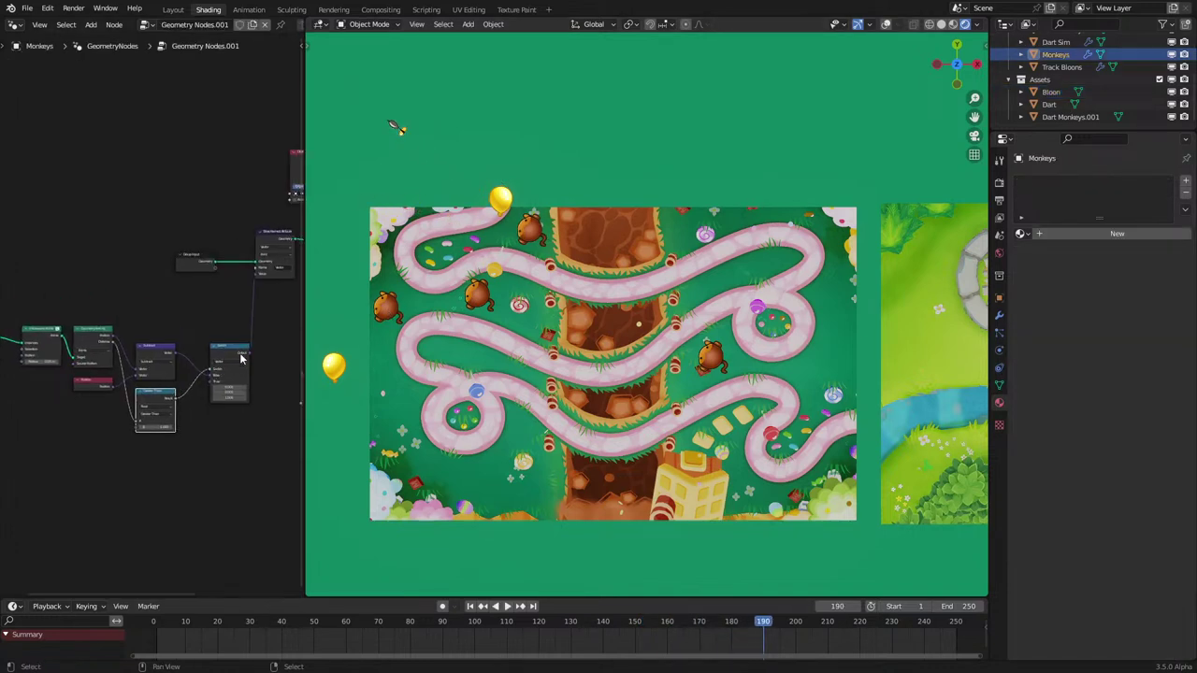
middle_click_drag(241, 358, 209, 381)
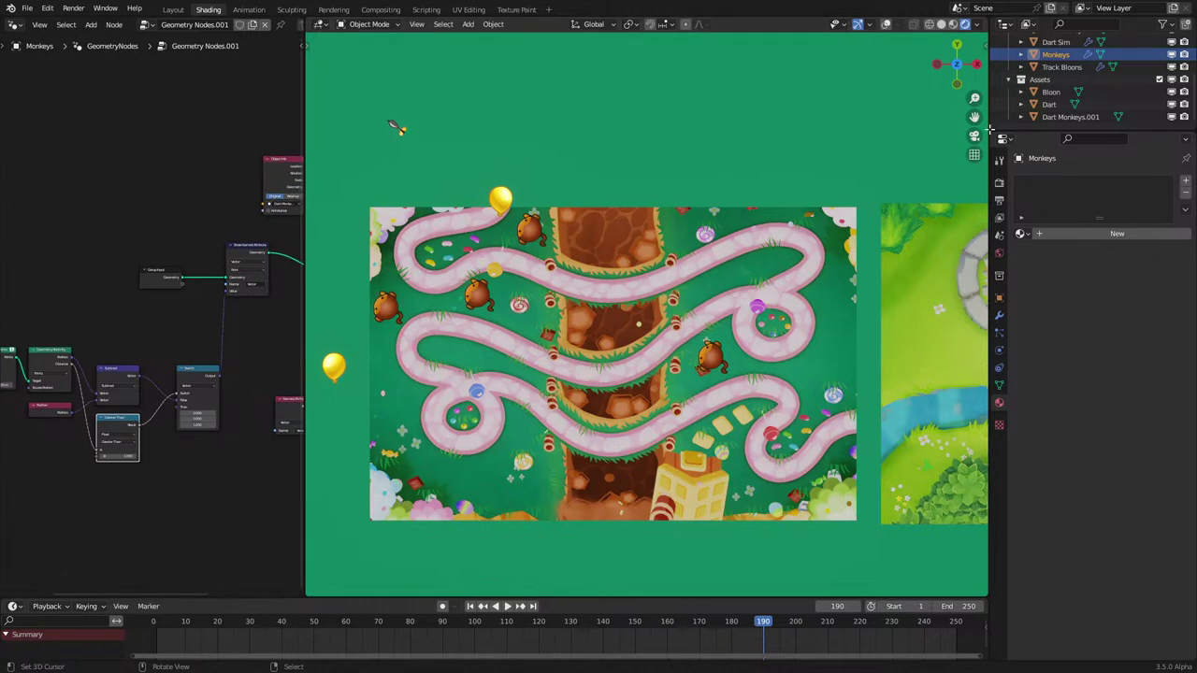
left_click(1049, 104)
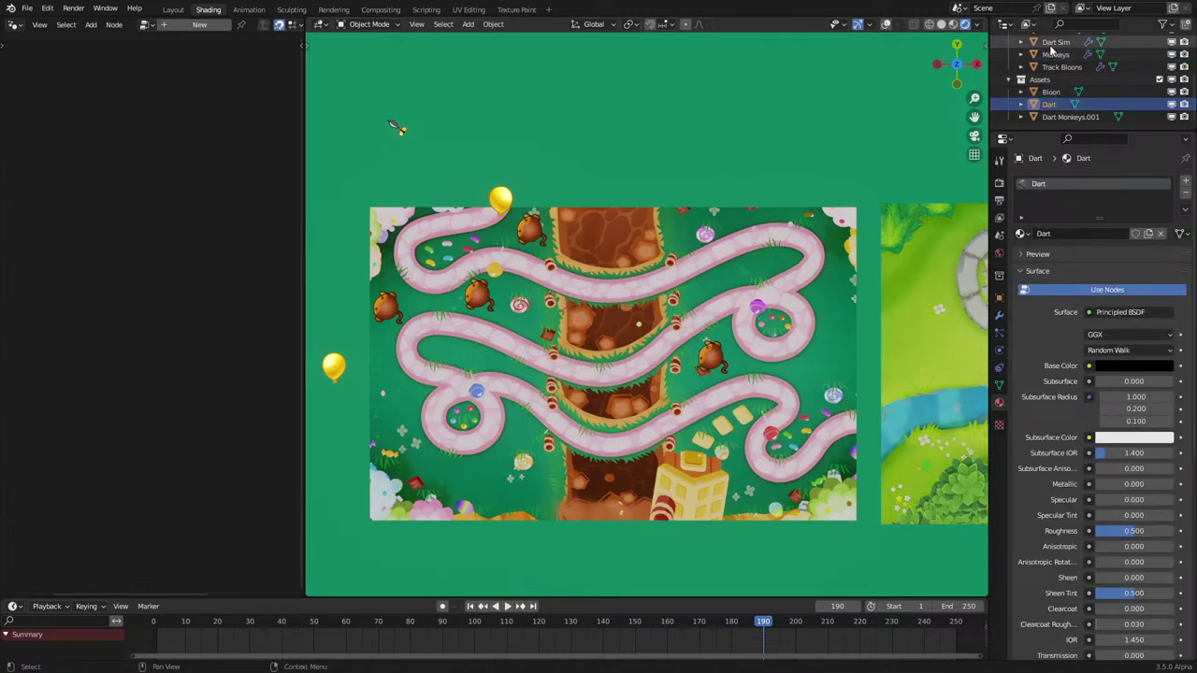
scroll(1051, 49, "up", 4)
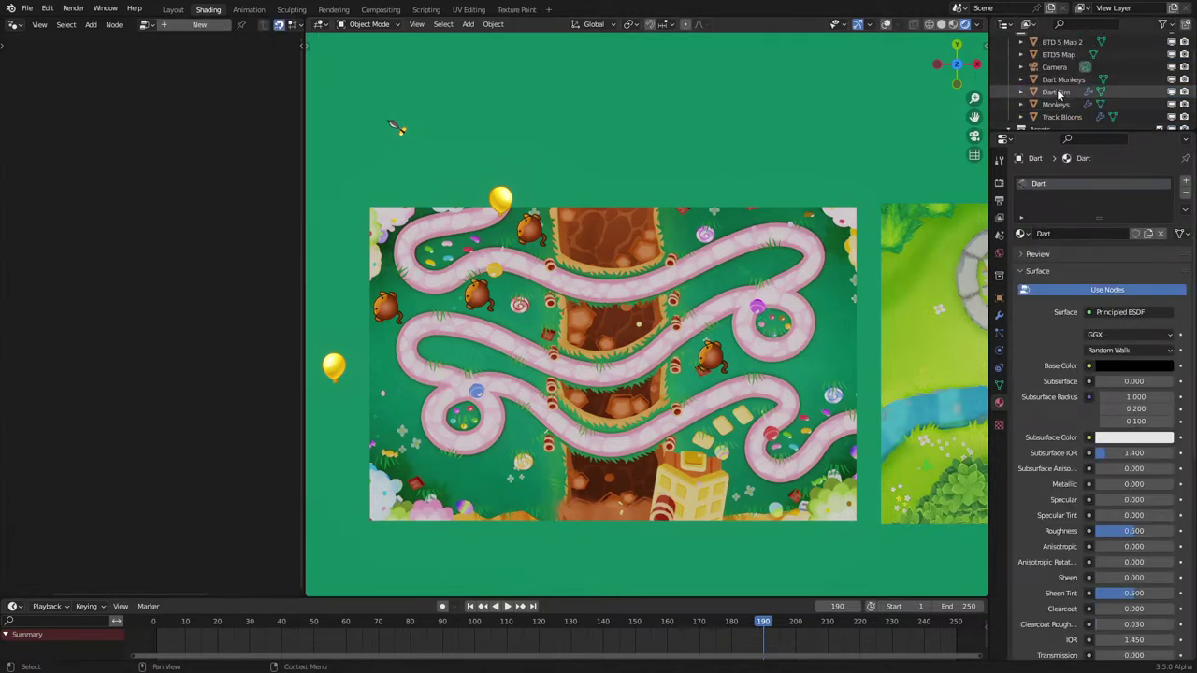
left_click(701, 365)
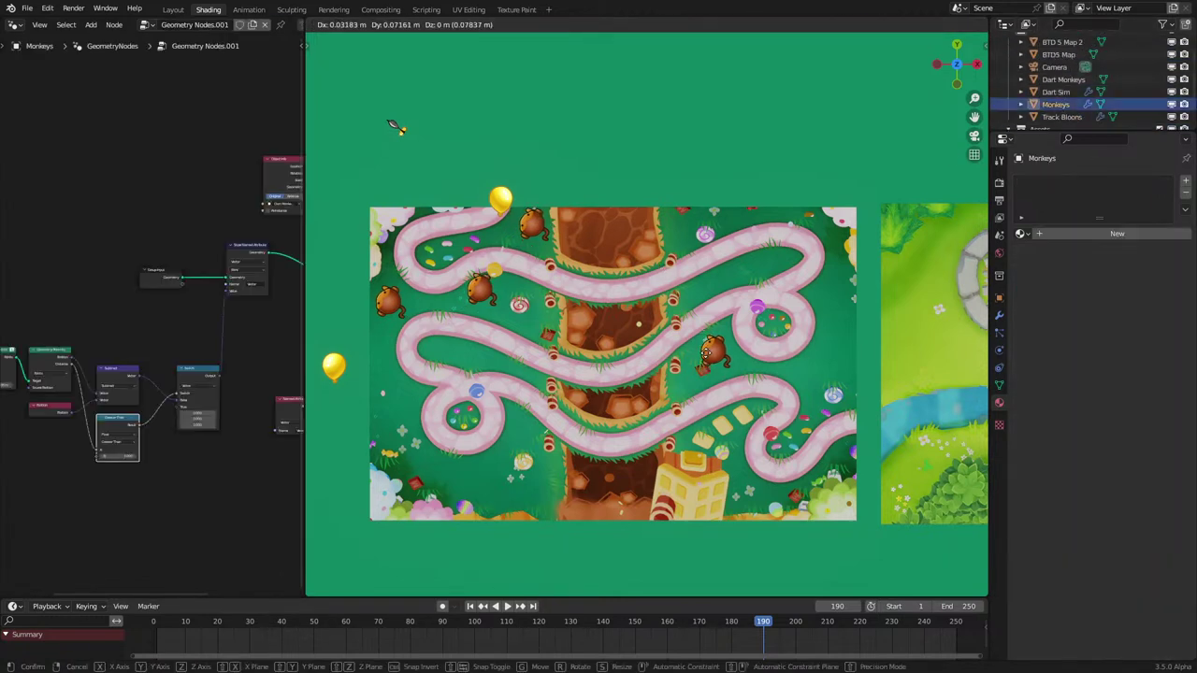
left_click(1054, 92)
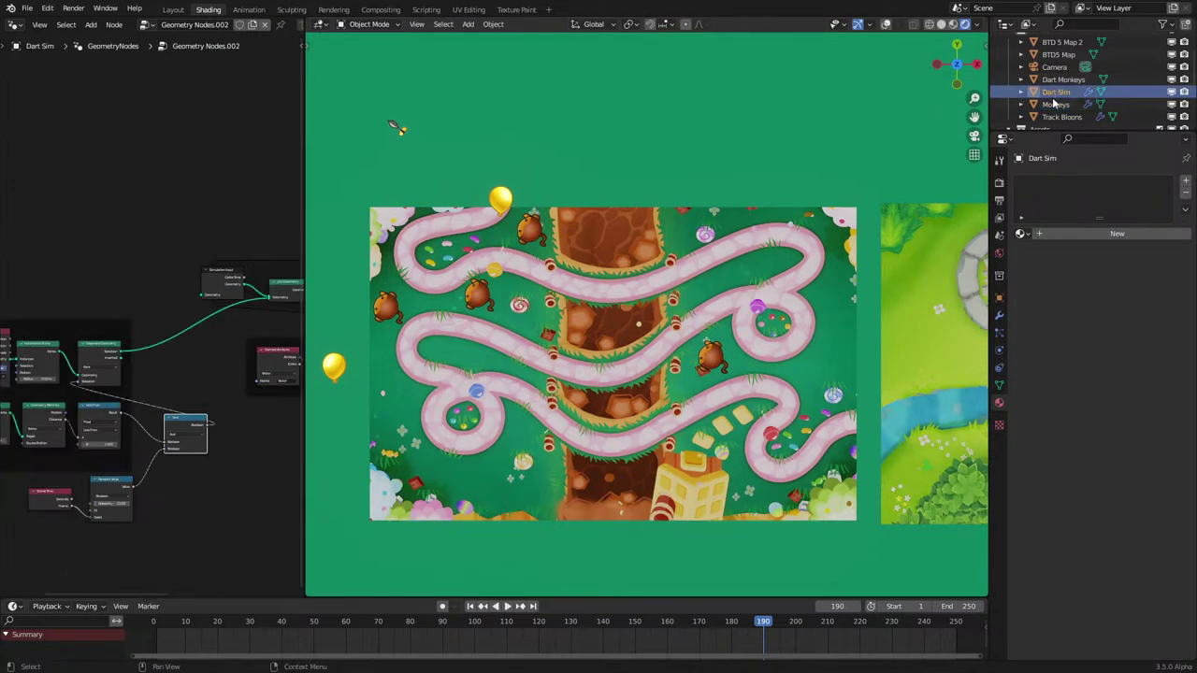
Step: In the Track Bloons node tree, move the nodes up to Set Position along X, making room before Delete Geometry
left_click(1061, 116)
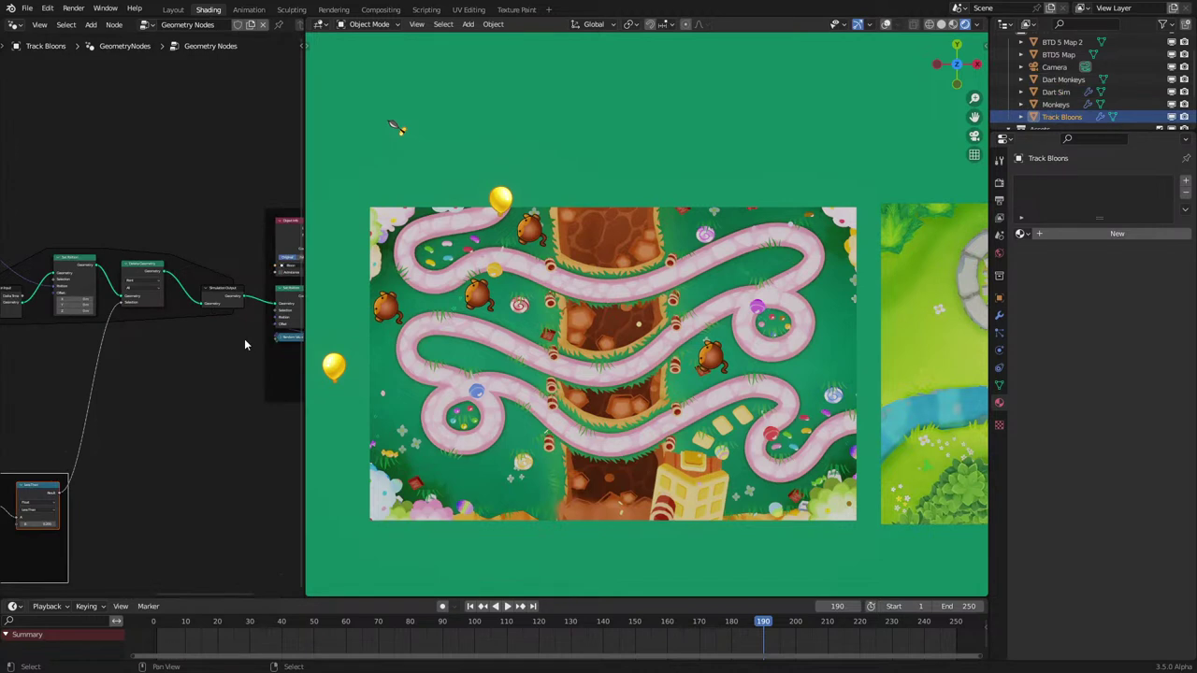
scroll(241, 342, "down", 3)
key("n")
key("n")
scroll(138, 323, "up", 5)
middle_click_drag(119, 276, 250, 321)
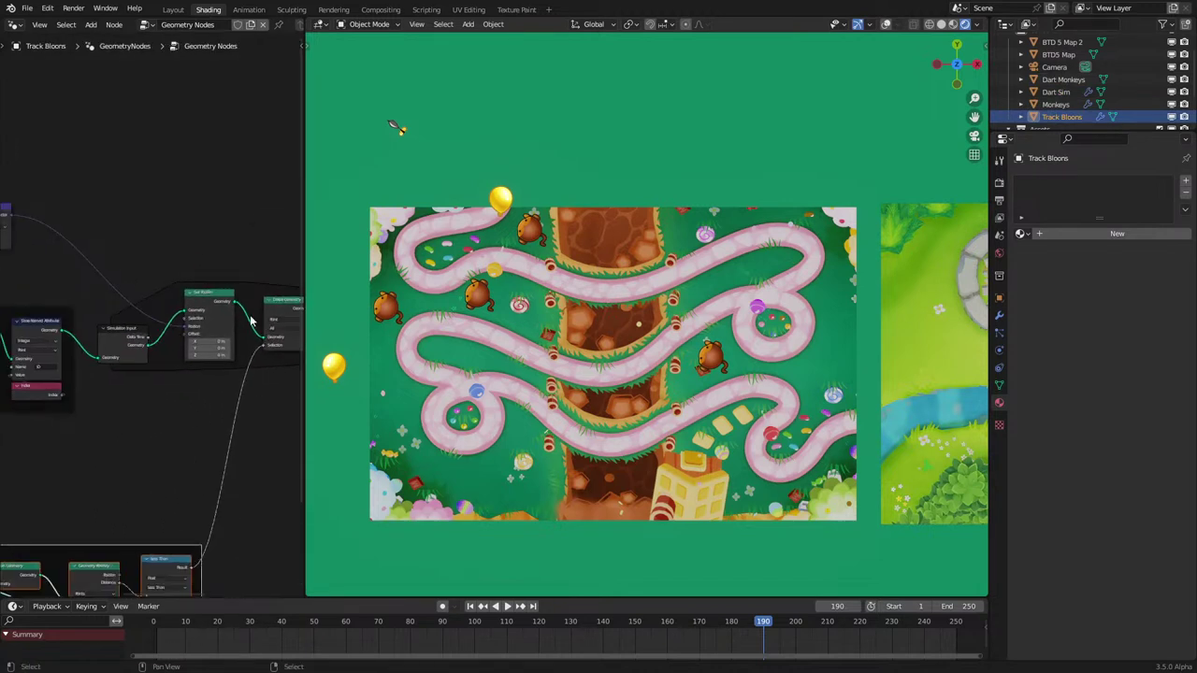
scroll(168, 327, "down", 5)
left_click_drag(20, 287, 241, 391)
key("g")
key("x")
left_click(167, 391)
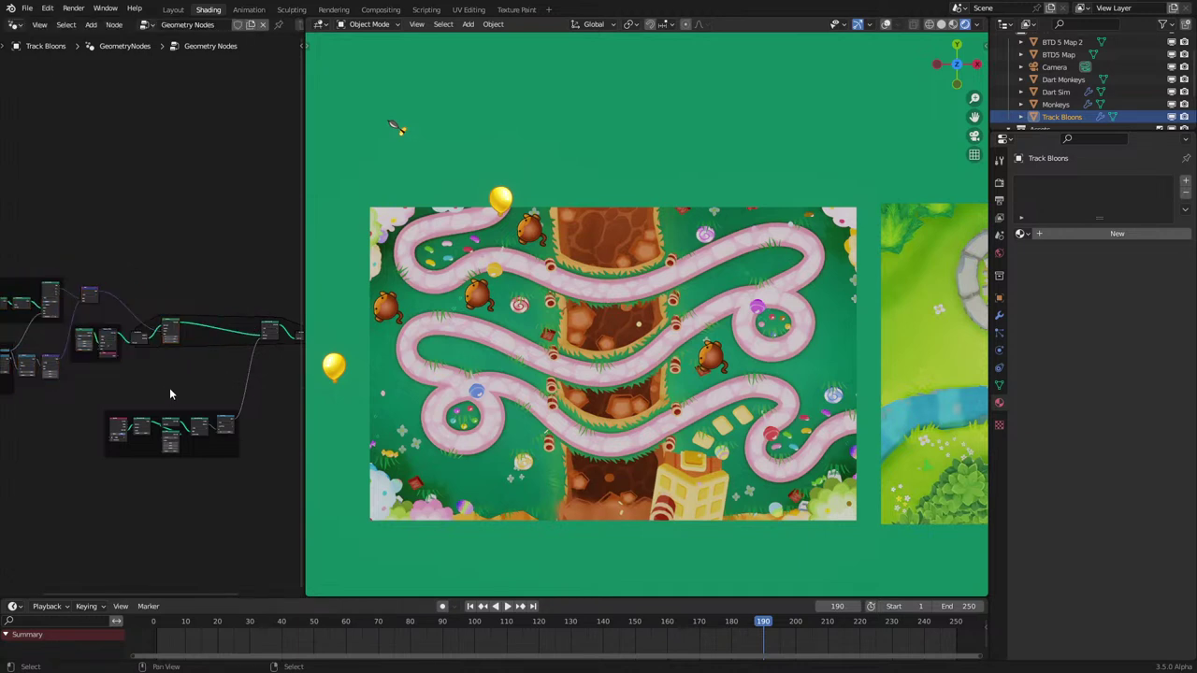
scroll(164, 389, "up", 5)
middle_click_drag(127, 422, 214, 356)
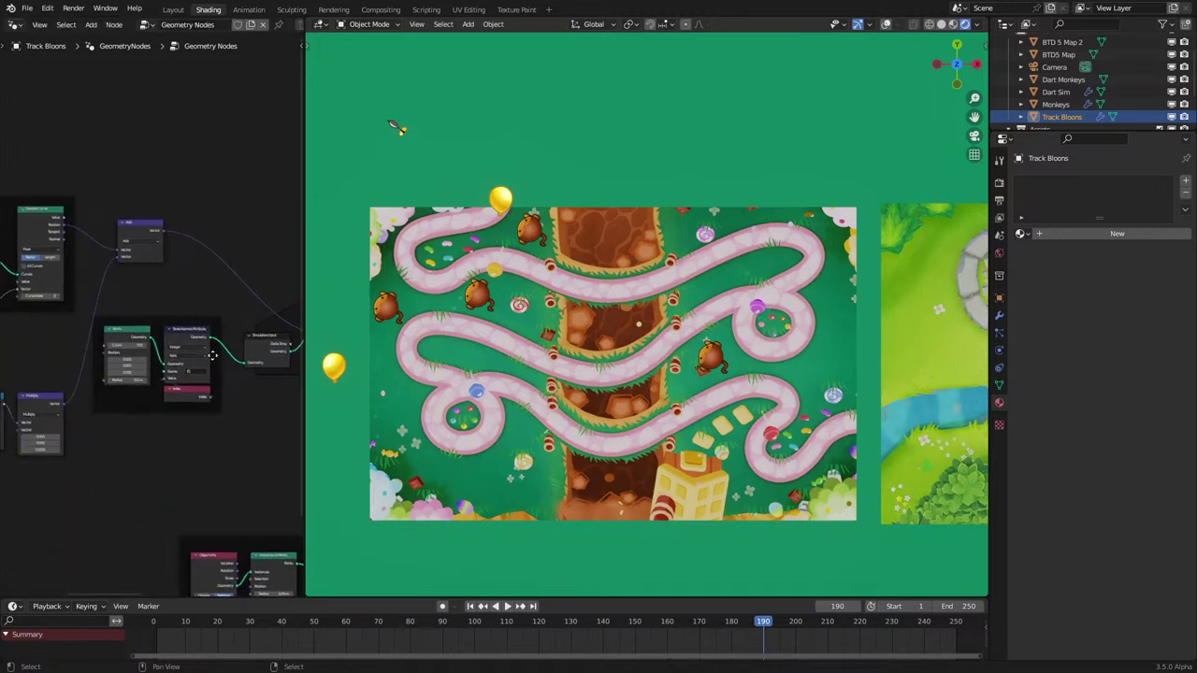
key("g")
right_click(148, 423)
mouse_move(203, 402)
middle_mouse_down()
mouse_move(22, 409)
mouse_move(280, 417)
mouse_move(186, 404)
middle_mouse_up()
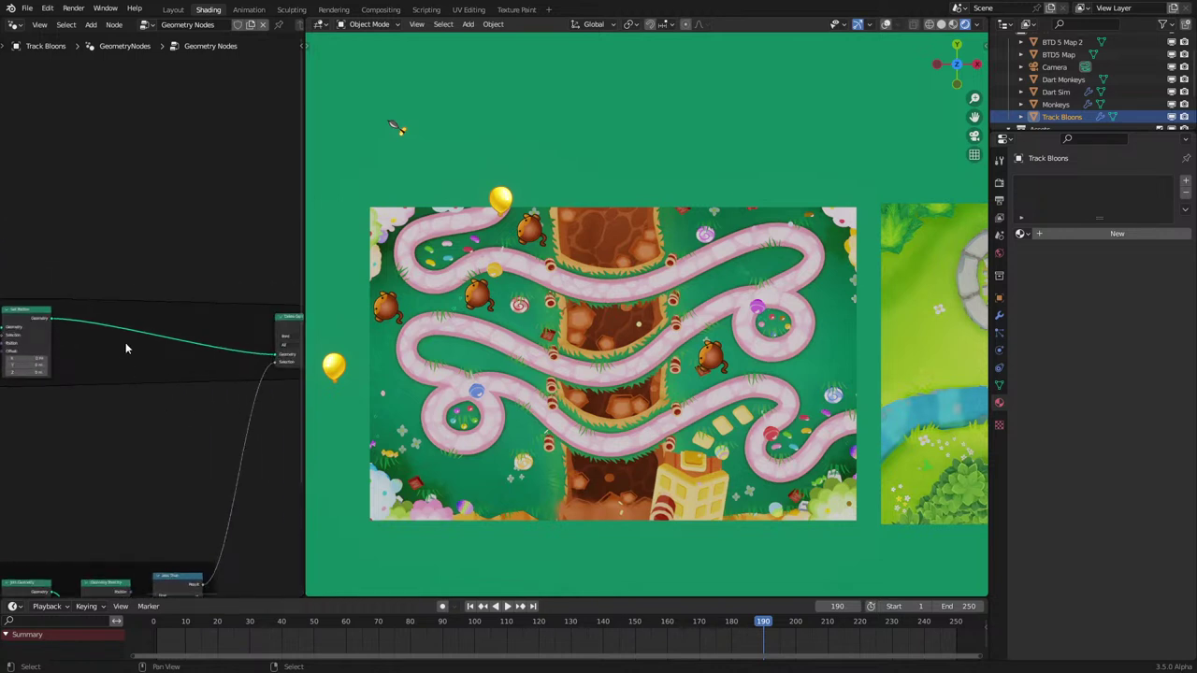
Step: Insert a Store Named Attribute node between Set Position and Delete Geometry, named Hits and of Integer type
scroll(125, 347, "up", 1)
key("q")
left_click(120, 363)
left_click(136, 351)
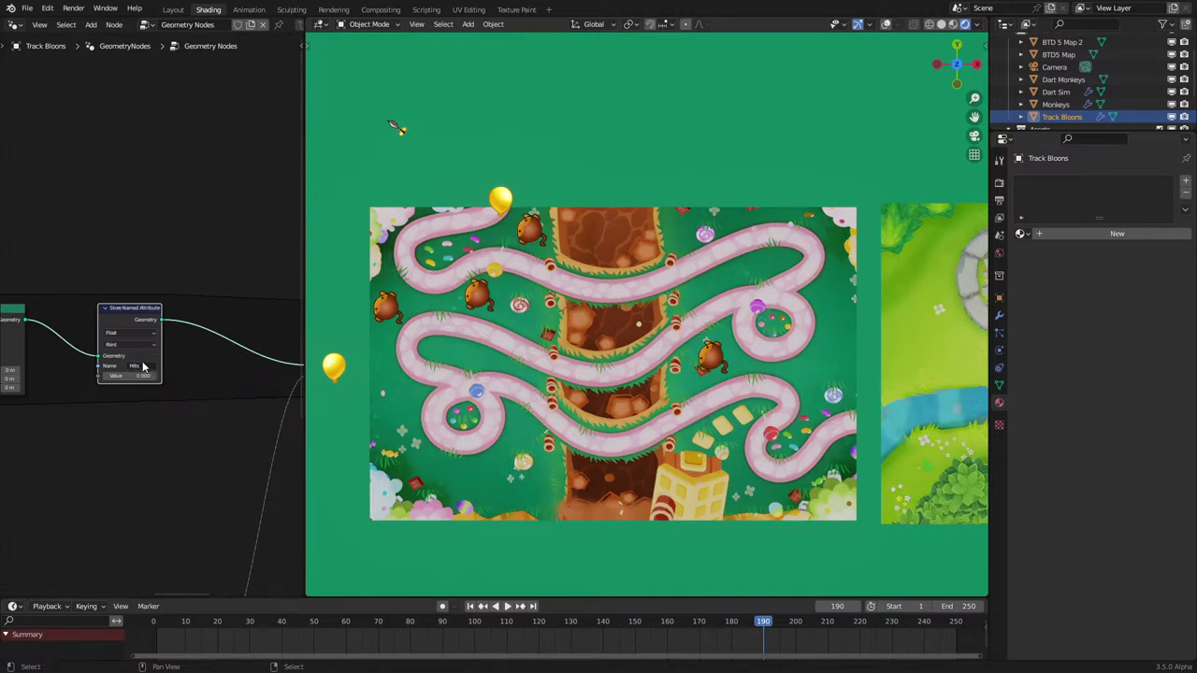
scroll(143, 366, "up", 2)
scroll(144, 366, "down", 5)
middle_click_drag(153, 541, 191, 426)
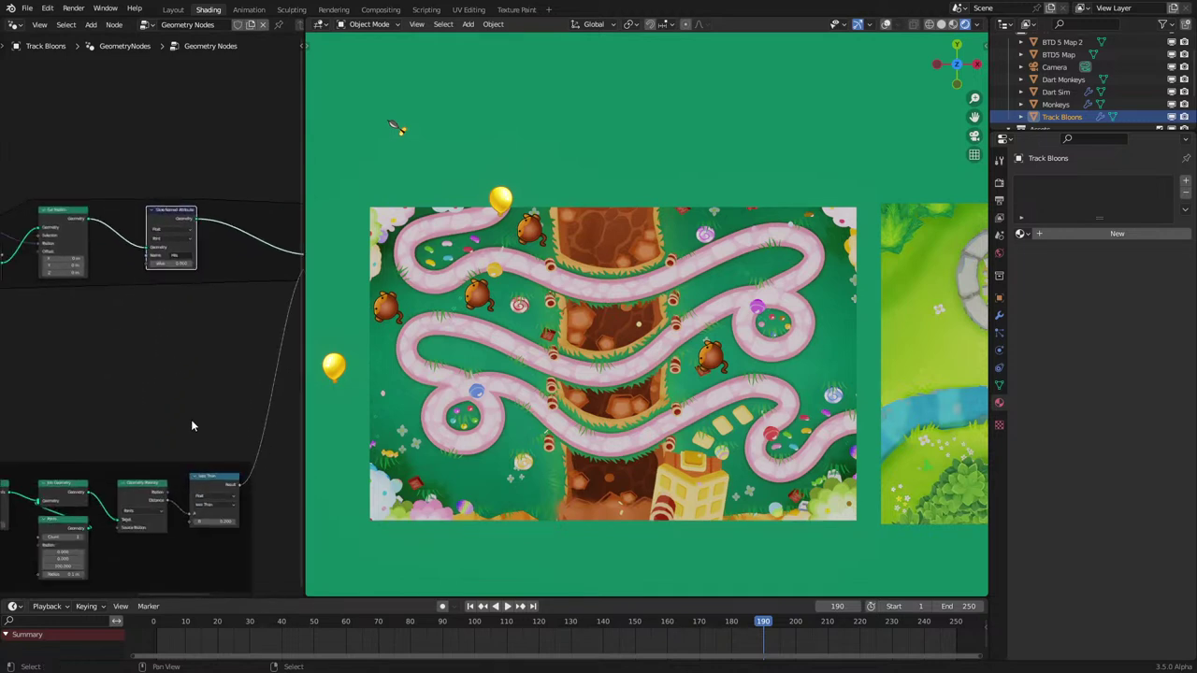
left_click(173, 229)
left_click(172, 248)
scroll(140, 316, "up", 1)
Step: Add an Integer Named Attribute node reading Hits and place it below the Store Named Attribute node
key("q")
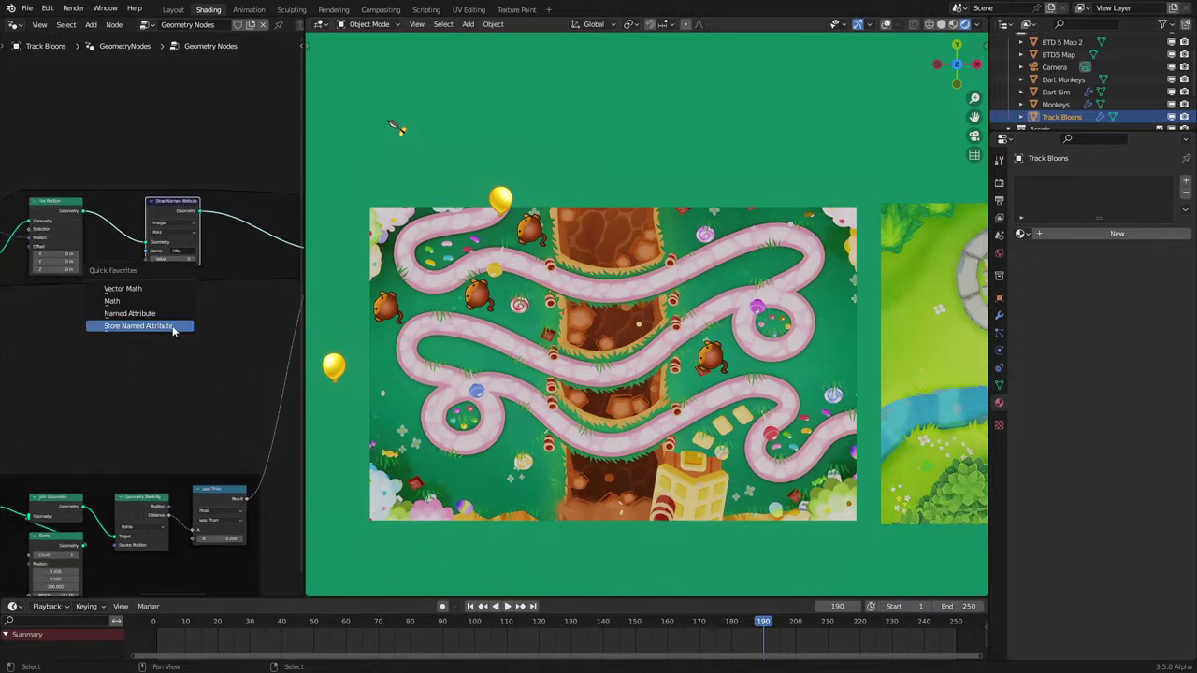
left_click(166, 316)
left_click(166, 316)
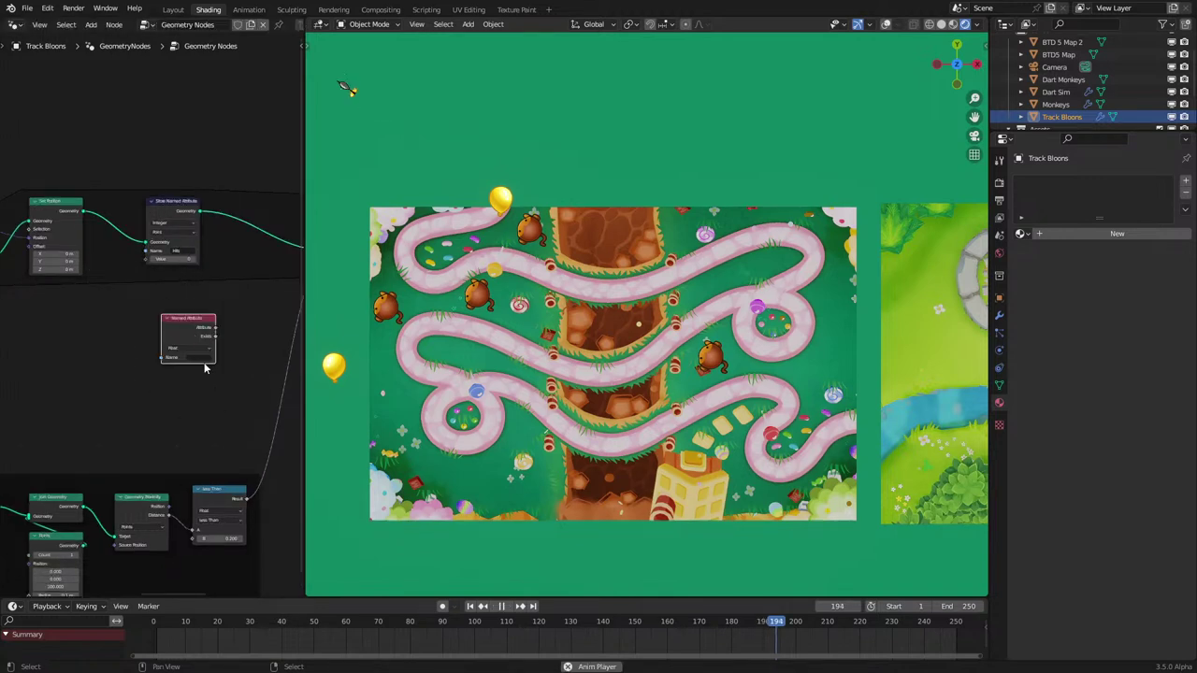
left_click_drag(183, 343, 114, 374)
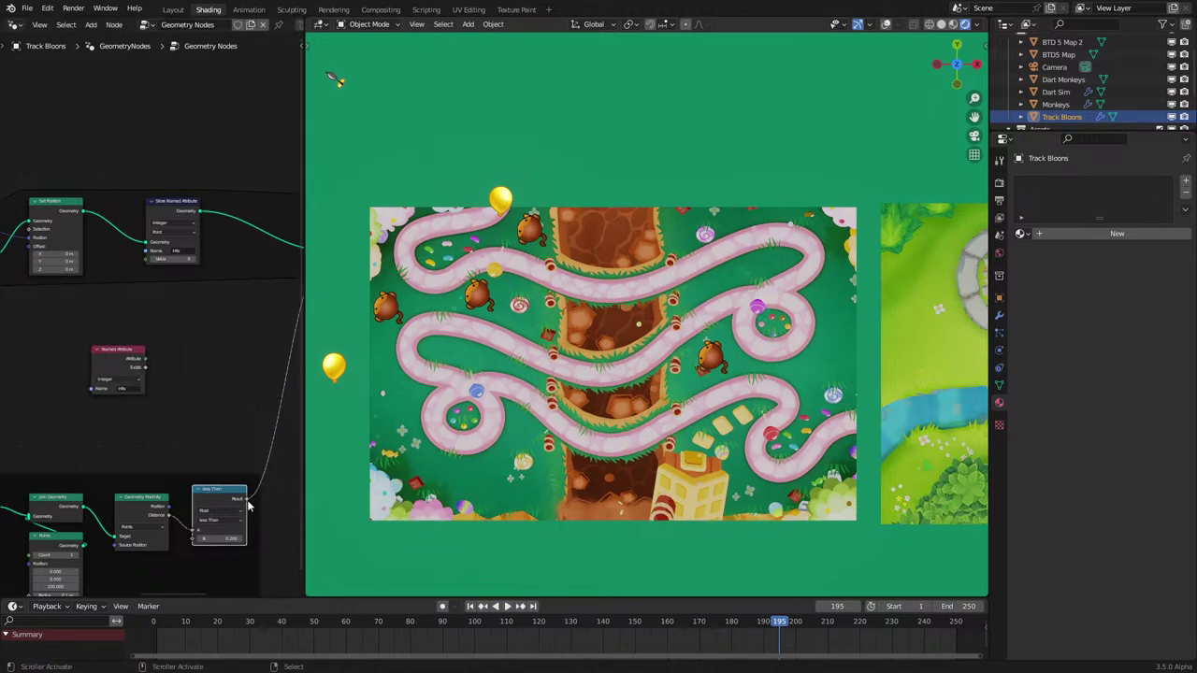
Step: Add the Less Than result to the Hits attribute with an Add math node, feed it into the stored Value, and stack the nodes compactly
scroll(164, 354, "up", 2)
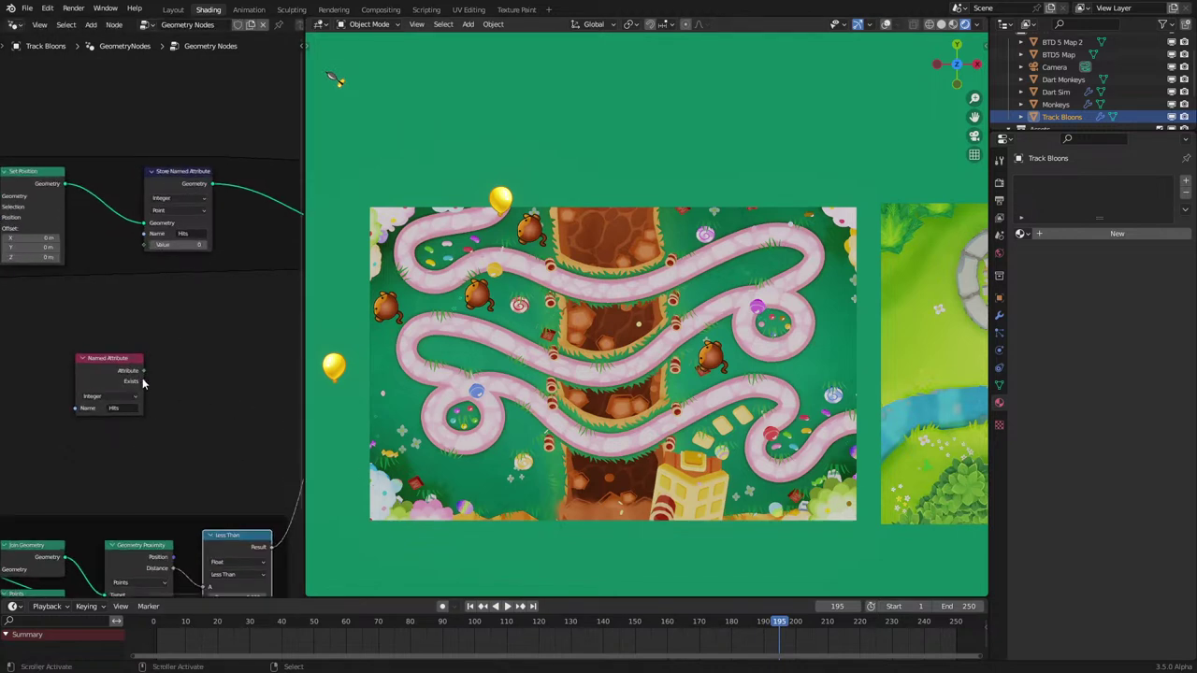
left_click(142, 378)
key("shift+a")
type("add")
left_click(225, 409)
left_click(221, 379)
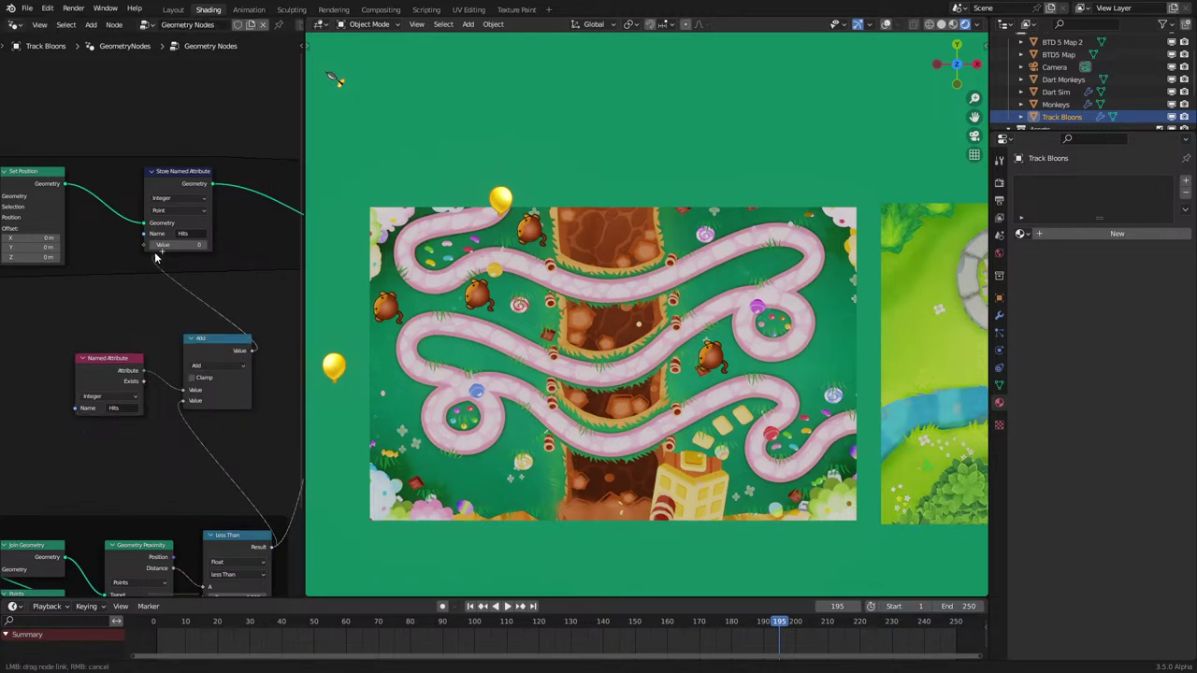
left_click_drag(215, 342, 175, 275)
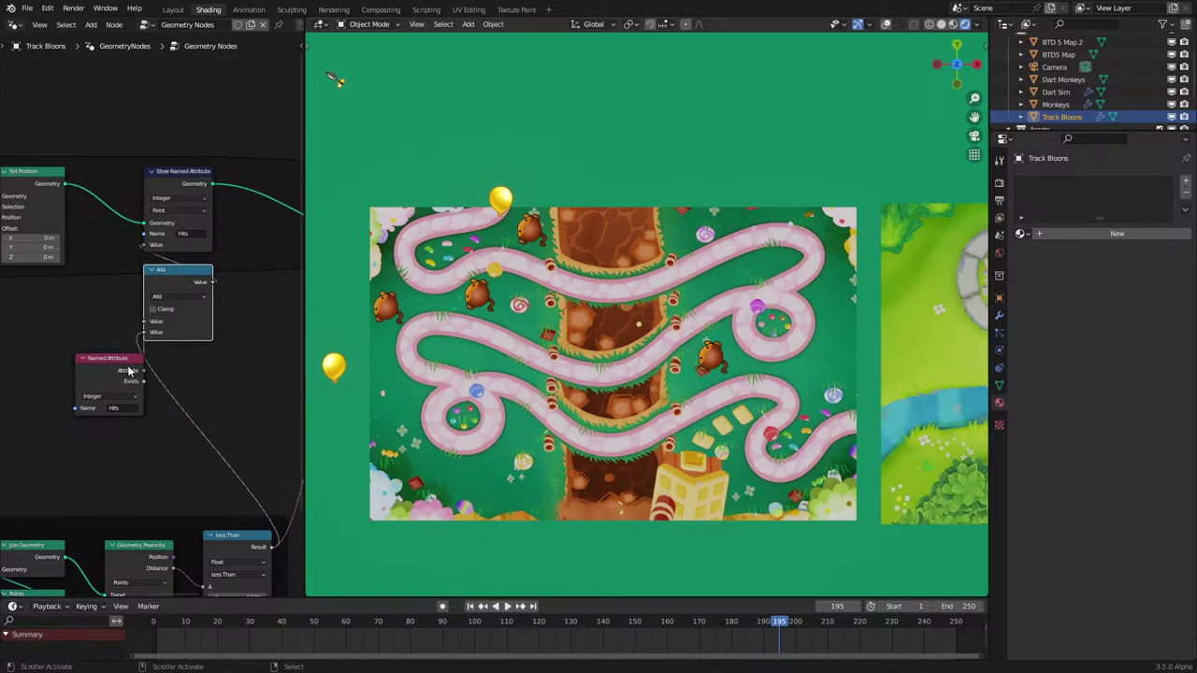
left_click_drag(129, 371, 160, 318)
left_click(157, 272)
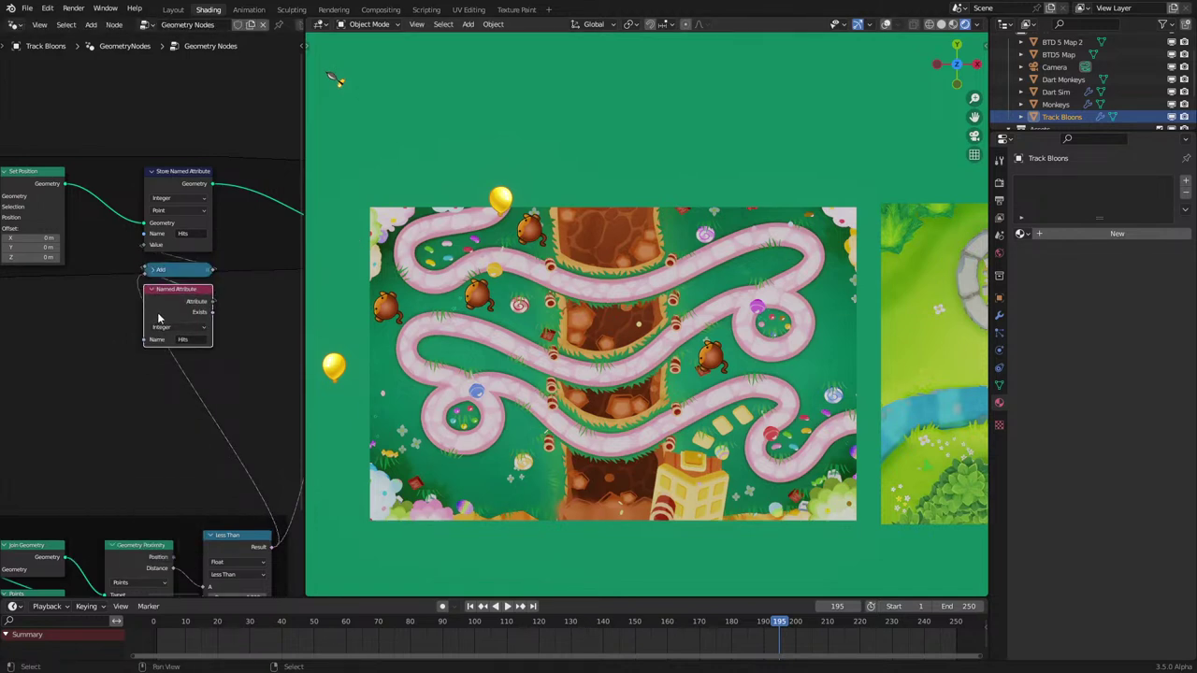
Step: Duplicate the Hits Named Attribute node and place the copy below Delete Geometry
scroll(224, 321, "down", 3)
middle_click_drag(236, 323, 117, 379)
scroll(150, 358, "up", 2)
mouse_move(218, 418)
middle_mouse_down()
mouse_move(160, 414)
mouse_move(200, 420)
middle_mouse_up()
key("shift+d")
left_click(239, 433)
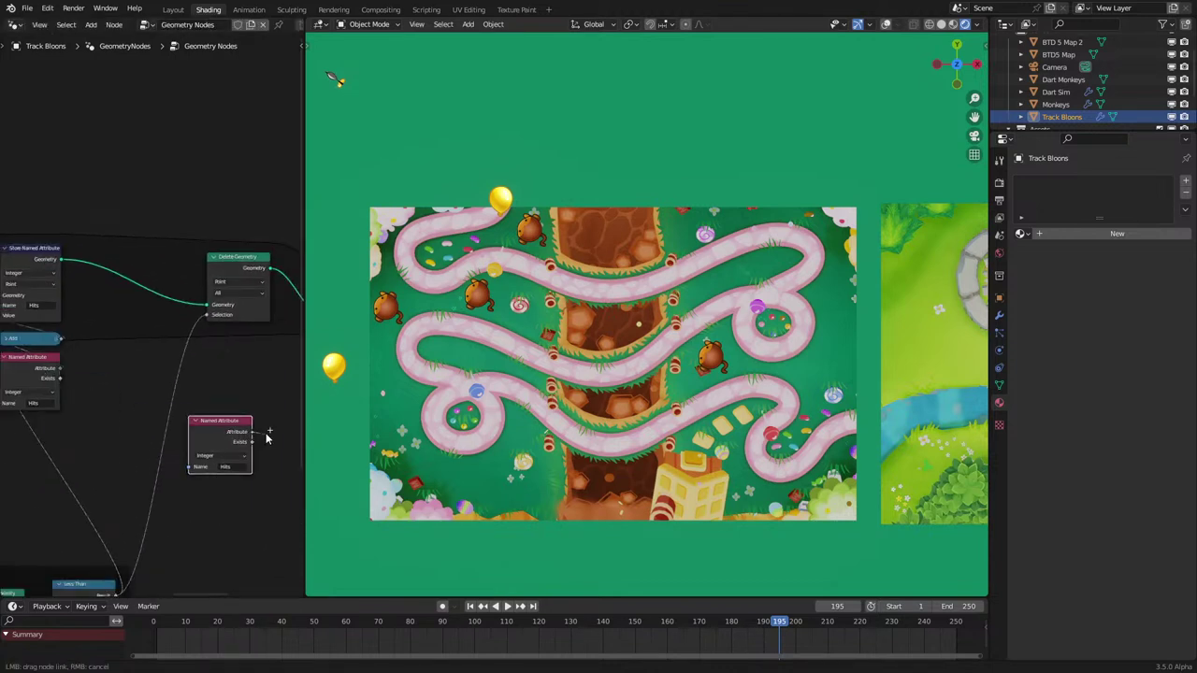
Step: Compare the duplicated Hits attribute using an Integer Greater Than or Equal node with B set to 5
left_click_drag(266, 437, 283, 437)
type("gre")
left_click(309, 455)
left_click(288, 428)
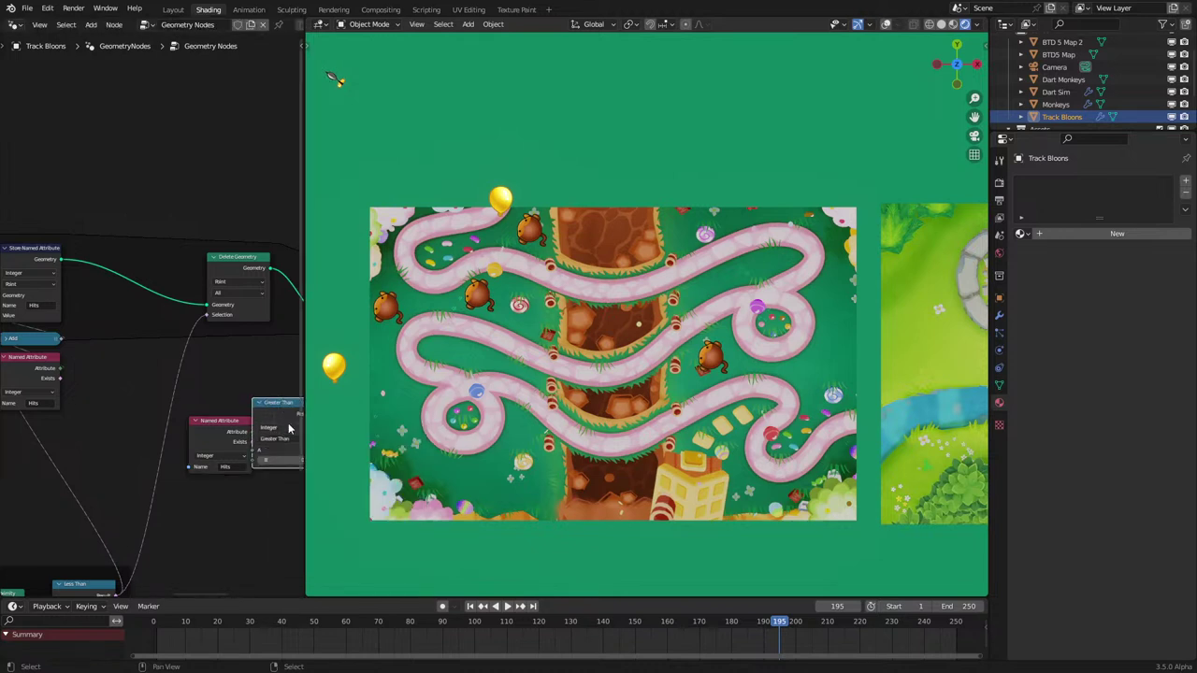
scroll(289, 429, "up", 2)
left_click(230, 493)
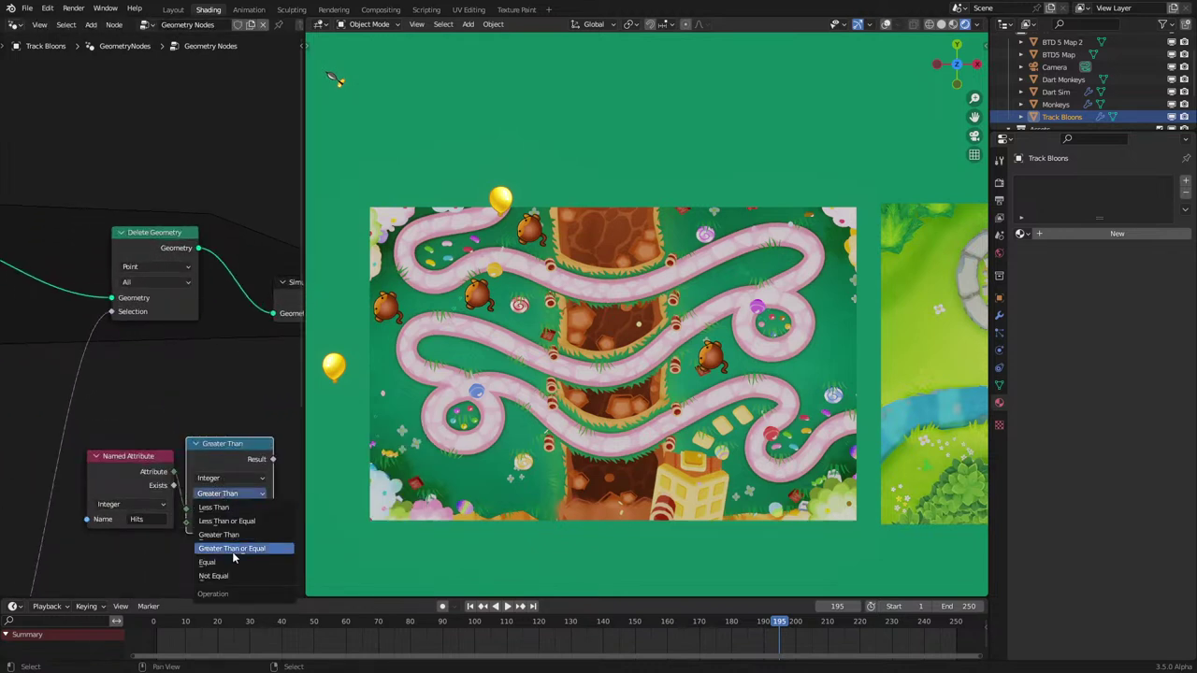
left_click(232, 548)
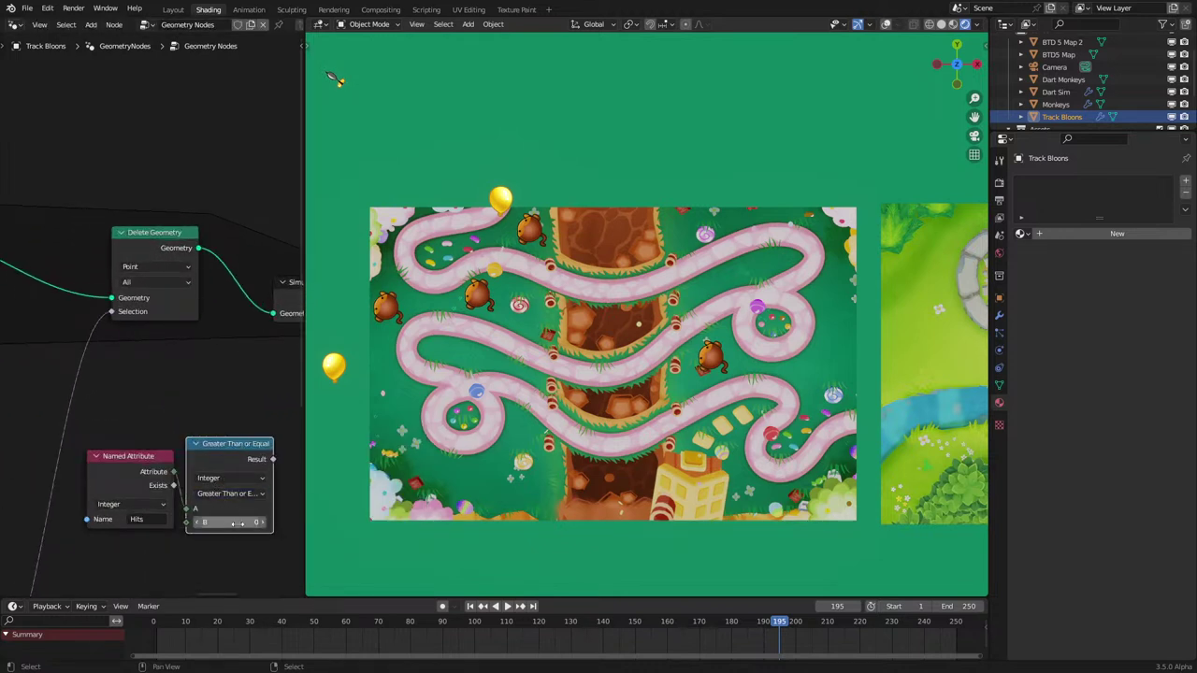
left_click(238, 494)
key("Return")
Step: Connect the comparison result to Delete Geometry's Selection, stack both nodes beneath it, and play the simulation briefly
left_click_drag(274, 459, 161, 345)
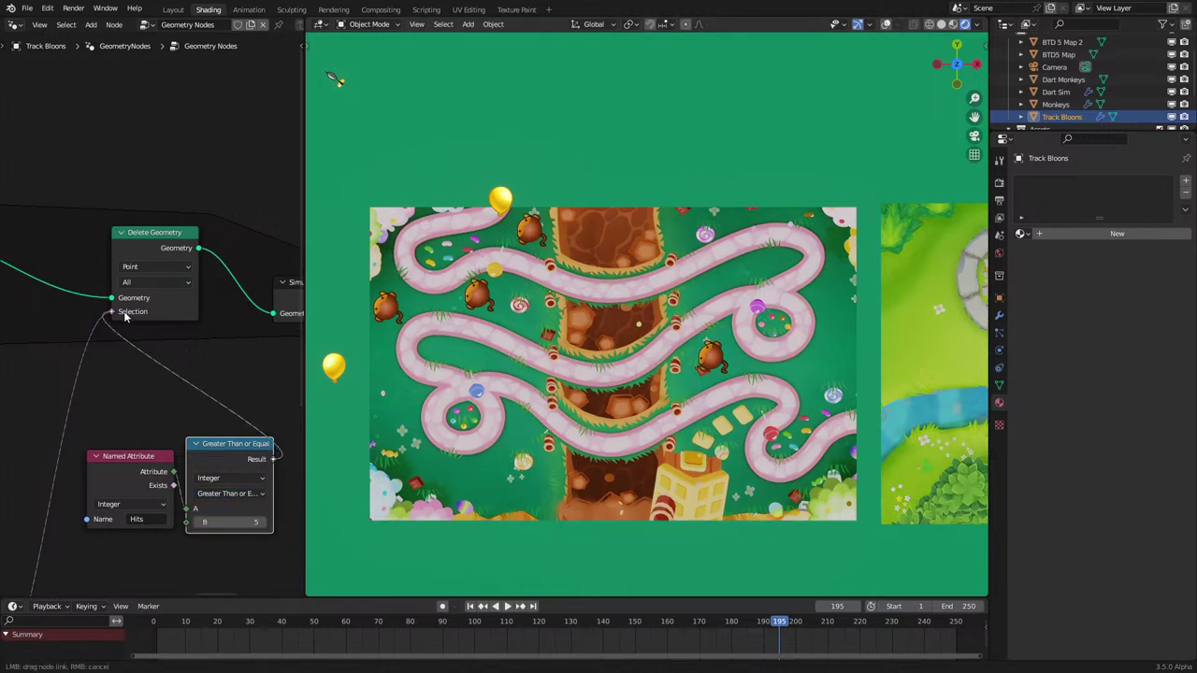
left_click_drag(230, 444, 157, 335)
key("space")
left_click(125, 492)
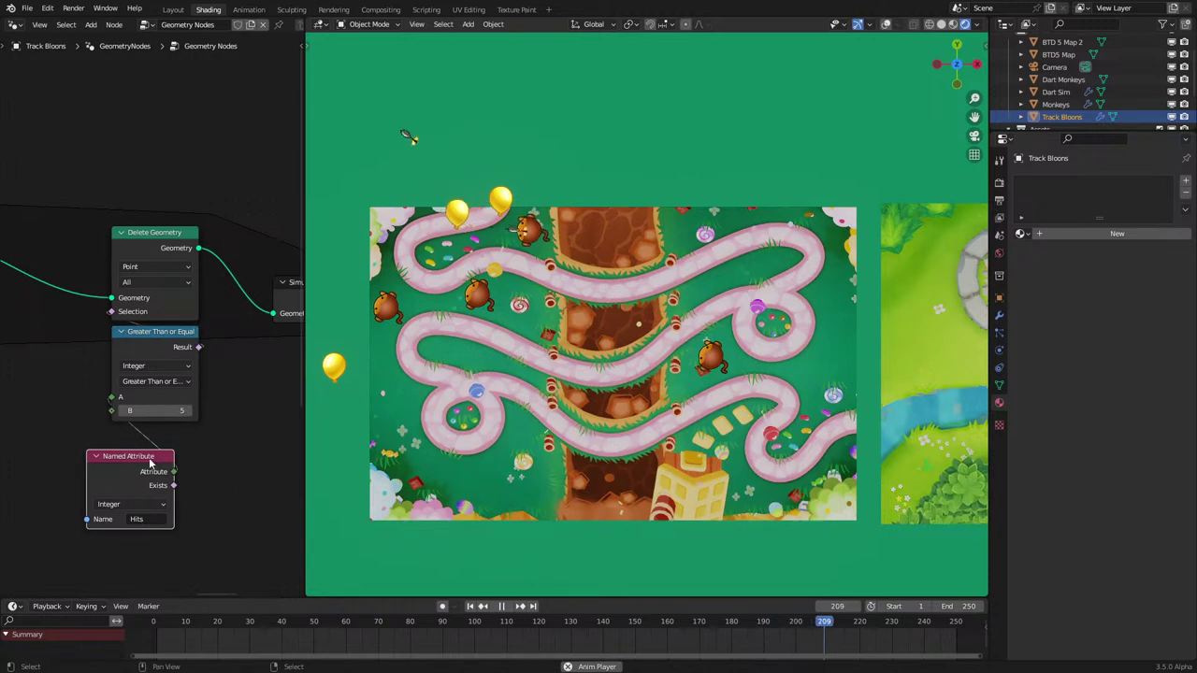
left_click_drag(151, 458, 183, 446)
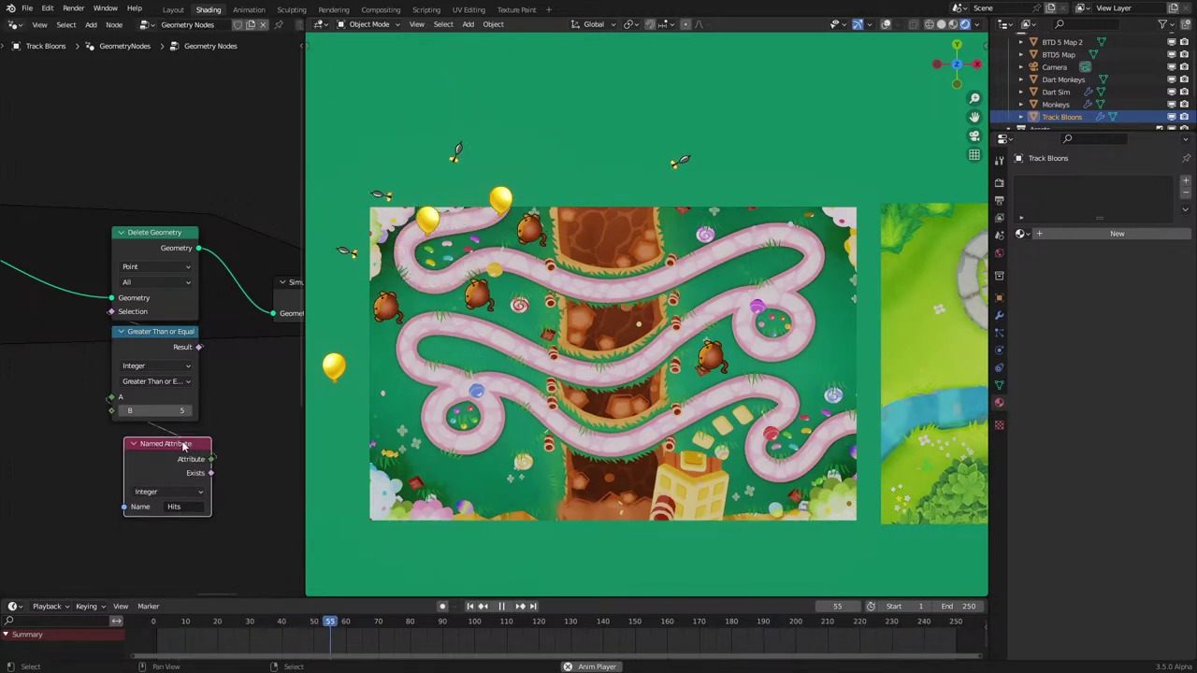
left_click_drag(180, 445, 168, 433)
key("space")
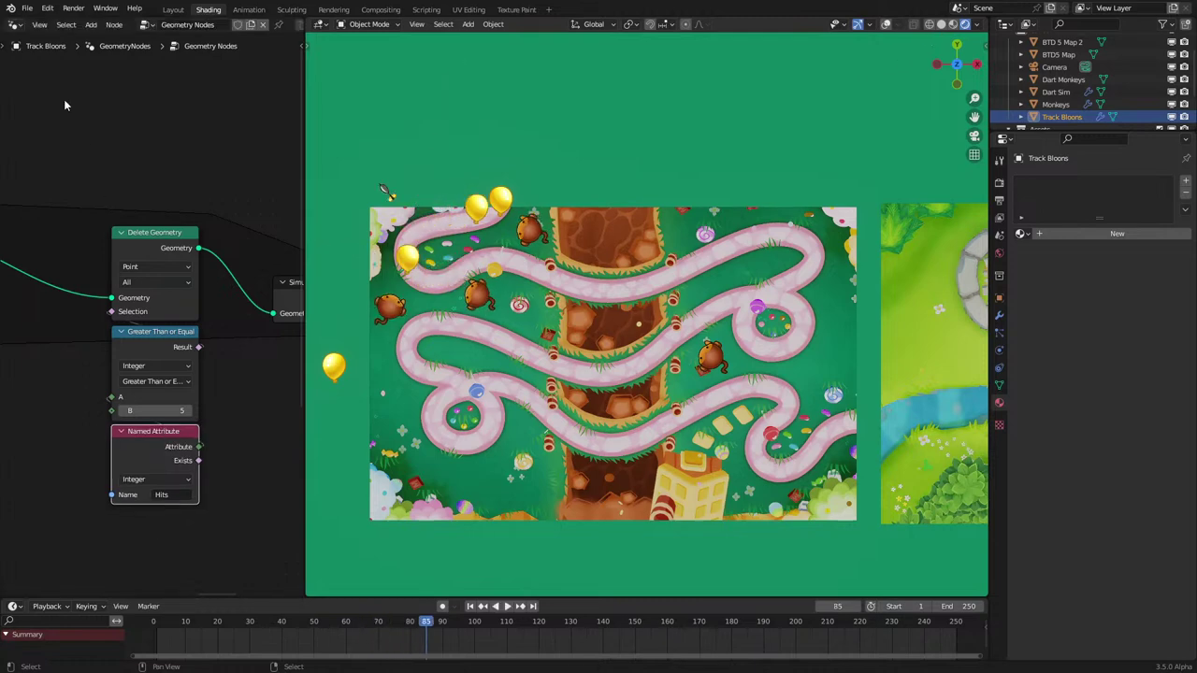
Step: Switch the node editor to the Shader Editor, show the Bloon material and move its image texture node away from the Principled BSDF
left_click(16, 25)
left_click(56, 147)
left_click(330, 374)
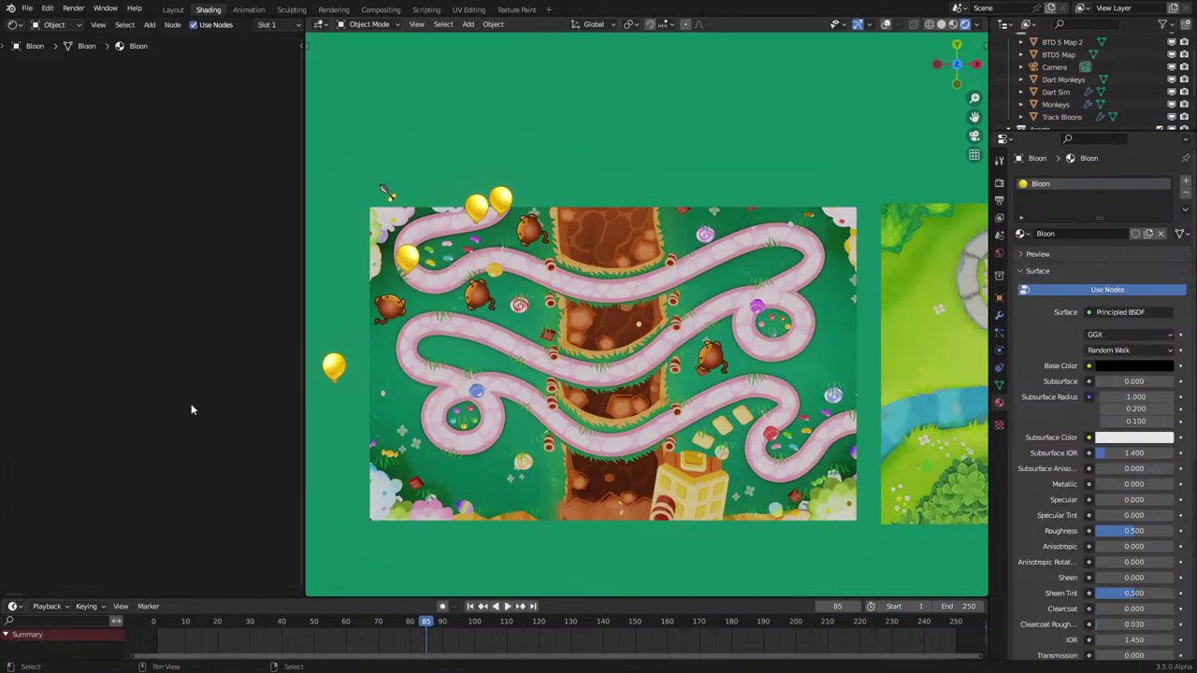
key("Home")
left_click(71, 237)
middle_click_drag(134, 257, 251, 328)
key("g")
left_click(89, 464)
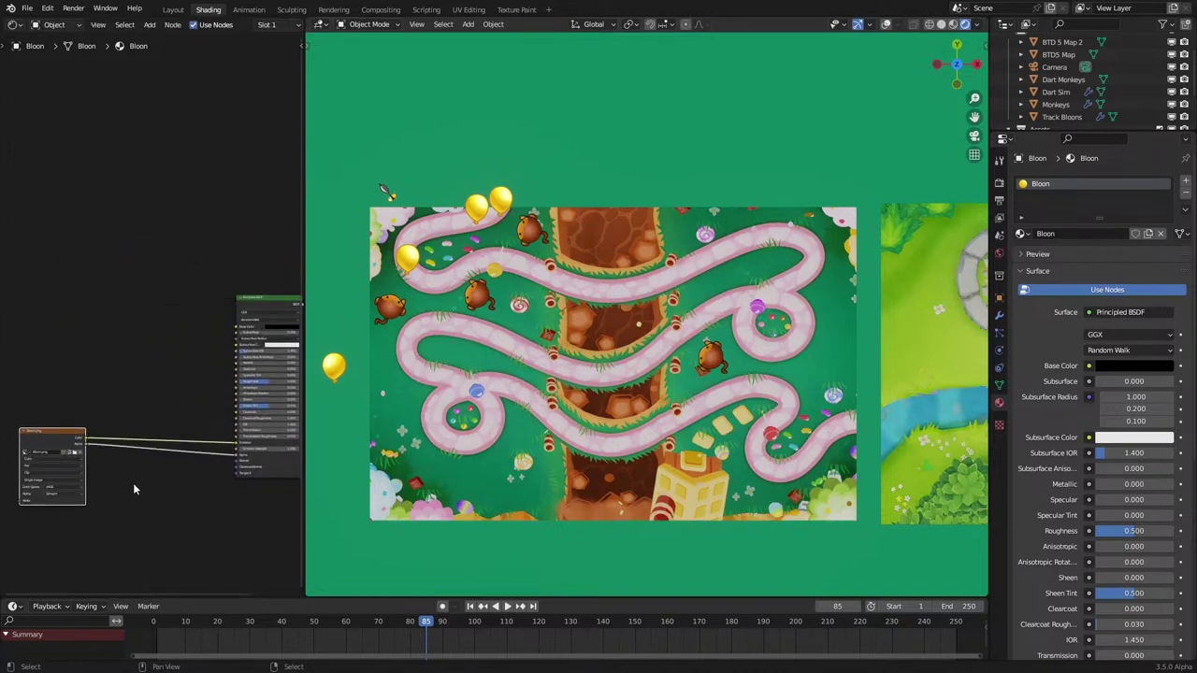
middle_click_drag(129, 468, 176, 387)
scroll(175, 387, "up", 4)
key("shift+a")
left_click(143, 446)
type("hit")
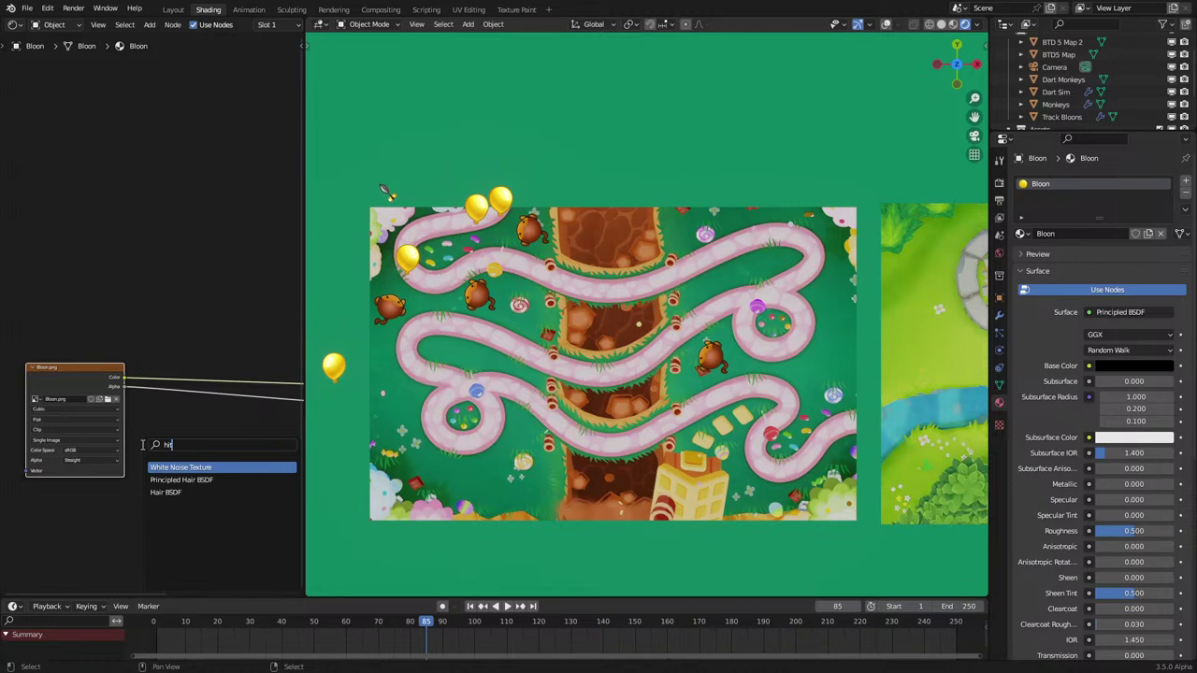
key("Escape")
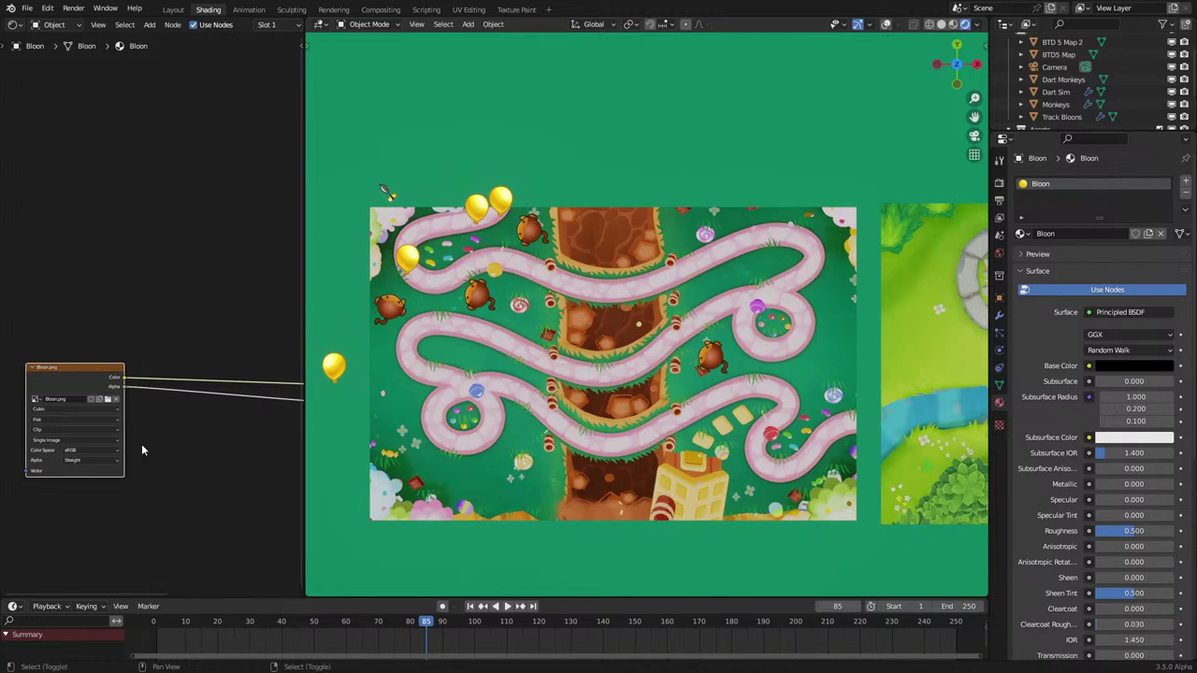
Step: Add an Attribute node of Instancer type beside the Bloon image texture
key("shift+a")
left_click(143, 447)
type("a")
left_click(179, 470)
left_click(179, 474)
left_click(183, 491)
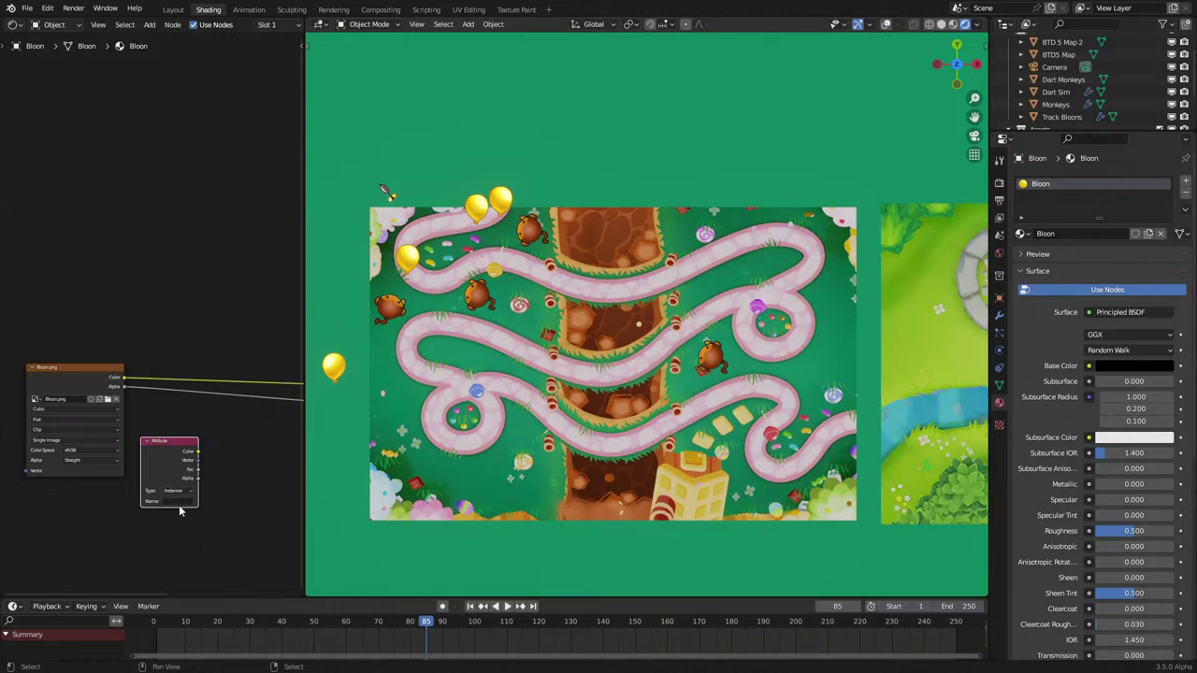
Step: Name the shader attribute Hits and preview its Fac output on the Bloon material
left_click(180, 502)
type("Hi")
left_click(179, 466, "ctrl+shift")
left_click(178, 466, "ctrl+shift")
left_click(179, 466, "ctrl+shift")
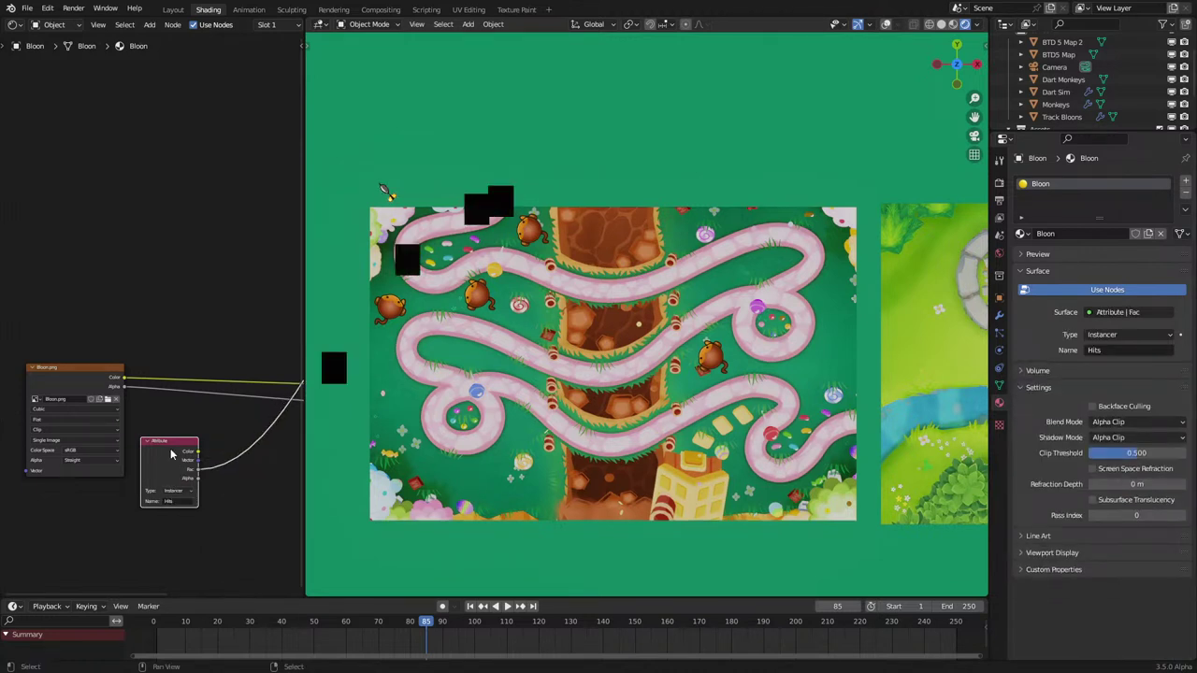
Step: Play the simulation briefly to check the hit preview, and place the Attribute node beneath the Bloon image texture
key("space")
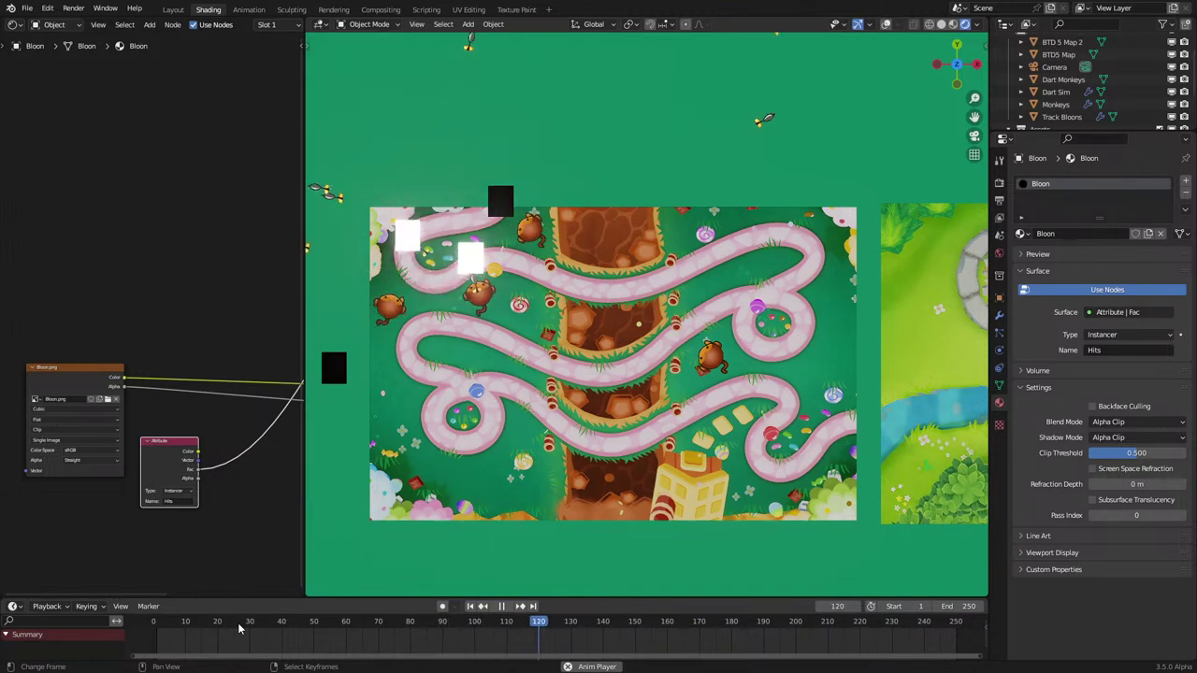
key("space")
middle_click_drag(196, 452, 207, 376)
key("g")
left_click(110, 432)
middle_click_drag(176, 298, 167, 378)
scroll(155, 359, "up", 3)
scroll(168, 379, "down", 3)
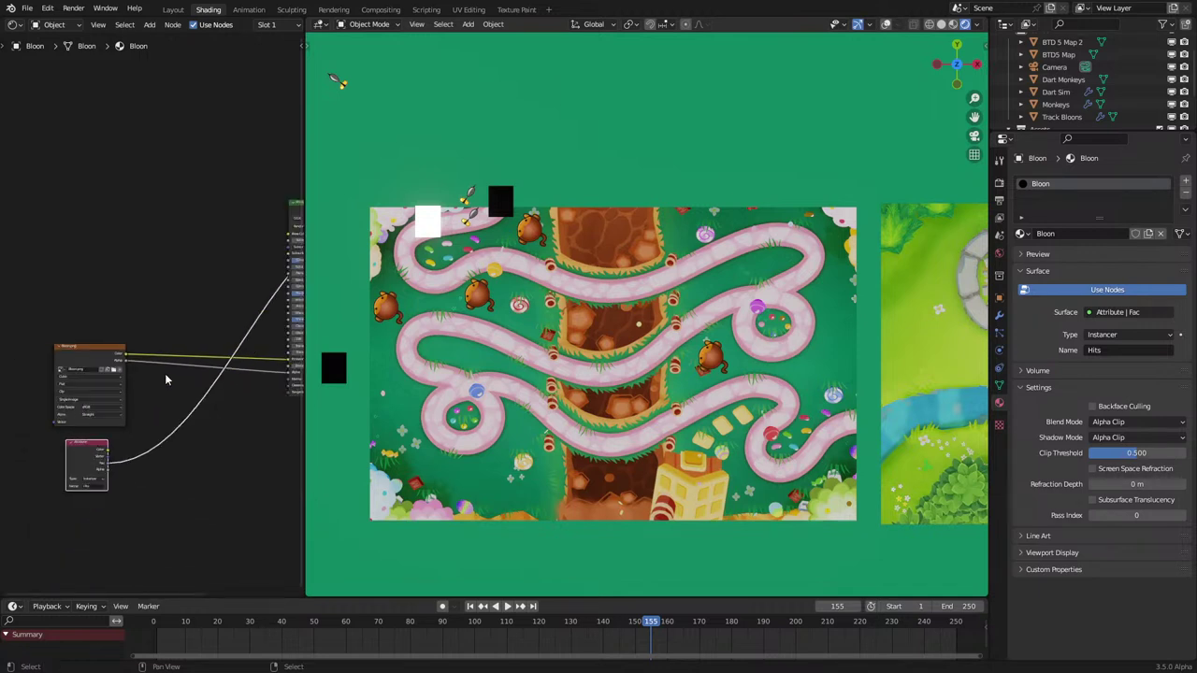
Step: Move the Bloon image texture and Attribute nodes further away from the Principled BSDF to make room between them
left_click(101, 354)
key("g")
left_click(98, 402)
left_click(73, 467)
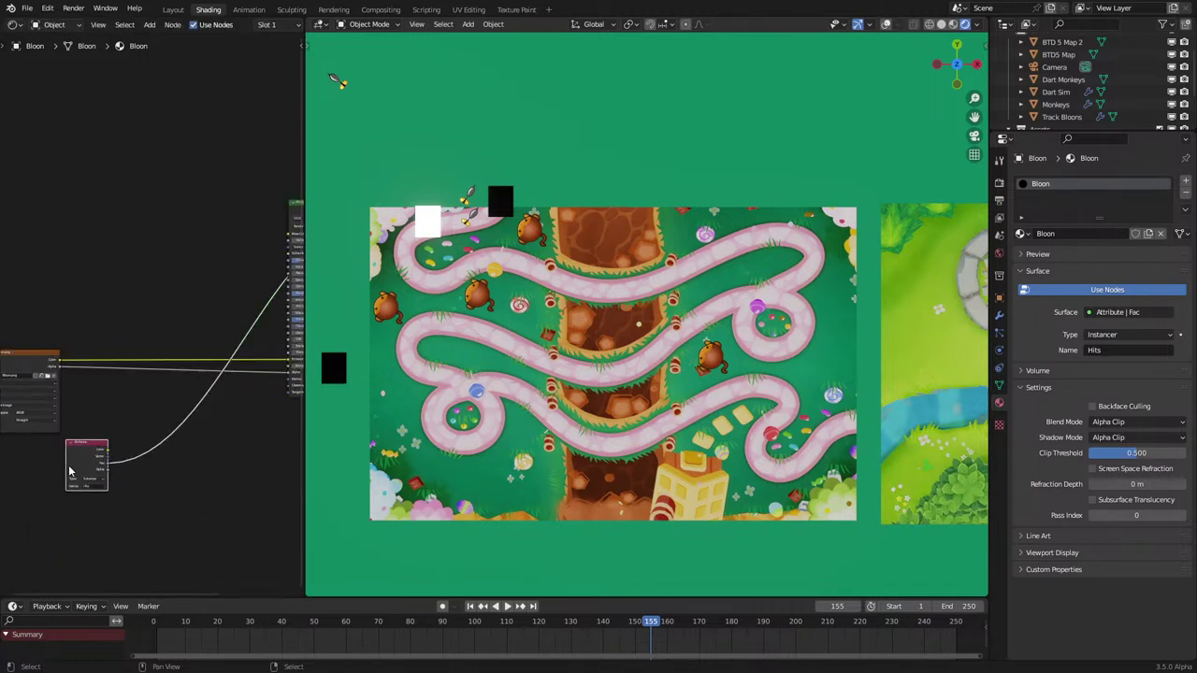
middle_click_drag(117, 466, 166, 430)
key("g")
left_click(150, 429)
Step: Add a Math node beside the Attribute node and set its operation to Greater Than
scroll(164, 460, "up", 4)
scroll(170, 474, "up", 1)
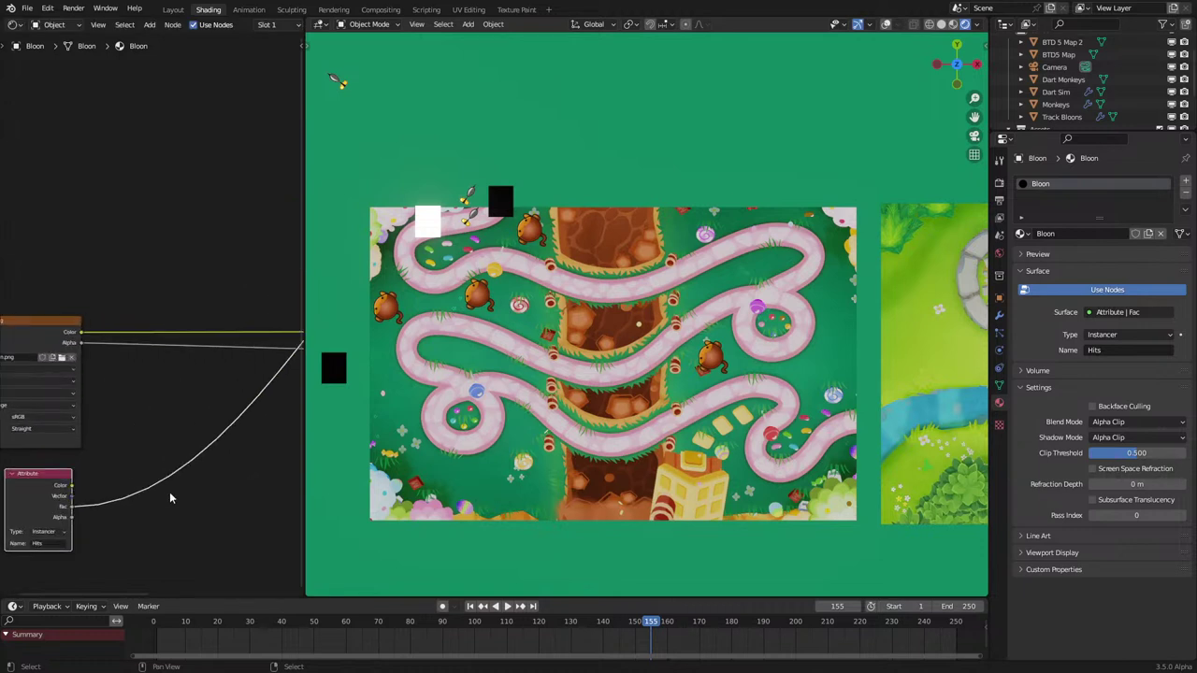
key("q")
left_click(157, 557)
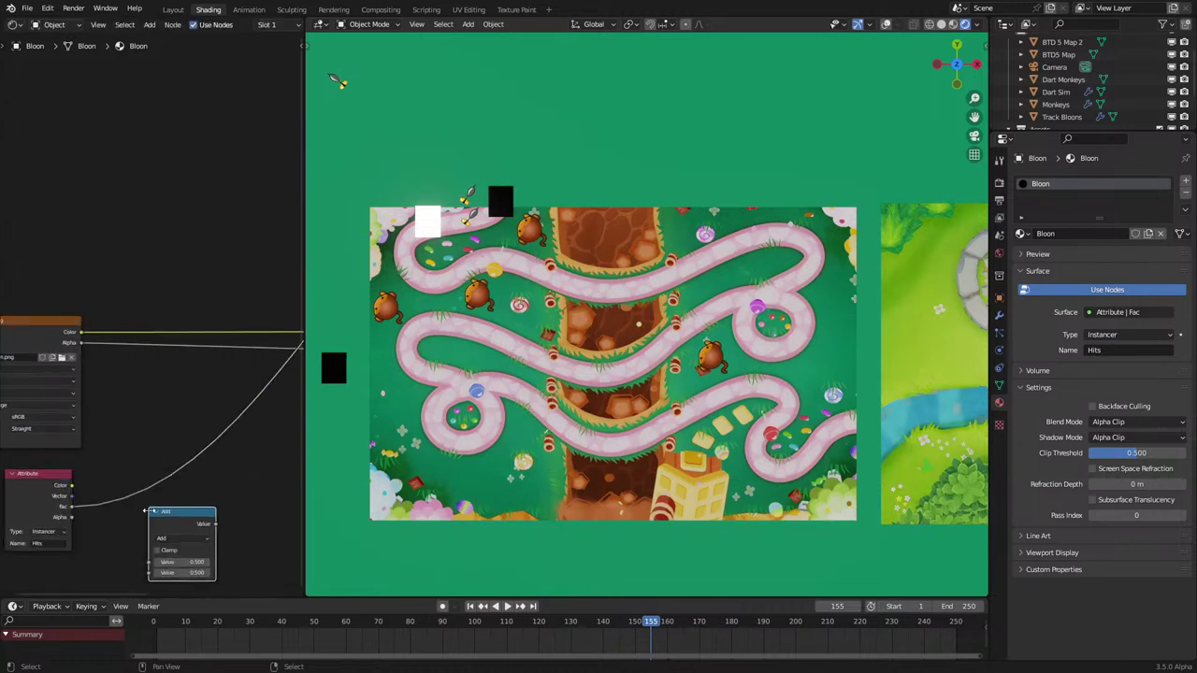
left_click(180, 545)
left_click(249, 447)
left_click(181, 543)
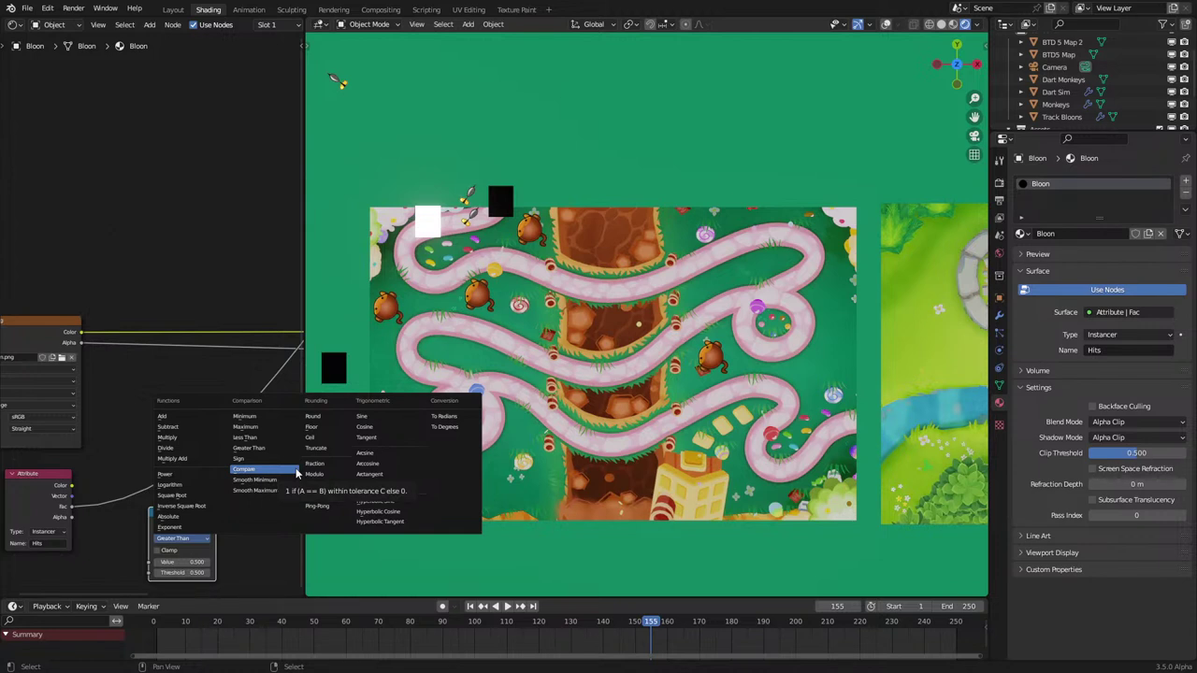
Step: Preview the Bloon image texture and insert a Hue Saturation Value node after its Color output
left_click(41, 343, "ctrl+shift")
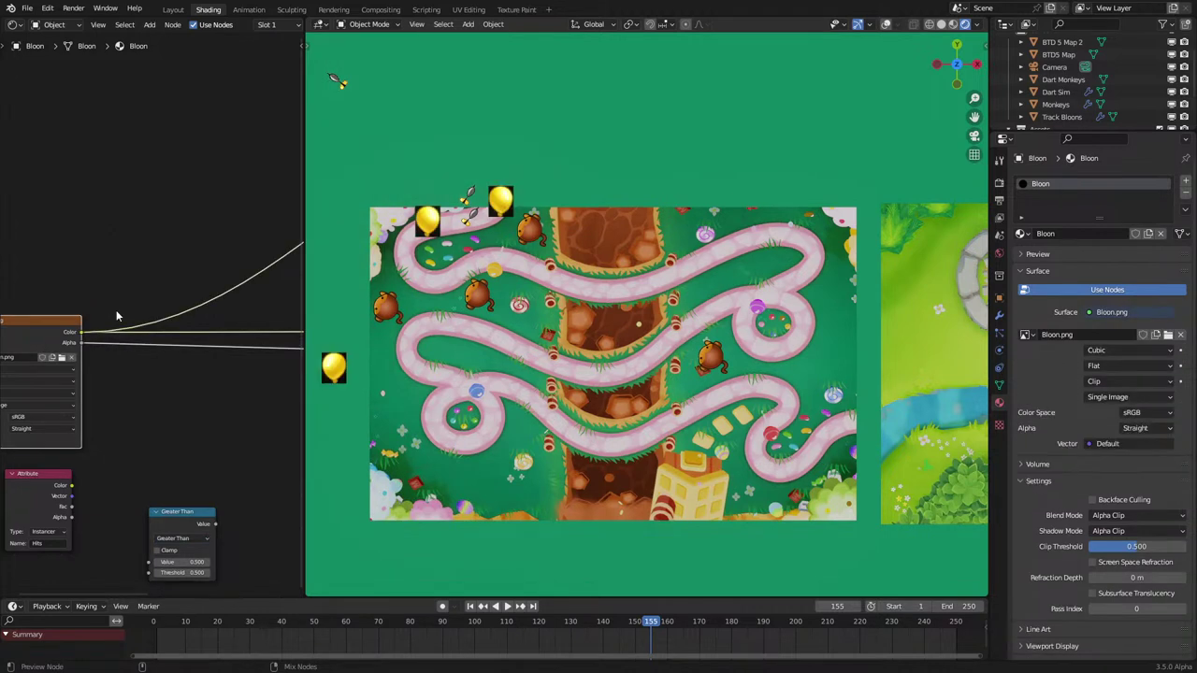
scroll(122, 308, "down", 2)
middle_click_drag(135, 306, 137, 324)
scroll(157, 344, "up", 4)
key("shift+a")
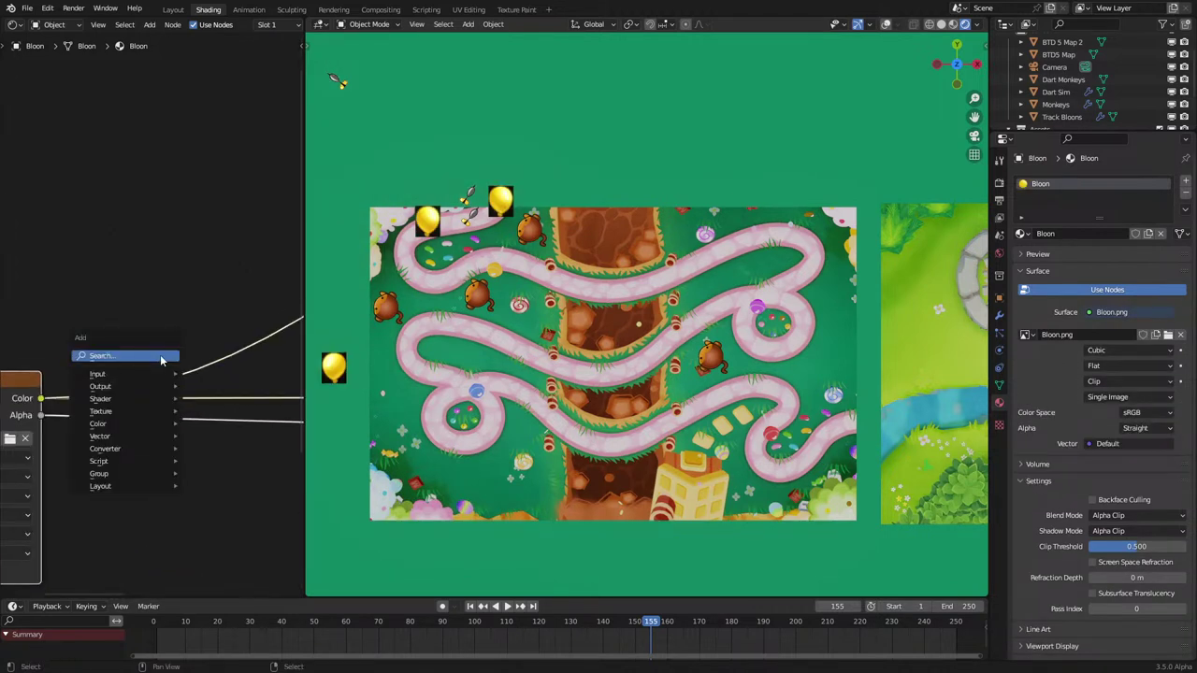
key("h")
key("u")
key("Escape")
key("shift+a")
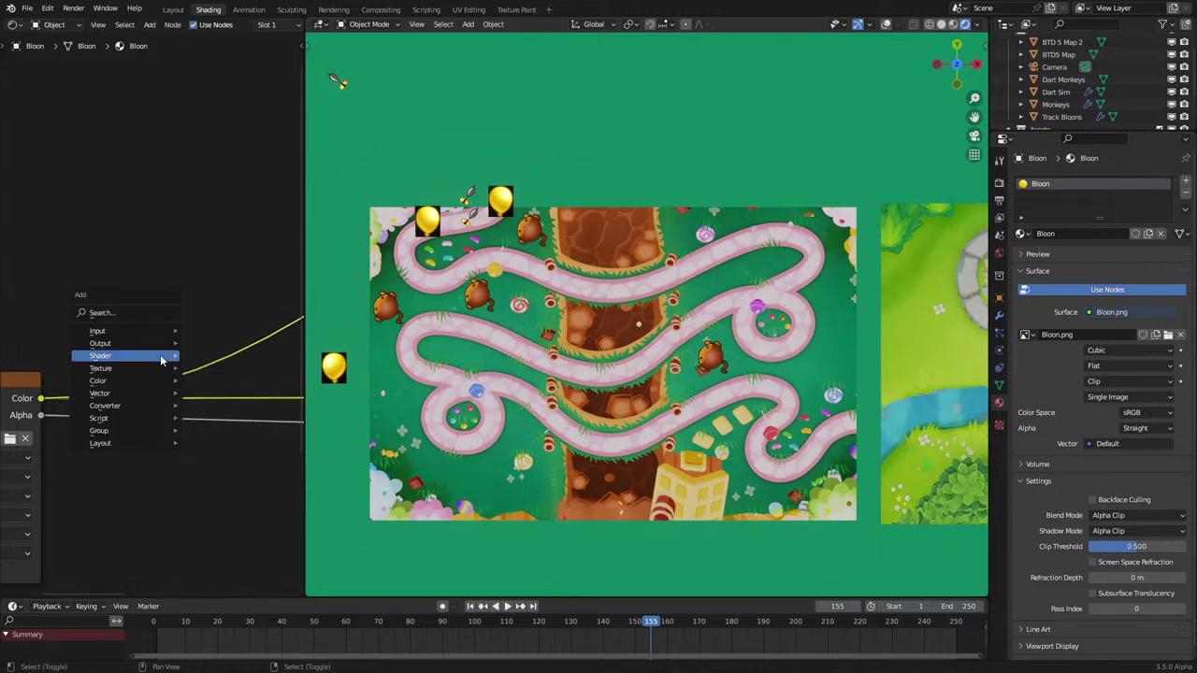
left_click(123, 312)
type("hue")
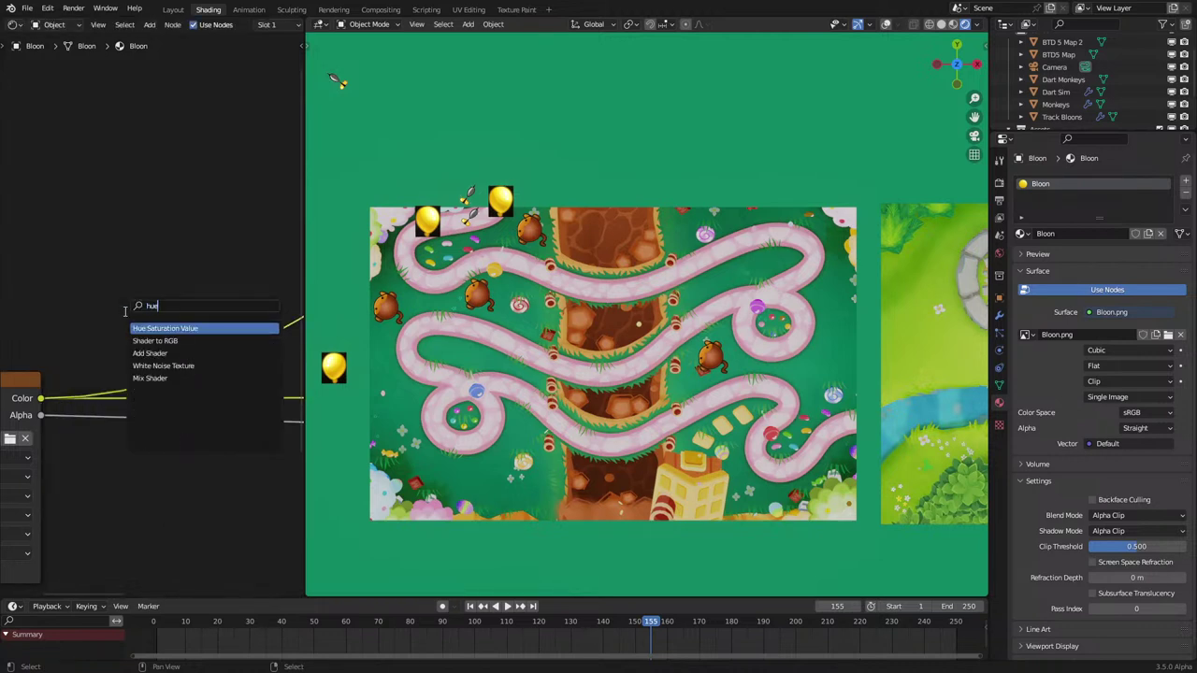
key("Return")
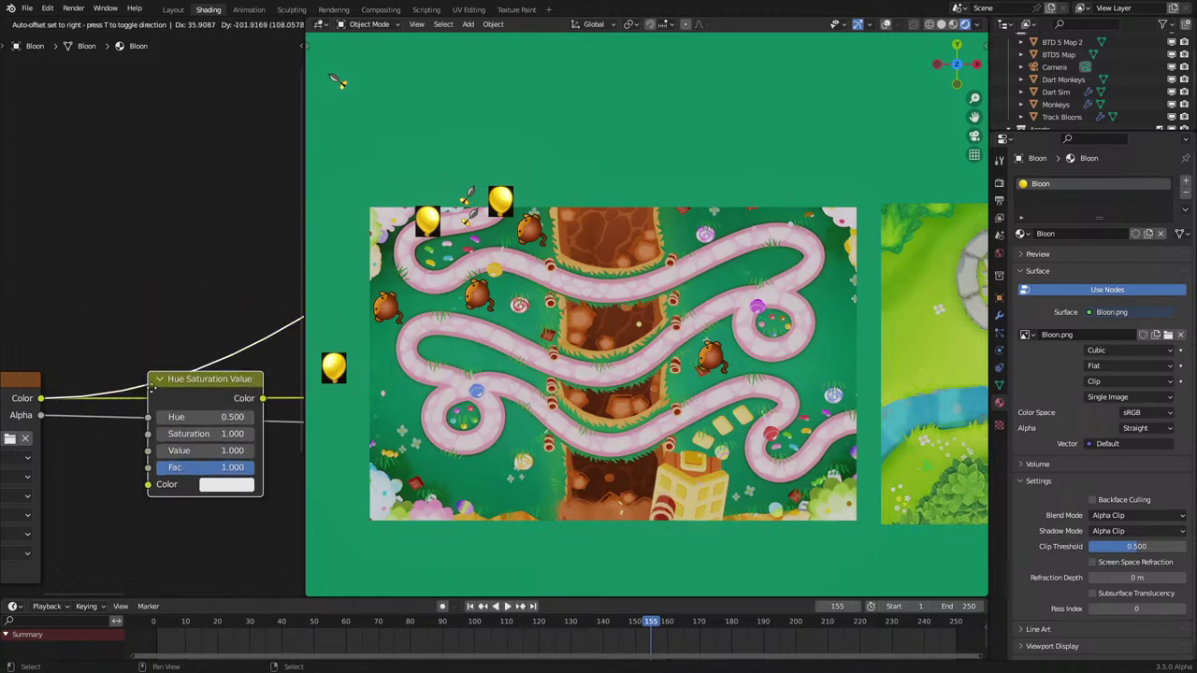
left_click(220, 416)
Step: Try different Hue values on the Hue Saturation Value node to recolor the bloons, including 0.13 and 0
mouse_move(221, 416)
left_mouse_down()
mouse_move(201, 416)
mouse_move(239, 417)
left_mouse_up()
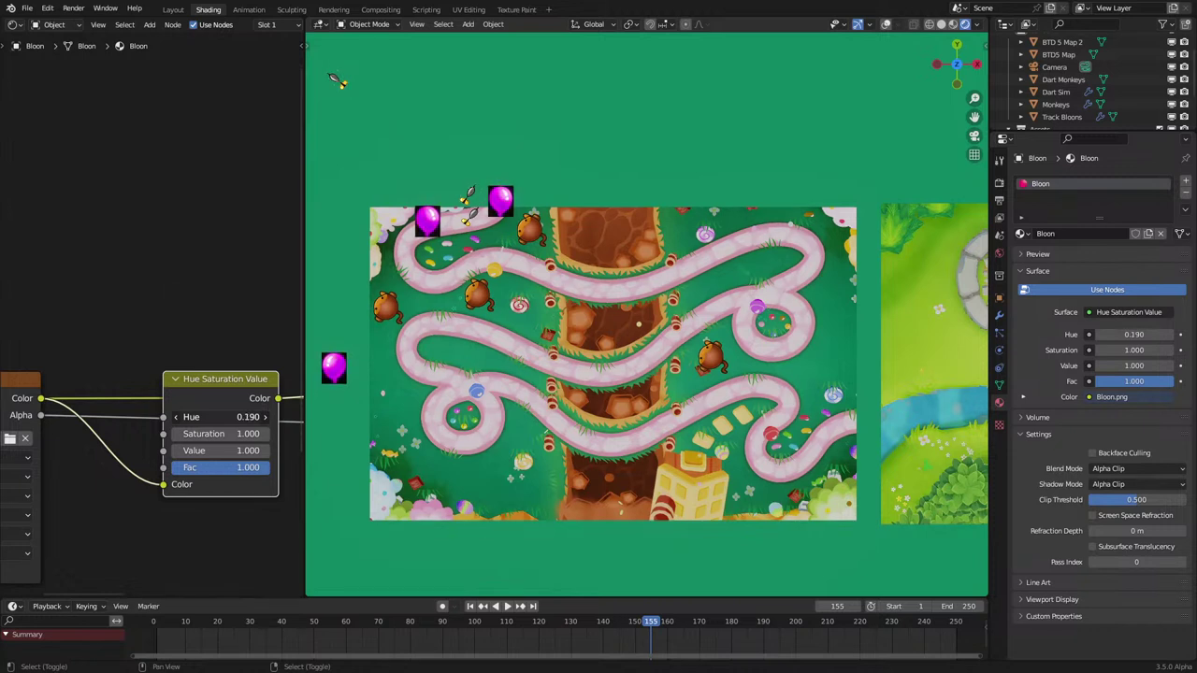
left_click(221, 416)
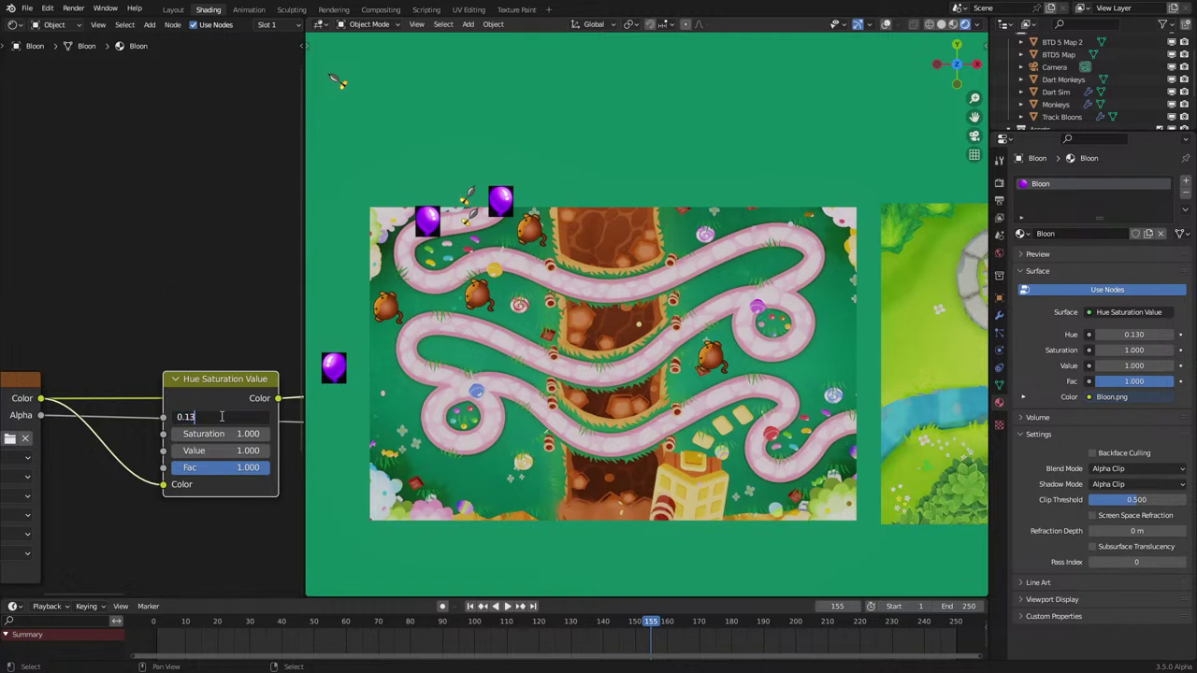
left_click(216, 470)
left_click(205, 417)
type("0")
left_click(226, 467)
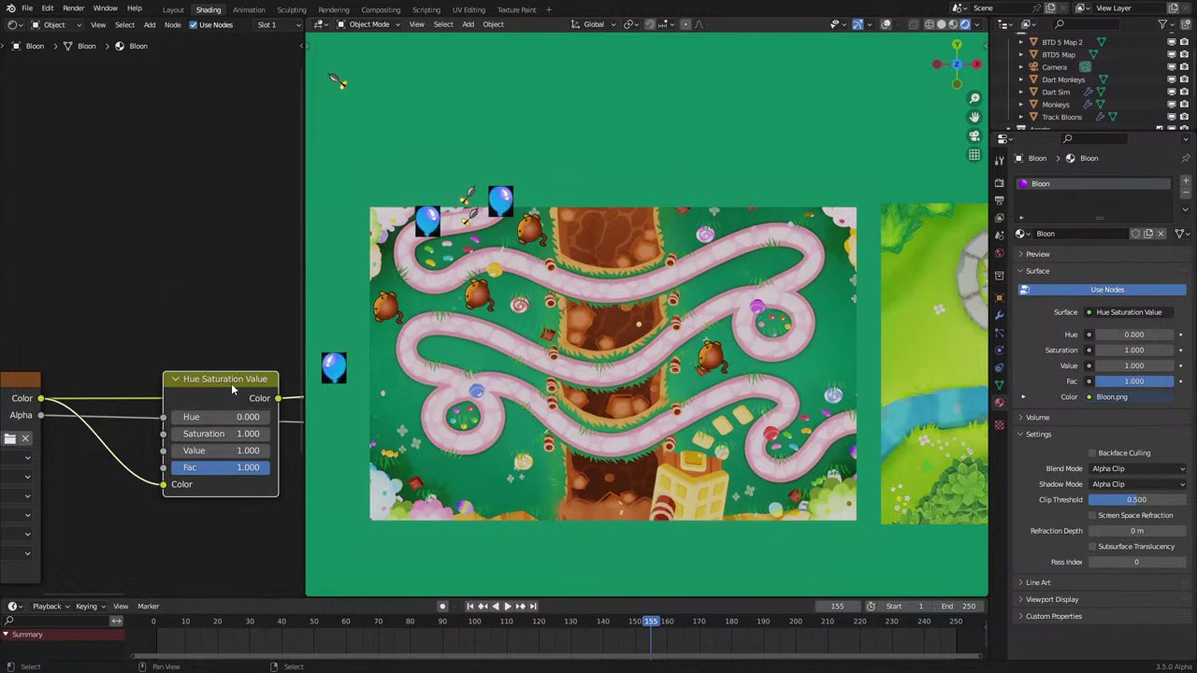
Step: Move the Hue Saturation Value node above the image texture's links and shift the Greater Than node closer to the Attribute node
left_click_drag(233, 389, 232, 254)
scroll(161, 379, "down", 6)
middle_click_drag(131, 464, 171, 323)
scroll(172, 324, "up", 3)
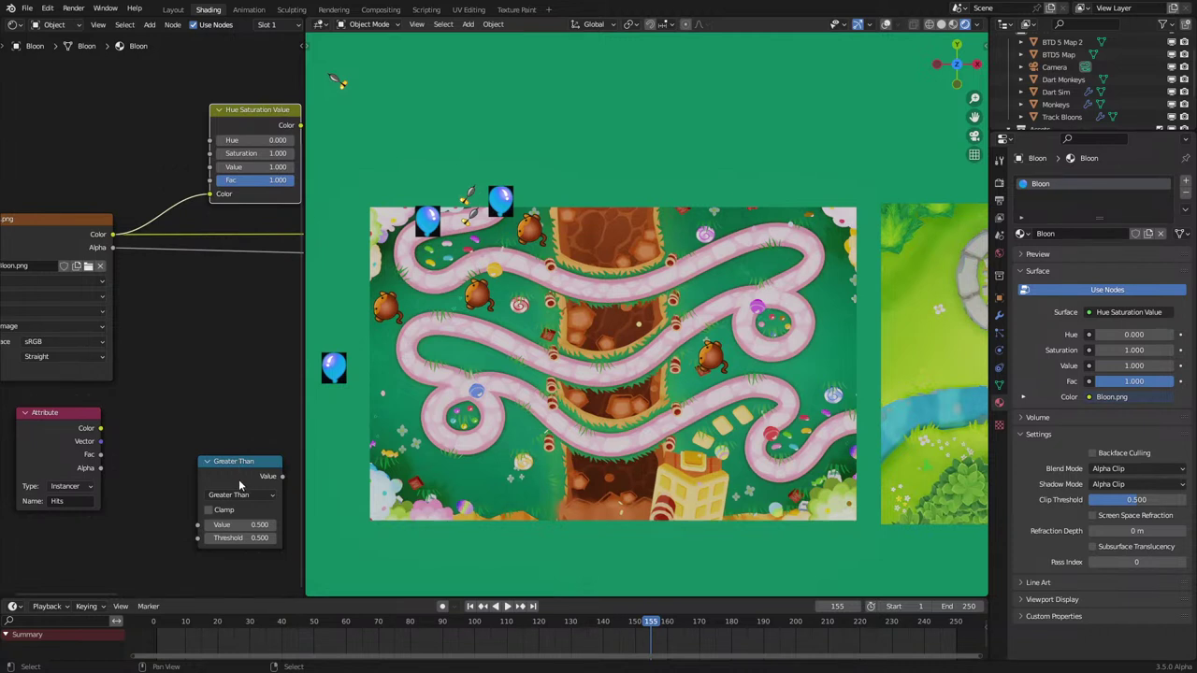
left_click_drag(234, 486, 185, 521)
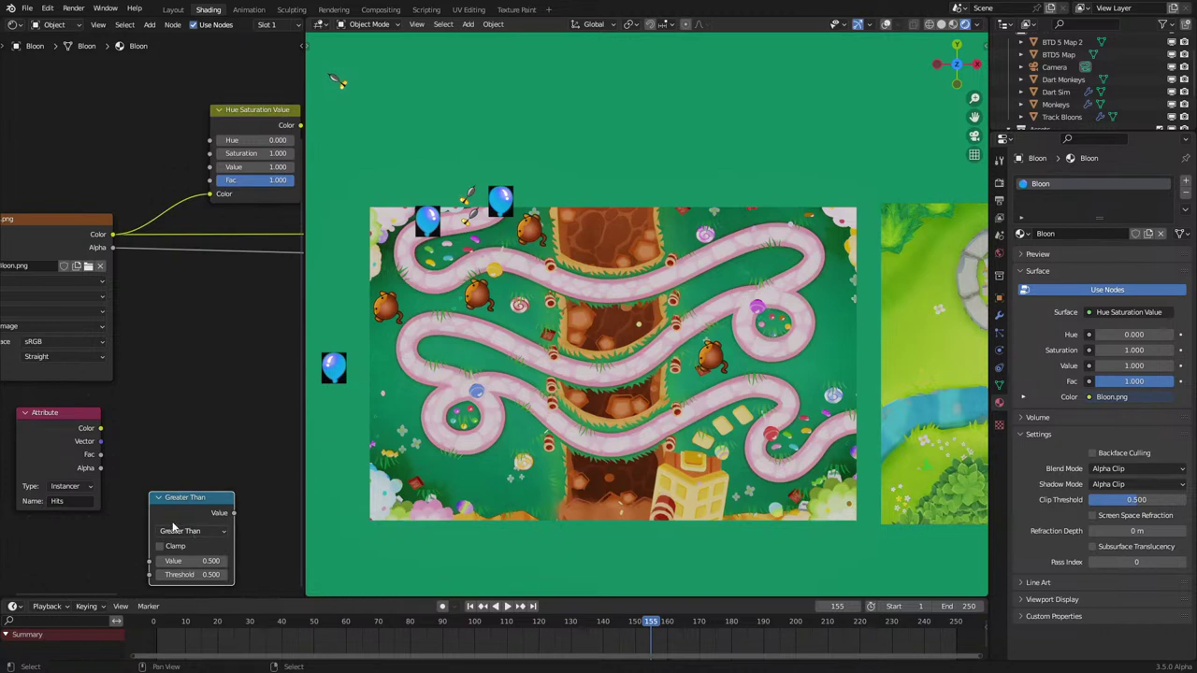
Step: Connect the Hits attribute's Fac to Greater Than's Value, set the threshold to 1, and move both nodes beneath the image texture
left_click_drag(100, 454, 149, 560)
left_click_drag(190, 514, 194, 417)
left_click(204, 479)
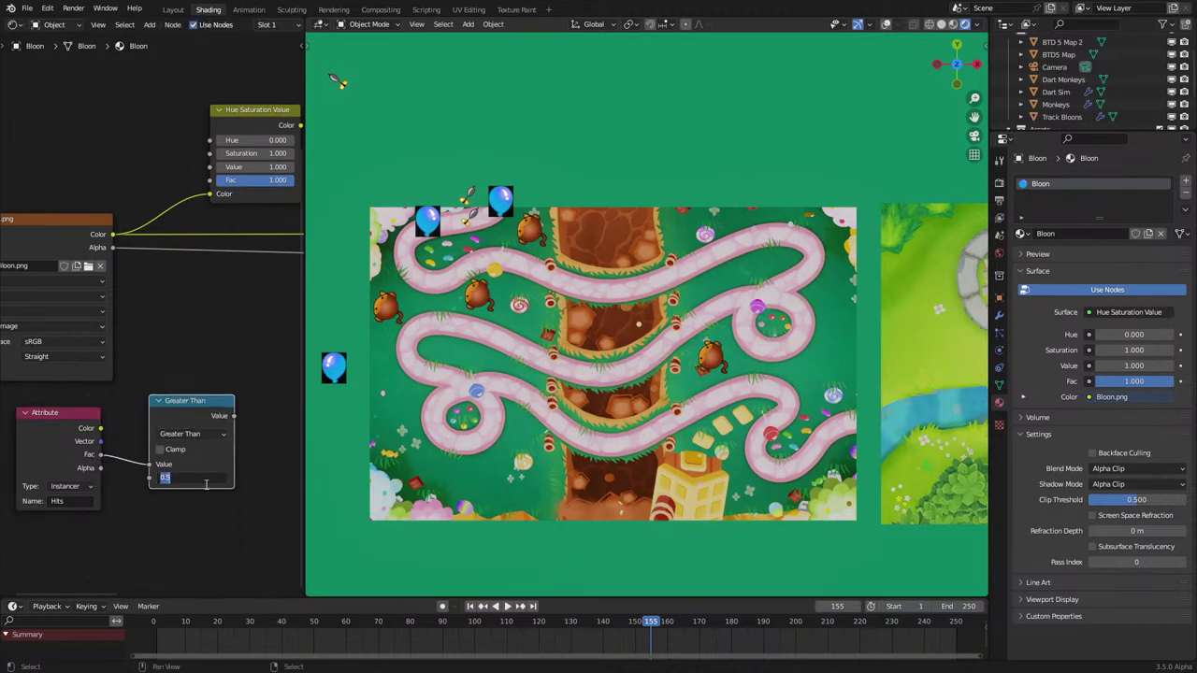
type("1")
key("Return")
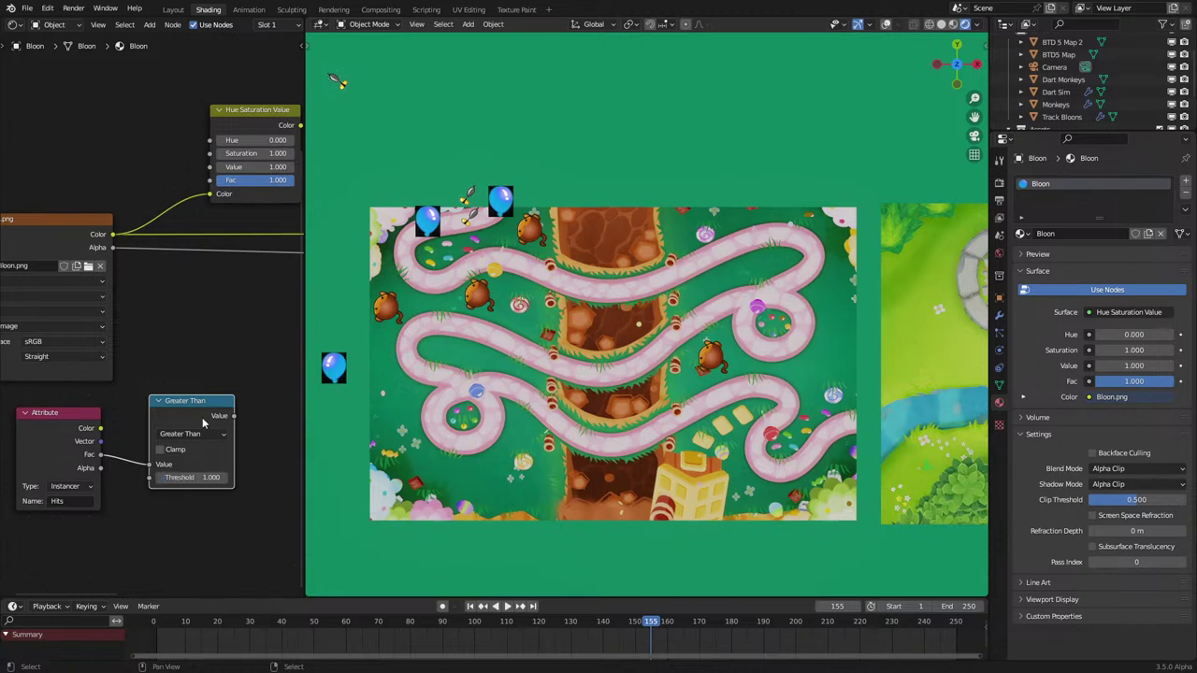
left_click_drag(205, 423, 108, 452)
left_click(35, 435, "shift")
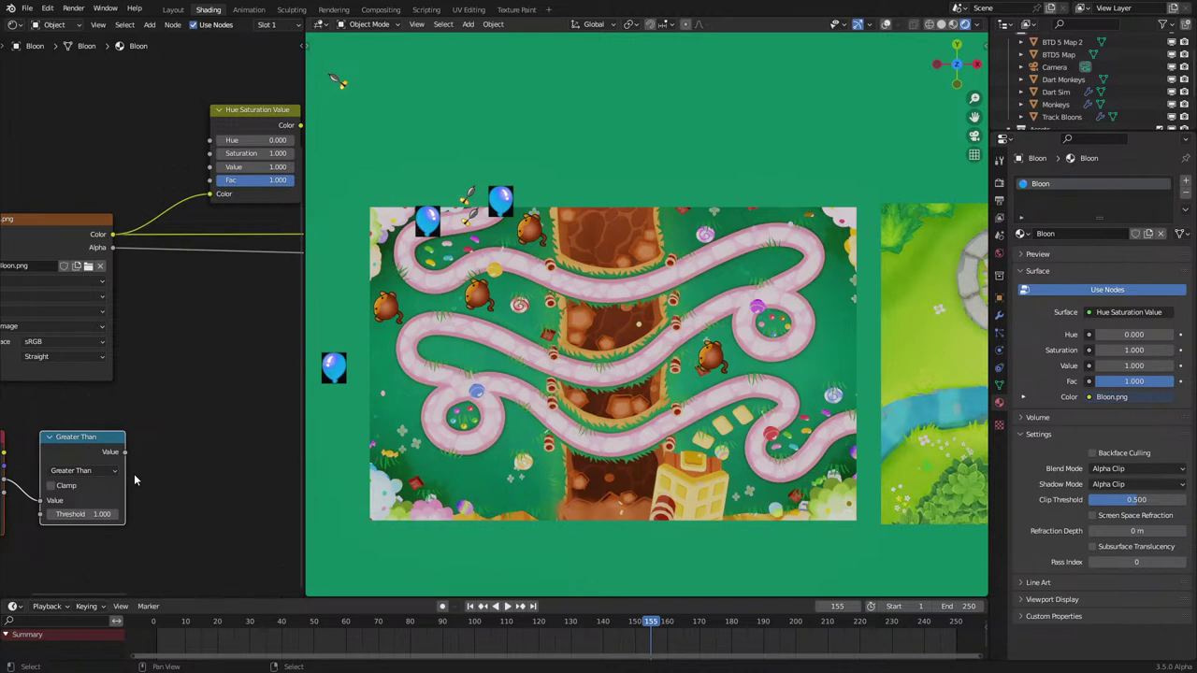
Step: Set the Hue Saturation Value node's Hue to 0.720 to turn the bloons green
middle_click_drag(251, 168, 215, 298)
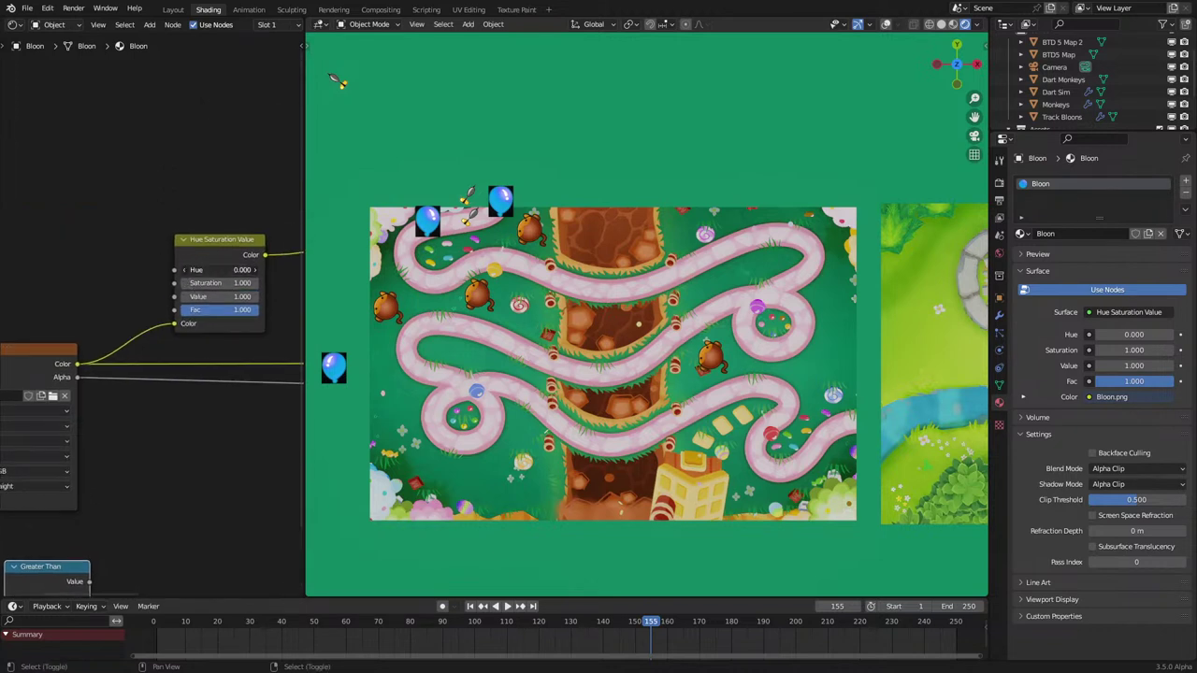
left_click_drag(222, 269, 336, 269)
scroll(209, 258, "down", 2)
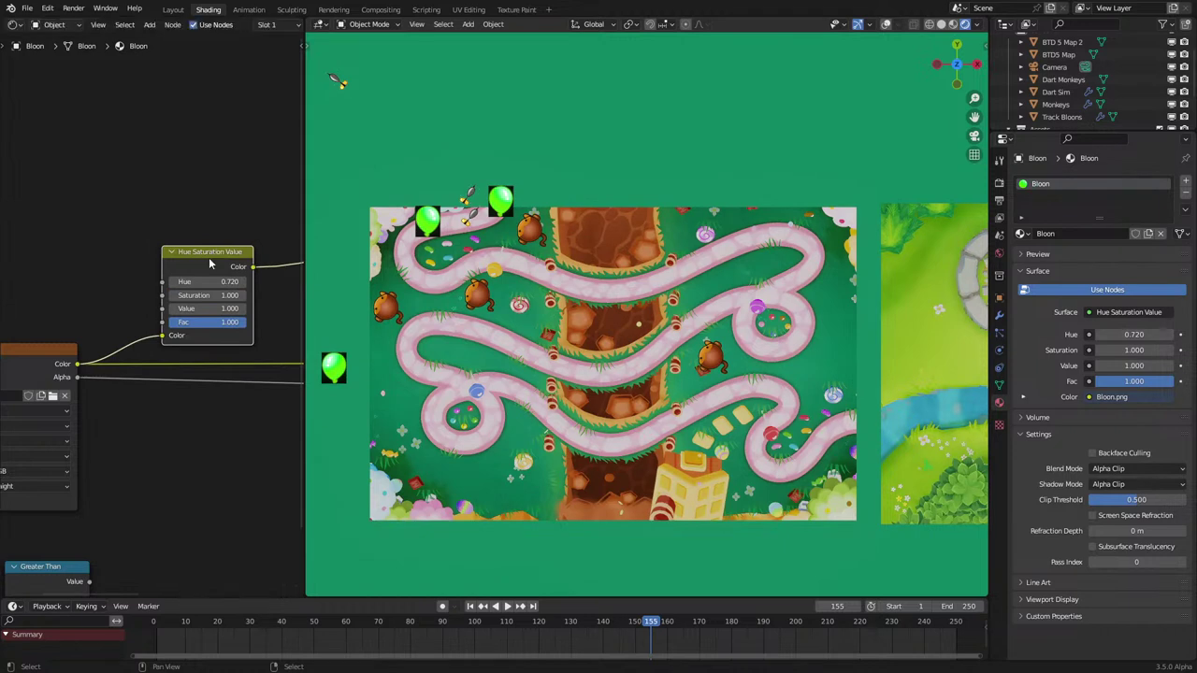
scroll(184, 322, "up", 2)
middle_click_drag(165, 344, 196, 326)
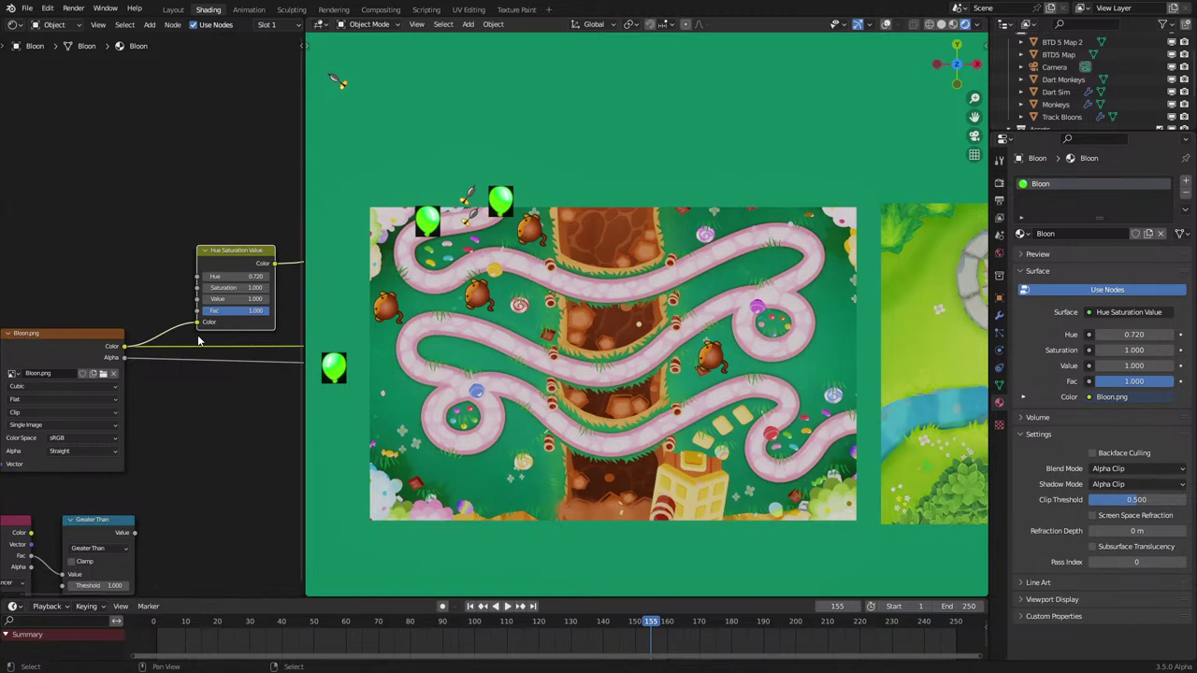
middle_click_drag(183, 411, 179, 381)
key("shift+a")
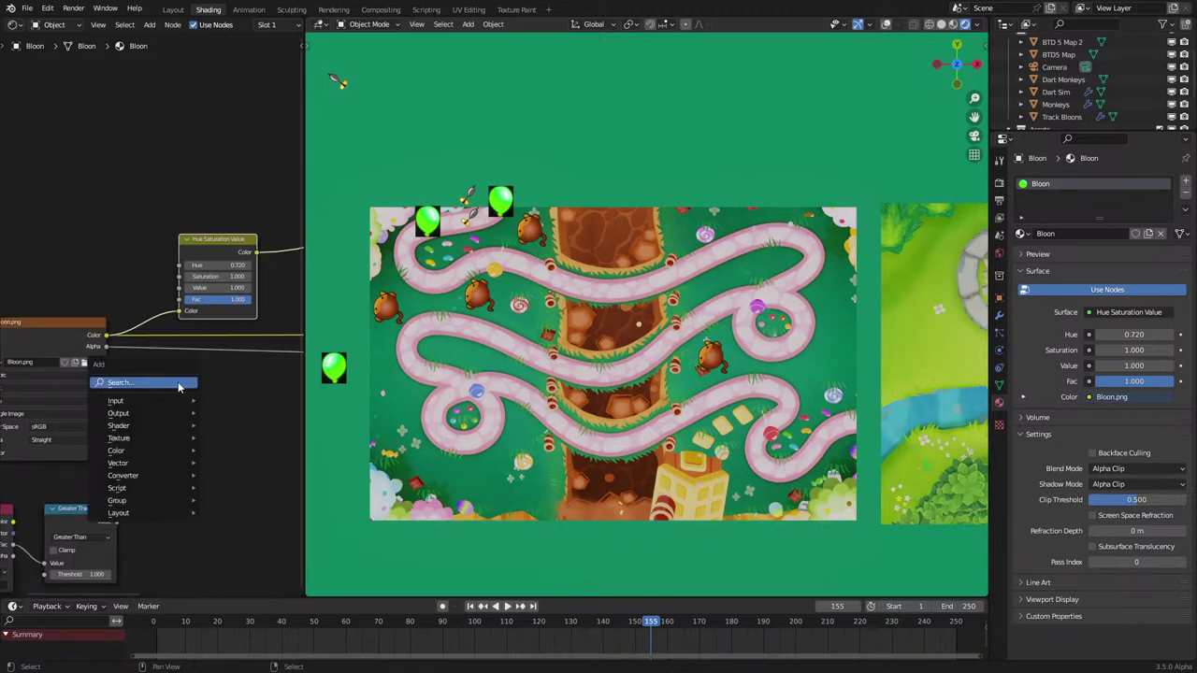
left_click(199, 391)
type("mi")
left_click(204, 406)
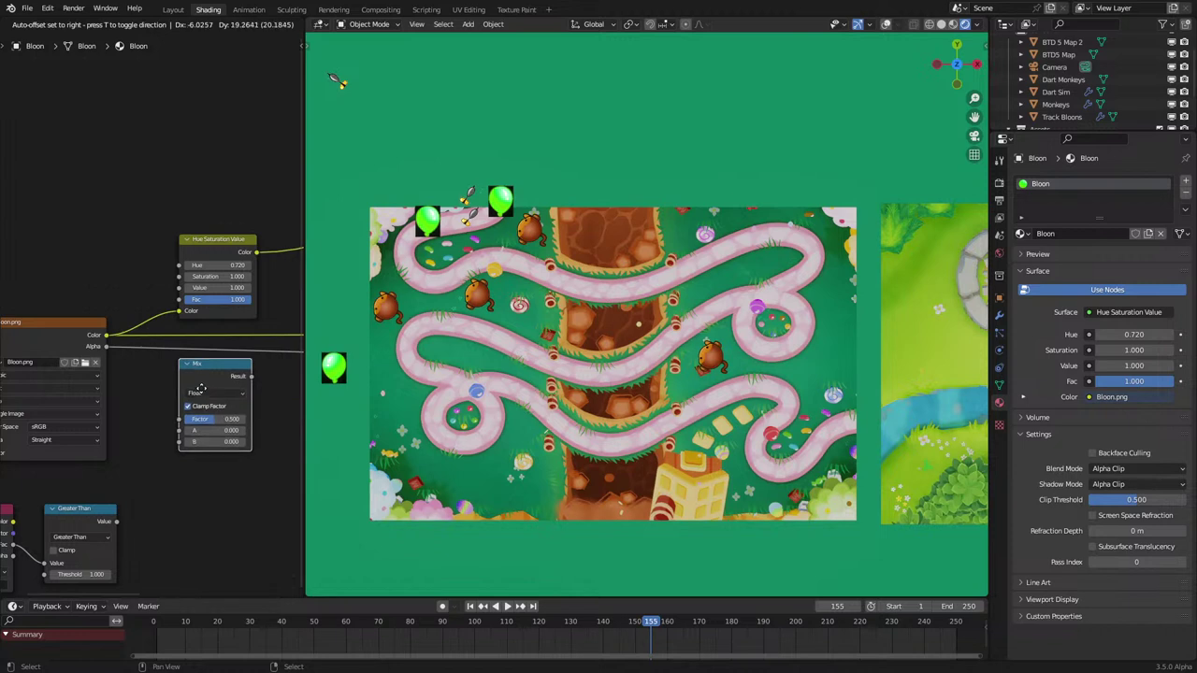
left_click(201, 374)
Step: Insert a MixRGB node after the image texture's Color output, set its blending mode to Color, and place it below Hue Saturation Value
key("q")
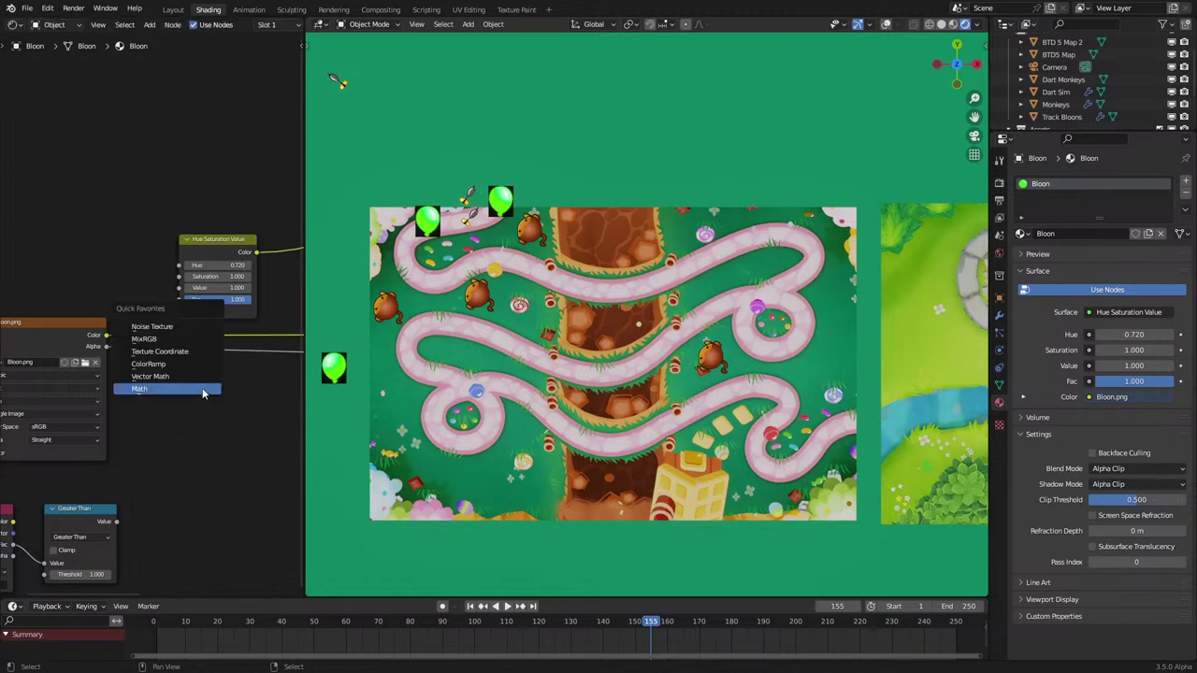
left_click(164, 338)
left_click(226, 350)
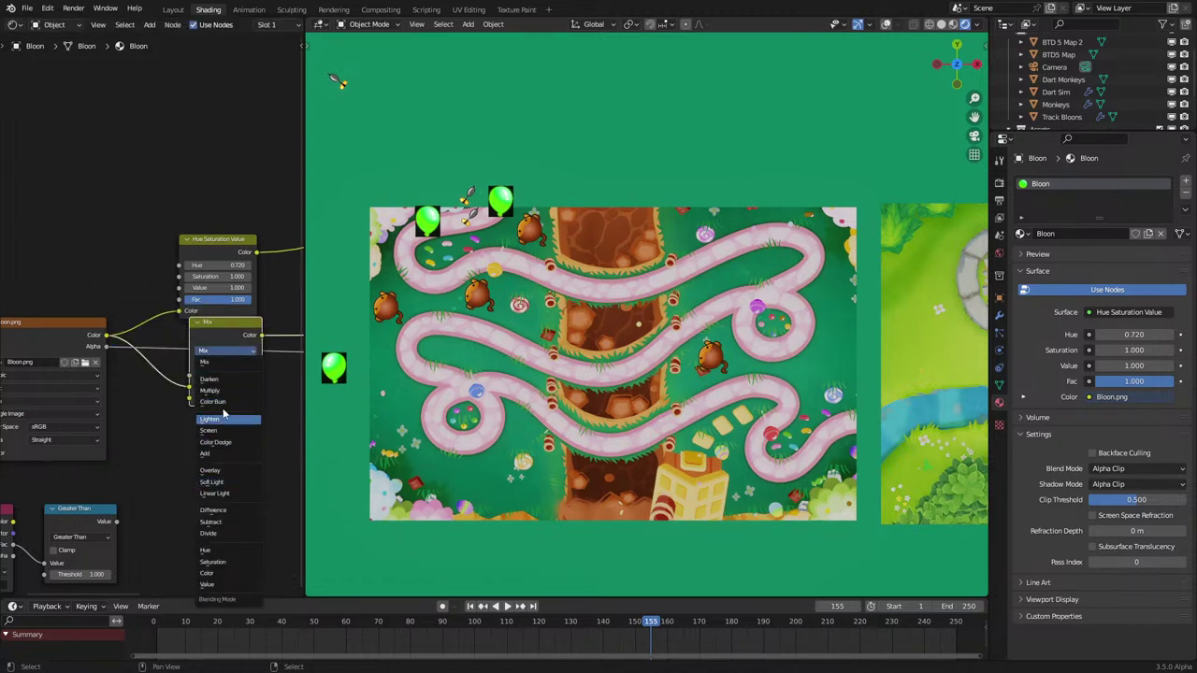
left_click(221, 573)
scroll(217, 399, "up", 3)
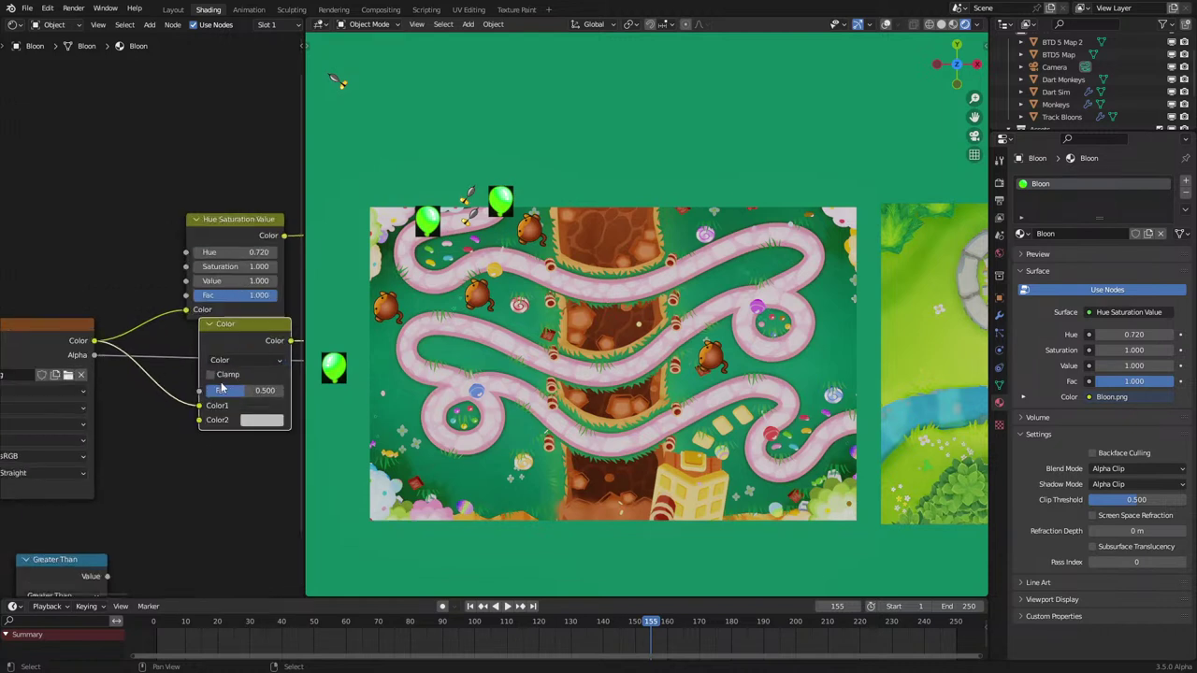
key("g")
left_click(199, 445)
middle_click_drag(156, 471, 191, 458)
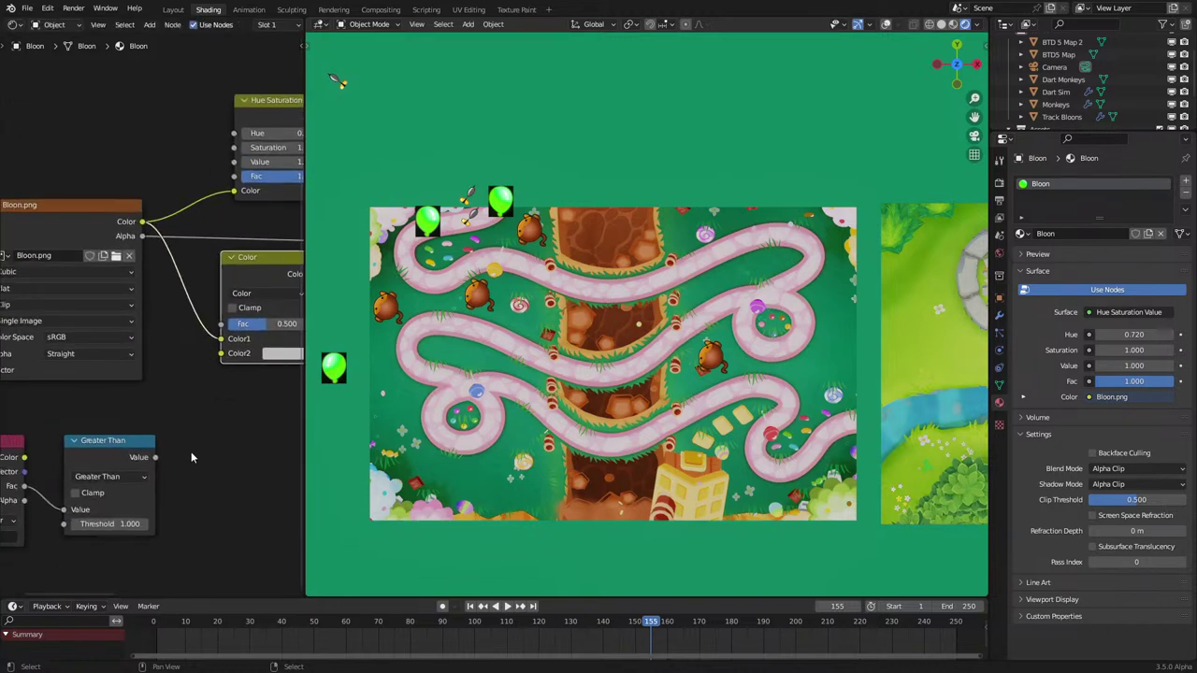
Step: Connect the Greater Than result to the Color mix node's Fac and preview that node on the bloons
left_click_drag(155, 457, 221, 325)
middle_click_drag(263, 301, 175, 373)
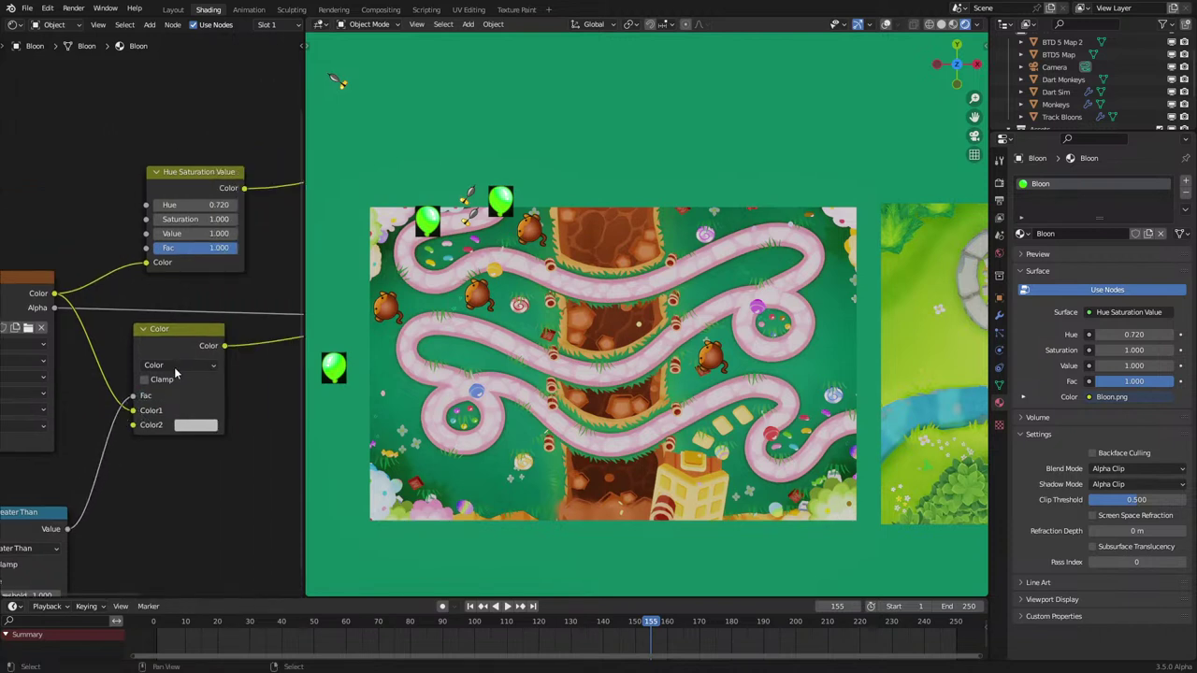
left_click(205, 427)
left_click(170, 345, "ctrl+shift")
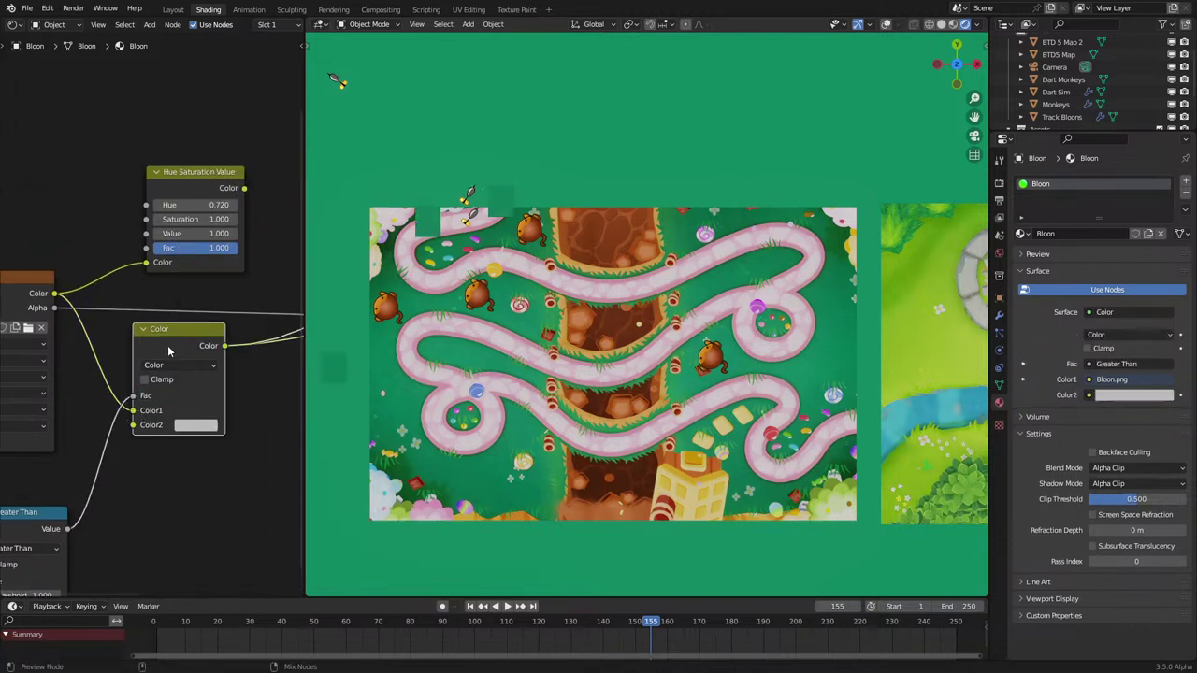
Step: Set the mix node's Color2 to bright green with hue 0.338, saturation 1 and value 1
left_click(199, 427)
left_click_drag(205, 270, 191, 254)
left_click_drag(287, 262, 287, 234)
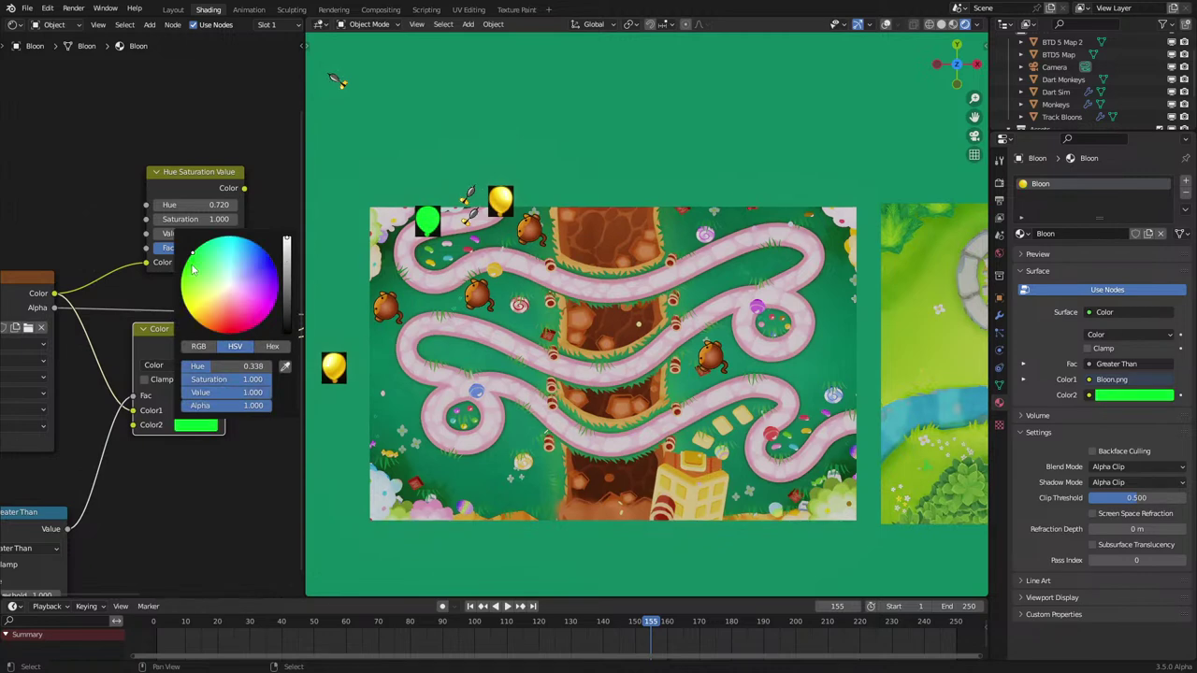
Step: Inspect the Color-blended green bloon up close and compare it with a preview of the Hue Saturation Value output
scroll(383, 214, "up", 2)
scroll(382, 213, "up", 6)
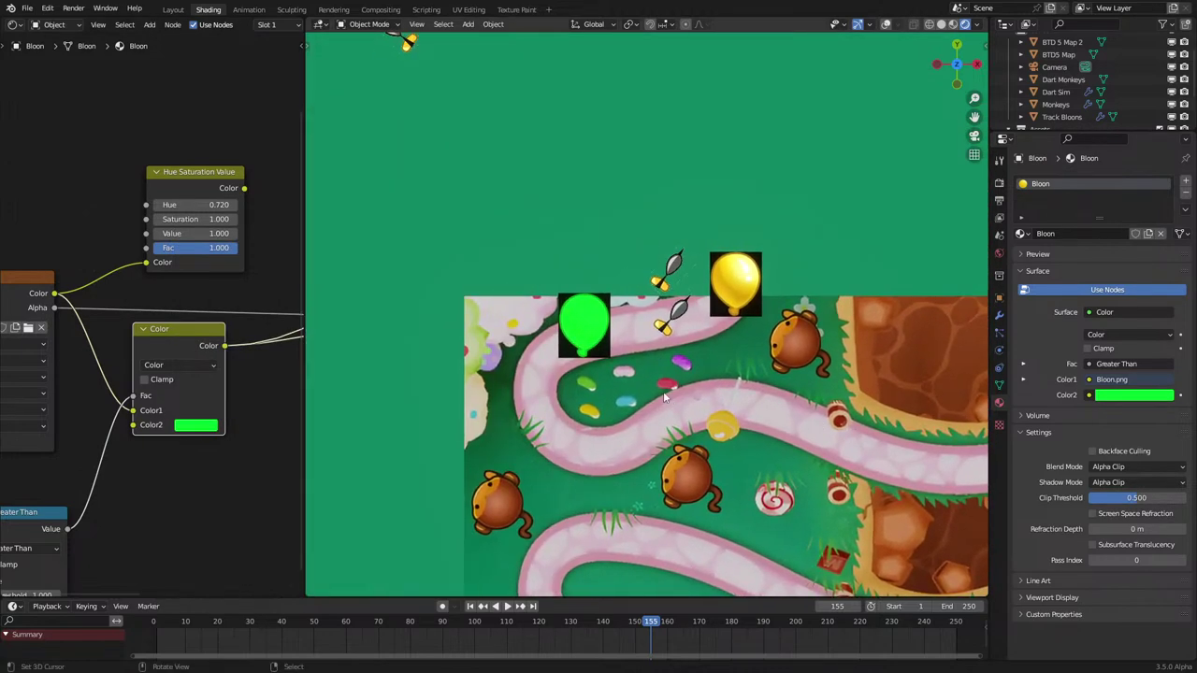
left_click(194, 430)
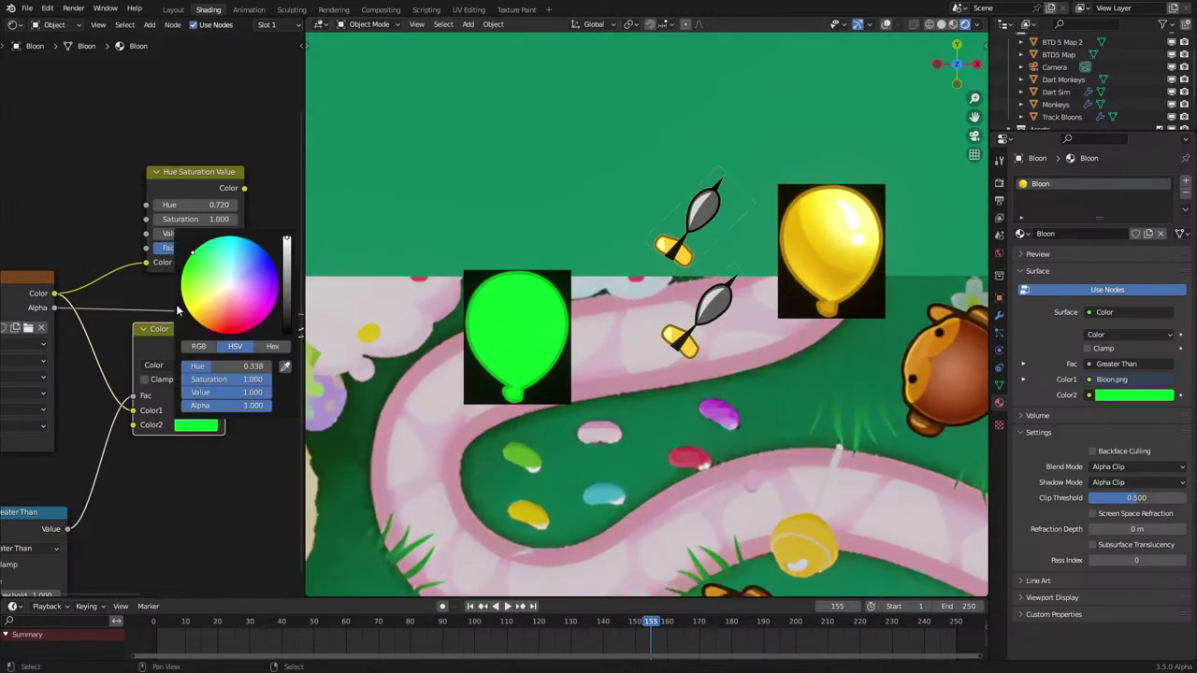
mouse_move(194, 254)
left_mouse_down()
mouse_move(217, 273)
mouse_move(193, 252)
left_mouse_up()
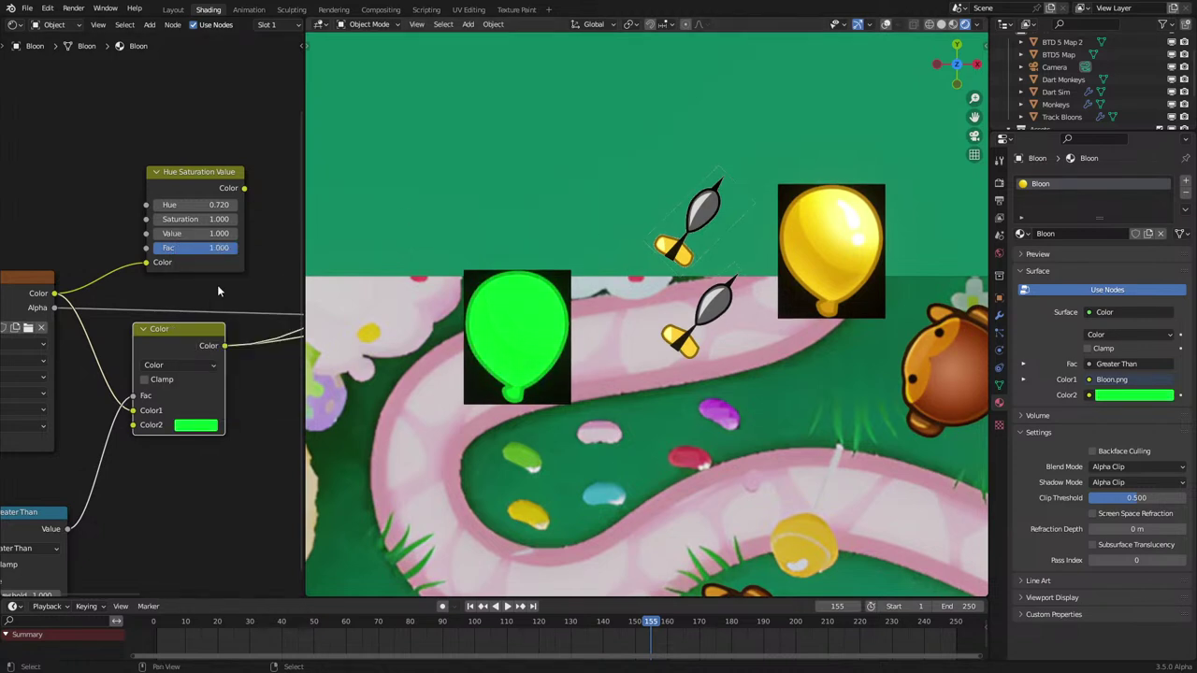
left_click(234, 187, "ctrl+shift")
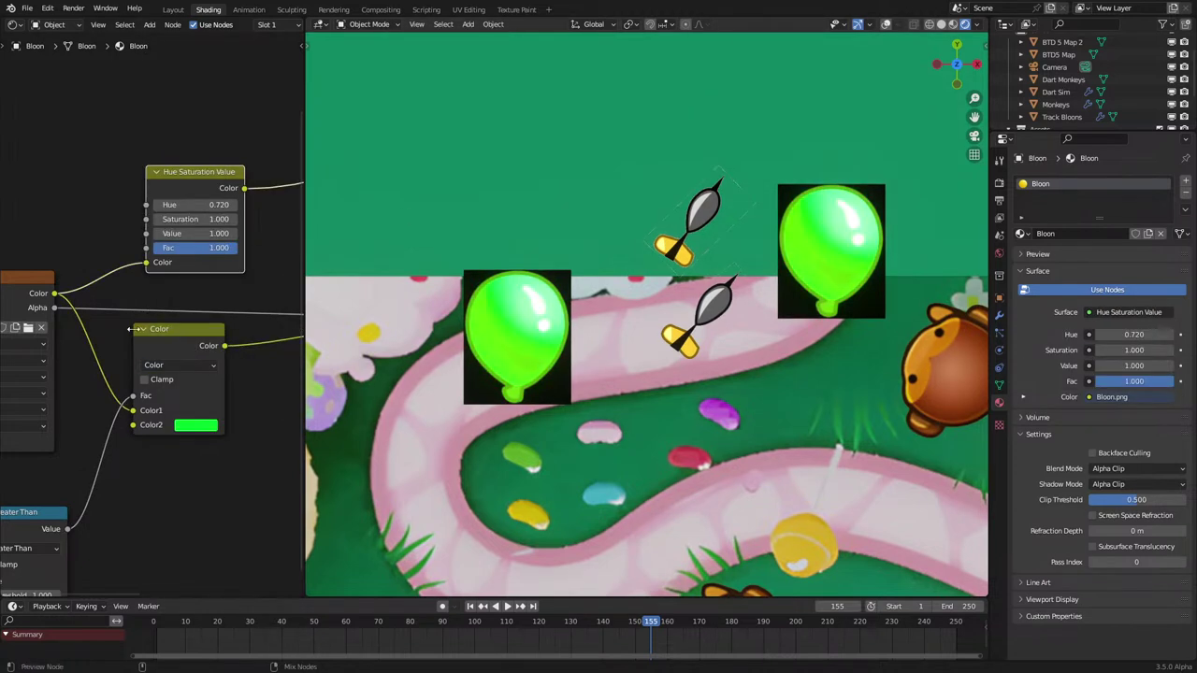
Step: Preview the green Color mix node on the bloons and change its blending mode to Hue
mouse_move(141, 394)
left_mouse_down()
mouse_move(157, 255)
mouse_move(139, 477)
mouse_move(133, 395)
left_mouse_up()
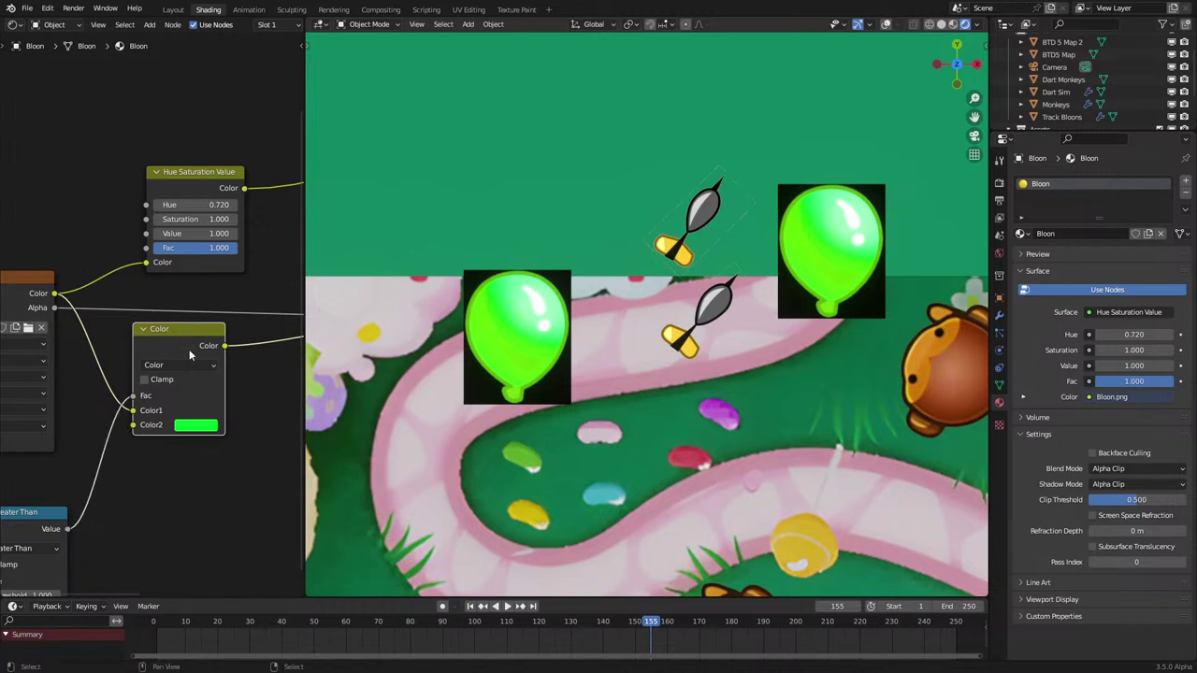
left_click(187, 364)
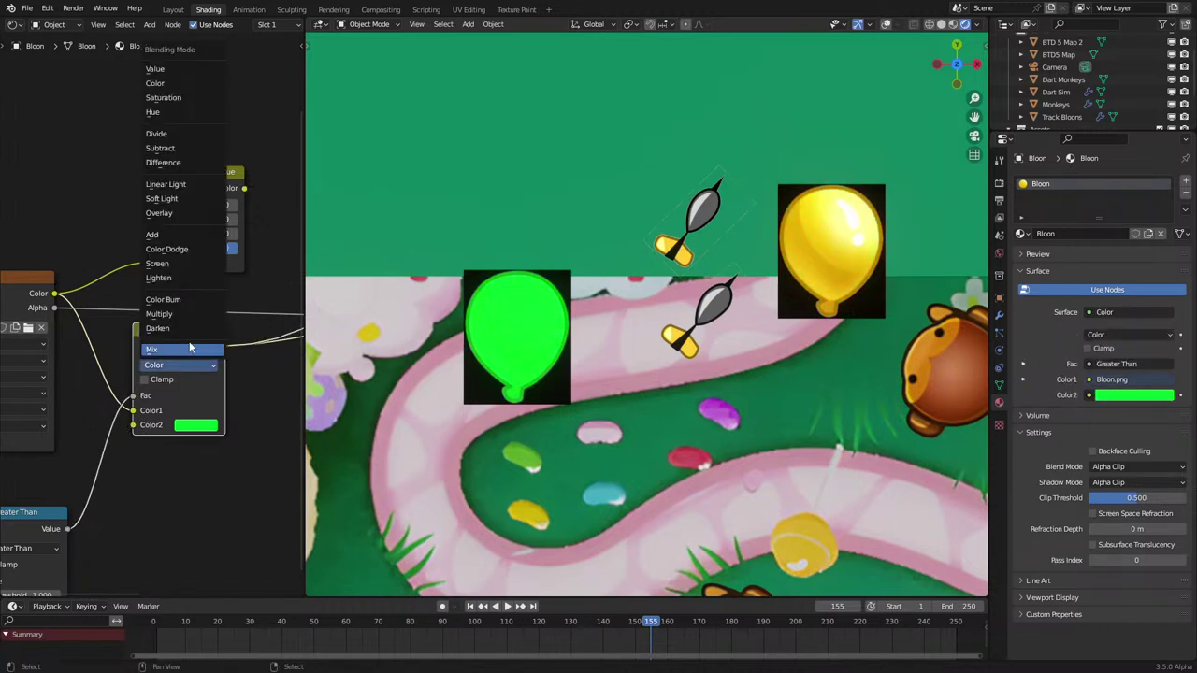
left_click(193, 113)
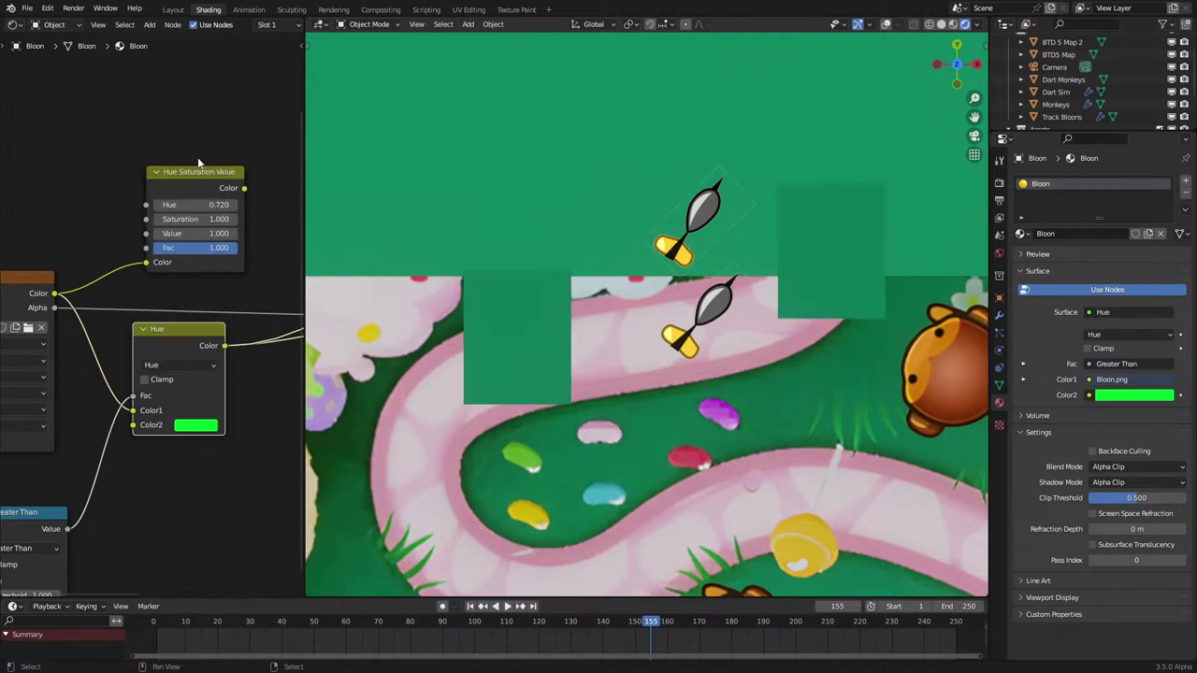
left_click(205, 426)
left_click_drag(221, 323, 189, 257)
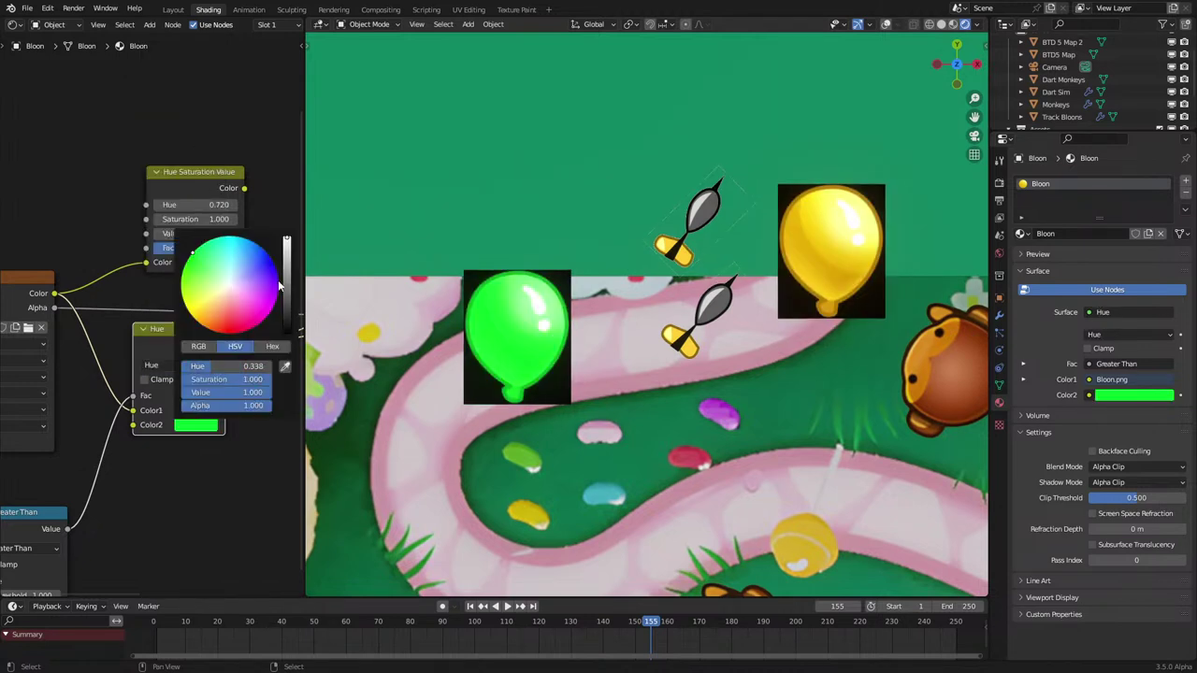
Step: Delete the Hue Saturation Value node and move the green Hue mix node up beside the image texture
left_click(179, 171)
key("x")
scroll(159, 329, "down", 2)
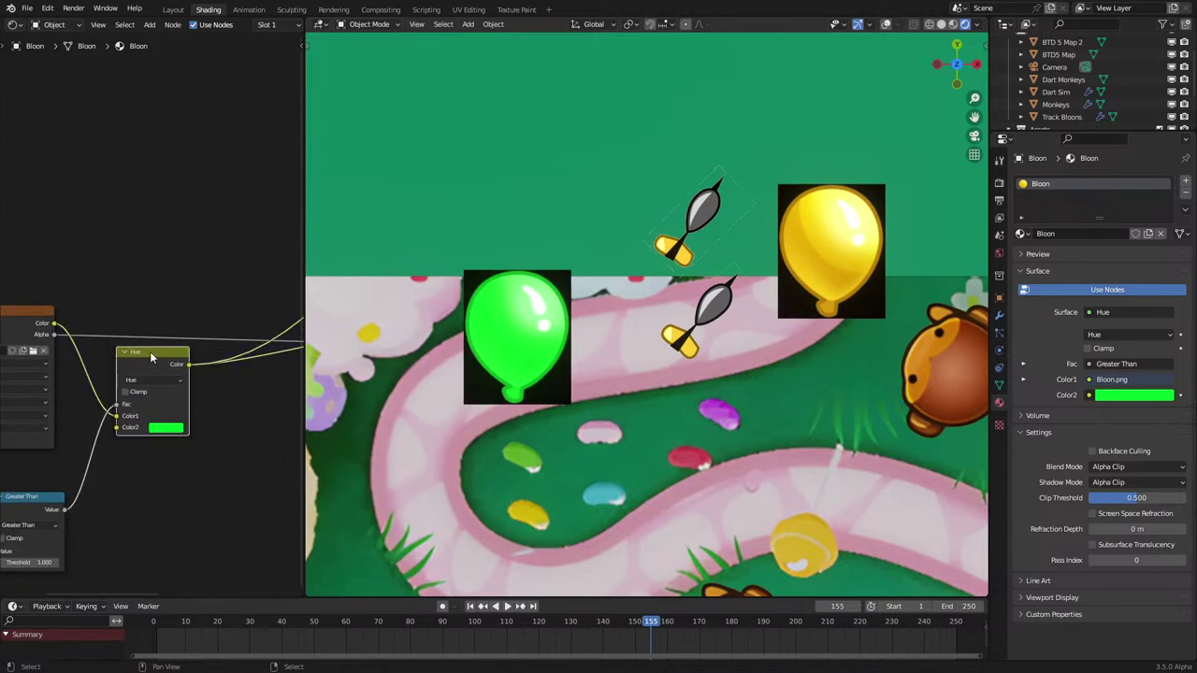
left_click_drag(150, 351, 139, 279)
scroll(156, 337, "up", 2)
Step: Duplicate the green Hue mix node and insert the copy after it in the color chain
middle_click_drag(155, 336, 95, 382)
left_click(78, 316, "shift")
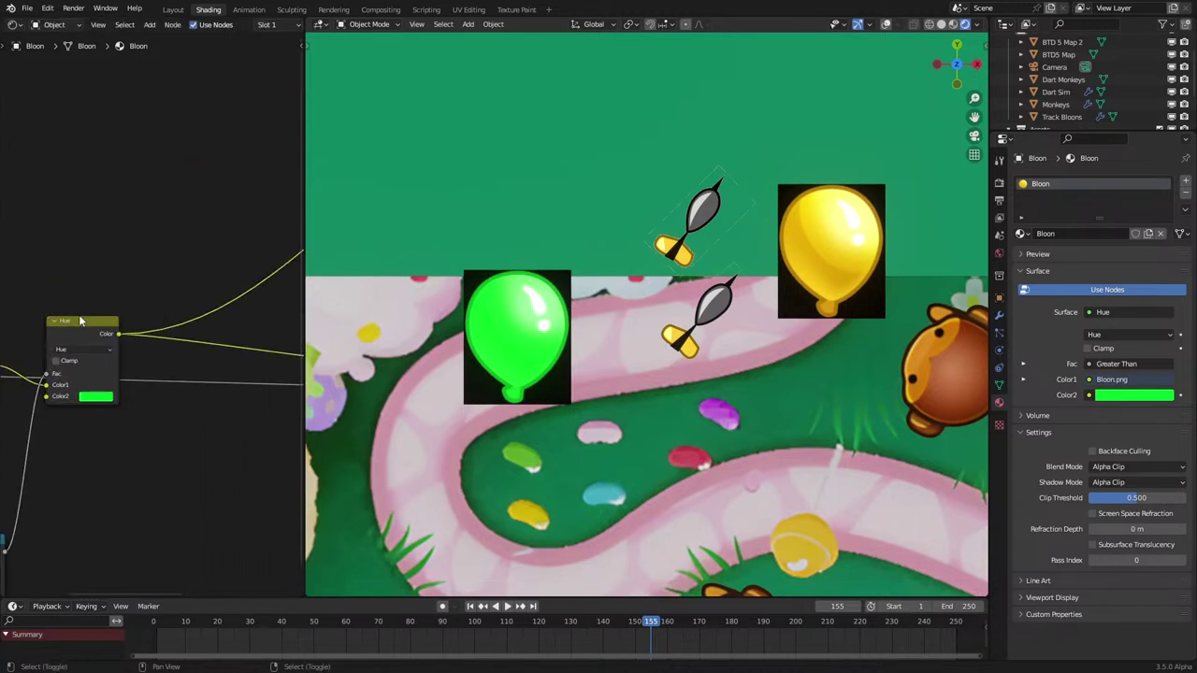
key("shift+d")
left_click(201, 327)
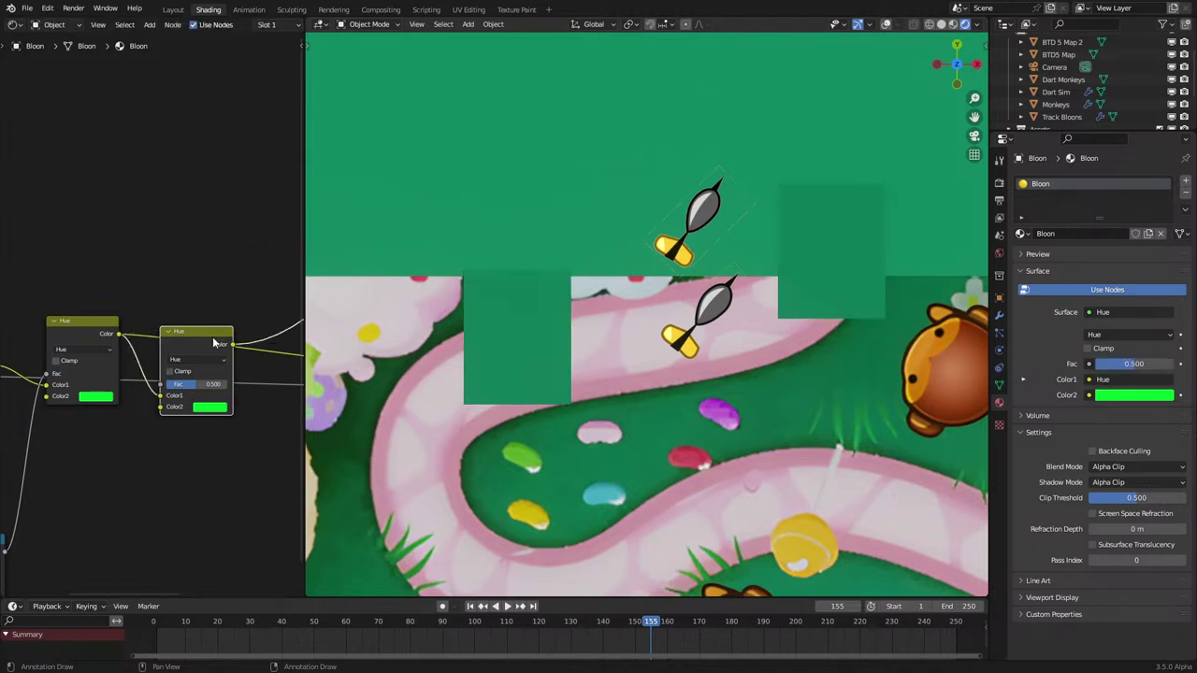
middle_click_drag(201, 327, 283, 249)
Step: Duplicate the Greater Than node with its Attribute link, set the copy's threshold to 2, and connect it to the second Hue node's Fac
middle_click_drag(61, 468, 105, 400)
left_click(106, 400)
key("ctrl+shift+d")
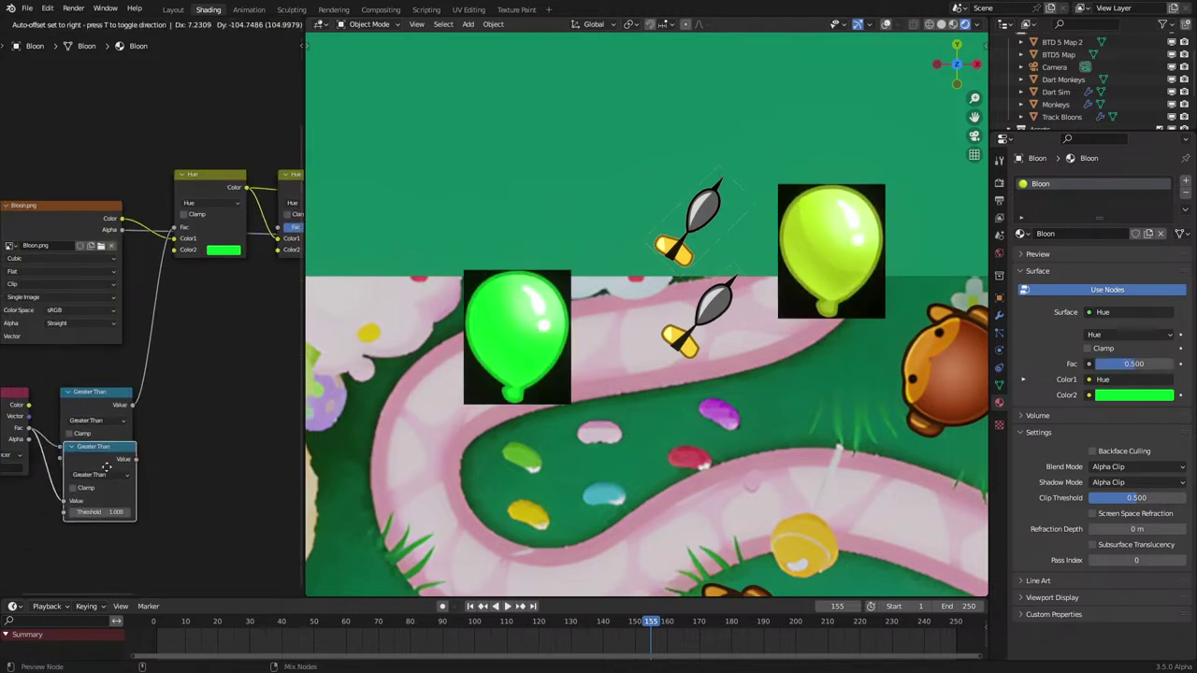
left_click(106, 482)
double_click(101, 541)
type("2")
key("Return")
left_click_drag(133, 489, 269, 235)
Step: Set the second Hue node's Color2 to cyan and preview that node's output on the bloons
middle_click_drag(269, 235, 184, 407)
scroll(184, 407, "up", 2)
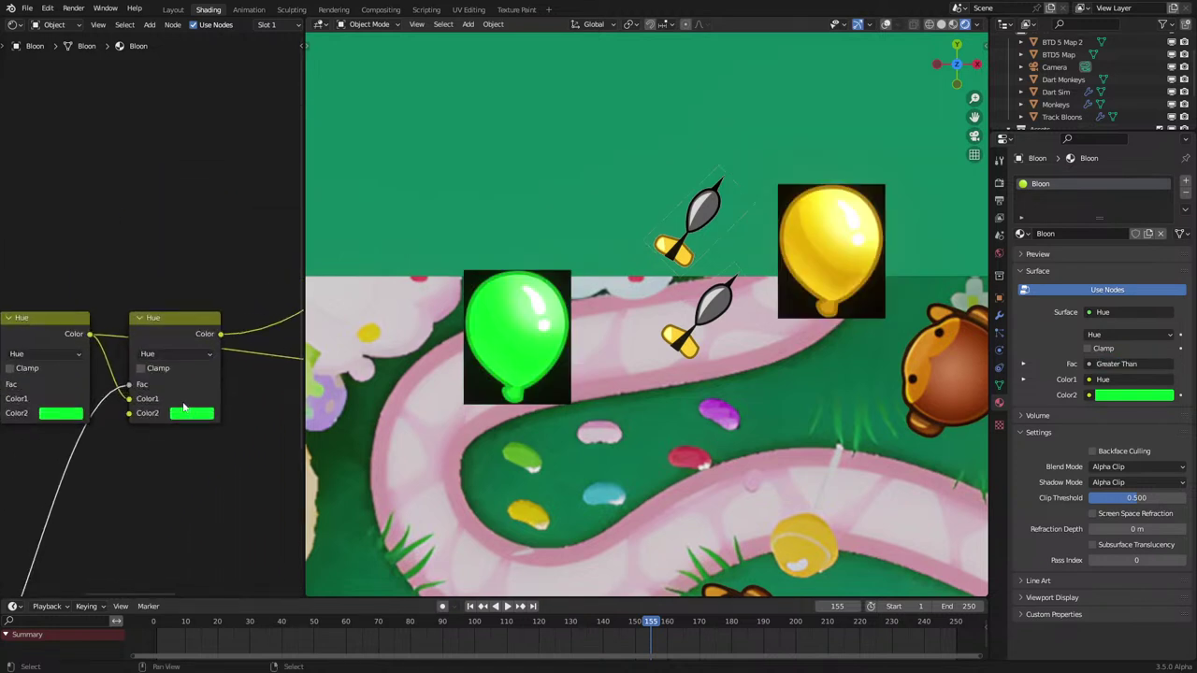
left_click(191, 417)
left_click_drag(204, 355, 221, 356)
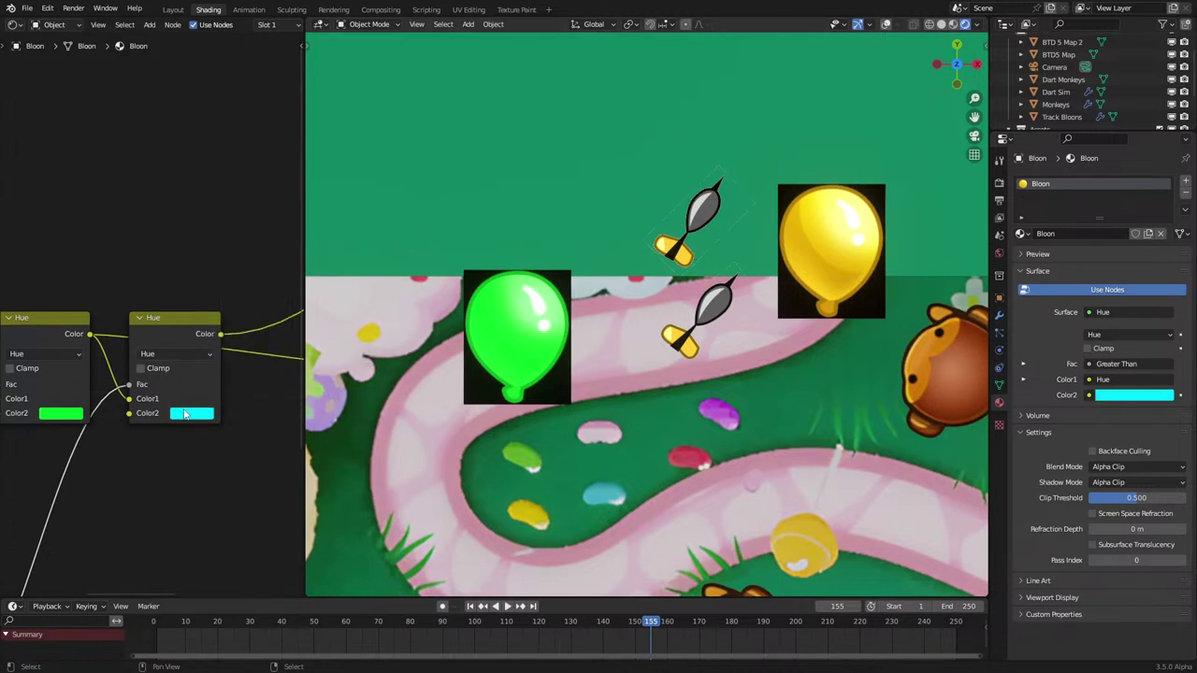
scroll(184, 411, "down", 4)
middle_click_drag(185, 408, 124, 378)
middle_click_drag(105, 331, 102, 356)
left_click(101, 357, "ctrl+shift")
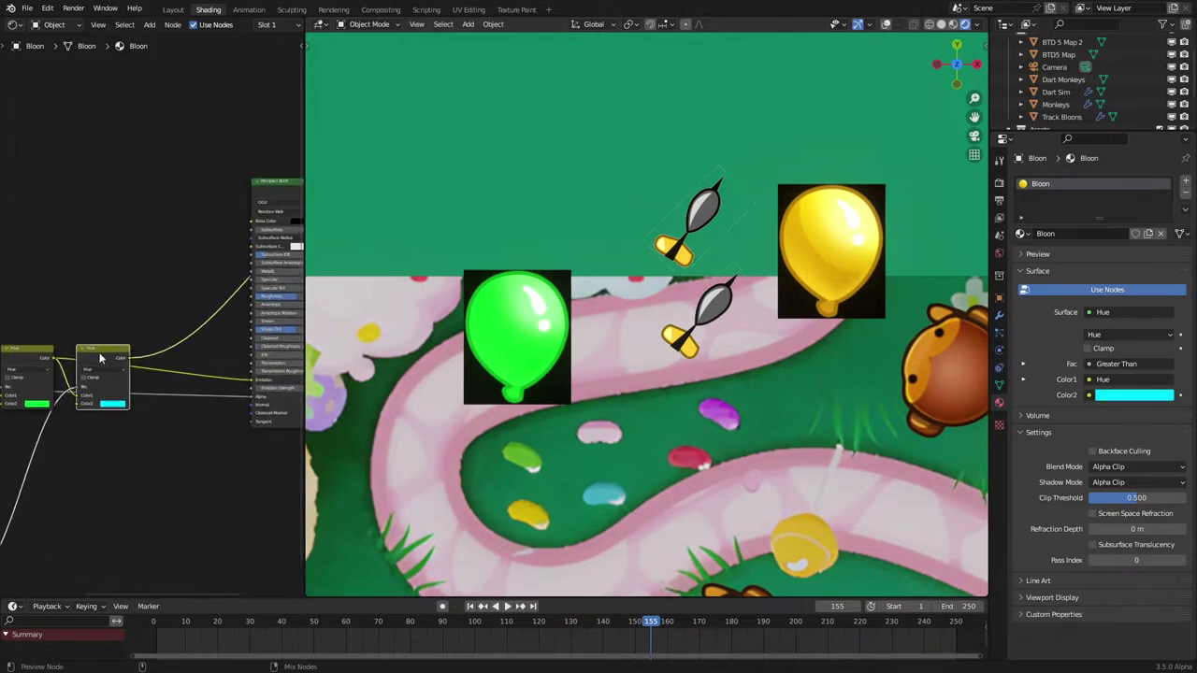
left_click(113, 405)
left_click_drag(128, 331, 133, 296)
Step: Set the second Greater Than node's threshold to 1.5
middle_click_drag(104, 502, 243, 394)
scroll(77, 512, "up", 2)
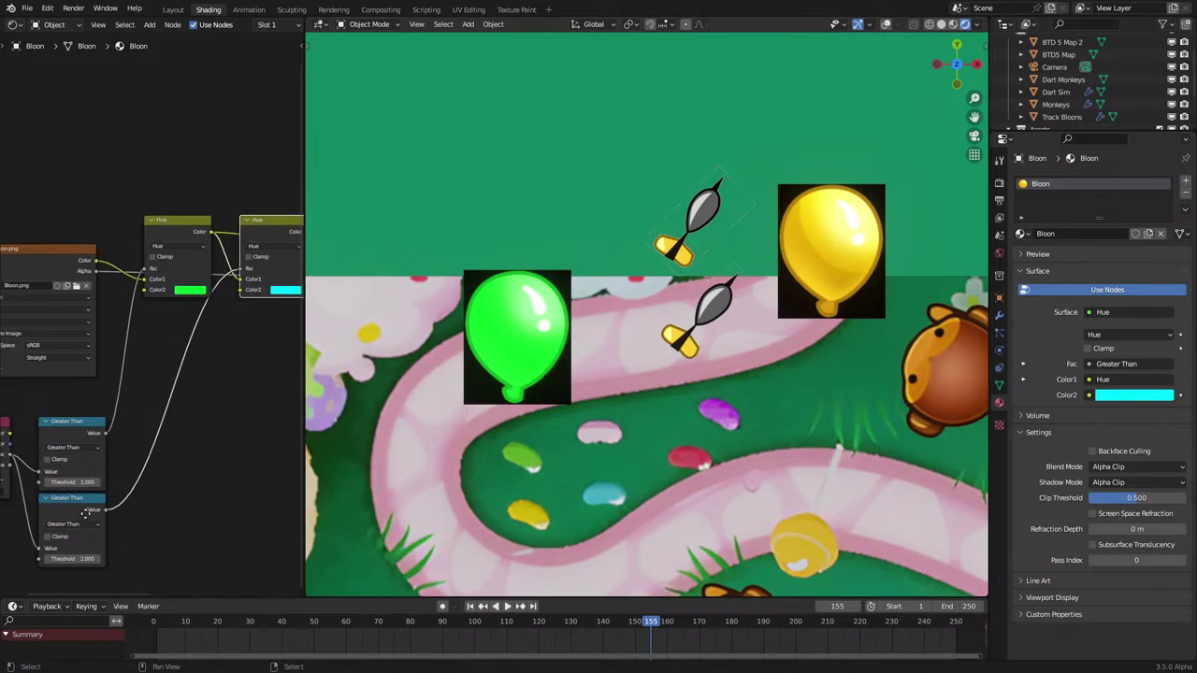
middle_click_drag(149, 274, 75, 353)
scroll(53, 495, "up", 1)
middle_click_drag(86, 471, 185, 375)
mouse_move(140, 490)
left_mouse_down()
mouse_move(129, 490)
mouse_move(142, 490)
left_mouse_up()
left_click(140, 490)
type("2")
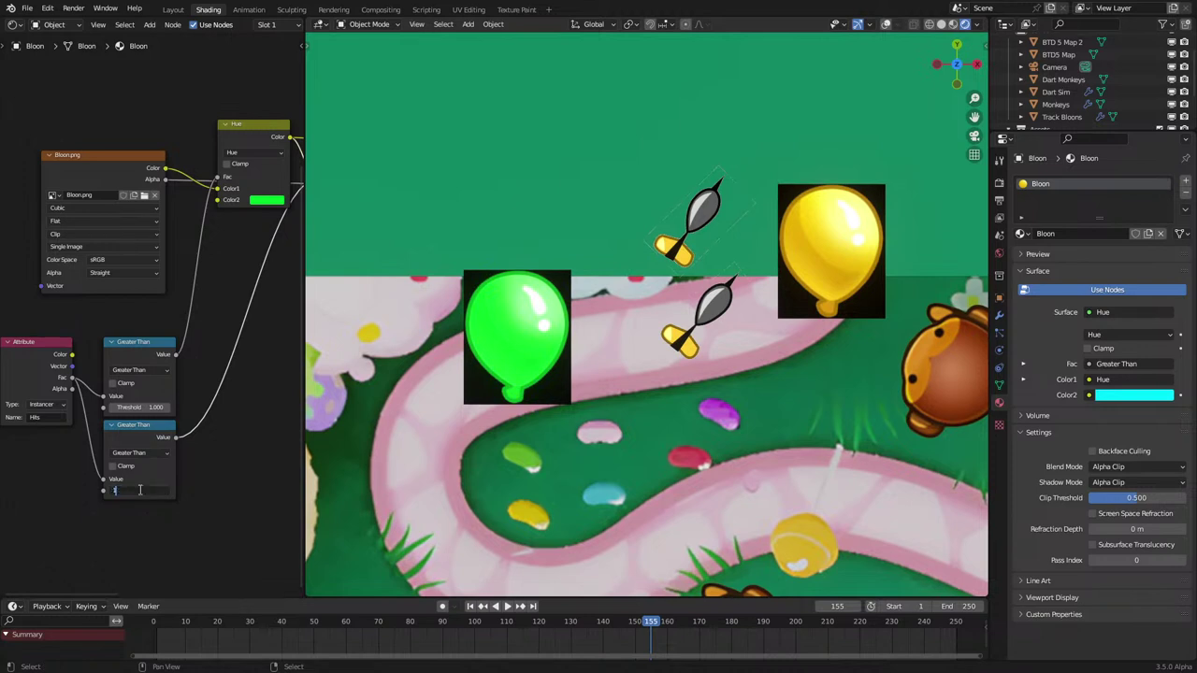
type(".5")
key("Return")
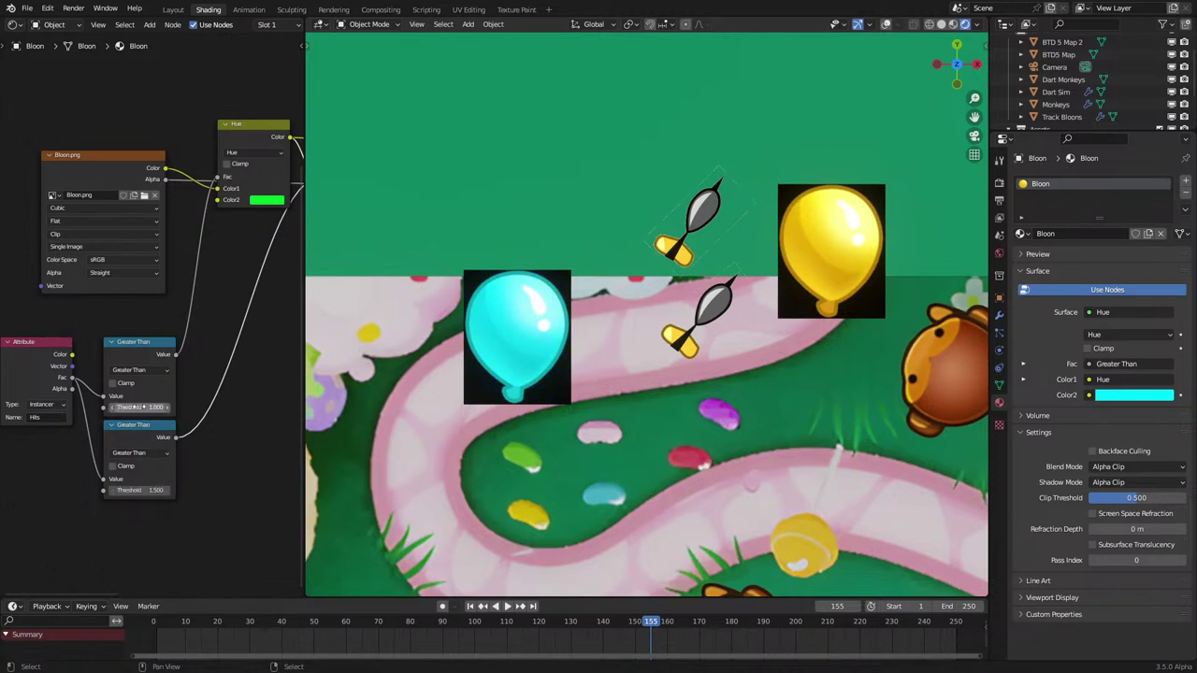
Step: Set the second Greater Than threshold to 1 and the first Greater Than threshold to 0
left_click(155, 457)
scroll(140, 408, "up", 2)
double_click(125, 554)
type("1")
key("Return")
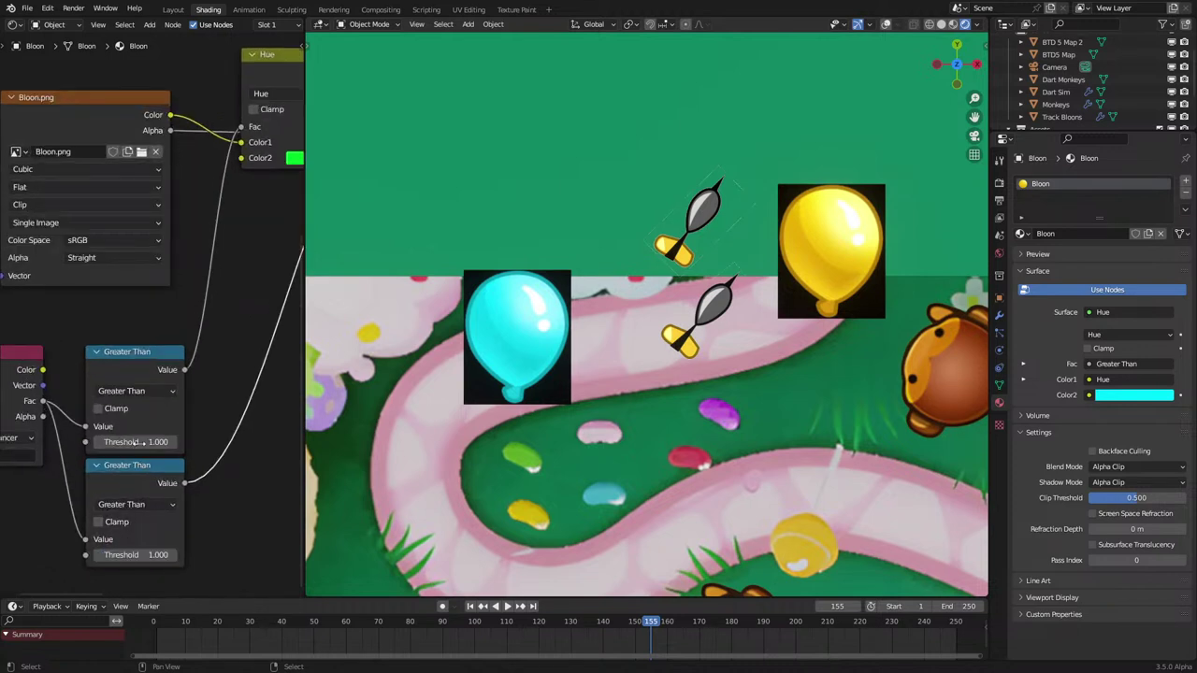
double_click(141, 441)
key("Return")
Step: Replay the simulation from frame 0 to check how the bloons change color when hit
left_click_drag(160, 621, 145, 634)
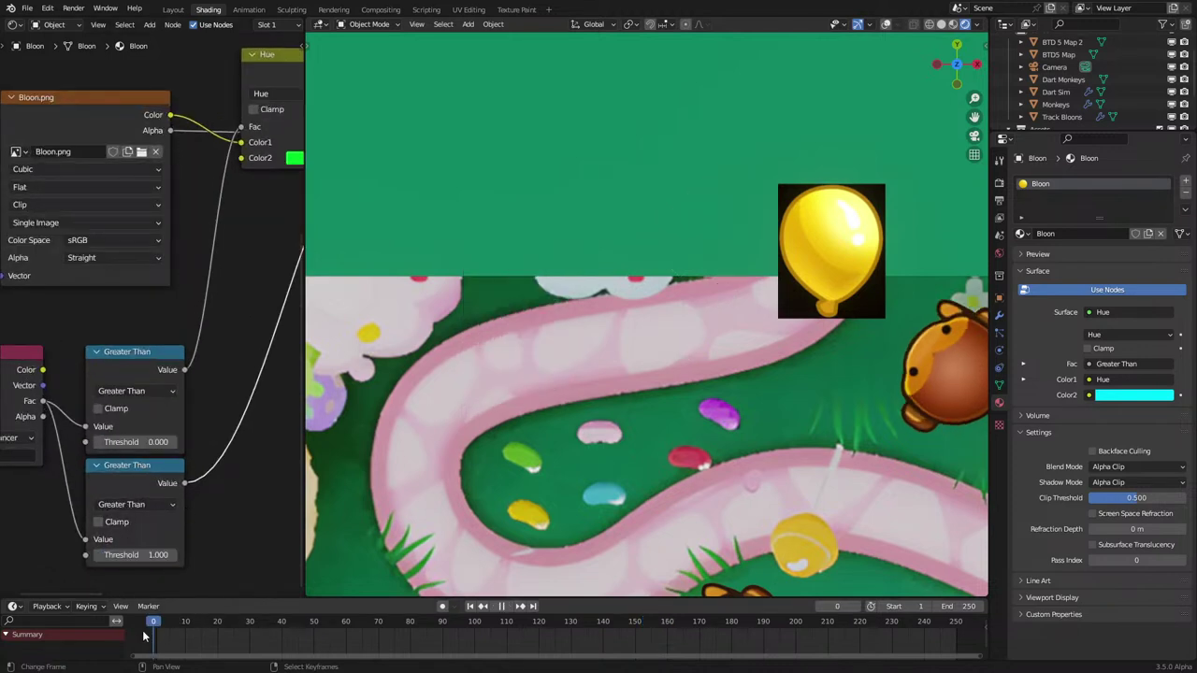
key("space")
scroll(511, 361, "down", 1)
key("space")
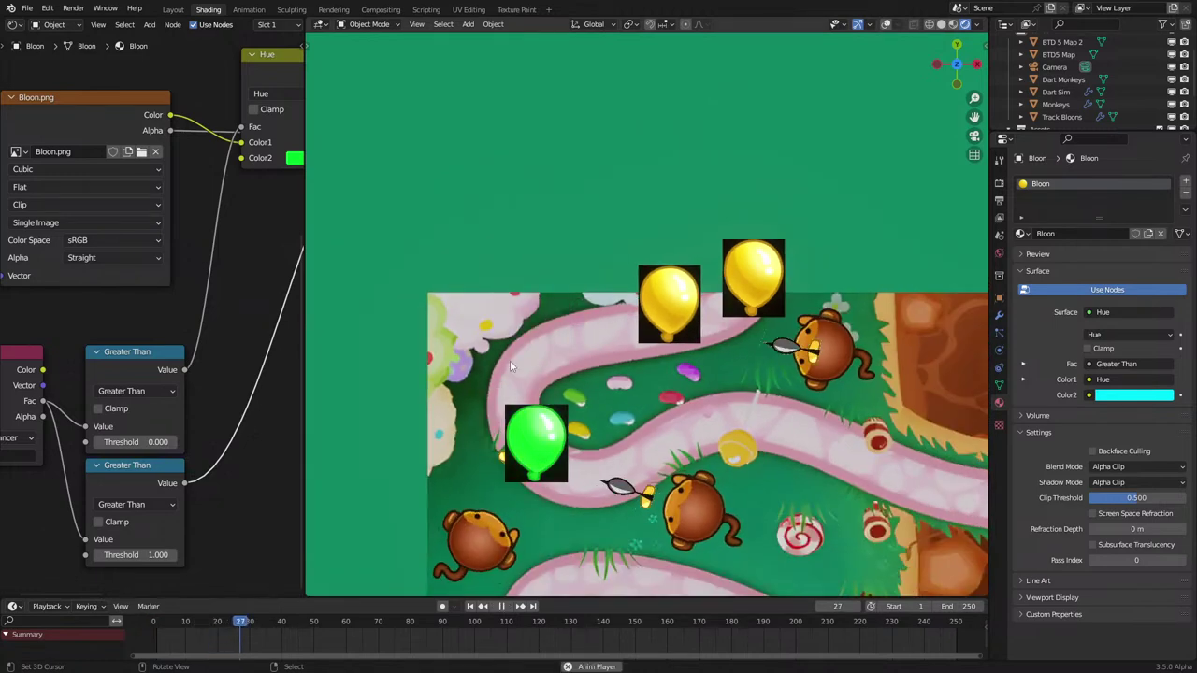
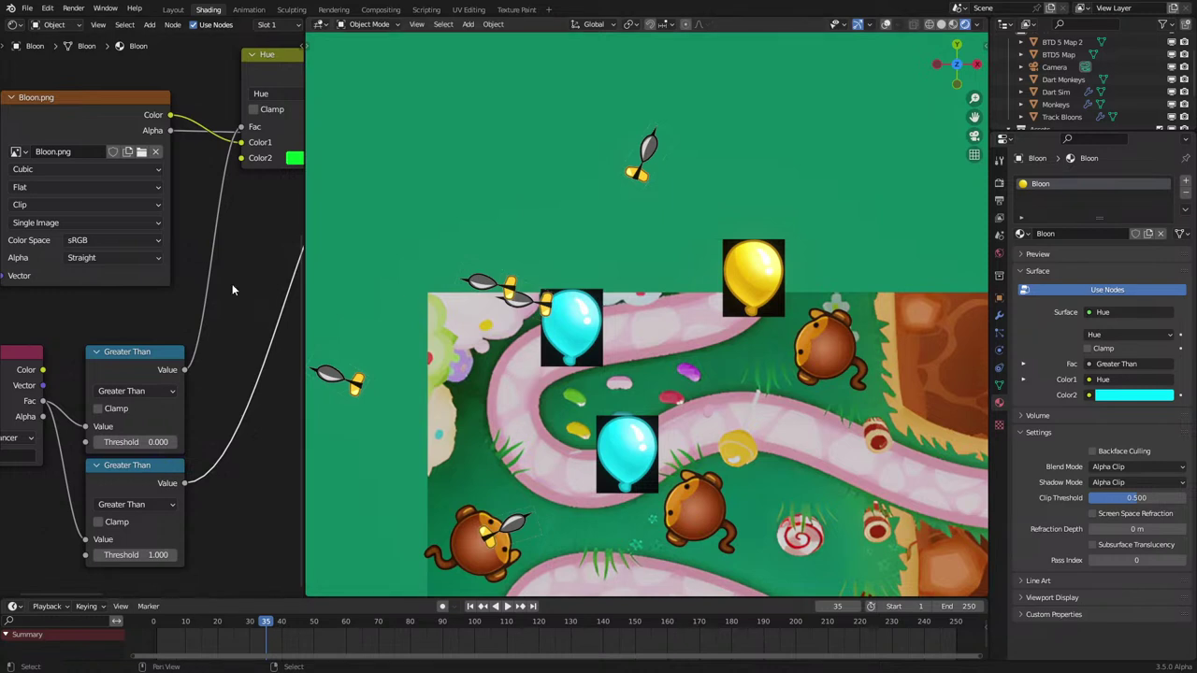
Step: Duplicate the cyan Hue node and insert the copy after it as the third color stage
scroll(224, 341, "down", 5)
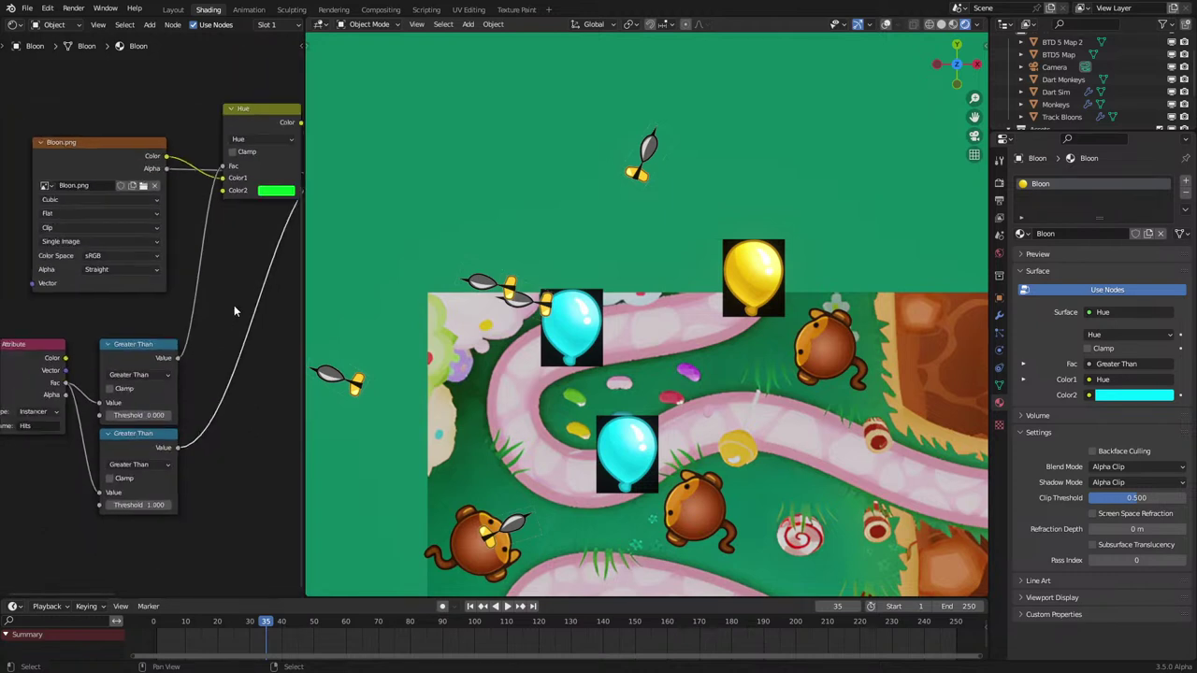
scroll(183, 292, "up", 2)
middle_click_drag(183, 292, 100, 347)
key("shift+d")
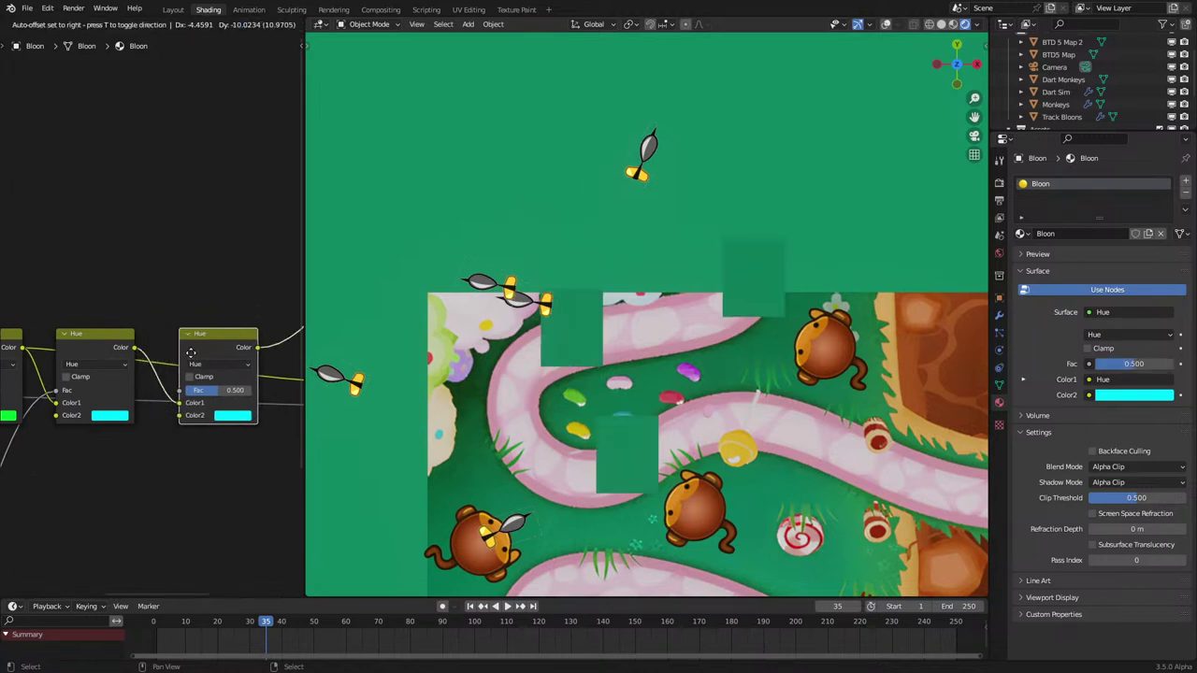
left_click(186, 349)
Step: Duplicate the second Greater Than node, place it below, and connect its value to the third Hue node's Fac
middle_click_drag(18, 519, 227, 316)
scroll(228, 316, "down", 2)
left_click(136, 385)
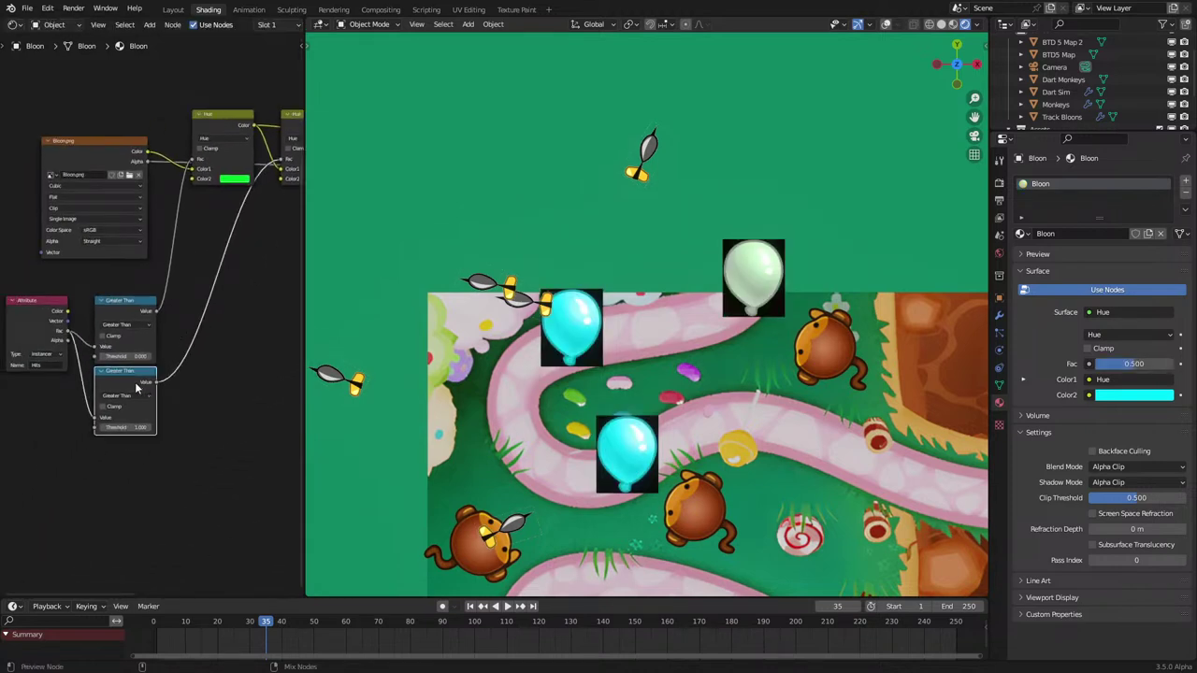
key("shift+d")
left_click(160, 455)
left_click_drag(160, 455, 187, 161)
Step: Set the third Hue node's Color2 to red
middle_click_drag(204, 208, 172, 318)
scroll(172, 318, "up", 4)
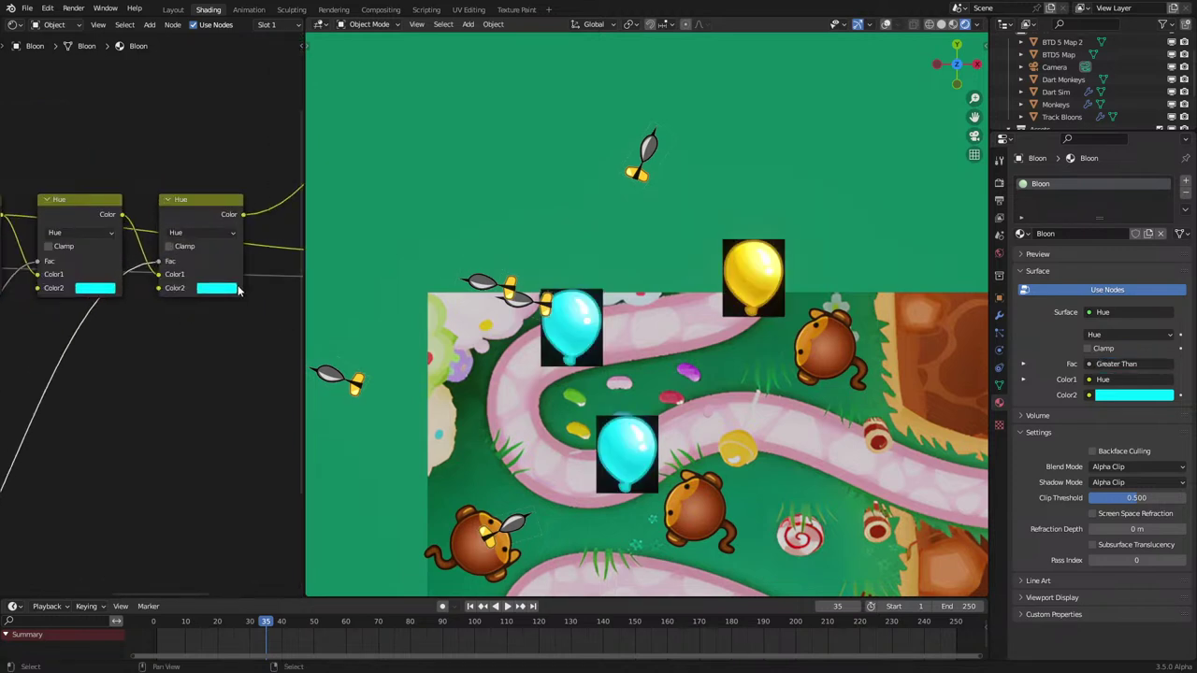
left_click(231, 289)
left_click_drag(241, 189, 250, 204)
Step: Set the third Greater Than node's threshold to 2
middle_click_drag(153, 406, 401, 210)
left_click(94, 529)
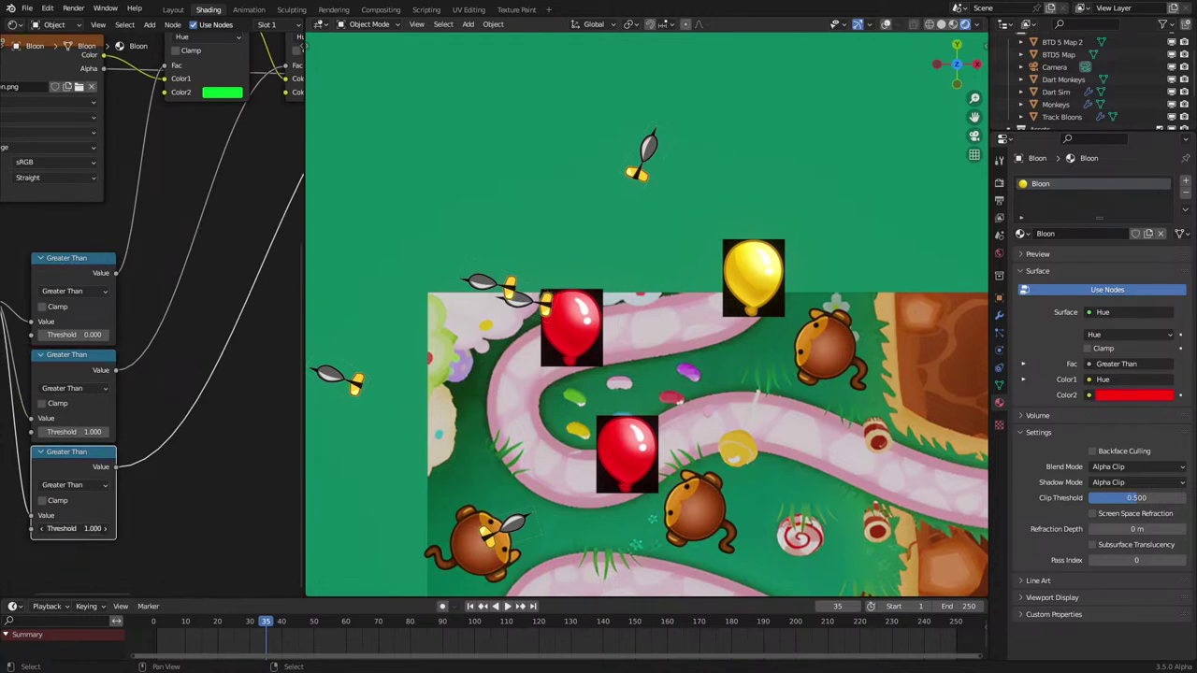
type("2")
key("Return")
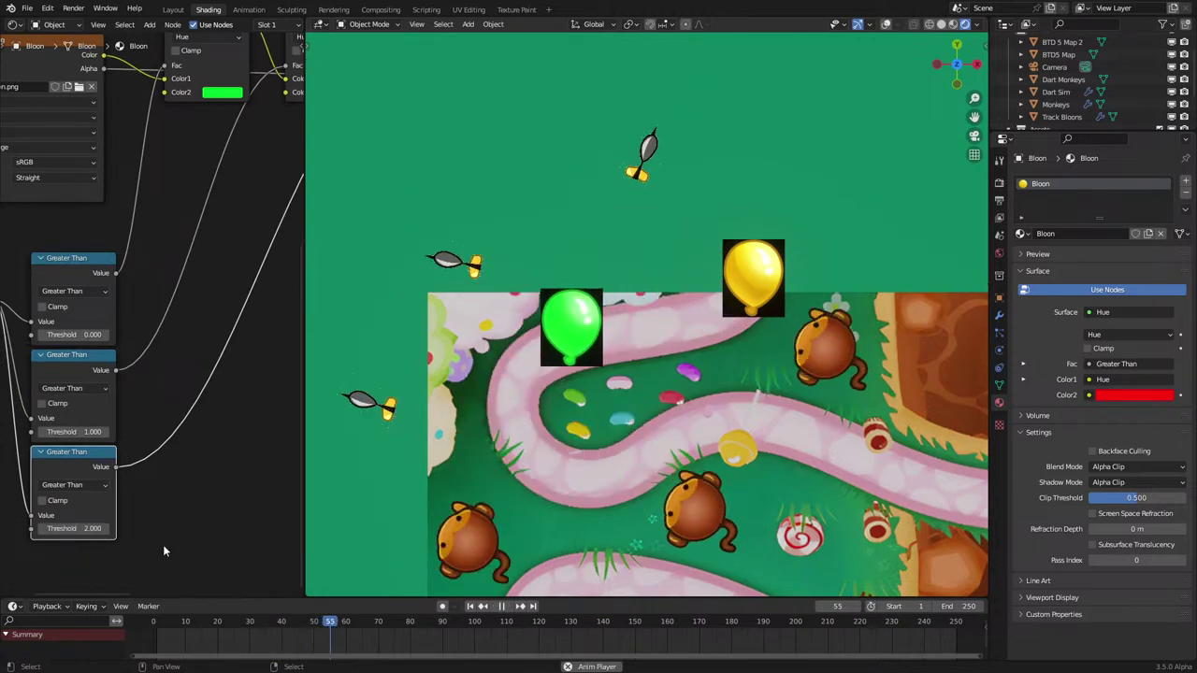
Step: Delete the Principled BSDF node and feed the third Hue node's color into a new Emission shader
scroll(177, 430, "down", 5)
middle_click_drag(177, 429, 19, 548)
left_click(237, 172)
scroll(168, 314, "up", 3)
key("x")
left_click_drag(131, 356, 163, 363)
type("em")
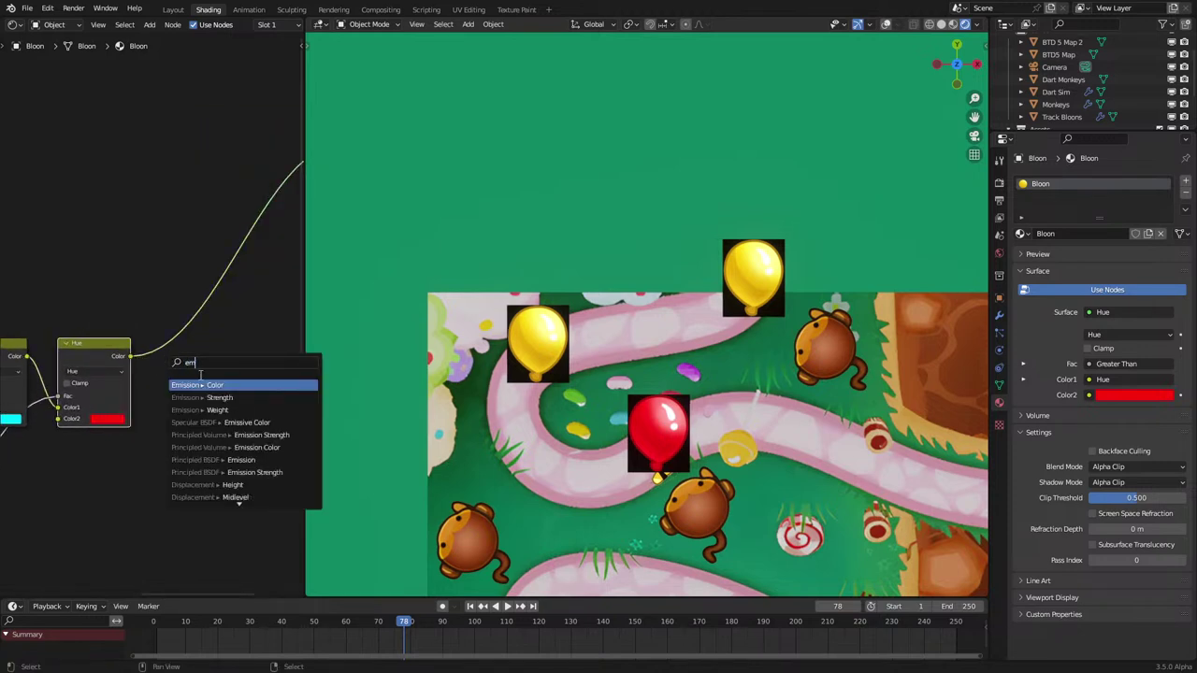
left_click(212, 385)
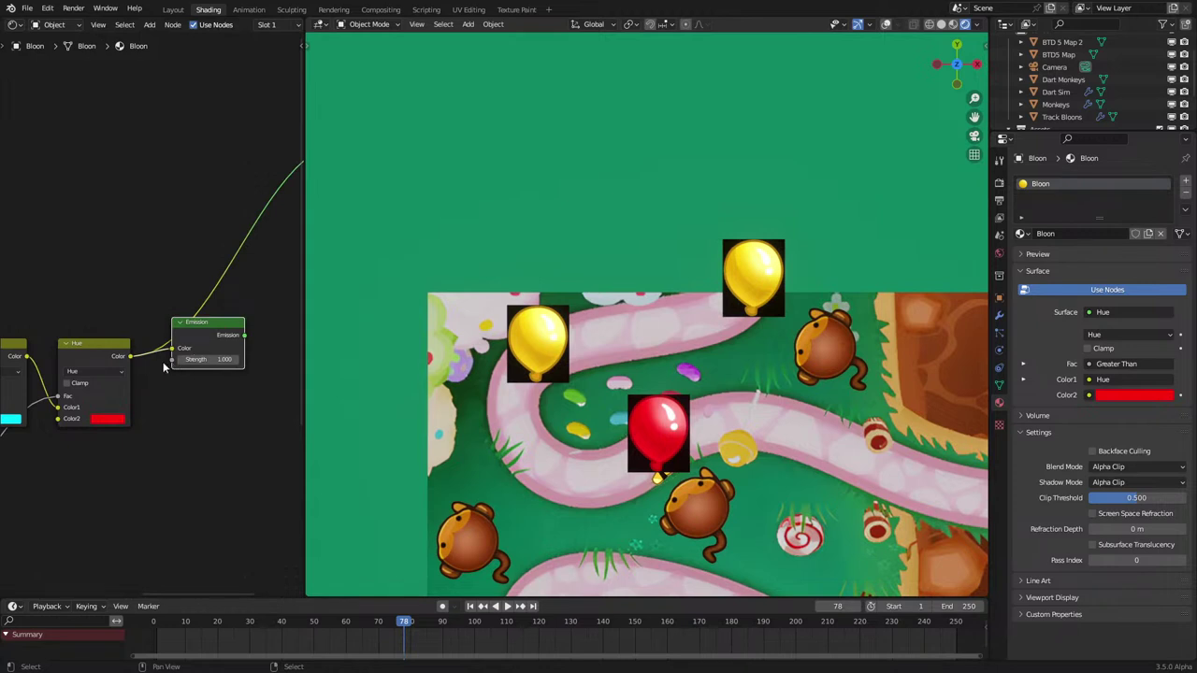
Step: Add a Transparent BSDF below the Emission node and combine the two with a Mix Shader
key("shift+a")
left_click(187, 425)
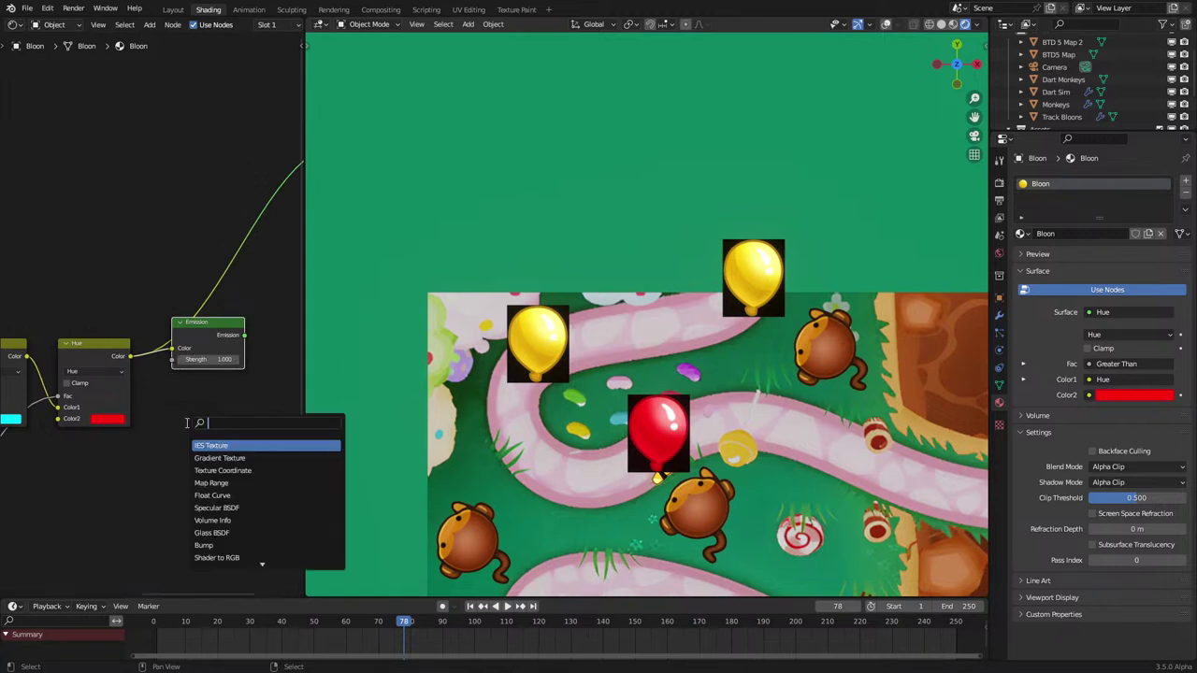
type("tra")
left_click(210, 456)
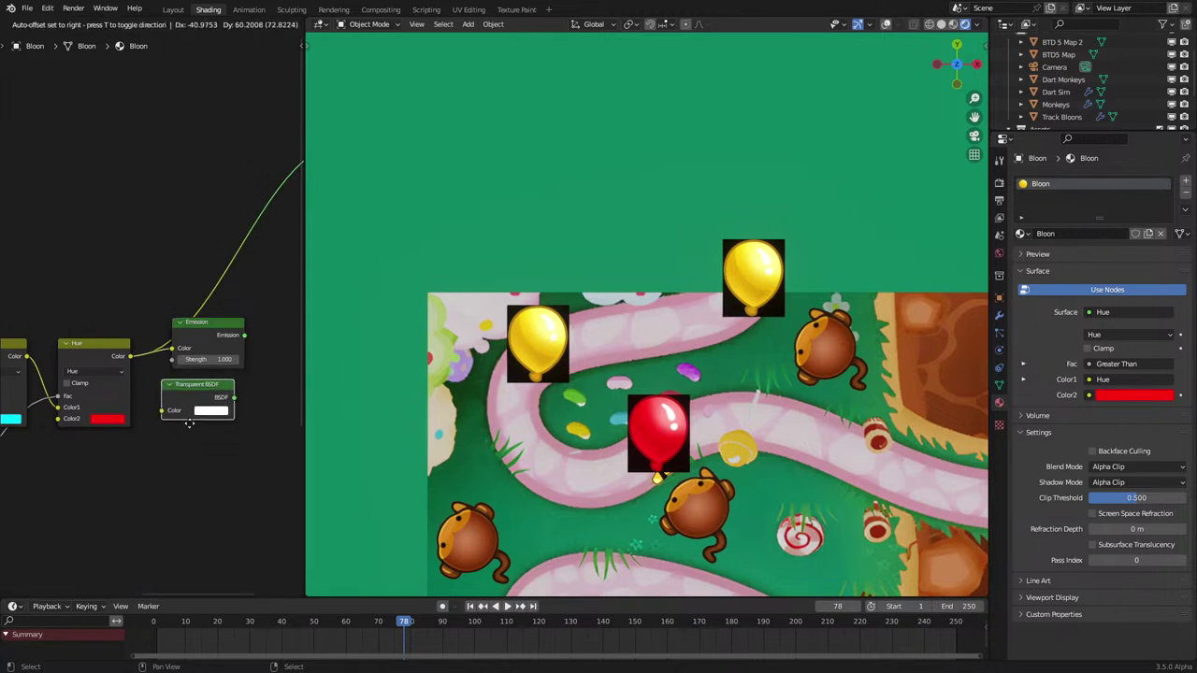
left_click(186, 423)
right_click_drag(216, 339, 208, 394, "ctrl+shift")
left_click_drag(209, 395, 220, 393)
Step: Connect the Bloon.png texture's Alpha output to the Mix Shader's Fac
scroll(220, 398, "down", 5)
middle_click_drag(141, 386, 236, 352)
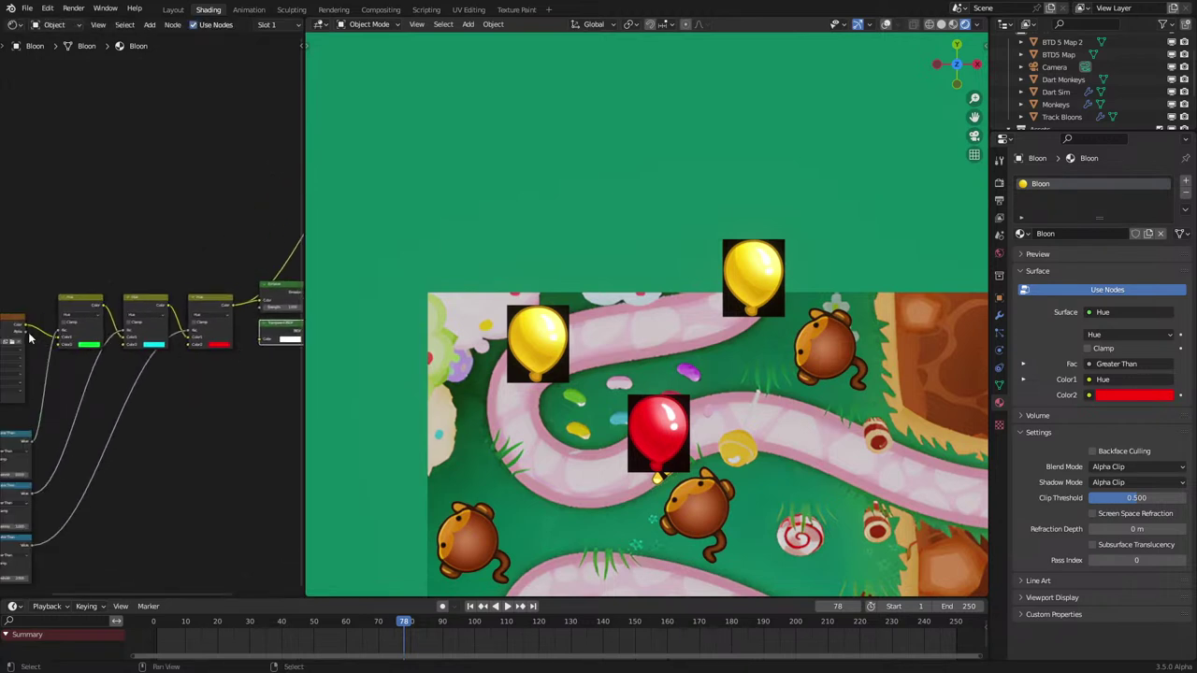
left_click_drag(26, 332, 190, 383)
scroll(222, 353, "up", 2)
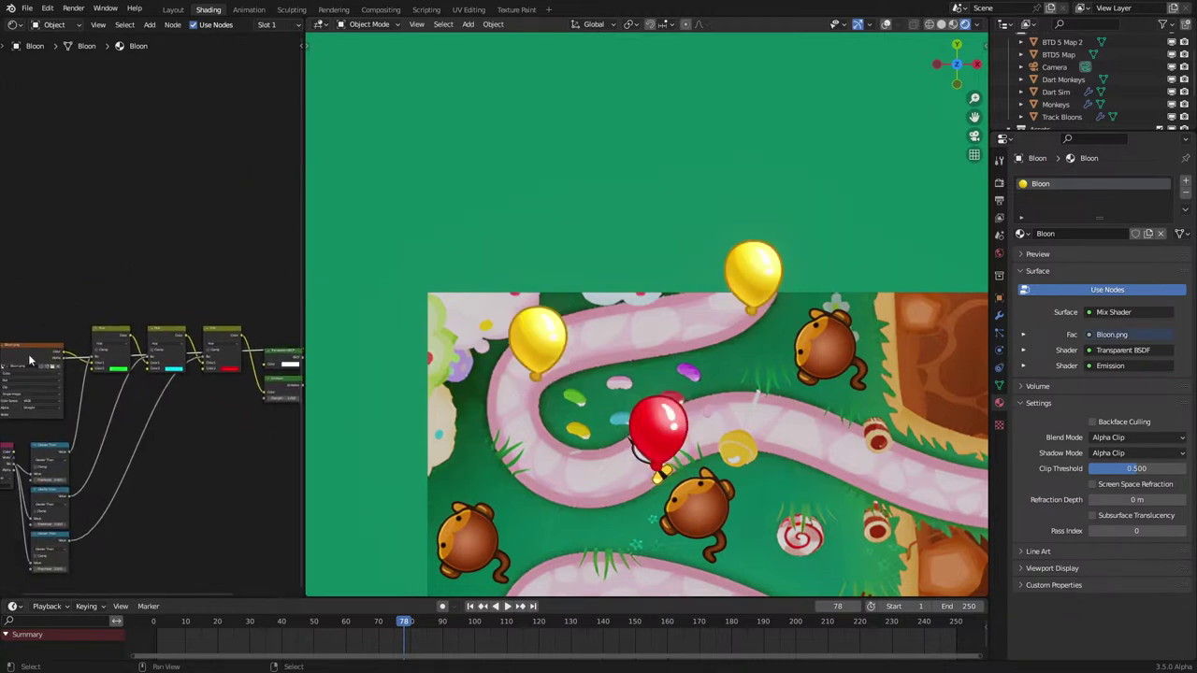
Step: Move the Bloon.png texture node up and reposition the group of shader nodes at the end of the chain
left_click_drag(32, 348, 37, 301)
middle_click_drag(221, 346, 134, 382)
left_click_drag(183, 362, 247, 441)
key("g")
left_click(233, 403)
Step: Move the Attribute and Greater Than nodes up beneath the image texture and hide the Attribute node's unused outputs
middle_click_drag(67, 466, 259, 403)
left_click_drag(77, 399, 172, 550)
key("g")
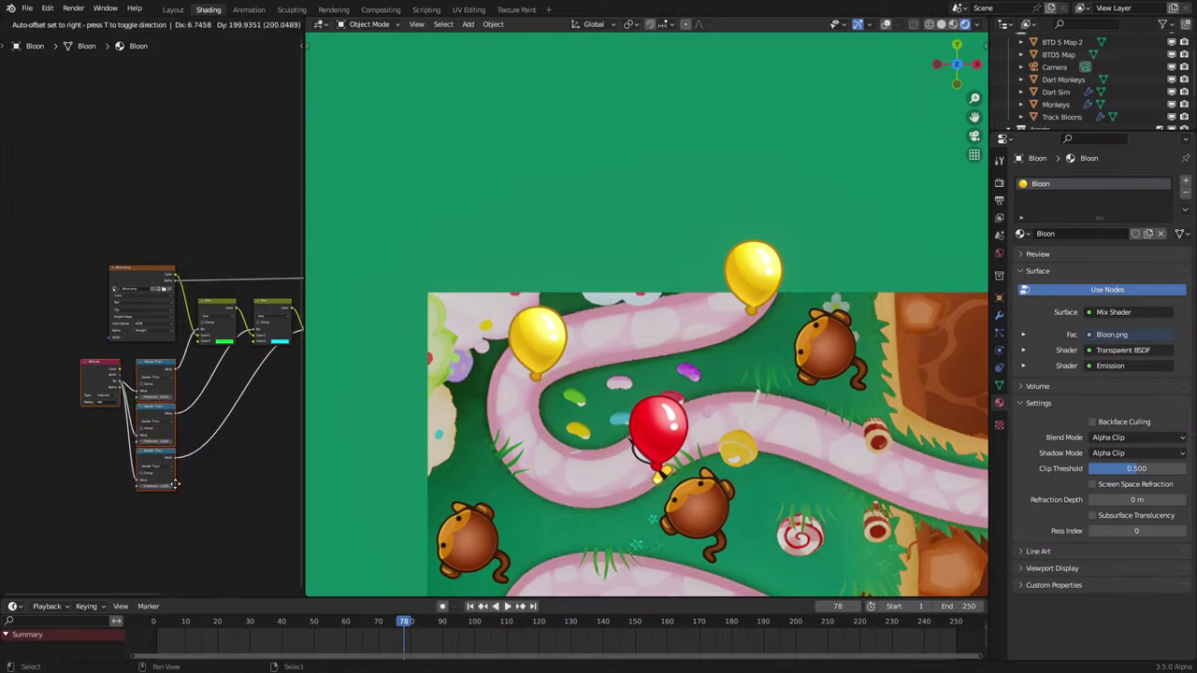
left_click(171, 482)
left_click(98, 410)
scroll(97, 393, "up", 2)
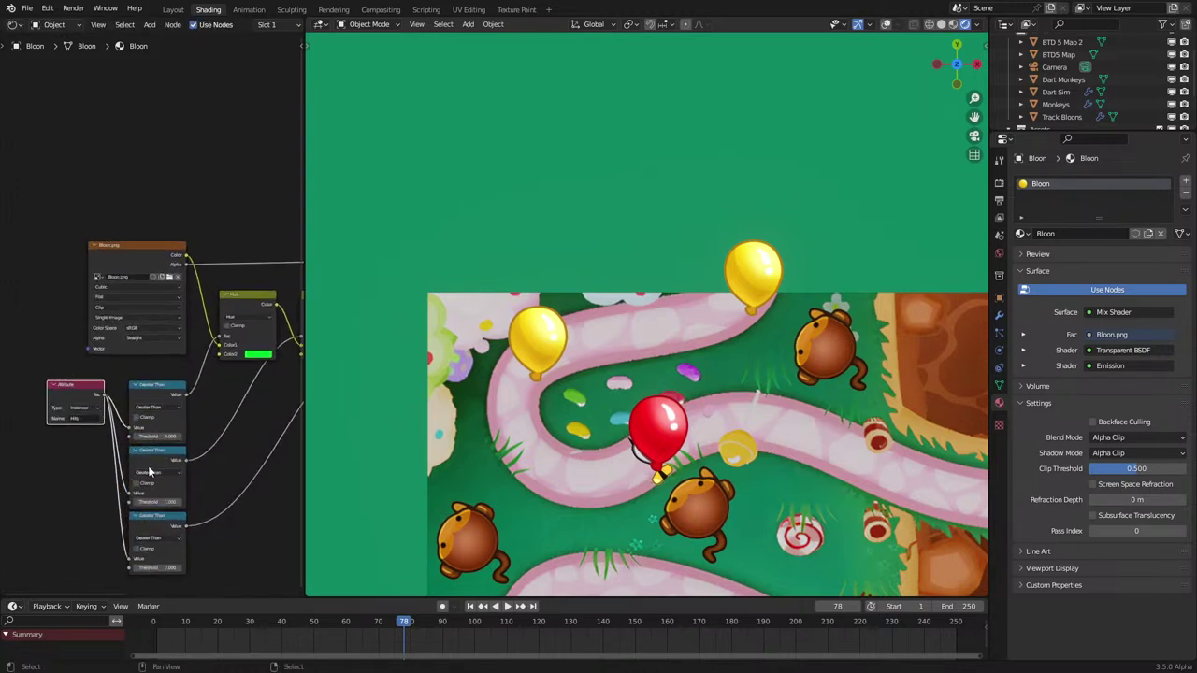
Step: Play the simulation to check the finished bloon material
middle_click_drag(147, 460, 77, 468)
left_click(77, 468)
key("space")
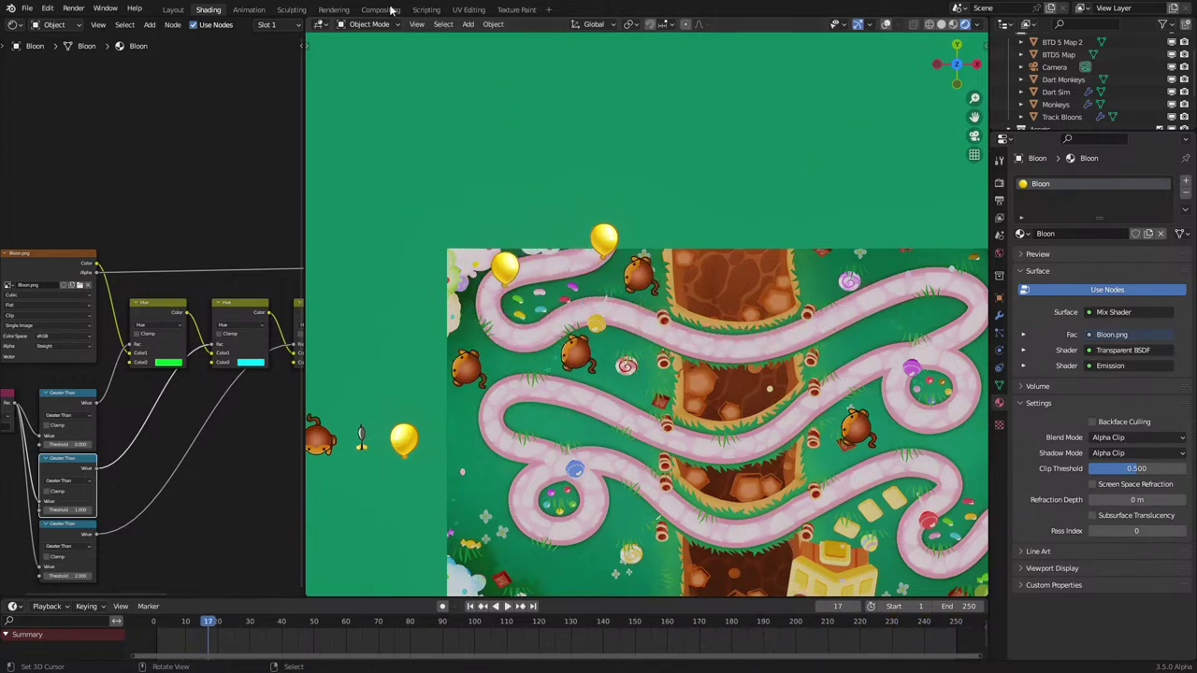
Step: Switch the shader editor area to a wider Geometry Node editor and select the dart beside the track
left_click(13, 25)
left_click(57, 130)
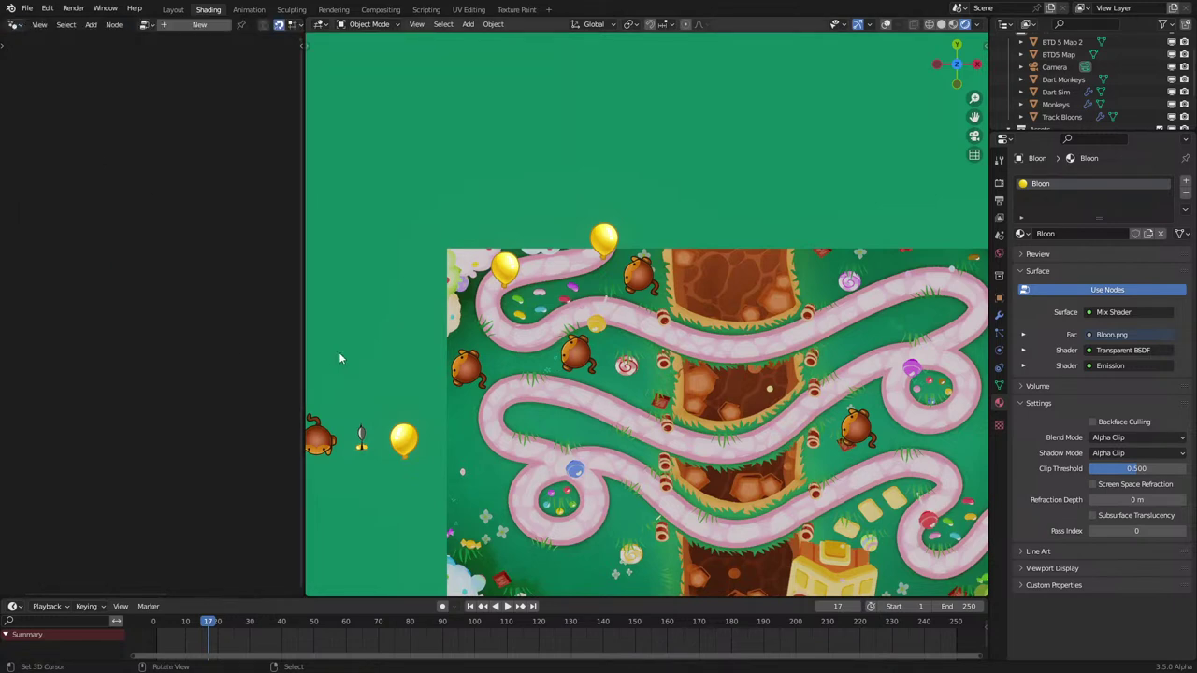
left_click_drag(304, 350, 457, 351)
left_click(500, 426)
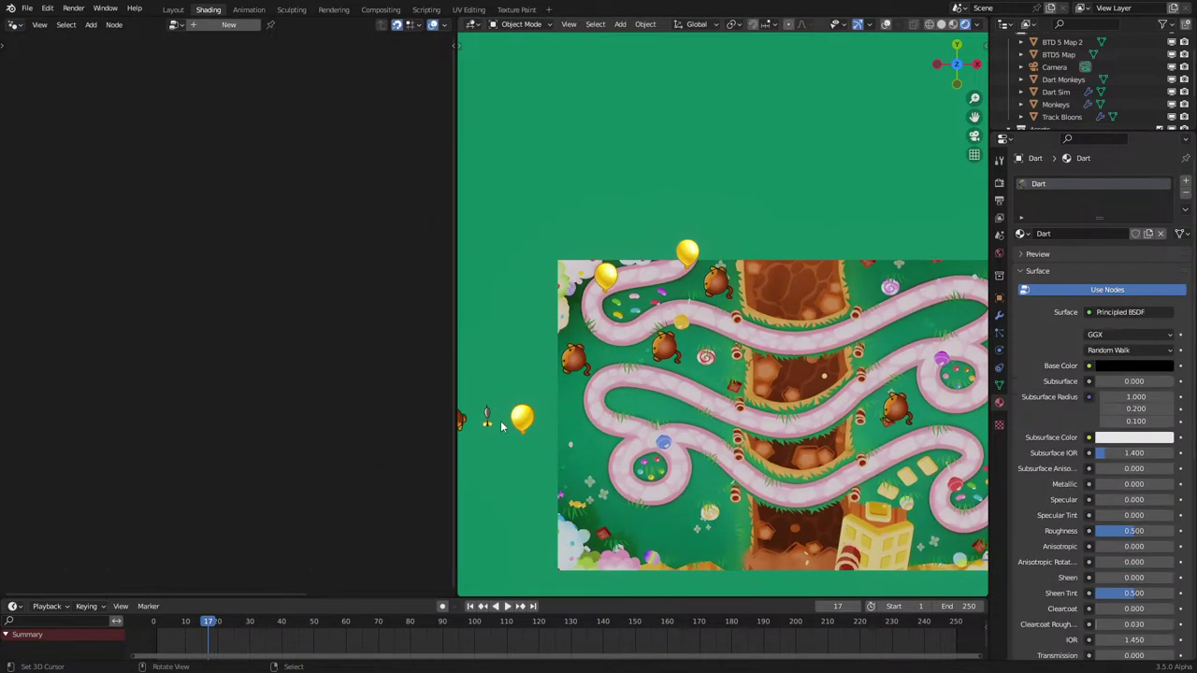
Step: Select the Dart Sim object and stack its And, Random Value and Scene Time nodes in one column
key("space")
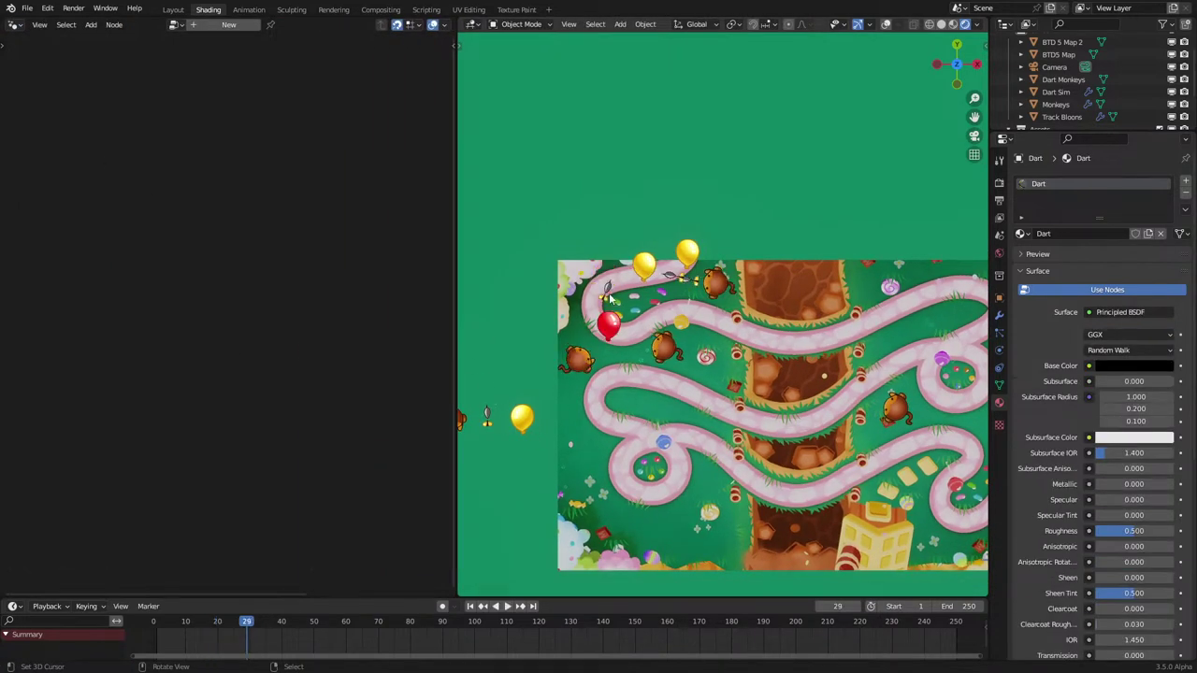
left_click(608, 296)
scroll(249, 381, "down", 5)
scroll(251, 412, "up", 4)
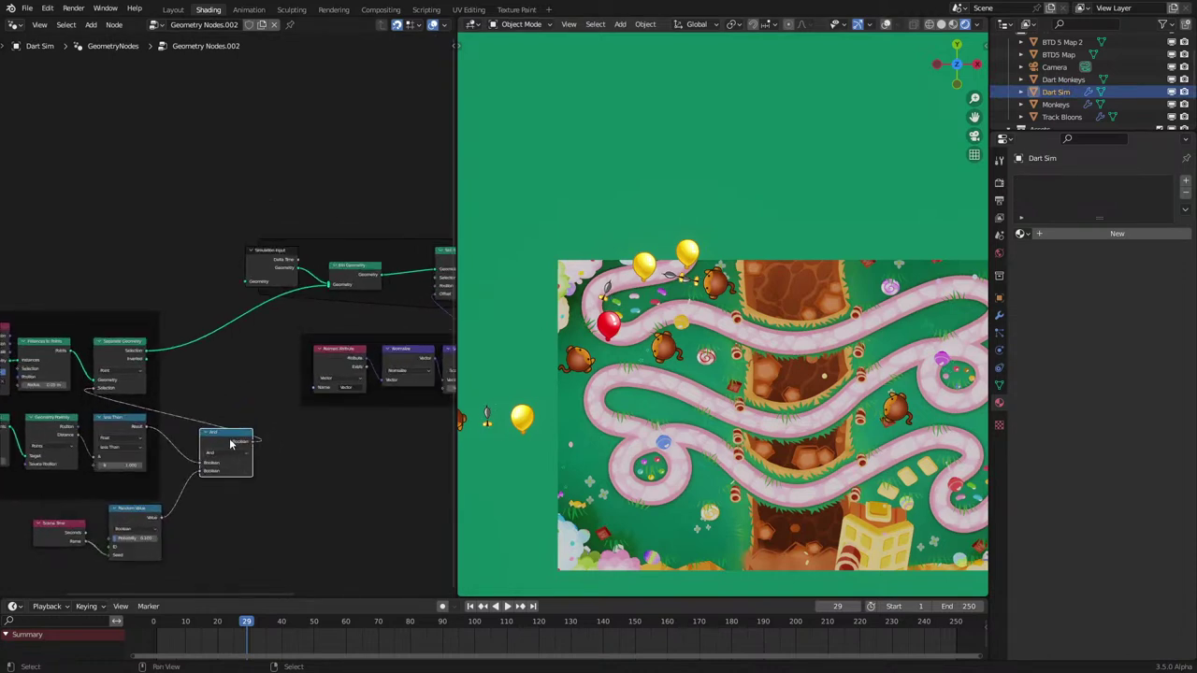
left_click_drag(230, 444, 216, 444)
left_click_drag(129, 521, 205, 498)
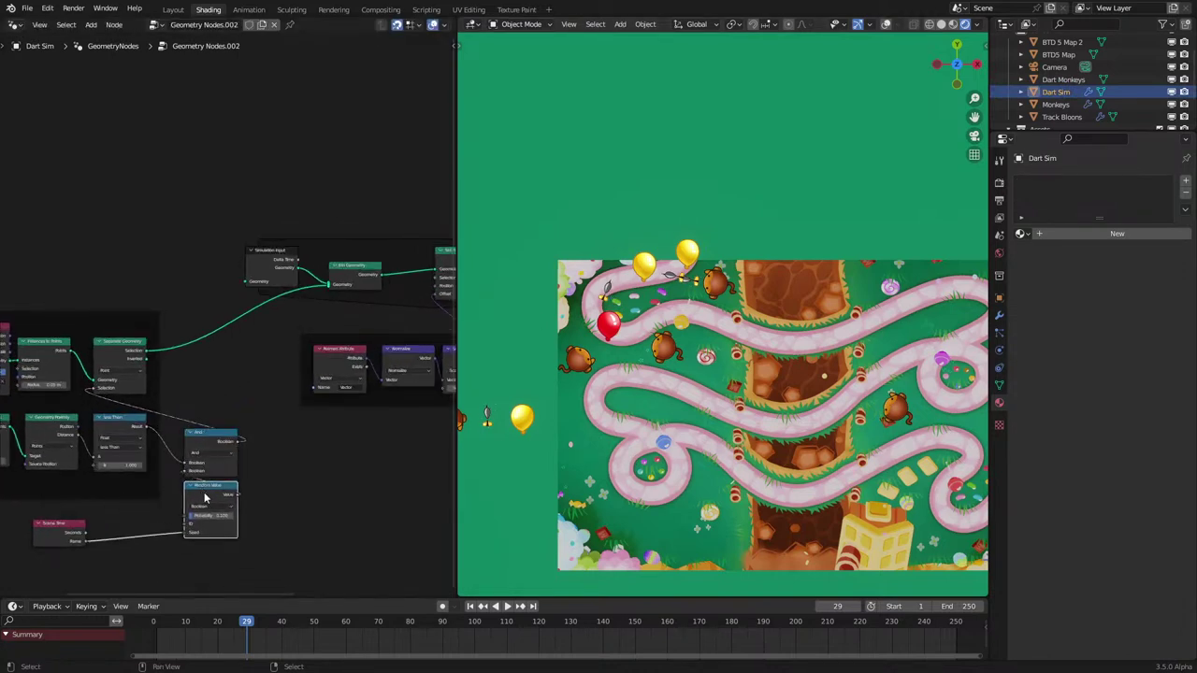
left_click_drag(66, 535, 220, 558)
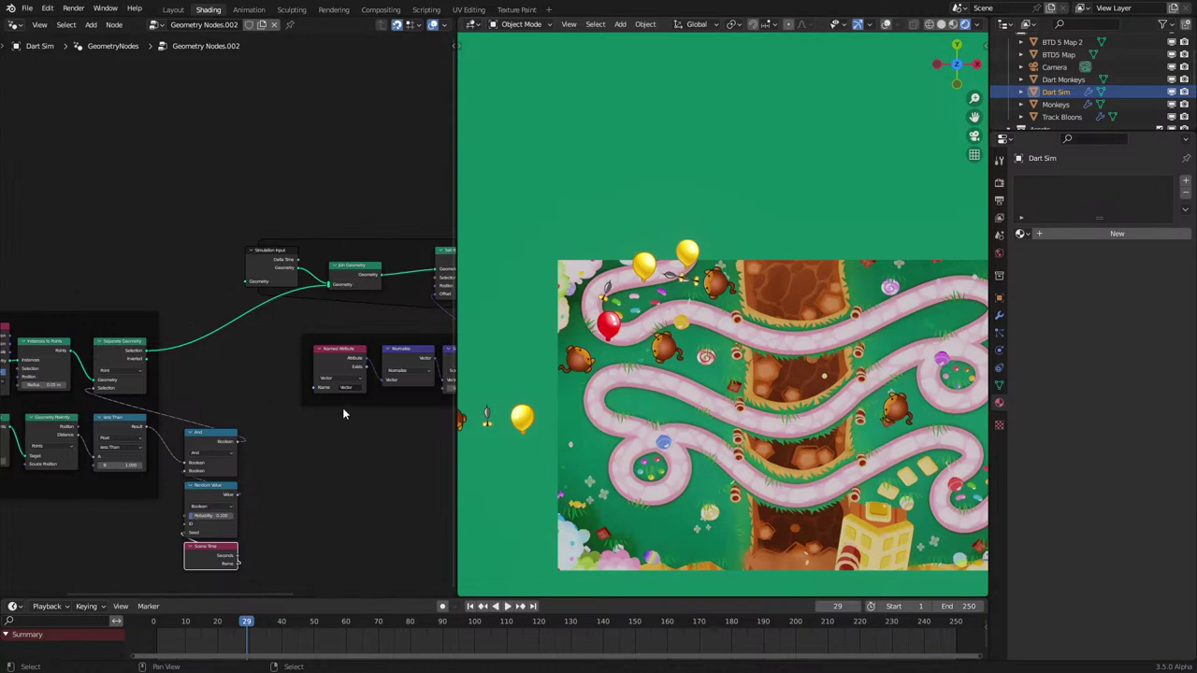
Step: Enclose the stacked And, Random Value and Scene Time nodes in a shared frame
middle_click_drag(342, 408, 180, 456)
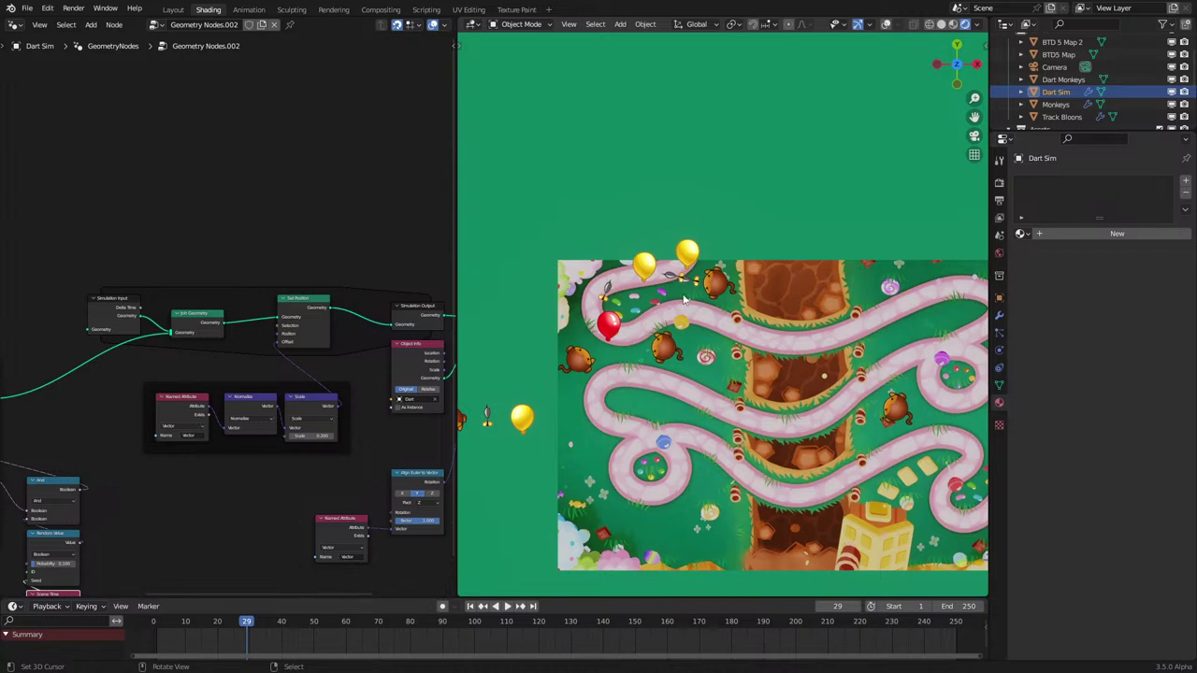
scroll(187, 384, "down", 4)
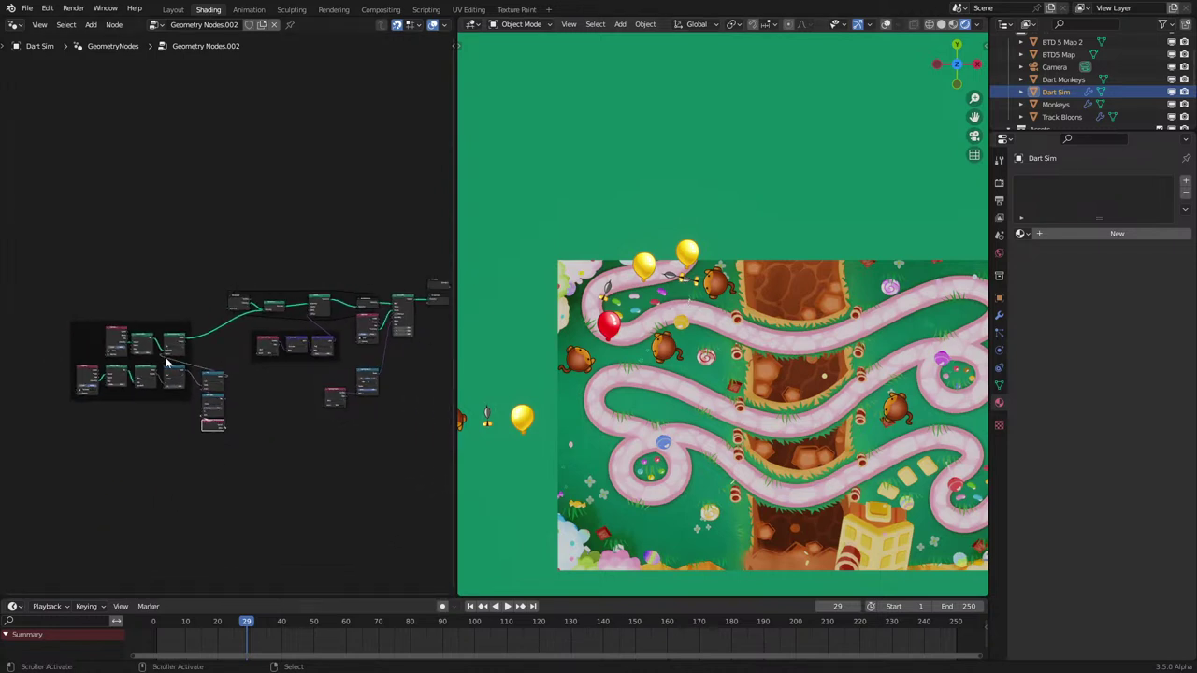
left_click_drag(198, 378, 226, 490)
key("ctrl+j")
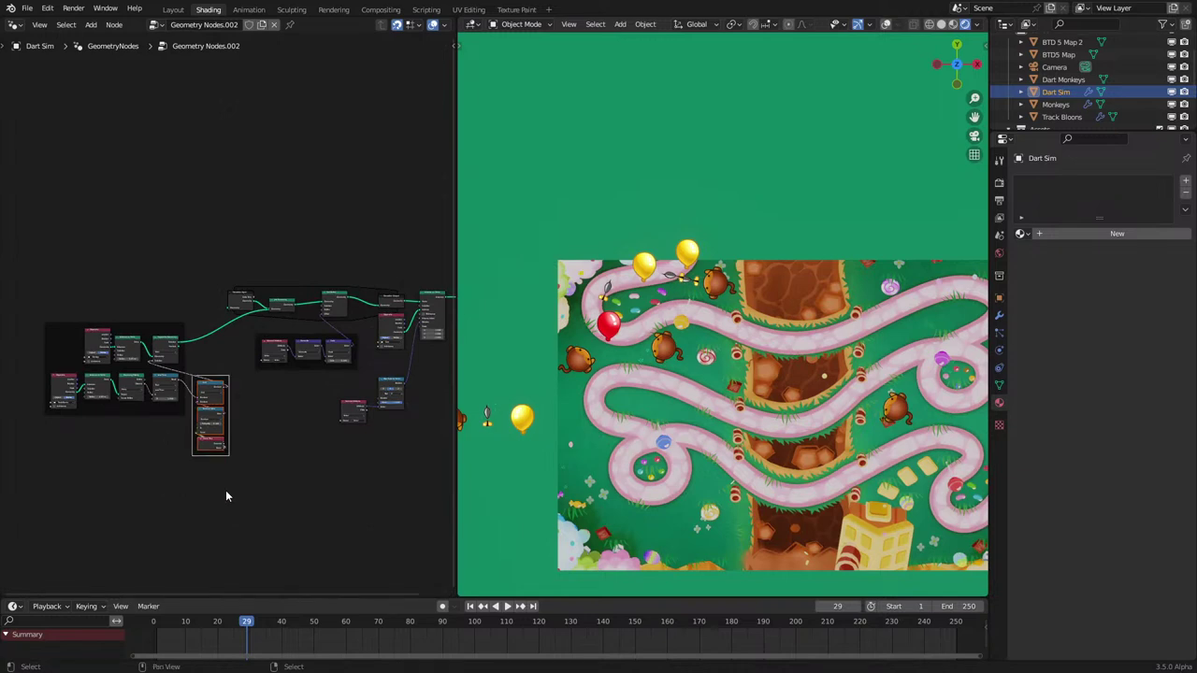
Step: Shift every node from the dart spawning groups through Set Position horizontally away from Simulation Output to make room in the chain
key("c")
mouse_move(163, 393)
left_mouse_down()
mouse_move(101, 395)
mouse_move(245, 321)
left_mouse_up()
key("Escape")
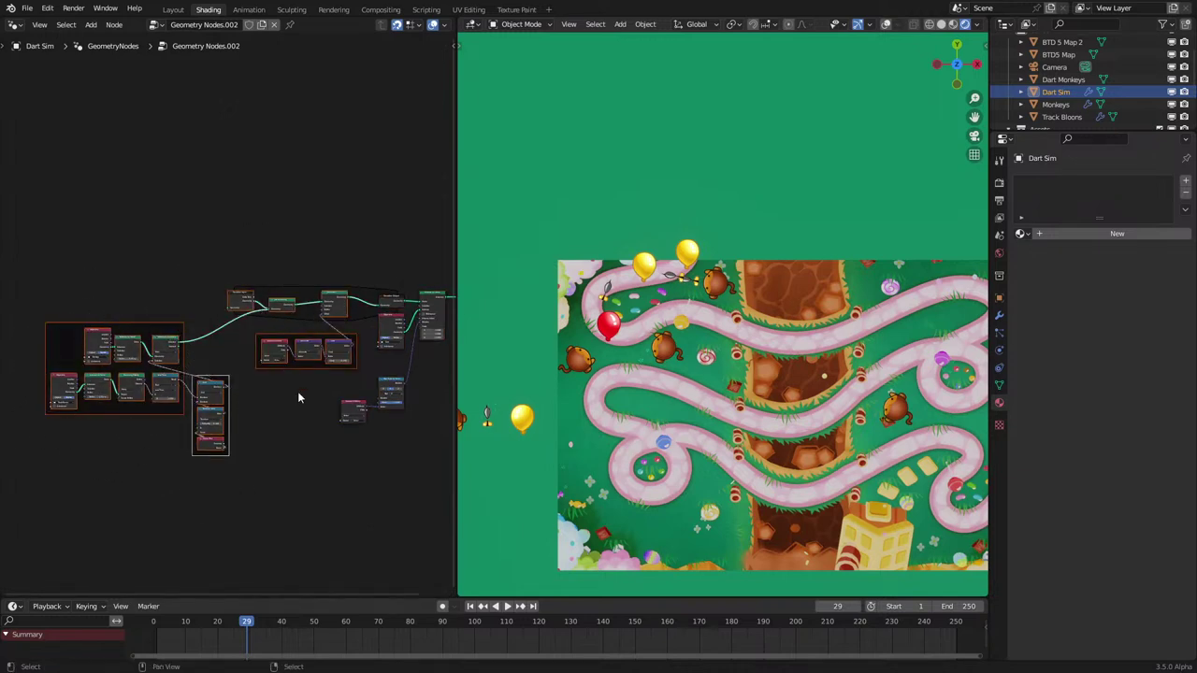
key("g")
key("x")
left_click(223, 419)
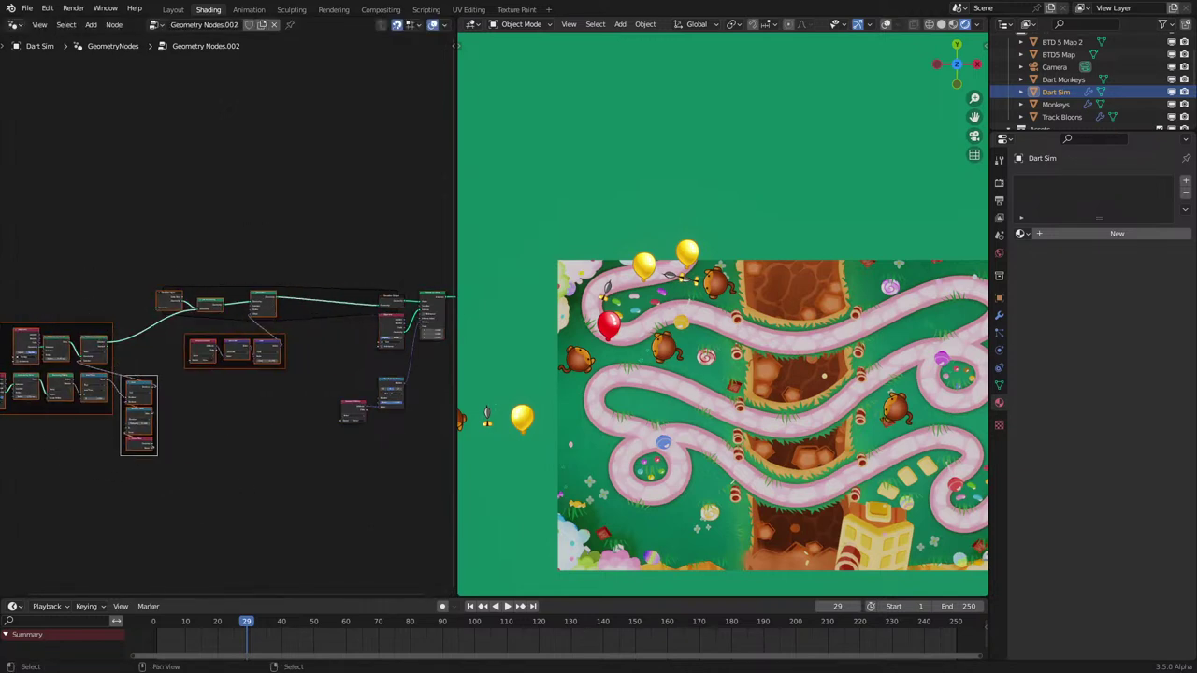
left_click(140, 418)
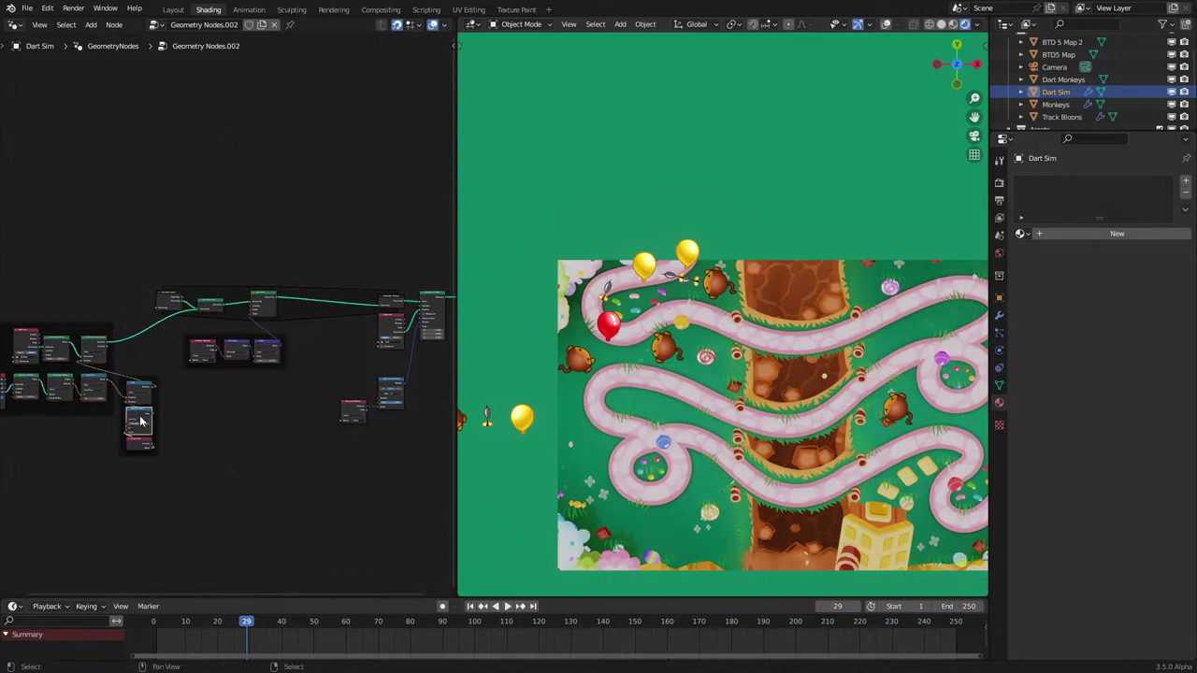
middle_click_drag(162, 394, 195, 447)
left_click_drag(45, 312, 346, 545)
key("g")
key("x")
left_click(264, 524)
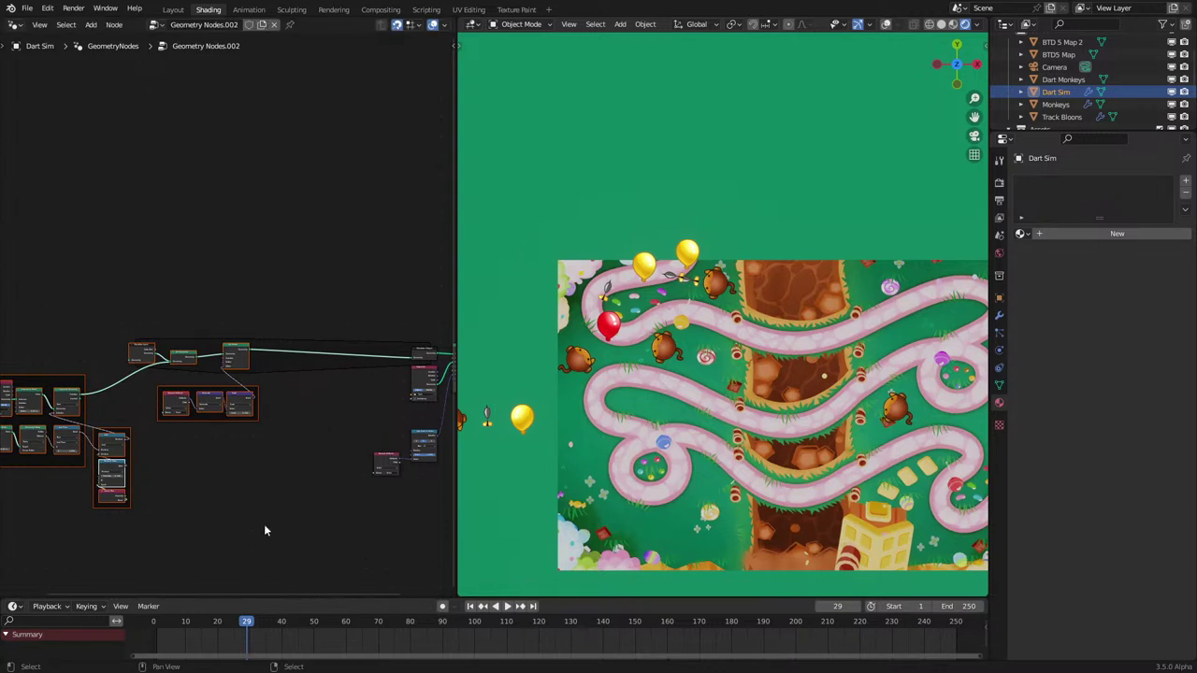
Step: Play the simulation to check how the darts behave when they reach the bloons
middle_click_drag(319, 441, 268, 395)
scroll(544, 373, "up", 1)
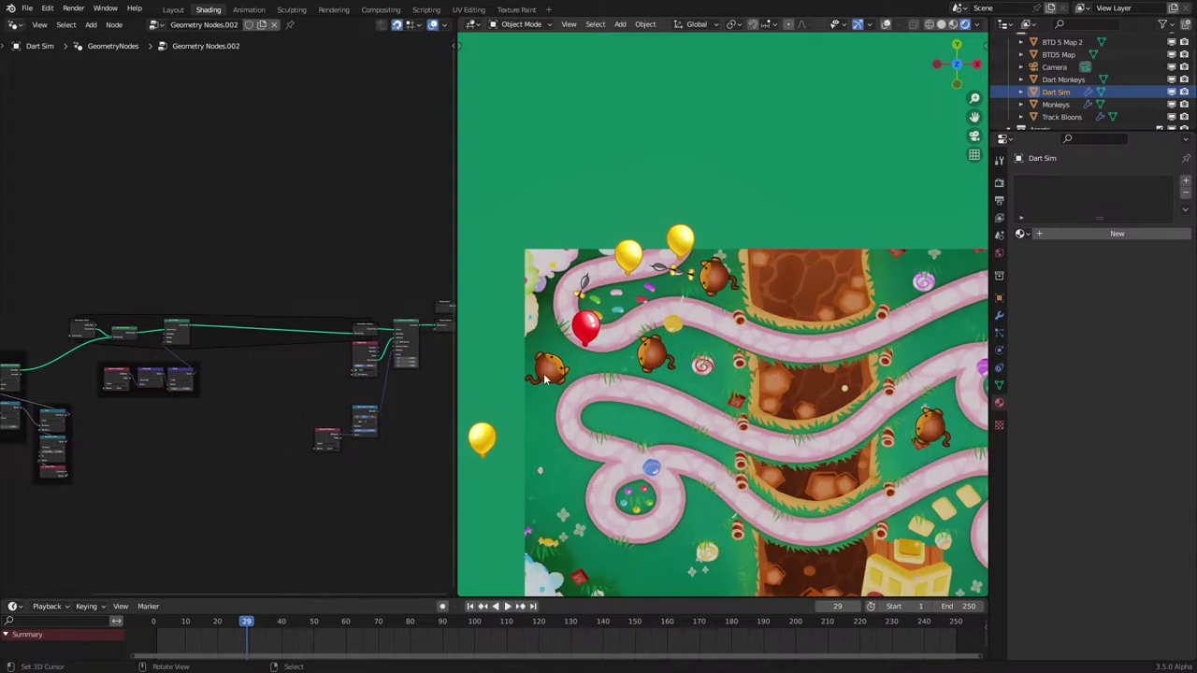
scroll(210, 350, "up", 3)
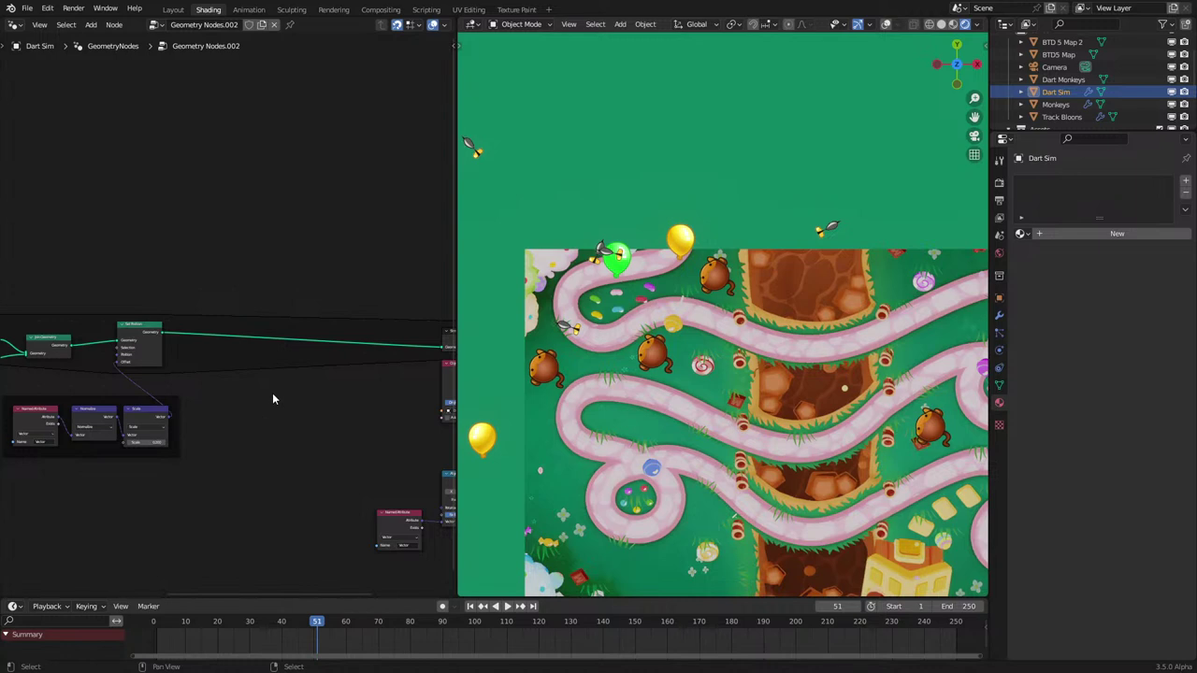
scroll(267, 398, "up", 2)
key("space")
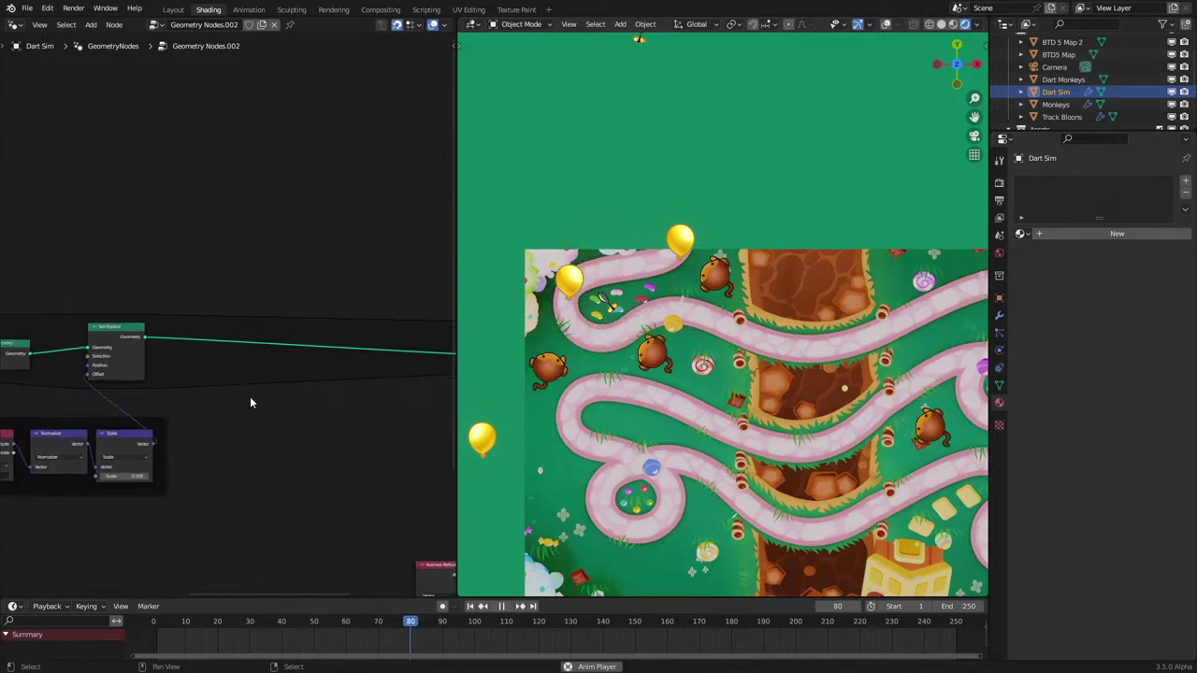
scroll(204, 378, "down", 6)
scroll(229, 372, "up", 4)
middle_click_drag(243, 363, 251, 400)
scroll(251, 400, "up", 1)
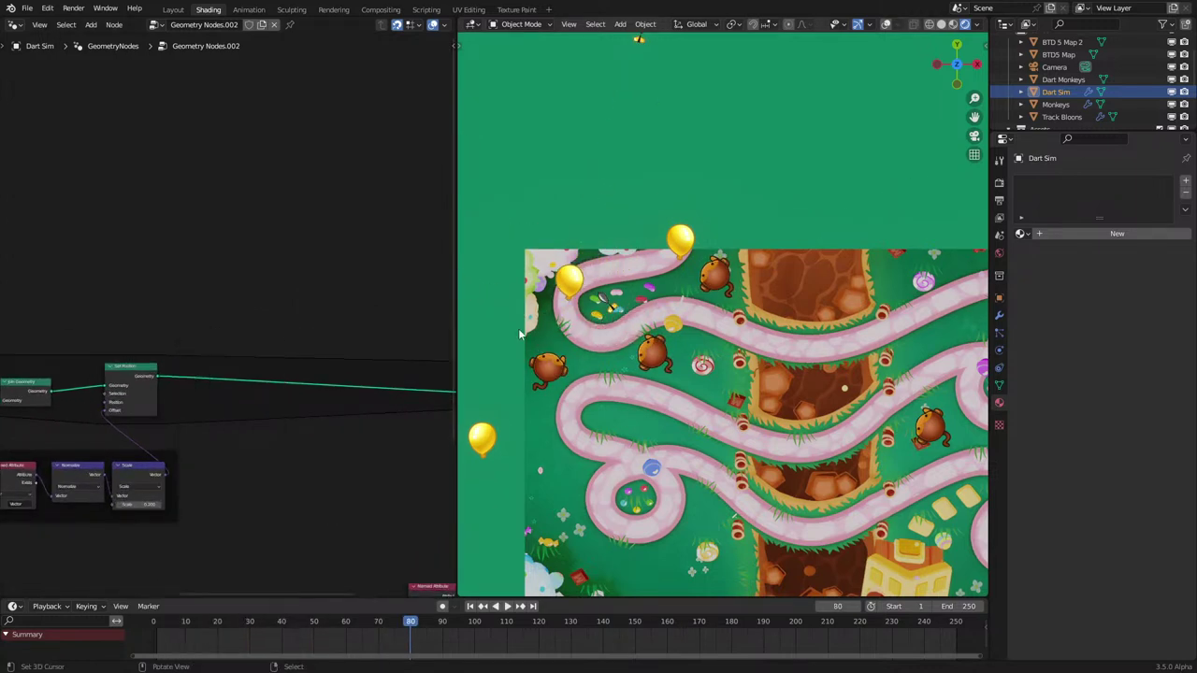
Step: Move Dart Monkeys, Dart Sim, Monkeys and Track Bloons into a new collection named Dyamics
left_click(1055, 81)
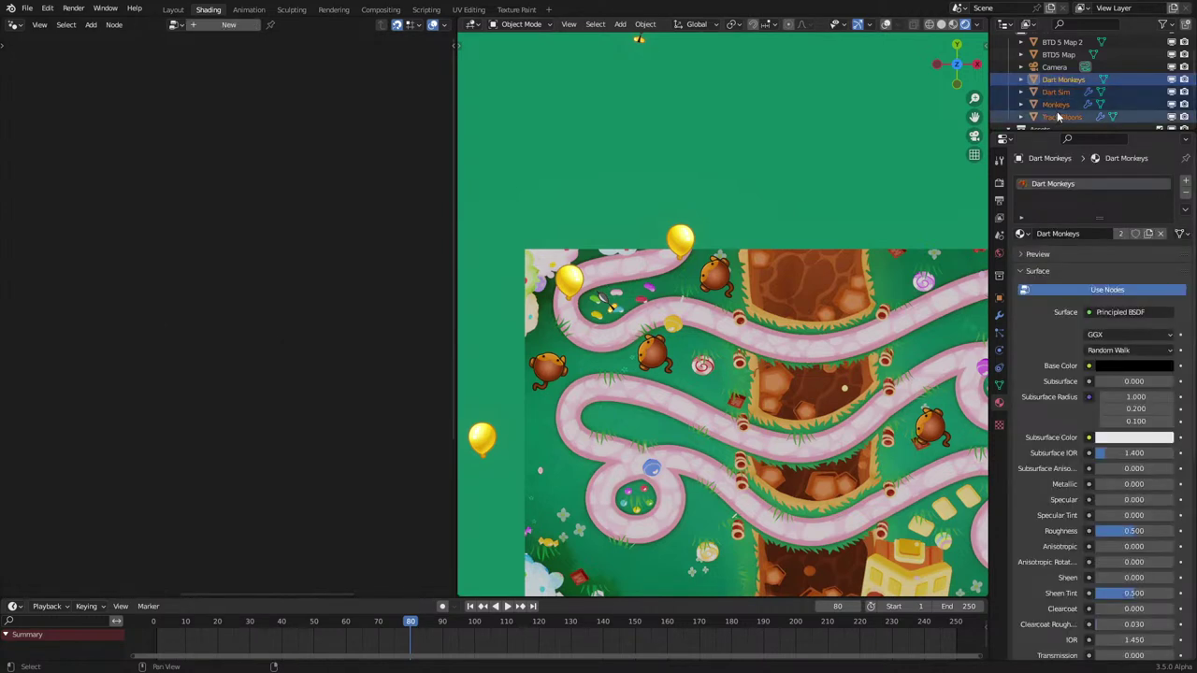
key("m")
left_click(1057, 114)
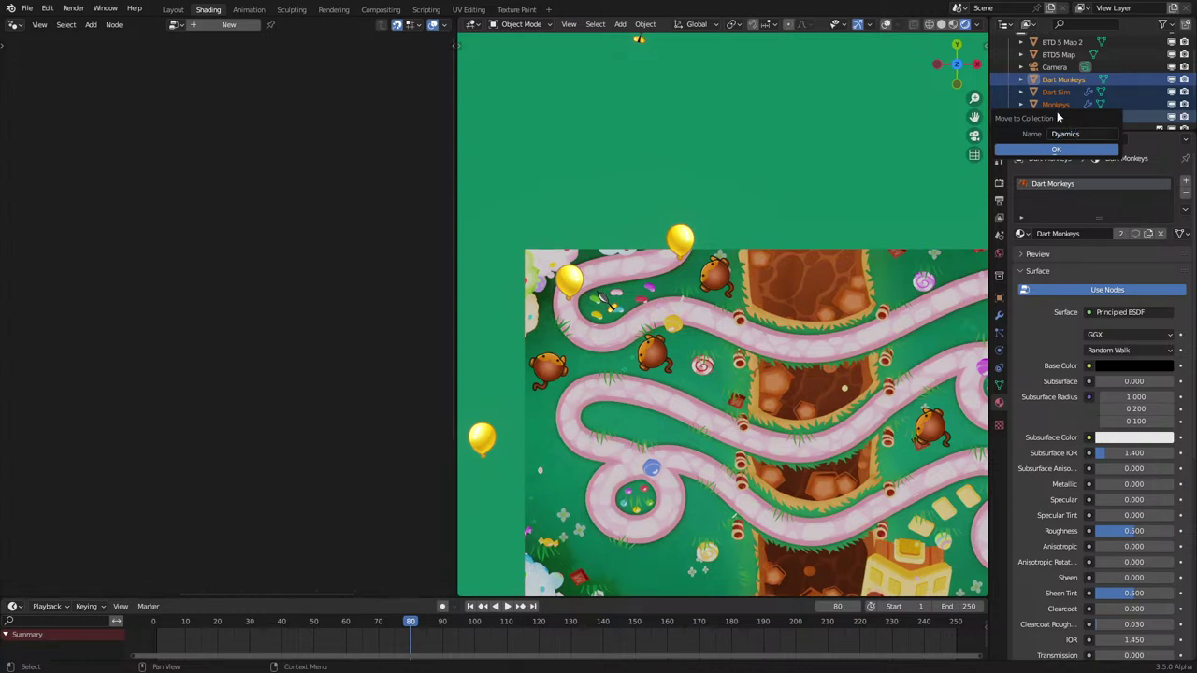
left_click(1056, 150)
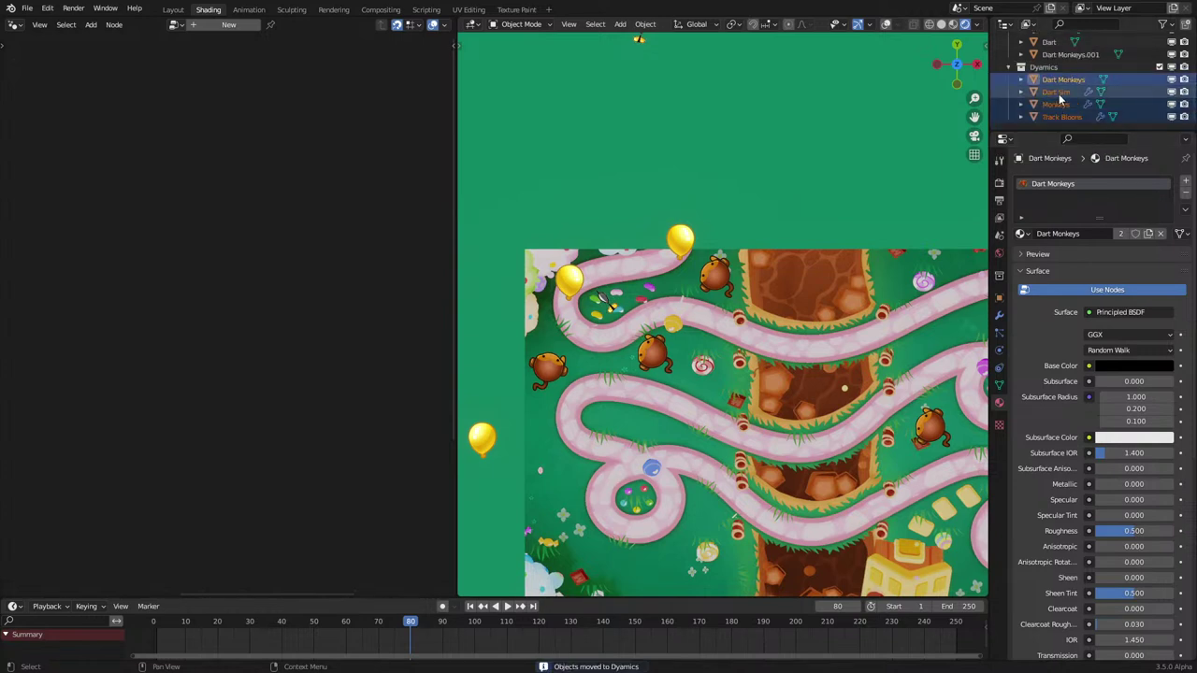
Step: In the Track Bloons node tree, select and copy the framed proximity nodes from Object Info through Less Than
left_click(1060, 99)
scroll(174, 378, "down", 5)
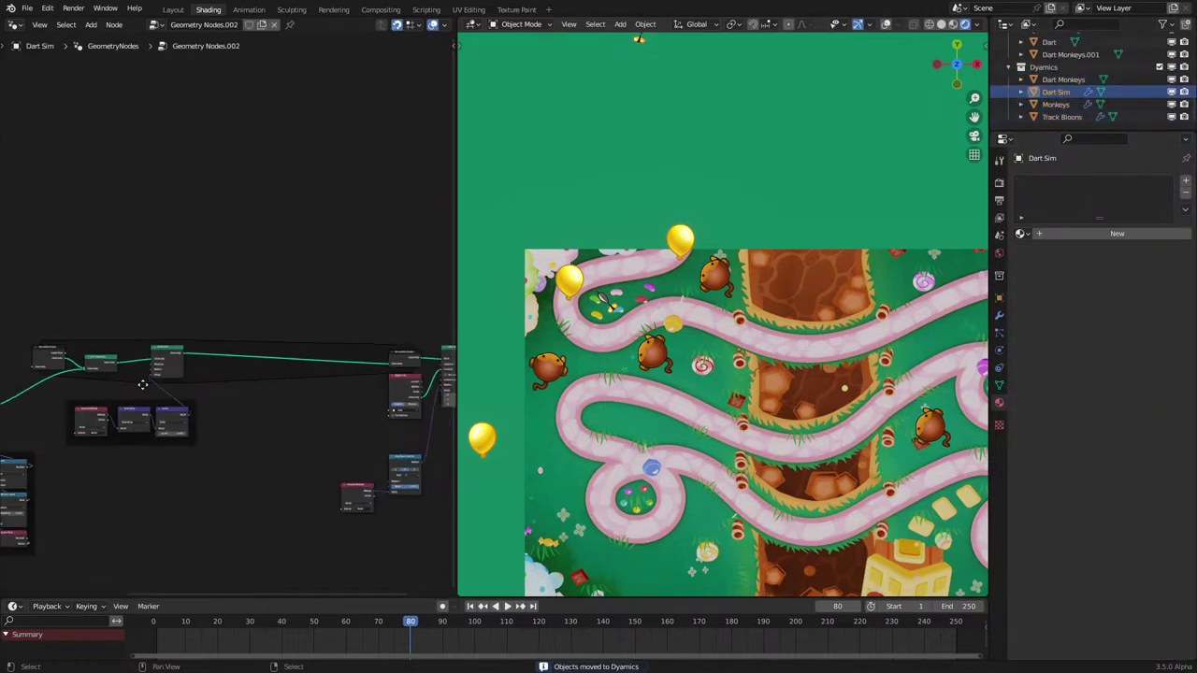
middle_click_drag(140, 385, 364, 313)
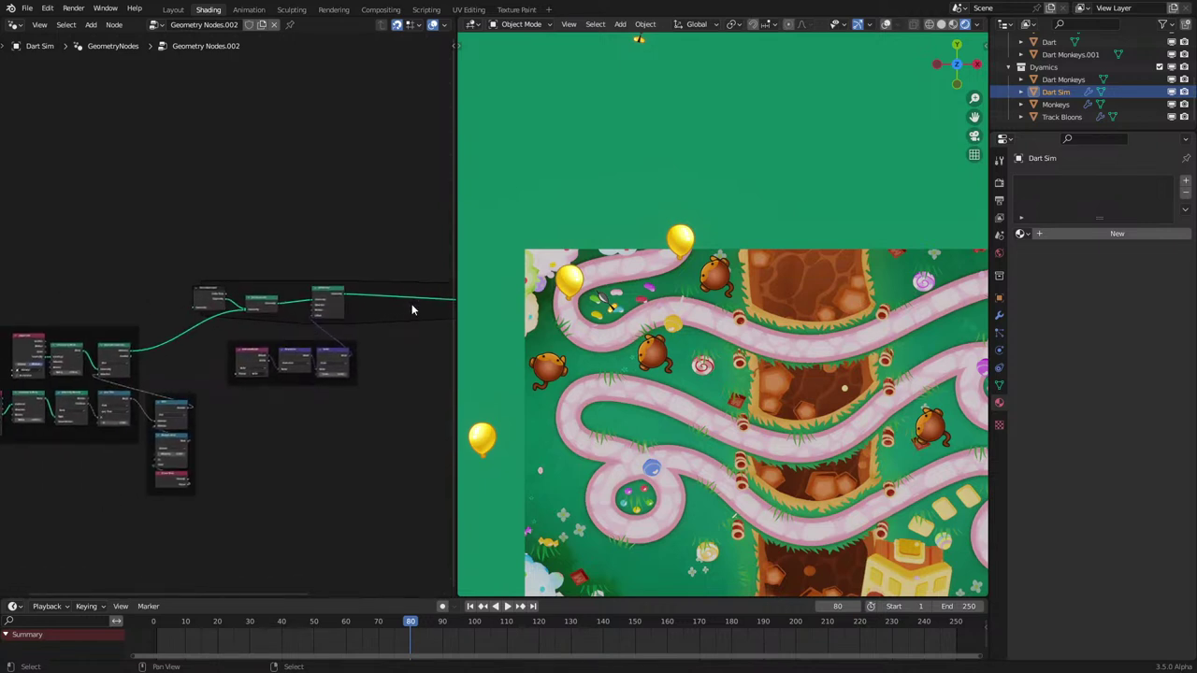
left_click(1072, 118)
middle_click_drag(179, 360, 259, 335)
scroll(269, 358, "up", 5)
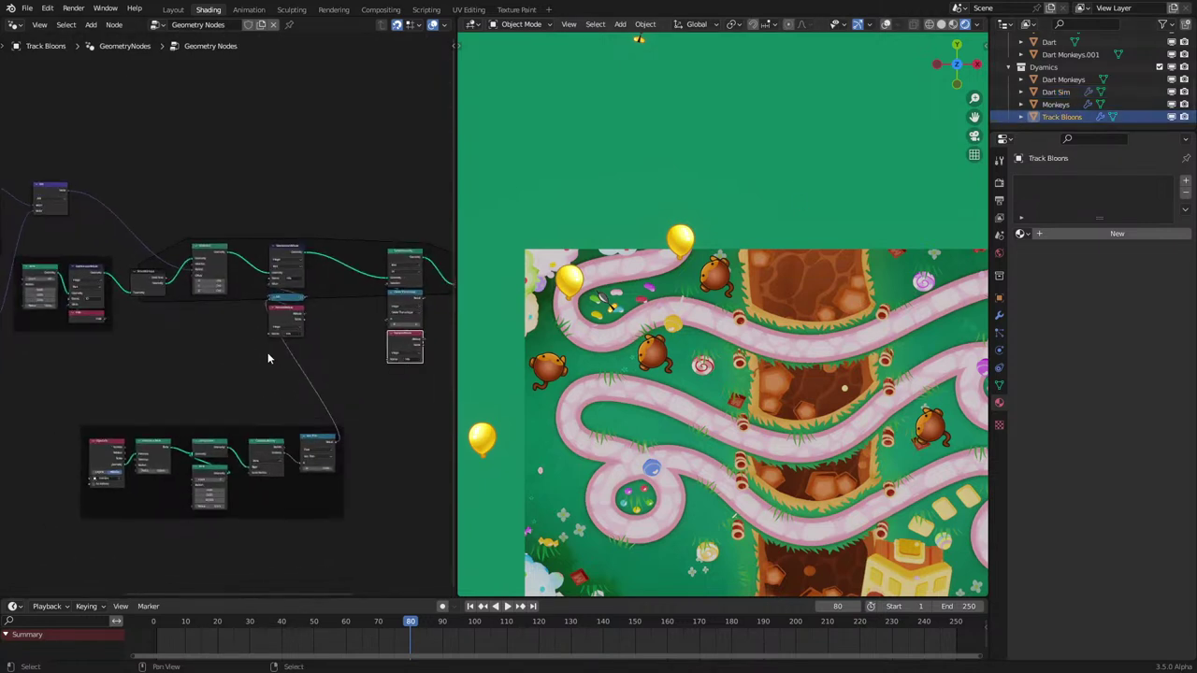
middle_click_drag(245, 414, 287, 460)
scroll(278, 464, "up", 1)
scroll(249, 443, "down", 4)
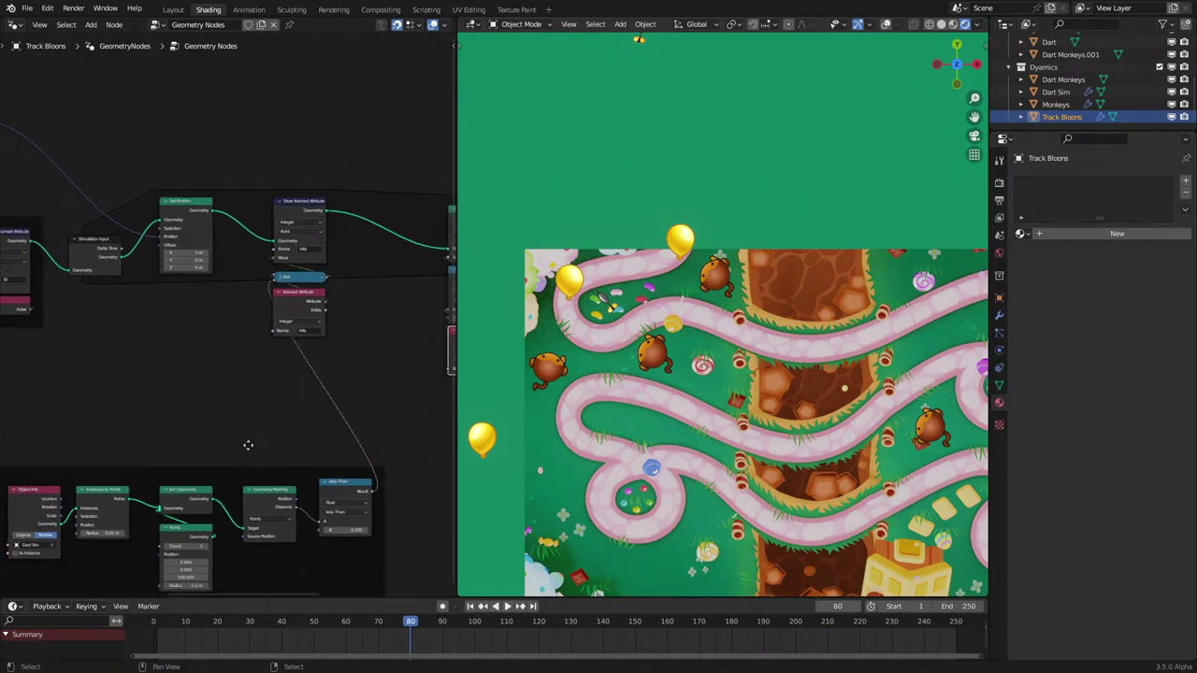
key("b")
left_click_drag(75, 328, 312, 473)
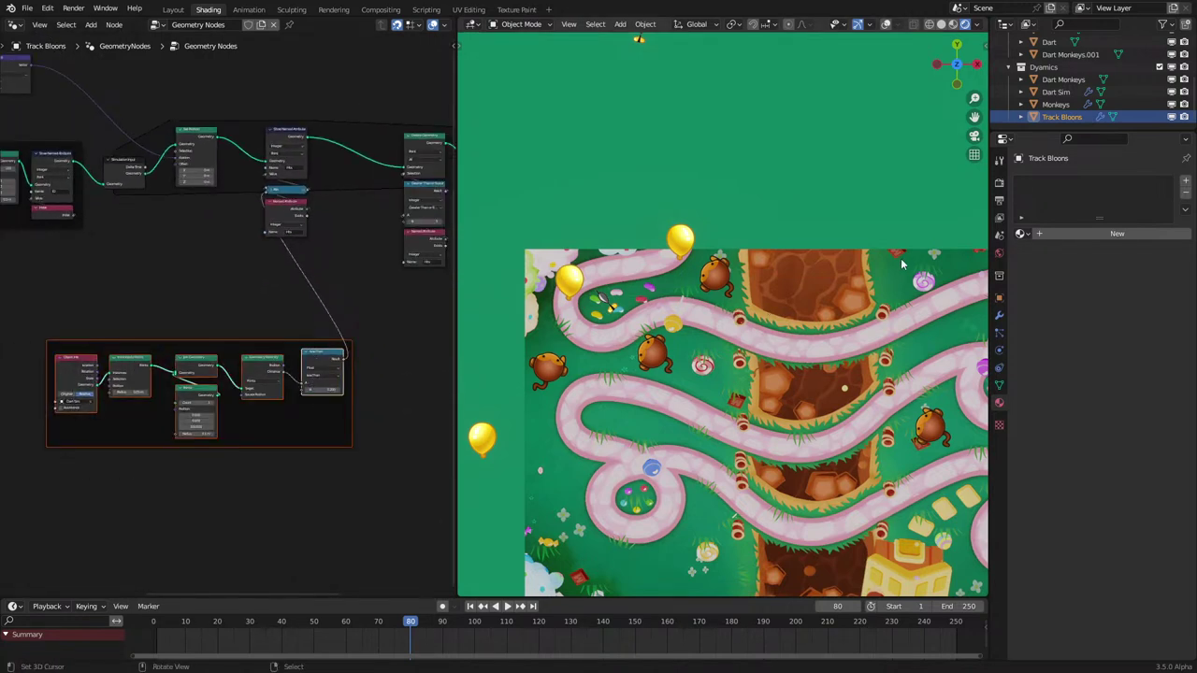
Step: Paste the copied proximity nodes into Dart Sim's node tree and place them below the Named Attribute, Normalize and Scale frame
left_click(1056, 91)
key("ctrl+v")
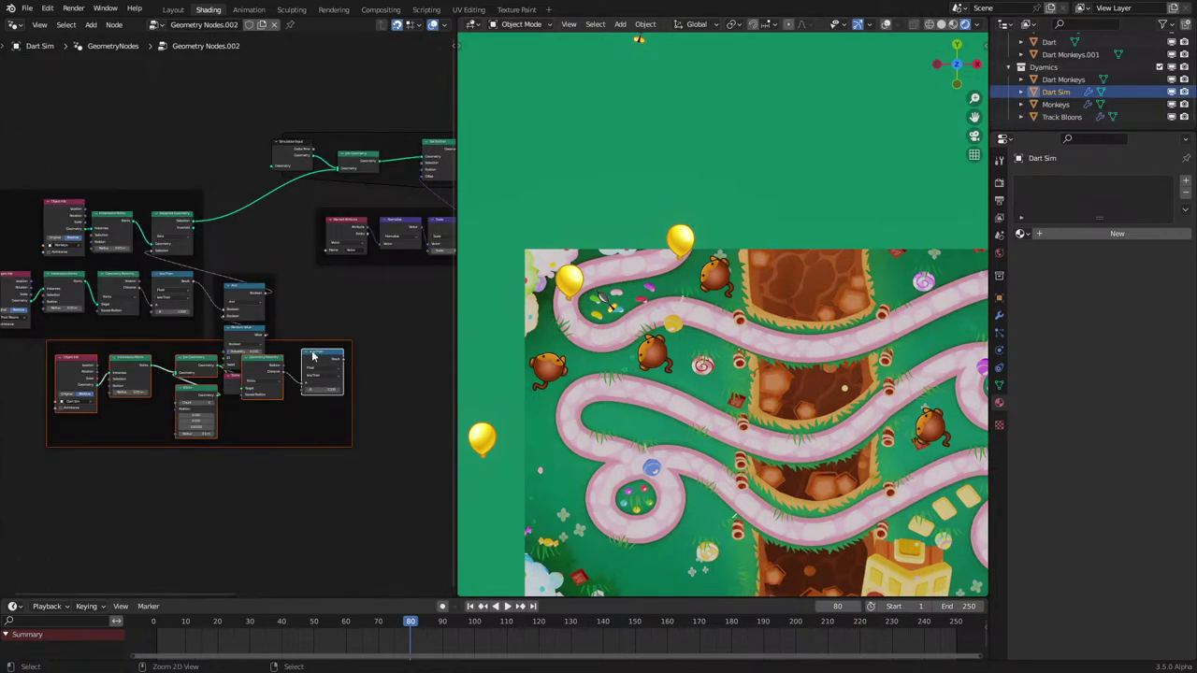
middle_click_drag(312, 355, 154, 406)
left_click_drag(155, 406, 418, 376)
middle_click_drag(367, 363, 253, 425)
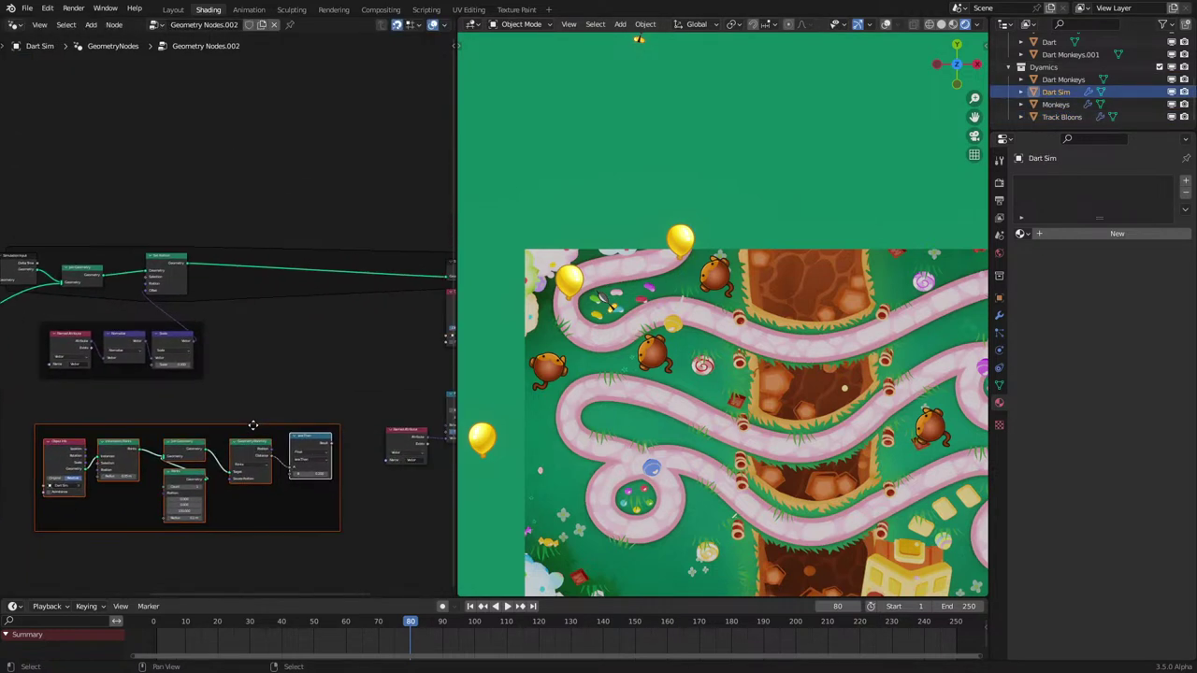
Step: Insert Delete Geometry after Set Position, drive its Selection with the Less Than result, and play the simulation
scroll(263, 340, "up", 2)
key("shift+a")
type("de")
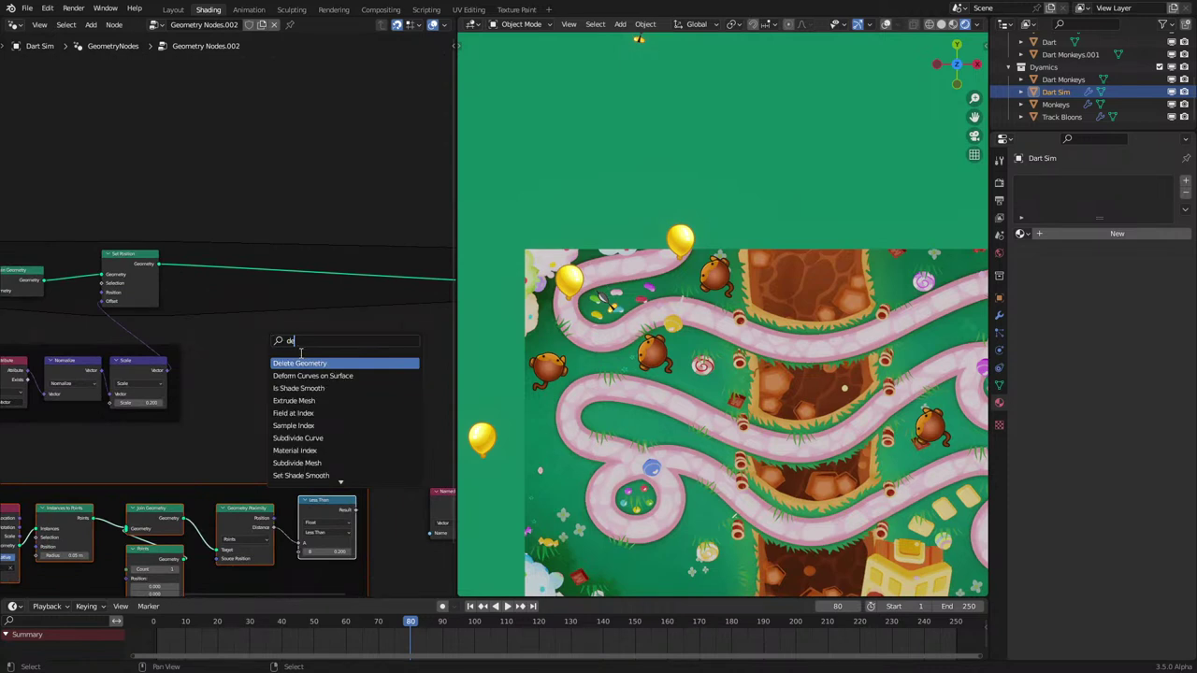
key("Return")
left_click(299, 329)
left_click_drag(352, 511, 256, 316)
key("space")
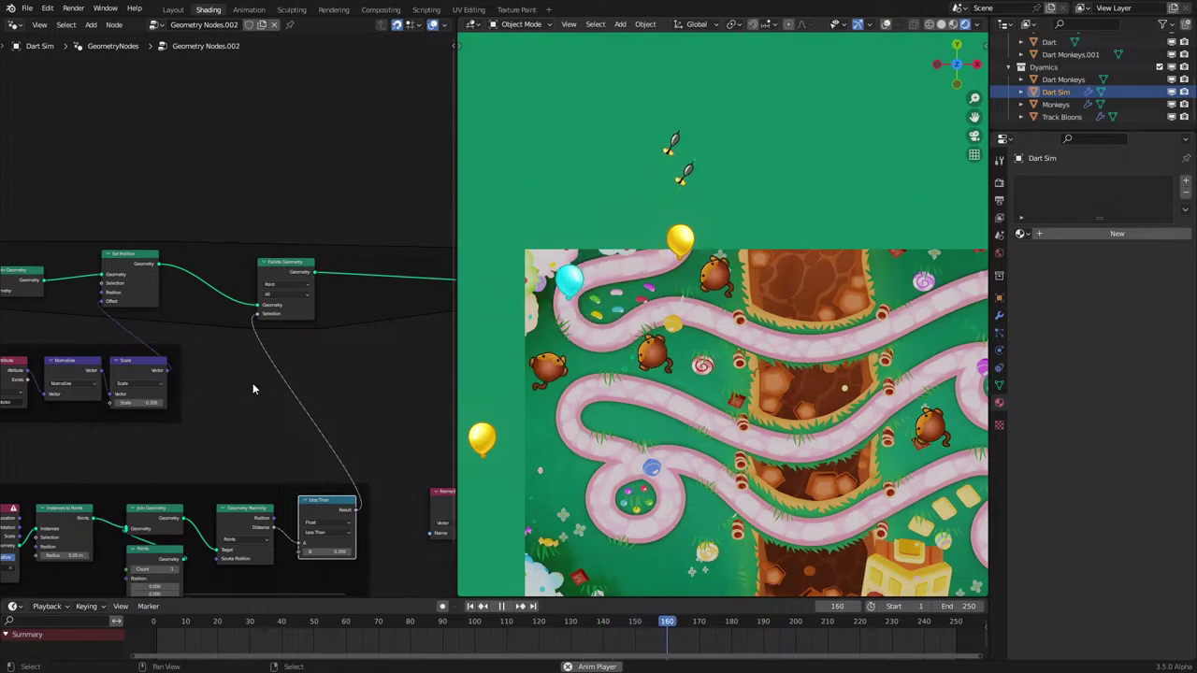
middle_click_drag(92, 522, 222, 427)
key("space")
Step: Set the pasted Object Info node's object to Track Bloons and play the simulation across the track
scroll(221, 428, "up", 5)
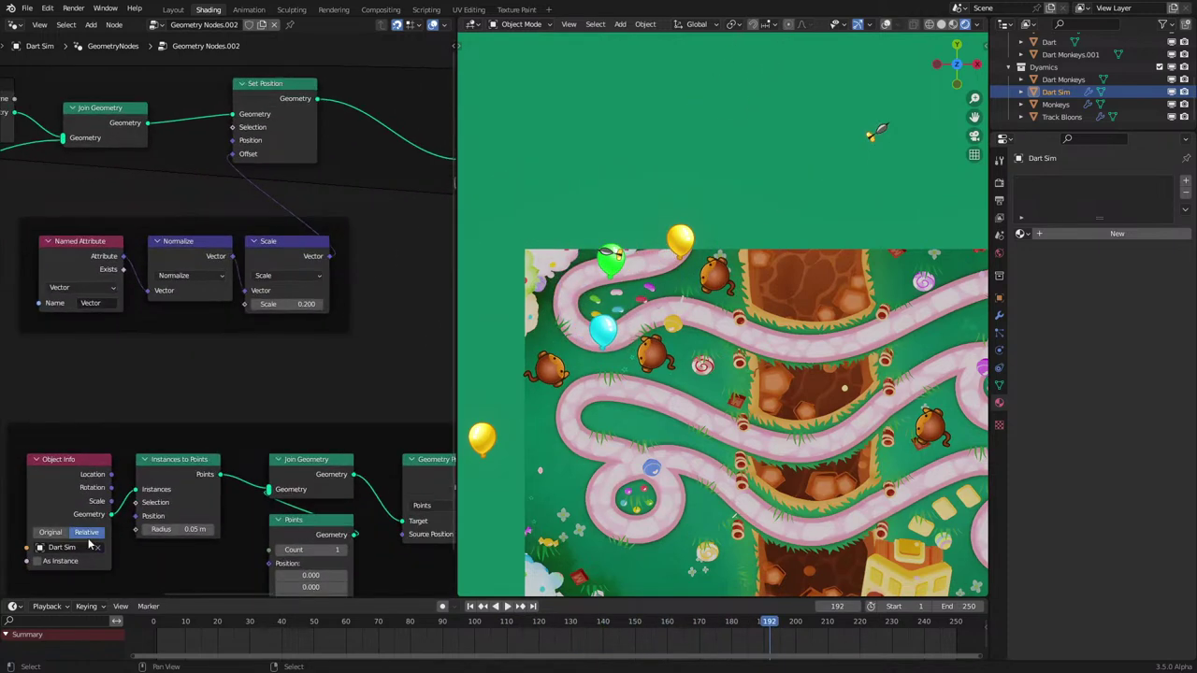
left_click(81, 548)
key("Up")
key("Down")
key("Down")
key("Down")
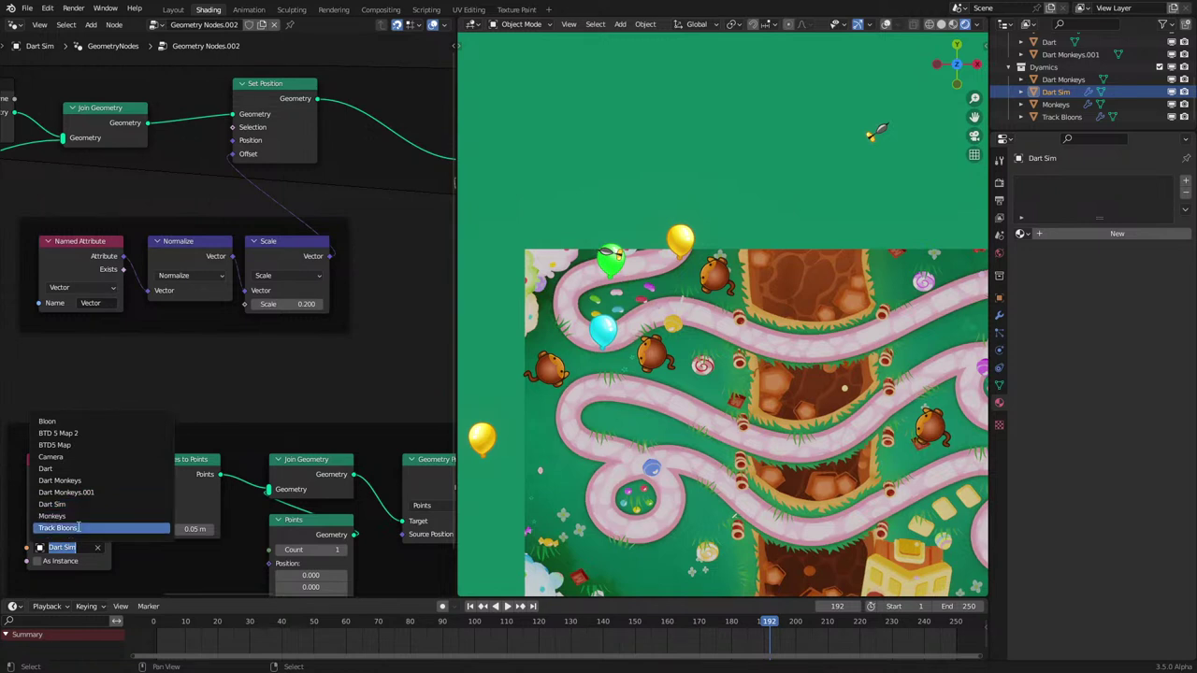
key("Return")
key("space")
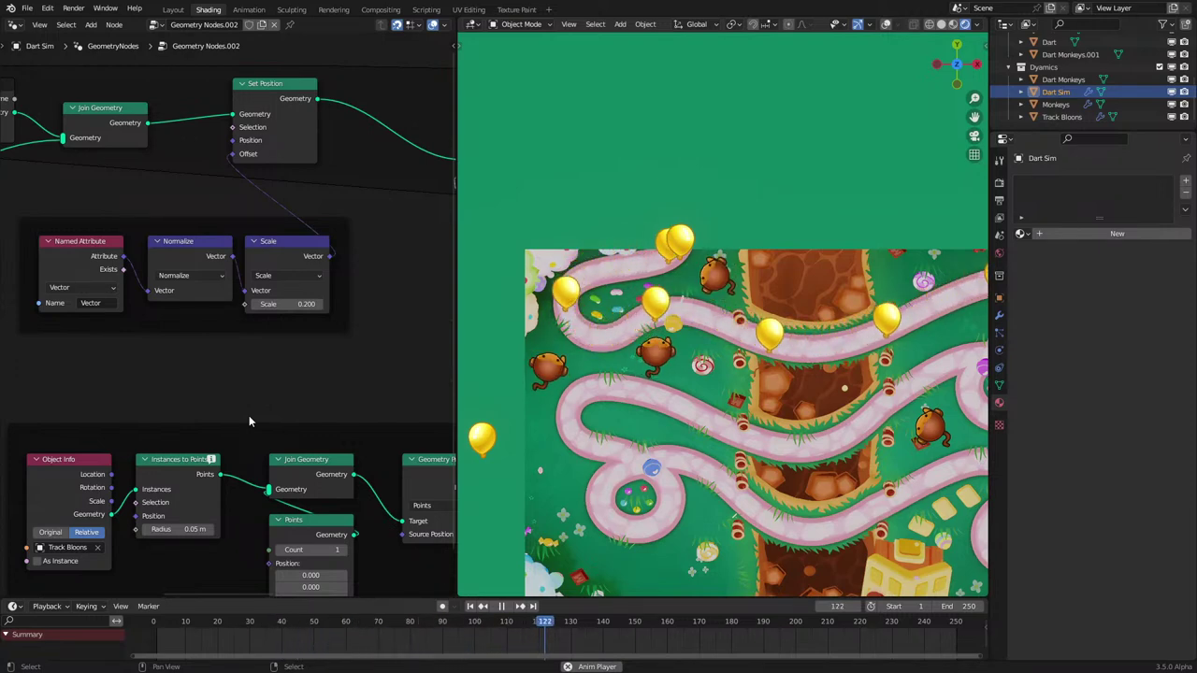
scroll(601, 414, "down", 4)
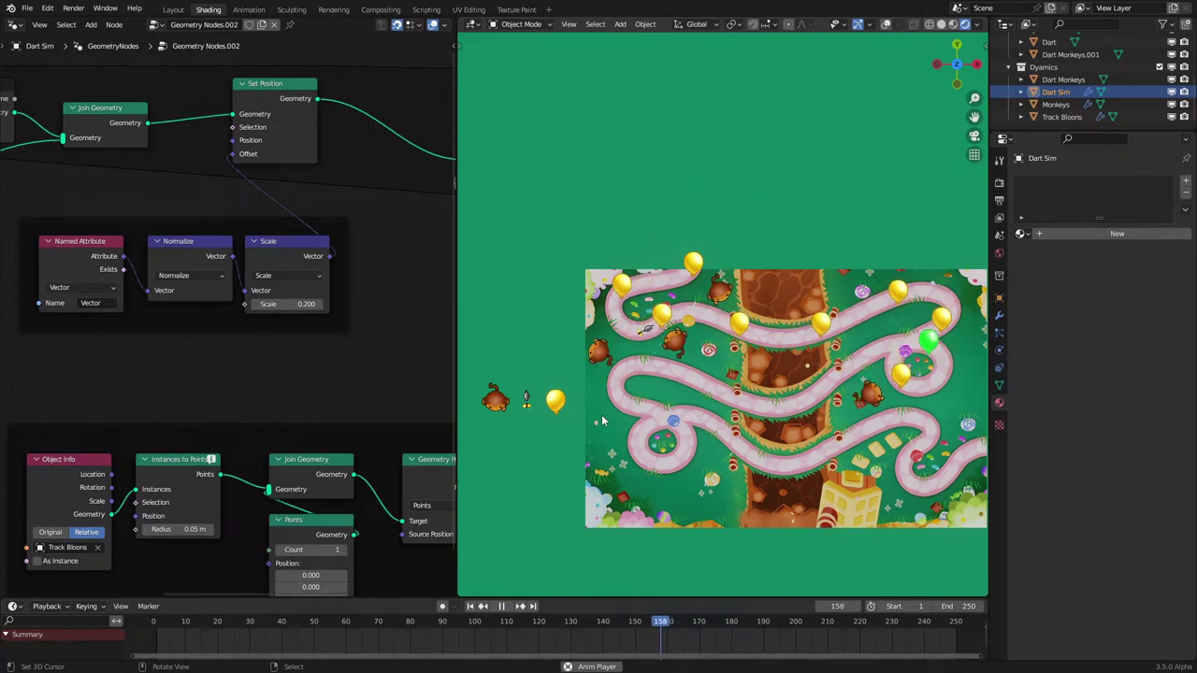
scroll(333, 431, "down", 5)
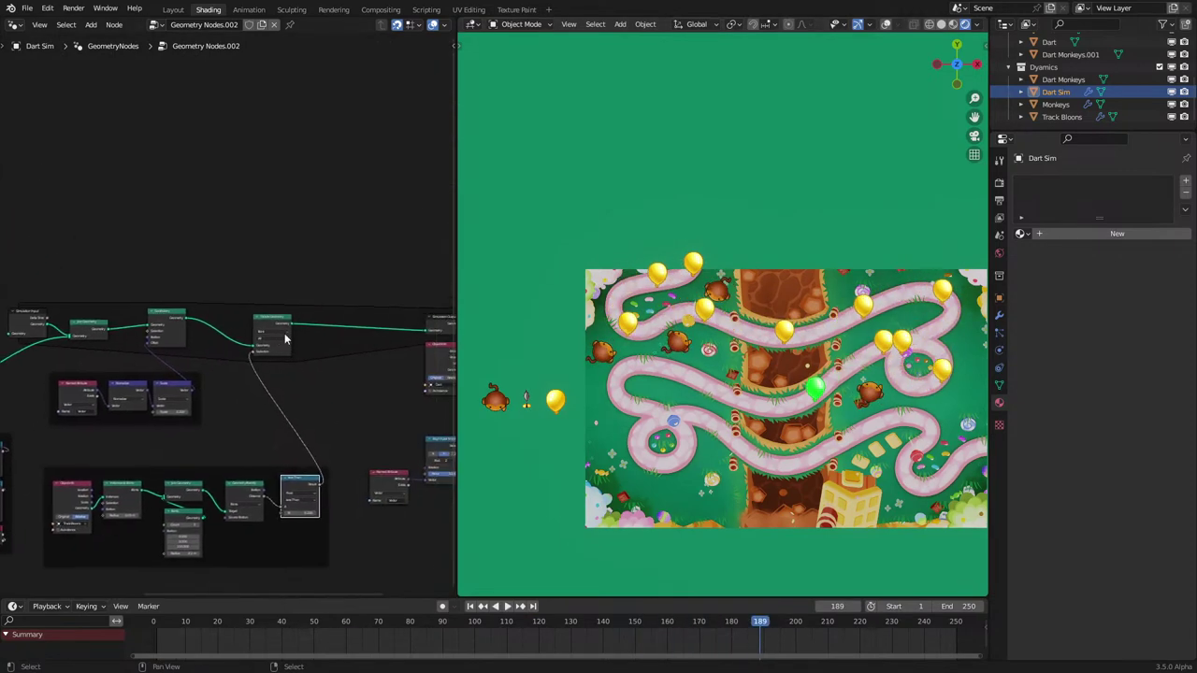
Step: Reorder the chain so Join Geometry feeds Delete Geometry and that feeds Set Position, and replay the simulation
left_click_drag(185, 324, 421, 335)
left_click_drag(253, 325, 179, 319)
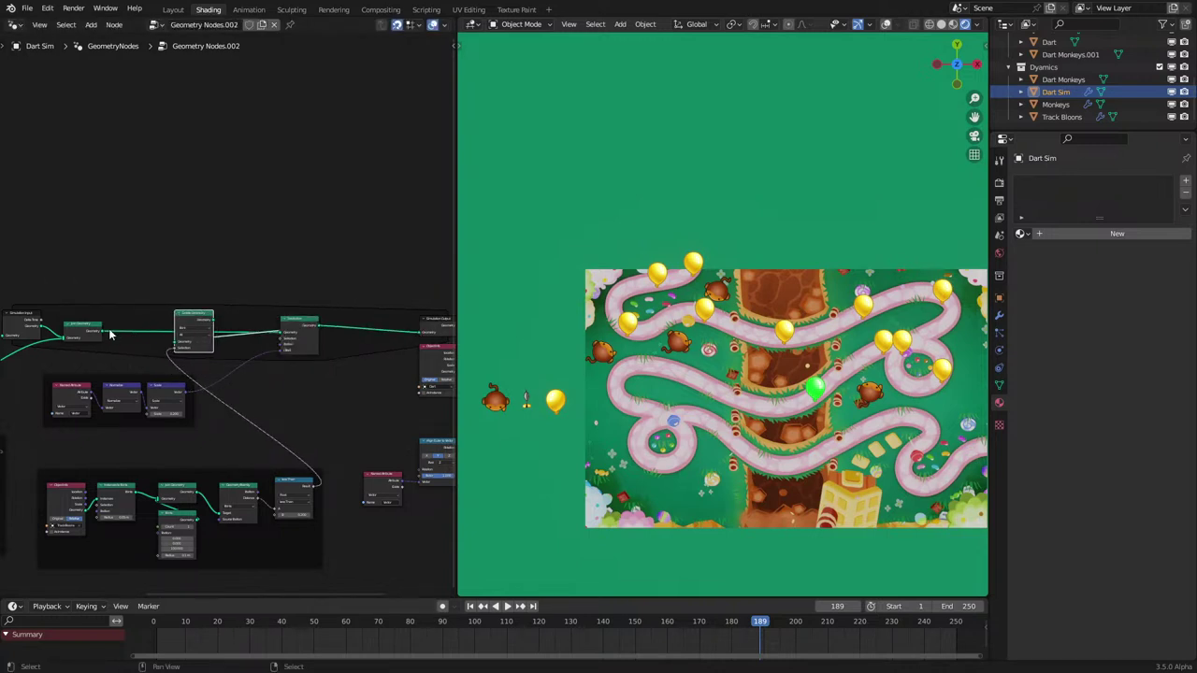
left_click_drag(102, 330, 285, 336)
key("space")
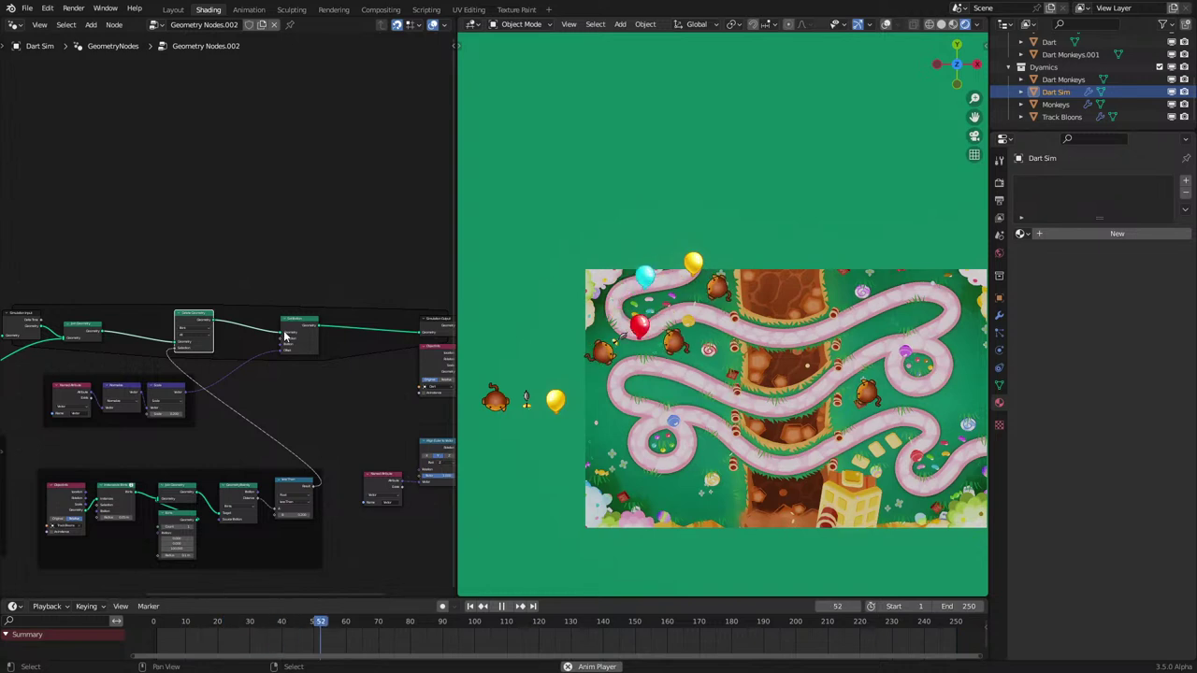
scroll(134, 330, "up", 2)
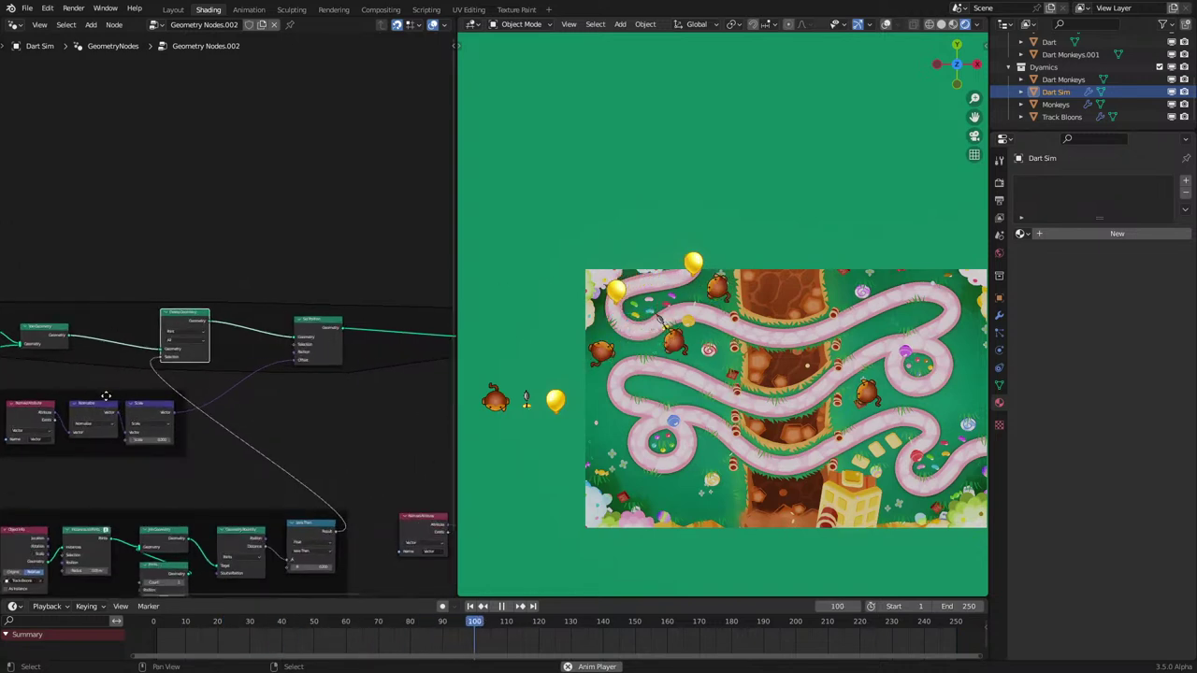
Step: Place the Named Attribute, Normalize and Scale frame beneath Set Position and shift it together with Set Position farther from Delete Geometry
left_click_drag(123, 397, 286, 390)
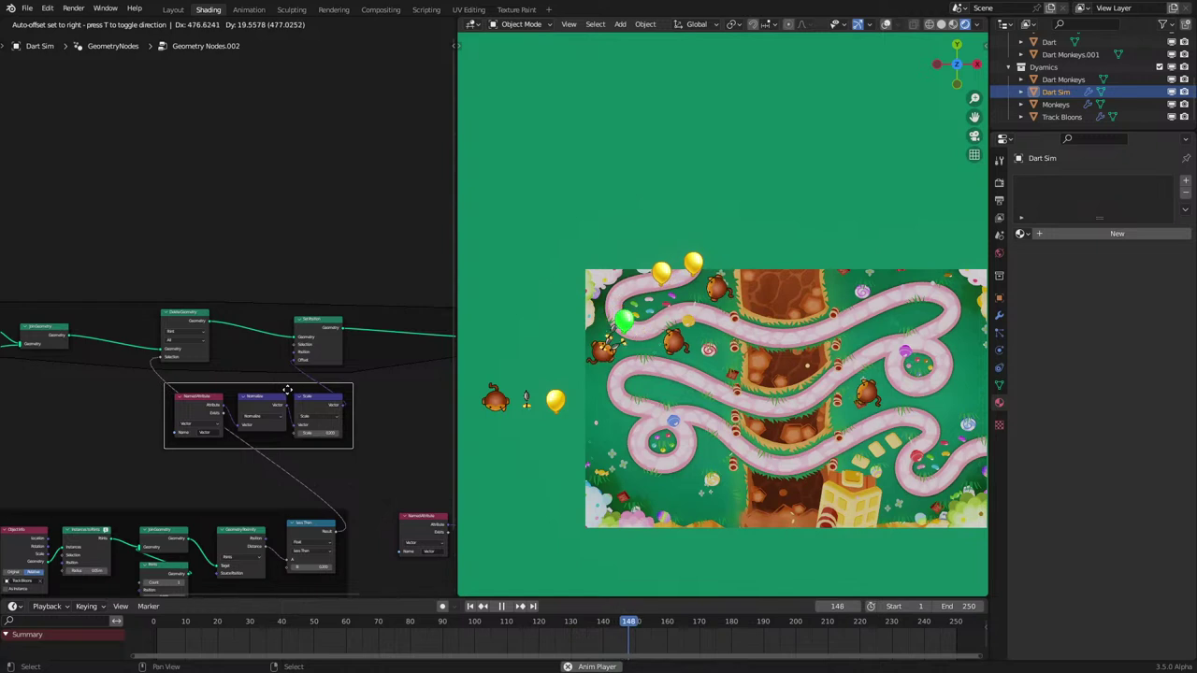
left_click_drag(307, 296, 379, 430)
scroll(294, 436, "down", 3)
key("g")
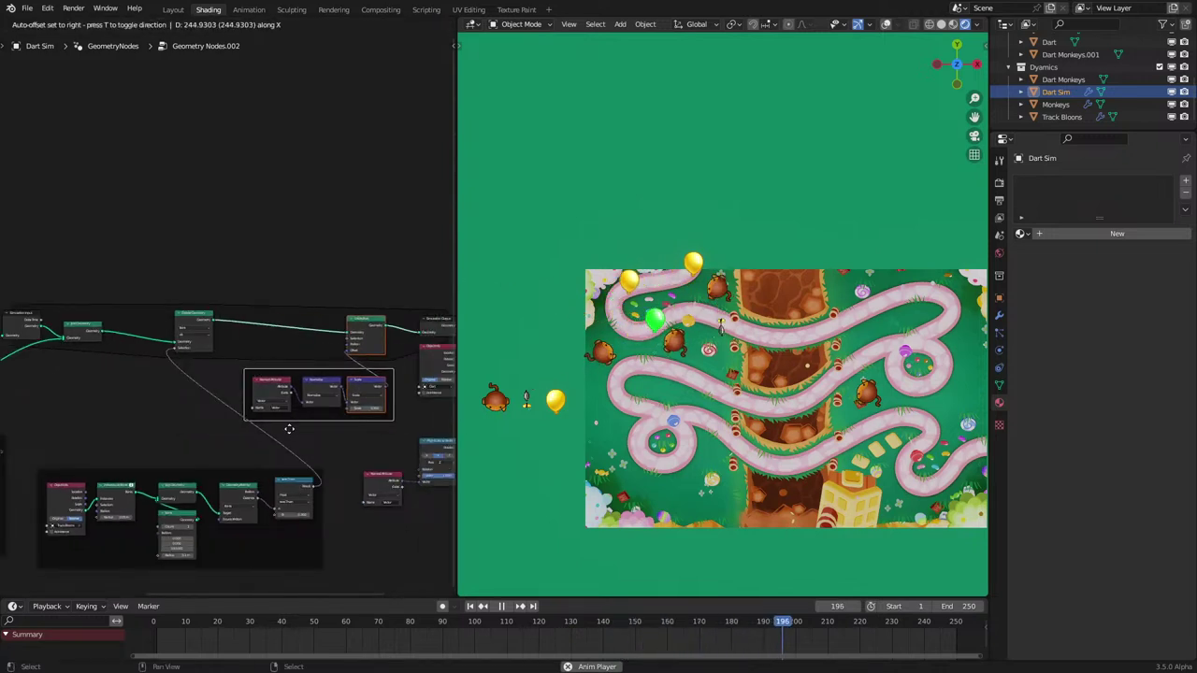
left_click(295, 427)
Step: Tighten the proximity frame by moving Instances to Points and Object Info closer to Join Geometry
middle_click_drag(219, 474, 293, 420)
scroll(229, 453, "up", 5)
scroll(229, 455, "up", 1)
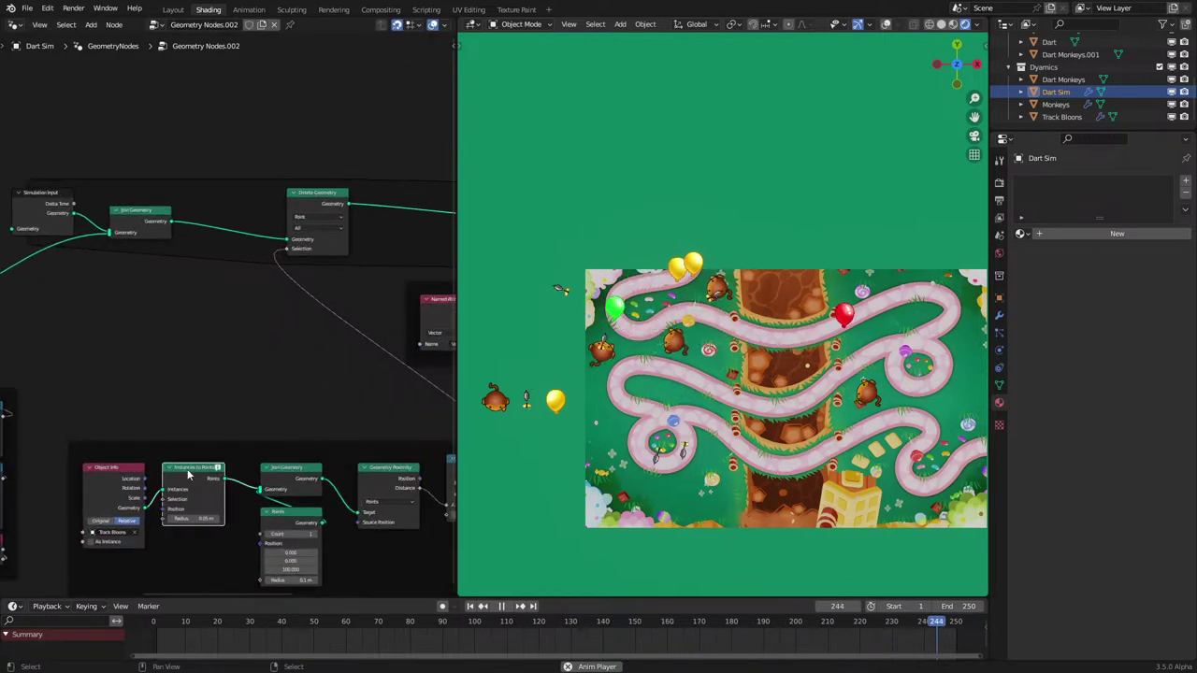
left_click_drag(187, 475, 213, 475)
left_click_drag(129, 486, 165, 488)
scroll(156, 493, "down", 1)
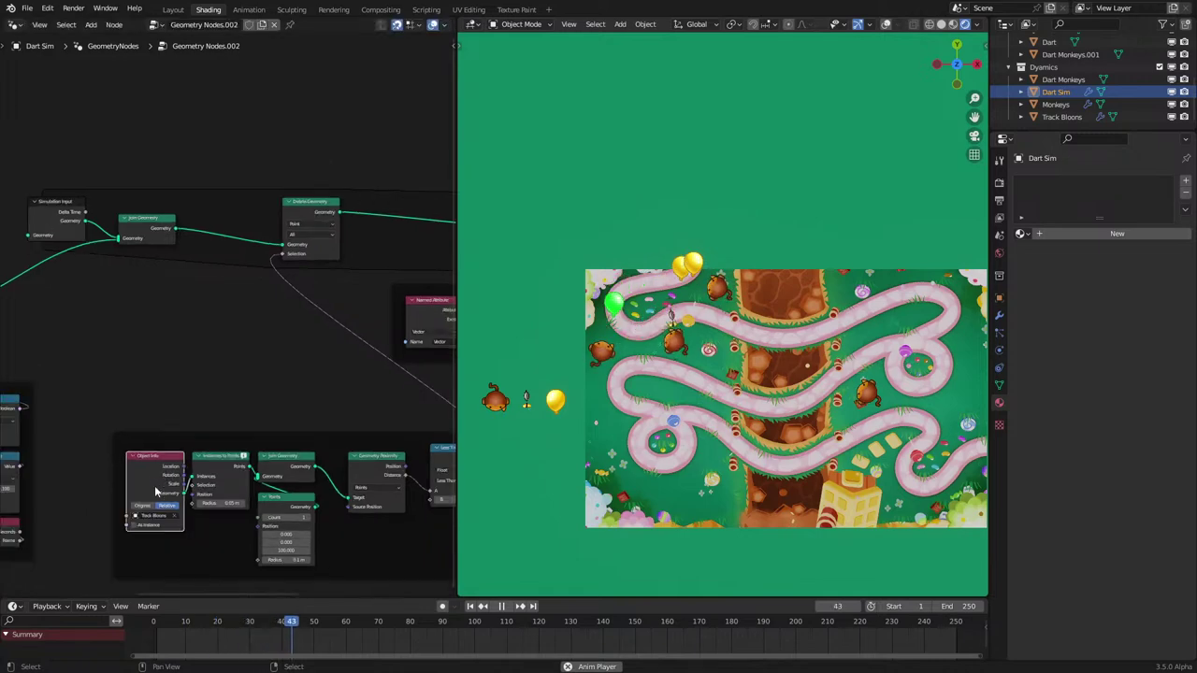
scroll(166, 435, "down", 4)
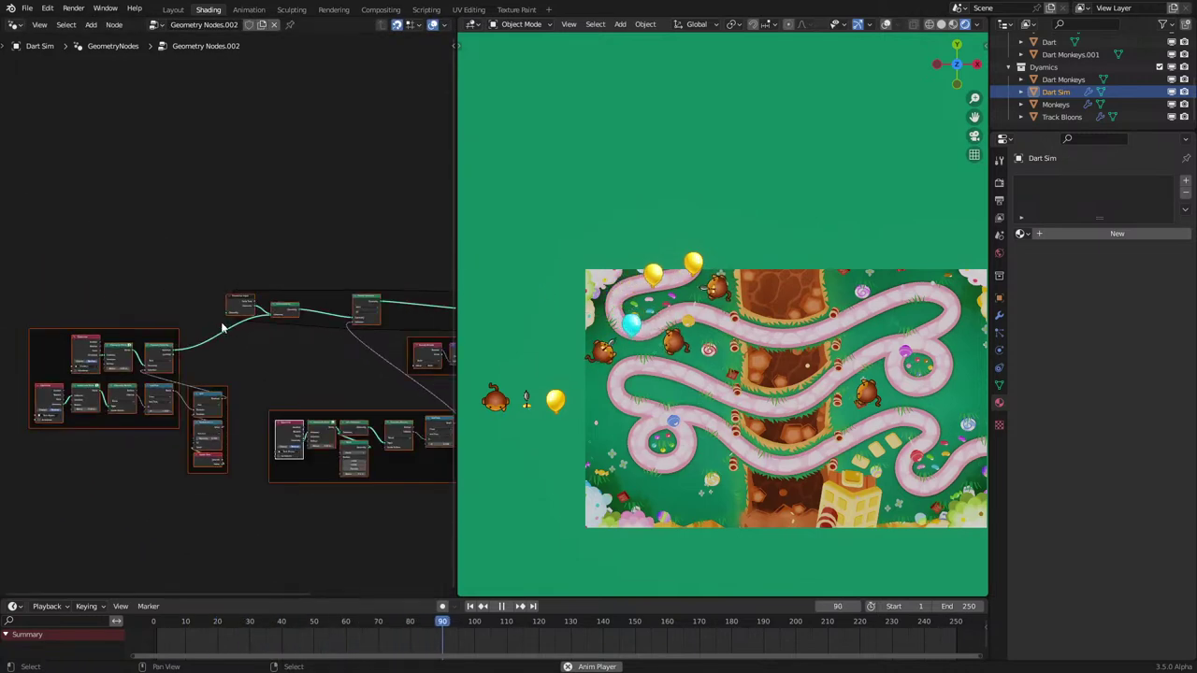
Step: Shift the dart-spawning frames, Simulation Input and Join Geometry left along X to make room before Delete Geometry
key("c")
left_click(108, 324)
right_click(112, 321)
key("g")
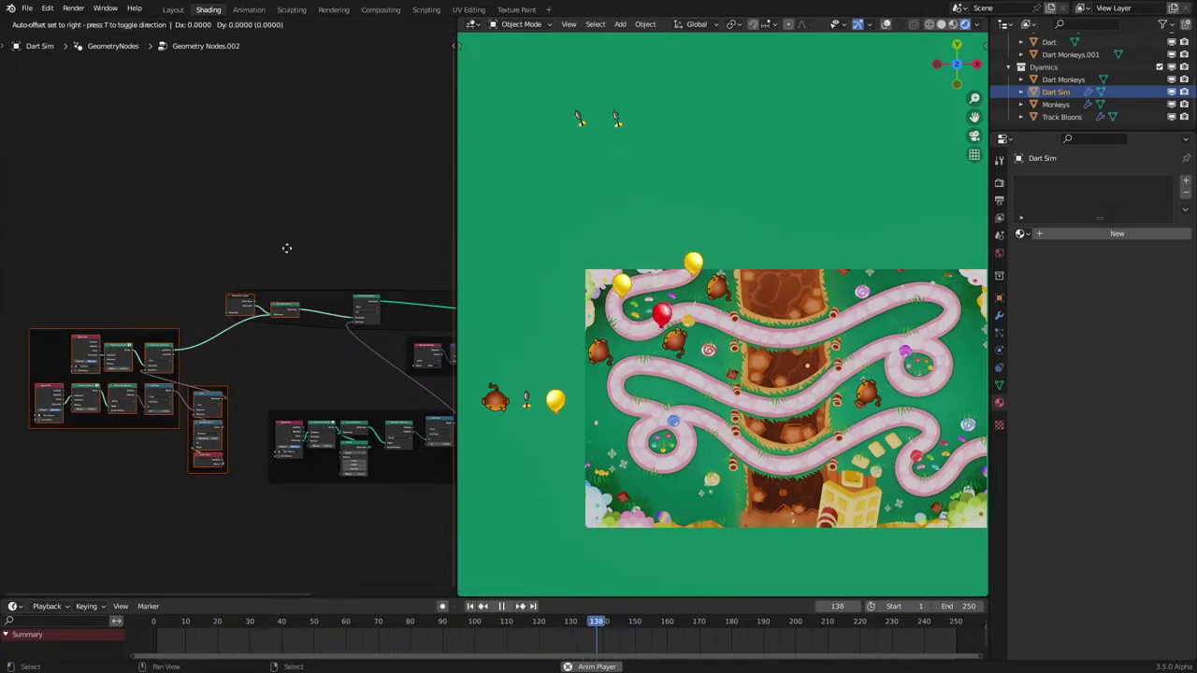
key("x")
left_click(201, 257)
Step: Move the proximity frame directly beneath the link between Join Geometry and Delete Geometry
middle_click_drag(304, 382, 230, 355)
left_click_drag(230, 356, 300, 492)
key("g")
left_click(225, 436)
left_click(255, 482)
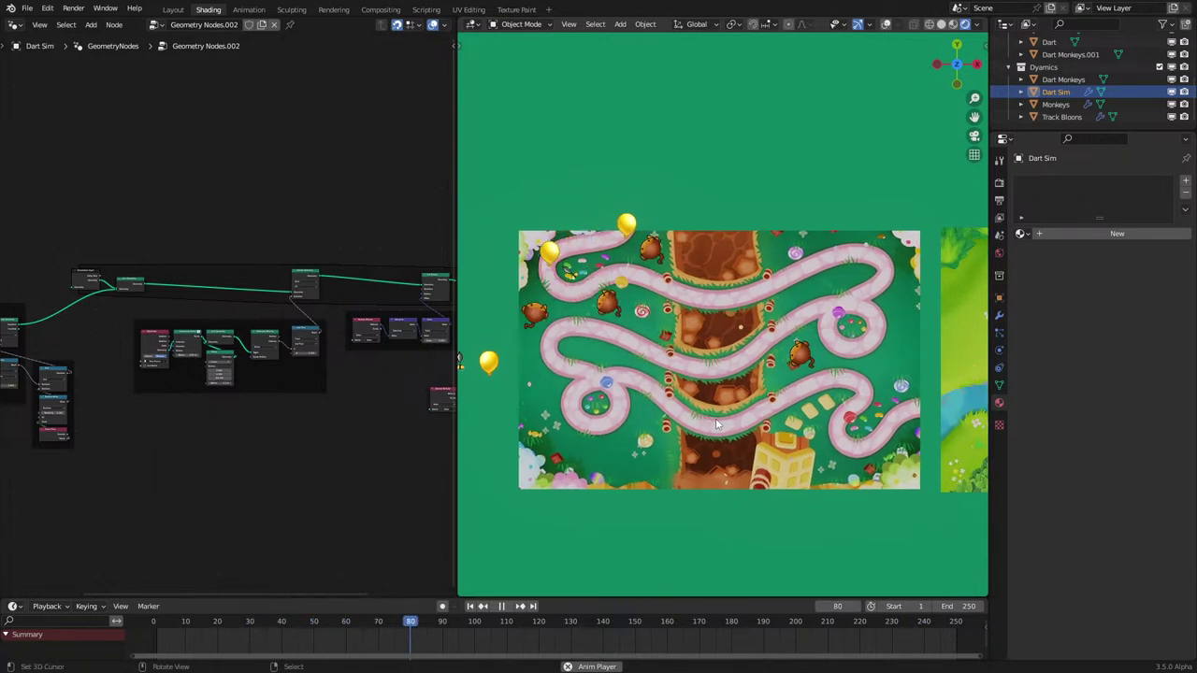
Step: Shift Instance on Points, Group Input and Group Output right along X, away from Simulation Output
scroll(332, 475, "down", 4)
middle_click_drag(361, 429, 253, 392)
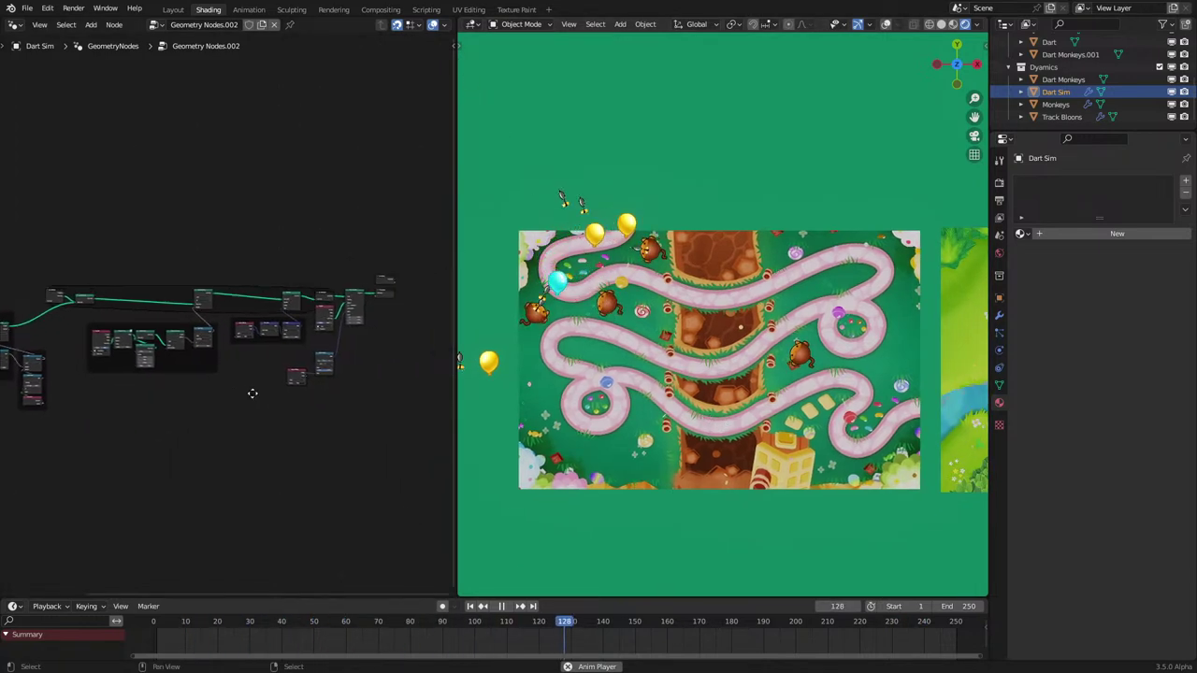
scroll(258, 381, "up", 5)
middle_click_drag(372, 329, 233, 377)
scroll(249, 350, "up", 1)
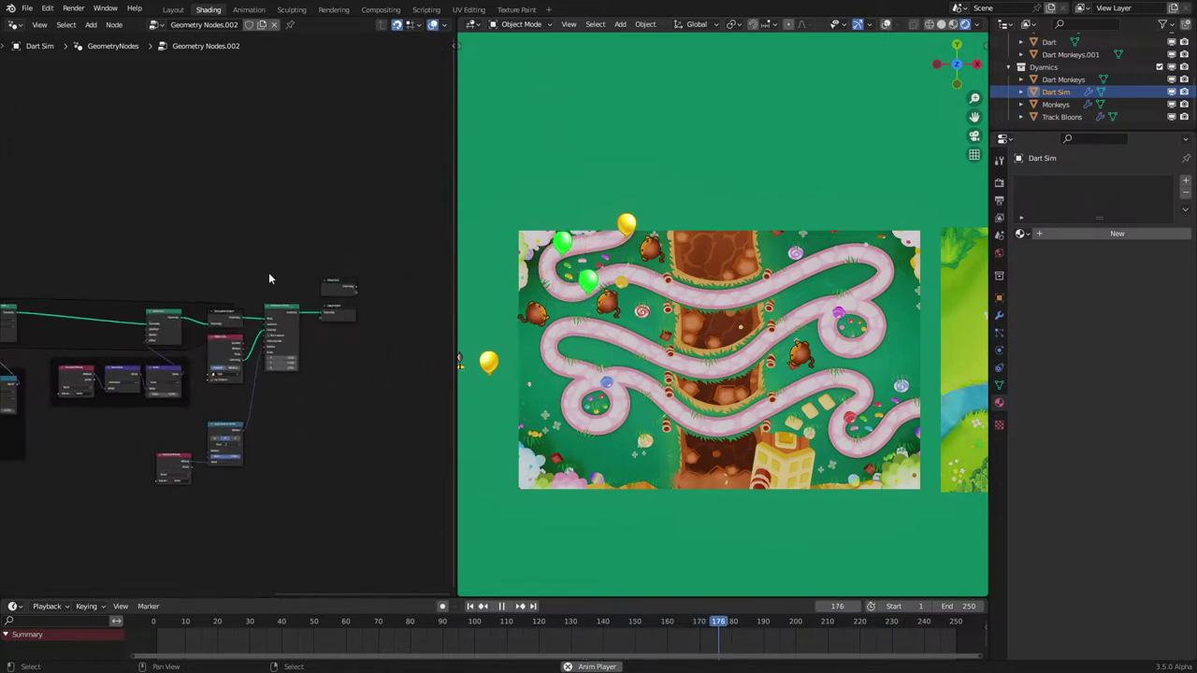
left_click_drag(269, 272, 376, 434)
key("g")
key("x")
left_click(362, 442)
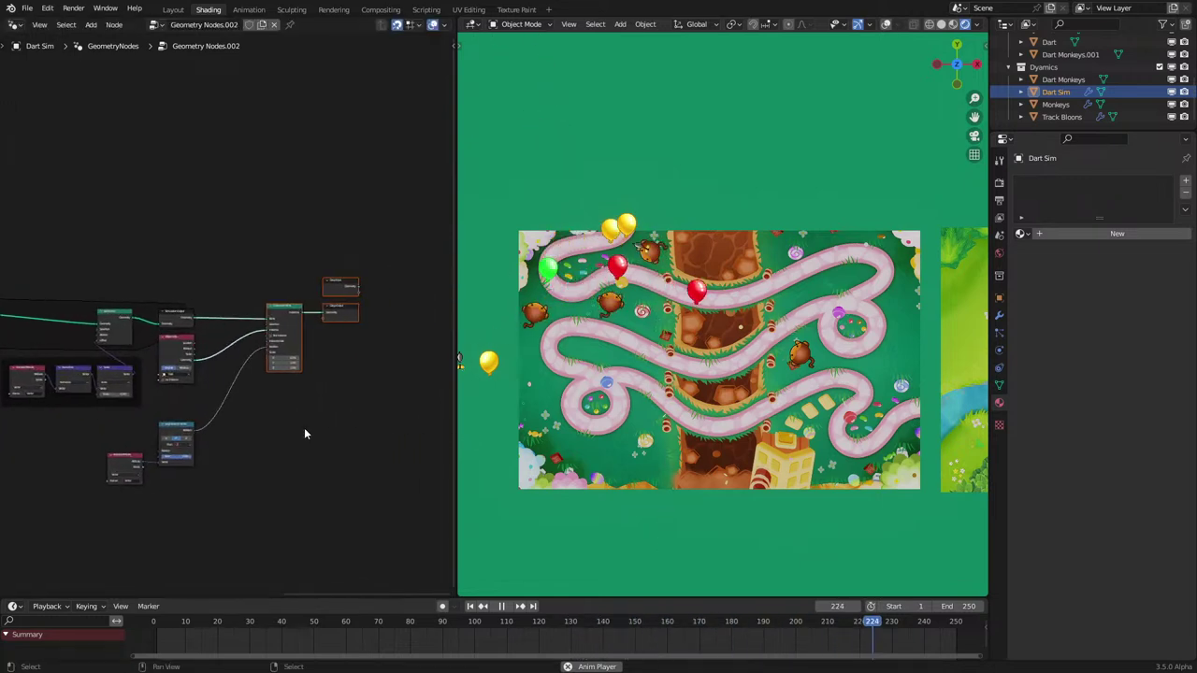
Step: Arrange Object Info beside Instance on Points, with Align Euler to Vector and its Named Attribute stacked below it
scroll(225, 397, "up", 5)
left_click(140, 367)
key("g")
left_click_drag(214, 351, 222, 344)
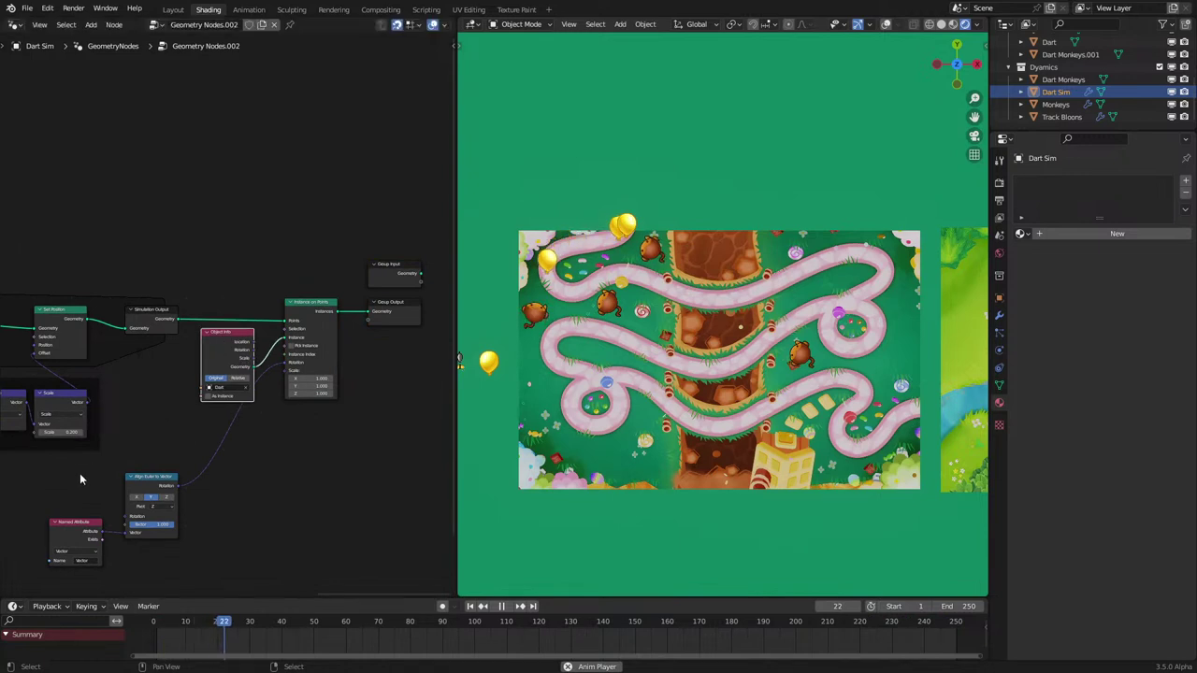
left_click_drag(79, 473, 149, 553)
key("g")
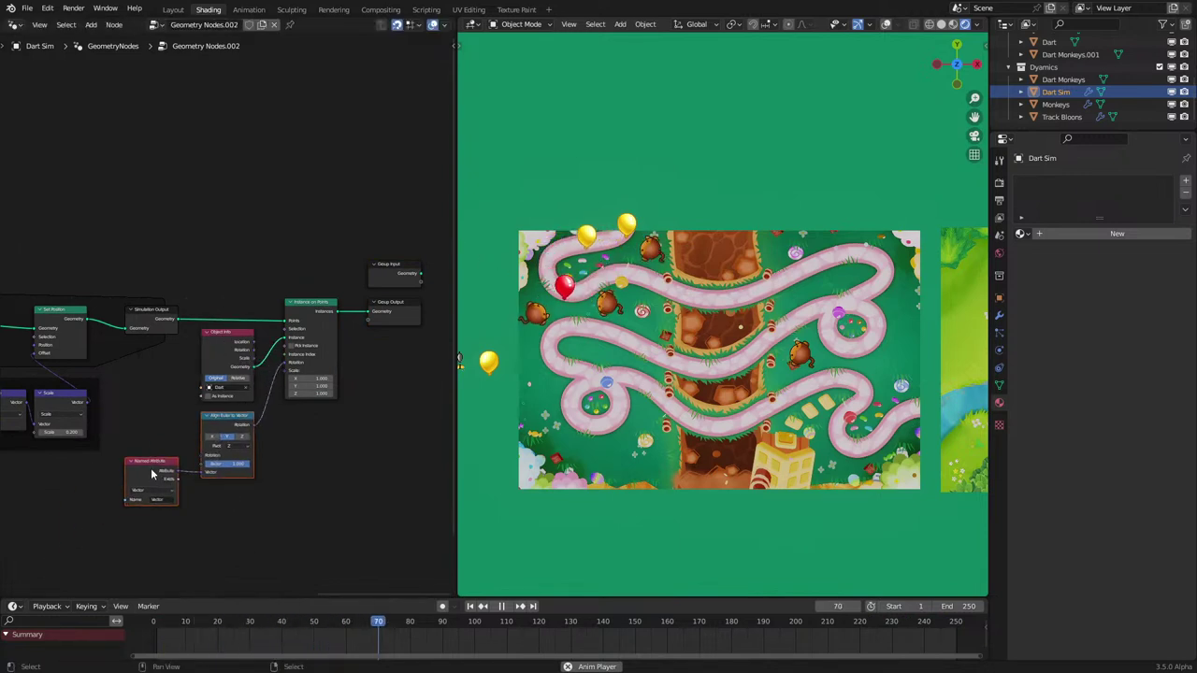
left_click(243, 469)
Step: Join Instance on Points, Object Info, Align Euler to Vector and Named Attribute in a frame
left_click_drag(198, 305, 348, 548)
key("c")
right_click(271, 533)
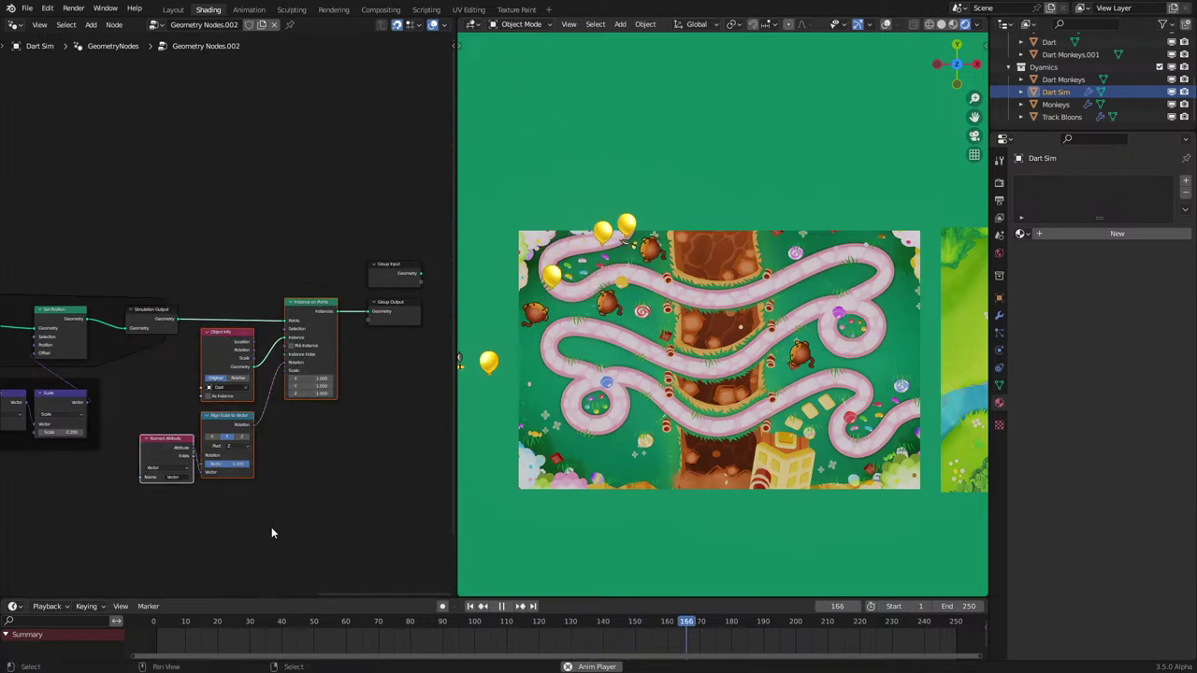
key("ctrl+j")
Step: Move the instancing frame with Group Input and Output clear of Simulation Output, and align Named Attribute beside Align Euler to Vector
scroll(271, 370, "down", 1)
key("c")
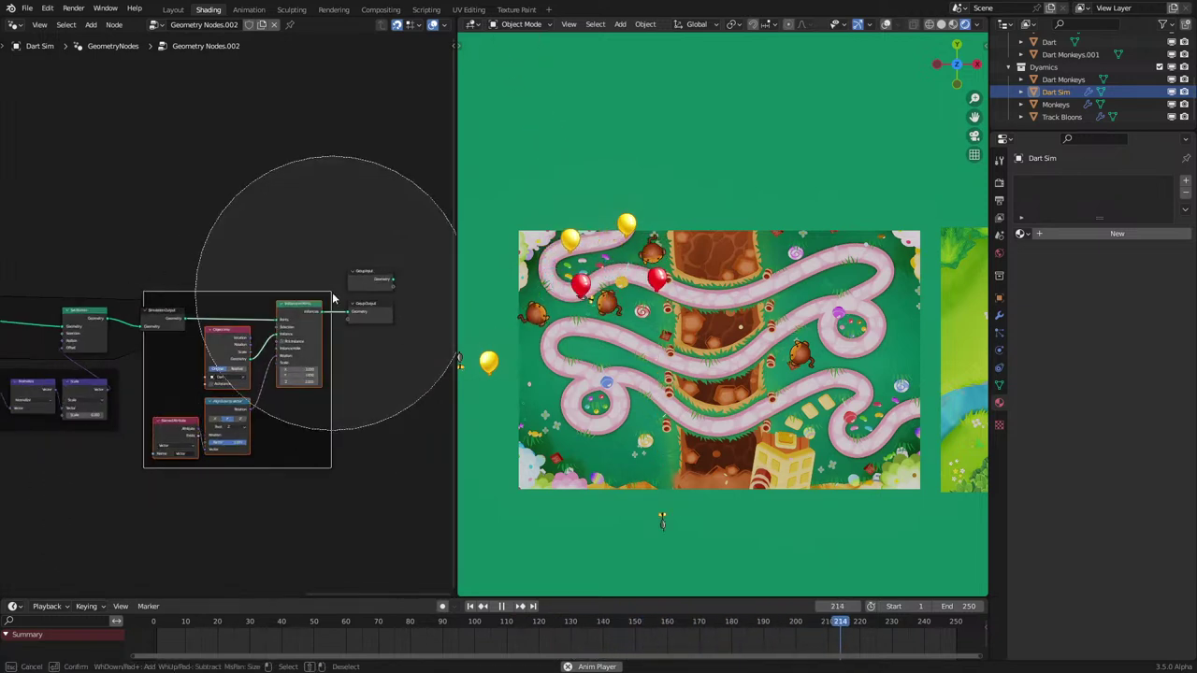
left_click(334, 294)
right_click(333, 294)
key("g")
left_click(260, 225)
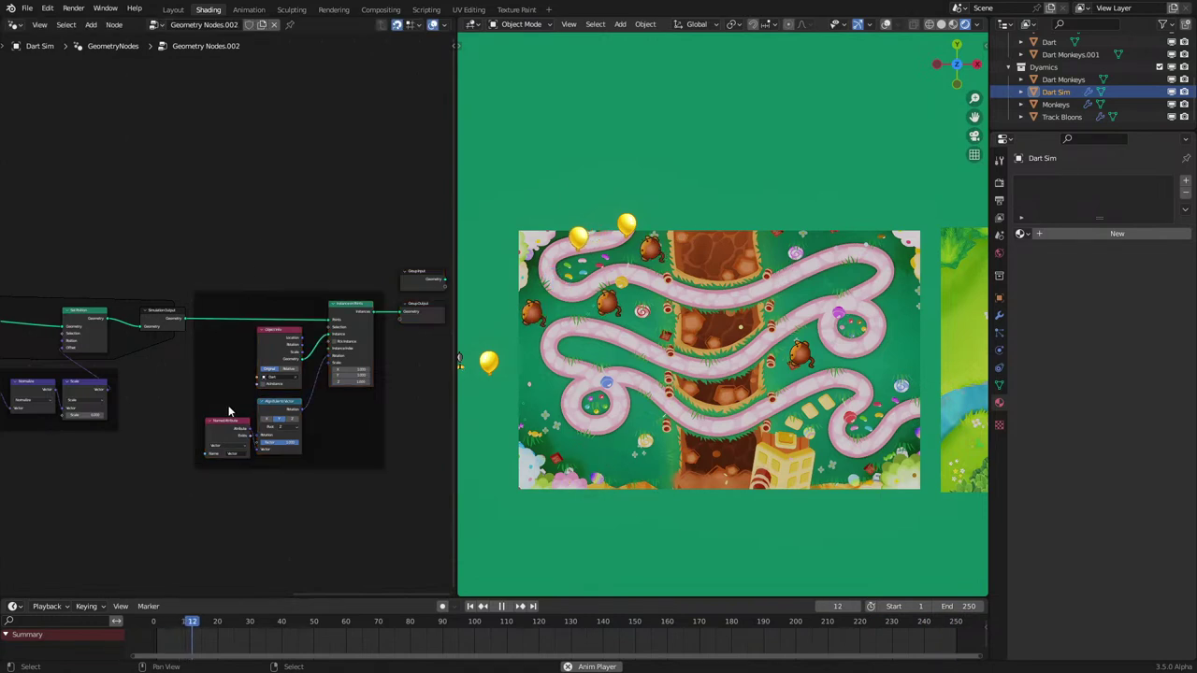
scroll(228, 405, "up", 2)
left_click_drag(215, 482, 203, 454)
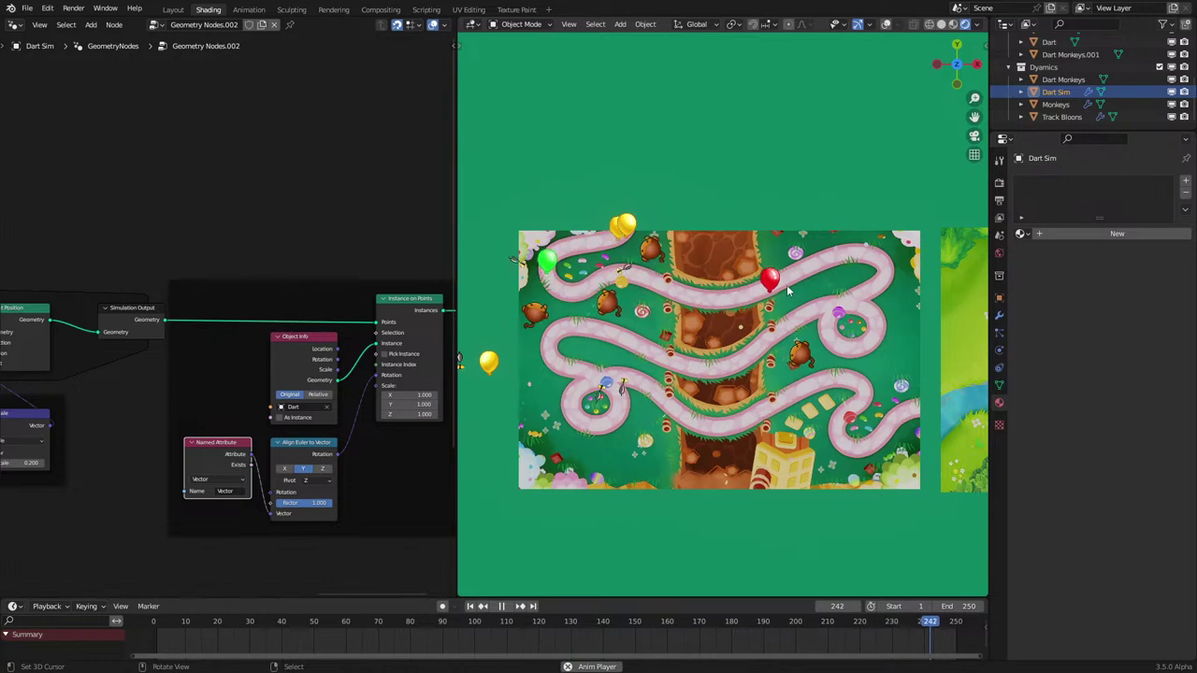
Step: Stop playback, show the Track Bloons node tree and move the Points and ID attribute frame down and left of Simulation Input
key("space")
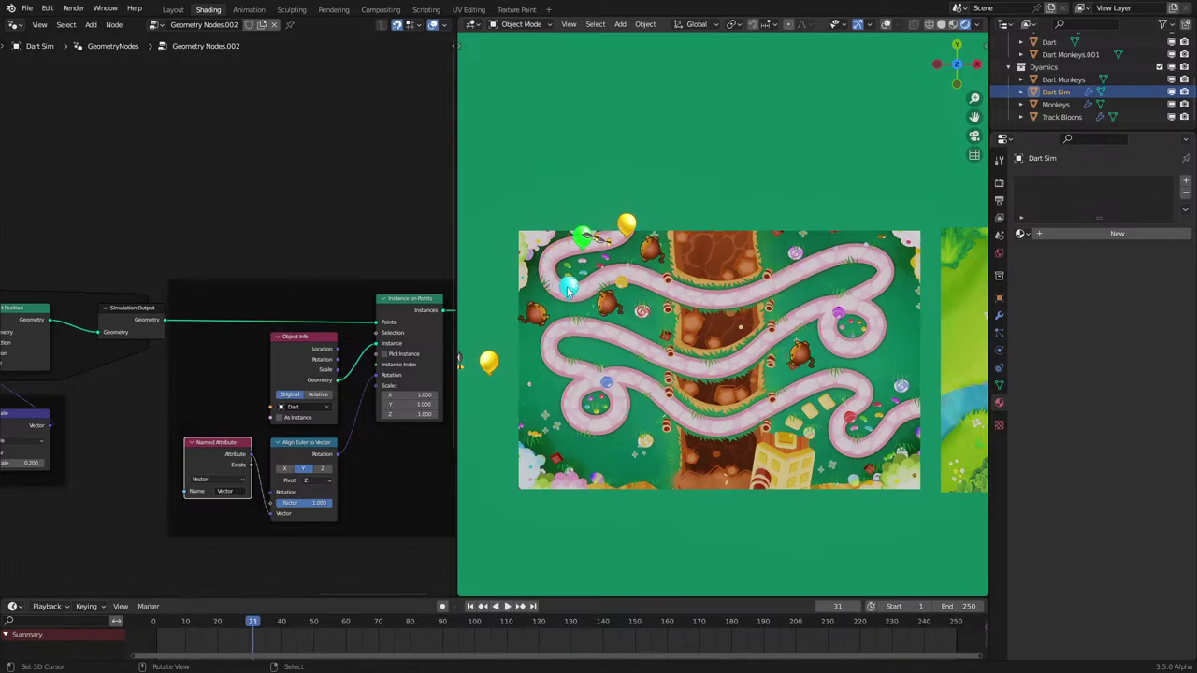
right_click(569, 286)
scroll(48, 405, "down", 5)
middle_click_drag(48, 406, 267, 336)
scroll(140, 378, "up", 2)
scroll(240, 404, "up", 2)
left_click(260, 248)
scroll(258, 256, "down", 2)
middle_click_drag(161, 398, 213, 338)
key("g")
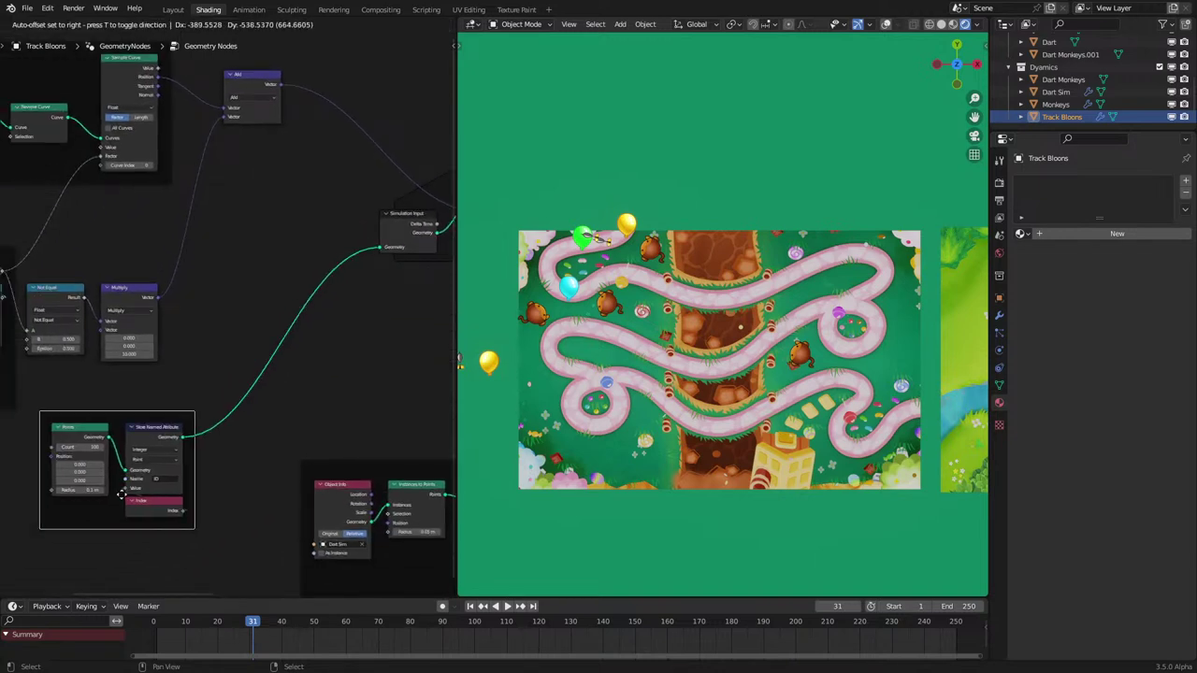
left_click(82, 529)
Step: Duplicate the ID Store Named Attribute node and insert the copy after it, before Simulation Input
scroll(268, 427, "up", 2)
left_click(165, 417)
key("shift+d")
left_click_drag(223, 407, 270, 409)
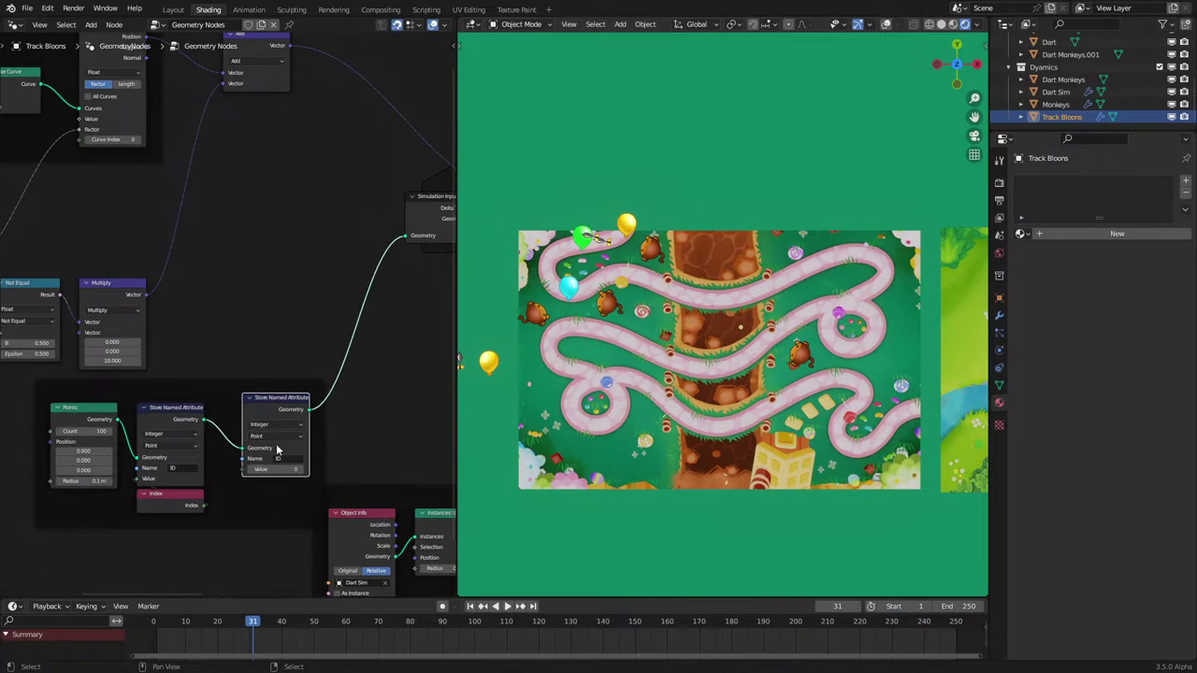
Step: Name the duplicated Store Named Attribute's attribute Health and set its value to 5
left_click(282, 459)
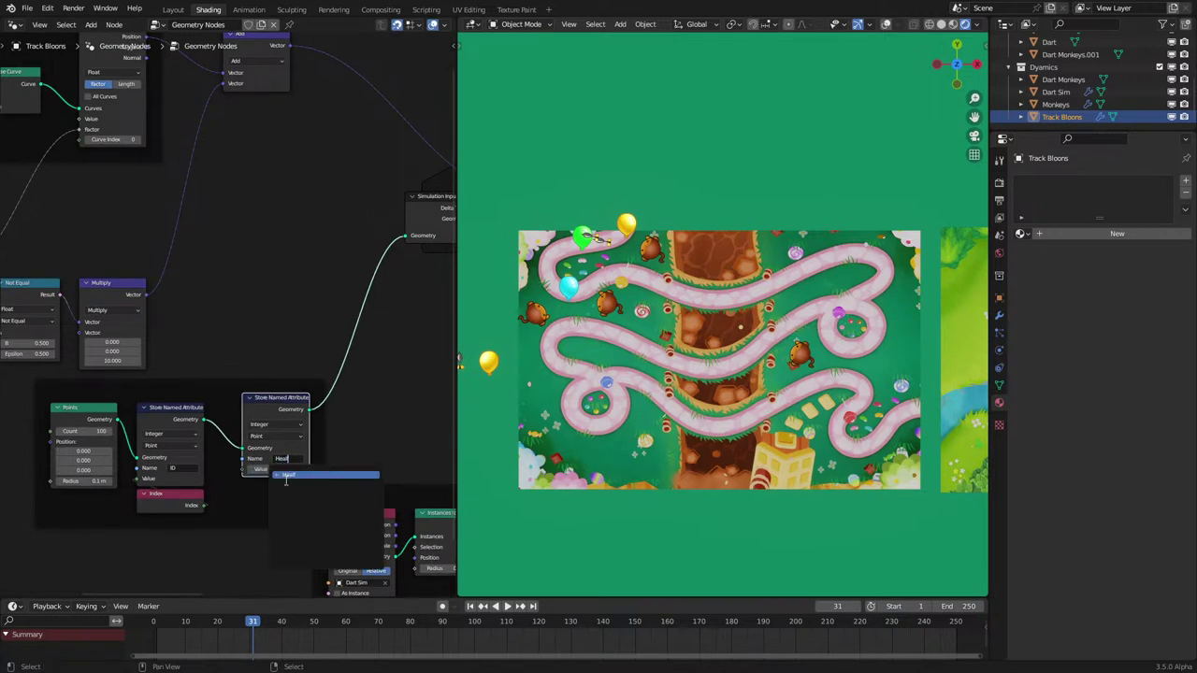
type("Health")
key("Return")
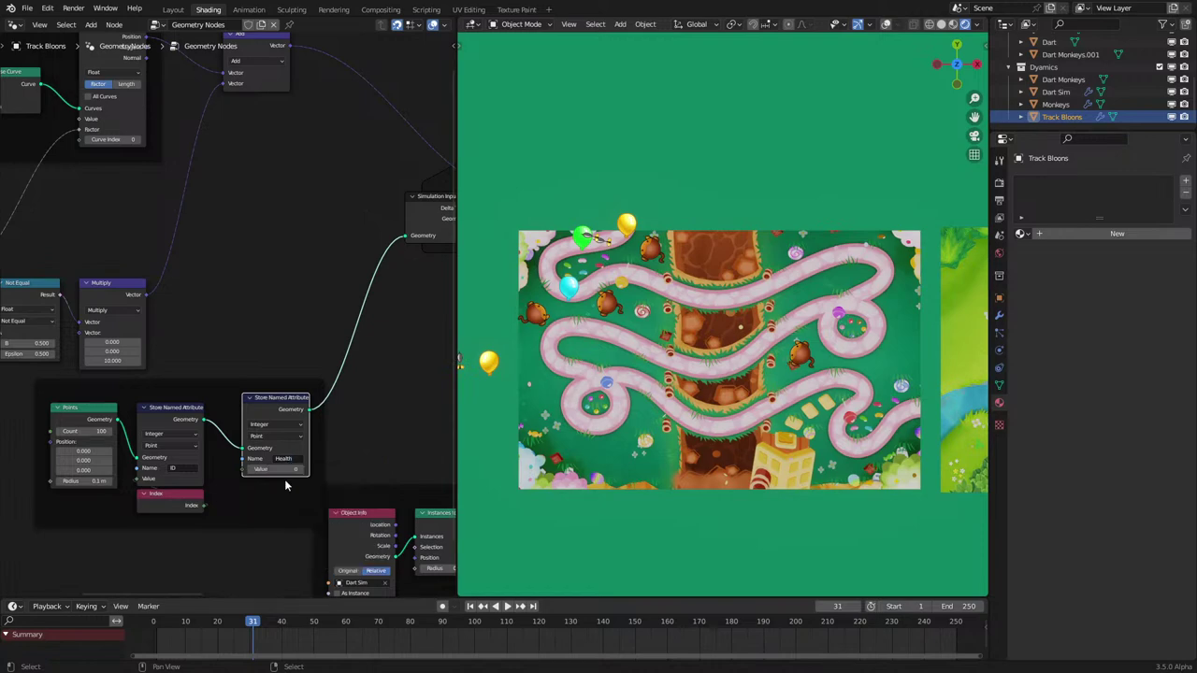
scroll(284, 478, "up", 5)
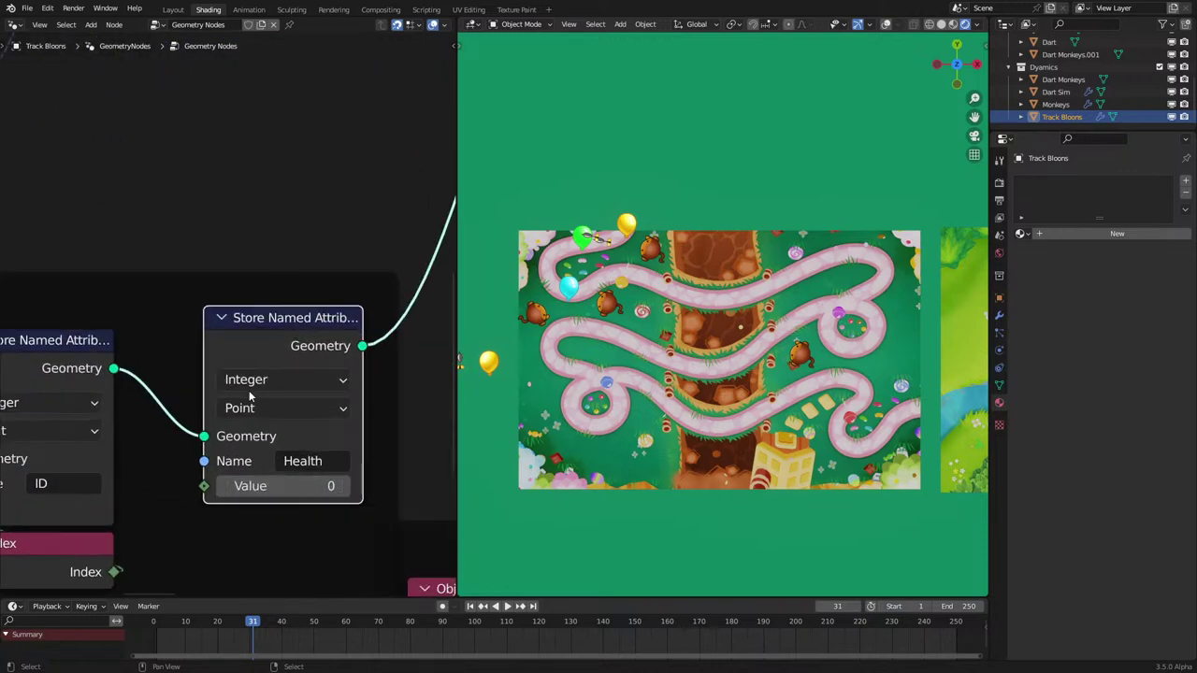
left_click(273, 486)
type("5")
key("Return")
Step: Examine how the simulation's Hits attribute is stored, incremented and used by Delete Geometry
scroll(285, 352, "down", 5)
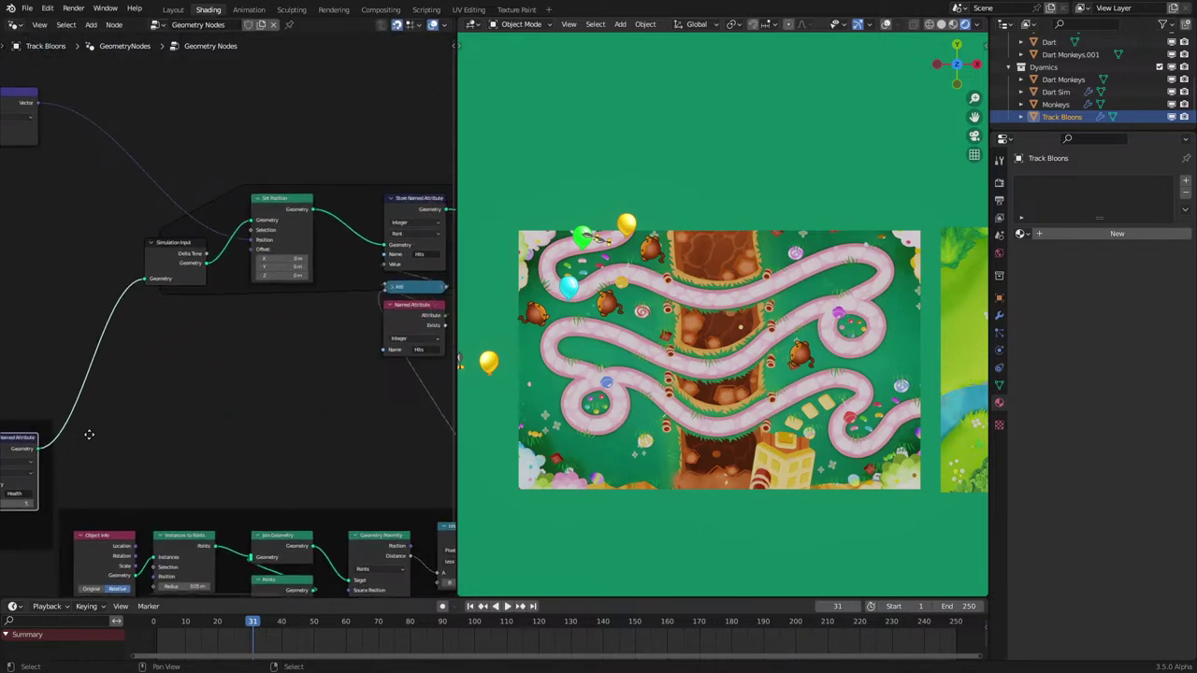
middle_click_drag(89, 435, 87, 443)
scroll(253, 366, "up", 2)
middle_click_drag(330, 350, 148, 460)
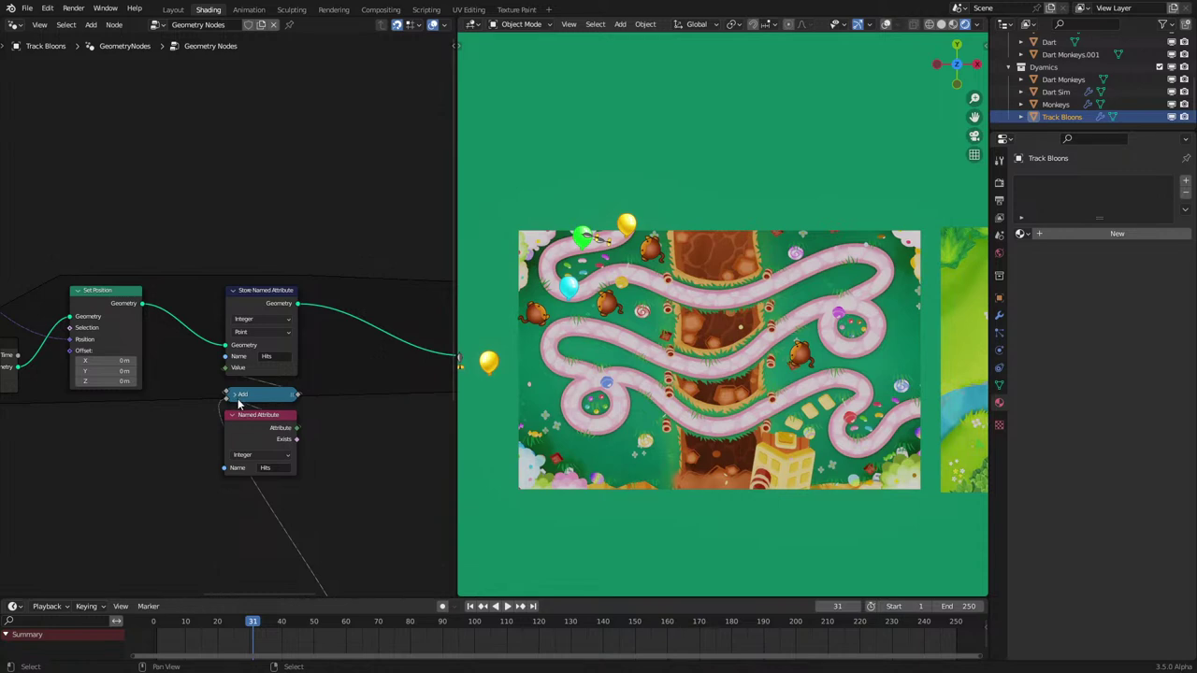
scroll(238, 398, "down", 6)
middle_click_drag(165, 449, 385, 358)
scroll(171, 390, "up", 3)
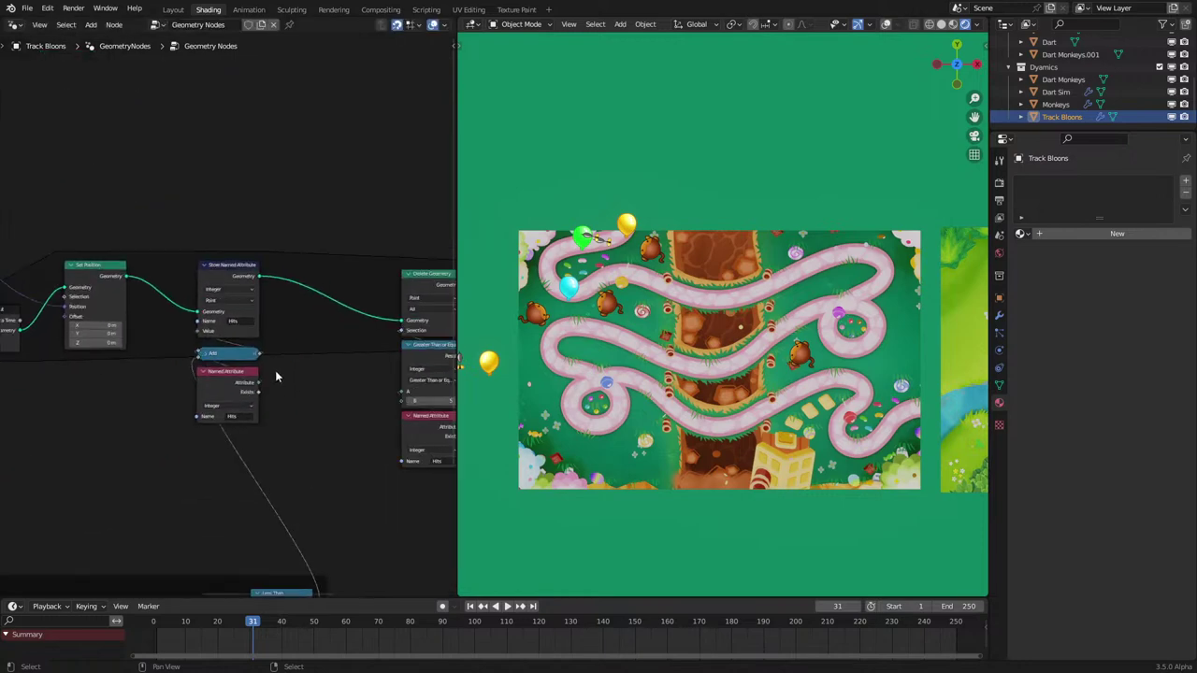
scroll(276, 377, "up", 2)
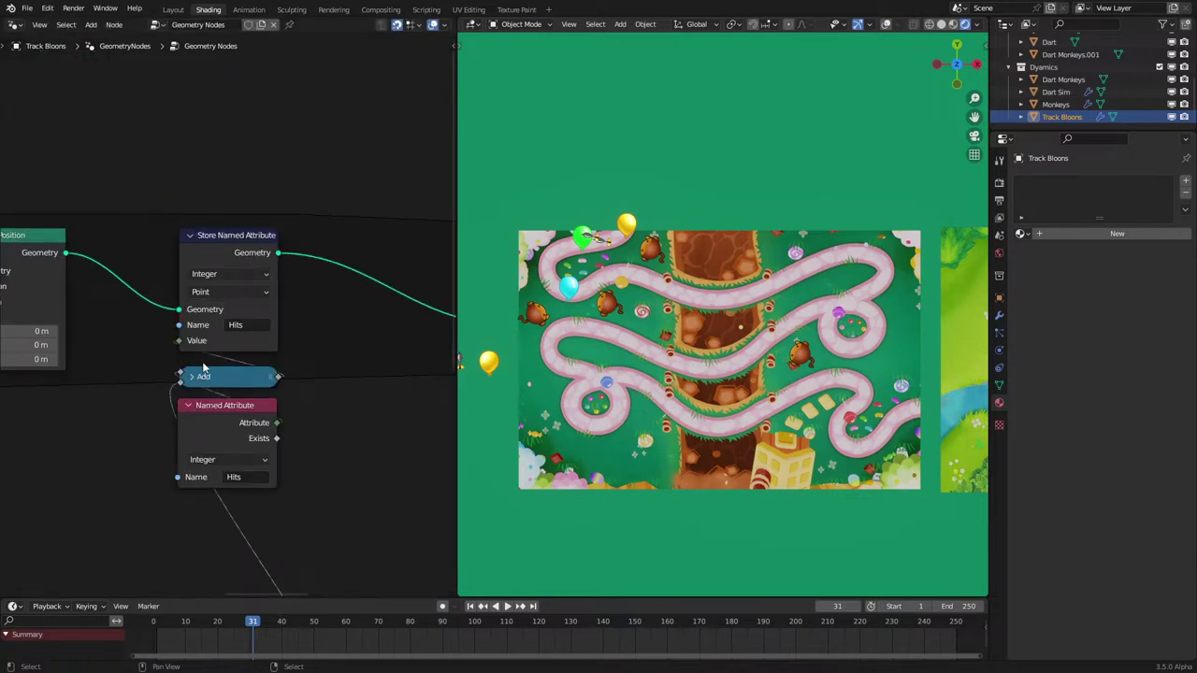
Step: Copy the name Health into the simulation's Named Attribute and Store Named Attribute nodes in place of Hits
scroll(192, 348, "down", 6)
middle_click_drag(38, 514, 393, 427)
scroll(199, 464, "up", 2)
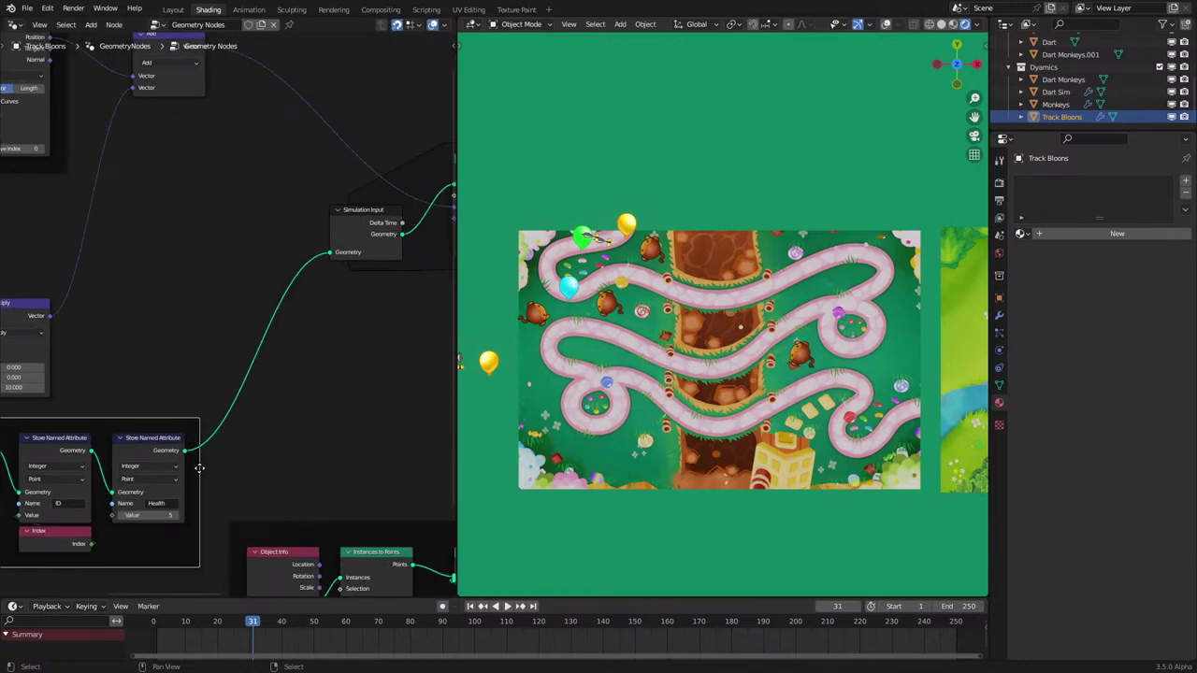
scroll(199, 467, "up", 1)
scroll(263, 384, "down", 2)
middle_click_drag(295, 393, 292, 324)
scroll(291, 376, "up", 3)
left_click(309, 484)
key("Escape")
scroll(152, 468, "down", 2)
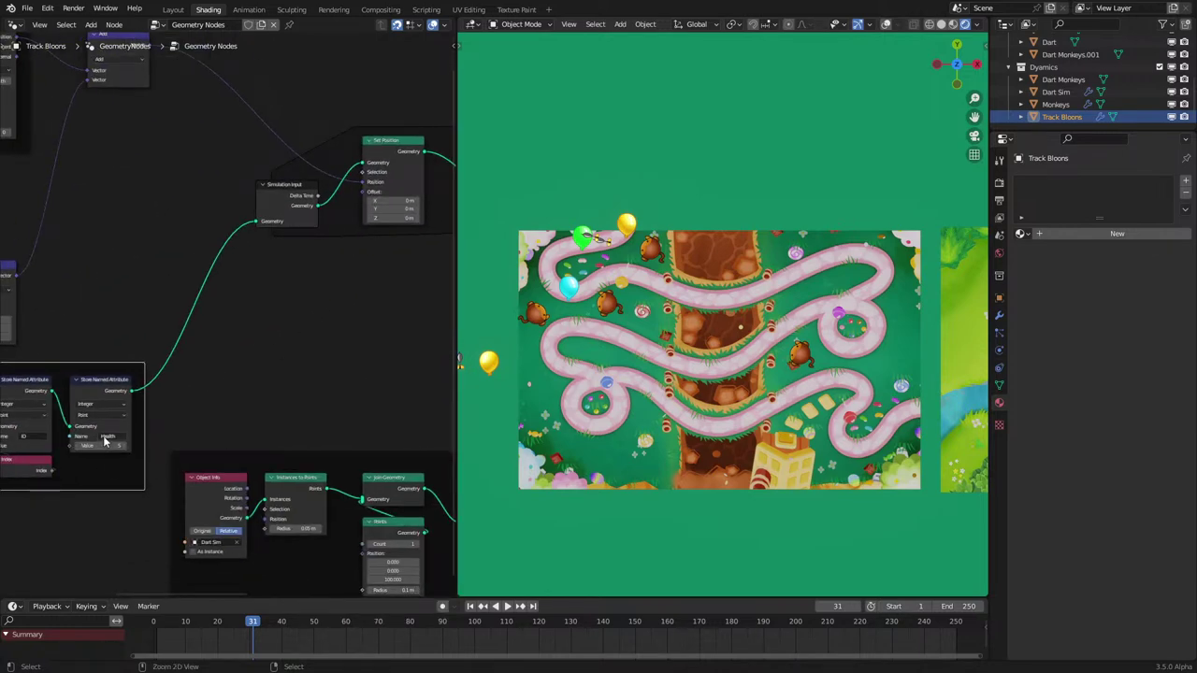
scroll(443, 403, "up", 3)
middle_click_drag(443, 403, 314, 386)
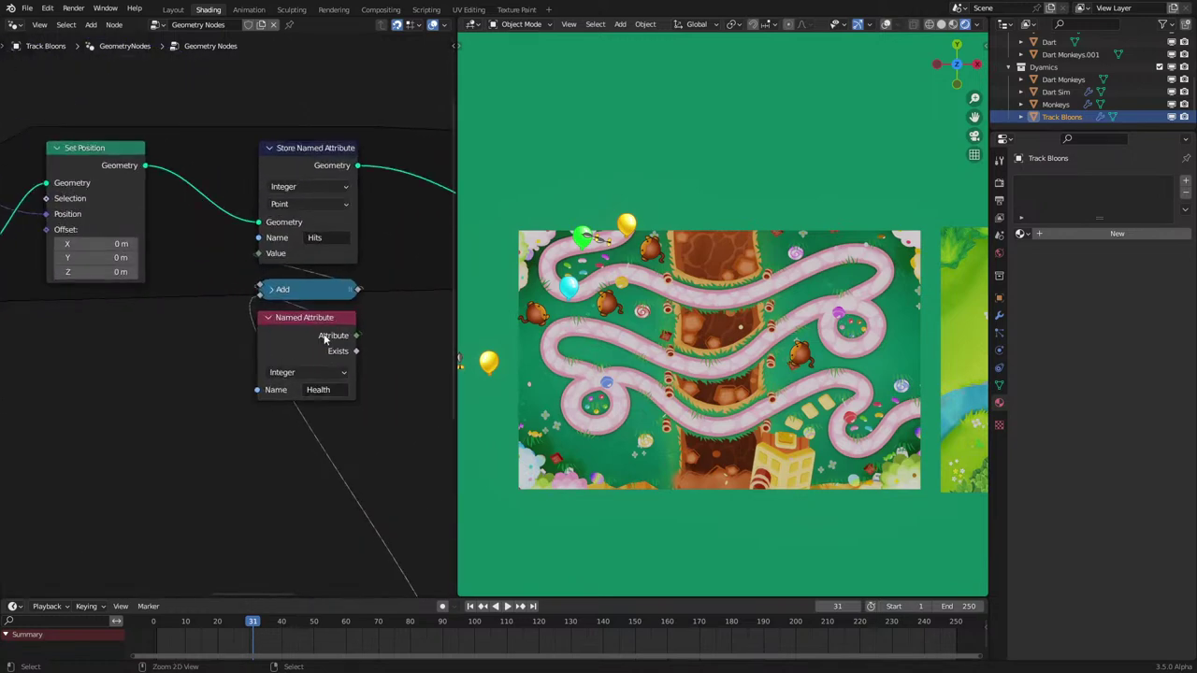
scroll(325, 340, "down", 1, "ctrl")
Step: Change the Add node between the two Health attribute nodes to Subtract, collapse it and play the simulation
left_click(247, 290)
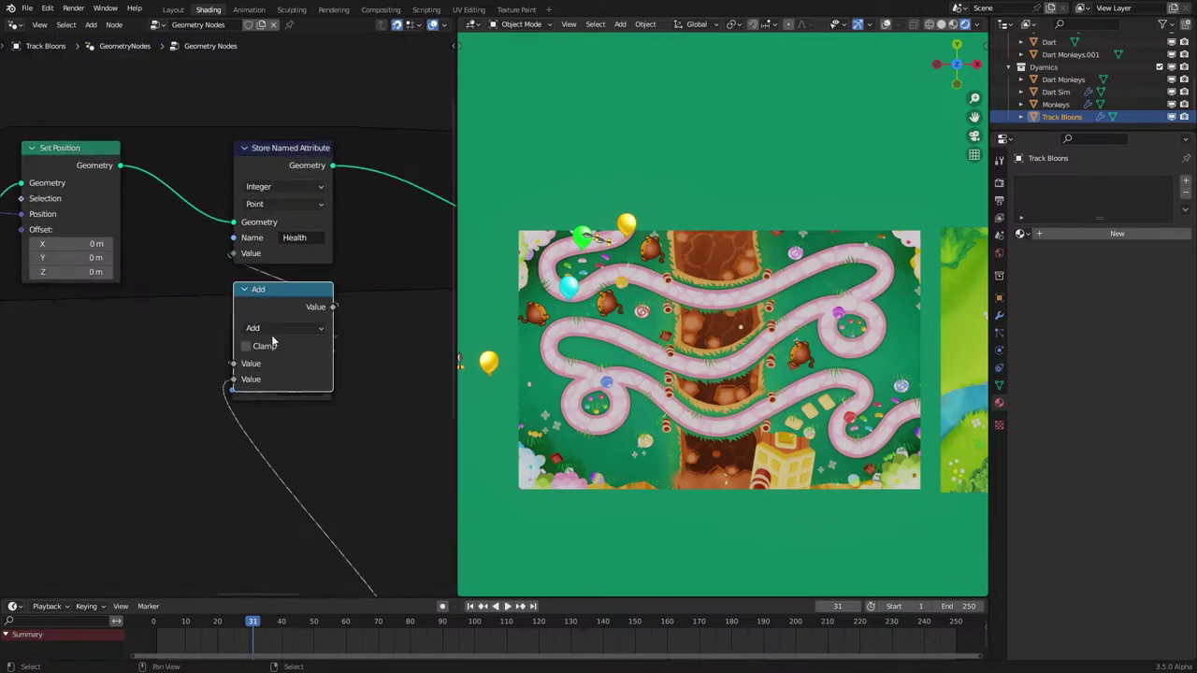
left_click(272, 328)
left_click(254, 372)
left_click(246, 290)
key("space")
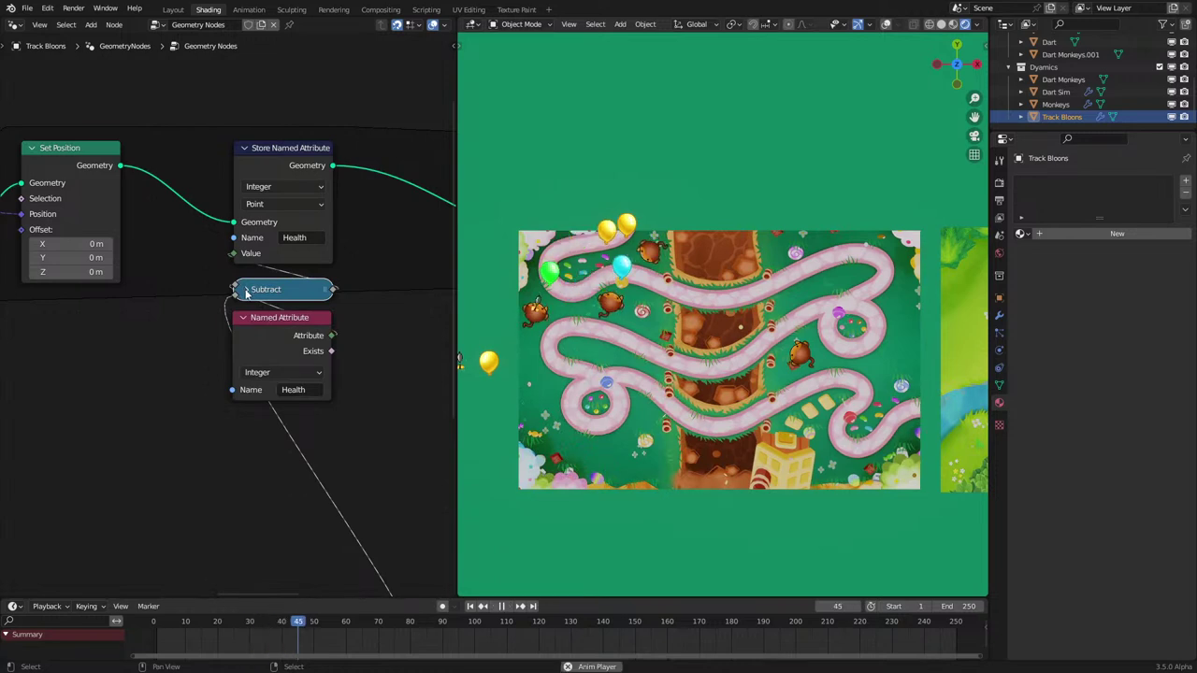
Step: Switch the node editor to the Shader Editor and select the source bloon outside the map to show its Bloon material
left_click(16, 25)
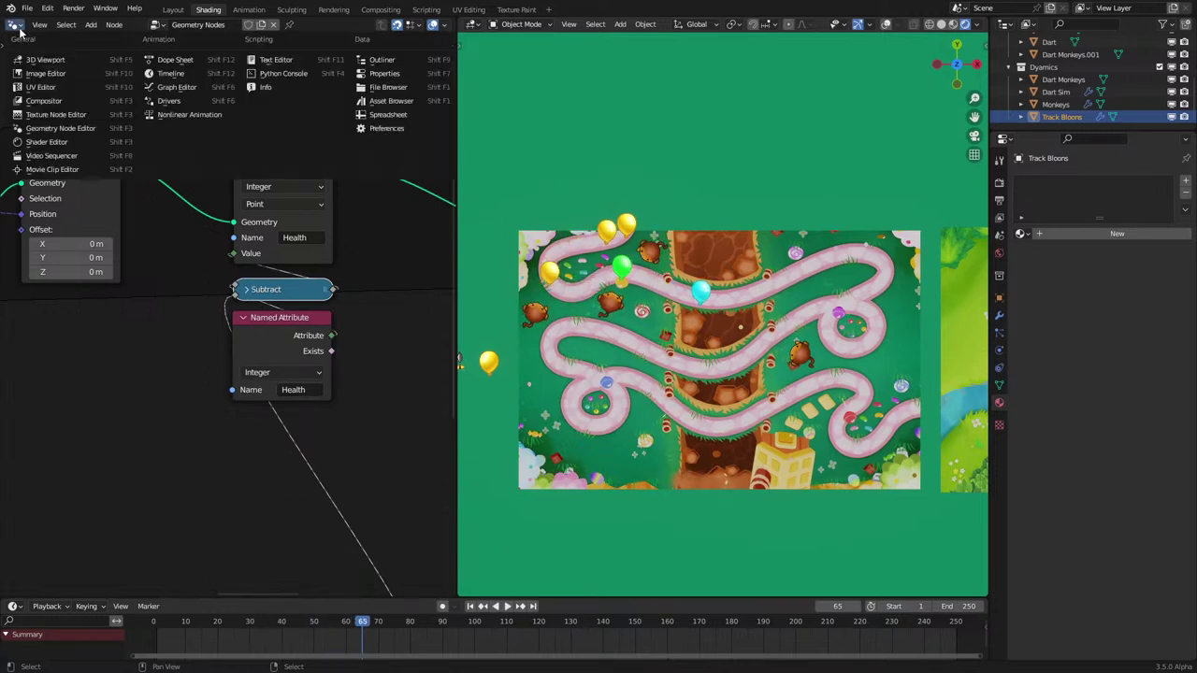
left_click(62, 131)
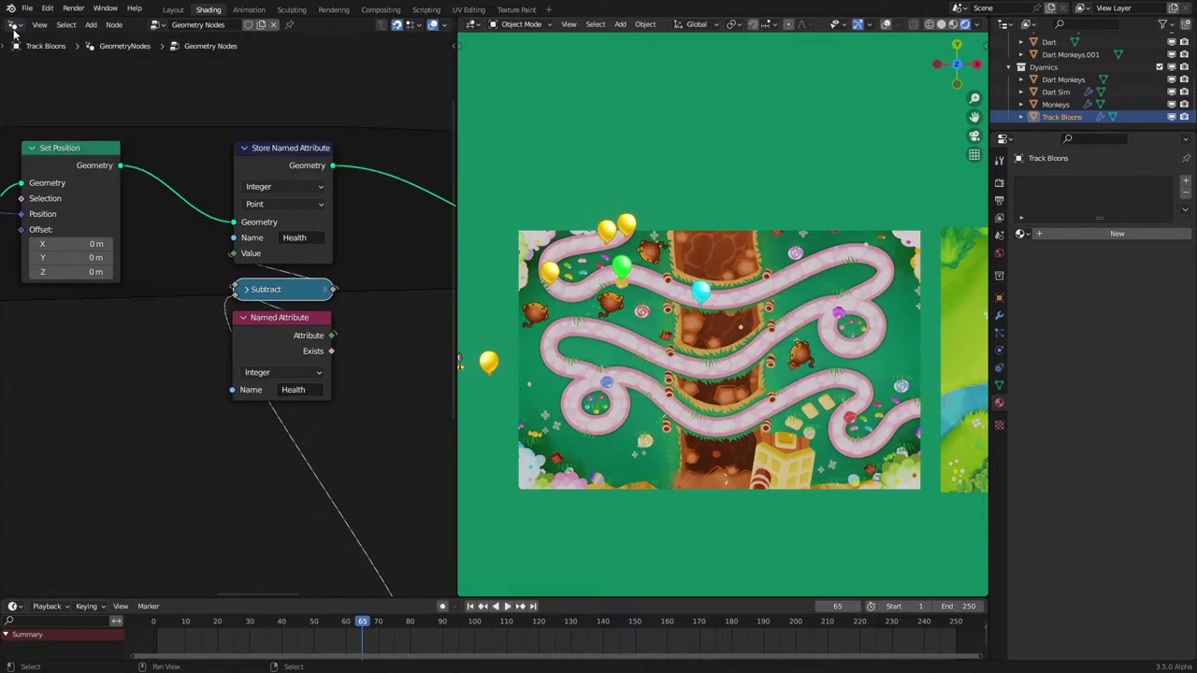
left_click(14, 26)
left_click(54, 149)
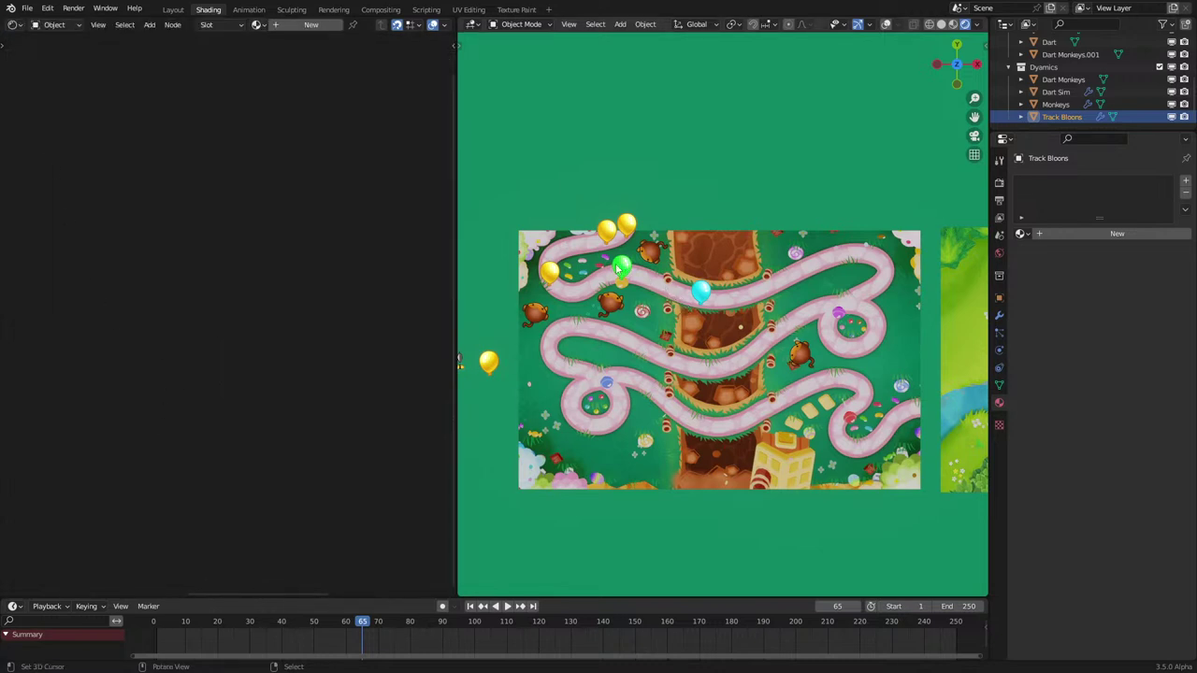
left_click(494, 366)
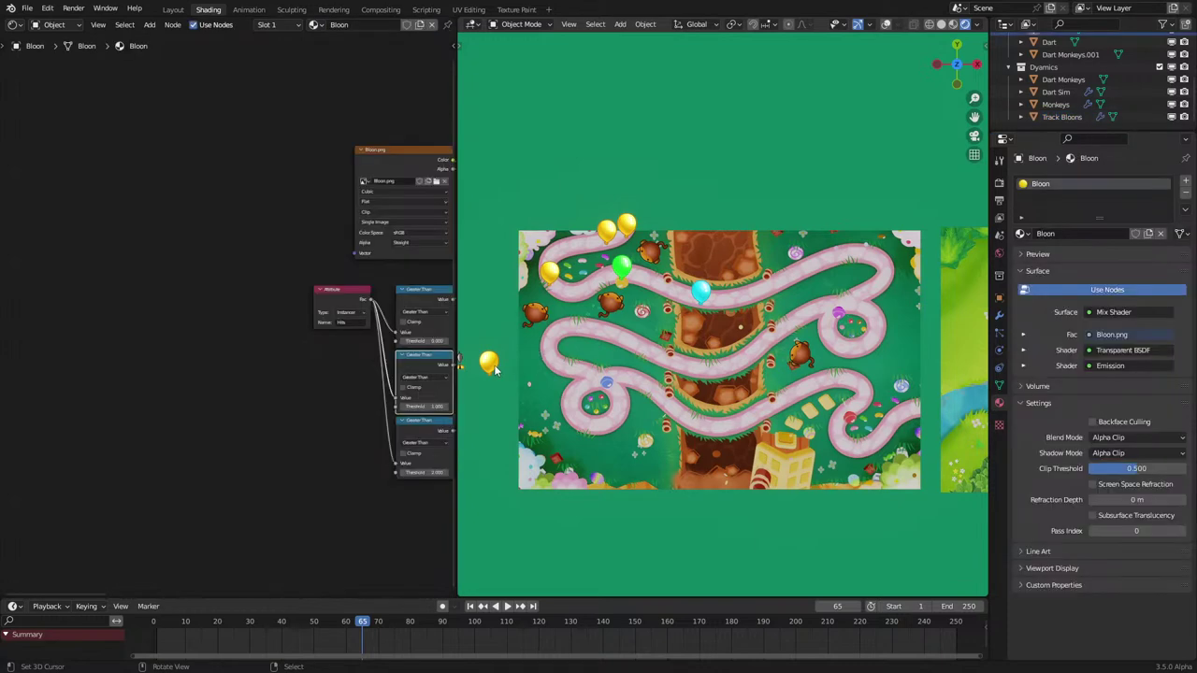
Step: Change the attribute name read by the Bloon material's Attribute node to Health
scroll(108, 368, "up", 5)
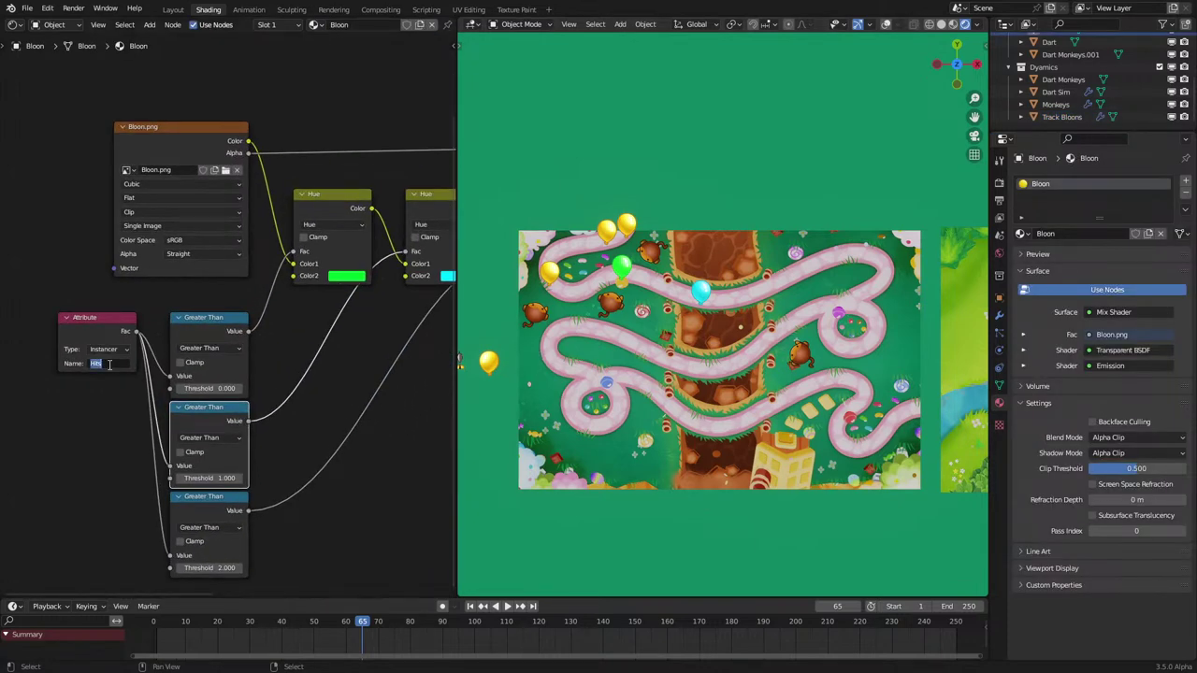
left_click(109, 364)
type("Health")
key("Return")
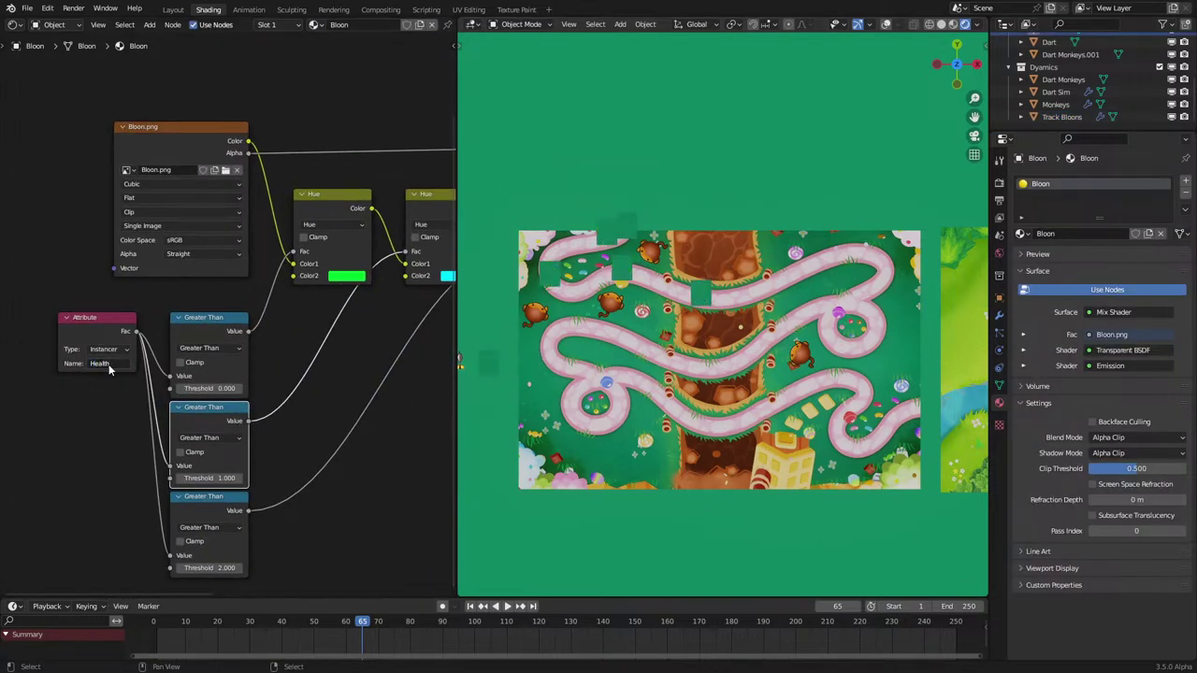
Step: Lower the third Greater Than node and shift the texture, Attribute, Greater Than and Hue nodes left, away from the shader nodes
scroll(237, 378, "up", 2)
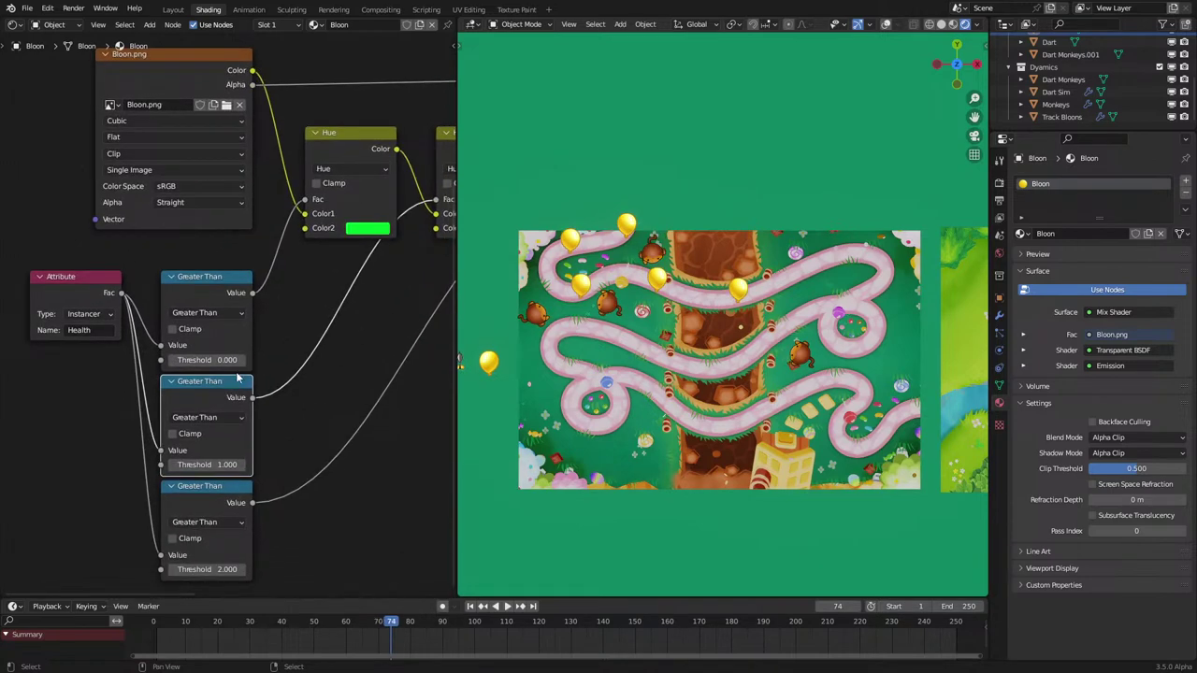
scroll(238, 378, "down", 3)
scroll(104, 404, "up", 1)
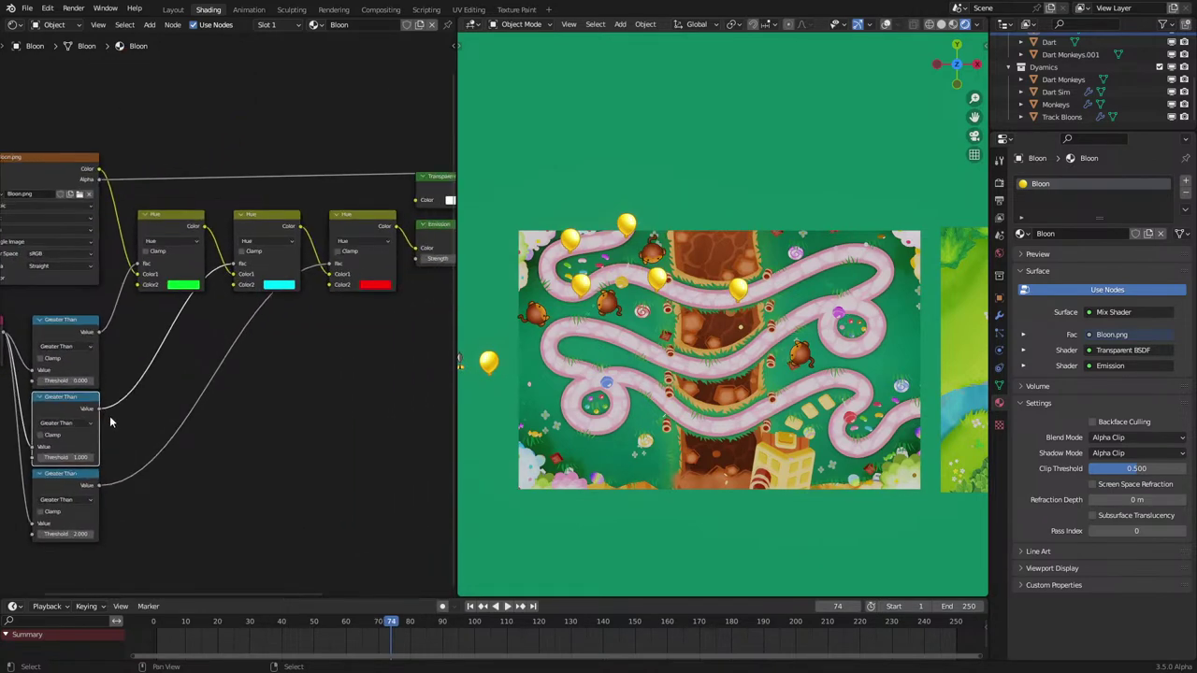
middle_click_drag(117, 417, 217, 399)
middle_click_drag(219, 448, 136, 484)
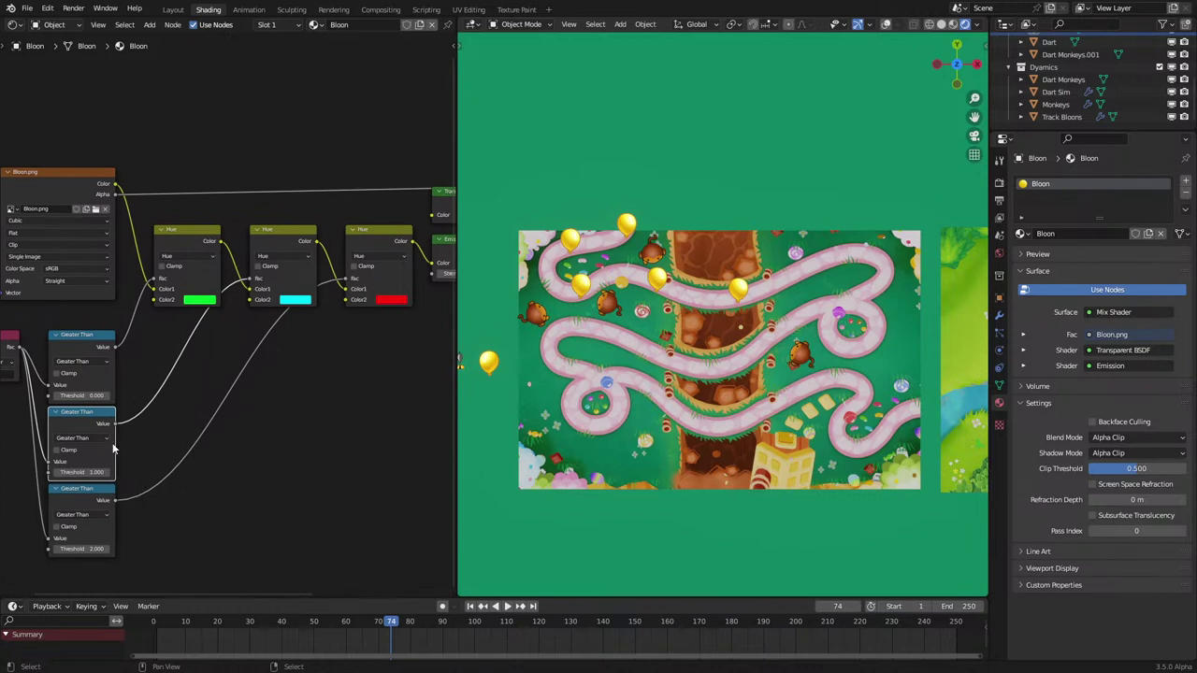
left_click_drag(97, 492, 98, 501)
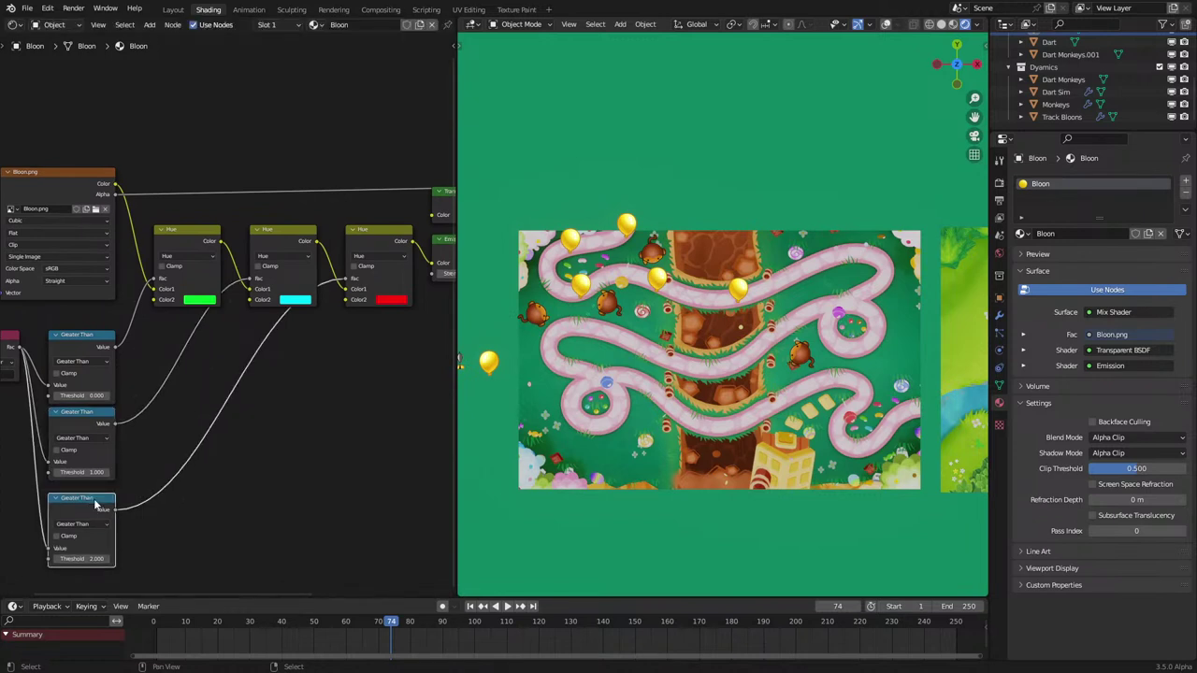
middle_click_drag(120, 329, 161, 393)
scroll(161, 393, "down", 2)
left_click_drag(73, 253, 353, 531)
key("g")
key("x")
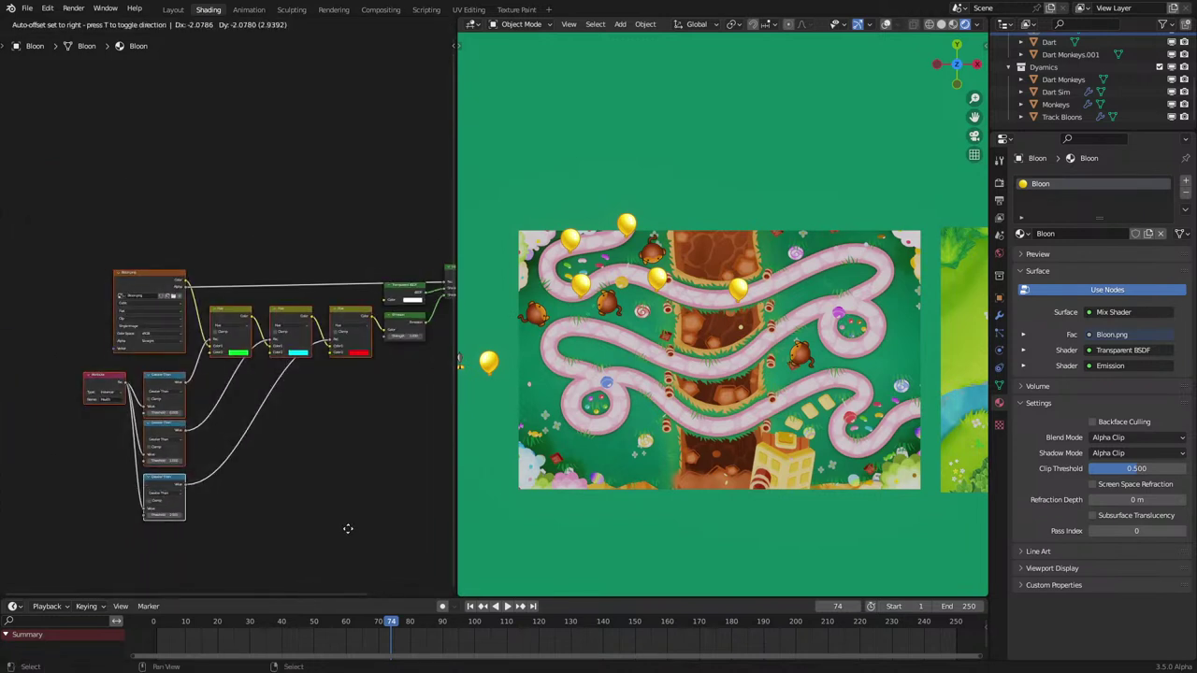
left_click(289, 527)
Step: Change the first Greater Than node to Compare and move the two remaining Greater Than nodes down to make room
scroll(183, 393, "up", 4)
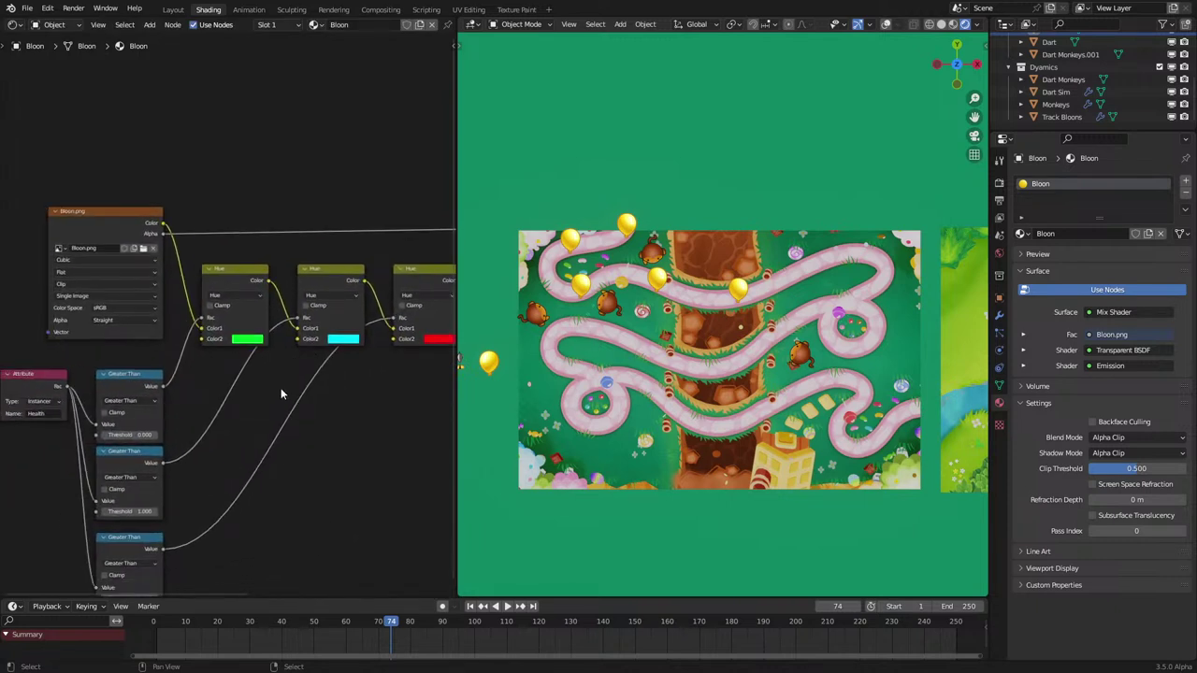
scroll(148, 455, "up", 2)
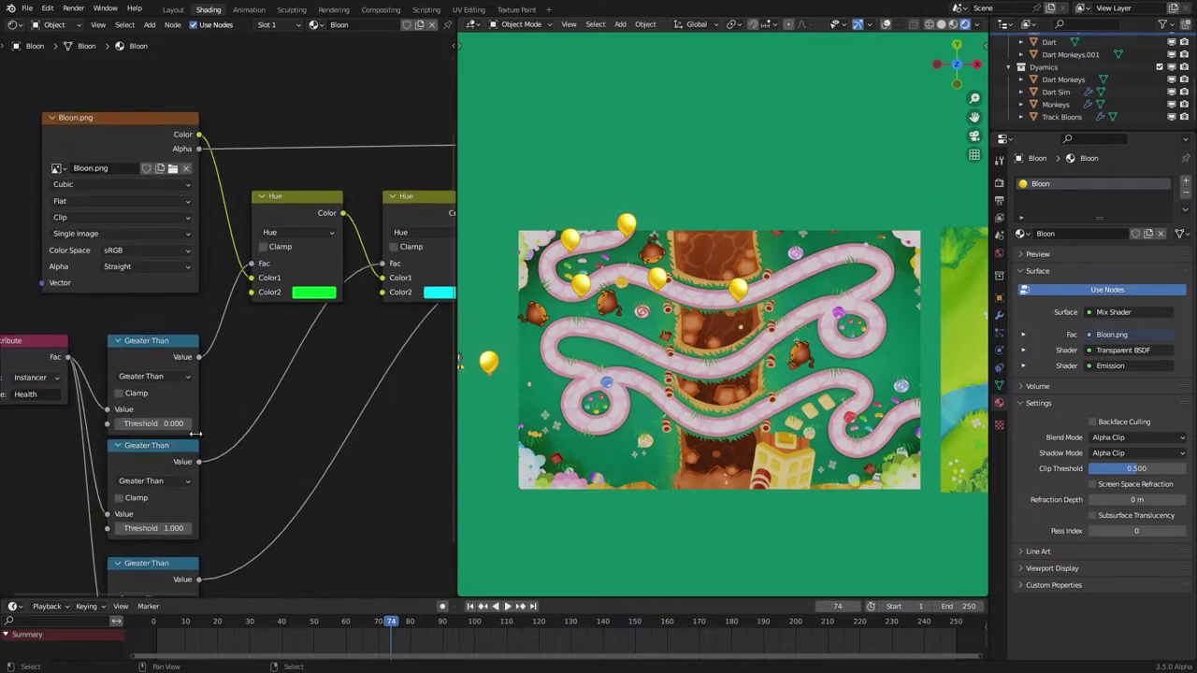
left_click(163, 377)
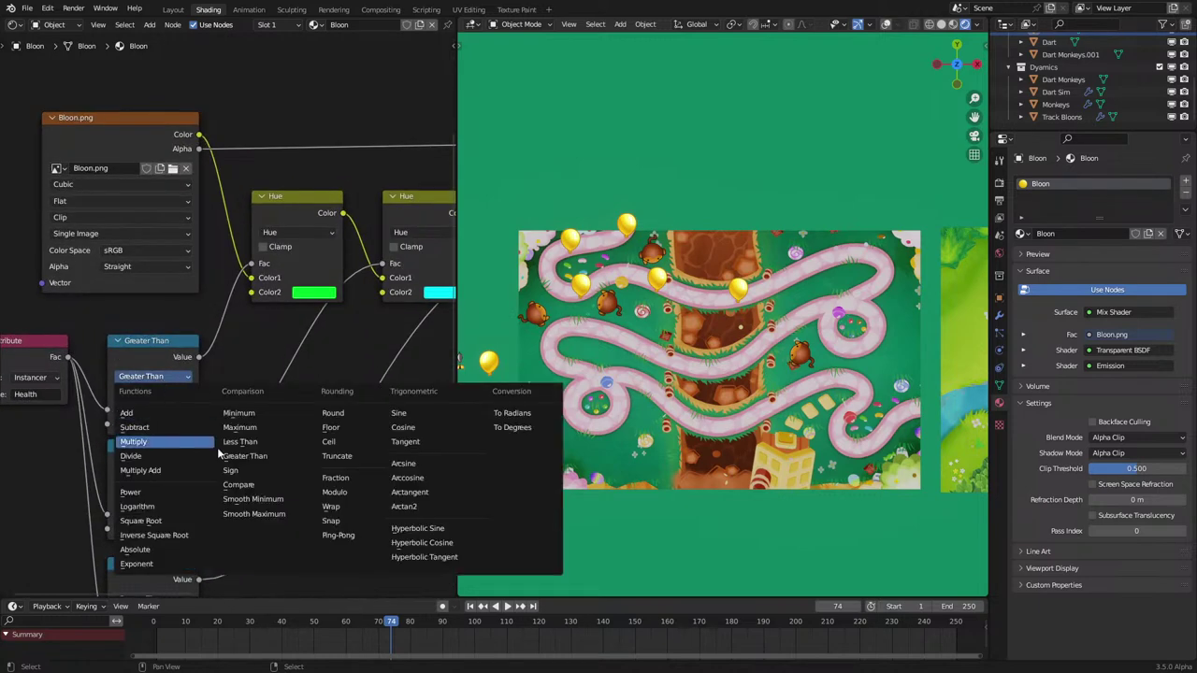
left_click(267, 488)
middle_click_drag(169, 497, 203, 370)
left_click_drag(128, 362, 222, 493)
key("g")
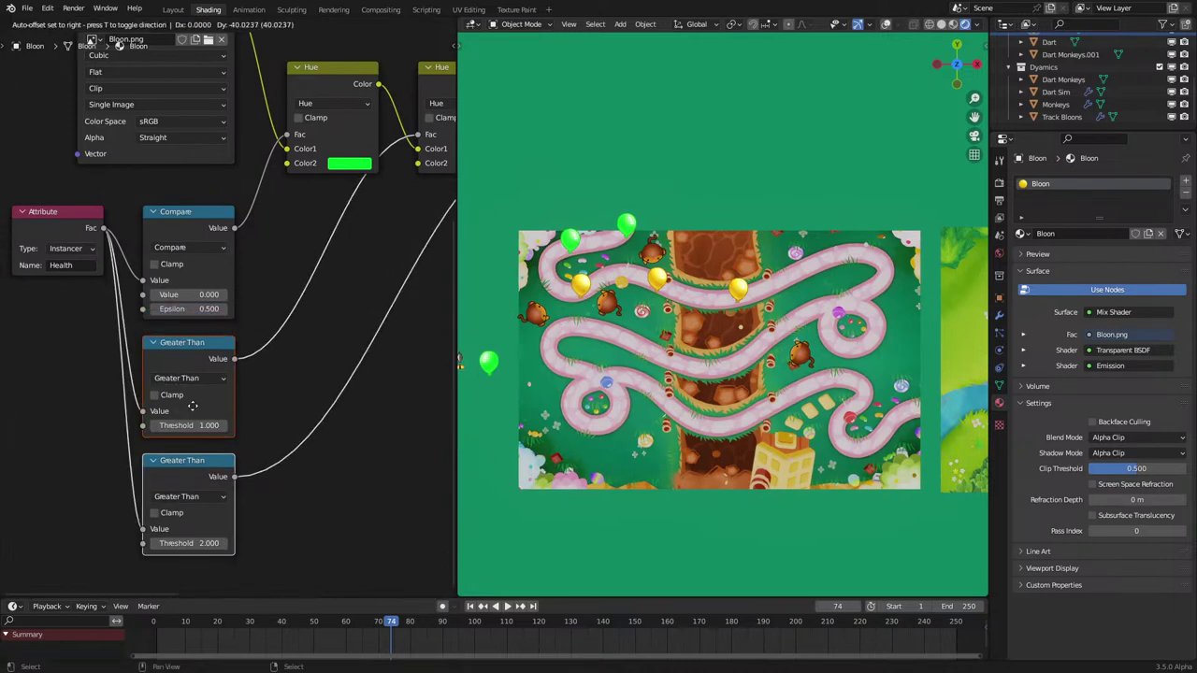
left_click(192, 405)
Step: Change the second and third Greater Than nodes to Compare as well
left_click(187, 378)
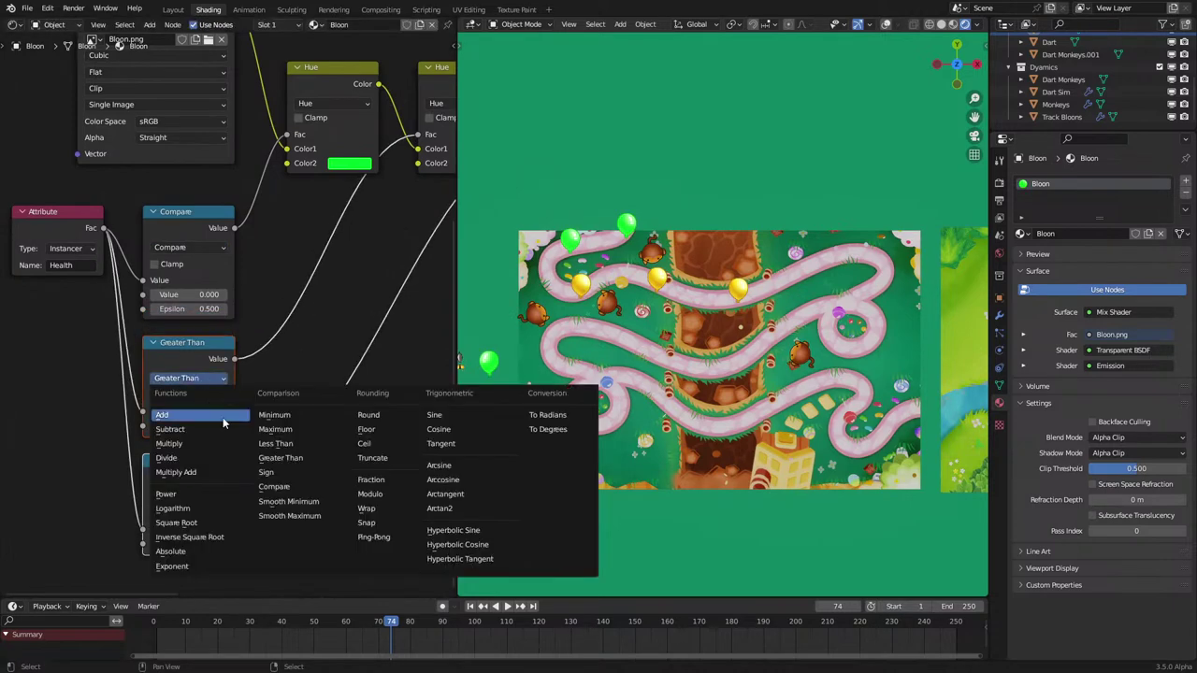
left_click(298, 487)
left_click(192, 496)
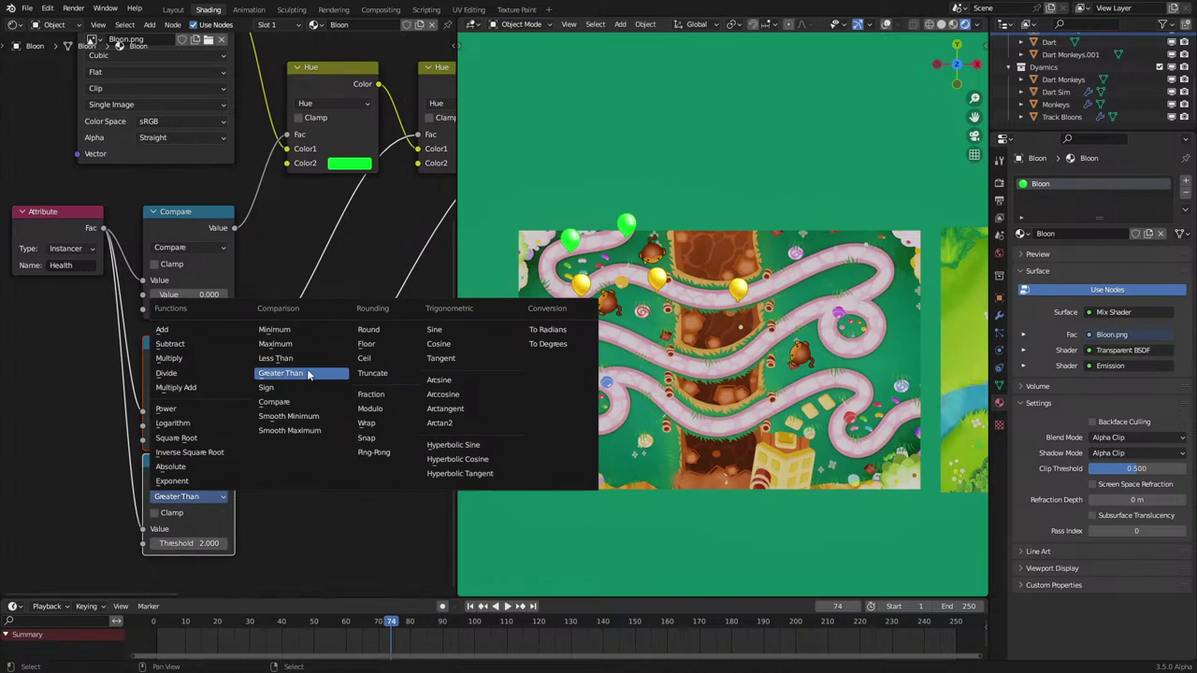
left_click(308, 404)
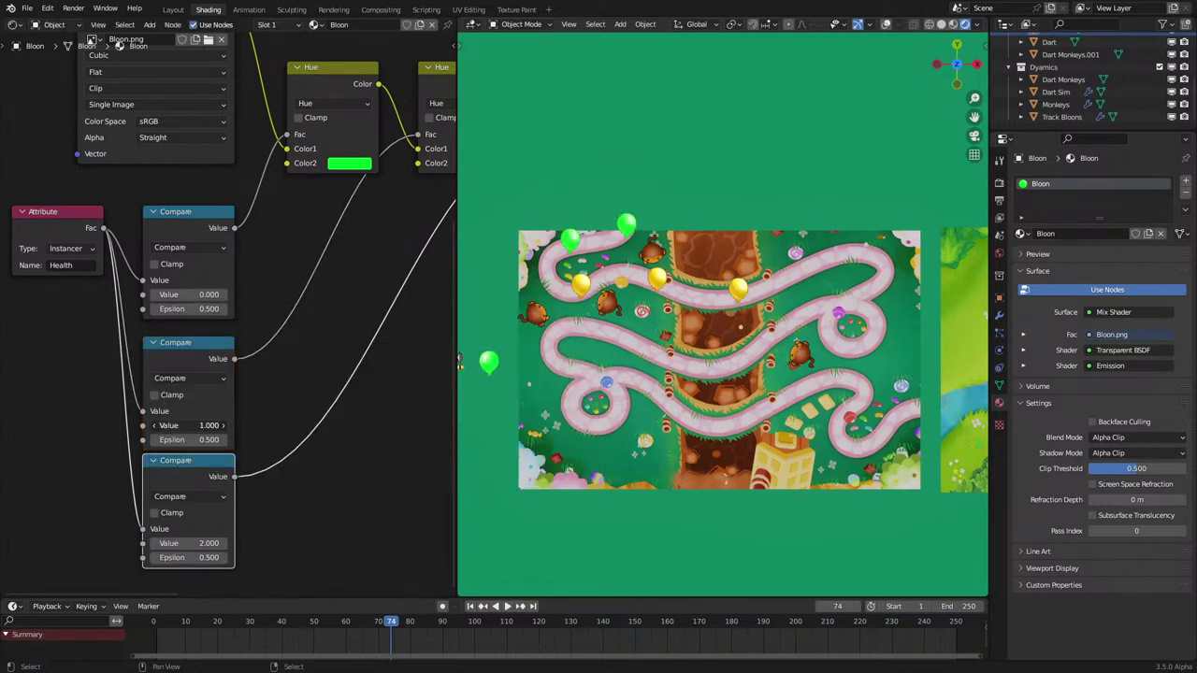
Step: Set Epsilon to 0.1 on all three Compare nodes and their compared values to 4, 3 and 1 from first to third
key("Return")
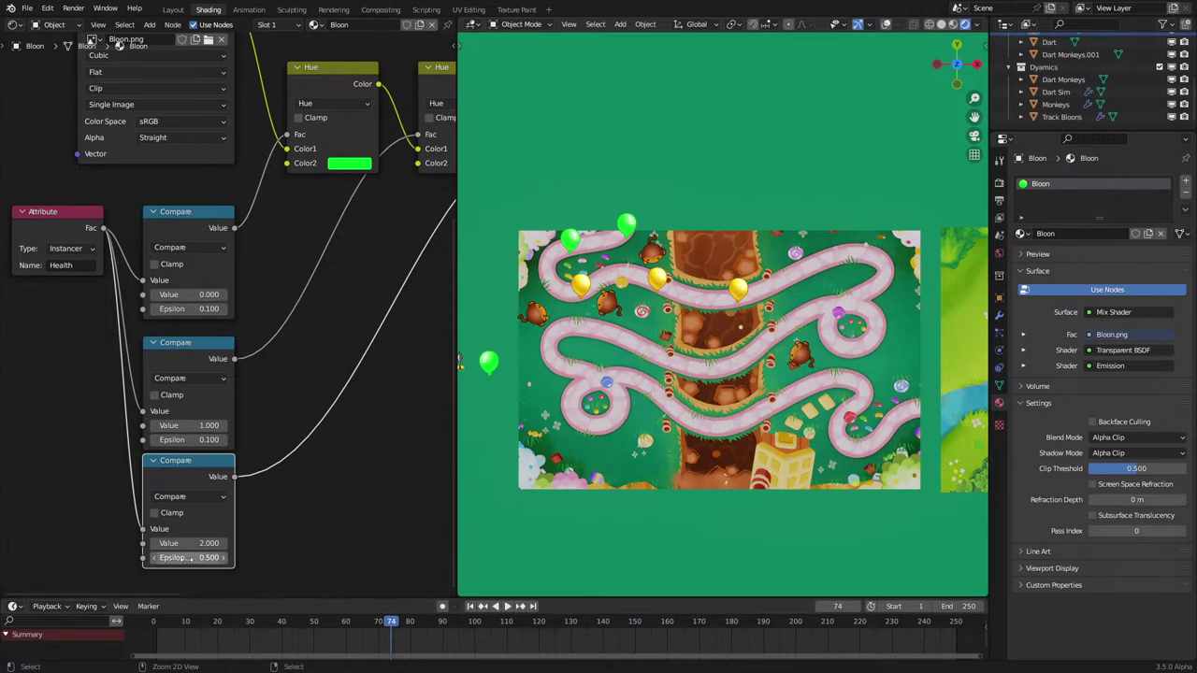
type("0.100")
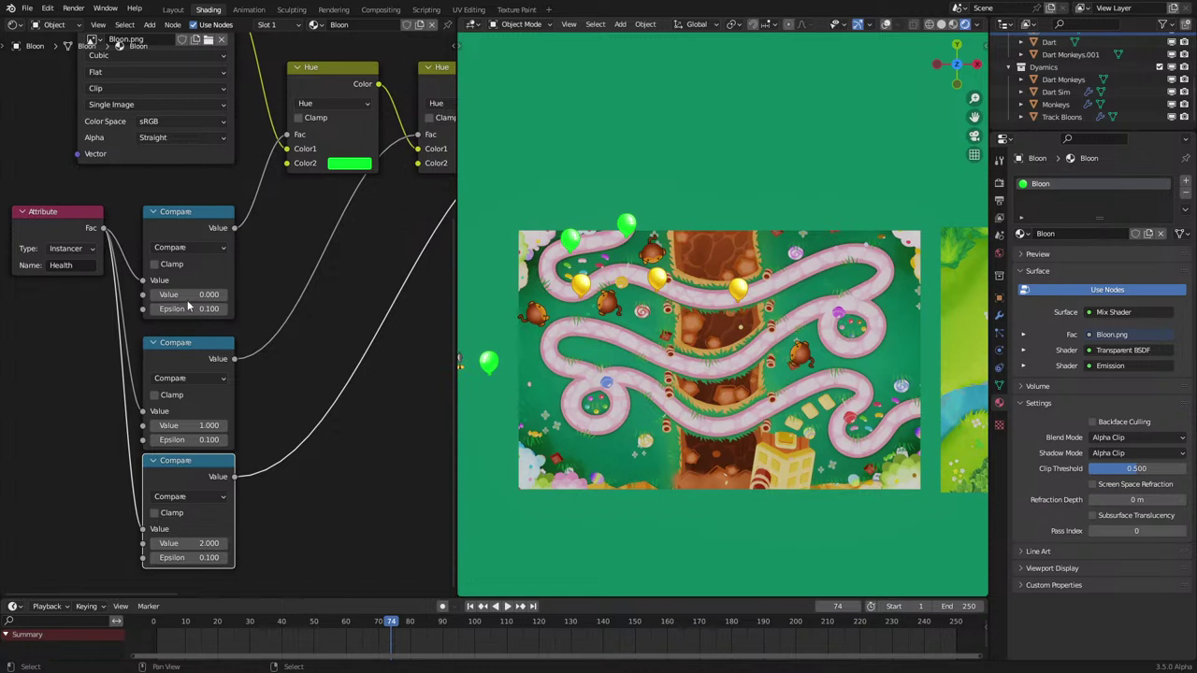
key("Return")
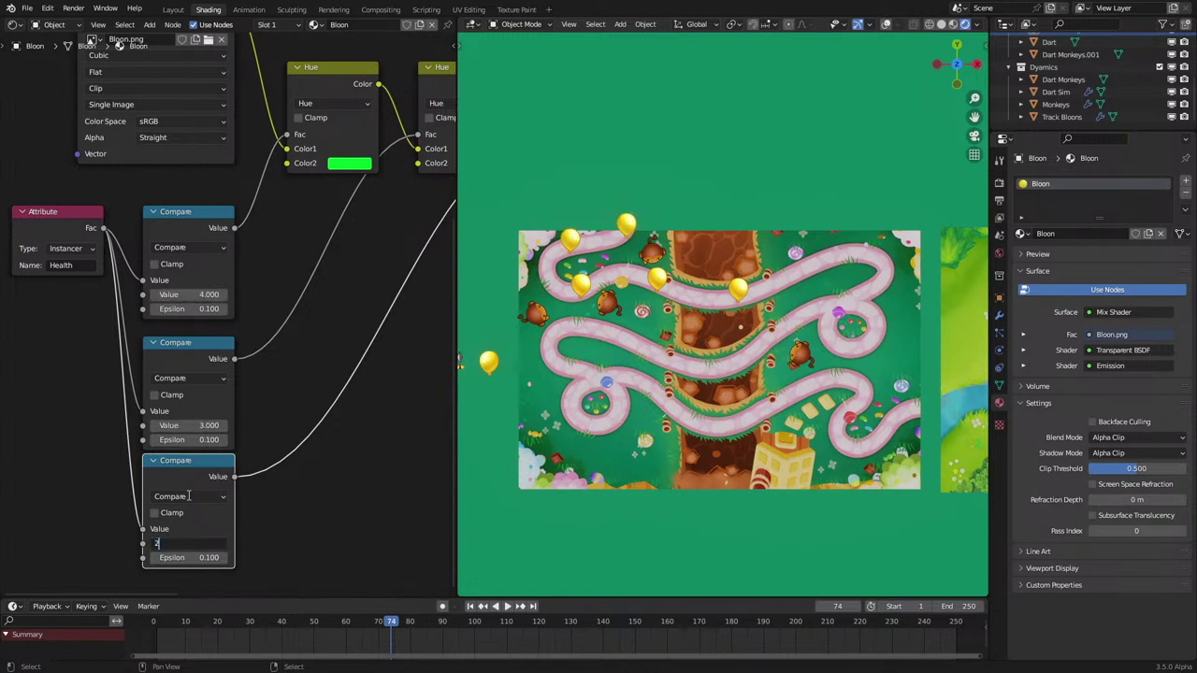
Step: Replay the simulation from the first frame to check the bloon colors by Health
key("space")
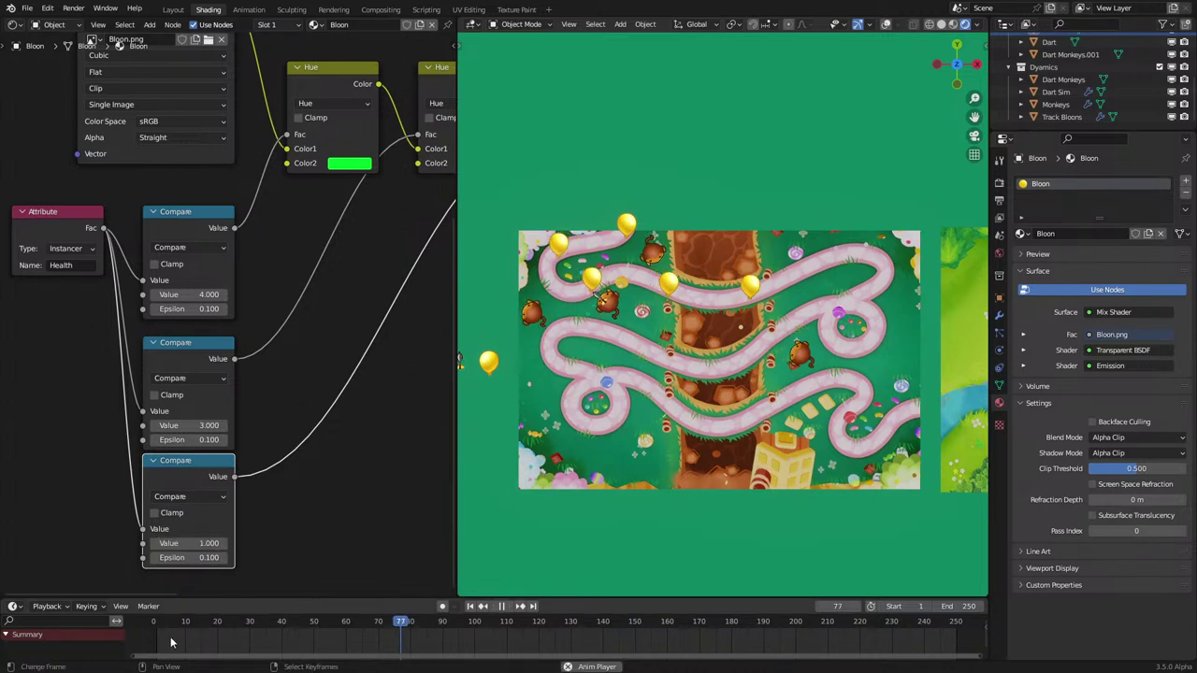
key("shift+Left")
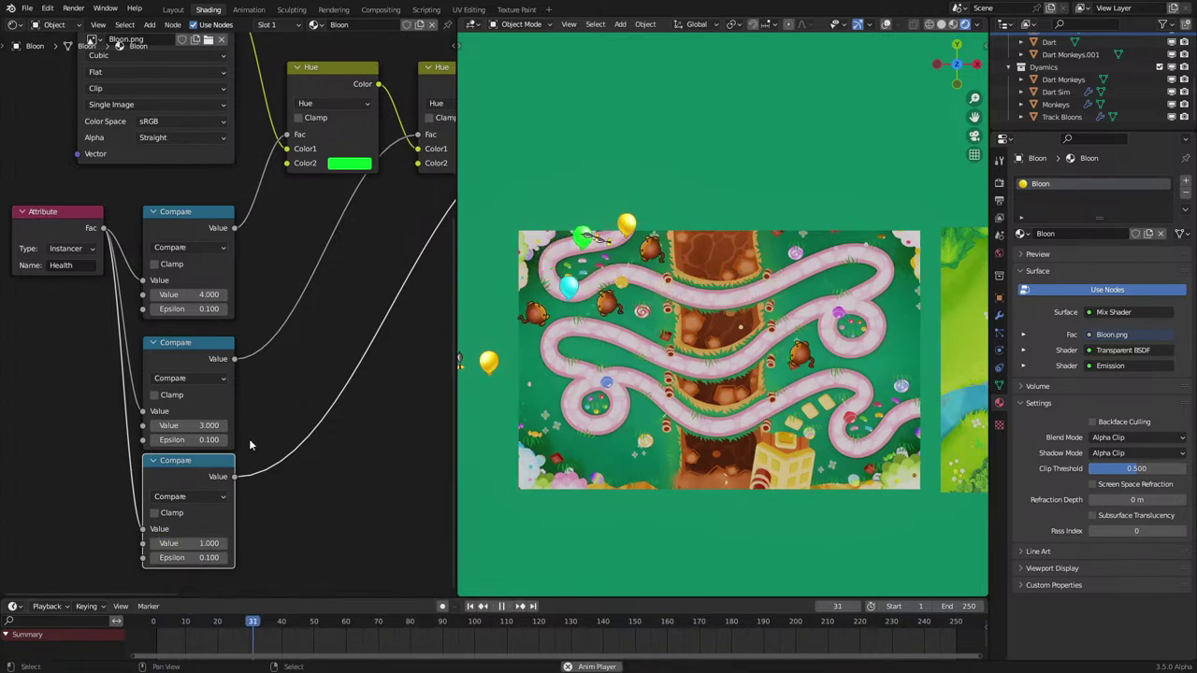
key("space")
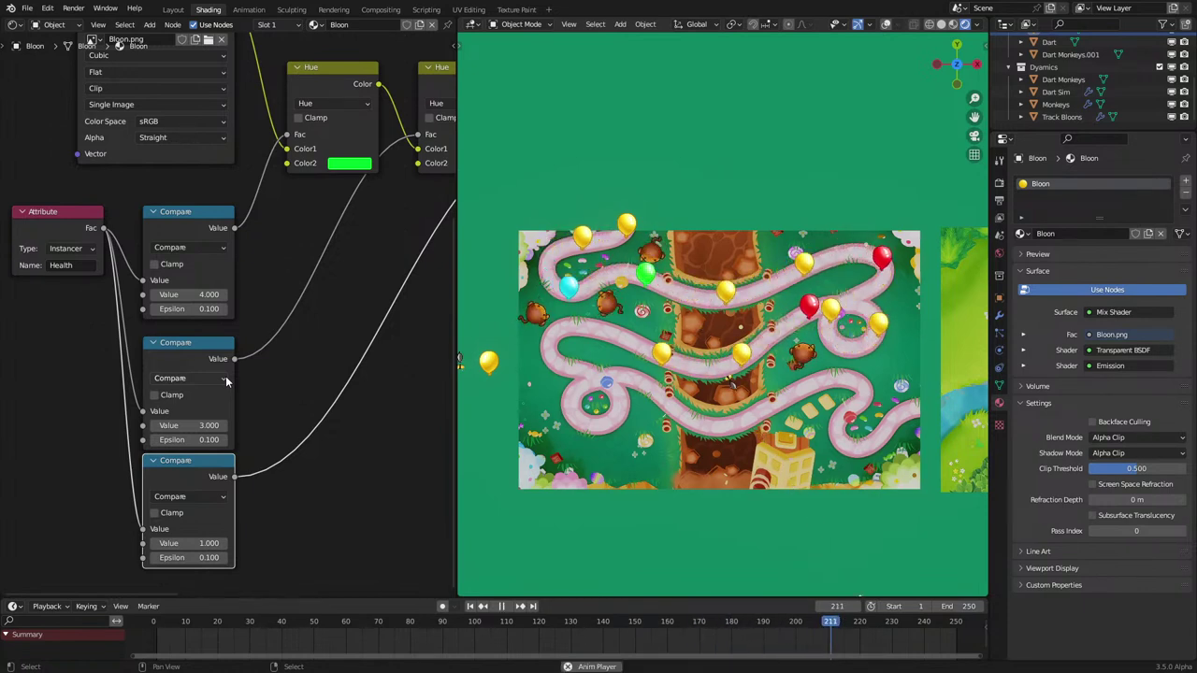
Step: Stop playback, switch the shader editor to the Geometry Node Editor, and show the Delete Geometry nodes of Track Bloons
key("space")
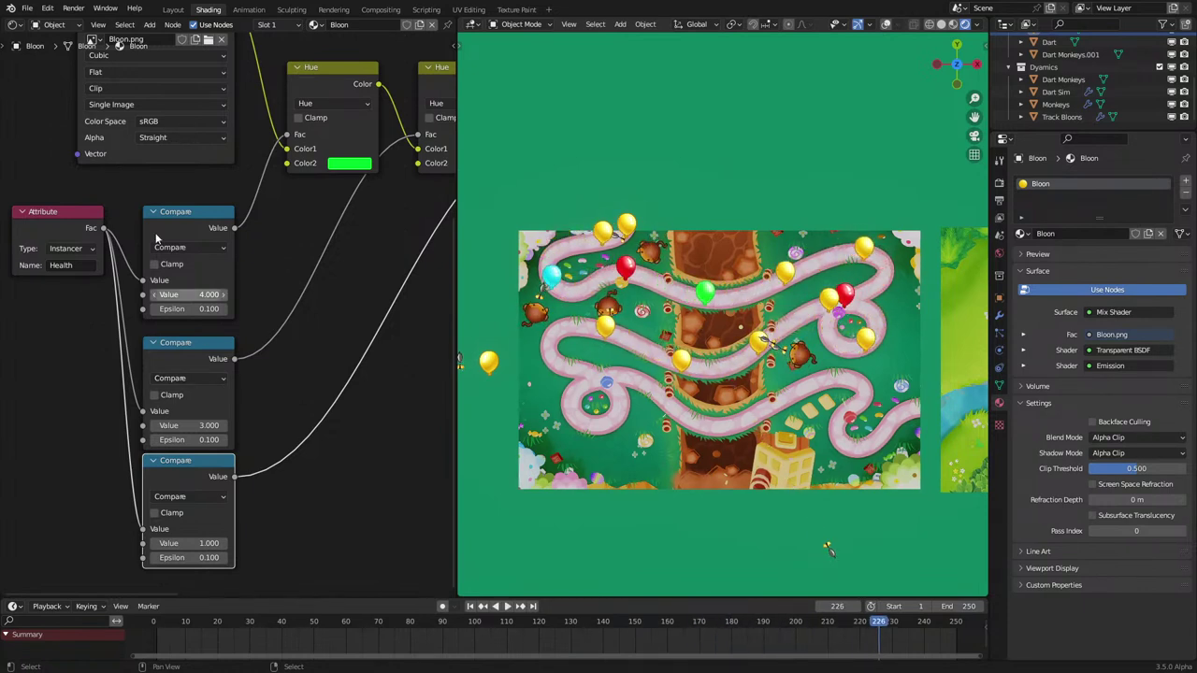
left_click(14, 25)
left_click(94, 132)
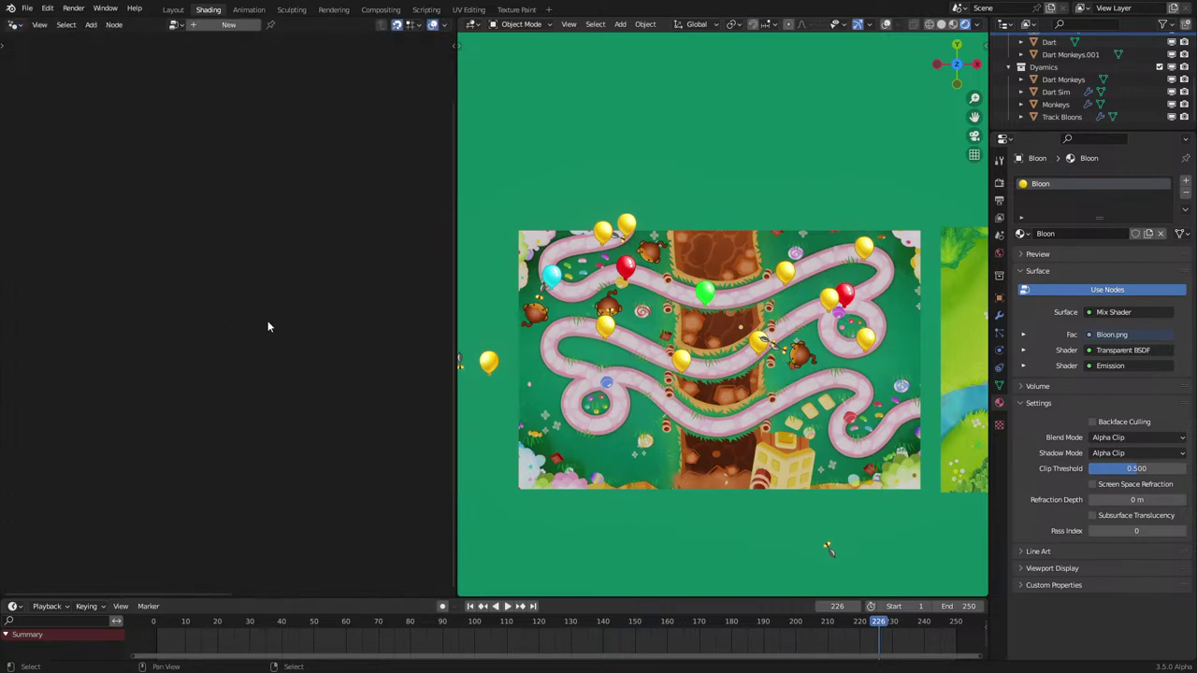
right_click(713, 296)
middle_click_drag(246, 349, 446, 483)
middle_click_drag(67, 443, 265, 426)
scroll(245, 351, "up", 2)
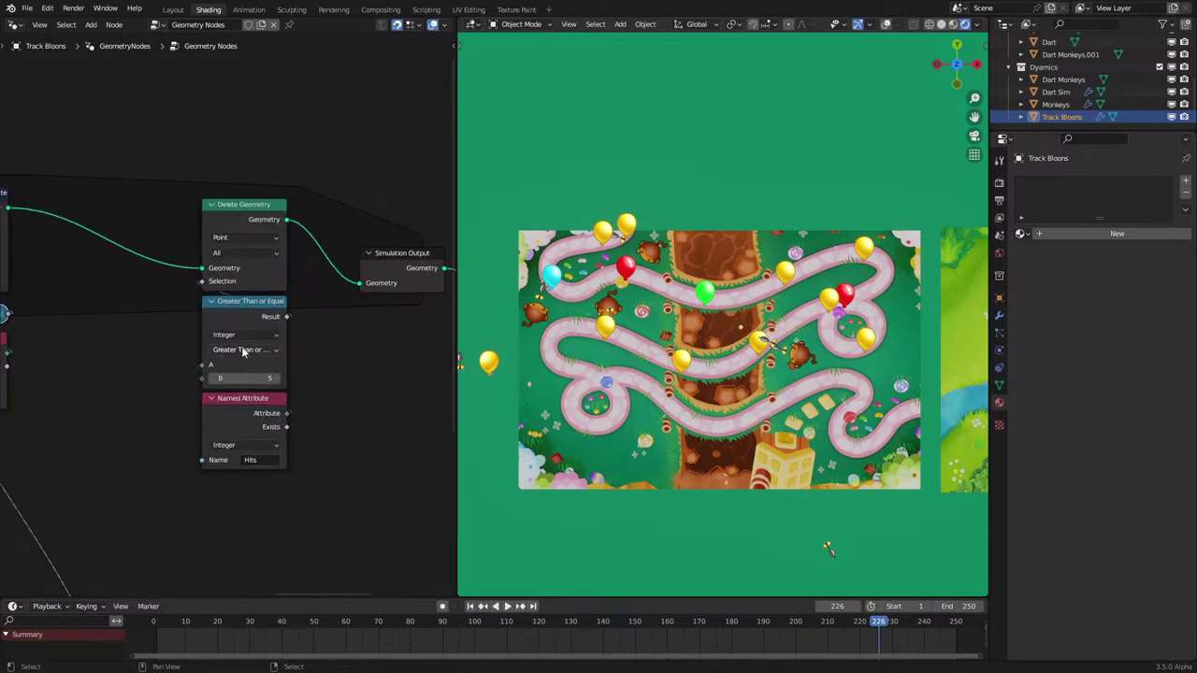
Step: Set the integer comparison below Delete Geometry to Equal with B at 0, and return the timeline to frame 0
left_click(243, 350)
left_click(238, 418)
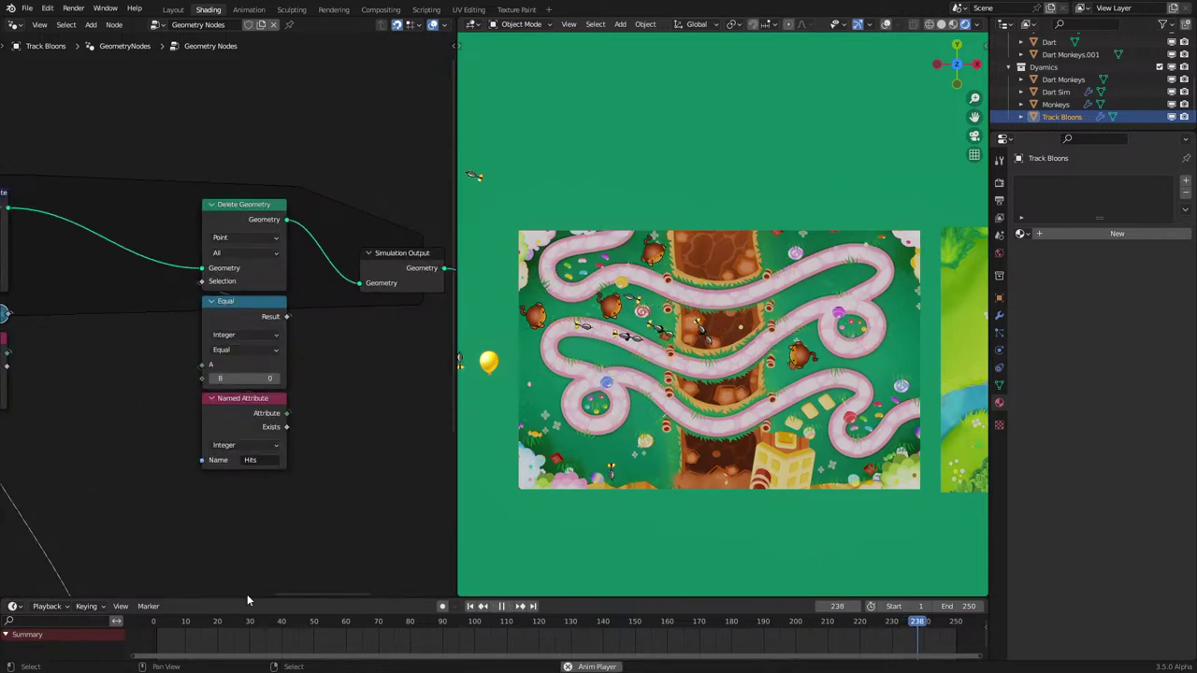
key("space")
left_click_drag(165, 634, 148, 639)
key("space")
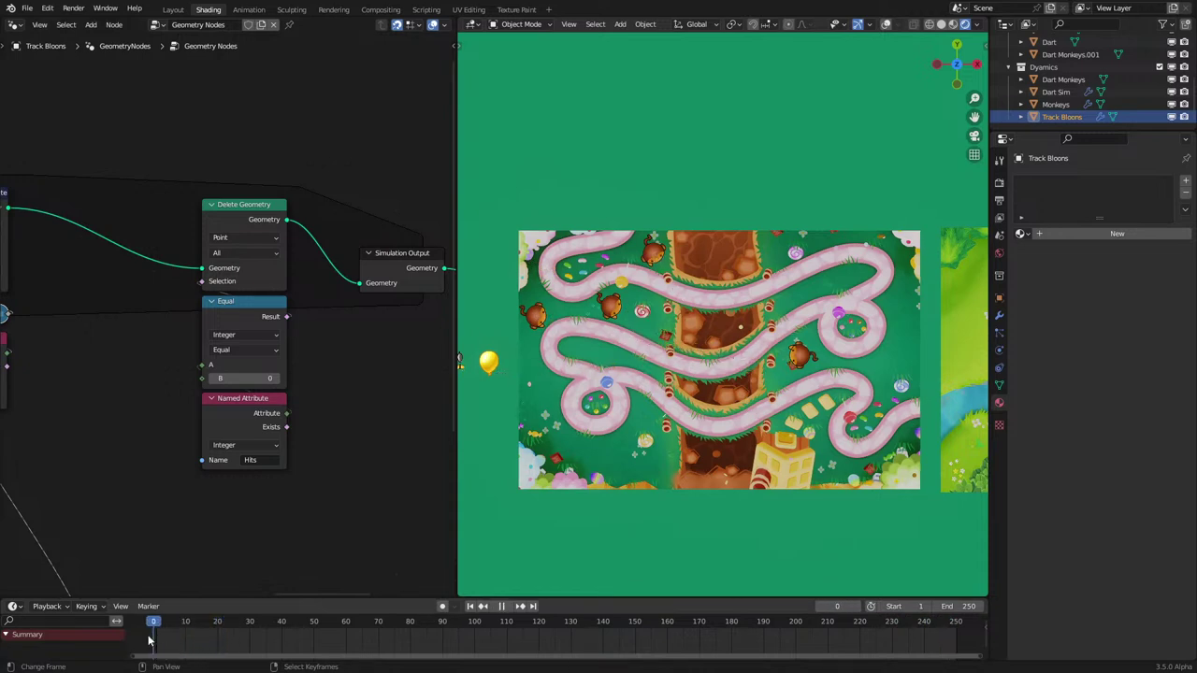
Step: Change the Named Attribute below the Equal node to Health and play the animation
left_click(275, 460)
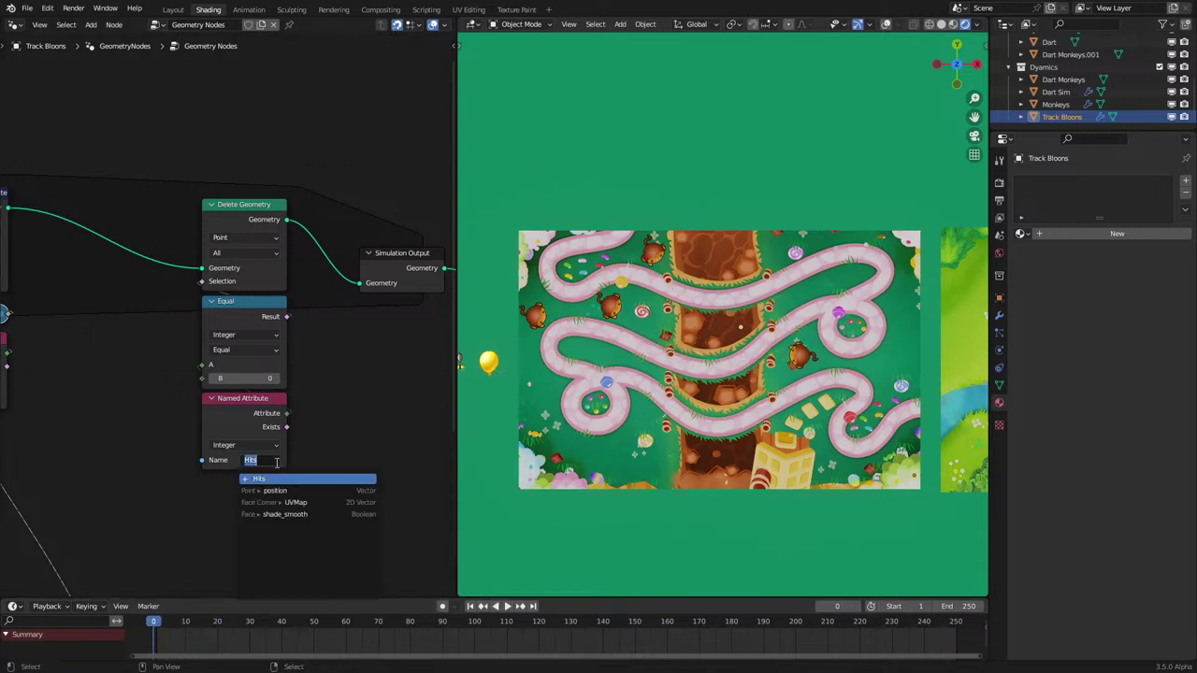
type("Health")
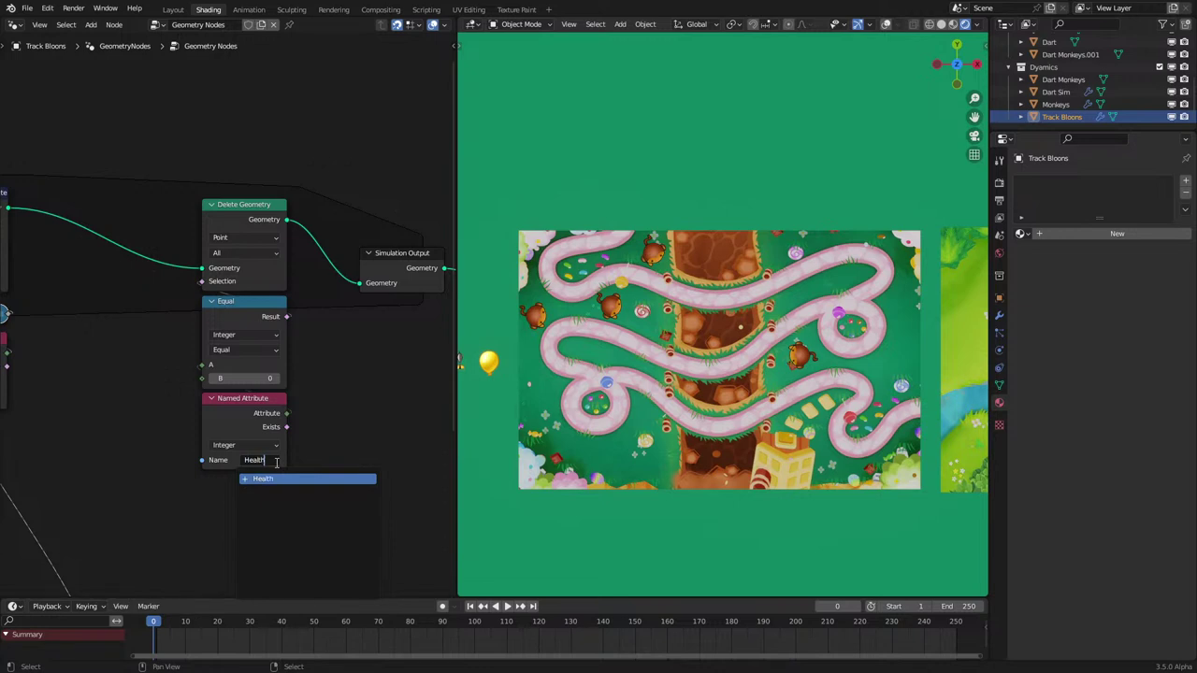
key("Return")
key("space")
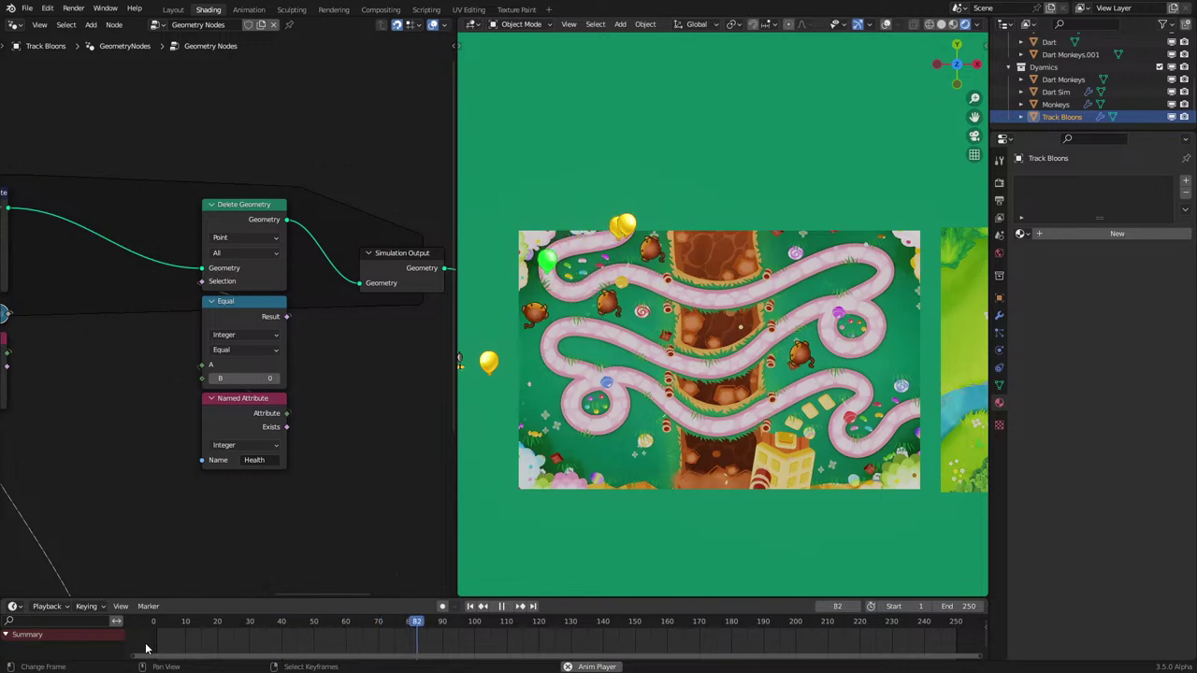
Step: Move the Sample Curve nodes, the timing nodes and their vector Add node up and away from Simulation Input
scroll(256, 365, "down", 4)
middle_click_drag(256, 365, 456, 405)
scroll(390, 407, "up", 1)
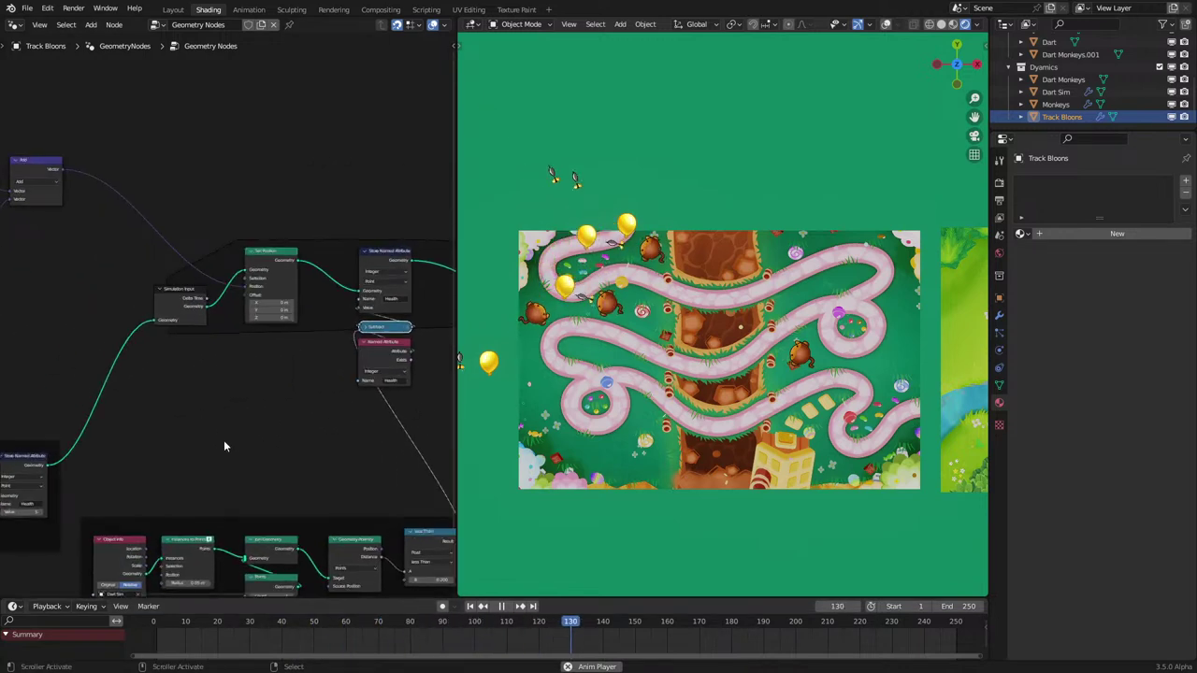
middle_click_drag(199, 437, 402, 409)
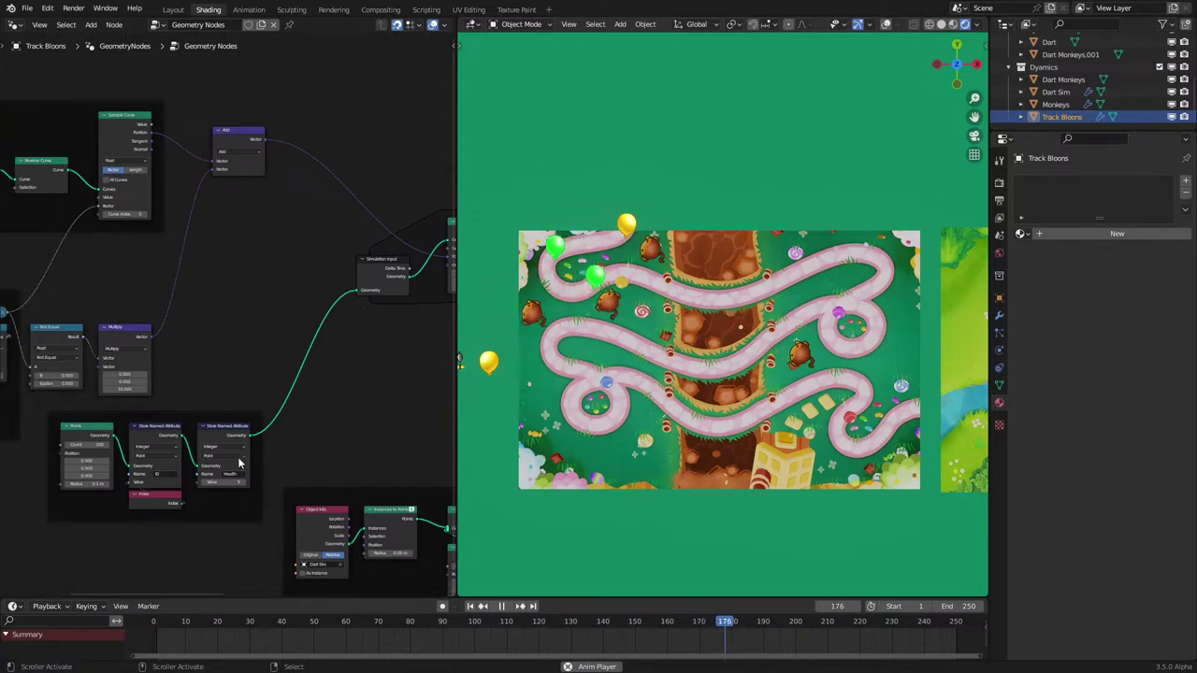
middle_click_drag(372, 266, 258, 374)
left_click_drag(259, 375, 259, 359)
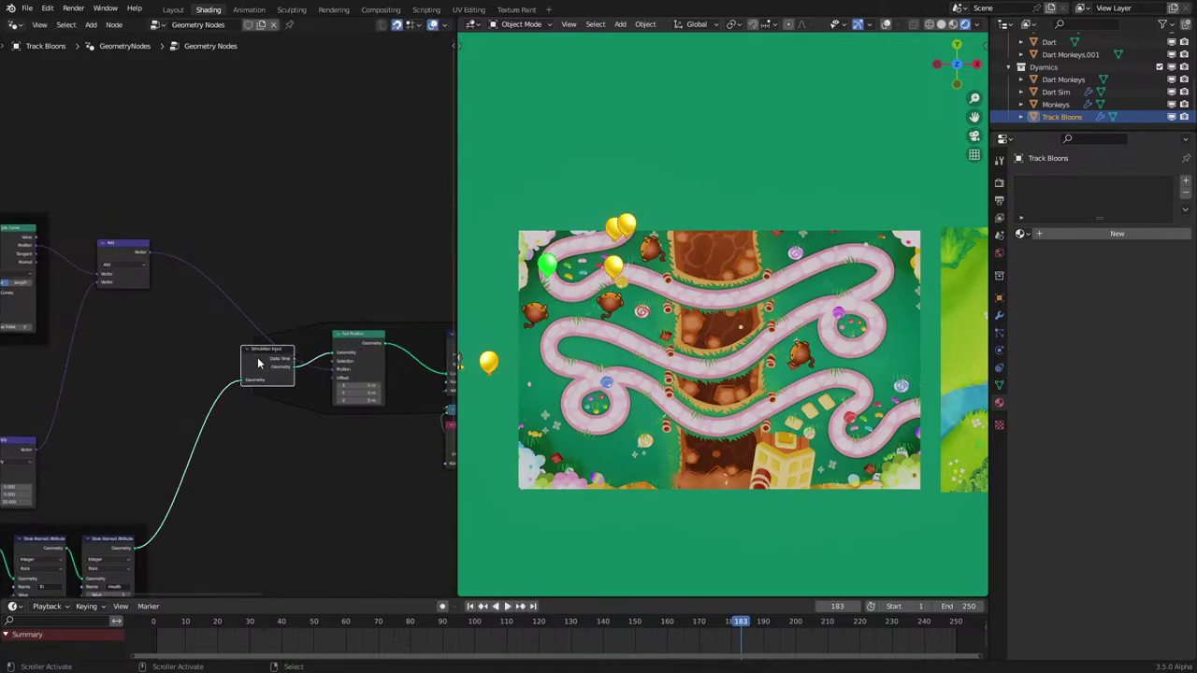
scroll(259, 361, "down", 5)
middle_click_drag(323, 428, 286, 400)
scroll(194, 435, "down", 2)
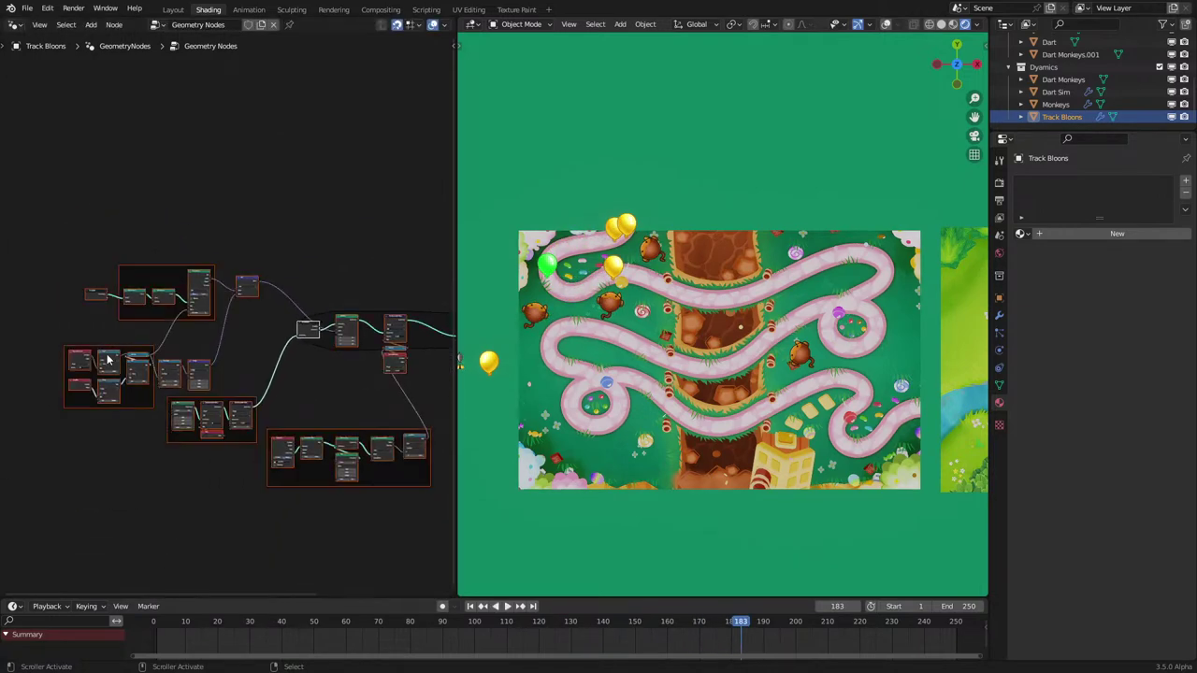
key("c")
left_click_drag(97, 283, 164, 253)
right_click(165, 255)
key("g")
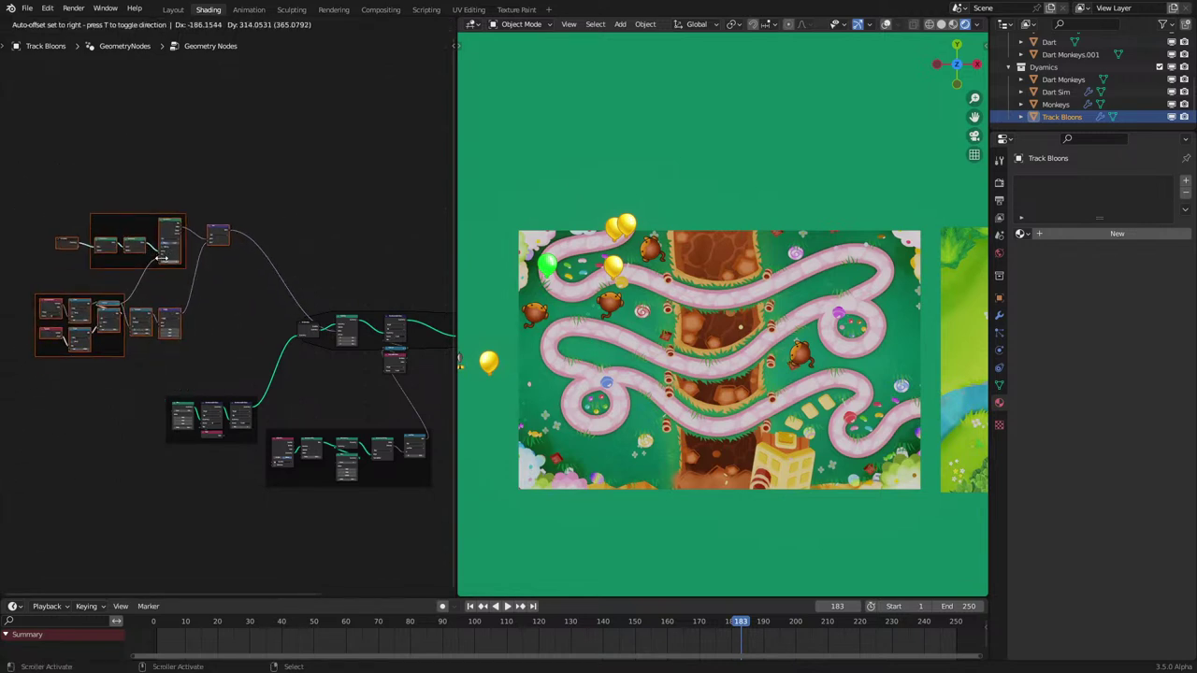
left_click(164, 250)
Step: Move the framed Points and Store Named Attribute group down and away, making more room around Simulation Input
scroll(216, 311, "up", 2)
left_click_drag(193, 312, 327, 432)
key("g")
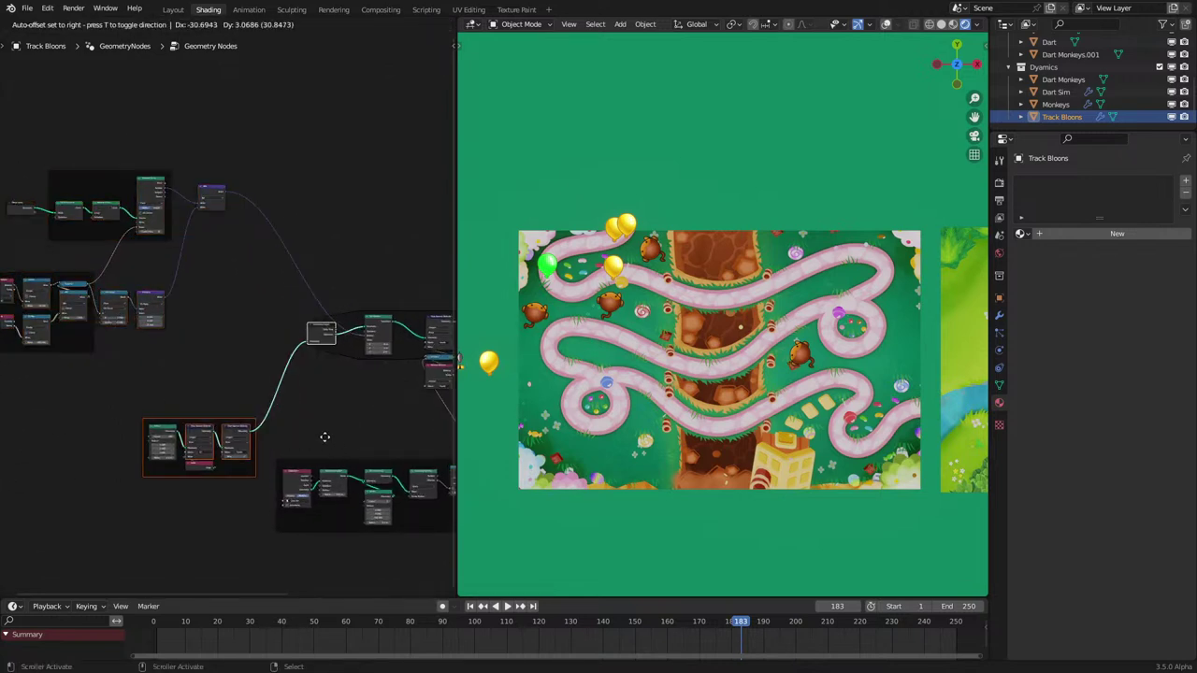
left_click(271, 408)
Step: Insert a Store Named Attribute node between Simulation Input and Set Position, named Age with the Integer data type
scroll(276, 404, "up", 4)
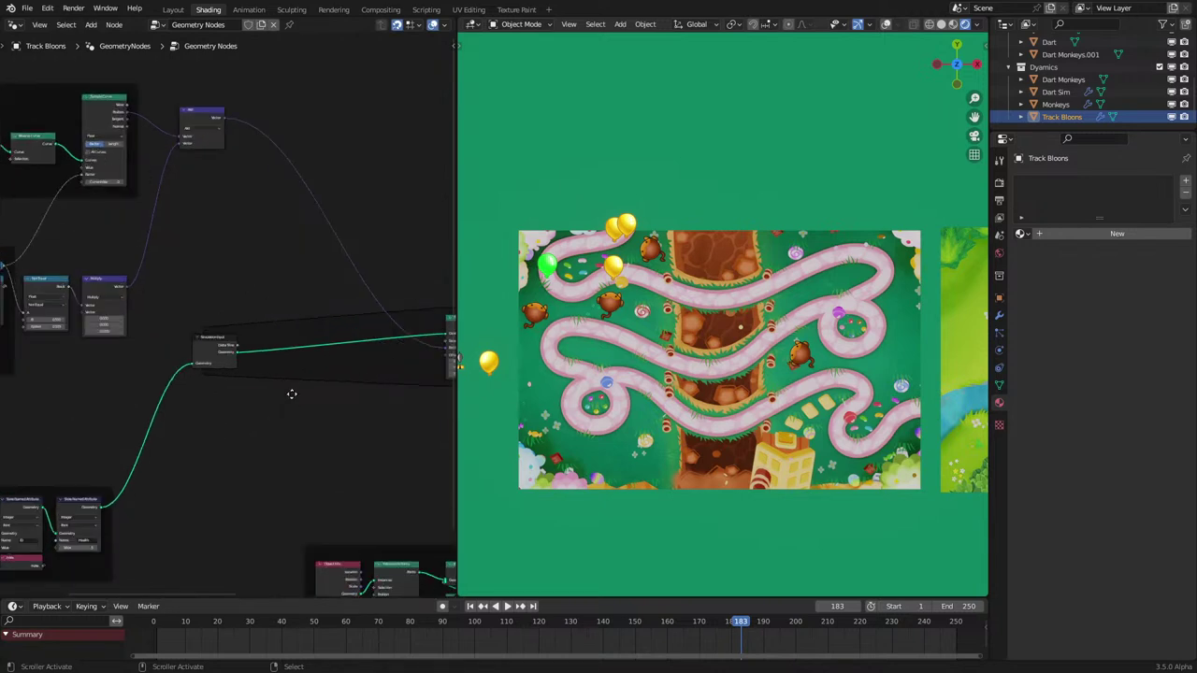
key("q")
left_click(159, 462)
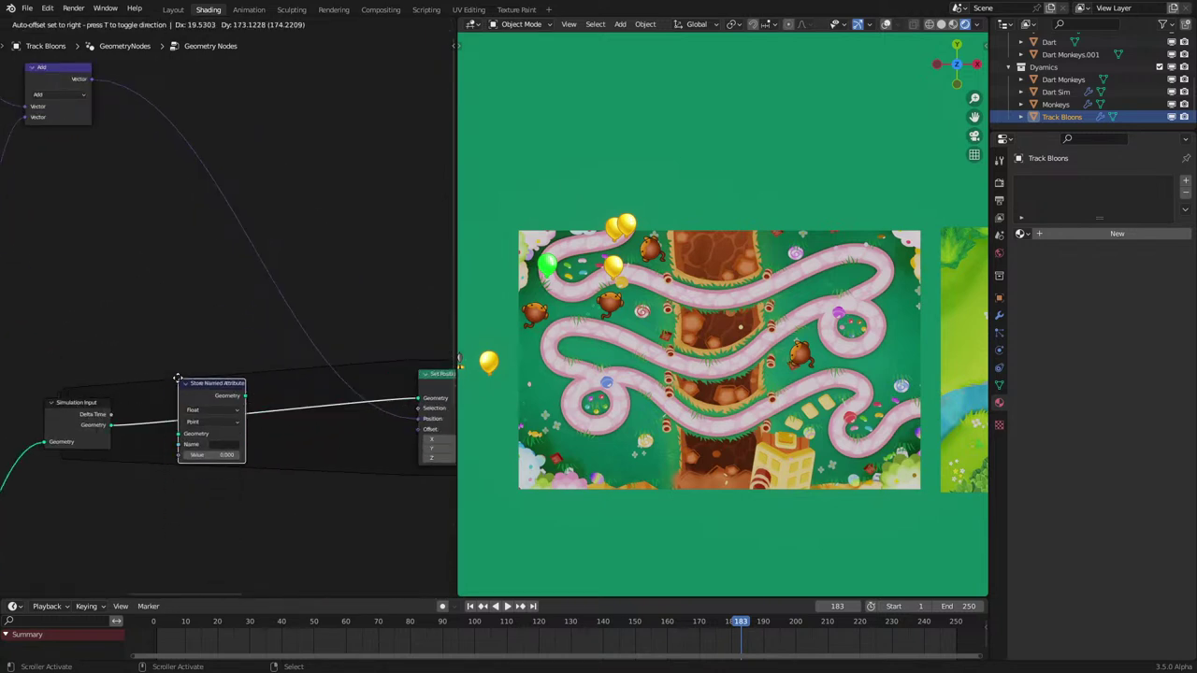
left_click(228, 447)
type("Age")
key("Return")
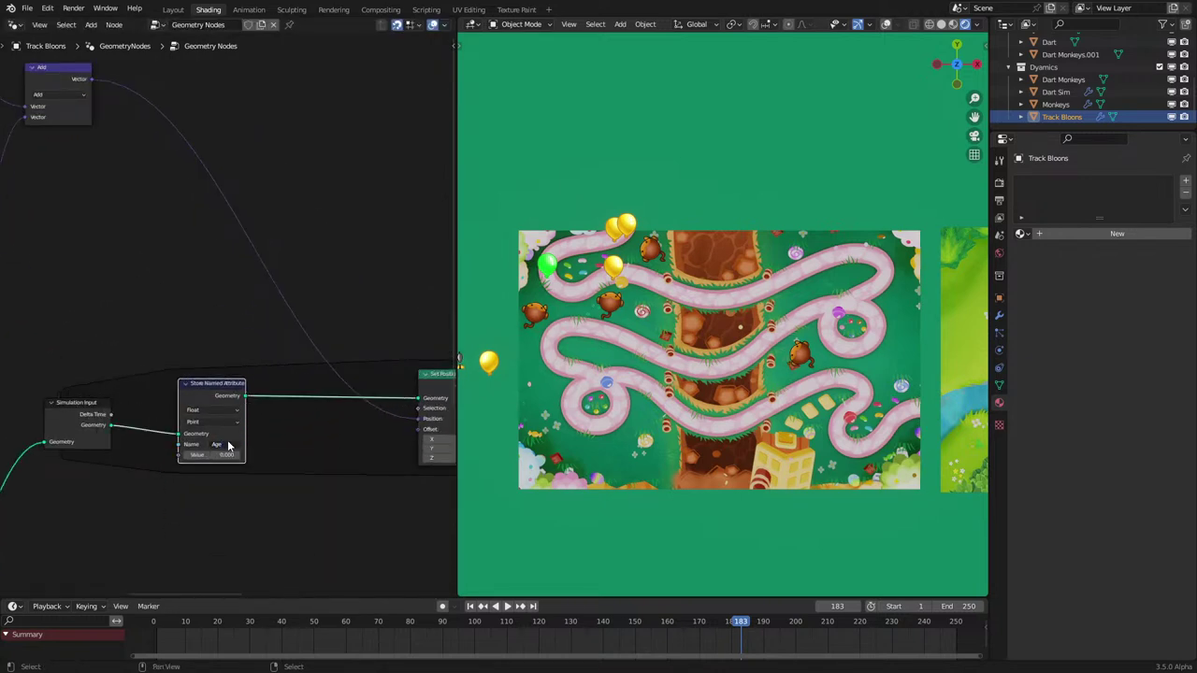
scroll(219, 425, "up", 3)
left_click(242, 346)
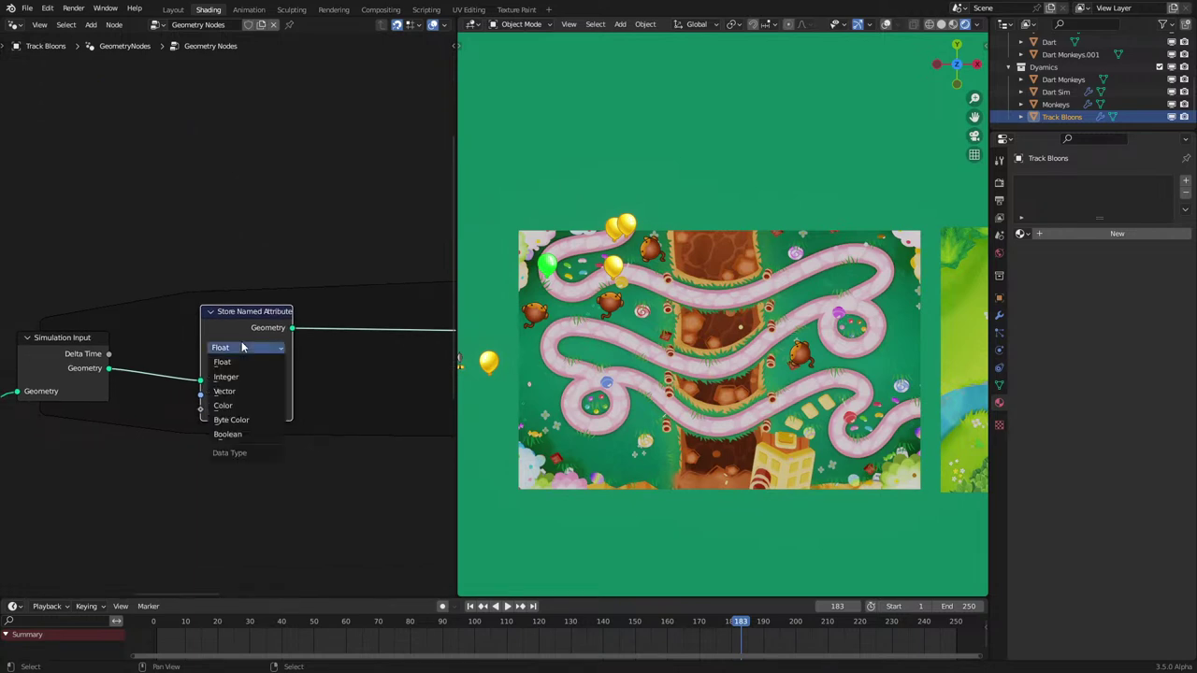
left_click(245, 377)
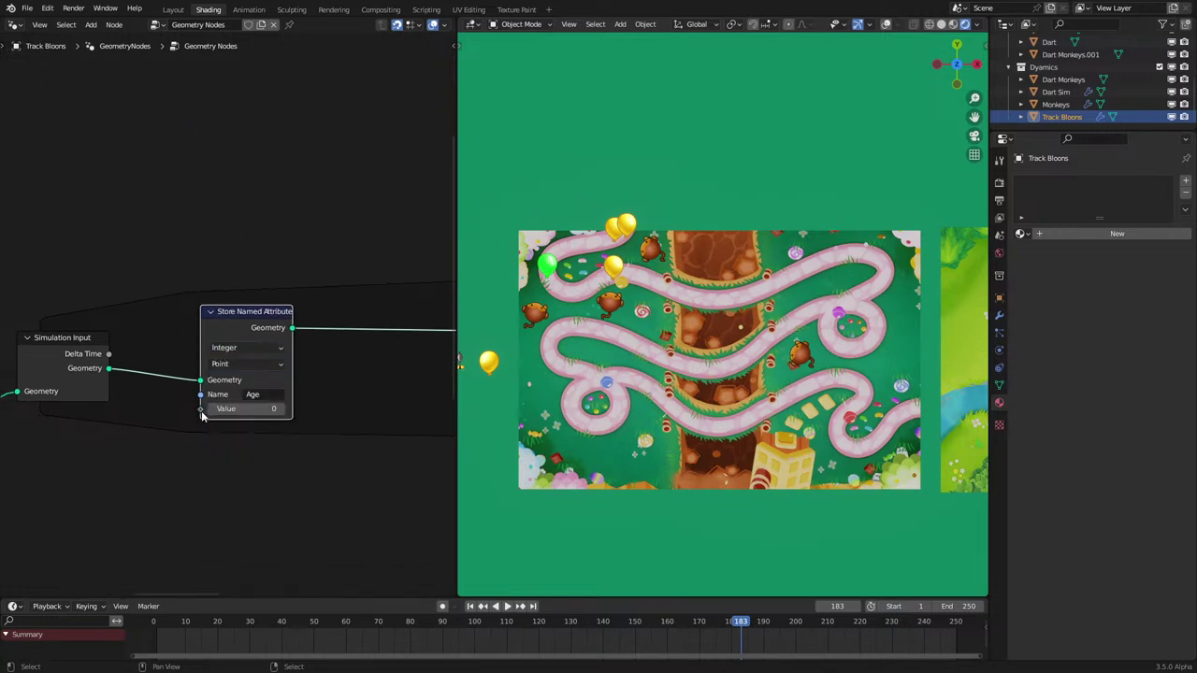
middle_click_drag(235, 473, 260, 429)
key("q")
left_click(254, 402)
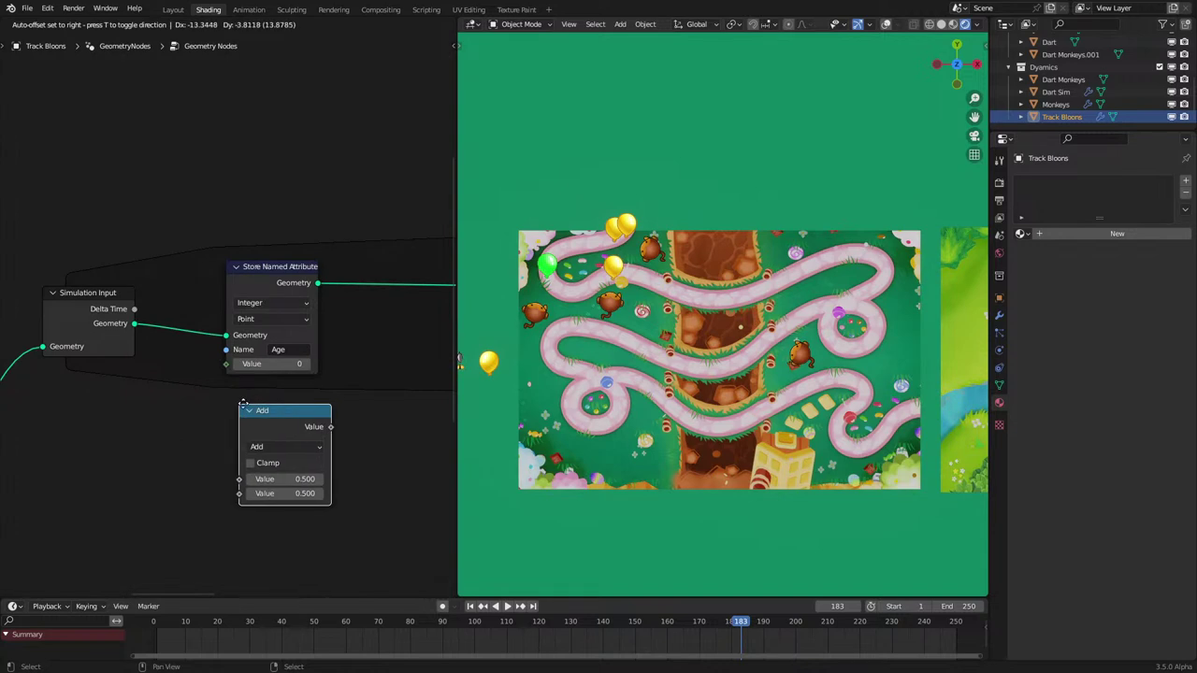
right_click(242, 405)
Step: Add a Named Attribute node below Simulation Input and set it to the integer attribute Age
key("q")
left_click(240, 418)
left_click(259, 423)
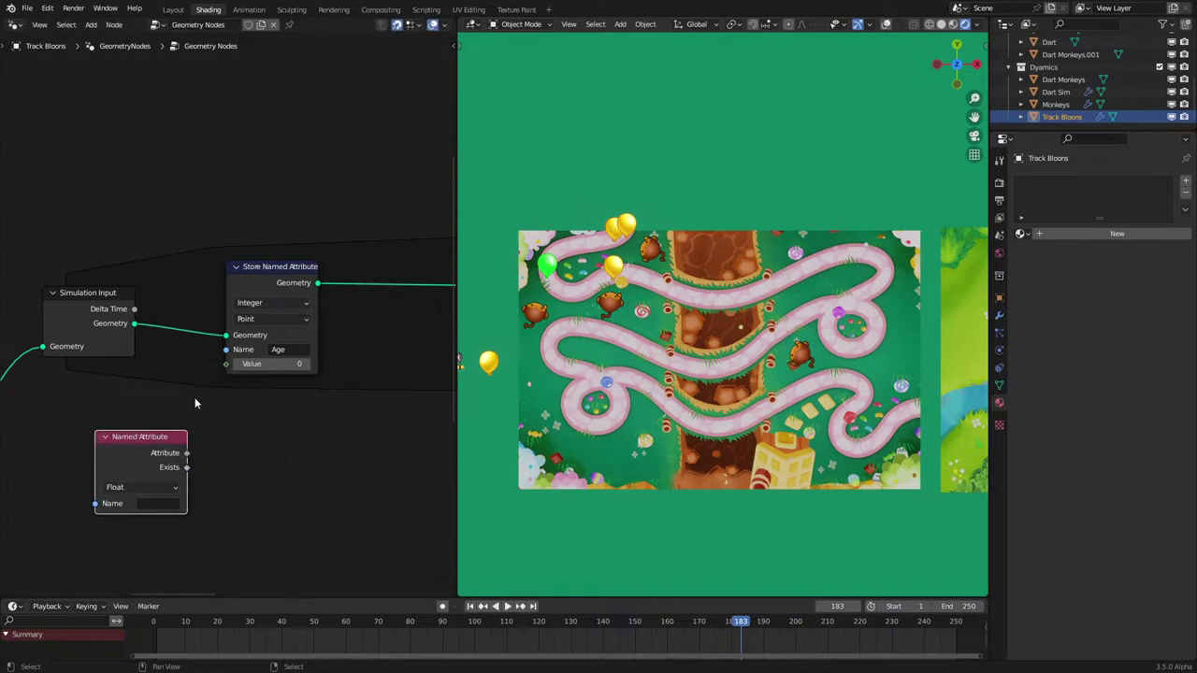
left_click(149, 504)
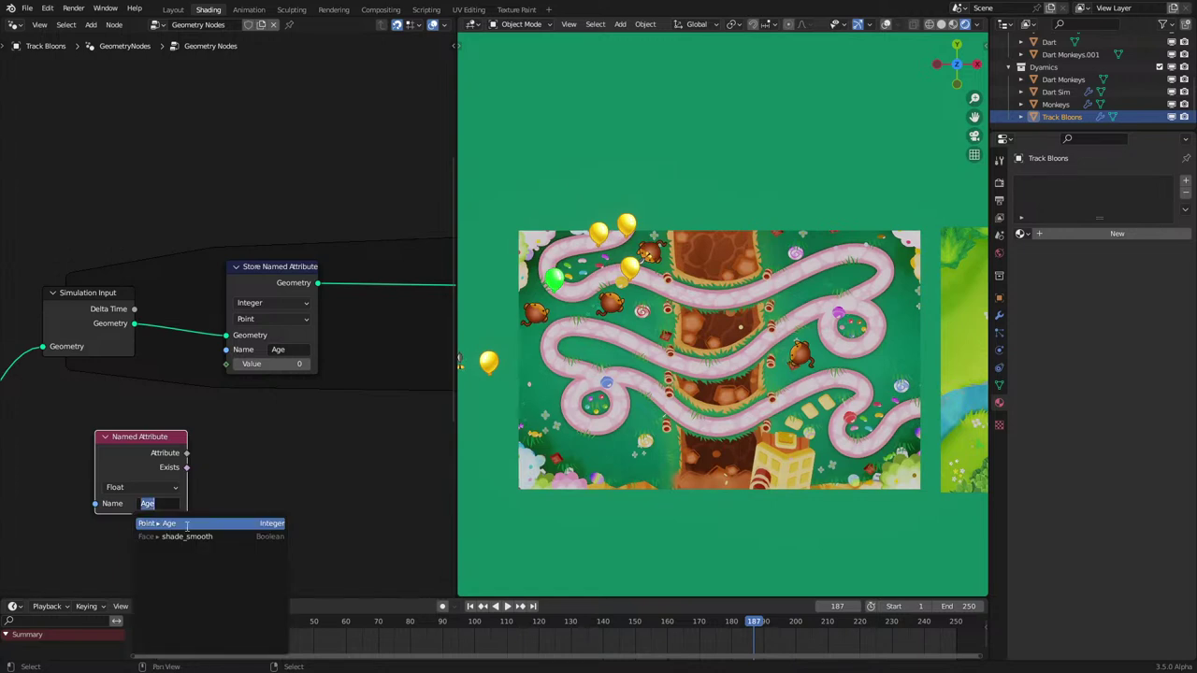
left_click(187, 525)
Step: Add 1.000 to the Age attribute with a Math Add node and feed the result into Store Named Attribute's Value
left_click_drag(187, 454, 265, 474)
type("ad")
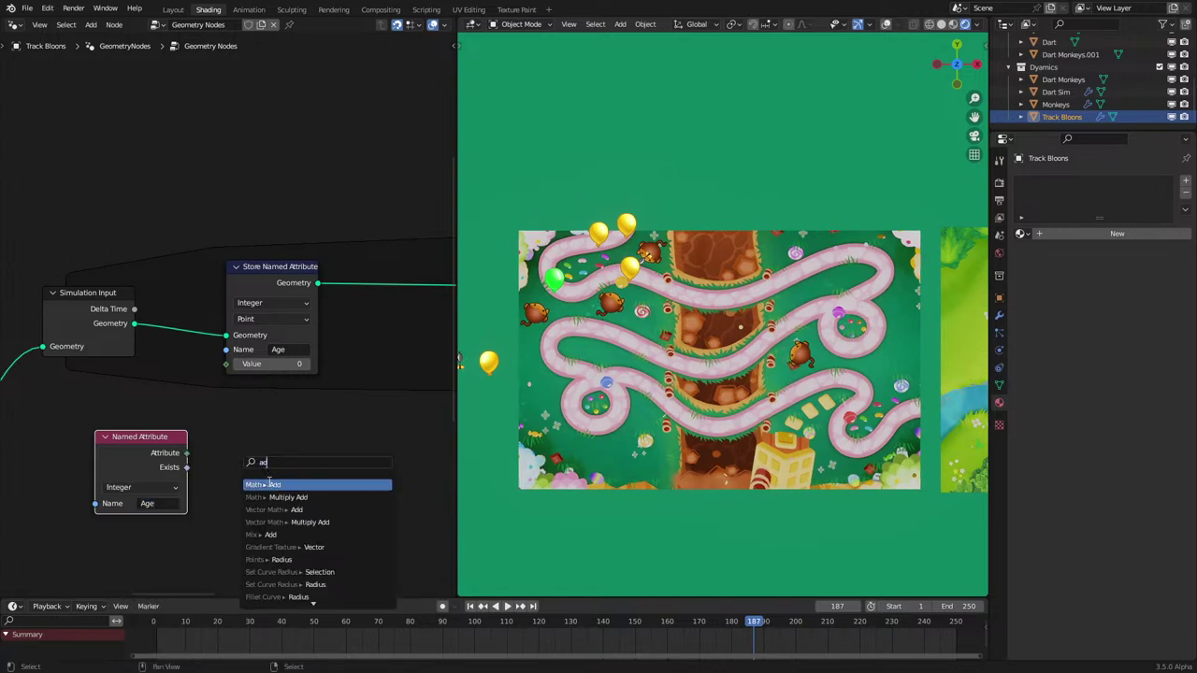
key("Return")
left_click(264, 442)
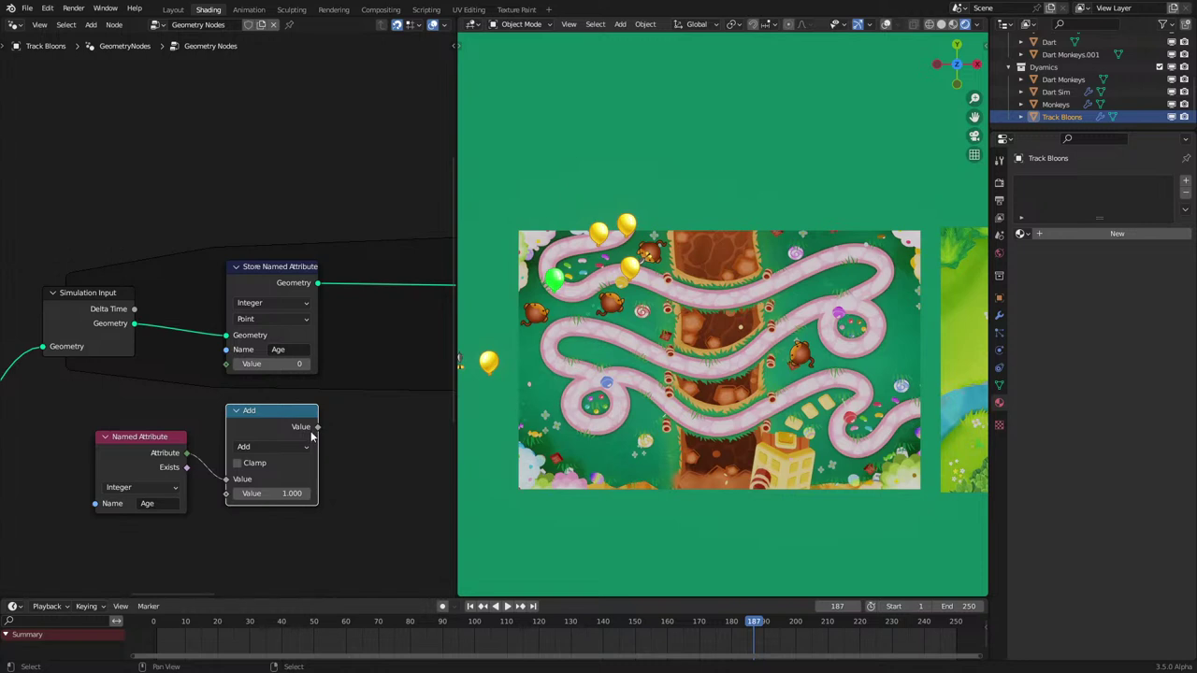
left_click_drag(235, 367, 234, 366)
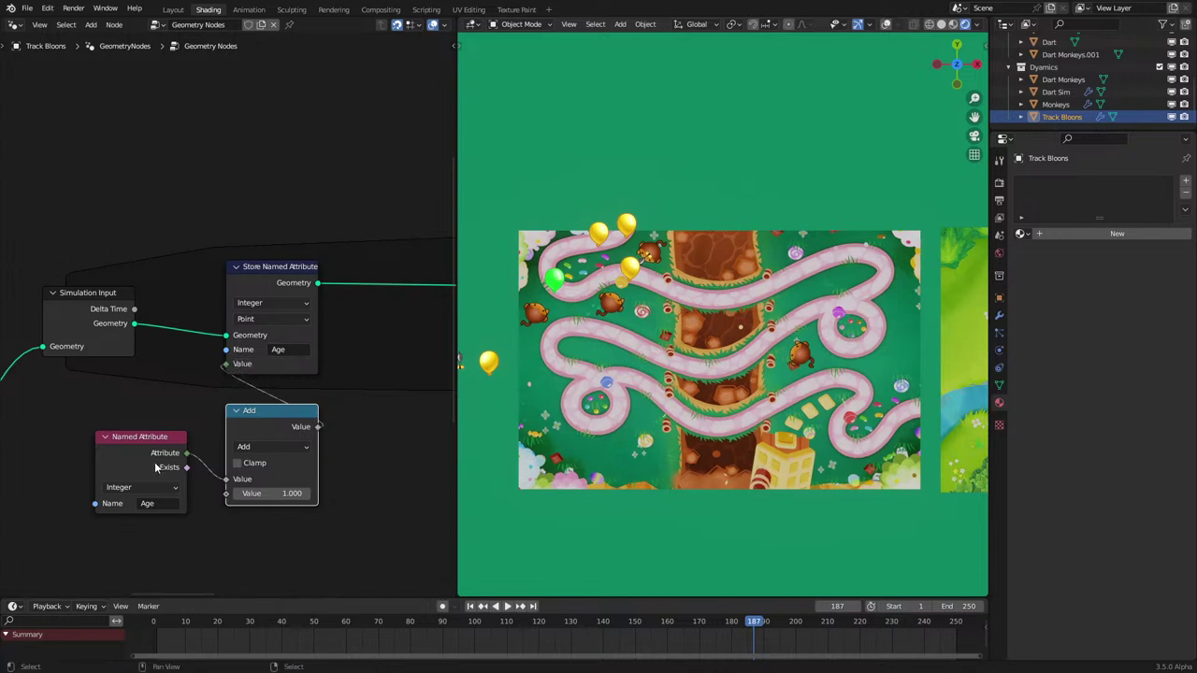
Step: Stack the Age Named Attribute and Add nodes below Store Named Attribute and join all three in a frame
left_click_drag(140, 462, 271, 539)
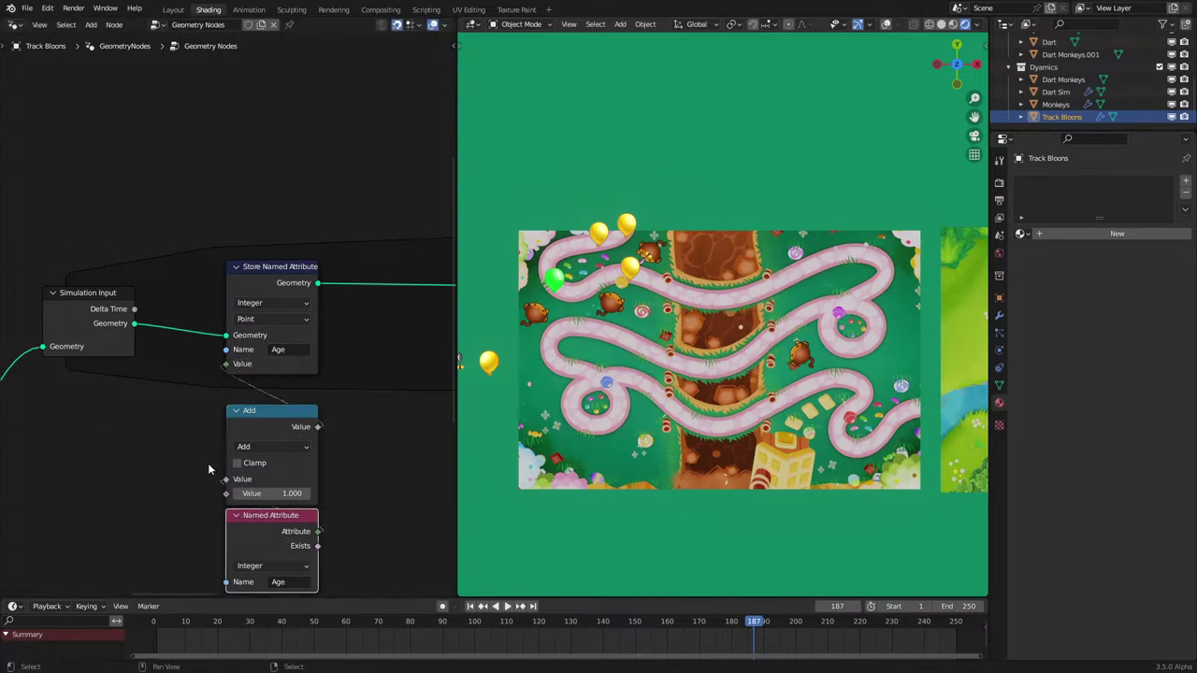
left_click_drag(204, 460, 270, 506)
left_click_drag(165, 261, 280, 563)
key("ctrl+j")
left_click(74, 427)
Step: Delete the framed ID and Scene Time calculation along with its Not Equal and Multiply nodes
scroll(74, 427, "down", 8)
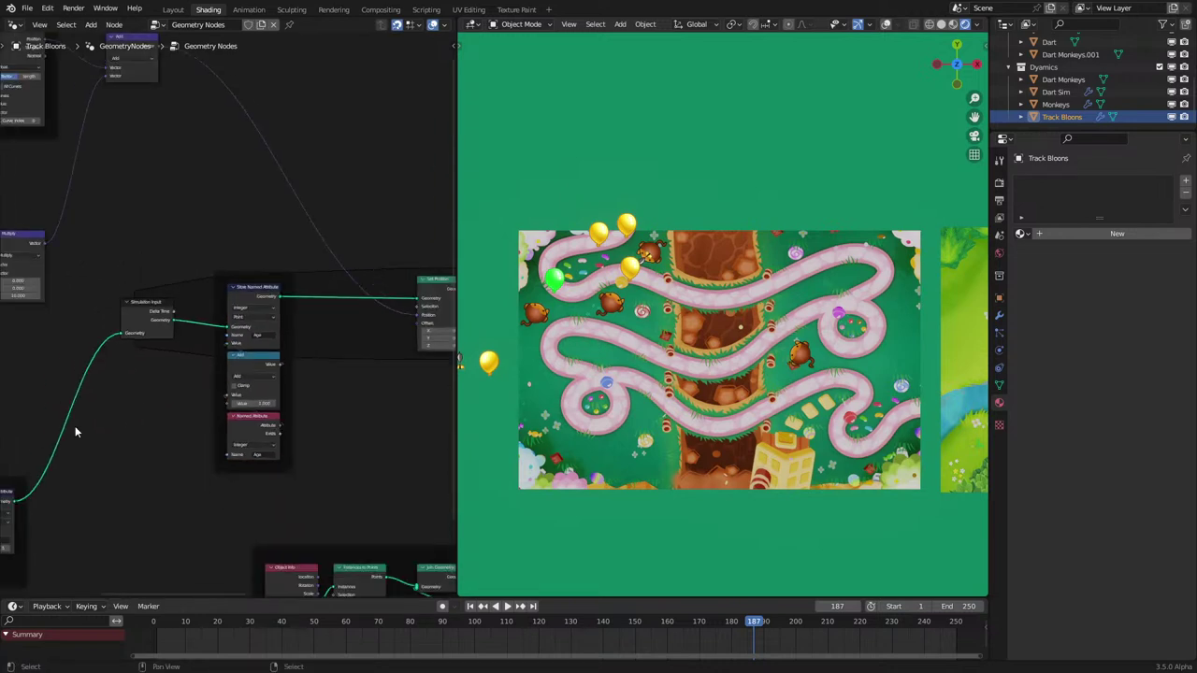
middle_click_drag(81, 274, 257, 327)
middle_click_drag(148, 331, 275, 454)
scroll(318, 304, "up", 2)
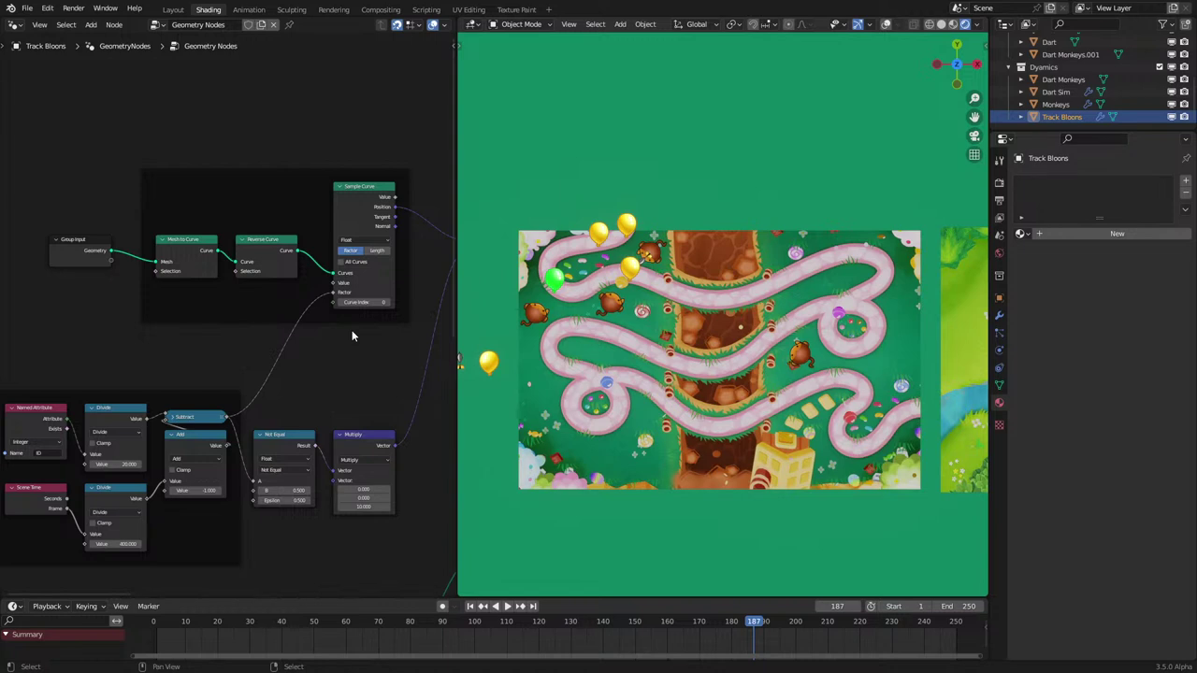
middle_click_drag(347, 361, 232, 383)
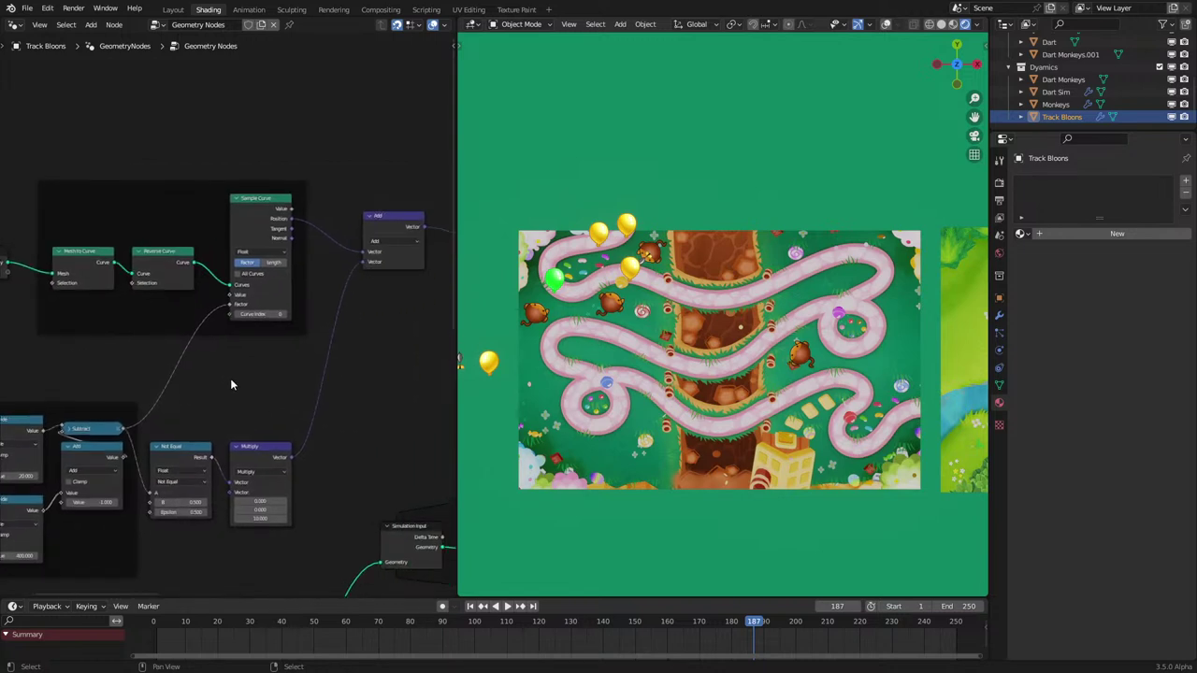
scroll(230, 404, "down", 2)
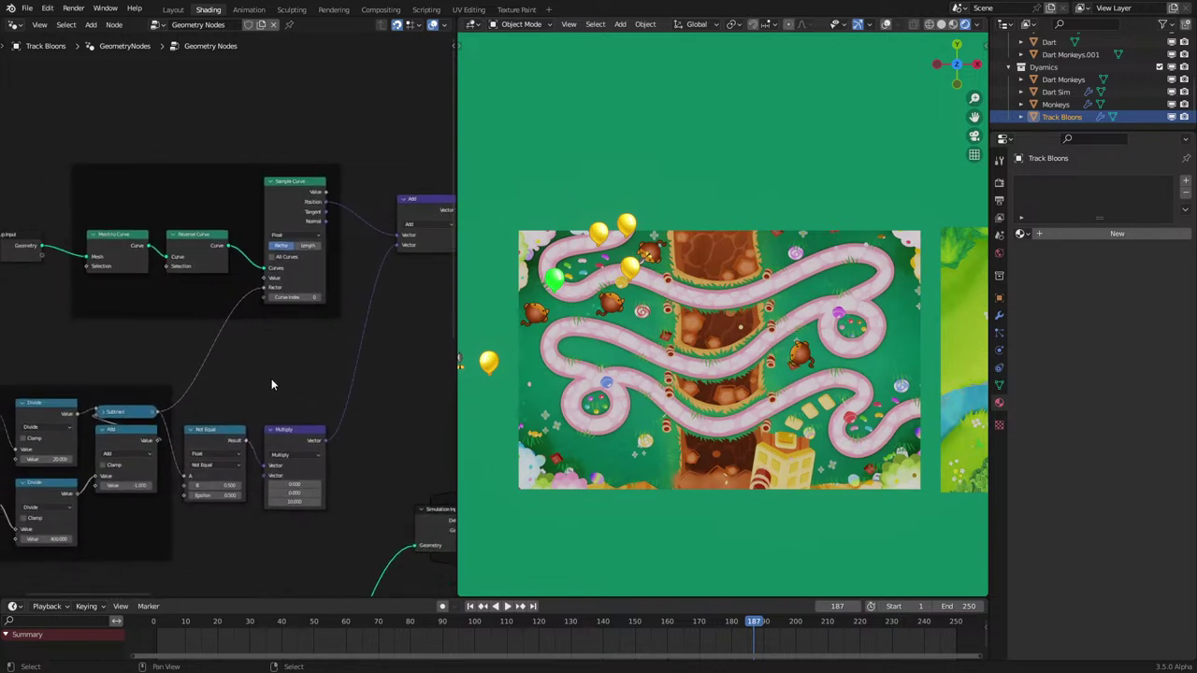
middle_click_drag(151, 384, 199, 373)
scroll(199, 373, "up", 1)
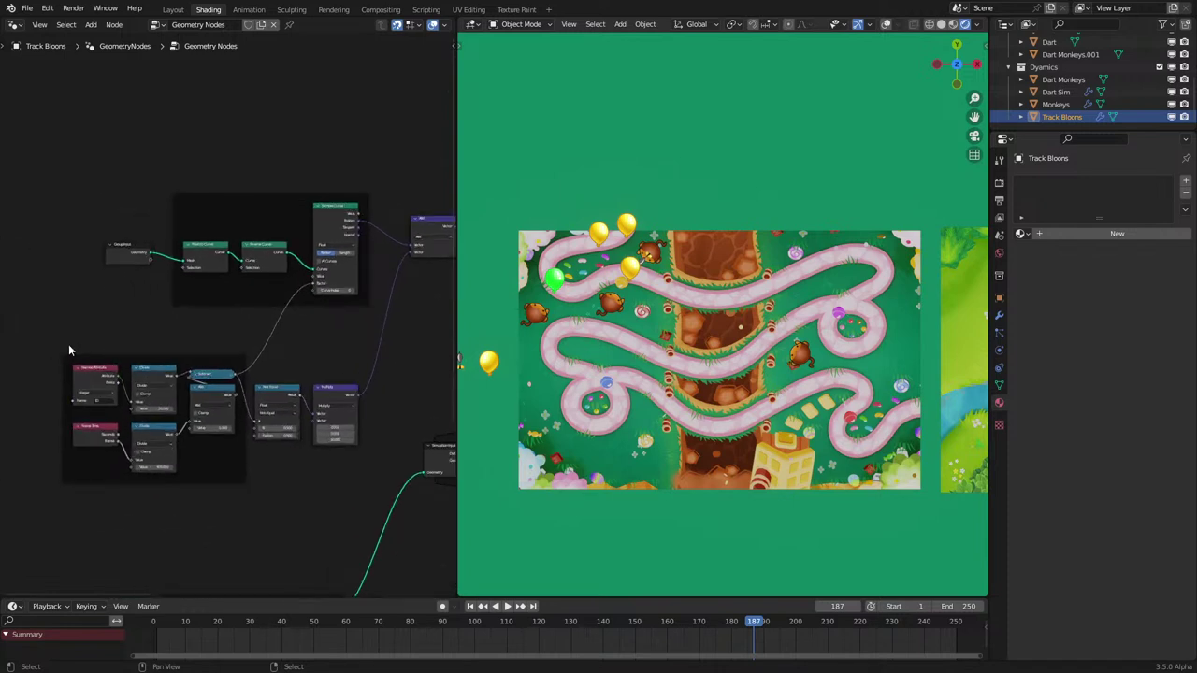
left_click_drag(68, 350, 345, 509)
Step: Connect Sample Curve's Position output directly to Set Position's Position input and delete the leftover vector Add node
middle_click_drag(212, 261, 135, 292)
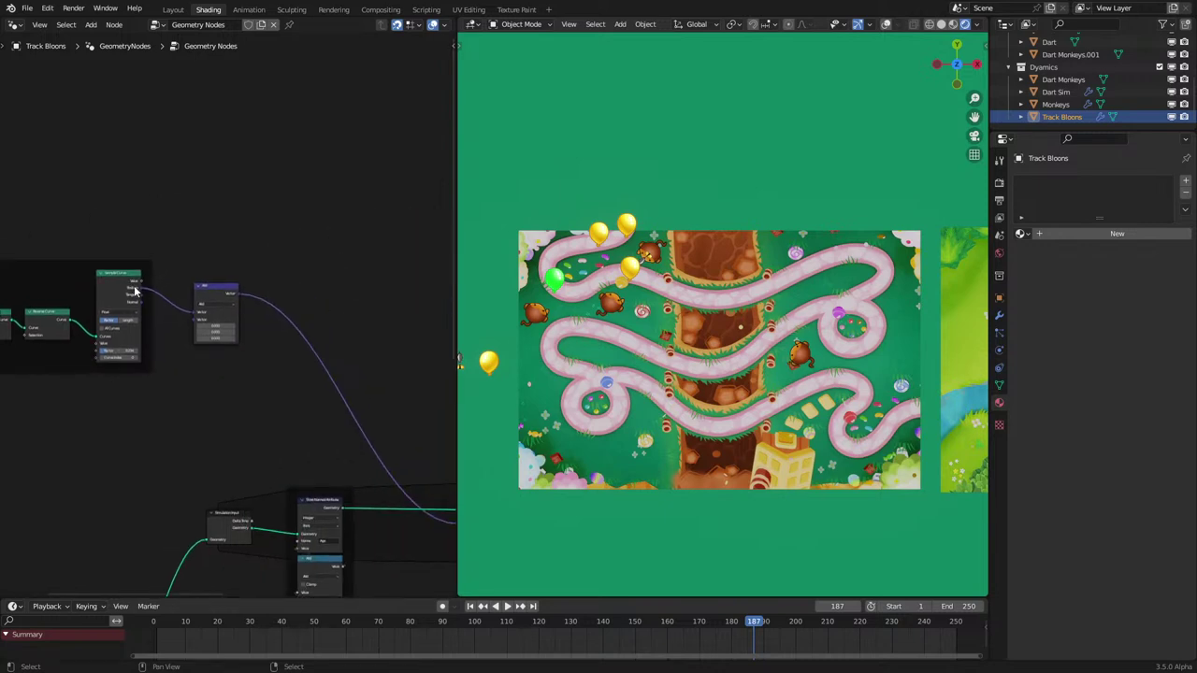
left_click_drag(143, 296, 390, 534)
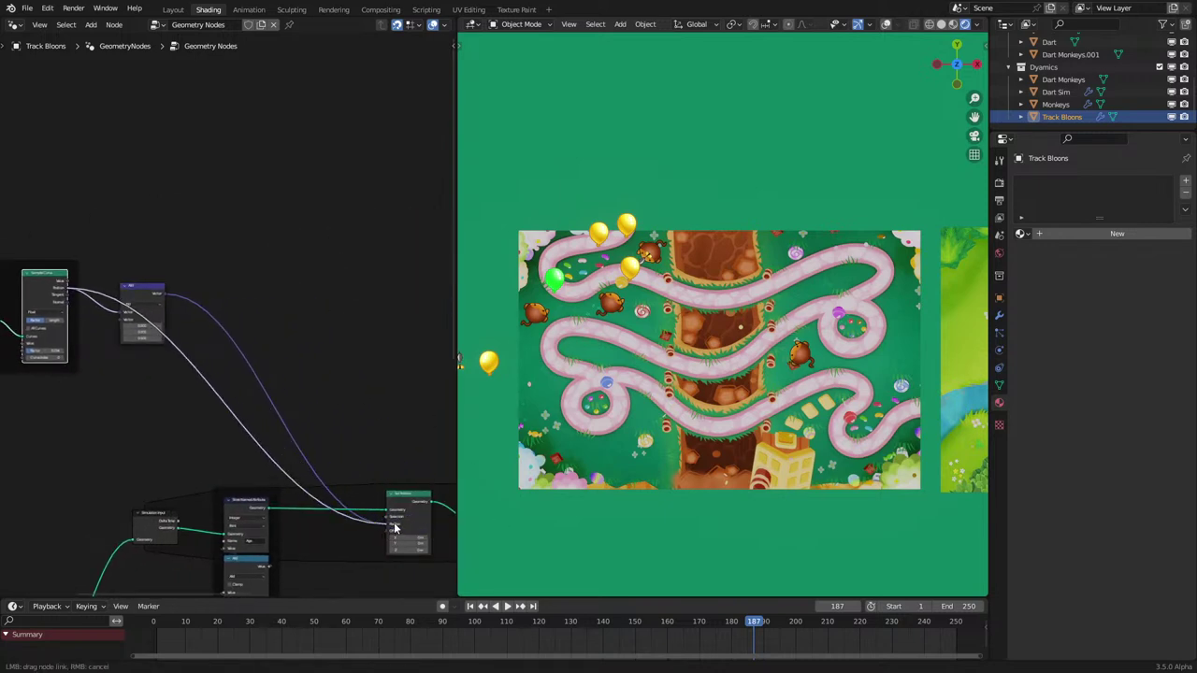
left_click(151, 297)
key("x")
Step: Move the Group Input and the Sample Curve frame closer to Simulation Input
middle_click_drag(123, 345, 283, 293)
scroll(283, 292, "down", 3)
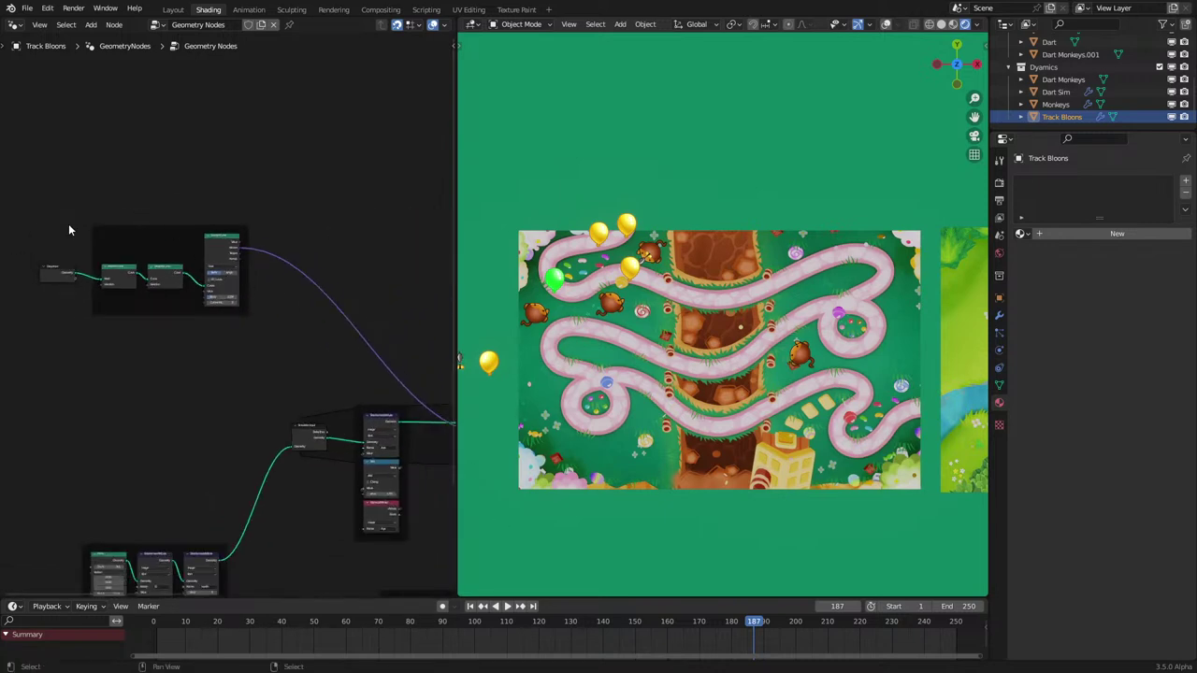
left_click_drag(53, 217, 174, 322)
key("g")
left_click(295, 418)
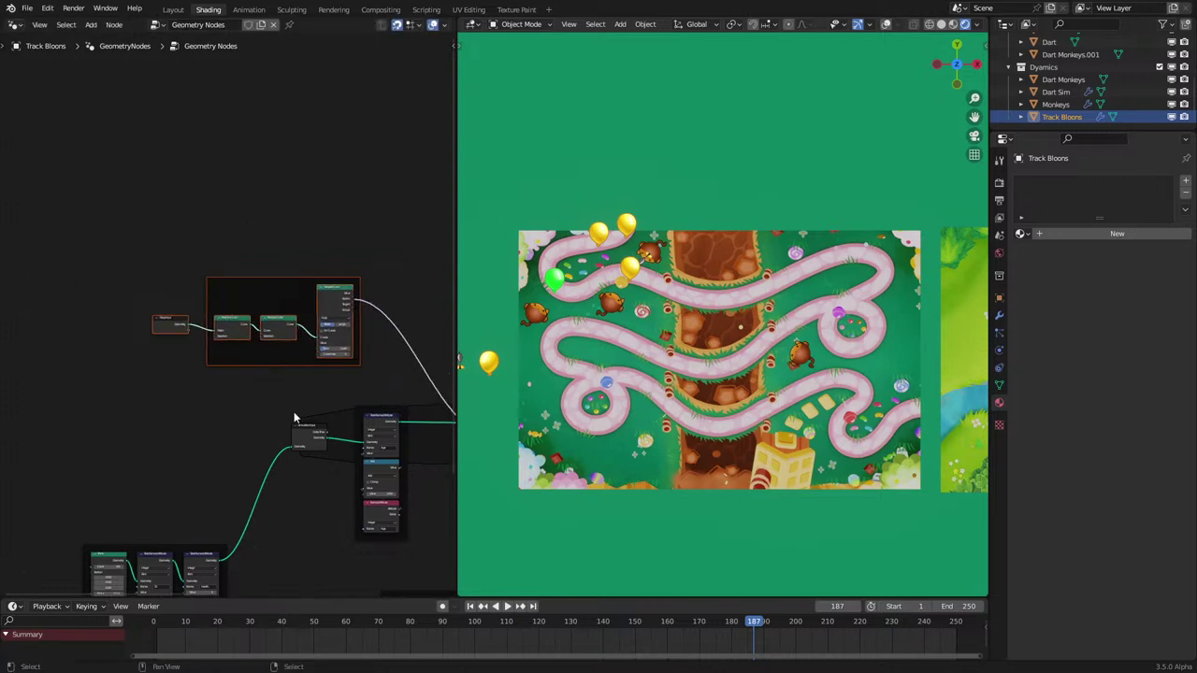
Step: Move Simulation Input farther from the Age Store Named Attribute node and insert a Join Geometry node on the link between them
middle_click_drag(240, 419, 237, 375)
left_click_drag(308, 352, 196, 352)
scroll(280, 356, "up", 4)
key("shift+a")
left_click(282, 357)
type("join")
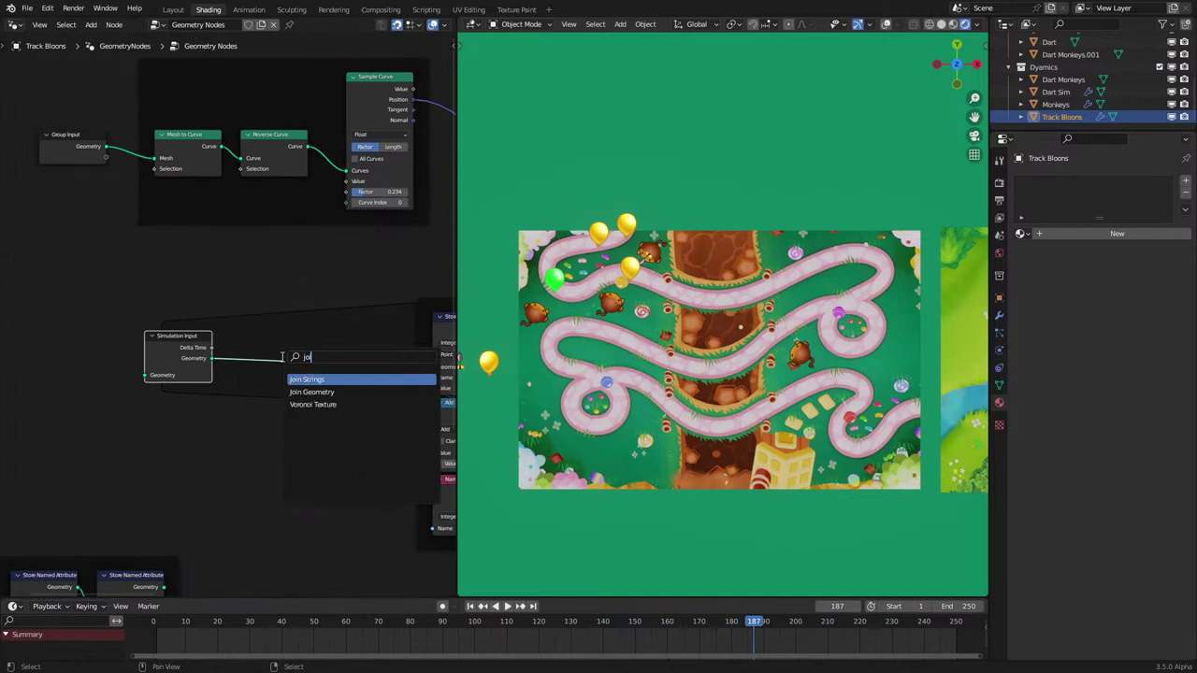
key("Return")
right_click(281, 358)
key("shift+a")
type("jo")
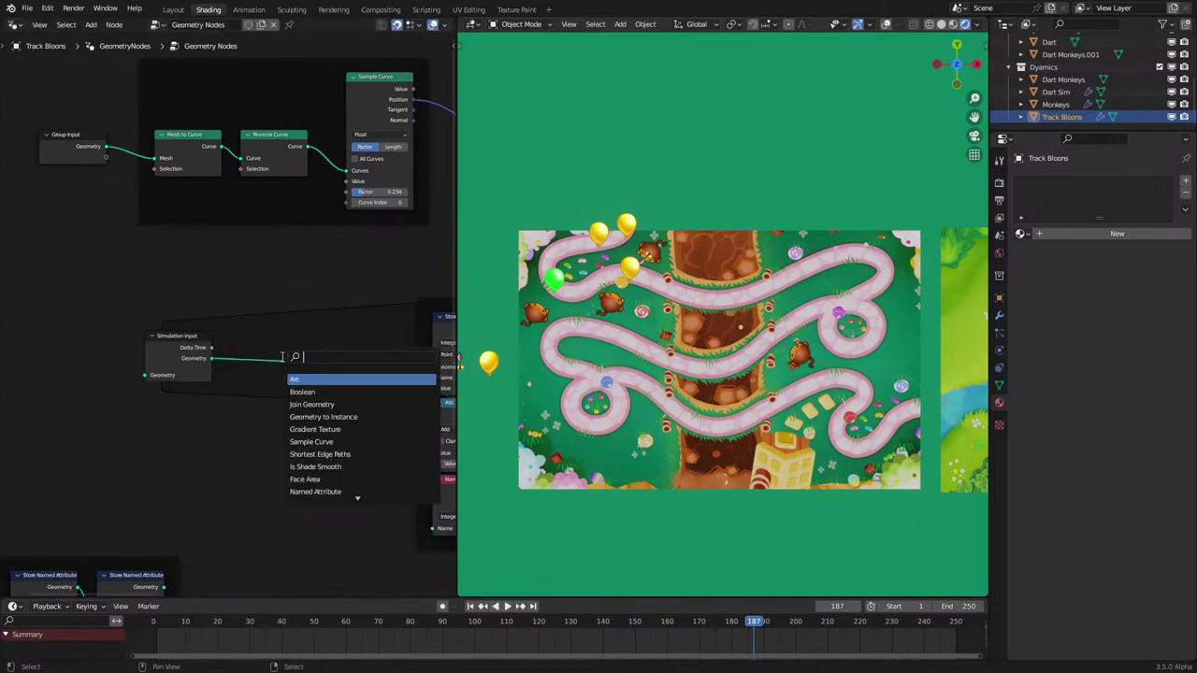
key("Down")
key("Return")
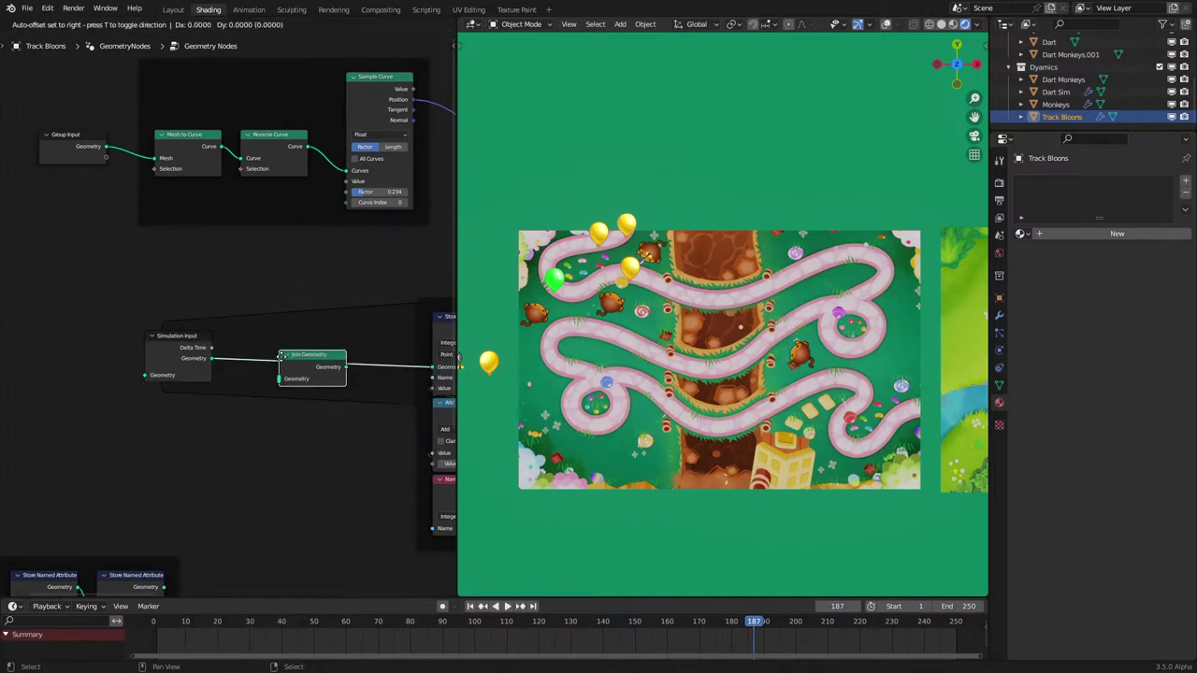
left_click(284, 363)
Step: Connect the Health Store Named Attribute's Geometry output to Join Geometry and move the Points frame closer to Simulation Input
middle_click_drag(211, 472, 275, 387)
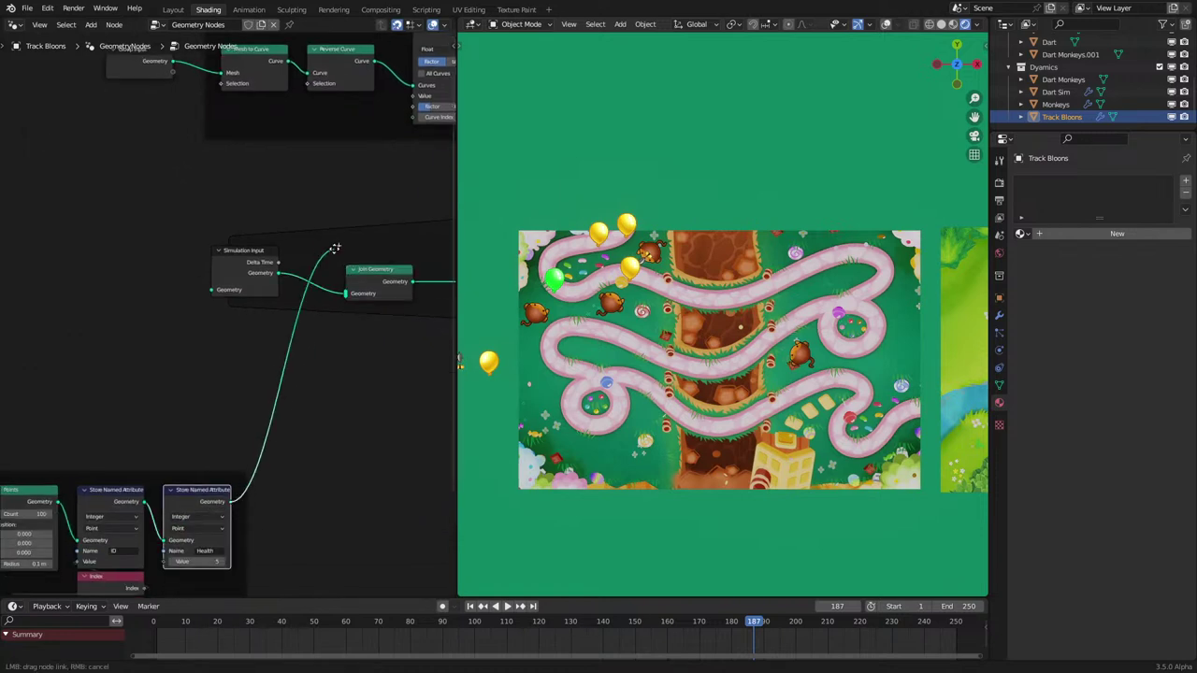
left_click_drag(348, 299, 348, 299)
scroll(147, 449, "down", 2)
left_click_drag(142, 453, 208, 300)
mouse_move(203, 271)
middle_mouse_down()
mouse_move(144, 423)
mouse_move(114, 462)
middle_mouse_up()
scroll(227, 354, "up", 2)
scroll(215, 327, "down", 3)
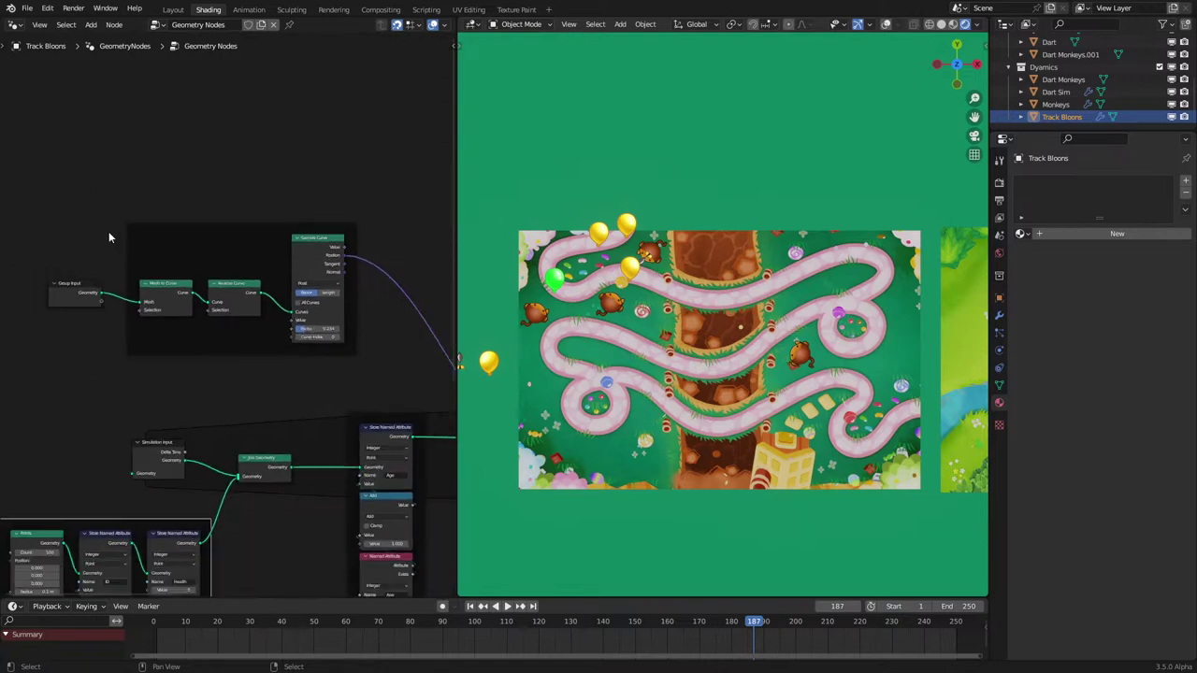
Step: Move the Group Input and Sample Curve frame farther above Simulation Input and switch Sample Curve to Length mode
left_click_drag(50, 216, 211, 386)
key("g")
left_click(219, 318)
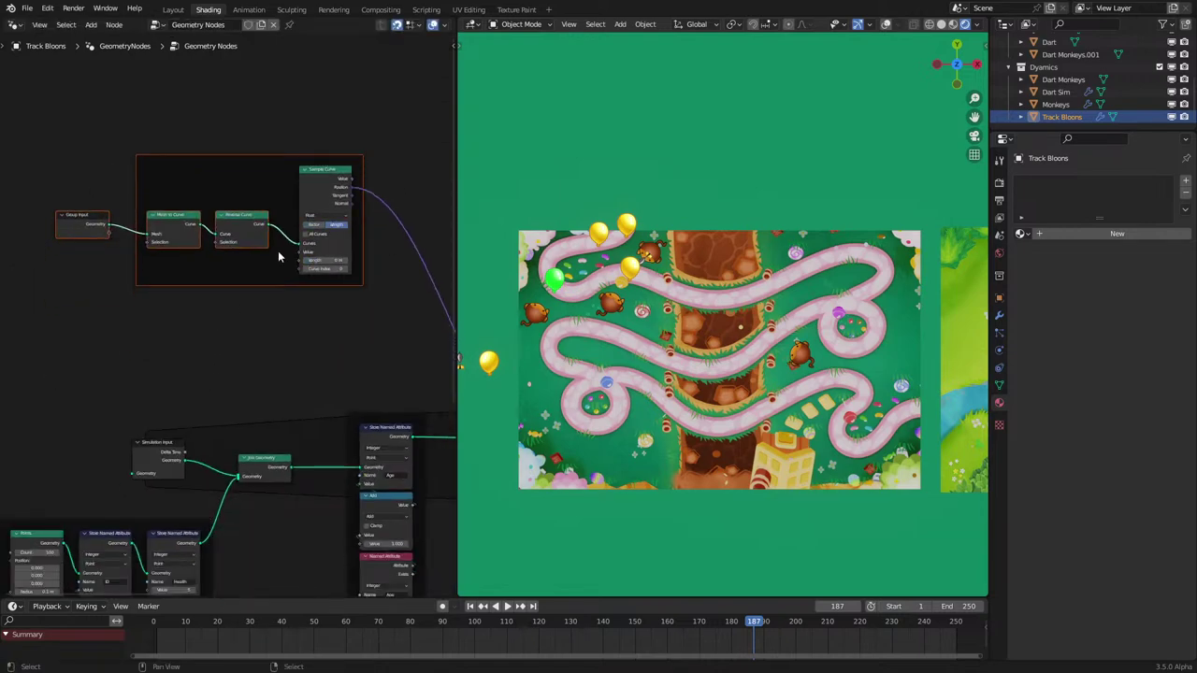
Step: Add a Named Attribute node below the Sample Curve frame, set to Integer with the name Age
scroll(240, 302, "up", 4)
middle_click_drag(238, 304, 222, 361)
key("q")
left_click(224, 364)
left_click(159, 365)
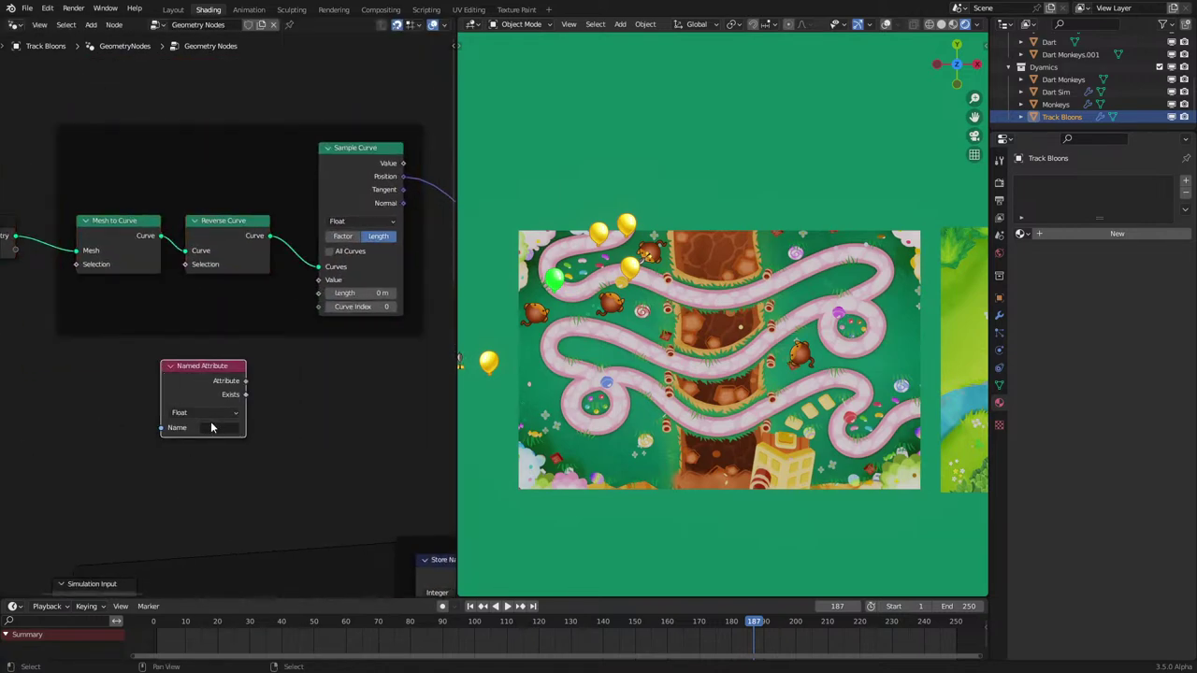
left_click(212, 428)
type("g")
left_click(224, 458)
Step: Multiply the Age attribute by 0.100 and feed the result into Sample Curve's Length input
left_click_drag(245, 381, 301, 413)
type("mul")
key("Return")
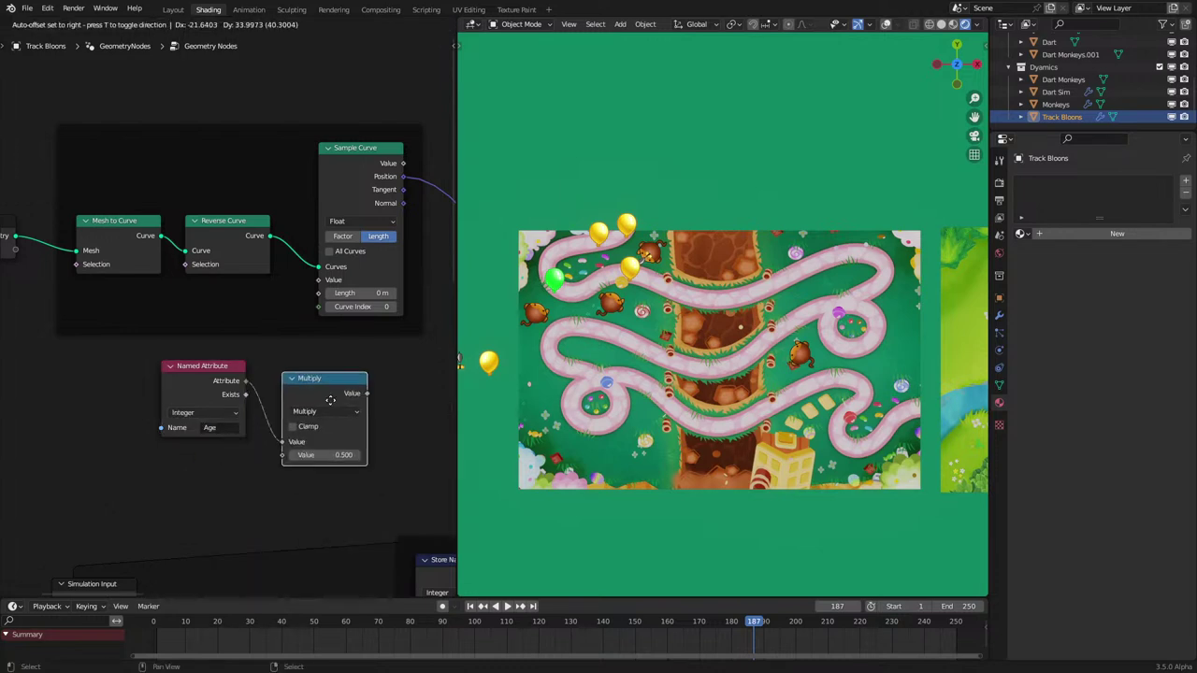
left_click(318, 388)
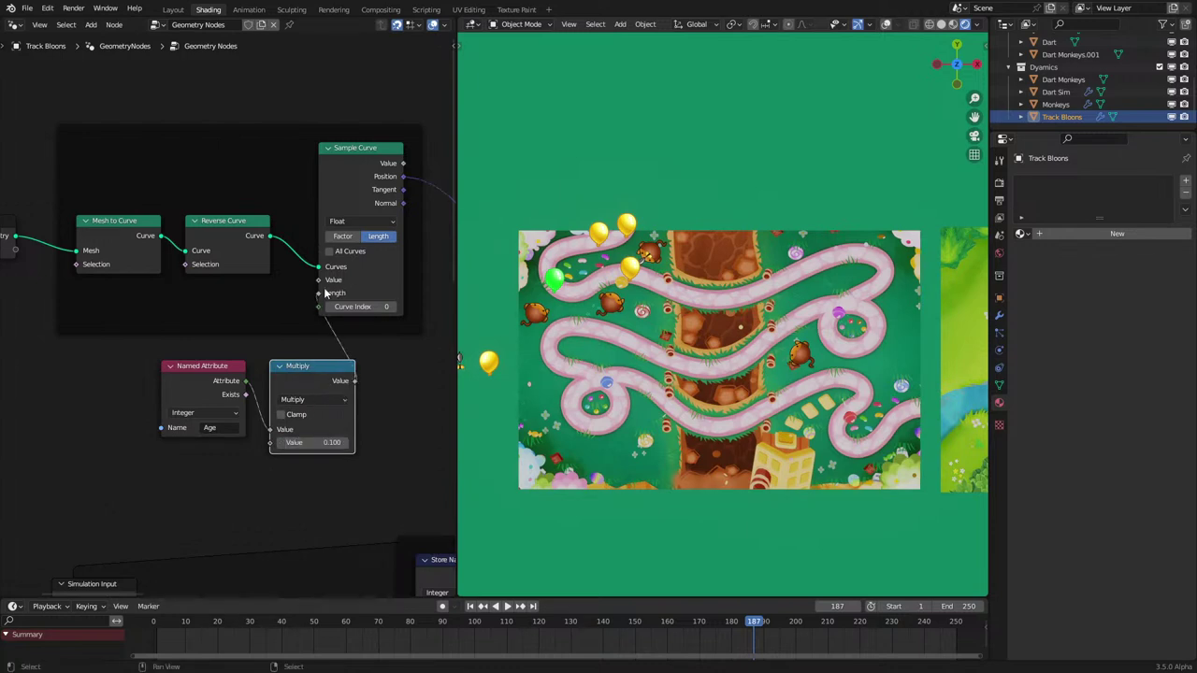
Step: Play the animation, connect Mesh to Curve directly to Sample Curve's Curves input, and delete the Reverse Curve node
key("space")
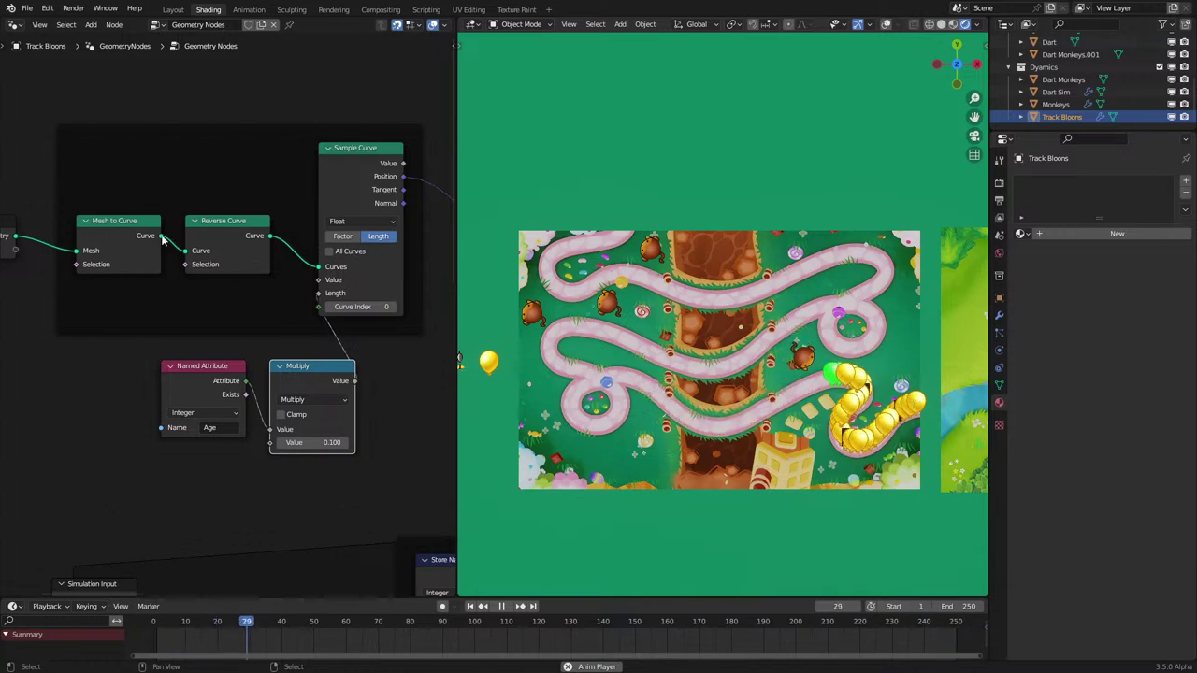
left_click_drag(161, 235, 316, 269)
left_click(240, 230)
key("x")
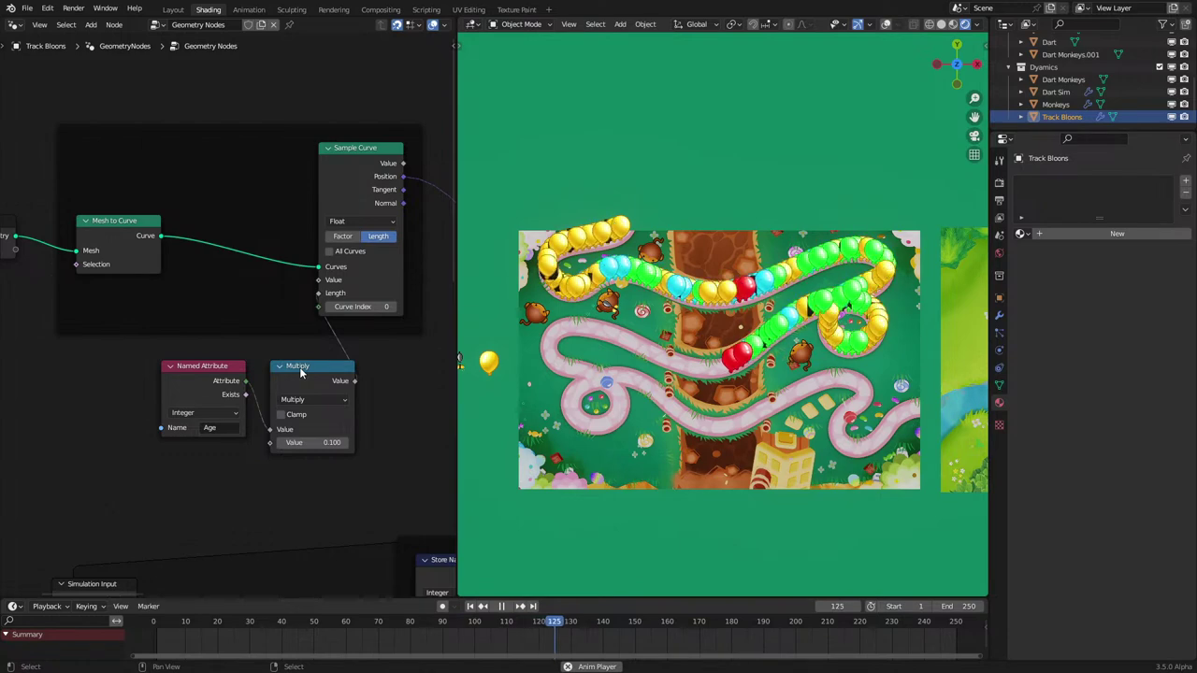
key("space")
Step: Expand the Random Value node below Set Position and play the simulation with the viewport tilted slightly
scroll(299, 366, "down", 3)
middle_click_drag(304, 466, 262, 244)
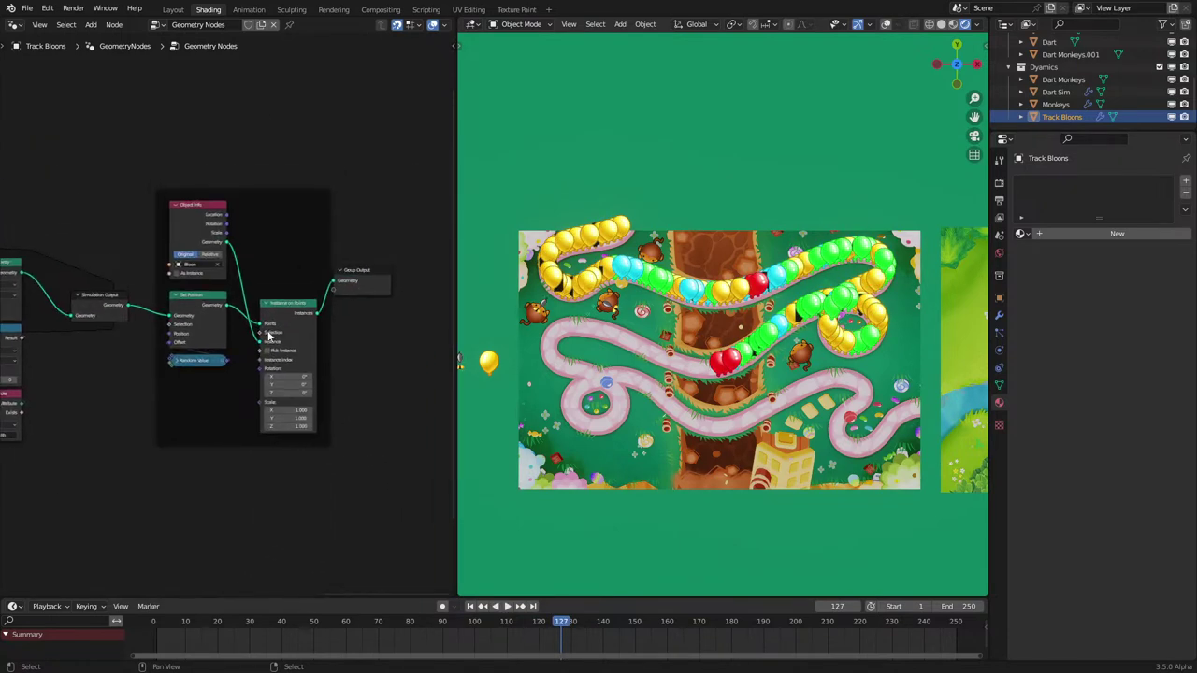
scroll(228, 316, "up", 5)
left_click(146, 387)
scroll(730, 427, "up", 1)
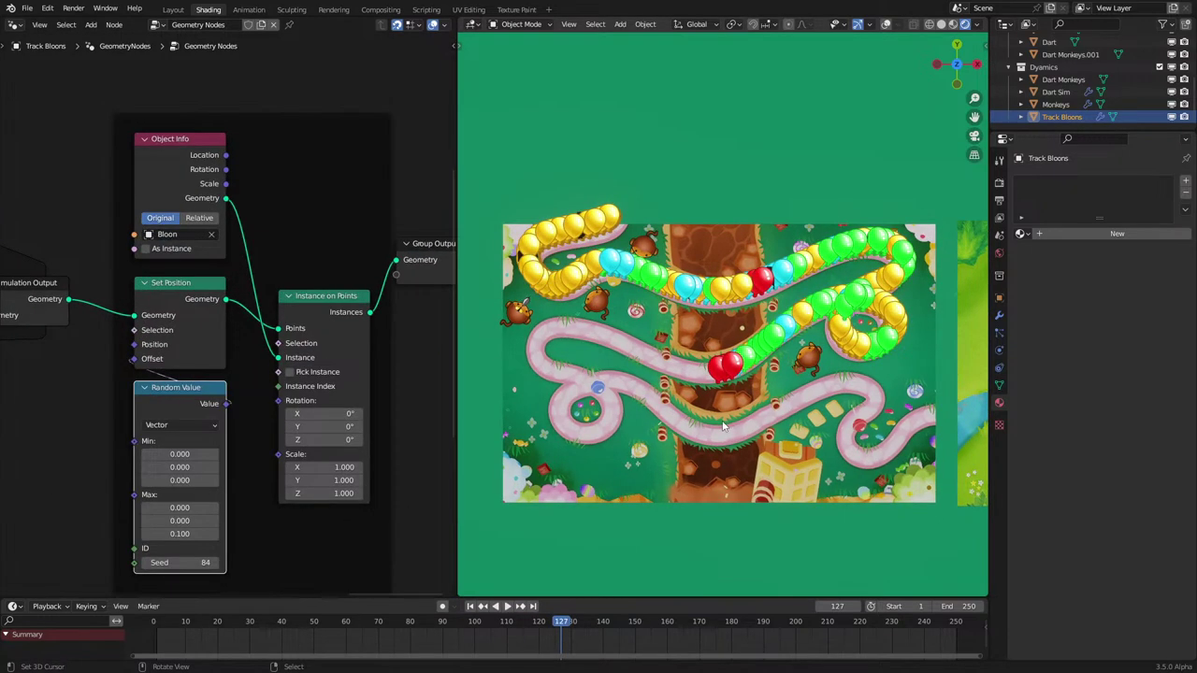
middle_click_drag(723, 426, 726, 418)
key("space")
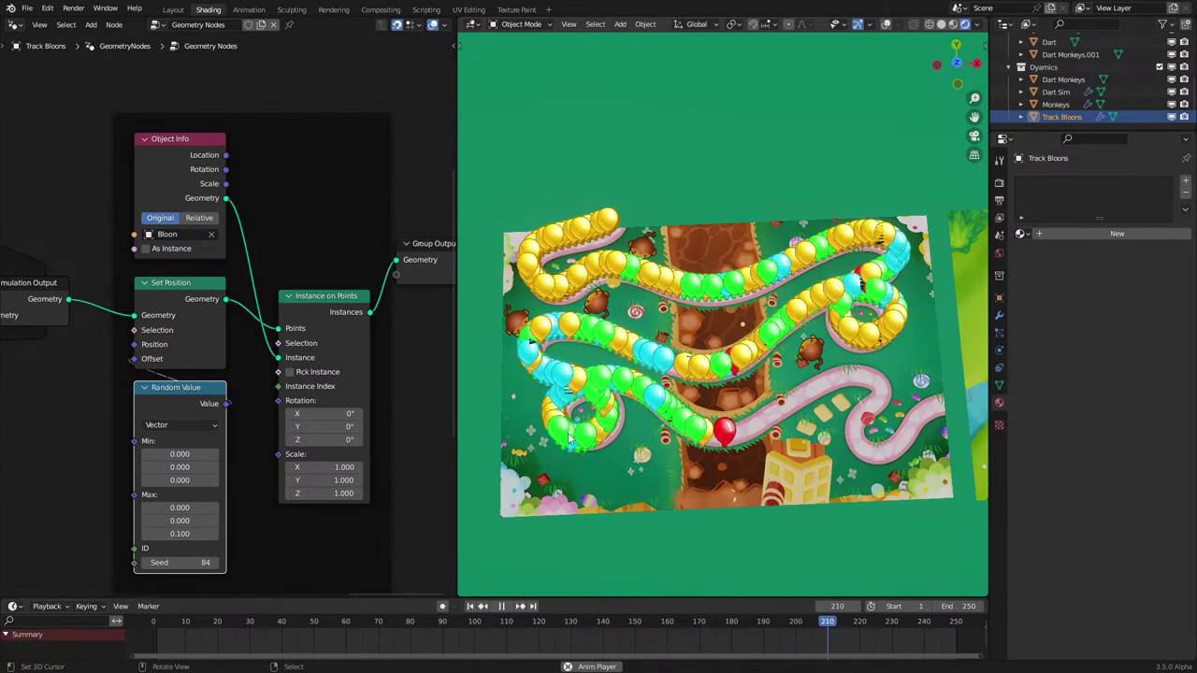
key("space")
Step: Add an Integer Random Value node with Min 1 and Max 5 to the Health attribute's Value input
scroll(259, 408, "down", 7)
mouse_move(259, 408)
middle_mouse_down()
mouse_move(36, 342)
mouse_move(279, 414)
middle_mouse_up()
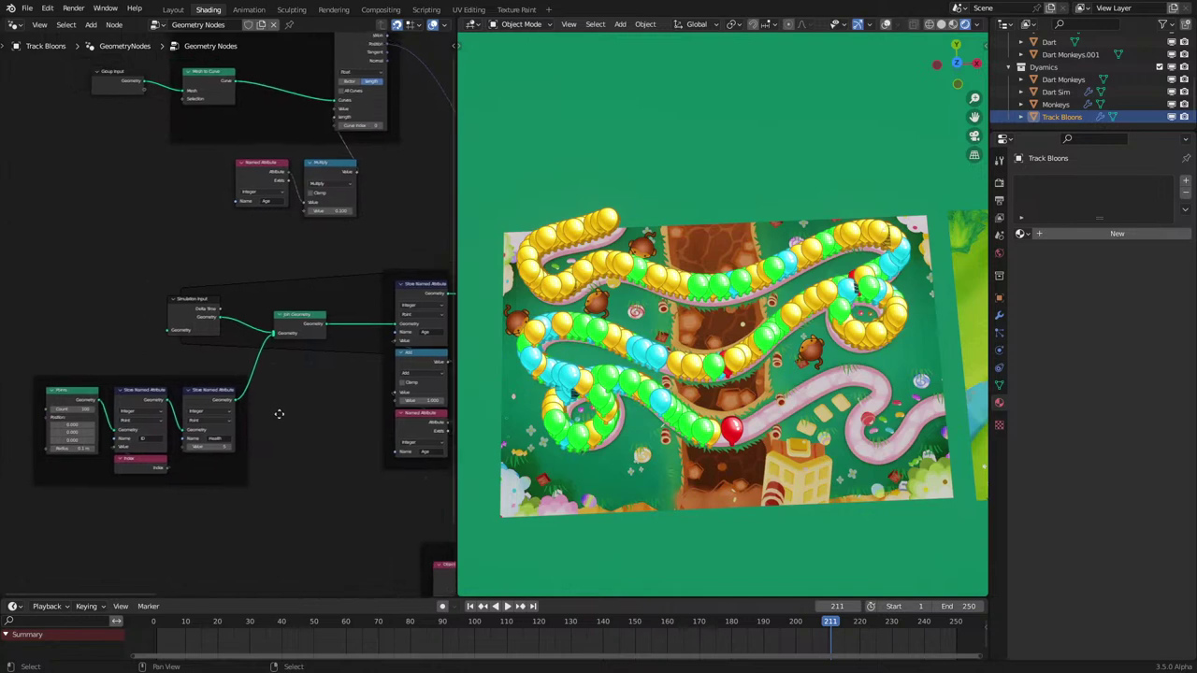
scroll(282, 415, "up", 4)
middle_click_drag(220, 488, 242, 368)
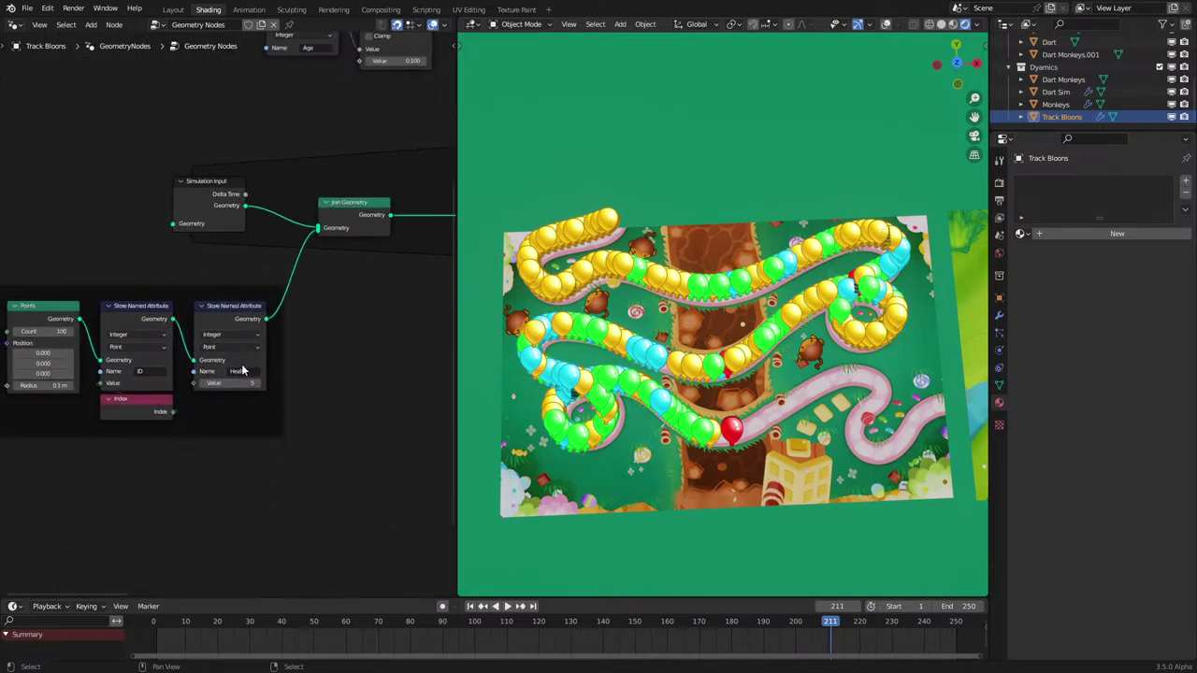
scroll(241, 371, "up", 1)
left_click_drag(185, 400, 181, 490)
type("ran")
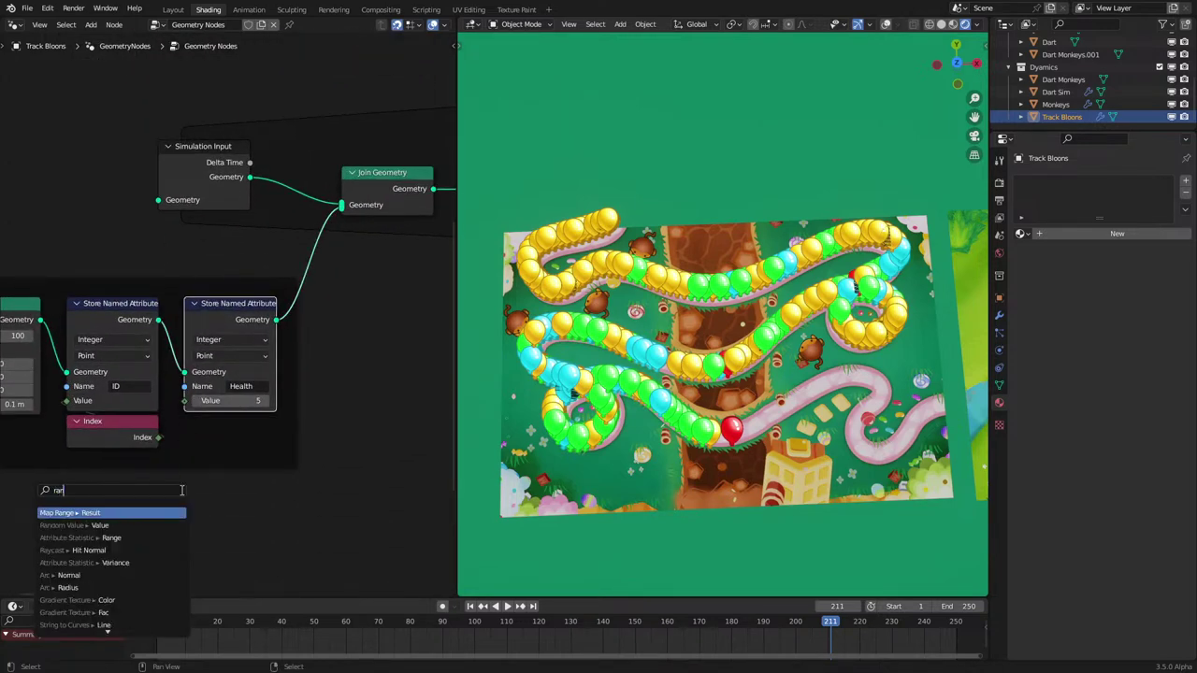
type("d")
key("Return")
left_click(163, 521)
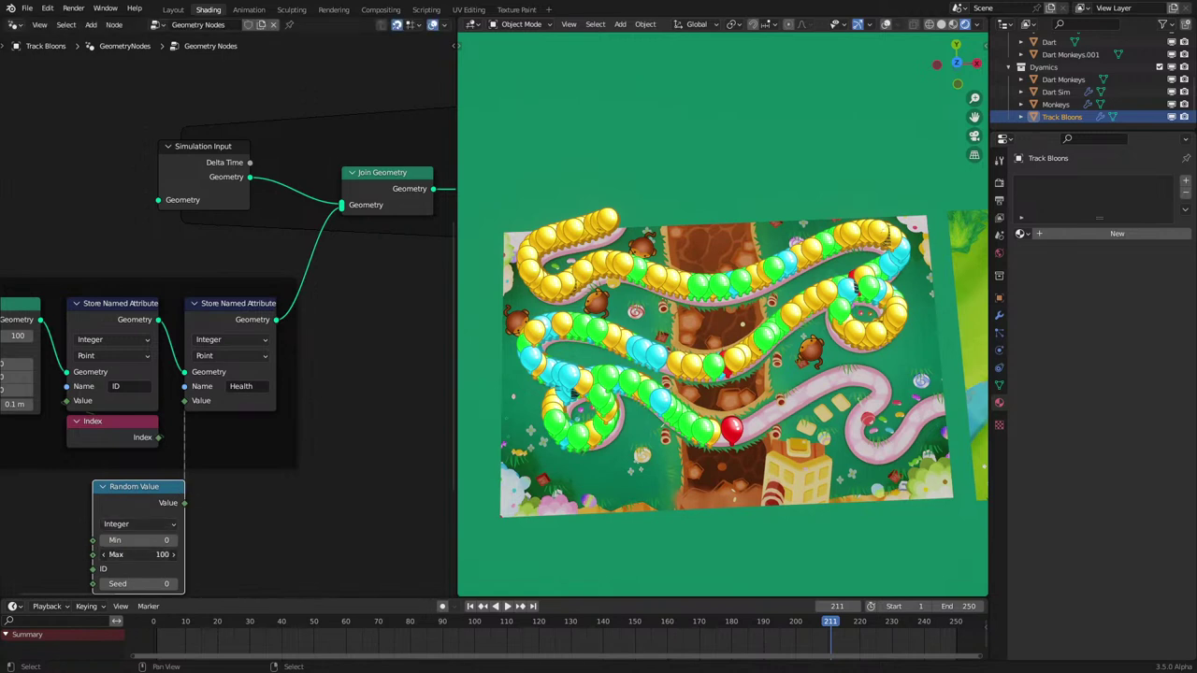
right_click(174, 542)
left_click(173, 540)
Step: Add a Scene Time node and connect its Frame output to the Health Random Value's Seed
middle_click_drag(111, 583, 183, 512)
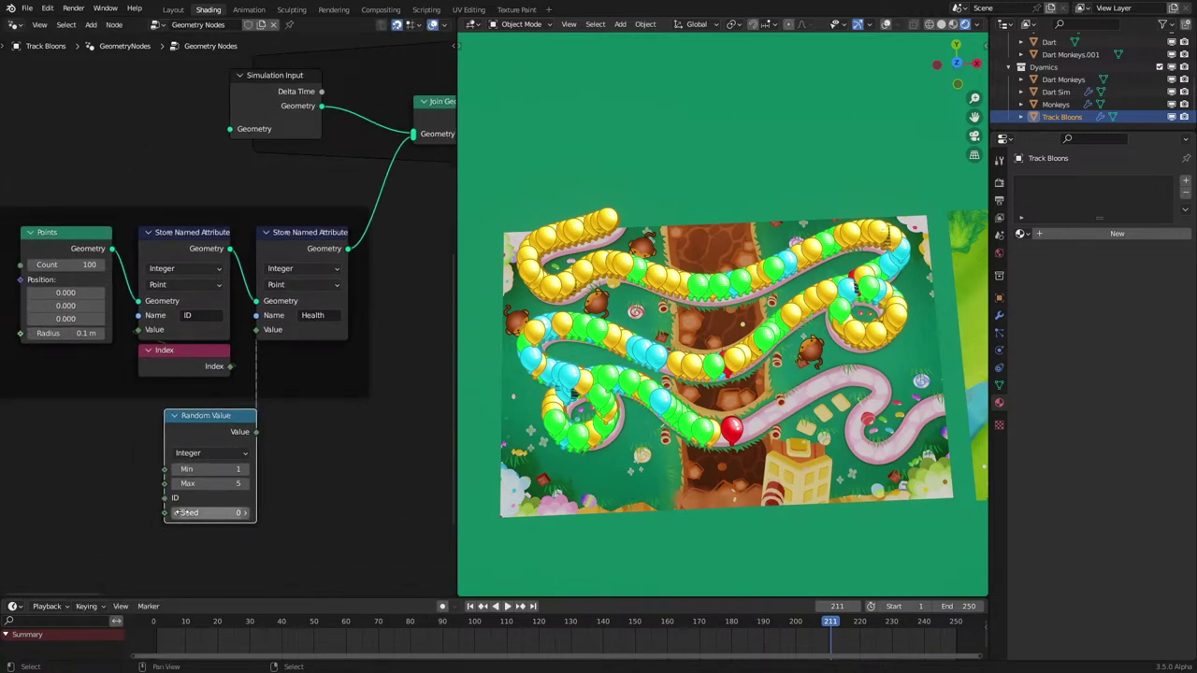
left_click_drag(131, 530, 131, 524)
type("sca")
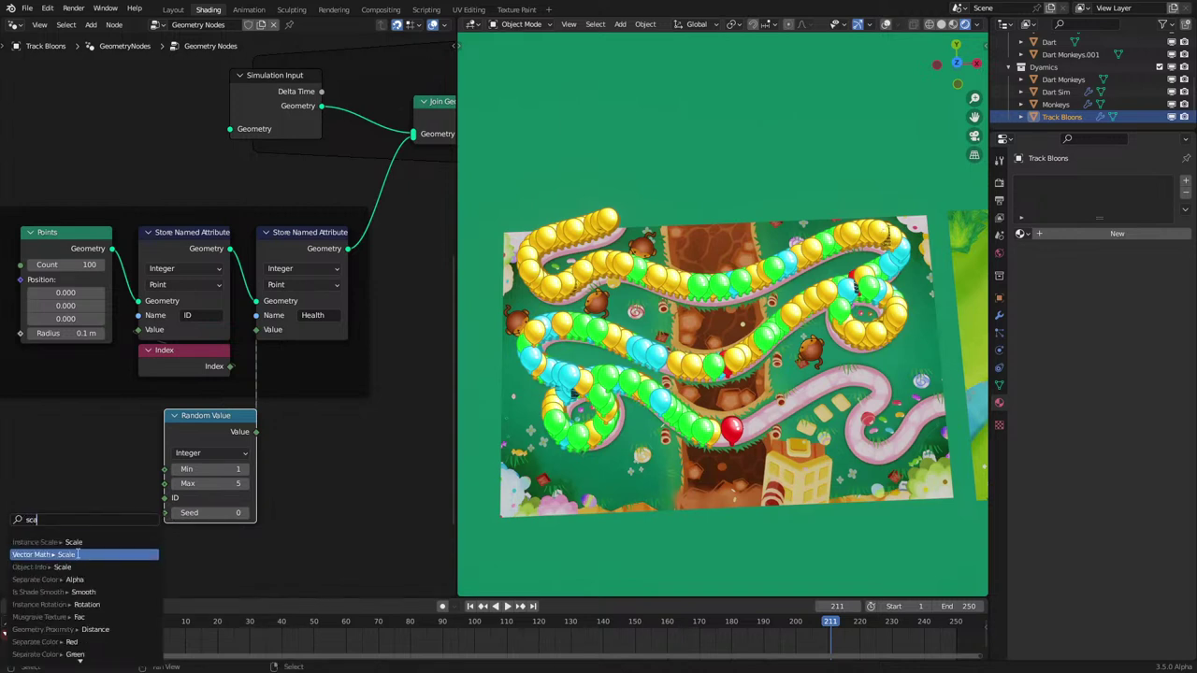
key("BackSpace")
type("ene")
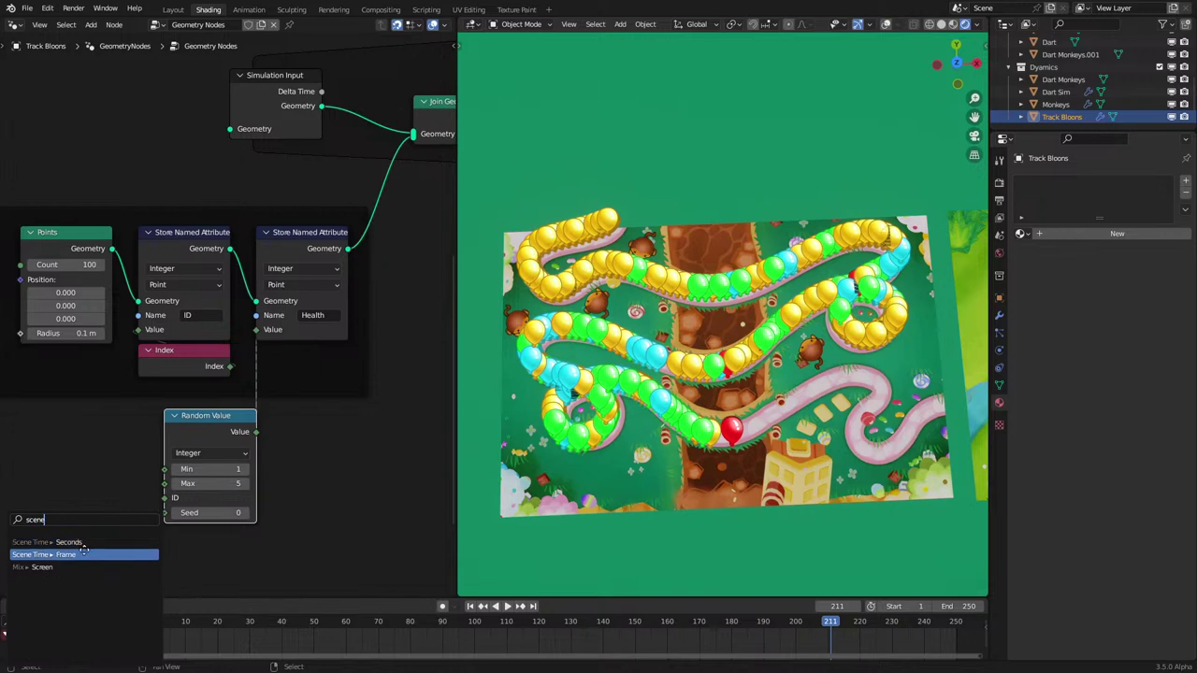
left_click(65, 554)
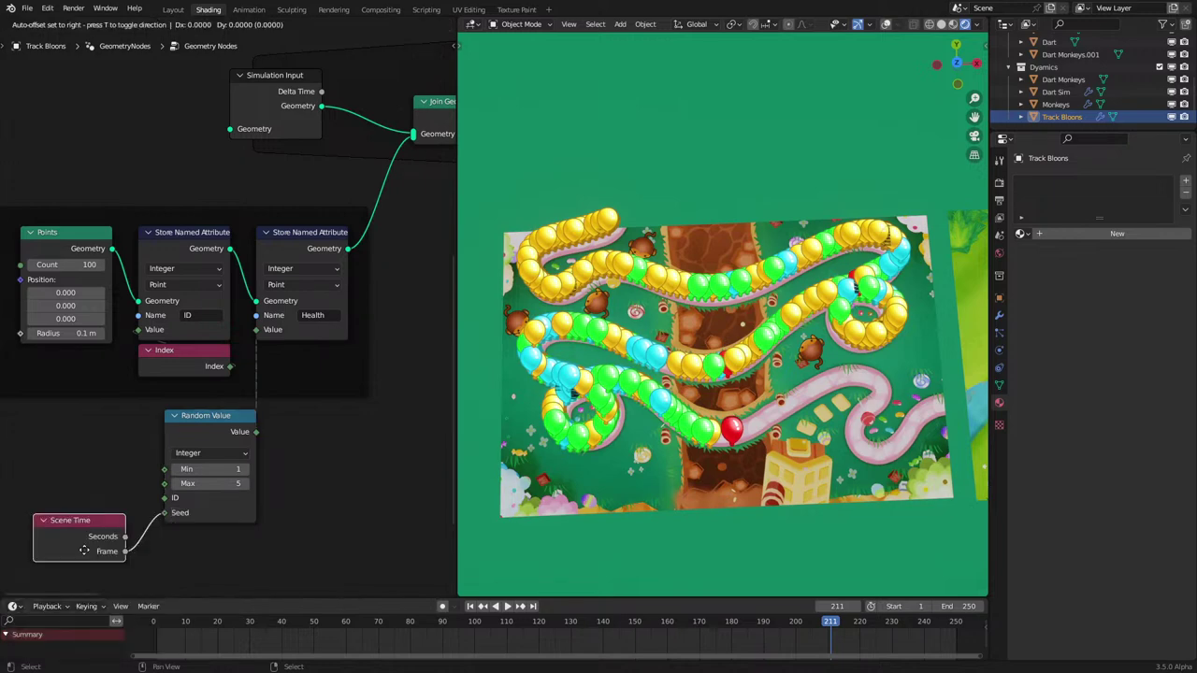
left_click(77, 525)
Step: Play the simulation and inspect the stacked bloons from a low side angle near the start of the track
key("space")
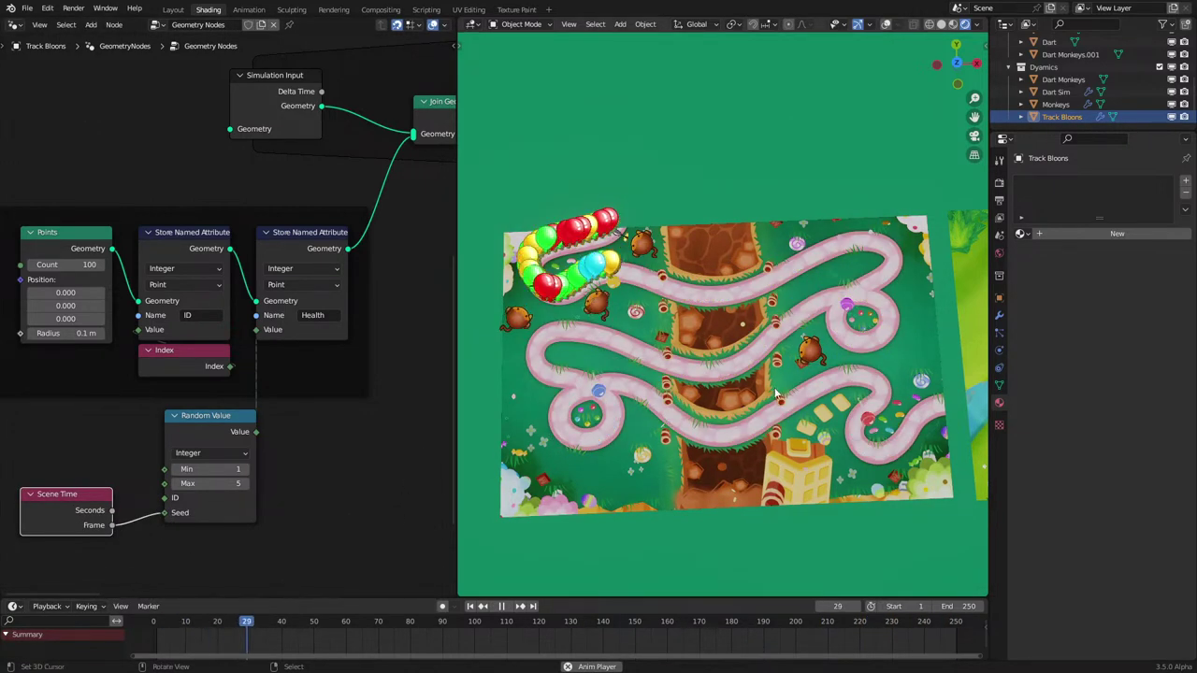
key("space")
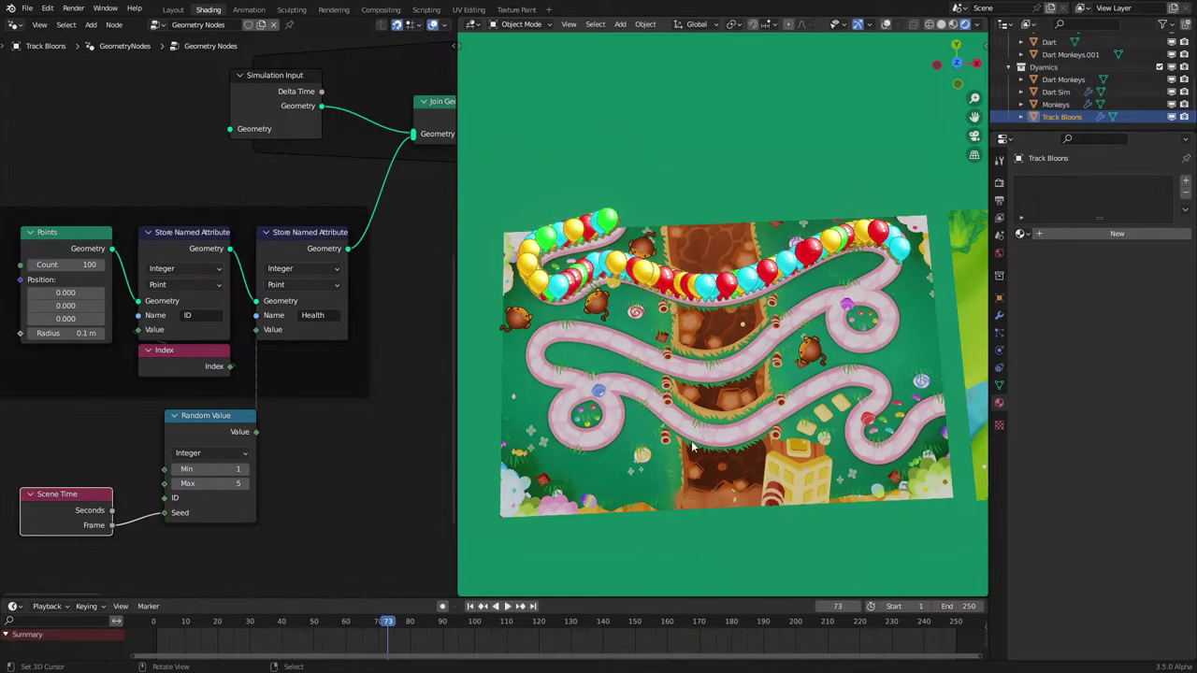
middle_click_drag(765, 391, 677, 410)
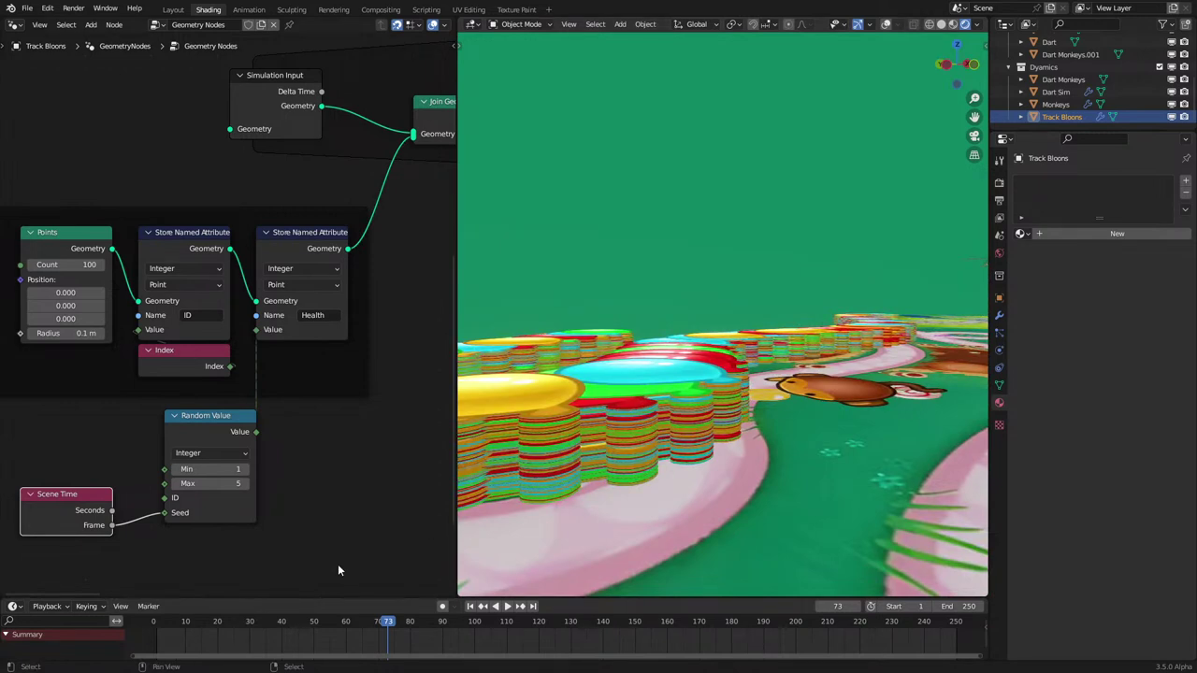
left_click_drag(194, 636, 165, 629)
key("space")
key("space")
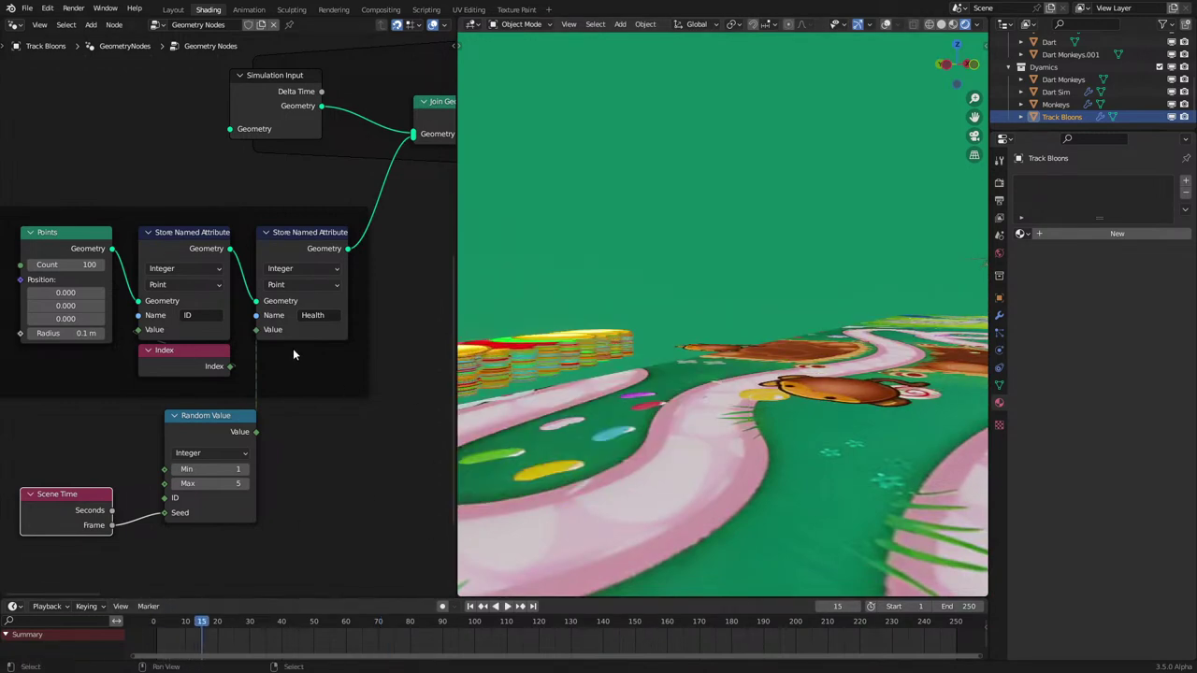
Step: Set the Points node's Count to 1 and replay the simulation from a top view
scroll(323, 338, "down", 3)
middle_click_drag(344, 331, 324, 382)
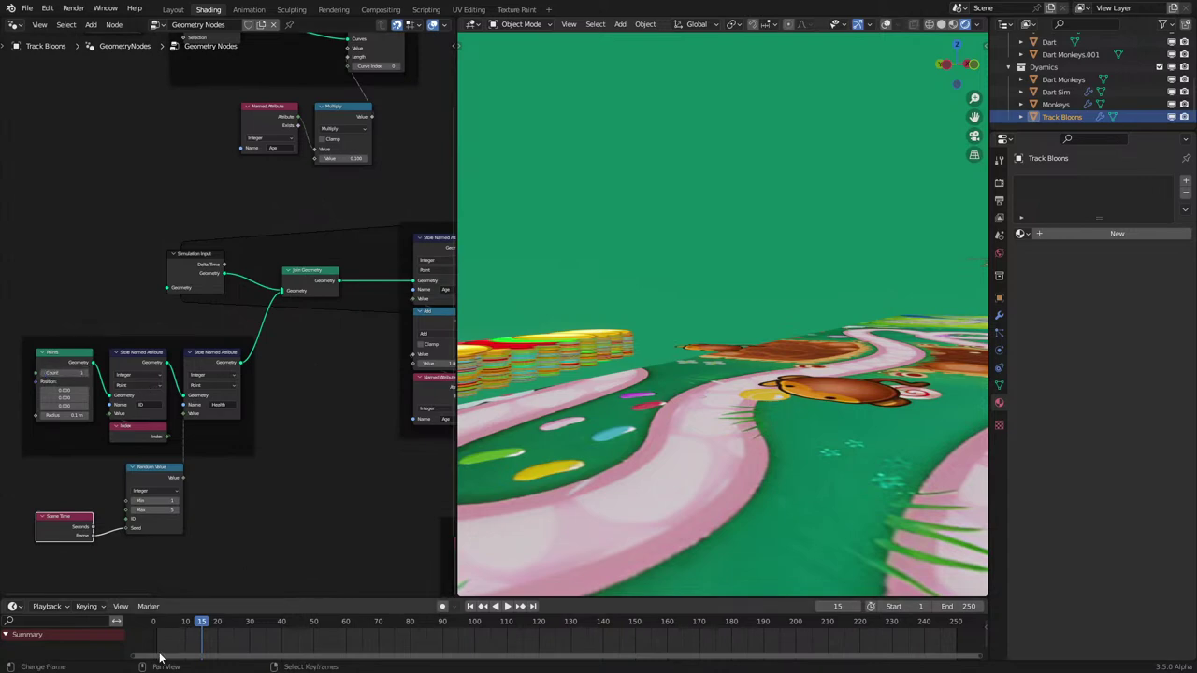
key("space")
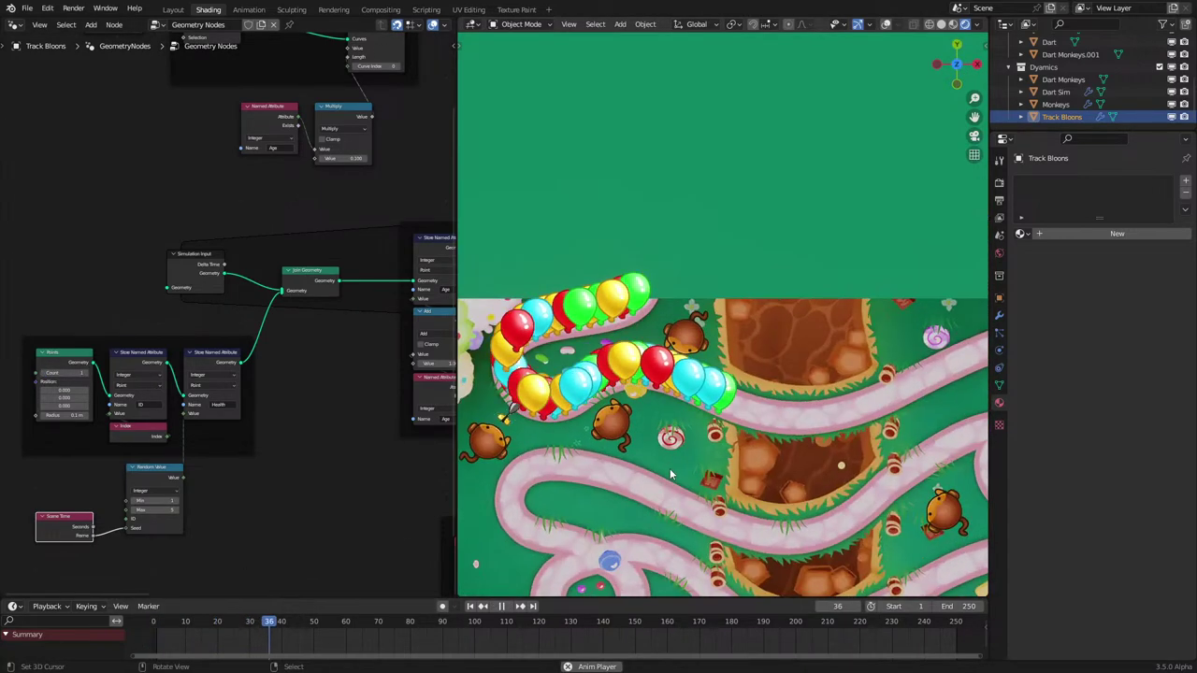
key("space")
Step: Set the Health Random Value's Max to 1 and play the simulation to check the spawned bloons
middle_click_drag(163, 517, 198, 474)
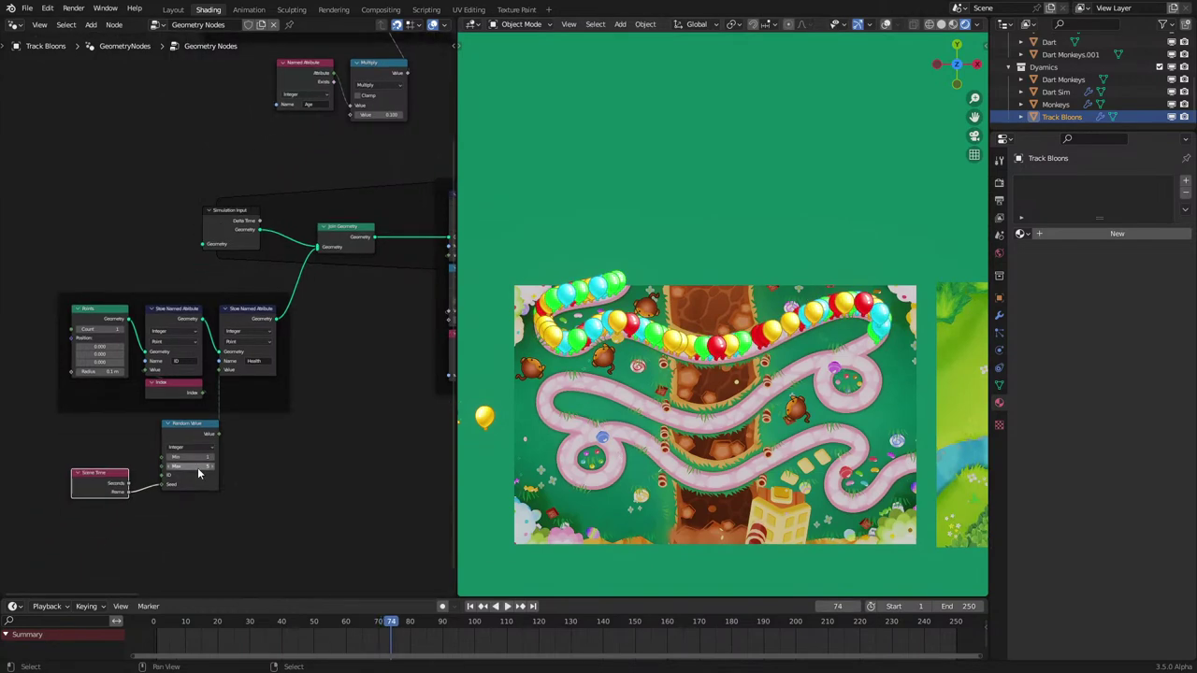
scroll(198, 474, "up", 2)
key("Return")
key("space")
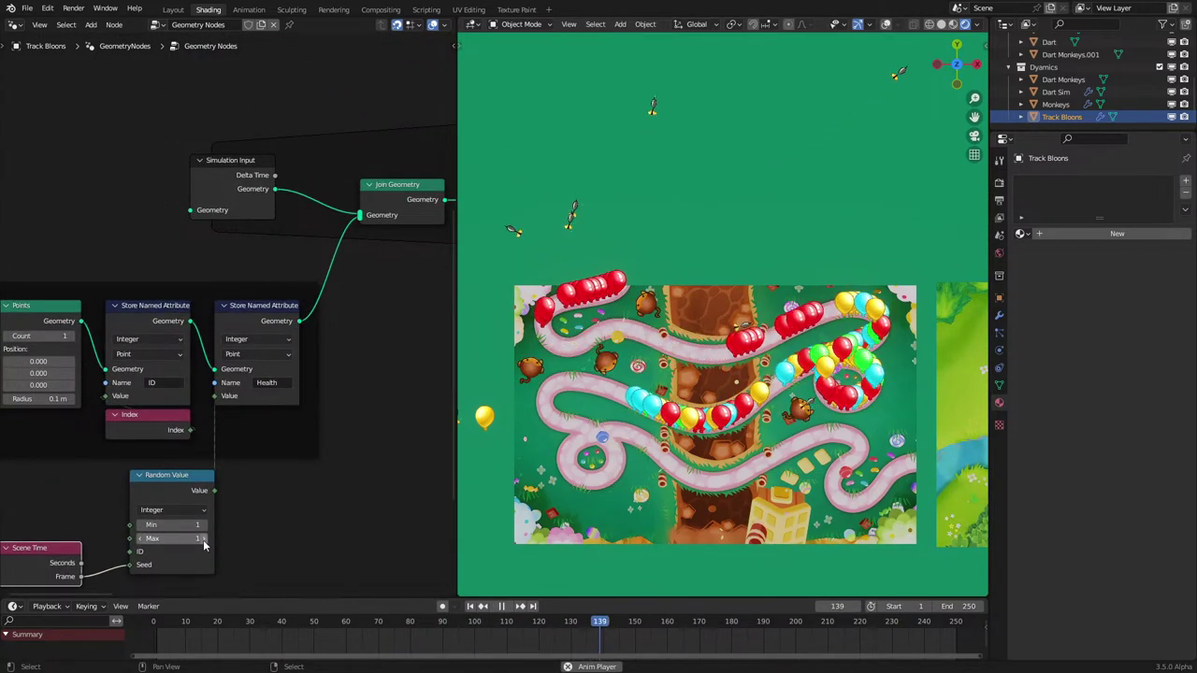
key("space")
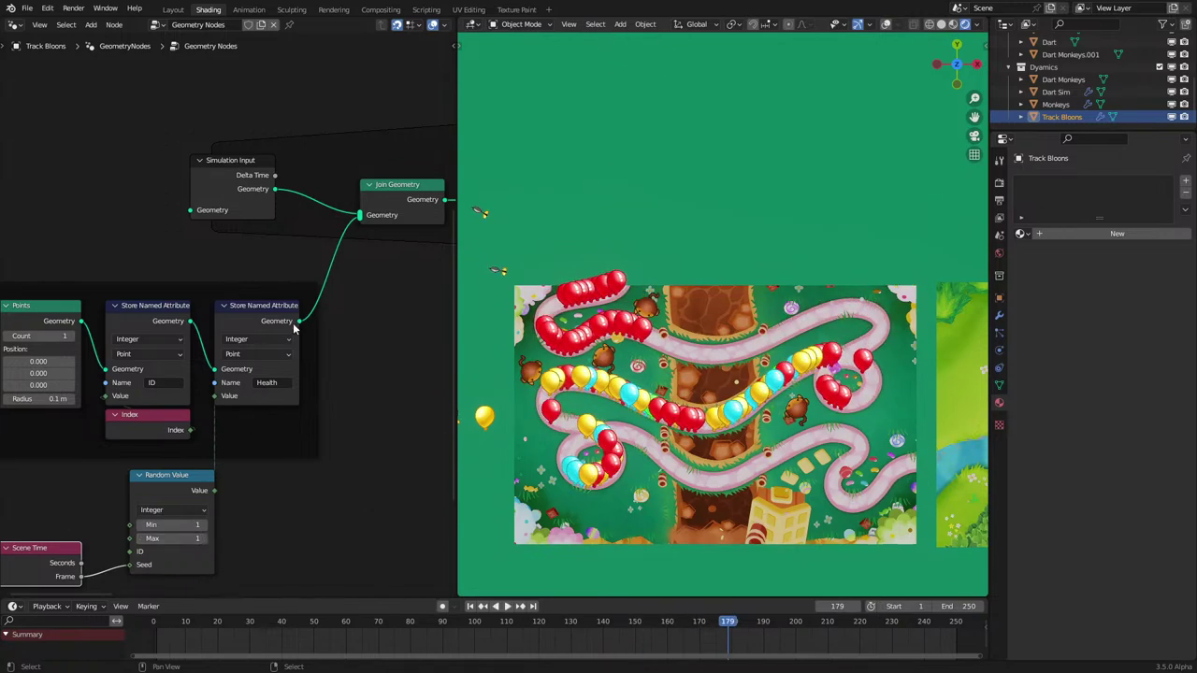
Step: Add a Scene Time node and connect its Seconds output to the Points node's Count input
scroll(295, 325, "down", 1)
middle_click_drag(299, 323, 266, 381)
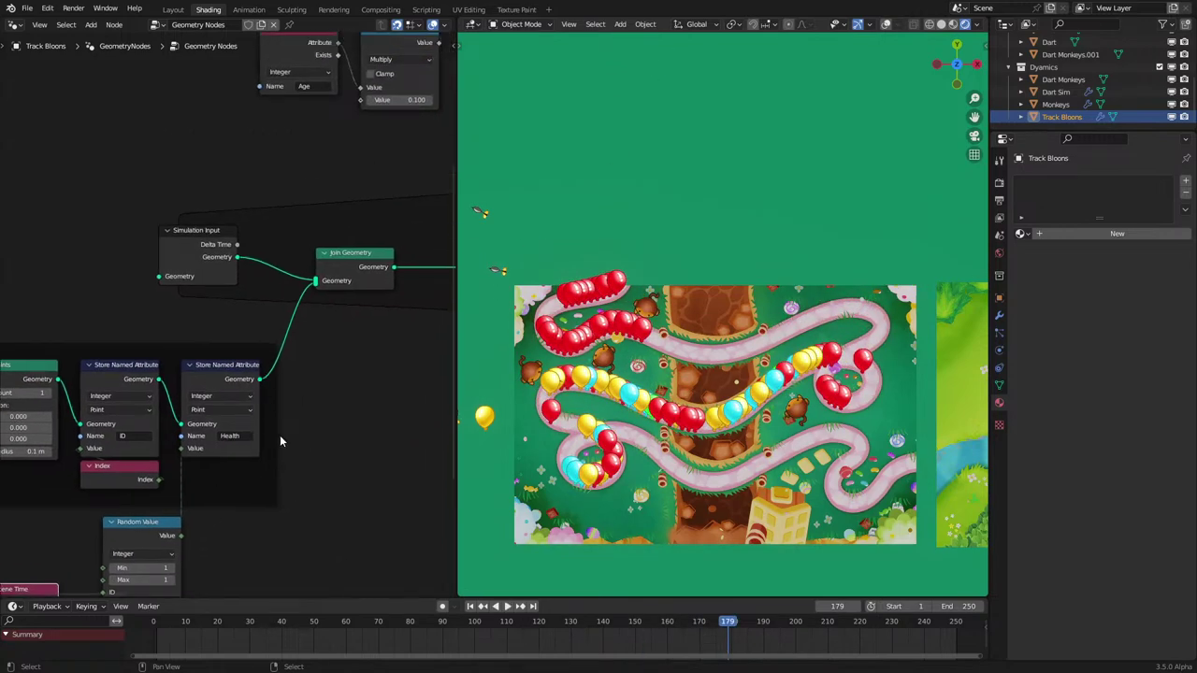
middle_click_drag(227, 443, 581, 424)
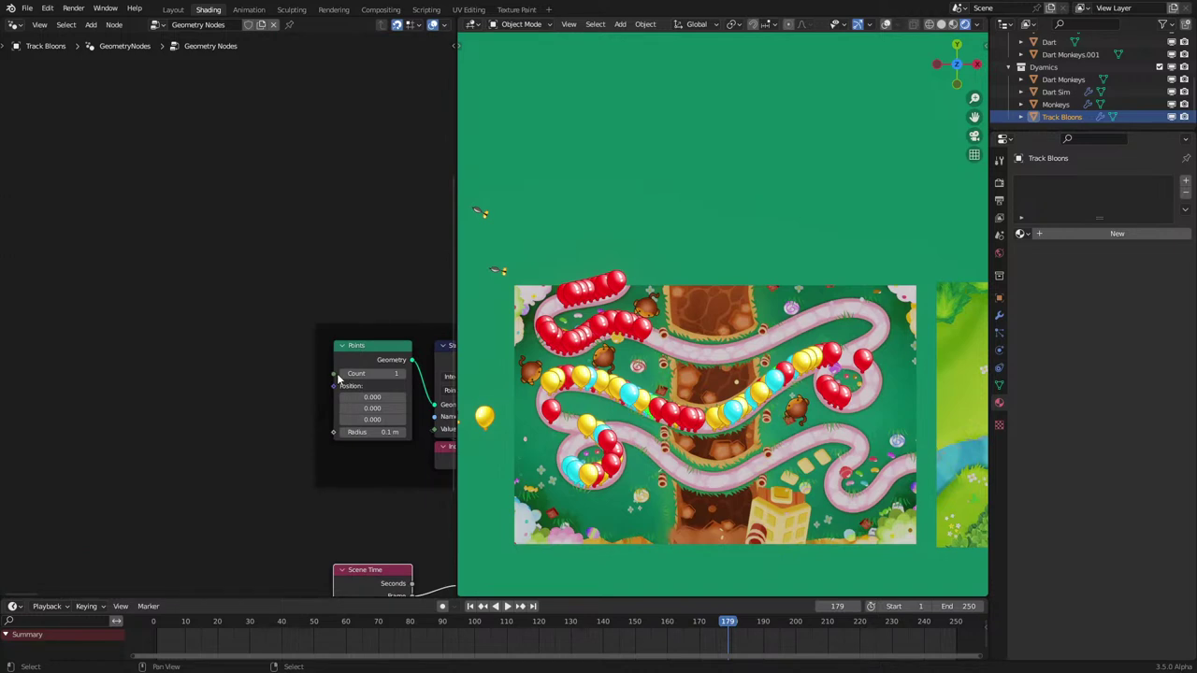
left_click_drag(339, 376, 143, 379)
type("sce")
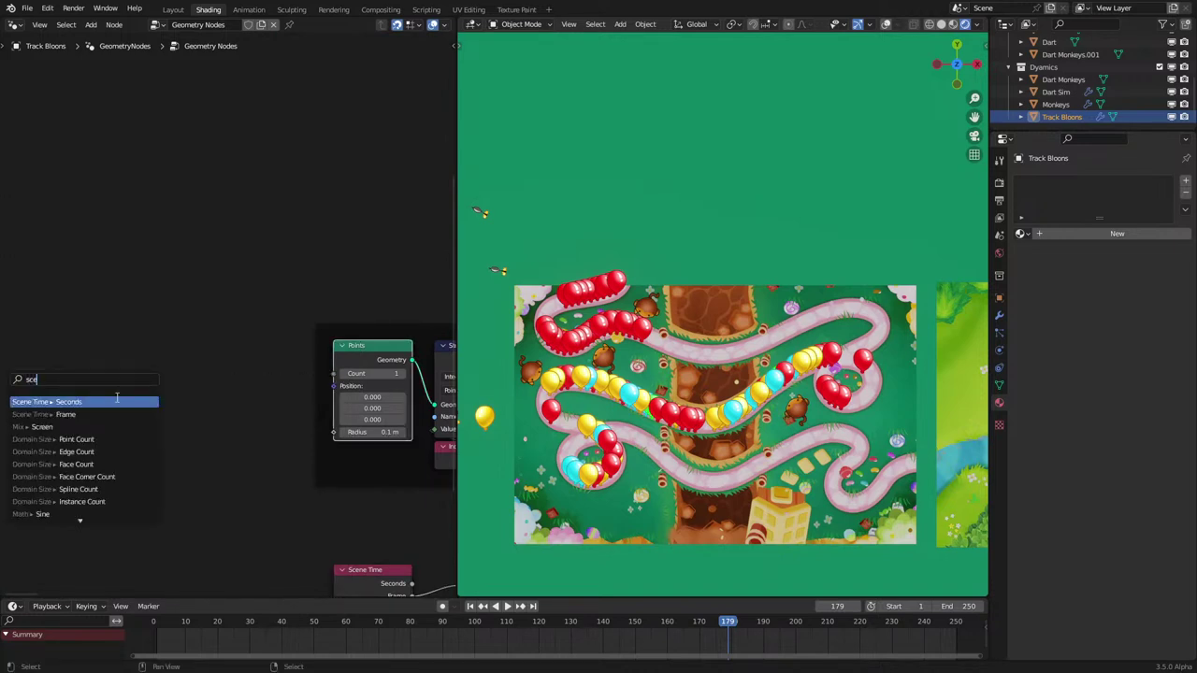
left_click(117, 401)
scroll(131, 411, "up", 3)
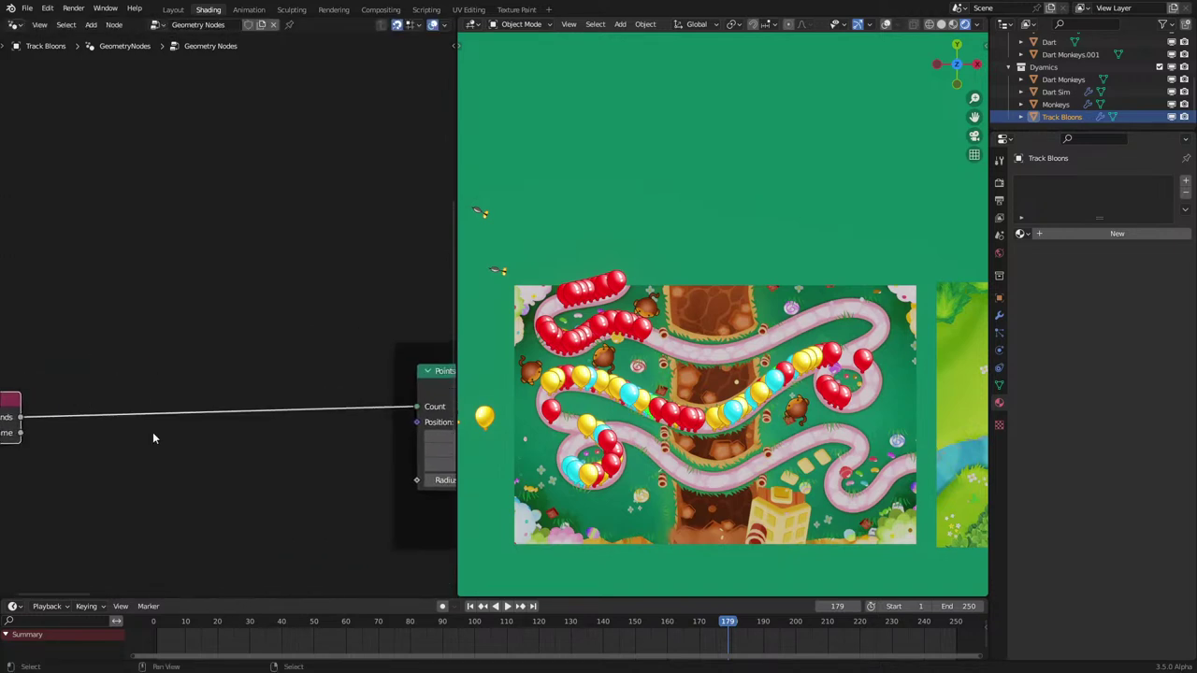
Step: Insert a Math node on the link between Scene Time's Seconds output and the Points node's Count input
key("q")
left_click(193, 407)
left_click(121, 386)
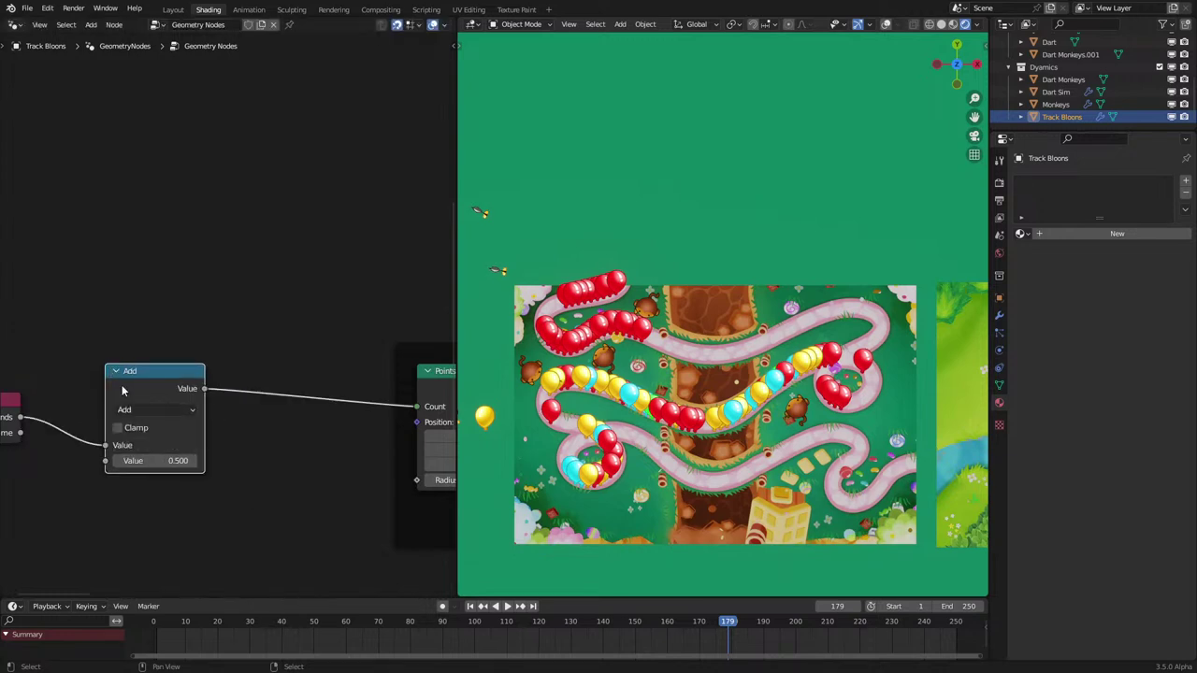
middle_click_drag(148, 434, 275, 440)
scroll(287, 449, "down", 1)
left_click_drag(96, 343, 304, 488)
key("g")
left_click(190, 478)
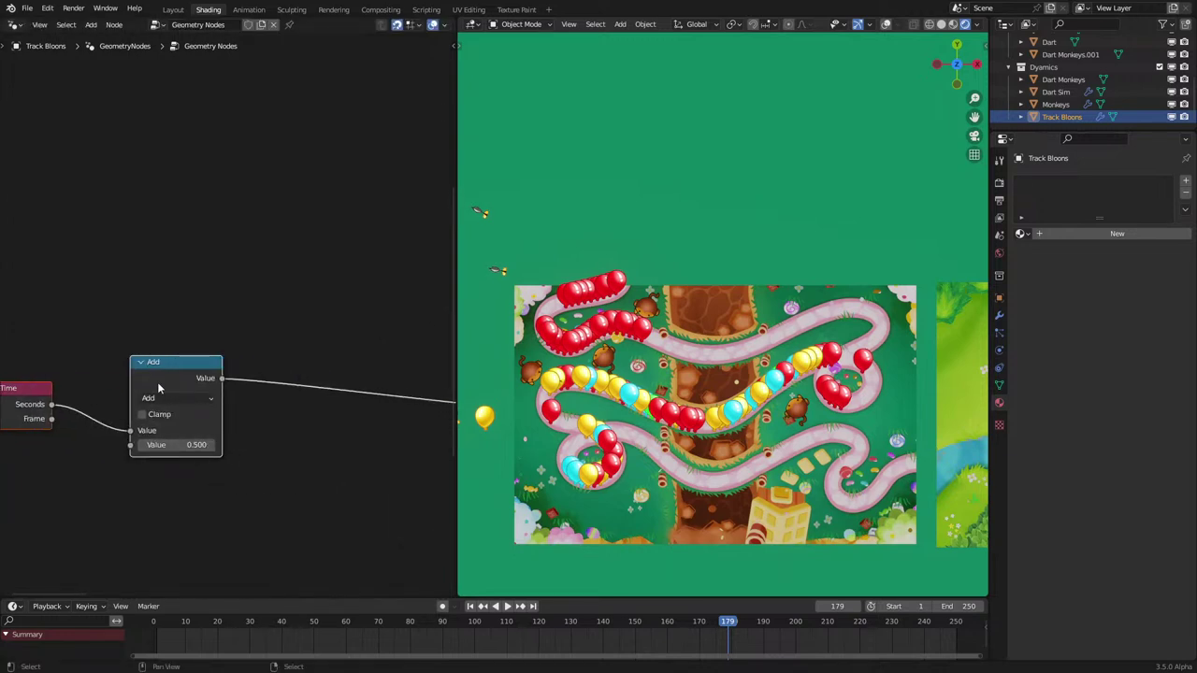
Step: Move the Math node closer to Scene Time and set its operation to Divide
left_click(158, 385)
key("g")
left_click(109, 385)
left_click(133, 412)
key("d")
Step: Duplicate the Divide node after itself, switch the copy to Fraction, and set the Divide node's Value to 4
key("shift+d")
left_click(270, 394)
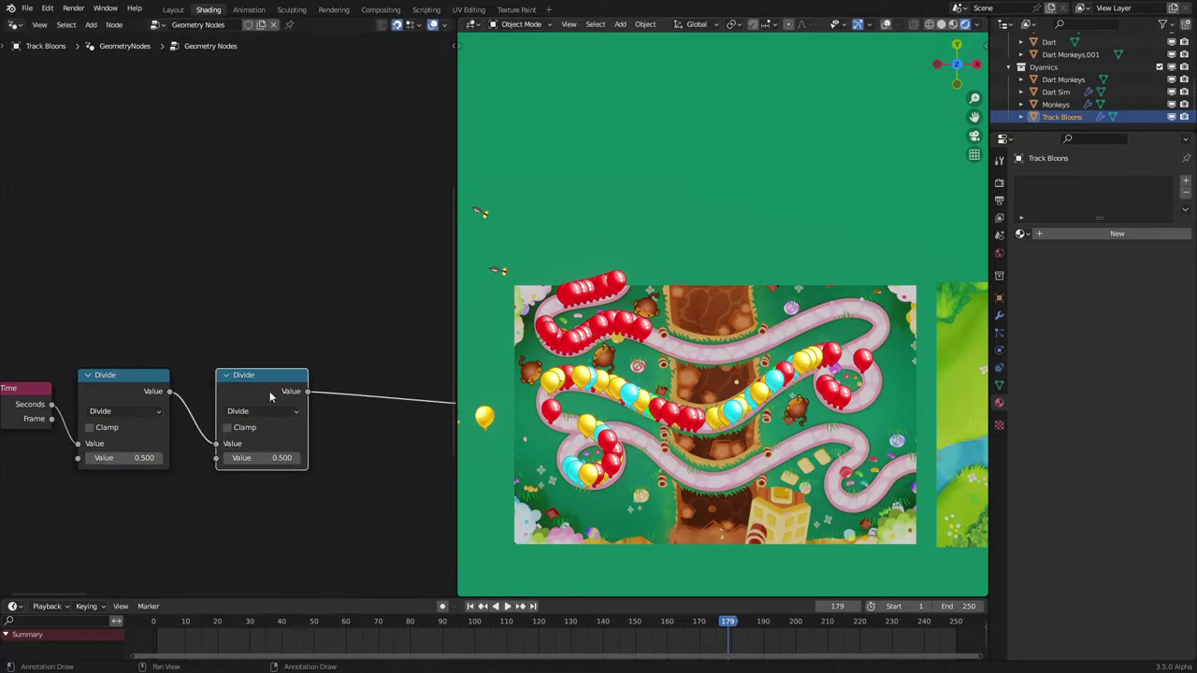
left_click(271, 411)
left_click(459, 512)
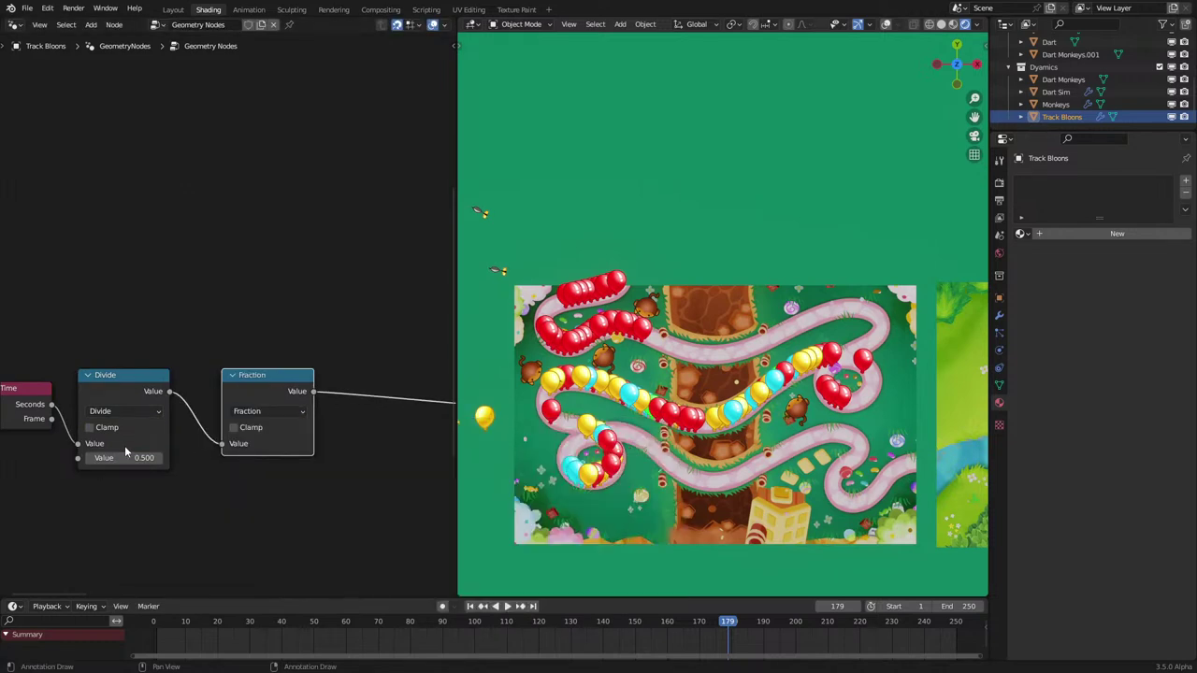
left_click(124, 457)
type("4")
Step: Duplicate the Fraction node onto the link into the Points node's Count and set the copy to Less Than
left_click_drag(290, 388, 260, 390)
middle_click_drag(259, 390, 172, 384)
key("shift+d")
left_click(300, 448)
left_click(296, 456)
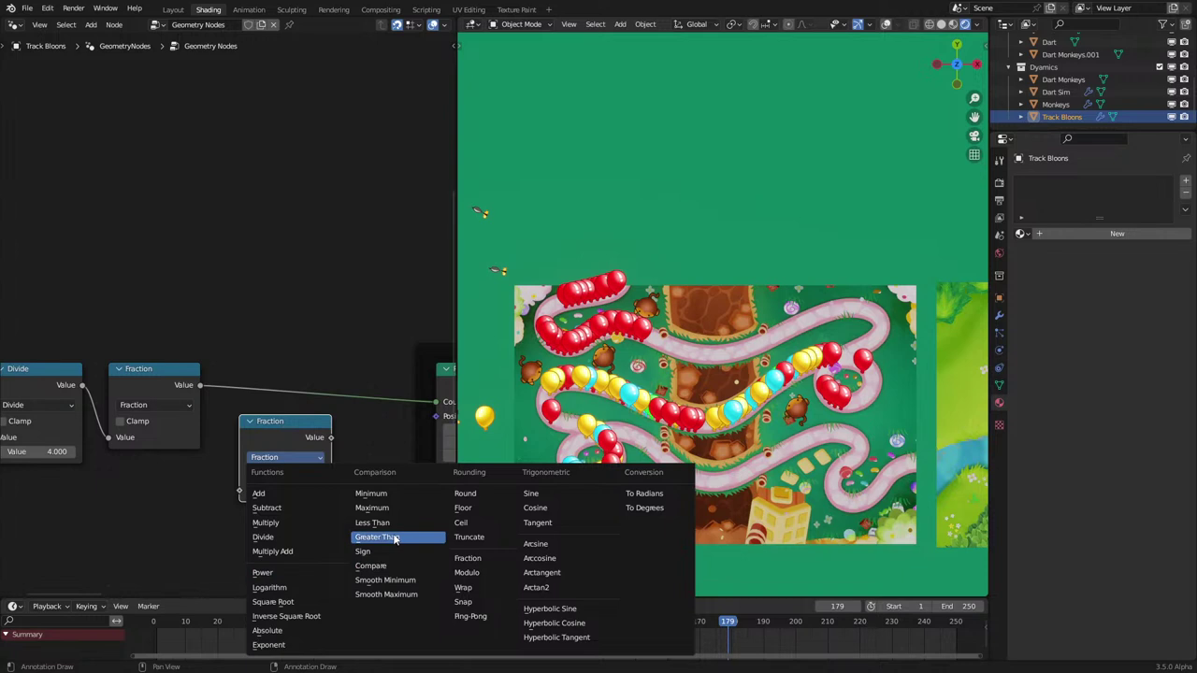
key("Escape")
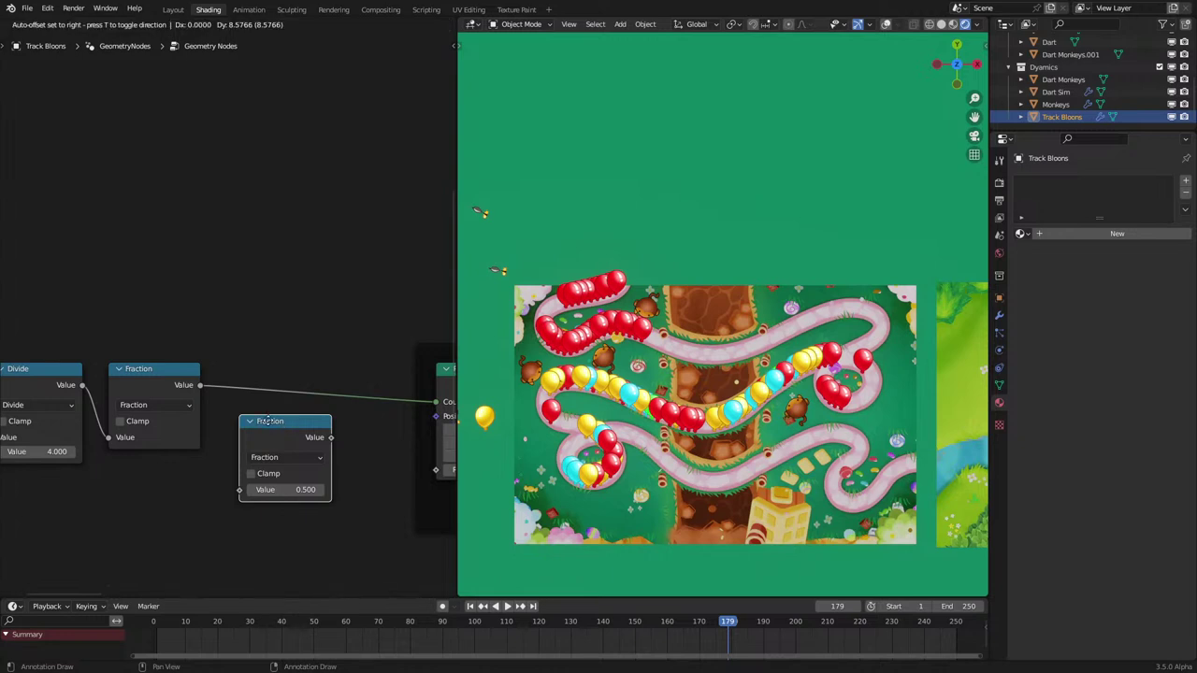
left_click_drag(267, 433, 280, 382)
left_click(297, 404)
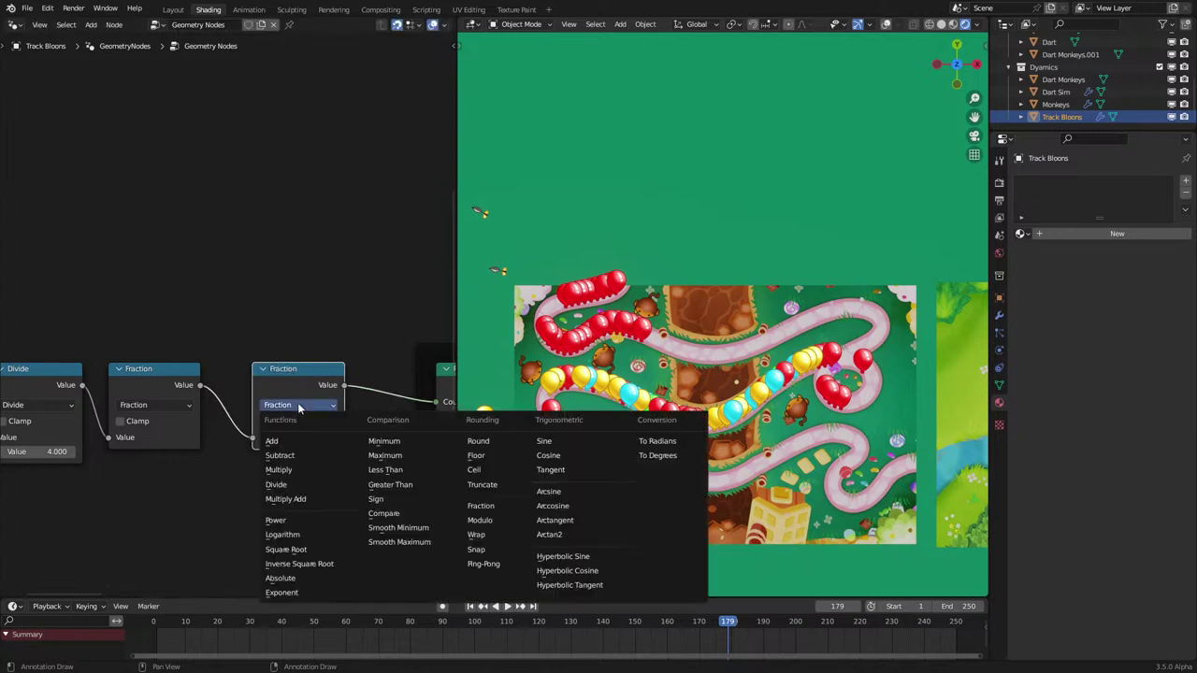
left_click(423, 470)
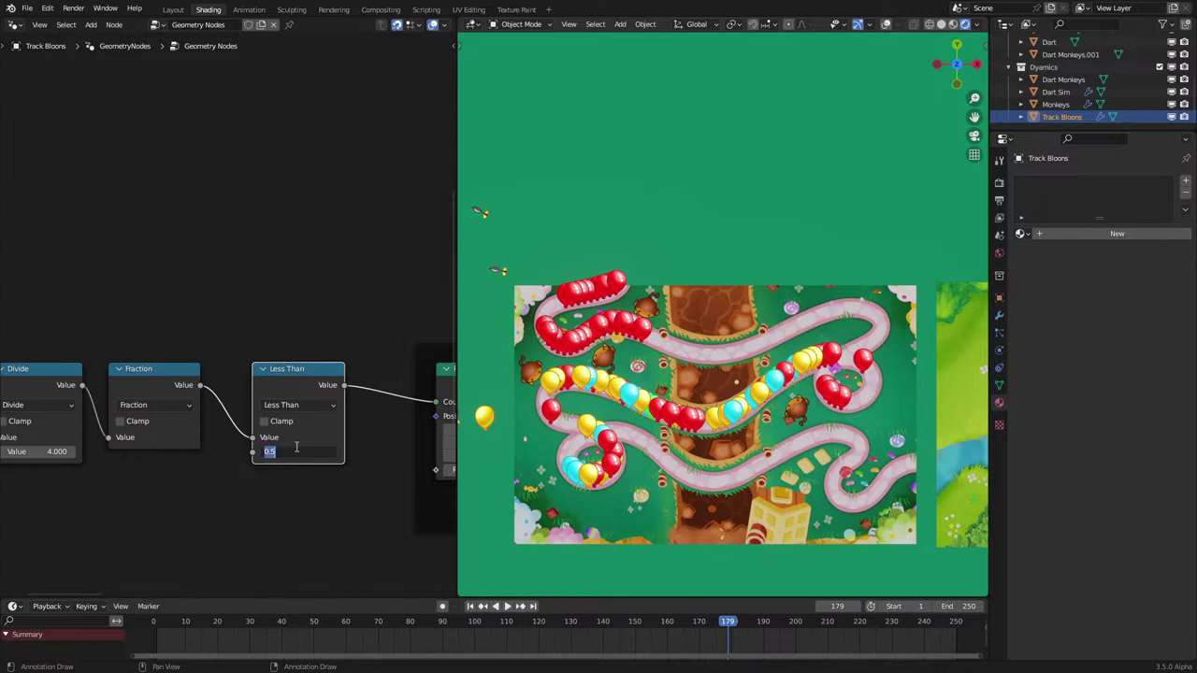
Step: Replace the Less Than node with a Float Equal compare node that links Fraction's Value to the Points node's Count
left_click_drag(199, 385, 308, 297)
type("eq")
left_click(333, 320)
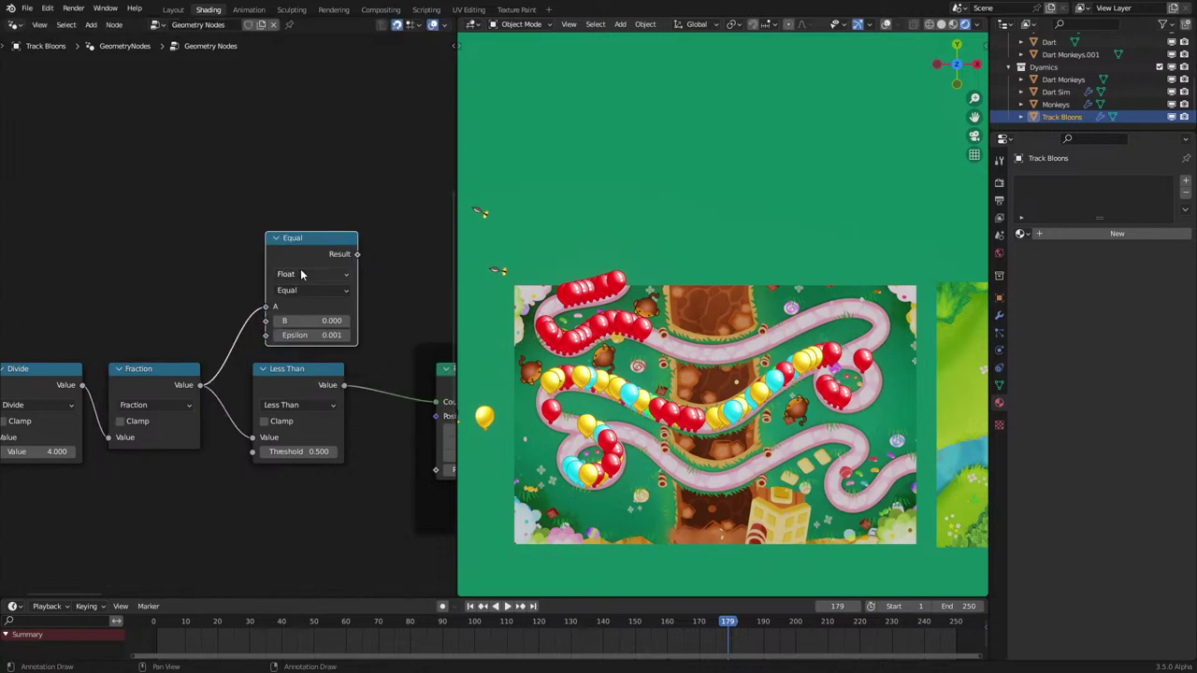
middle_click_drag(341, 336, 282, 383)
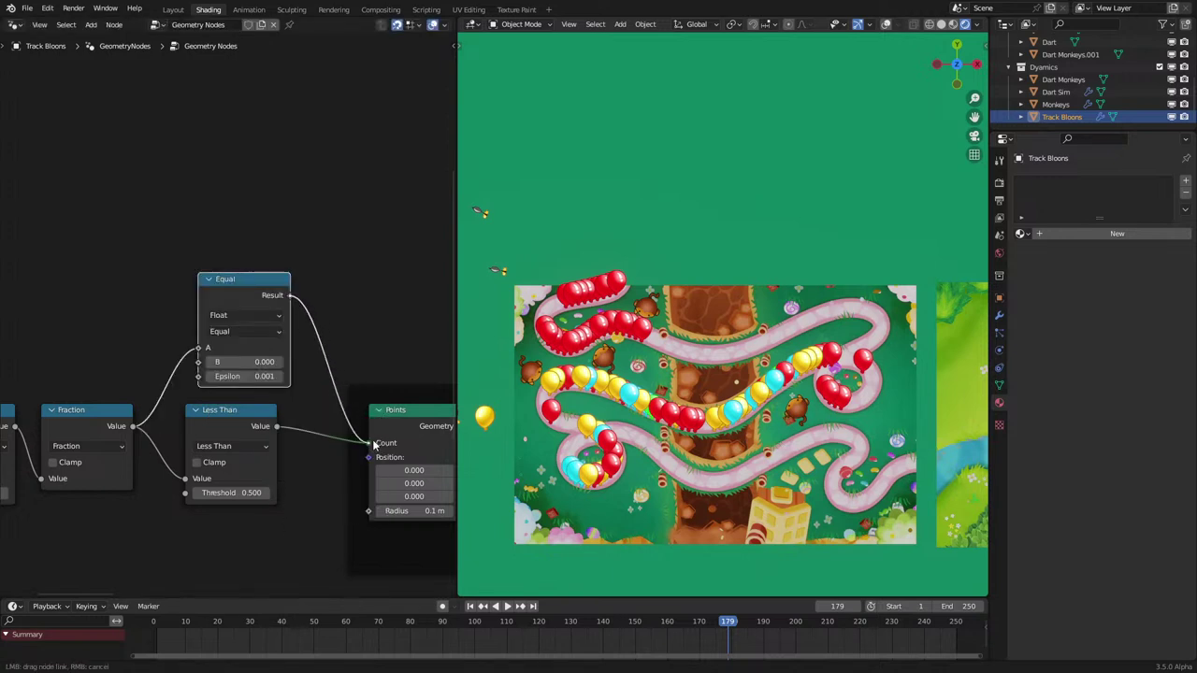
left_click_drag(374, 443, 373, 443)
left_click(200, 417)
key("x")
left_click_drag(227, 282, 187, 412)
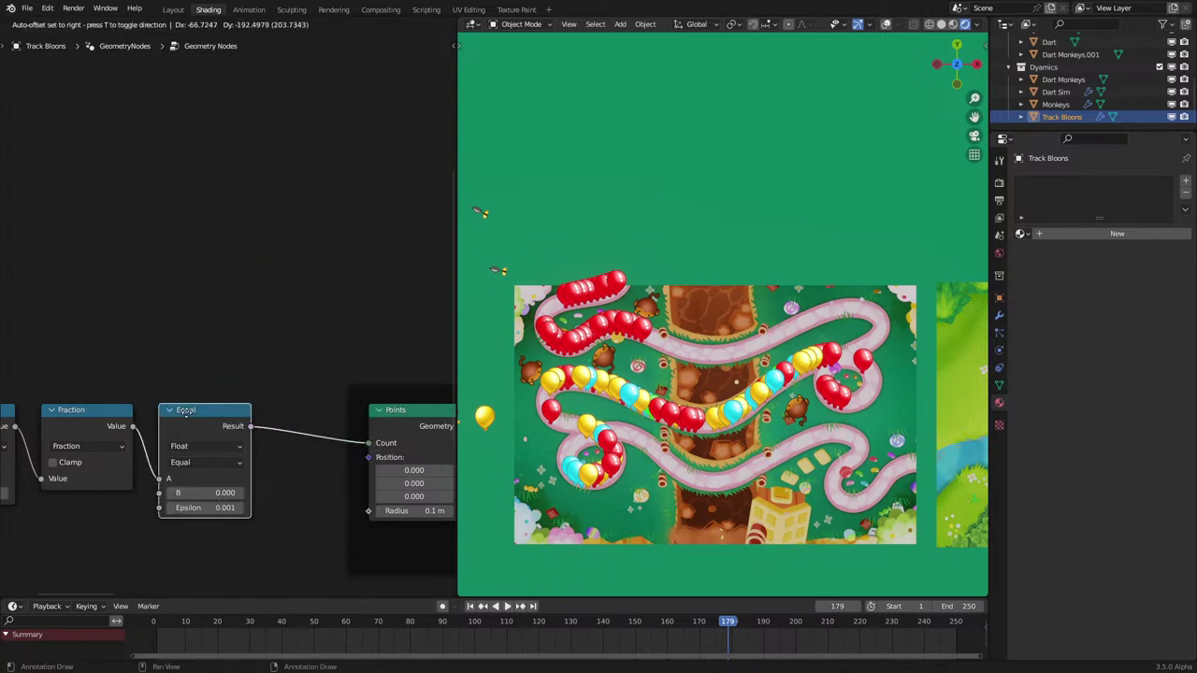
Step: Enclose the Scene Time, Divide, Fraction and Equal nodes in a frame
scroll(183, 397, "down", 5)
middle_click_drag(169, 365, 246, 377)
left_click_drag(104, 343, 272, 512)
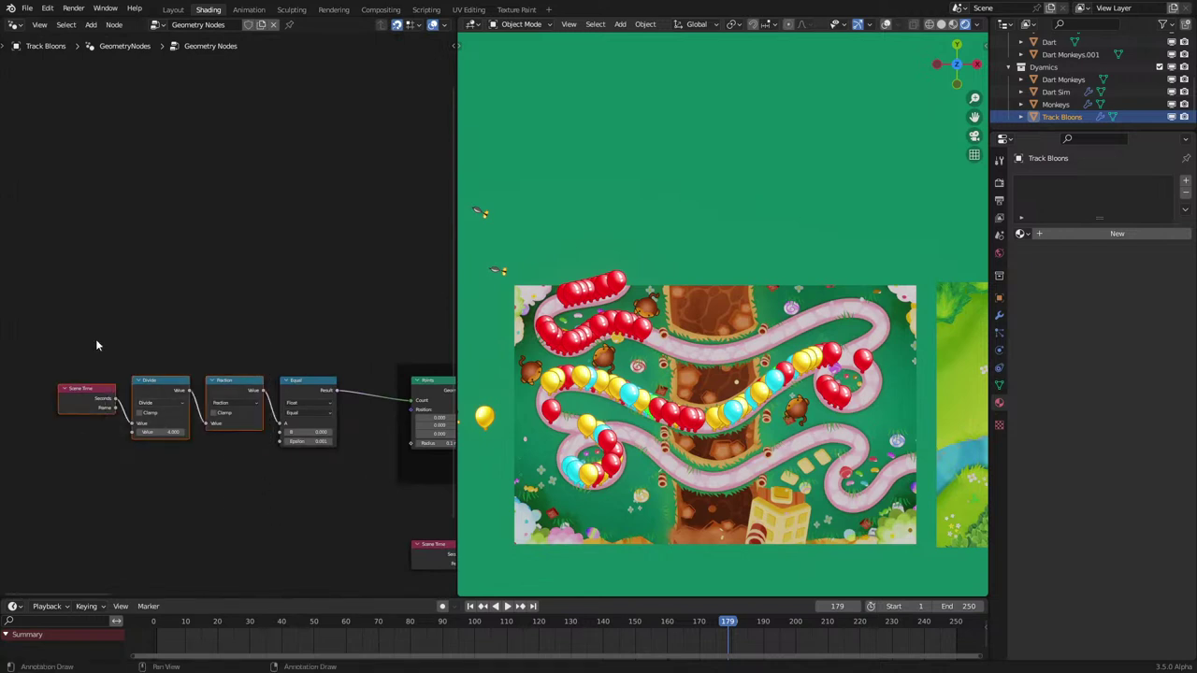
left_click(78, 316)
left_click_drag(78, 318, 303, 506)
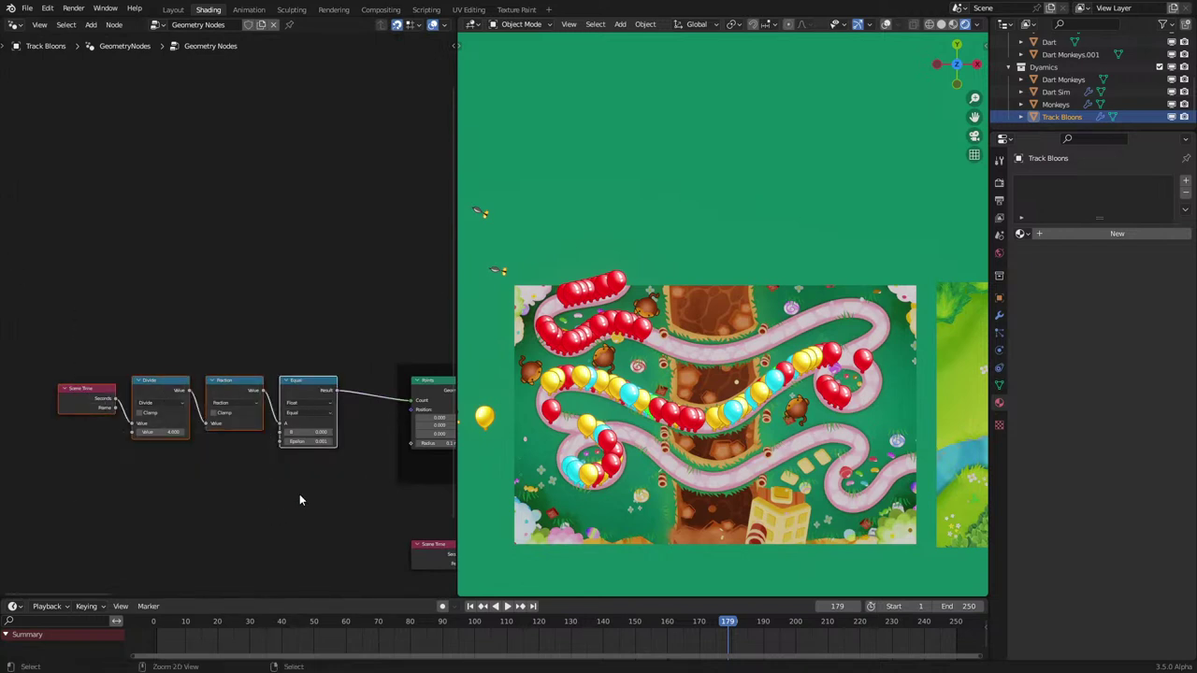
key("ctrl+j")
Step: Compact the frame by moving Scene Time closer to Divide, collapsing Fraction and placing Equal beneath it
left_click(74, 389)
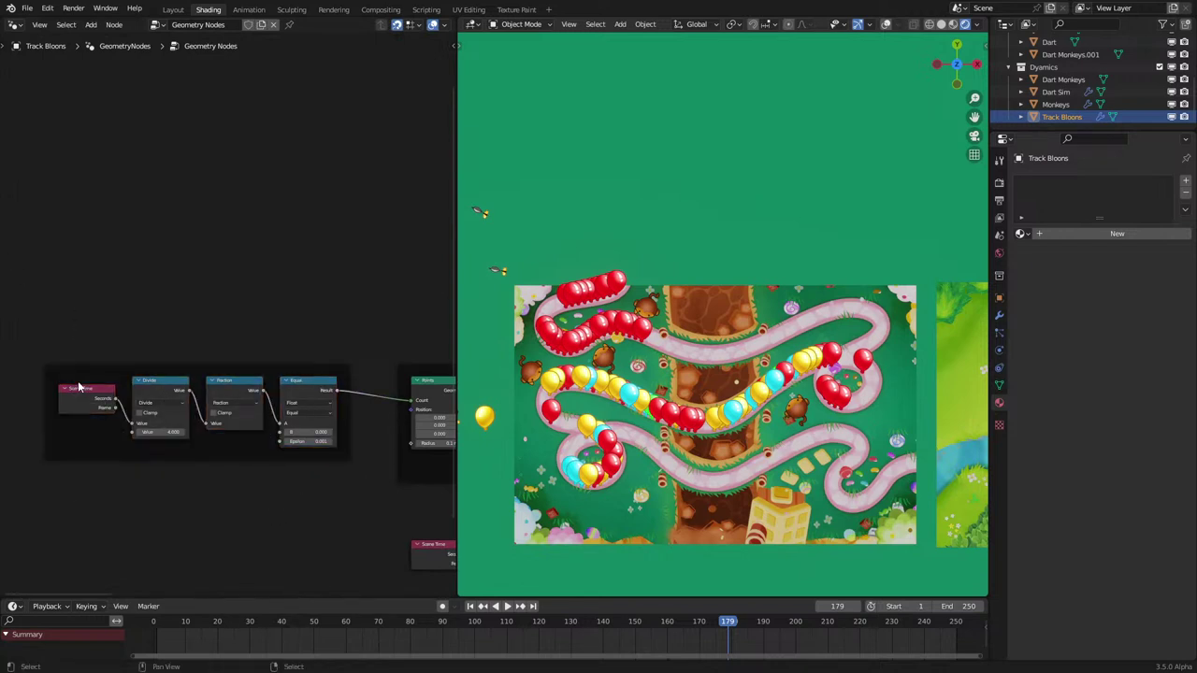
left_click_drag(84, 401, 93, 400)
scroll(311, 405, "up", 5)
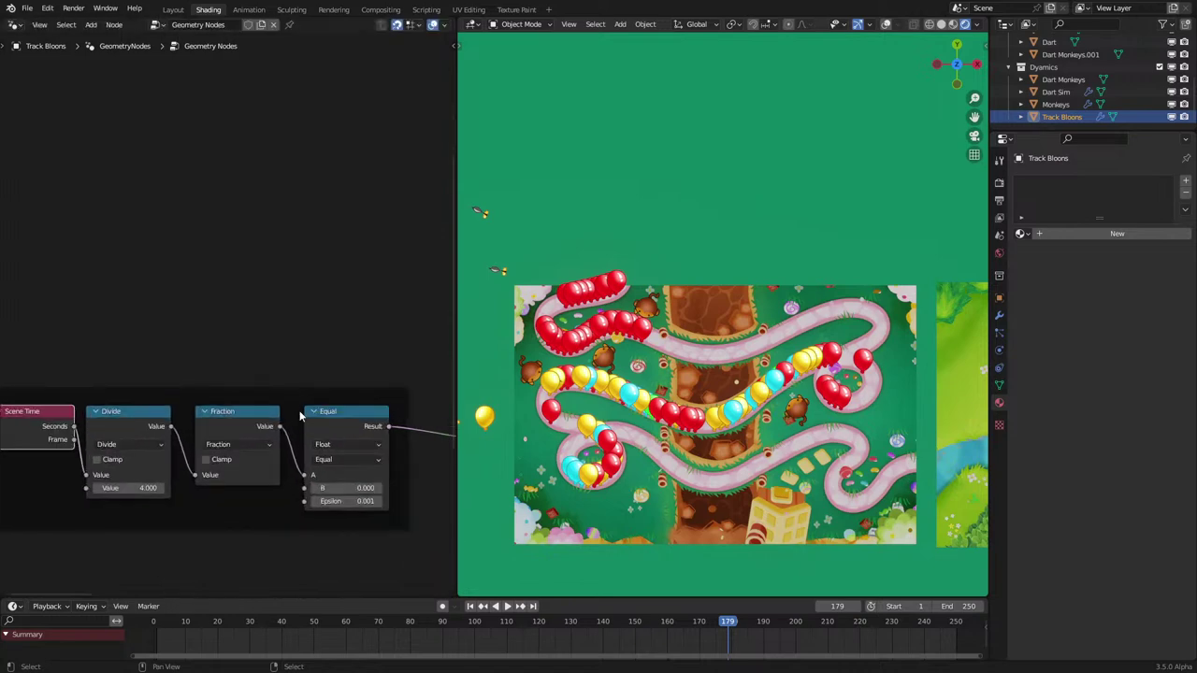
left_click(207, 413)
left_click_drag(341, 419, 238, 434)
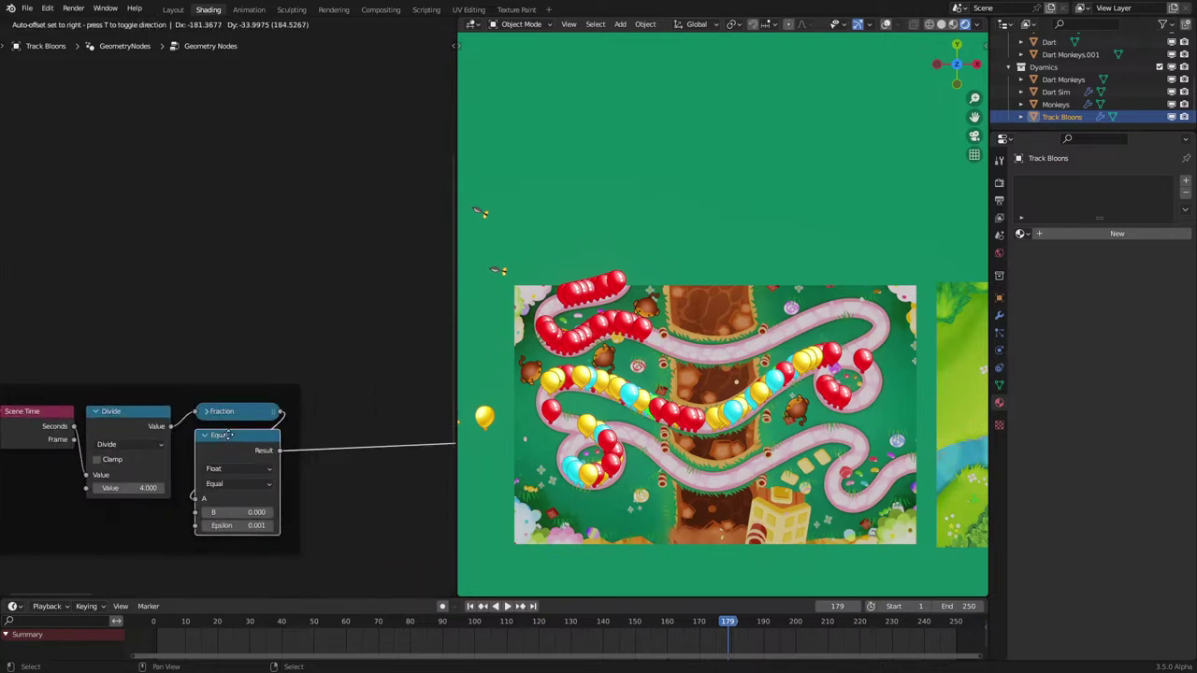
Step: Play the simulation and check for spawned bloons in rendered and wireframe shading, ending with Track Bloons selected
key("space")
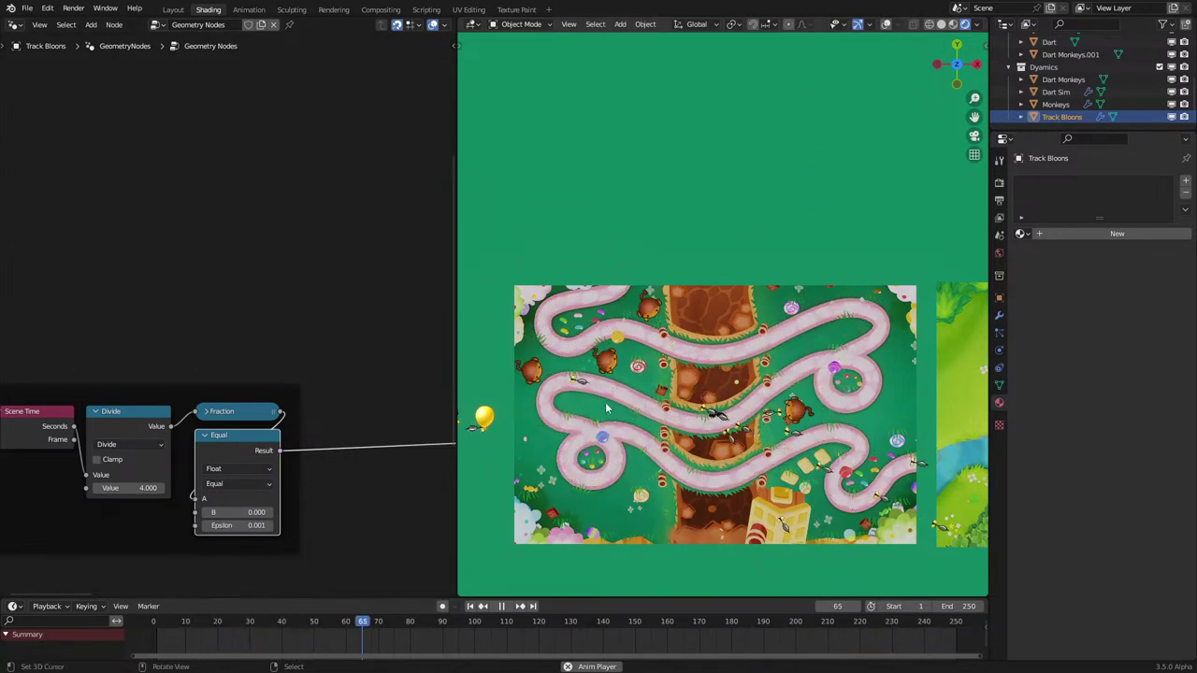
key("space")
key("shift+z")
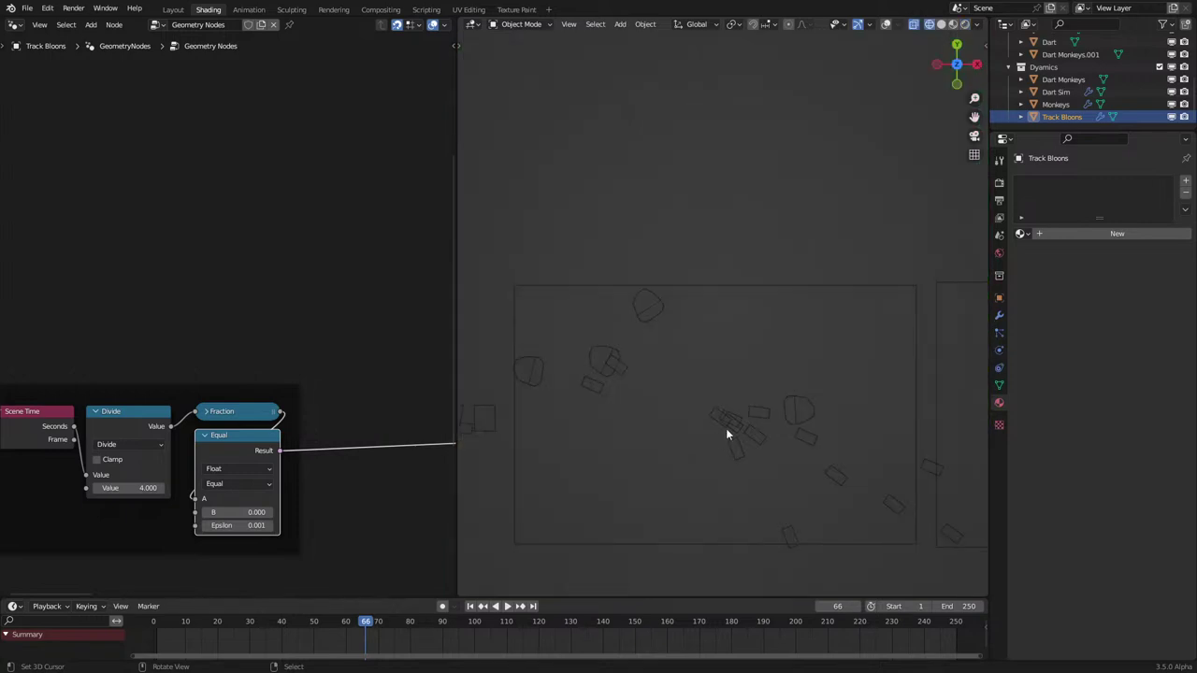
left_click(726, 430)
key("z")
key("space")
key("space")
left_click(799, 412)
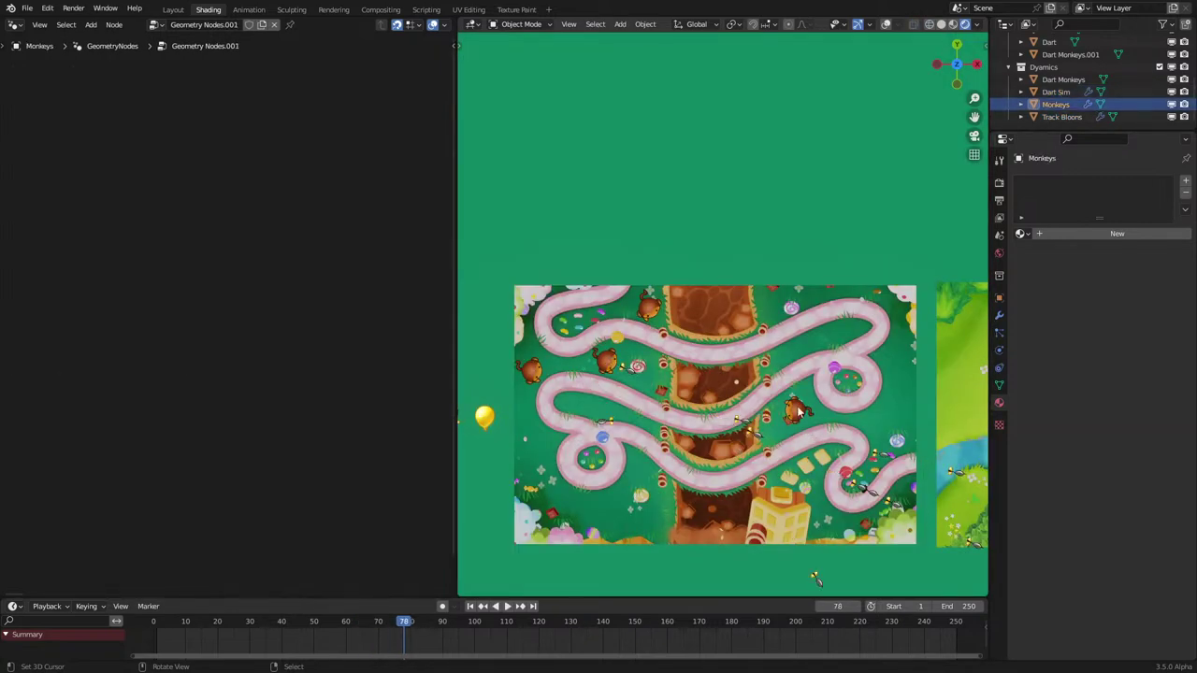
key("shift+z")
left_click(1062, 81)
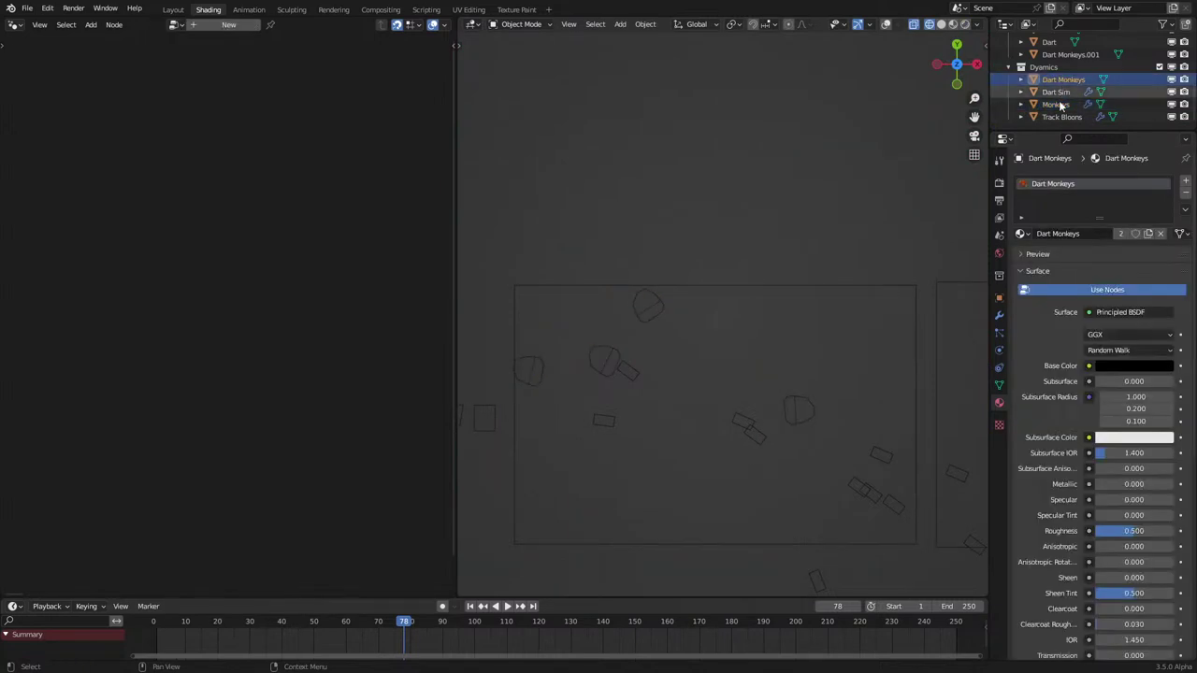
left_click(1061, 117)
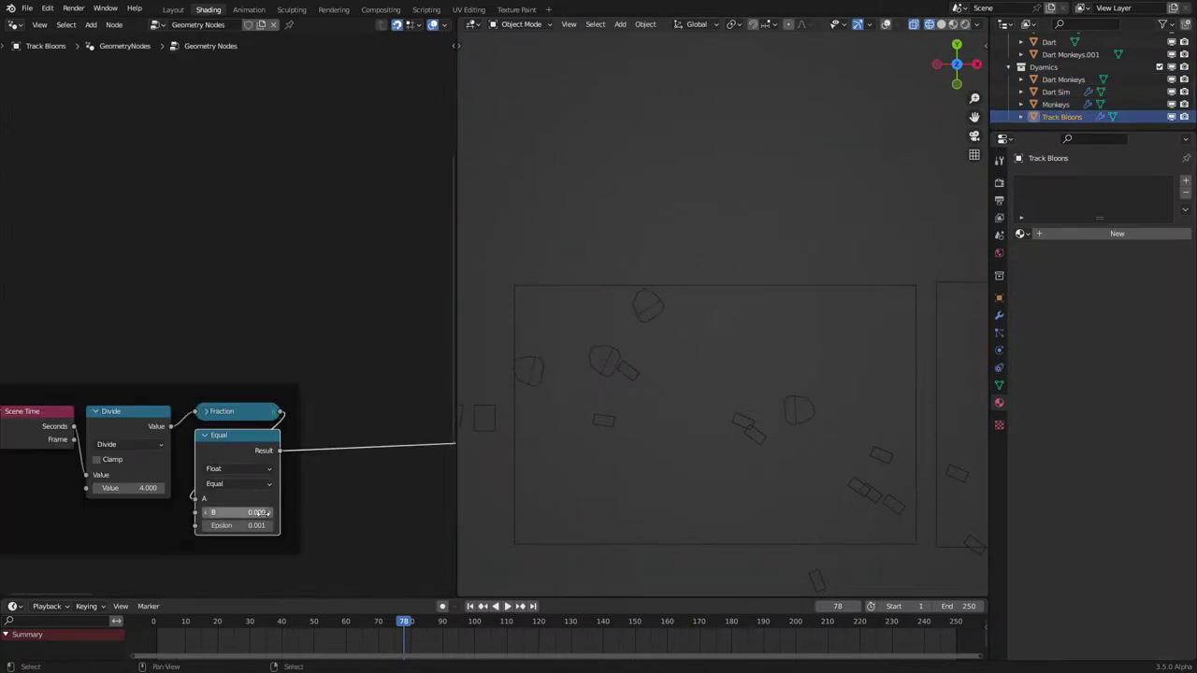
Step: Drive the Divide node with Scene Time's Frame output instead of Seconds and replay the simulation in rendered shading
scroll(267, 513, "up", 2)
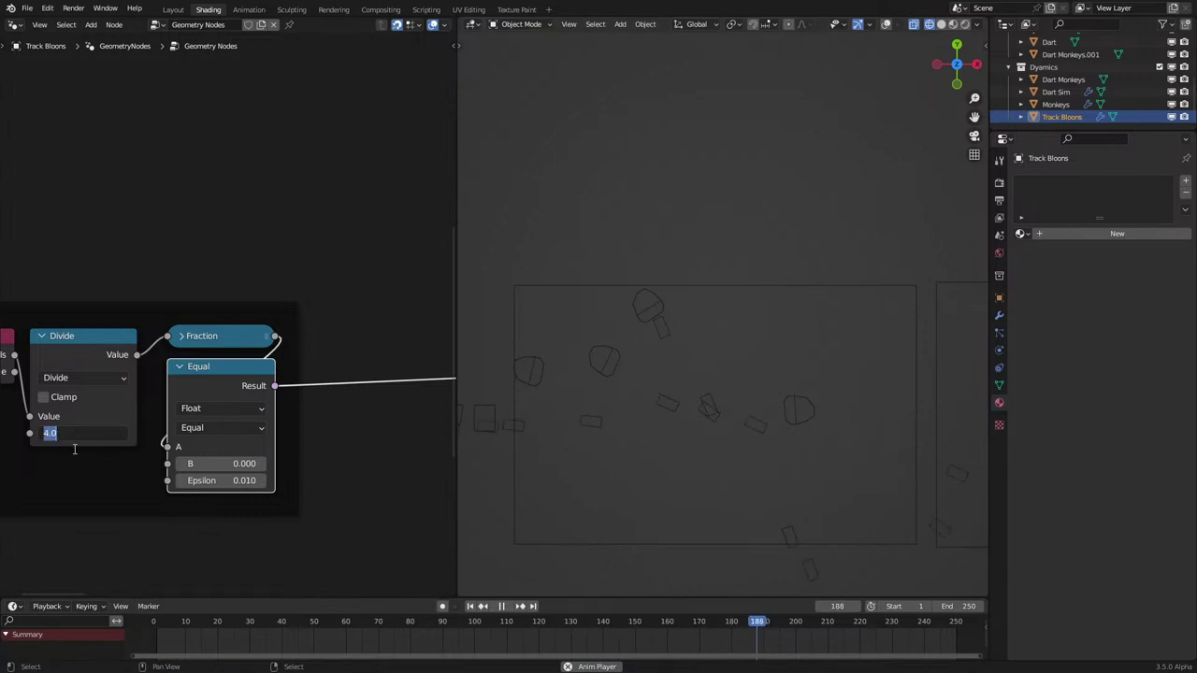
middle_click_drag(75, 444, 160, 460)
left_click_drag(101, 387, 130, 425)
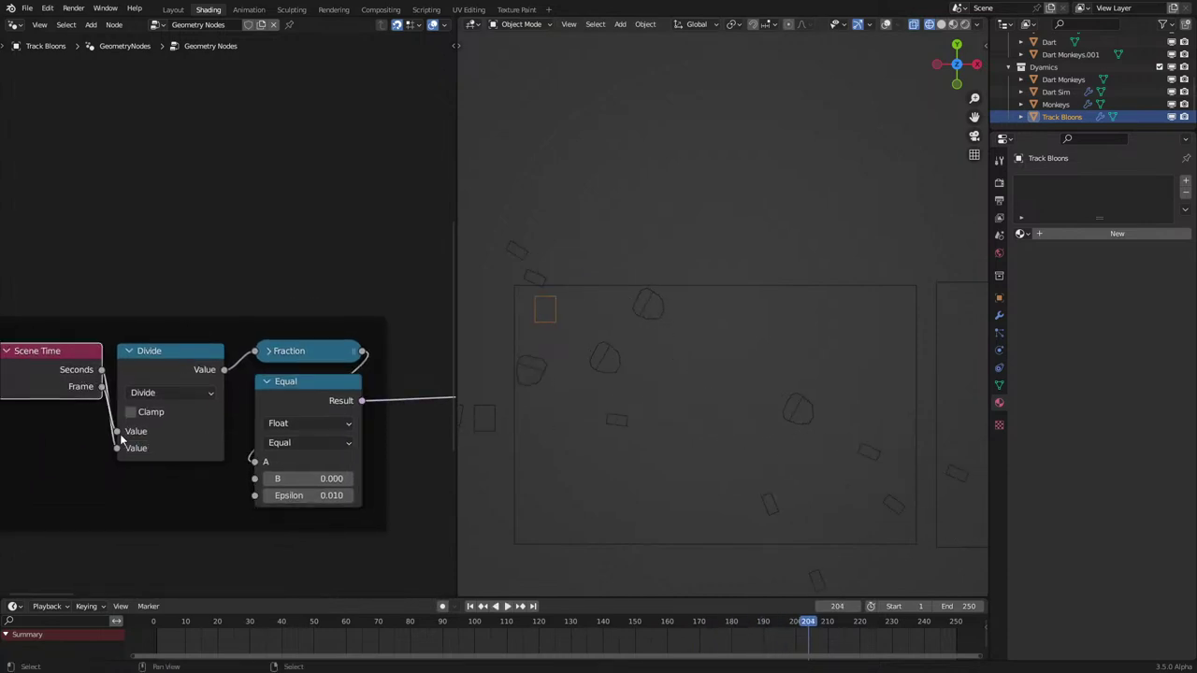
key("space")
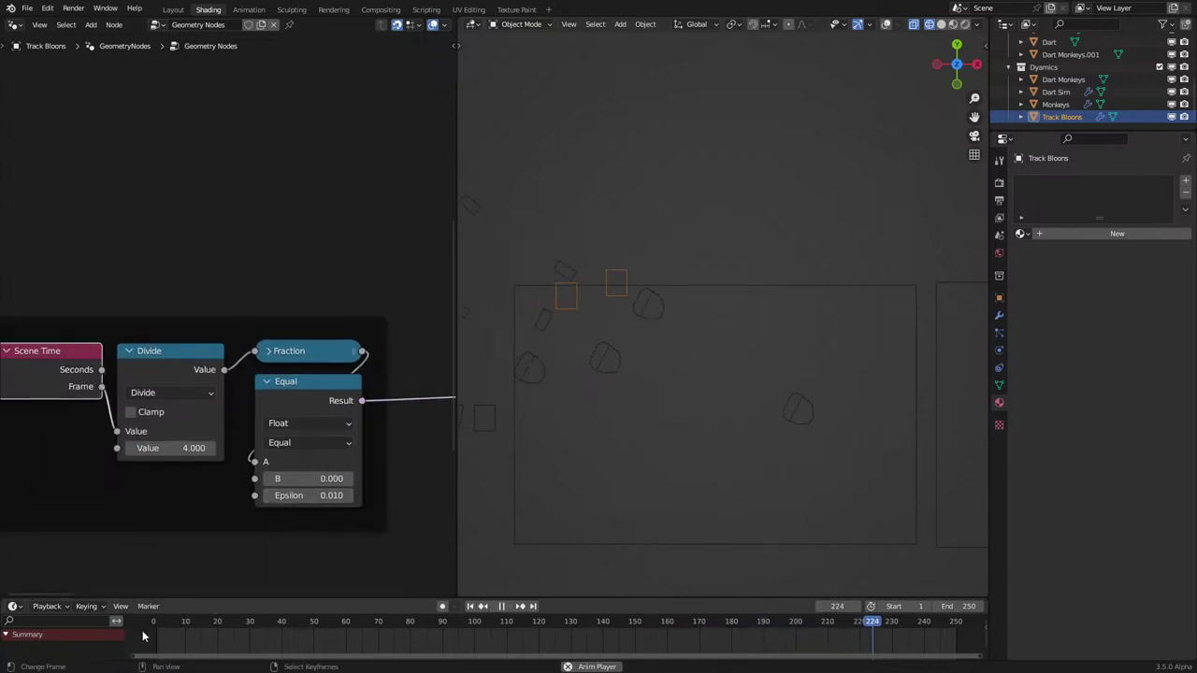
key("z")
left_click(667, 324)
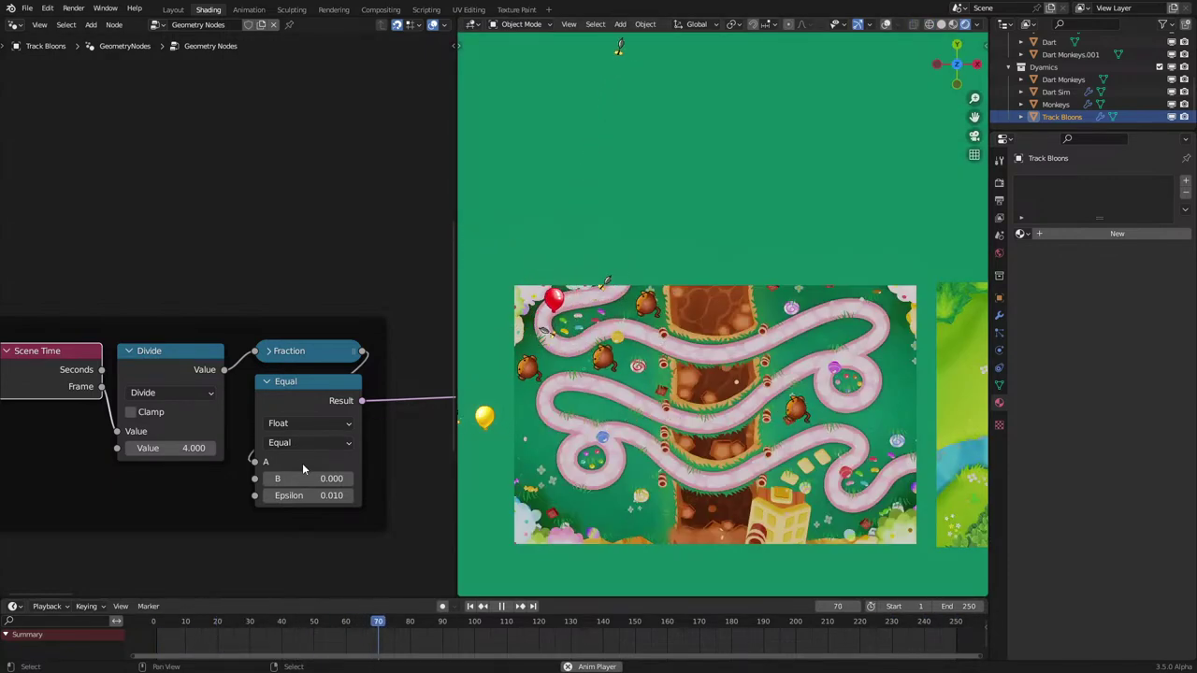
Step: Set the Divide node's Value to 10 and the Equal node's Epsilon to 0.001
double_click(193, 448)
type("10")
key("Return")
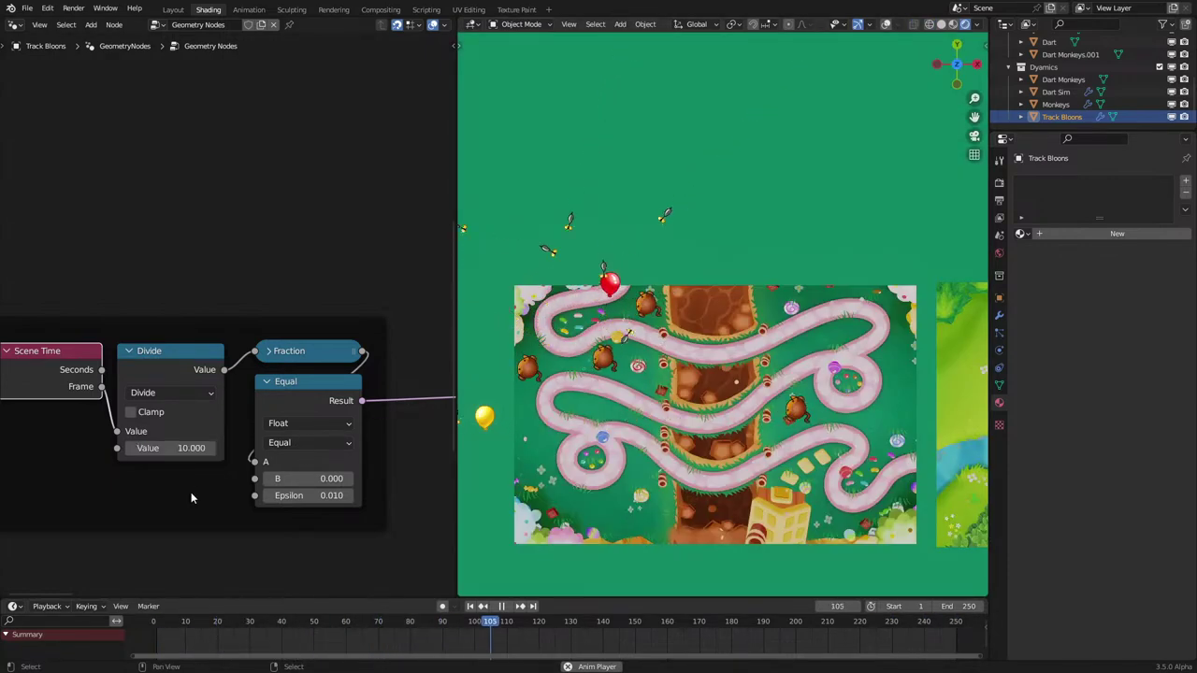
double_click(326, 496)
type("0.01")
key("Return")
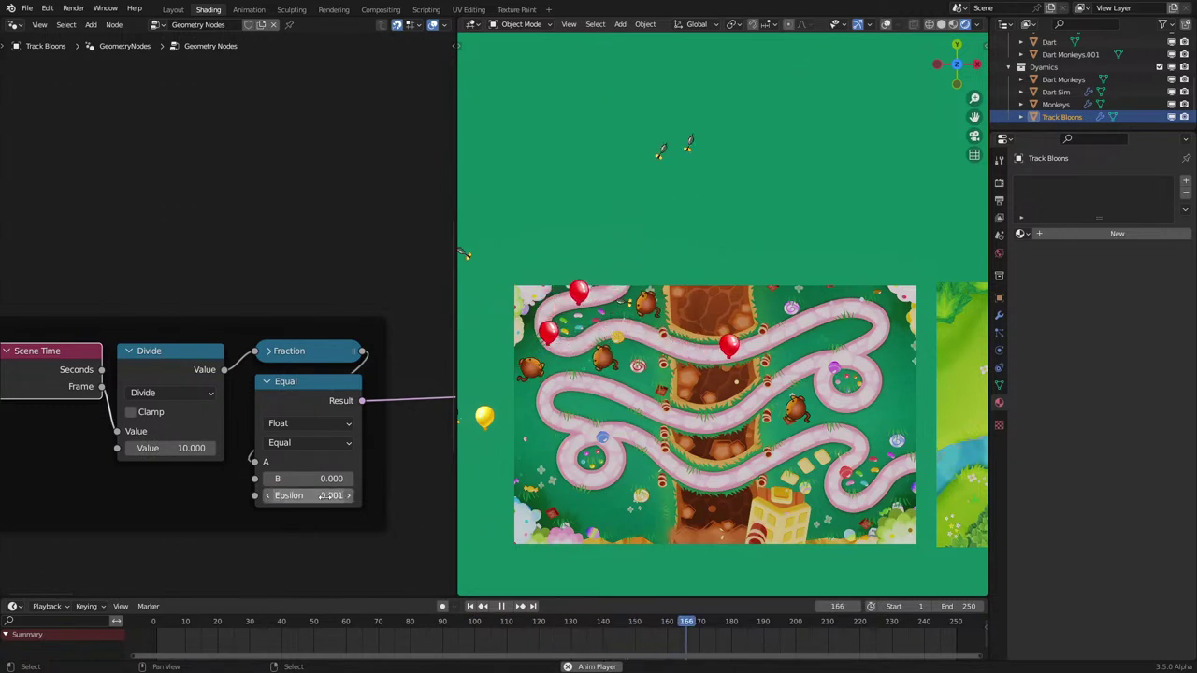
Step: Select the framed Scene Time, Divide, Fraction and Equal nodes that time the bloon spawning
scroll(344, 351, "down", 3)
middle_click_drag(344, 351, 268, 332)
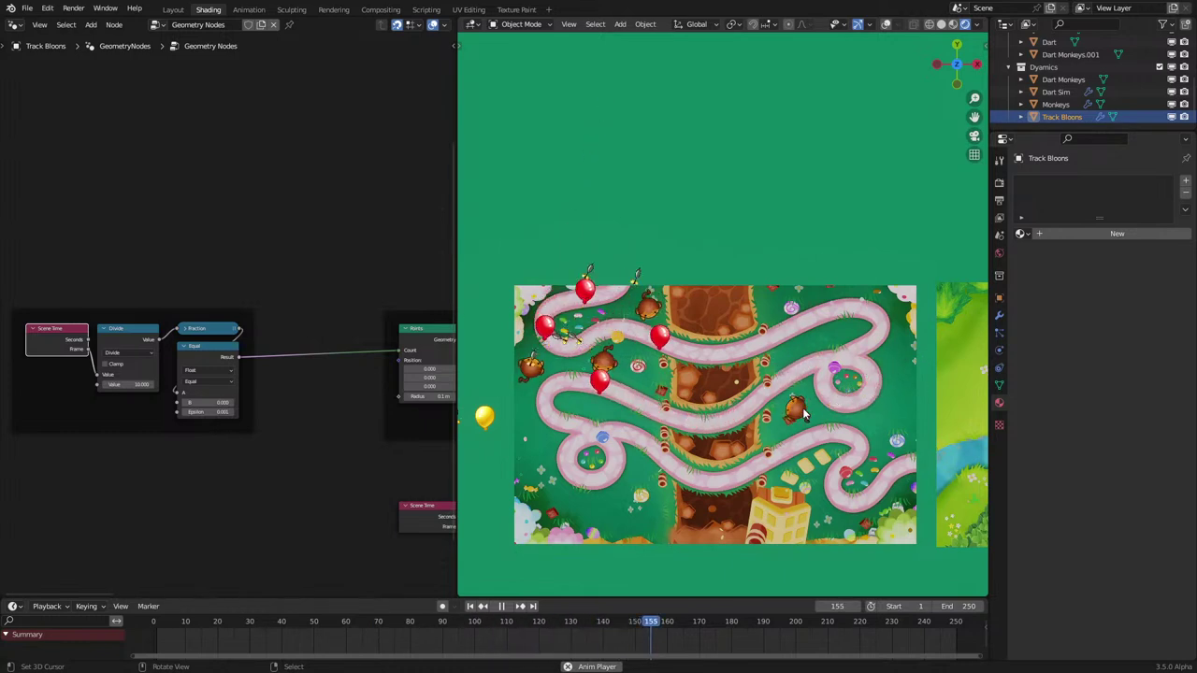
left_click_drag(53, 281, 281, 514)
left_click(224, 358, "shift")
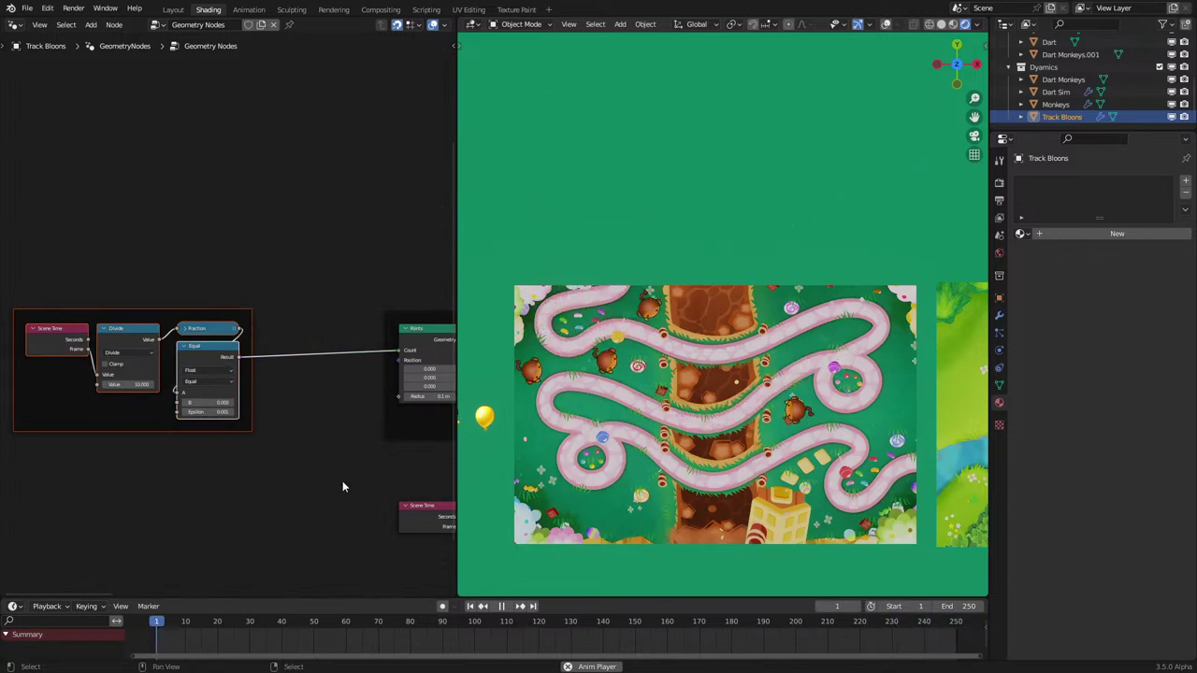
Step: Open the Dart Sim object's node tree and examine the framed node groups at its start
left_click(597, 370)
left_click(1089, 104)
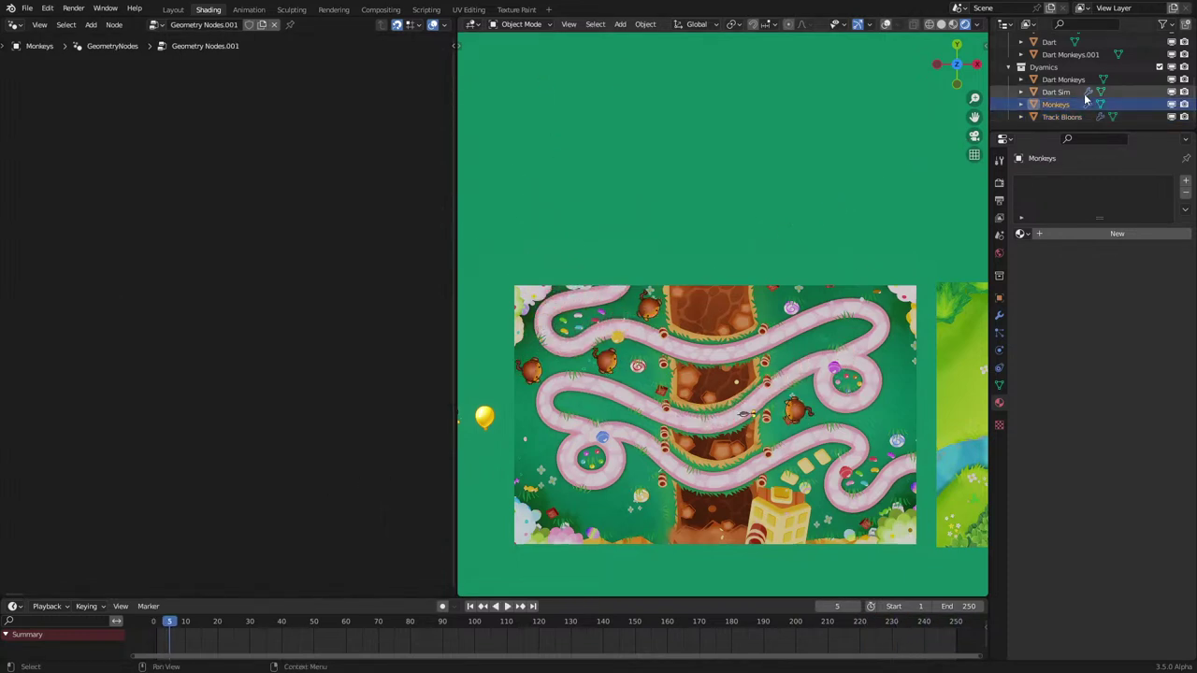
left_click(1054, 93)
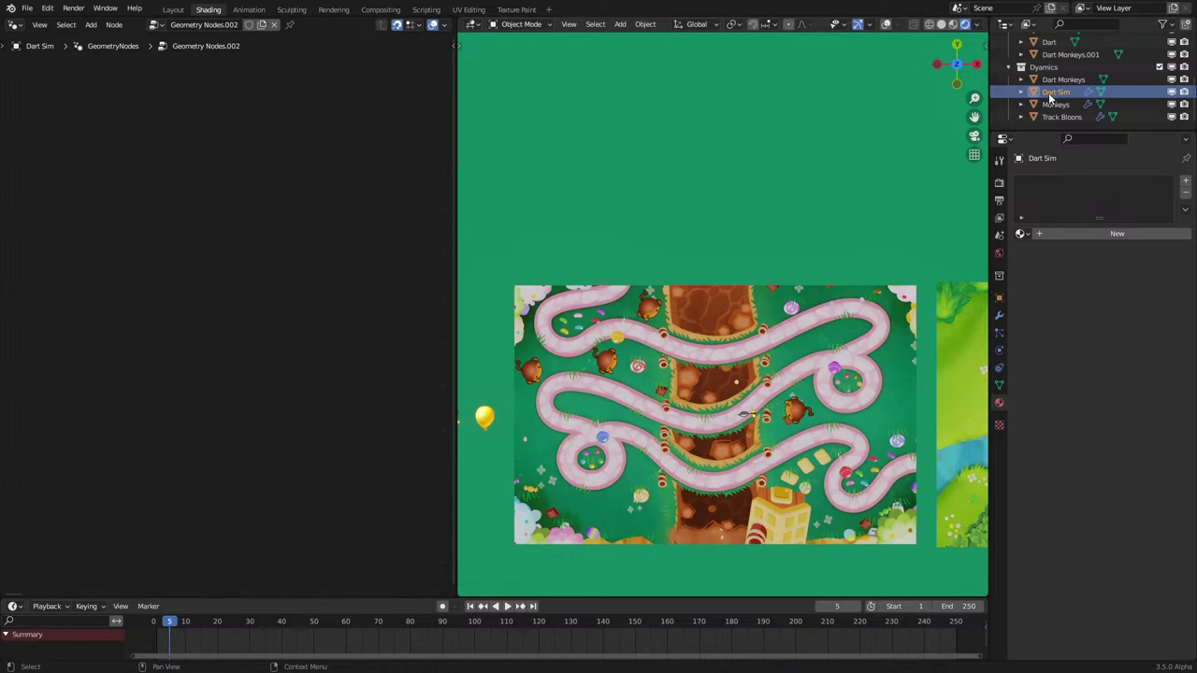
key("Home")
scroll(129, 403, "up", 4)
middle_click_drag(129, 403, 277, 383)
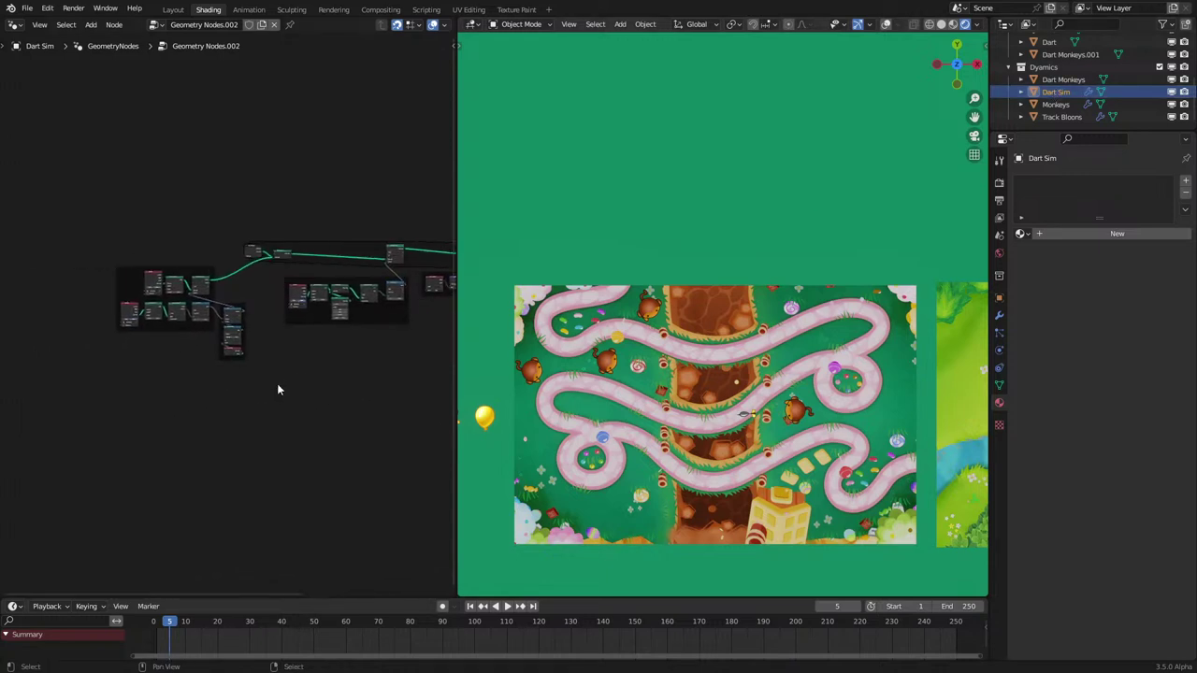
scroll(145, 370, "up", 4)
scroll(145, 374, "up", 2)
middle_click_drag(147, 374, 271, 514)
scroll(210, 294, "up", 1)
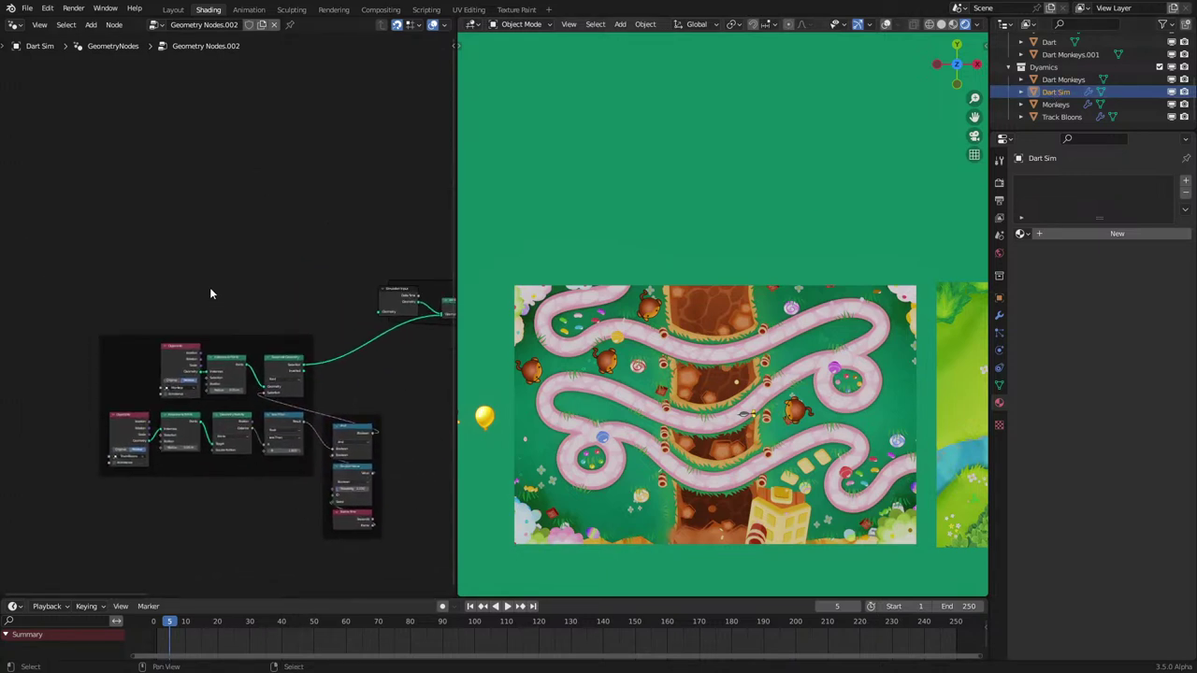
key("shift+d")
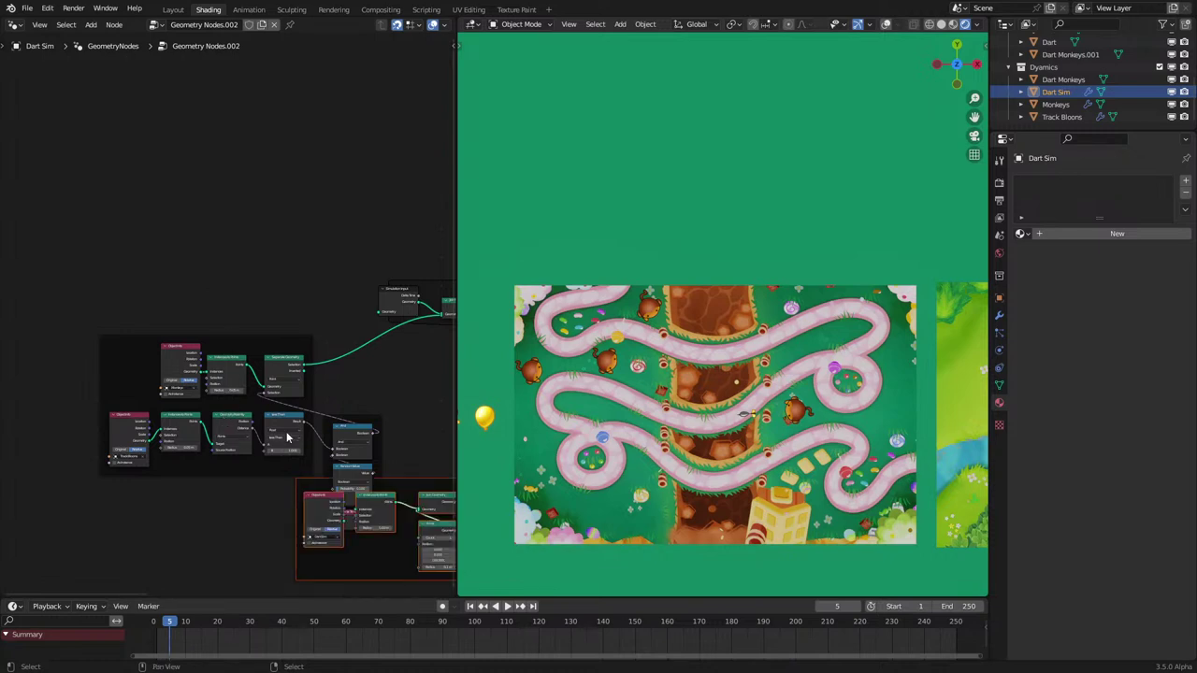
right_click(145, 512)
key("x")
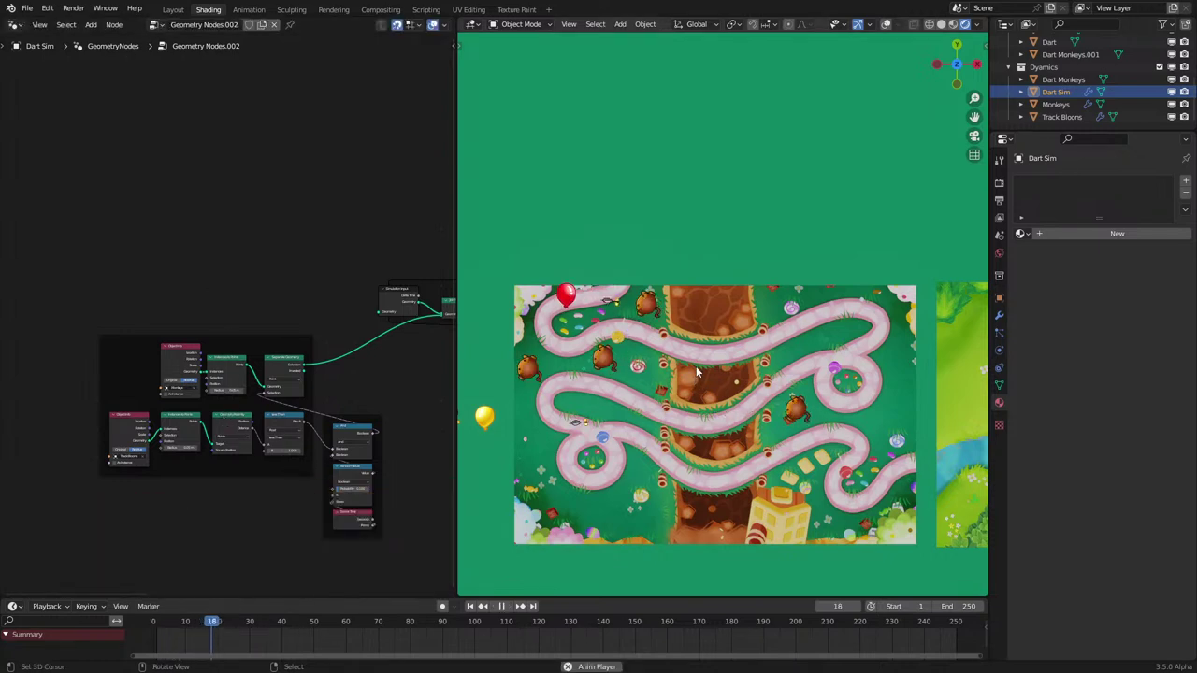
Step: Replay the simulation and open the Track Bloons object's node tree at the bloon-spawning nodes
key("space")
right_click(555, 340)
key("space")
key("space")
scroll(207, 400, "up", 3)
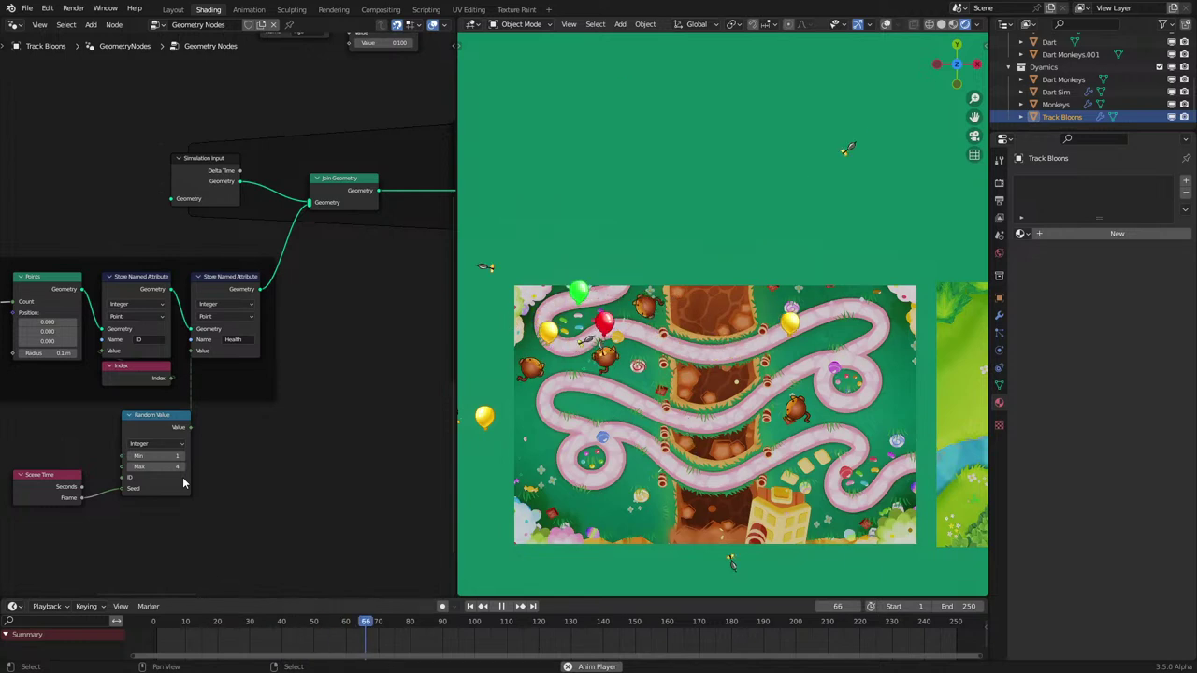
Step: Stack the Random Value and Scene Time nodes directly beneath the Health Store Named Attribute node, inside its frame
left_click_drag(182, 477, 225, 379)
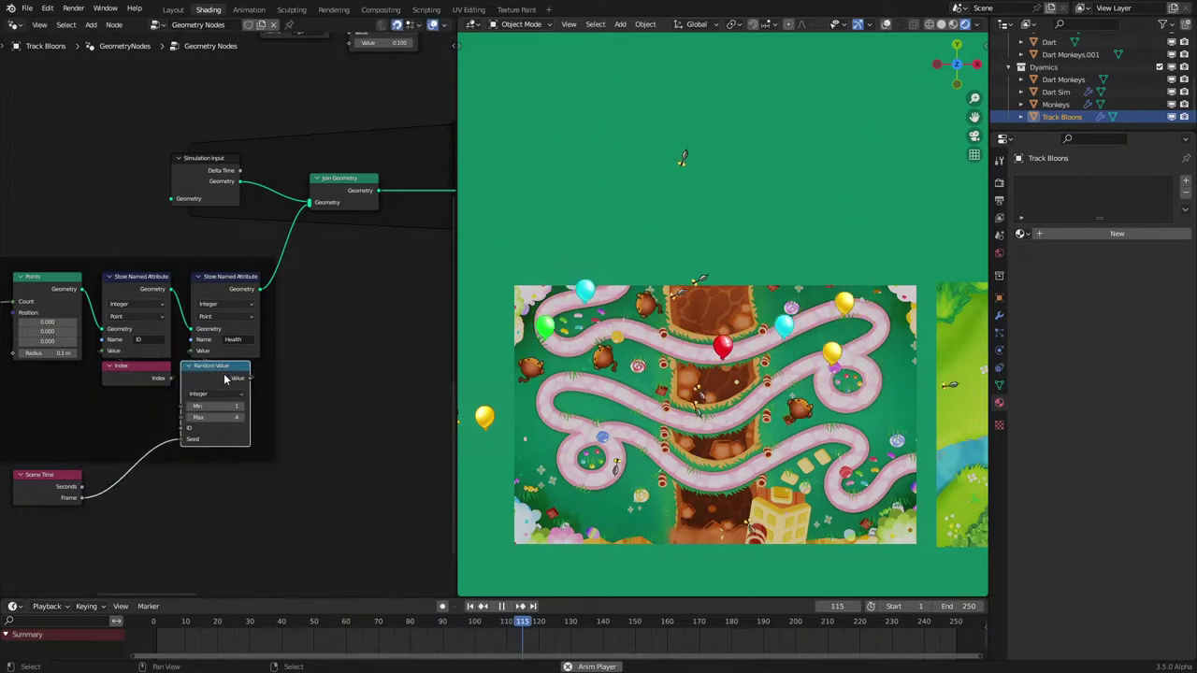
left_click(62, 277)
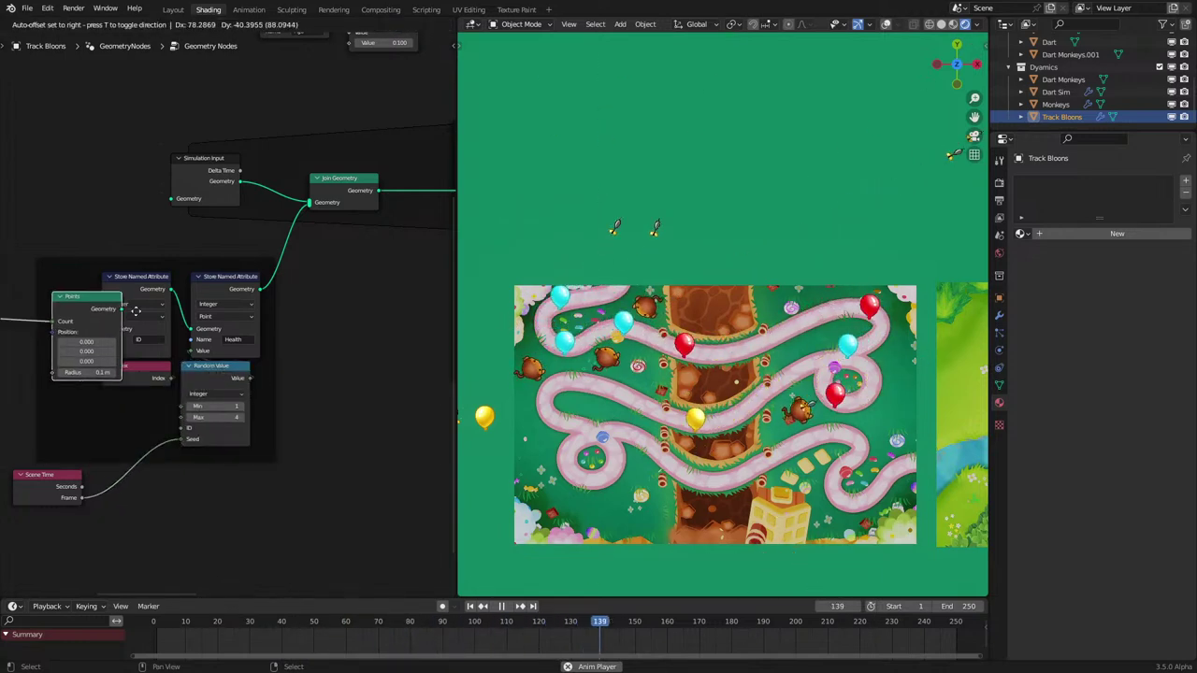
left_click(31, 496)
left_click_drag(75, 496, 251, 484)
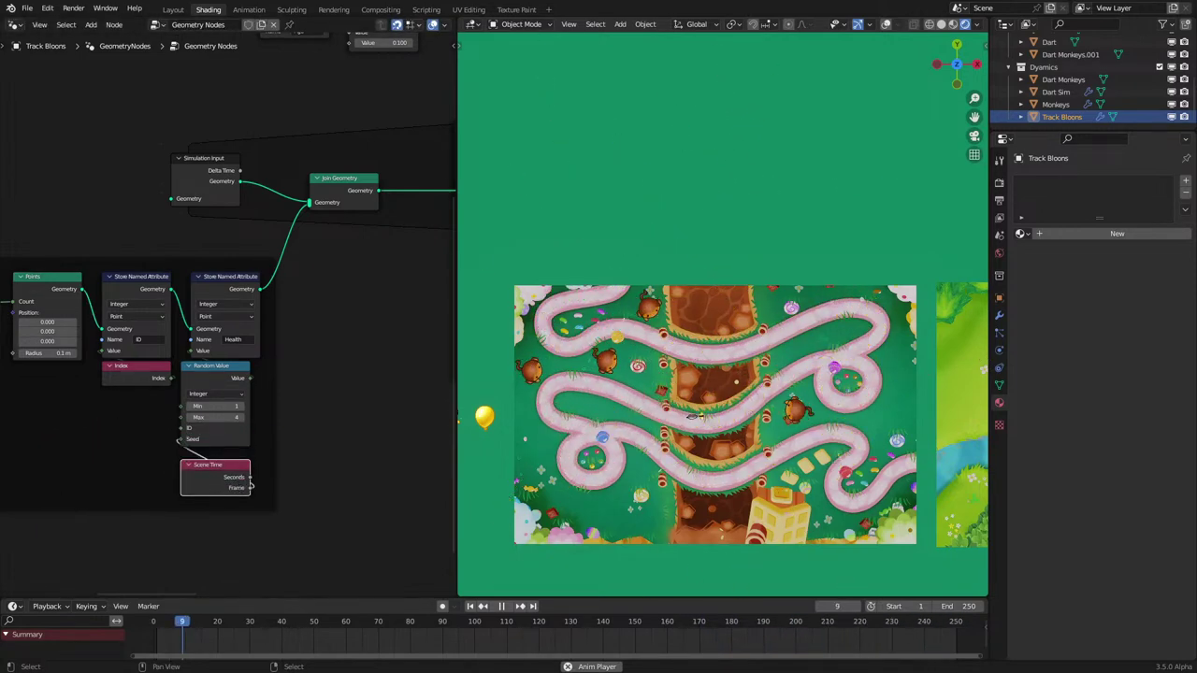
left_click(209, 382, "shift")
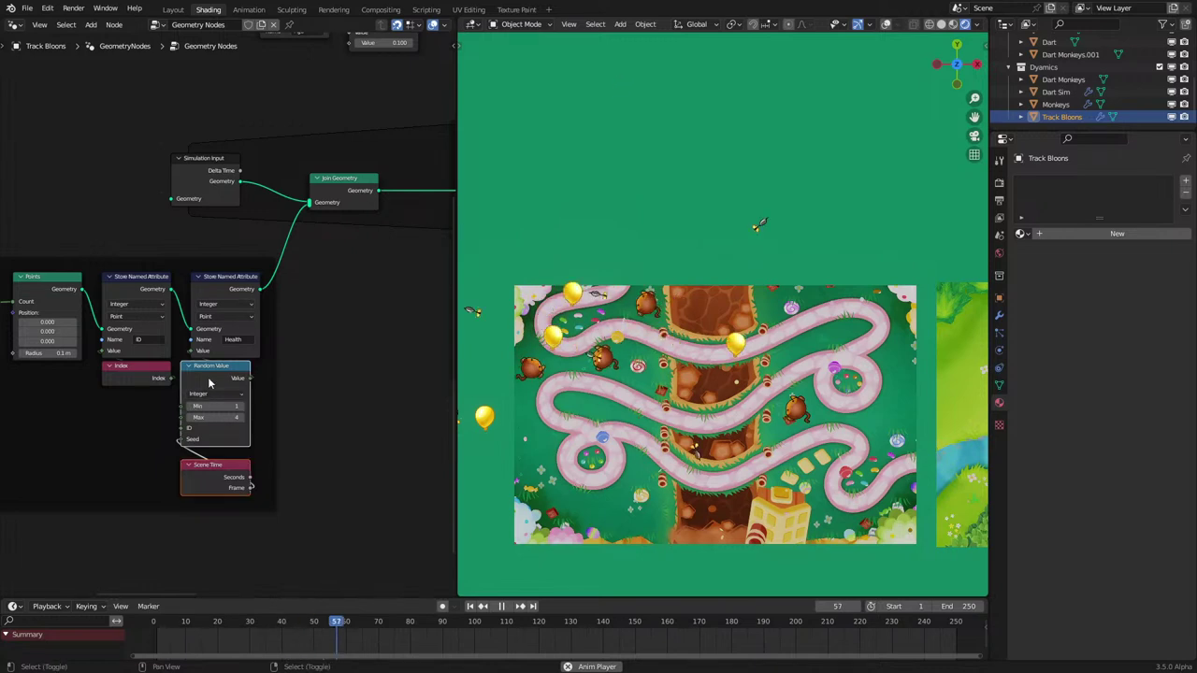
left_click_drag(209, 383, 221, 388)
left_click_drag(226, 478, 225, 468)
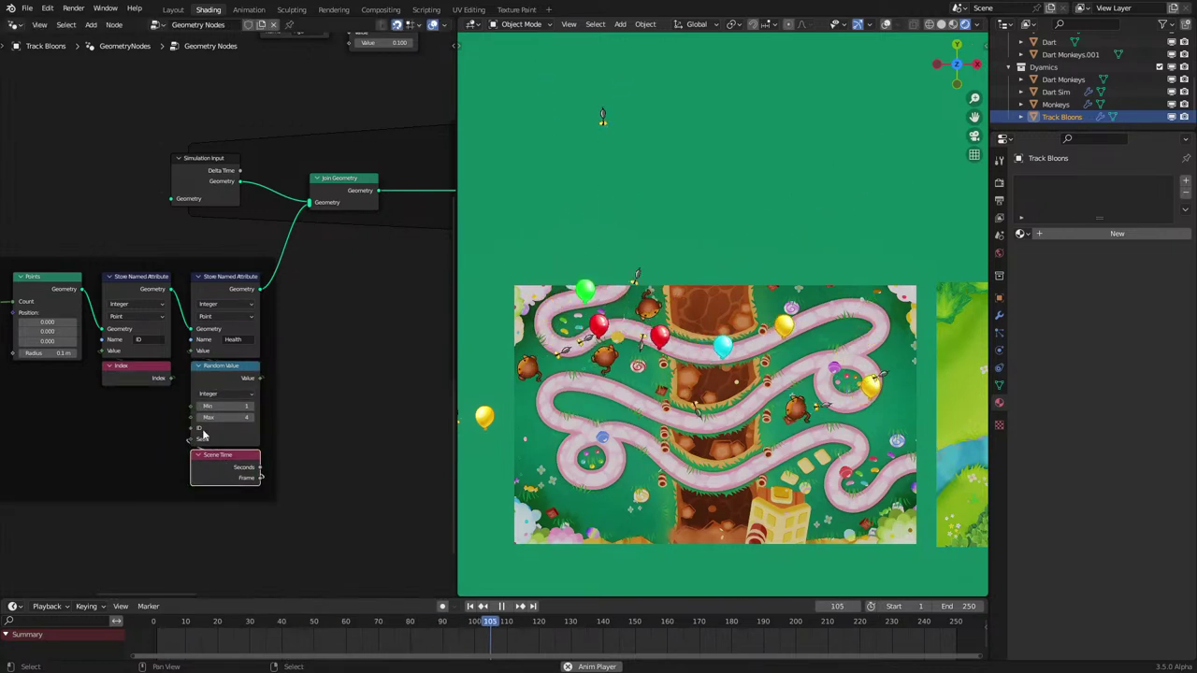
Step: Connect Points directly to the Health Store Named Attribute node and delete the ID Store Named Attribute and Index nodes
middle_click_drag(203, 387, 277, 423)
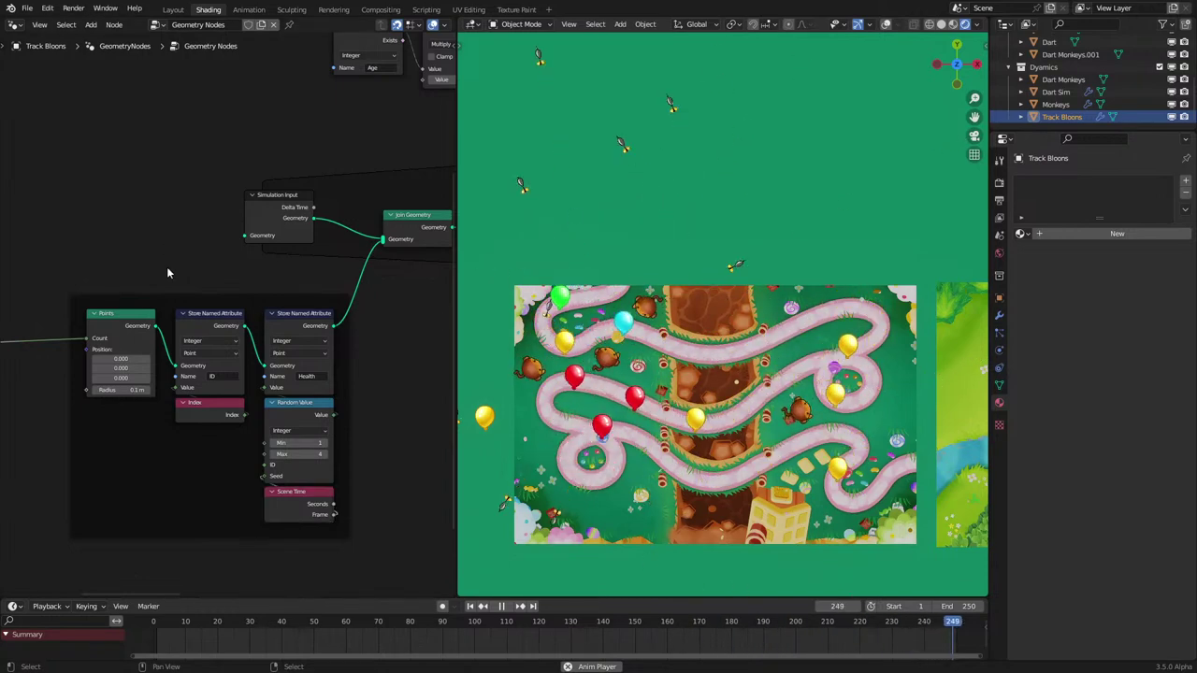
scroll(173, 309, "up", 2)
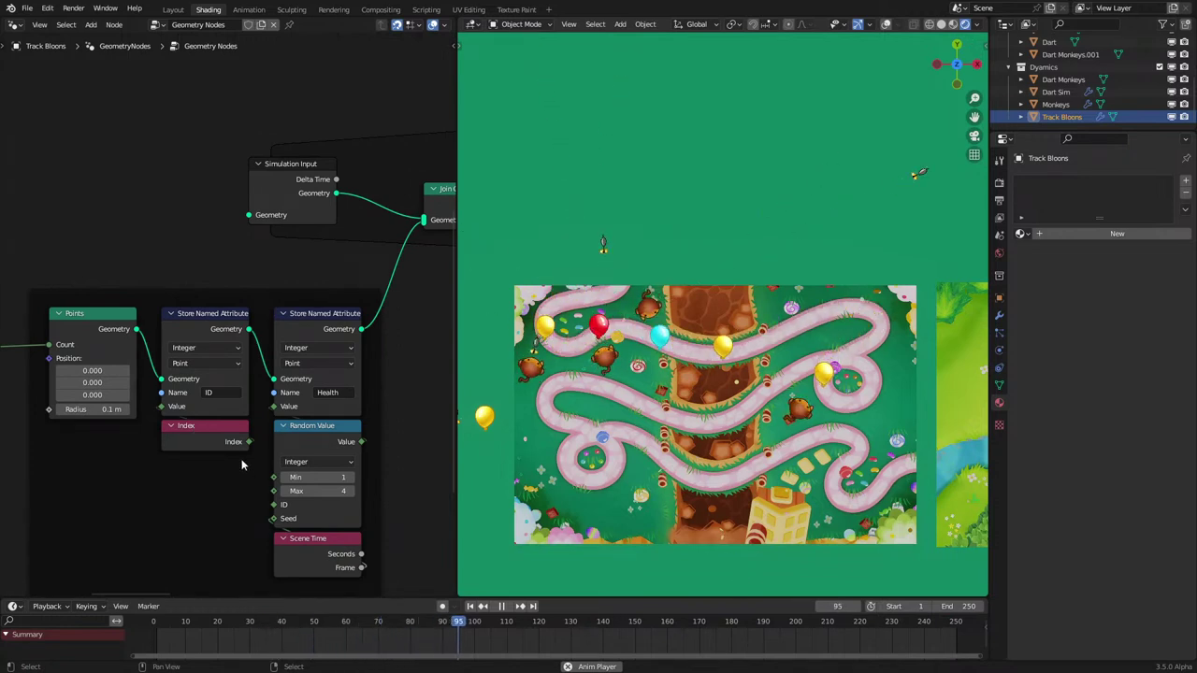
left_click_drag(136, 329, 142, 338)
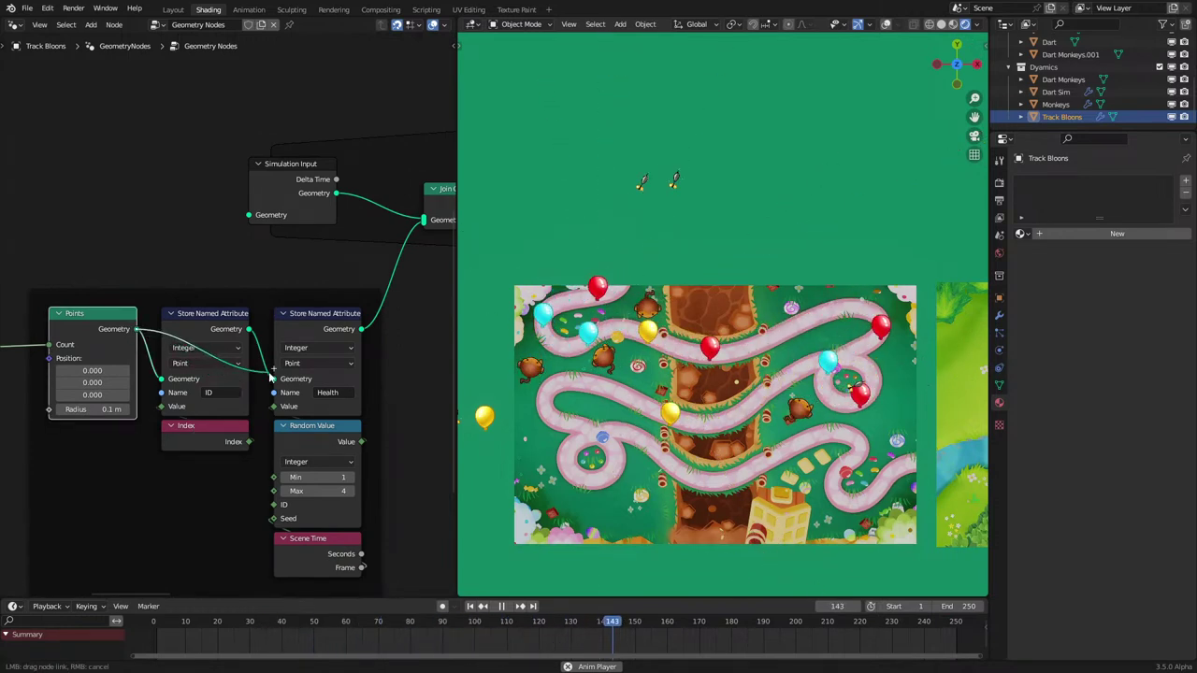
left_click_drag(270, 374, 272, 378)
left_click(227, 340)
key("x")
left_click(218, 434)
key("x")
scroll(225, 318, "down", 4)
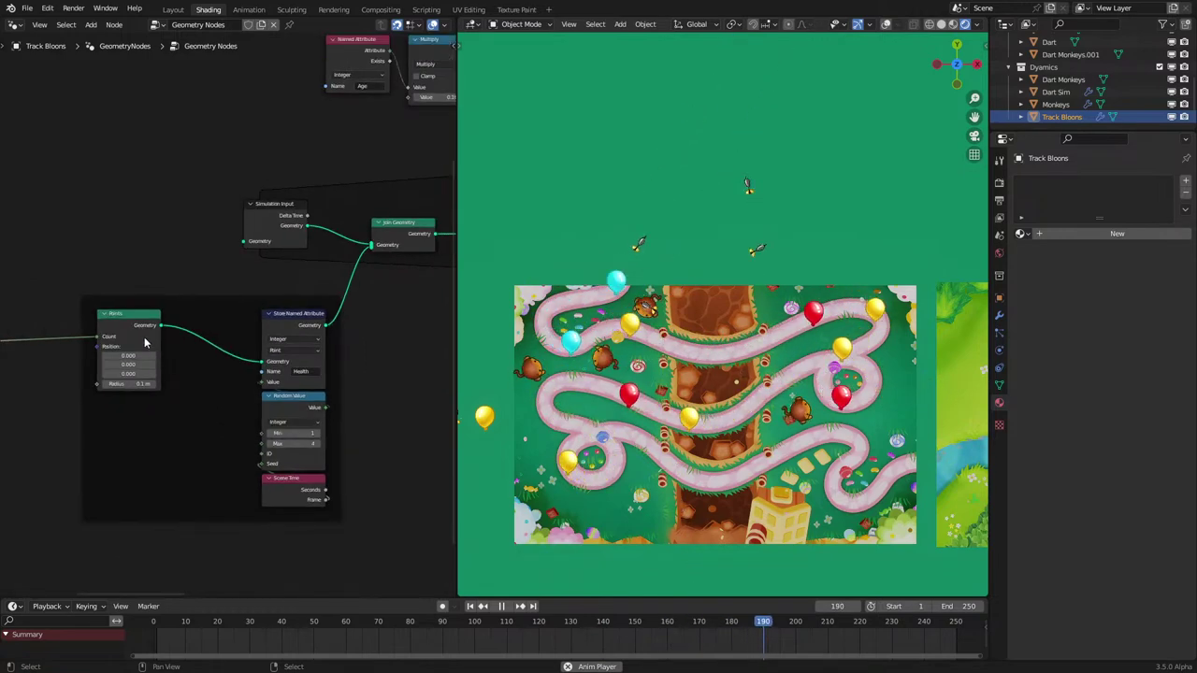
Step: Move the Points node beside the Health Store Named Attribute node and bring the framed spawn-timing nodes up next to it
left_click_drag(145, 344, 230, 343)
scroll(160, 379, "down", 2)
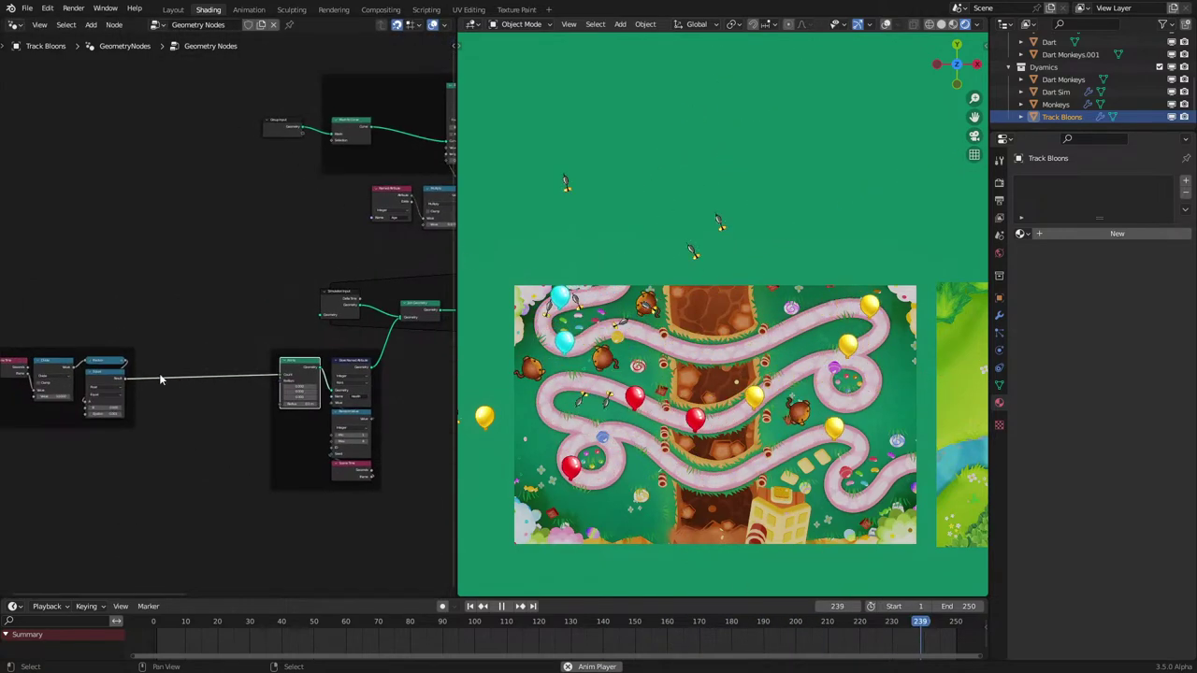
scroll(157, 377, "up", 1)
left_click_drag(110, 355, 248, 352)
left_click(268, 391)
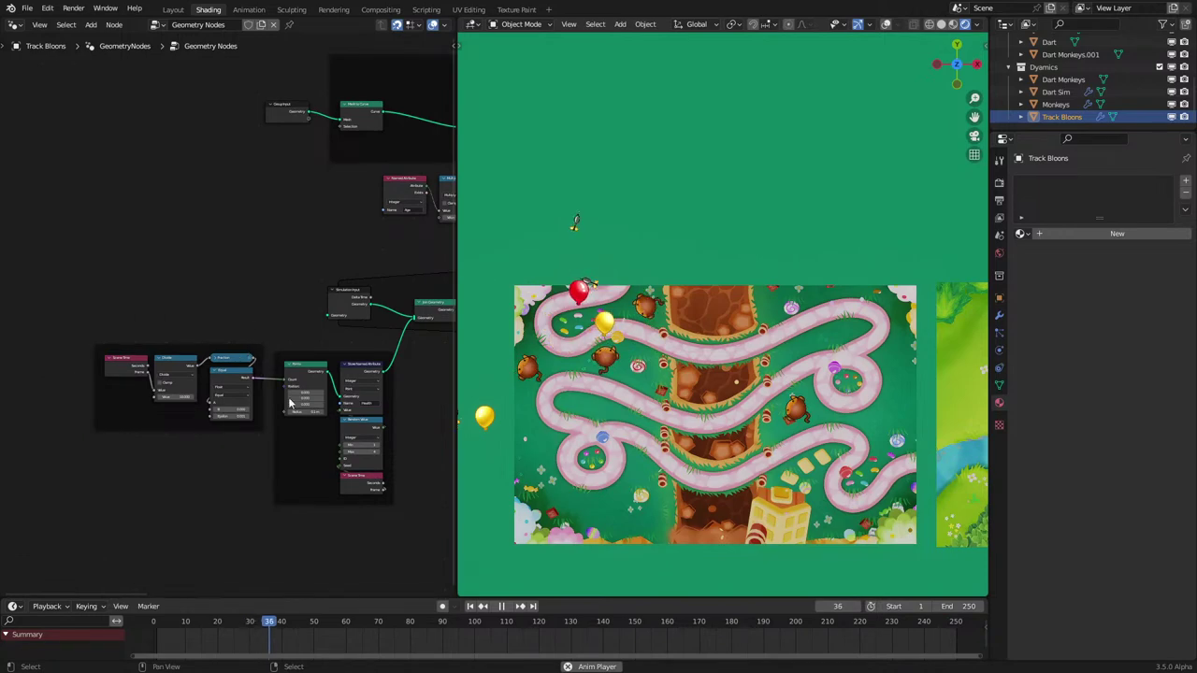
Step: Compact the curve-sampling group by placing Named Attribute and Multiply below Sample Curve and moving Mesh to Curve and Group Input closer
scroll(290, 404, "down", 2)
middle_click_drag(293, 451, 30, 415)
scroll(125, 219, "up", 1)
middle_click_drag(126, 220, 231, 368)
scroll(162, 289, "up", 1)
scroll(232, 368, "up", 4)
left_click_drag(182, 375, 263, 429)
key("g")
left_click(294, 351)
key("g")
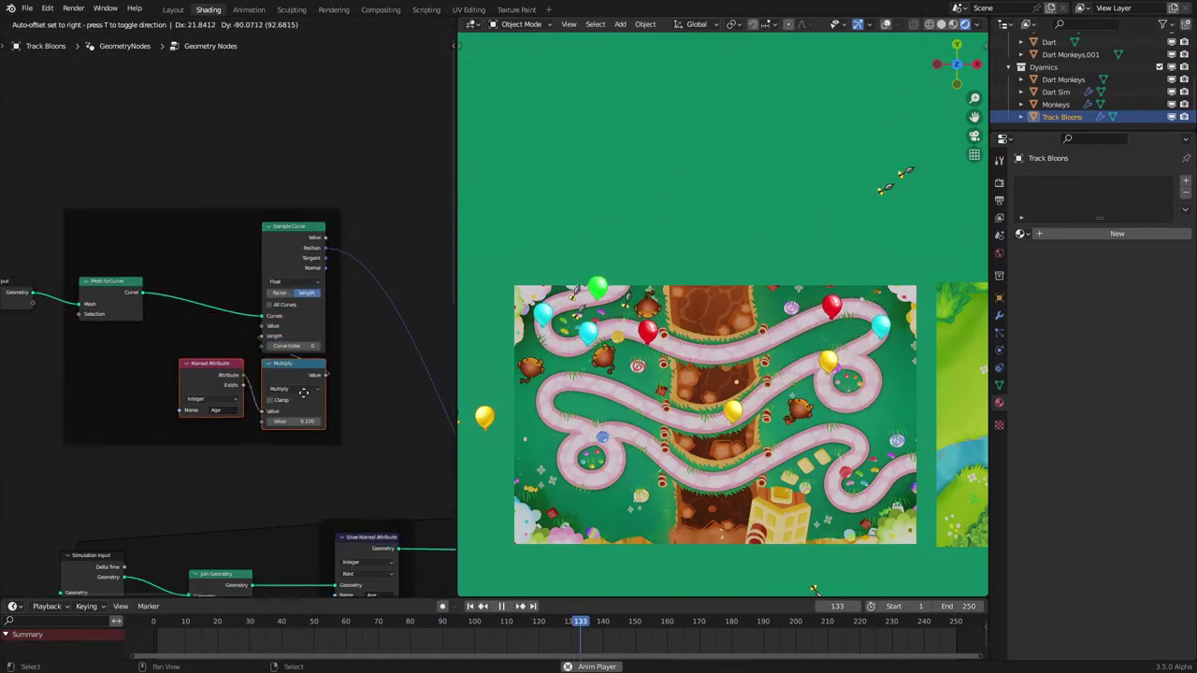
left_click_drag(304, 393, 304, 392)
left_click_drag(118, 297, 219, 325)
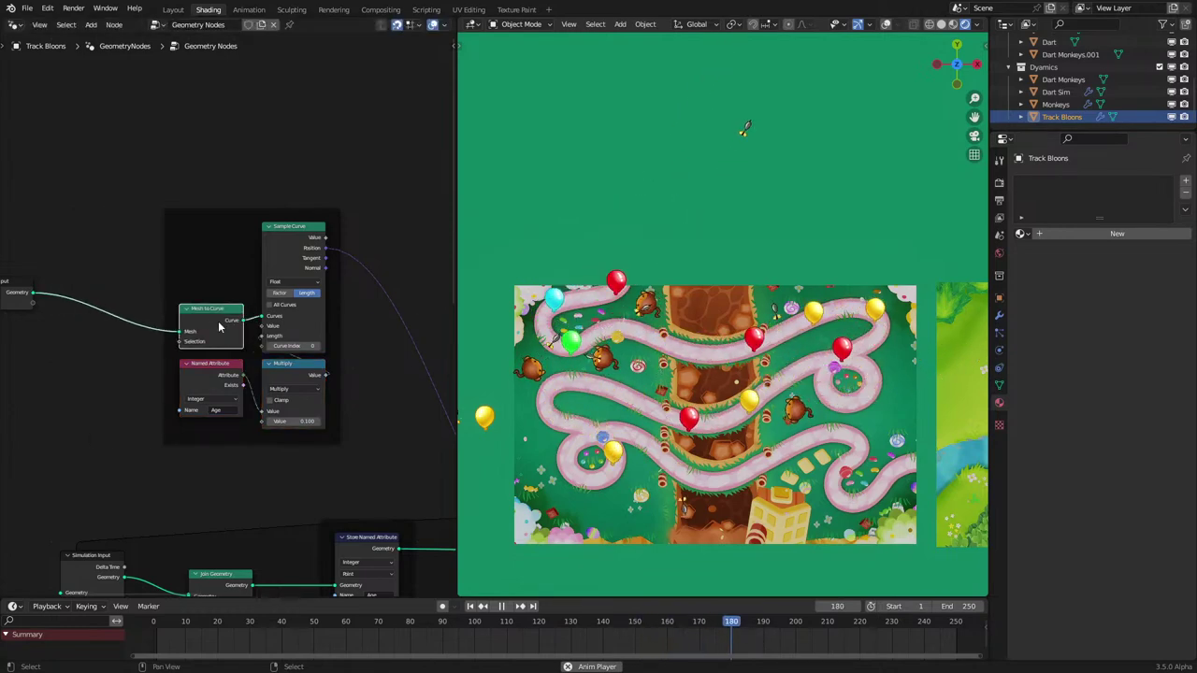
left_click_drag(24, 305, 135, 330)
Step: Shift Set Position closer to the following Store Named Attribute node and frame that node together with the nodes beneath it
scroll(247, 446, "down", 3)
scroll(289, 437, "down", 3)
middle_click_drag(292, 436, 297, 403)
scroll(249, 294, "up", 4)
scroll(253, 299, "down", 1)
scroll(318, 457, "down", 2)
middle_click_drag(318, 457, 225, 388)
scroll(284, 298, "up", 1)
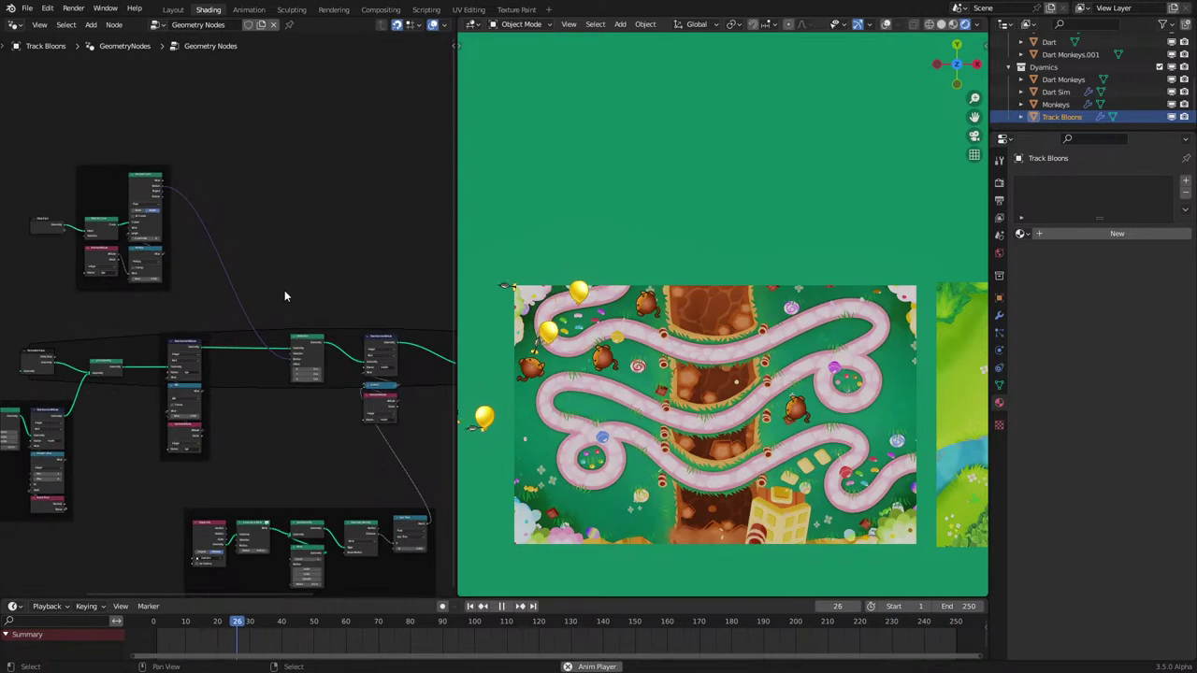
left_click_drag(284, 290, 329, 420)
key("g")
key("x")
left_click(340, 418)
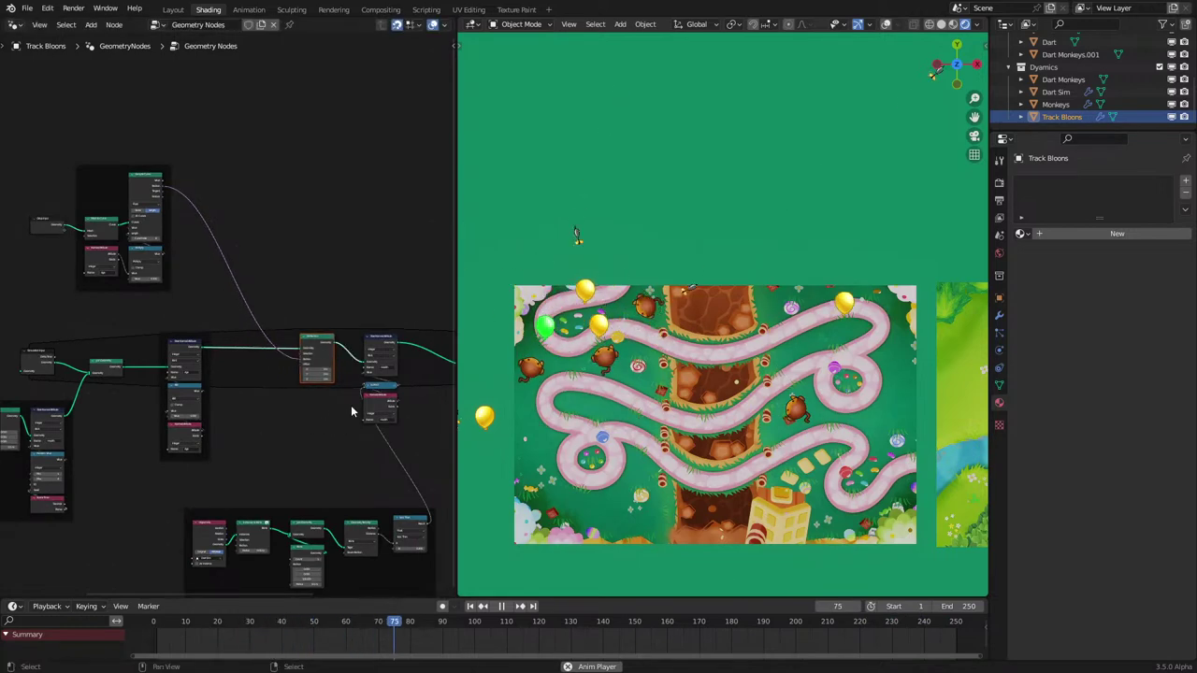
left_click_drag(360, 313, 373, 430)
key("ctrl+j")
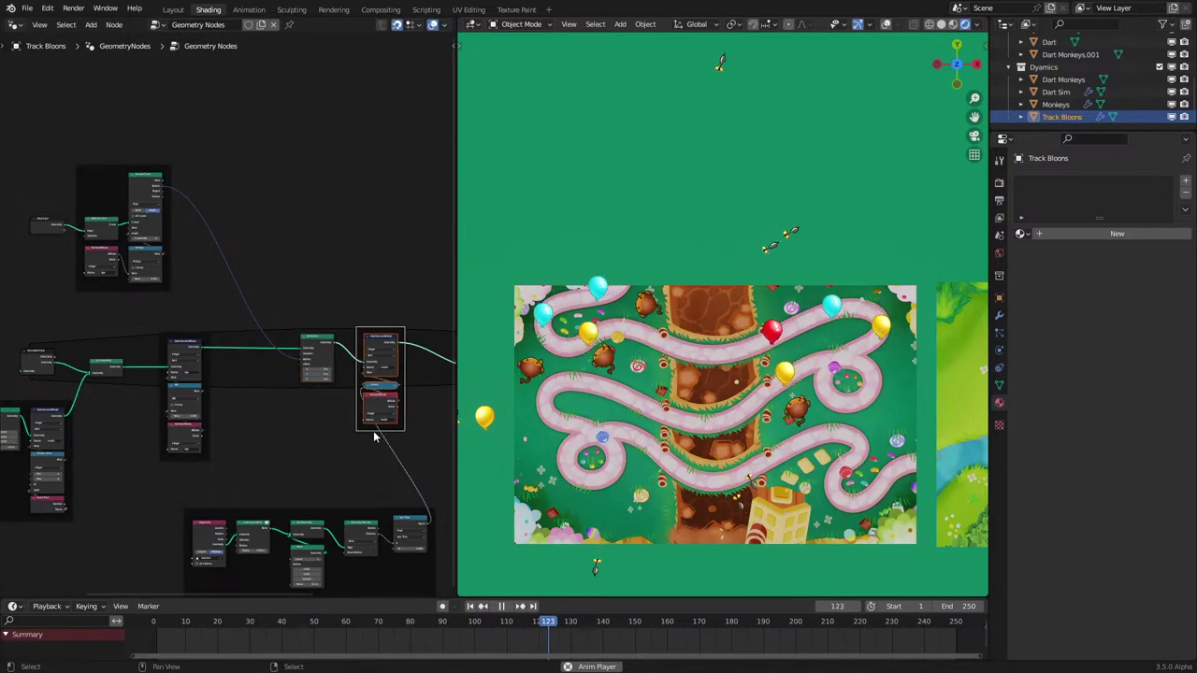
Step: Move the spawn groups, Simulation Input, Join Geometry and the framed Store Named Attribute group together, closer to Set Position
left_click(144, 437)
scroll(140, 440, "down", 5)
middle_click_drag(121, 461, 194, 441)
key("c")
scroll(96, 402, "up", 7)
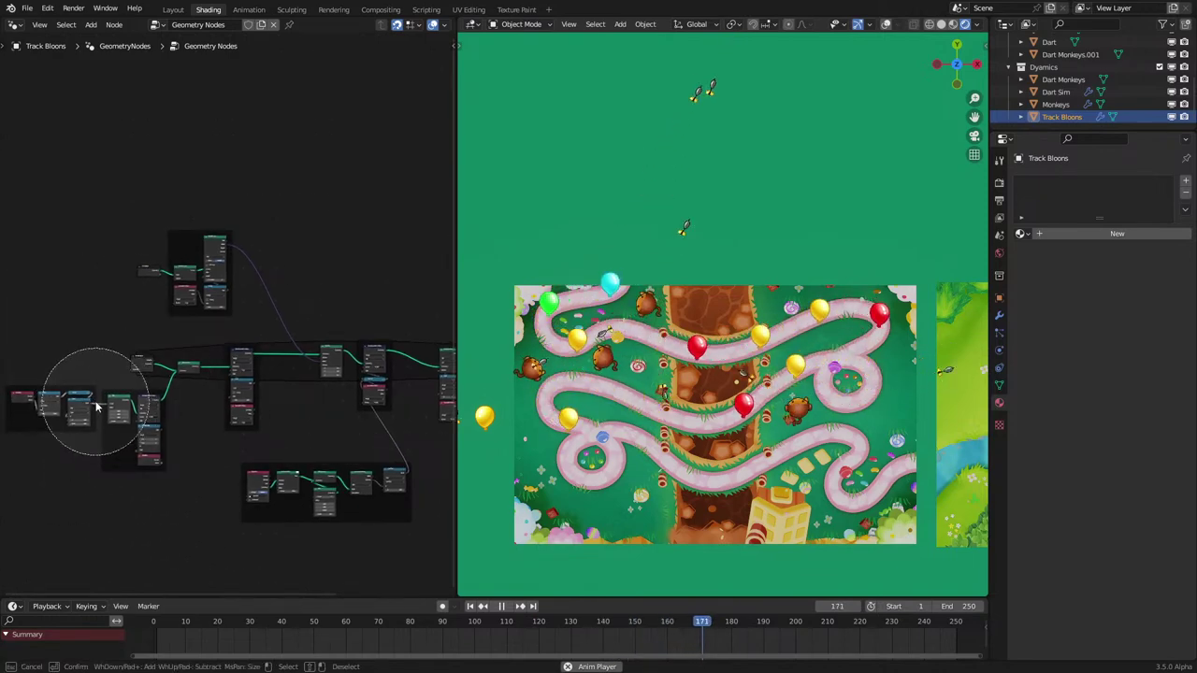
left_click_drag(96, 406, 185, 390)
key("Escape")
key("g")
left_click(280, 451)
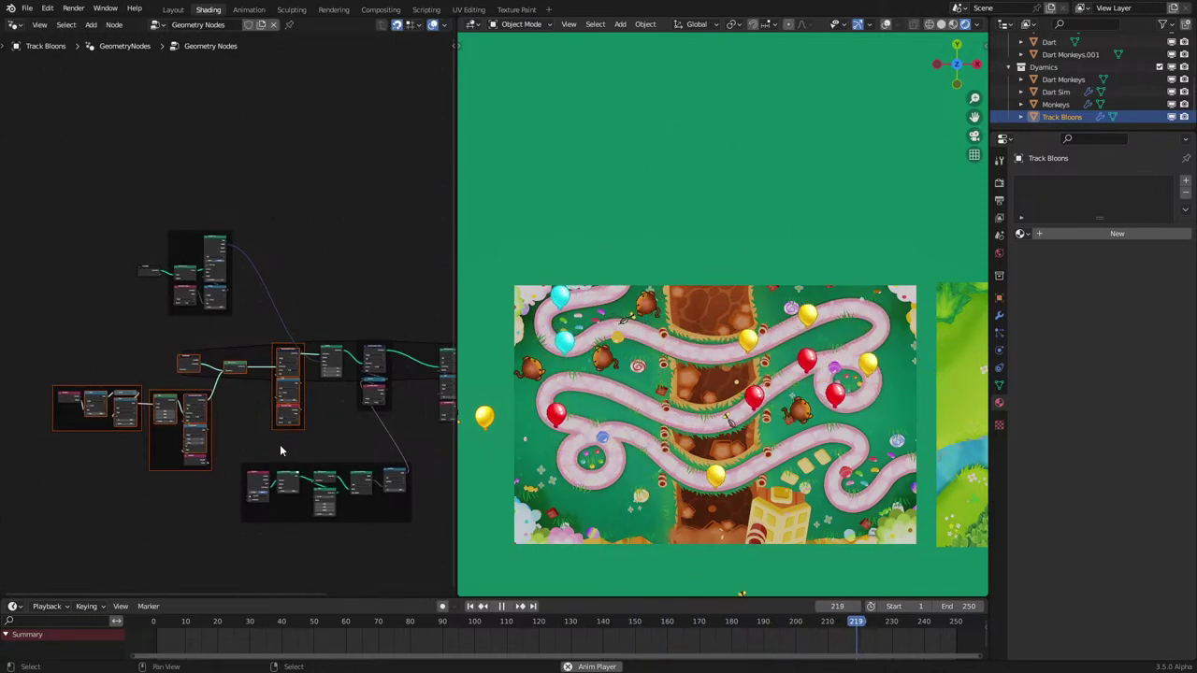
left_click(280, 450)
middle_click_drag(279, 450, 195, 387)
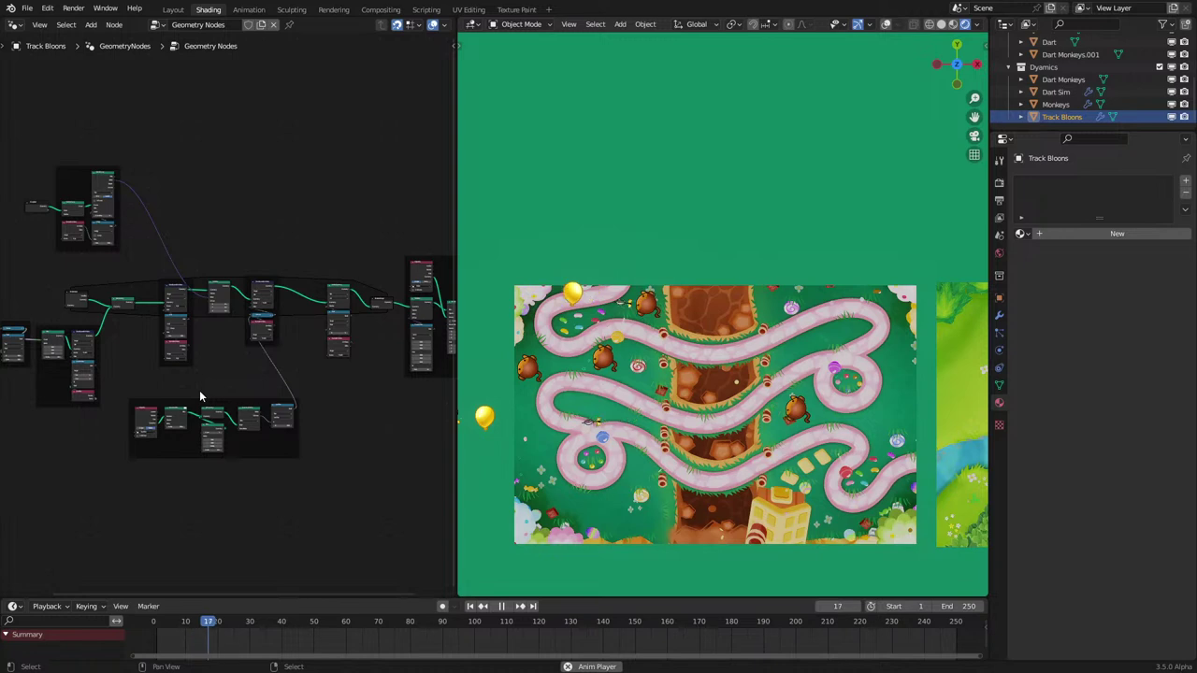
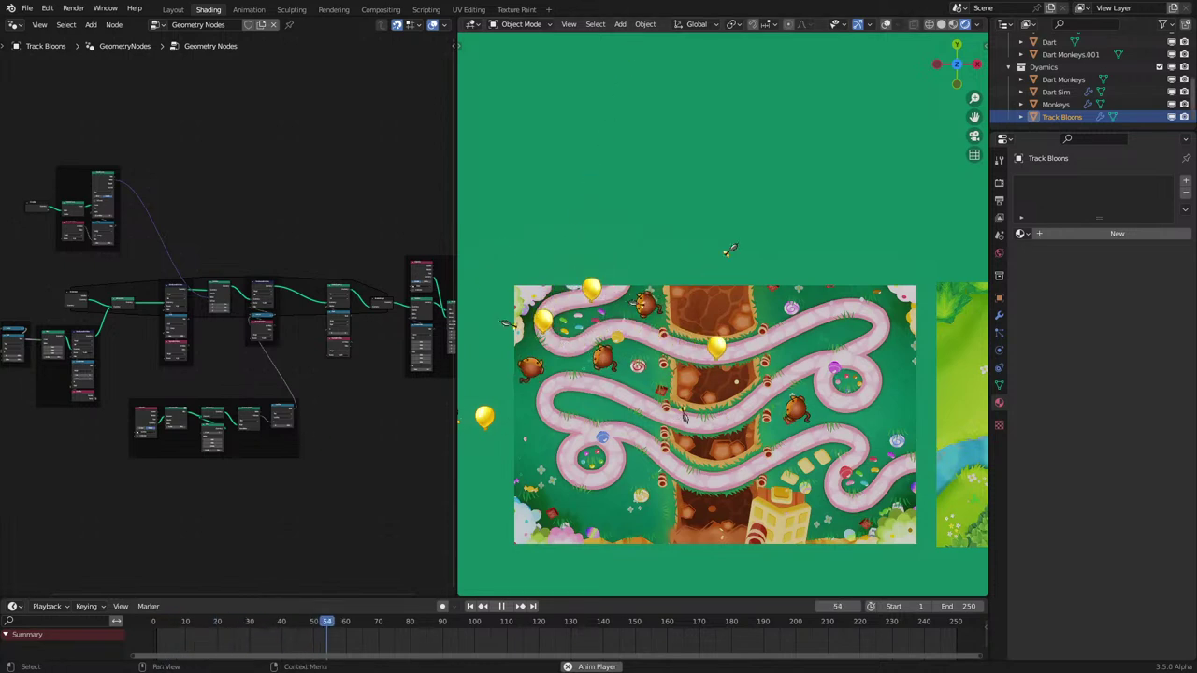
Step: Stop playback and copy the framed Scene Time, Divide, Fraction and Equal nodes from Track Bloons into the Dart Sim node tree
left_click(1056, 104)
left_click(1061, 117)
key("space")
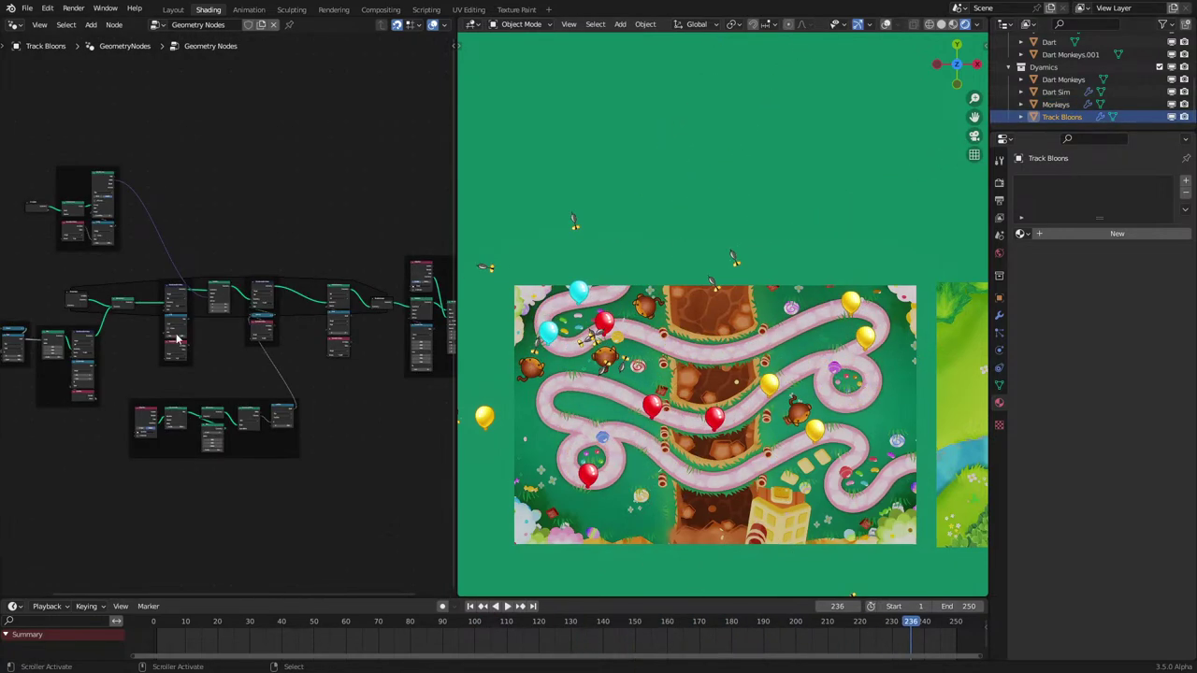
scroll(178, 341, "up", 3)
left_click_drag(52, 299, 199, 412)
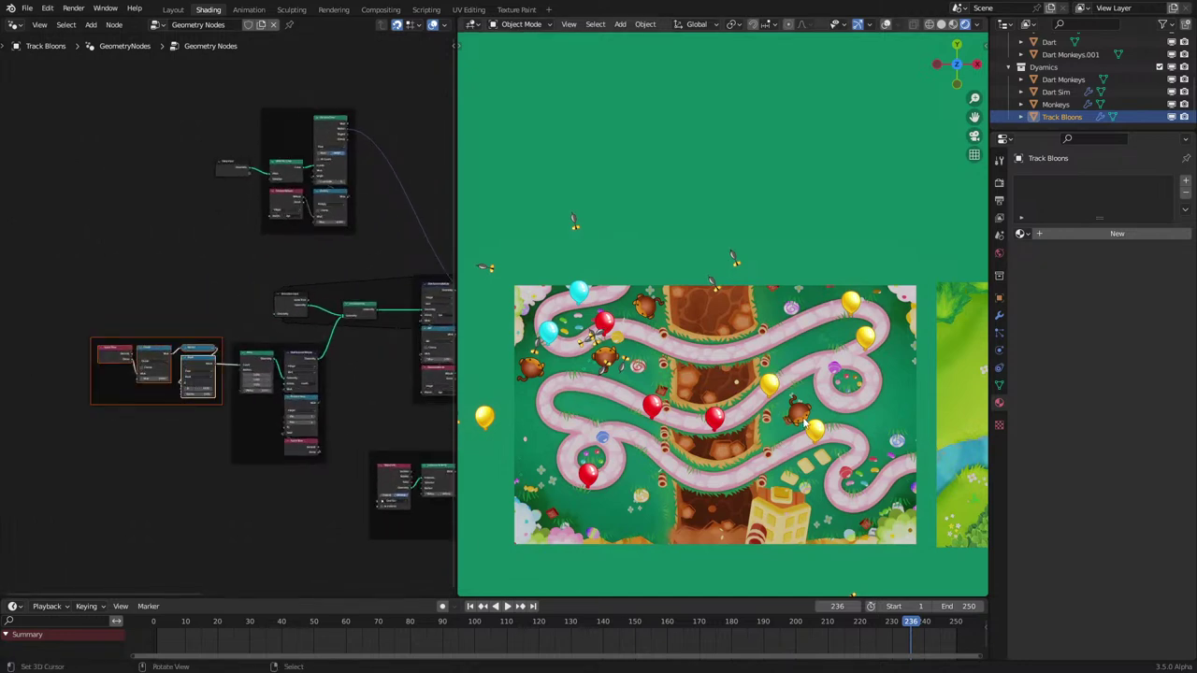
left_click(1057, 93)
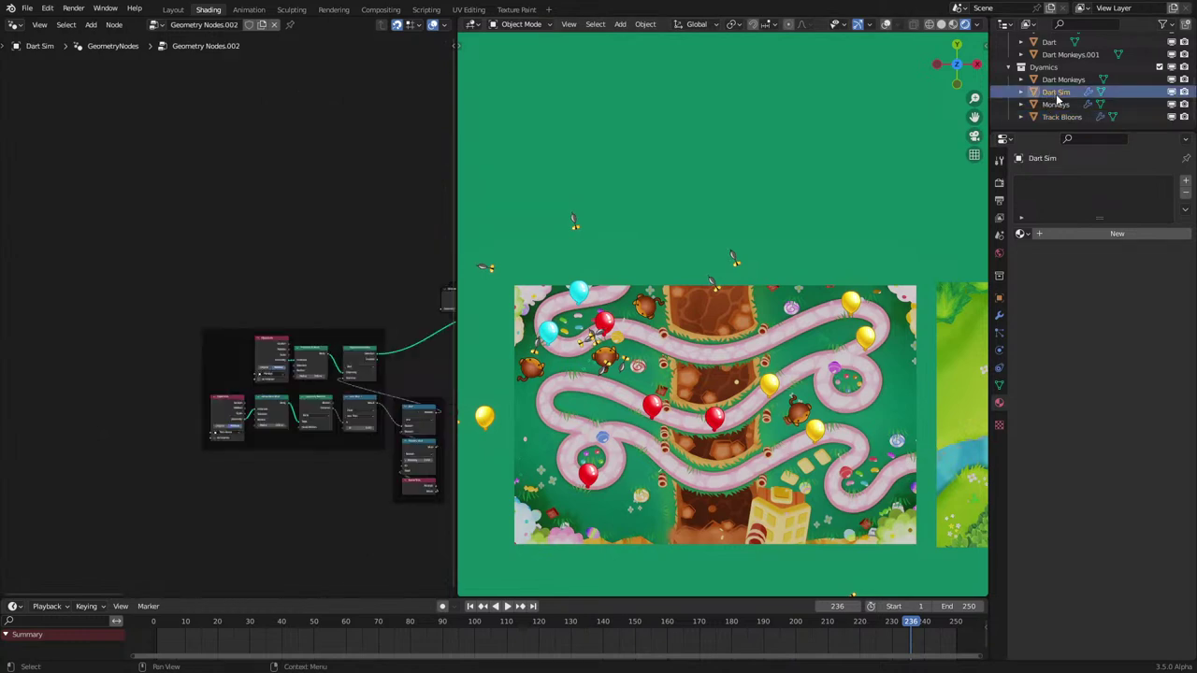
key("ctrl+v")
left_click_drag(203, 363, 348, 510)
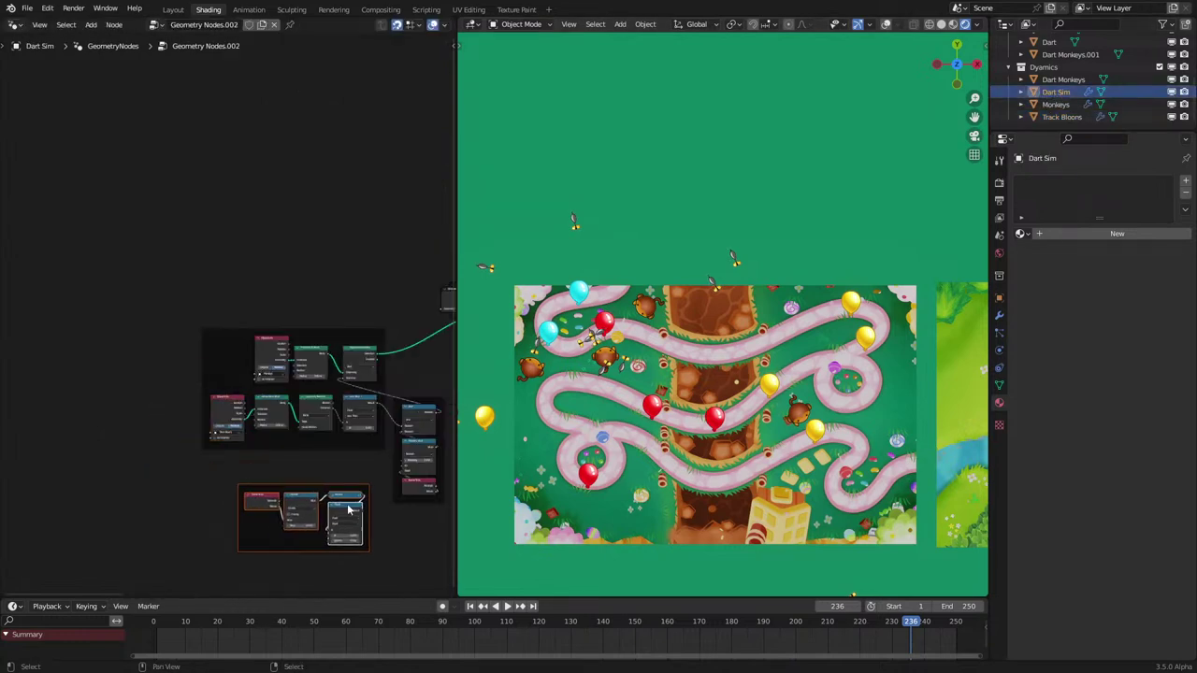
middle_click_drag(374, 499, 291, 419)
scroll(293, 424, "up", 3)
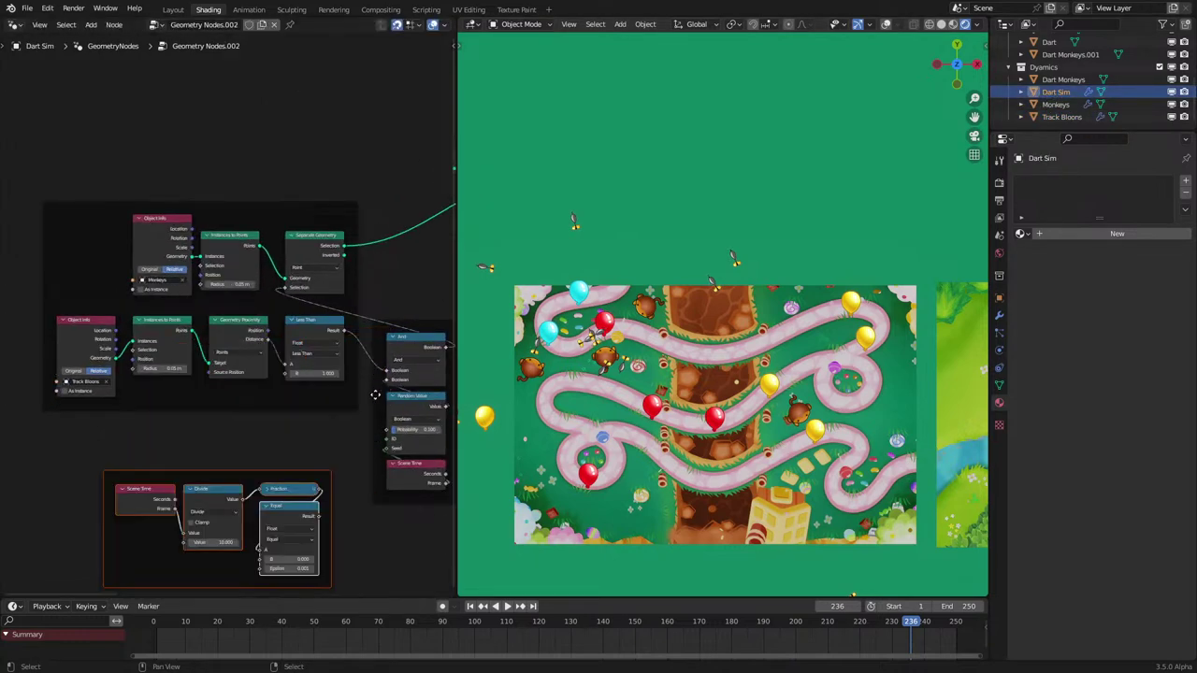
Step: Connect Equal's Result to And's second Boolean input, delete the old Random Value and Scene Time nodes, and replay the simulation
left_click(320, 518)
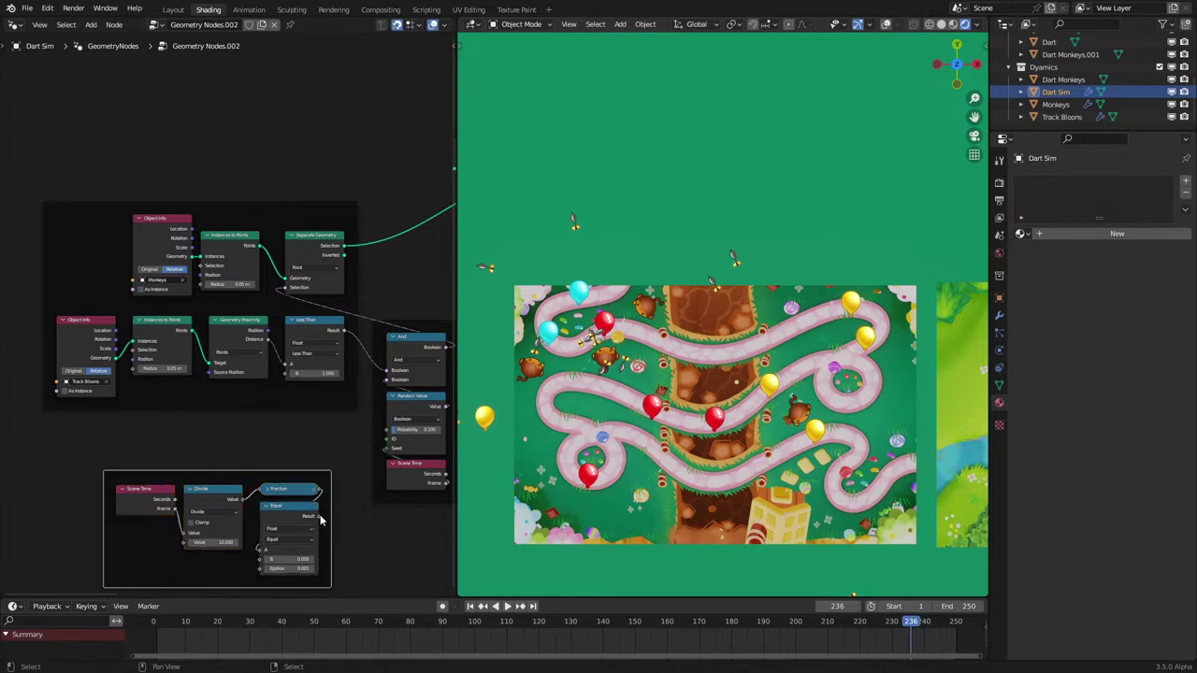
left_click_drag(317, 516, 390, 391)
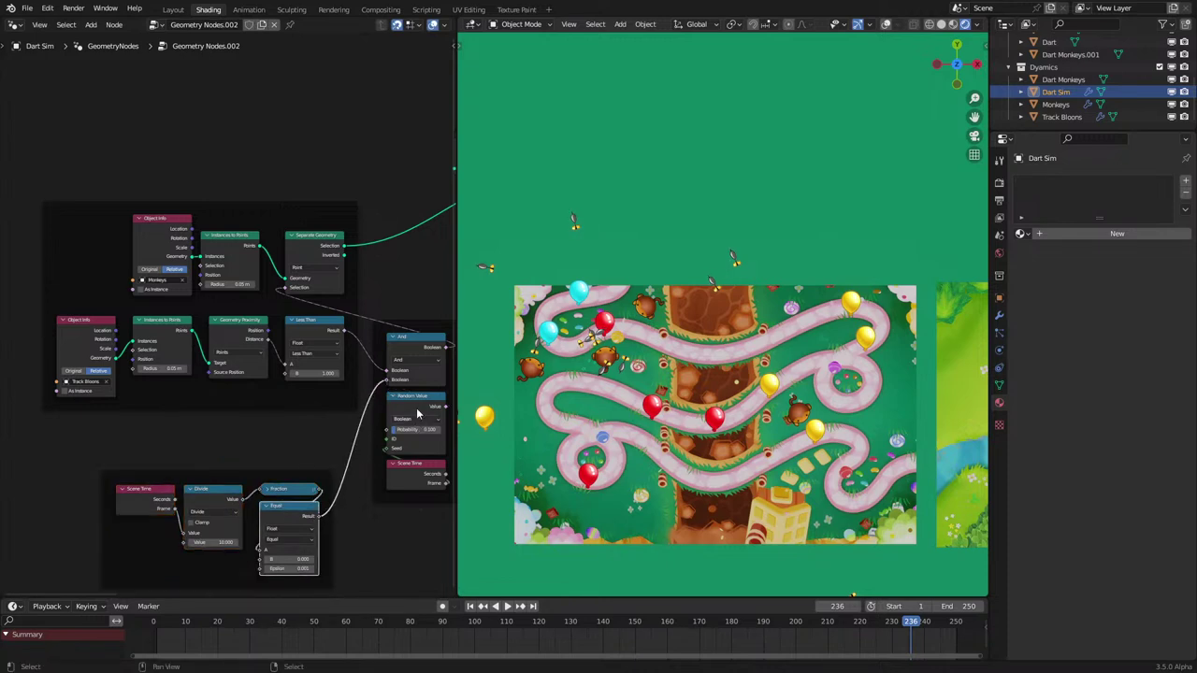
left_click(417, 413)
key("x")
left_click(408, 480)
key("x")
key("space")
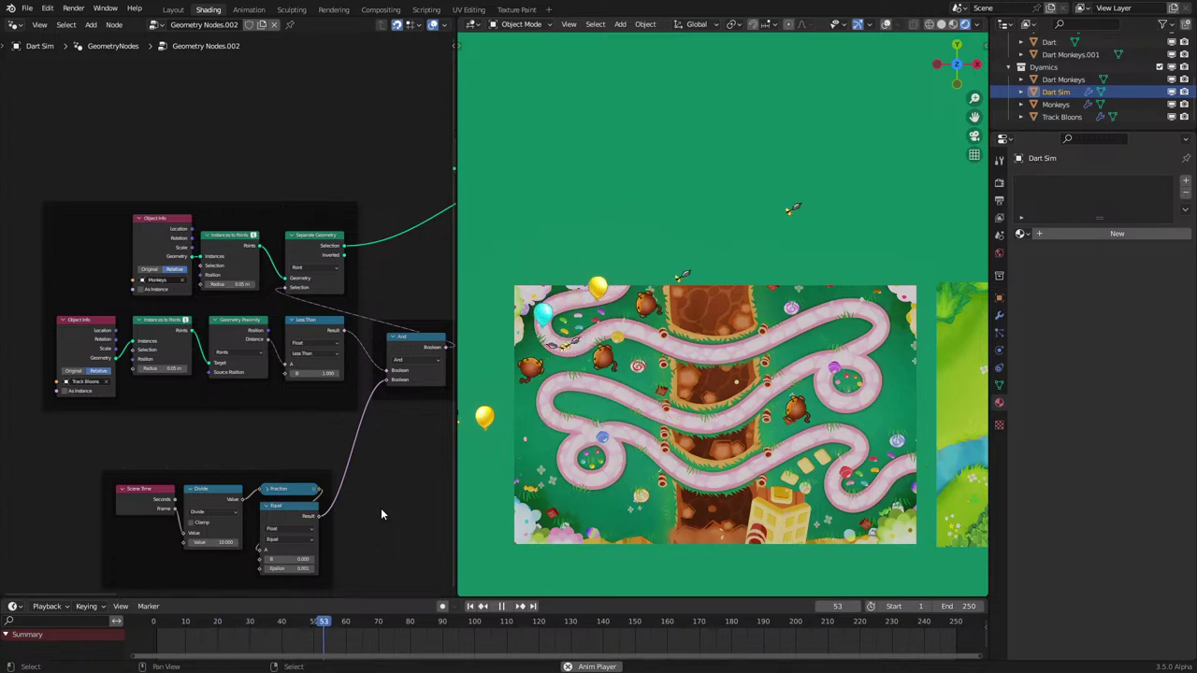
key("space")
Step: Move Scene Time away from Divide and insert an Add Math node on the Frame link between them
middle_click_drag(114, 448, 155, 330)
scroll(177, 369, "up", 4)
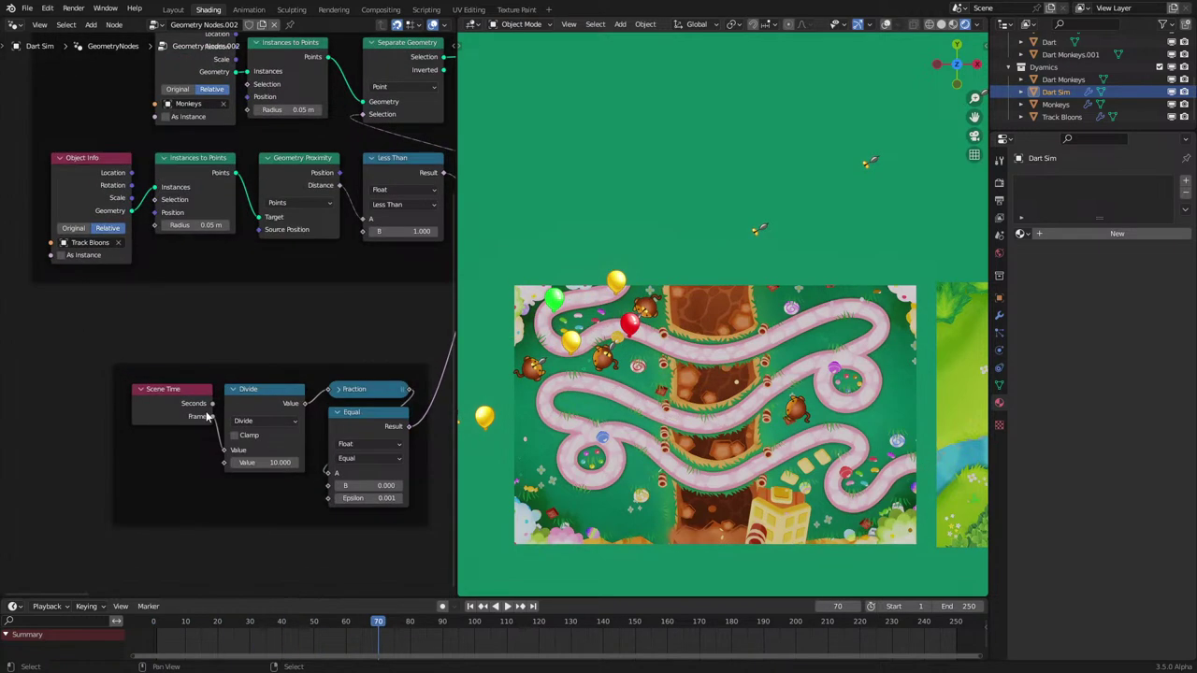
mouse_move(207, 415)
middle_click_drag(228, 436, 281, 454)
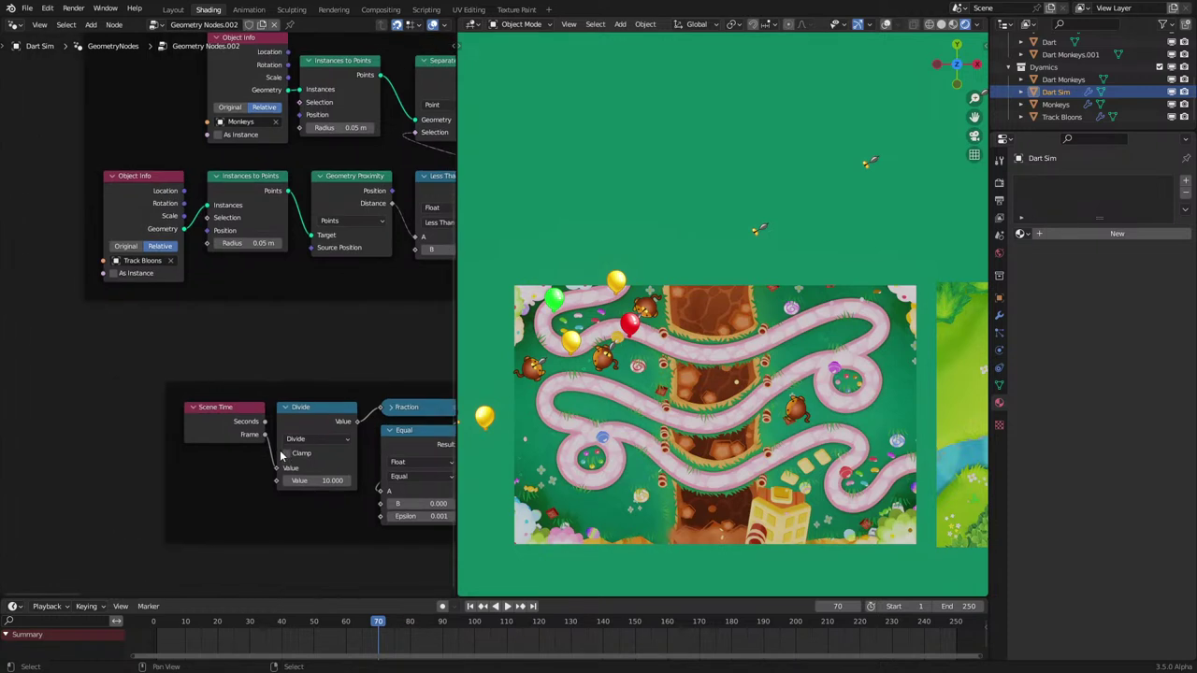
left_click_drag(242, 430, 87, 437)
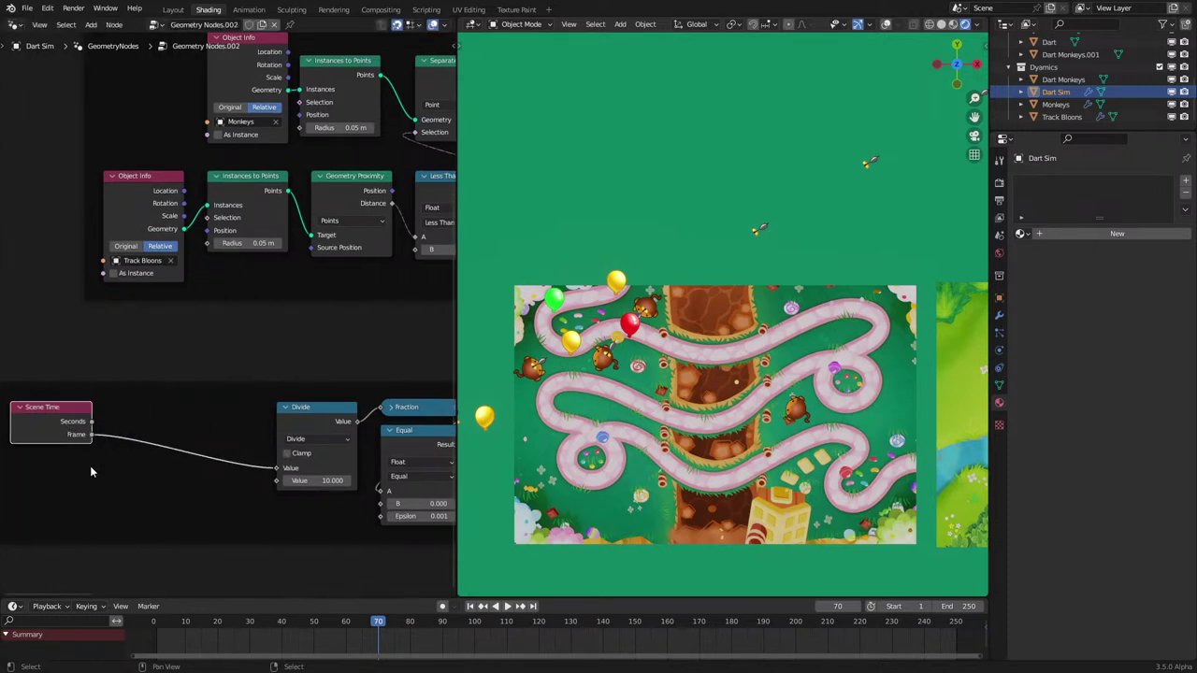
middle_click_drag(92, 442, 121, 434)
key("q")
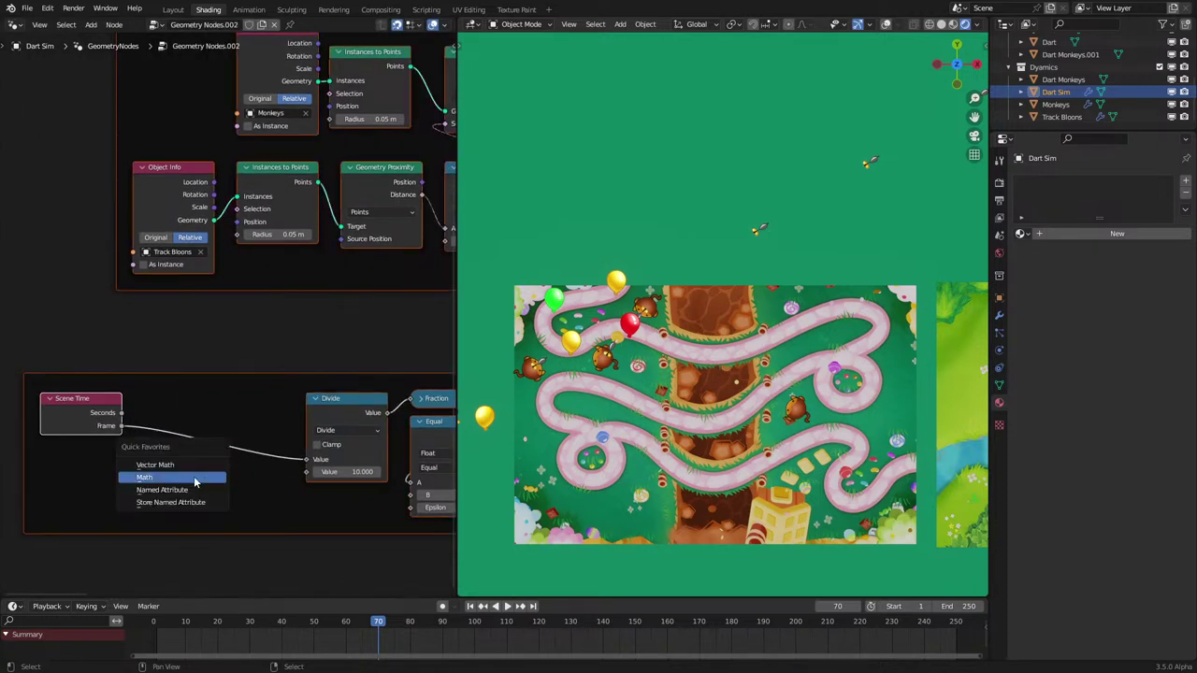
left_click(194, 480)
left_click(183, 465)
left_click_drag(210, 503, 234, 456)
Step: Add a Random Value node feeding the Add node's second Value input
left_click_drag(131, 496, 130, 497)
type("ra")
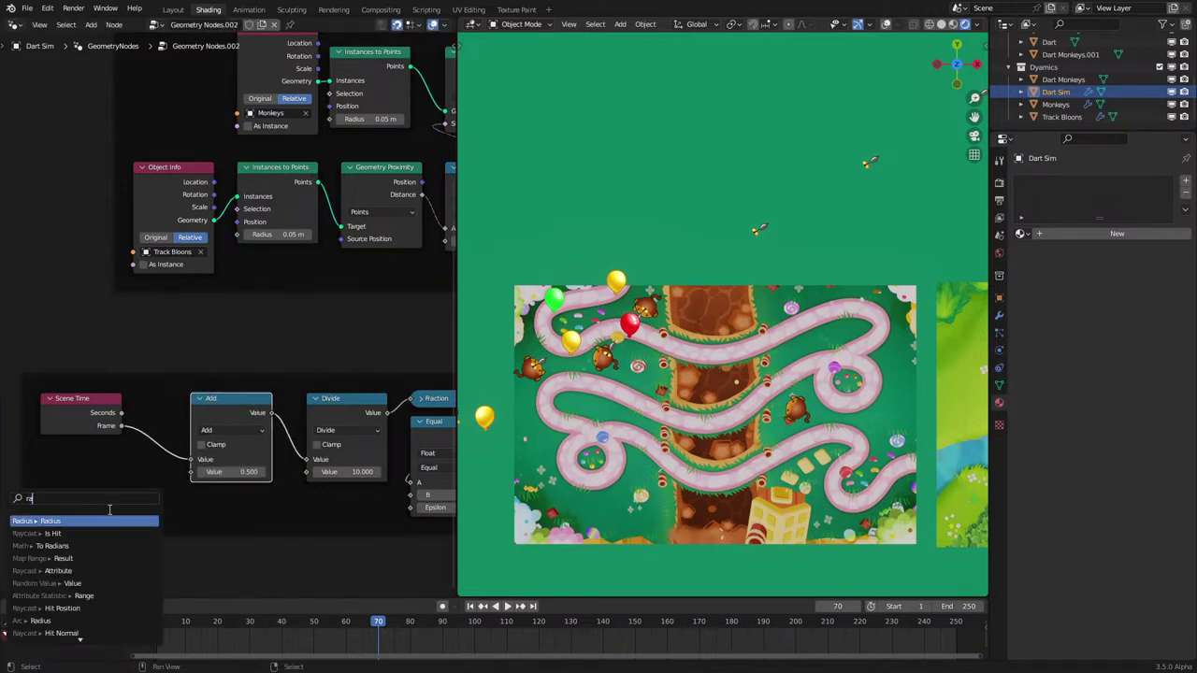
type("nd")
left_click(105, 520)
left_click(94, 512)
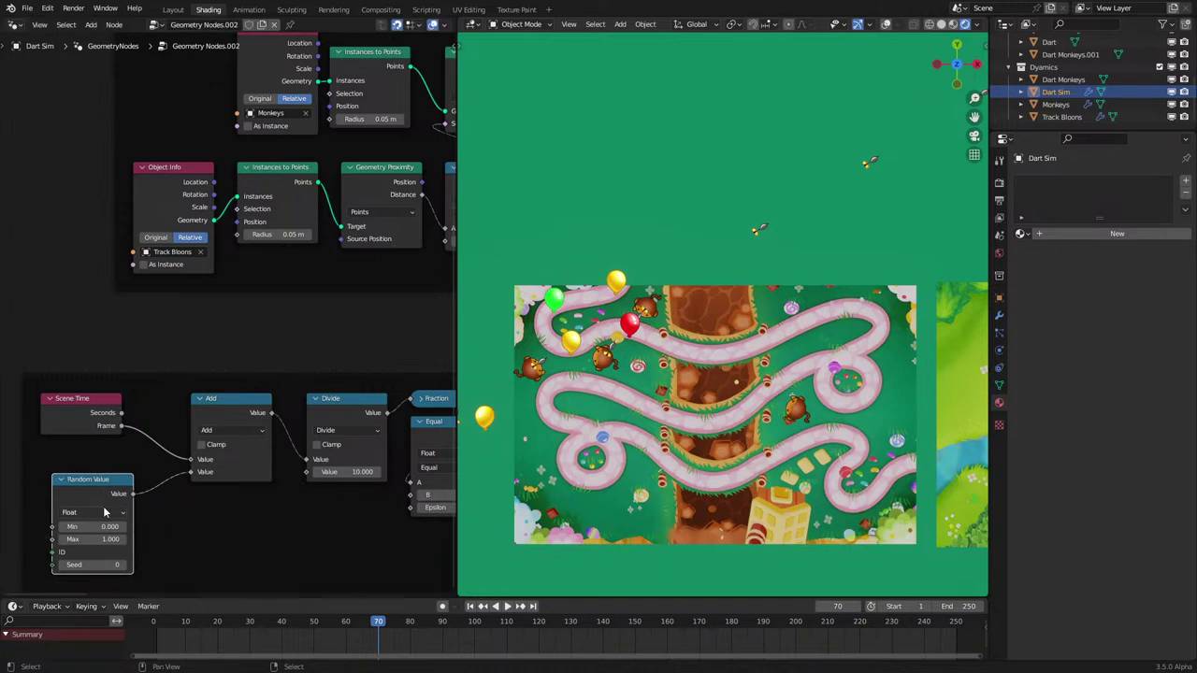
Step: Set the Random Value node's data type to Integer and play the simulation
left_click(97, 540)
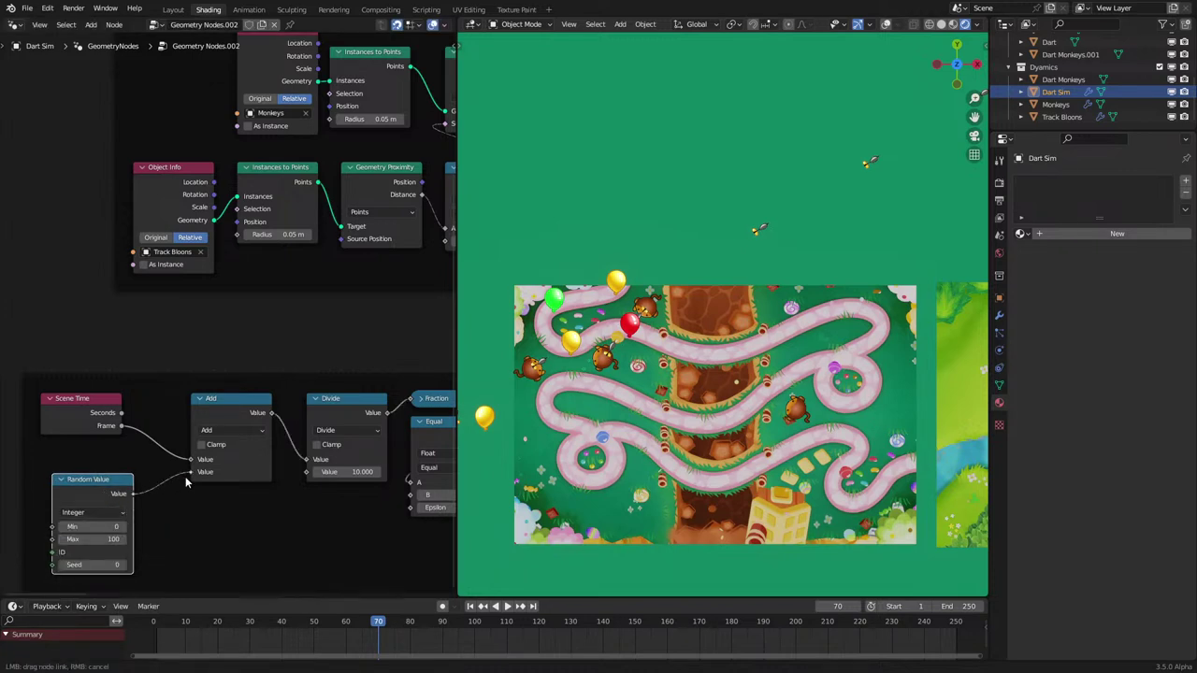
key("space")
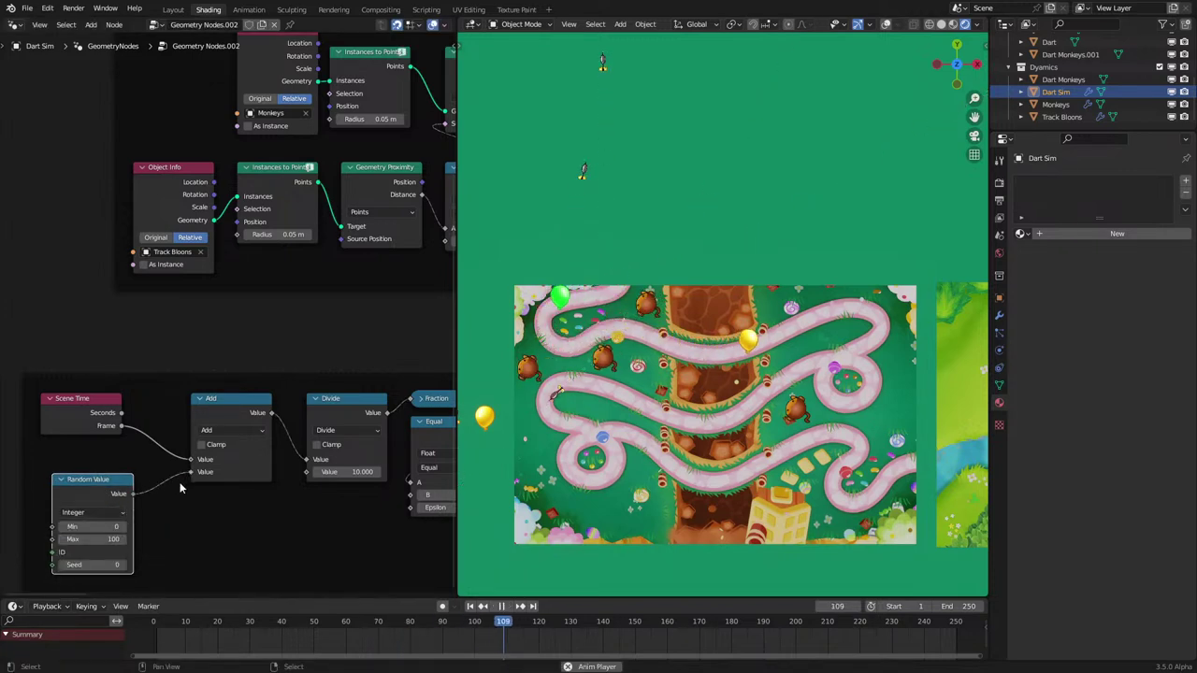
Step: Collapse the Add node, move Scene Time beside it and Random Value beneath it, and stop playback
left_click_drag(80, 398, 216, 423)
left_click(199, 400)
left_click(201, 400)
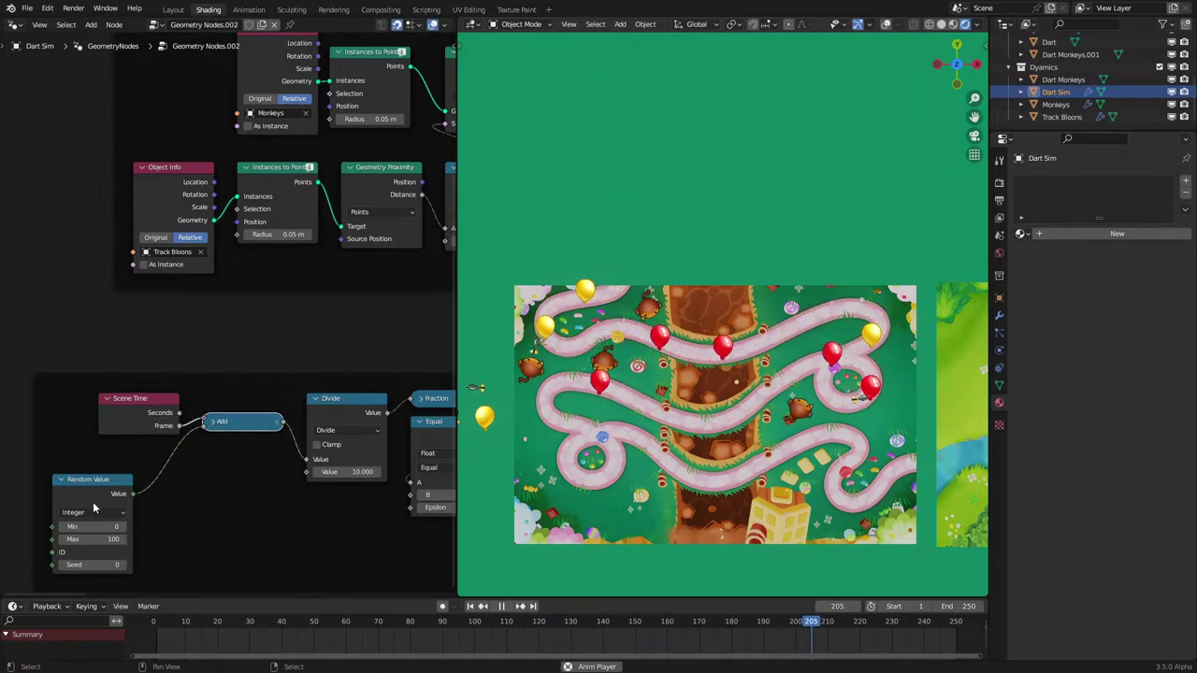
left_click_drag(93, 507, 240, 473)
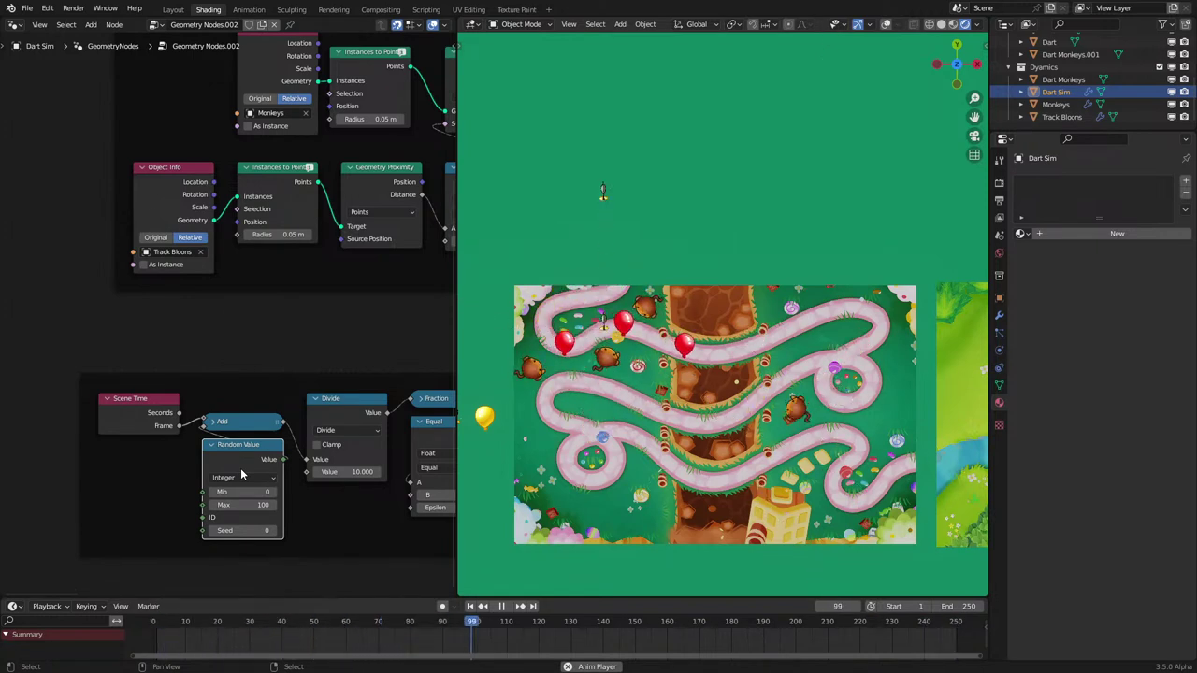
left_click(150, 421)
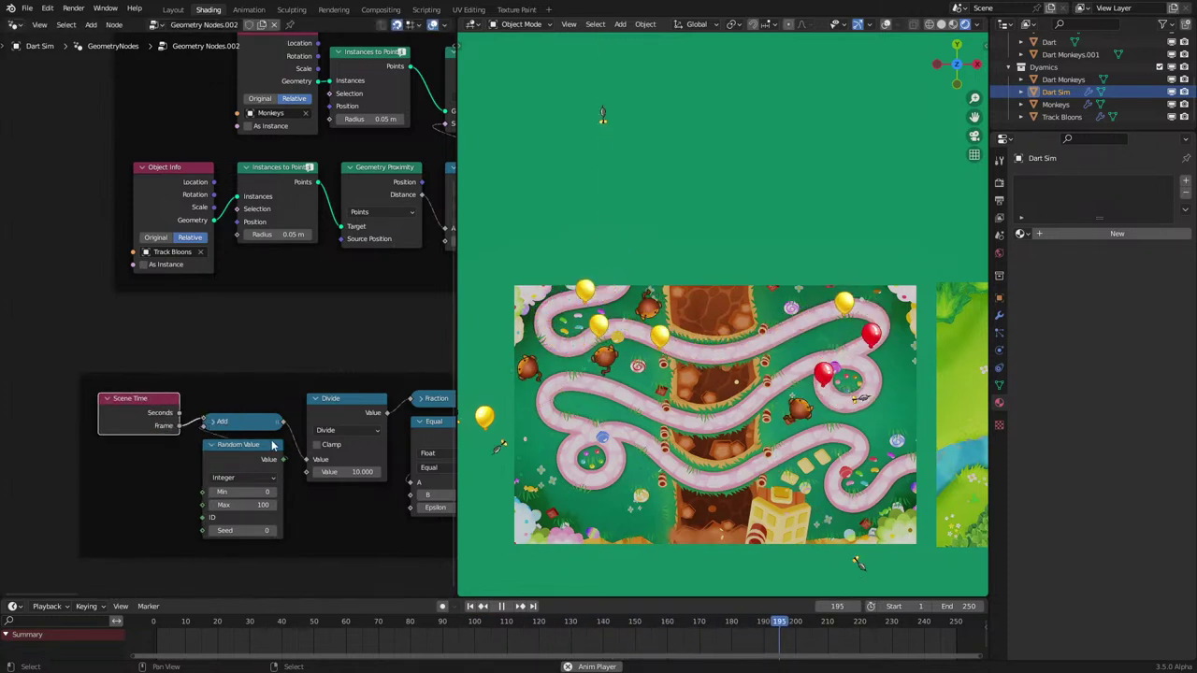
middle_click_drag(321, 471, 234, 440)
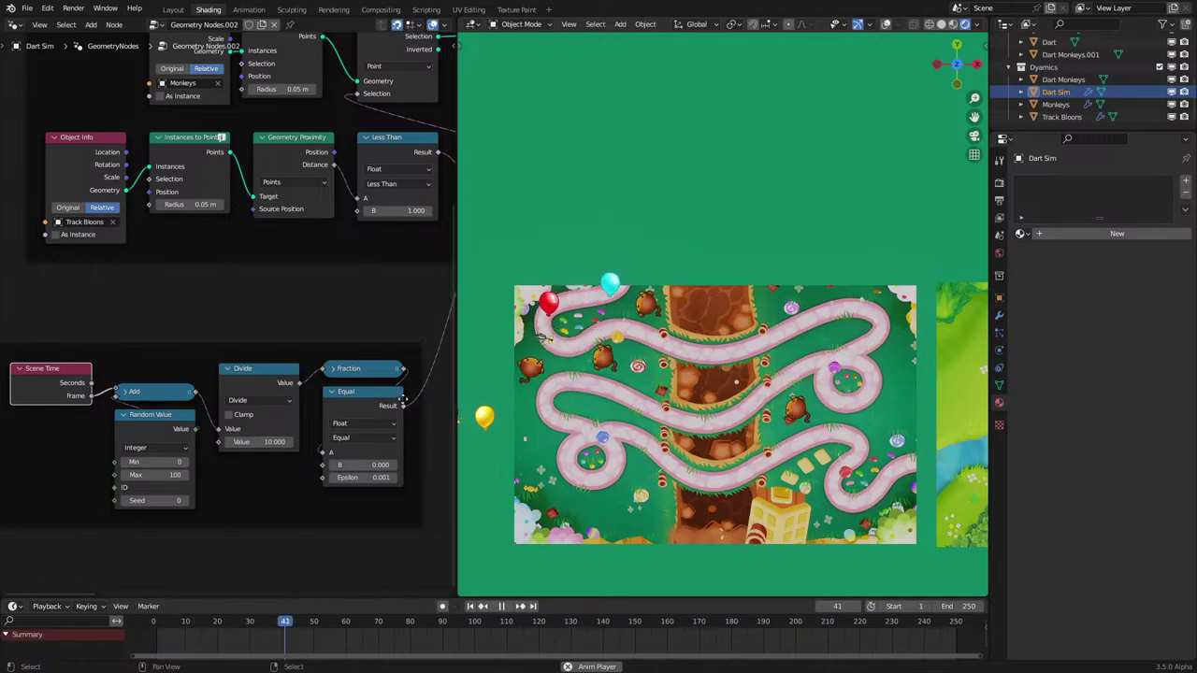
scroll(335, 319, "down", 3)
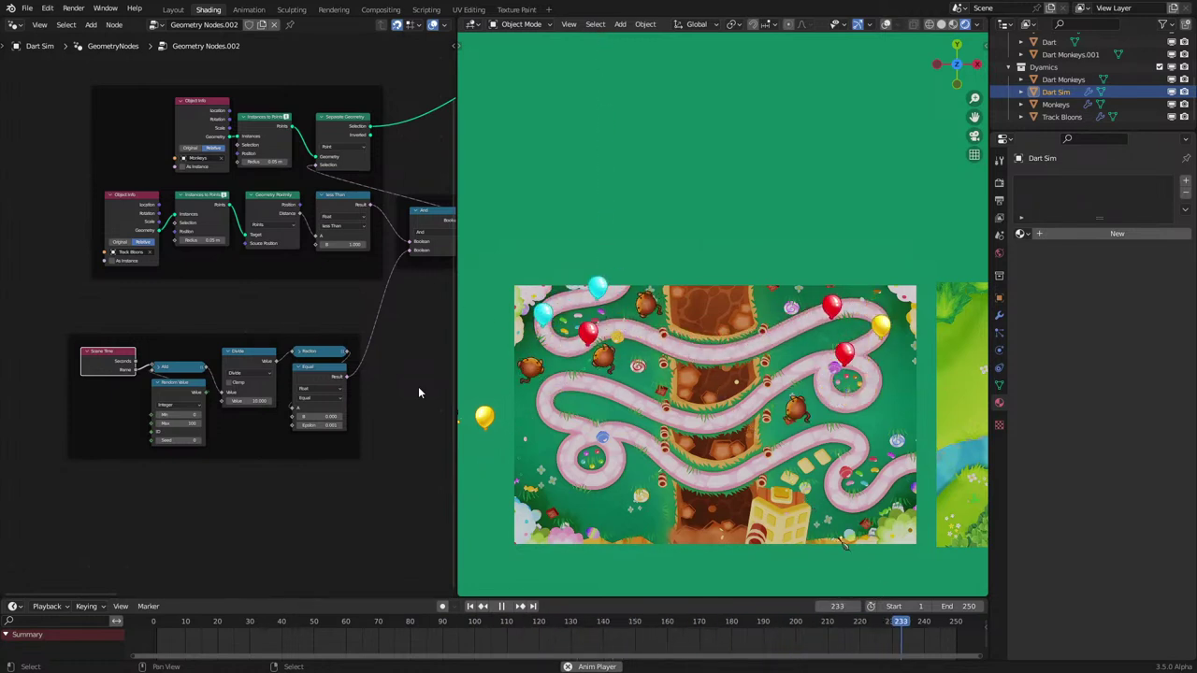
key("space")
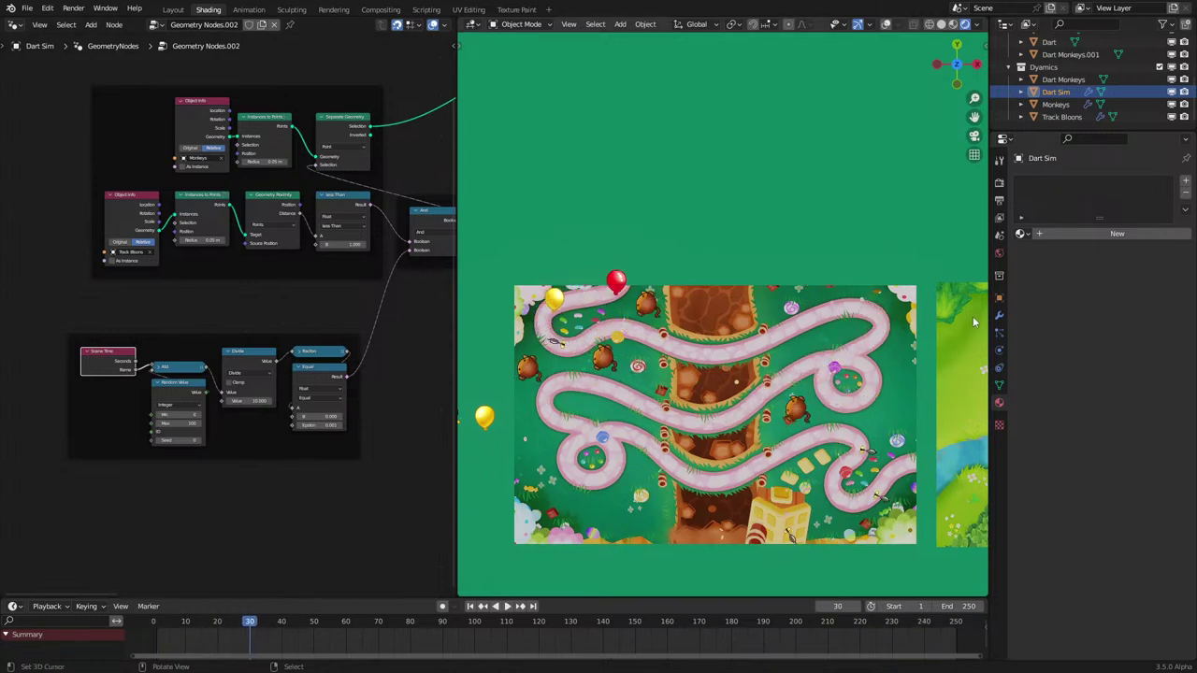
Step: Open the Monkeys node tree, collapse Subtract, and stack Position and Greater Than beneath it
left_click(1056, 103)
key("Home")
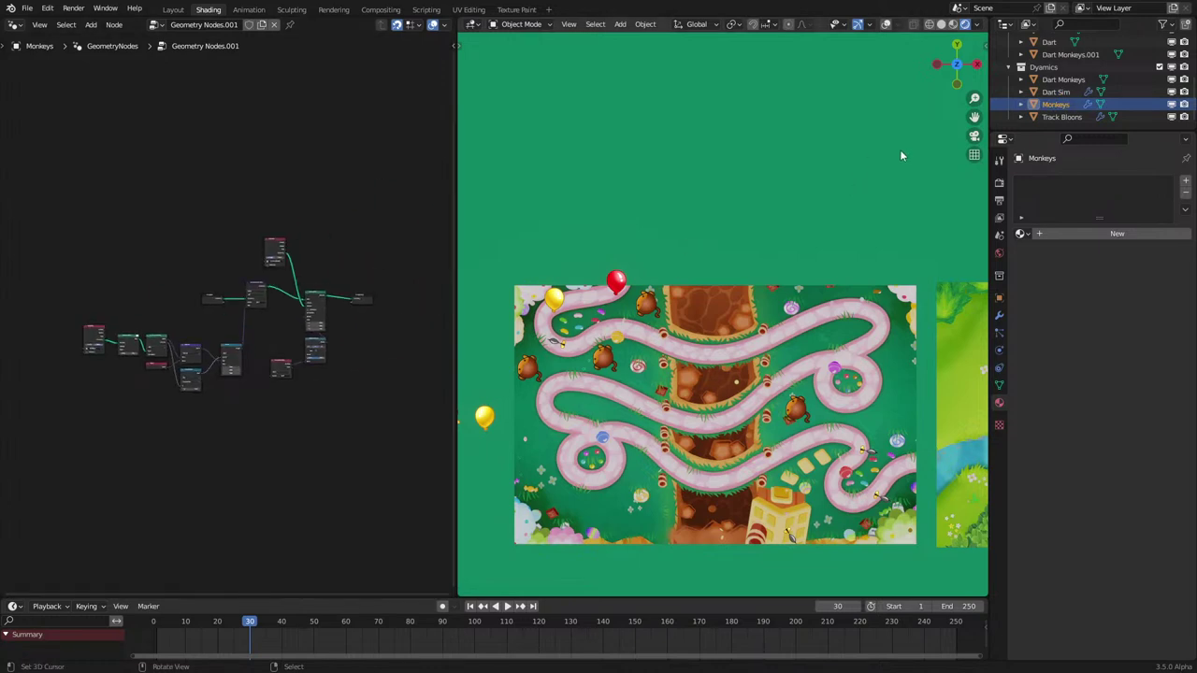
scroll(192, 344, "up", 8)
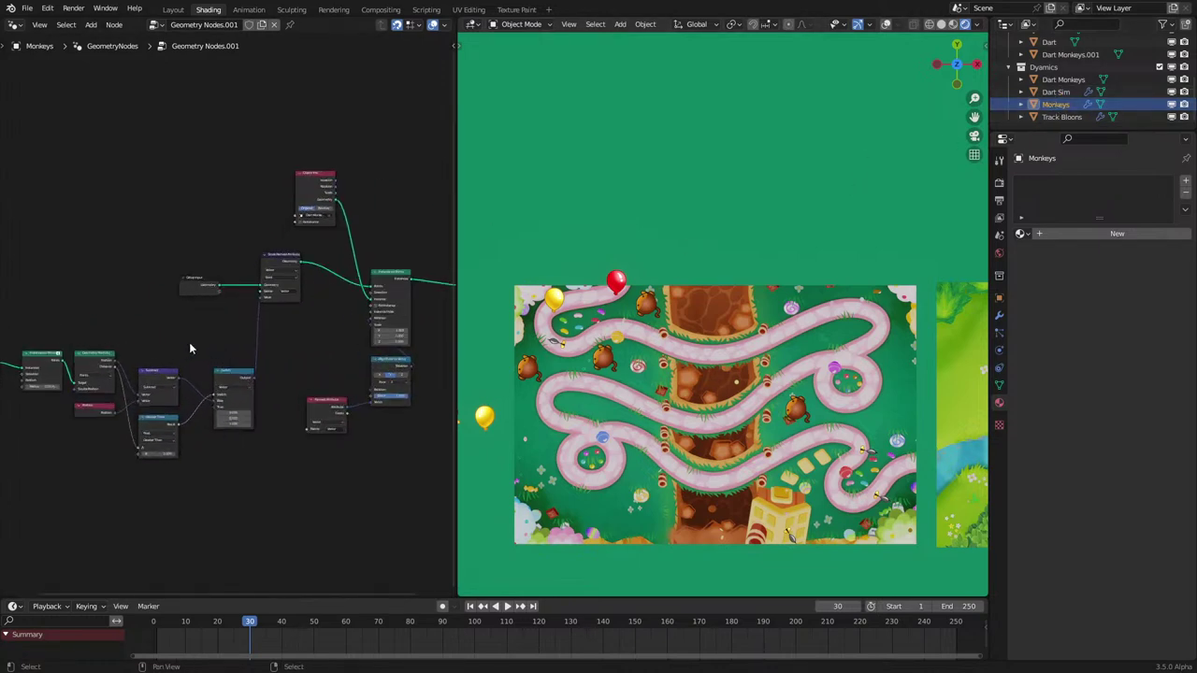
left_click(251, 348)
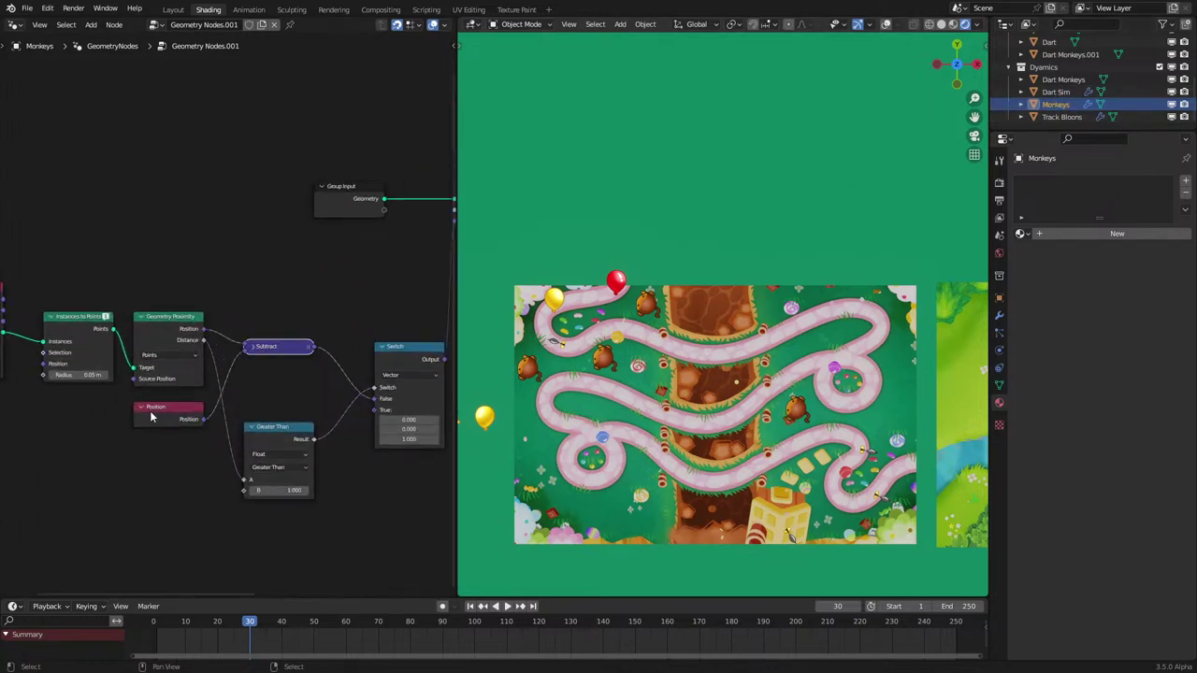
left_click_drag(150, 417, 262, 370)
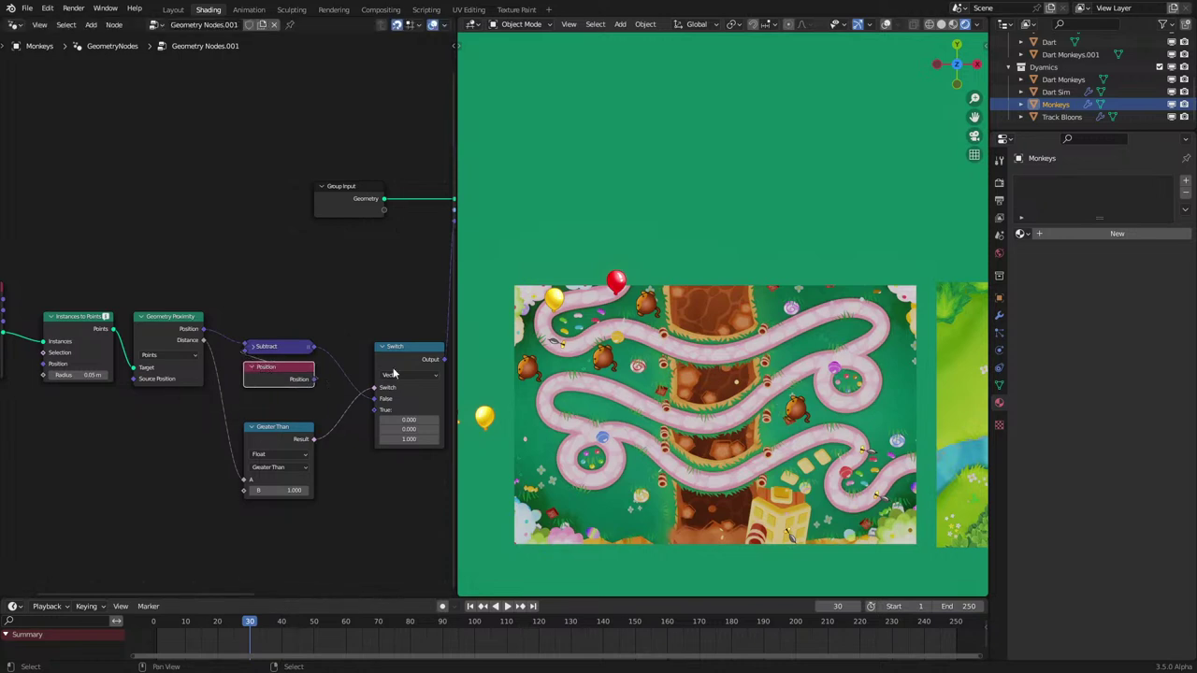
left_click(276, 444)
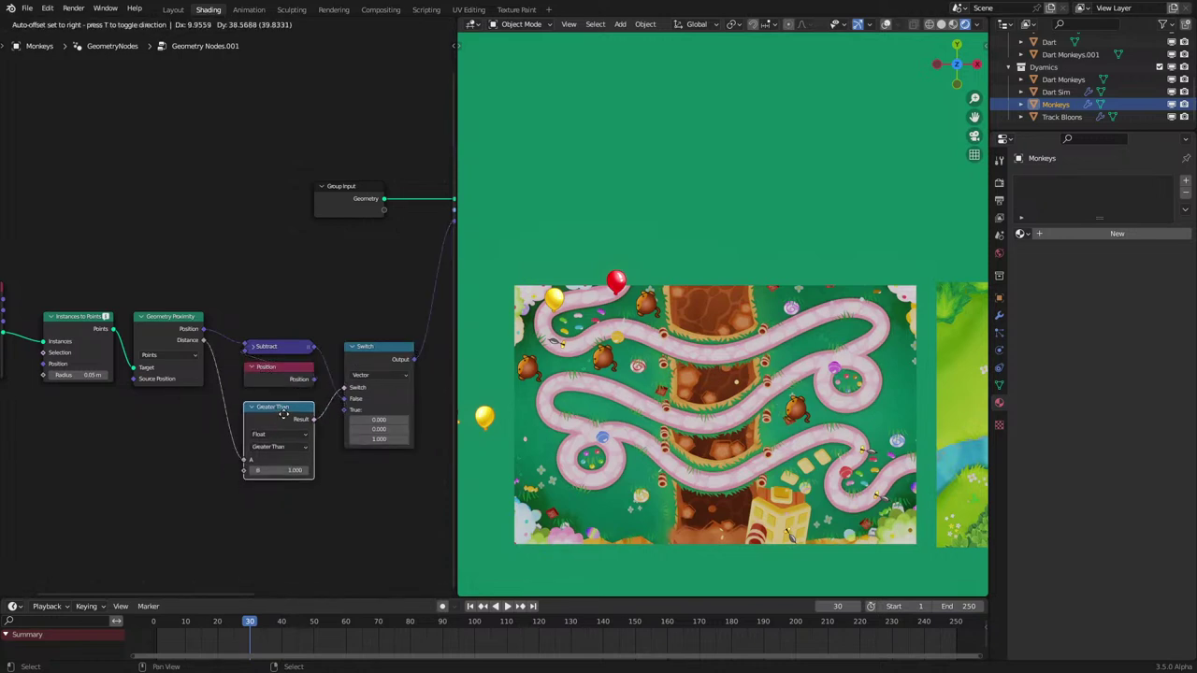
Step: Pull Object Info, Instances to Points and Geometry Proximity closer to Subtract and frame these nodes together with Switch
scroll(176, 364, "down", 3)
left_click_drag(86, 283, 185, 402)
key("g")
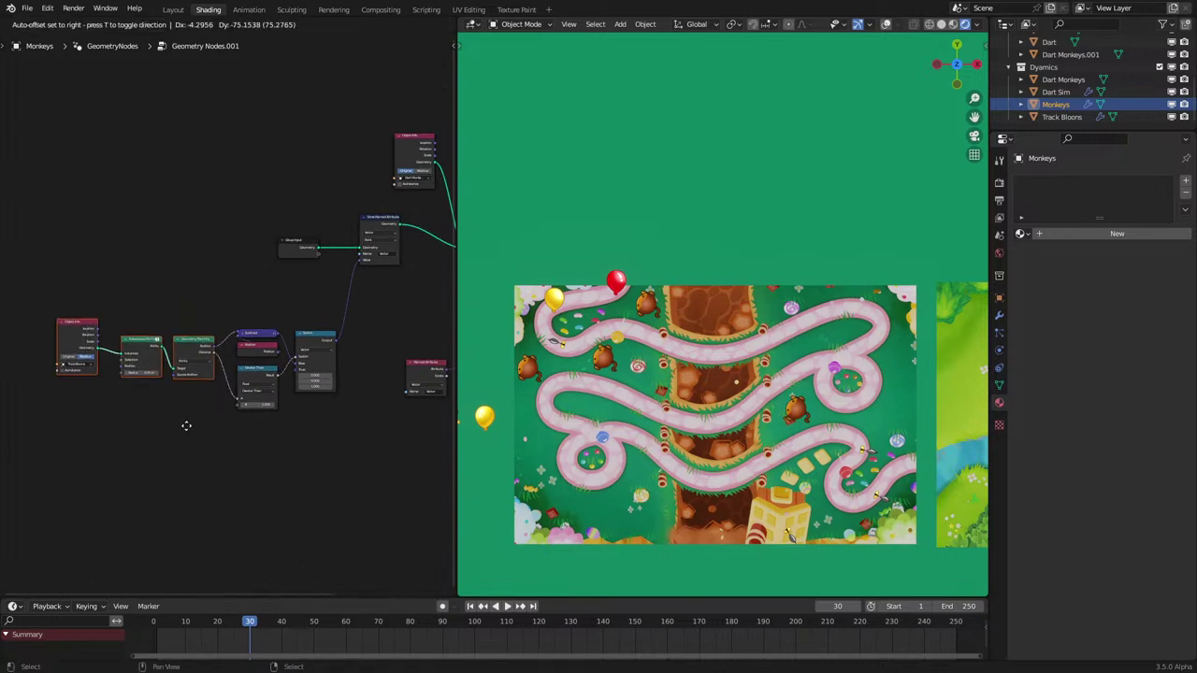
left_click(199, 417)
left_click_drag(95, 326, 103, 342)
left_click_drag(75, 295, 322, 468)
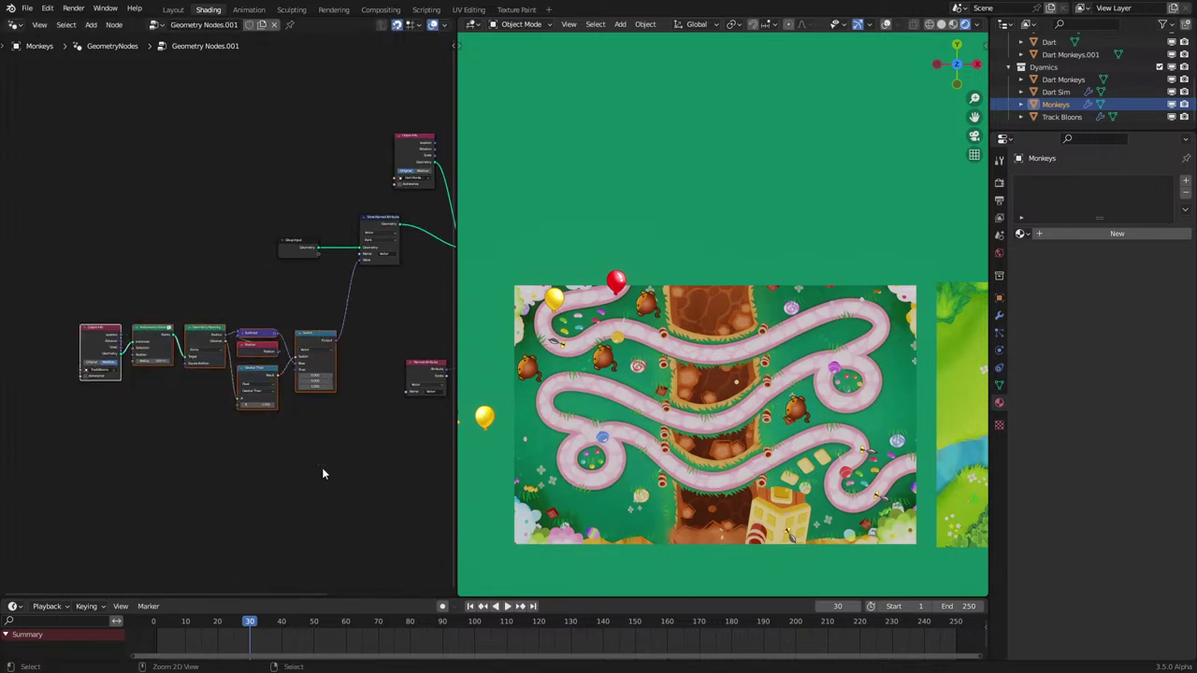
key("ctrl+j")
left_click(323, 468)
Step: Arrange Object Info, Align Euler to Vector and Named Attribute compactly beside Instance on Points
middle_click_drag(319, 387, 137, 478)
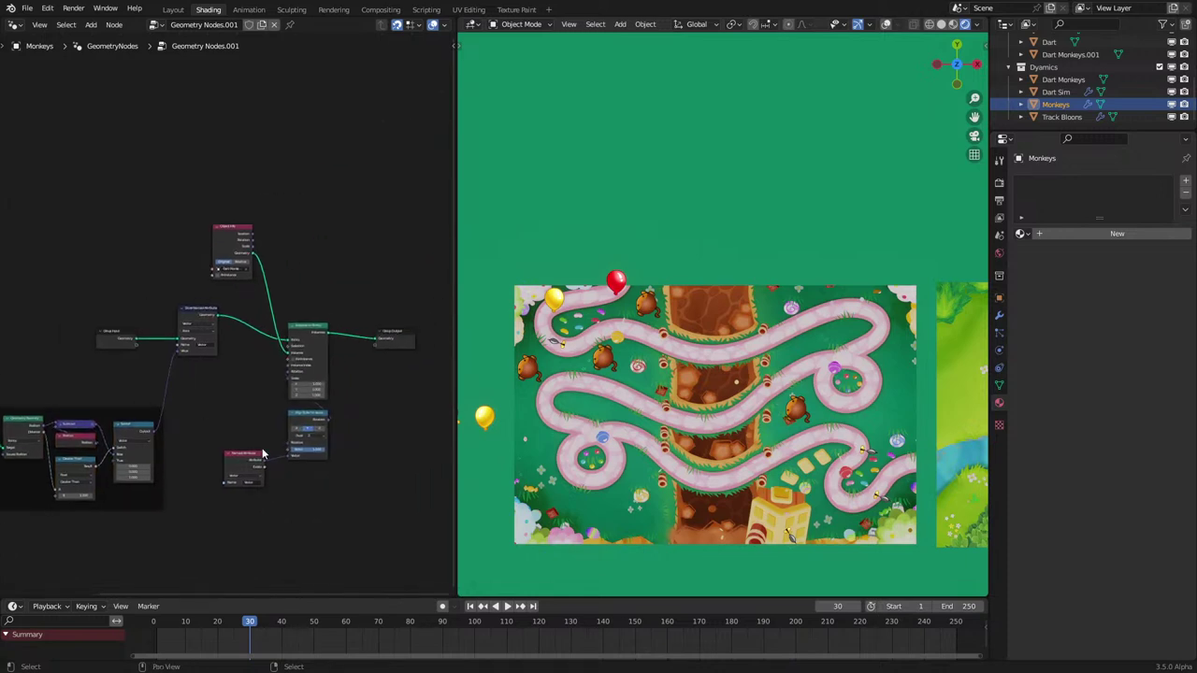
scroll(265, 462, "up", 4)
left_click_drag(365, 466, 293, 410)
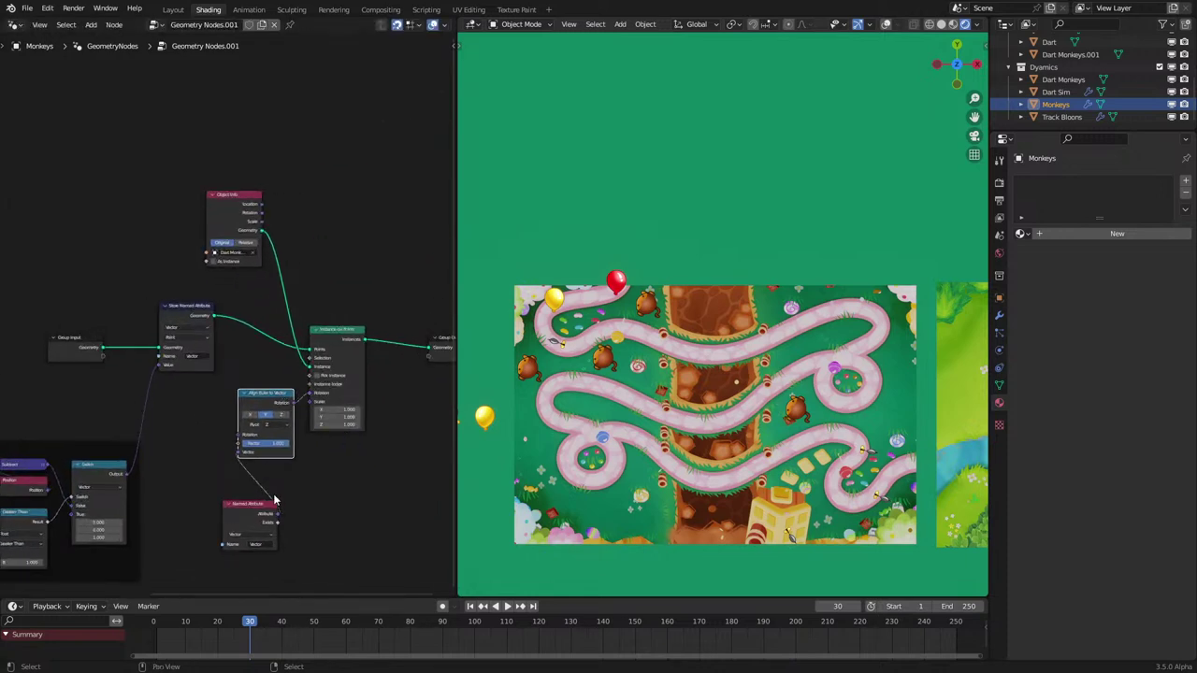
left_click_drag(239, 505, 191, 427)
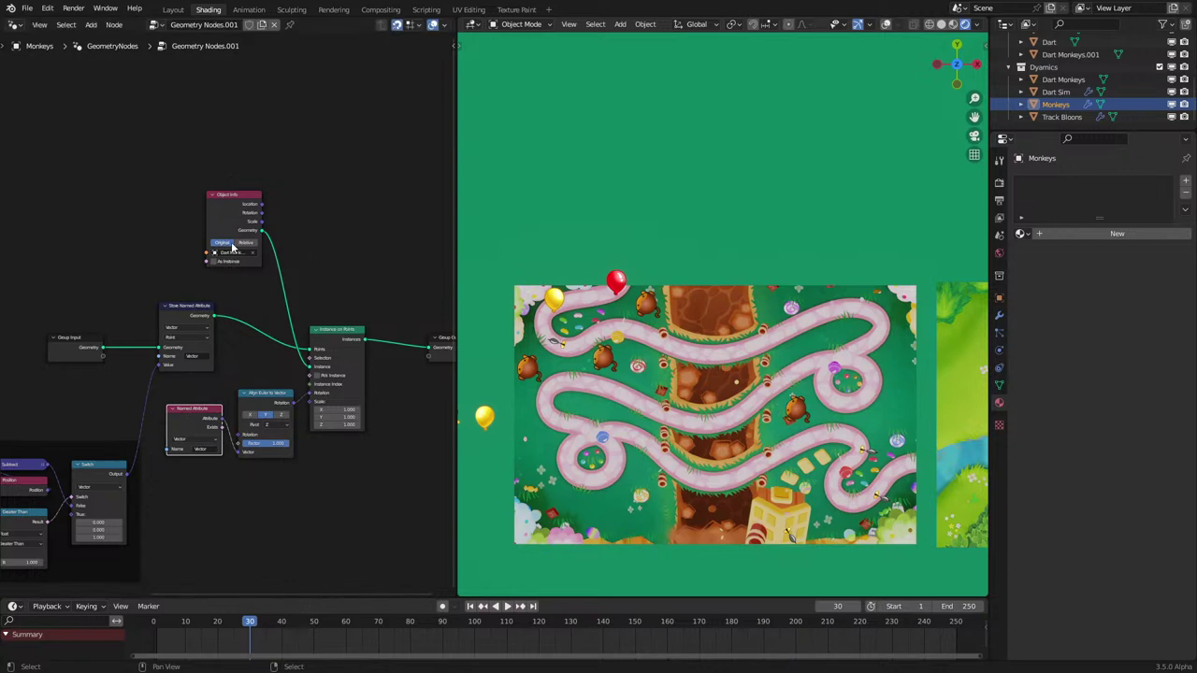
left_click_drag(234, 205, 262, 316)
left_click_drag(349, 338, 365, 329)
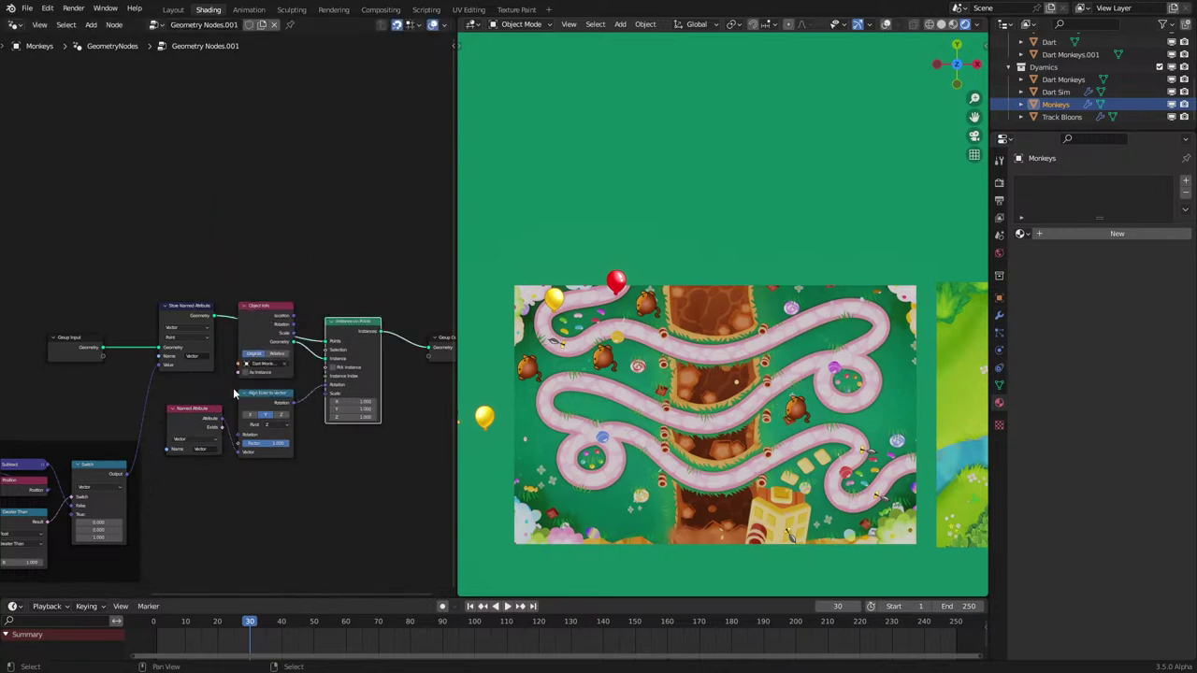
left_click_drag(247, 443, 247, 445)
key("g")
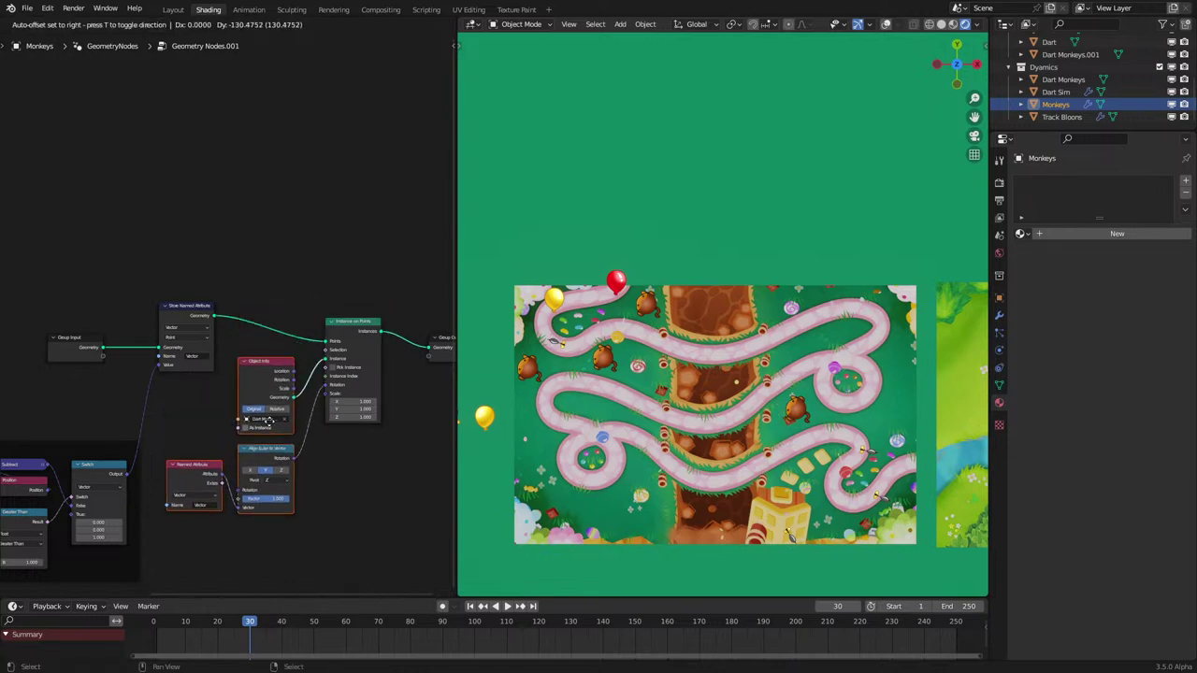
left_click(271, 424)
left_click(296, 516)
scroll(308, 509, "down", 2)
scroll(308, 510, "down", 3)
middle_click_drag(251, 468, 335, 446)
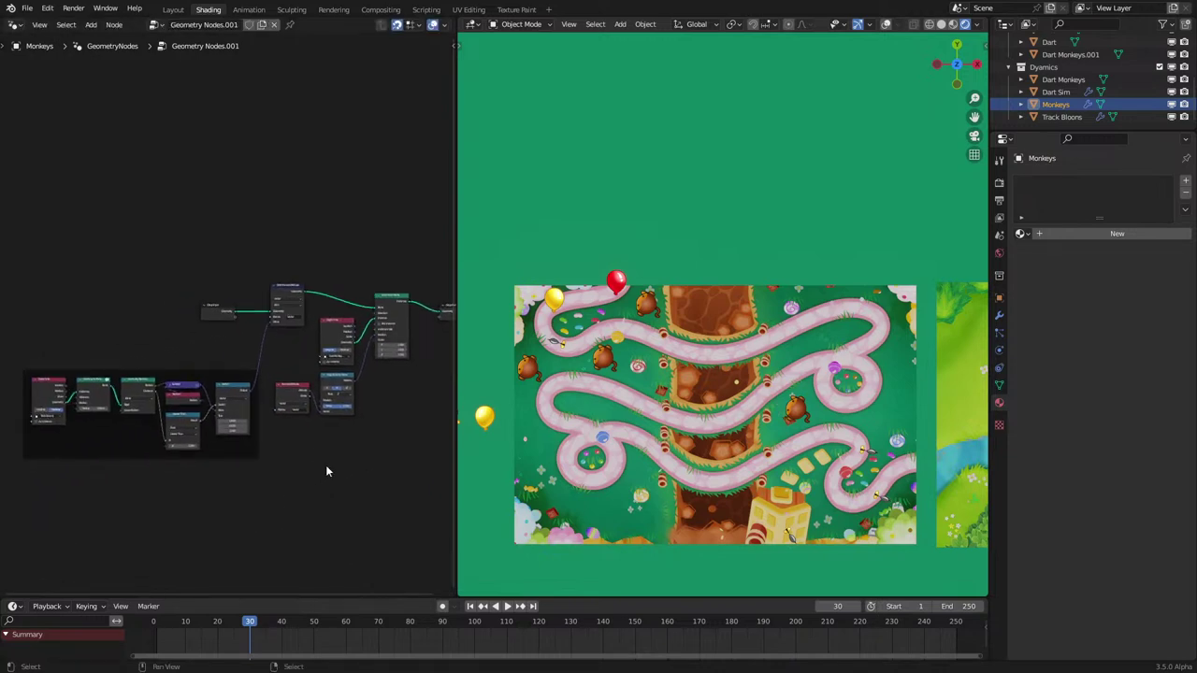
scroll(171, 427, "up", 6)
Step: Play the simulation, review Dart Sim's node tree, and check the animation through the camera before stopping playback
key("space")
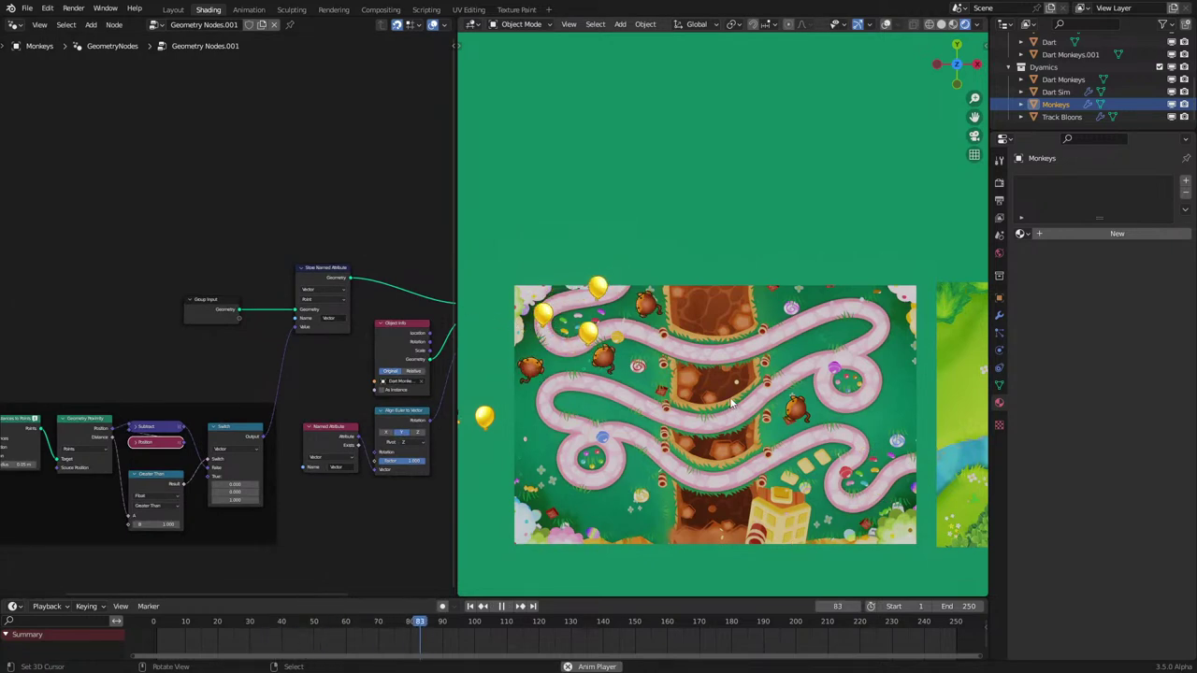
left_click(1060, 92)
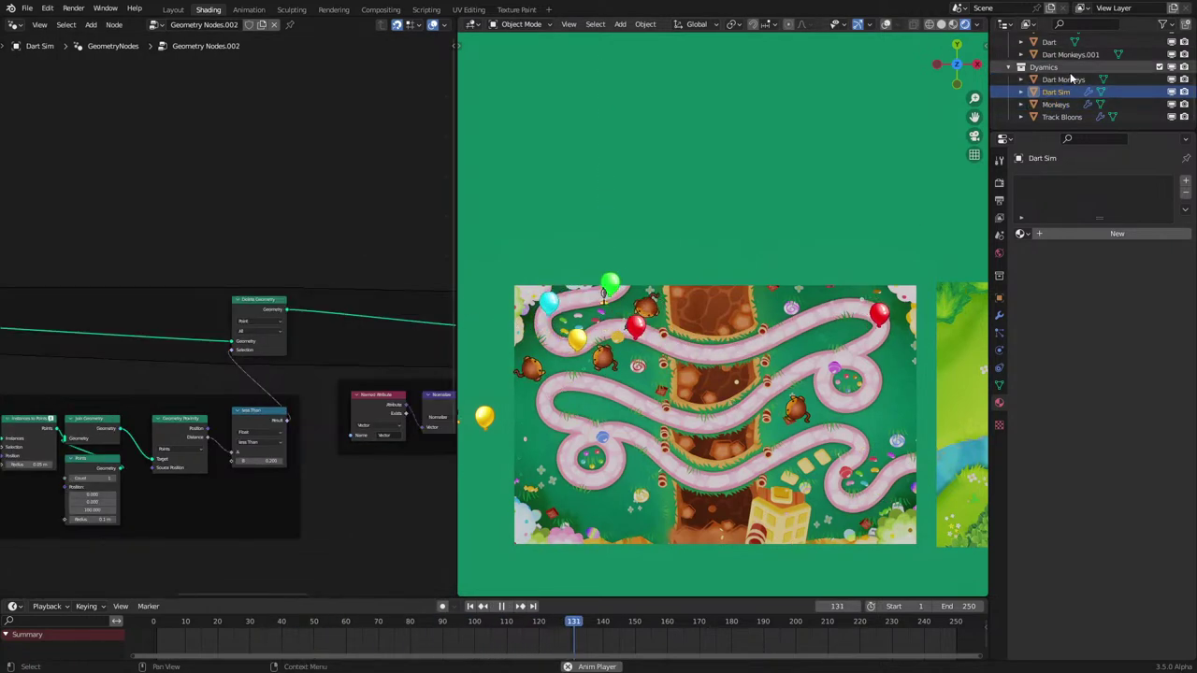
key("space")
scroll(128, 459, "up", 2)
middle_click_drag(128, 459, 29, 398)
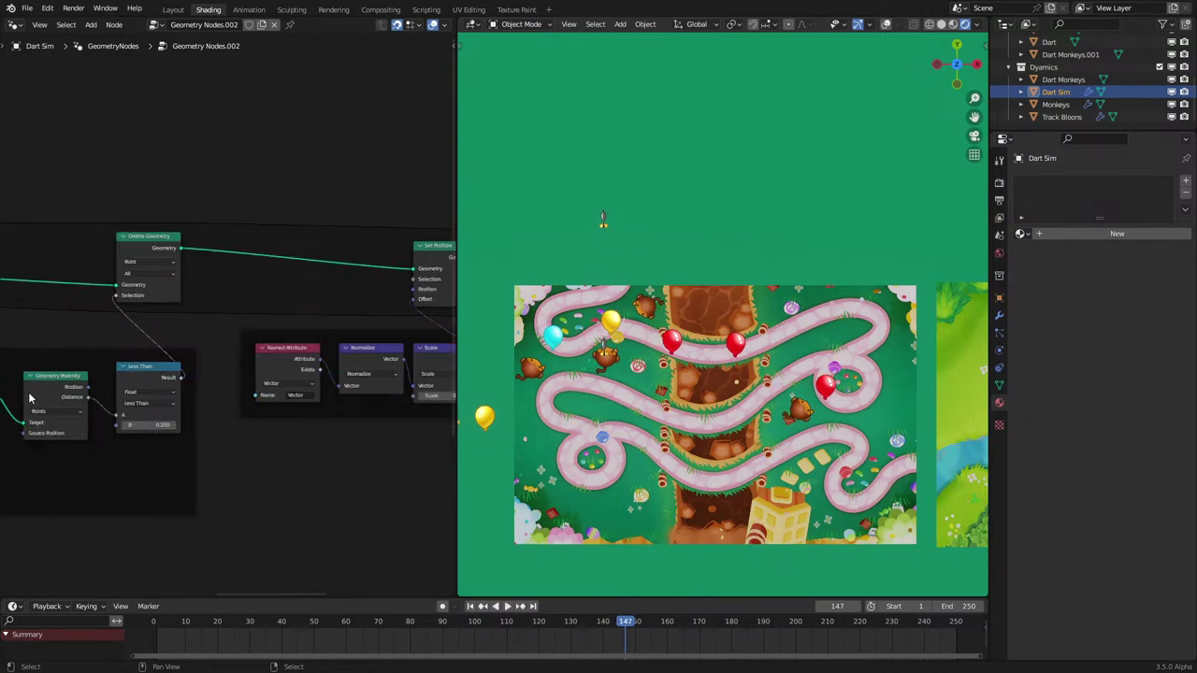
middle_click_drag(372, 393, 275, 402)
key("space")
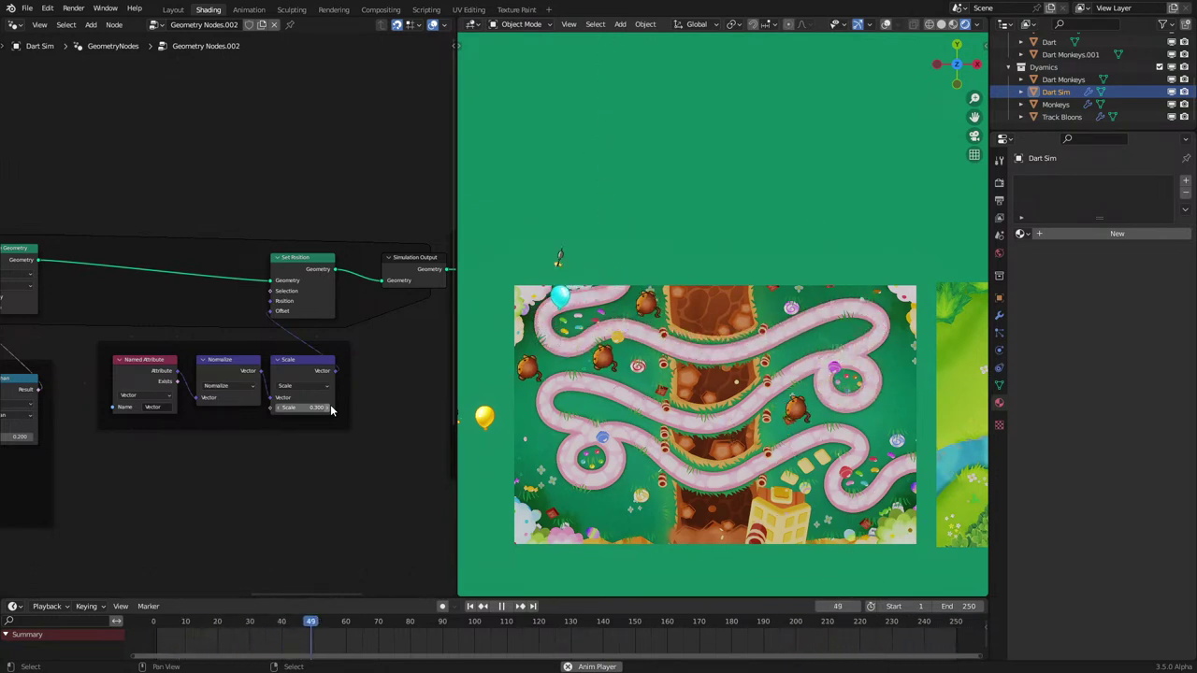
middle_click_drag(193, 427, 463, 320)
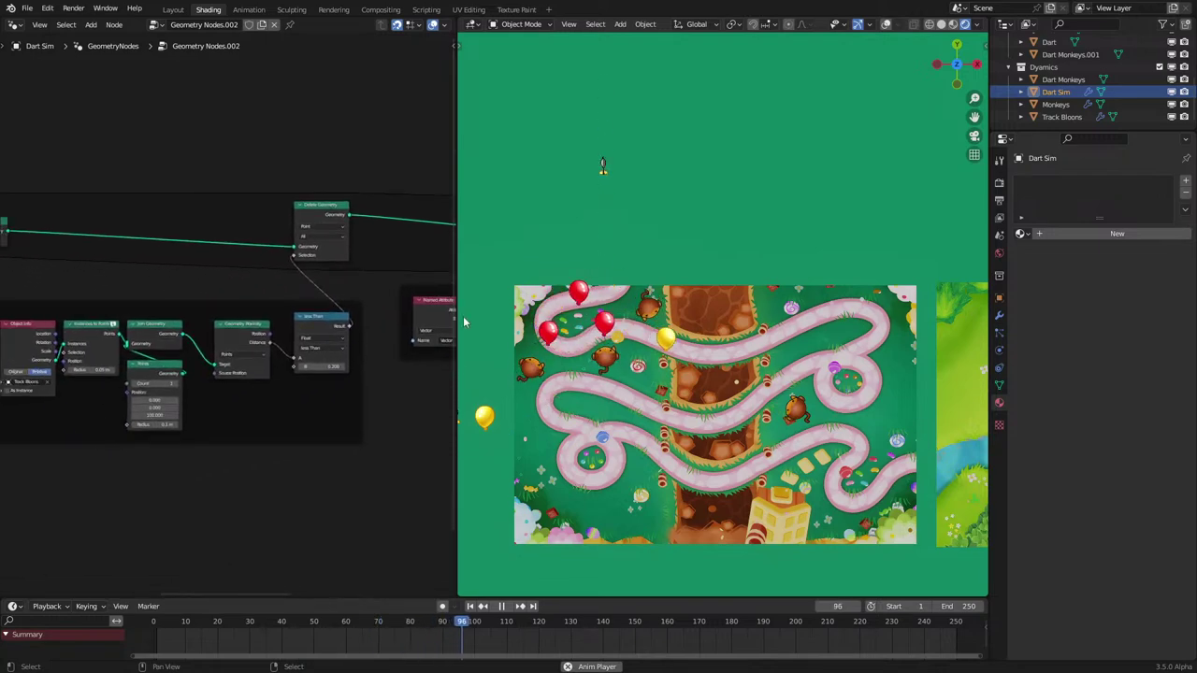
key("KP_0")
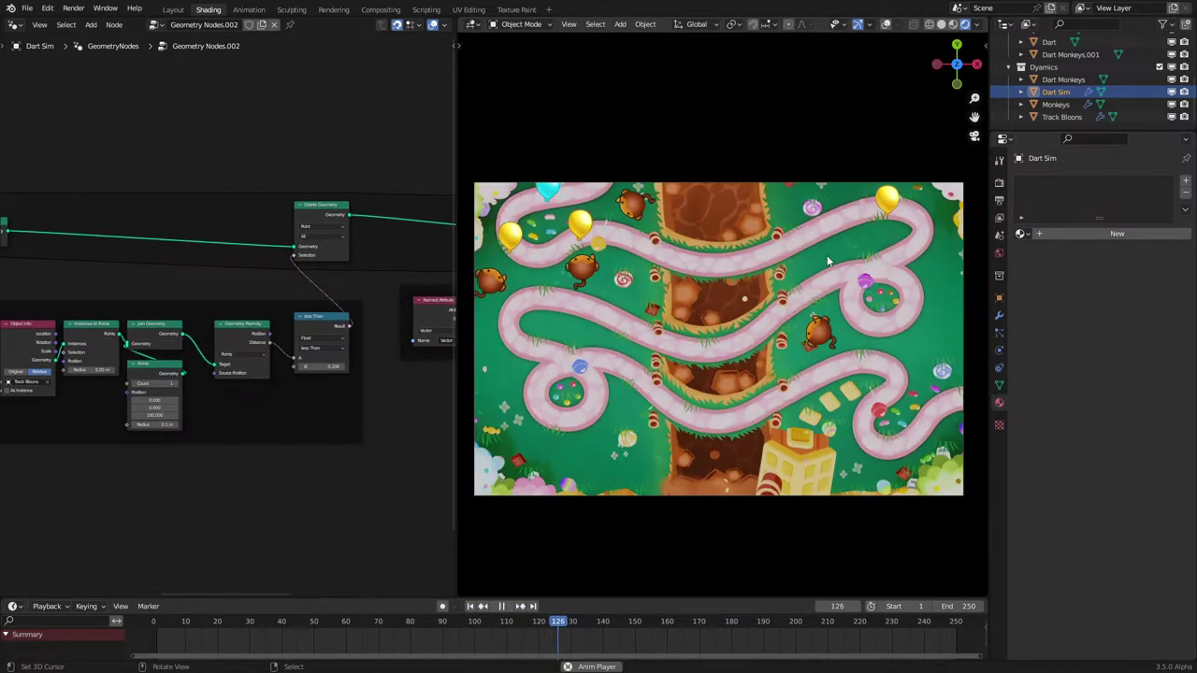
key("space")
Step: Show the viewport overlays and, from the top view, move the starting vertices of the Track Bloons path at the map's upper edge
key("KP_0")
right_click(629, 243)
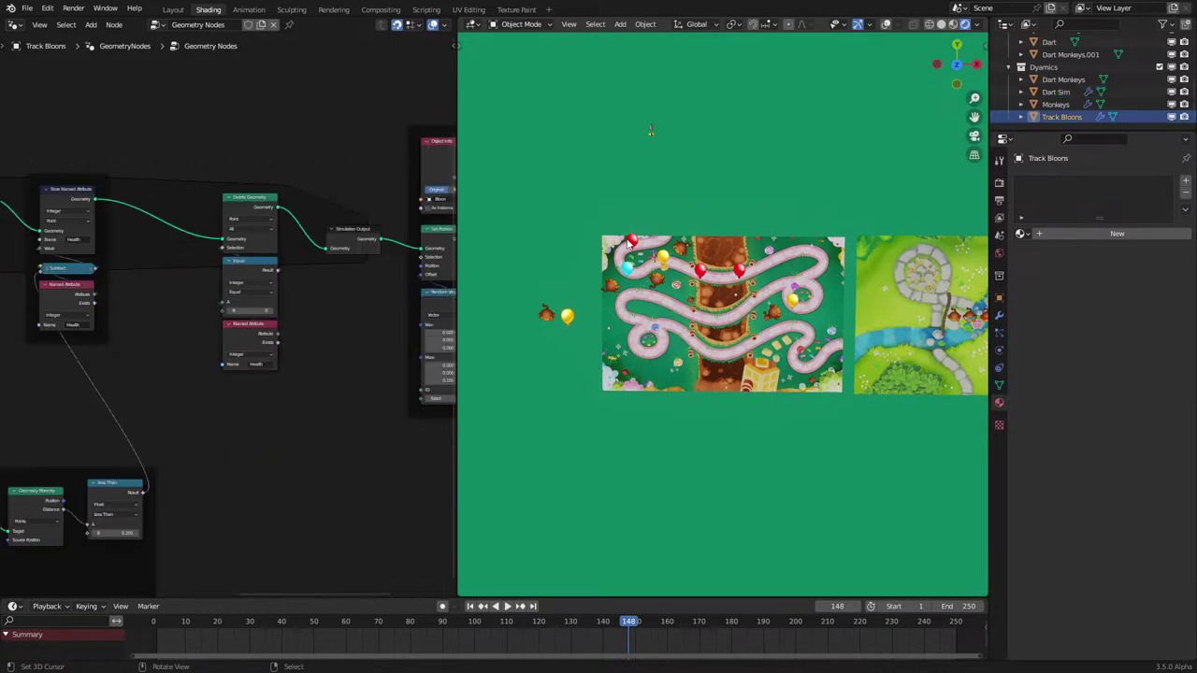
left_click(887, 25)
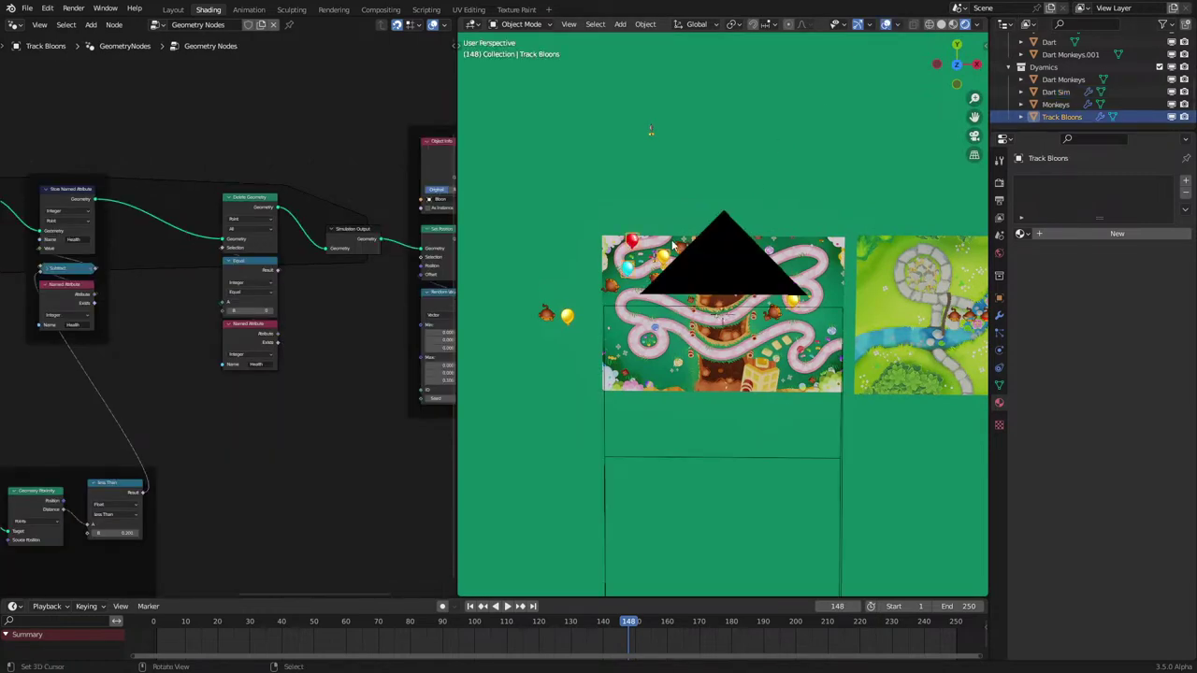
key("Tab")
key("KP_7")
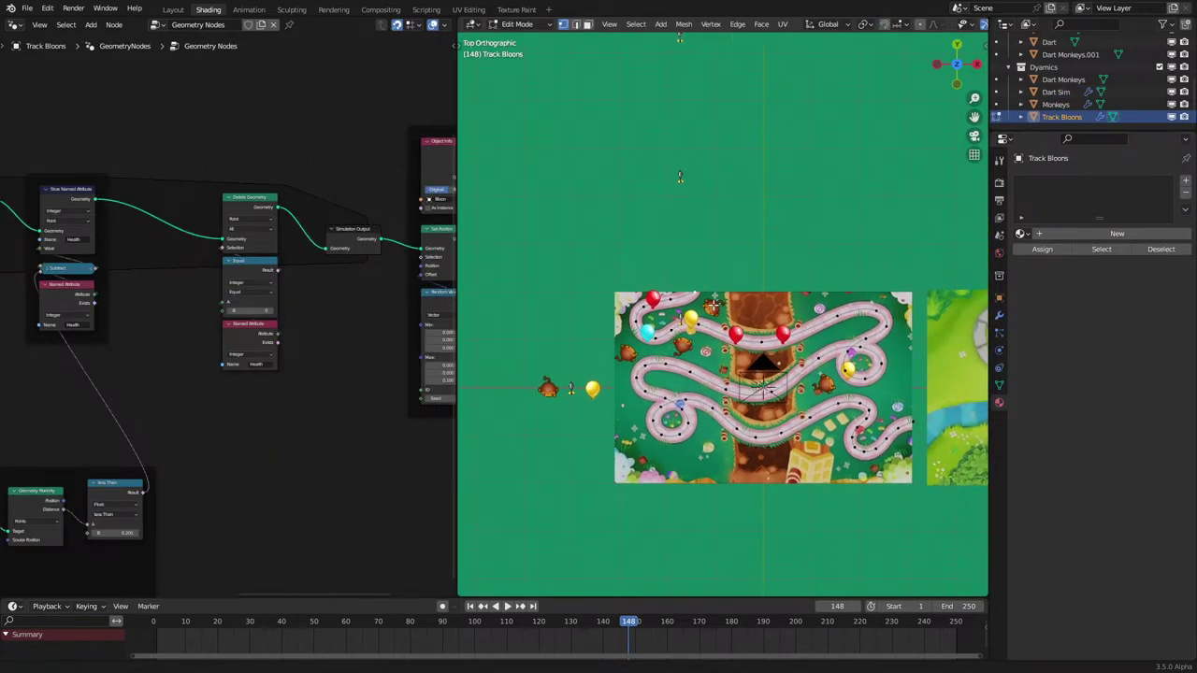
right_click(708, 303)
left_click(690, 319)
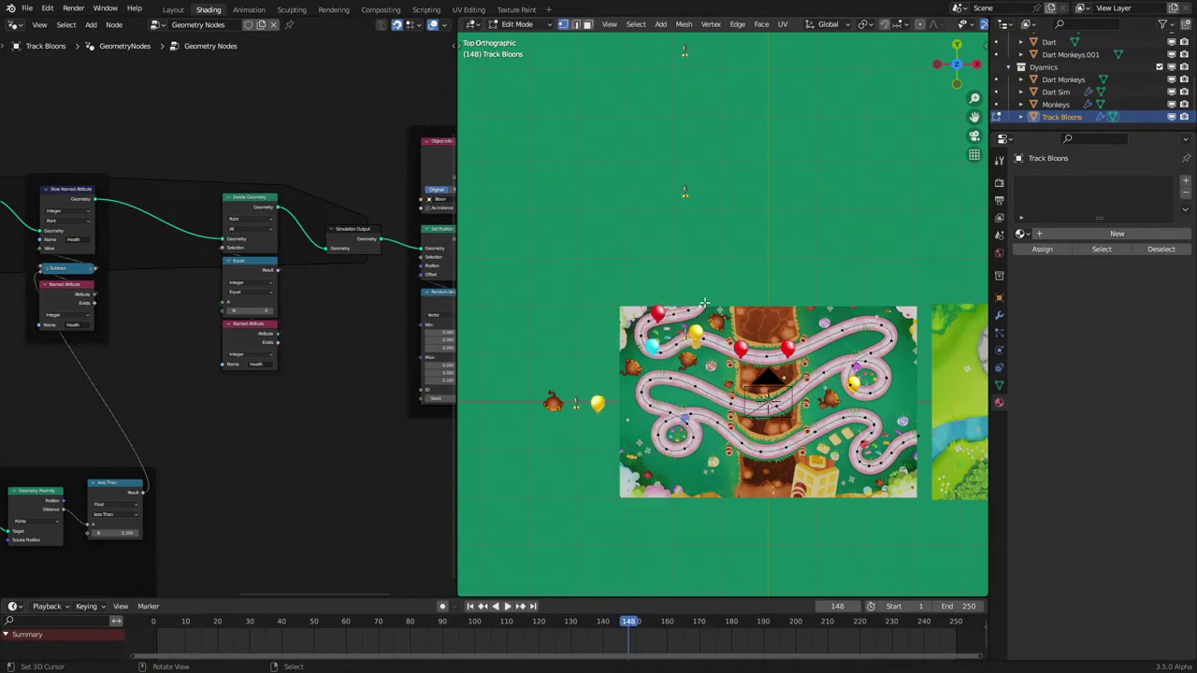
scroll(706, 304, "up", 5)
key("g")
left_click(645, 207)
right_click(660, 309)
key("g")
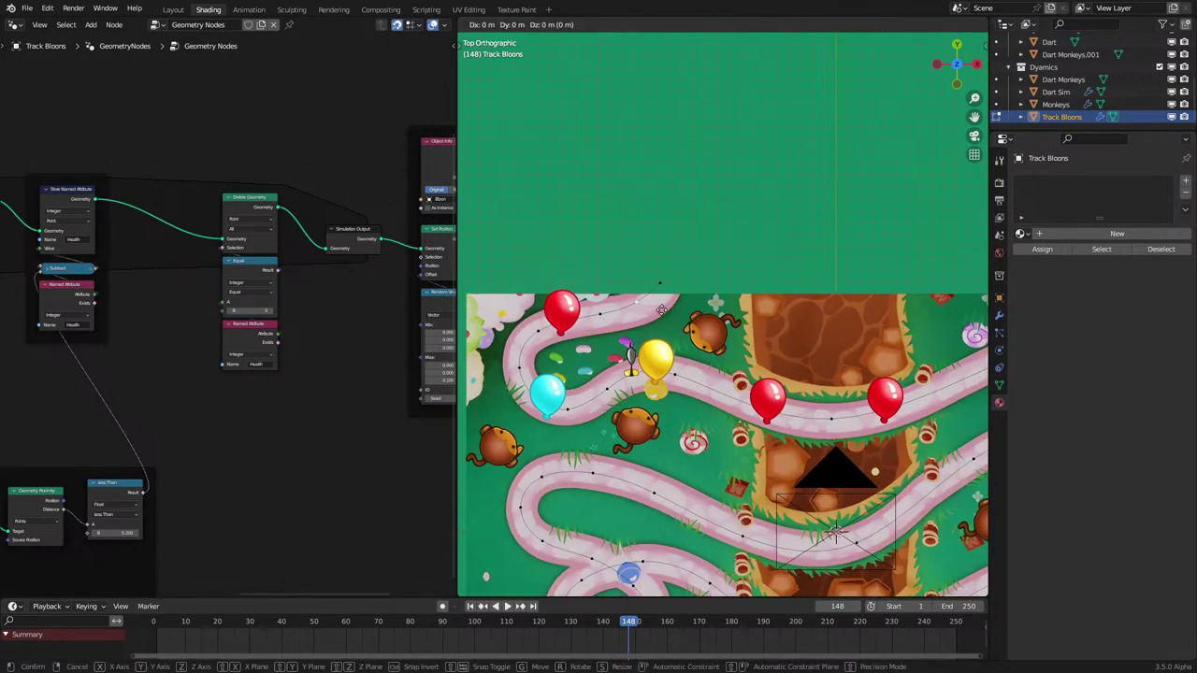
left_click(660, 311)
key("Tab")
Step: Edit the Monkeys object and move the monkey nearest the track's start down inside the middle left bend
right_click(719, 341)
key("Tab")
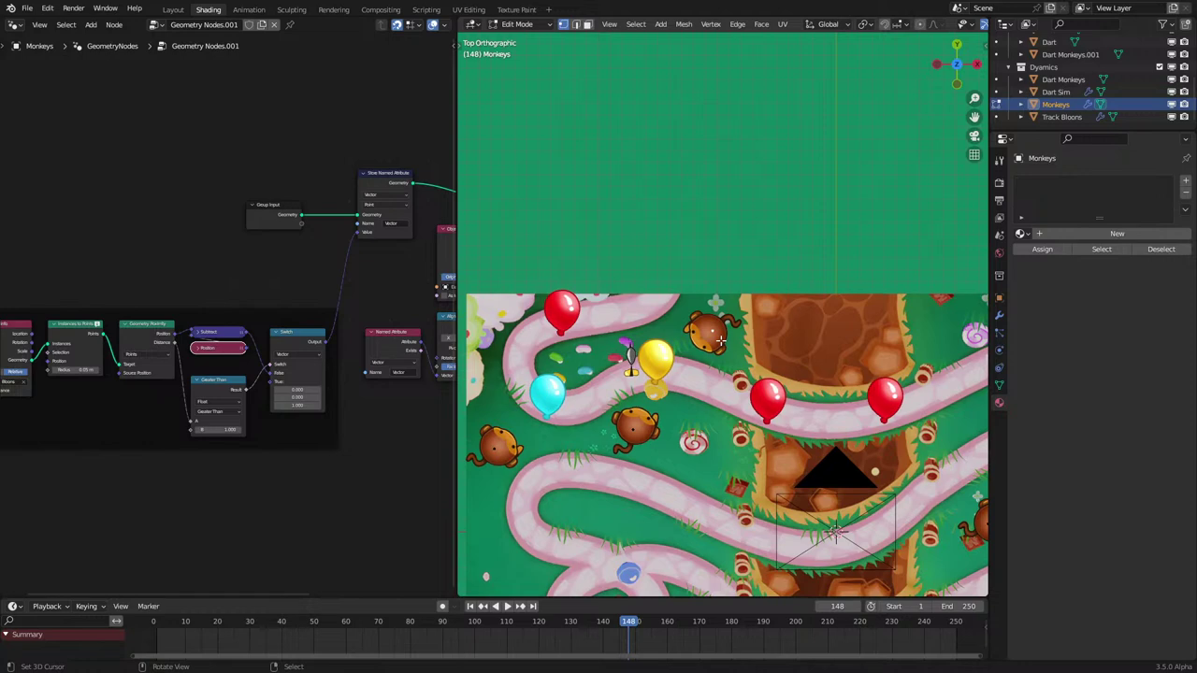
scroll(720, 344, "down", 3)
key("g")
left_click(676, 428)
key("Tab")
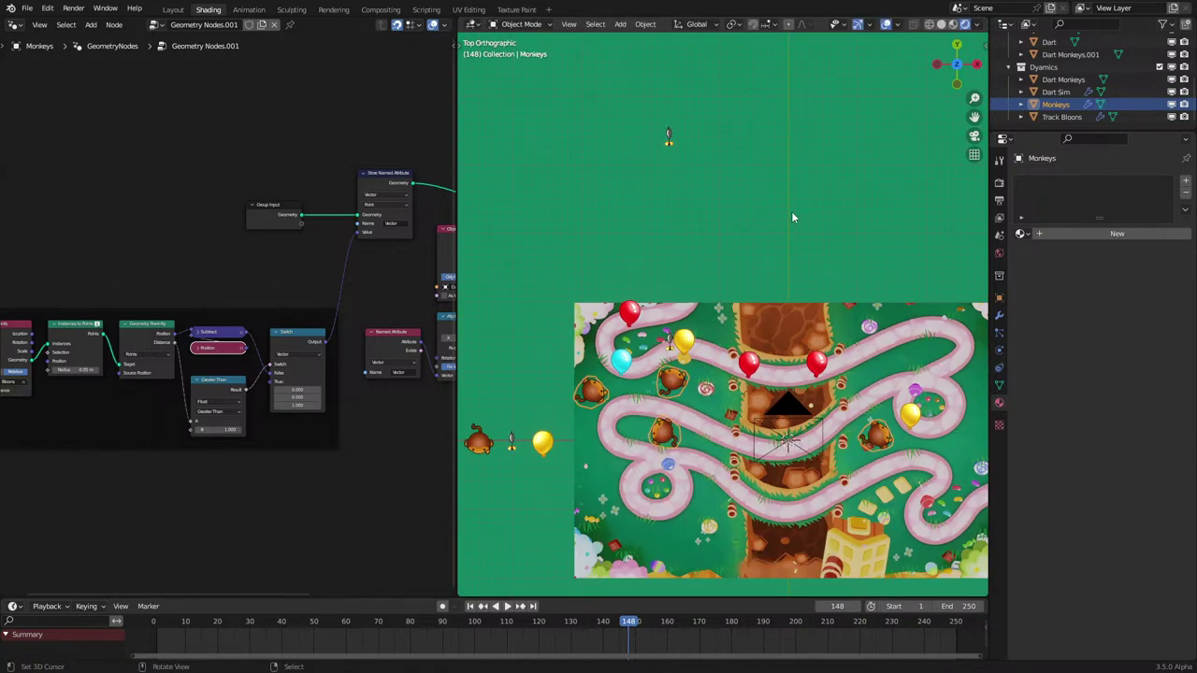
Step: Replay the simulation through the camera with the Monkeys object deselected
key("space")
right_click(821, 170)
key("KP_0")
key("KP_0")
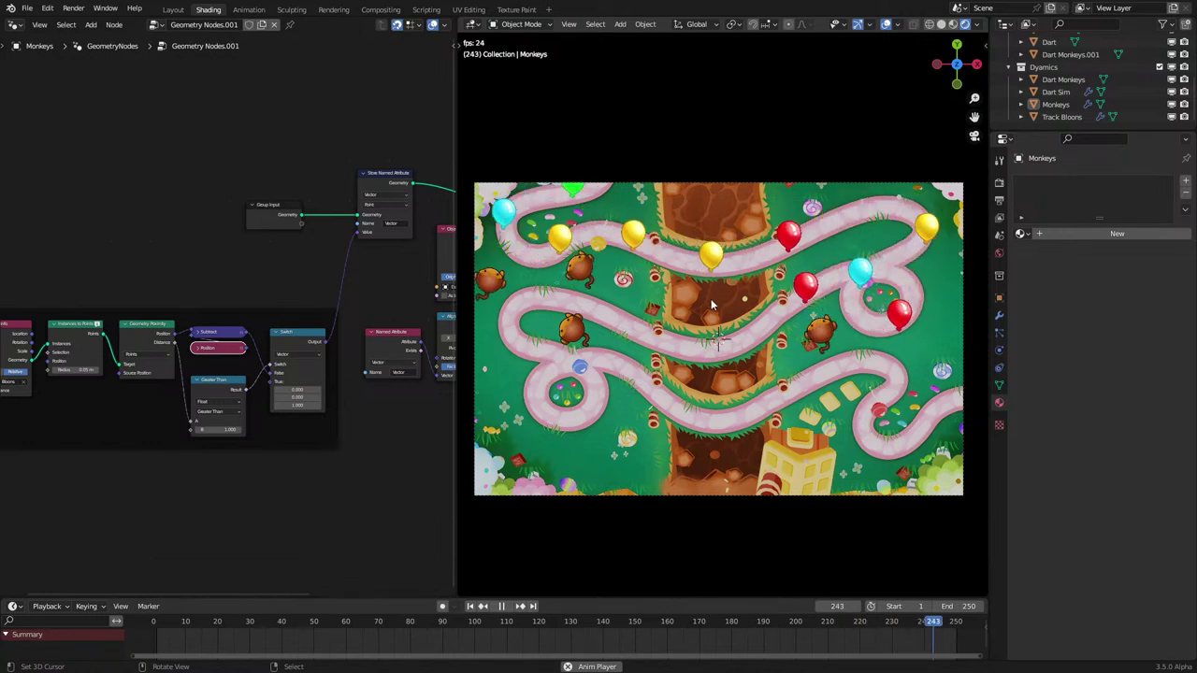
Step: Move the monkey above the middle left bend to the chocolate strip at the map's centre, between the first two track rows, and stop playback
mouse_move(712, 297)
middle_mouse_down("shift")
mouse_move(708, 332)
mouse_move(708, 315)
middle_mouse_up("shift")
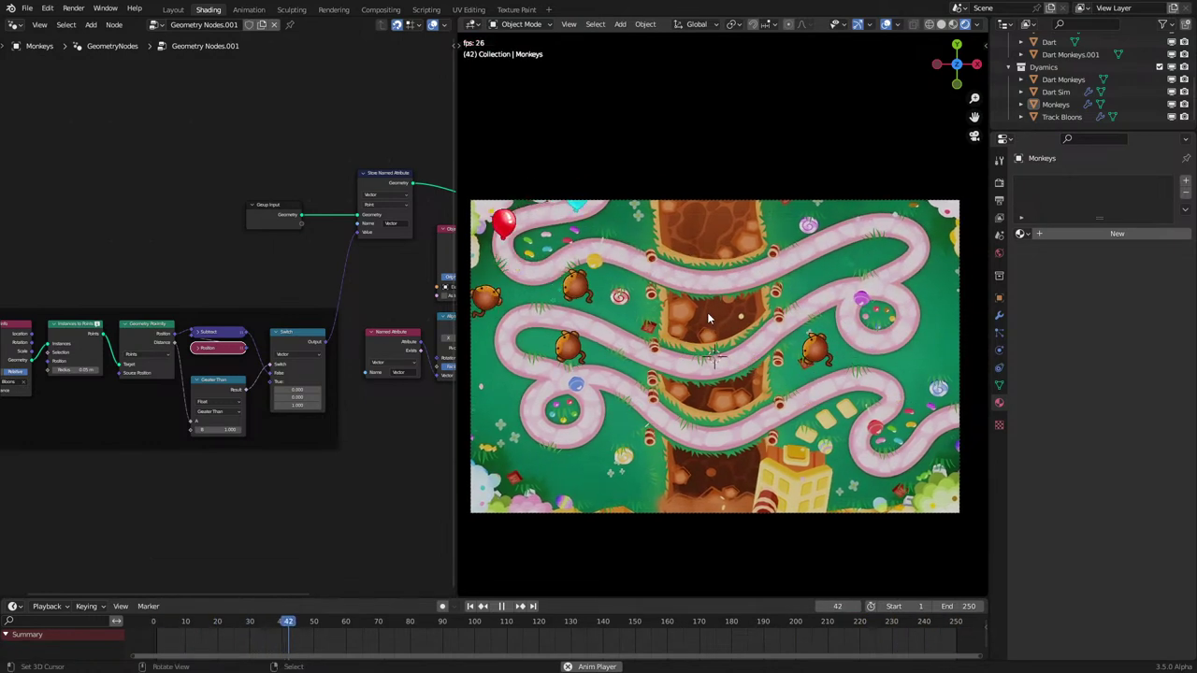
key("Tab")
right_click(585, 289)
key("g")
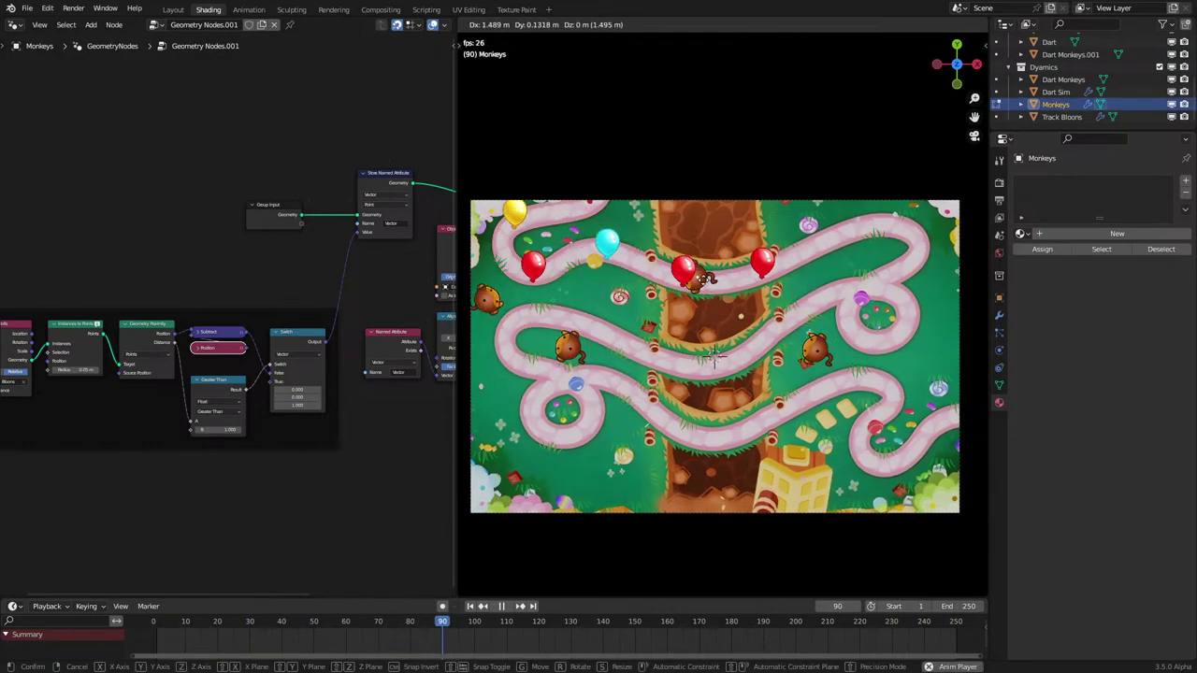
left_click(719, 313)
key("Tab")
left_click(726, 177)
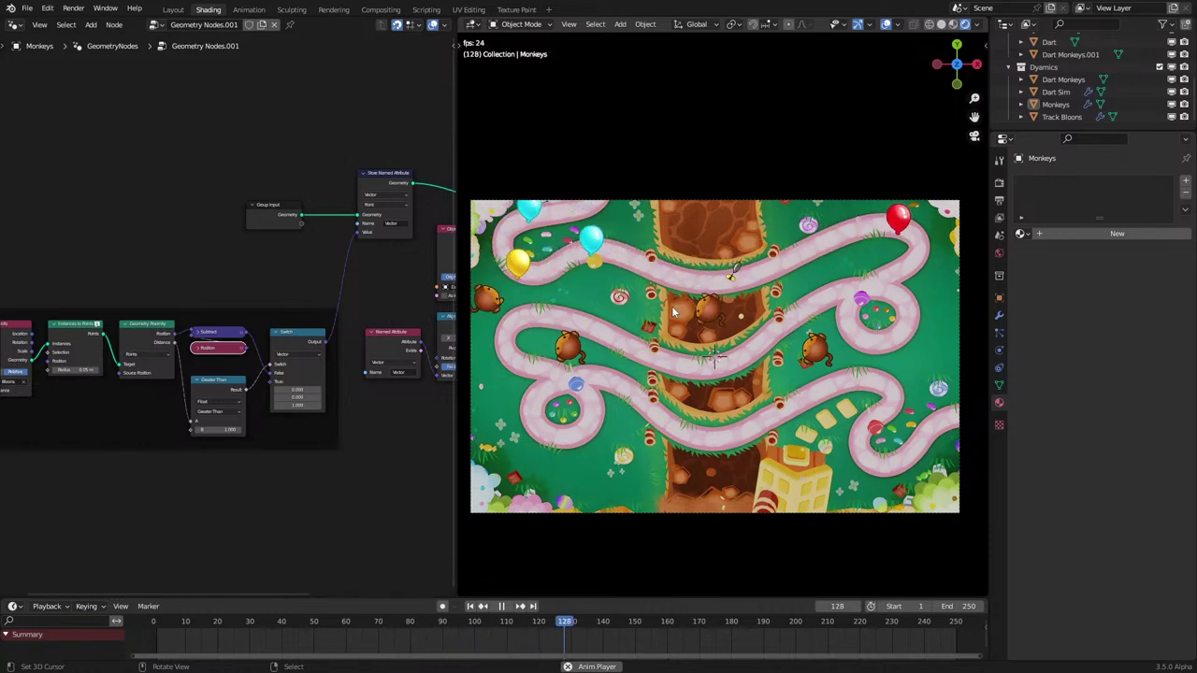
key("space")
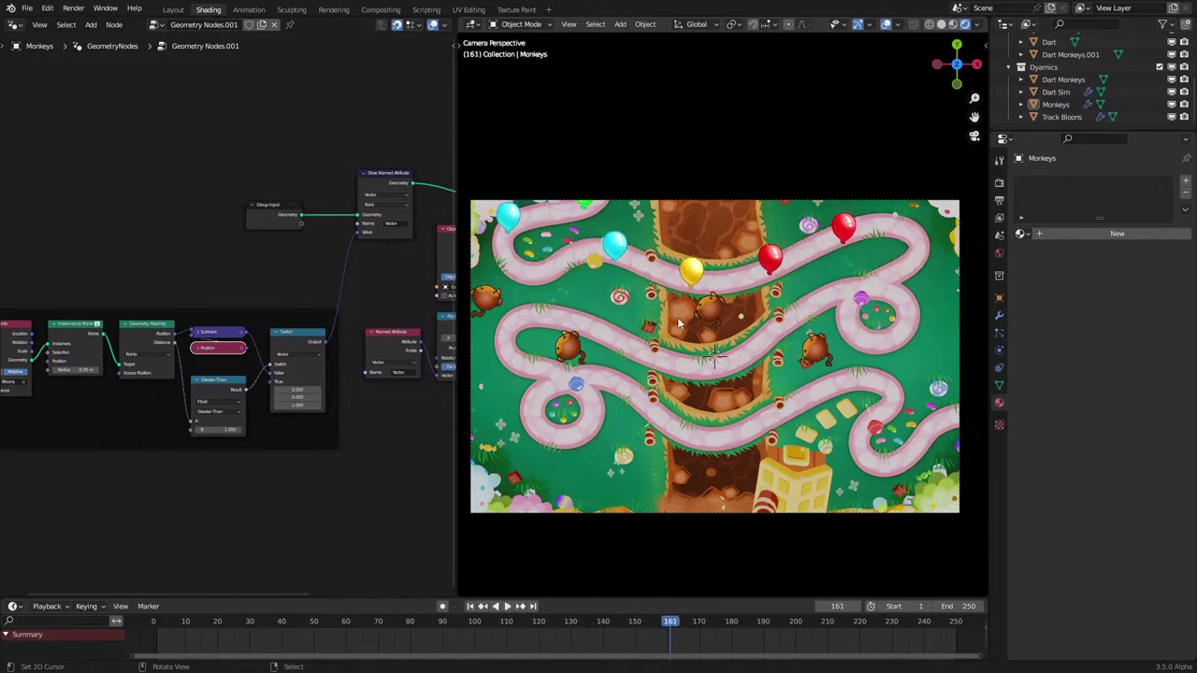
Step: Examine the Dart Monkeys sprite sheet on the grass map and its mesh in Edit Mode
middle_click_drag(677, 317, 697, 320)
middle_click_drag(860, 325, 729, 391, "shift")
scroll(627, 384, "up", 4)
scroll(624, 383, "up", 4)
left_click(731, 391)
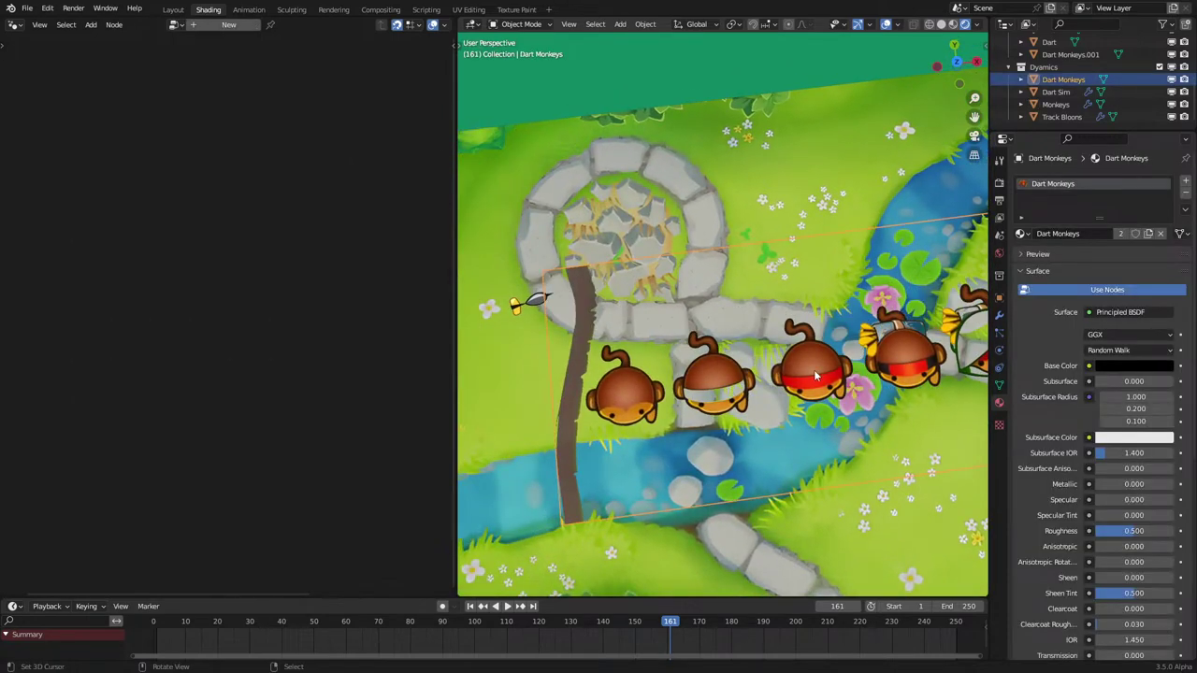
key("Tab")
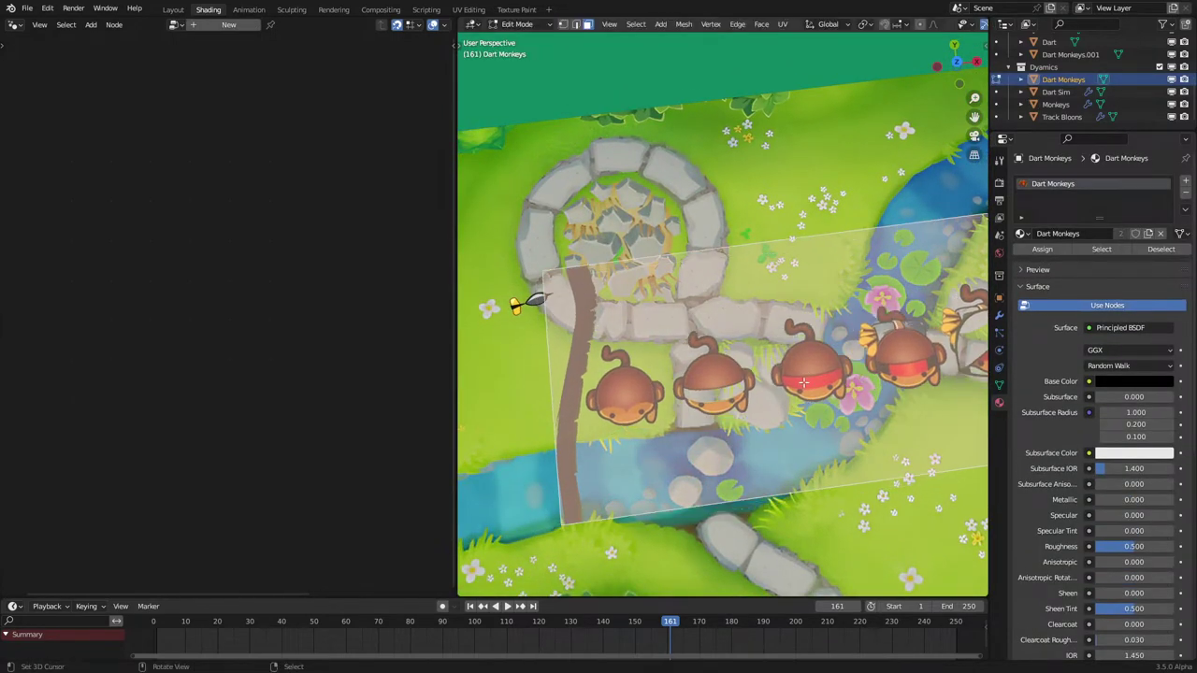
scroll(804, 382, "down", 5)
key("Tab")
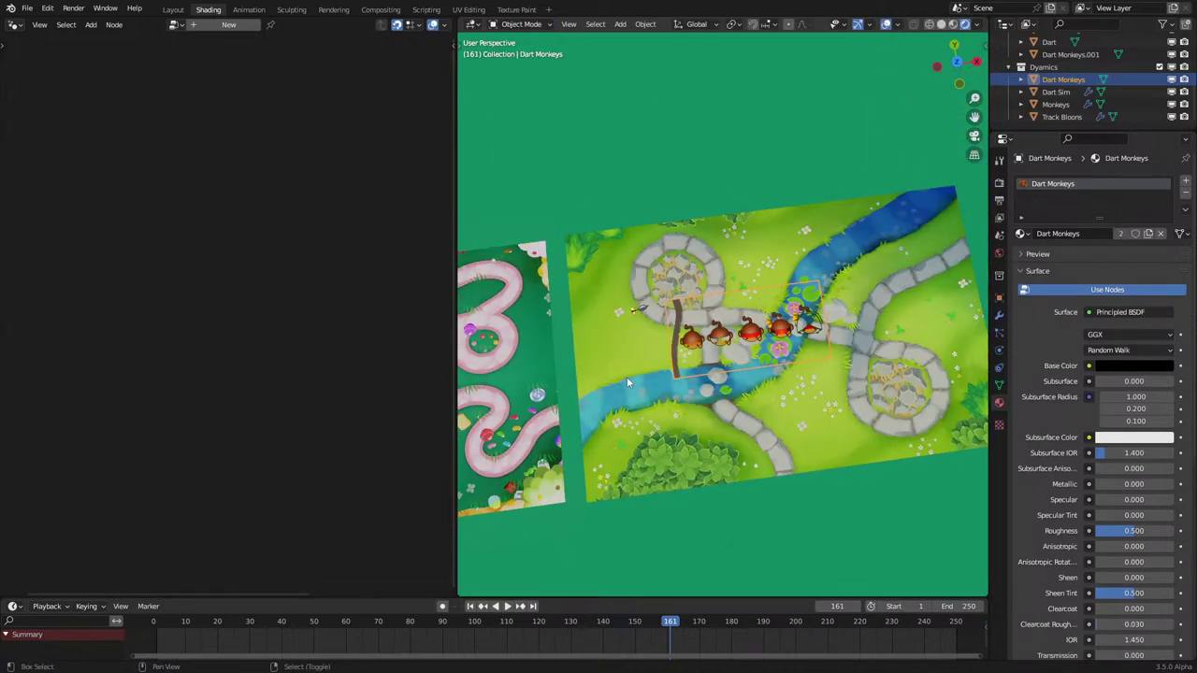
middle_click_drag(621, 378, 749, 355, "shift")
Step: Replay the simulation through the camera in short bursts, checking the darts thrown from the central monkey
key("KP_0")
key("space")
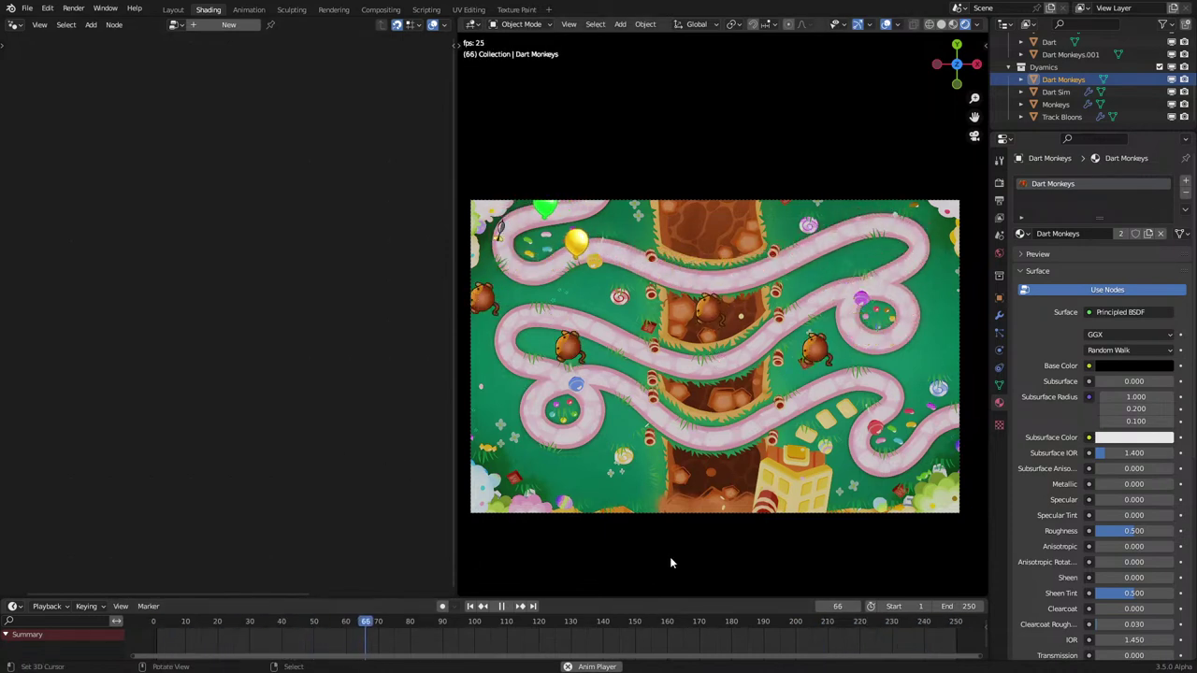
key("space")
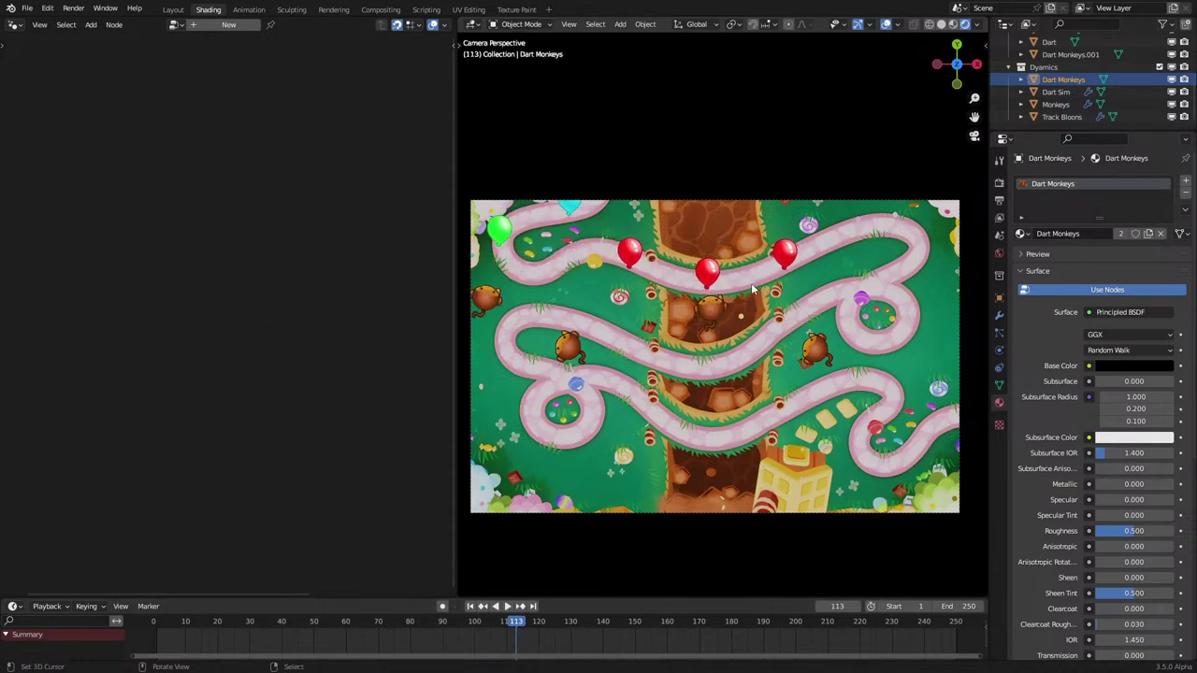
key("space")
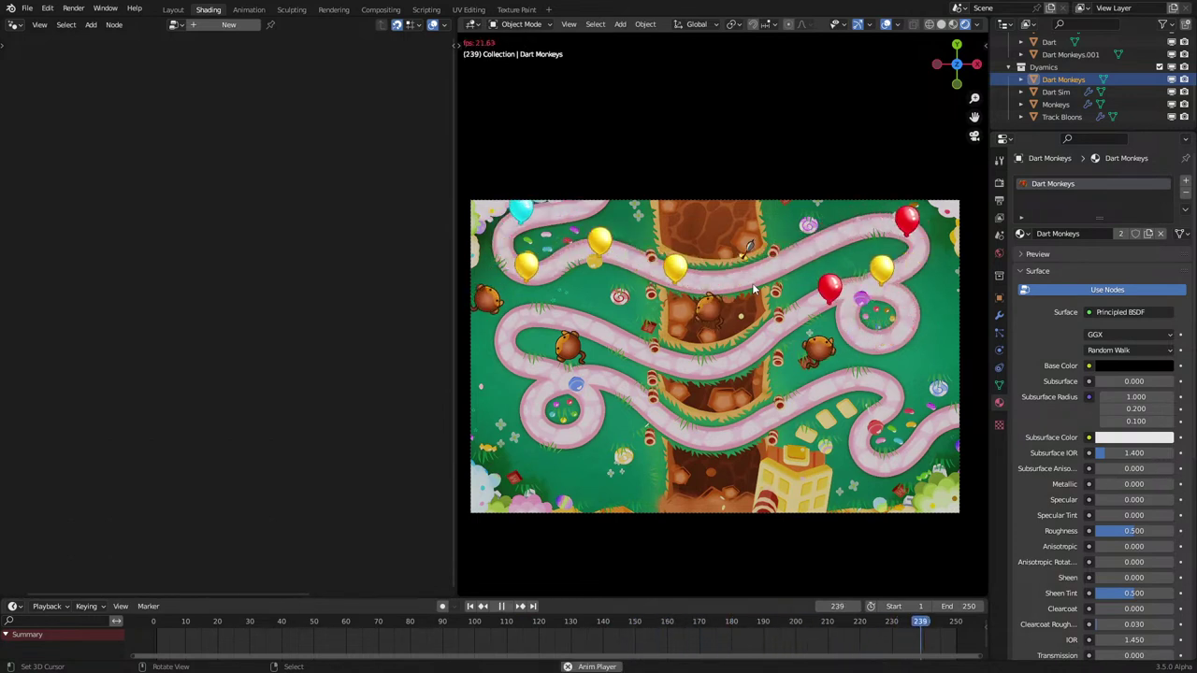
key("space")
key("space")
key("space")
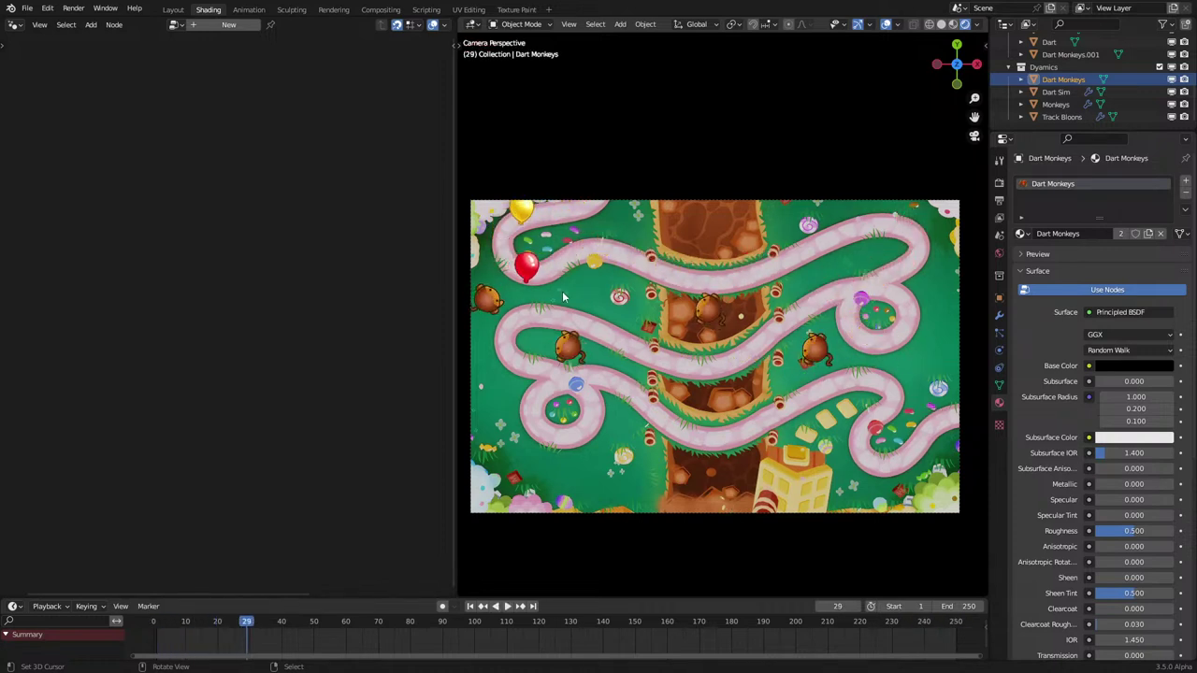
key("space")
key("space")
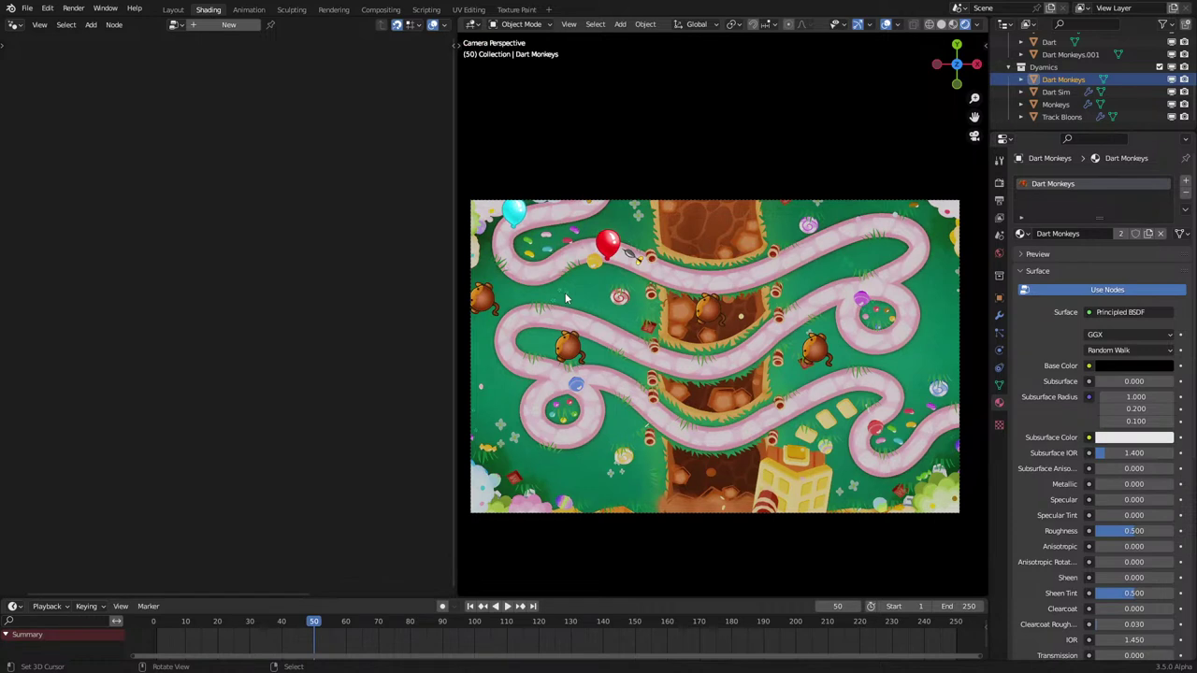
key("space")
key("space")
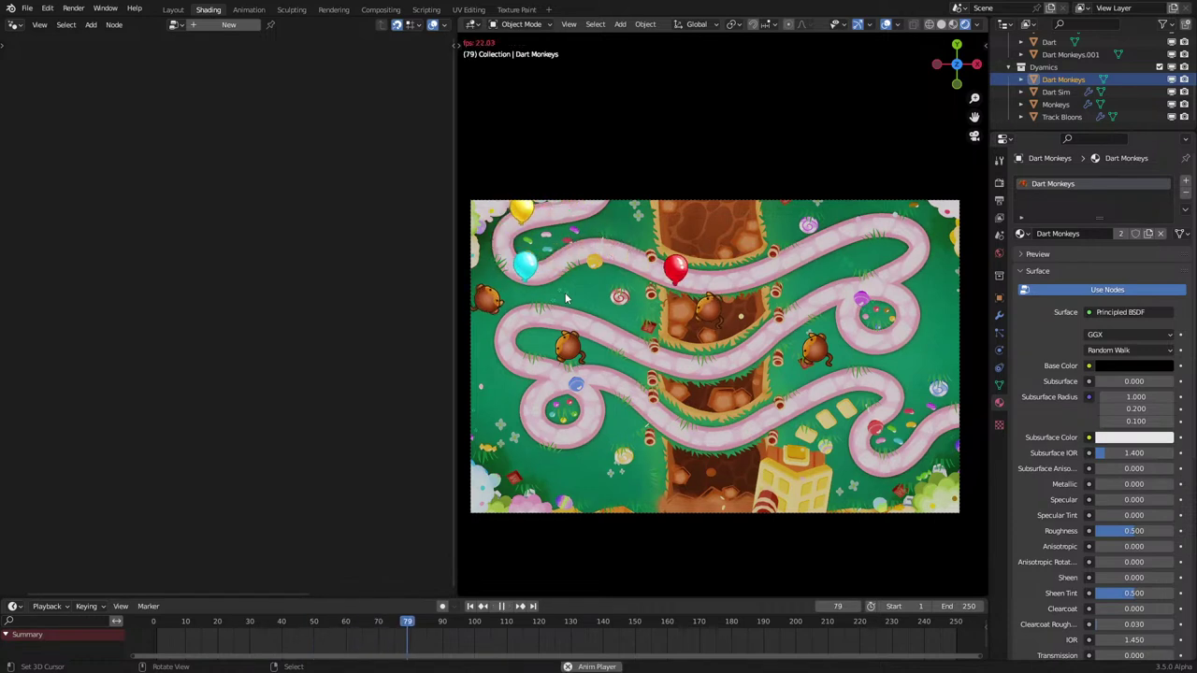
key("space")
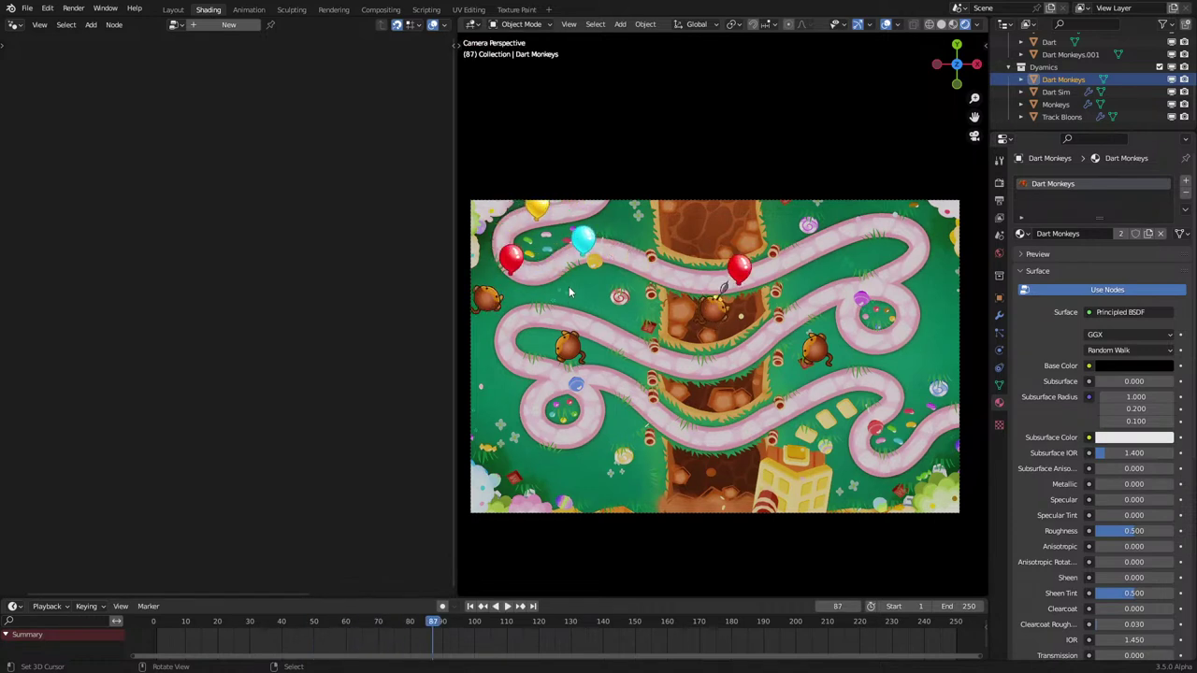
Step: Switch to the Shader Editor, open the source Bloon's material, and set the green Hue node's Compare value to 3
left_click(586, 251)
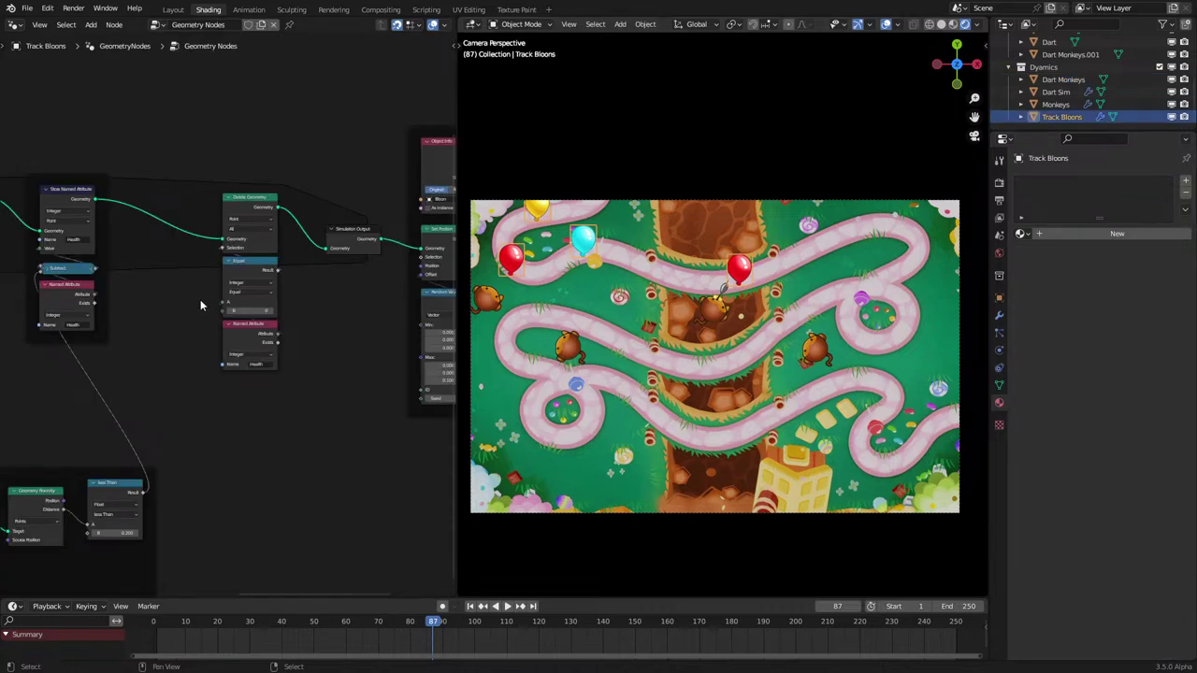
left_click(14, 25)
left_click(47, 142)
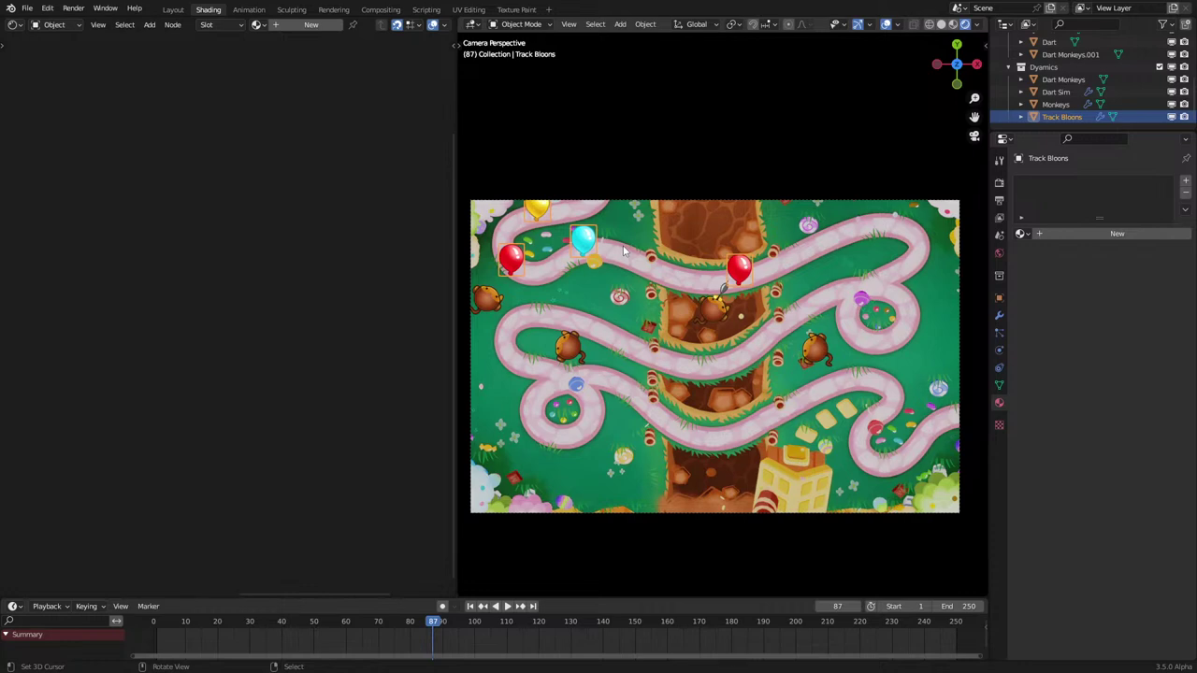
middle_click_drag(710, 280, 609, 386)
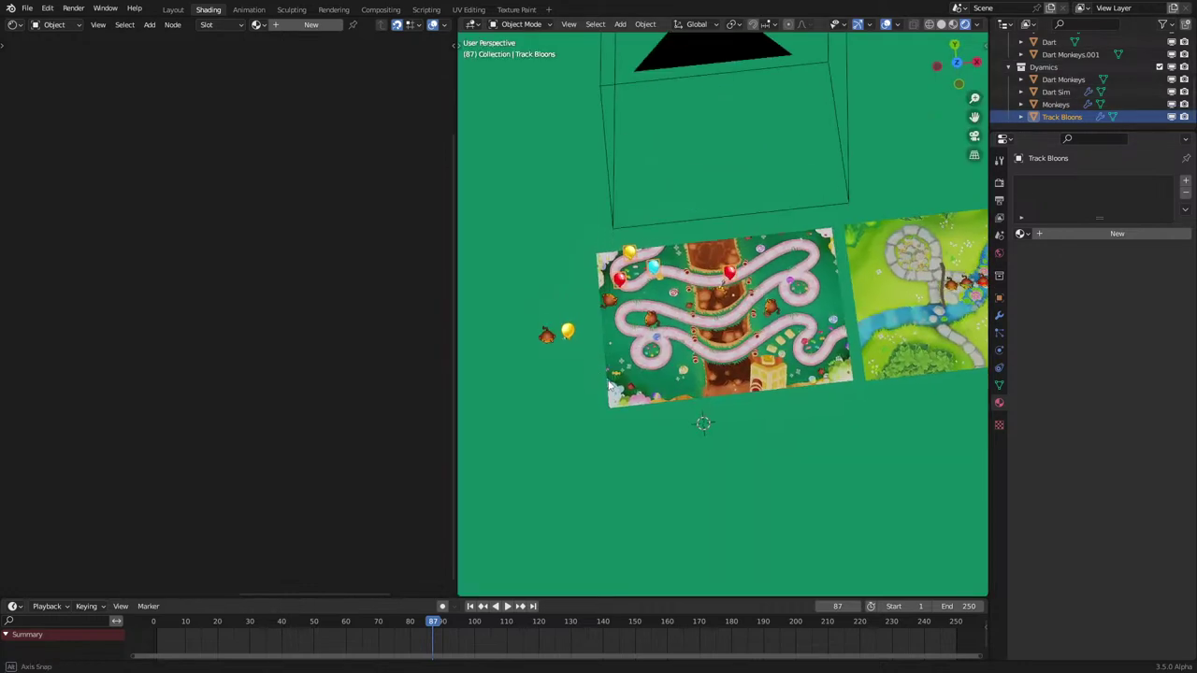
left_click(567, 333)
middle_click_drag(568, 333, 555, 349)
key("KP_0")
scroll(187, 388, "up", 5)
middle_click_drag(187, 388, 276, 283)
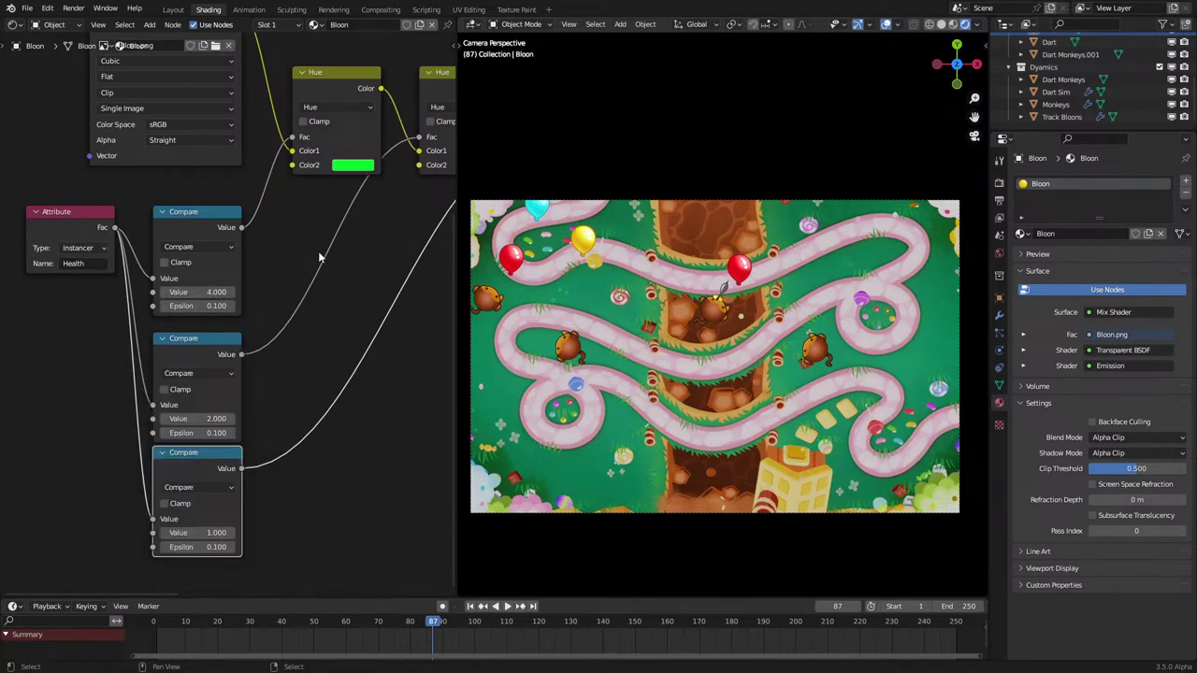
Step: Play the simulation in short bursts to check the bloon colours as darts hit them along the upper track
key("space")
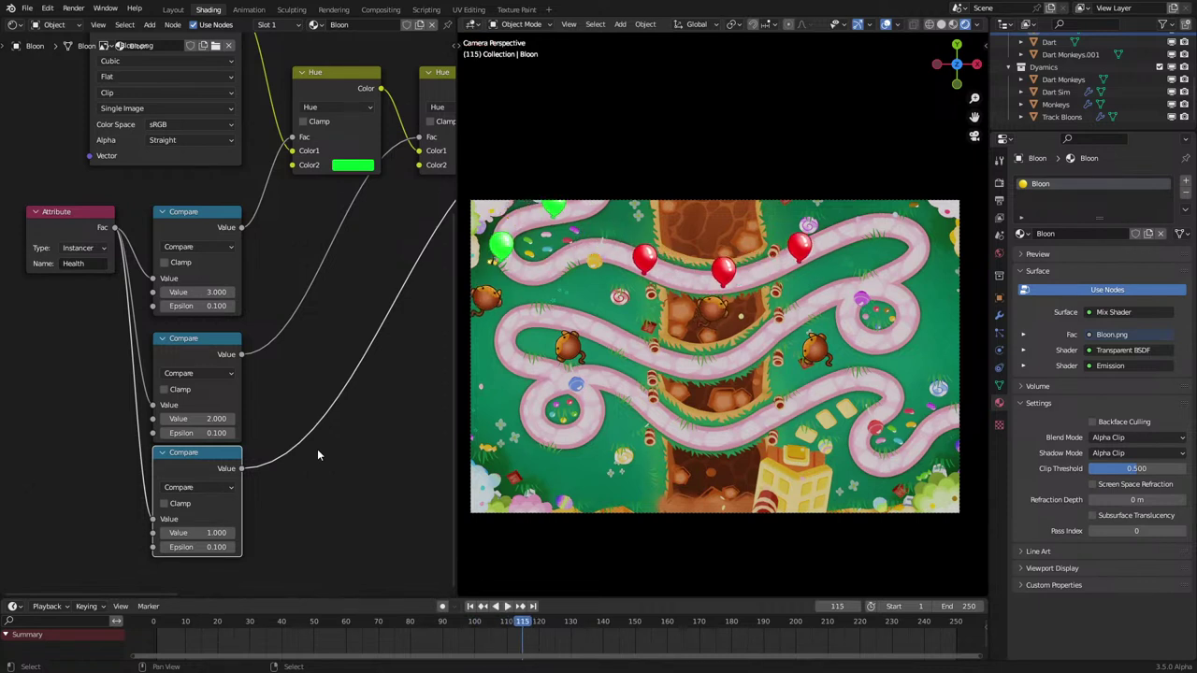
key("space")
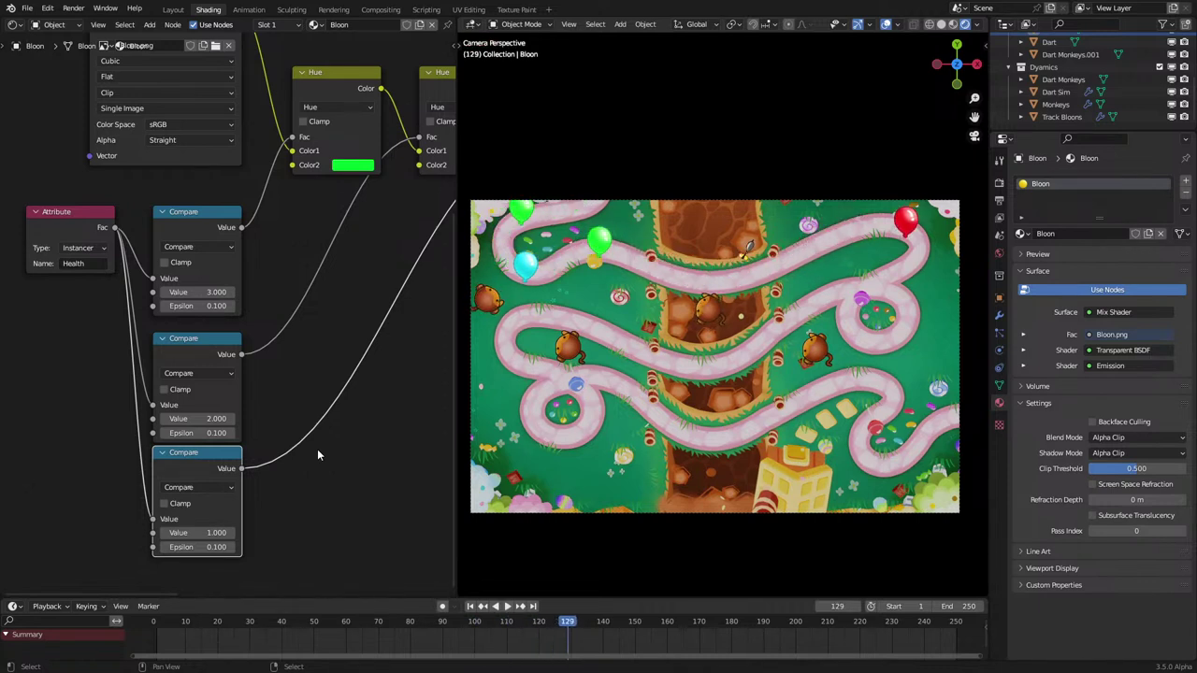
key("space")
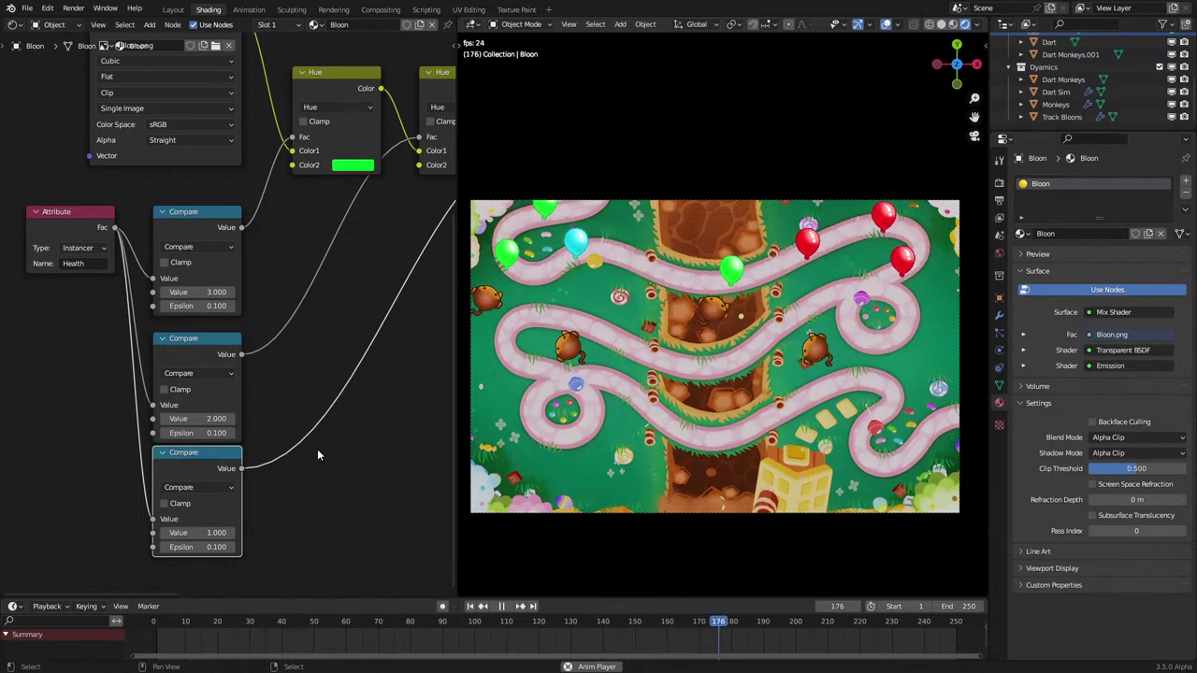
key("space")
key("space")
key("space")
key("space")
key("space")
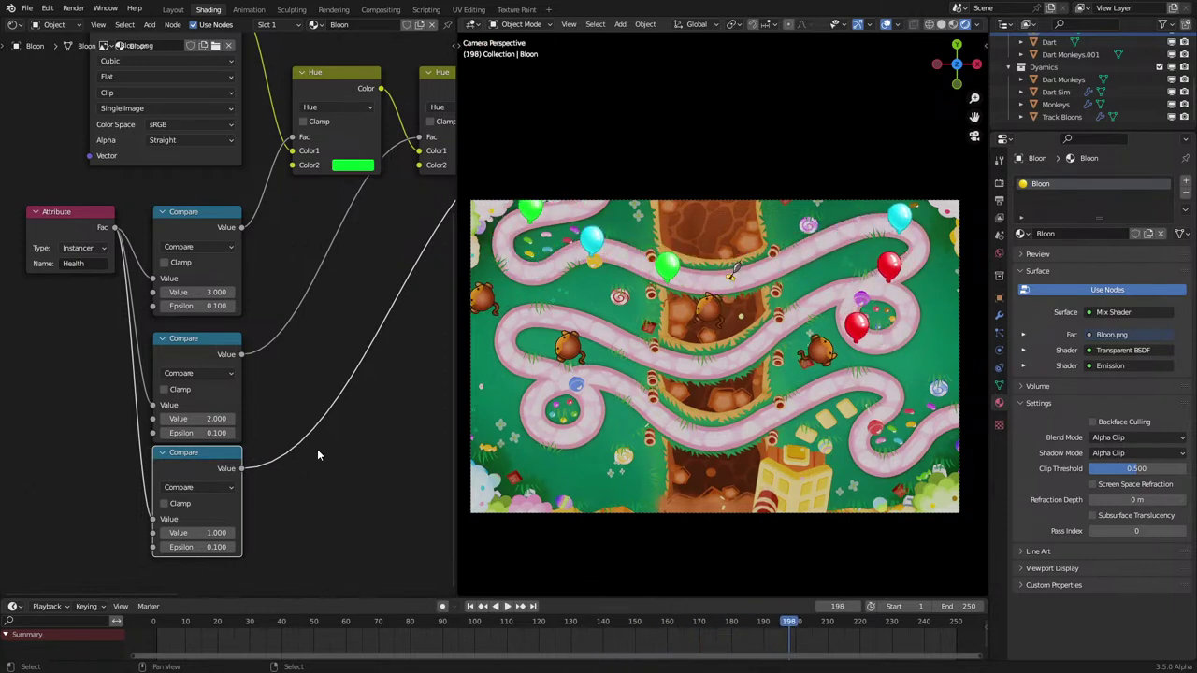
key("space")
key("space")
key("space")
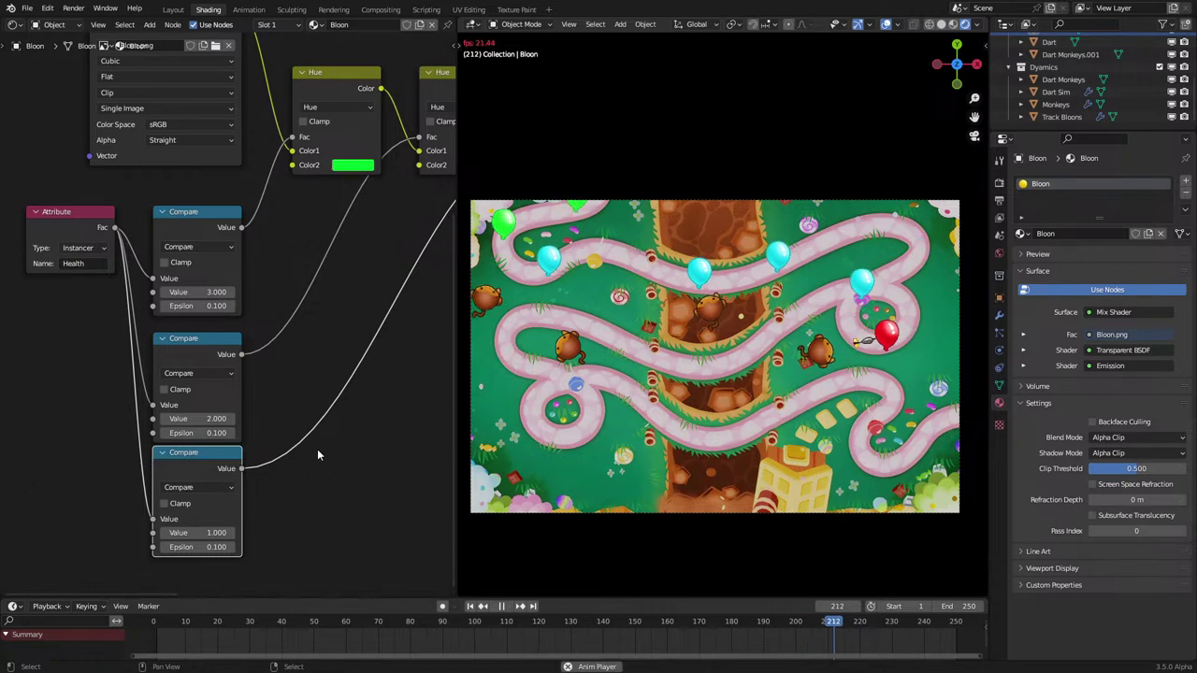
Step: Step through individual frames around the map's right loop to examine a dart hitting a bloon
key("space")
key("Right")
key("Right")
key("Right")
key("Right")
key("space")
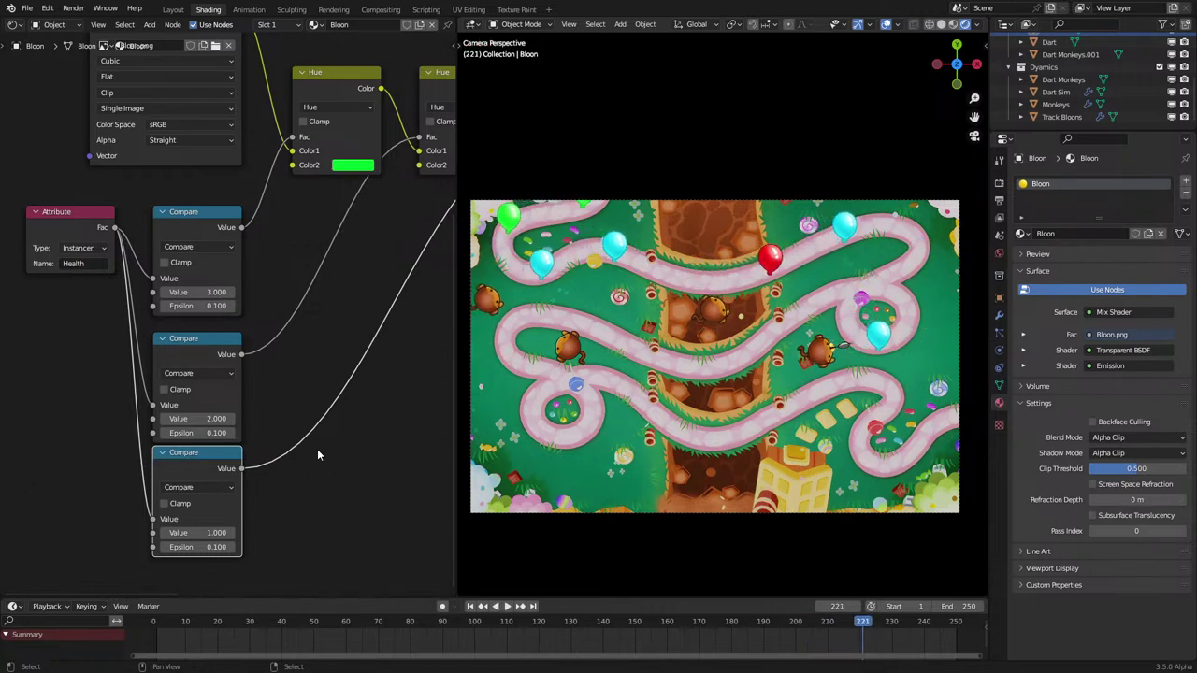
key("space")
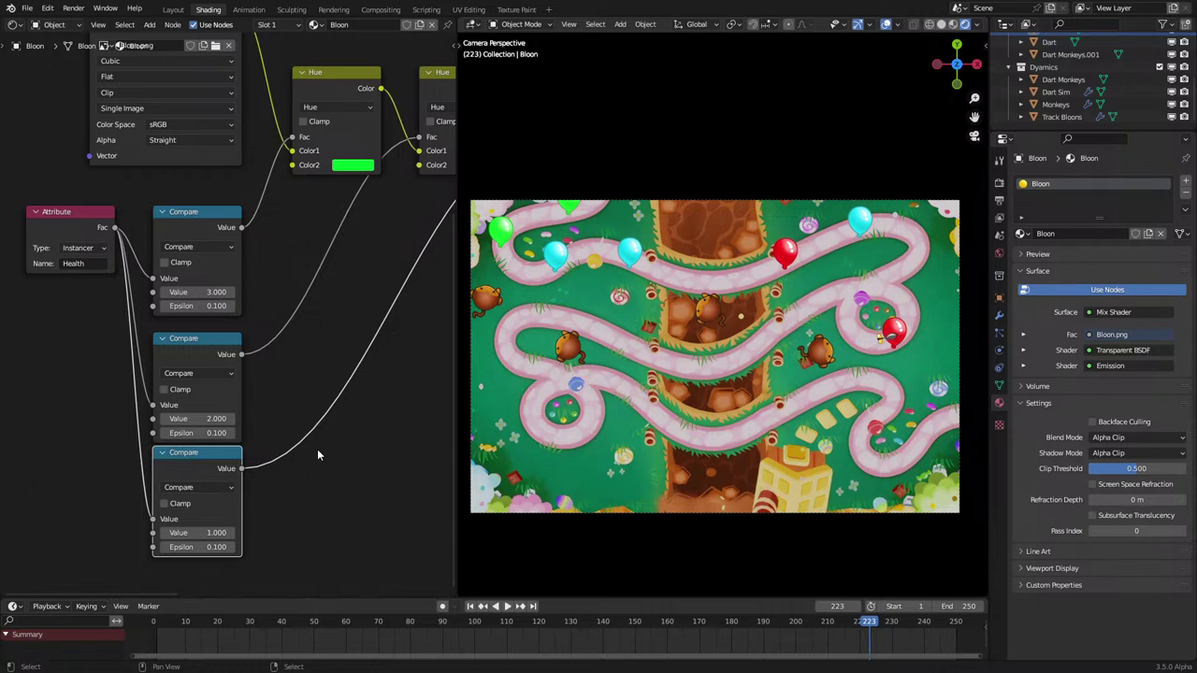
Step: Replay the simulation both through the camera and from an angled view of the whole scene, then pause it
key("space")
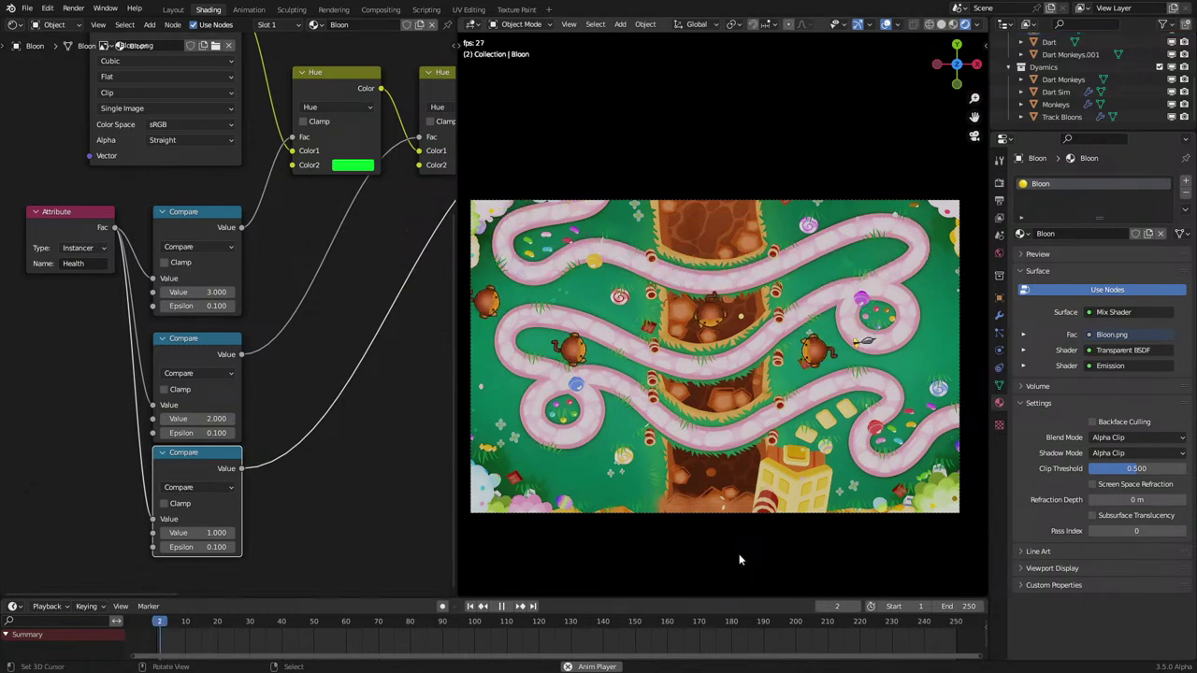
middle_click_drag(736, 488, 715, 430)
scroll(748, 415, "up", 6)
middle_click_drag(675, 297, 696, 376, "shift")
key("KP_0")
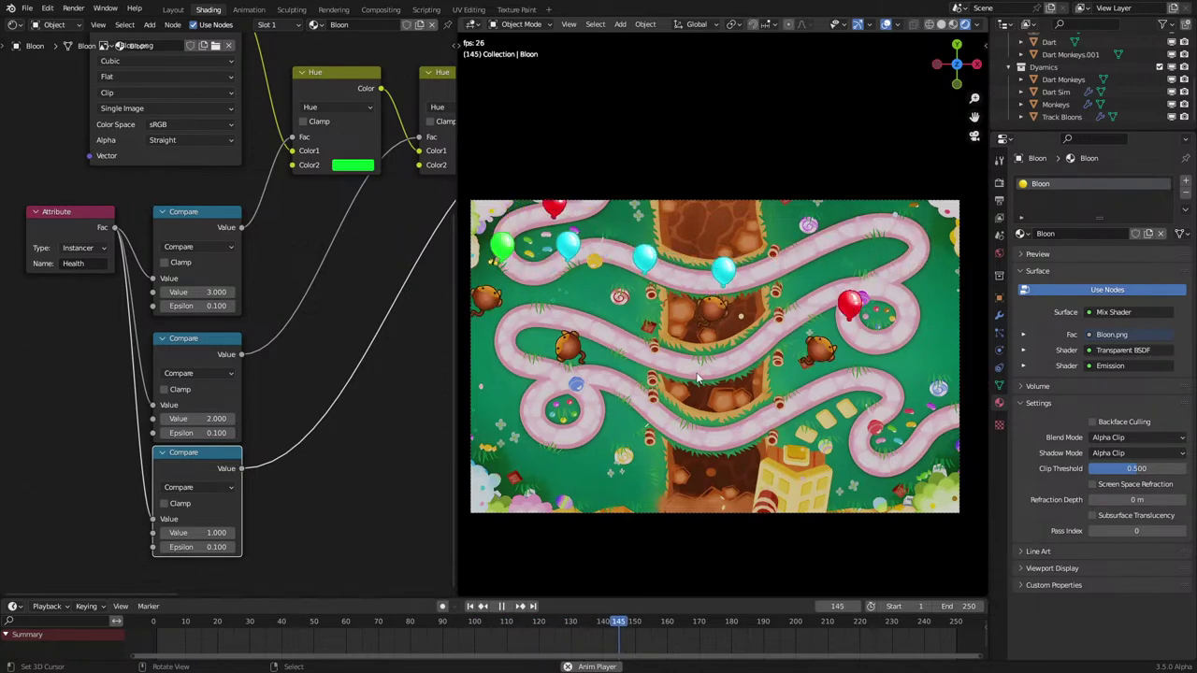
middle_click_drag(696, 378, 834, 399)
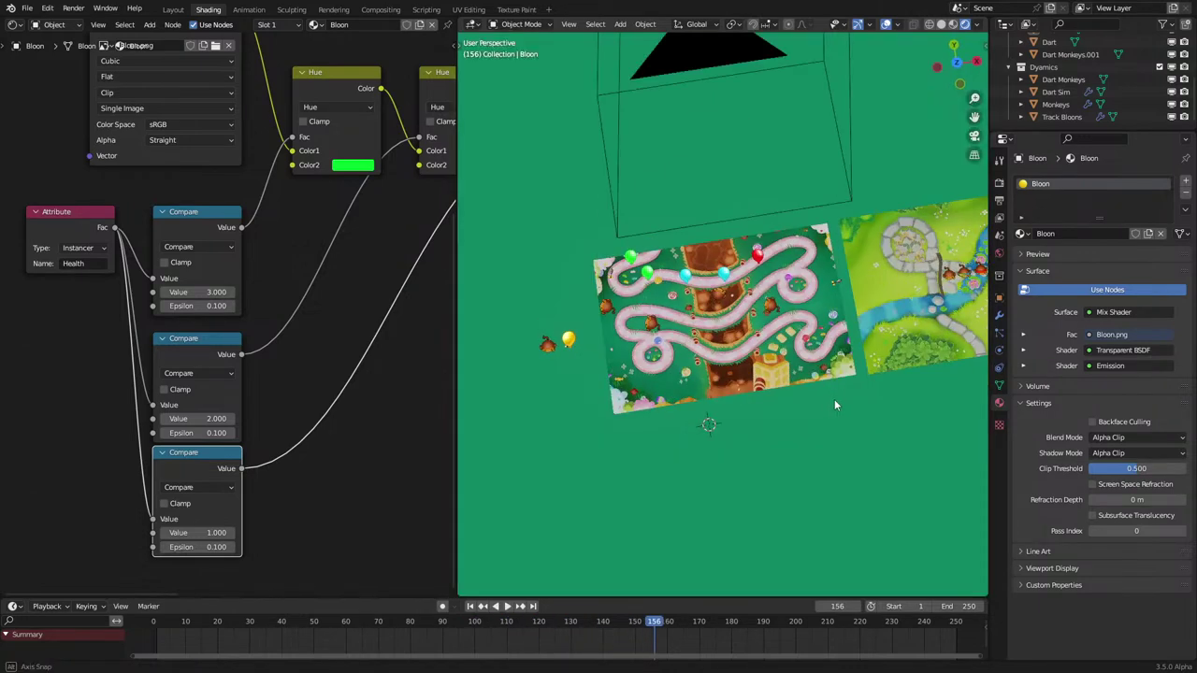
left_click(885, 28)
left_click(884, 28)
key("space")
scroll(836, 219, "up", 3)
key("space")
Step: Inspect the Track Bloons path vertices from the top view in Edit Mode
right_click(859, 190)
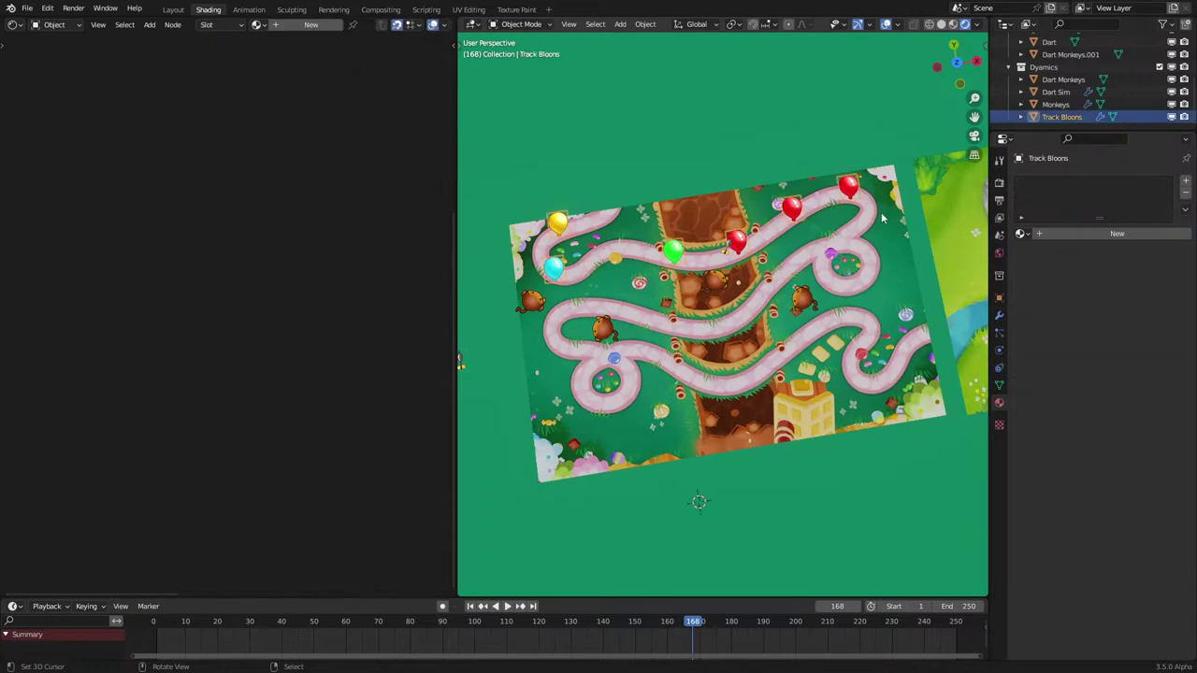
key("Tab")
middle_click_drag(881, 218, 787, 293)
key("1")
key("KP_7")
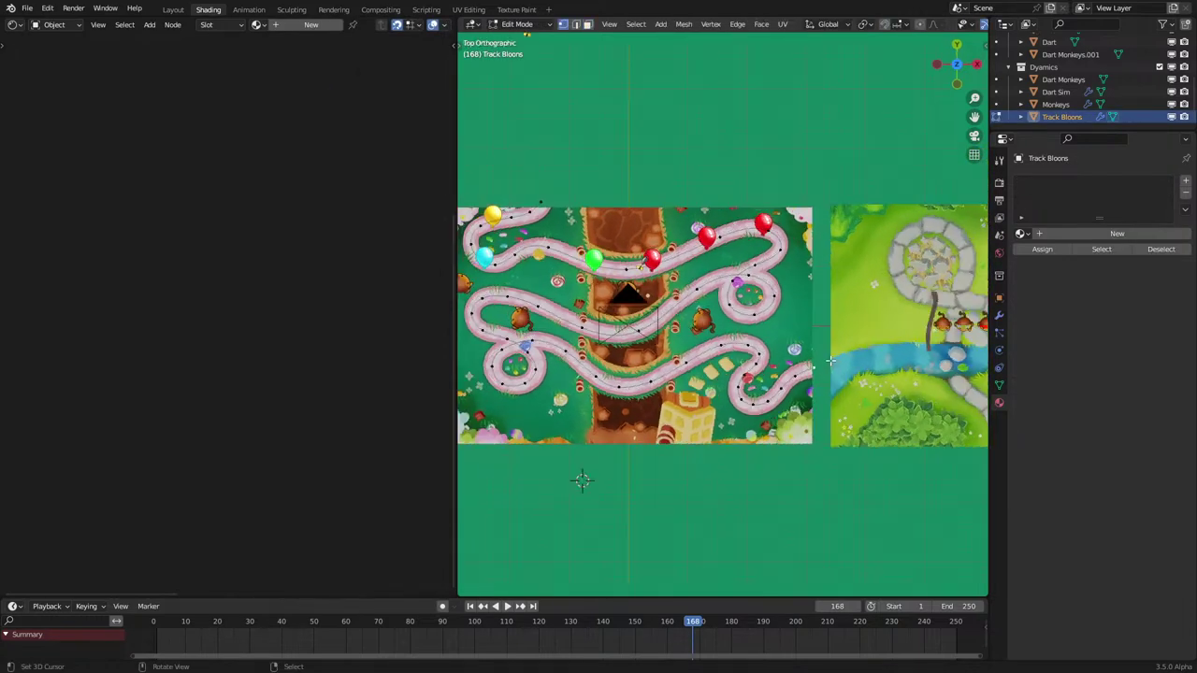
key("Tab")
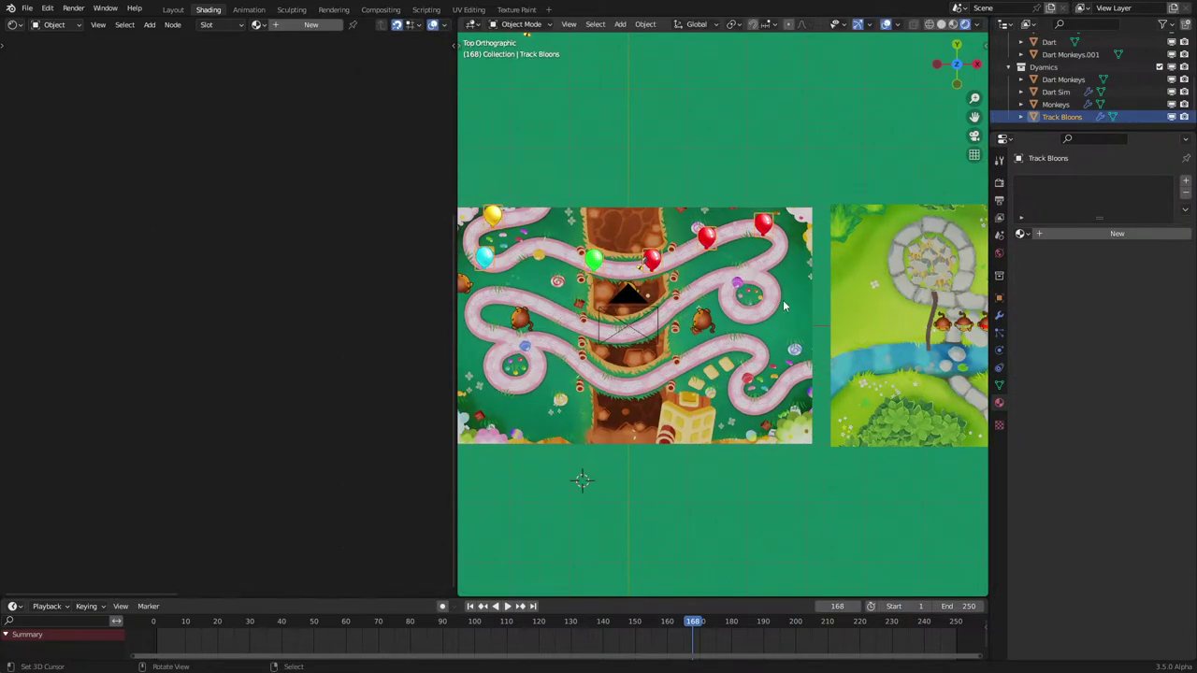
Step: Replay the simulation through the camera with Track Bloons deselected, stop it, and look over the area between the candy and grass maps
key("space")
key("KP_0")
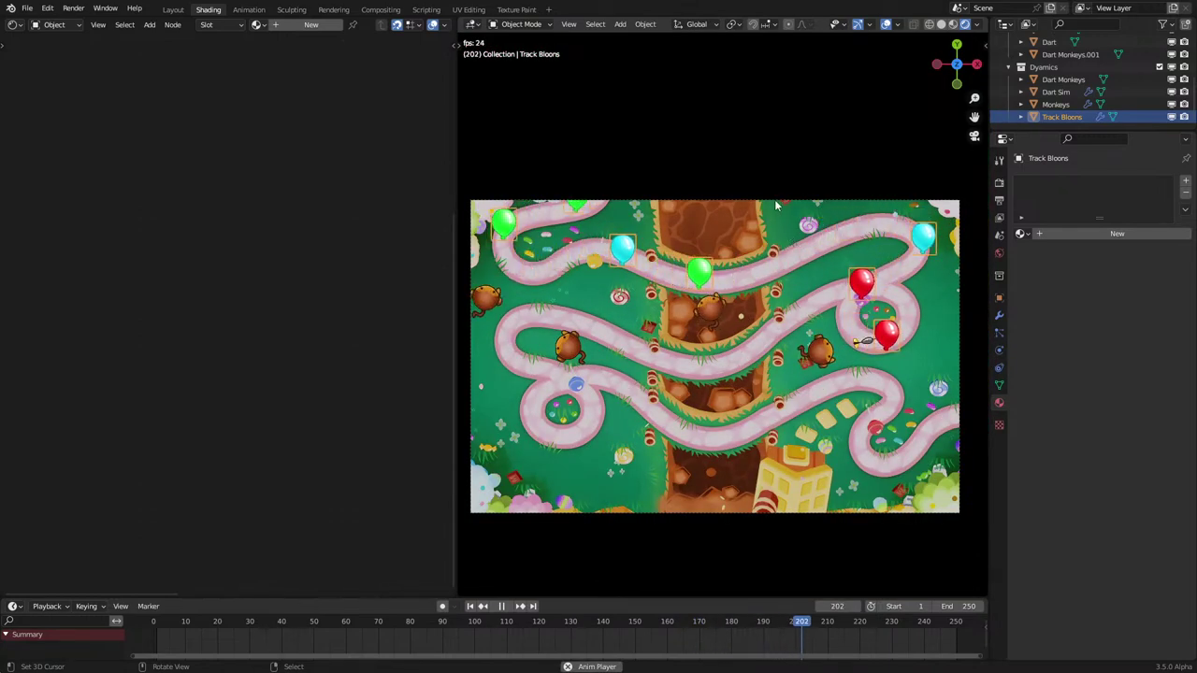
left_click(775, 203)
key("space")
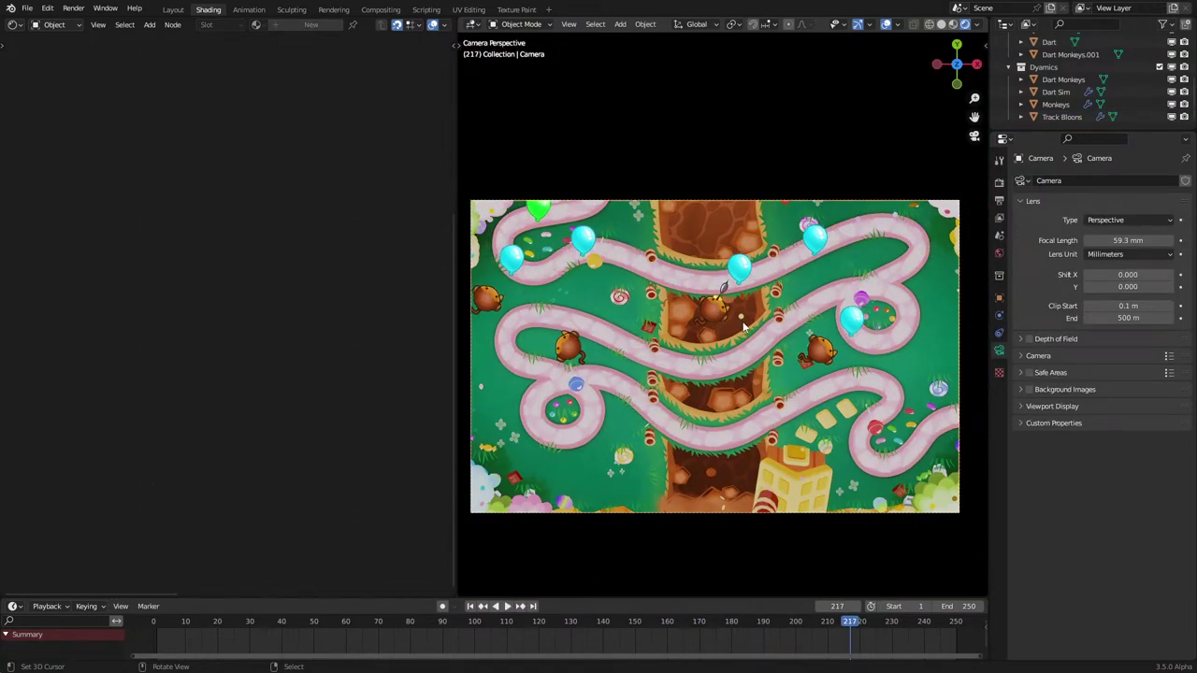
middle_click_drag(745, 329, 872, 363)
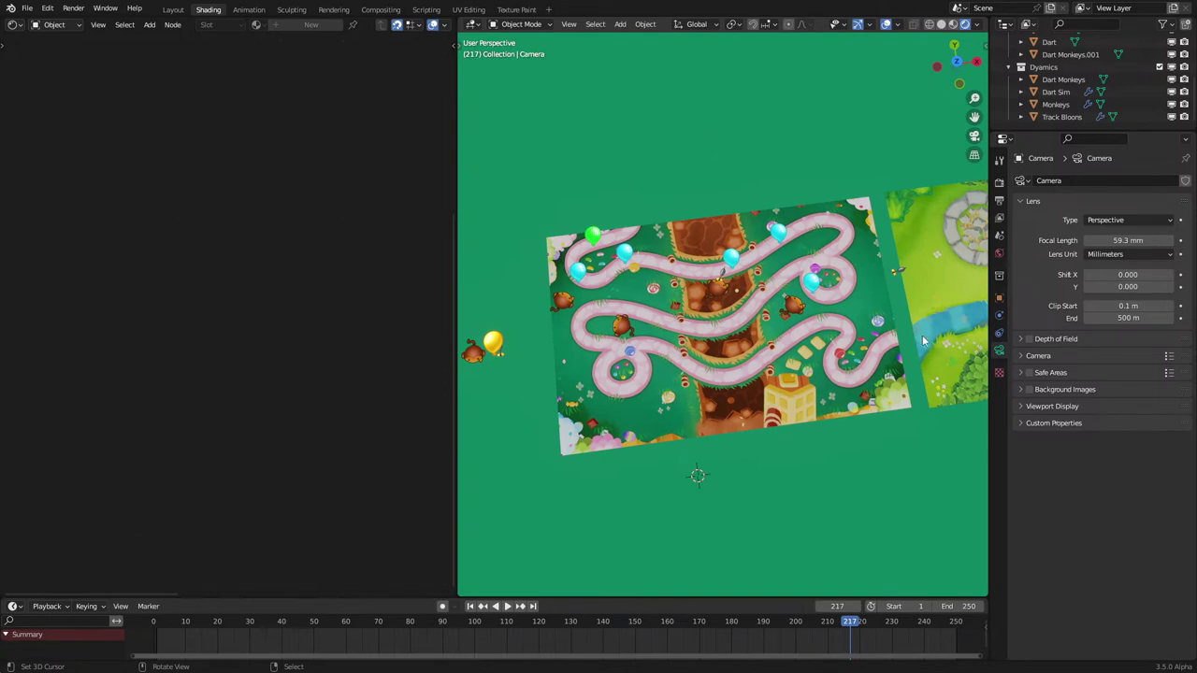
middle_click_drag(923, 359, 765, 346, "shift")
scroll(780, 369, "up", 3)
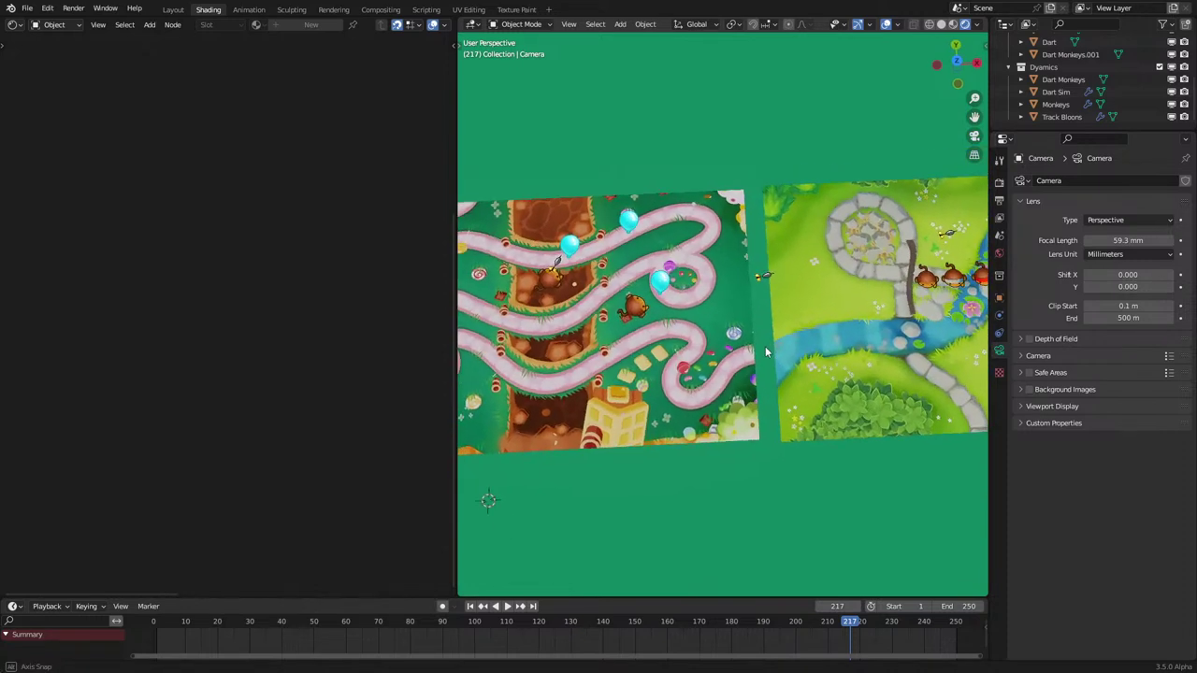
Step: Add a mesh plane, clear its location to the world origin, and enter Edit Mode on it
key("shift+a")
left_click(800, 348)
key("alt+g")
key("Tab")
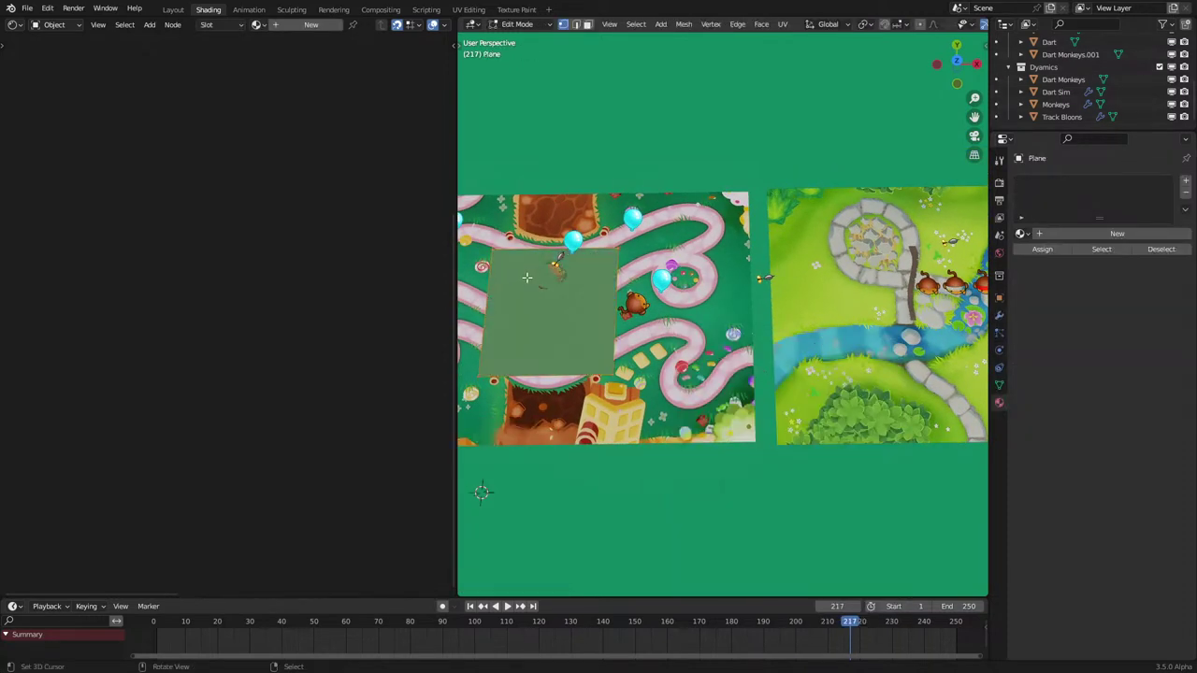
Step: Reduce the plane to a single vertex, place it just beyond the candy track's exit, and clear the object's location in Object Mode
key("alt+a")
key("x")
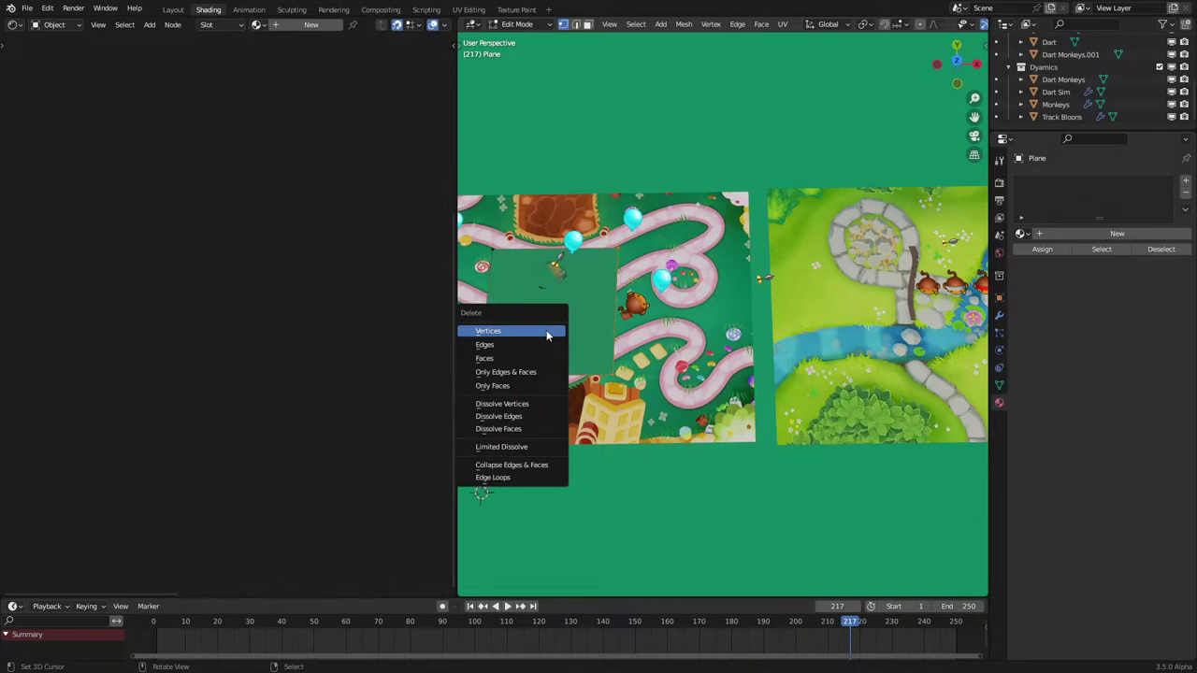
left_click(546, 330)
key("KP_7")
key("g")
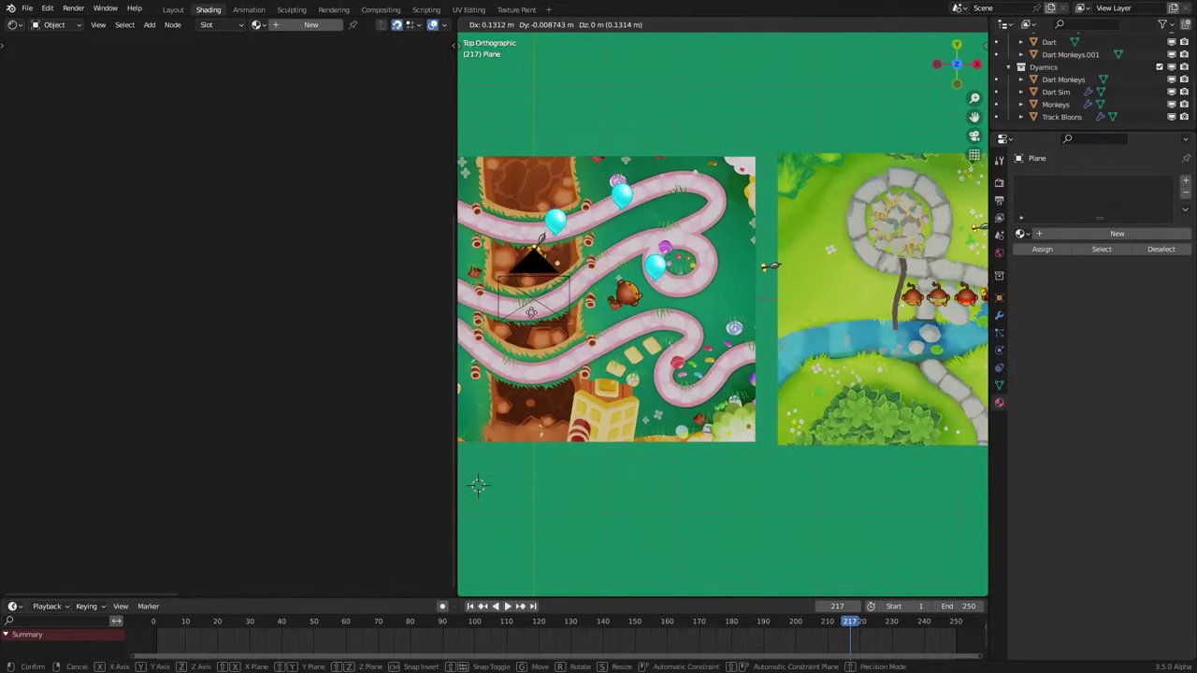
left_click(781, 417)
key("Tab")
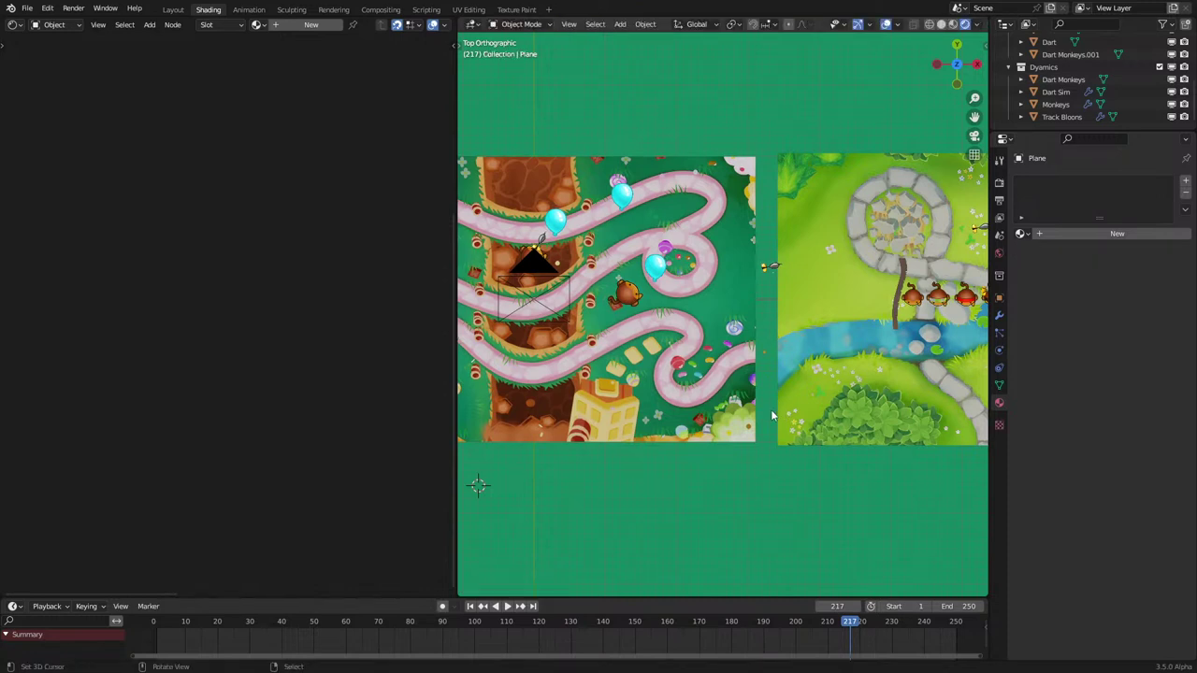
key("alt+g")
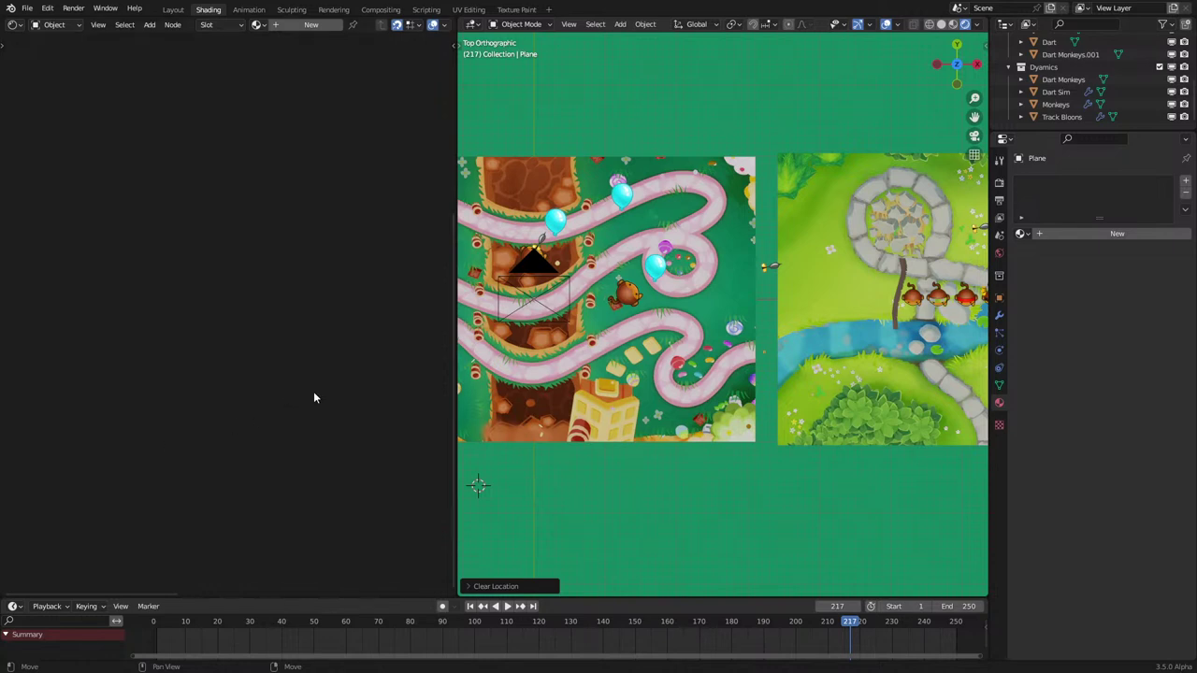
Step: Replay the simulation from the top view to review the candy map, and pause it
left_click(545, 492)
middle_click_drag(703, 270, 726, 301, "shift")
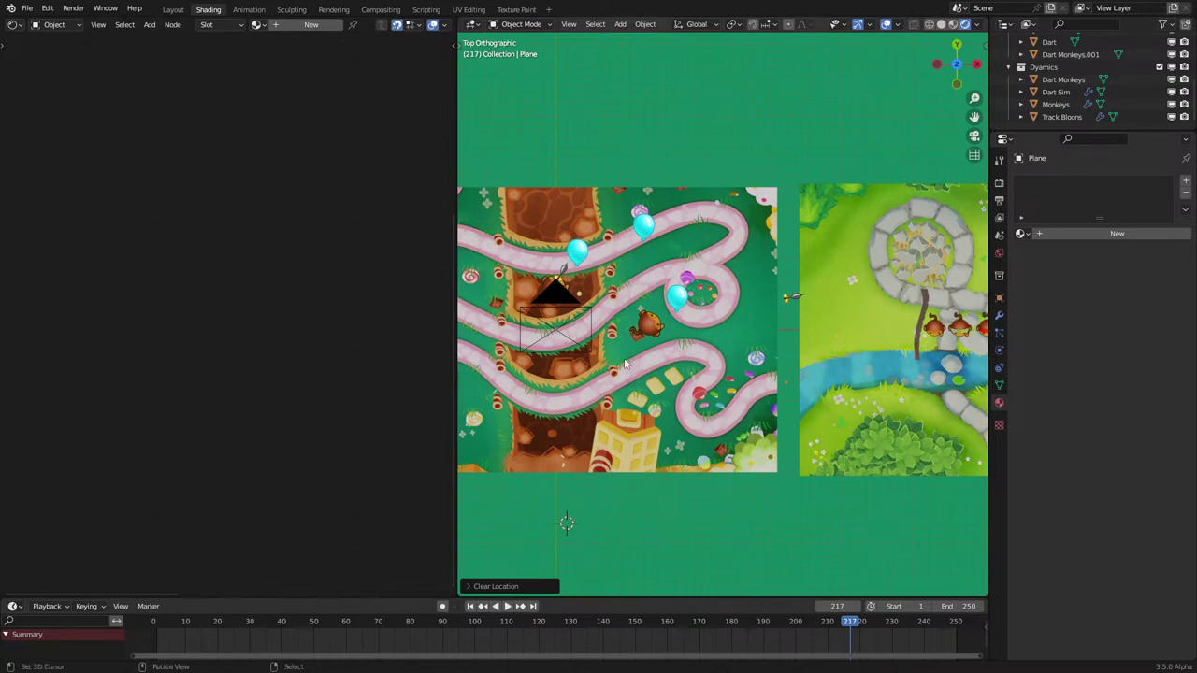
left_click(715, 378)
left_click(808, 139)
key("space")
middle_click_drag(675, 251, 809, 285, "shift")
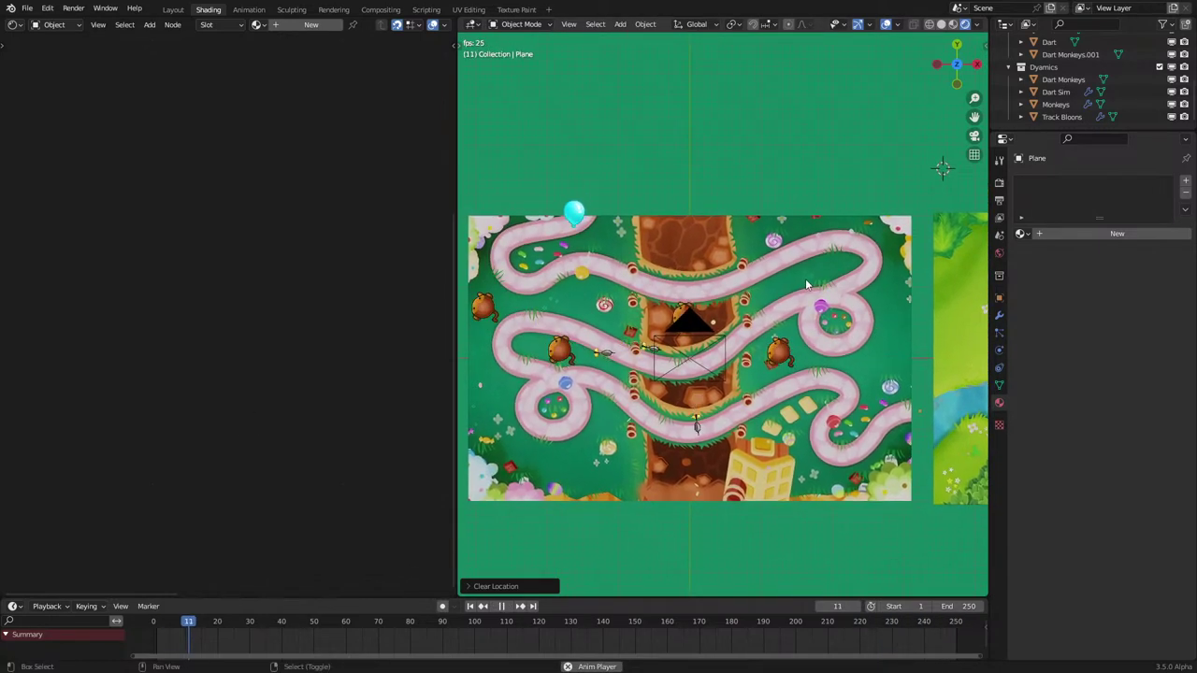
middle_click_drag(860, 349, 769, 345, "shift")
key("space")
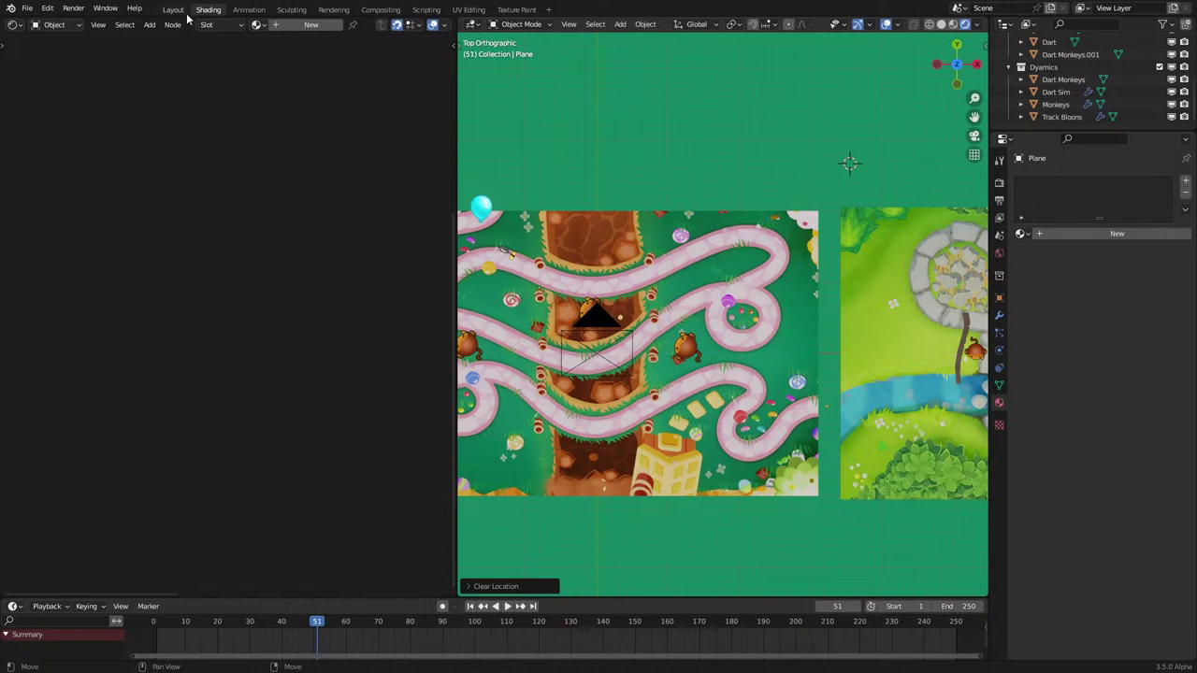
Step: Switch the node area to the Geometry Node Editor and create a new node tree for the Plane
left_click(13, 24)
left_click(83, 137)
left_click(229, 24)
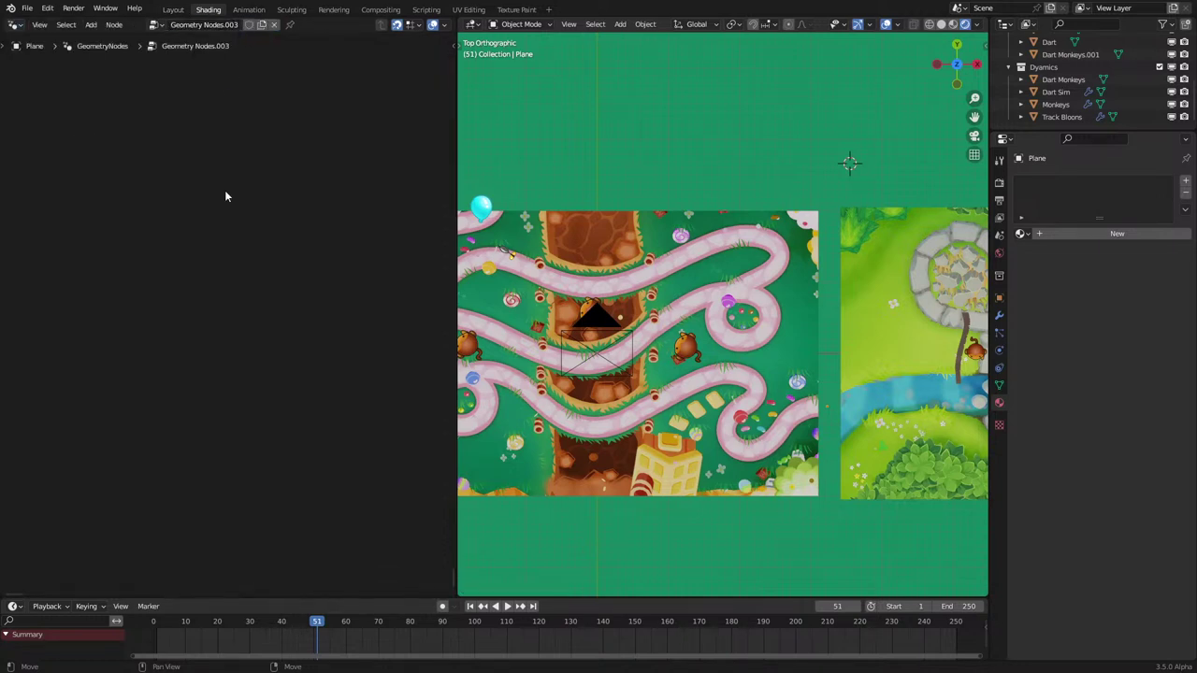
key("Home")
Step: Insert Simulation Input and Simulation Output nodes between Group Input and Group Output, and move Group Input away to make room
key("shift+a")
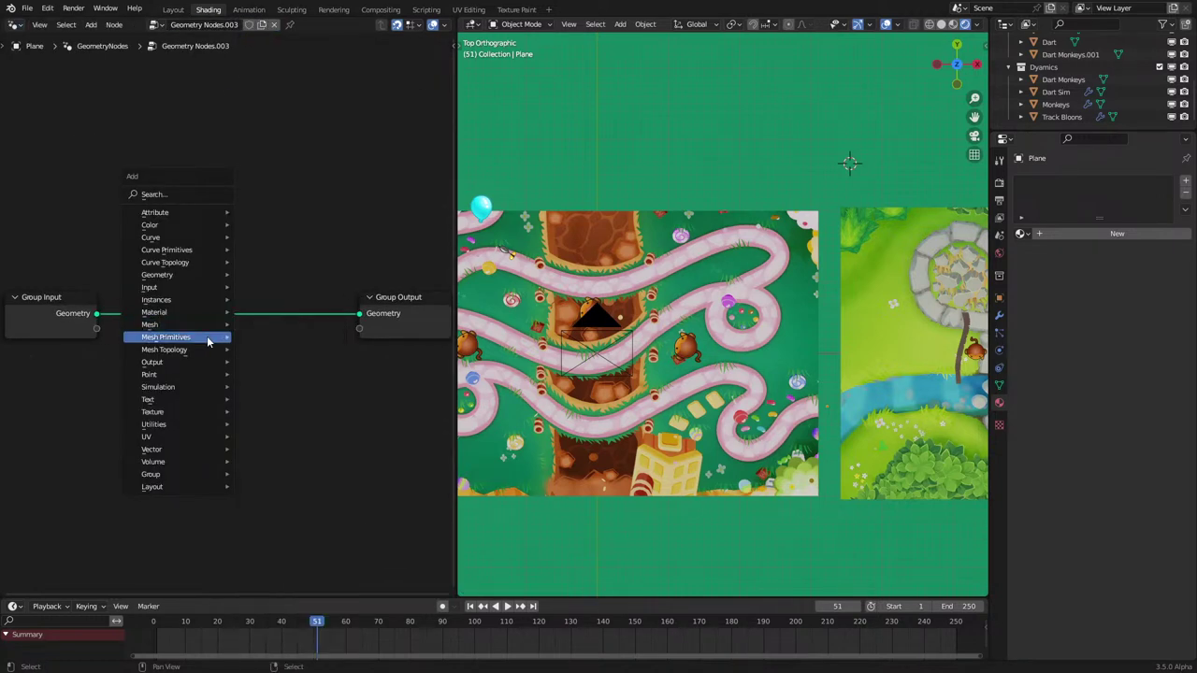
mouse_move(187, 385)
left_click(293, 403)
left_click(213, 281)
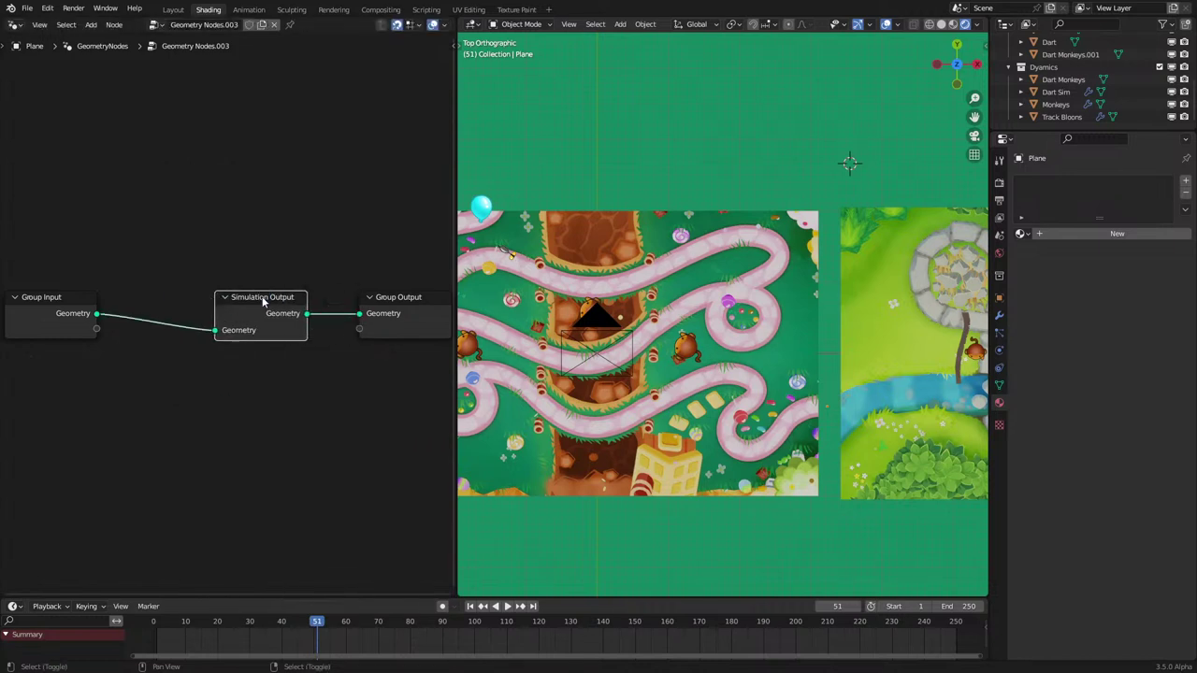
key("shift+a")
mouse_move(234, 294)
left_click(329, 293)
left_click(147, 297)
middle_click_drag(148, 297, 240, 340)
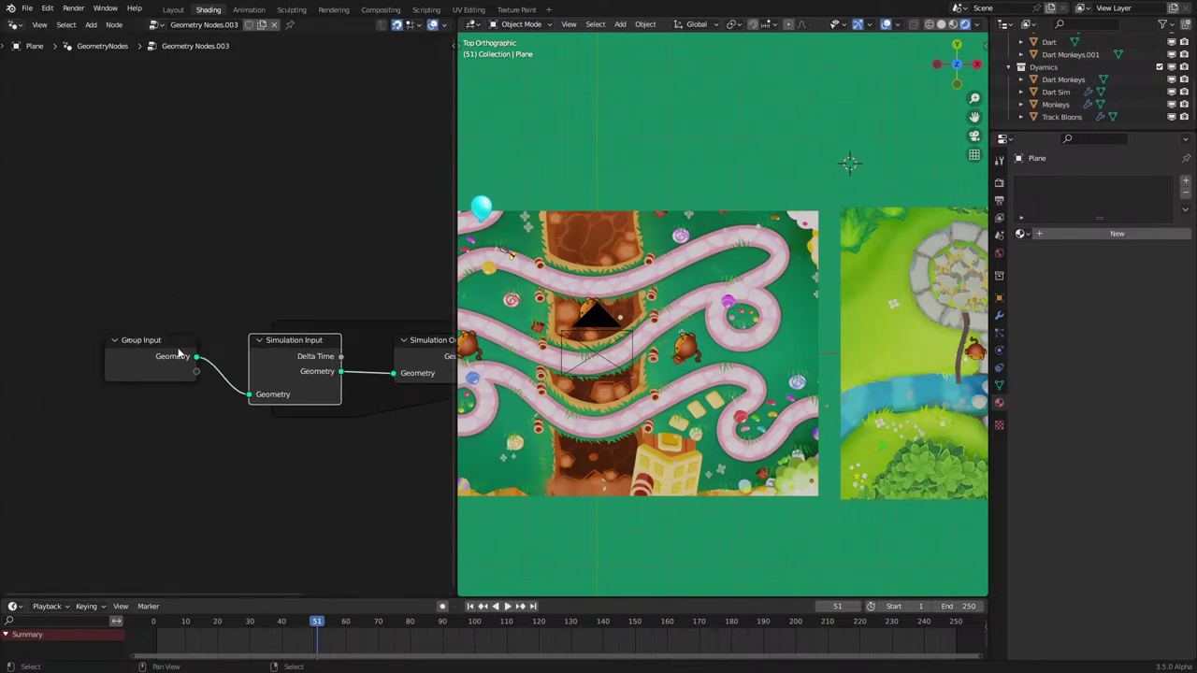
left_click(182, 346)
scroll(186, 337, "down", 1)
left_click_drag(187, 336, 9, 341)
key("q")
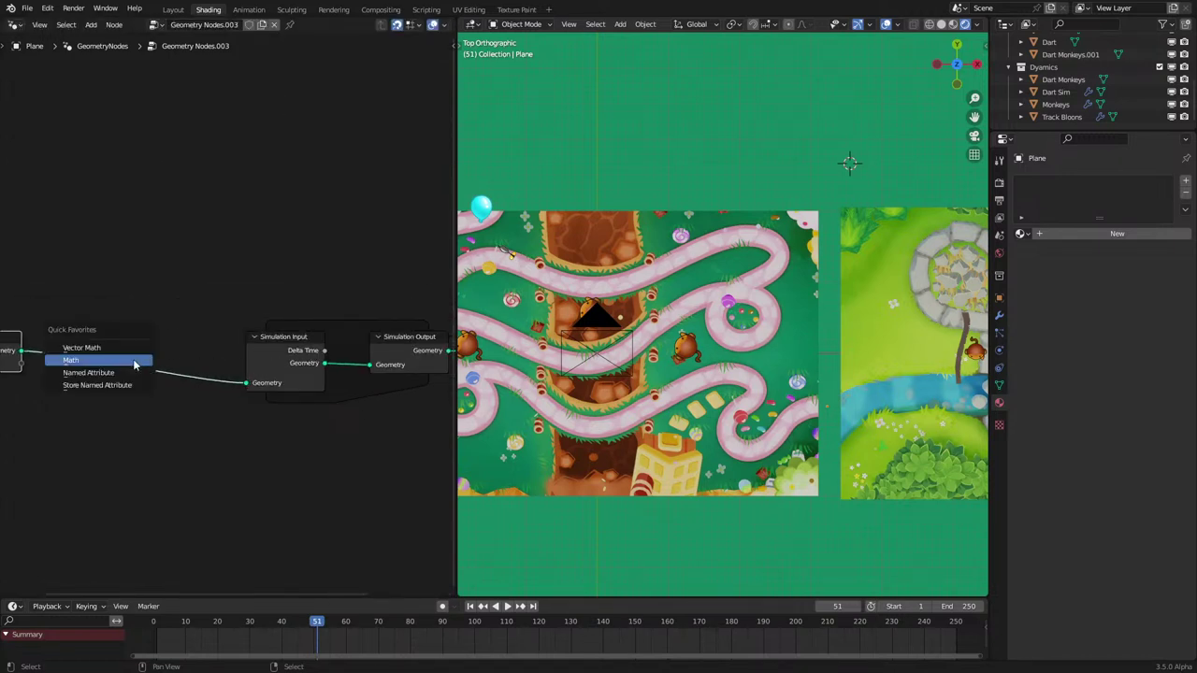
scroll(680, 347, "down", 2)
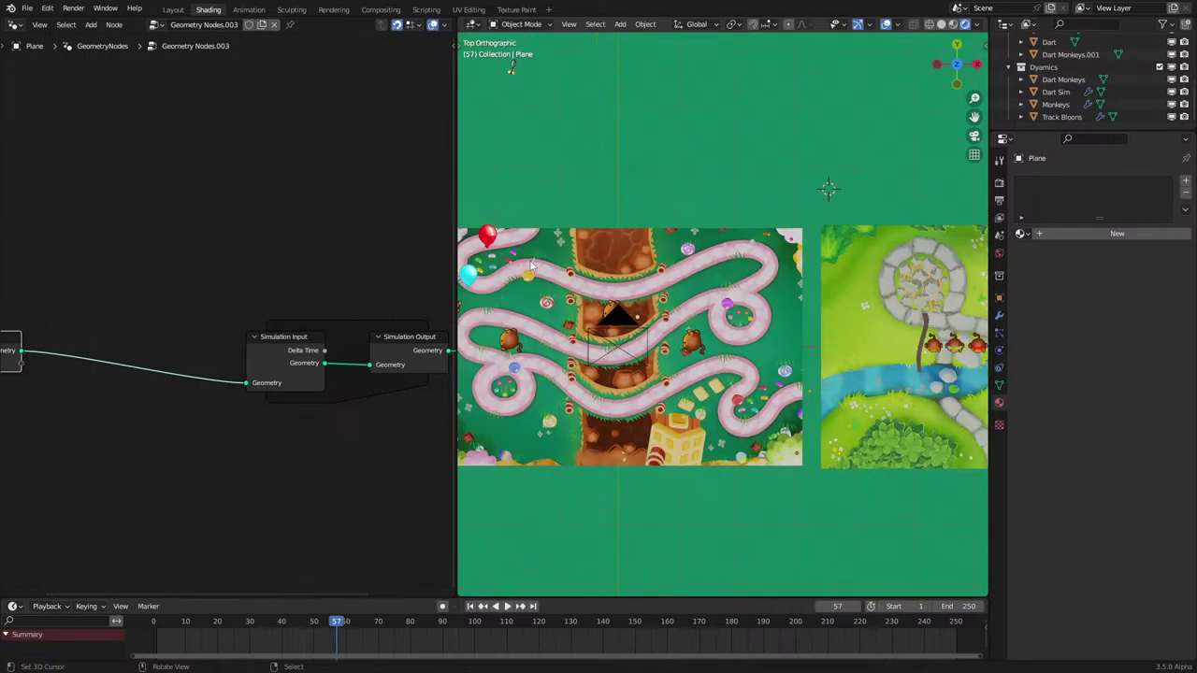
Step: Open the Track Bloons node tree and select the framed nodes that subtract from the Health attribute
left_click(1061, 116)
middle_click_drag(203, 345, 286, 328)
middle_click_drag(168, 358, 193, 357)
middle_click_drag(300, 398, 203, 412)
scroll(225, 410, "up", 3)
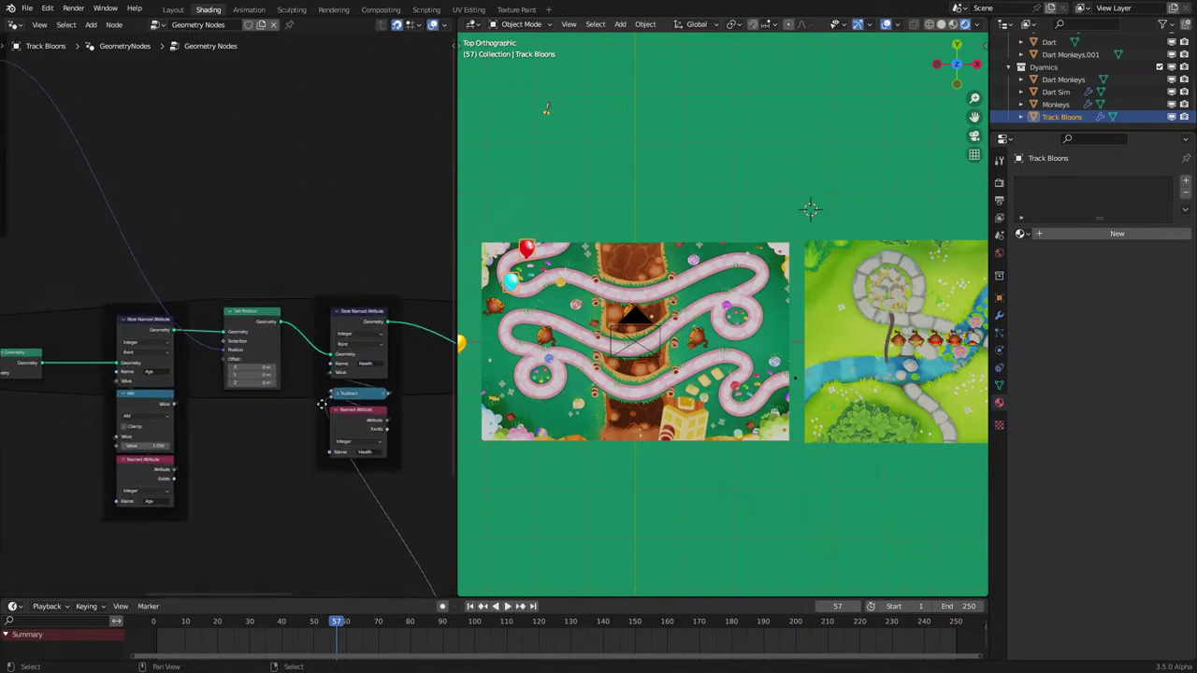
key("c")
left_click(358, 376)
key("Escape")
scroll(305, 441, "down", 5)
scroll(308, 453, "down", 1)
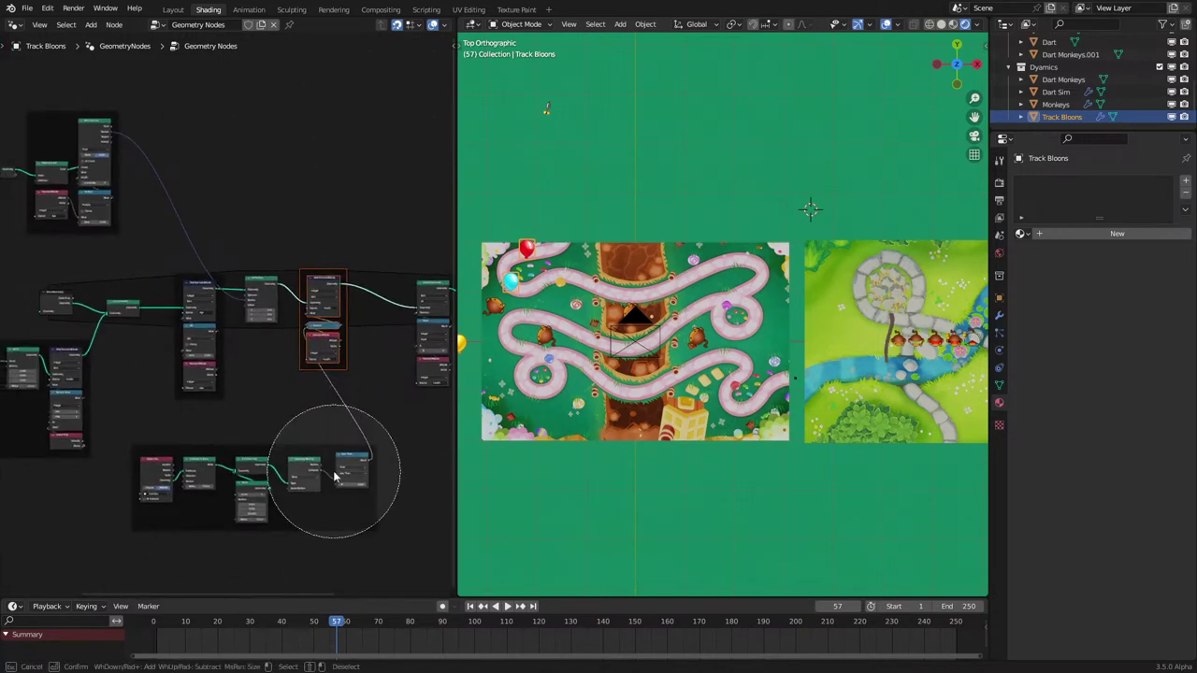
Step: Add the Dart Sim proximity frame and the Store Named Attribute node that assigns starting Health to the selection
left_click(215, 495)
middle_click_drag(115, 429, 319, 430)
left_click(291, 446)
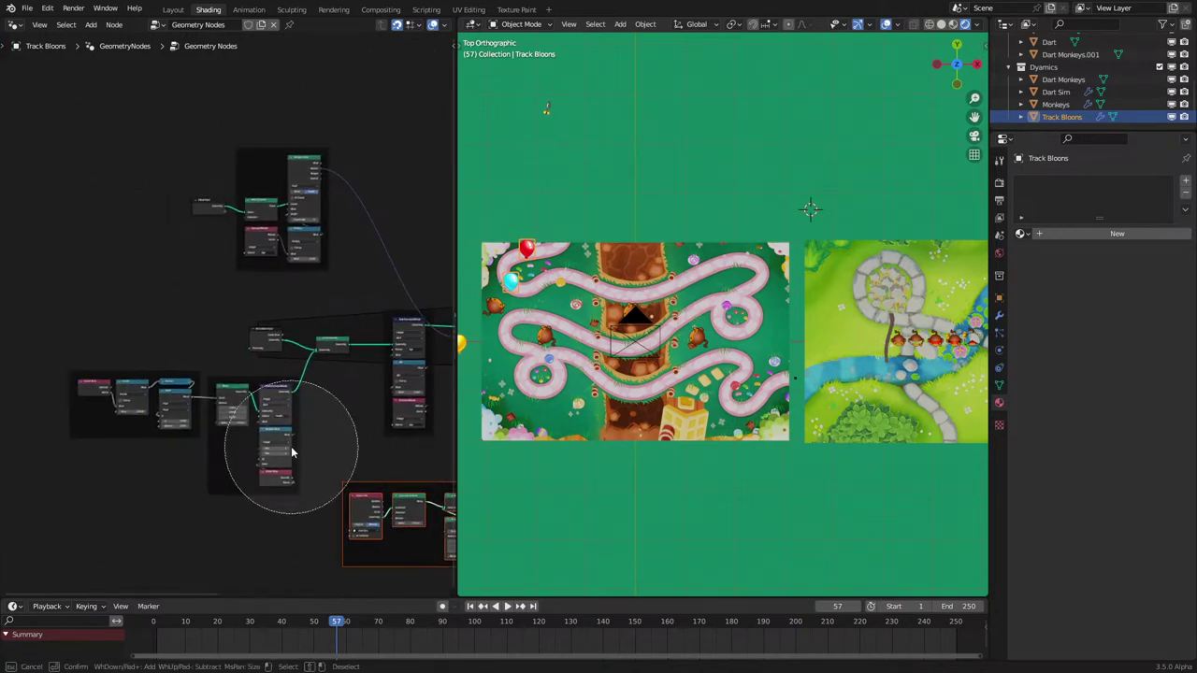
scroll(322, 462, "up", 2)
middle_click_drag(348, 474, 287, 385)
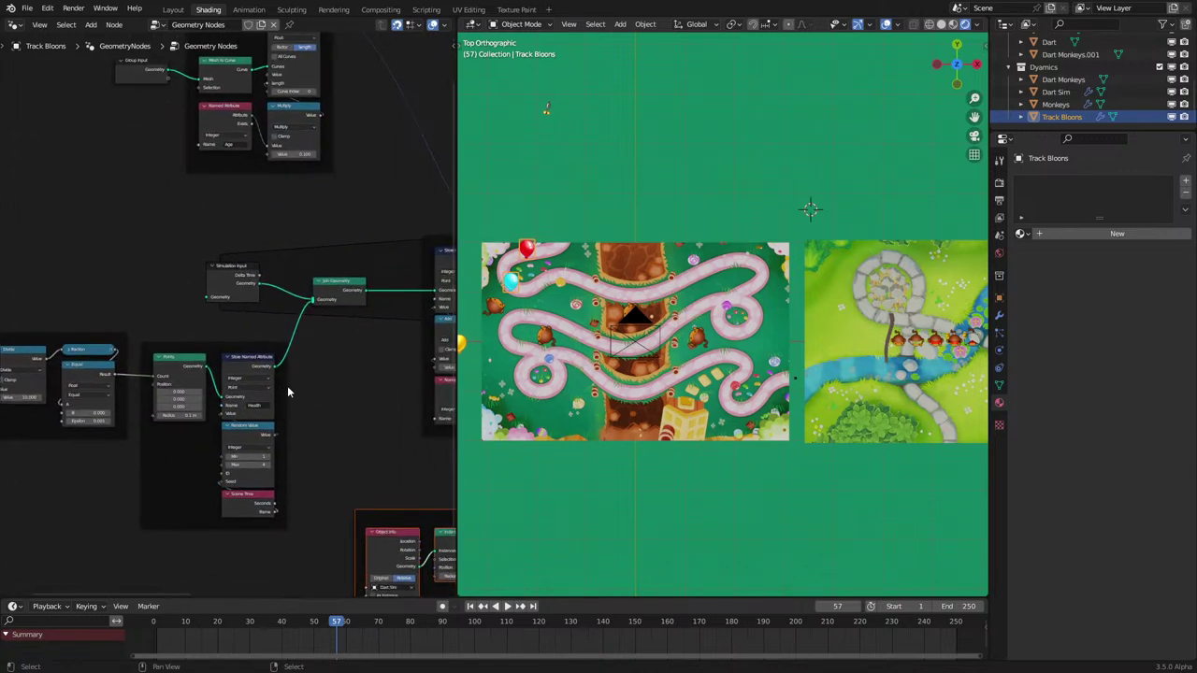
scroll(287, 385, "up", 1)
left_click(280, 383)
left_click(328, 315)
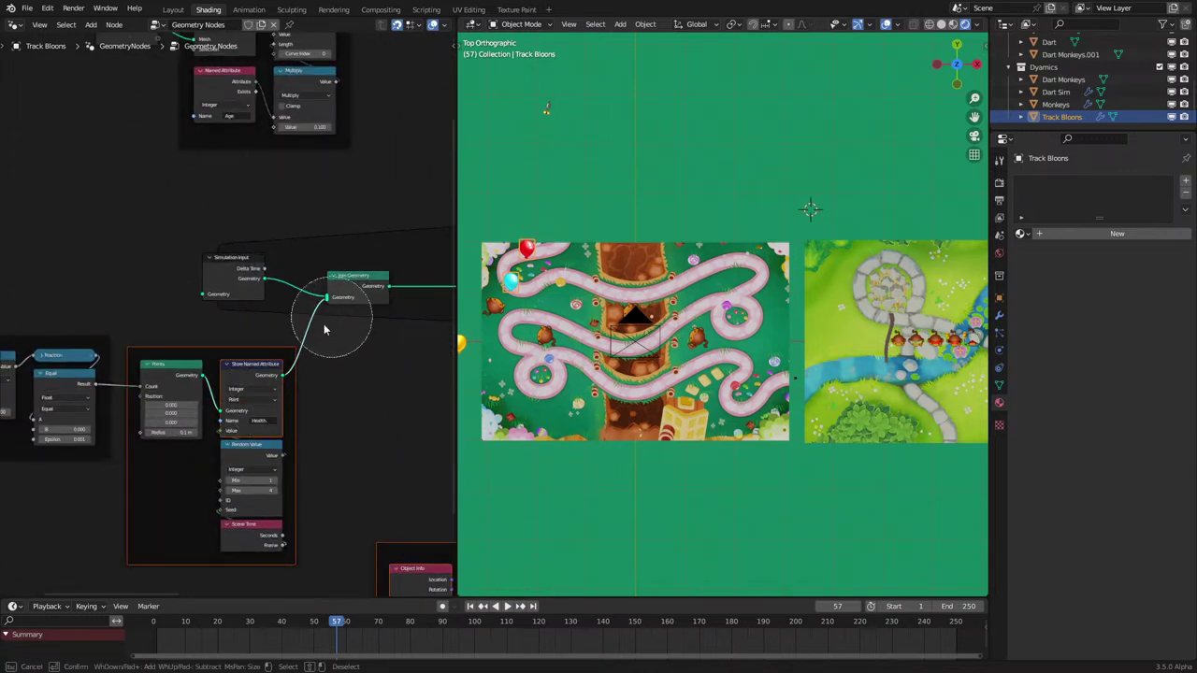
left_click(266, 381)
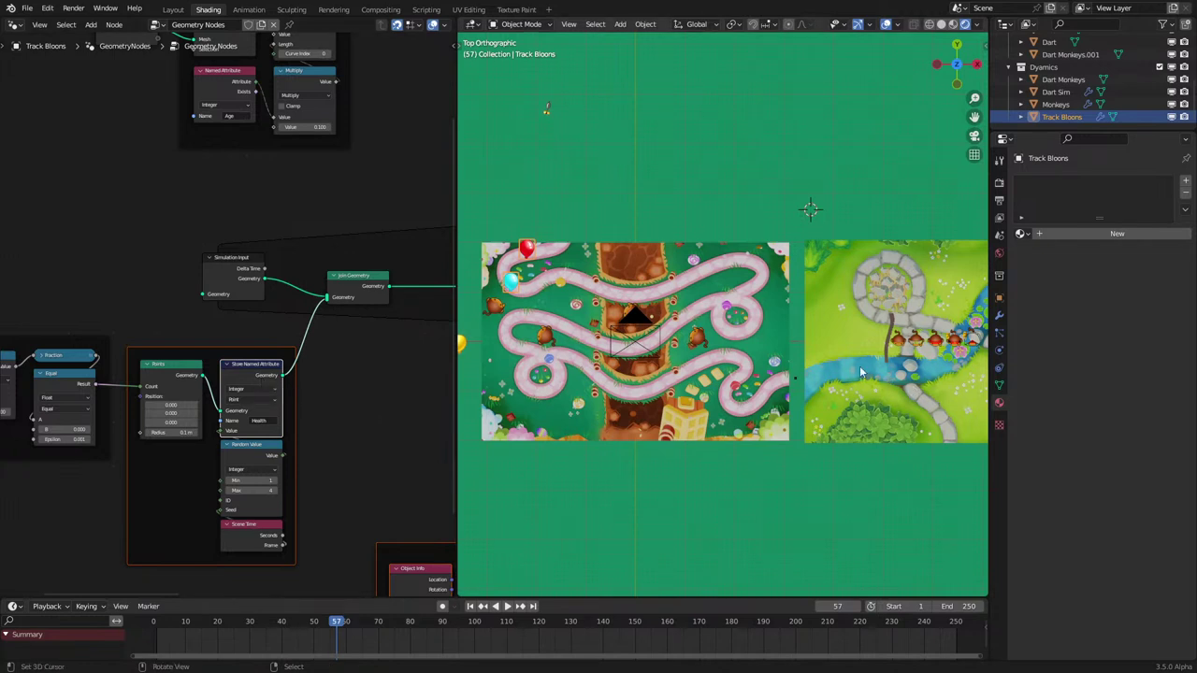
Step: Copy the selected Track Bloons nodes into the Plane's node tree and place them near its simulation nodes
left_click(797, 385)
scroll(221, 381, "down", 6)
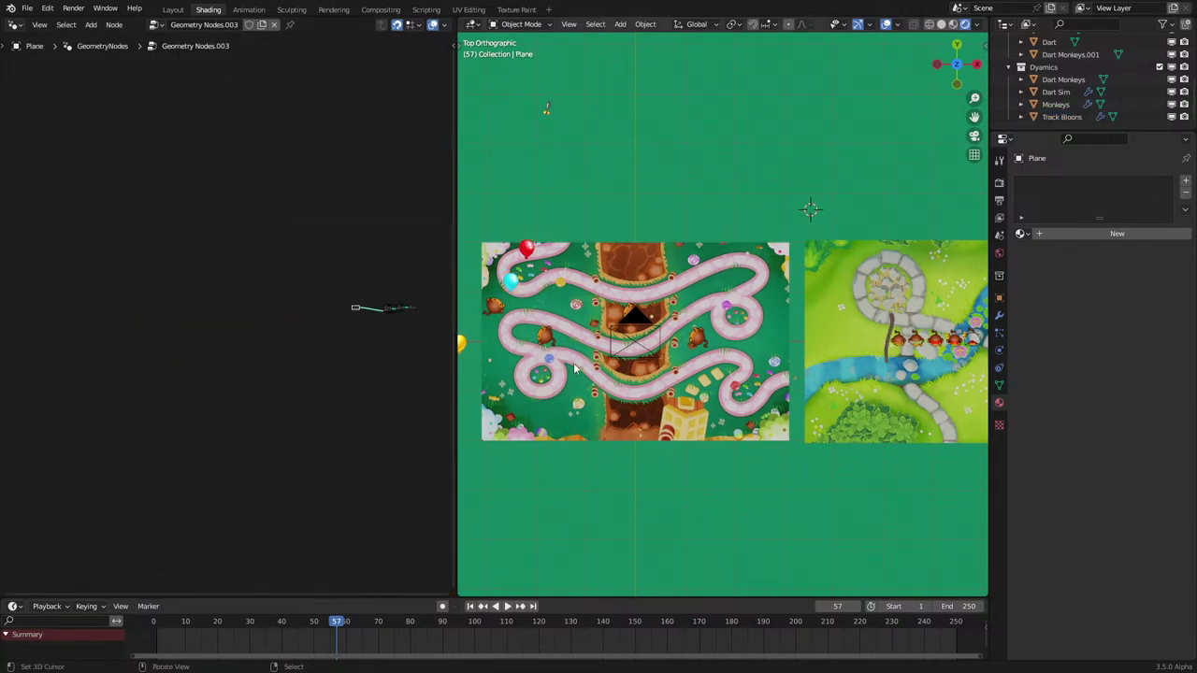
left_click(516, 284)
scroll(271, 341, "up", 5)
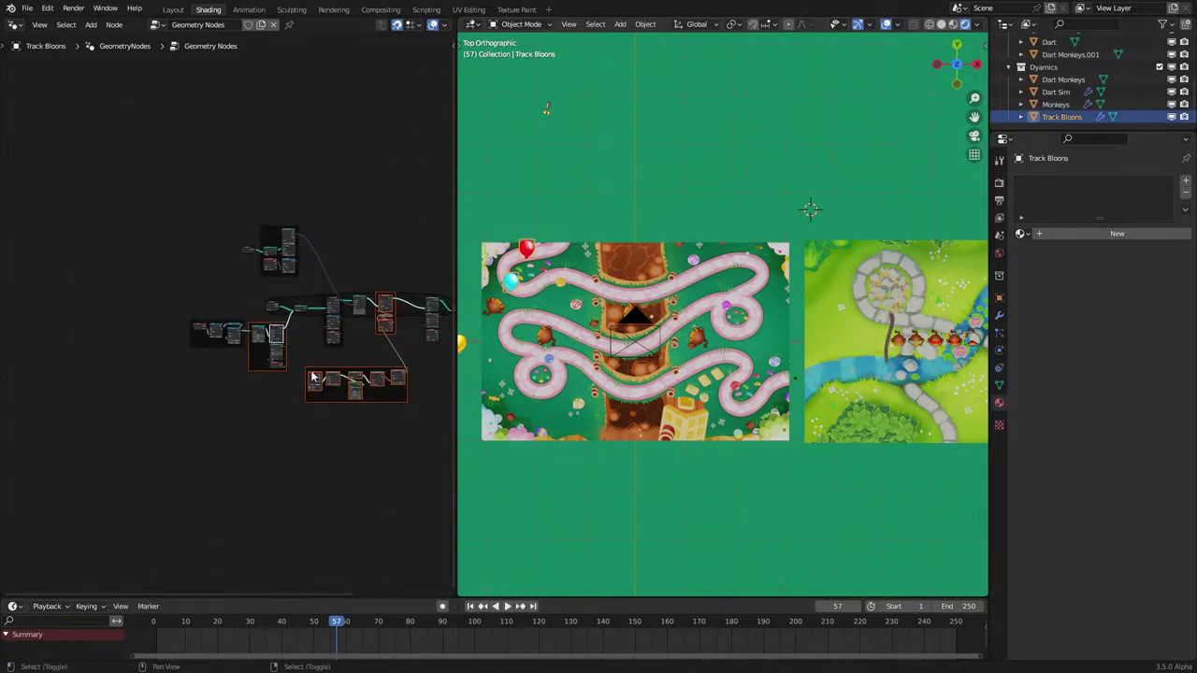
left_click(313, 377, "shift")
right_click(796, 385)
key("ctrl+v")
middle_click_drag(322, 359, 136, 376)
key("g")
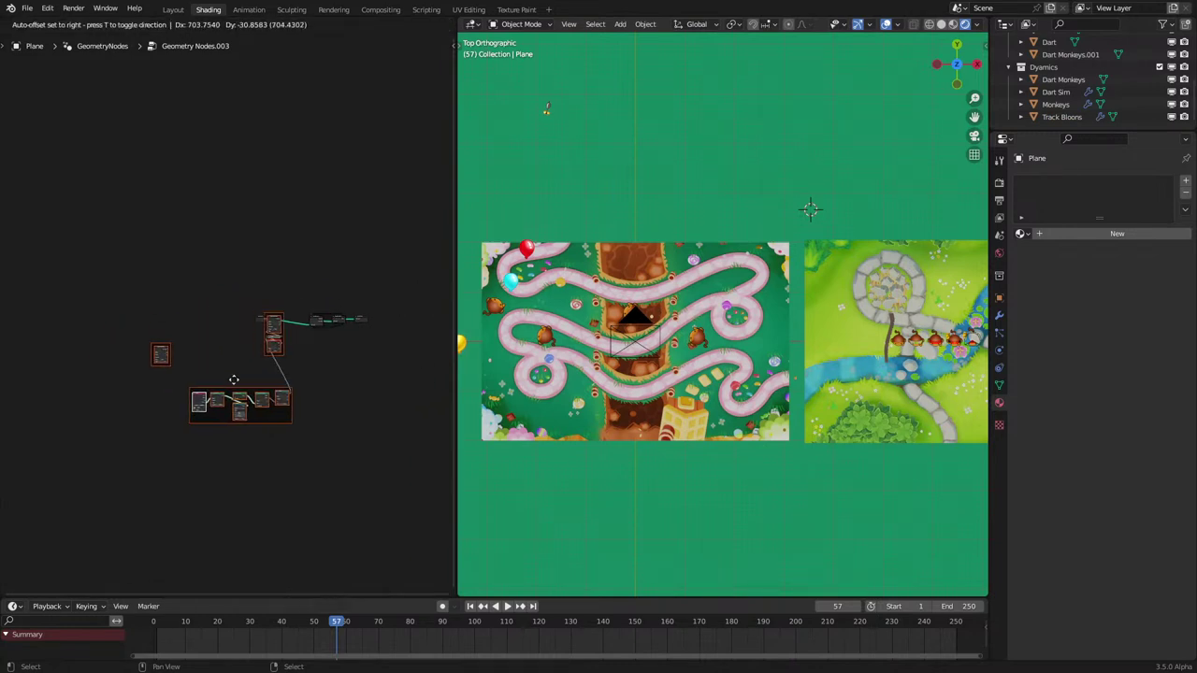
left_click(283, 406)
Step: Space out the Simulation Input and Group Input nodes to make room for the pasted health nodes
scroll(347, 332, "up", 5)
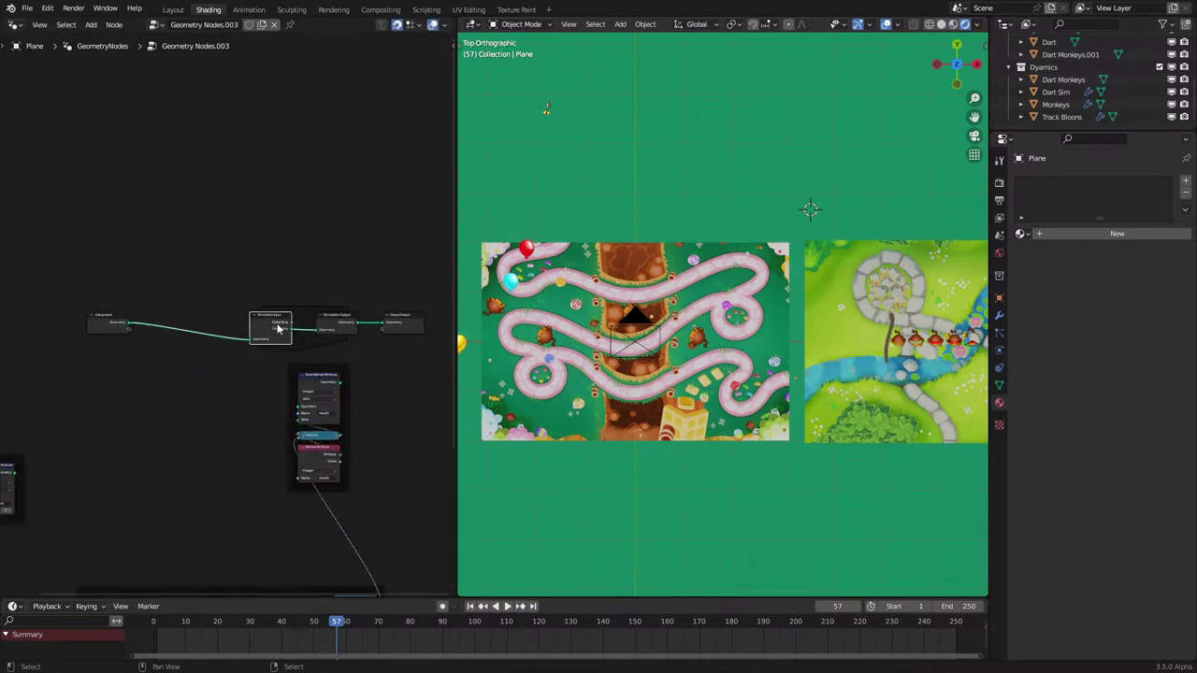
left_click_drag(278, 328, 177, 330)
middle_click_drag(194, 334, 298, 354)
left_click(225, 350)
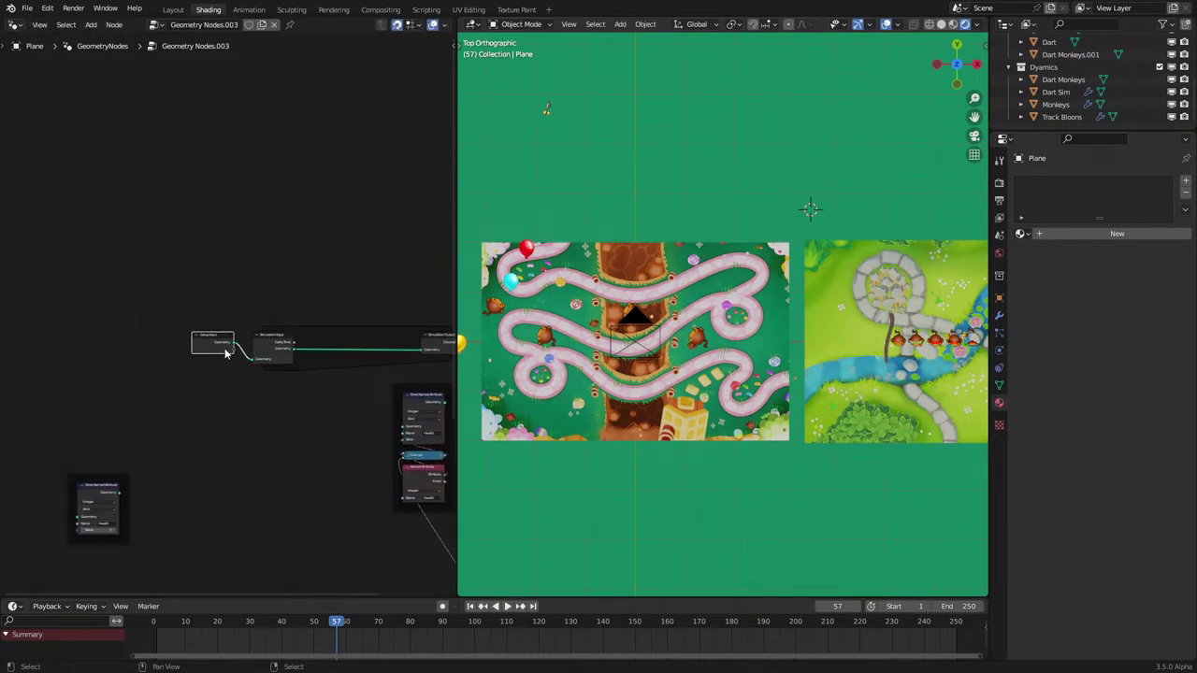
left_click_drag(225, 353, 86, 349)
Step: Insert the Health Store Named Attribute node between Group Input and Simulation Input, with its value set to 100
left_click_drag(103, 479, 164, 315)
scroll(86, 342, "up", 4)
left_click_drag(46, 353, 104, 370)
left_click(140, 385)
type("100")
key("Return")
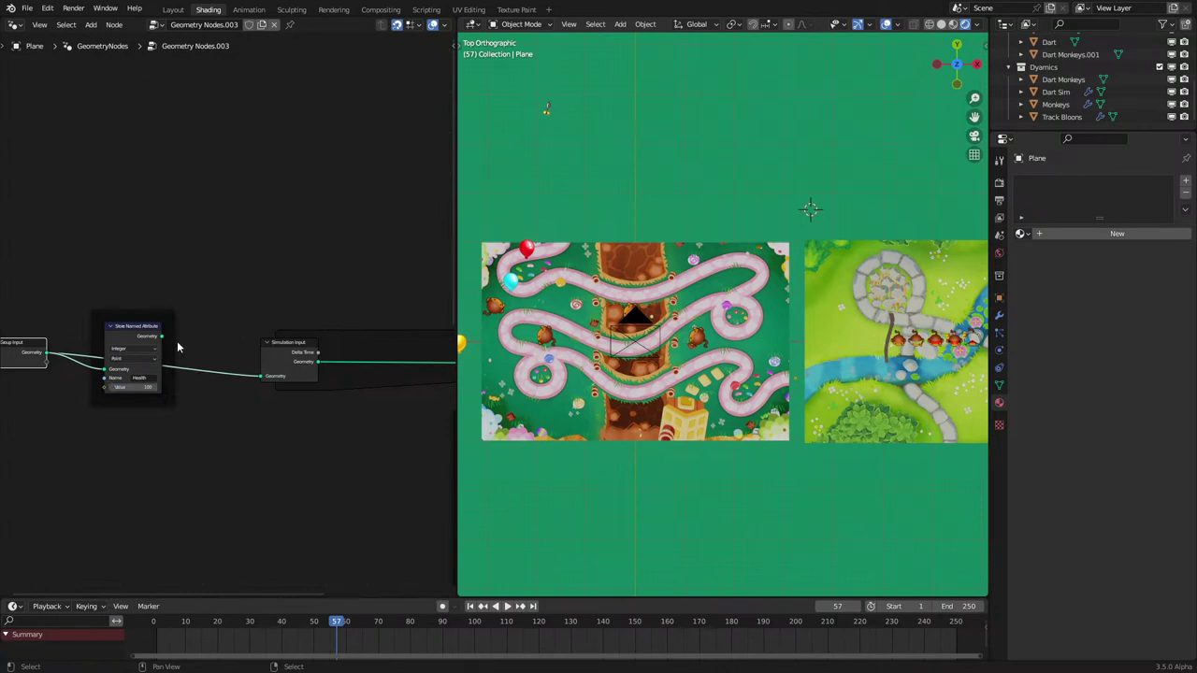
left_click_drag(162, 336, 262, 377)
Step: Move the health-subtraction frame into the simulation zone, with the connected proximity frame below it
key("space")
scroll(393, 476, "down", 6)
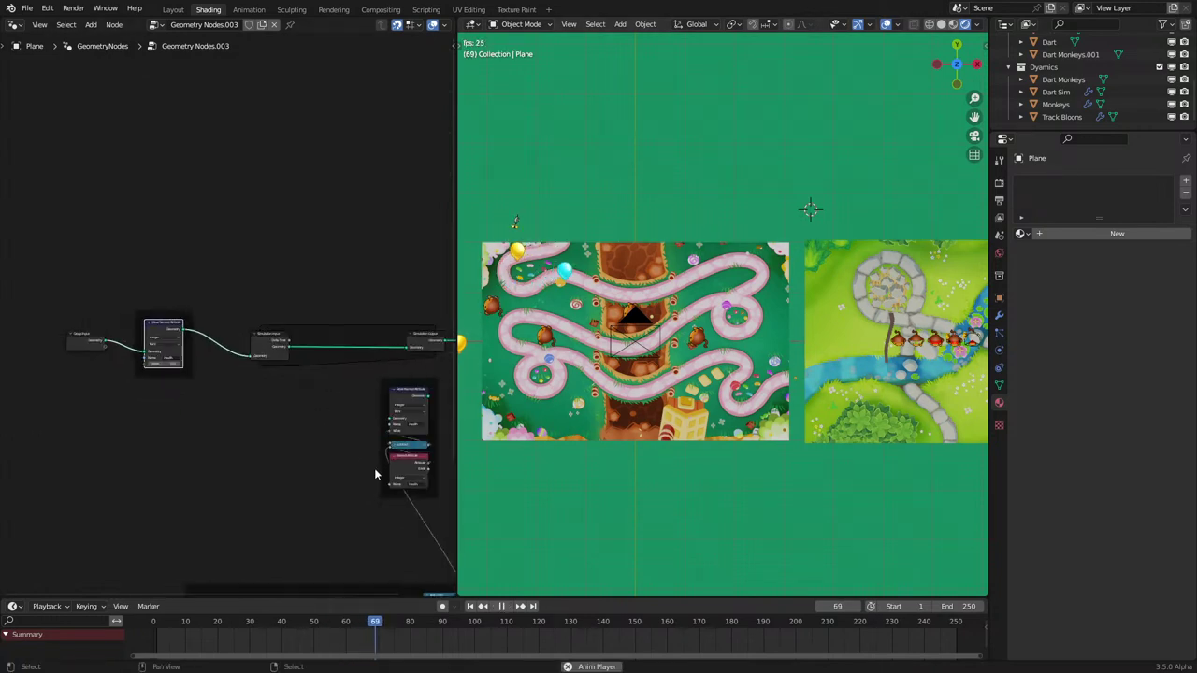
middle_click_drag(376, 472, 283, 376)
key("space")
left_click_drag(203, 360, 360, 565)
key("g")
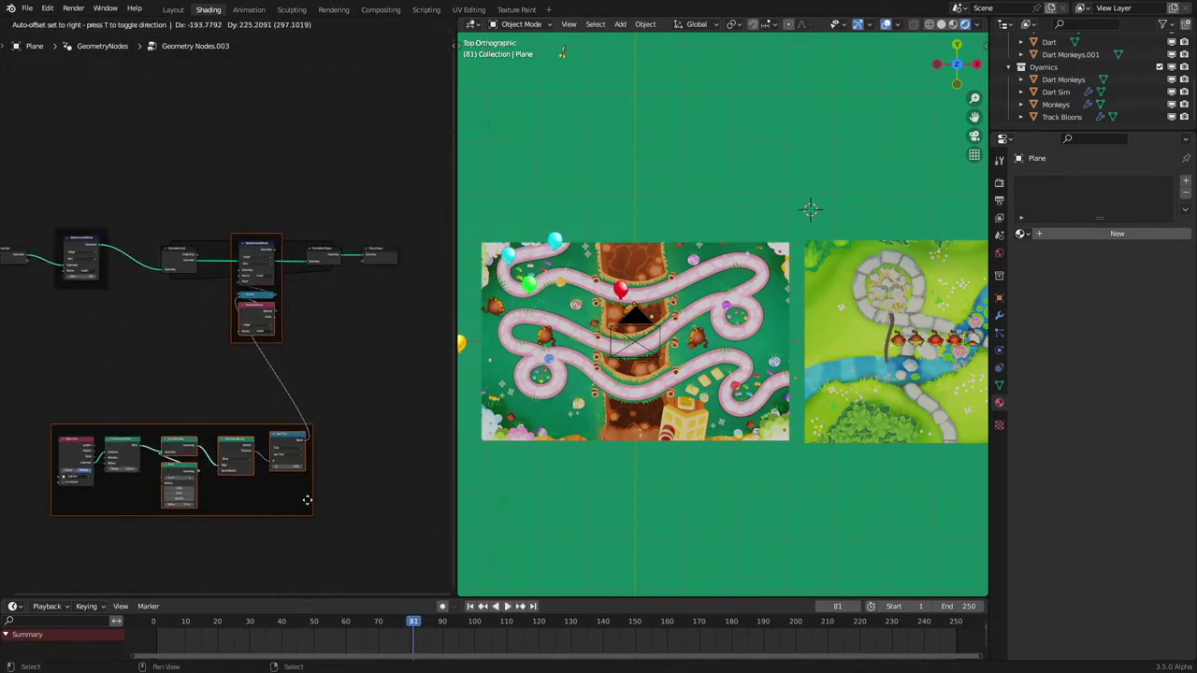
left_click(305, 497)
left_click(266, 426)
Step: Set the Object Info source in the Plane's proximity frame to Track Bloons
scroll(98, 482, "up", 5)
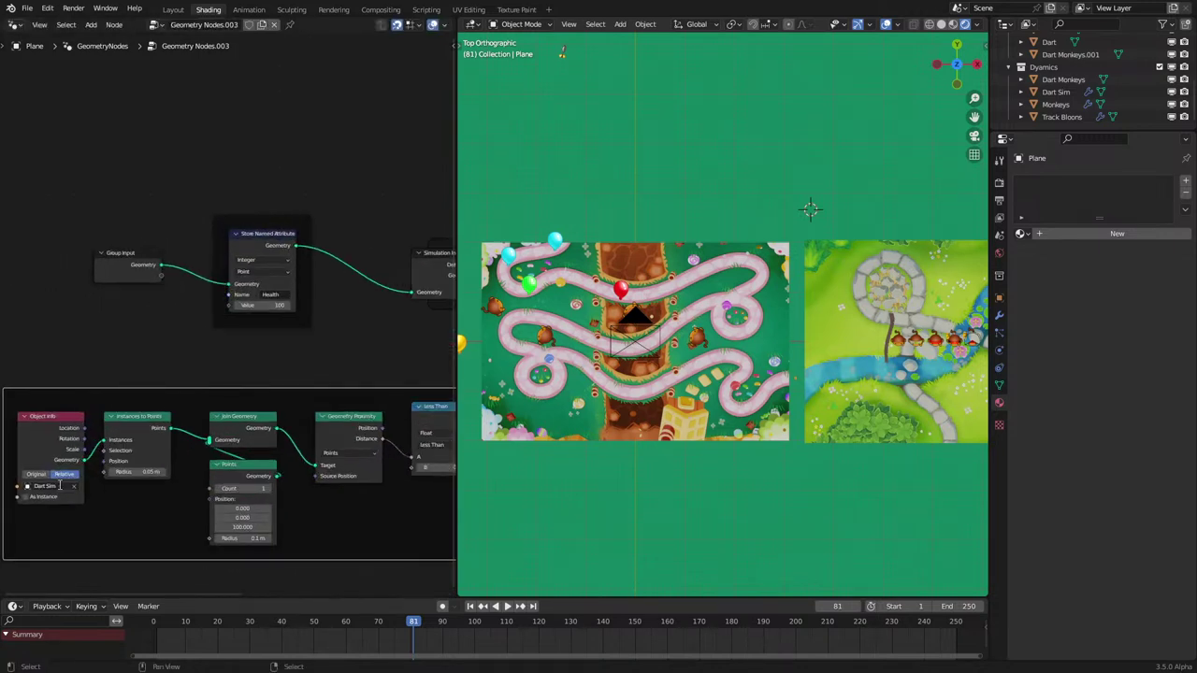
left_click(47, 487)
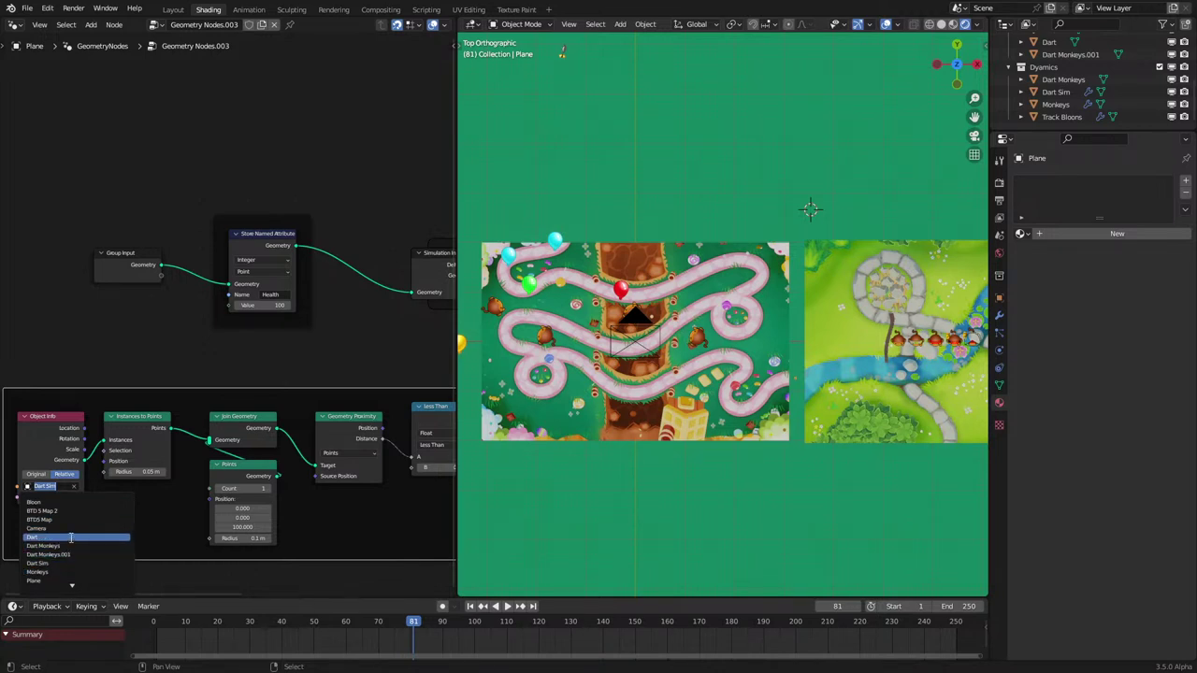
left_click(72, 503)
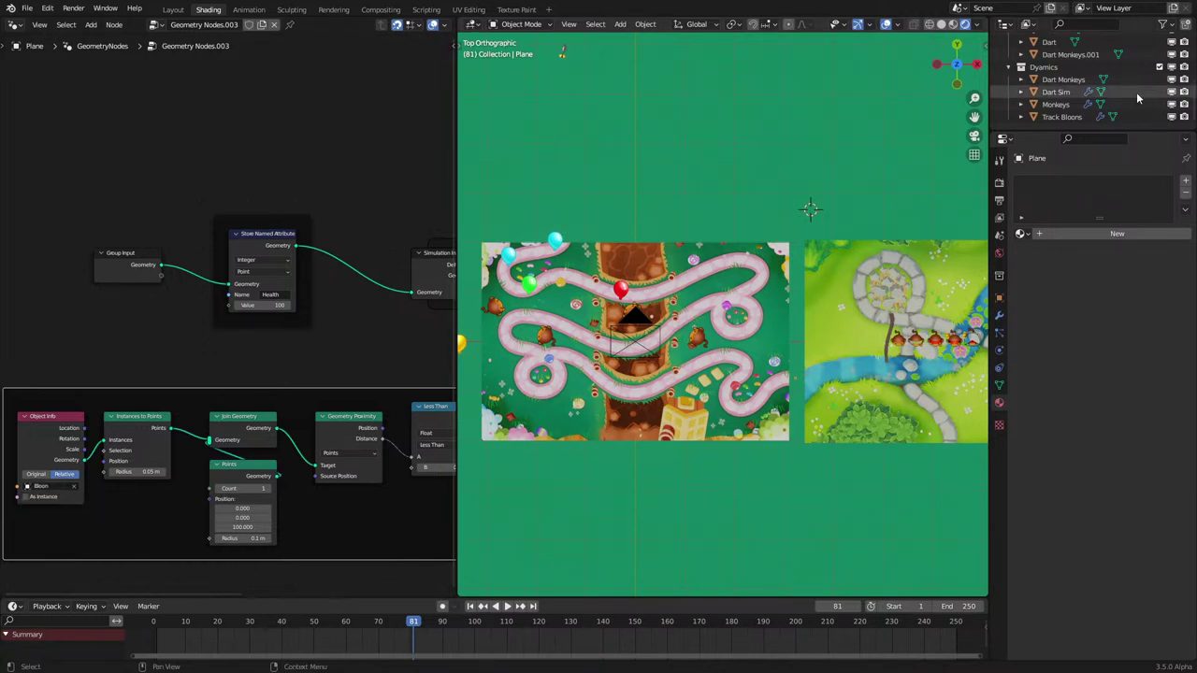
left_click(51, 485)
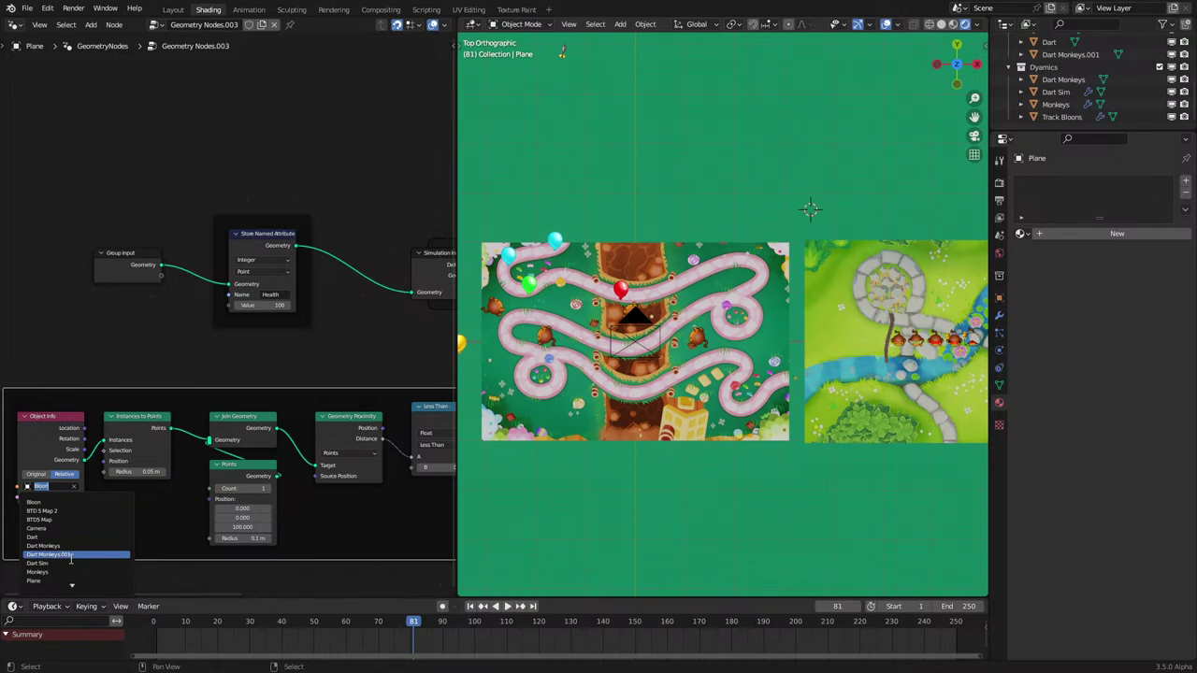
type("t")
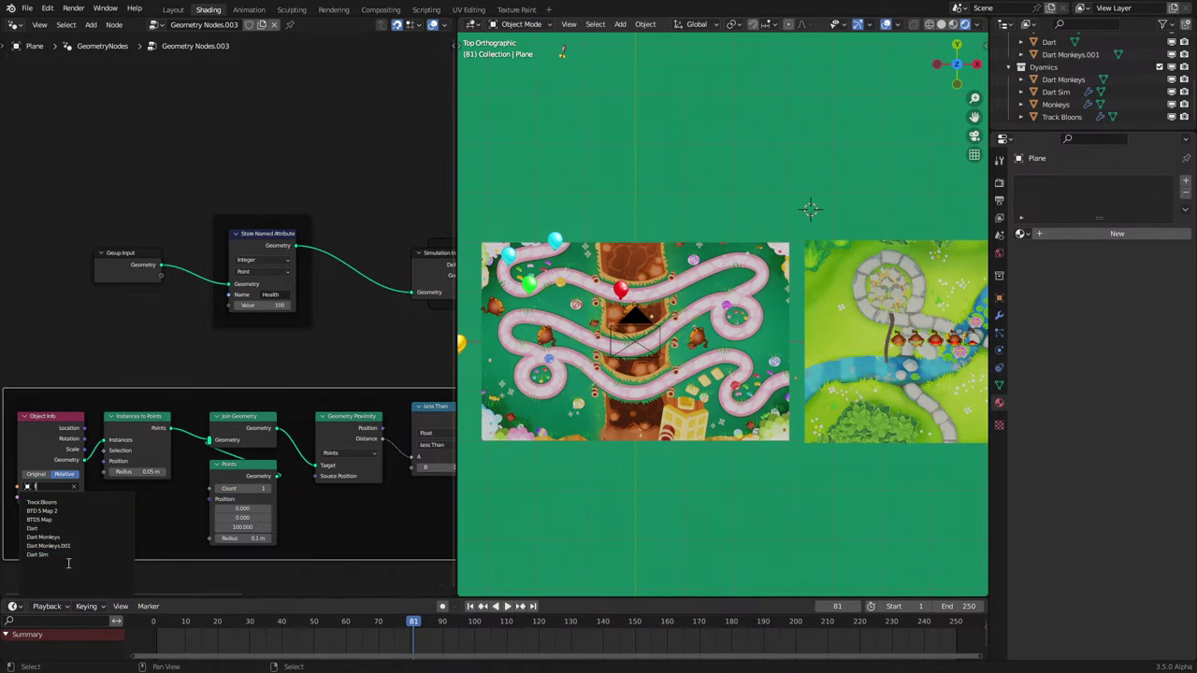
left_click(60, 503)
Step: Wire the health-subtracting Store Named Attribute node between Simulation Input and Simulation Output
middle_click_drag(225, 363, 169, 393)
middle_click_drag(316, 360, 128, 385)
scroll(225, 388, "down", 4)
mouse_move(396, 407)
middle_mouse_down()
mouse_move(366, 393)
mouse_move(282, 434)
middle_mouse_up()
scroll(133, 355, "up", 4)
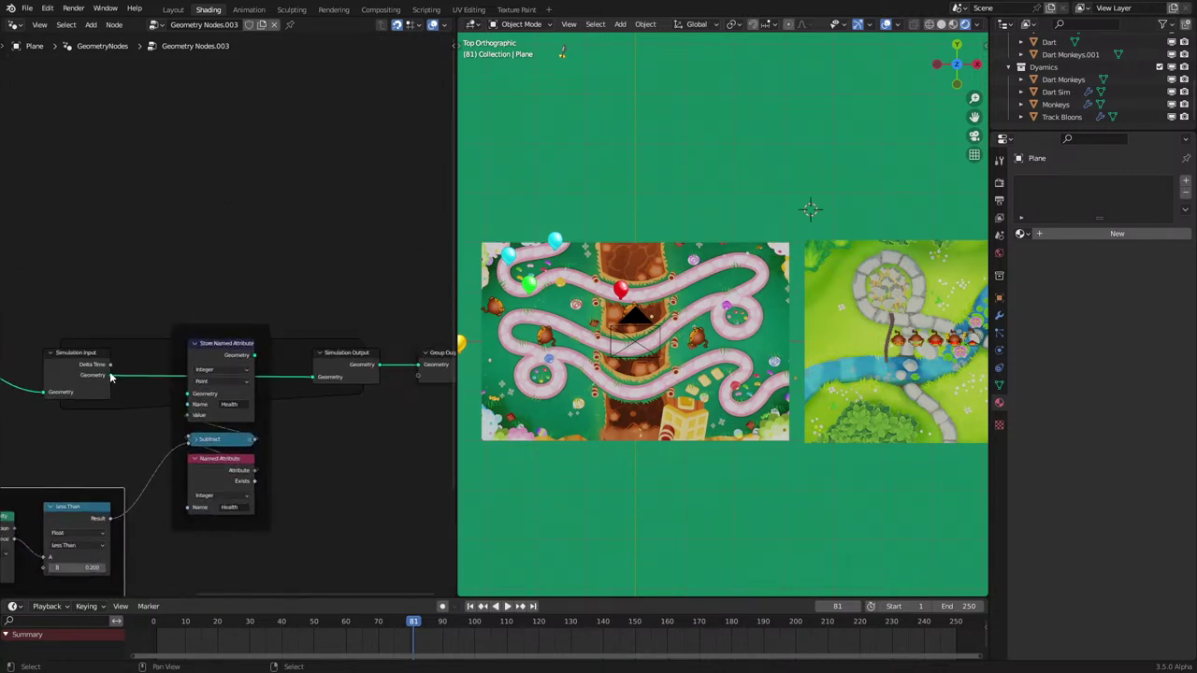
left_click_drag(110, 376, 173, 403)
left_click_drag(254, 355, 321, 380)
middle_click_drag(321, 381, 182, 391)
scroll(266, 392, "up", 4)
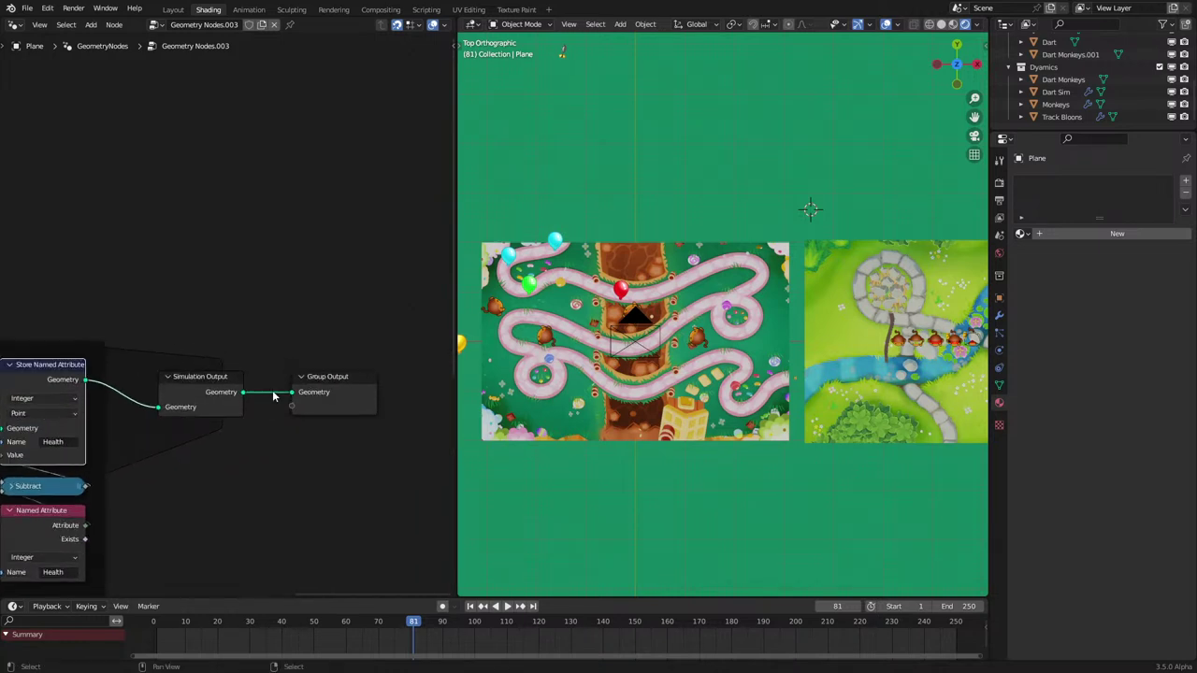
Step: Move the Group Output further from the Simulation Output and add an Attribute Statistic node below the gap
scroll(290, 391, "down", 1)
left_click(324, 387)
scroll(298, 391, "down", 5)
scroll(295, 392, "down", 1)
key("g")
left_click(347, 391)
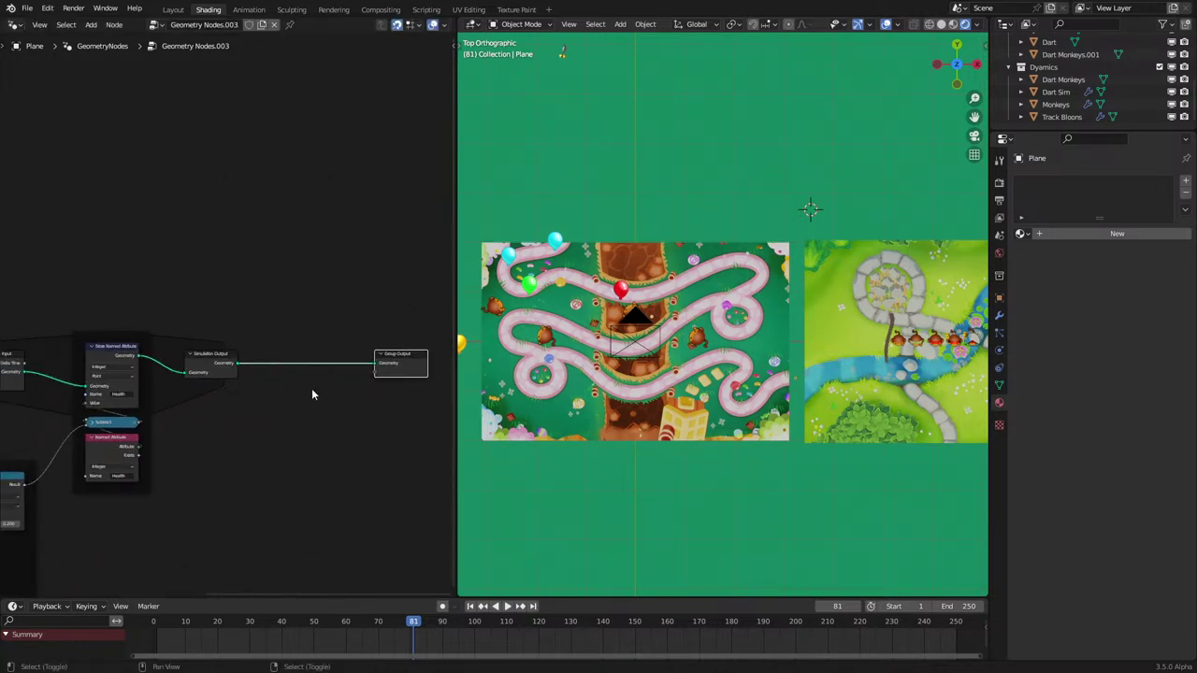
key("shift+a")
mouse_move(268, 223)
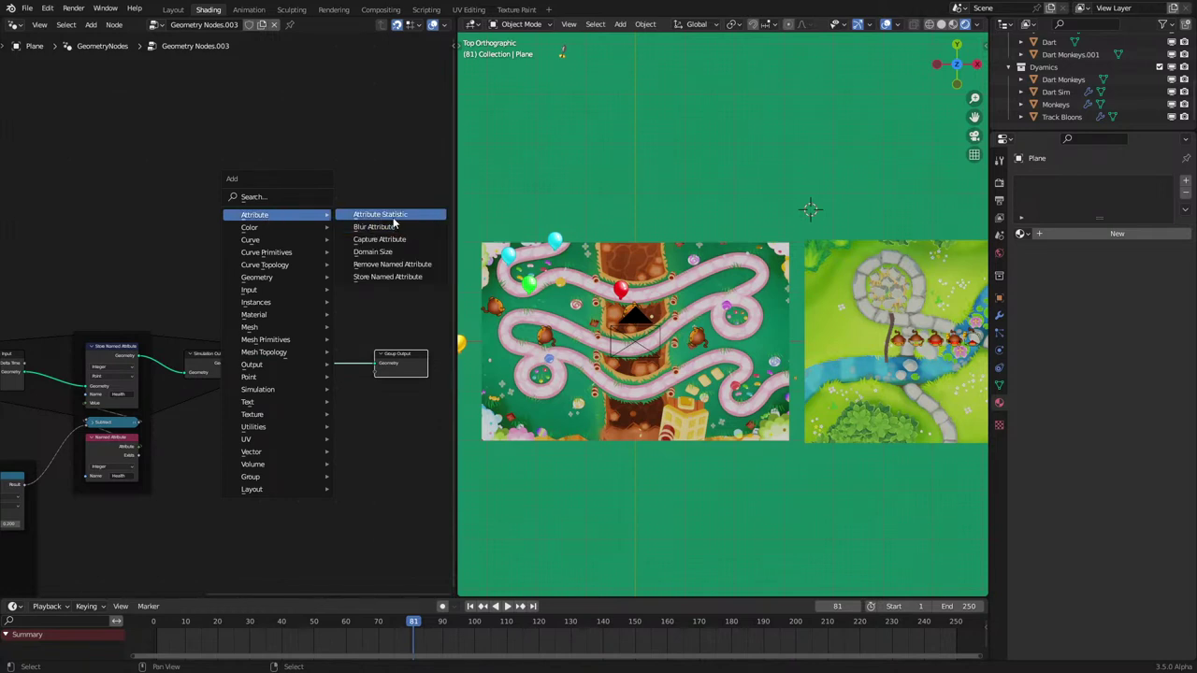
left_click(383, 216)
left_click(194, 414)
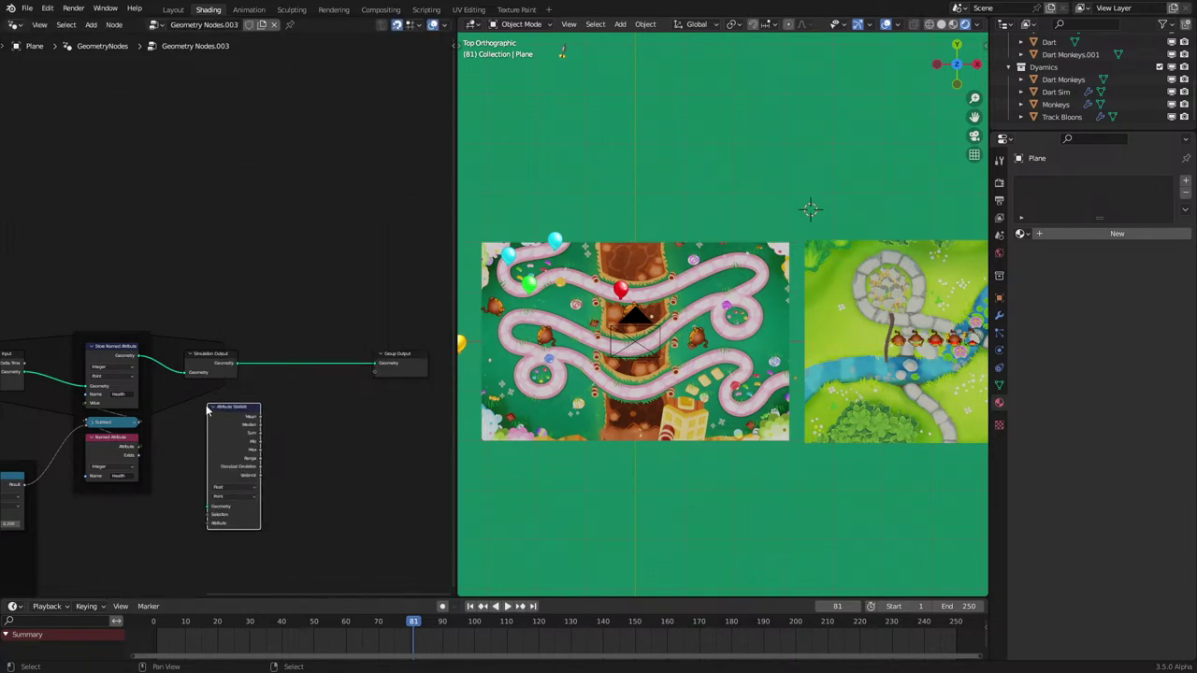
scroll(215, 404, "up", 4)
middle_click_drag(243, 440, 278, 354)
scroll(267, 356, "down", 1)
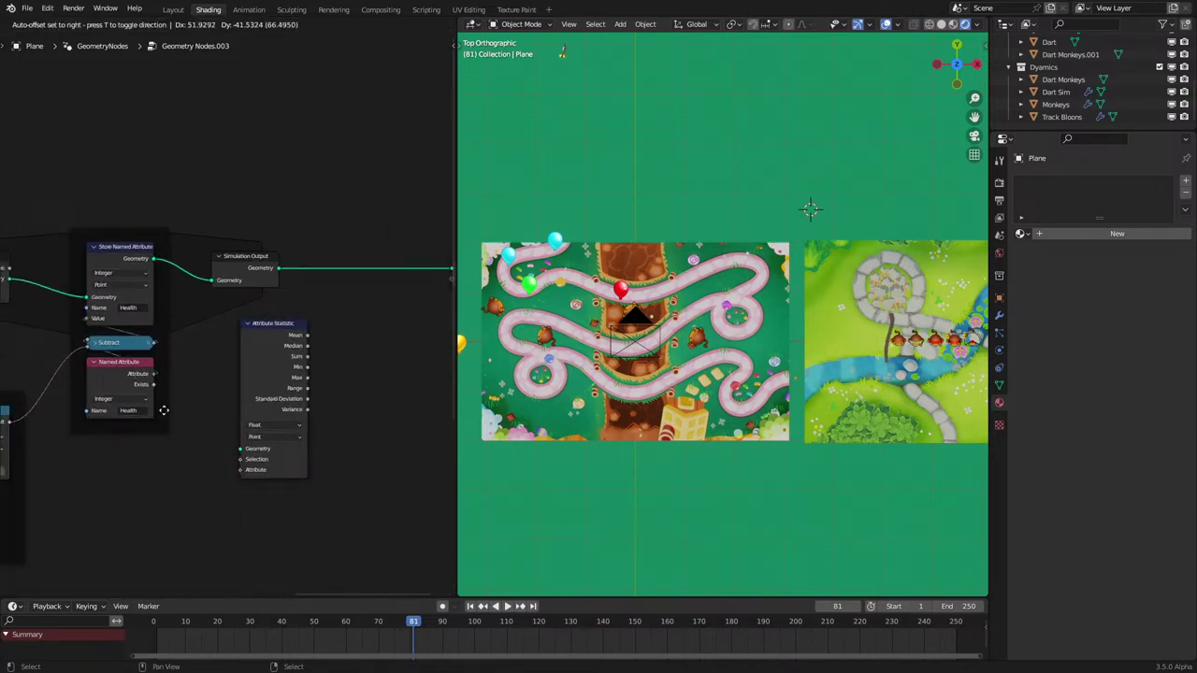
Step: Feed Attribute Statistic with the Simulation Output geometry and, as its Attribute, a duplicate of the Health Named Attribute node
left_click(119, 376)
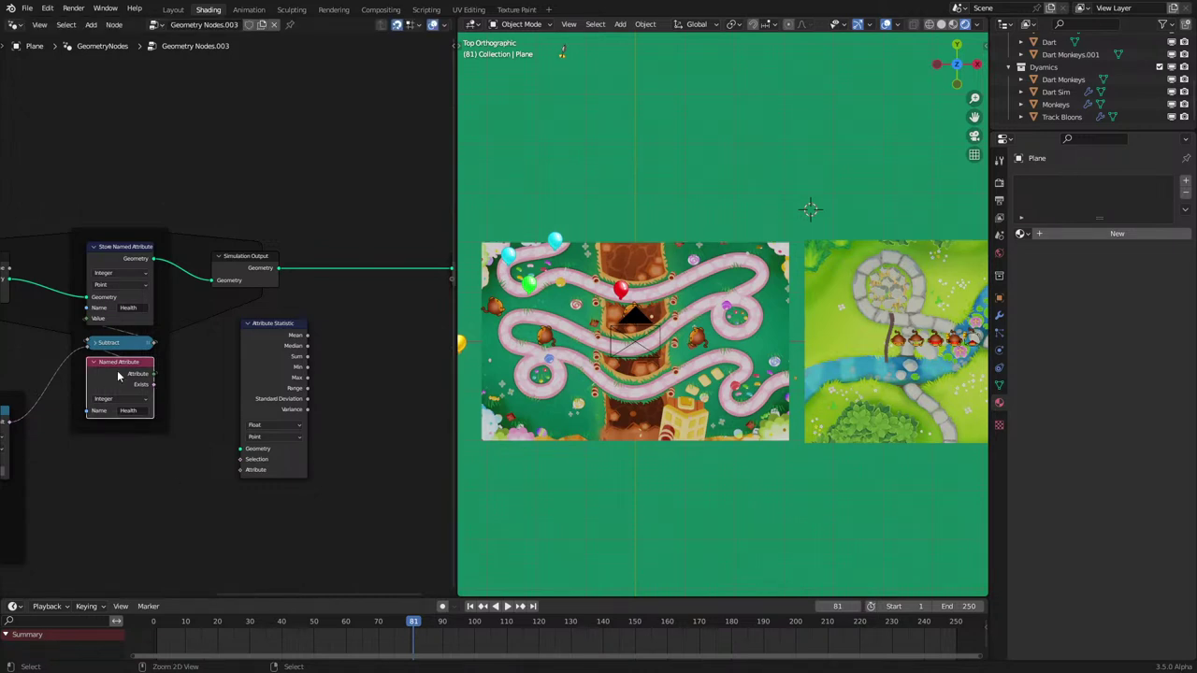
key("shift+d")
left_click(182, 490)
left_click_drag(179, 481, 243, 450)
scroll(303, 277, "up", 2)
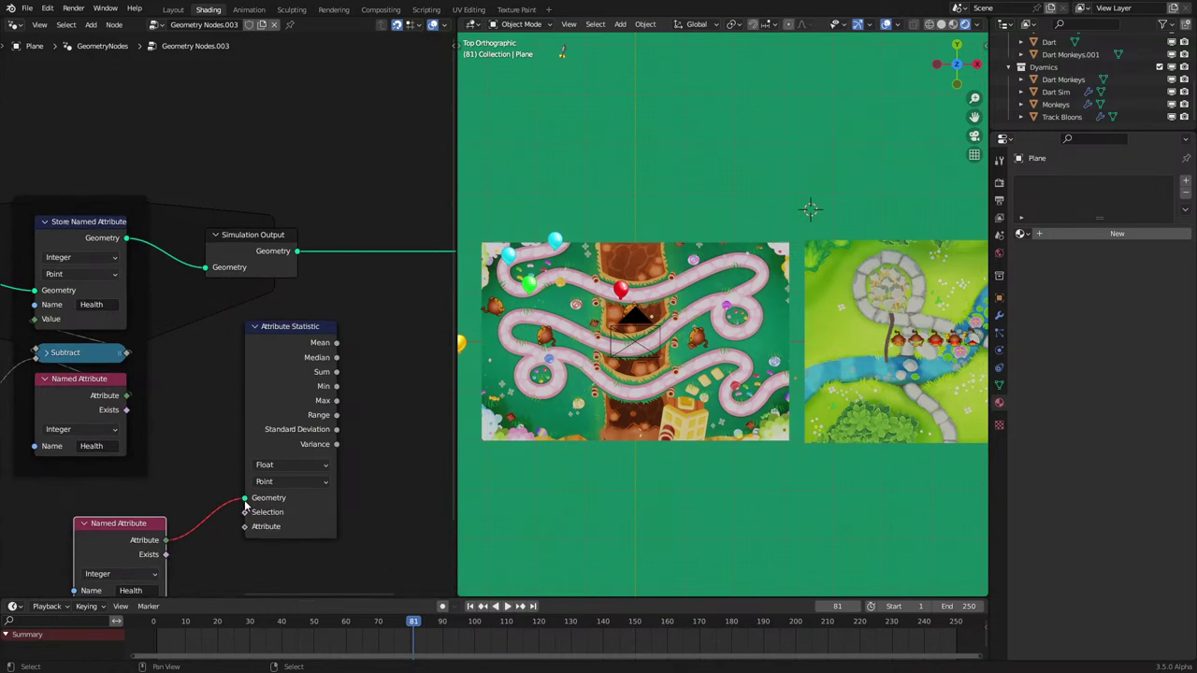
left_click(279, 467)
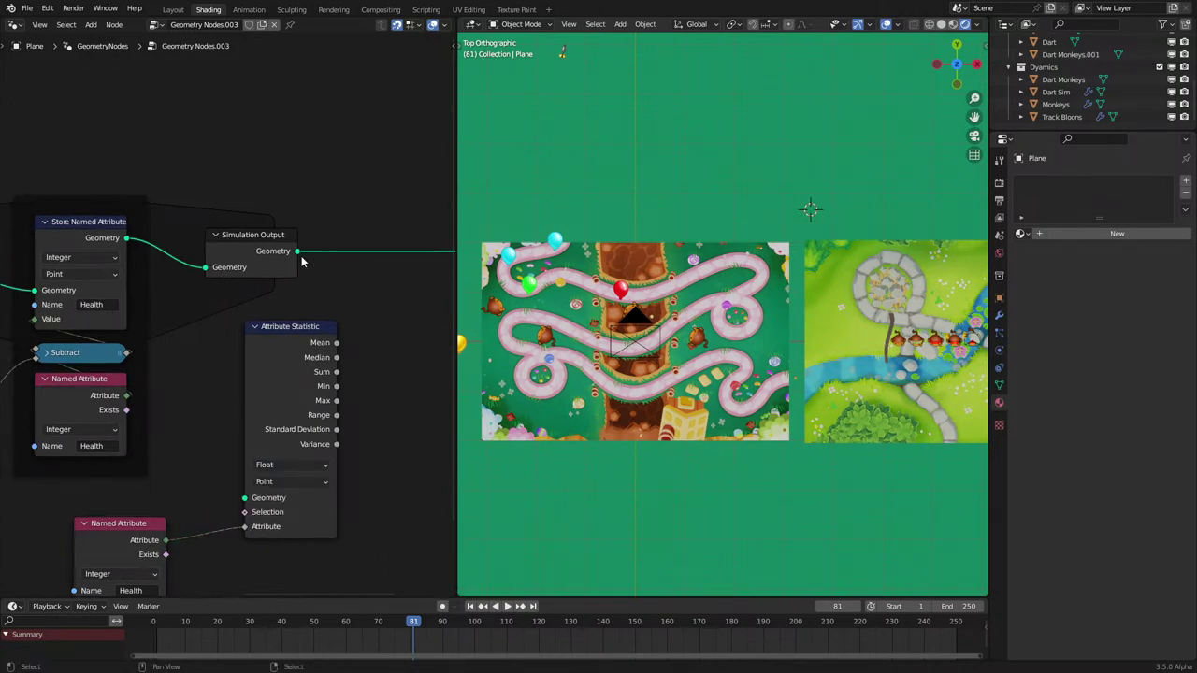
left_click_drag(297, 252, 244, 498)
left_click_drag(284, 397, 260, 408)
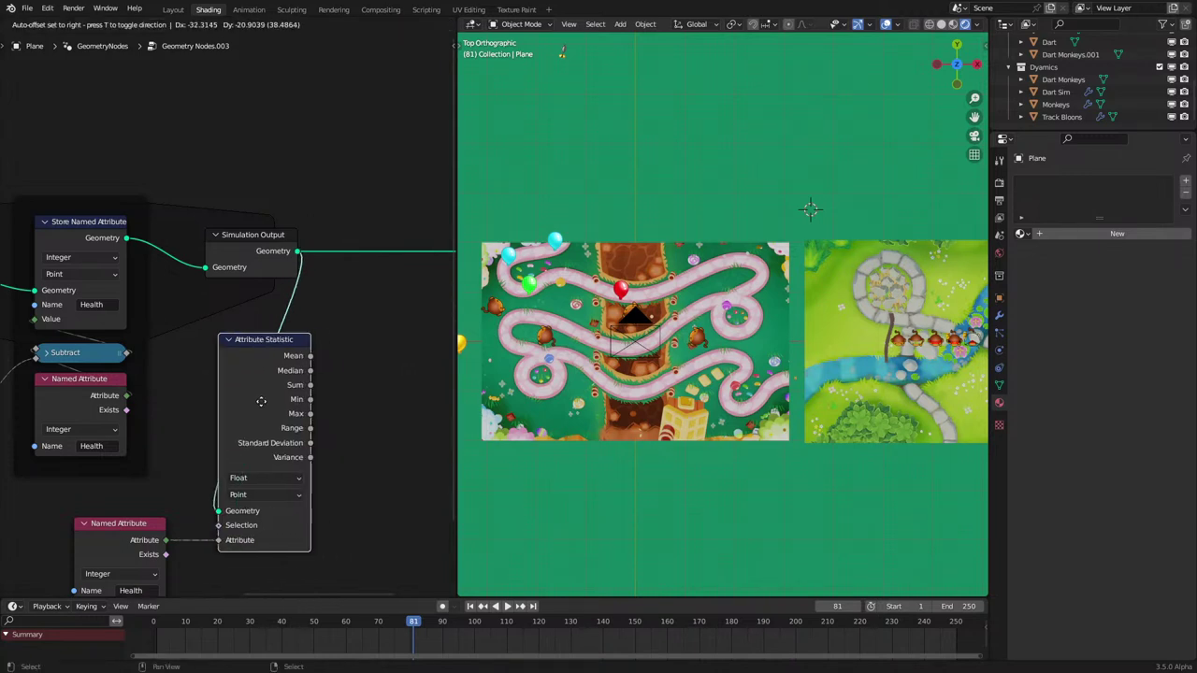
Step: Add a Value to String node fed by the Mean output of Attribute Statistic
middle_click_drag(303, 403, 211, 431)
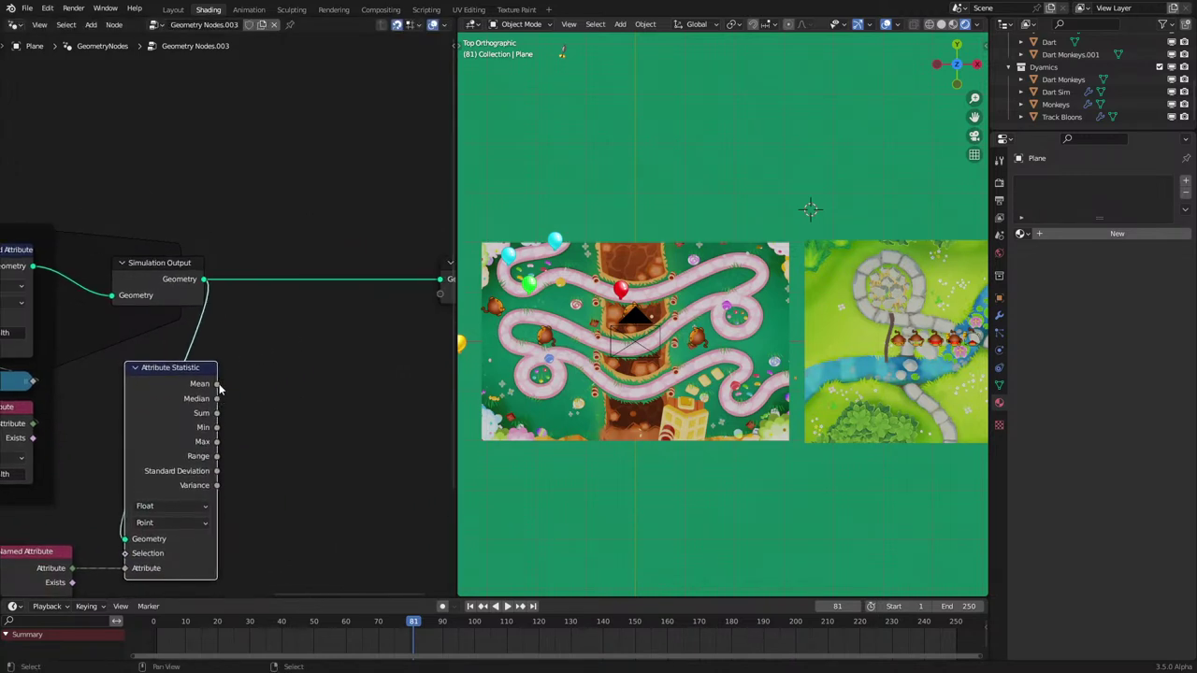
left_click_drag(217, 384, 314, 482)
type("valu")
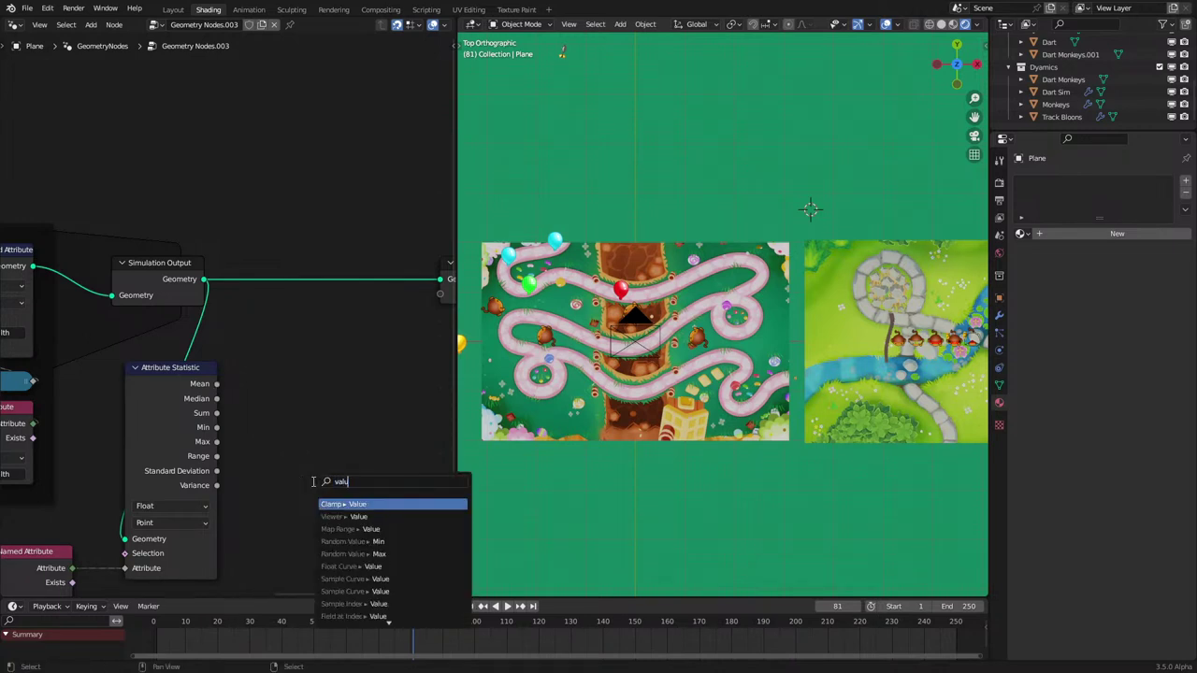
type("e to s")
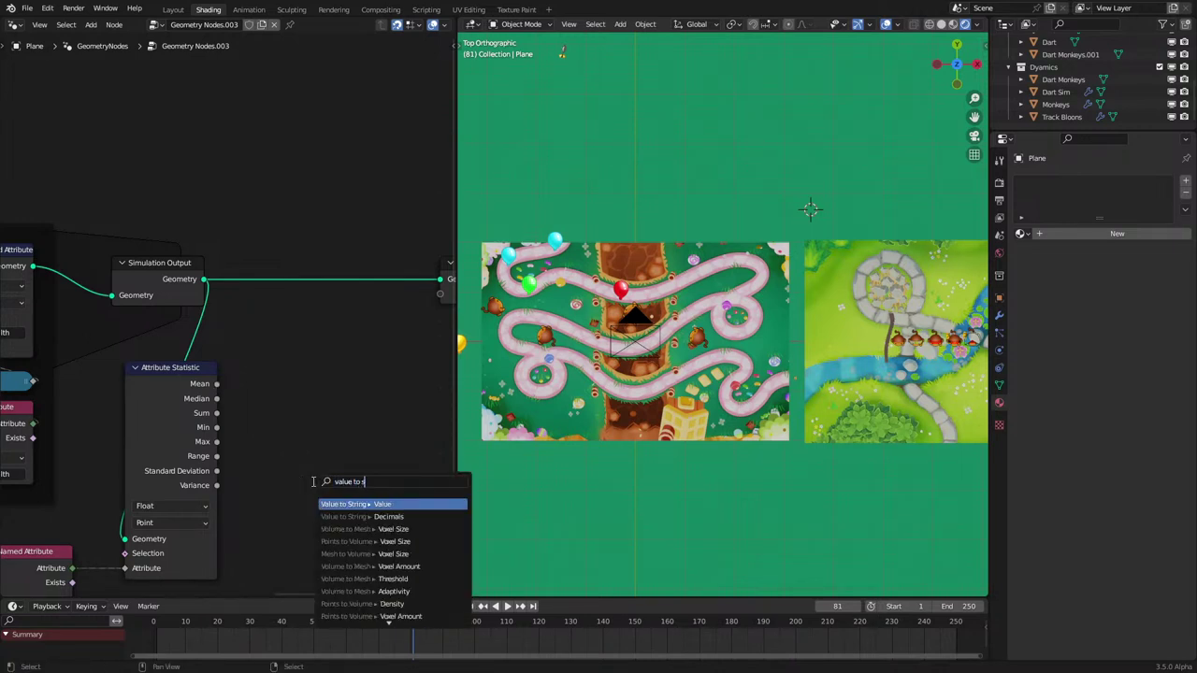
key("Return")
left_click(268, 408)
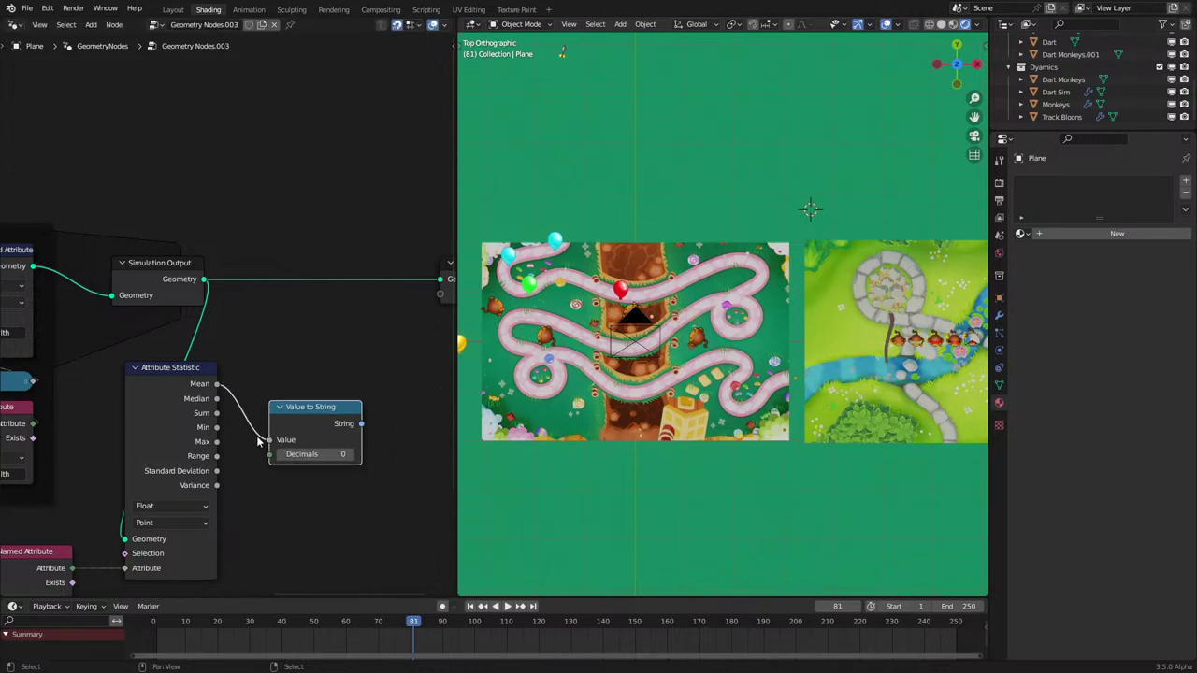
Step: Hide the unused sockets of Attribute Statistic and reposition it lower, with the Value to String node beside it
left_click(166, 410)
key("ctrl+h")
key("g")
left_click(159, 483)
left_click(327, 412)
key("g")
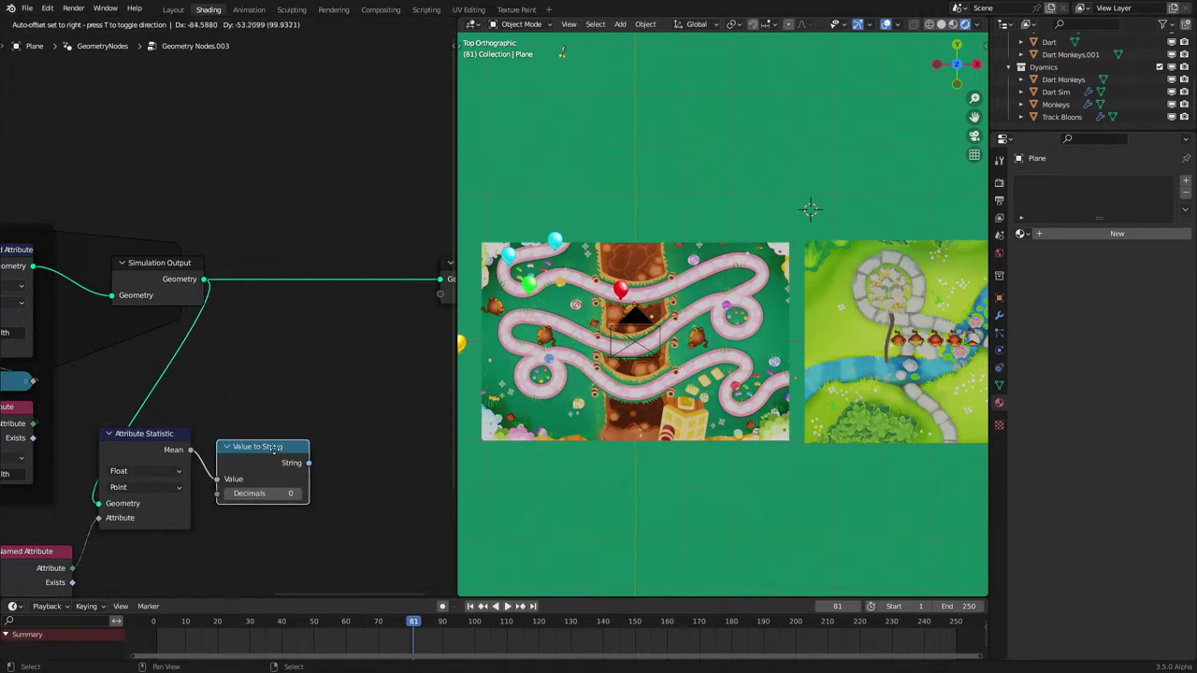
left_click(274, 450)
Step: Add a String to Curves node and connect the Value to String output to its String input
middle_click_drag(345, 470, 170, 376)
key("shift+a")
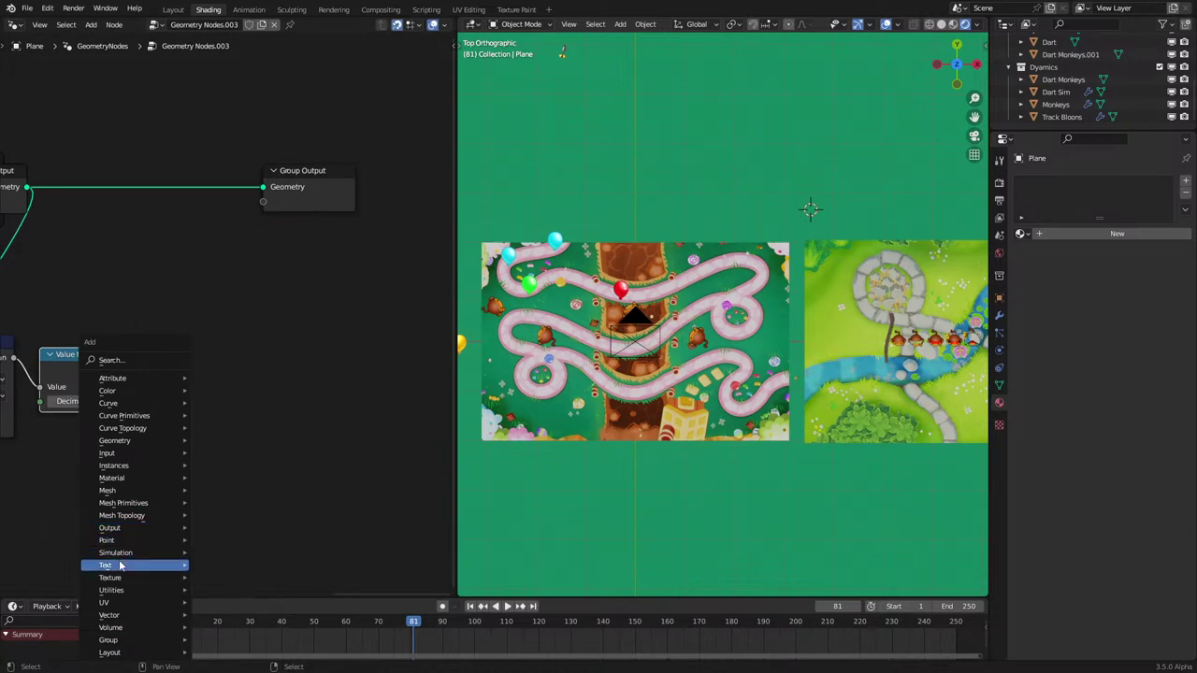
mouse_move(119, 565)
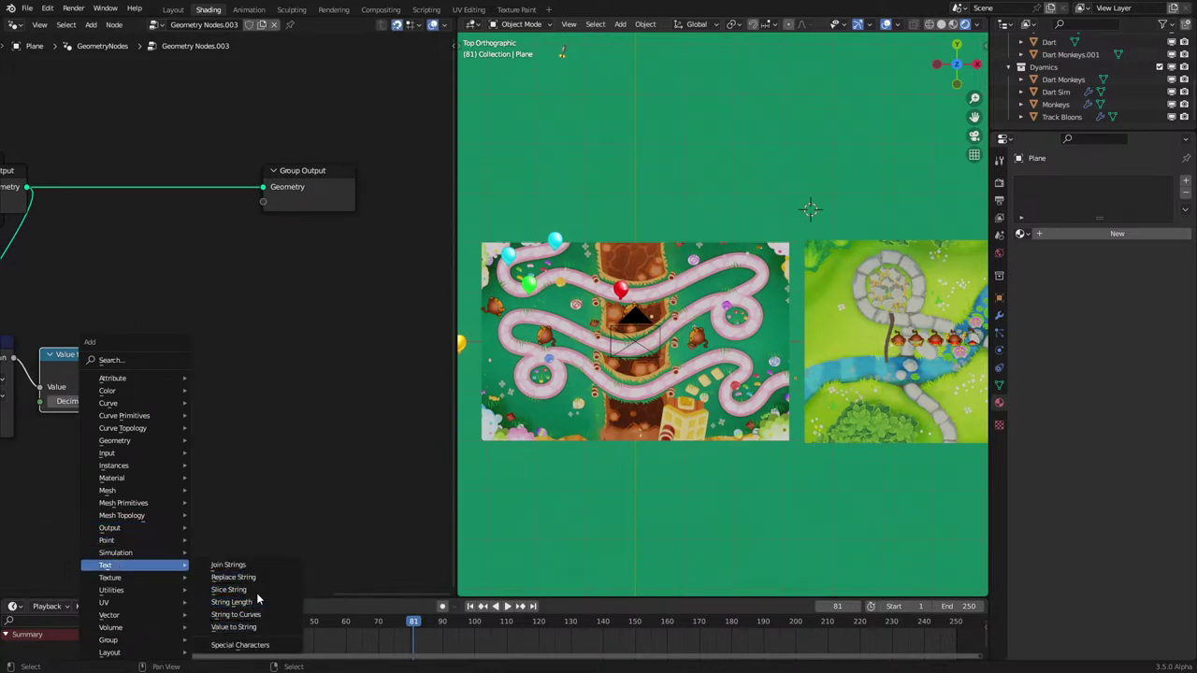
left_click(271, 619)
left_click(180, 313)
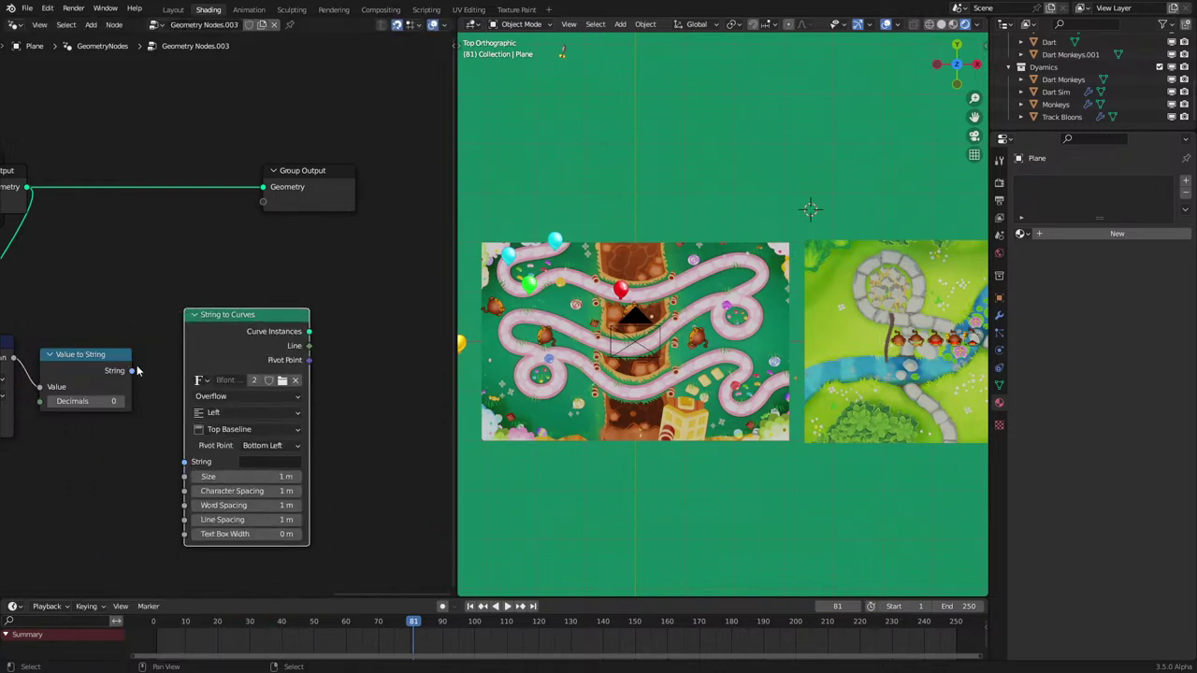
left_click_drag(132, 371, 185, 460)
middle_click_drag(192, 458, 217, 473)
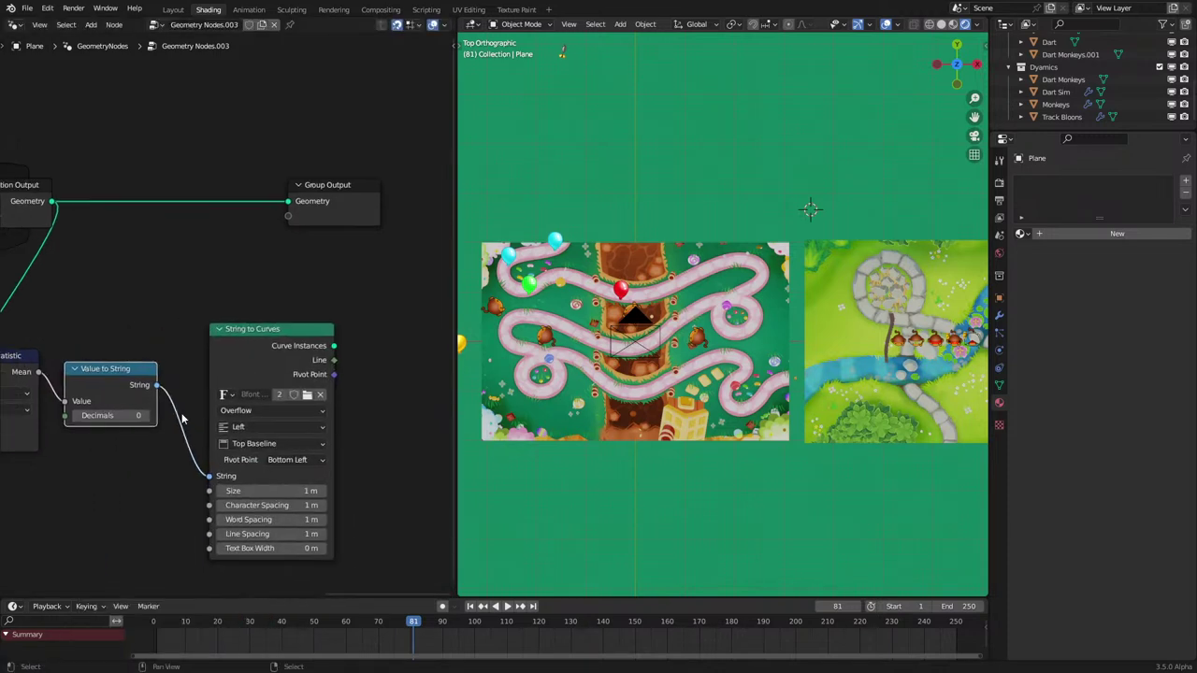
Step: Send the String to Curves instances to the Group Output and briefly play the animation
left_click(305, 357, "ctrl+shift")
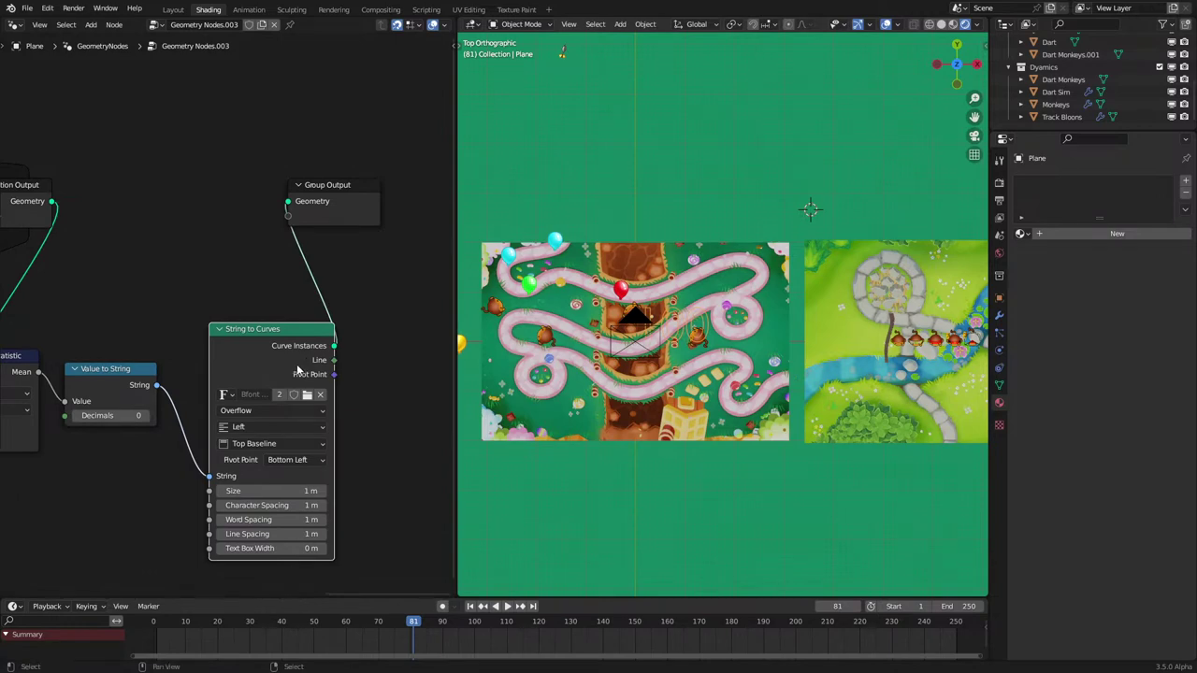
scroll(675, 371, "up", 4)
key("space")
key("space")
Step: Insert a Fill Curve node between String to Curves and the Group Output
middle_click_drag(421, 346, 278, 357)
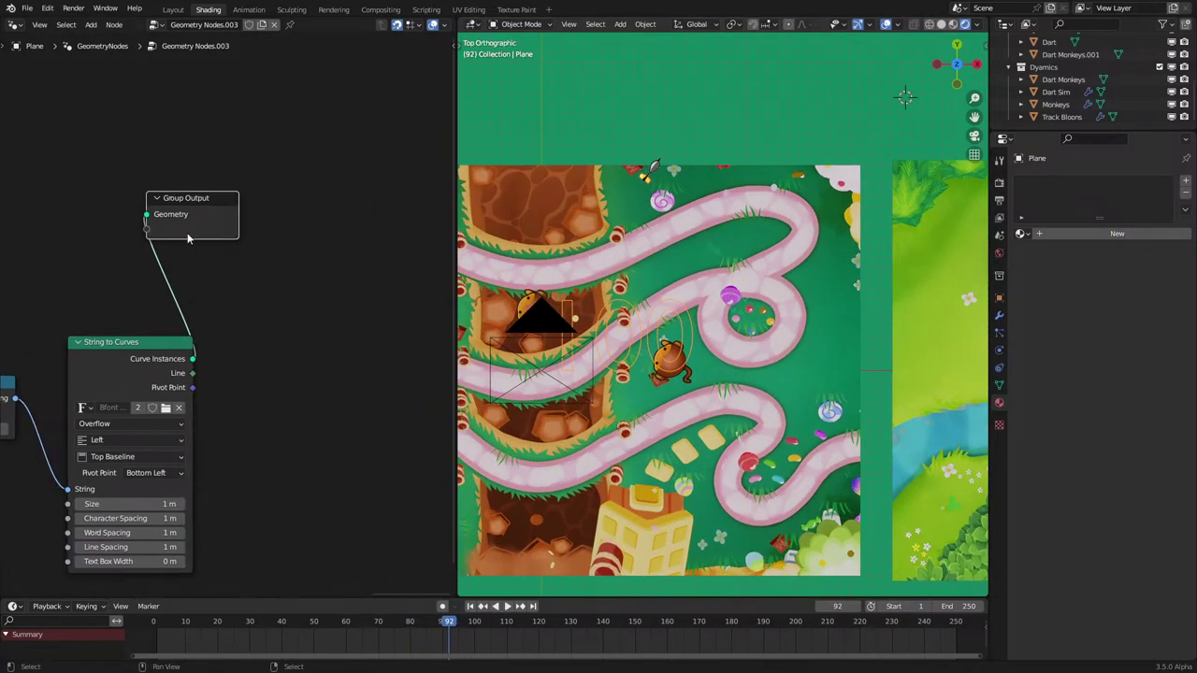
key("shift+a")
left_click(295, 149)
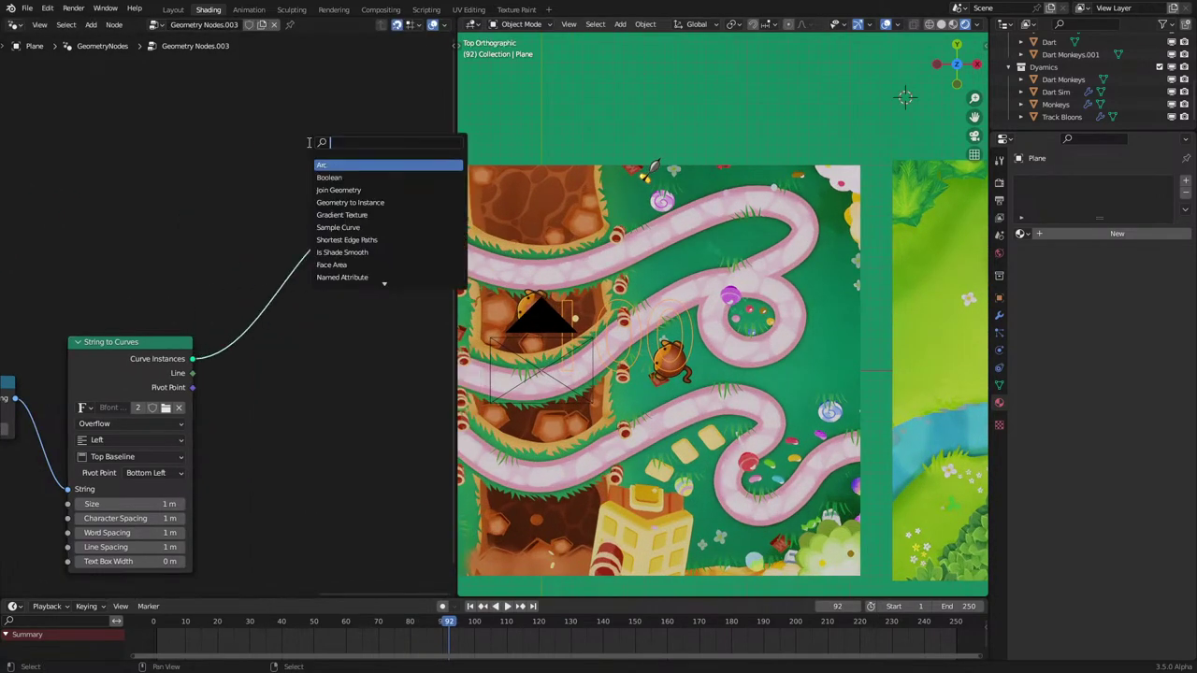
type("fi")
left_click(323, 166)
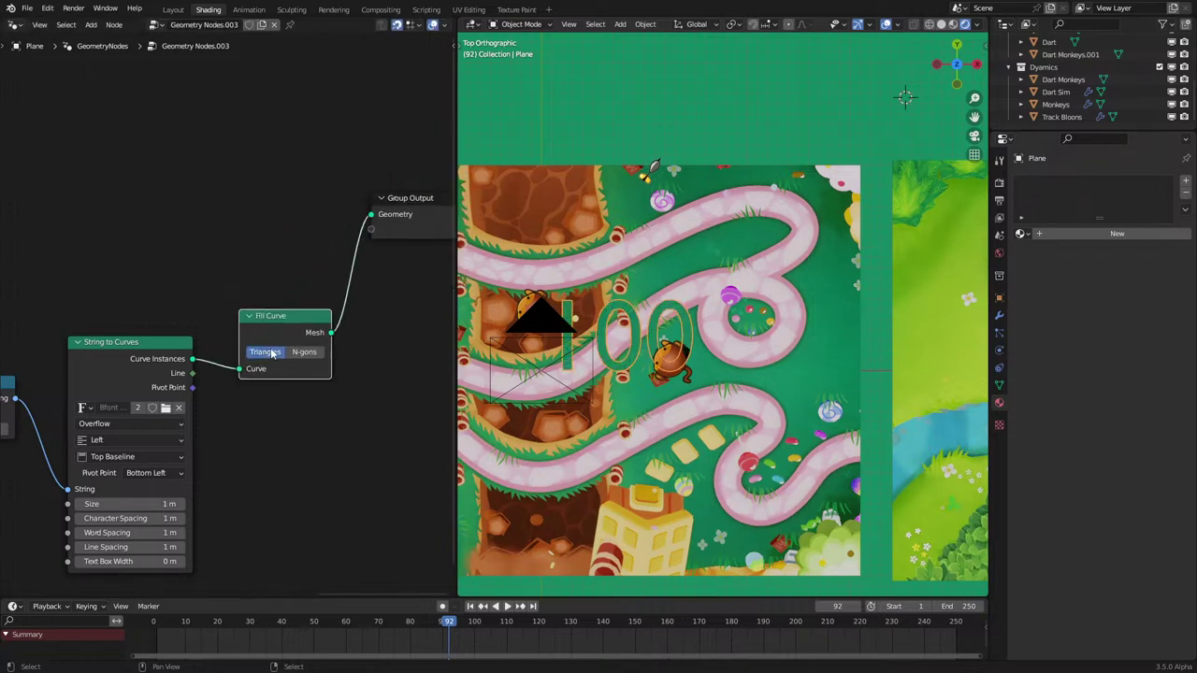
left_click(276, 355)
Step: Try to raise the health text above the map along the Z axis
middle_click_drag(667, 336, 695, 267)
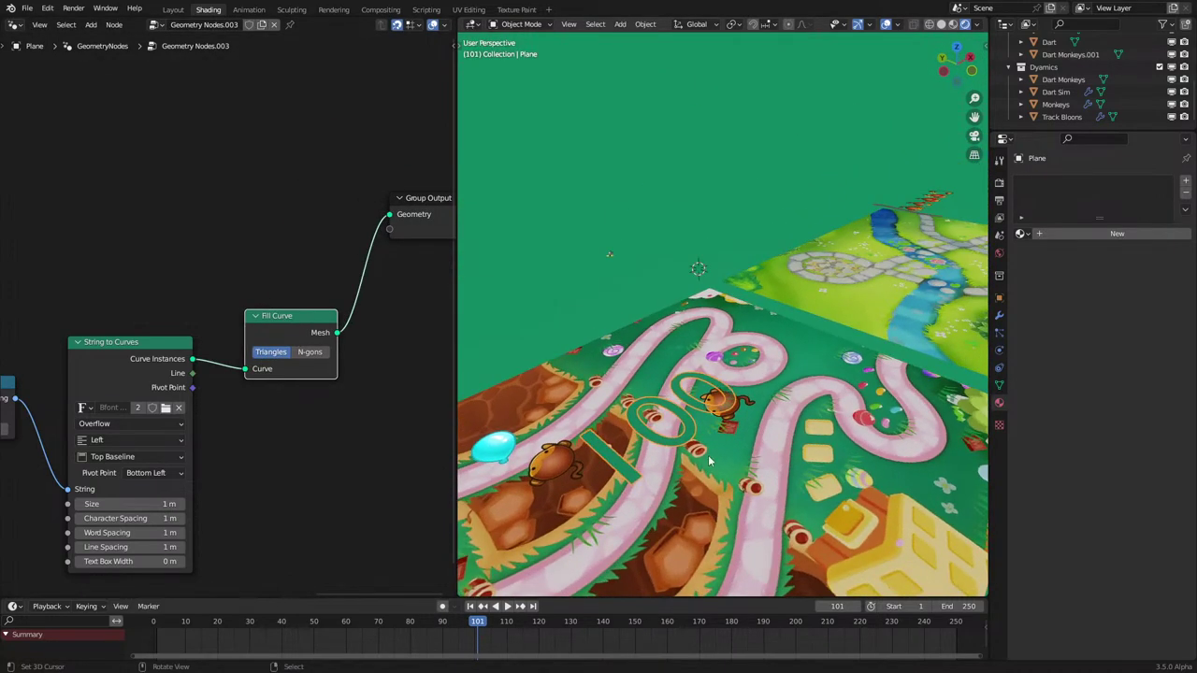
key("g")
key("z")
left_click(716, 324)
middle_click_drag(777, 299, 850, 375)
key("KP_7")
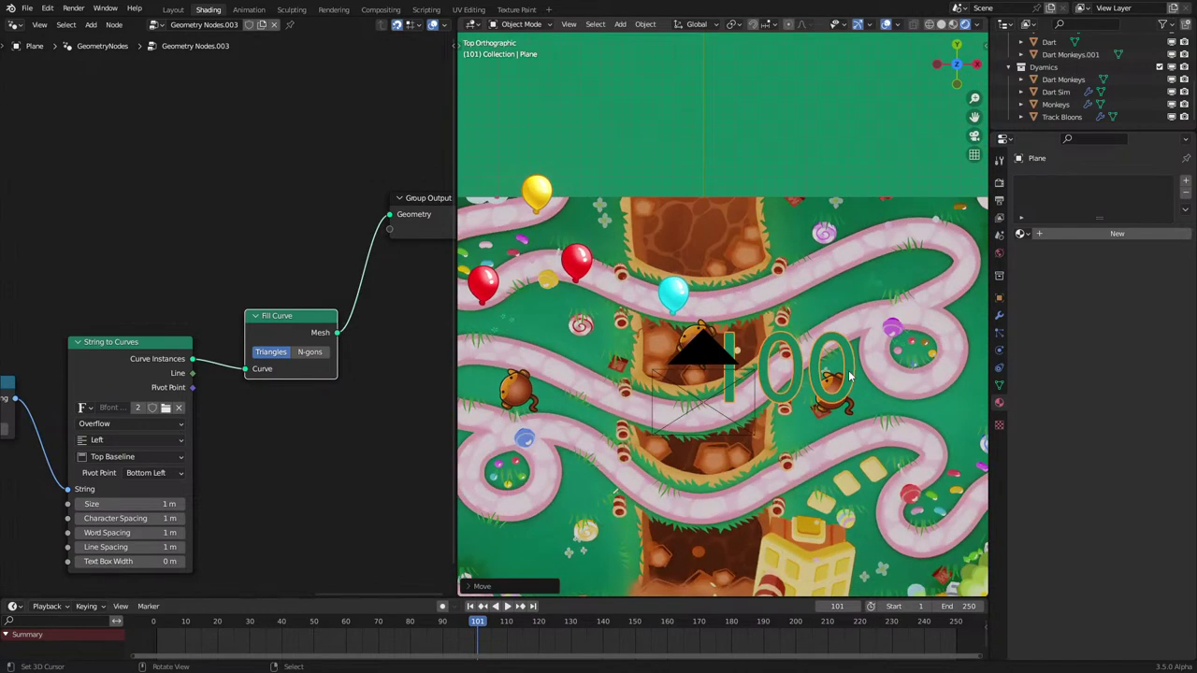
scroll(846, 380, "down", 2)
key("ctrl+z")
Step: Try to move the Plane object so the health text sits in the upper-left corner of the candy map
key("Tab")
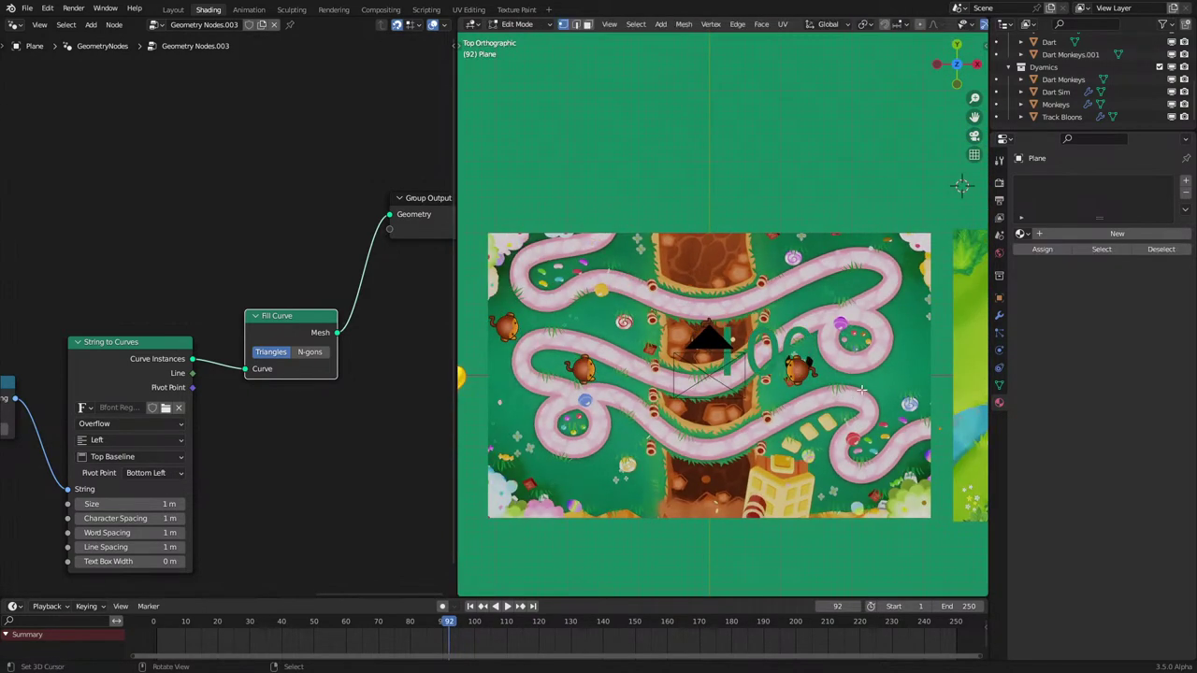
key("Tab")
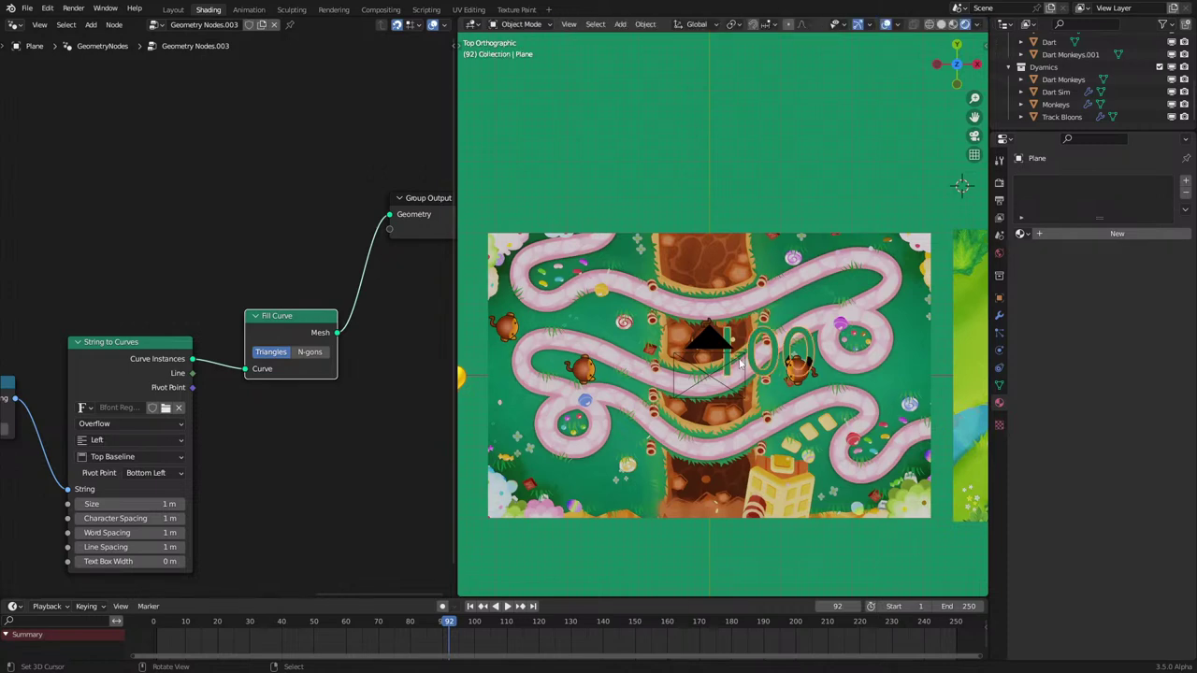
key("g")
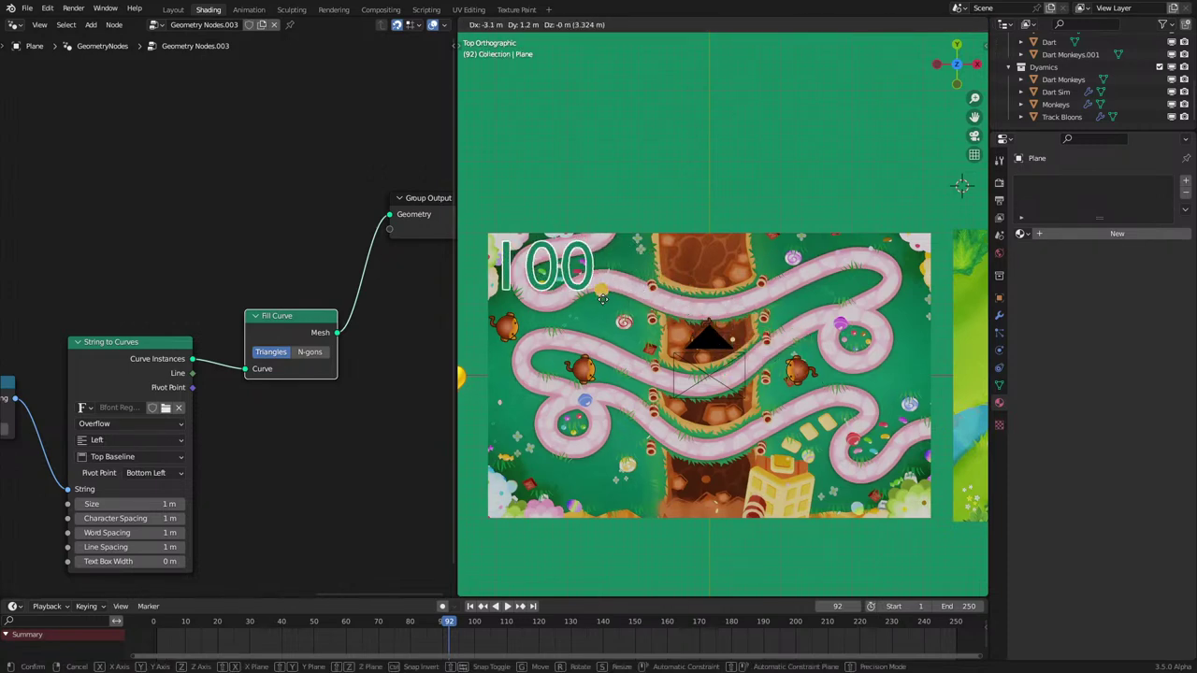
left_click(569, 280)
key("KP_0")
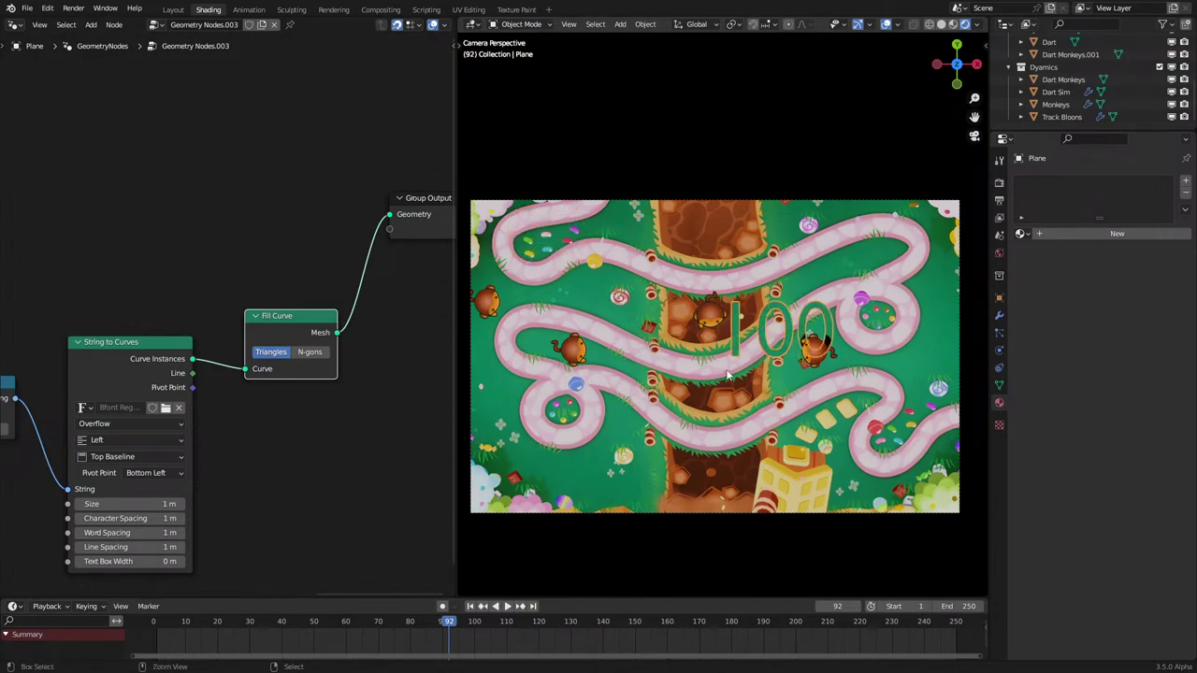
middle_click_drag(729, 355, 873, 337)
key("shift+z")
scroll(804, 361, "up", 1)
middle_click_drag(834, 383, 788, 402, "shift")
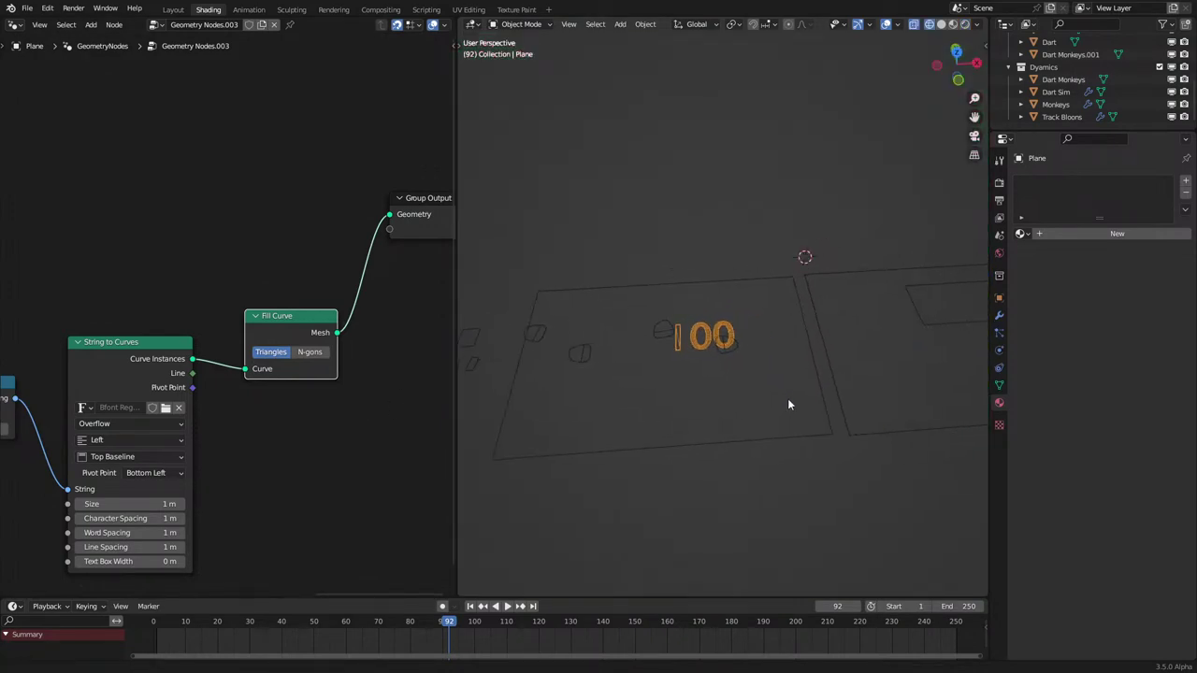
key("Tab")
key("Tab")
key("Tab")
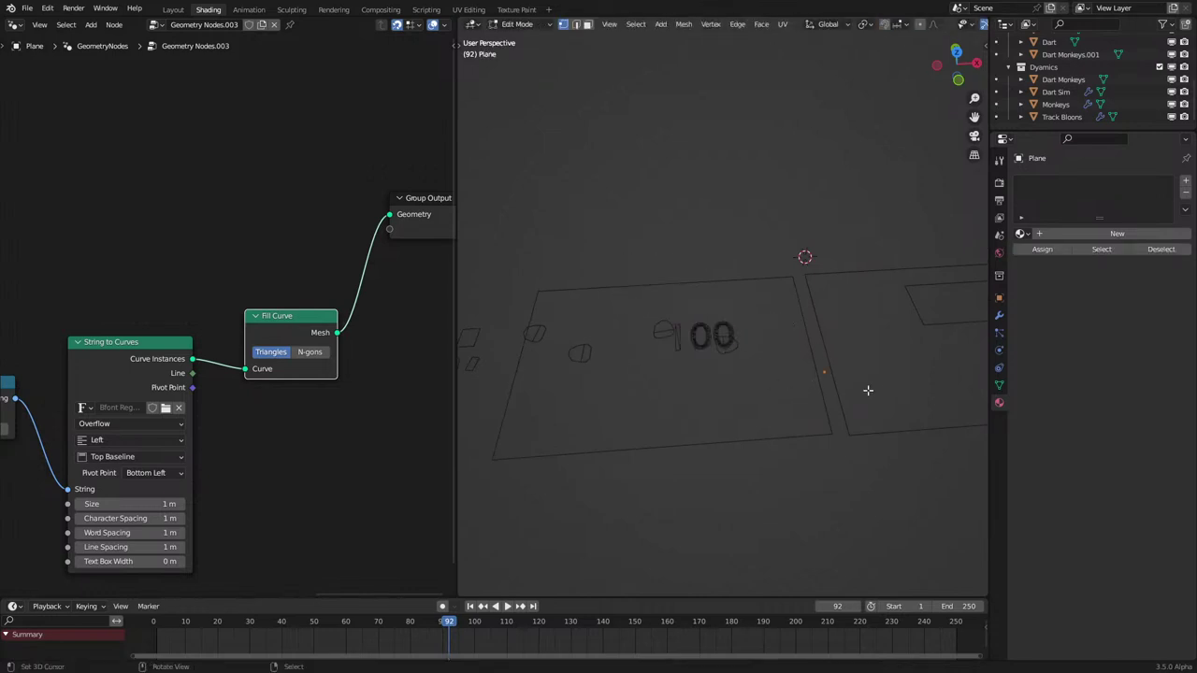
key("g")
right_click(829, 380)
middle_click_drag(773, 372, 804, 430)
key("Tab")
key("shift+z")
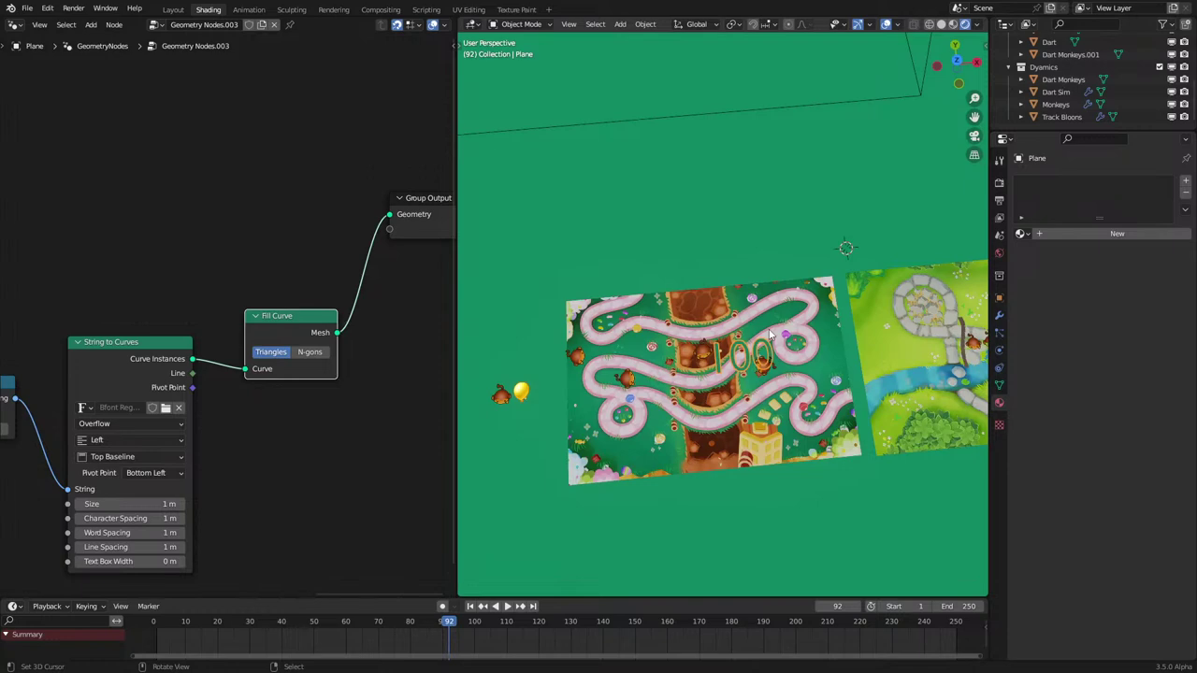
Step: Switch to the camera view and hide the viewport overlays
key("KP_0")
left_click(887, 25)
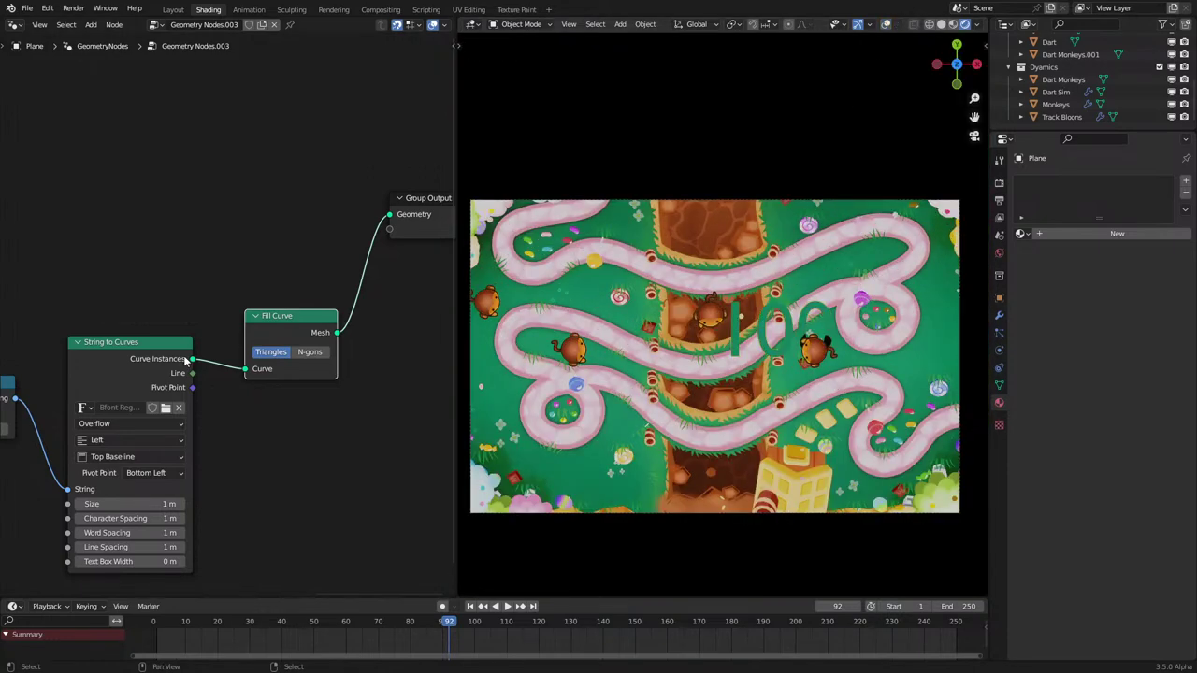
Step: Insert a Transform Geometry node between String to Curves and Fill Curve, with translation X -3.06 m, Y 1.12 m and Z 0.38 m
left_click_drag(190, 359, 194, 353)
type("tr")
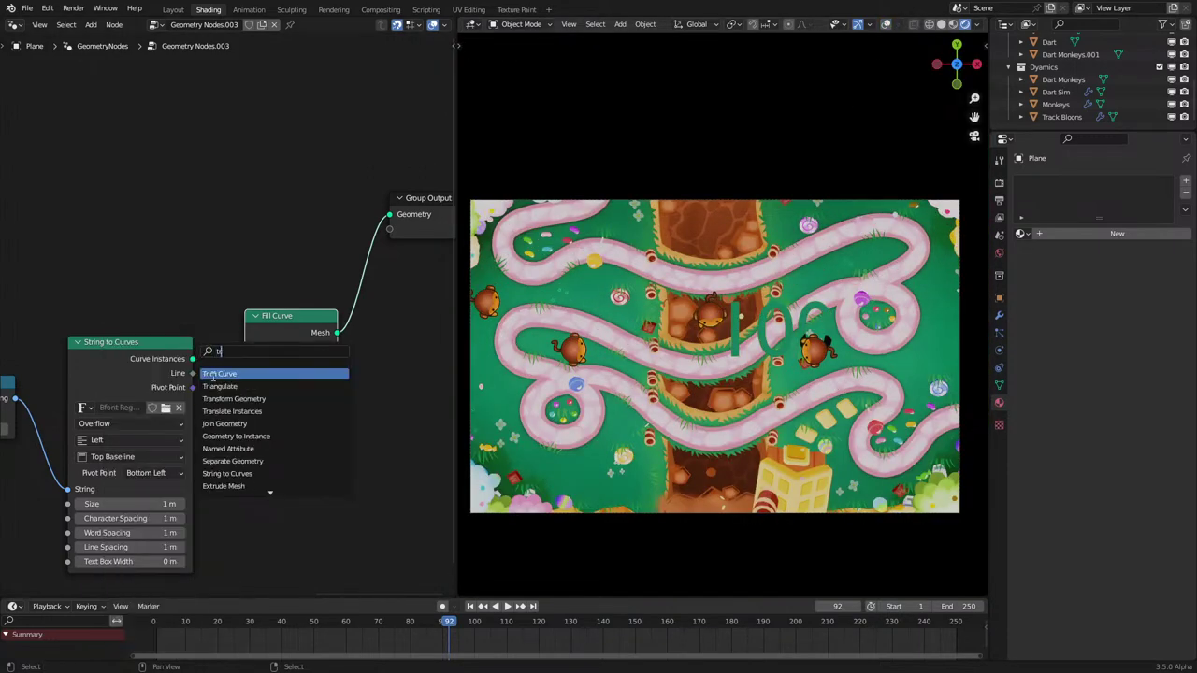
left_click(227, 399)
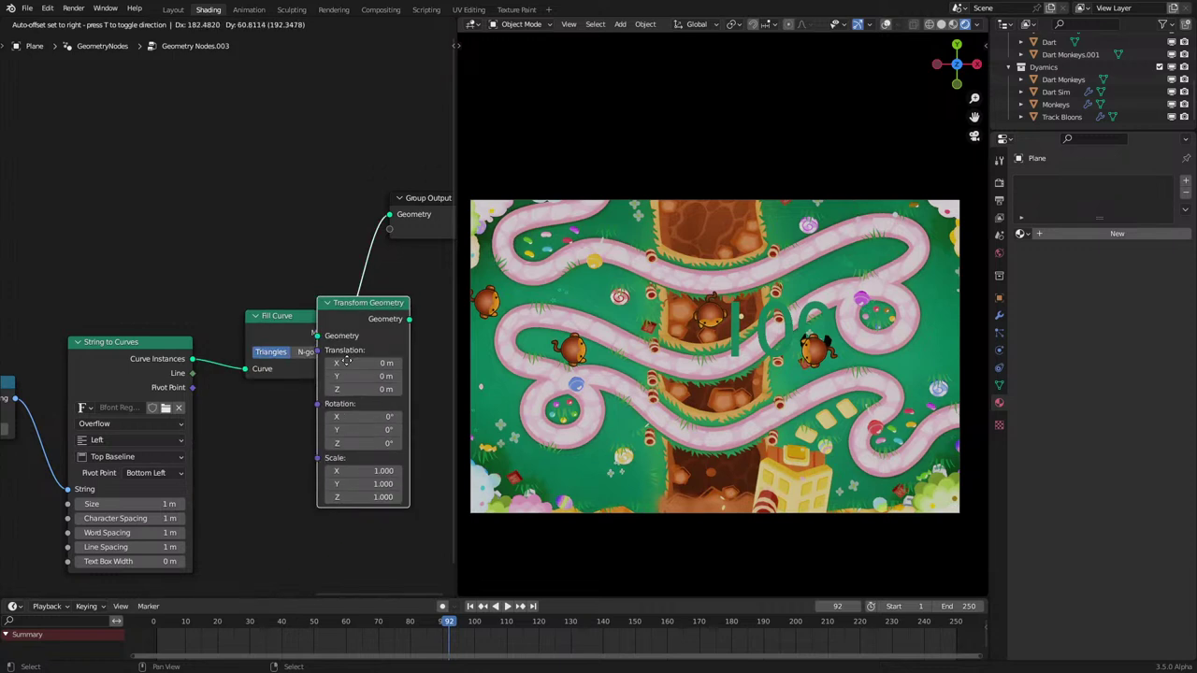
left_click(281, 394)
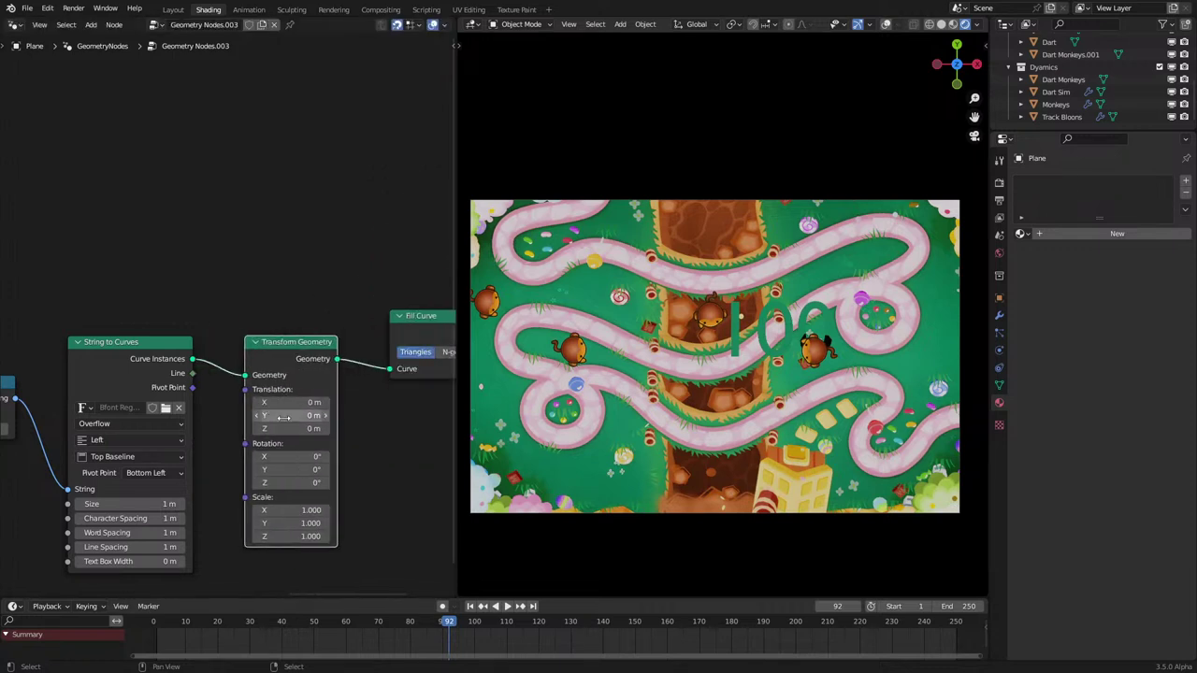
left_click_drag(297, 414, 234, 402)
mouse_move(294, 427)
left_mouse_down()
mouse_move(312, 427)
mouse_move(282, 414)
left_mouse_up()
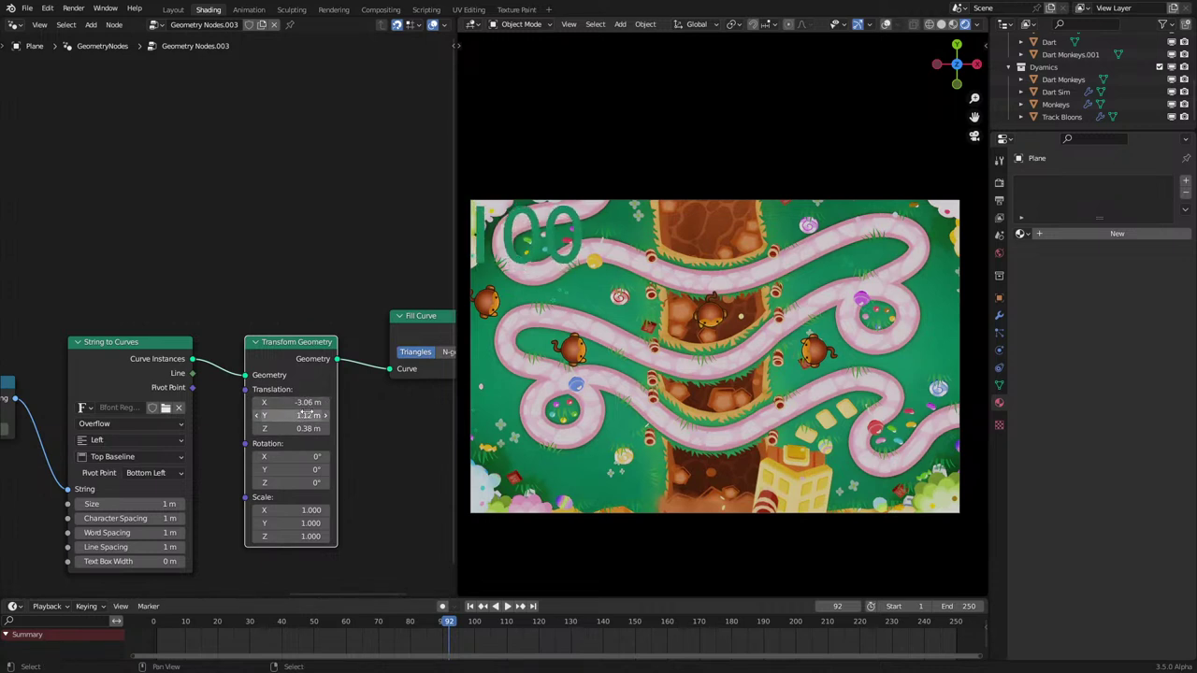
Step: Insert a Set Material node between Transform Geometry and Fill Curve and assign it the material named Material
middle_click_drag(299, 375, 185, 357)
key("shift+a")
type("set")
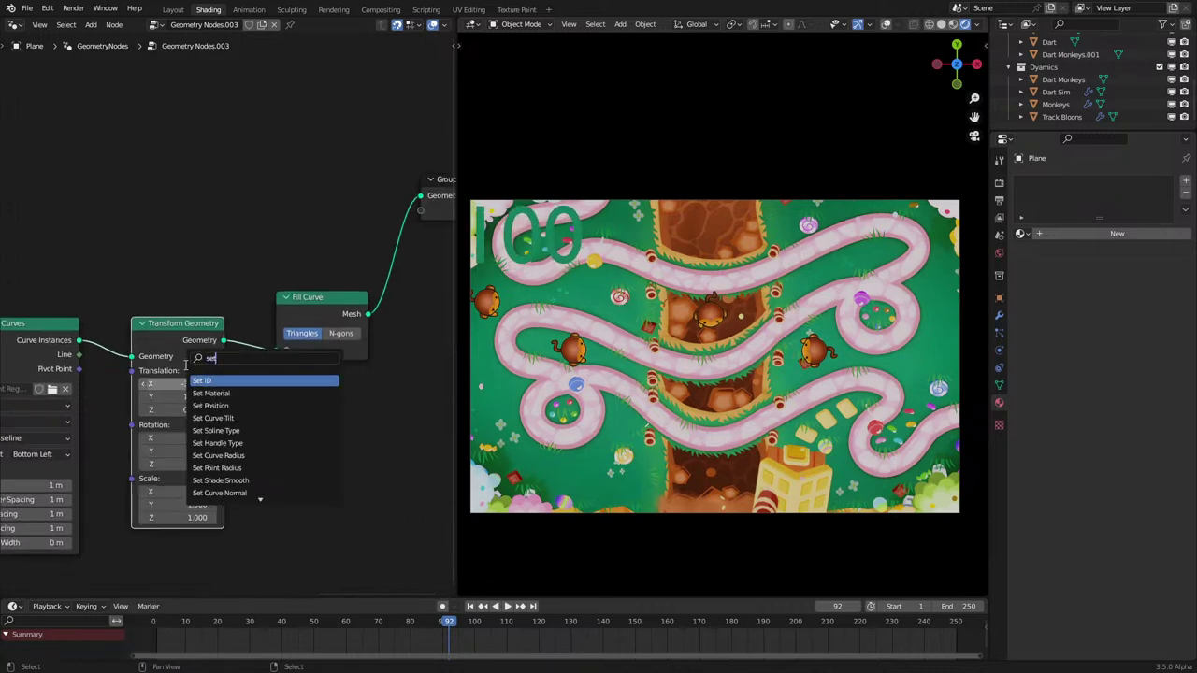
left_click(212, 393)
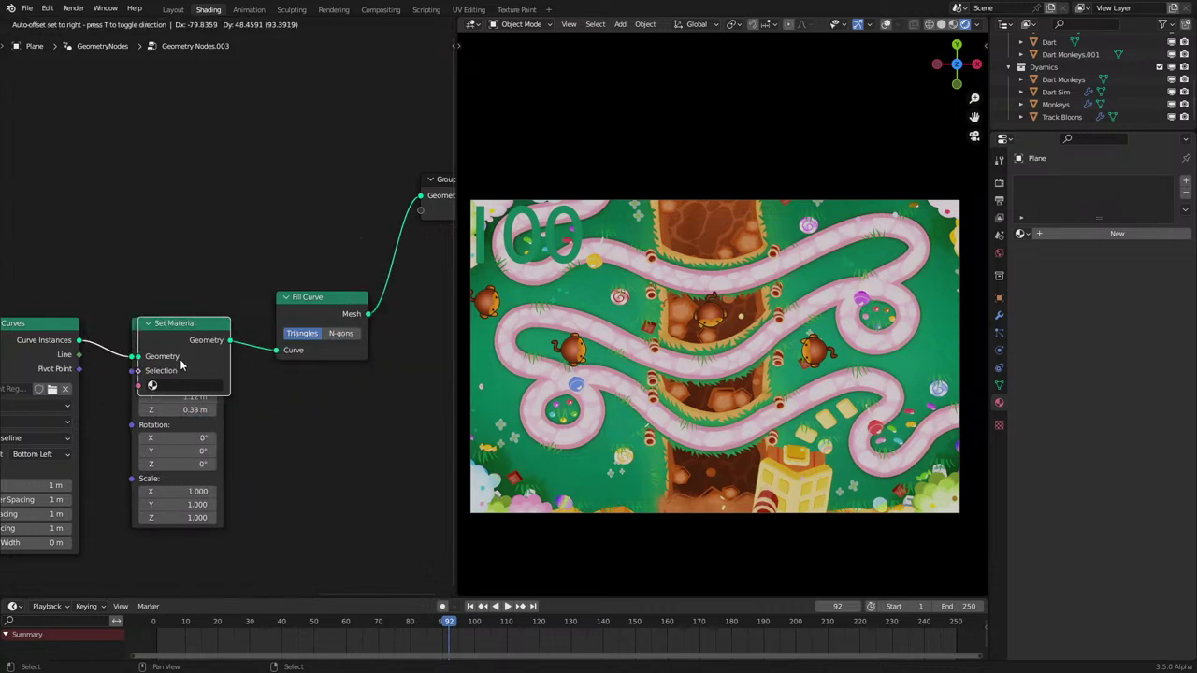
left_click(321, 351)
left_click(327, 372)
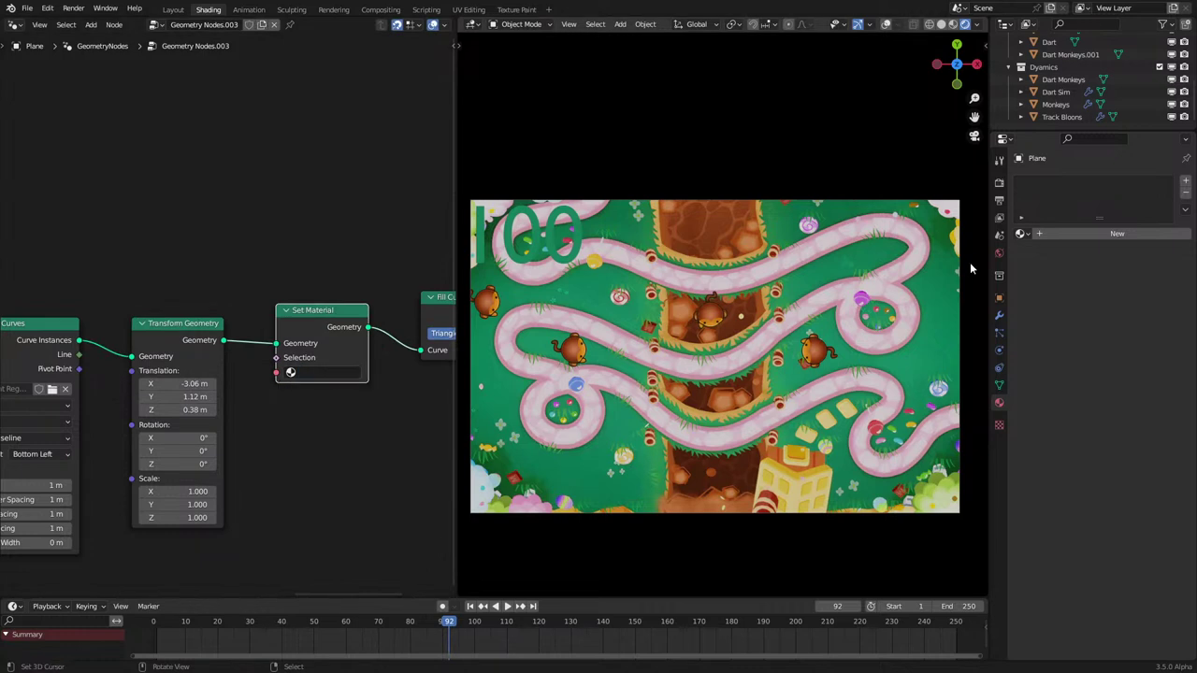
left_click(325, 371)
left_click(348, 458)
Step: Assign the existing Material to the Plane object and change its surface shader to Emission
left_click(1021, 236)
left_click(1033, 308)
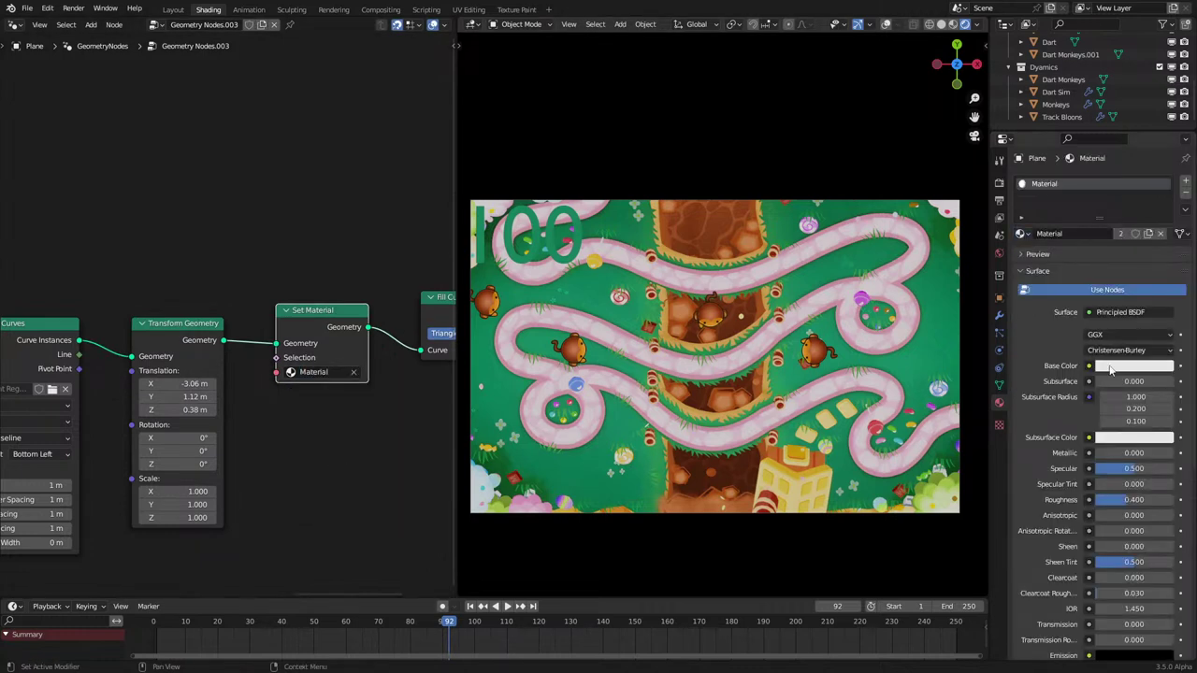
left_click(1127, 312)
left_click(1038, 381)
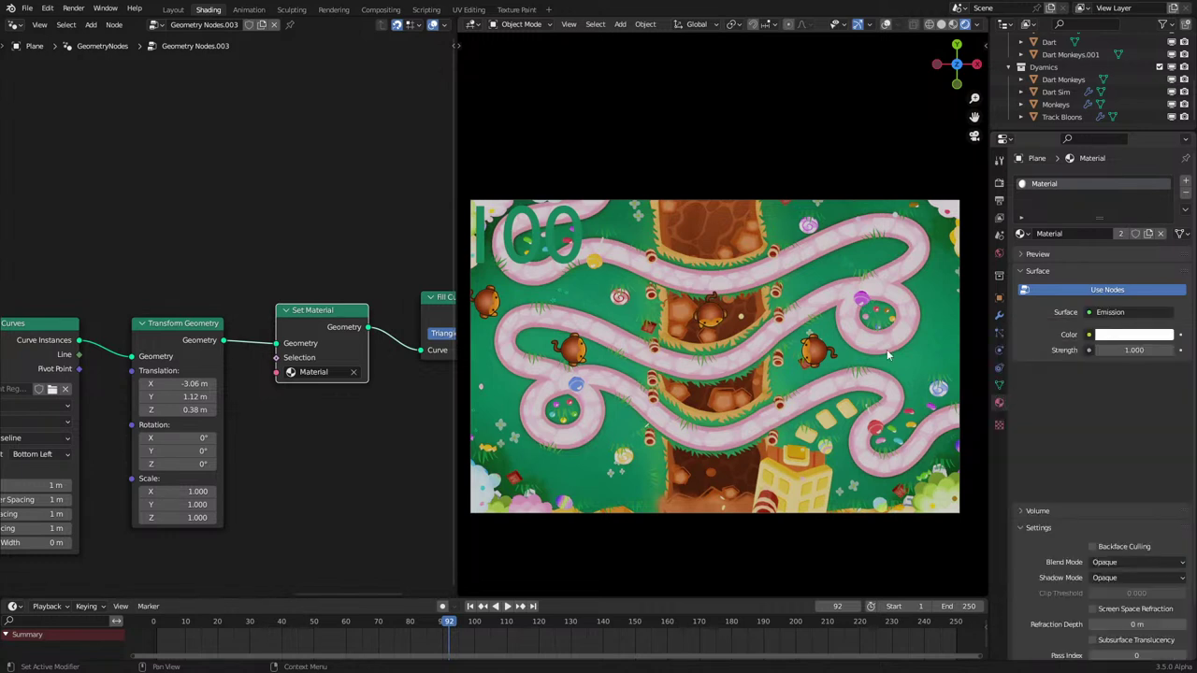
Step: Duplicate the Set Material node and insert the copy between Fill Curve and Group Output
middle_click_drag(679, 222, 712, 250, "shift")
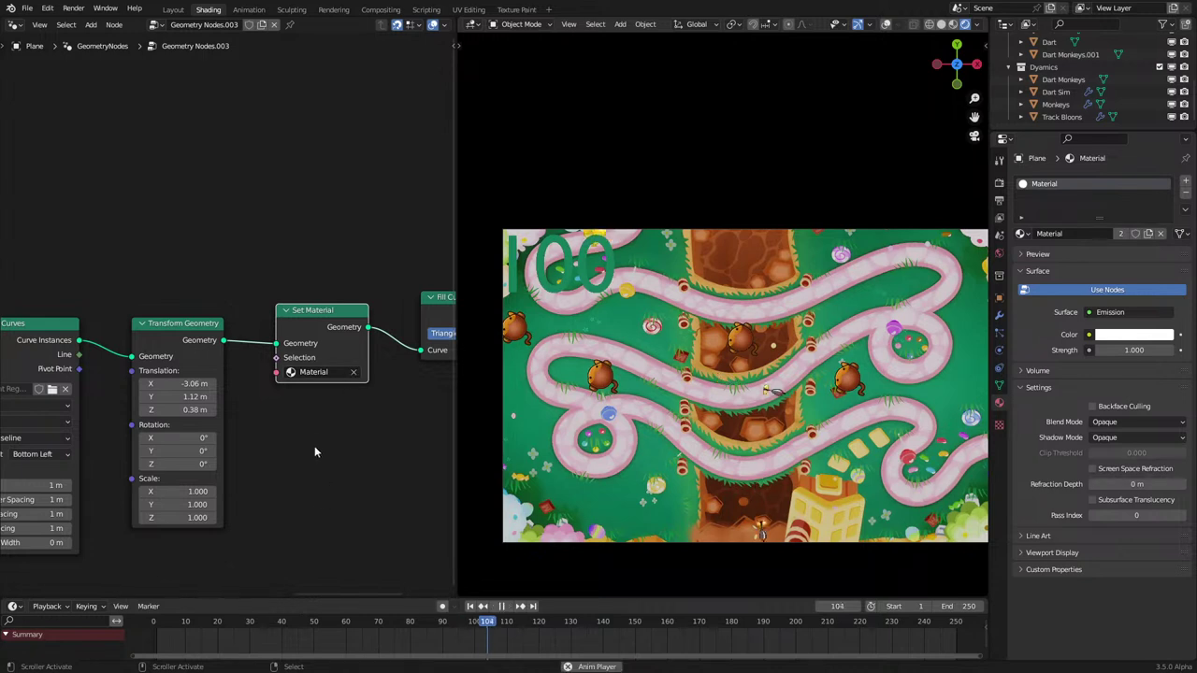
scroll(328, 367, "down", 1)
scroll(328, 367, "down", 1)
middle_click_drag(326, 325, 195, 379)
key("shift+d")
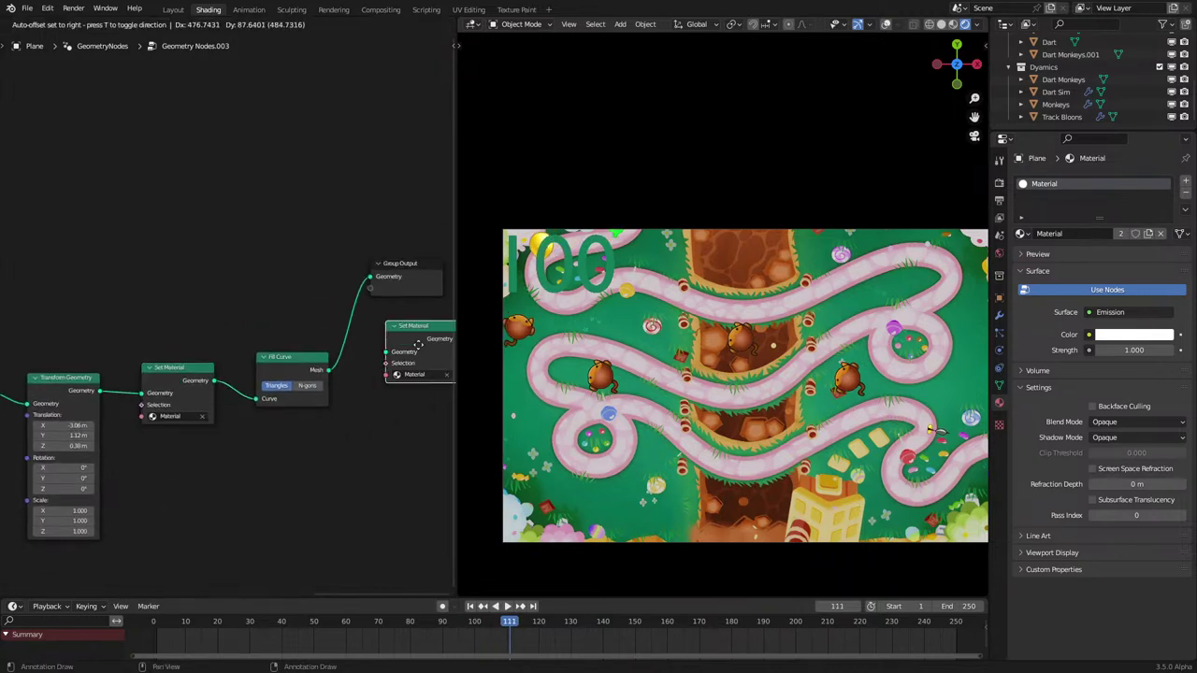
left_click(357, 373)
Step: Link Transform Geometry directly to Fill Curve's Curve input and delete the original Set Material node
left_click_drag(98, 391, 120, 396)
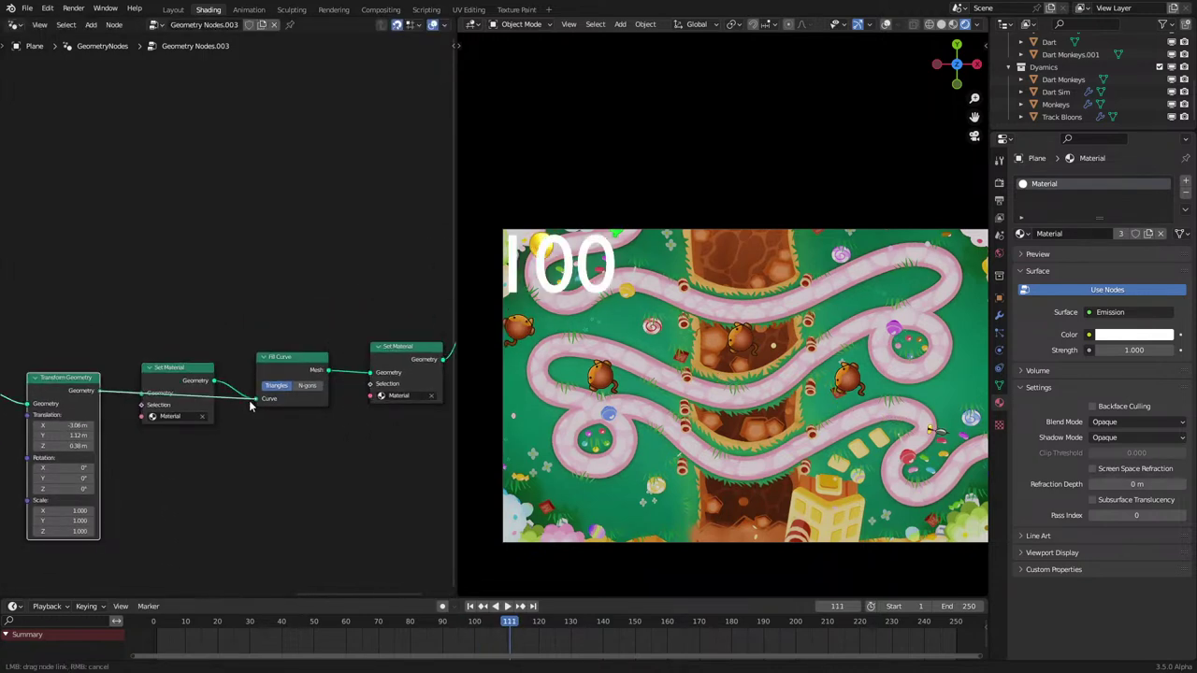
left_click_drag(250, 402, 255, 400)
left_click(182, 375)
key("x")
Step: Move the Fill Curve and Set Material nodes next to Transform Geometry and play the animation
left_click_drag(227, 338, 394, 440)
key("g")
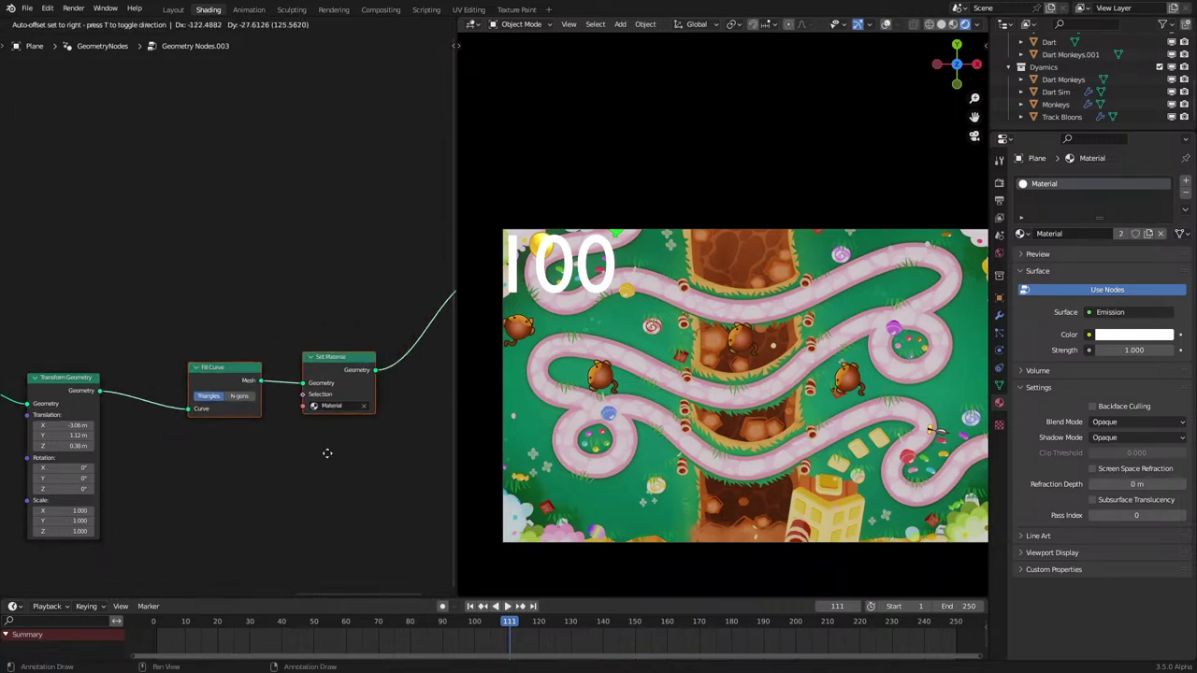
left_click(280, 470)
key("space")
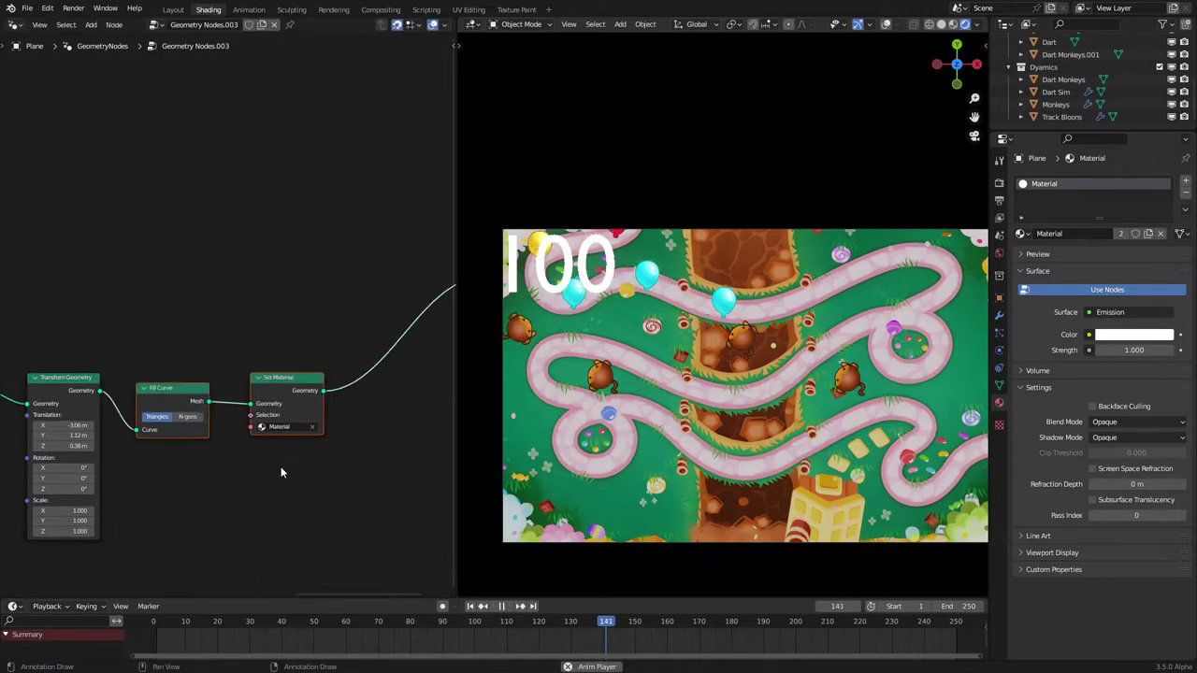
Step: Load Gabriola Regular from the Windows fonts folder as the font of the String to Curves node
middle_click_drag(137, 464, 312, 421)
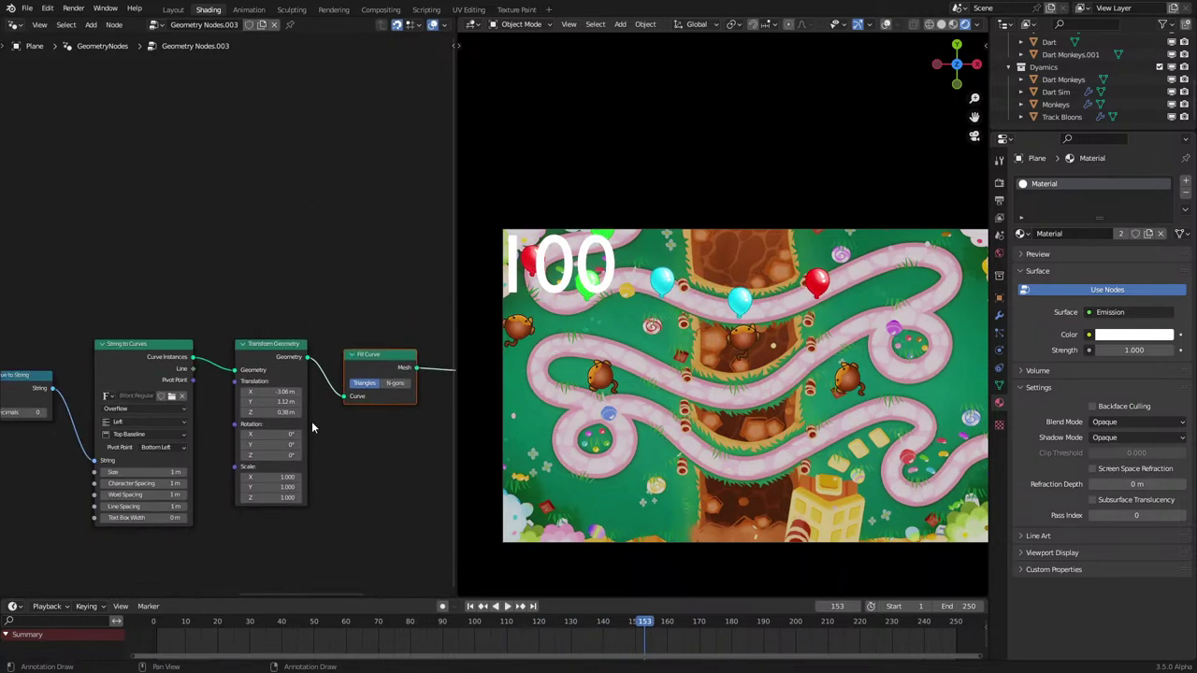
left_click(172, 397)
scroll(658, 364, "down", 2)
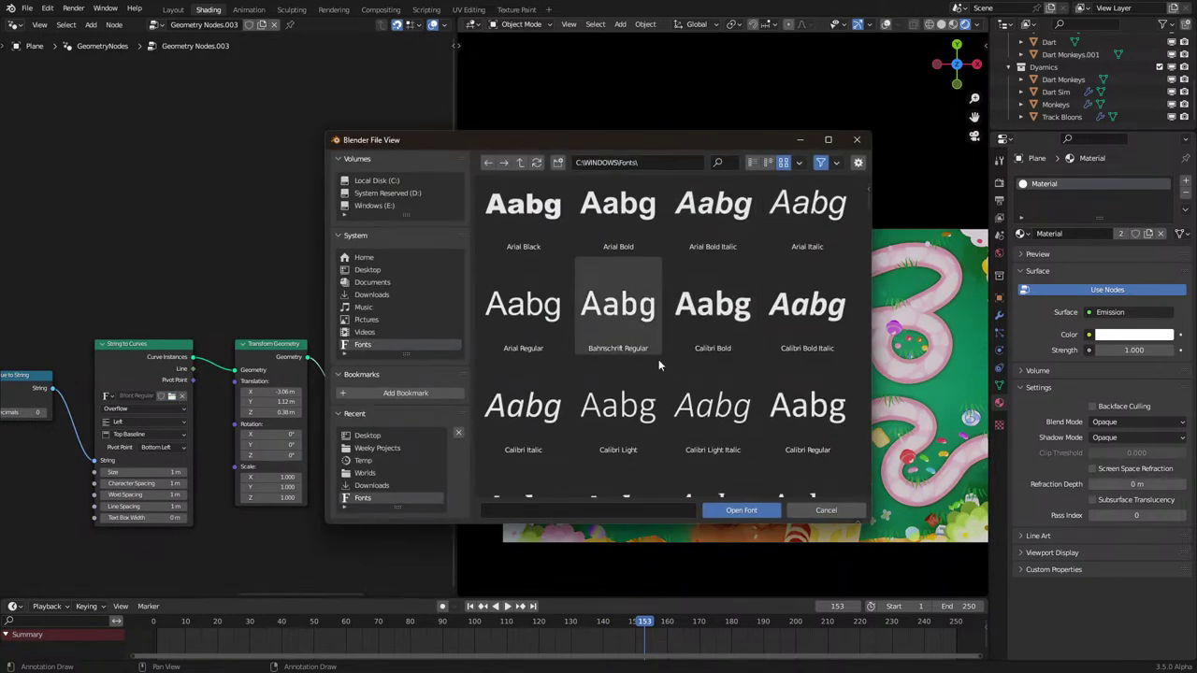
scroll(658, 365, "down", 10)
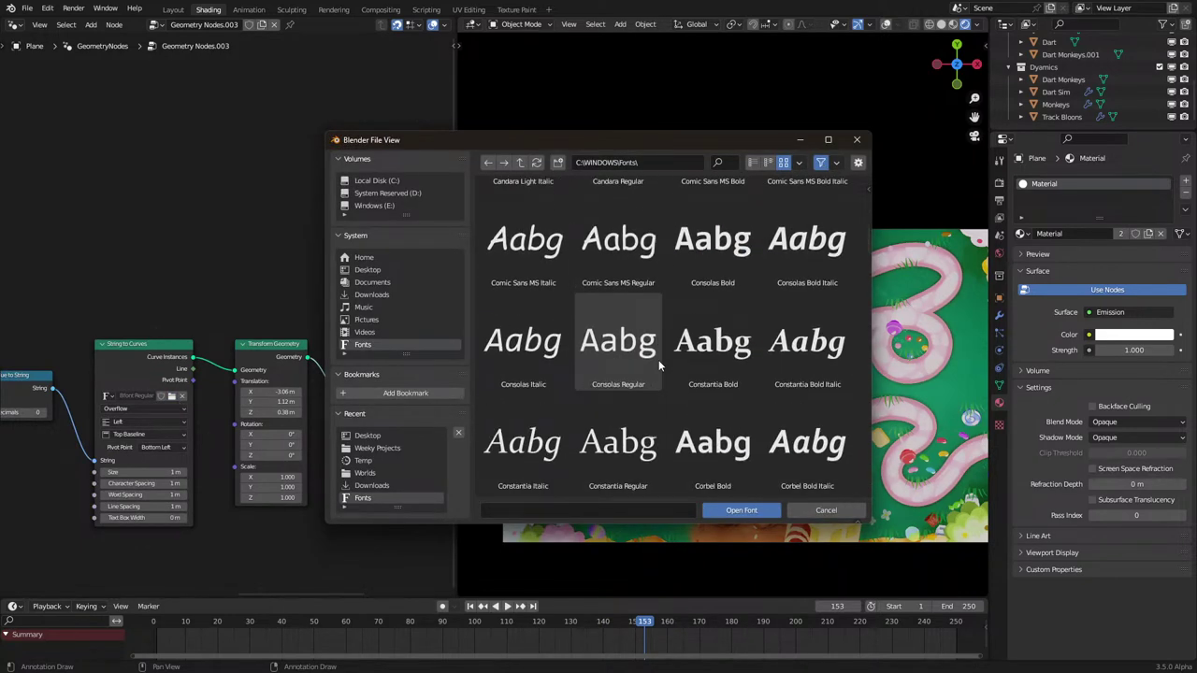
scroll(658, 360, "down", 10)
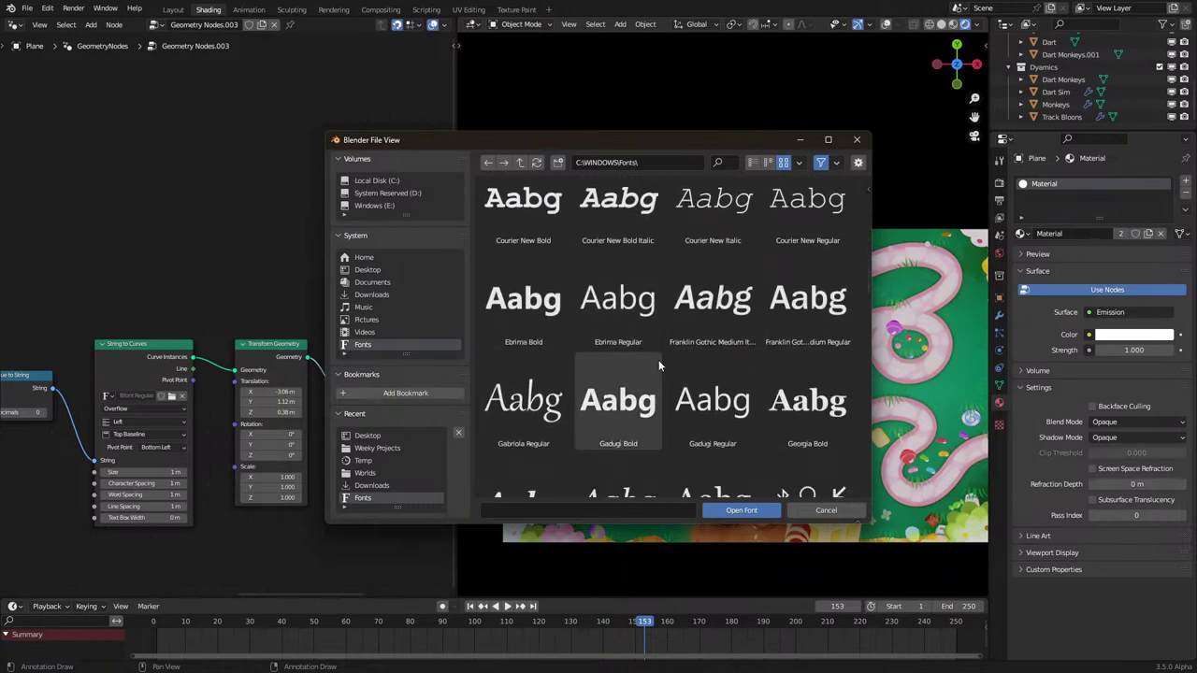
scroll(658, 360, "down", 5)
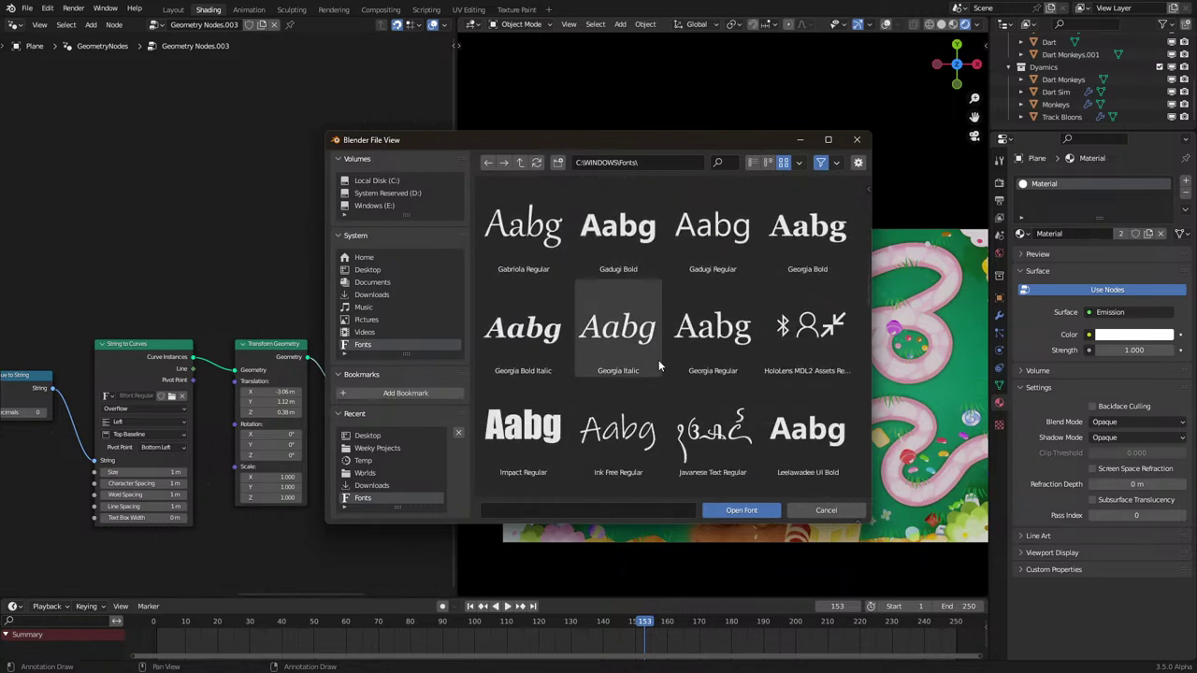
scroll(658, 360, "down", 1)
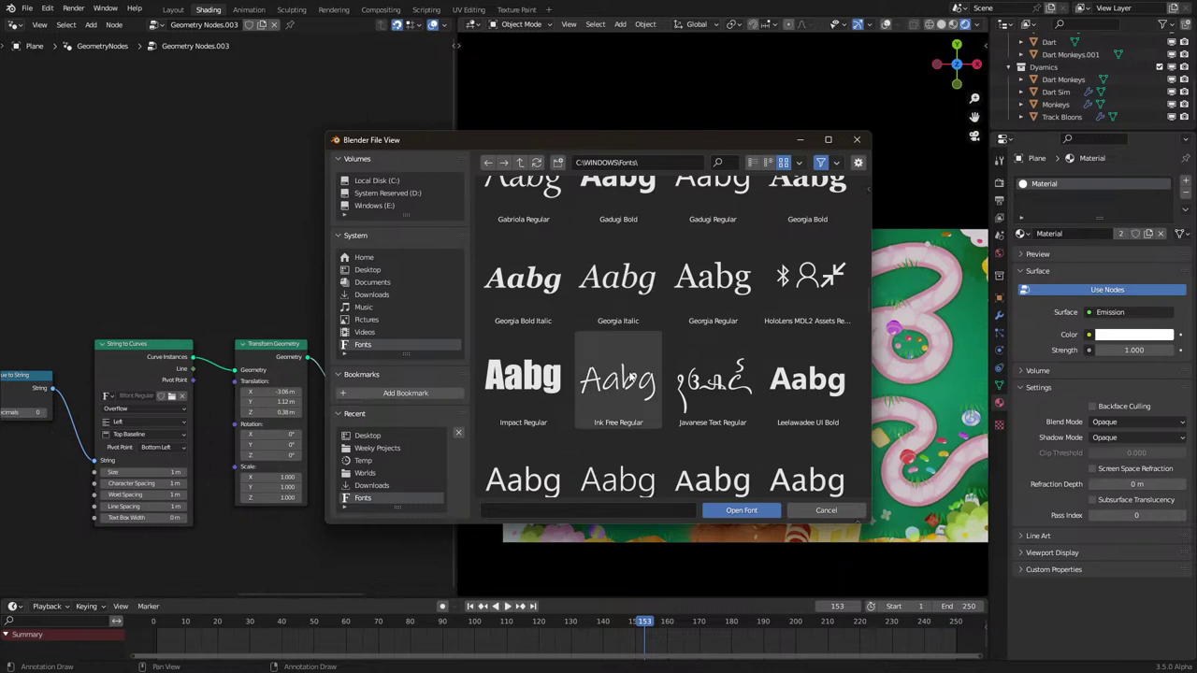
scroll(630, 375, "down", 2)
scroll(630, 375, "down", 2)
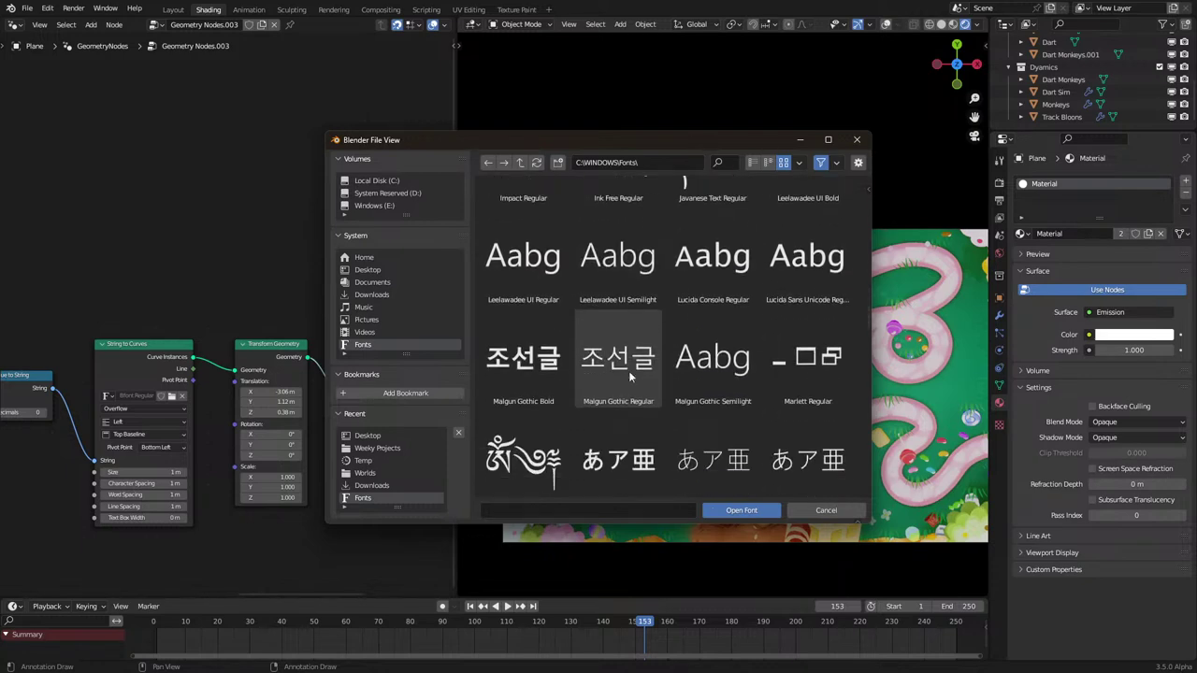
scroll(630, 377, "up", 1)
scroll(630, 377, "down", 8)
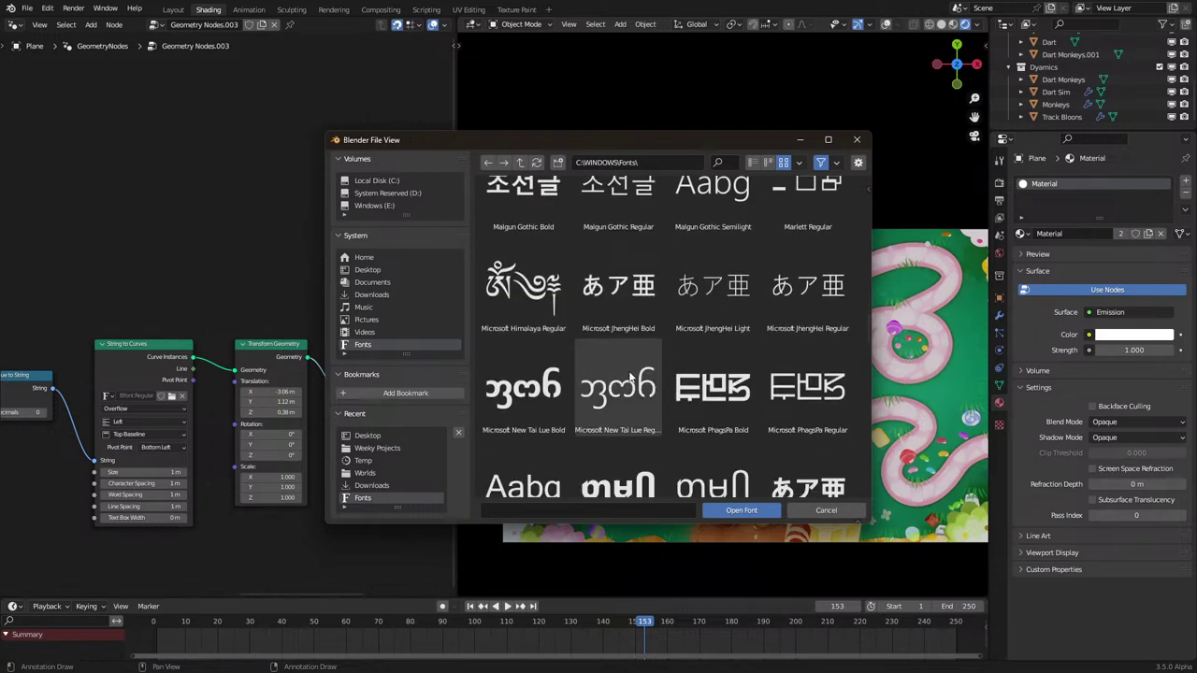
scroll(630, 377, "down", 10)
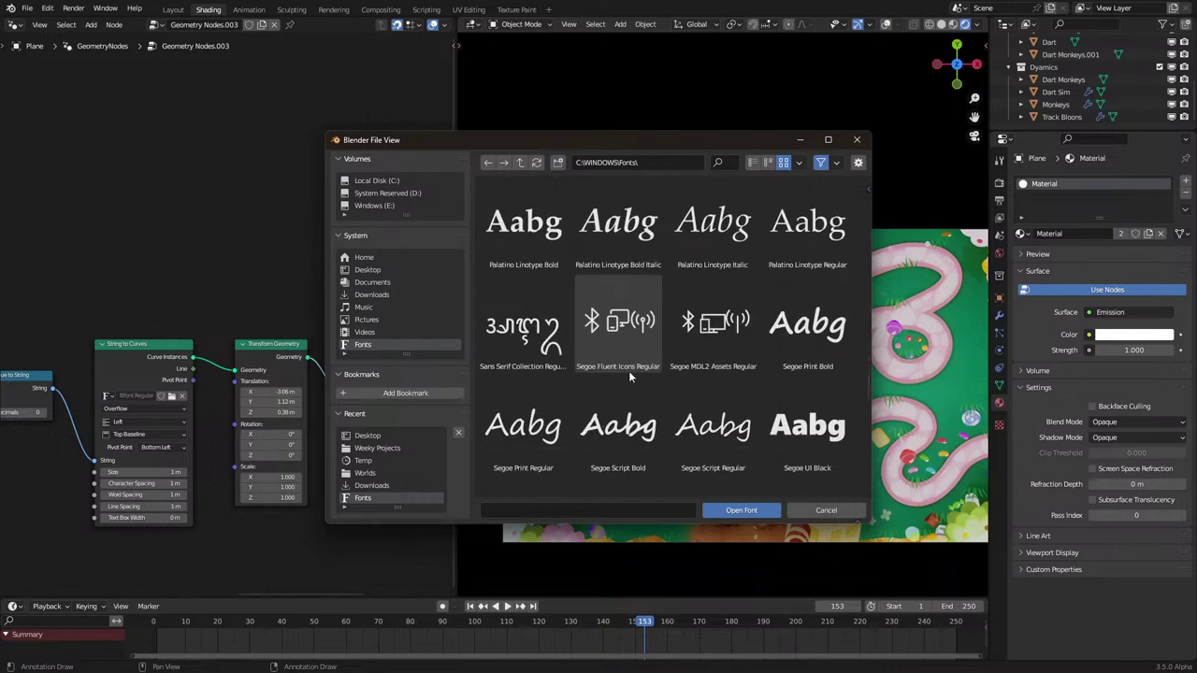
scroll(629, 377, "up", 1)
scroll(629, 377, "down", 12)
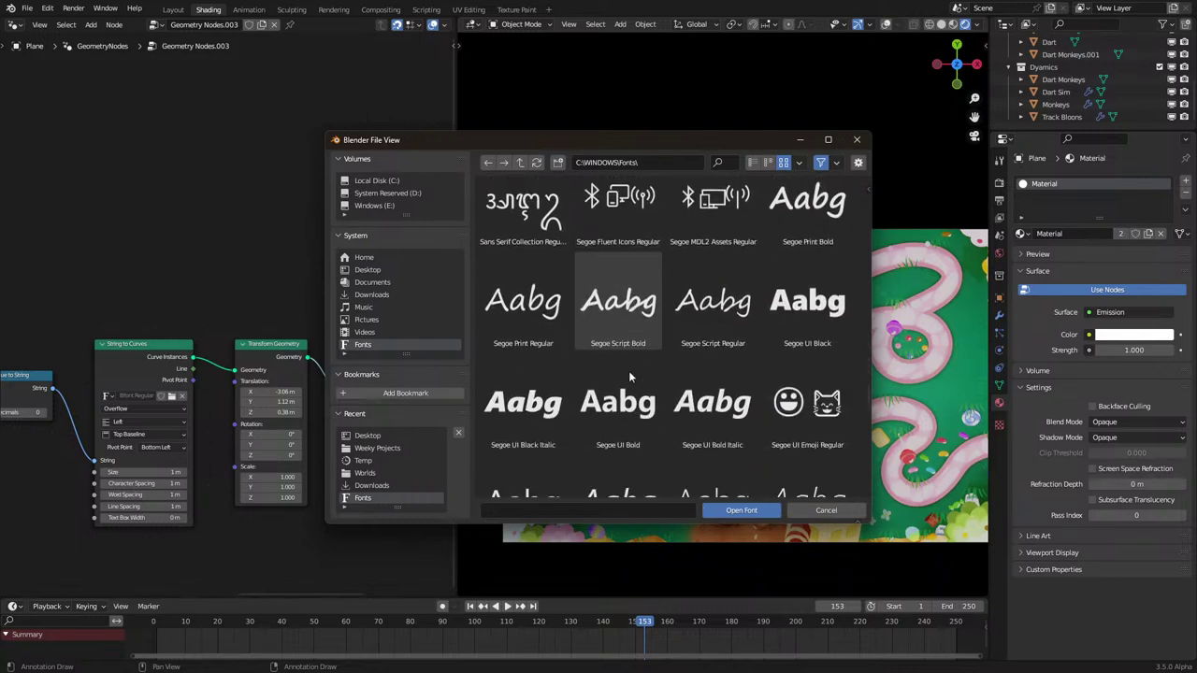
scroll(629, 377, "down", 10)
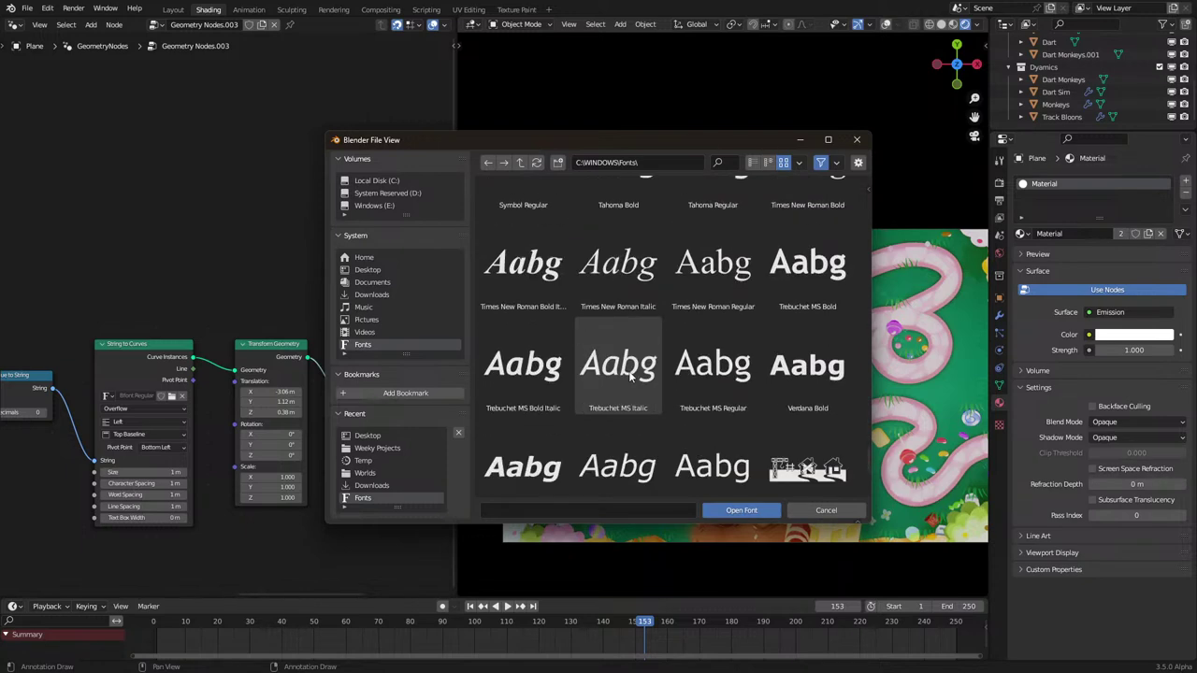
scroll(630, 375, "up", 15)
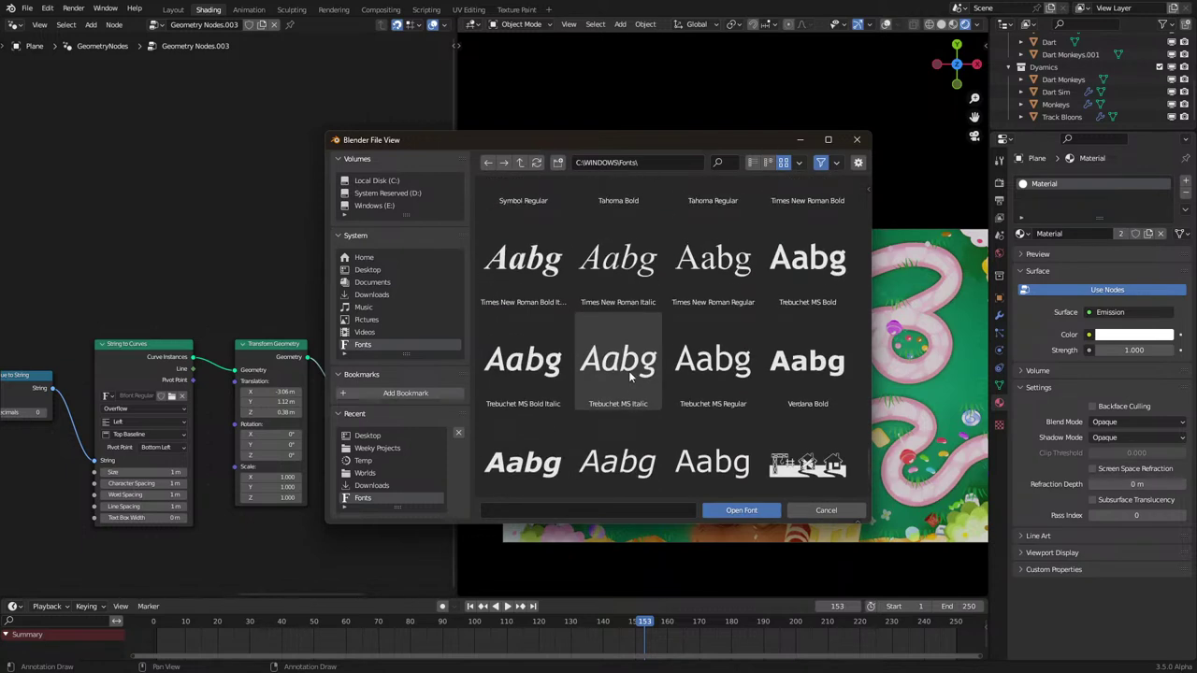
scroll(629, 376, "up", 15)
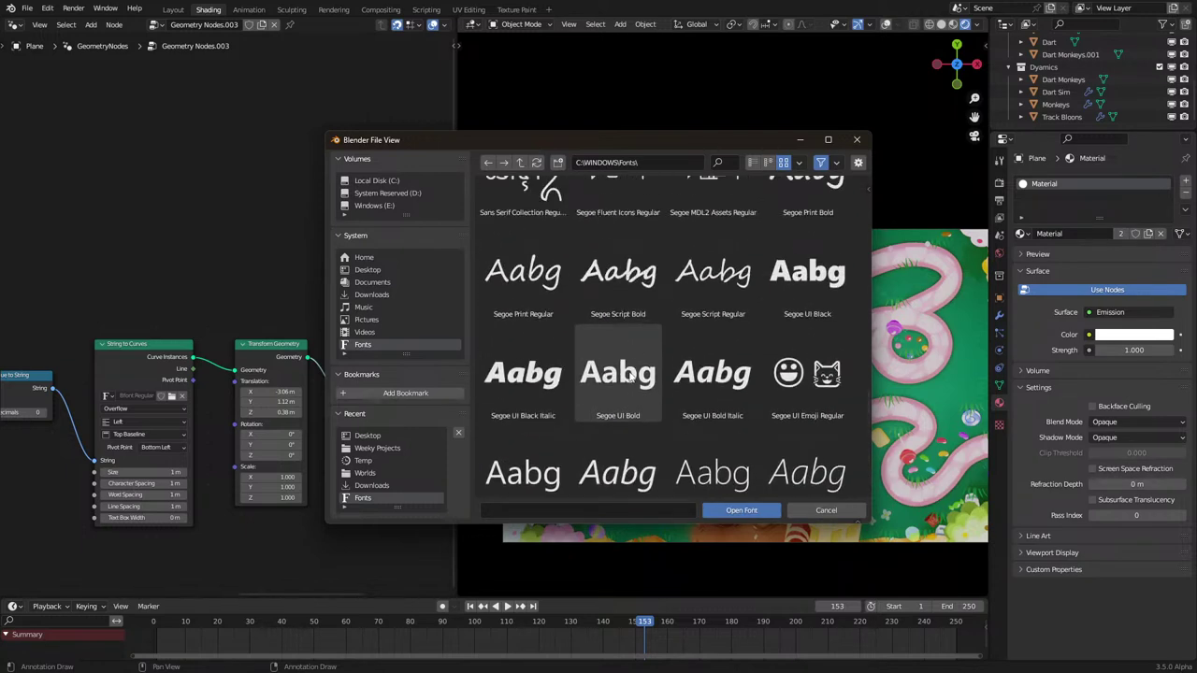
scroll(629, 377, "up", 15)
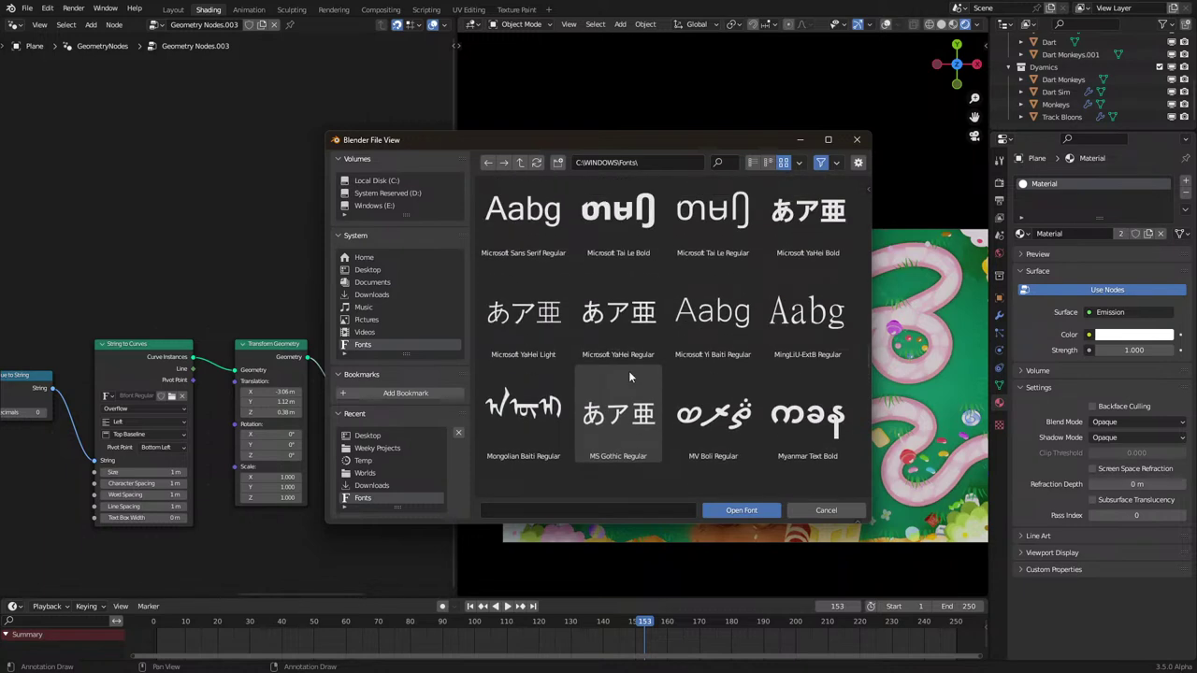
scroll(629, 375, "up", 15)
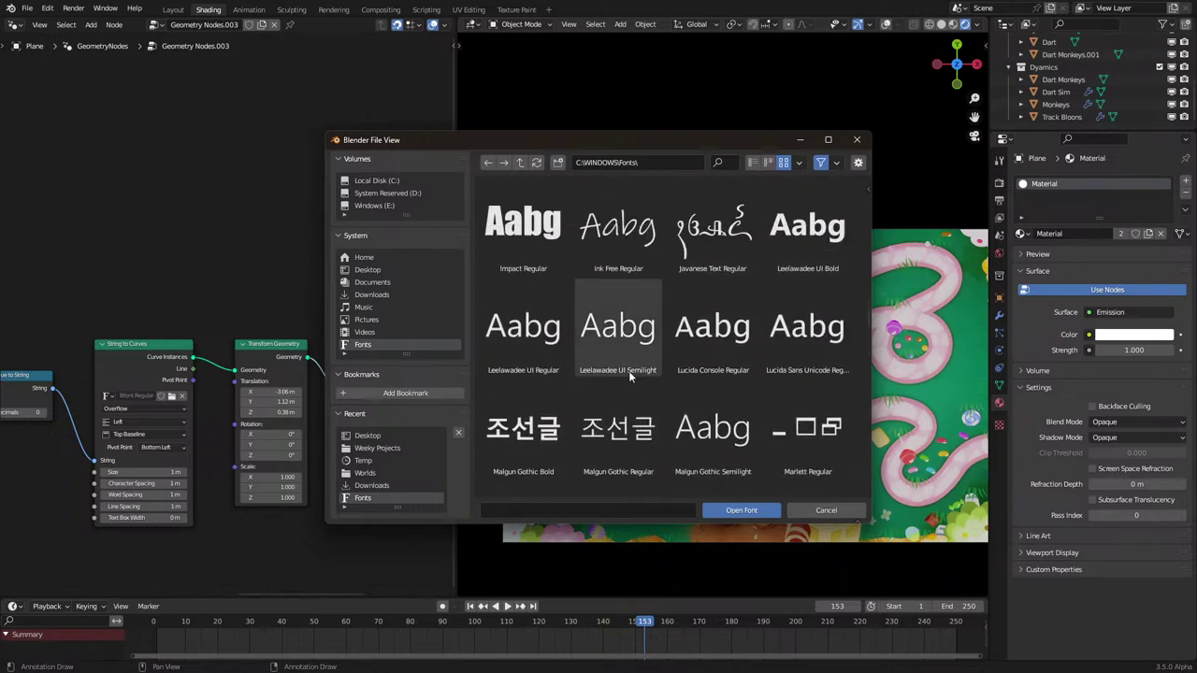
scroll(628, 376, "up", 10)
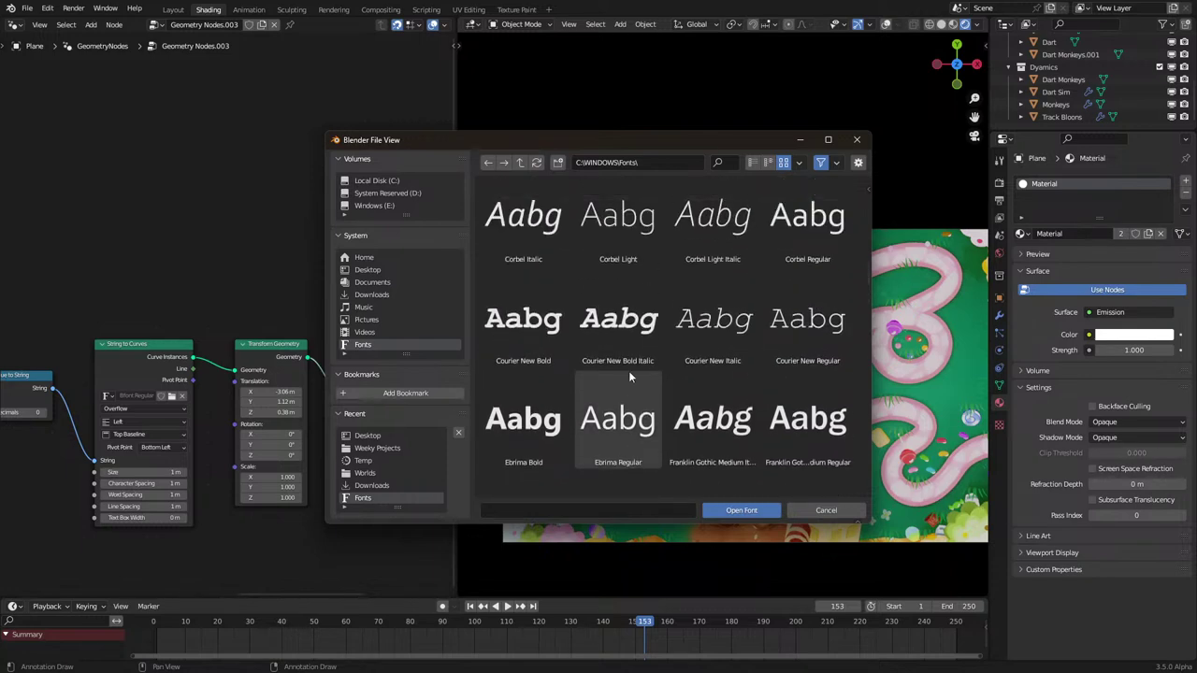
scroll(630, 377, "up", 8)
scroll(629, 376, "up", 3)
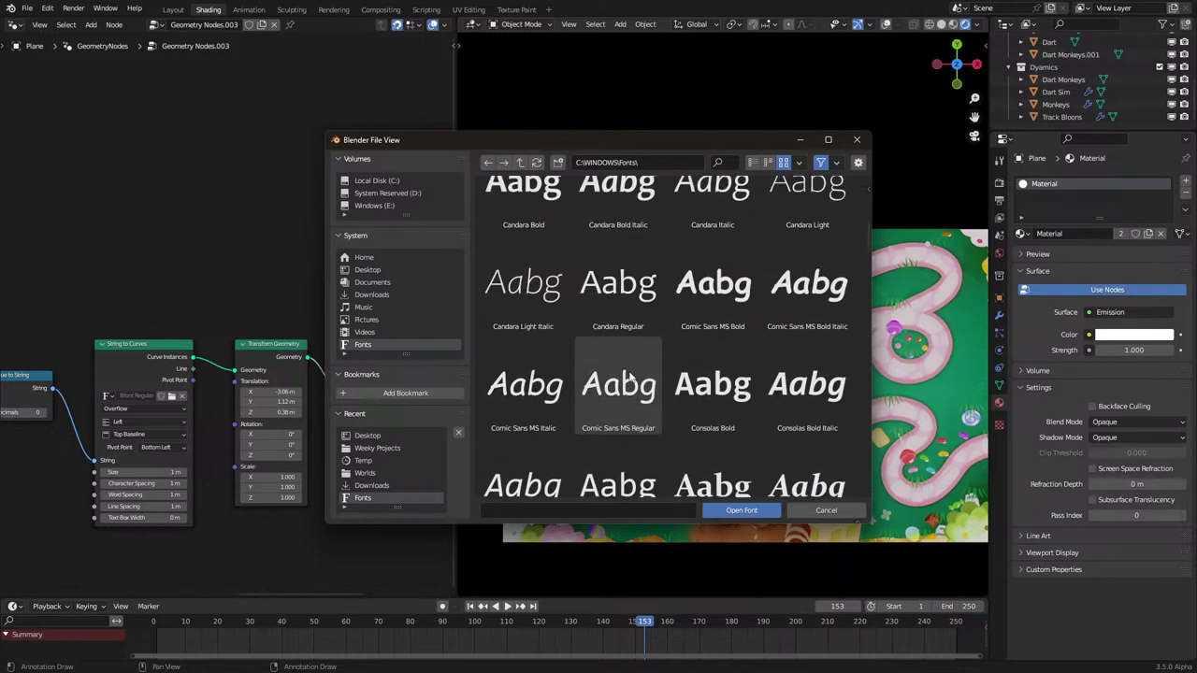
scroll(629, 376, "up", 6)
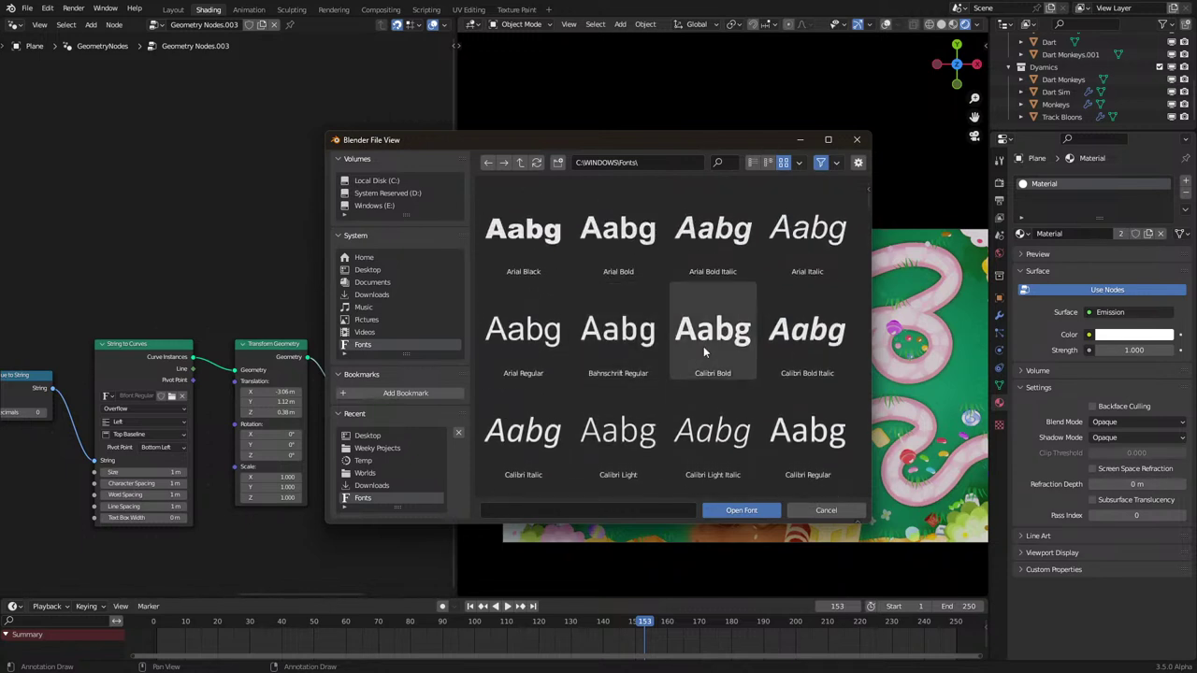
scroll(765, 316, "down", 5)
scroll(764, 318, "down", 3)
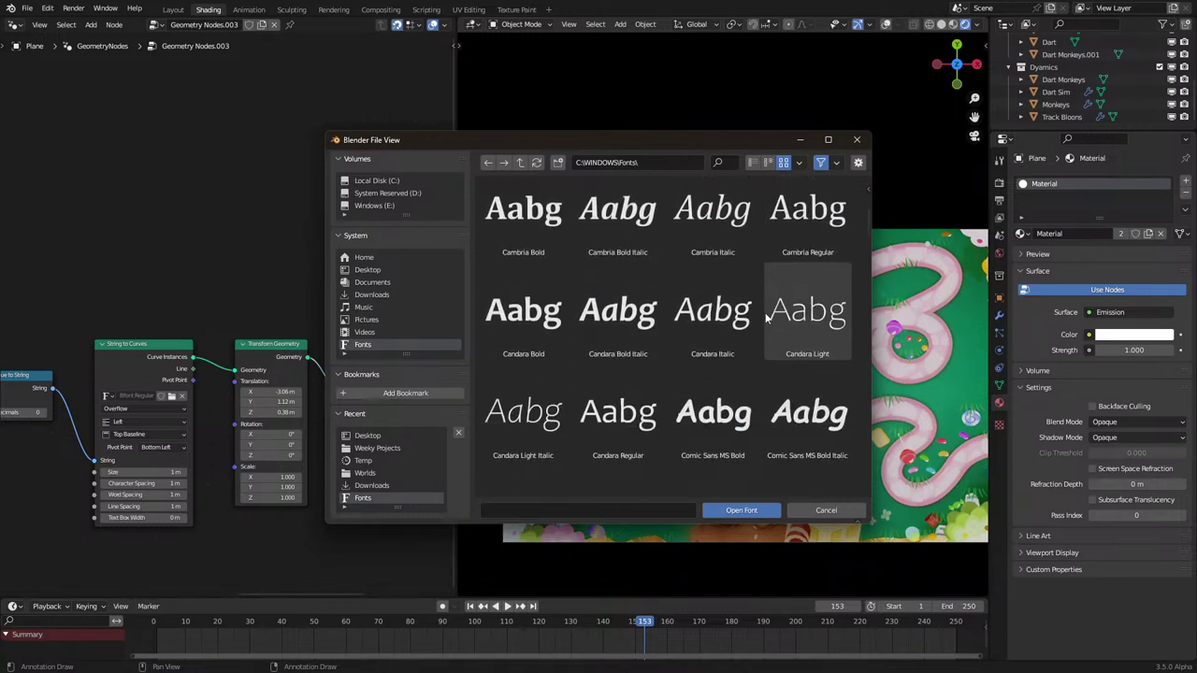
scroll(765, 318, "down", 5)
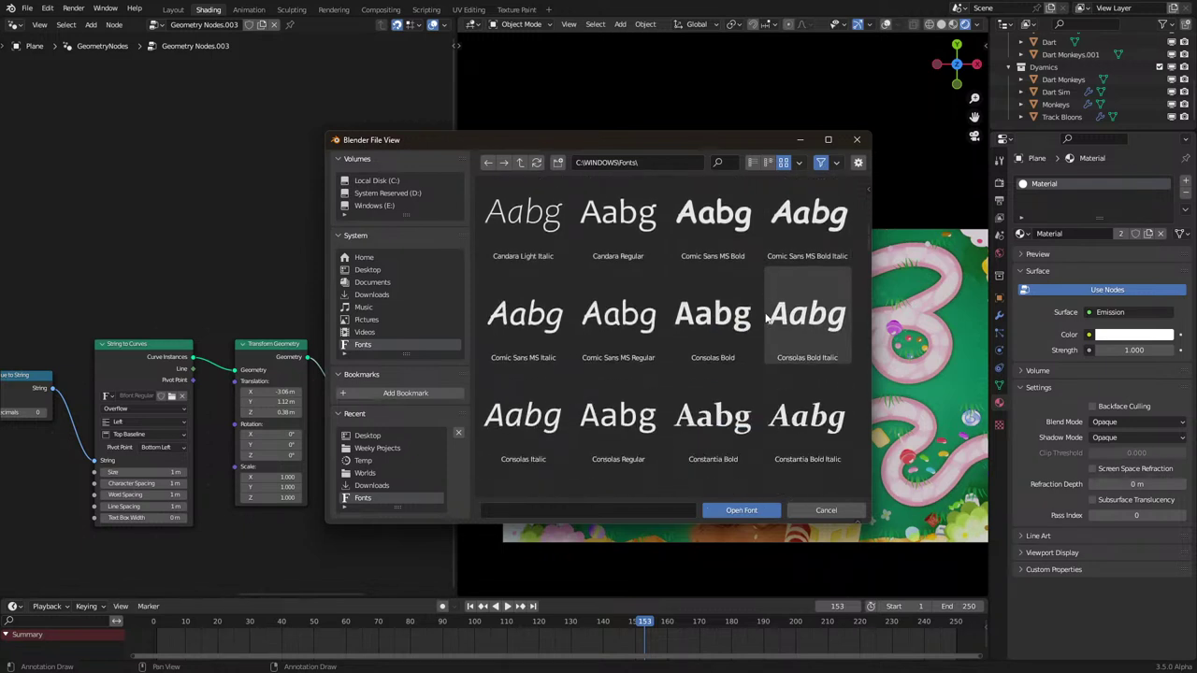
scroll(765, 318, "down", 5)
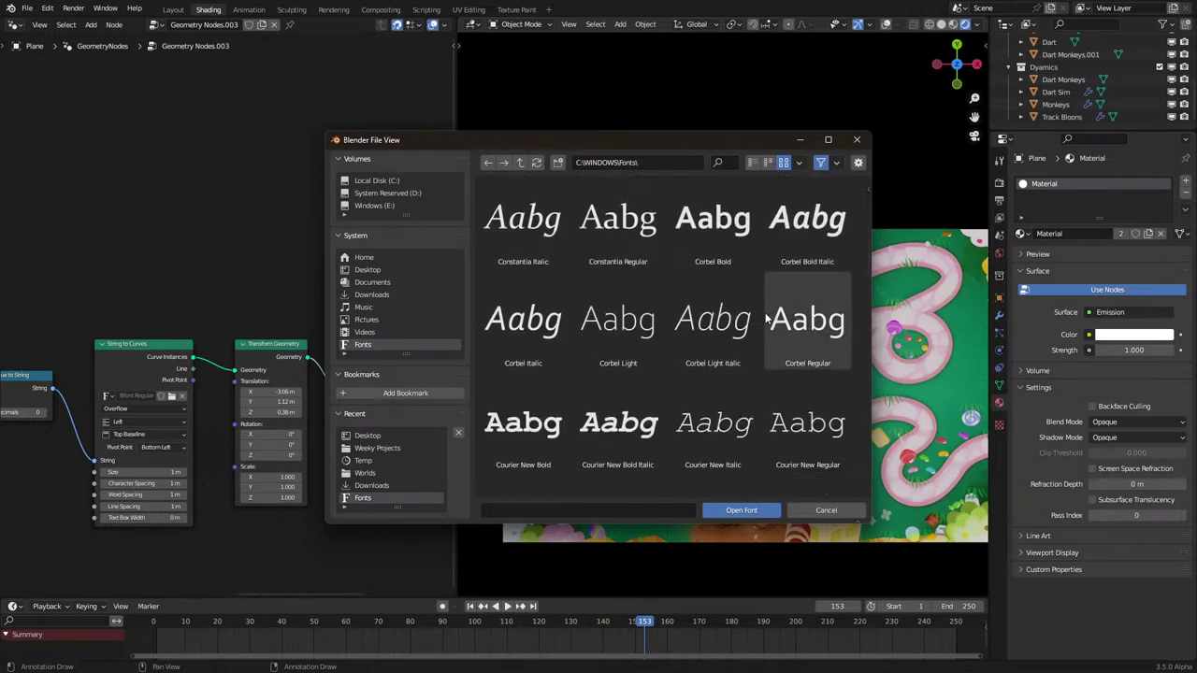
scroll(765, 312, "down", 3)
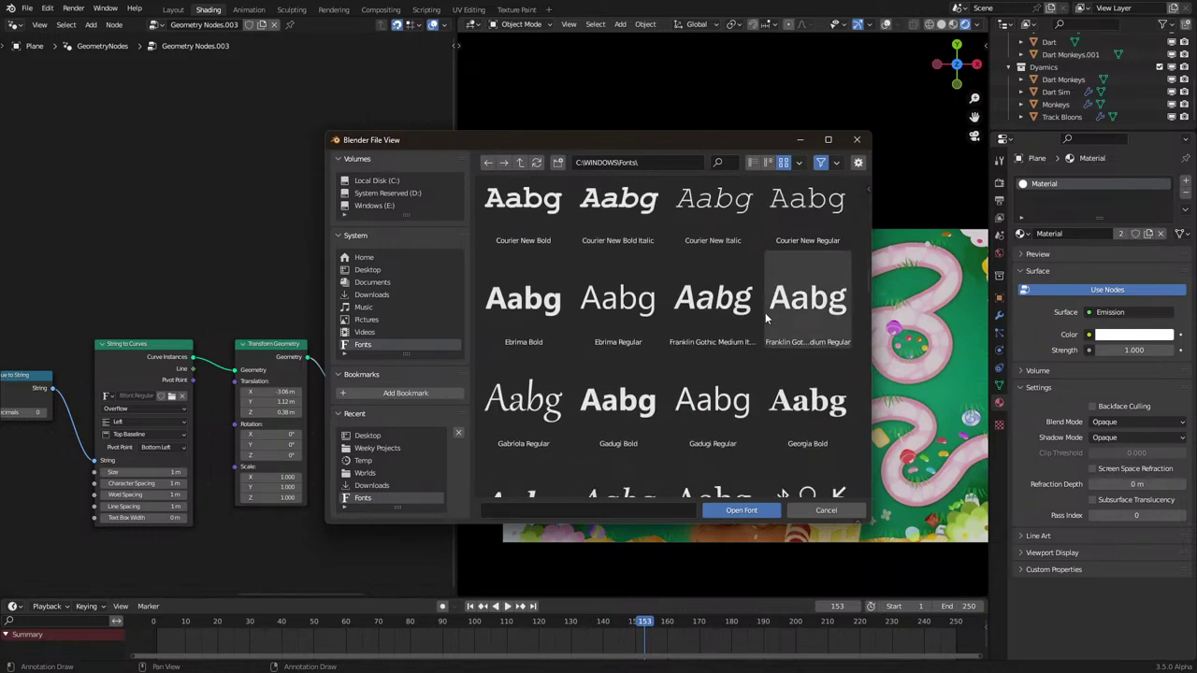
double_click(506, 397)
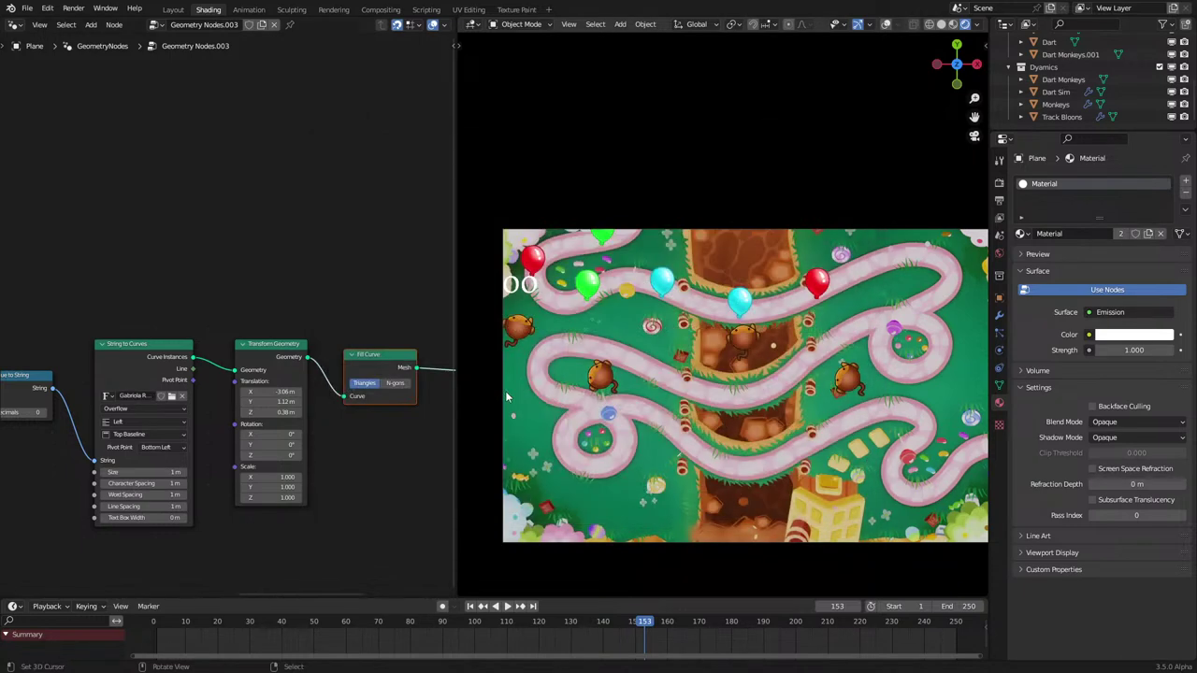
Step: Set the Transform Geometry node's translation to X -2.7 m and Y 1.37 m to reposition the health text in the map's corner
left_click_drag(299, 391, 318, 391, "shift")
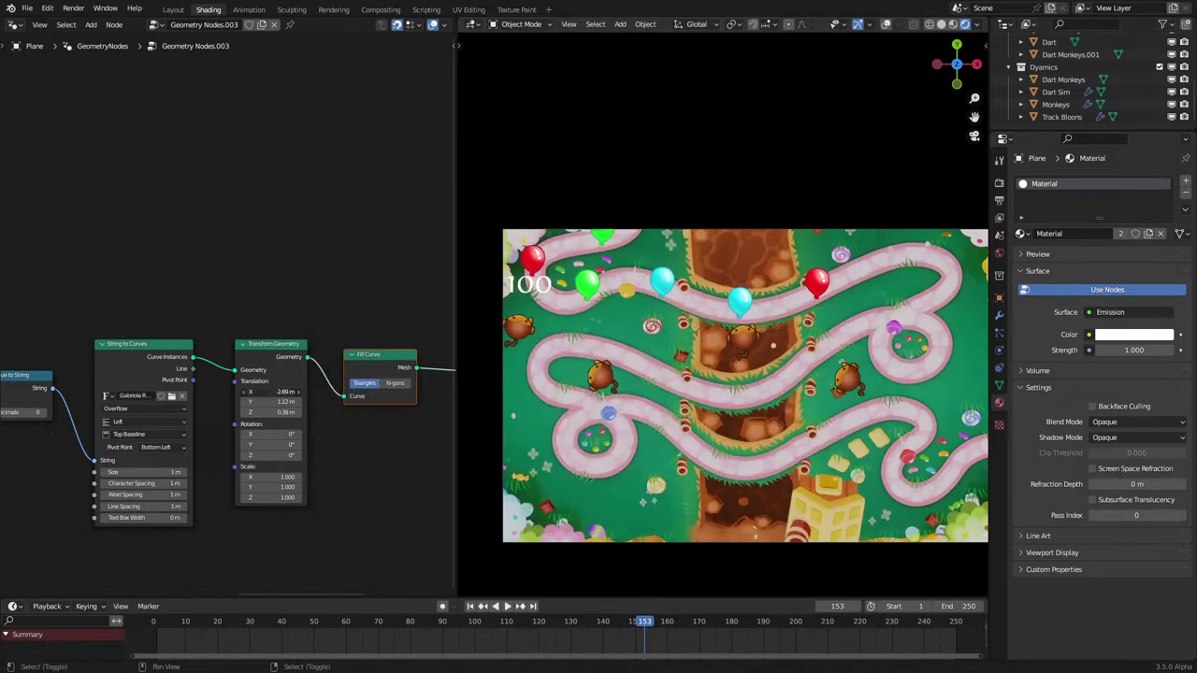
left_click(128, 423)
left_click(136, 447)
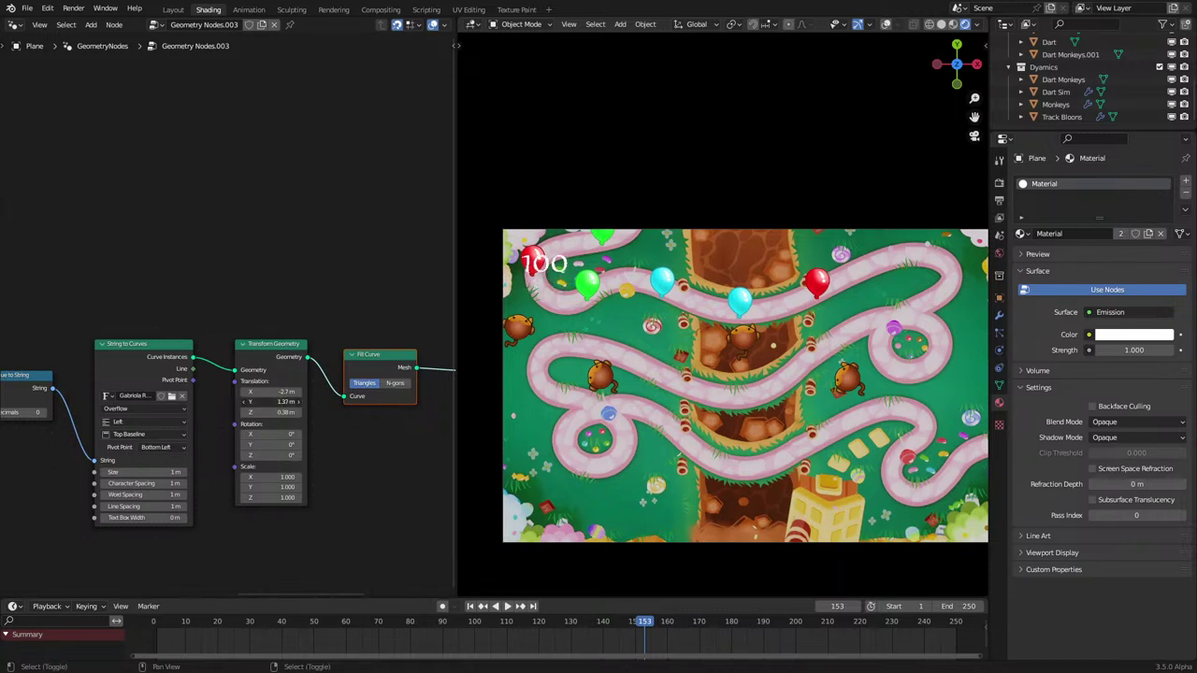
Step: Move the health text to the map's opposite upper corner at X 2.25 m, Y 1.55 m, and scale it uniformly to 1.55
left_click_drag(271, 477, 329, 497, "shift")
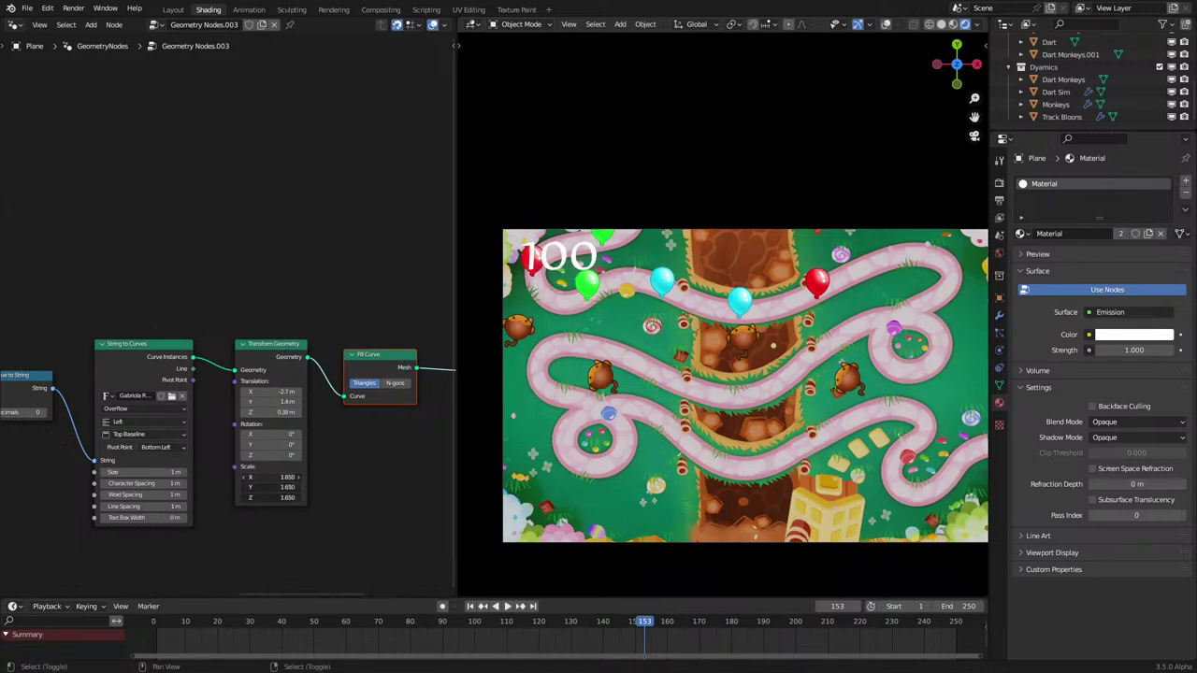
key("Escape")
middle_click_drag(486, 360, 981, 376, "shift")
left_click_drag(276, 391, 337, 391)
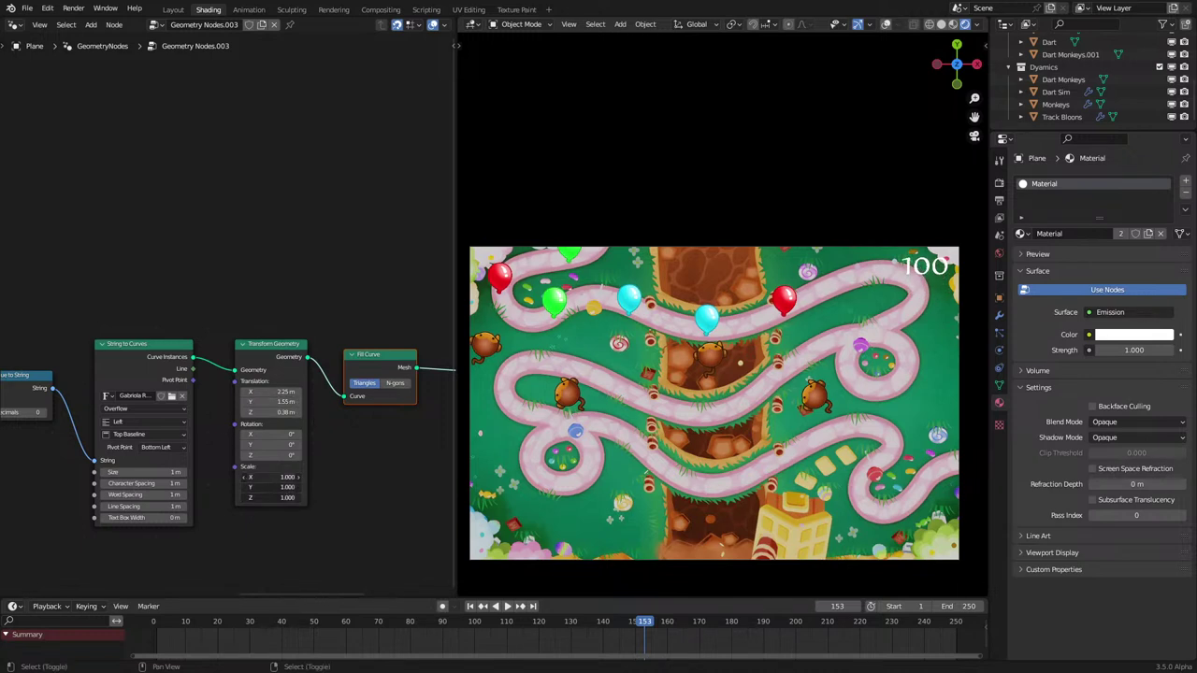
left_click_drag(281, 478, 284, 477)
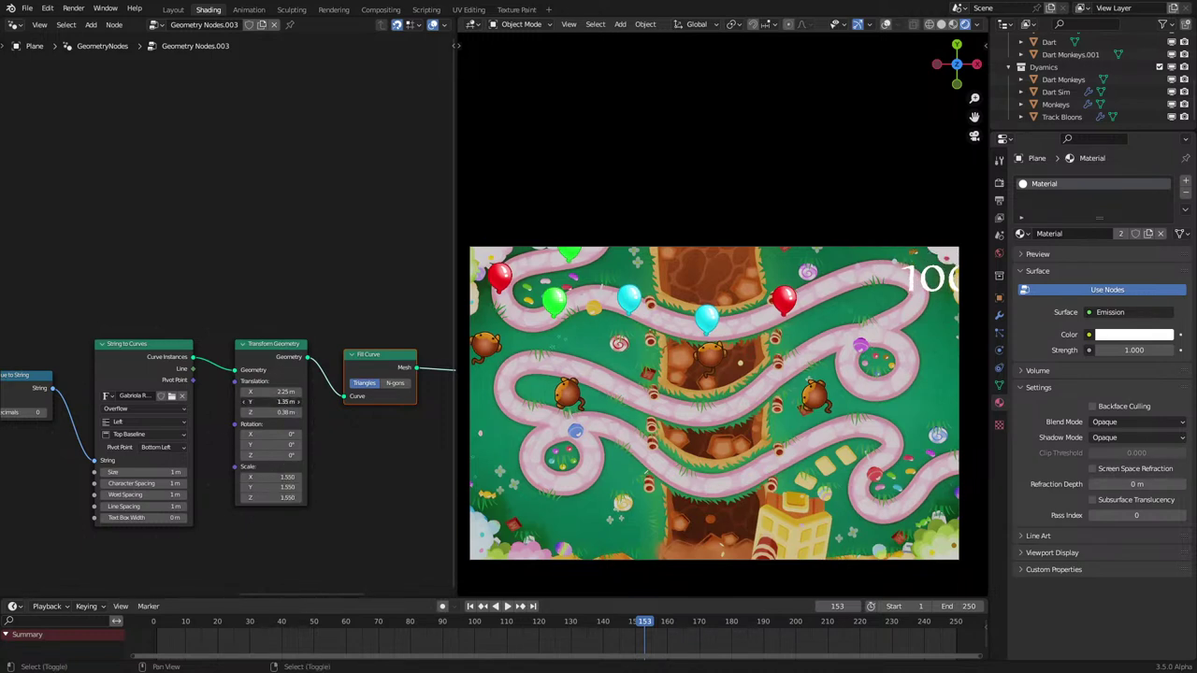
Step: Center-align the health text in String to Curves, set its translation to X 2.39 m and Y 1.49 m, and play the animation briefly
scroll(134, 444, "up", 2)
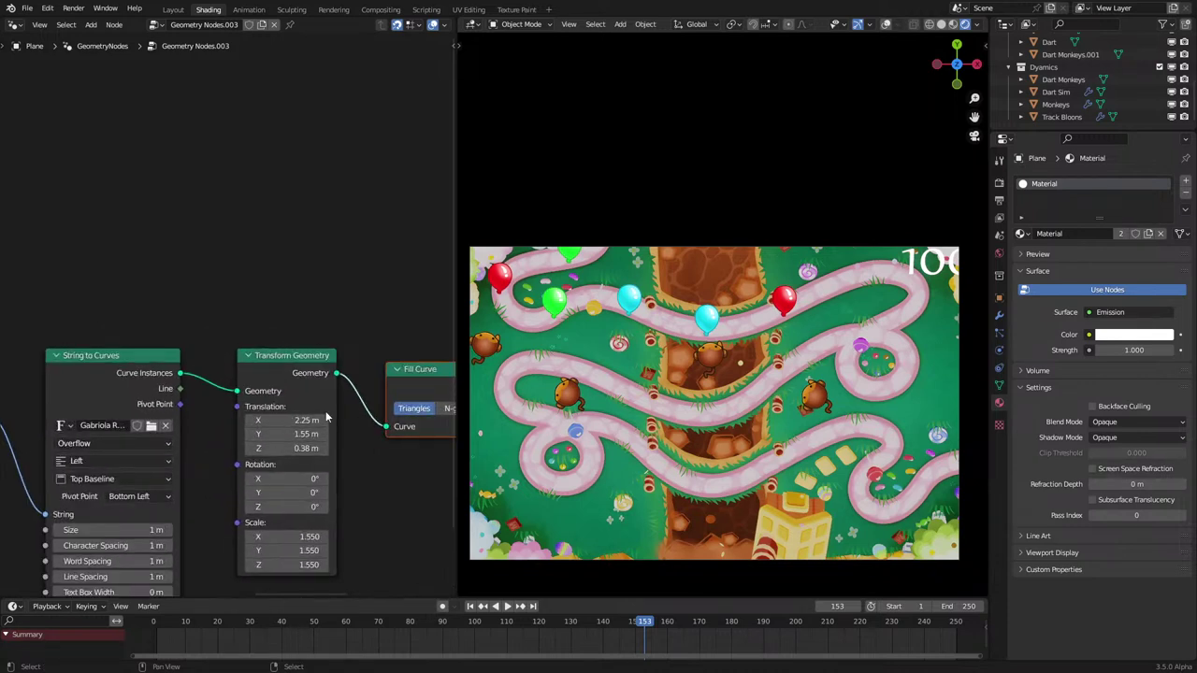
mouse_move(326, 419)
left_mouse_down("shift")
mouse_move(308, 420)
mouse_move(309, 433)
left_mouse_up("shift")
left_click(80, 461)
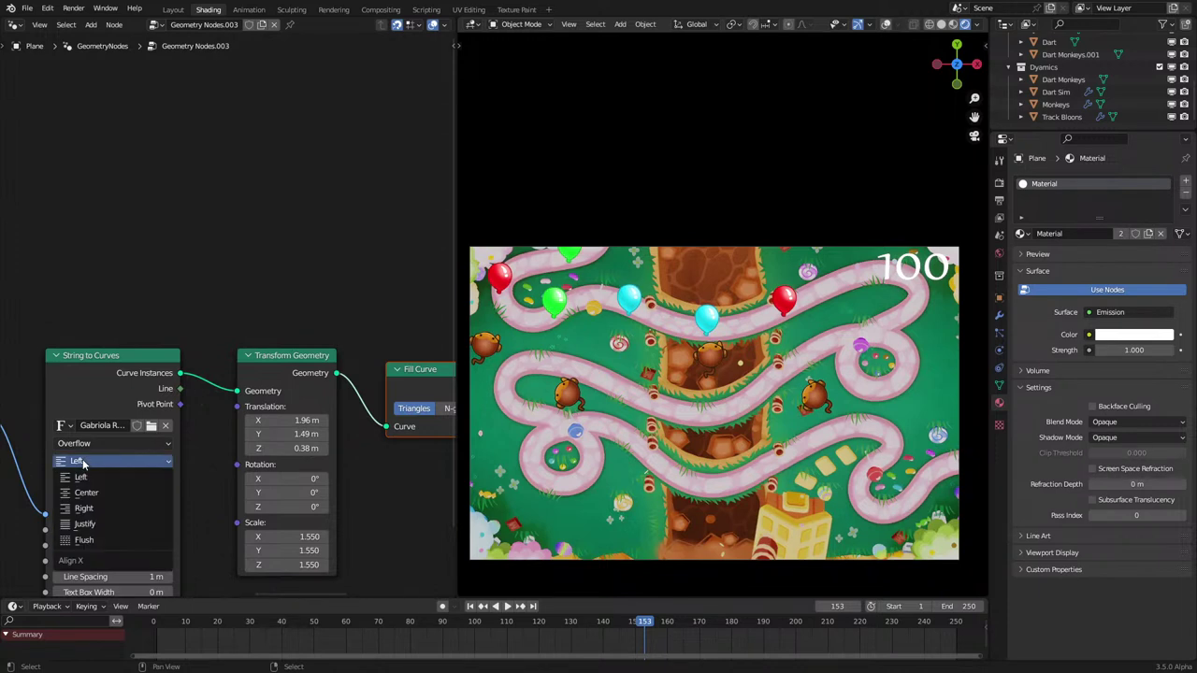
left_click(84, 493)
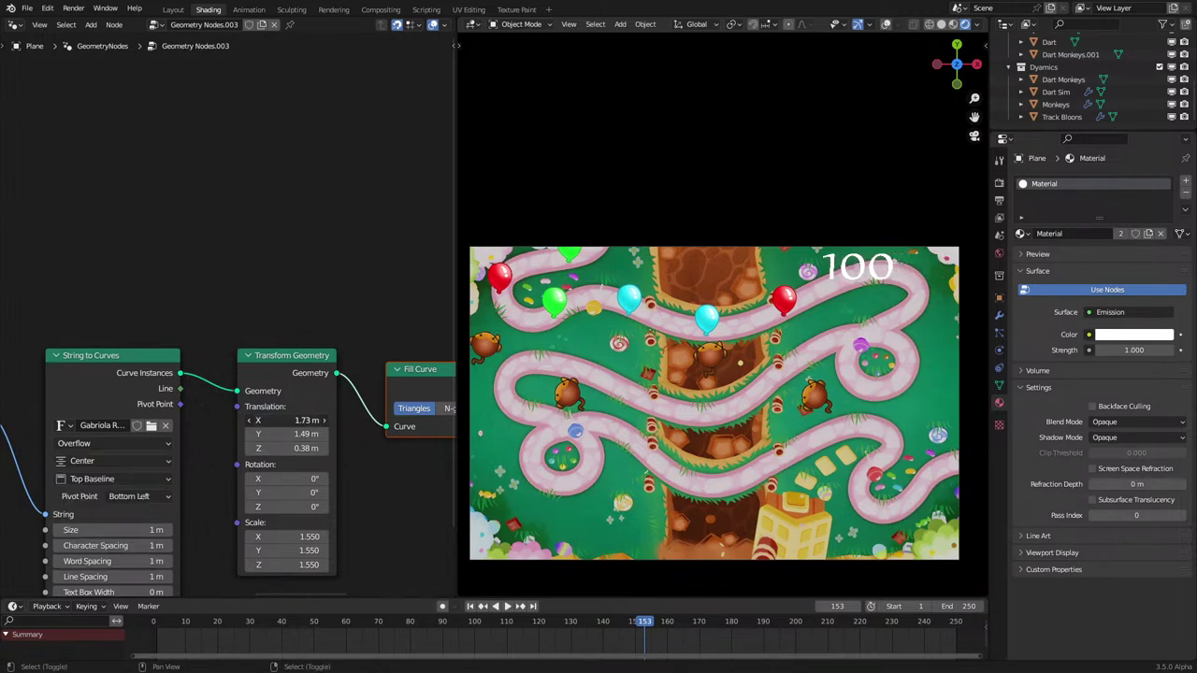
key("space")
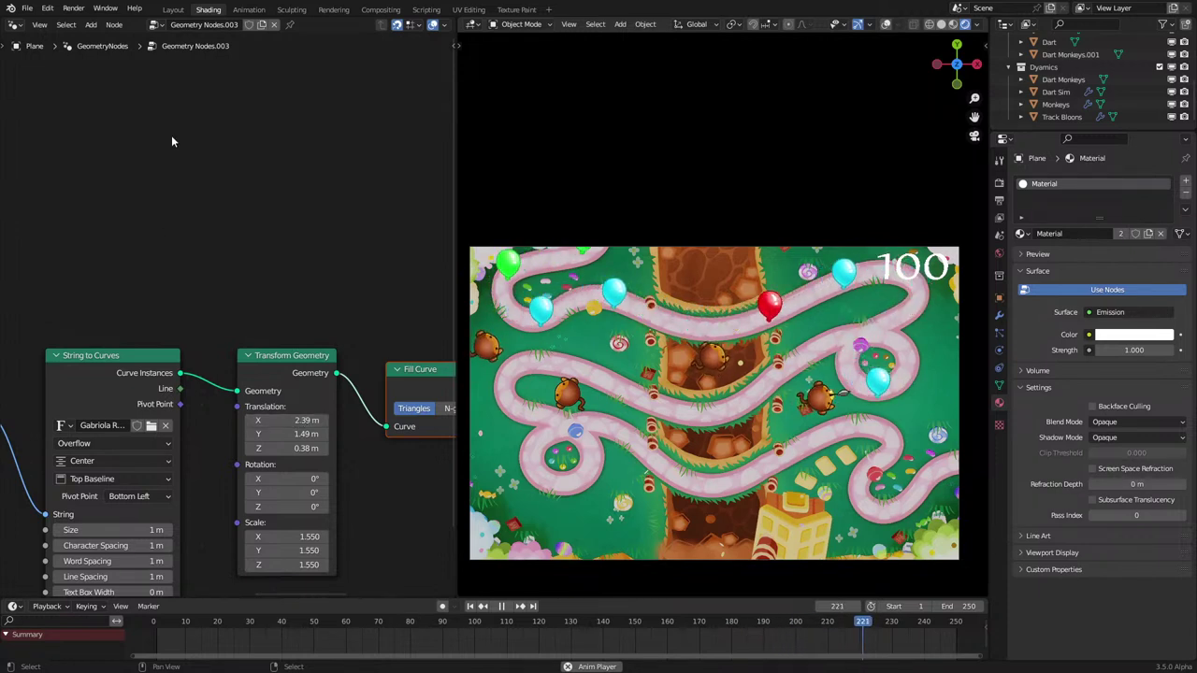
key("space")
Step: Open the Track Bloons geometry nodes and examine the Divide and Equal nodes that control when bloons spawn
left_click(632, 314)
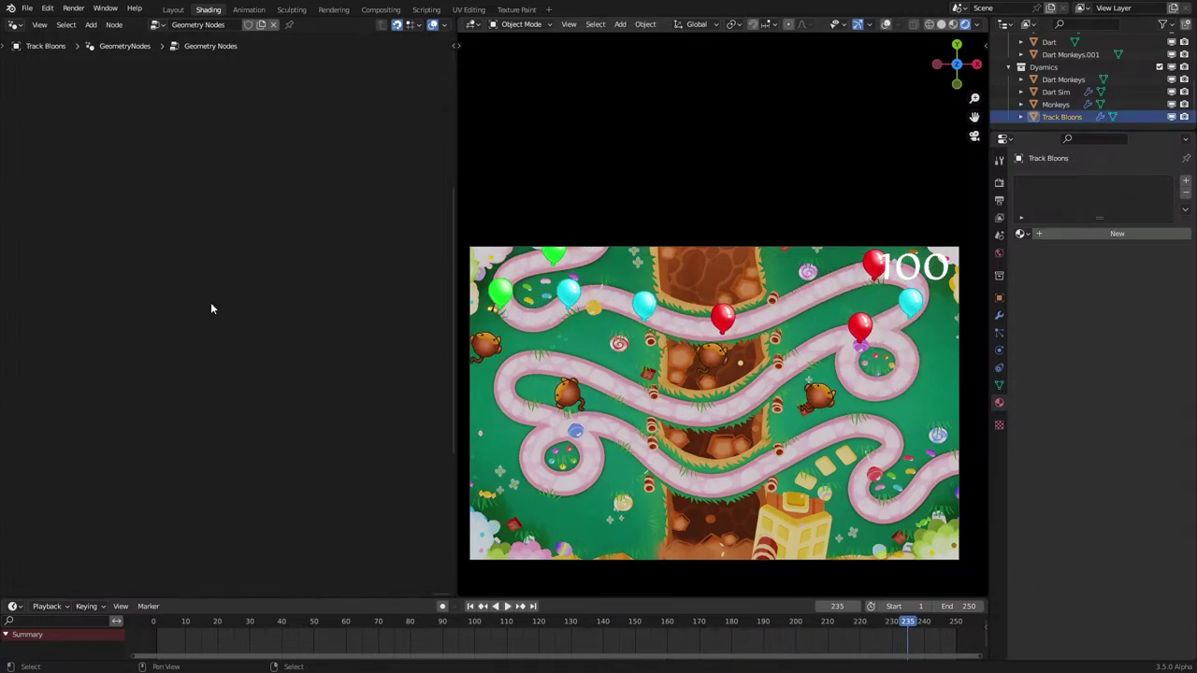
key("Home")
scroll(127, 352, "up", 5)
middle_click_drag(117, 352, 253, 347)
scroll(181, 402, "up", 7)
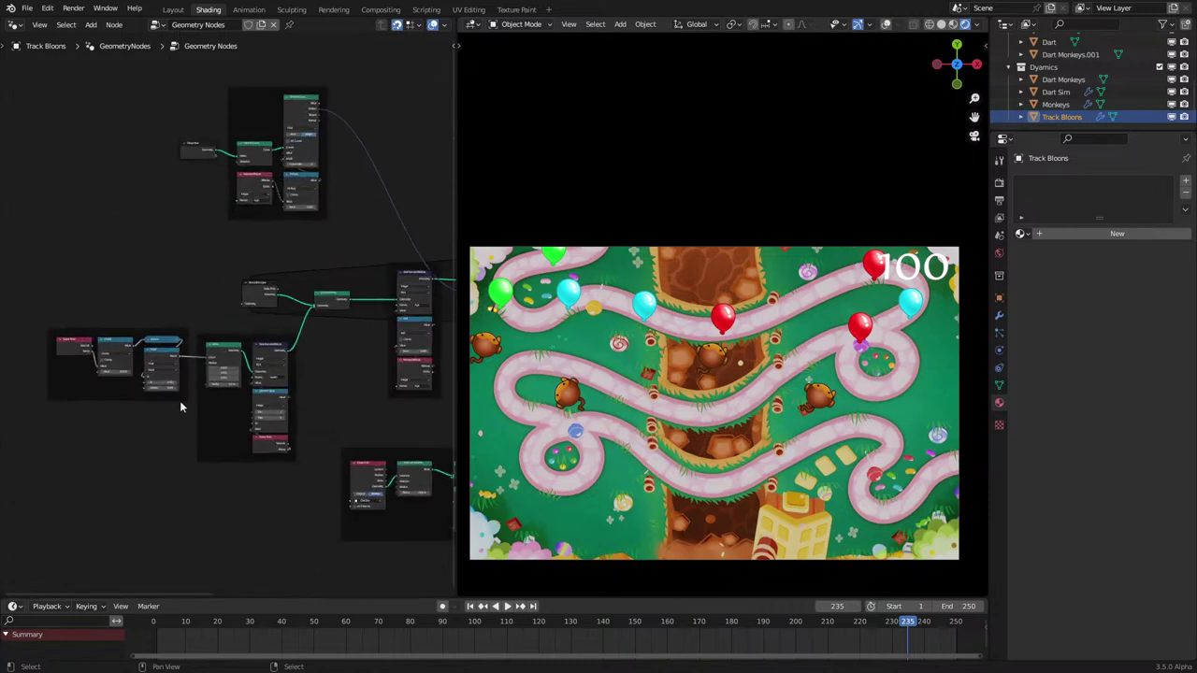
scroll(180, 407, "up", 3)
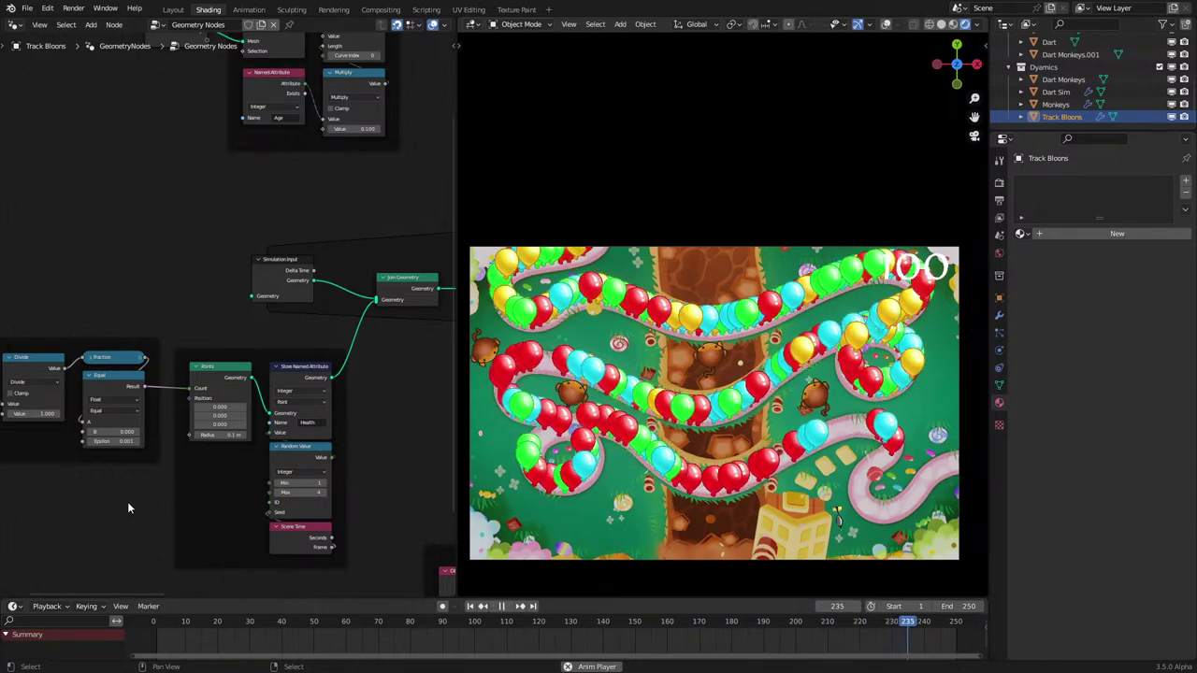
Step: Extend the animation's end frame to 493 and play on to check the health counter as bloons reach the track's end
key("space")
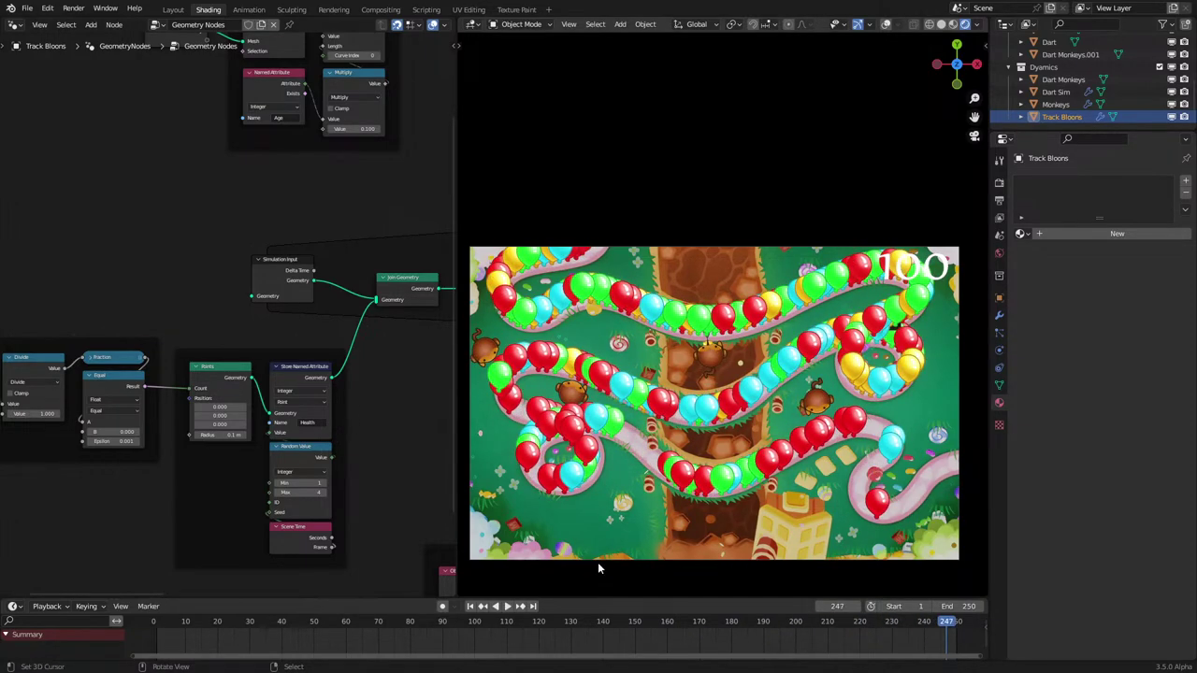
left_click_drag(954, 606, 1000, 605)
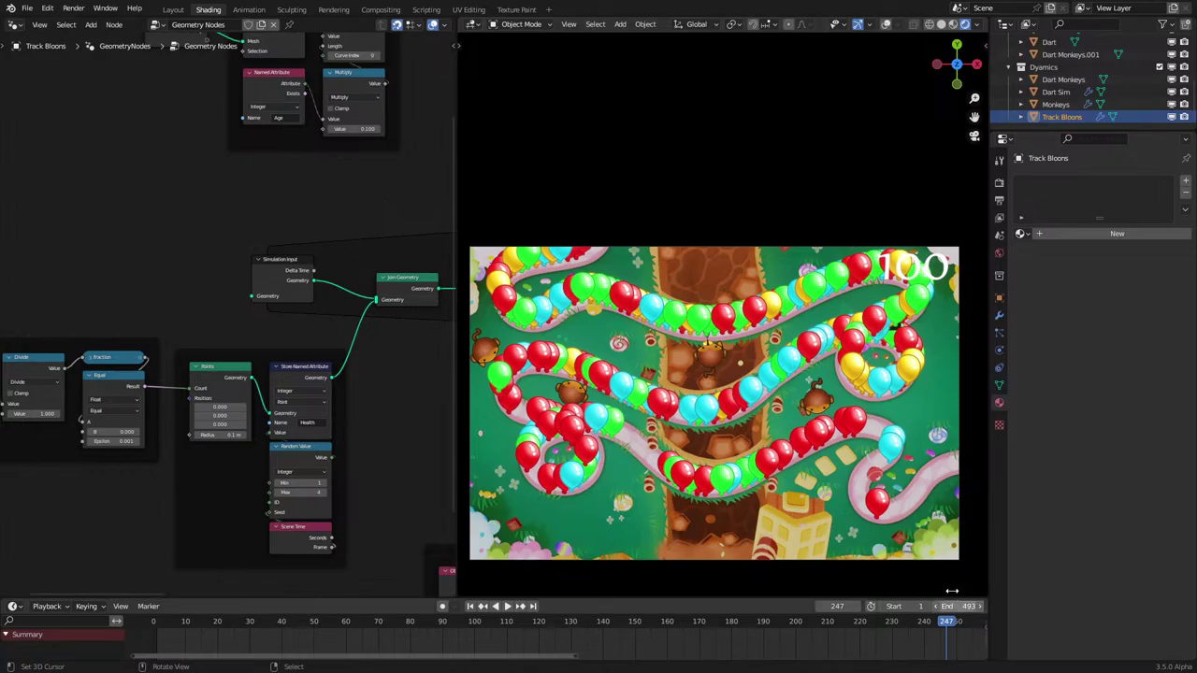
key("space")
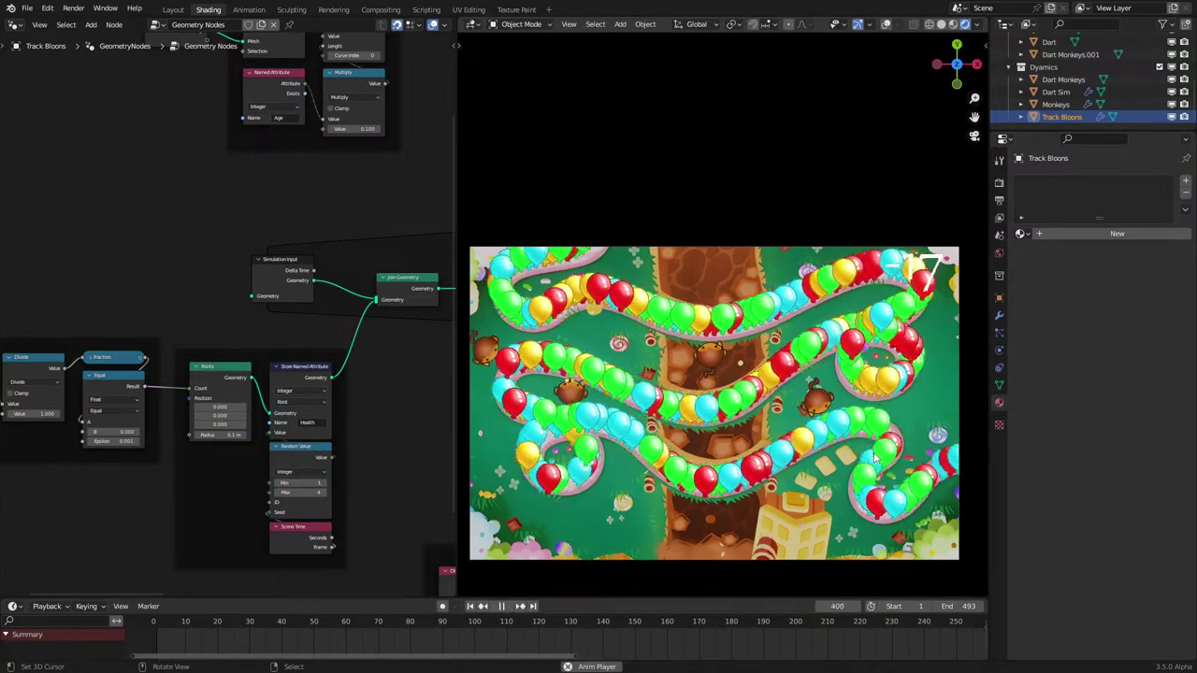
key("space")
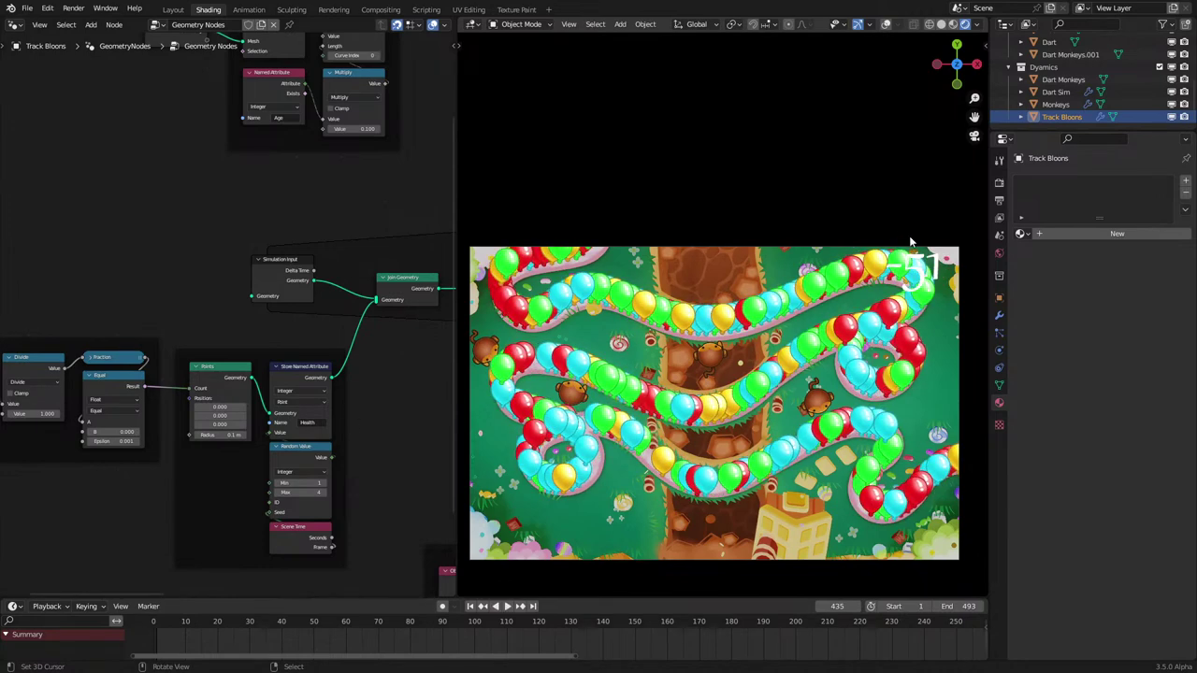
Step: Select the health text and bring up its Emission material nodes in the Shader Editor
left_click(912, 276)
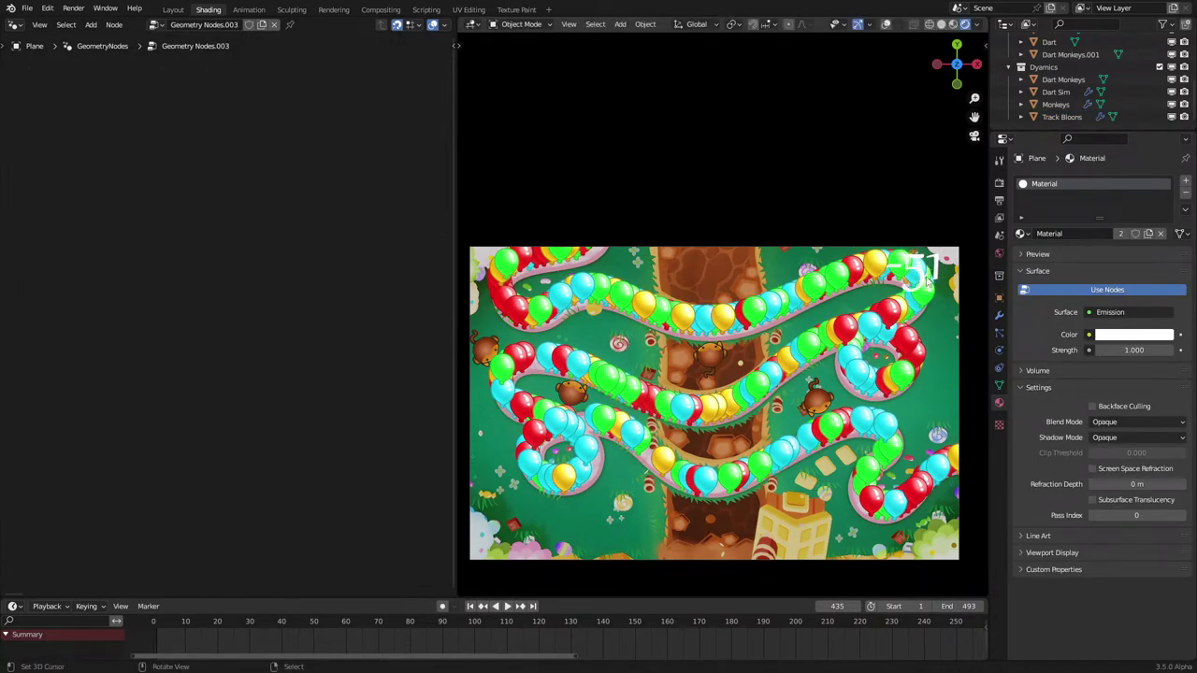
left_click(15, 24)
left_click(47, 155)
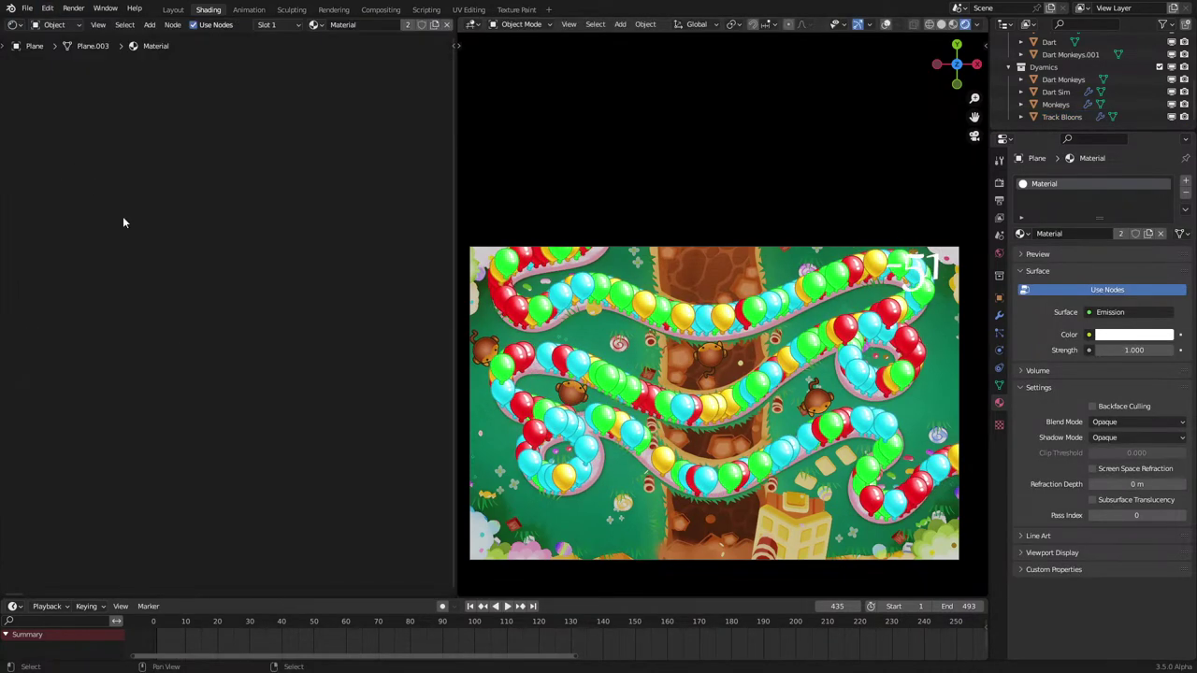
key("Home")
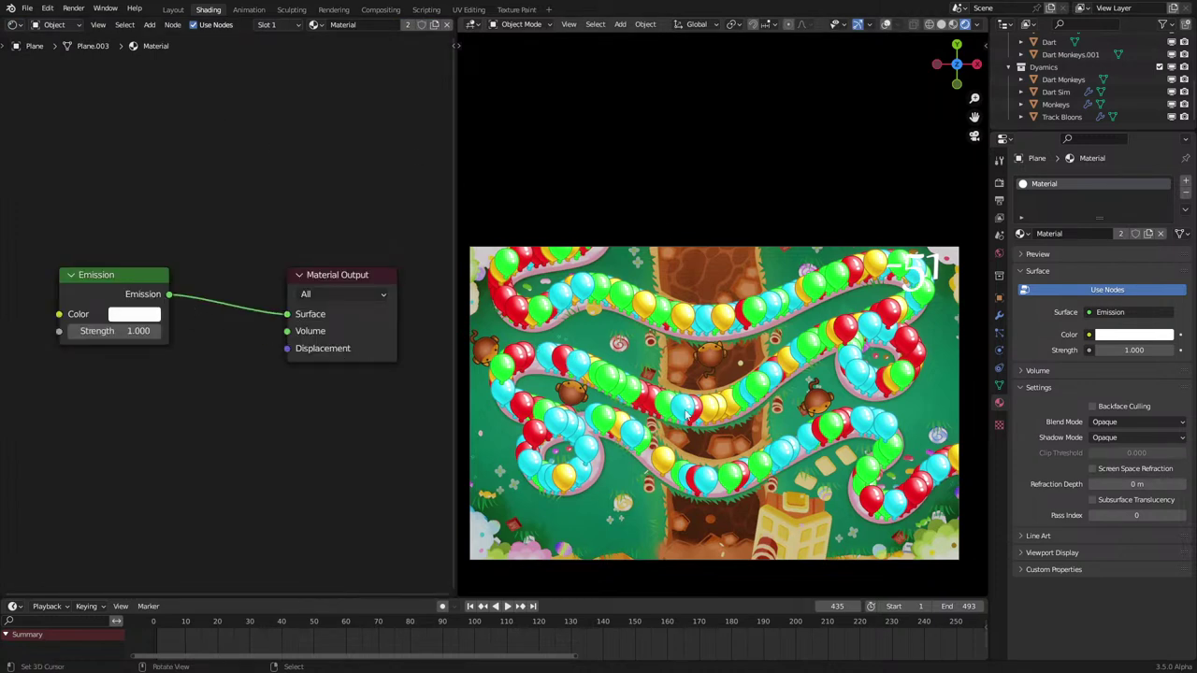
Step: Select the Bloon asset object and bring up the Attribute and Compare nodes of its Bloon material
right_click(702, 411)
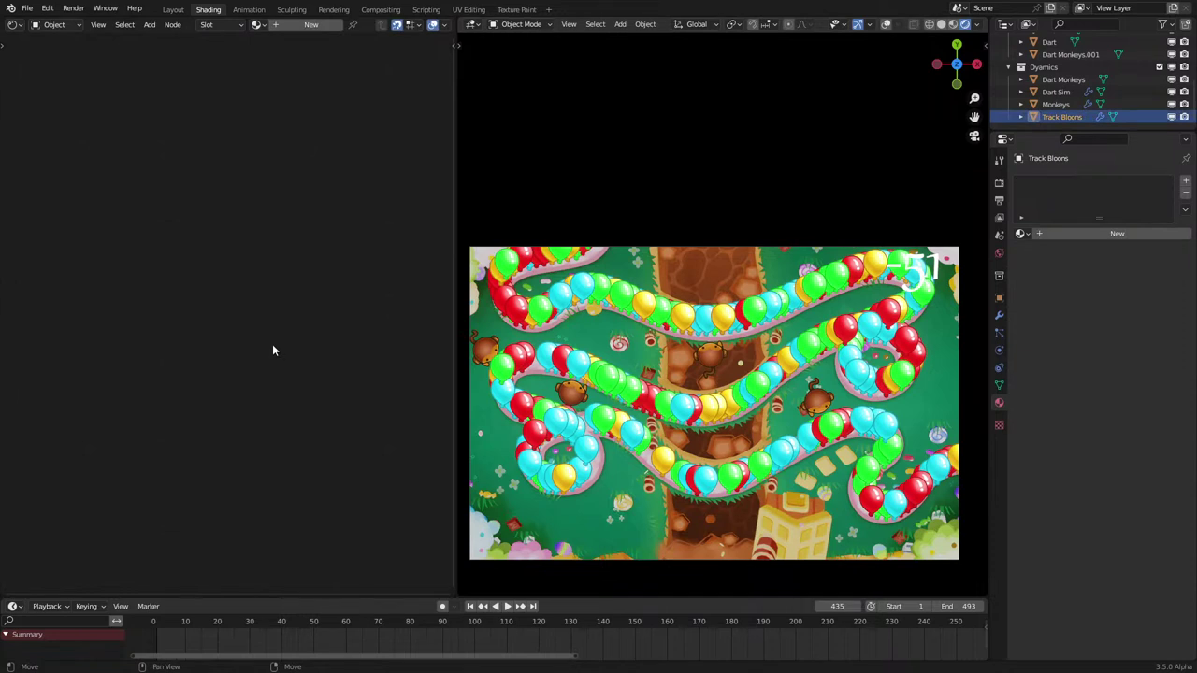
left_click(15, 24)
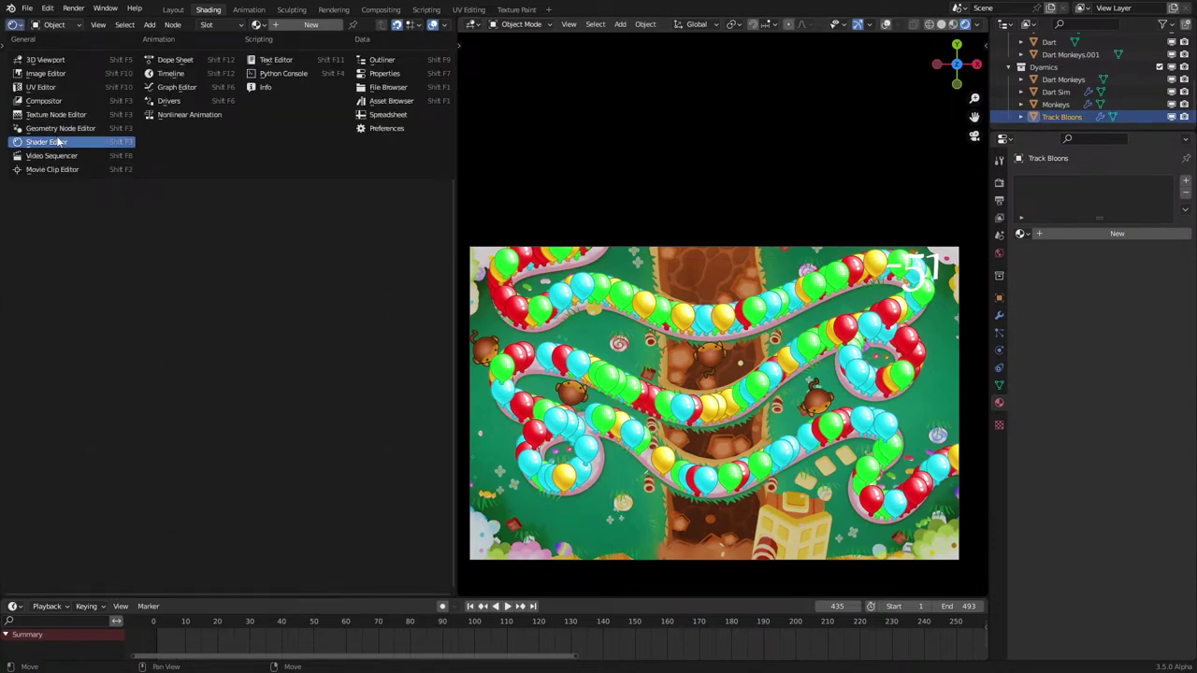
left_click(1056, 103)
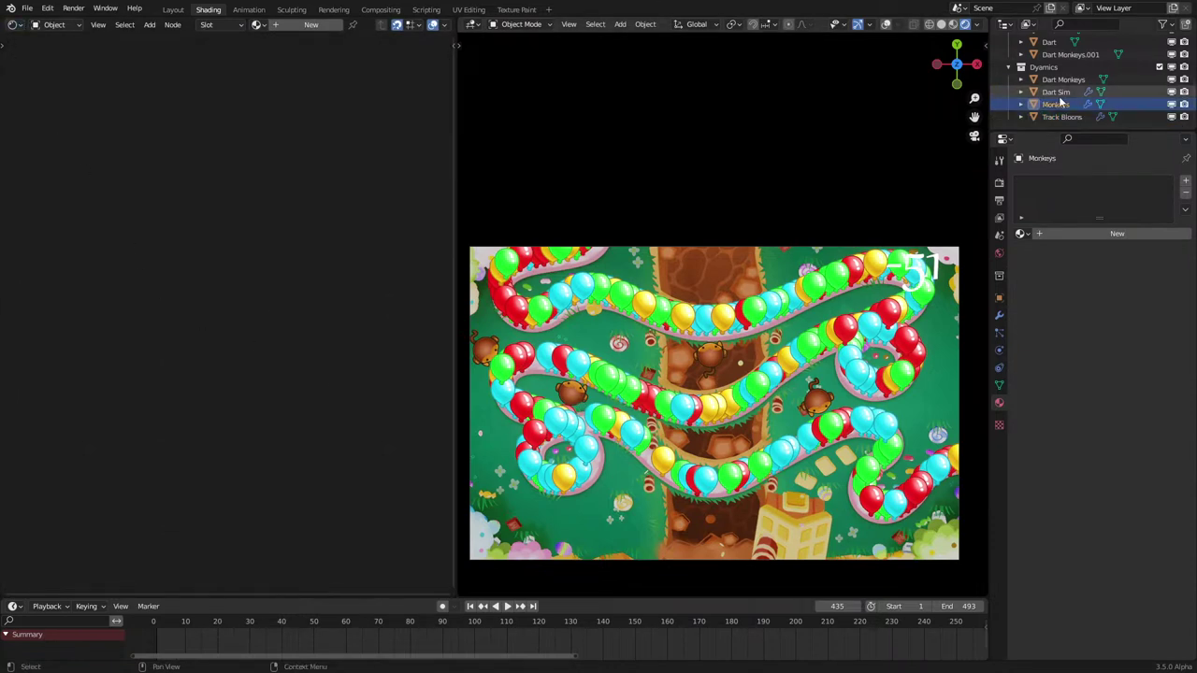
left_click(1057, 92)
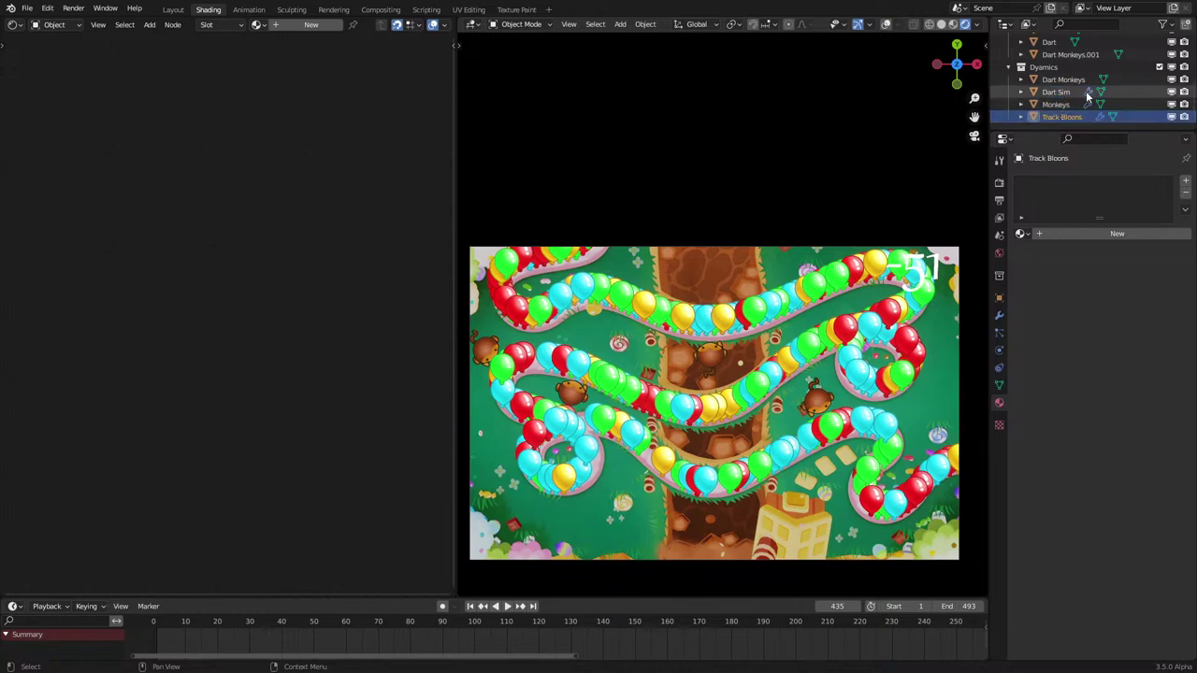
scroll(1087, 94, "up", 3)
left_click(1051, 79)
middle_click_drag(234, 393, 408, 160)
scroll(257, 292, "down", 6)
middle_click_drag(57, 377, 112, 347)
scroll(112, 347, "up", 2)
Step: Preview the bloons' Health attribute divided by 5 through a new Divide math node and play the animation
left_click(139, 353, "ctrl+shift")
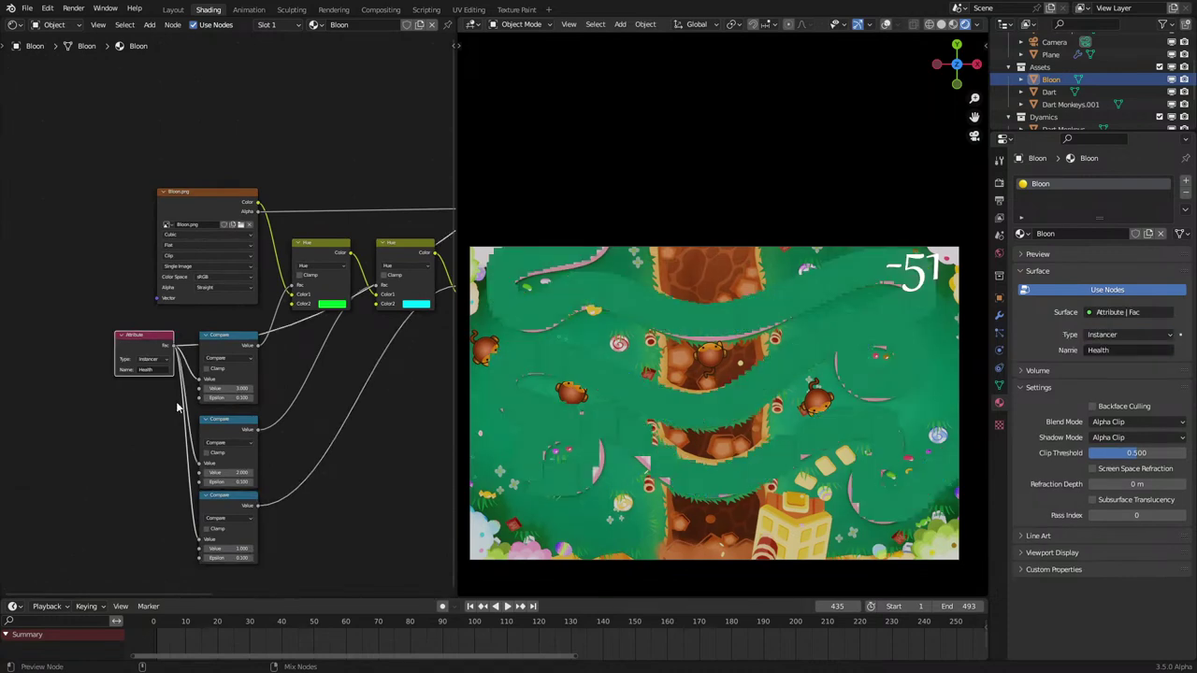
scroll(179, 406, "up", 1)
scroll(375, 497, "up", 2)
middle_click_drag(187, 343, 221, 348)
left_click_drag(195, 359, 100, 505)
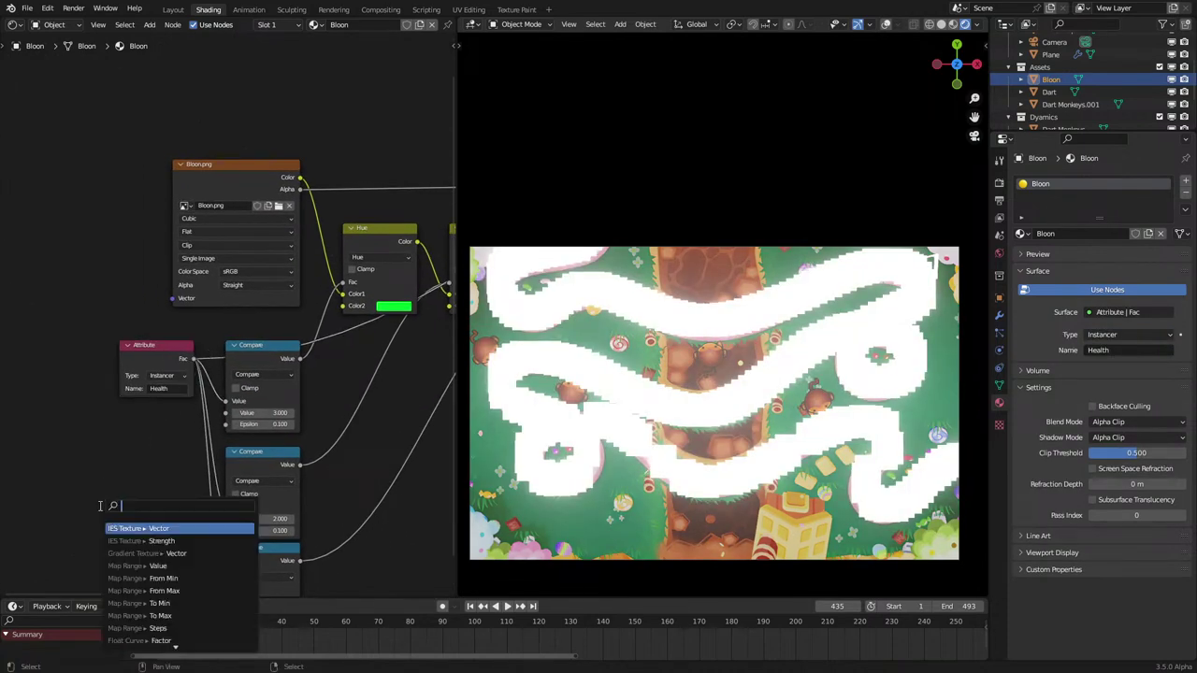
type("di")
left_click(132, 523)
left_click(107, 501)
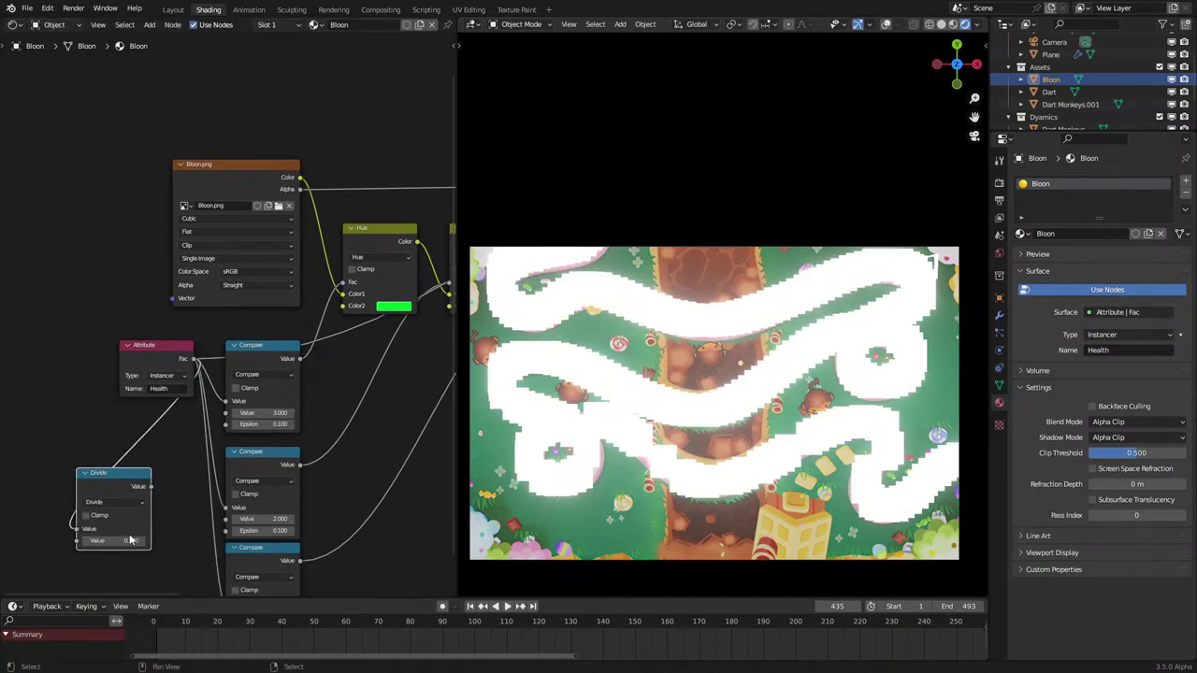
left_click(131, 506)
left_click(131, 506, "ctrl+shift")
key("space")
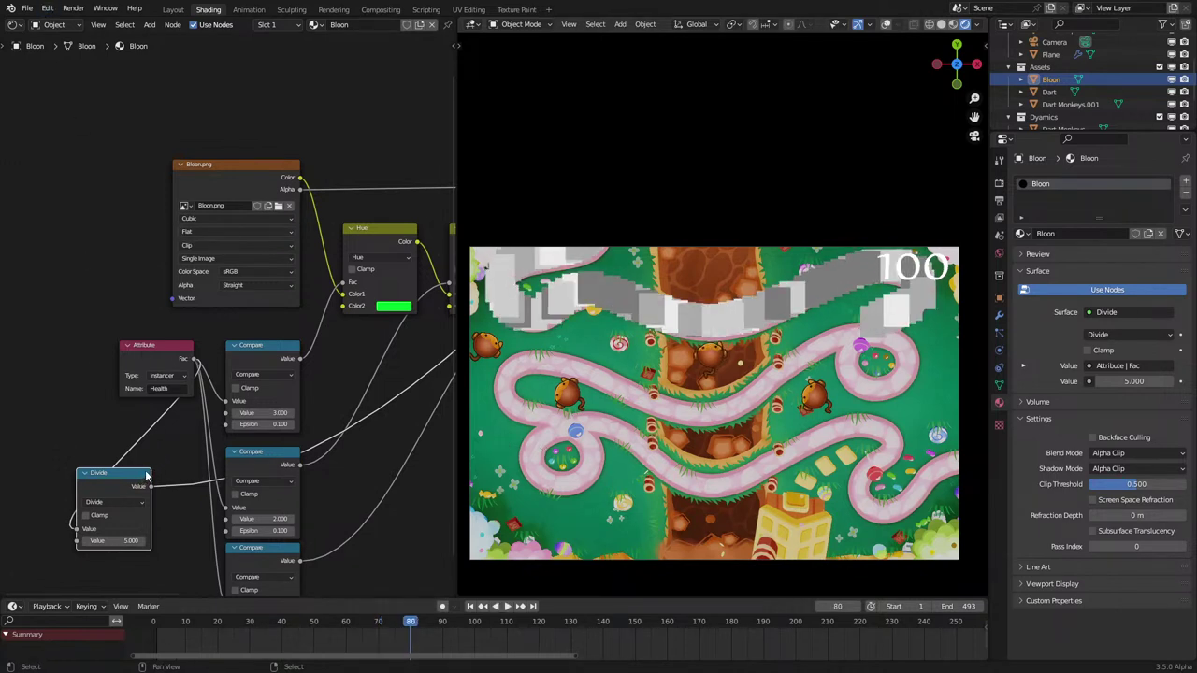
Step: Delete the Divide node from the Bloon material and connect the Mix Shader back to the Material Output
scroll(149, 469, "down", 2)
middle_click_drag(233, 363, 156, 396)
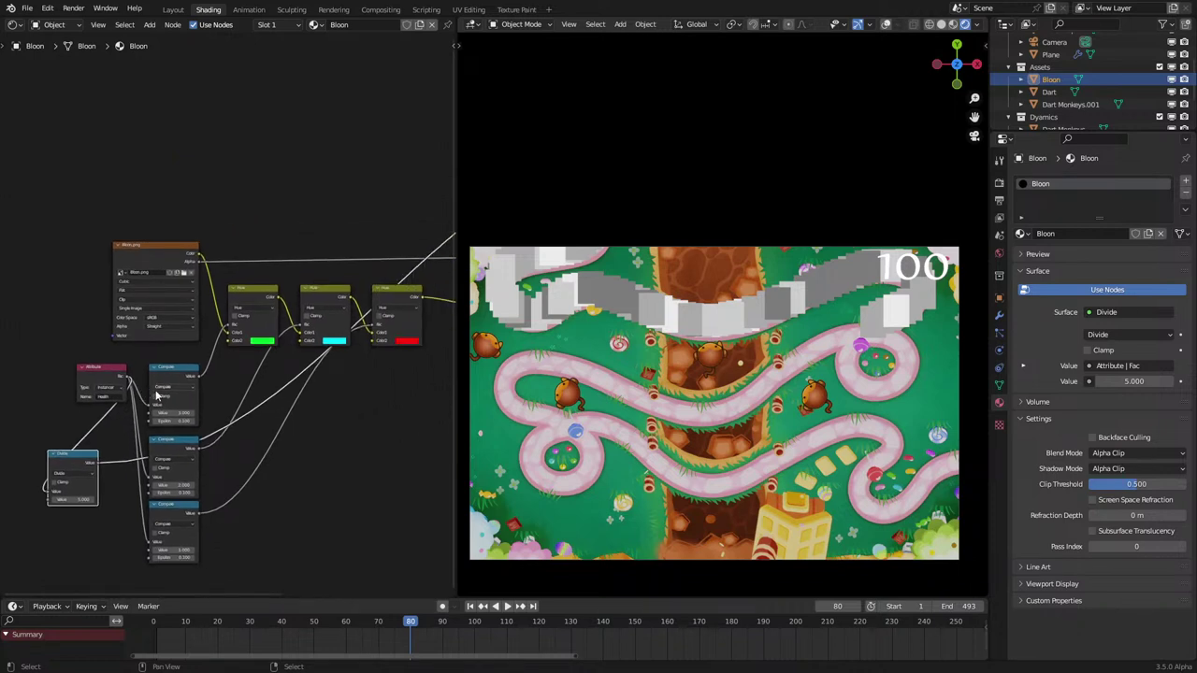
scroll(241, 350, "down", 1)
key("x")
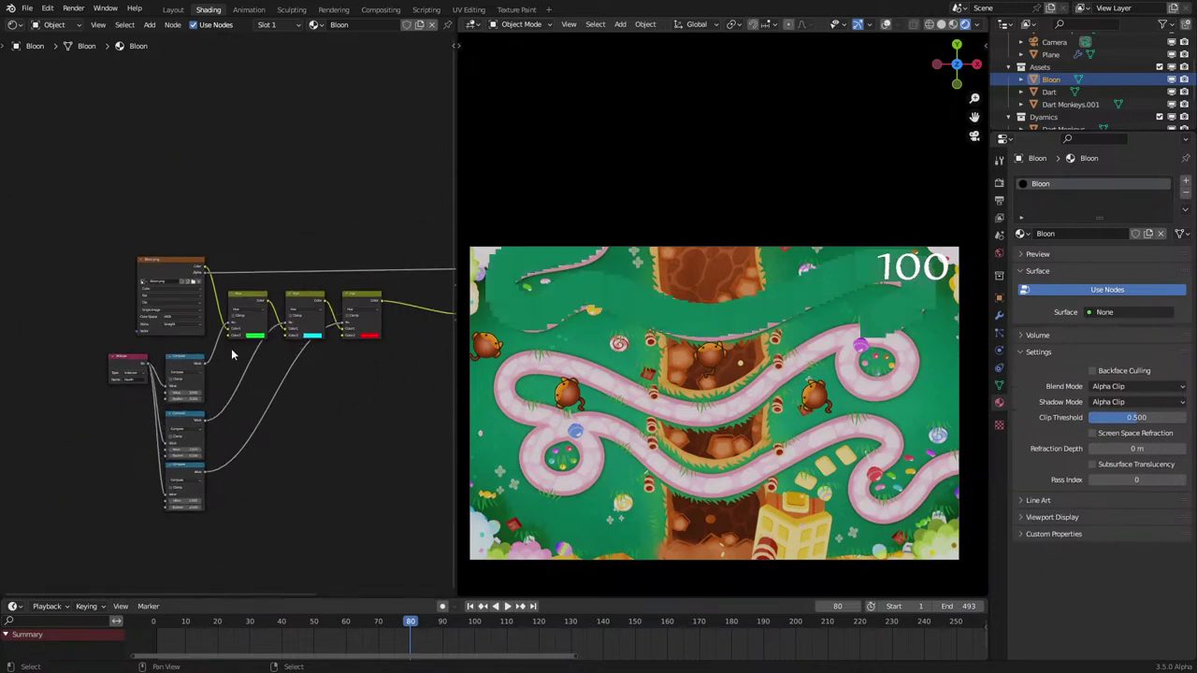
middle_click_drag(310, 338, 90, 417)
left_click(313, 342, "ctrl+shift")
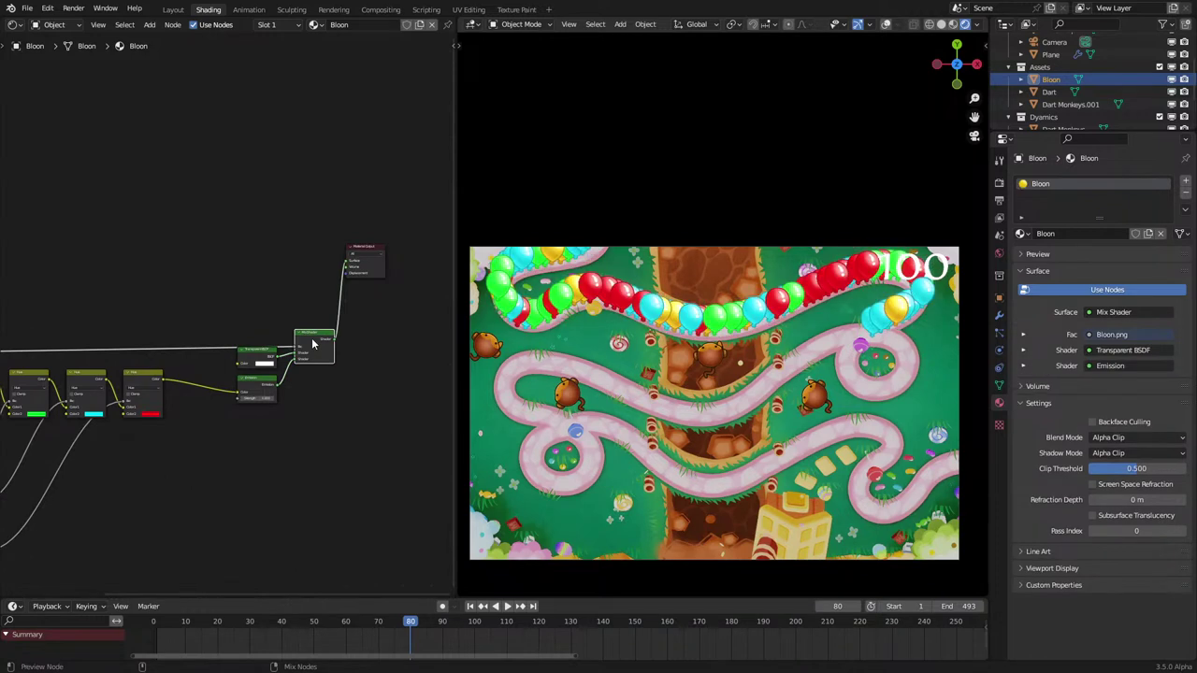
Step: Return to the Geometry Node Editor and open the Track Bloons node tree at its bloon-spawning nodes
left_click(12, 24)
left_click(58, 126)
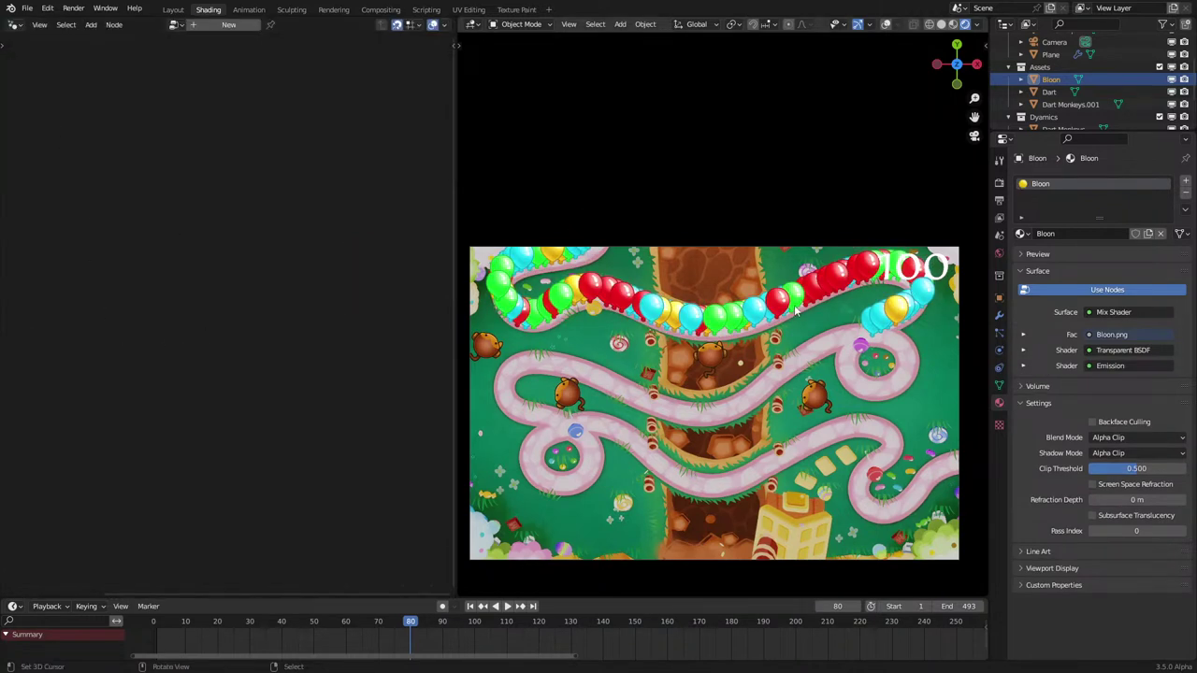
left_click(796, 312)
scroll(94, 286, "up", 6)
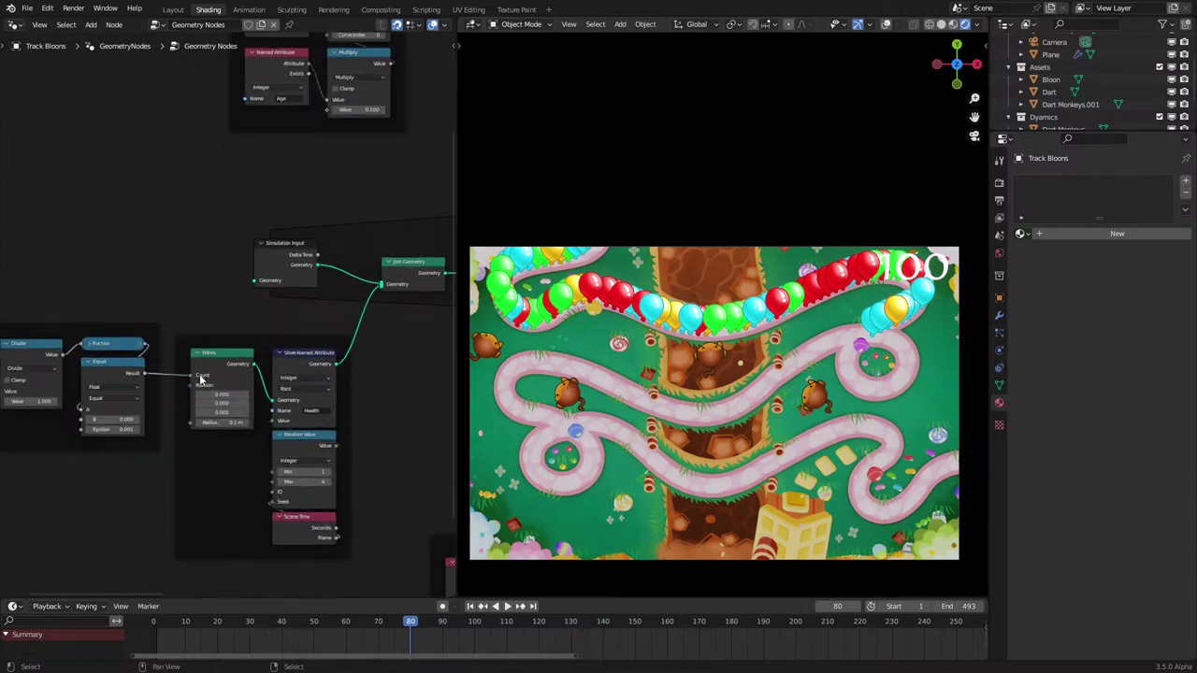
middle_click_drag(198, 377, 312, 395)
Step: Move the spawn-timing frame and the Points node back to make room before the Health Store Named Attribute node
left_click_drag(32, 316, 231, 451)
right_click(231, 450)
left_click_drag(265, 487, 76, 303)
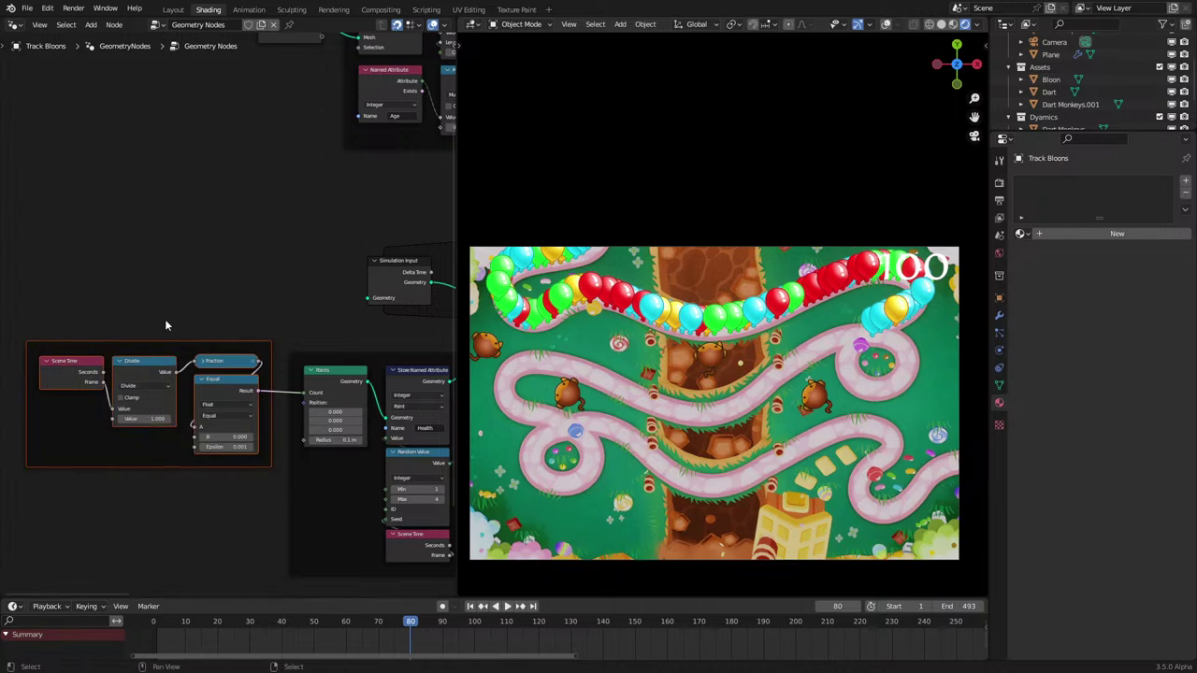
key("g")
left_click(86, 330)
left_click_drag(344, 389, 288, 404)
scroll(299, 408, "up", 1)
middle_click_drag(449, 489, 384, 435)
right_click(384, 435)
Step: Duplicate the Health Store Named Attribute node, place the copy below the Points node, and name its attribute Random
scroll(431, 342, "up", 4)
left_click(414, 328)
key("shift+d")
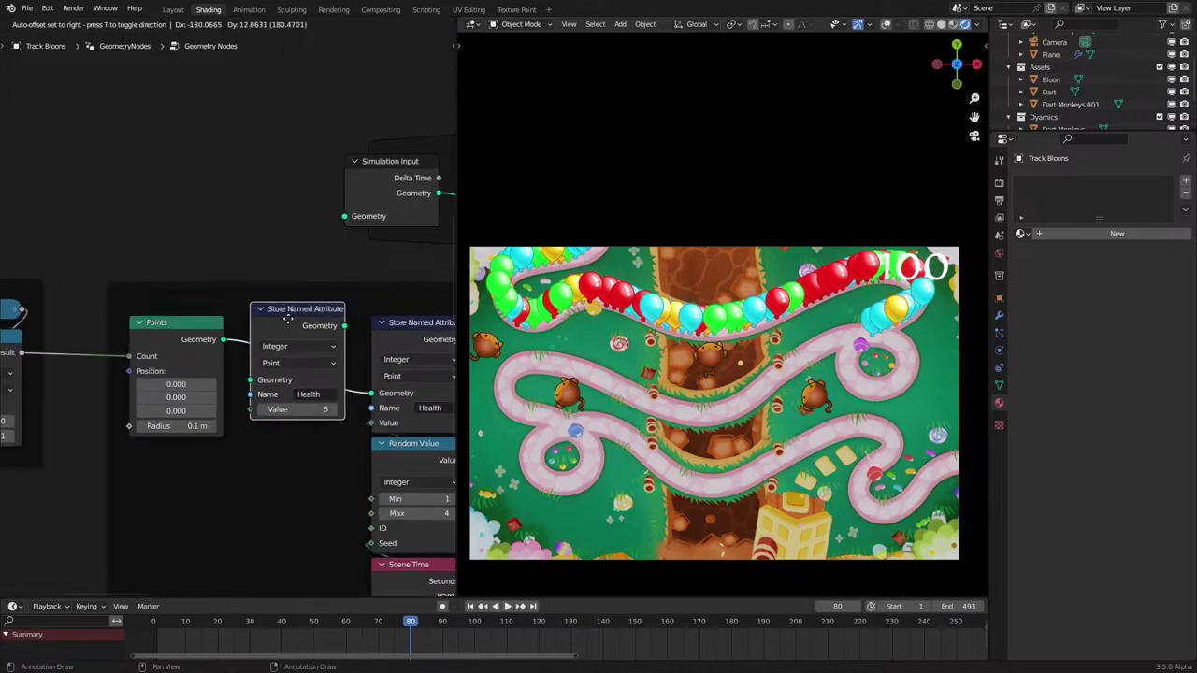
left_click(288, 330)
key("ctrl+z")
key("shift+d")
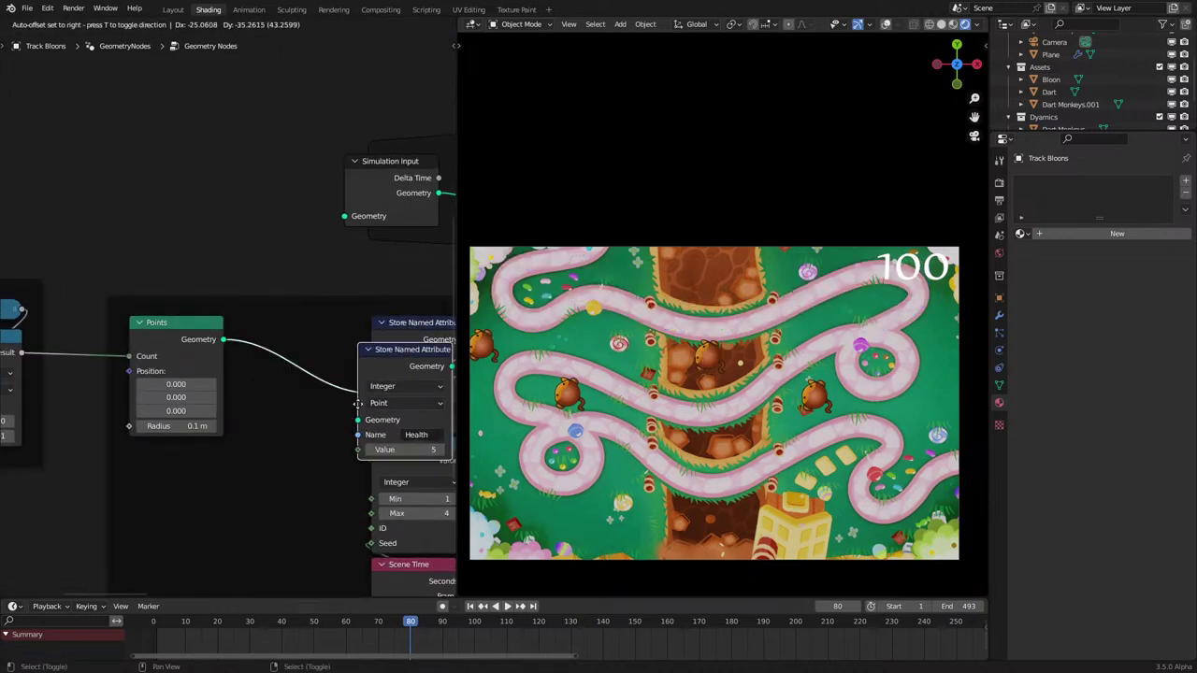
left_click(189, 510)
left_click(254, 528)
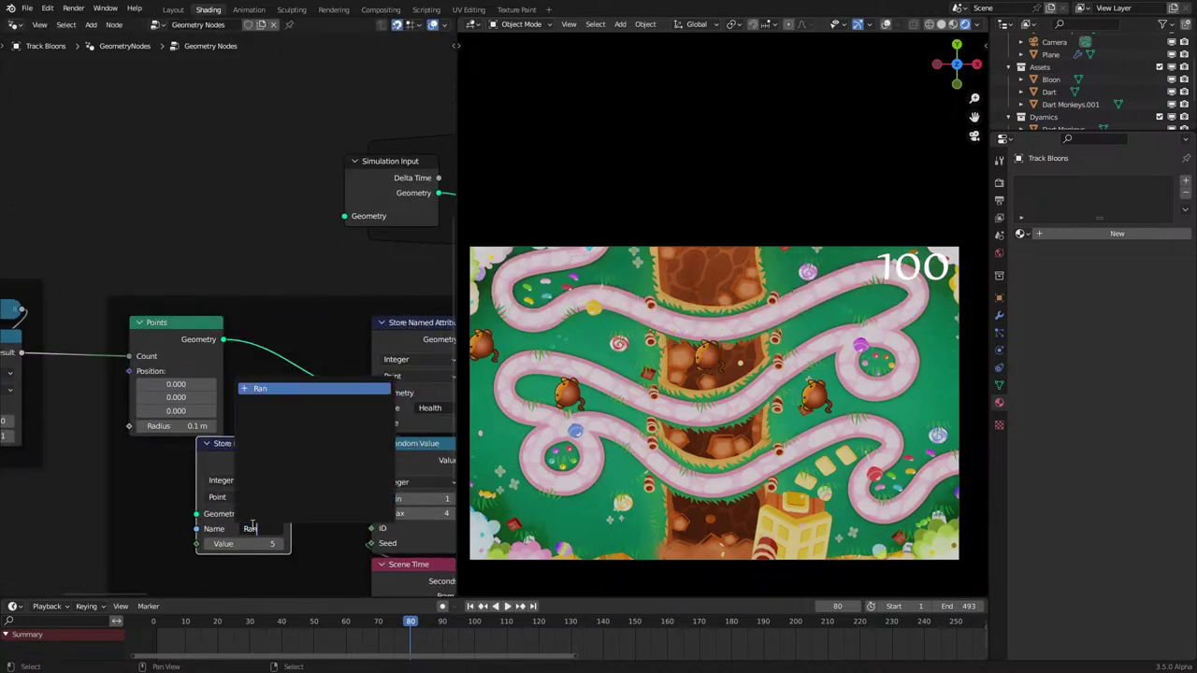
key("Return")
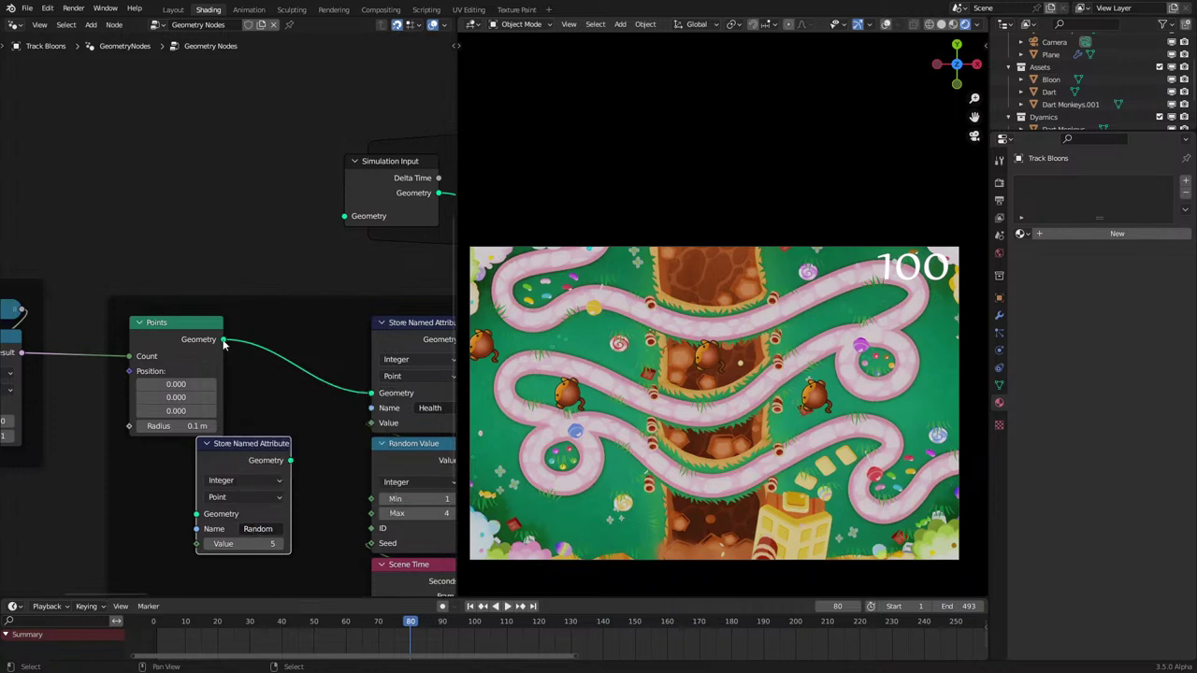
Step: Set the Random Store Named Attribute node to Float and wire it between the Points and Health Store Named Attribute nodes
left_click_drag(224, 340, 205, 509)
left_click(251, 481)
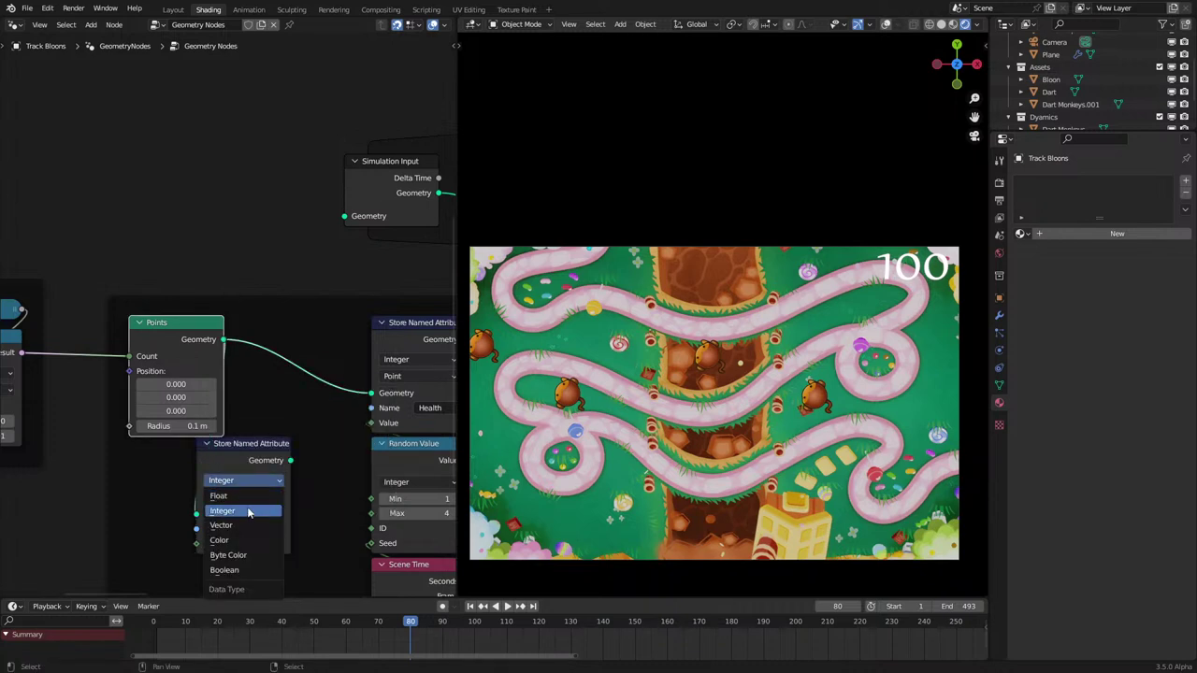
left_click(249, 498)
left_click_drag(292, 460, 331, 431)
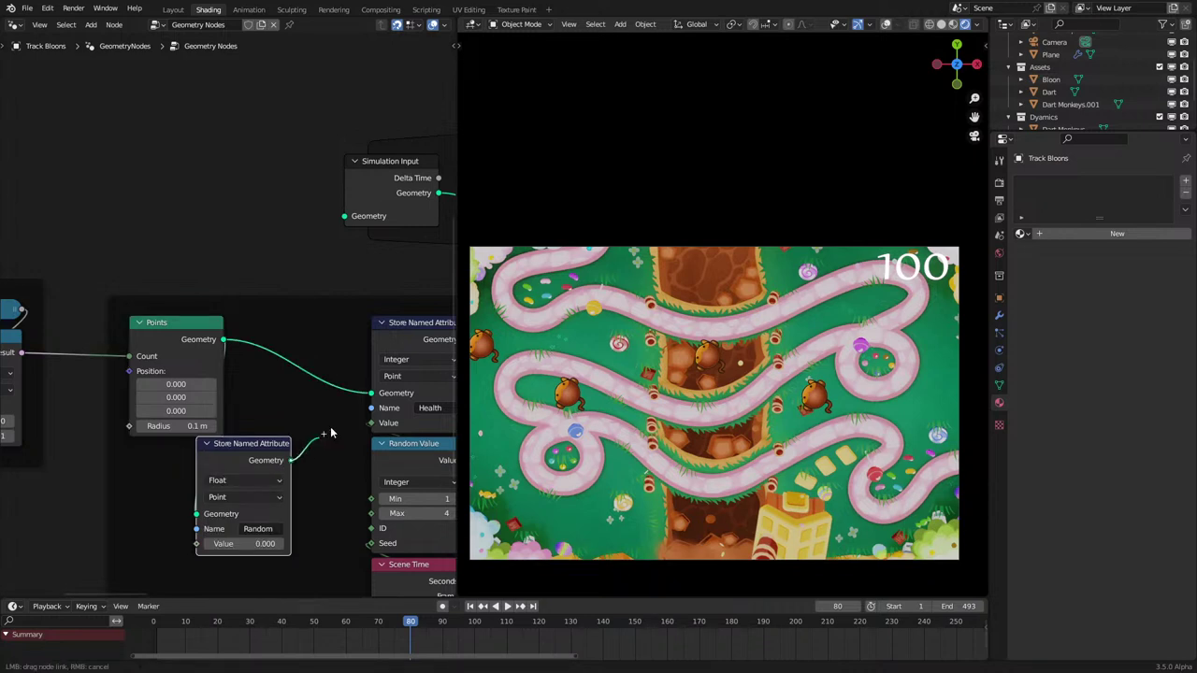
left_click_drag(247, 451, 307, 325)
mouse_move(347, 406)
middle_mouse_down()
mouse_move(336, 364)
mouse_move(305, 340)
middle_mouse_up()
Step: Duplicate the Random Value and Scene Time nodes below the Random attribute node, set the copy to Float, and feed it into Value
left_click_drag(294, 428, 383, 531)
key("shift+d")
left_click(276, 486)
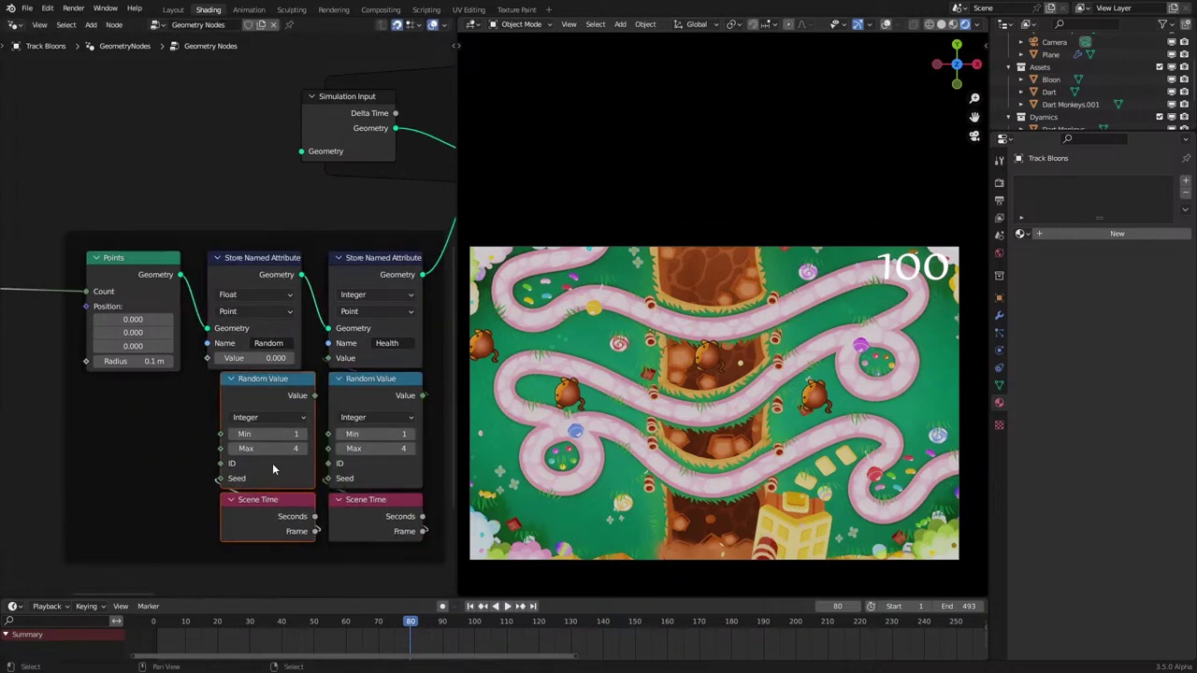
left_click(279, 419)
left_click(271, 432)
left_click(279, 503, "shift")
key("g")
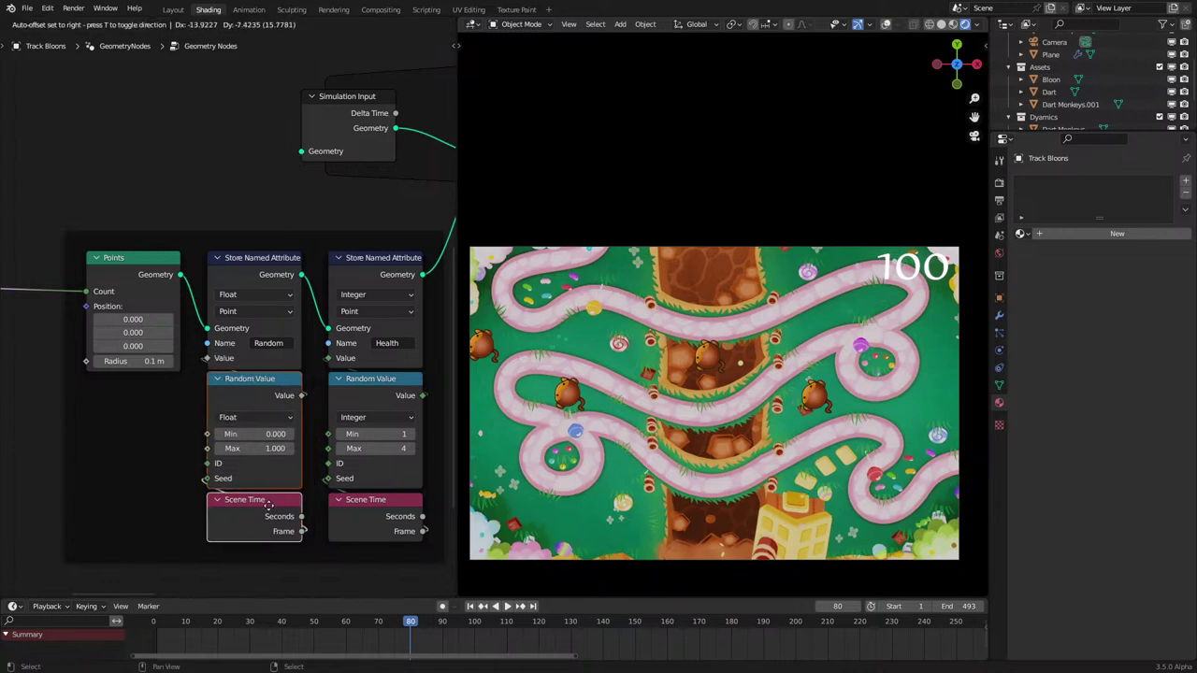
left_click(268, 503)
Step: Delete the Random Value node that drives the Set Position offset after the Simulation Output
scroll(374, 500, "down", 3)
middle_click_drag(401, 482, 351, 449)
scroll(257, 446, "up", 4)
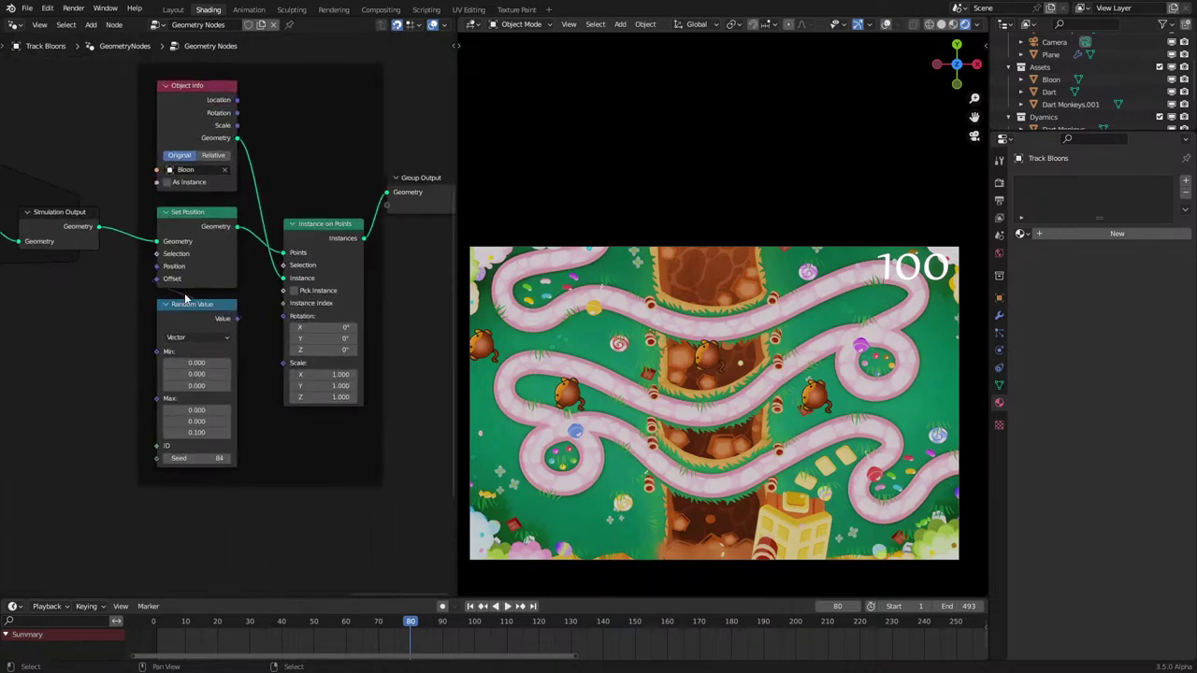
key("x")
Step: Add a Float Named Attribute node below the instancing frame and name its attribute Random
key("shift+a")
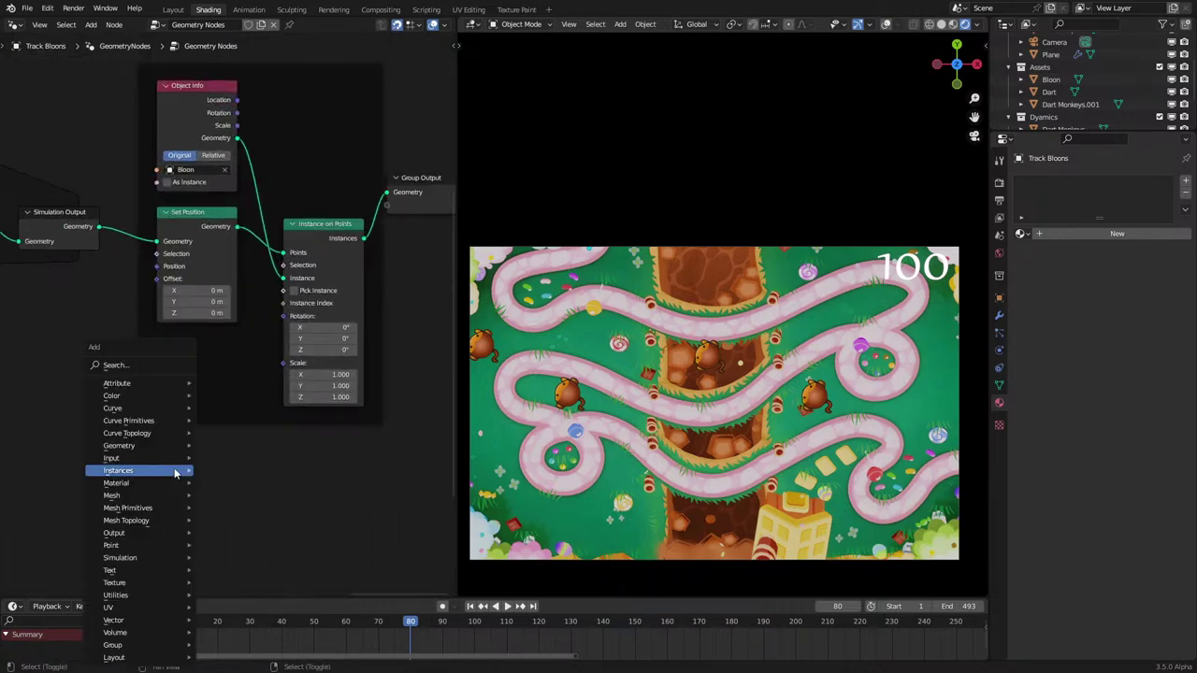
key("Escape")
left_click(226, 451)
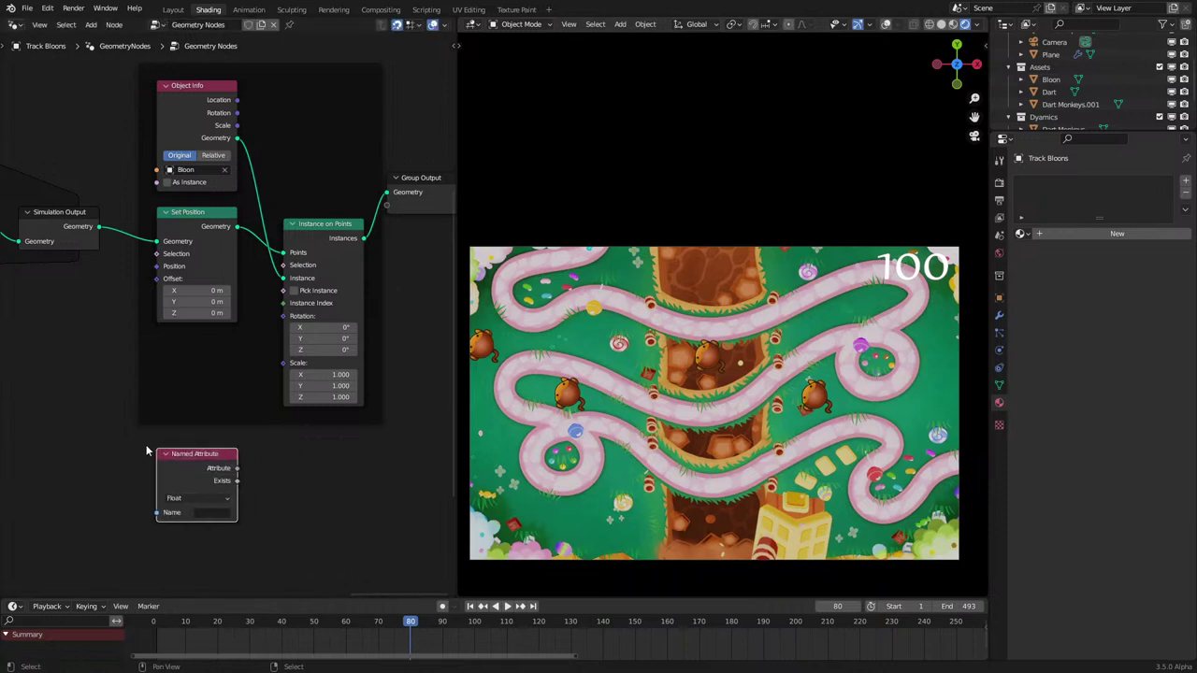
left_click(228, 512)
left_click(245, 548)
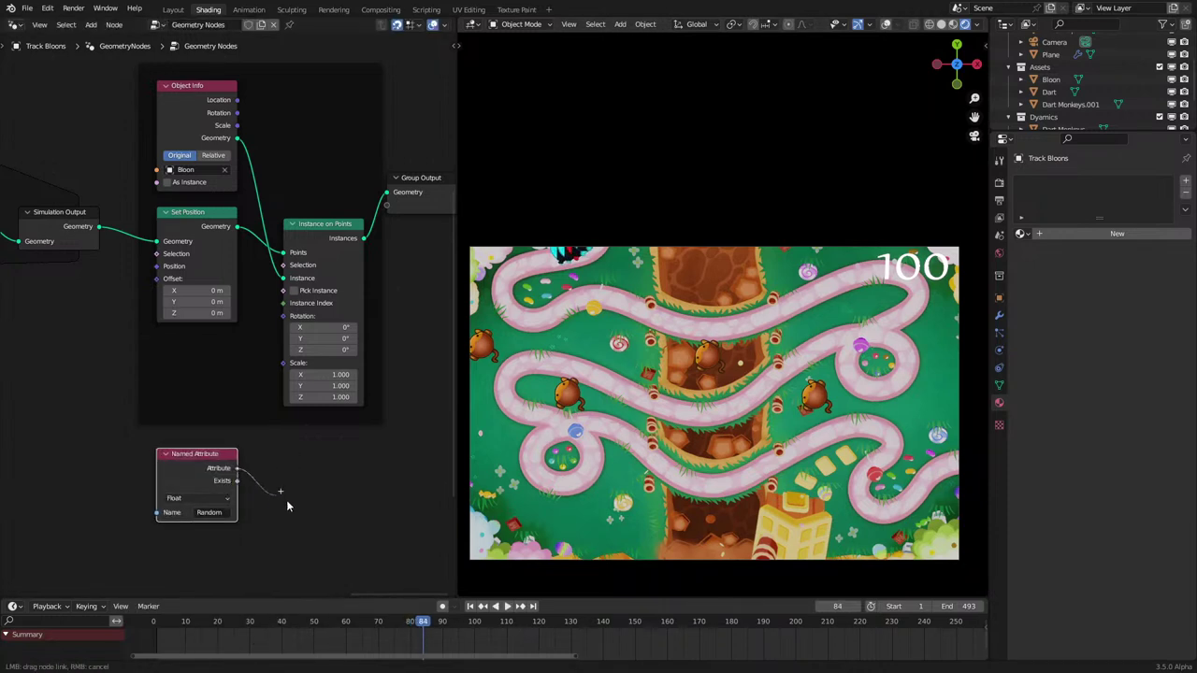
Step: Multiply the Random attribute by the vector 0, 0, 0.2, feed it into the Set Position offset, and place the Multiply node underneath
left_click_drag(286, 499, 290, 503)
type("mul")
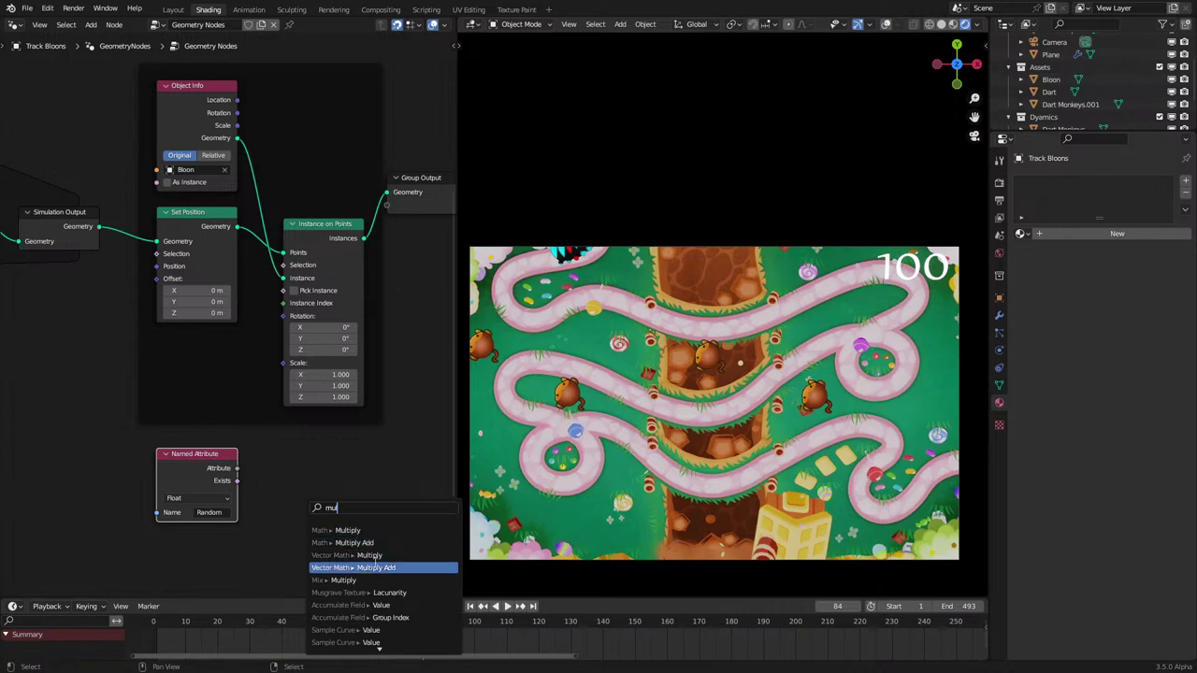
left_click(370, 556)
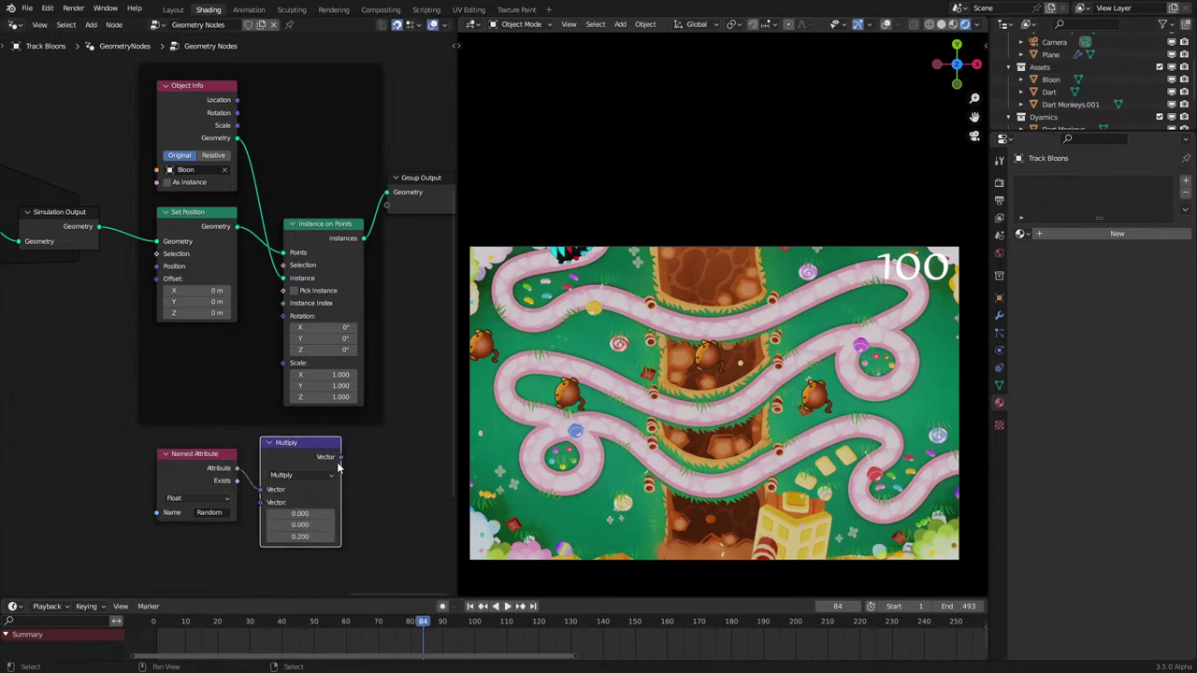
left_click_drag(163, 285, 164, 283)
left_click_drag(324, 443, 210, 330)
Step: Play the simulation to check the bloons, and move the Random Named Attribute node into the frame below the Multiply node
key("space")
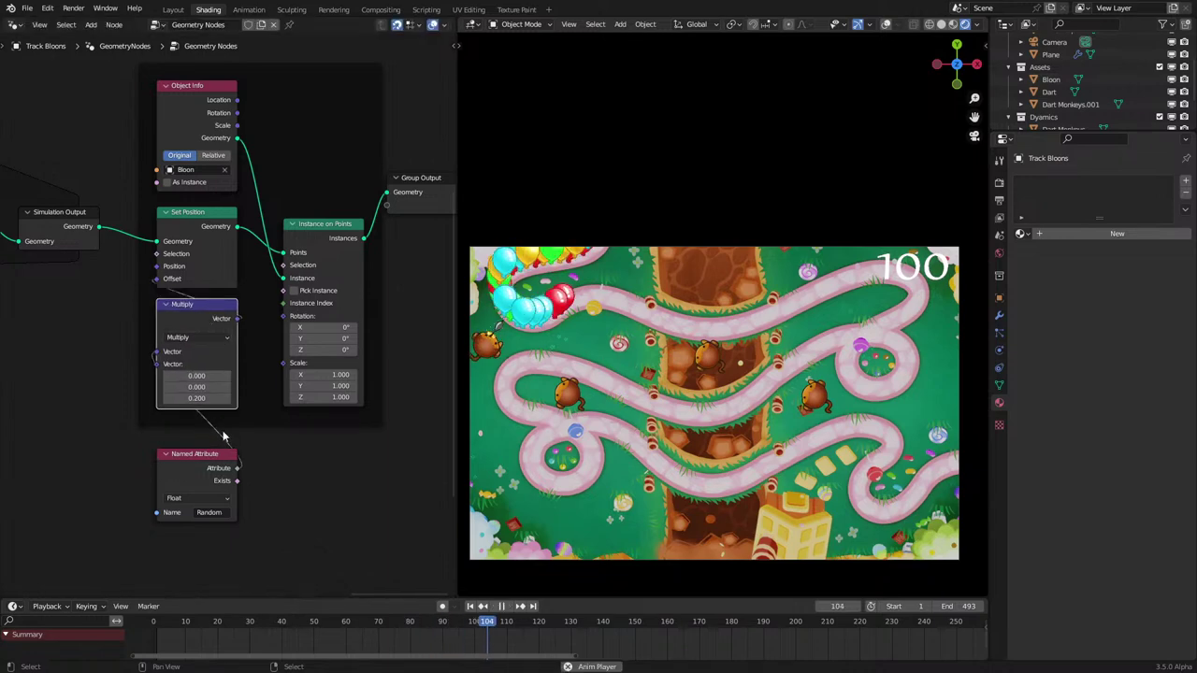
left_click_drag(214, 480, 216, 446)
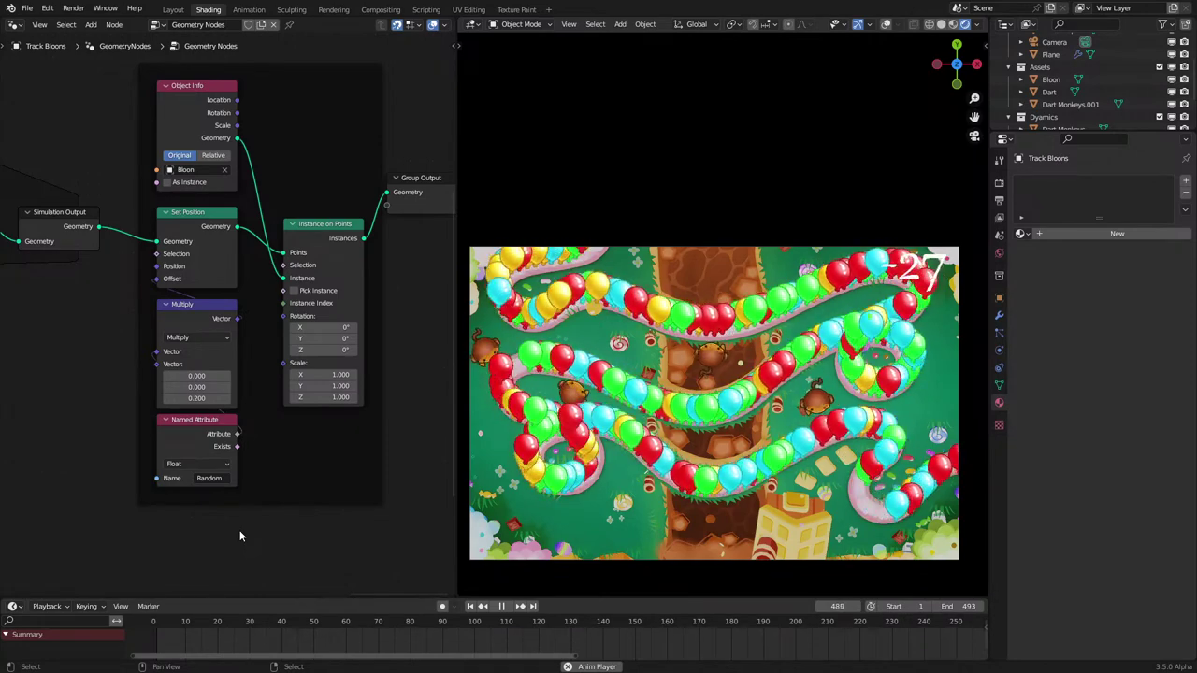
key("space")
key("space")
Step: Select the health counter, try moving it down along the Y axis, and undo the move
left_click(912, 268)
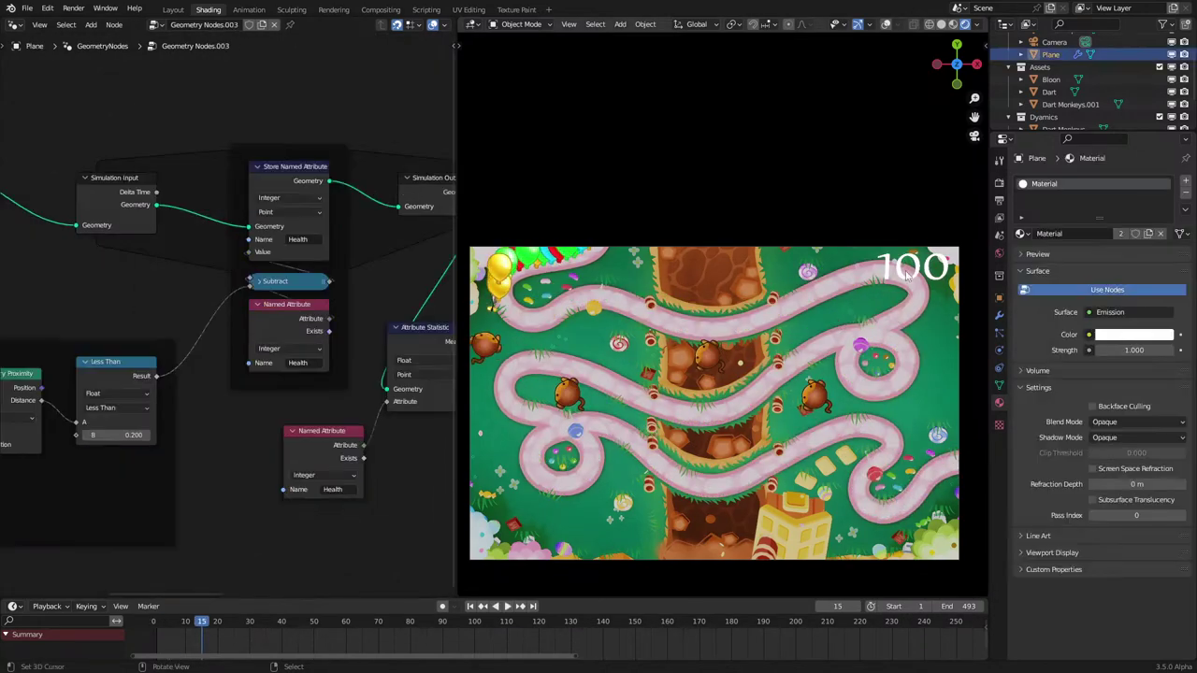
key("g")
key("y")
left_click(926, 339)
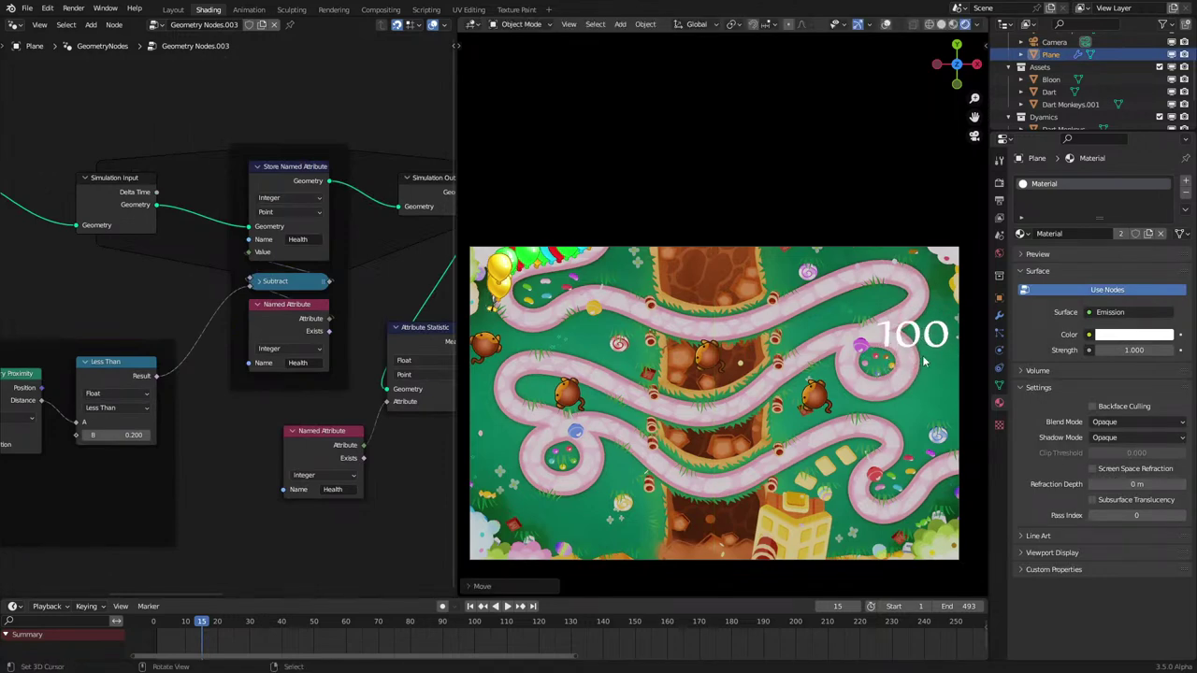
key("ctrl+z")
Step: Place the Health Named Attribute node directly below the Attribute Statistic node in the counter's node tree
scroll(224, 389, "down", 5)
middle_click_drag(225, 390, 128, 396)
middle_click_drag(254, 256, 129, 239)
scroll(218, 316, "up", 4)
scroll(225, 306, "down", 5)
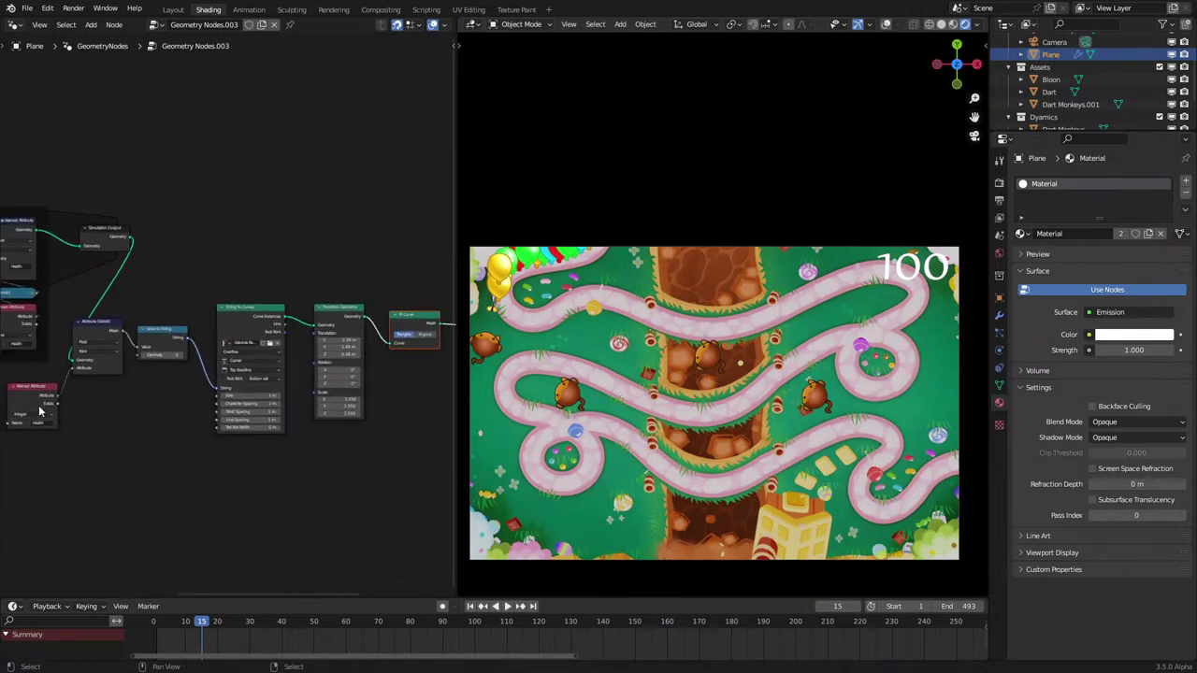
left_click_drag(39, 408, 98, 405)
Step: Join the Attribute Statistic, Value to String and Health Named Attribute nodes in a frame, and position it beside the String to Curves node
left_click_drag(83, 301, 160, 430)
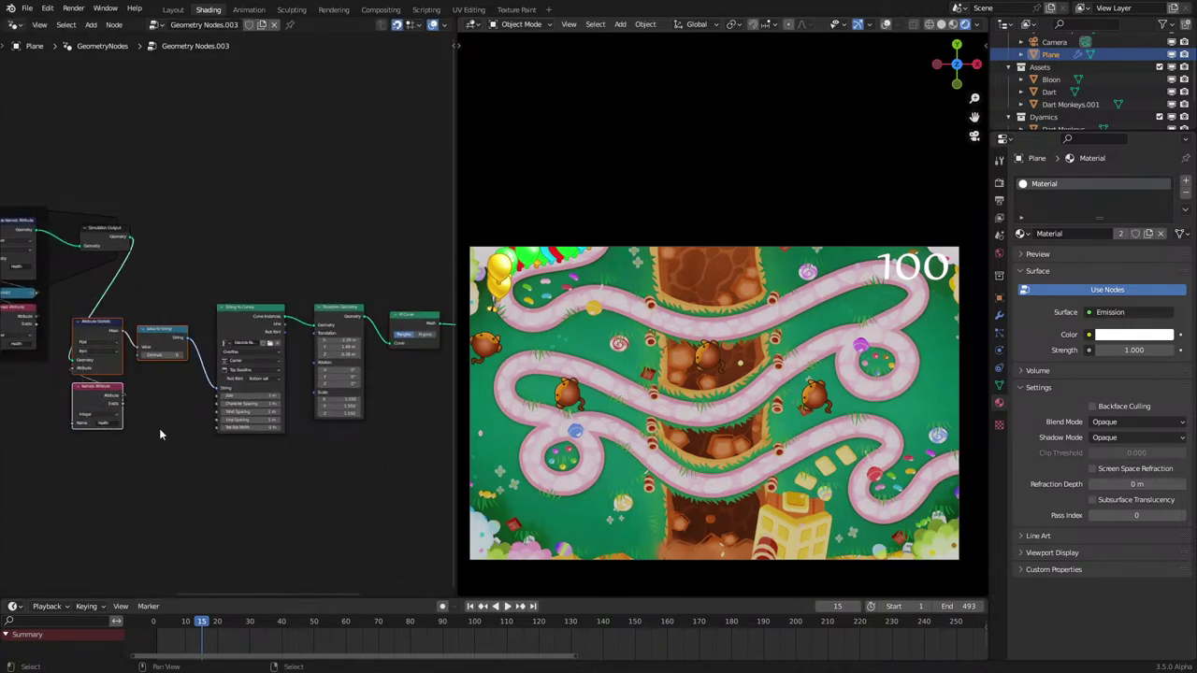
key("g")
left_click(170, 406)
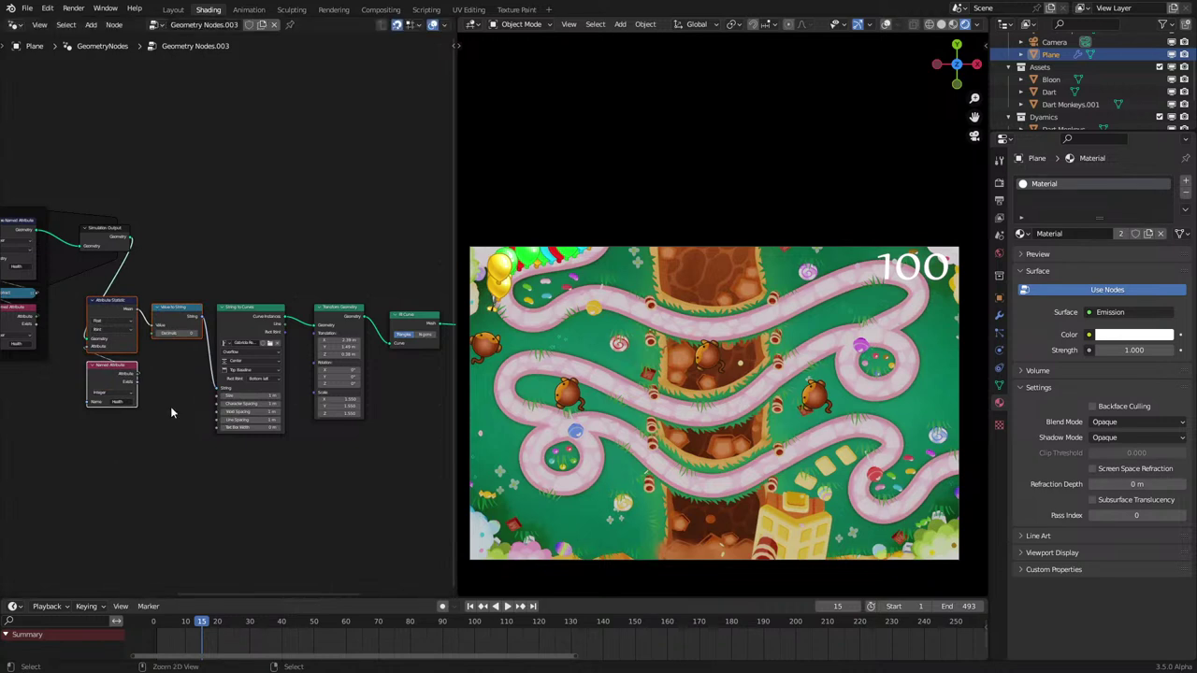
key("ctrl+j")
key("g")
left_click(159, 475)
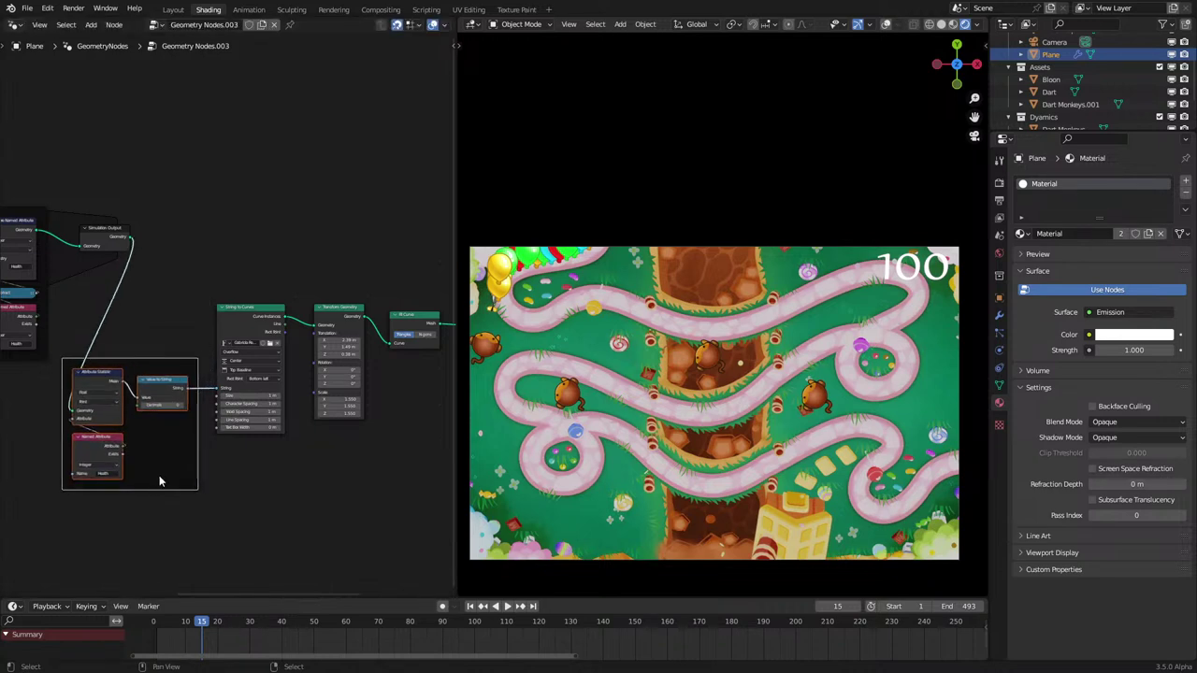
Step: Join the String to Curves, Transform Geometry, Fill Curve and Set Material nodes in a frame
left_click(376, 489)
scroll(290, 421, "up", 2)
middle_click_drag(234, 383, 182, 401)
left_click_drag(155, 271, 402, 517)
scroll(351, 369, "down", 1)
scroll(352, 373, "down", 2)
key("c")
key("ctrl+j")
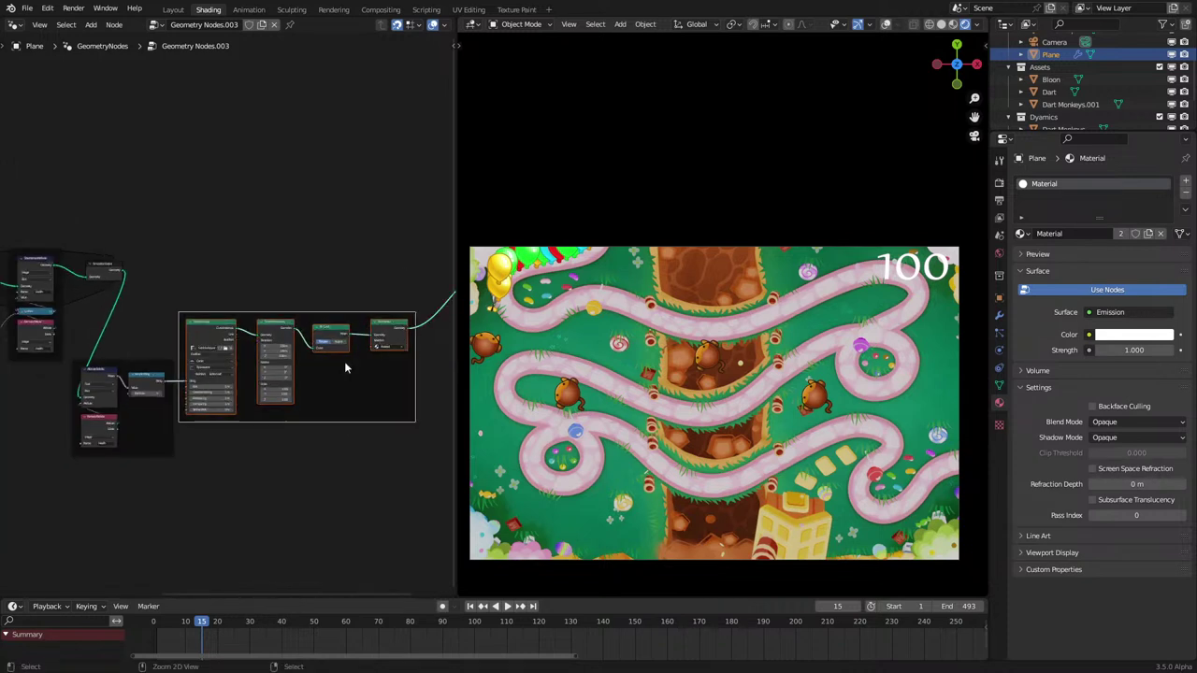
Step: Reposition the text node frame and pack its Set Material, Transform Geometry and String to Curves nodes closer together
middle_click_drag(344, 366, 291, 402)
key("g")
left_click(309, 364)
scroll(365, 320, "up", 4)
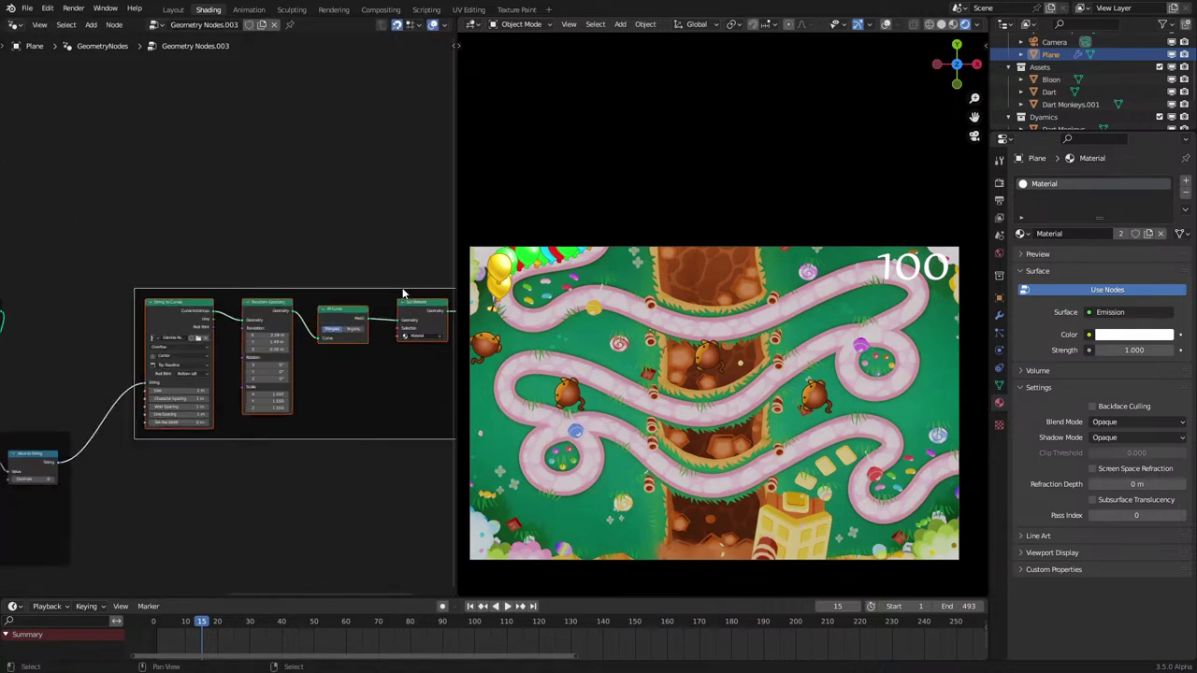
left_click_drag(421, 305, 390, 316)
scroll(229, 313, "up", 3)
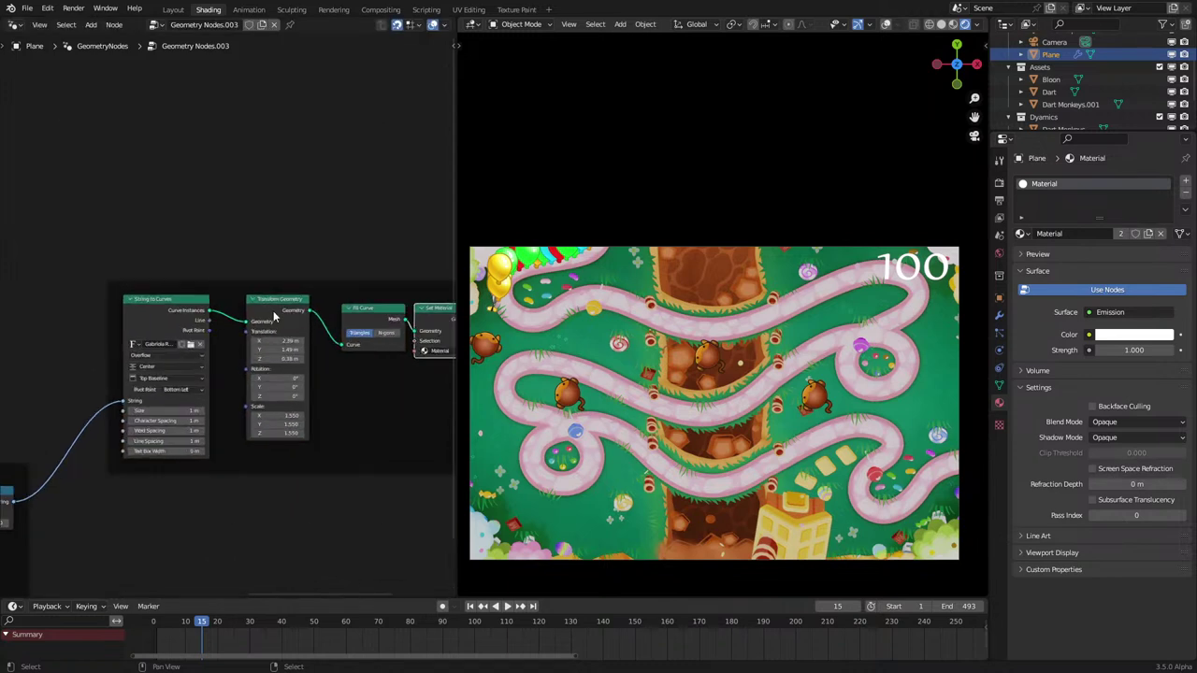
left_click_drag(273, 313, 286, 325)
left_click_drag(176, 303, 201, 311)
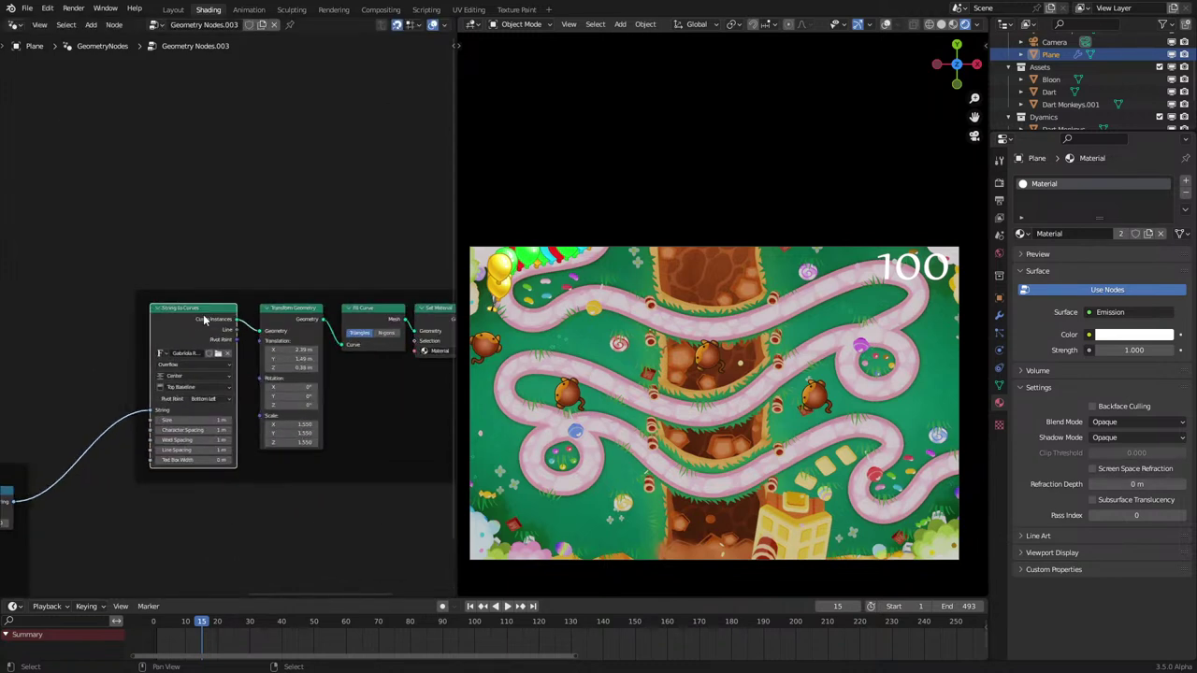
Step: Set the counter's Transform Geometry translation to X 2.51 m, Y -0.17 m and its scale to 1.160 on all axes
scroll(225, 308, "up", 2)
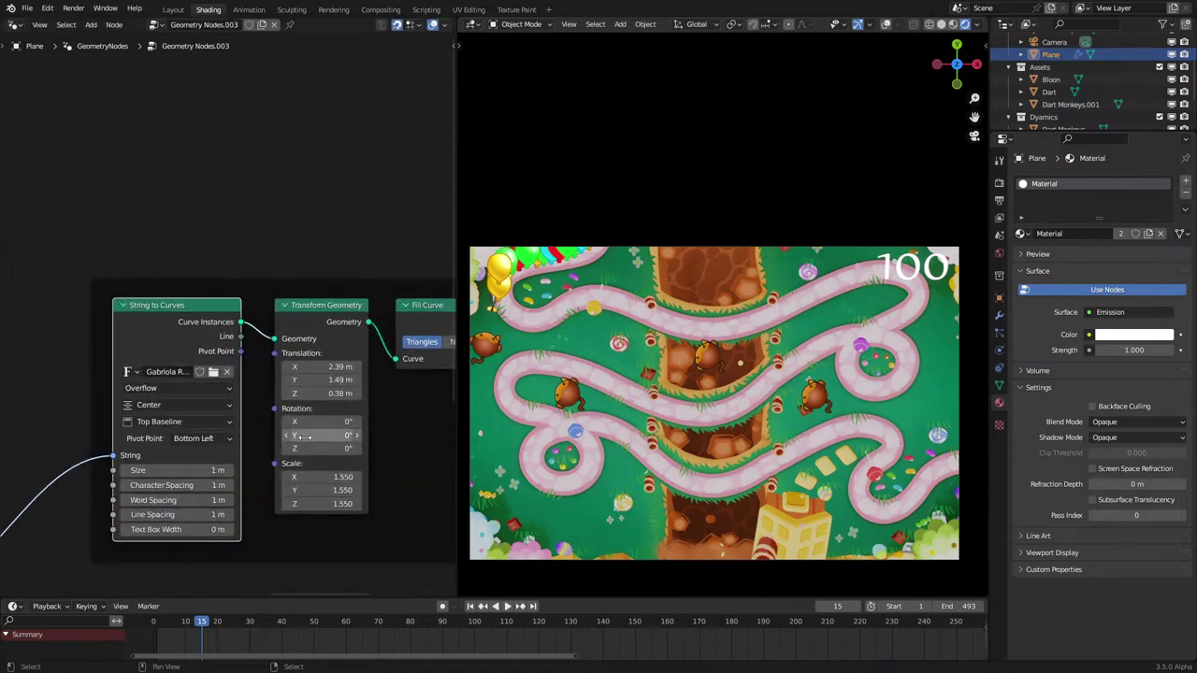
left_click_drag(321, 367, 212, 380)
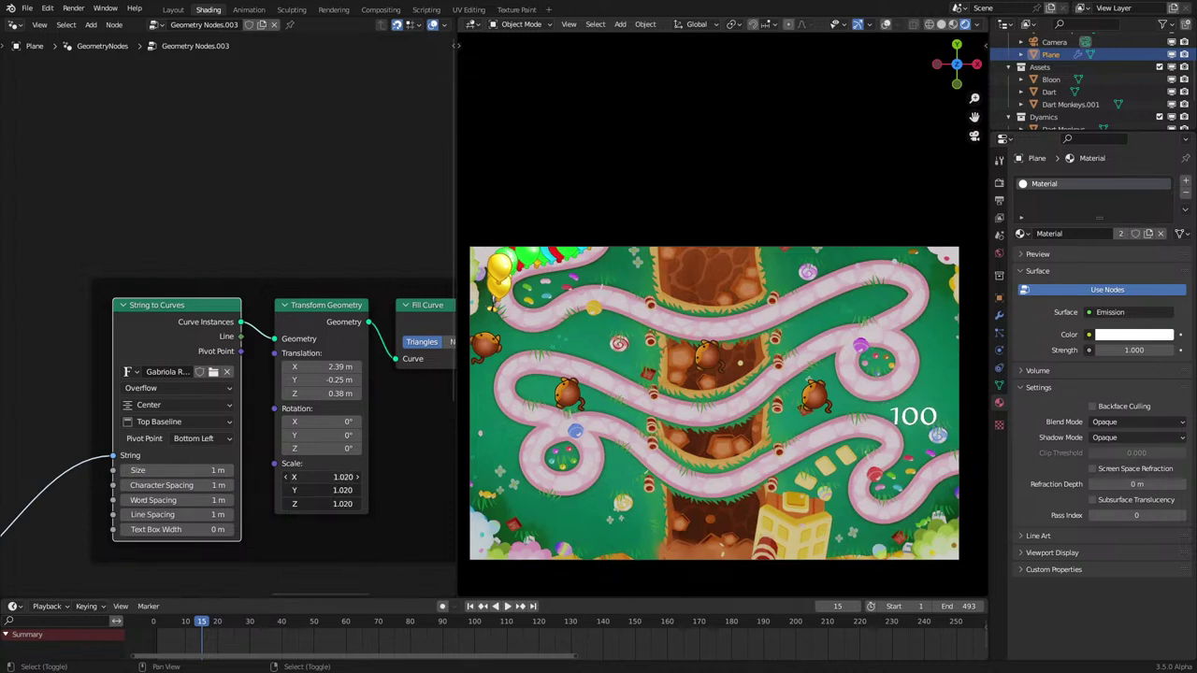
left_click_drag(313, 473, 318, 473)
left_click_drag(304, 366, 325, 367)
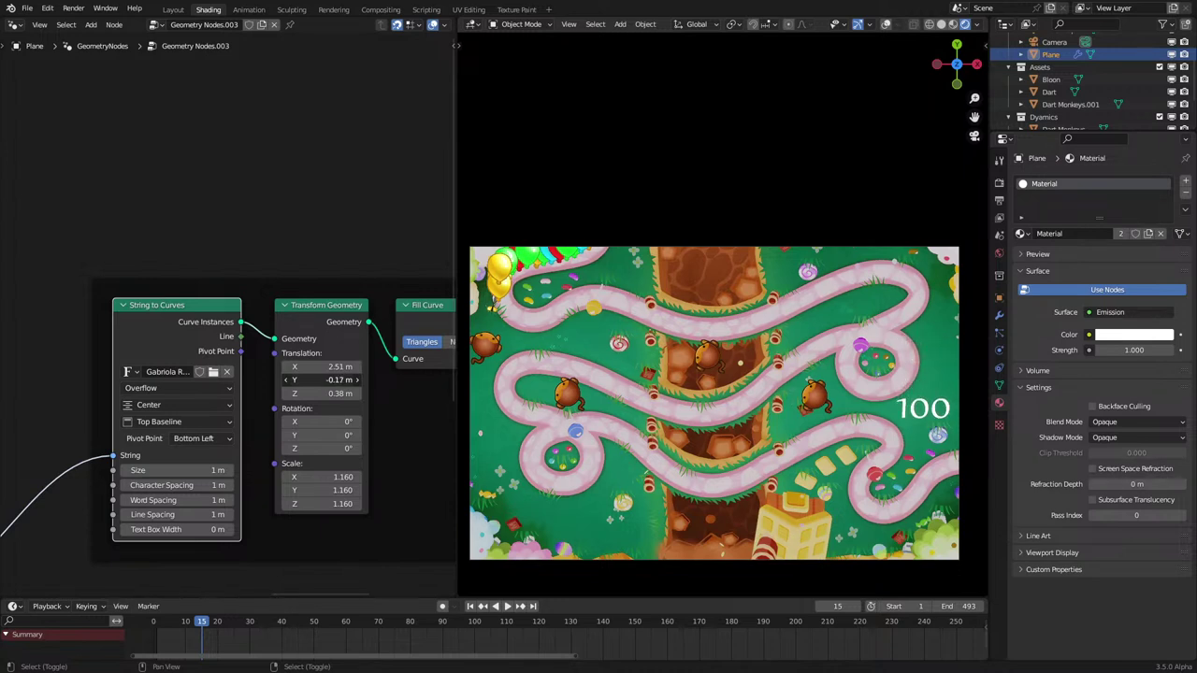
left_click_drag(322, 367, 321, 367)
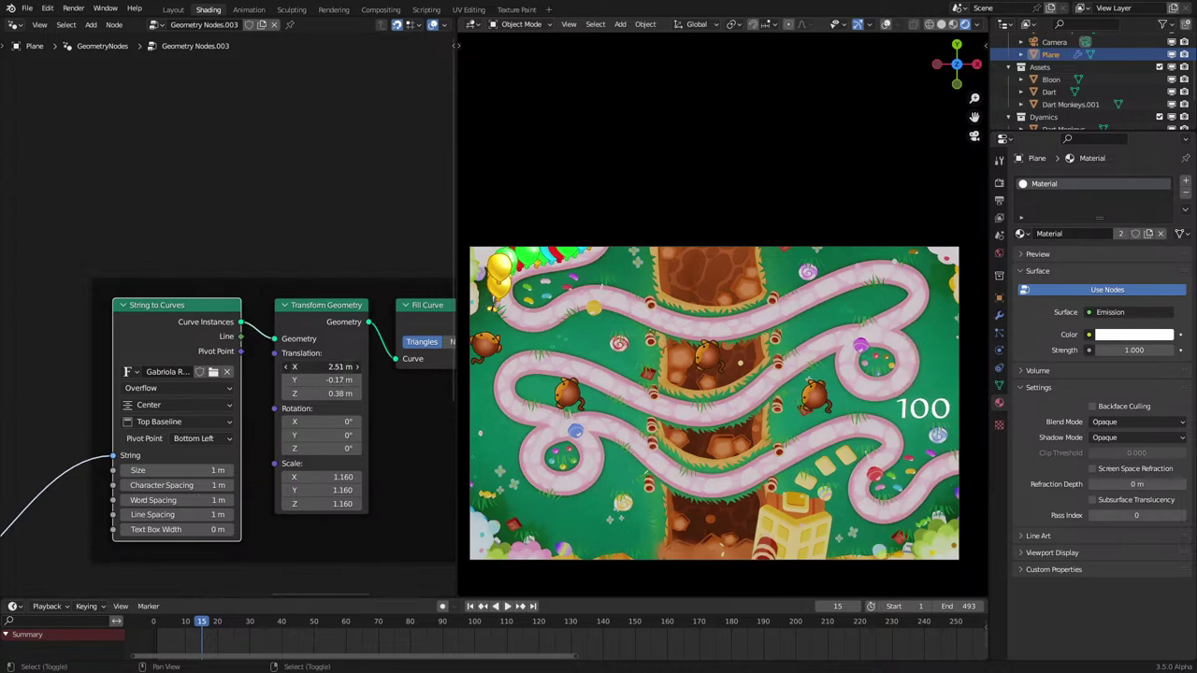
Step: Duplicate the String to Curves node above the text frame and shift the original away from Transform Geometry to make room
scroll(195, 346, "down", 4)
middle_click_drag(195, 331, 173, 393)
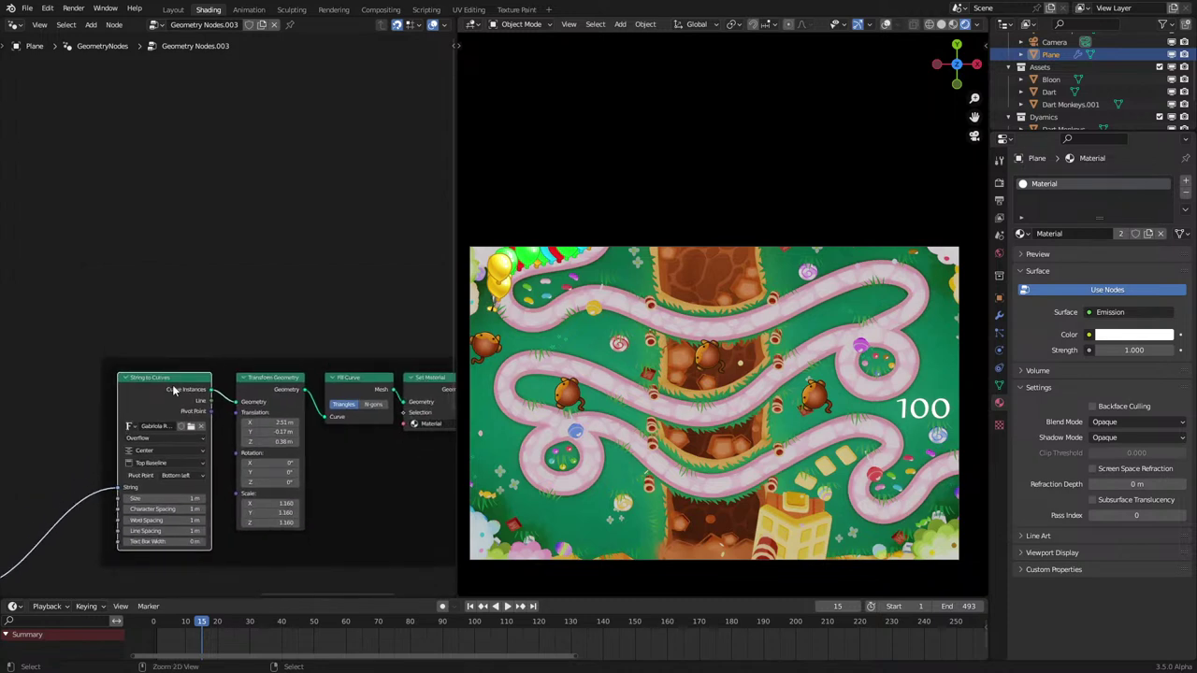
key("shift+d")
key("Escape")
left_click(187, 382)
key("shift+d")
left_click(141, 164)
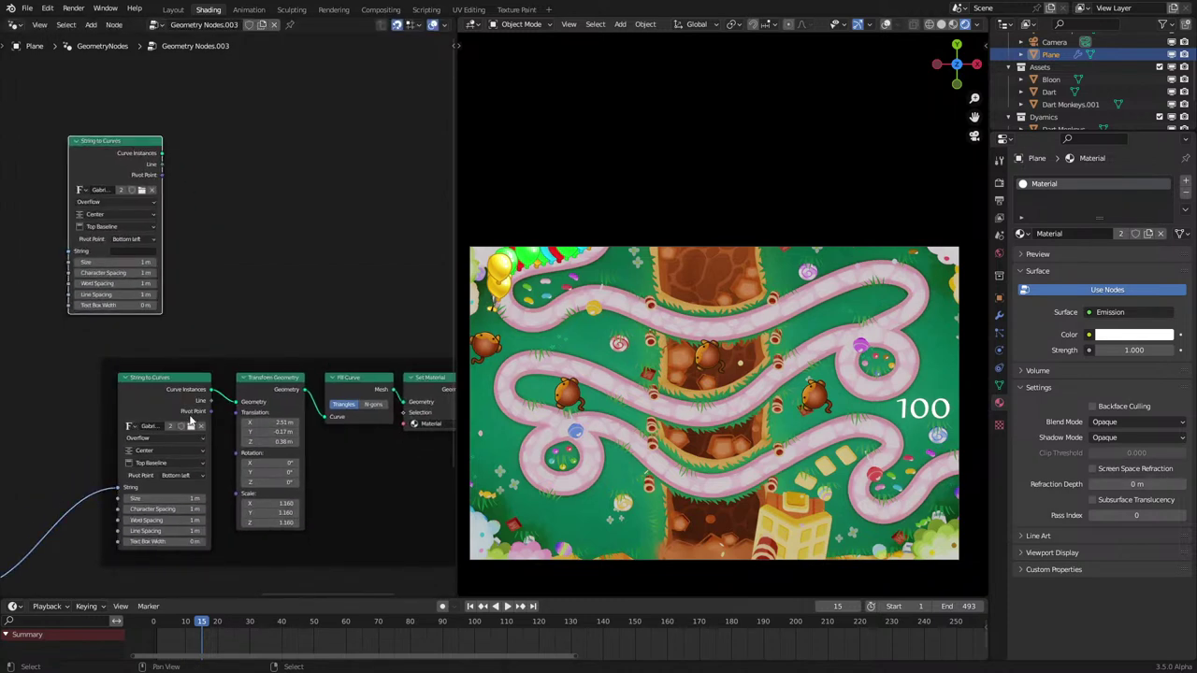
middle_click_drag(187, 417, 264, 351)
left_click_drag(263, 351, 184, 351)
key("shift+a")
left_click(281, 264)
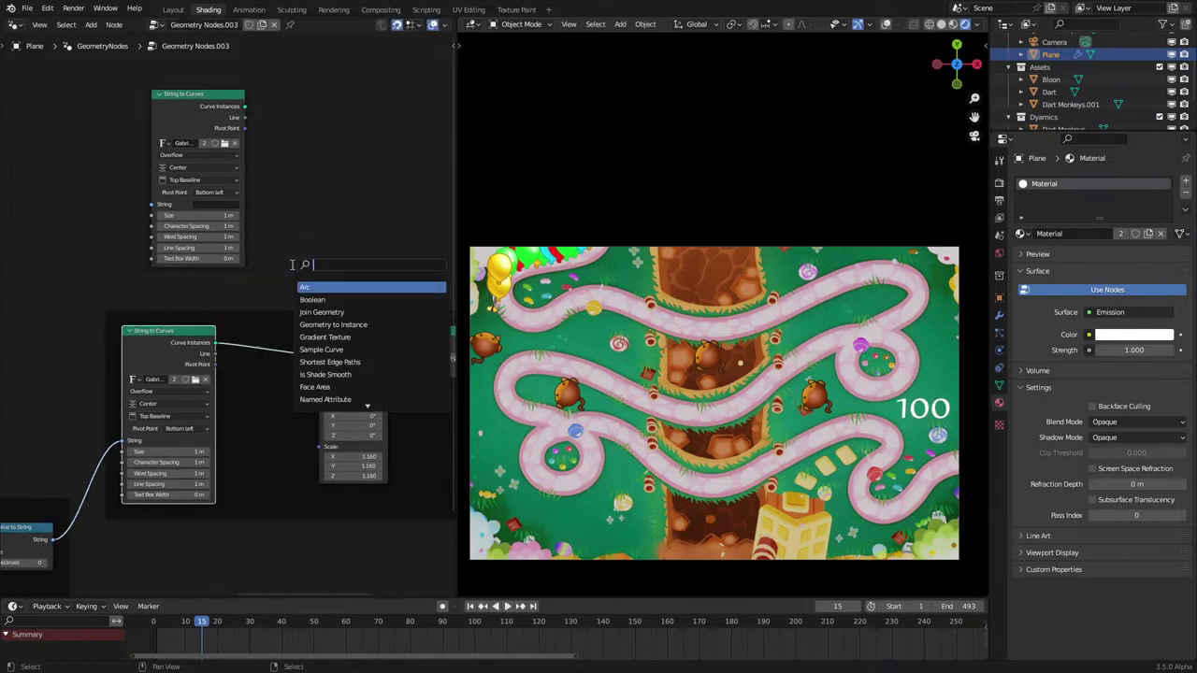
key("Return")
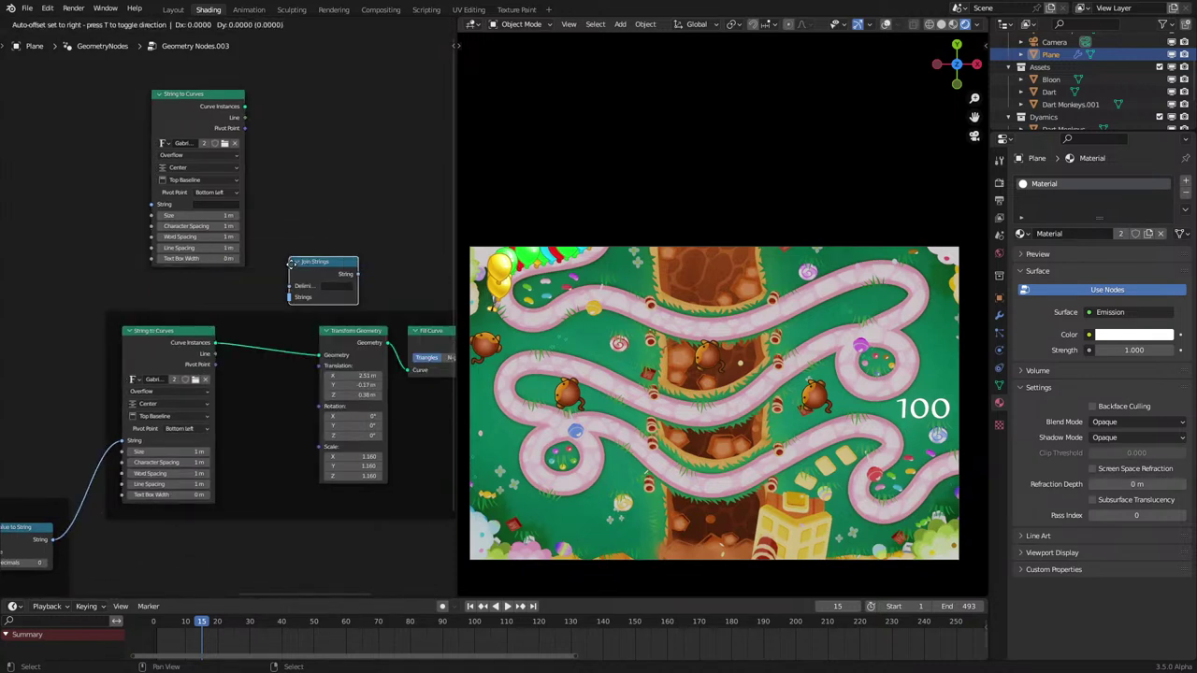
key("Escape")
Step: Insert a Join Geometry node between the original String to Curves and Transform Geometry nodes
key("shift+a")
left_click(291, 264)
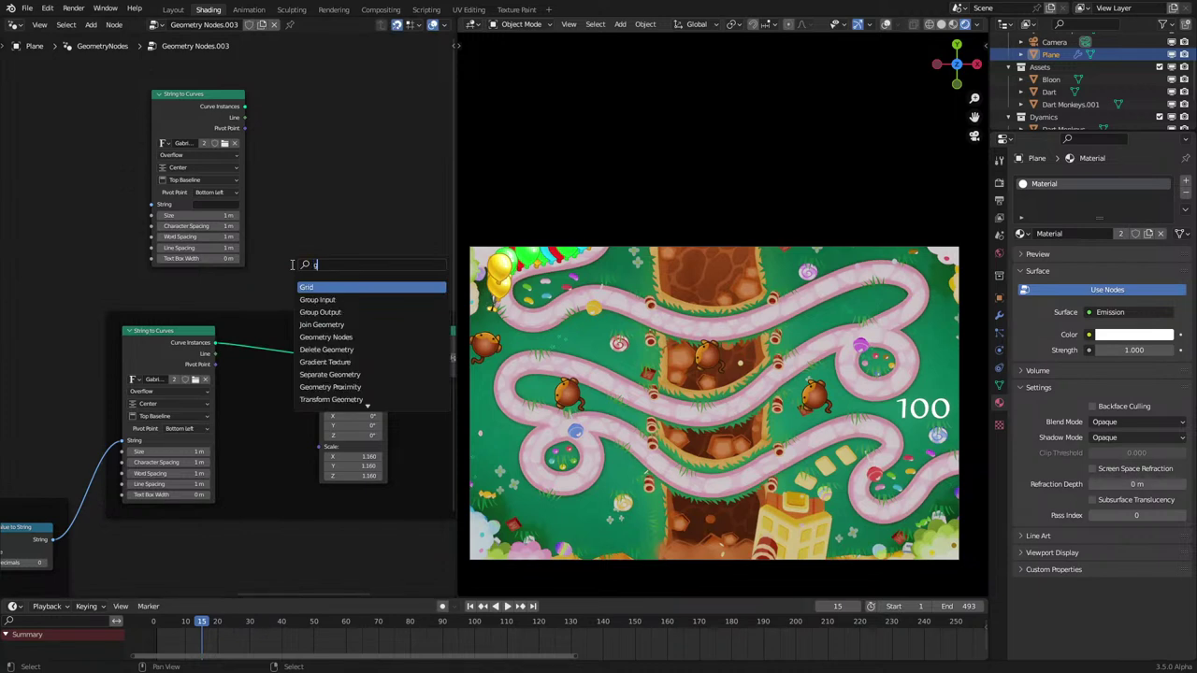
type("jo")
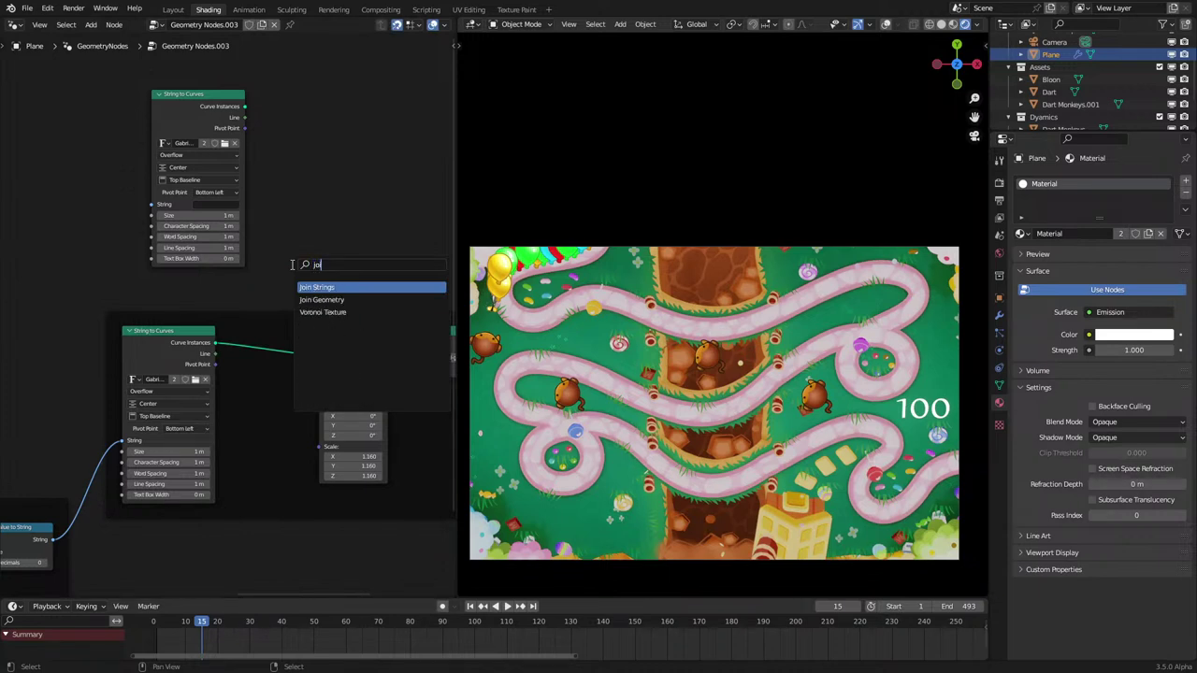
key("Down")
key("Return")
left_click(259, 322)
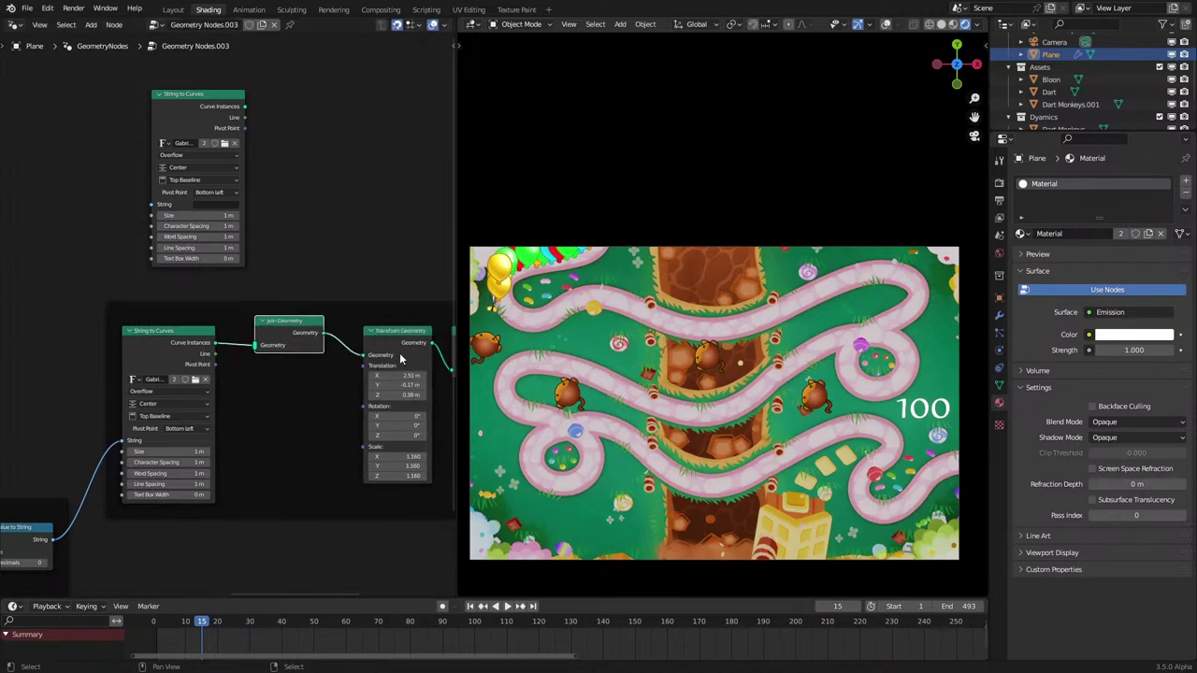
Step: Duplicate Transform Geometry above the frame, link the copied String to Curves through it into Join Geometry, and set its string to Health
left_click(396, 344)
key("shift+d")
left_click(361, 137)
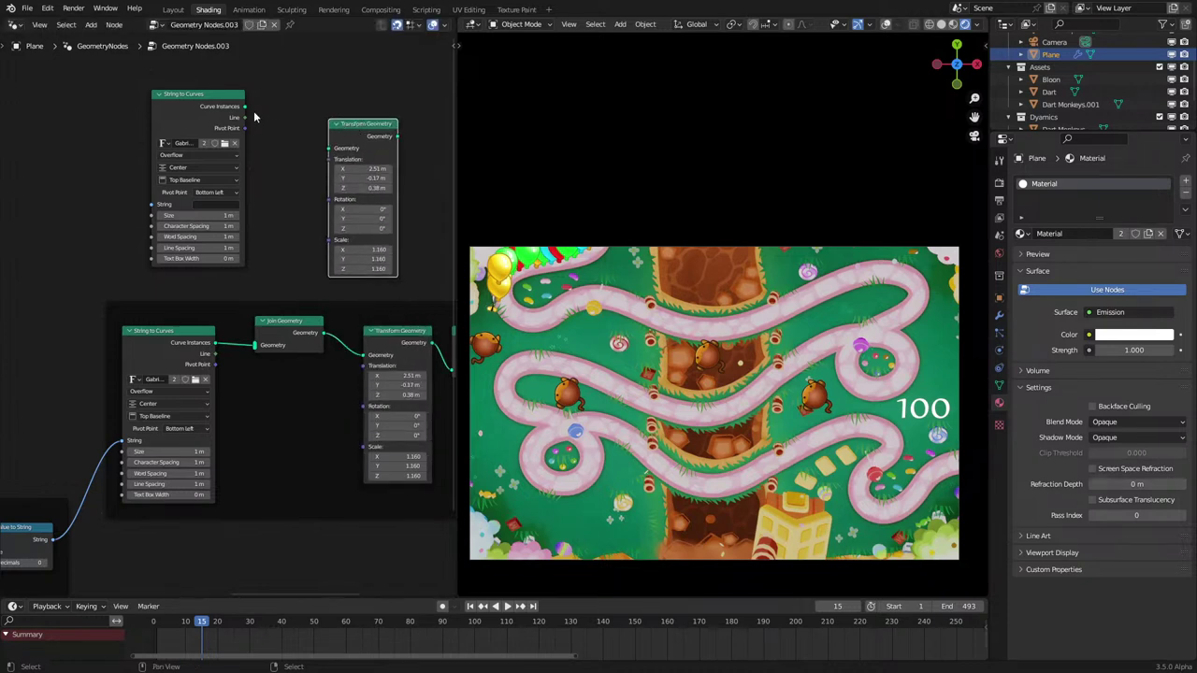
left_click_drag(245, 105, 296, 149)
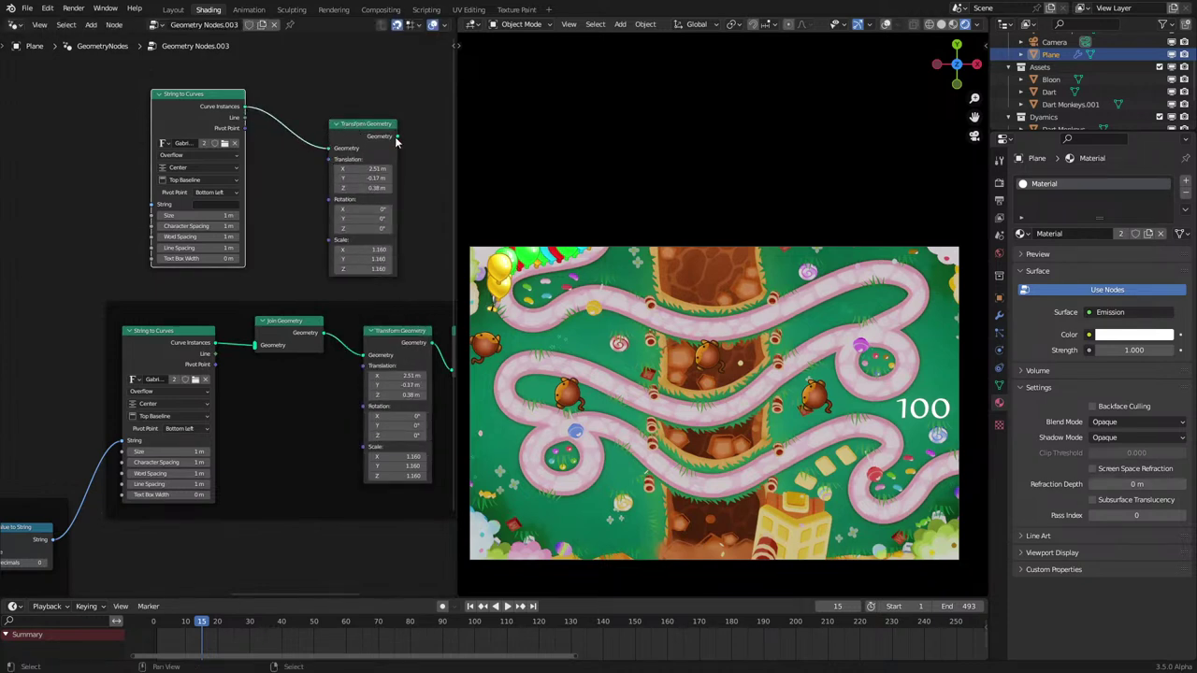
left_click_drag(397, 137, 264, 323)
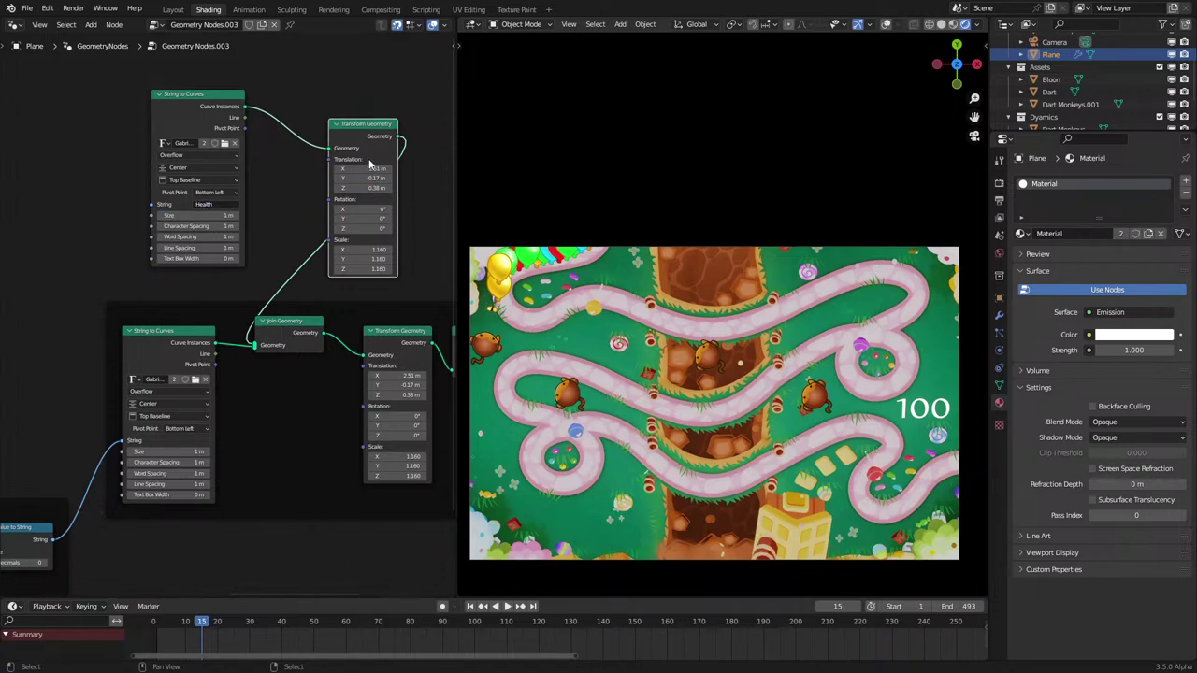
Step: Set the Health label's Transform Geometry translation to X 0 m, Y 0.27 m, Z 0 m and its scale to 0.300 on all axes
type("0")
key("Return")
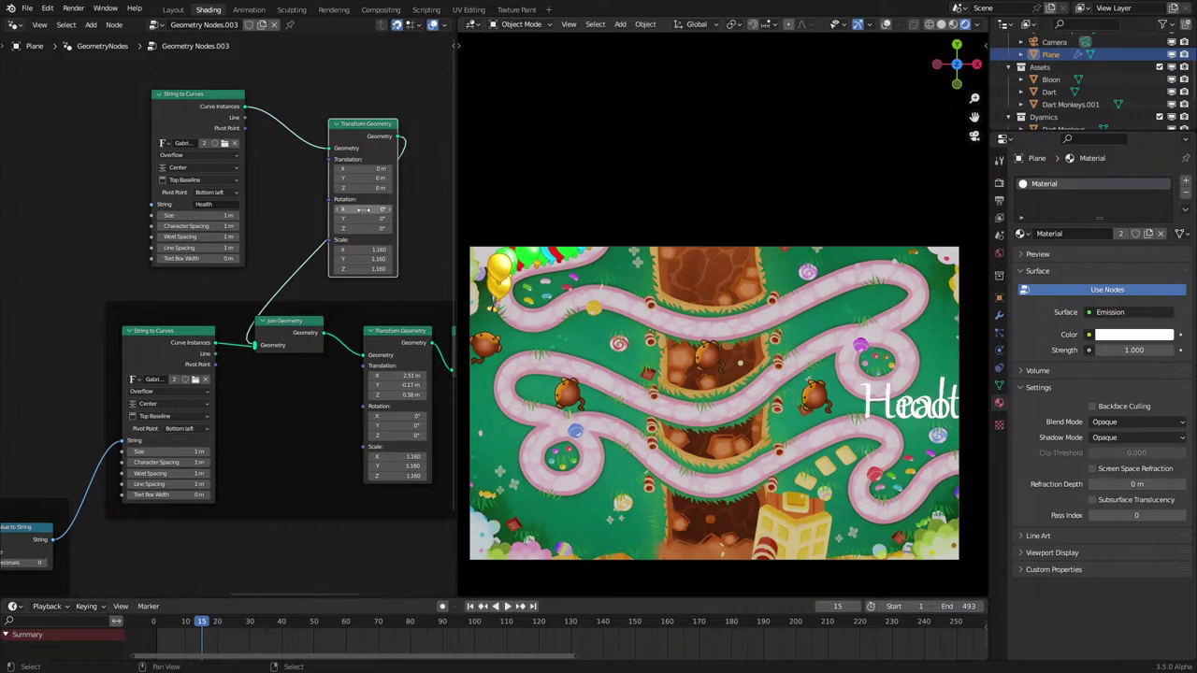
mouse_move(350, 251)
left_mouse_down("shift")
mouse_move(348, 269)
mouse_move(271, 270)
left_mouse_up("shift")
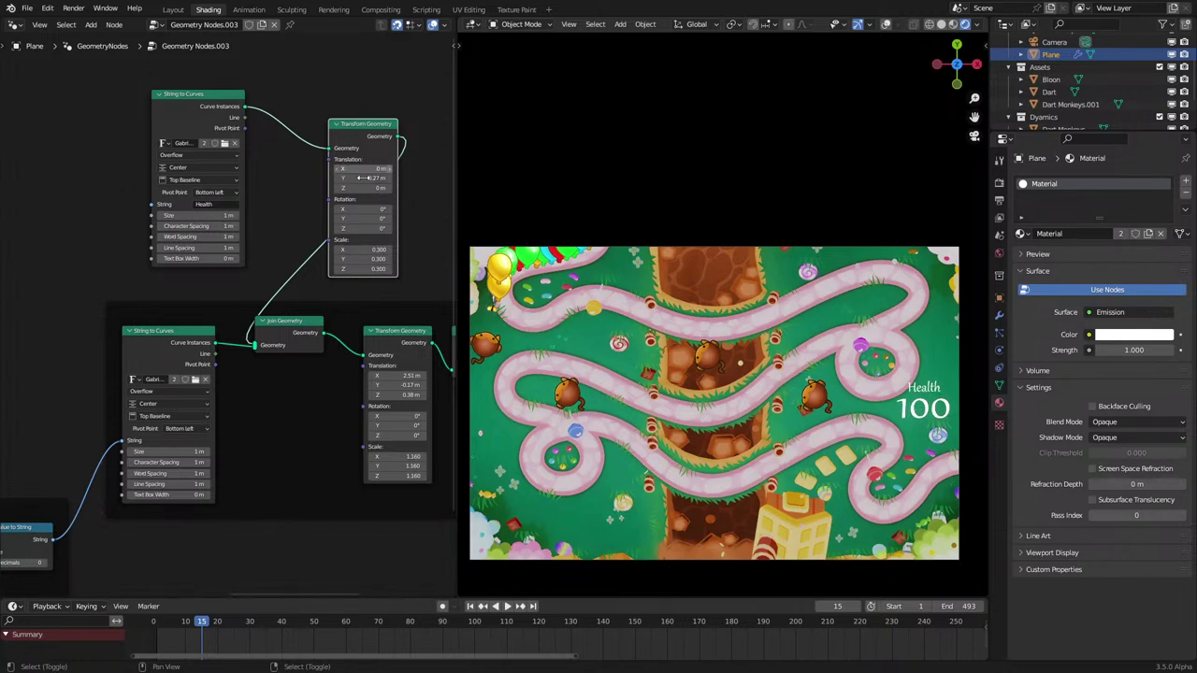
Step: Set the Y translation of the Transform Geometry node after Join Geometry to -0.23 m
scroll(617, 346, "up", 2)
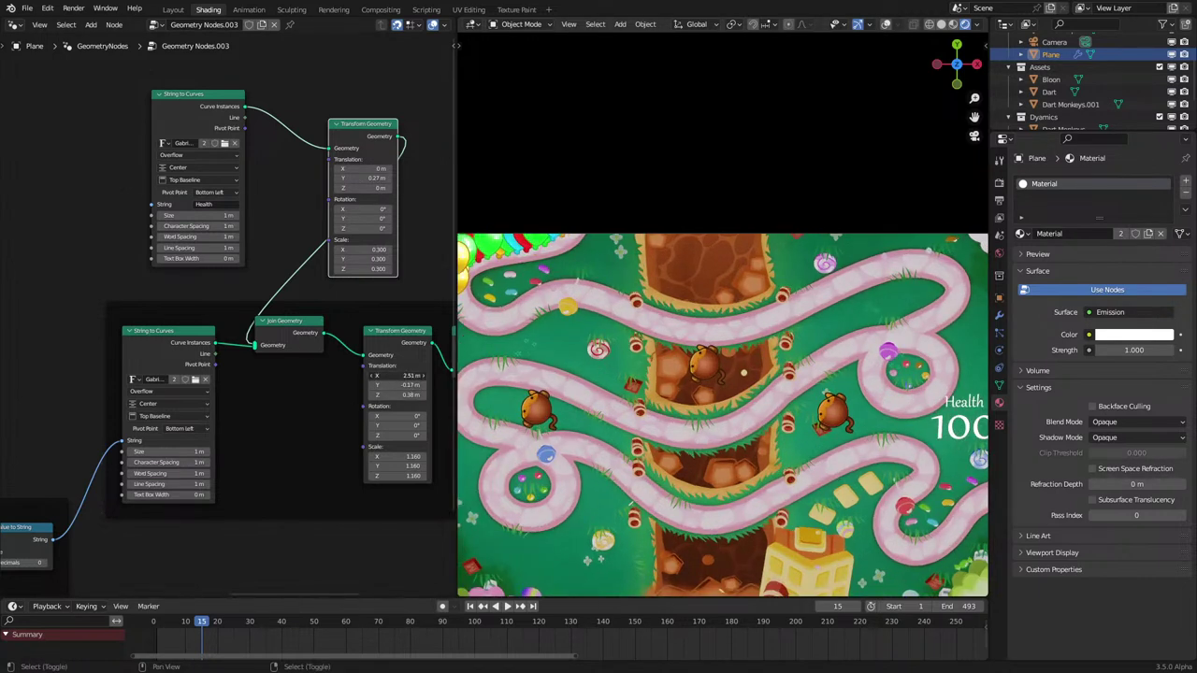
mouse_move(398, 376)
left_mouse_down("shift")
mouse_move(382, 375)
mouse_move(398, 376)
left_mouse_up("shift")
middle_click_drag(635, 374, 547, 351, "shift")
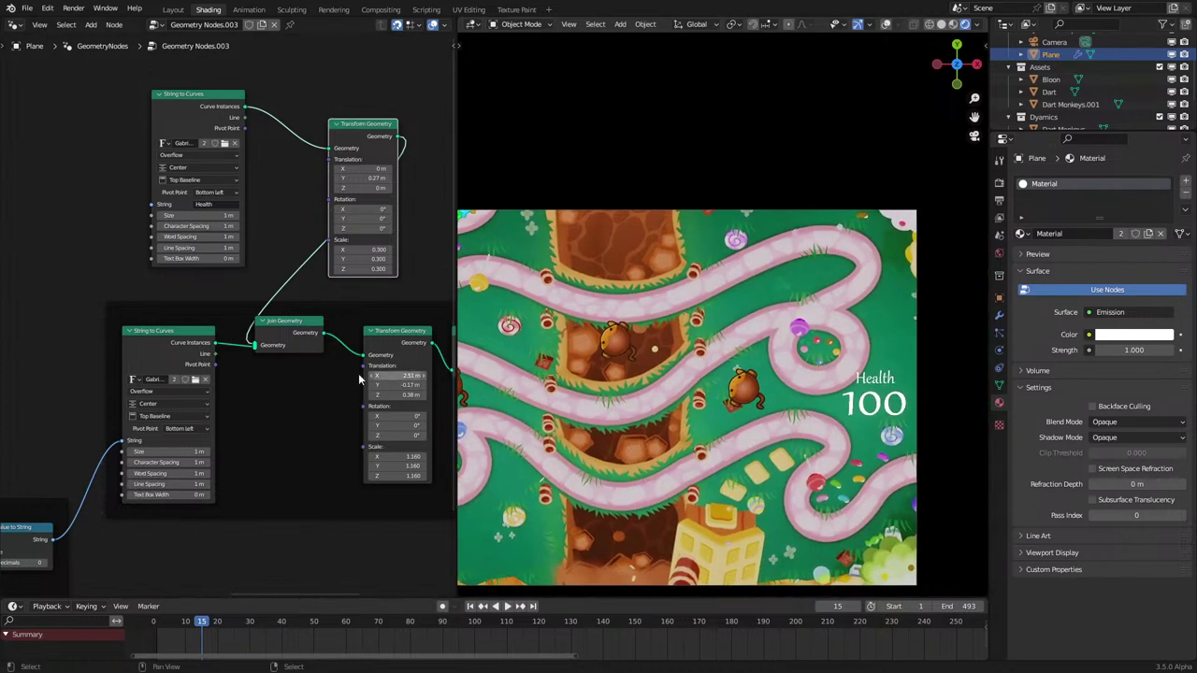
left_click_drag(409, 384, 397, 385)
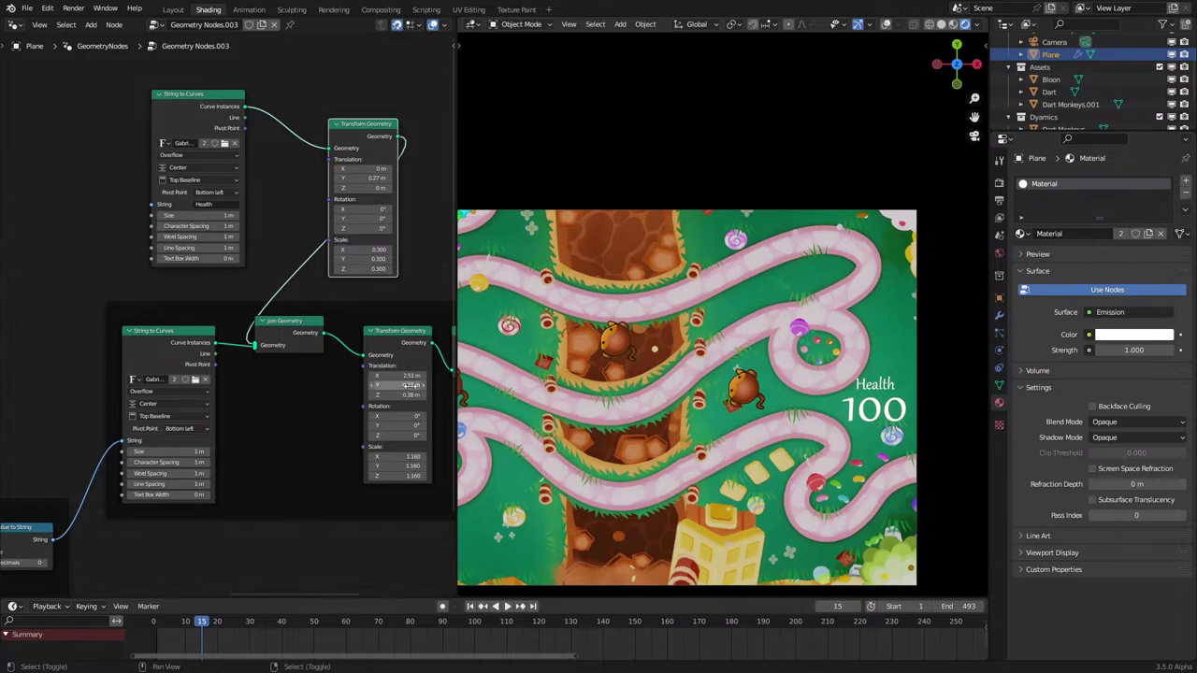
Step: Line up the Health label's String to Curves and Transform Geometry nodes above the counter frame and group them in a frame
left_click_drag(161, 68, 338, 212)
key("g")
left_click(292, 217)
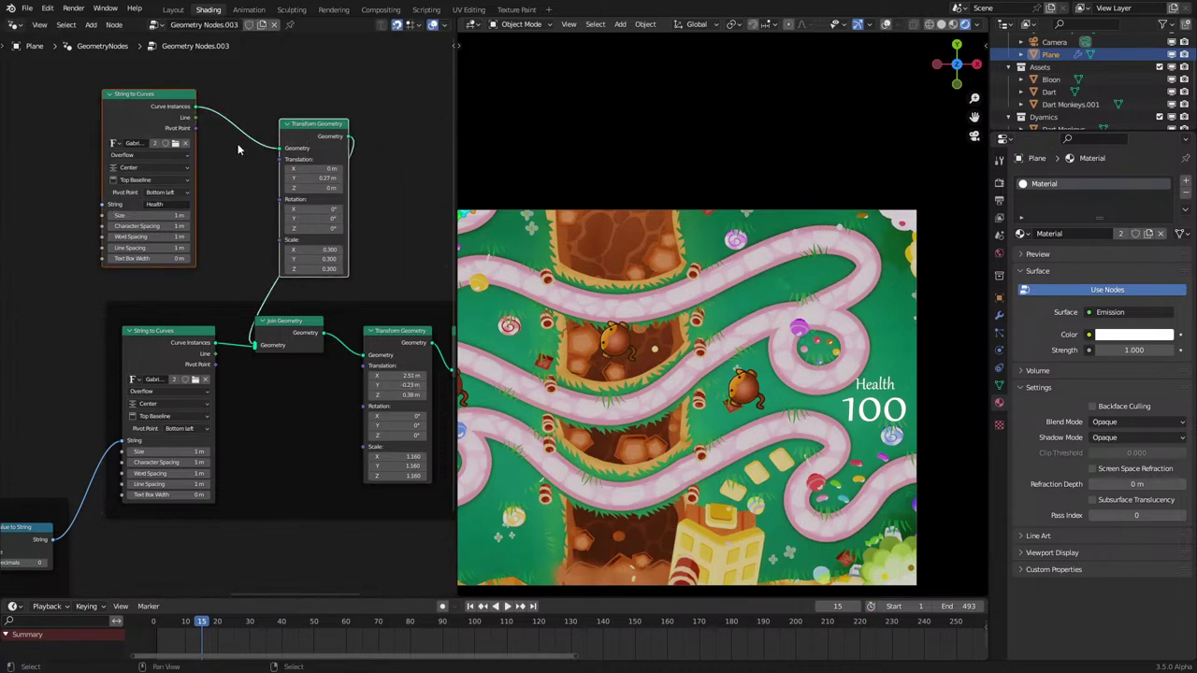
left_click_drag(176, 101, 200, 119)
left_click(300, 143)
left_click_drag(300, 143, 271, 134)
left_click_drag(163, 99, 354, 315)
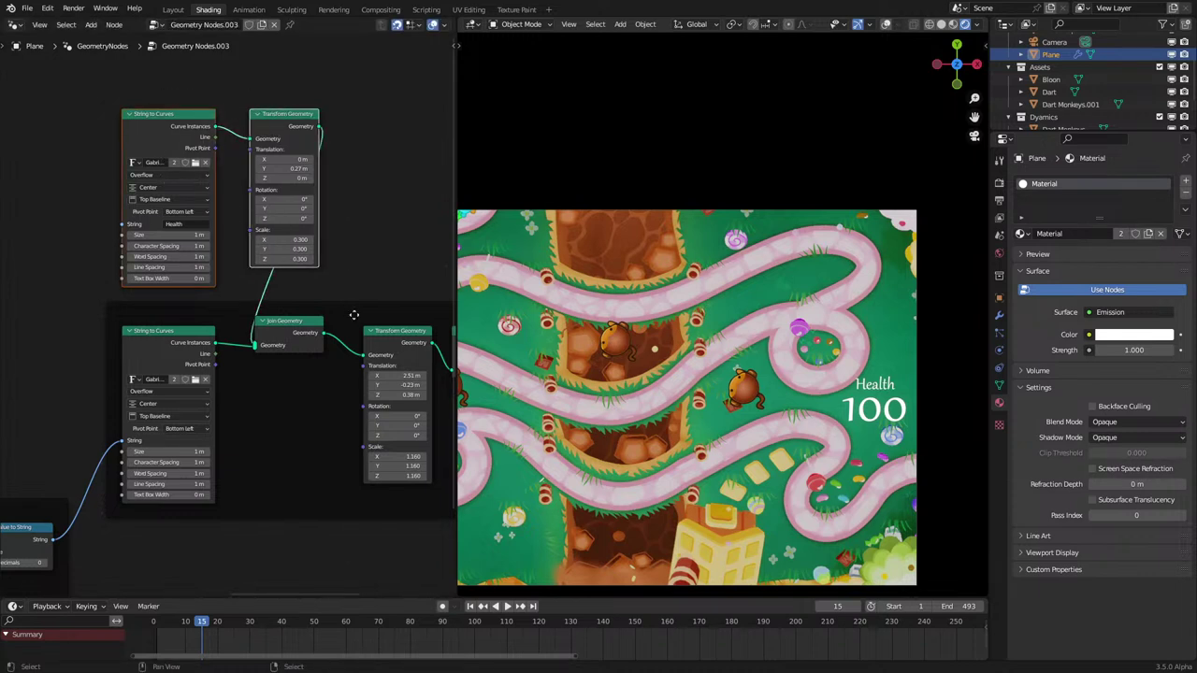
key("ctrl+j")
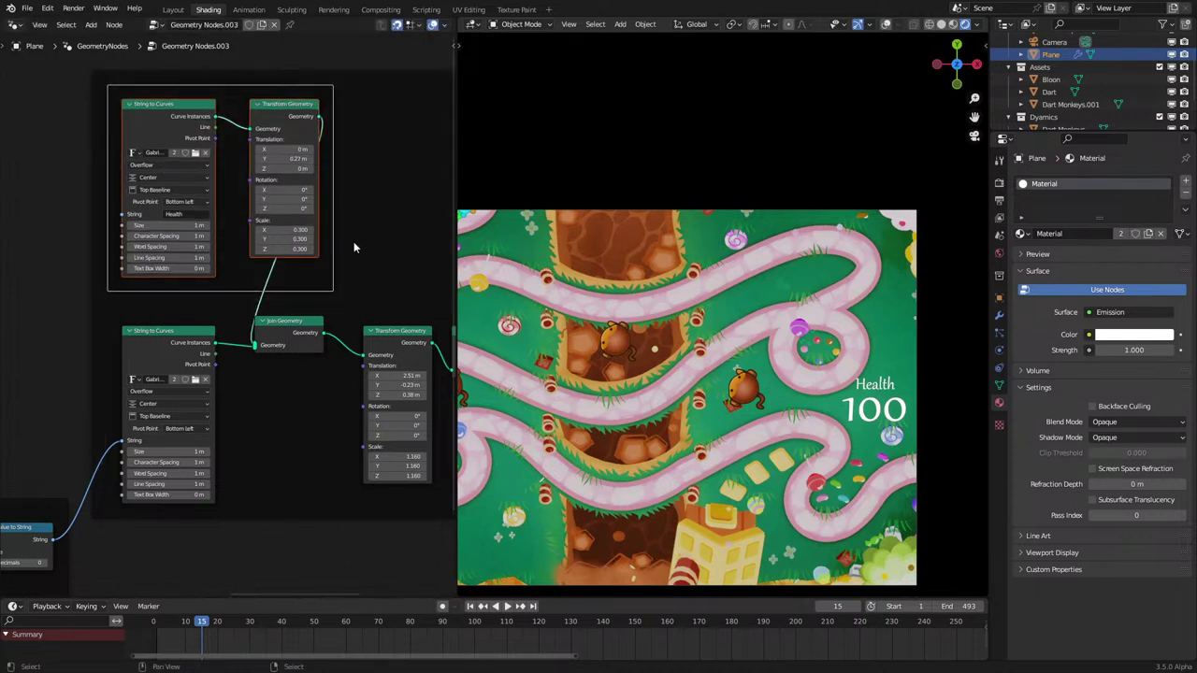
Step: Start the animation playback, place the counter's Transform Geometry beneath Join Geometry, and bring Fill Curve and Set Material next to it
key("space")
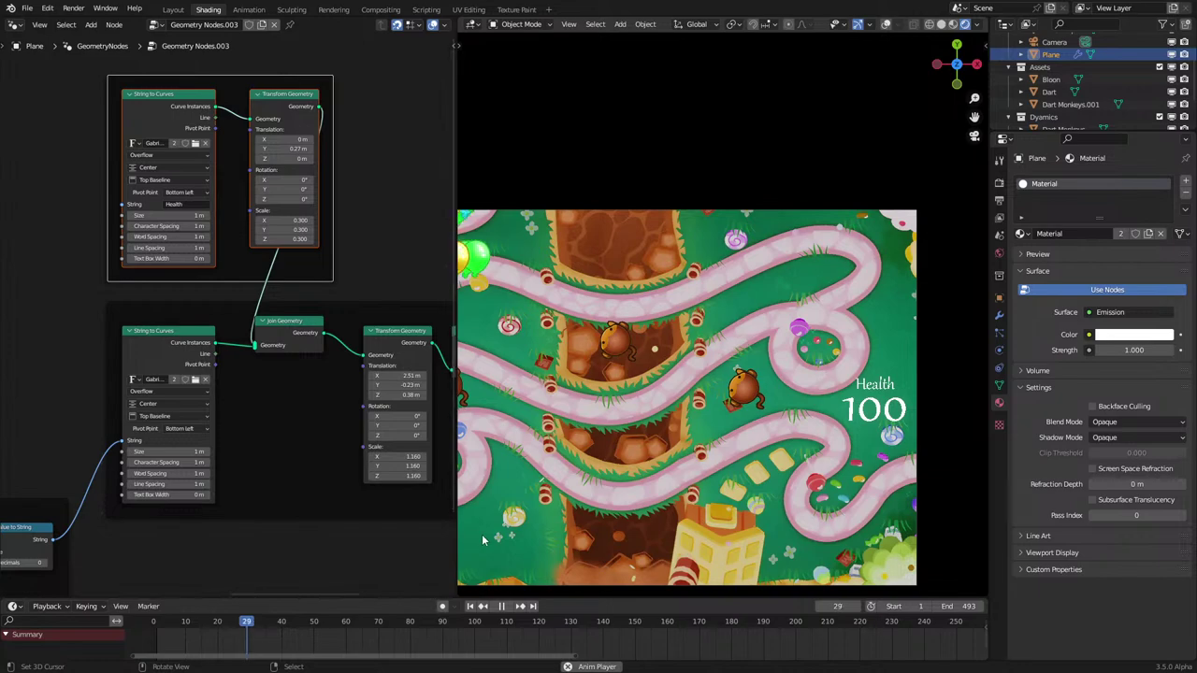
scroll(361, 479, "down", 6)
middle_click_drag(360, 435, 408, 417)
middle_click_drag(195, 439, 91, 491)
scroll(268, 401, "up", 5)
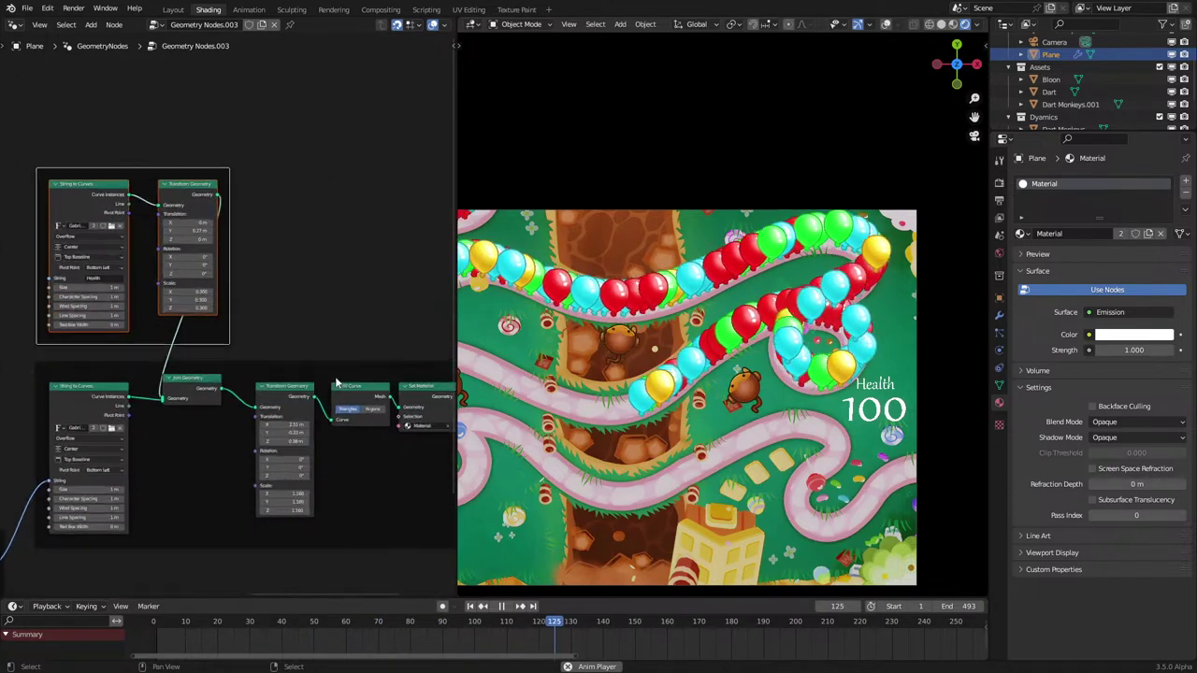
left_click(371, 387)
left_click_drag(296, 396, 209, 421)
left_click_drag(210, 421, 206, 431)
scroll(360, 402, "down", 1)
left_click(363, 384)
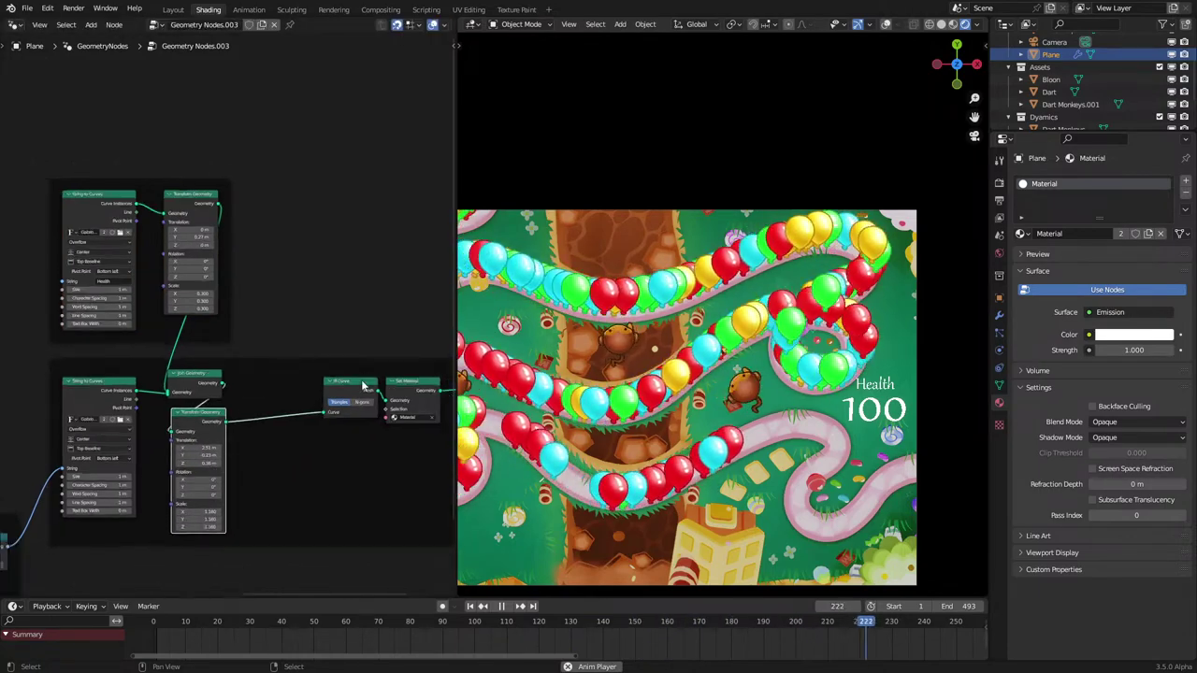
left_click_drag(398, 396, 326, 420)
Step: Tighten the placement of Join Geometry and Transform Geometry, and raise the Attribute Statistic frame
middle_click_drag(199, 411, 268, 399)
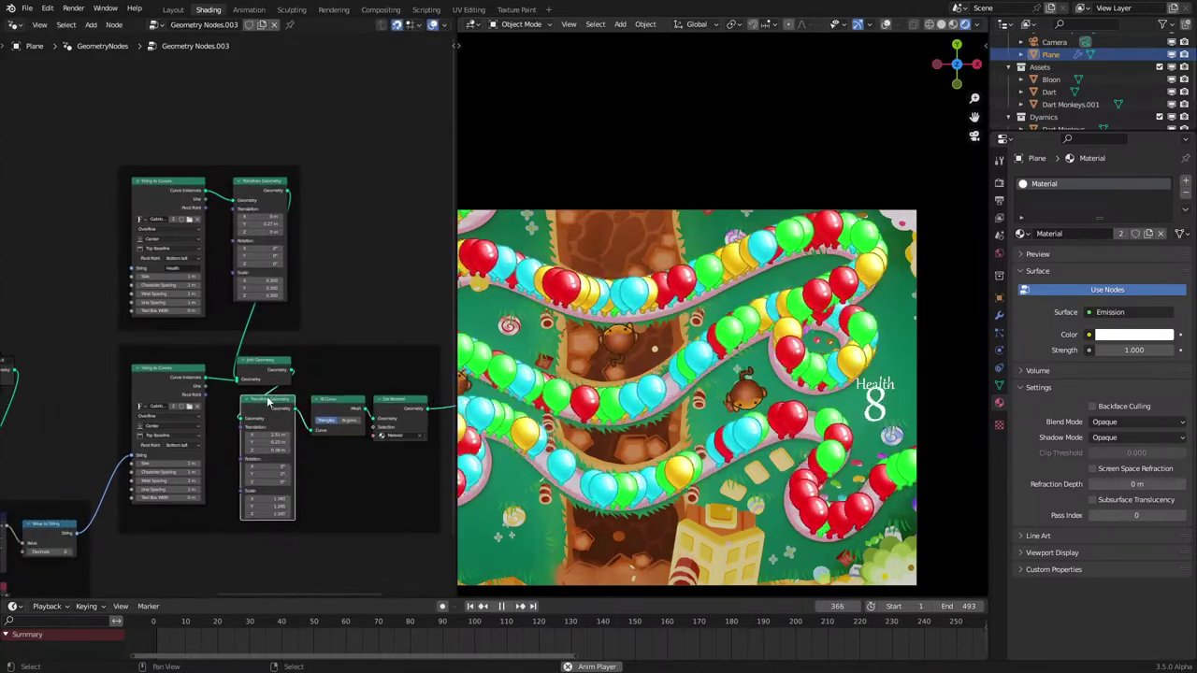
left_click_drag(269, 398, 264, 379)
middle_click_drag(241, 413, 348, 365)
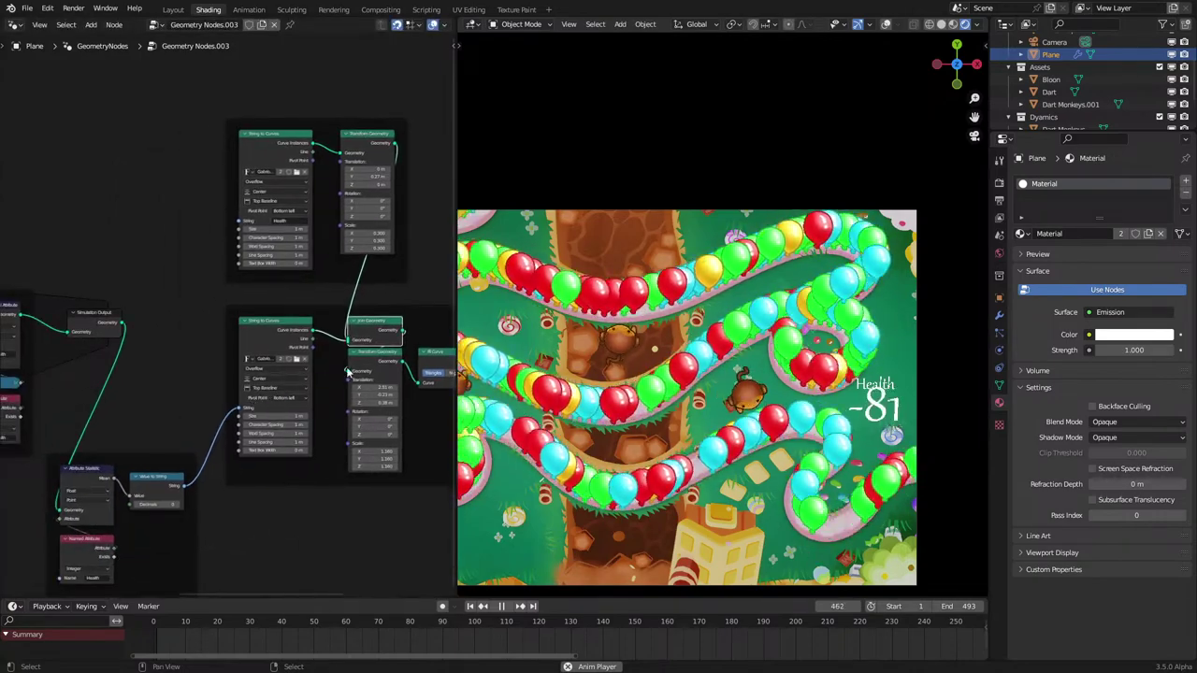
key("g")
left_click(348, 361)
left_click_drag(119, 464, 128, 379)
Step: Select the simulation nodes together with the frames feeding them and move them horizontally away from the Attribute Statistic frame
scroll(119, 380, "down", 3)
middle_click_drag(118, 382, 318, 432)
key("a")
key("alt+a")
scroll(188, 375, "down", 4)
key("c")
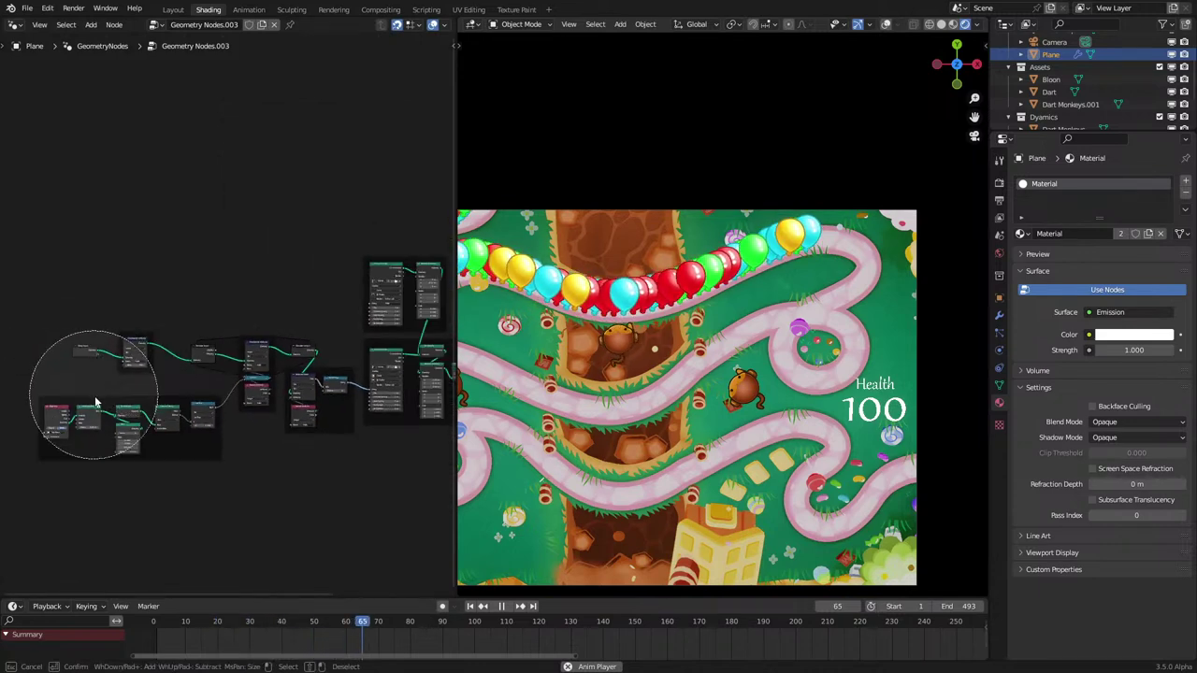
left_click_drag(96, 400, 233, 328)
right_click(232, 329)
key("g")
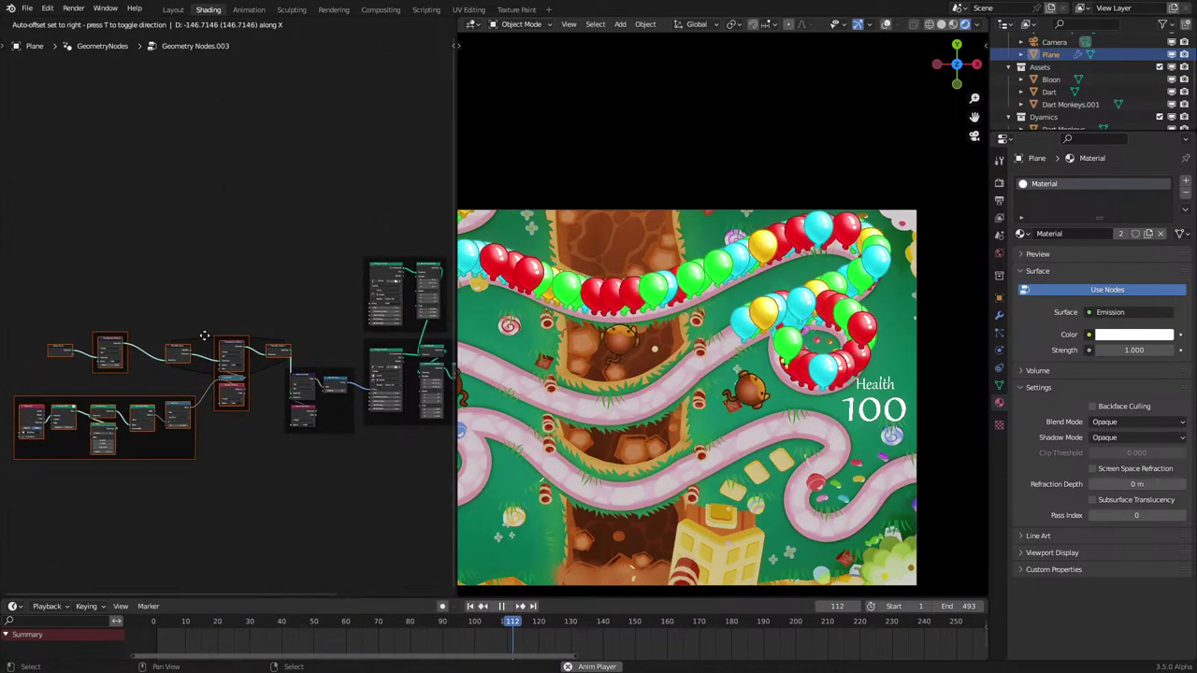
left_click(205, 337)
Step: Select the Attribute Statistic frame and both text frames, and move them up slightly toward the Group Output
middle_click_drag(325, 344, 144, 353)
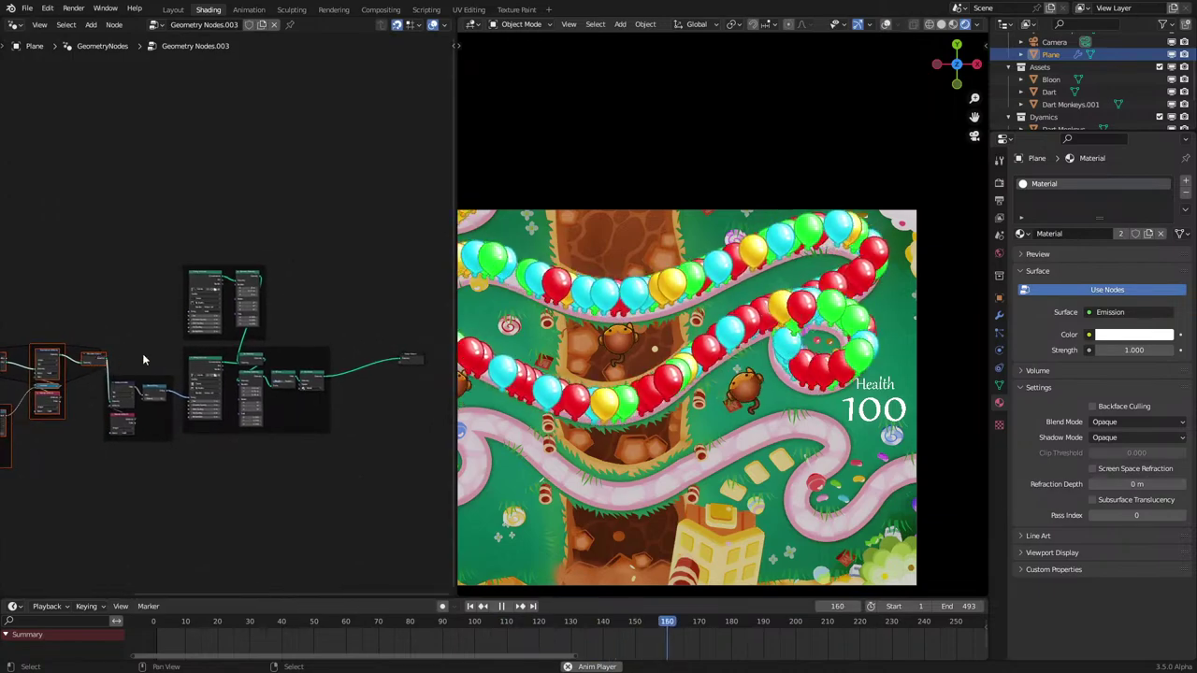
key("a")
key("alt+a")
key("c")
left_click_drag(169, 353, 220, 360)
key("Escape")
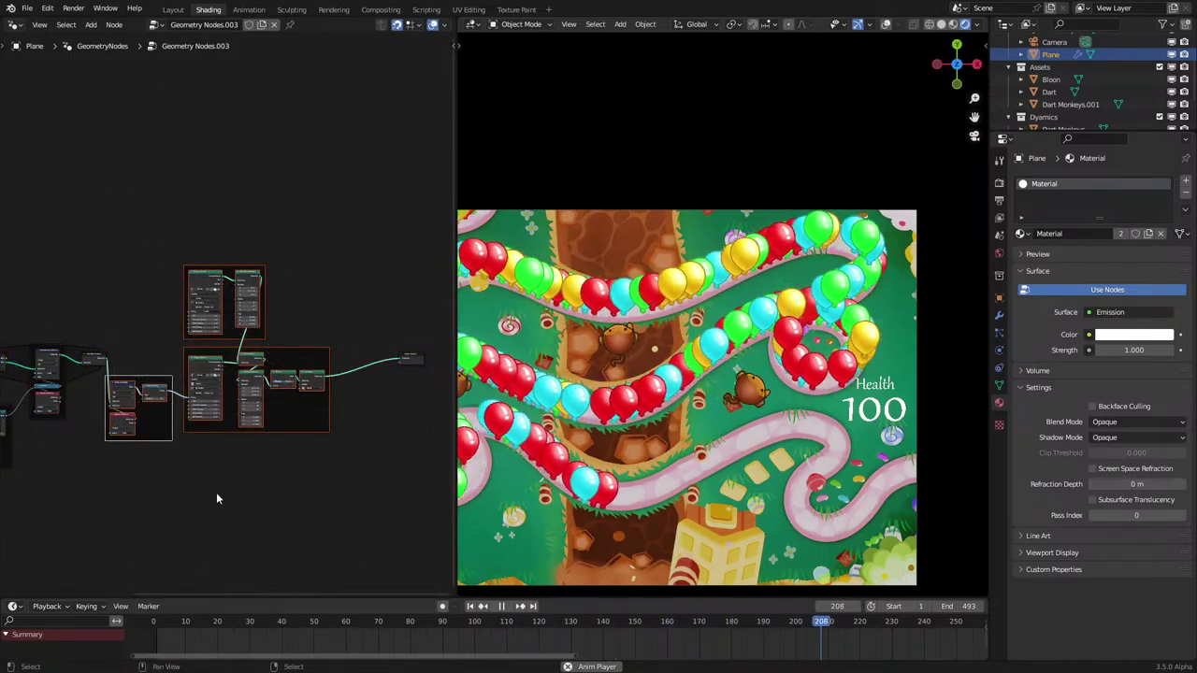
key("g")
left_click(231, 469)
middle_click_drag(134, 477, 175, 452)
scroll(177, 450, "down", 1)
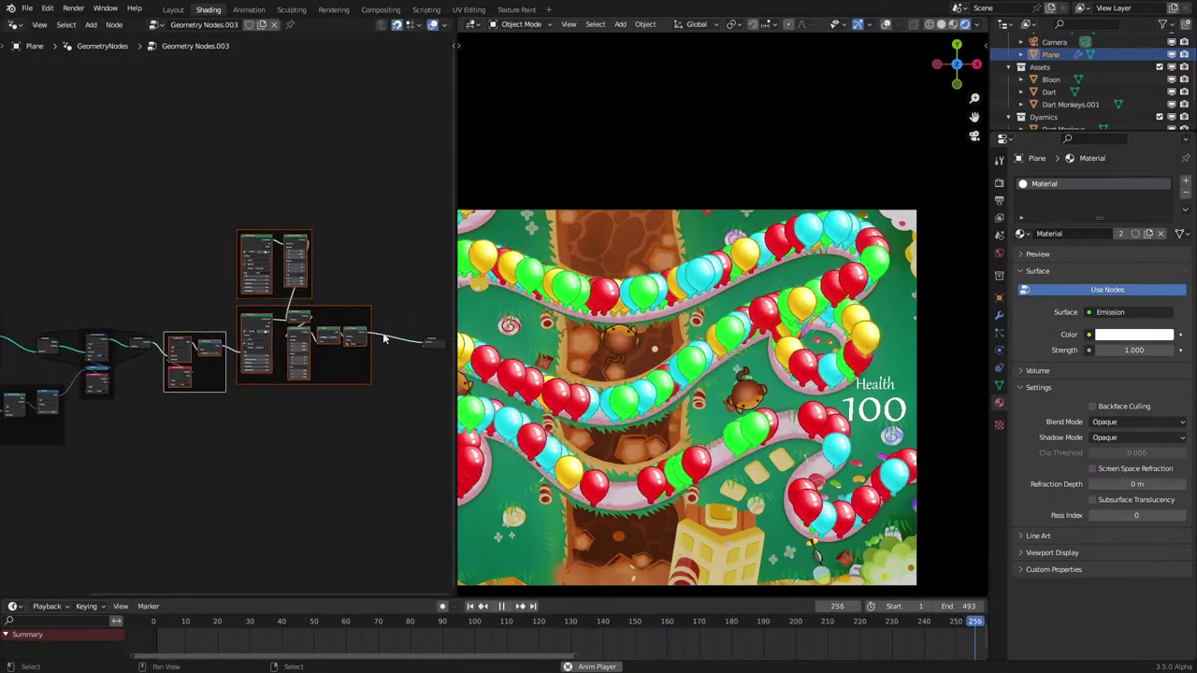
Step: Bring Group Output closer to the text frames, and move Group Input with its Store Named Attribute frame horizontally toward the simulation
left_click_drag(391, 319, 434, 384)
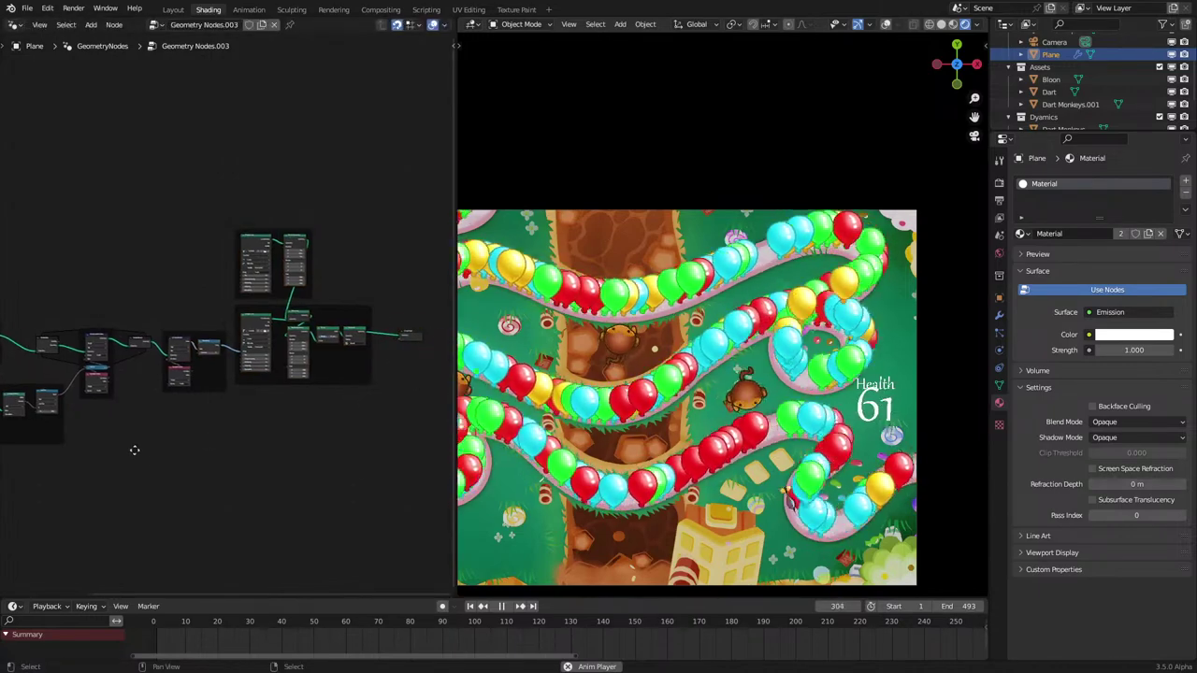
middle_click_drag(57, 400, 231, 400)
scroll(232, 397, "up", 6)
left_click_drag(41, 316, 187, 411)
key("g")
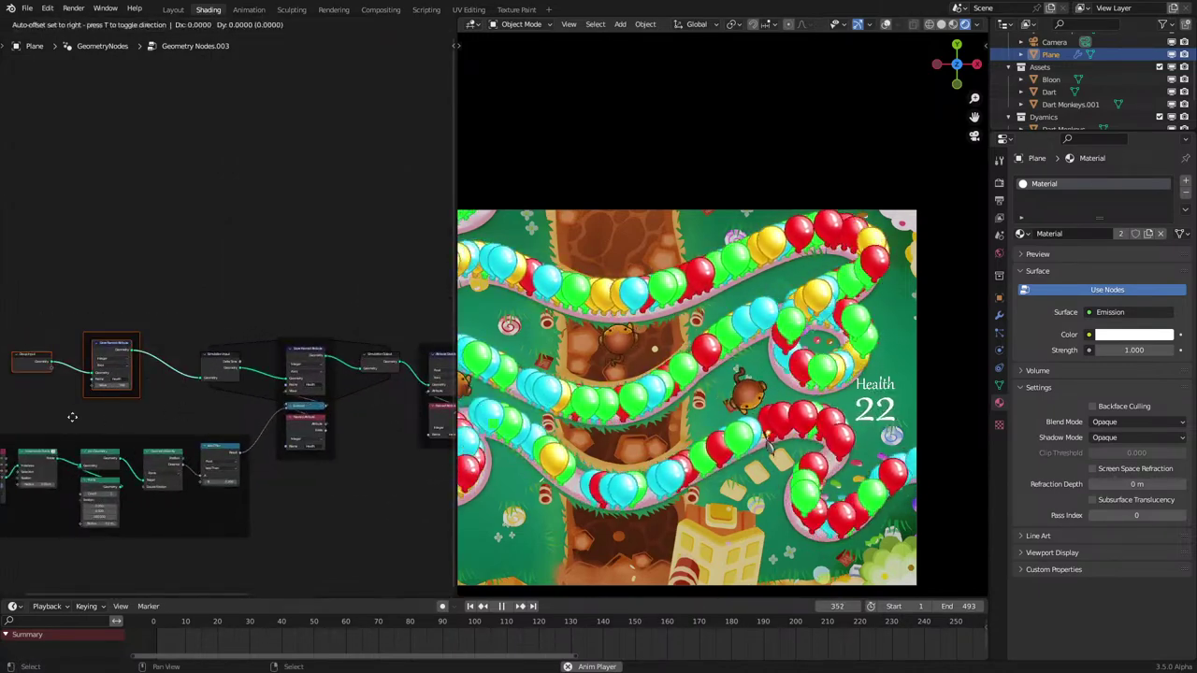
key("x")
left_click(127, 423)
Step: Tighten Simulation Input and Simulation Output around the health nodes, and place Group Input with its Store Named Attribute frame beside them
left_click_drag(230, 366, 254, 360)
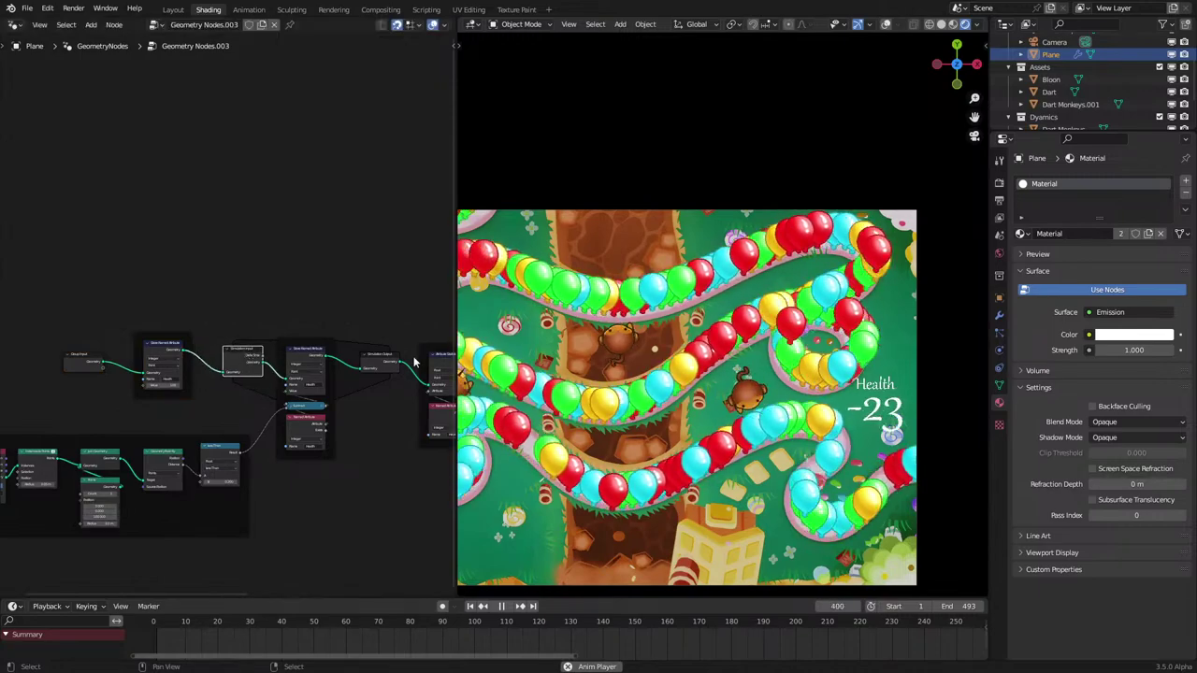
left_click(395, 364)
left_click_drag(390, 363, 379, 362)
left_click_drag(81, 331, 104, 383)
key("g")
left_click(170, 396)
left_click(78, 370)
Step: Close the gaps between Geometry Proximity and the comparison node, and move their frame up toward the simulation nodes
left_click_drag(168, 457, 155, 458)
left_click_drag(232, 451, 215, 456)
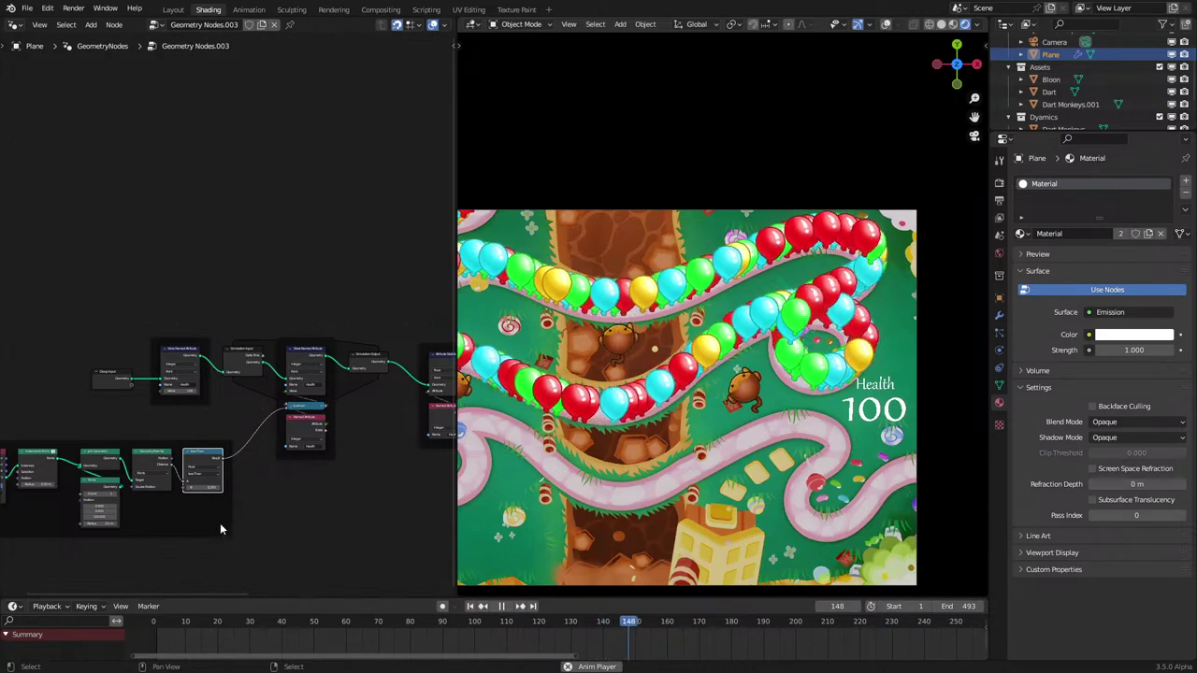
left_click_drag(230, 519, 256, 495)
scroll(592, 402, "down", 1)
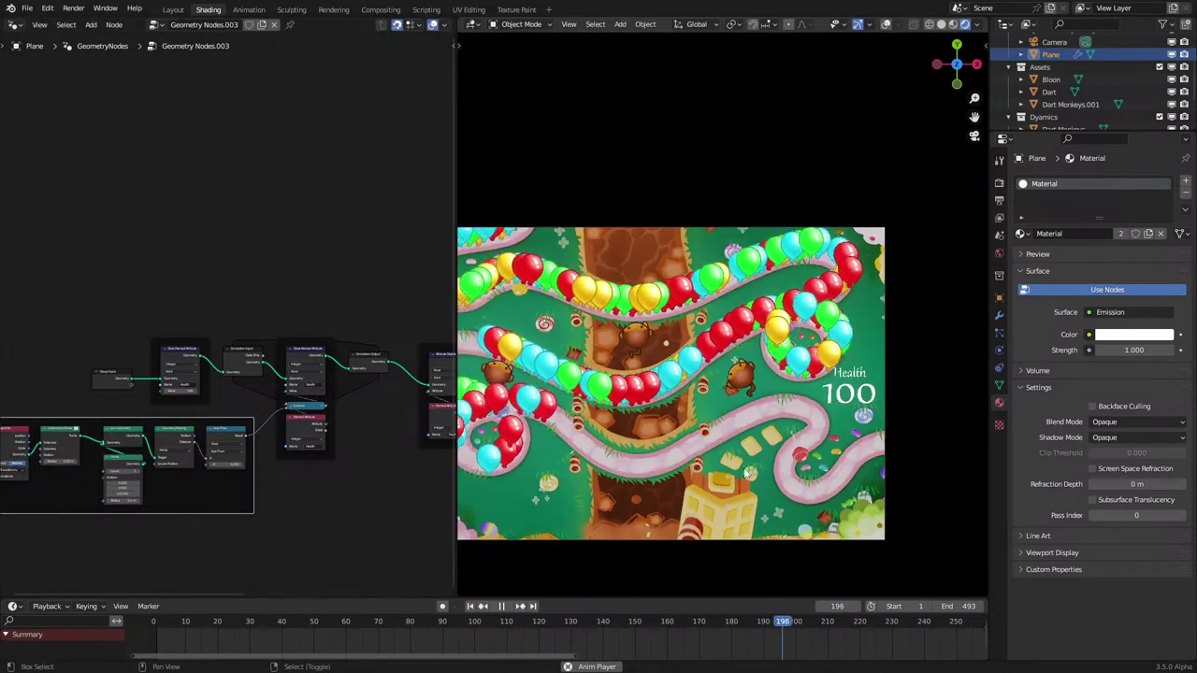
Step: Pause playback, select the Track Bloons object, and move its Delete Geometry frame closer to the health Store Named Attribute frame
middle_click_drag(591, 402, 631, 410, "shift")
key("space")
left_click(646, 394)
middle_click_drag(248, 389, 295, 392)
left_click_drag(189, 316, 273, 499)
key("g")
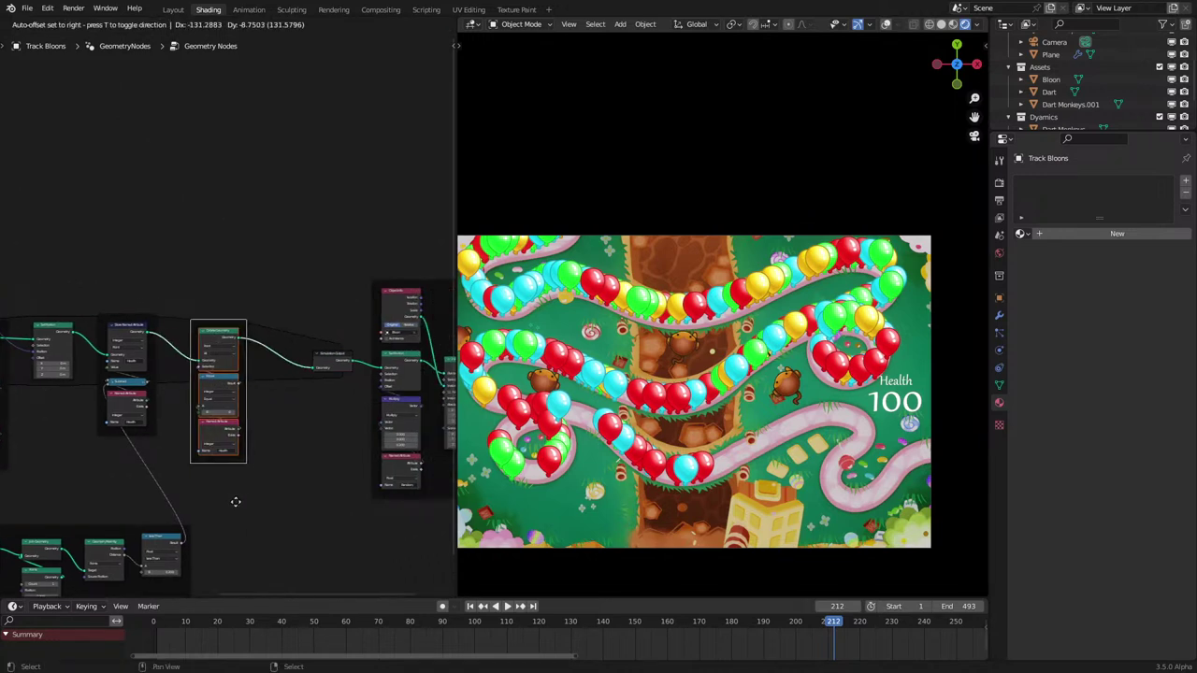
left_click(221, 497)
Step: Set the Divide value that controls the bloon spawn interval to 2, and play the animation from the start
middle_click_drag(207, 494, 197, 462)
scroll(227, 456, "up", 6)
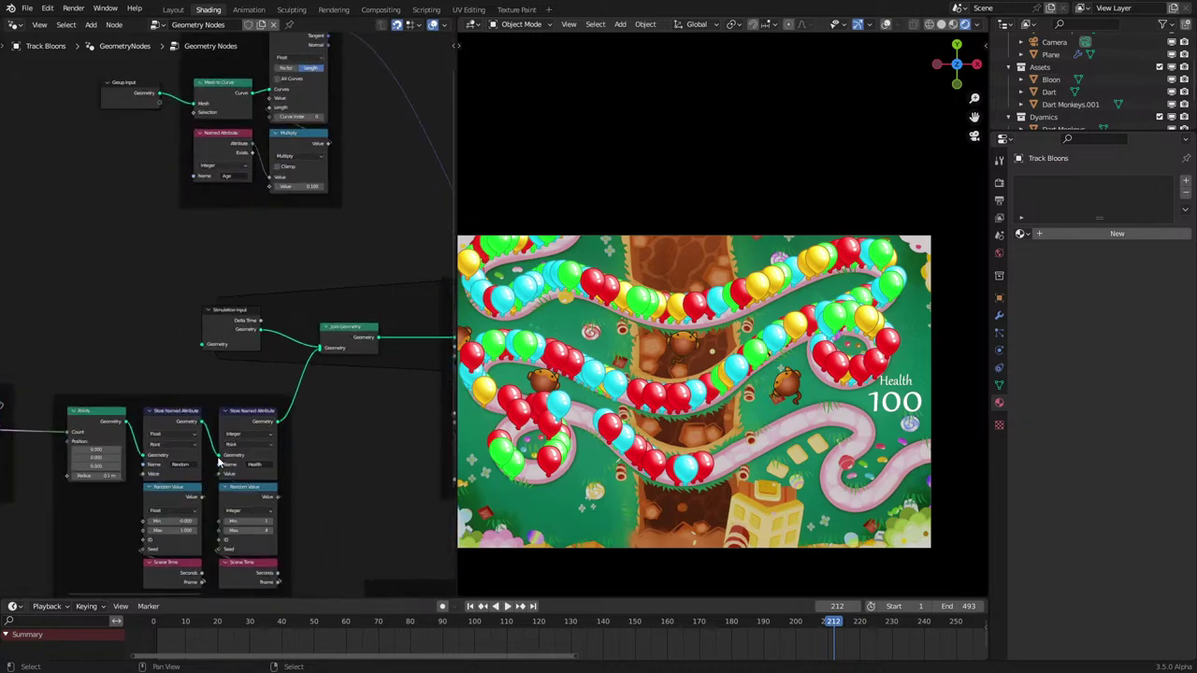
middle_click_drag(91, 483, 347, 422)
scroll(267, 416, "up", 2)
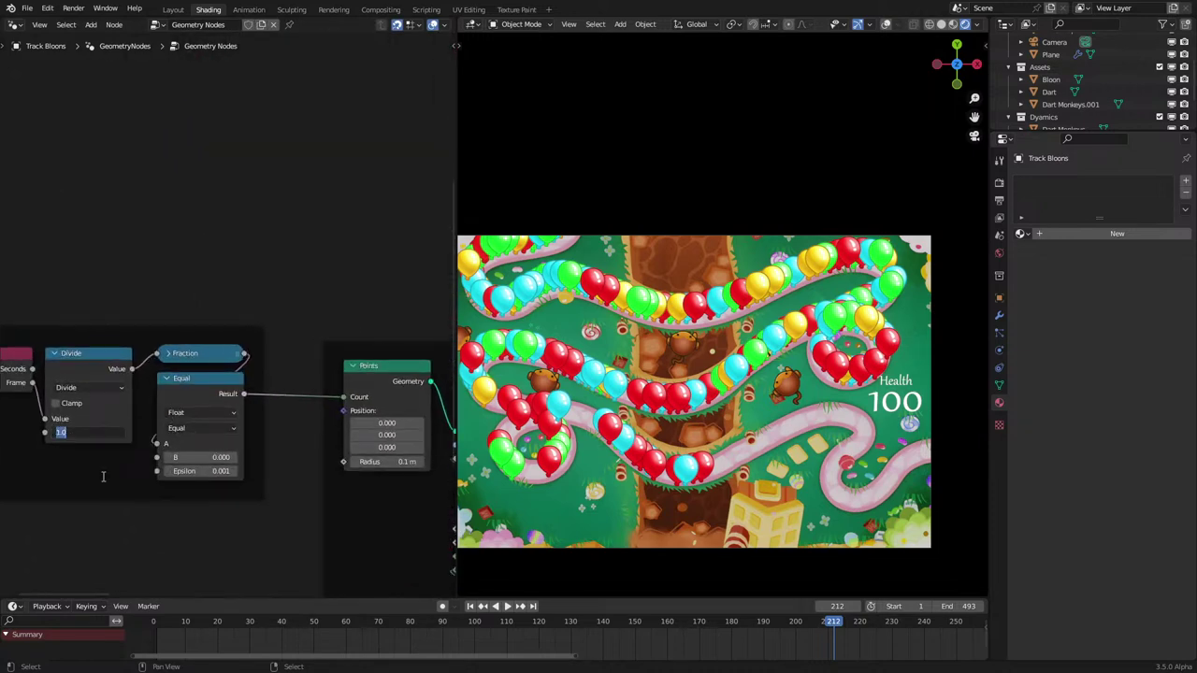
type("2")
key("Return")
key("space")
key("shift+Left")
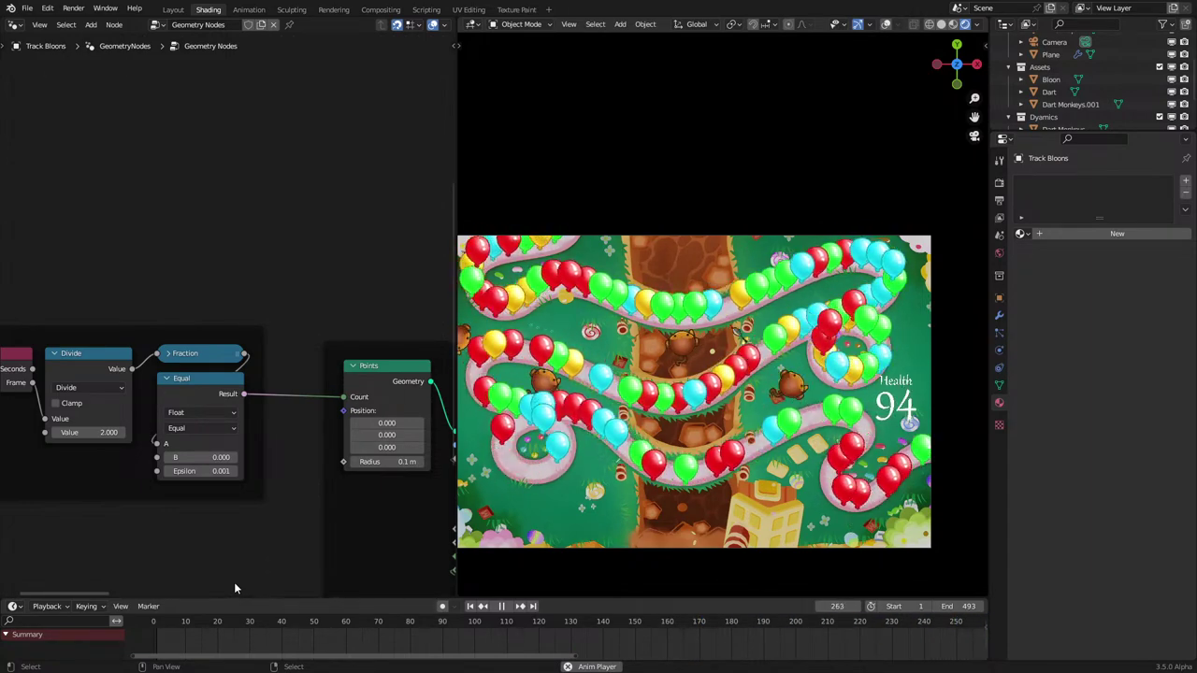
Step: Set the spawn interval's Divide value to 4 and replay the animation from the beginning
double_click(108, 433)
type("4")
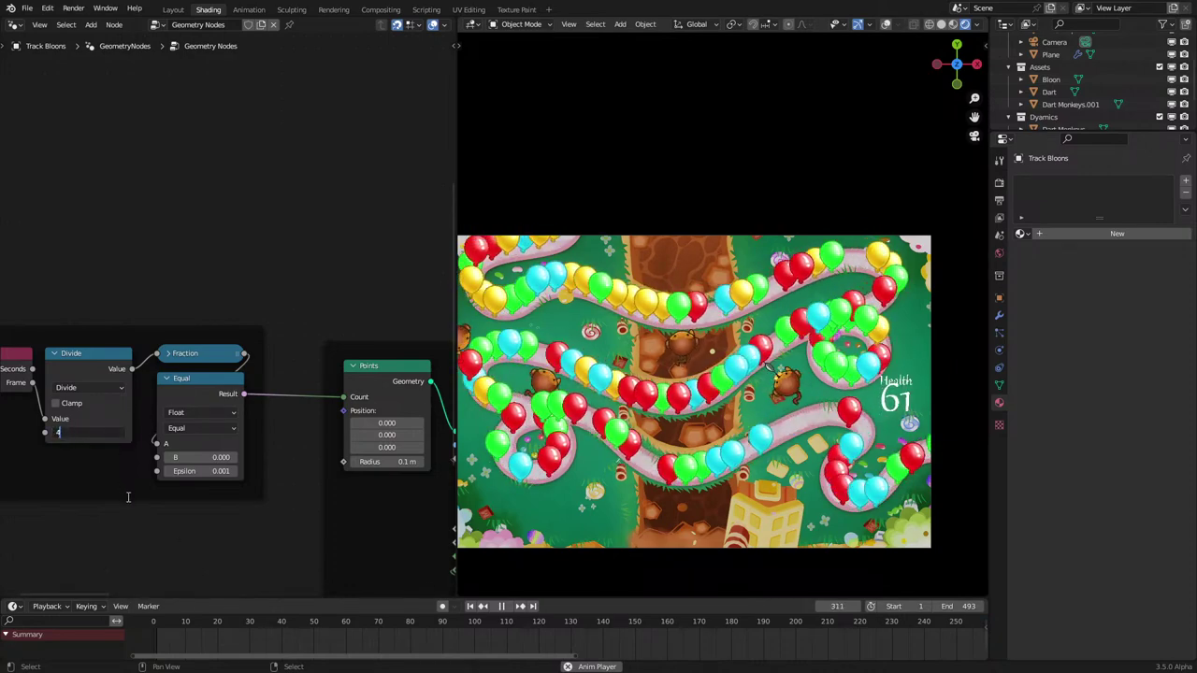
key("Return")
left_click(156, 646)
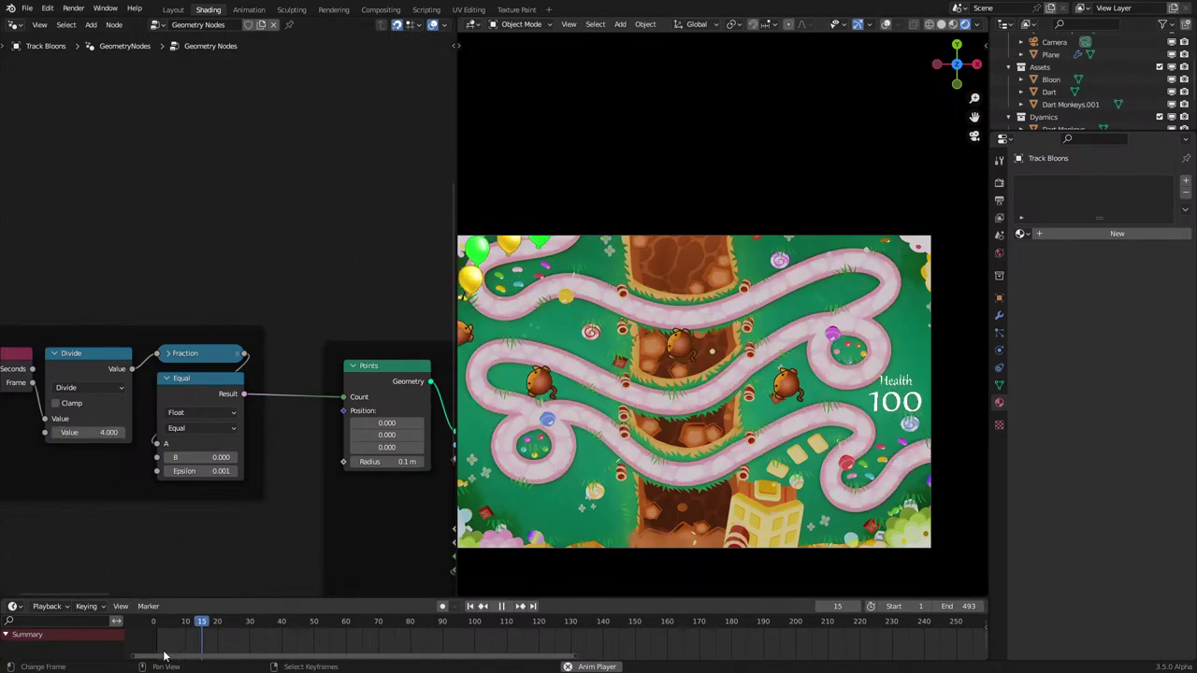
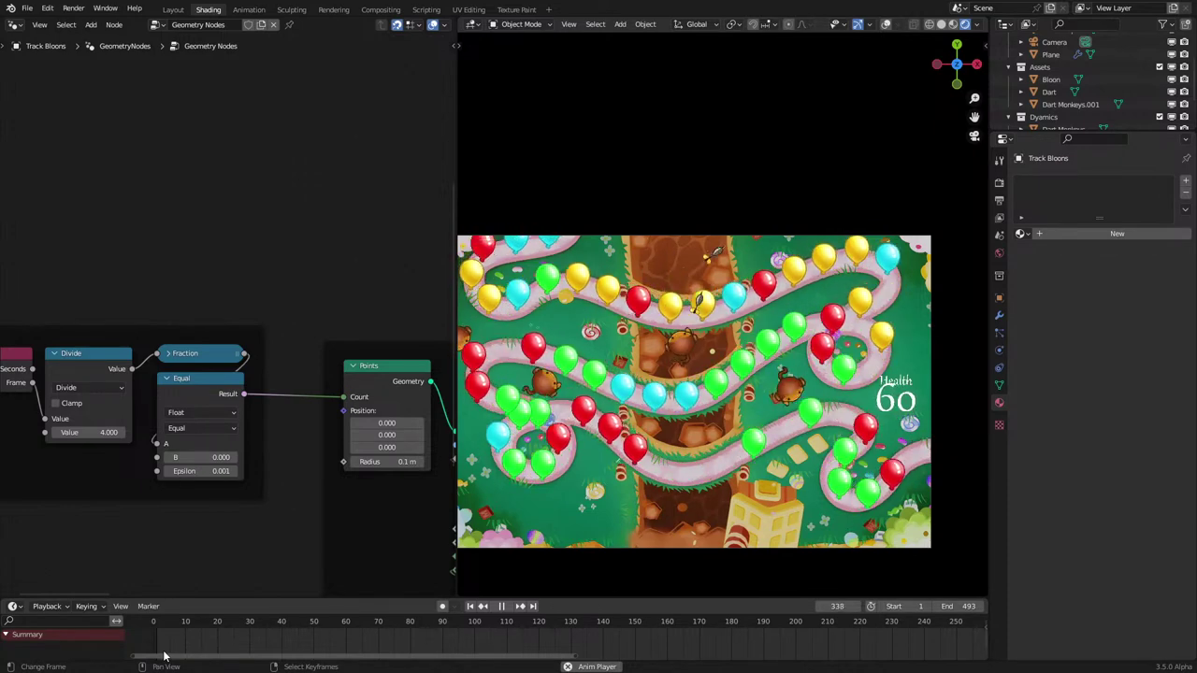
Step: Pause playback and select the Monkeys object to bring up its geometry node tree
key("space")
left_click(536, 383)
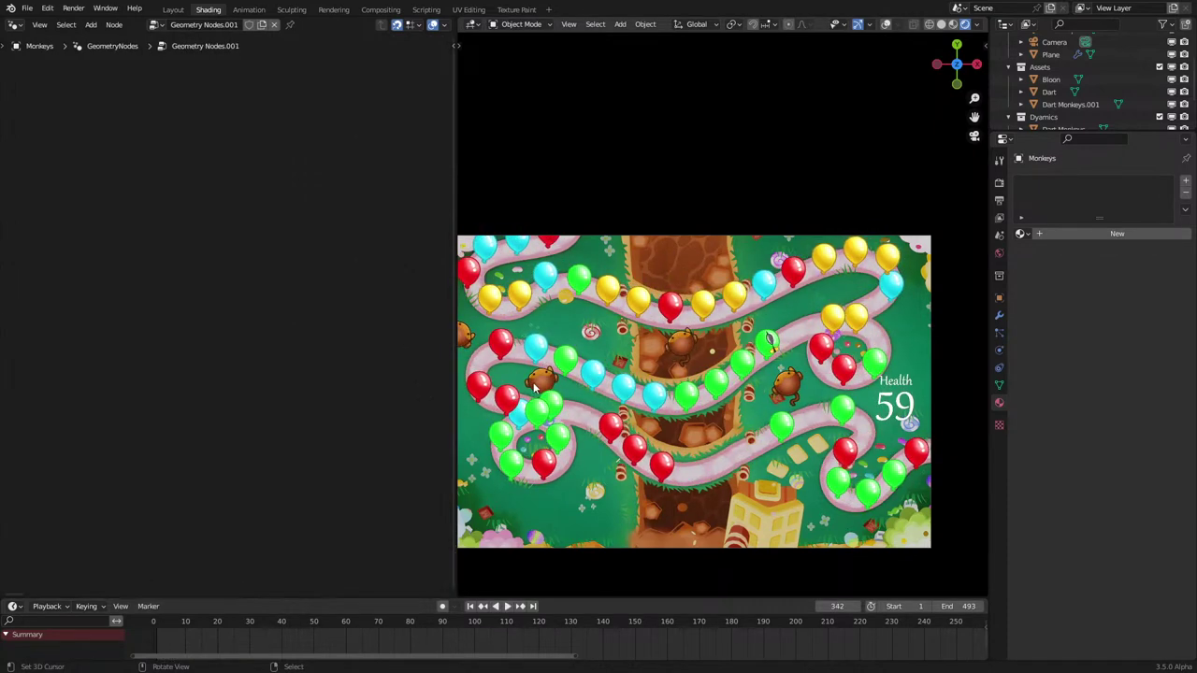
key("Home")
scroll(198, 399, "up", 8)
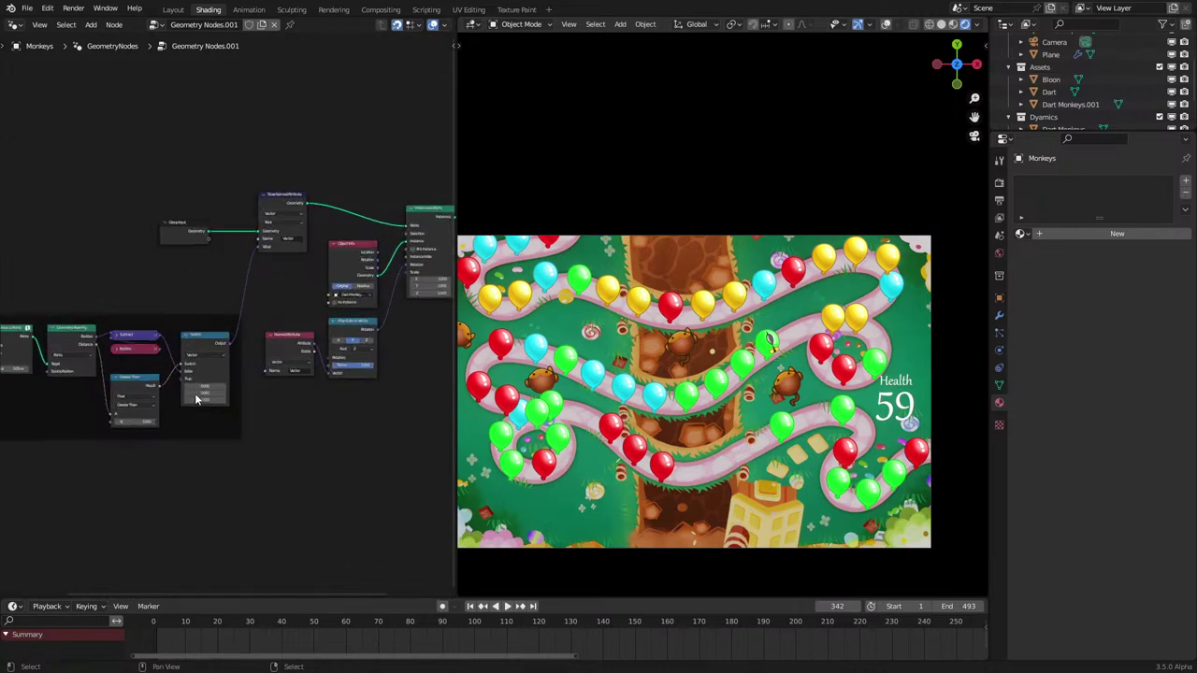
middle_click_drag(153, 421, 375, 394)
Step: Duplicate the Position node below the proximity frame and connect it to a new vector Add node
left_click(345, 336)
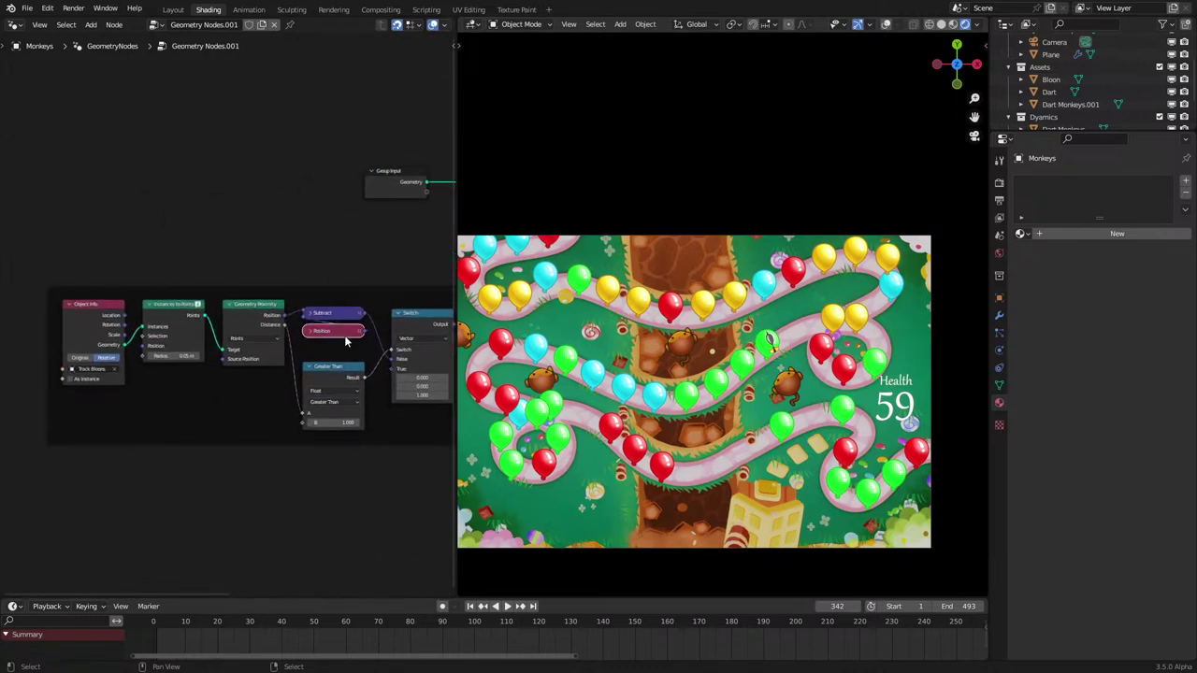
key("shift+d")
left_click(140, 479)
scroll(150, 478, "up", 3)
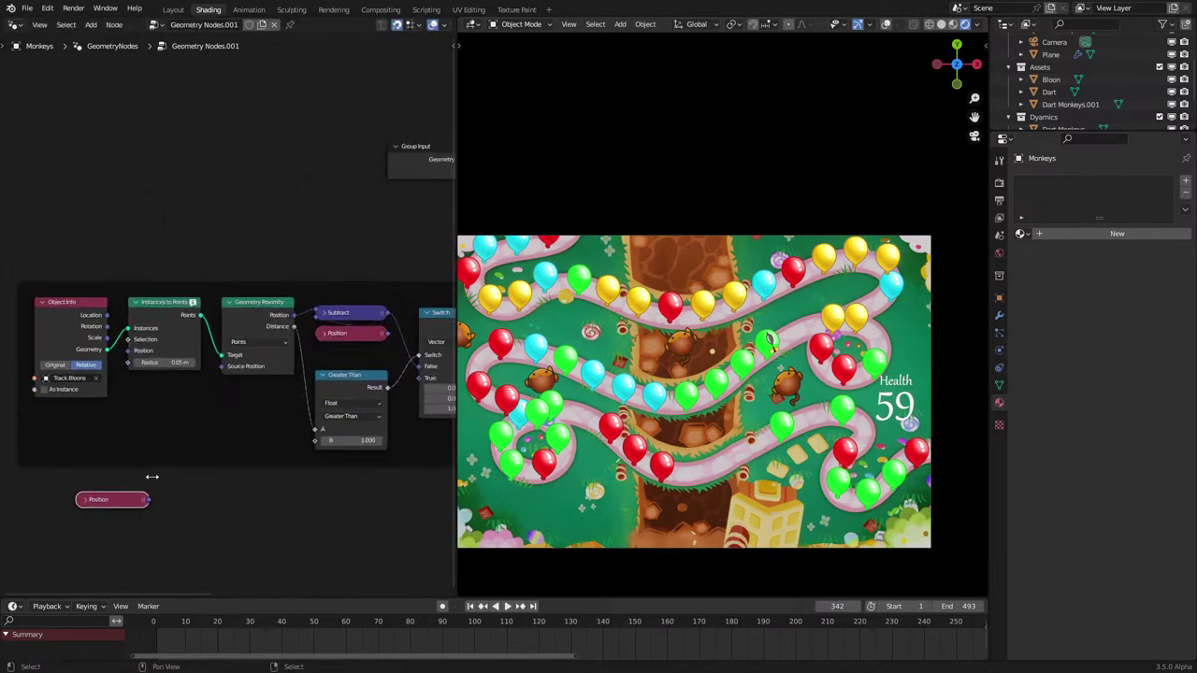
middle_click_drag(152, 477, 195, 397)
left_click_drag(187, 432, 231, 452)
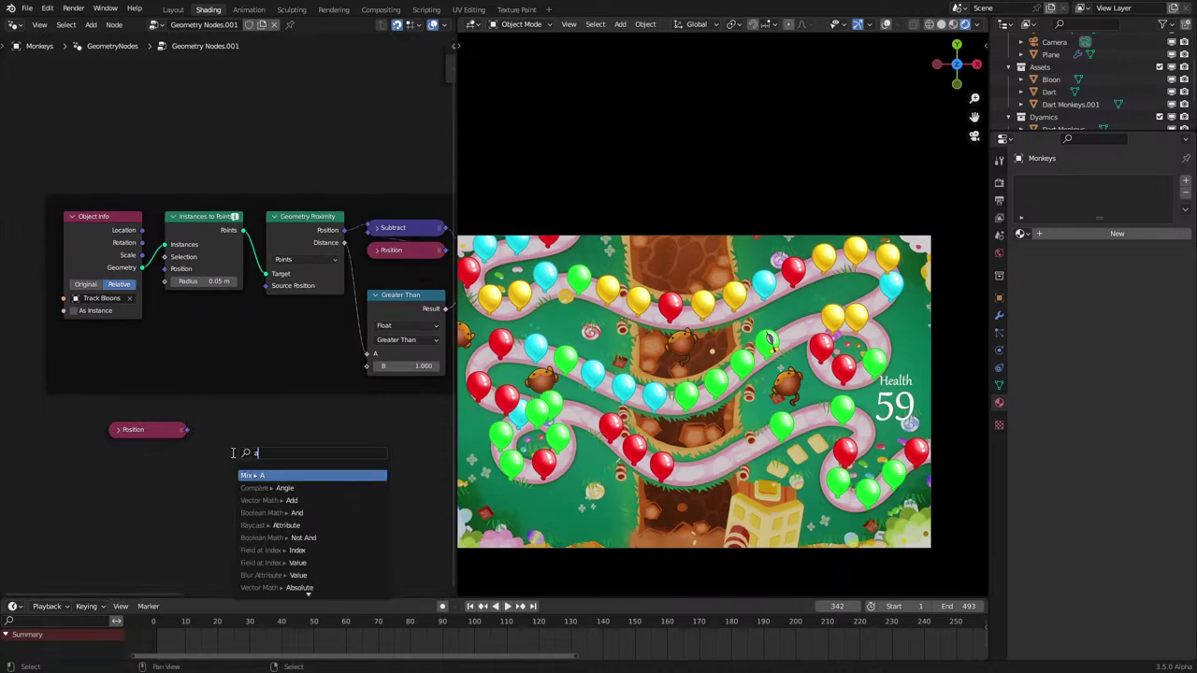
type("add")
key("Return")
left_click(256, 438)
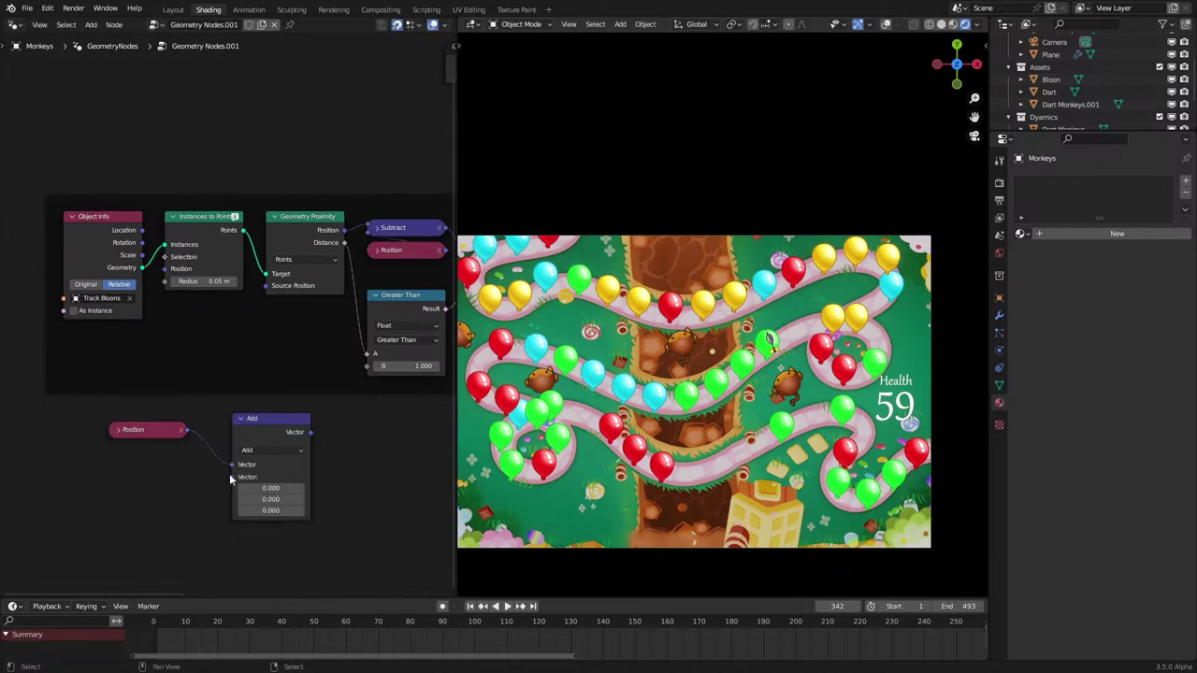
Step: Add a Sample Index node fed by the Instances to Points output, placed below the duplicated Position node
left_click_drag(155, 506, 157, 504)
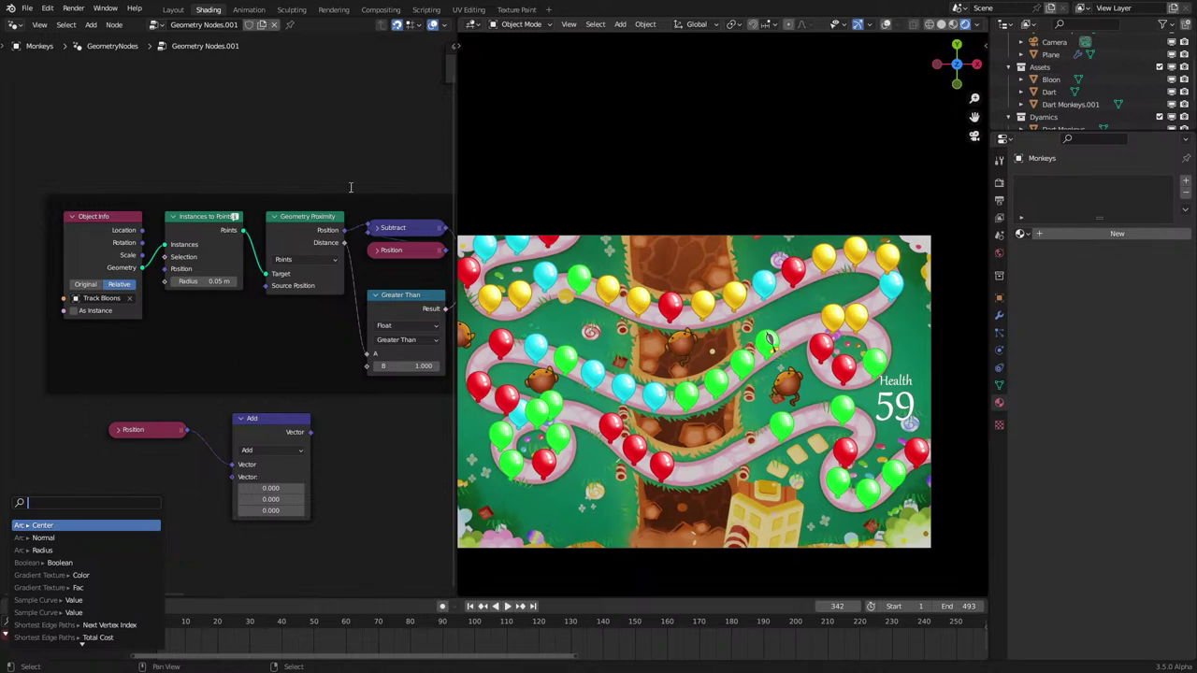
key("Escape")
left_click_drag(157, 462, 156, 460)
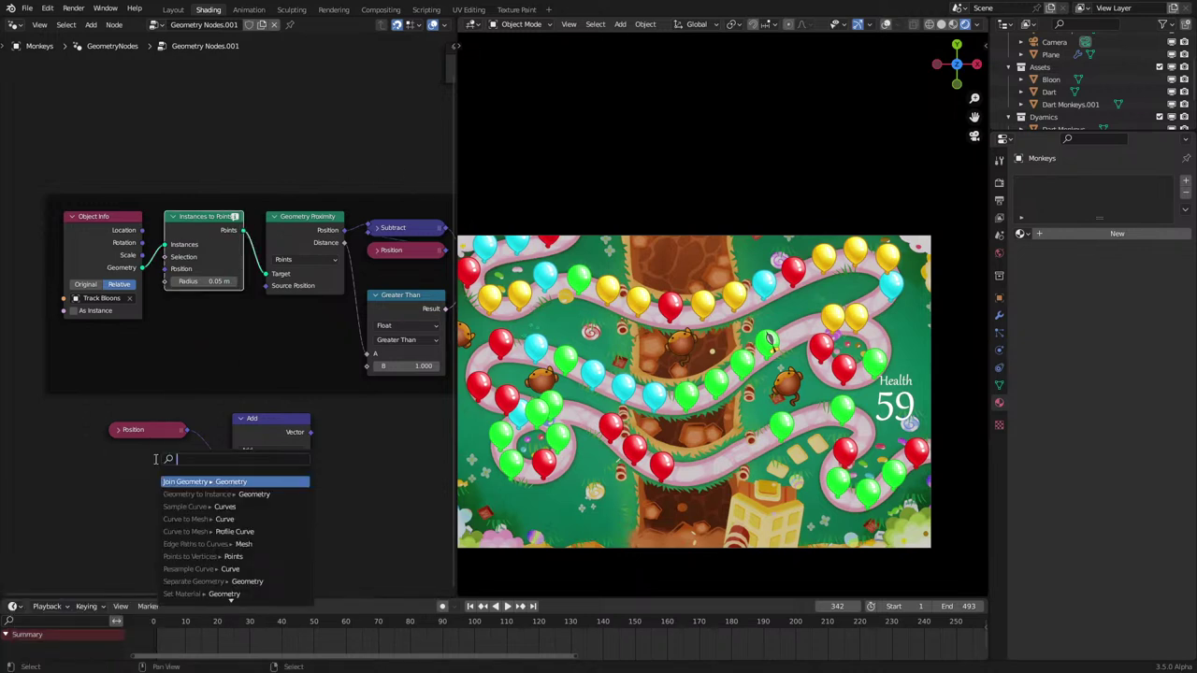
type("samp")
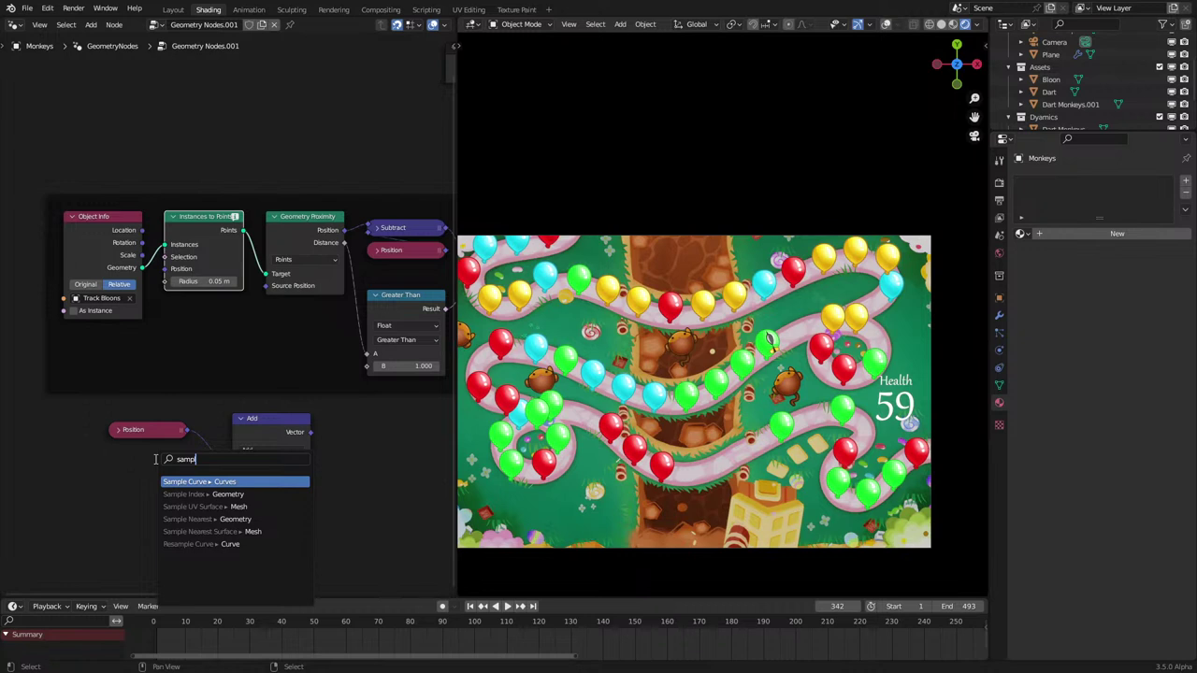
key("Down")
key("Return")
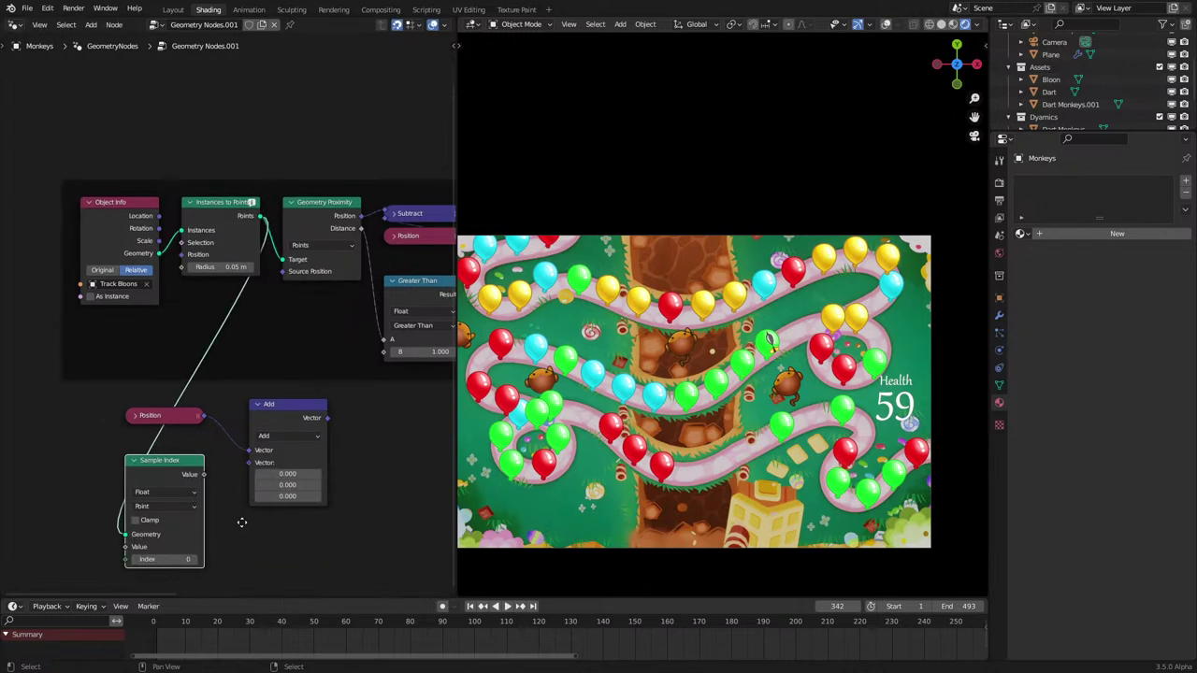
left_click(241, 522)
middle_click_drag(241, 521, 245, 471)
scroll(245, 472, "up", 1)
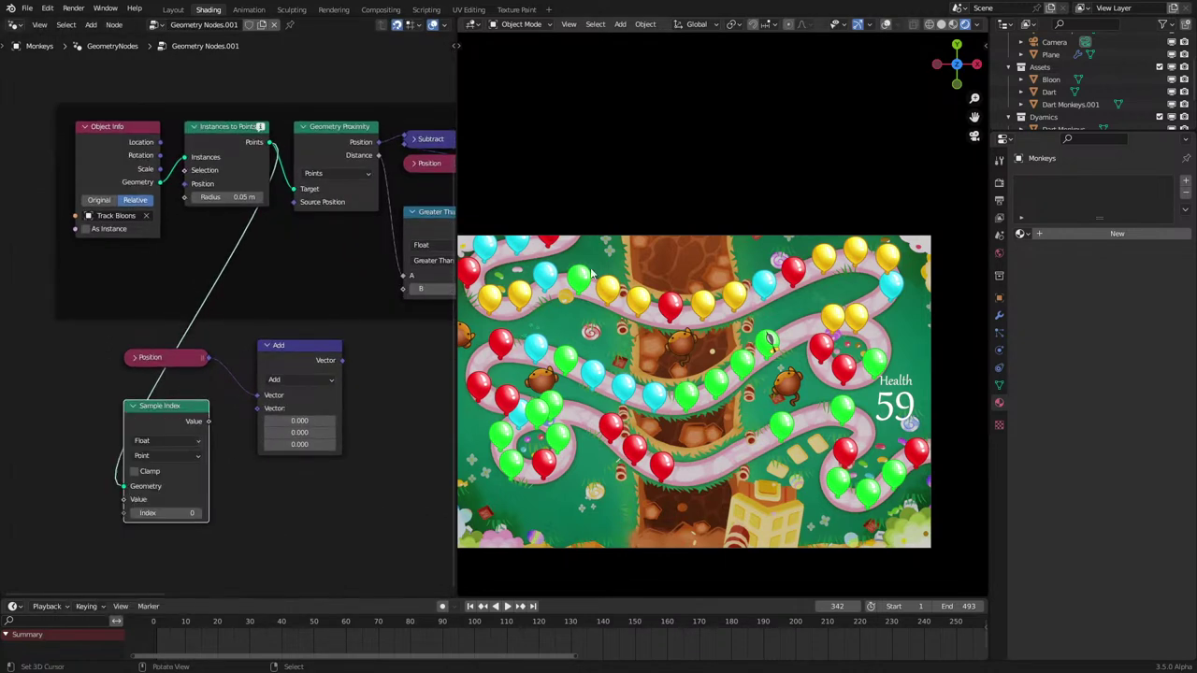
Step: Replace the Sample Index node with a Sample Nearest node fed by Instances to Points
key("x")
key("shift+a")
type("sampl m")
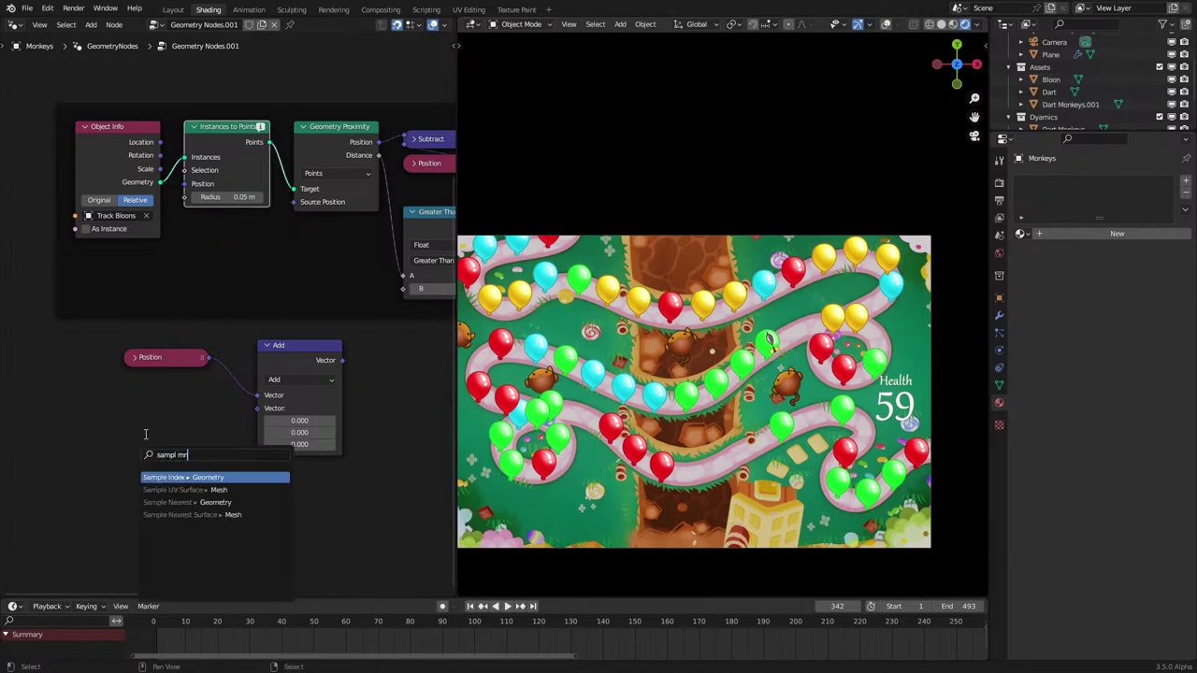
key("Down")
key("Down")
key("Return")
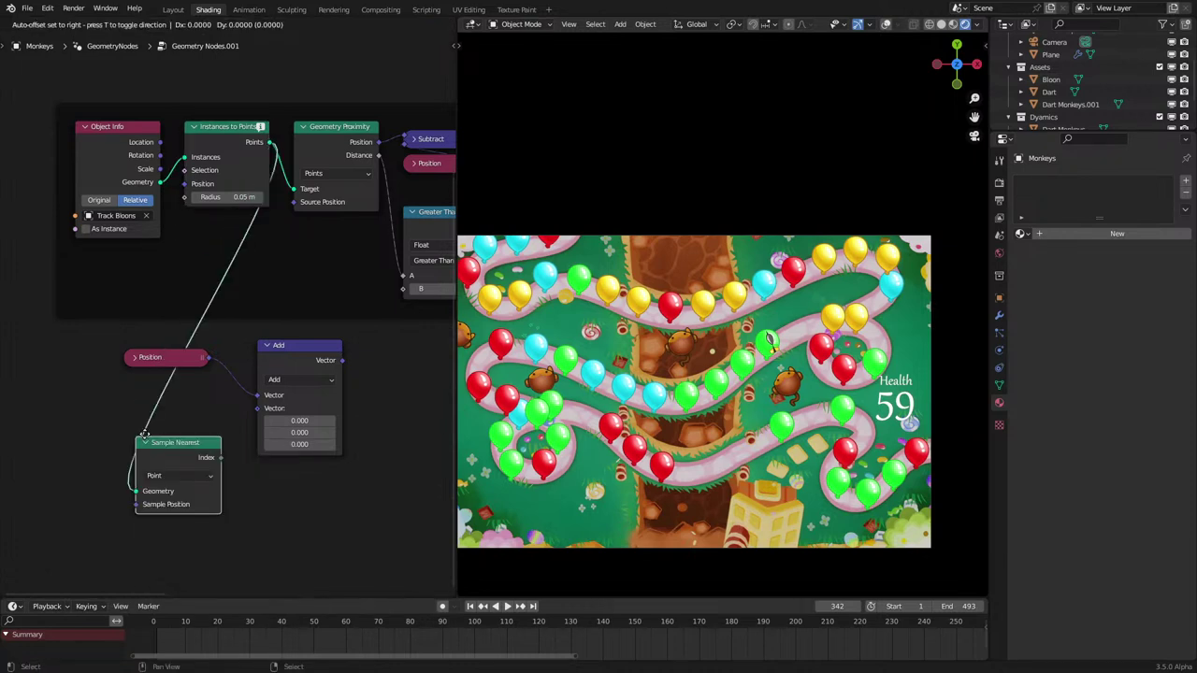
Step: Delete the duplicated Position, Add and Sample Nearest nodes, and play the animation briefly
left_click_drag(96, 350, 327, 510)
key("x")
key("space")
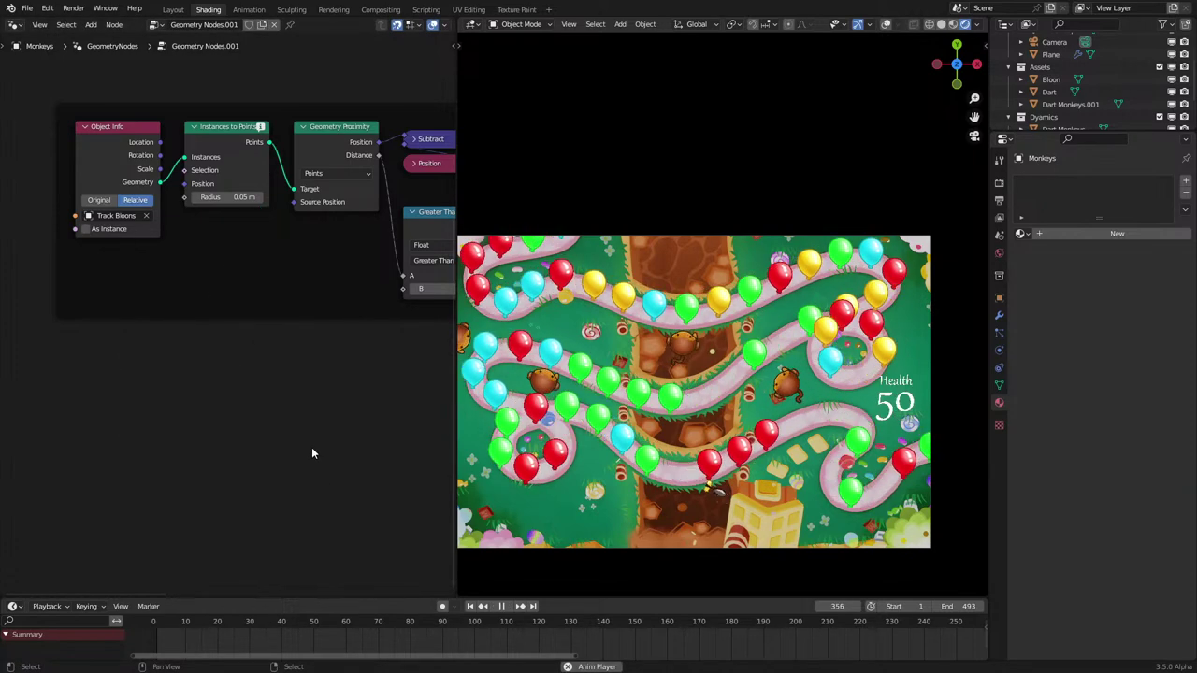
scroll(311, 447, "down", 3)
middle_click_drag(249, 384, 115, 479)
scroll(224, 420, "up", 2)
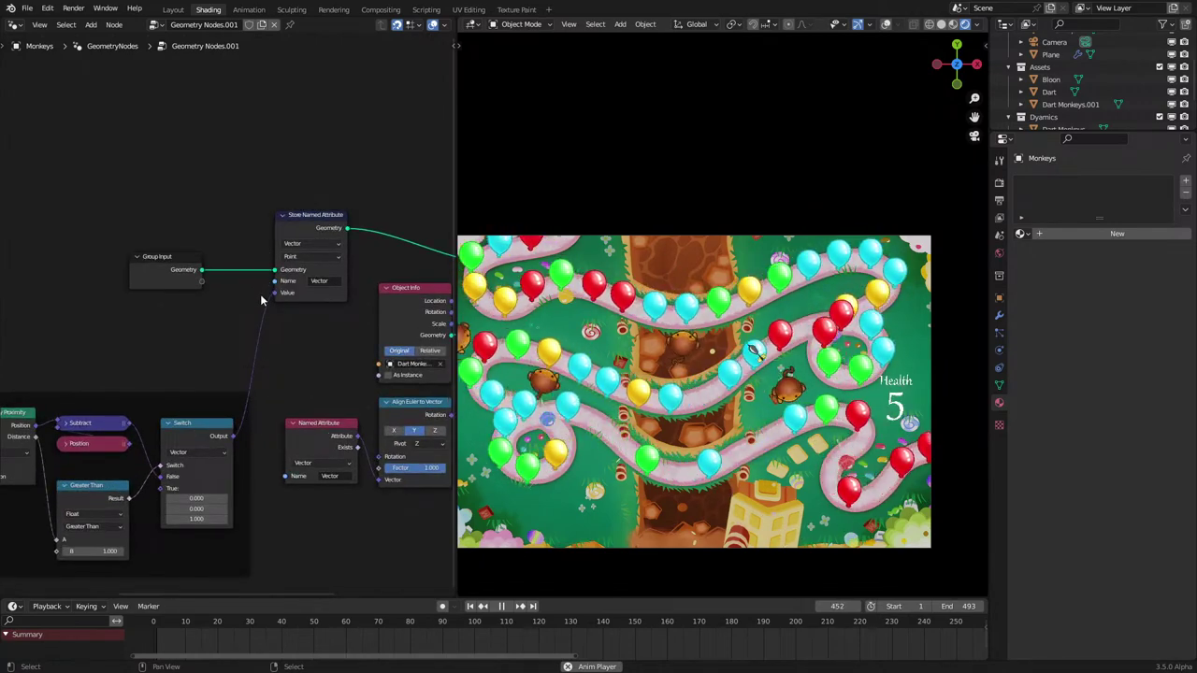
key("space")
Step: Group Object Info, Named Attribute, Align Euler to Vector and Instance on Points together in a frame
scroll(200, 271, "down", 2)
middle_click_drag(298, 367, 178, 408)
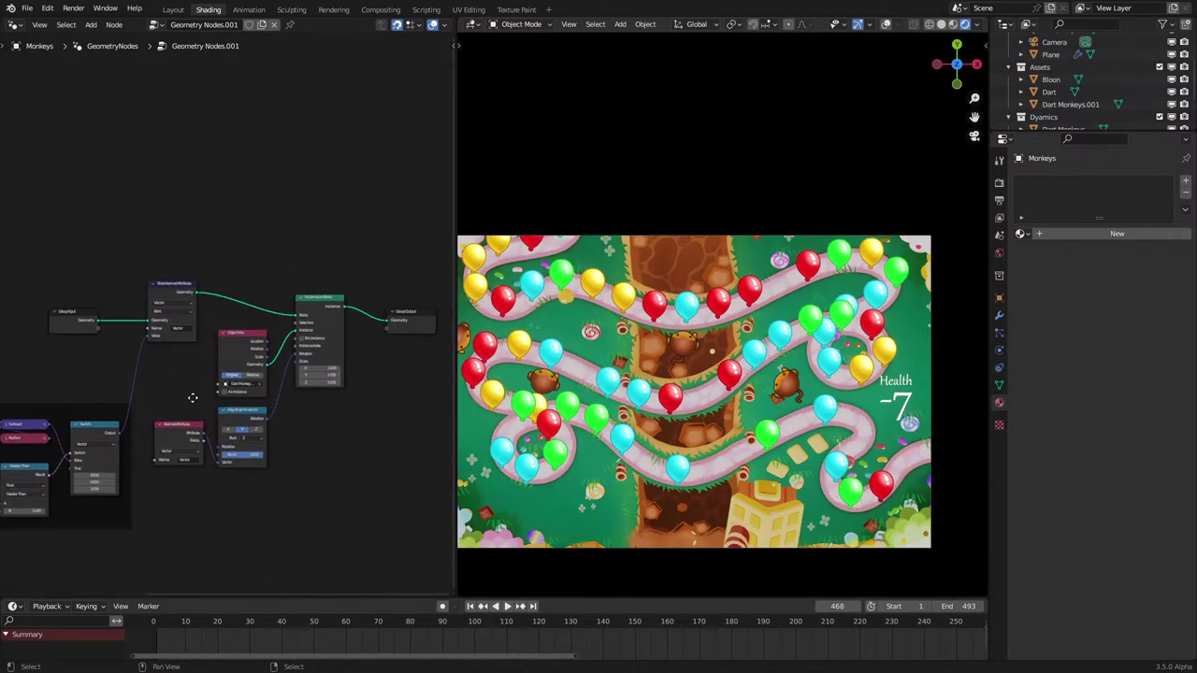
left_click_drag(202, 318, 336, 503)
key("c")
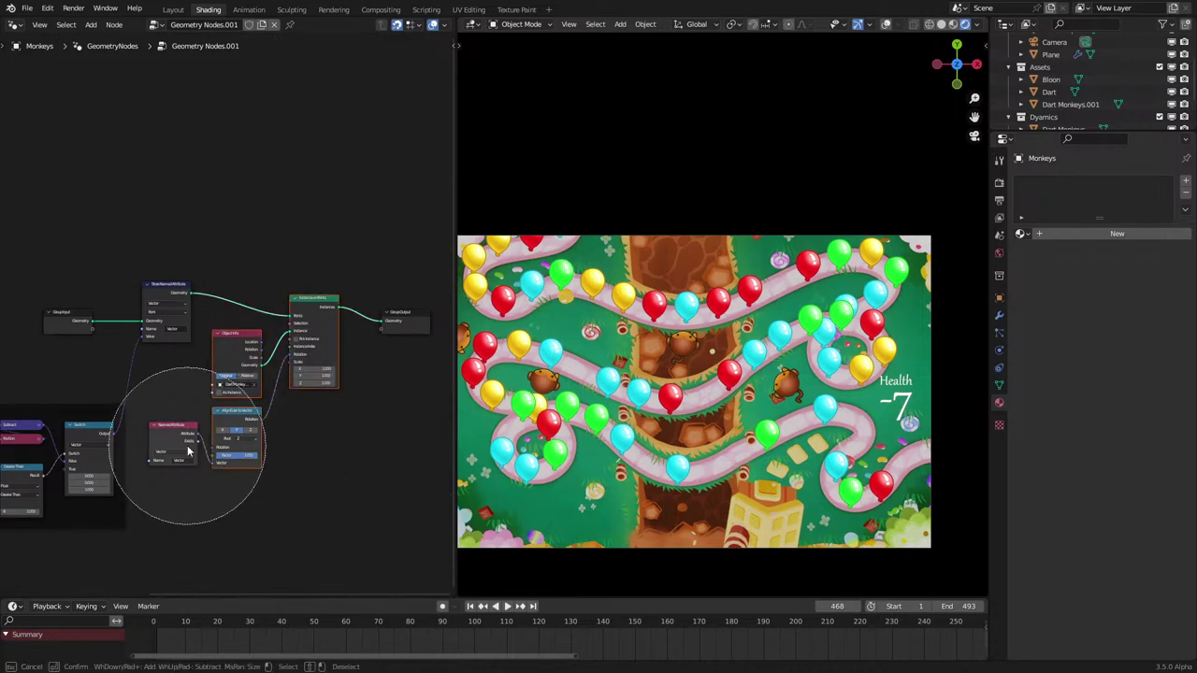
left_click(190, 445)
key("Escape")
key("a")
key("a")
key("c")
left_click(227, 436)
key("Escape")
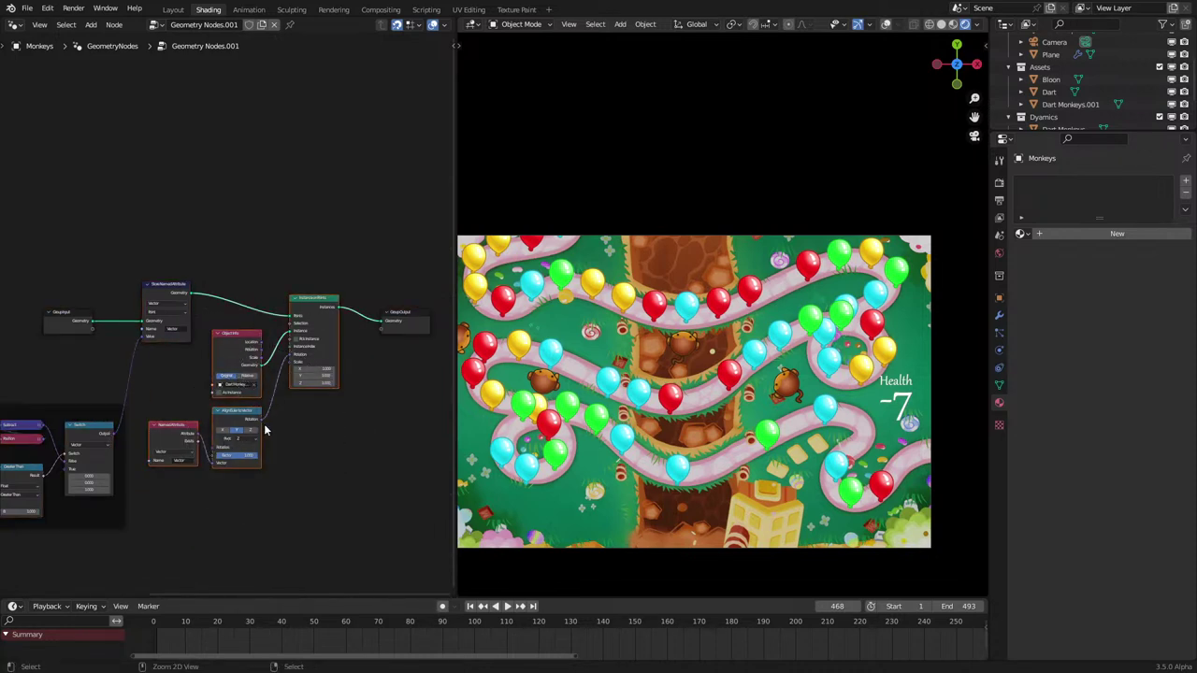
key("ctrl+j")
Step: Resume playback and move the new instancing frame and Group Output horizontally away from Store Named Attribute
key("space")
scroll(286, 285, "down", 1)
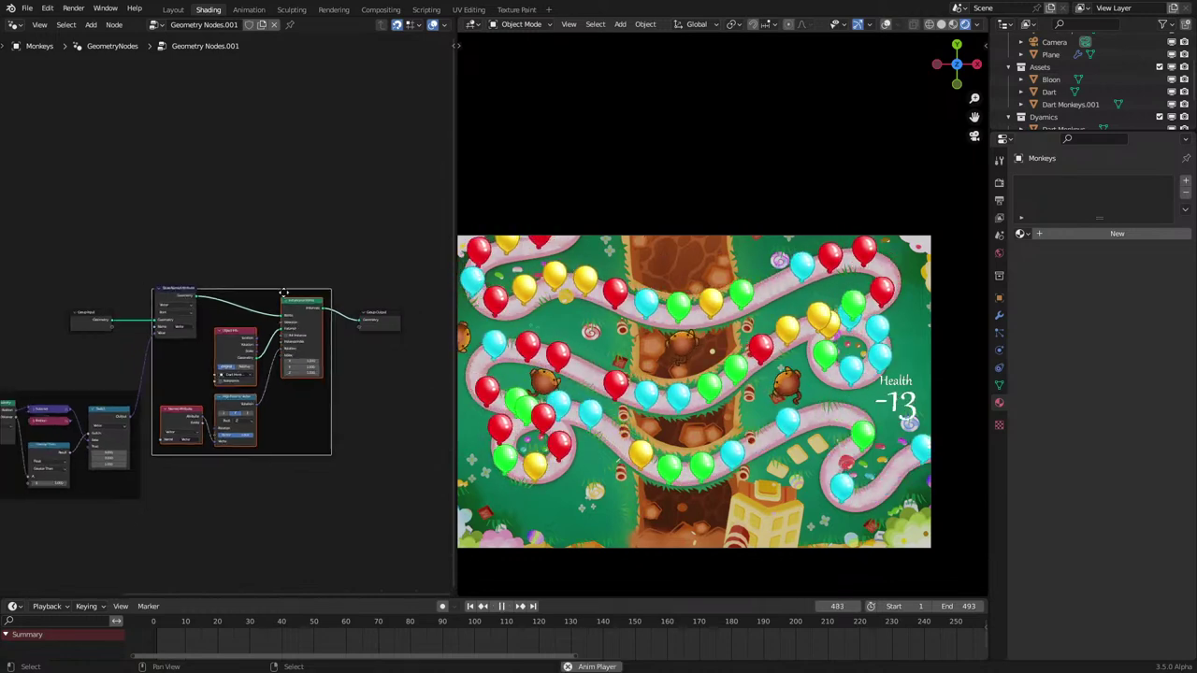
middle_click_drag(283, 287, 193, 321)
key("a")
key("a")
key("c")
left_click(209, 347)
key("Escape")
key("g")
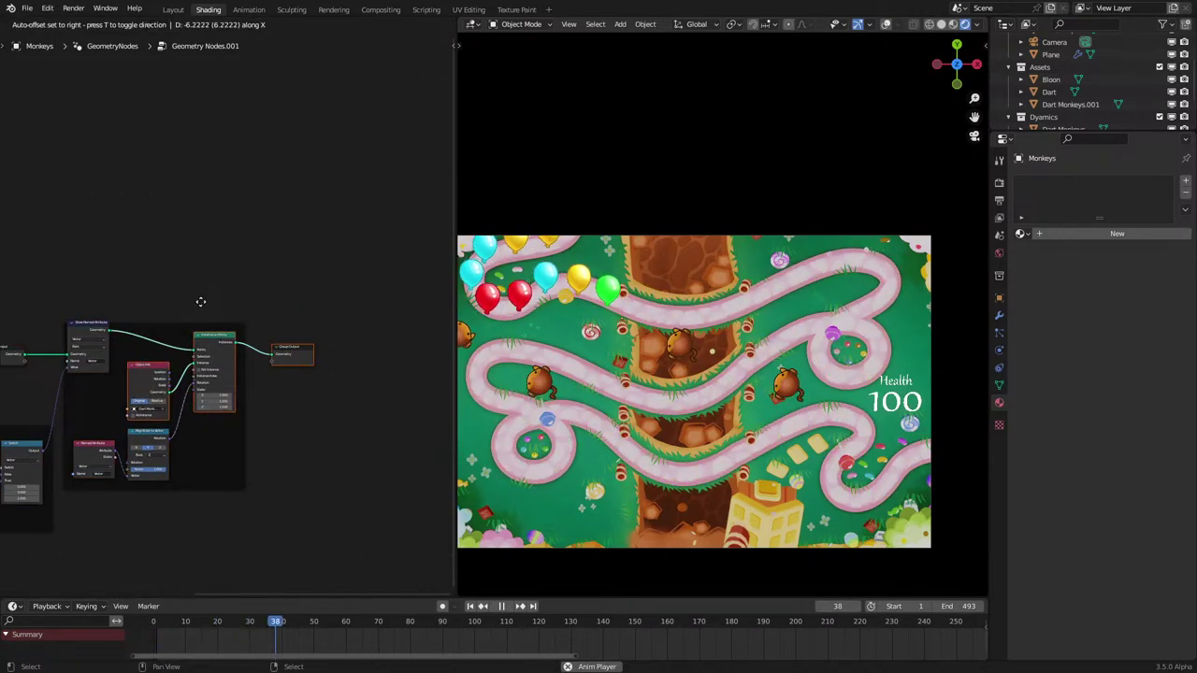
right_click(209, 318)
left_click_drag(192, 329, 282, 329)
Step: Move Store Named Attribute slightly closer to Group Input, and pause the animation
middle_click_drag(167, 282, 275, 270)
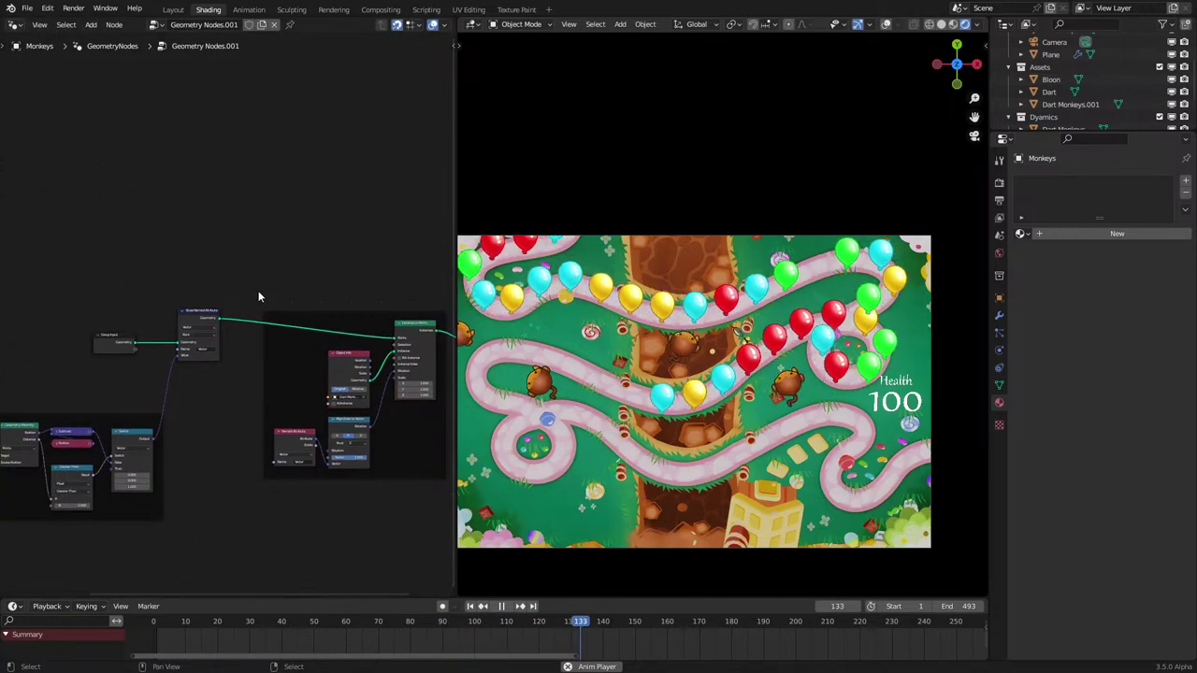
scroll(229, 313, "up", 4)
left_click_drag(179, 314, 176, 316)
left_click(164, 324)
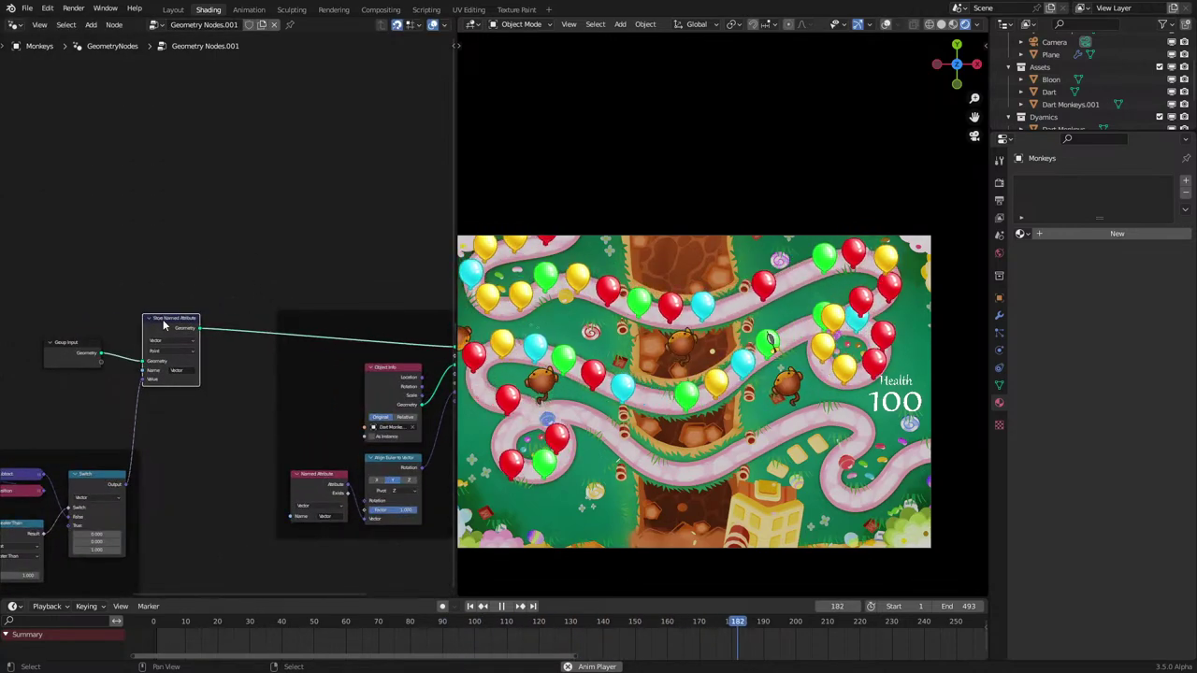
key("space")
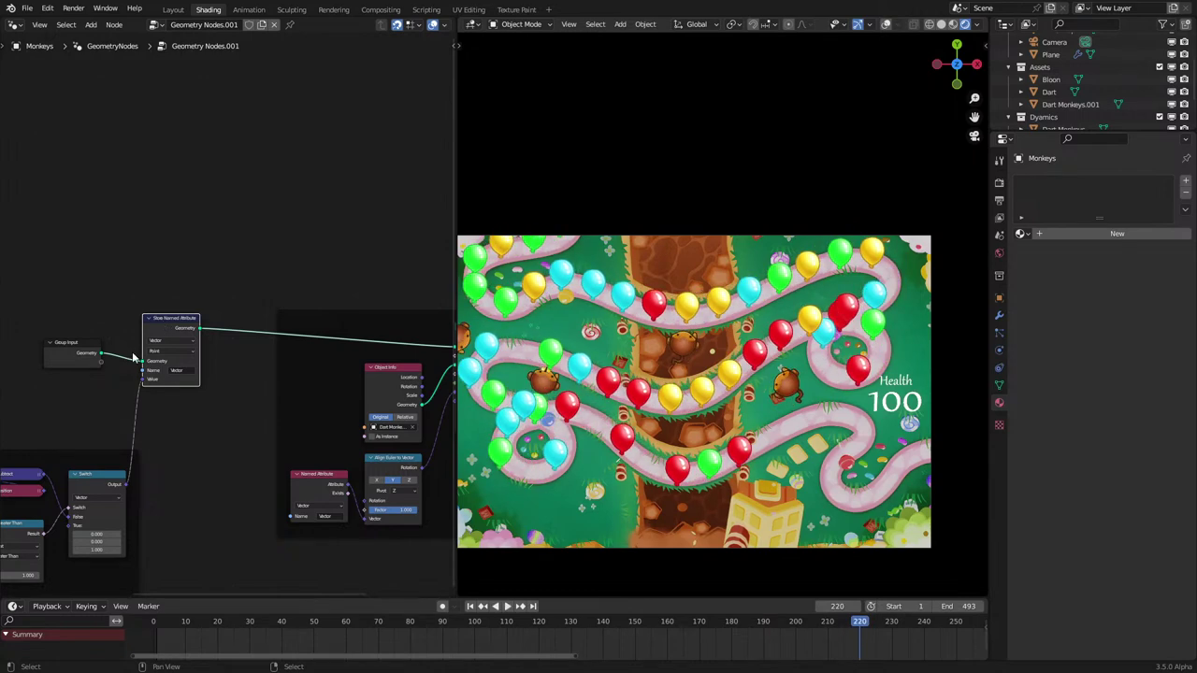
Step: Play the animation briefly from frame 220 and pause it to check the monkeys
middle_click_drag(189, 420, 266, 409)
scroll(226, 316, "down", 1)
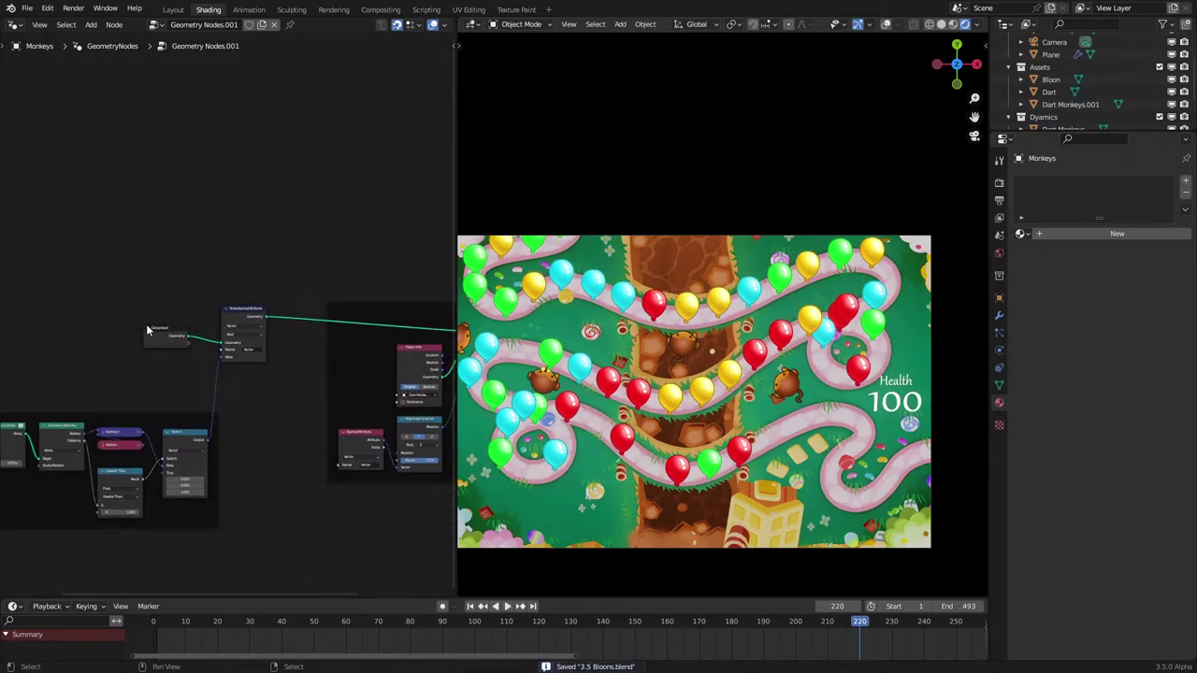
left_click(146, 326)
key("space")
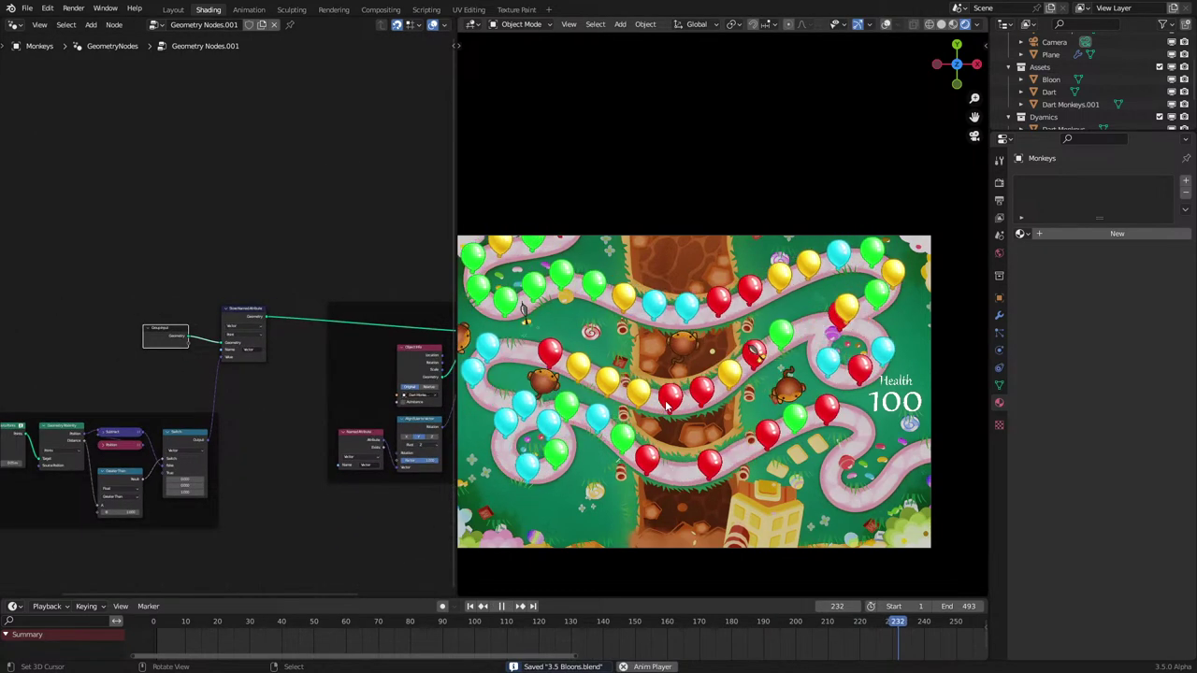
key("space")
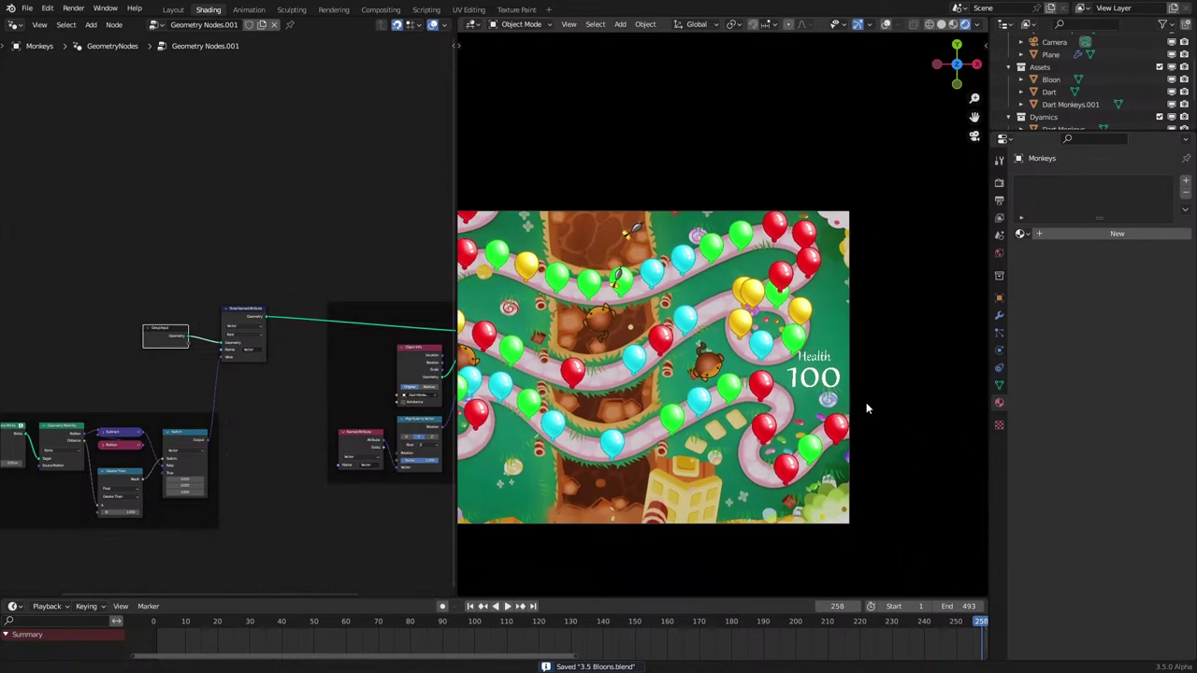
Step: Select the health counter plane and inspect the String to Curves nodes in its geometry node tree
scroll(866, 402, "up", 4)
left_click(865, 390)
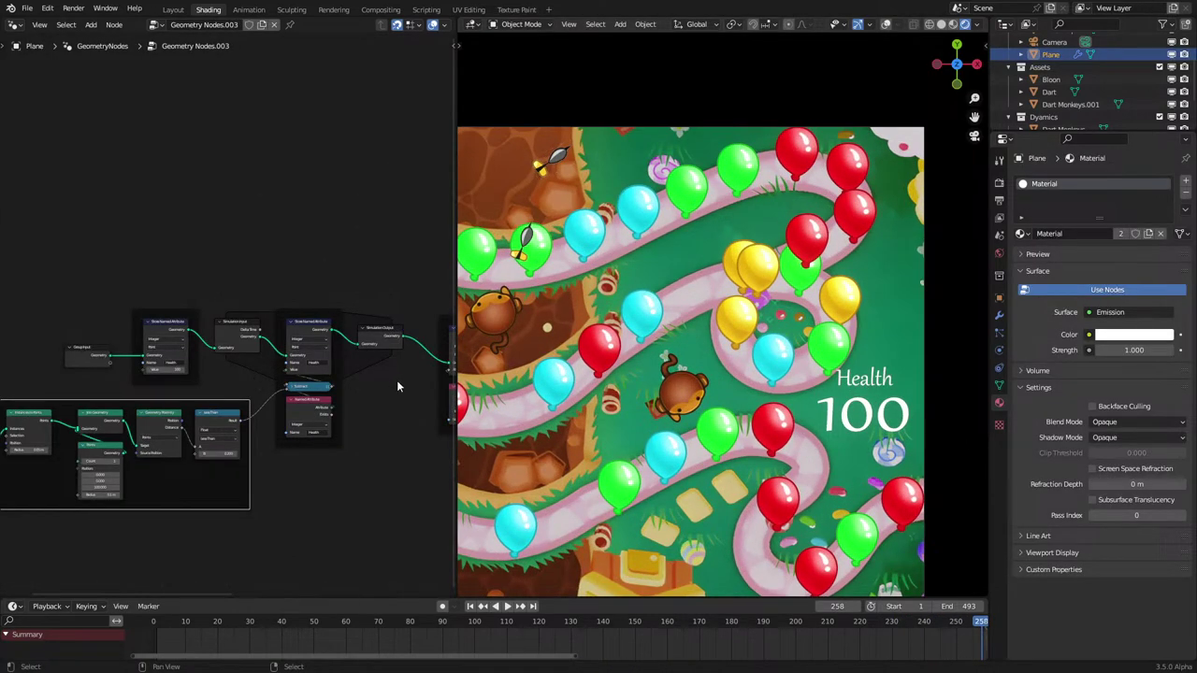
middle_click_drag(397, 381, 3, 346)
middle_click_drag(455, 344, 499, 434)
scroll(500, 434, "up", 3)
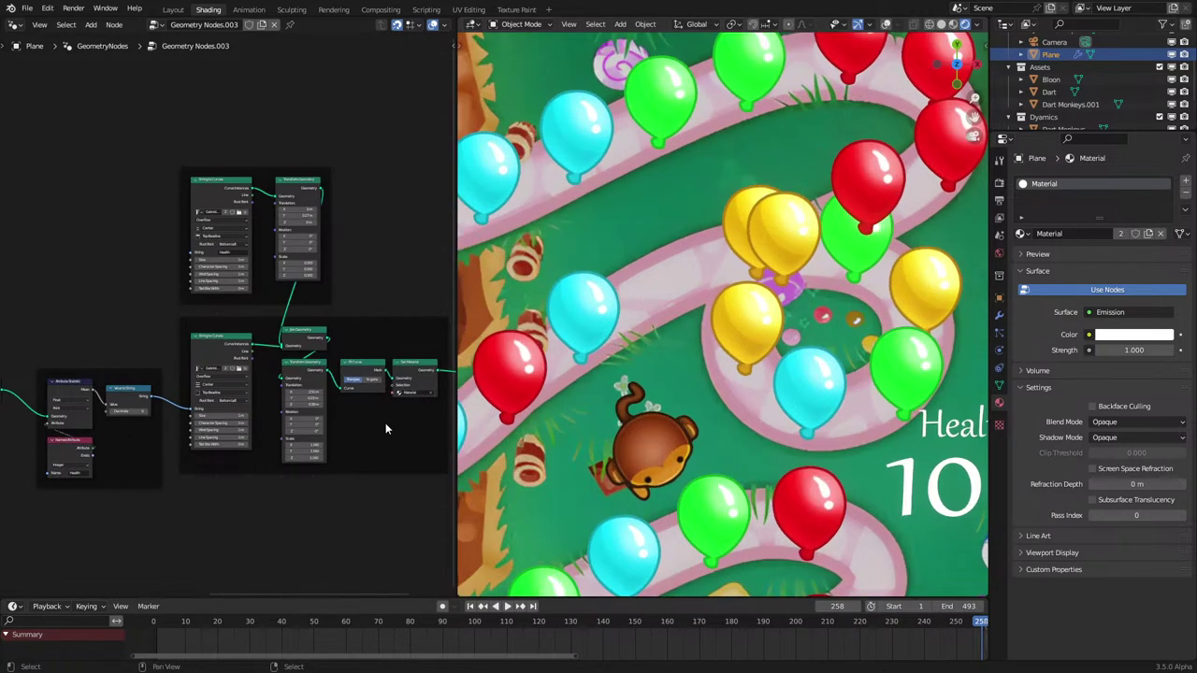
scroll(385, 428, "up", 6)
left_click_drag(350, 438, 372, 437, "shift")
scroll(598, 421, "down", 2)
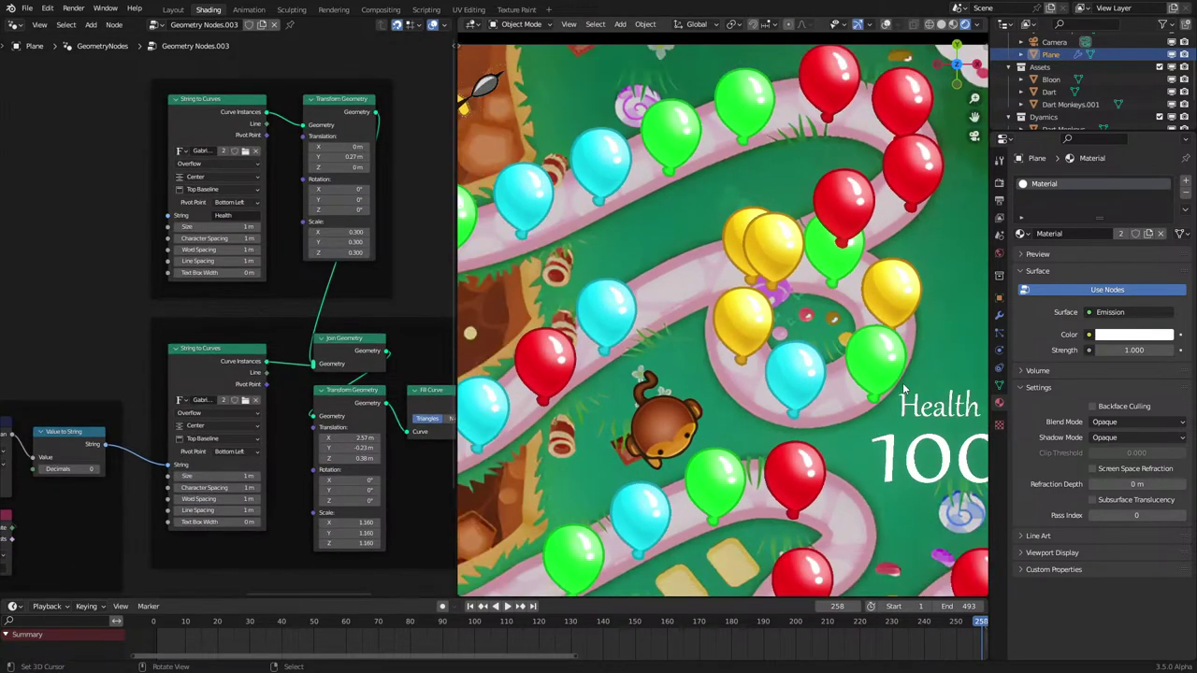
middle_click_drag(598, 421, 570, 404, "shift")
scroll(257, 448, "up", 4)
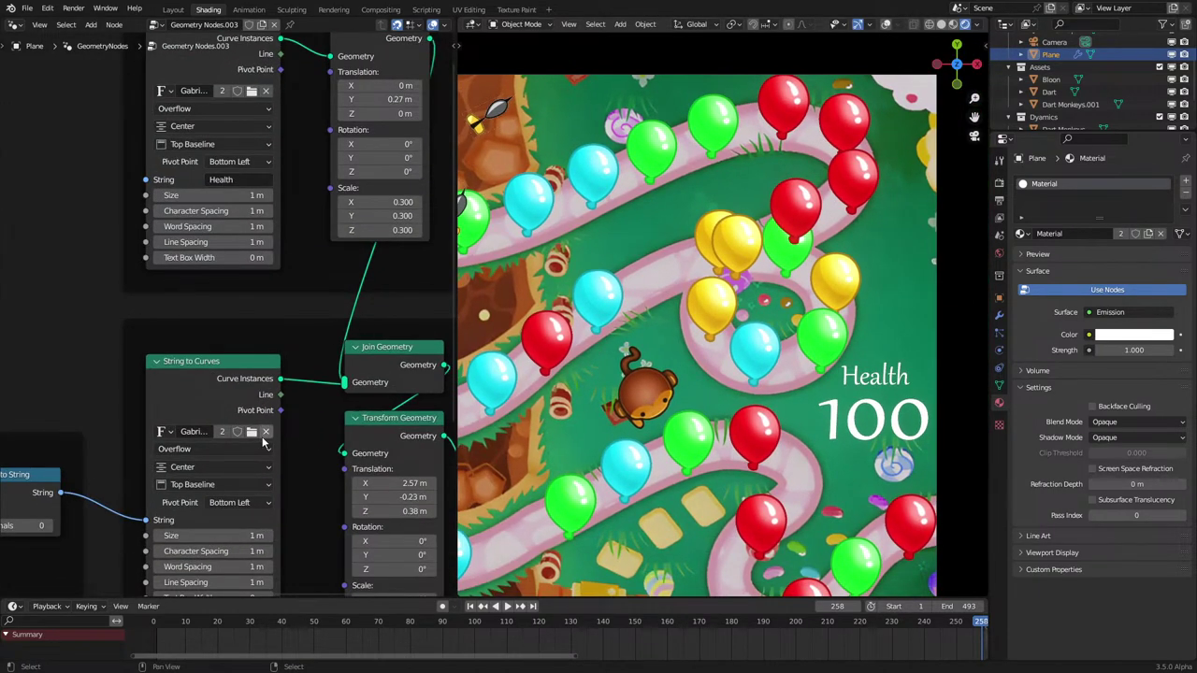
Step: Try the Corbel Bold font on the health number's String to Curves node, and undo the change
left_click(252, 431)
scroll(602, 337, "down", 5)
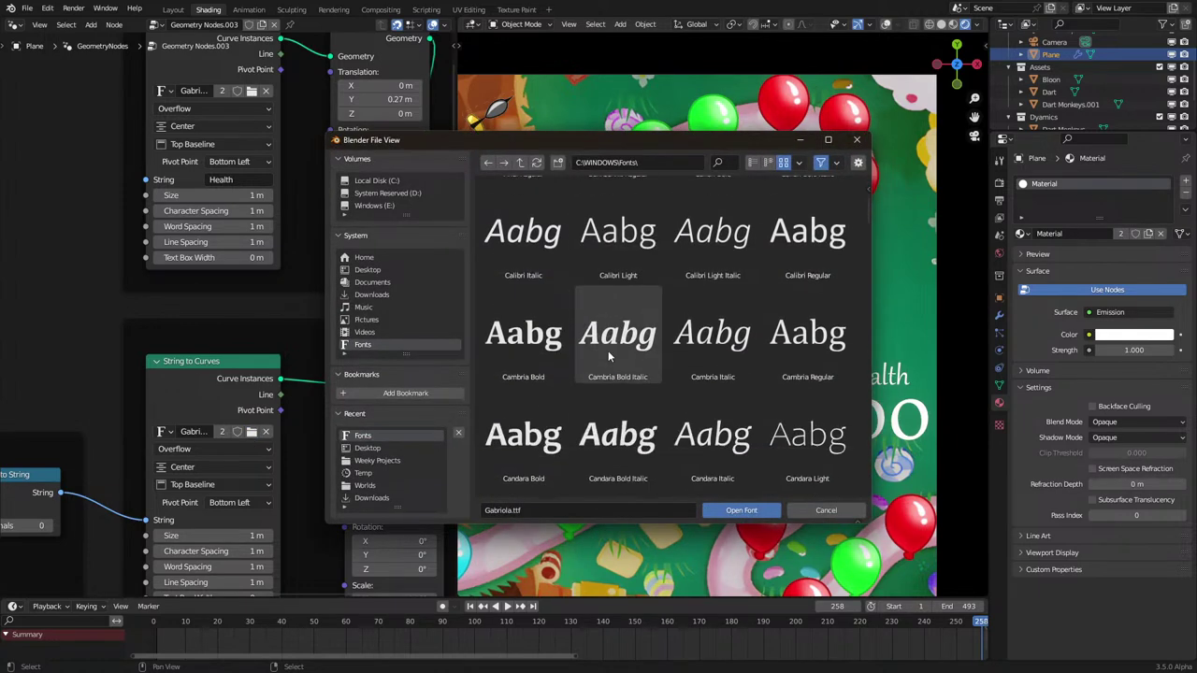
scroll(608, 350, "down", 2)
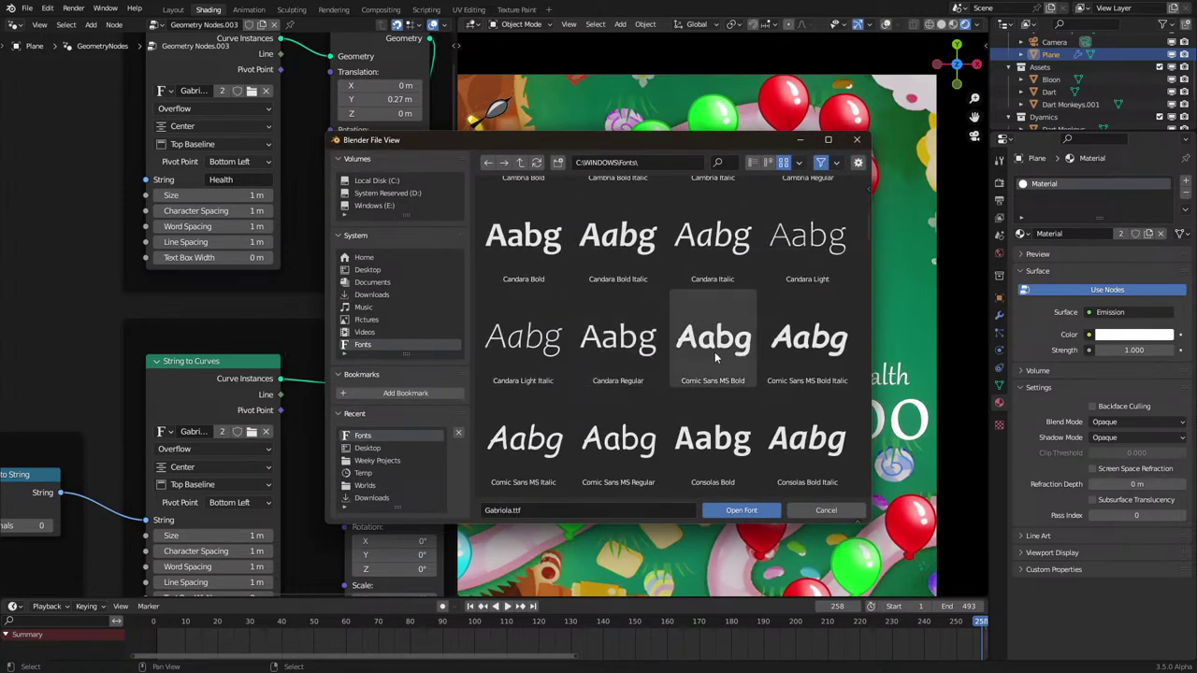
scroll(745, 348, "down", 2)
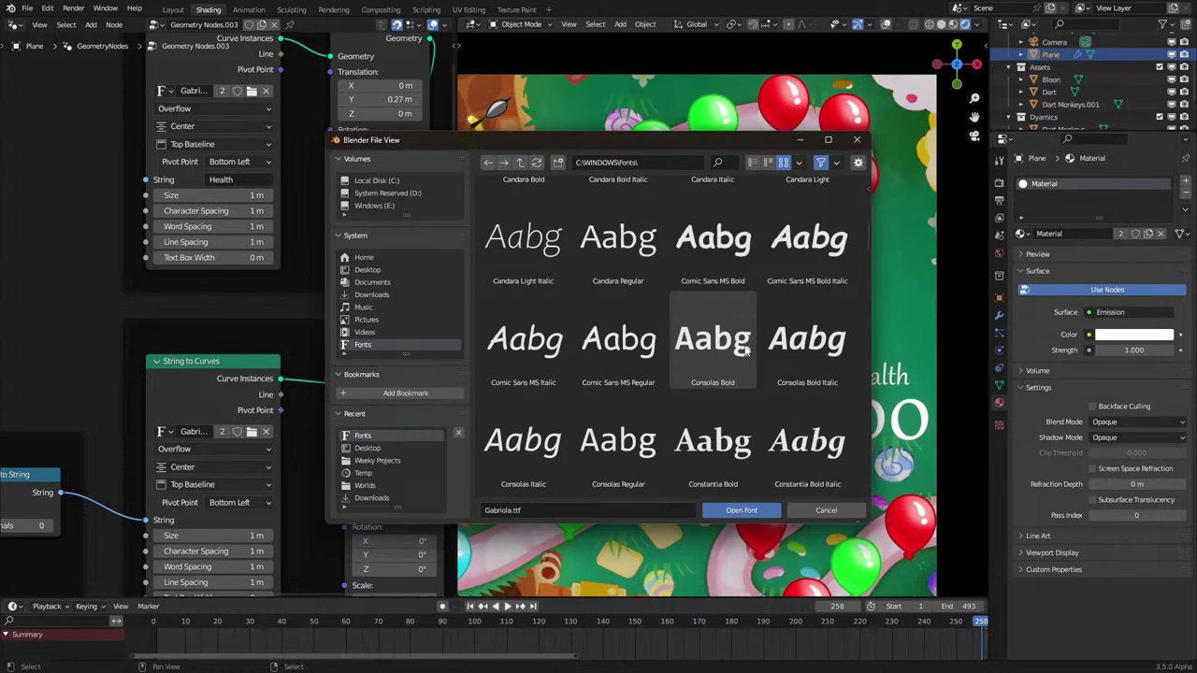
scroll(745, 347, "down", 2)
scroll(746, 348, "down", 2)
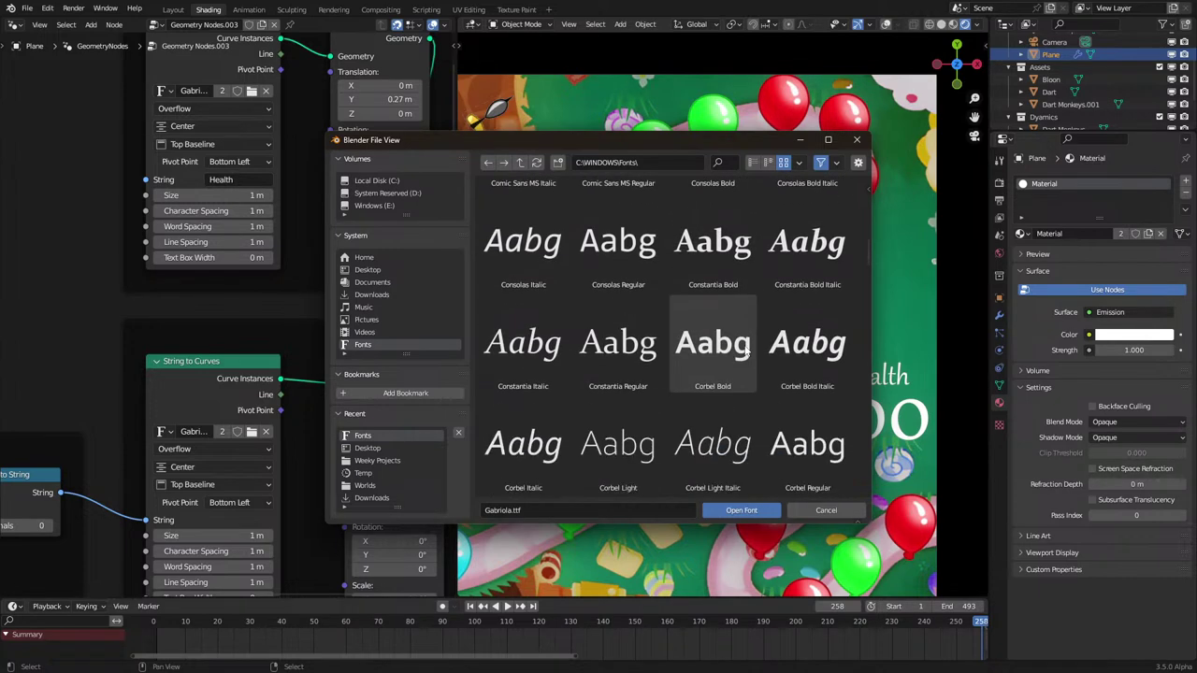
double_click(745, 347)
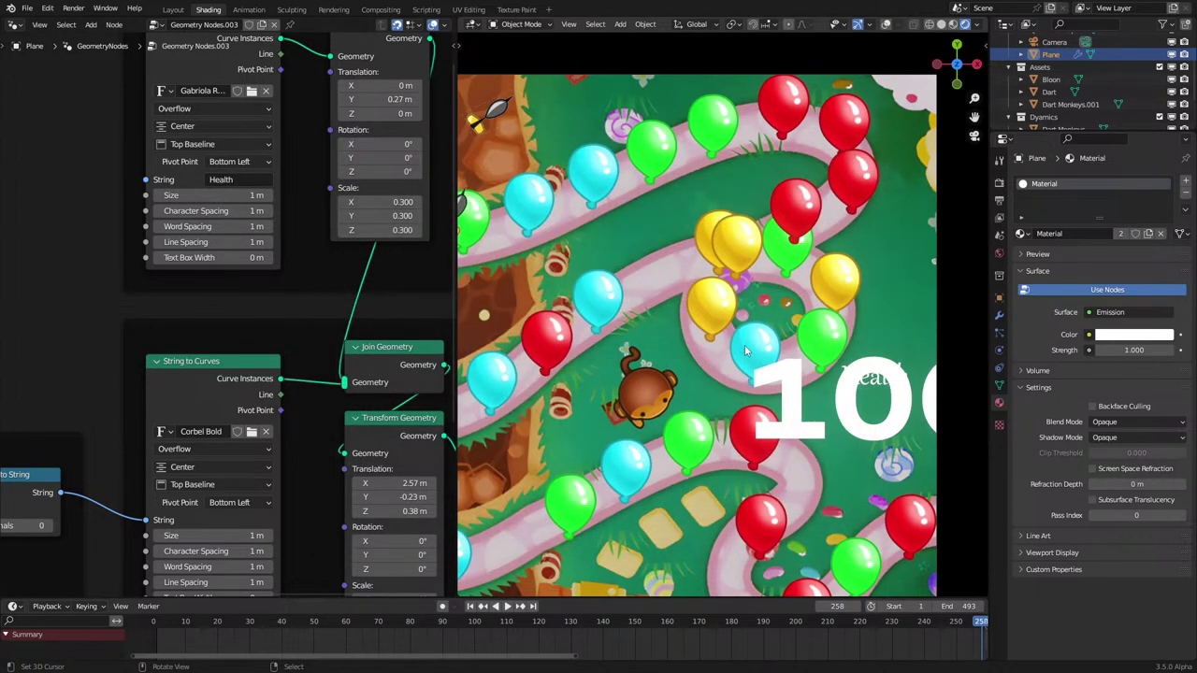
key("ctrl+z")
Step: Try the Courier New Bold Italic font at size 0.47 m on the health number, and undo these changes
left_click(251, 431)
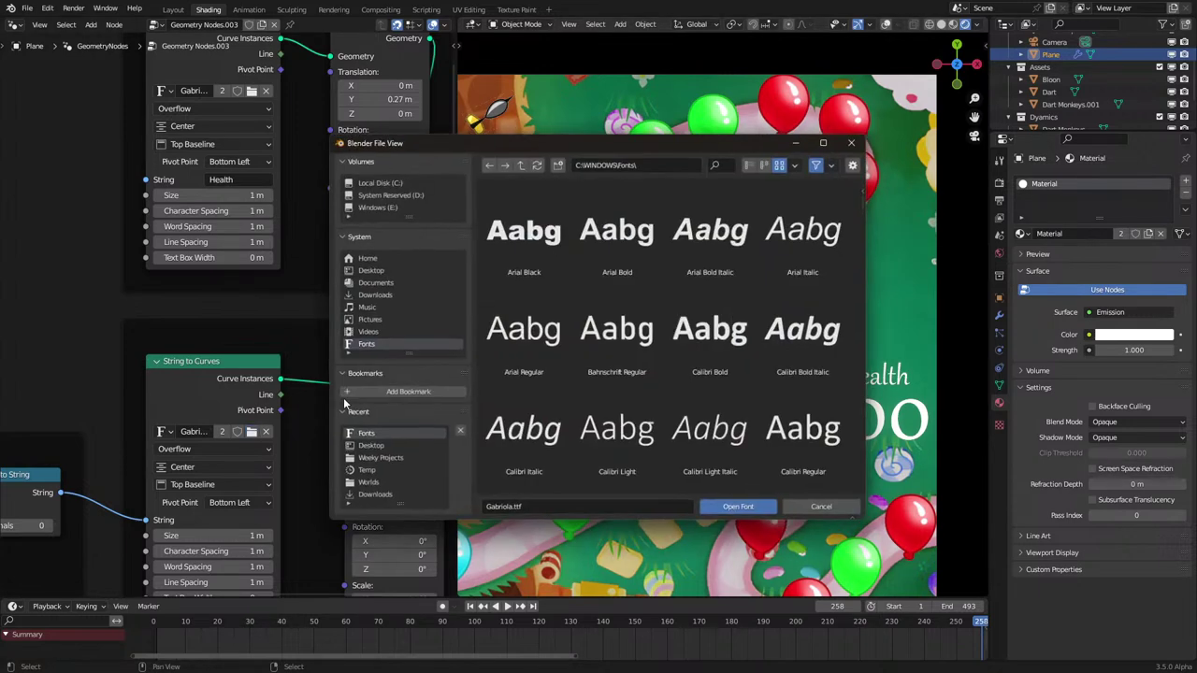
scroll(582, 377, "down", 3)
scroll(581, 377, "down", 10)
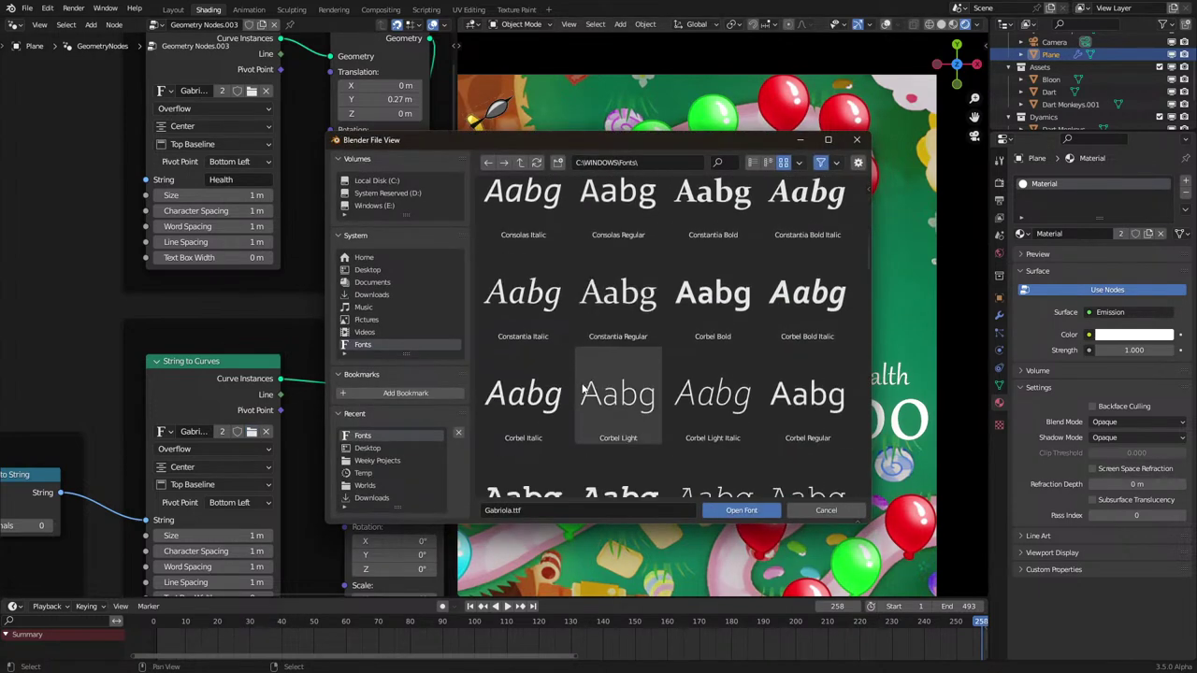
scroll(581, 389, "up", 1)
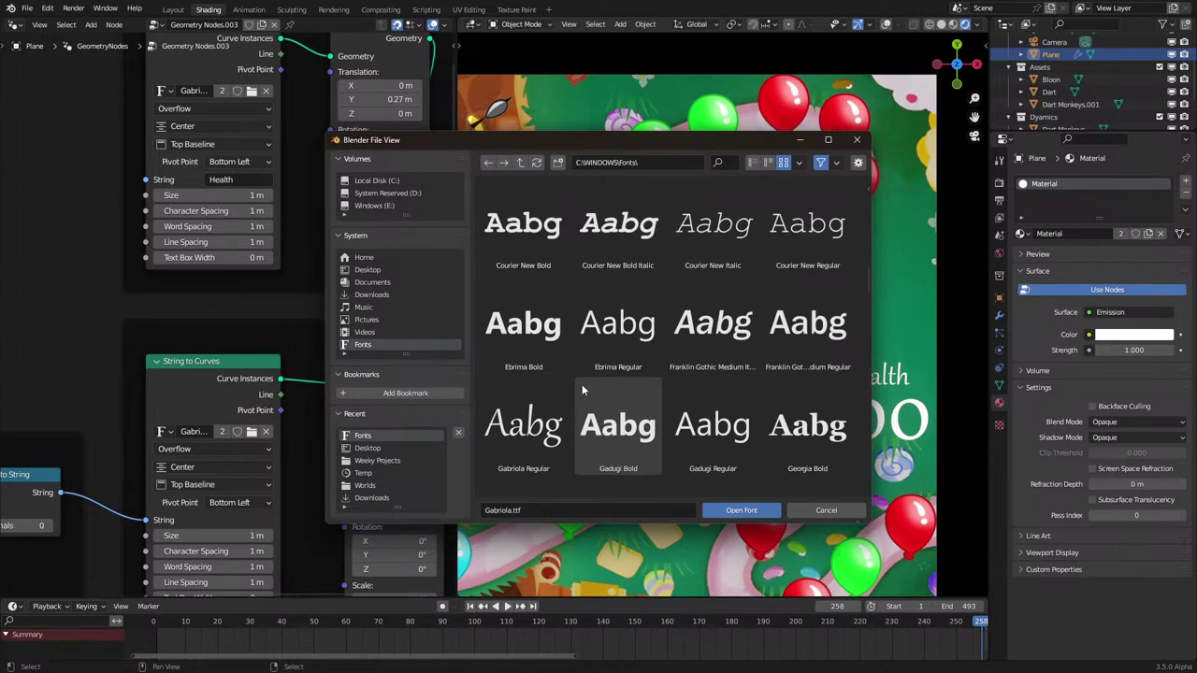
double_click(605, 242)
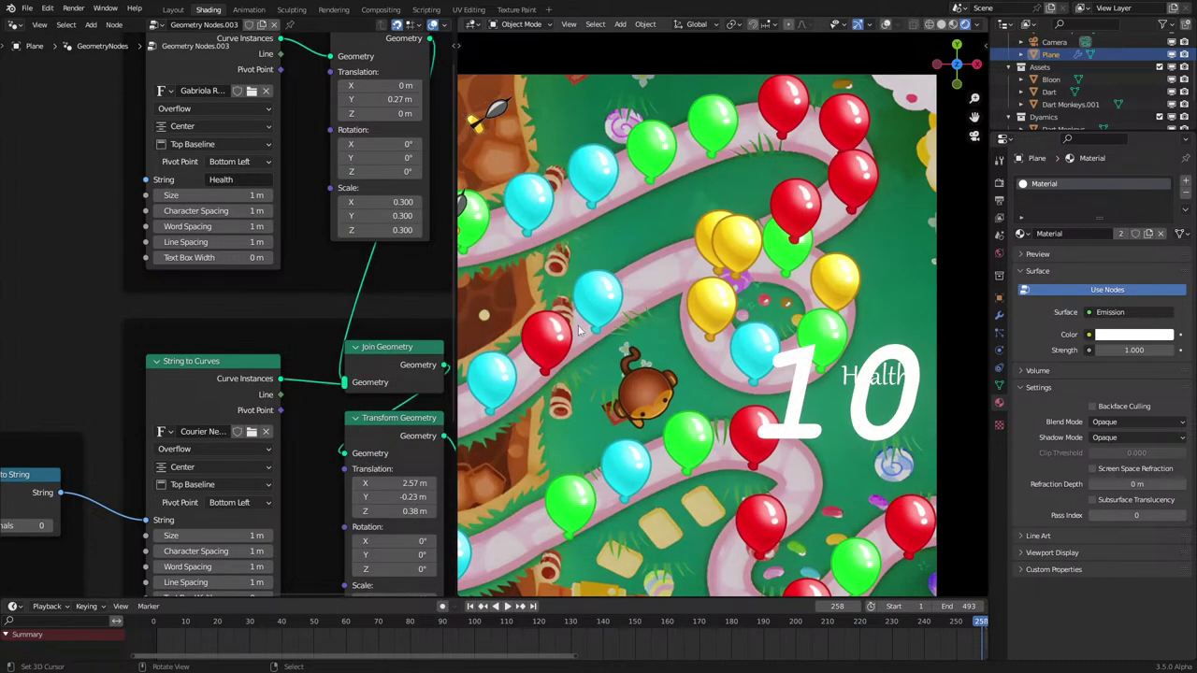
left_click_drag(219, 539, 170, 539, "shift")
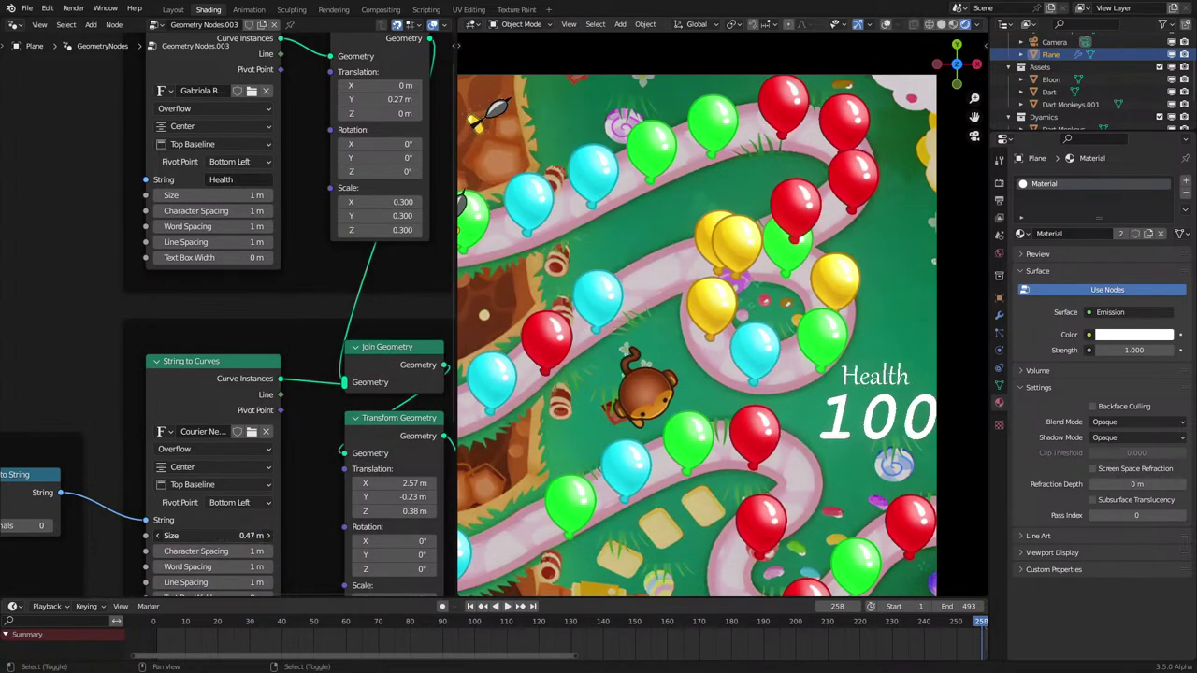
key("ctrl+z")
key("ctrl+z")
key("ctrl+z")
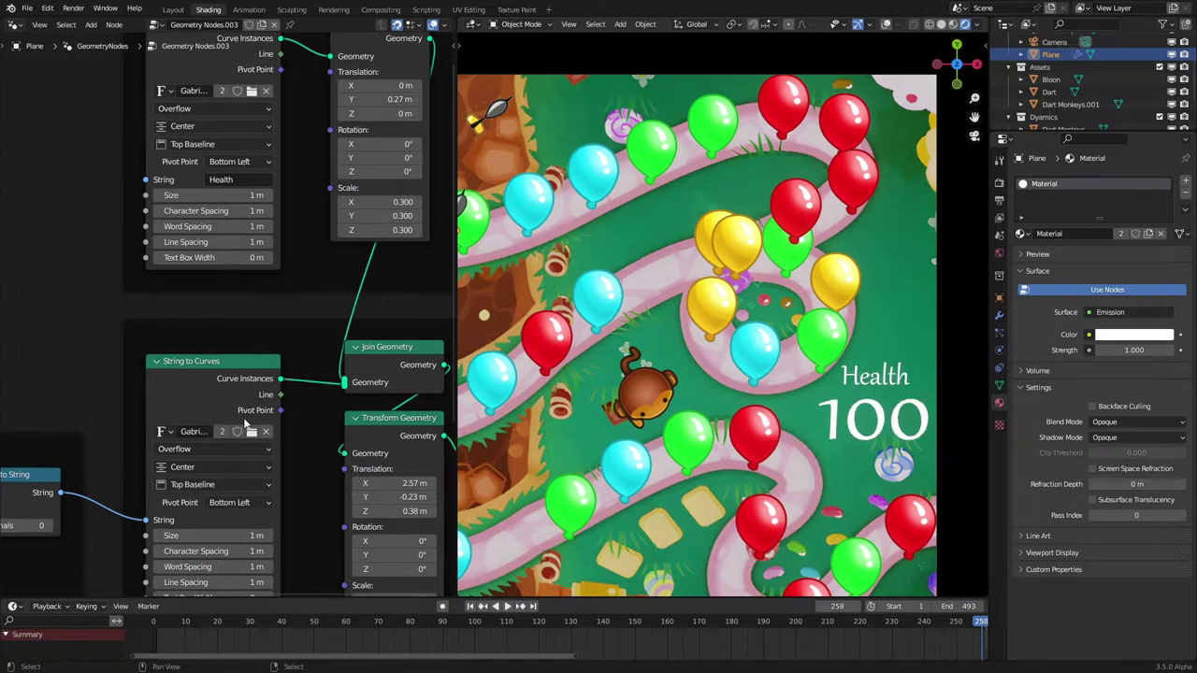
Step: Try the Consolas Bold Italic font on the health number, and undo the change
left_click(251, 432)
scroll(586, 378, "down", 8)
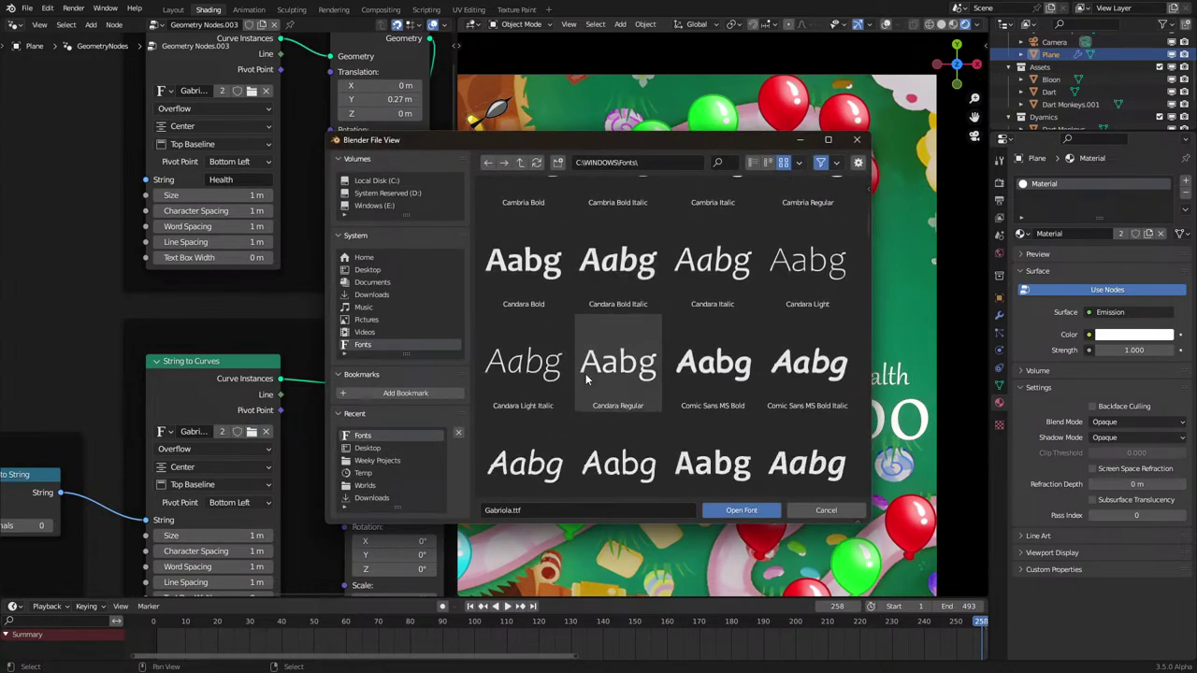
double_click(806, 267)
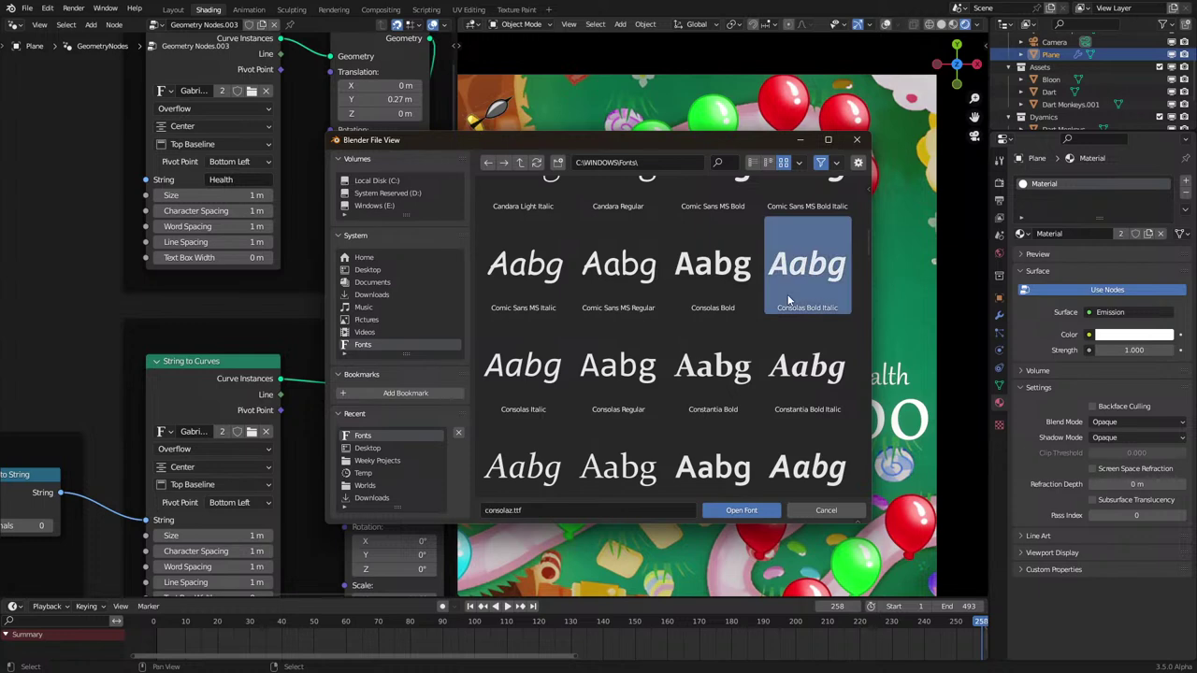
key("ctrl+z")
Step: Play the animation with a short pause to review the bloons and health counter
key("space")
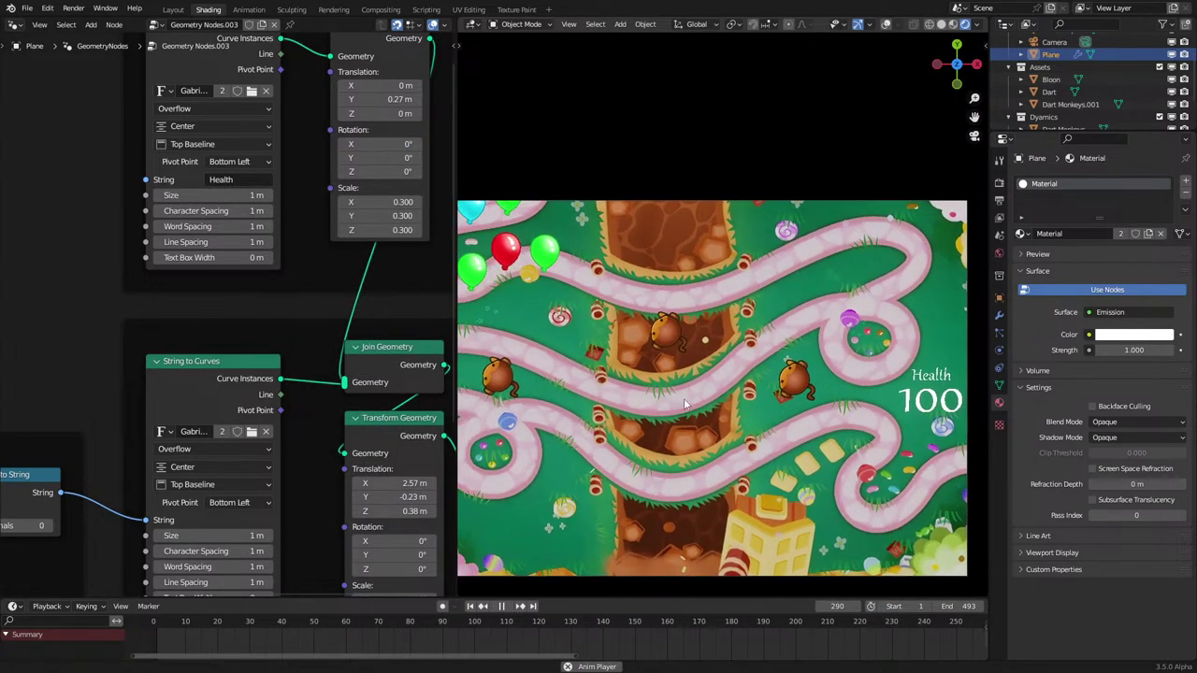
key("space")
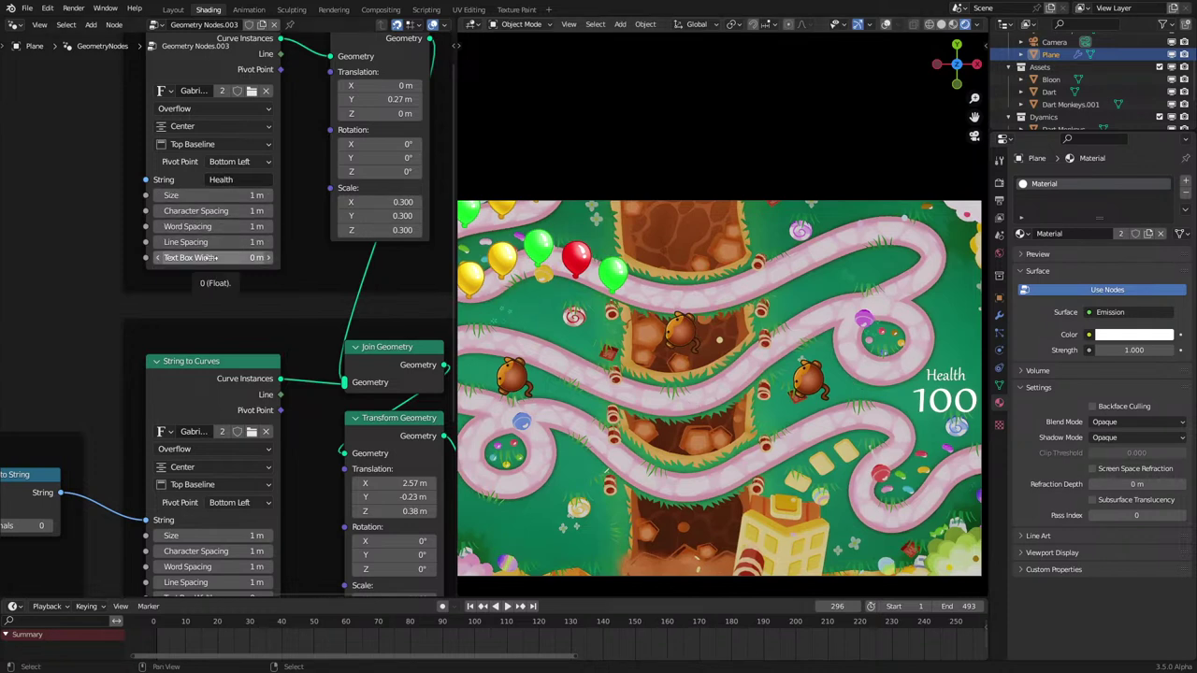
key("space")
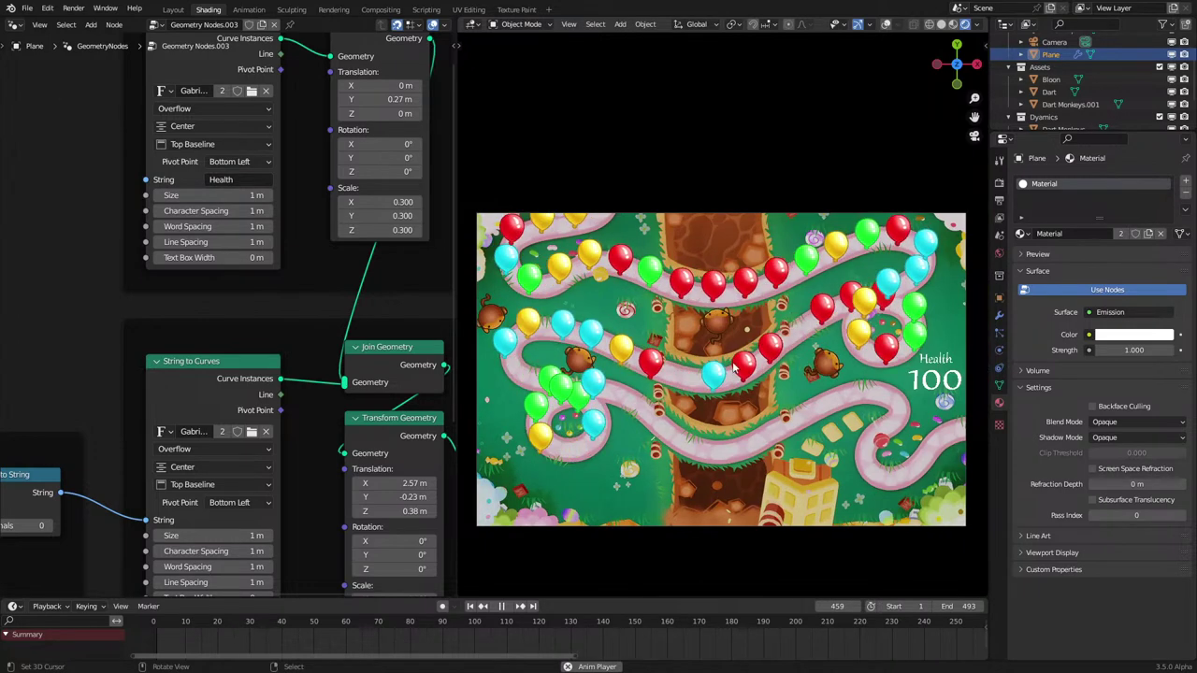
Step: Select the Monkeys object and spread its Group Input and Store Named Attribute nodes apart to make room
left_click(826, 372)
middle_click_drag(115, 462, 278, 402)
left_click_drag(184, 365, 60, 364)
left_click_drag(295, 340, 230, 339)
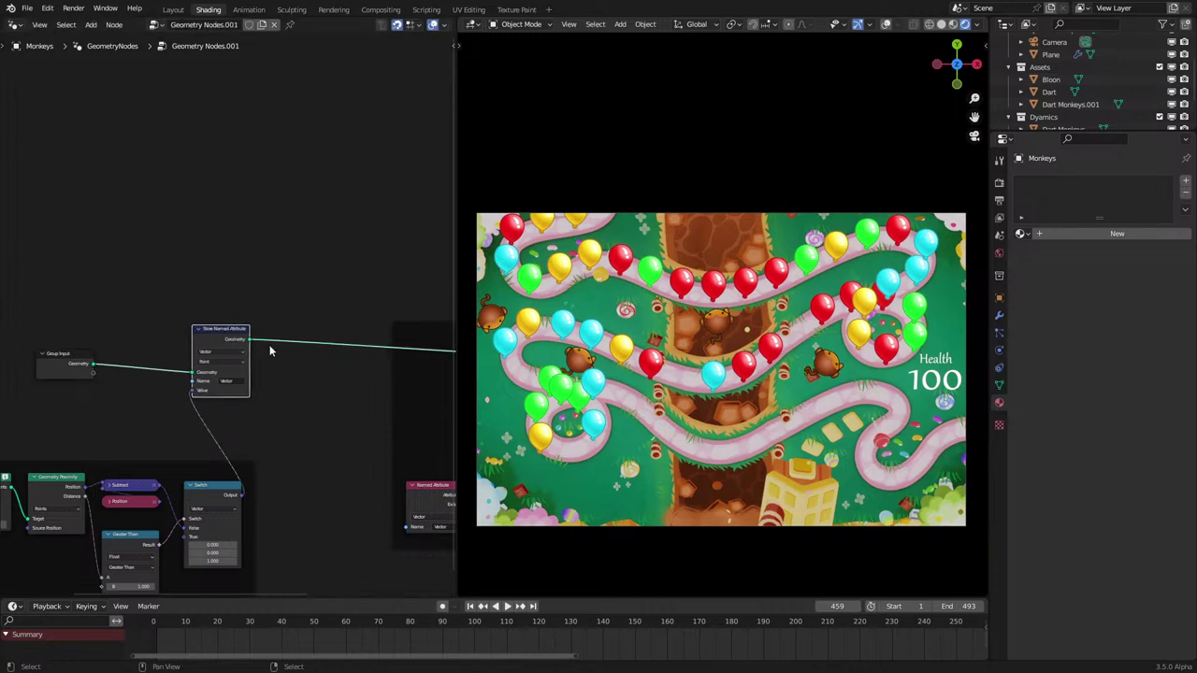
Step: Enclose Store Named Attribute in a simulation zone, with Simulation Output inserted after it and Simulation Input before it
middle_click_drag(270, 349, 239, 372)
key("shift+a")
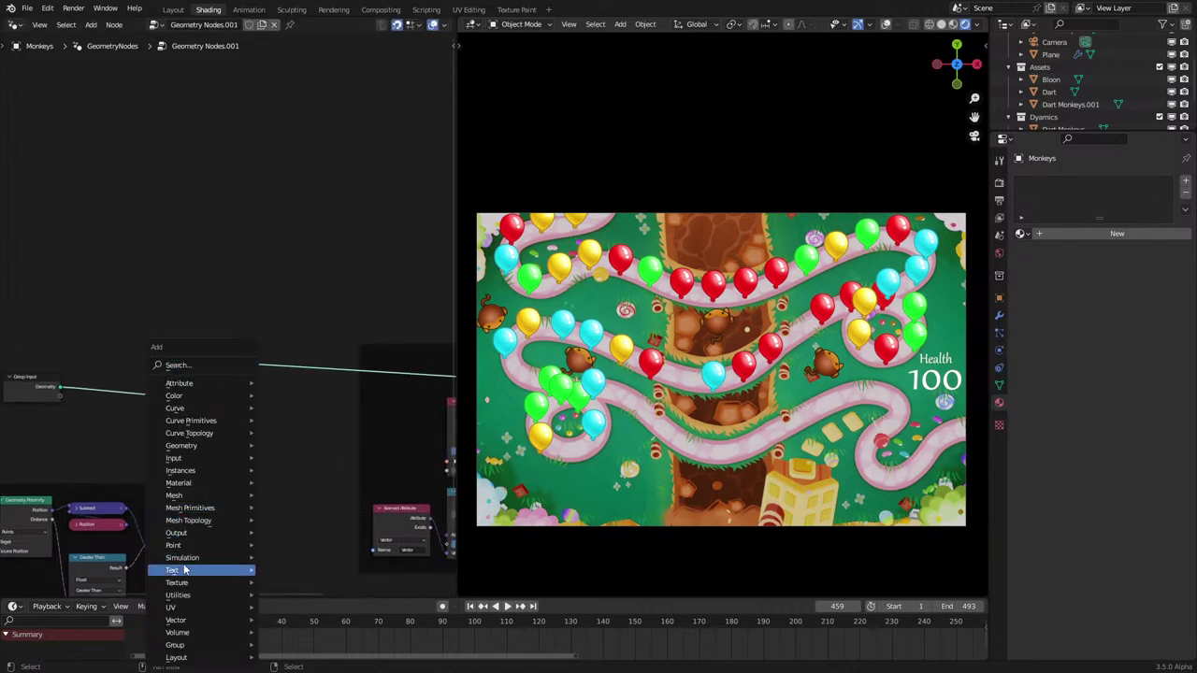
left_click(326, 569)
left_click(286, 346)
key("shift+a")
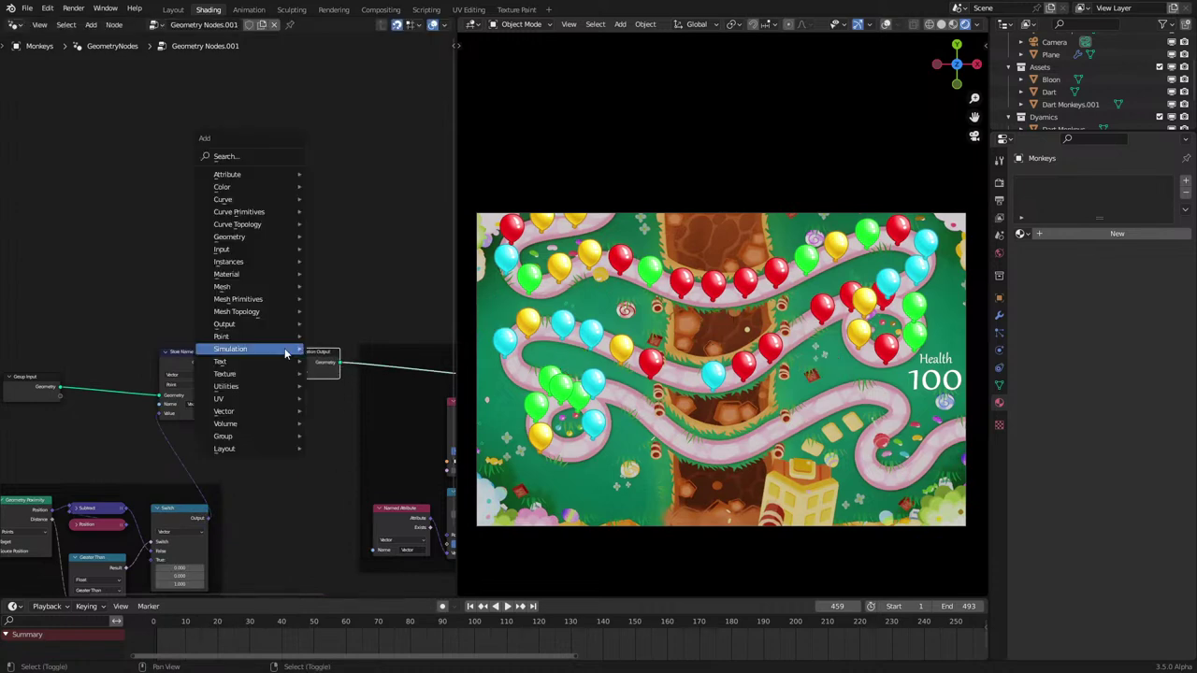
left_click(359, 353)
left_click(98, 357)
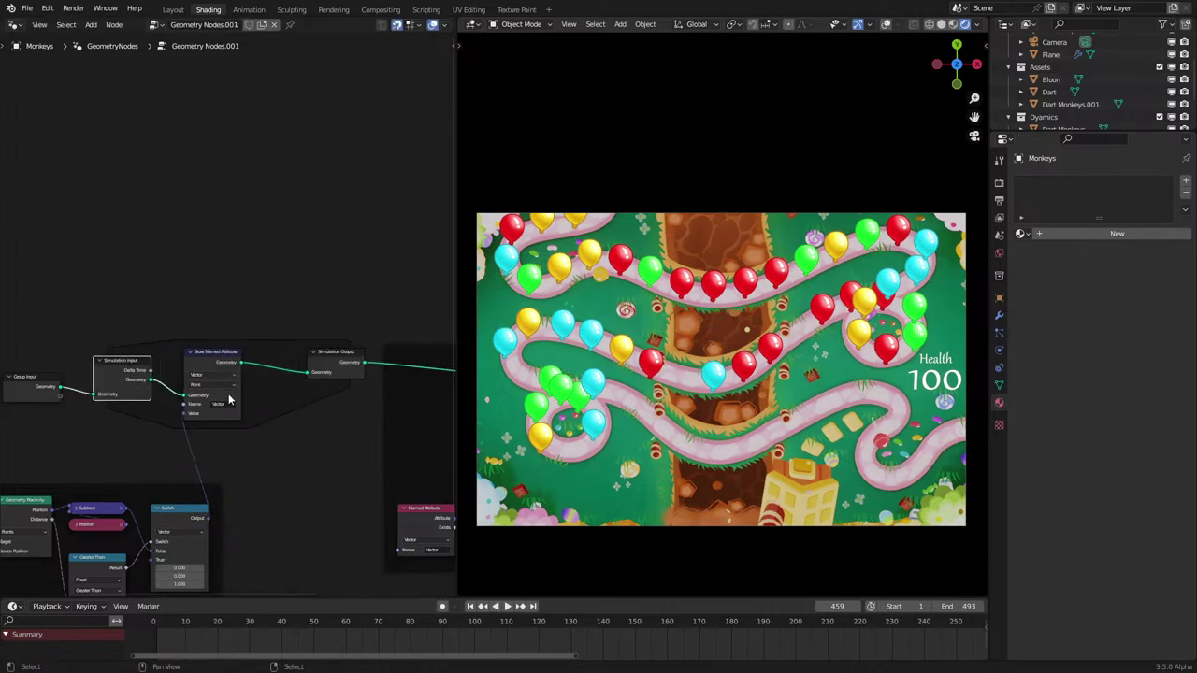
scroll(232, 400, "up", 1)
left_click(342, 364)
left_click_drag(344, 365, 328, 374)
Step: Replay the animation from the start and pause it to check the monkeys with the simulation zone
key("space")
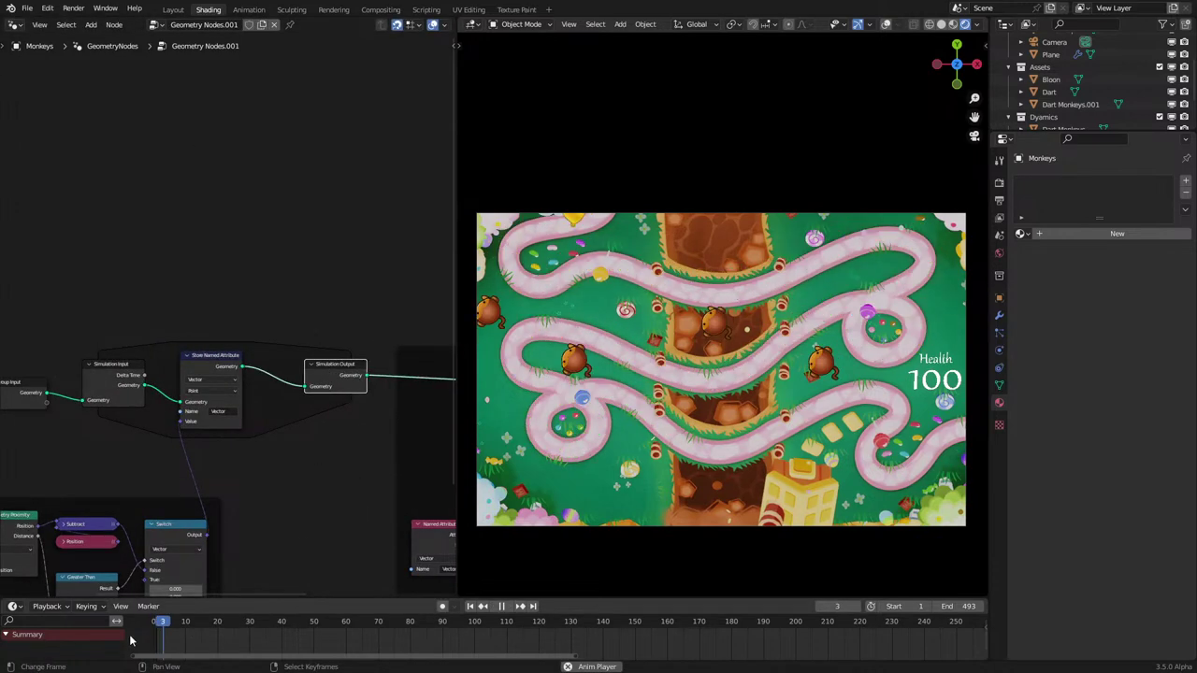
middle_click_drag(160, 443, 230, 411)
key("space")
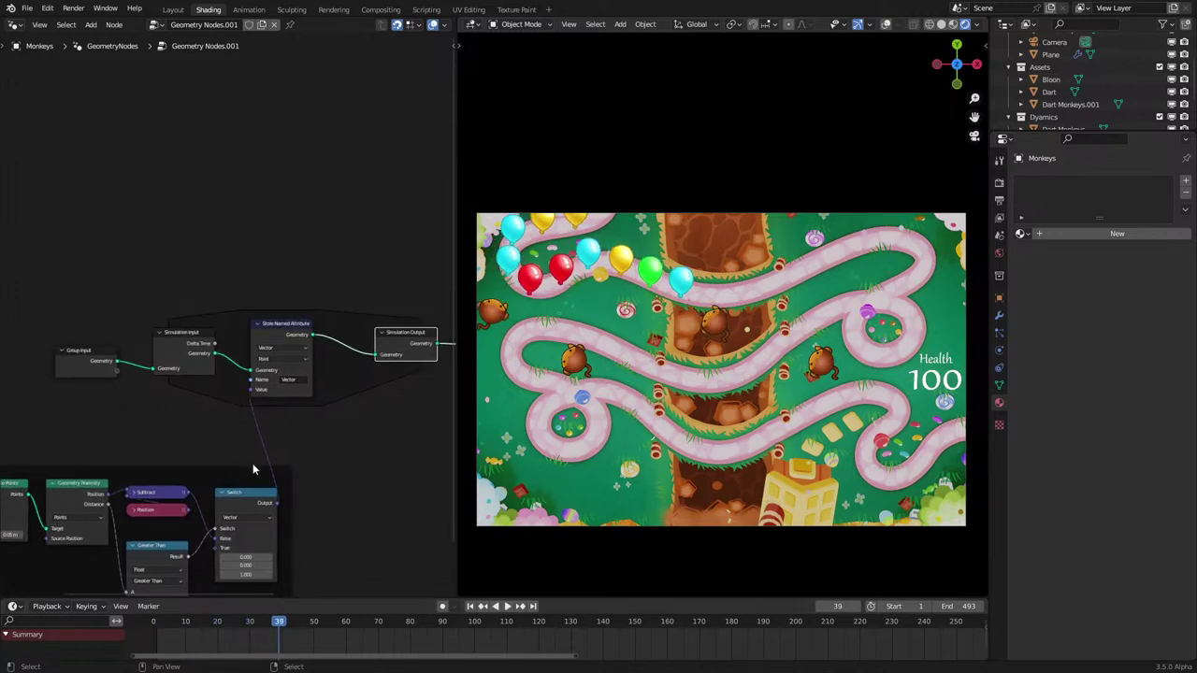
Step: Move the frame containing Geometry Proximity and Switch down, away from the simulation zone
left_click(252, 466)
scroll(224, 462, "down", 6)
middle_click_drag(200, 458, 241, 445)
key("g")
left_click(187, 494)
scroll(225, 418, "up", 7)
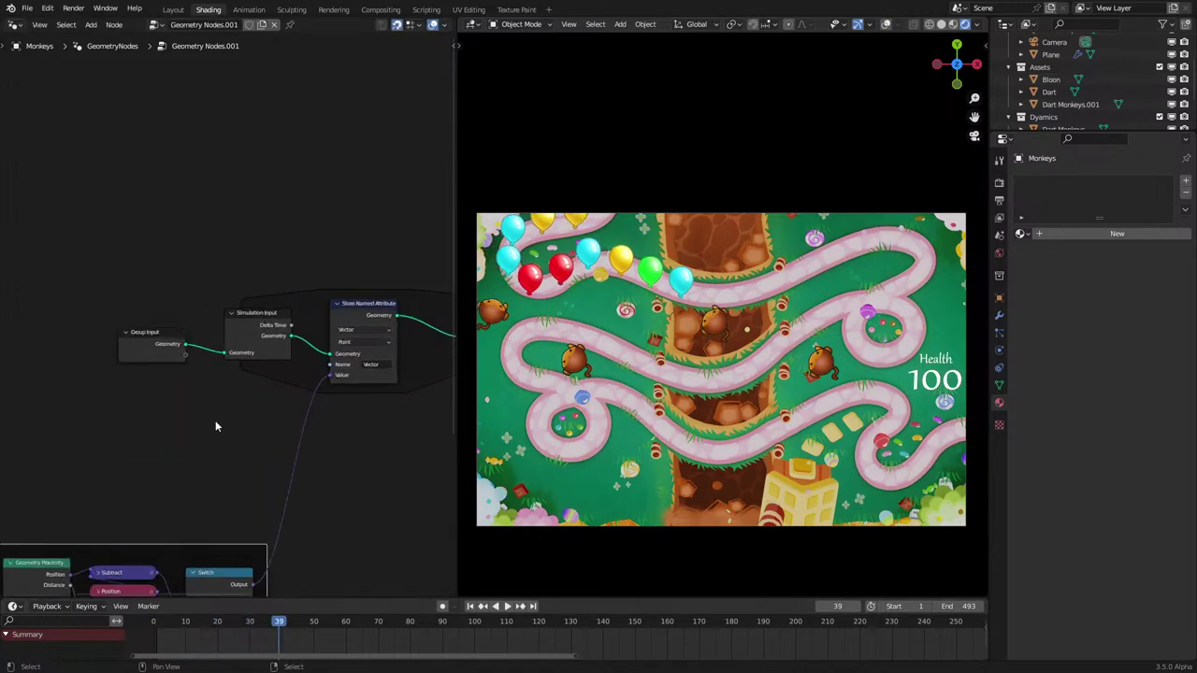
Step: Add a Named Attribute node below Group Input, with Vector as both its data type and name
left_click(198, 428)
scroll(218, 316, "up", 1)
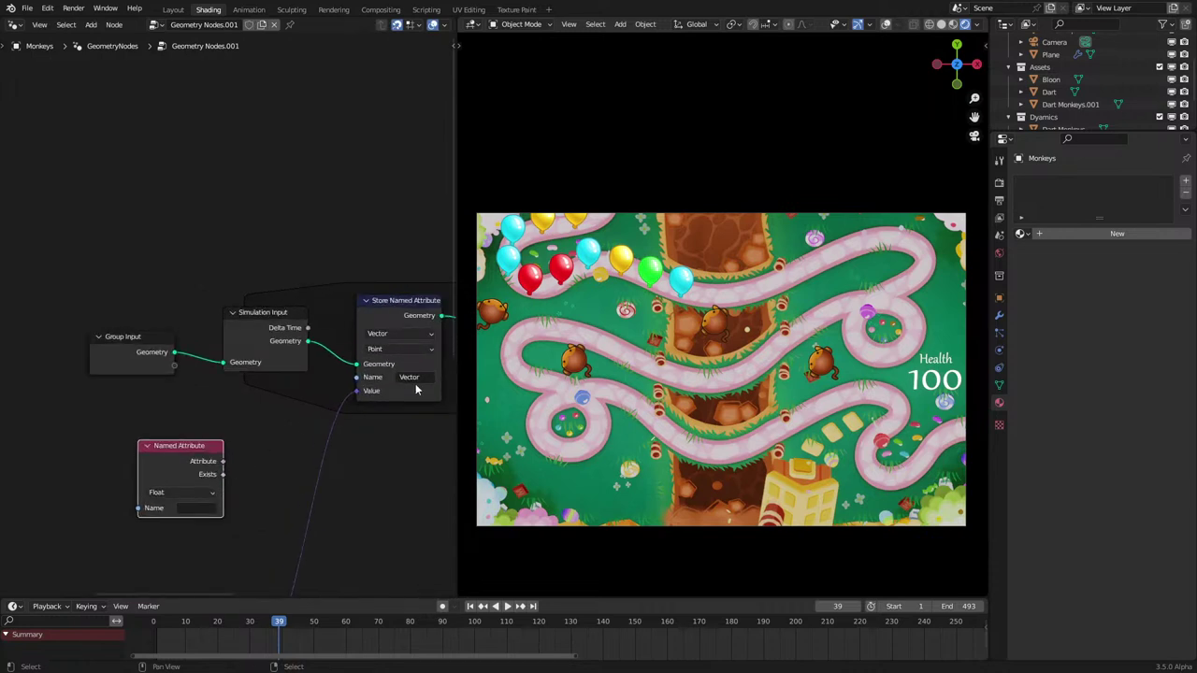
type("Vector")
Step: Feed the Named Attribute output into a new Normalize vector math node
scroll(186, 498, "down", 2, "ctrl")
middle_click_drag(220, 476, 138, 469)
left_click_drag(140, 455, 194, 519)
type("norm")
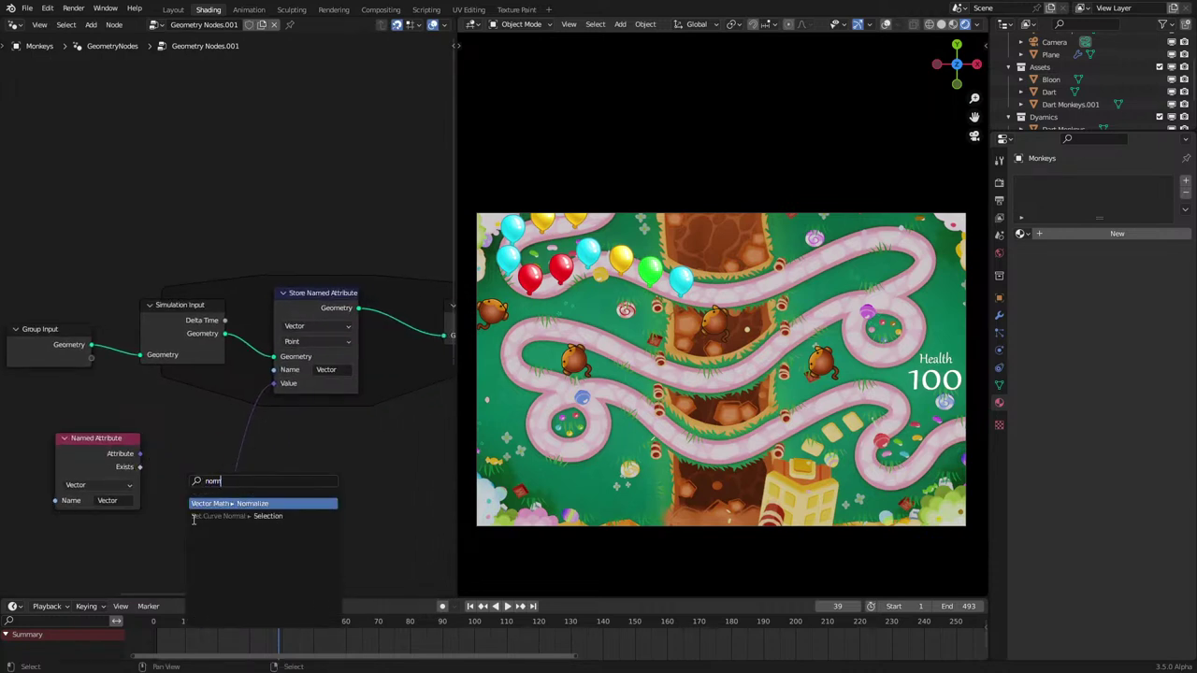
key("Return")
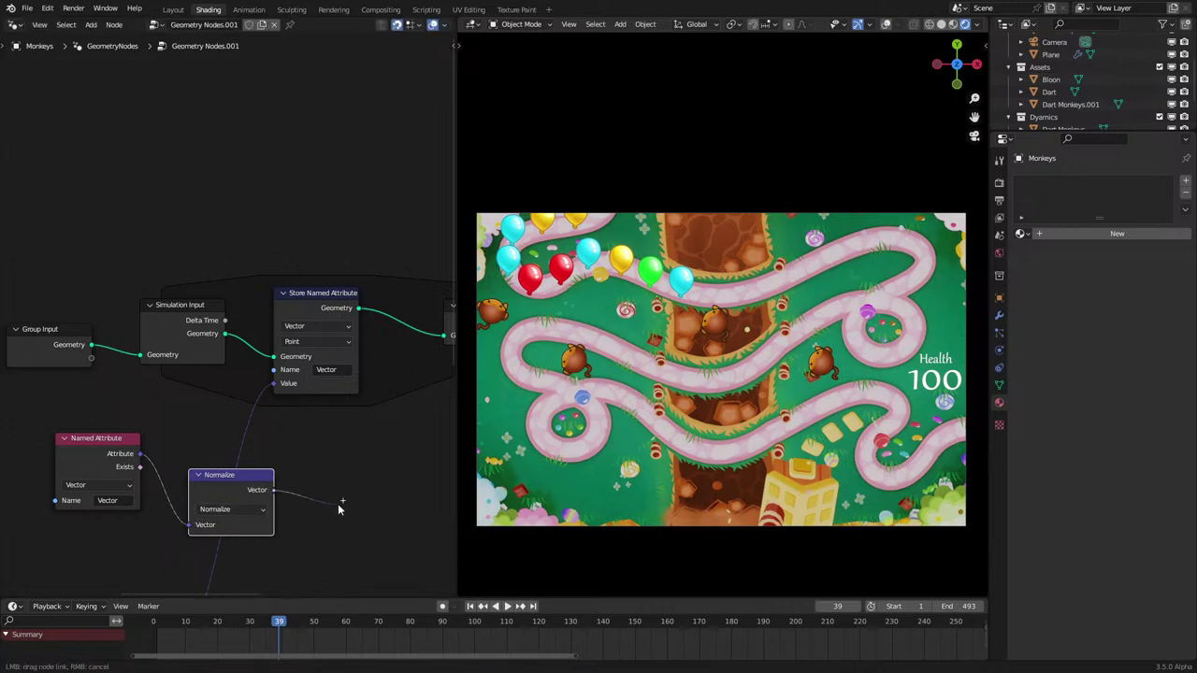
Step: Add the normalized vector to the Switch output with a vector Add node, and feed the sum into Store Named Attribute's value
left_click_drag(340, 510, 341, 508)
type("add")
key("Return")
left_click(358, 503)
middle_click_drag(192, 584, 188, 524)
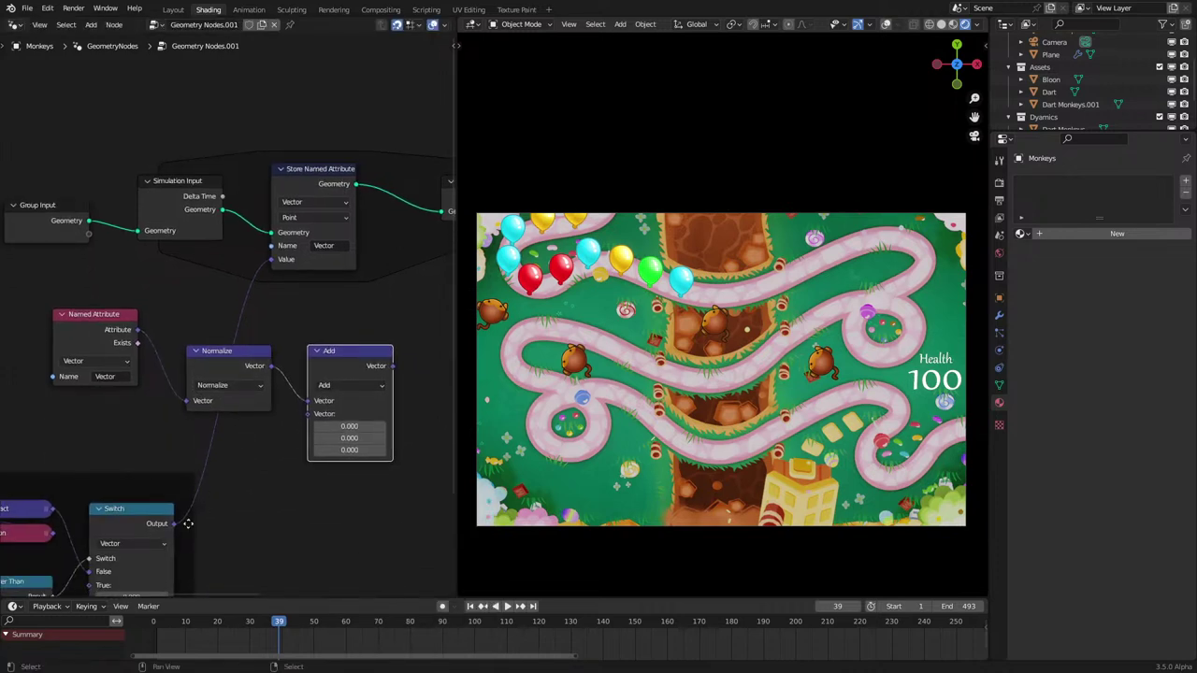
left_click_drag(171, 527, 309, 413)
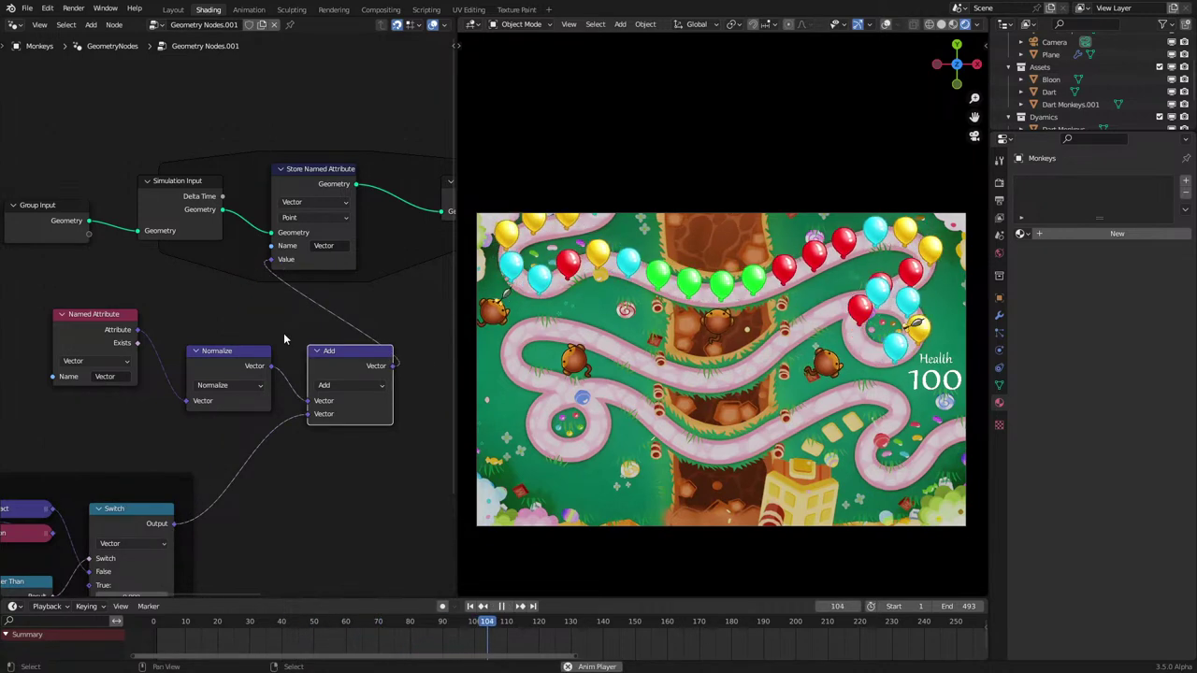
Step: Replace the vector Add node with a vector Mix node blending the normalized vector and Switch output into Store Named Attribute's value
left_click_drag(271, 366, 311, 455)
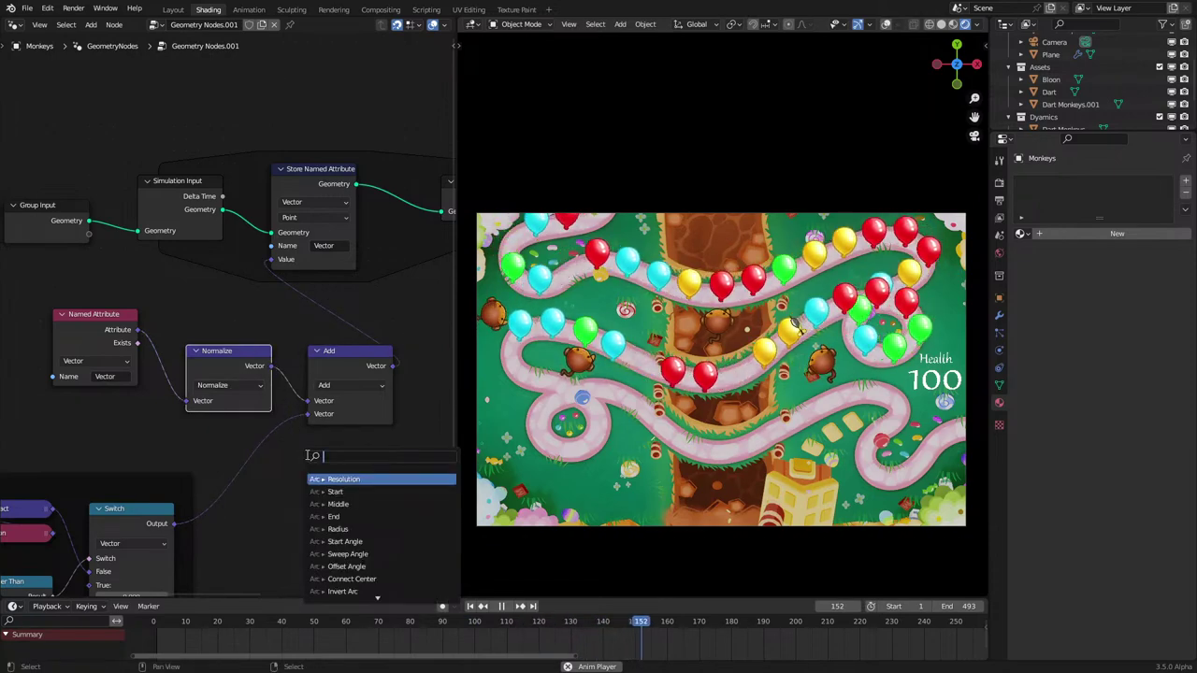
type("mix")
key("Return")
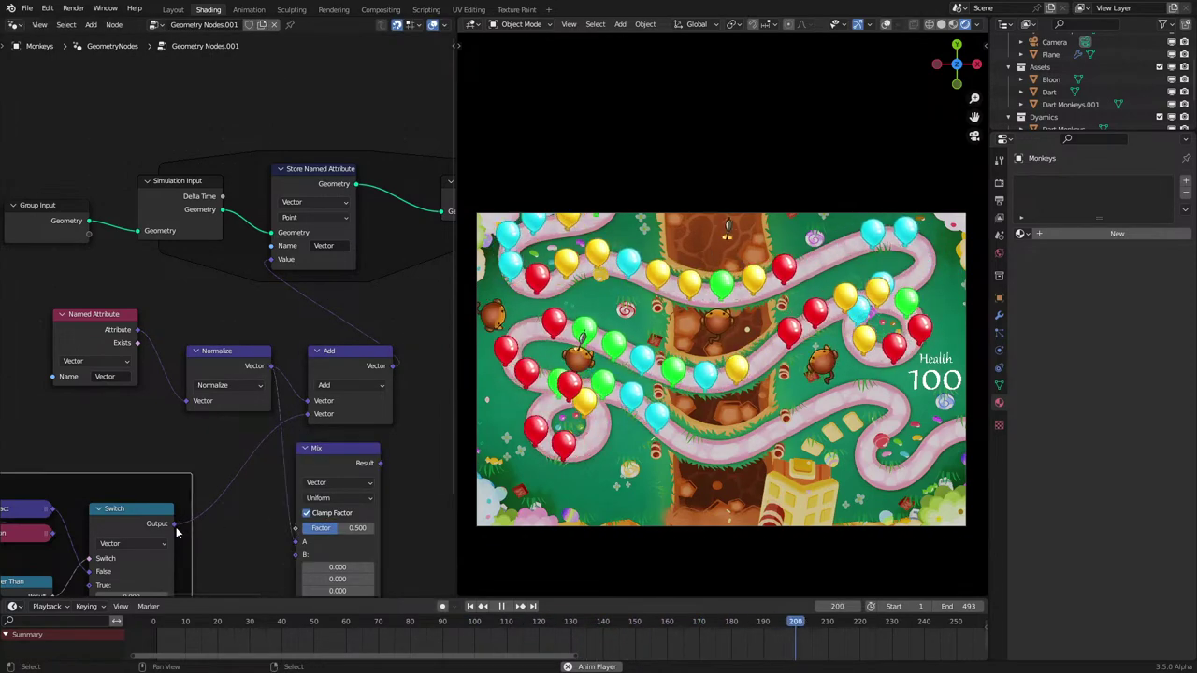
left_click_drag(176, 530, 298, 556)
left_click_drag(380, 463, 269, 259)
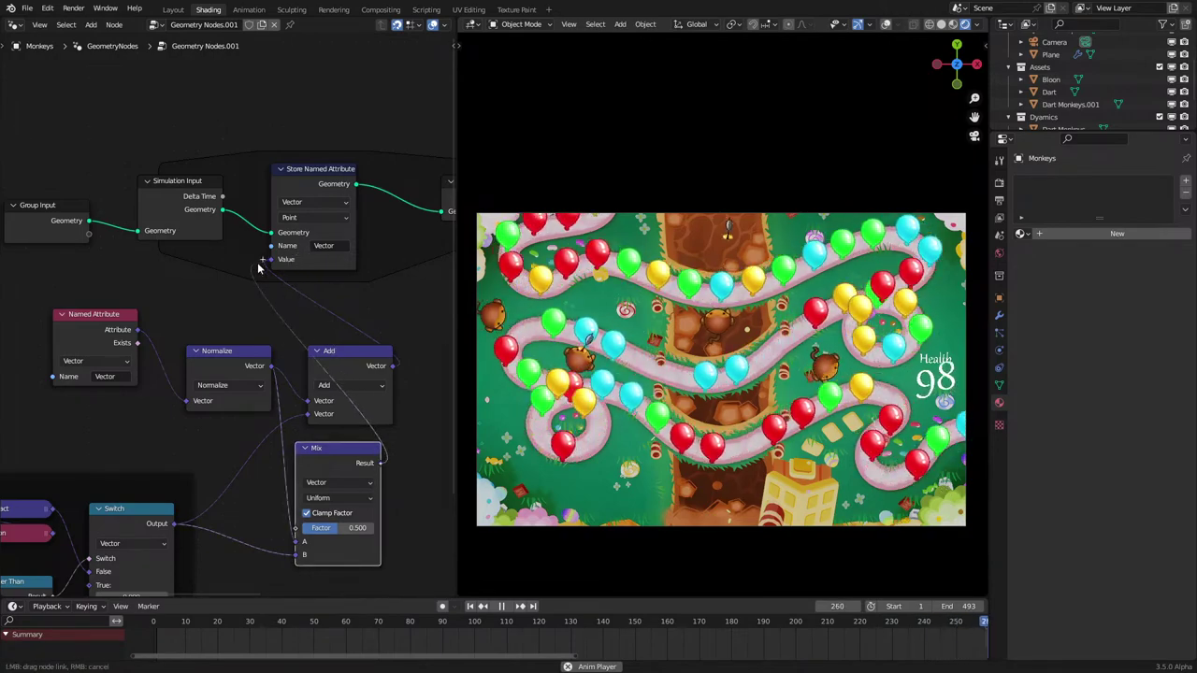
left_click(351, 355)
key("x")
left_click_drag(326, 471, 339, 361)
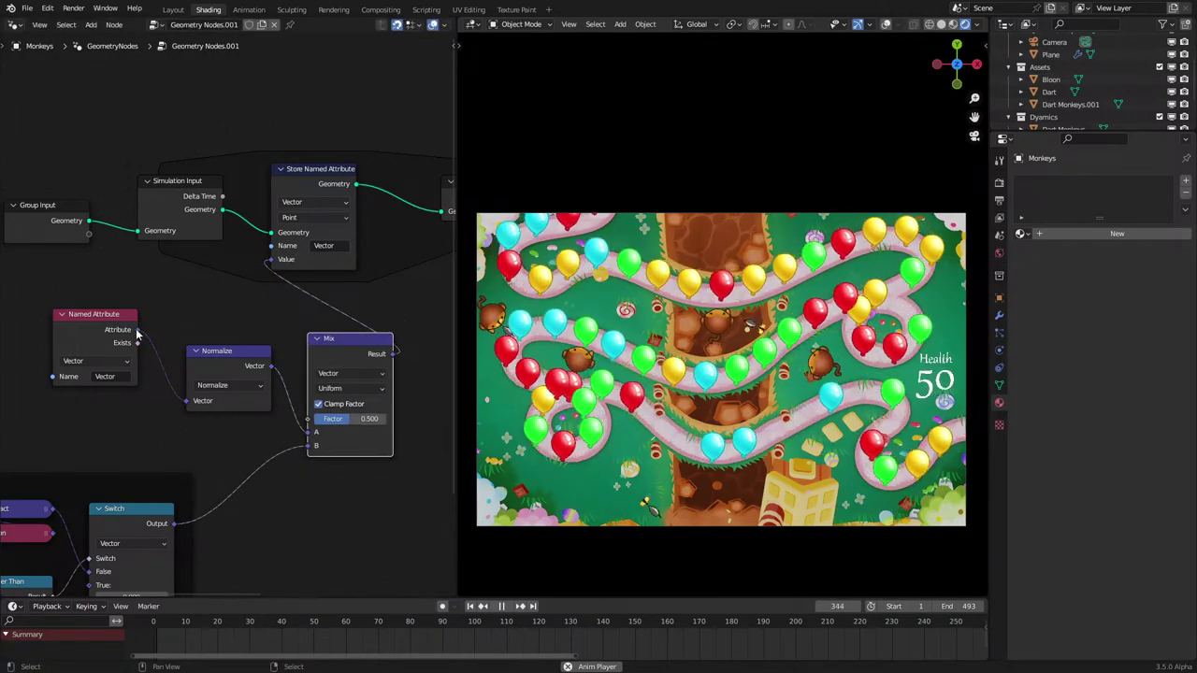
Step: Wire the Named Attribute directly into Mix's A input, remove the Normalize node, and set the Mix factor to 0.2
left_click_drag(137, 331, 305, 432)
left_click(226, 360)
key("x")
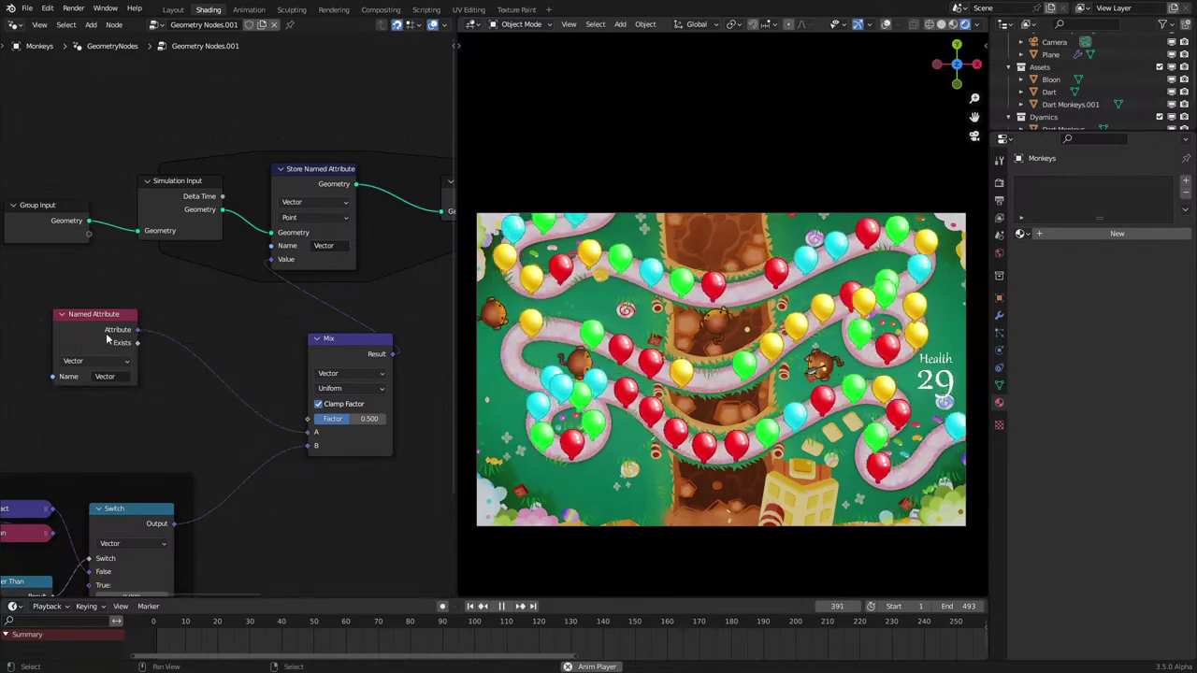
left_click_drag(107, 339, 204, 376)
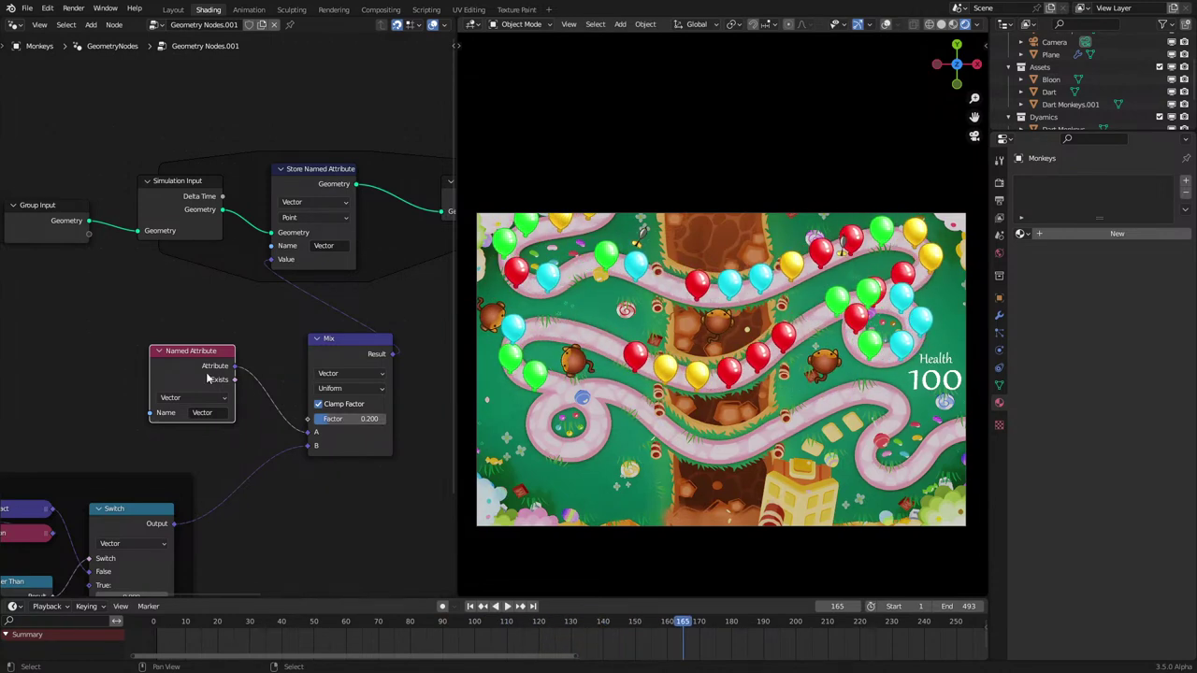
key("g")
left_click(140, 373)
key("q")
left_click(162, 384)
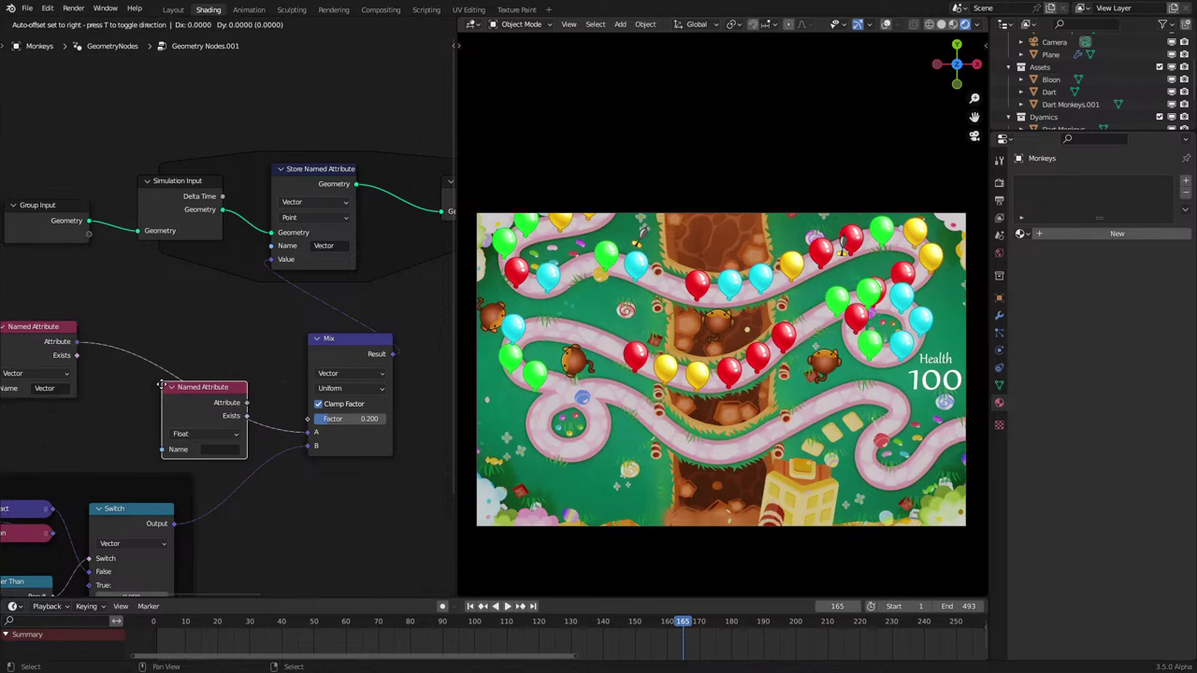
key("Escape")
Step: Insert a Vector Math node set to Normalize between Named Attribute and Mix's A input
key("q")
left_click(108, 319)
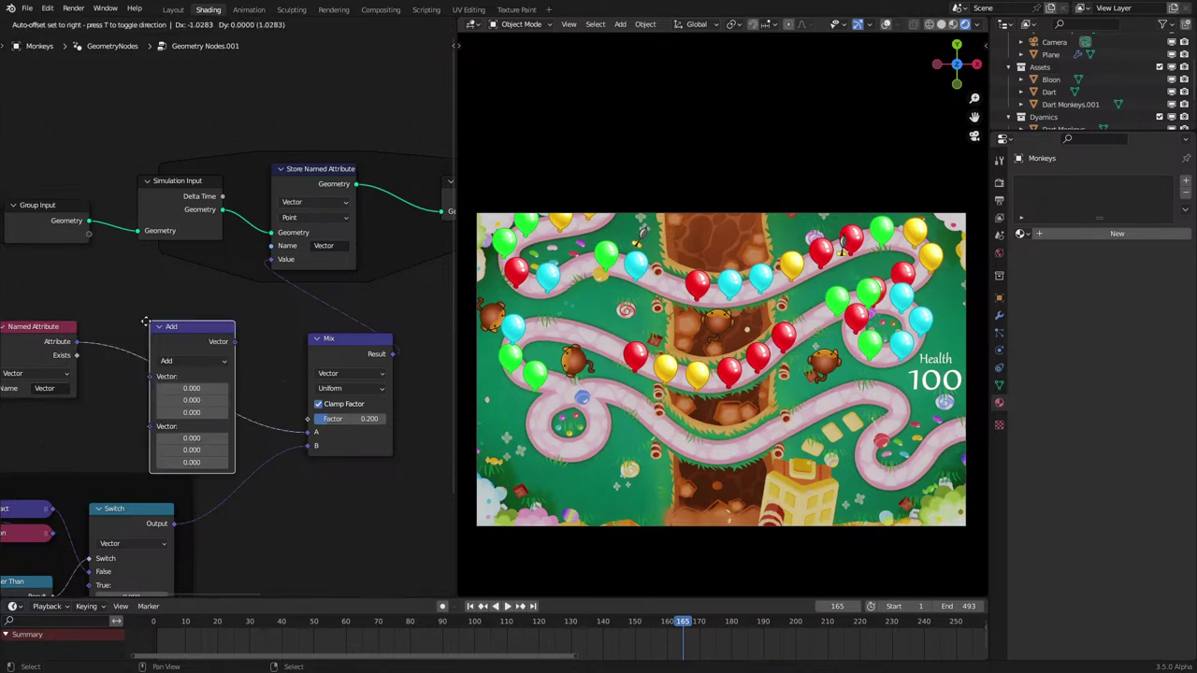
left_click(187, 374)
left_click(191, 361)
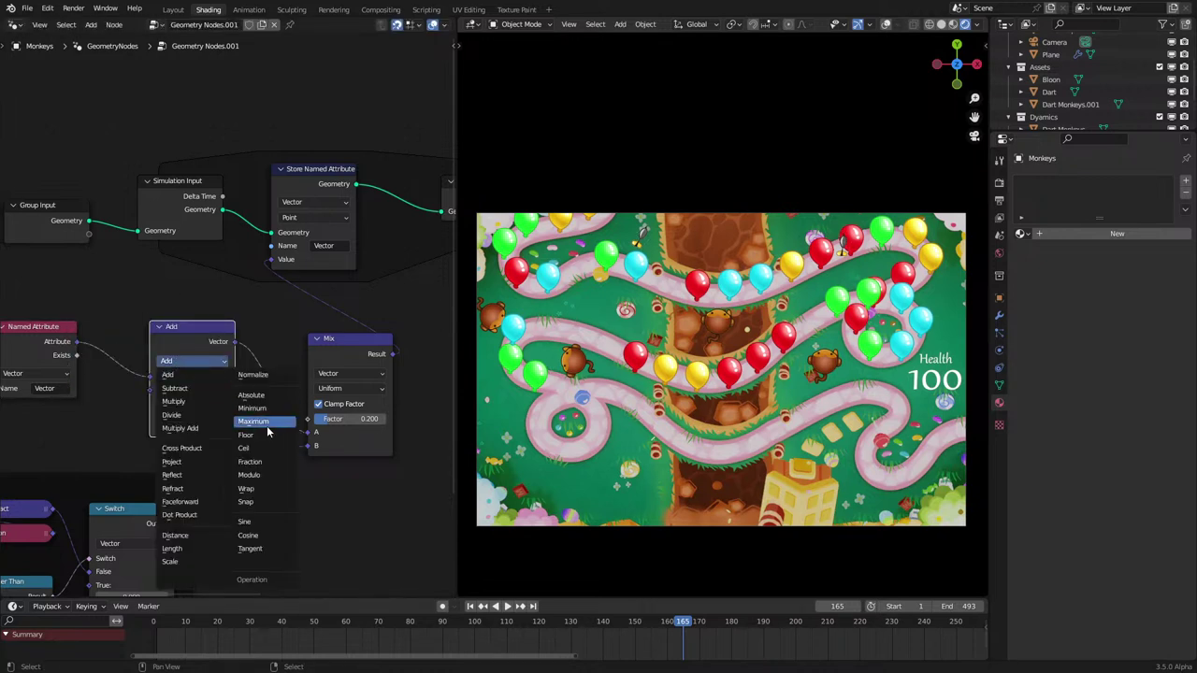
left_click(273, 374)
Step: Duplicate the Normalize node onto the link between the Switch output and Mix's B input, and replay the animation
key("shift+d")
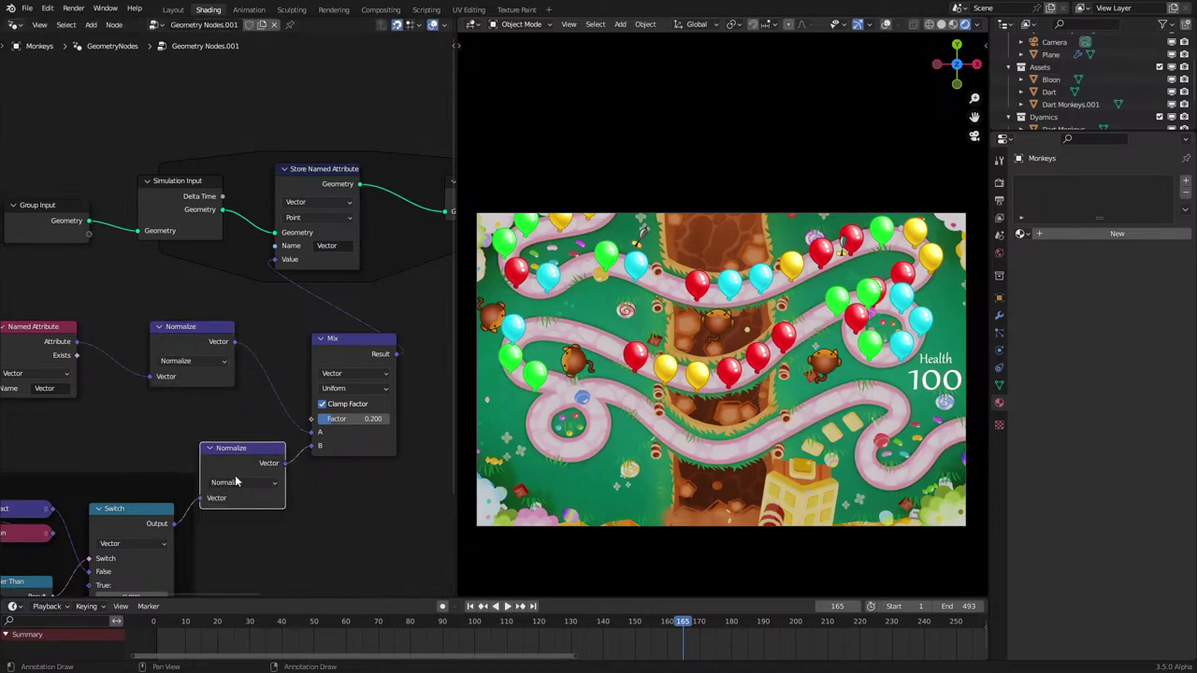
left_click(258, 489)
key("space")
left_click(160, 633)
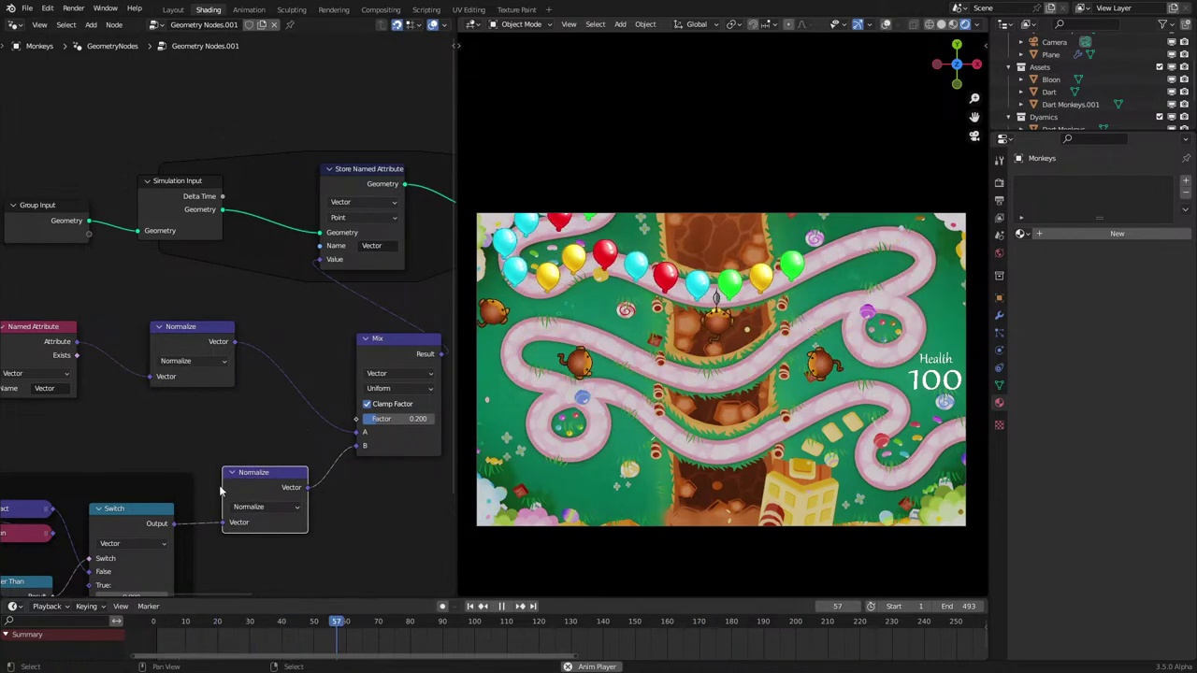
key("space")
Step: Insert a copy of Store Named Attribute between Group Input and Simulation Input, set its X value to 1, and replay the animation
scroll(215, 312, "down", 1)
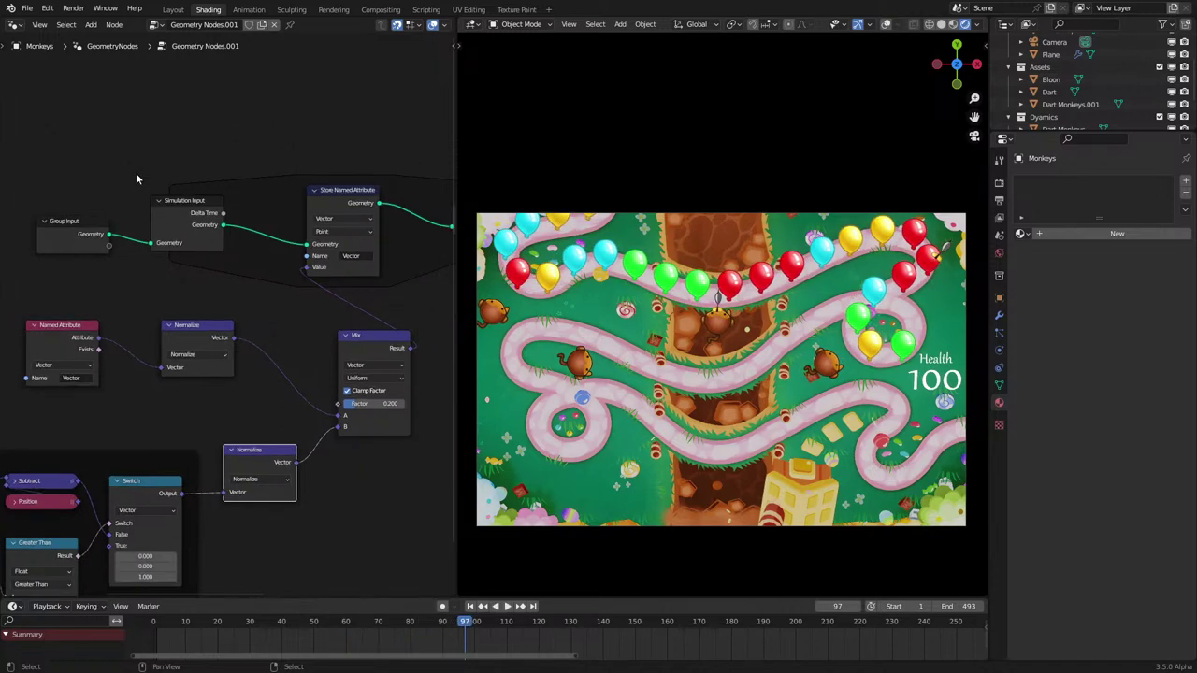
middle_click_drag(79, 231, 140, 313)
key("g")
left_click(91, 342)
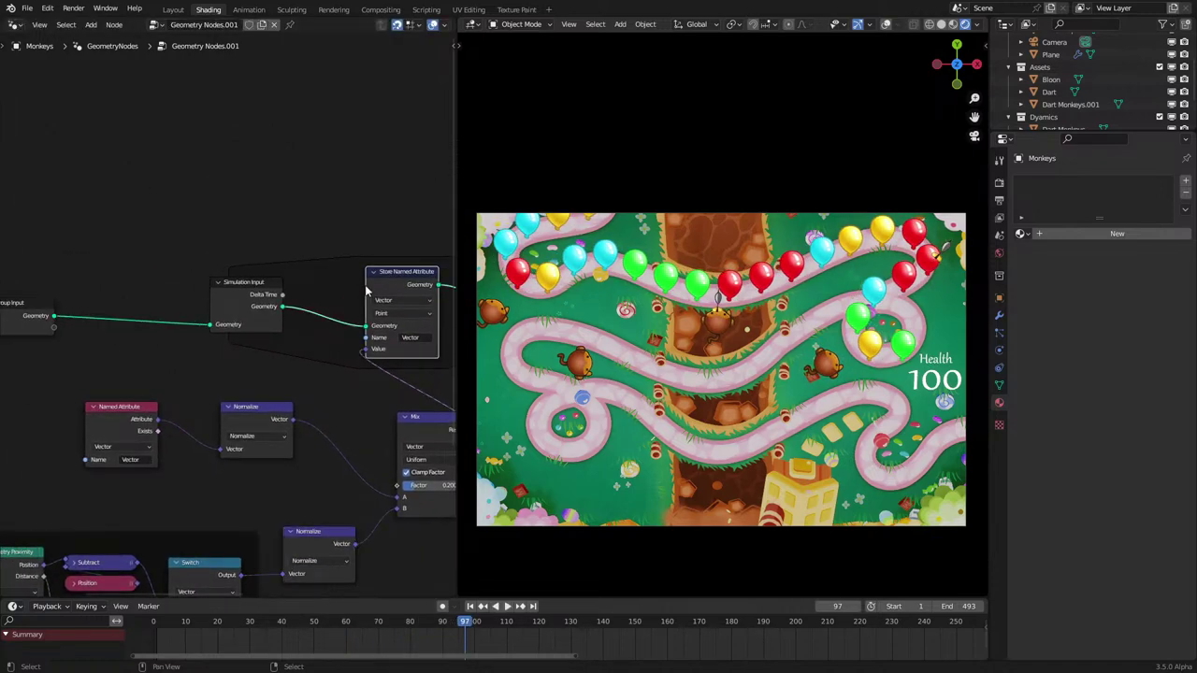
key("shift+d")
left_click(101, 279)
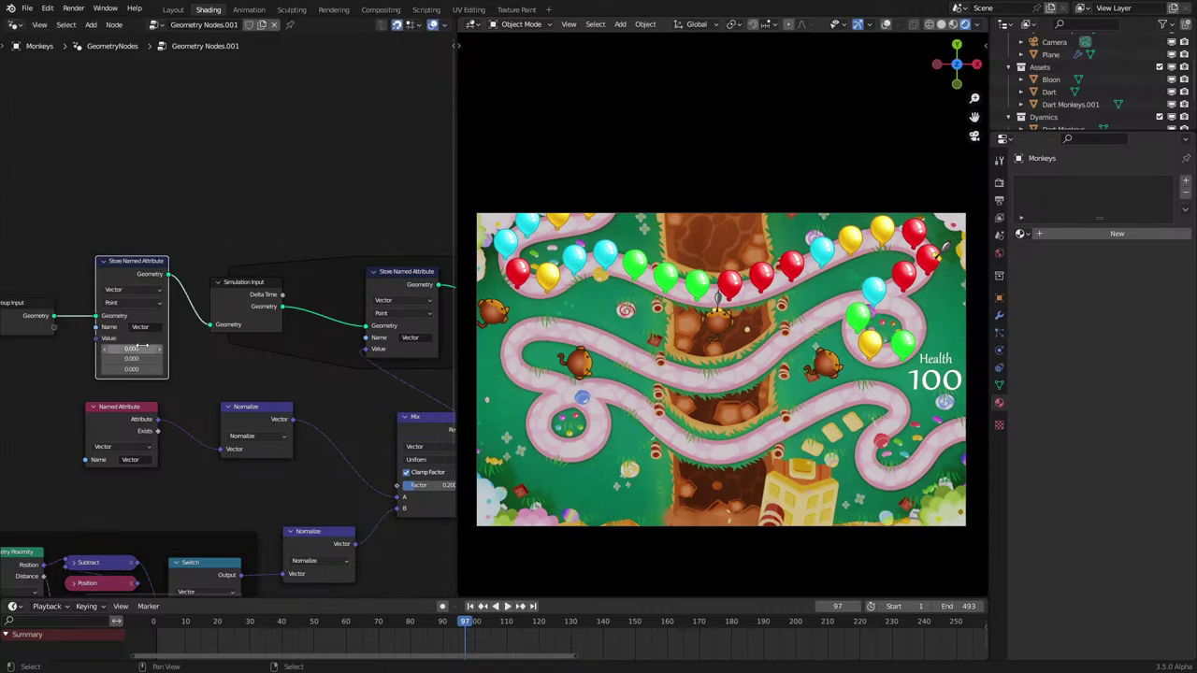
left_click(154, 647)
key("space")
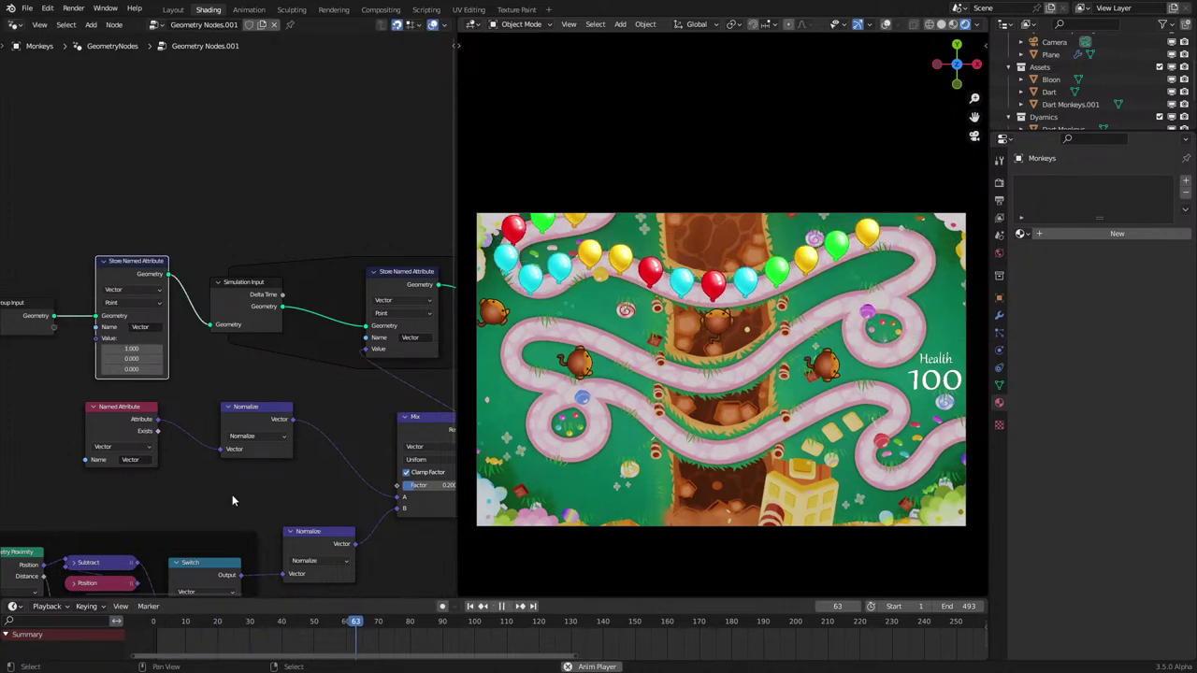
Step: Collapse the Normalize node fed by Named Attribute and stack the two nodes together just before Mix
left_click_drag(114, 393, 230, 467)
key("g")
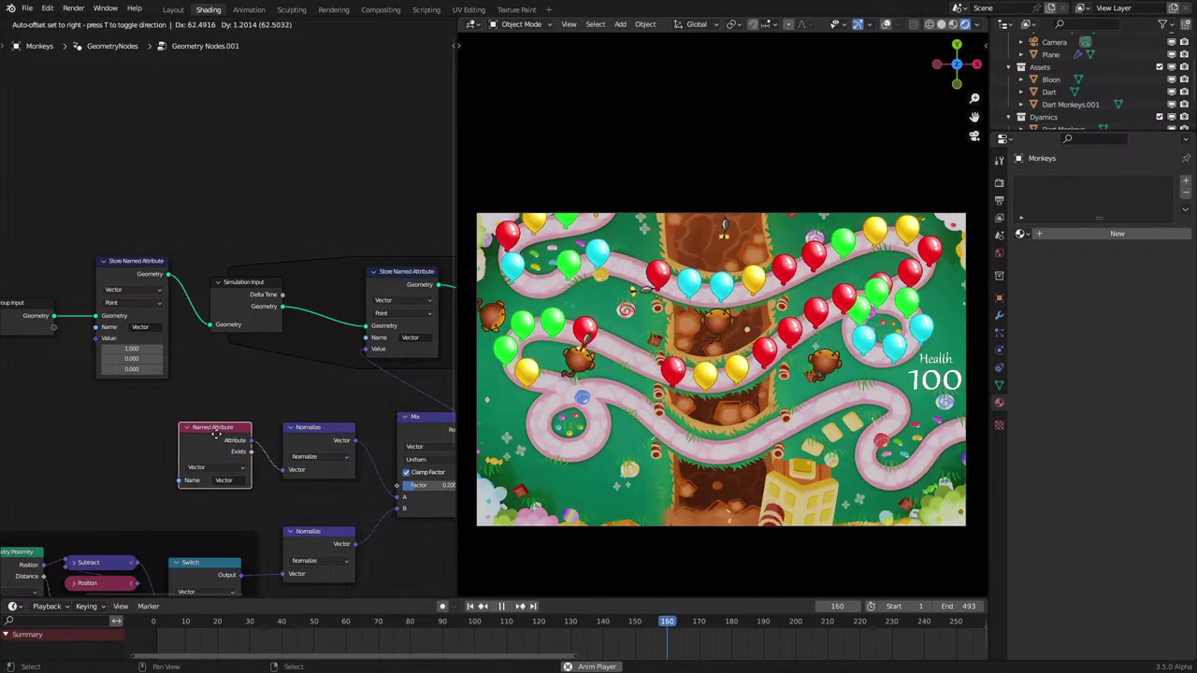
left_click(309, 469)
left_click(291, 429)
left_click_drag(295, 428, 215, 438)
key("g")
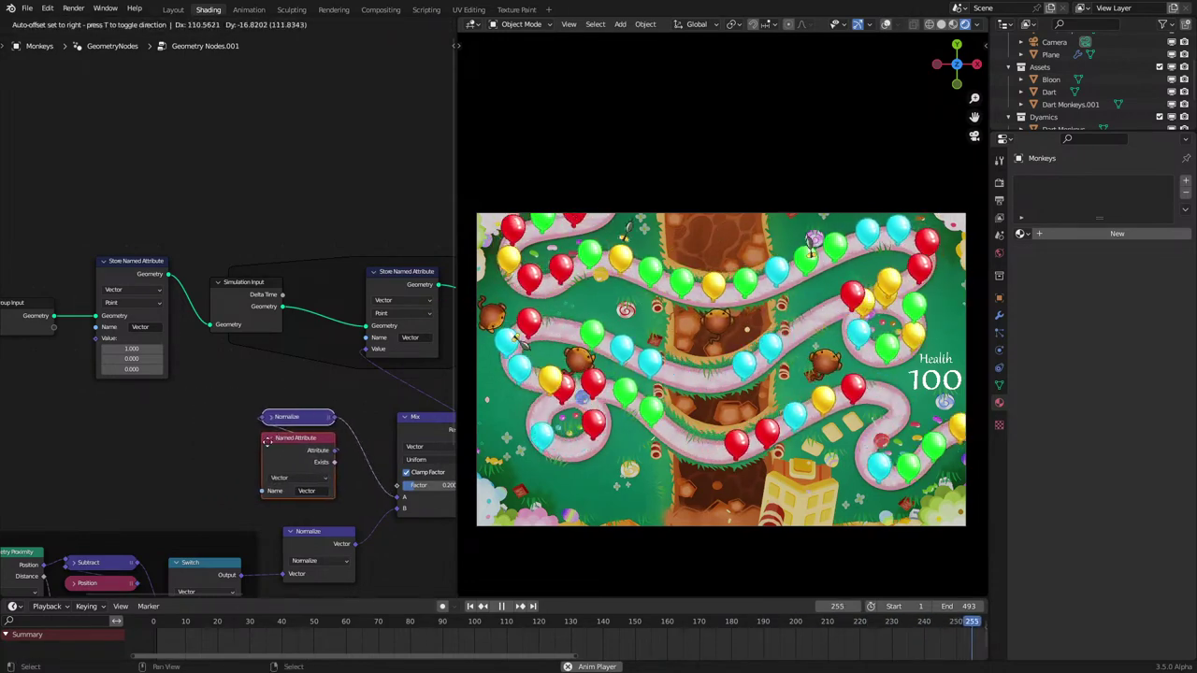
left_click(276, 449)
Step: Collapse the Normalize node fed by Switch and place it directly above the Switch node
middle_click_drag(299, 544, 255, 387)
middle_click_drag(333, 402, 383, 397)
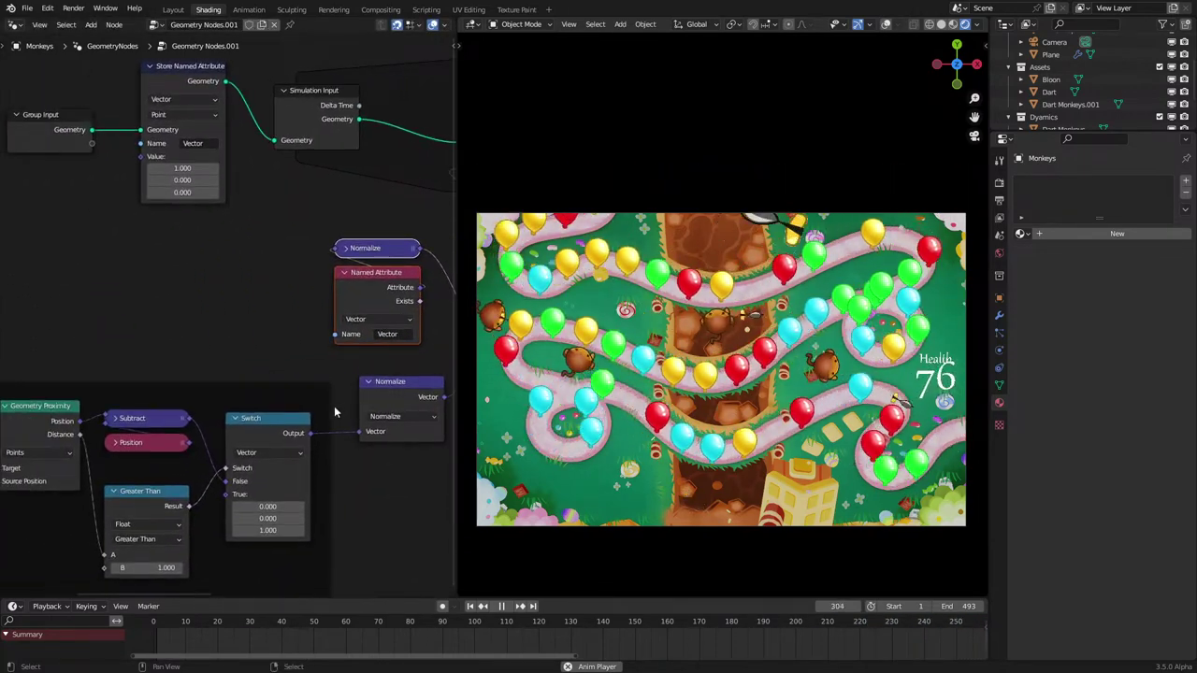
left_click(370, 383)
left_click_drag(372, 385, 251, 394)
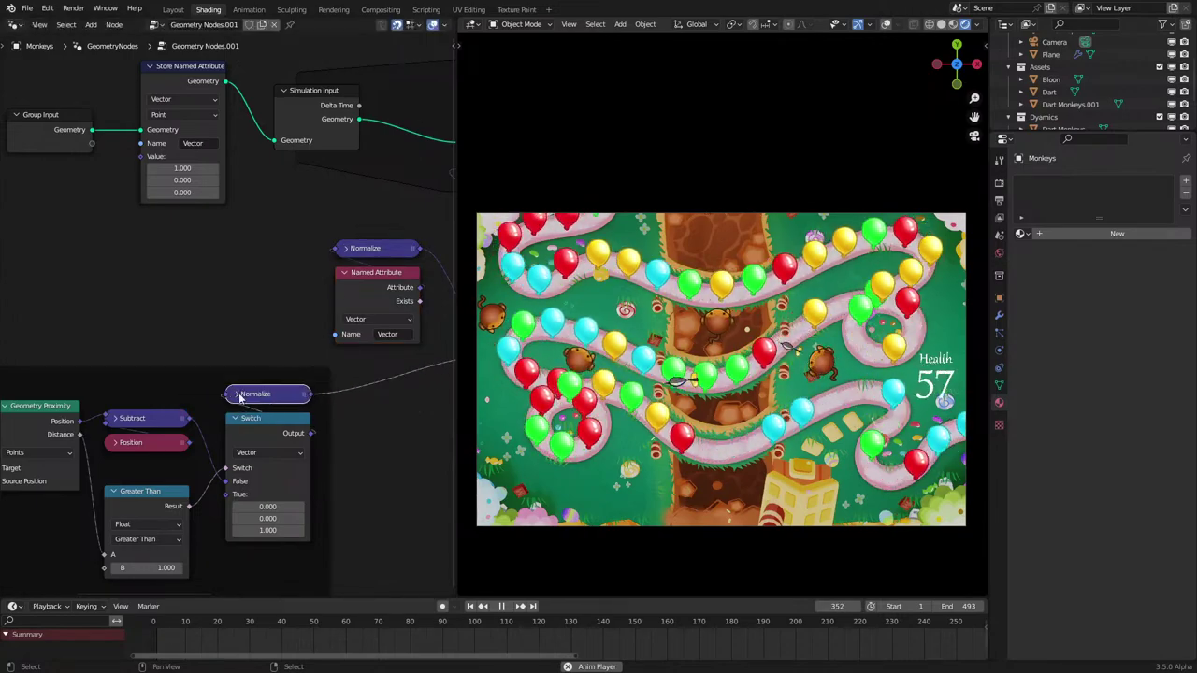
Step: Feed a vector Random Value with minimum -1 on all axes and seed 30 into the initial Store Named Attribute, stacking it underneath
middle_click_drag(160, 211, 237, 356)
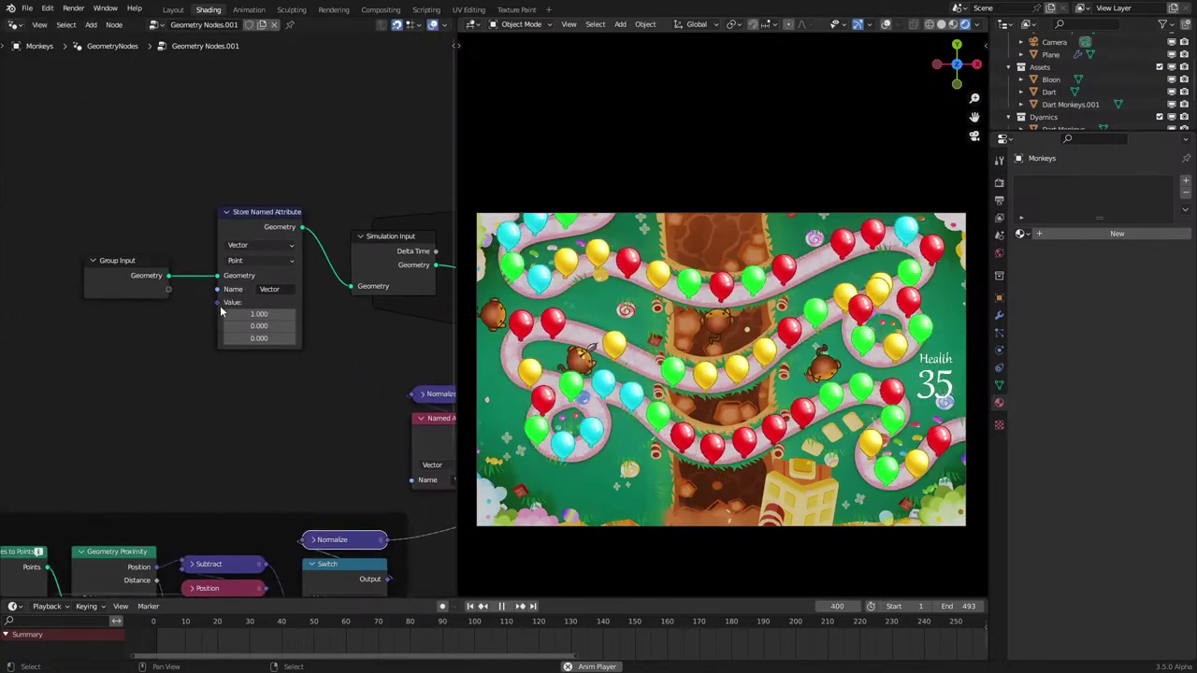
key("shift+a")
type("rand")
key("Return")
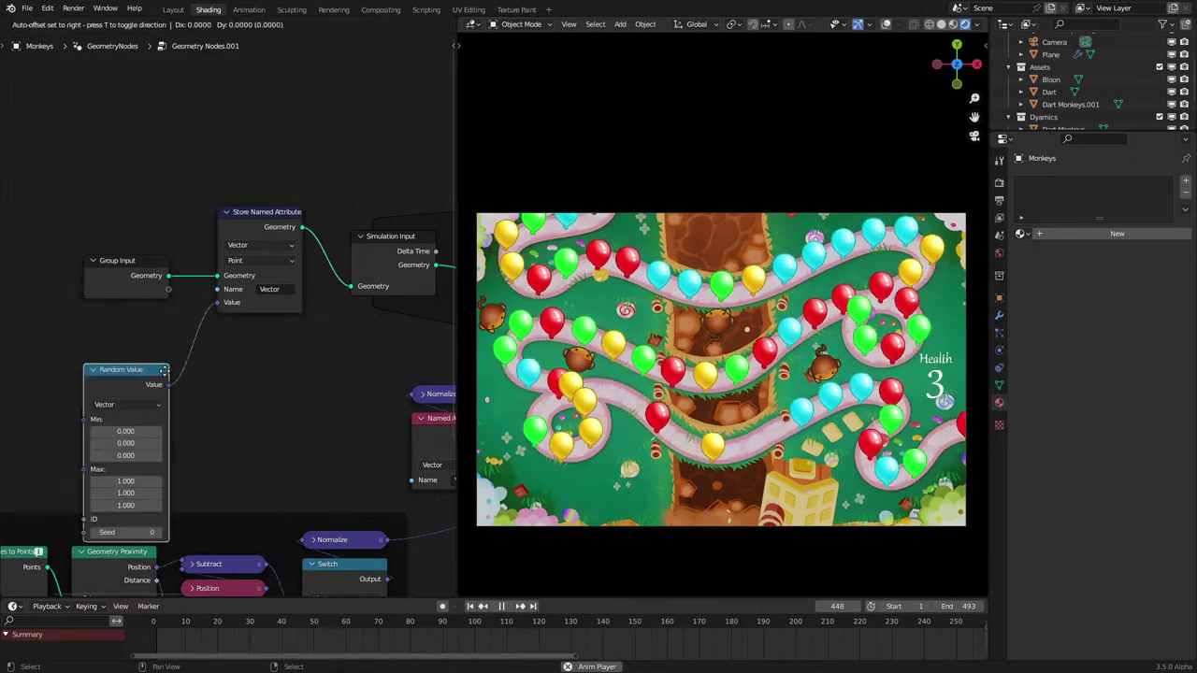
left_click(166, 326)
key("space")
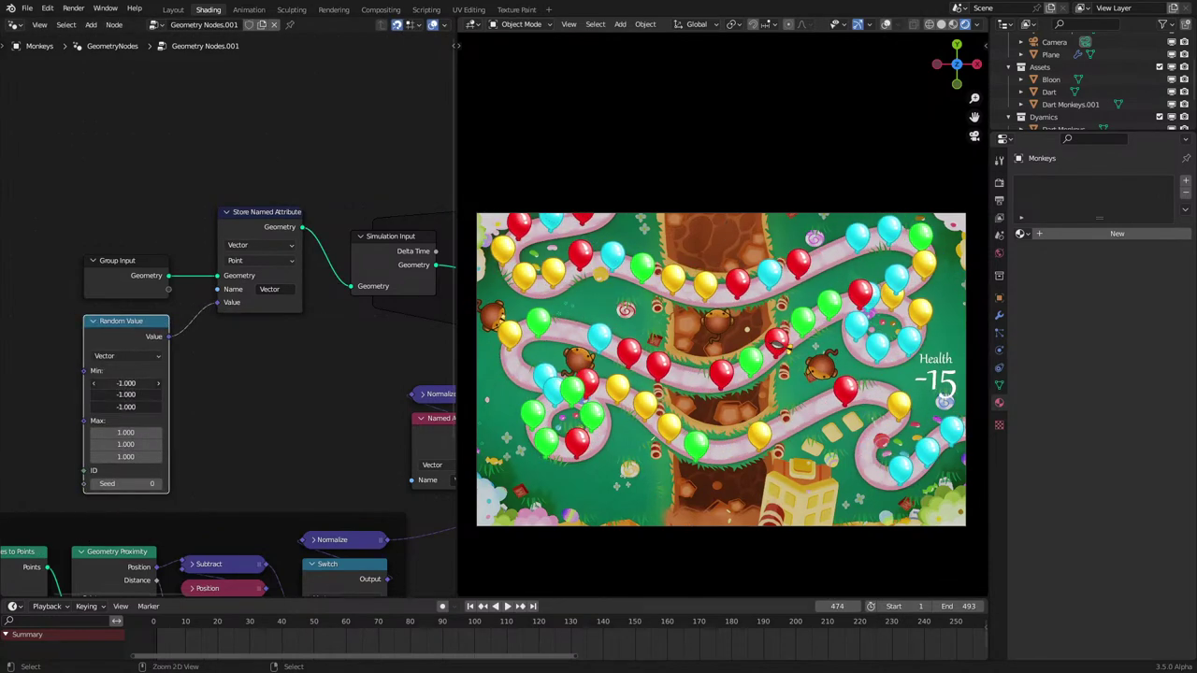
left_click_drag(92, 327, 259, 342)
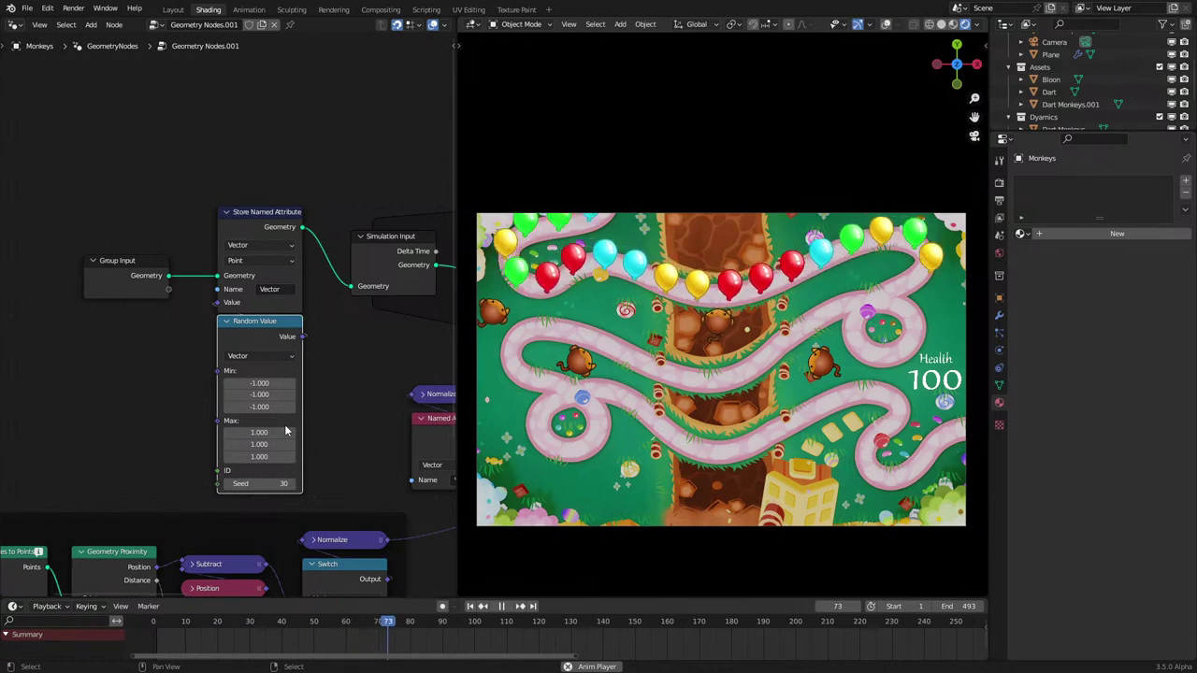
Step: Group the Mix, Normalize and Named Attribute nodes below the simulation zone in a frame
scroll(323, 412, "down", 5)
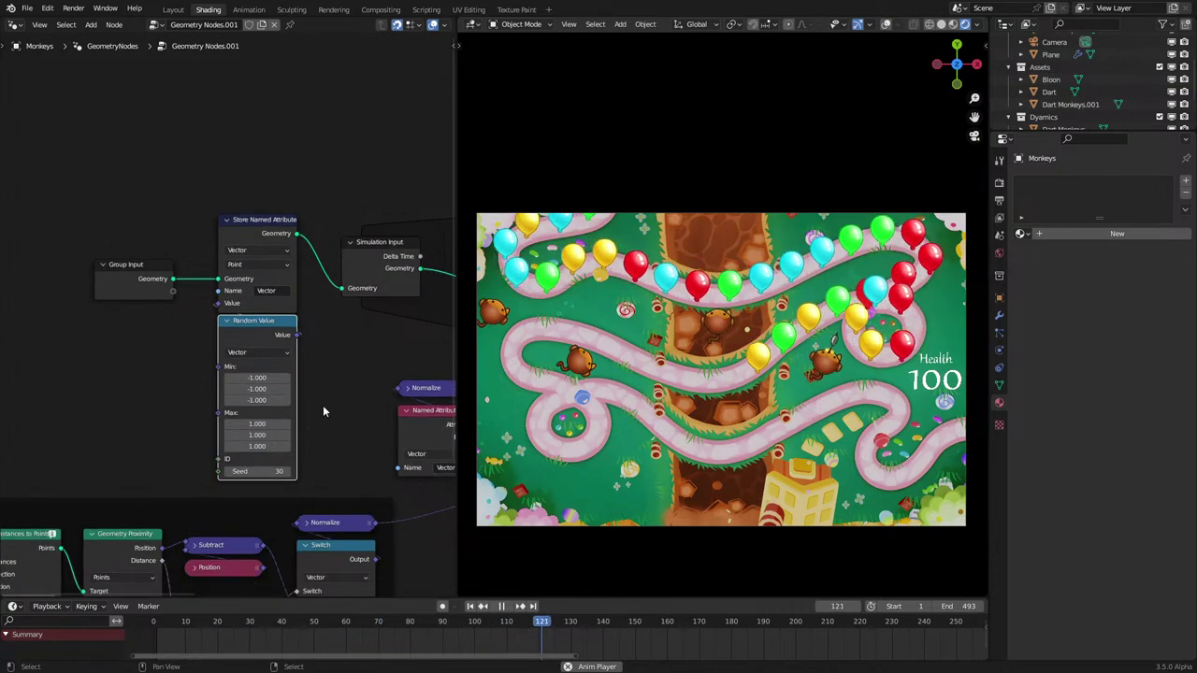
middle_click_drag(404, 467, 195, 450)
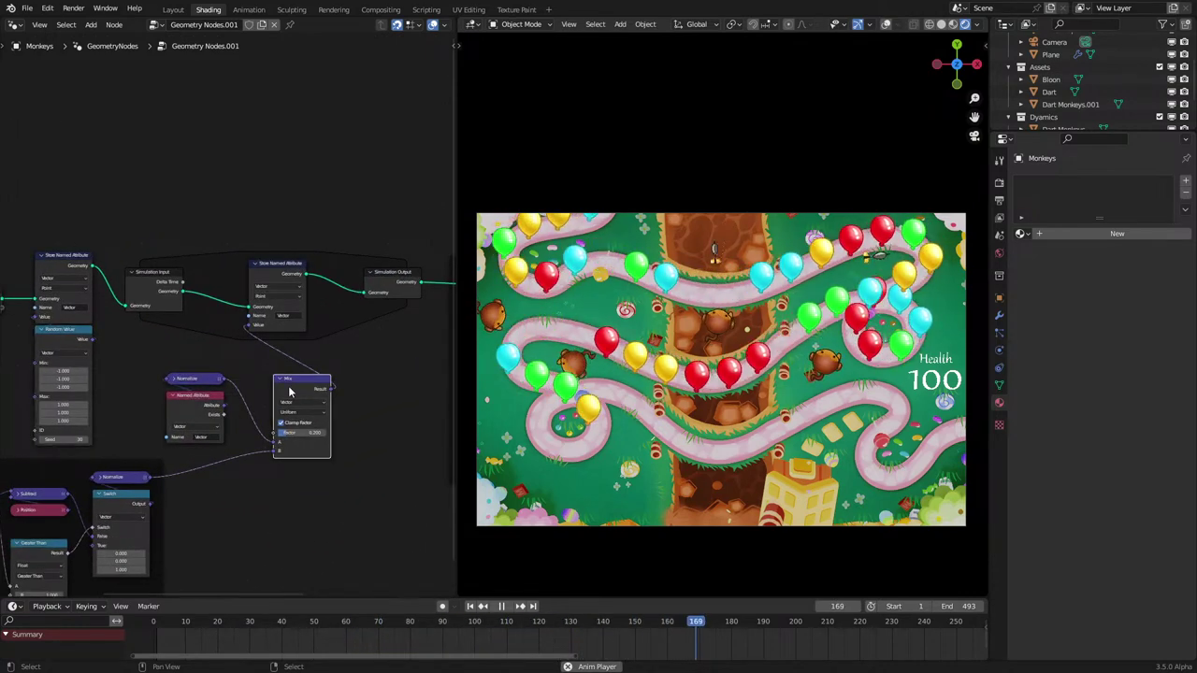
left_click_drag(290, 391, 316, 471)
key("ctrl+j")
left_click(251, 544)
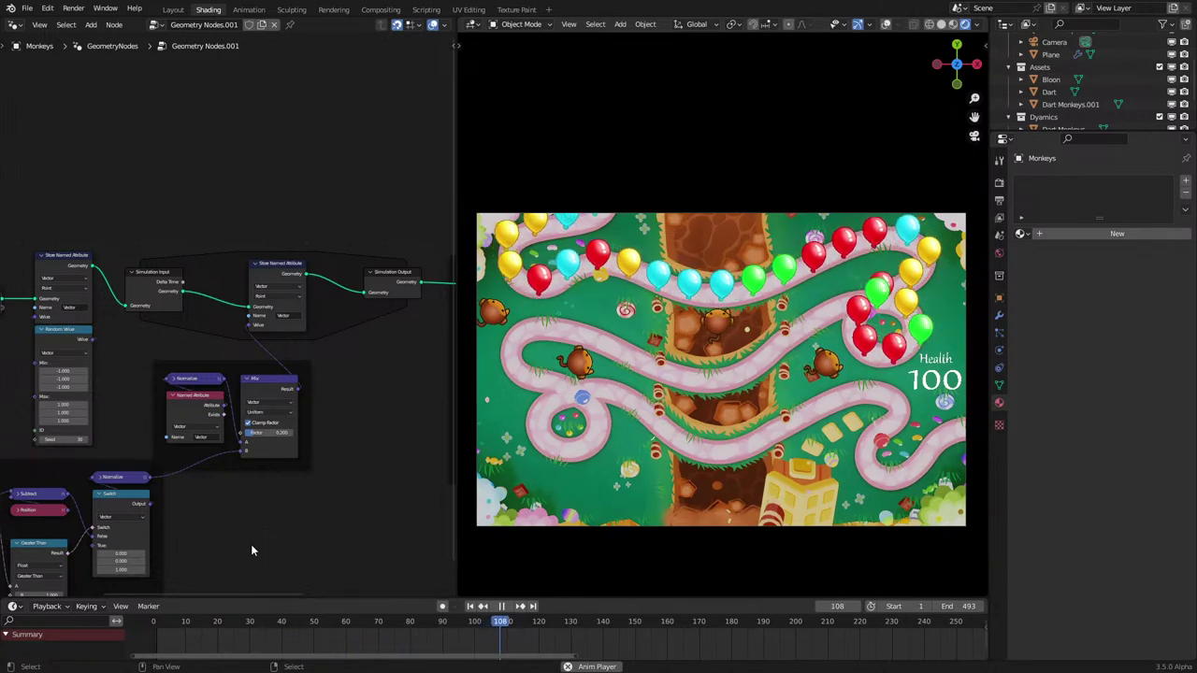
key("space")
middle_click_drag(793, 460, 801, 376)
middle_click_drag(560, 361, 686, 331, "shift")
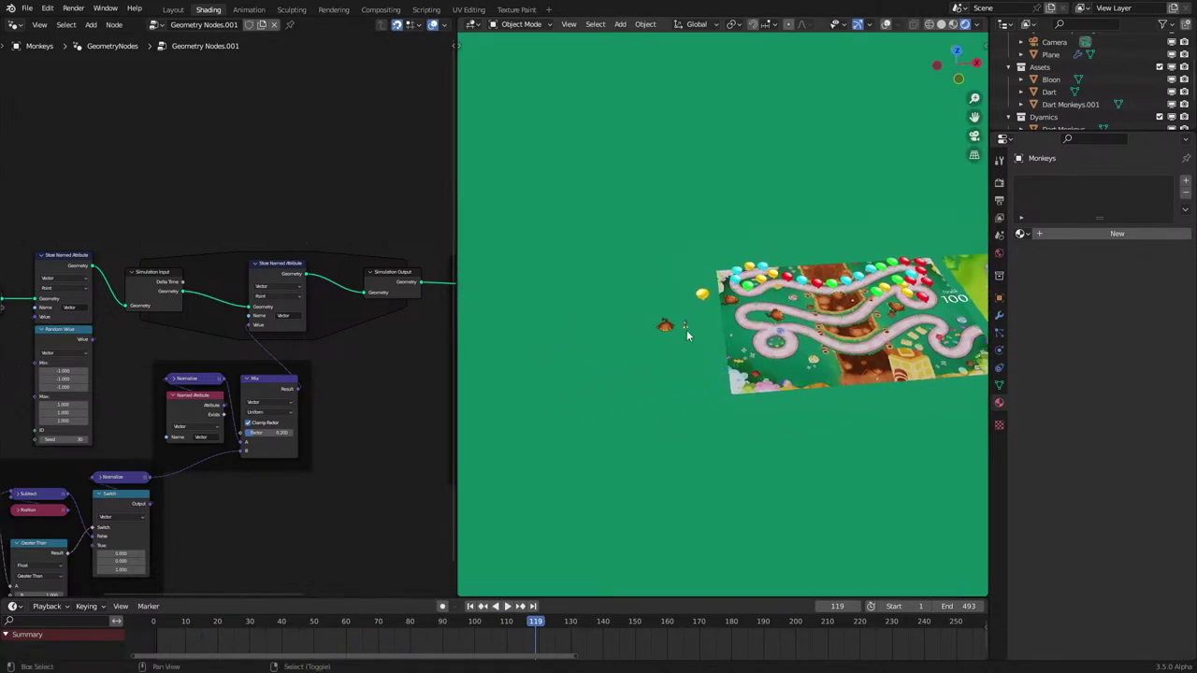
scroll(687, 335, "up", 4)
left_click(587, 341)
key("g")
key("z")
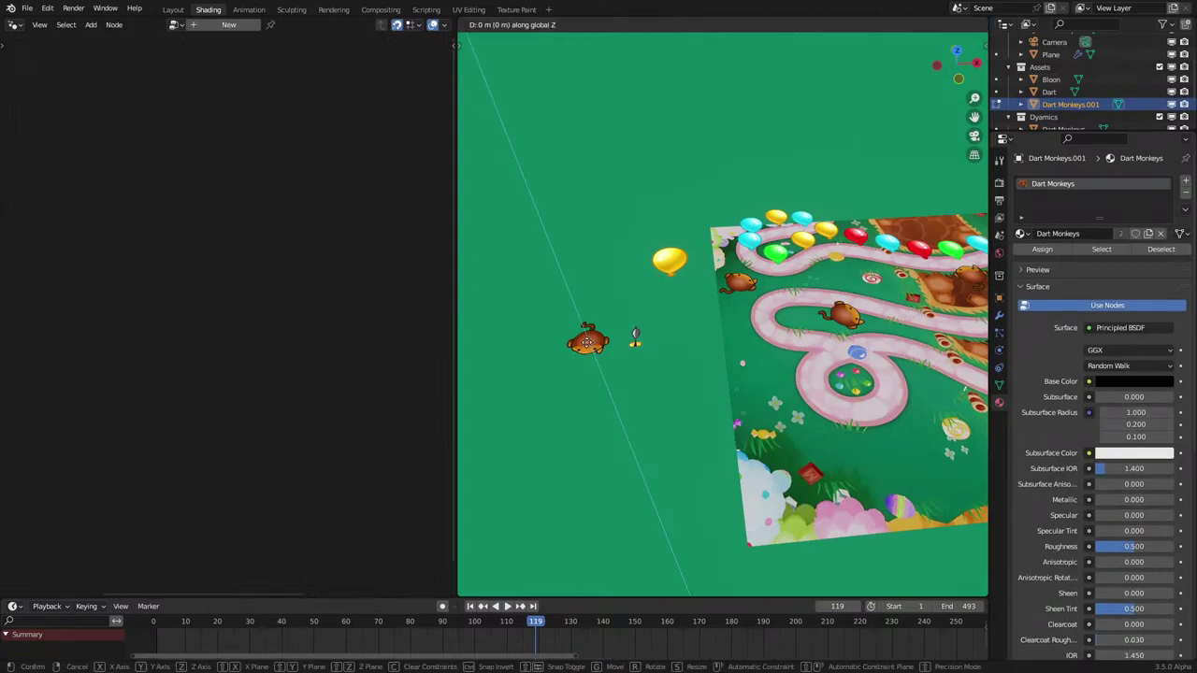
left_click(591, 407)
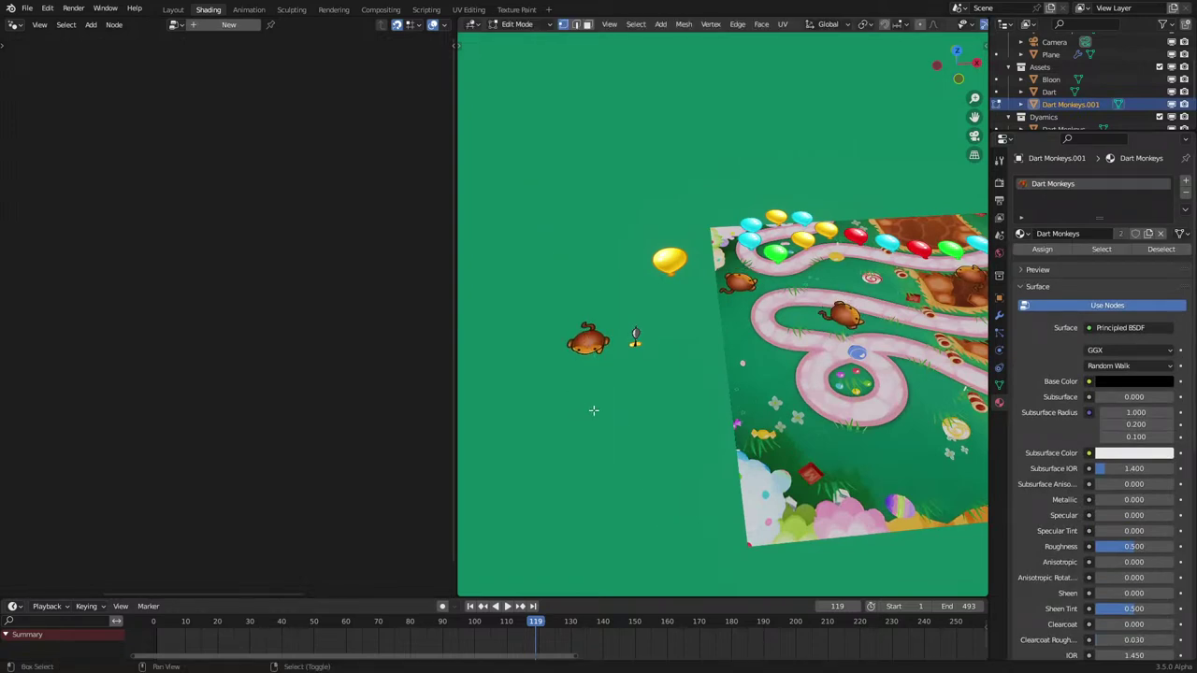
middle_click_drag(593, 409, 690, 337)
key("g")
key("z")
right_click(676, 377)
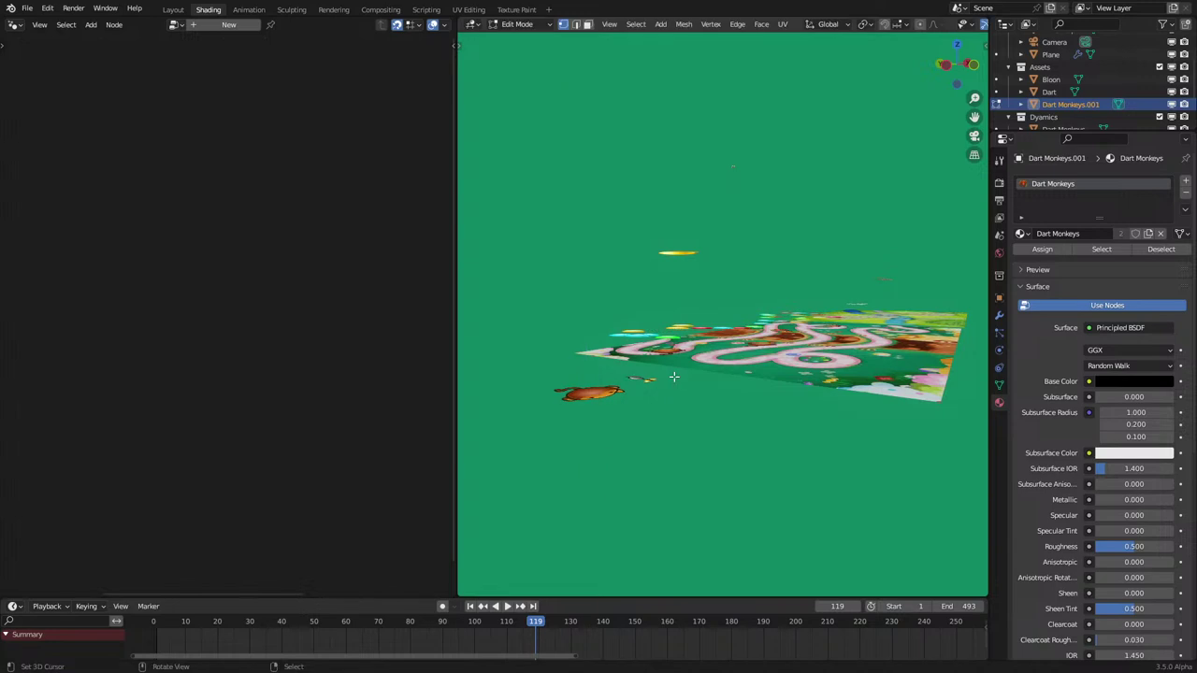
key("Tab")
left_click(673, 352)
key("g")
right_click(673, 343)
Step: Apply the rotation of the Dart Monkeys.001 asset so that its object rotation is zeroed
left_click(600, 393)
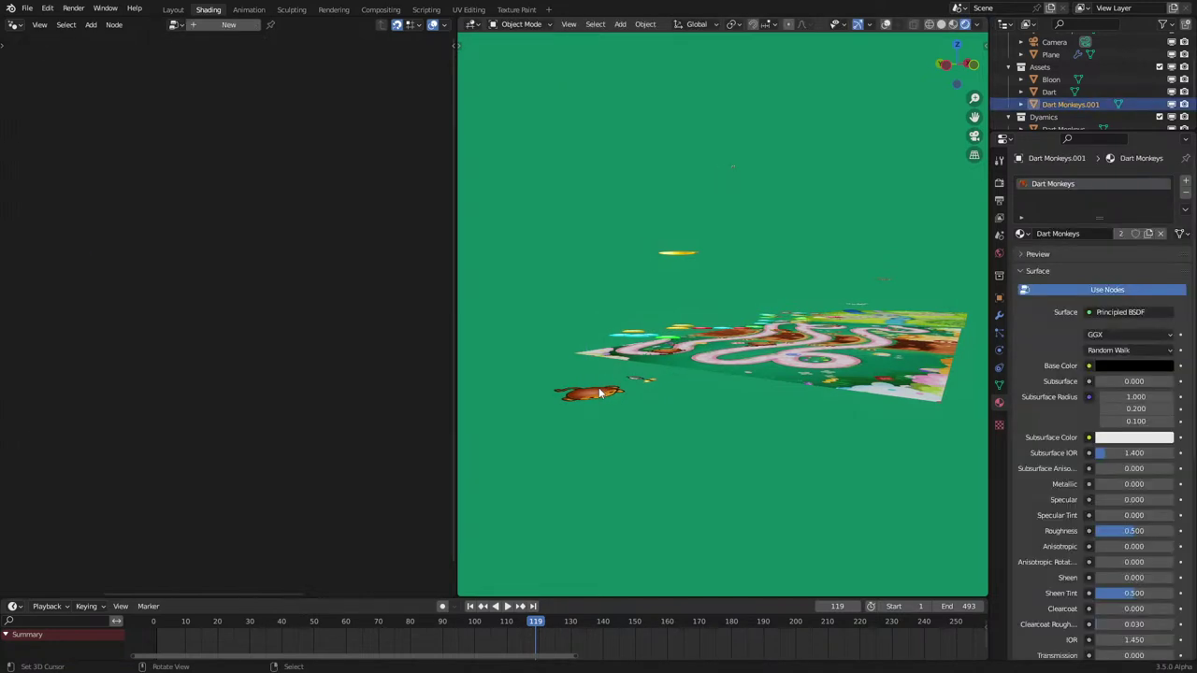
left_click(998, 297)
middle_click_drag(969, 308, 766, 306)
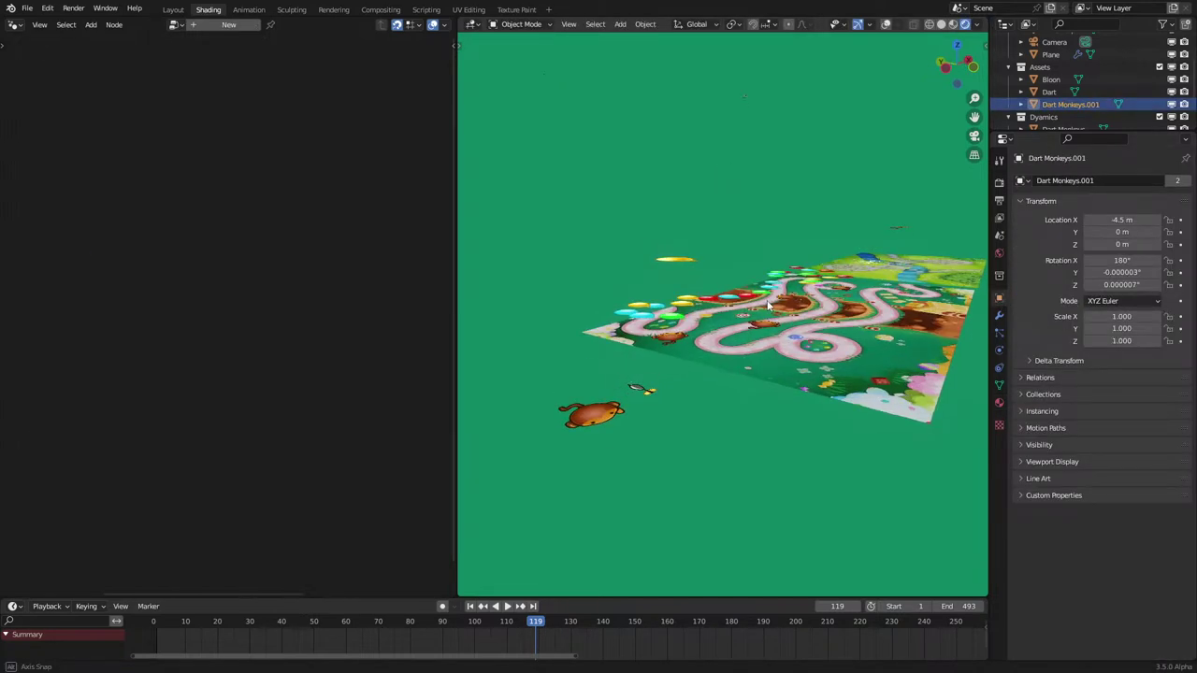
key("ctrl+a")
left_click(764, 289)
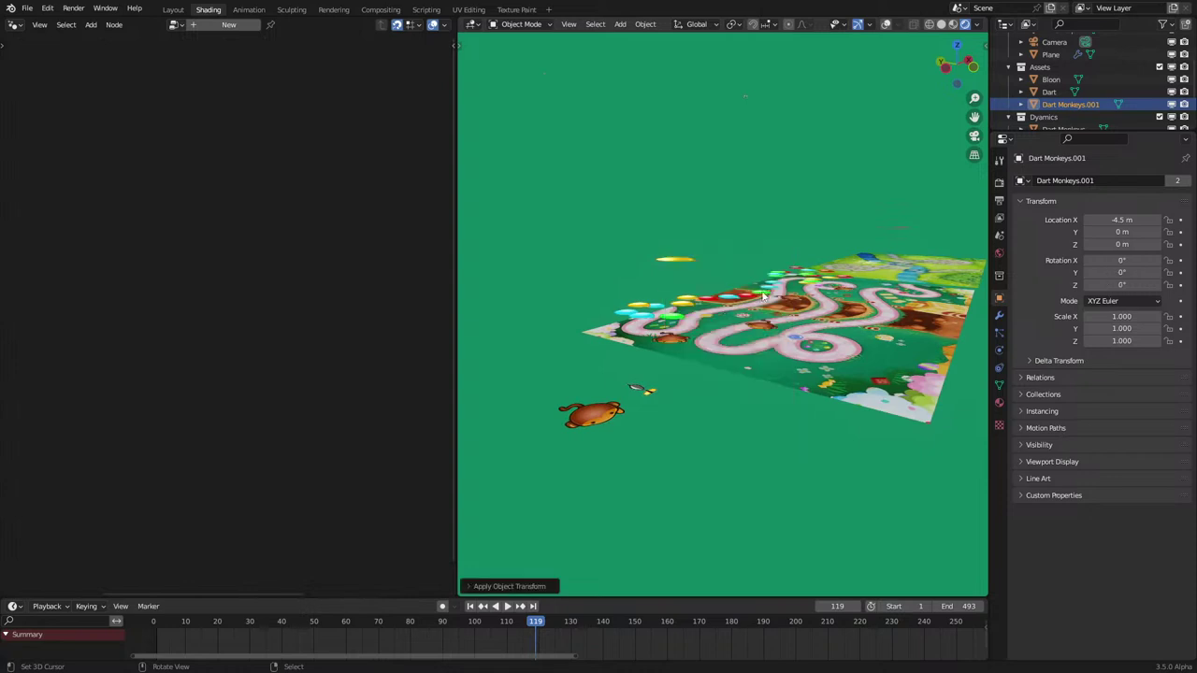
Step: Check the Dart asset's transform values and play the animation to inspect the monkeys
left_click(632, 390)
middle_click_drag(665, 272, 624, 374)
key("space")
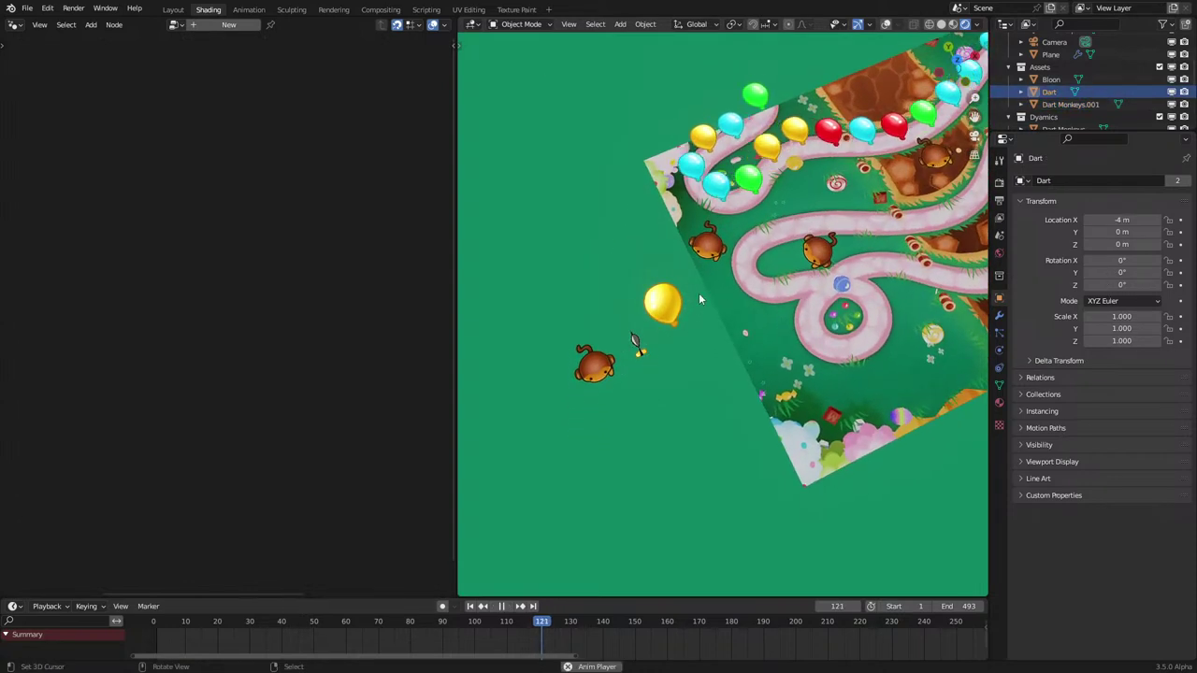
key("space")
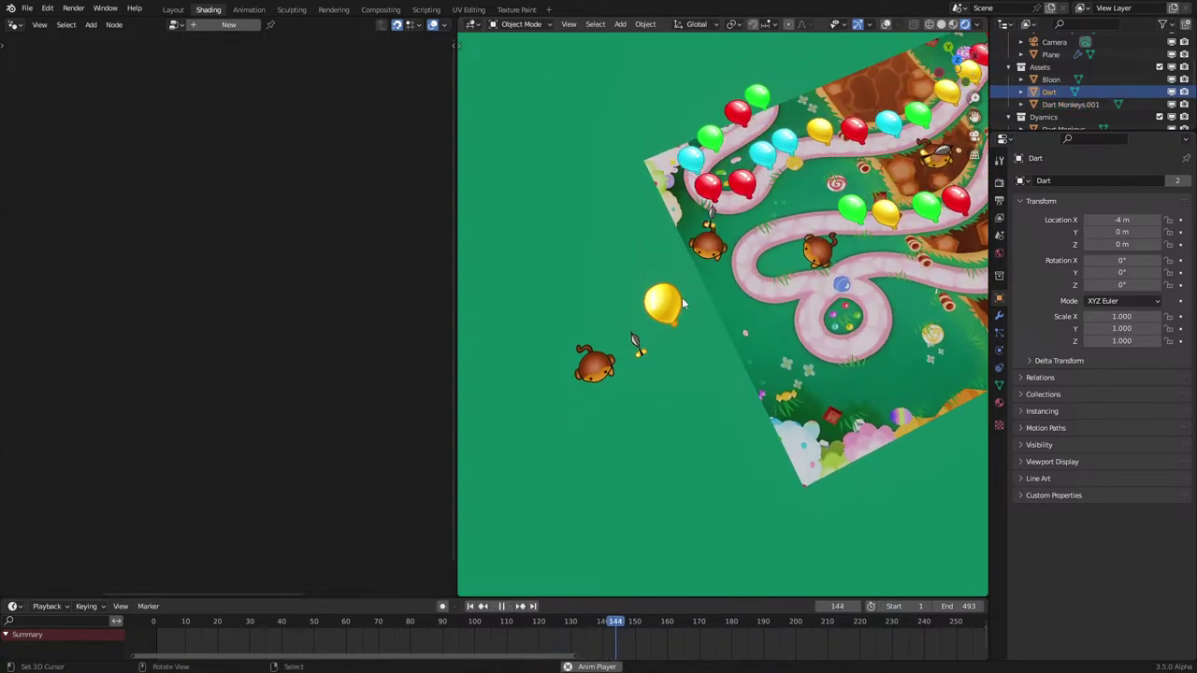
Step: Swap the Subtract operands in the monkeys' aiming vector, placing the Position node above Subtract, and replay the animation from an early frame
left_click(714, 253)
middle_click_drag(59, 491, 147, 374)
scroll(147, 374, "up", 4)
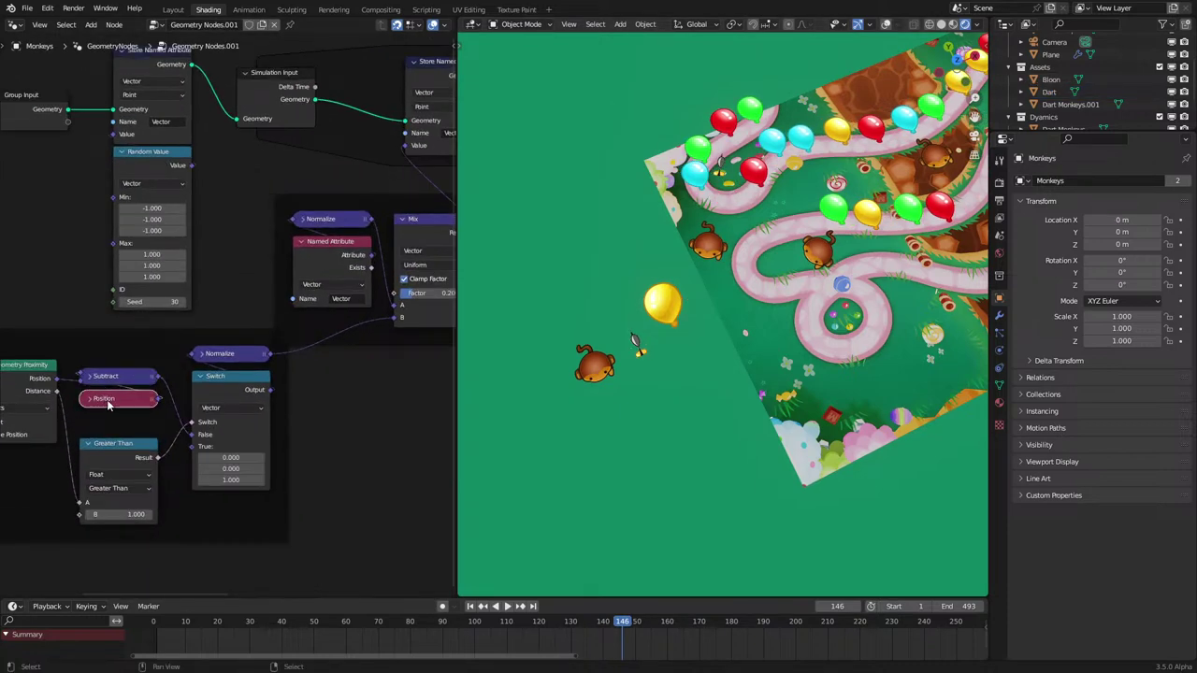
mouse_move(108, 403)
left_mouse_down()
mouse_move(115, 356)
mouse_move(126, 388)
left_mouse_up()
key("space")
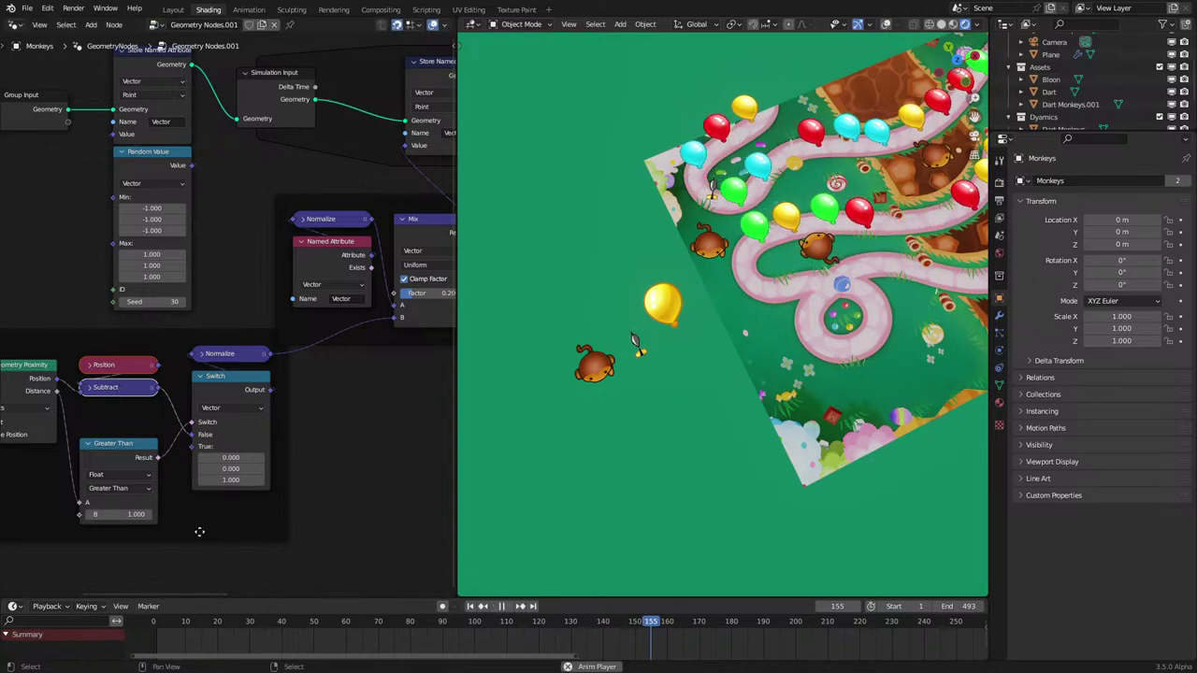
left_click(141, 624)
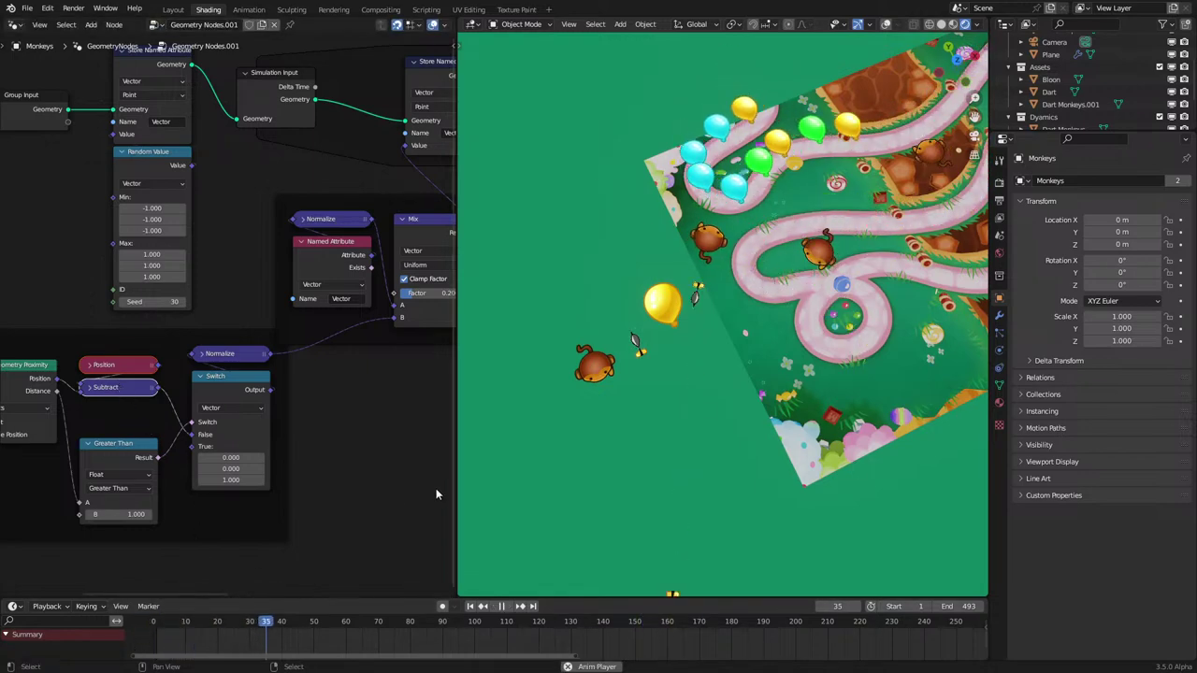
Step: Examine how the monkeys' nodes align the instanced asset to the stored vector while briefly playing the animation
scroll(310, 436, "down", 1)
scroll(313, 430, "down", 4)
middle_click_drag(363, 387, 53, 449)
scroll(153, 445, "up", 4)
scroll(153, 445, "up", 1)
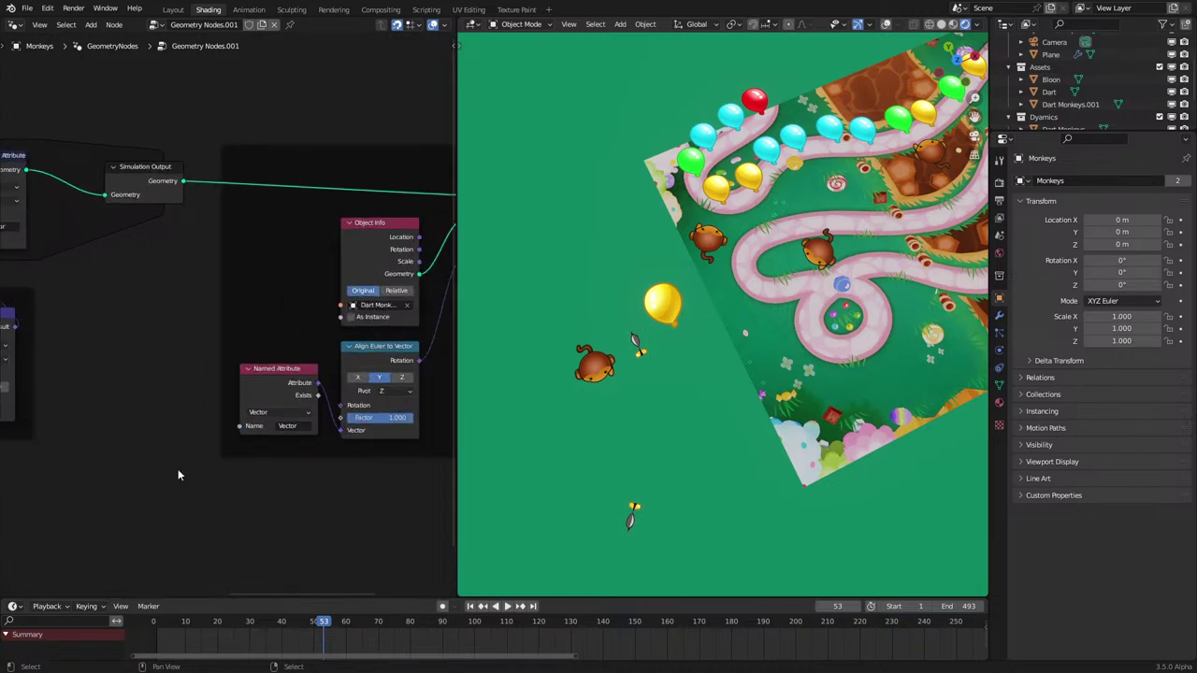
middle_click_drag(177, 469, 367, 421)
key("space")
key("space")
Step: Examine Dart Sim's movement and instance alignment nodes during playback, then undo the last two actions
left_click(634, 545)
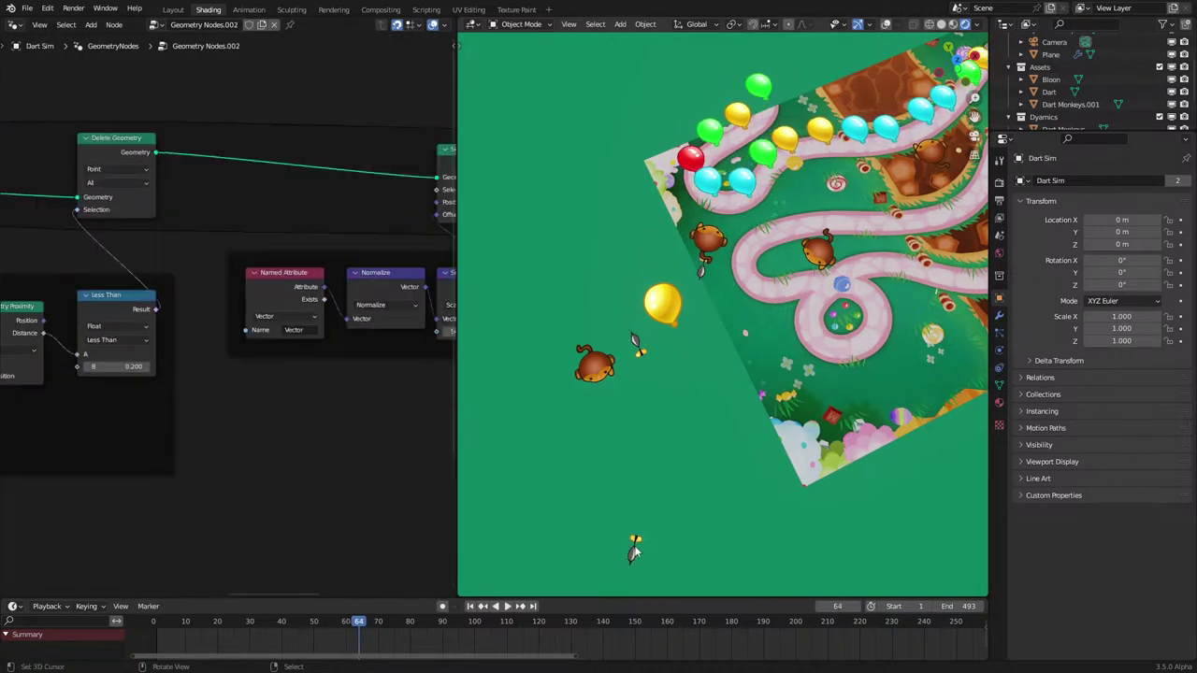
scroll(331, 383, "down", 3)
middle_click_drag(376, 363, 240, 395)
scroll(240, 400, "up", 1)
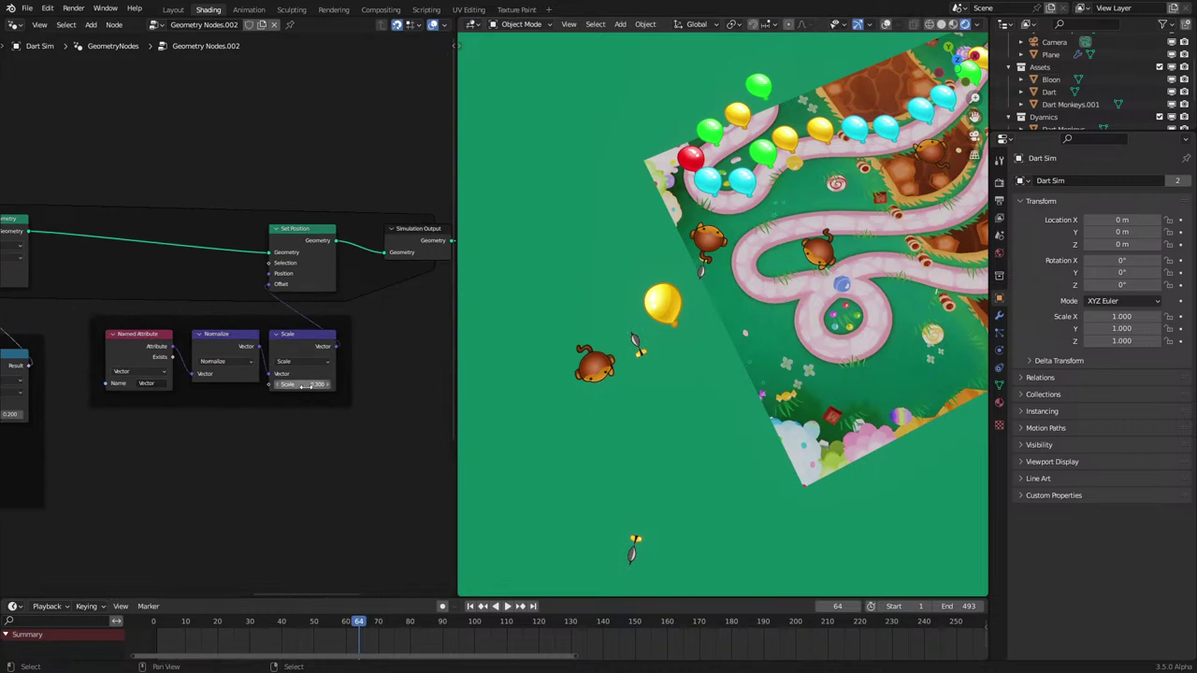
key("space")
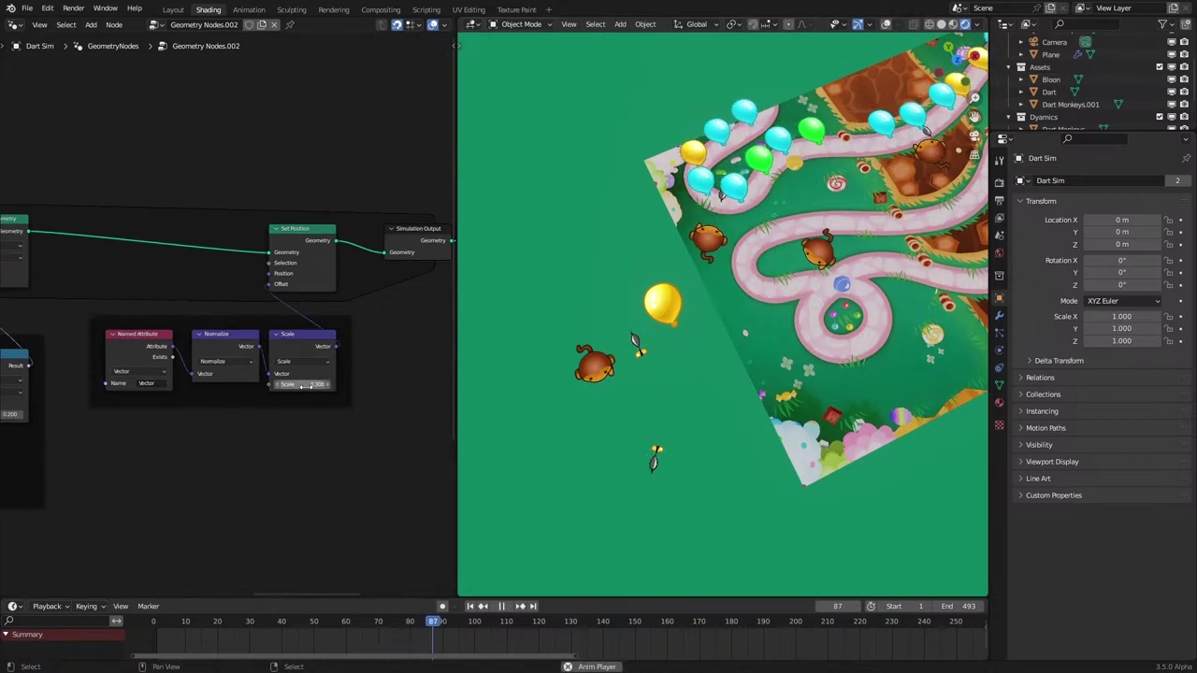
middle_click_drag(306, 386, 446, 384)
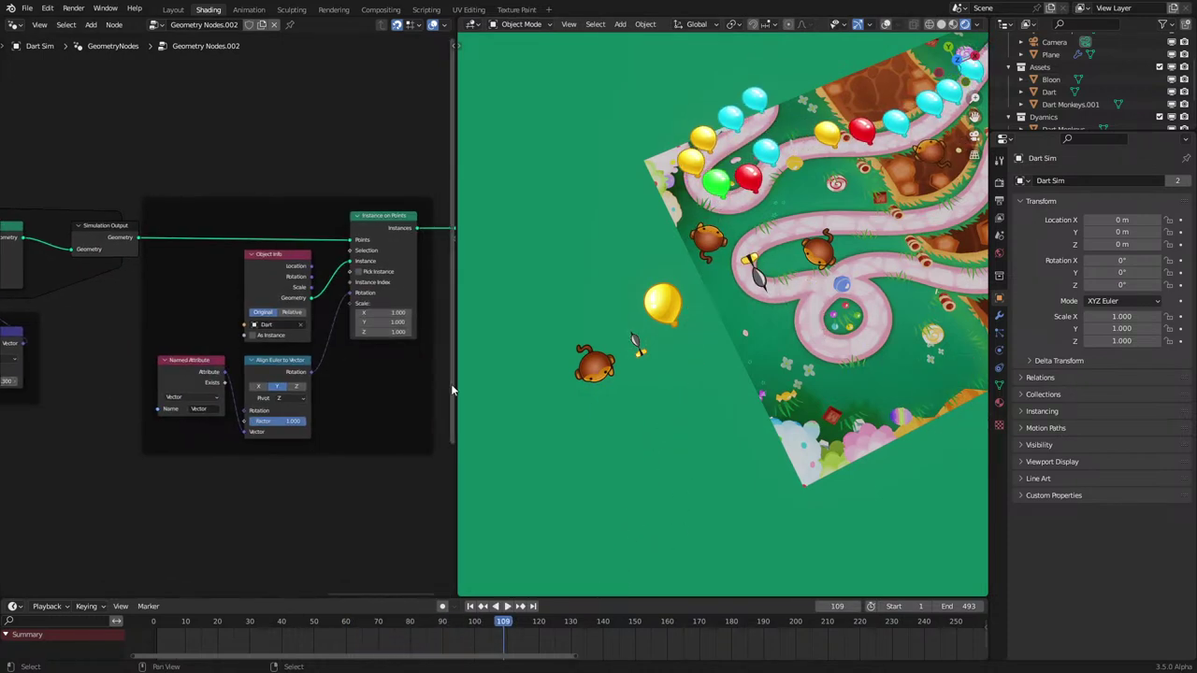
key("ctrl+z")
key("ctrl+z")
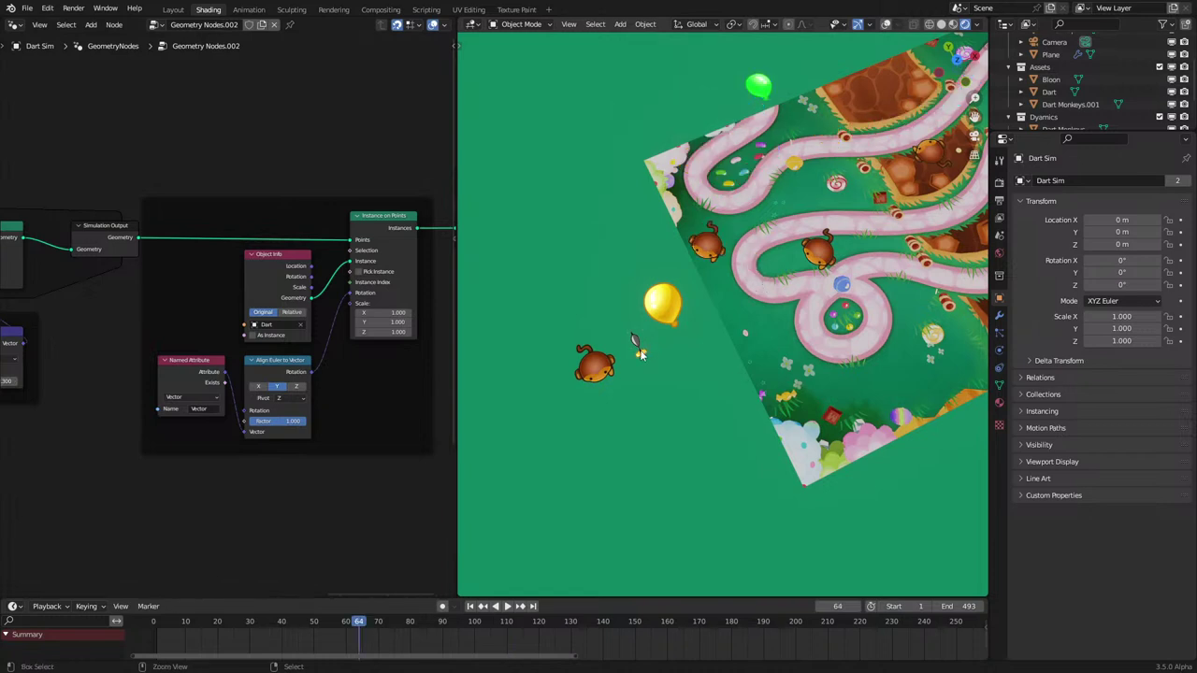
Step: Rotate the Dart Monkeys.001 asset 180° around Z in Object Mode, apply its rotation and play the animation to check the facing
left_click(614, 362)
key("Tab")
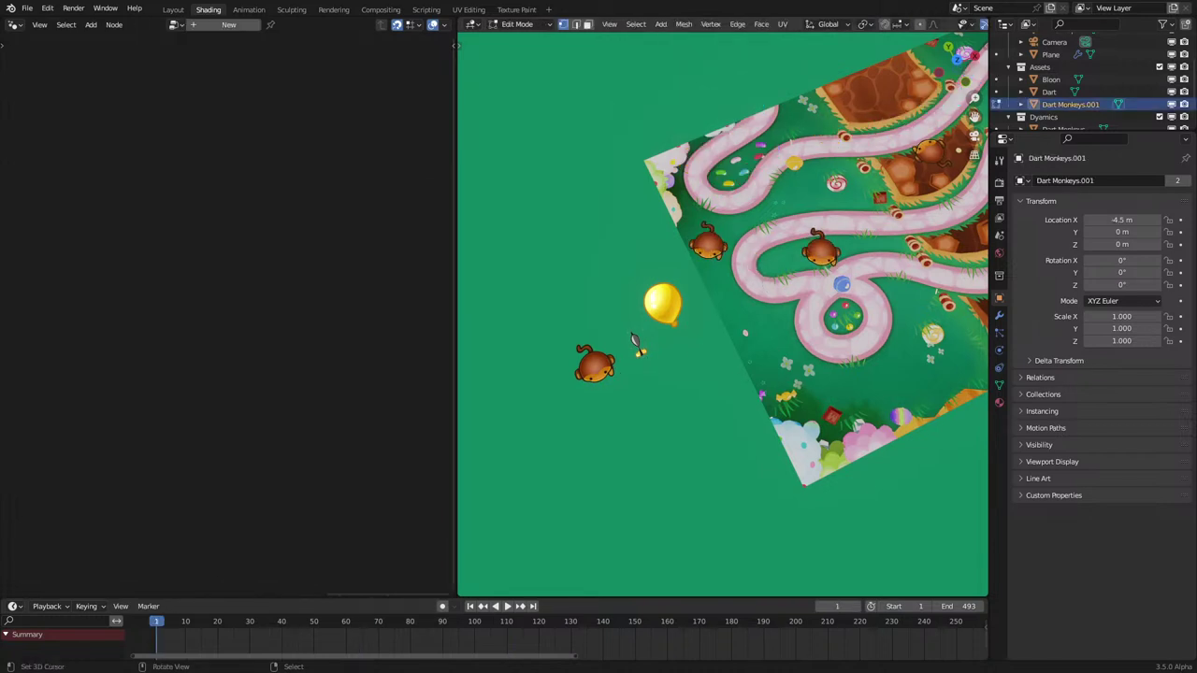
key("r")
right_click(719, 368)
key("Tab")
type("rz")
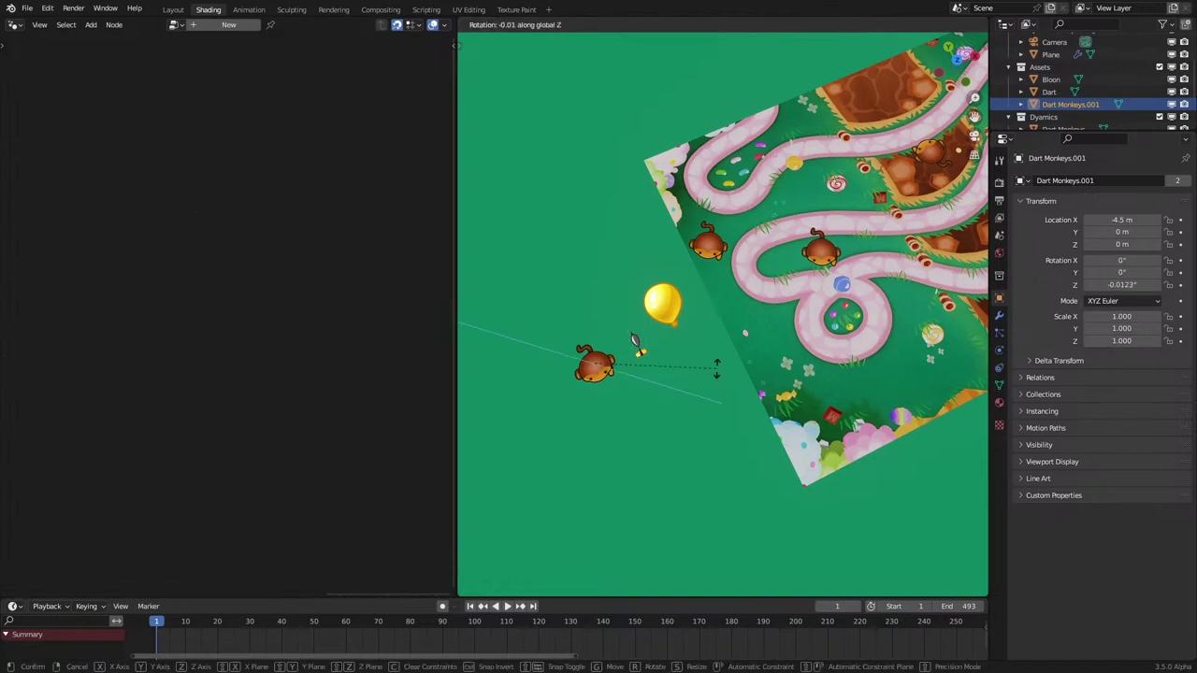
type("180")
key("Return")
key("ctrl+a")
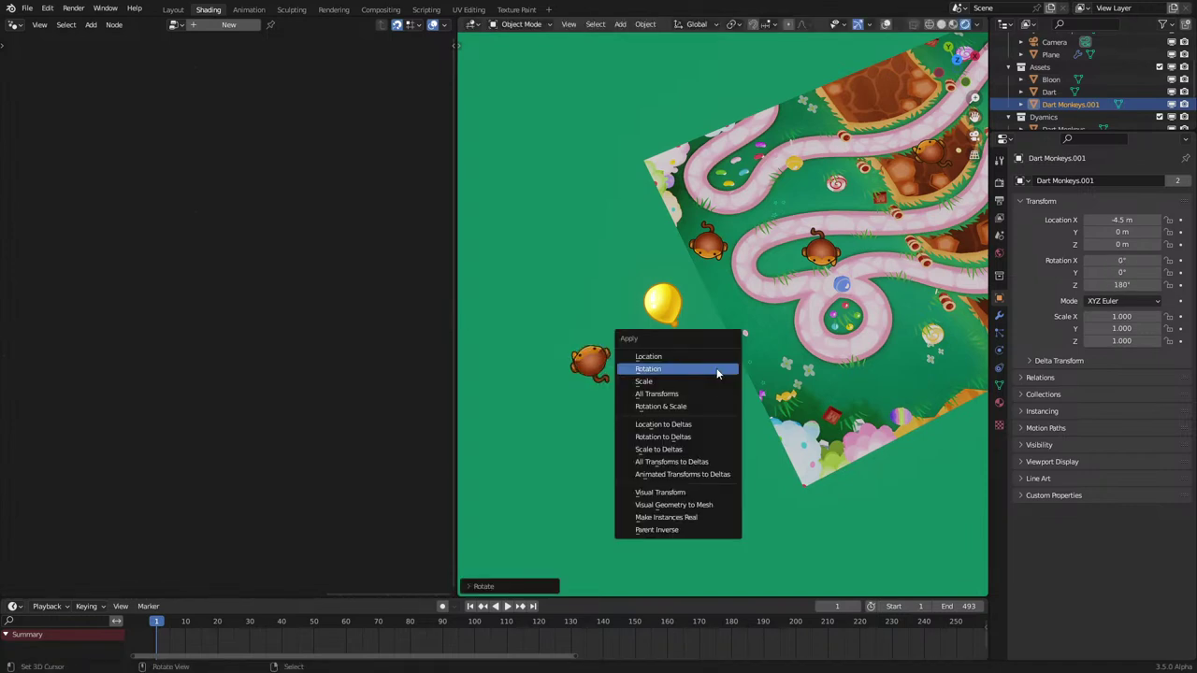
left_click(717, 369)
key("space")
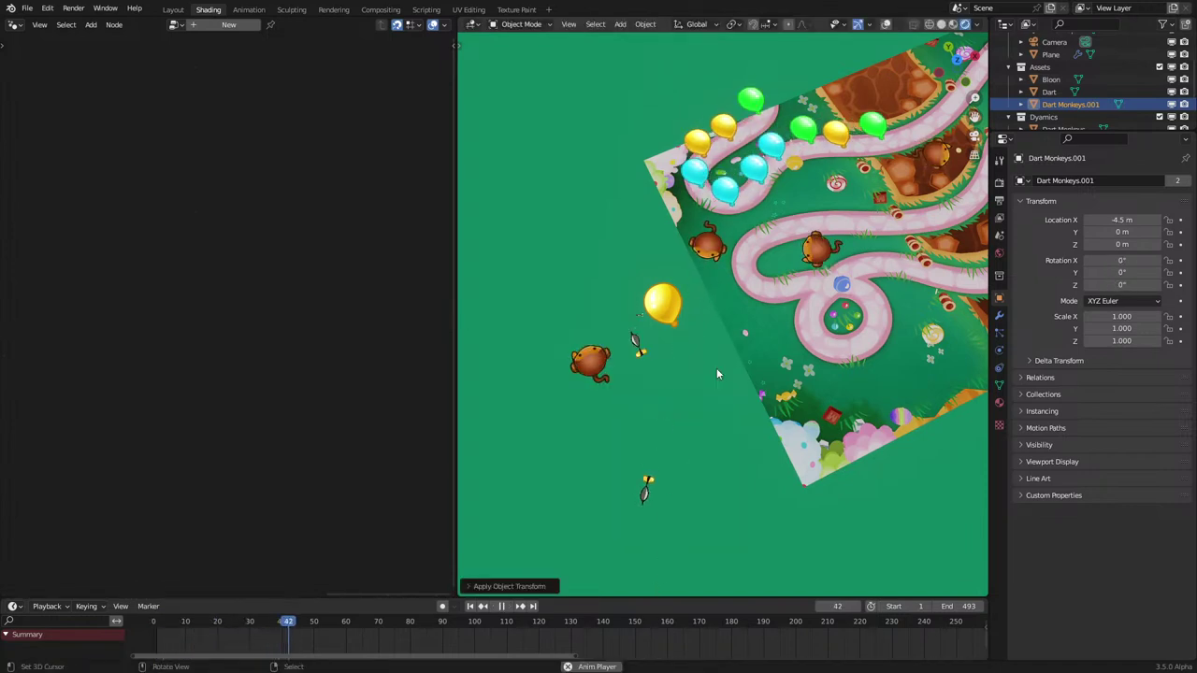
key("space")
Step: Restore the Subtract operand order in the Monkeys node tree, placing Position back below Subtract, and replay the animation from the start
right_click(690, 296)
middle_click_drag(215, 389, 243, 395)
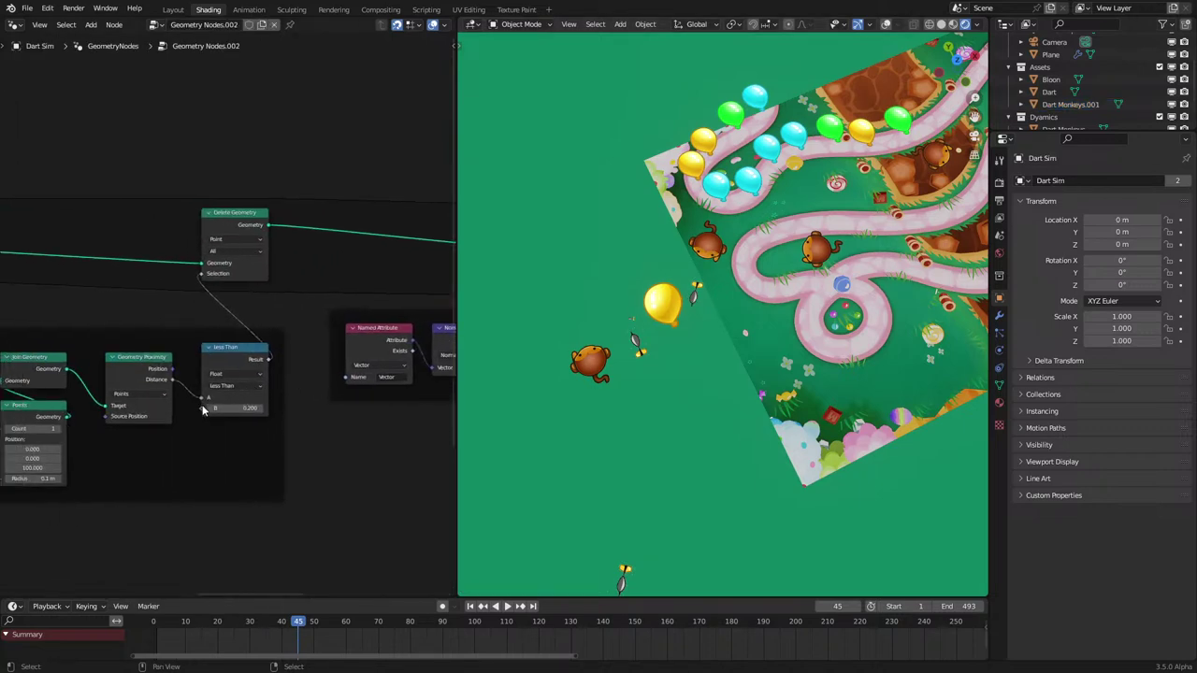
right_click(706, 257)
middle_click_drag(101, 437, 296, 401)
scroll(177, 449, "up", 3)
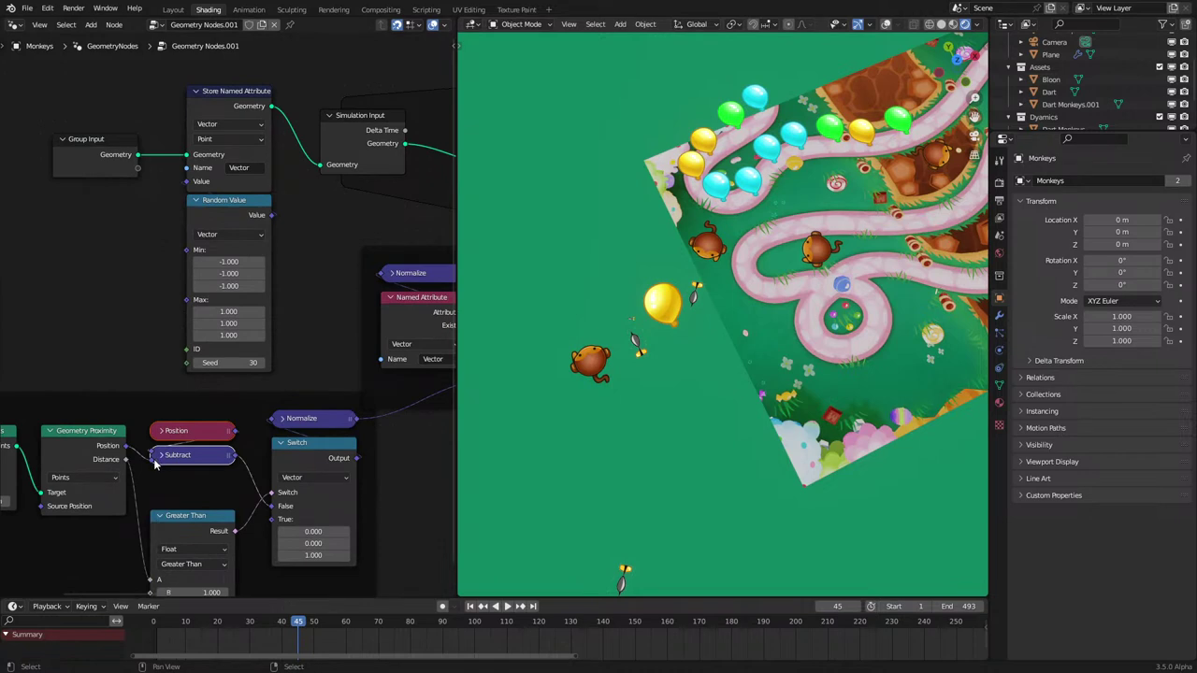
left_click_drag(174, 436, 174, 484)
key("shift+Left")
key("space")
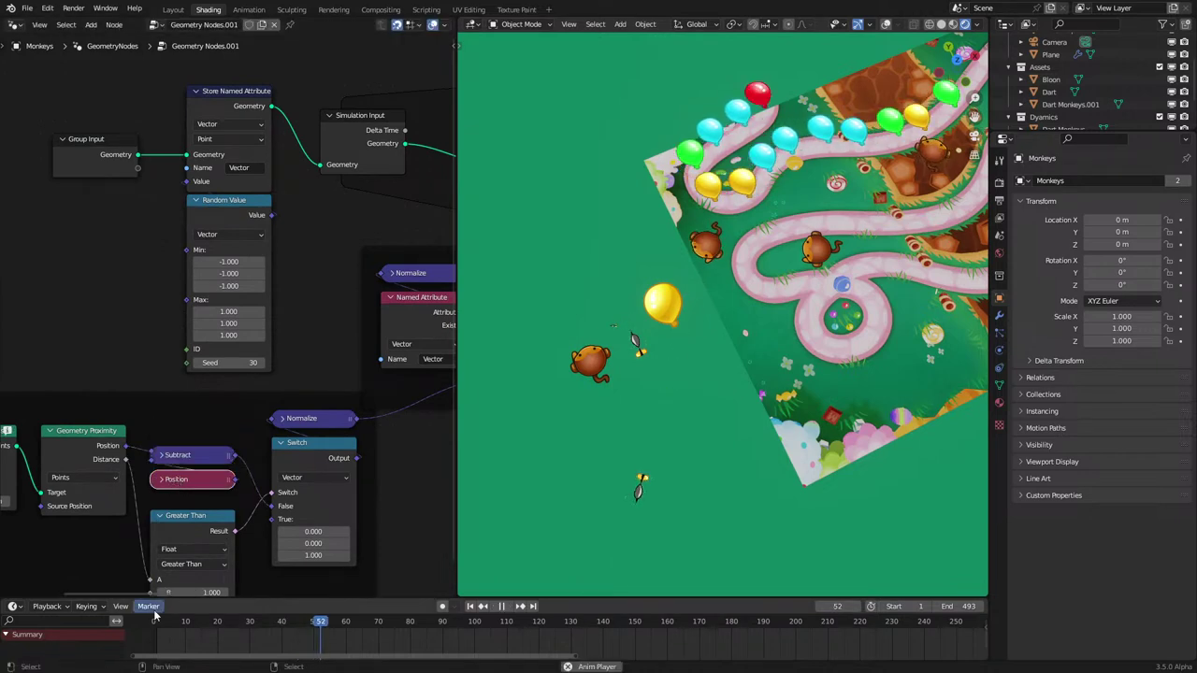
middle_click_drag(674, 453, 595, 473, "shift")
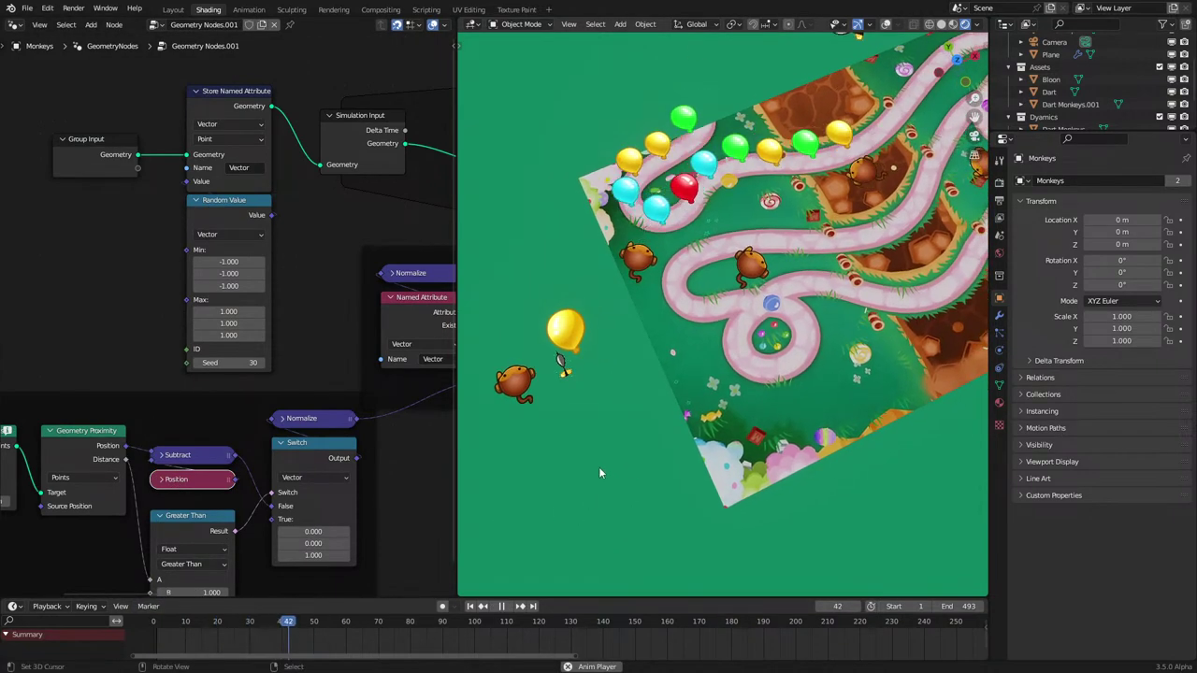
middle_click_drag(714, 354, 666, 400, "shift")
middle_click_drag(553, 435, 591, 407, "shift")
key("space")
Step: Move the Dart Monkeys.001 mesh along Z in Edit Mode and play the animation through the camera
right_click(497, 451)
key("Tab")
middle_click_drag(561, 522, 617, 488)
key("g")
key("z")
left_click(594, 413)
key("Tab")
key("space")
key("KP_0")
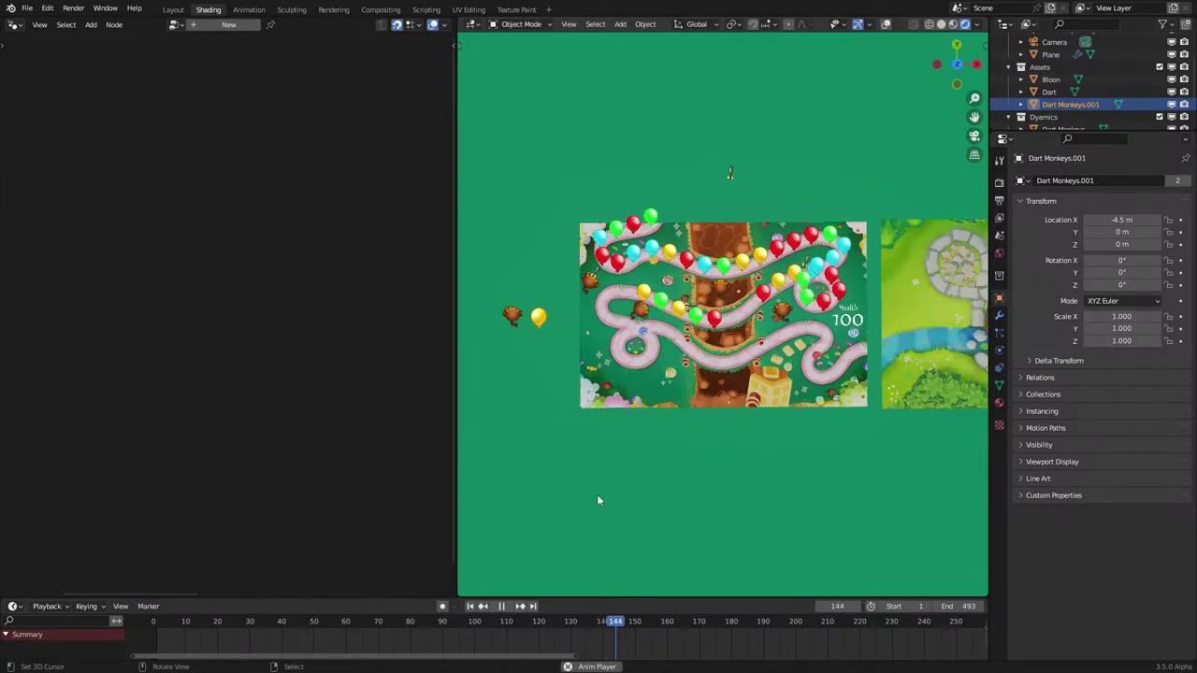
key("space")
Step: Step the animation five frames forward and inspect the layering of darts, monkeys and bloons from an angled view
key("Tab")
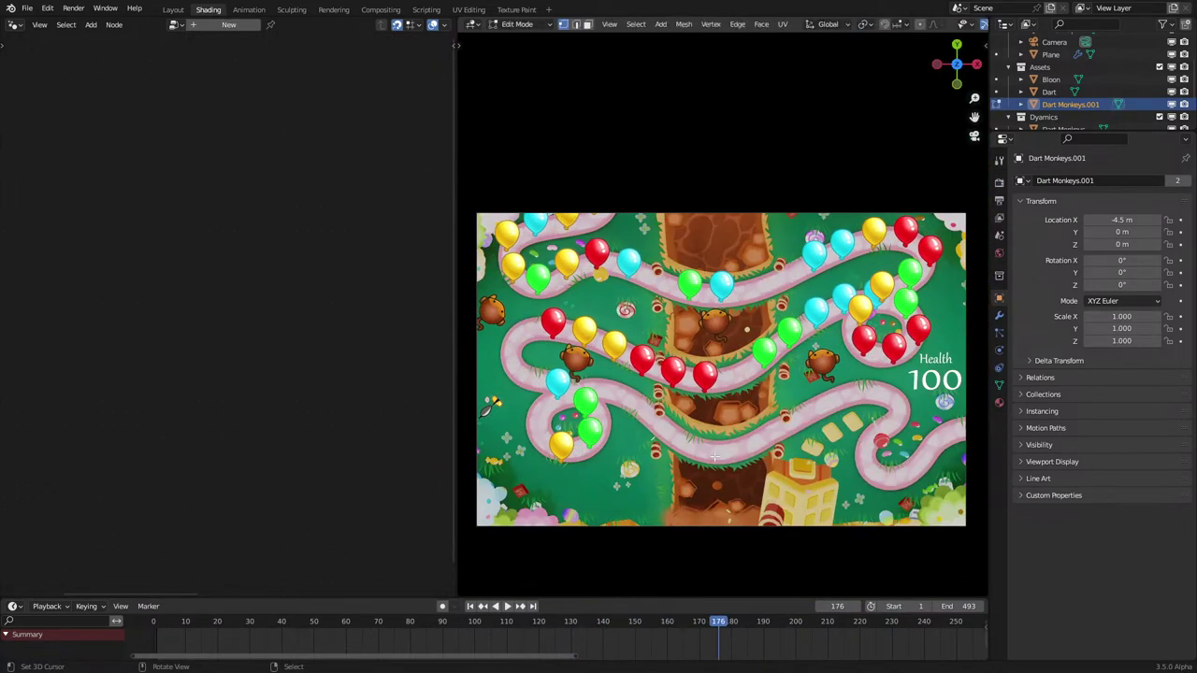
key("Right")
key("Right")
key("Right")
key("Right")
key("Right")
middle_click_drag(704, 465, 767, 407)
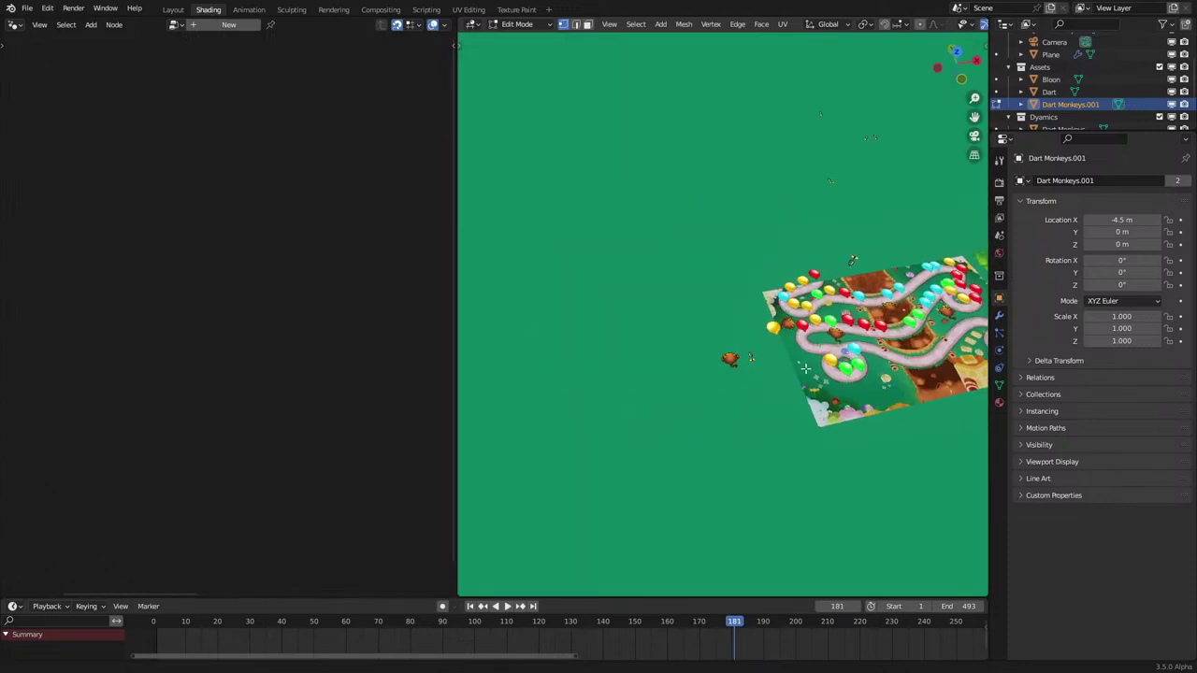
key("Tab")
scroll(772, 430, "up", 3)
right_click(772, 391)
middle_click_drag(720, 491, 737, 466)
Step: Shift the Dart Monkeys.001 mesh vertically in Edit Mode, working in a front wireframe view
key("KP_1")
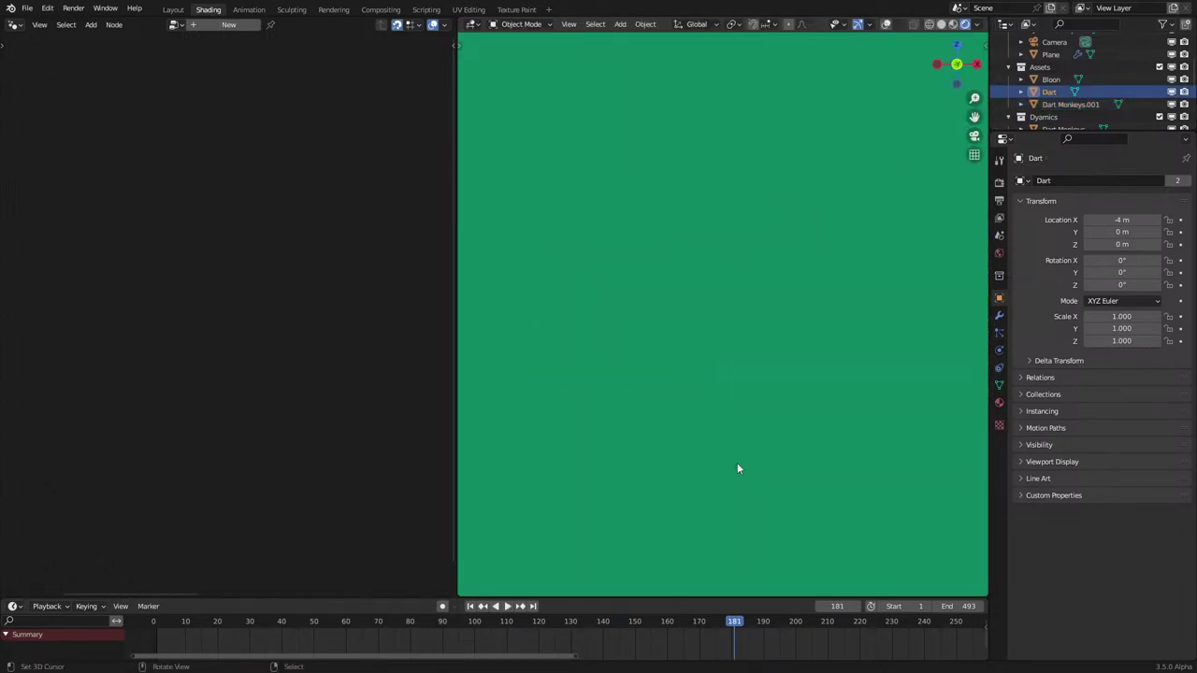
key("z")
left_click(546, 399)
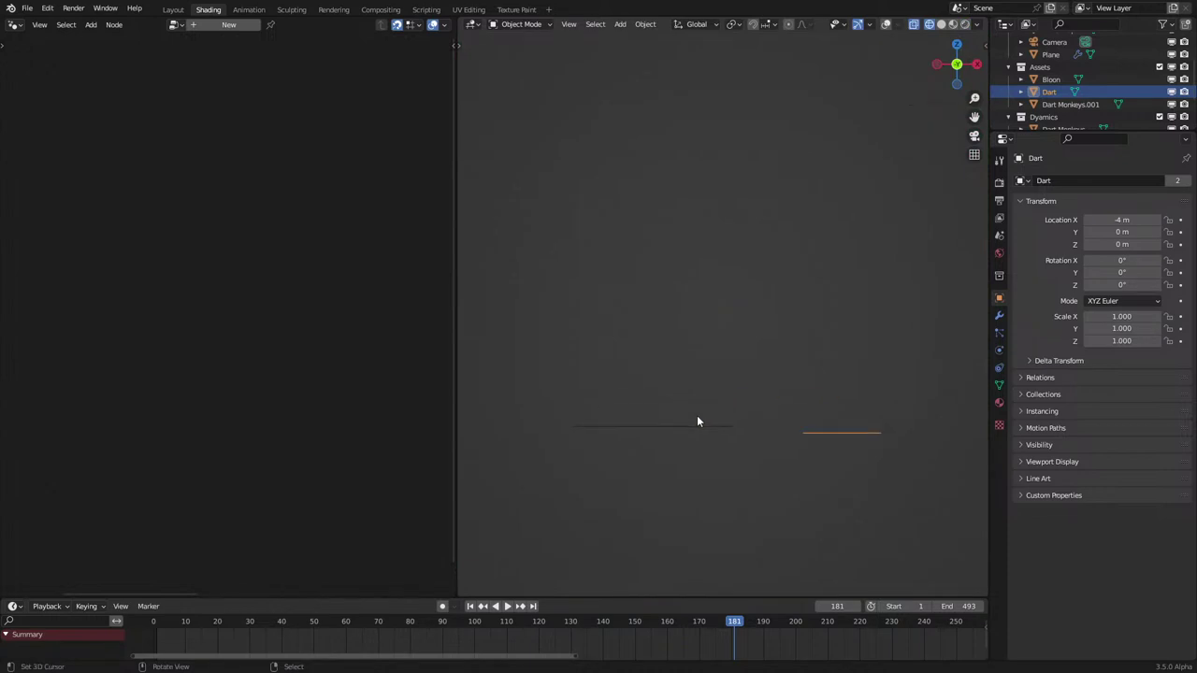
left_click(697, 421)
key("g")
left_click(707, 397)
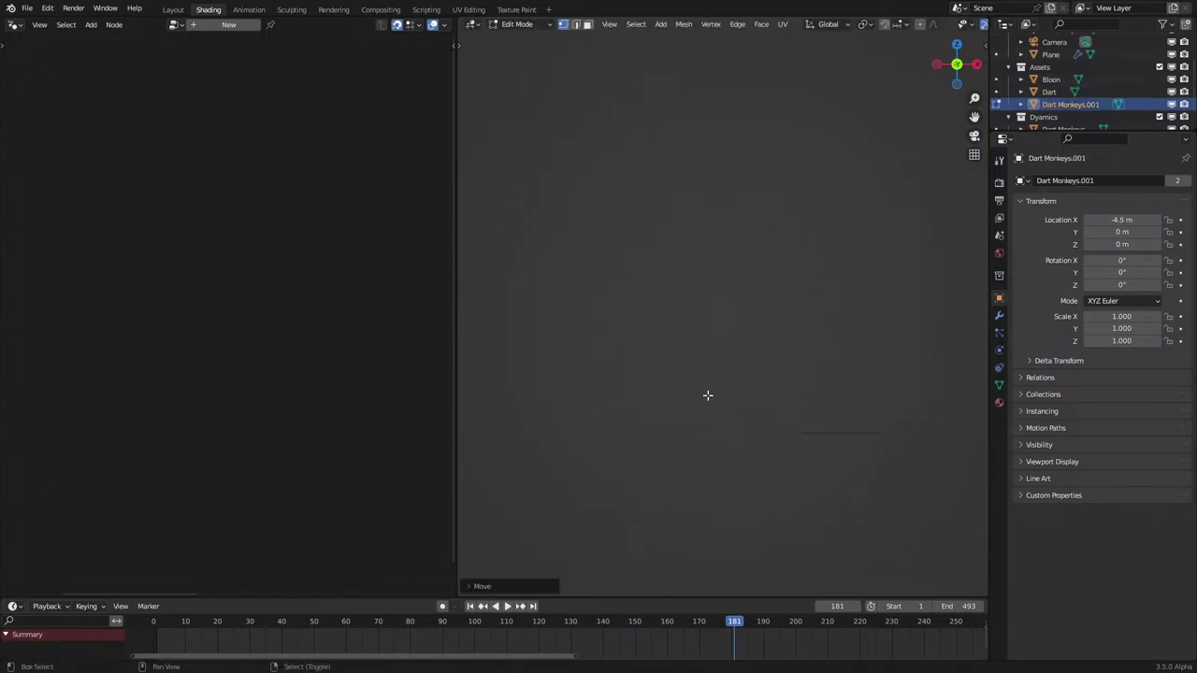
key("Tab")
Step: Return to the rendered camera view and replay the animation from the start to check the monkeys against the bloons
middle_click_drag(708, 396, 713, 413)
key("KP_0")
key("z")
left_click(722, 262)
key("space")
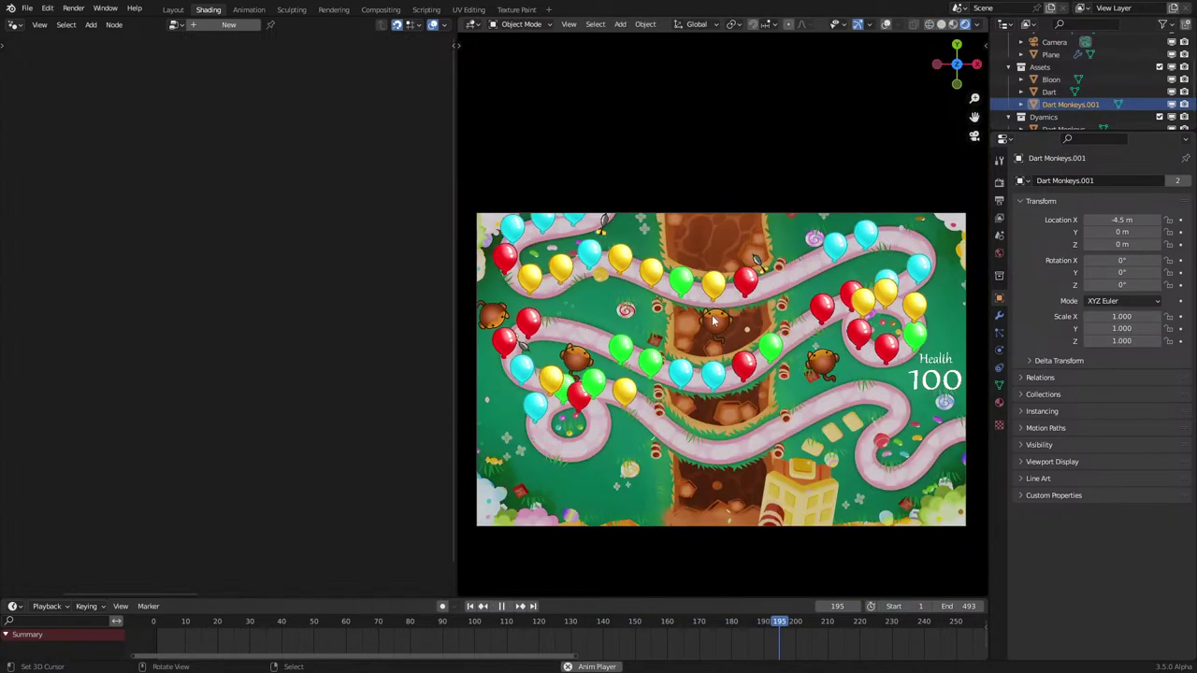
key("space")
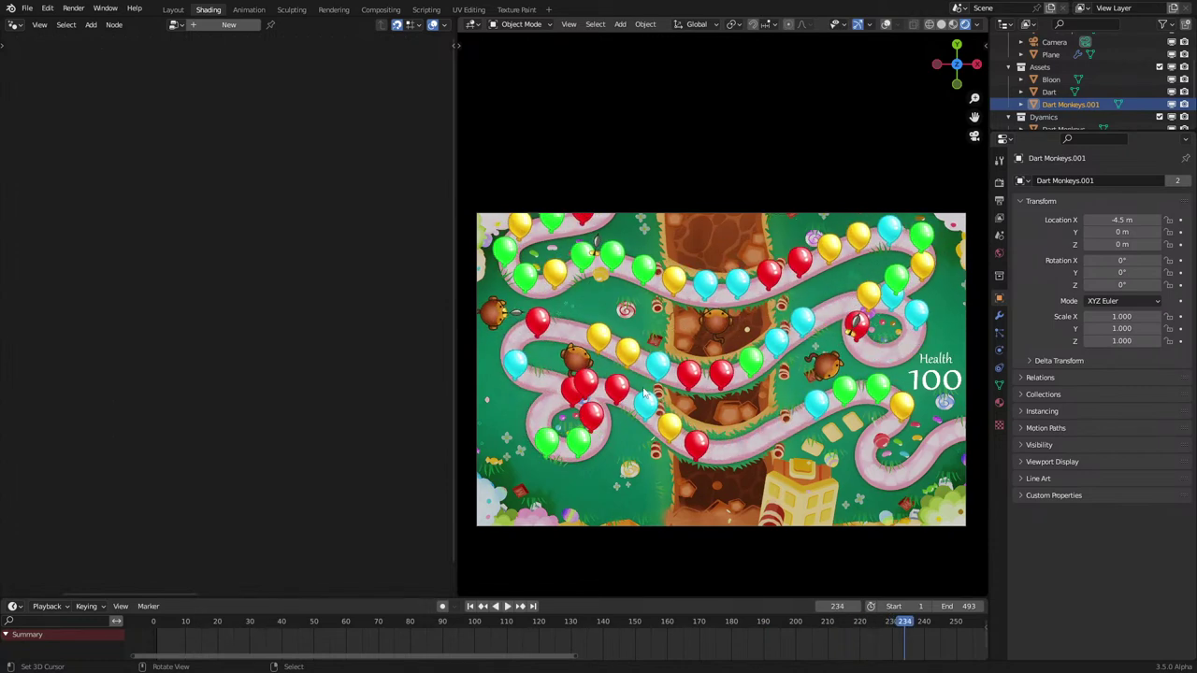
left_click(133, 644)
key("space")
Step: Inspect the heights of the bloons, monkeys and map from a low angle in wireframe and rendered shading during playback
mouse_move(708, 479)
middle_mouse_down()
mouse_move(737, 371)
mouse_move(767, 359)
middle_mouse_up()
key("z")
left_click(654, 354)
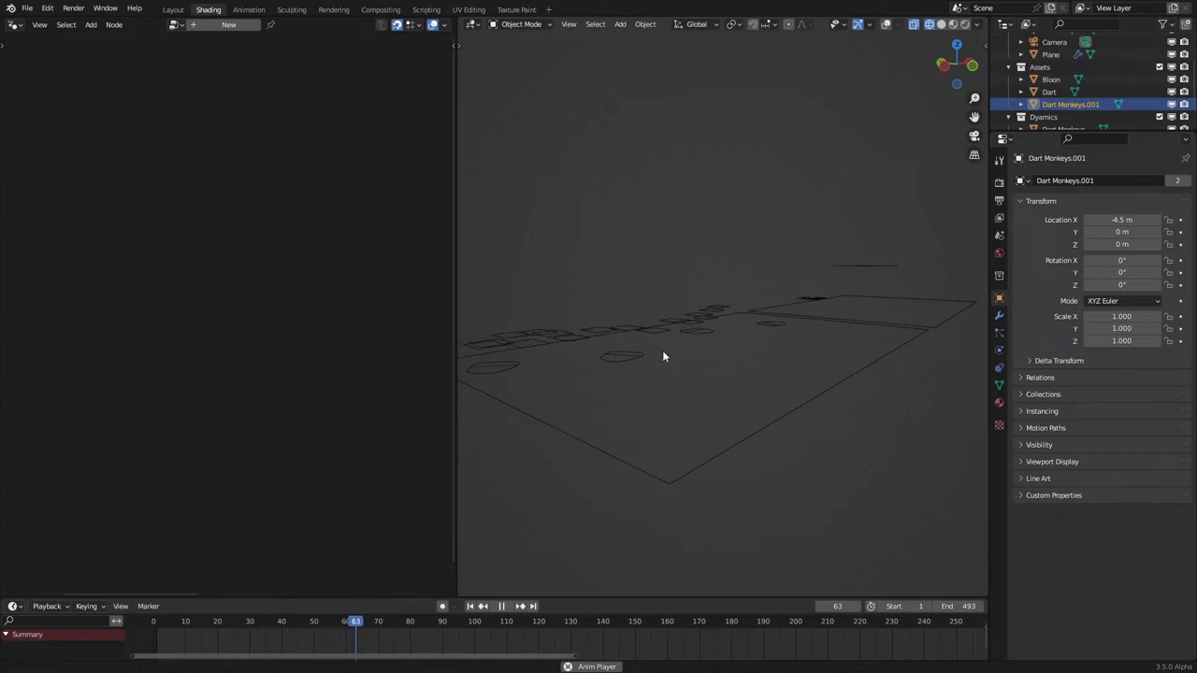
key("space")
middle_click_drag(708, 403, 740, 388)
key("z")
left_click(754, 329)
mouse_move(769, 333)
middle_mouse_down()
mouse_move(644, 352)
mouse_move(631, 376)
mouse_move(671, 360)
mouse_move(665, 393)
middle_mouse_up()
key("space")
key("space")
key("space")
key("space")
Step: Set the Z value of Track Bloons' Multiply offset node to 0.001 and review the bloon layering from low-angle and camera views
left_click(664, 394)
scroll(260, 384, "down", 5)
middle_click_drag(259, 381, 107, 361)
scroll(201, 323, "up", 5)
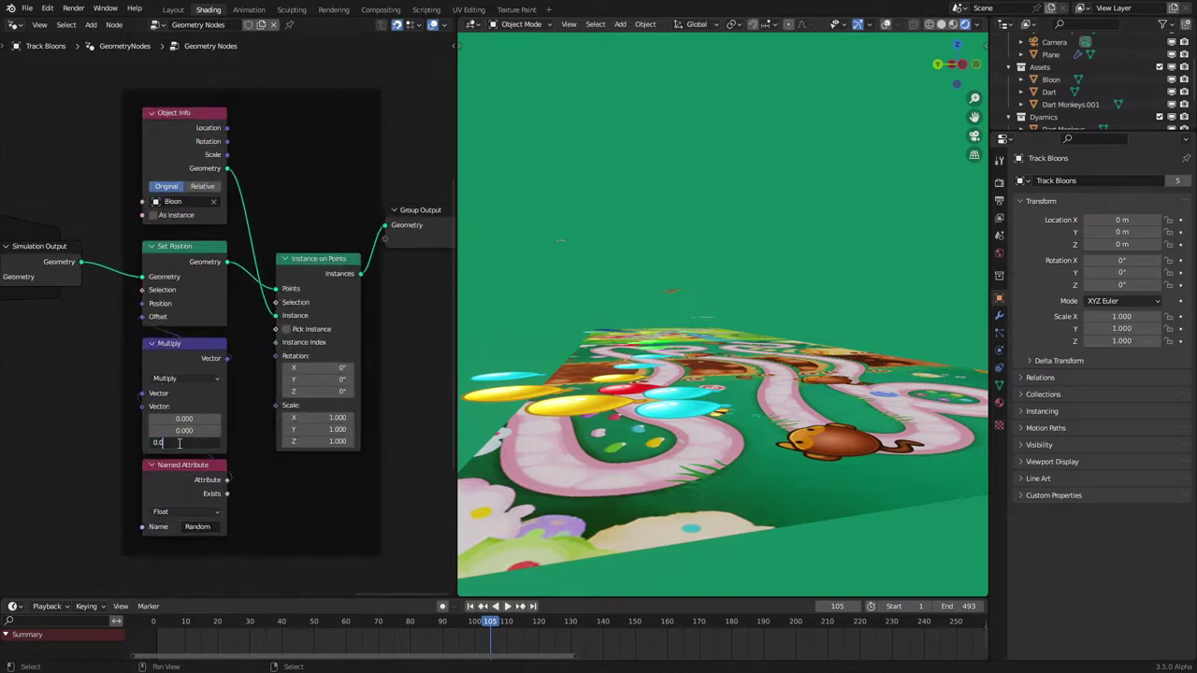
key("Return")
key("space")
key("space")
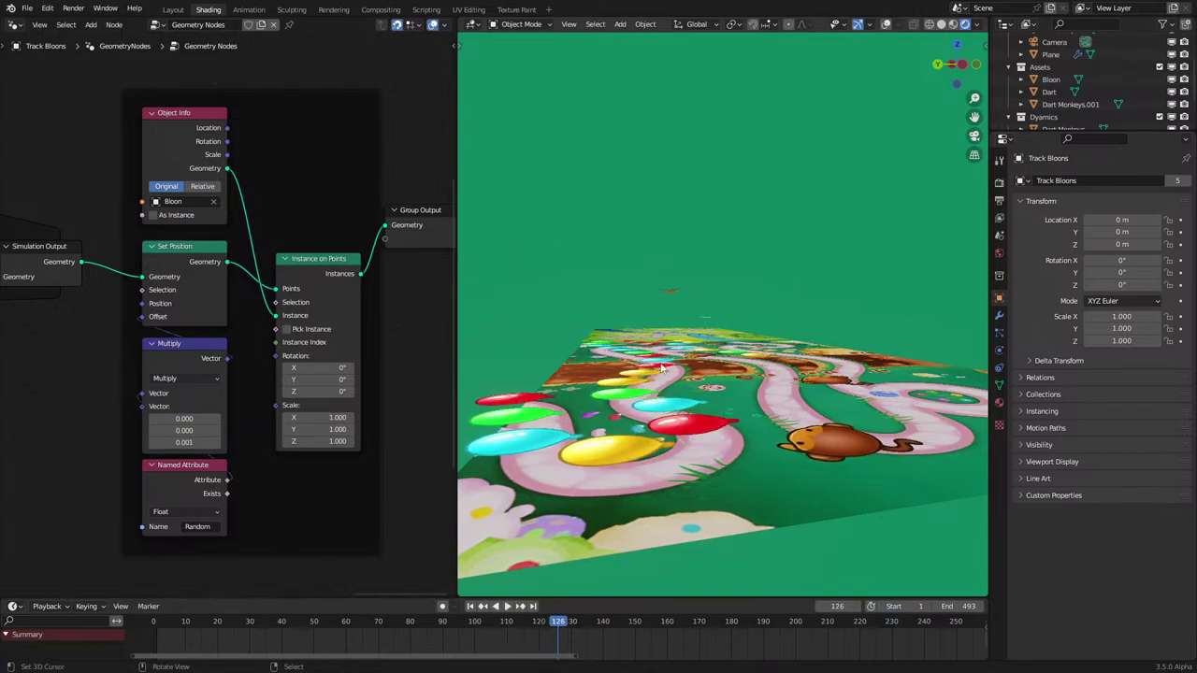
mouse_move(663, 377)
middle_mouse_down()
mouse_move(652, 419)
mouse_move(668, 367)
middle_mouse_up()
key("space")
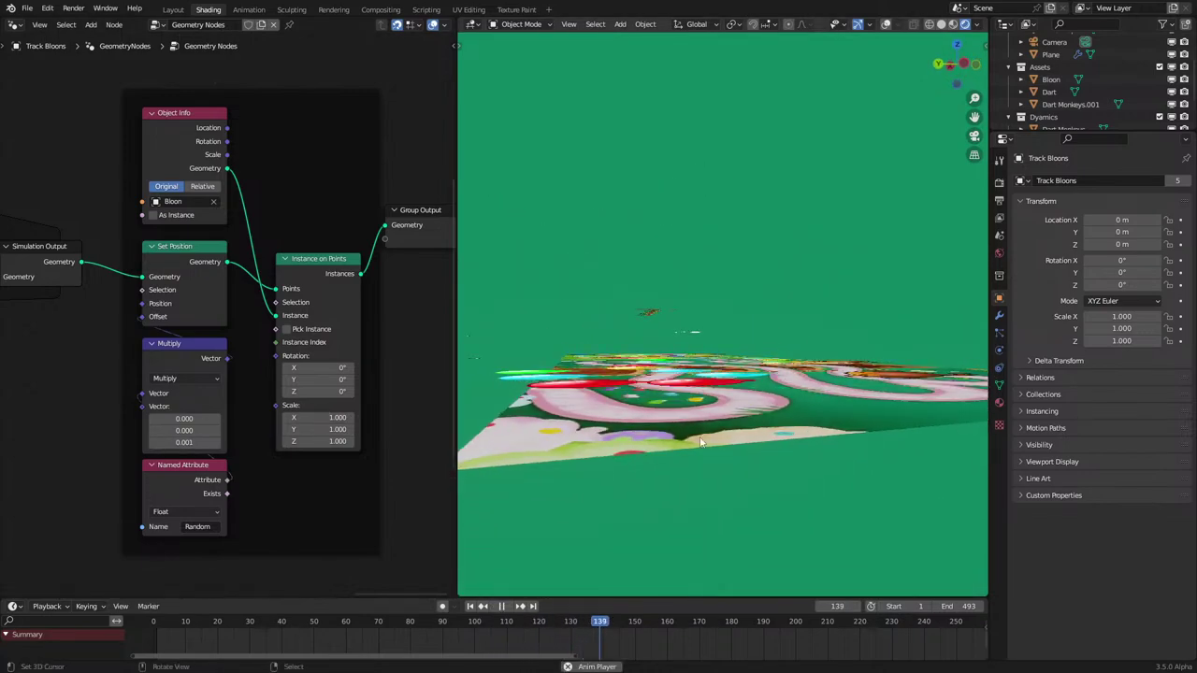
key("KP_7")
key("KP_0")
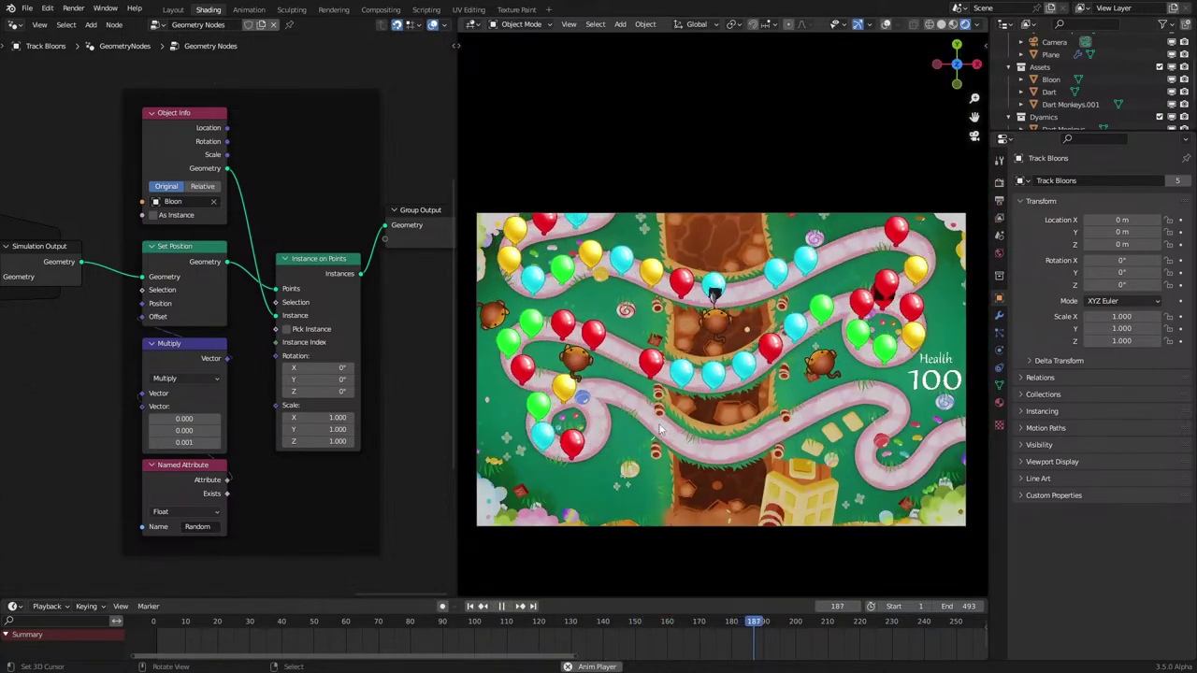
key("space")
Step: Set the Z value of the bloons' Multiply offset node to 0.010 and replay the animation in angled and camera views
scroll(318, 457, "up", 1)
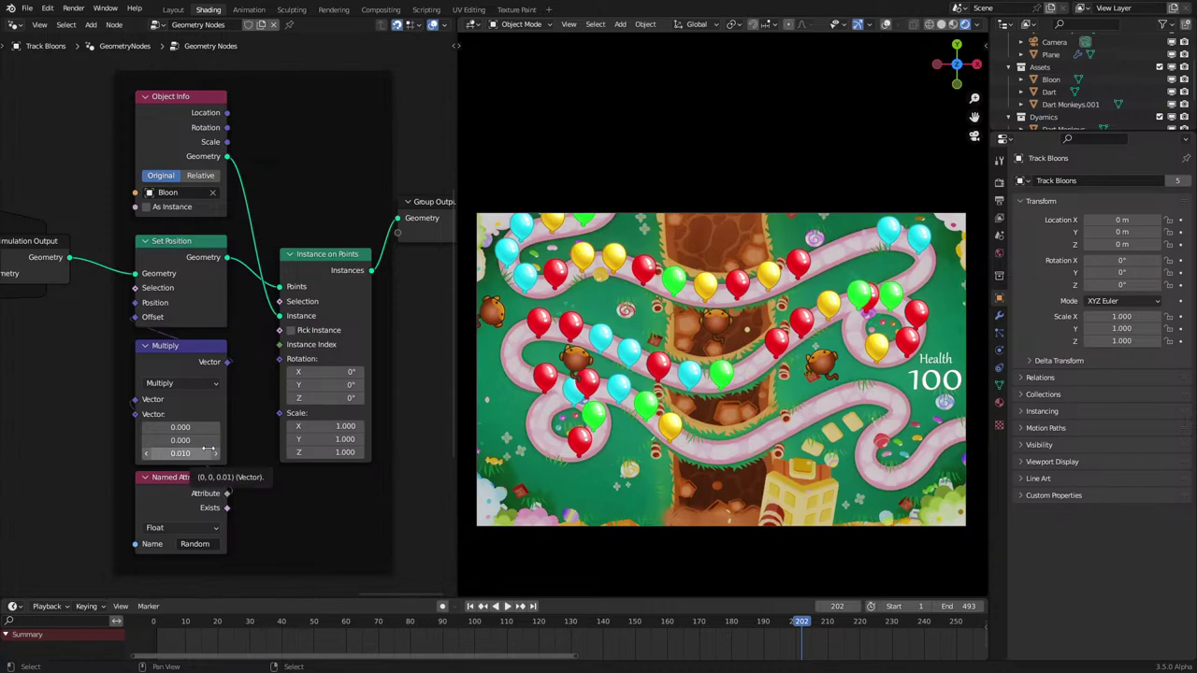
middle_click_drag(640, 394, 648, 430)
key("space")
scroll(682, 401, "up", 8)
key("space")
key("space")
key("space")
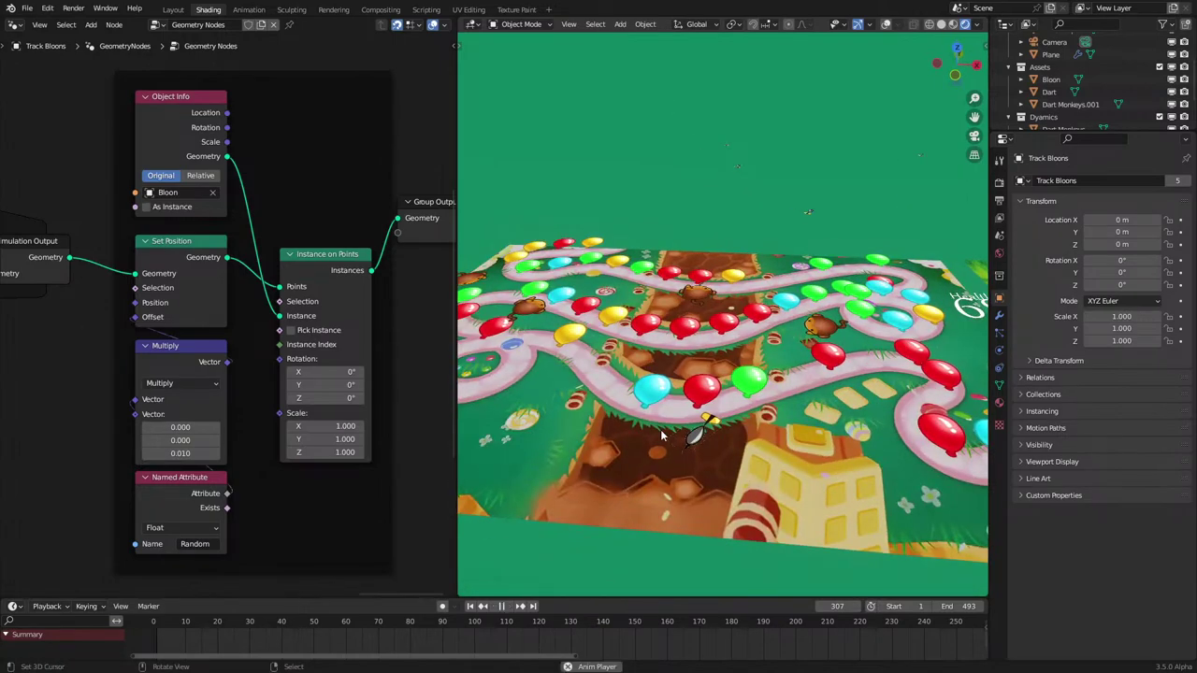
key("KP_0")
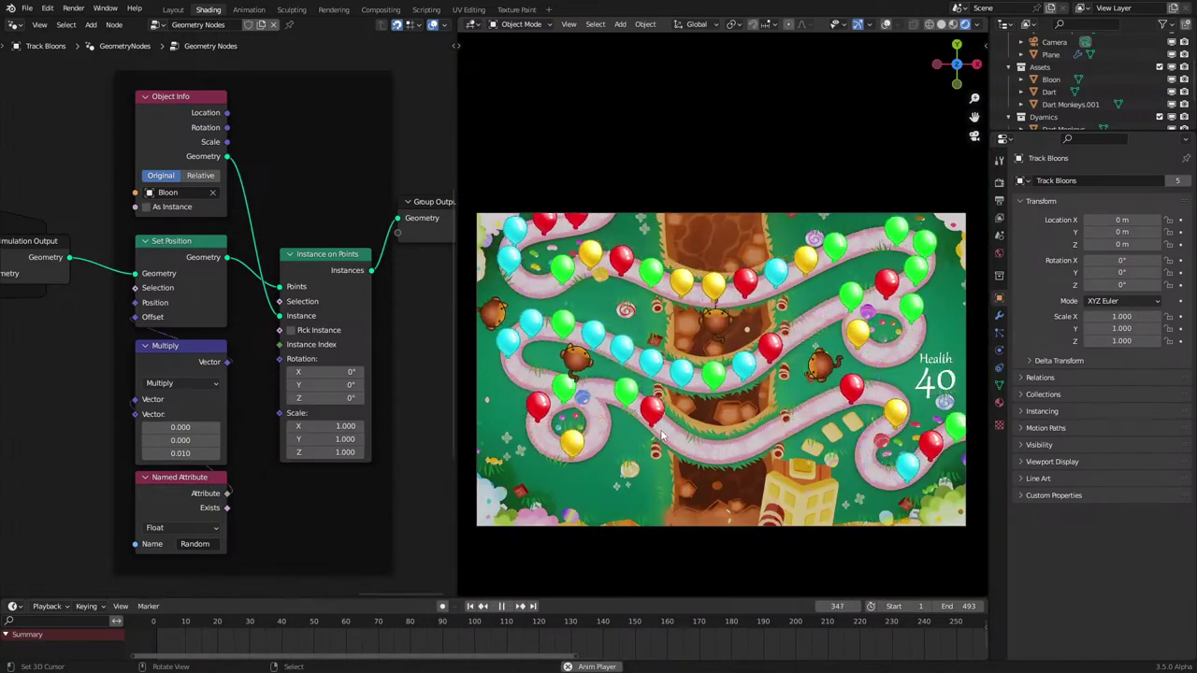
Step: Try a Z offset multiplier of 0.005 for the bloons, then restore 0.010 and examine the overlapping bloons up close
key("space")
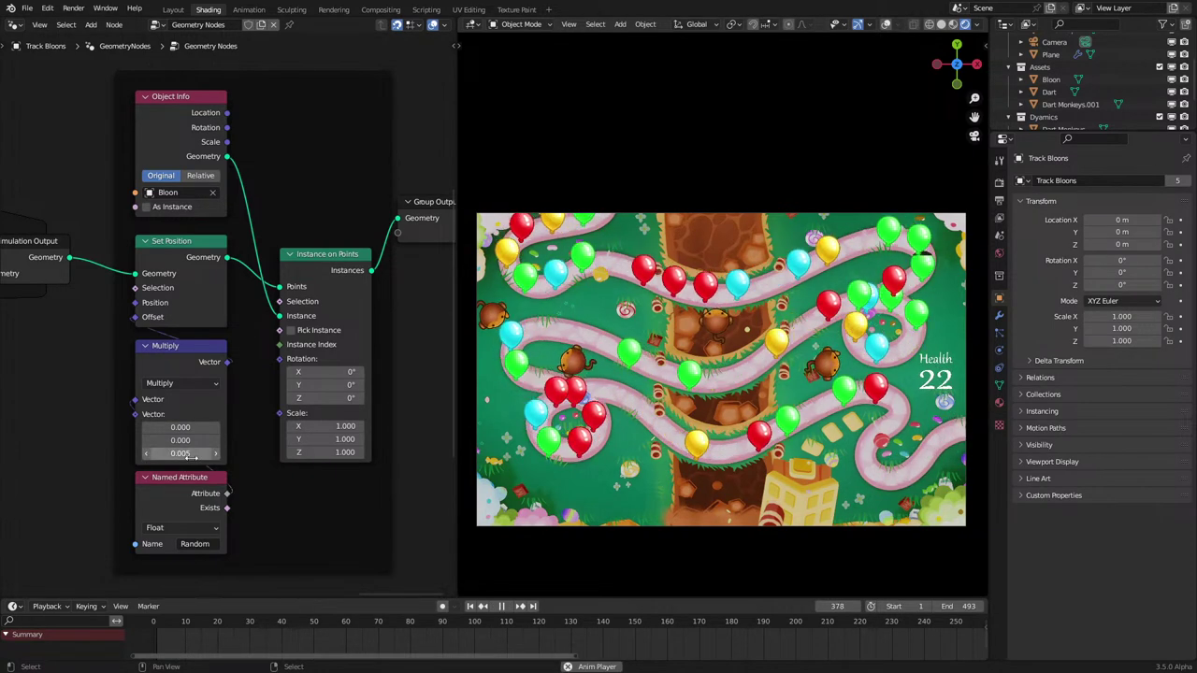
scroll(710, 378, "up", 8)
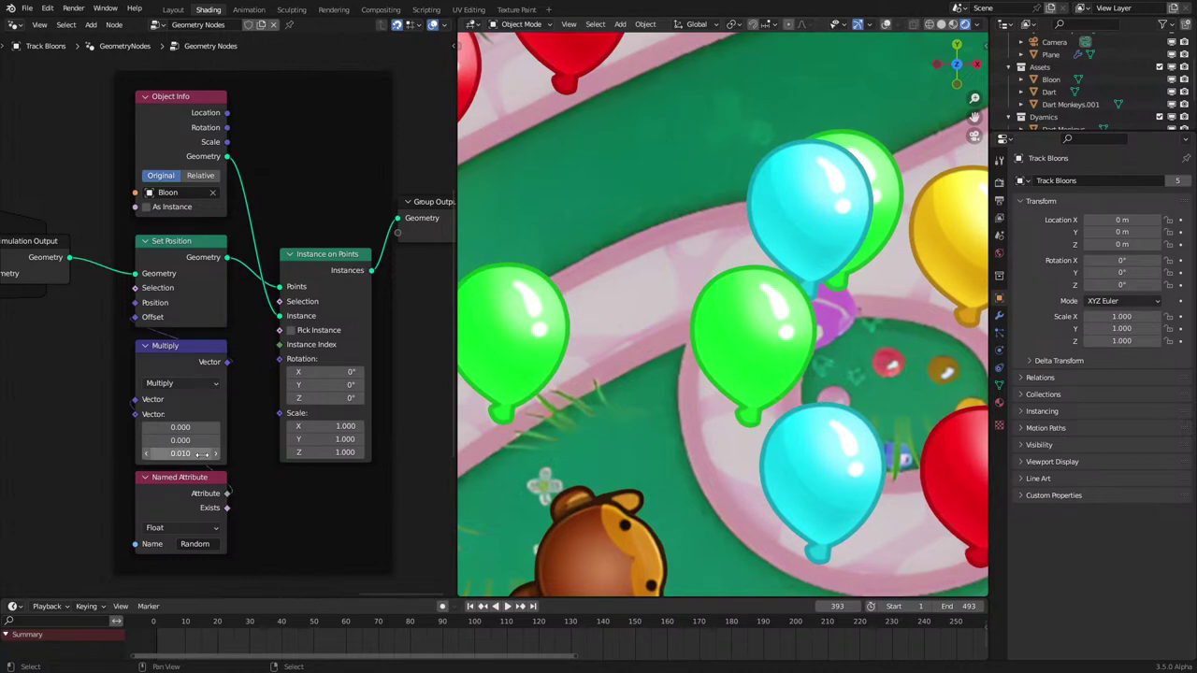
Step: Try a Math Subtract node fed by the Random named attribute in Track Bloons, then delete it
key("space")
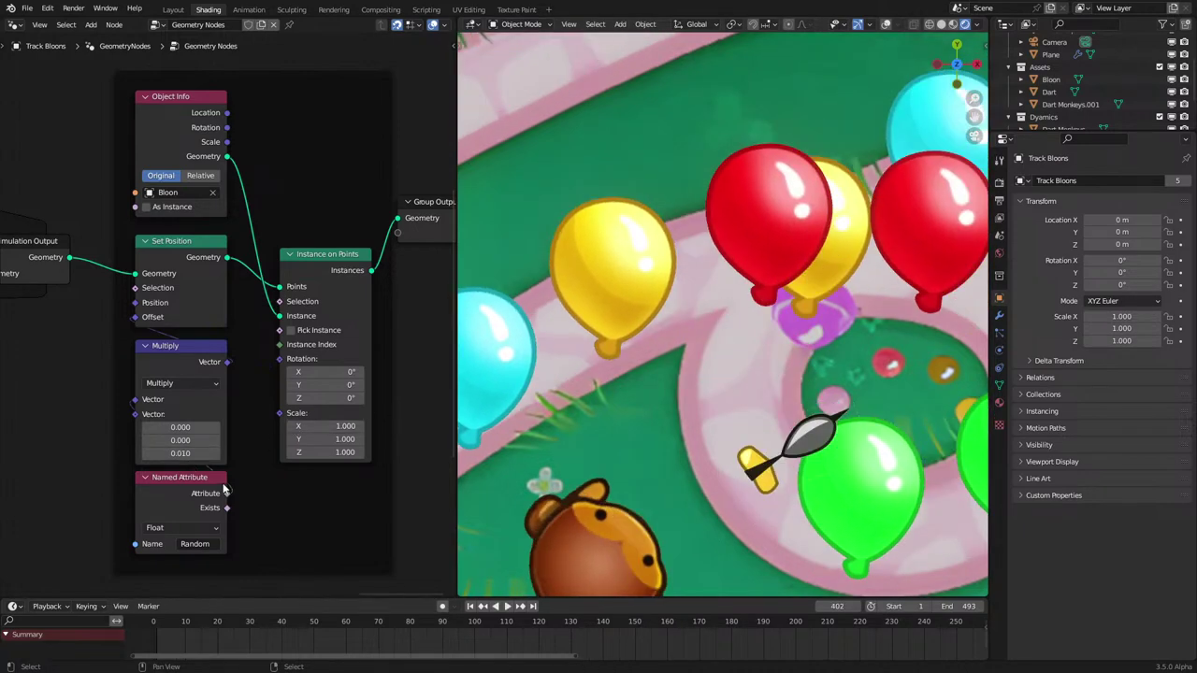
left_click_drag(245, 500, 266, 497)
type("sub")
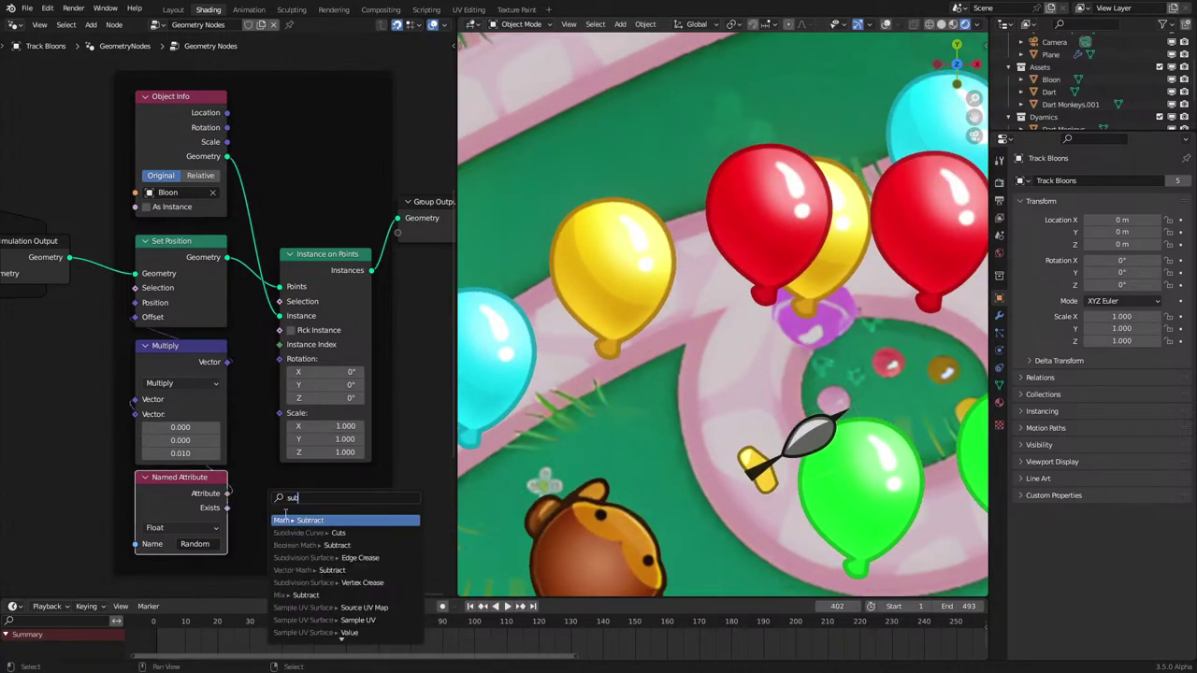
left_click(288, 520)
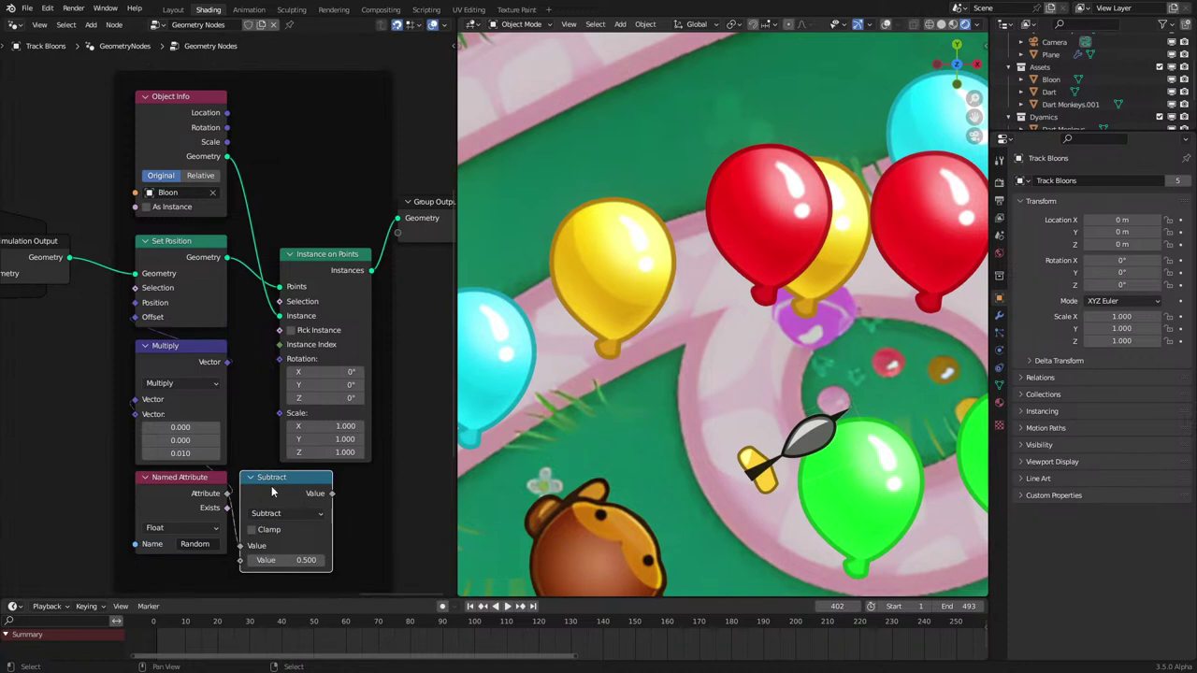
key("x")
Step: Replay the animation over the full map and examine the bloon heights from a low angle
scroll(190, 429, "down", 3)
scroll(144, 426, "down", 3)
middle_click_drag(143, 423, 363, 411)
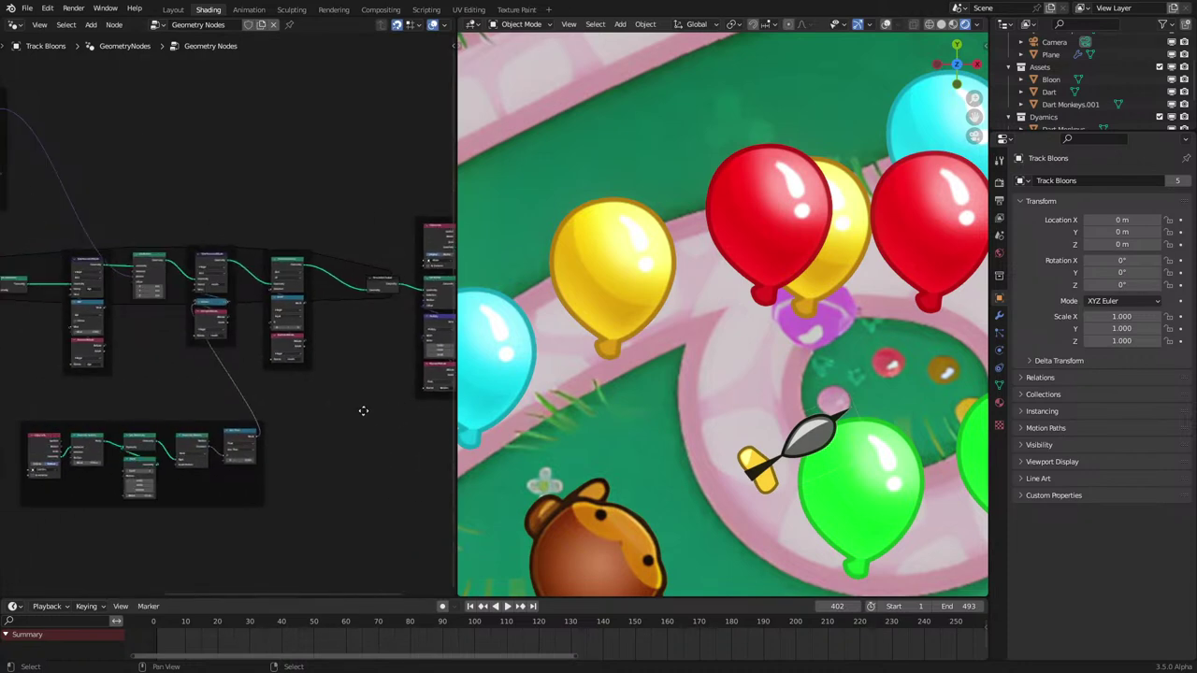
key("space")
scroll(567, 422, "down", 6)
scroll(765, 365, "up", 1)
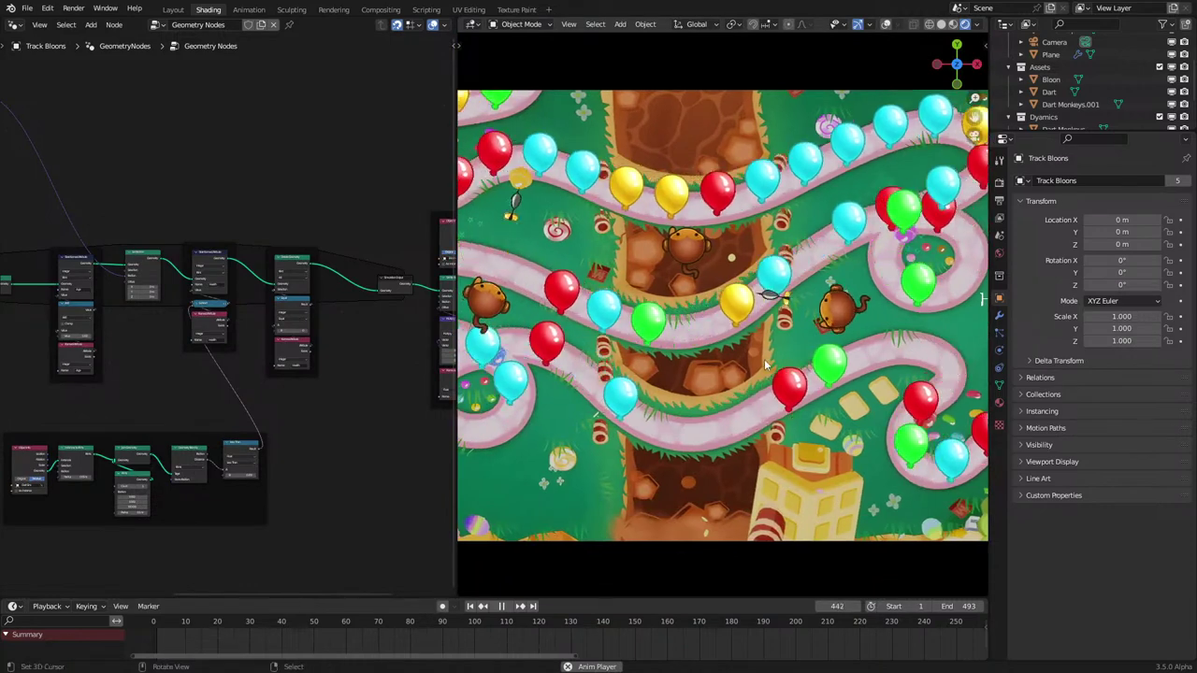
middle_click_drag(719, 382, 565, 446)
Step: Try a cube inside the Bloon mesh, centred at local 0 and scaled down, then delete it
left_click(552, 456)
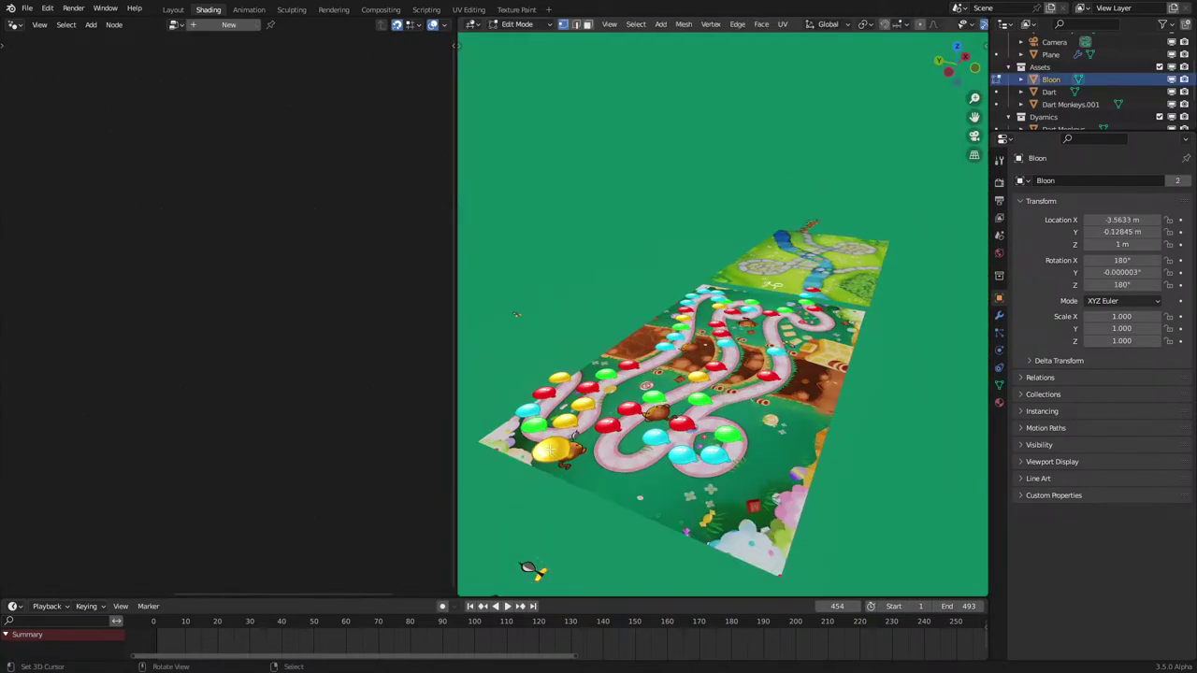
key("shift+a")
left_click(561, 382)
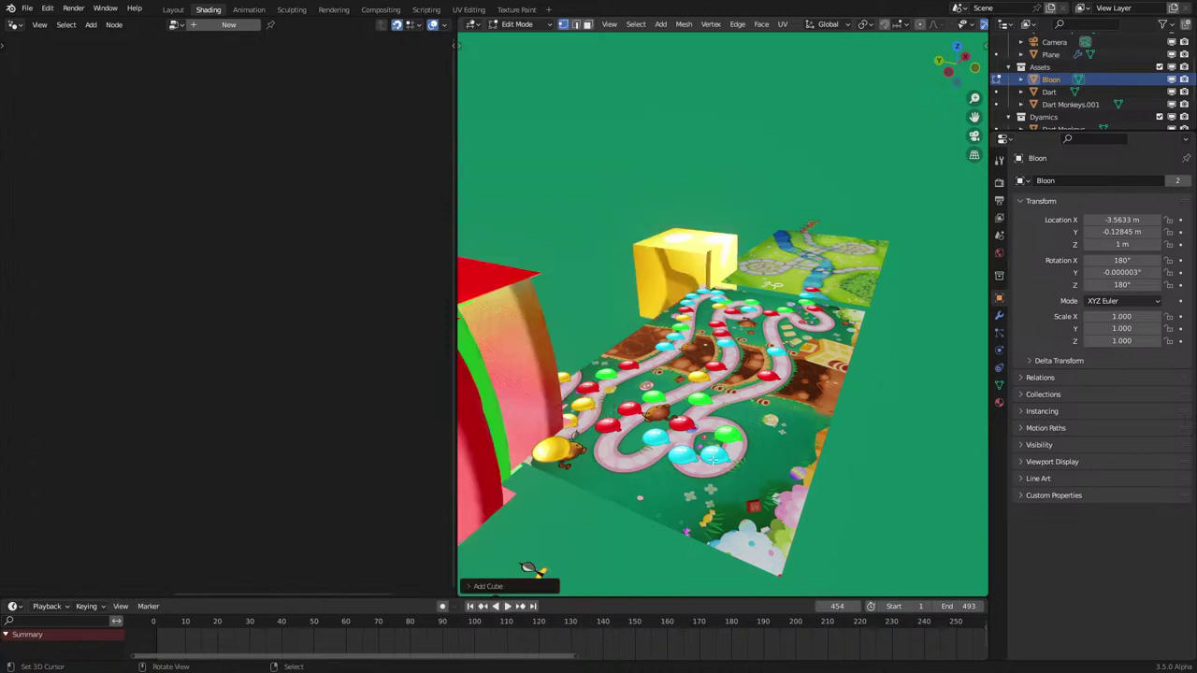
scroll(561, 374, "down", 2)
key("n")
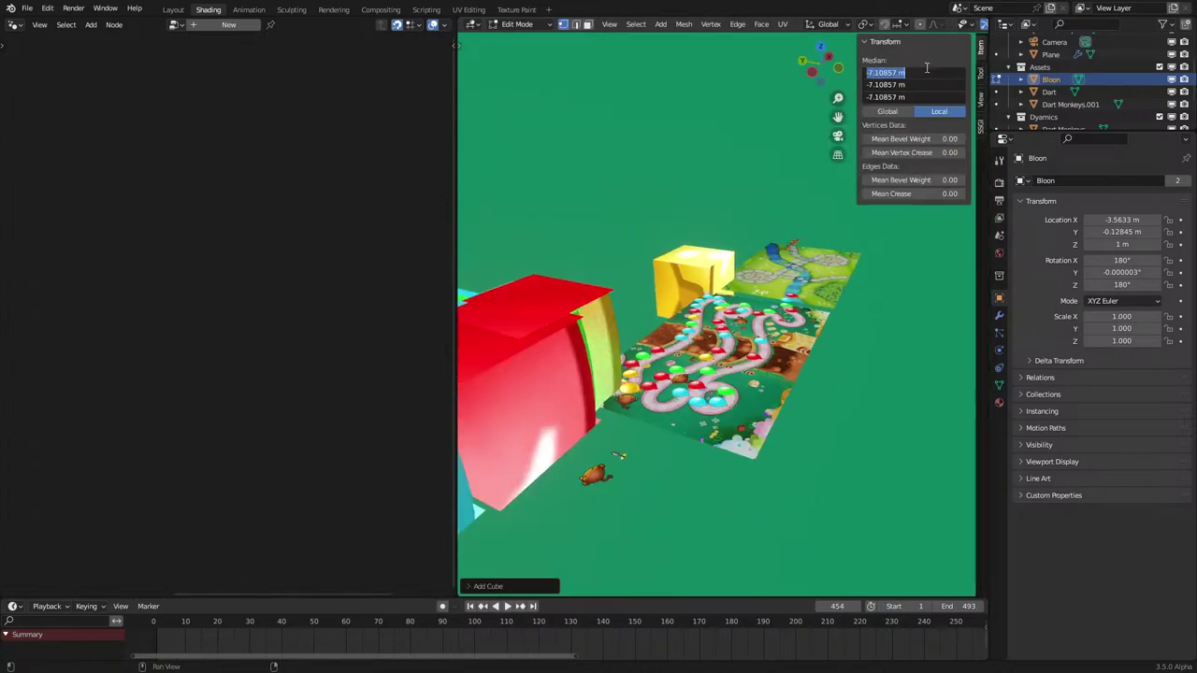
type("0")
key("Return")
key("s")
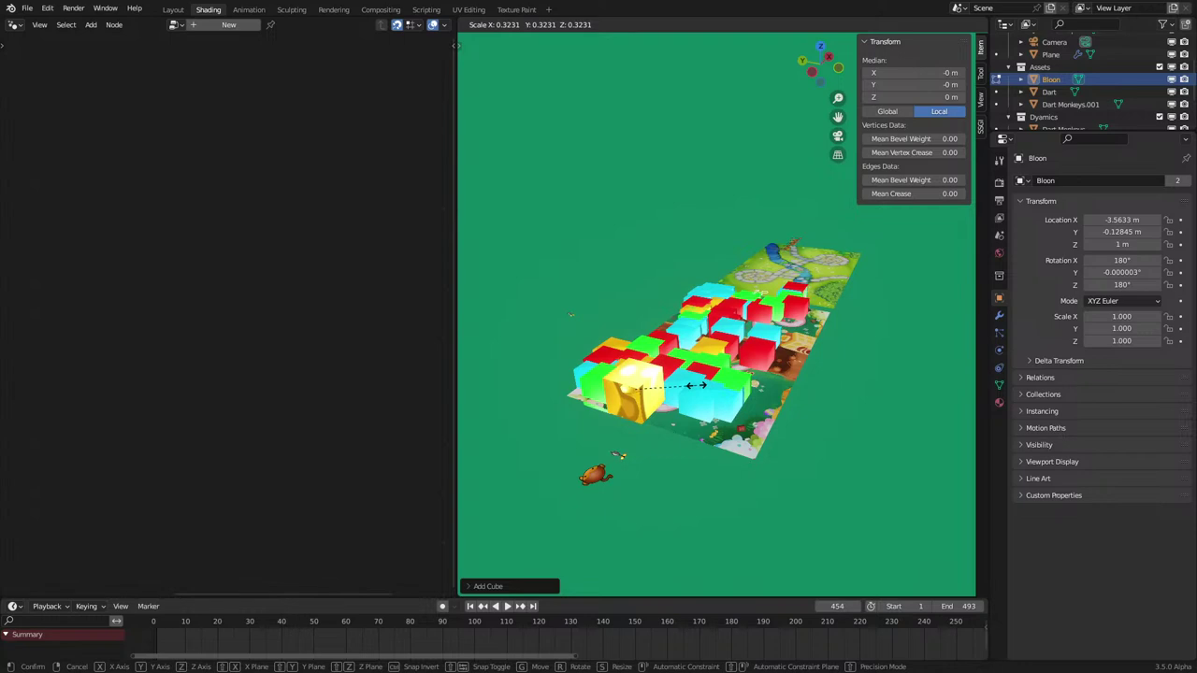
right_click(697, 387)
key("x")
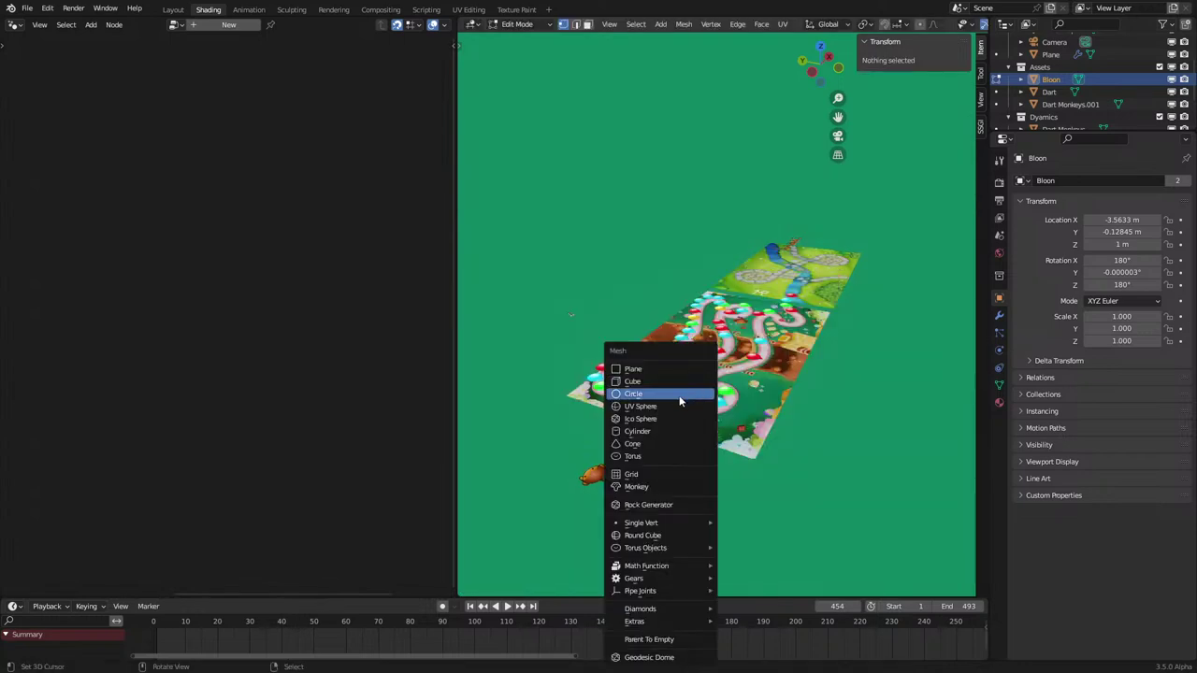
Step: Add an ico sphere to the Bloon mesh, centre it at local 0, shrink it and move its local Z to about -0.19 m
left_click(657, 419)
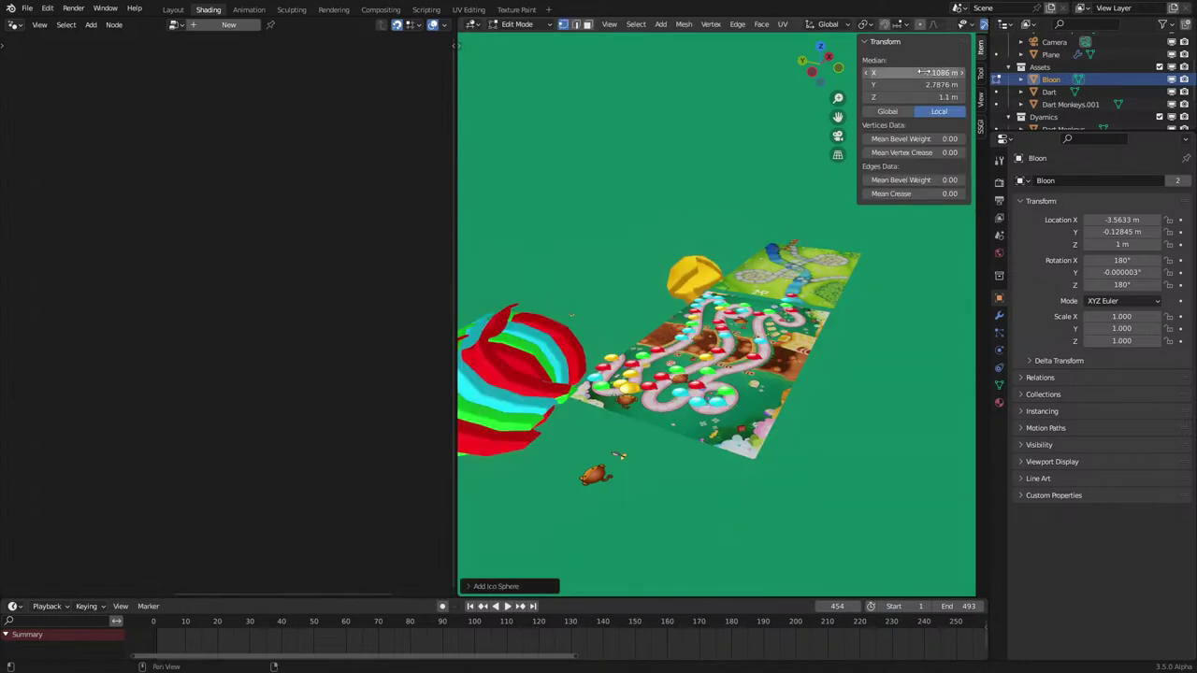
left_click_drag(924, 72, 899, 97)
key("Return")
key("s")
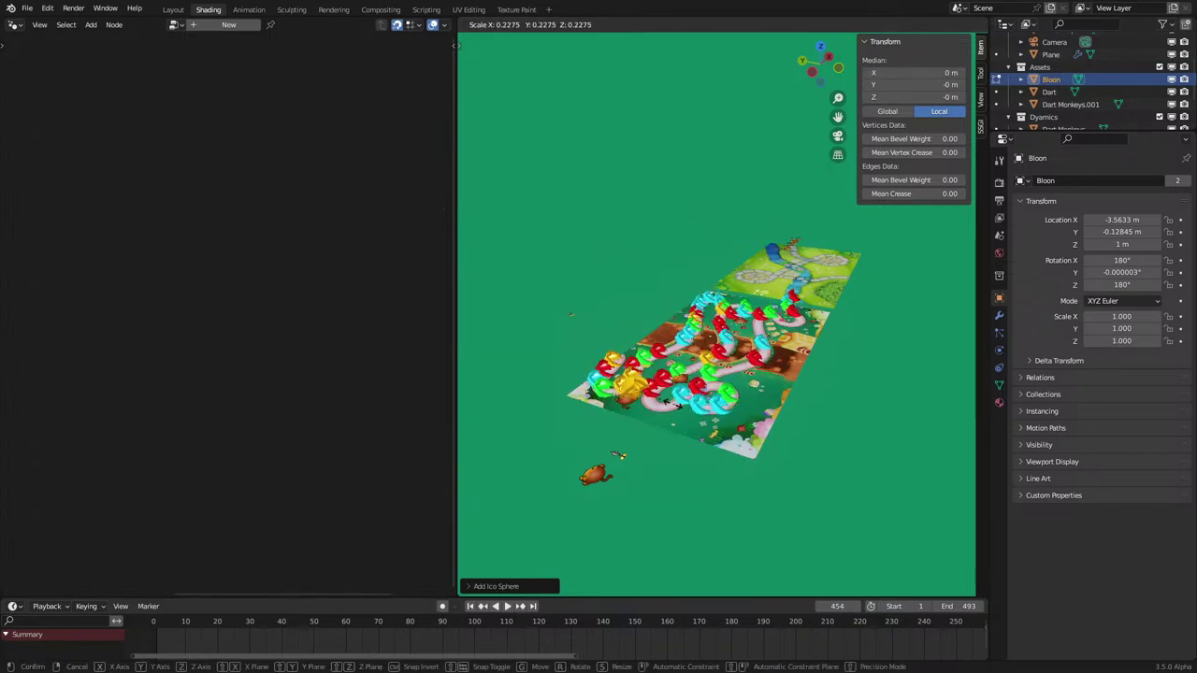
left_click(655, 397)
key("g")
key("z")
left_click(656, 390)
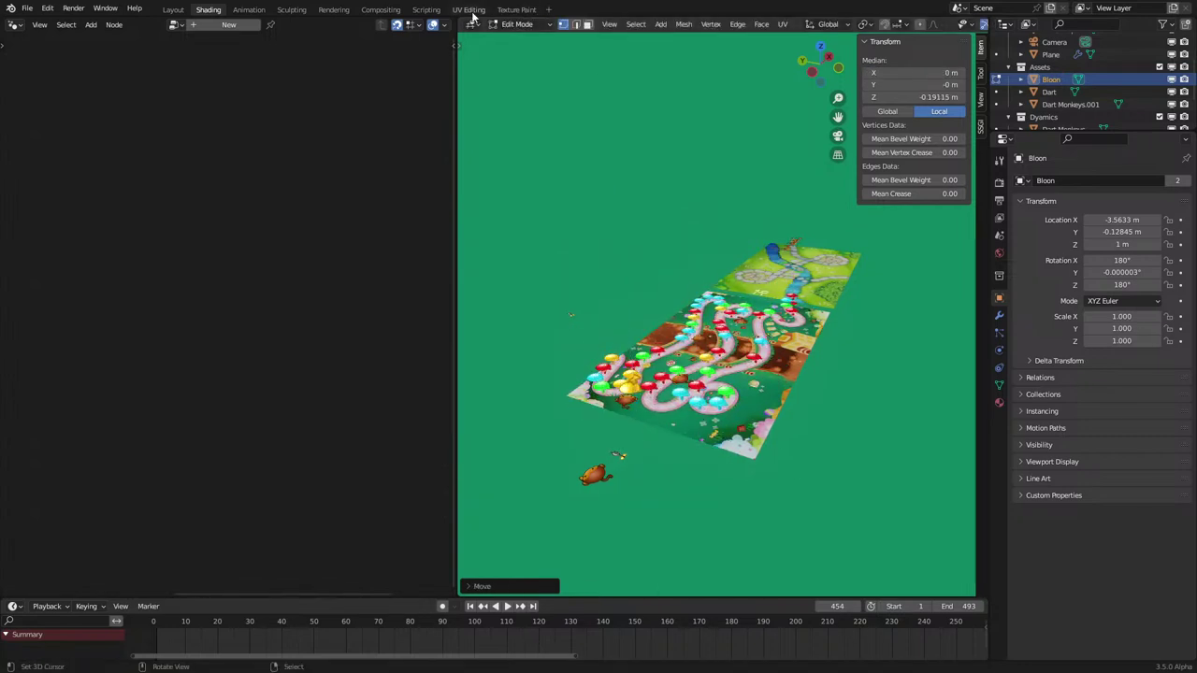
Step: Shrink the ico sphere's UVs and place them over the yellow body of Bloon.png
left_click(468, 9)
scroll(275, 472, "up", 4)
key("s")
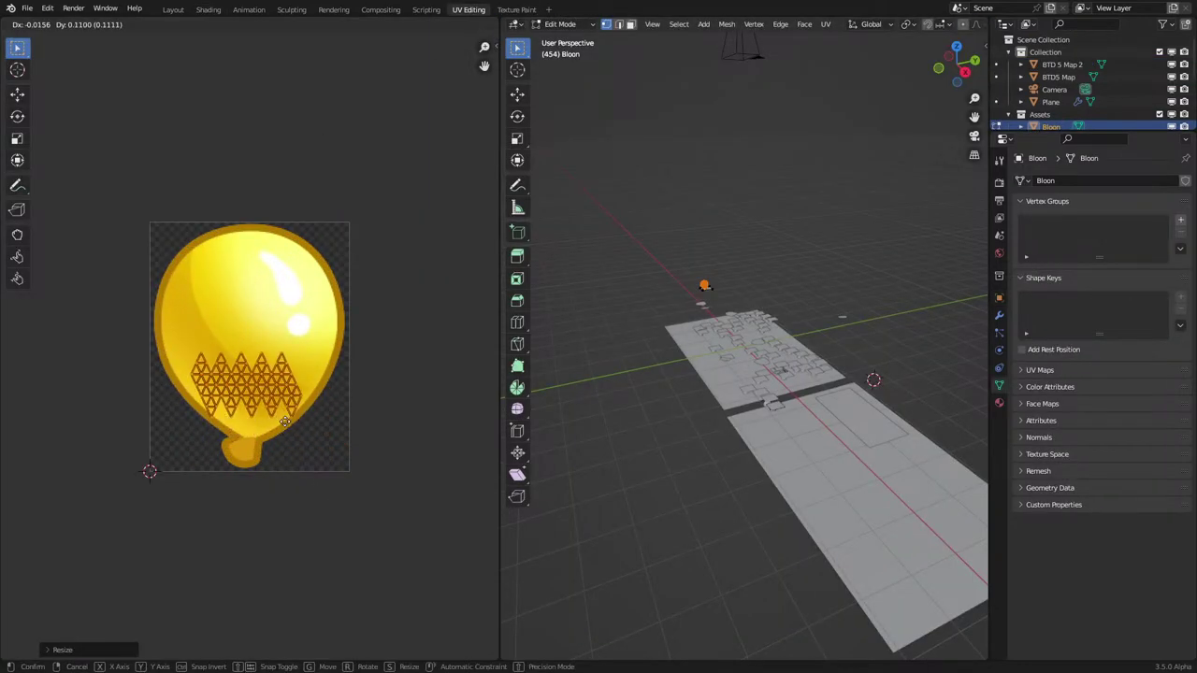
left_click(285, 423)
key("Tab")
Step: Shift the ico sphere along Y above the flat bloon plane within the Bloon mesh
left_click(209, 11)
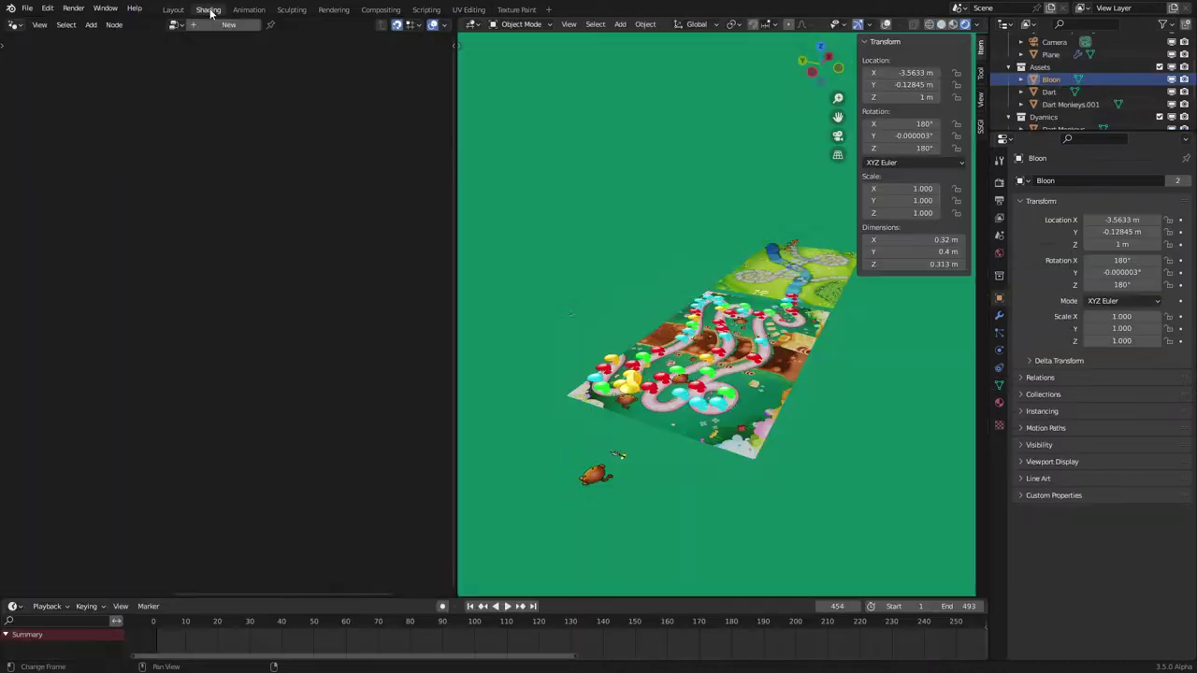
scroll(645, 402, "up", 4)
key("Tab")
middle_click_drag(657, 450, 684, 434)
middle_click_drag(461, 351, 463, 352)
key("g")
key("z")
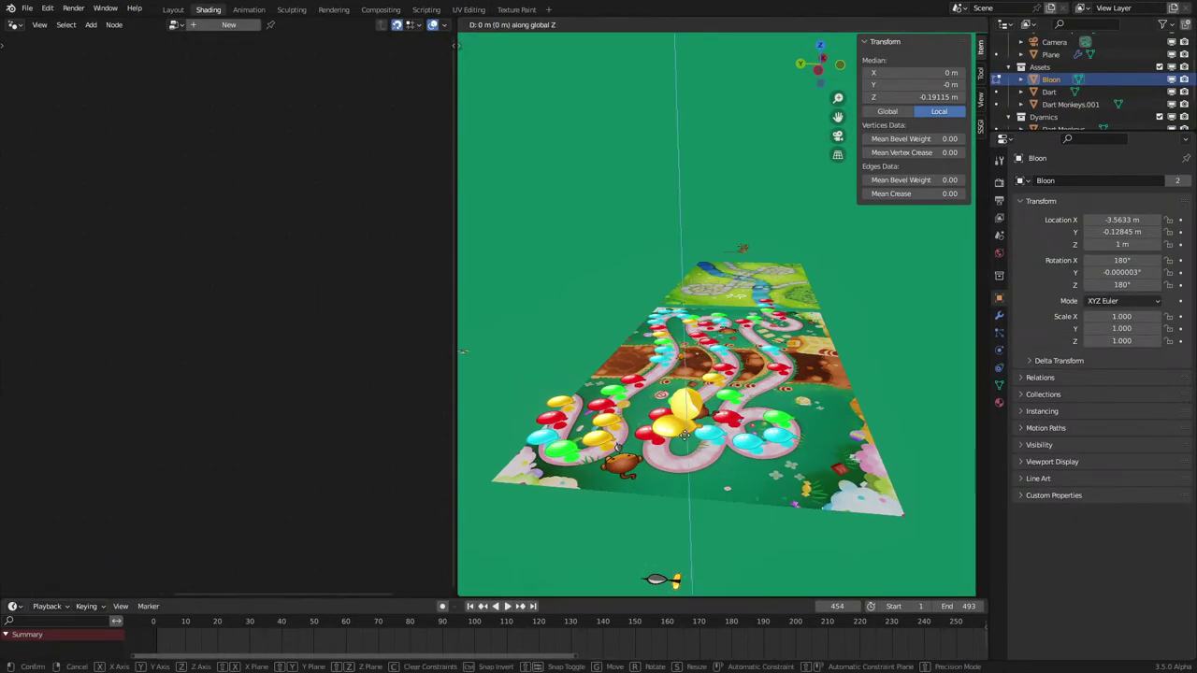
key("y")
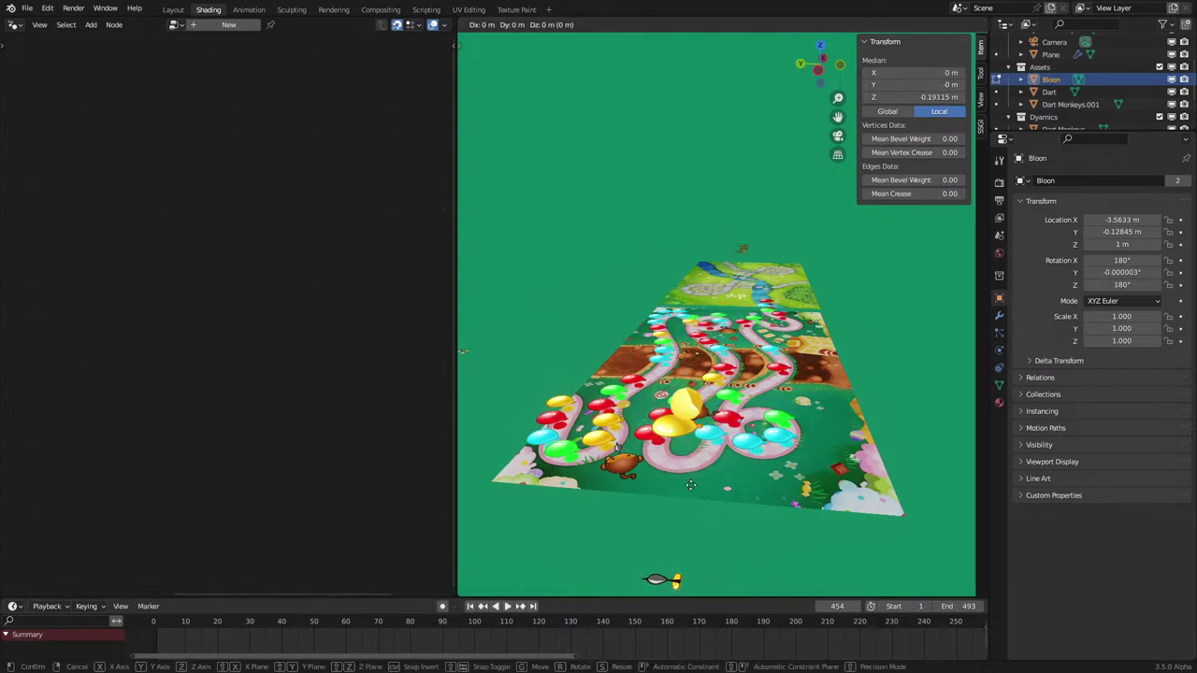
left_click(682, 489)
middle_click_drag(682, 488, 701, 418)
key("g")
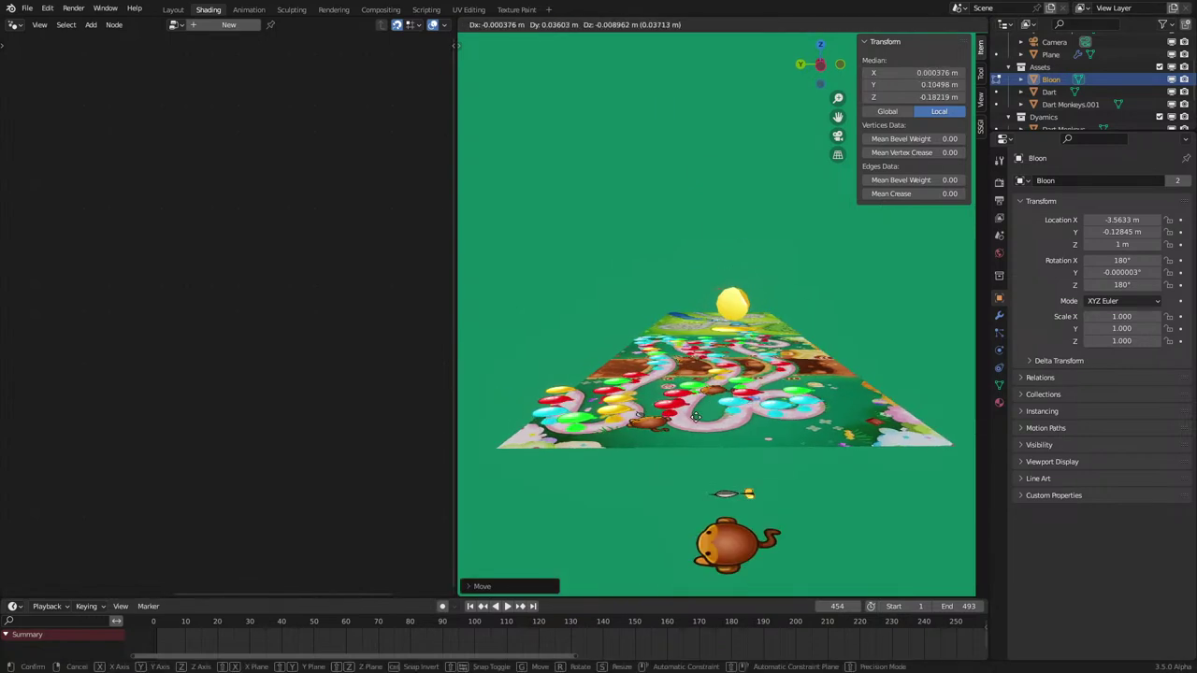
key("y")
left_click(691, 419)
Step: Apply the rotation of the Bloon object and check the instanced bloons from an angle
key("ctrl+a")
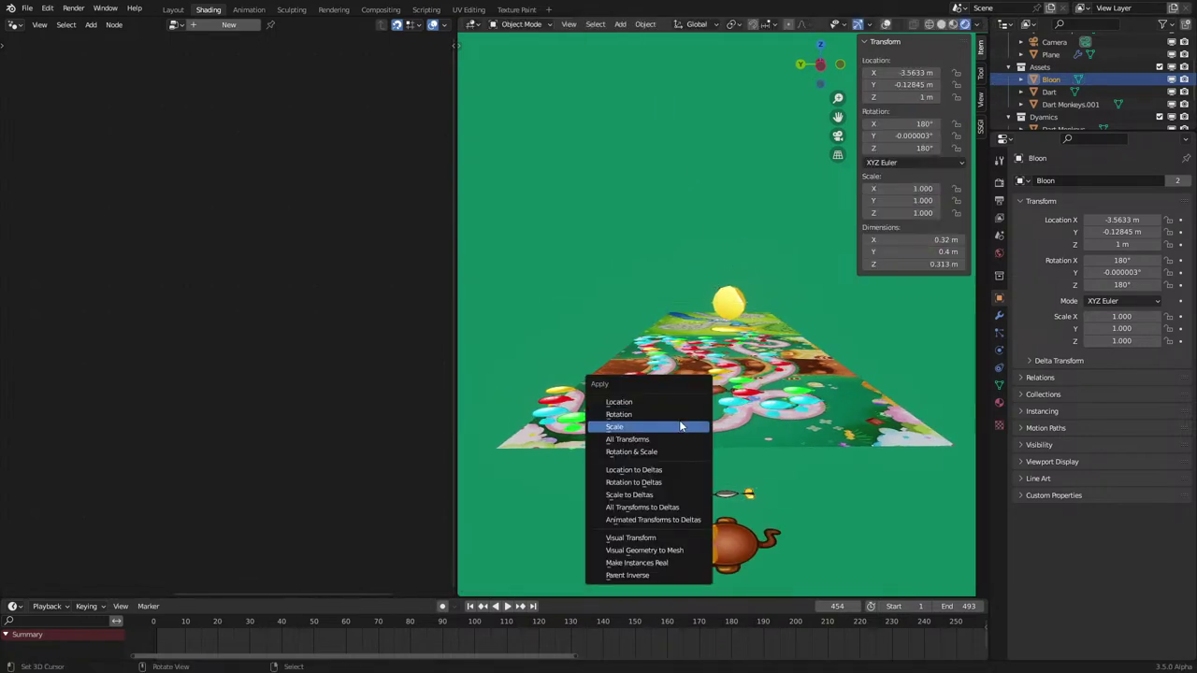
left_click(679, 416)
middle_click_drag(680, 415, 730, 395)
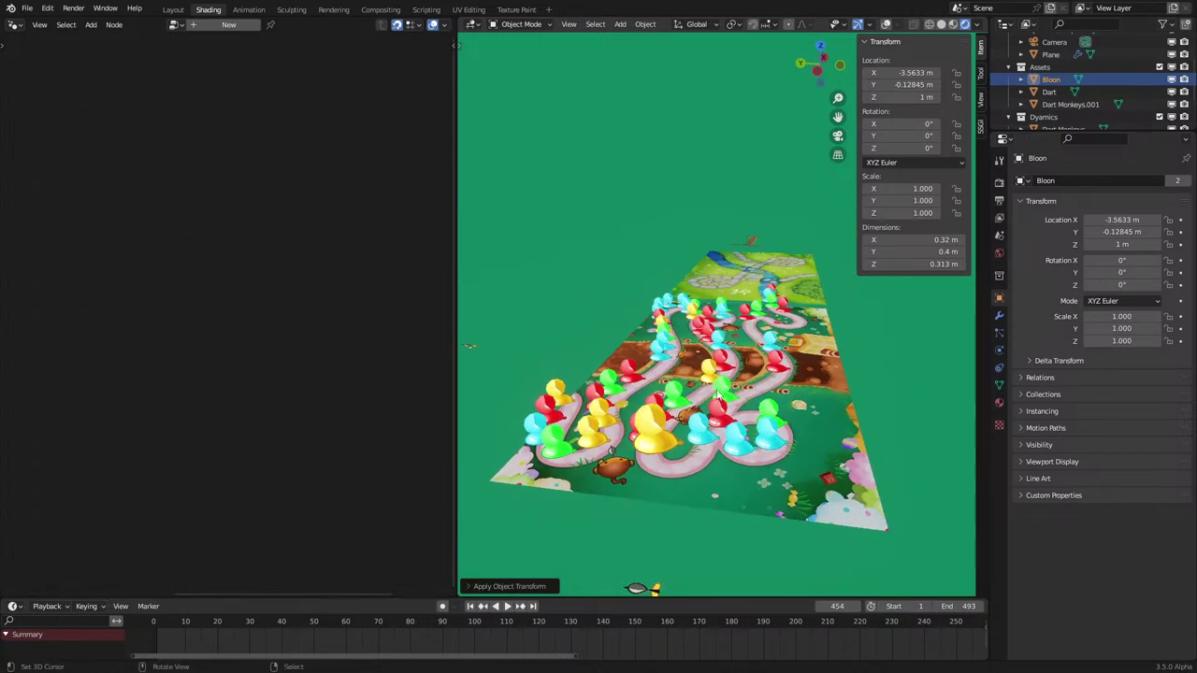
scroll(719, 397, "up", 2)
Step: Project the ico sphere's UVs from the front view and scale and move them to fit inside the yellow body of Bloon.png
key("Tab")
left_click(471, 9)
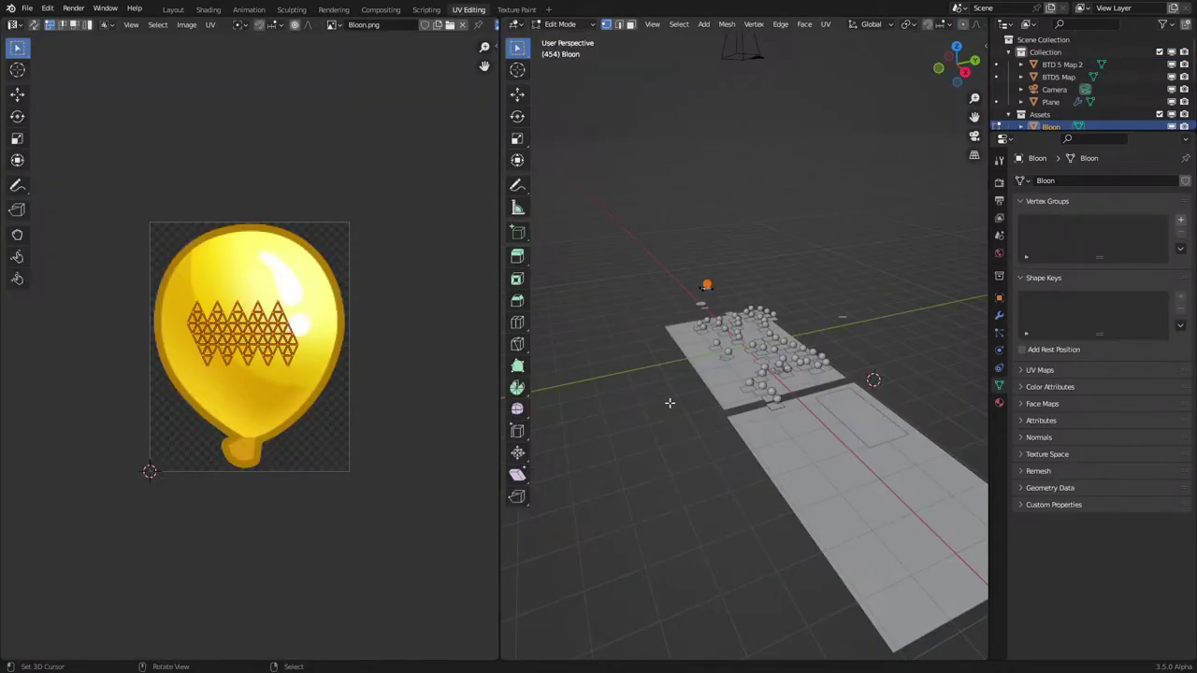
key("KP_1")
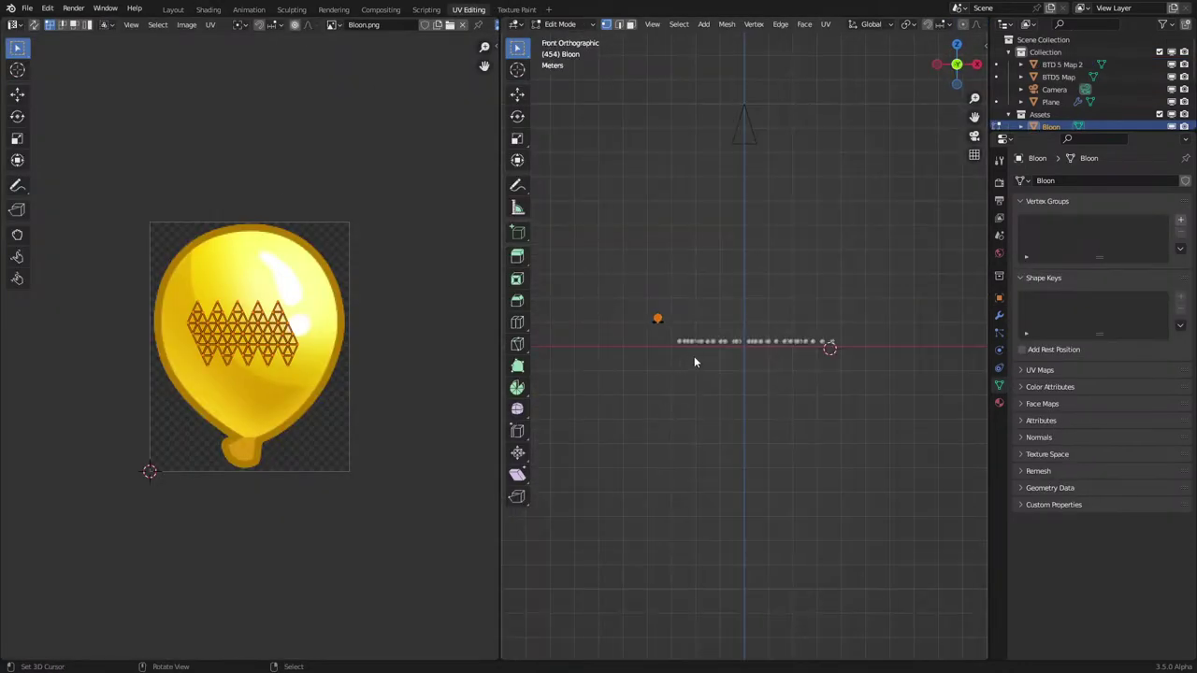
key("u")
left_click(676, 475)
key("s")
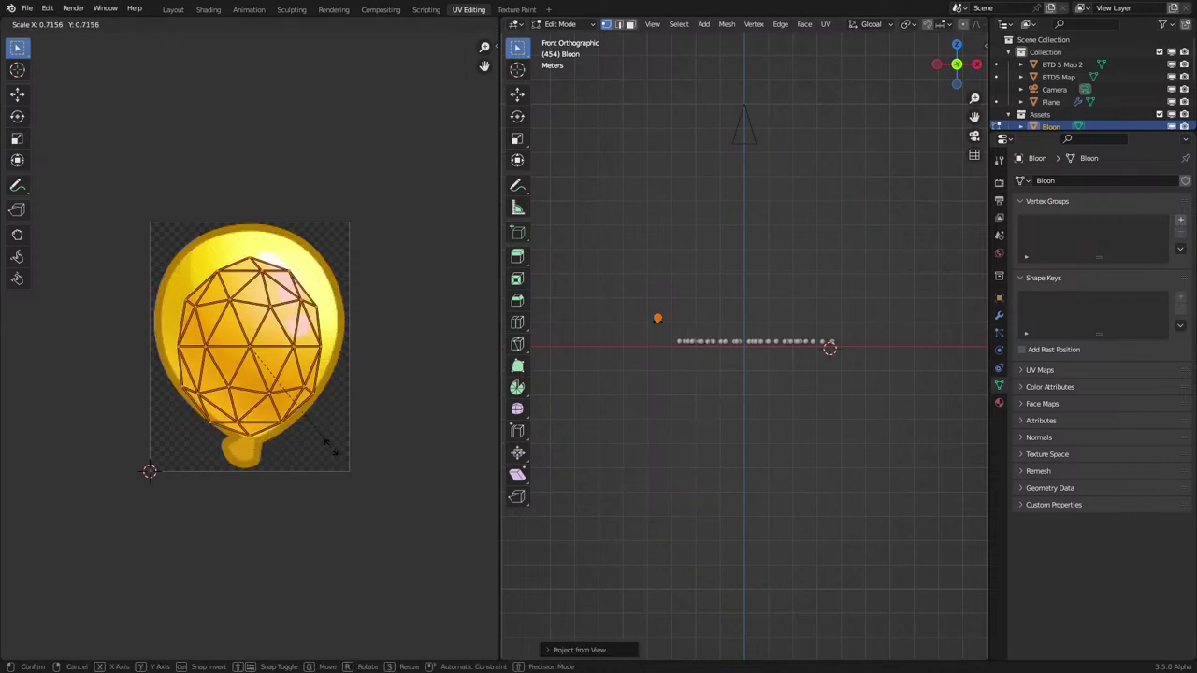
left_click(323, 435)
key("g")
left_click(325, 419)
key("s")
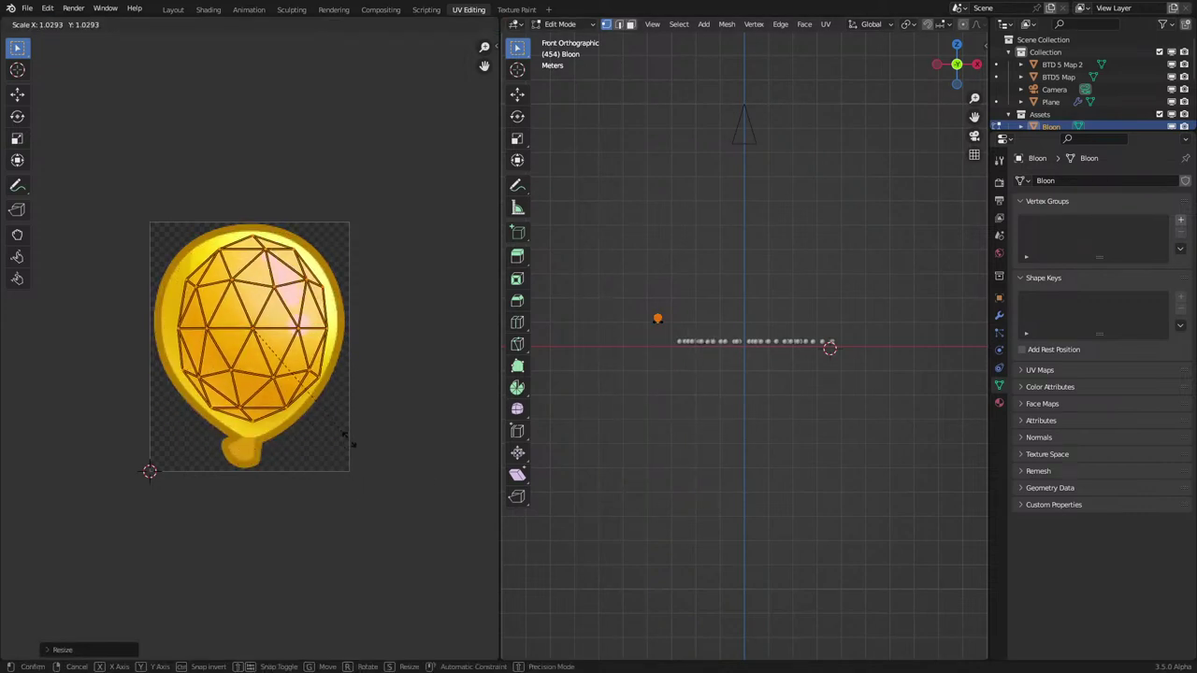
left_click(349, 441)
Step: Play the animation in rendered shading and inspect the textured sphere bloons up close
key("Tab")
key("z")
mouse_move(718, 372)
middle_mouse_down()
mouse_move(752, 454)
mouse_move(663, 498)
mouse_move(763, 456)
mouse_move(726, 497)
mouse_move(562, 376)
middle_mouse_up()
scroll(752, 454, "up", 4)
key("space")
key("space")
scroll(714, 475, "up", 2)
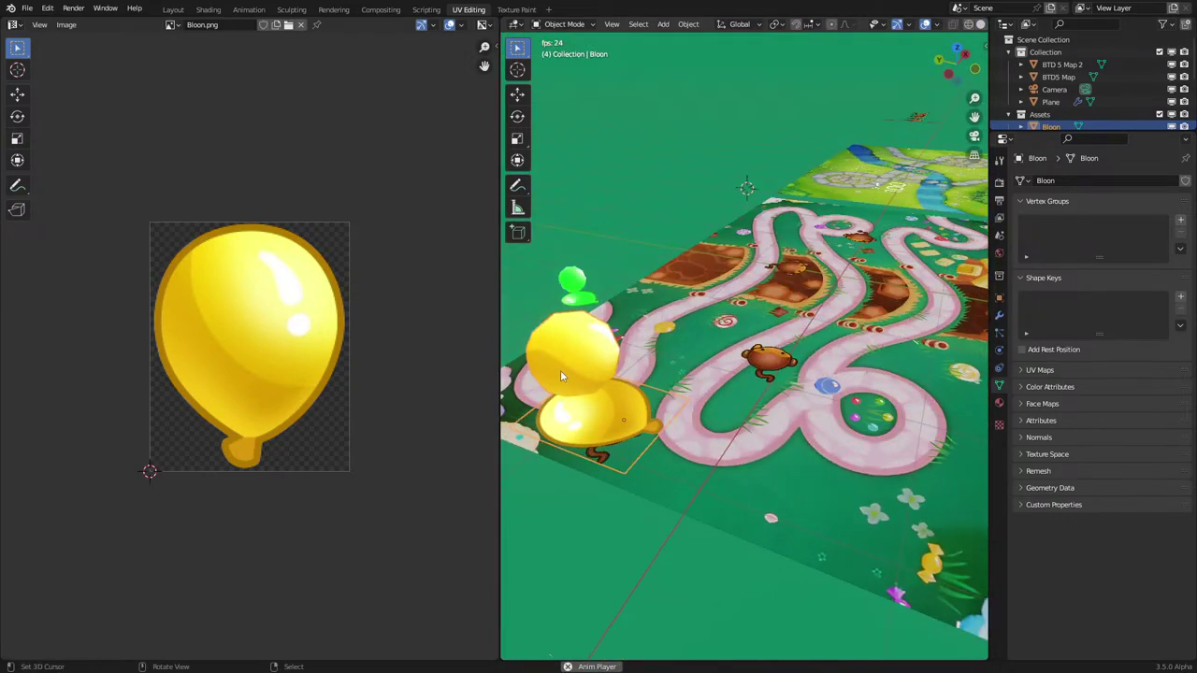
Step: Try stretching the ico sphere along Z, then undo the change
key("Tab")
key("s")
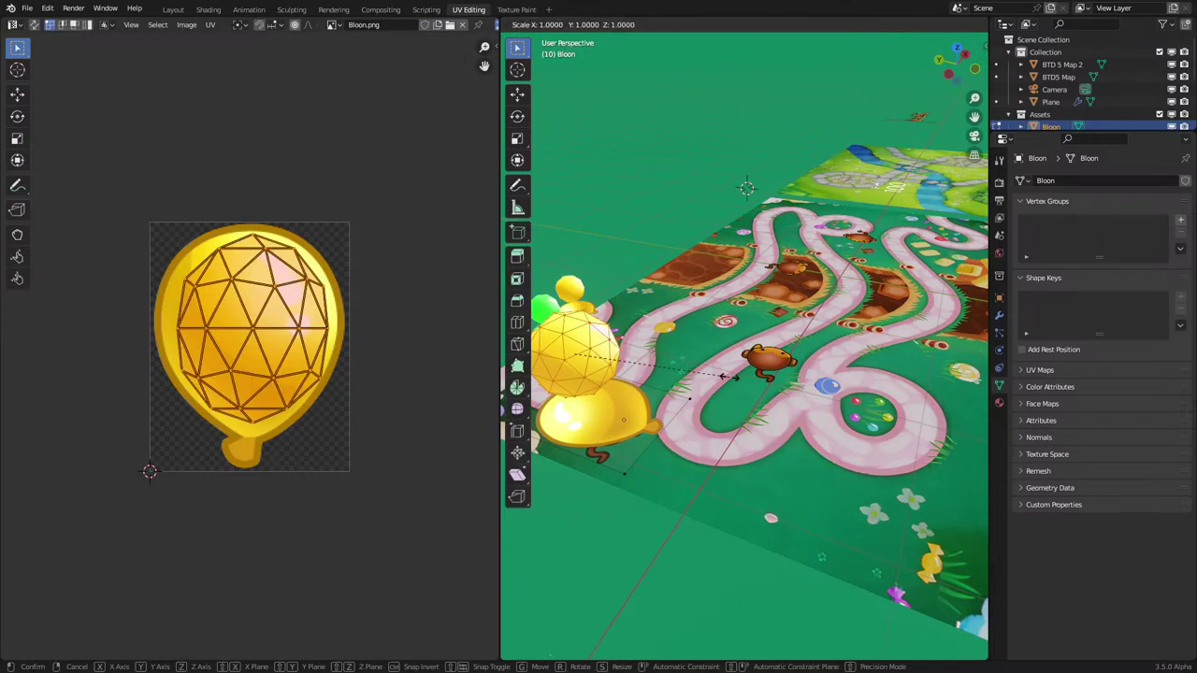
key("z")
left_click(701, 367)
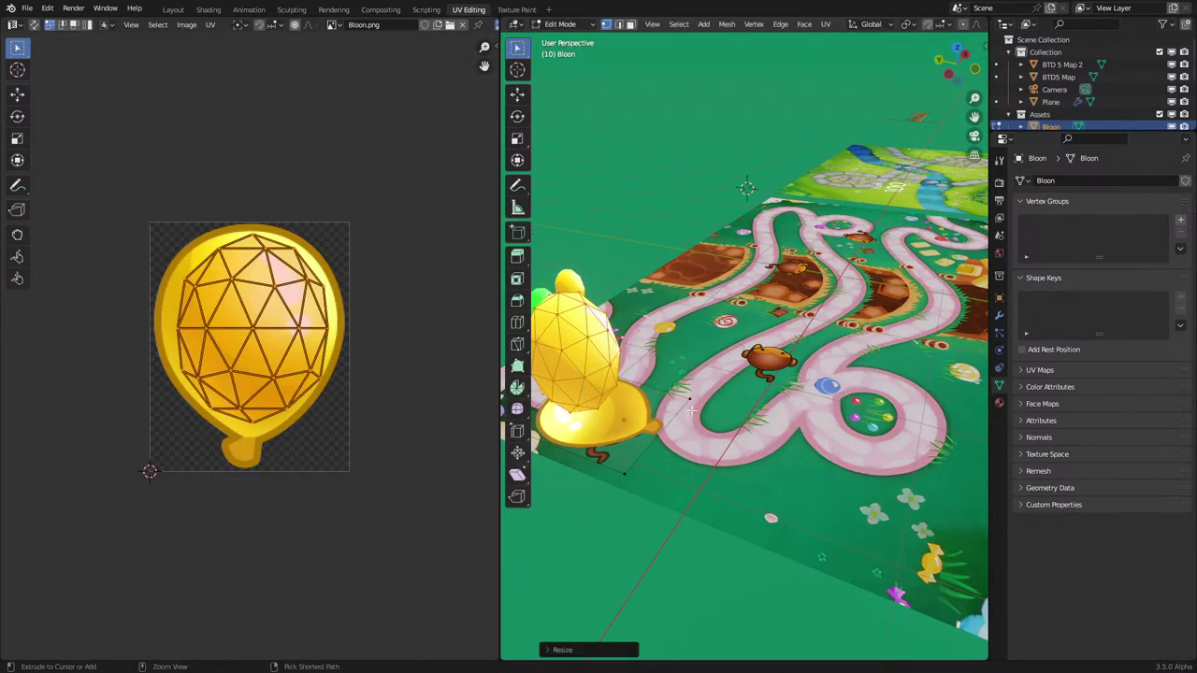
key("ctrl+z")
key("s")
key("z")
right_click(687, 403)
Step: Pull the ico sphere's lowest vertex down about 0.04 m along Z using connected-only proportional editing with Sharp falloff
key("shift+z")
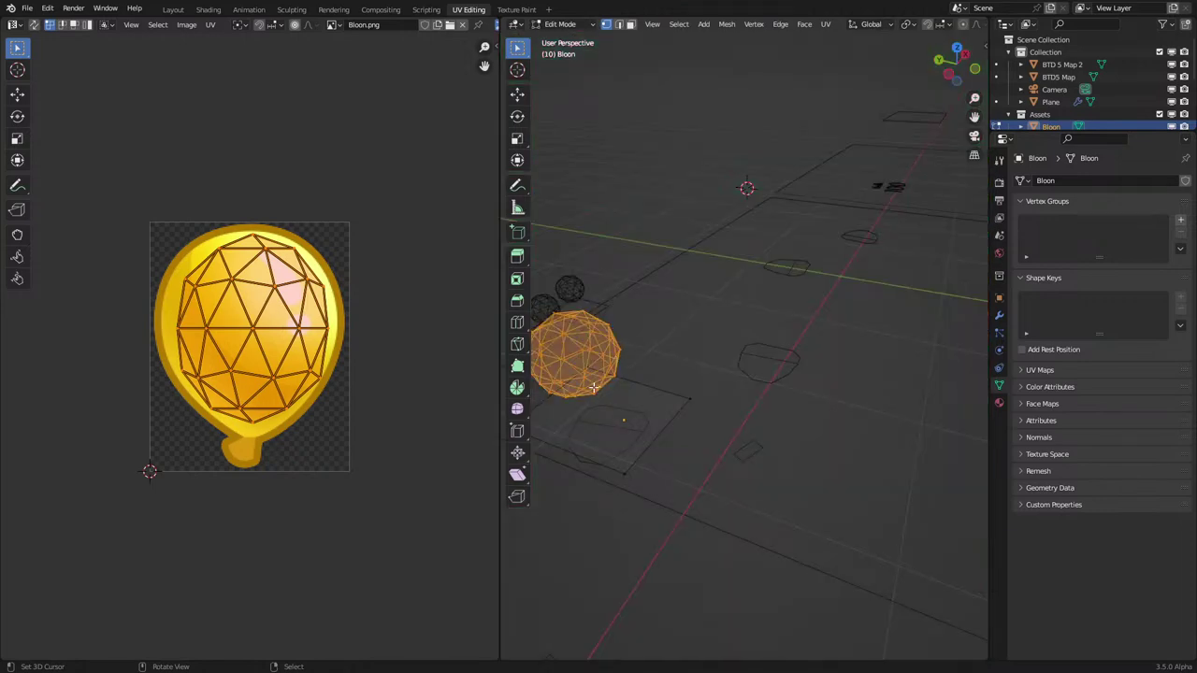
key("a")
middle_click_drag(582, 387, 636, 331)
key("z")
left_click(740, 272)
left_click(783, 114)
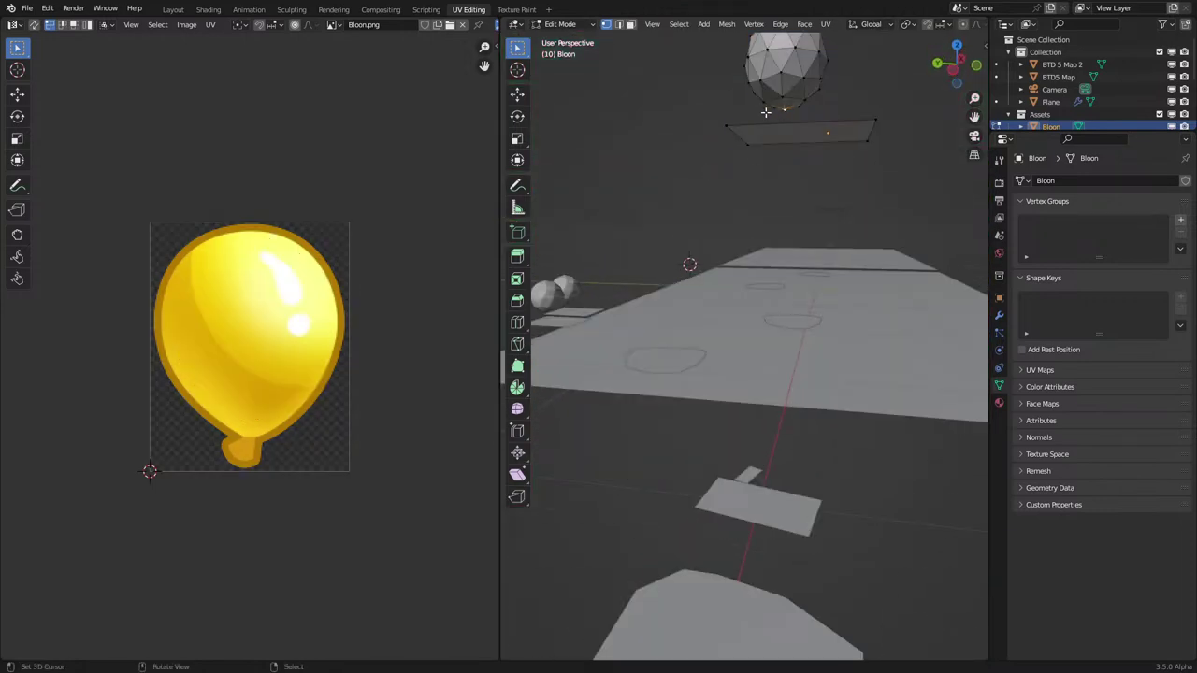
left_click(977, 24)
left_click(963, 24)
left_click(978, 25)
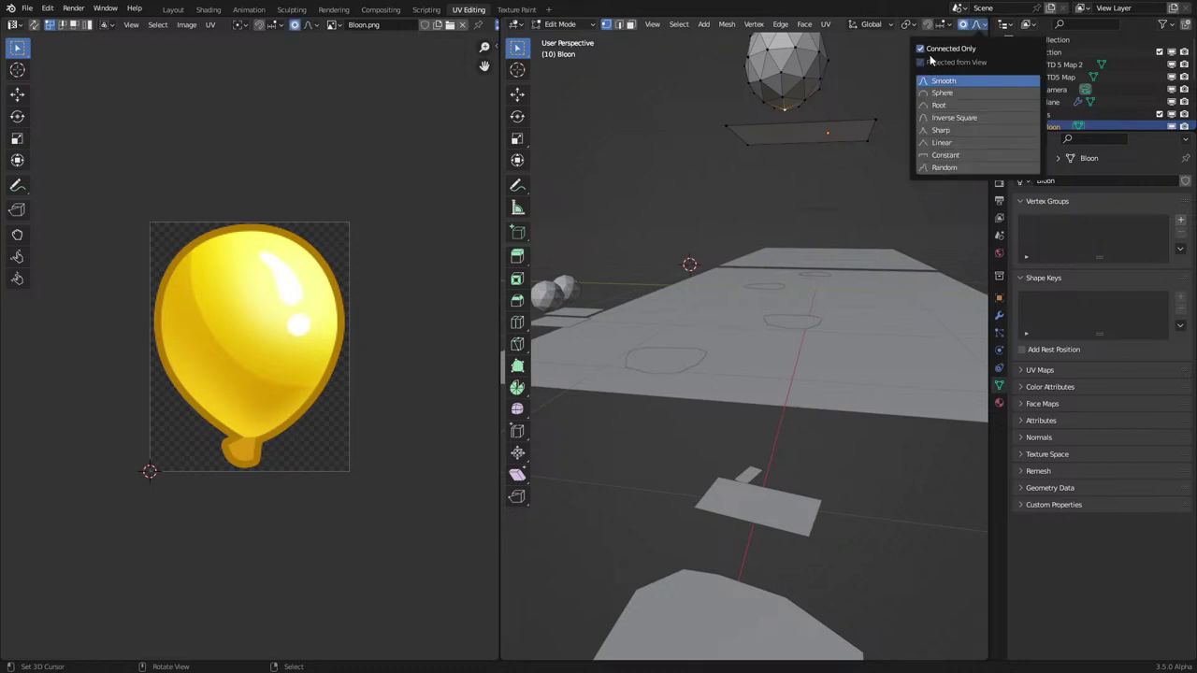
left_click(940, 131)
key("g")
key("z")
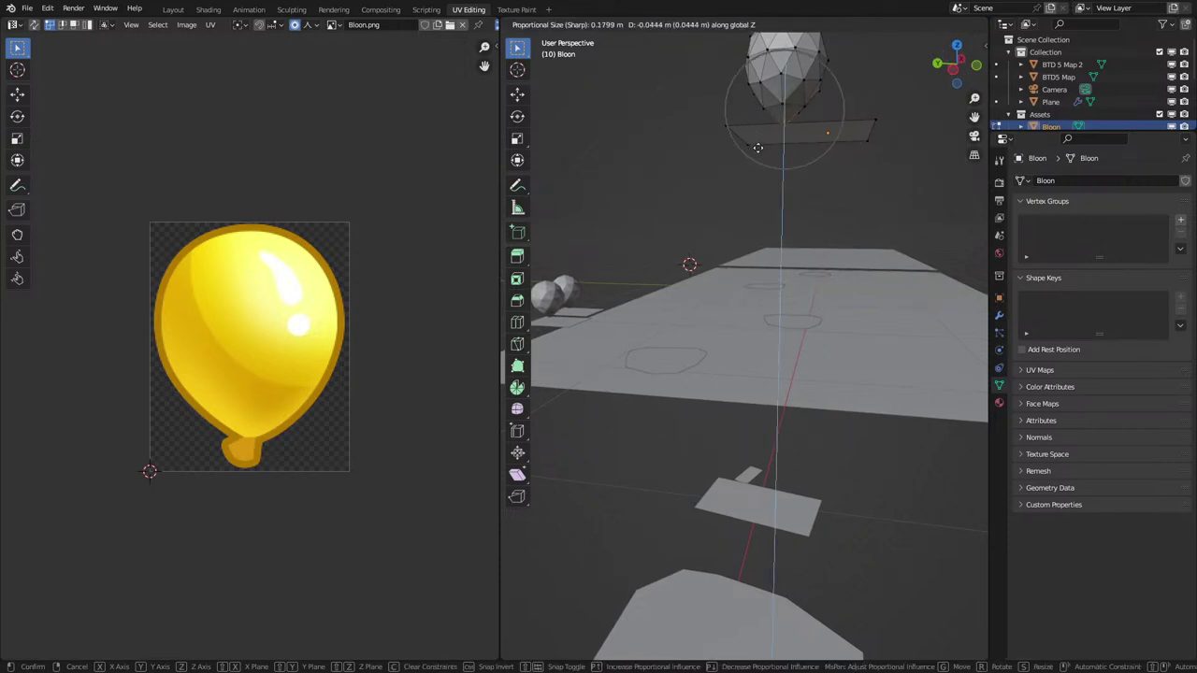
left_click(758, 145)
Step: Examine the reshaped bloons on the track in rendered shading from an angled overview
key("Tab")
right_click(767, 257)
left_click(769, 253)
middle_click_drag(770, 254, 740, 371)
key("z")
left_click(777, 300)
scroll(779, 301, "down", 4)
Step: Select the whole linked ico sphere in the Bloon mesh and move it about -0.09 m along Y
key("Tab")
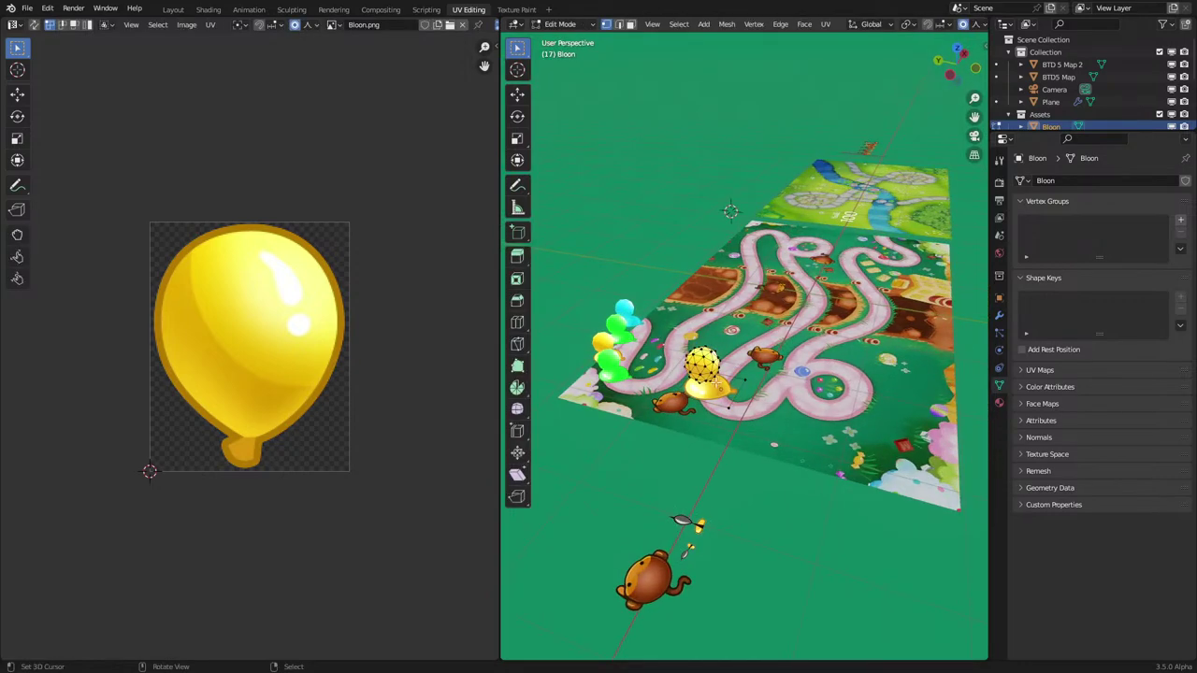
key("3")
right_click(715, 389)
key("ctrl+l")
key("g")
key("y")
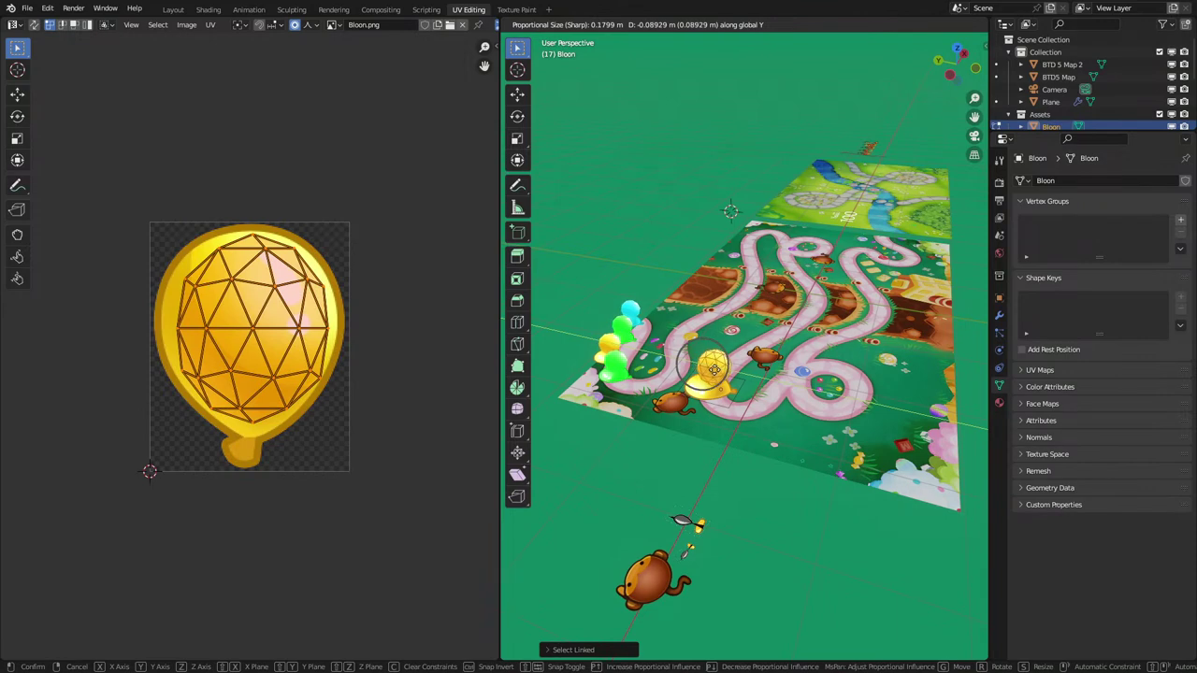
left_click(783, 277)
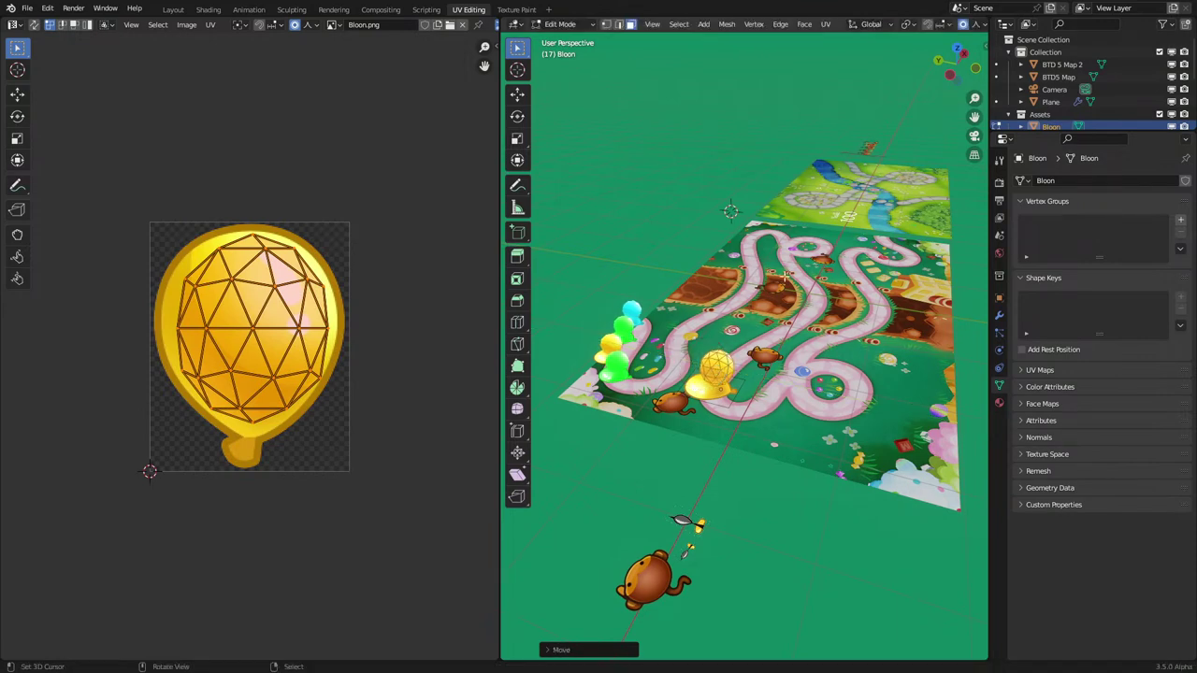
Step: Delete the flat image plane's face from the Bloon mesh and view the map through the camera
right_click(736, 387)
key("x")
left_click(738, 389)
key("Tab")
key("KP_0")
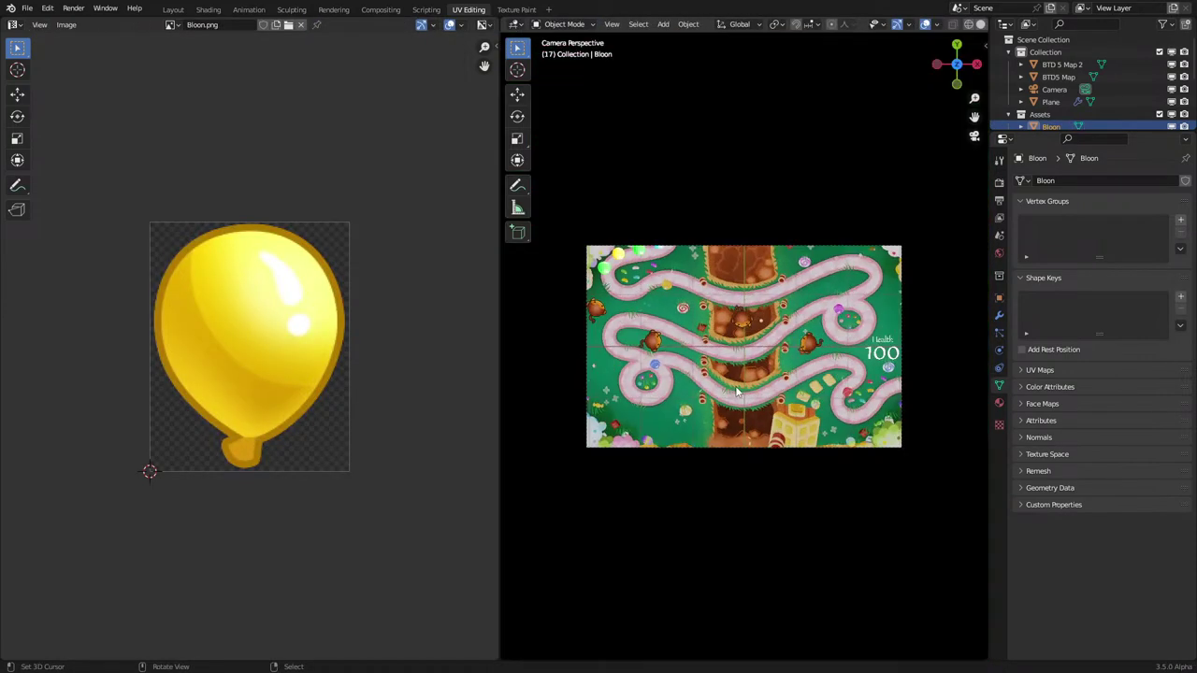
Step: Play the animation and examine the 3D bloons along the track from an angled overview
middle_click_drag(736, 392, 795, 338)
scroll(744, 342, "up", 4)
scroll(753, 341, "down", 2)
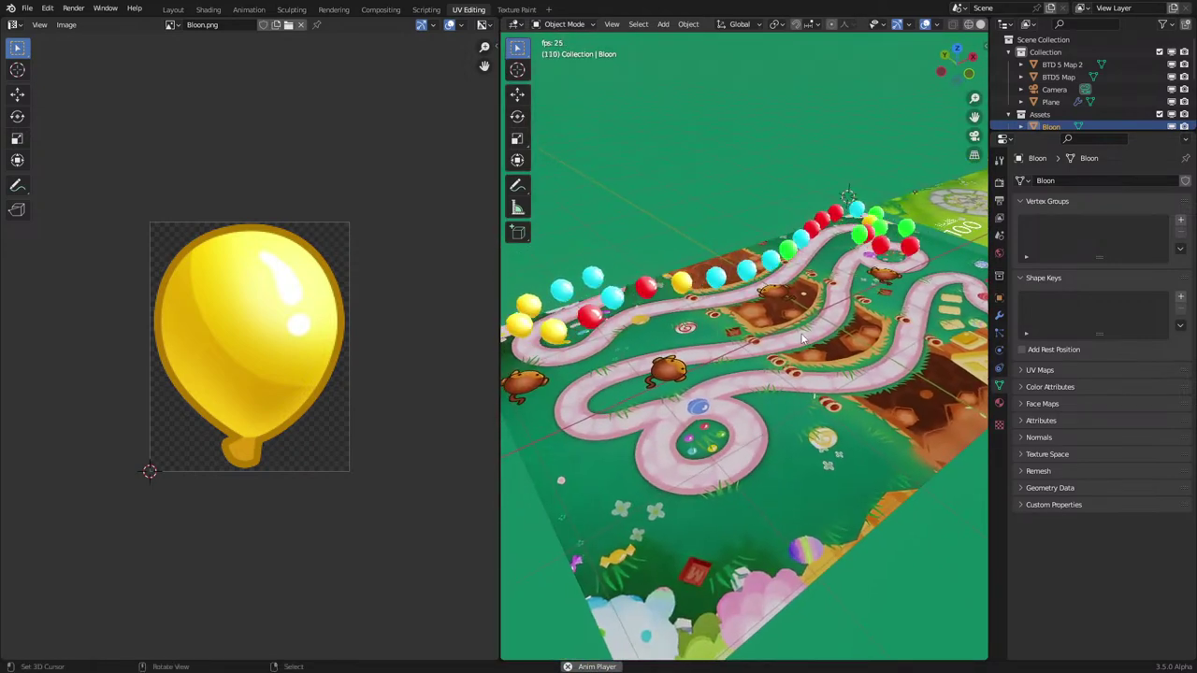
scroll(794, 338, "down", 1)
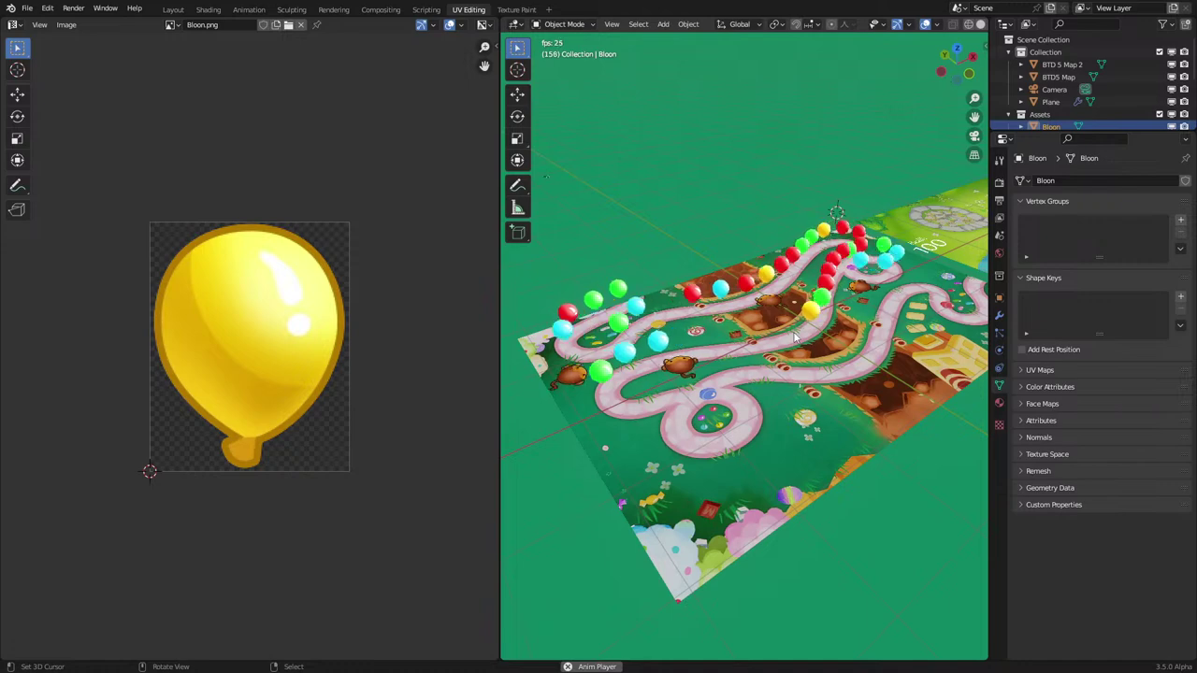
key("space")
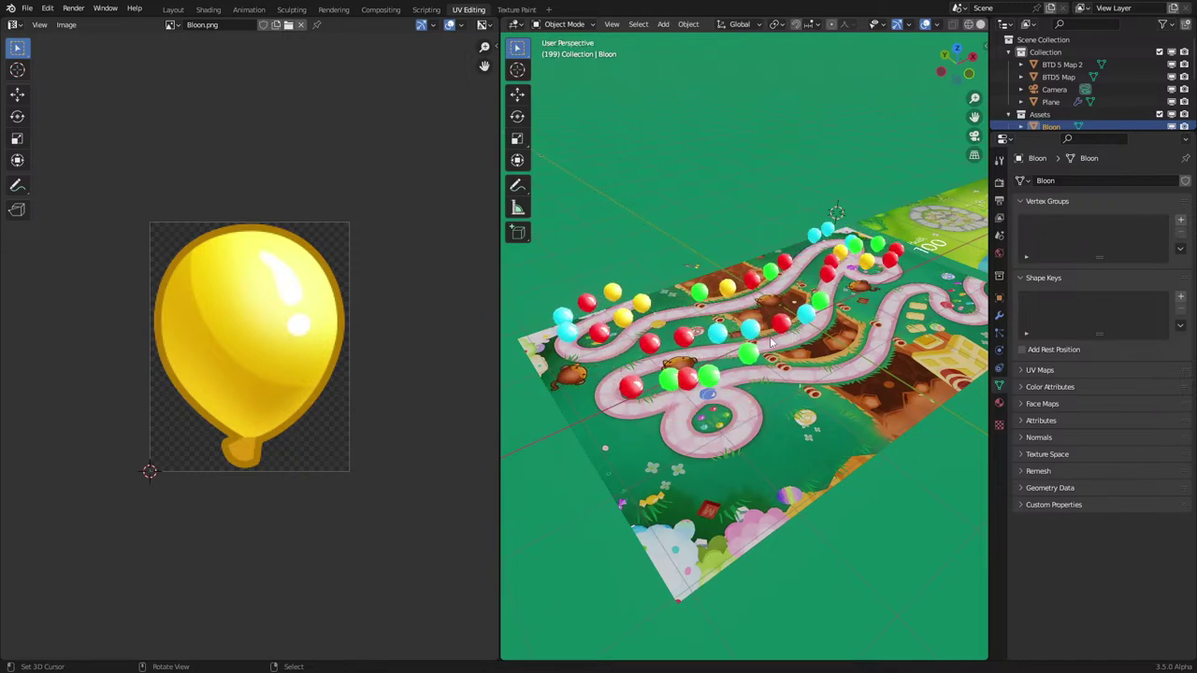
Step: Undo the deletion of the flat image plane's face and edit the Bloon mesh
mouse_move(795, 337)
middle_mouse_down()
mouse_move(629, 355)
mouse_move(734, 360)
mouse_move(787, 322)
middle_mouse_up()
key("ctrl+z")
key("ctrl+z")
key("Tab")
scroll(787, 321, "up", 2)
key("Tab")
left_click(786, 313)
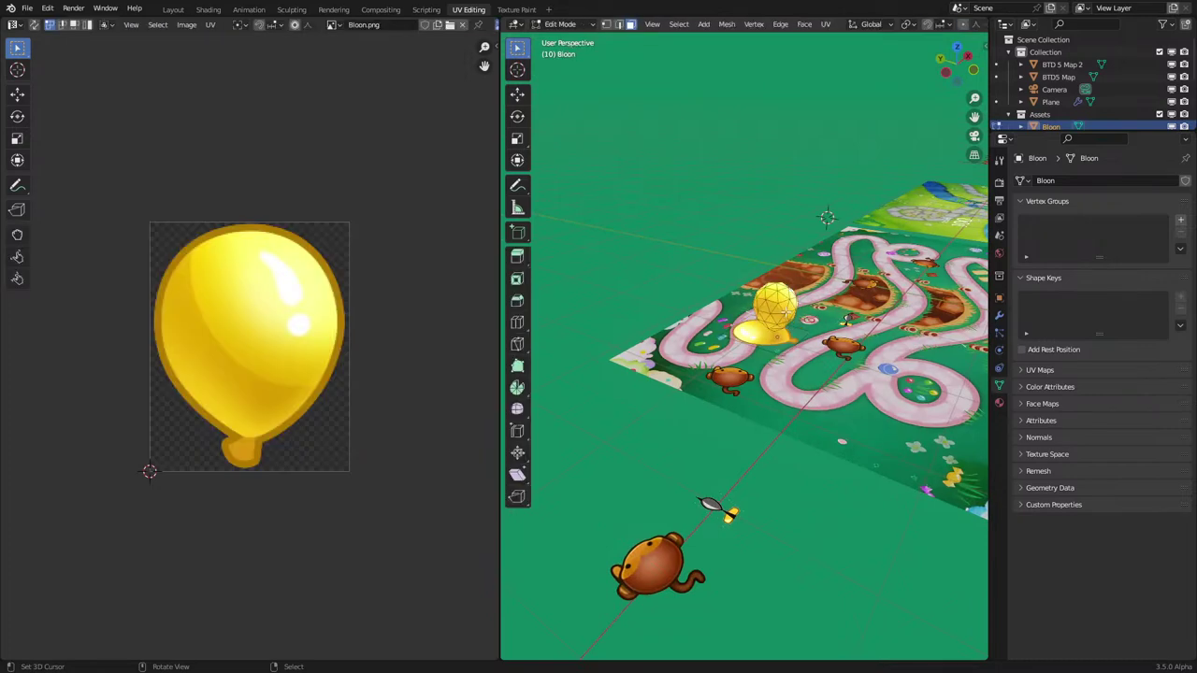
Step: Separate the whole linked ico sphere from the Bloon mesh into its own object
key("l")
key("p")
left_click(787, 315)
key("Tab")
left_click(787, 316)
scroll(787, 317, "down", 3)
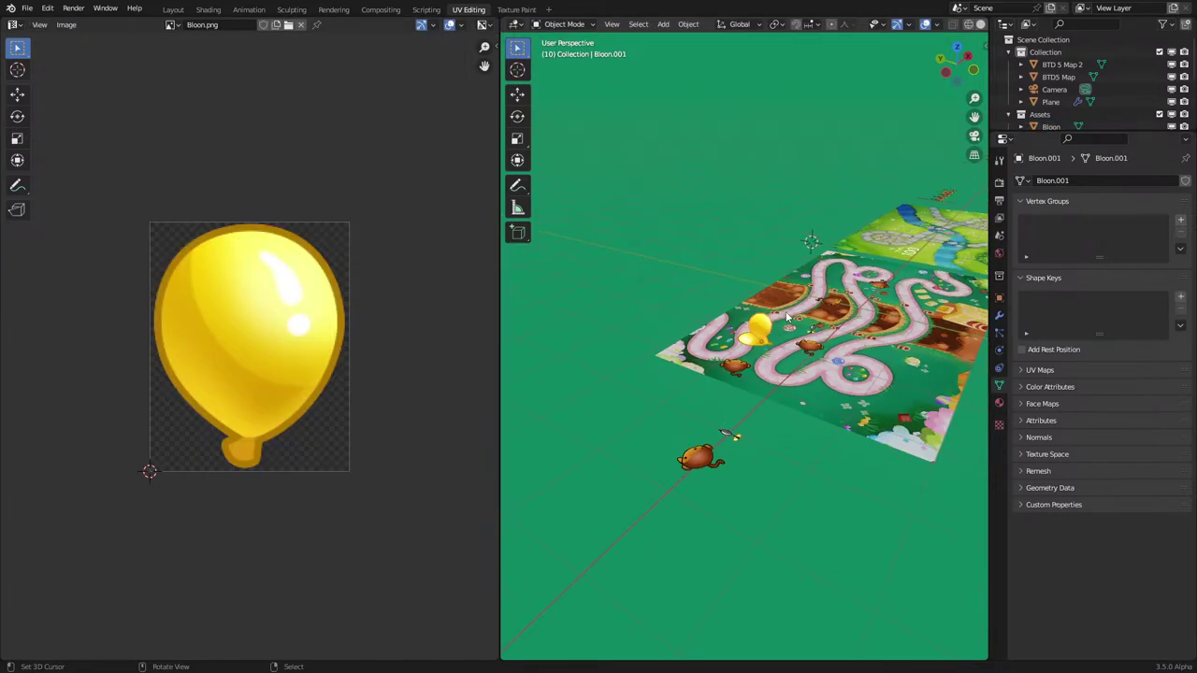
Step: Move the separated sphere off the map into the empty area beside it and select the flat Bloon plane
key("g")
left_click(628, 367)
right_click(742, 340)
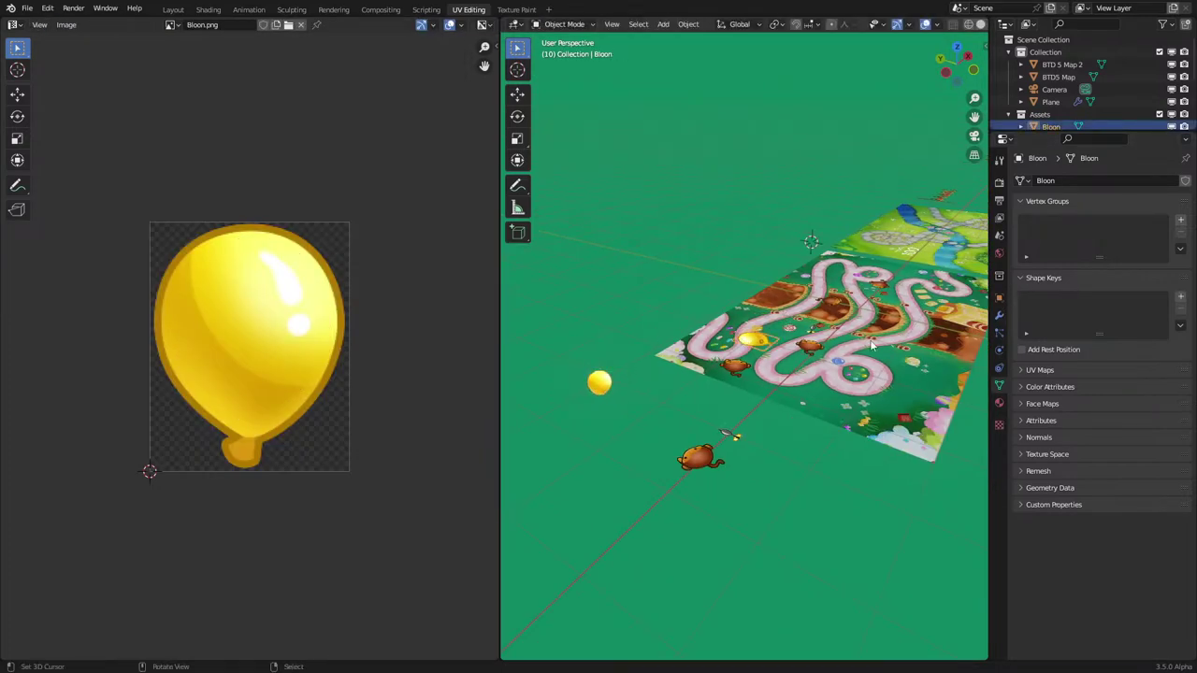
Step: Rename the Track Bloons object to "Bloons Sim+Track"
left_click(699, 328)
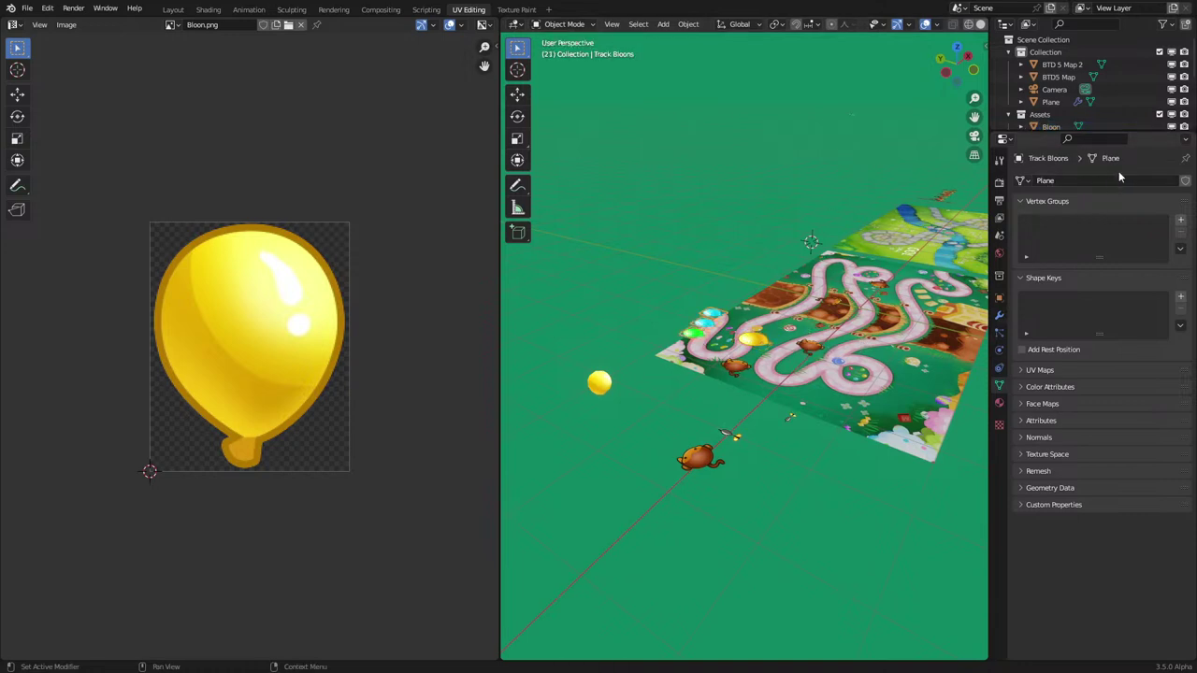
scroll(1068, 127, "down", 5)
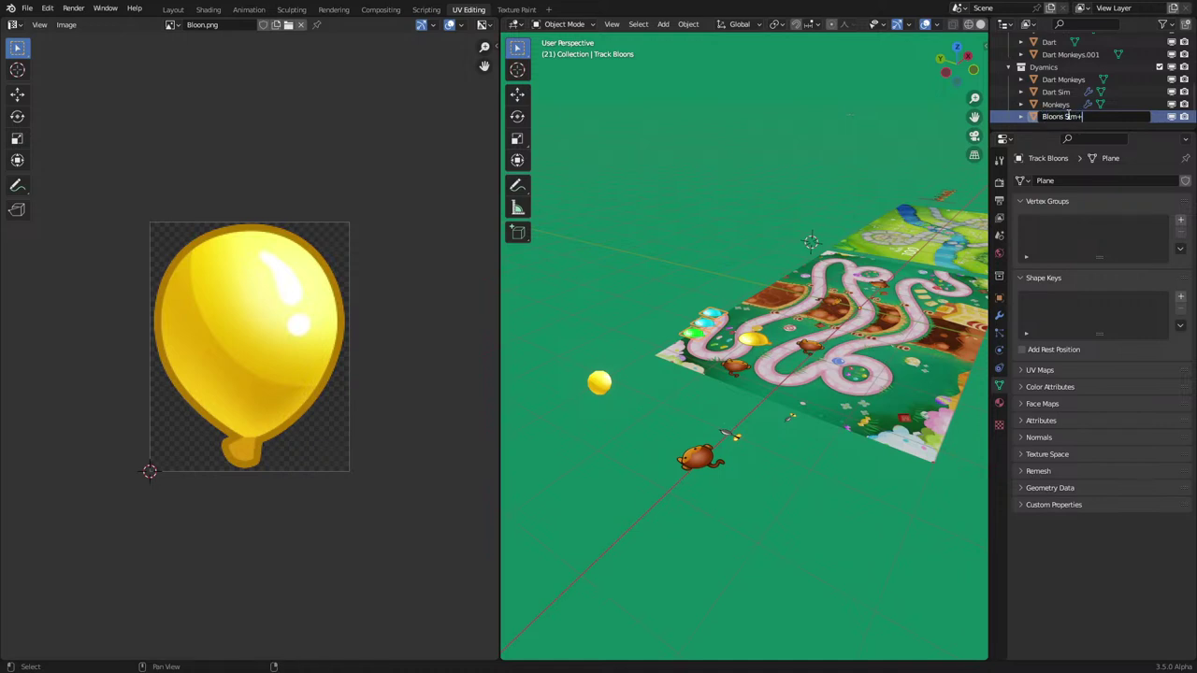
type("k")
key("Return")
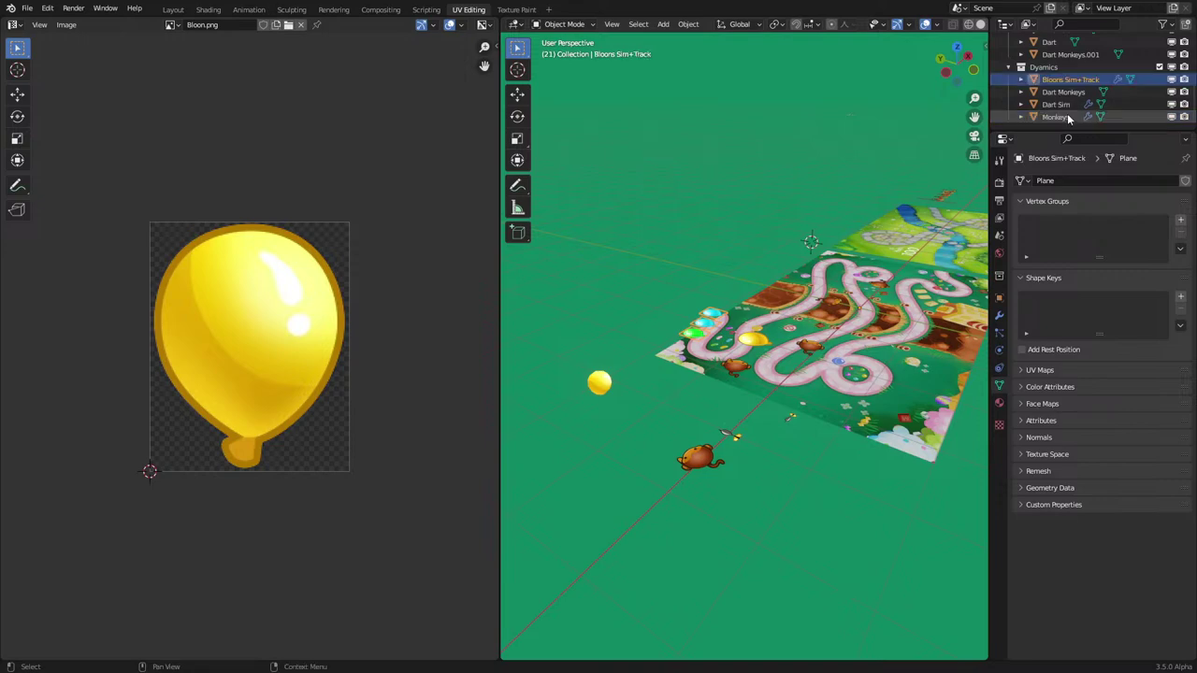
Step: Clear the flat Bloon plane's location and move it -4 m along the X axis
middle_click_drag(709, 256, 669, 322)
key("space")
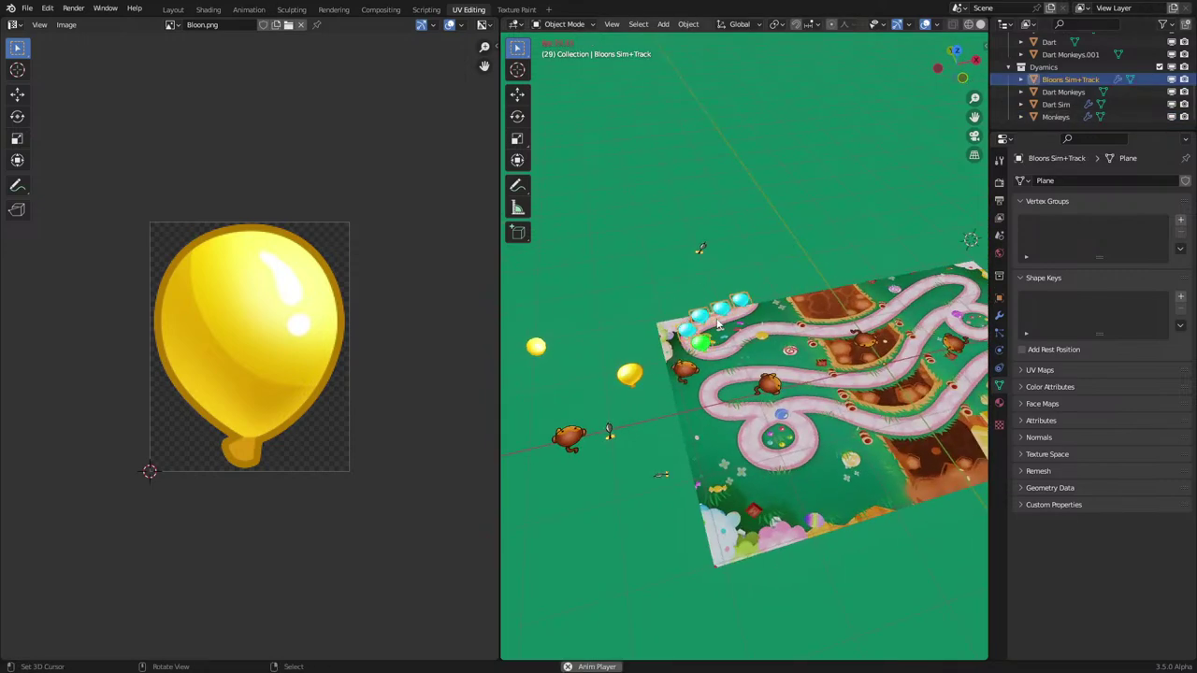
middle_click_drag(731, 363, 669, 391)
key("space")
left_click(647, 356)
key("alt+g")
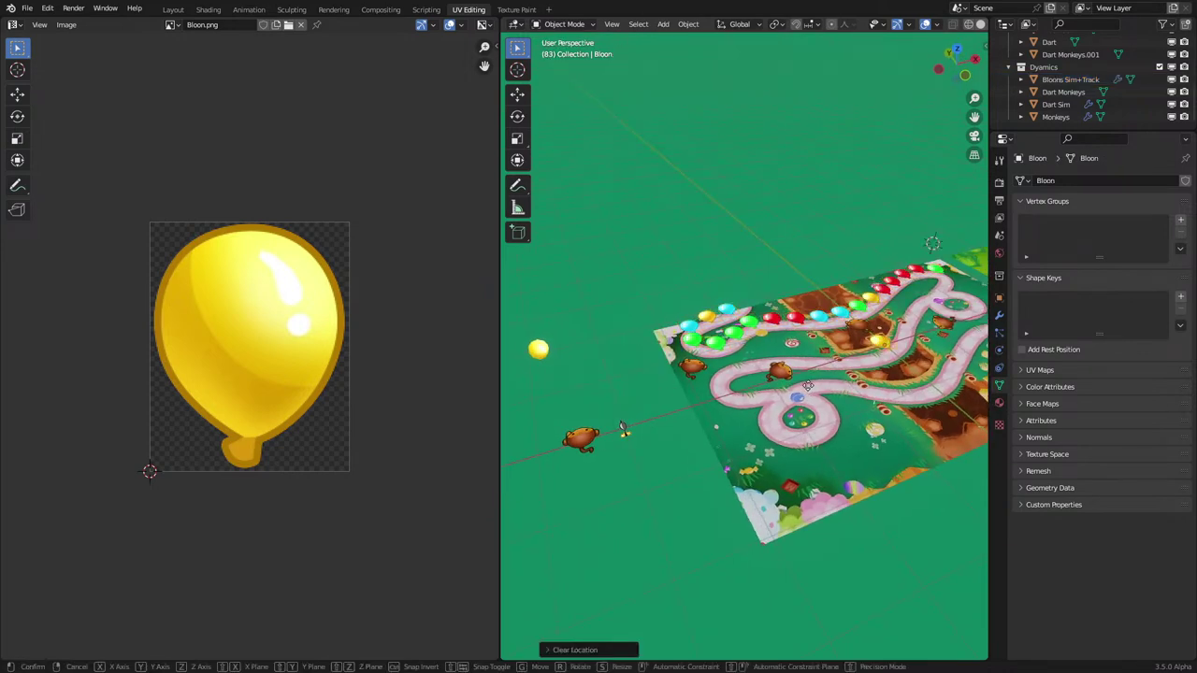
key("g")
key("x")
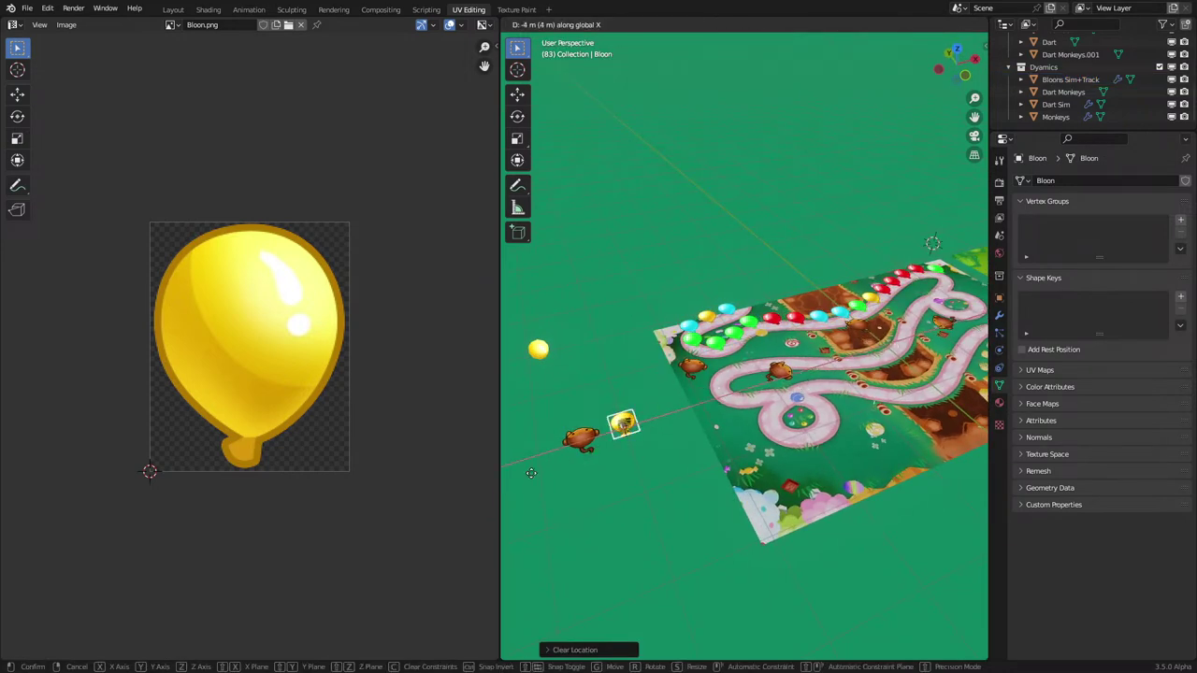
left_click(975, 486)
left_click(583, 488)
Step: Examine the row of Dart Monkeys images and play the bloon animation over the candy map from above
middle_click_drag(612, 473, 823, 465)
scroll(734, 448, "up", 5)
scroll(810, 411, "up", 6)
right_click(799, 358)
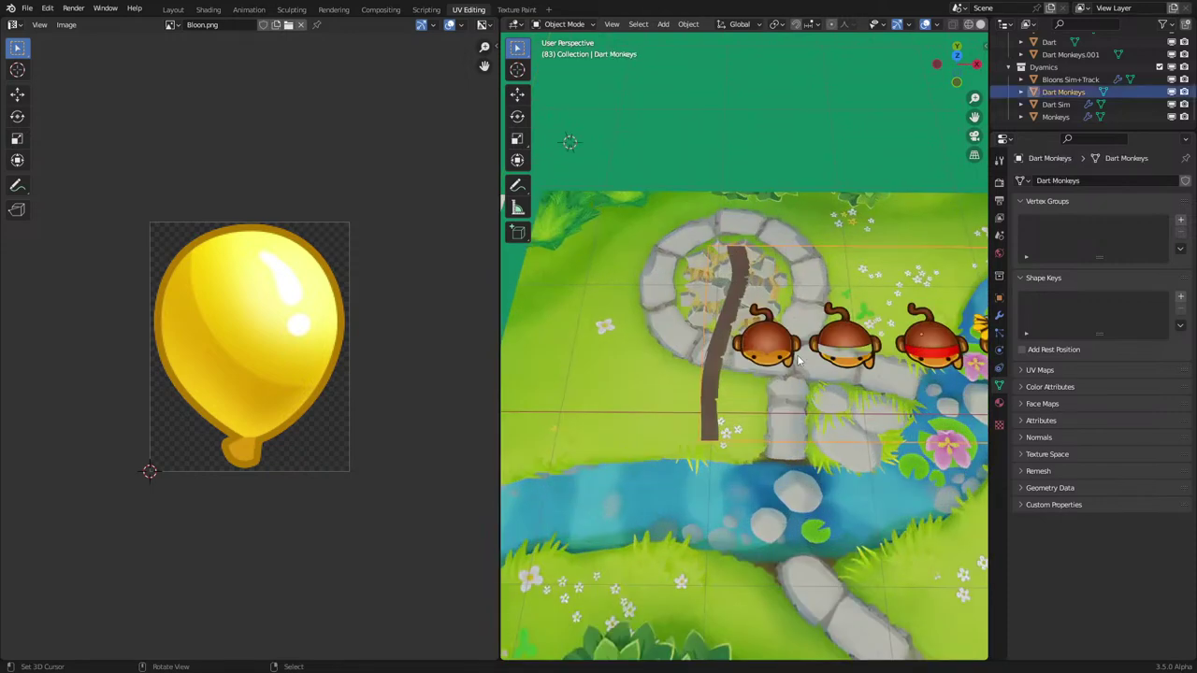
middle_click_drag(856, 411, 772, 450, "shift")
key("space")
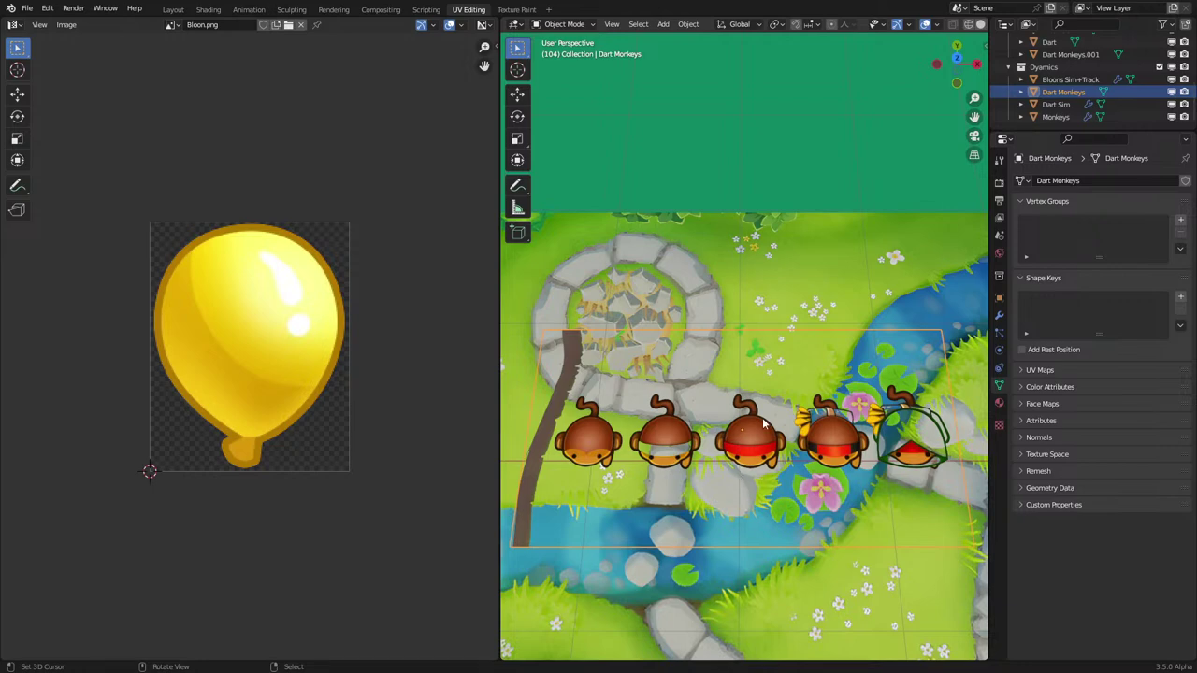
scroll(687, 446, "down", 6)
middle_click_drag(624, 448, 885, 417, "shift")
scroll(710, 398, "up", 6)
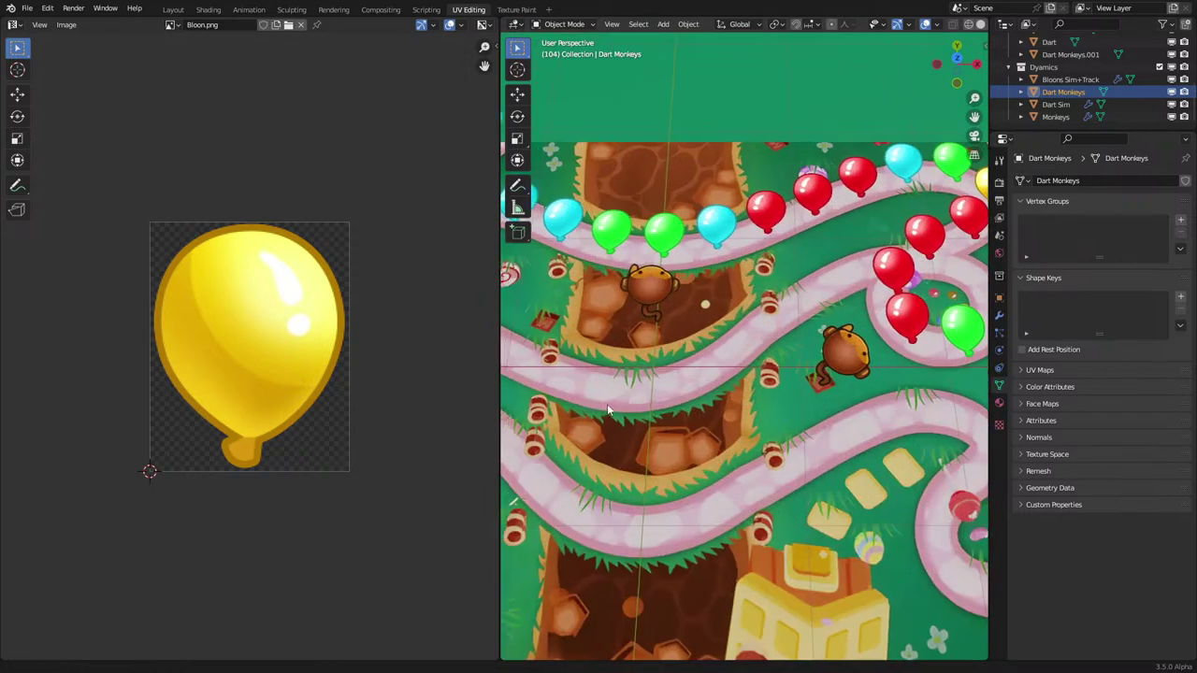
middle_click_drag(607, 404, 651, 438, "shift")
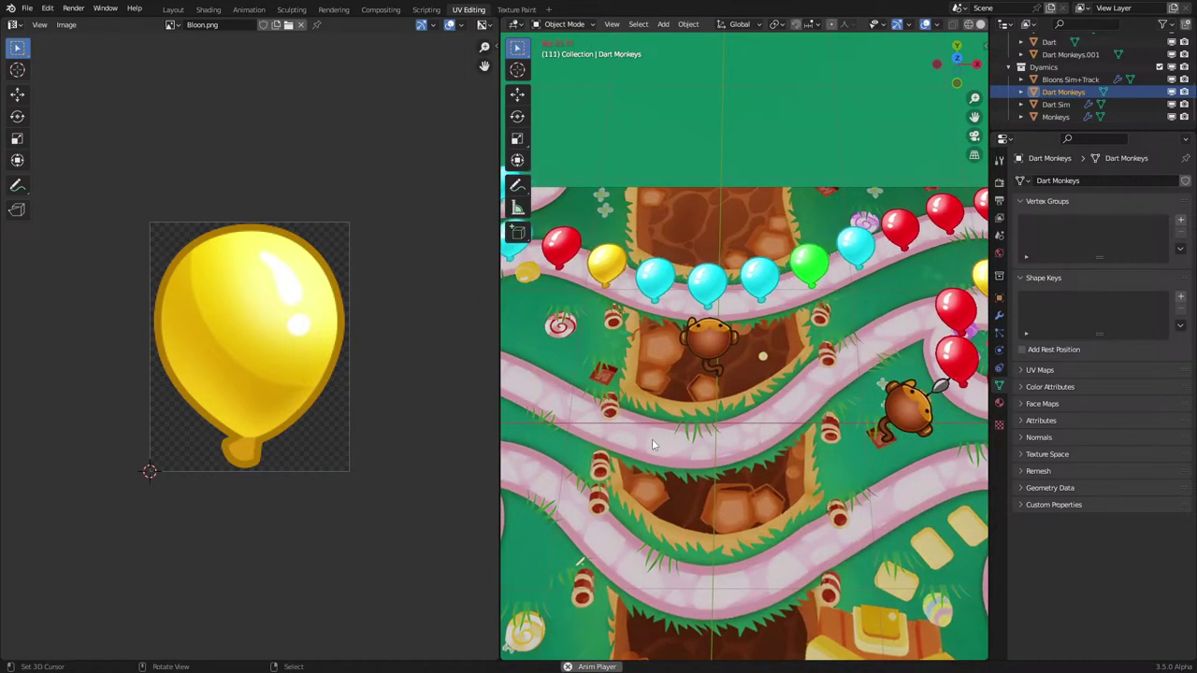
scroll(652, 445, "down", 4)
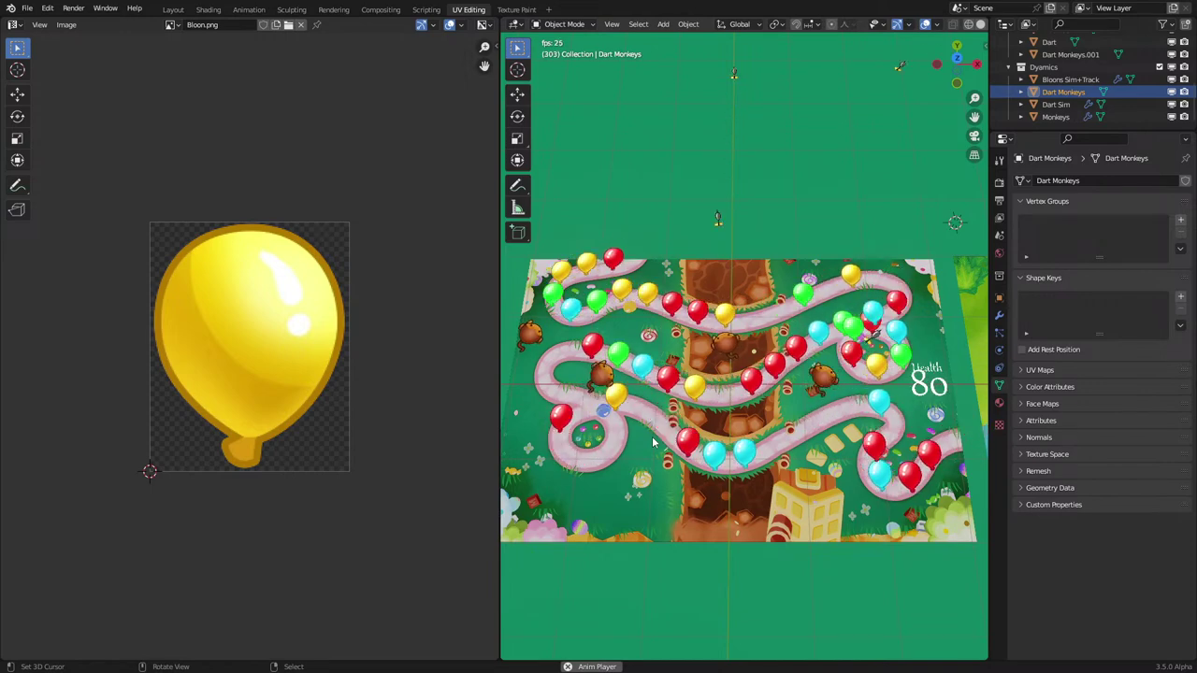
Step: Switch to the Shading workspace, hide the viewport sidebar and view the whole map from above
left_click(207, 10)
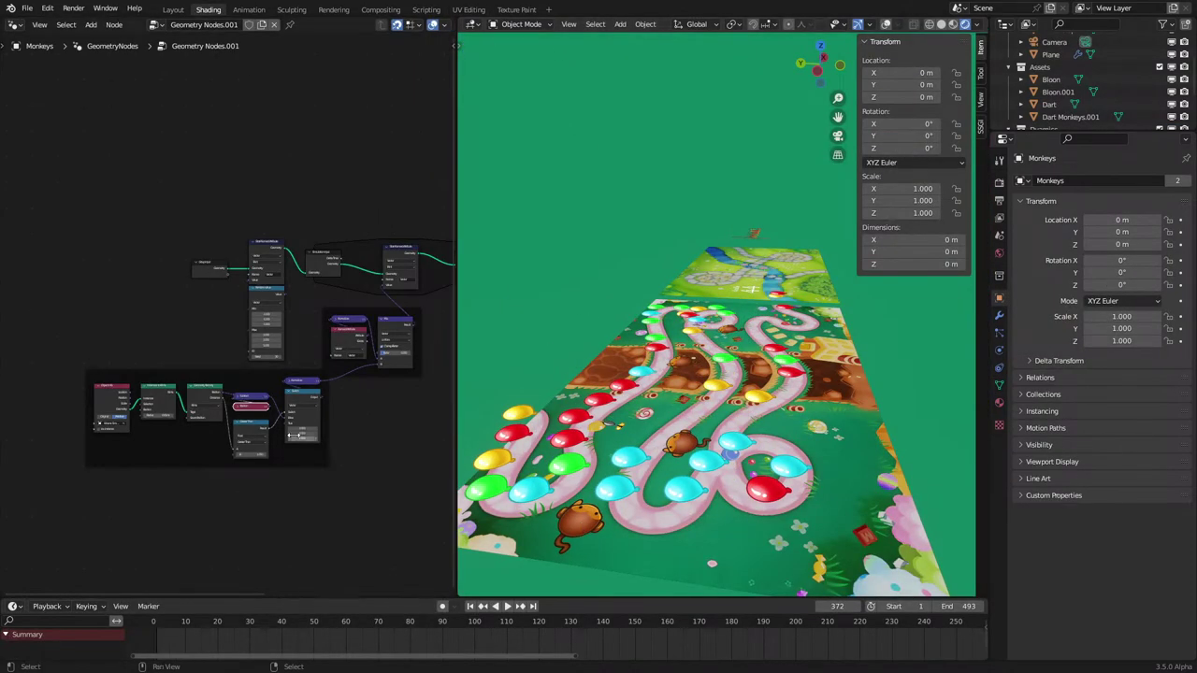
middle_click_drag(720, 346, 608, 409)
key("n")
key("space")
key("space")
scroll(279, 384, "up", 2)
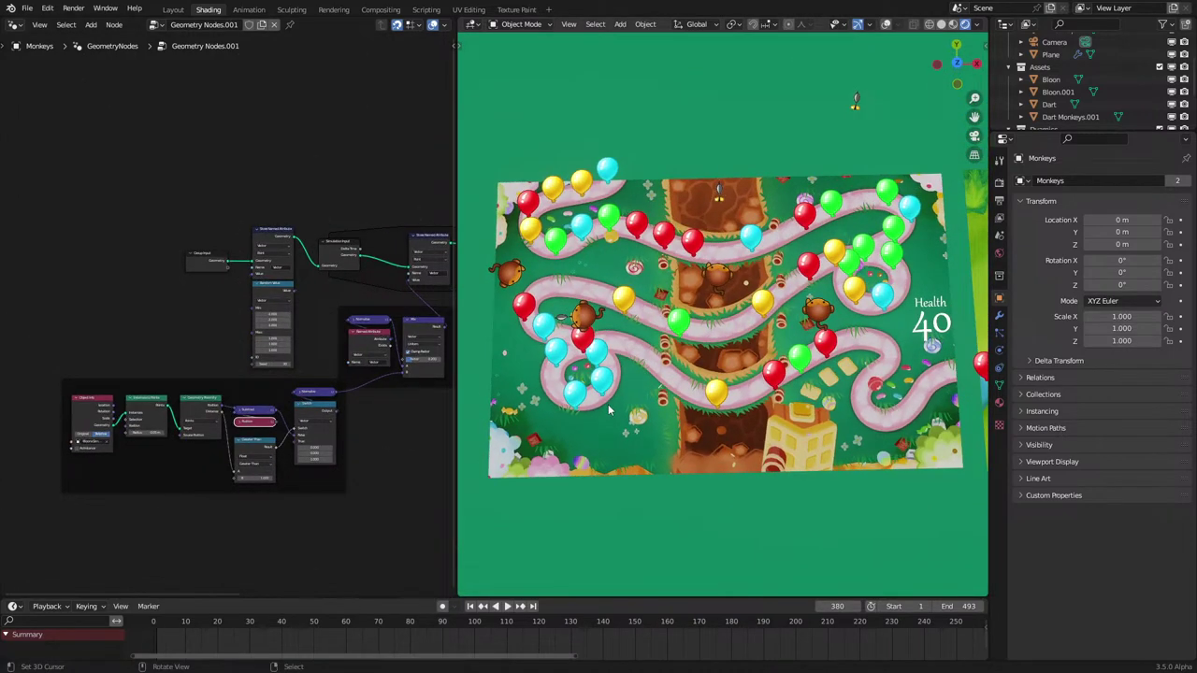
Step: Play the bloon animation and watch the track through the camera
key("space")
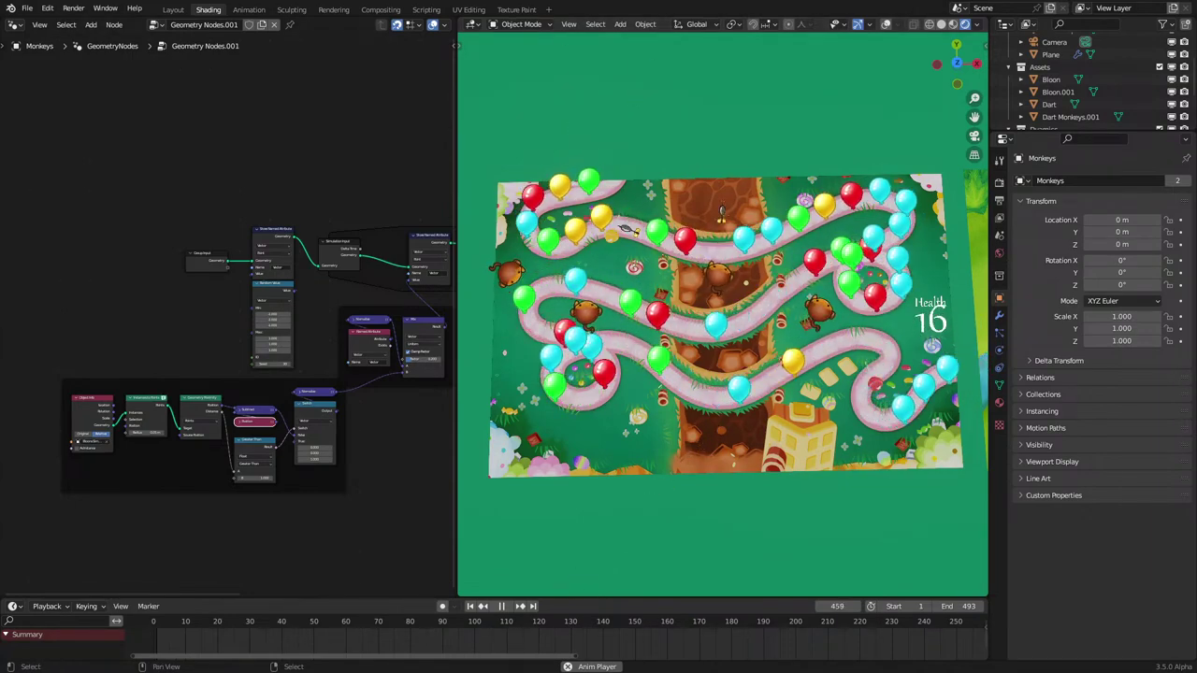
scroll(652, 382, "up", 4)
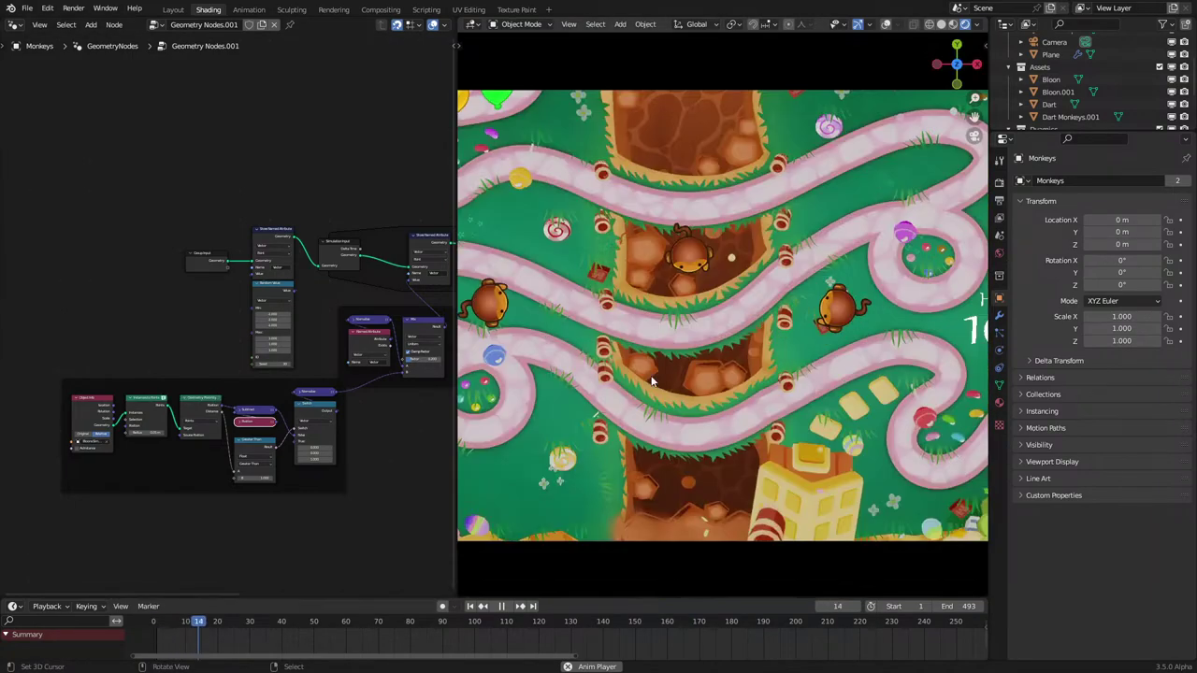
scroll(652, 381, "down", 2)
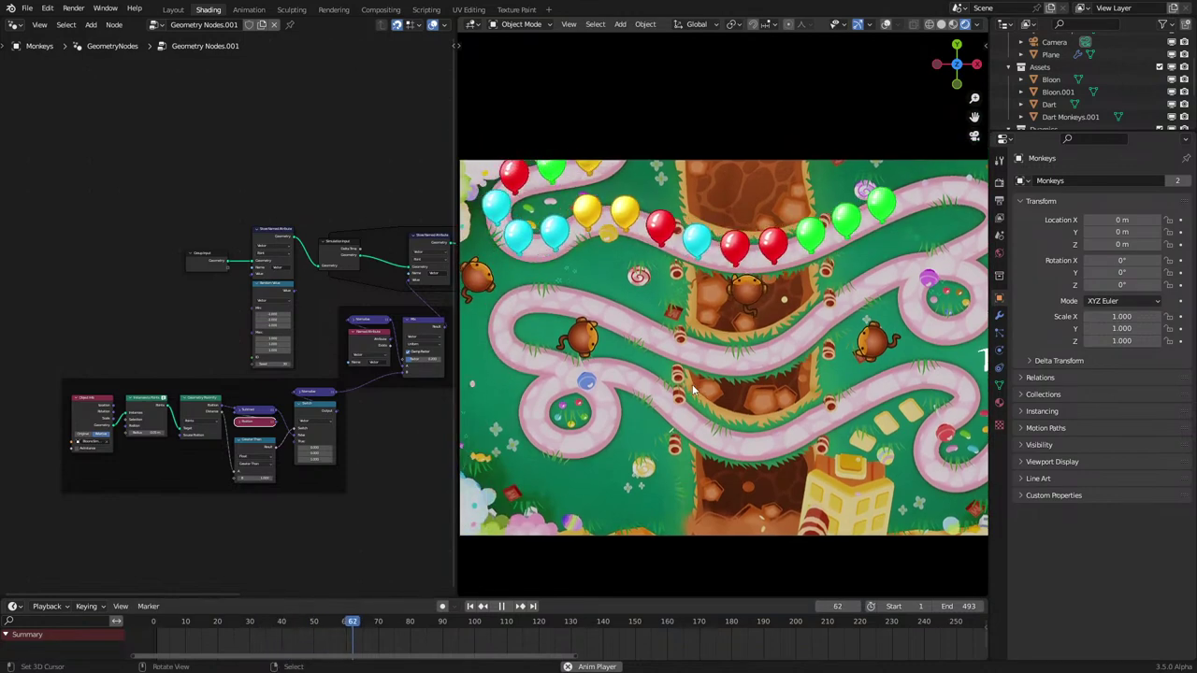
Step: Try feeding the Normalize output straight into the simulation's Store Named Attribute value, bypassing the Mix node, and play the animation
scroll(288, 395, "up", 4)
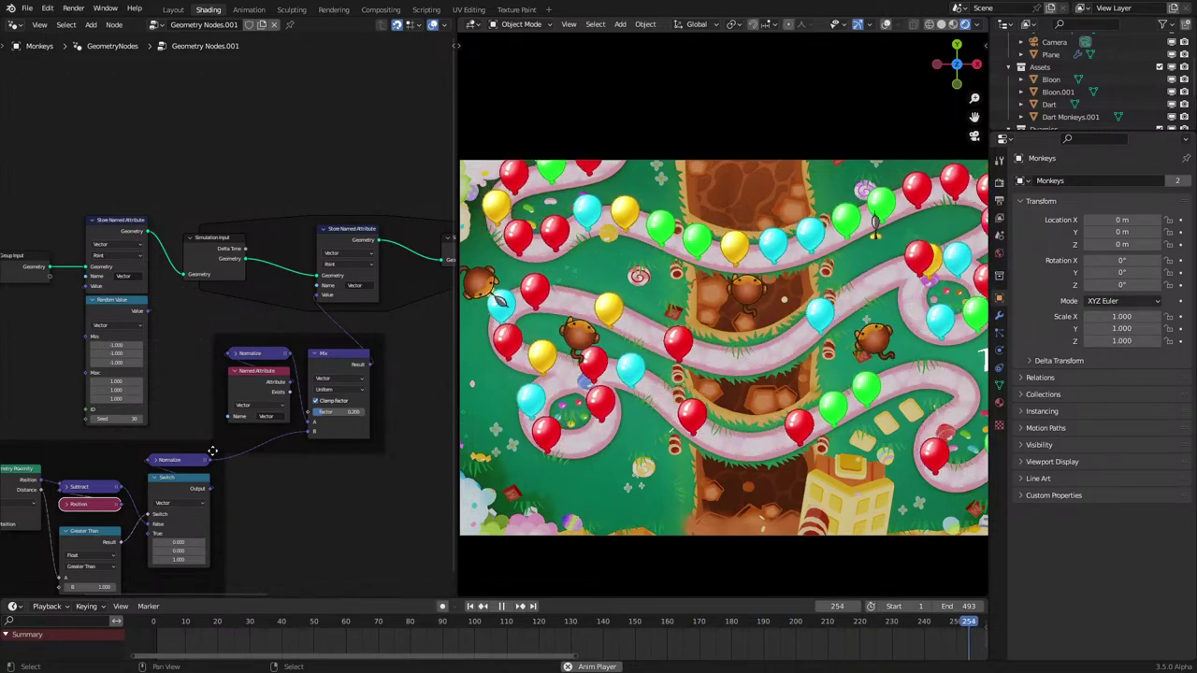
left_click_drag(211, 459, 319, 294)
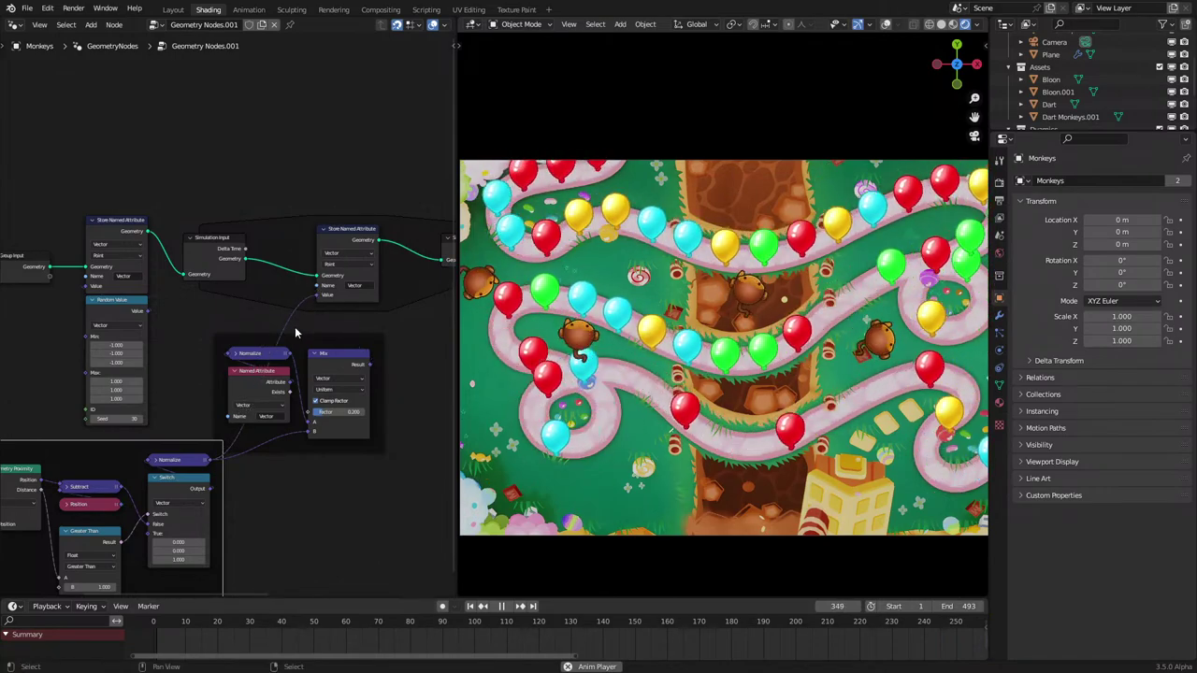
middle_click_drag(193, 490, 314, 374)
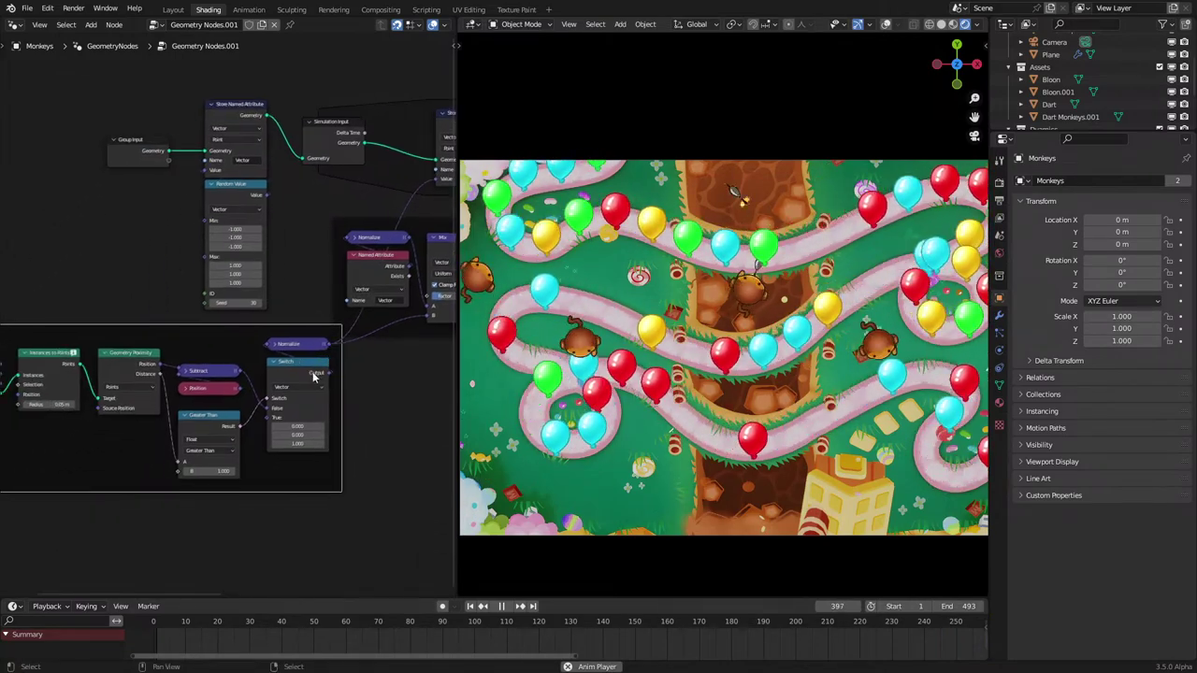
key("space")
key("space")
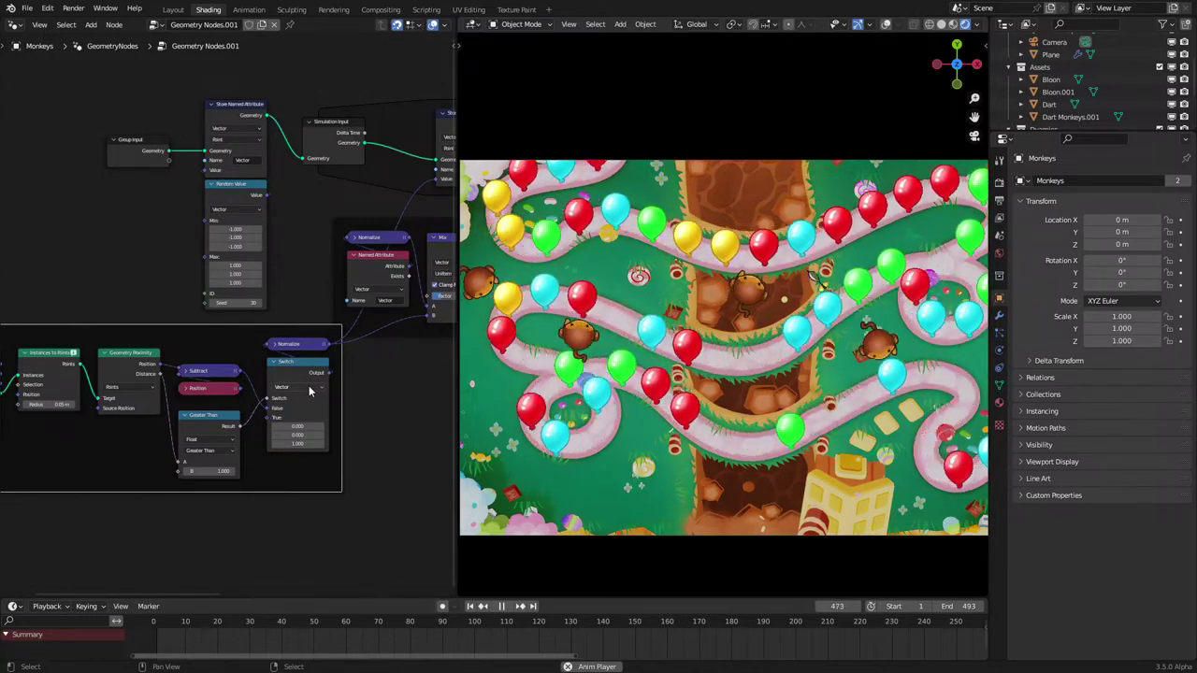
key("space")
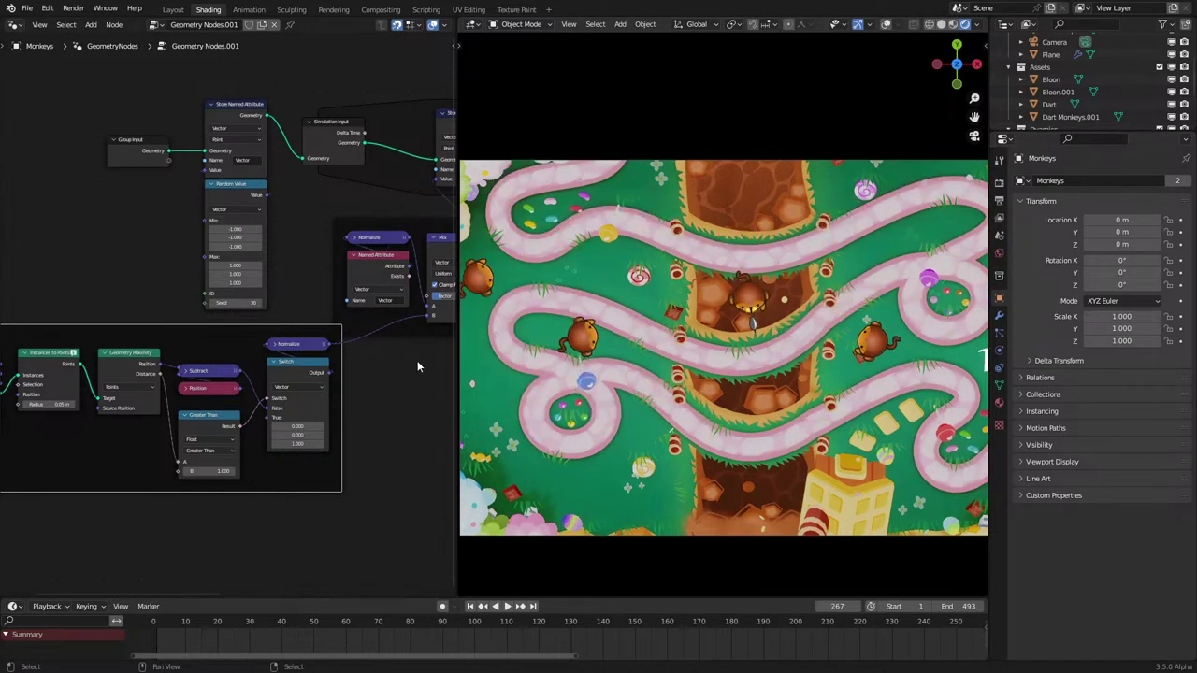
middle_click_drag(417, 360, 295, 413)
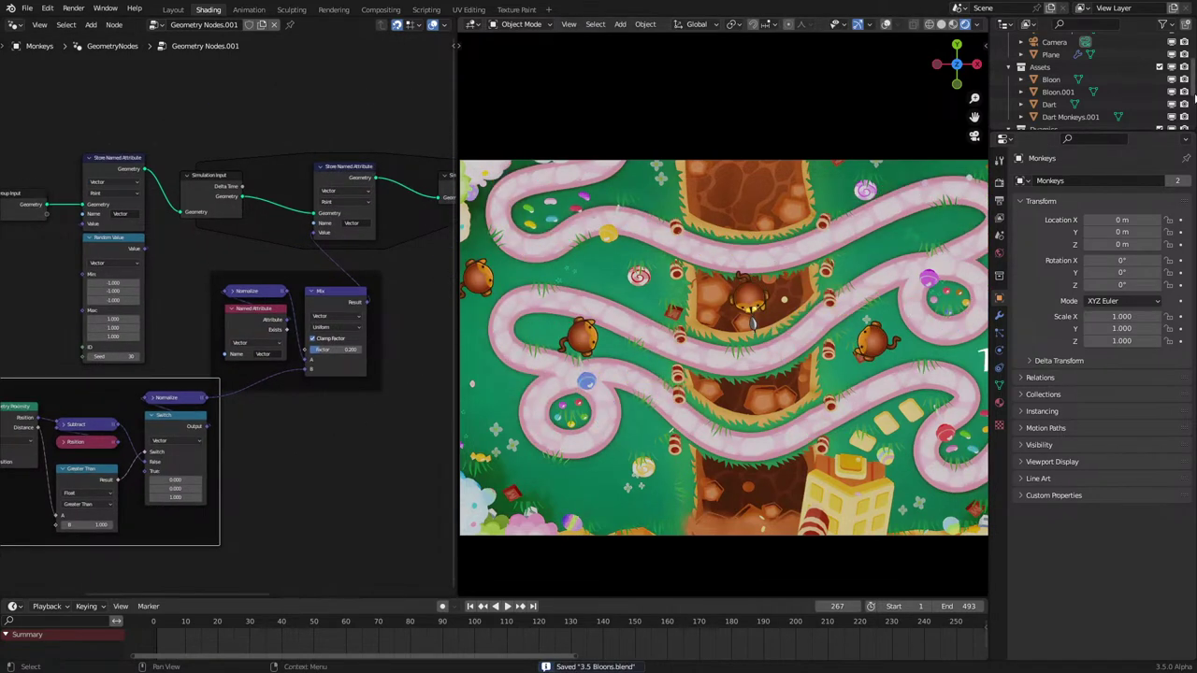
Step: Look through the dart and monkey objects and select Dart Sim to show its geometry node tree
left_click(1046, 105)
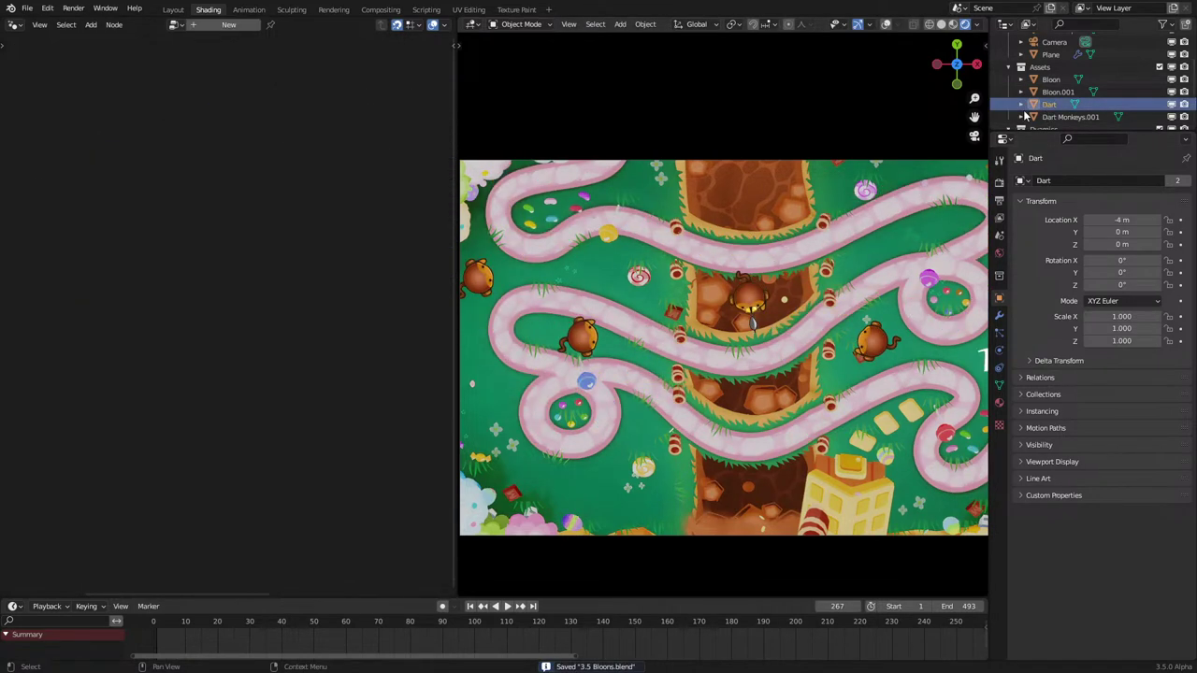
left_click(1078, 117)
left_click(1054, 106)
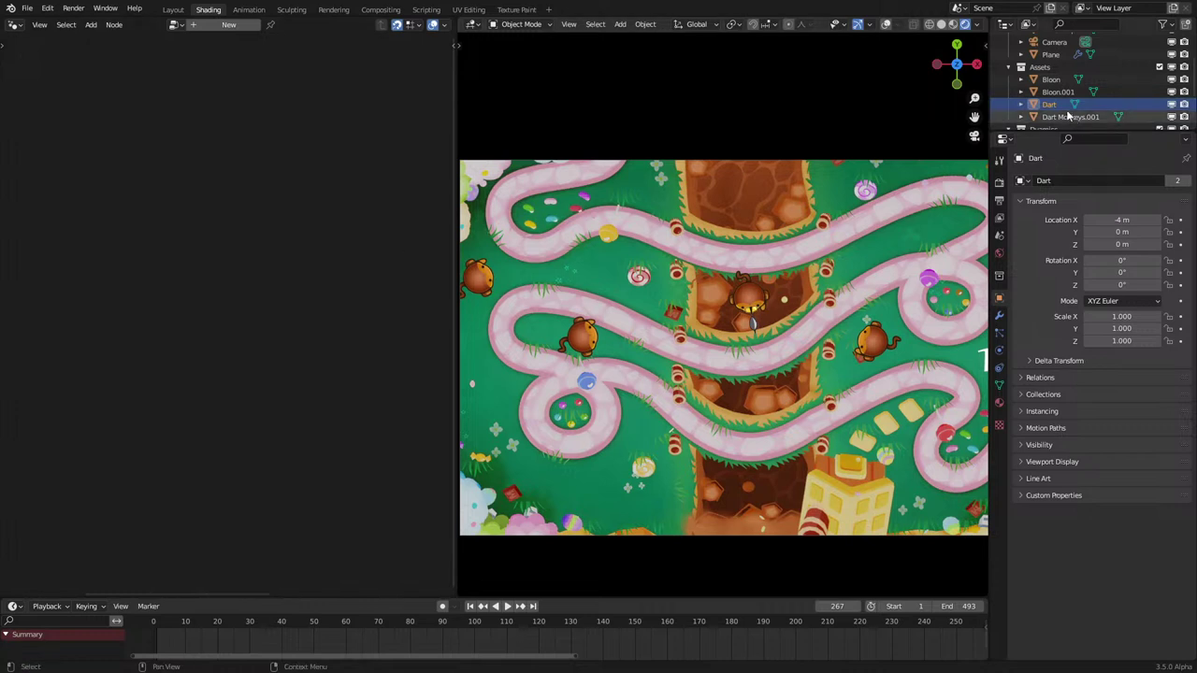
scroll(1069, 115, "down", 3)
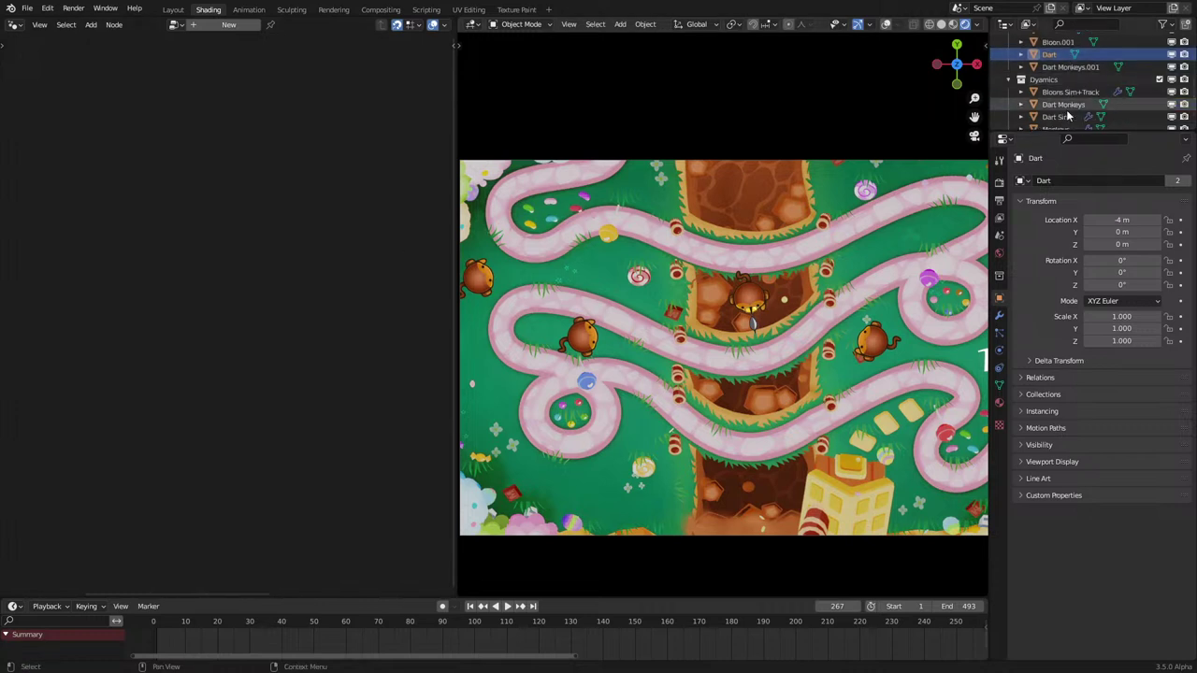
left_click(1066, 93)
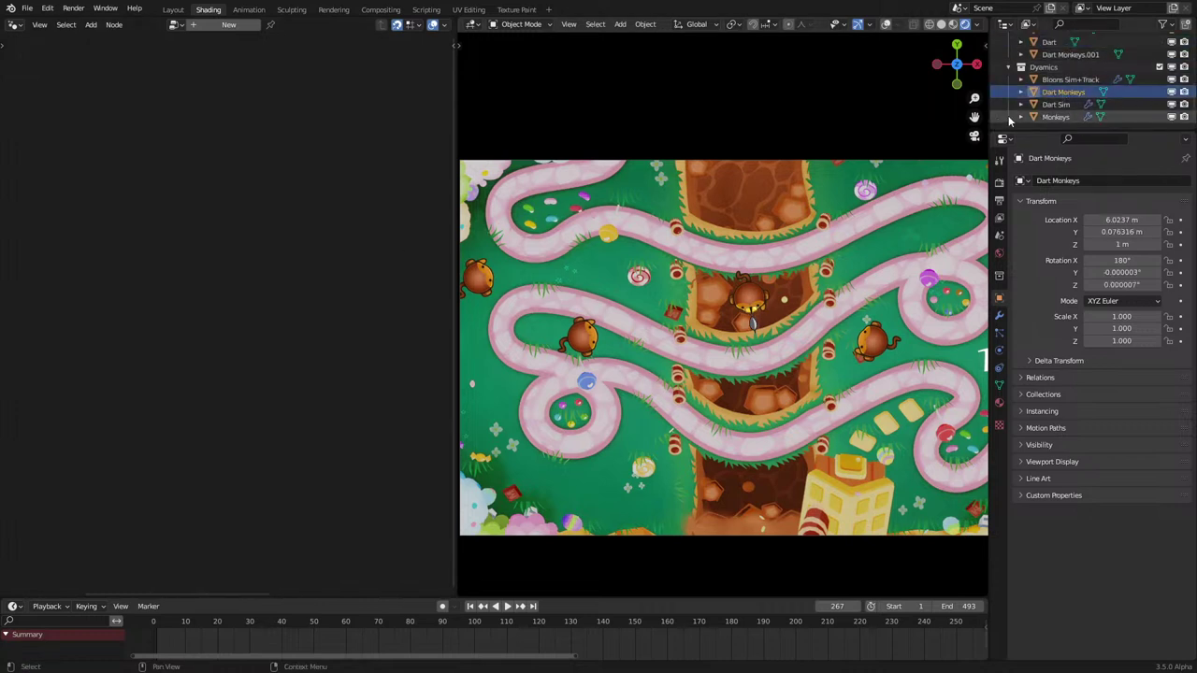
left_click(1057, 104)
Step: Examine the Dart Sim node tree and select the framed timing nodes from Scene Time through Equal
middle_click_drag(154, 396, 187, 400)
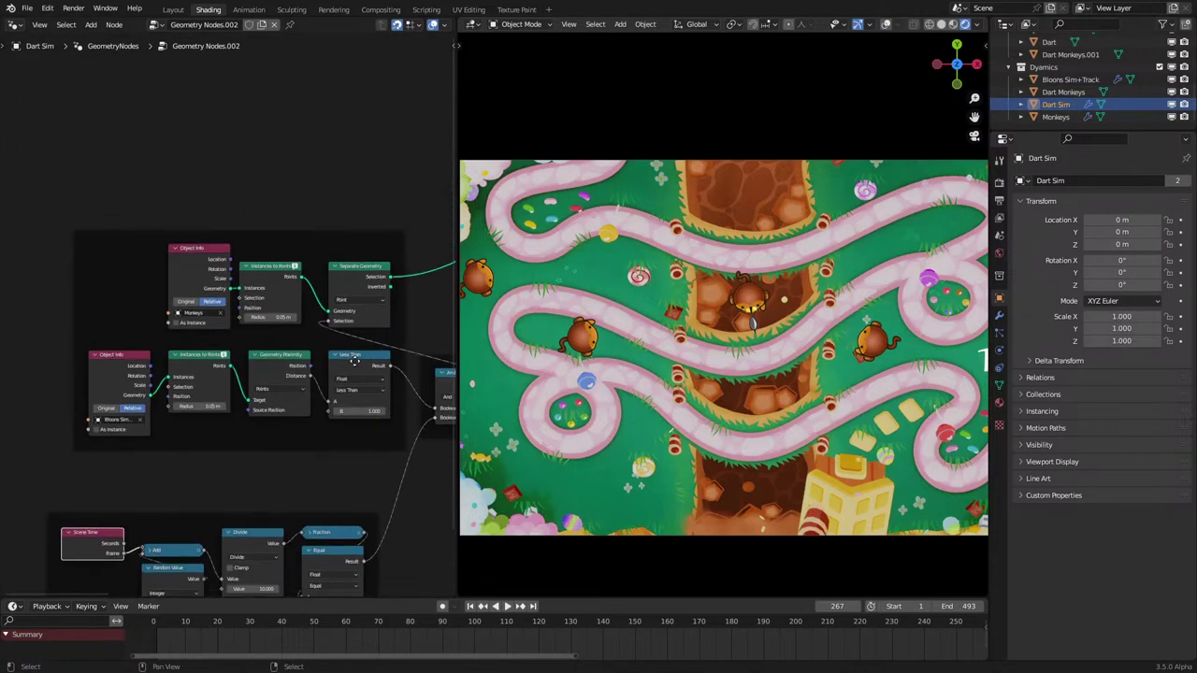
middle_click_drag(354, 362, 308, 299)
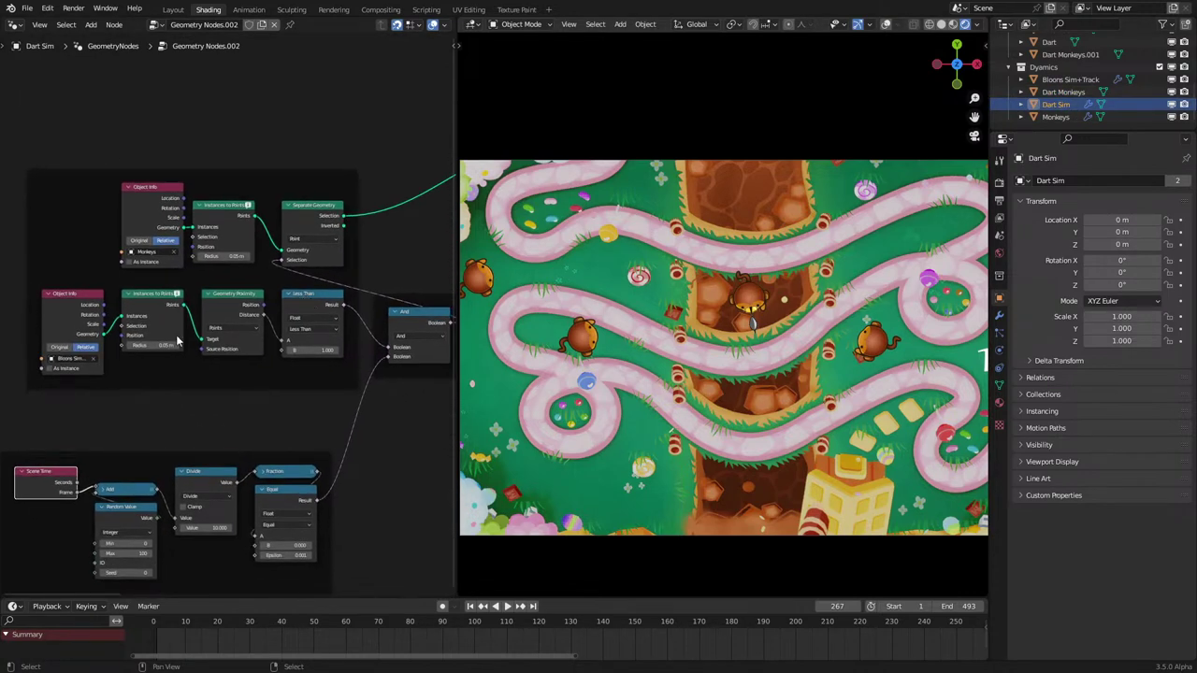
scroll(210, 447, "up", 1)
middle_click_drag(209, 447, 229, 379)
scroll(229, 379, "down", 3)
left_click_drag(95, 373, 314, 541)
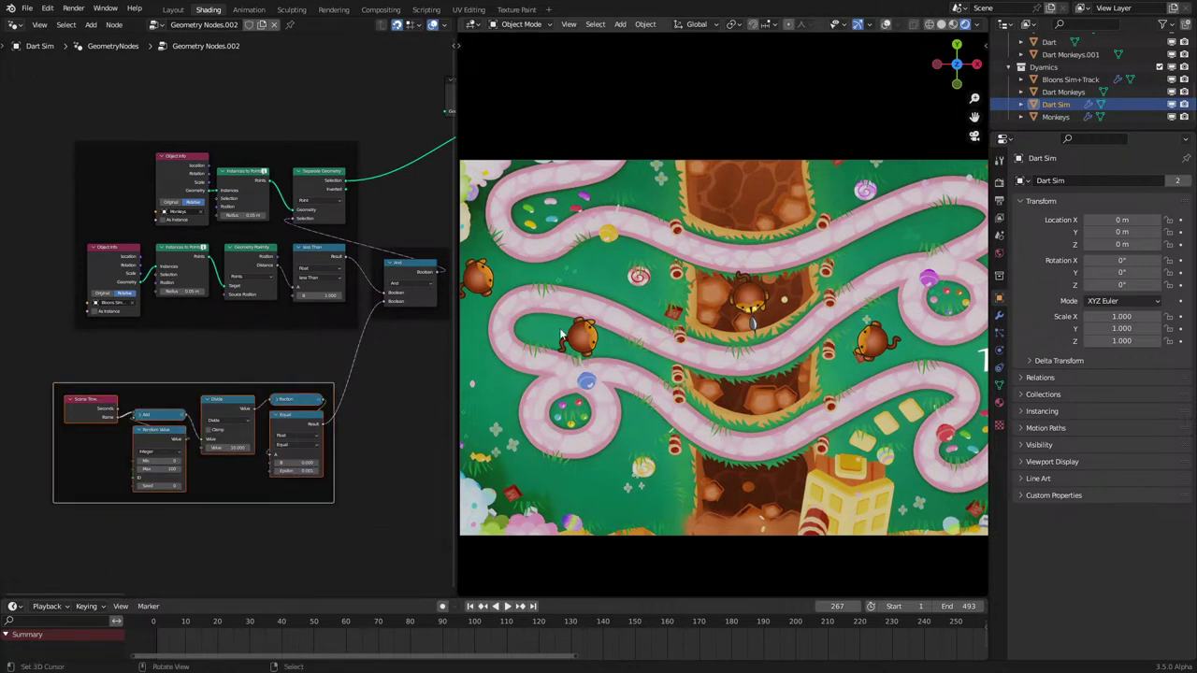
Step: Rename the Monkeys object as Monkeys Sim
left_click(591, 339)
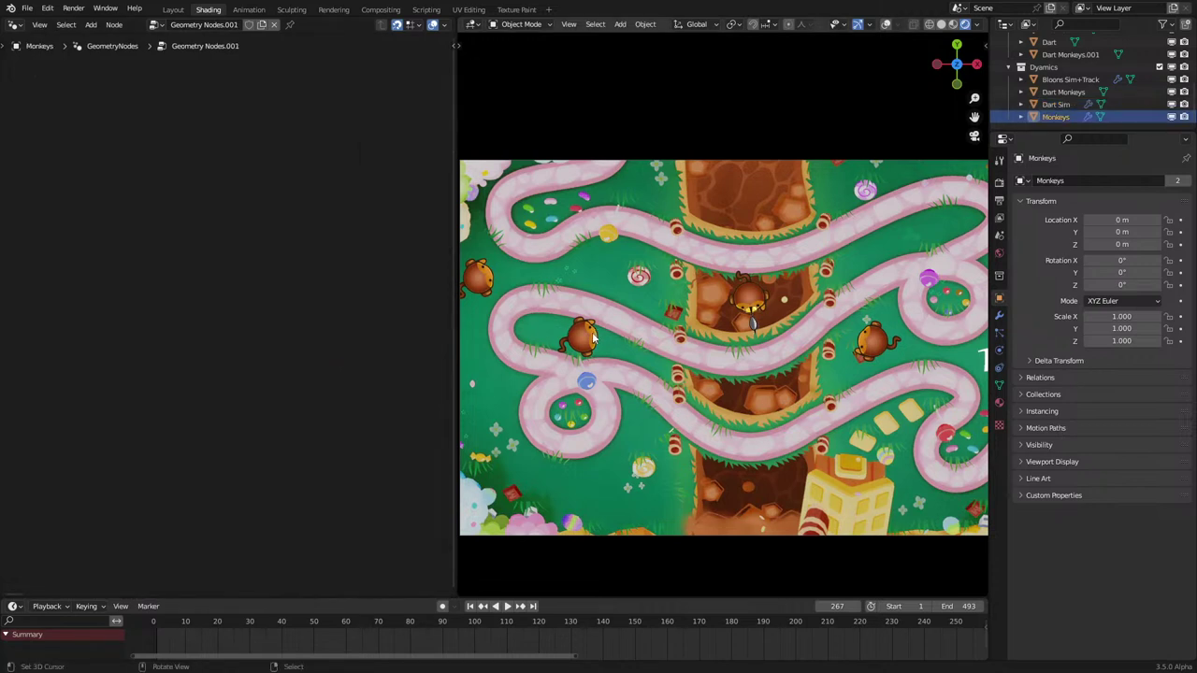
left_click(1066, 91)
left_click(1075, 103)
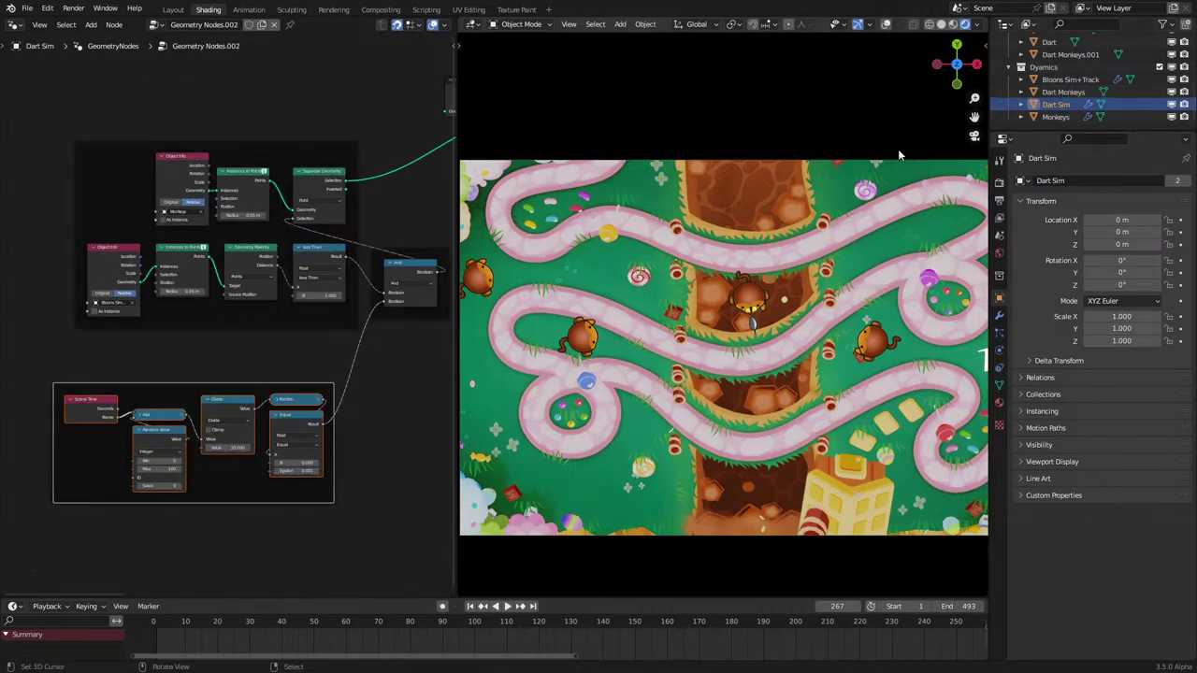
left_click(1063, 91)
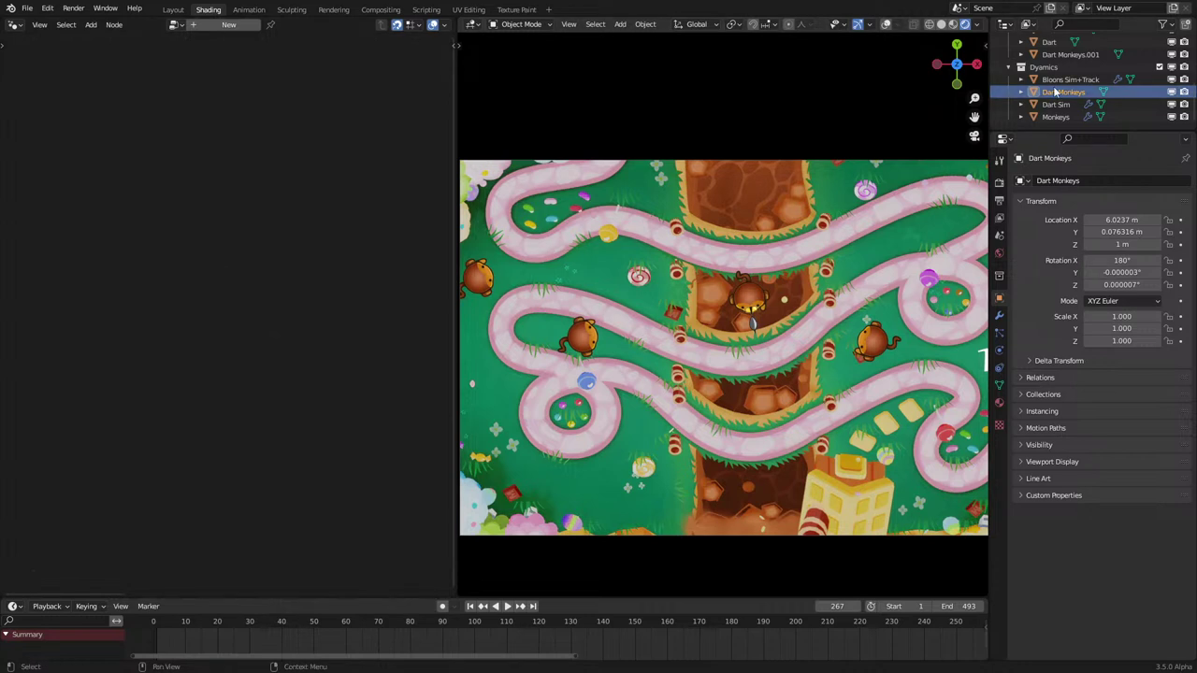
left_click(597, 342)
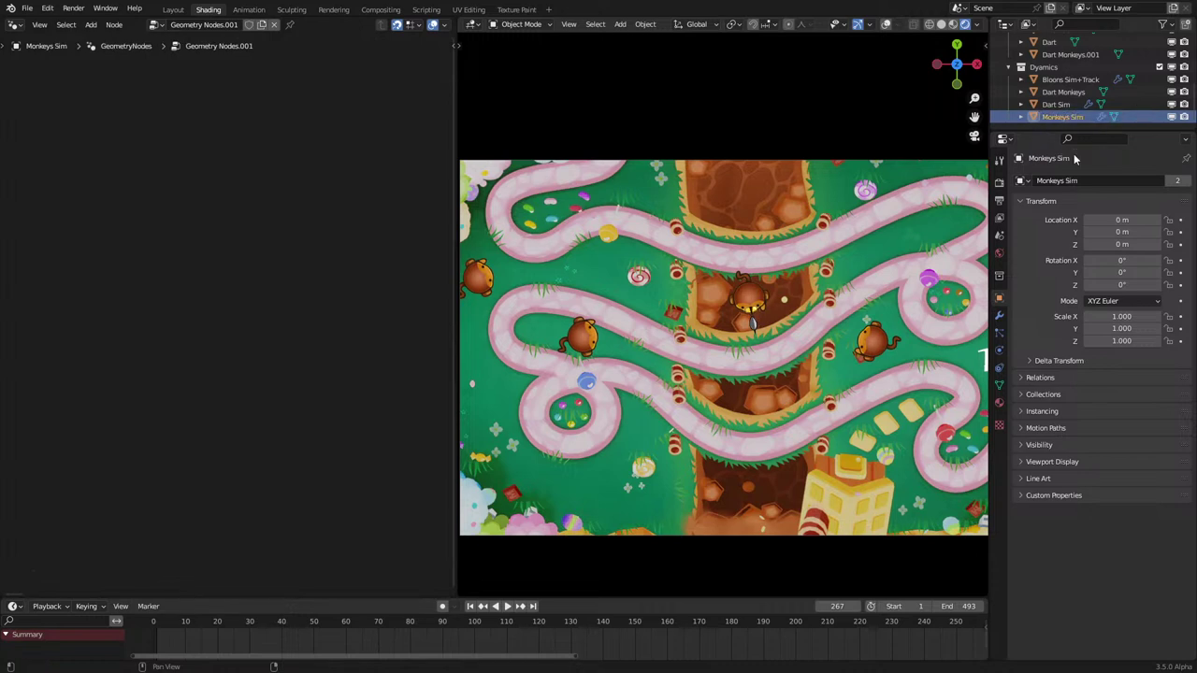
Step: Paste the framed timing nodes from Dart Sim into the Monkeys Sim node tree and place them beneath the existing nodes
key("Home")
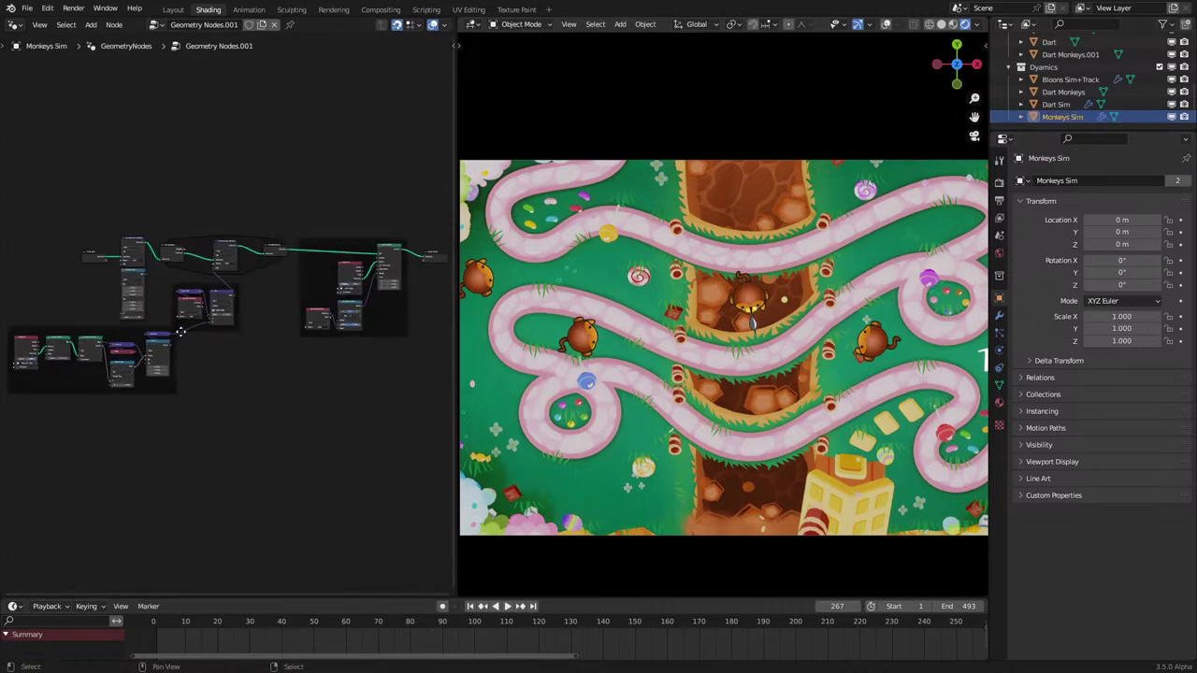
scroll(191, 360, "up", 3)
scroll(204, 394, "down", 4)
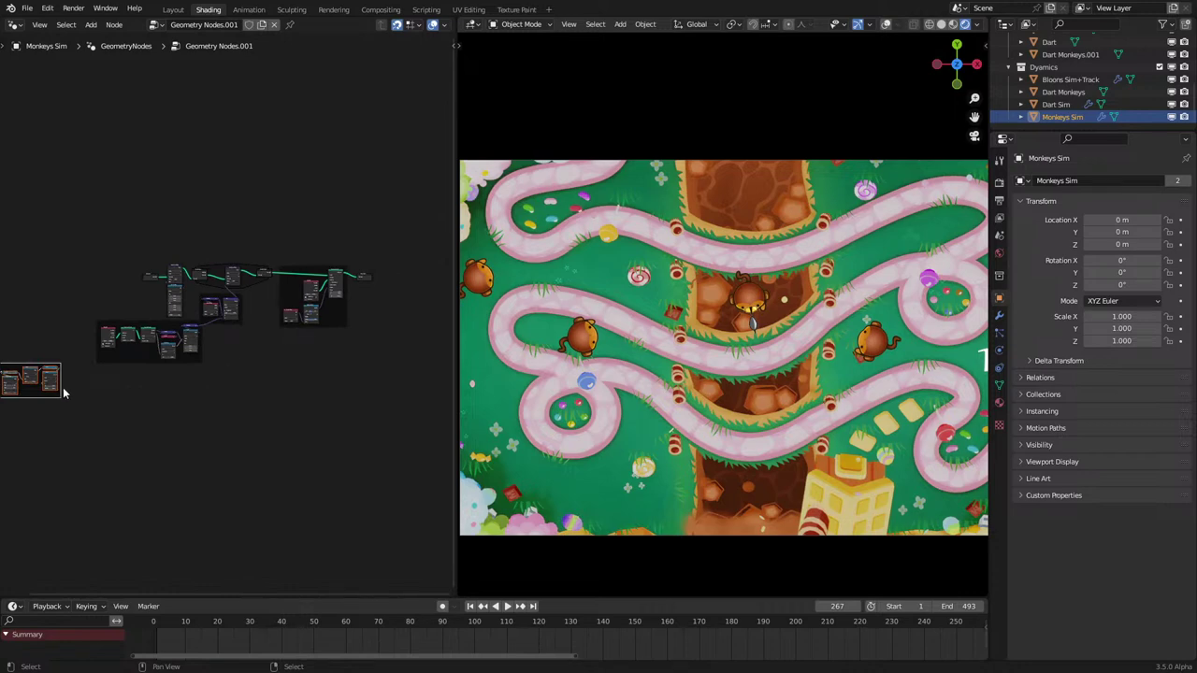
left_click_drag(63, 389, 207, 408)
scroll(213, 395, "up", 4)
scroll(219, 389, "up", 5)
middle_click_drag(225, 385, 312, 469)
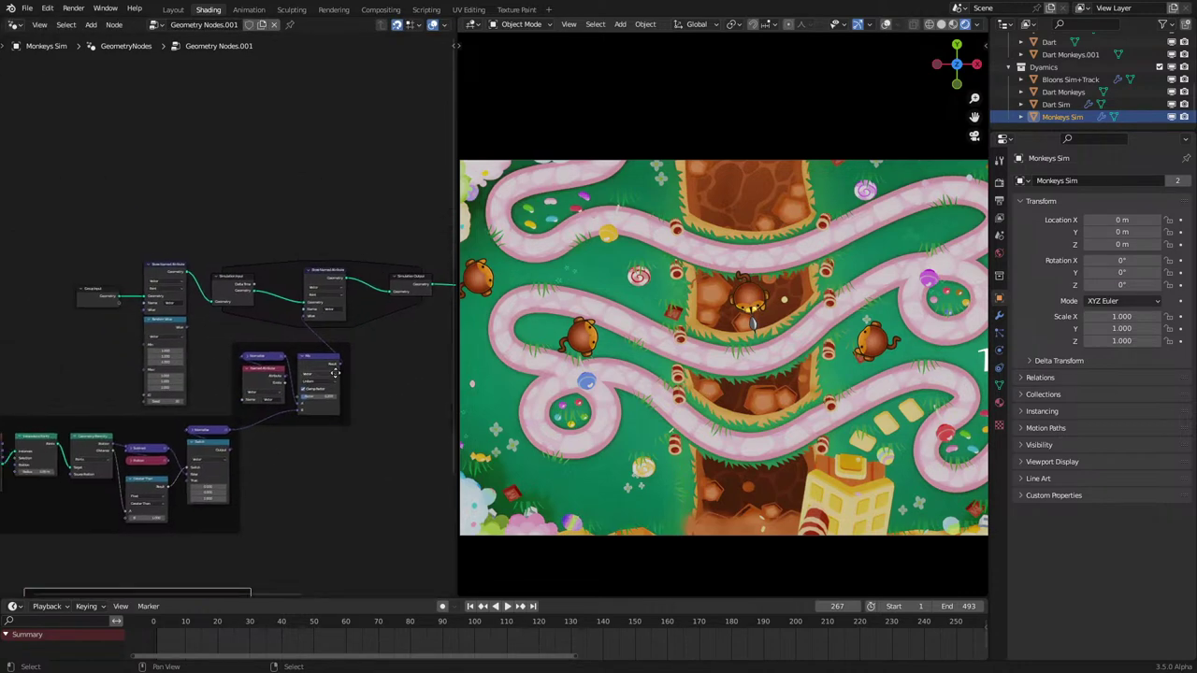
scroll(290, 439, "down", 2)
left_click_drag(37, 269, 233, 466)
key("g")
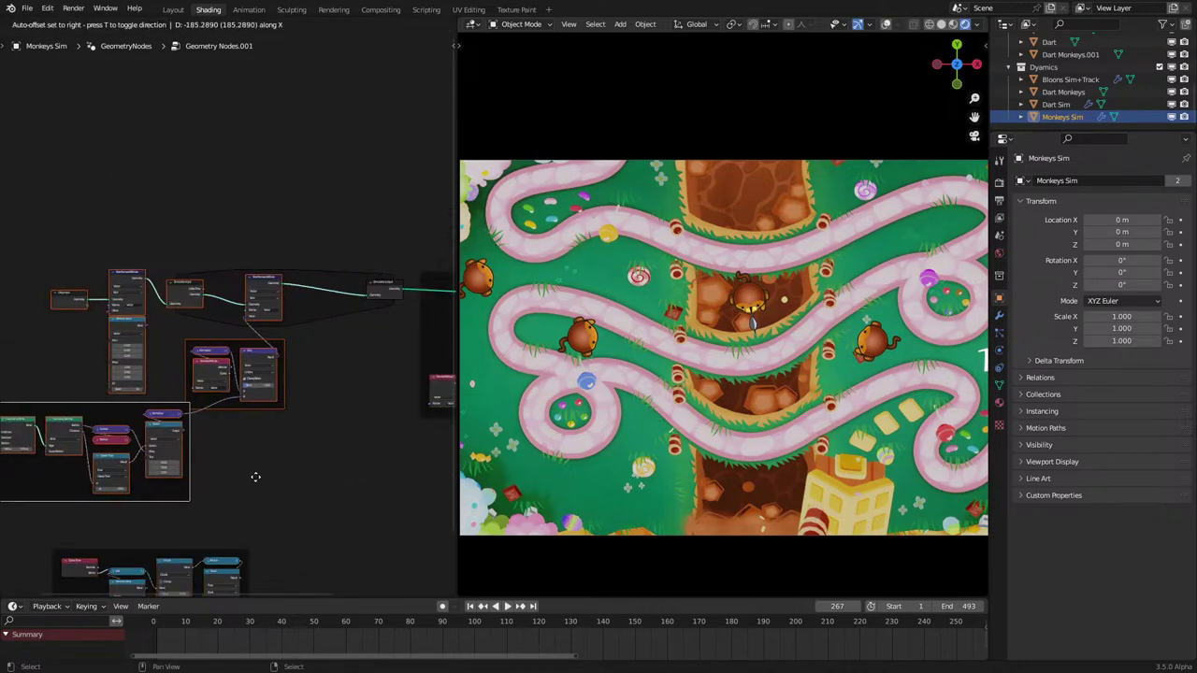
left_click(245, 473)
scroll(238, 397, "up", 2)
scroll(178, 404, "down", 1)
key("ctrl+z")
key("ctrl+z")
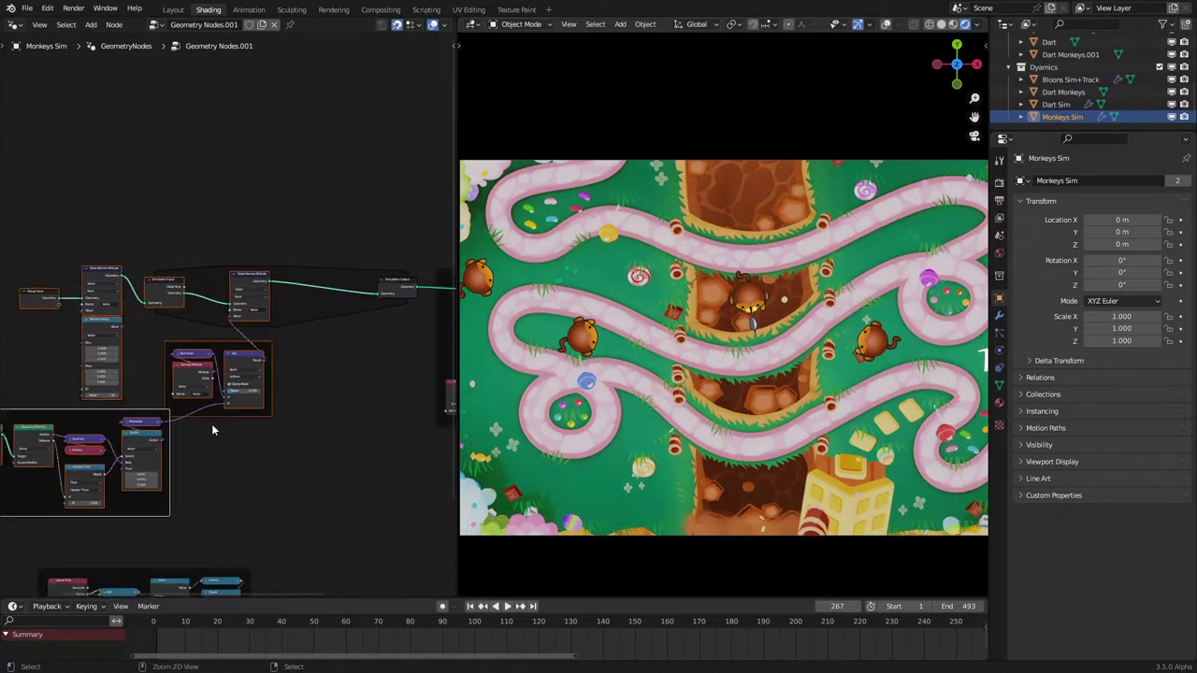
Step: Move the Group Input through Simulation Input nodes left, duplicate the simulation's Store Named Attribute and insert the copy after Simulation Input
left_click_drag(86, 256, 216, 338)
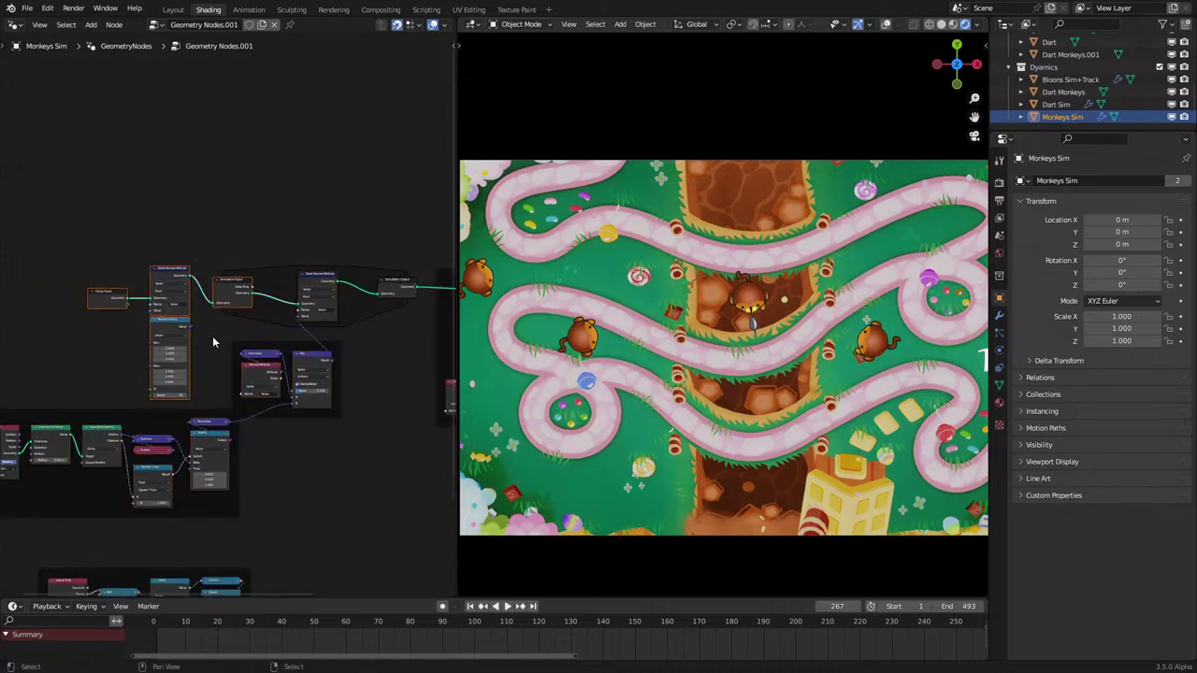
key("g")
left_click(111, 335)
scroll(229, 303, "up", 5)
left_click(361, 262)
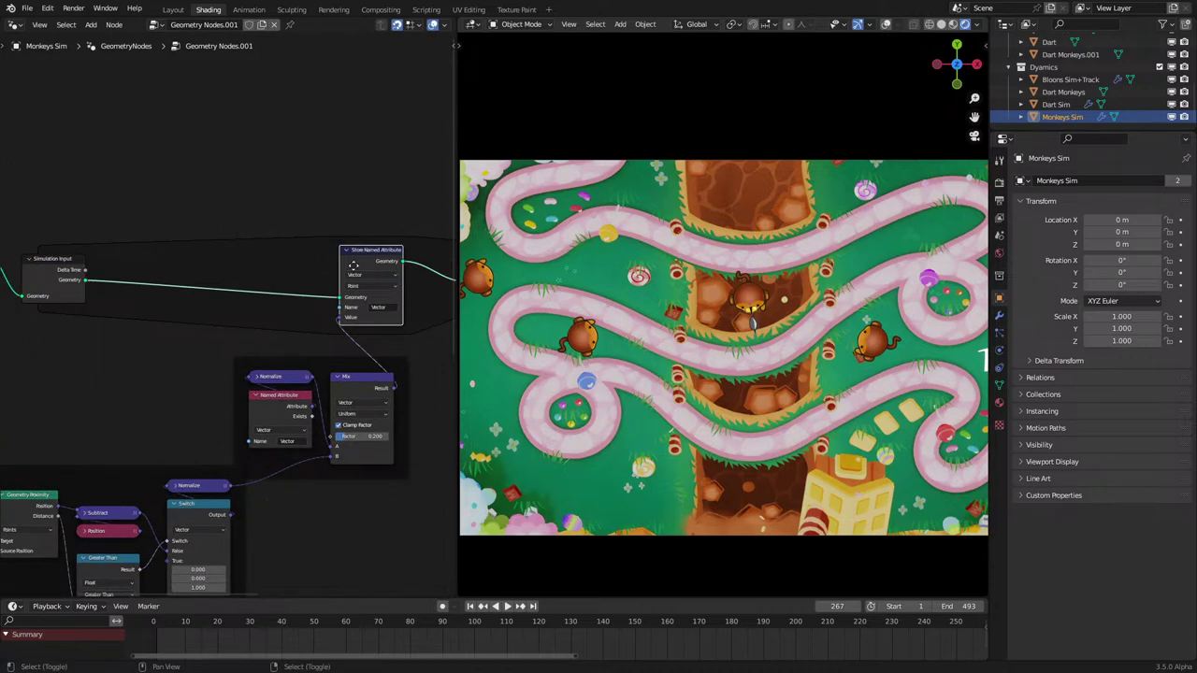
key("shift+d")
left_click(200, 249)
Step: Name the duplicated Store Named Attribute's attribute Fire and set its data type to Float
left_click(216, 289)
type("Fi")
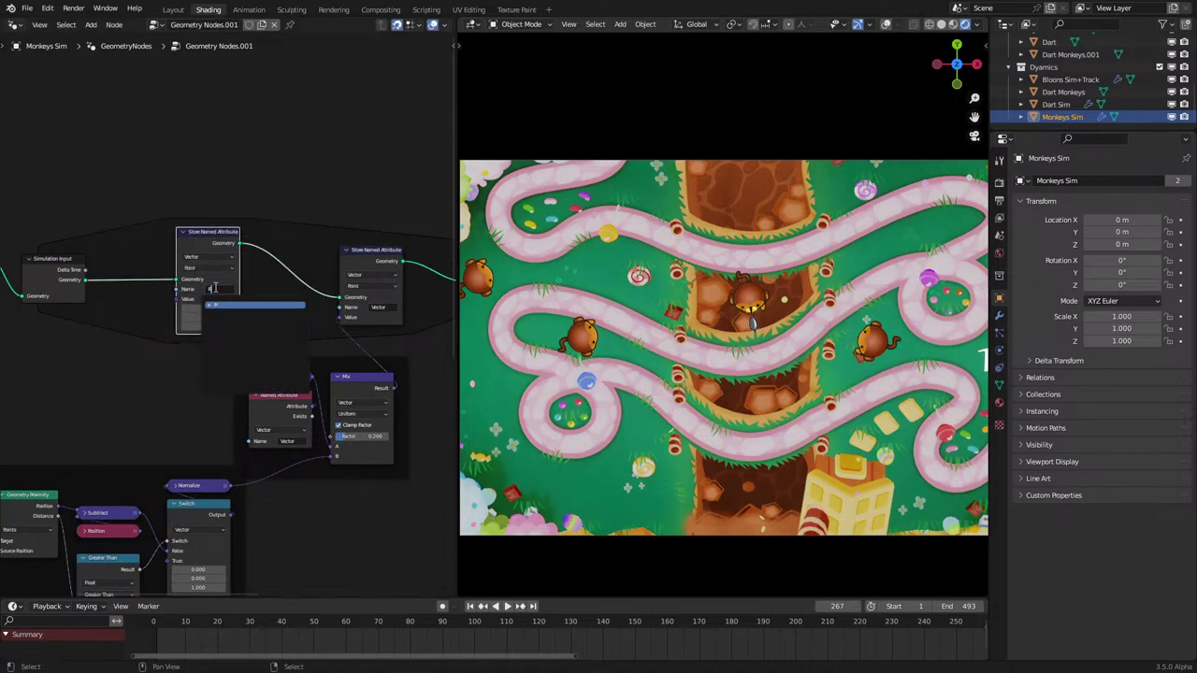
type("re")
key("Return")
scroll(215, 292, "up", 1)
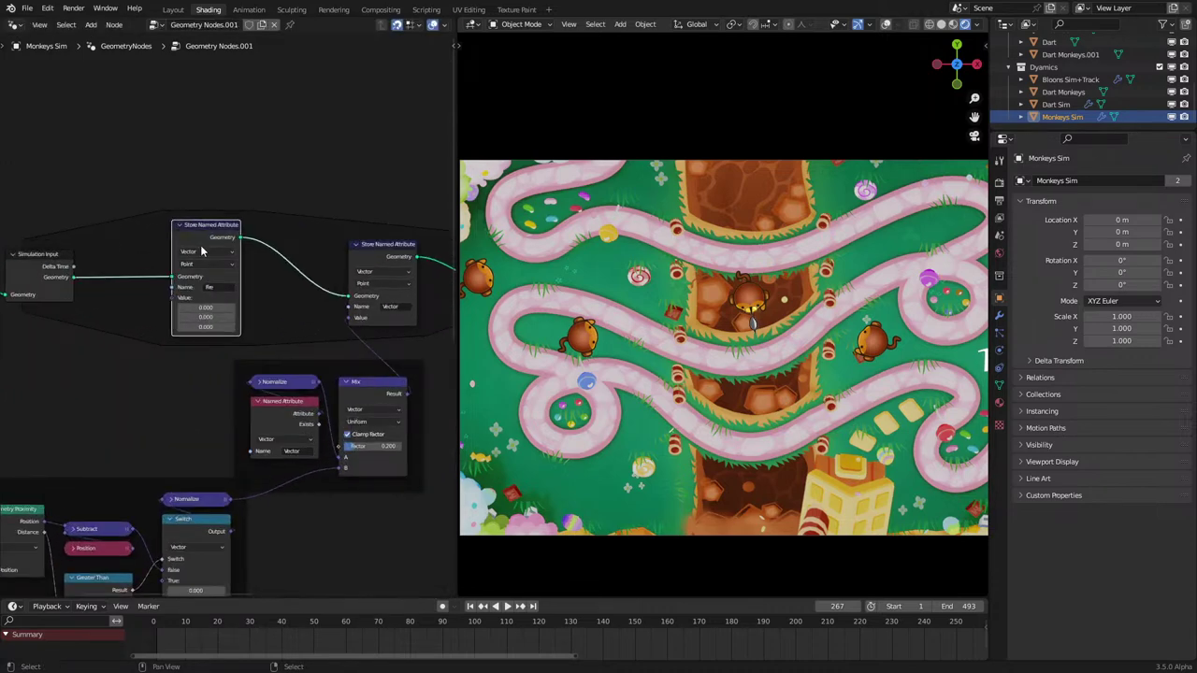
left_click(203, 252)
left_click(203, 265)
Step: Move the framed timing nodes from below the main node chain to above it
scroll(203, 286, "down", 6)
middle_click_drag(203, 286, 310, 178)
scroll(222, 316, "up", 1)
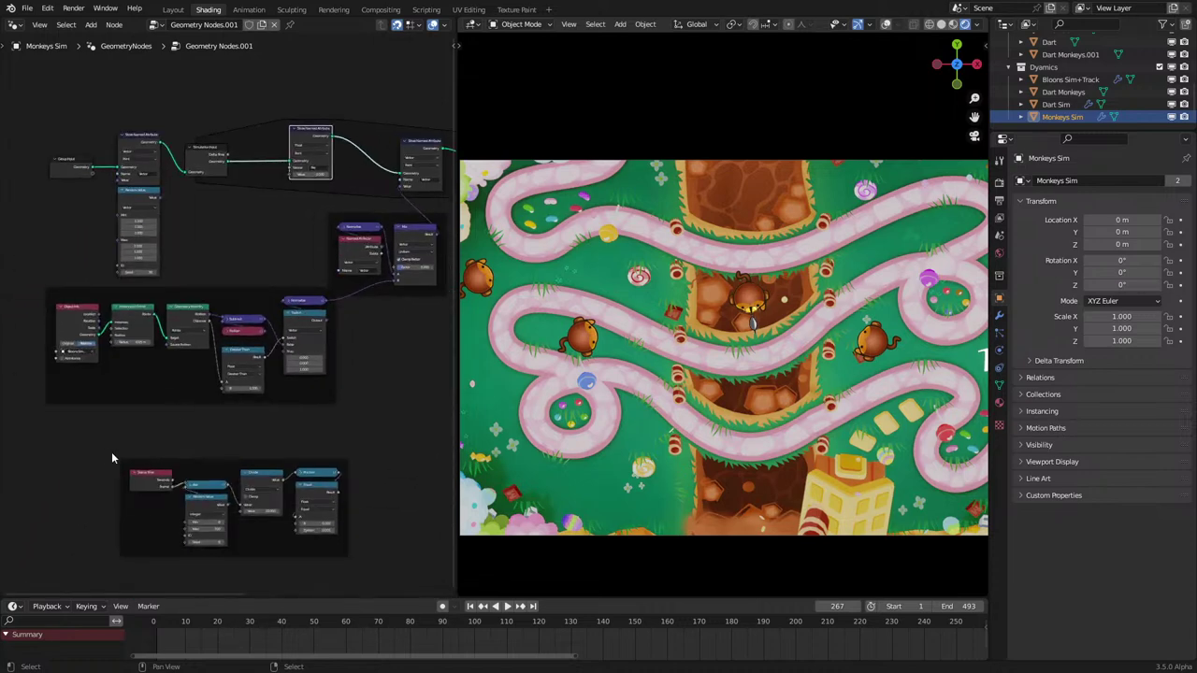
left_click_drag(112, 453, 365, 594)
scroll(336, 537, "down", 4)
key("g")
left_click(238, 101)
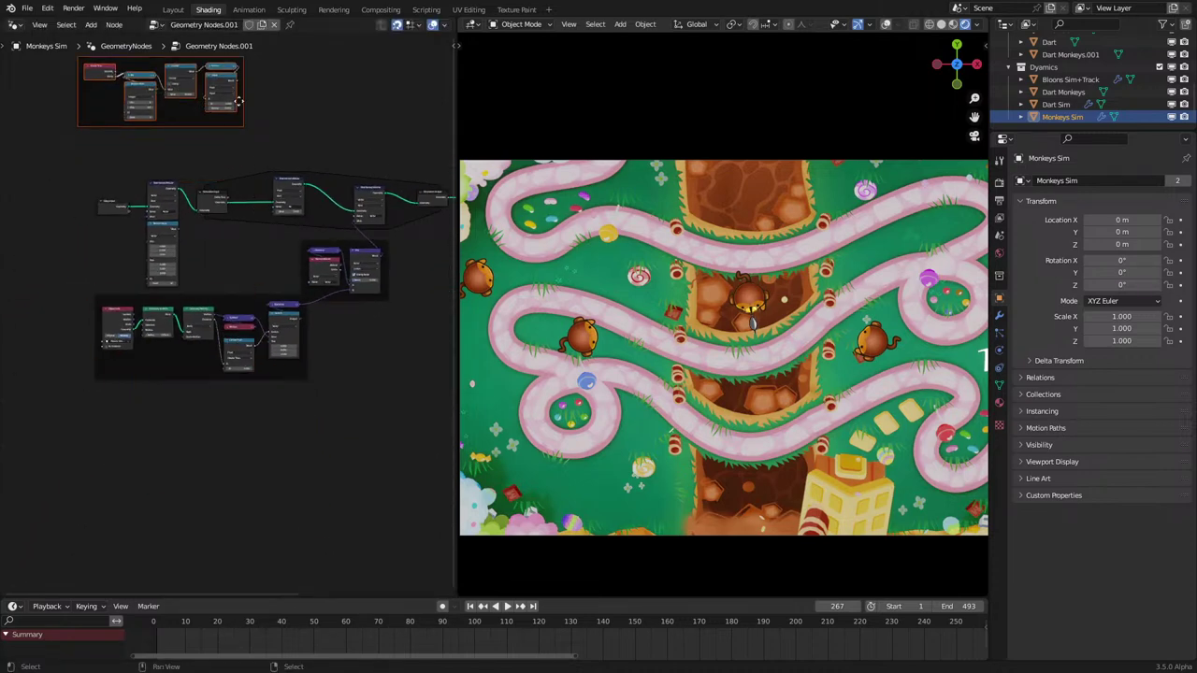
scroll(253, 157, "up", 3)
middle_click_drag(254, 157, 224, 372)
scroll(203, 311, "up", 6)
middle_click_drag(199, 317, 260, 285)
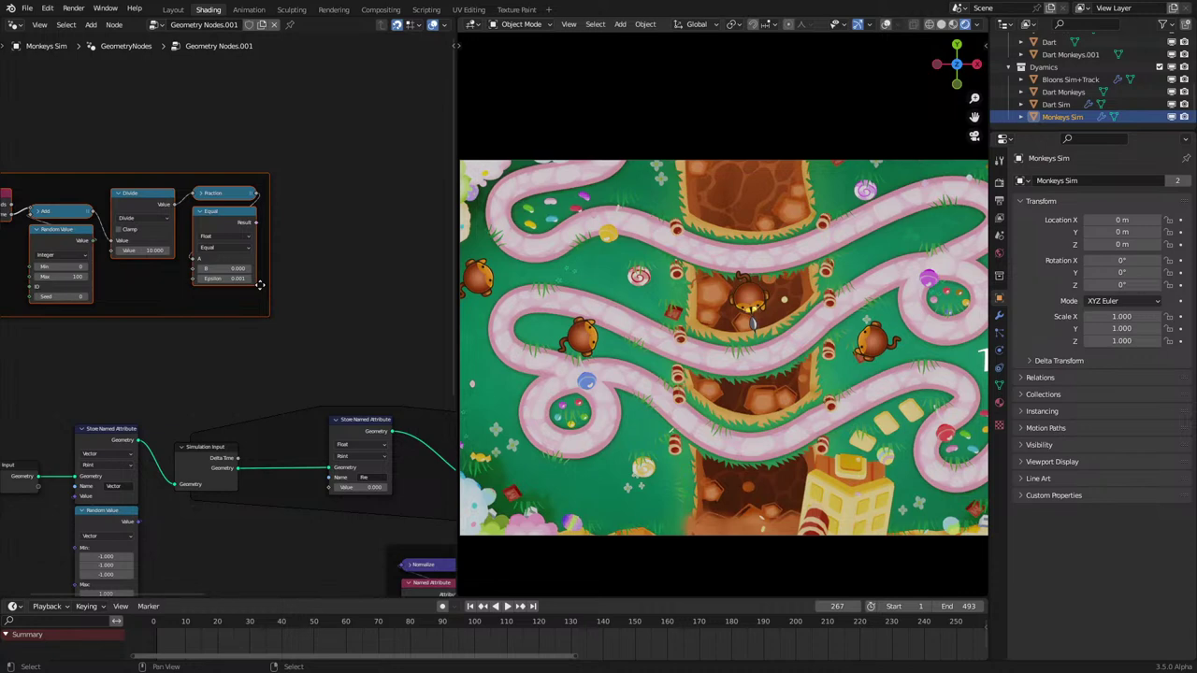
Step: Shift the Fire Store Named Attribute node slightly closer to the Simulation Input node
scroll(260, 285, "up", 2)
scroll(236, 307, "down", 3)
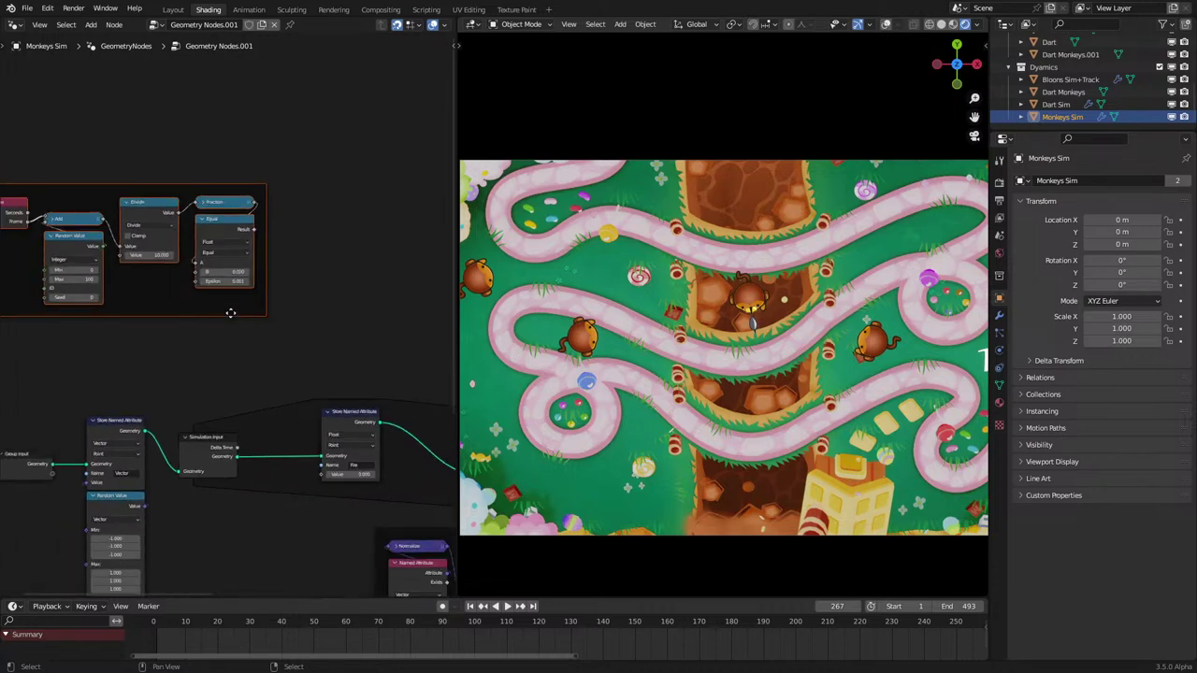
scroll(230, 313, "up", 1)
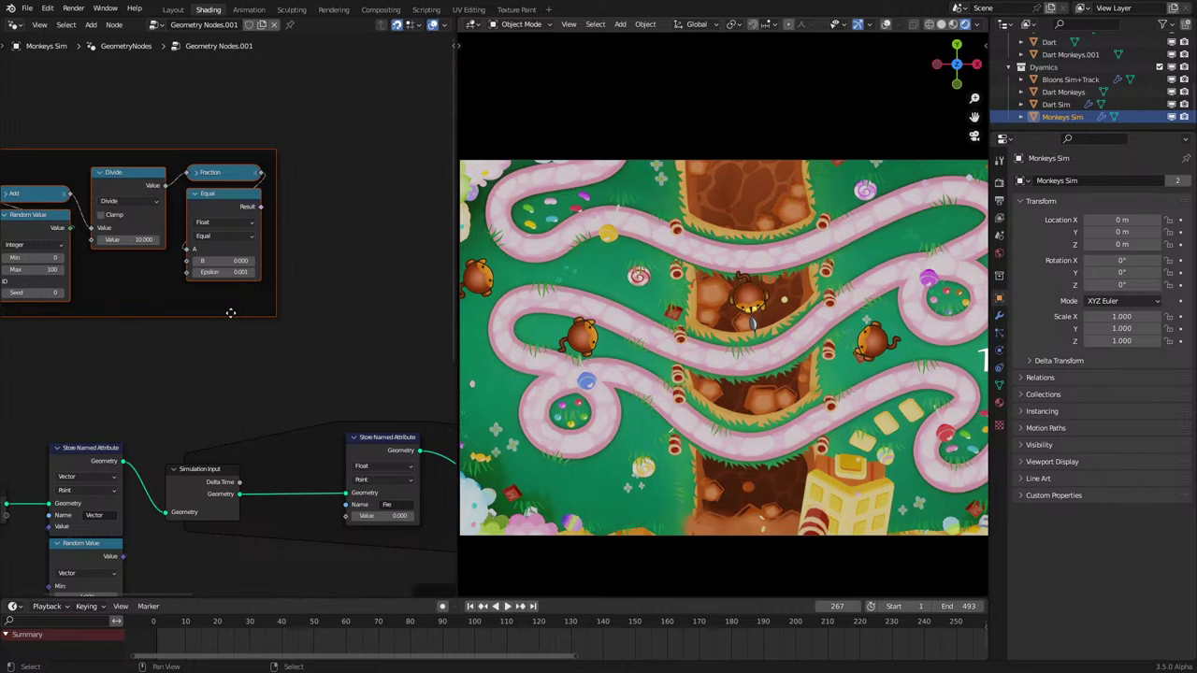
middle_click_drag(232, 343, 283, 374)
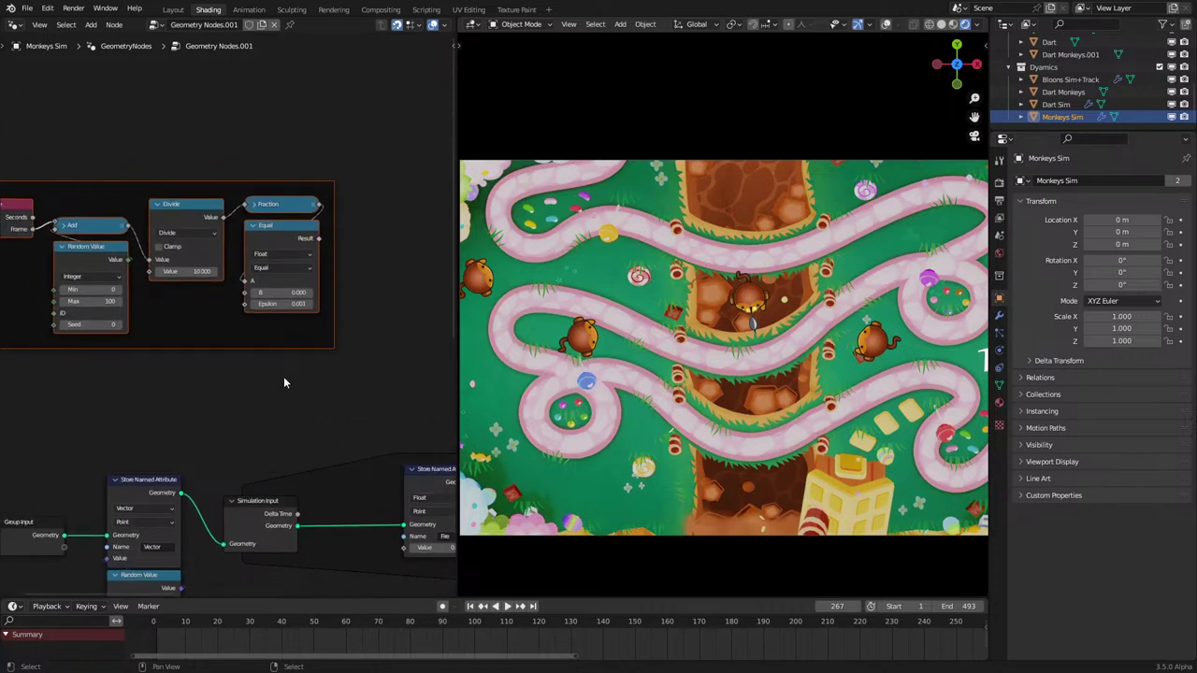
middle_click_drag(275, 415, 162, 260)
scroll(250, 402, "up", 2)
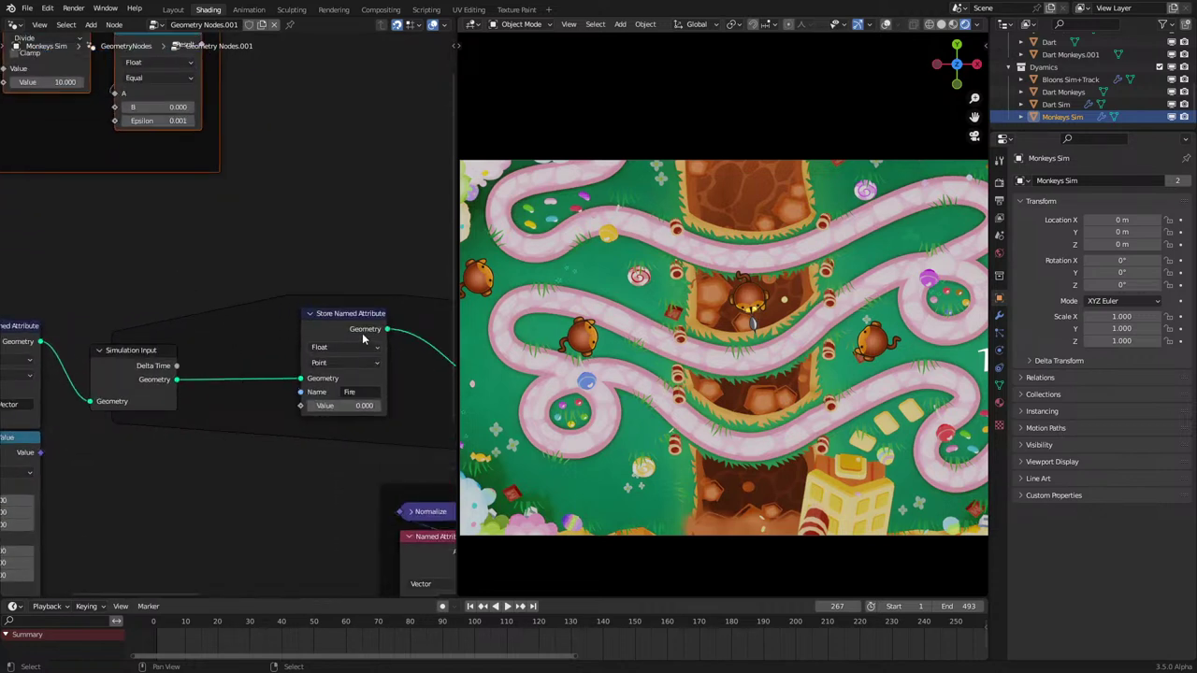
left_click_drag(362, 333, 335, 339)
scroll(323, 342, "down", 2)
middle_click_drag(156, 353, 216, 365)
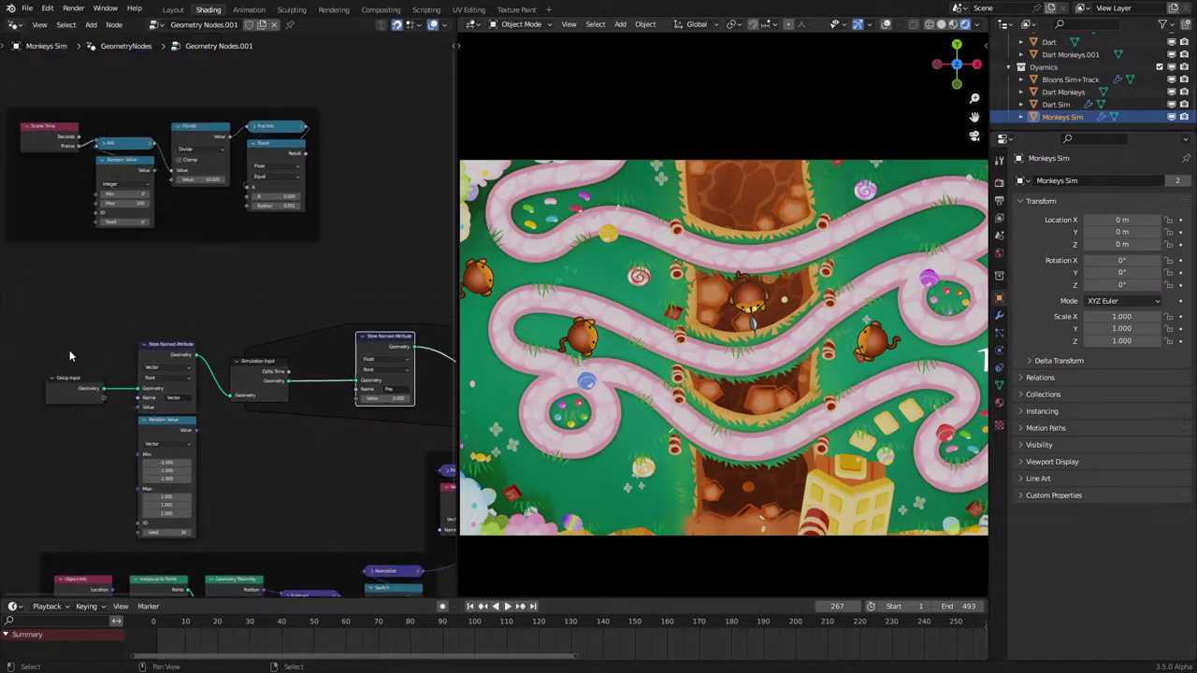
left_click_drag(69, 352, 251, 455)
key("g")
left_click(184, 454)
left_click(250, 470)
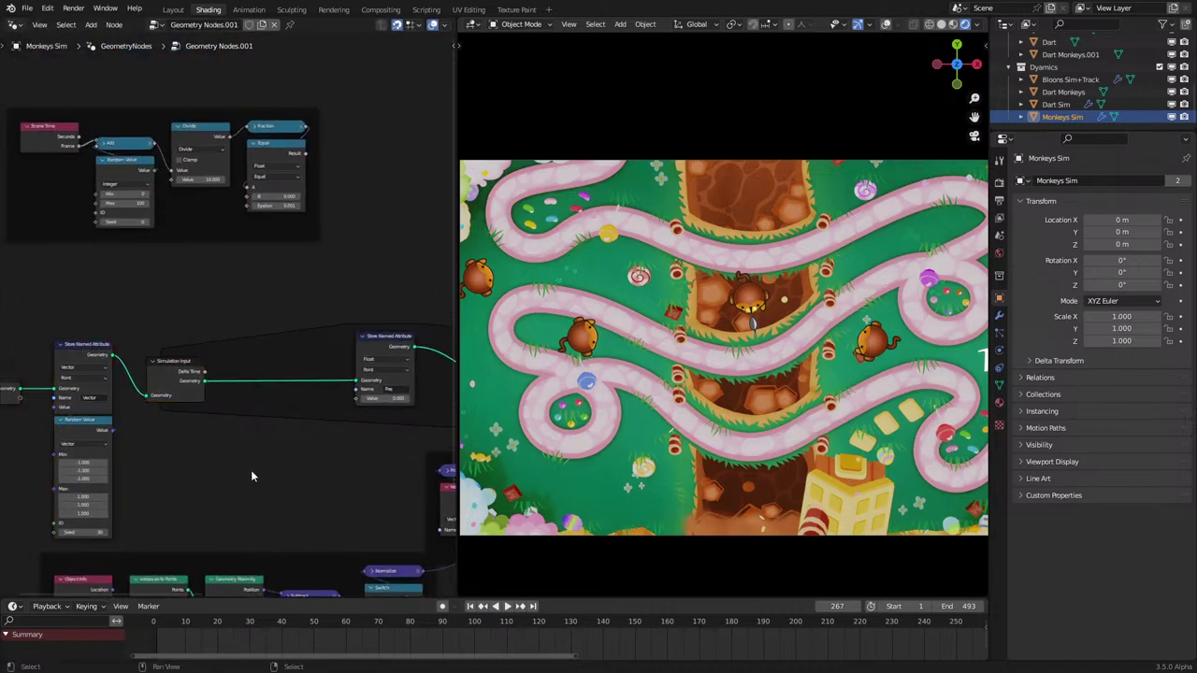
key("ctrl+z")
key("ctrl+z")
Step: Play the animation briefly to watch the monkeys and bloons, then stop it
left_click(312, 455)
scroll(281, 428, "up", 1)
middle_click_drag(273, 423, 195, 389)
scroll(199, 396, "down", 1)
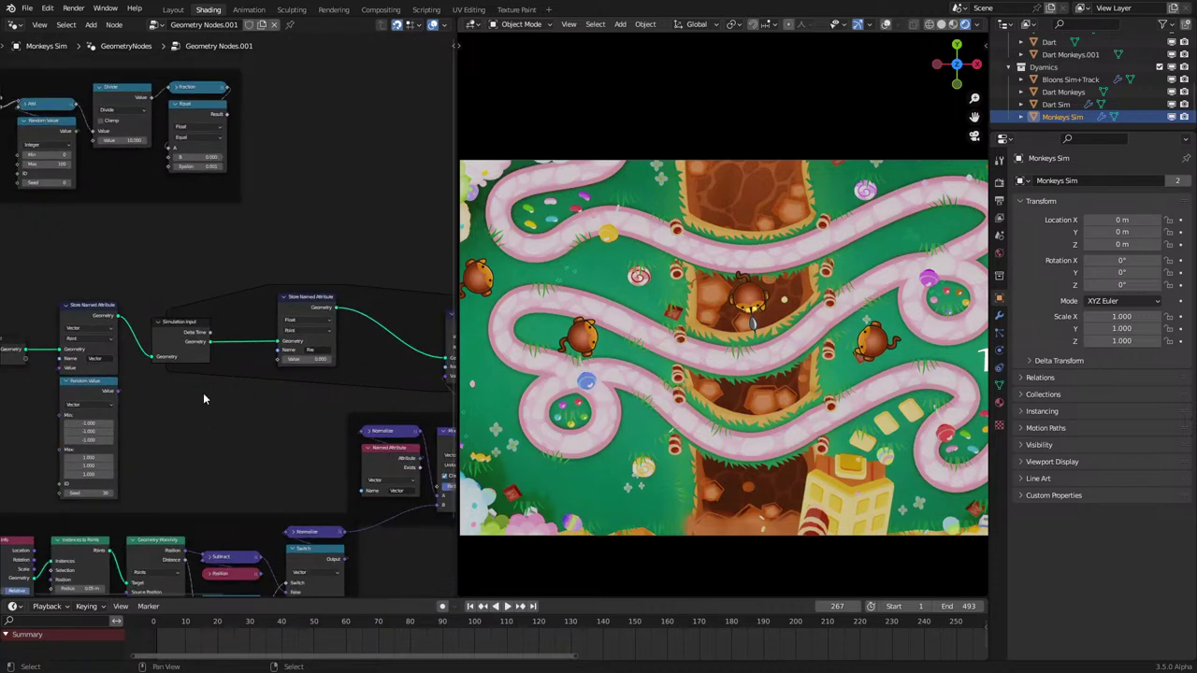
key("space")
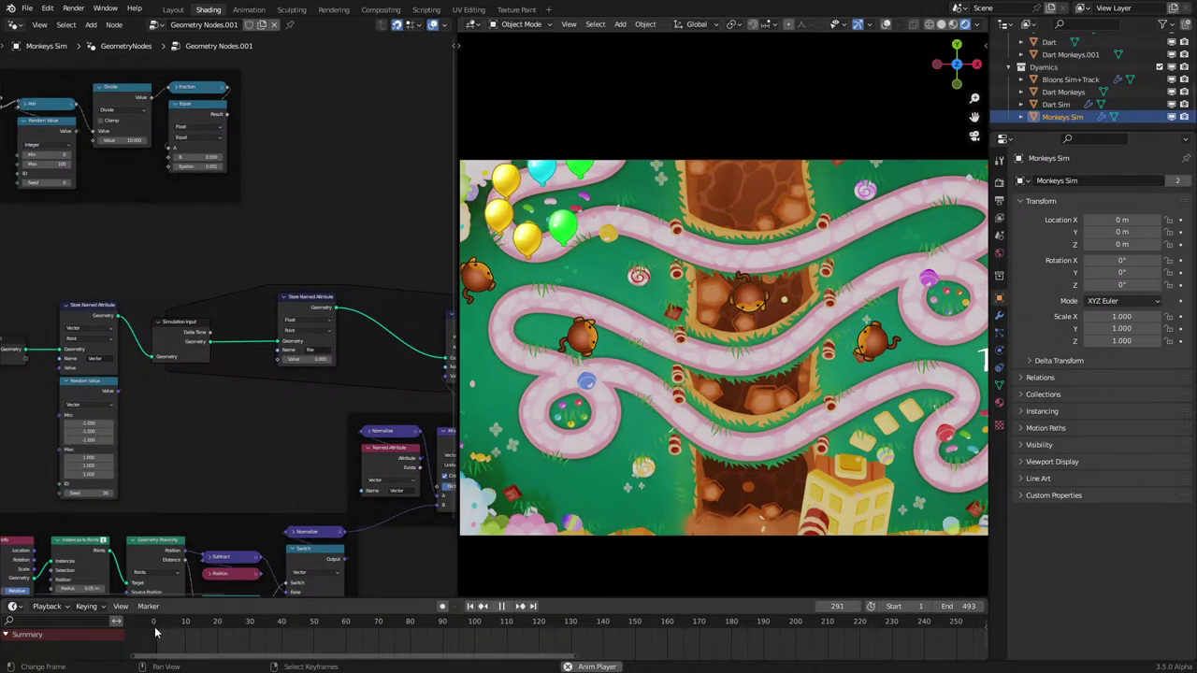
key("space")
Step: Connect the Equal node's Result to the Value input of the Fire Store Named Attribute node
middle_click_drag(164, 199, 278, 371)
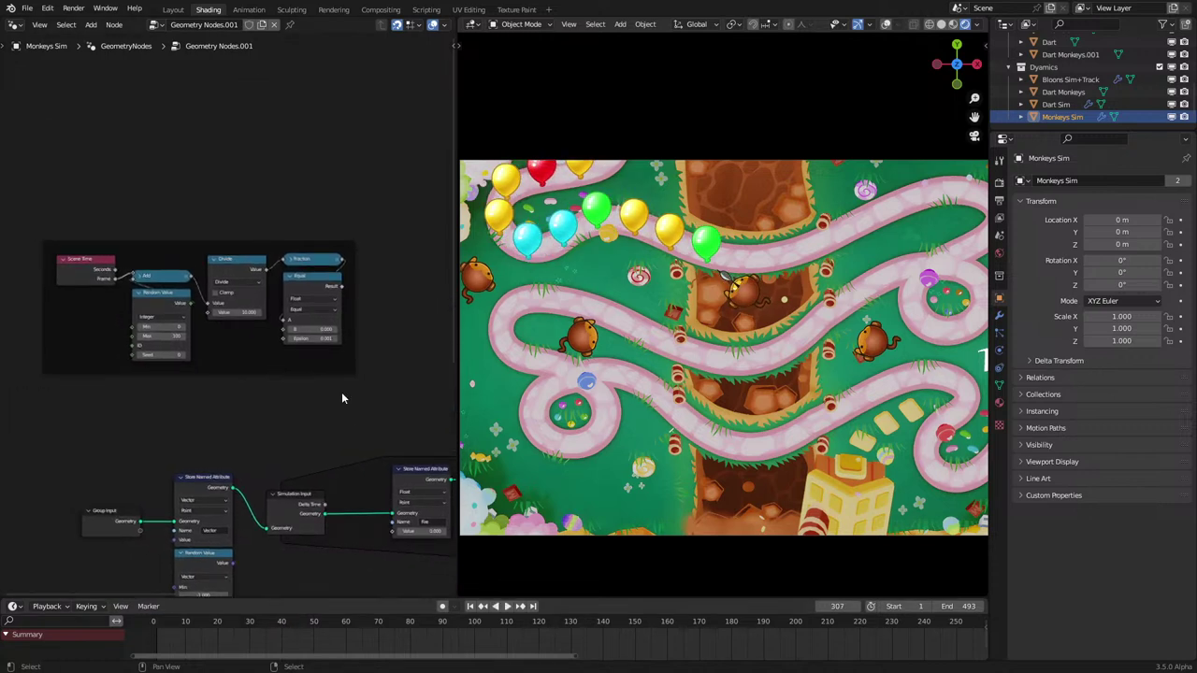
middle_click_drag(341, 393, 267, 319)
scroll(271, 230, "up", 3)
middle_click_drag(271, 230, 276, 211)
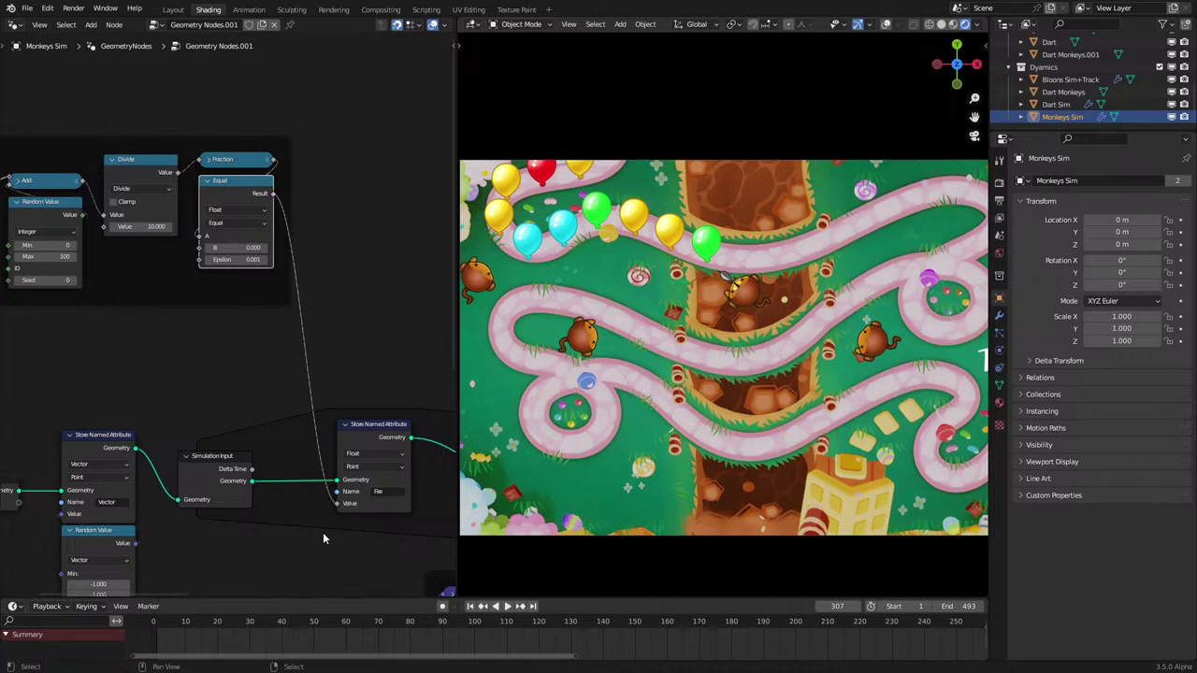
Step: Check the Dart Sim and Dart Monkeys objects, then return to the Monkeys Sim node tree
left_click(1052, 104)
middle_click_drag(354, 378, 354, 349)
left_click(1063, 92)
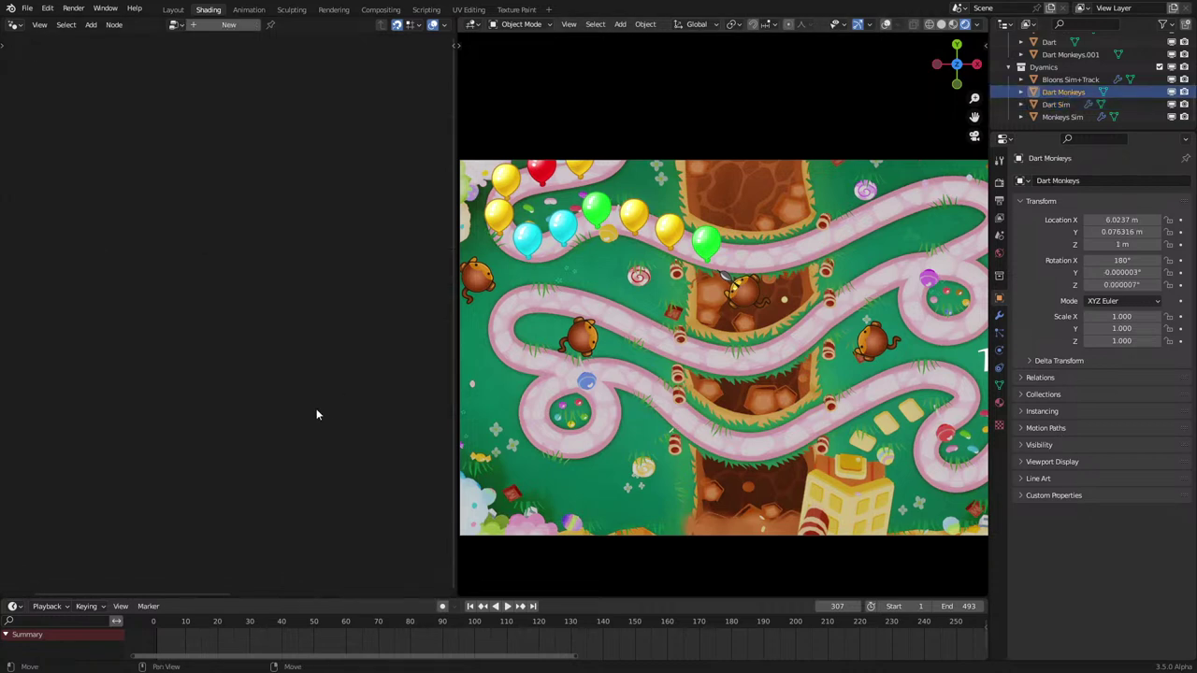
left_click(1062, 115)
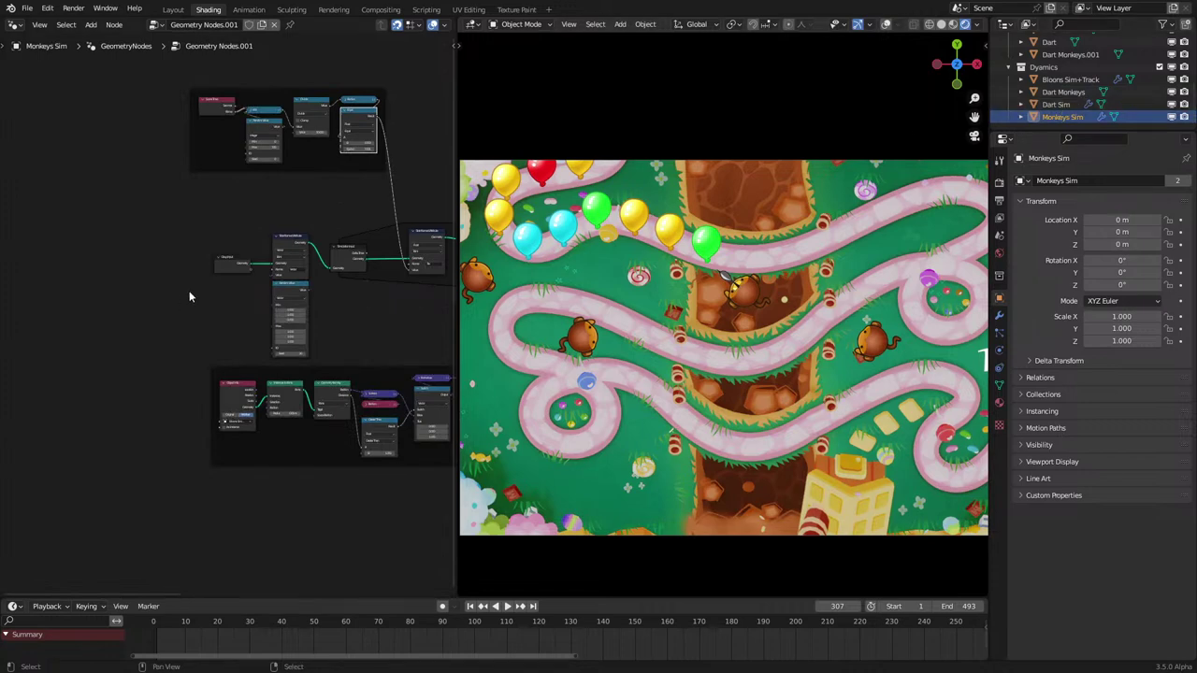
Step: Add a Named Attribute node below the Geometry Proximity frame and set it to read the Fire attribute
scroll(215, 309, "up", 5)
middle_click_drag(257, 414, 320, 316)
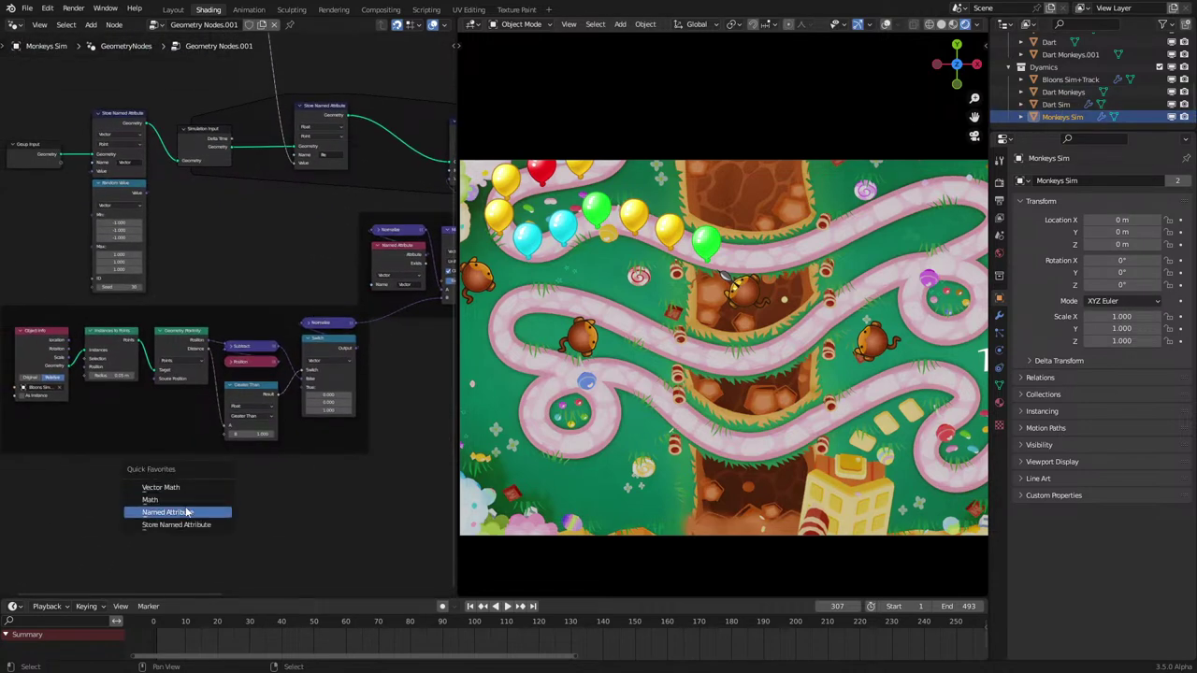
left_click(187, 512)
left_click(157, 505)
left_click(159, 516)
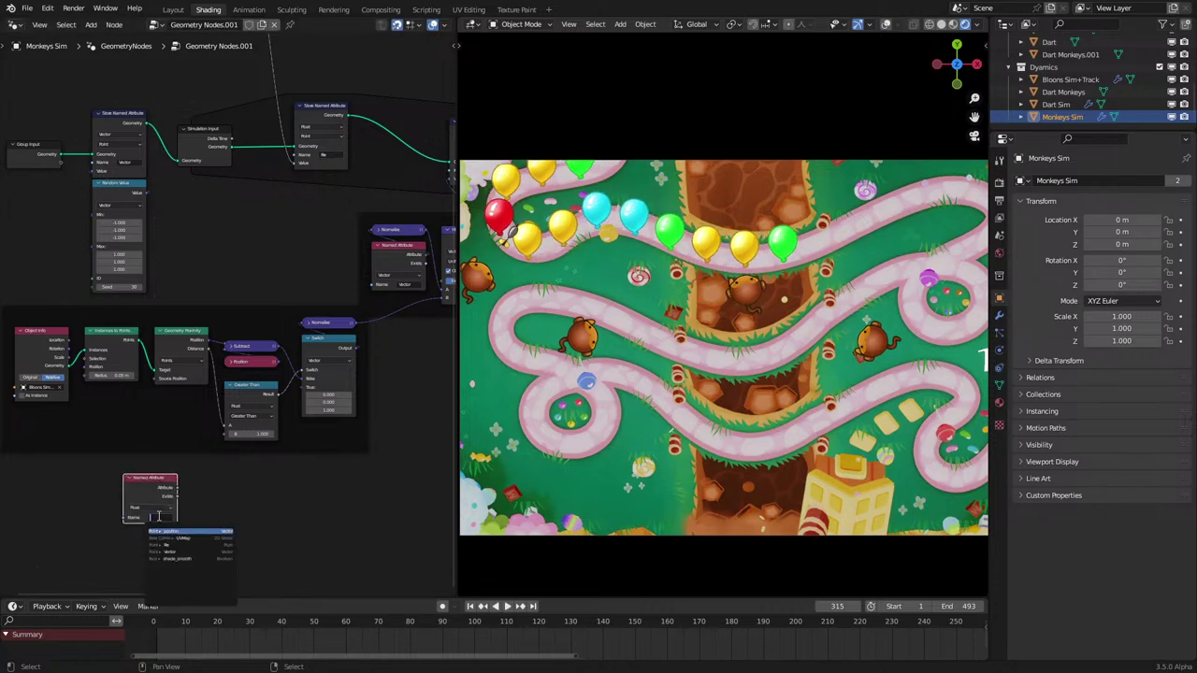
left_click(174, 538)
scroll(192, 482, "up", 3)
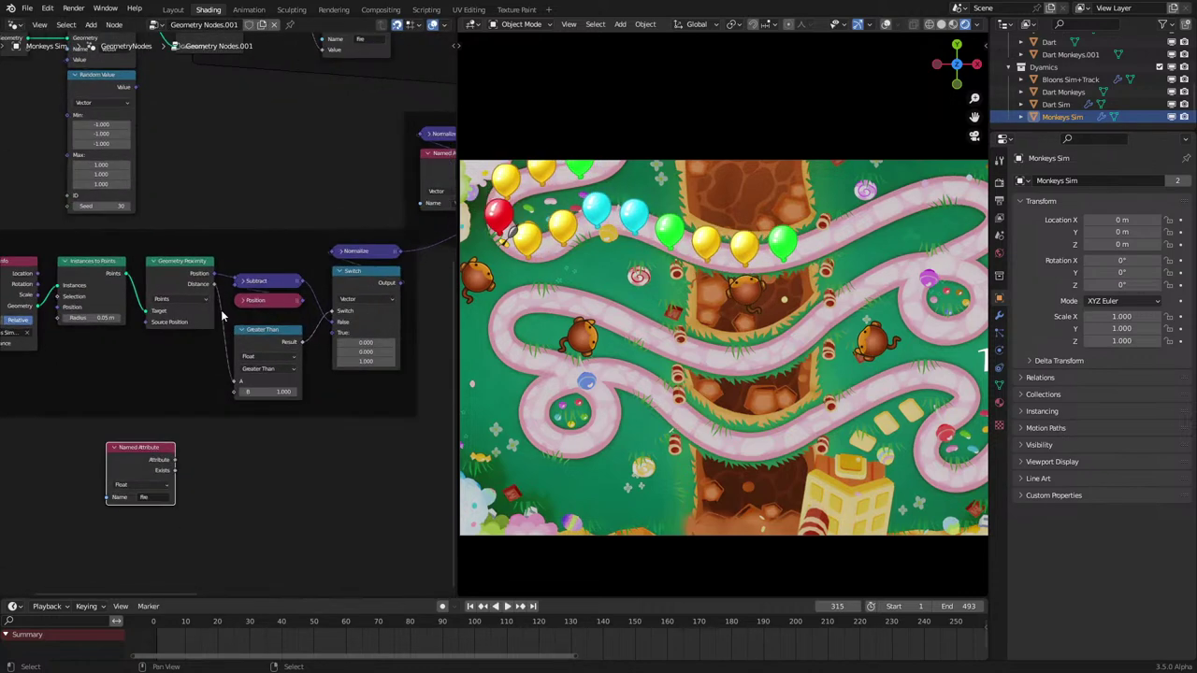
Step: Add a Boolean Math node set to And beneath the Switch node, fed by the Greater Than result
left_click_drag(240, 393, 236, 400)
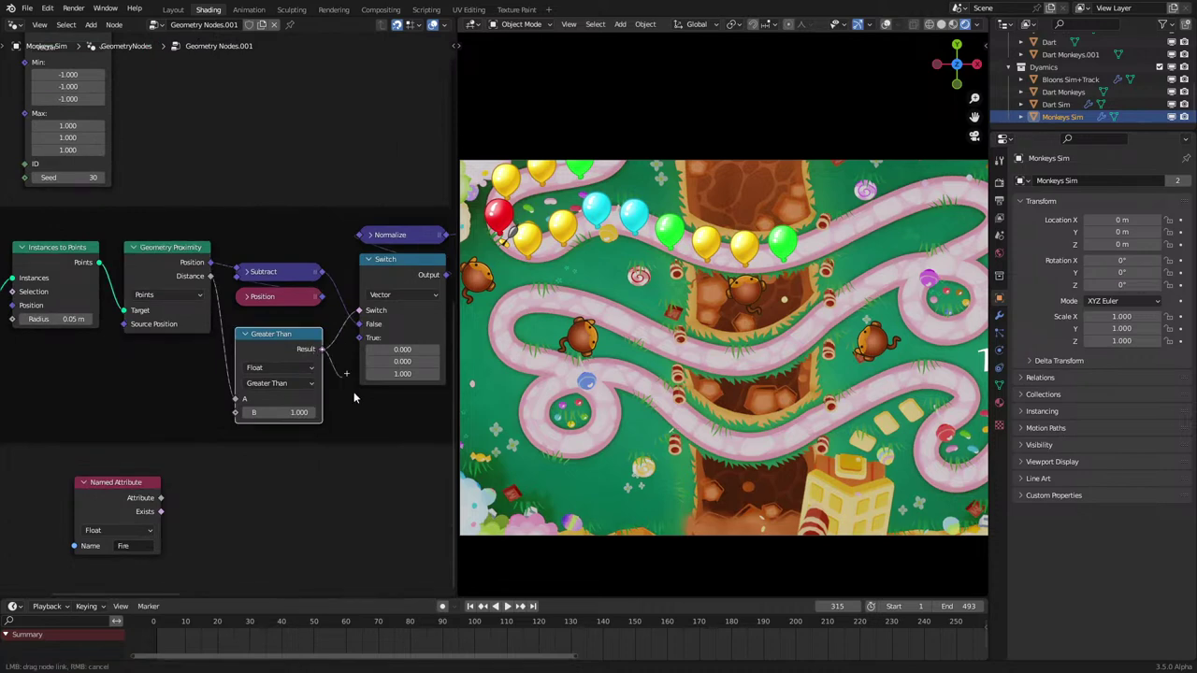
key("shift+a")
type("ard")
key("Return")
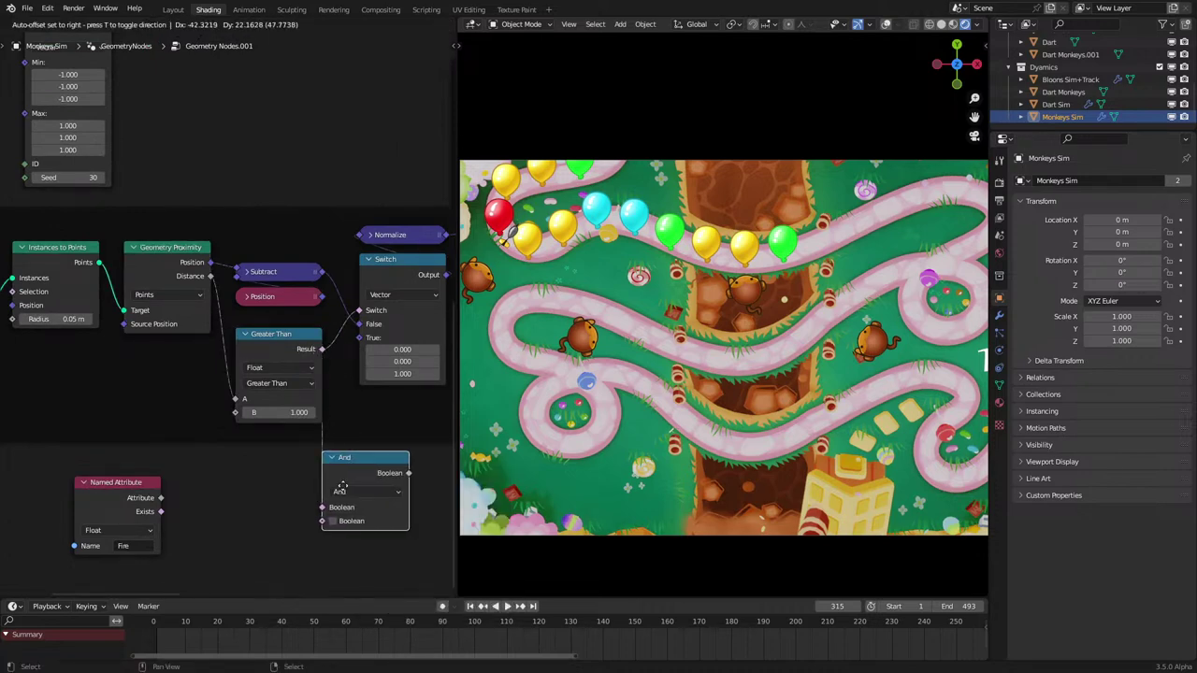
left_click(357, 484)
scroll(159, 506, "down", 3)
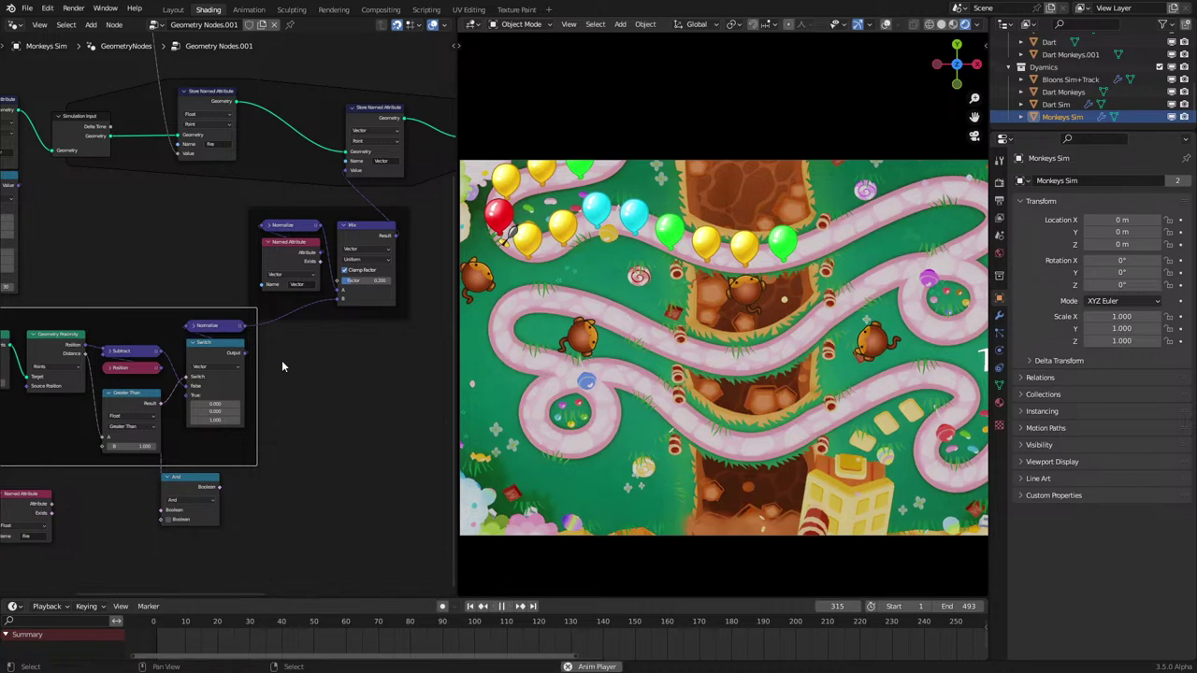
scroll(199, 418, "up", 2)
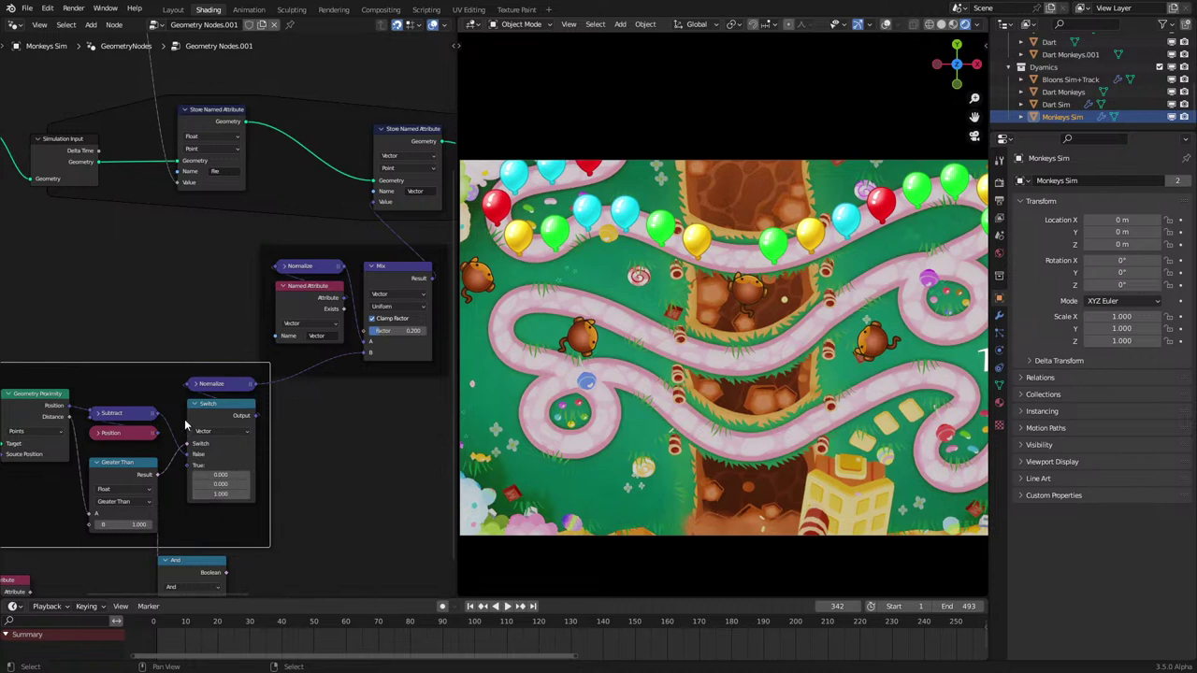
Step: Remove the Switch node while keeping Subtract linked to Normalize, and tidy the Normalize and And node positions
scroll(177, 432, "up", 2)
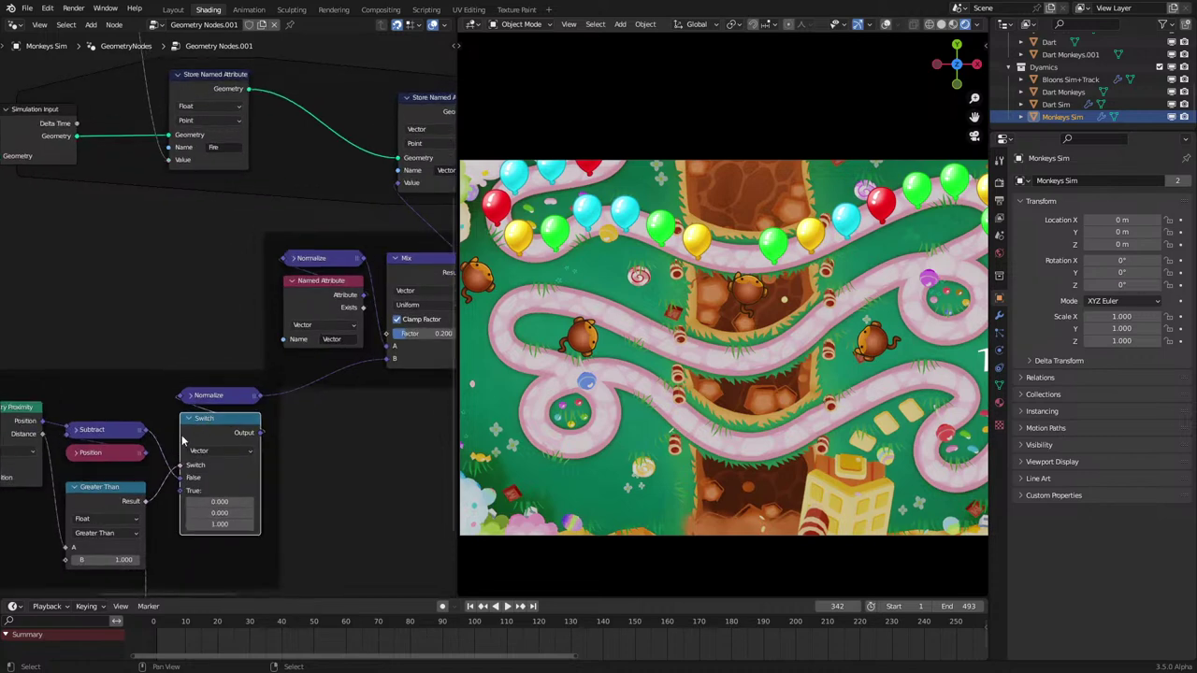
key("x")
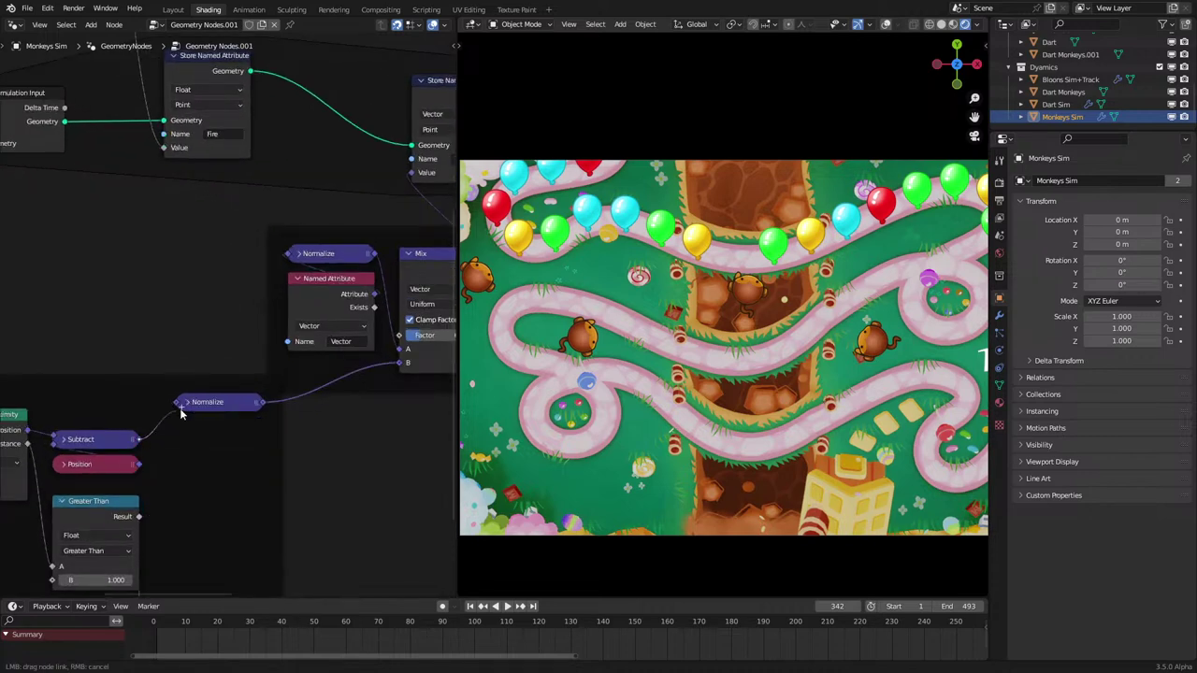
left_click_drag(192, 405, 70, 417)
scroll(216, 524, "down", 4)
middle_click_drag(216, 524, 226, 448)
left_click_drag(200, 521, 255, 480)
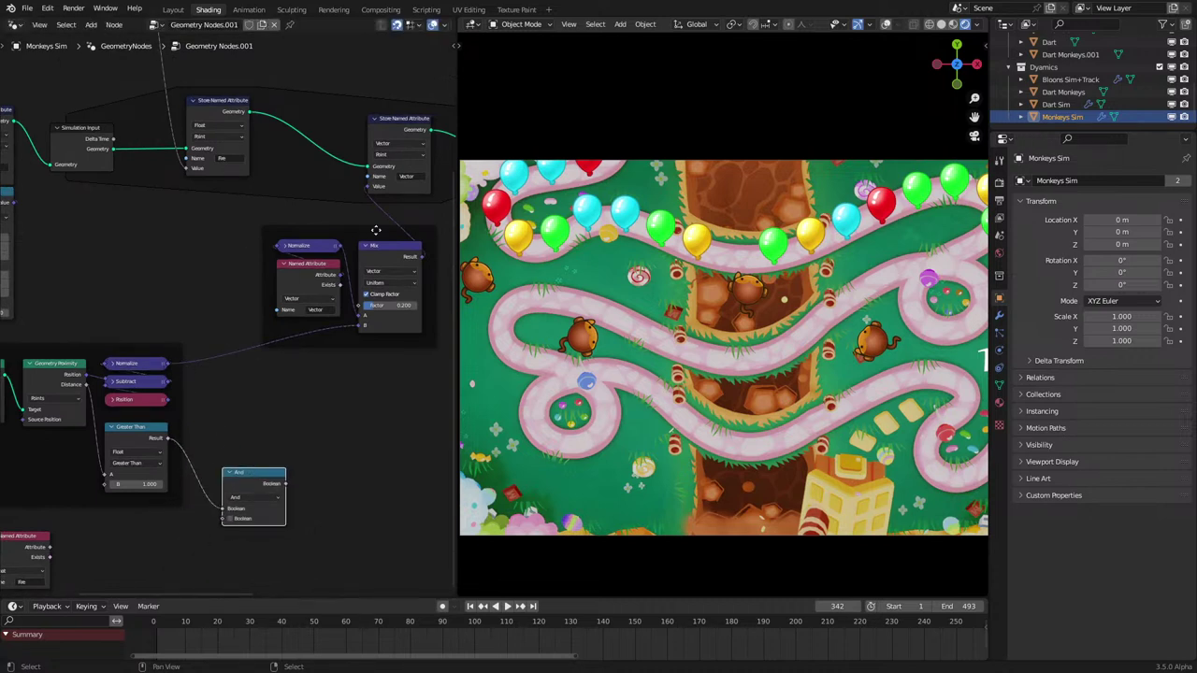
Step: Connect the Fire attribute to the And node's second Boolean, link its output to the Mix Factor, and play the animation
middle_click_drag(375, 230, 346, 278)
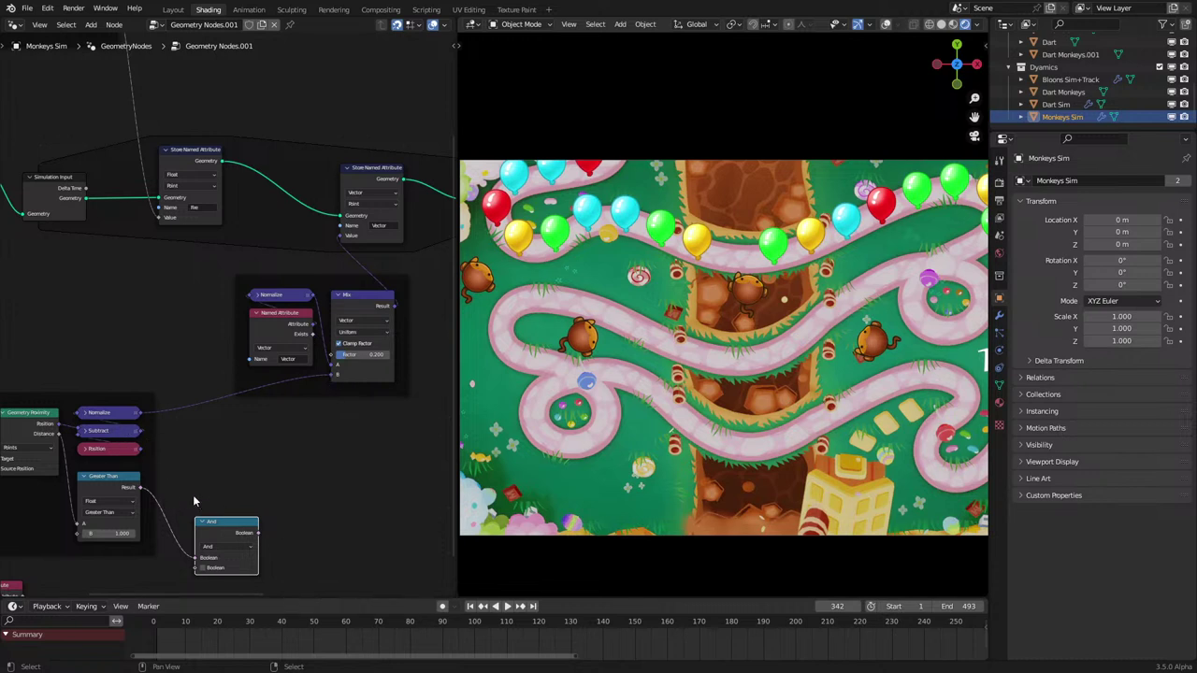
middle_click_drag(195, 503, 237, 461)
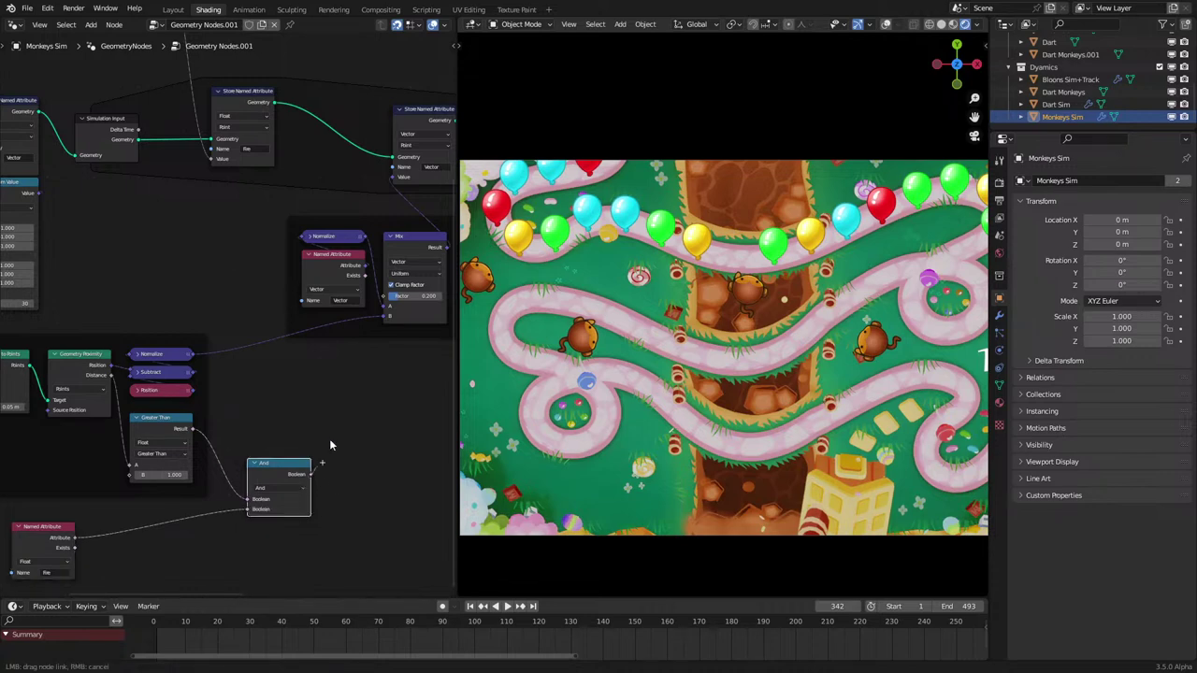
left_click_drag(392, 299, 393, 297)
key("space")
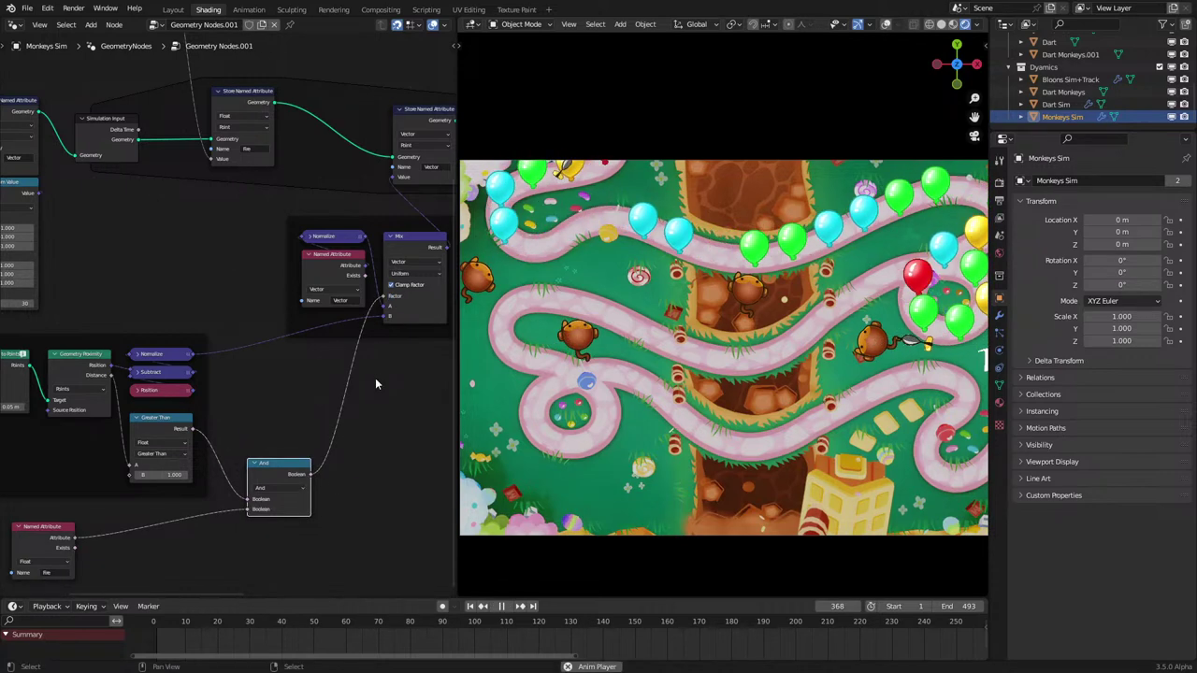
key("space")
middle_click_drag(375, 384, 250, 384)
key("space")
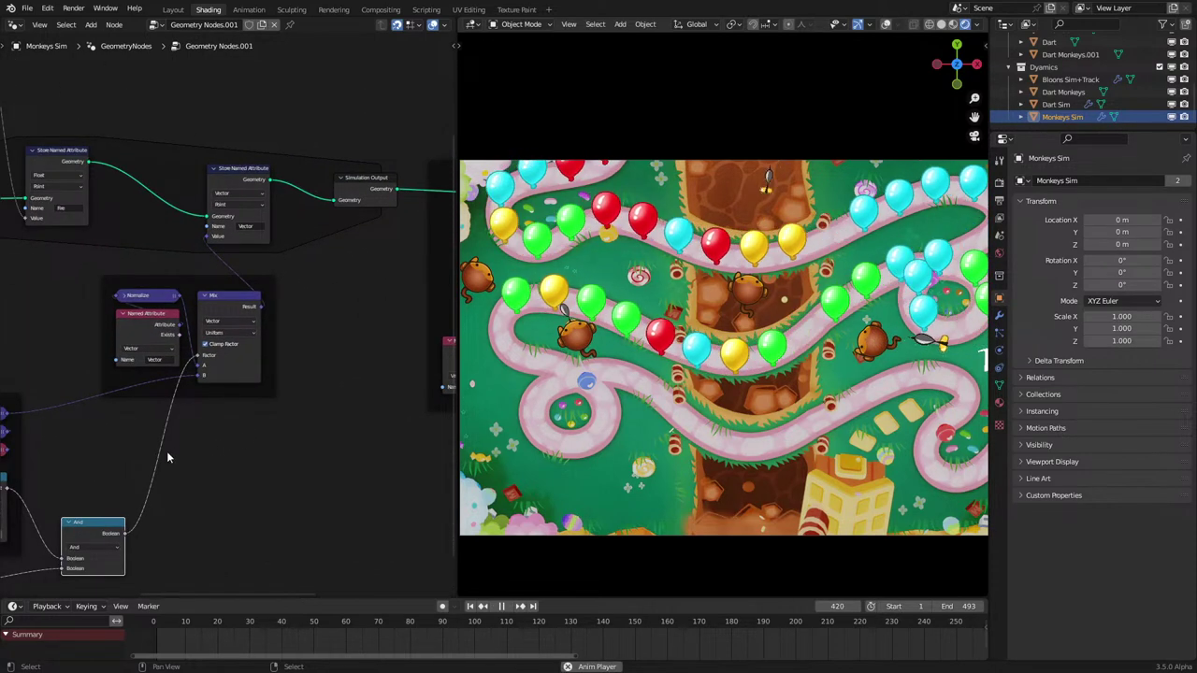
Step: Examine the Scene Time frame and the Fire attribute chain through to the And node while playing the animation
middle_click_drag(166, 451, 327, 356)
scroll(262, 397, "up", 1)
middle_click_drag(265, 294, 304, 534)
middle_click_drag(199, 277, 244, 402)
middle_click_drag(210, 255, 346, 316)
key("space")
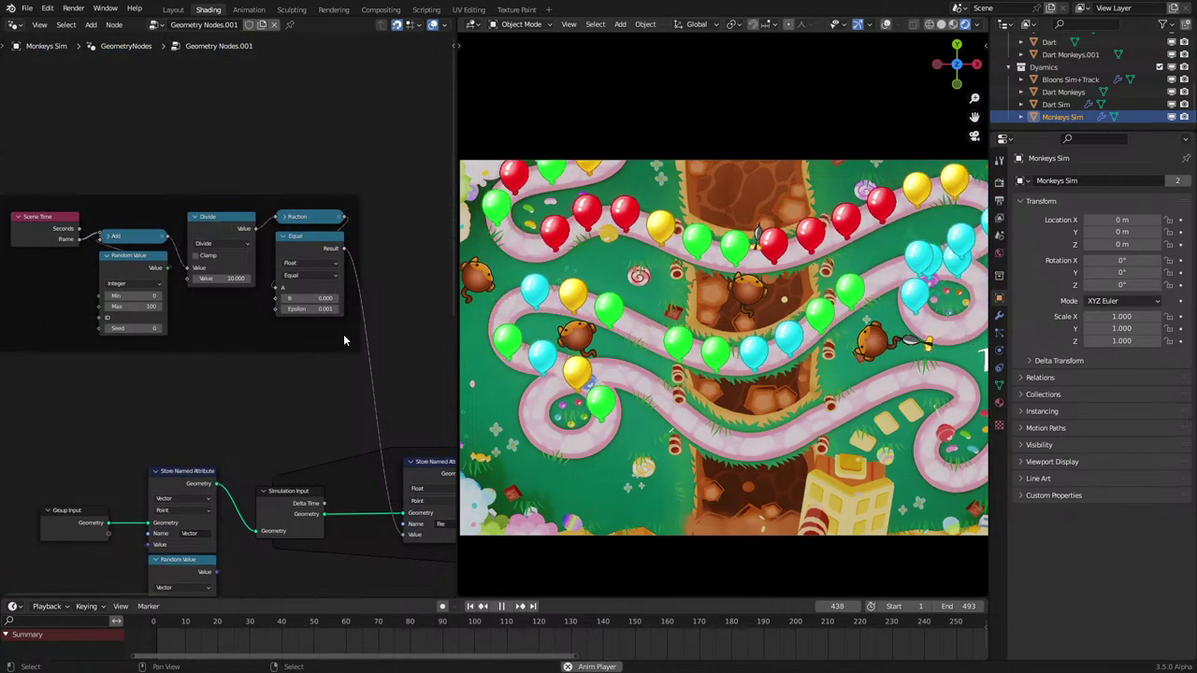
key("space")
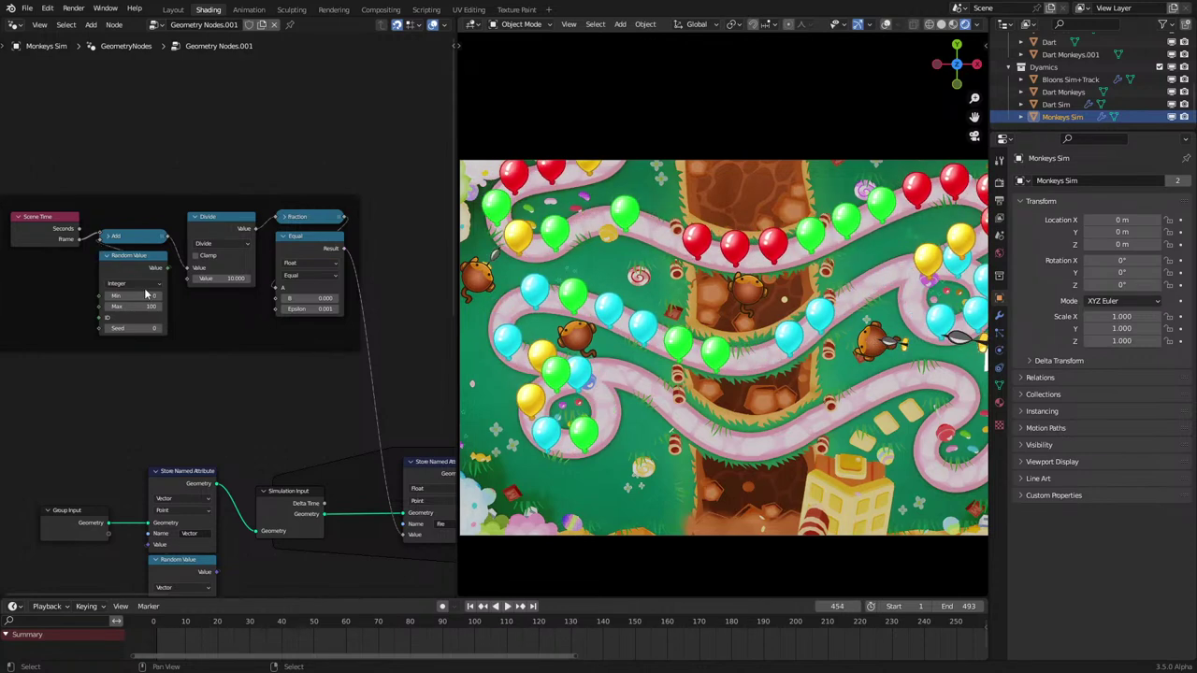
scroll(187, 299, "down", 6)
middle_click_drag(248, 417, 227, 388)
scroll(213, 334, "up", 5)
key("space")
key("space")
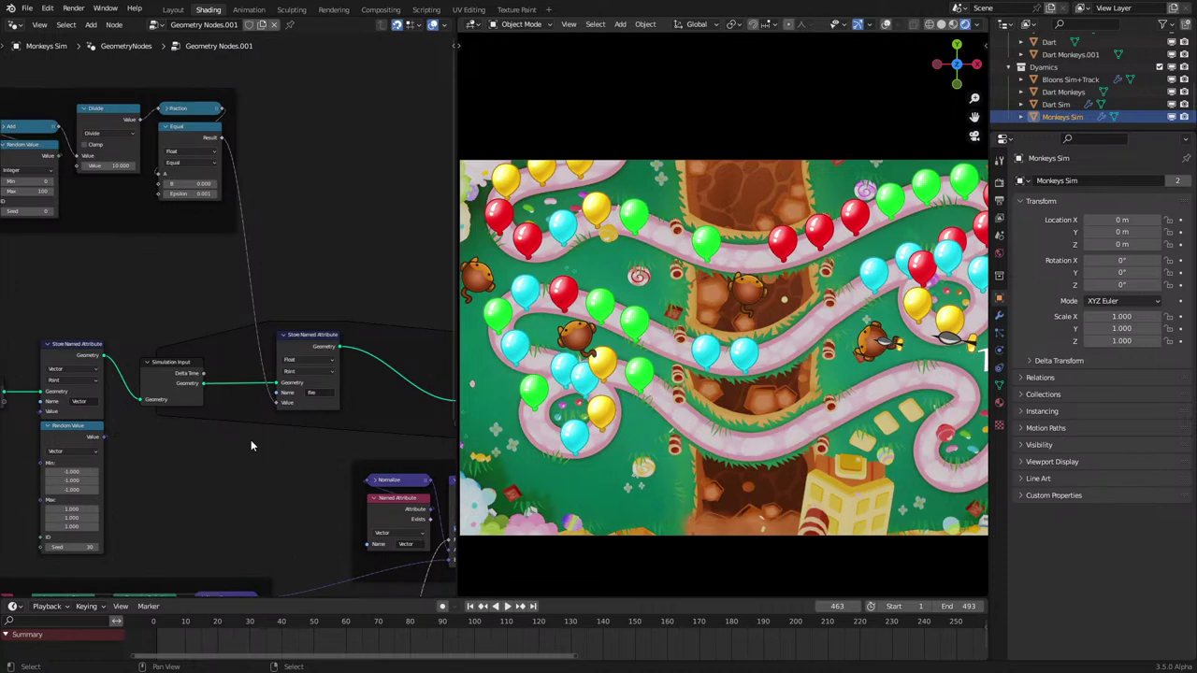
scroll(251, 440, "down", 2)
middle_click_drag(296, 485, 233, 309)
scroll(231, 313, "up", 1)
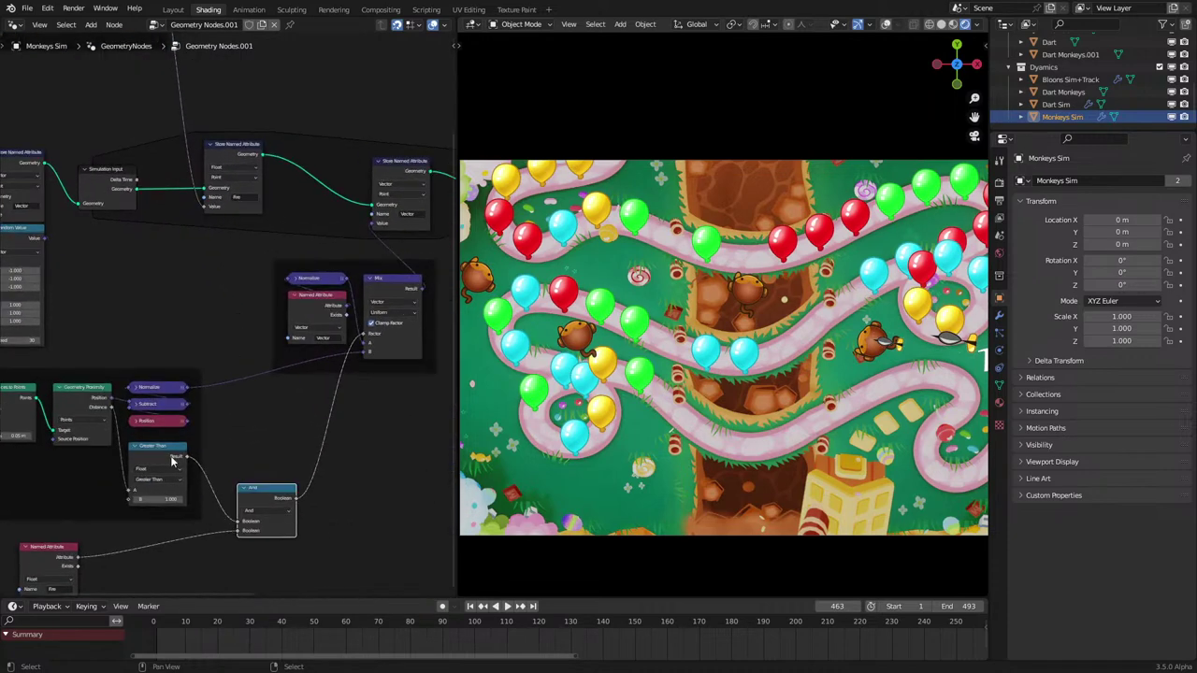
Step: Move the Fire Named Attribute node closer to the And node, beneath the Geometry Proximity frame
left_click(63, 550)
key("g")
left_click(141, 542)
middle_click_drag(169, 496, 211, 393)
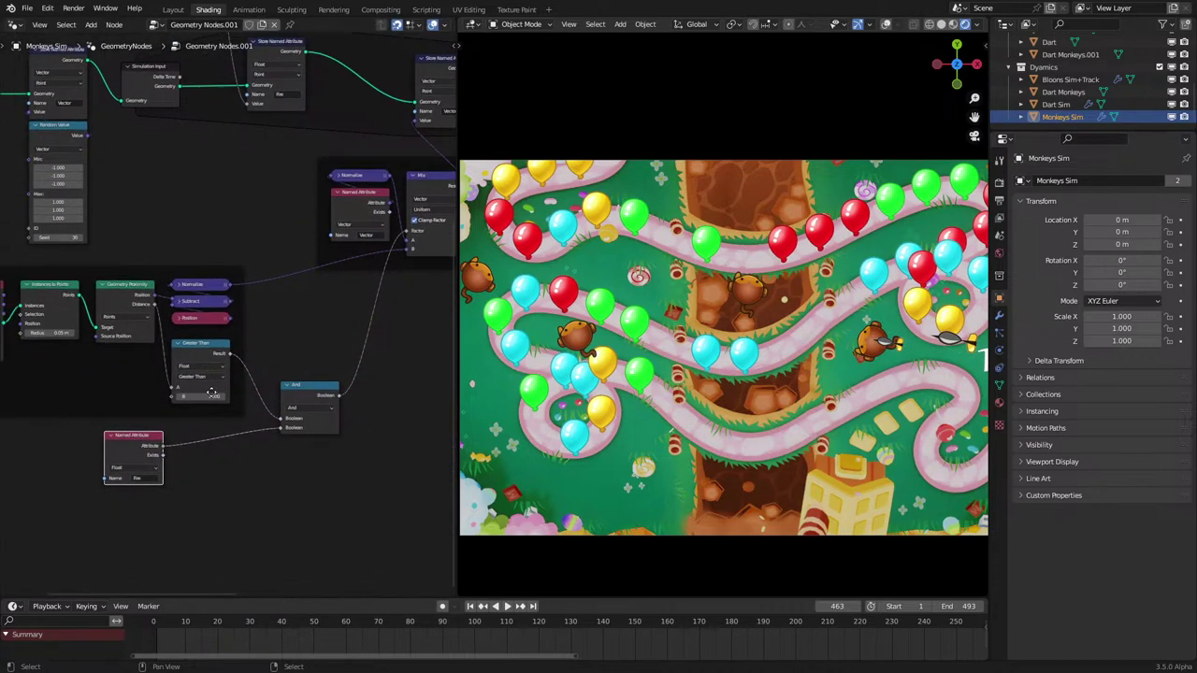
scroll(215, 498, "up", 3)
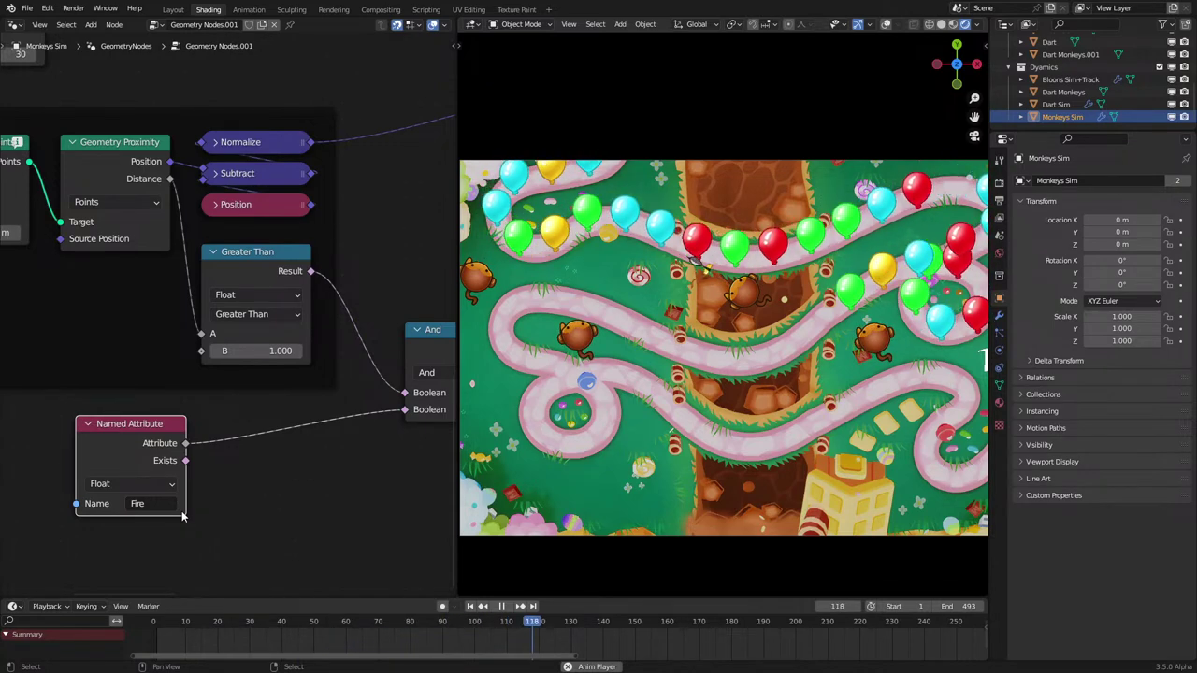
Step: Change the Greater Than comparison to Less Than, align the Fire Named Attribute node beneath it, and play the animation
key("space")
scroll(230, 401, "down", 5)
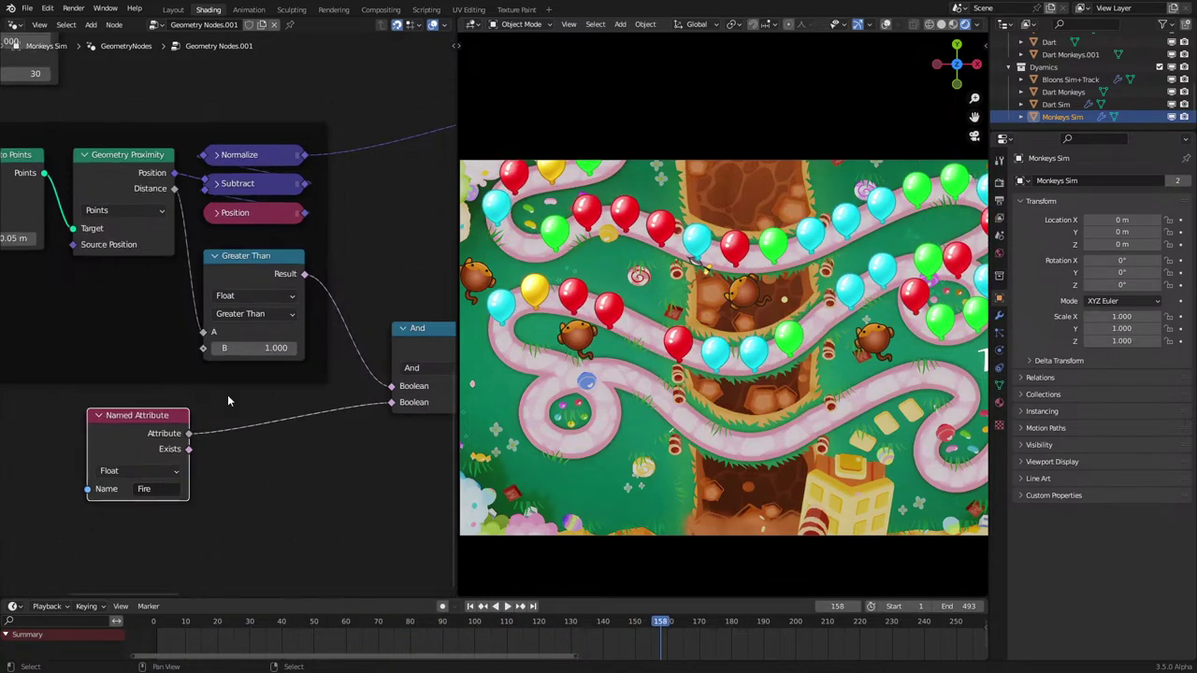
middle_click_drag(313, 277, 153, 430)
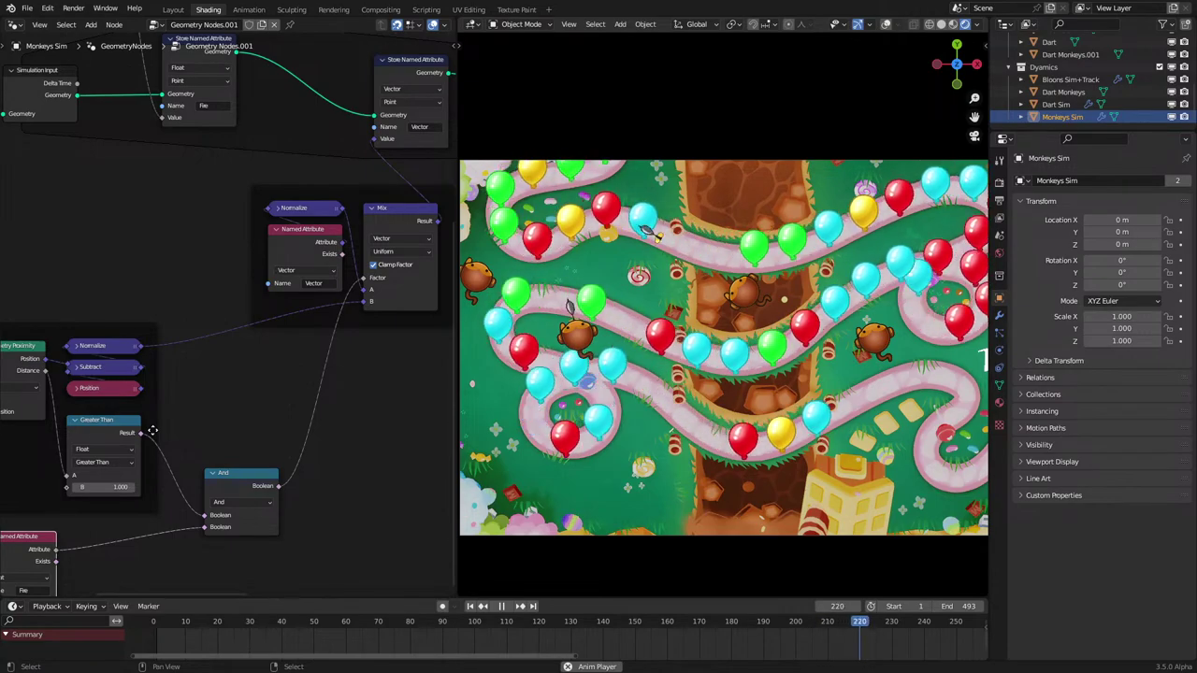
scroll(228, 215, "down", 2)
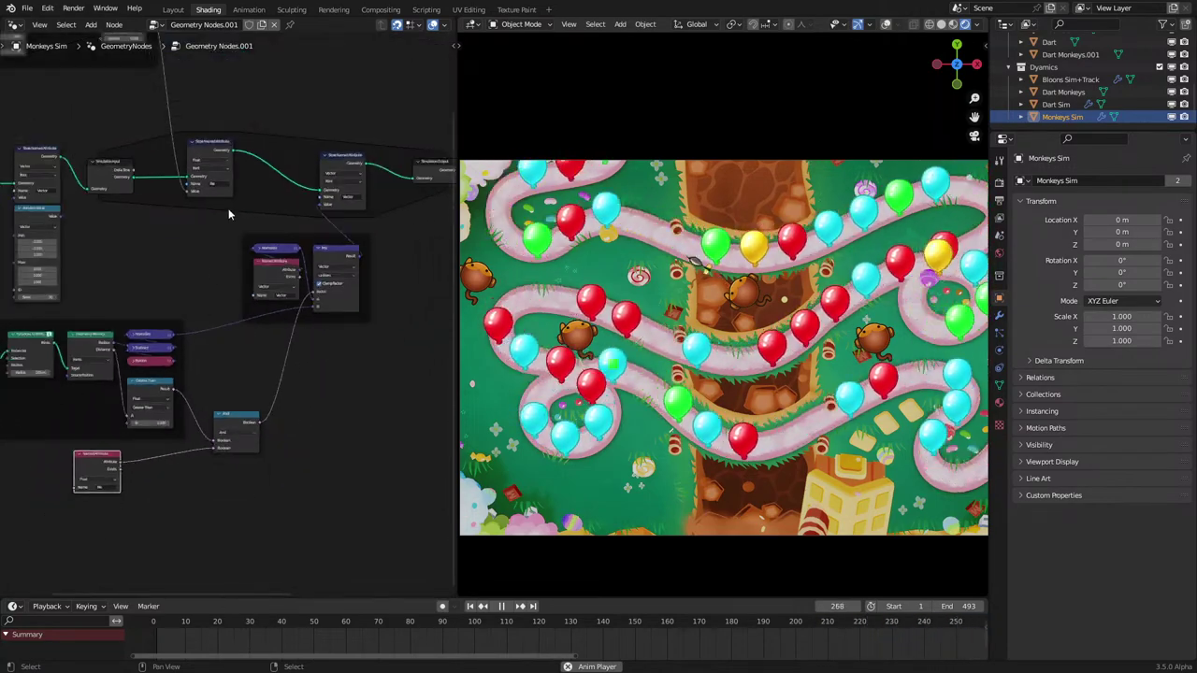
scroll(228, 214, "up", 2)
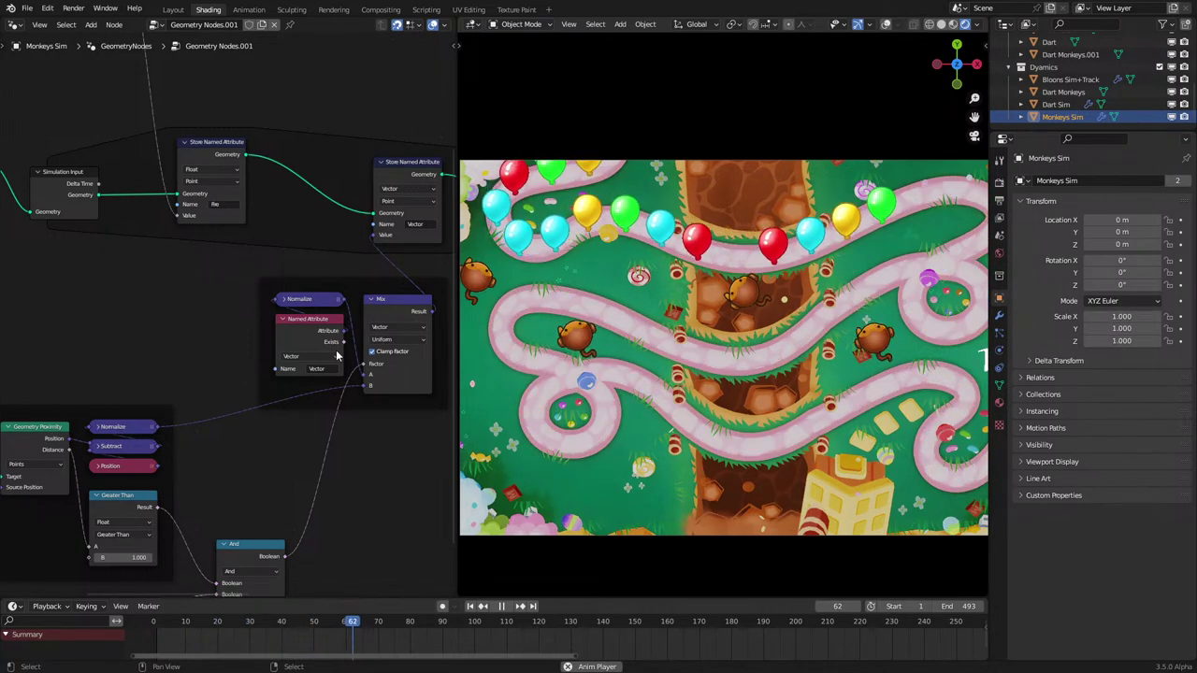
left_click(124, 533)
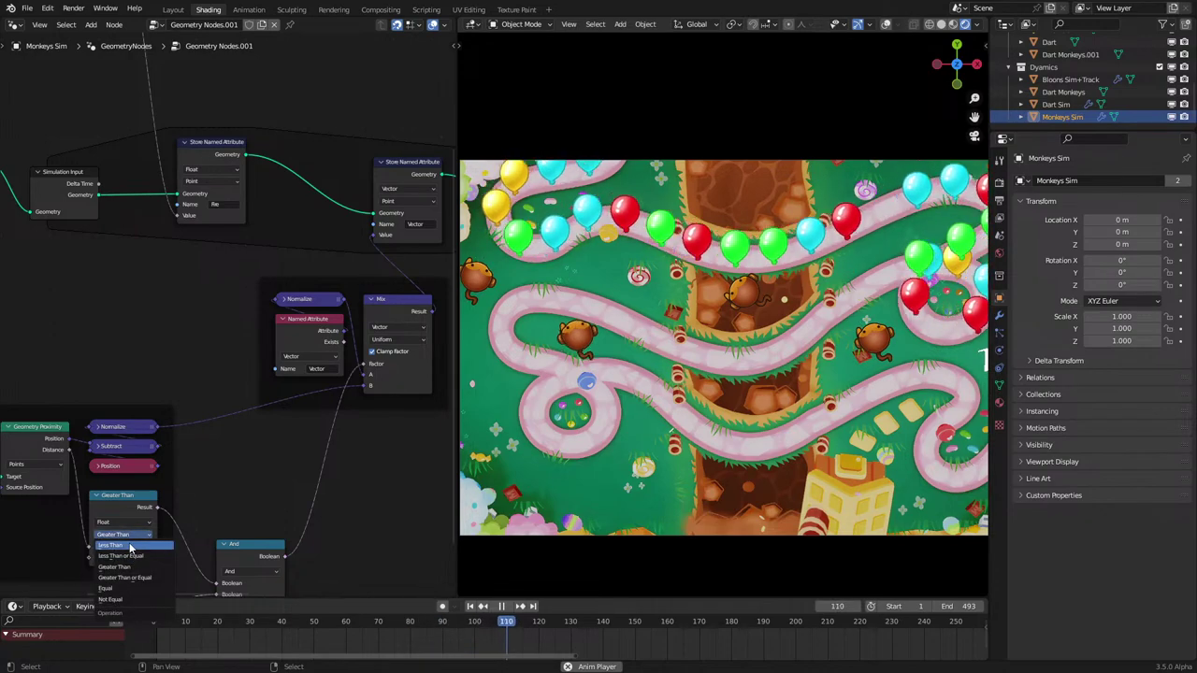
left_click(131, 546)
middle_click_drag(171, 479, 209, 405)
left_click_drag(94, 557, 153, 547)
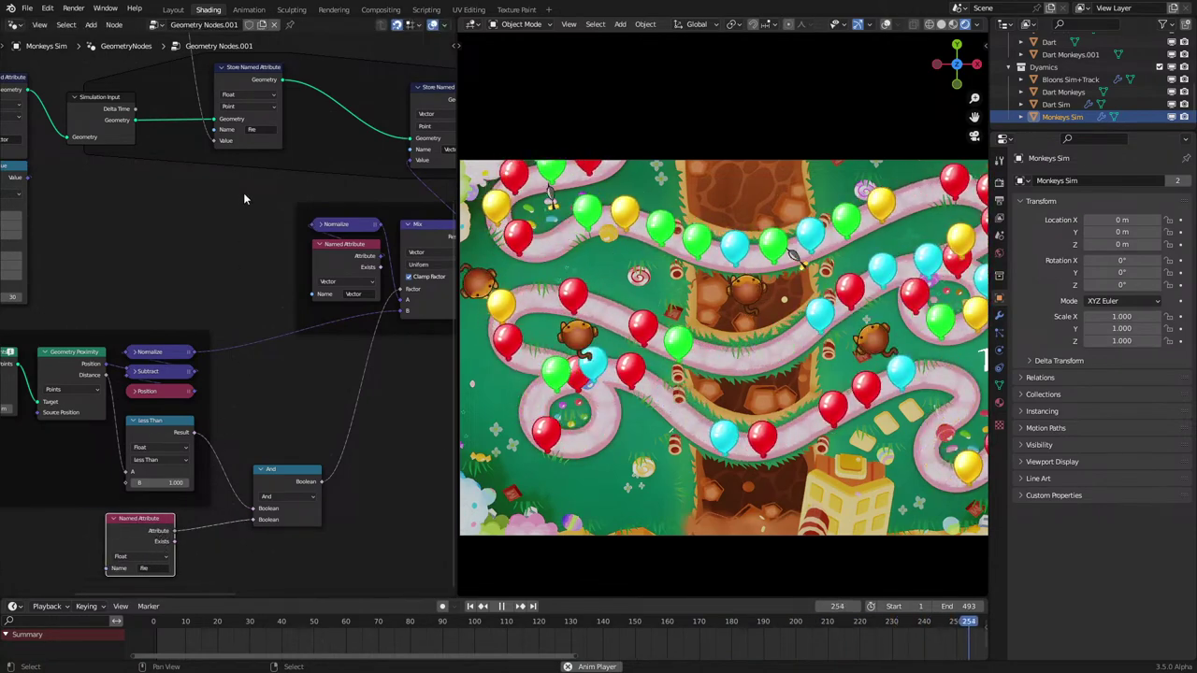
key("space")
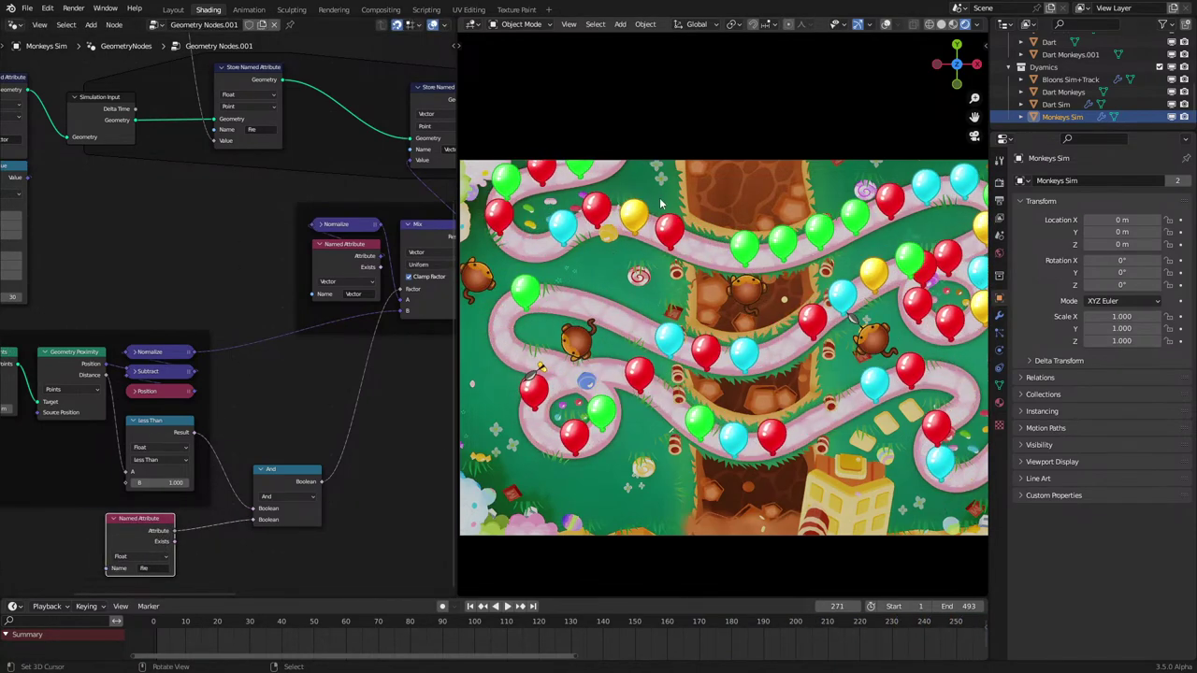
Step: In the Dart Sim node tree, add a Named Attribute node beneath the And node and set it to read Fire
left_click(1066, 104)
scroll(139, 420, "down", 2)
middle_click_drag(139, 419, 418, 425)
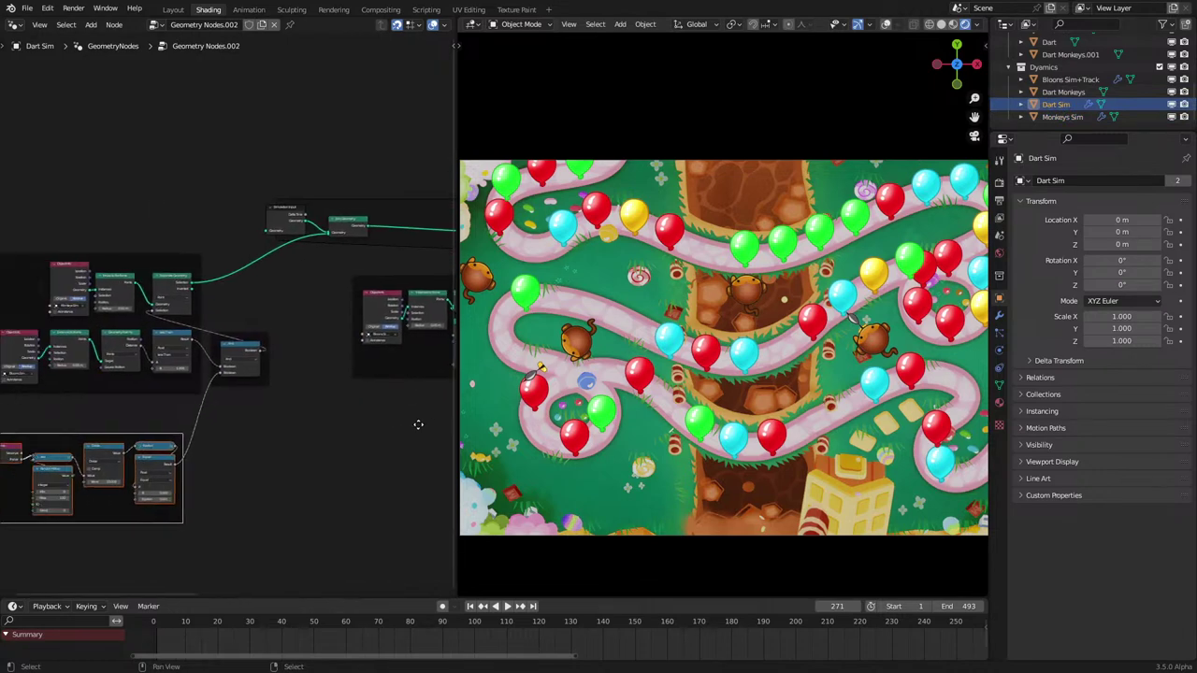
scroll(85, 423, "up", 5)
key("q")
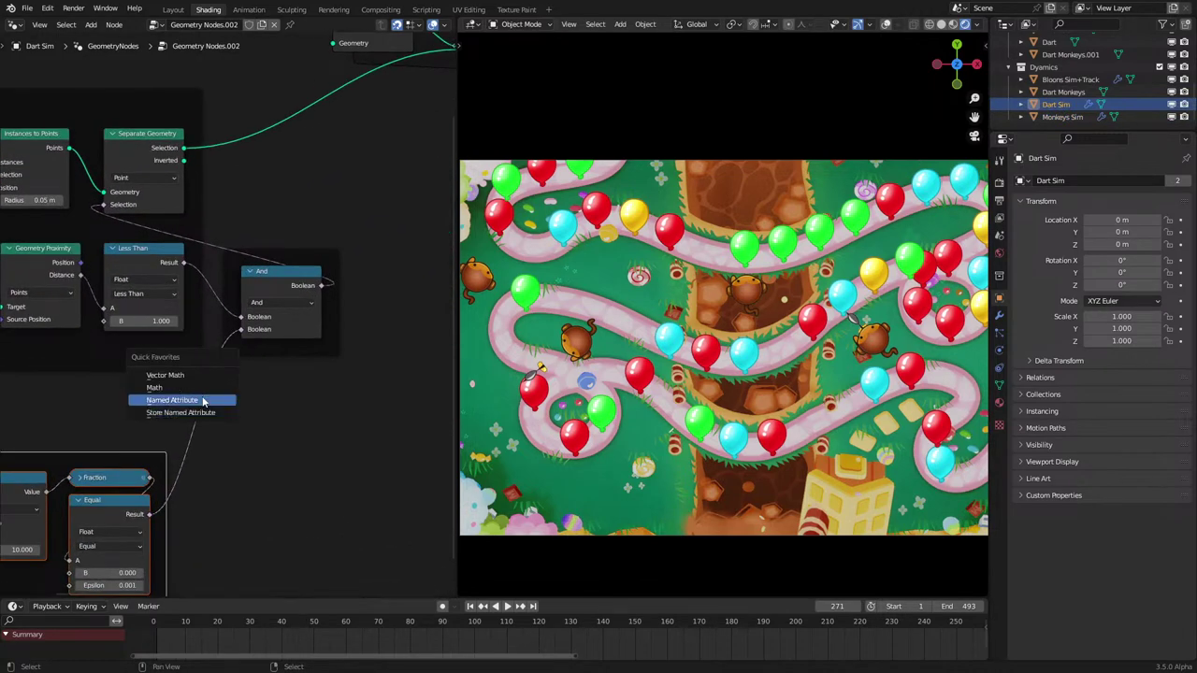
left_click(203, 401)
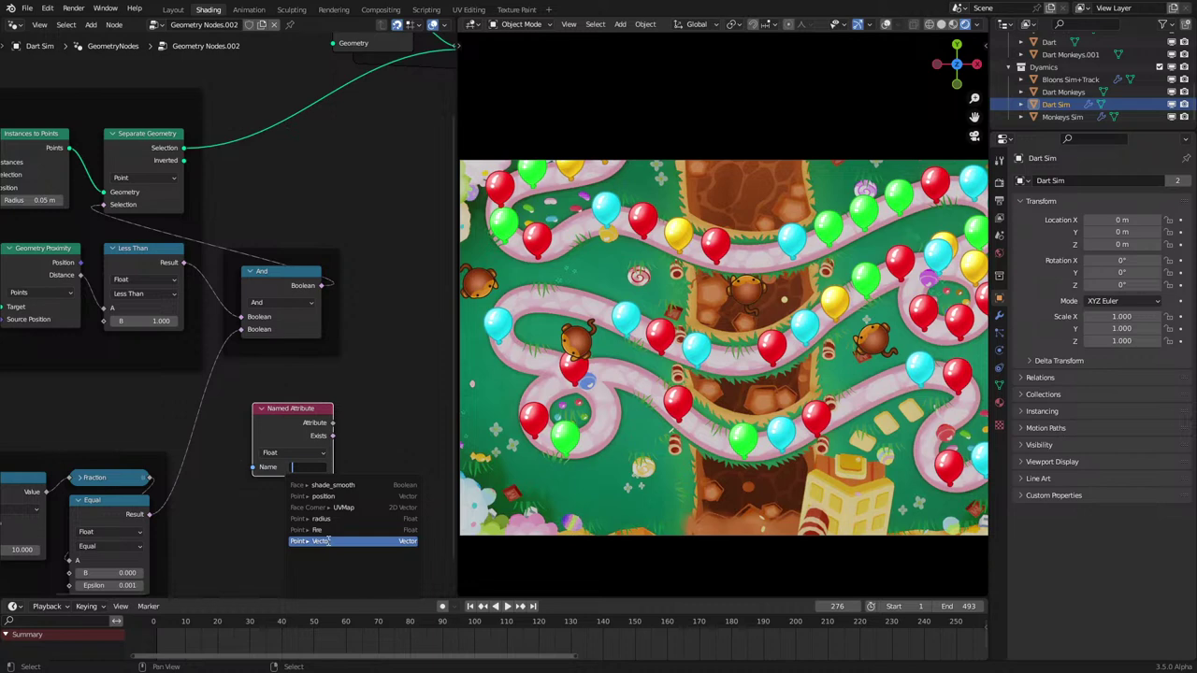
left_click(318, 529)
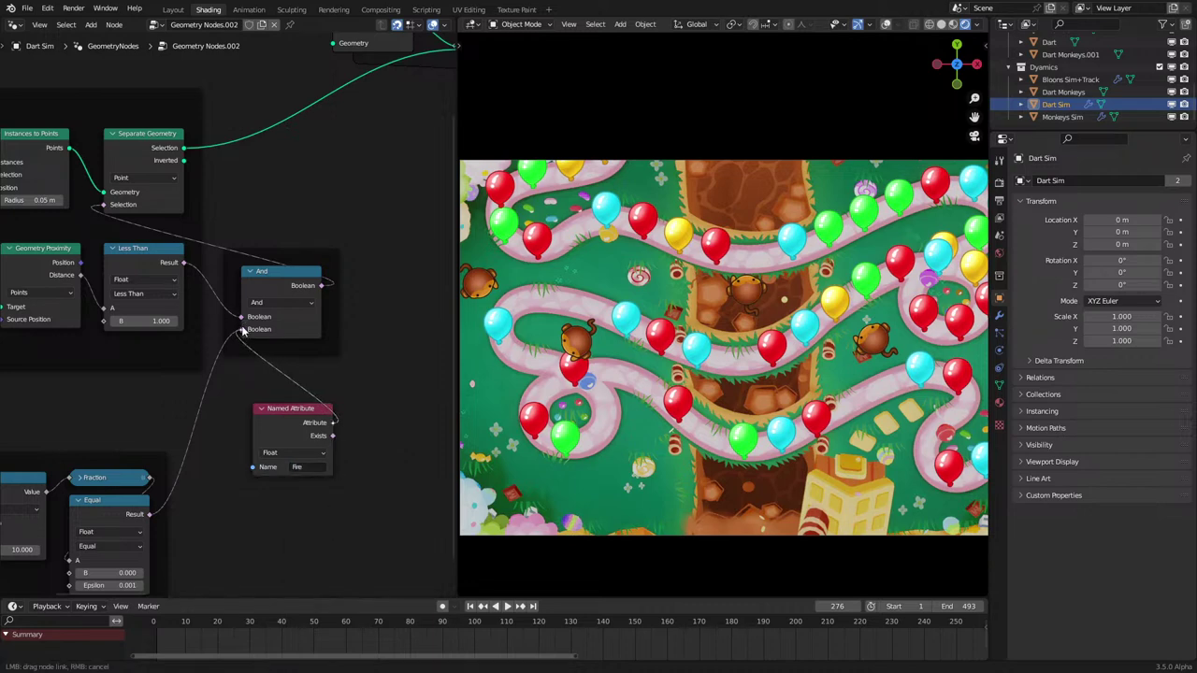
Step: Feed the Fire attribute into the And node's second Boolean in place of Equal and play the animation from the start
key("shift+Left")
key("space")
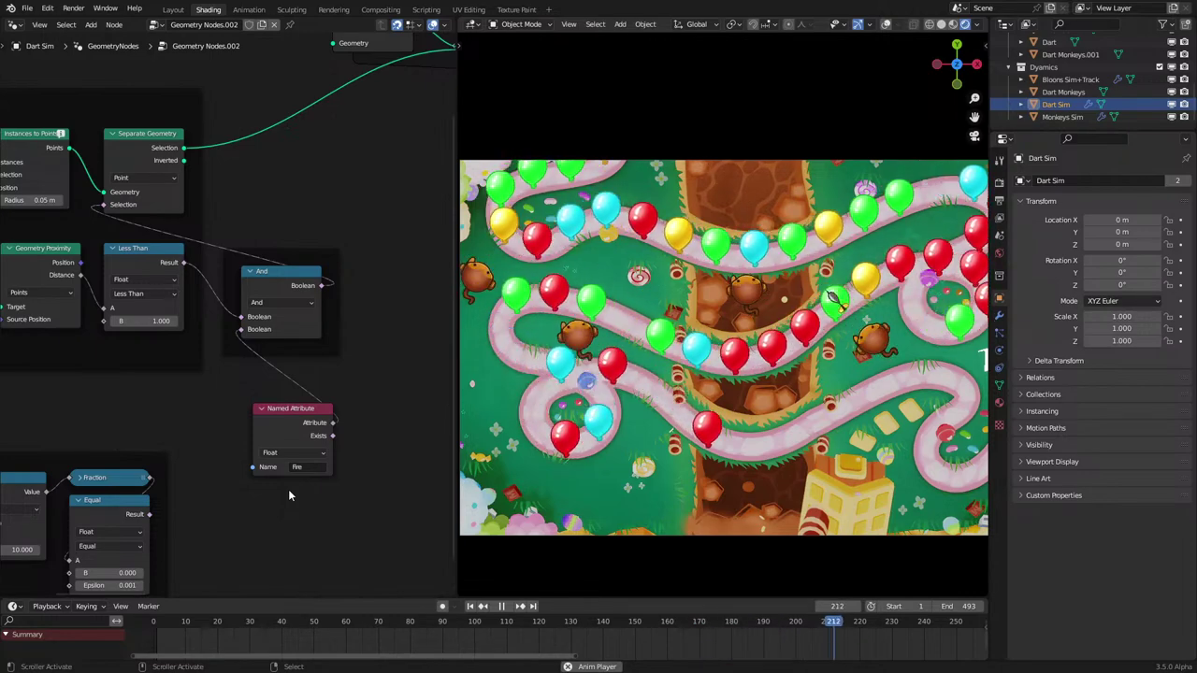
key("space")
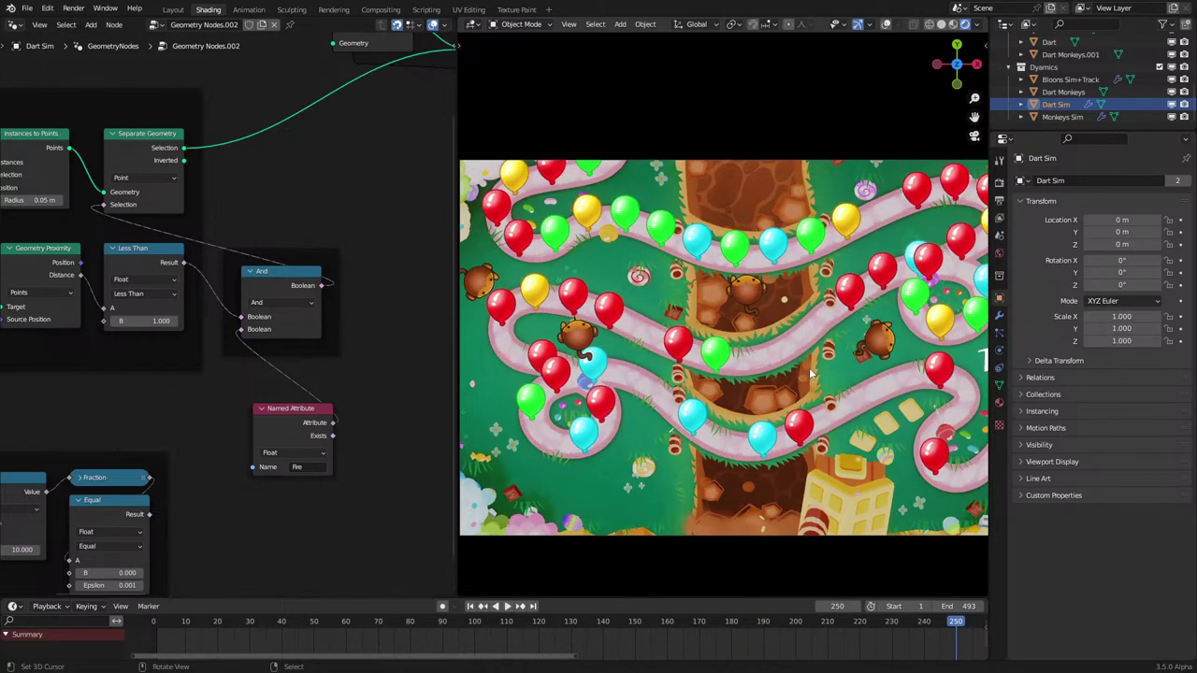
key("space")
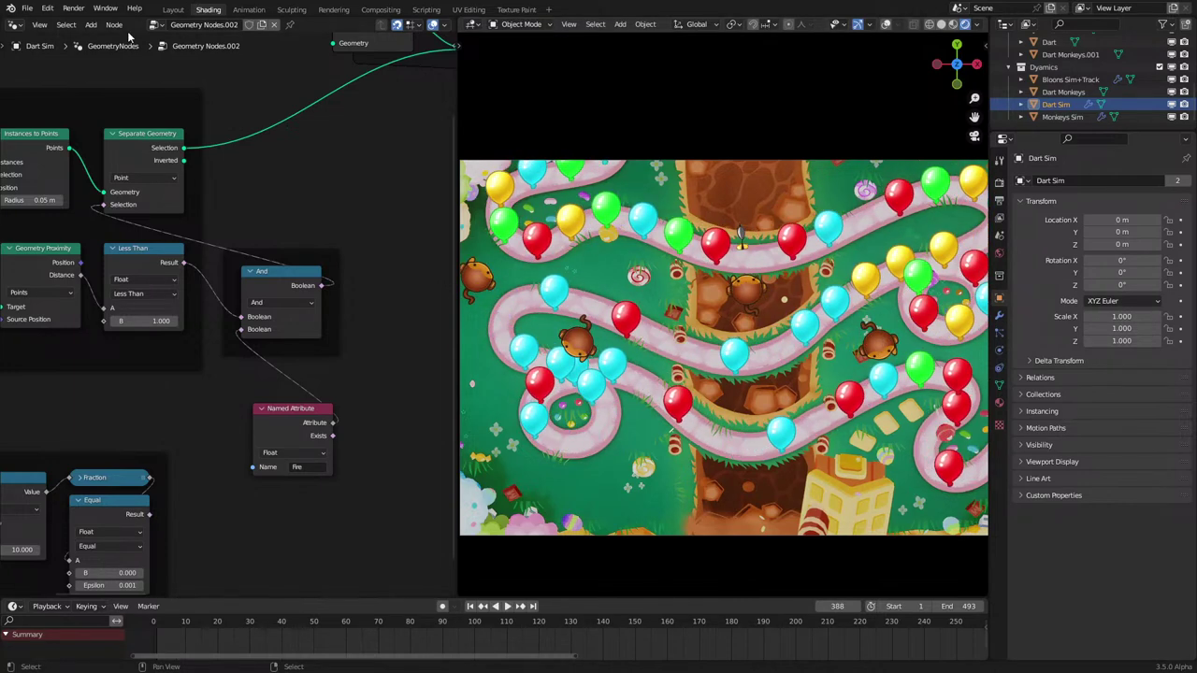
Step: Reopen 3.5 Bloons.blend, discarding the unsaved changes
left_click(35, 22)
left_click(24, 9)
left_click(25, 8)
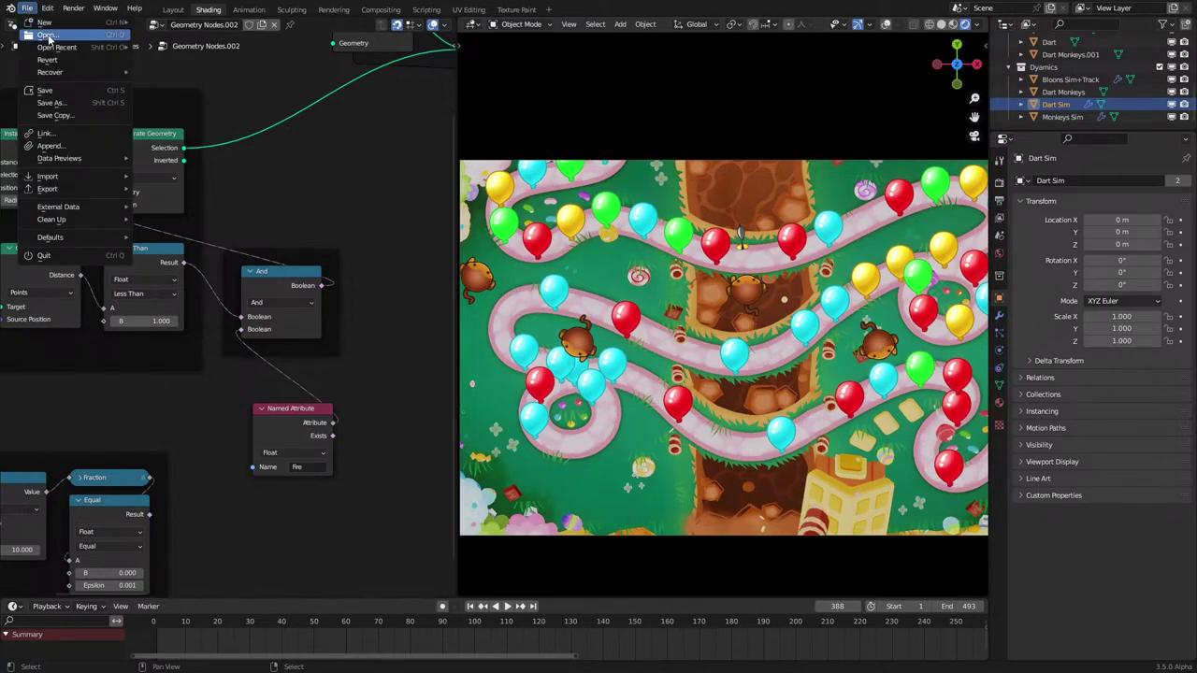
left_click(41, 35)
left_click(645, 359)
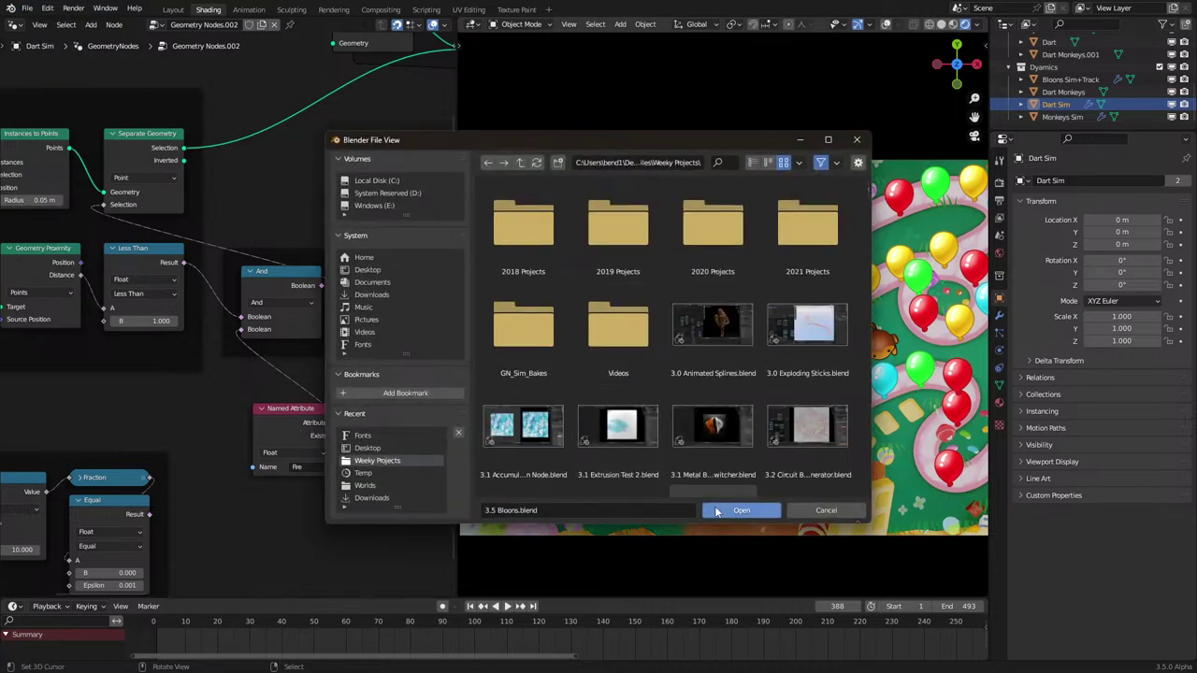
left_click(714, 506)
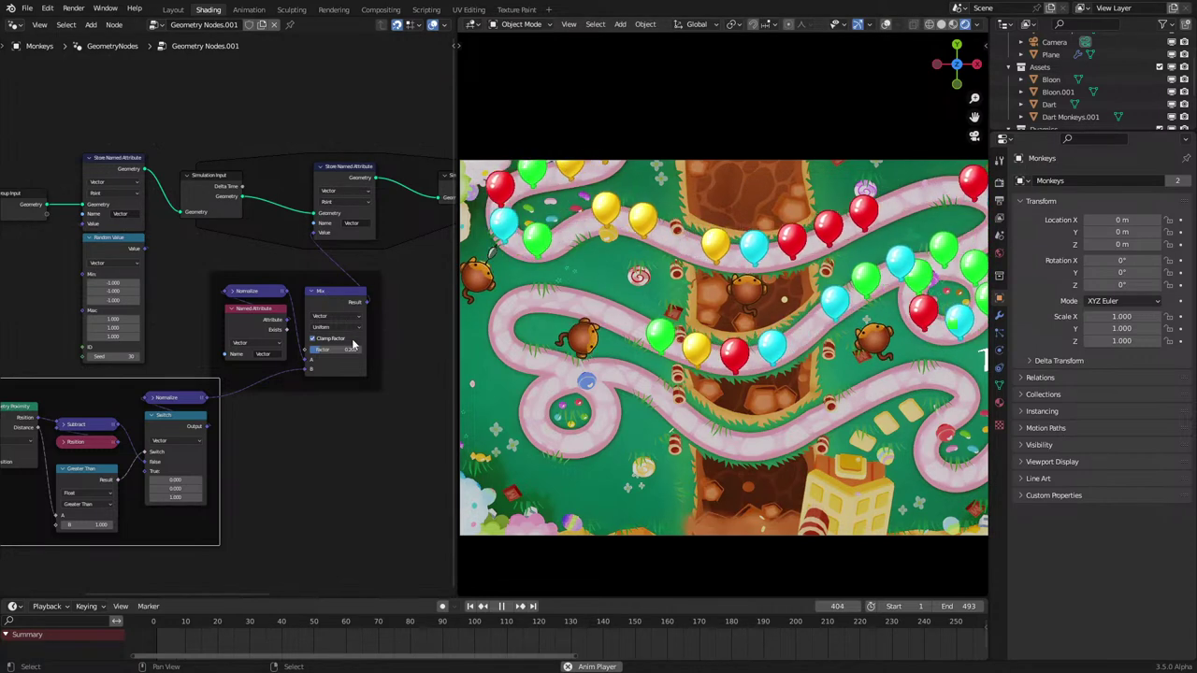
Step: Set the Mix node's Factor to 0.1 in the Monkeys node tree
scroll(324, 297, "up", 3)
left_click_drag(363, 366, 356, 366, "ctrl")
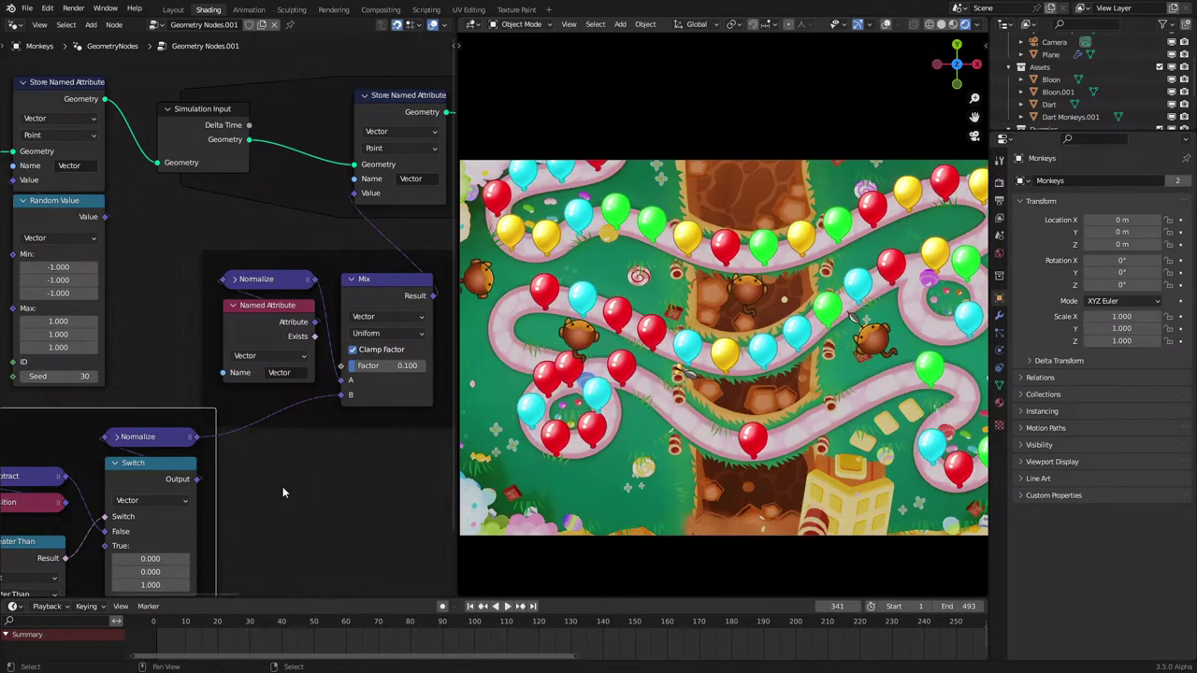
Step: Inspect the heights of the scene's objects from the side in wireframe while playing the animation
middle_click_drag(628, 477, 679, 393)
scroll(658, 442, "up", 4)
middle_click_drag(658, 442, 757, 451)
key("KP_0")
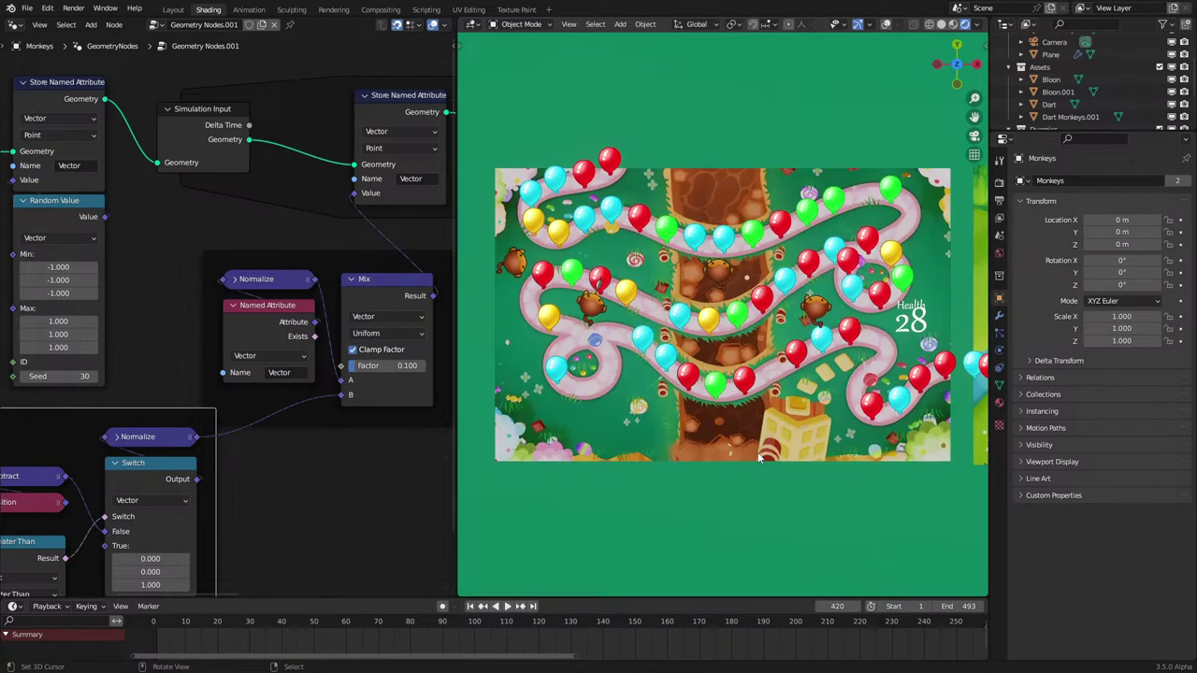
key("KP_0")
key("z")
left_click(643, 447)
scroll(676, 438, "up", 5)
key("space")
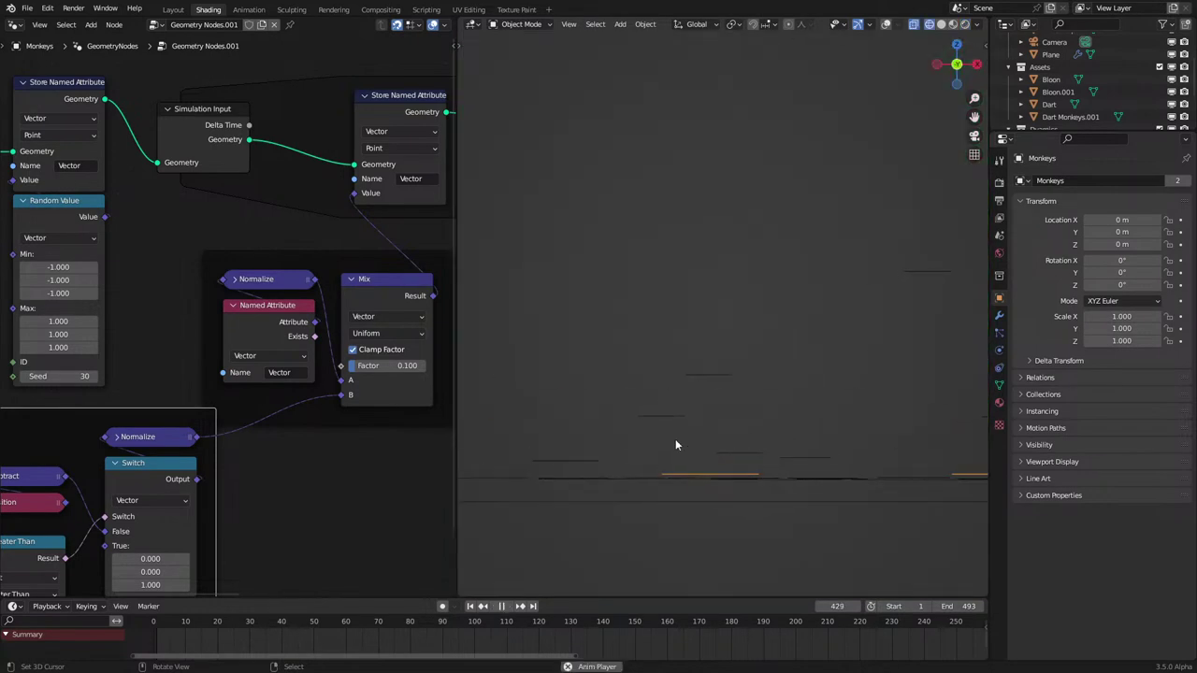
key("space")
scroll(676, 439, "down", 2)
Step: Select the Dart Sim object and move its Vector Named Attribute node closer to the Normalize node beneath Set Position
middle_click_drag(675, 445, 849, 324, "alt")
left_click(804, 276)
scroll(278, 379, "down", 7)
middle_click_drag(279, 379, 36, 429)
scroll(211, 386, "up", 6)
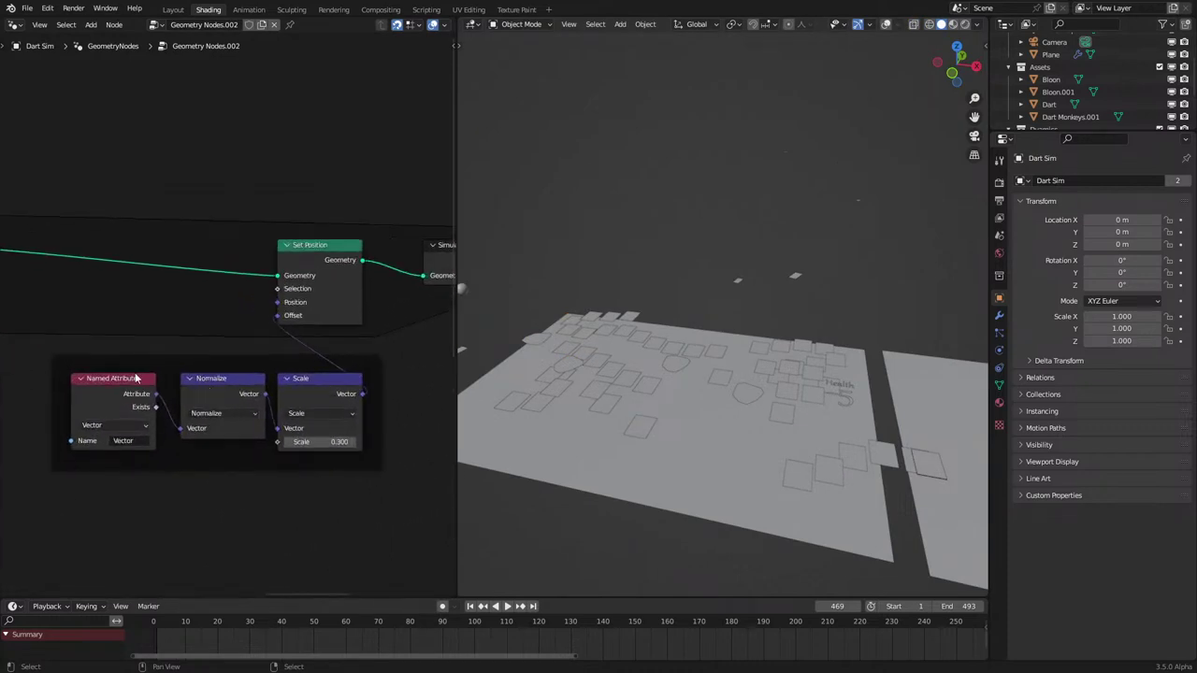
left_click_drag(148, 383, 160, 383)
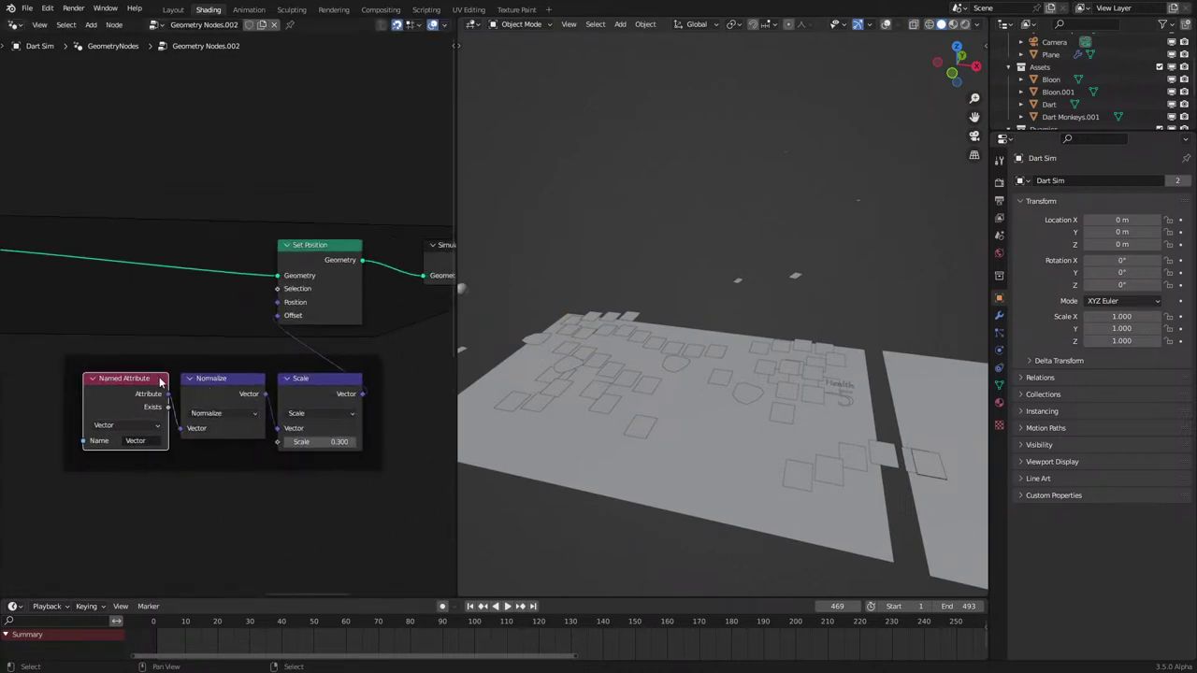
Step: Duplicate the Scale node as a Multiply node by 1, 1, 0 and insert it between Scale and Set Position's Offset
left_click(314, 414)
middle_click_drag(319, 415, 207, 434)
left_click(196, 400)
key("shift+d")
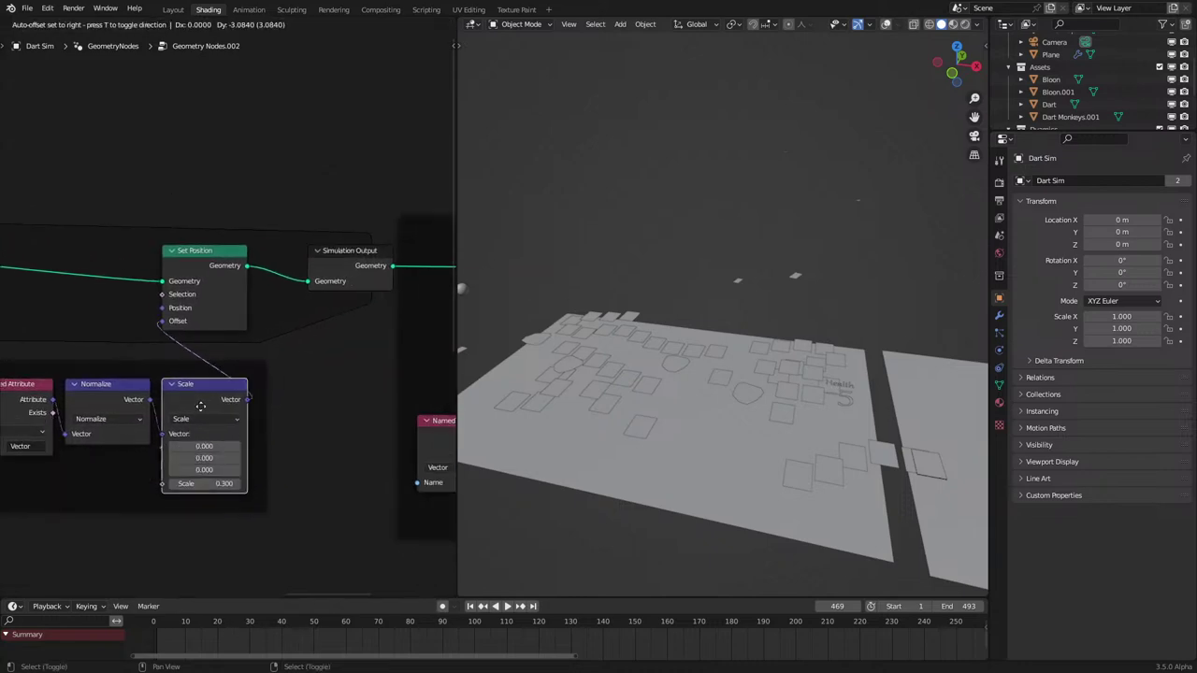
left_click(297, 418)
left_click(295, 459)
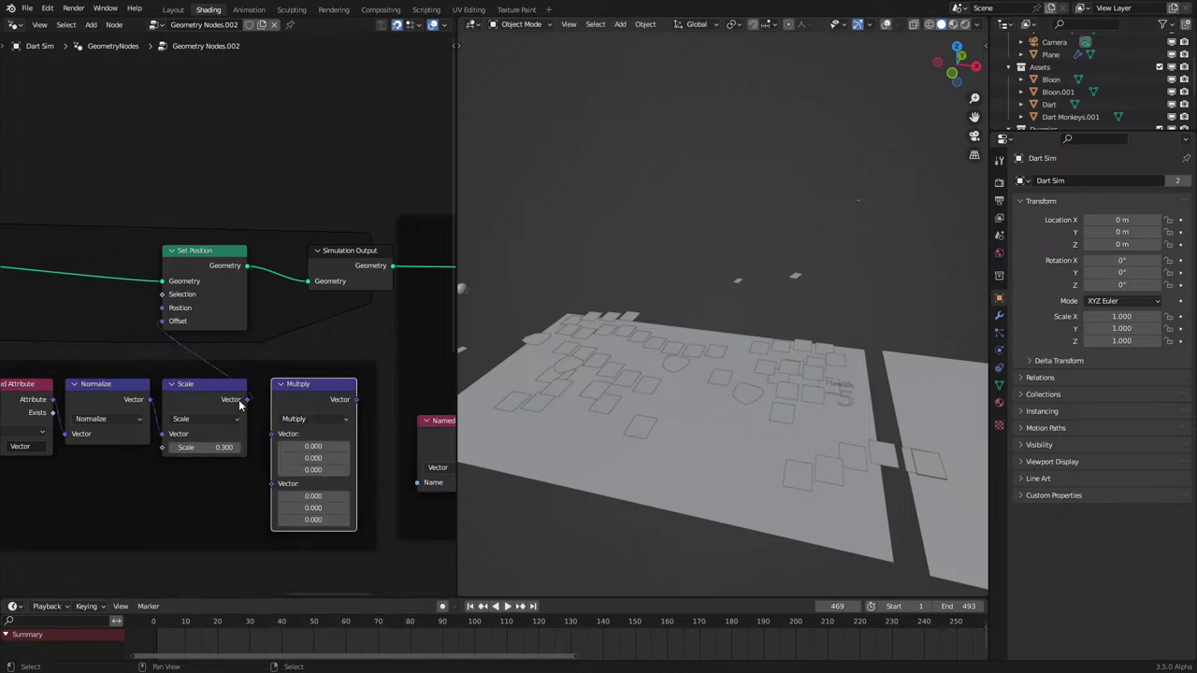
left_click_drag(272, 435, 272, 434)
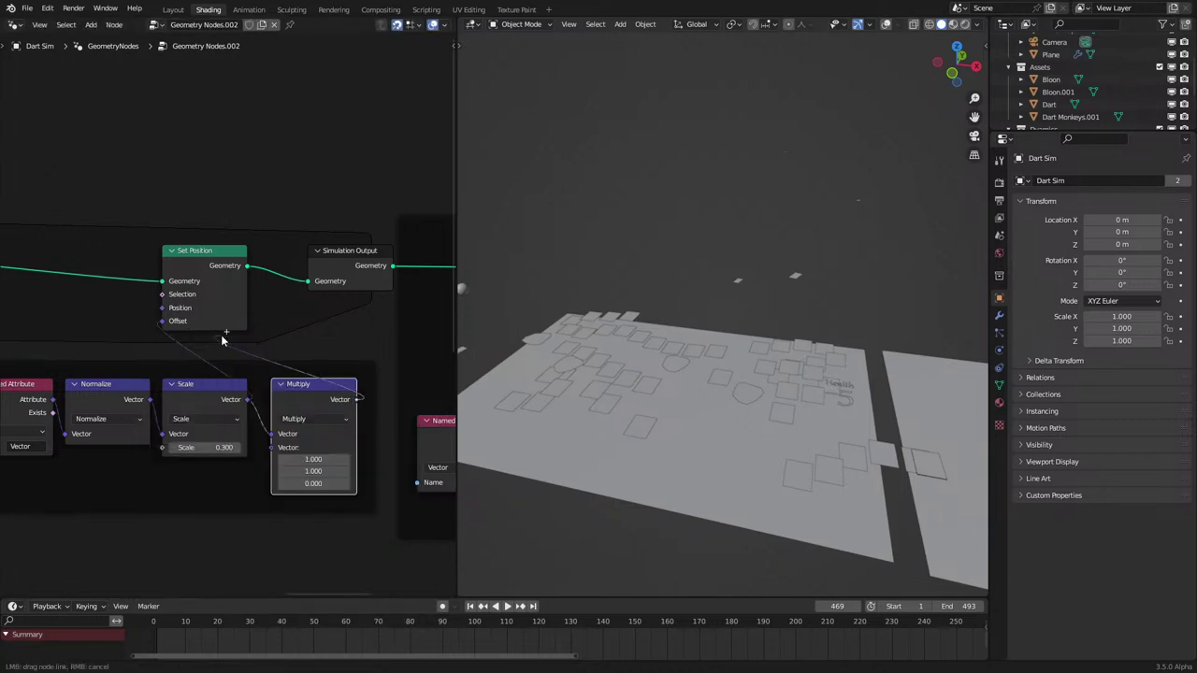
Step: Collapse the Normalize node and move the Scale and Multiply nodes together so Scale sits directly beneath it
left_click(76, 384)
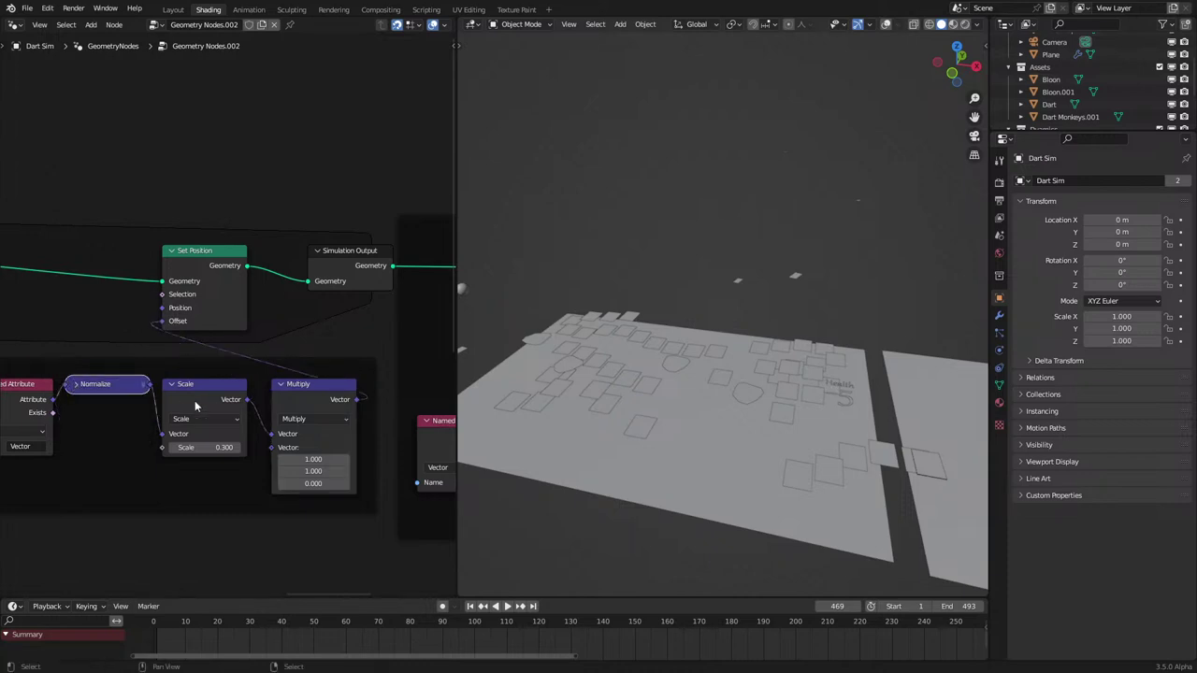
left_click(194, 400)
left_click(322, 396, "shift")
key("g")
left_click(225, 418)
Step: Play the animation in the rendered top view to check the darts' flight and the bloons leaving the track
key("space")
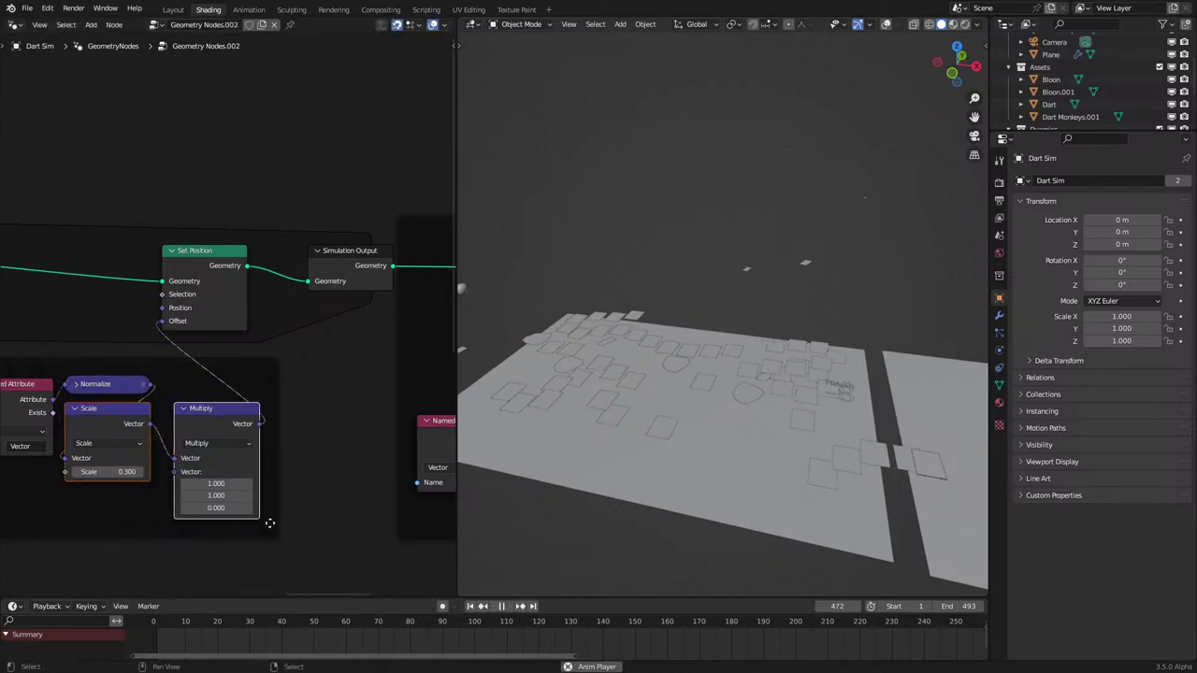
mouse_move(712, 506)
middle_mouse_down()
mouse_move(725, 455)
mouse_move(747, 454)
mouse_move(744, 445)
mouse_move(722, 461)
middle_mouse_up()
key("z")
left_click(717, 416)
key("KP_7")
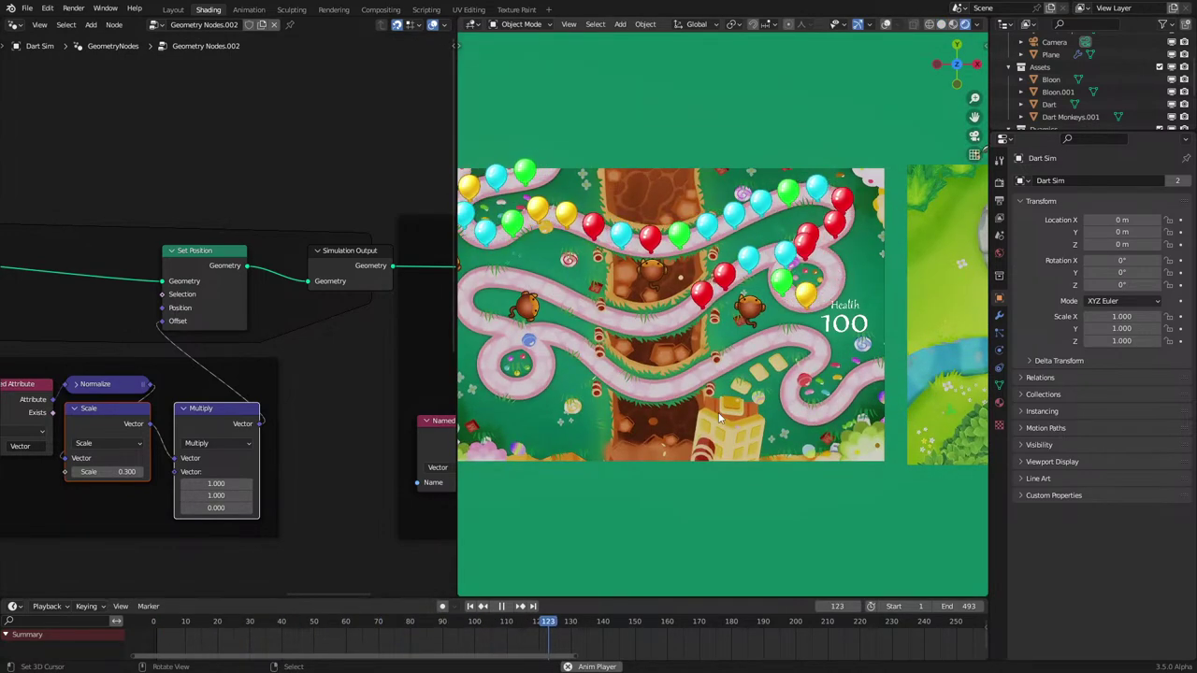
middle_click_drag(719, 411, 797, 458, "shift")
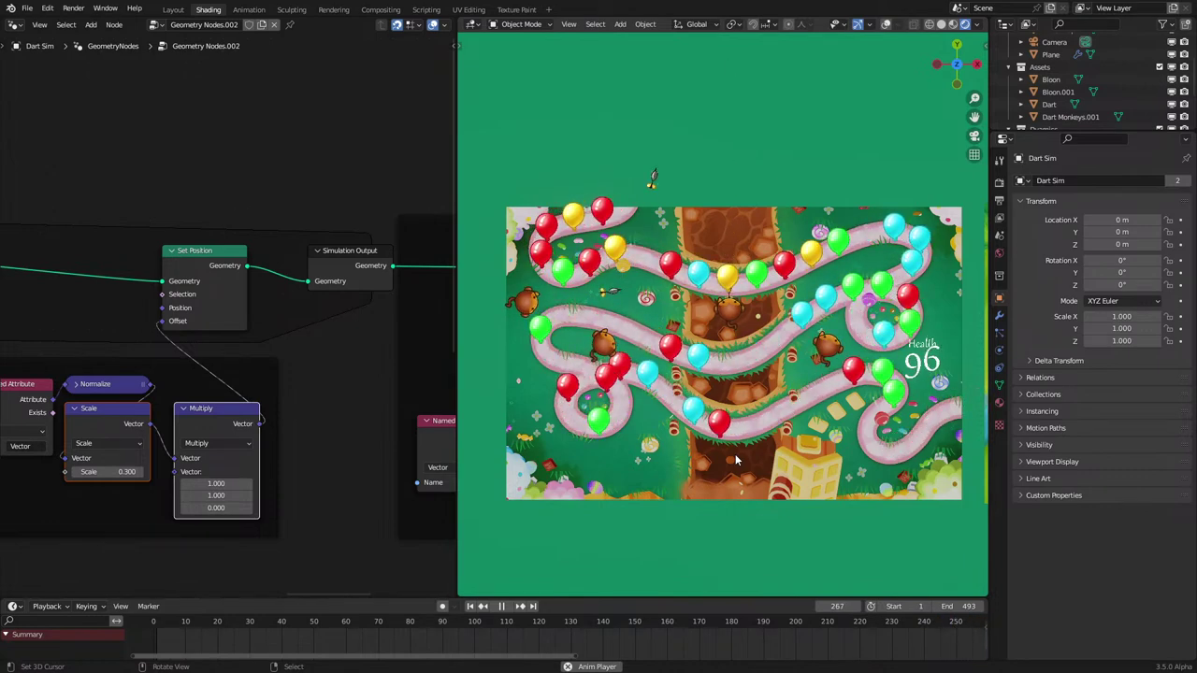
key("space")
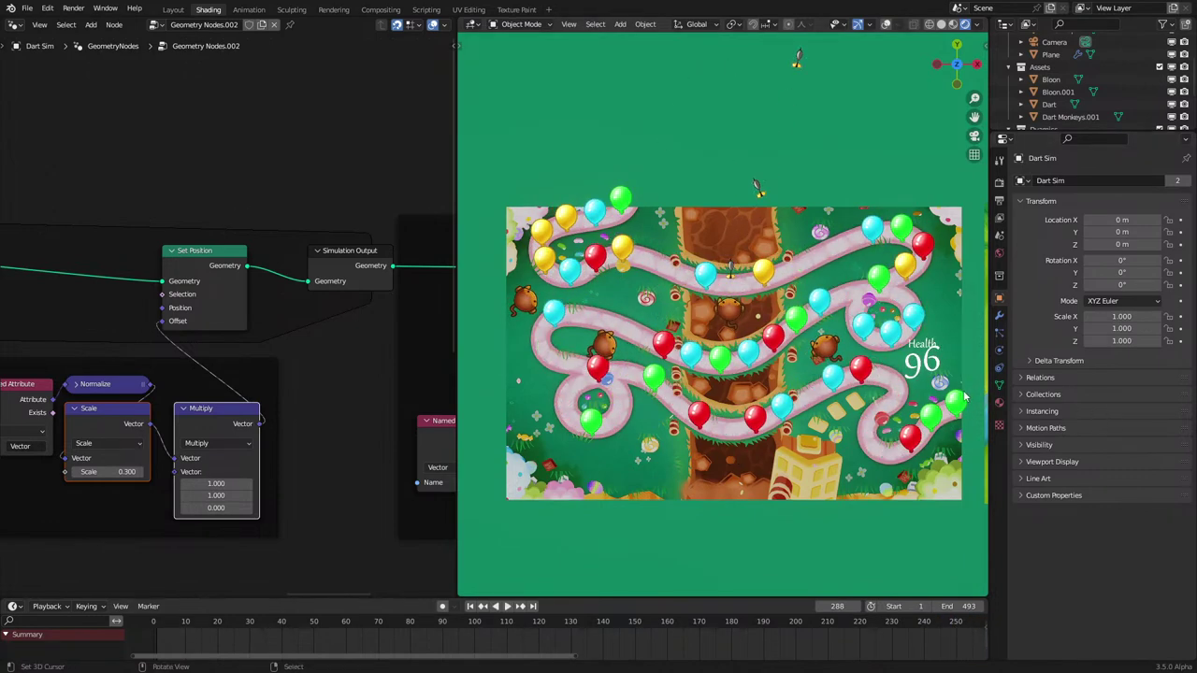
key("space")
middle_click_drag(965, 397, 841, 416, "shift")
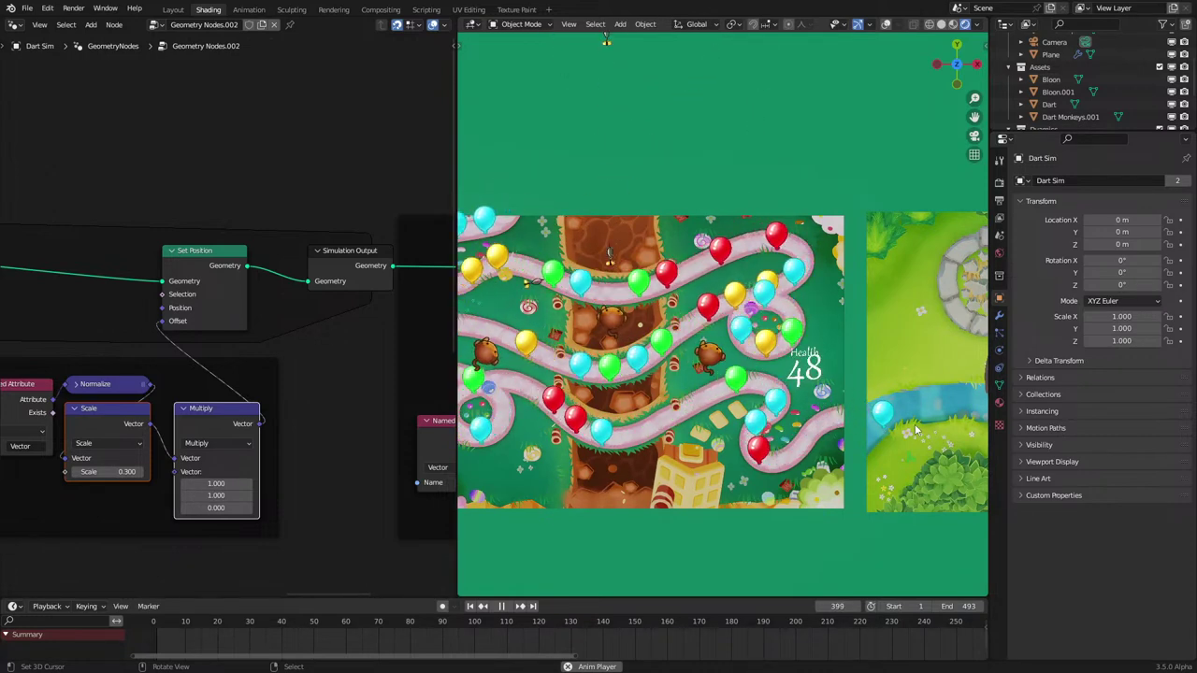
key("space")
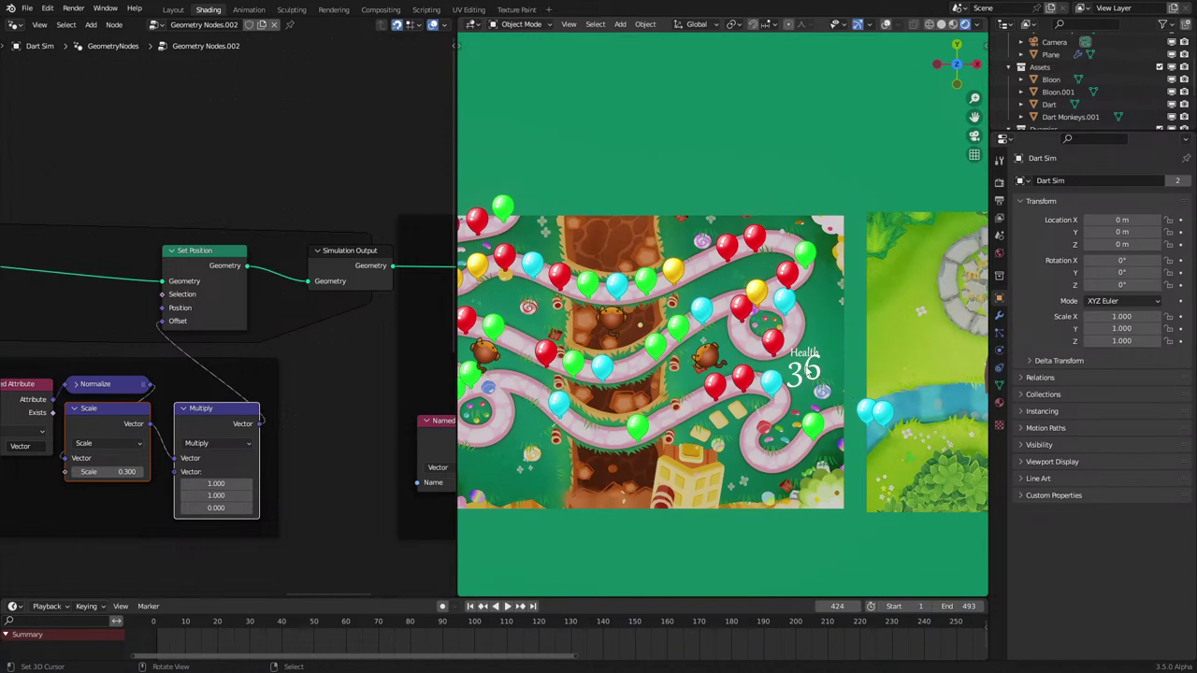
Step: Select the Health counter object and replay the animation while viewing the whole map
left_click(807, 369)
scroll(281, 384, "down", 1)
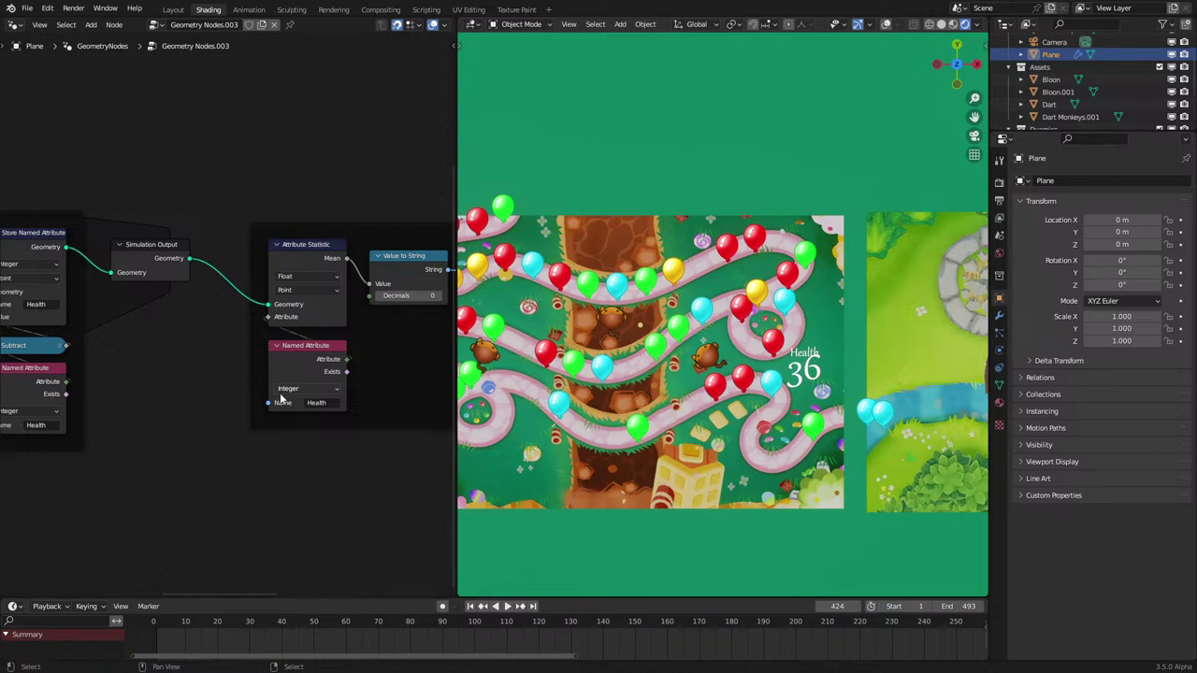
key("space")
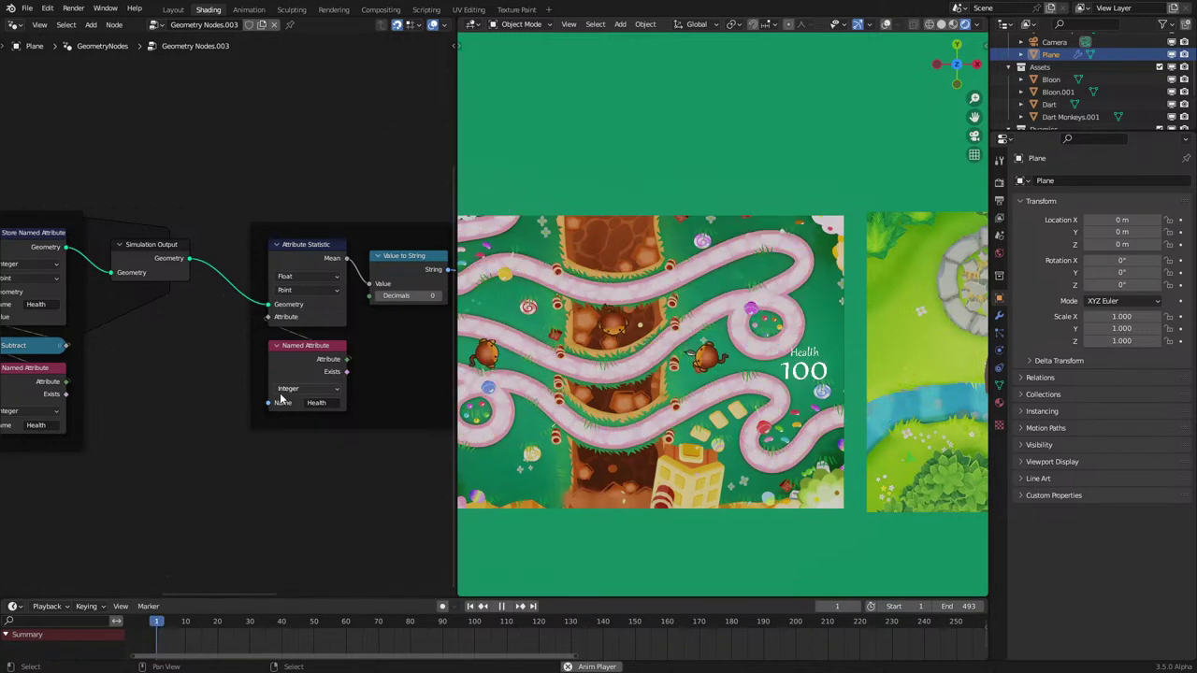
scroll(623, 381, "down", 3)
scroll(624, 380, "up", 2)
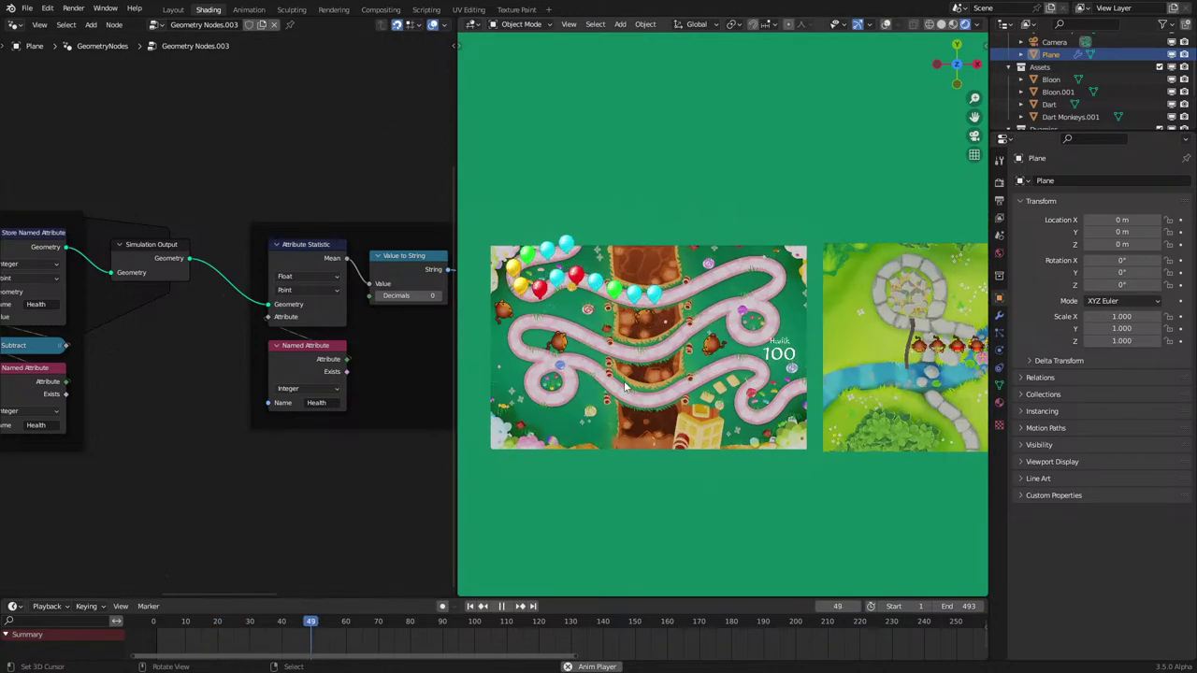
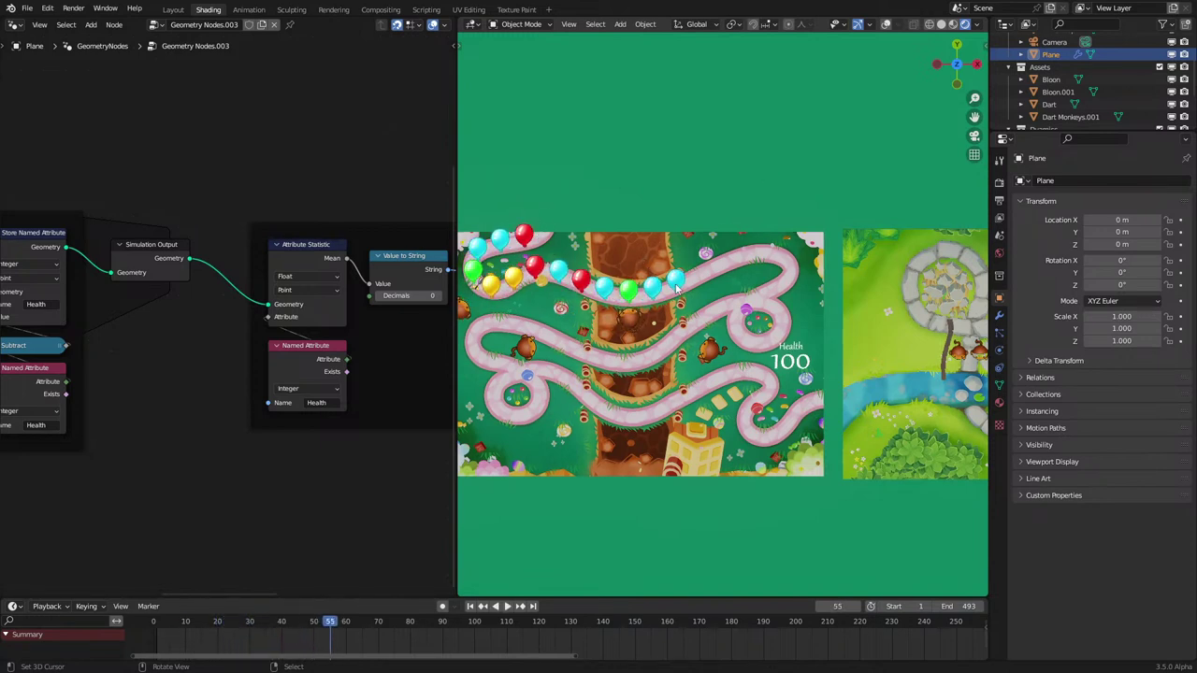
Step: Select the Bloons Sim+Track object and examine its health subtraction and dart proximity nodes
right_click(676, 288)
scroll(338, 346, "down", 3)
middle_click_drag(334, 346, 217, 354)
key("space")
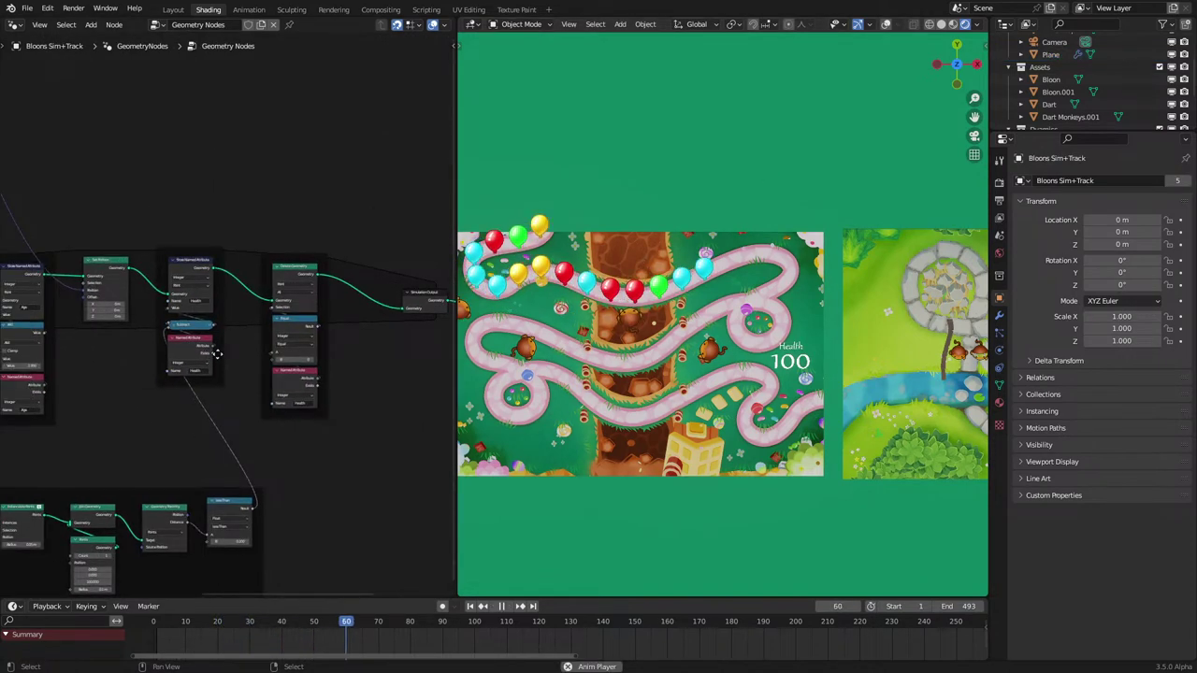
middle_click_drag(103, 354, 245, 311)
key("space")
scroll(243, 316, "up", 1)
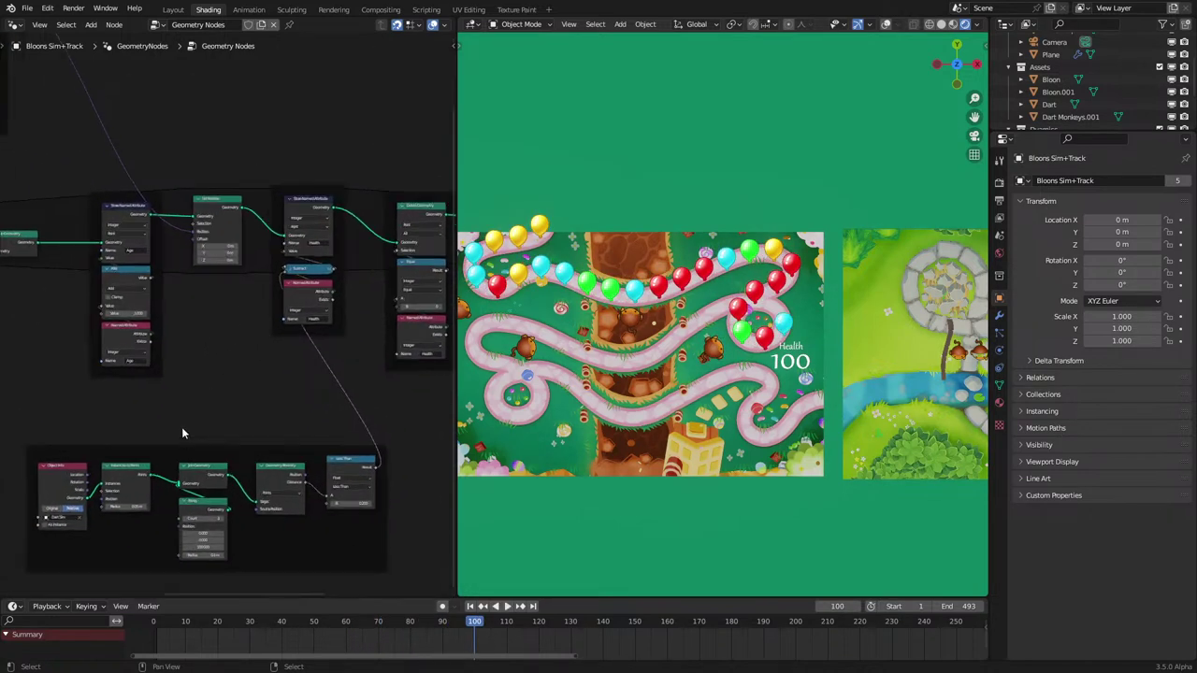
scroll(187, 434, "up", 1)
scroll(262, 447, "up", 1)
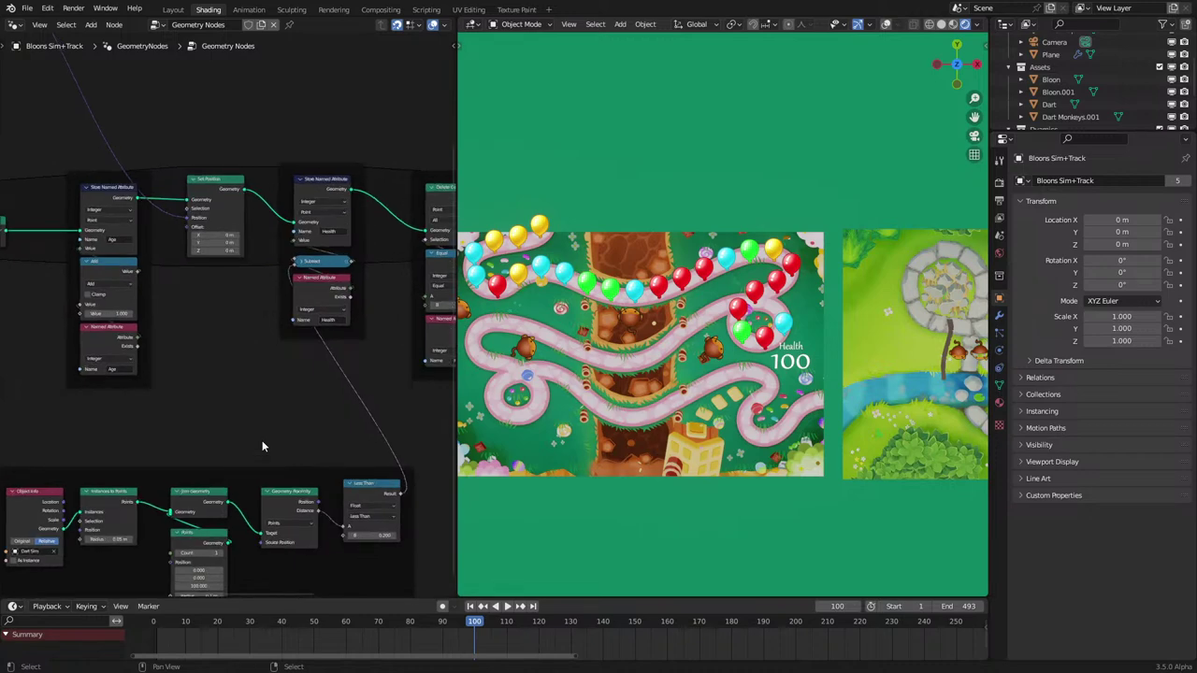
scroll(262, 447, "up", 1)
scroll(262, 446, "up", 1)
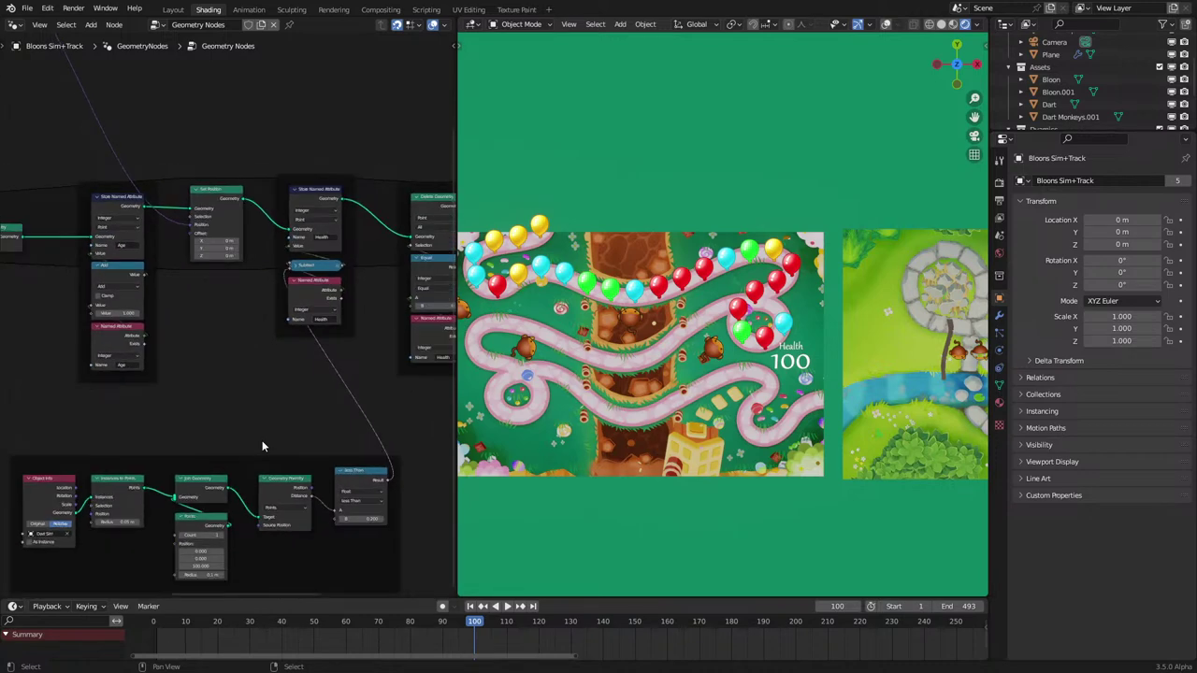
Step: Add an And Boolean Math node beside Delete Geometry, fed by the Result of the Equal node
middle_click_drag(275, 414, 93, 415)
scroll(280, 321, "up", 2)
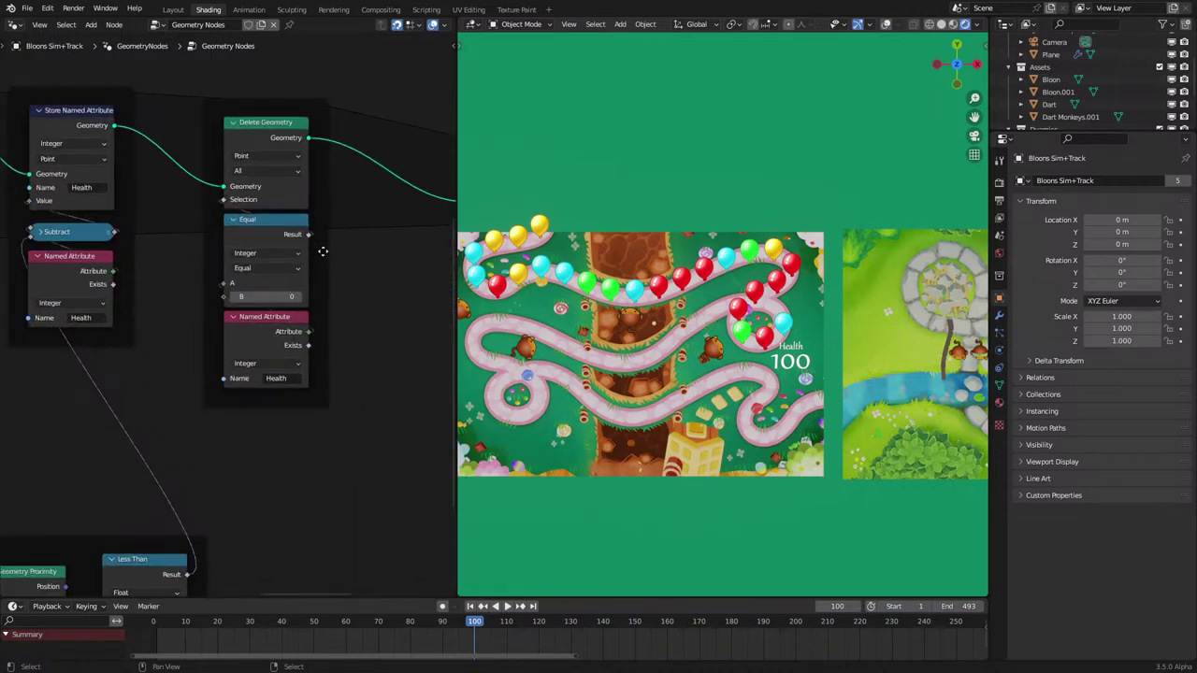
middle_click_drag(322, 251, 249, 289)
left_click_drag(238, 282, 327, 356)
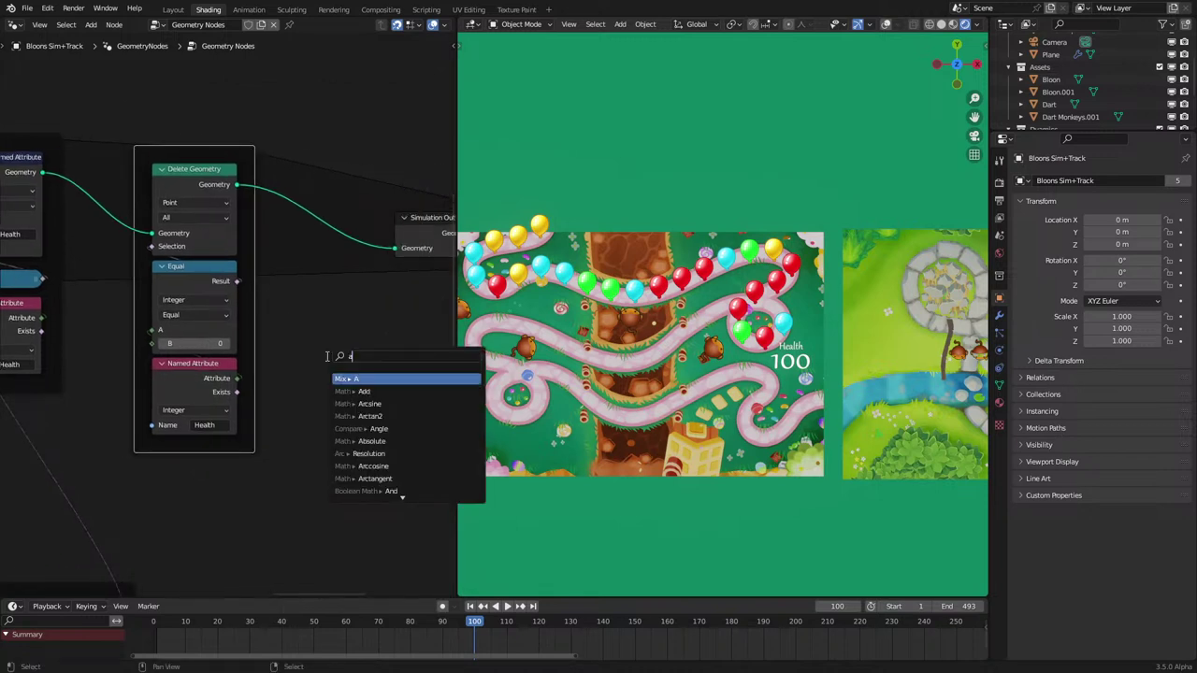
type("and")
key("Return")
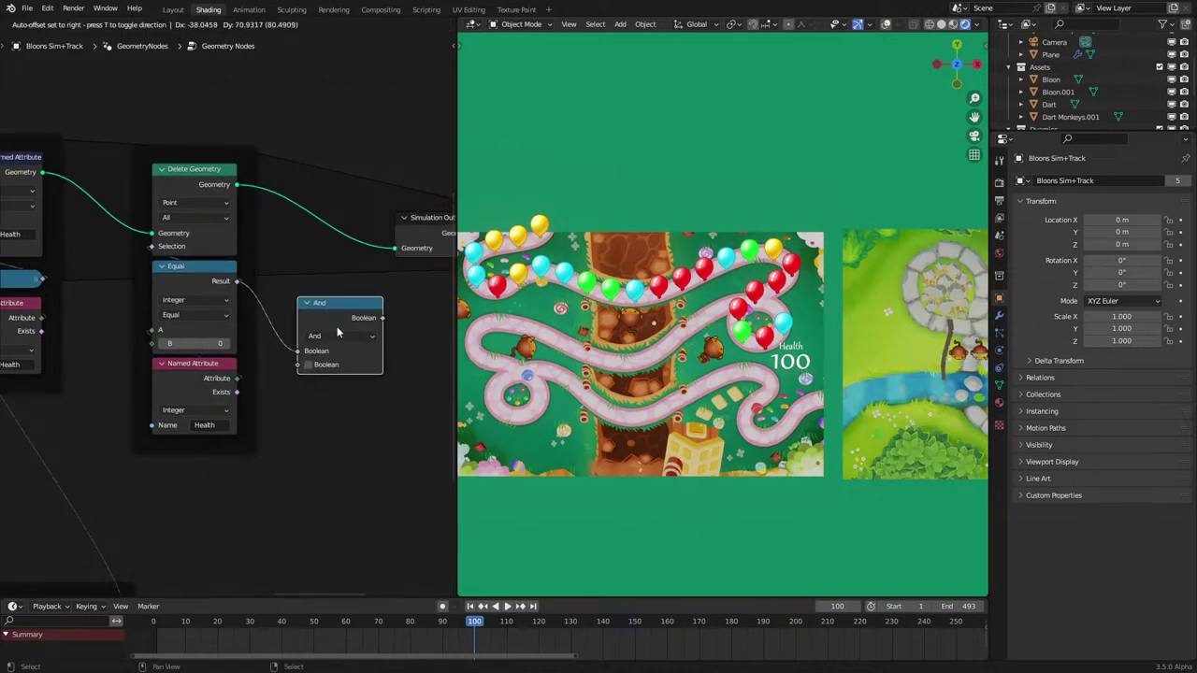
Step: Select the framed dart proximity nodes from Object Info through Less Than in the bloons' node tree
scroll(222, 436, "down", 4)
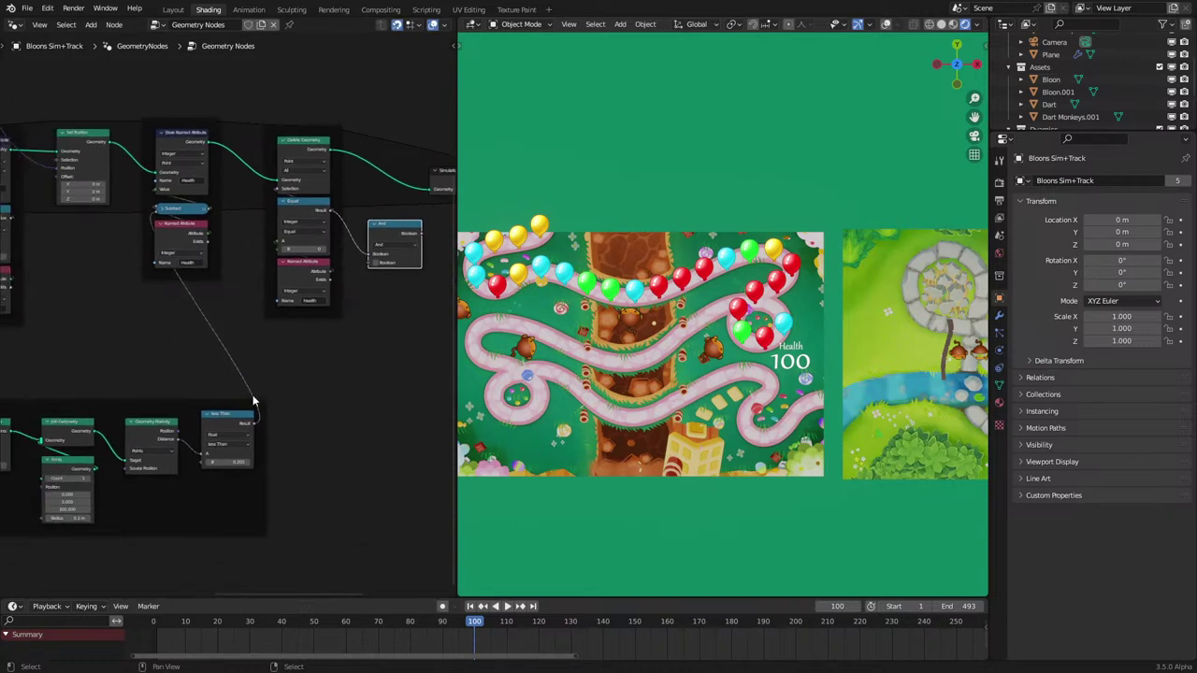
middle_click_drag(239, 404, 296, 352)
scroll(178, 365, "down", 4)
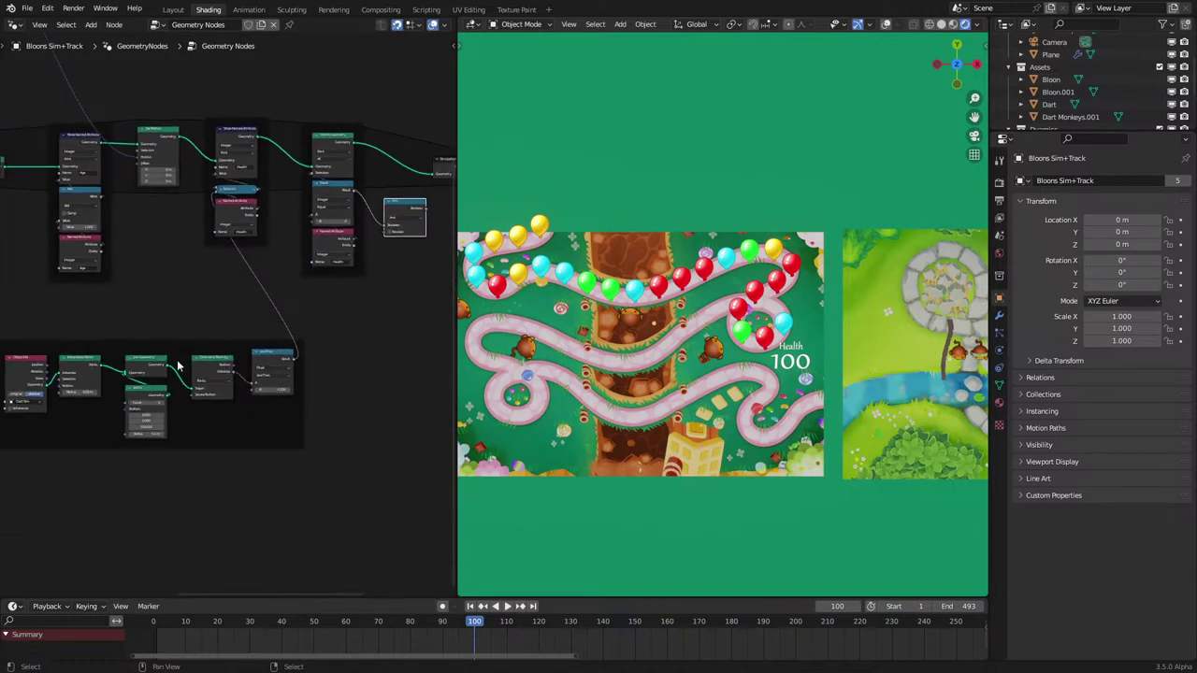
left_click_drag(29, 332, 344, 498)
Step: Select the Health counter object in wireframe and return the viewport to rendered shading
key("shift+z")
left_click(804, 367)
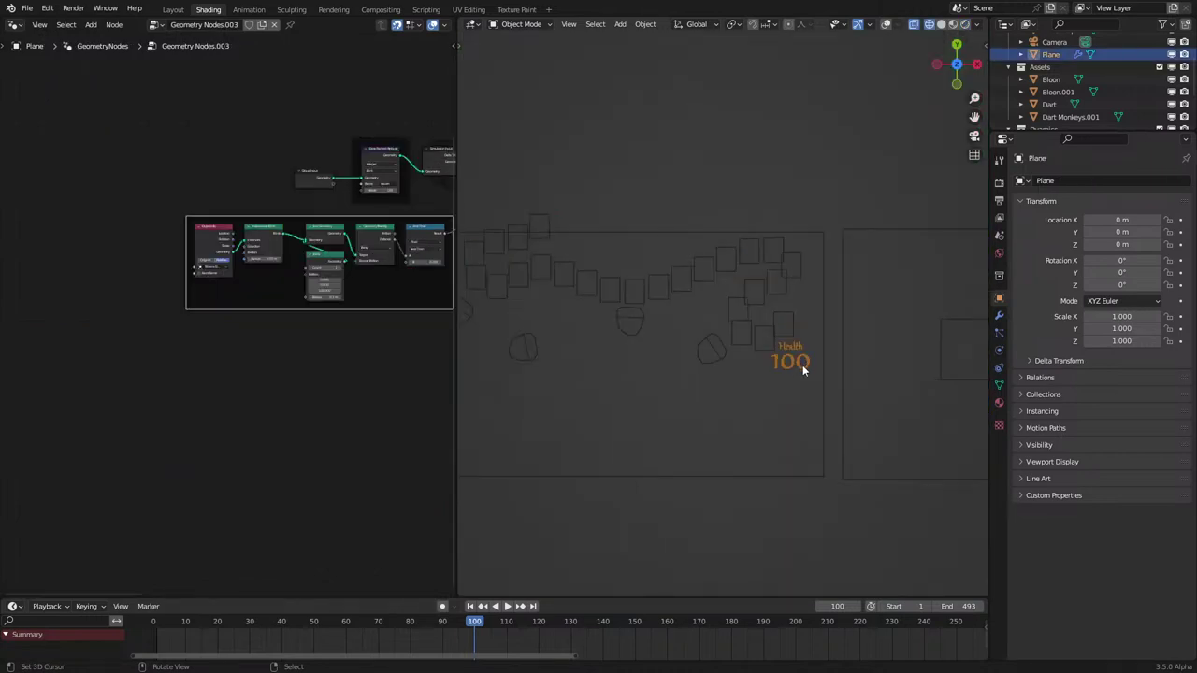
scroll(794, 393, "up", 3)
key("z")
left_click(844, 347)
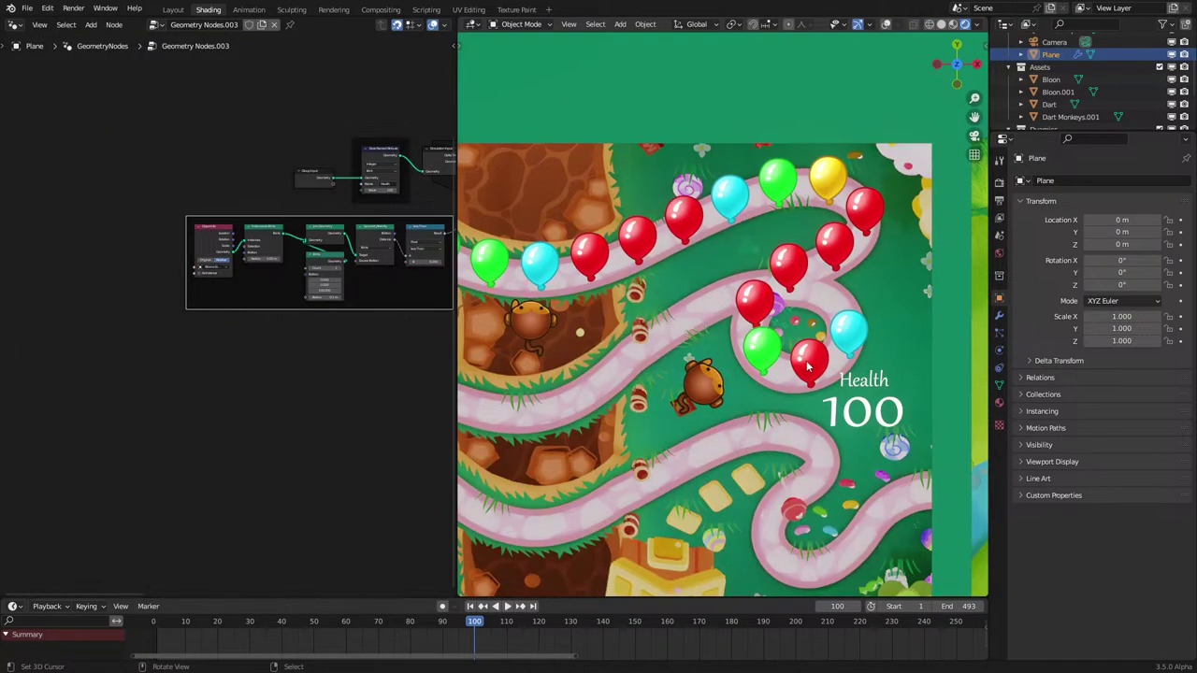
Step: Play the animation through the camera and from an angled view, watching the darts, bloons and Health counter
key("space")
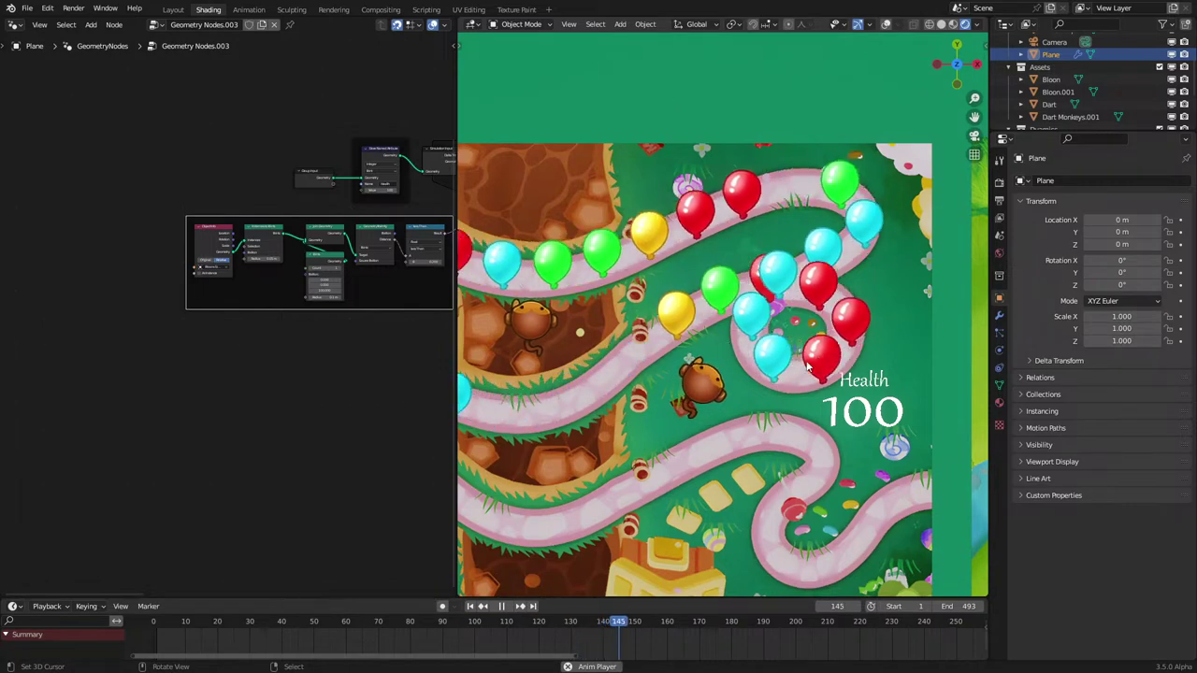
key("KP_0")
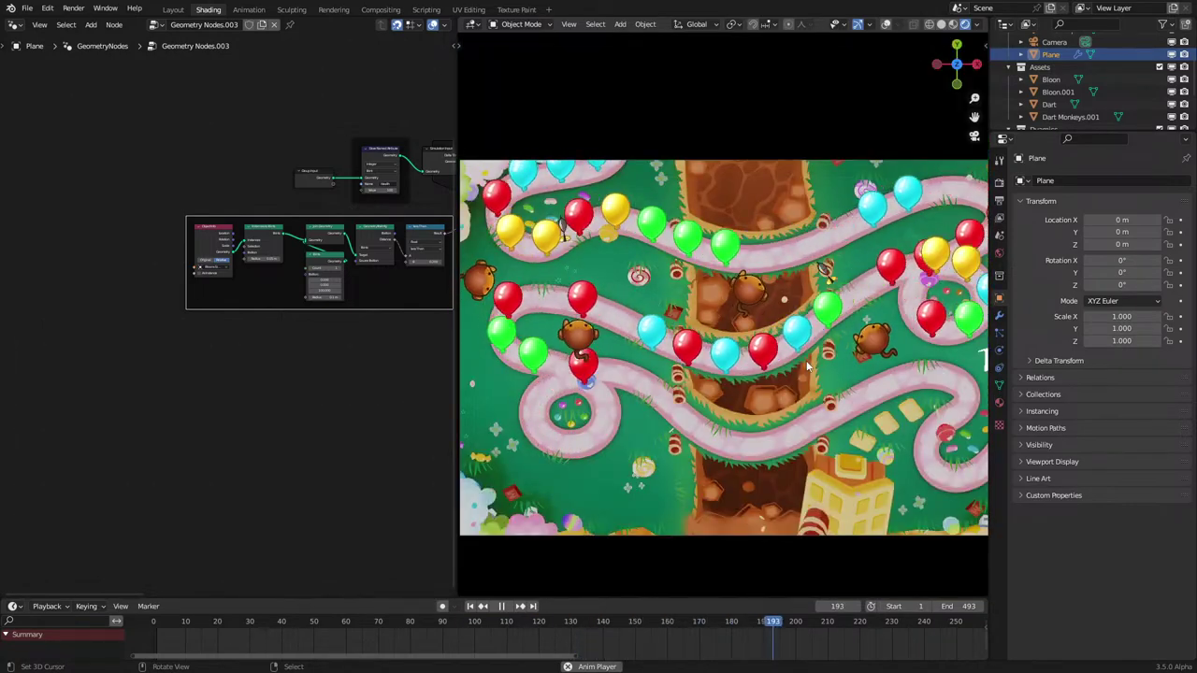
scroll(807, 366, "down", 1)
scroll(806, 366, "up", 1)
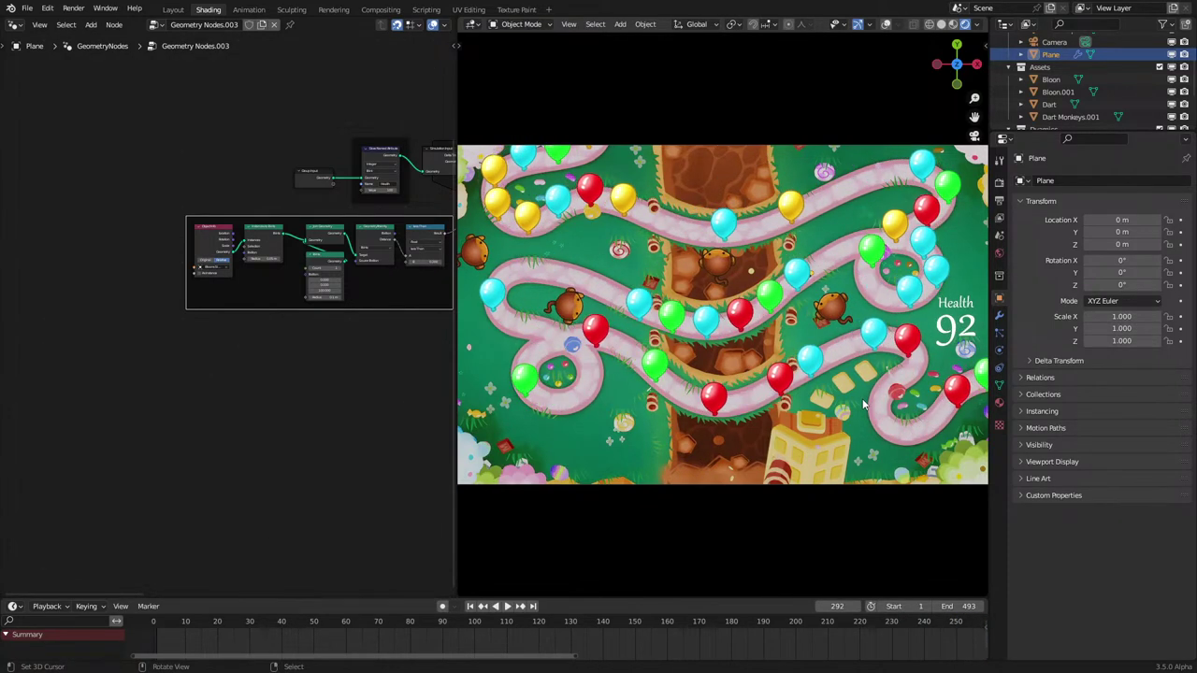
middle_click_drag(863, 404, 762, 408, "shift")
key("space")
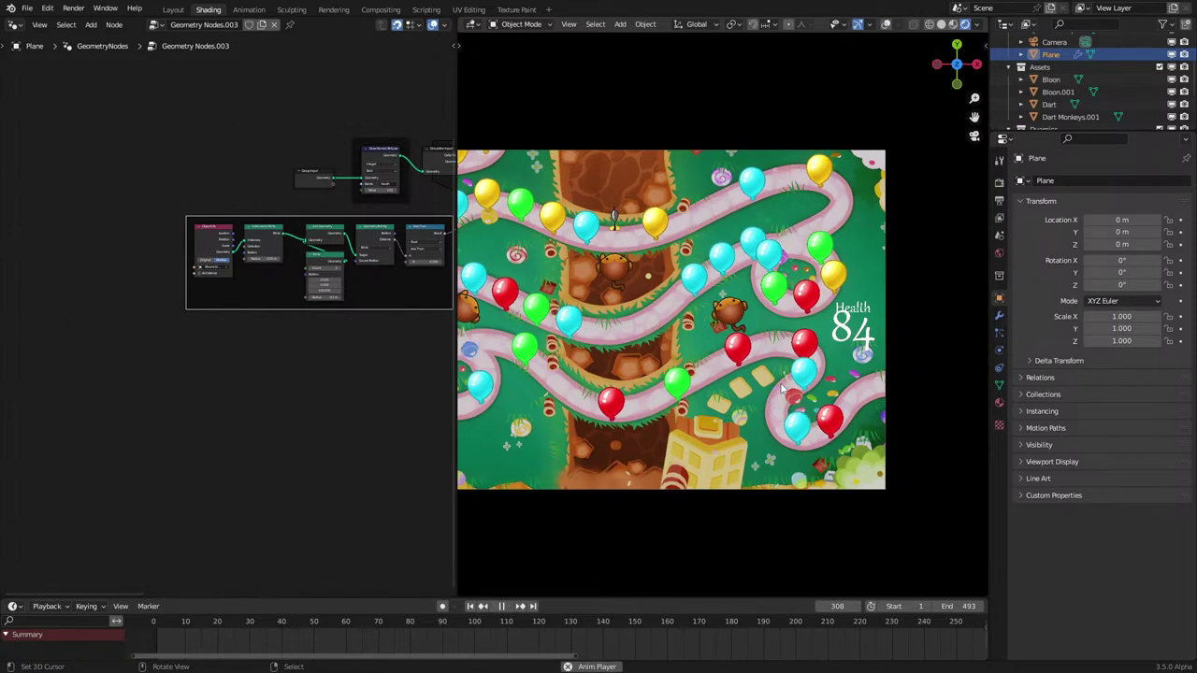
key("space")
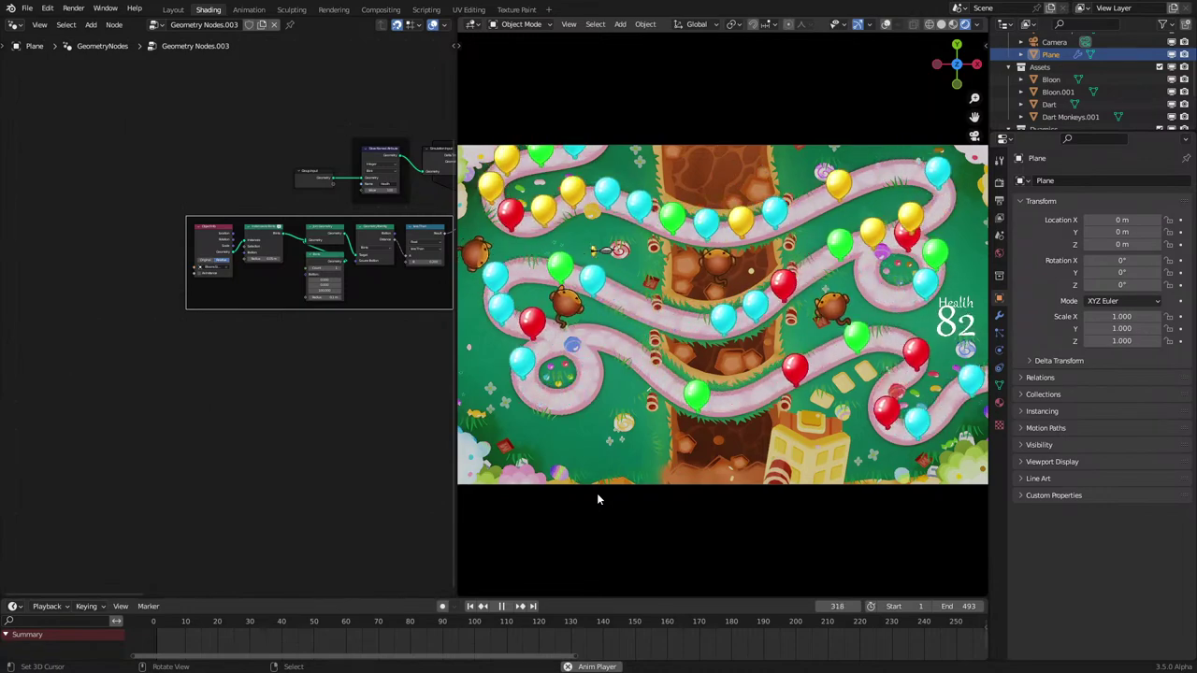
middle_click_drag(633, 441, 699, 358)
scroll(662, 422, "up", 5)
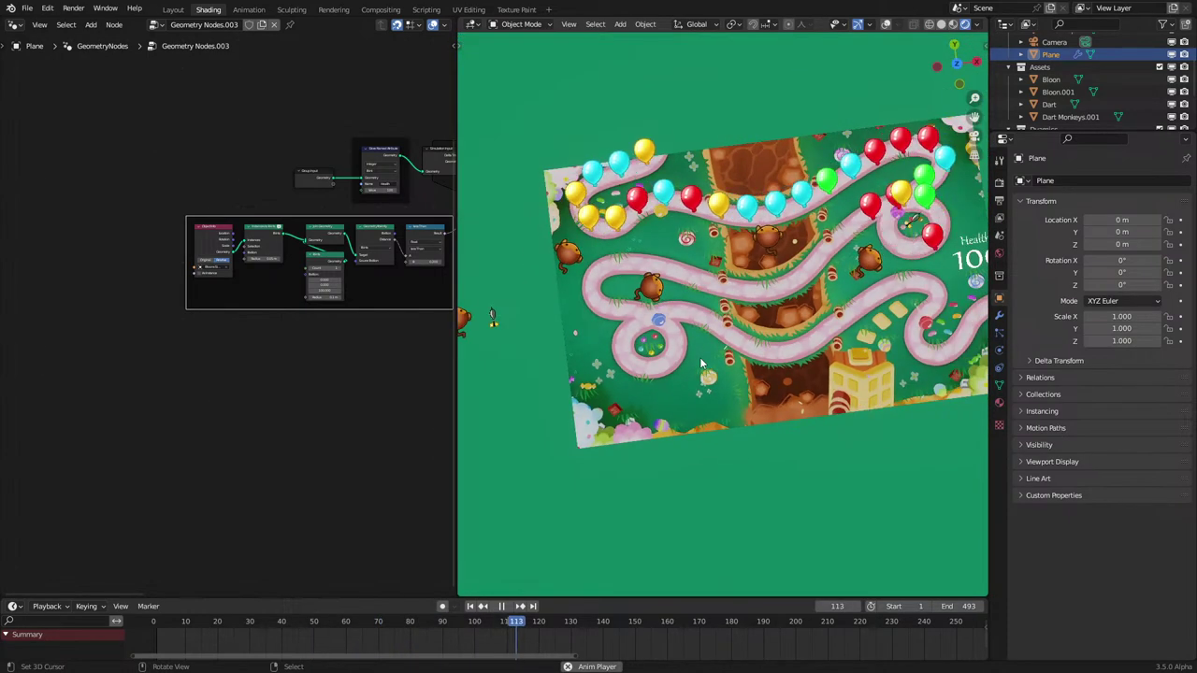
key("space")
key("KP_0")
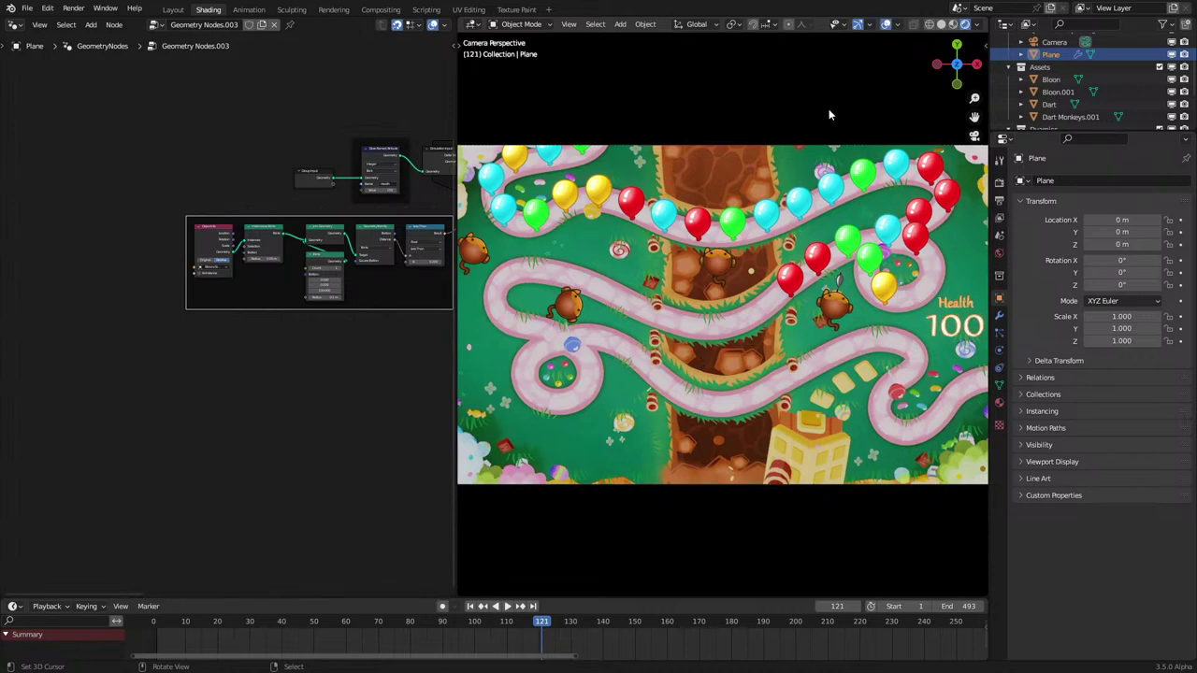
key("z")
left_click(739, 235)
right_click(733, 233)
key("Tab")
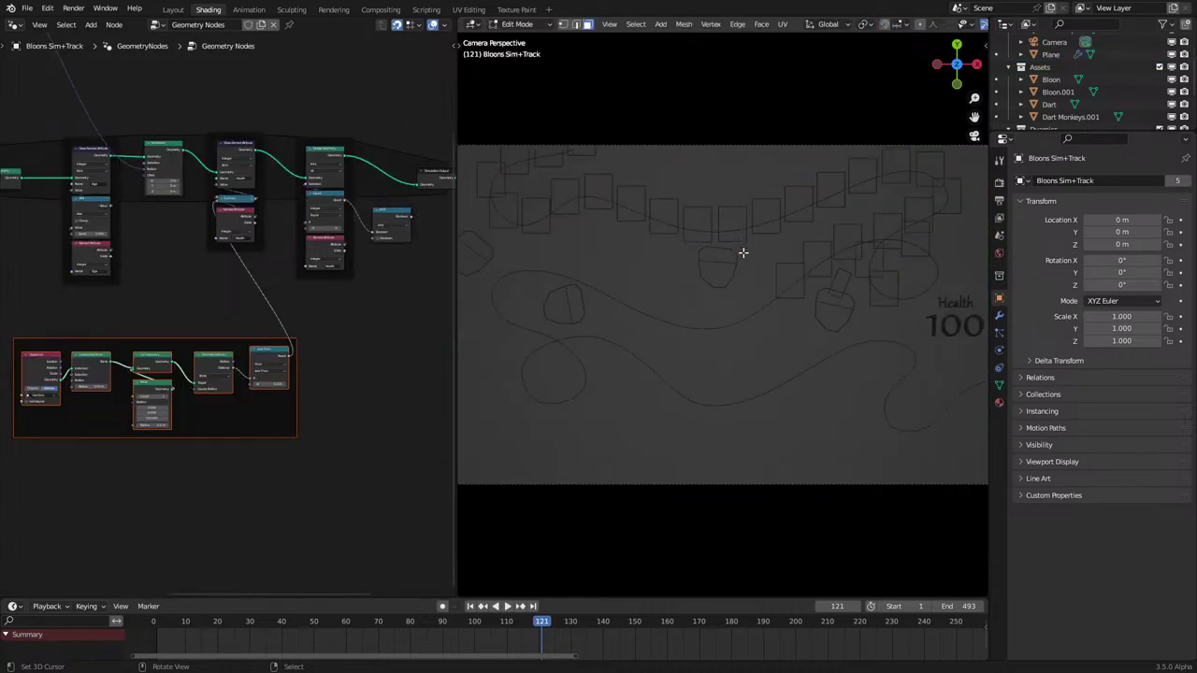
key("Tab")
Step: Open the BTD5 Map and bloon track meshes in Edit Mode with solid shading, seen straight from the top
scroll(729, 345, "down", 2)
key("z")
middle_click_drag(739, 361, 796, 313)
right_click(777, 391)
key("Tab")
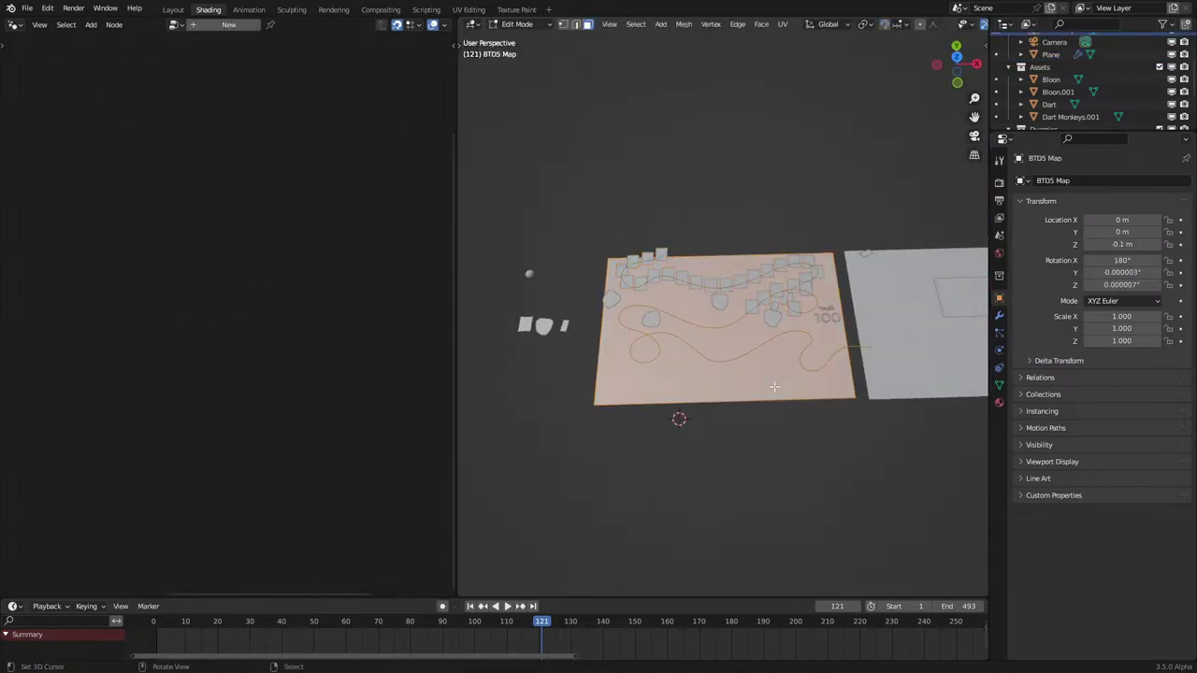
key("KP_7")
key("n")
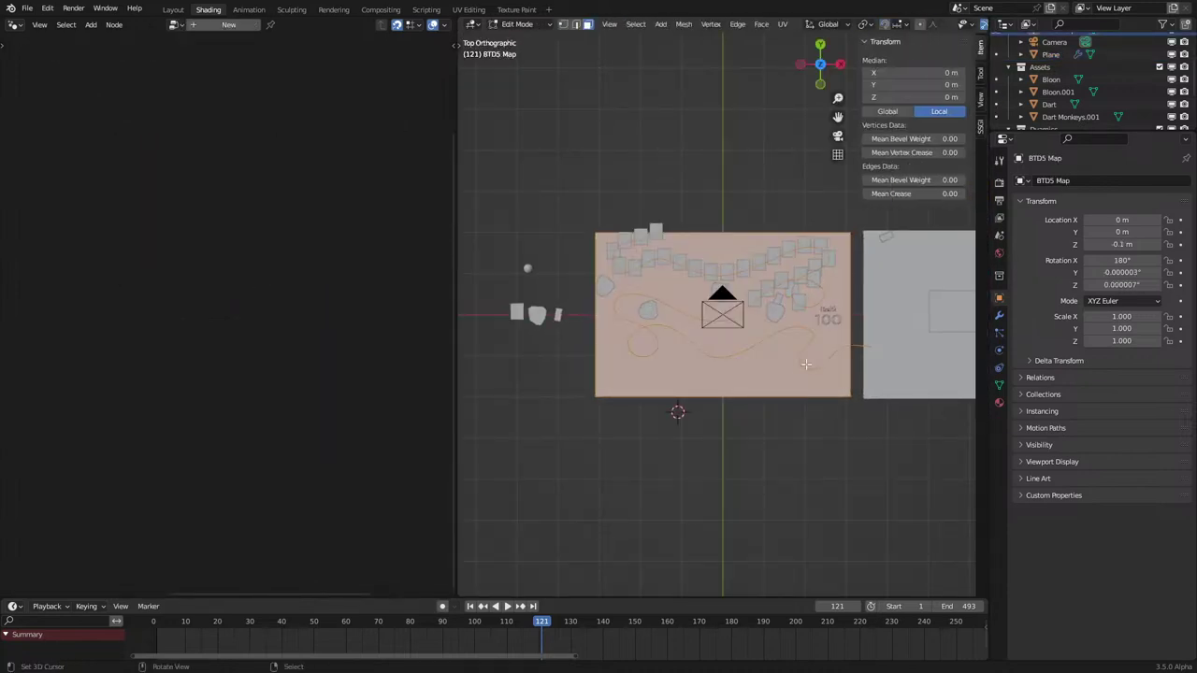
Step: Reset the 3D cursor location to 0 m on all axes and rotate the map and track meshes 180° around it
left_click(980, 100)
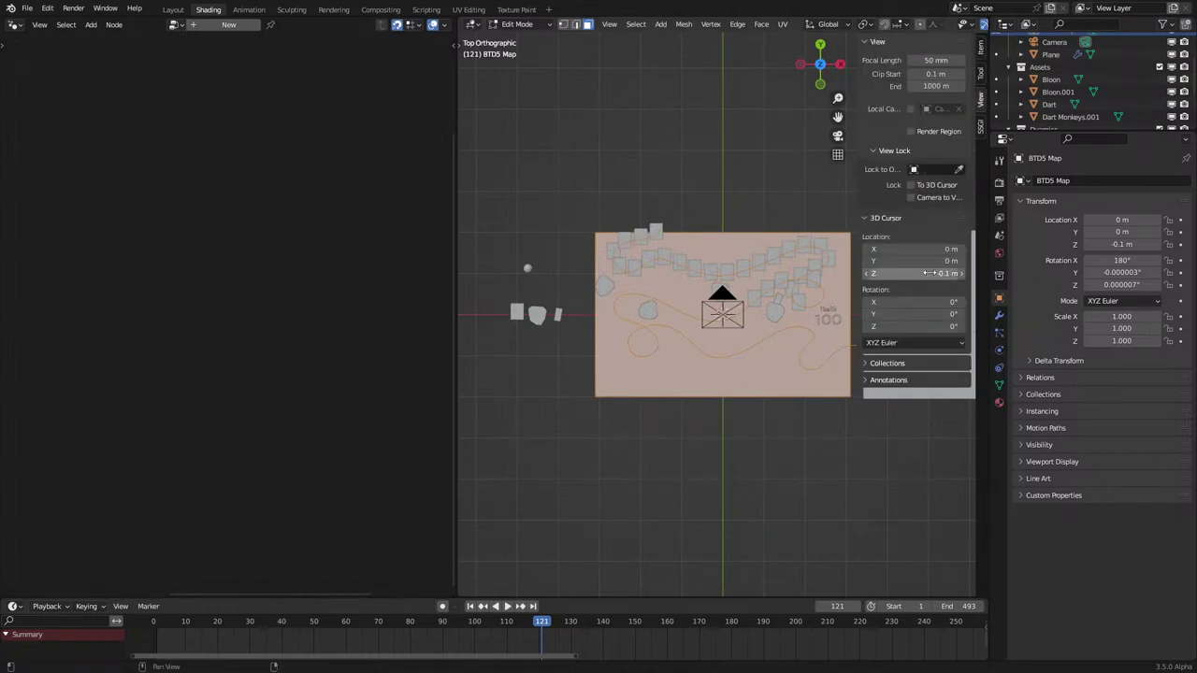
left_click(871, 25)
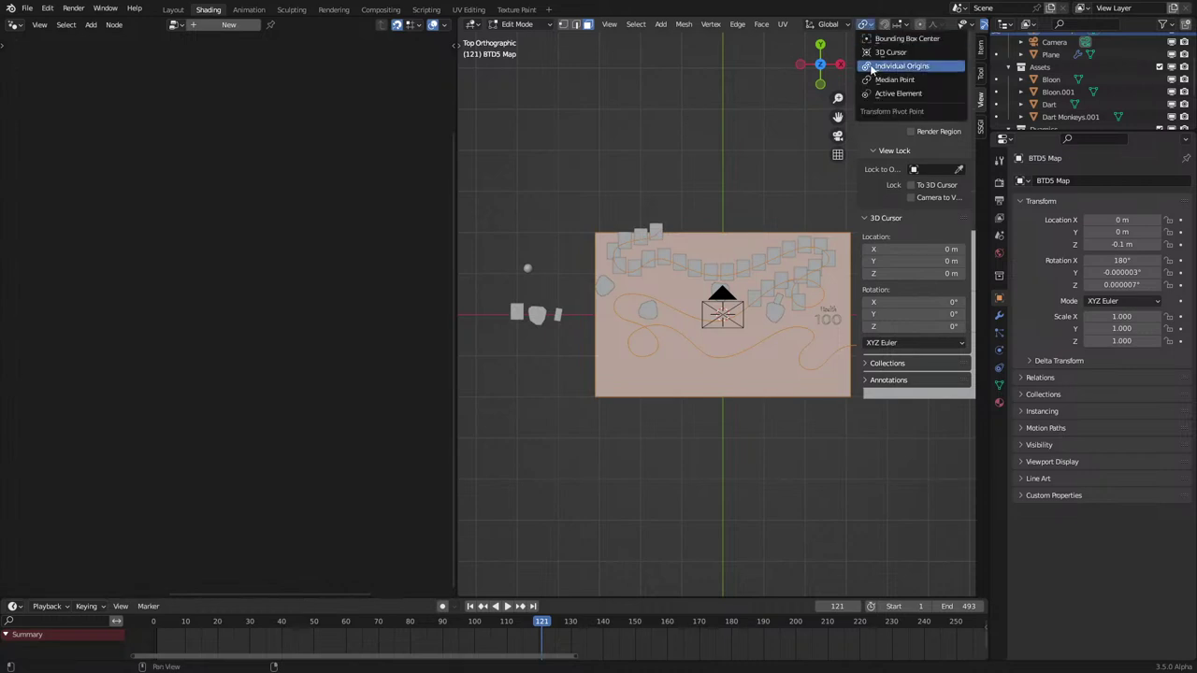
left_click(882, 53)
key("r")
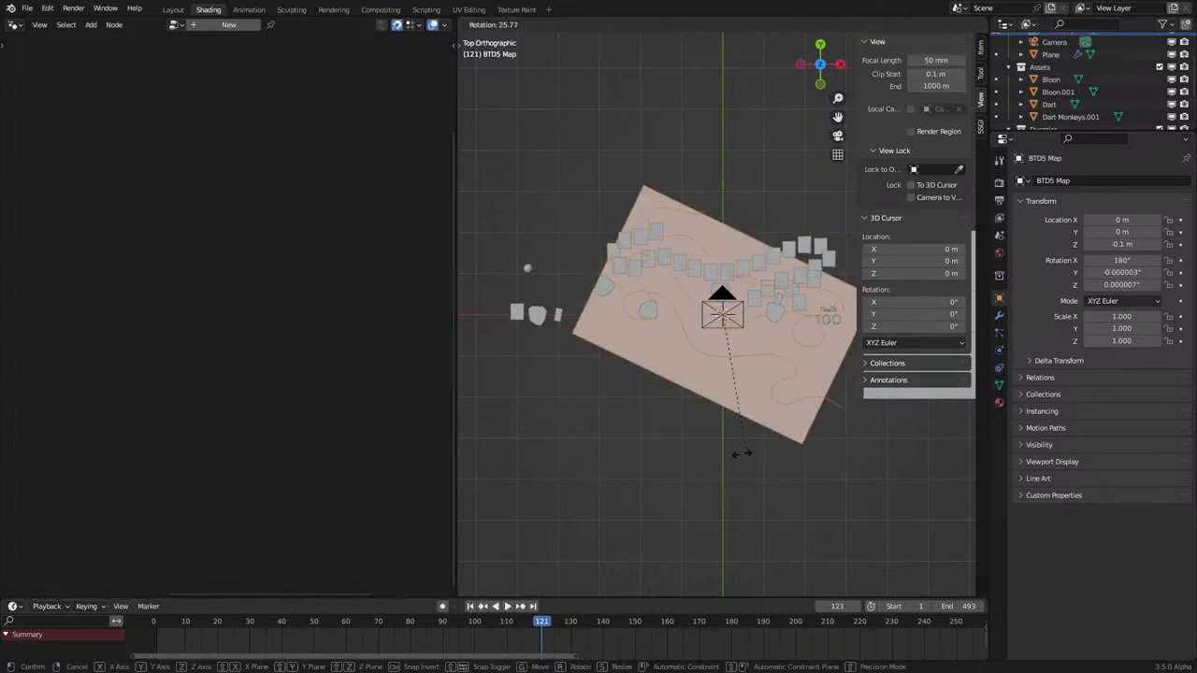
left_click(603, 159)
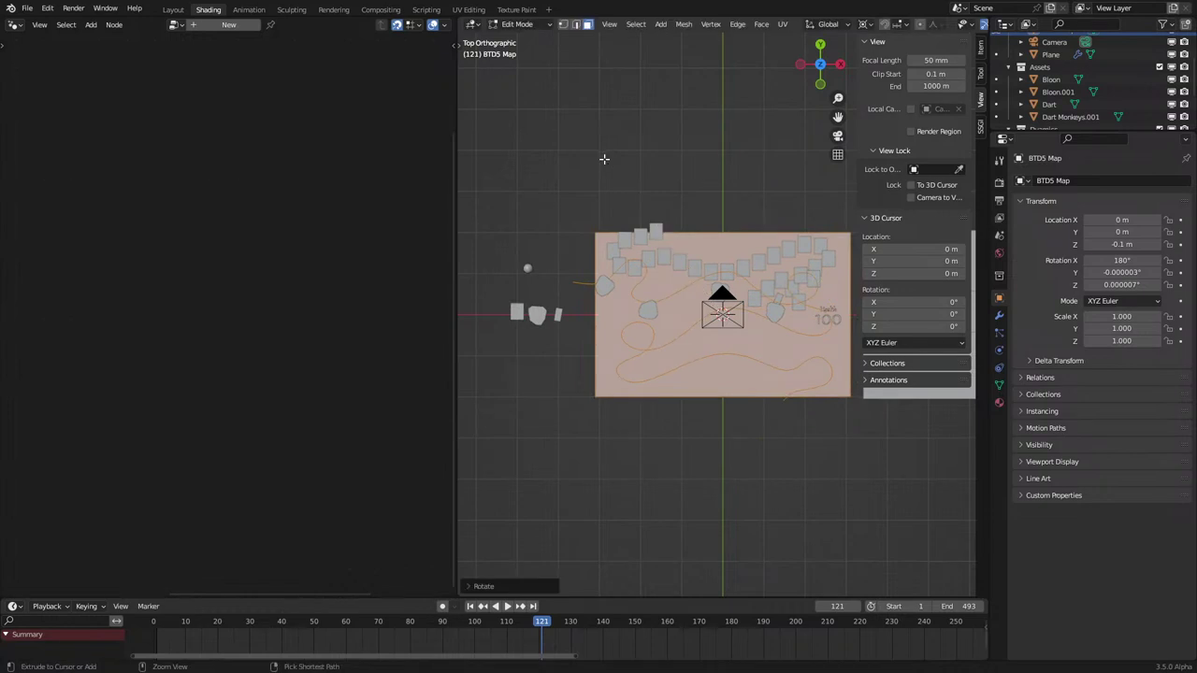
key("space")
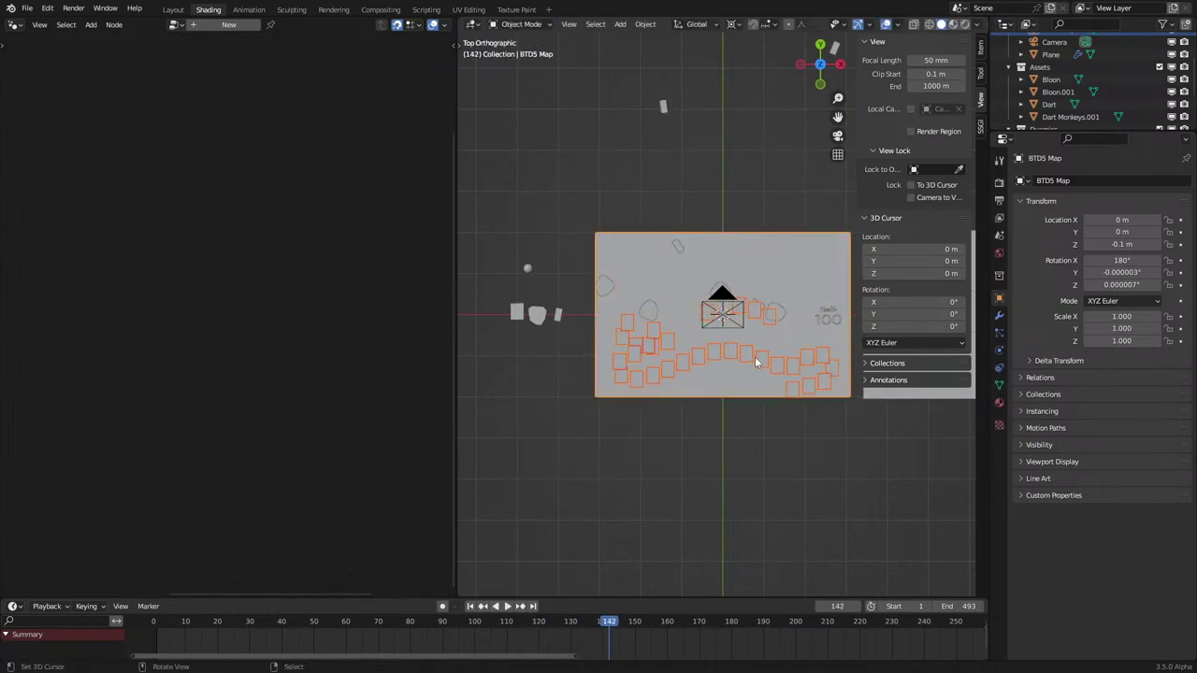
Step: Insert a Reverse Curve node between Mesh to Curve and Sample Curve in the Bloons Sim+Track node tree
left_click(755, 356)
middle_click_drag(123, 211, 16, 454)
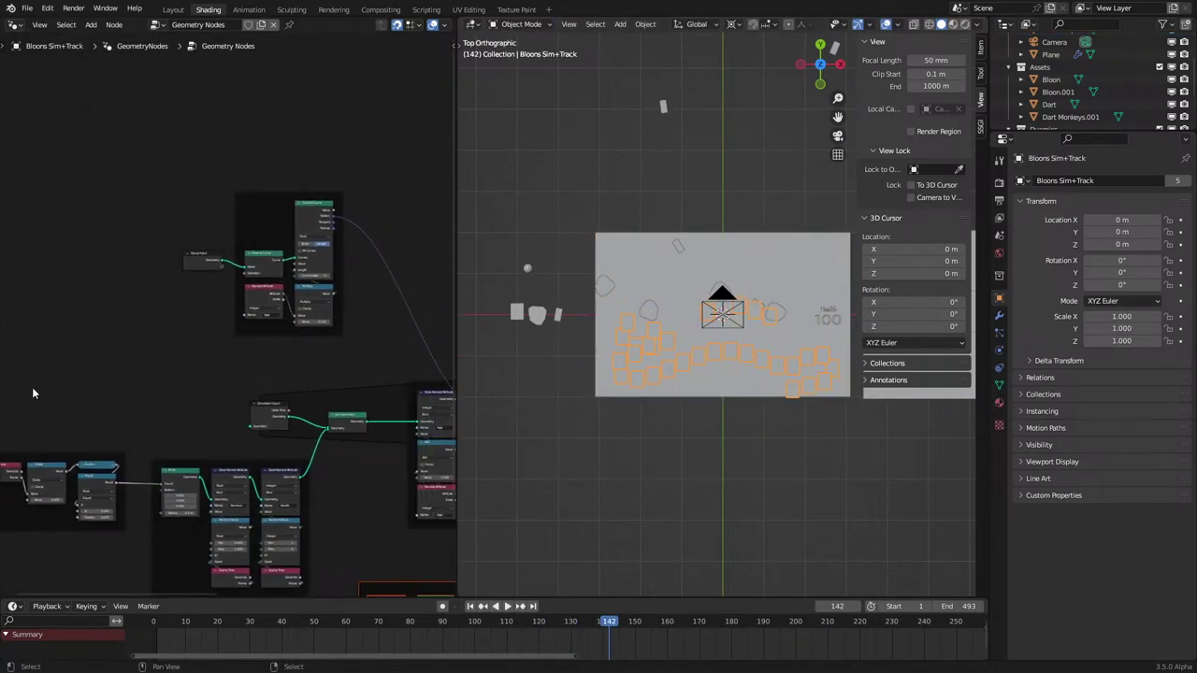
scroll(232, 316, "up", 6)
middle_click_drag(269, 224, 239, 344)
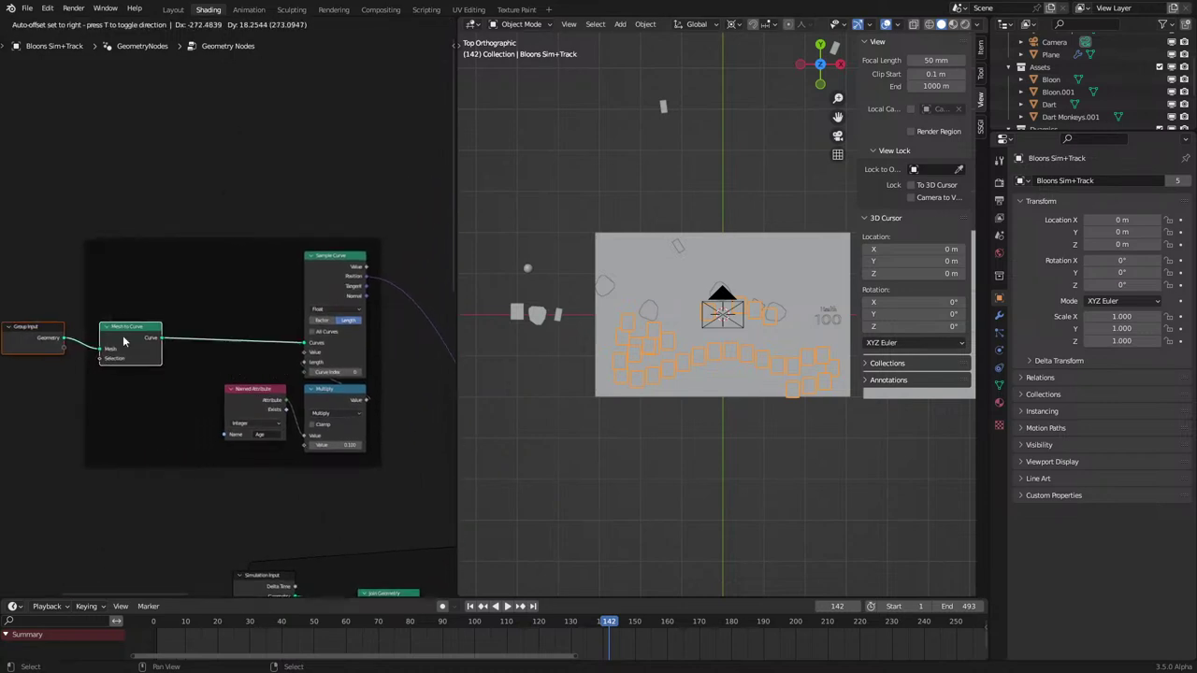
left_click(239, 127)
left_click_drag(214, 347, 248, 330)
type("reve")
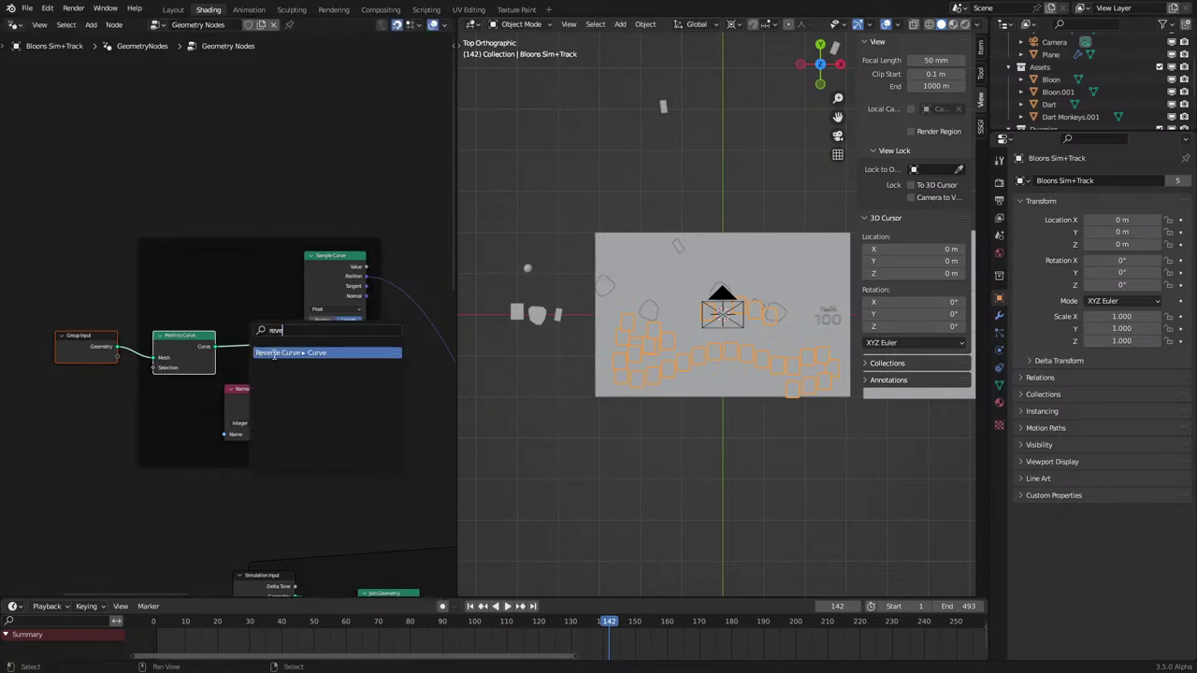
left_click(274, 354)
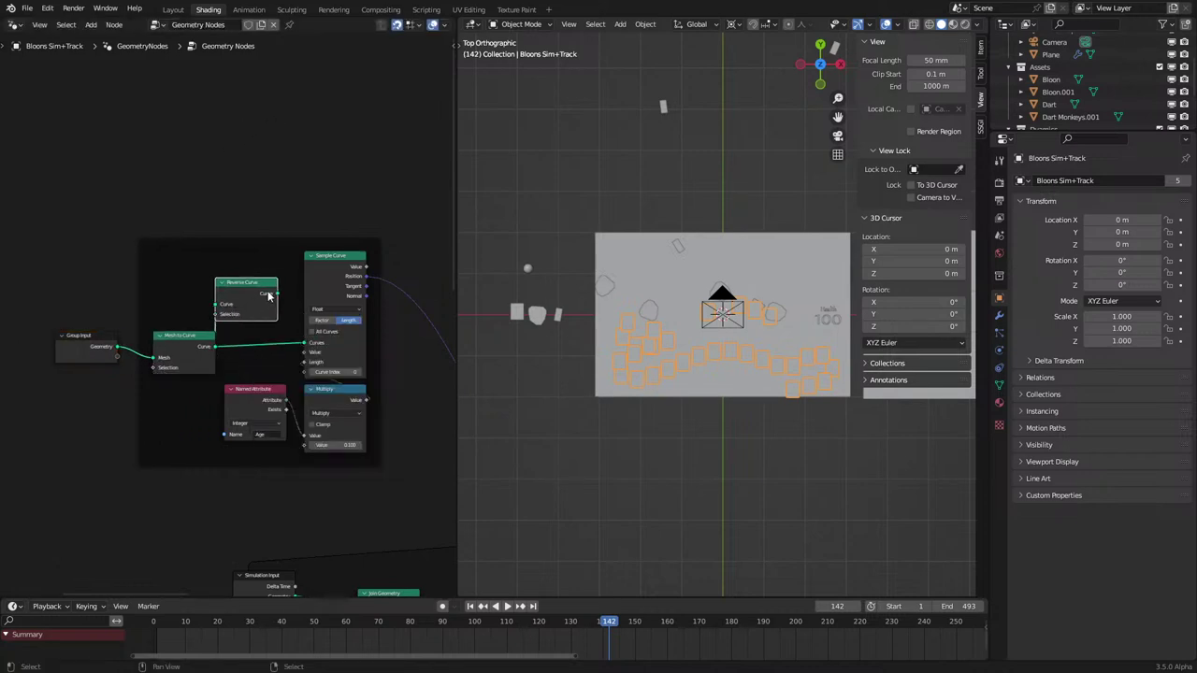
scroll(266, 298, "up", 2)
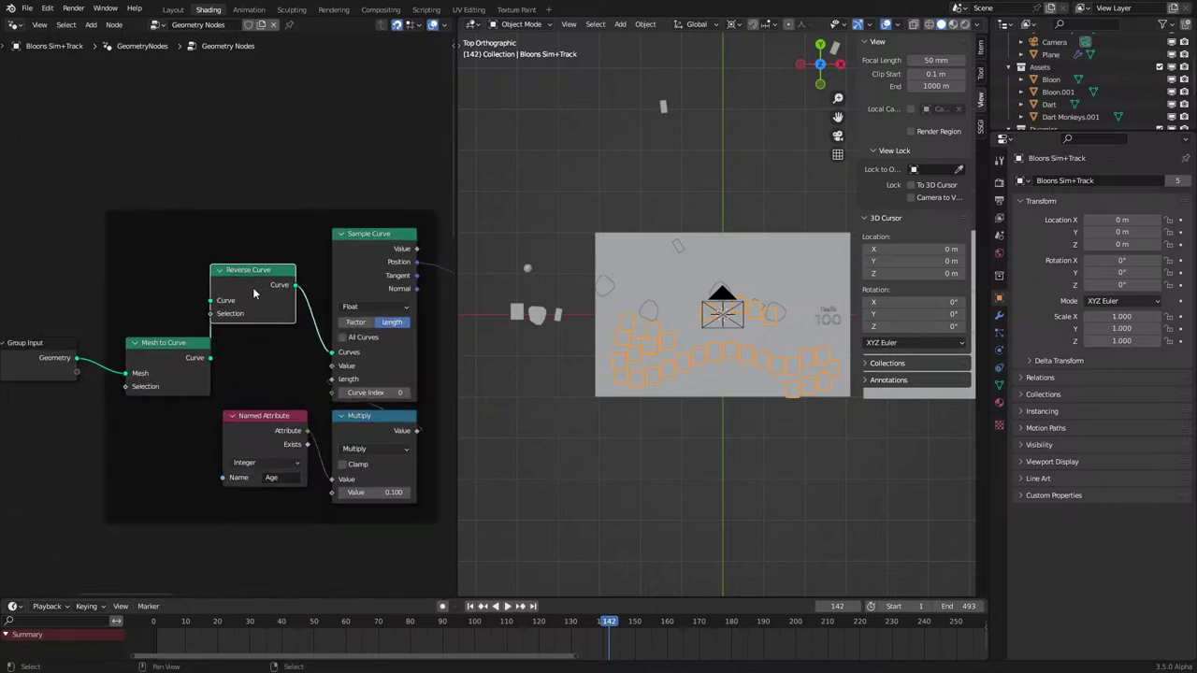
left_click_drag(256, 290, 268, 358)
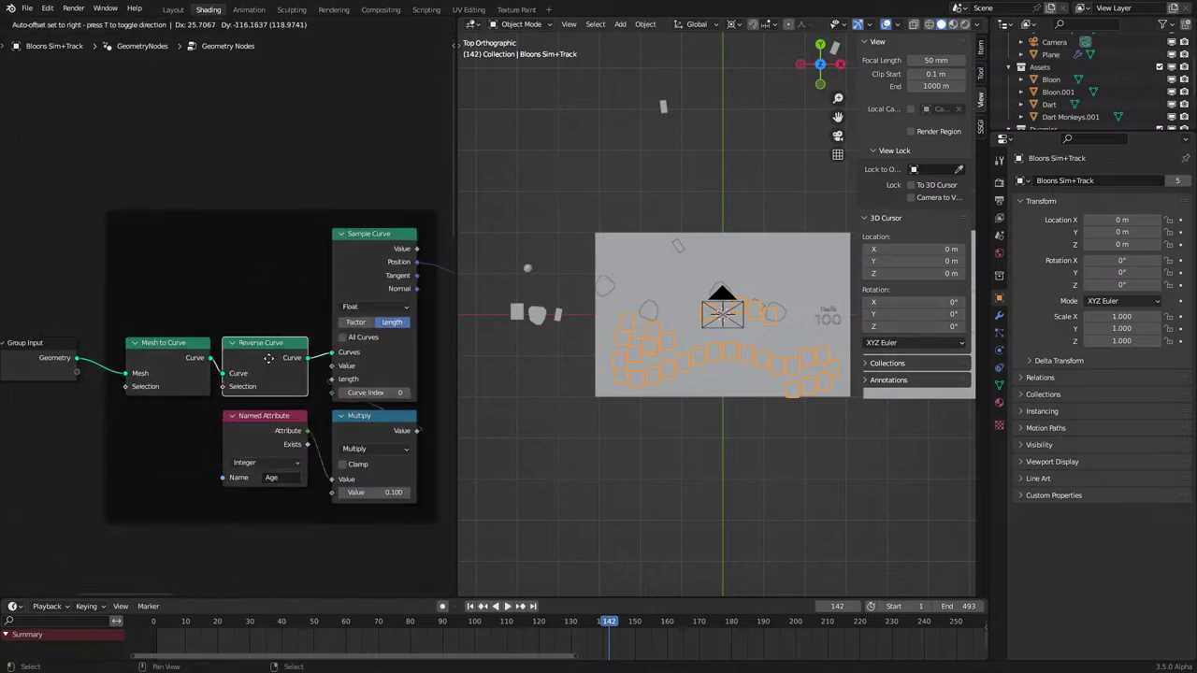
Step: Play the rendered animation from the start, from the top and through the camera, checking the bloons' direction along the track
left_click(578, 408)
key("n")
key("space")
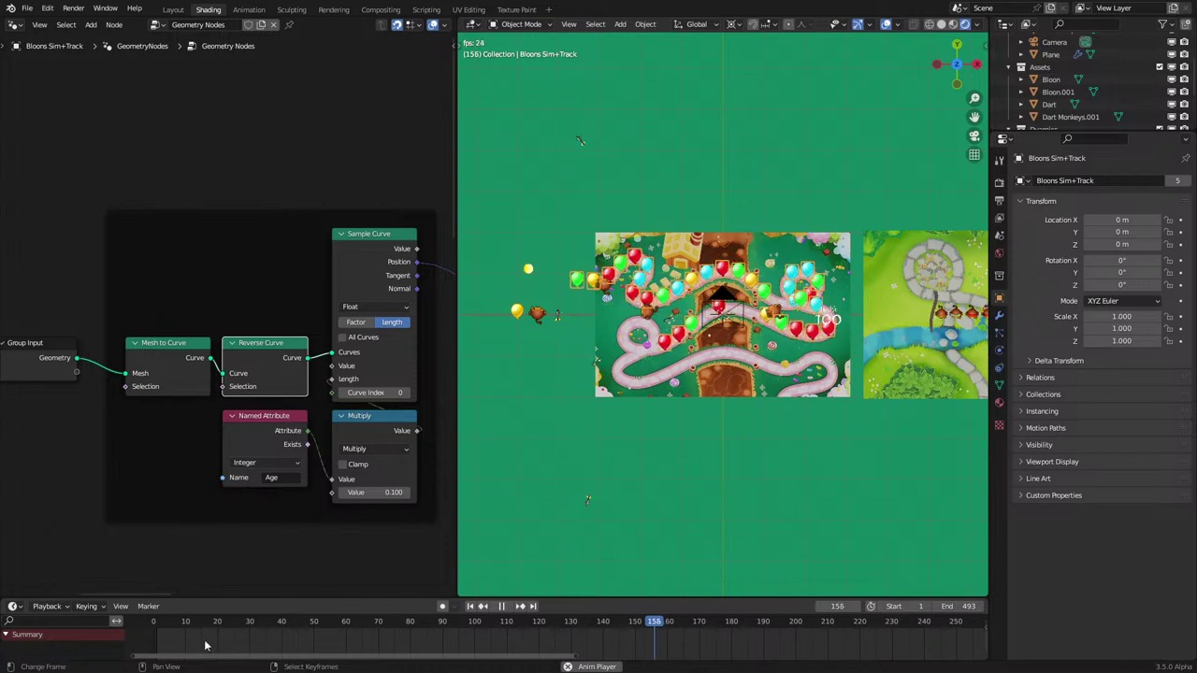
left_click(132, 641)
scroll(677, 488, "up", 2)
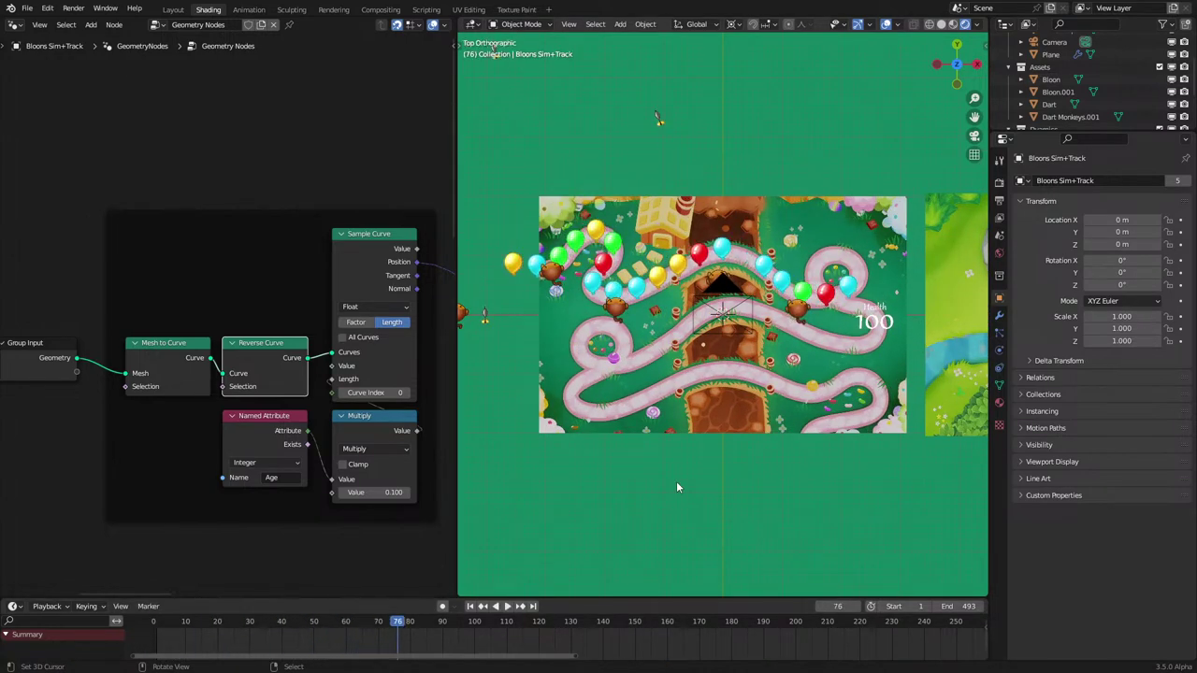
scroll(676, 481, "up", 2)
key("space")
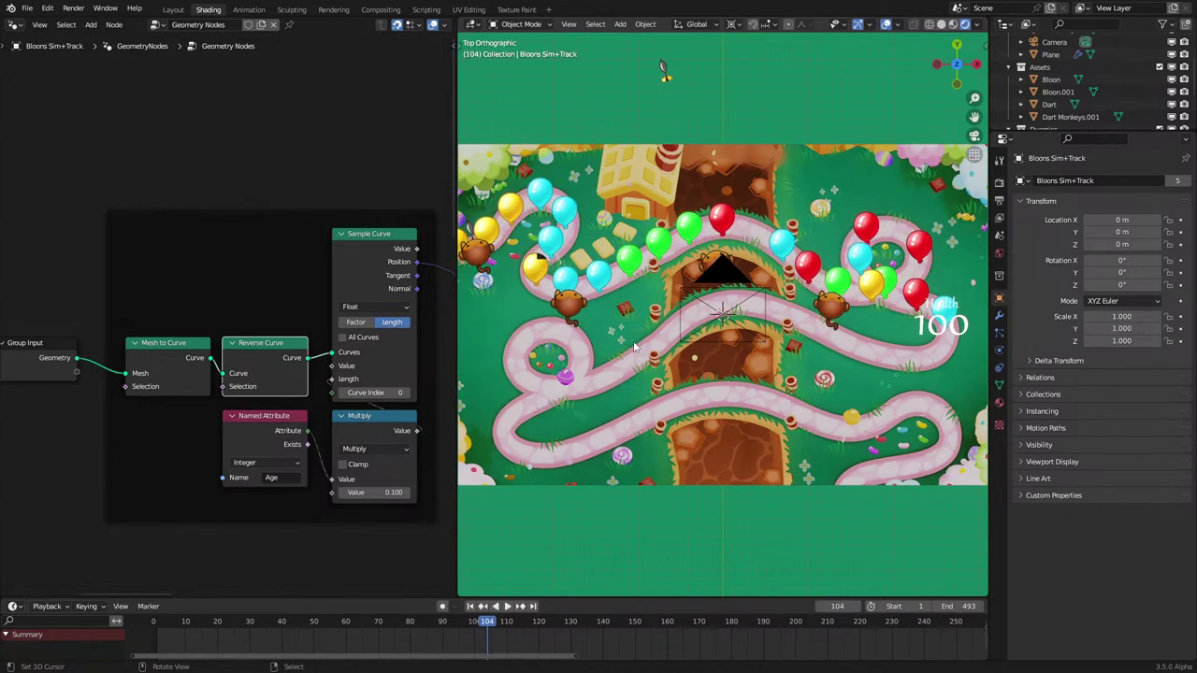
key("KP_0")
key("space")
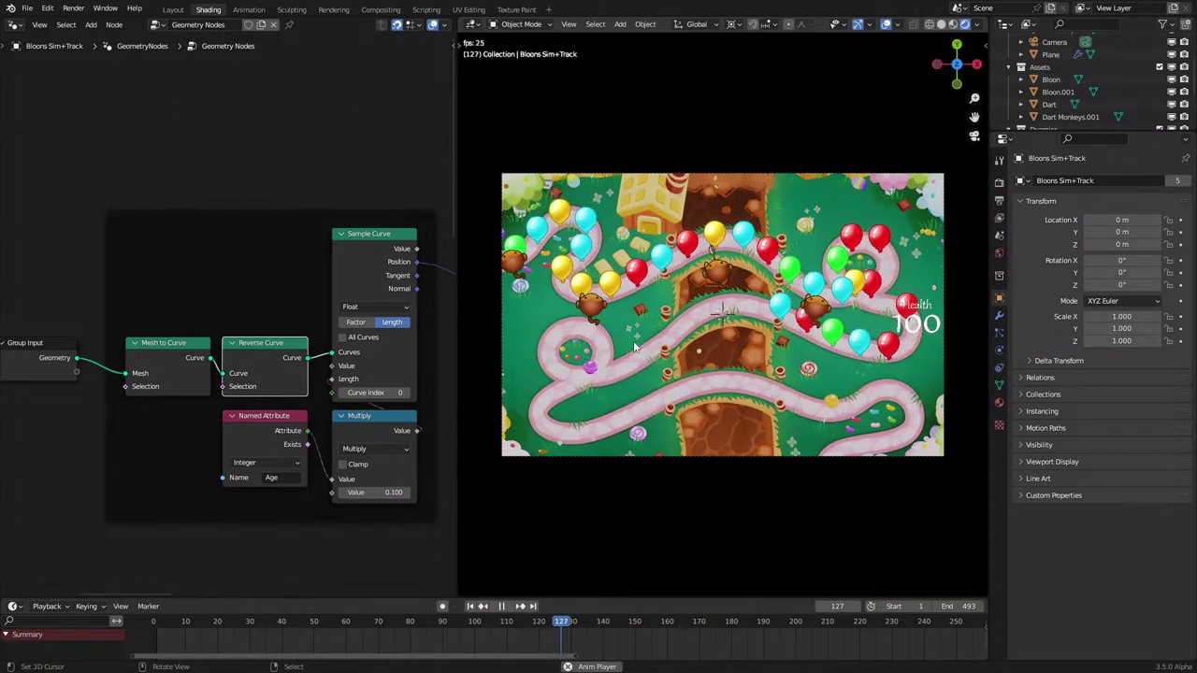
key("space")
middle_click_drag(584, 281, 624, 371, "shift")
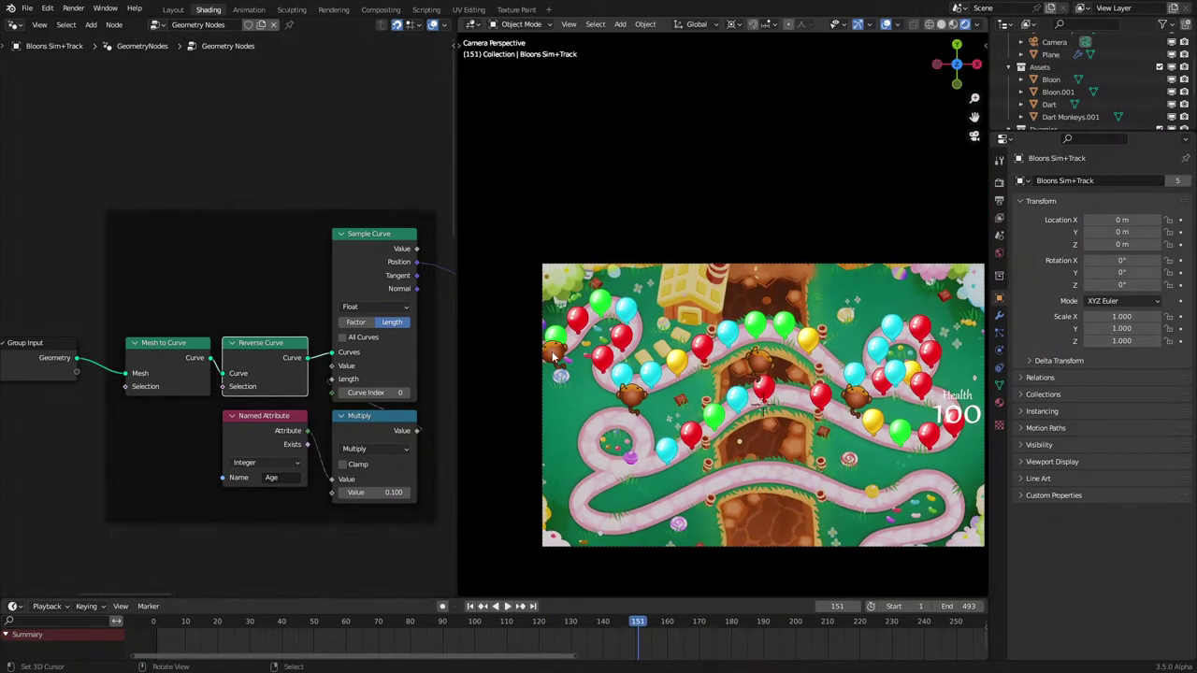
Step: Open the Monkeys object in Edit Mode and return the viewport to rendered shading
right_click(555, 357)
key("Tab")
key("shift+z")
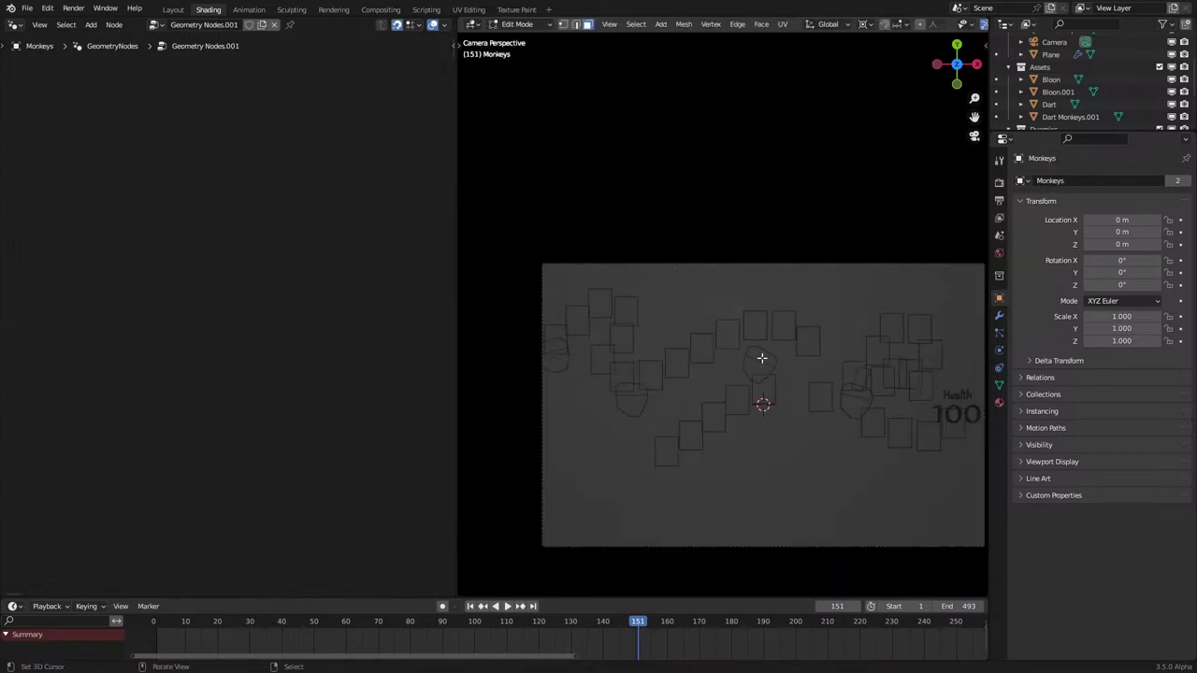
key("z")
left_click(811, 101)
scroll(958, 27, "down", 2)
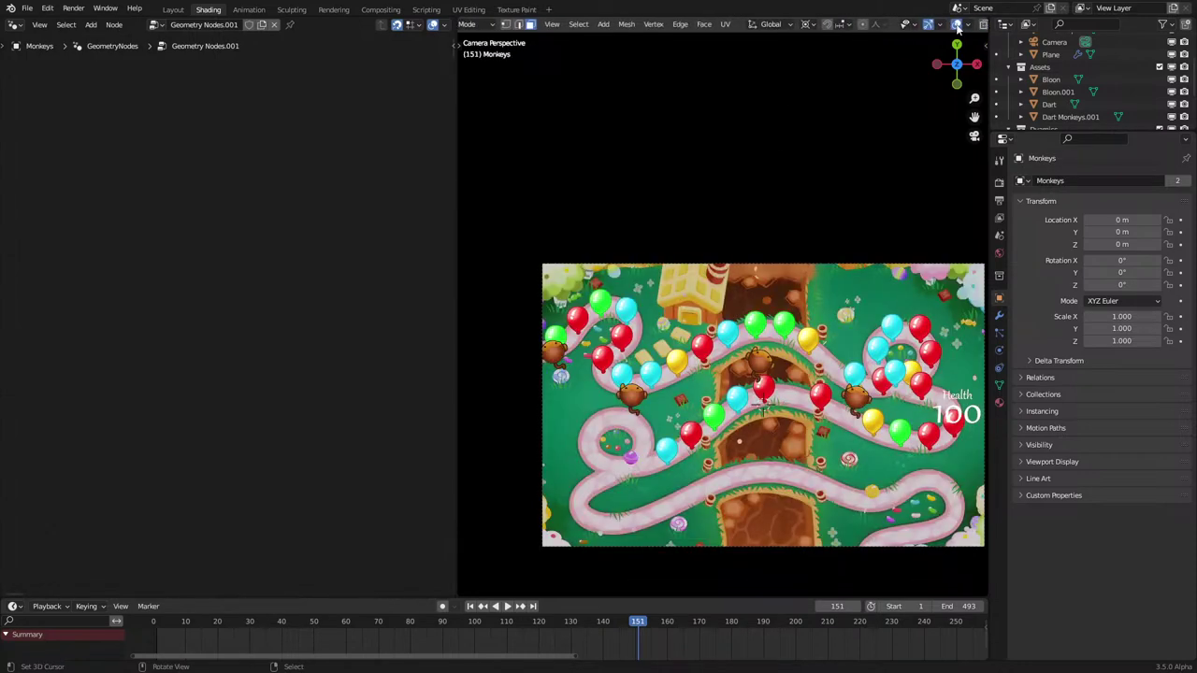
Step: In the Monkeys mesh, move the leftmost monkey's point down and right, off the track, constrained to the ground plane
key("shift+z")
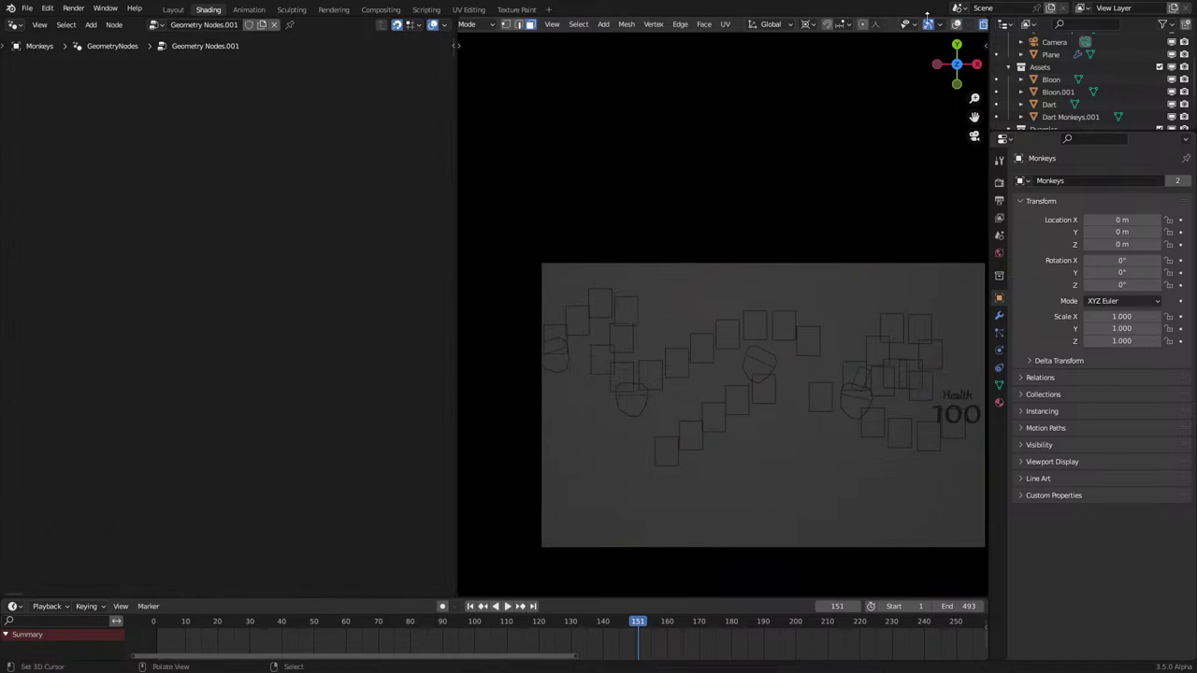
key("ctrl+Tab")
left_click(645, 388)
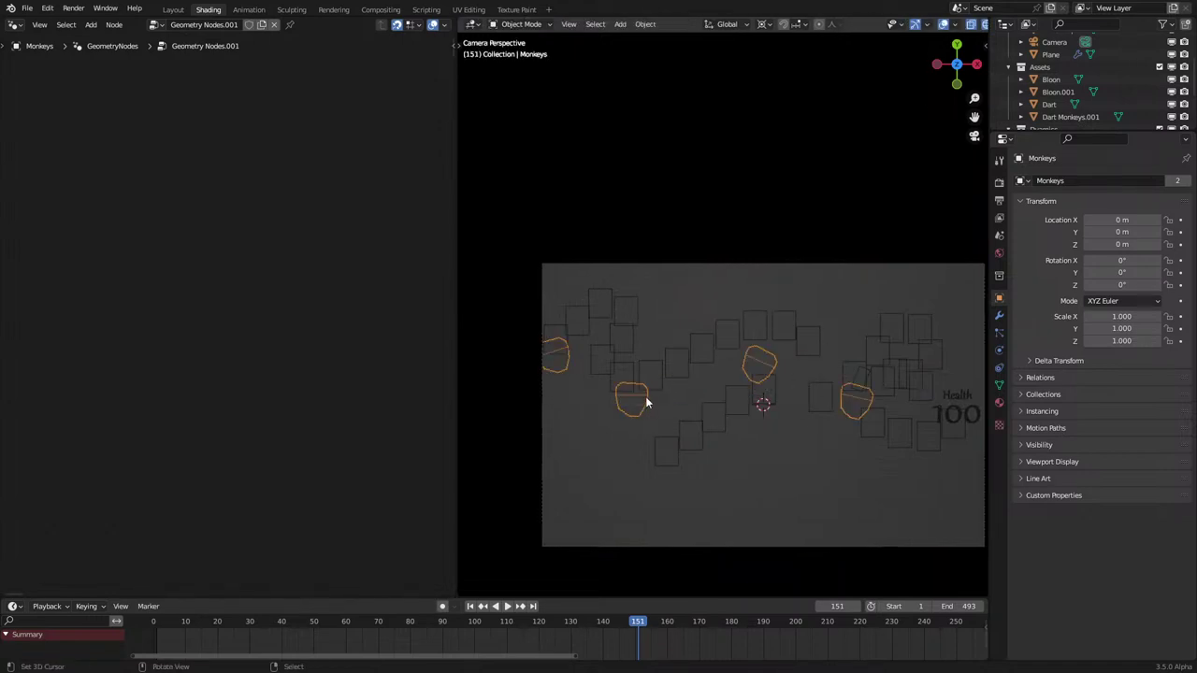
key("shift+z")
key("Tab")
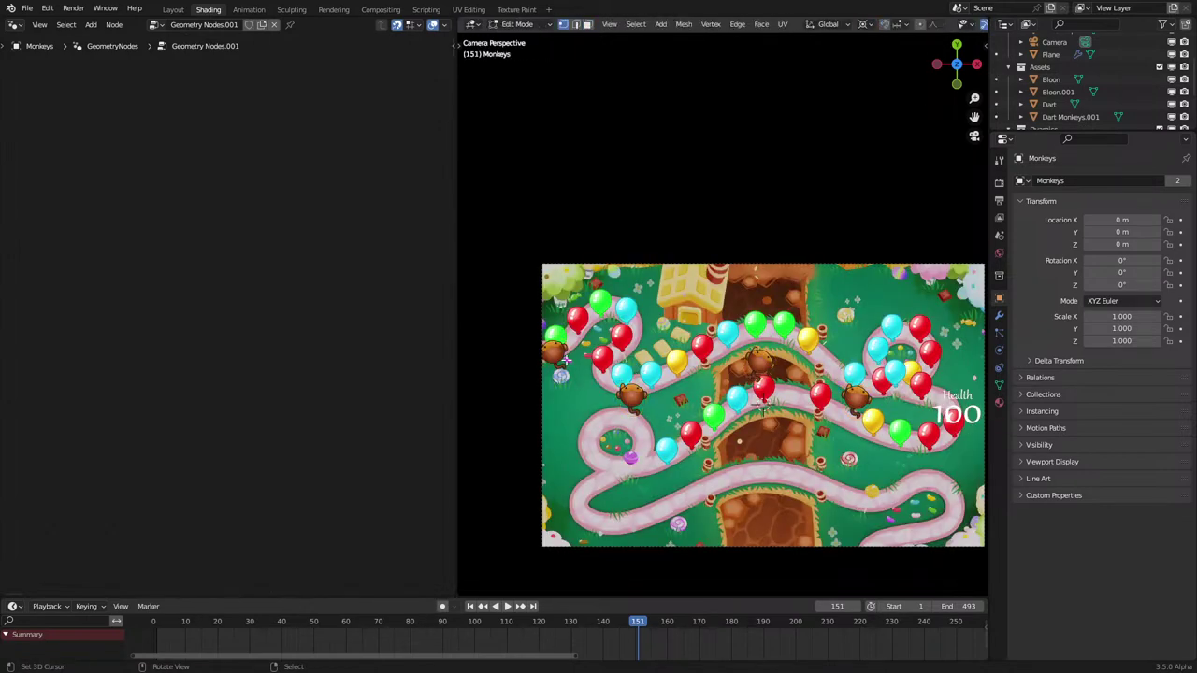
key("g")
right_click(630, 353)
key("shift+z")
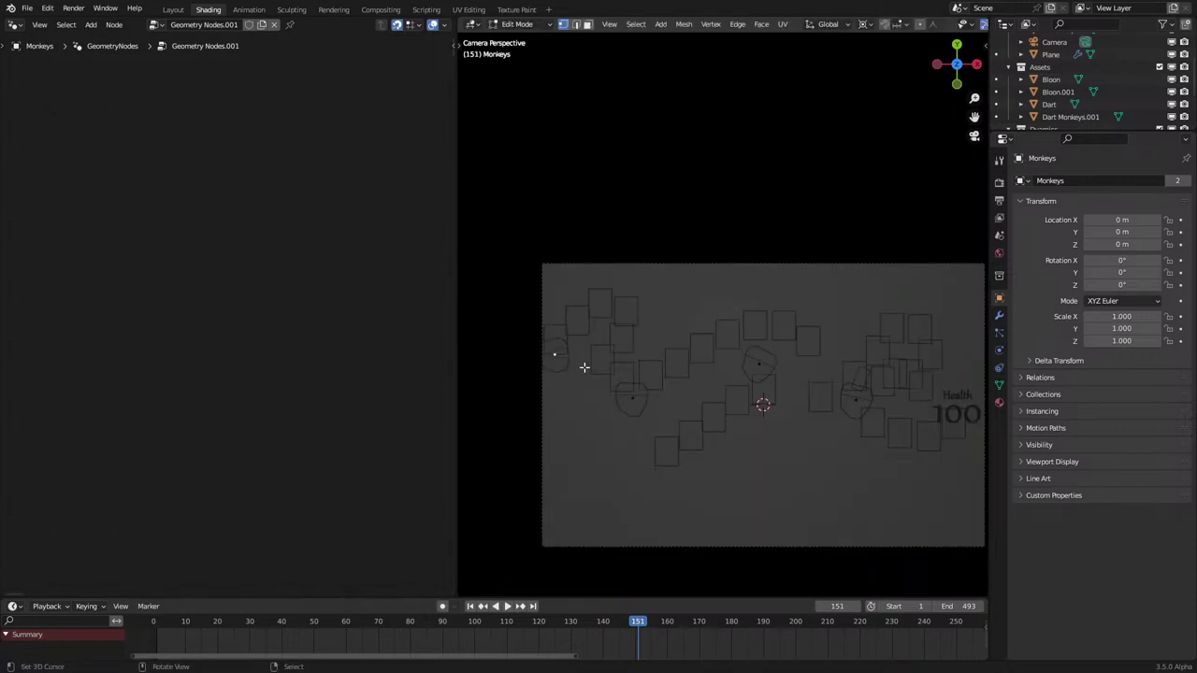
key("g")
key("shift+z")
left_click(601, 384)
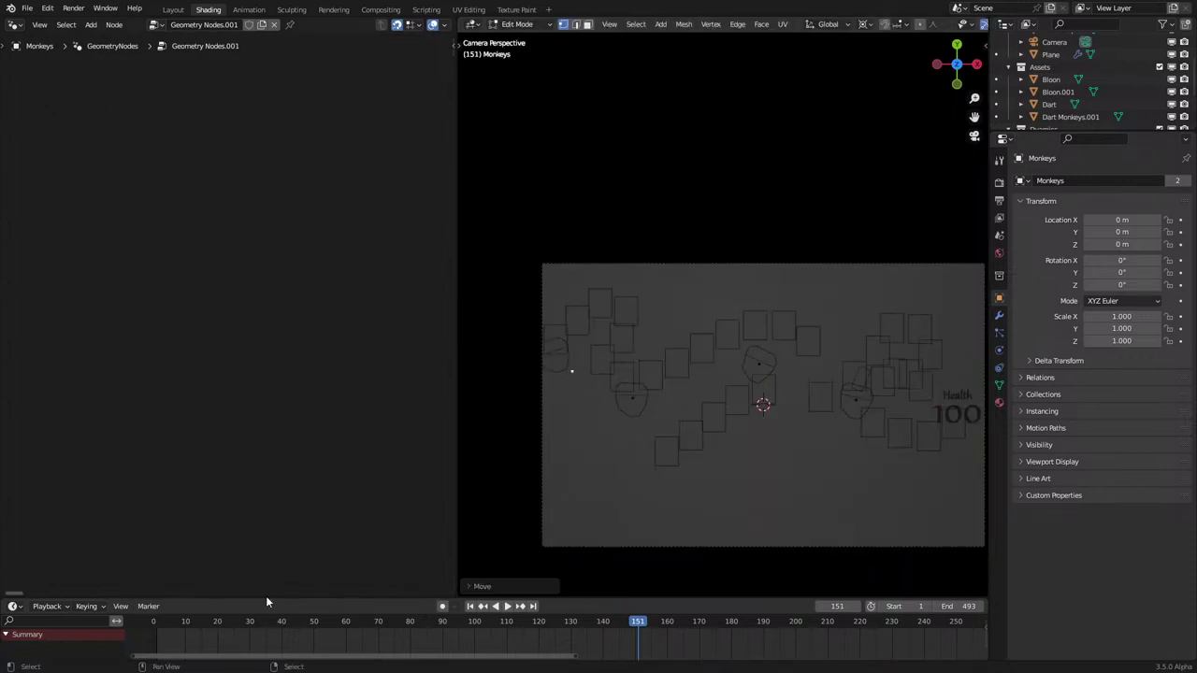
Step: Rewind to frame 0 and play the opening frames to check the leftmost monkey's placement
left_click_drag(166, 624, 146, 646)
key("z")
left_click(662, 336)
key("g")
key("shift+z")
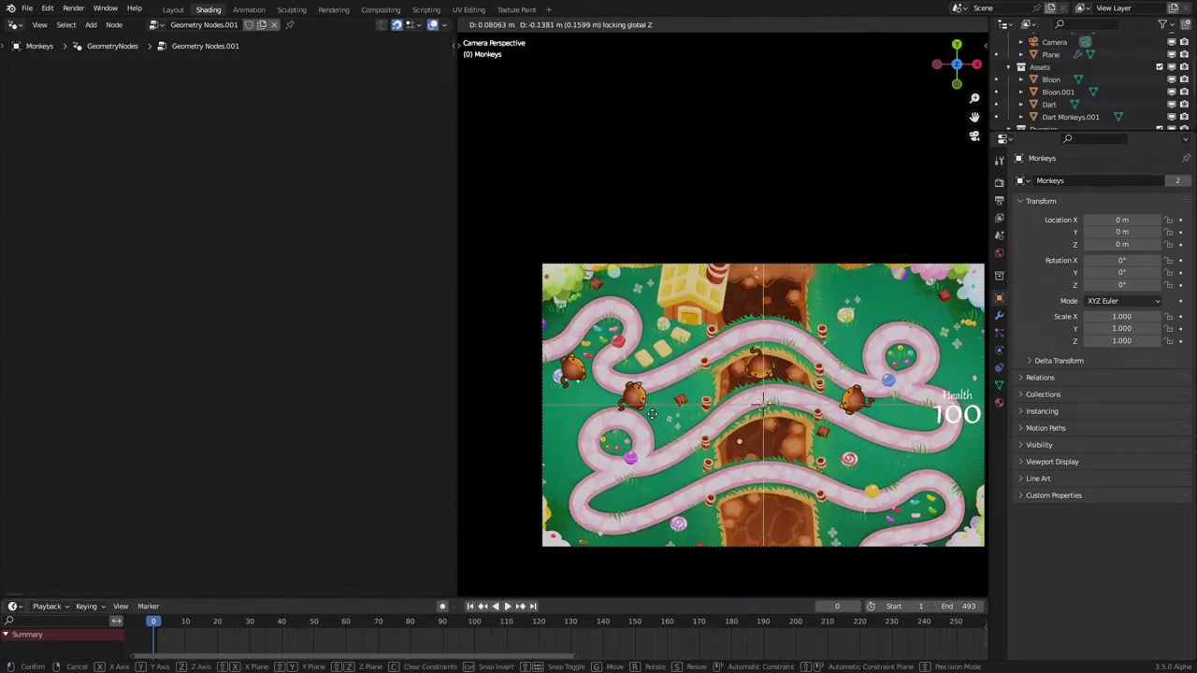
right_click(653, 414)
key("space")
key("space")
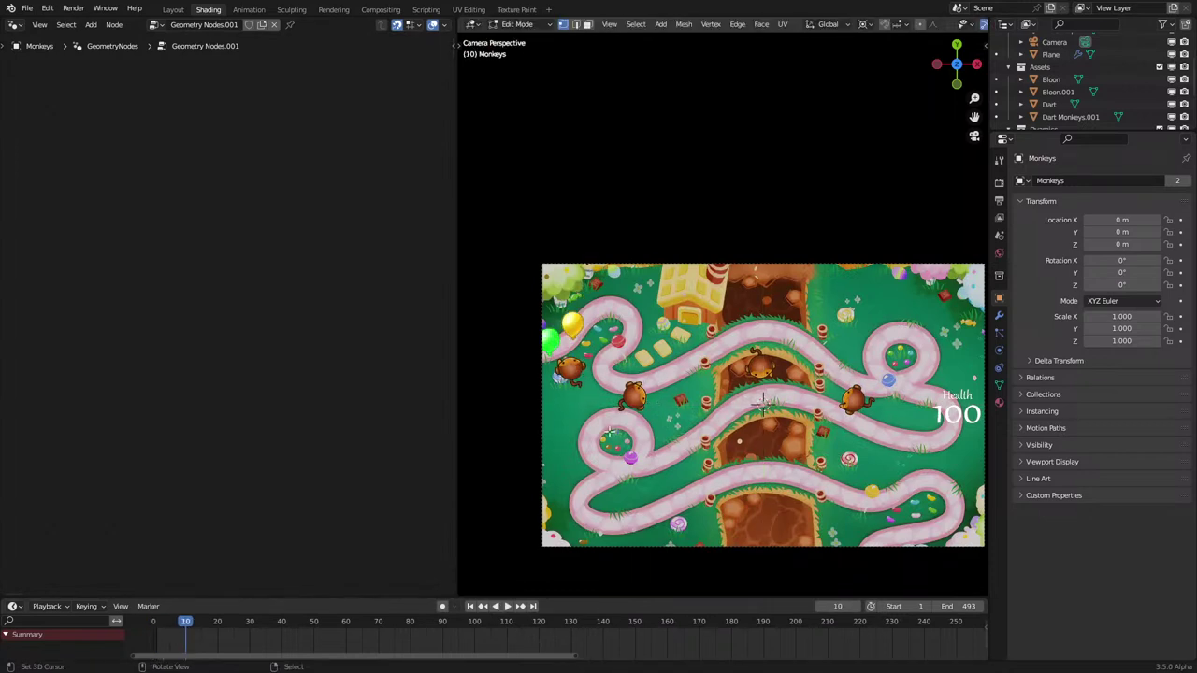
Step: In top view at frame 0, nudge the leftmost monkey's point slightly down
key("z")
left_click(647, 415)
key("KP_7")
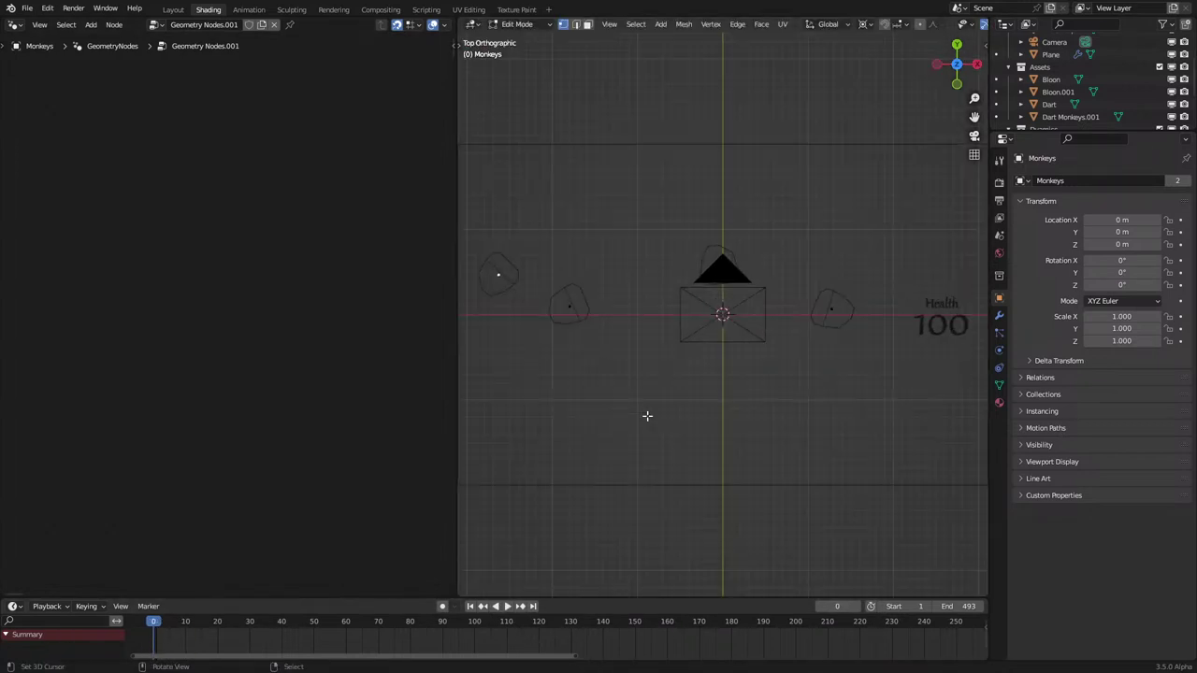
key("g")
left_click(649, 430)
Step: In rendered shading, move the point of the monkey above the left track loop right and slightly down
key("z")
left_click(662, 257)
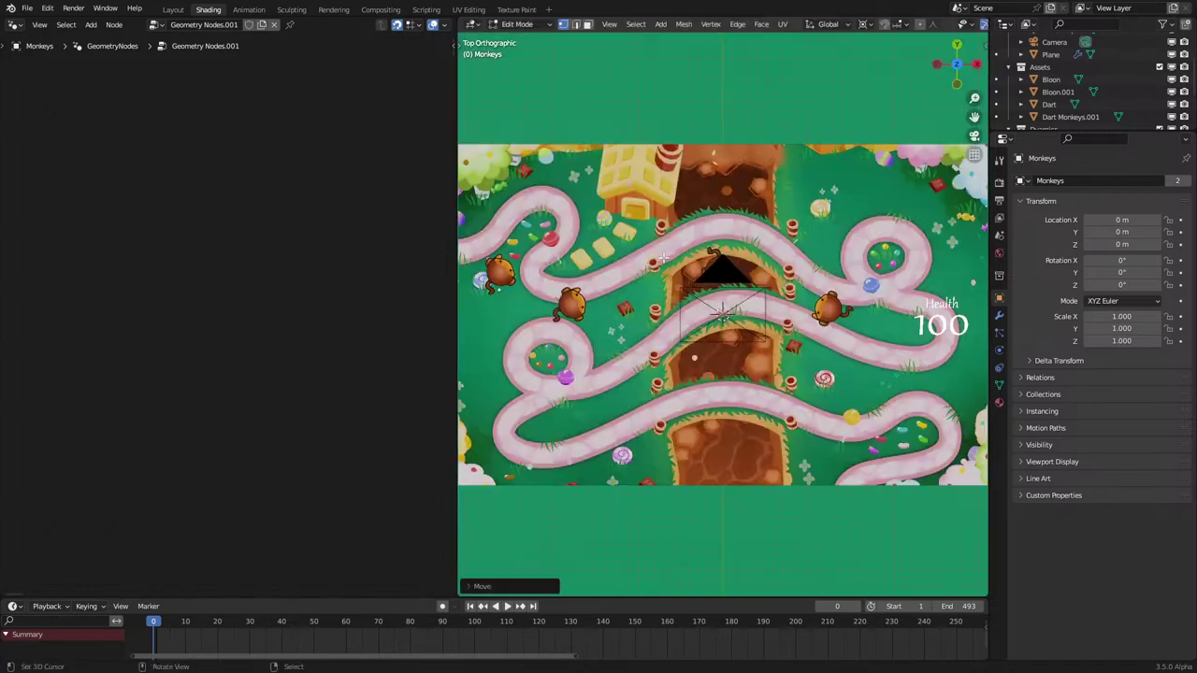
key("g")
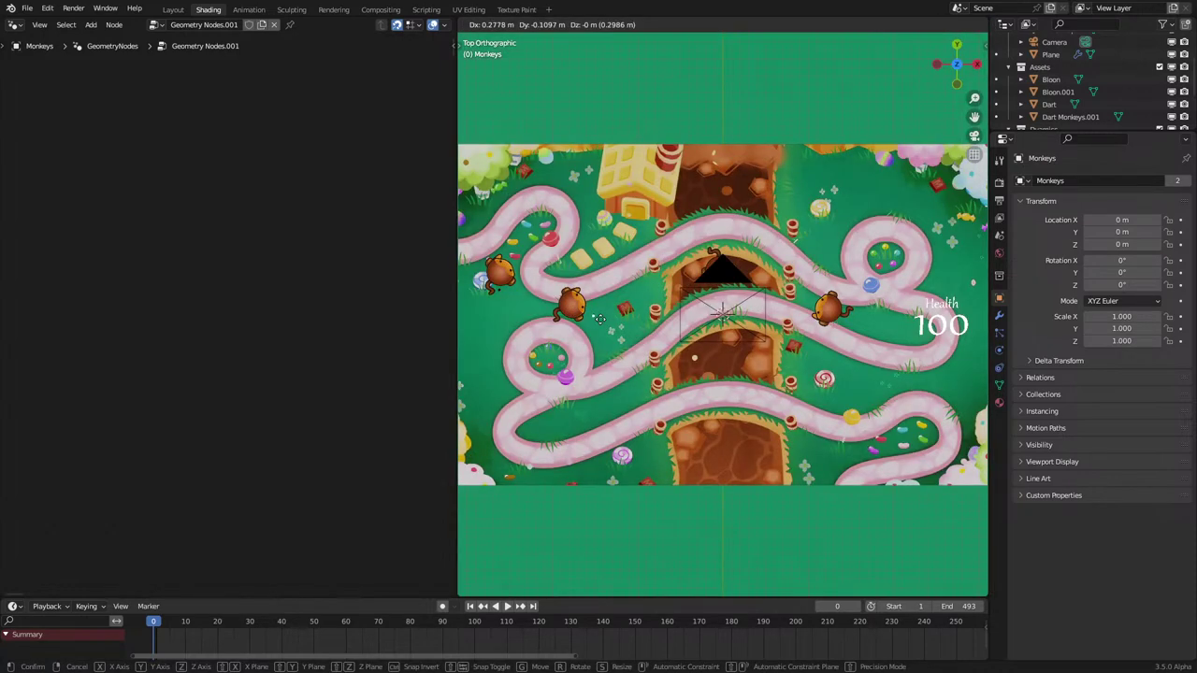
left_click(614, 322)
Step: Move the point of the monkey at the chocolate river up and right, onto the grass beside the right track loop
key("z")
left_click(680, 263)
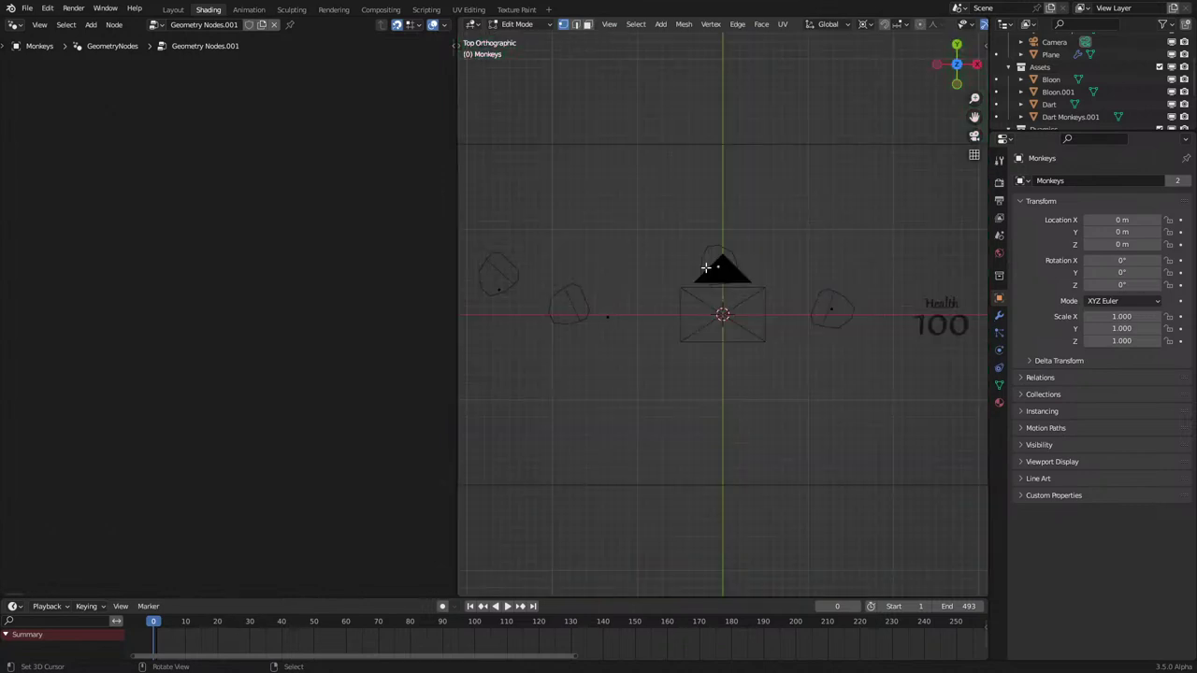
key("z")
left_click(744, 202)
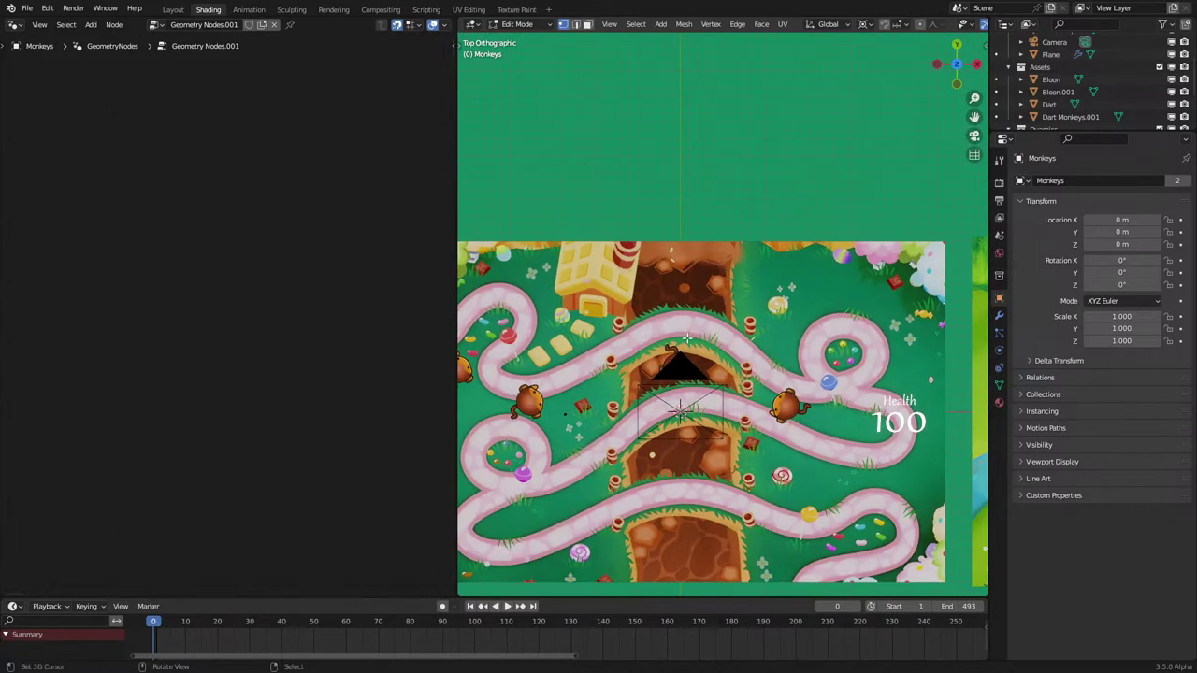
key("g")
left_click(785, 309)
Step: Move the point of the monkey below the right loop further right and slightly down, between the track lanes
key("g")
left_click(839, 417)
key("g")
left_click(838, 417)
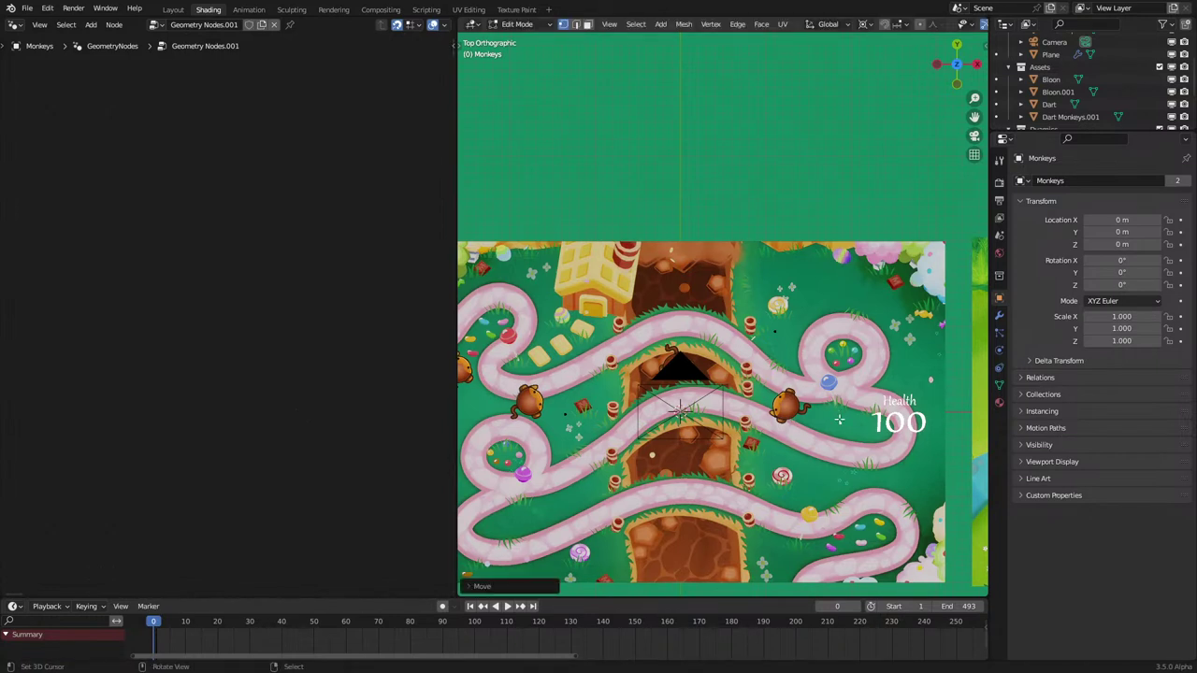
Step: Play the animation from frame 0 to check how the repositioned monkeys follow the bloons
left_click(155, 635)
key("space")
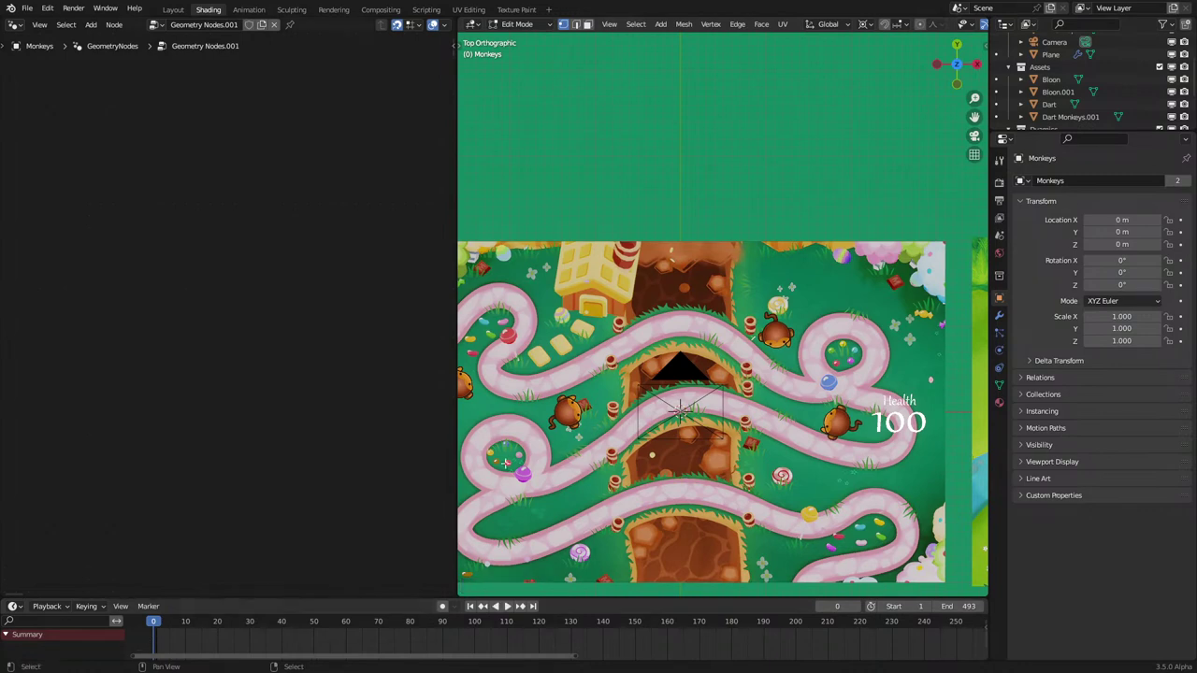
middle_click_drag(691, 360, 747, 359, "shift")
scroll(748, 360, "down", 1)
key("space")
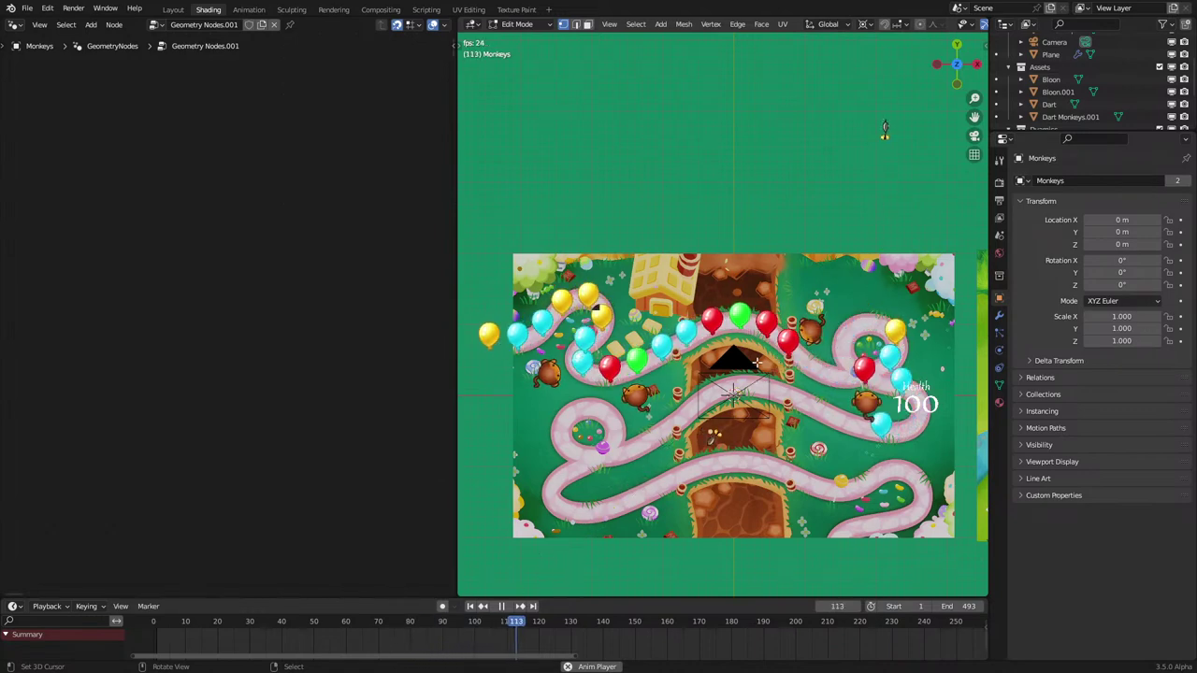
key("space")
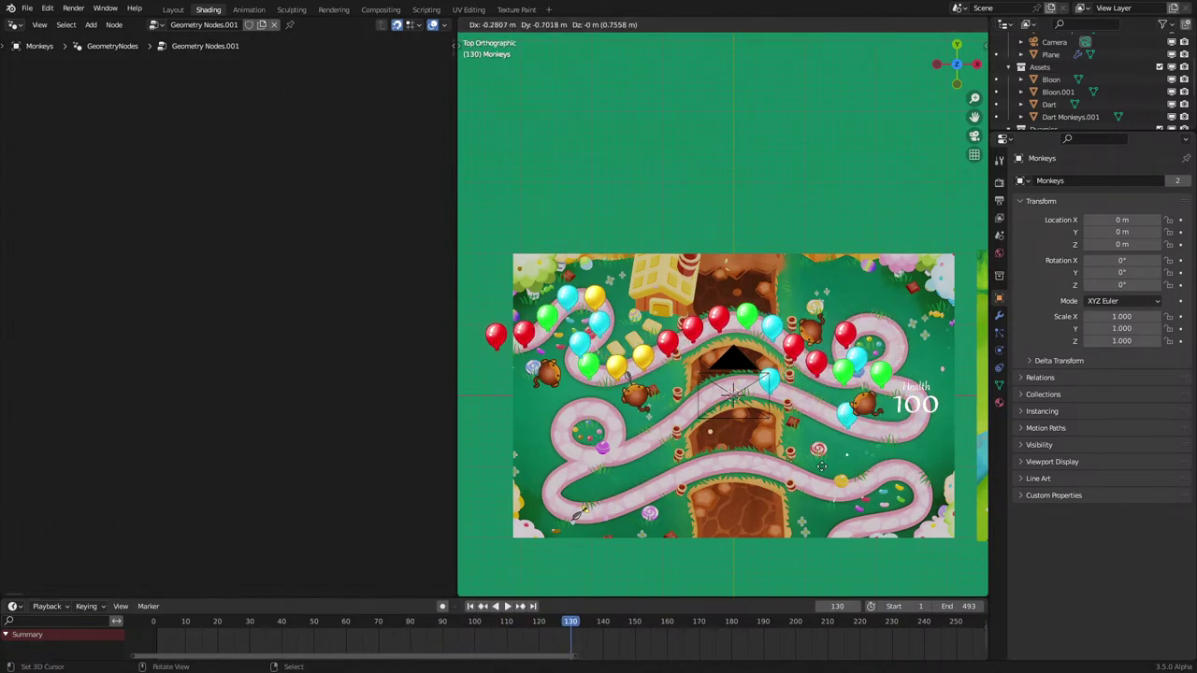
Step: Move the point of the monkey above the left track loop slightly lower, and return to Object Mode
left_click(637, 453)
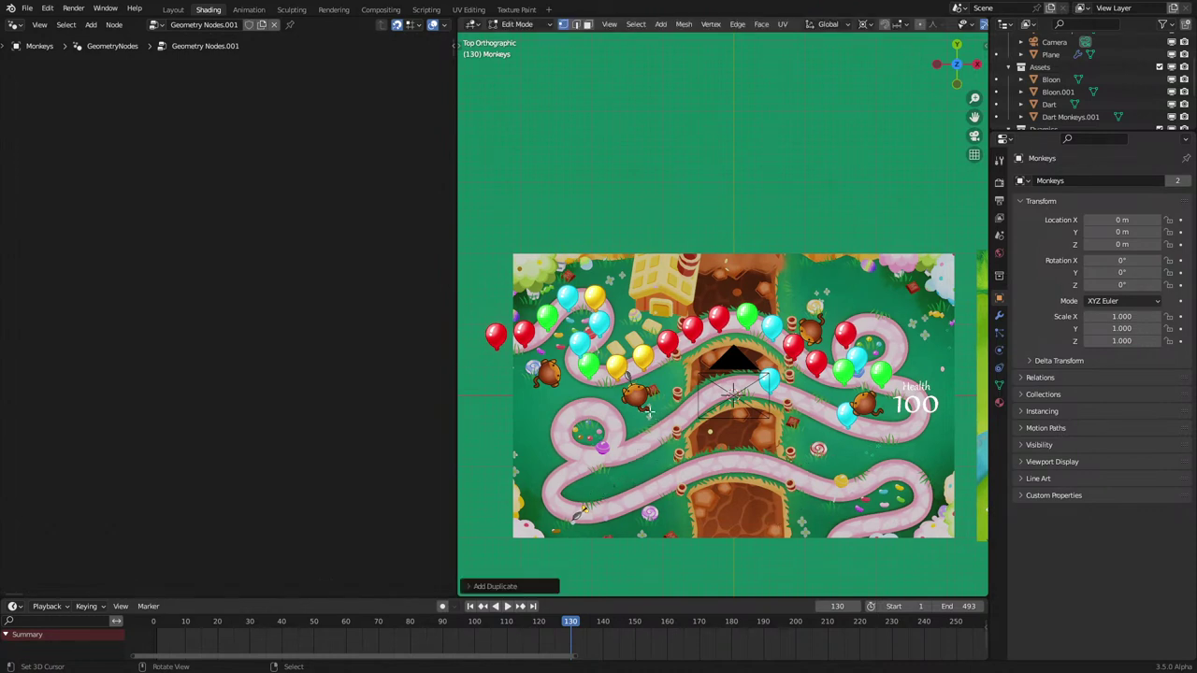
right_click(647, 409)
left_click(651, 414)
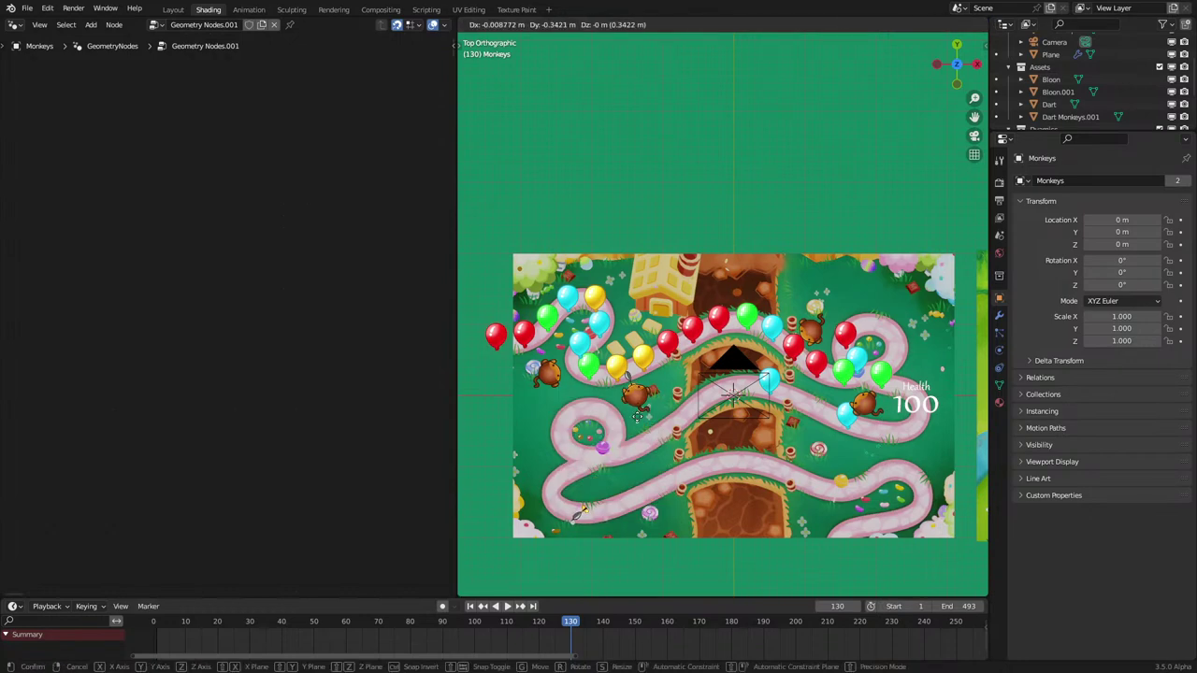
left_click(637, 416)
key("g")
left_click(662, 402)
key("Tab")
Step: Replay the animation from the first frame to review the adjusted monkey layout
key("space")
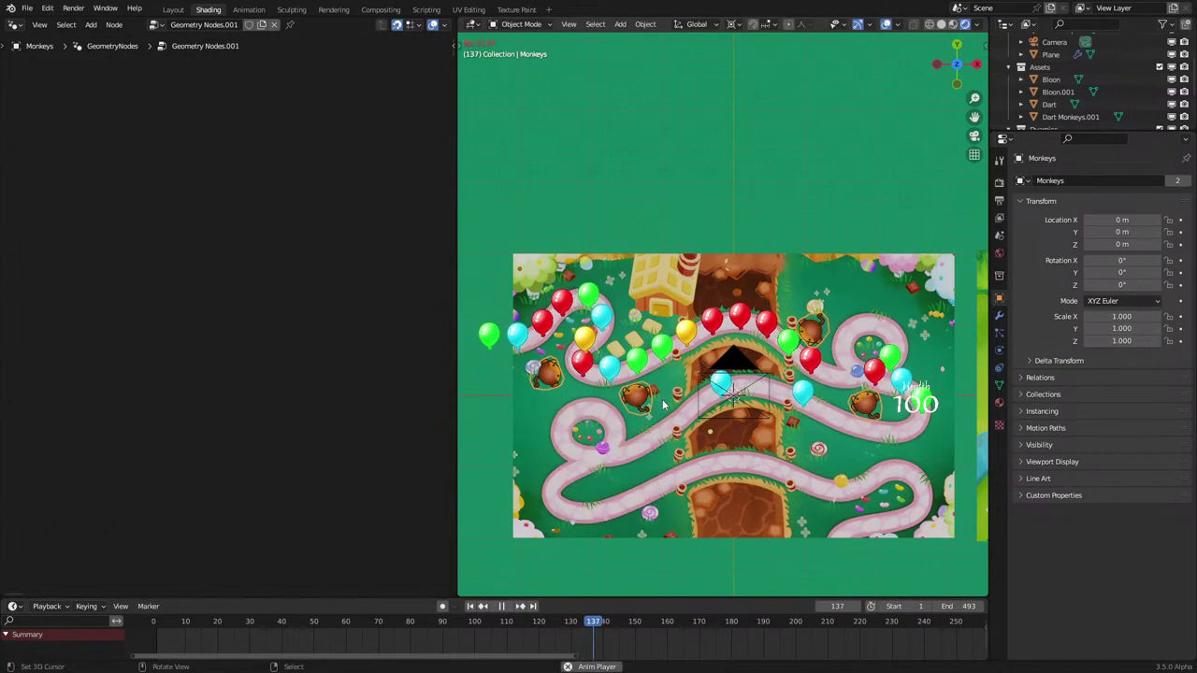
key("shift+Left")
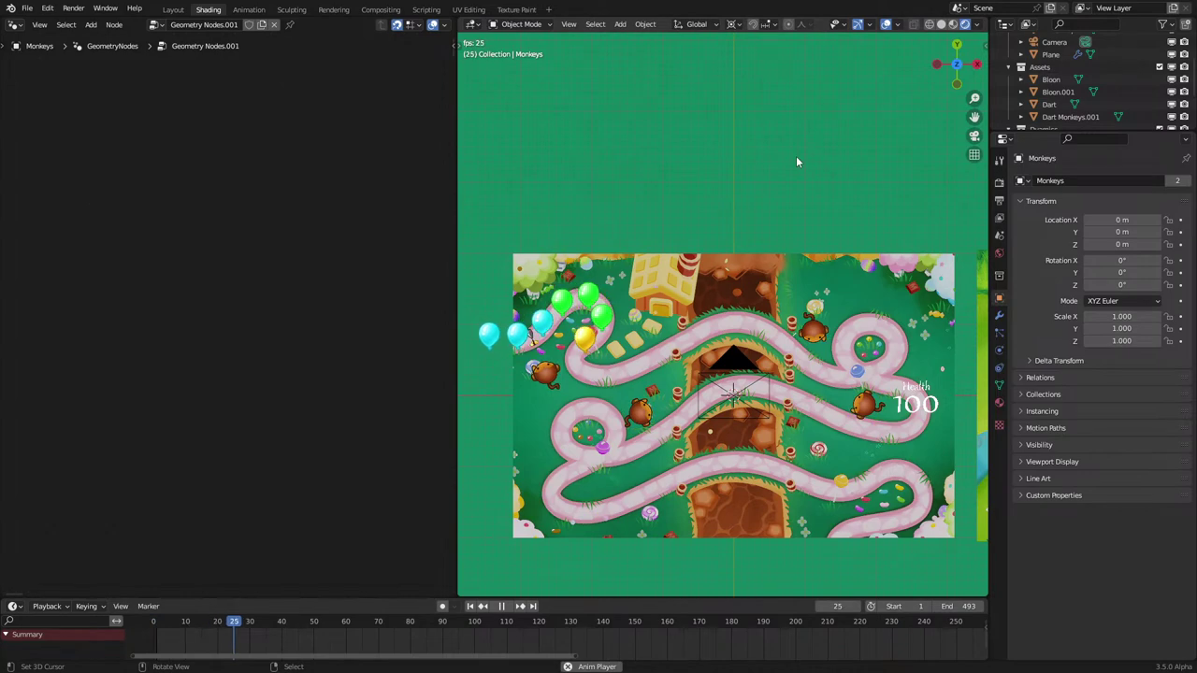
key("space")
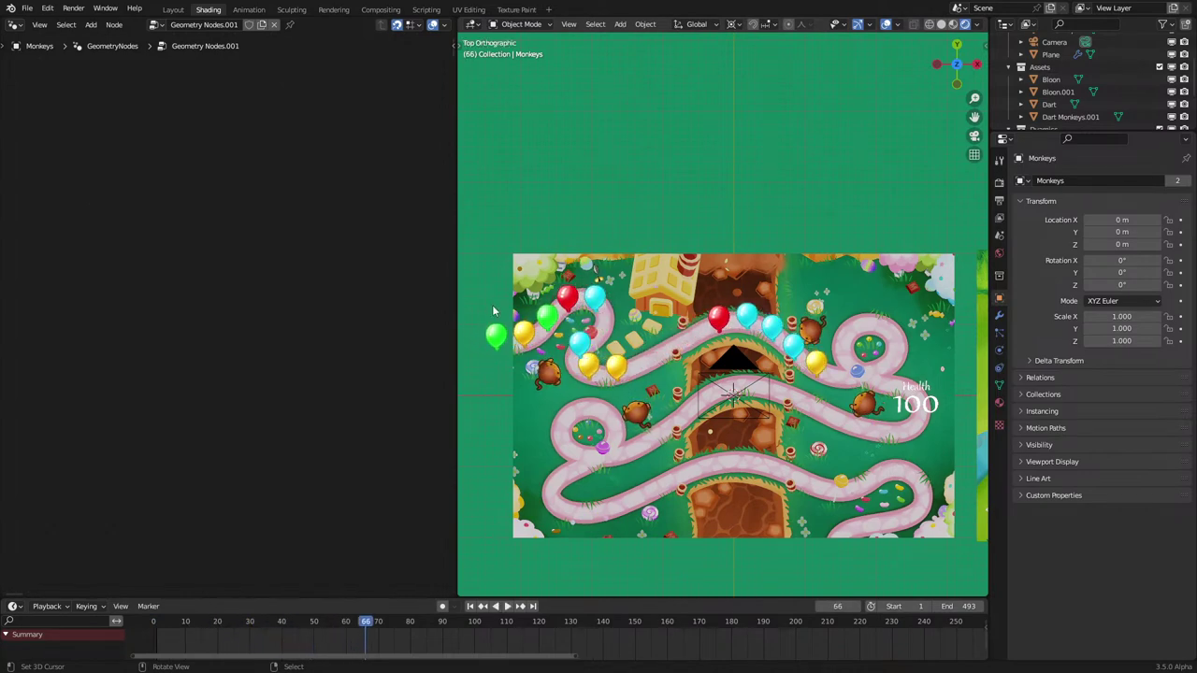
Step: Examine the thrown darts up close in perspective, selecting the Dart Sim object and comparing it in different shading modes
middle_click_drag(493, 310, 708, 412)
key("shift+Left")
key("space")
scroll(801, 414, "up", 4)
key("space")
middle_click_drag(801, 415, 762, 383)
left_click(803, 424)
key("z")
left_click(770, 344)
key("z")
left_click(780, 316)
scroll(814, 287, "down", 3)
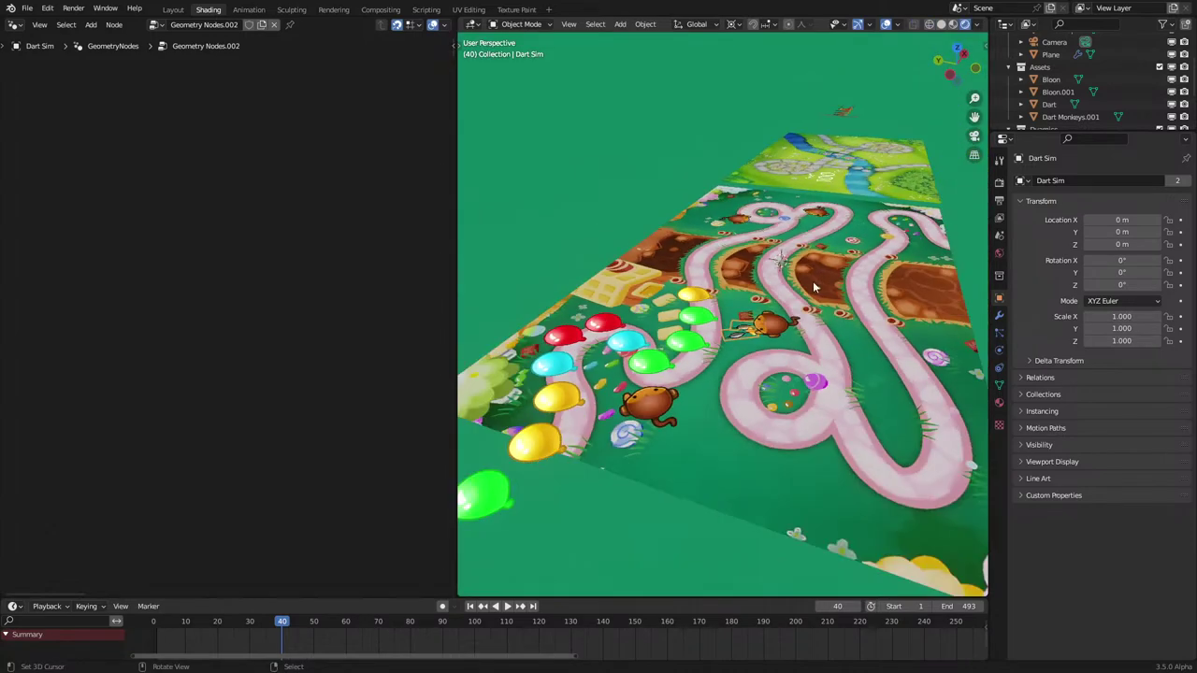
Step: Play the simulation from a higher perspective view to examine the darts' flight across the map
middle_click_drag(814, 287, 821, 442)
key("space")
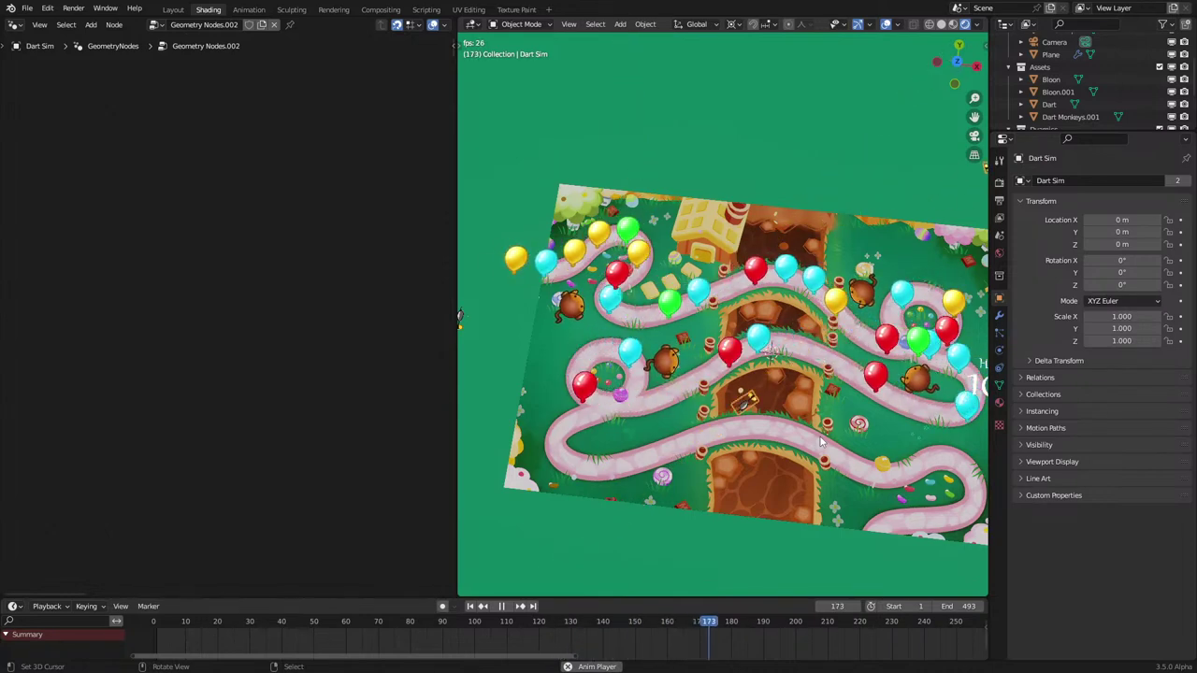
key("space")
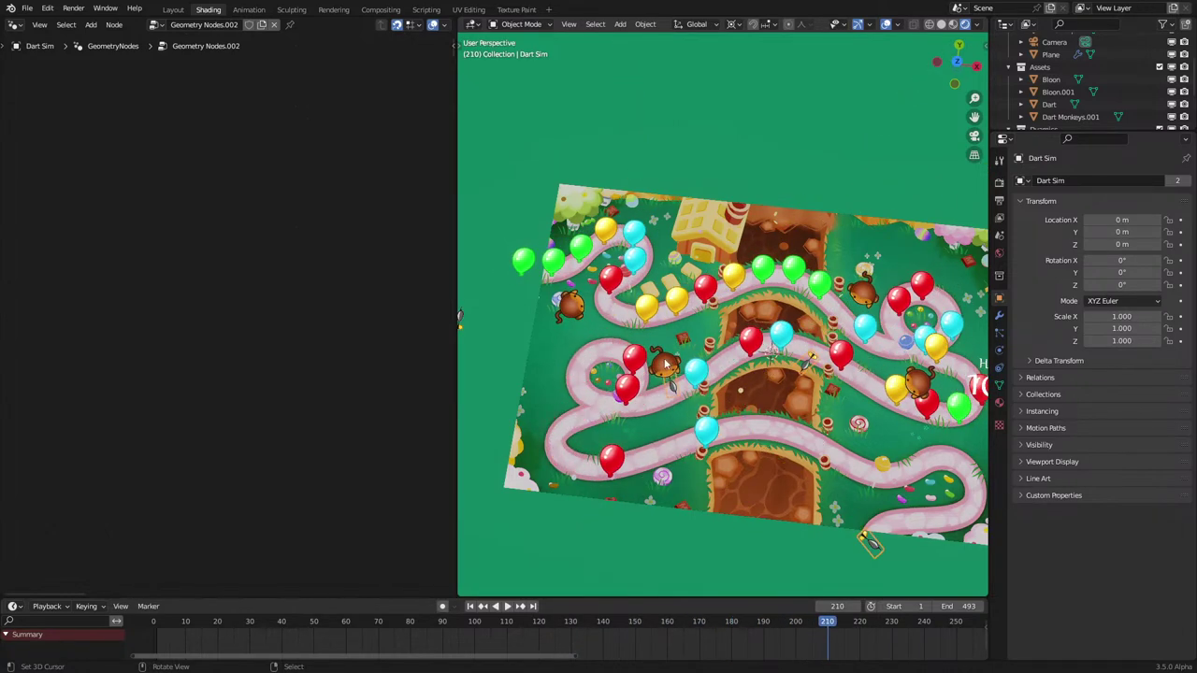
Step: In the Monkeys node tree, set the vector Mix node's factor inside the simulation to 0.200
key("Home")
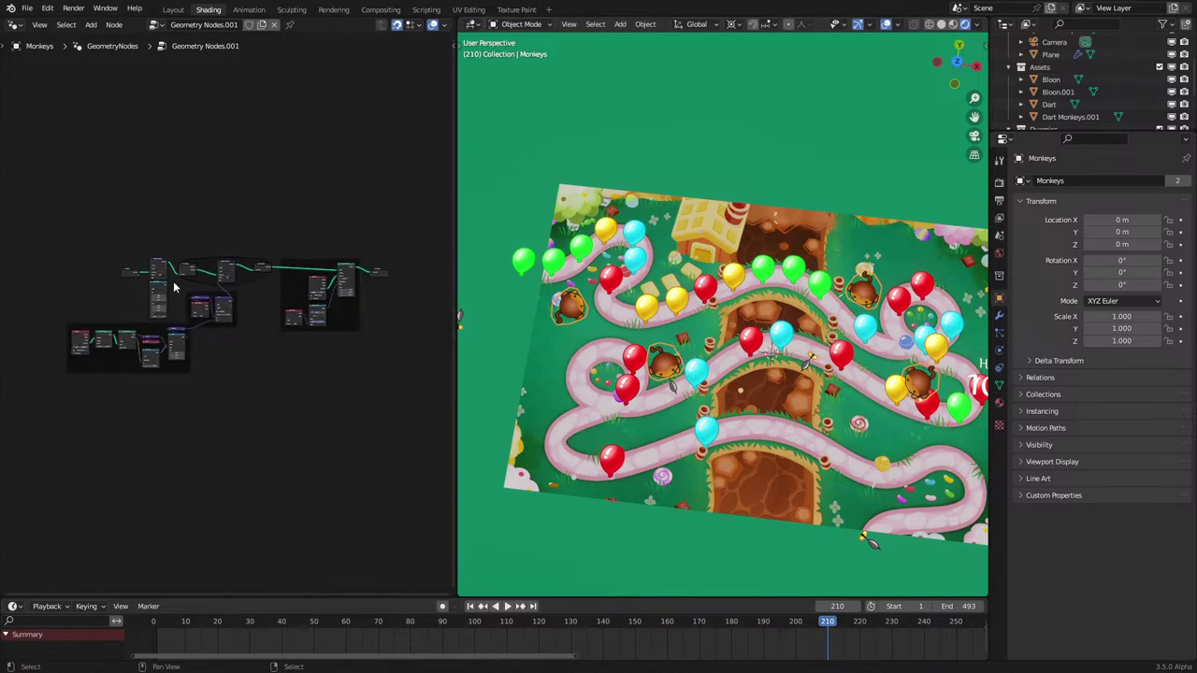
scroll(173, 280, "up", 4)
scroll(259, 352, "up", 3)
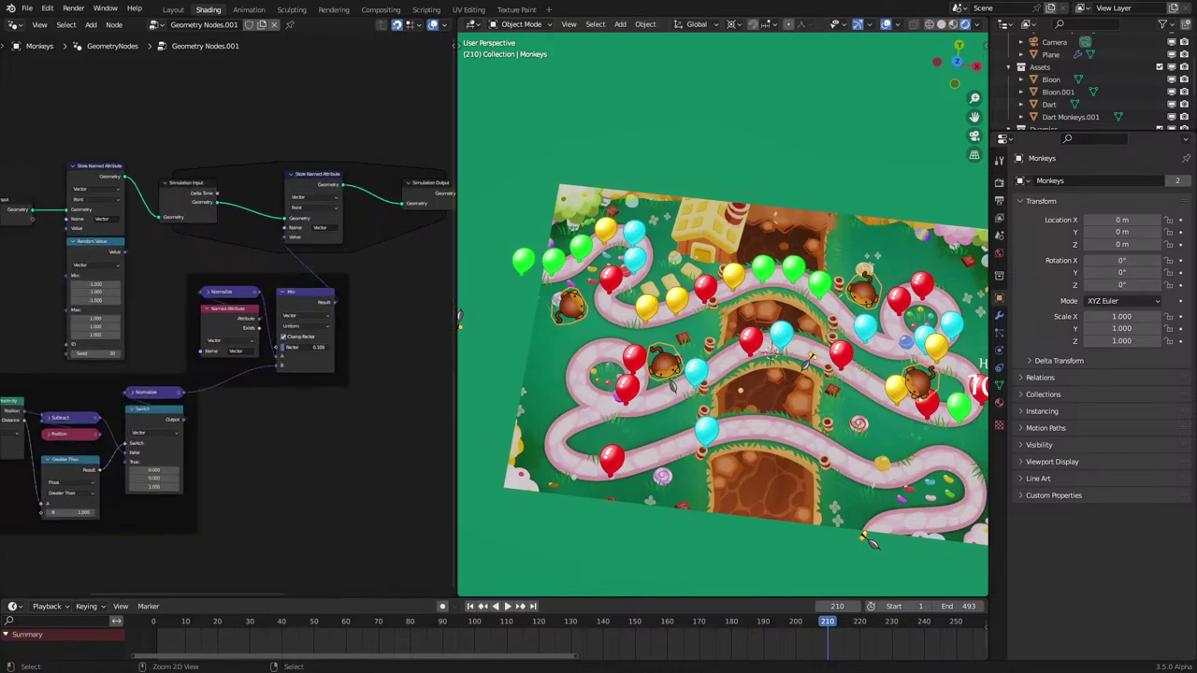
Step: Play the animation through the camera view to check how quickly the monkeys turn
key("space")
key("KP_0")
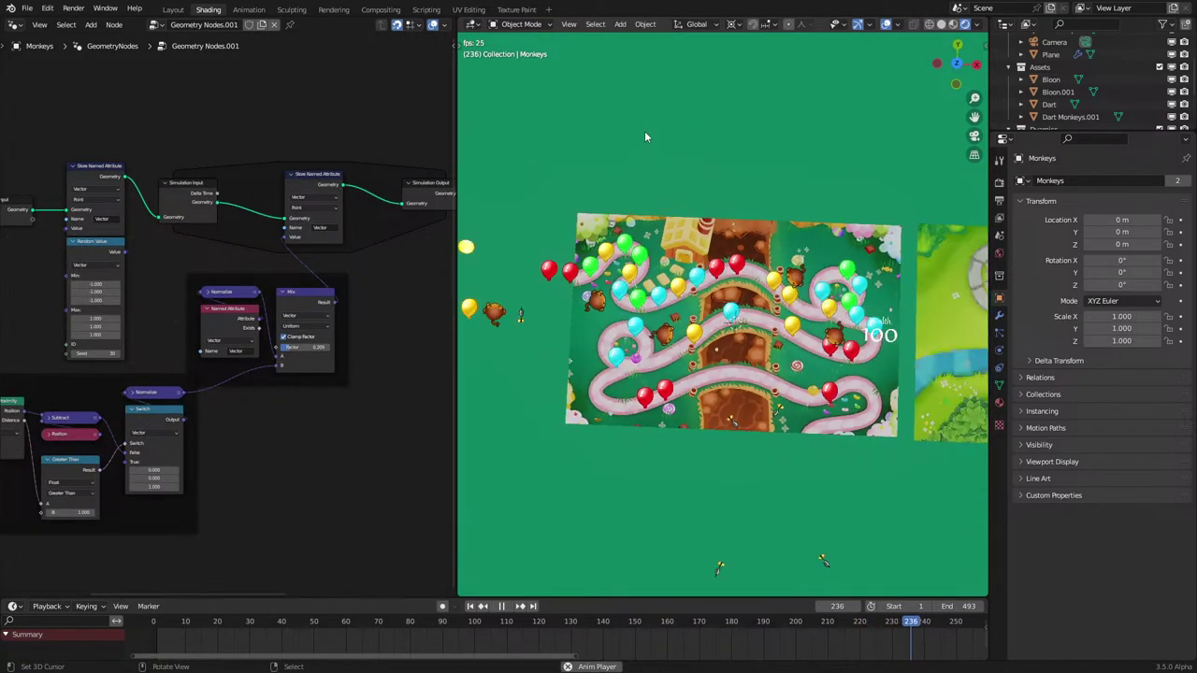
key("Home")
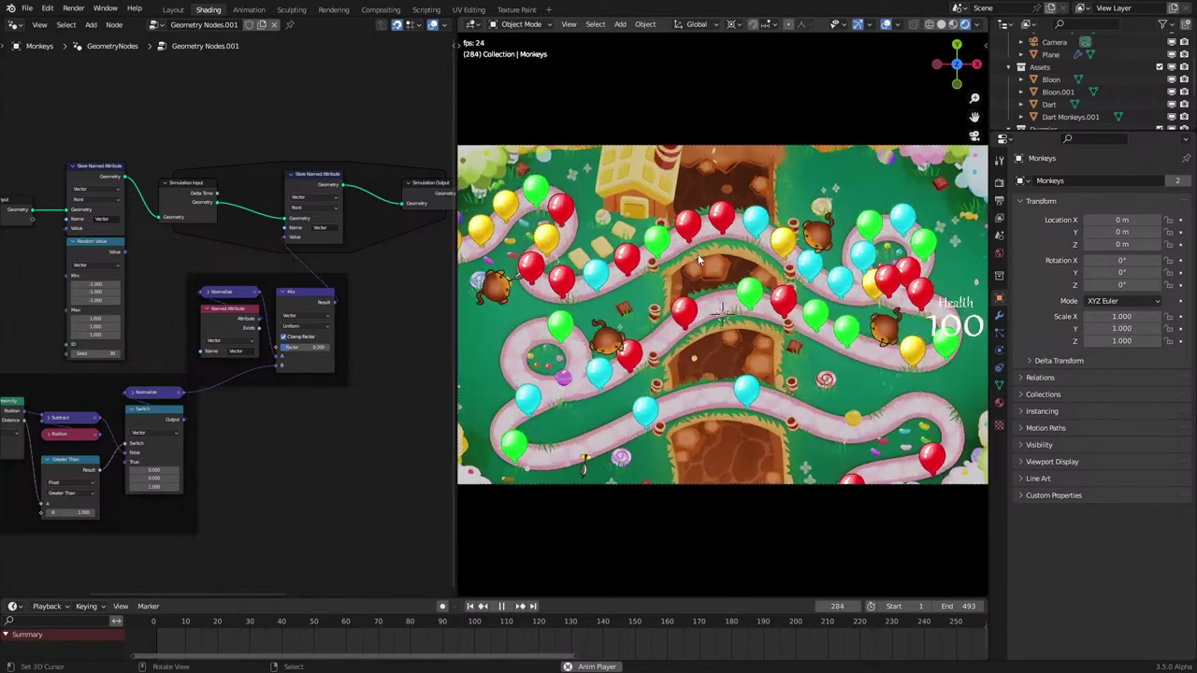
key("space")
Step: Select the Dart Monkeys.001 asset and enable the Origins overlay
middle_click_drag(600, 305, 634, 283, "shift")
middle_click_drag(636, 286, 594, 308)
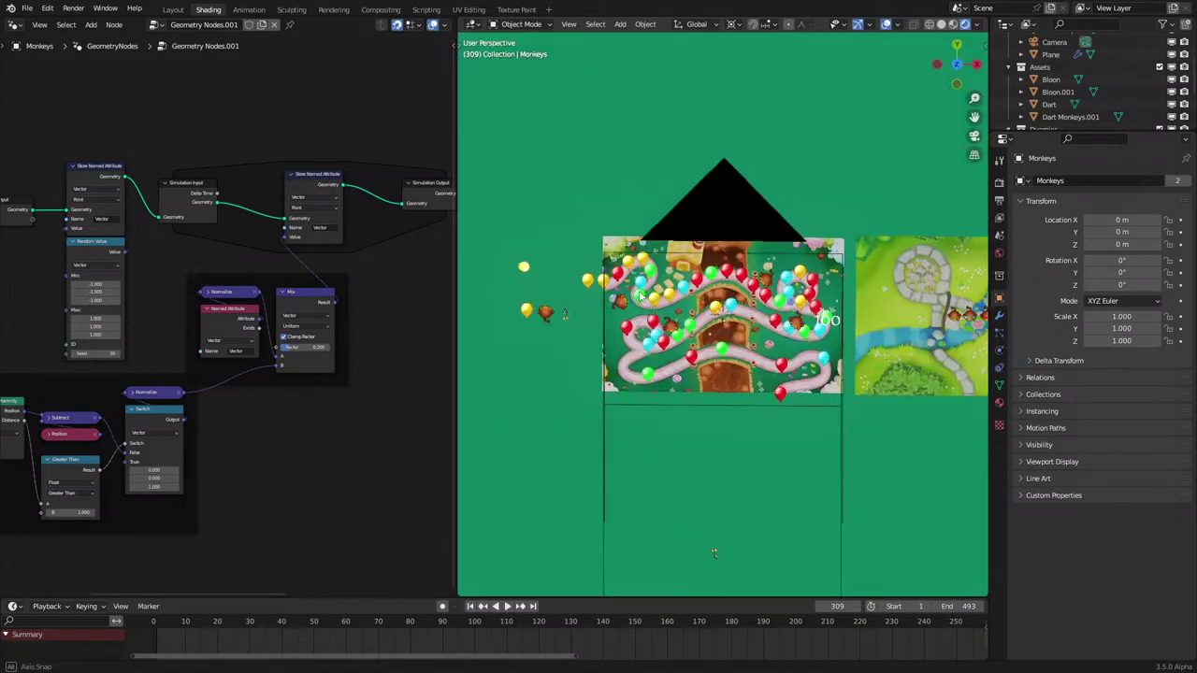
right_click(567, 306)
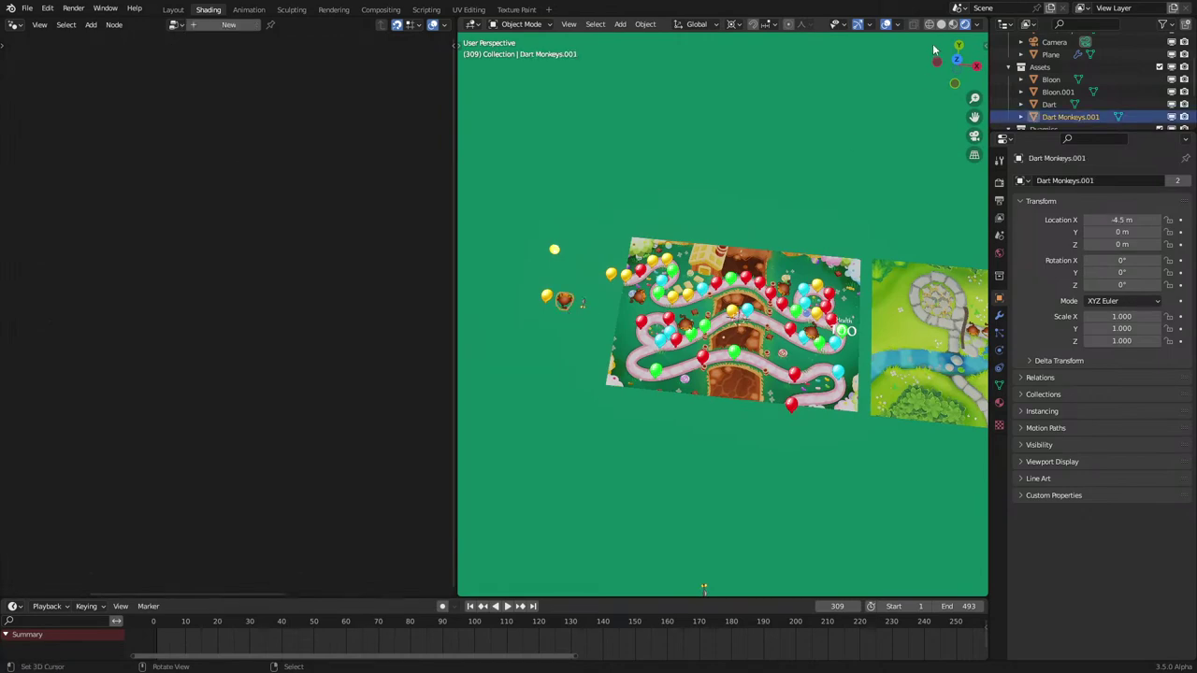
left_click(978, 27)
left_click(897, 24)
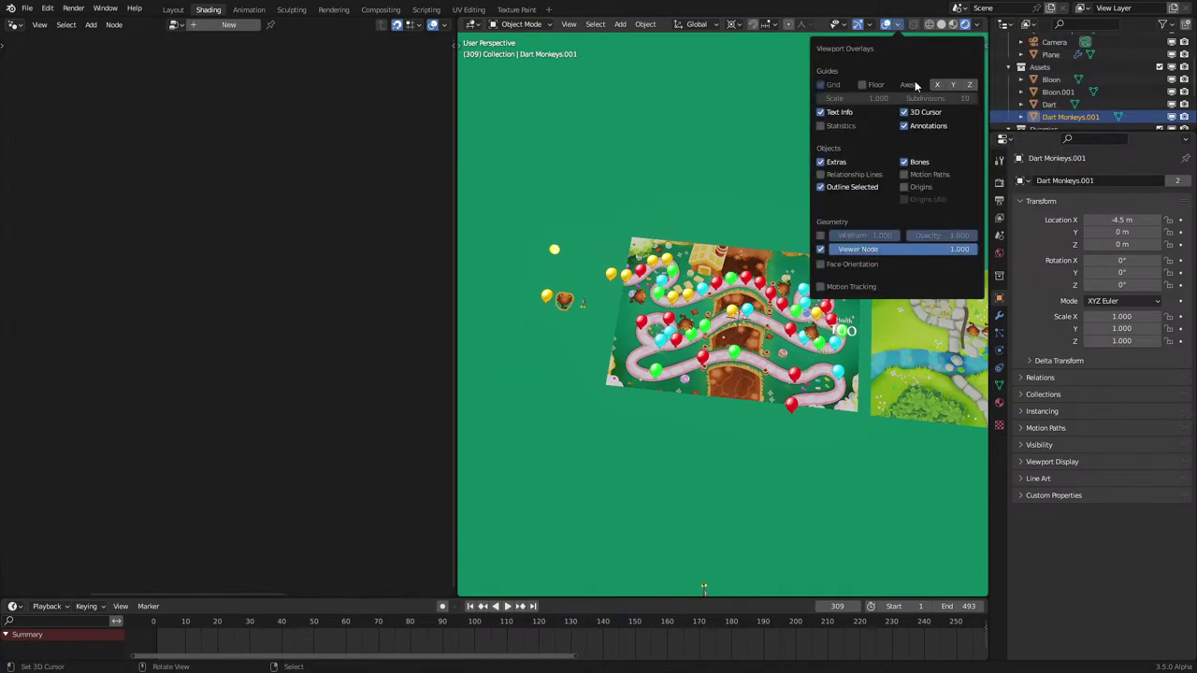
left_click(912, 188)
Step: In top view, move the whole Dart Monkeys.001 mesh in Edit Mode to centre the monkey's body on its origin
key("KP_7")
scroll(583, 341, "up", 6)
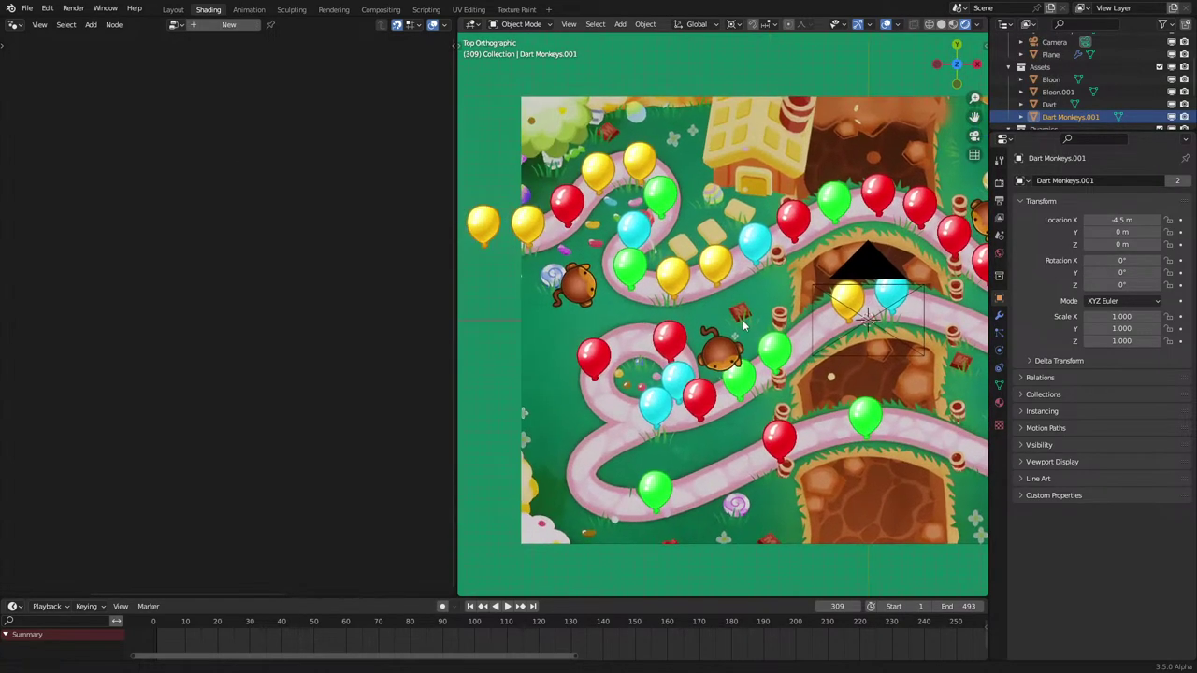
middle_click_drag(639, 323, 823, 350, "shift")
middle_click_drag(613, 357, 720, 355, "shift")
scroll(721, 355, "up", 6)
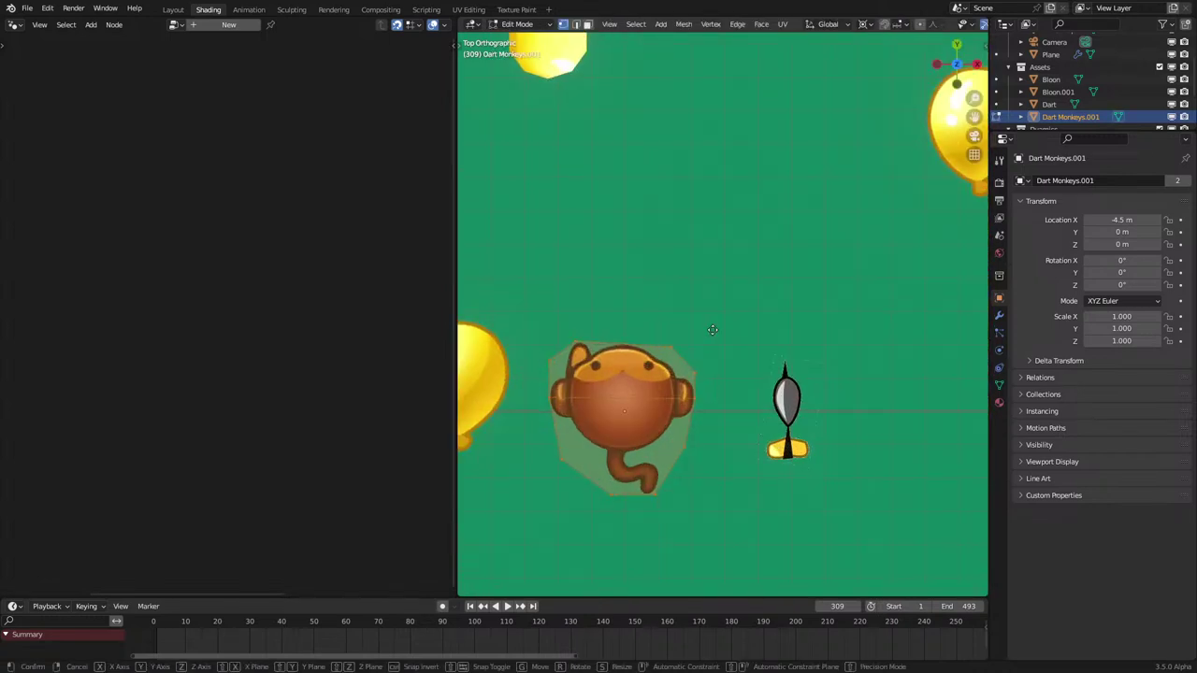
key("g")
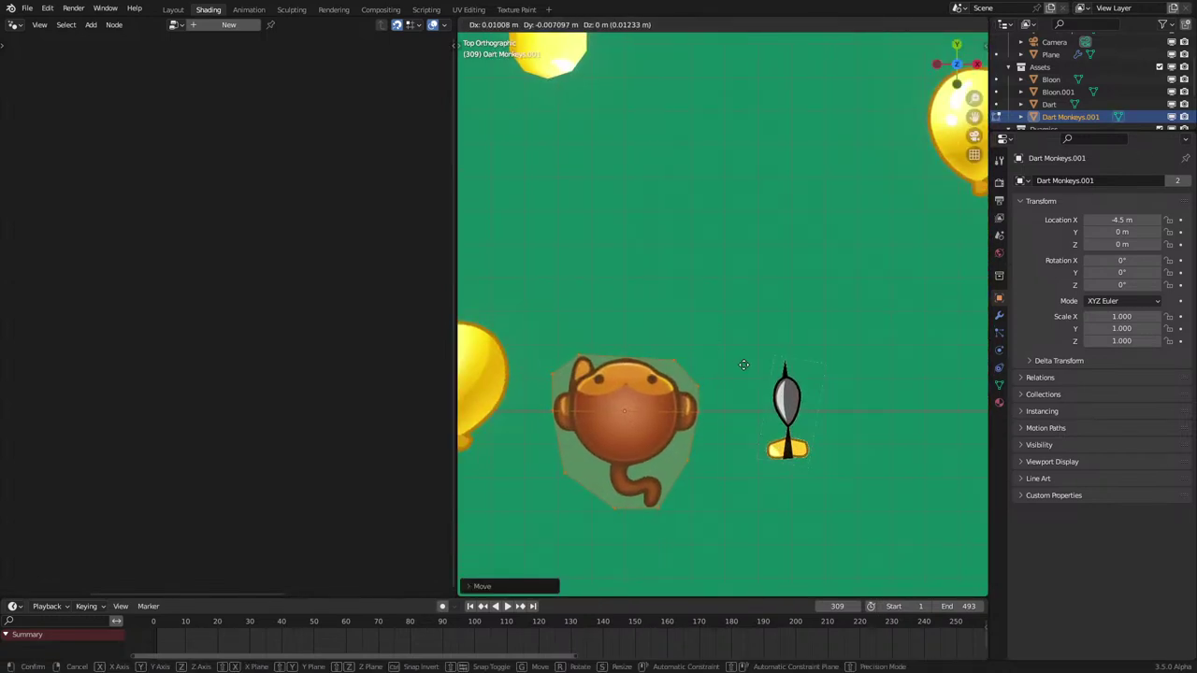
left_click(747, 364)
Step: Finish the monkey mesh edit and move the Dart asset's mesh along the X axis in Edit Mode, towards the monkey
key("Tab")
left_click(792, 408)
key("Tab")
key("g")
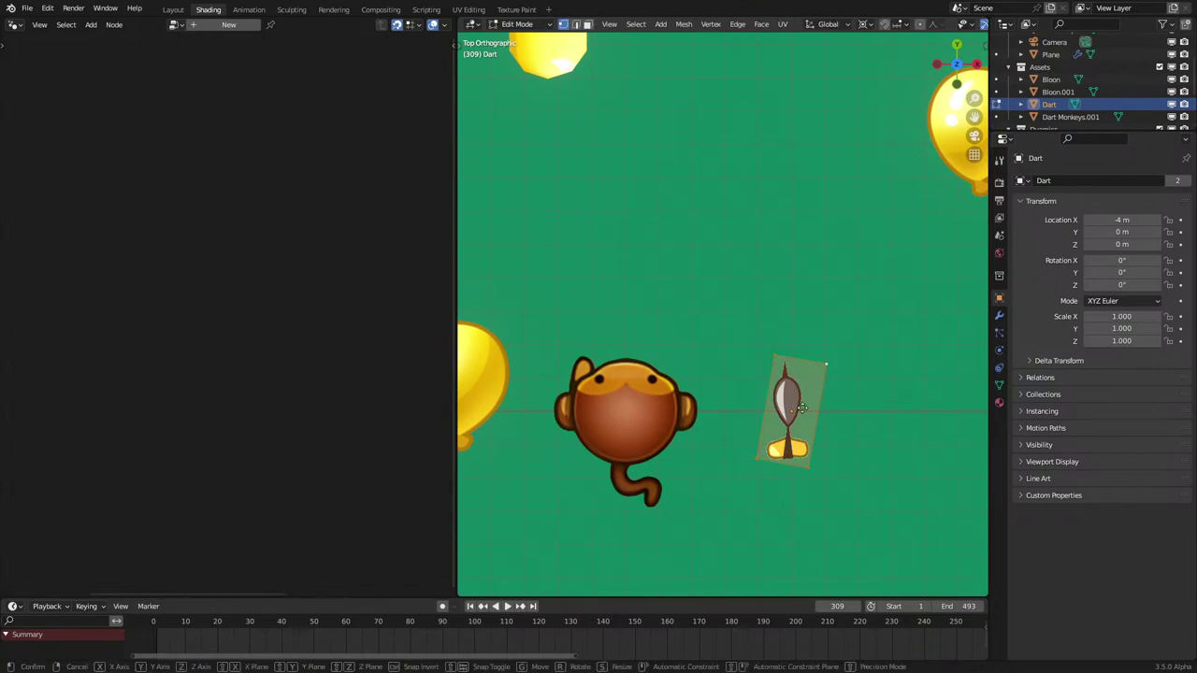
key("x")
left_click(777, 419)
key("Tab")
right_click(836, 458)
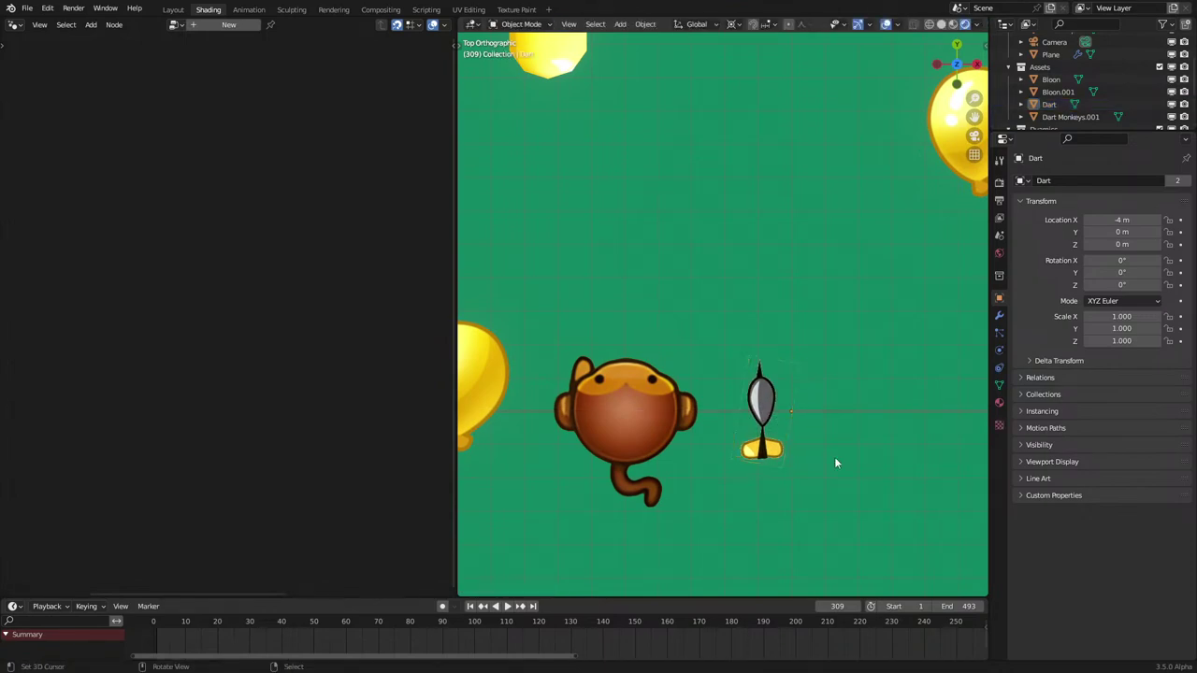
Step: Play the animation through the camera view to check the monkeys and their thrown darts
key("KP_0")
key("space")
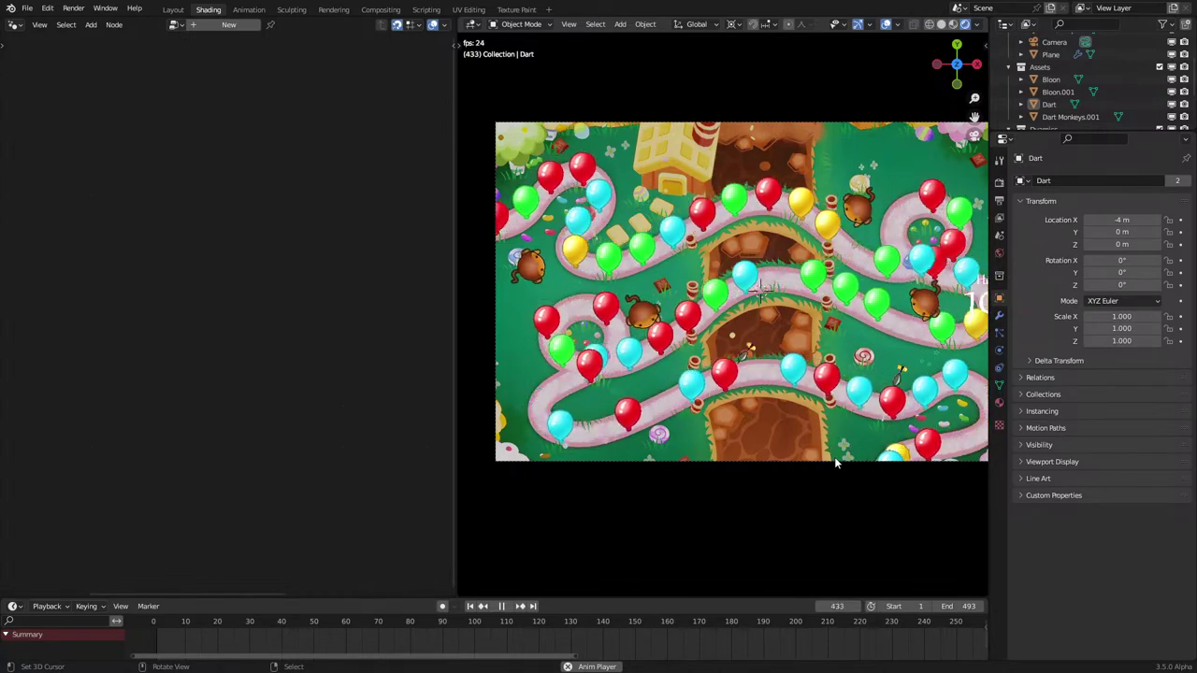
key("space")
Step: Select the Dart asset and open its mesh for close editing in Edit Mode from the top view
middle_click_drag(834, 457, 790, 443)
left_click(784, 457)
left_click(803, 462)
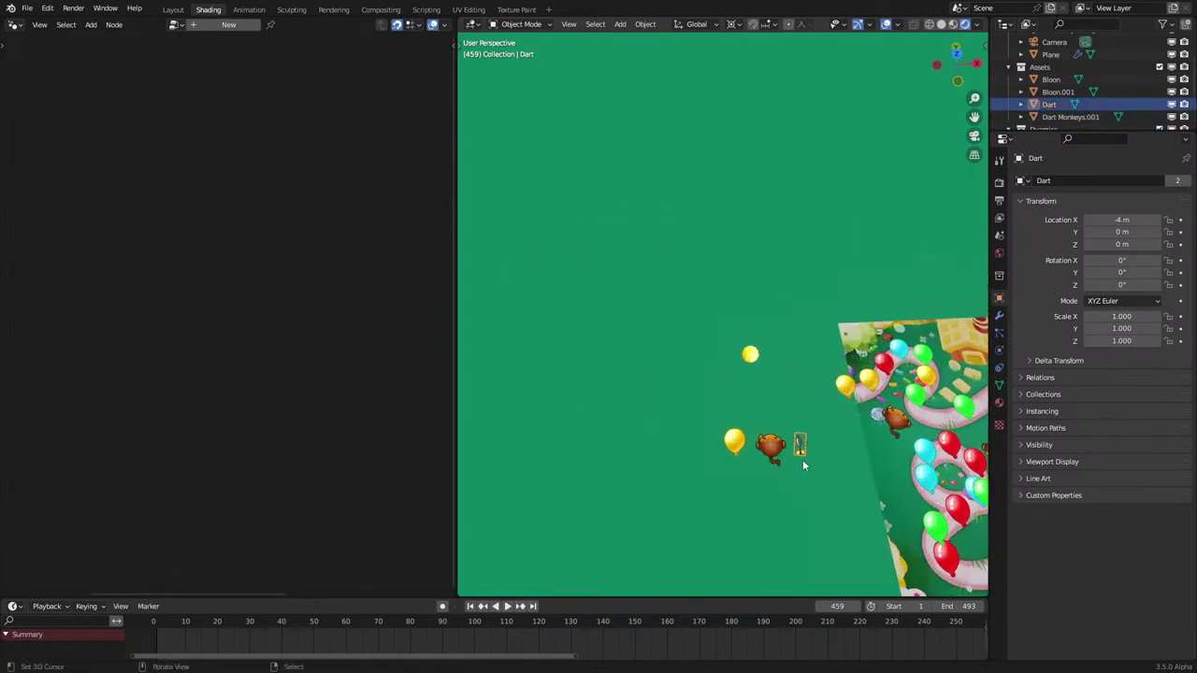
key("KP_7")
key("Tab")
scroll(792, 452, "up", 3)
scroll(683, 272, "up", 1)
middle_click_drag(789, 449, 741, 357, "shift")
scroll(683, 274, "up", 6)
scroll(719, 391, "up", 2)
Step: Try to slide the Dart mesh's upper-right corner vertex and connect vertices with a new edge
right_click(725, 335)
key("g")
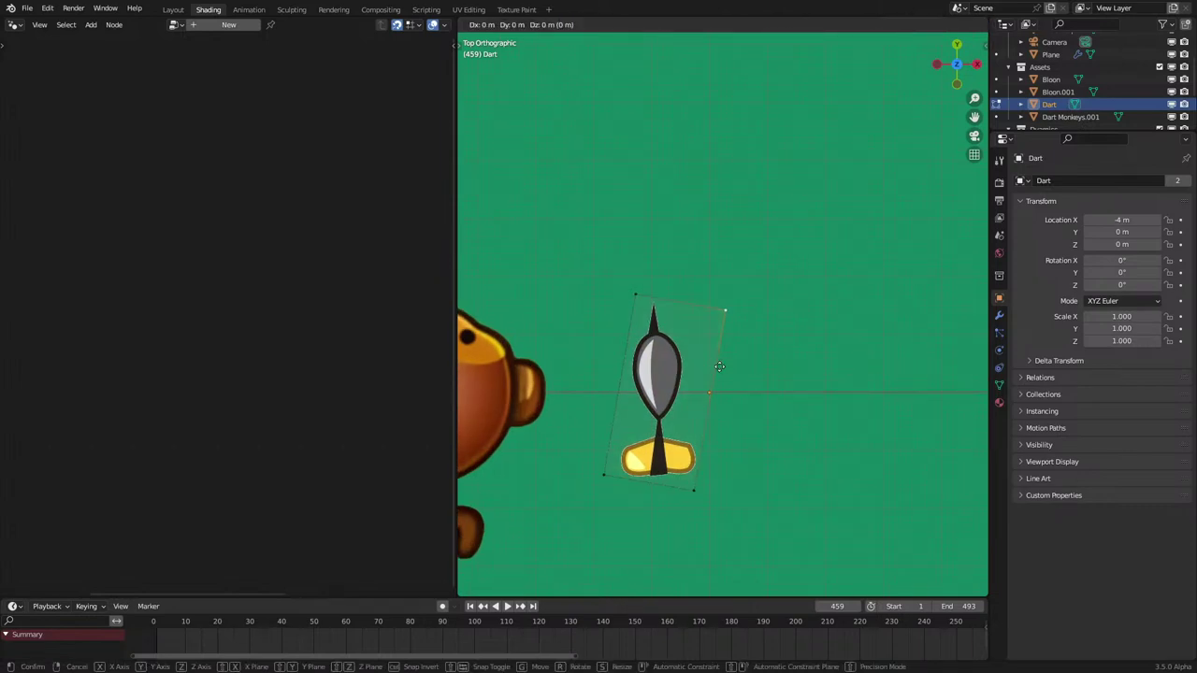
key("g")
right_click(698, 374)
key("j")
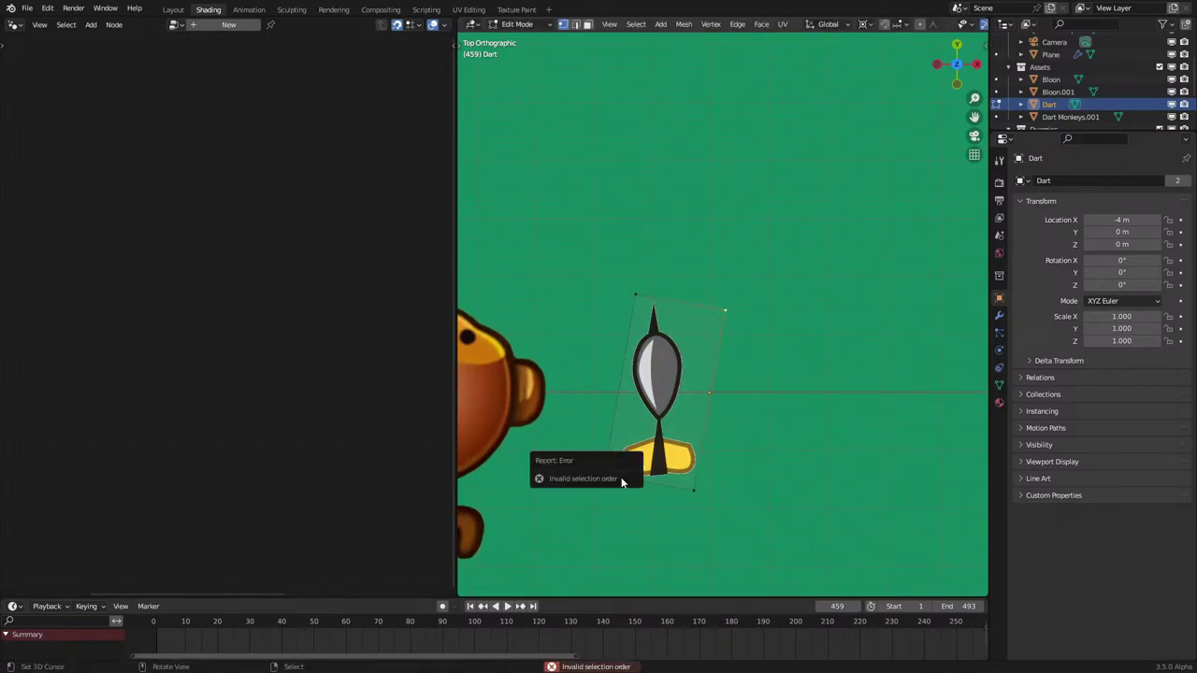
scroll(688, 378, "up", 3)
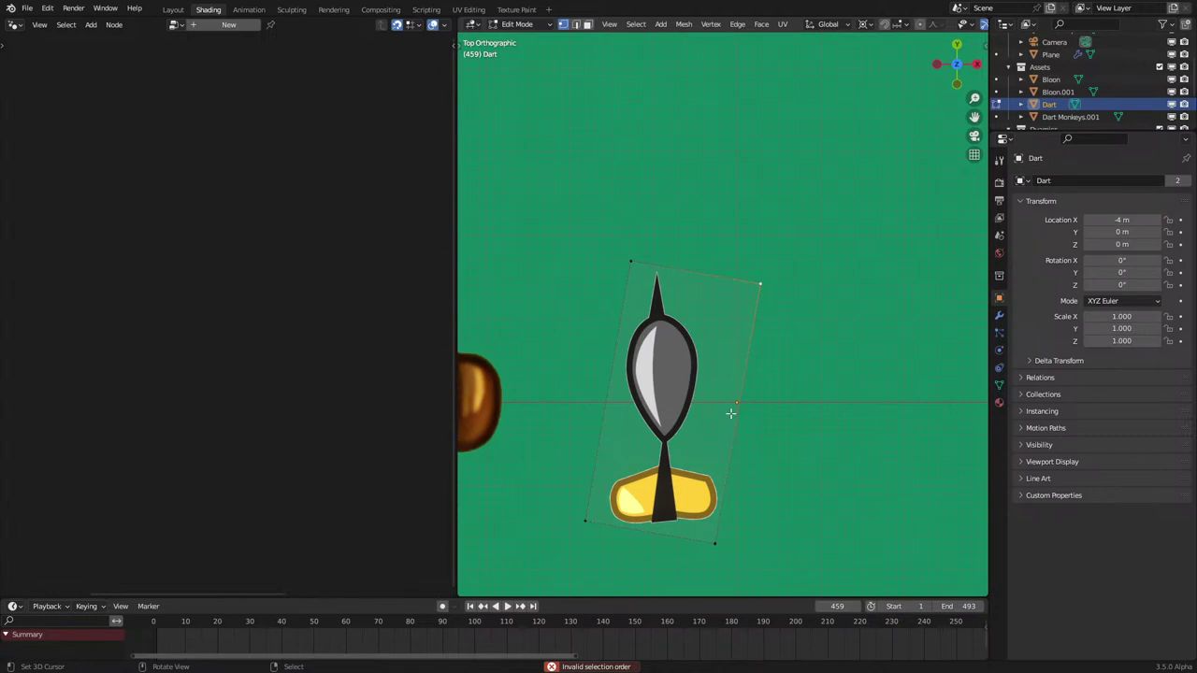
key("a")
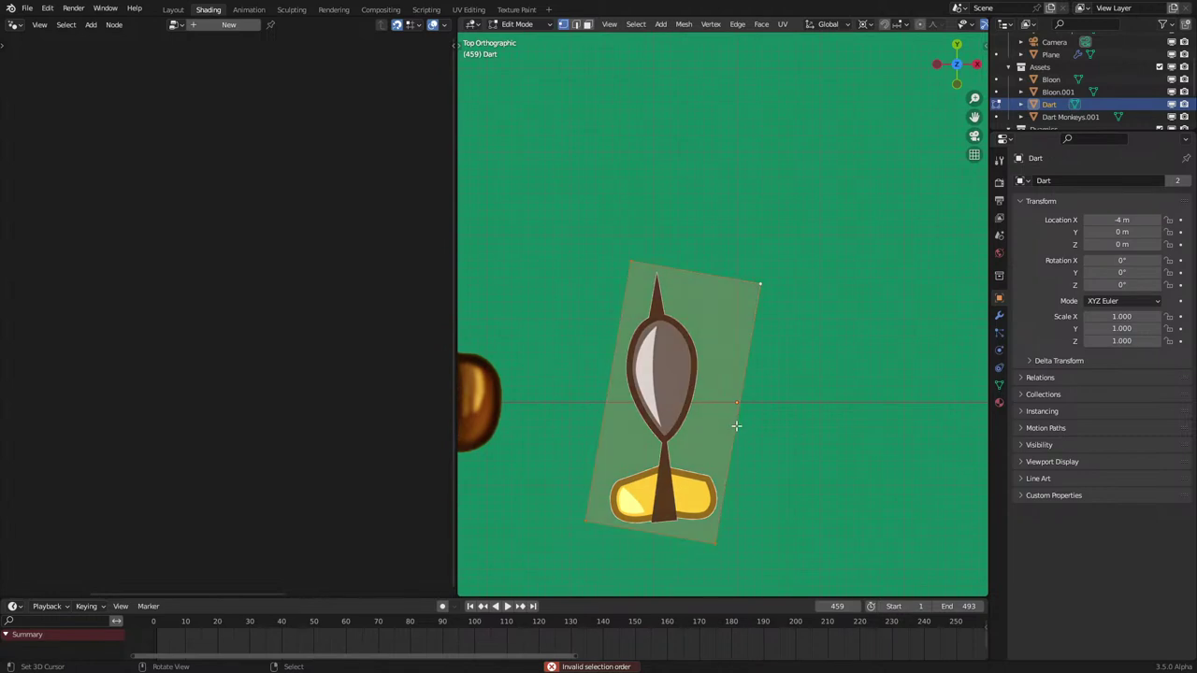
key("a")
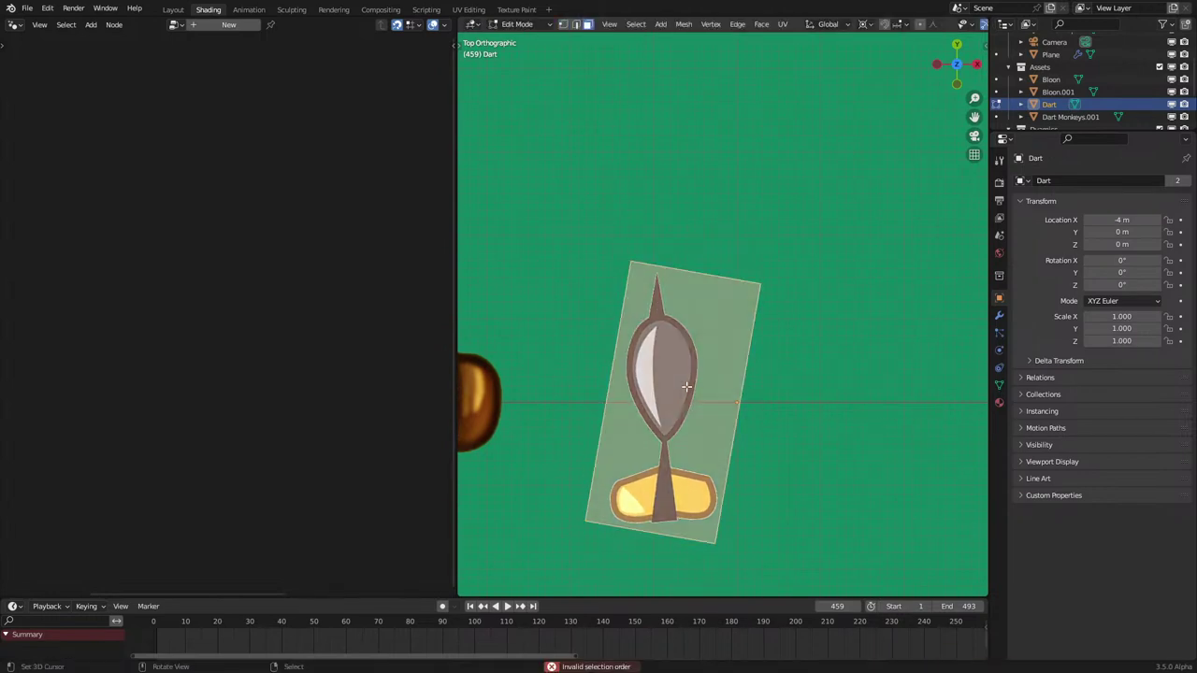
key("1")
right_click(633, 263)
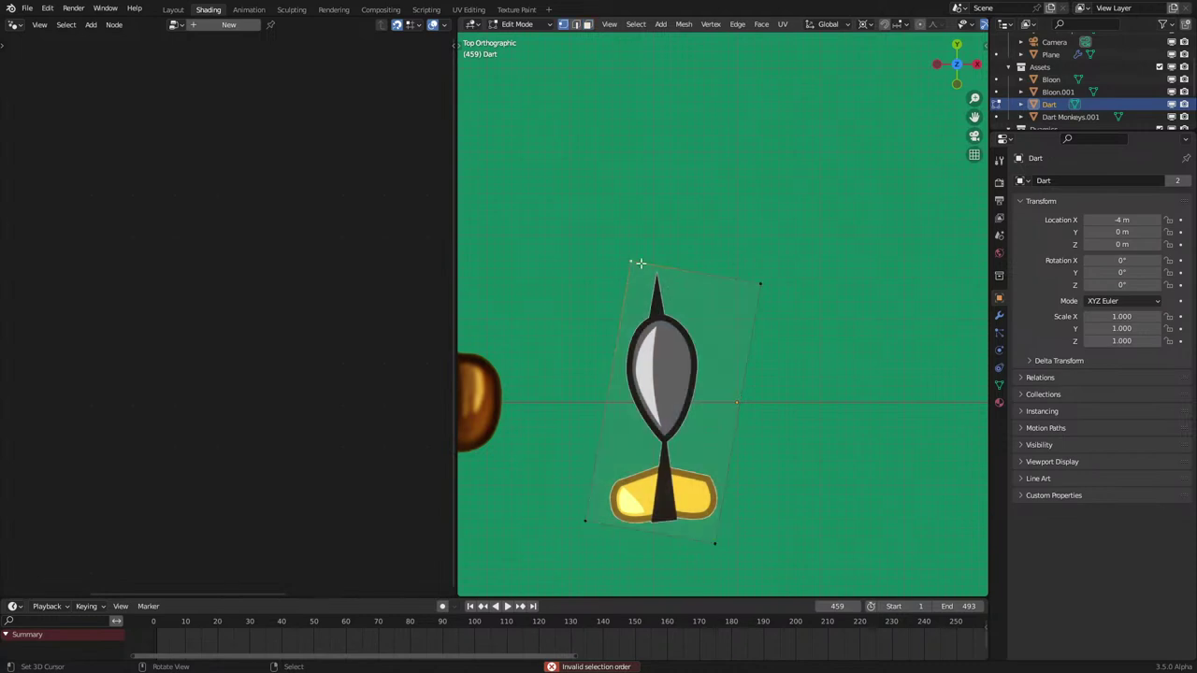
key("j")
Step: Knife-cut the Dart mesh along the Y axis just right of the dart image and delete the cut-off corner vertex
key("k")
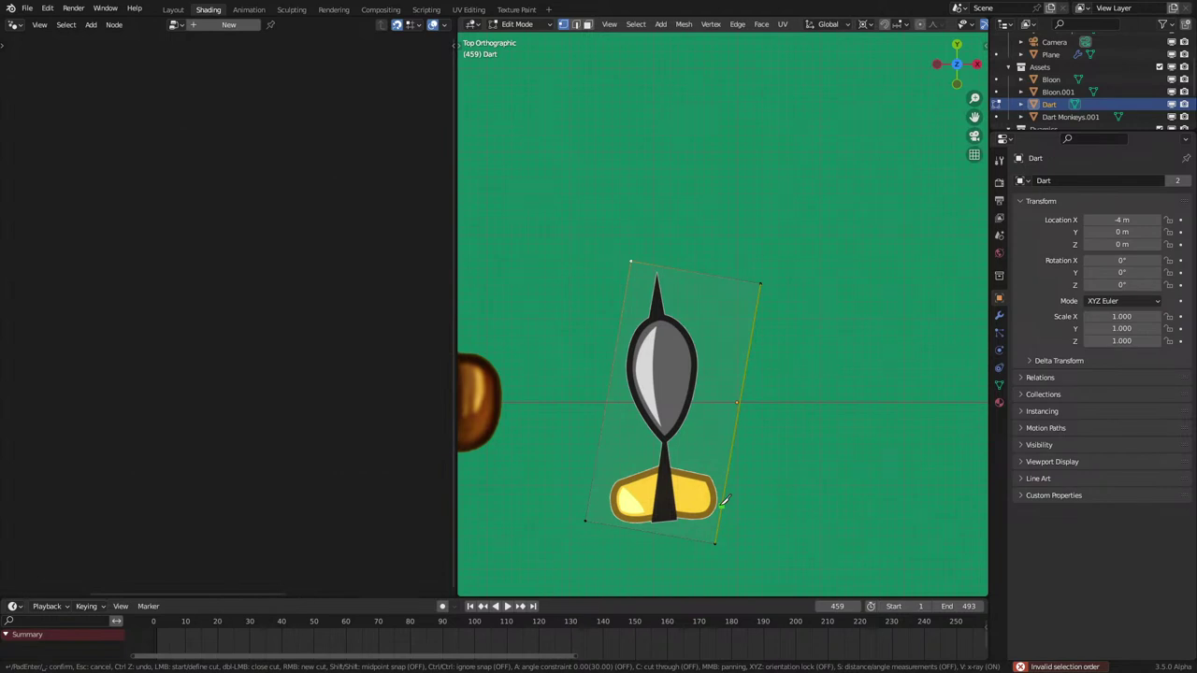
key("x")
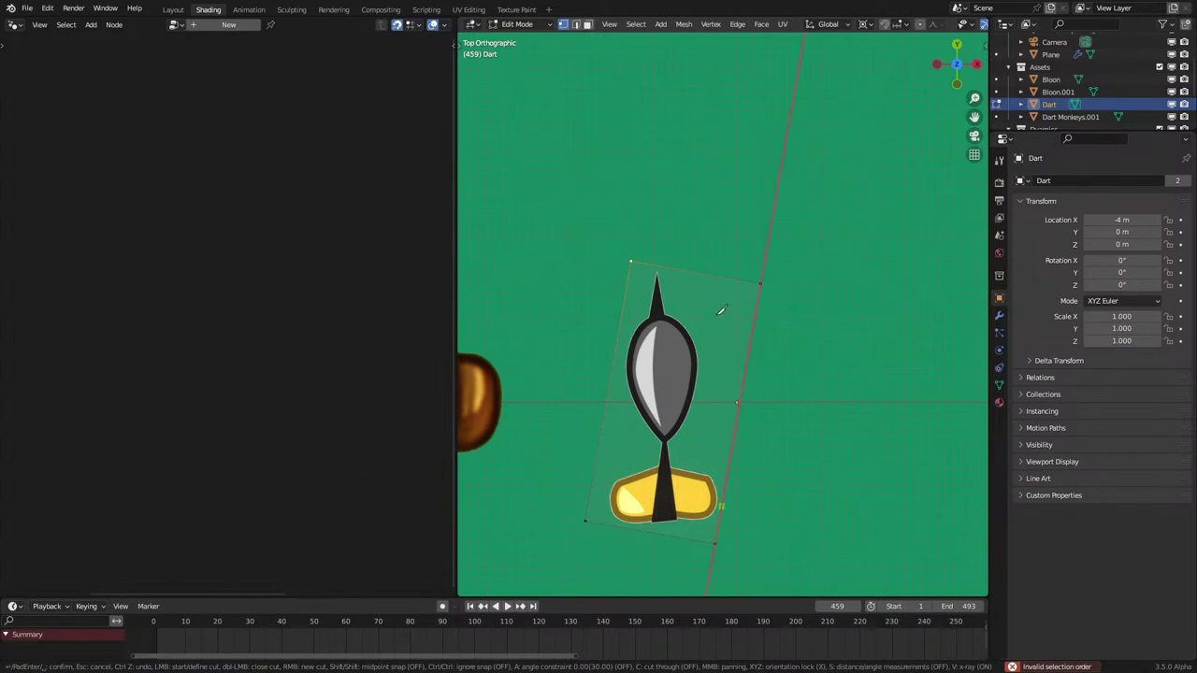
key("y")
left_click(716, 192)
key("Return")
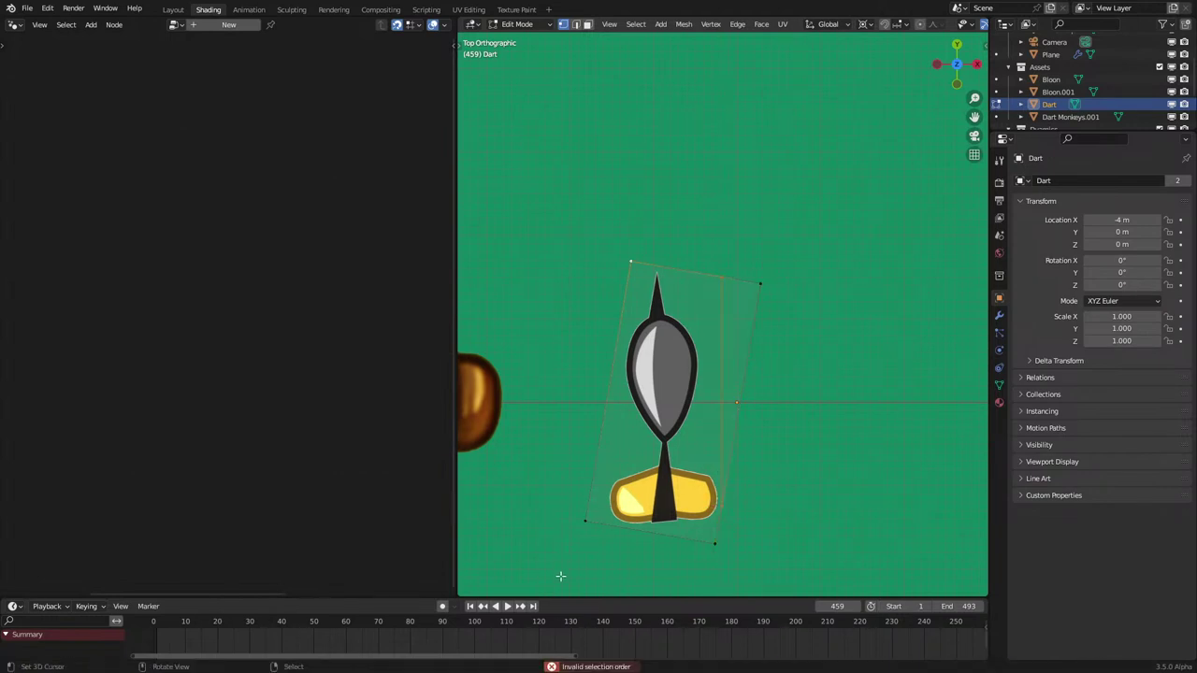
key("x")
left_click(769, 280)
key("a")
Step: Knife-cut the Dart mesh along the Y axis just left of the yellow fins and delete the lower-left corner vertex
middle_click_drag(728, 489, 773, 388, "shift")
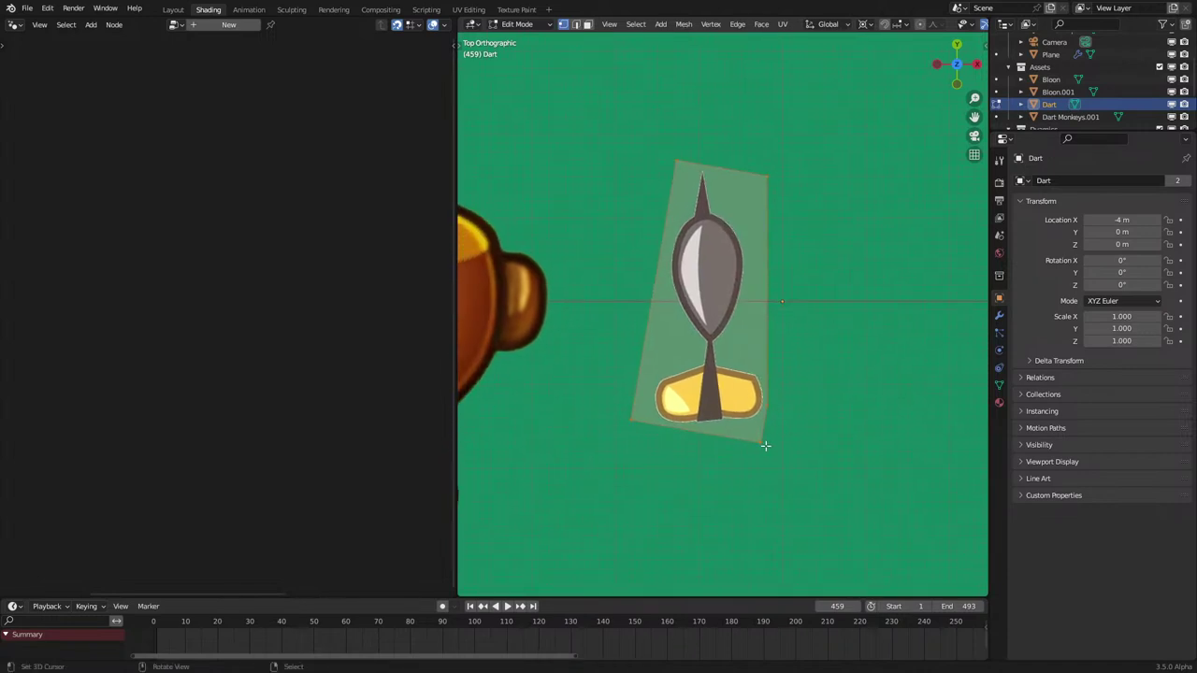
scroll(765, 446, "up", 2)
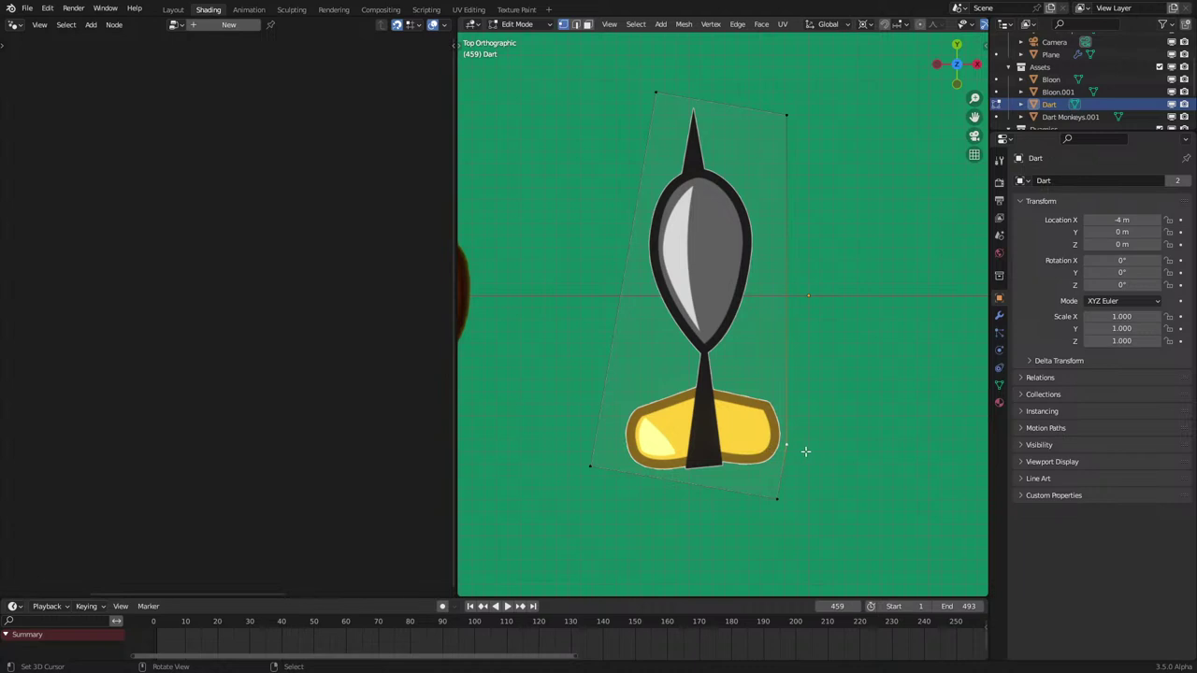
scroll(793, 445, "down", 2)
scroll(765, 453, "up", 1)
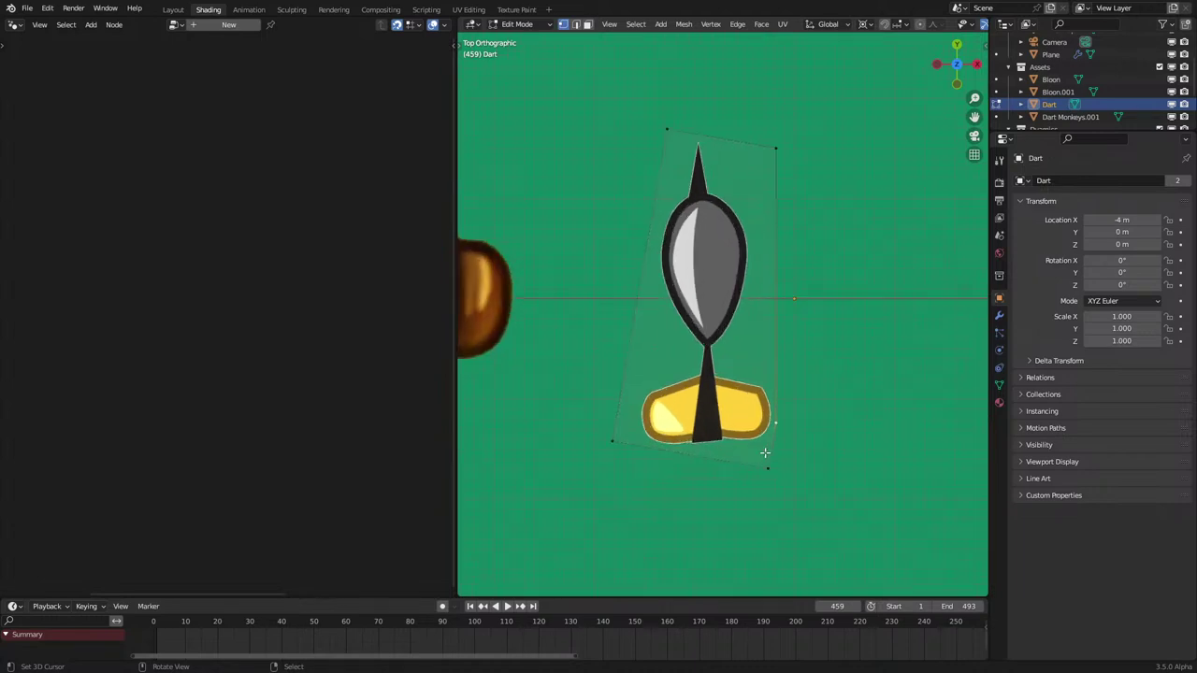
scroll(824, 459, "up", 2)
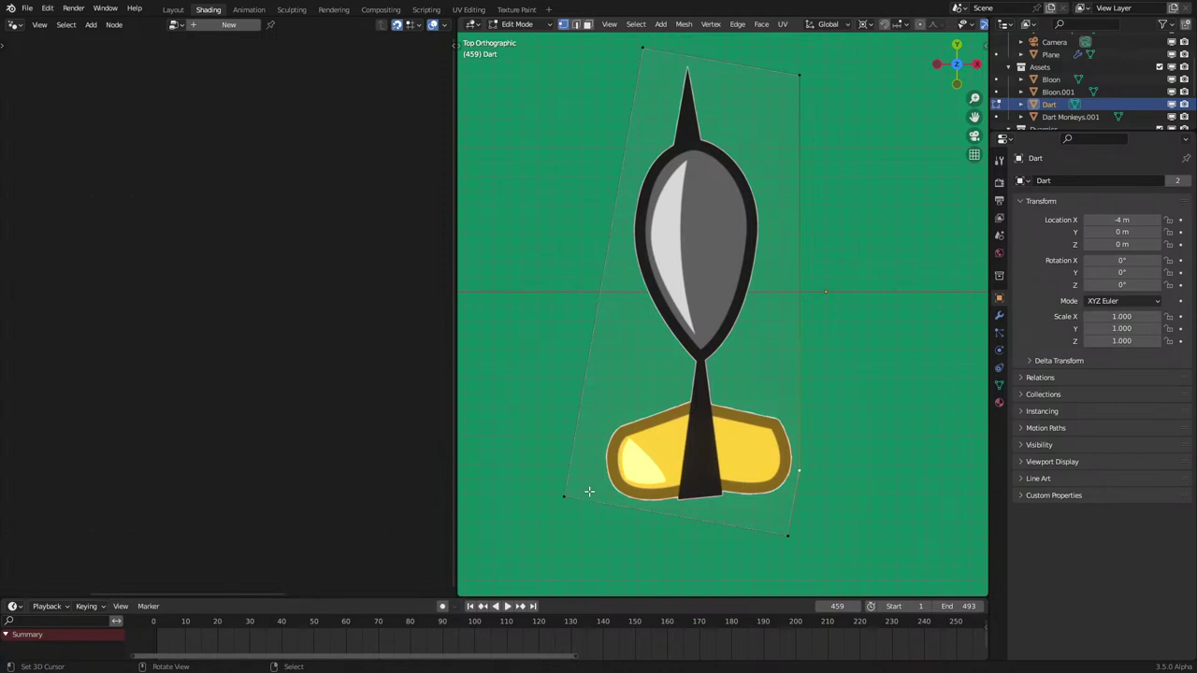
key("k")
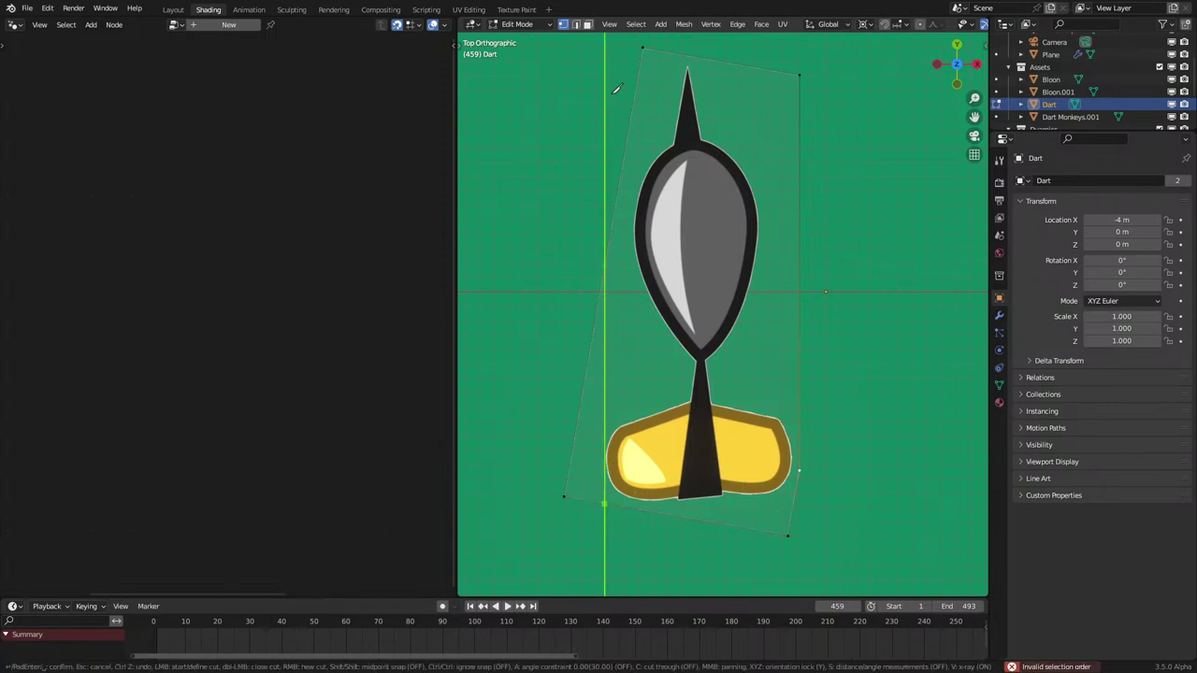
key("Escape")
right_click(534, 488)
key("x")
left_click(534, 488)
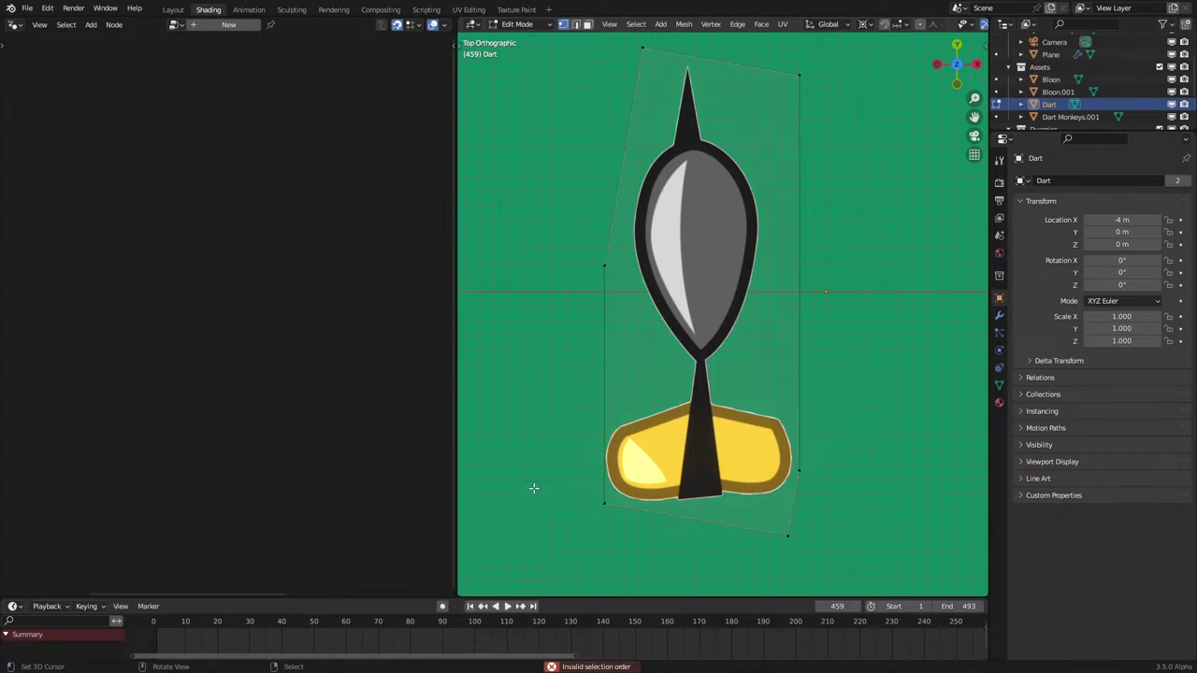
key("a")
Step: Slide the Dart mesh's top-left vertex to the dart's tip and its top-right vertex down the right edge to mid-body
middle_click_drag(734, 238, 712, 389, "shift")
left_click(617, 193)
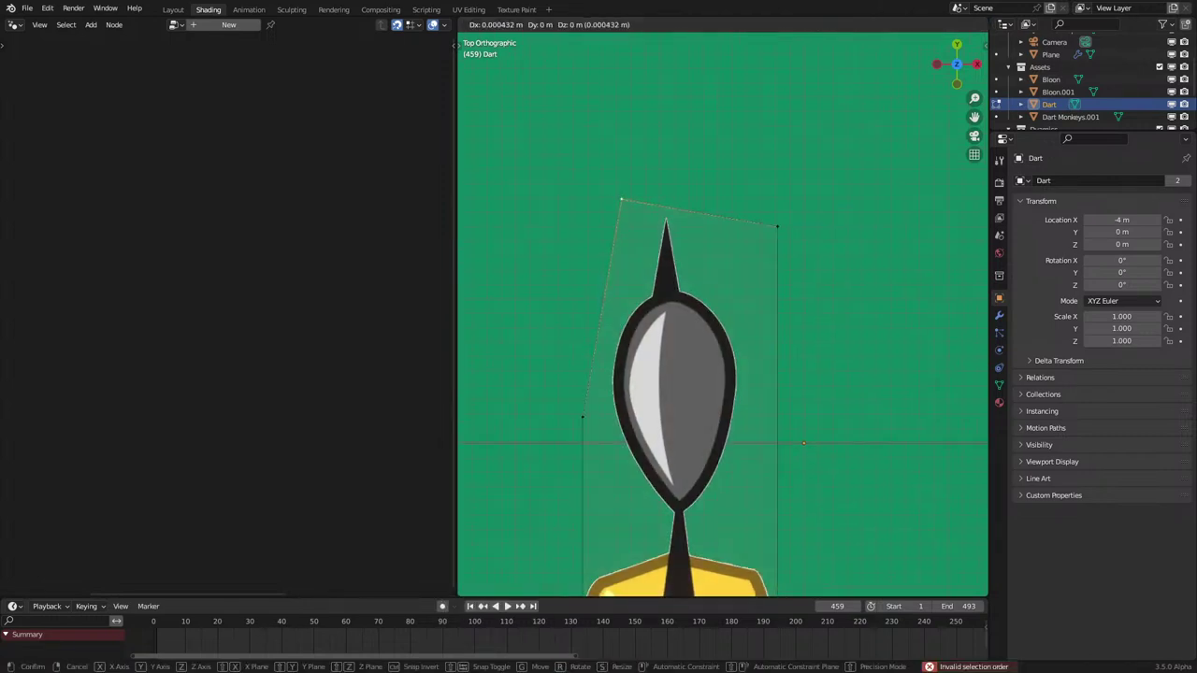
key("shift+v")
left_click(659, 206)
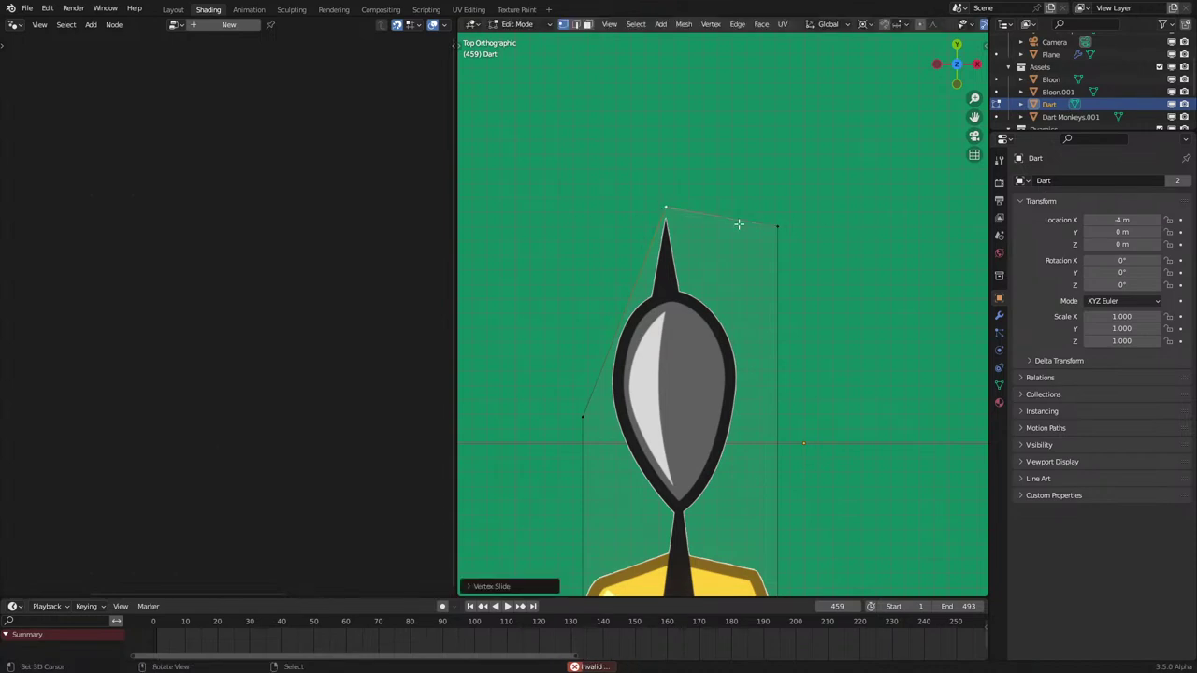
left_click(777, 225)
key("shift+v")
left_click(777, 425)
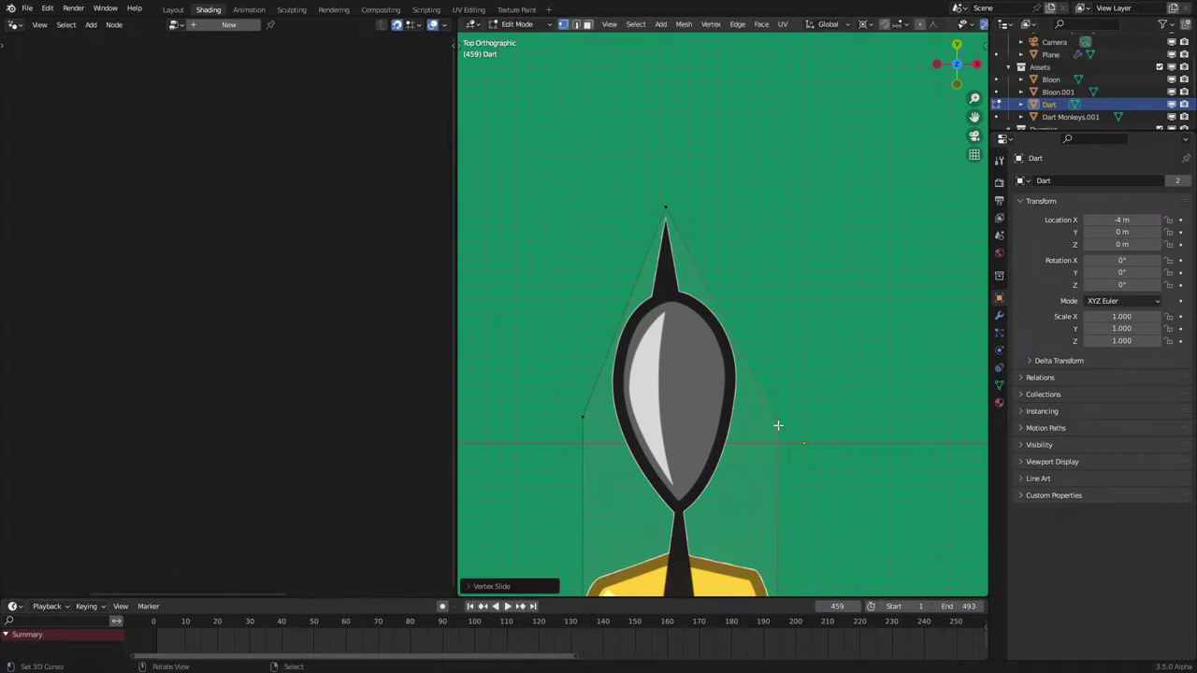
Step: Slide the Dart mesh's bottom-right vertex up its slanted edge to level with the bottom-left vertex
scroll(771, 453, "down", 1)
middle_click_drag(764, 450, 773, 329, "shift")
key("a")
scroll(762, 506, "up", 1)
left_click(782, 540)
key("shift+v")
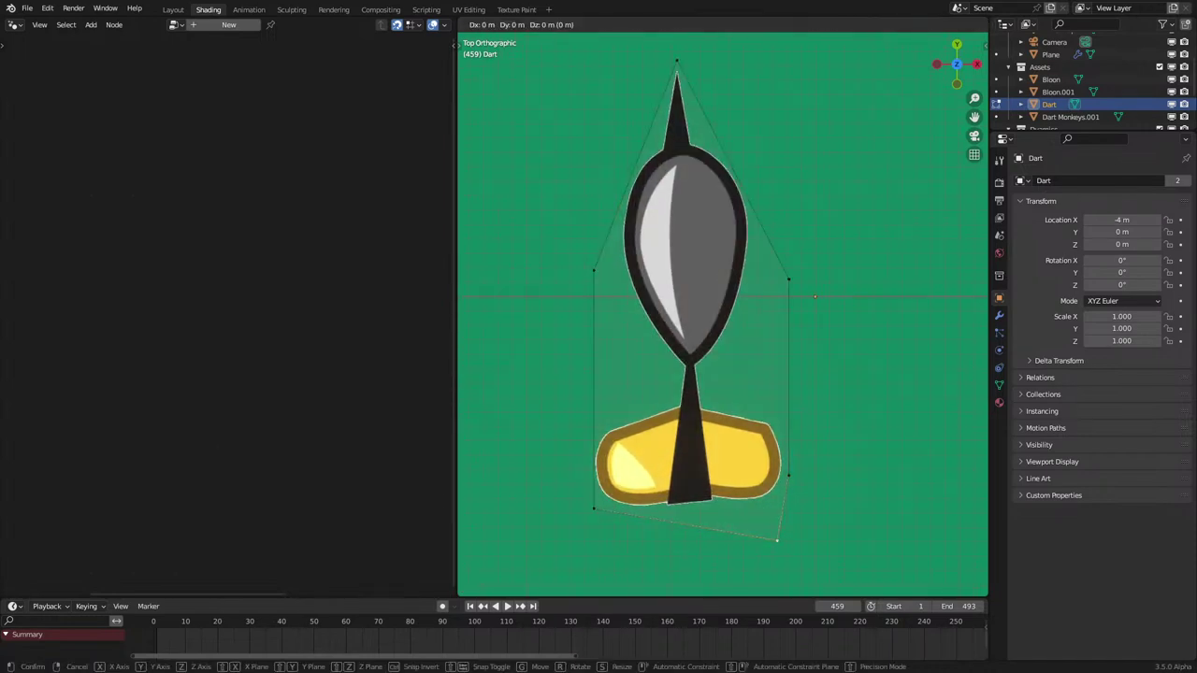
left_click(798, 510)
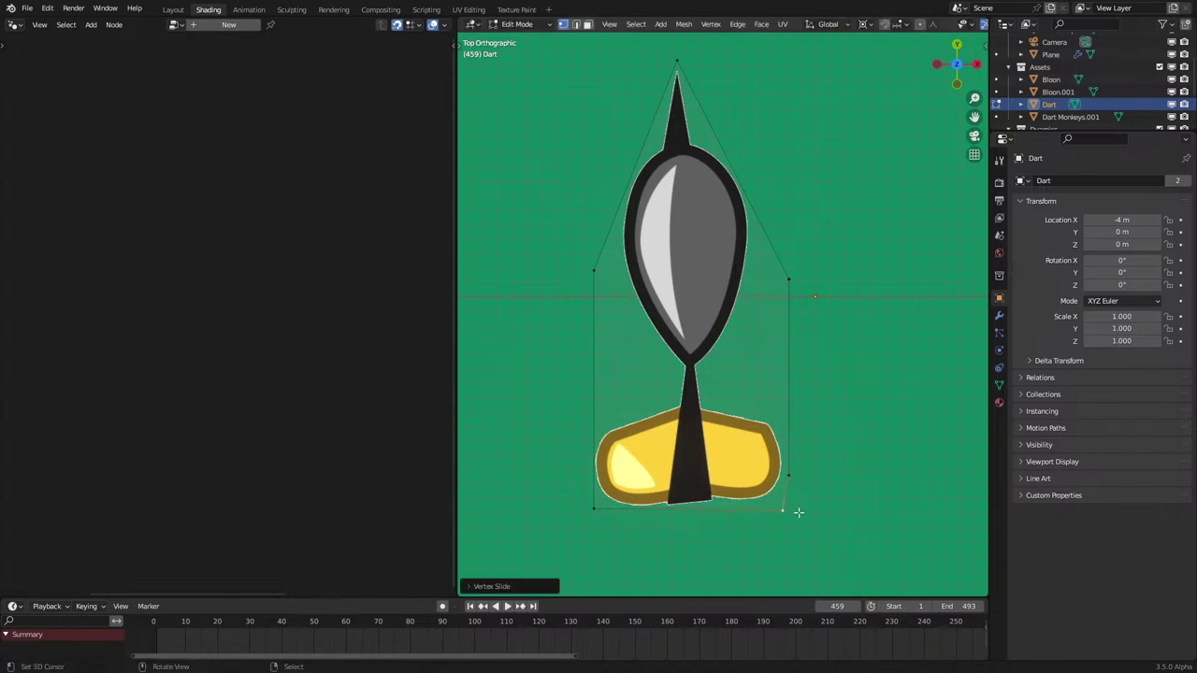
Step: Try to slide the vertex above the Dart mesh's bottom-right corner and shift the corner along X
key("a")
left_click(793, 486)
key("shift+v")
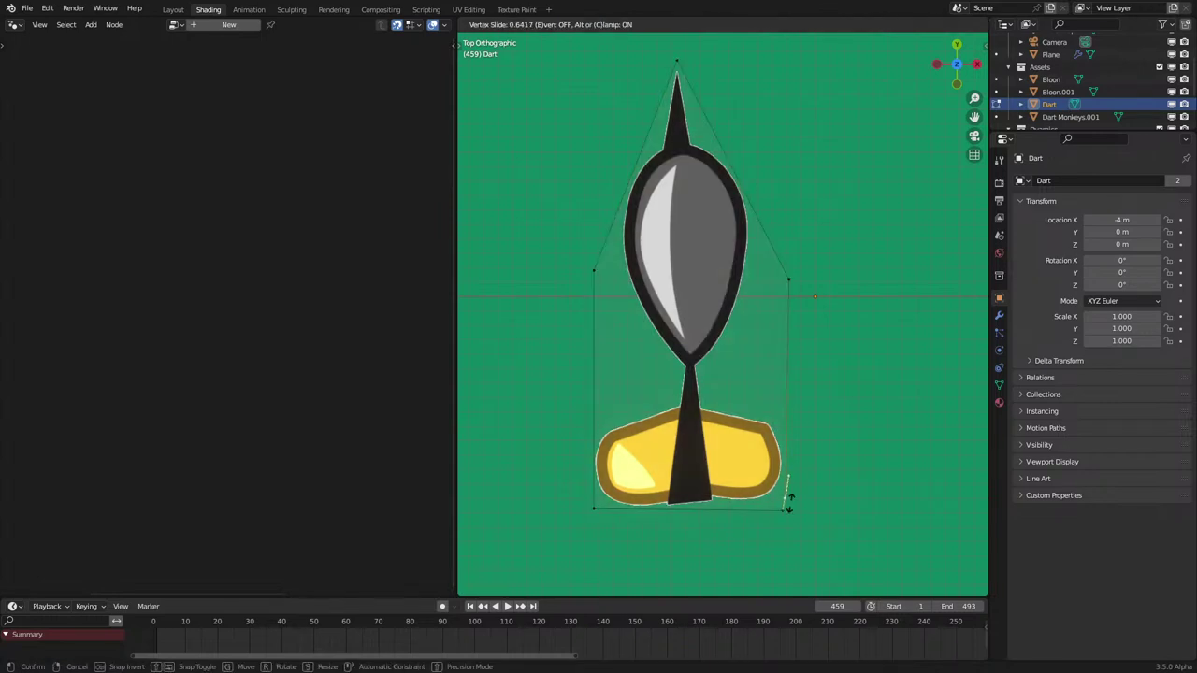
left_click(787, 510)
middle_click_drag(785, 515, 689, 344, "shift")
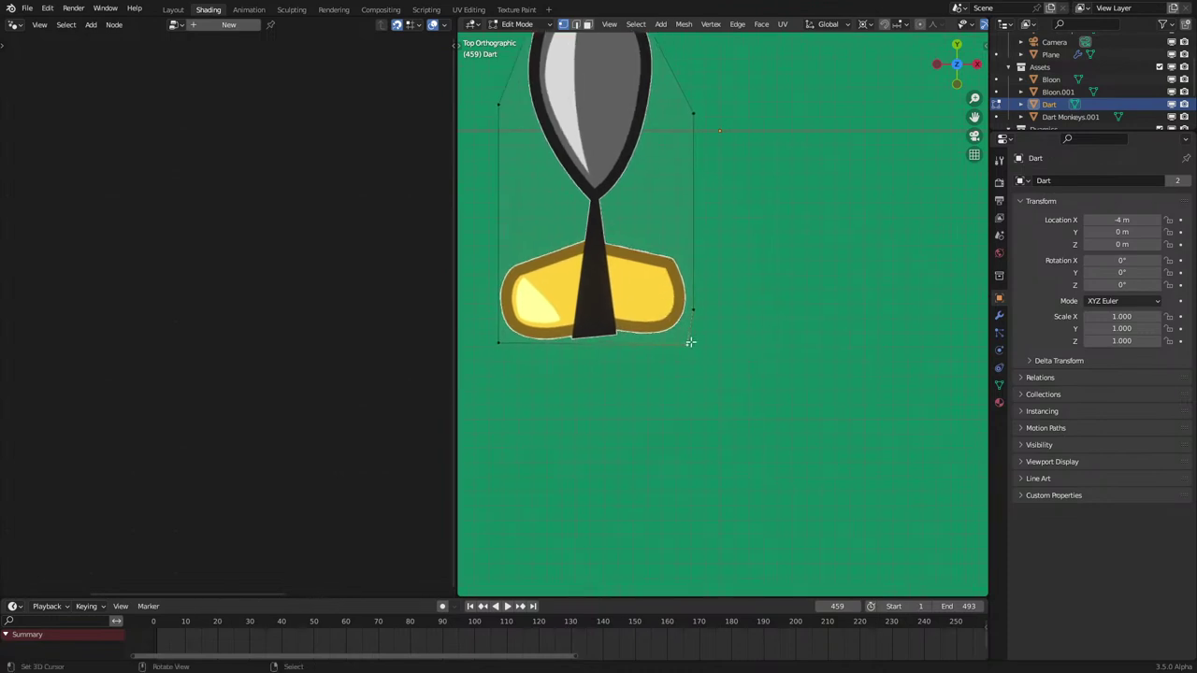
scroll(690, 374, "up", 8)
key("g")
key("g")
right_click(684, 418)
key("g")
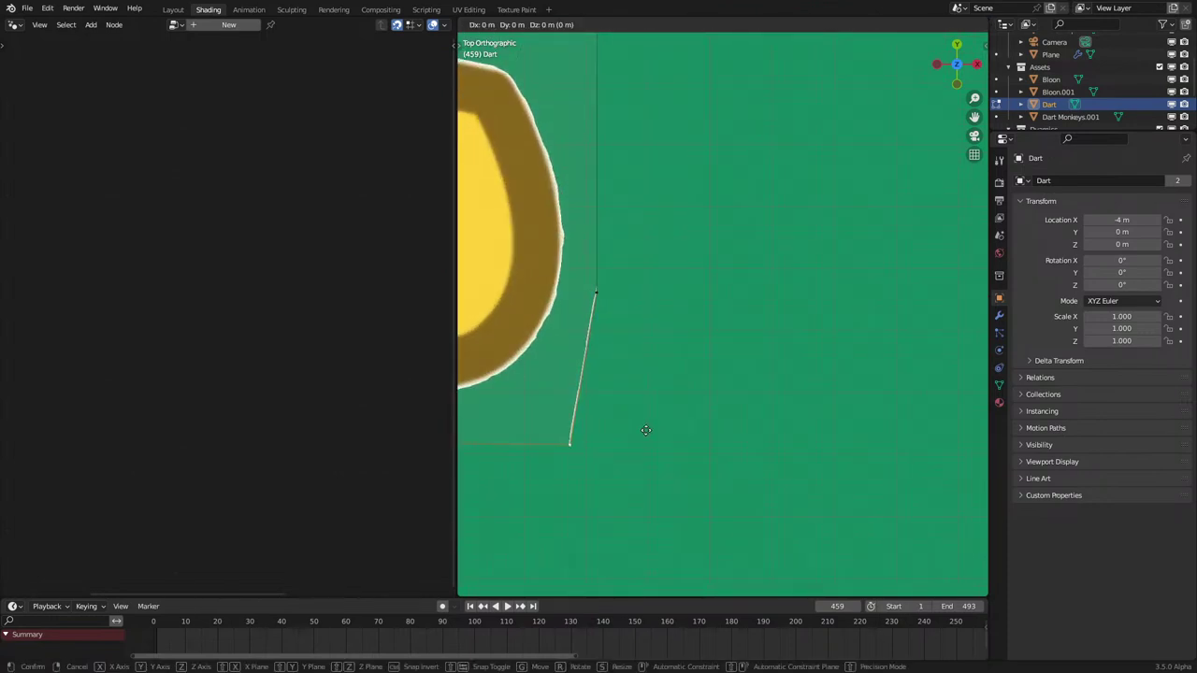
key("x")
right_click(677, 430)
Step: Try to square the Dart mesh's bottom-right corner by extruding a vertex downward and sliding the neighbouring vertices
key("g")
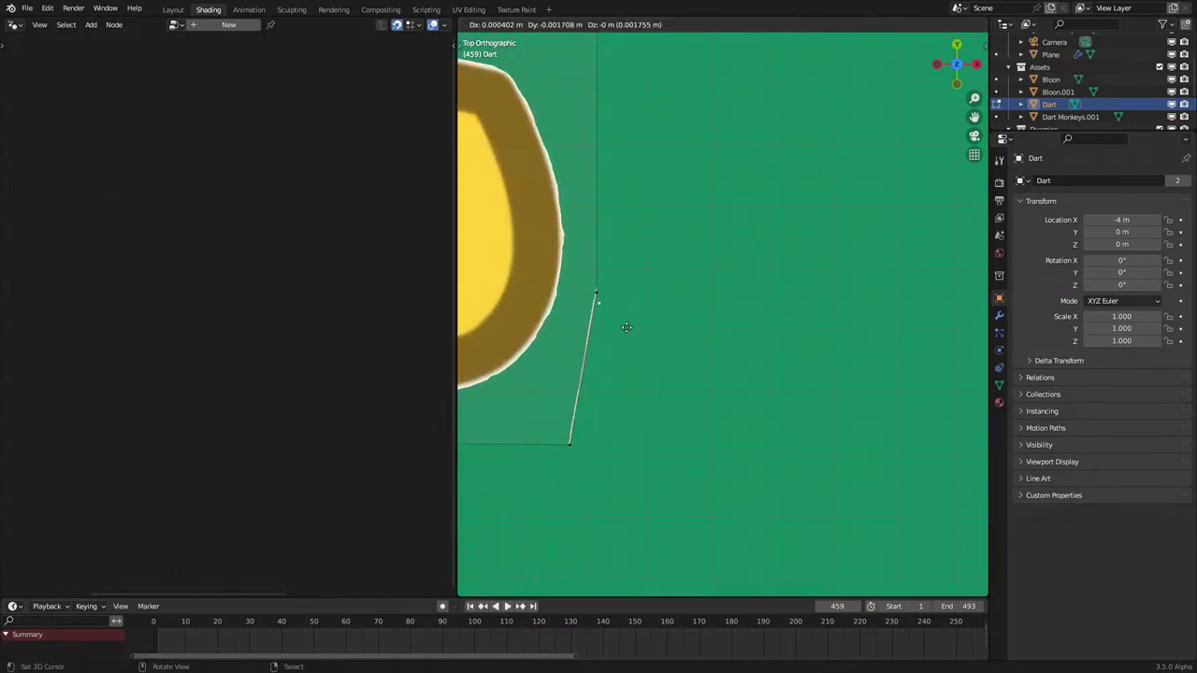
left_click(610, 457)
right_click(600, 282)
key("g")
key("g")
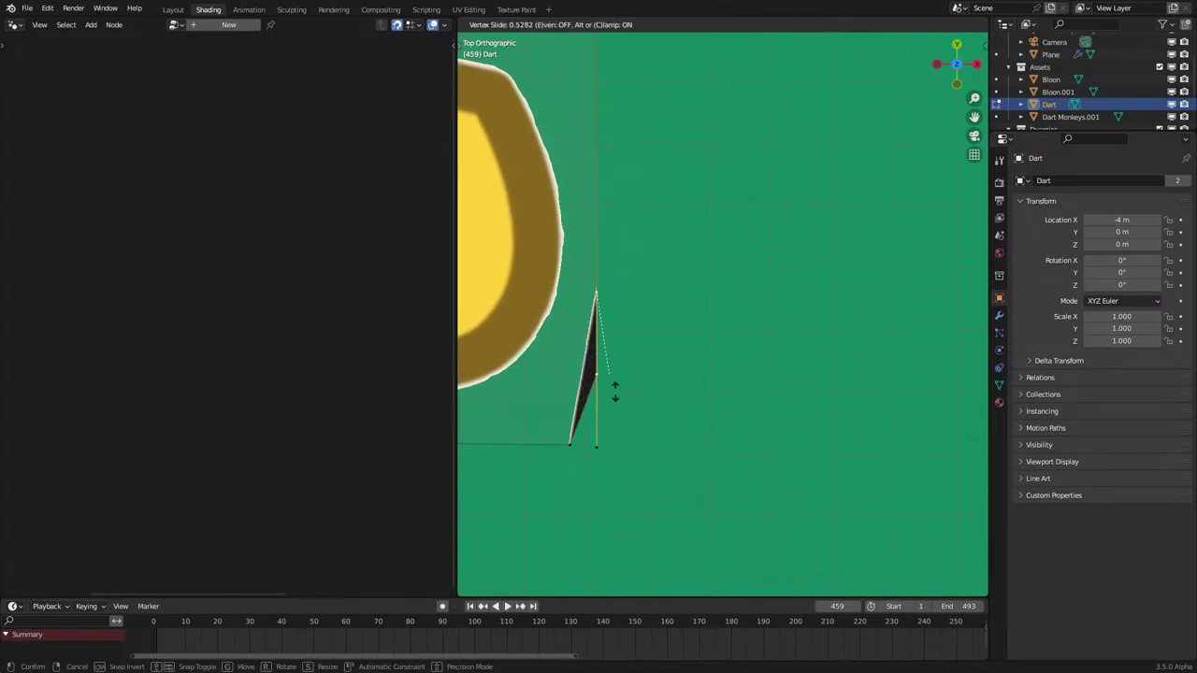
left_click(608, 446)
right_click(570, 451)
key("g")
key("g")
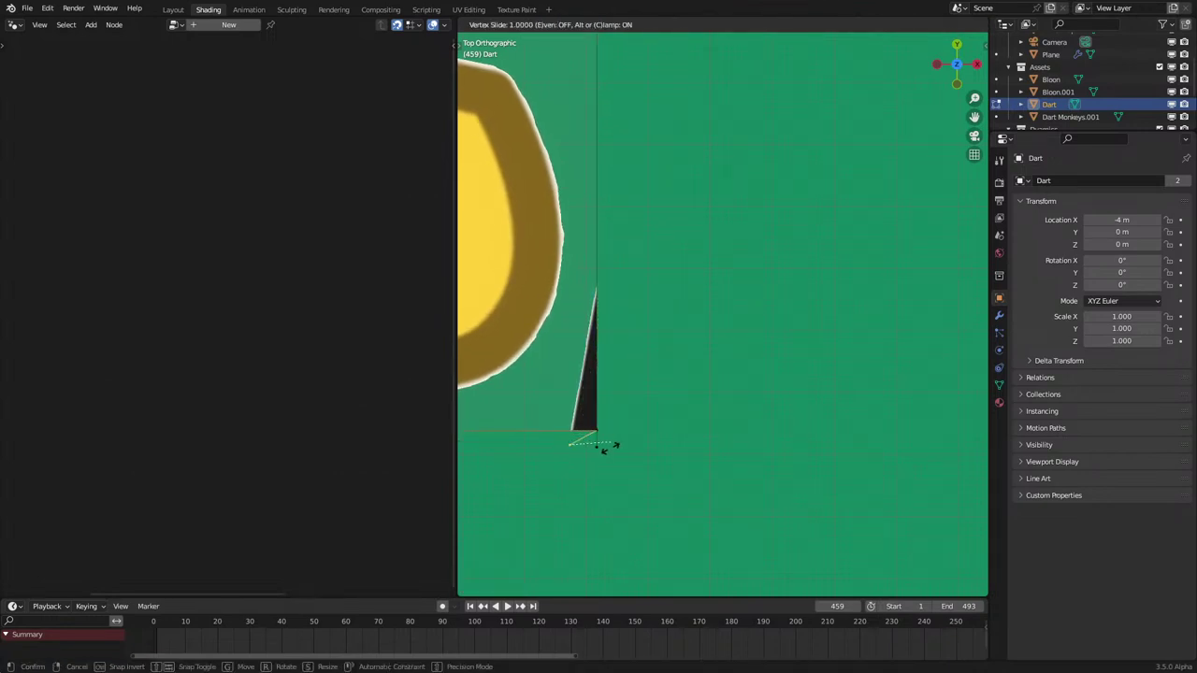
right_click(611, 449)
middle_click_drag(581, 389, 726, 435, "shift")
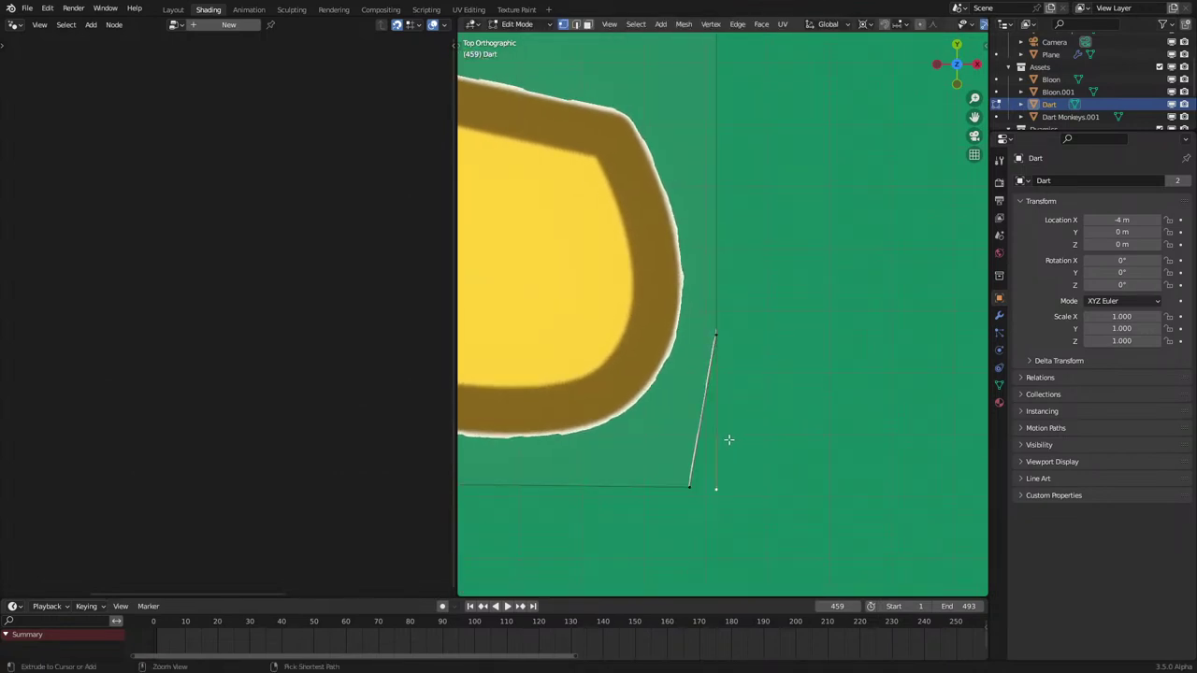
Step: Slide the short slanted edge at the Dart mesh's bottom-right corner inward, leave Edit Mode and select the Dart
key("g")
key("g")
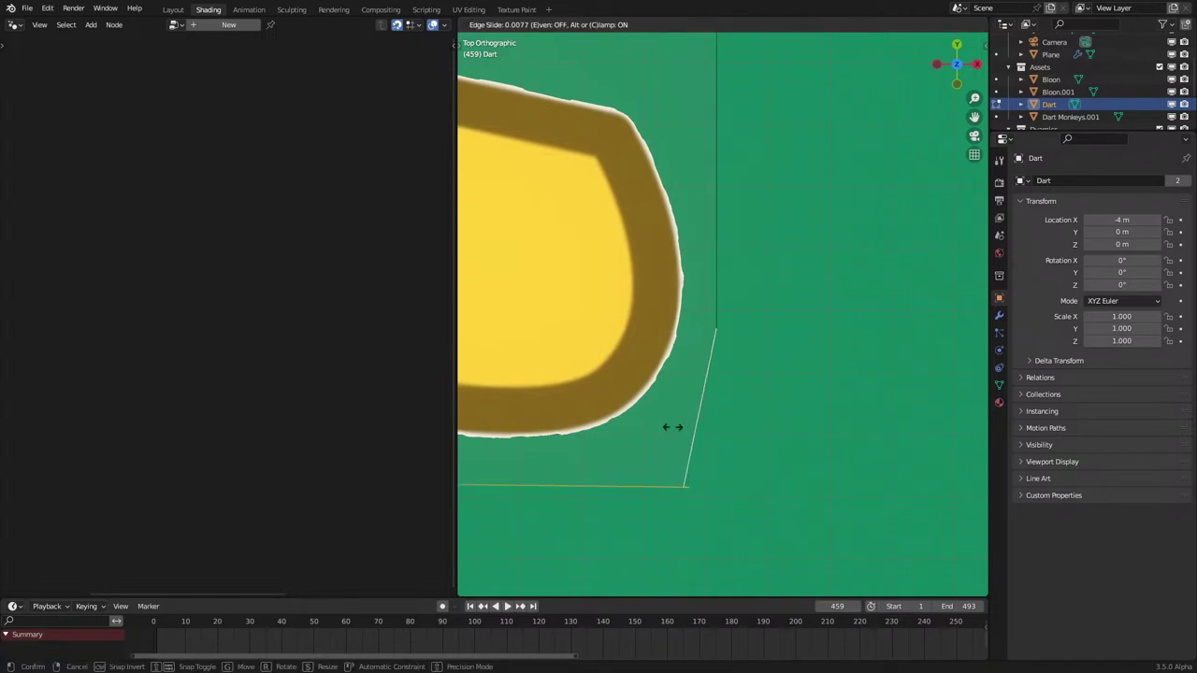
left_click(632, 408)
key("Tab")
scroll(791, 438, "down", 5)
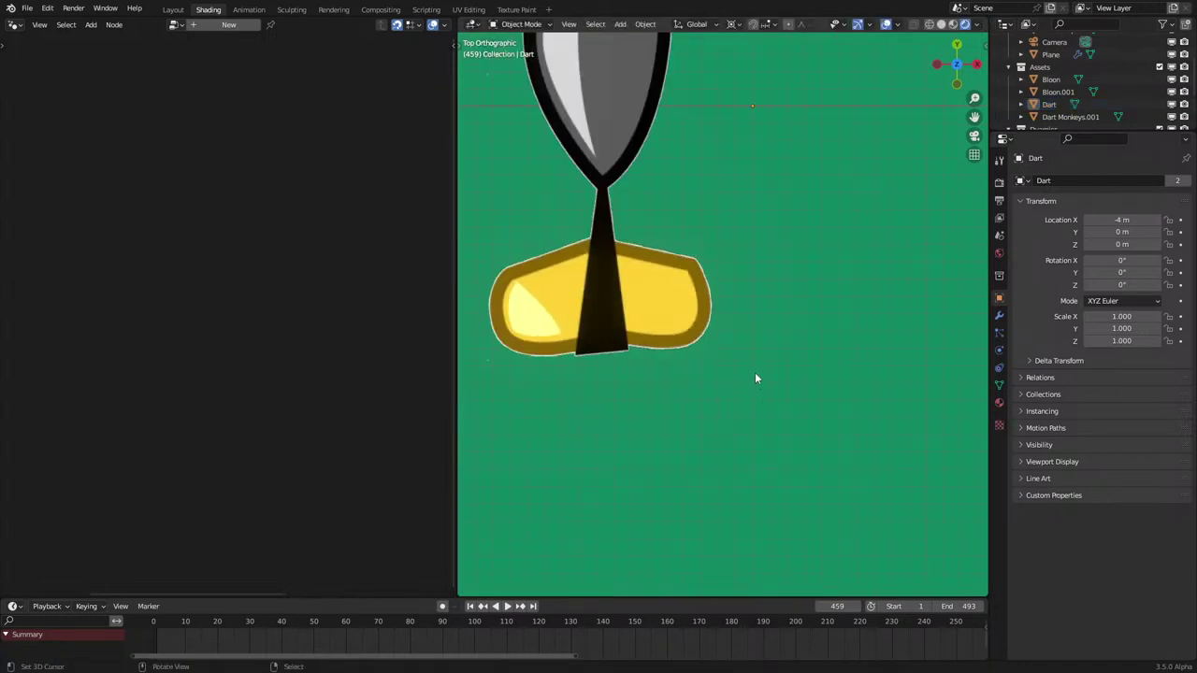
left_click(673, 389)
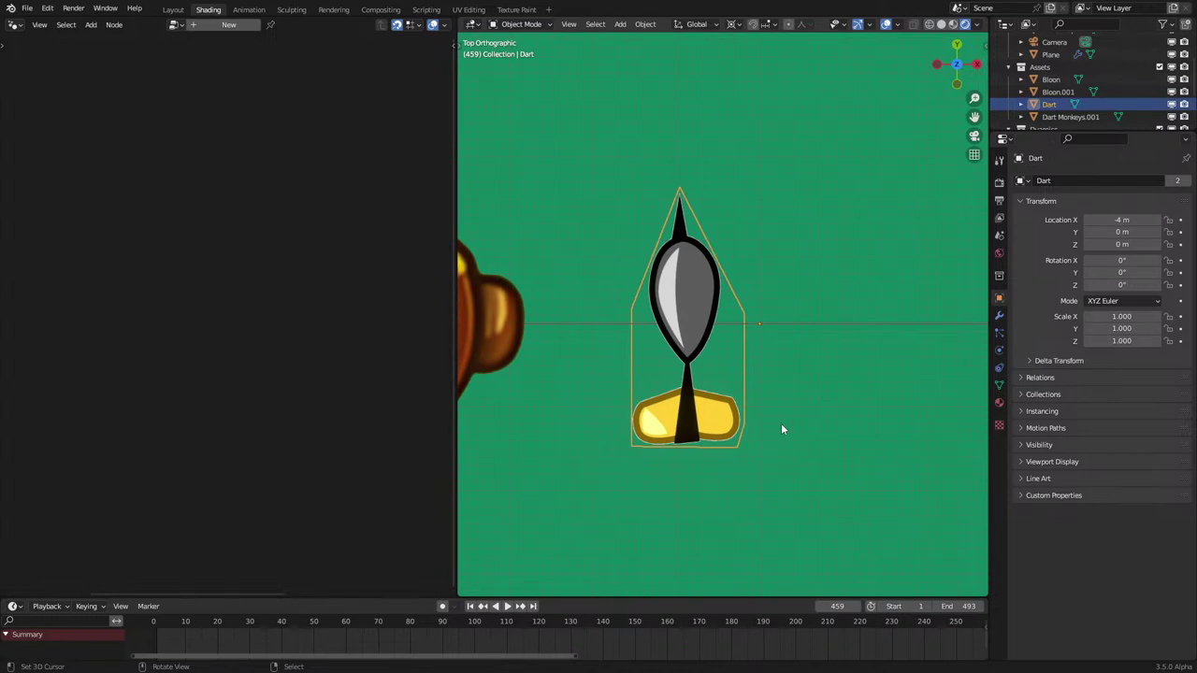
Step: Slide the Dart mesh's long right-hand edge and the vertex at its lower end to adjust the outline, and leave Edit Mode
scroll(782, 429, "up", 3)
key("Tab")
key("g")
key("g")
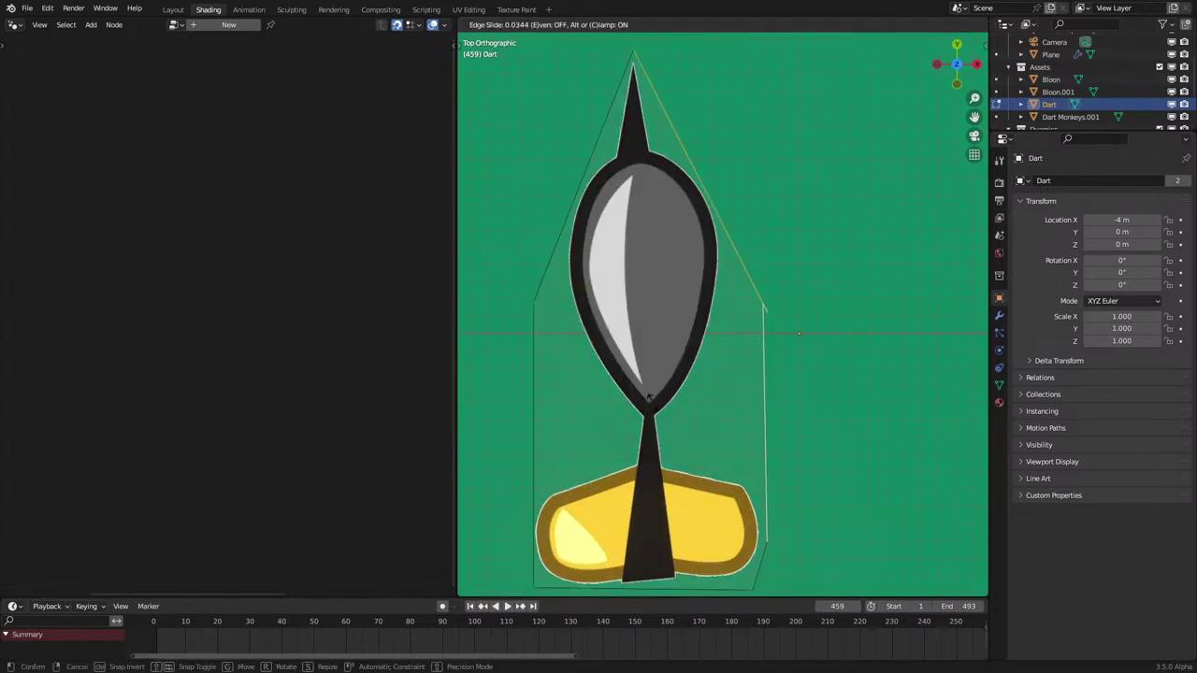
left_click(619, 396)
key("g")
key("g")
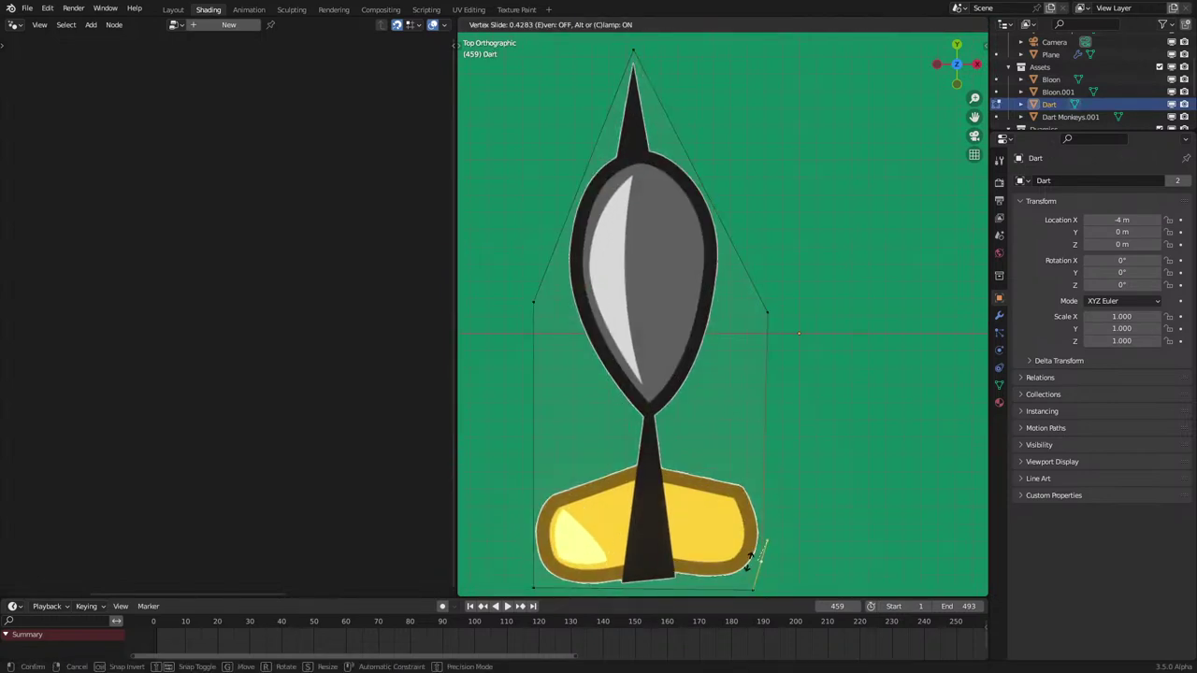
left_click(768, 297)
key("Tab")
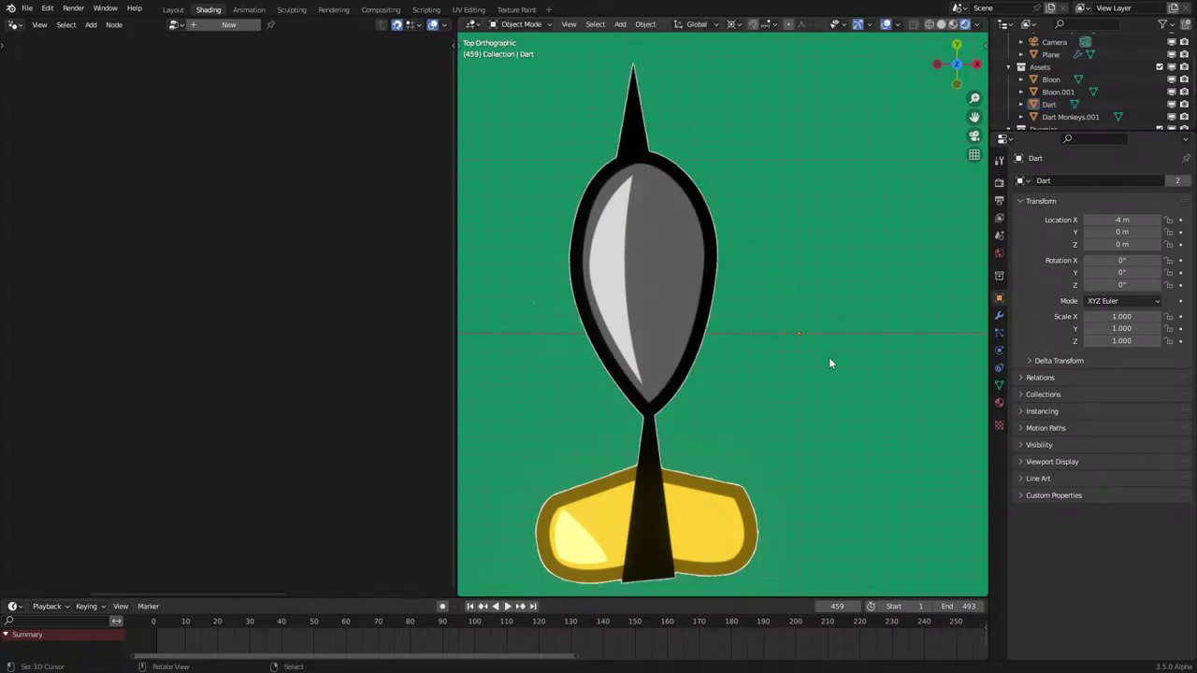
Step: Play the simulation in solid shading and inspect the asset outlines on the map from an angled view
scroll(828, 363, "down", 5)
scroll(829, 366, "down", 7)
scroll(846, 369, "up", 1)
middle_click_drag(854, 367, 698, 384, "shift")
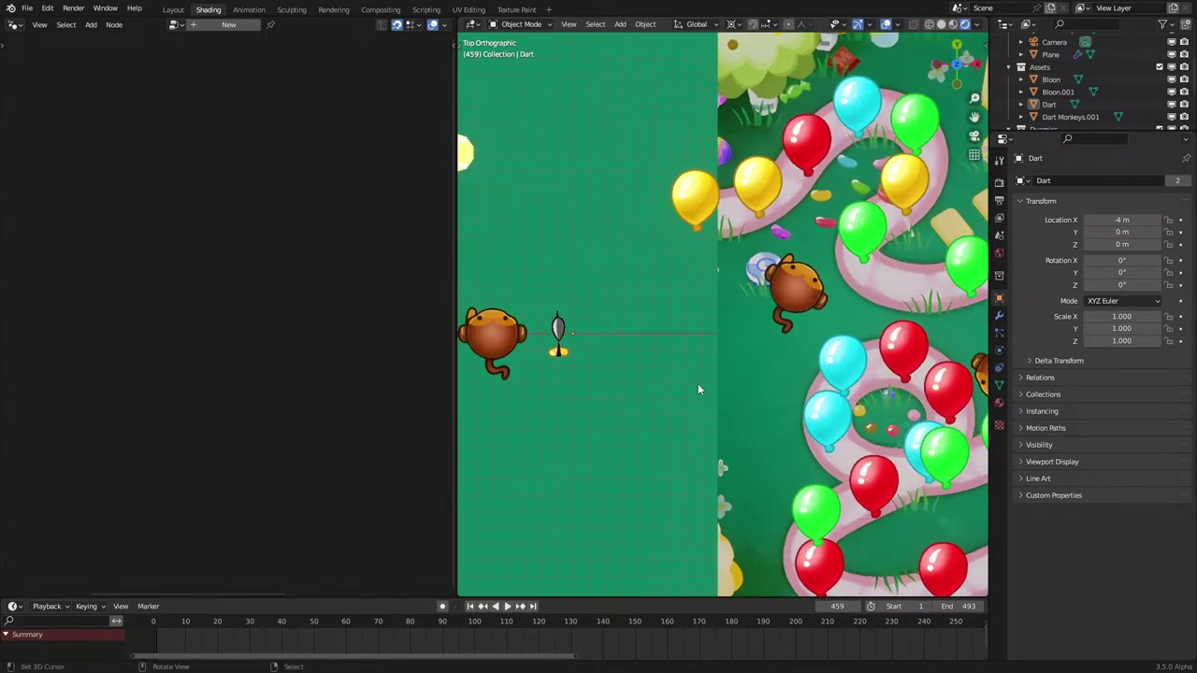
key("space")
key("z")
key("6")
middle_click_drag(848, 404, 668, 402, "shift")
mouse_move(793, 463)
middle_mouse_down()
mouse_move(799, 432)
mouse_move(695, 405)
middle_mouse_up()
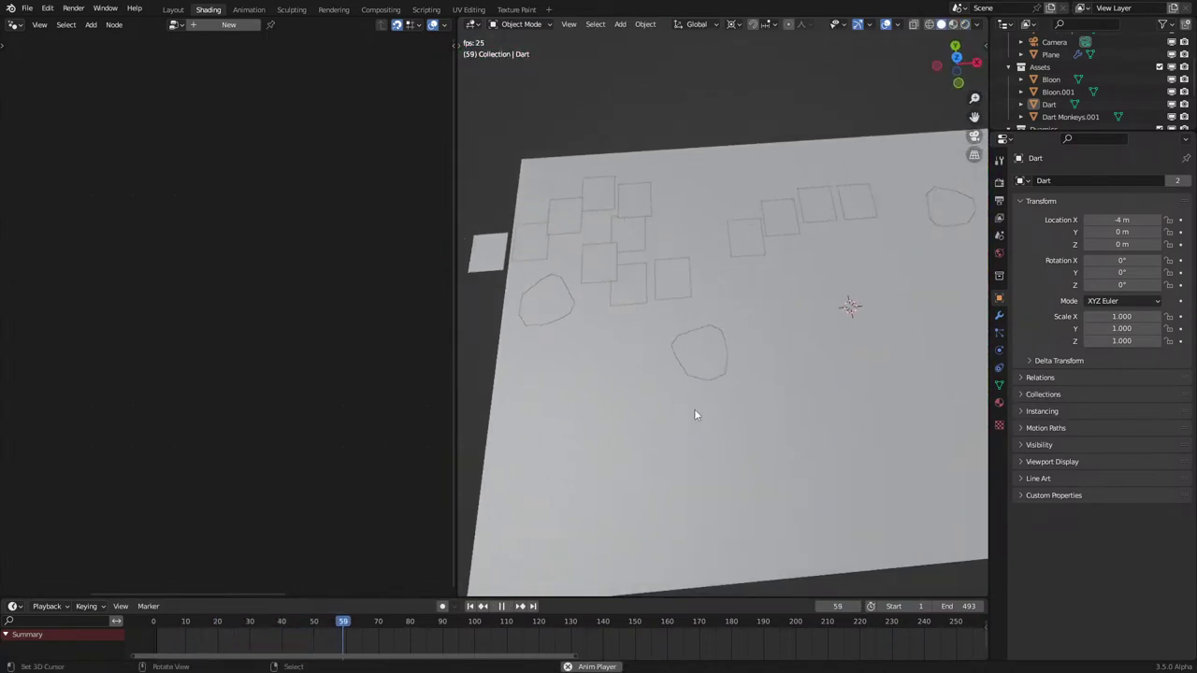
key("space")
Step: Set the Dart material's viewport display colour to dark grey with saturation 0 and value 0.076, and play the simulation briefly
scroll(694, 410, "down", 4)
right_click(551, 330)
left_click(999, 402)
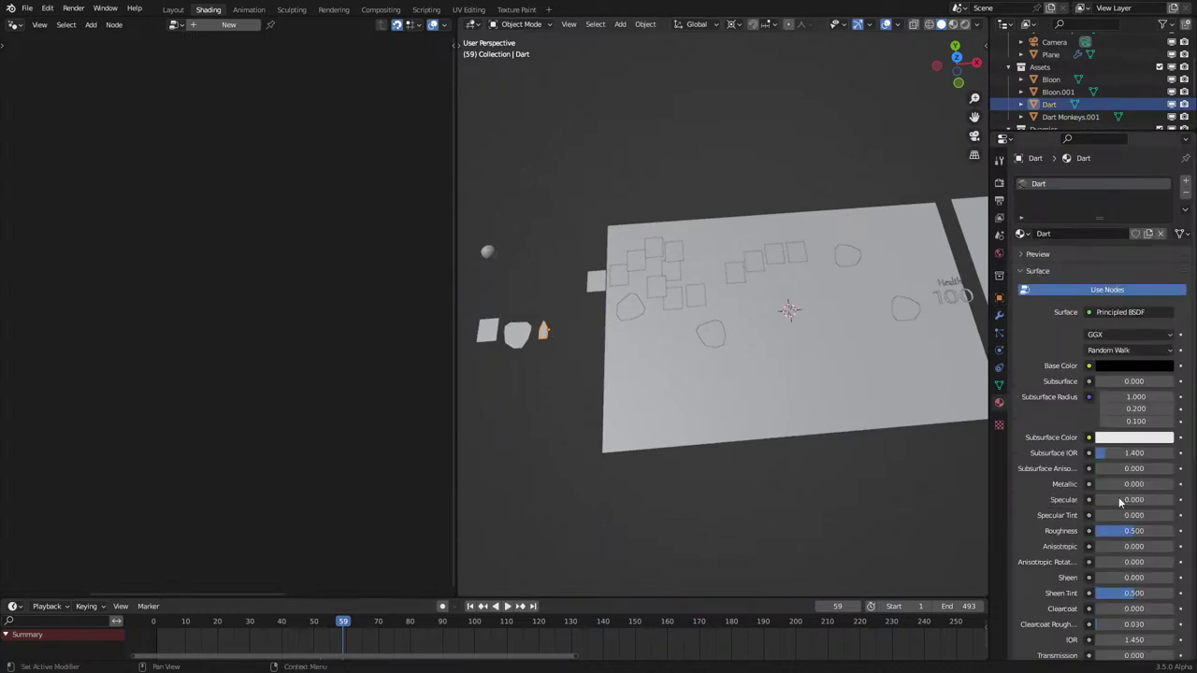
scroll(1143, 529, "down", 10)
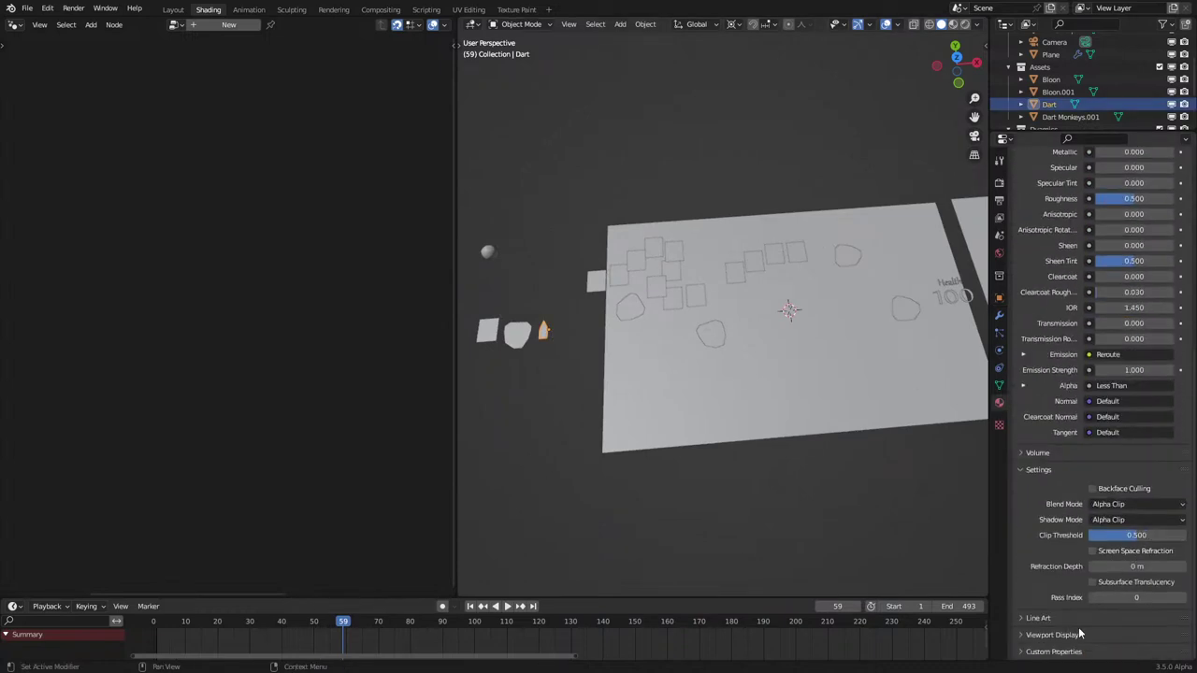
scroll(1082, 636, "down", 1)
left_click(1129, 604)
left_click(1106, 487)
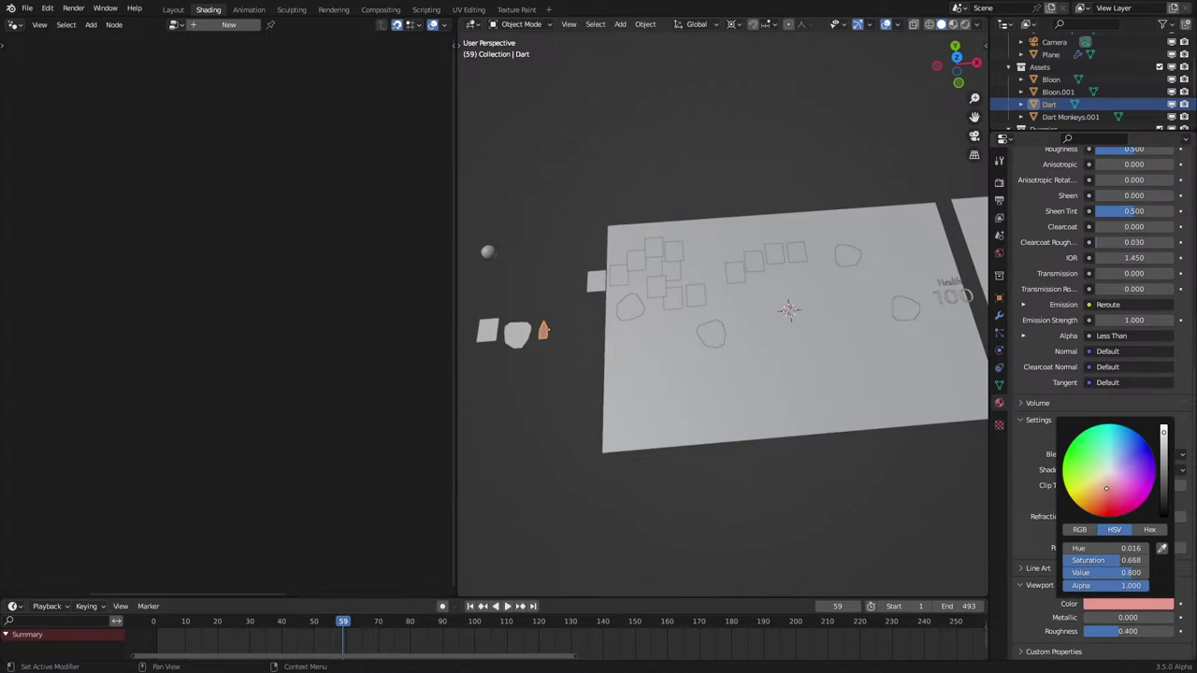
left_click_drag(1111, 424, 1109, 471)
scroll(1119, 455, "down", 12)
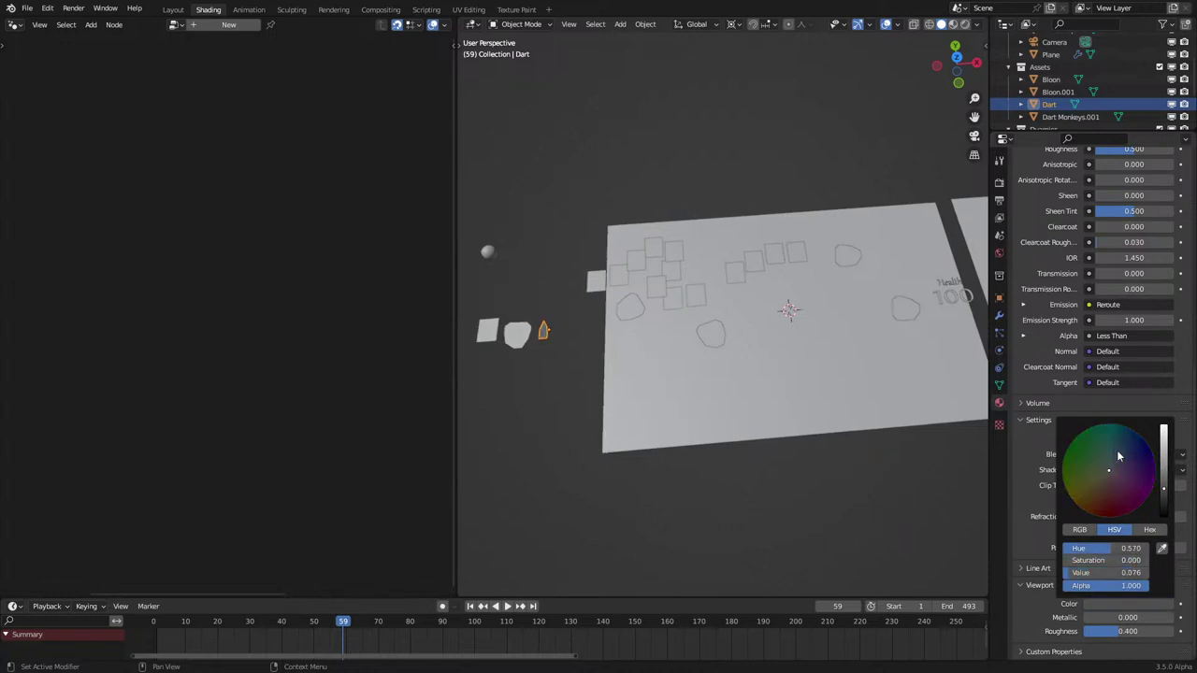
key("space")
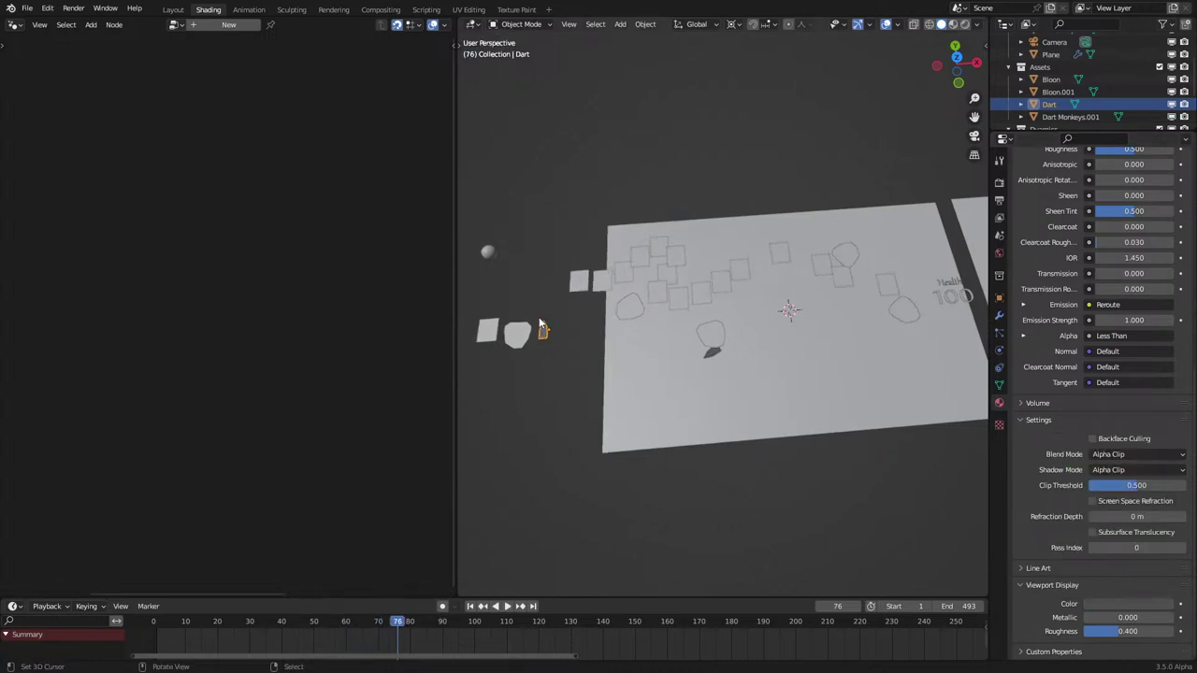
Step: Set the Dart Monkeys.001 material's viewport display colour to orange with hue 0.041, saturation 0.783 and value 0.904
left_click(524, 342)
left_click(1112, 604)
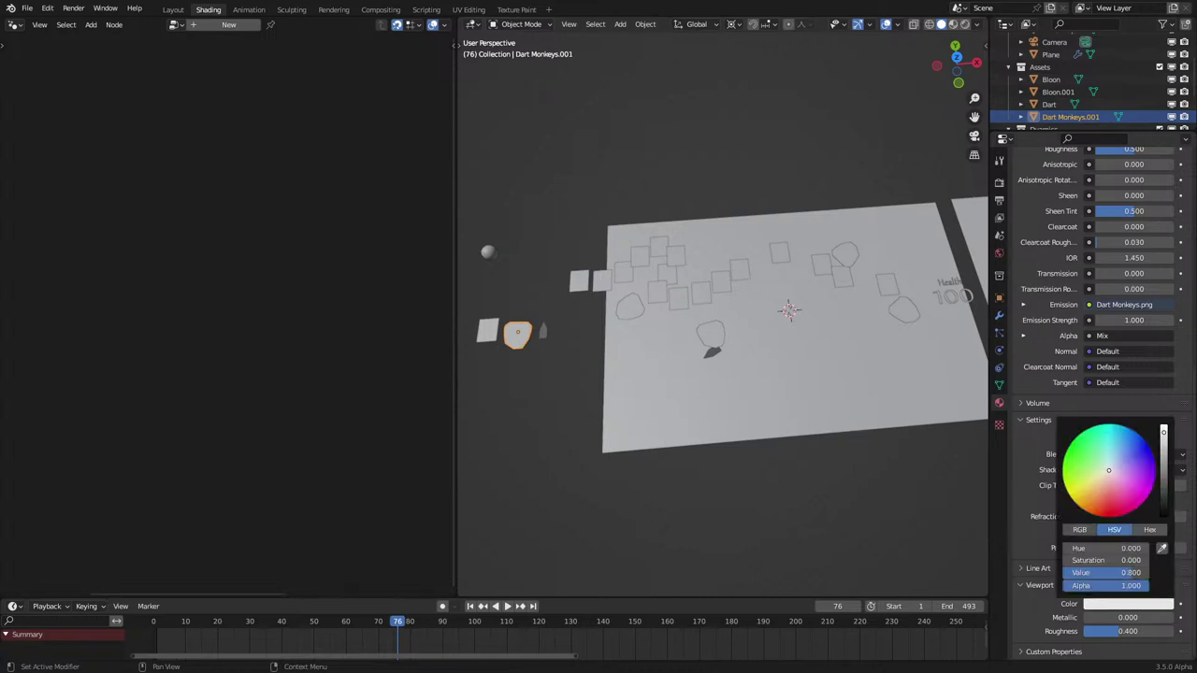
left_click(1098, 489)
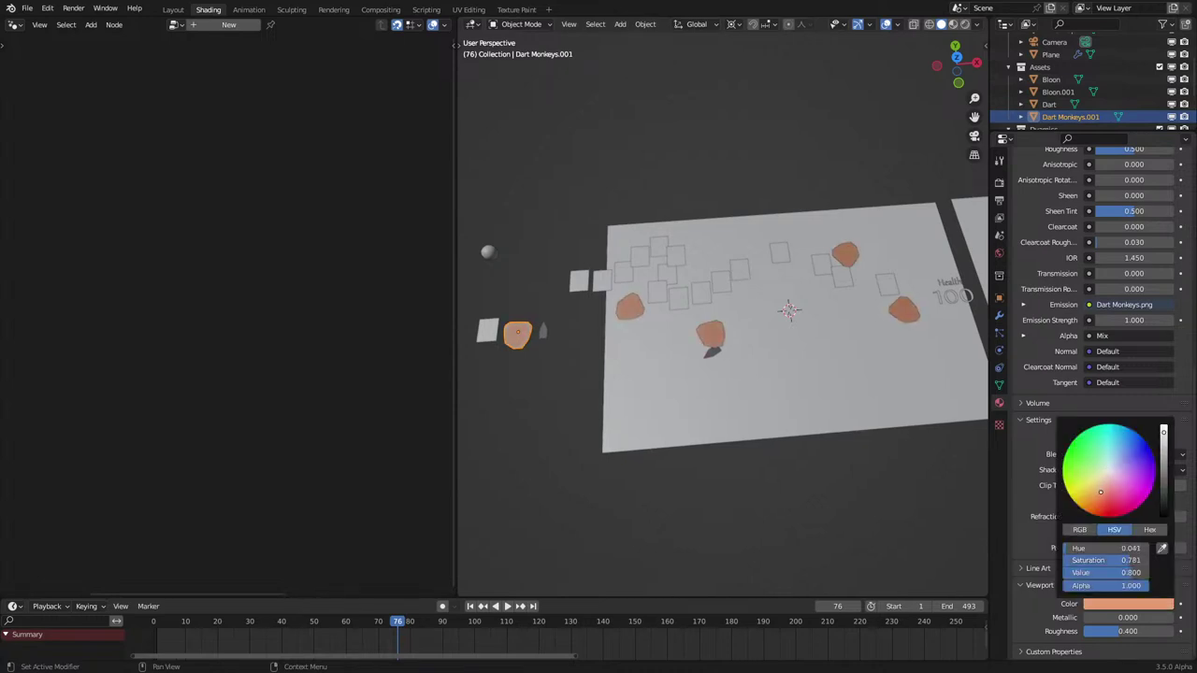
scroll(1099, 484, "down", 2, "ctrl")
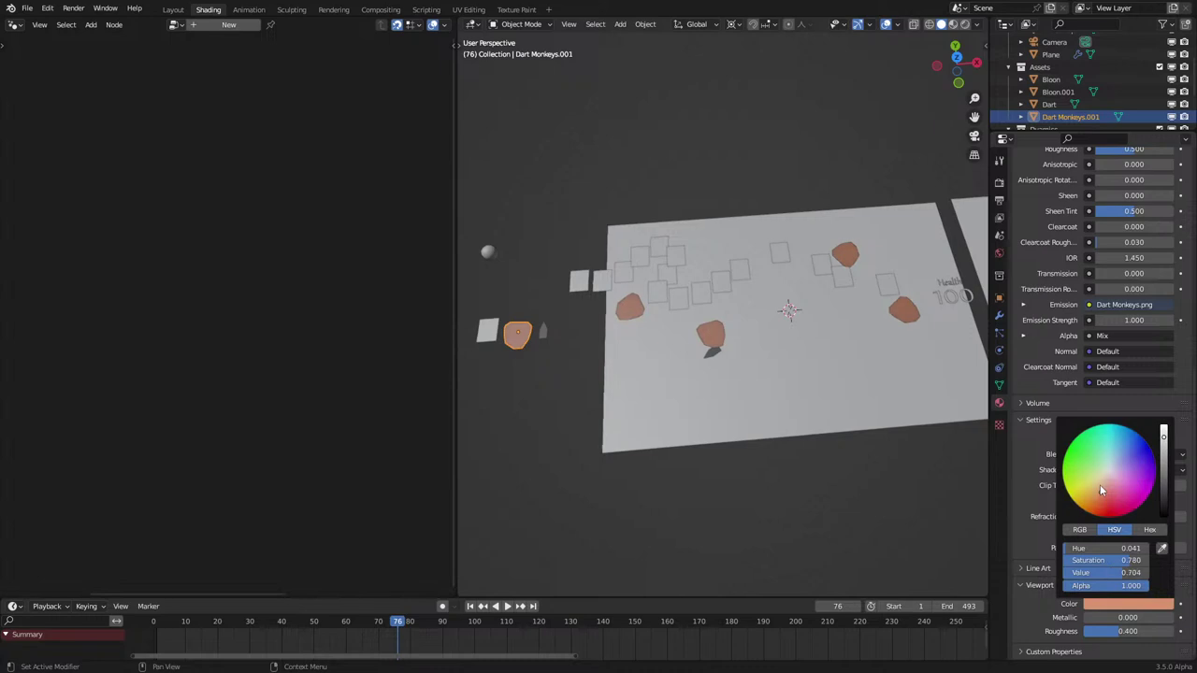
scroll(1099, 484, "up", 2, "ctrl")
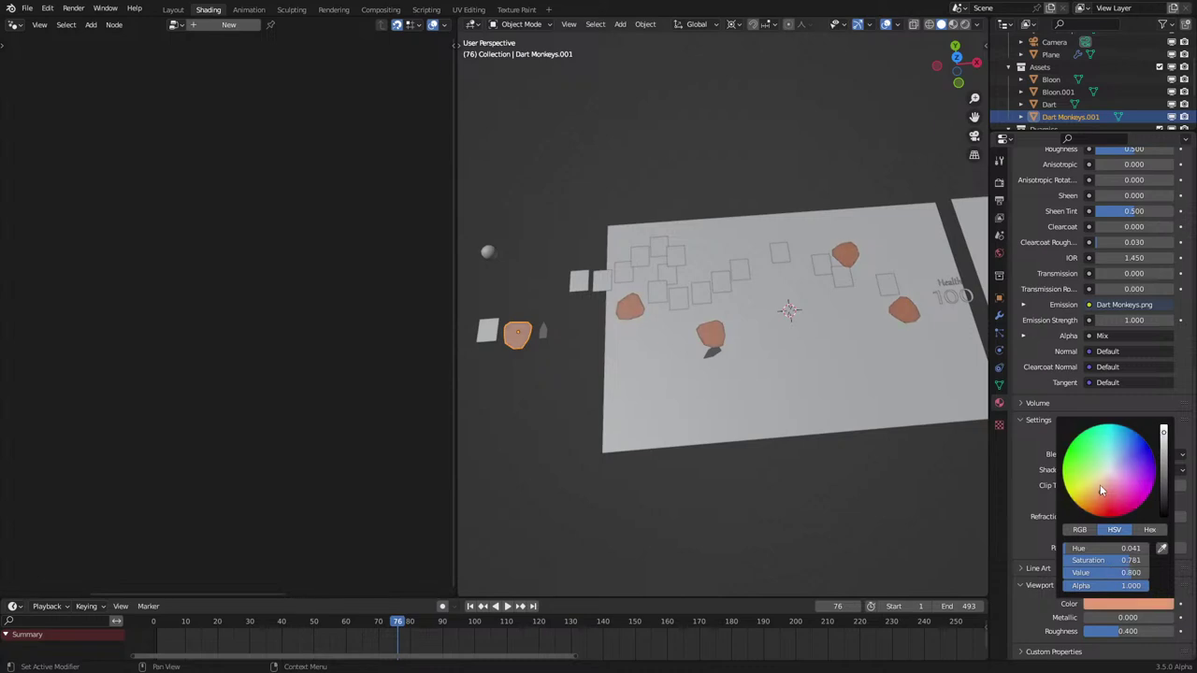
scroll(1100, 484, "up", 1)
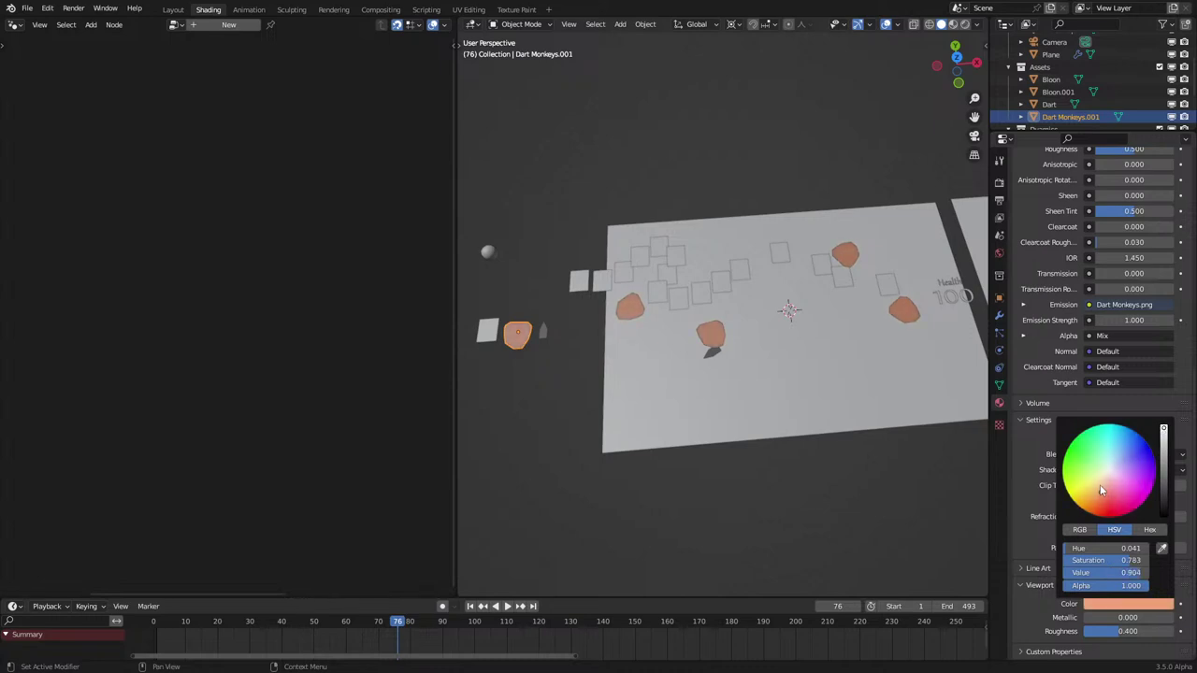
Step: Set the Bloon material's viewport display colour to saturated red and check it by playing the simulation in solid shading
left_click(482, 333)
left_click(1109, 588)
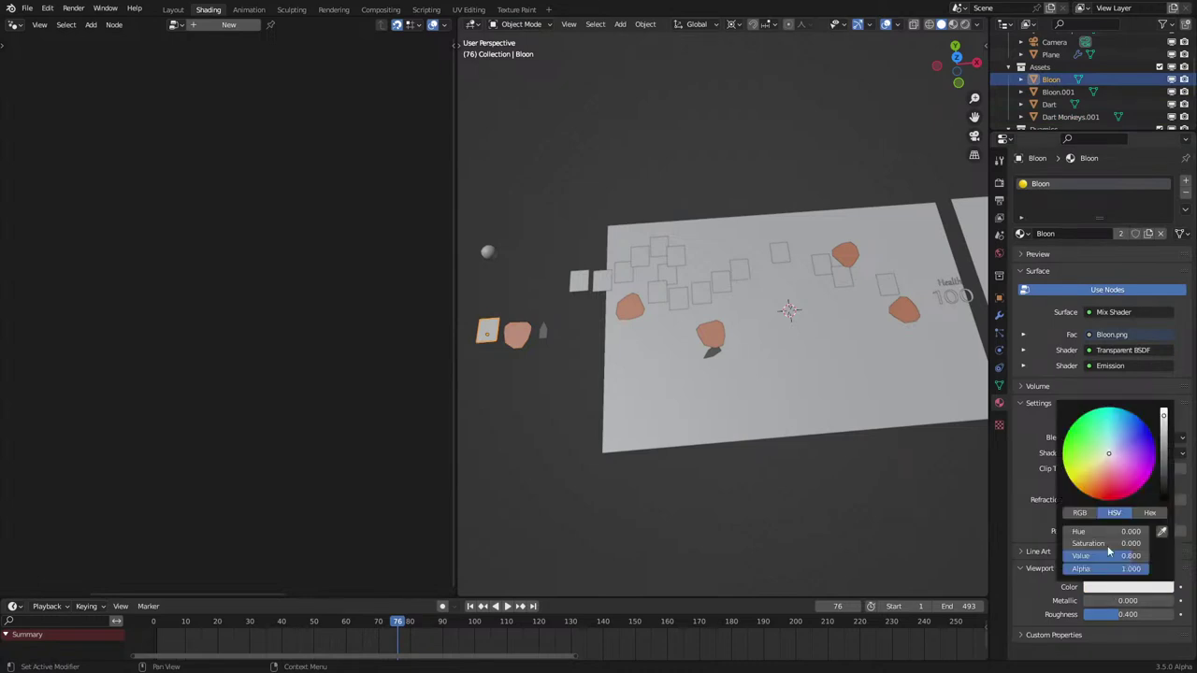
left_click_drag(1109, 549, 1174, 549)
left_click(687, 506)
middle_click_drag(687, 506, 775, 470)
key("space")
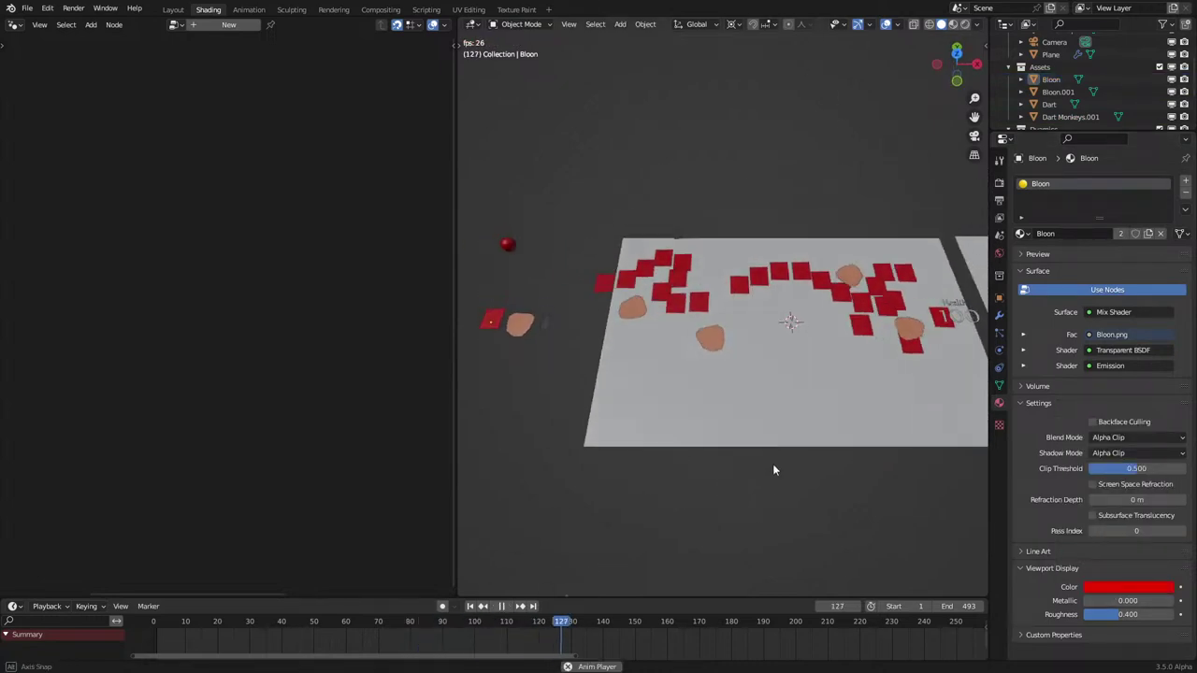
middle_click_drag(563, 421, 607, 467)
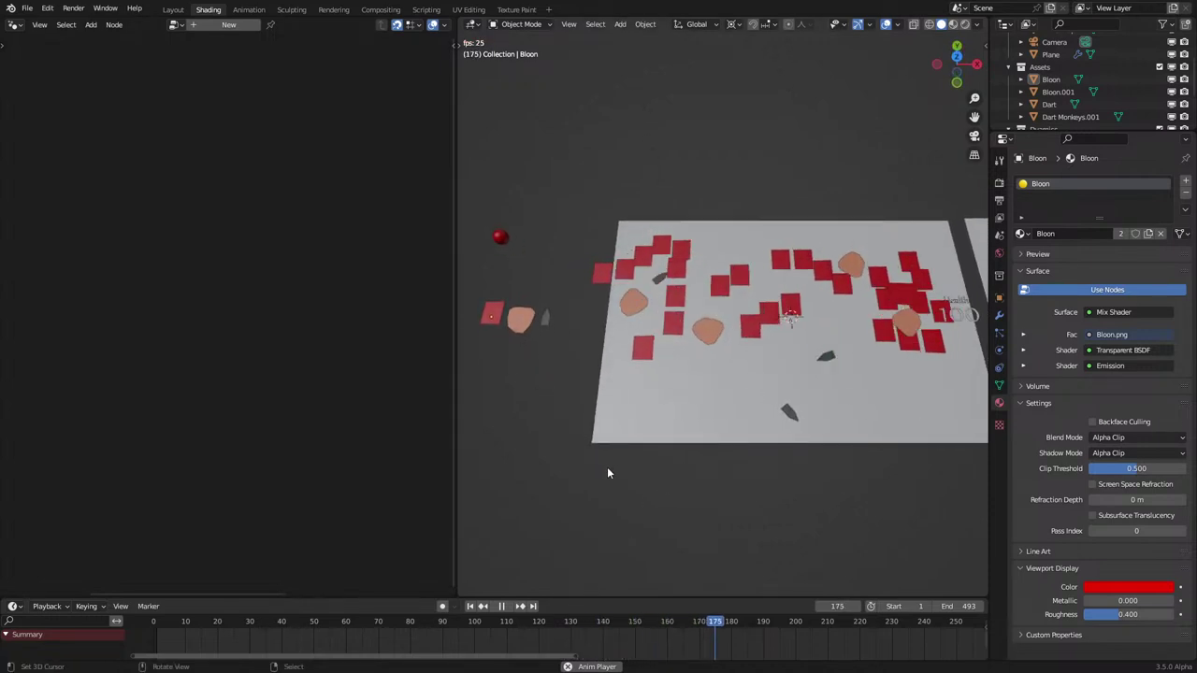
key("space")
Step: Reduce the saturation of the Dart Monkeys.001 material's viewport display colour to 0.600
left_click(523, 325)
scroll(1134, 522, "down", 8)
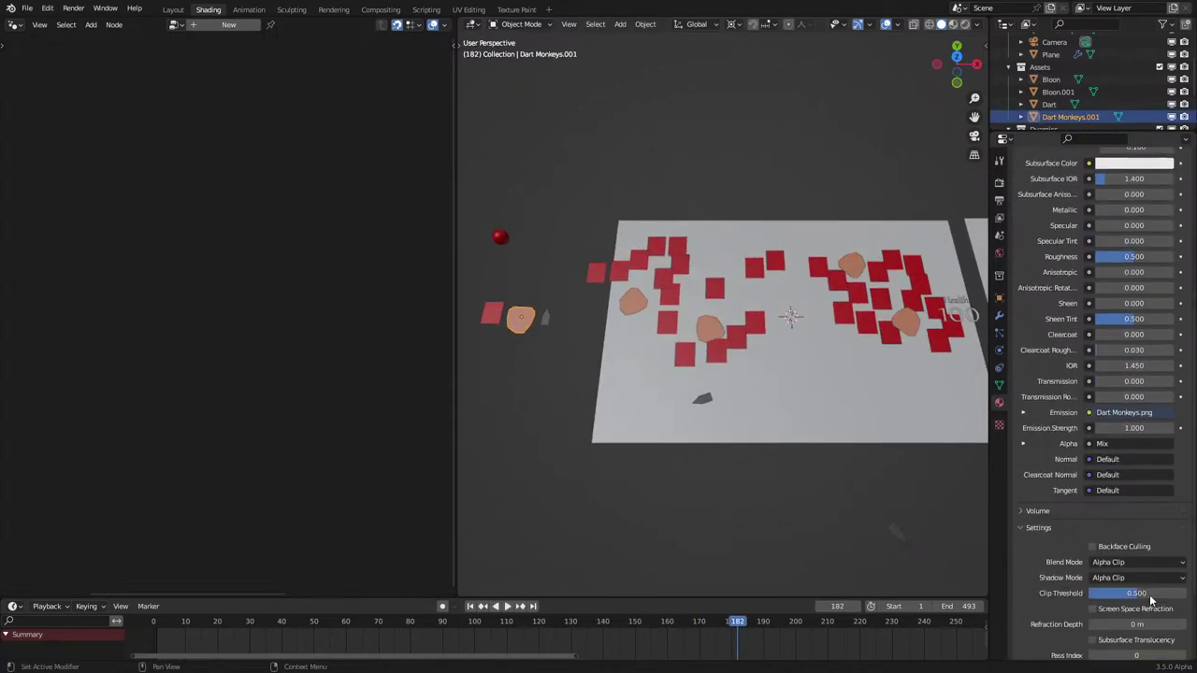
left_click(1135, 639)
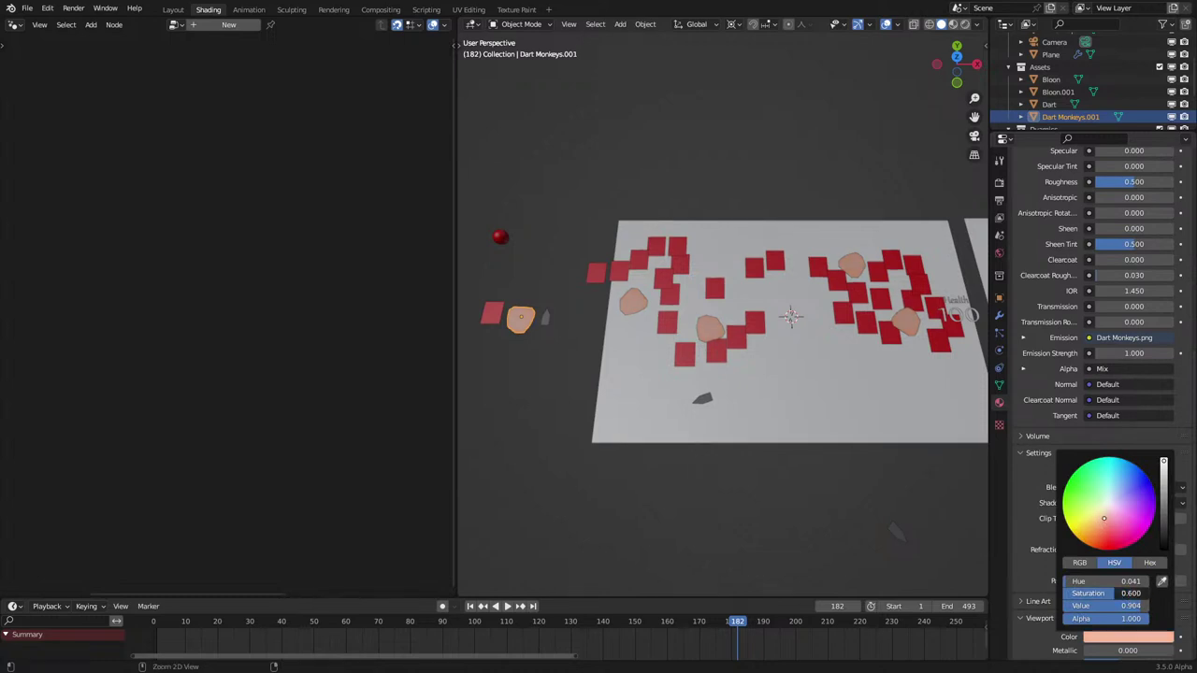
left_click(791, 422)
Step: Play the simulation from an angled view and compare it in rendered and solid shading
middle_click_drag(791, 421, 837, 509)
scroll(836, 503, "down", 2)
key("z")
left_click(846, 464)
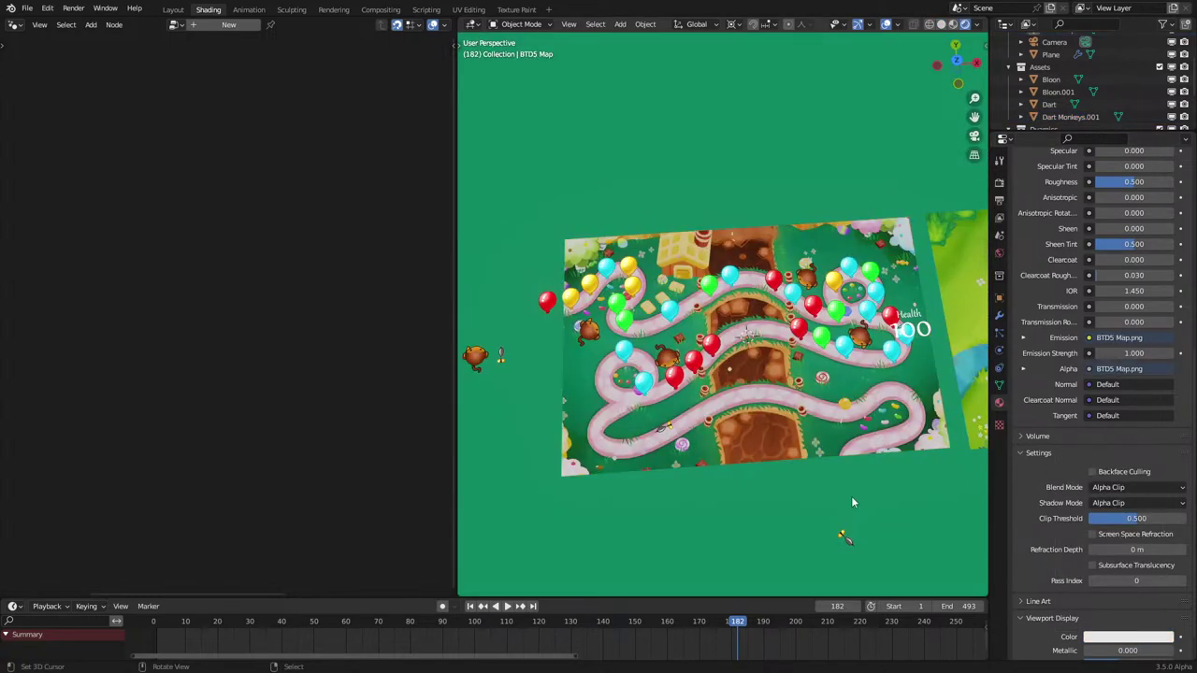
key("space")
scroll(737, 421, "up", 5)
key("z")
scroll(759, 458, "down", 4)
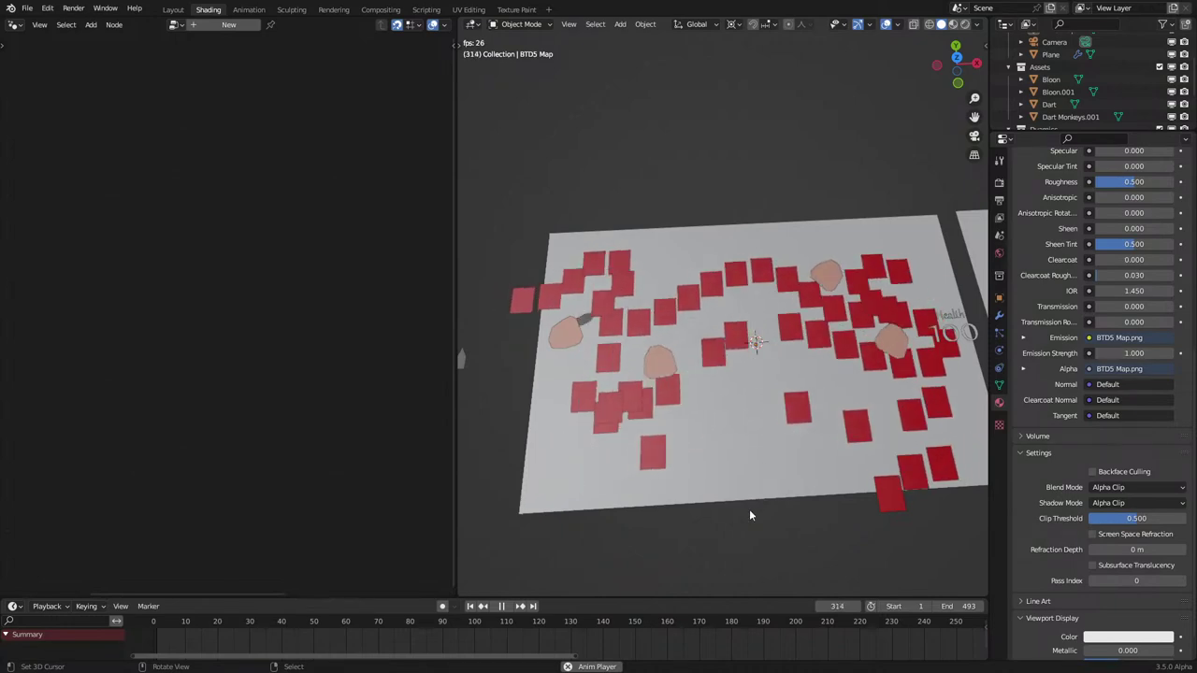
scroll(734, 505, "down", 2)
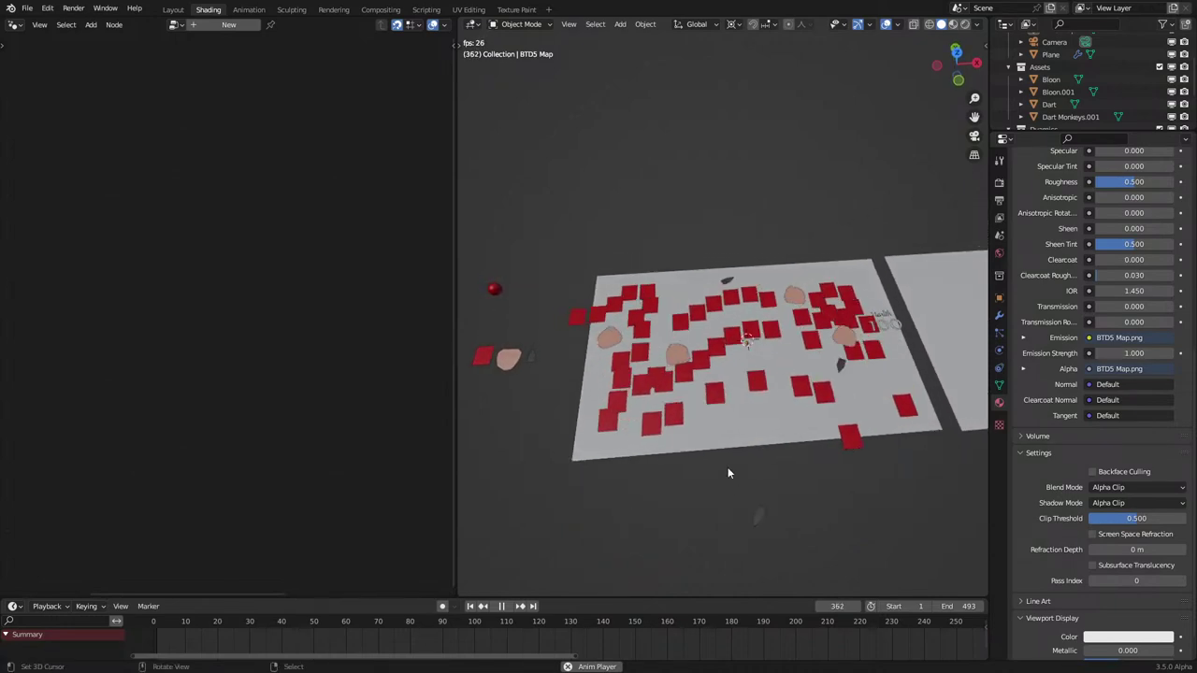
Step: Watch the running simulation in rendered shading from the top view and through the camera
scroll(725, 501, "up", 2)
key("z")
left_click(725, 425)
key("KP_7")
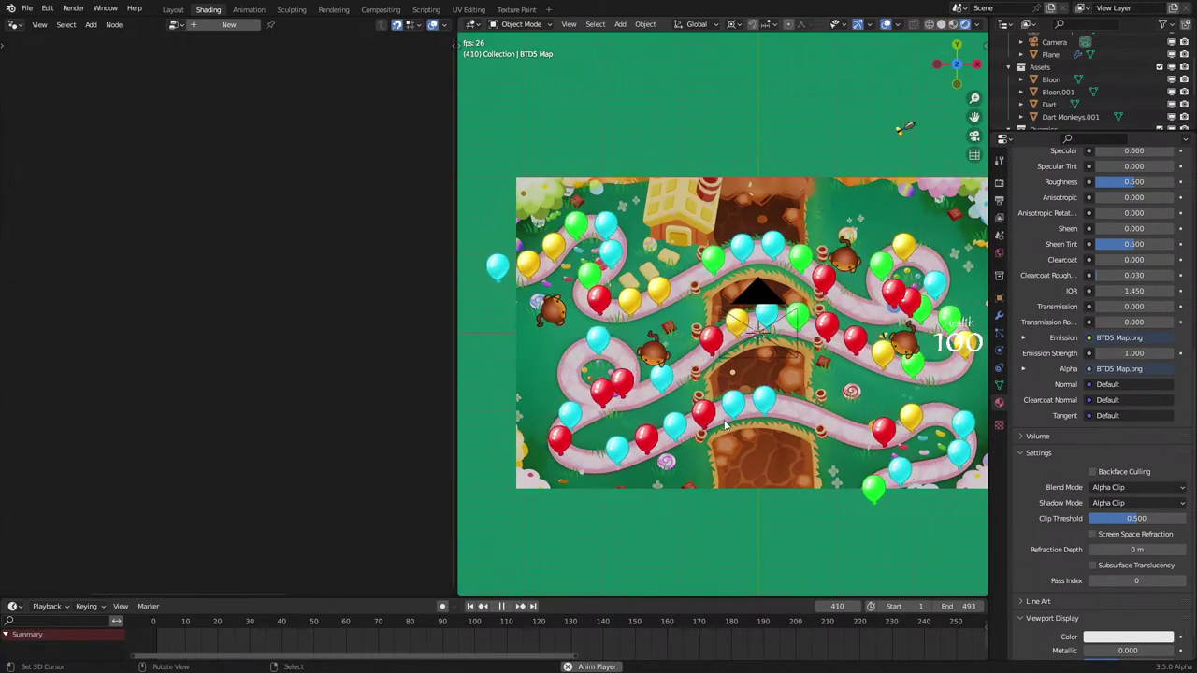
key("KP_0")
middle_click_drag(724, 425, 693, 480, "shift")
scroll(708, 438, "down", 1)
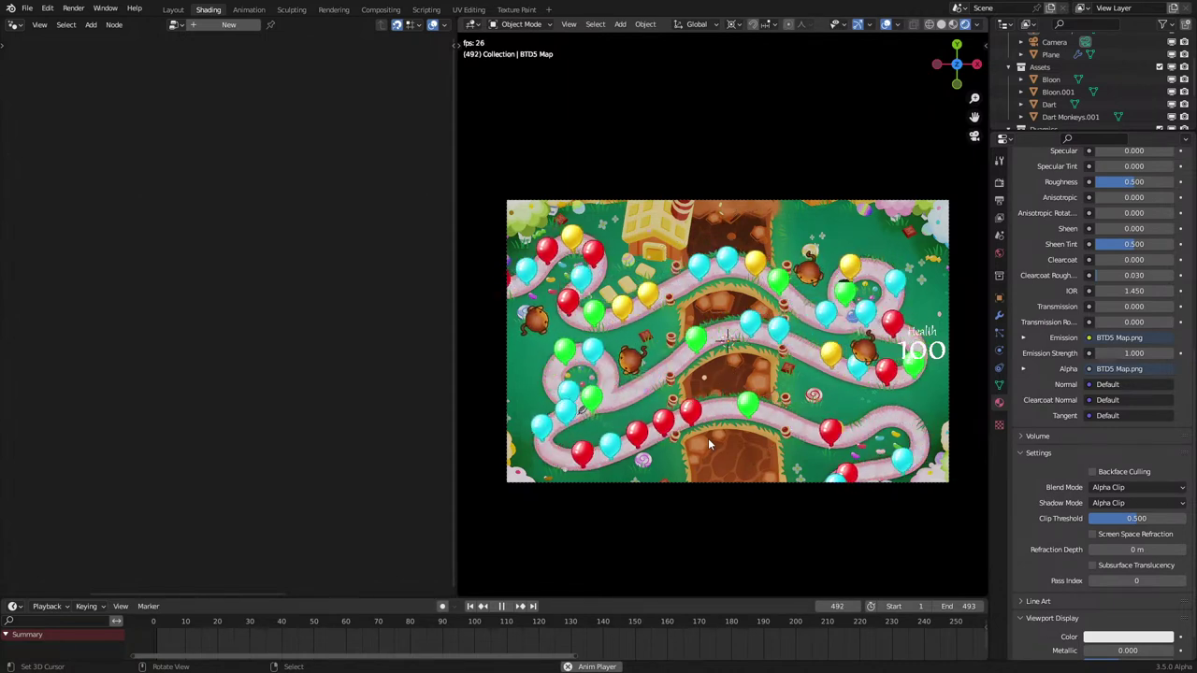
Step: Edit the health display's Plane and move its single vertex below the candy map's lower-right part in top view
left_click(942, 363)
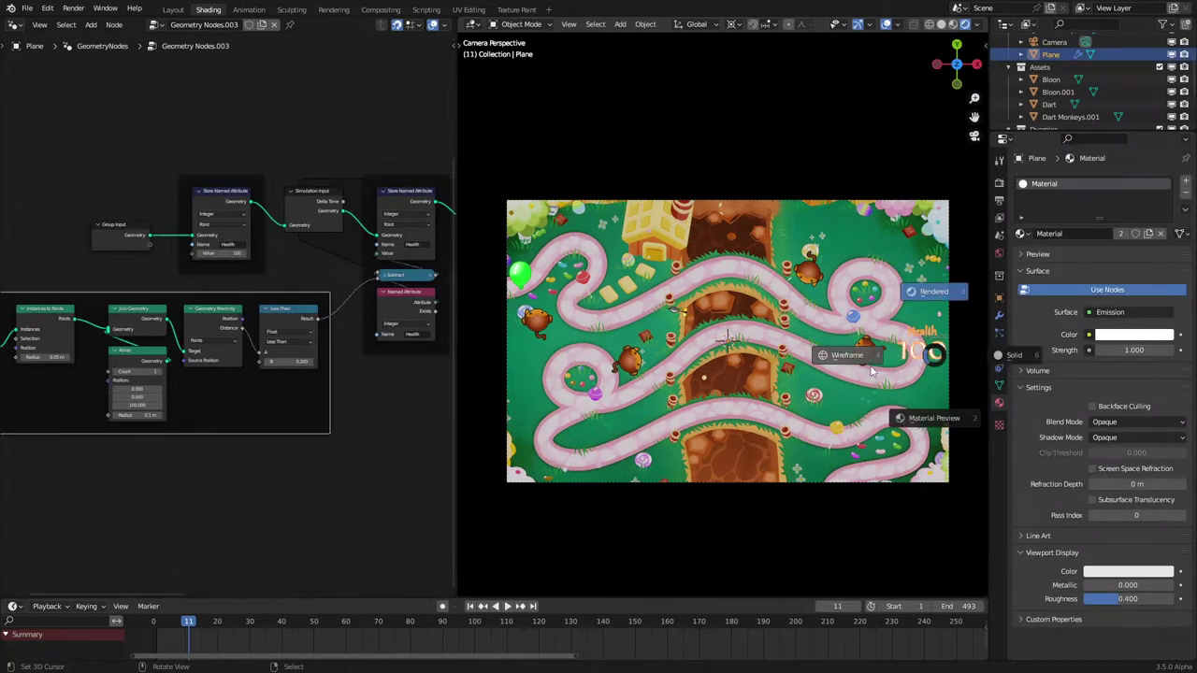
key("Tab")
middle_click_drag(985, 24, 866, 42)
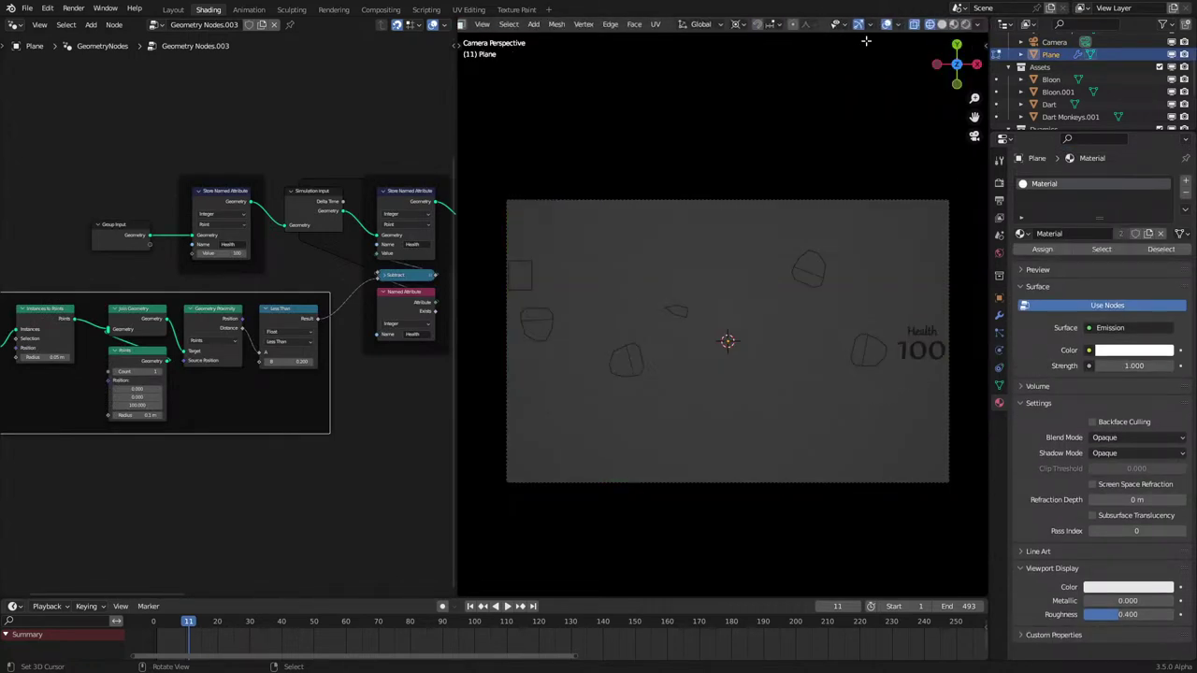
left_click(885, 26)
middle_click_drag(702, 369, 751, 418)
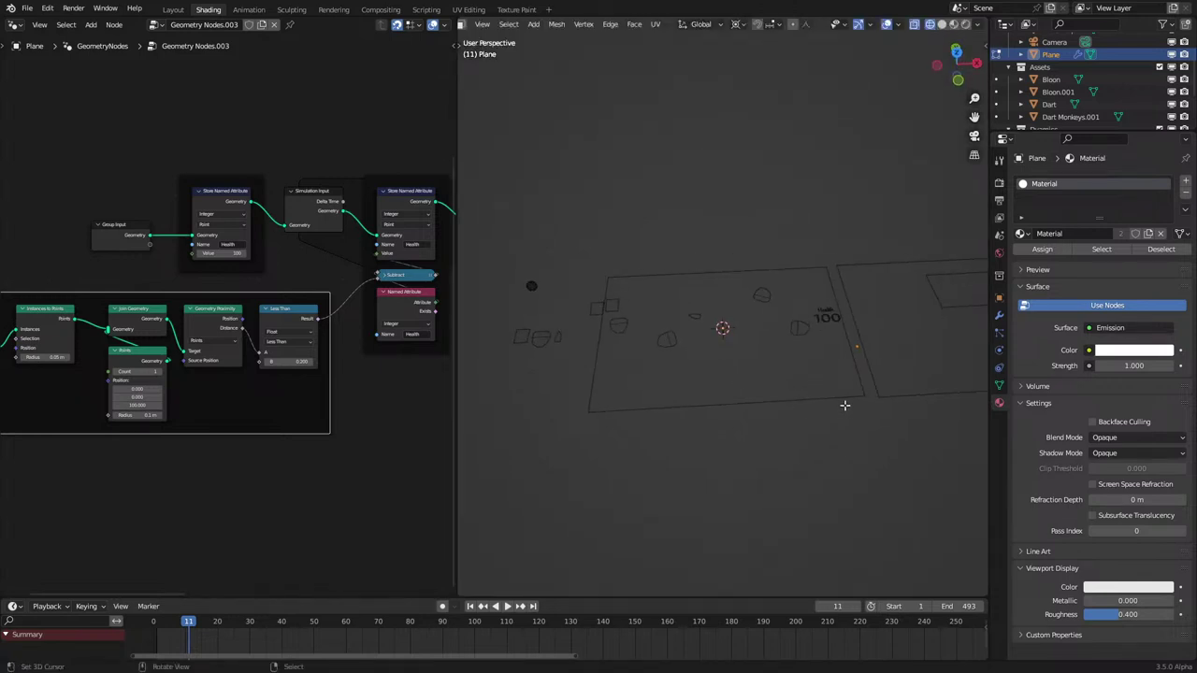
key("KP_7")
key("shift+z")
key("g")
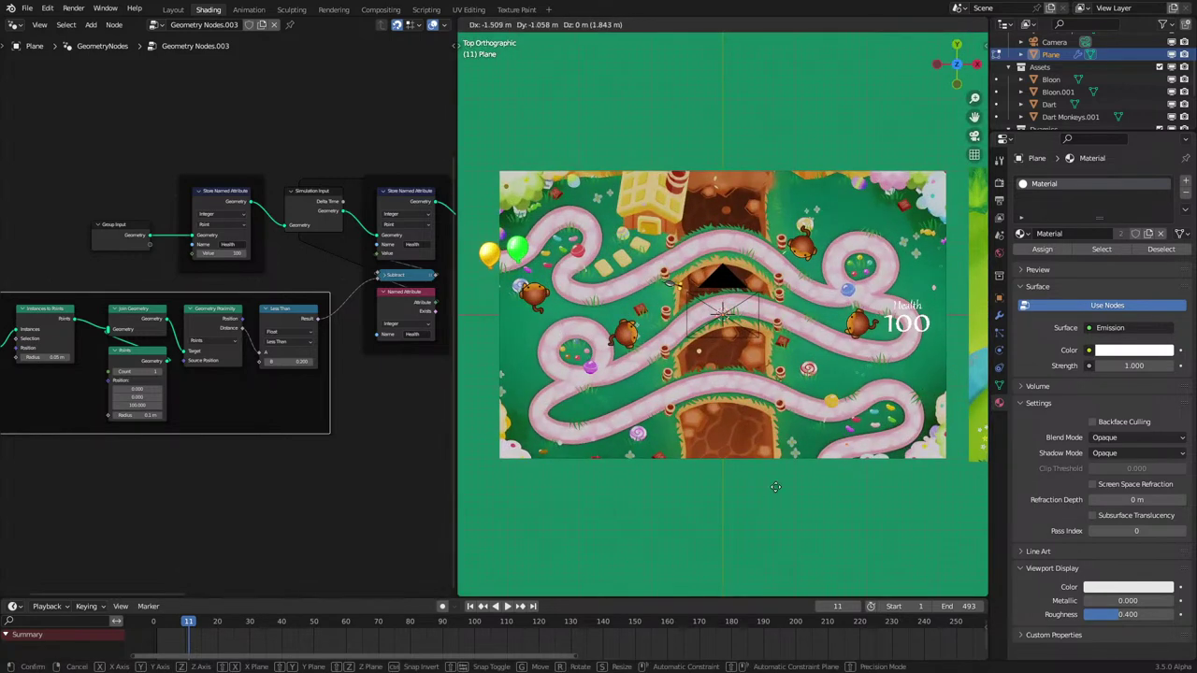
left_click(764, 518)
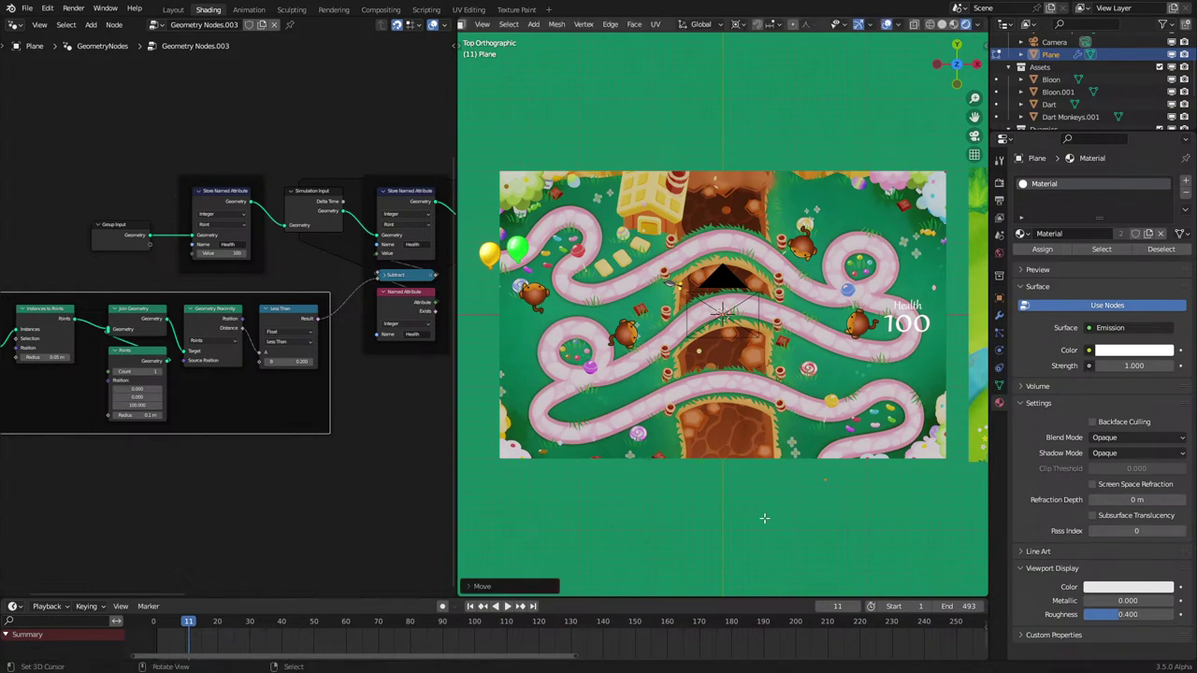
Step: Play the simulation and watch the bloons, darts and health display around the Plane's moved vertex
middle_click_drag(817, 477, 730, 402, "shift")
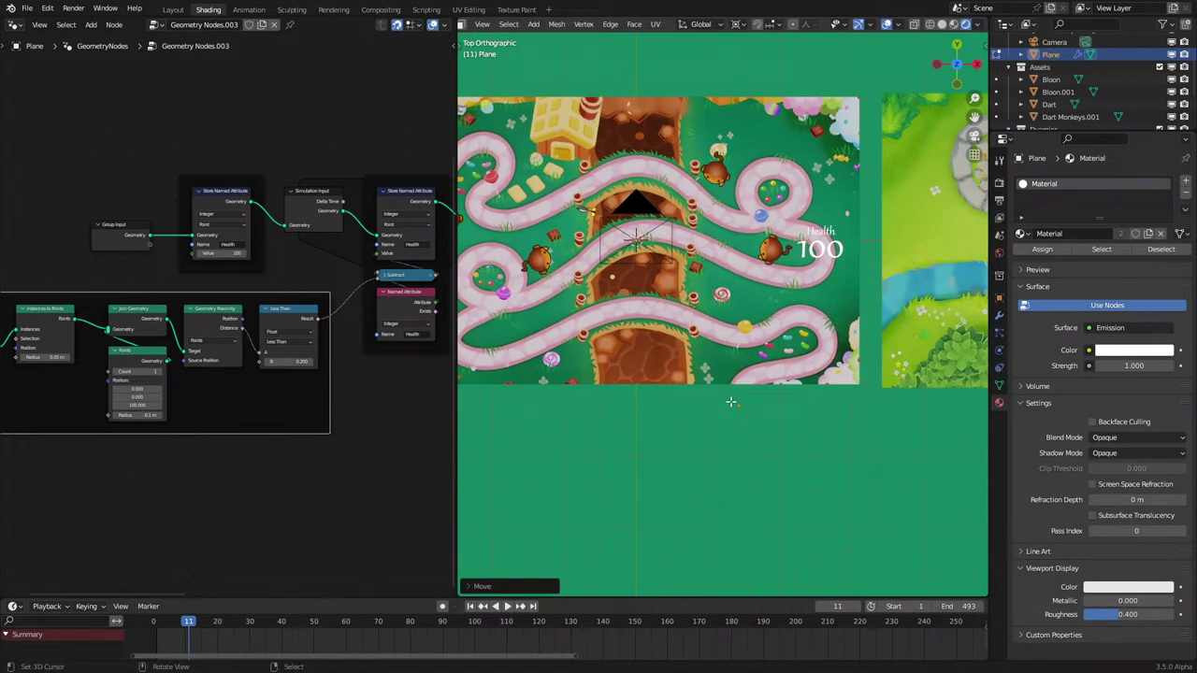
scroll(732, 402, "up", 4)
scroll(735, 404, "down", 2)
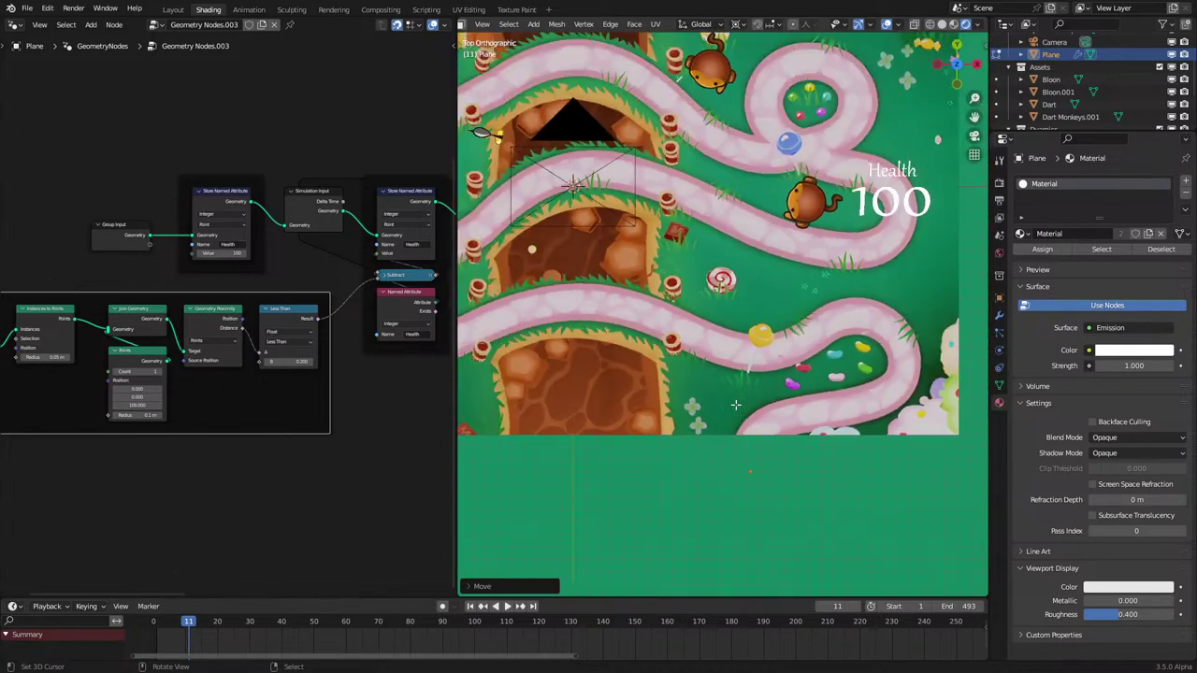
key("space")
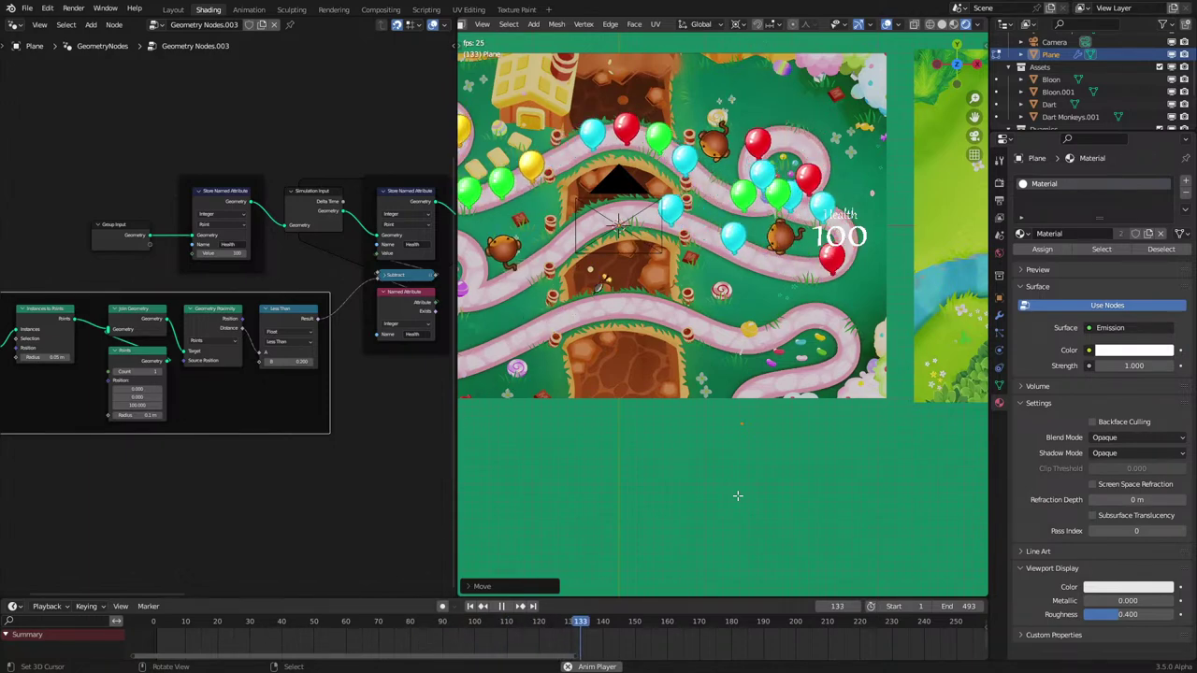
scroll(738, 496, "up", 2)
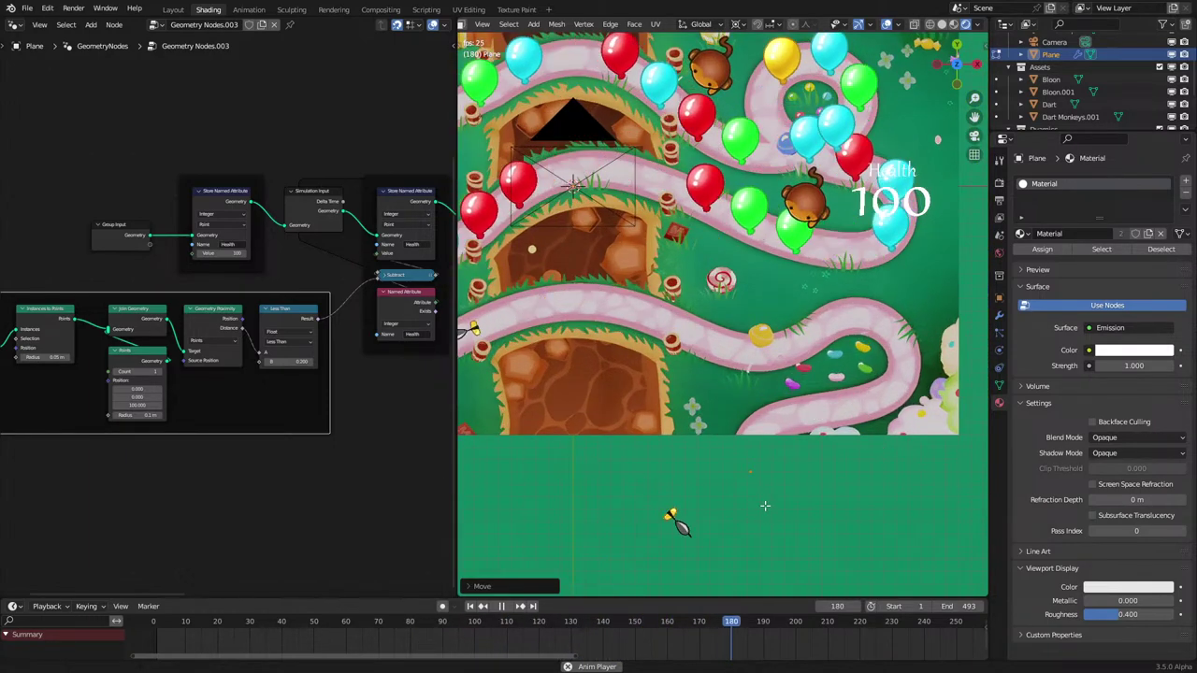
scroll(727, 446, "down", 2)
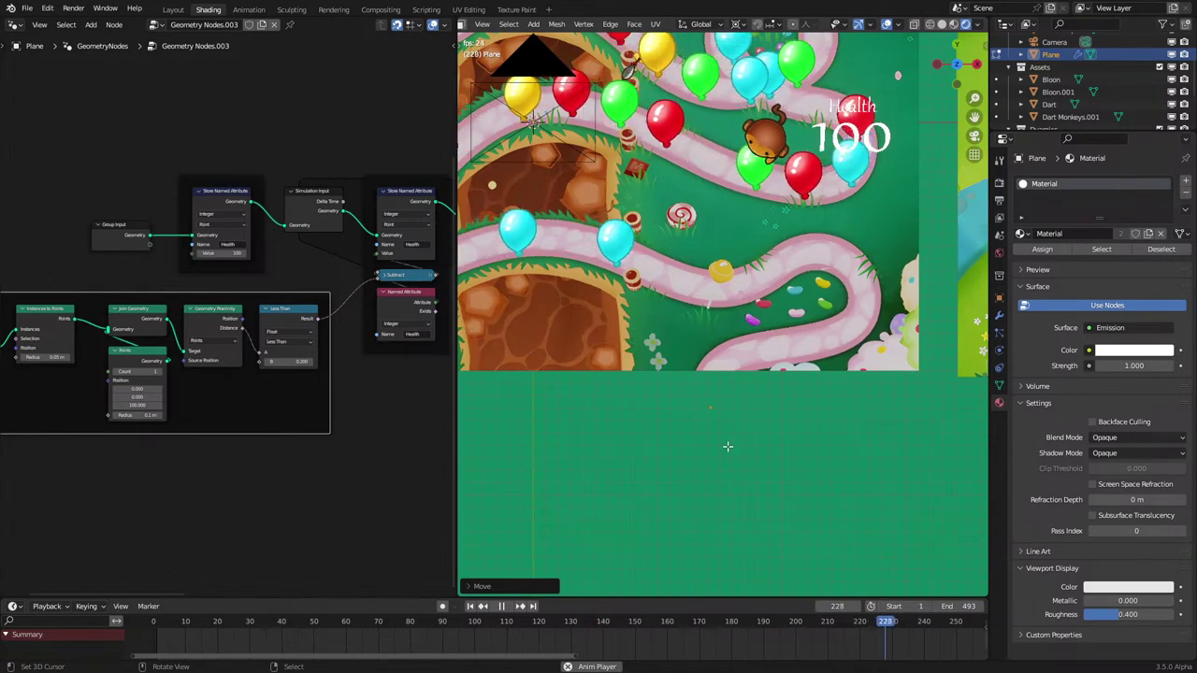
Step: Pause the simulation and, in wireframe view, move the Plane's vertex up beside the bloons at the track's end
scroll(727, 446, "up", 1)
key("space")
scroll(745, 461, "up", 2)
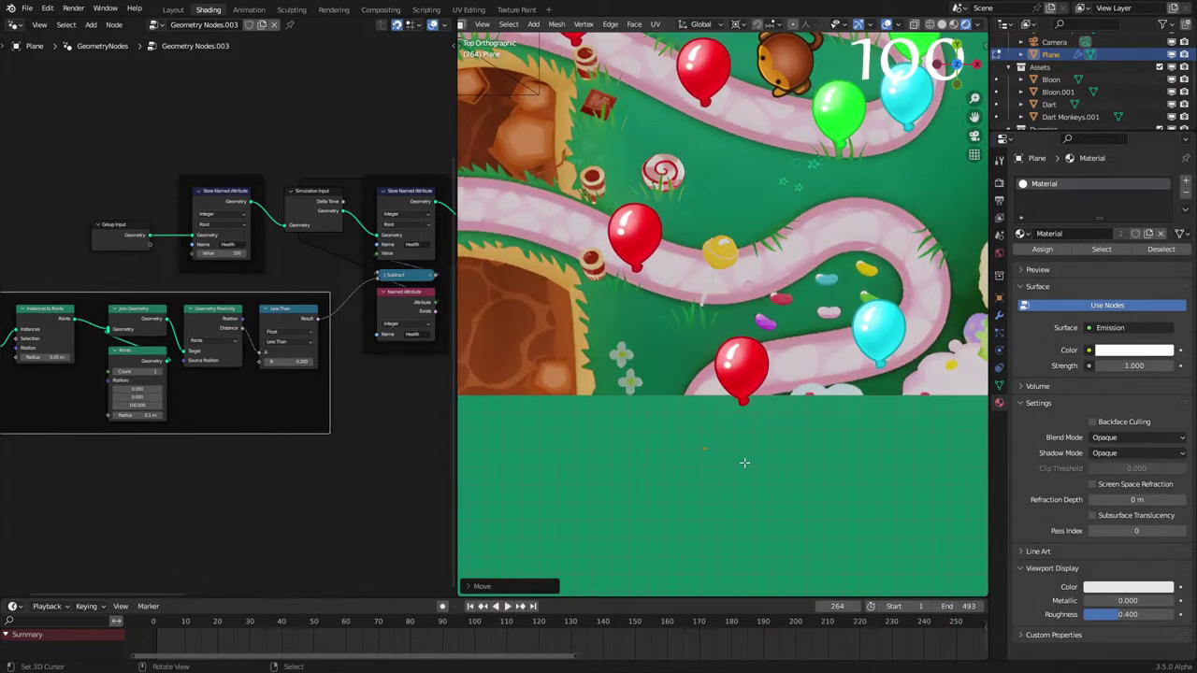
scroll(745, 462, "up", 1)
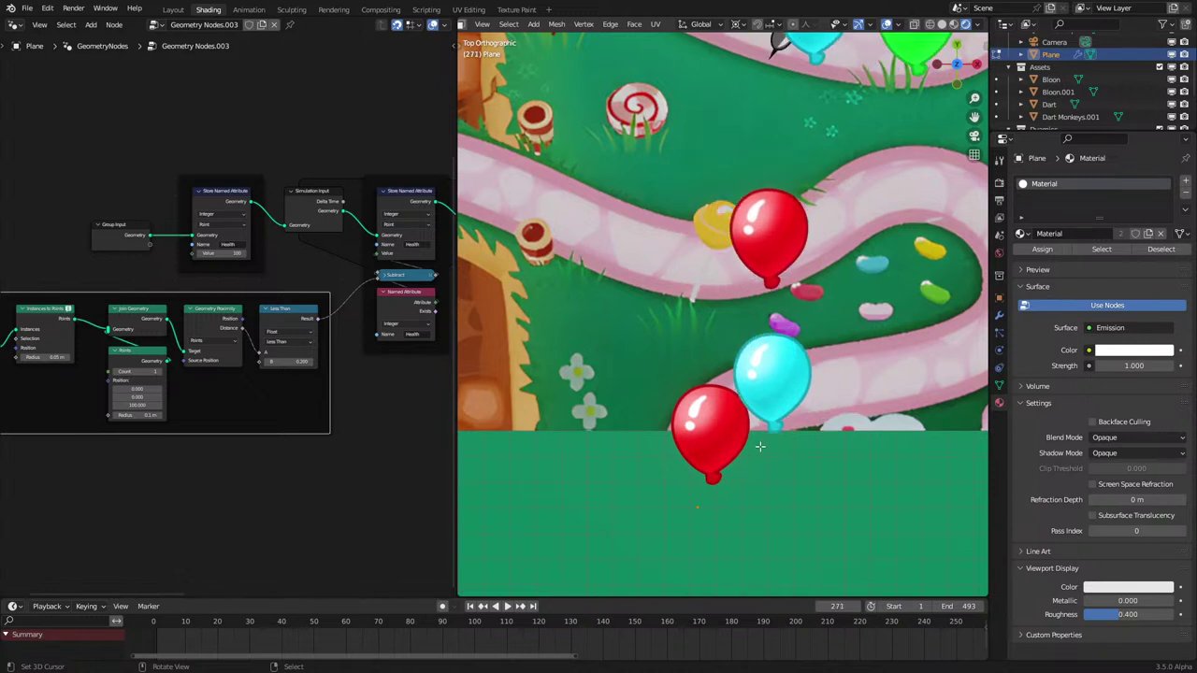
key("z")
left_click(686, 455)
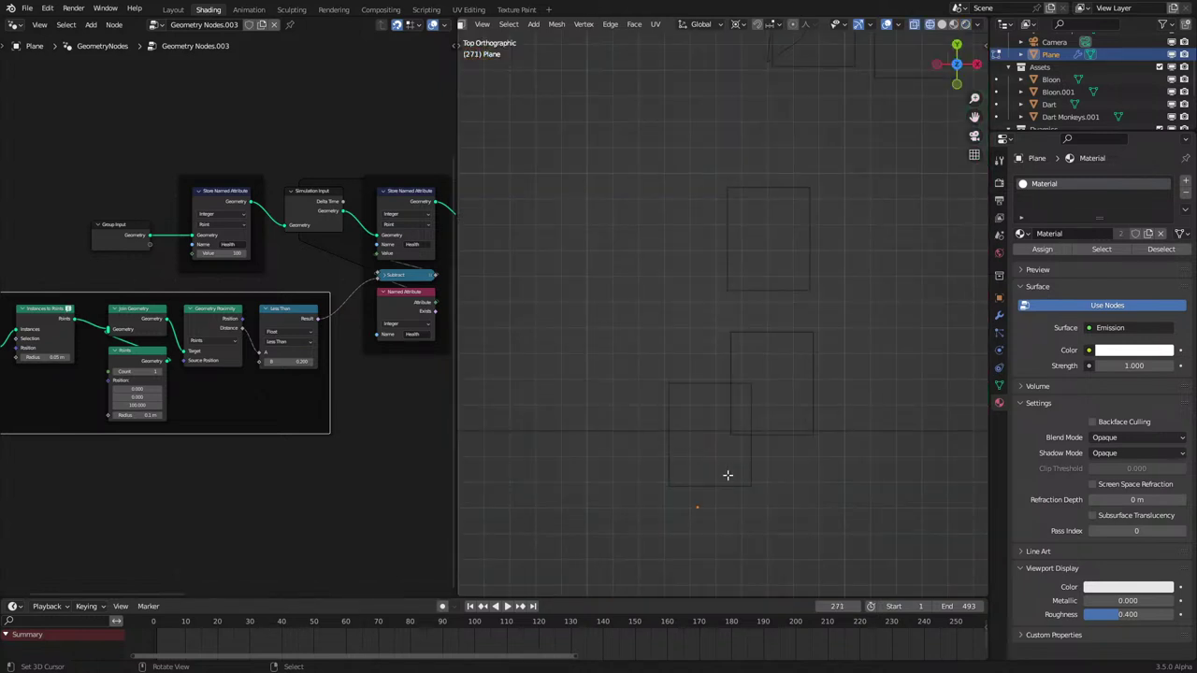
key("g")
left_click(787, 401)
key("shift+z")
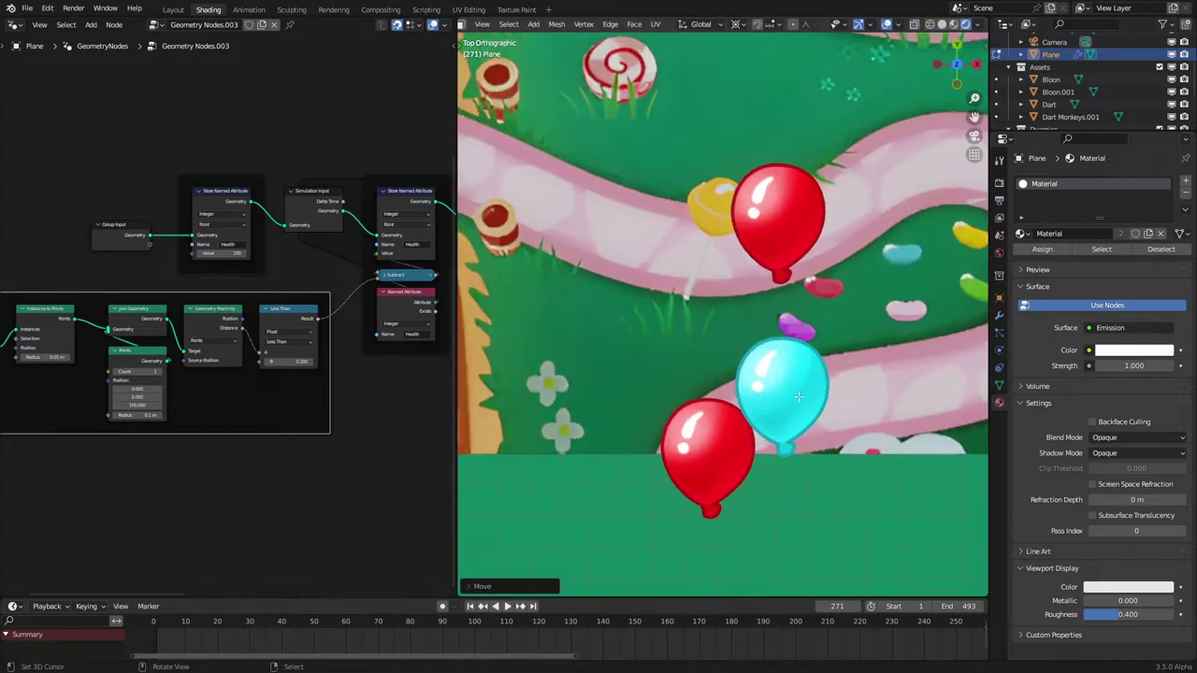
key("shift+z")
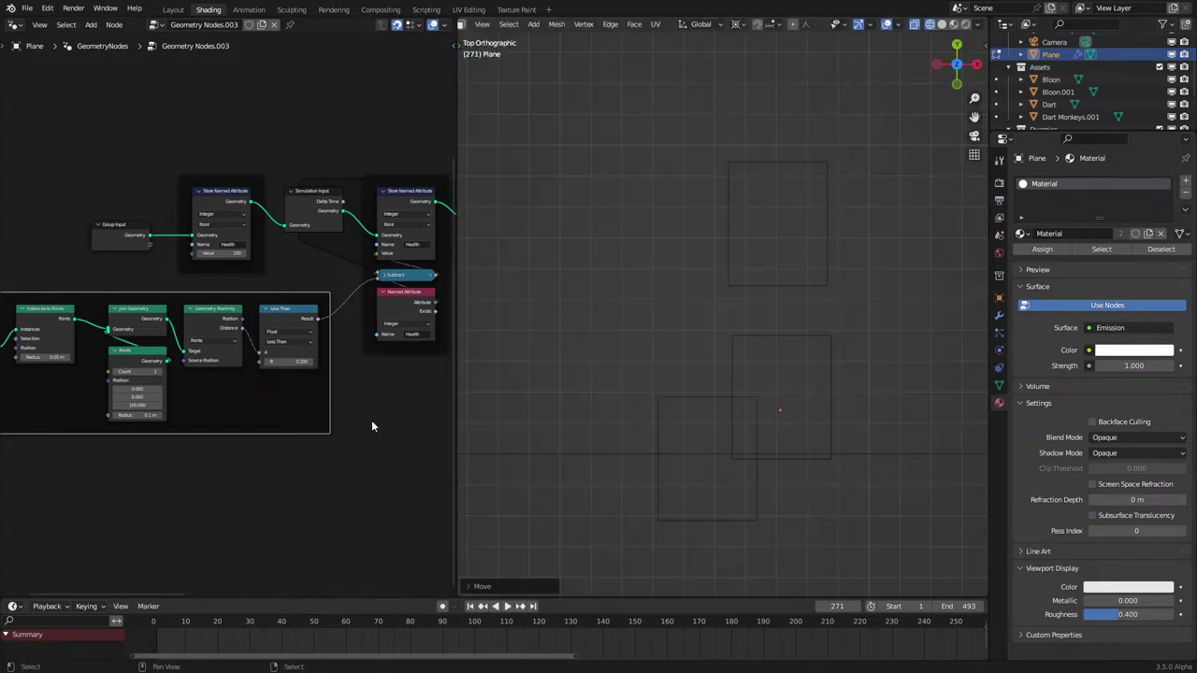
Step: Set threshold B of the health node tree's Less Than node to 0.04
scroll(157, 377, "up", 1)
scroll(157, 377, "up", 2)
left_click(295, 390)
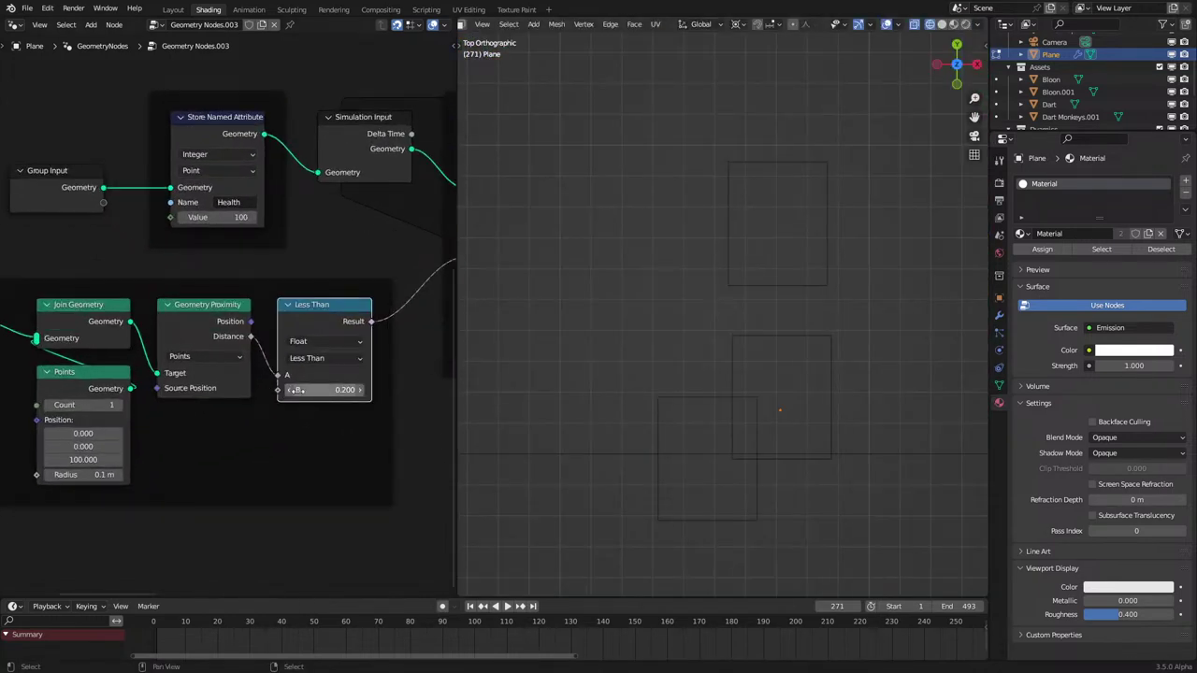
type(".9")
key("Return")
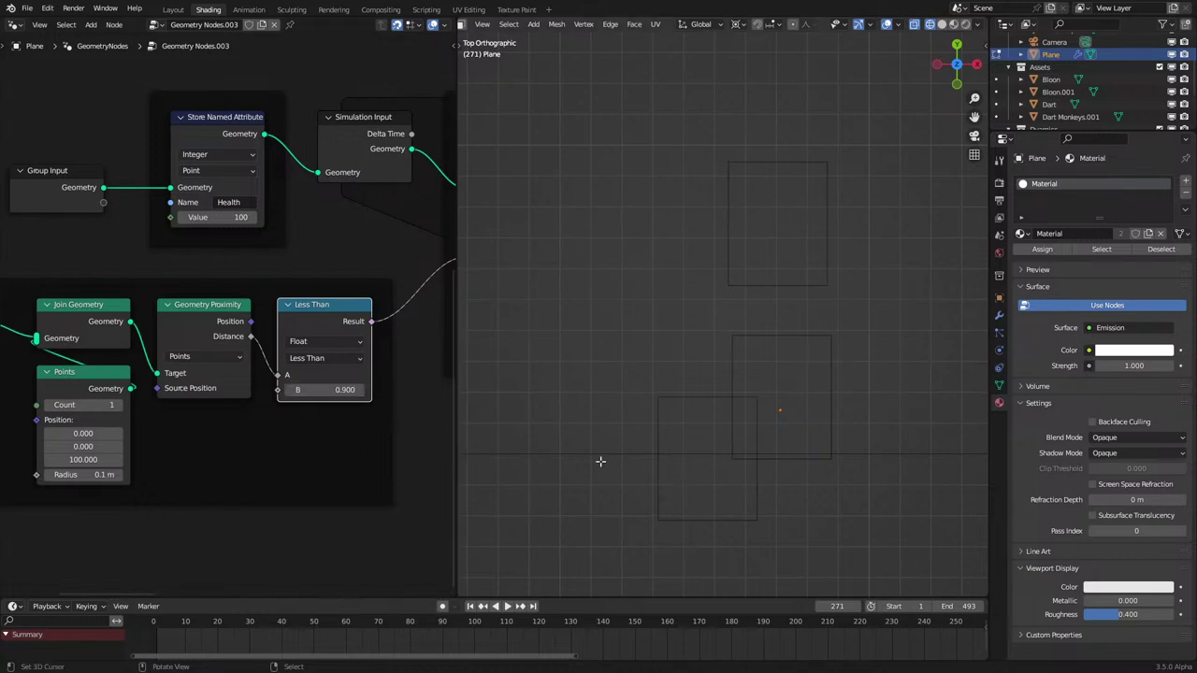
double_click(318, 390)
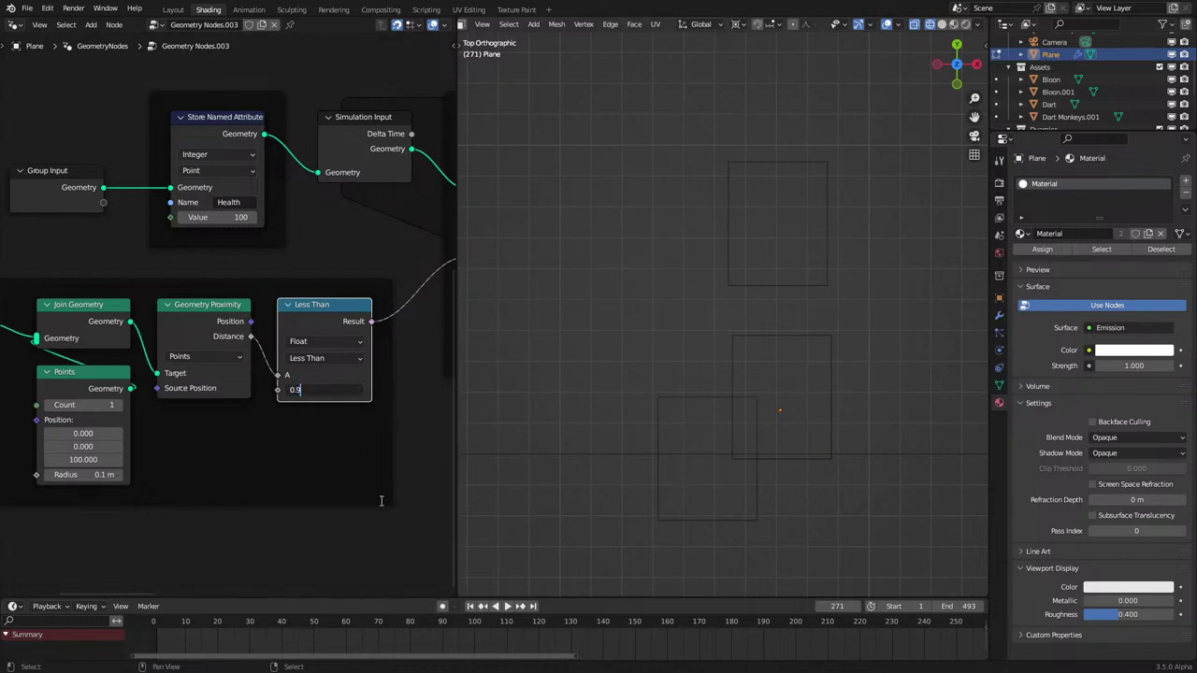
key("Left")
type("0")
key("Return")
left_click(350, 390)
key("Return")
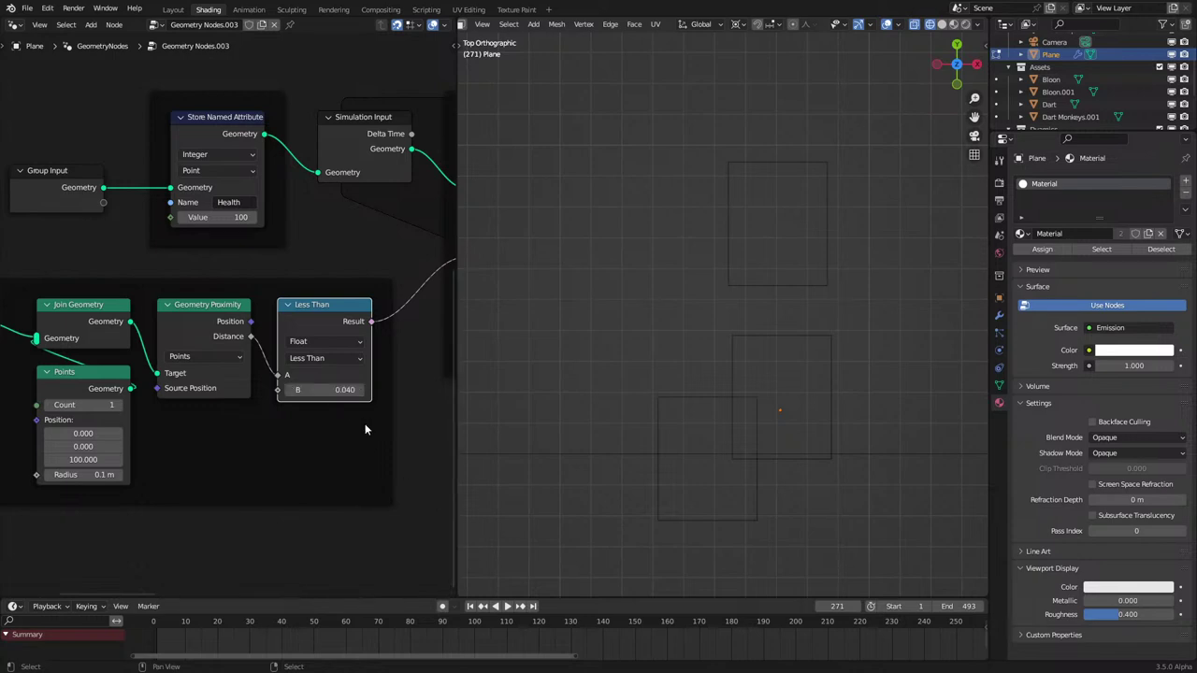
Step: Leave Edit Mode and replay the simulation from the start in wireframe, viewing the bloons and health display at an angle
key("space")
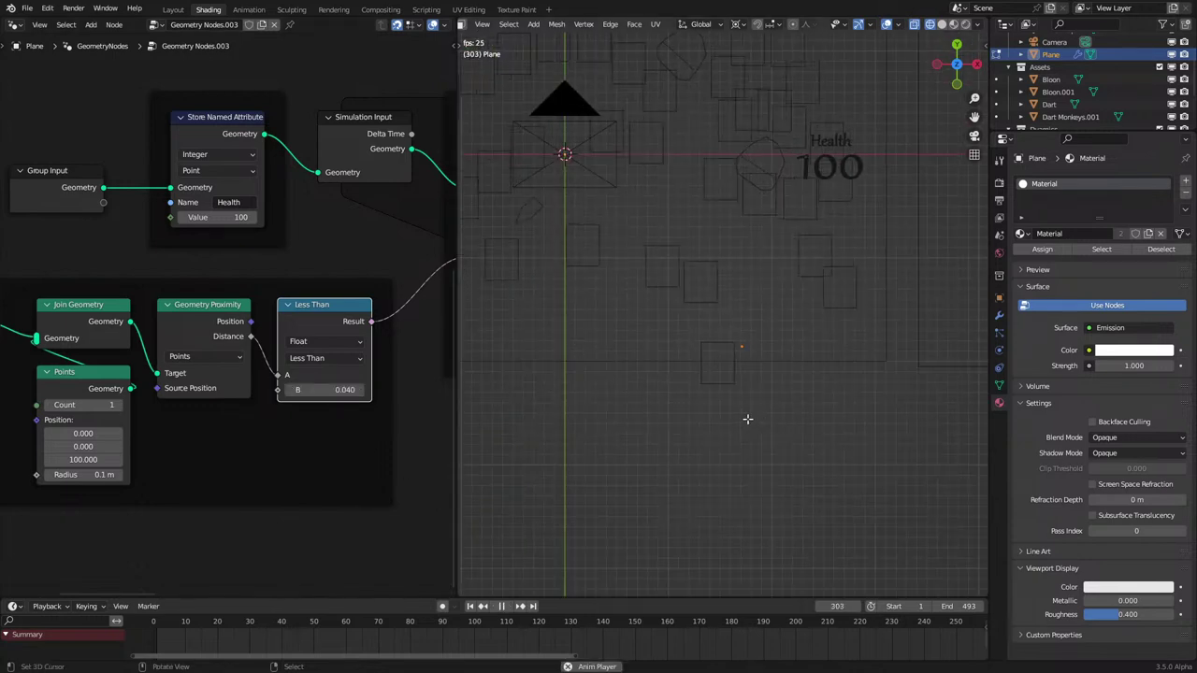
key("space")
middle_click_drag(746, 419, 736, 466)
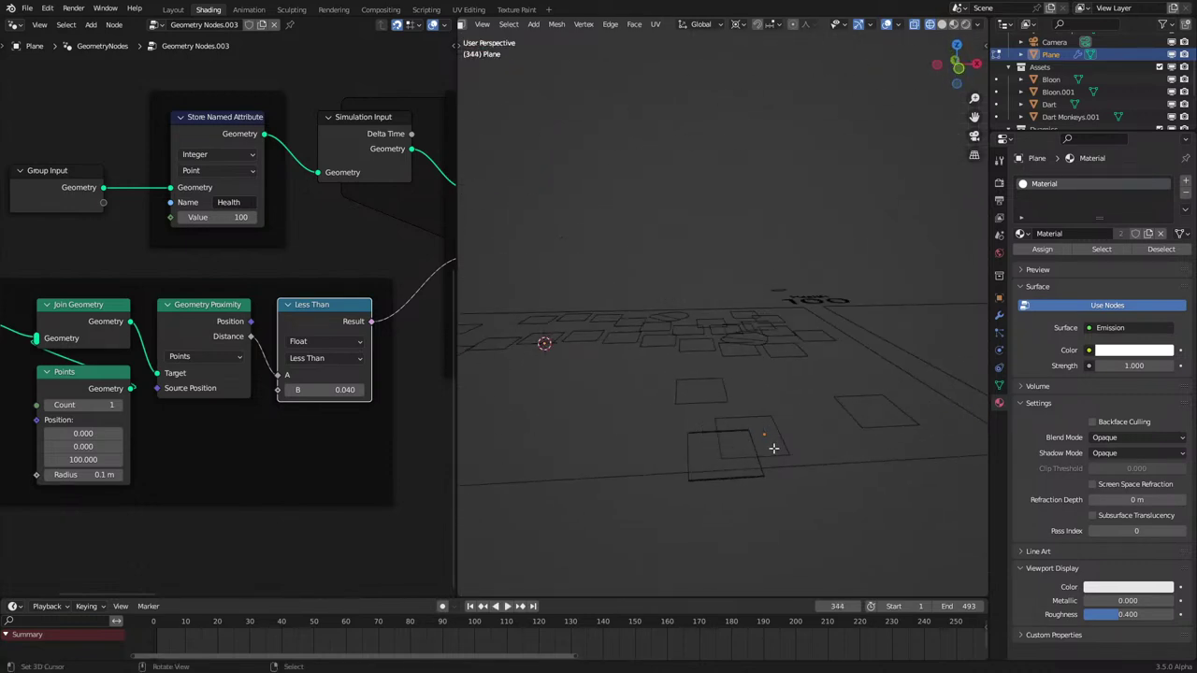
key("Tab")
key("shift+Left")
key("space")
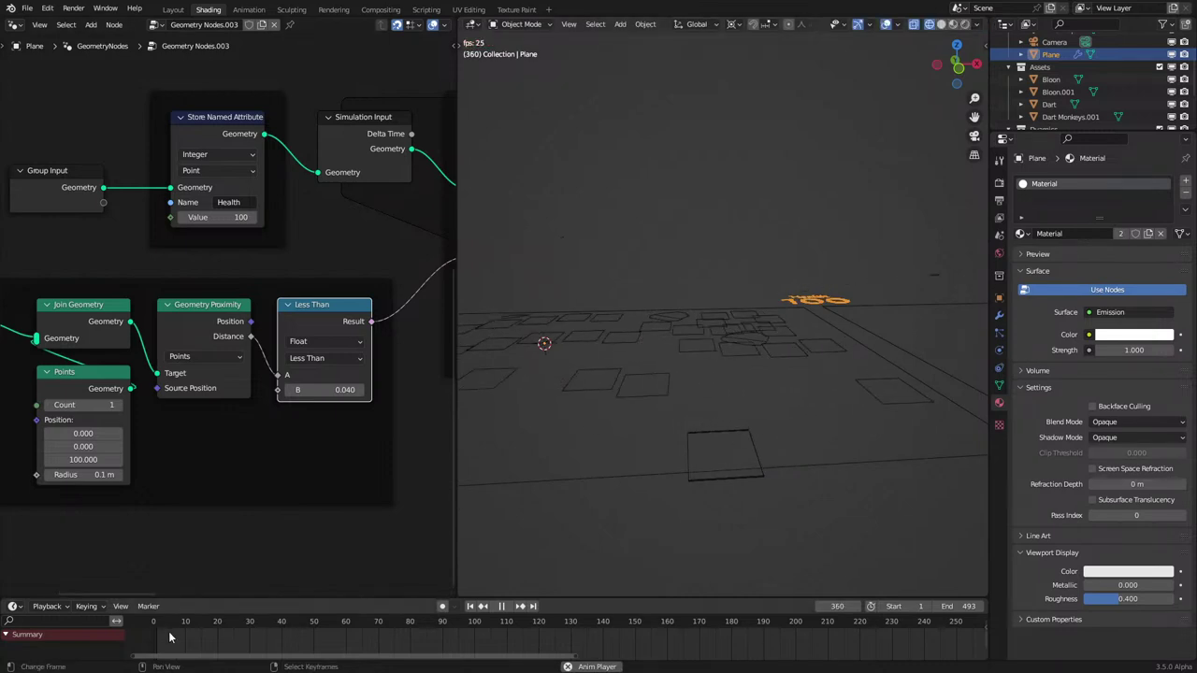
middle_click_drag(707, 530, 688, 575)
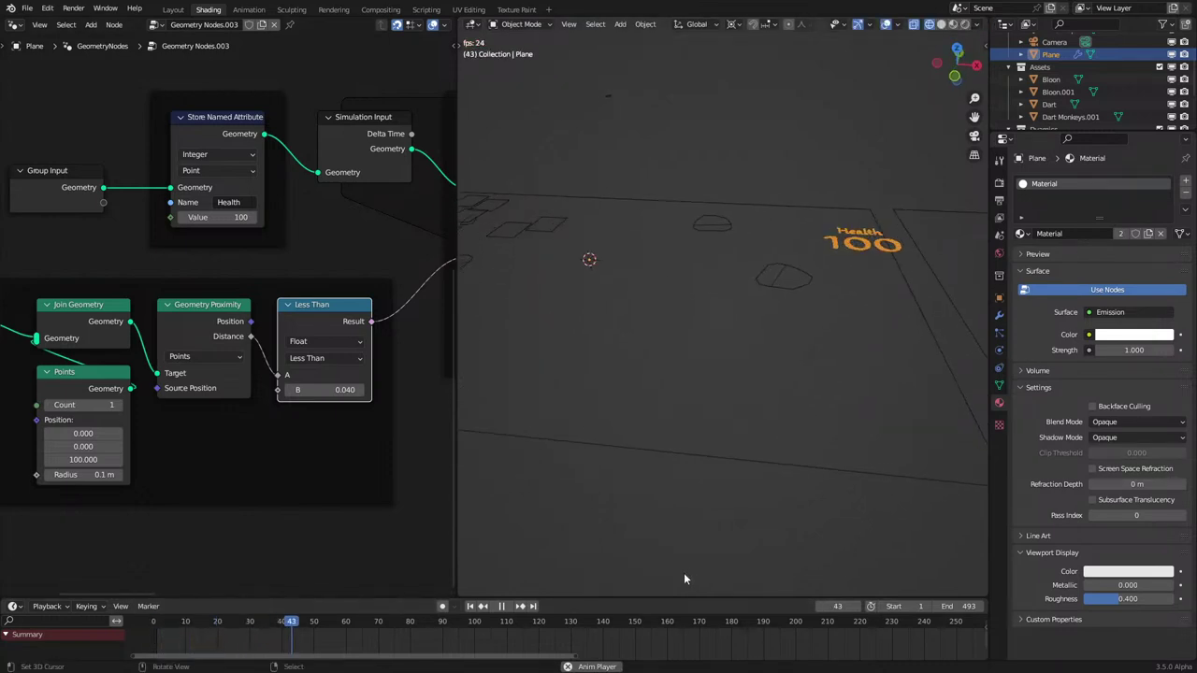
key("space")
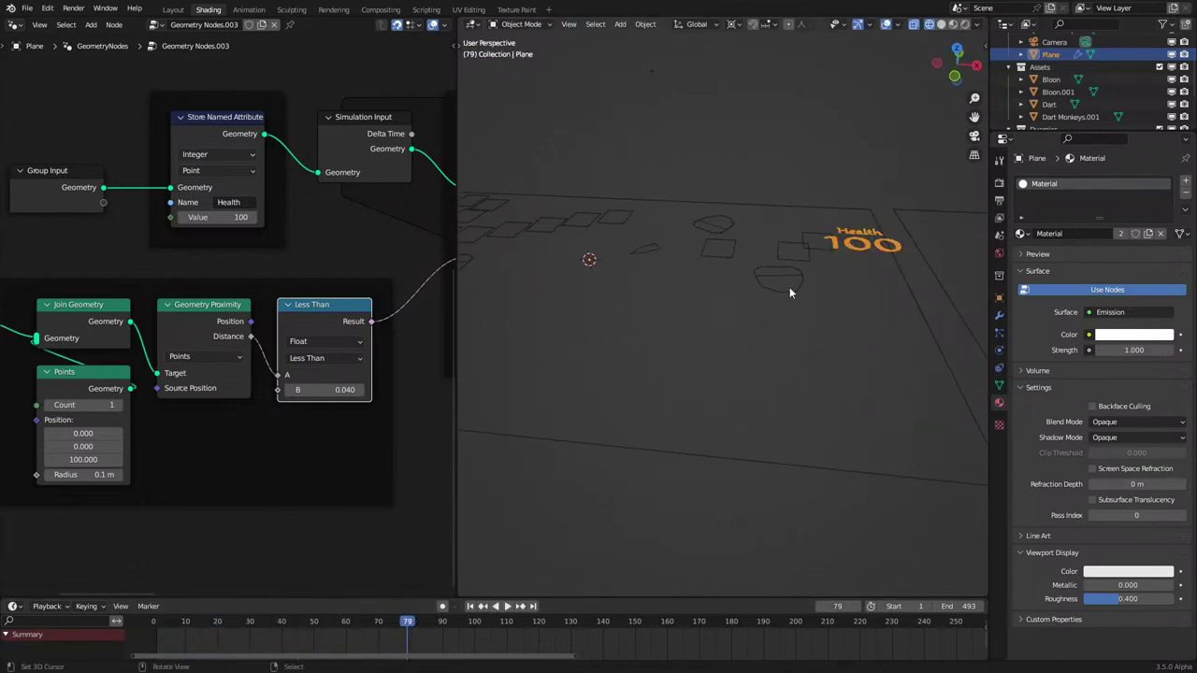
Step: Extend the end vertex of the Bloons Sim+Track path beyond the map's lower edge in top view and play the simulation
left_click(810, 243)
key("Tab")
right_click(697, 462)
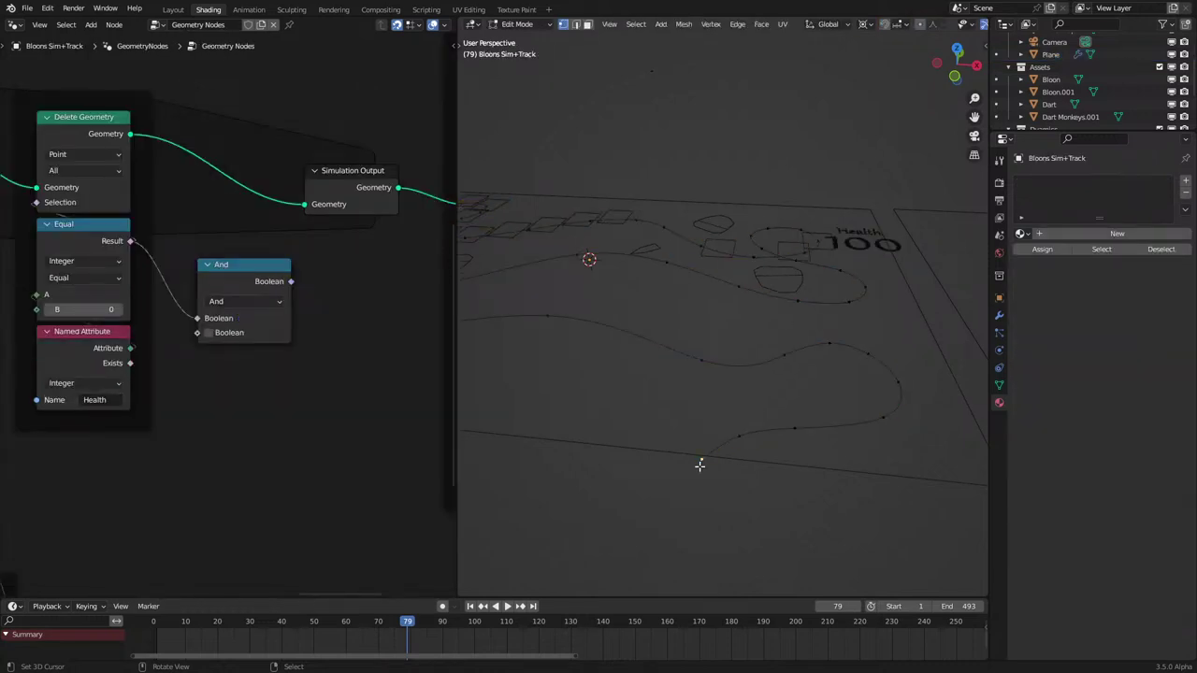
key("KP_7")
key("Tab")
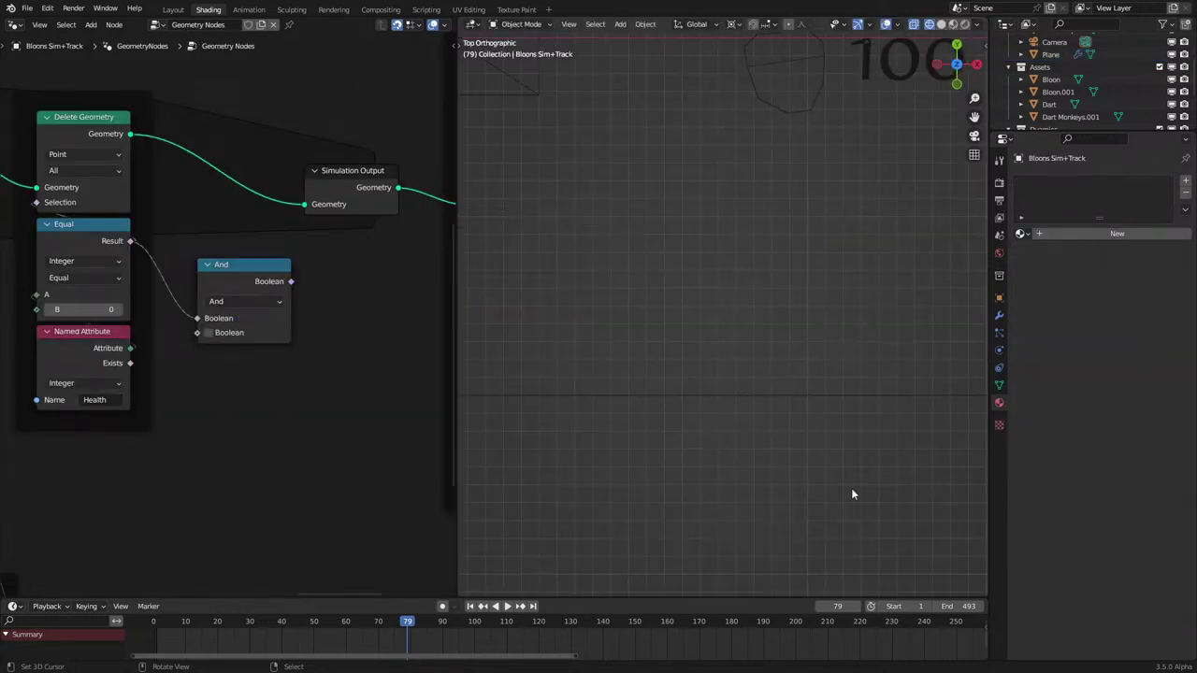
scroll(851, 488, "down", 3)
key("space")
scroll(700, 426, "down", 2)
key("space")
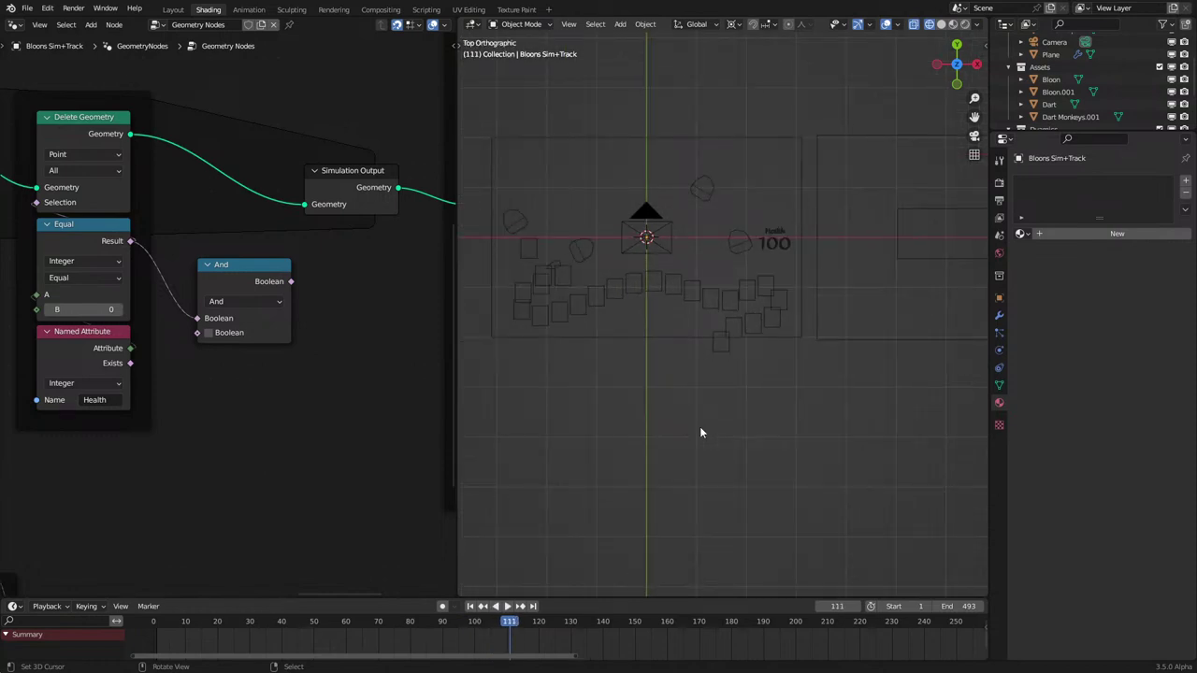
Step: Connect Mesh to Curve directly to Sample Curve in the track's node tree and delete the node between them
scroll(339, 307, "down", 5)
middle_click_drag(338, 307, 6, 578)
scroll(191, 316, "up", 4)
left_click_drag(142, 290, 266, 284)
left_click(211, 294)
key("x")
Step: Replay the simulation from the start in rendered shading and watch the health count as bloons pass the track's end
key("shift+Left")
key("space")
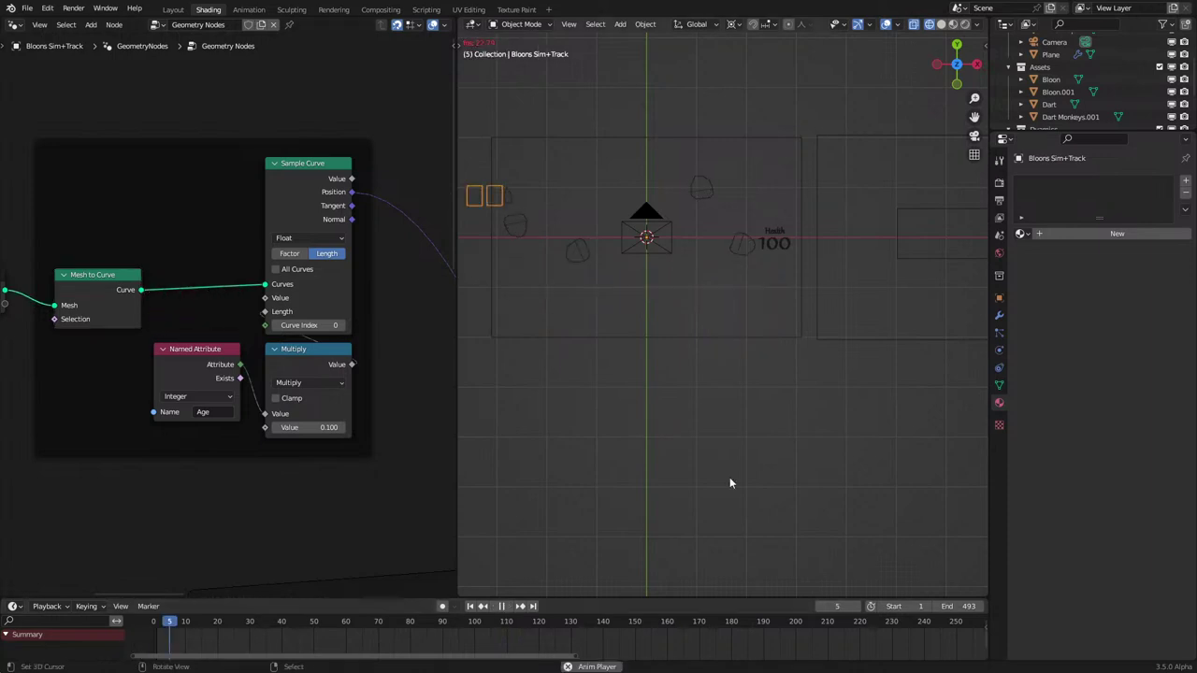
scroll(729, 475, "up", 2)
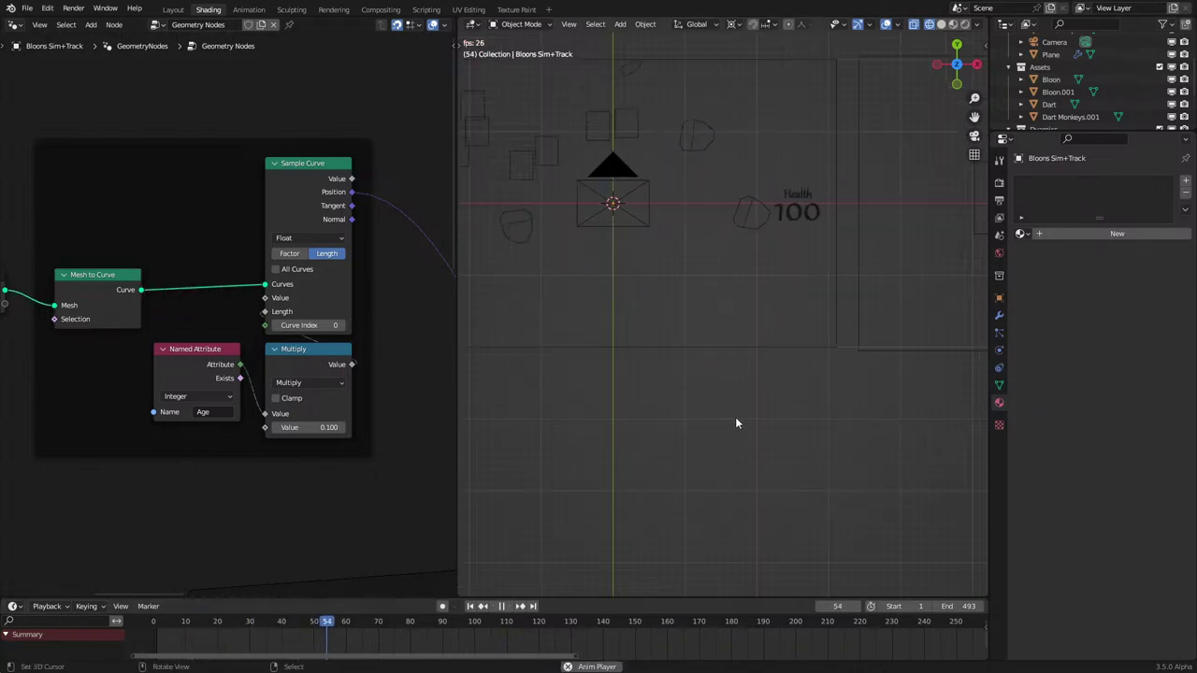
key("z")
left_click(754, 345)
mouse_move(754, 345)
middle_mouse_down("shift")
mouse_move(733, 425)
mouse_move(757, 463)
mouse_move(784, 450)
middle_mouse_up("shift")
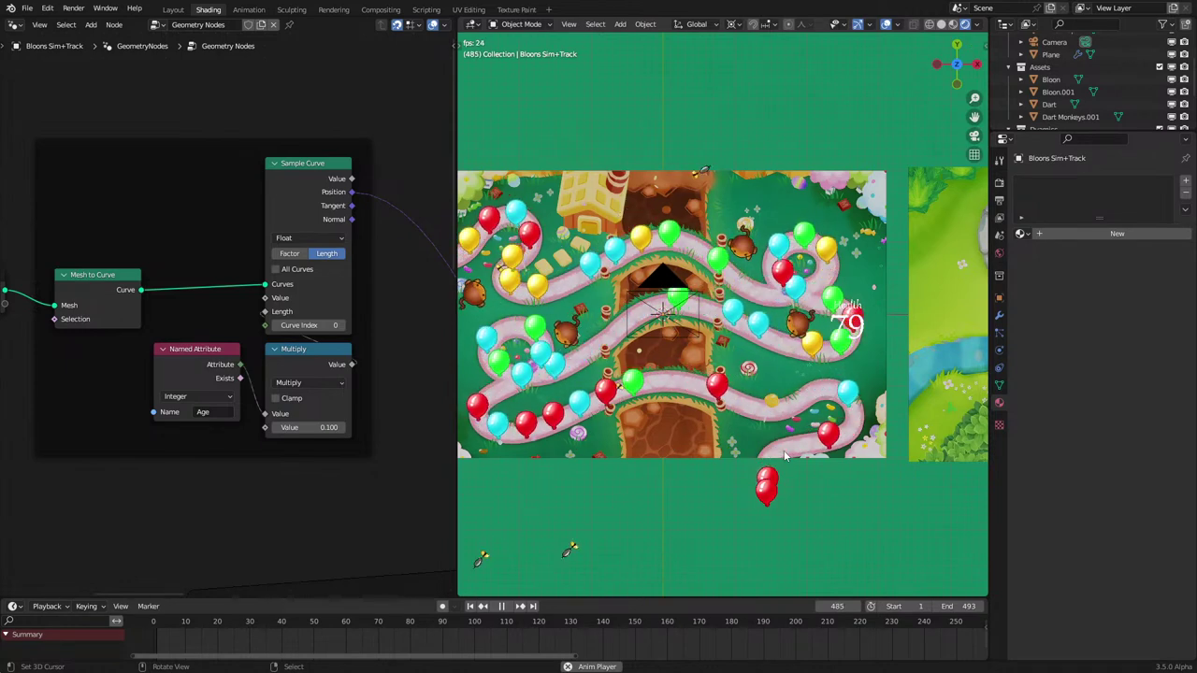
key("space")
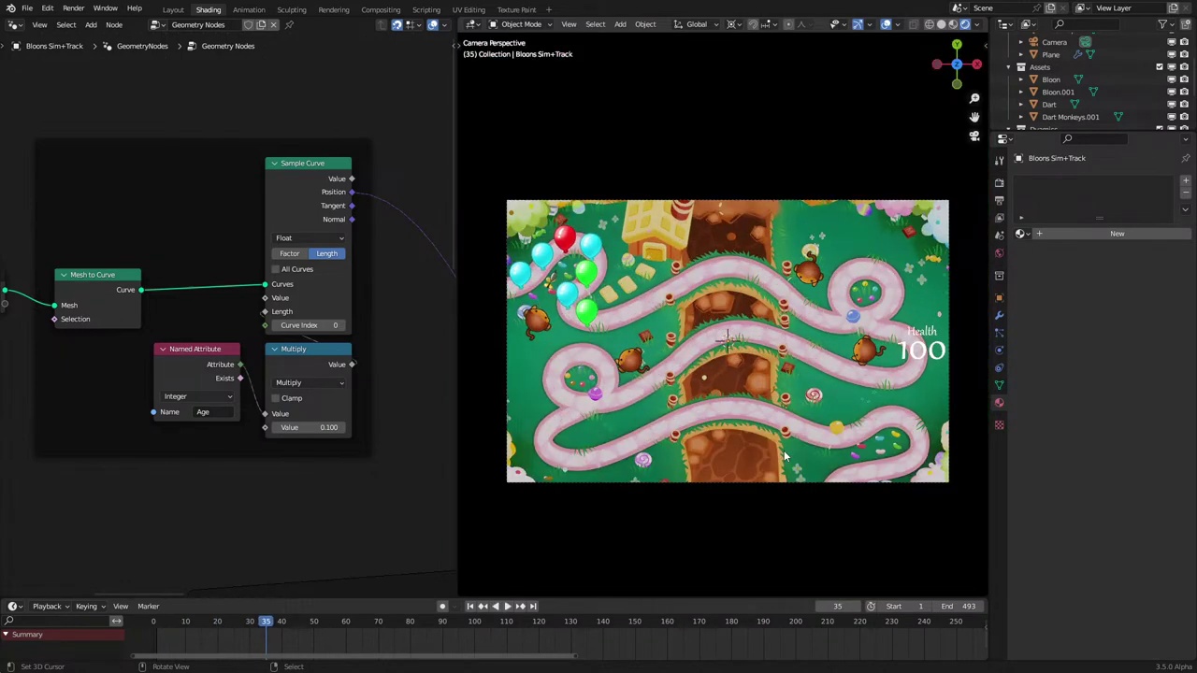
Step: Move the Plane's health display to X 1.71 m and Y 1.2 m in its lower Transform Geometry node
scroll(224, 318, "down", 3)
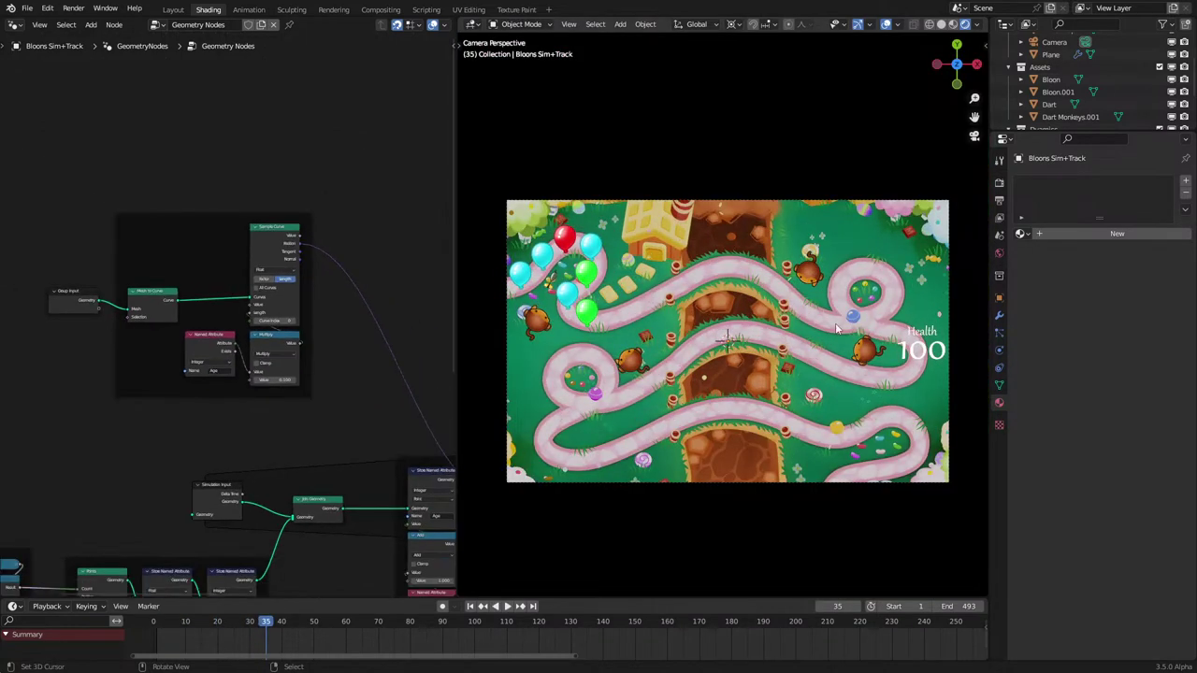
left_click(928, 343)
key("KP_Decimal")
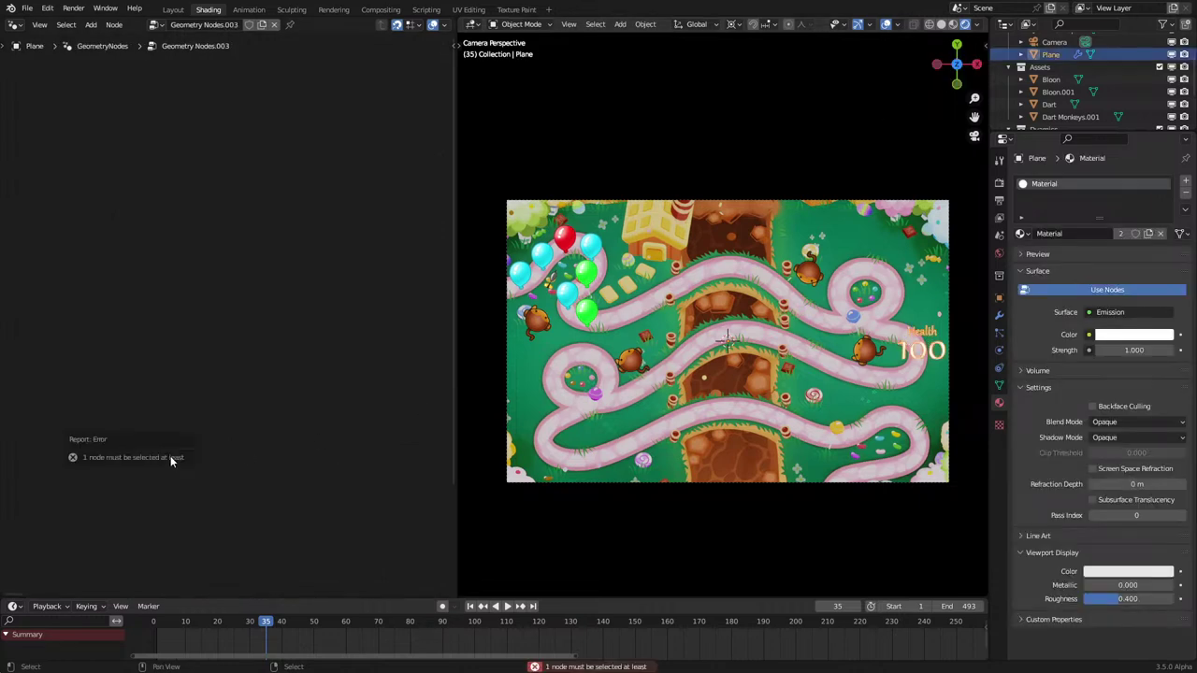
key("Home")
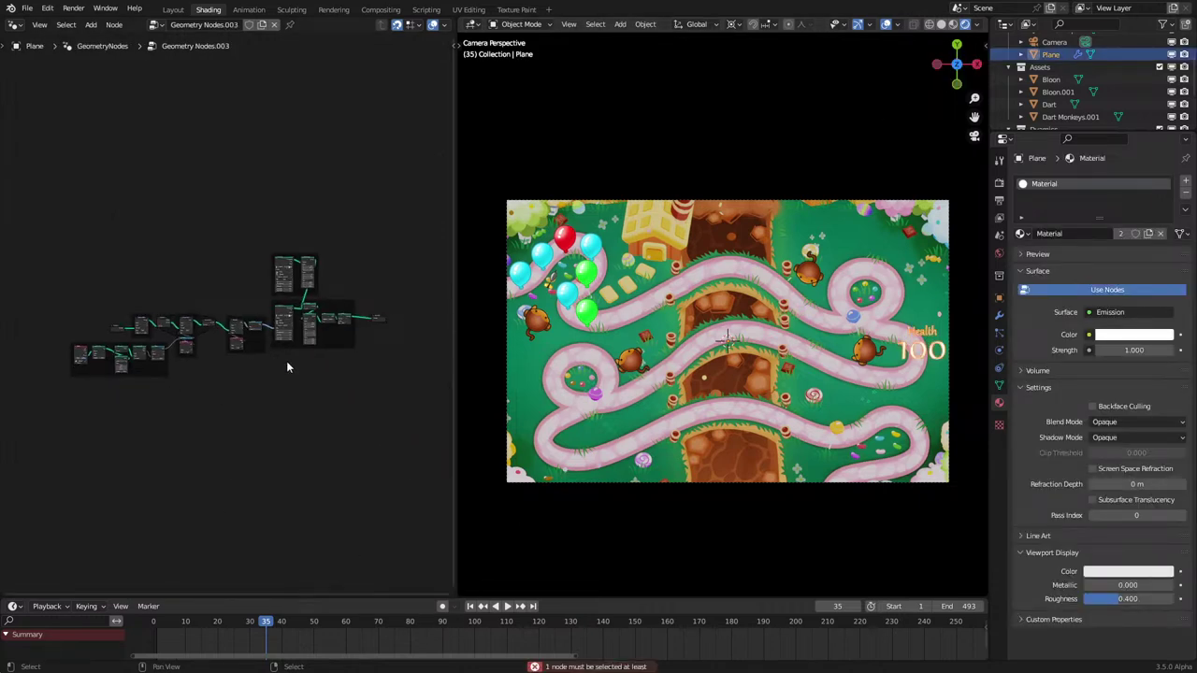
scroll(290, 355, "up", 6)
middle_click_drag(379, 349, 235, 376)
scroll(236, 381, "up", 4)
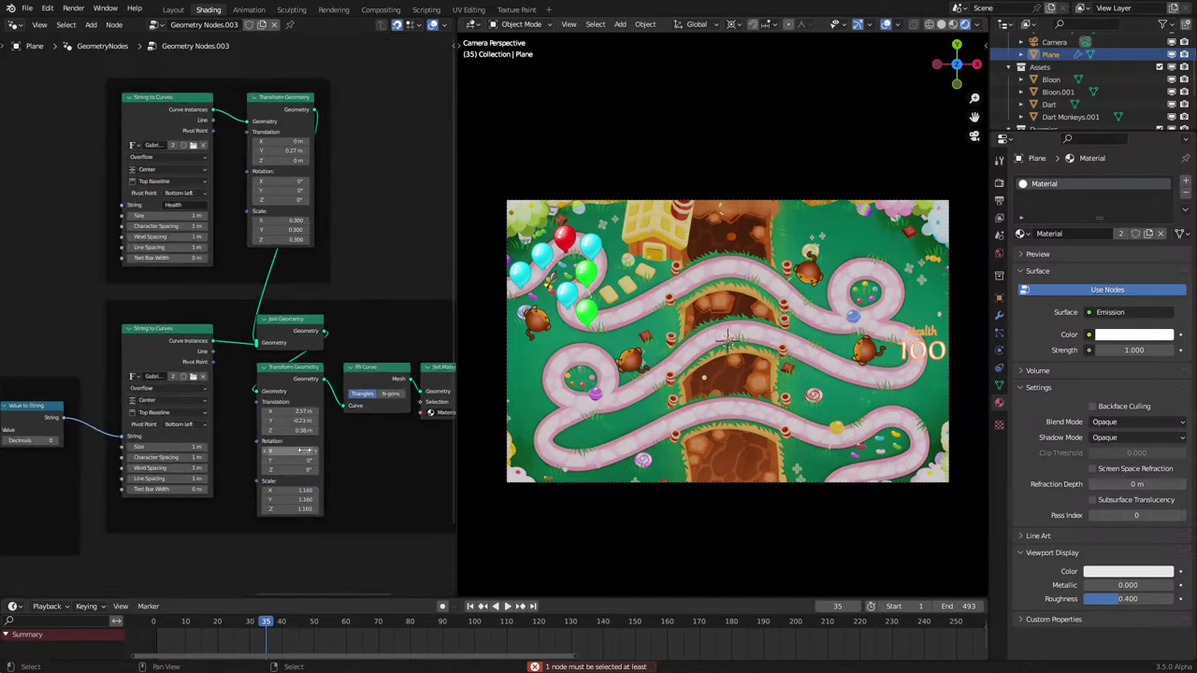
mouse_move(290, 412)
left_mouse_down()
mouse_move(323, 412)
mouse_move(267, 411)
mouse_move(322, 421)
mouse_move(282, 411)
mouse_move(313, 411)
mouse_move(299, 412)
left_mouse_up()
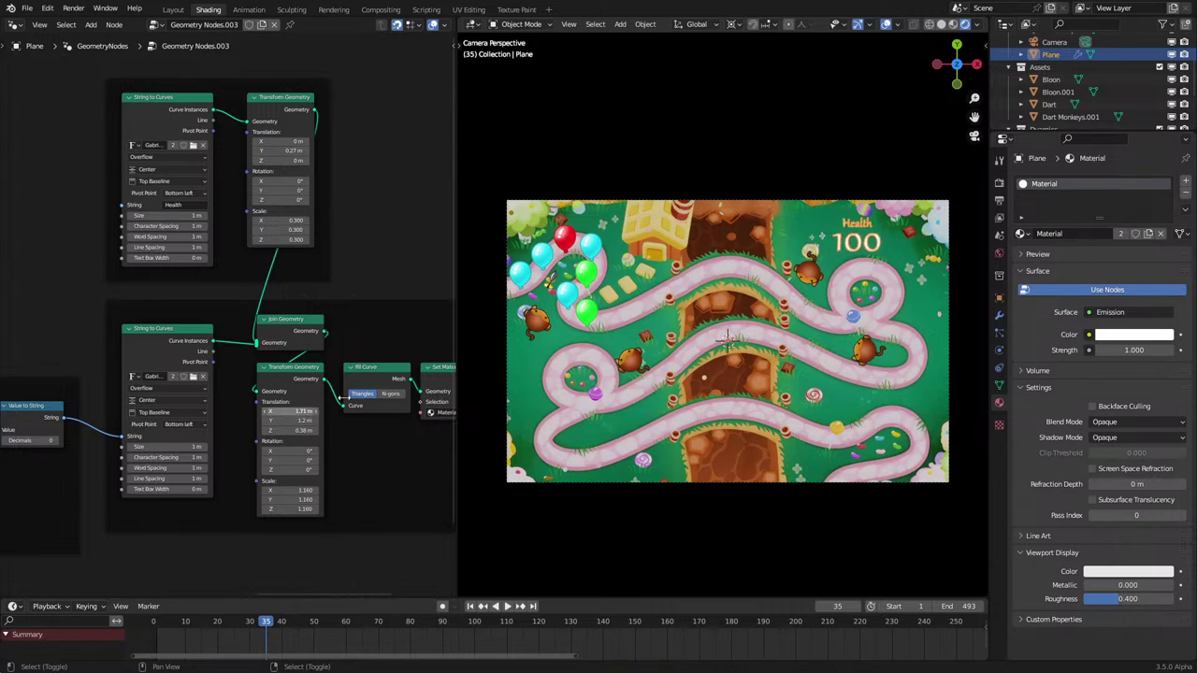
Step: Hide the viewport overlays and play the simulation through the camera
left_click(886, 26)
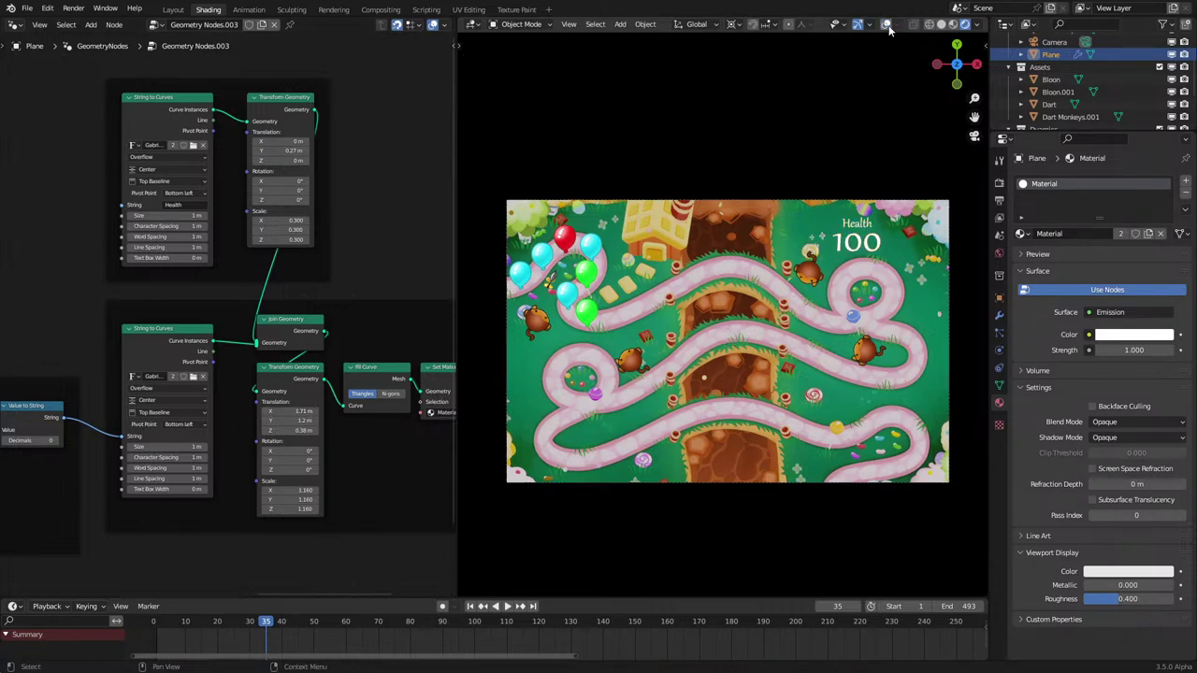
left_click(886, 26)
left_click(887, 25)
key("space")
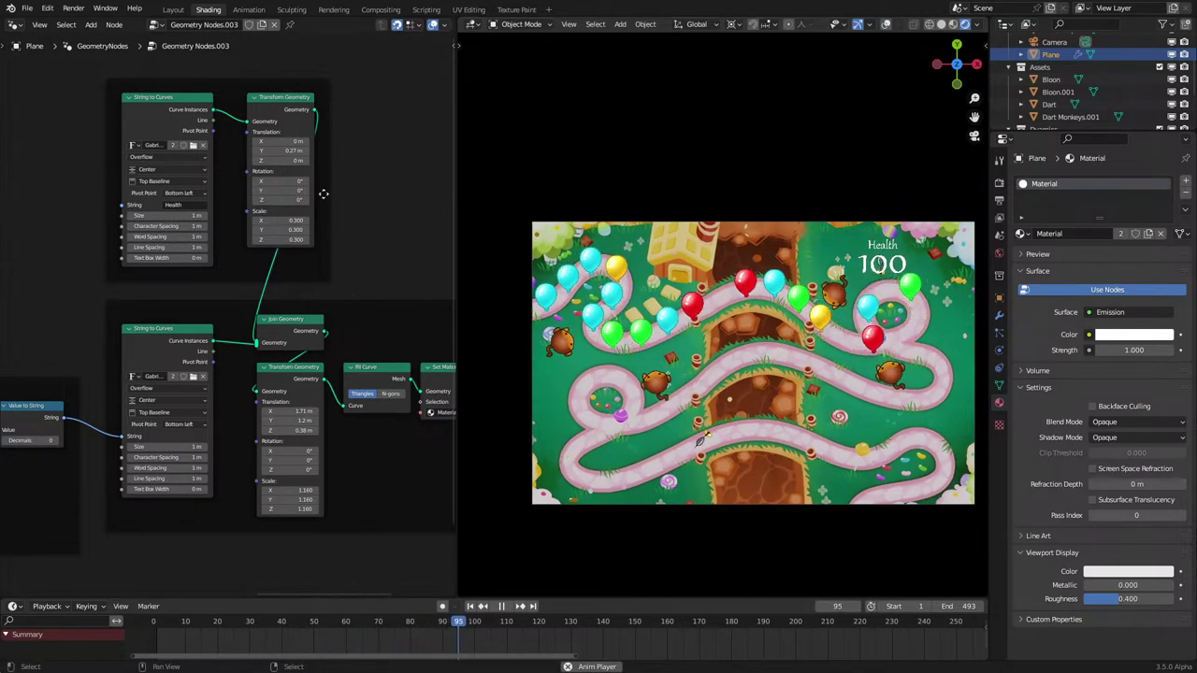
key("space")
Step: Try the Arial Black font on the Health label's String to Curves node
left_click(193, 147)
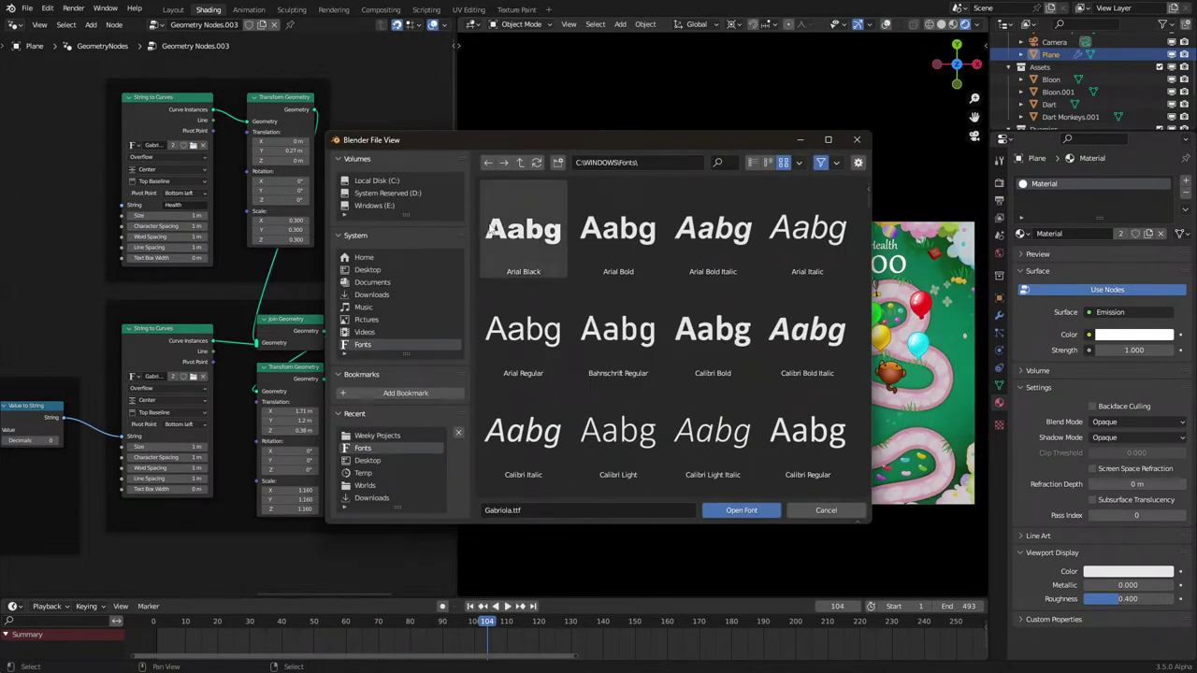
double_click(543, 251)
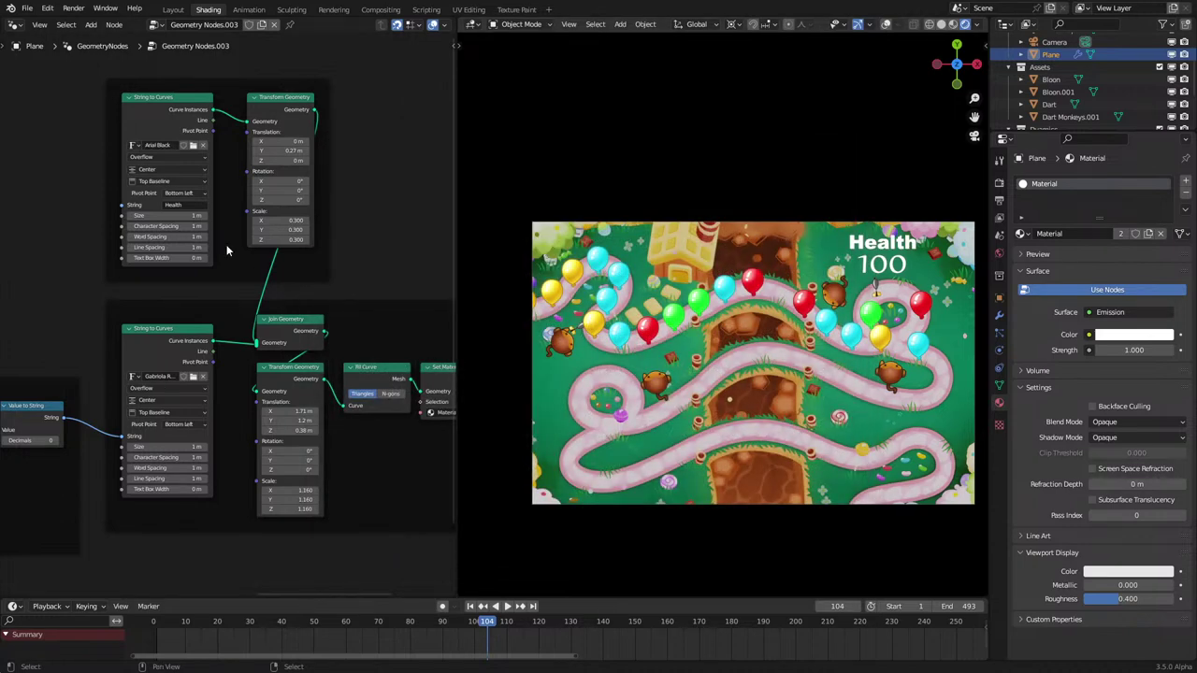
left_click(194, 147)
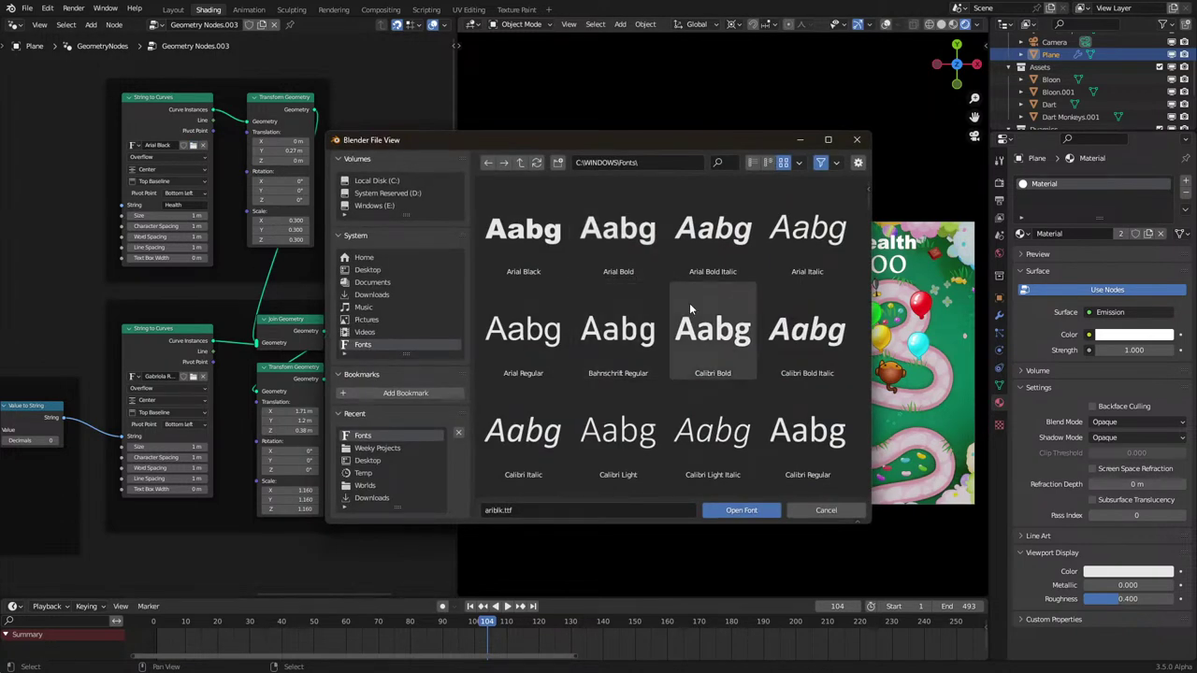
left_click(854, 142)
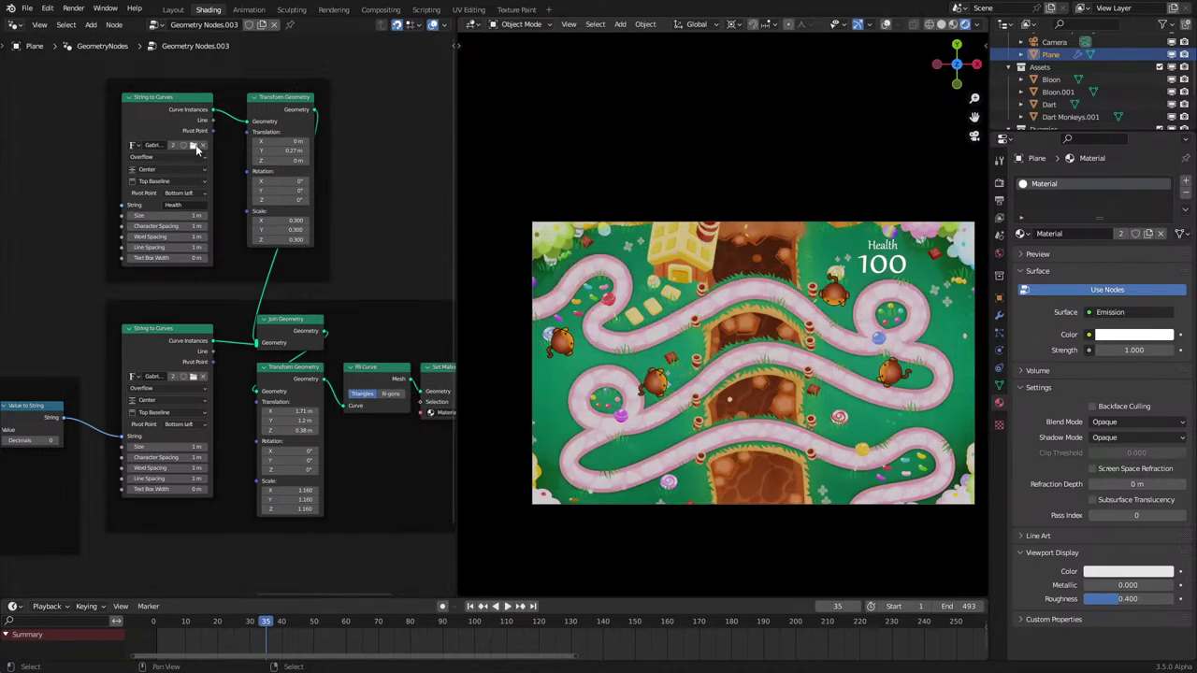
Step: Try the Arial Italic font with an adjusted scale on the Health label, and undo both changes
left_click(194, 147)
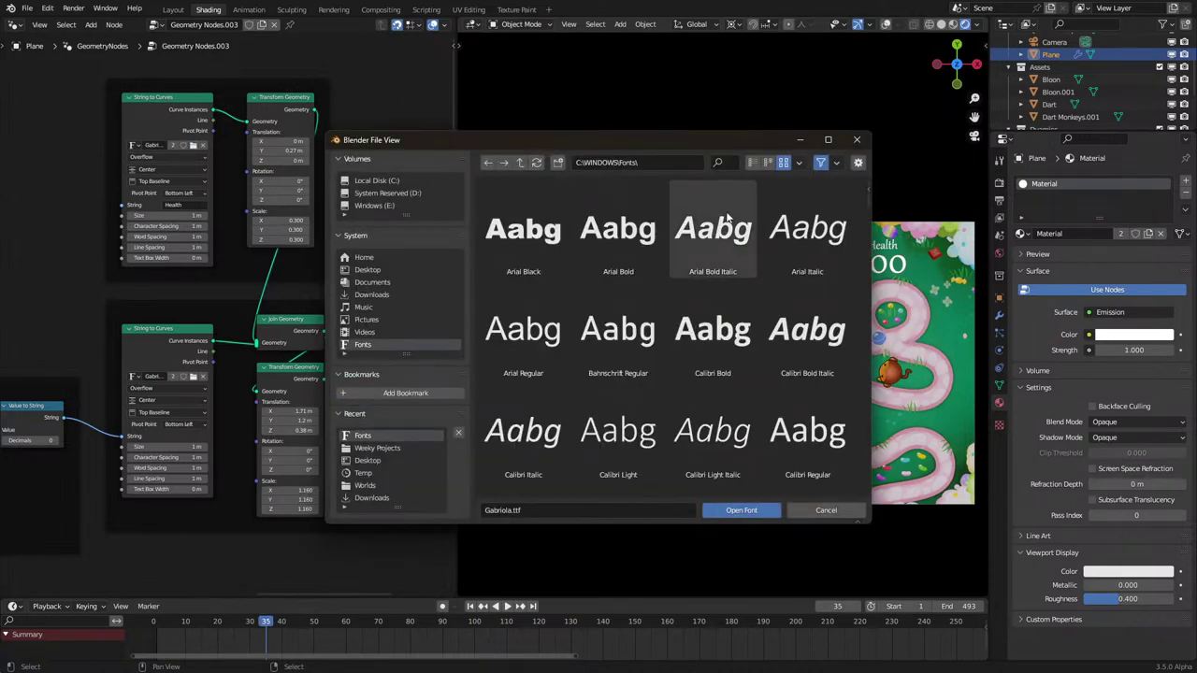
double_click(785, 236)
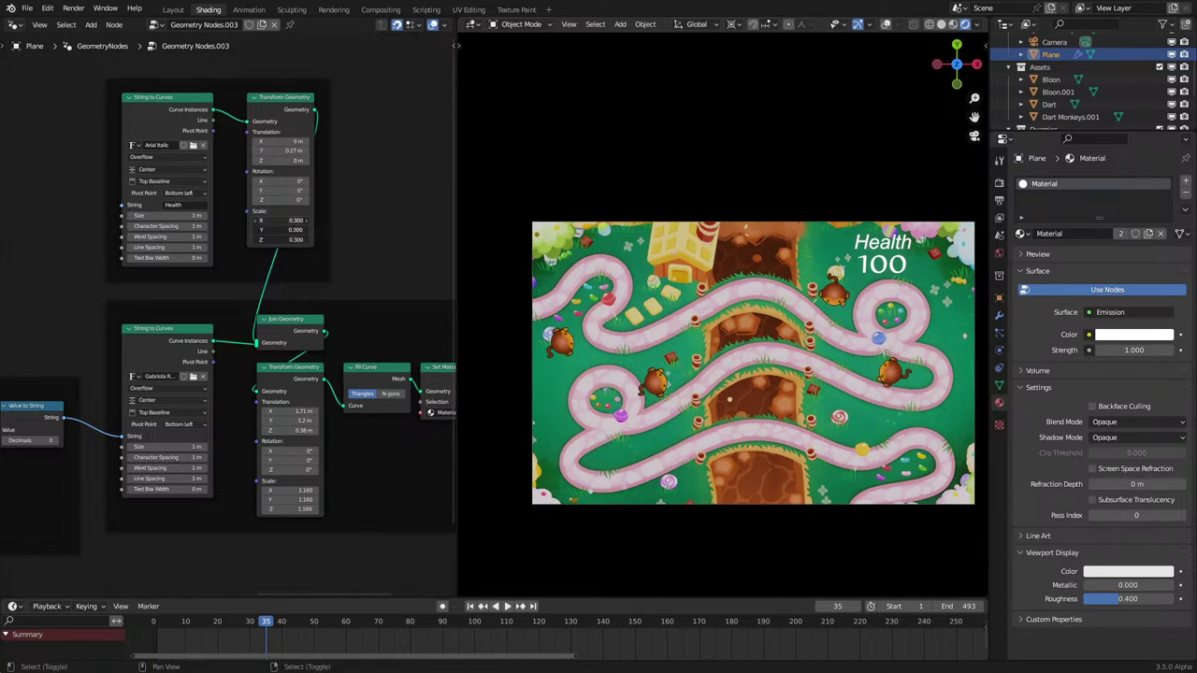
left_click_drag(284, 221, 276, 220)
key("ctrl+z")
key("ctrl+z")
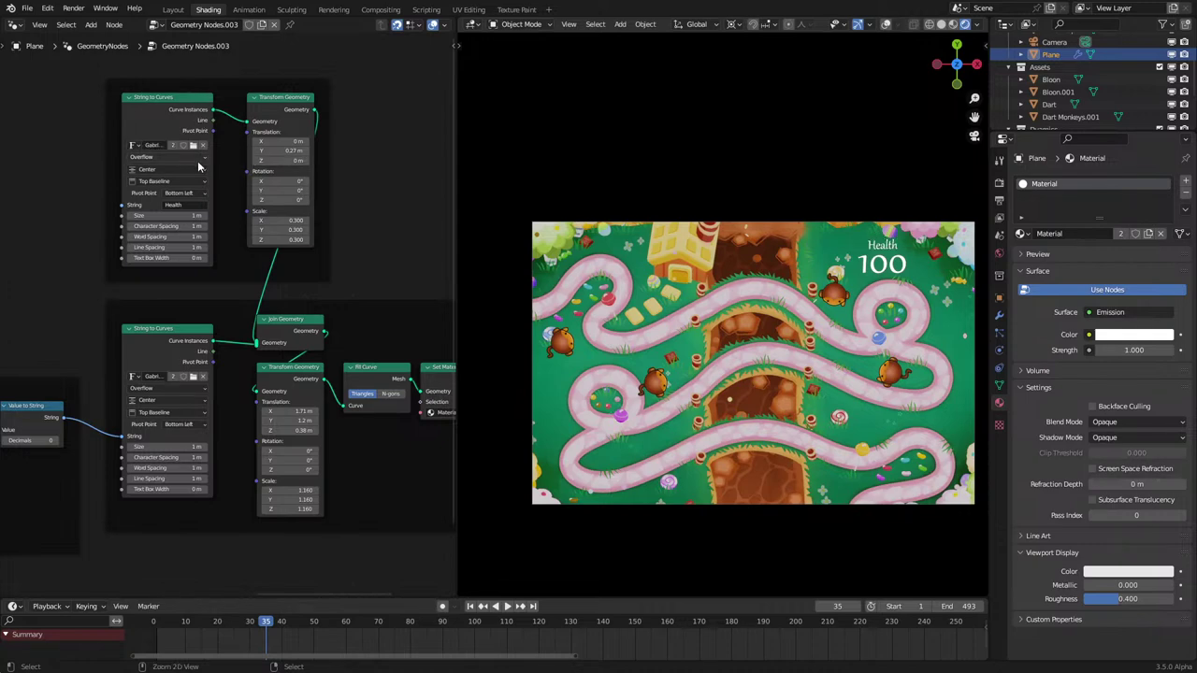
Step: Load the Gabriola Regular font again for the Health label's String to Curves node
left_click(195, 148)
scroll(550, 370, "down", 10)
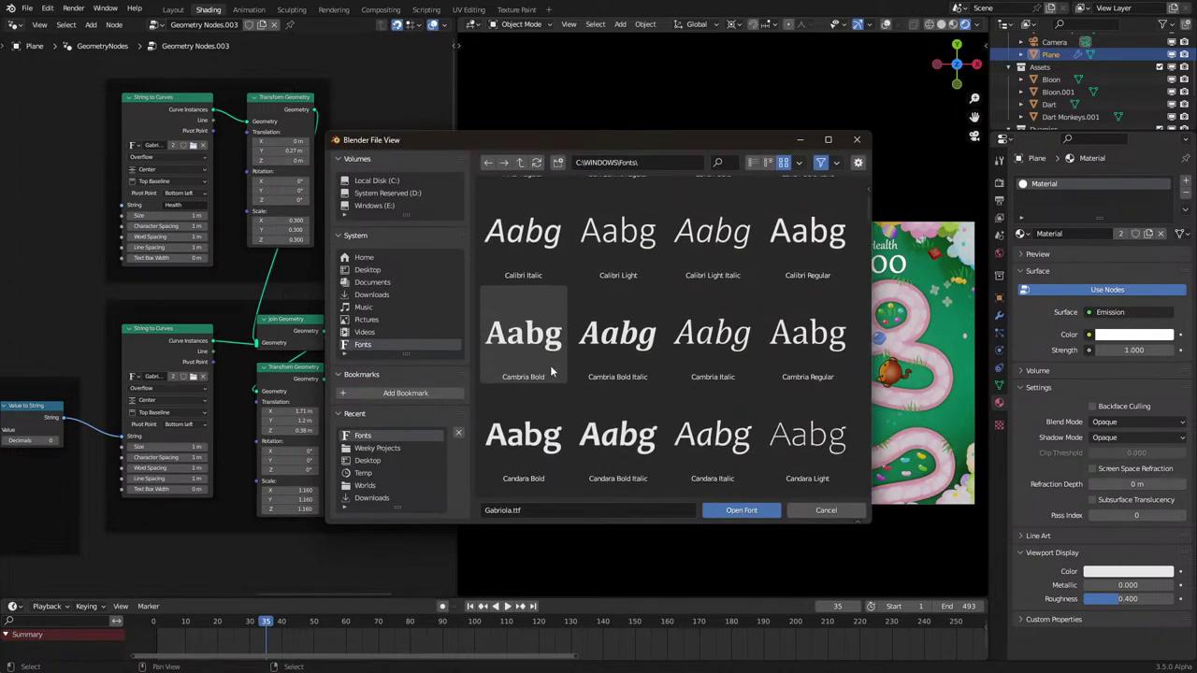
scroll(549, 370, "down", 6)
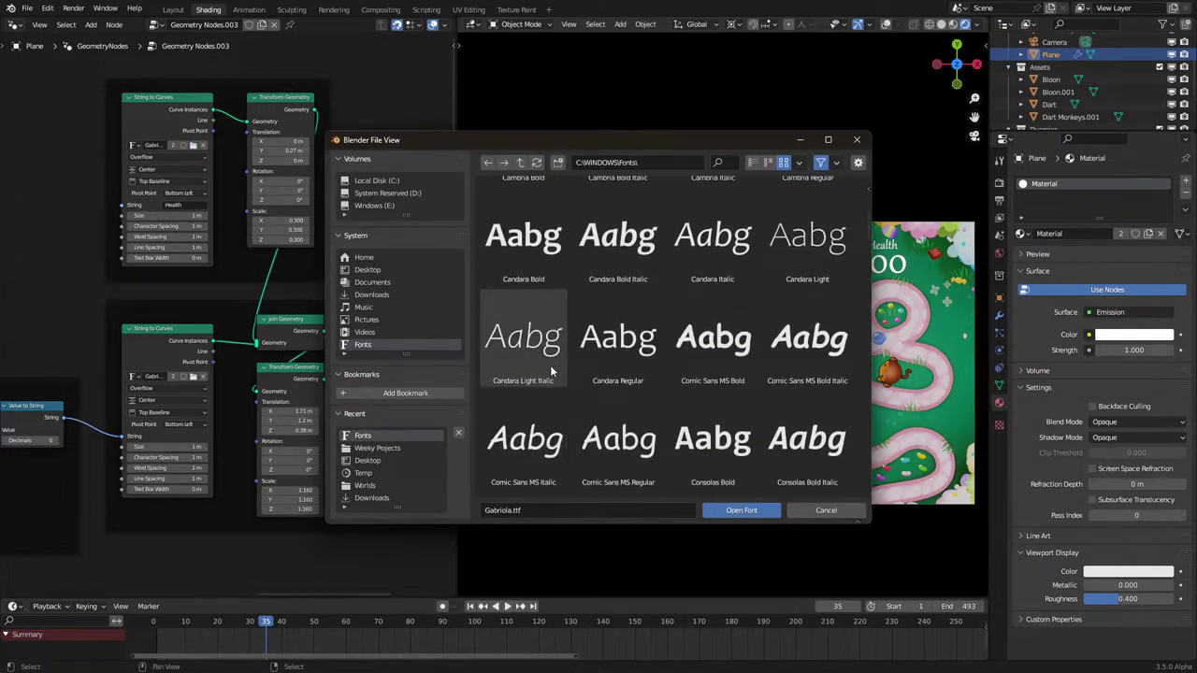
scroll(551, 371, "down", 3)
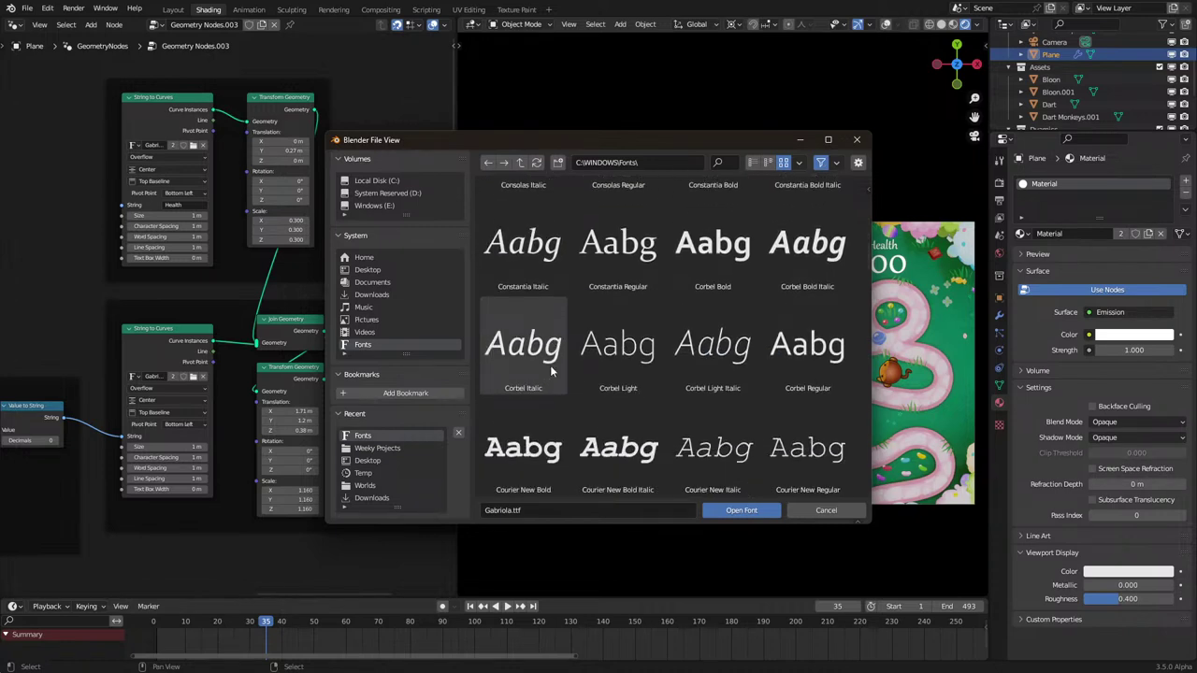
scroll(551, 371, "down", 8)
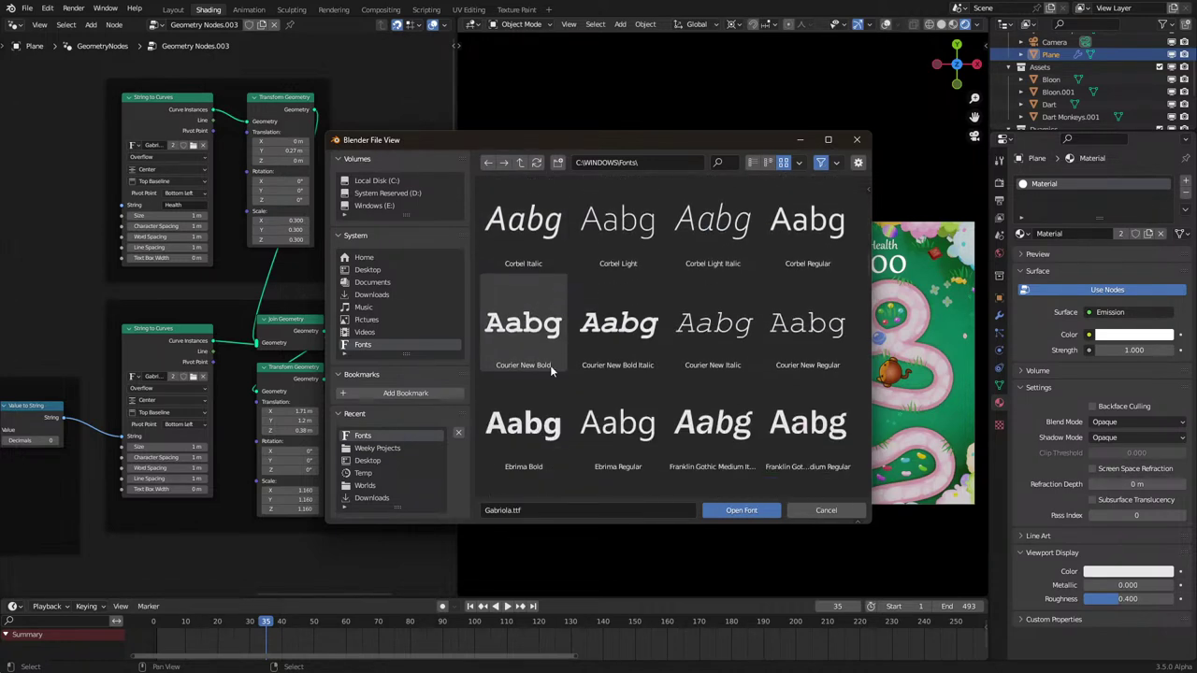
scroll(553, 371, "down", 1)
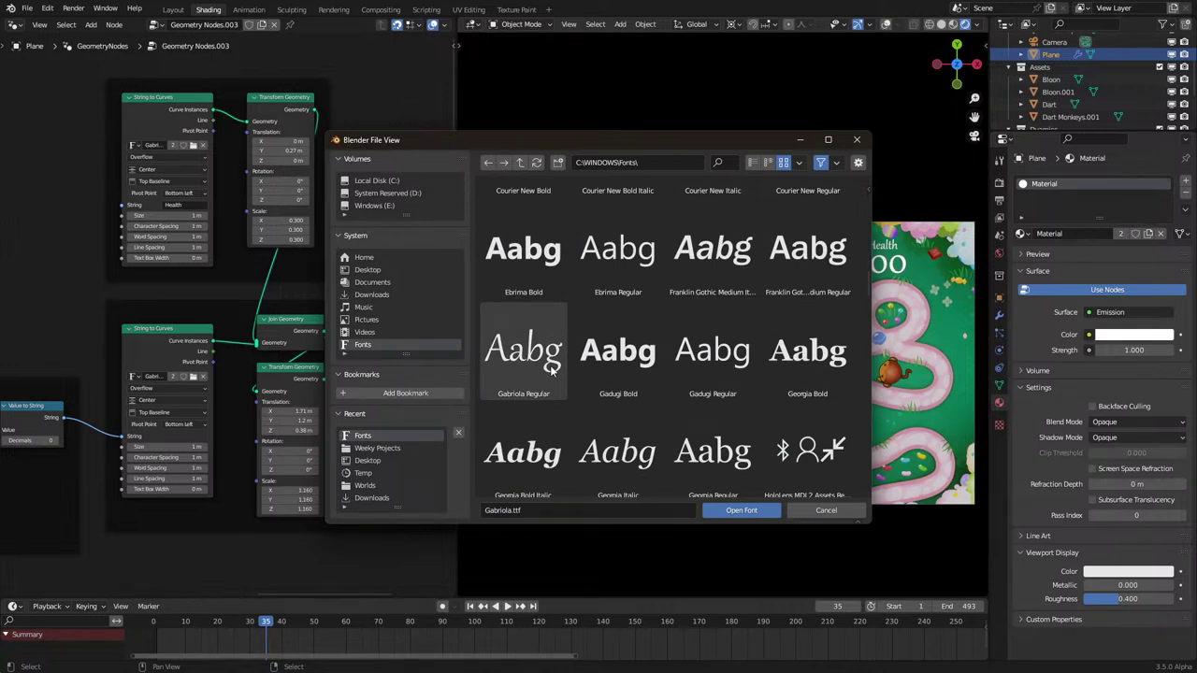
double_click(552, 372)
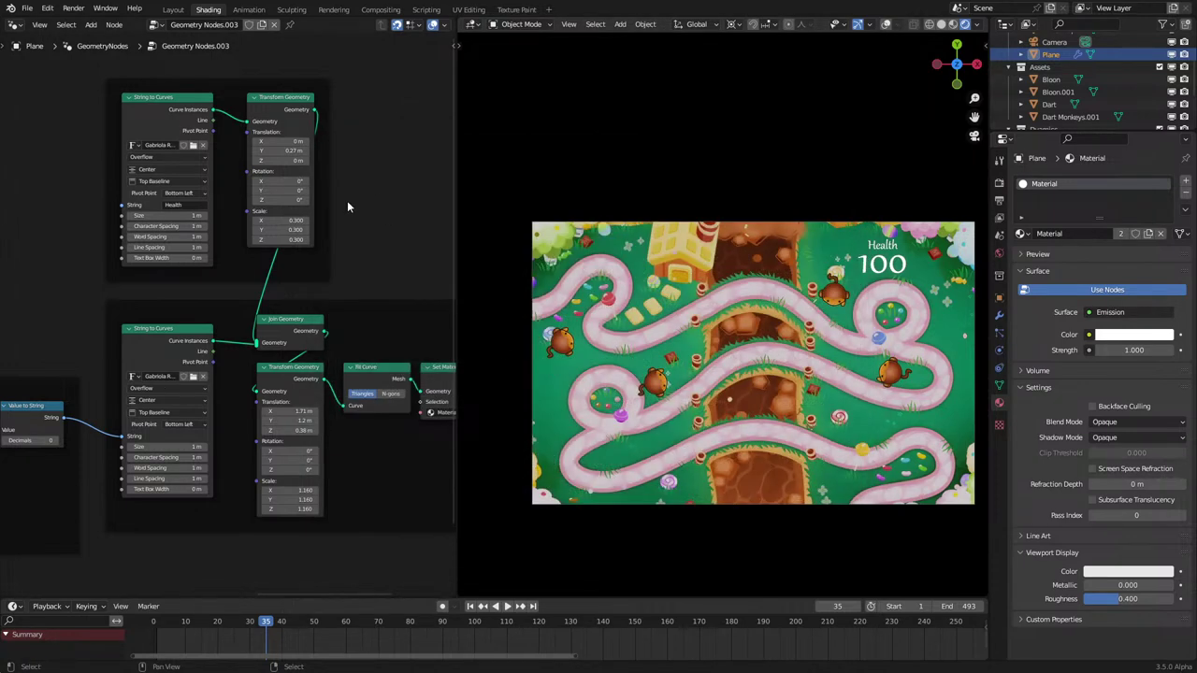
Step: Try the Ink Free Regular font on the Health label's String to Curves node, and undo it
scroll(347, 200, "up", 1)
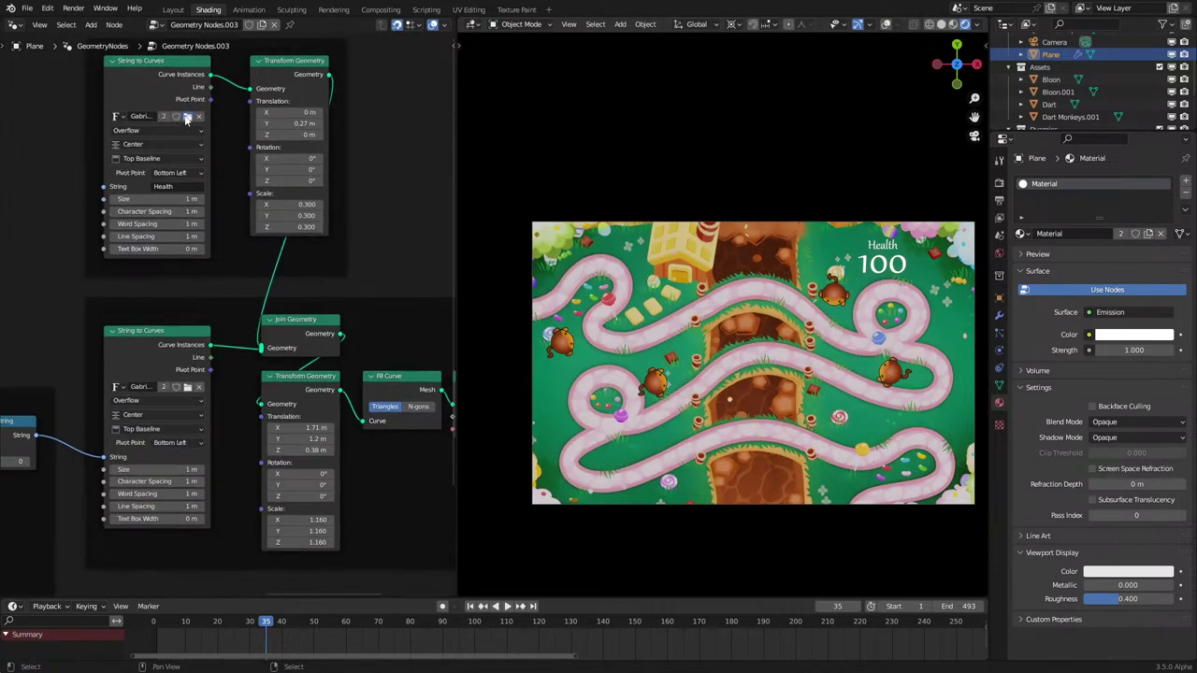
left_click(186, 117)
scroll(599, 418, "down", 10)
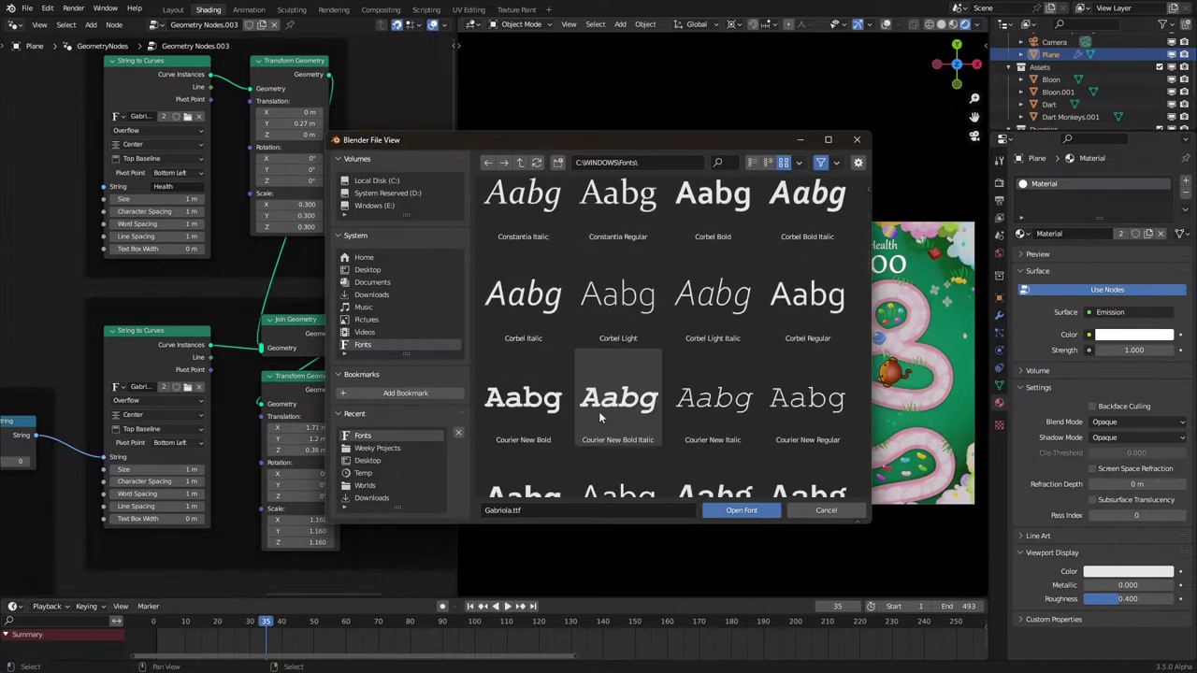
scroll(599, 418, "down", 8)
scroll(599, 418, "down", 1)
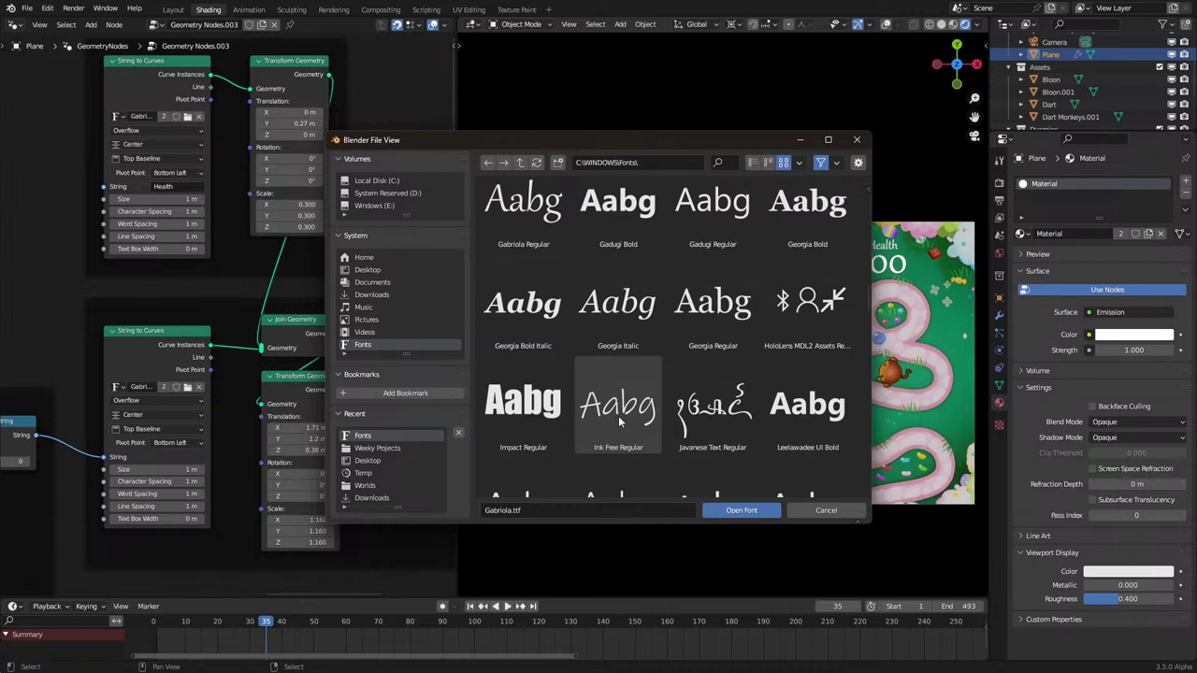
double_click(617, 406)
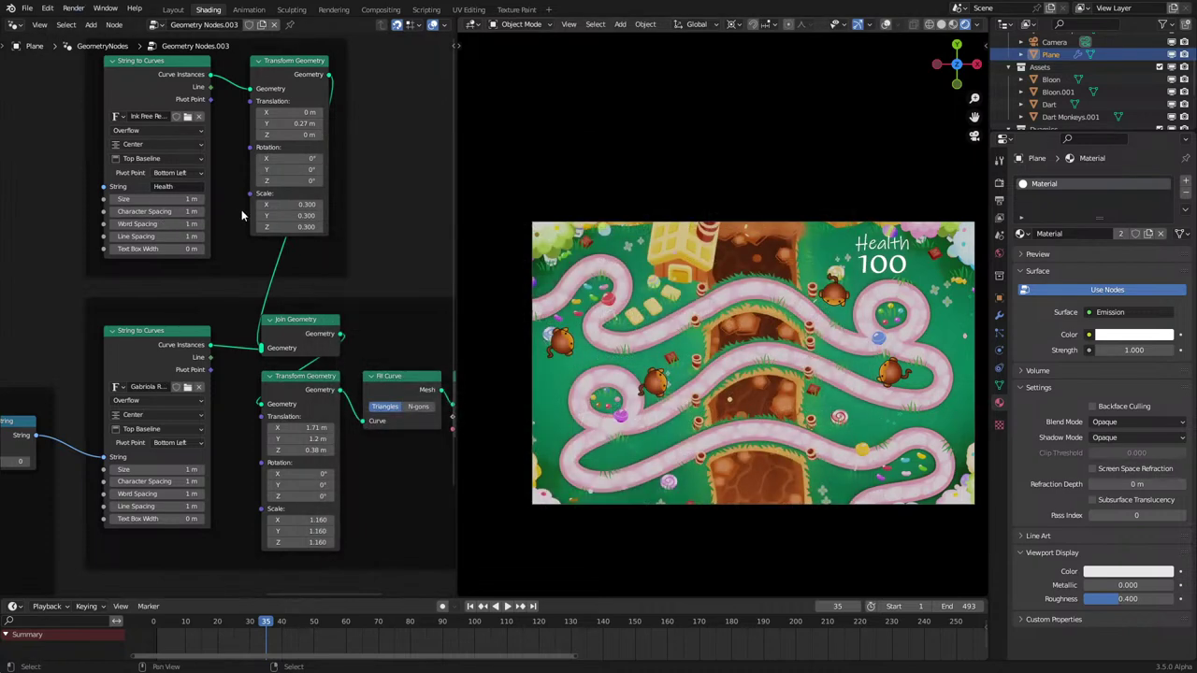
key("ctrl+z")
Step: Load the Sitka Text Italic font into the Health label's String to Curves node
left_click(188, 118)
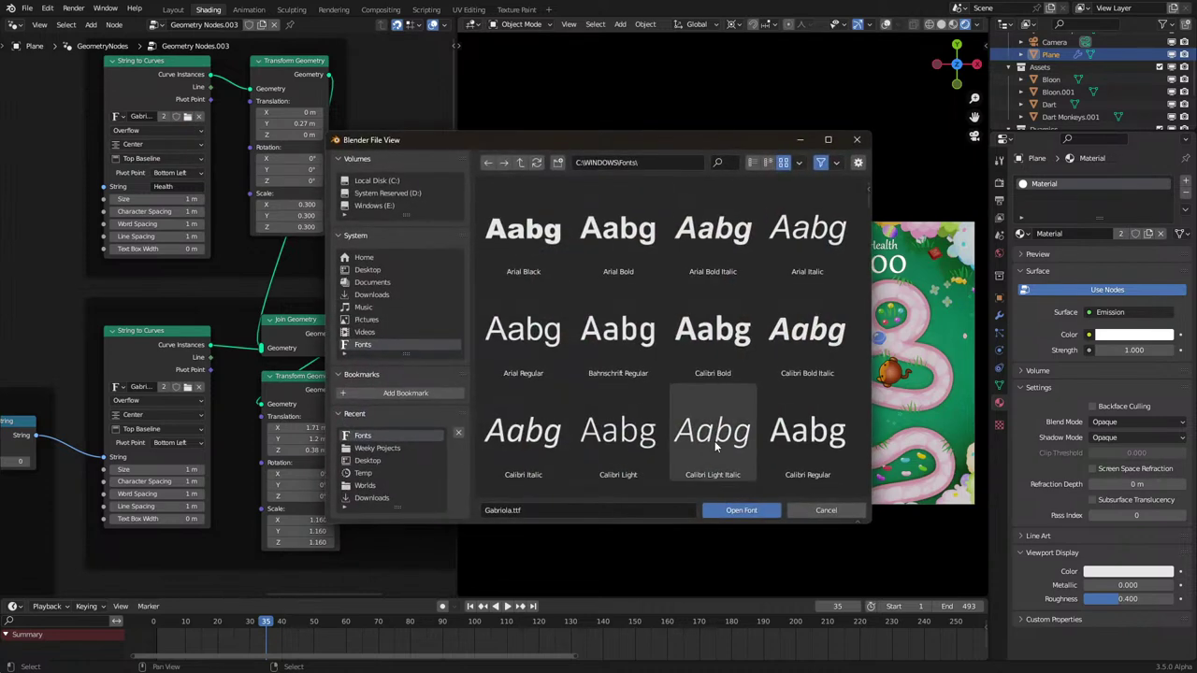
scroll(721, 431, "down", 15)
scroll(722, 433, "down", 6)
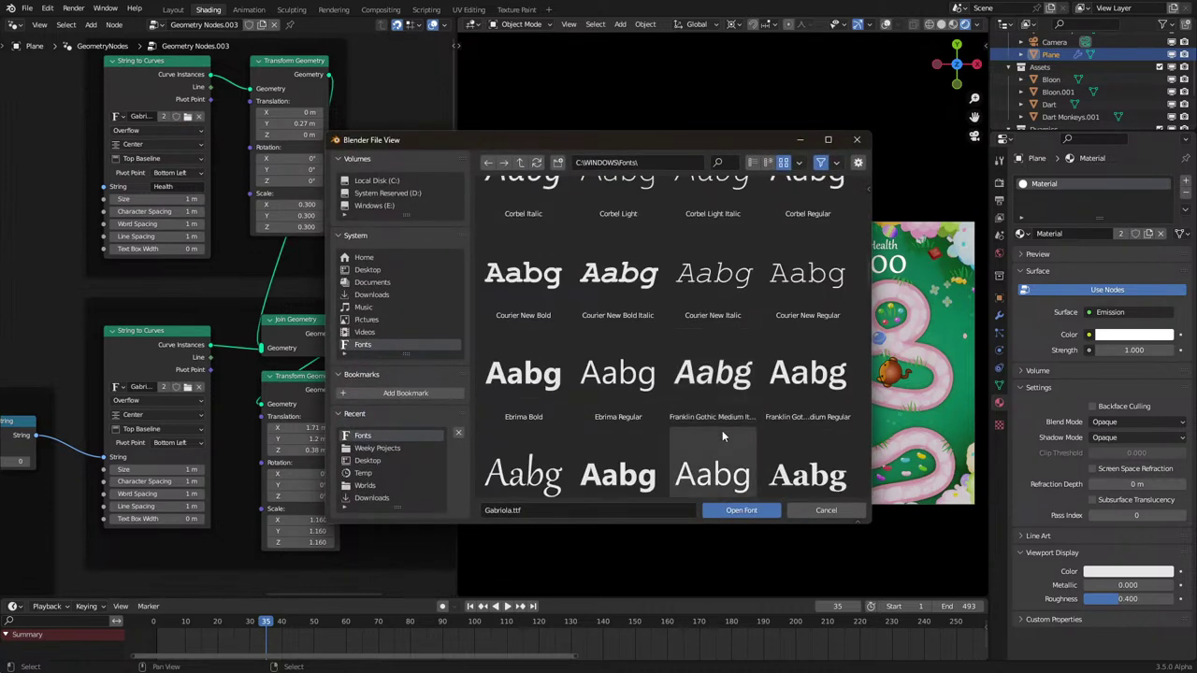
scroll(722, 430, "down", 3)
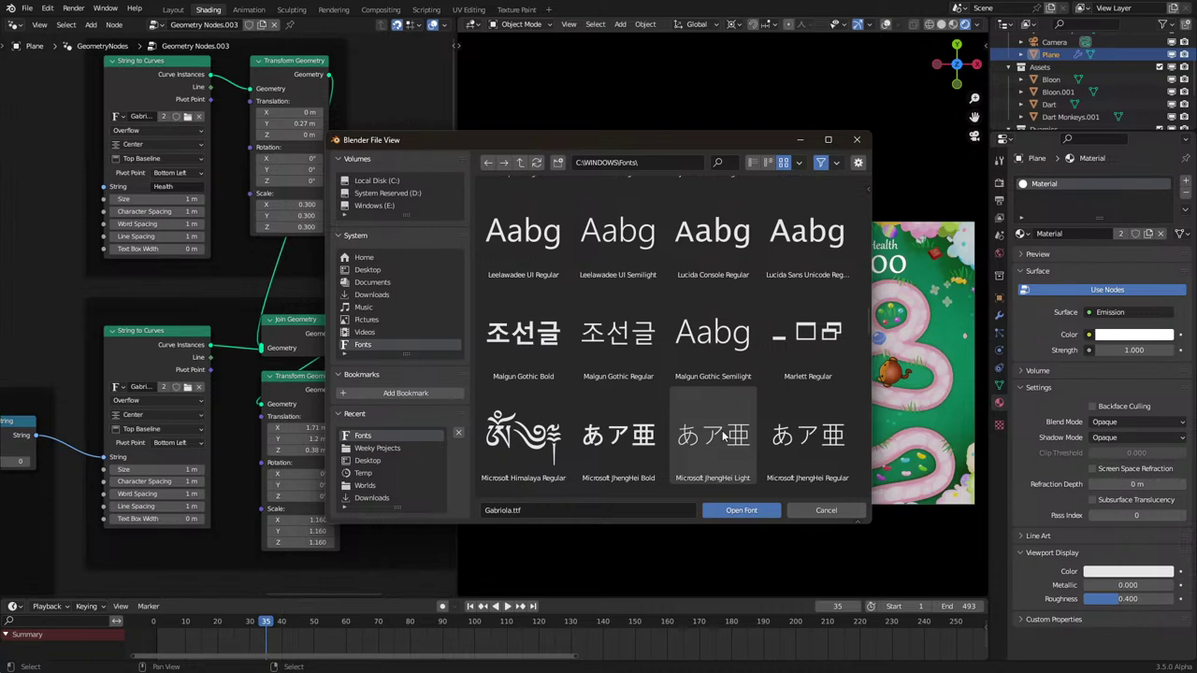
scroll(723, 436, "down", 3)
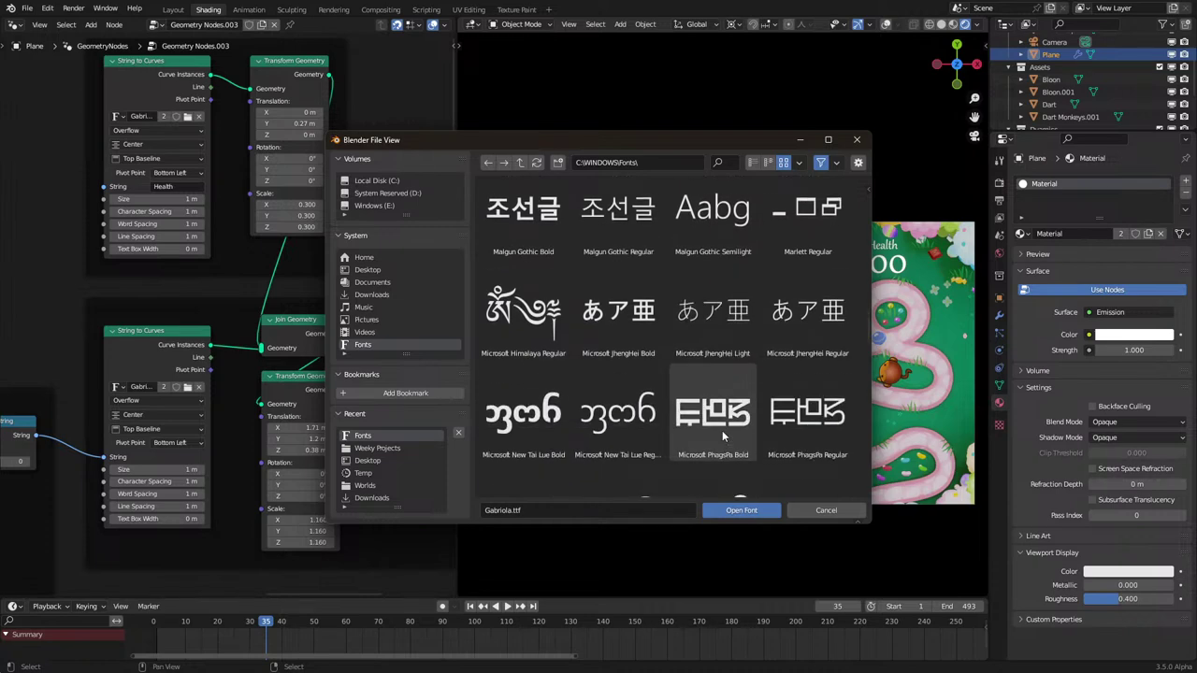
scroll(722, 435, "down", 6)
scroll(723, 435, "down", 6)
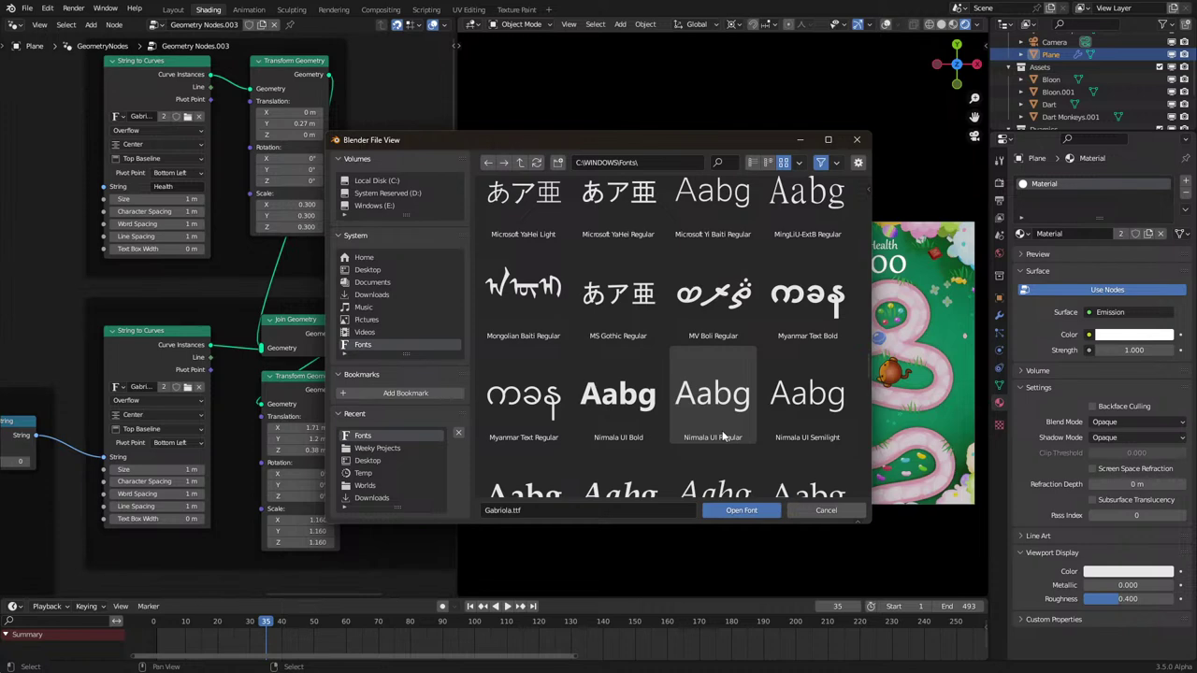
scroll(721, 430, "down", 3)
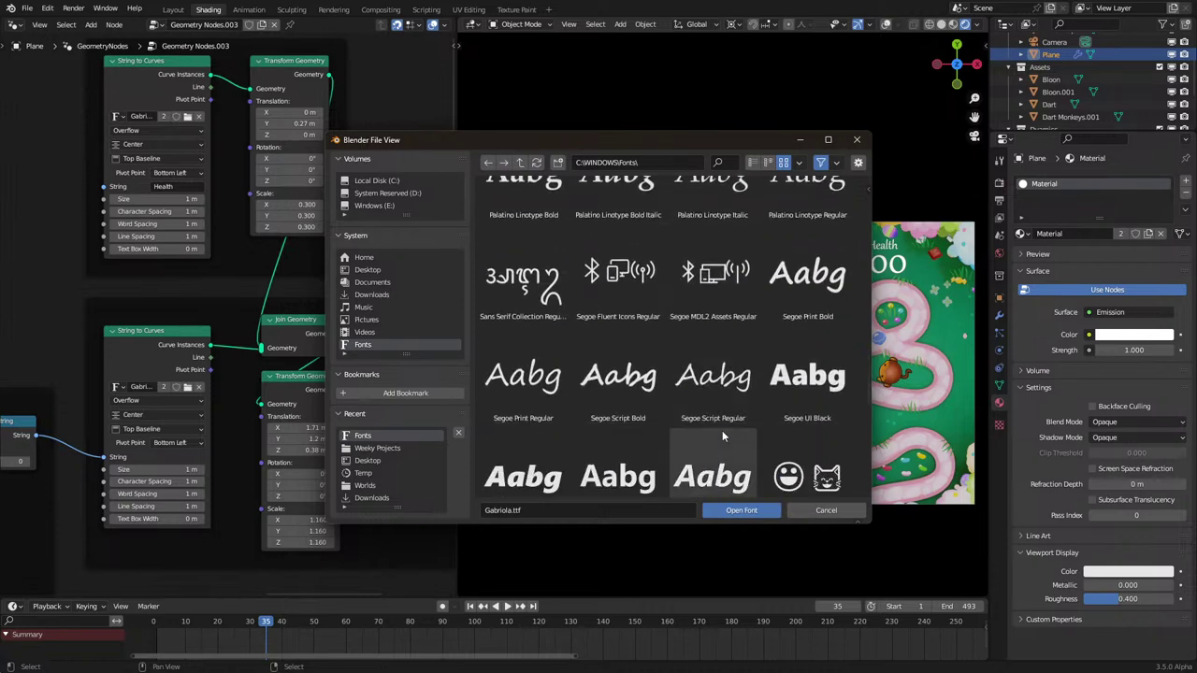
scroll(722, 430, "down", 5)
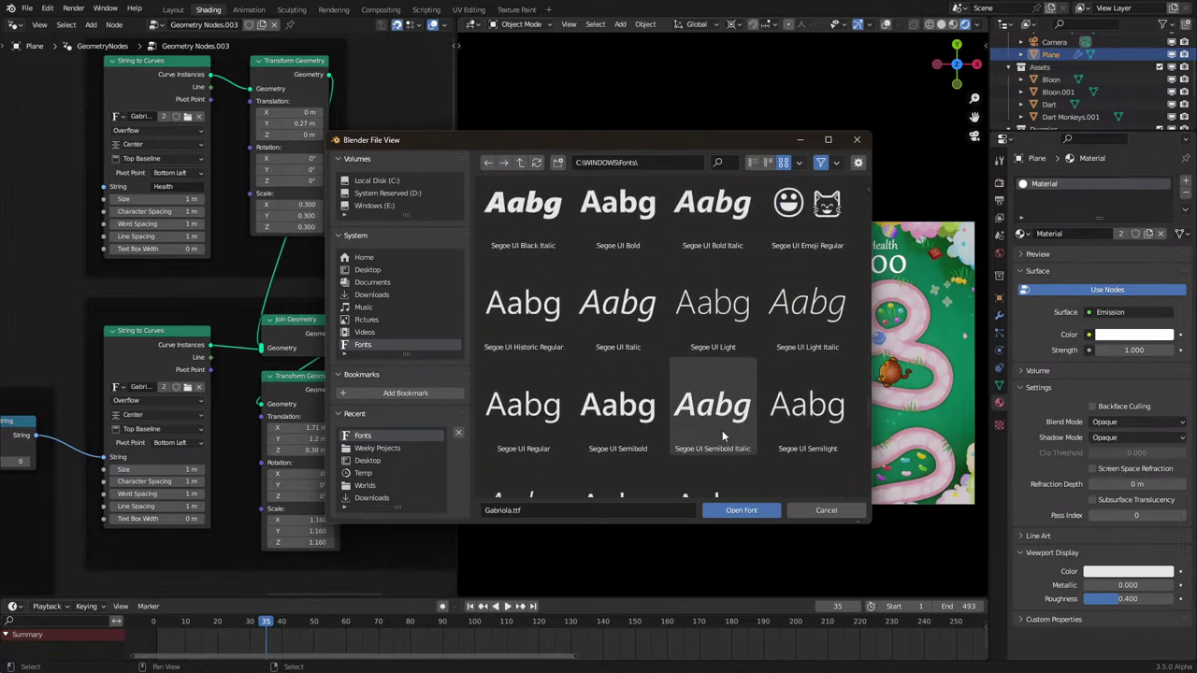
scroll(721, 430, "down", 6)
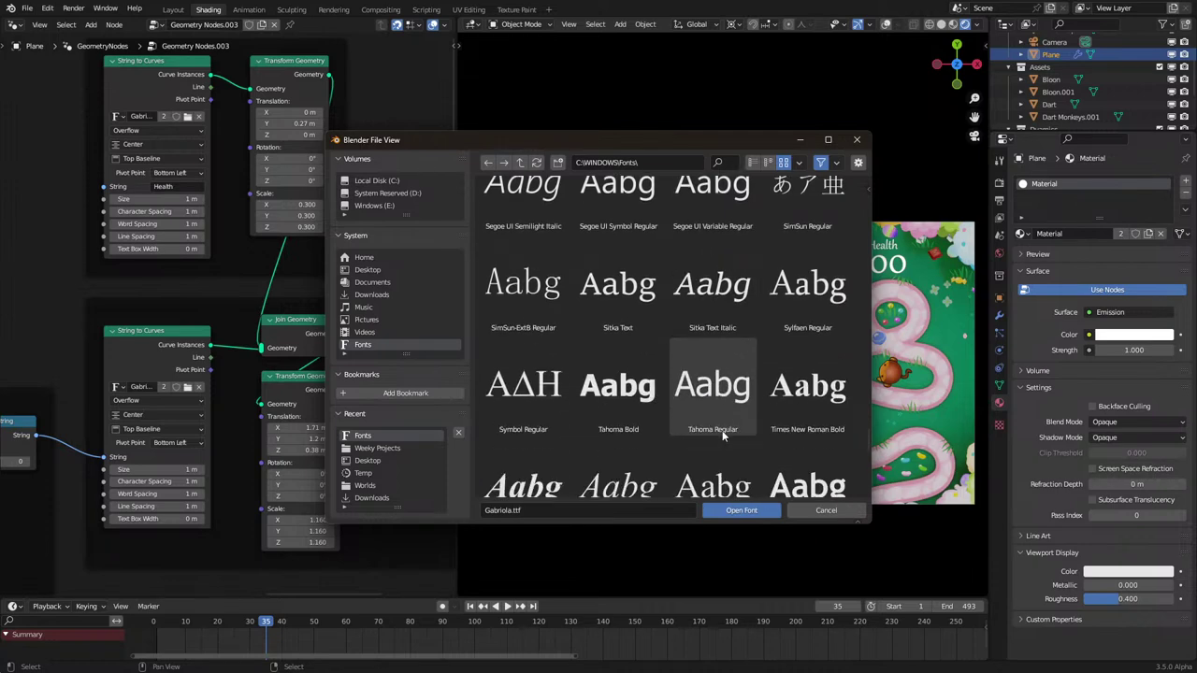
double_click(690, 322)
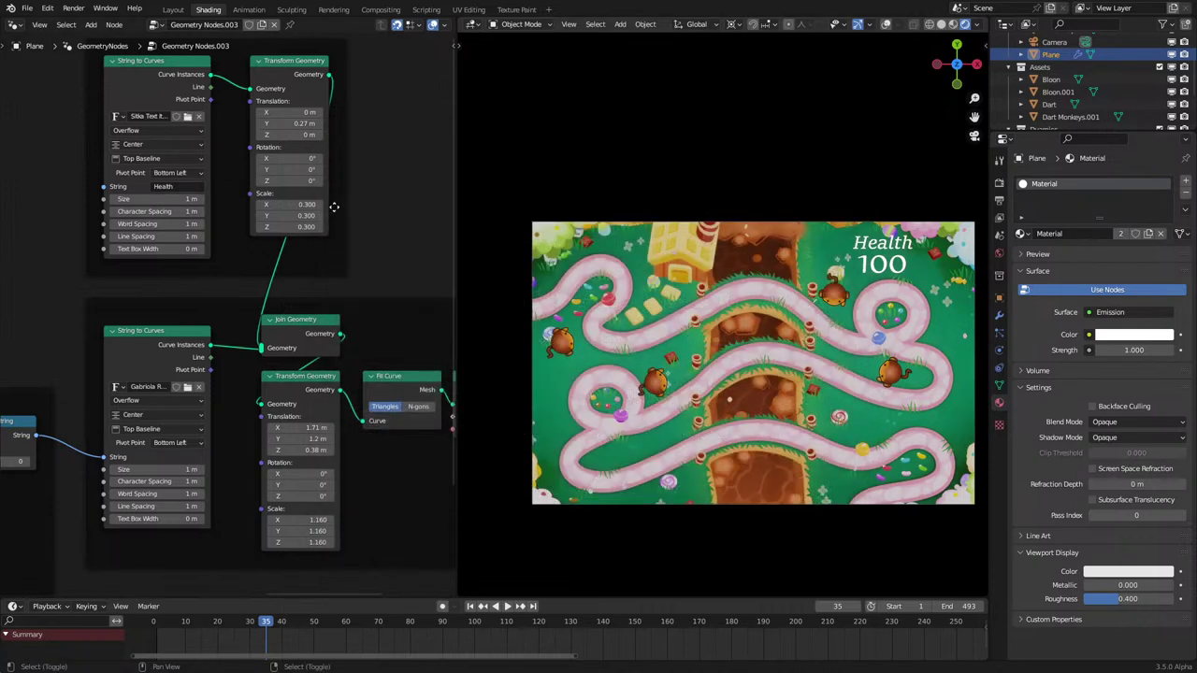
Step: Scale the Health label to 0.210 on all three axes in its upper Transform Geometry node
mouse_move(304, 205)
left_mouse_down()
mouse_move(285, 227)
mouse_move(294, 228)
left_mouse_up()
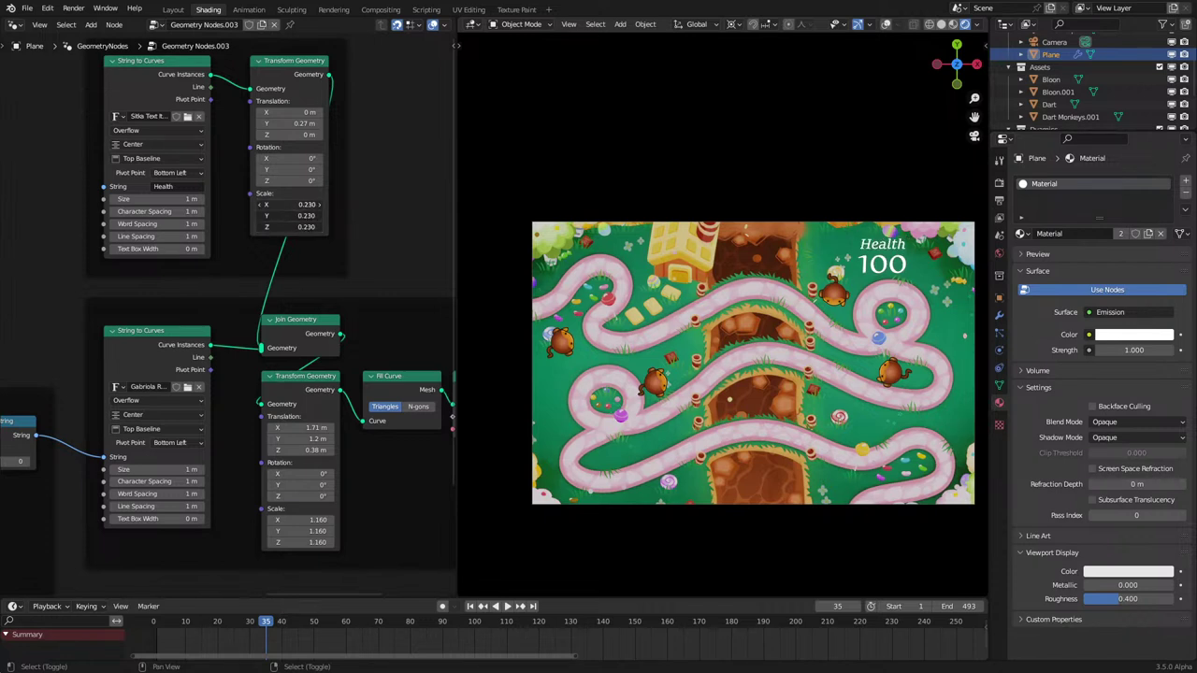
key("ctrl+z")
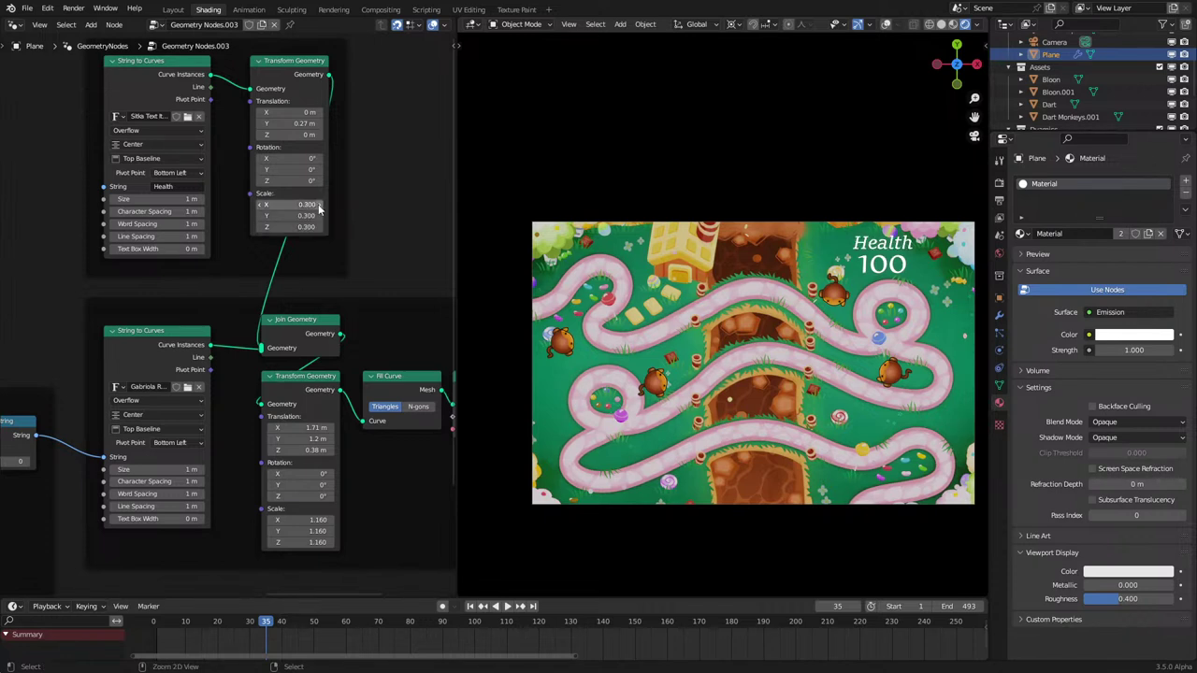
key("ctrl+z")
key("ctrl+shift+z")
mouse_move(312, 203)
left_mouse_down()
mouse_move(303, 227)
mouse_move(258, 209)
mouse_move(273, 210)
left_mouse_up()
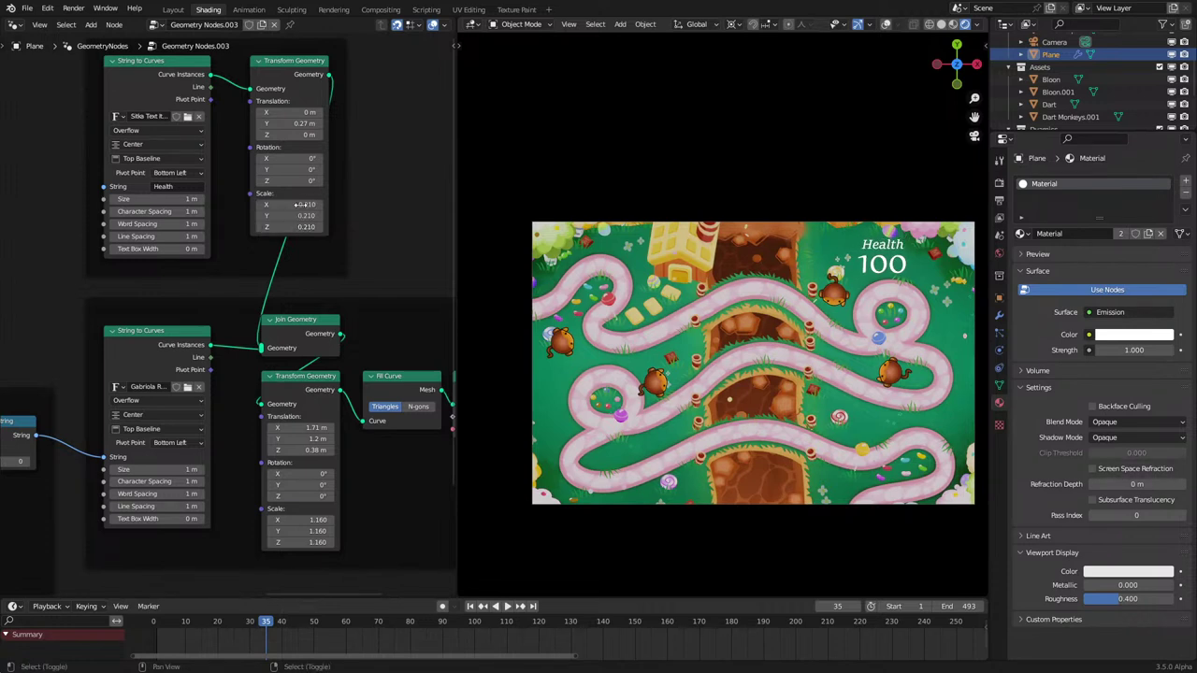
Step: Assign the Sitka Text Italic font to the health number's String to Curves node and briefly play the simulation
left_click(119, 387)
left_click(131, 415)
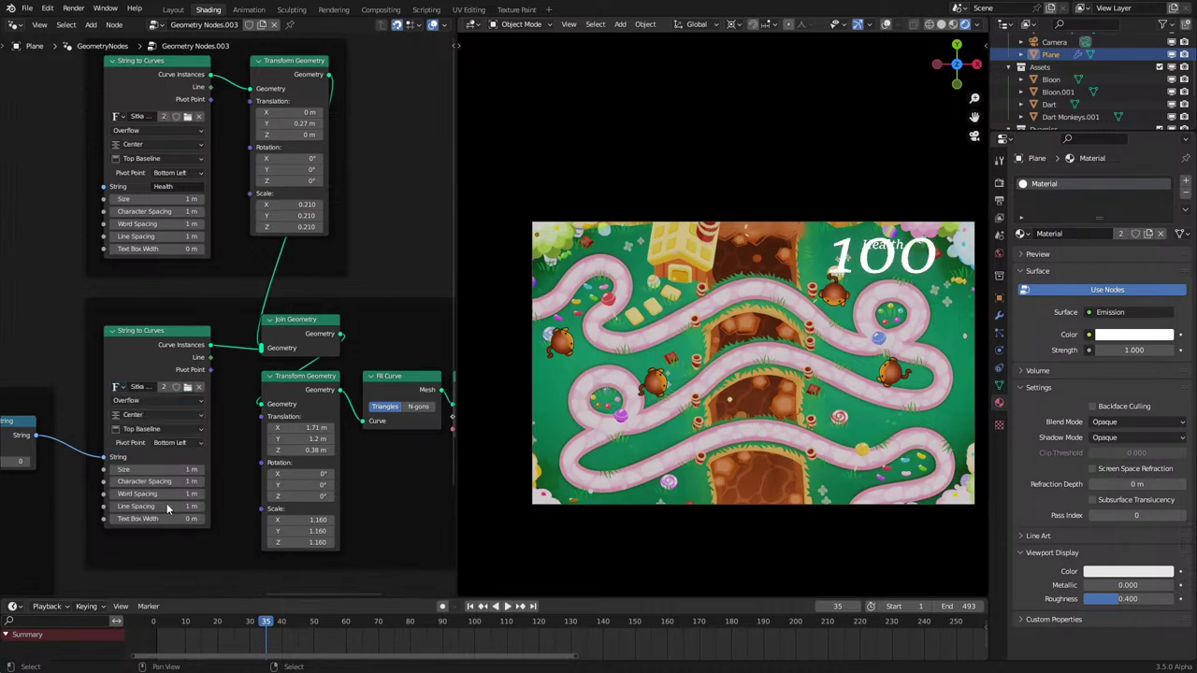
key("space")
key("space")
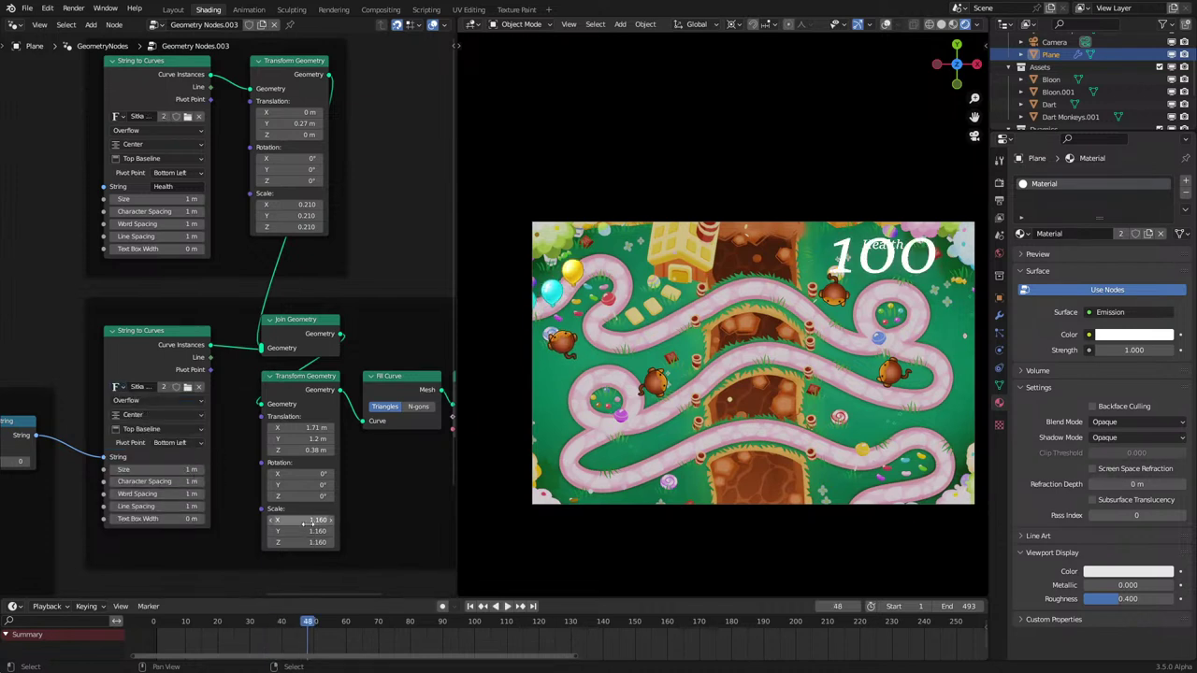
Step: Reset the lower Transform Geometry node's scale to 1.000 and set the health number's text size to 0.67 m
left_click_drag(308, 524, 268, 543, "shift")
key("Escape")
key("BackSpace")
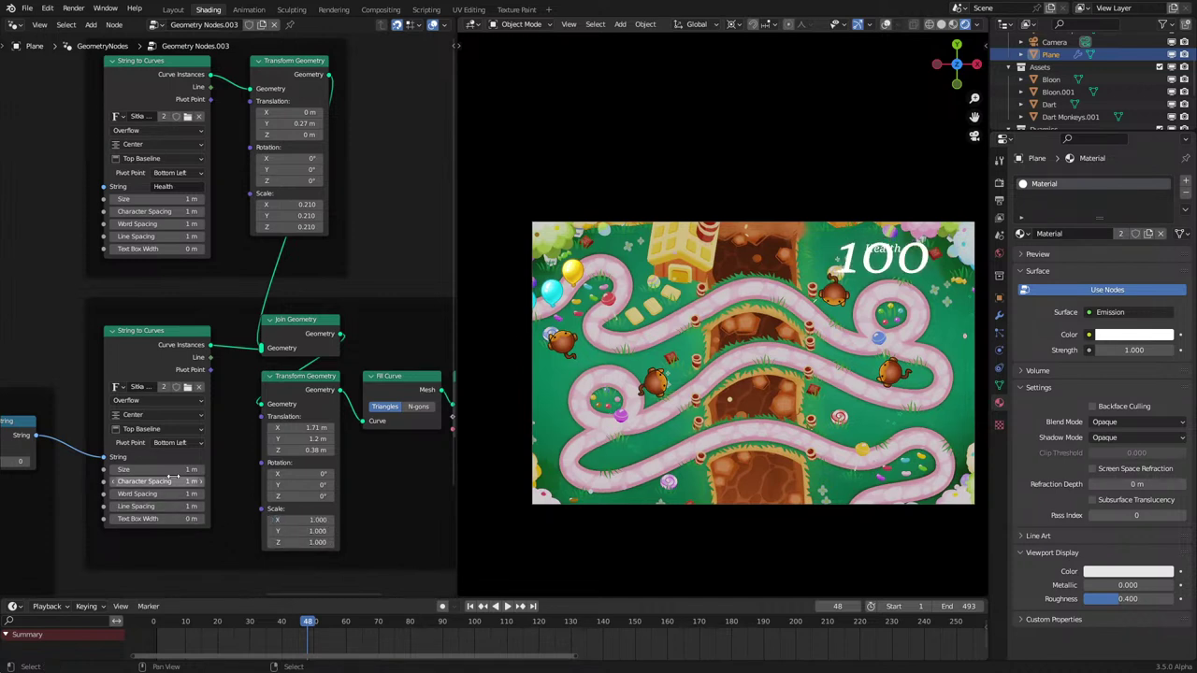
mouse_move(173, 470)
left_mouse_down("shift")
mouse_move(137, 470)
mouse_move(157, 468)
left_mouse_up("shift")
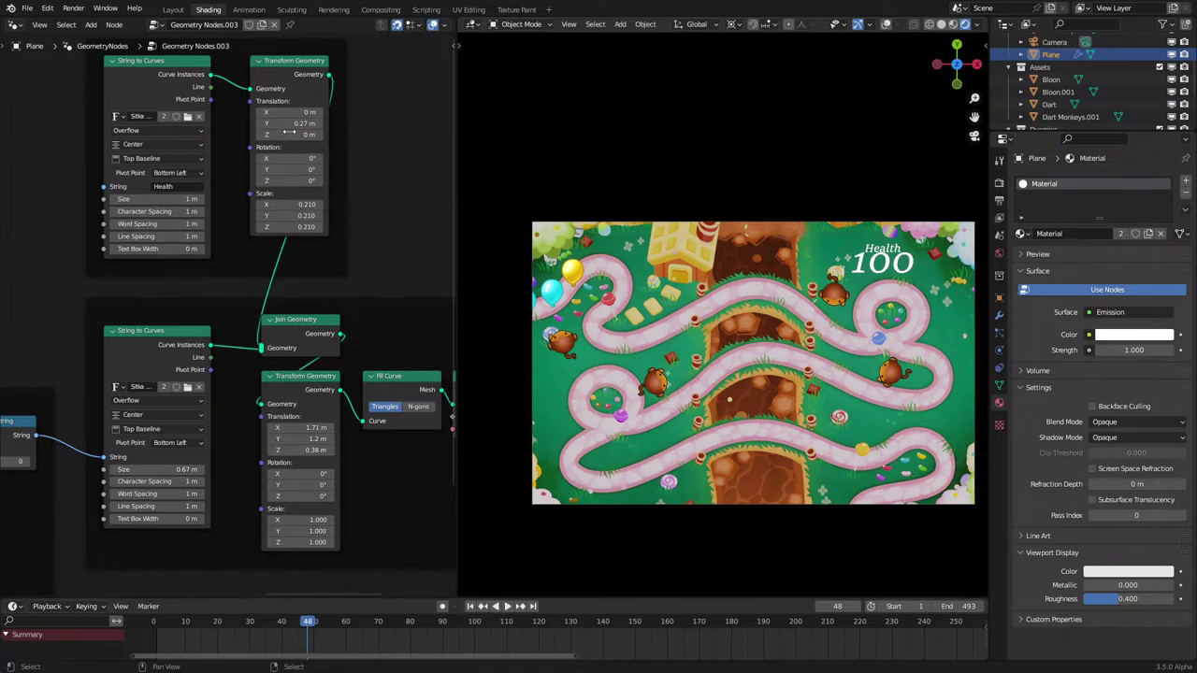
Step: Raise the Health label to Y 0.33 m in its Transform Geometry node and play the simulation from an angled view
left_click_drag(290, 123, 297, 122)
middle_click_drag(665, 301, 697, 344)
key("space")
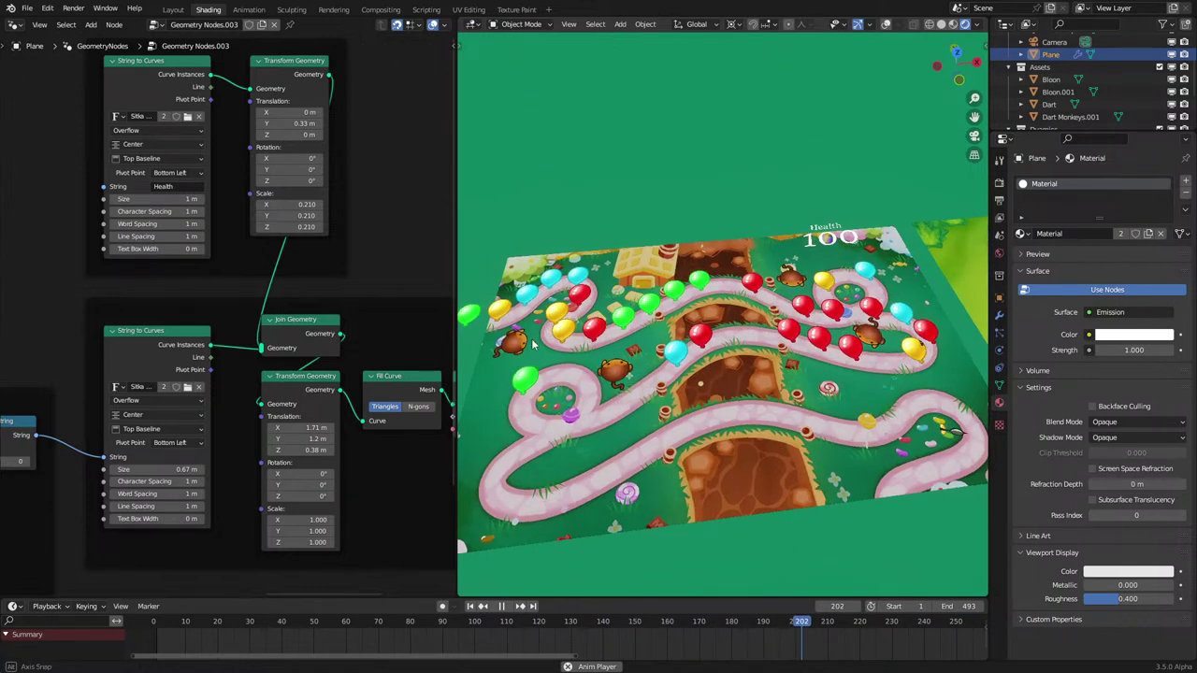
Step: Select the Bloons Sim+Track object and examine the Store Named Attribute node for Age in its node tree
left_click(579, 351)
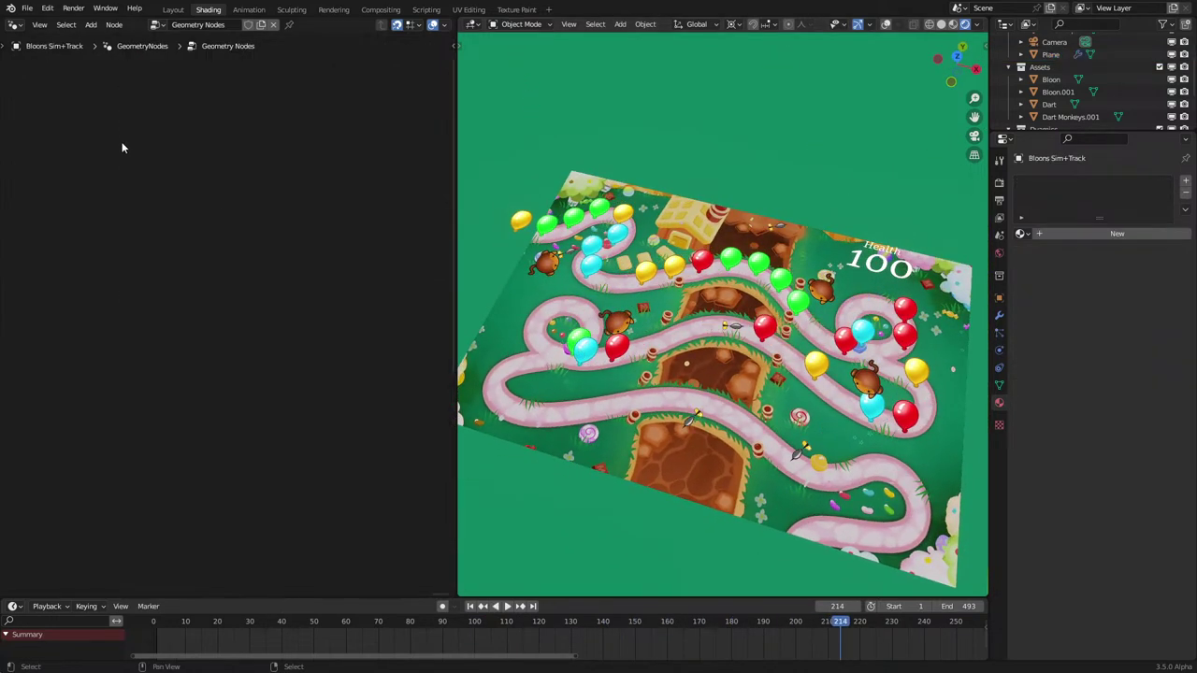
key("Home")
scroll(297, 329, "up", 16)
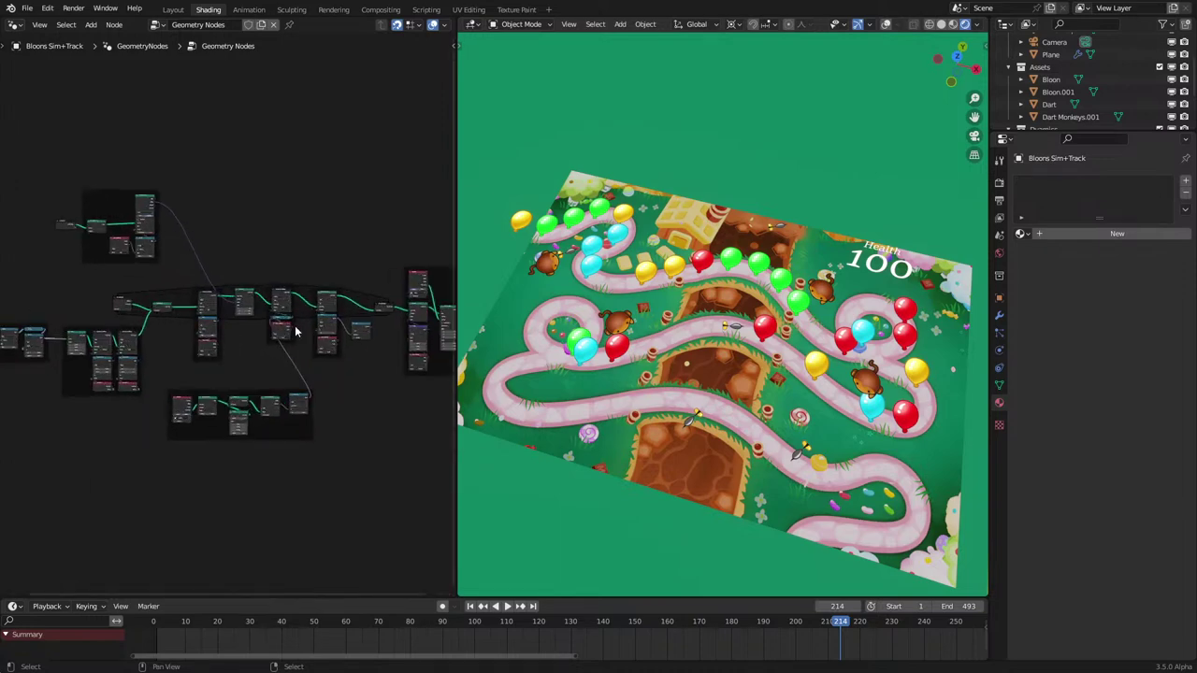
scroll(281, 318, "up", 8)
middle_click_drag(198, 304, 200, 309)
left_click(149, 271)
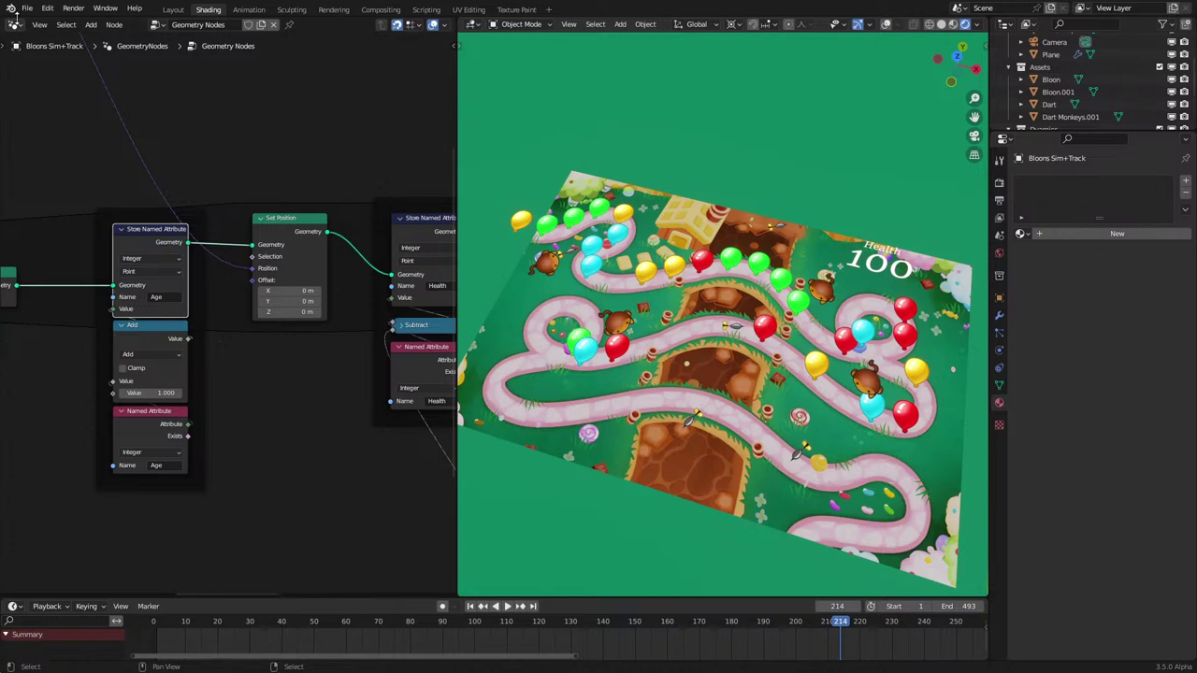
Step: Switch the node area to the Shader Editor and bring up the Bloon object's material at its Attribute node
left_click(14, 24)
left_click(47, 155)
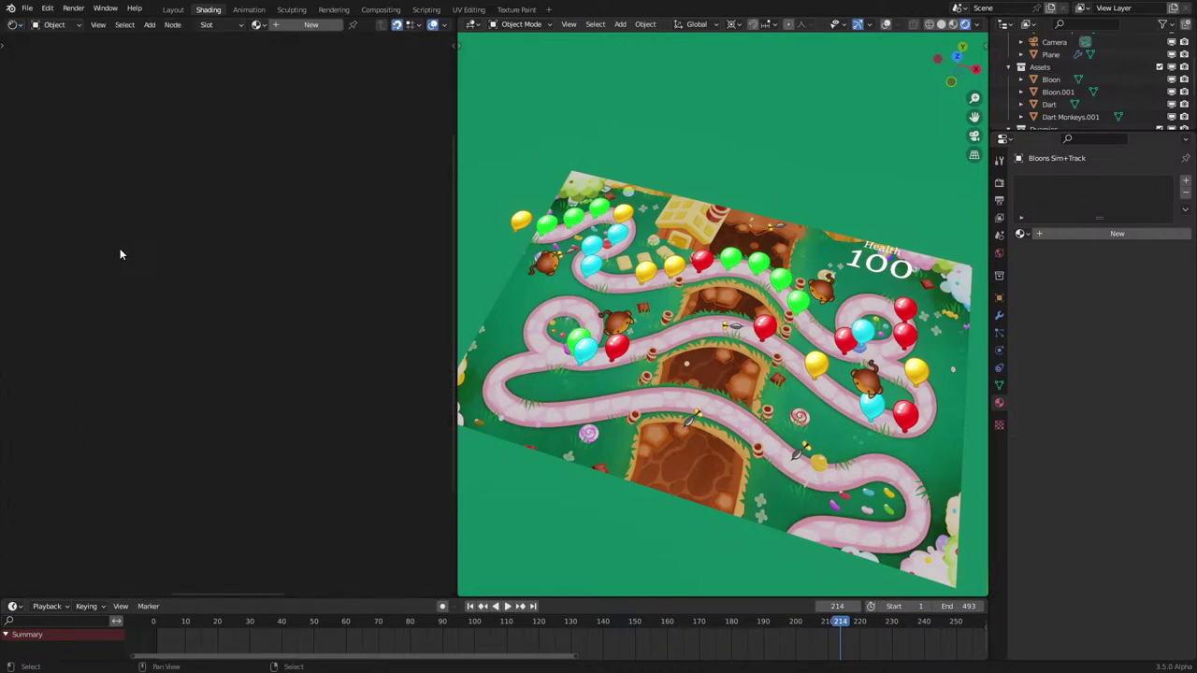
scroll(536, 369, "down", 5)
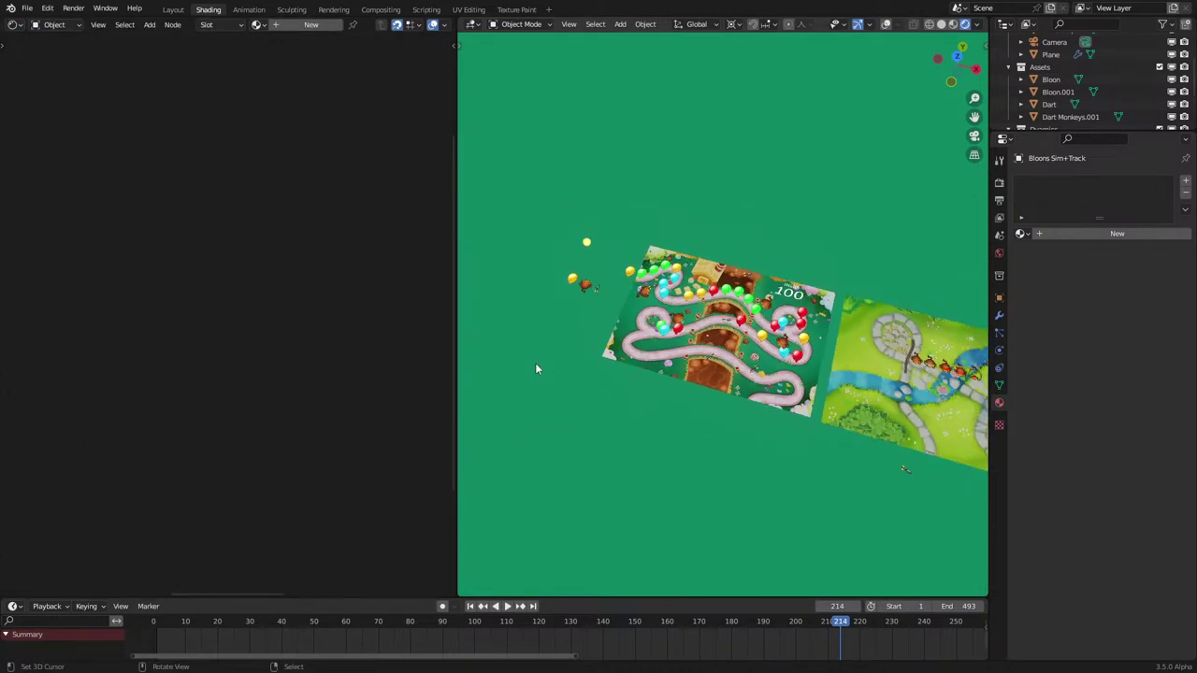
right_click(570, 275)
scroll(364, 434, "down", 3)
middle_click_drag(361, 434, 224, 351)
scroll(150, 385, "up", 2)
scroll(223, 343, "up", 6)
Step: Examine the type options of the Health Attribute node in the Bloon material, keeping it set to Instancer
left_click_drag(212, 328, 195, 382)
right_click(196, 382)
left_click(225, 347)
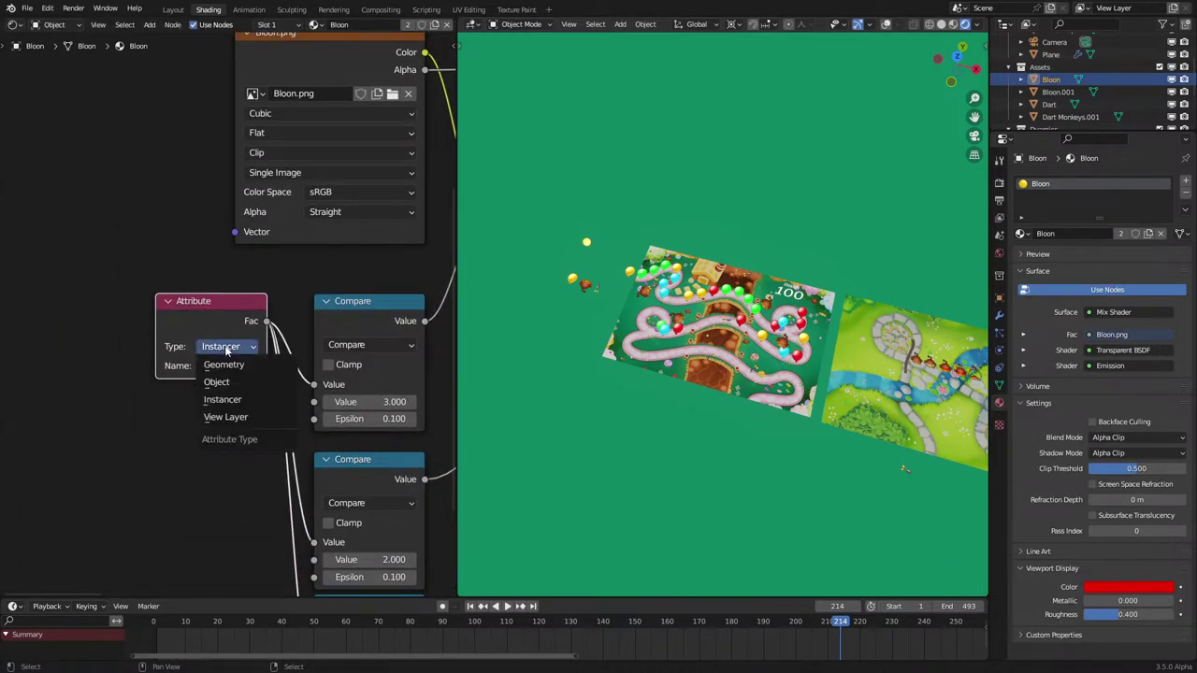
left_click(226, 347)
left_click(226, 347)
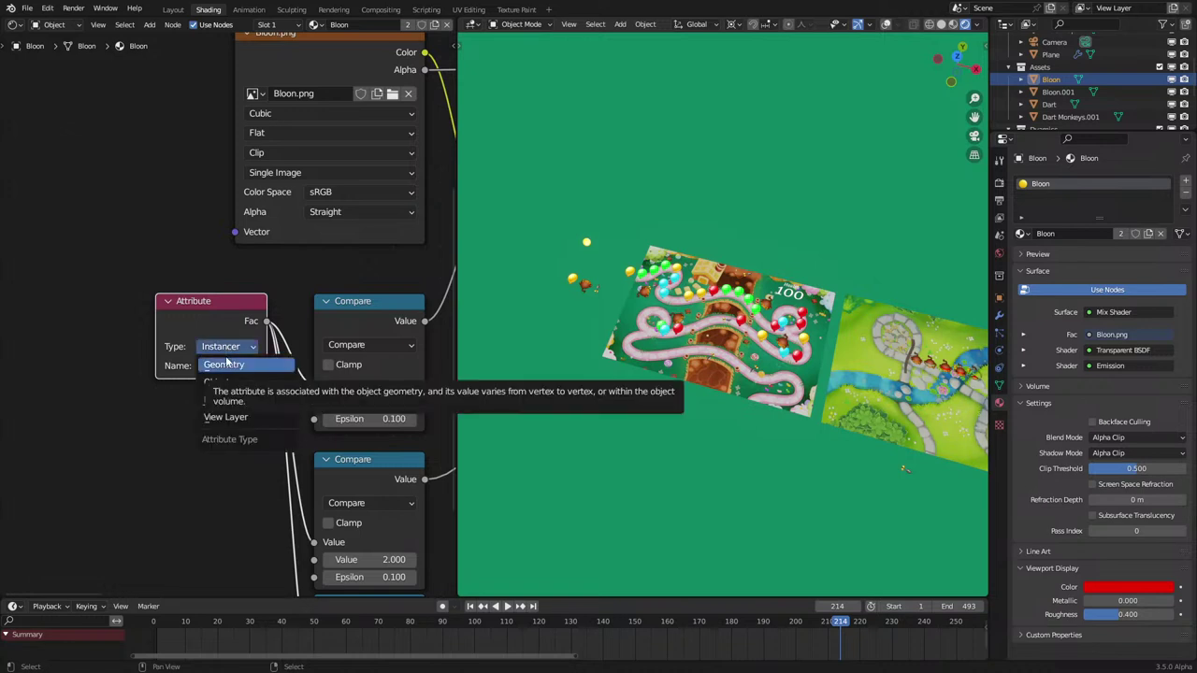
left_click(234, 364)
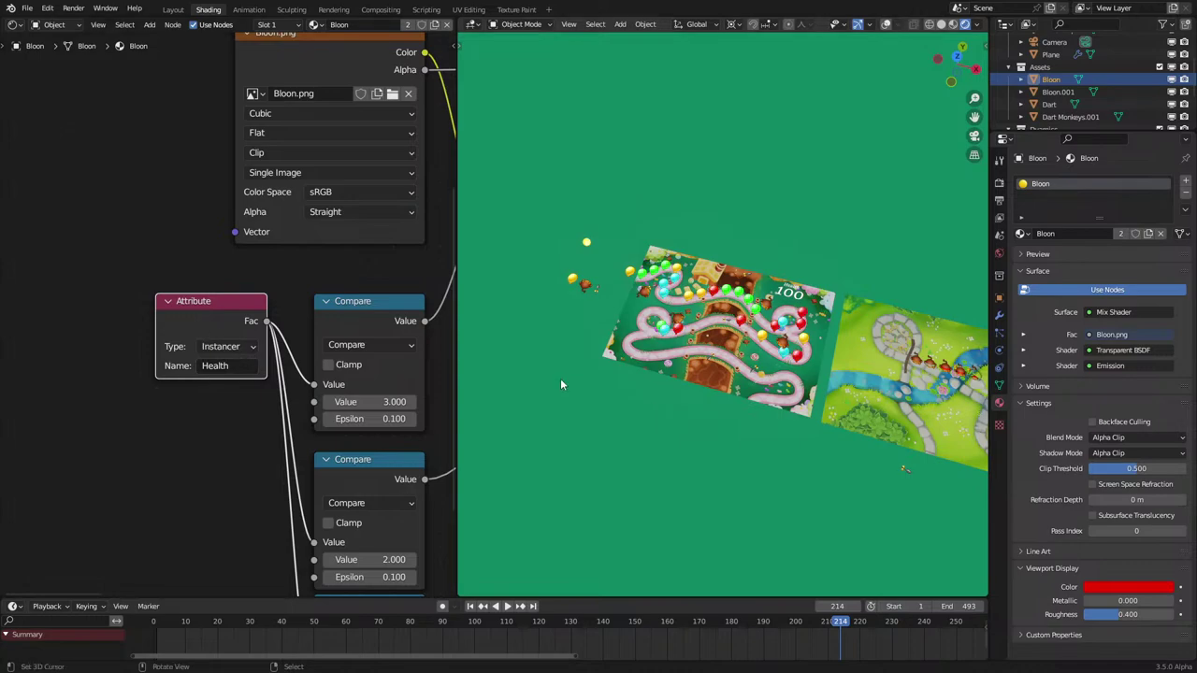
Step: Play the Bloons simulation and watch it from angled views and through the camera
scroll(561, 381, "up", 5)
key("space")
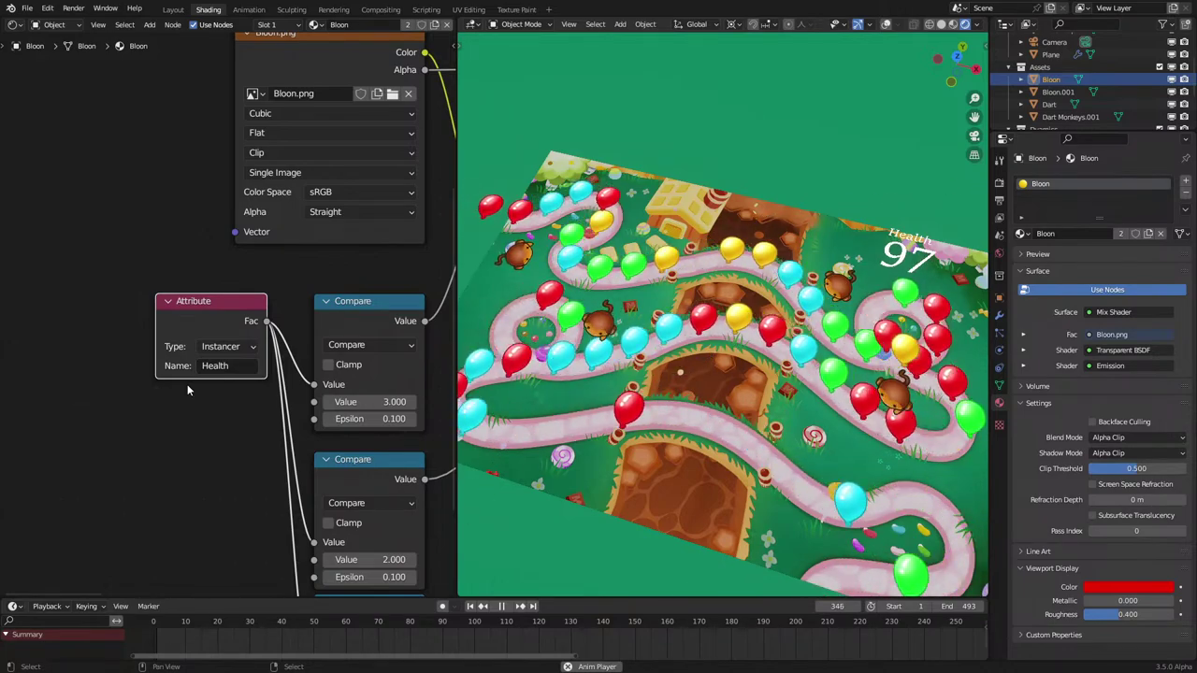
middle_click_drag(686, 339, 721, 369)
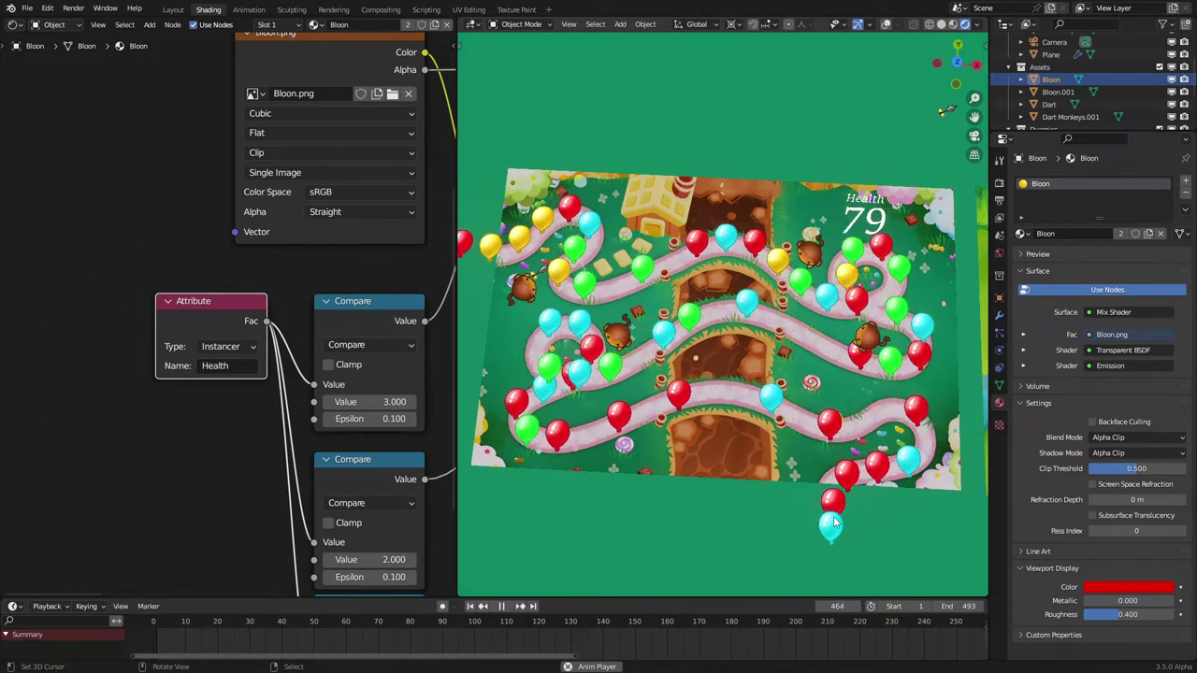
key("KP_0")
scroll(822, 512, "up", 2)
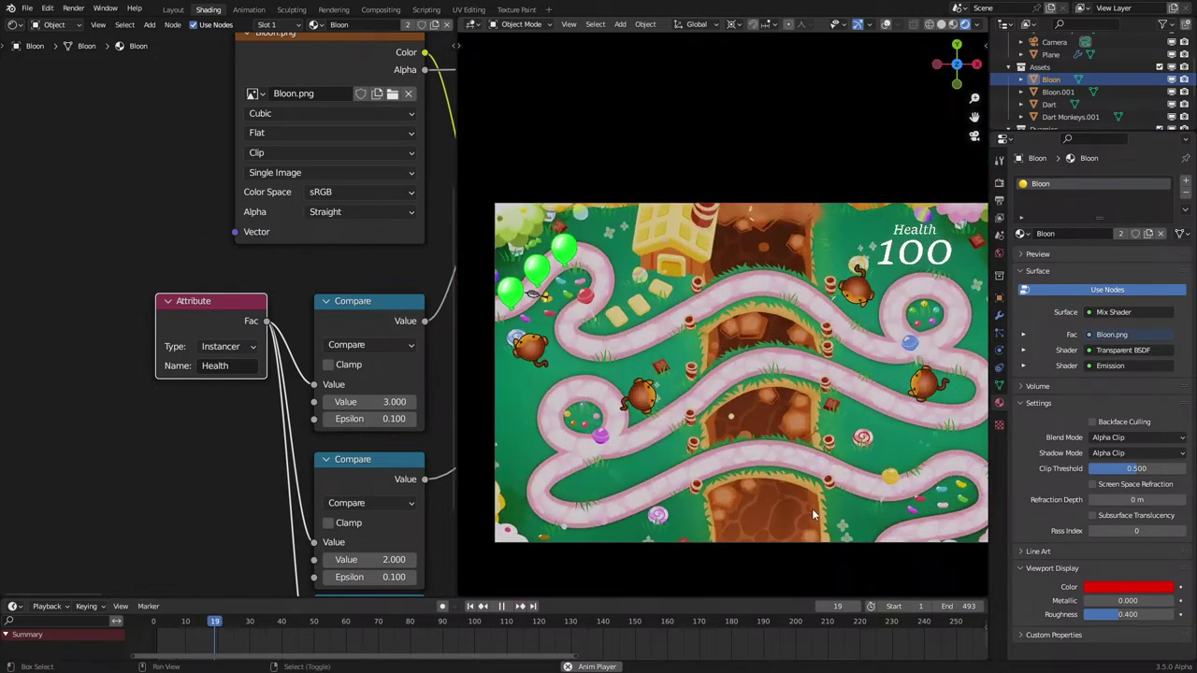
mouse_move(812, 509)
middle_mouse_down("shift")
mouse_move(748, 464)
mouse_move(764, 392)
middle_mouse_up("shift")
scroll(764, 394, "up", 4)
middle_click_drag(732, 435, 753, 414, "shift")
key("n")
key("n")
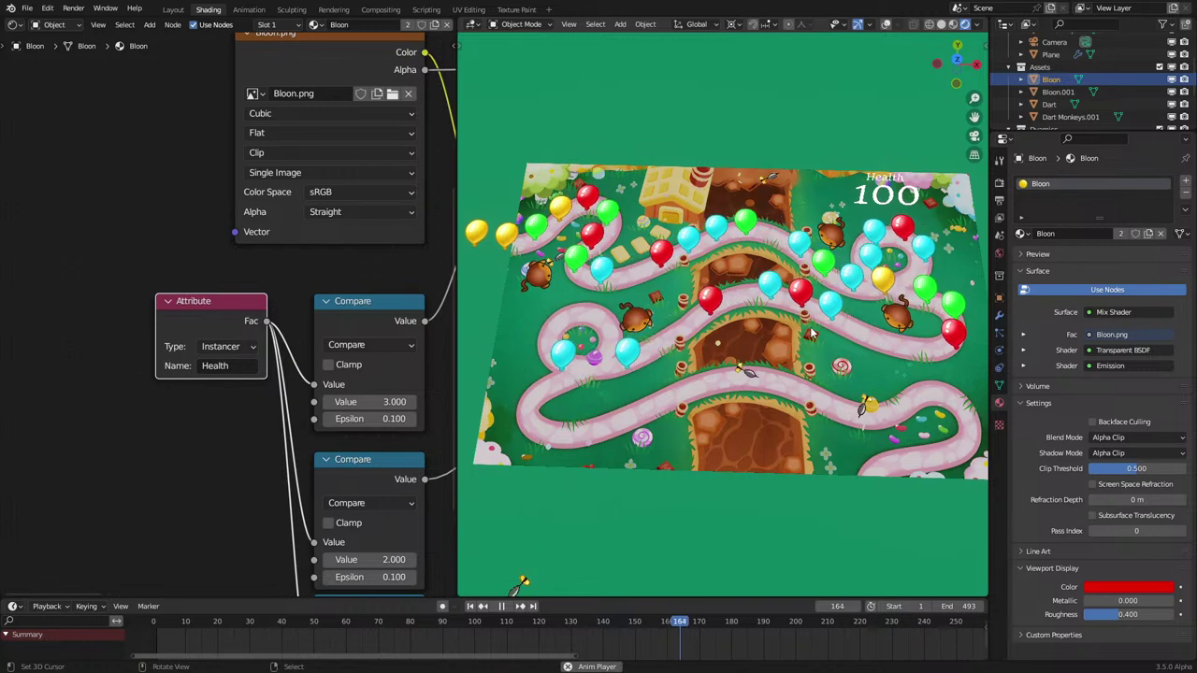
key("space")
key("space")
key("space")
Step: Bring the yellow Bloon asset beside the candy map into close view and enter Edit Mode on it
scroll(701, 329, "up", 2)
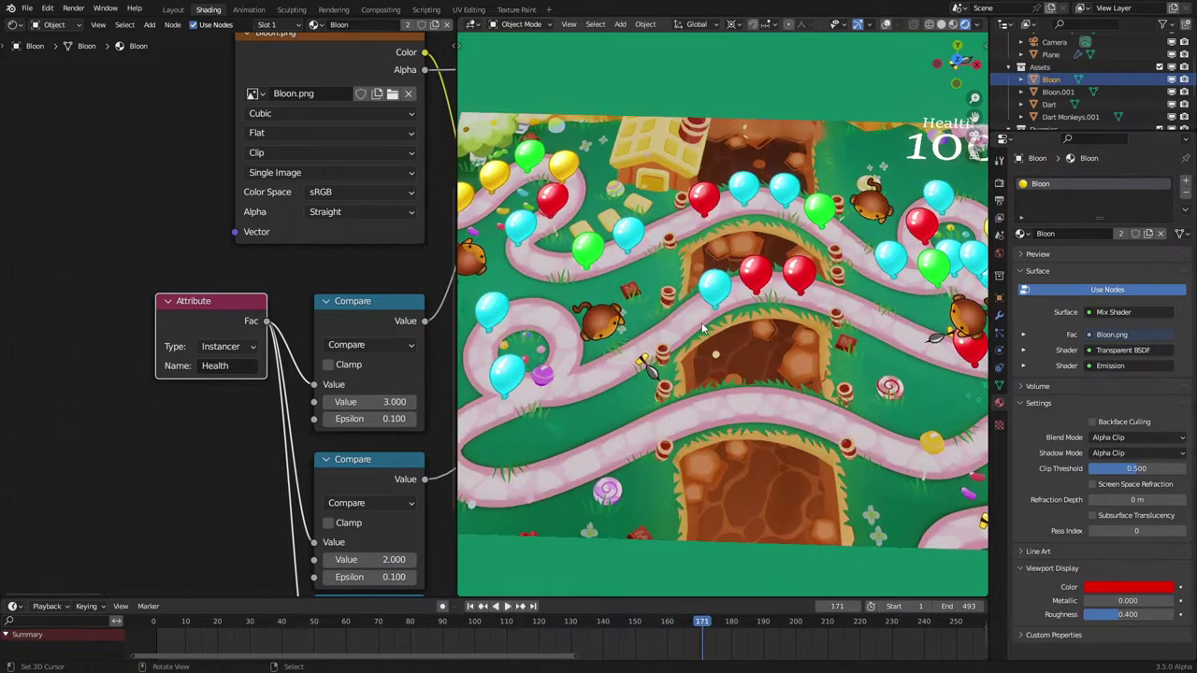
middle_click_drag(646, 342, 922, 344, "shift")
middle_click_drag(653, 277, 687, 338)
scroll(634, 397, "up", 3)
key("Tab")
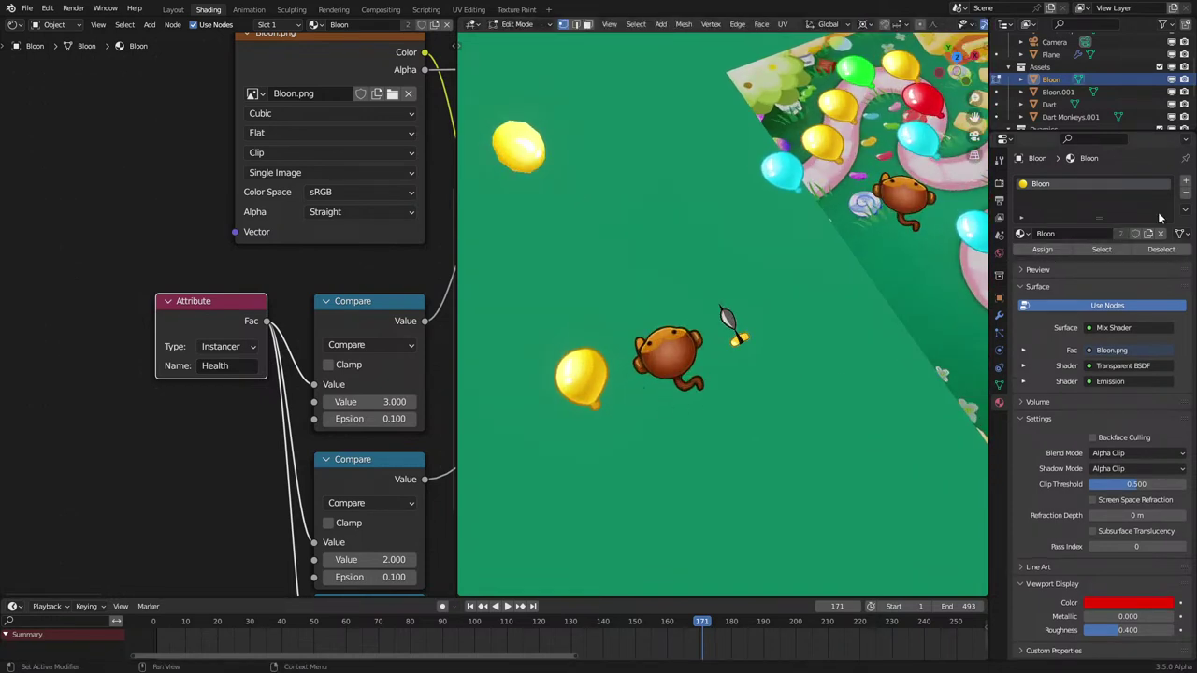
left_click(1183, 183)
left_click(1055, 261)
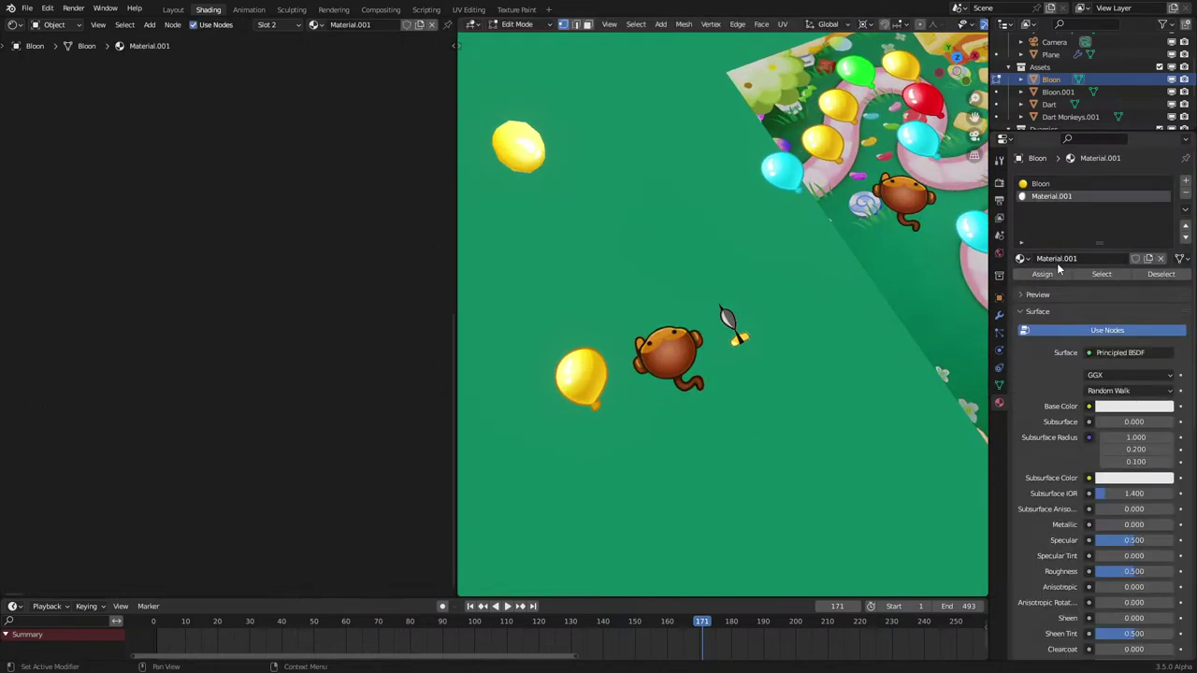
key("ctrl+z")
key("ctrl+z")
left_click(1022, 233)
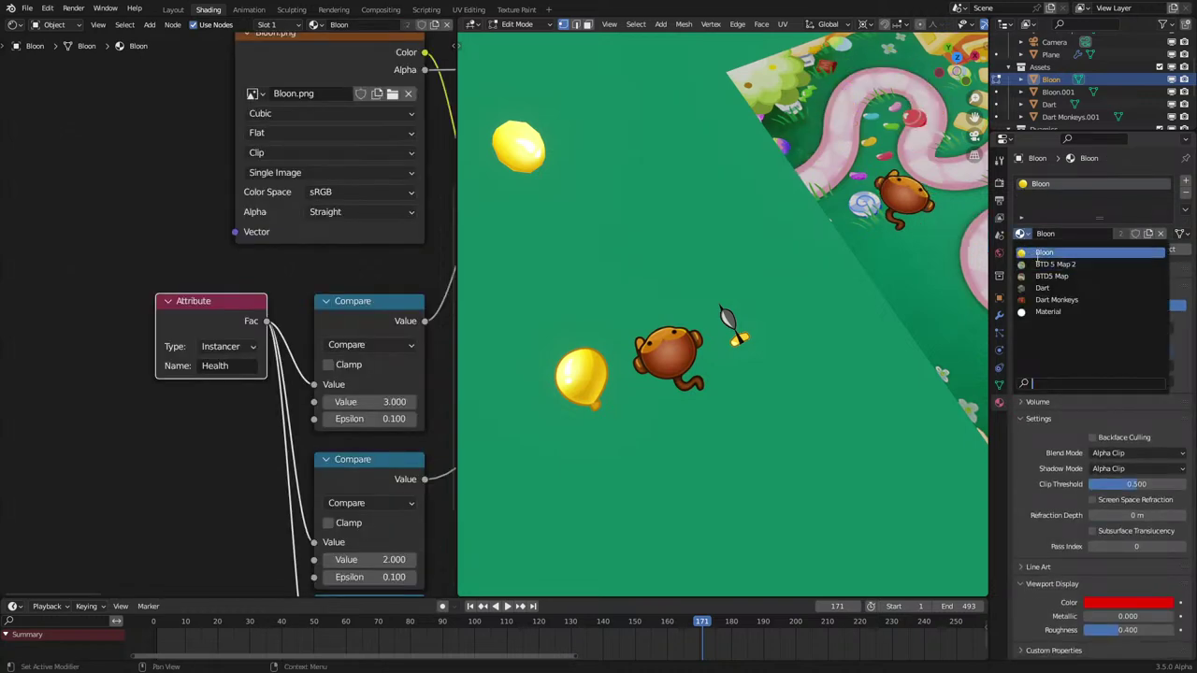
left_click(1039, 254)
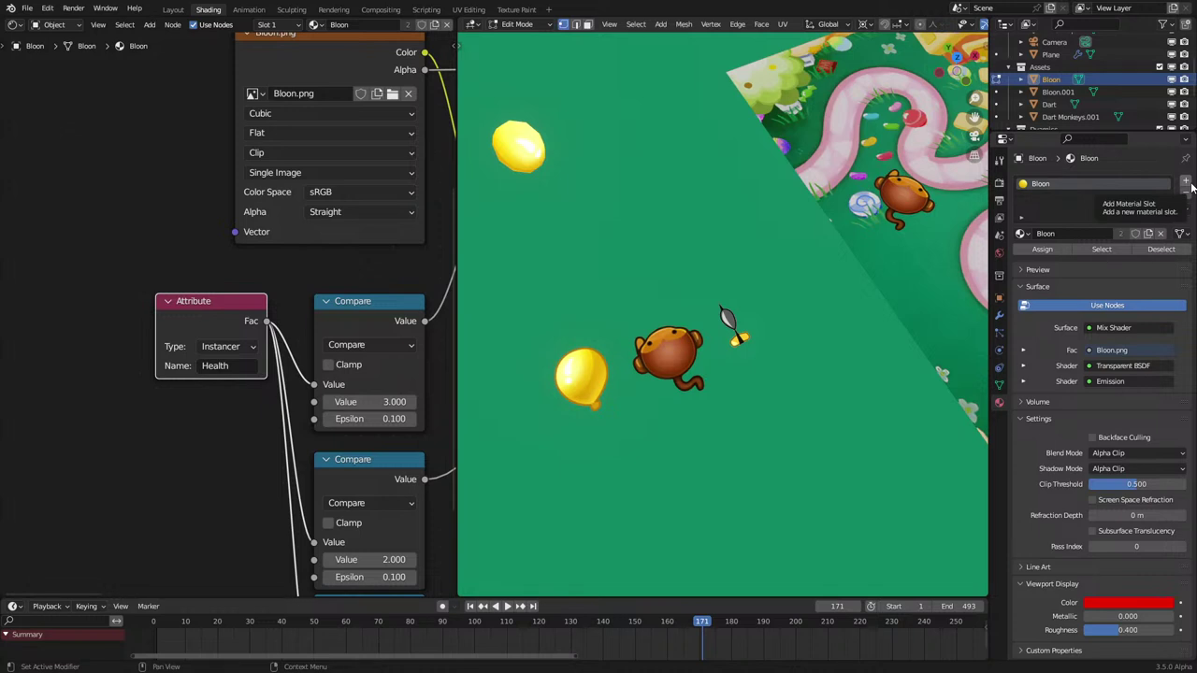
Step: Add a second material slot to the Bloon object, give it the Bloon material and make it a separate copy, Bloon.001
left_click(1183, 184)
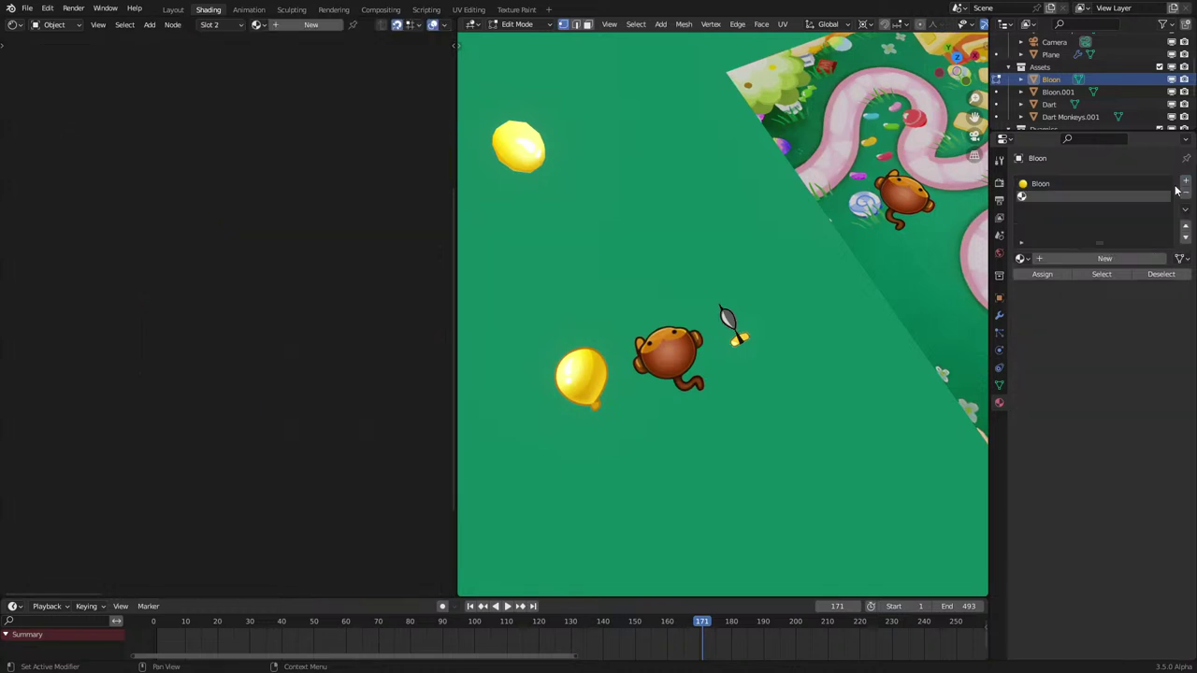
left_click(1022, 258)
left_click(1039, 277)
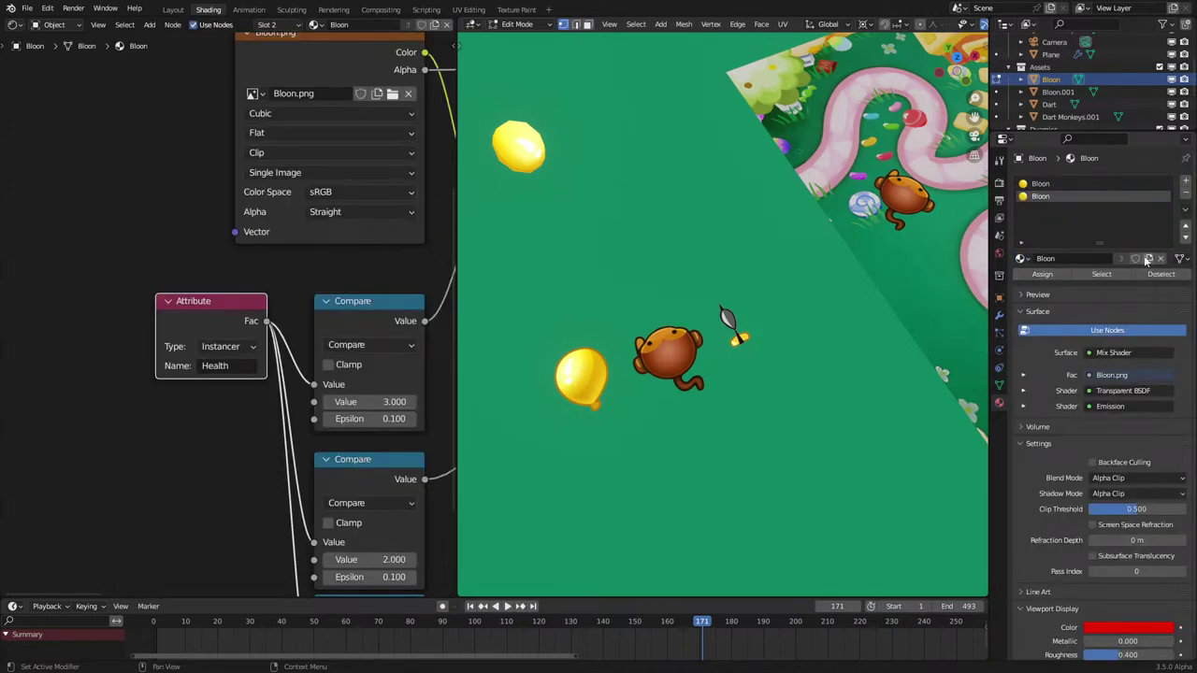
Step: Duplicate the balloon mesh slightly below the original along Z and assign the Bloon.001 material to the copy
key("shift+d")
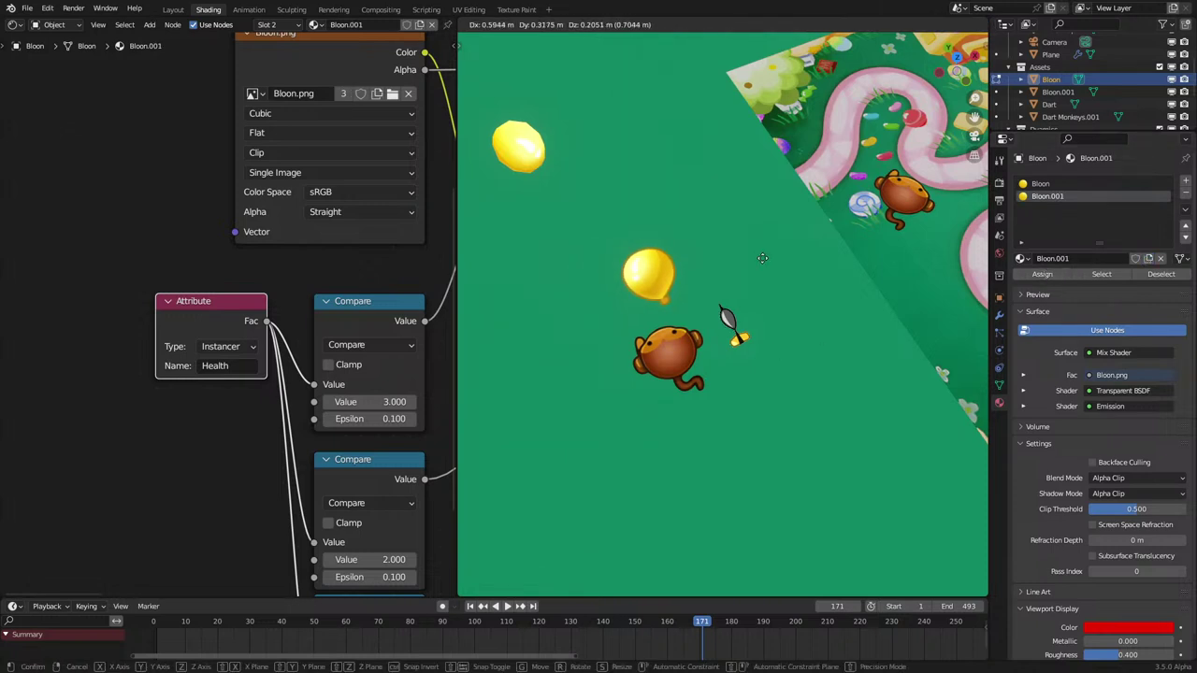
key("z")
left_click(667, 367)
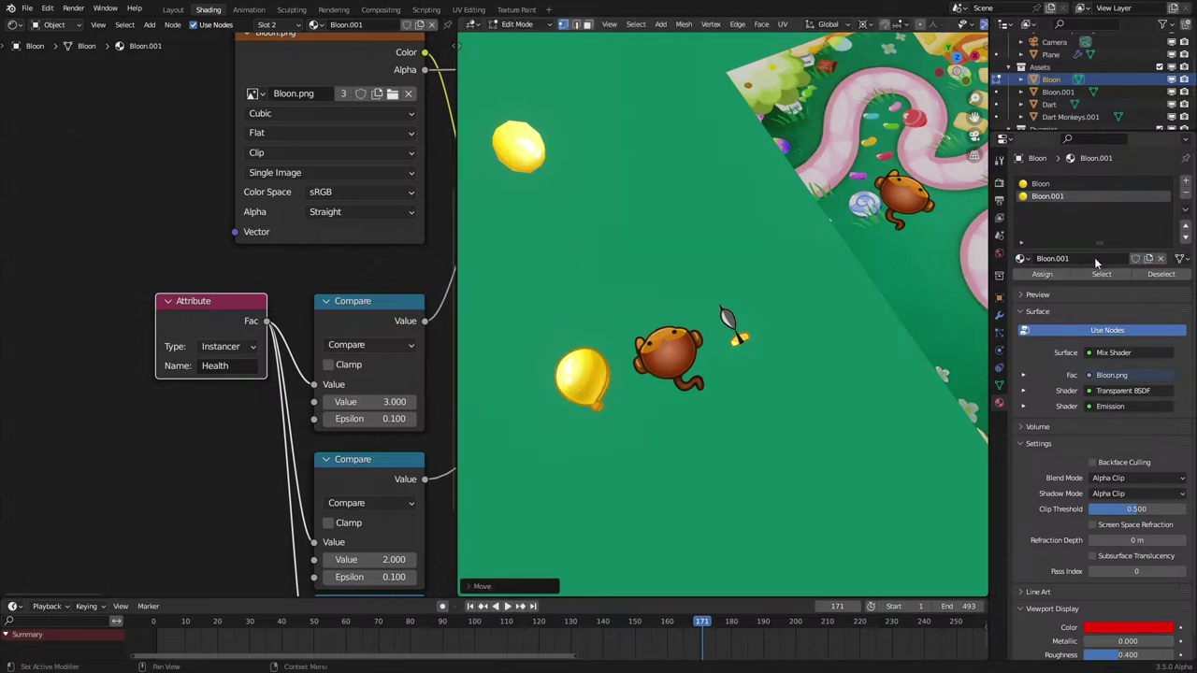
left_click(1044, 274)
Step: Delete the Attribute, Compare and color Mix nodes from the Bloon.001 material, keeping the Bloon.png texture and shader nodes
scroll(208, 369, "down", 5)
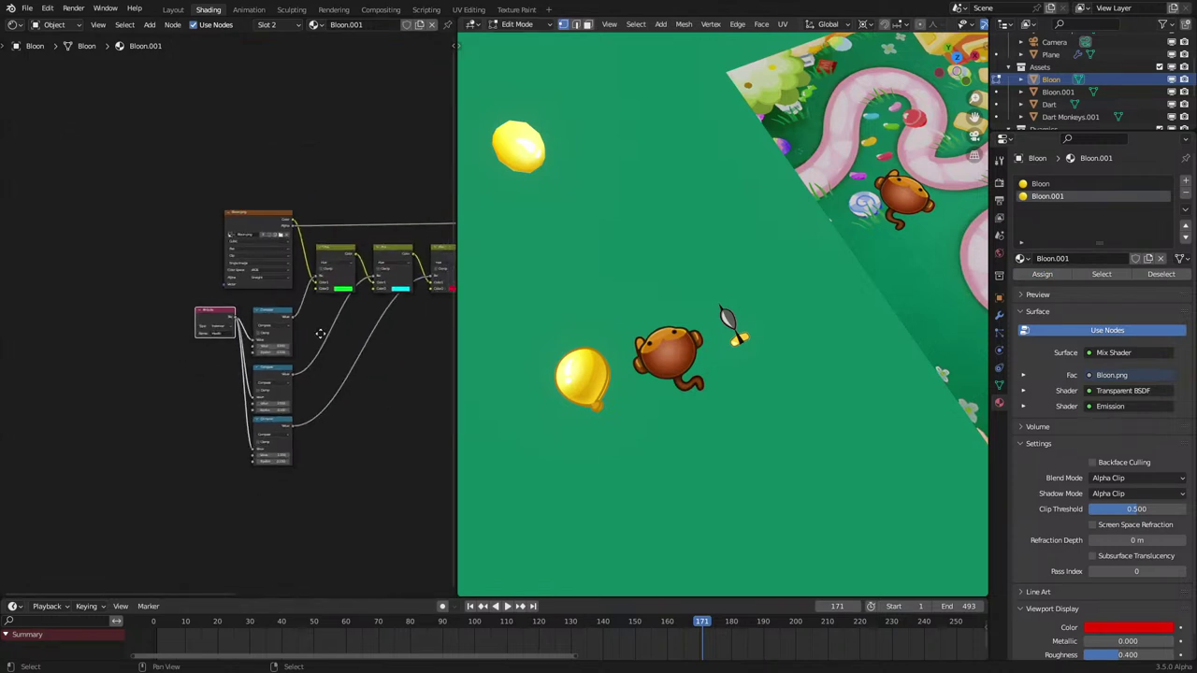
left_click_drag(21, 342, 187, 521)
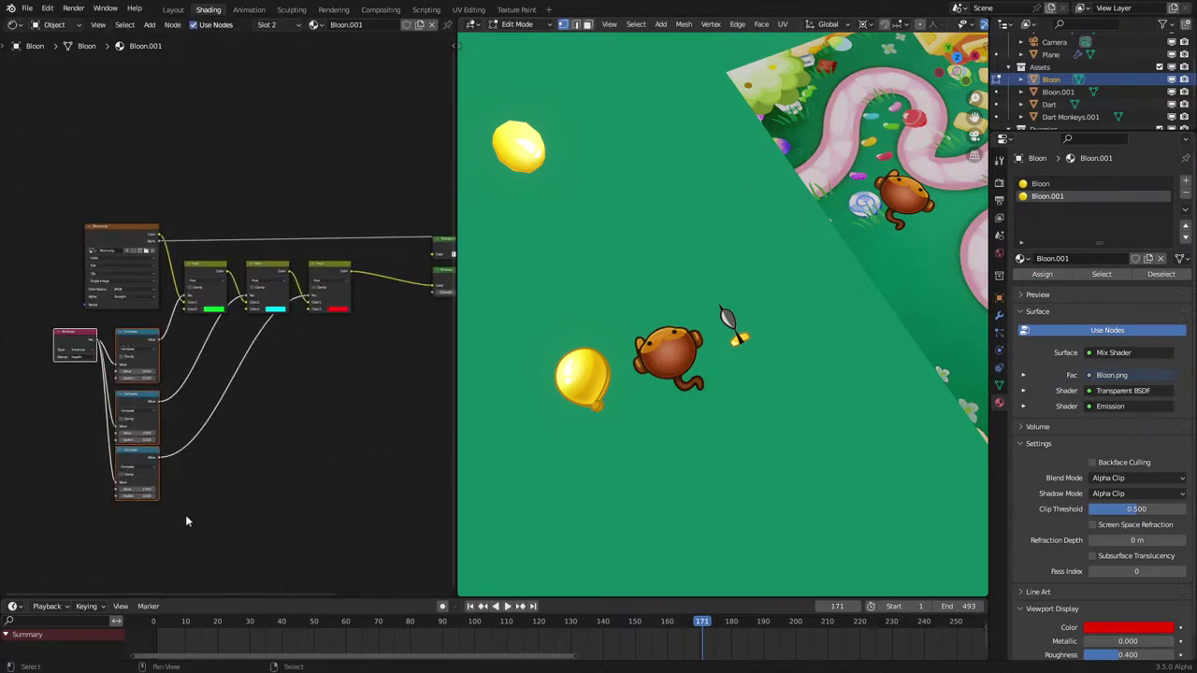
key("x")
left_click_drag(191, 362, 354, 258)
key("x")
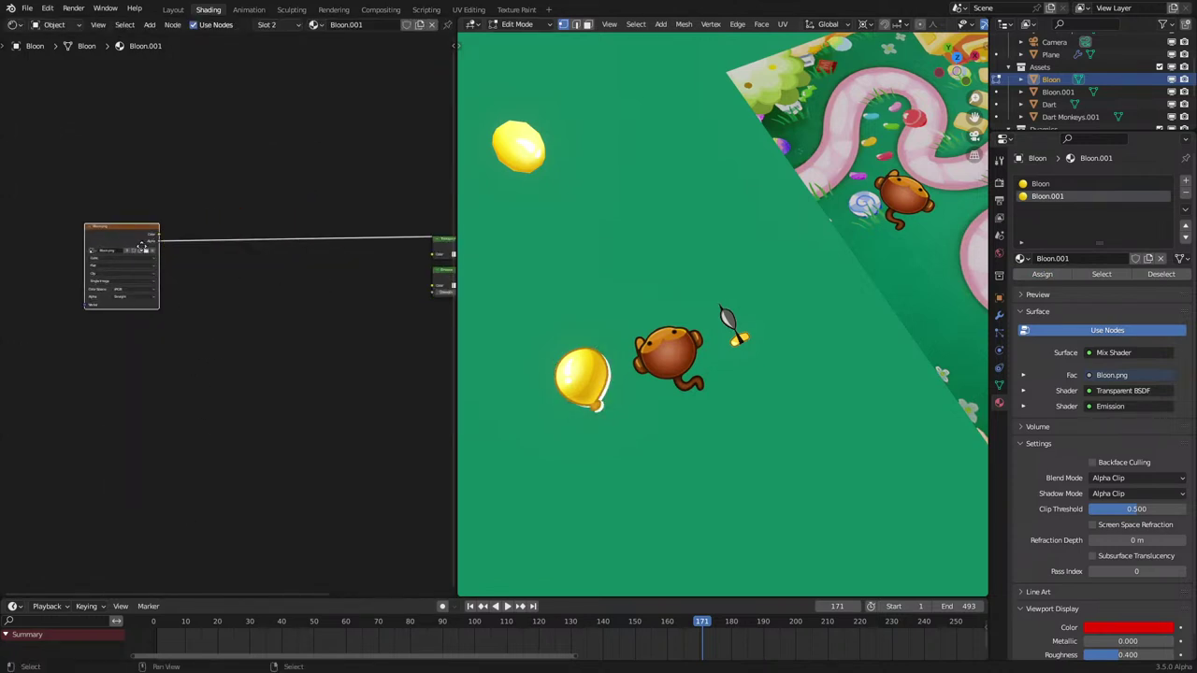
Step: Move the Bloon.png texture node closer to the Transparent BSDF and Emission nodes
middle_click_drag(141, 247, 38, 333)
key("g")
left_click(185, 323)
scroll(210, 313, "up", 4)
middle_click_drag(211, 313, 159, 331)
key("g")
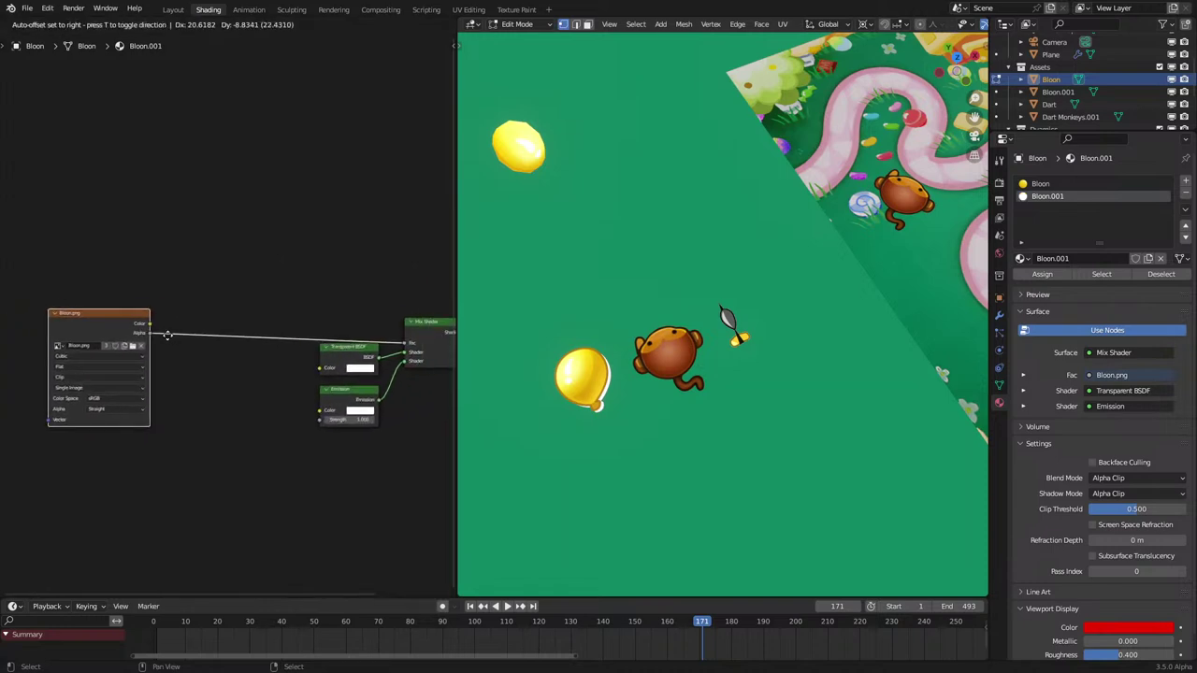
left_click_drag(166, 335, 167, 335)
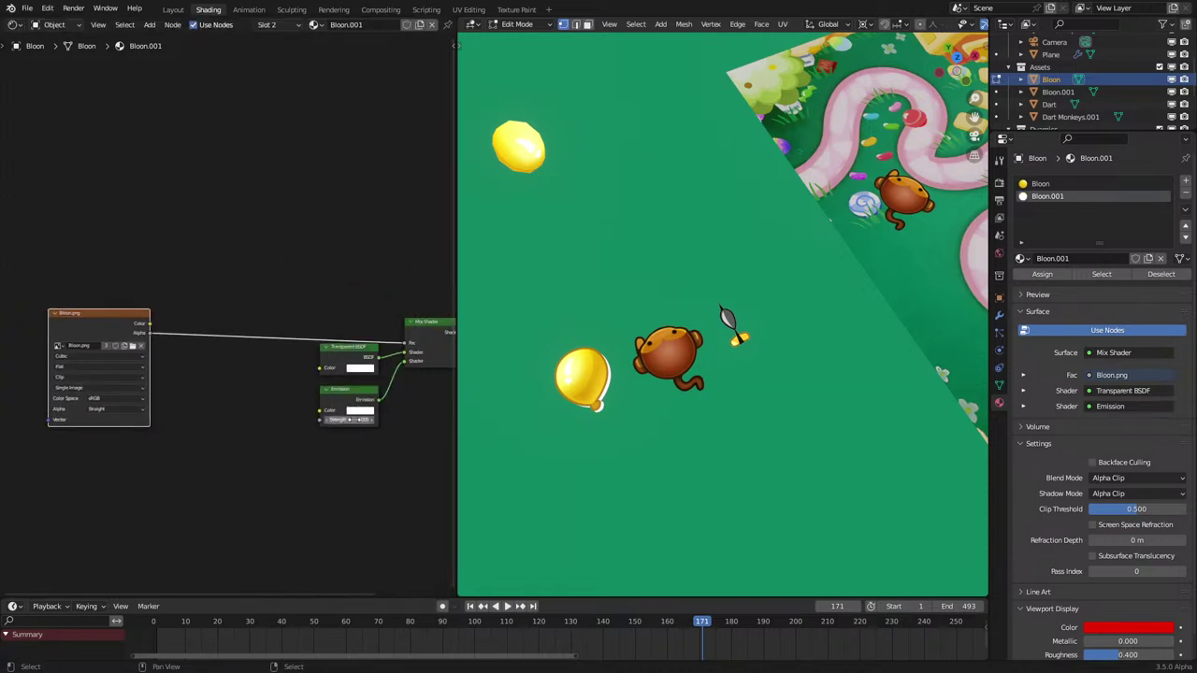
Step: Set the Bloon.001 material's Blend Mode to Alpha Blend
middle_click_drag(362, 414, 265, 397)
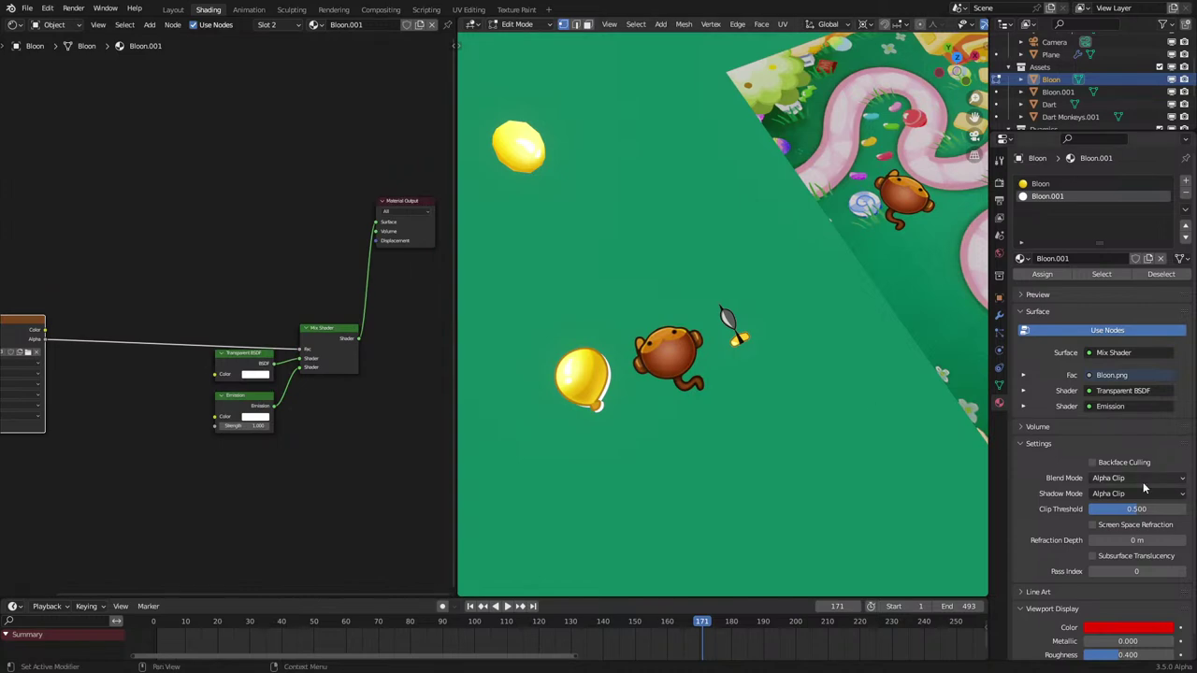
left_click(1142, 484)
left_click(1134, 536)
Step: Insert a Multiply math node with value 0.5 between the texture's Alpha and the Mix Shader's Fac, and make the Emission color black
scroll(105, 367, "up", 1)
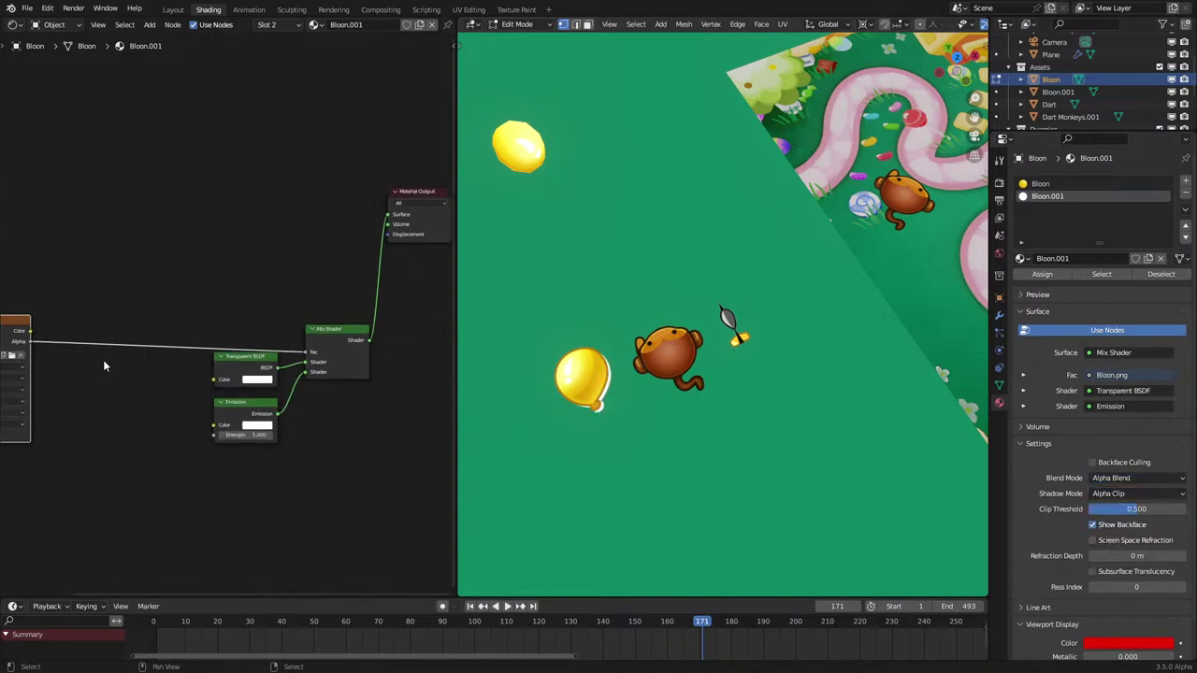
scroll(105, 367, "up", 2)
key("q")
left_click(164, 454)
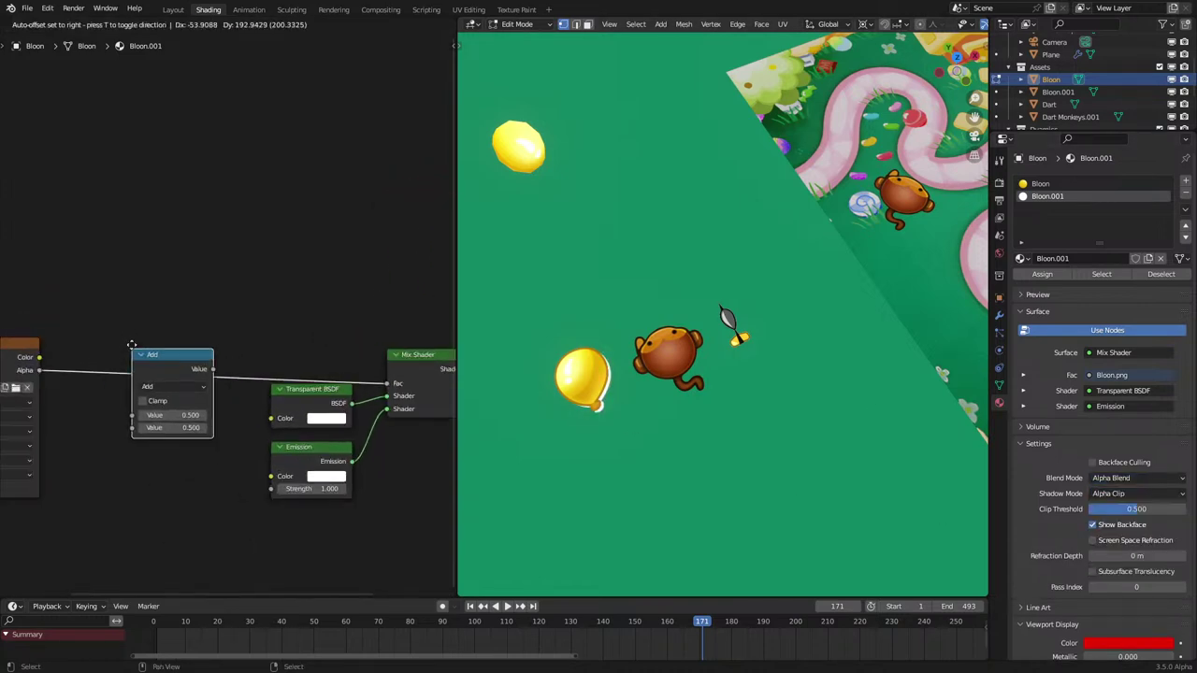
left_click(177, 415)
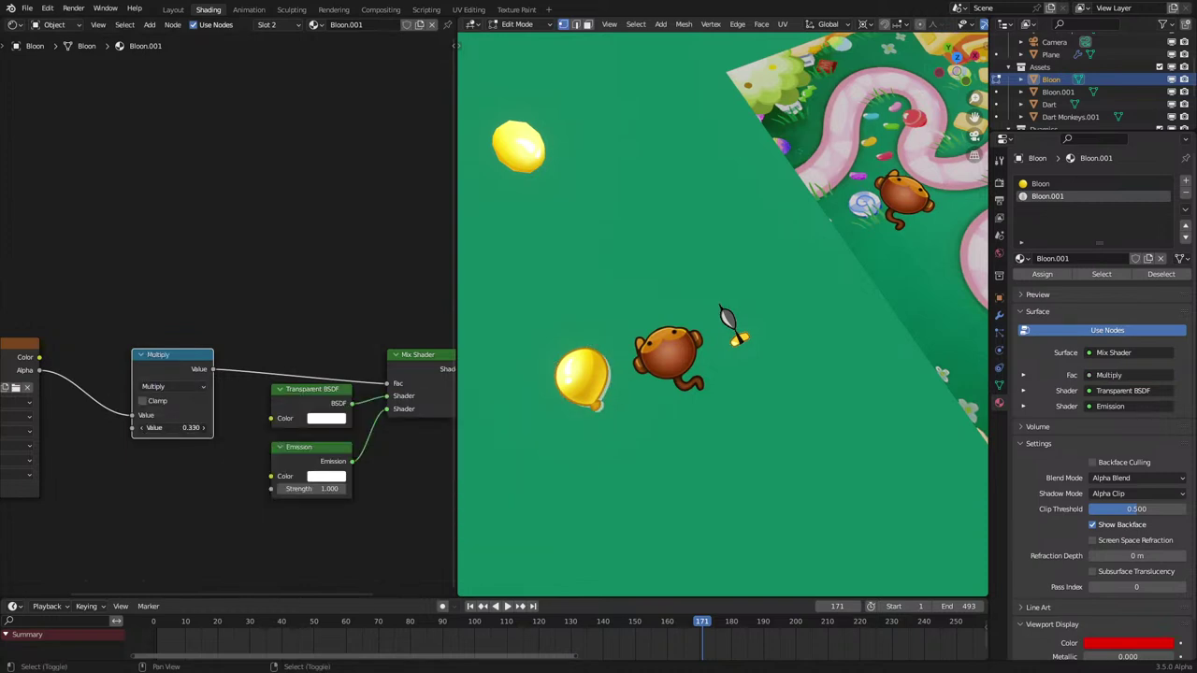
left_click(324, 479)
left_click_drag(413, 357, 414, 397)
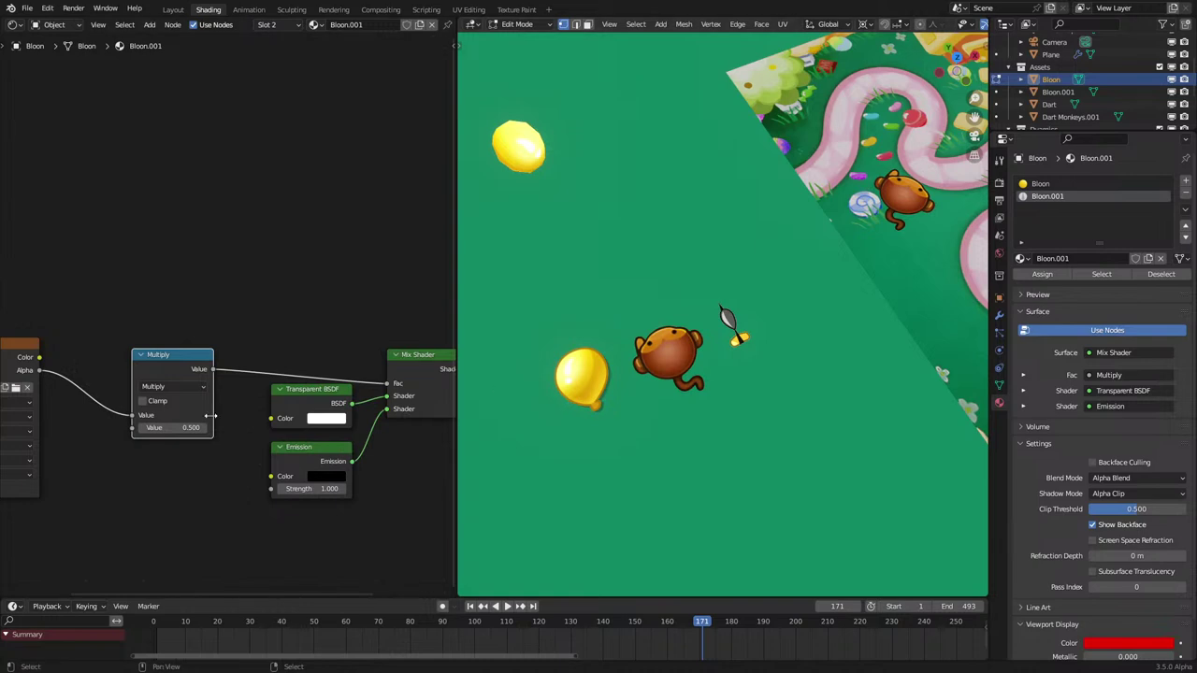
Step: Move the black shadow copy about 0.05 m in negative Y and play the simulation through the camera
key("g")
key("y")
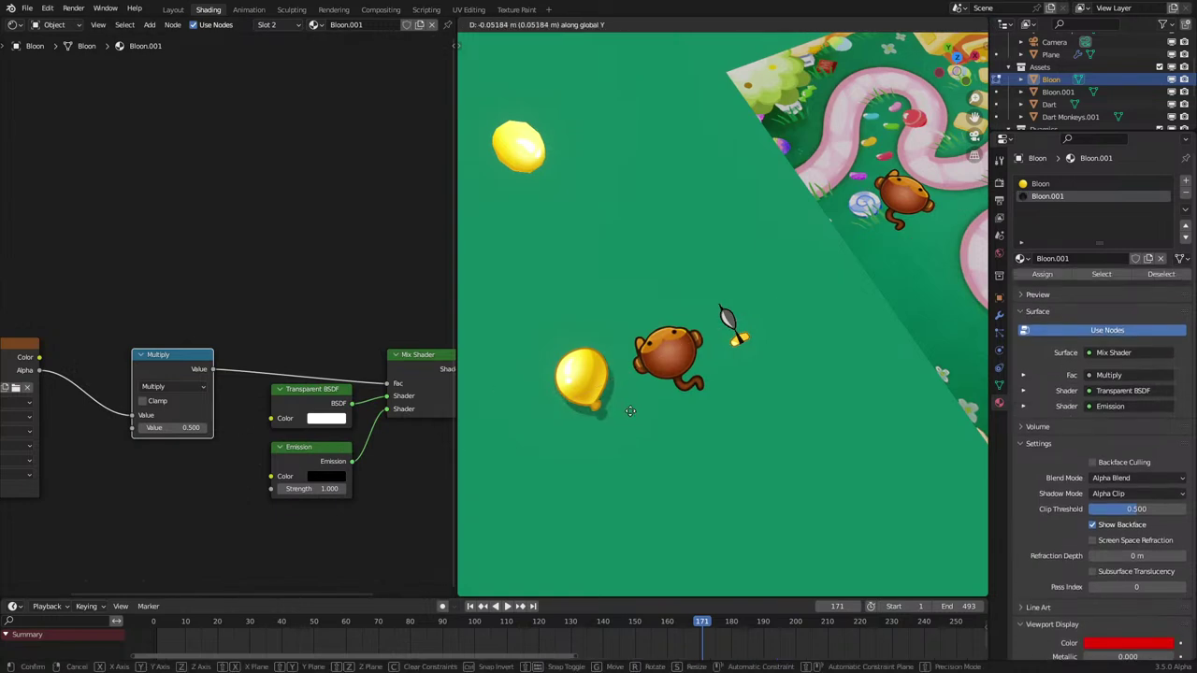
left_click(630, 412)
key("KP_0")
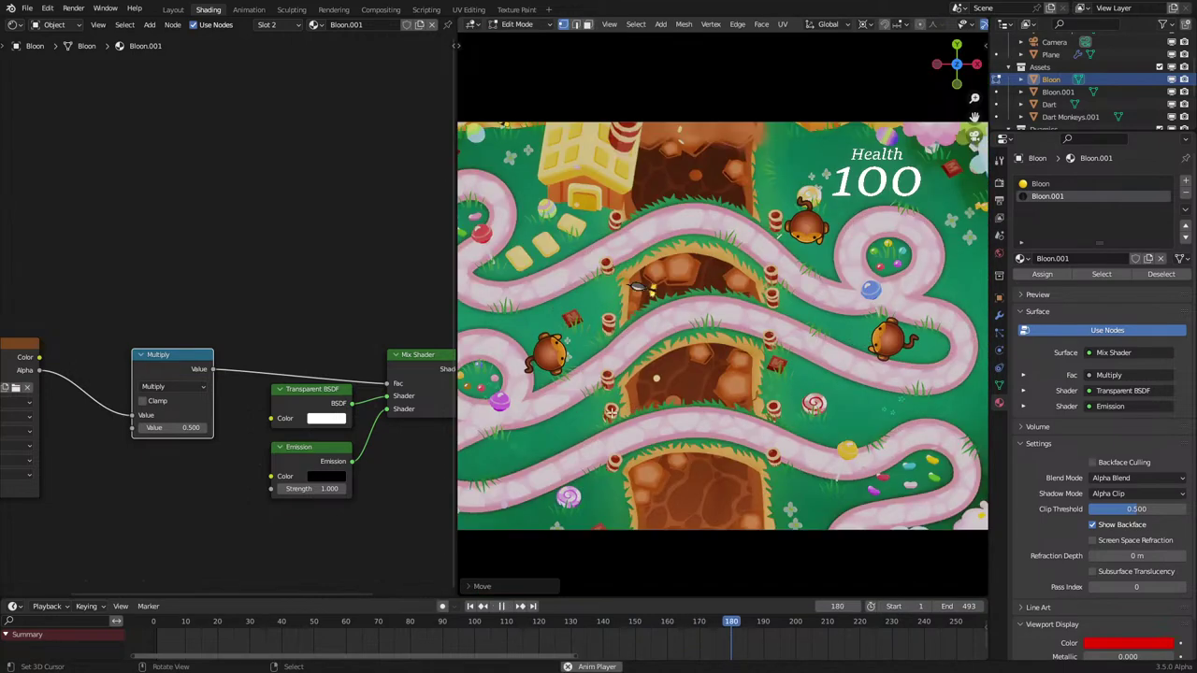
scroll(611, 412, "down", 2)
key("space")
scroll(564, 406, "up", 1)
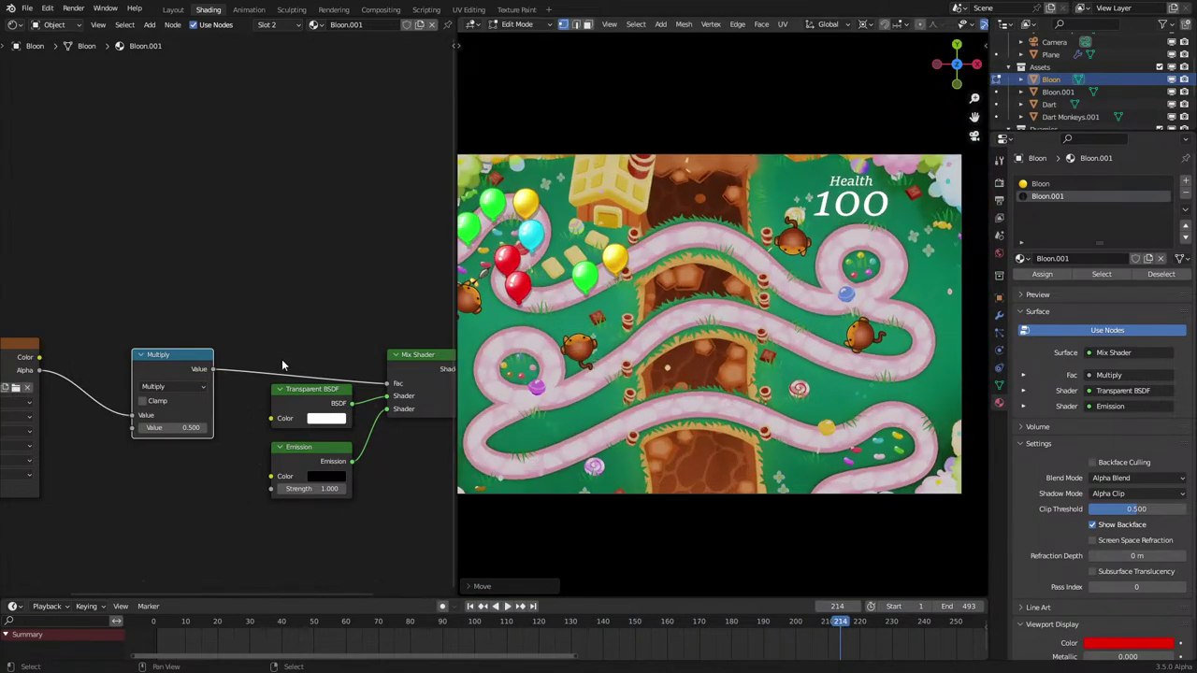
Step: Shift the shadow copy about 0.016 m along positive X and replay the simulation in camera view
scroll(281, 365, "up", 1)
key("g")
key("y")
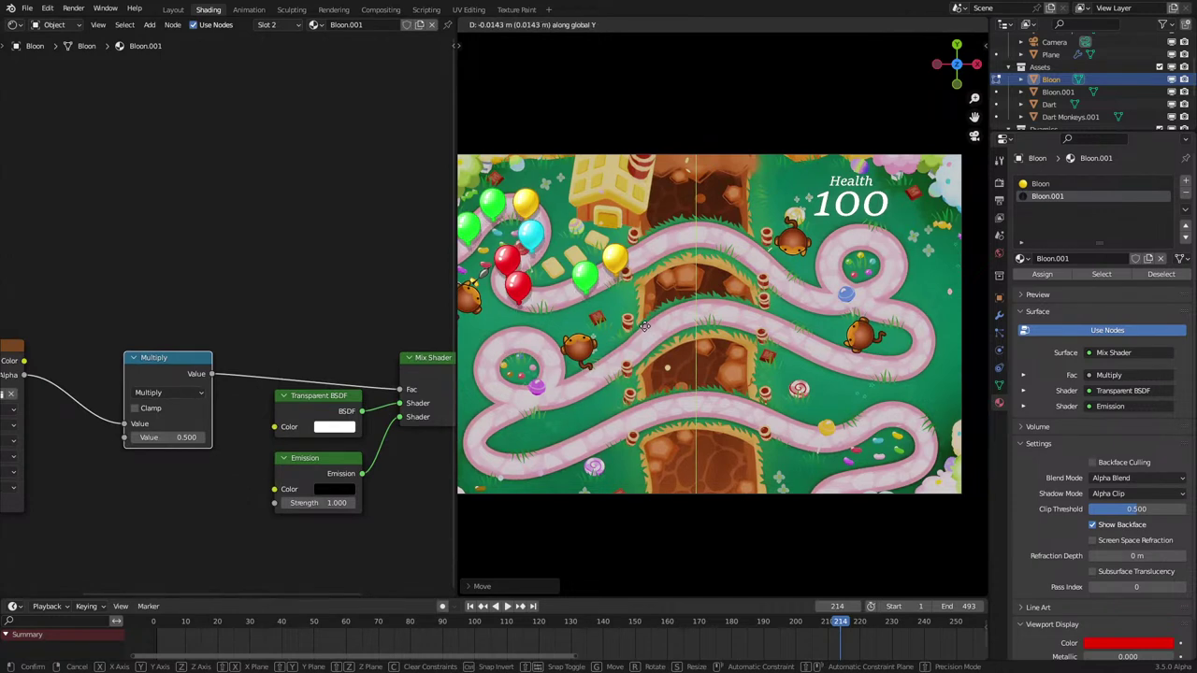
key("x")
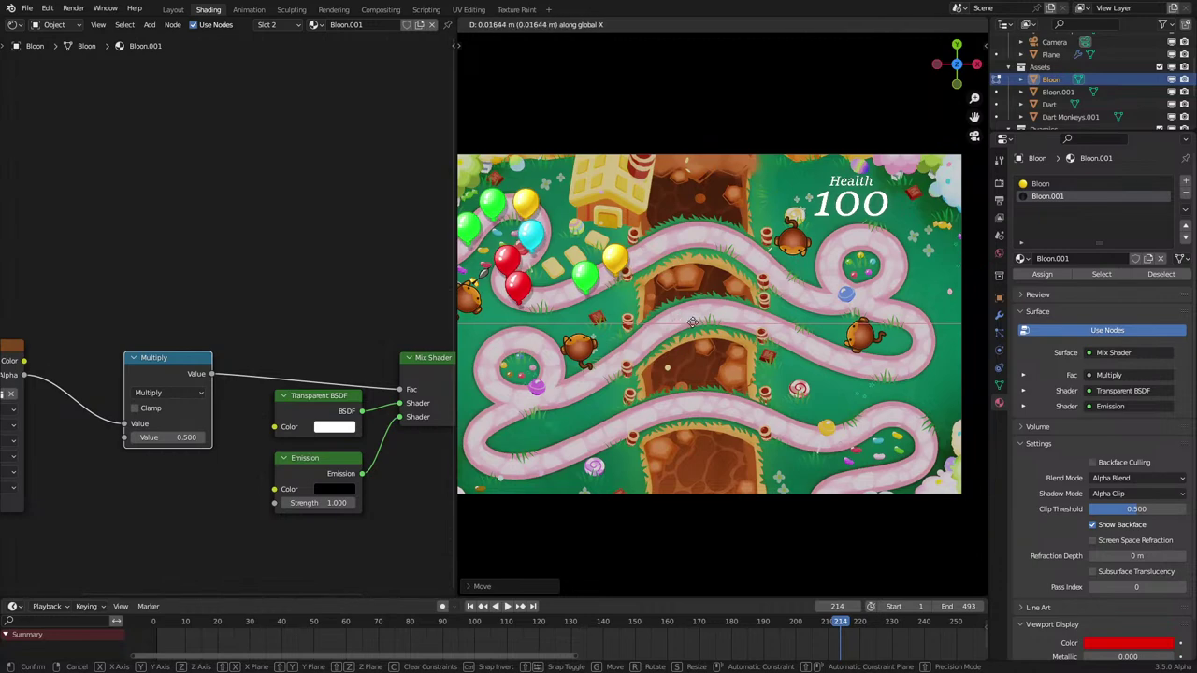
left_click(691, 323)
key("space")
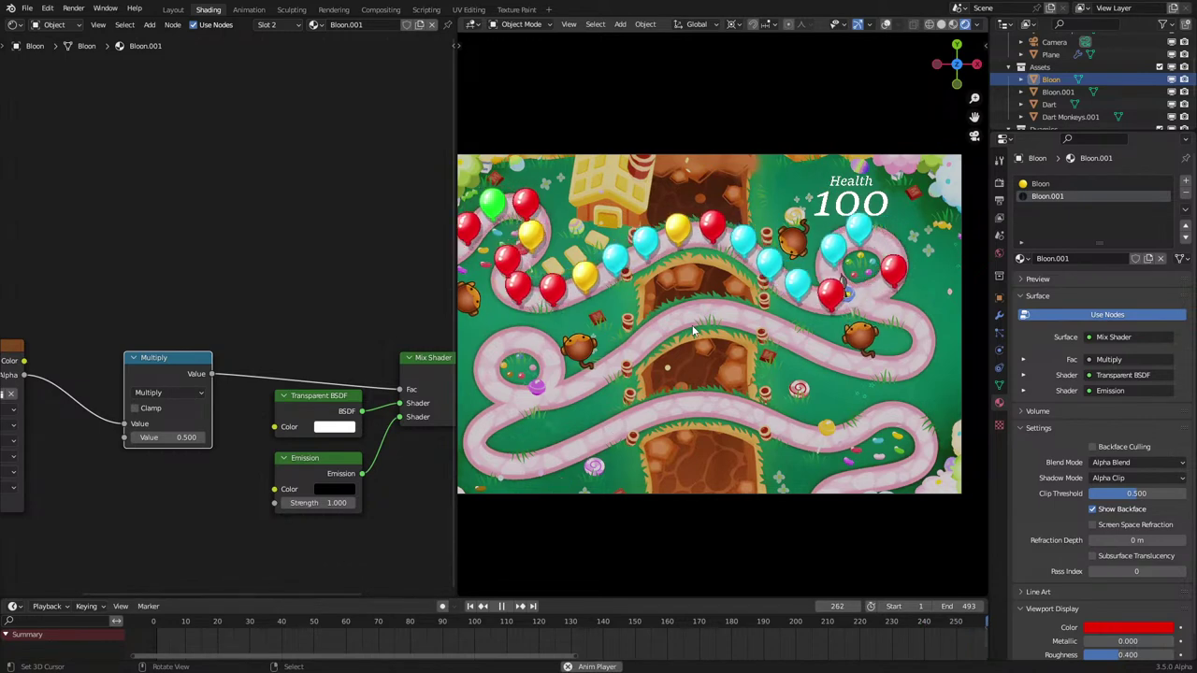
key("space")
Step: Adjust the shadow copy's height beneath the balloon along Z, return to Object Mode and play the simulation from an angled view
middle_click_drag(694, 330, 725, 266)
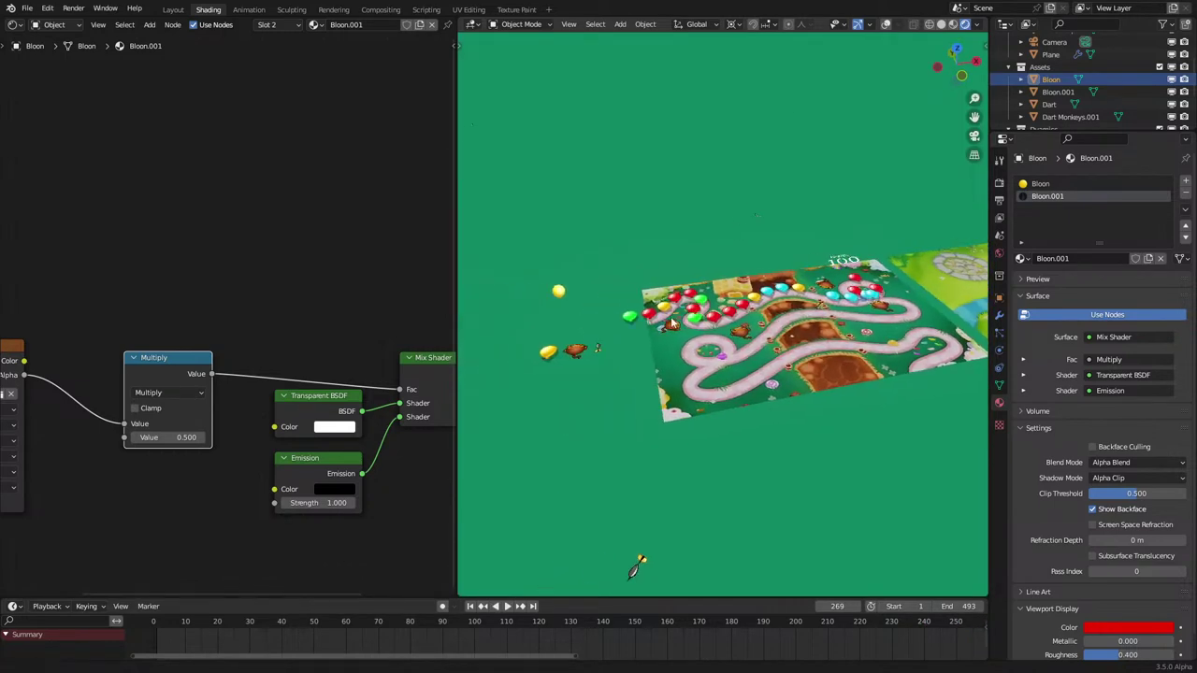
scroll(598, 360, "up", 3)
key("Tab")
middle_click_drag(601, 374, 683, 318)
key("g")
key("z")
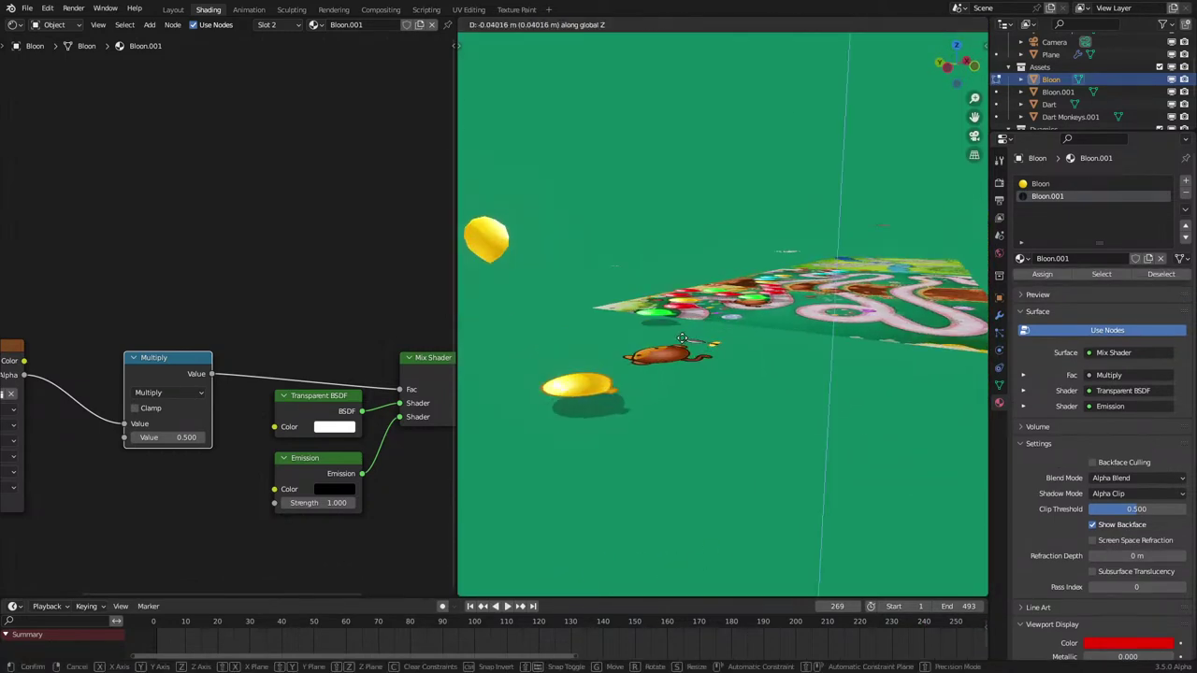
left_click(682, 296)
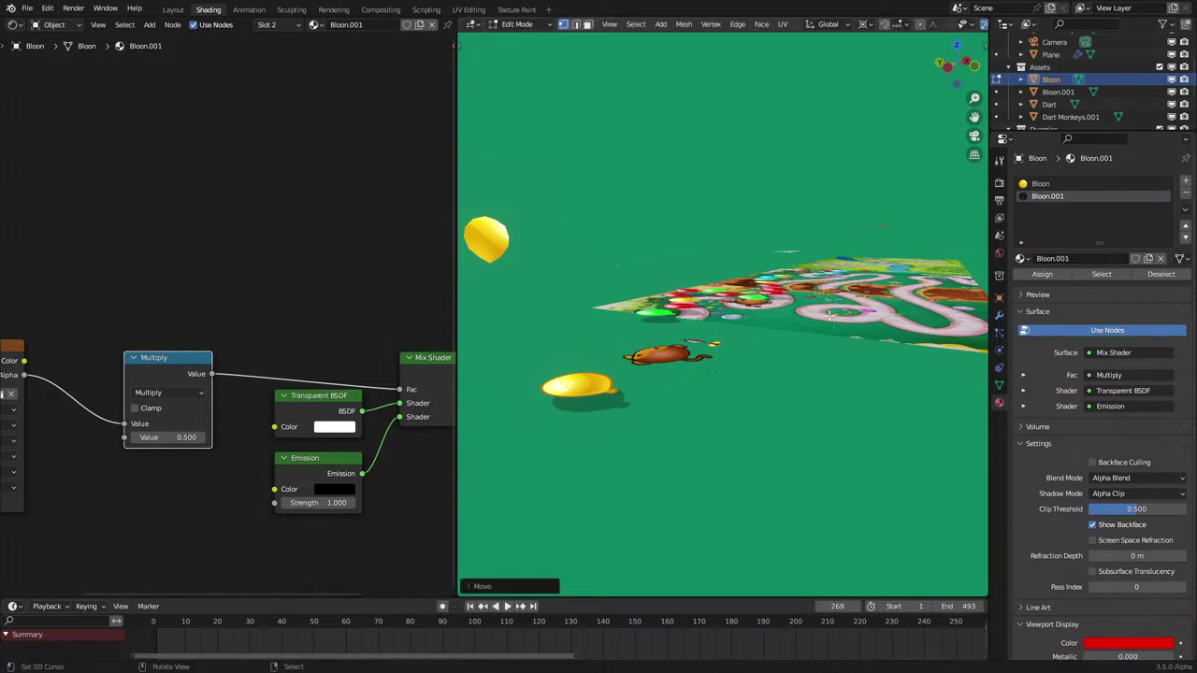
middle_click_drag(685, 297, 716, 423)
key("Tab")
key("space")
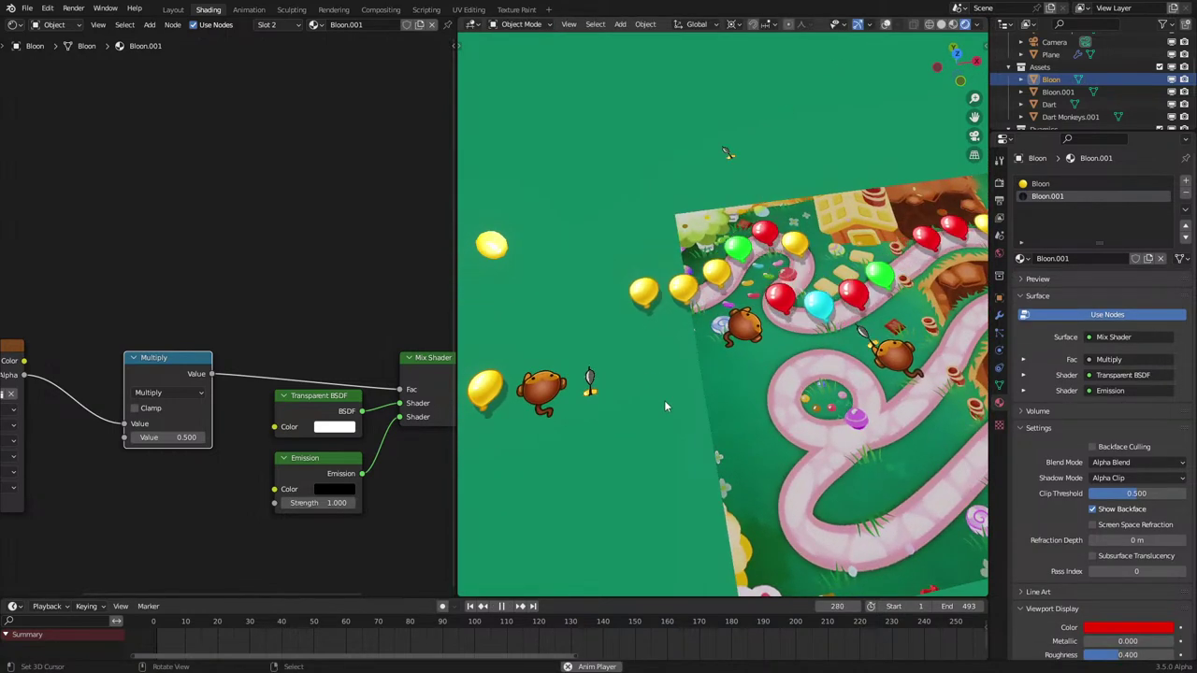
key("space")
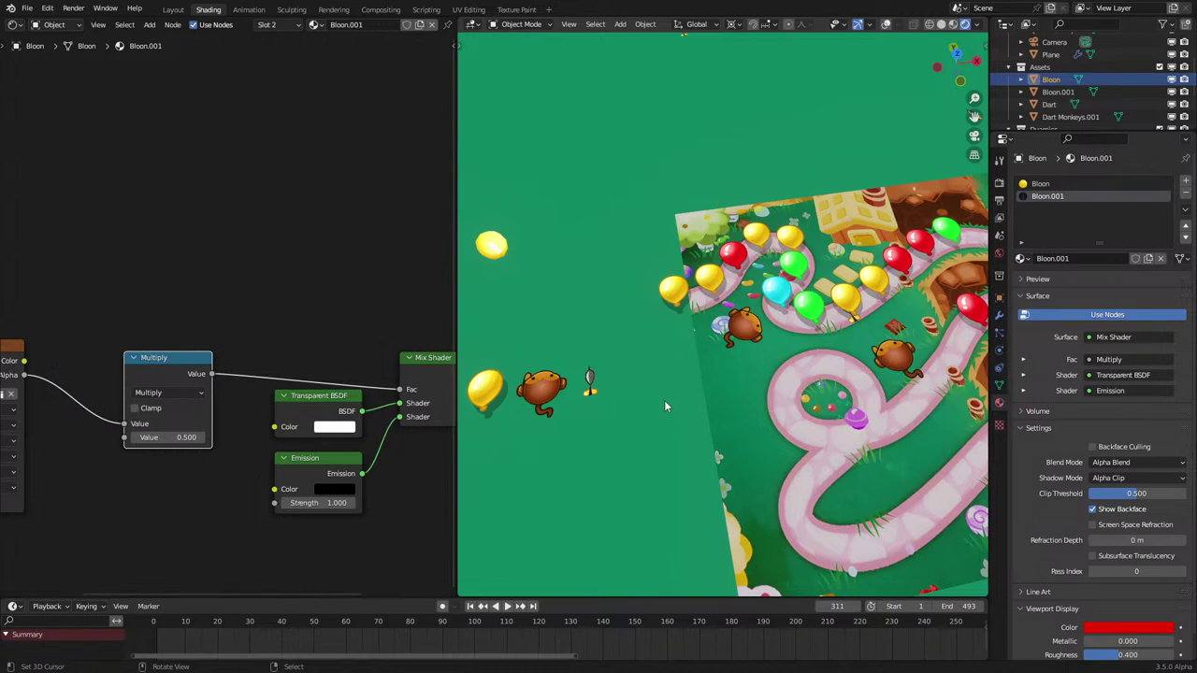
Step: Select the Dart asset beside the monkey, leaving its position as it is
left_click(592, 386)
key("g")
right_click(606, 374)
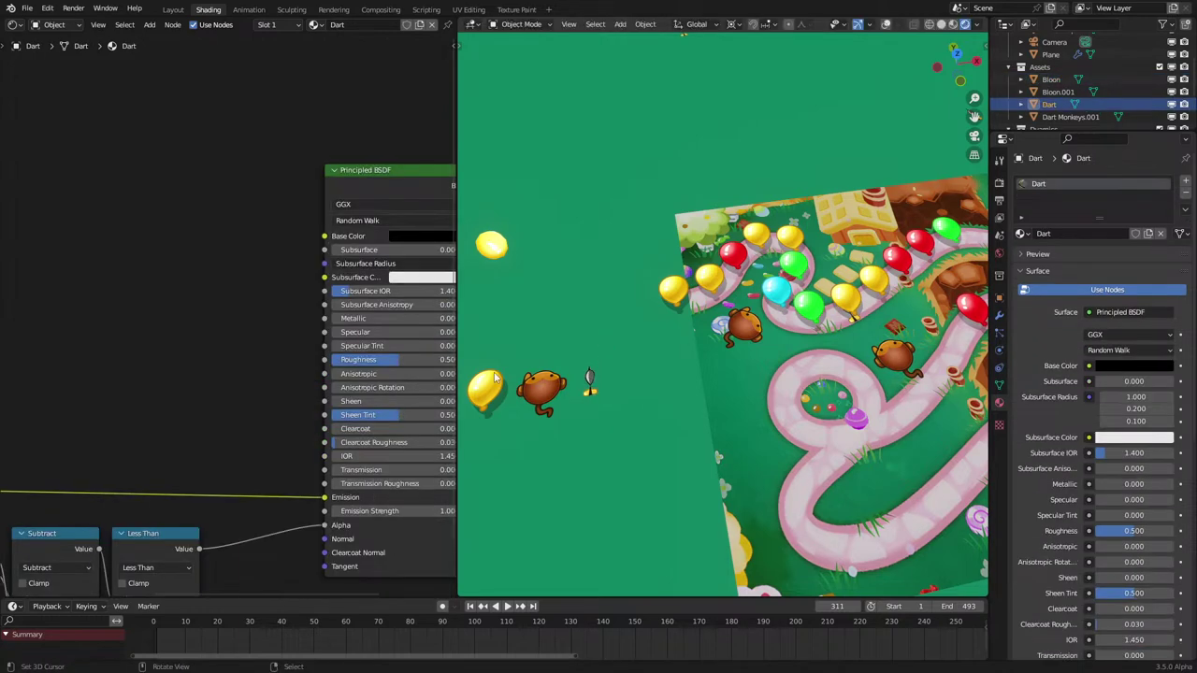
Step: Compare the Bloon and Dart materials and play the simulation through the camera
right_click(487, 389)
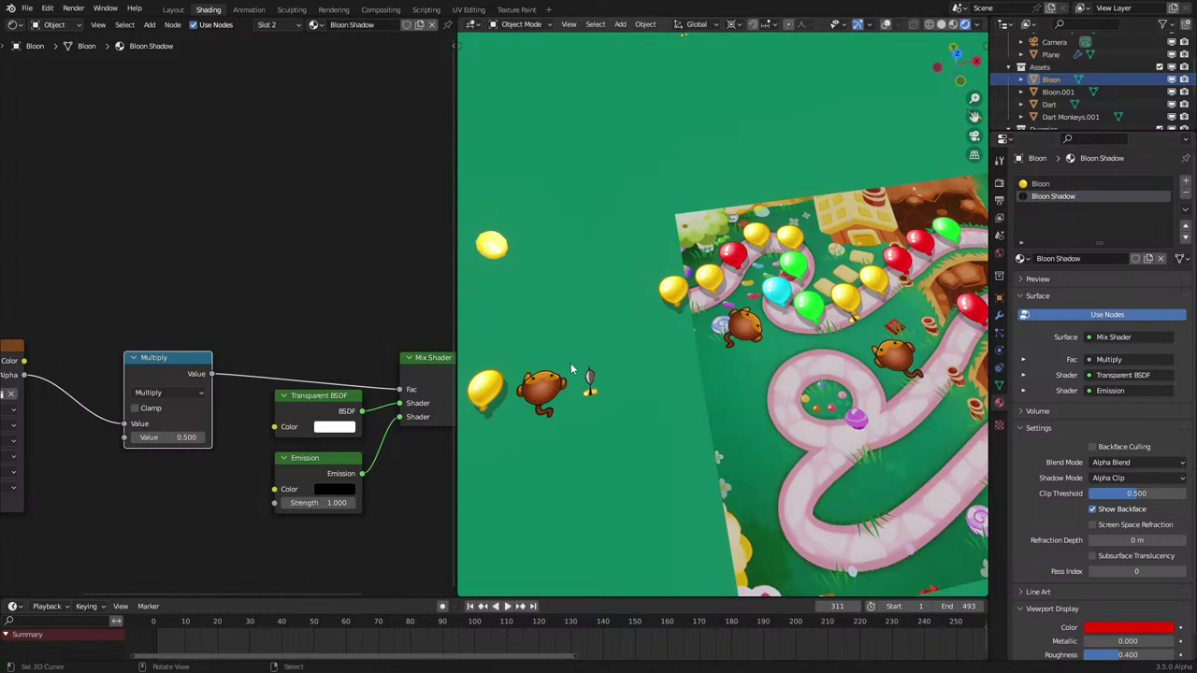
right_click(590, 377)
middle_click_drag(599, 369, 690, 343, "shift")
scroll(690, 343, "down", 3)
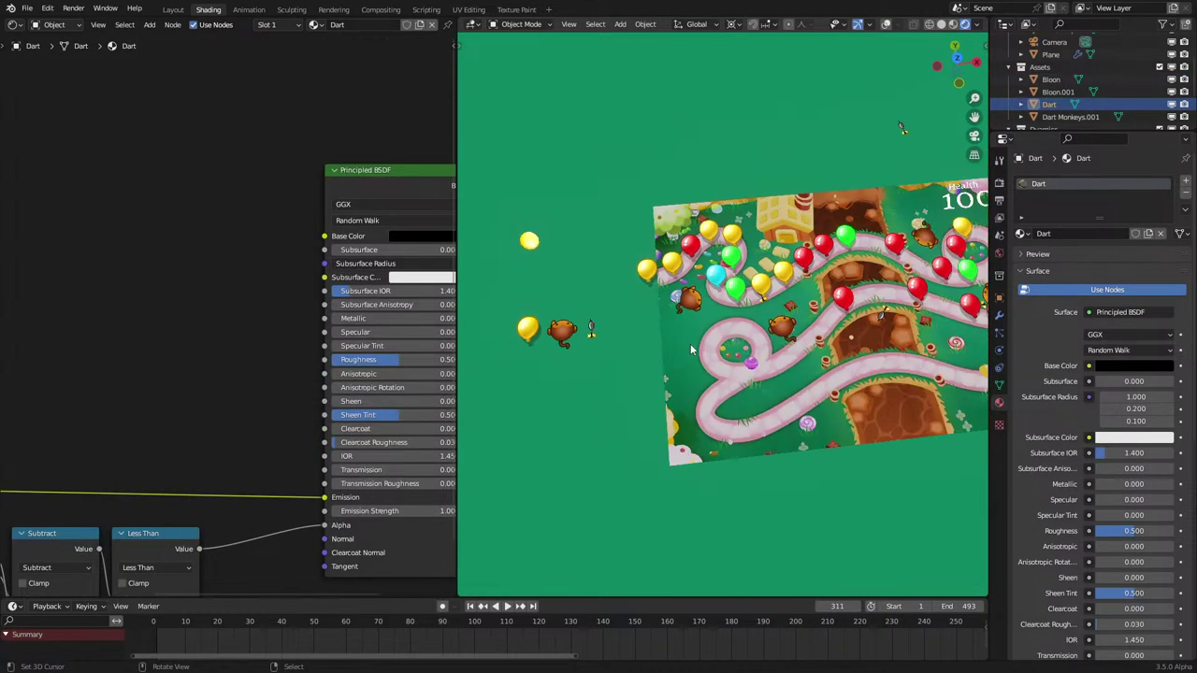
key("KP_0")
key("space")
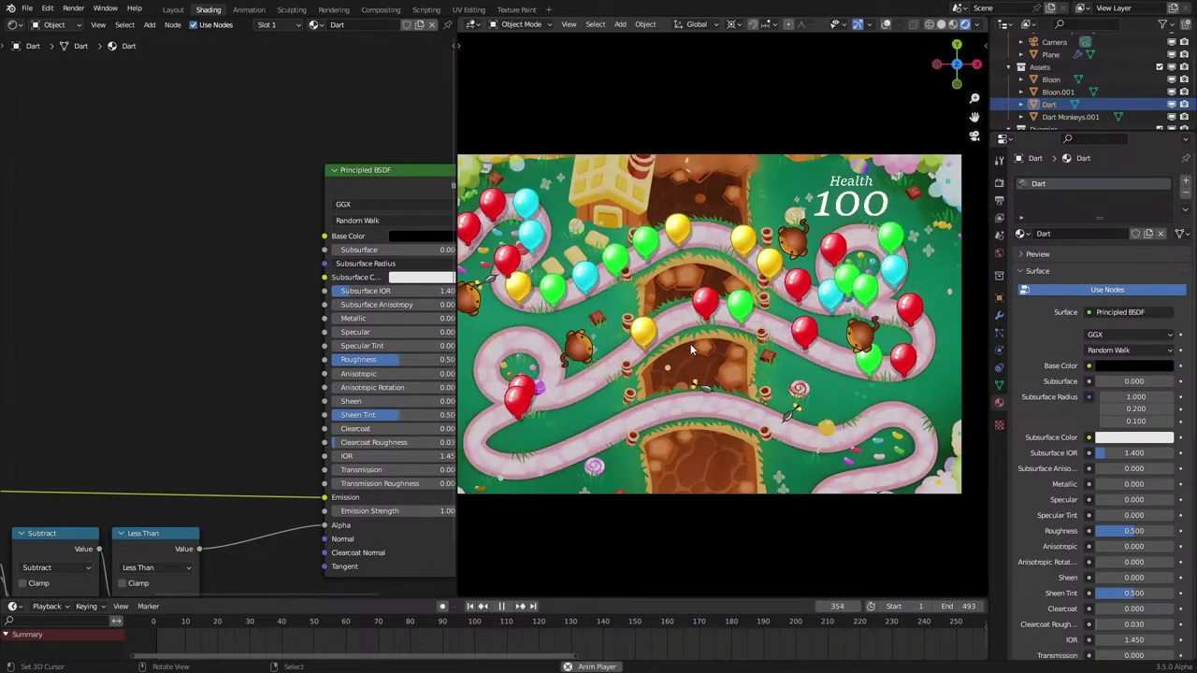
key("space")
middle_click_drag(681, 374, 706, 321)
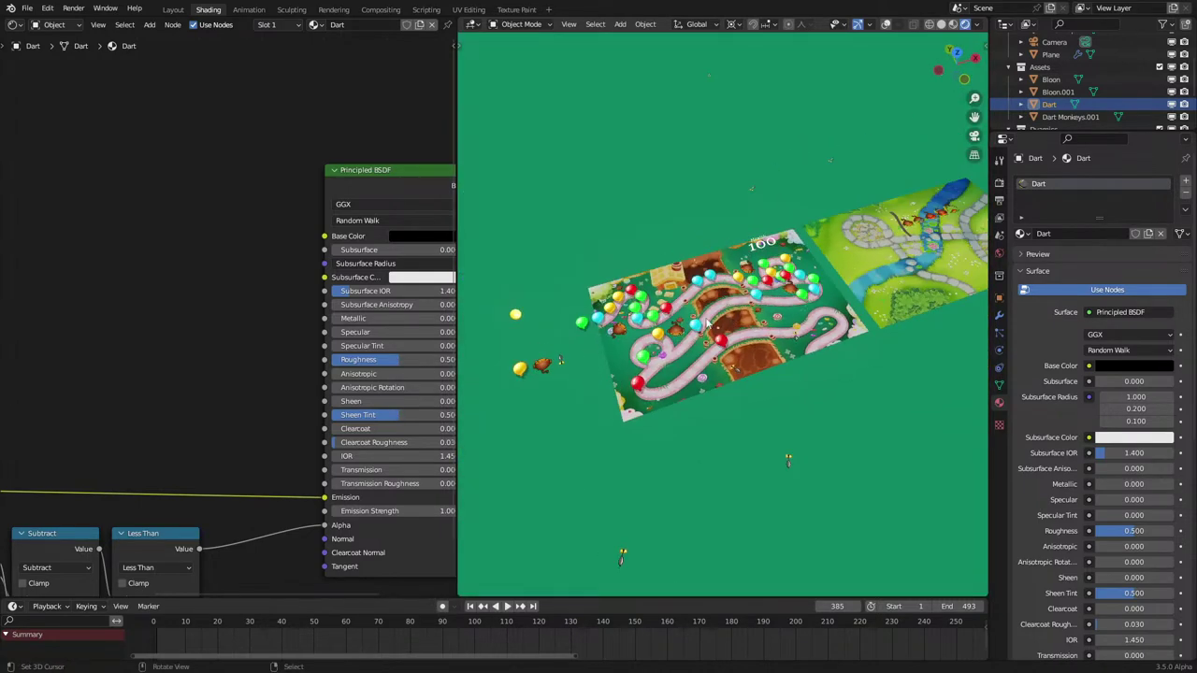
Step: Select the monkey asset beside the yellow balloon and rename its material as Monkeys
middle_click_drag(597, 351, 706, 313, "shift")
scroll(701, 315, "up", 5)
right_click(539, 337)
middle_click_drag(566, 333, 821, 266, "shift")
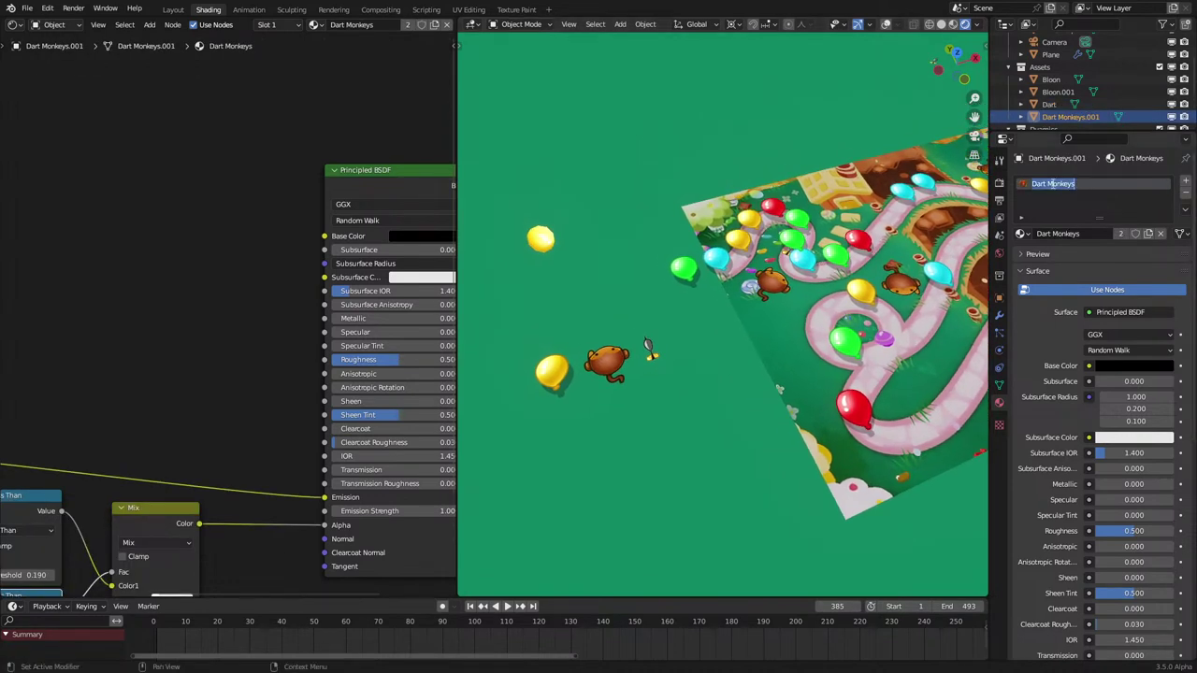
key("Return")
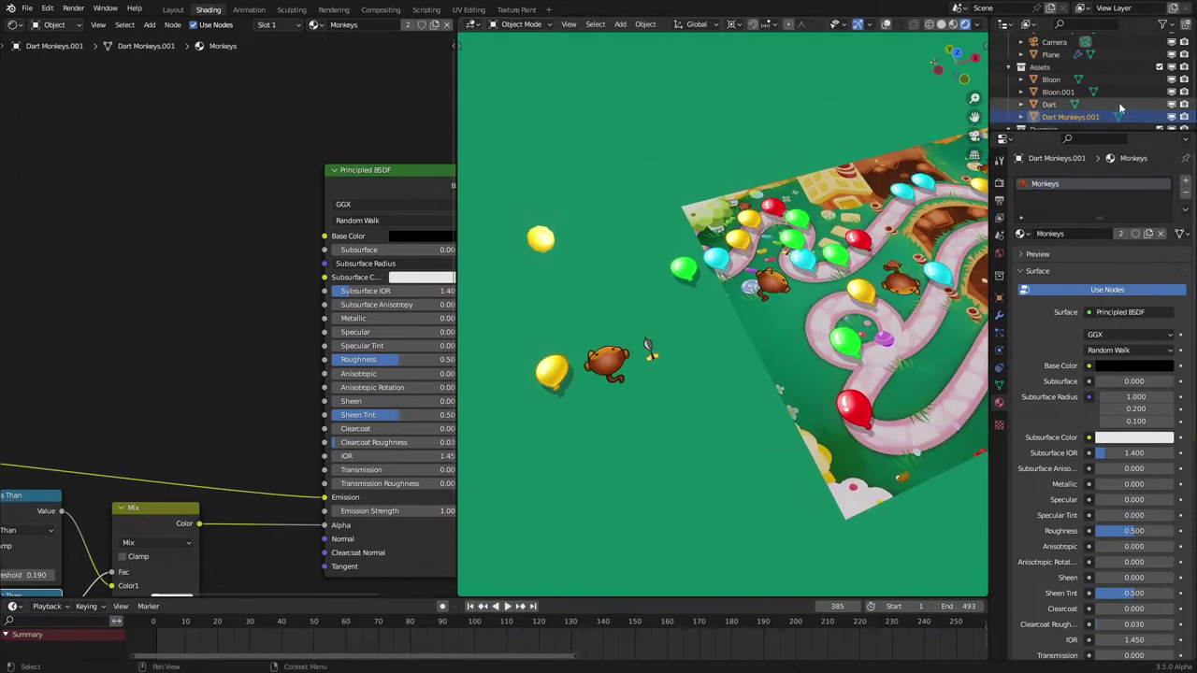
Step: Rename the monkey object in the Assets collection as Dart Monkey
scroll(1099, 84, "down", 2)
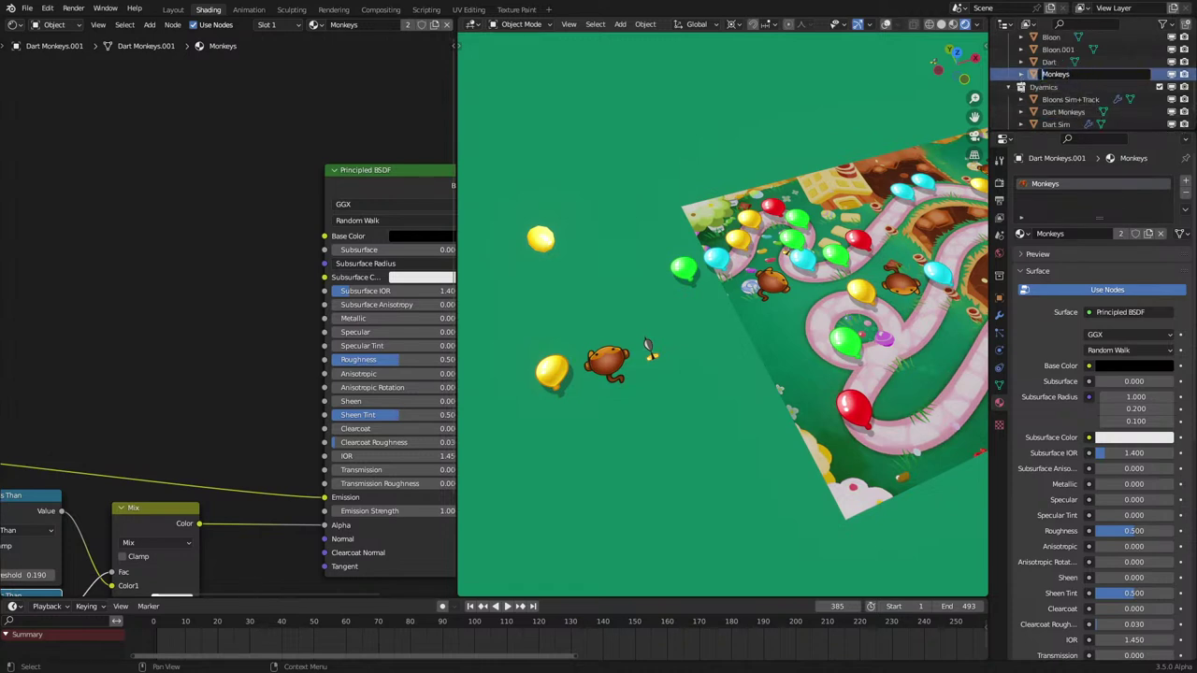
key("Return")
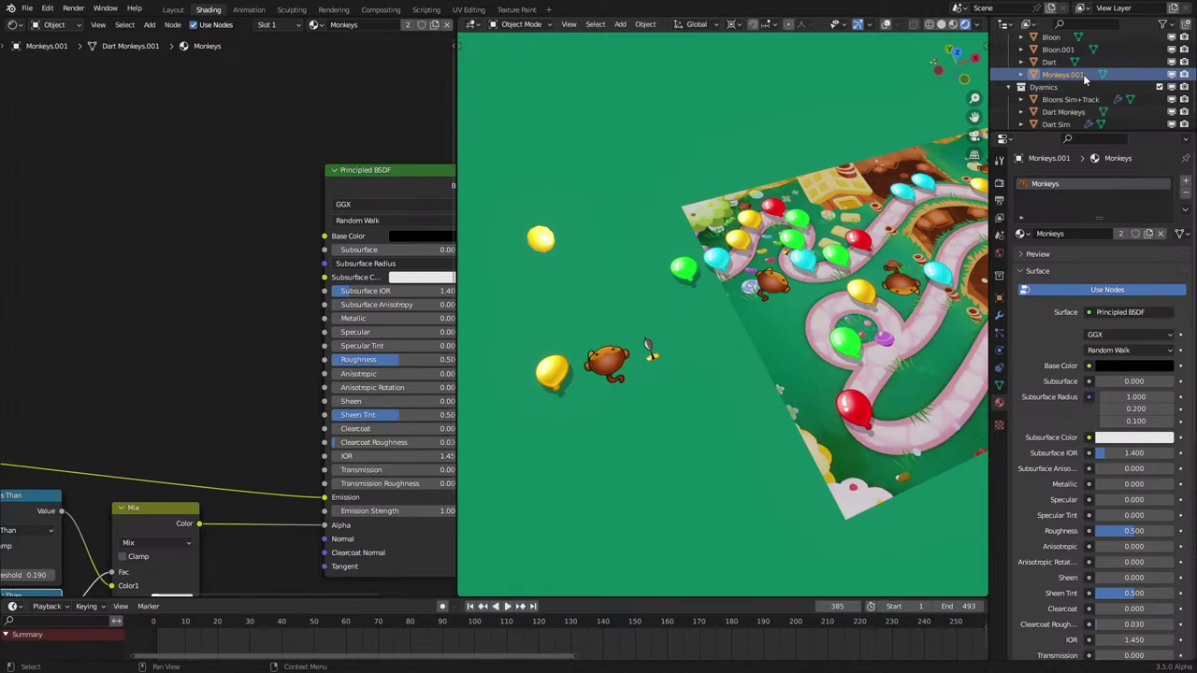
scroll(1085, 80, "down", 2)
left_click(1057, 117)
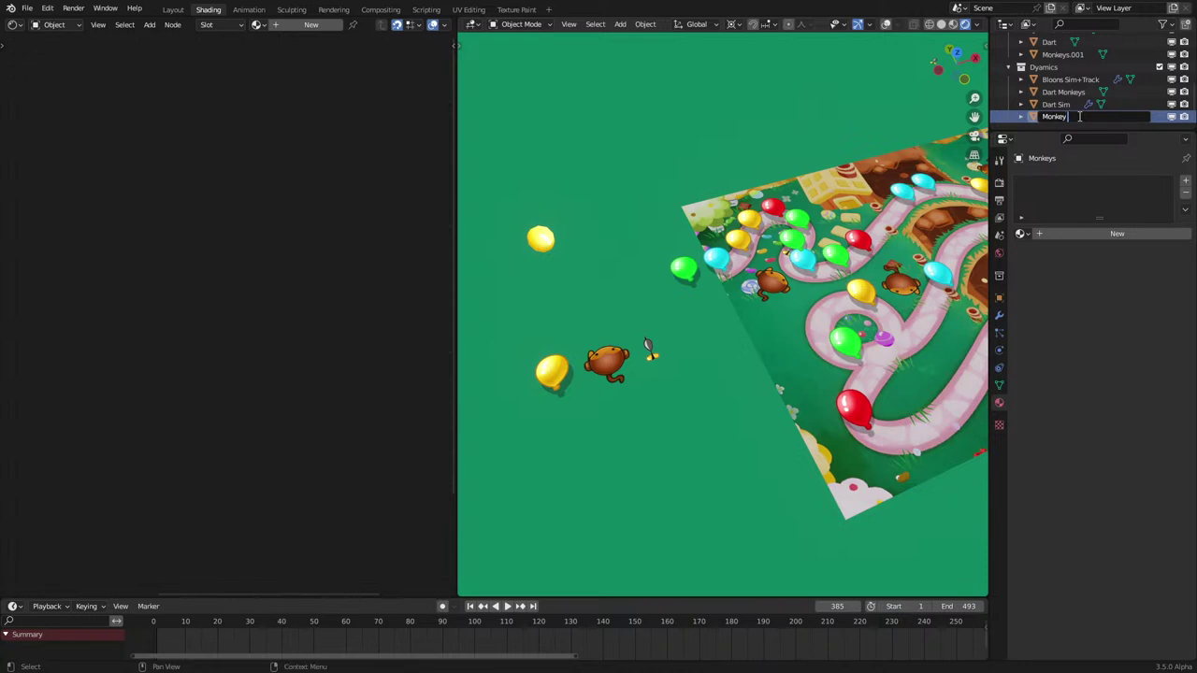
double_click(1077, 81)
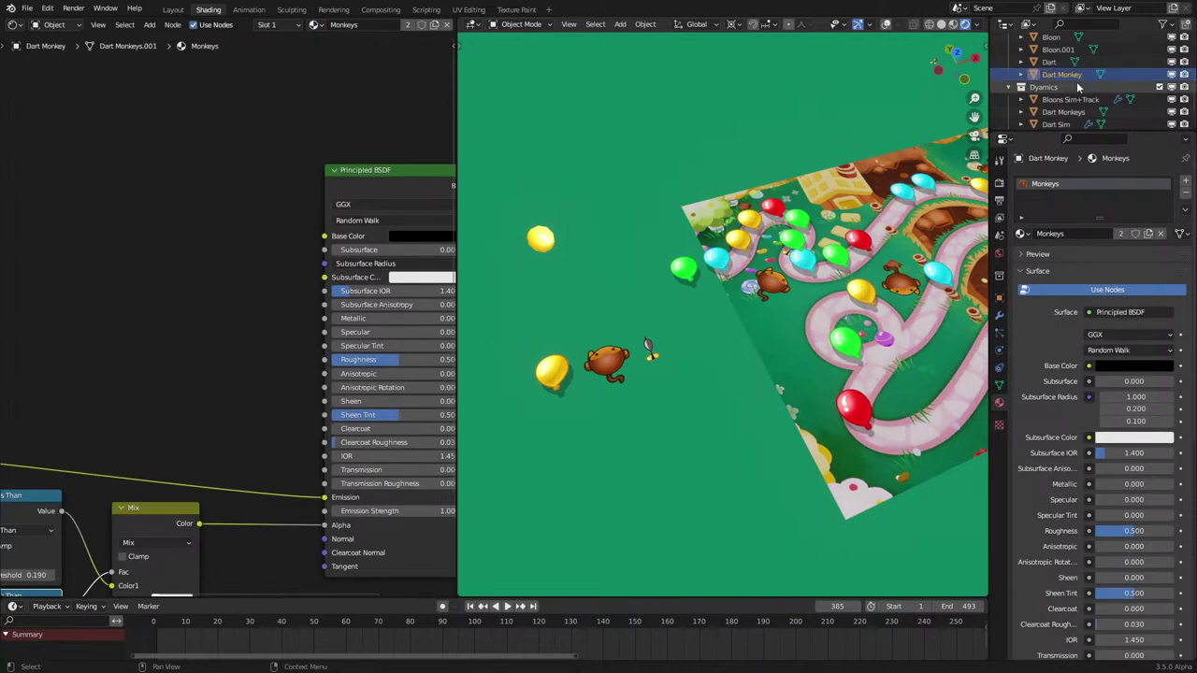
scroll(1100, 87, "down", 1)
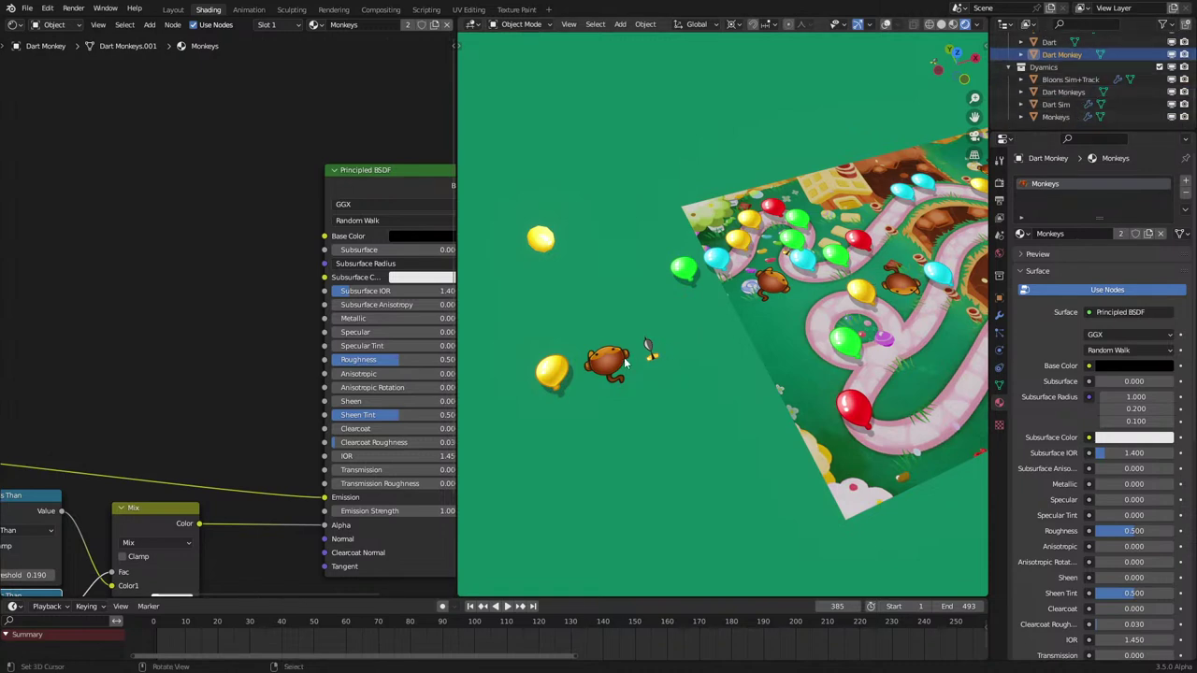
Step: Add a second material slot holding a separate copy of the Dart Monkey's material, and name the two materials Monkey and Monkey Shadow
left_click(1185, 184)
left_click(1023, 258)
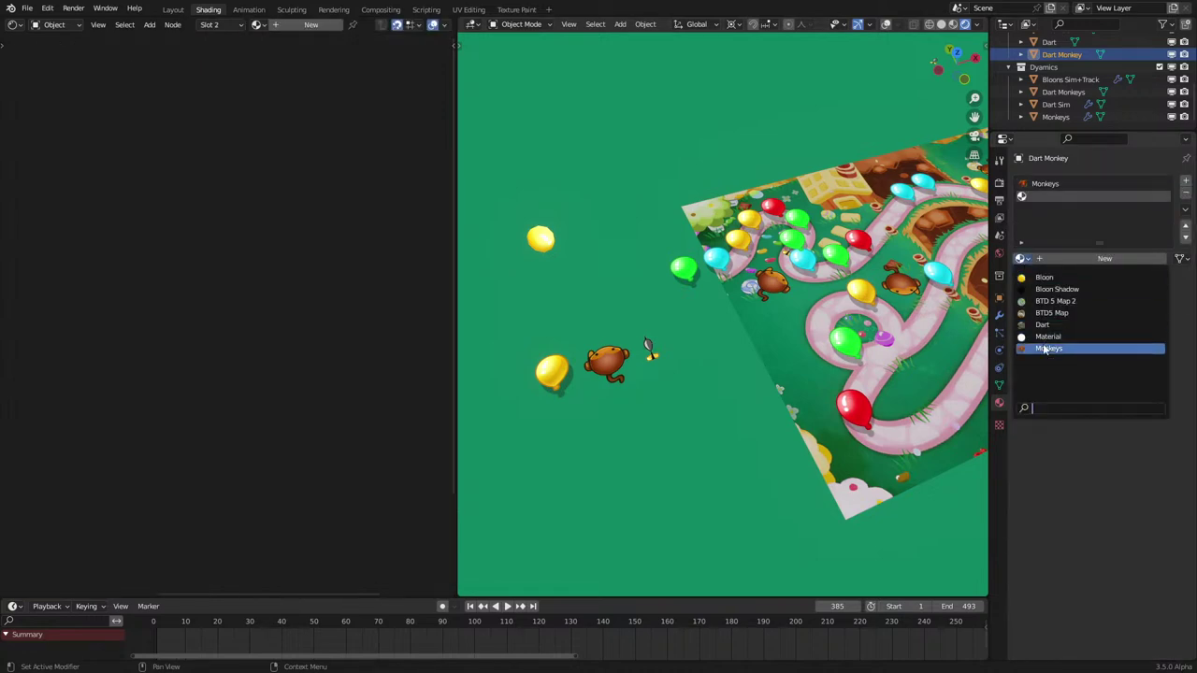
left_click(1045, 348)
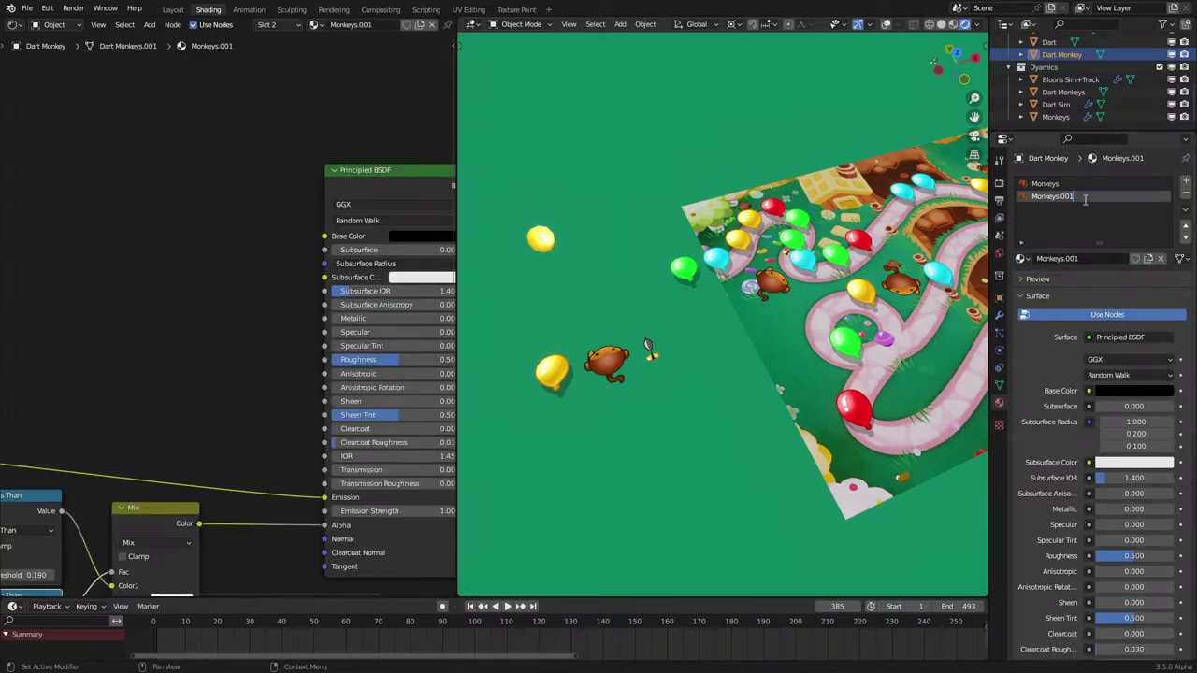
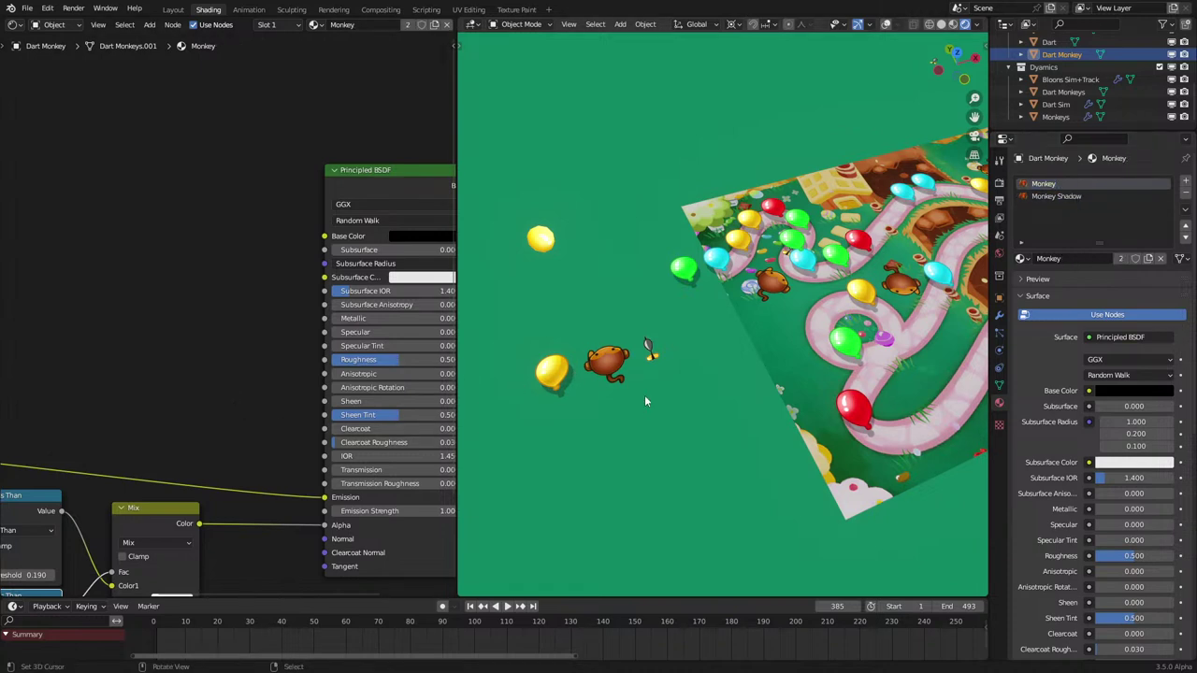
Step: Duplicate the monkey's mesh in place, assign Monkey Shadow to the copy and move it beneath the original
key("Tab")
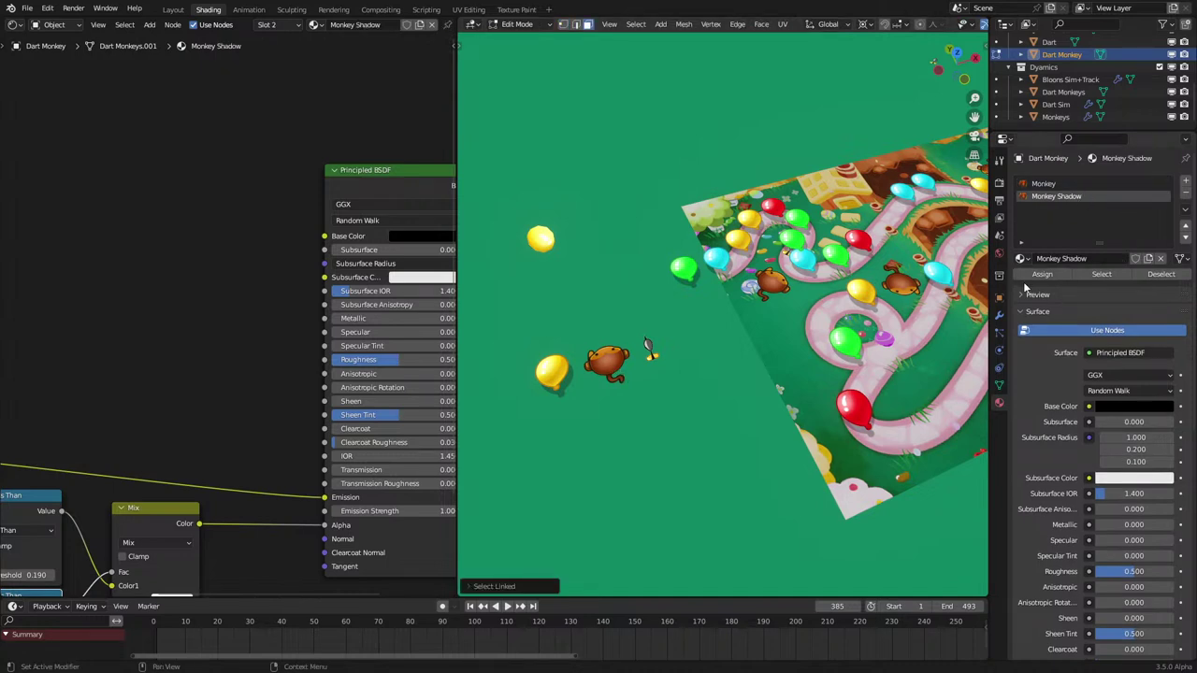
right_click(684, 366)
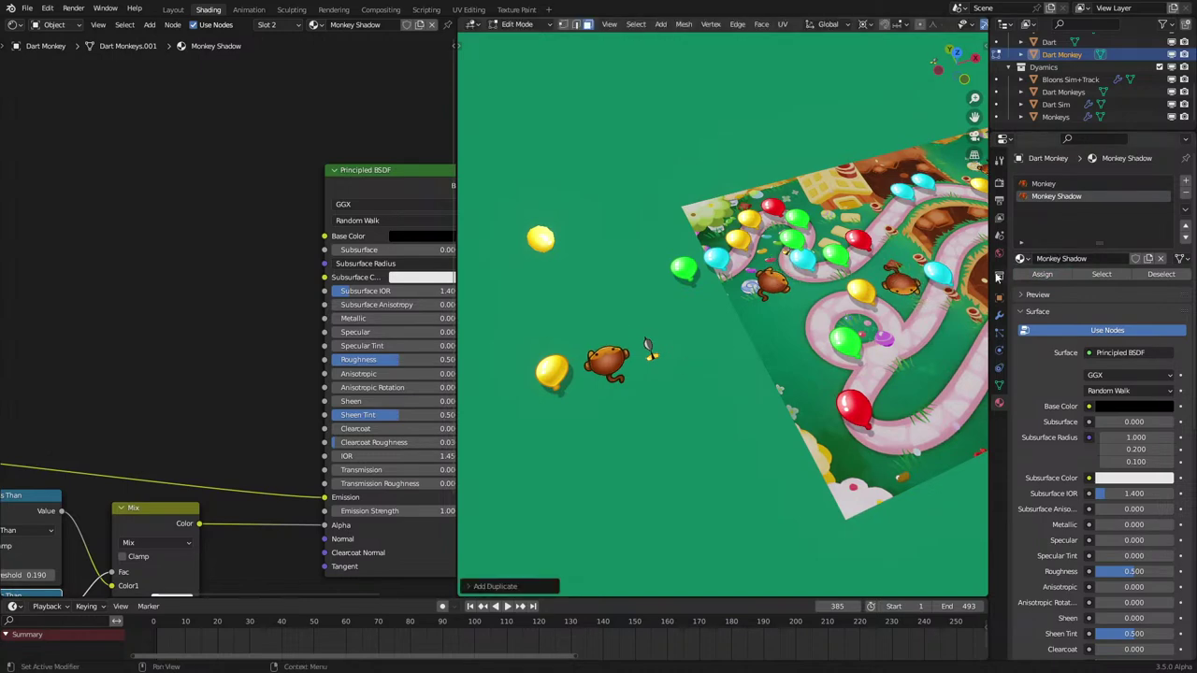
left_click(534, 392)
Step: Offset the monkey's shadow copy slightly toward positive X and negative Y in top view and return to Object Mode
middle_click_drag(629, 360, 729, 324, "shift")
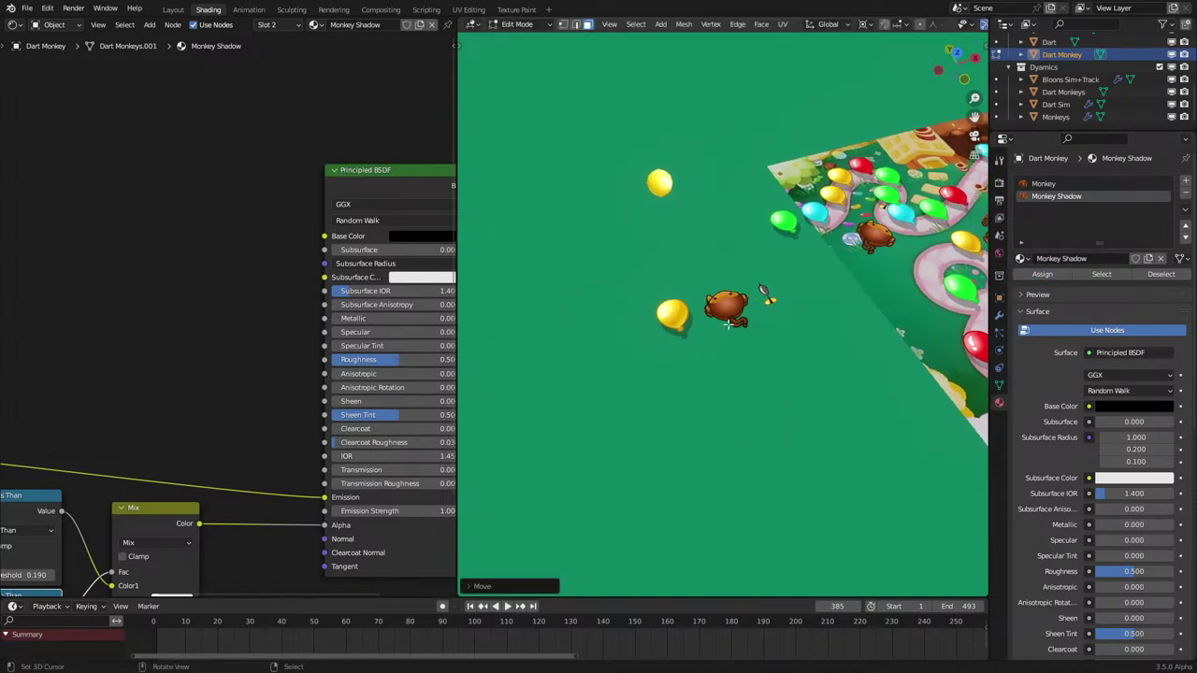
key("KP_7")
scroll(728, 324, "up", 4)
key("g")
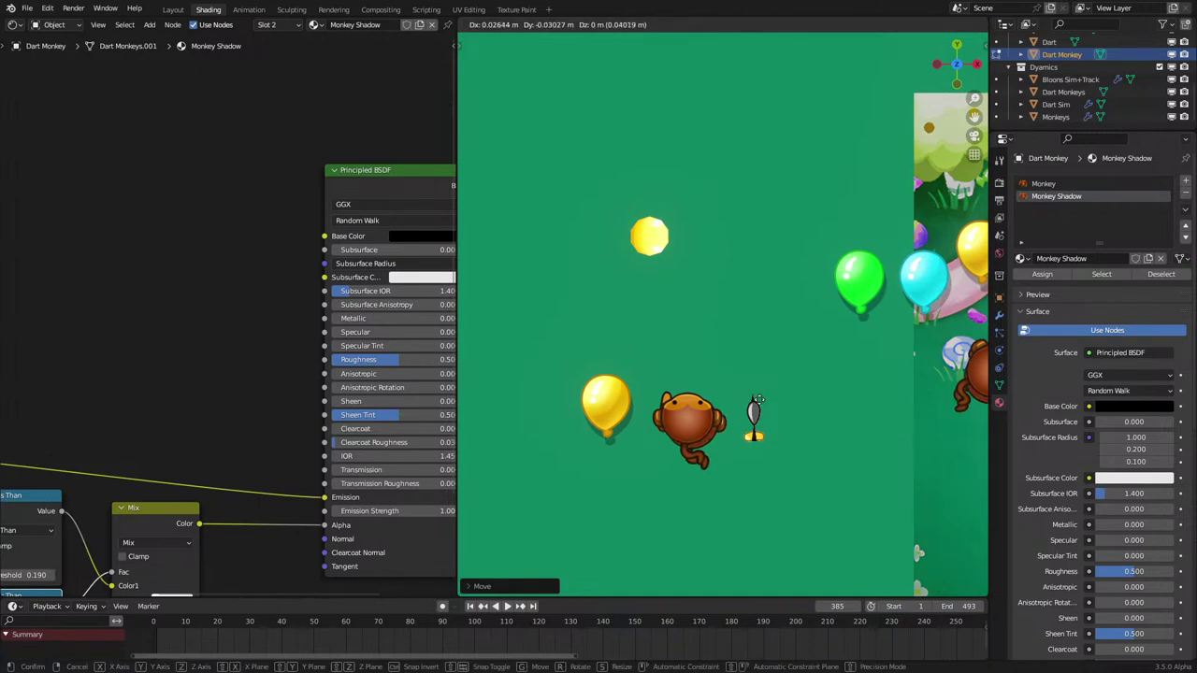
right_click(741, 409)
scroll(744, 408, "down", 3)
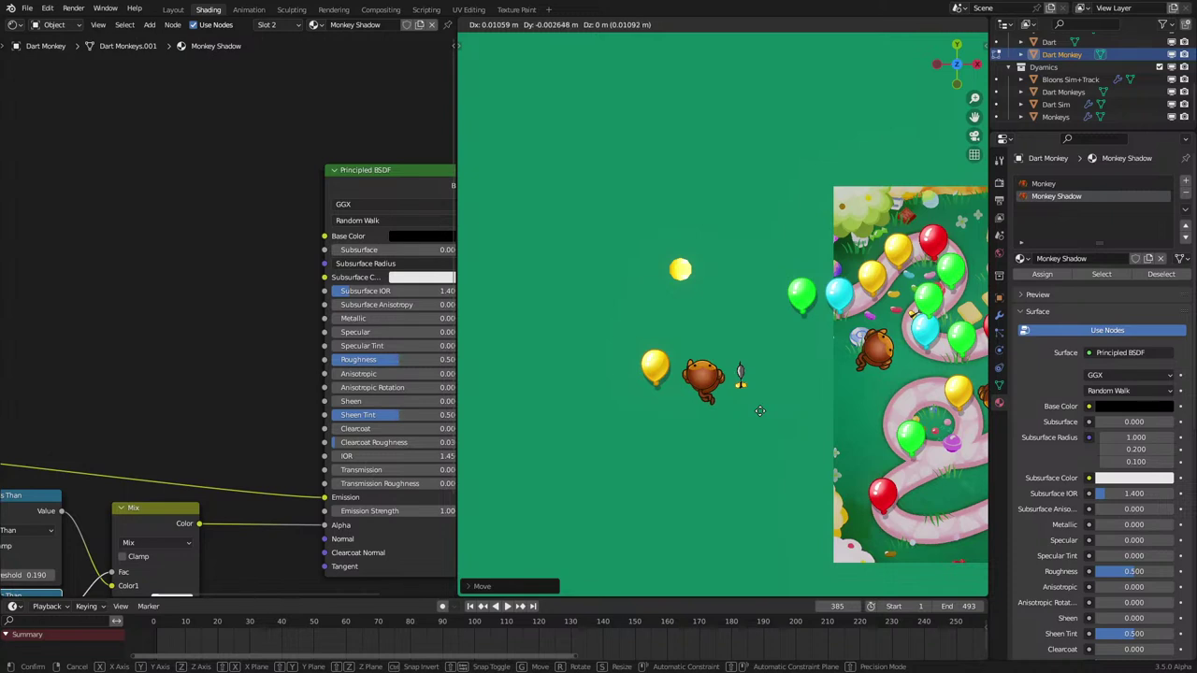
right_click(764, 399)
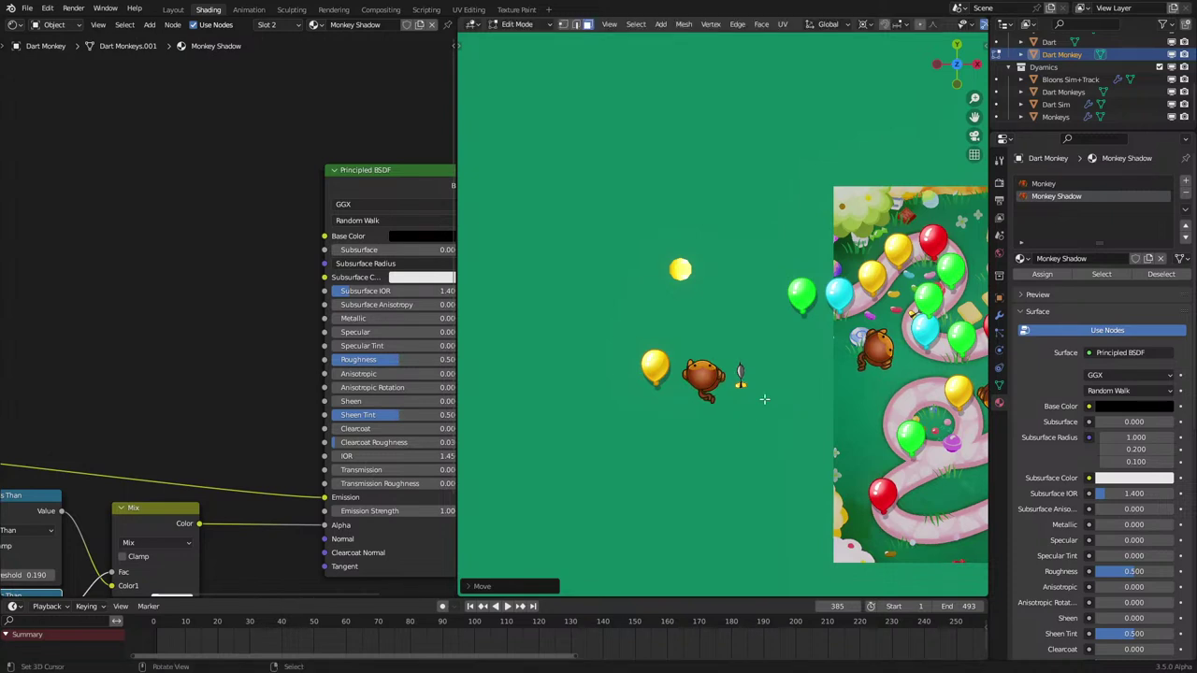
key("Tab")
Step: Copy the Multiply, Transparent BSDF, Emission and Mix Shader nodes from Bloon Shadow into Monkey Shadow, placing them below the Principled BSDF
left_click(650, 366)
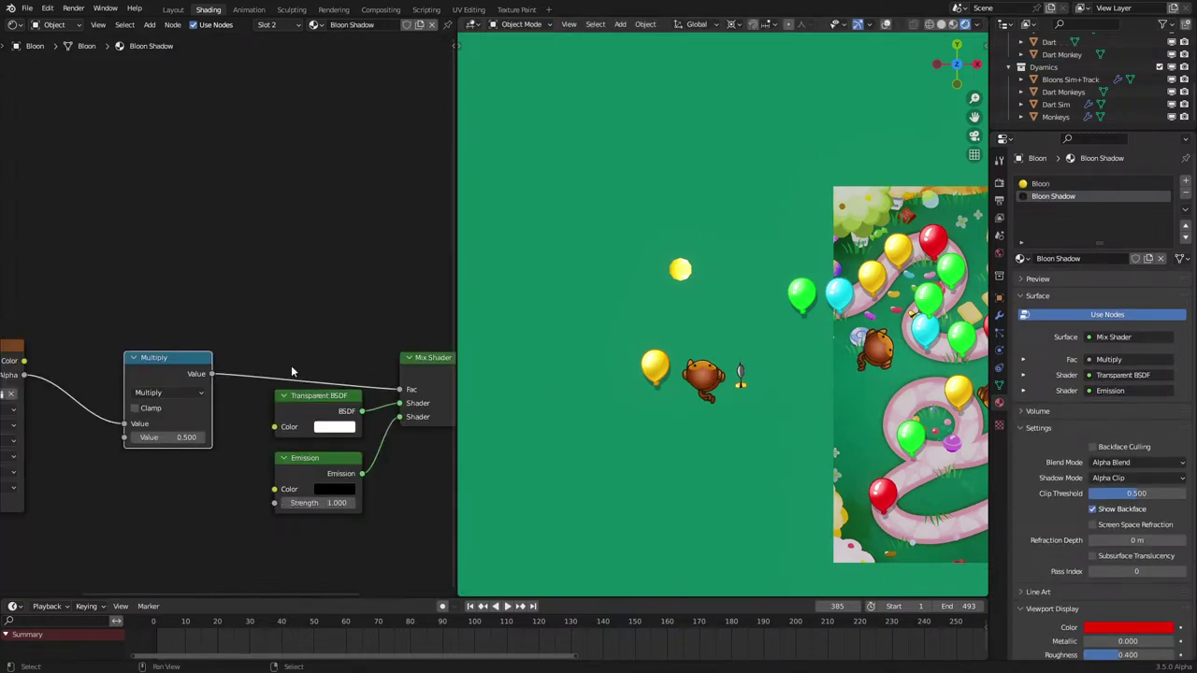
key("Home")
left_click_drag(162, 325, 331, 441)
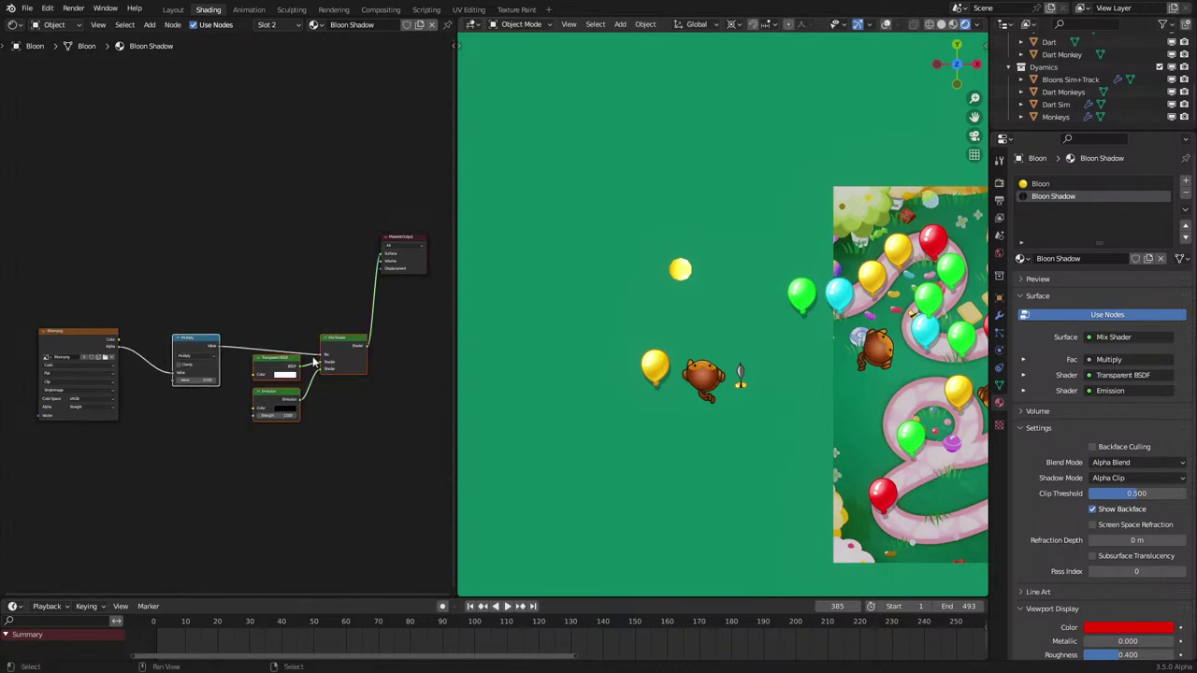
left_click(692, 381)
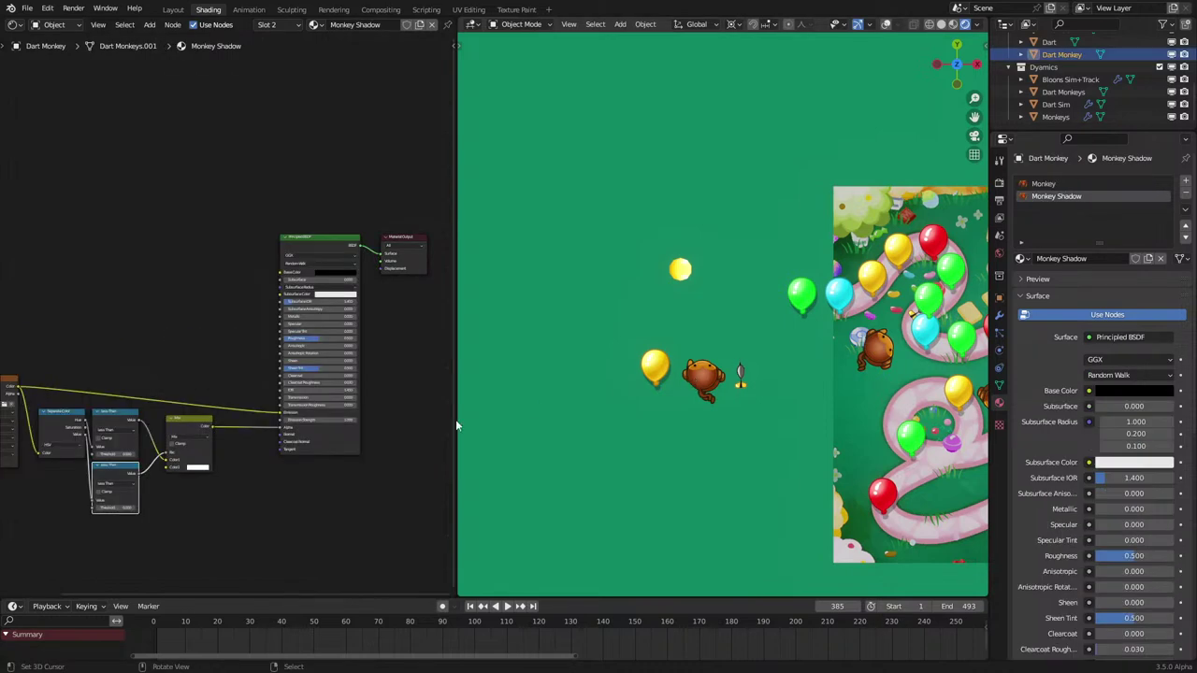
middle_click_drag(202, 467, 247, 381)
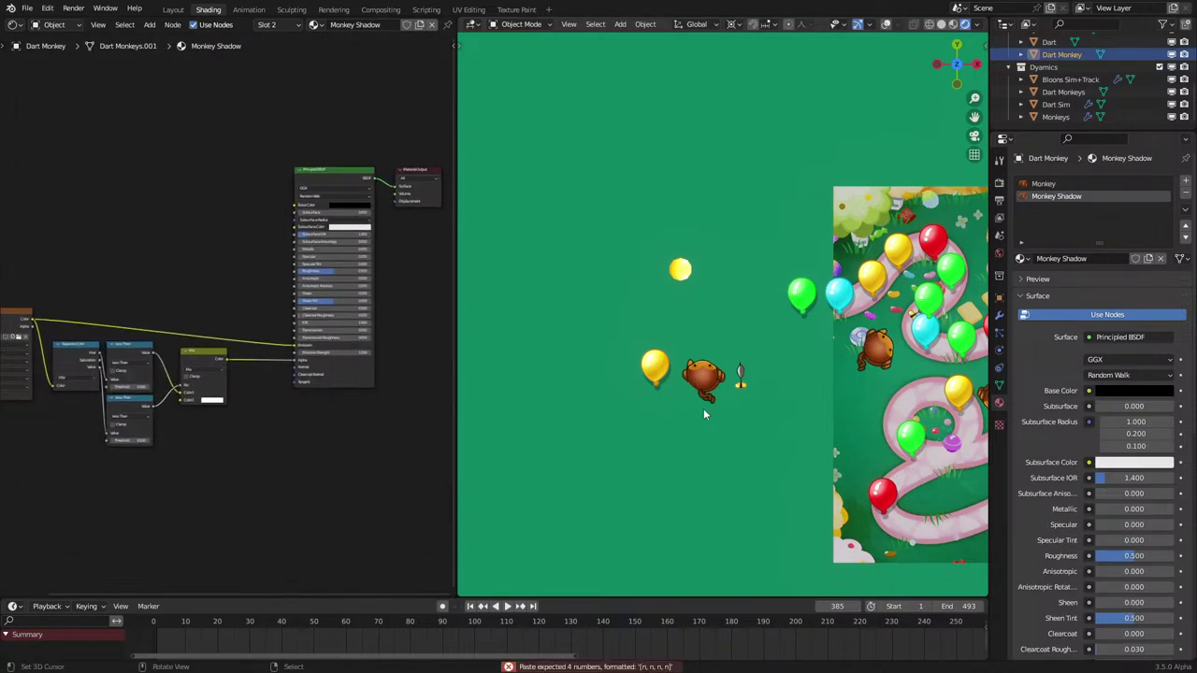
left_click(653, 374)
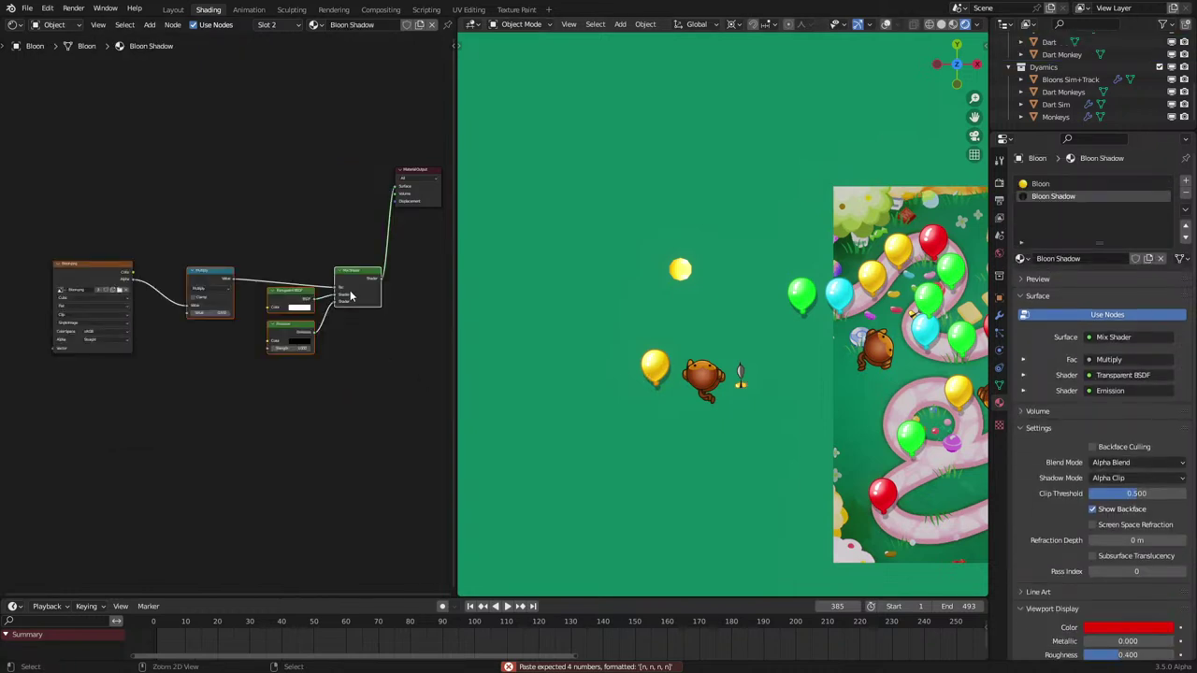
left_click(712, 379)
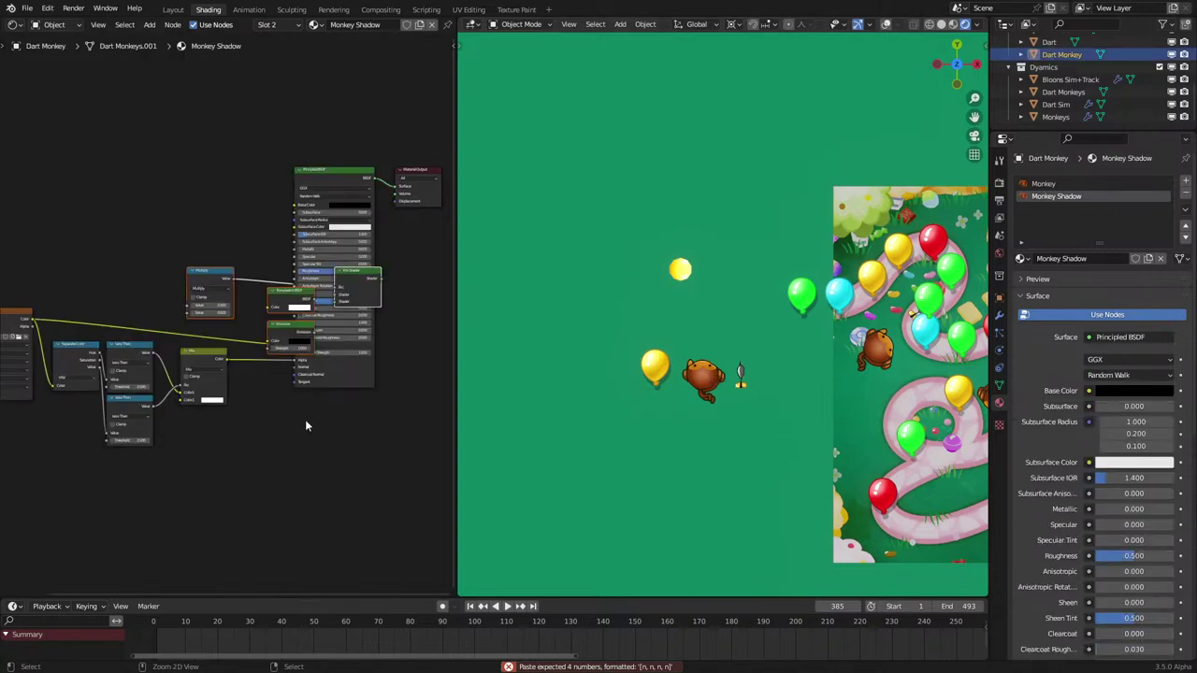
left_click_drag(299, 271, 278, 420)
scroll(260, 400, "up", 2)
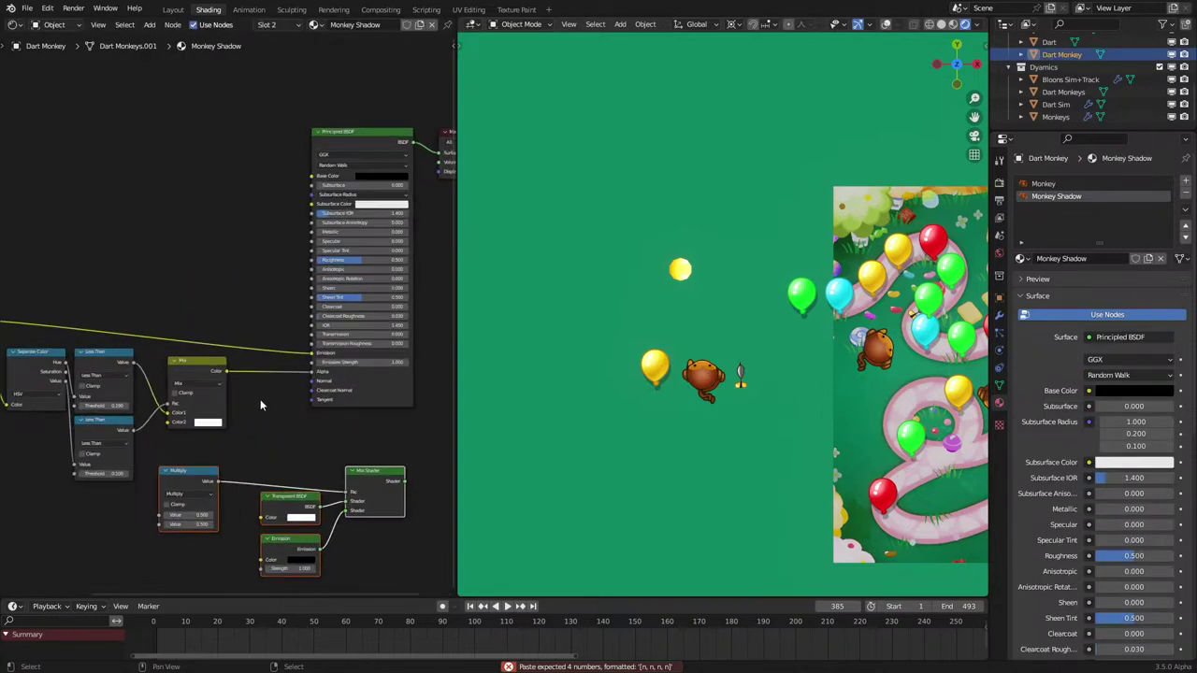
Step: Link the Mix Shader to the Material Output and the Mix color to Multiply, and set Monkey Shadow's blend mode to Alpha Blend
left_click(386, 474, "ctrl+shift")
scroll(545, 456, "up", 2)
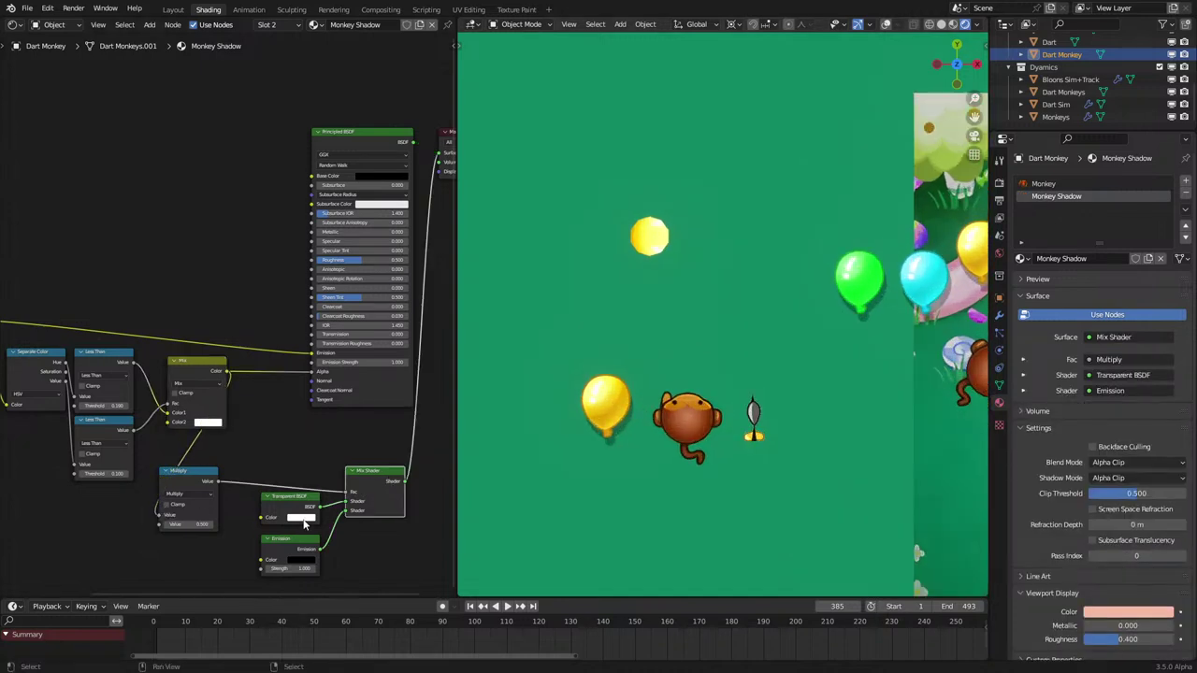
middle_click_drag(592, 503, 652, 447, "ctrl")
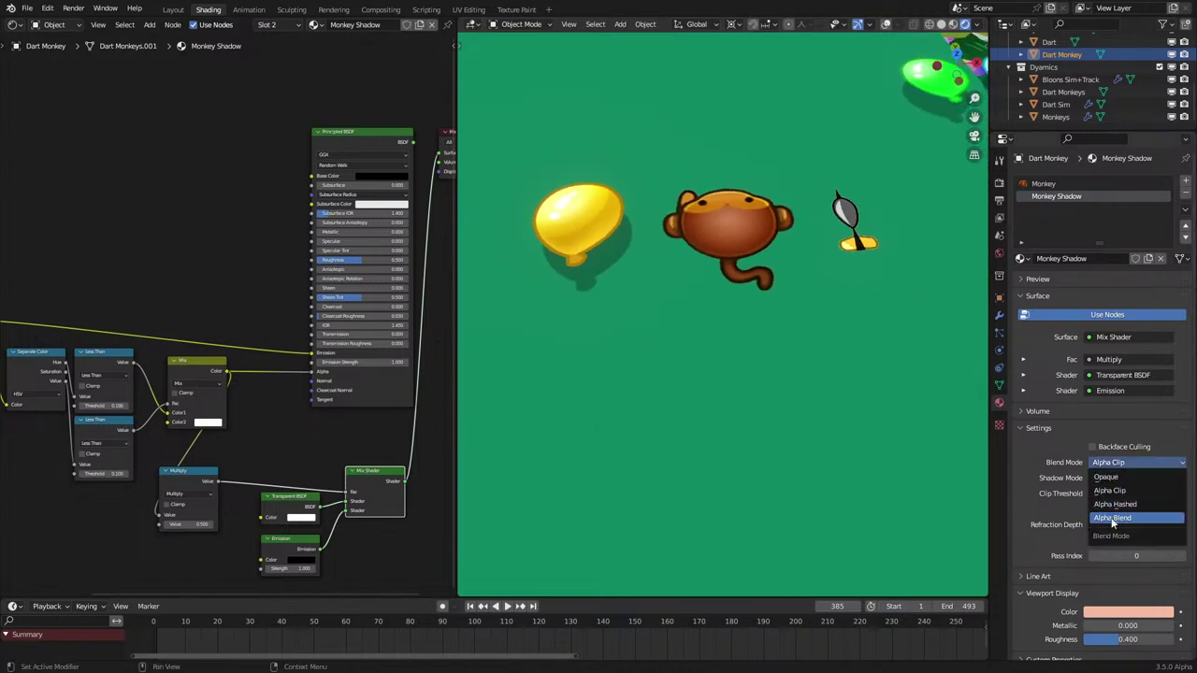
left_click(1112, 518)
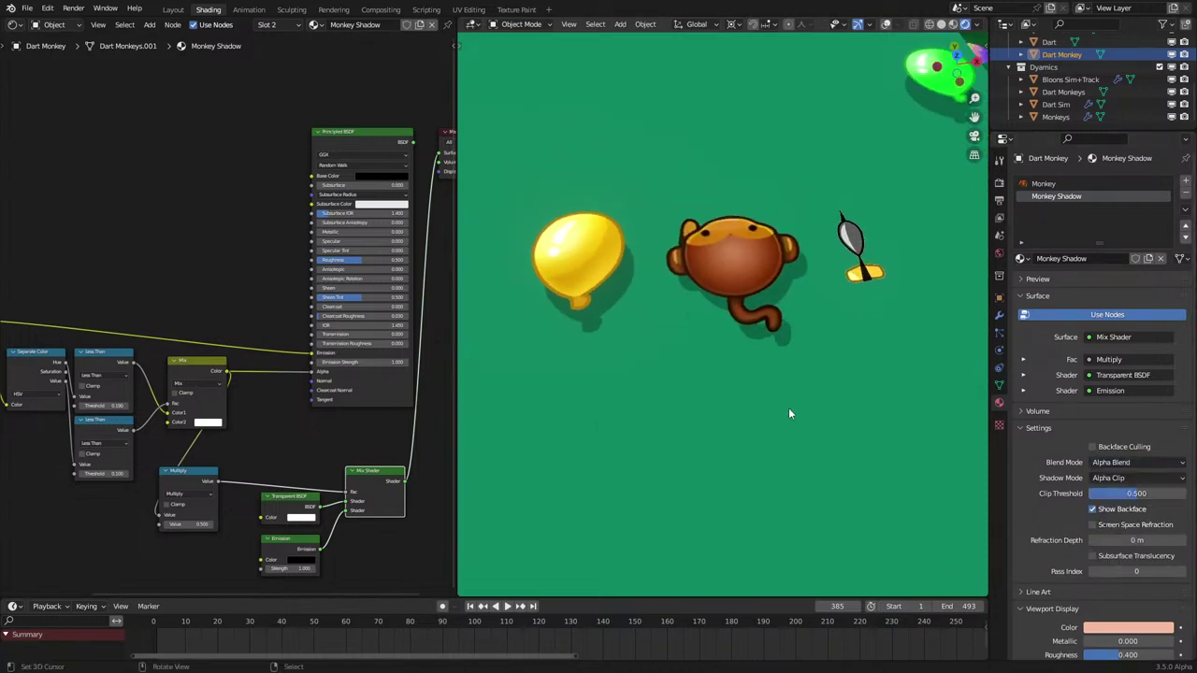
Step: Play the simulation through the camera to check the monkeys' shadows
key("KP_0")
key("space")
scroll(789, 414, "up", 1)
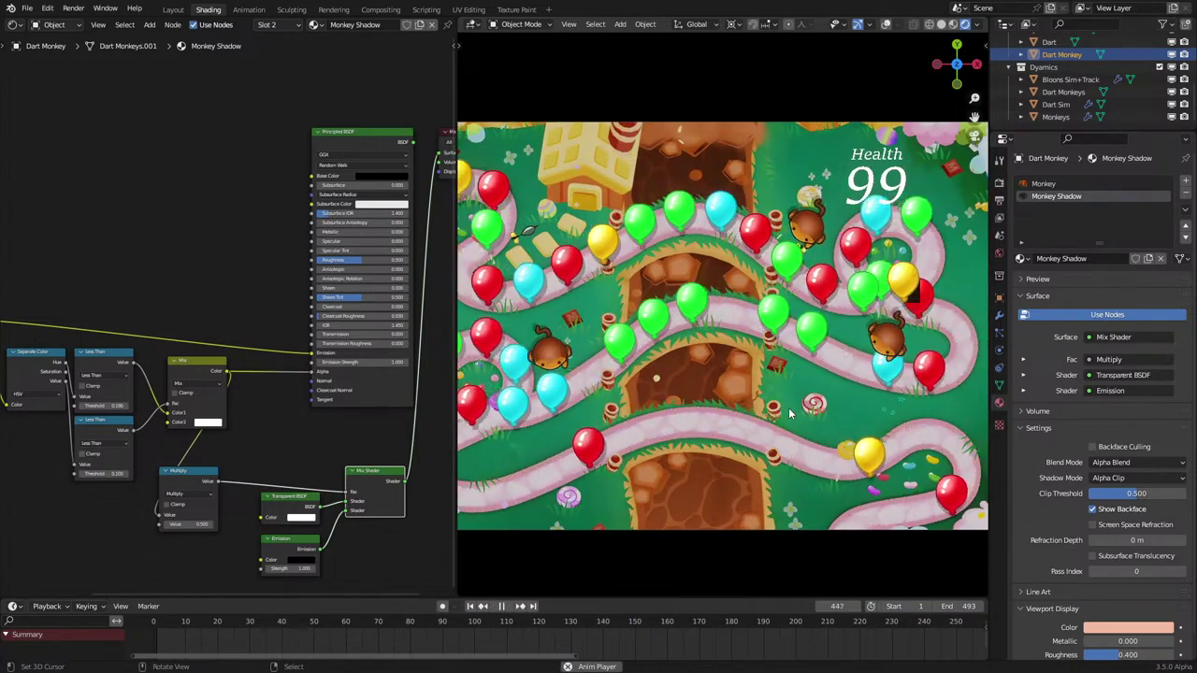
key("space")
Step: Adjust the height of the monkey's shadow copy along Z in Edit Mode
middle_click_drag(789, 414, 784, 400)
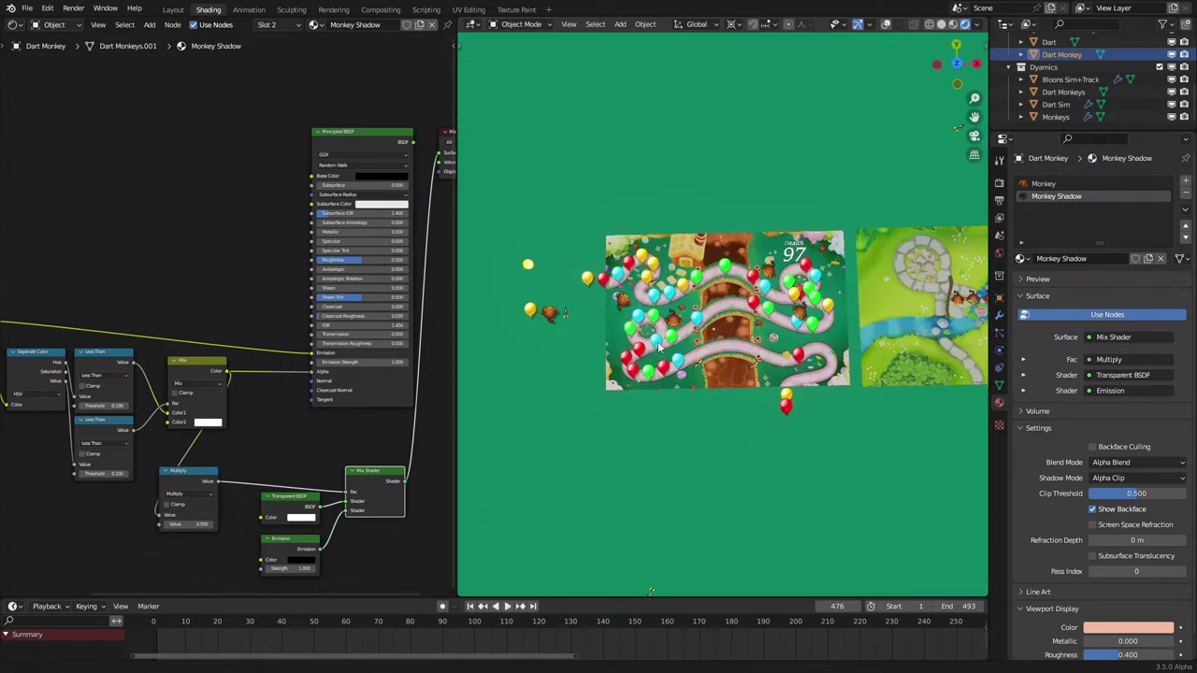
middle_click_drag(527, 371, 693, 384, "shift")
scroll(694, 384, "up", 6)
scroll(692, 374, "up", 2)
key("Tab")
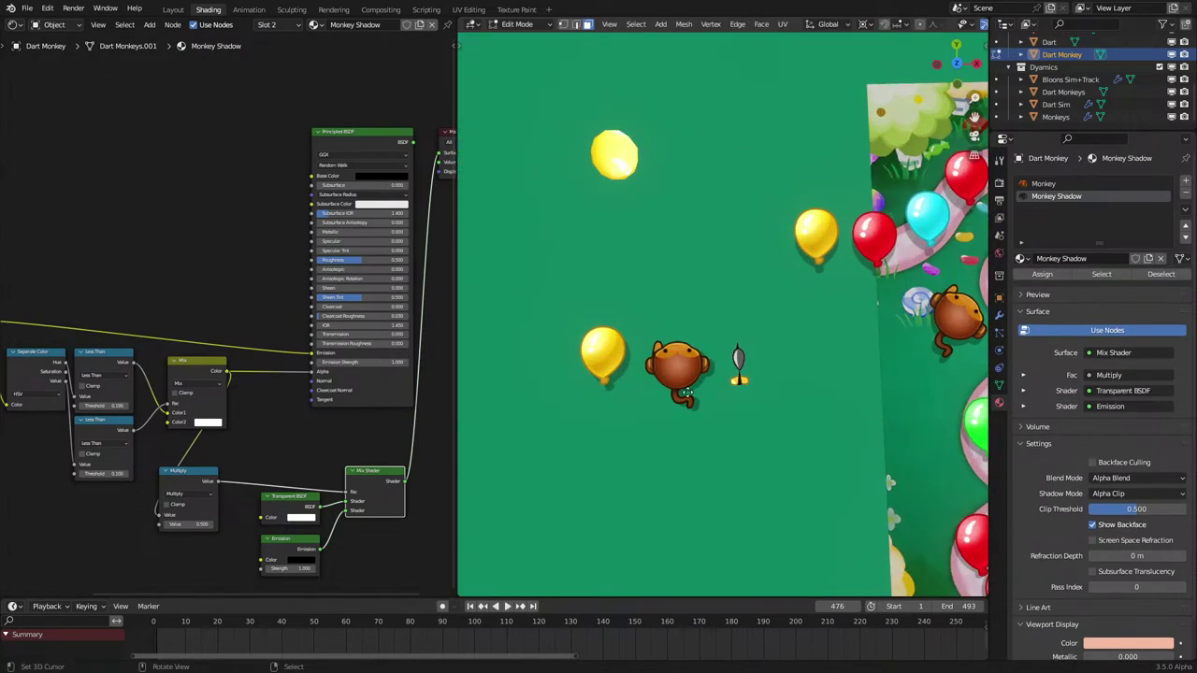
key("g")
key("z")
left_click(678, 371)
Step: Reposition the monkey's shadow copy slightly in Edit Mode while checking its offset in playback
scroll(675, 367, "down", 2)
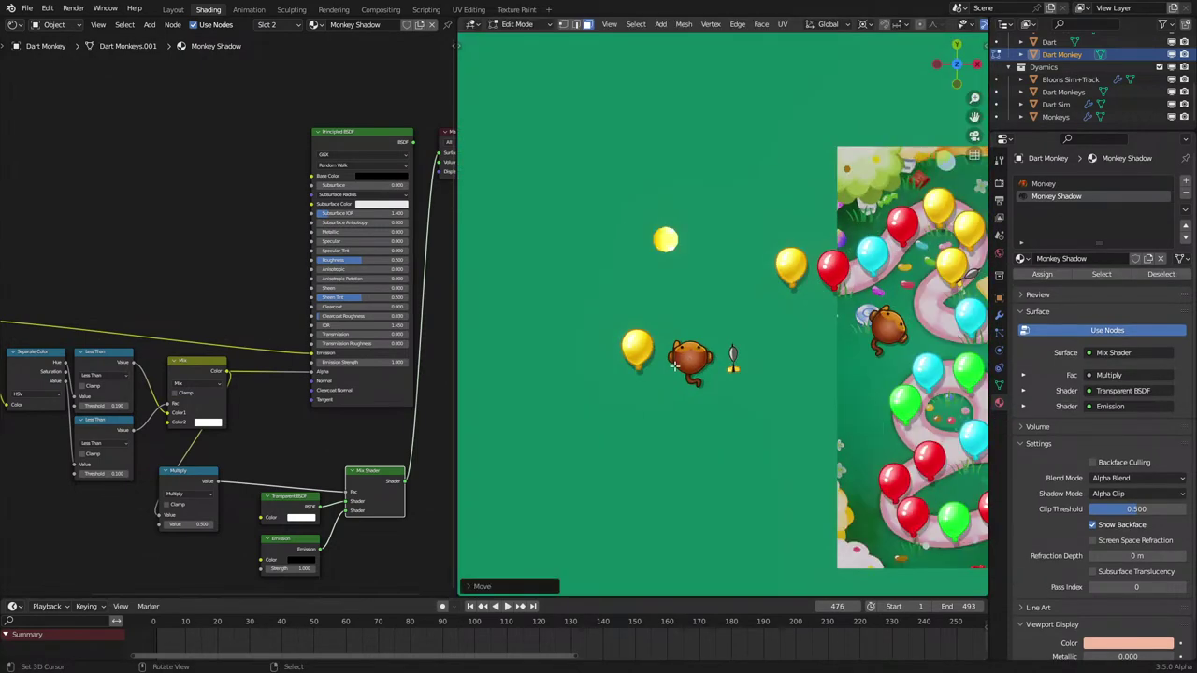
middle_click_drag(675, 367, 608, 367, "shift")
key("g")
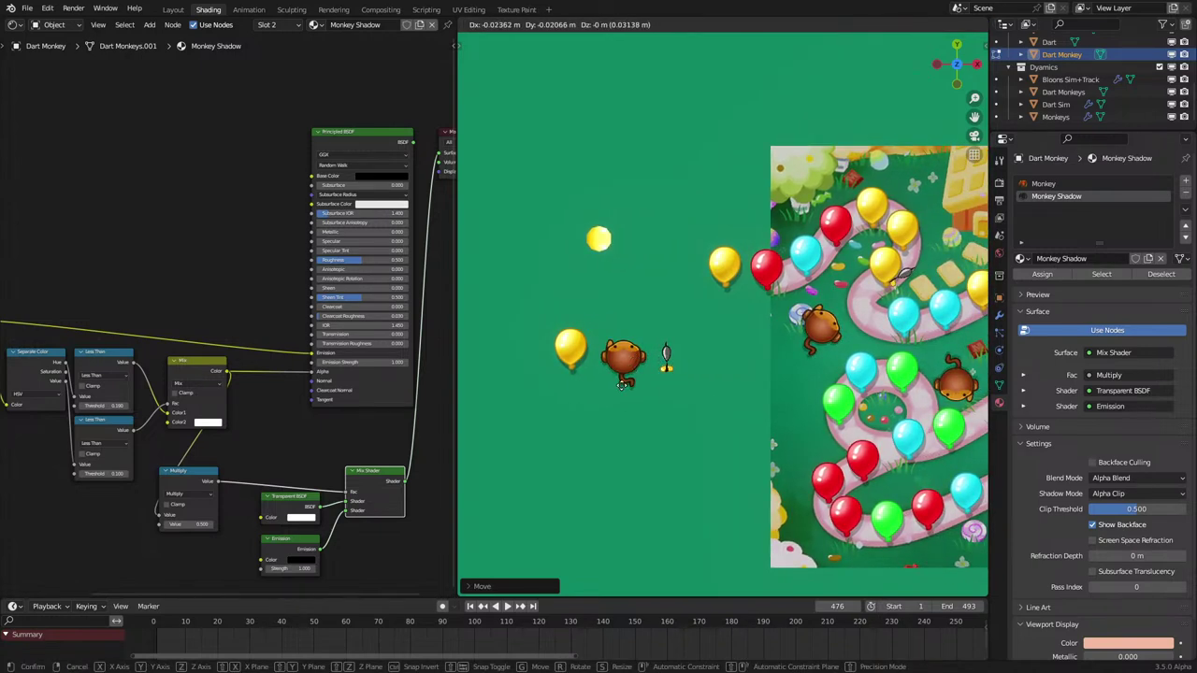
left_click(649, 373)
key("space")
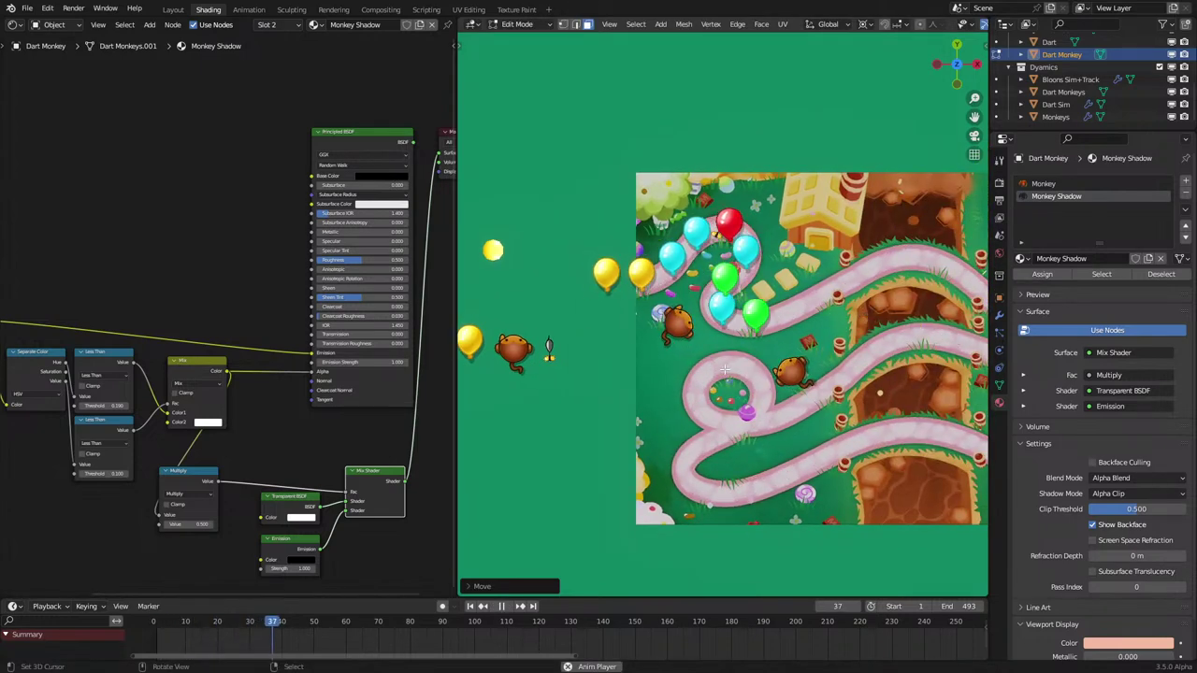
key("g")
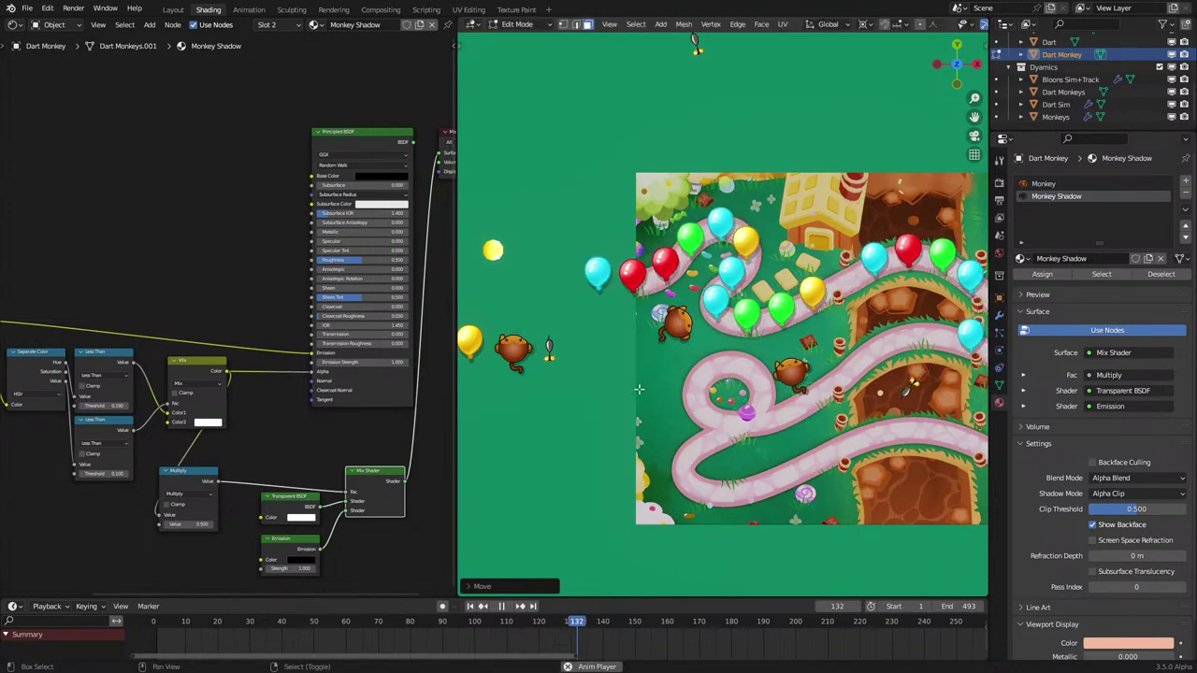
left_click(649, 384)
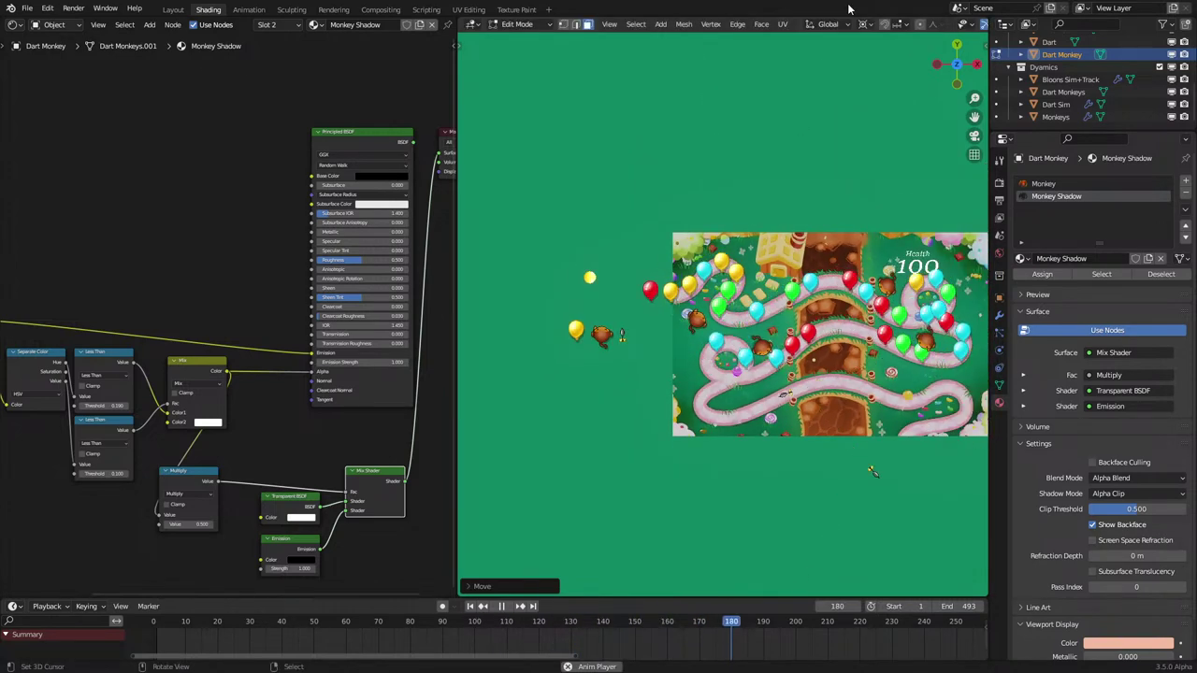
Step: Change the transform pivot point, adjust the monkey shadow's position and scale, and check it through the camera during playback
left_click(864, 24)
left_click(901, 66)
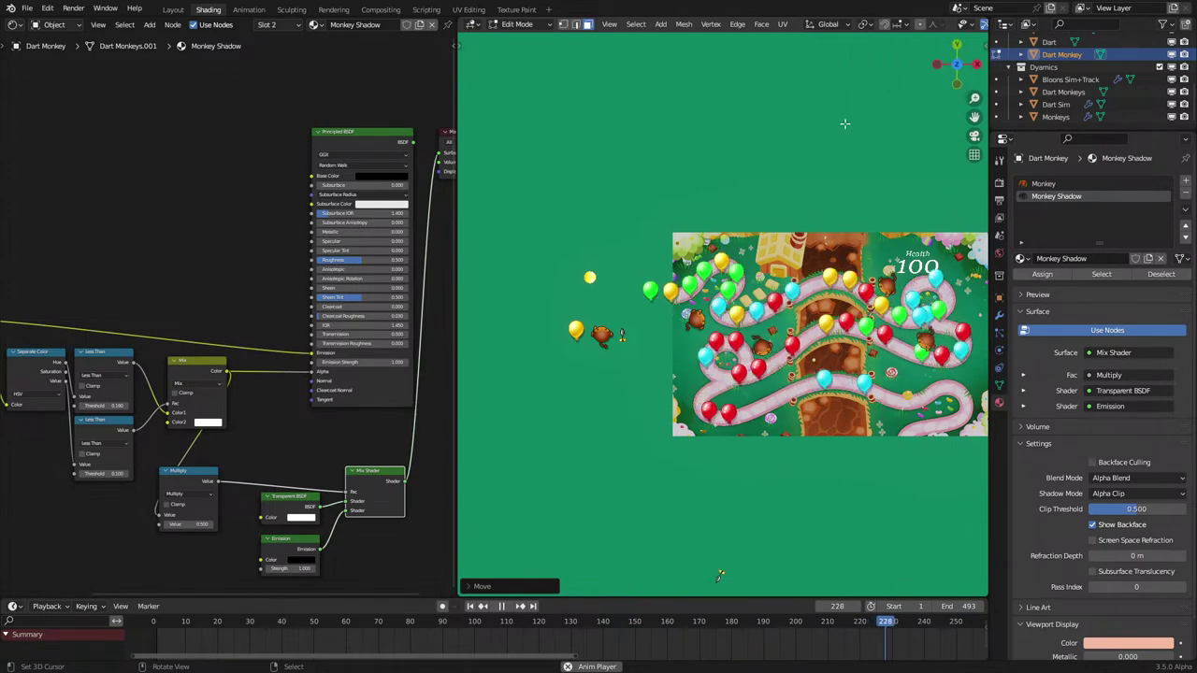
scroll(701, 355, "up", 6)
key("g")
left_click(691, 340)
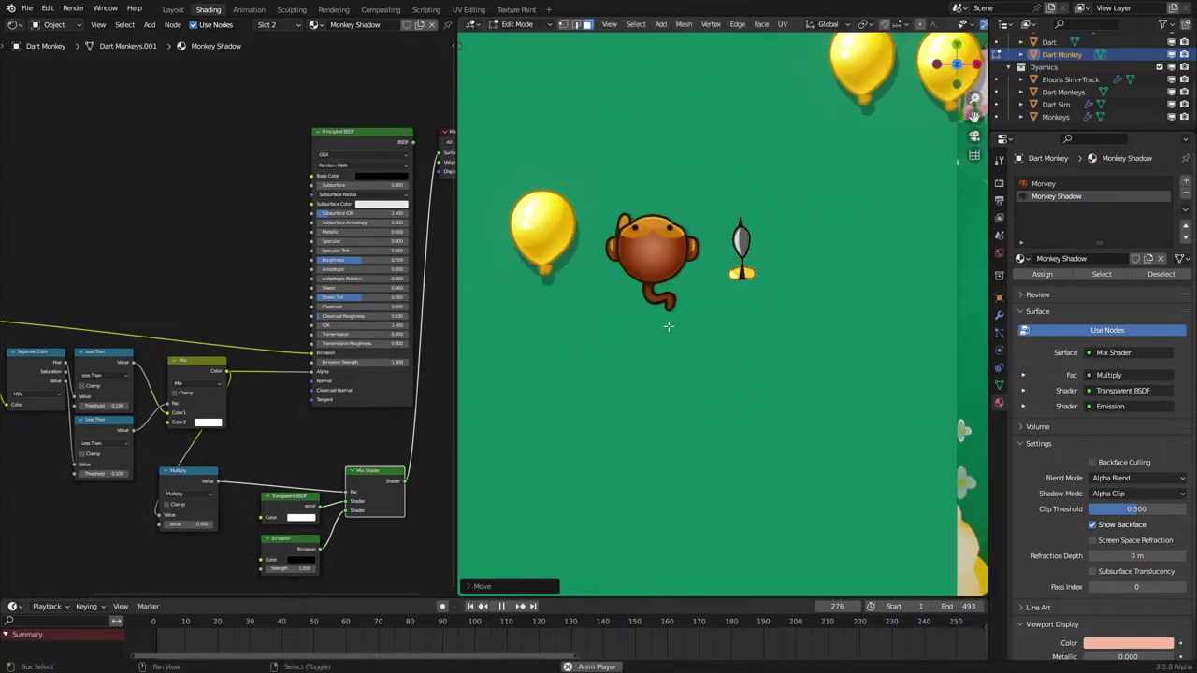
key("s")
left_click(666, 326)
scroll(738, 328, "down", 3)
key("KP_0")
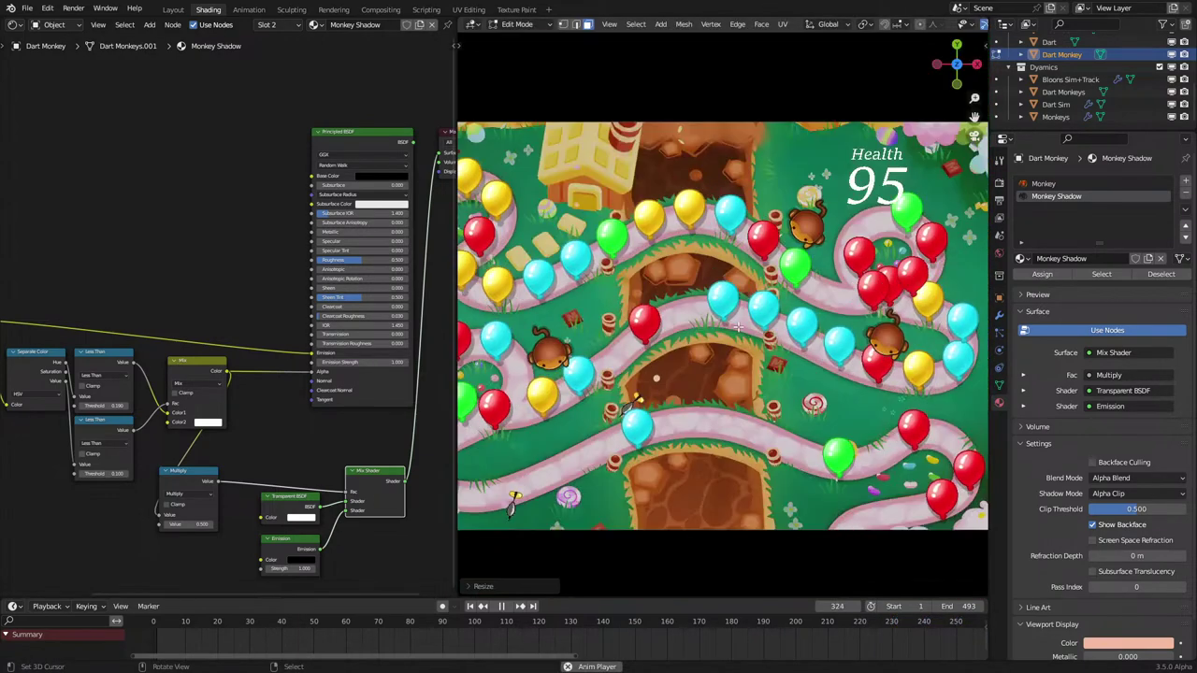
key("Tab")
key("space")
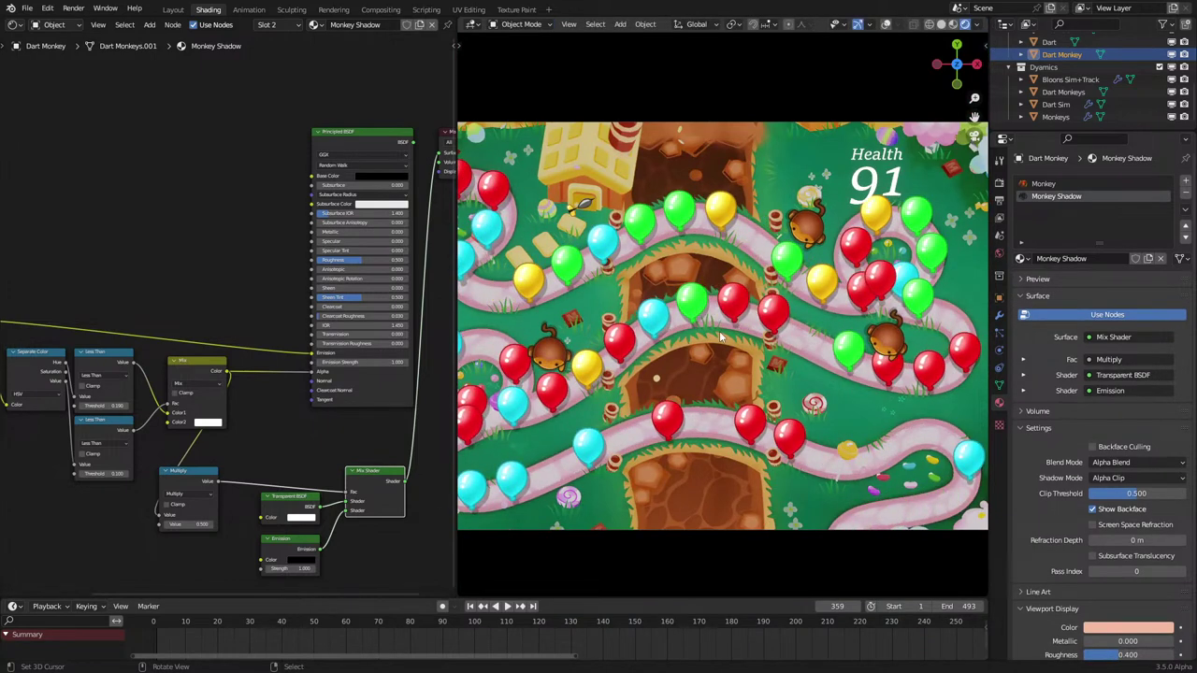
key("KP_0")
key("Tab")
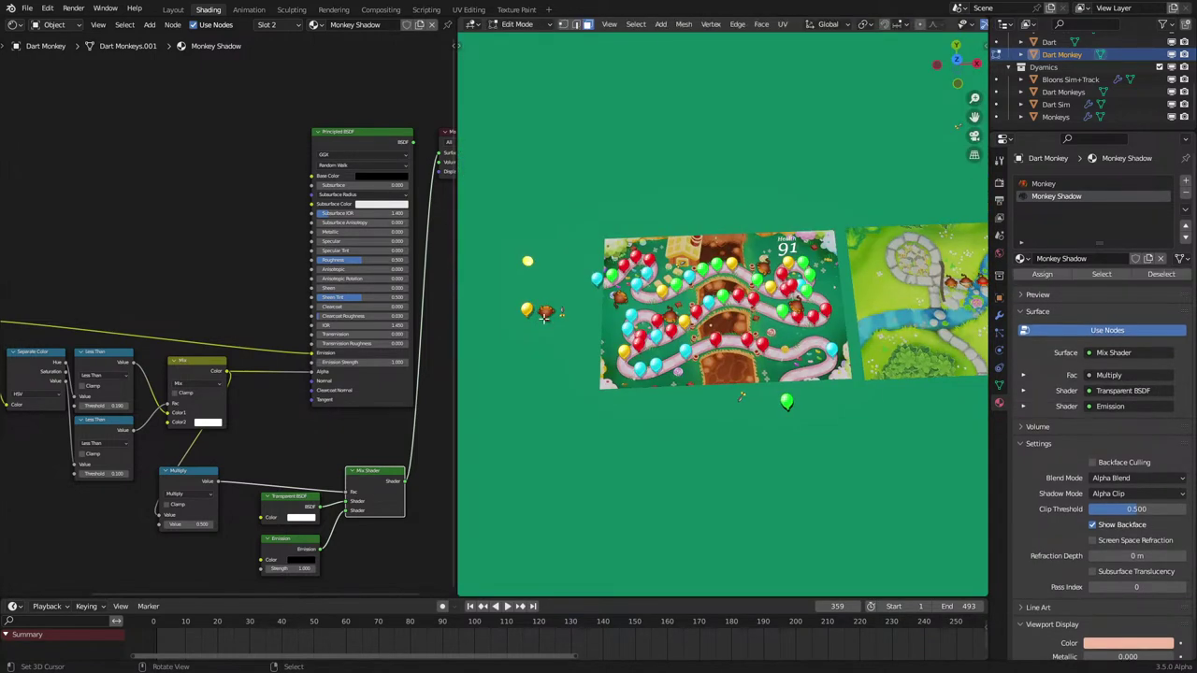
key("KP_0")
key("s")
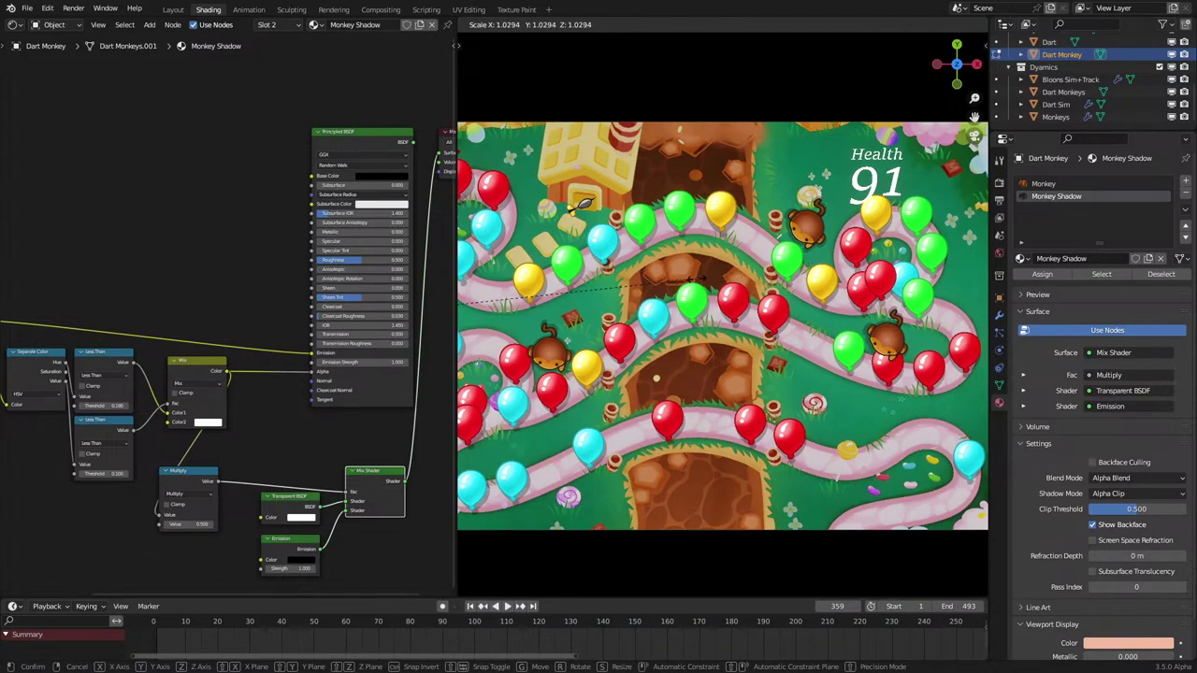
key("Escape")
Step: Play the simulation through the camera in Object Mode to check the monkeys' shadows against the track
key("Tab")
key("space")
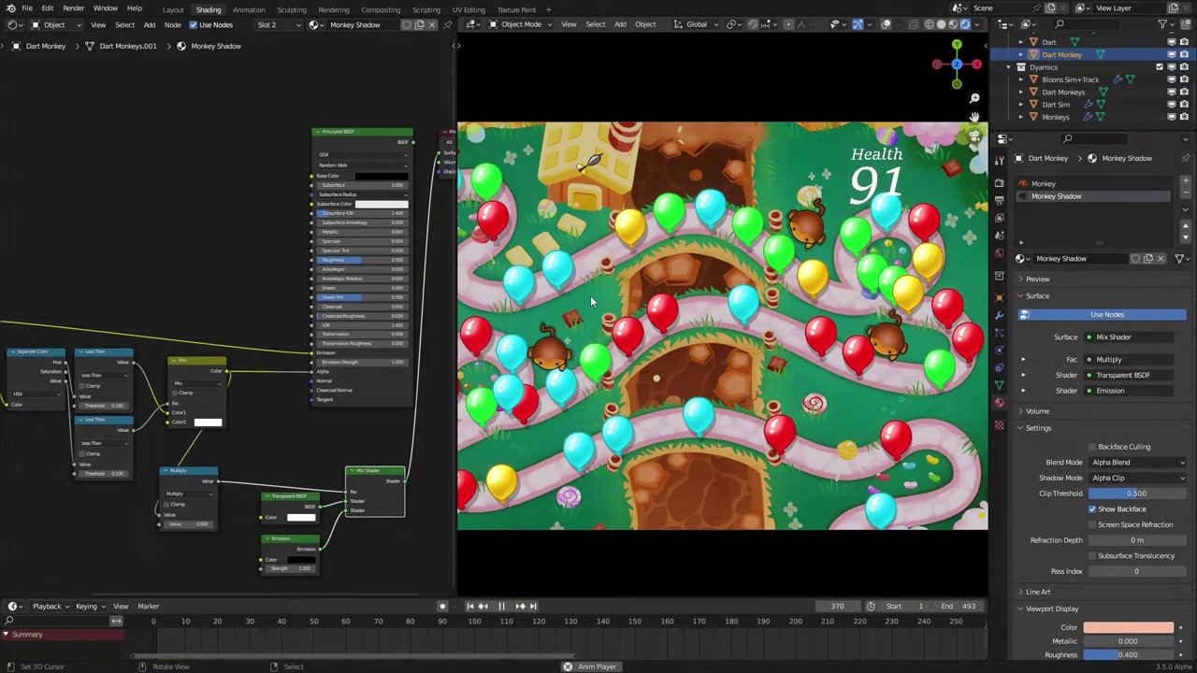
key("space")
key("KP_0")
key("space")
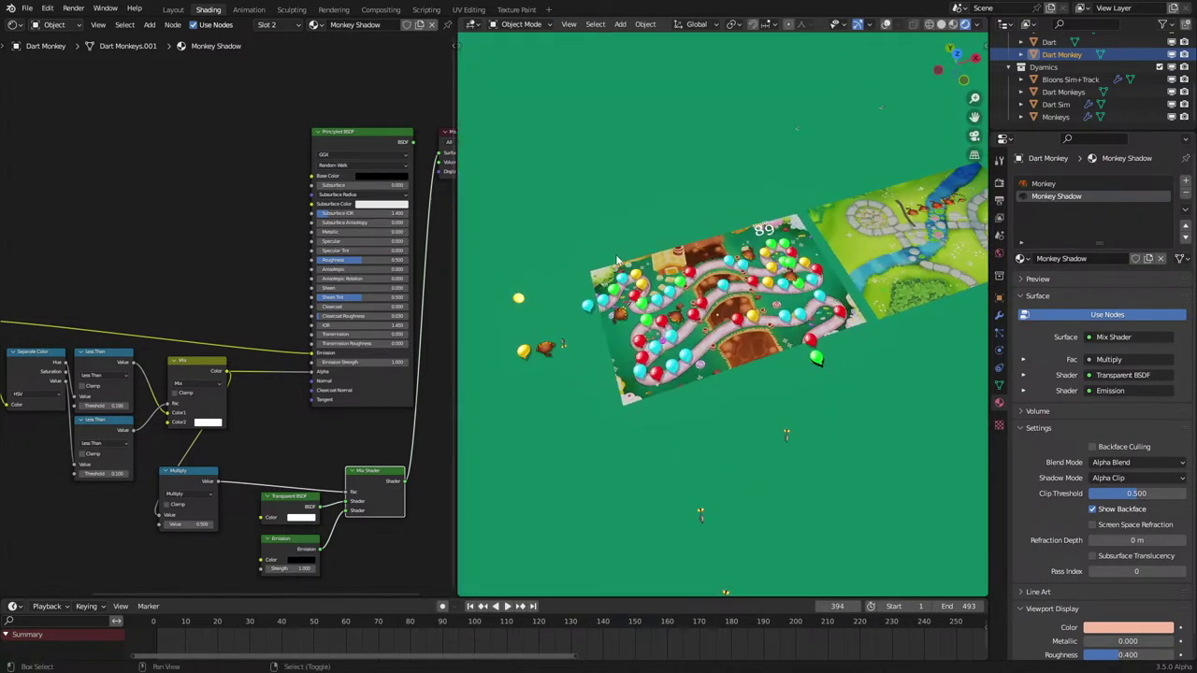
Step: Move the monkey's shadow copy down along Z in Edit Mode and replay the simulation through the camera
middle_click_drag(572, 338, 758, 344, "shift")
scroll(759, 344, "up", 7)
middle_click_drag(754, 394, 731, 345)
key("Tab")
key("g")
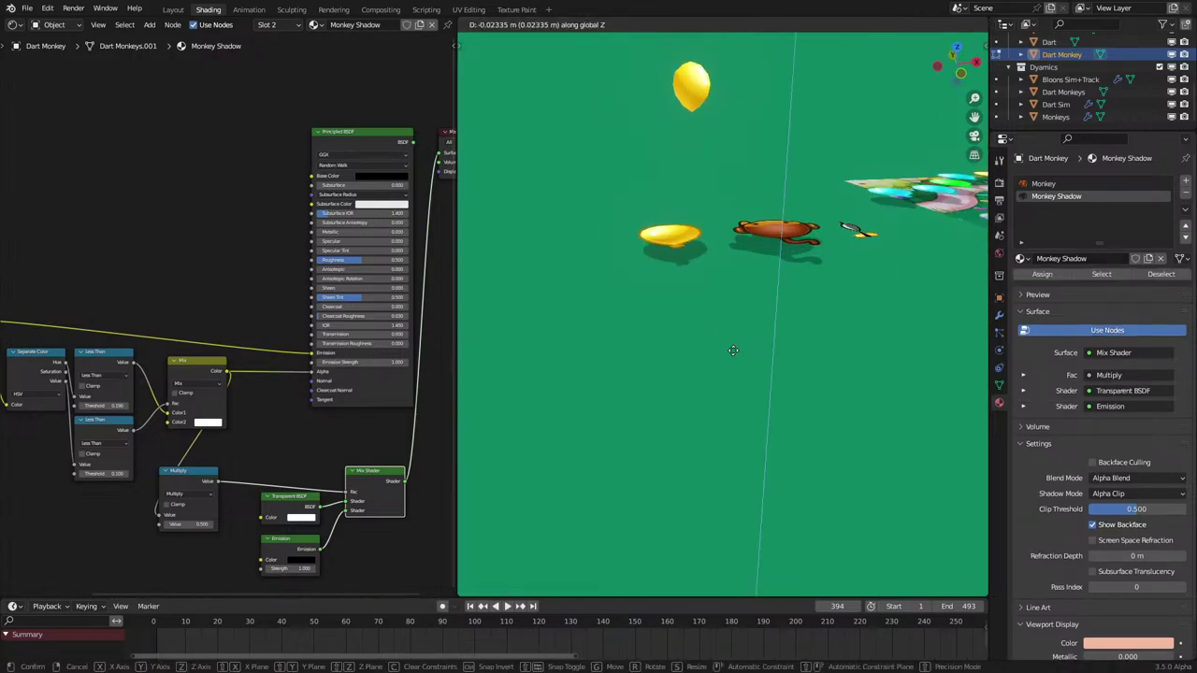
left_click(763, 386)
key("Tab")
key("KP_0")
key("space")
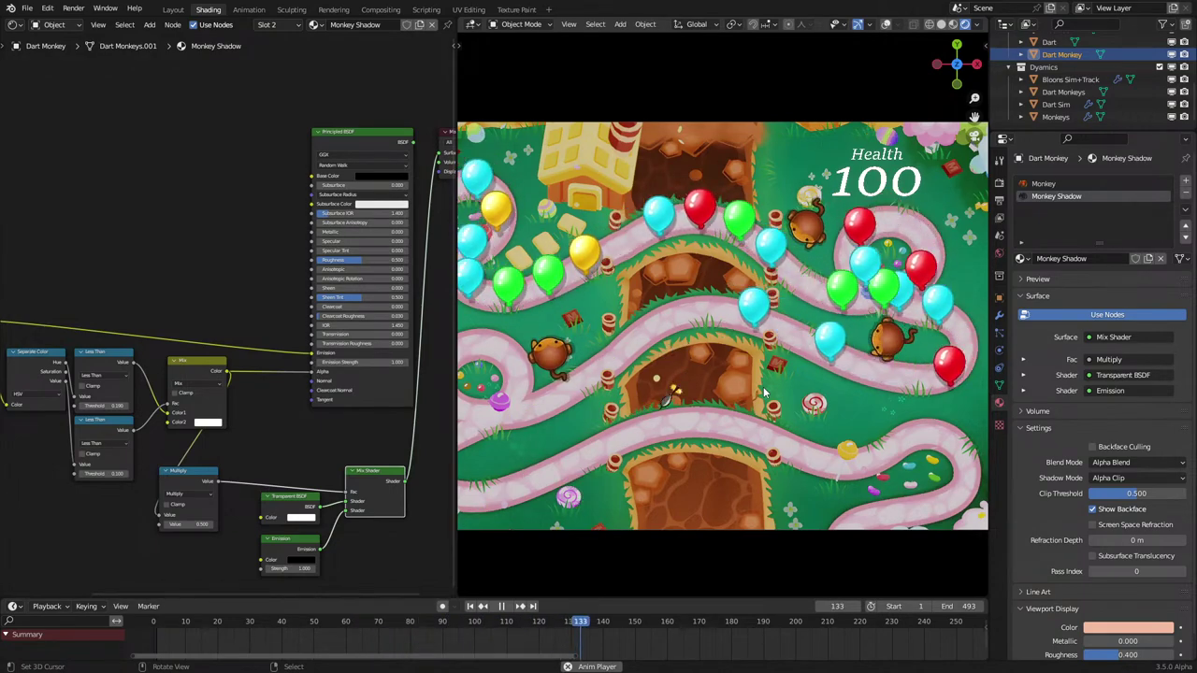
Step: Add a Subdivision Surface modifier to the yellow Bloon.001 sphere
middle_click_drag(732, 453, 718, 370)
middle_click_drag(563, 465, 863, 569, "shift")
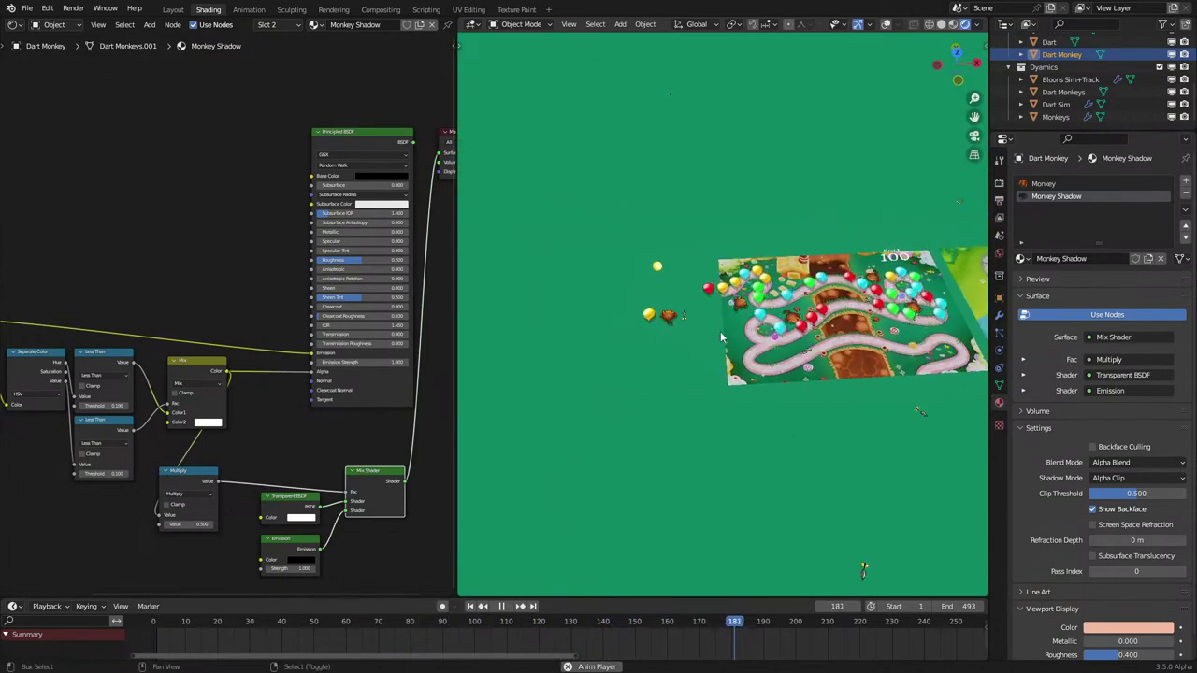
scroll(618, 349, "up", 8)
middle_click_drag(617, 350, 717, 414)
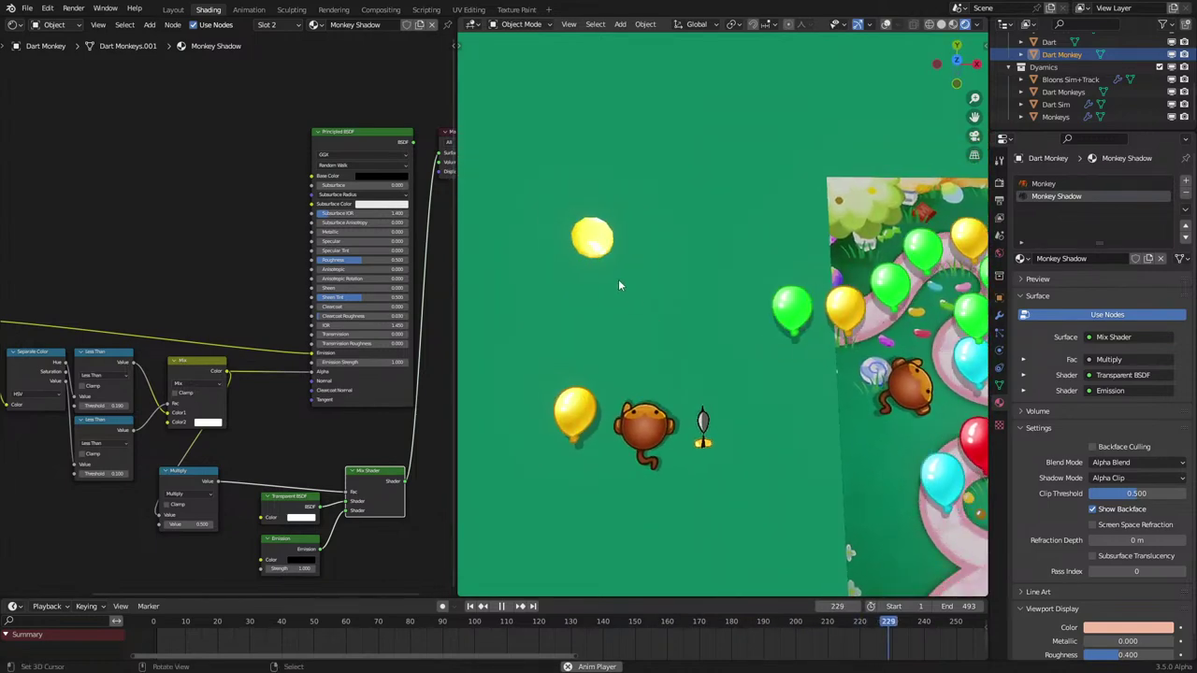
right_click(592, 253)
key("Tab")
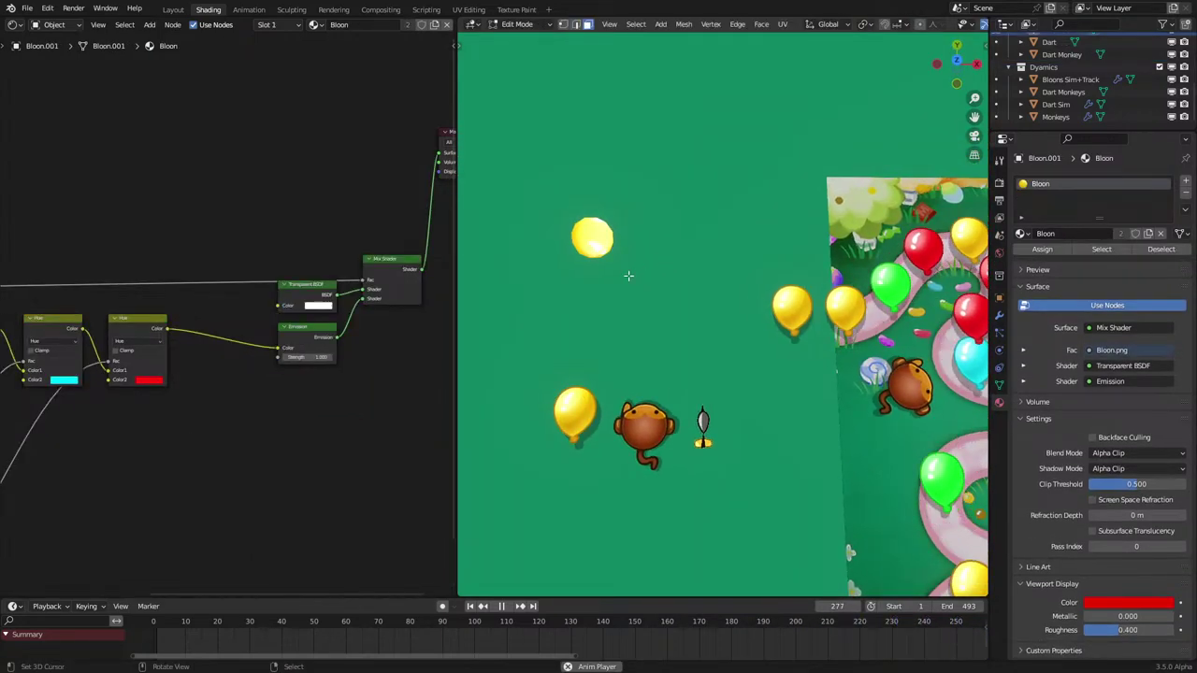
key("Tab")
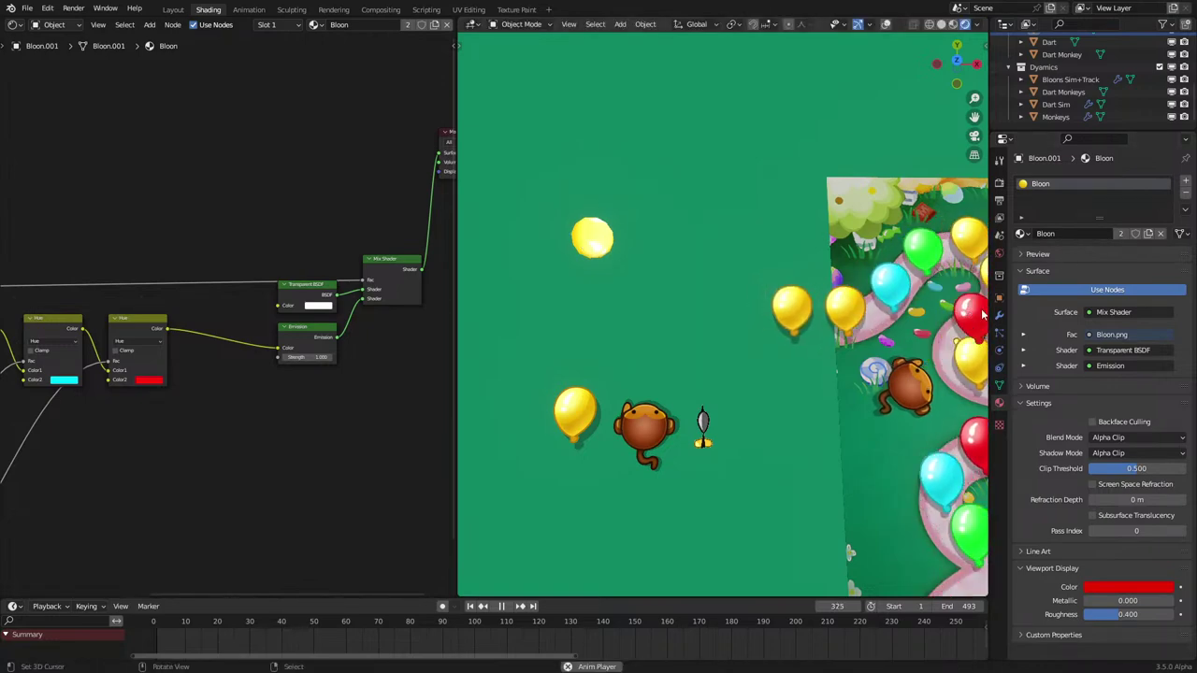
left_click(998, 319)
left_click(1052, 181)
left_click(875, 406)
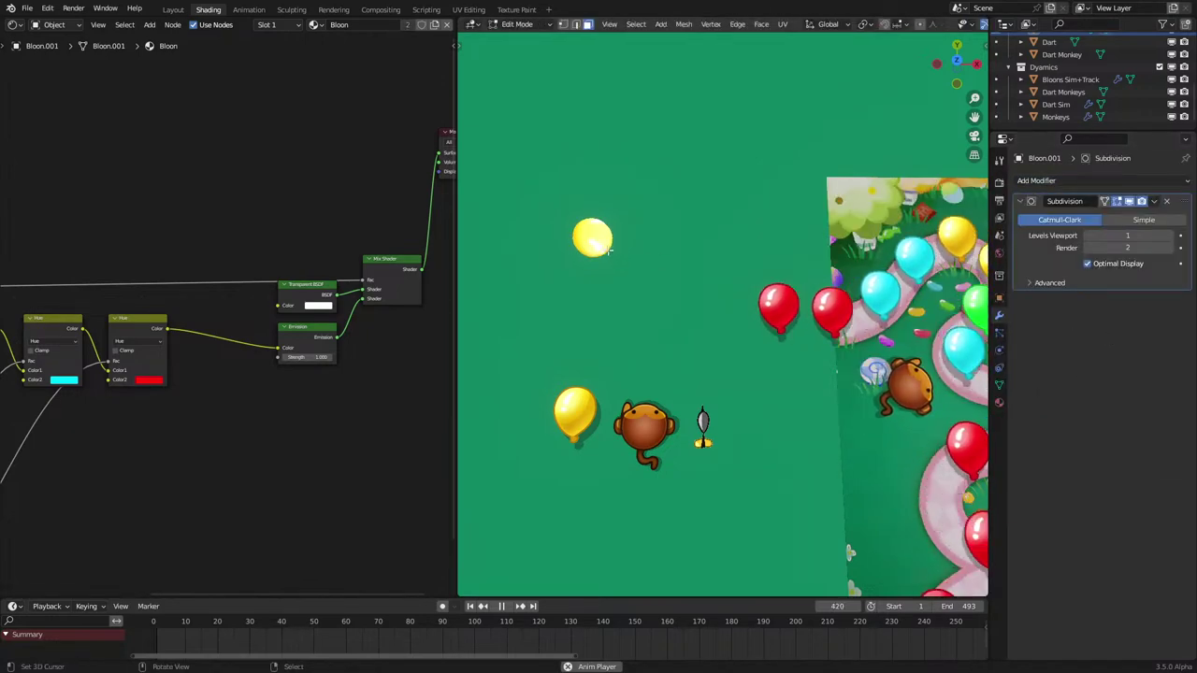
Step: Scale up the mesh of the yellow Bloon.001 sphere in Edit Mode
key("s")
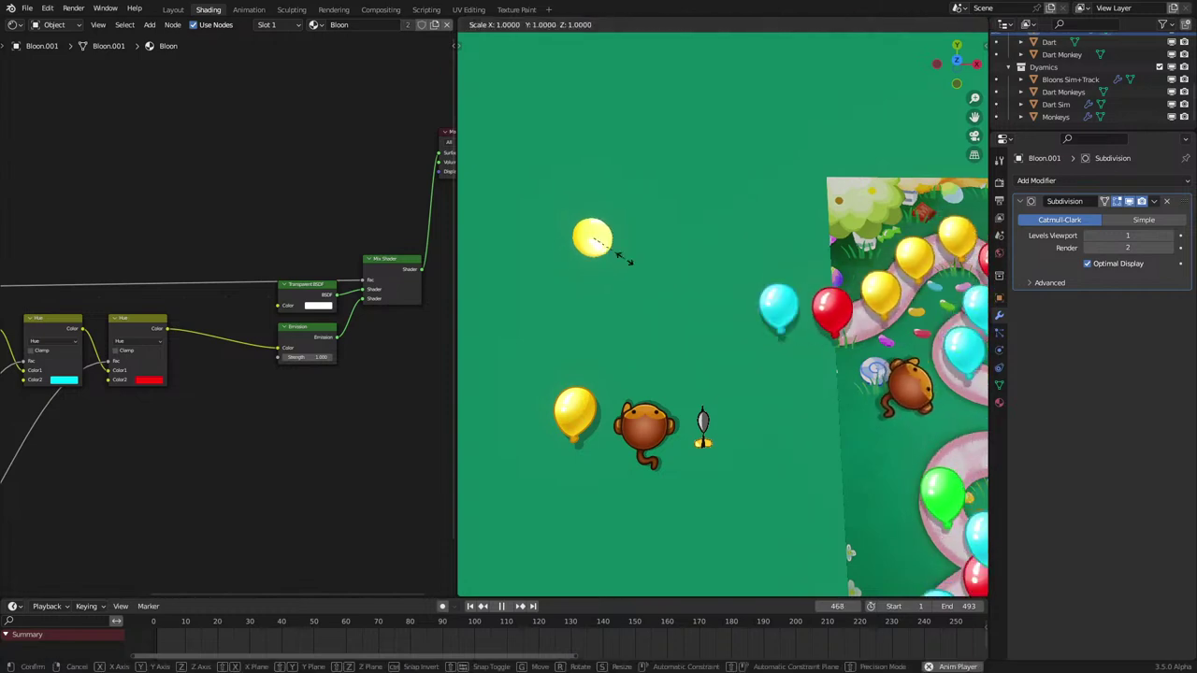
left_click(644, 260)
key("s")
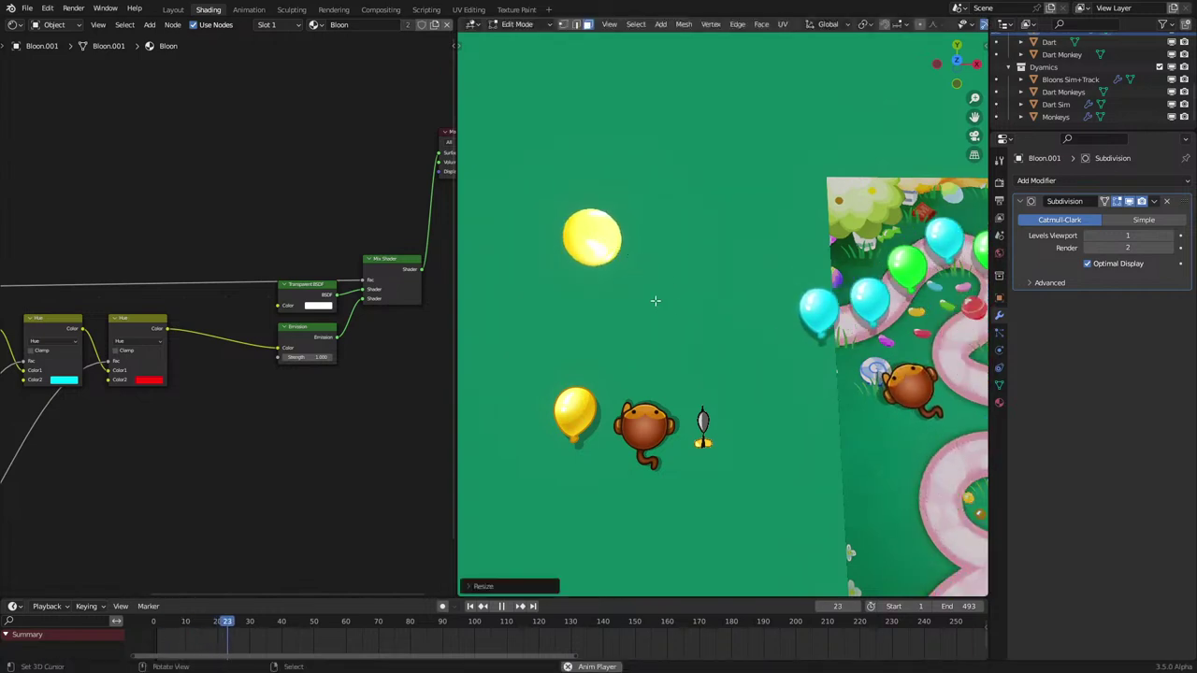
left_click(664, 300)
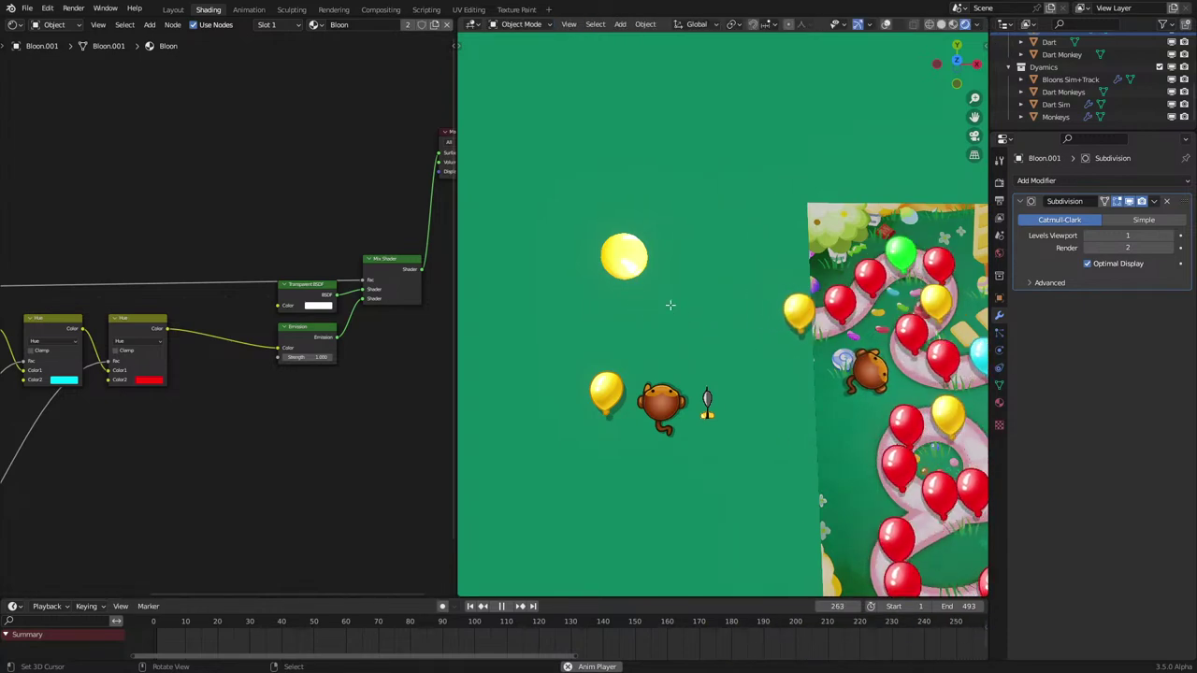
key("s")
key("Escape")
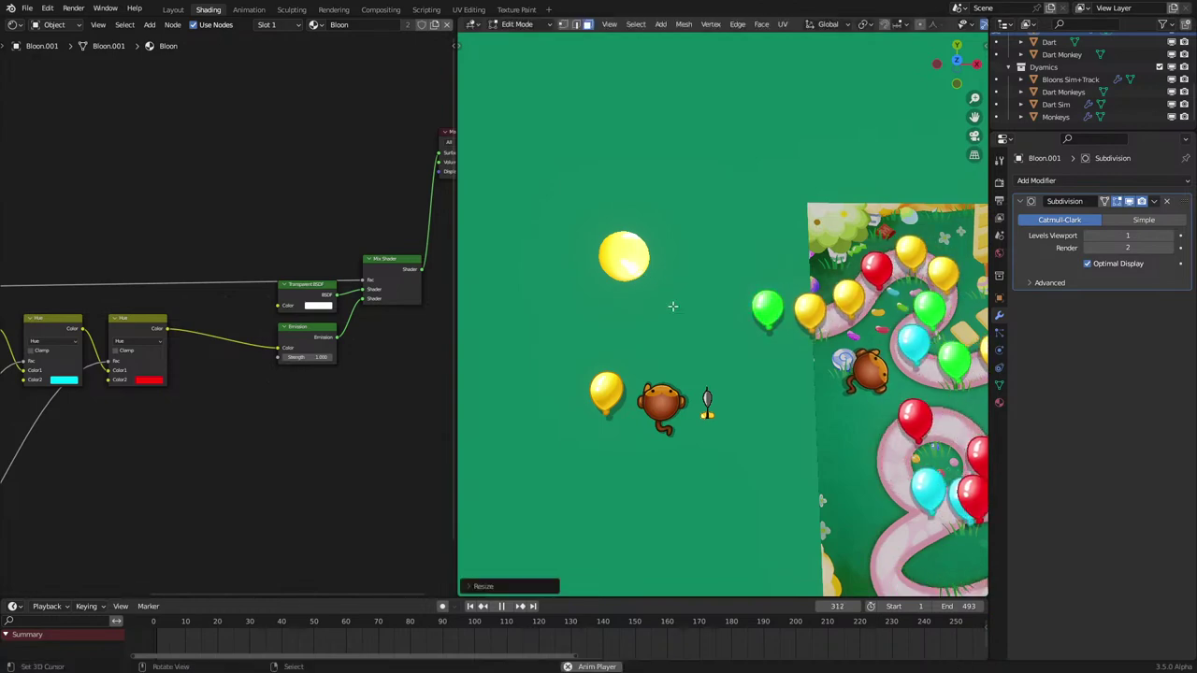
Step: Examine the balloon and monkey shadows on the track up close, and play the simulation through the camera
middle_click_drag(746, 392, 746, 355)
key("space")
scroll(736, 387, "up", 6)
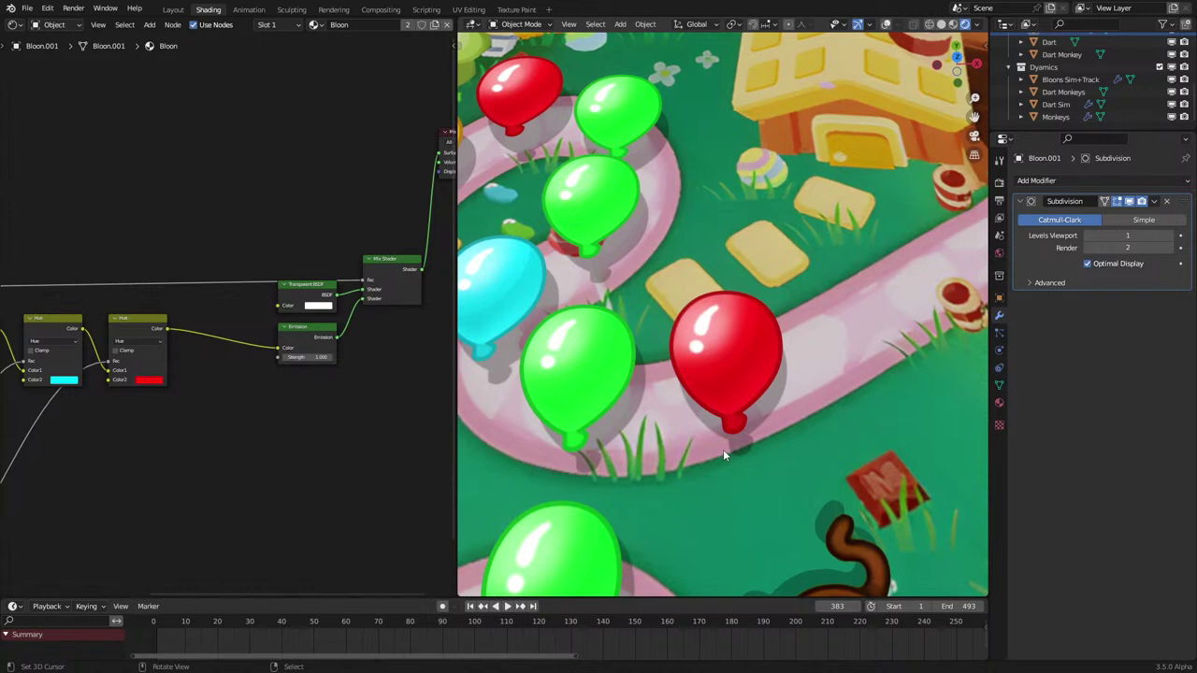
scroll(723, 451, "down", 7)
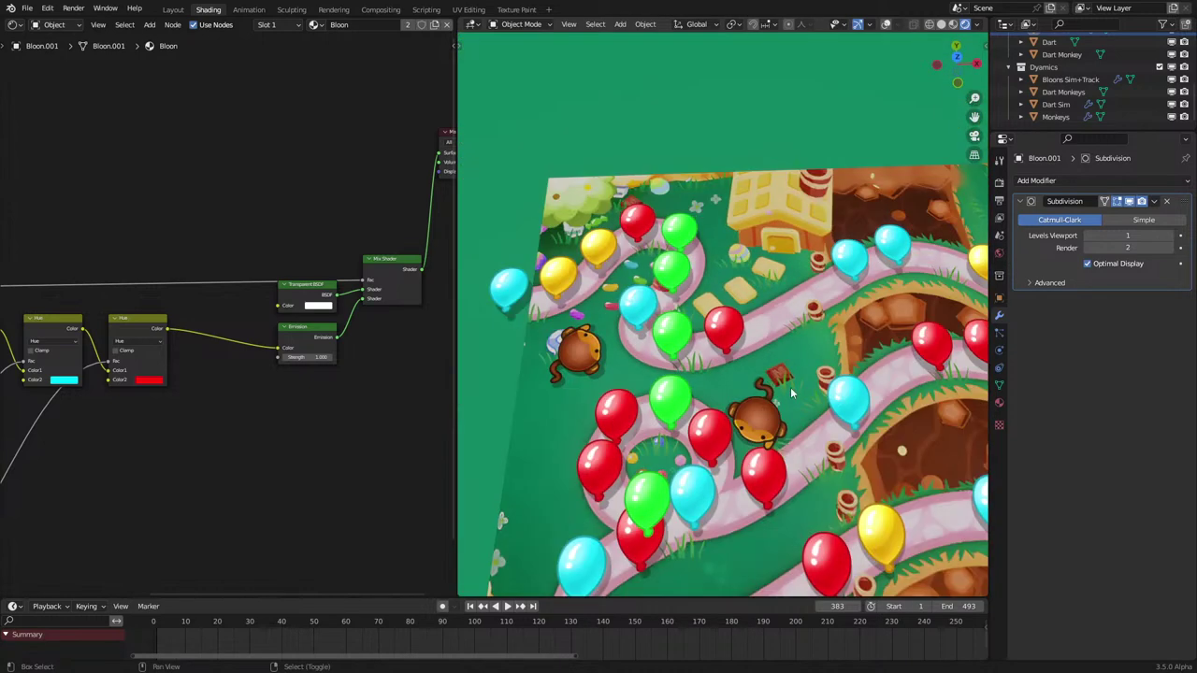
middle_click_drag(790, 388, 696, 326, "shift")
key("space")
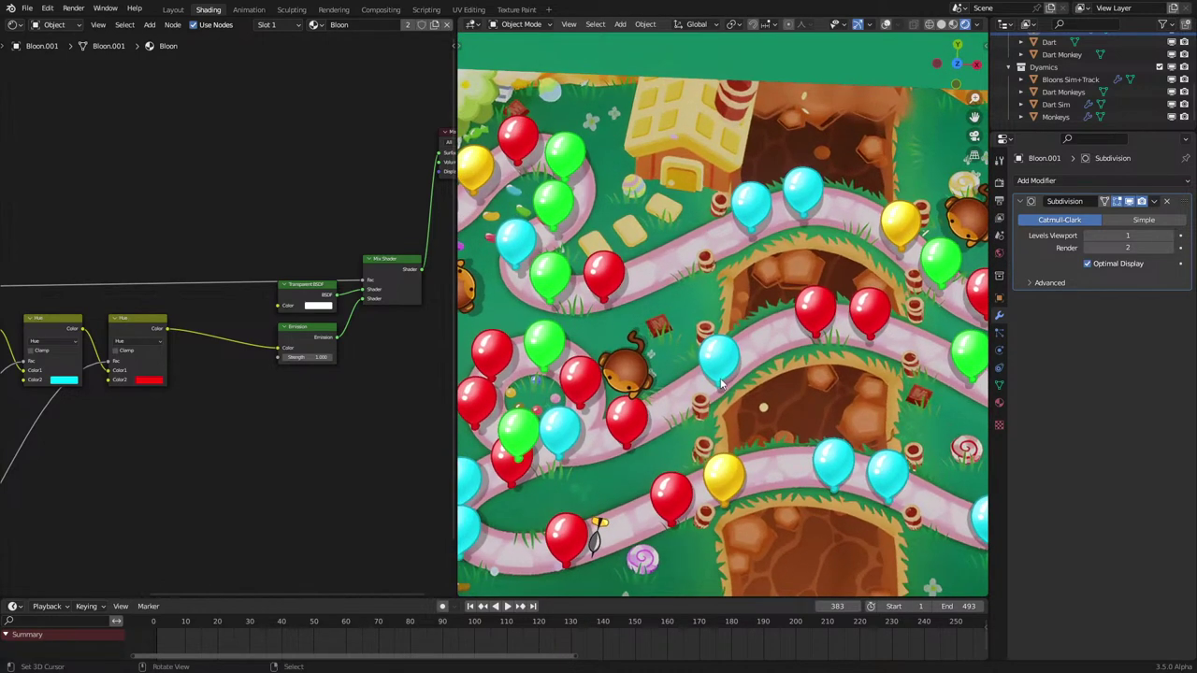
scroll(720, 374, "down", 4)
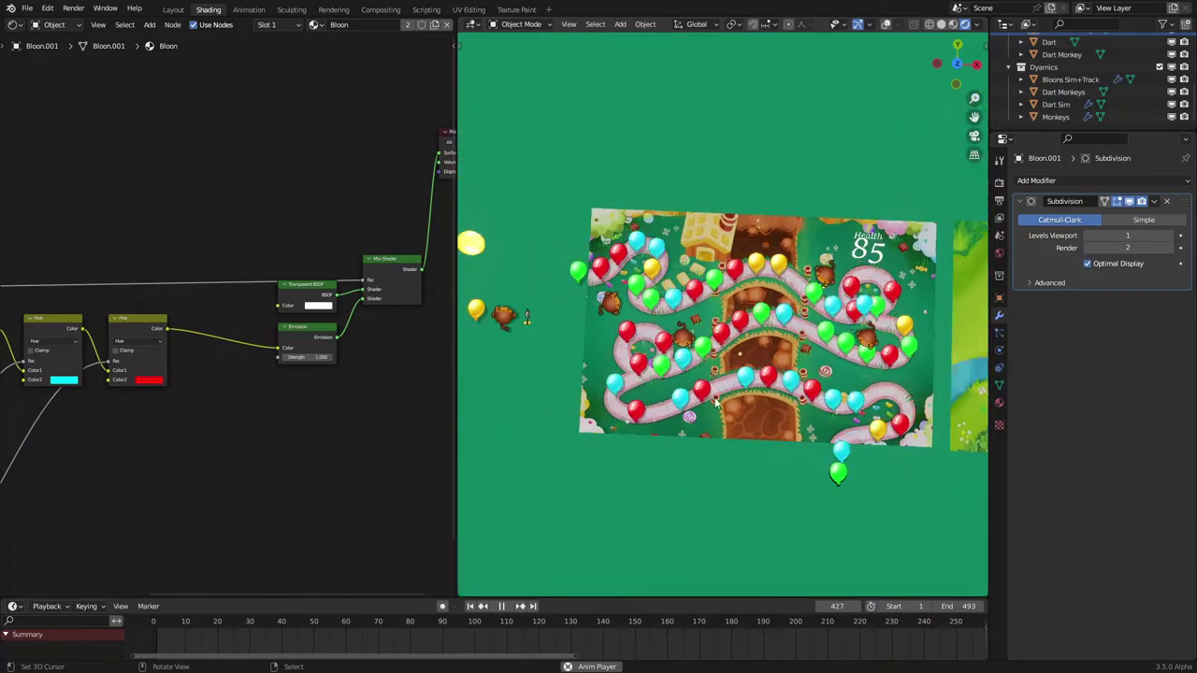
key("KP_0")
key("space")
scroll(715, 404, "down", 1)
key("space")
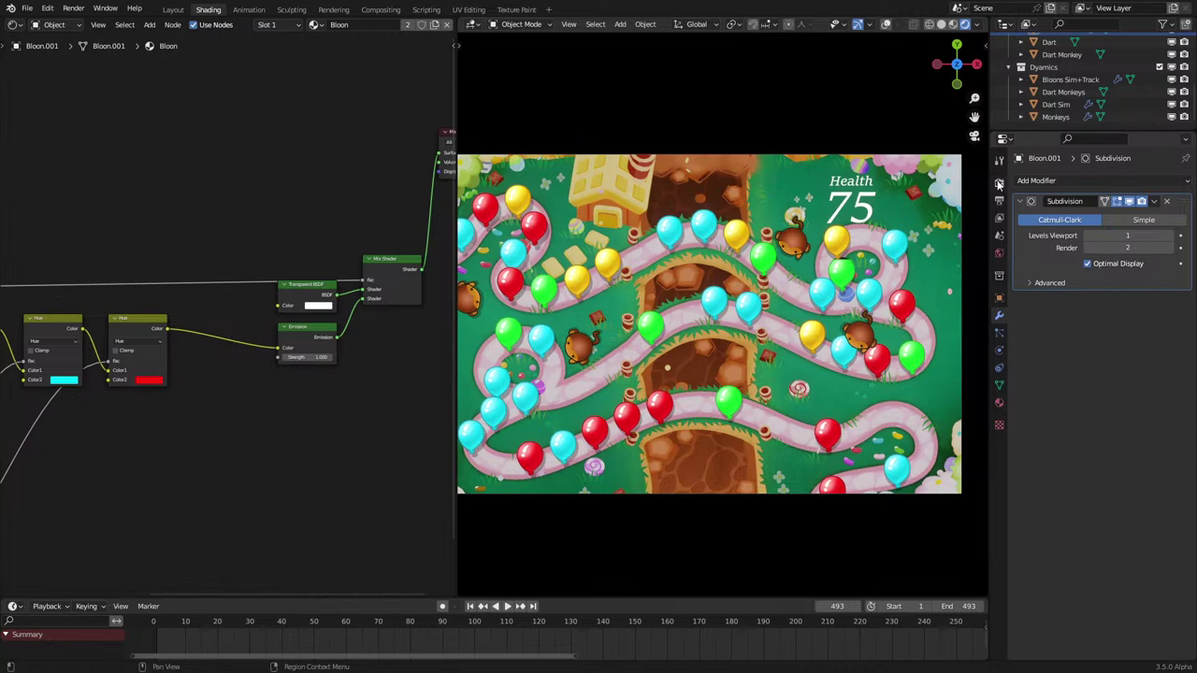
Step: Set the scene's output frame rate to 30 fps
left_click(999, 183)
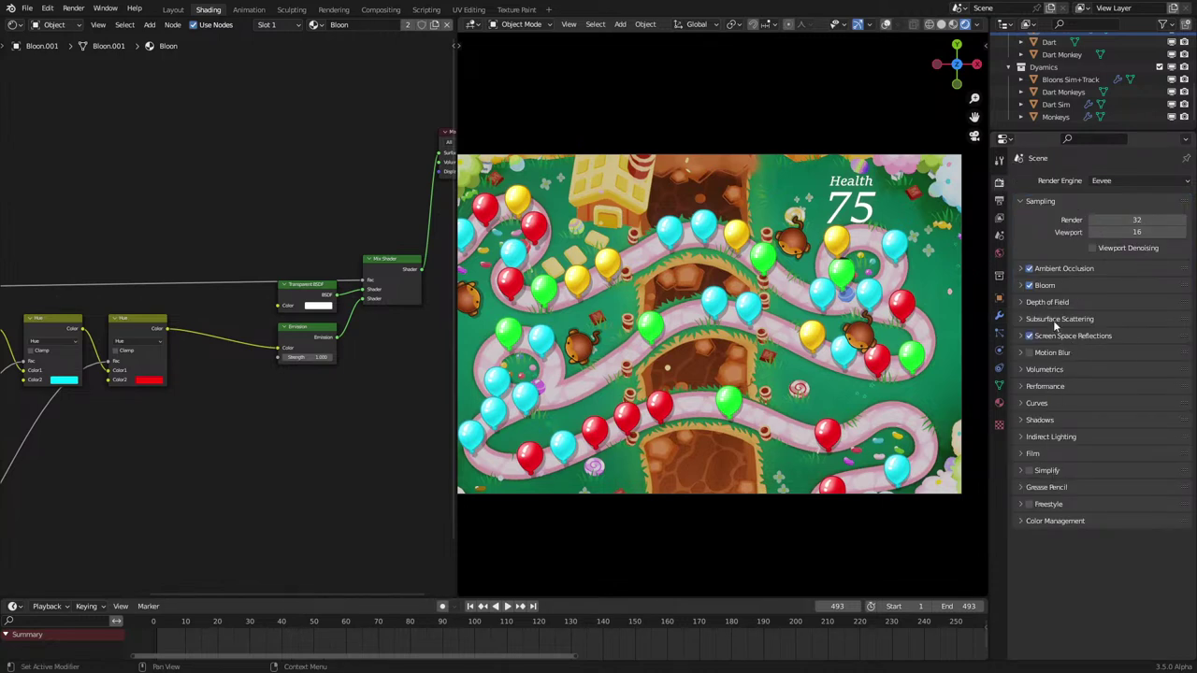
left_click(998, 202)
left_click(1136, 293)
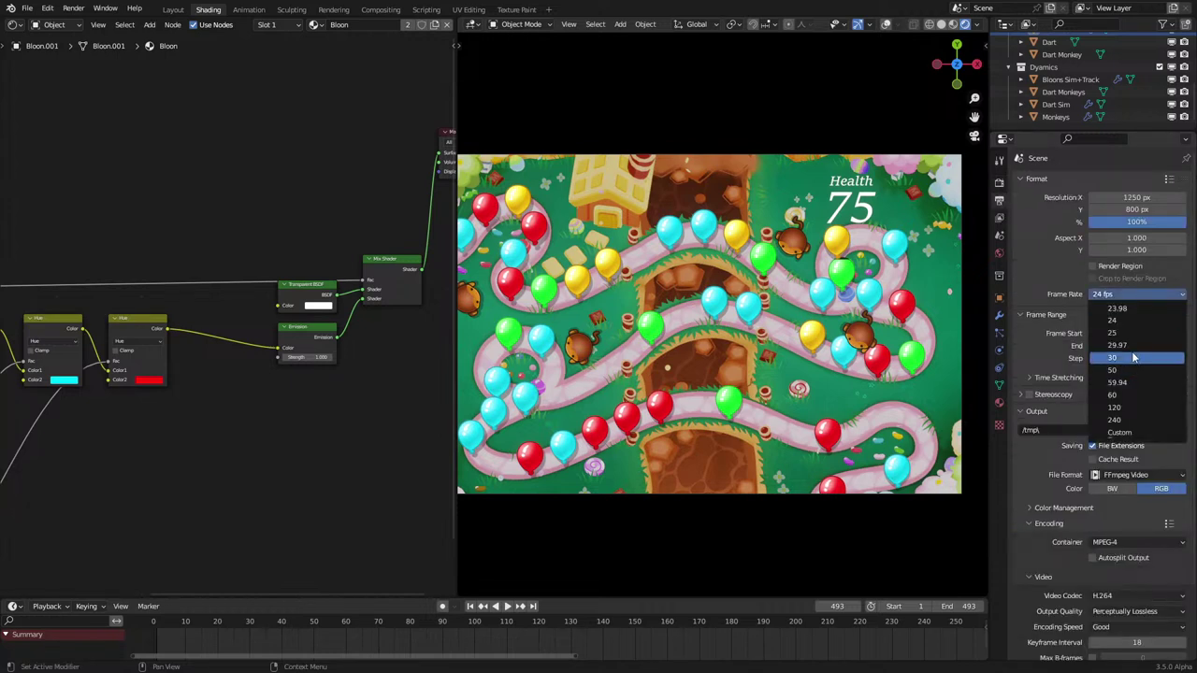
left_click(1134, 357)
Step: Play the simulation at the new frame rate in the camera view, with the viewport widened
key("space")
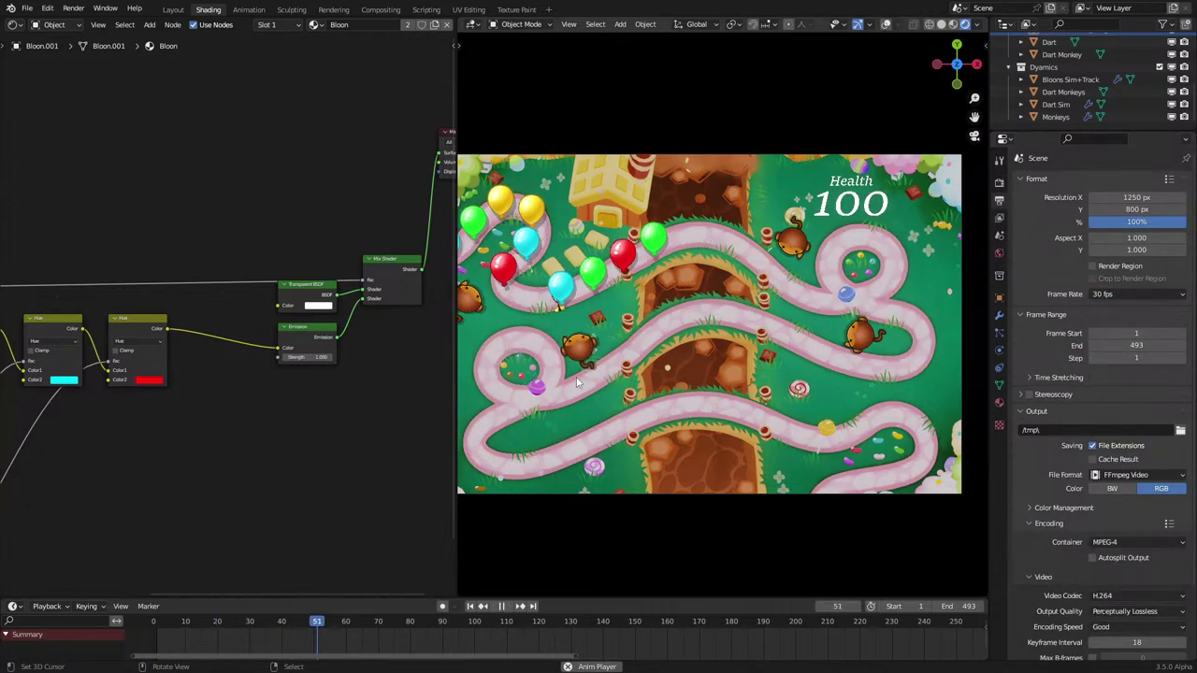
middle_click_drag(590, 383, 616, 397, "shift")
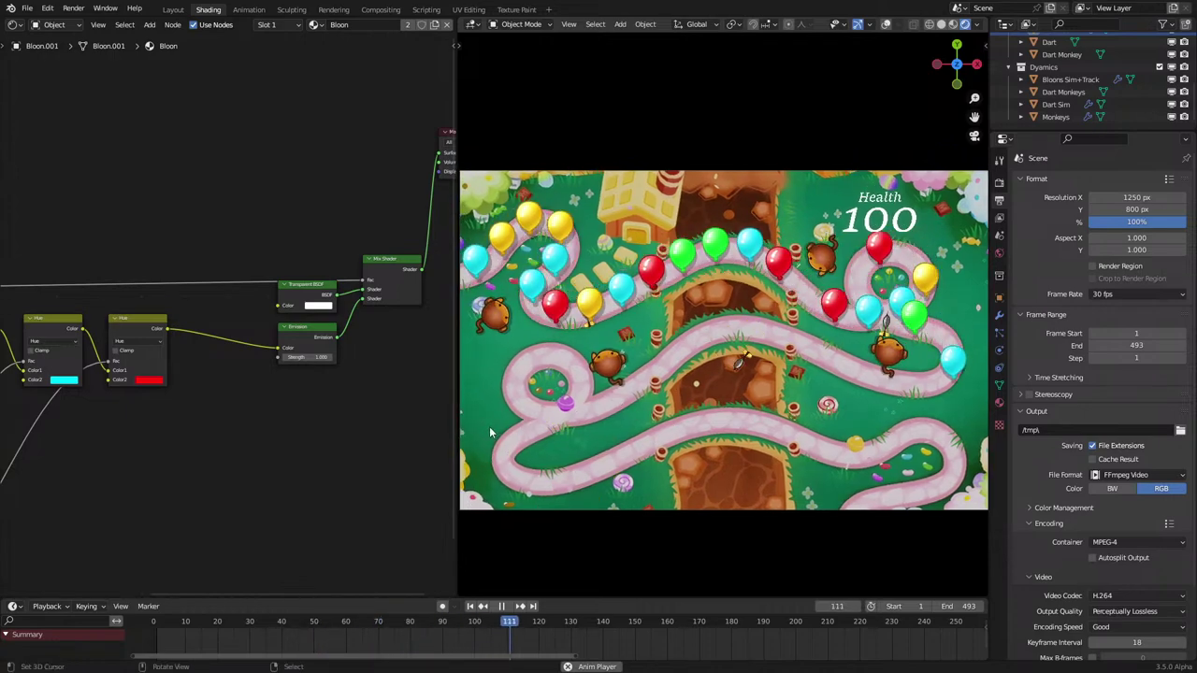
left_click_drag(456, 436, 393, 438)
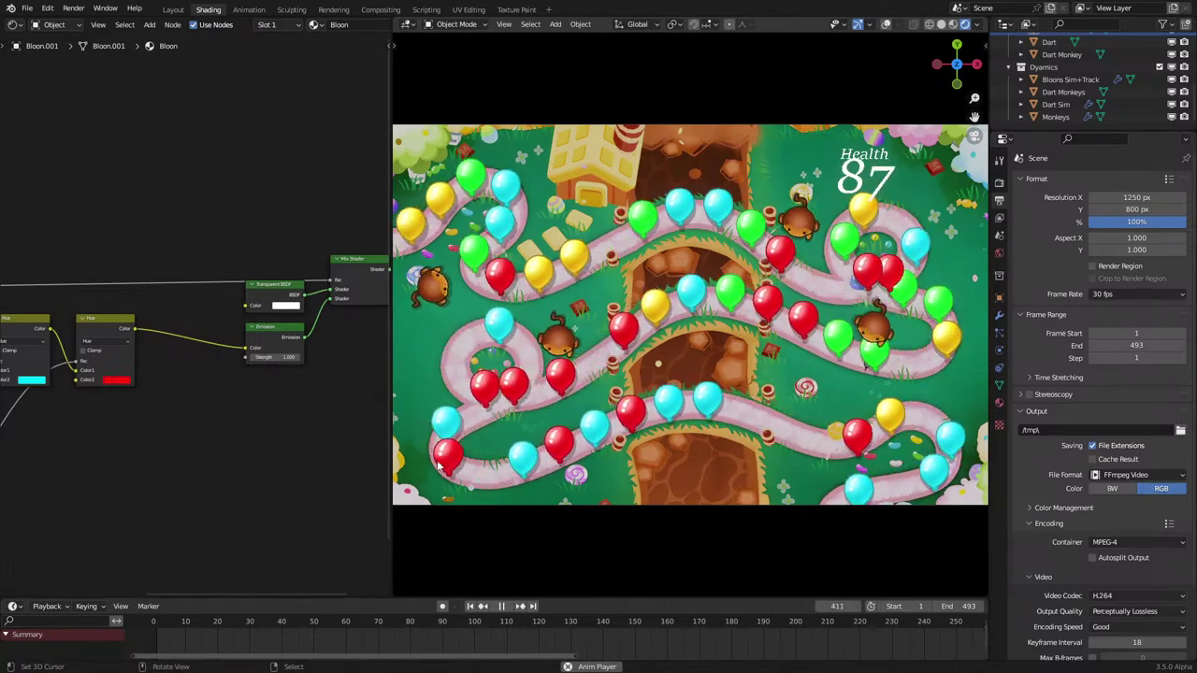
key("space")
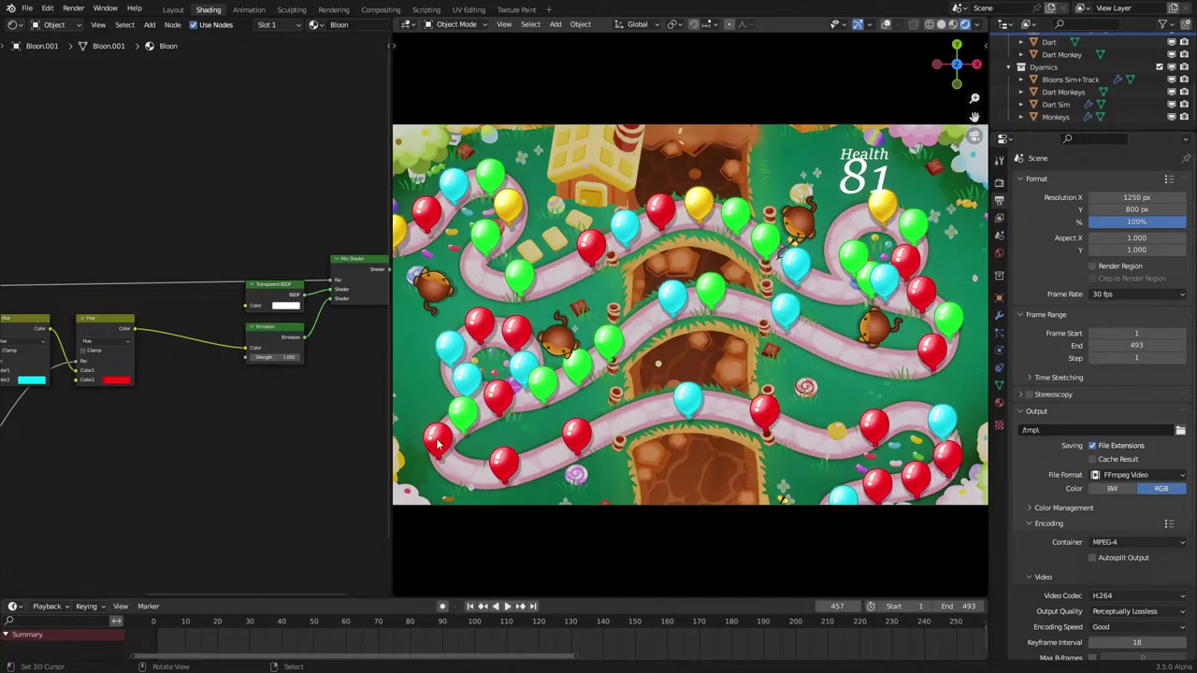
Step: Select the Bloons Sim+Track object and show its geometry node tree in place of the shader nodes
left_click(462, 397)
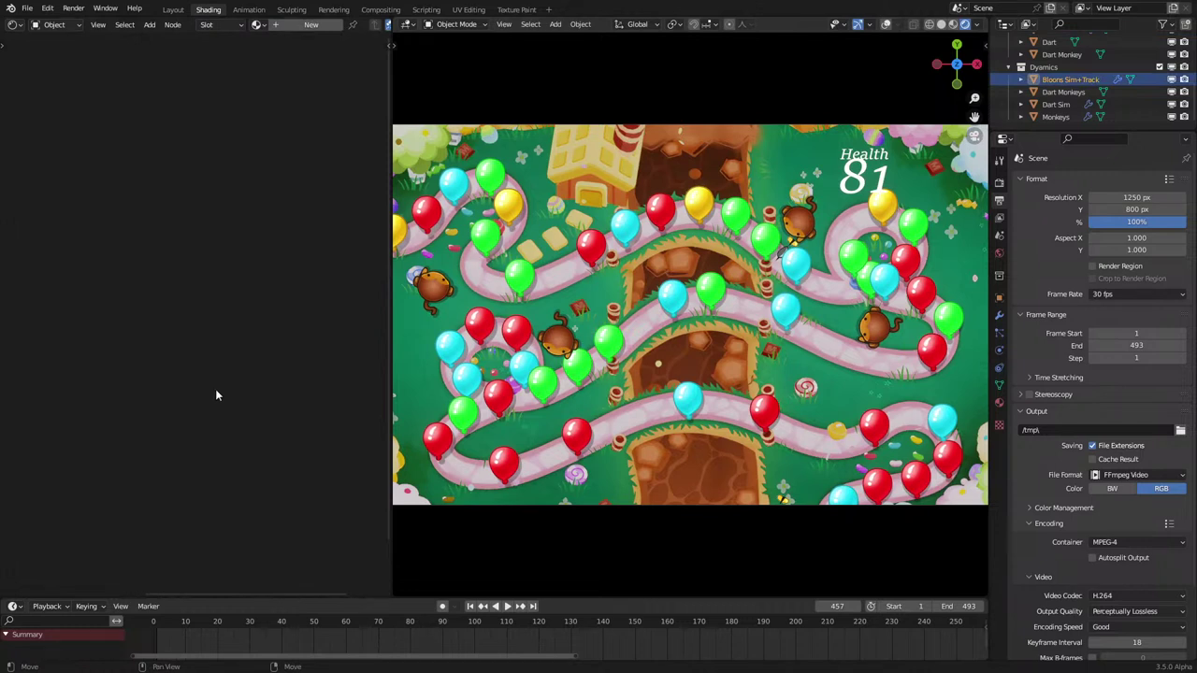
scroll(1047, 94, "up", 2)
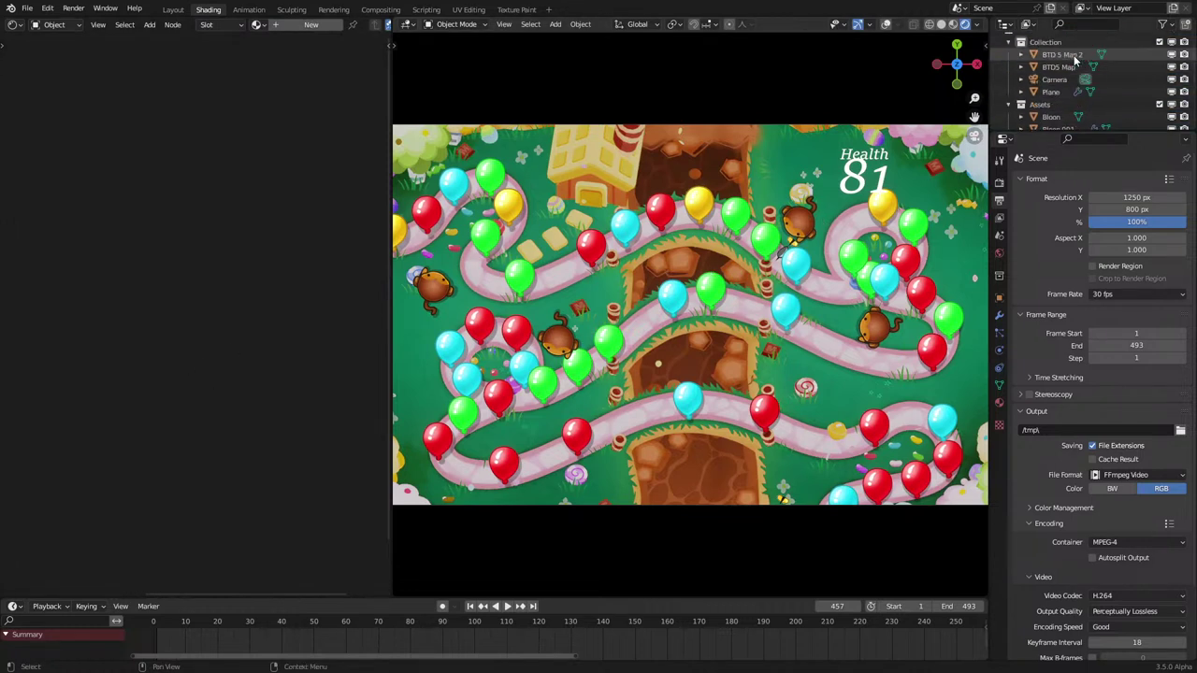
scroll(1067, 86, "down", 1)
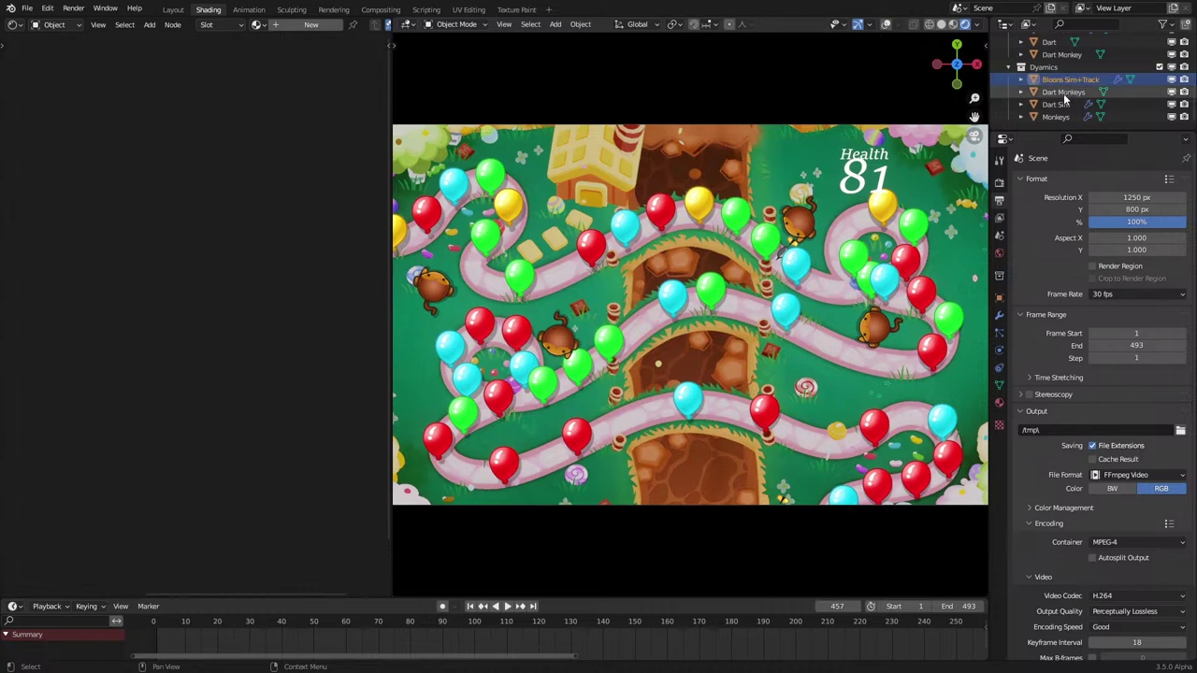
left_click(1064, 96)
left_click(1065, 82)
left_click(1065, 90)
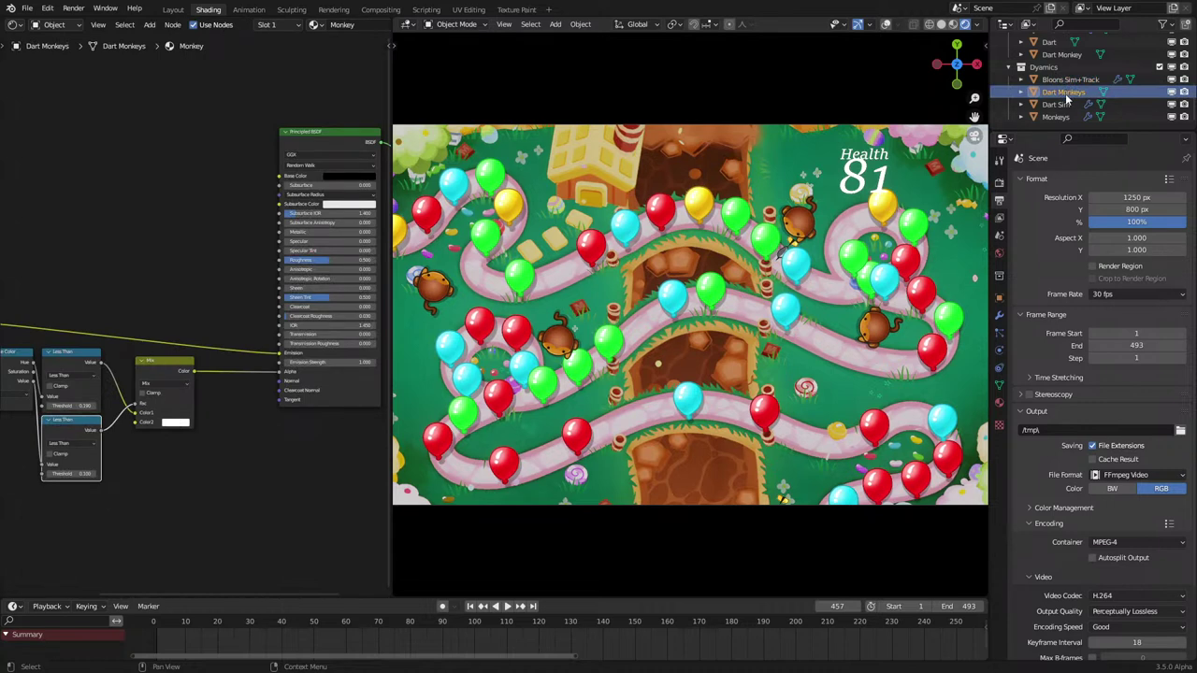
scroll(218, 315, "down", 3)
middle_click_drag(218, 315, 317, 324)
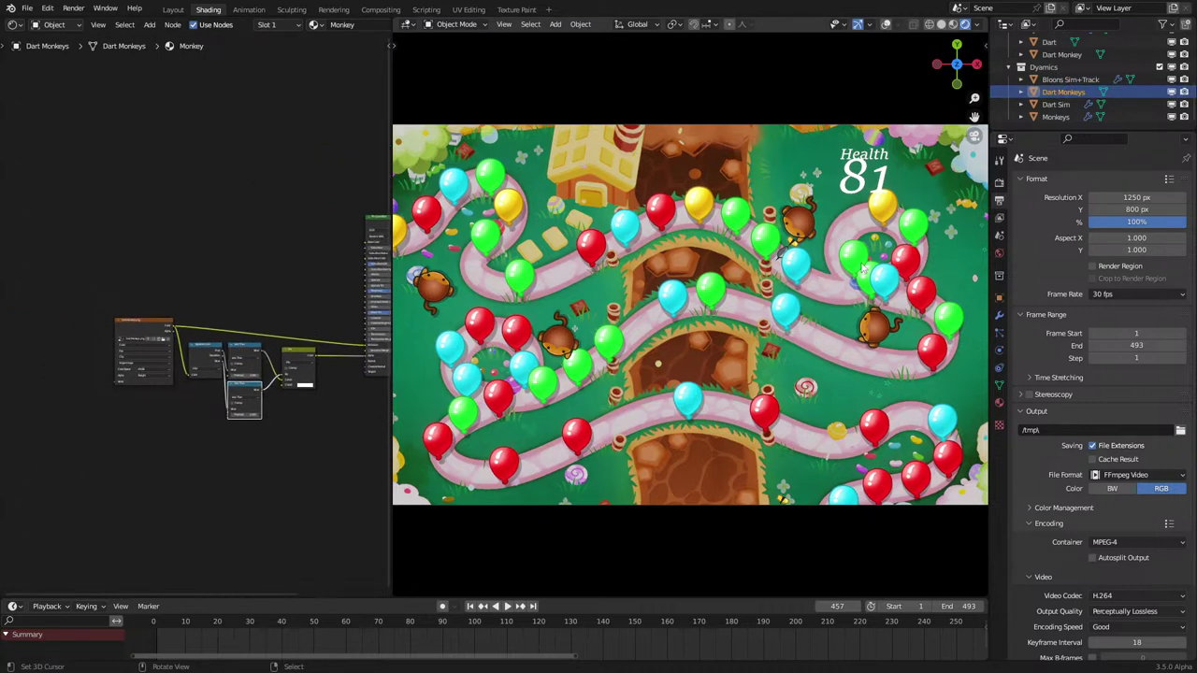
left_click(1049, 116)
left_click(1057, 105)
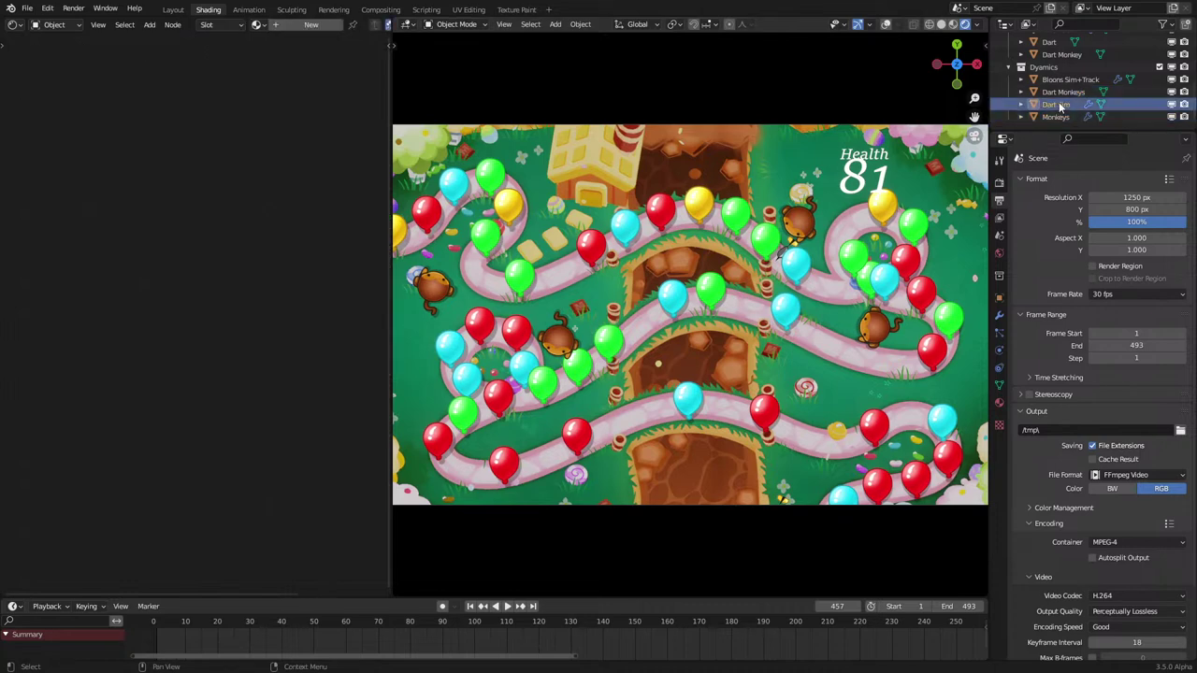
left_click(1060, 92)
left_click(1060, 81)
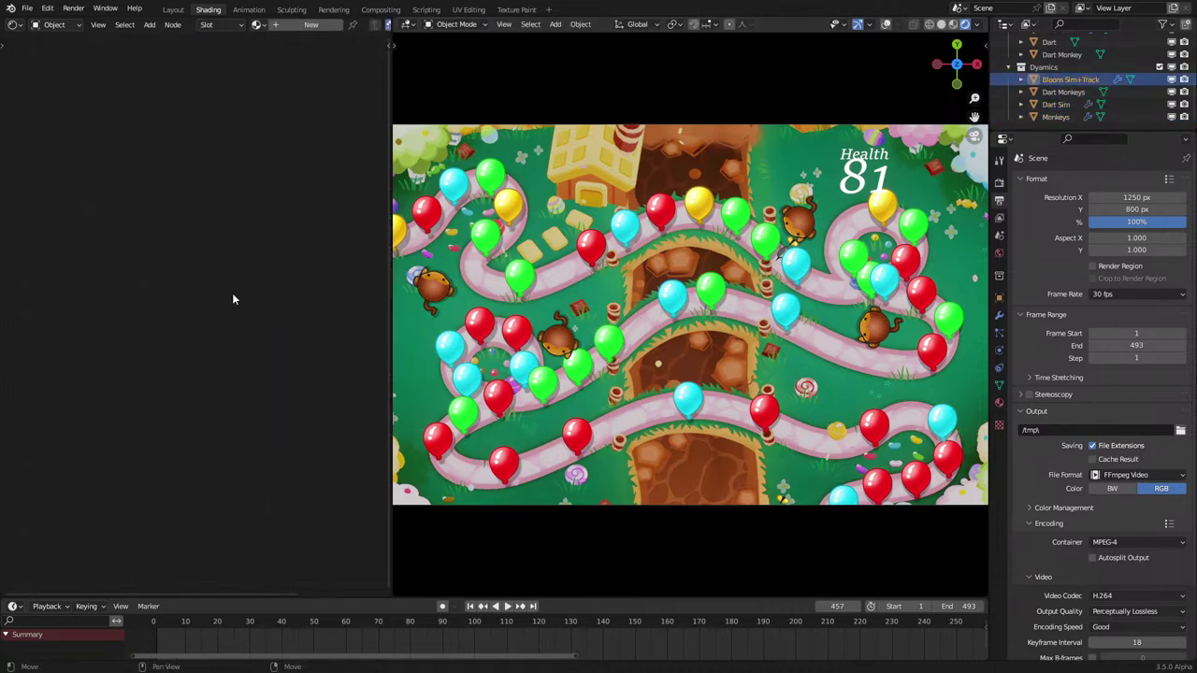
left_click(13, 25)
left_click(61, 132)
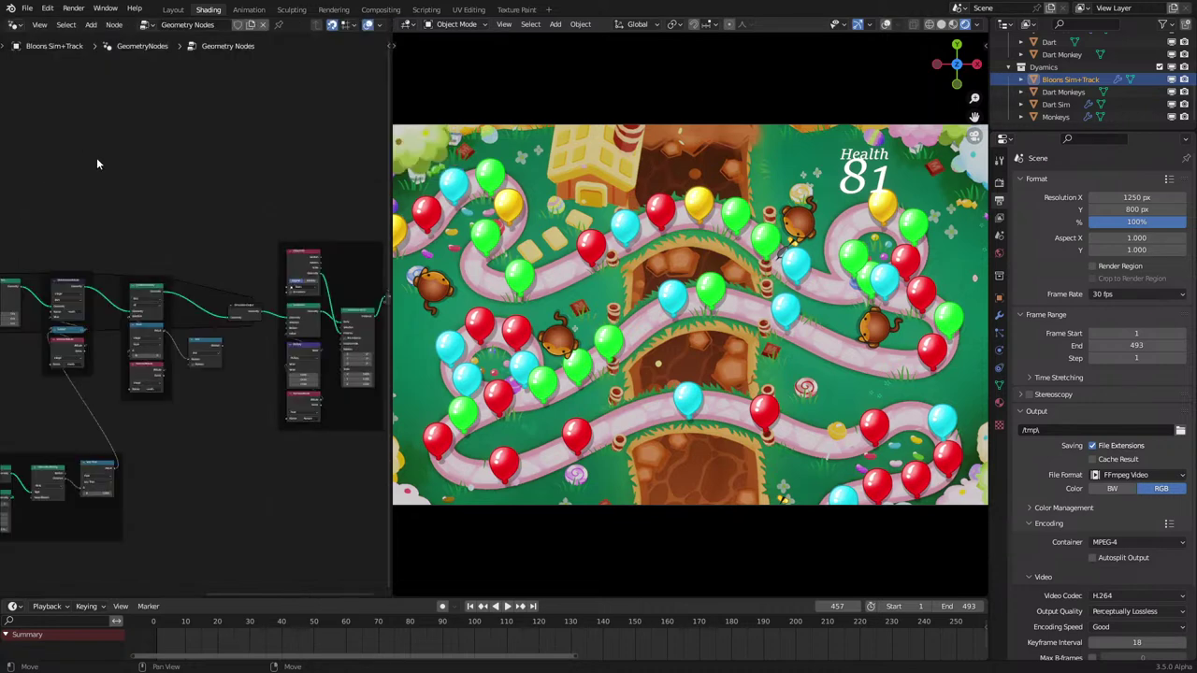
Step: Examine the curve-sampling nodes that multiply Age and the spawning nodes that store the Random and Health attributes
key("Home")
scroll(155, 269, "up", 5)
middle_click_drag(155, 269, 274, 337)
scroll(220, 325, "up", 6)
scroll(196, 324, "up", 5)
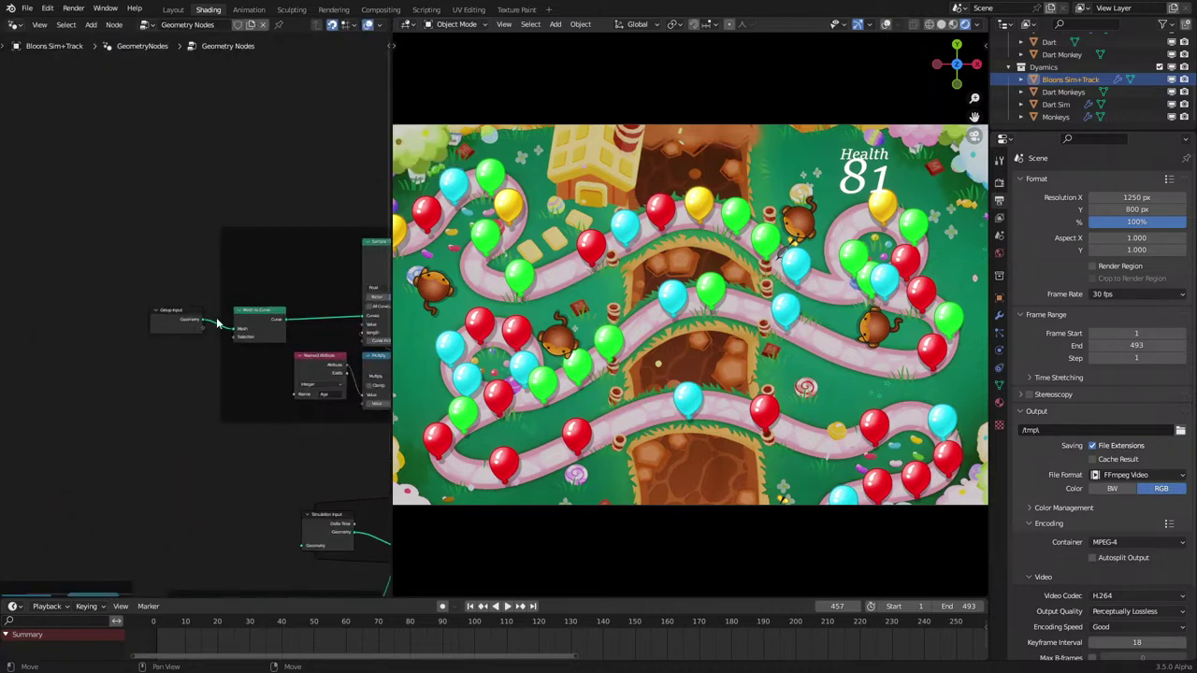
scroll(217, 324, "up", 3)
left_click_drag(185, 338, 250, 346)
middle_click_drag(192, 436, 189, 369)
scroll(192, 369, "up", 3)
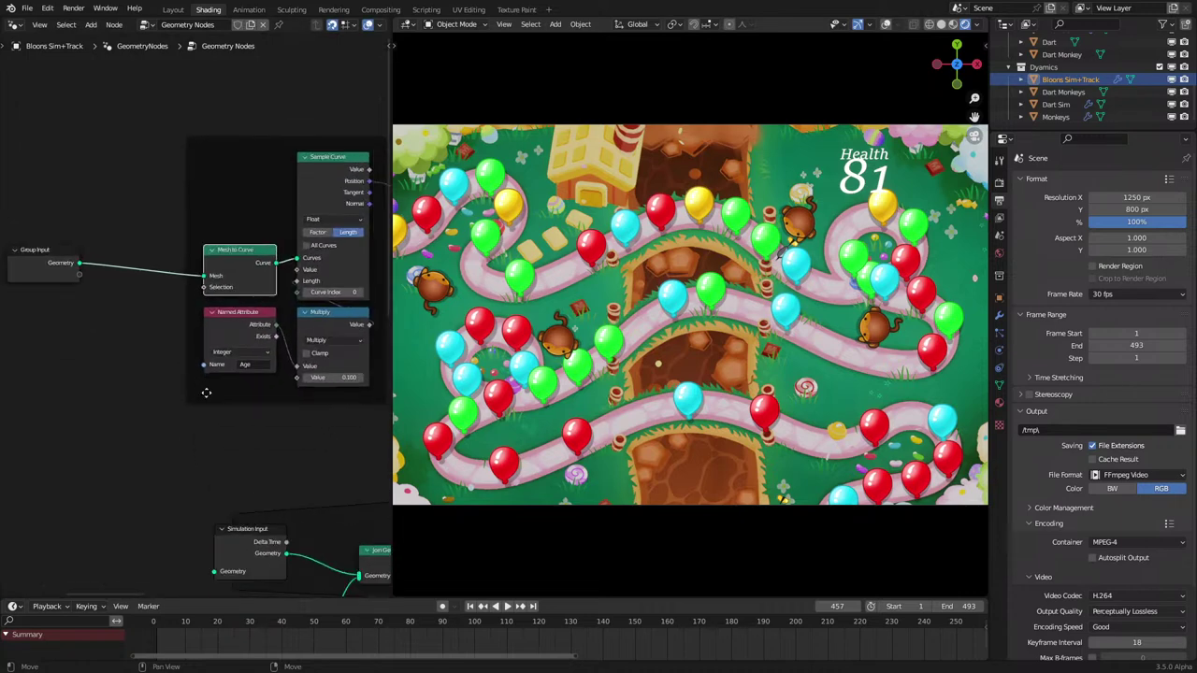
scroll(207, 402, "down", 5)
middle_click_drag(206, 421, 221, 253)
scroll(208, 352, "up", 4)
scroll(209, 354, "down", 3)
scroll(224, 359, "up", 1)
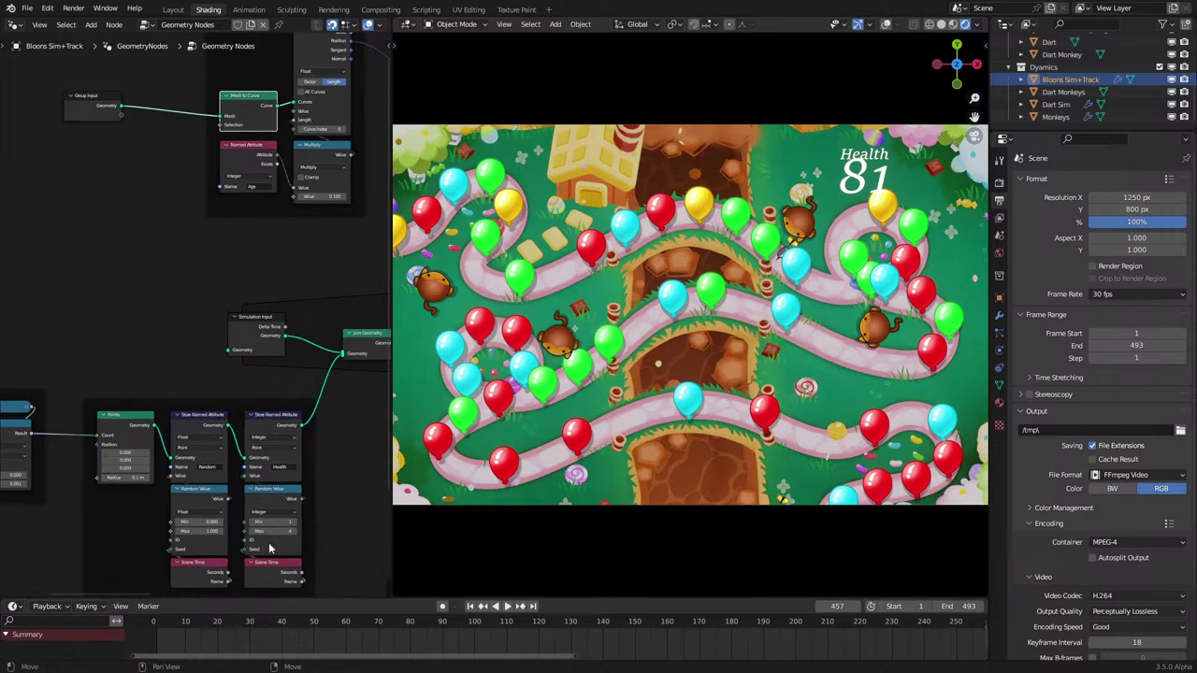
left_click(320, 520)
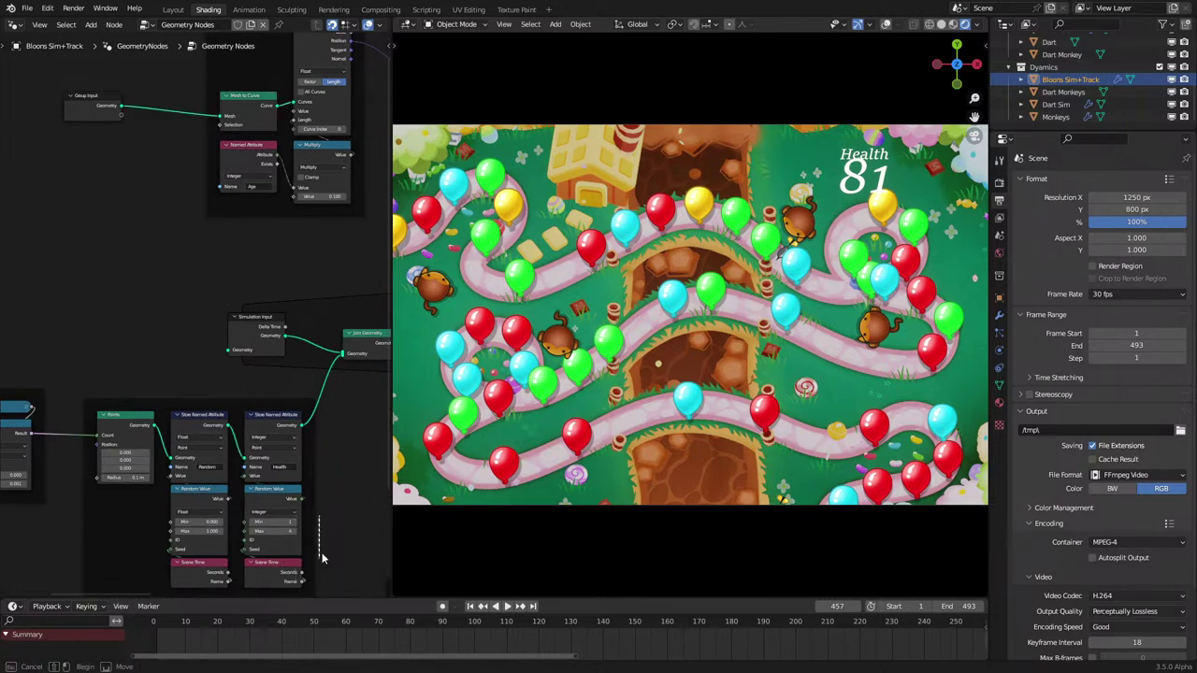
scroll(150, 265, "up", 2)
Step: Add a Named Attribute node that reads the integer Health attribute, placed near the curve-sampling frame
key("q")
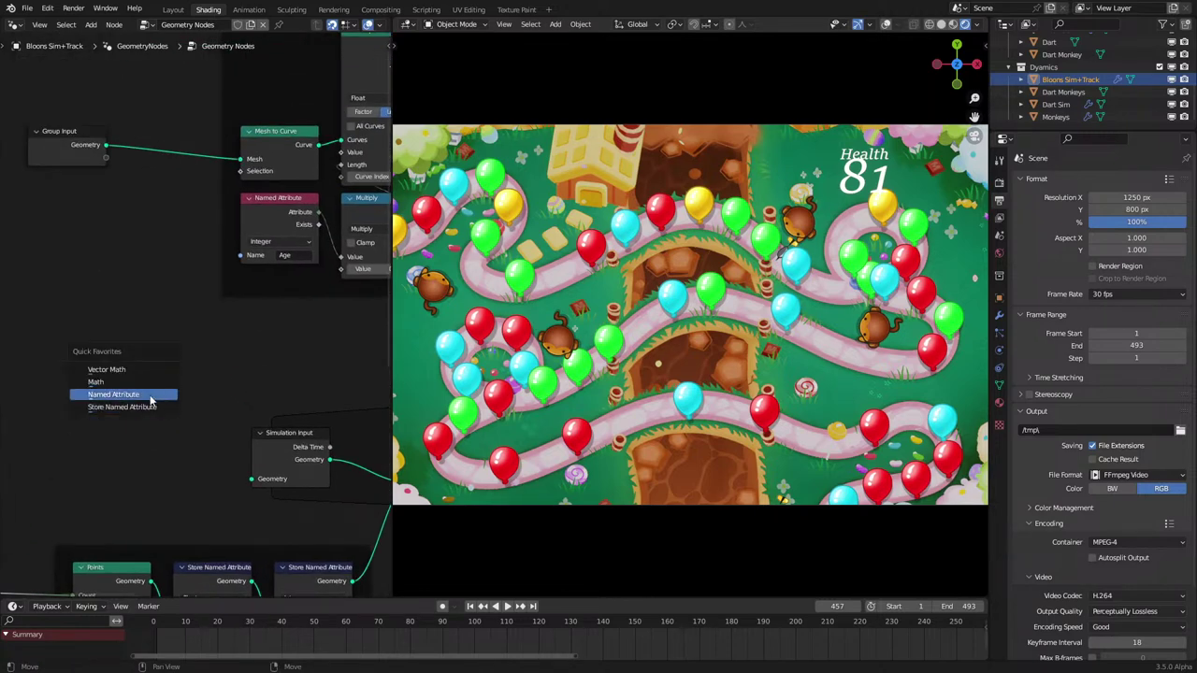
left_click(153, 394)
left_click(68, 367)
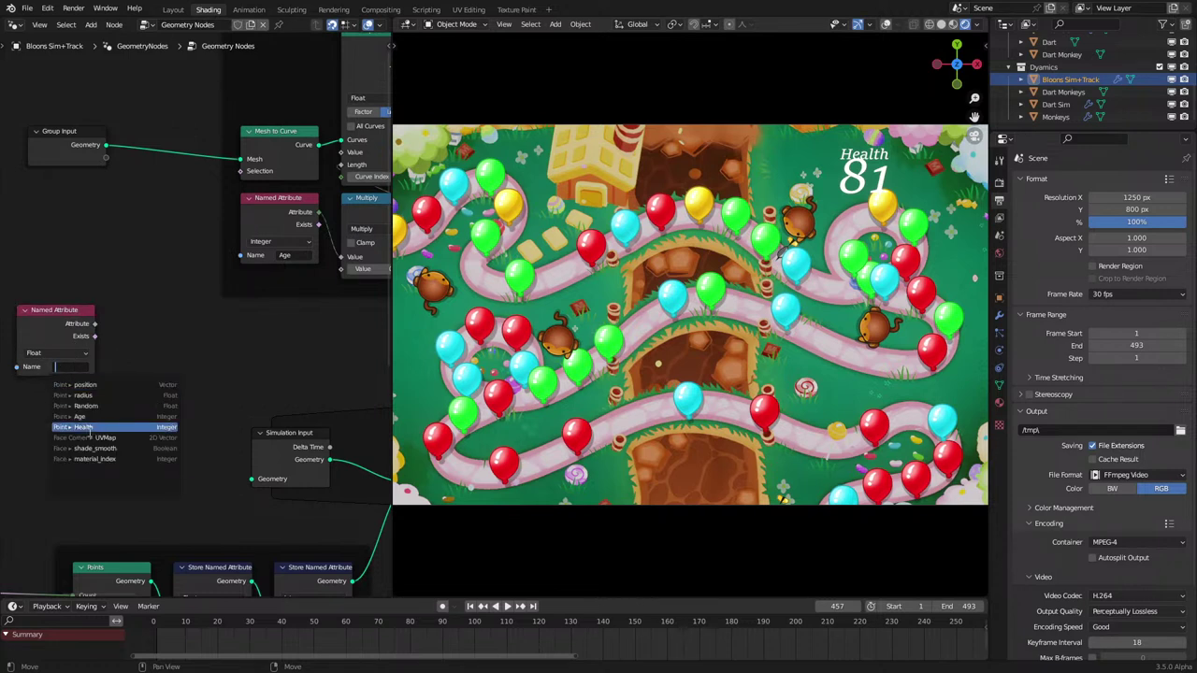
left_click(103, 430)
Step: Feed the Health attribute into a new Map Range node with From Max 4 and To Max 0.1
left_click_drag(128, 347, 128, 347)
type("map")
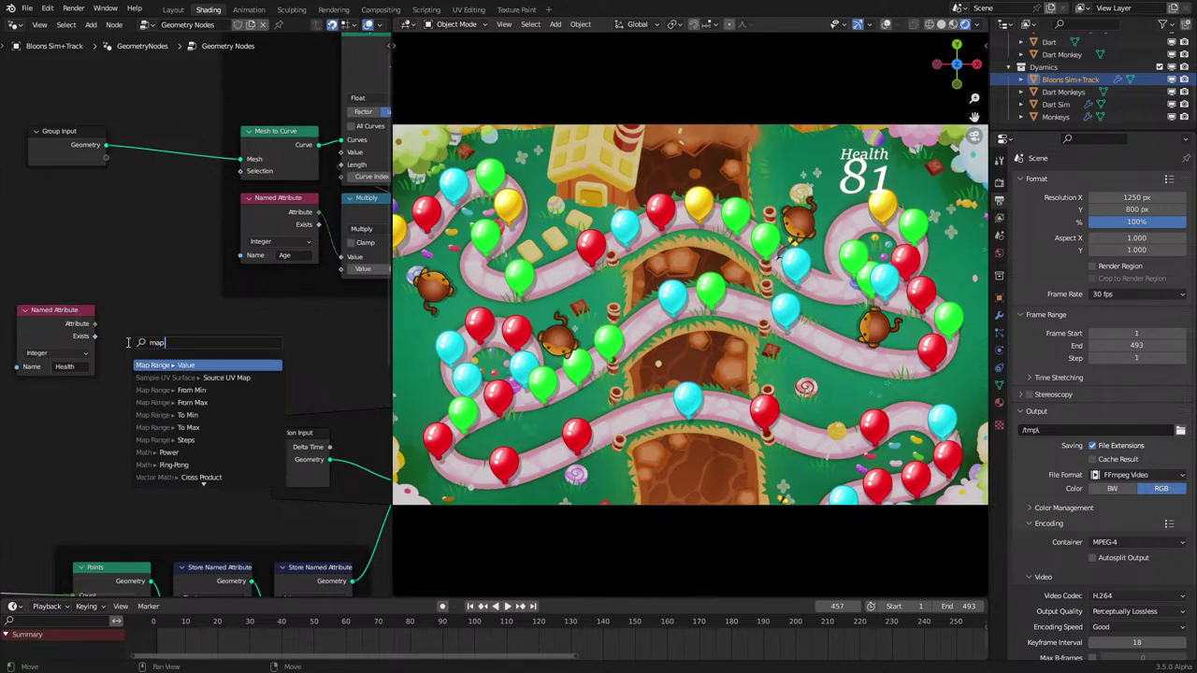
key("Return")
left_click(128, 342)
scroll(202, 458, "up", 1)
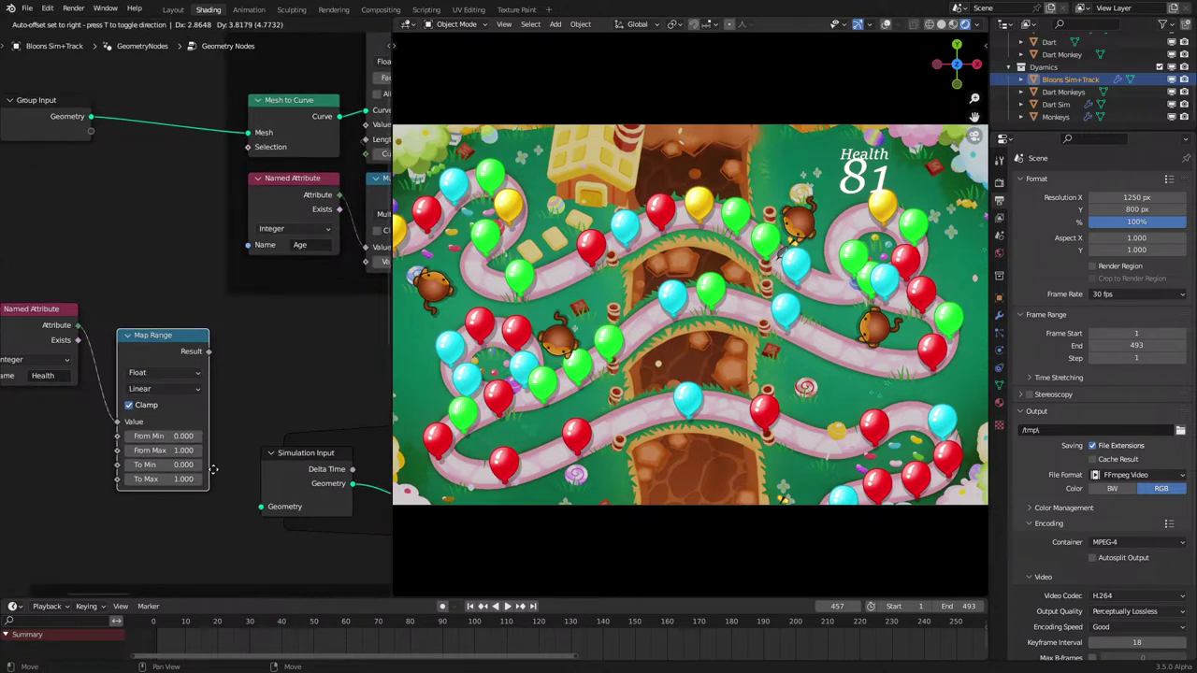
key("Return")
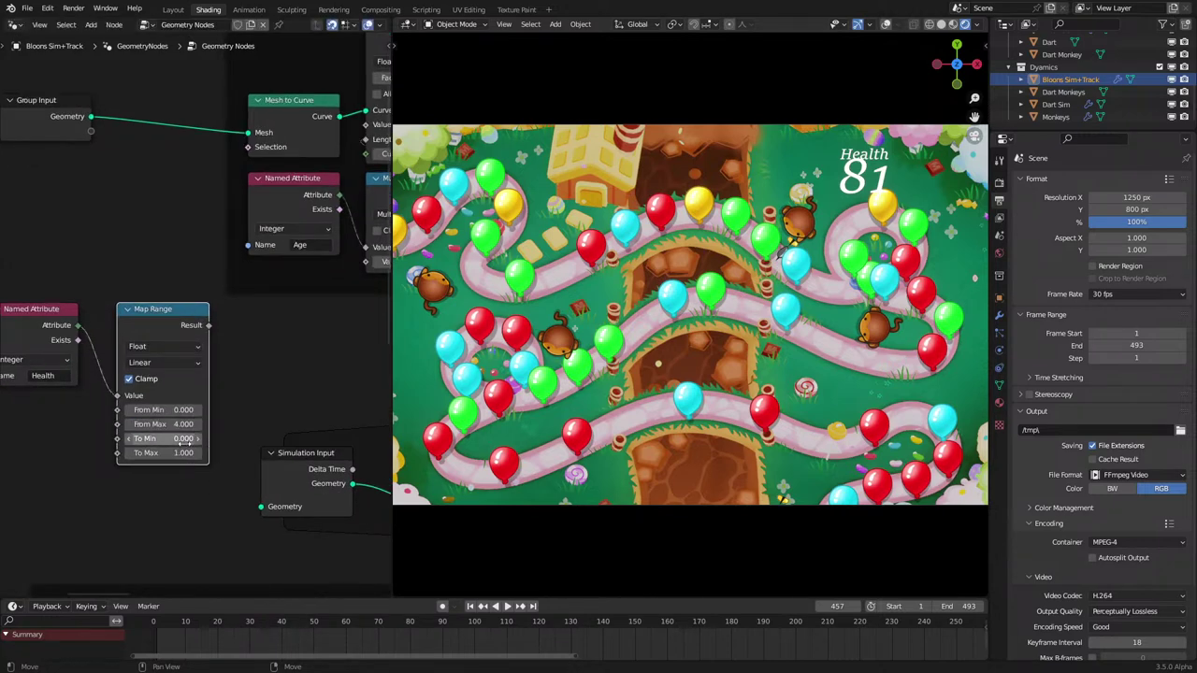
left_click(187, 455)
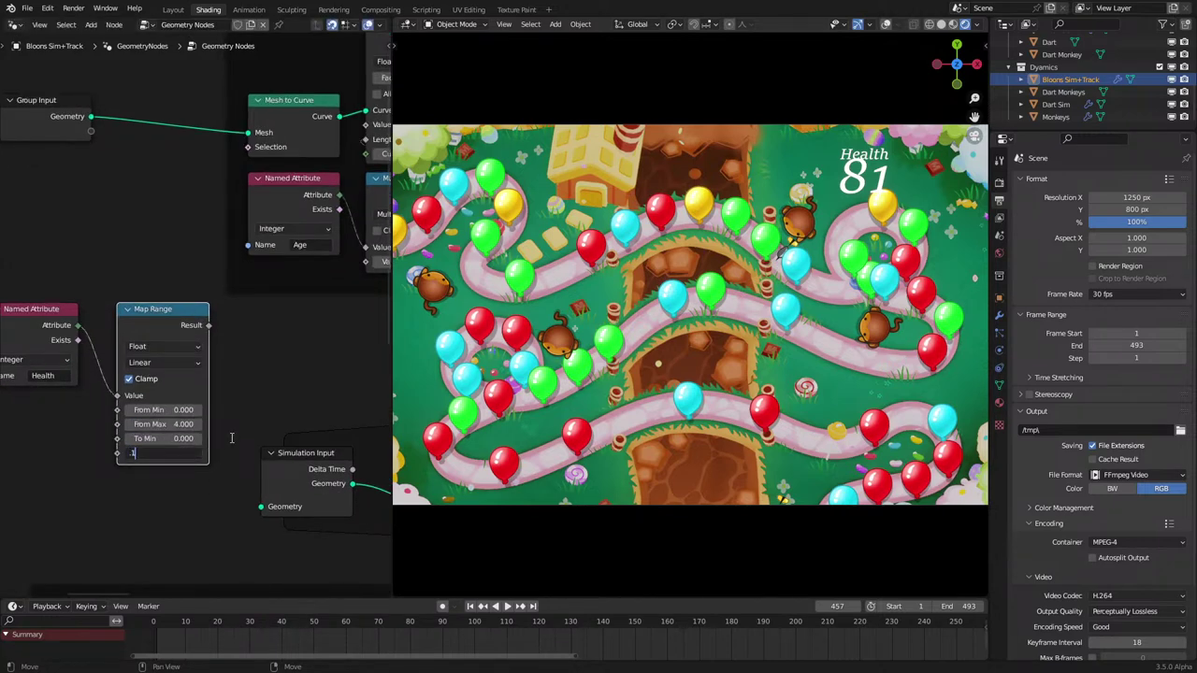
Step: Connect the Map Range result to the second value of the Age Multiply node and play the simulation
middle_click_drag(213, 329, 135, 410)
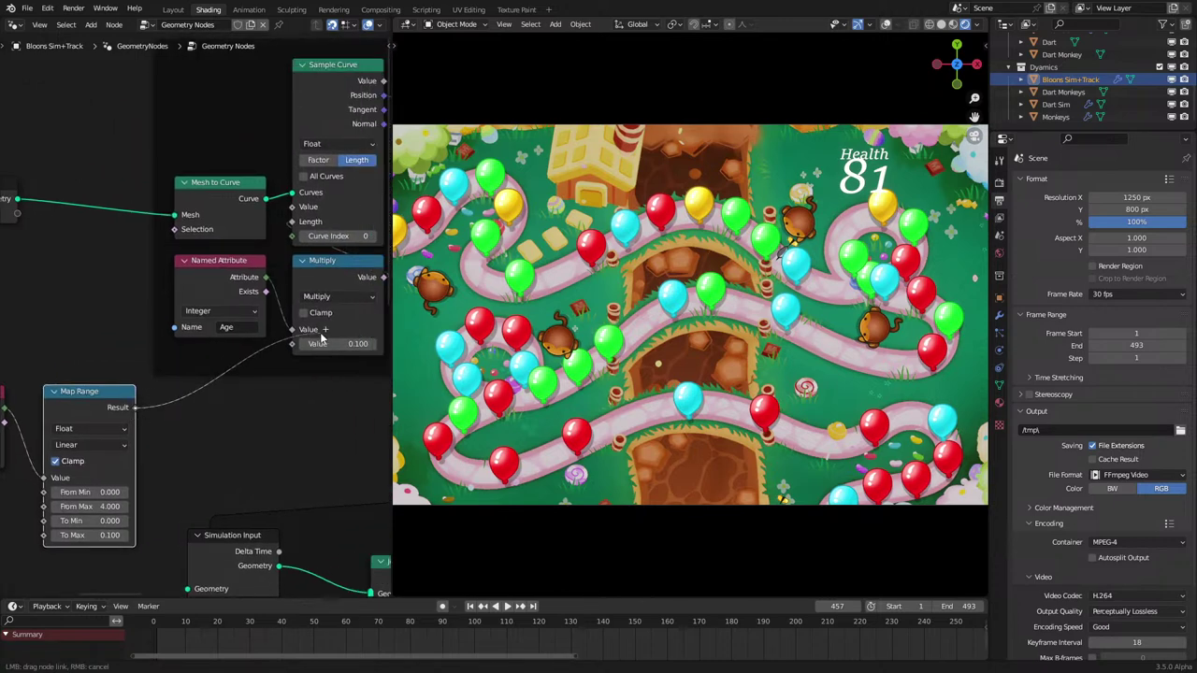
left_click_drag(321, 339, 301, 343)
key("space")
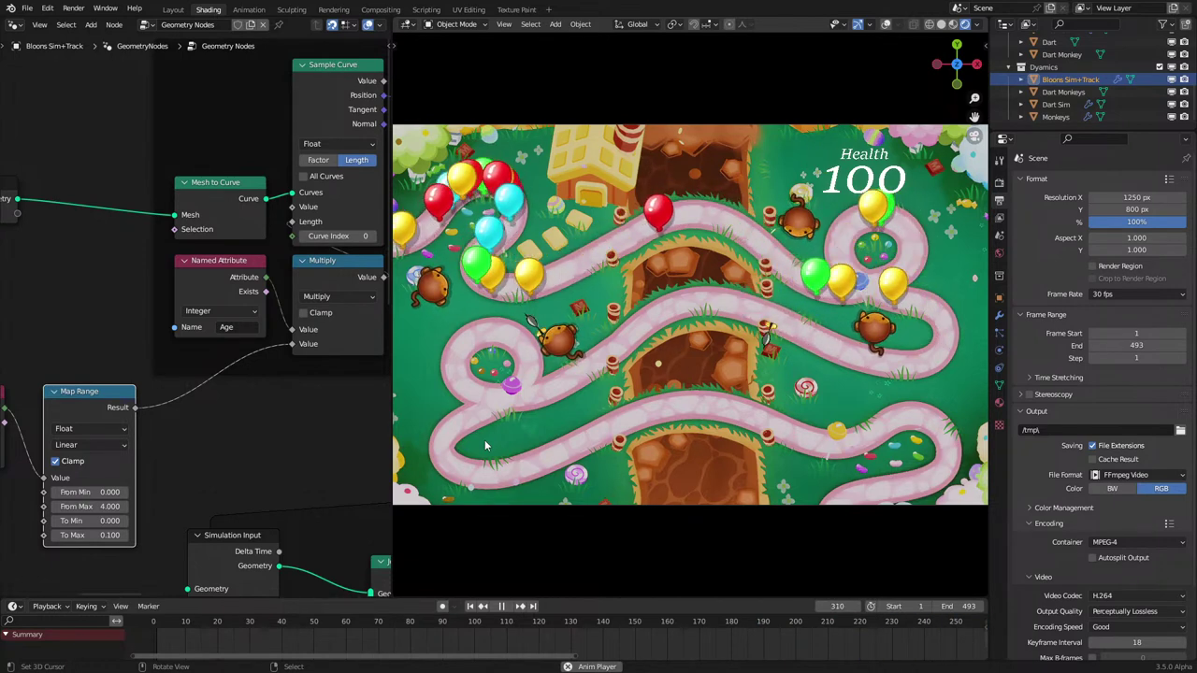
key("space")
Step: Move the frame that stores the Age attribute along X, closer to the Join Geometry node
scroll(220, 360, "down", 6)
middle_click_drag(221, 370, 201, 304)
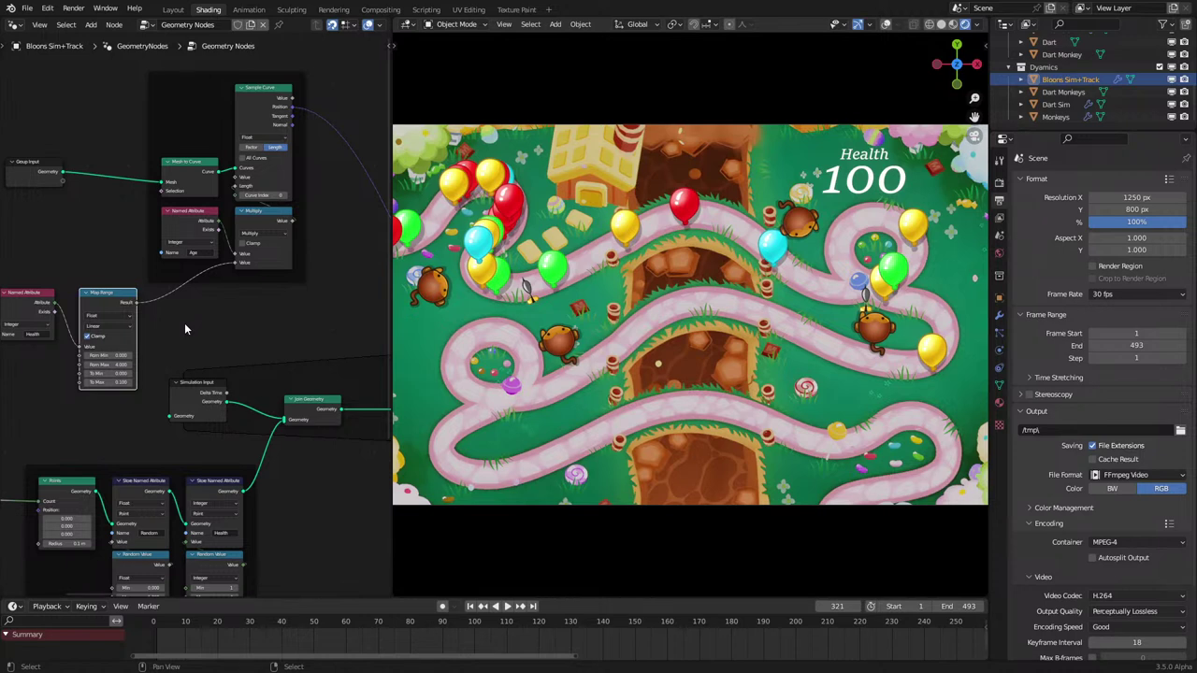
middle_click_drag(184, 329, 118, 316)
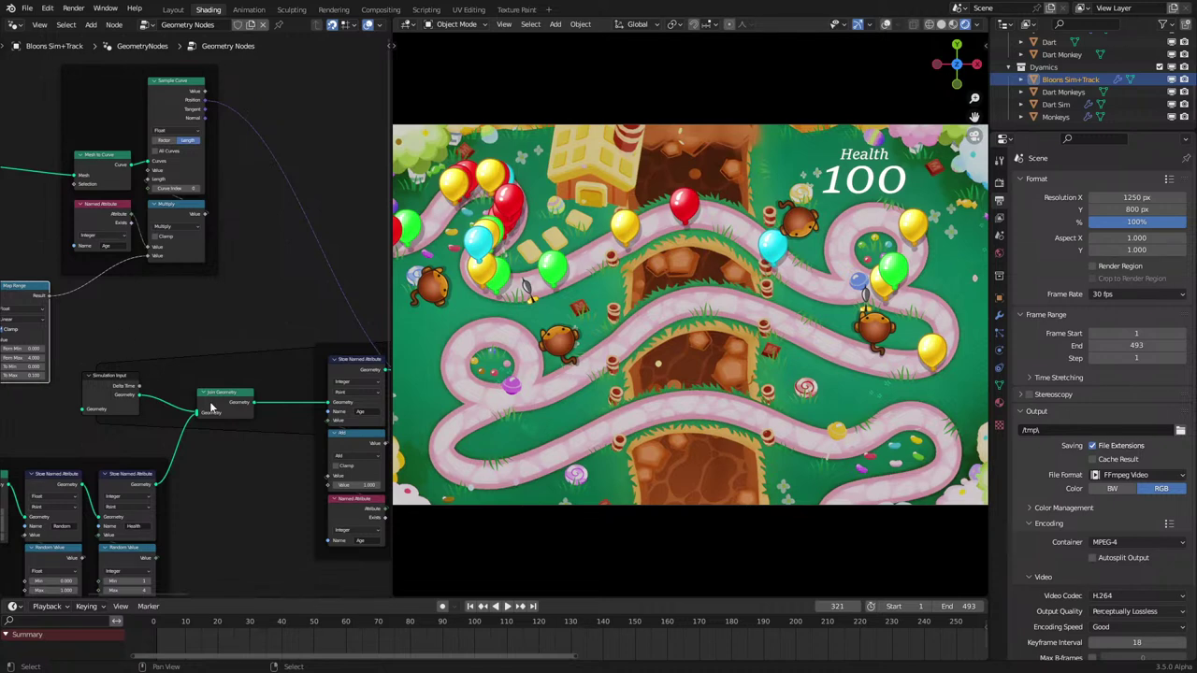
middle_click_drag(238, 354, 166, 299)
scroll(234, 302, "up", 1)
left_click(295, 293)
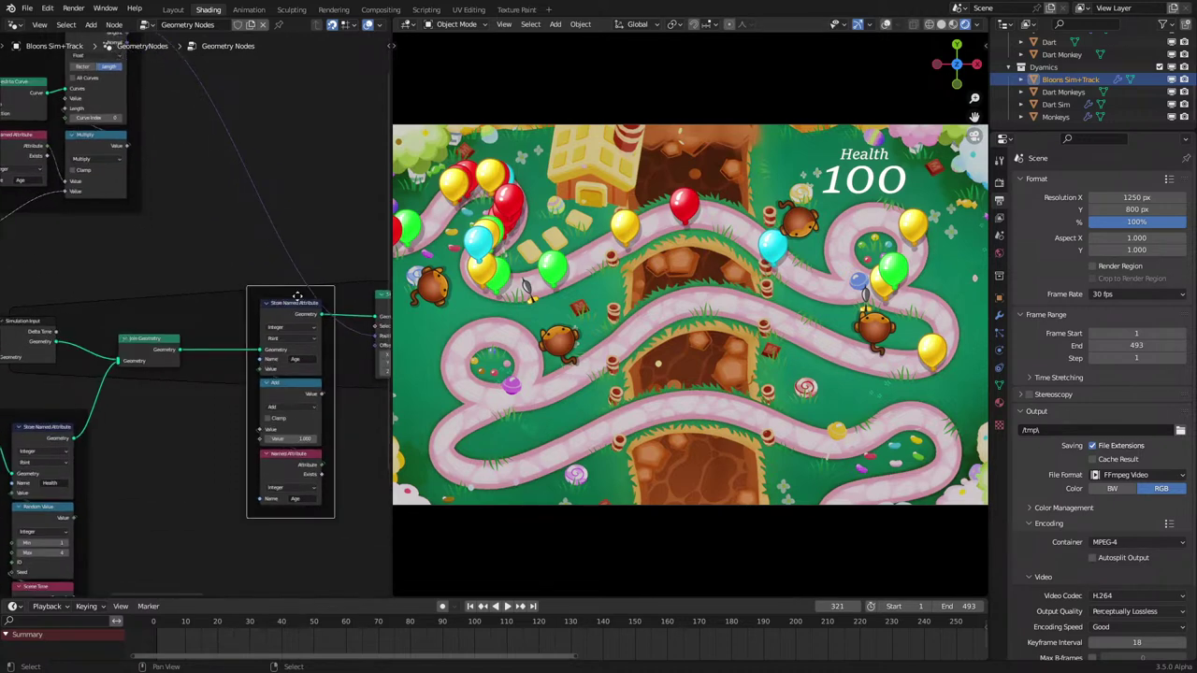
key("g")
key("x")
left_click_drag(280, 295, 263, 297)
scroll(103, 369, "down", 3)
middle_click_drag(103, 370, 235, 369)
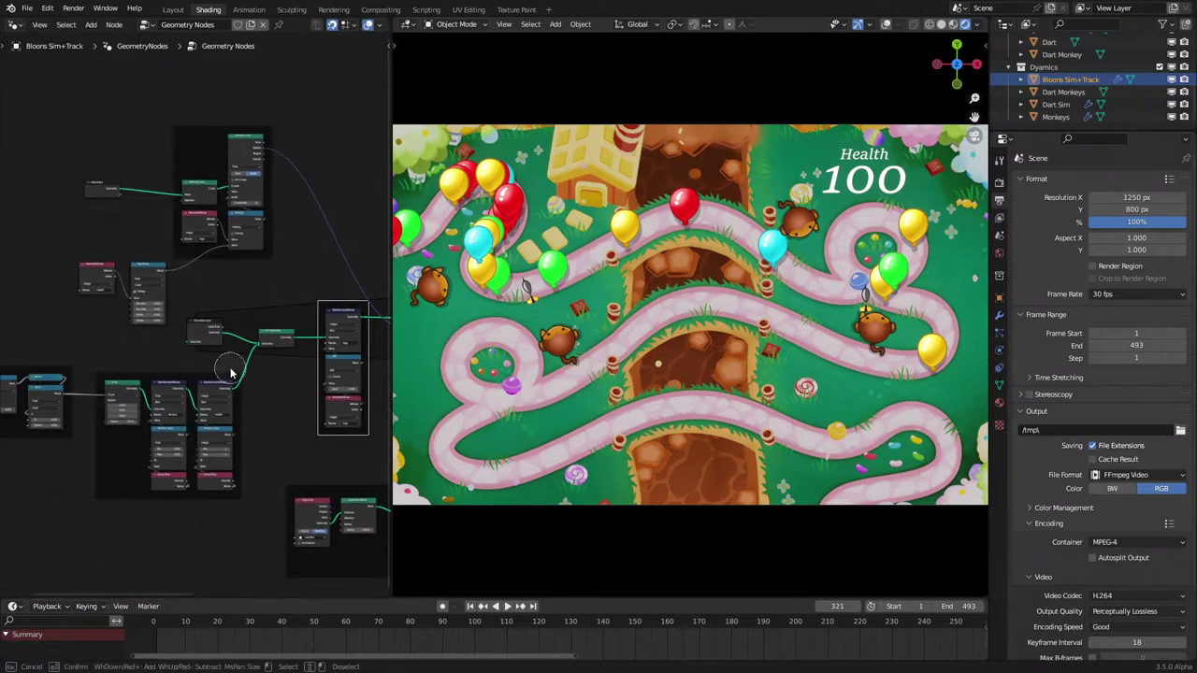
Step: Shift the spawning nodes, Simulation Input, Join Geometry and Age frame left along X to make room before the Set Position node
key("c")
mouse_move(263, 373)
left_mouse_down()
mouse_move(143, 434)
mouse_move(222, 367)
mouse_move(162, 465)
left_mouse_up()
right_click(148, 468)
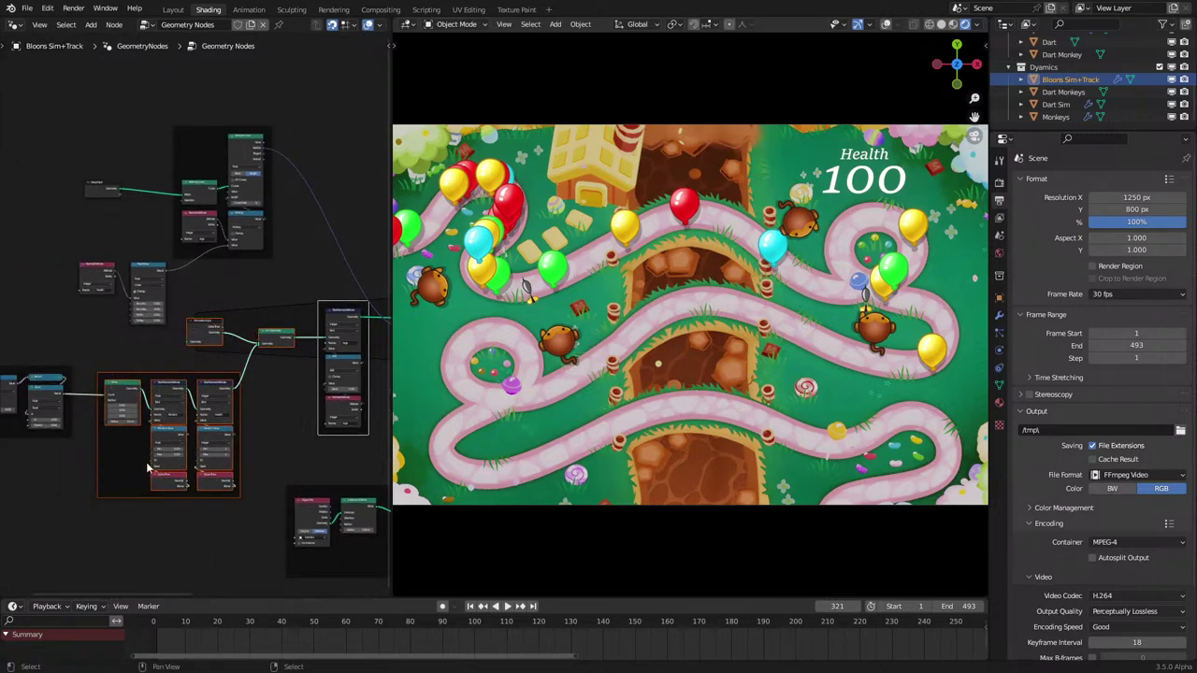
scroll(117, 412, "down", 5)
key("c")
left_click_drag(106, 401, 65, 397)
right_click(77, 409)
key("g")
key("x")
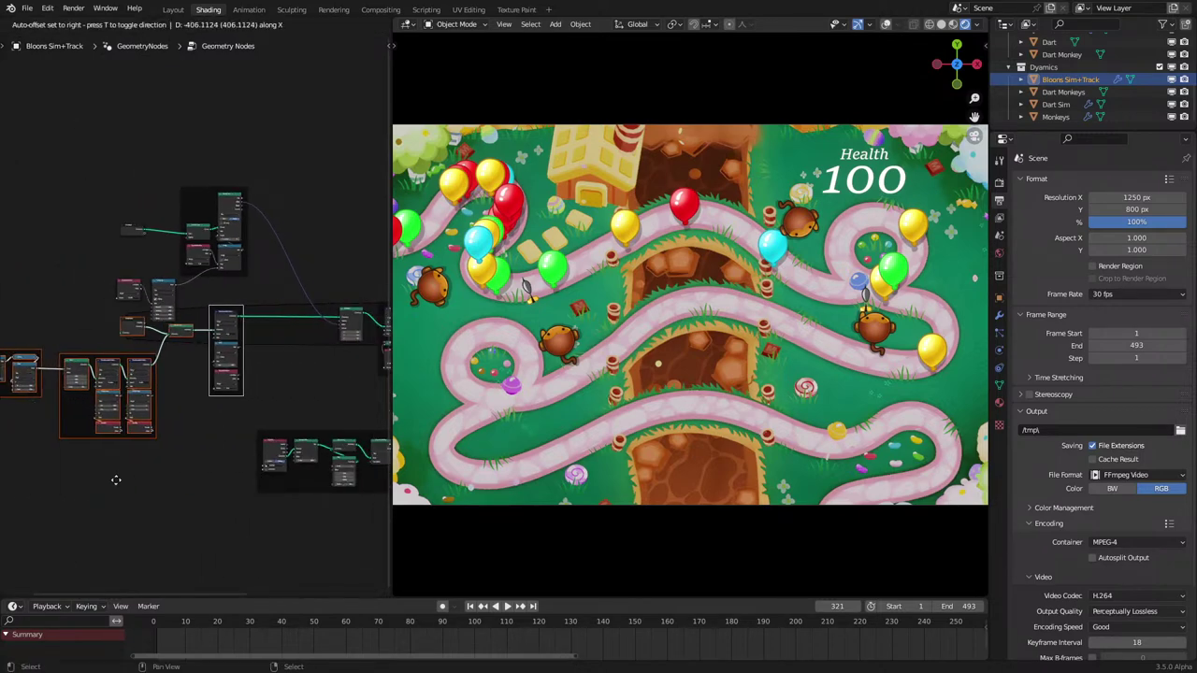
left_click(113, 480)
left_click(147, 481)
Step: Duplicate the Age frame with its Store Named Attribute, Add and Named Attribute nodes, placing the copy beside it along X
scroll(175, 346, "up", 7)
middle_click_drag(161, 191, 126, 308)
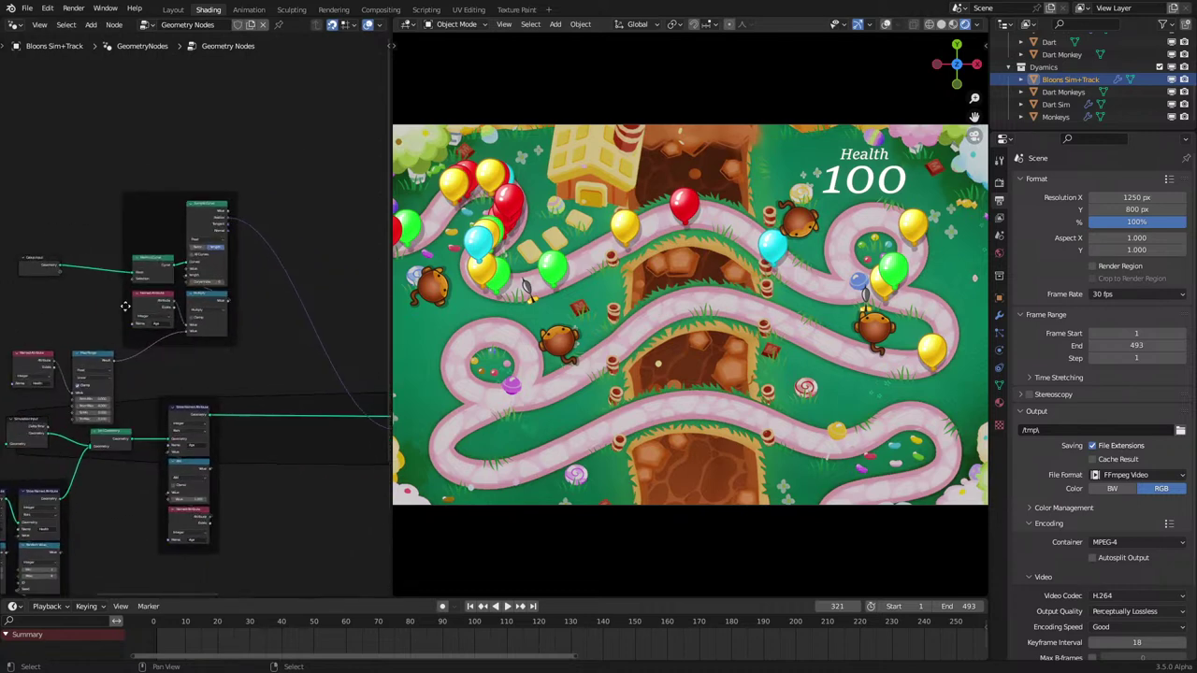
scroll(110, 360, "up", 1)
middle_click_drag(110, 369, 113, 330)
middle_click_drag(249, 405, 181, 391)
scroll(134, 364, "up", 3)
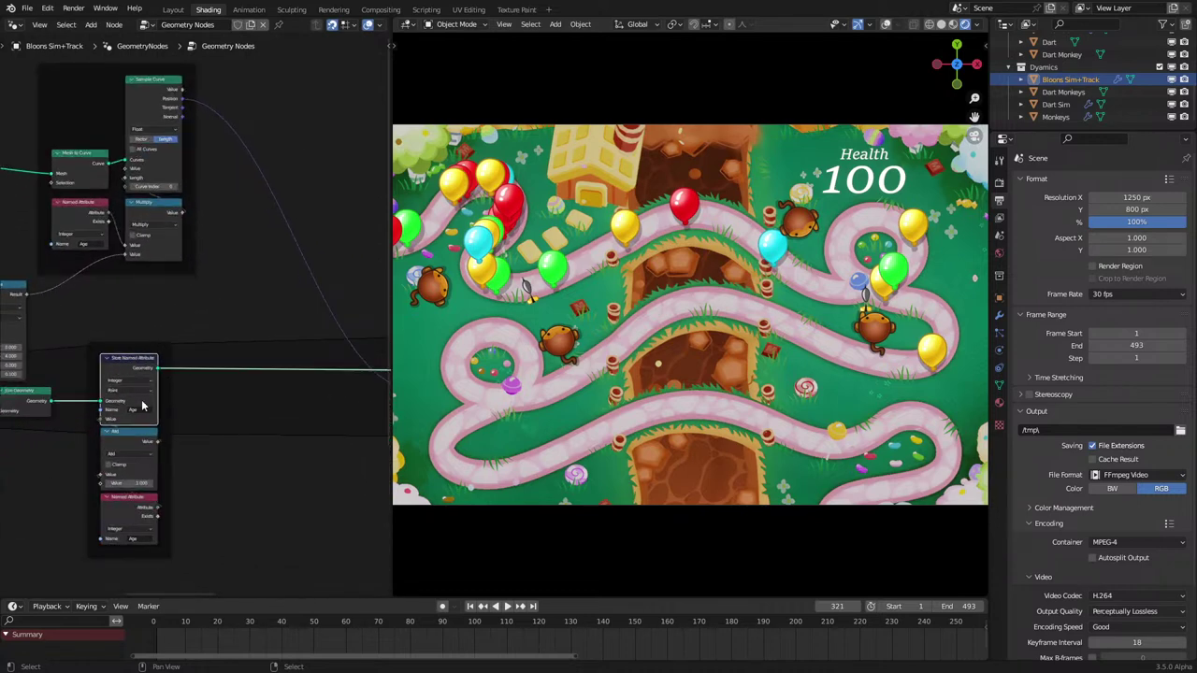
left_click_drag(180, 376, 129, 532)
key("shift+d")
key("x")
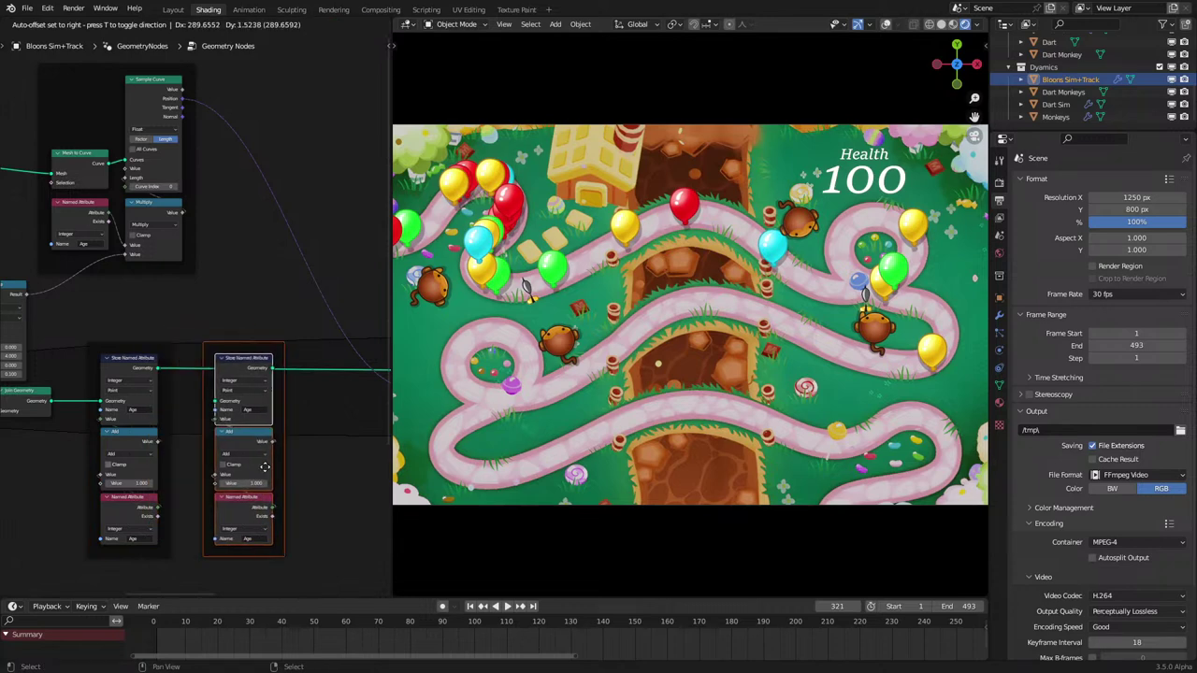
left_click(277, 430)
Step: Make the duplicated Store Named Attribute node store a Float named Distance, and use Distance in its Named Attribute node too
scroll(257, 383, "up", 3)
middle_click_drag(256, 382, 271, 398)
scroll(271, 398, "up", 1)
left_click(285, 412)
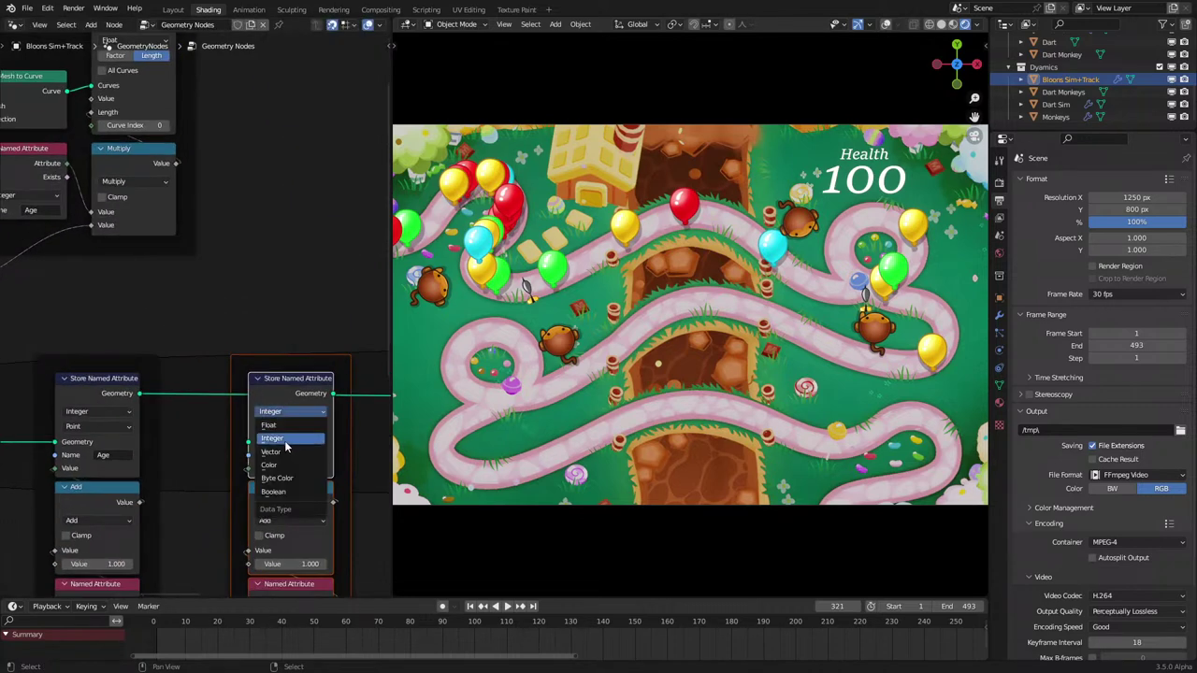
left_click(270, 425)
left_click(299, 454)
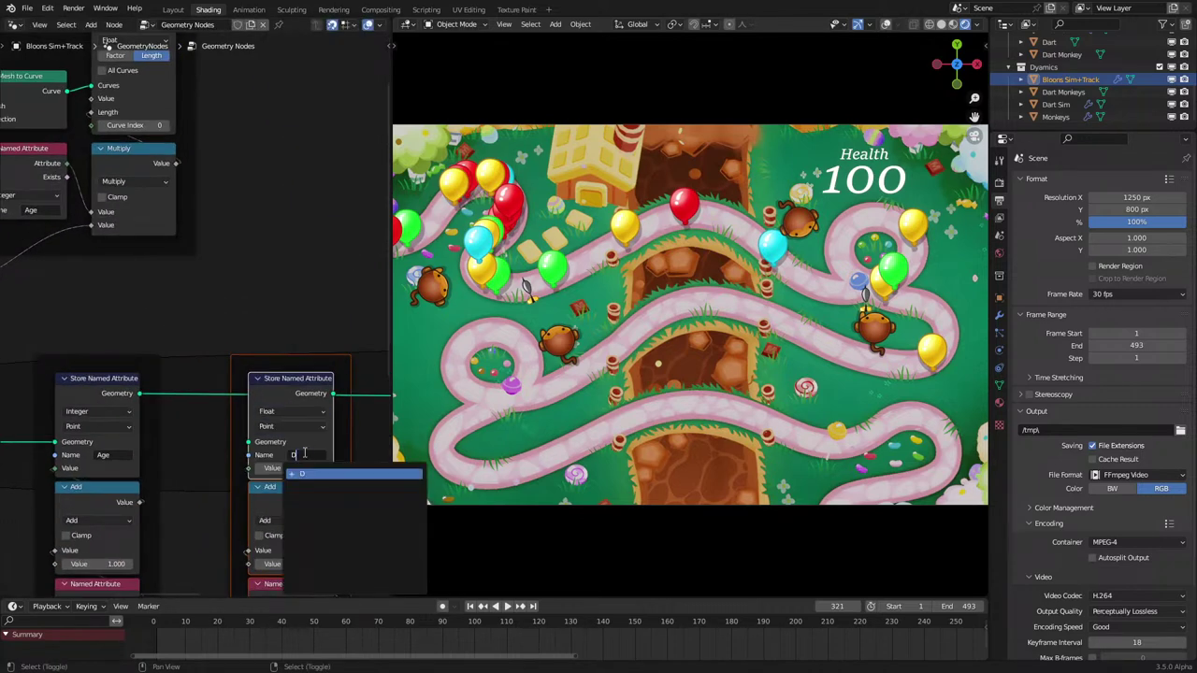
type("Distance")
key("Return")
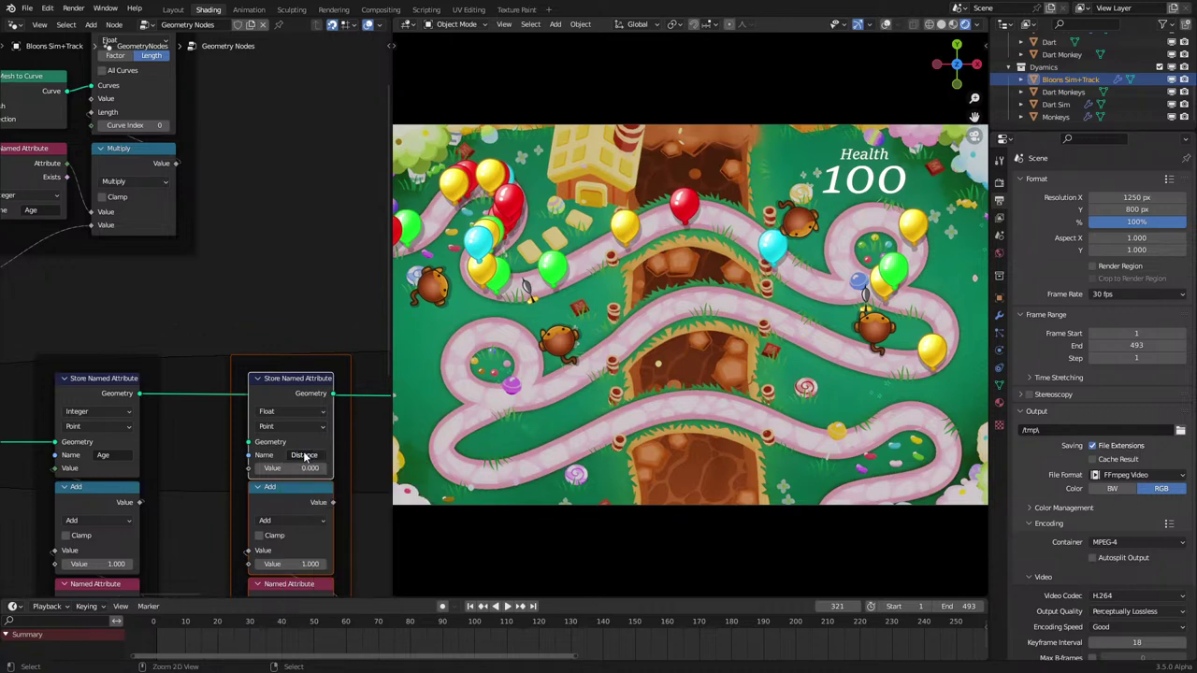
middle_click_drag(304, 458, 285, 295)
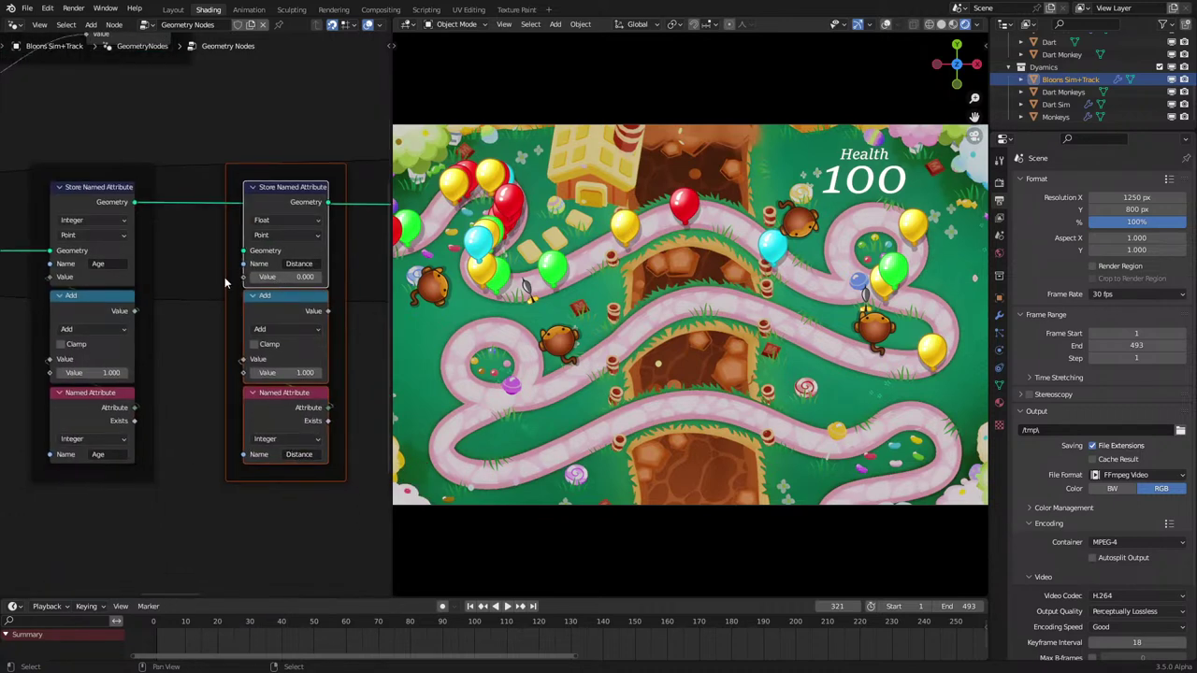
Step: Link the Age frame's geometry through the Distance Store Named Attribute node to Set Position, and move the Distance frame further right
scroll(224, 280, "down", 3)
middle_click_drag(209, 261, 159, 391)
left_click_drag(109, 363, 168, 391)
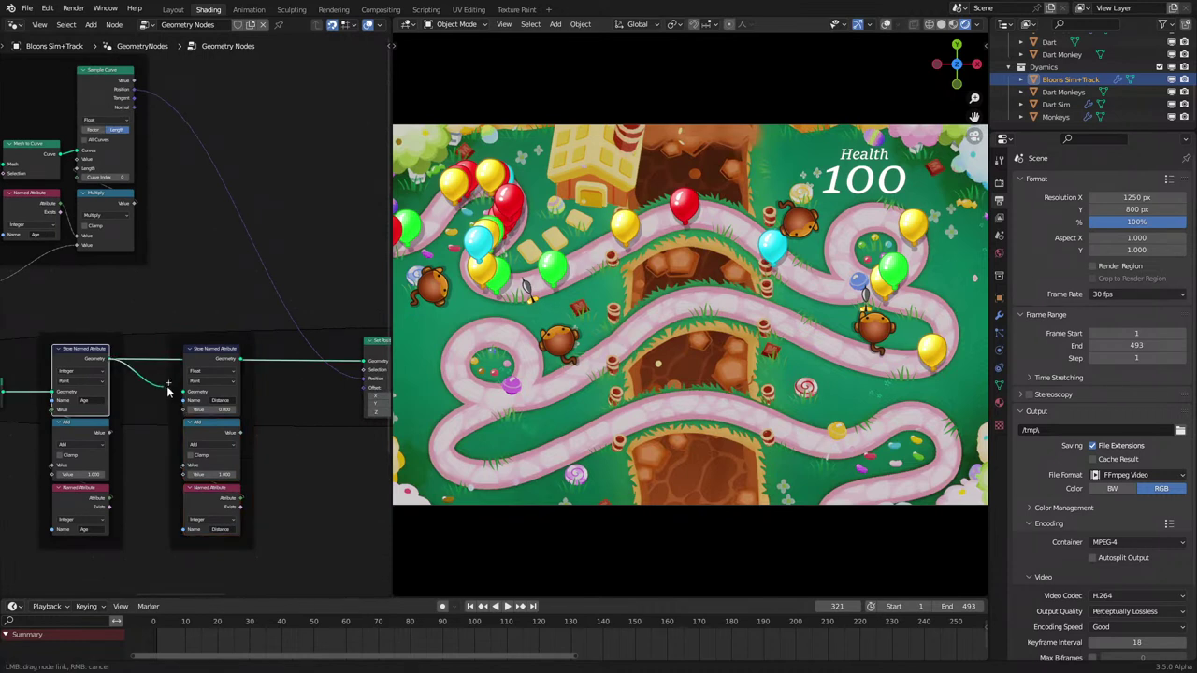
left_click_drag(240, 360, 338, 361)
left_click_drag(166, 337, 225, 349)
middle_click_drag(68, 396, 209, 377)
scroll(209, 376, "down", 2)
scroll(247, 217, "up", 1)
middle_click_drag(244, 227, 193, 242)
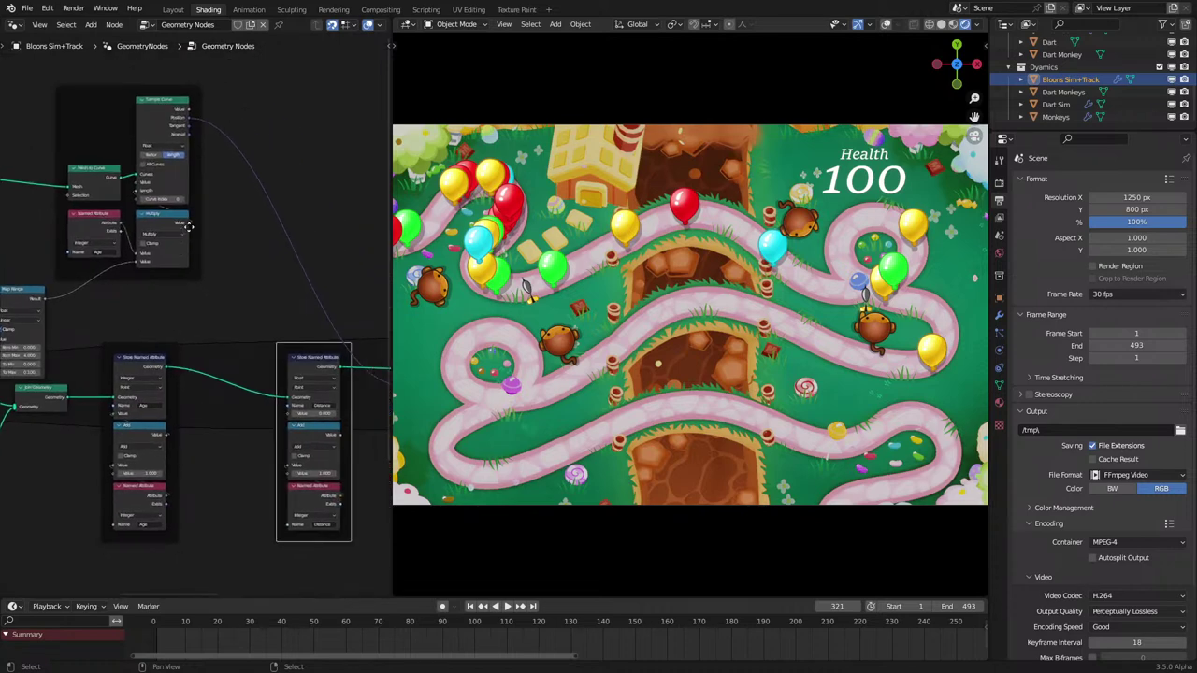
Step: Link the Multiply node's Value to the second input of the Distance Add node, and delete the frame around the Sample Curve nodes
left_click_drag(188, 223, 278, 422)
left_click_drag(288, 474, 288, 473)
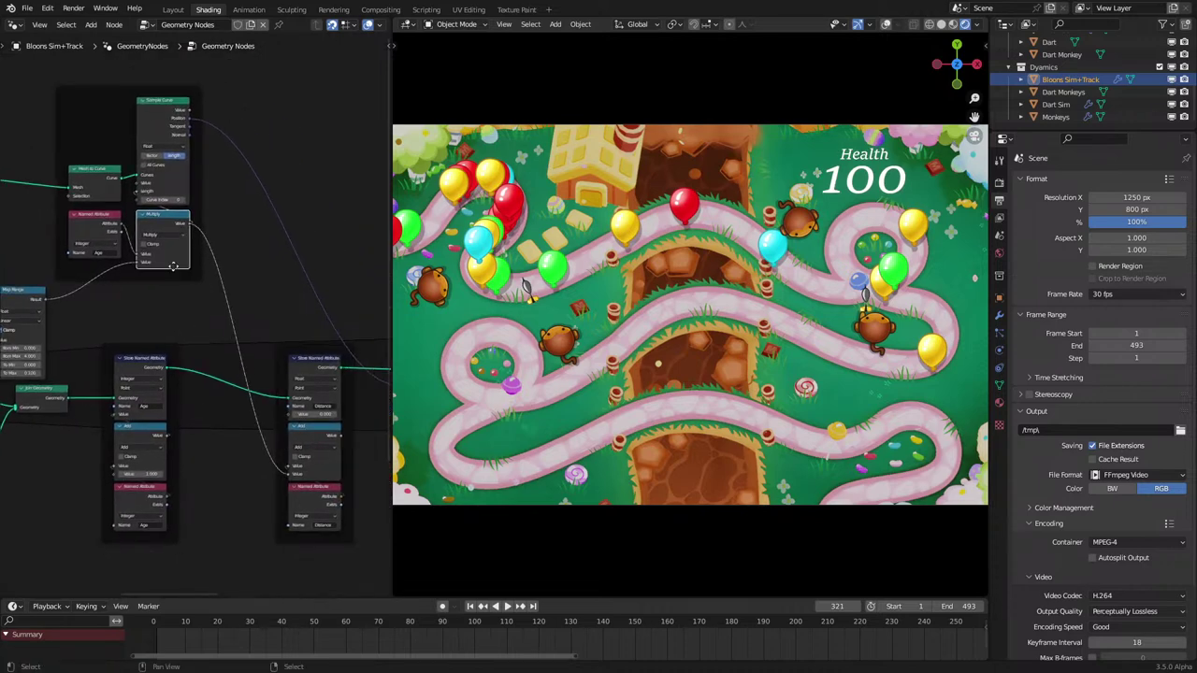
middle_click_drag(175, 264, 209, 350)
scroll(196, 313, "down", 3)
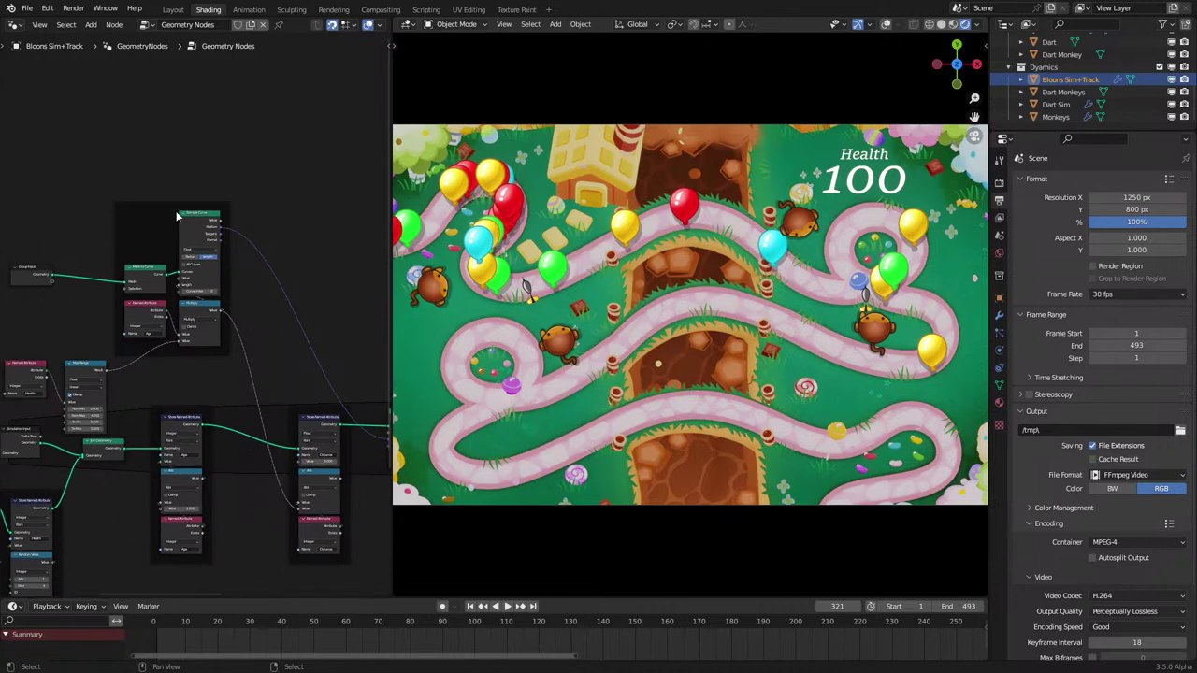
left_click(152, 206)
key("x")
Step: Move the spawning nodes, Simulation Input, Join Geometry and Age frame further left along X to widen the gap before the Distance frame
scroll(140, 327, "down", 7)
middle_click_drag(138, 343, 191, 294)
scroll(167, 387, "down", 3)
key("a")
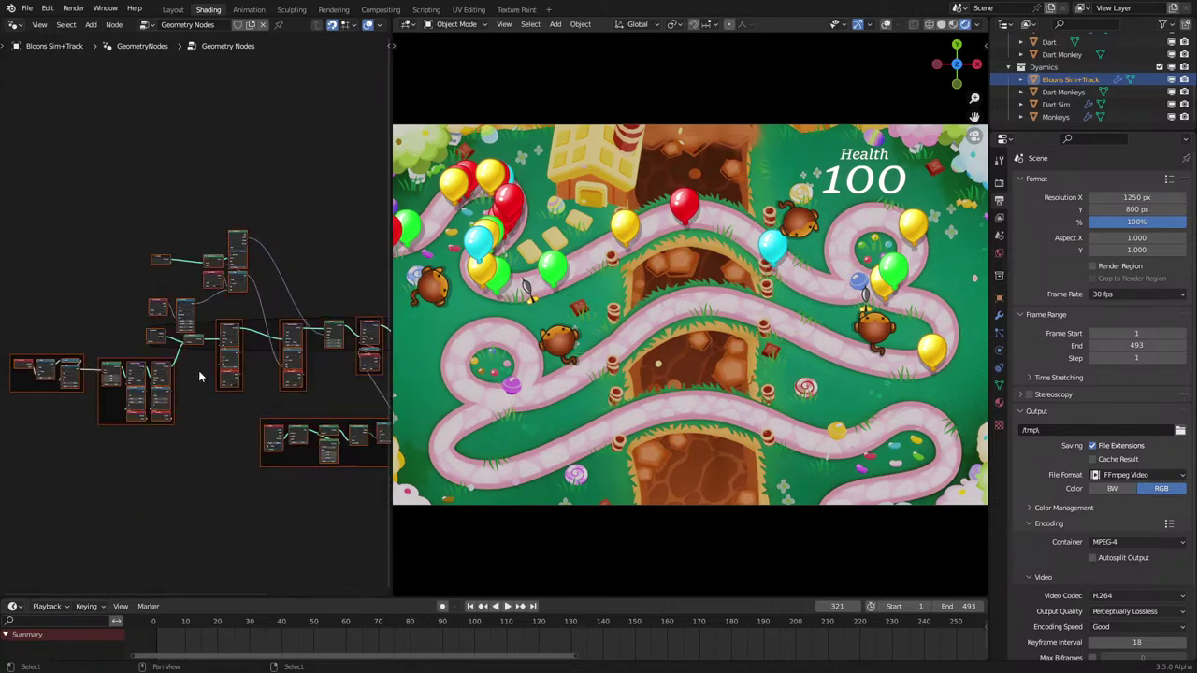
key("a")
key("c")
left_click_drag(195, 389, 63, 389)
key("Escape")
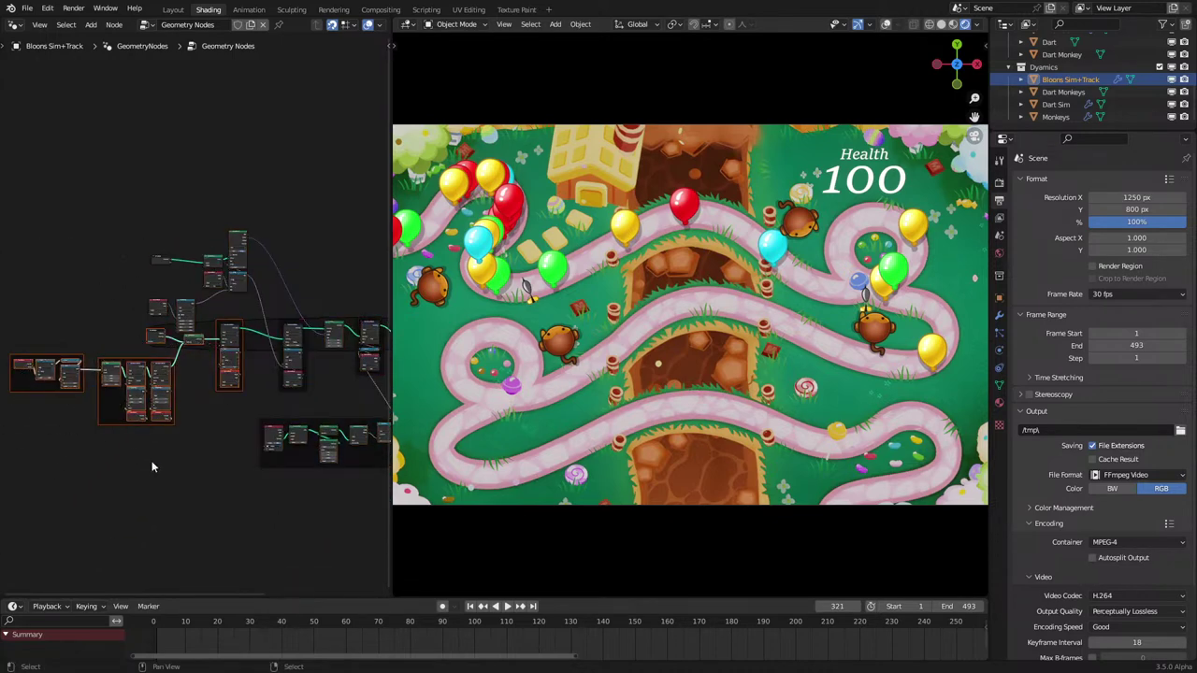
scroll(156, 280, "up", 3)
Step: Gather the Health and Age Named Attribute, Map Range and Multiply nodes together and place them just before the Distance frame
key("c")
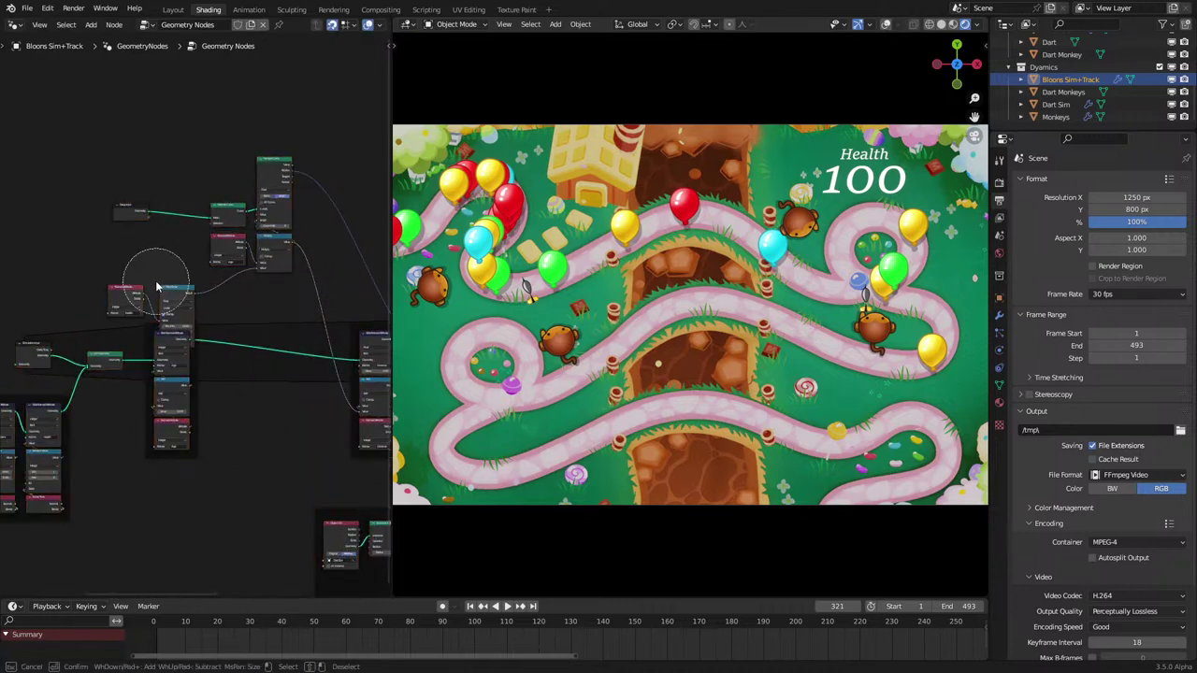
left_click(156, 283)
key("Escape")
key("g")
left_click(249, 282)
key("c")
left_click(250, 282)
key("Escape")
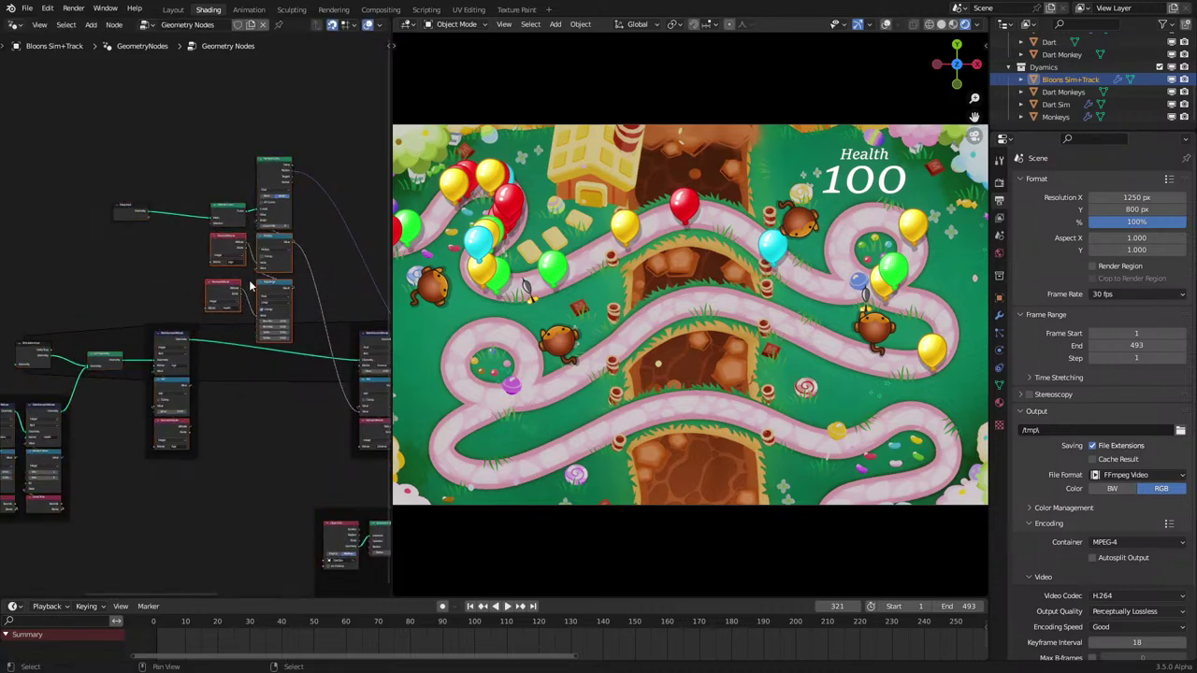
key("g")
left_click(266, 433)
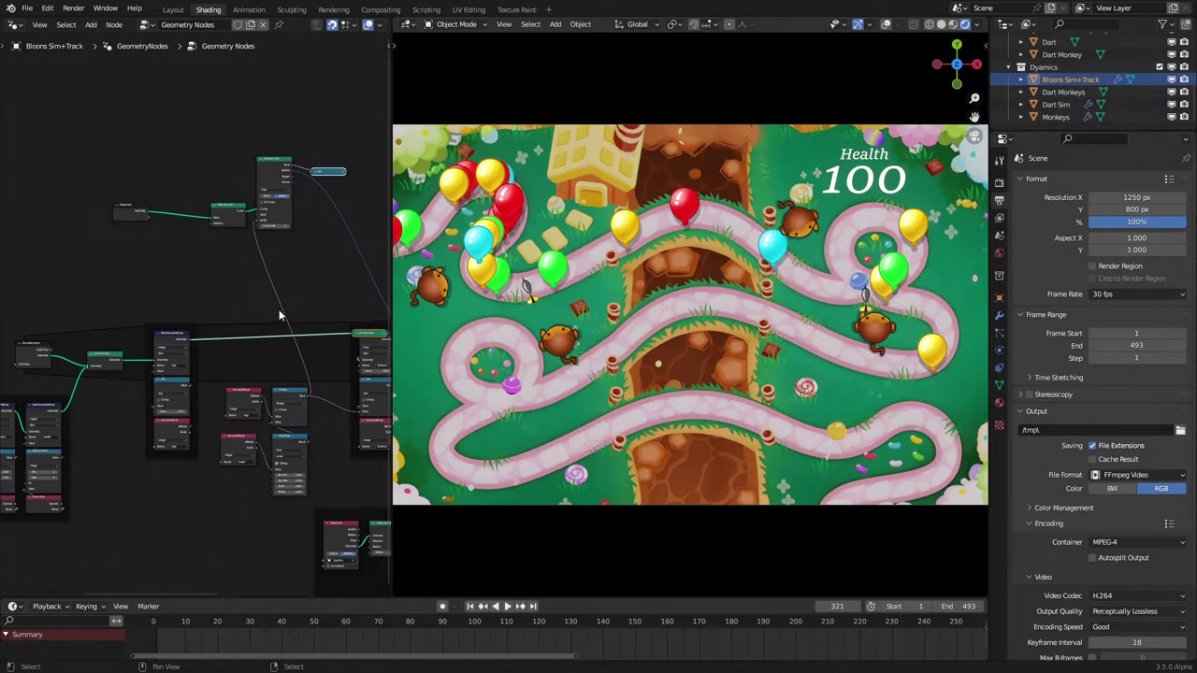
key("ctrl+z")
middle_click_drag(281, 395, 216, 465)
scroll(217, 467, "up", 4)
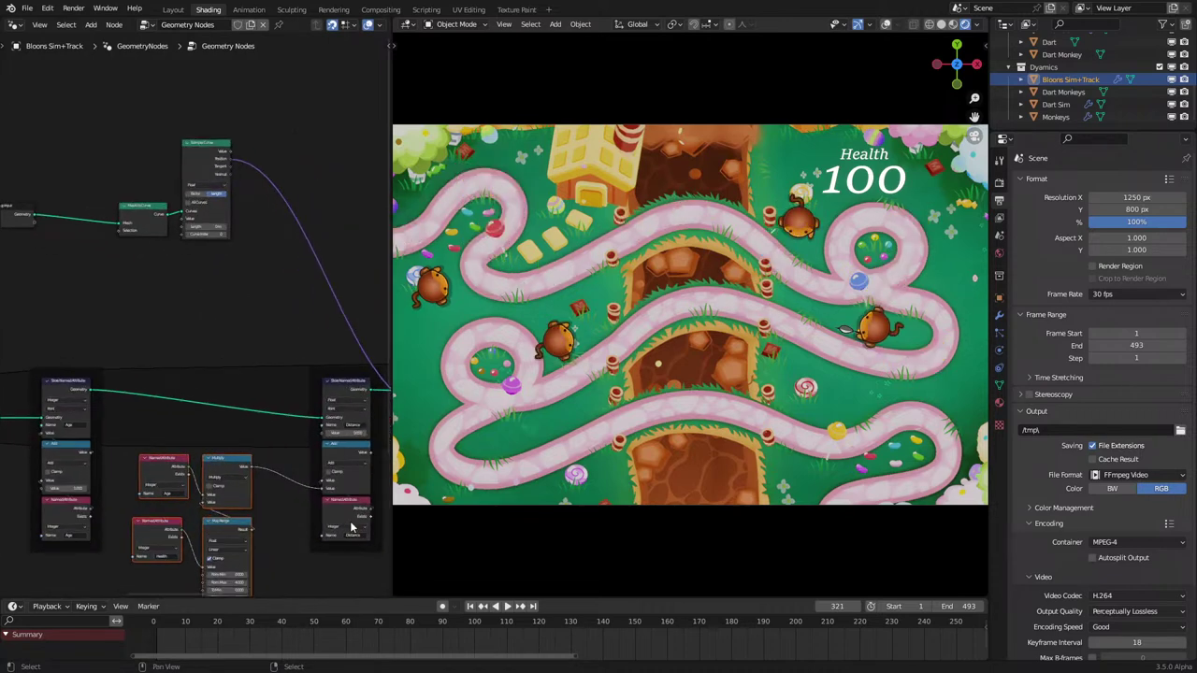
Step: Duplicate the Distance Named Attribute as a Float node beneath Sample Curve, link it to Length, and restart the simulation
left_click(342, 516)
key("shift+d")
left_click(256, 257)
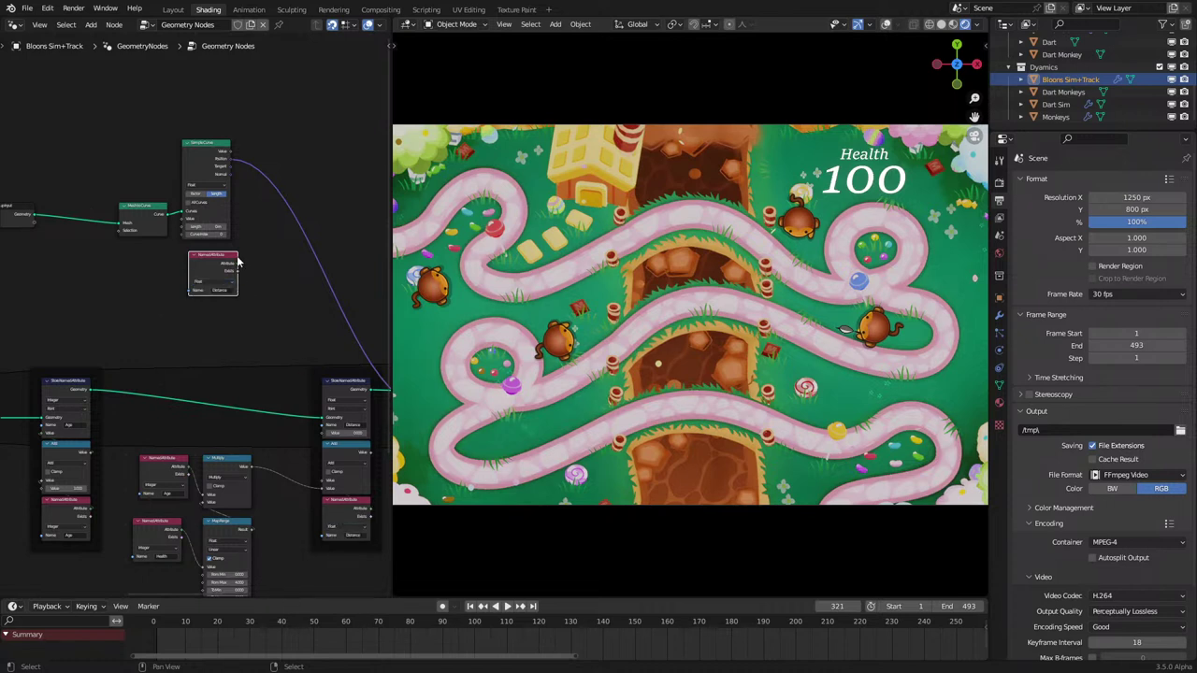
left_click_drag(190, 227, 194, 254)
key("space")
left_click(145, 651)
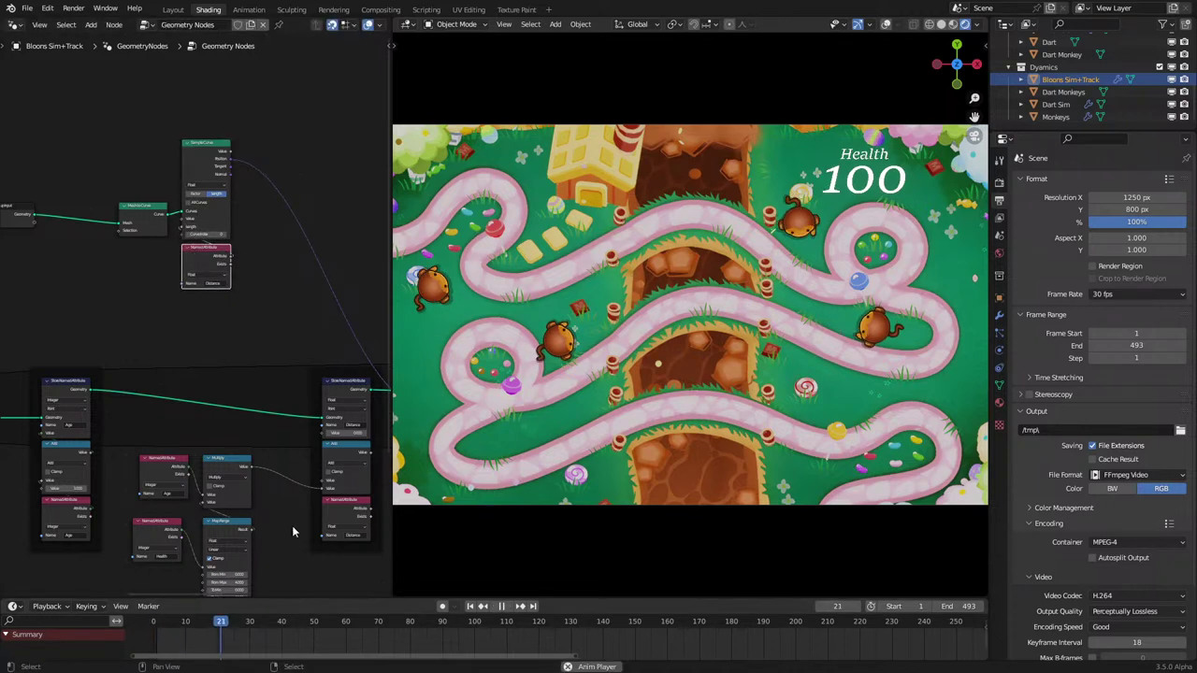
key("space")
Step: Link the Add node's Value to the Distance Store Named Attribute node's Value and play the simulation
middle_click_drag(235, 487, 218, 368)
scroll(216, 369, "up", 6)
middle_click_drag(289, 408, 204, 432)
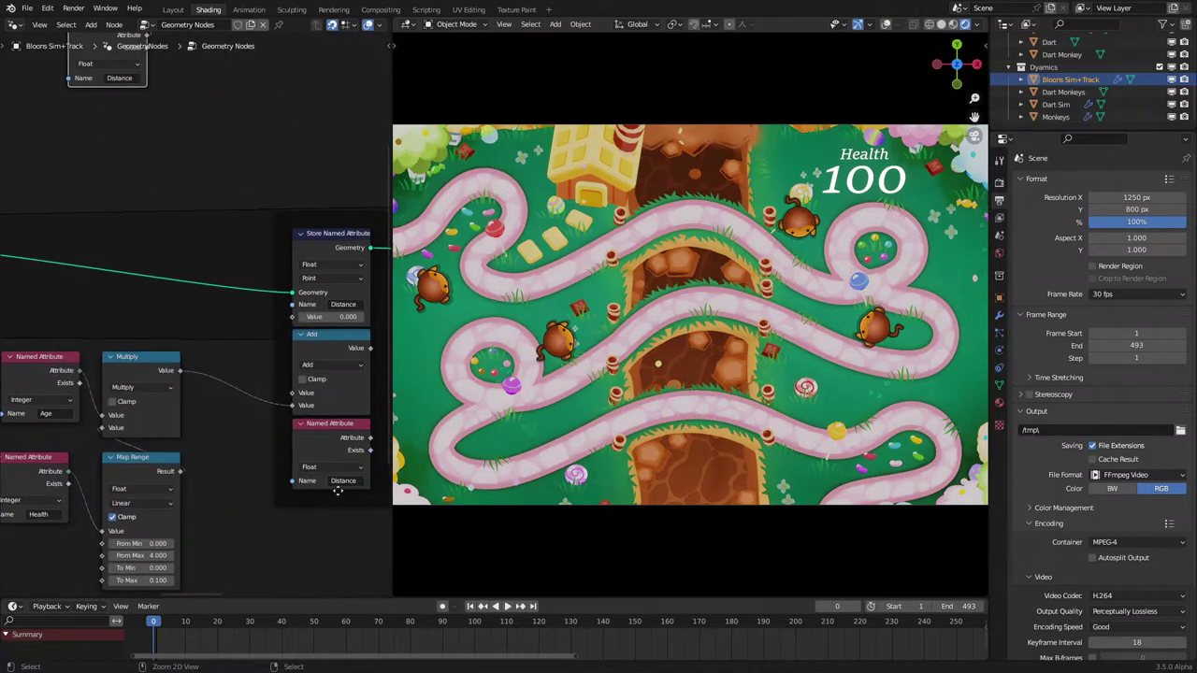
left_click_drag(369, 349, 302, 325)
key("space")
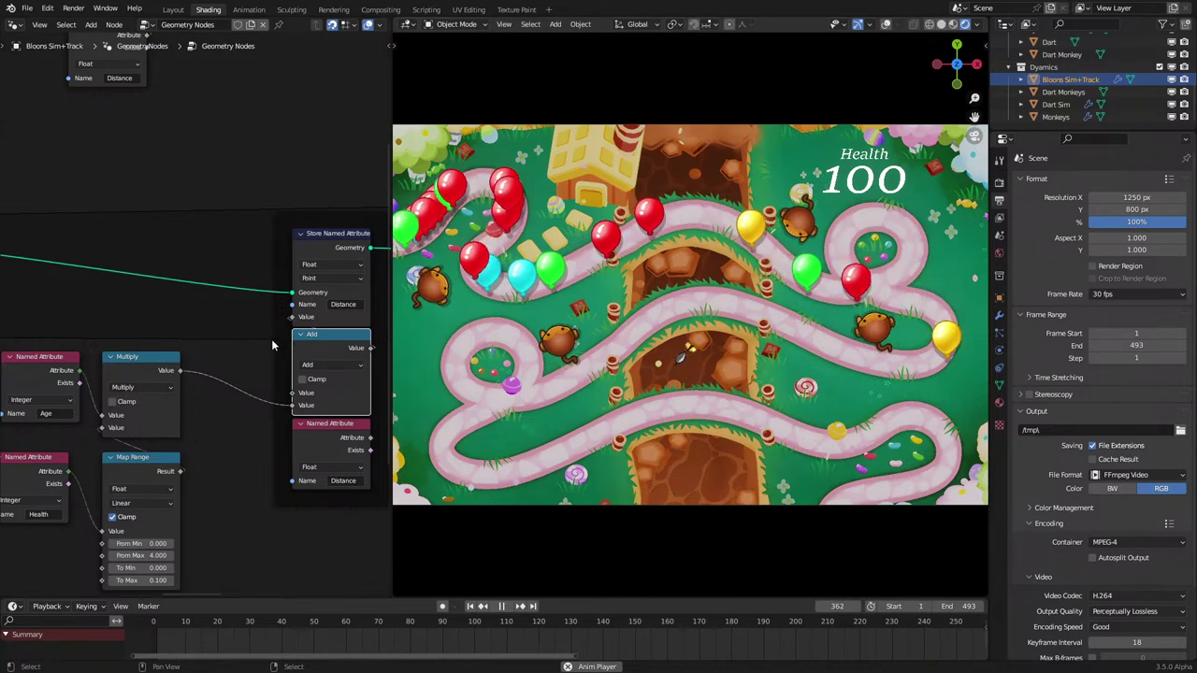
Step: Collapse the Add node, tuck the Distance Named Attribute beneath it, link Attribute to Add's first input, and replay from frame 0
left_click(301, 335)
left_click_drag(302, 336, 302, 347)
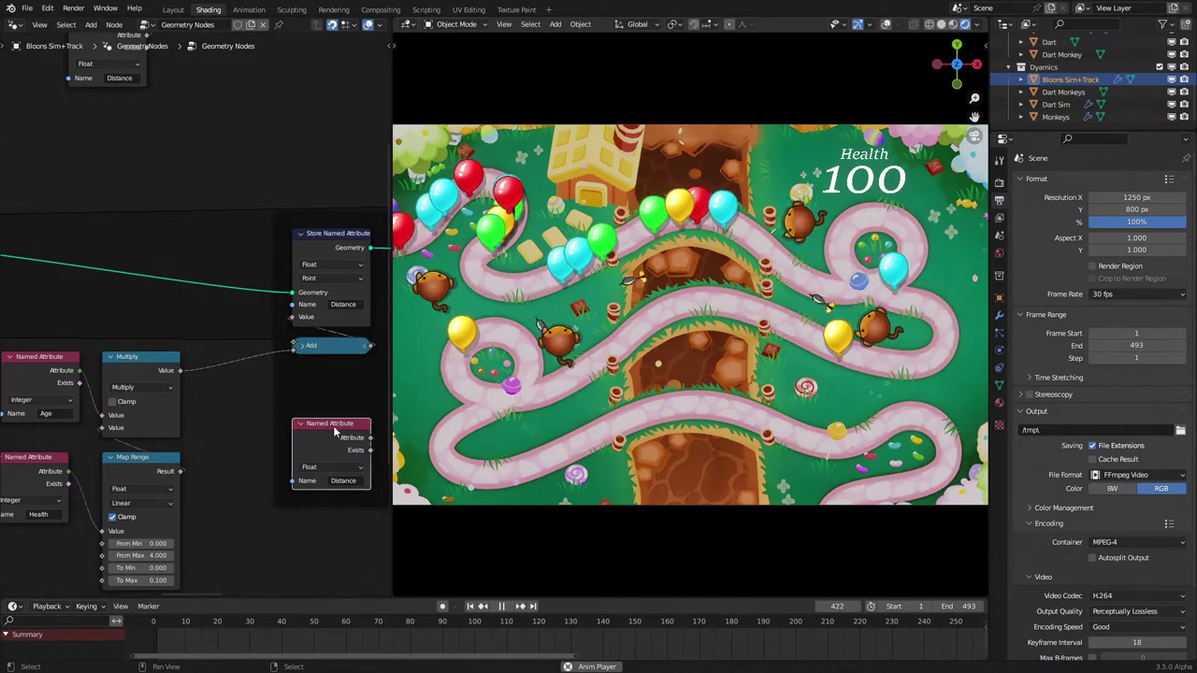
left_click_drag(333, 425, 330, 370)
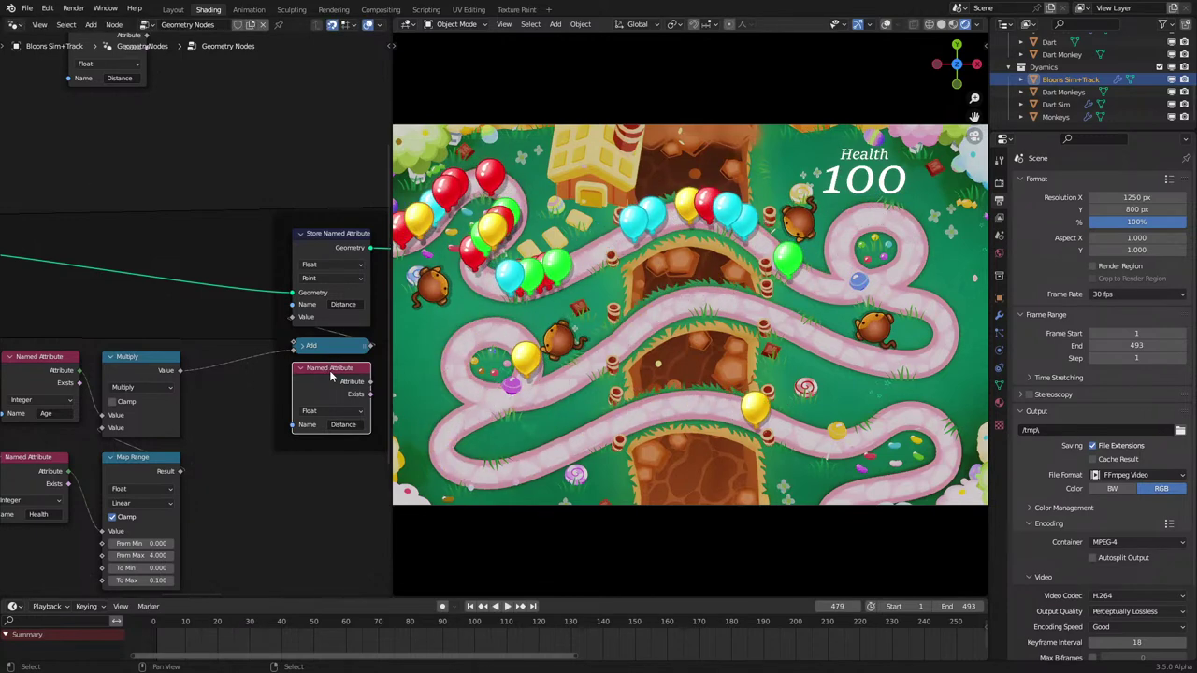
key("space")
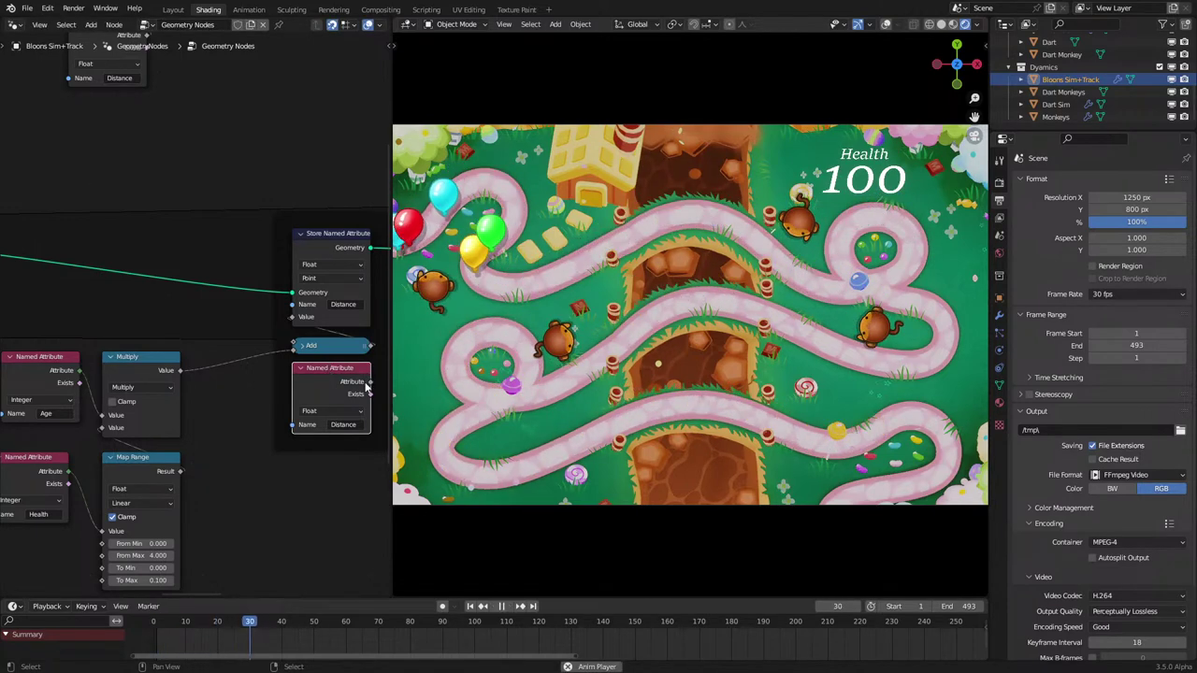
key("space")
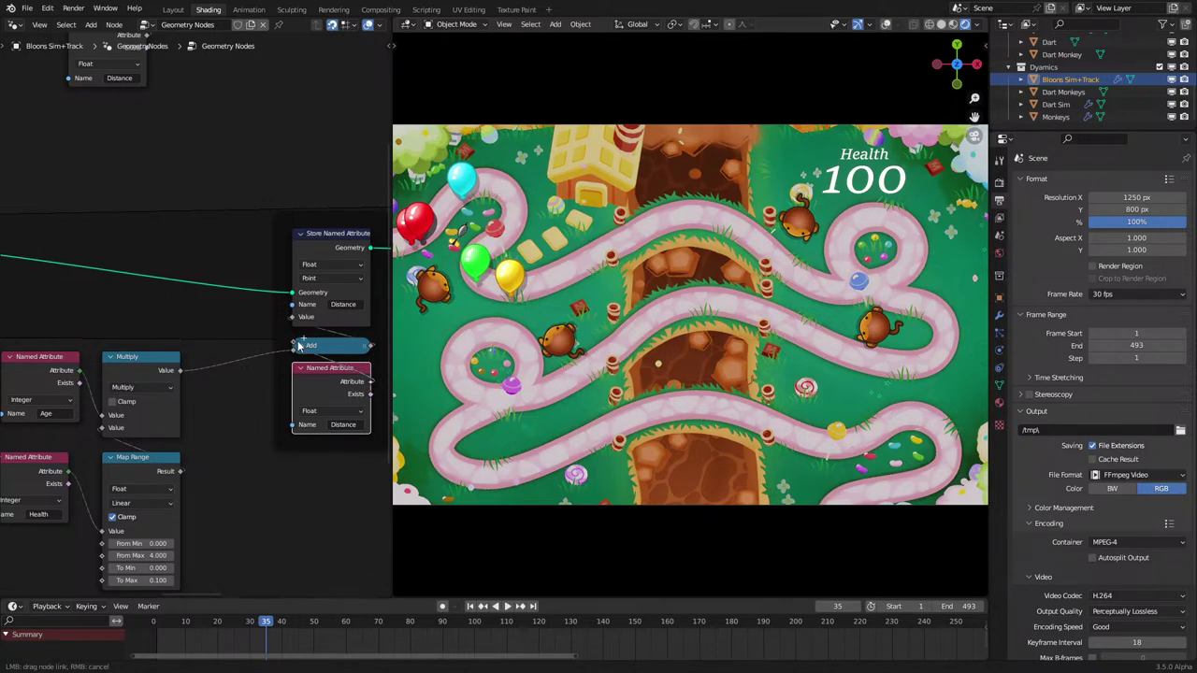
key("space")
key("space")
left_click_drag(173, 656, 141, 655)
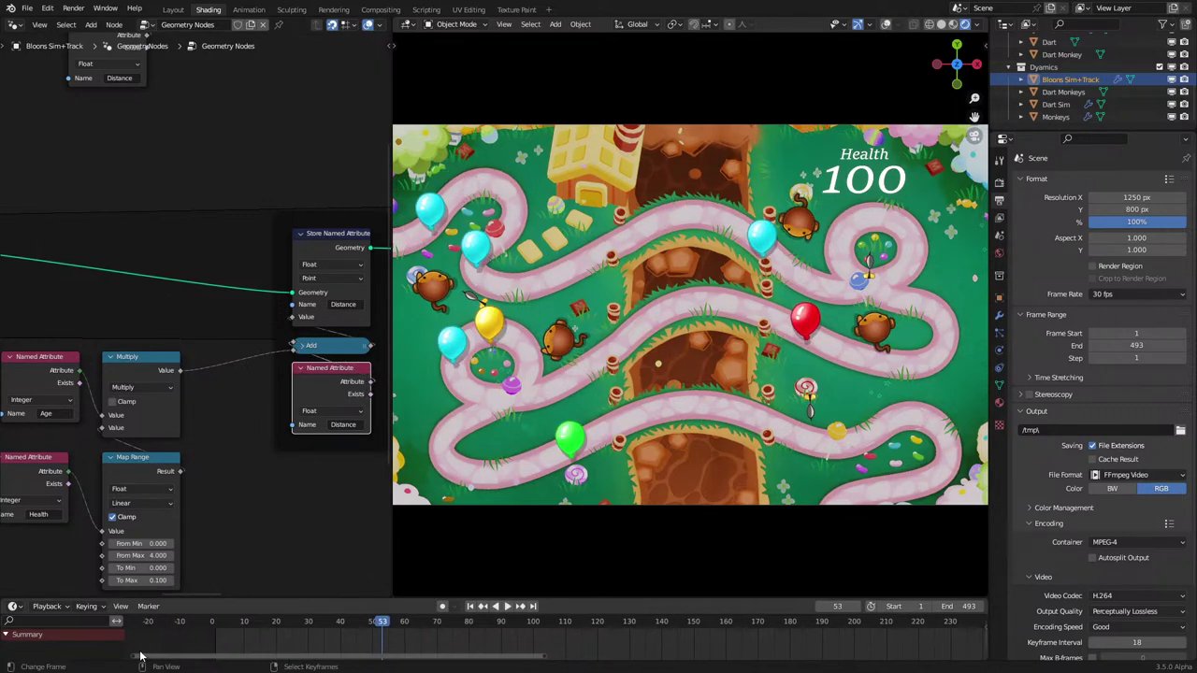
left_click(153, 641)
Step: Link Map Range's Result directly to the Add node's second input, and delete the Multiply and Age Named Attribute nodes
middle_click_drag(130, 374, 120, 409)
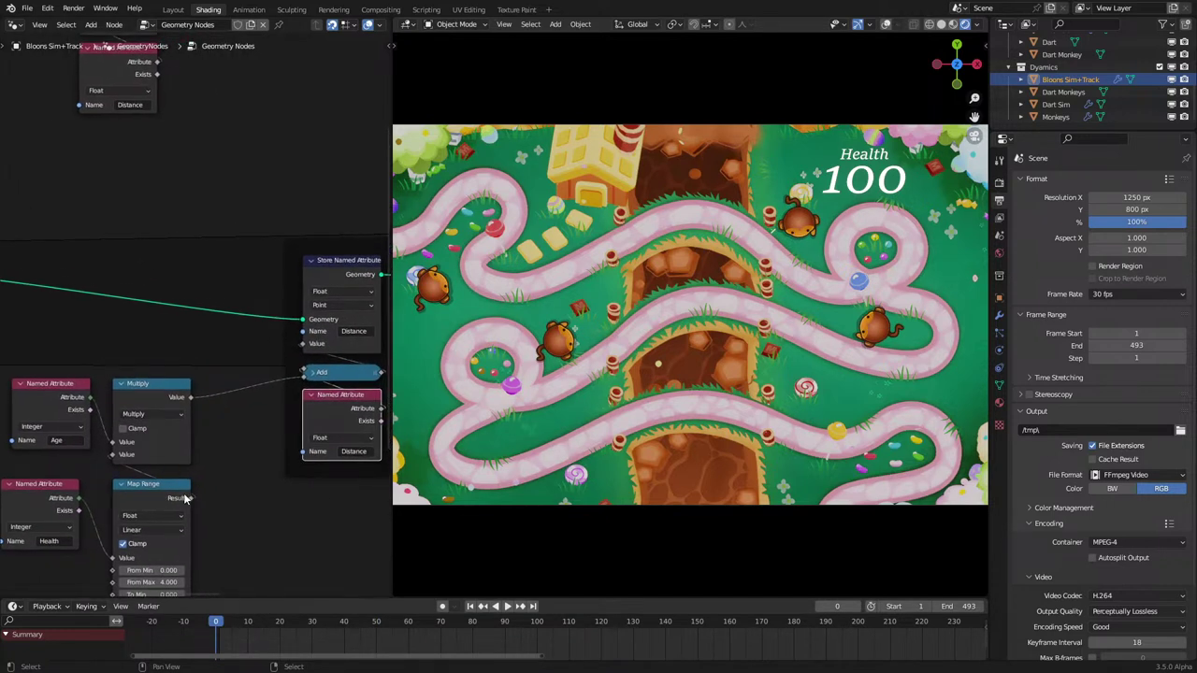
middle_click_drag(173, 483, 197, 448)
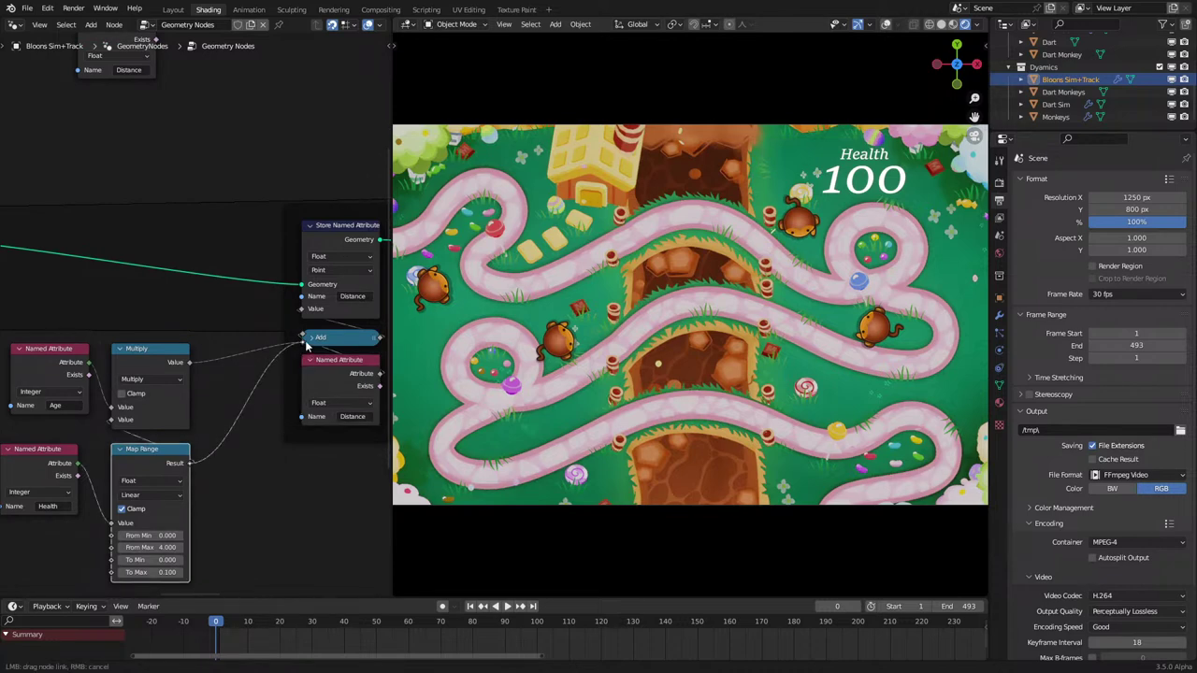
left_click_drag(75, 331, 155, 417)
key("x")
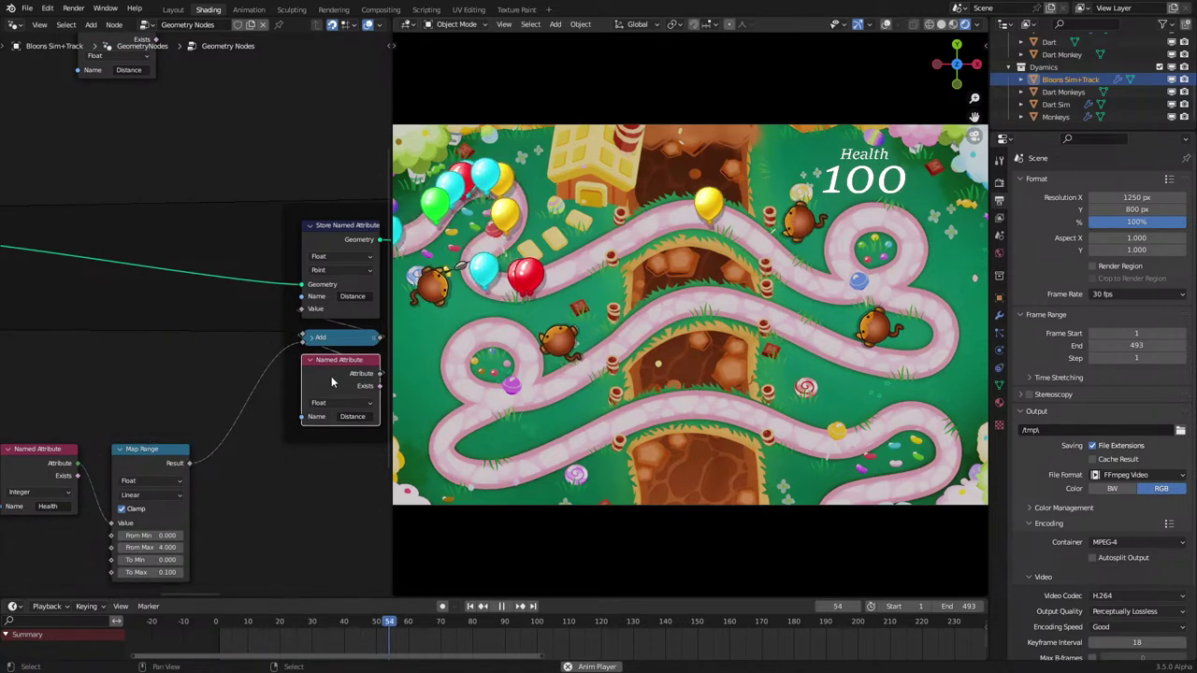
Step: Expand the Add node and rearrange it and the Distance Named Attribute node beneath Store Named Attribute
left_click_drag(331, 381, 315, 436)
left_click(312, 339)
left_click_drag(319, 342, 316, 333)
left_click_drag(309, 437, 302, 388)
scroll(234, 397, "down", 3)
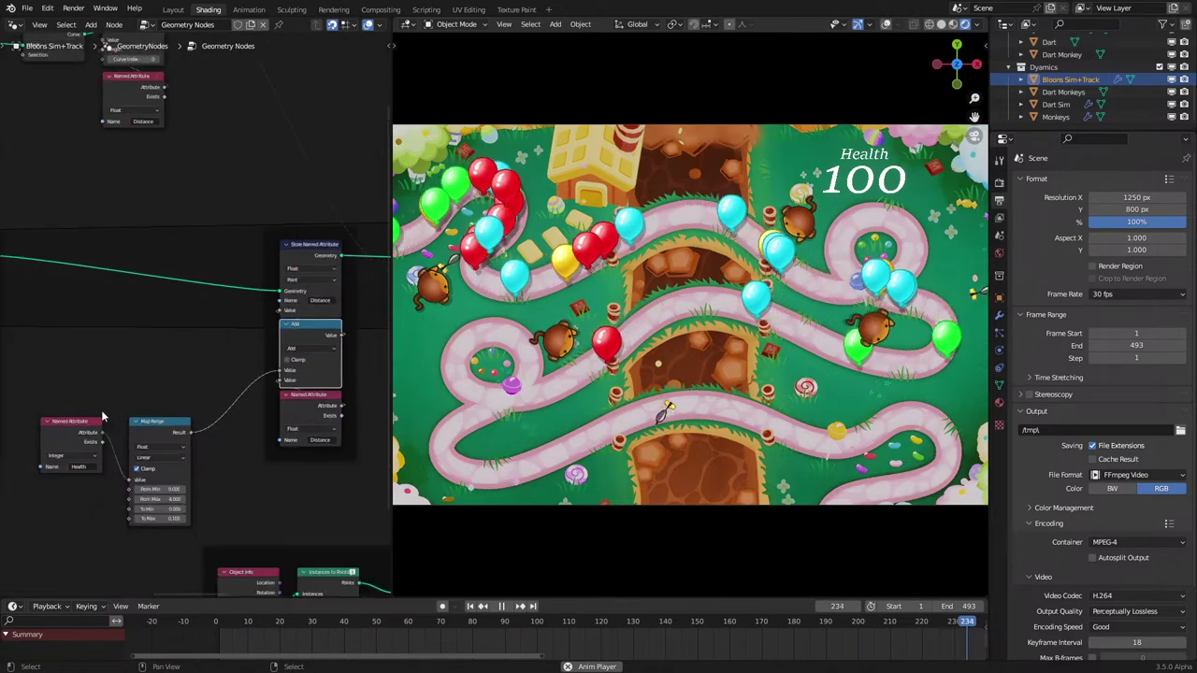
Step: Move the Health Named Attribute and Map Range nodes up beside the Distance Add node
left_click_drag(92, 386, 151, 481)
key("g")
left_click(214, 385)
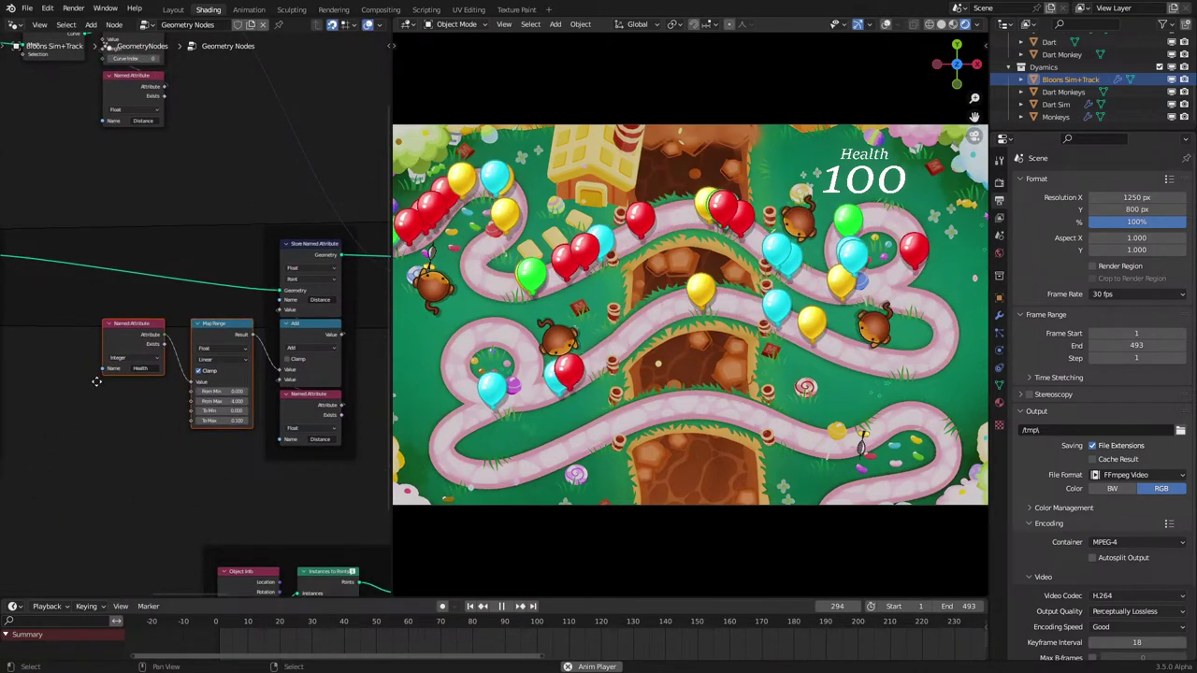
Step: Link Join Geometry directly to the Distance Store Named Attribute node, and delete the Age frame with its nodes
middle_click_drag(97, 380, 278, 427)
scroll(177, 369, "down", 1)
scroll(75, 344, "right", 3, "ctrl")
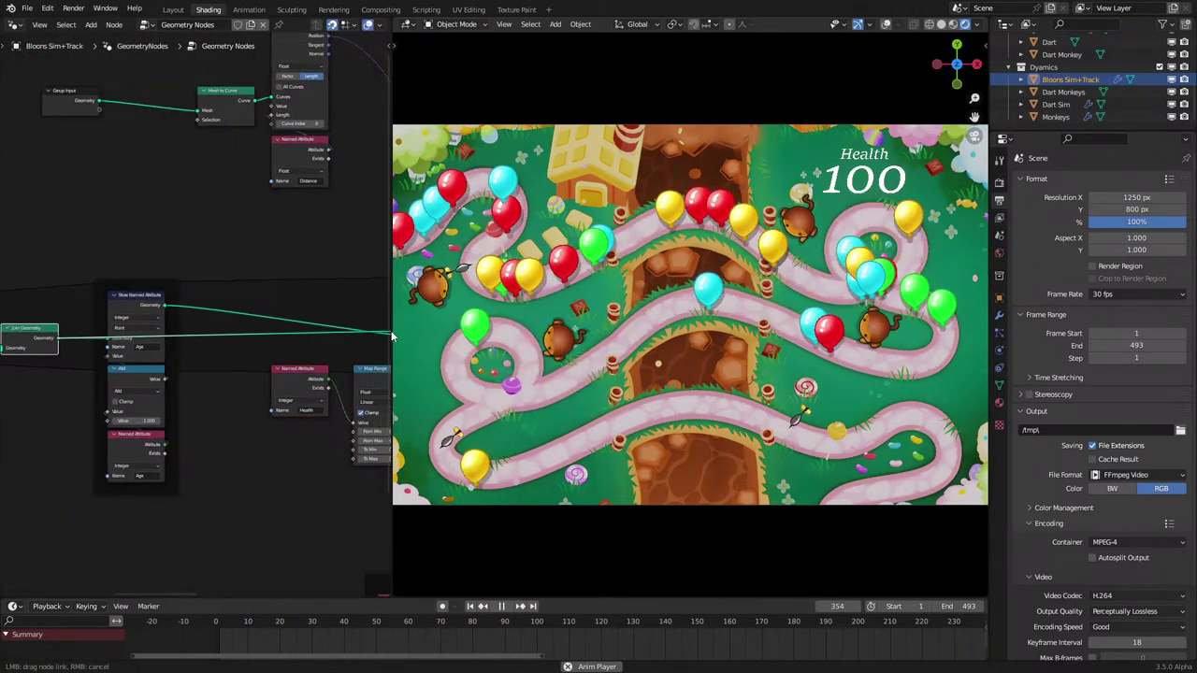
middle_click_drag(102, 343, 196, 368)
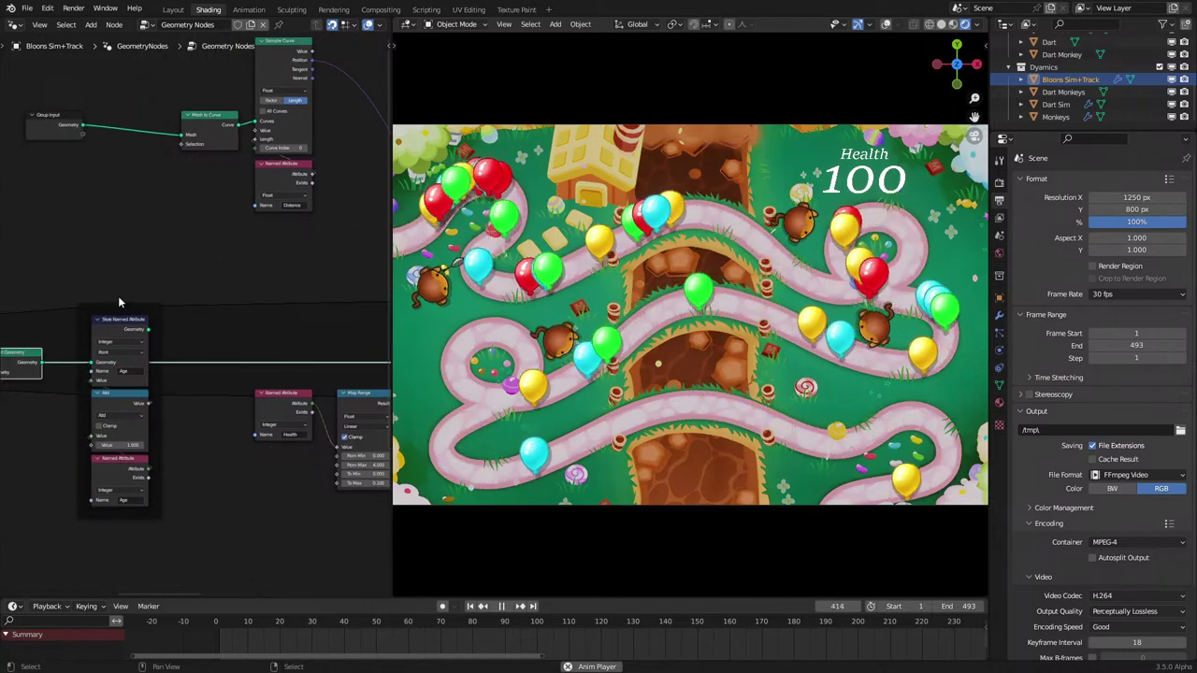
left_click_drag(118, 296, 180, 527)
key("x")
Step: Put the Health Named Attribute and Map Range nodes inside the Distance frame and tidy their spacing
scroll(225, 356, "down", 4)
middle_click_drag(239, 366, 179, 370)
scroll(187, 341, "up", 3)
left_click_drag(184, 368, 301, 460)
key("g")
left_click(333, 410)
key("g")
left_click_drag(266, 412, 230, 397)
left_click(223, 397)
Step: Move the spawning frames, Simulation Input and Join Geometry right, closer to the Distance frame
scroll(177, 394, "down", 4)
middle_click_drag(130, 391, 218, 398)
key("a")
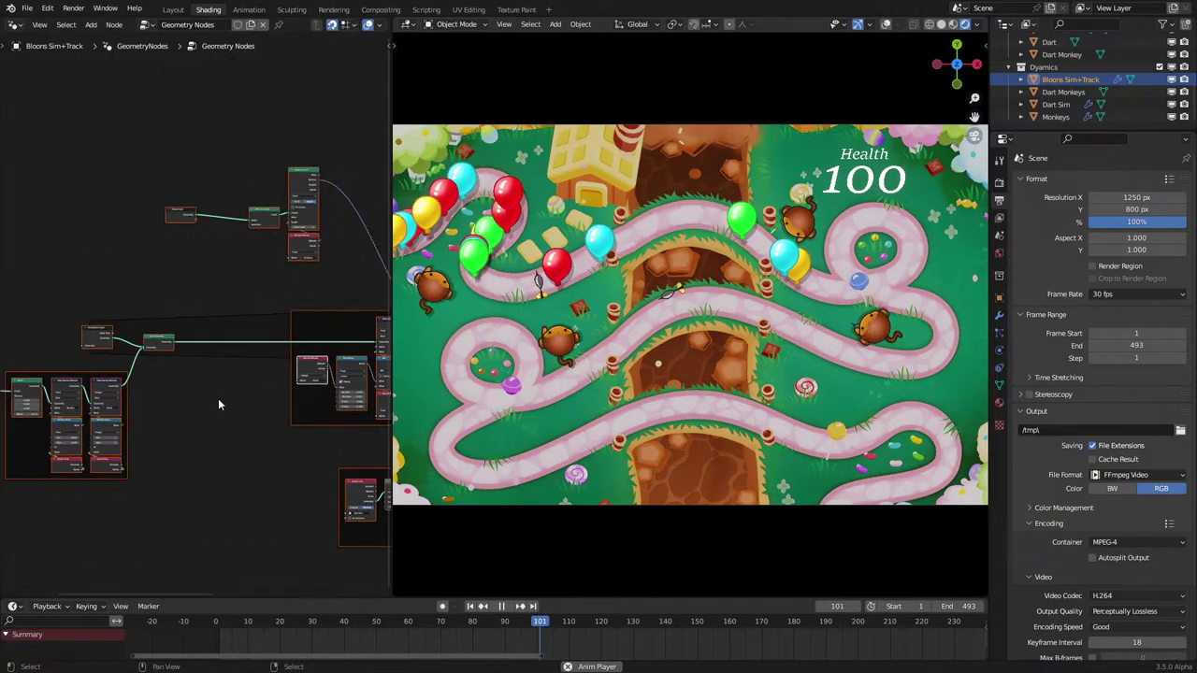
scroll(215, 398, "down", 1)
key("a")
key("c")
mouse_move(123, 373)
left_mouse_down()
mouse_move(114, 386)
mouse_move(79, 382)
left_mouse_up()
key("Escape")
scroll(110, 402, "down", 5)
key("c")
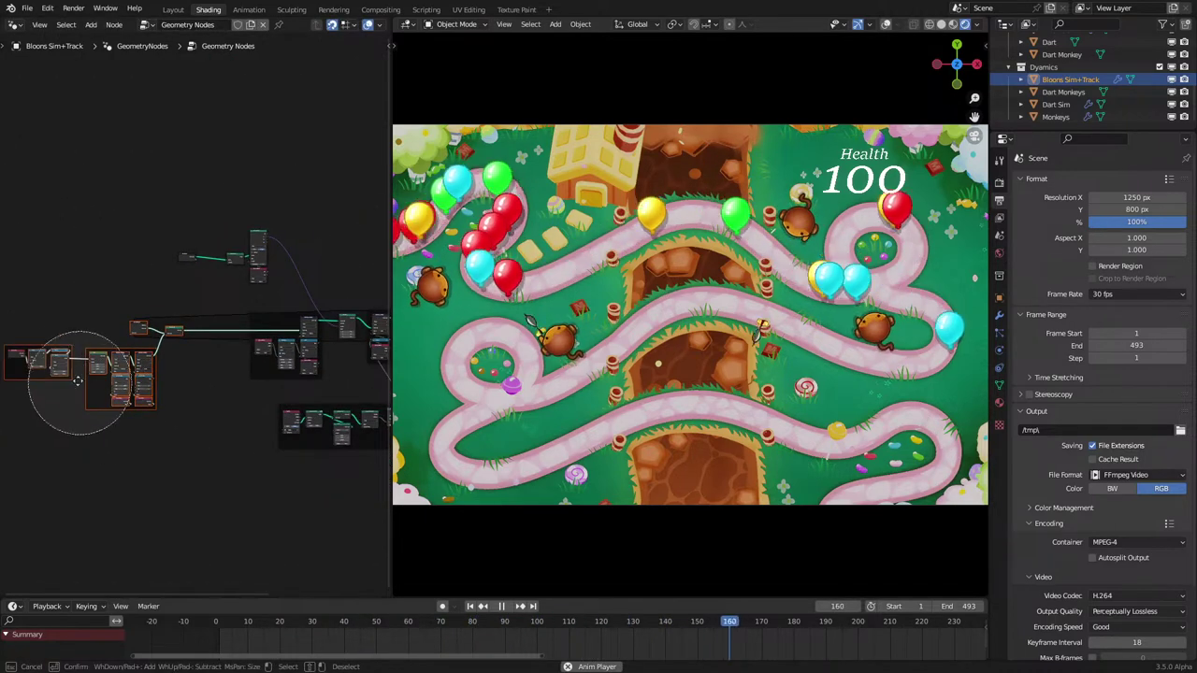
key("Escape")
key("g")
left_click(97, 426)
left_click(151, 456)
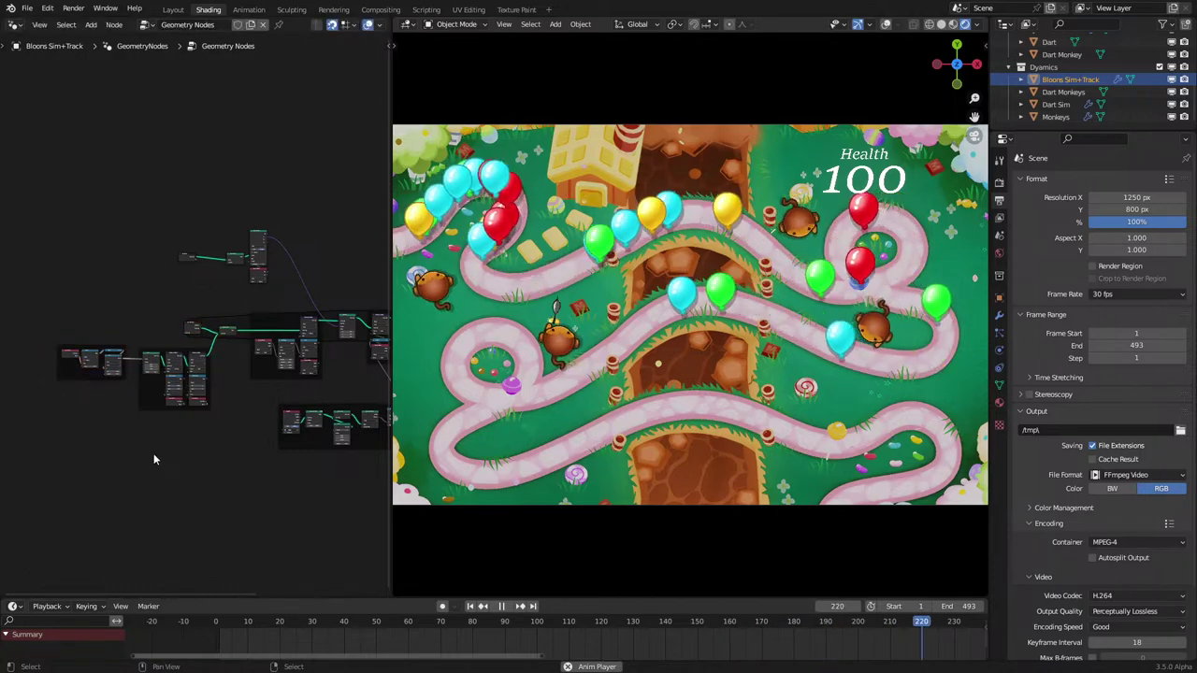
scroll(238, 430, "up", 7)
middle_click_drag(259, 424, 152, 429)
scroll(165, 476, "up", 10)
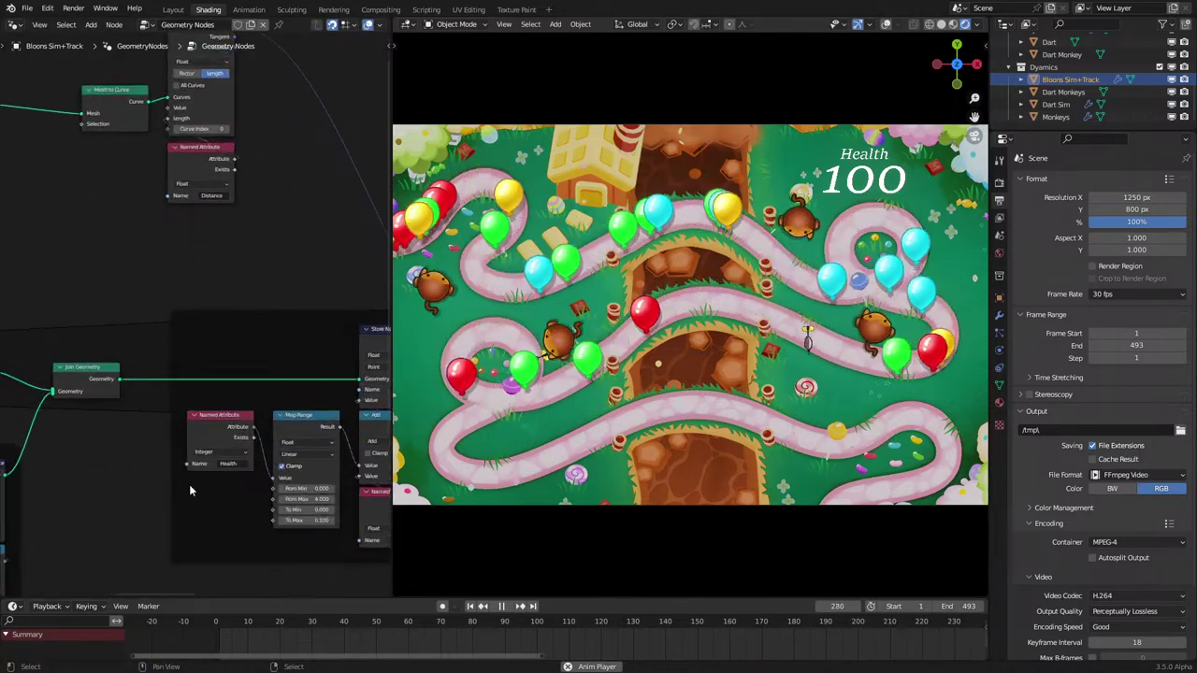
middle_click_drag(189, 484, 167, 457)
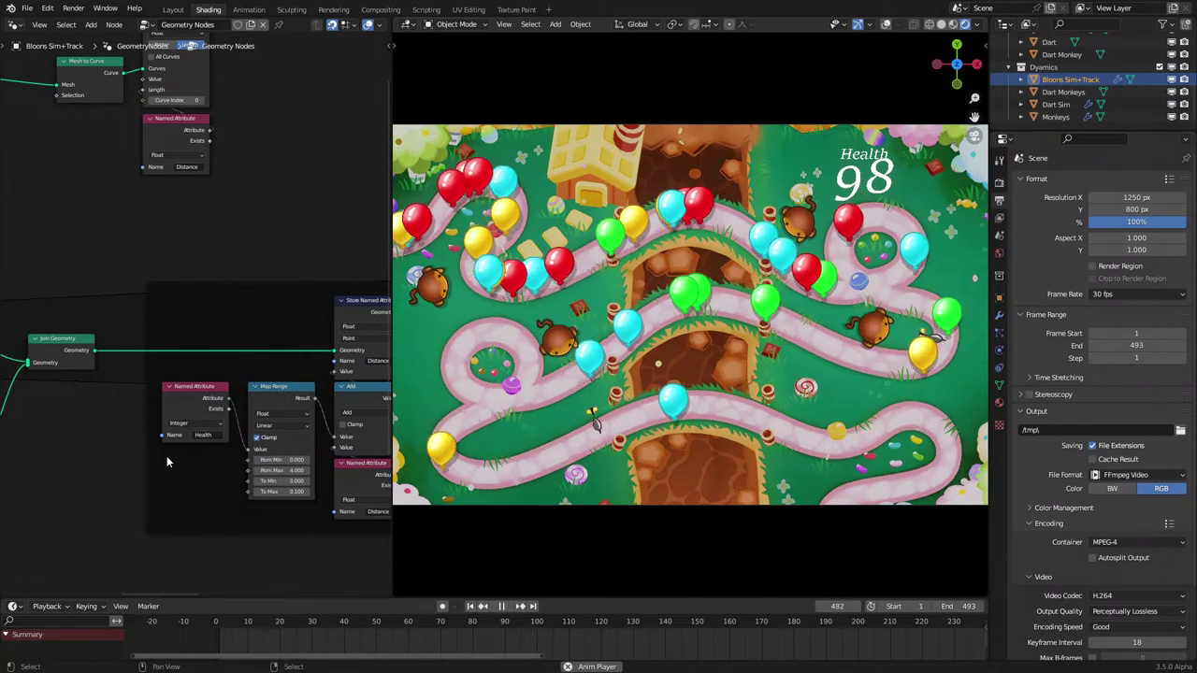
Step: Select the health counter text object and examine its String to Curves nodes, including their font and size settings
left_click(860, 190)
middle_click_drag(372, 320, 144, 328)
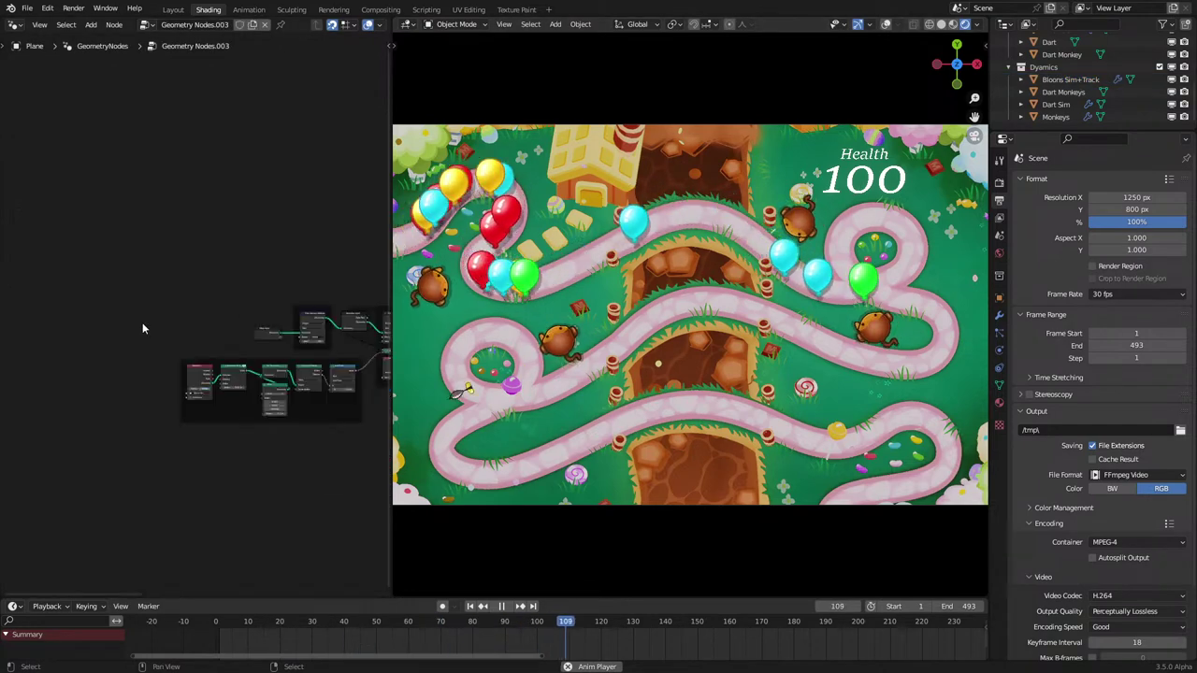
scroll(144, 328, "down", 6)
middle_click_drag(293, 353, 244, 337)
scroll(146, 349, "up", 5)
scroll(245, 338, "up", 8)
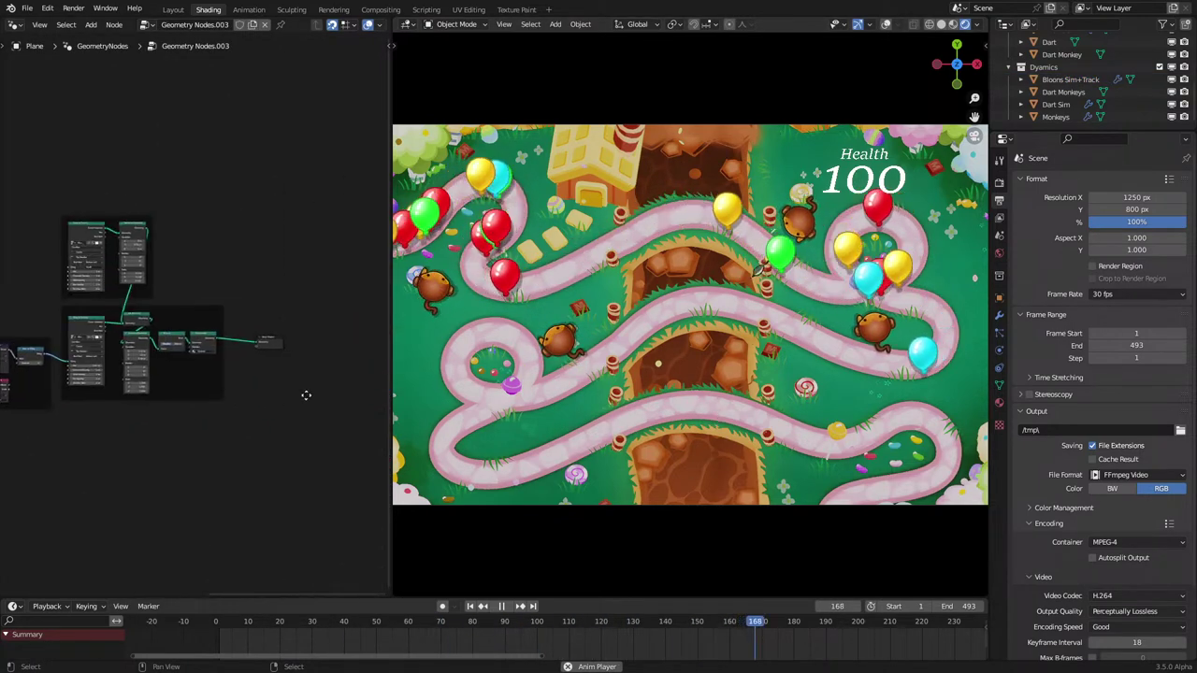
scroll(120, 353, "up", 1)
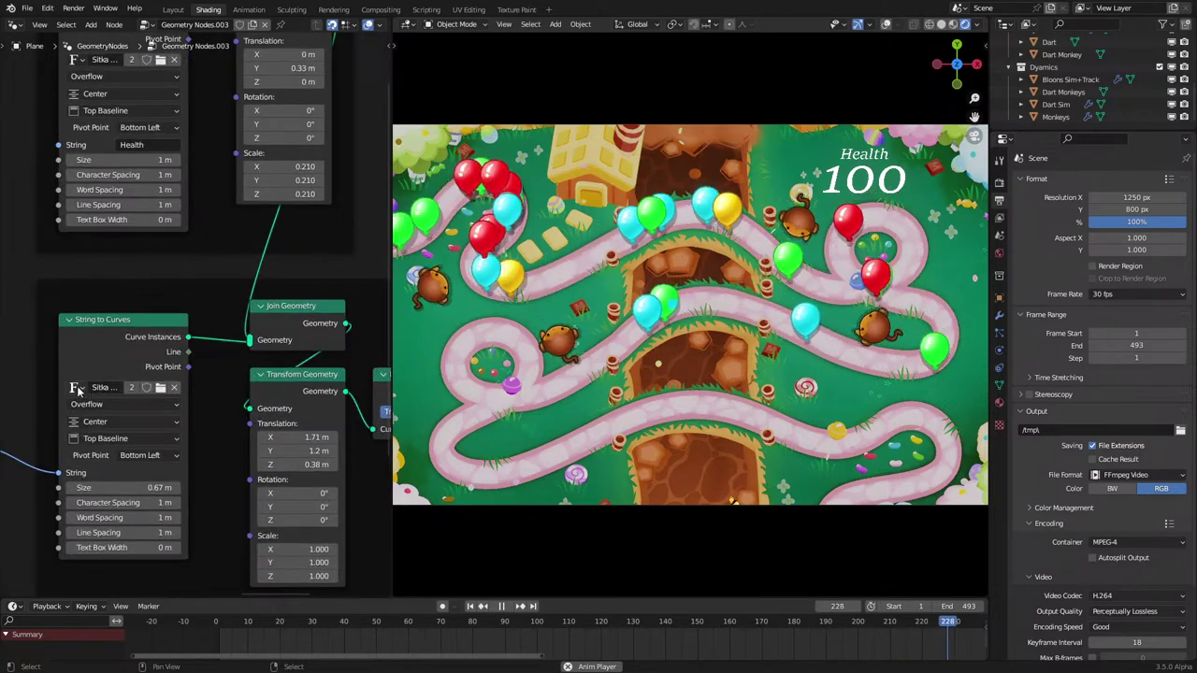
left_click(94, 376)
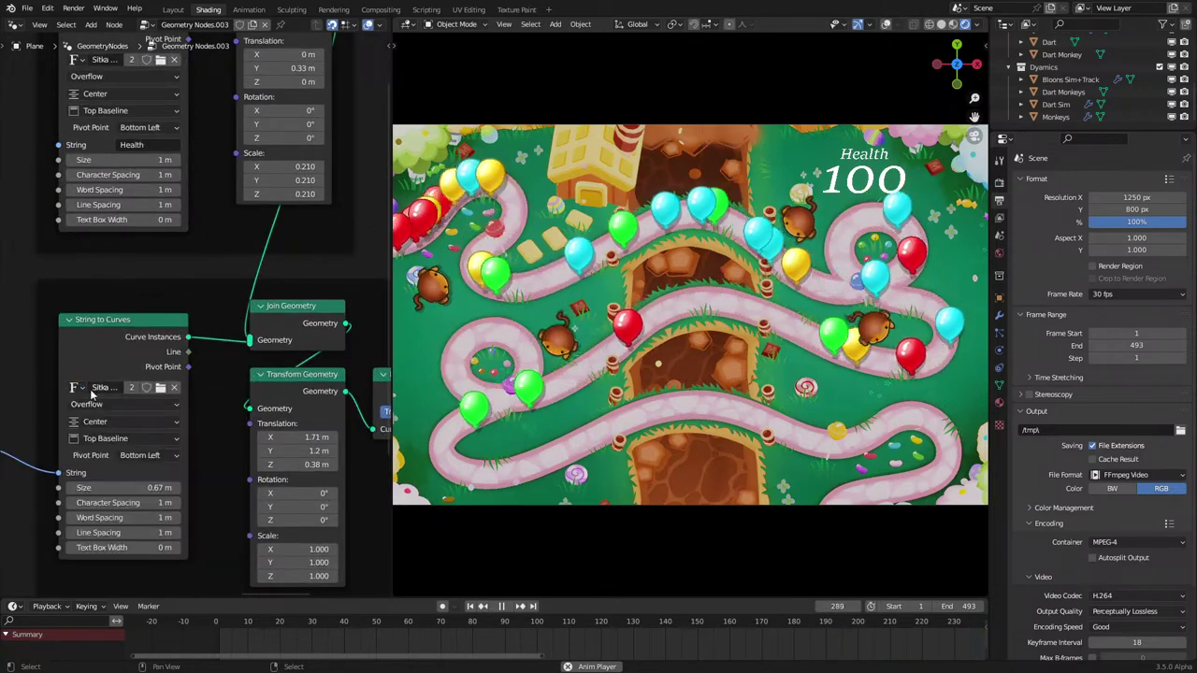
middle_click_drag(101, 301, 129, 387)
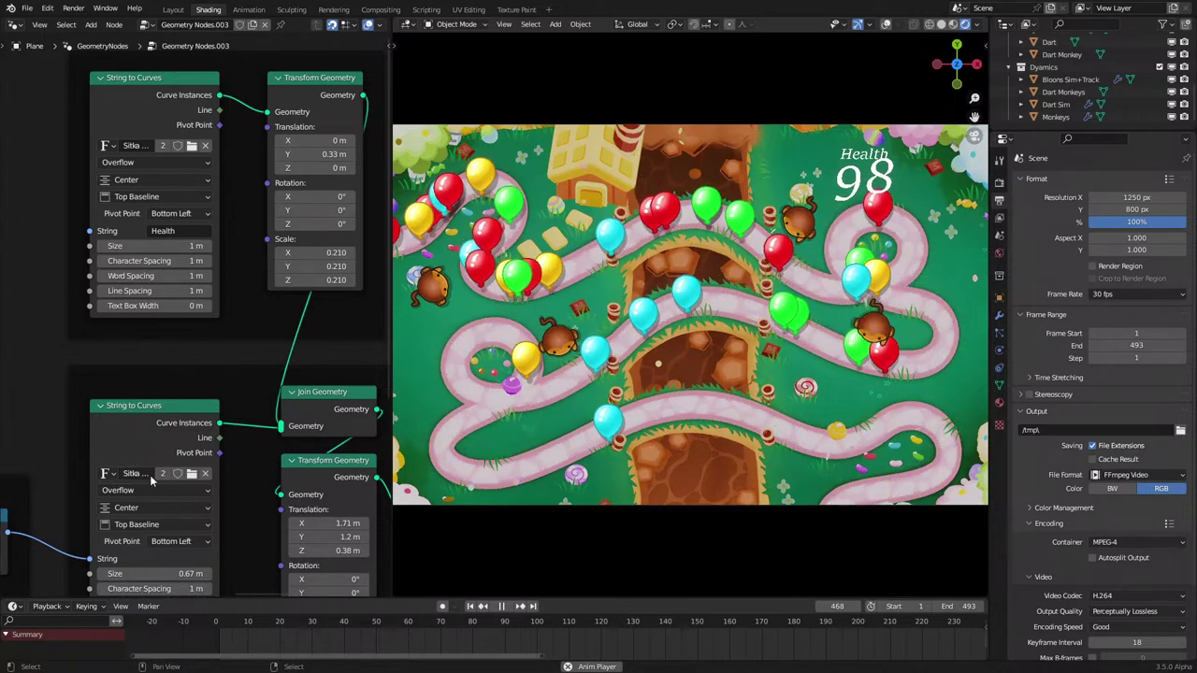
middle_click_drag(211, 503, 237, 420)
scroll(216, 449, "up", 1)
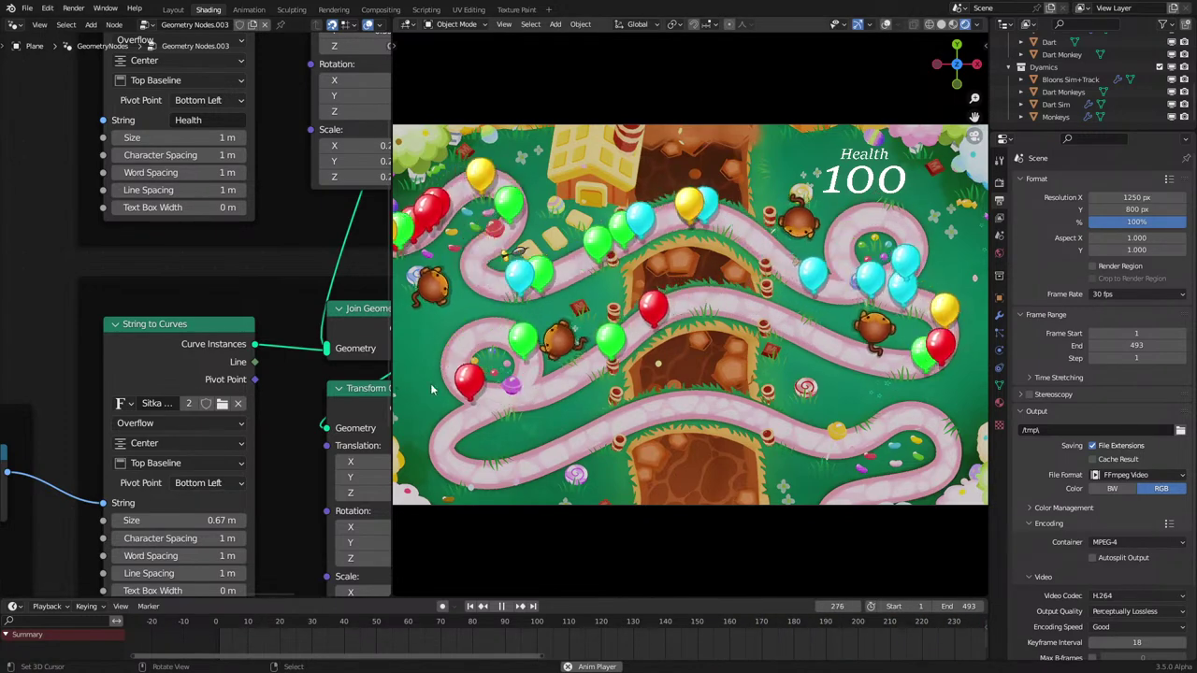
Step: Set the text size of the health number's String to Curves node to 0.54 m
scroll(645, 327, "down", 1)
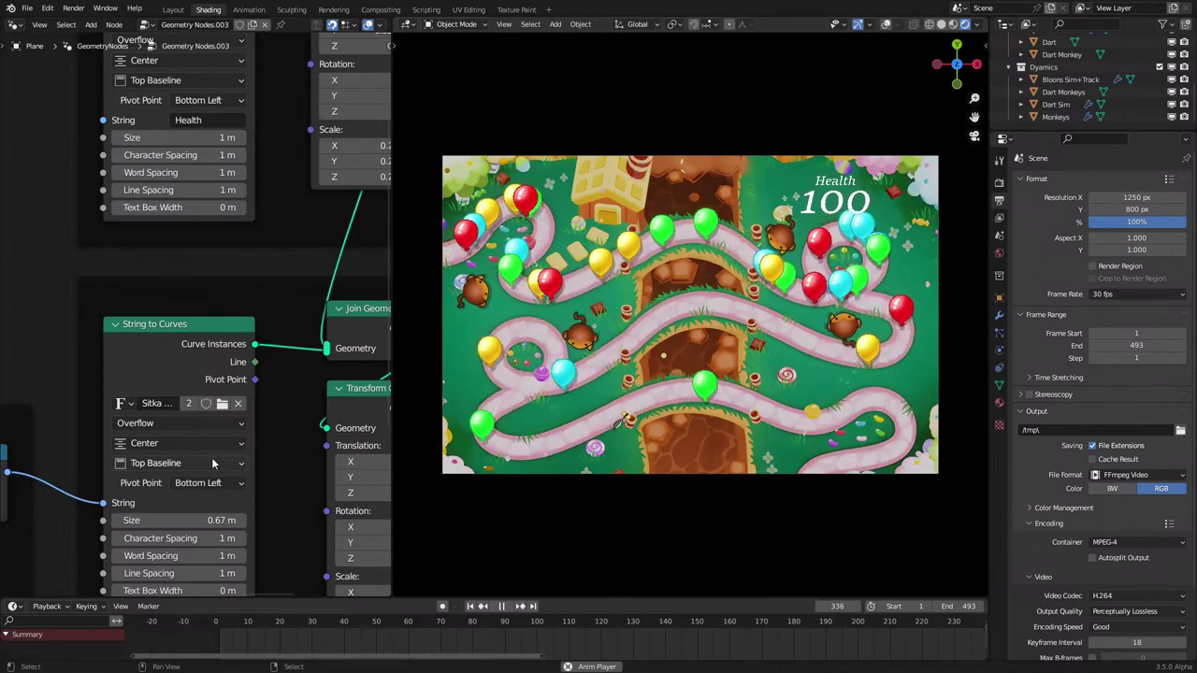
middle_click_drag(221, 545, 191, 458)
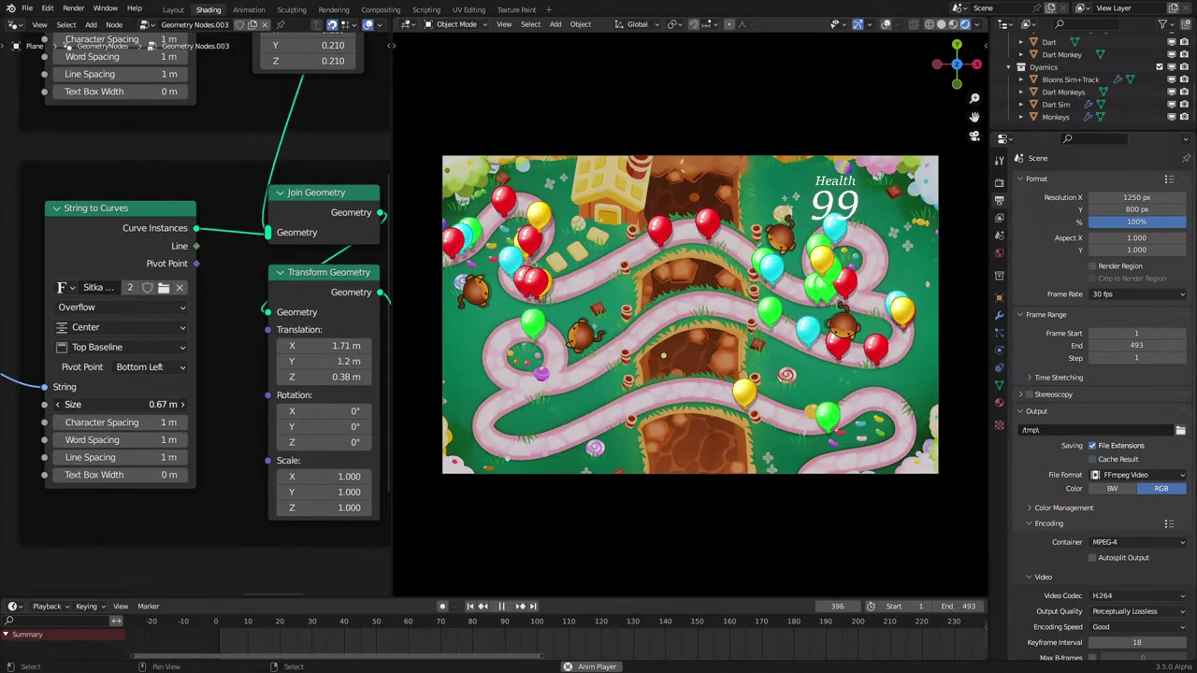
left_click_drag(148, 407, 138, 407)
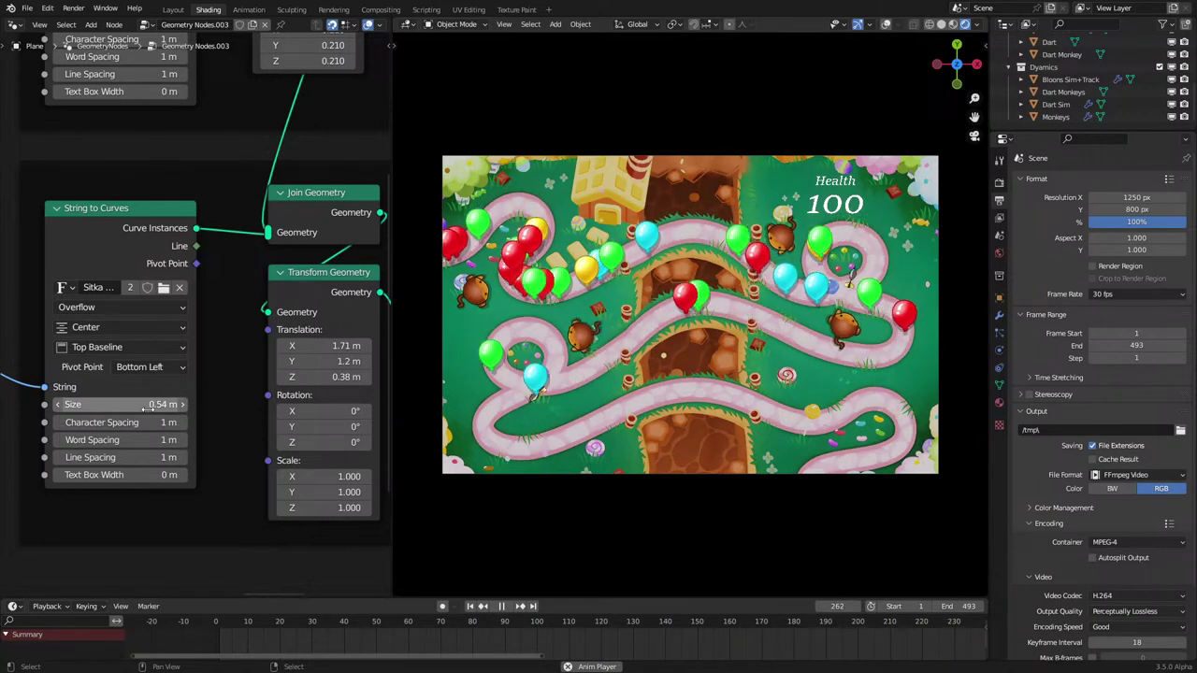
scroll(288, 349, "down", 5)
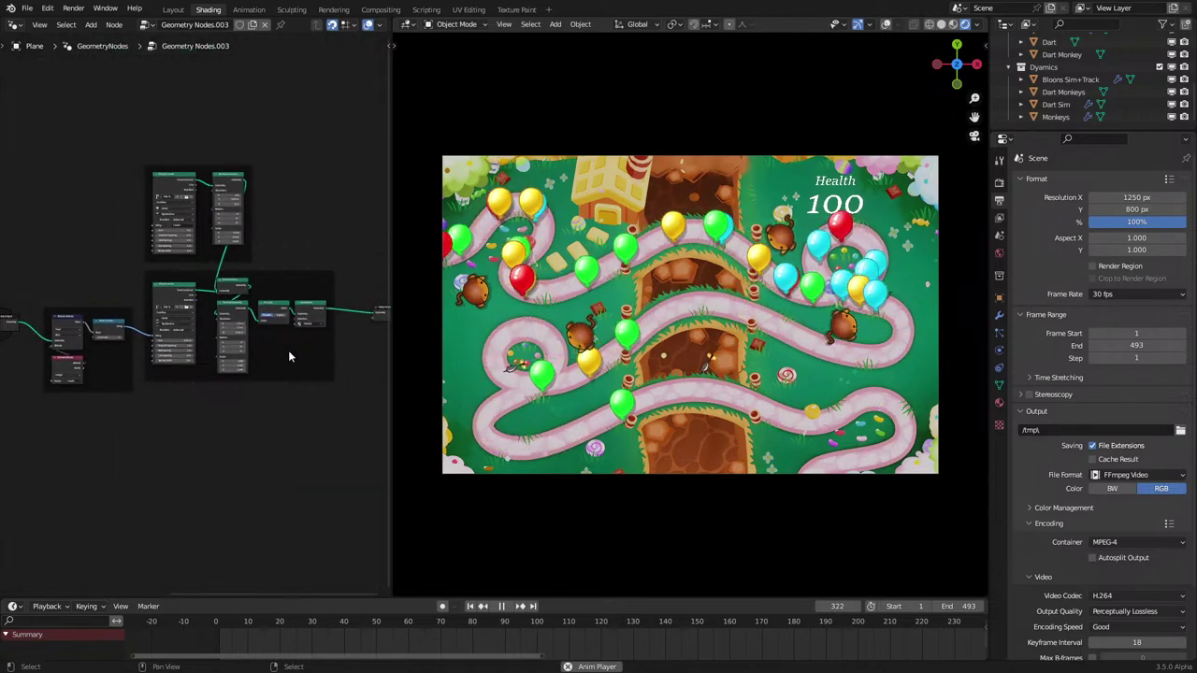
Step: Stop the playback and show the Bloons Sim+Track object's node tree in a maximized node editor
left_click_drag(390, 420, 561, 421)
key("space")
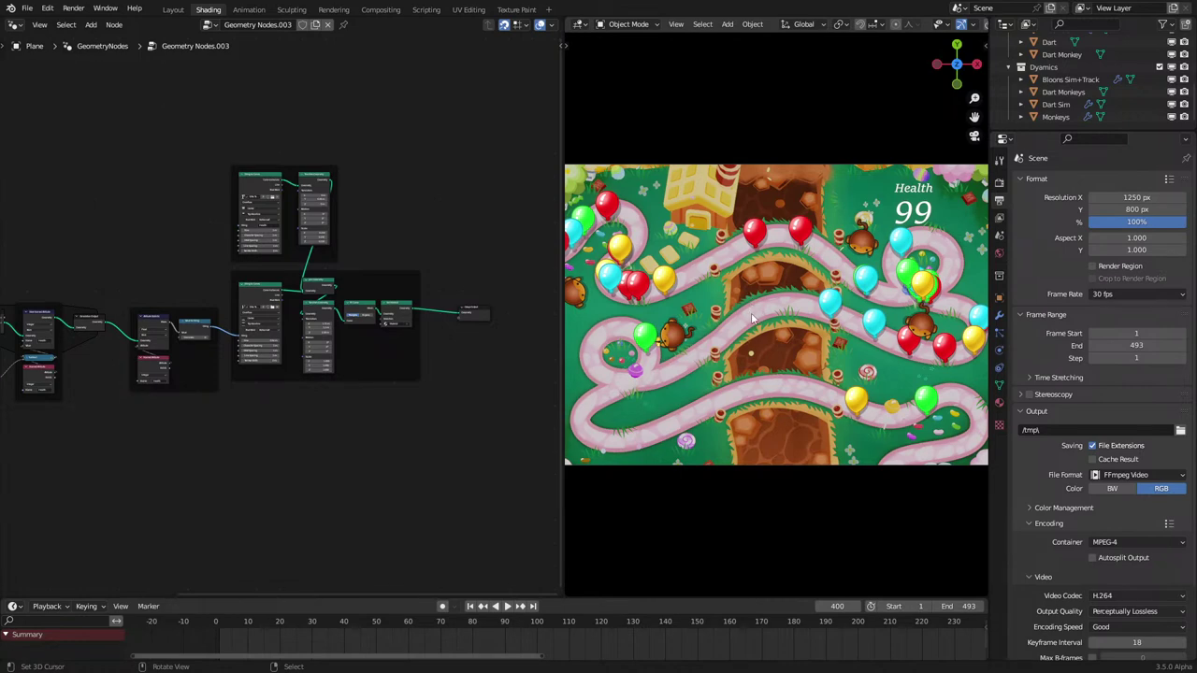
left_click(1071, 80)
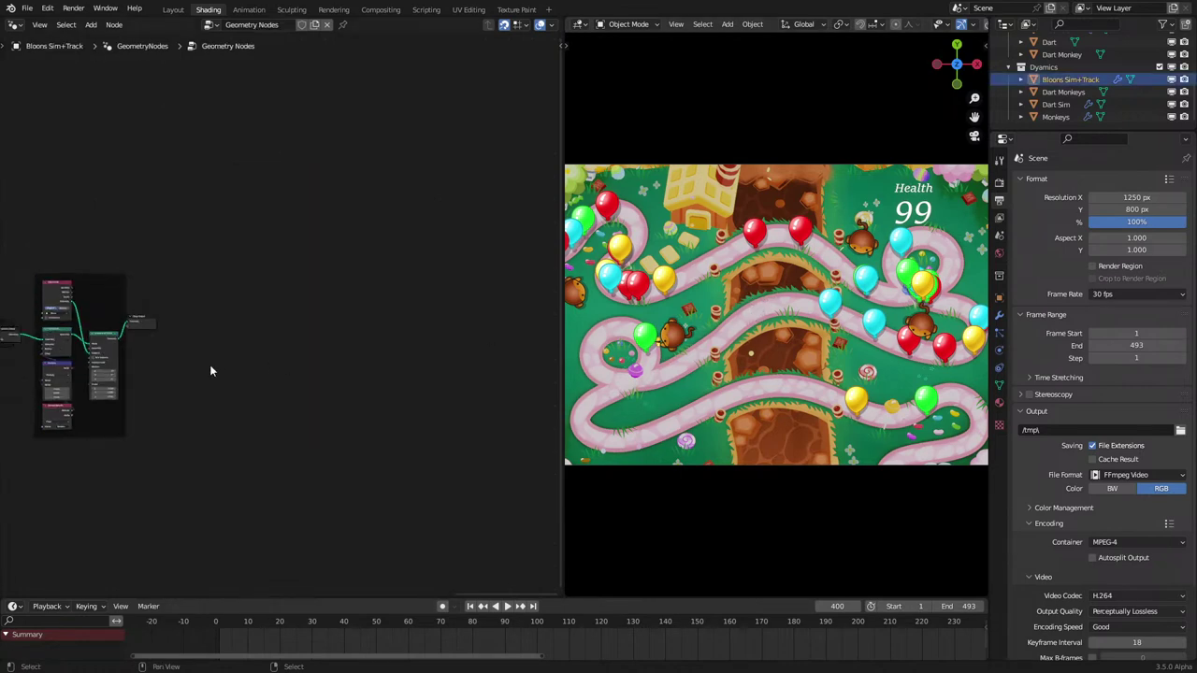
scroll(49, 341, "up", 4)
key("ctrl+space")
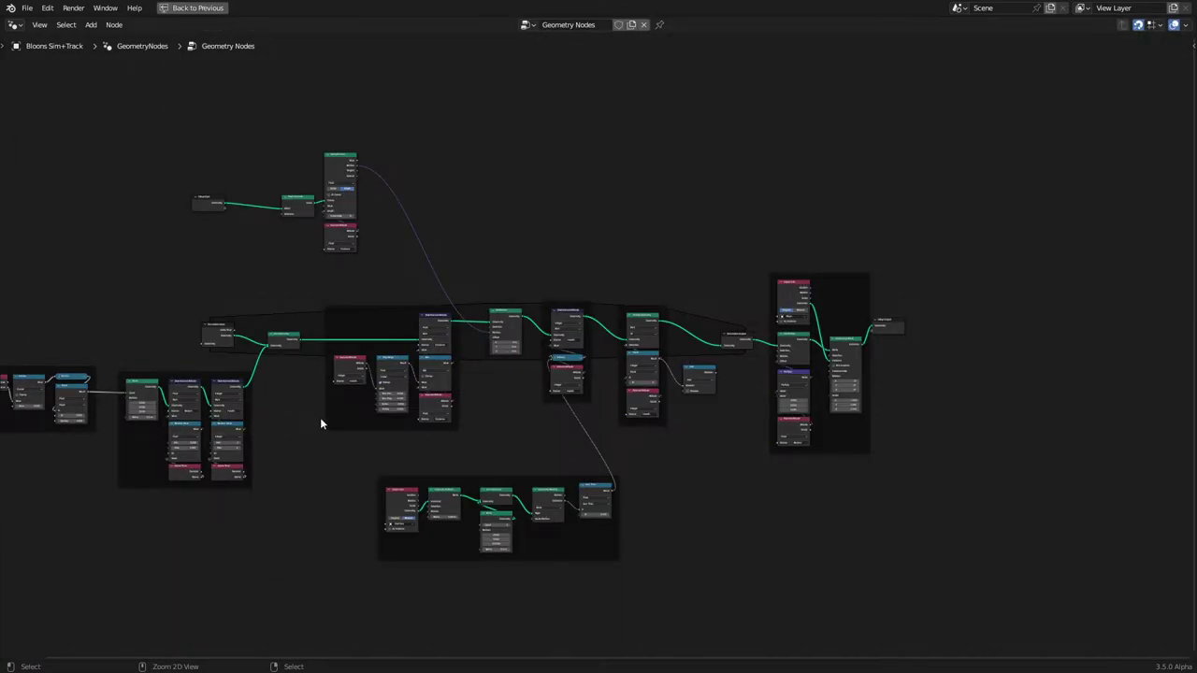
scroll(317, 417, "up", 5)
scroll(279, 391, "up", 3)
middle_click_drag(324, 433, 655, 635)
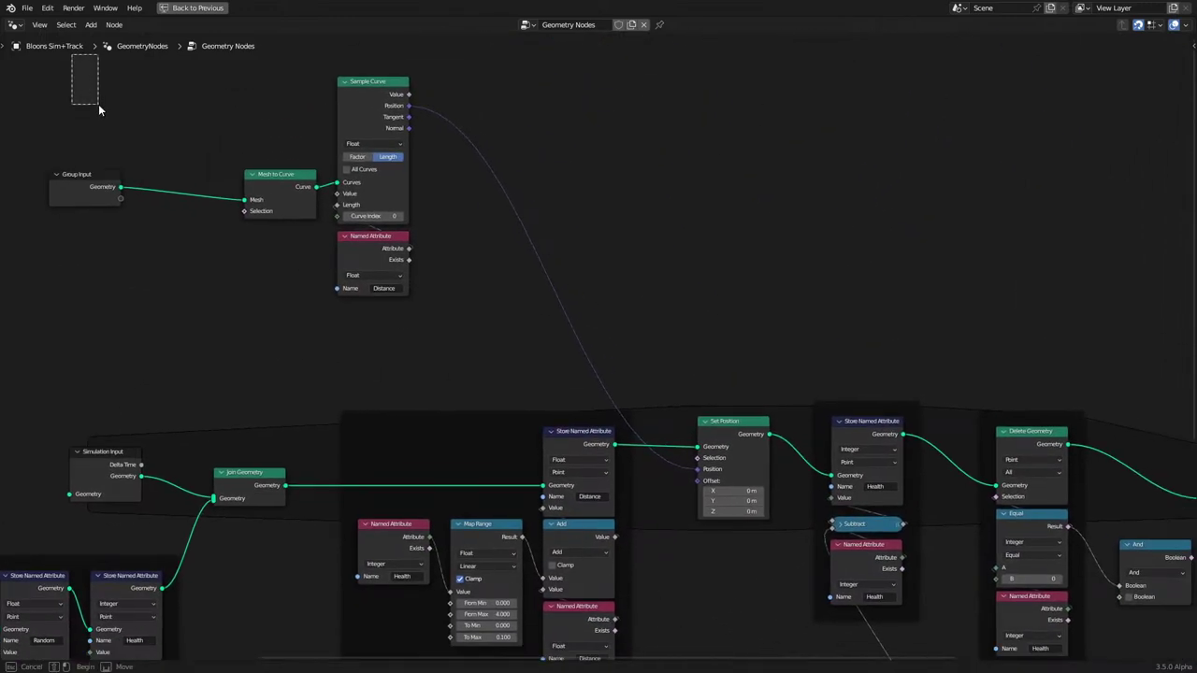
Step: Move the Group Input and curve-sampling nodes closer to the simulation, and frame Mesh to Curve, Sample Curve and the Distance Named Attribute together
left_click_drag(99, 107, 415, 370)
key("g")
left_click(428, 346)
left_click(172, 274)
key("g")
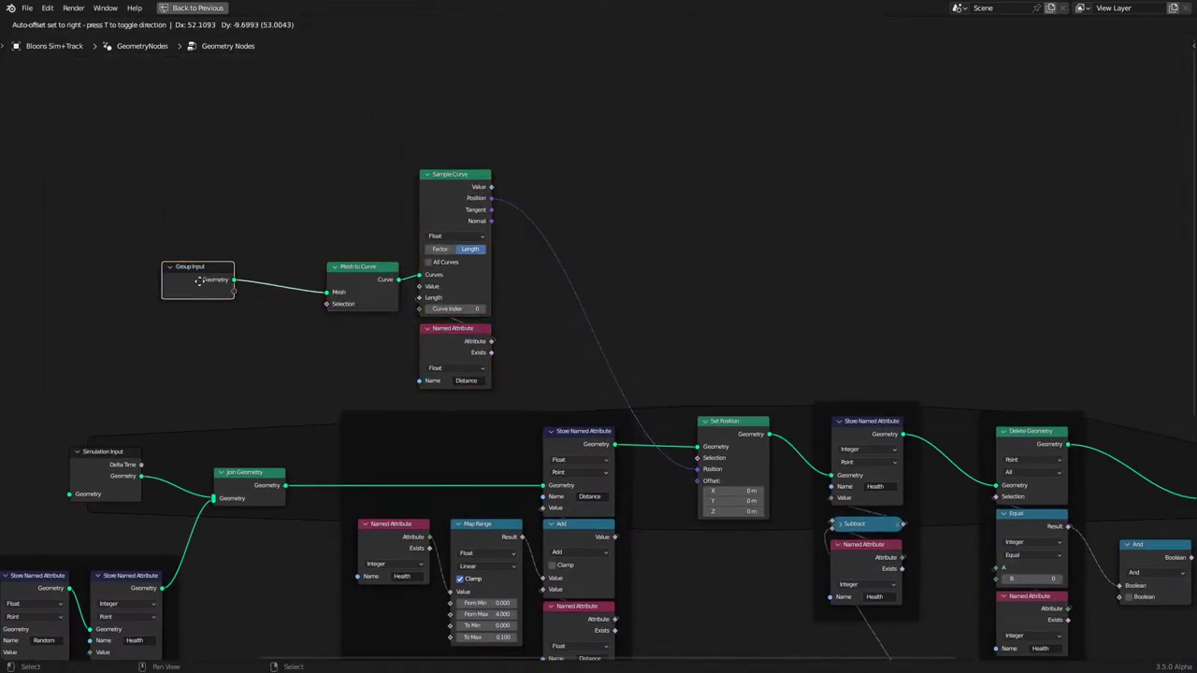
left_click_drag(198, 280, 262, 292)
left_click_drag(321, 219, 536, 346)
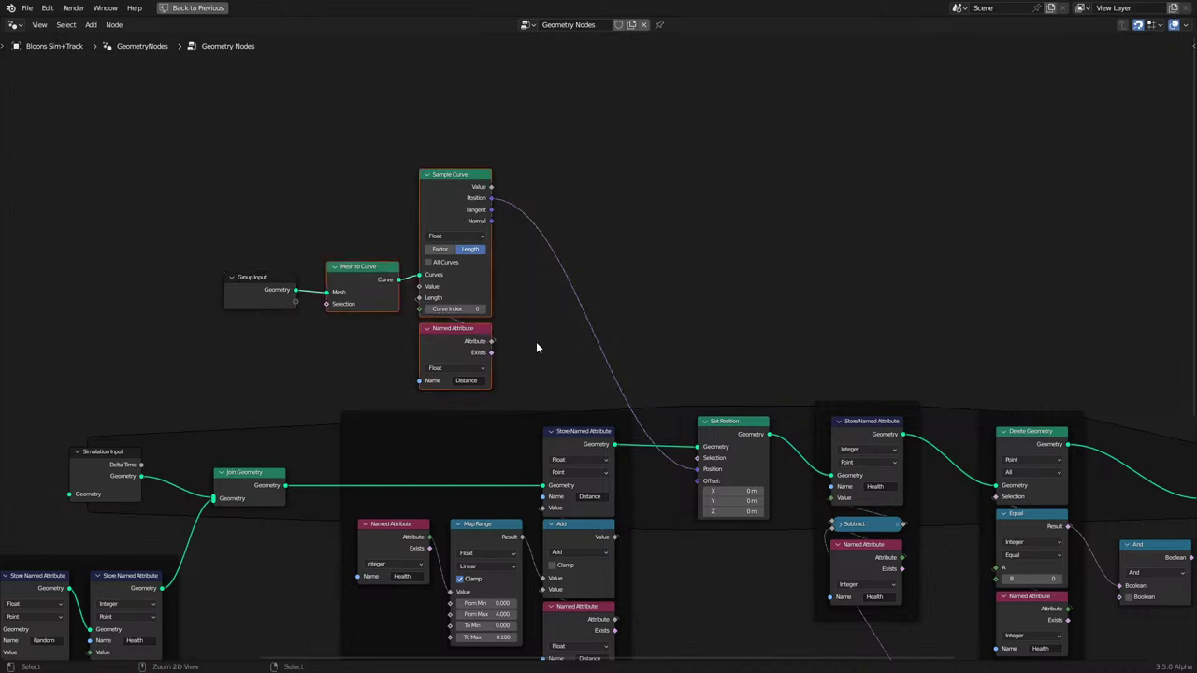
key("ctrl+j")
Step: Review the remaining balloon nodes from Set Position through Group Output, and restore the multi-editor layout
middle_click_drag(561, 426, 217, 131)
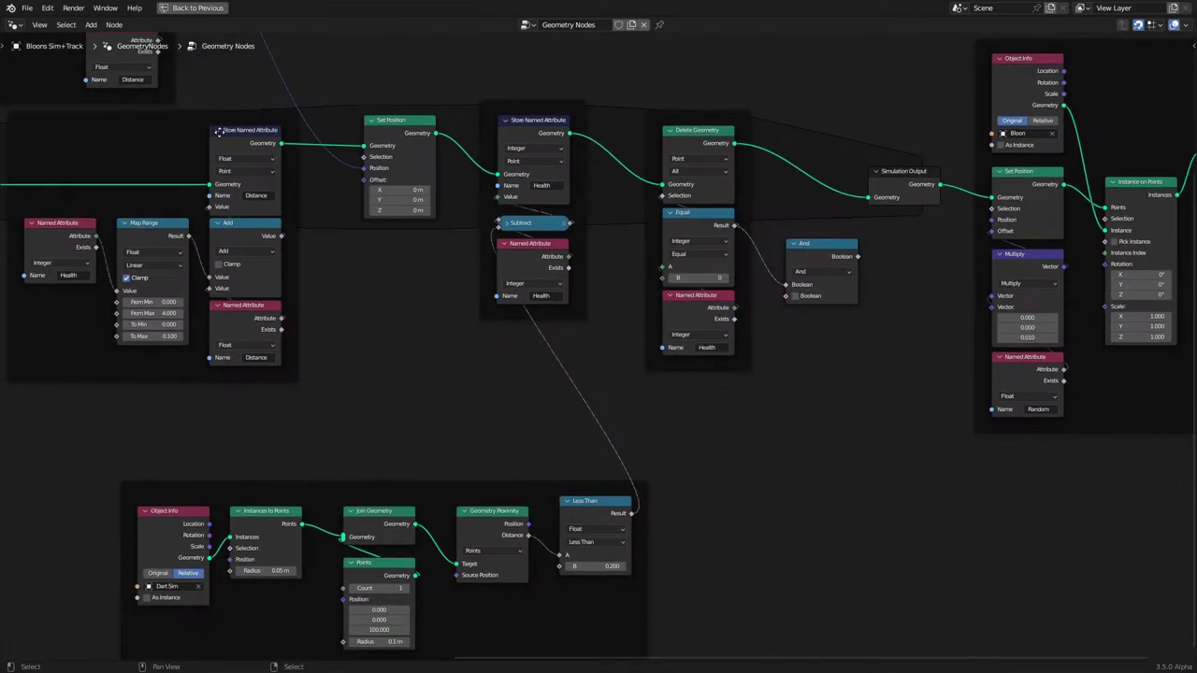
scroll(309, 181, "down", 1)
middle_click_drag(400, 223, 310, 241)
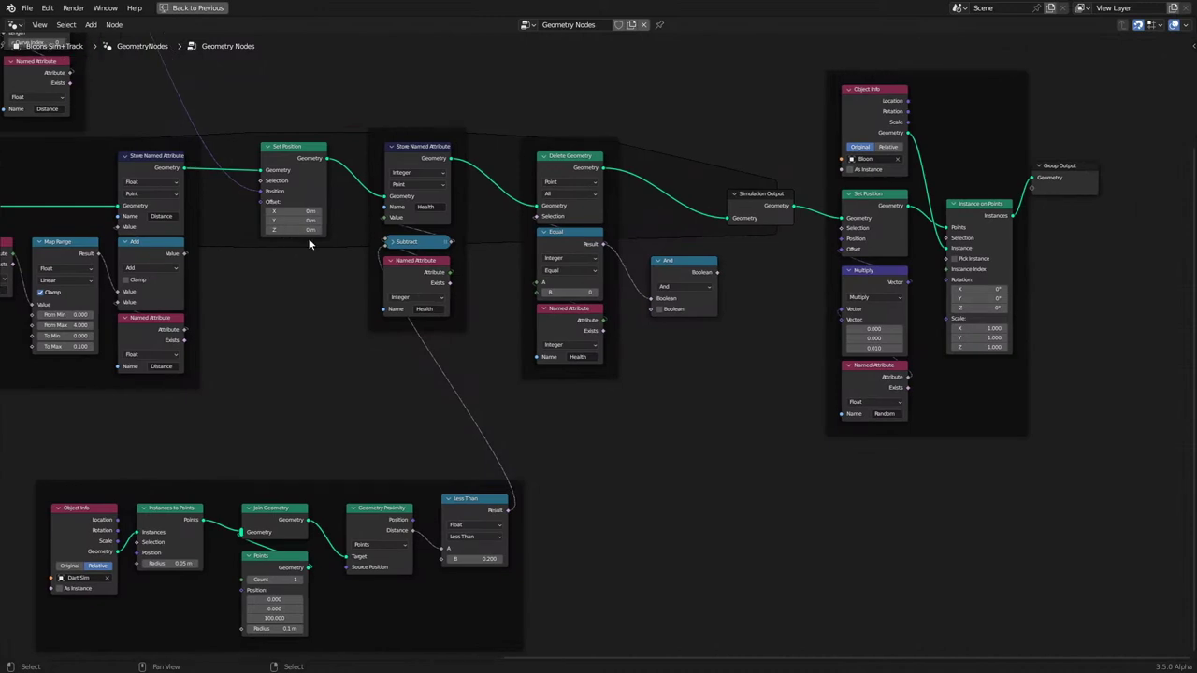
key("ctrl+space")
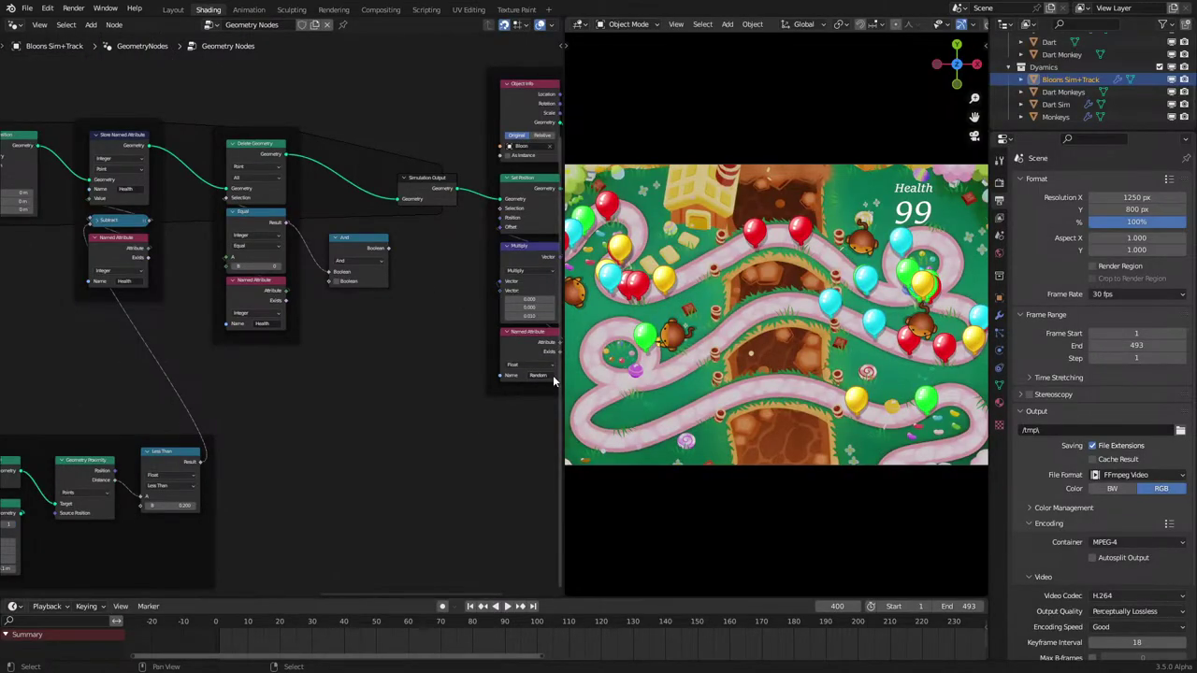
Step: Select the Monkeys object, widen the node editor and examine its simulation and Dart Monkey instancing nodes
left_click(921, 327)
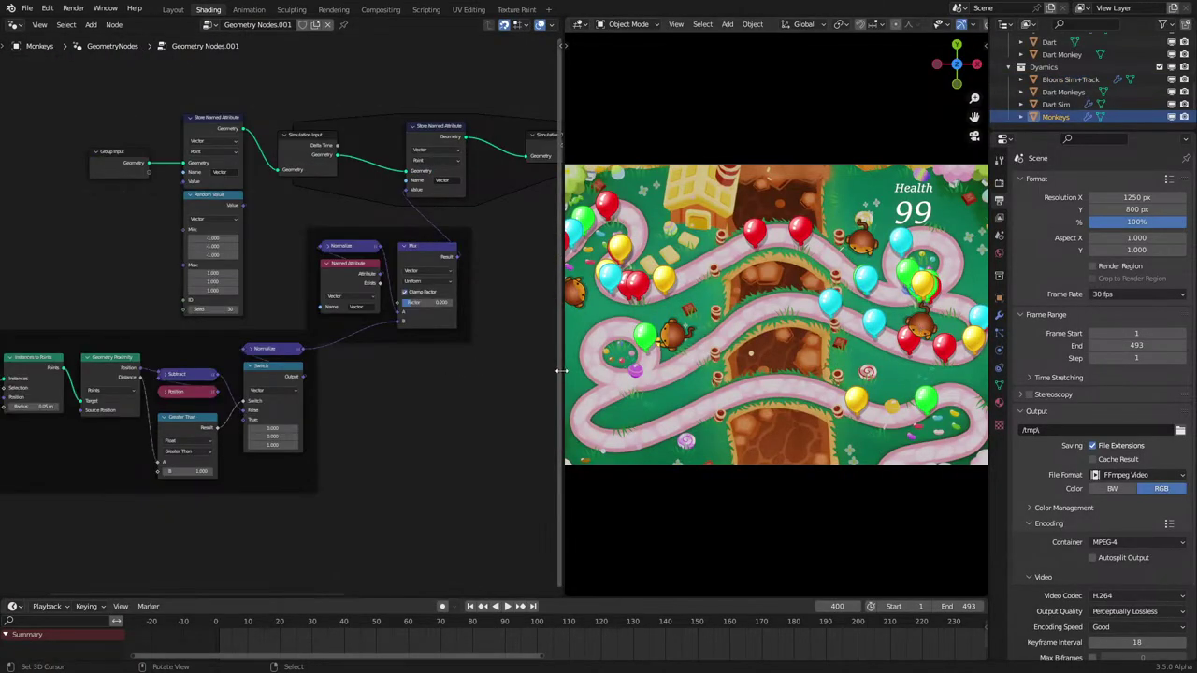
left_click_drag(561, 370, 815, 370)
middle_click_drag(468, 326, 469, 365)
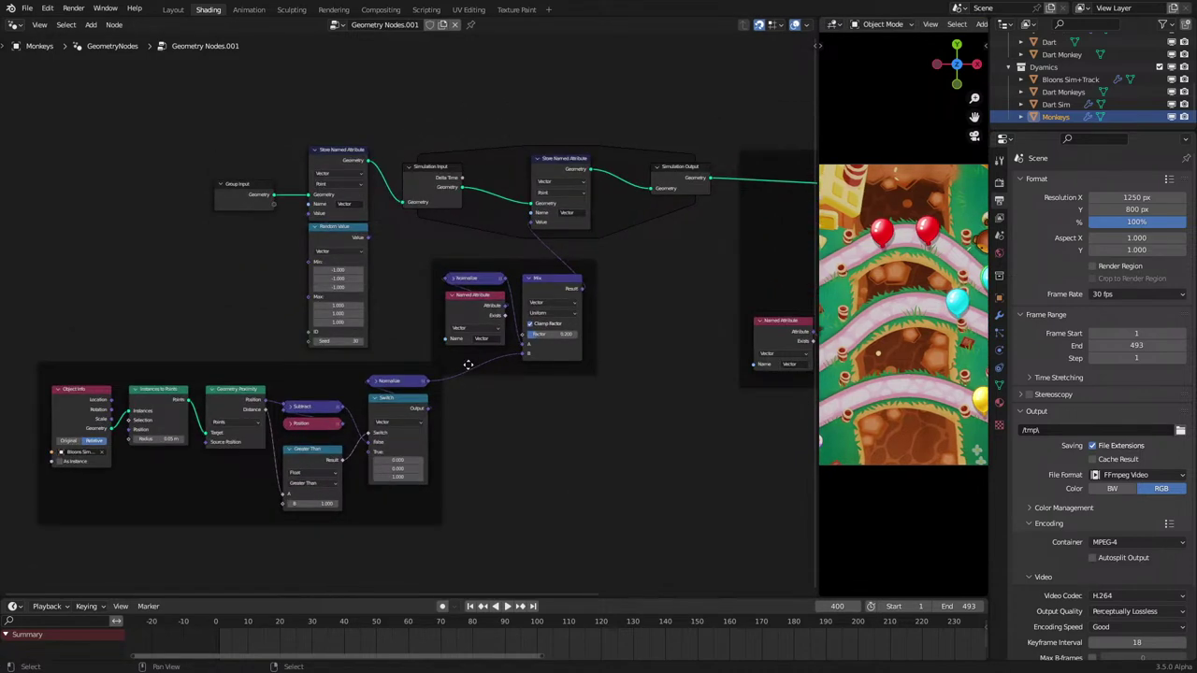
scroll(469, 364, "up", 1)
middle_click_drag(582, 363, 102, 364)
scroll(942, 304, "down", 1)
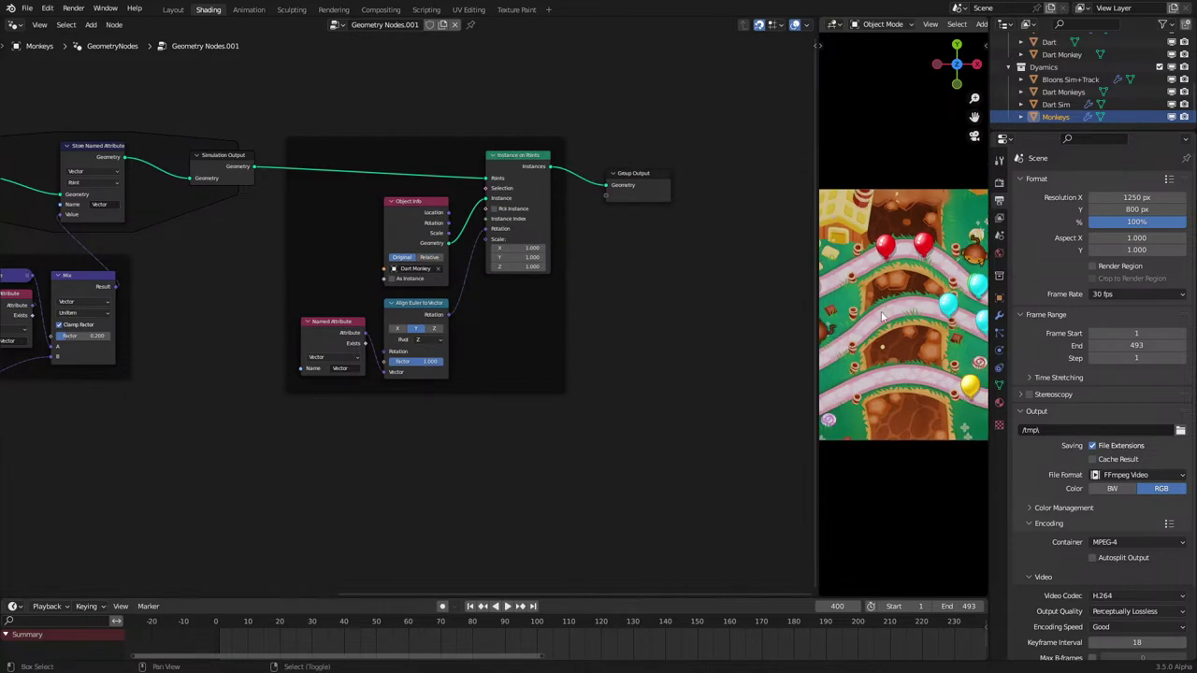
middle_click_drag(899, 322, 861, 351, "shift")
Step: Select the Dart Sim object and examine its proximity-based Delete Geometry, Set Position and Instance on Points nodes
left_click(1052, 106)
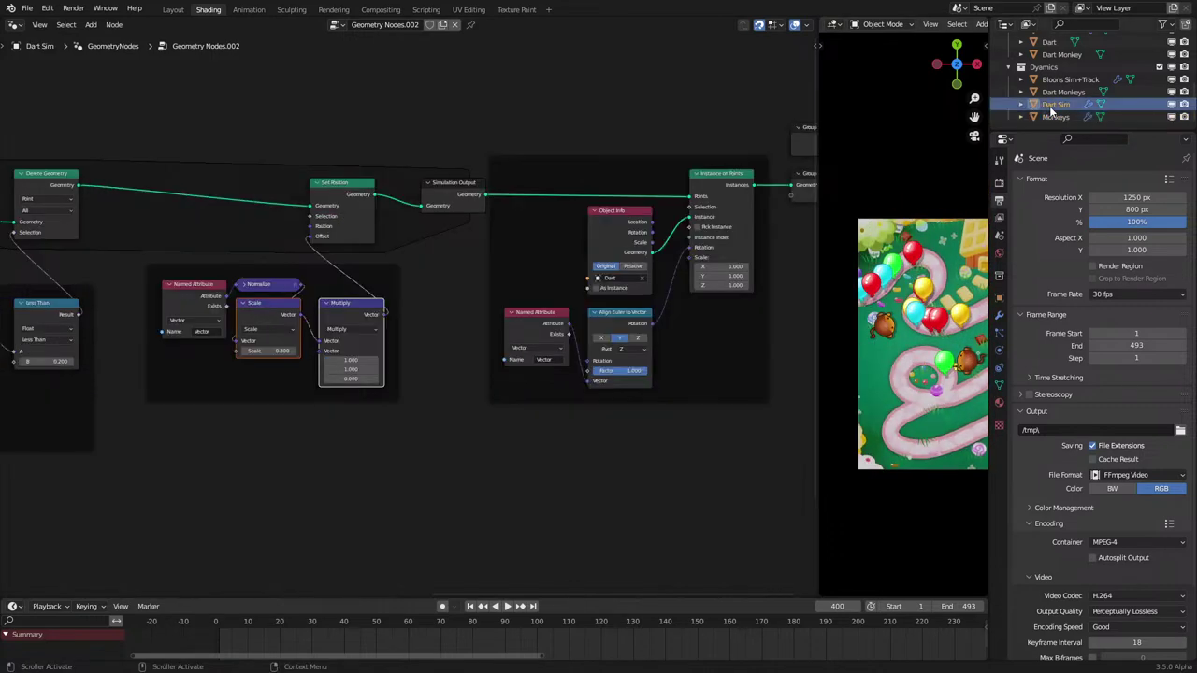
middle_click_drag(642, 278, 547, 316)
middle_click_drag(356, 406, 123, 376)
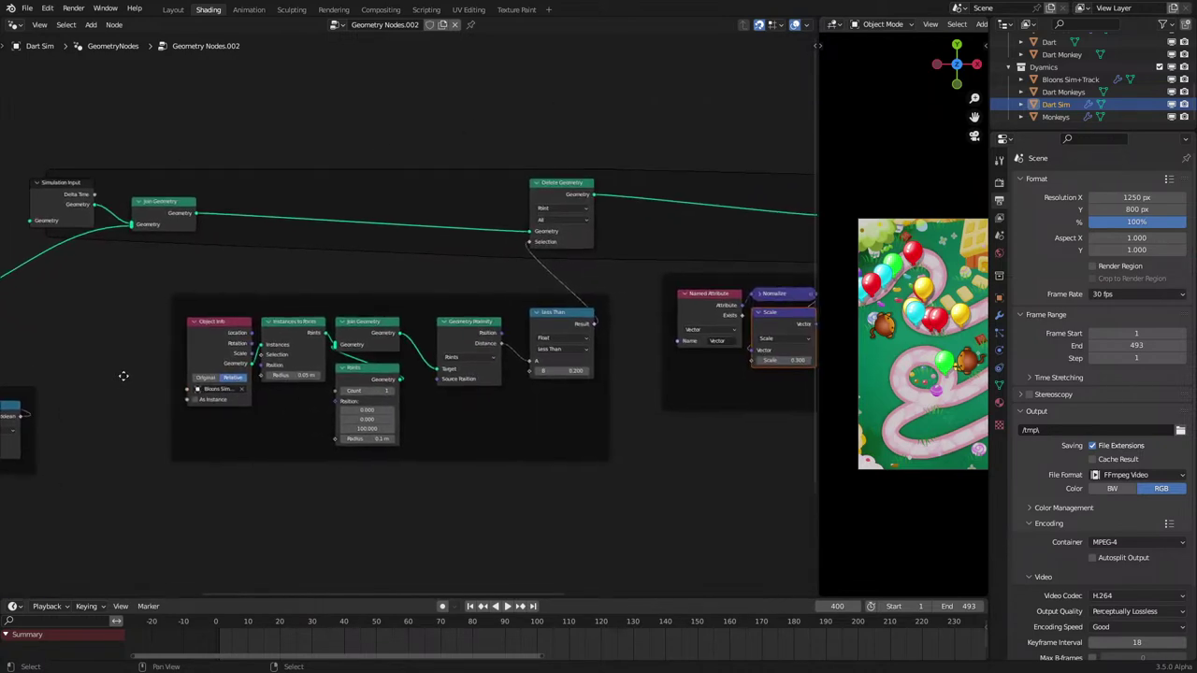
scroll(280, 430, "up", 2)
middle_click_drag(619, 447, 656, 464)
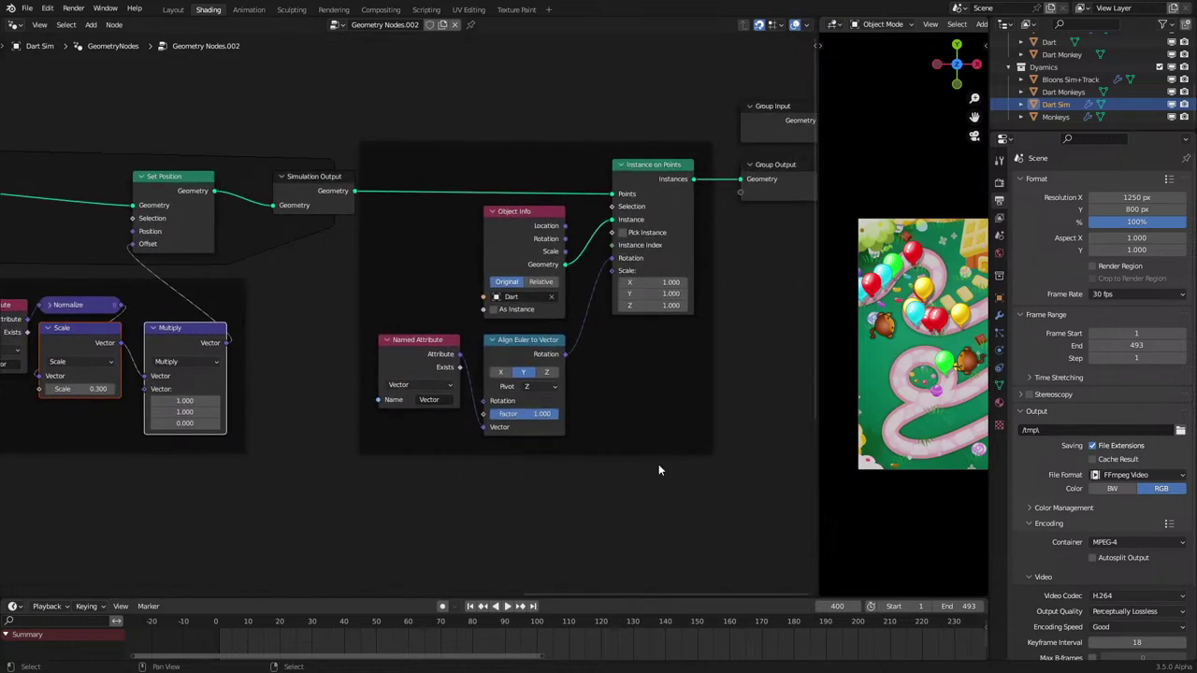
scroll(660, 467, "down", 3)
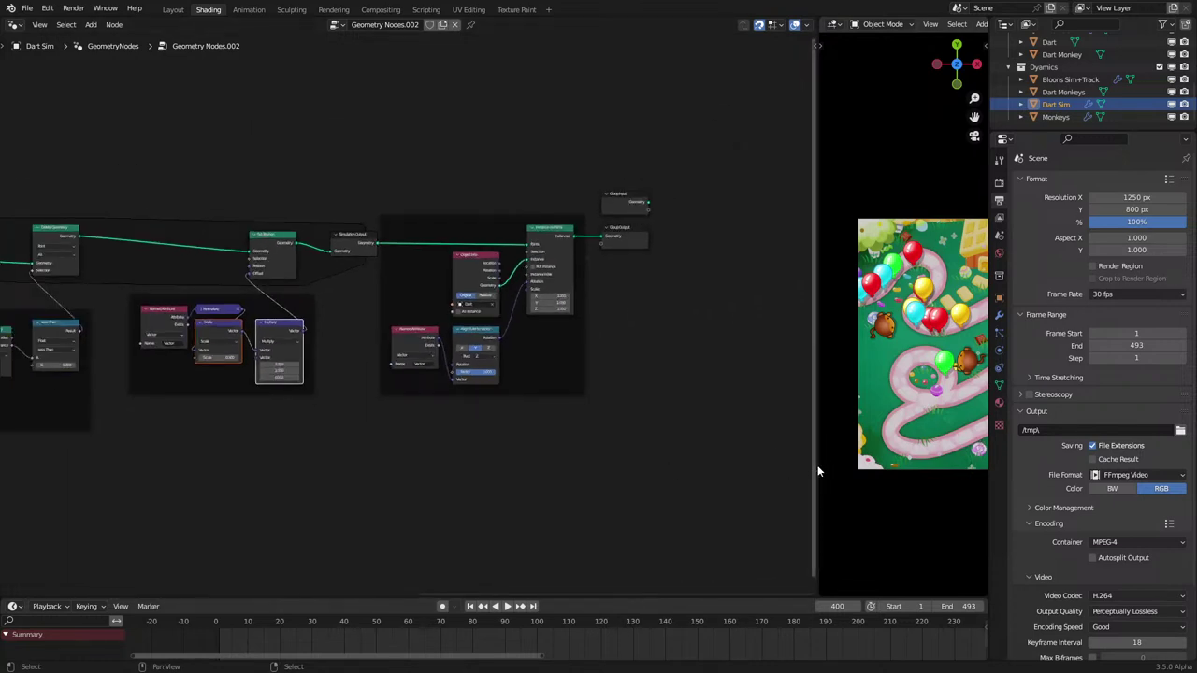
Step: Enlarge the 3D viewport, fit the camera view in it and play the finished simulation
left_click_drag(819, 464, 386, 503)
key("Home")
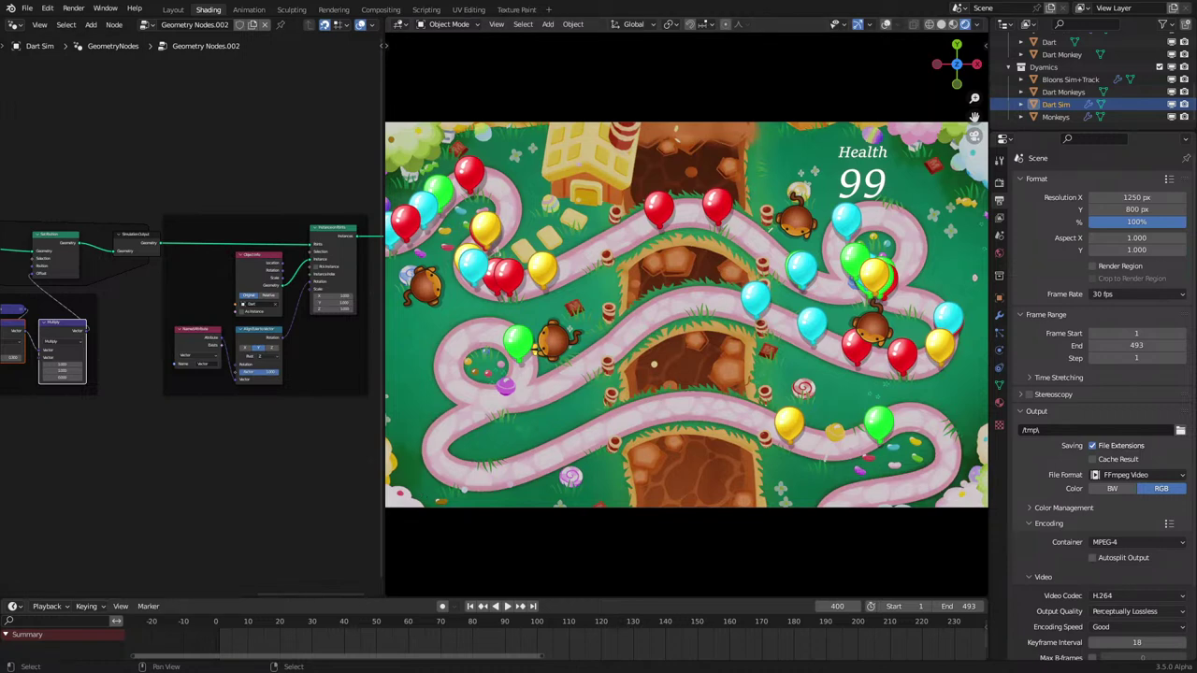
key("space")
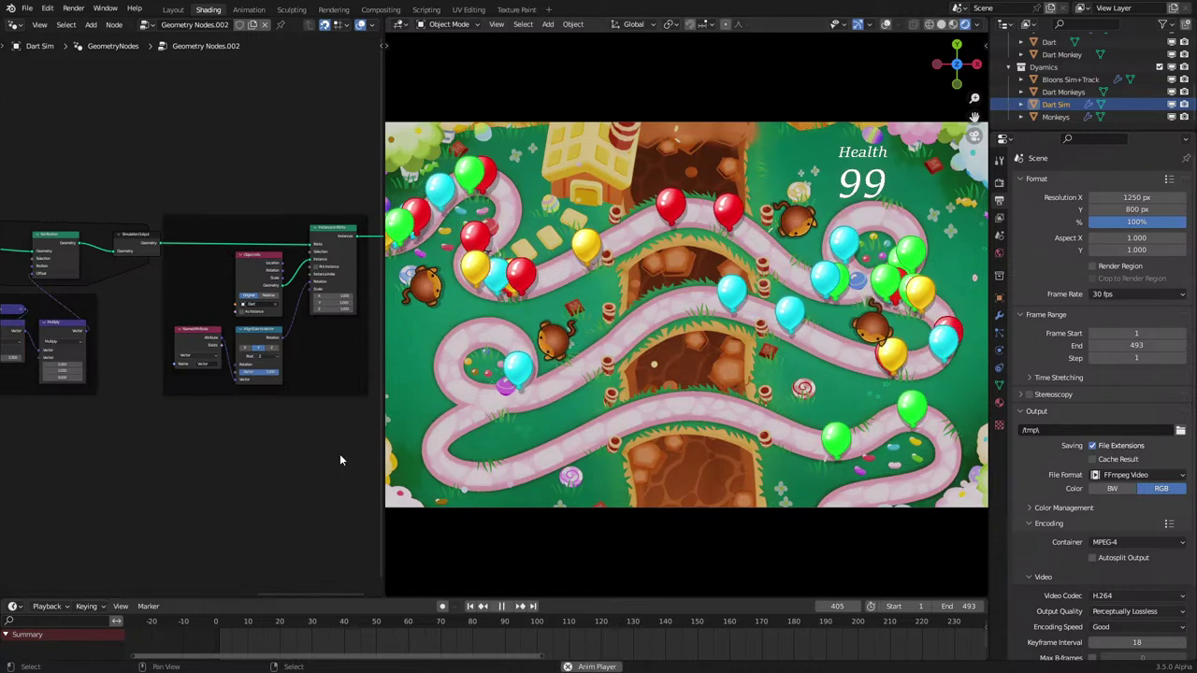